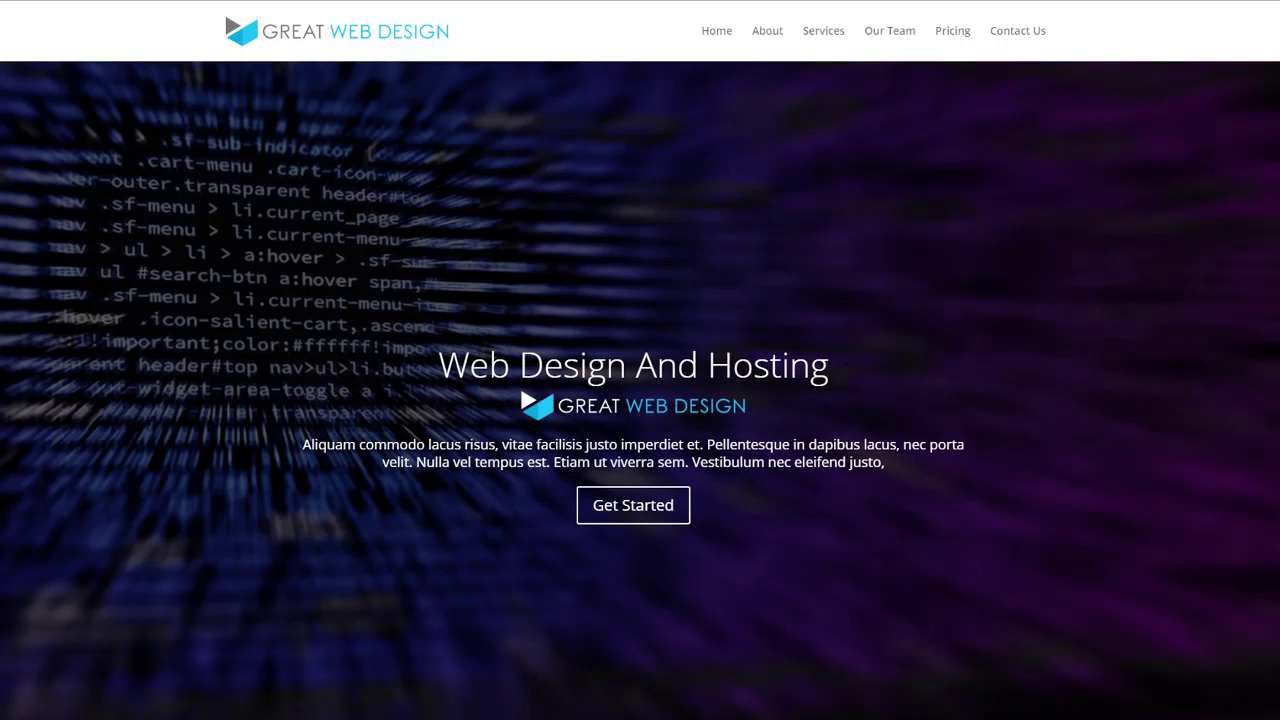
Step: Scroll through the demo homepage to review its content
{"action": "scroll", "coordinate": [870, 355], "scroll_direction": "down", "scroll_amount": 5}
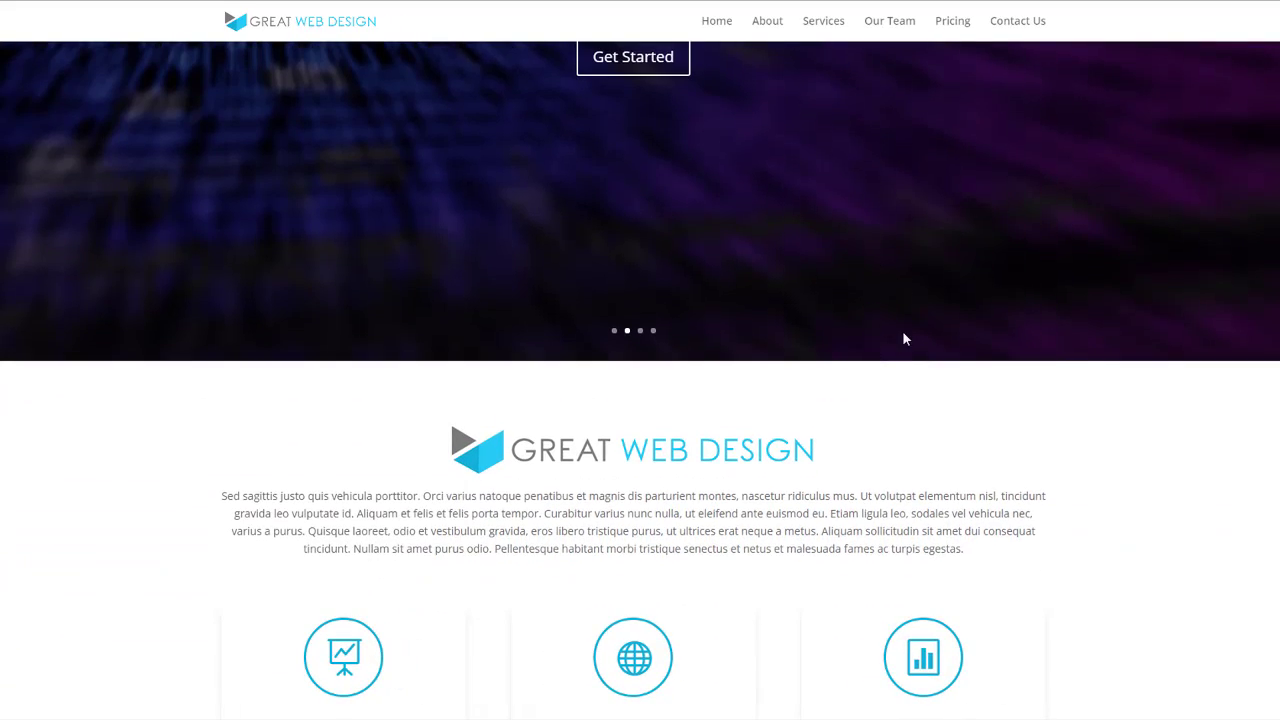
{"action": "scroll", "coordinate": [903, 339], "scroll_direction": "down", "scroll_amount": 4}
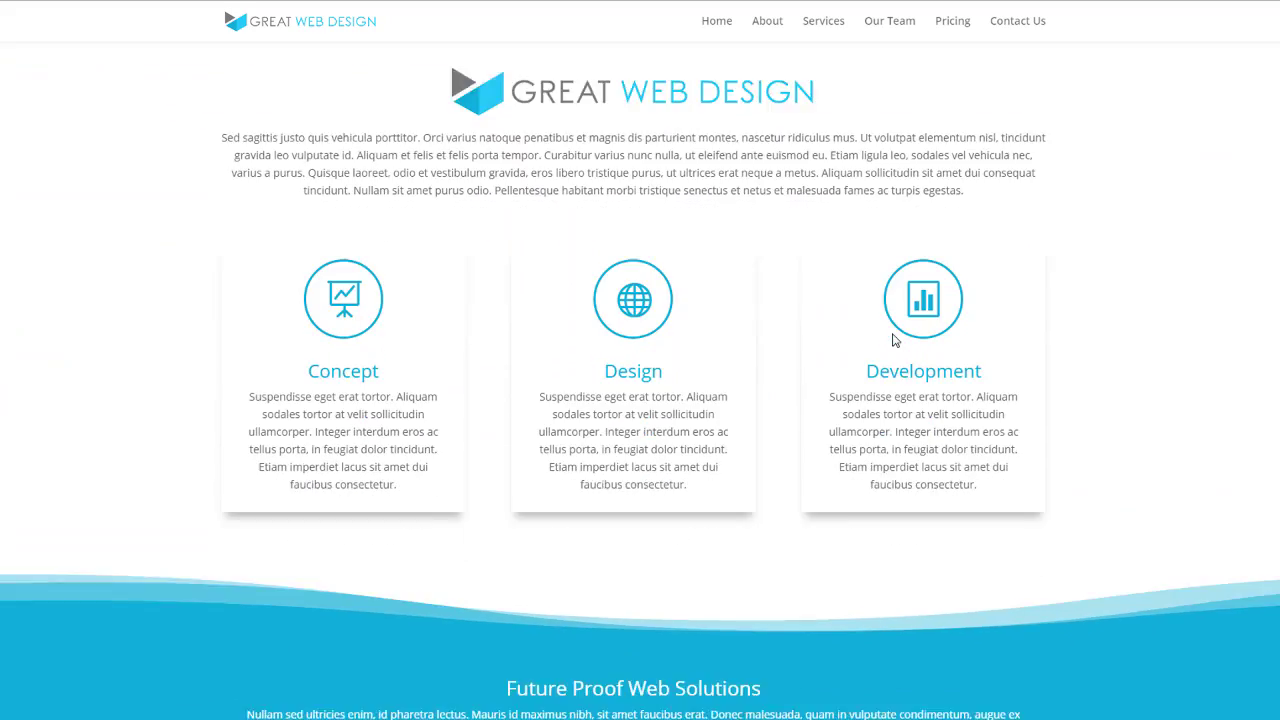
{"action": "scroll", "coordinate": [895, 340], "scroll_direction": "down", "scroll_amount": 5}
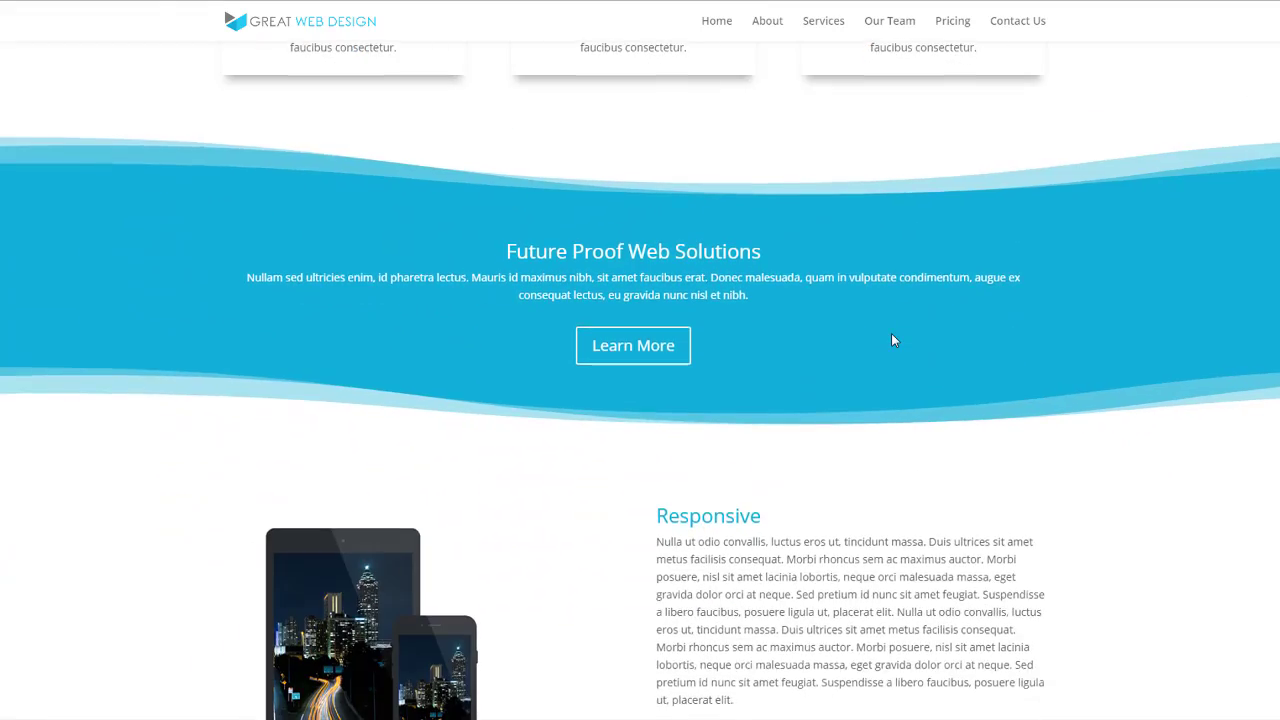
{"action": "scroll", "coordinate": [894, 340], "scroll_direction": "down", "scroll_amount": 5}
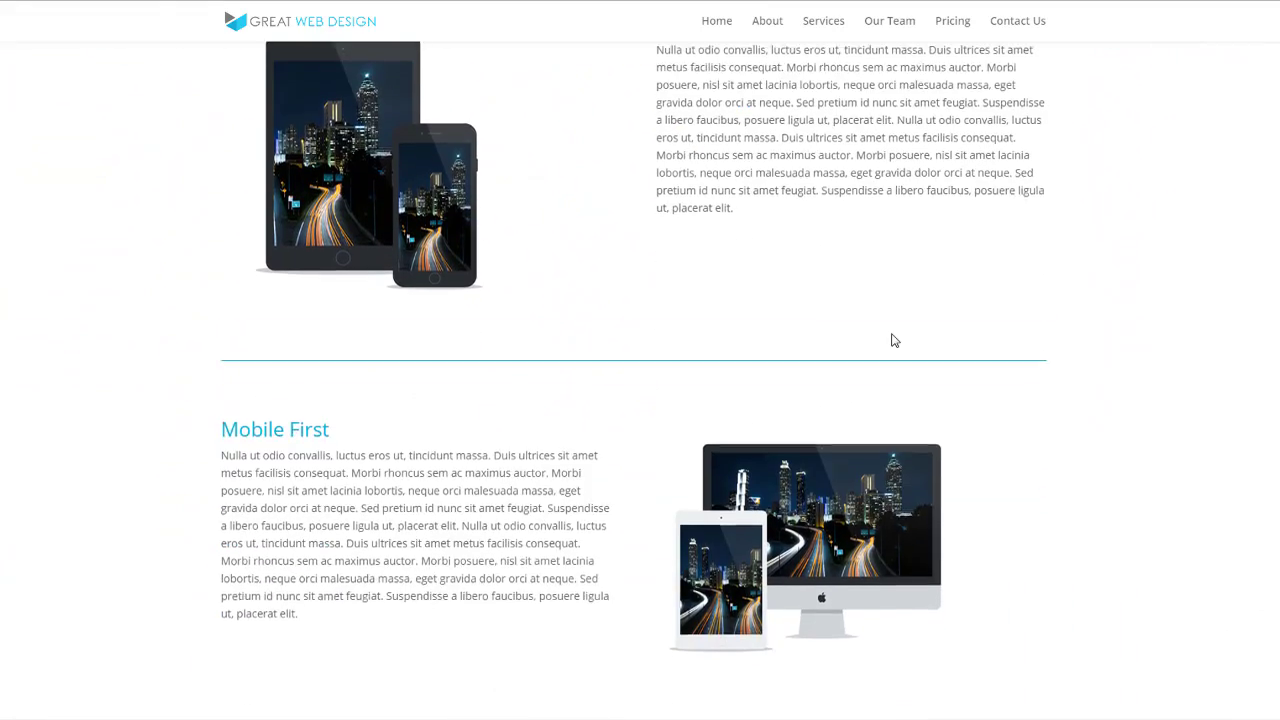
{"action": "scroll", "coordinate": [894, 340], "scroll_direction": "down", "scroll_amount": 5}
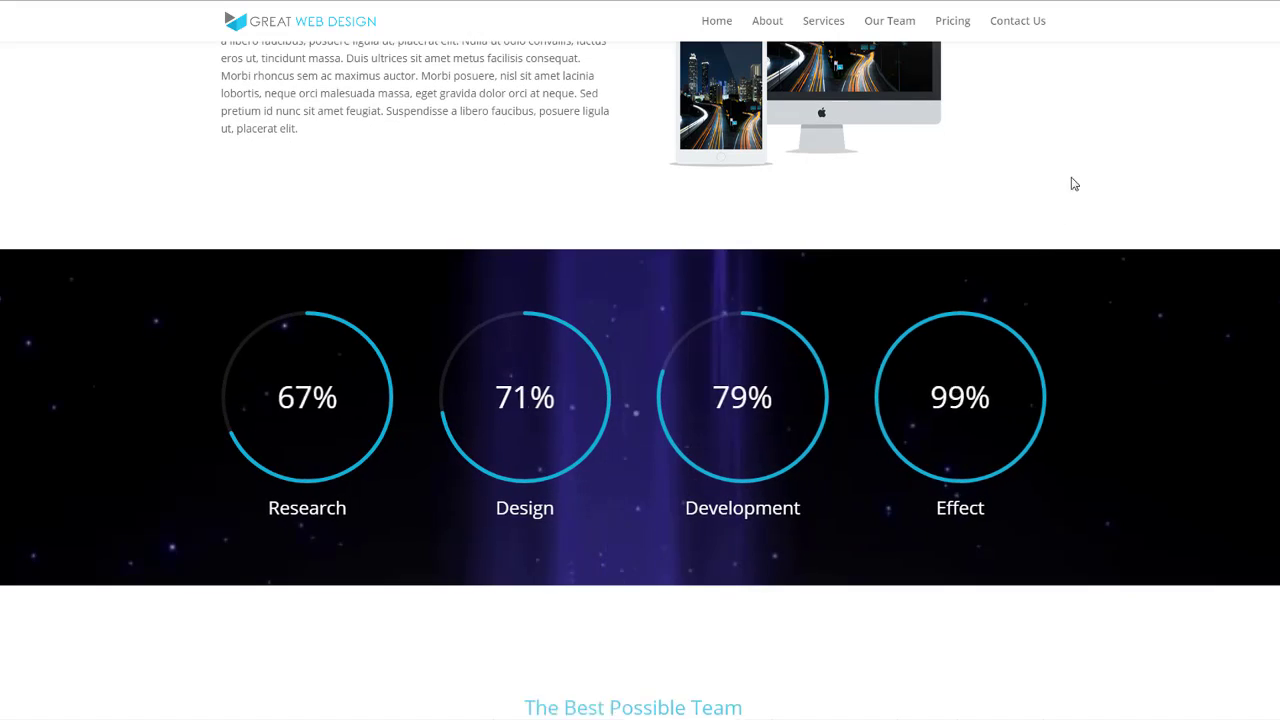
{"action": "scroll", "coordinate": [1094, 134], "scroll_direction": "down", "scroll_amount": 1}
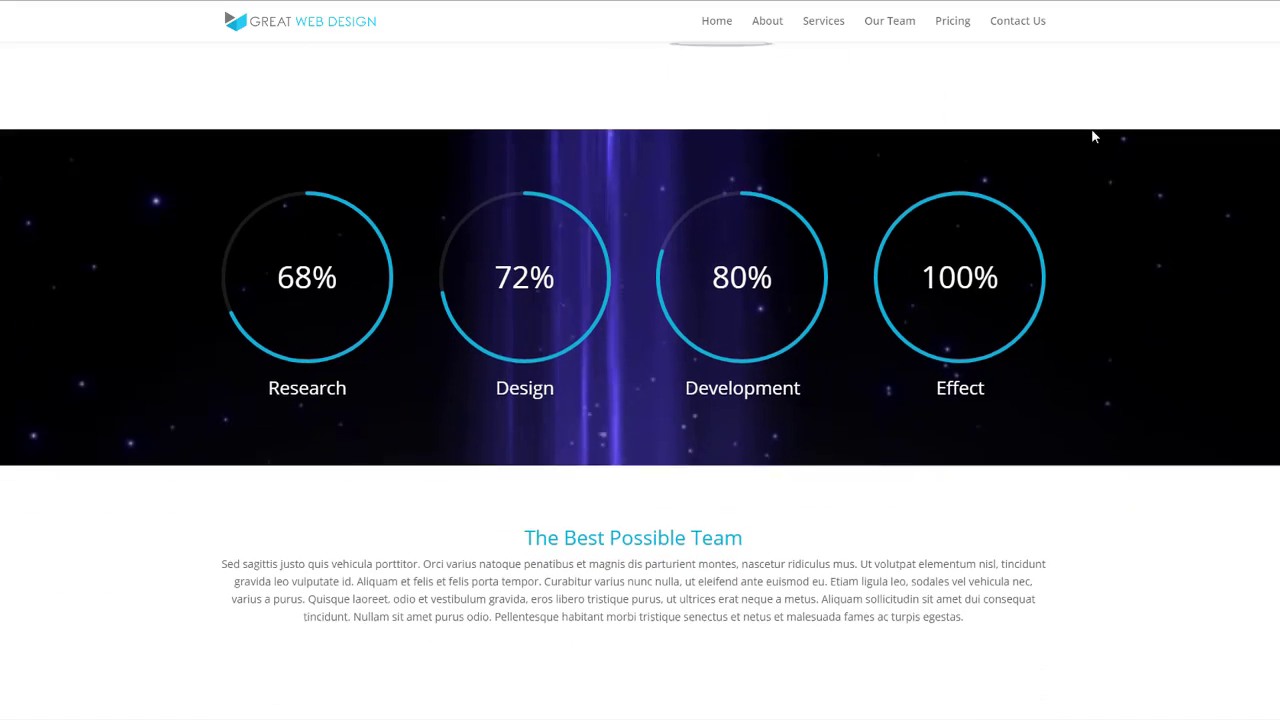
{"action": "scroll", "coordinate": [1092, 136], "scroll_direction": "down", "scroll_amount": 6}
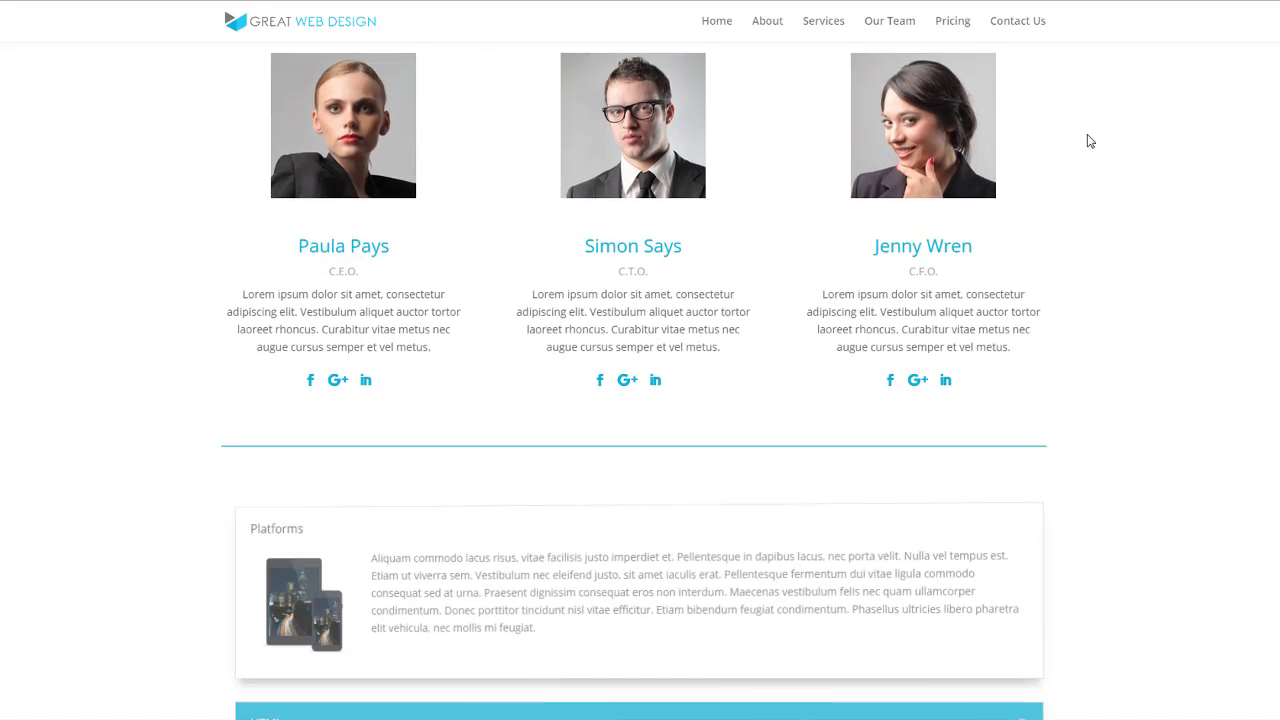
{"action": "scroll", "coordinate": [1090, 141], "scroll_direction": "down", "scroll_amount": 7}
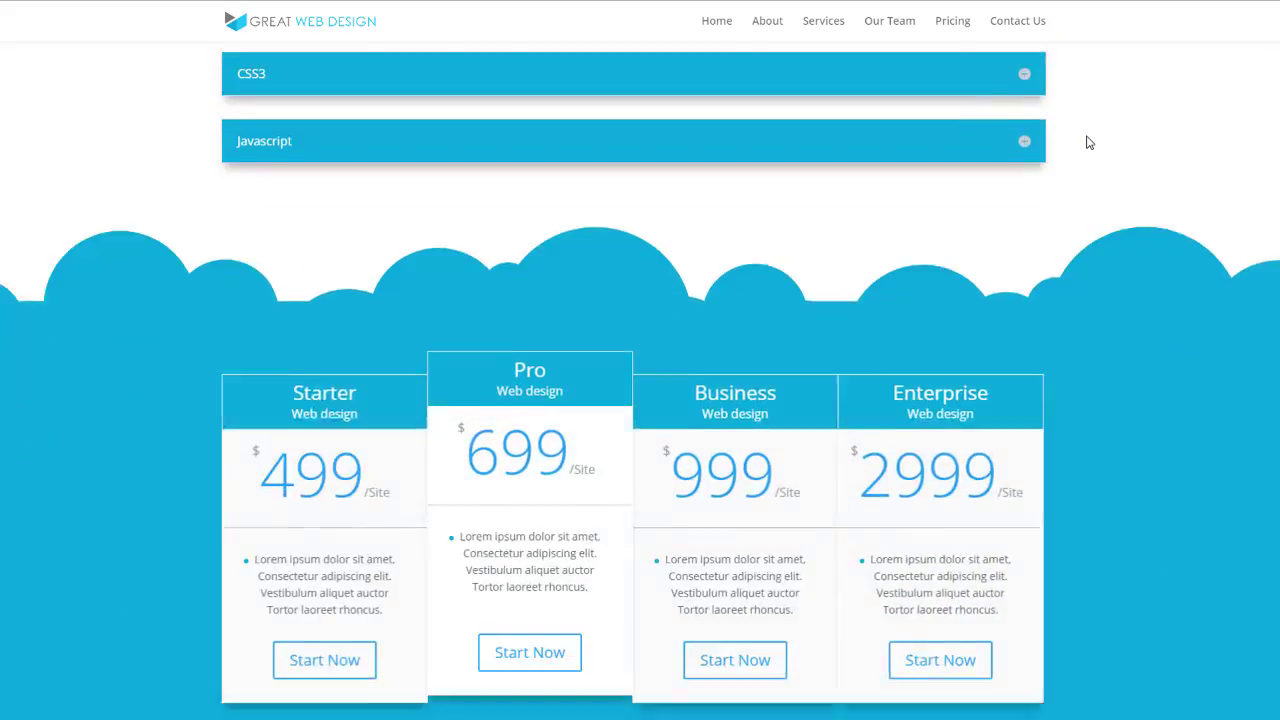
{"action": "scroll", "coordinate": [1089, 142], "scroll_direction": "down", "scroll_amount": 6}
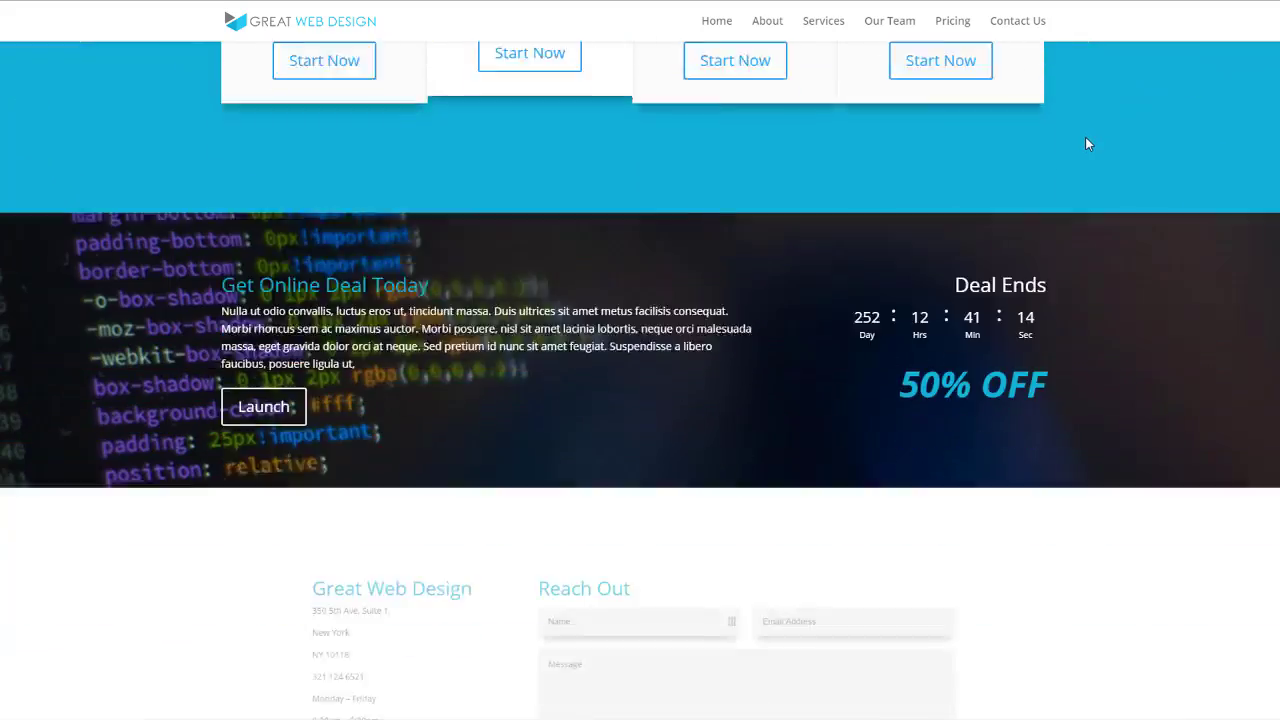
{"action": "scroll", "coordinate": [1088, 144], "scroll_direction": "down", "scroll_amount": 5}
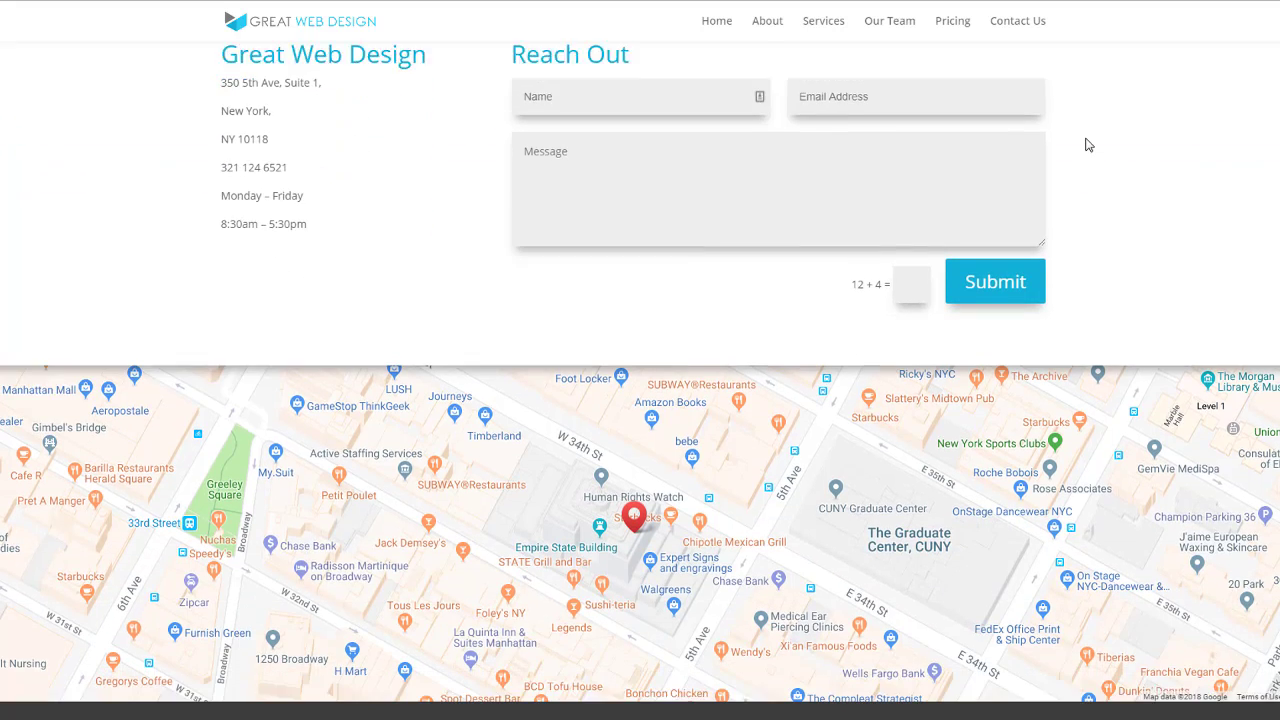
{"action": "scroll", "coordinate": [1088, 145], "scroll_direction": "down", "scroll_amount": 1}
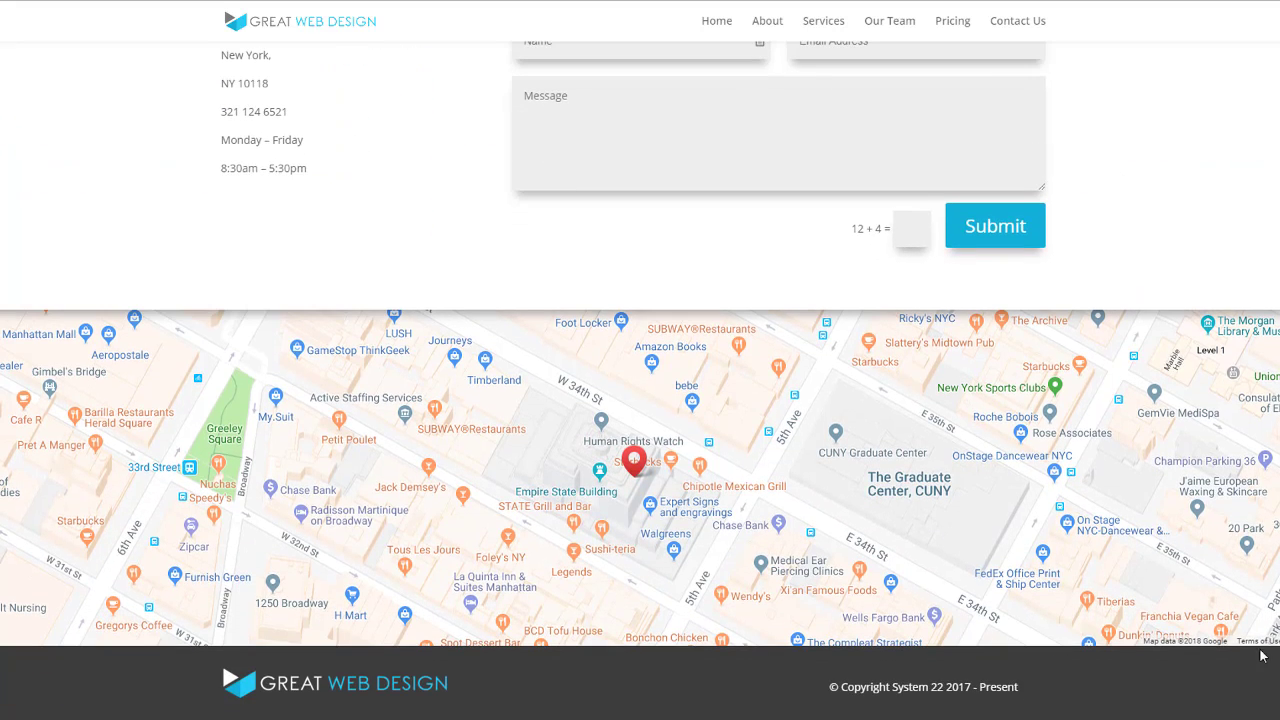
{"action": "scroll", "coordinate": [1088, 145], "scroll_direction": "up", "scroll_amount": 20}
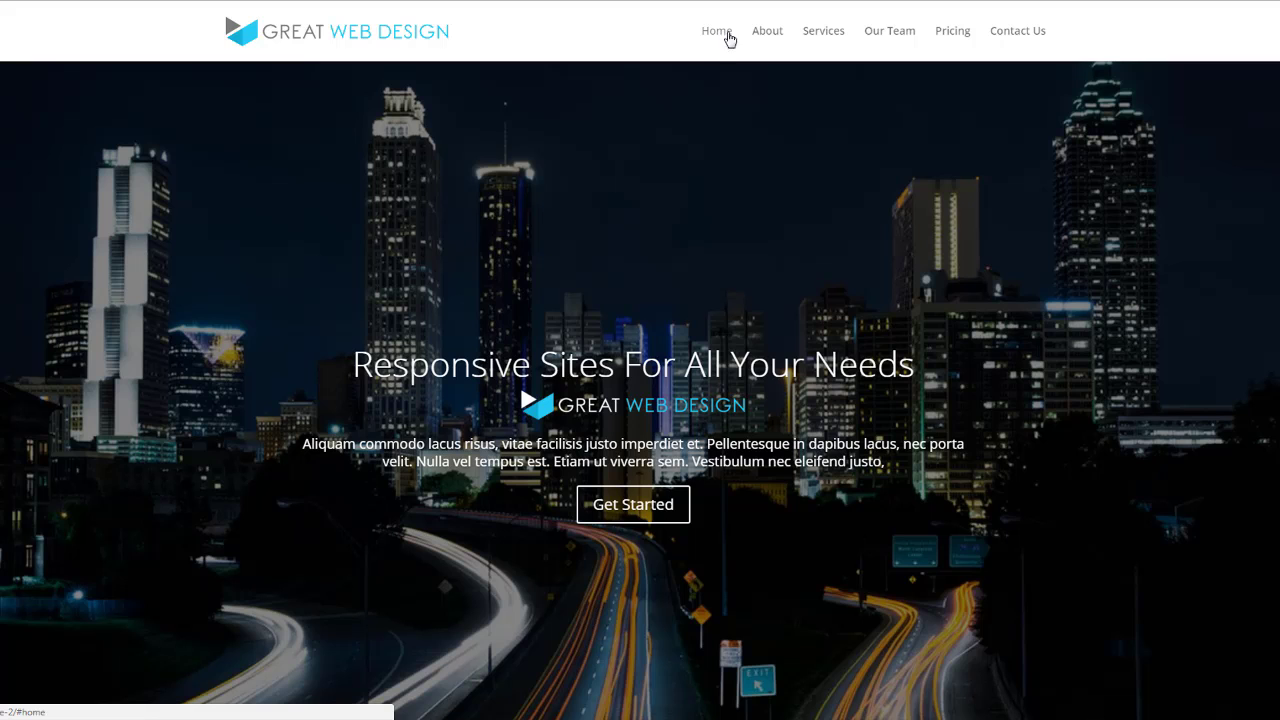
Step: Jump through the About, Services, Our Team, Pricing and Contact Us sections via the menu
{"action": "left_click", "coordinate": [770, 36]}
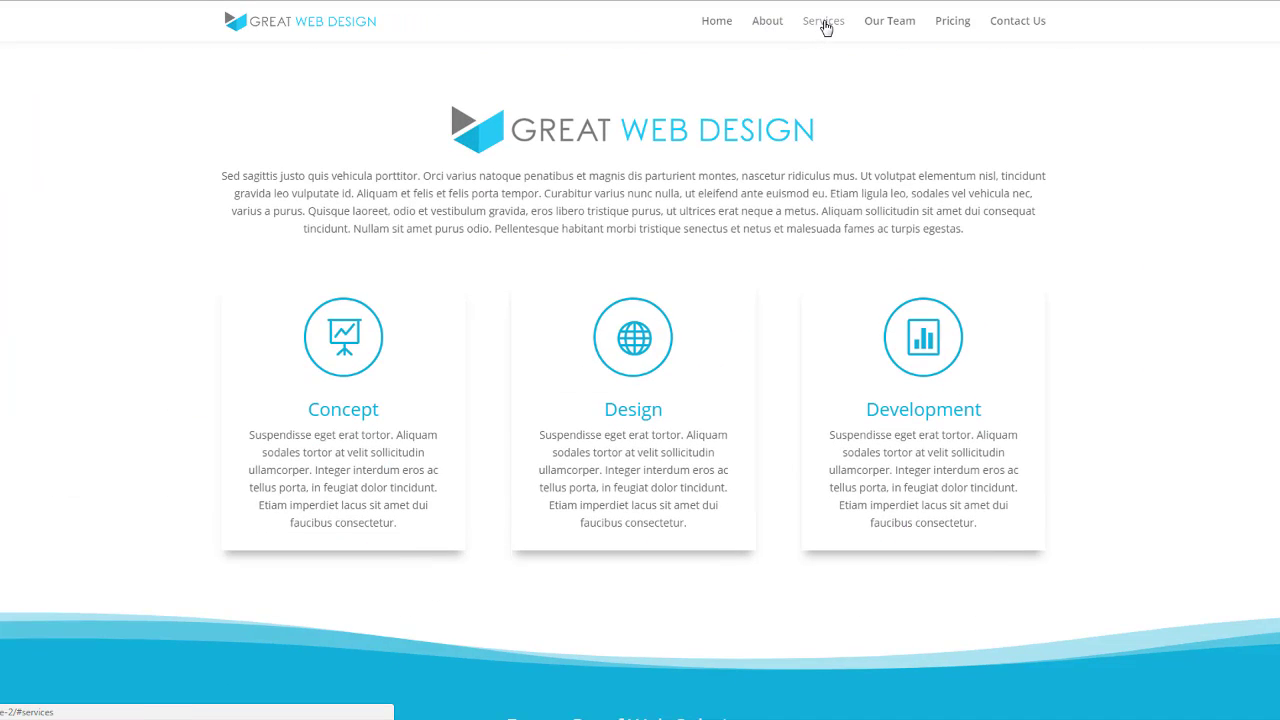
{"action": "left_click", "coordinate": [824, 24]}
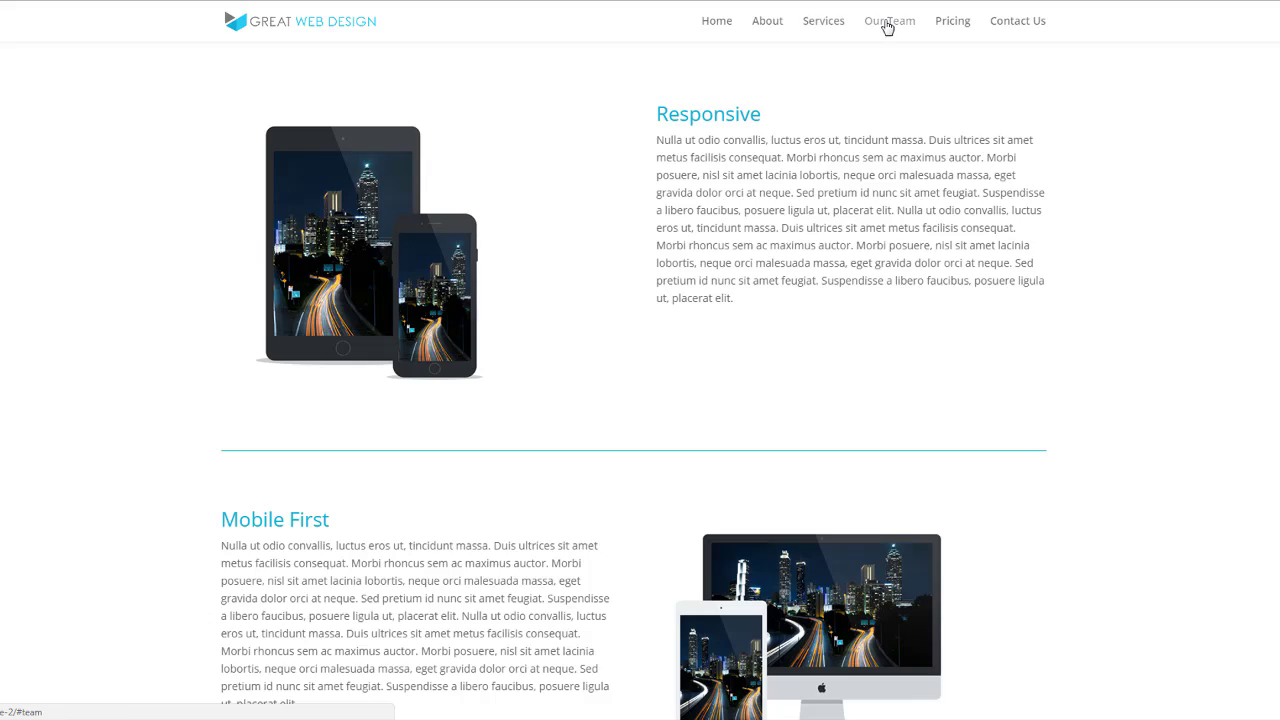
{"action": "left_click", "coordinate": [888, 24]}
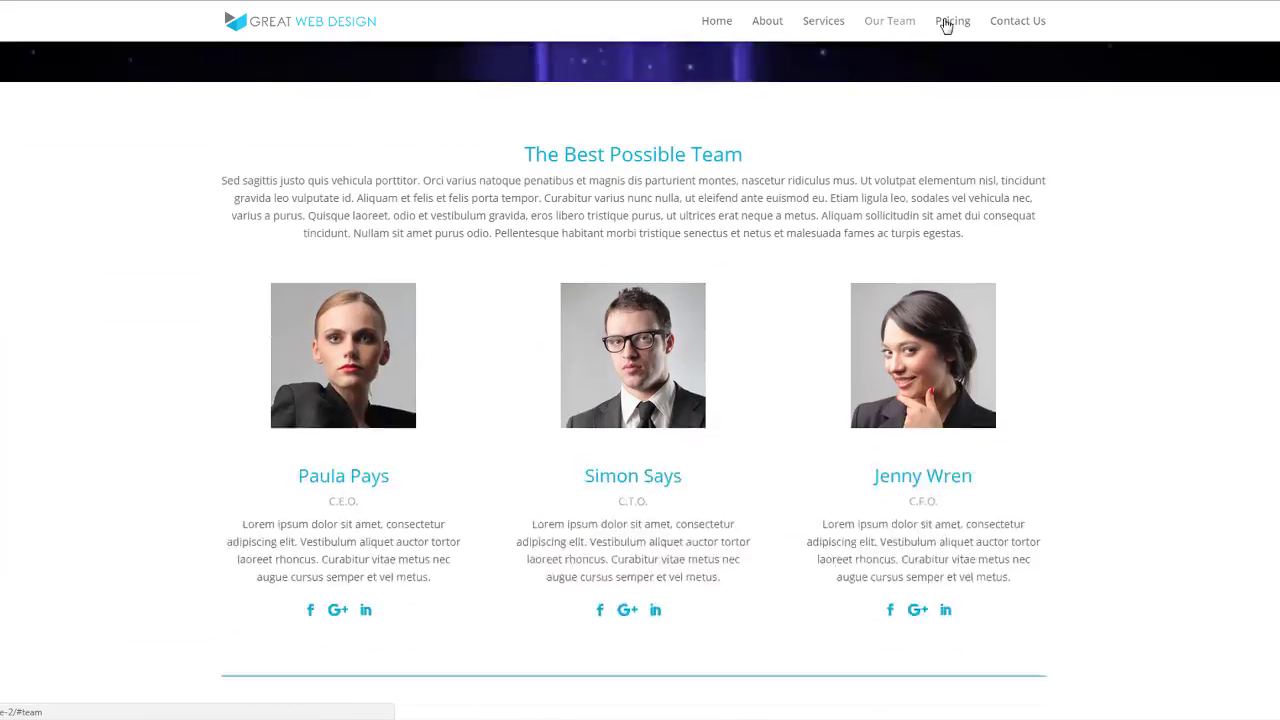
{"action": "left_click", "coordinate": [958, 24]}
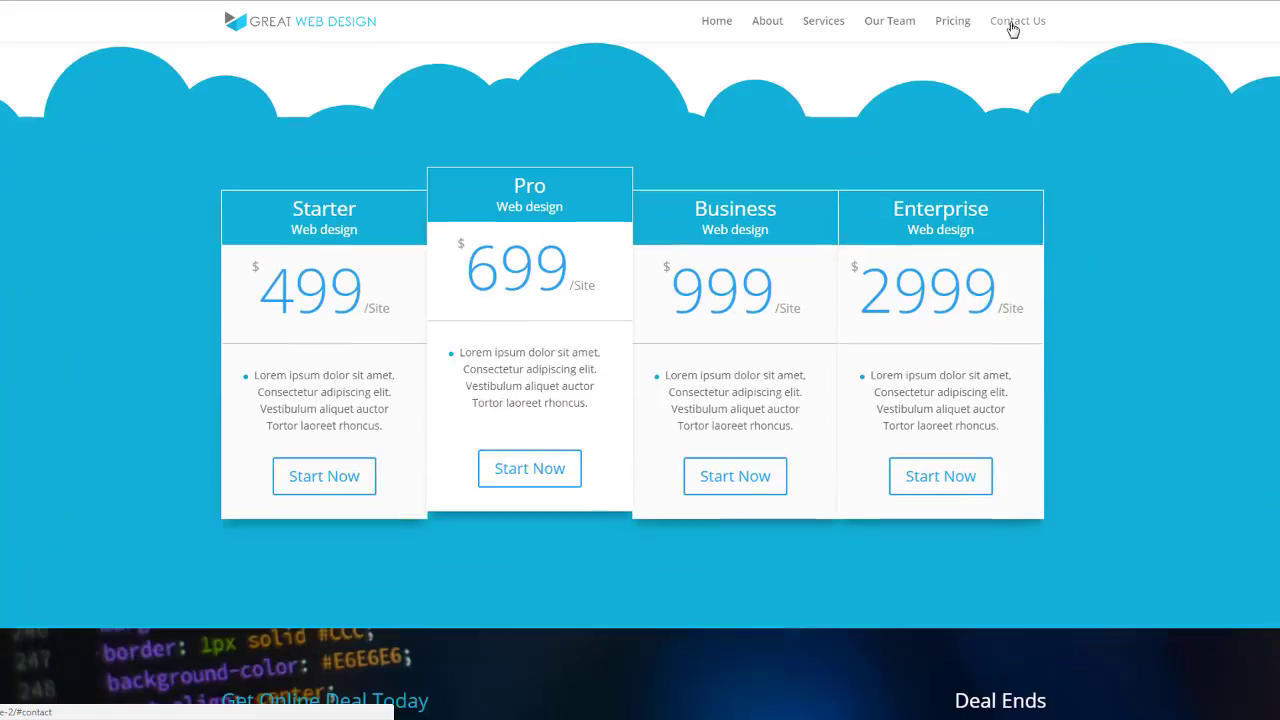
{"action": "left_click", "coordinate": [1012, 26]}
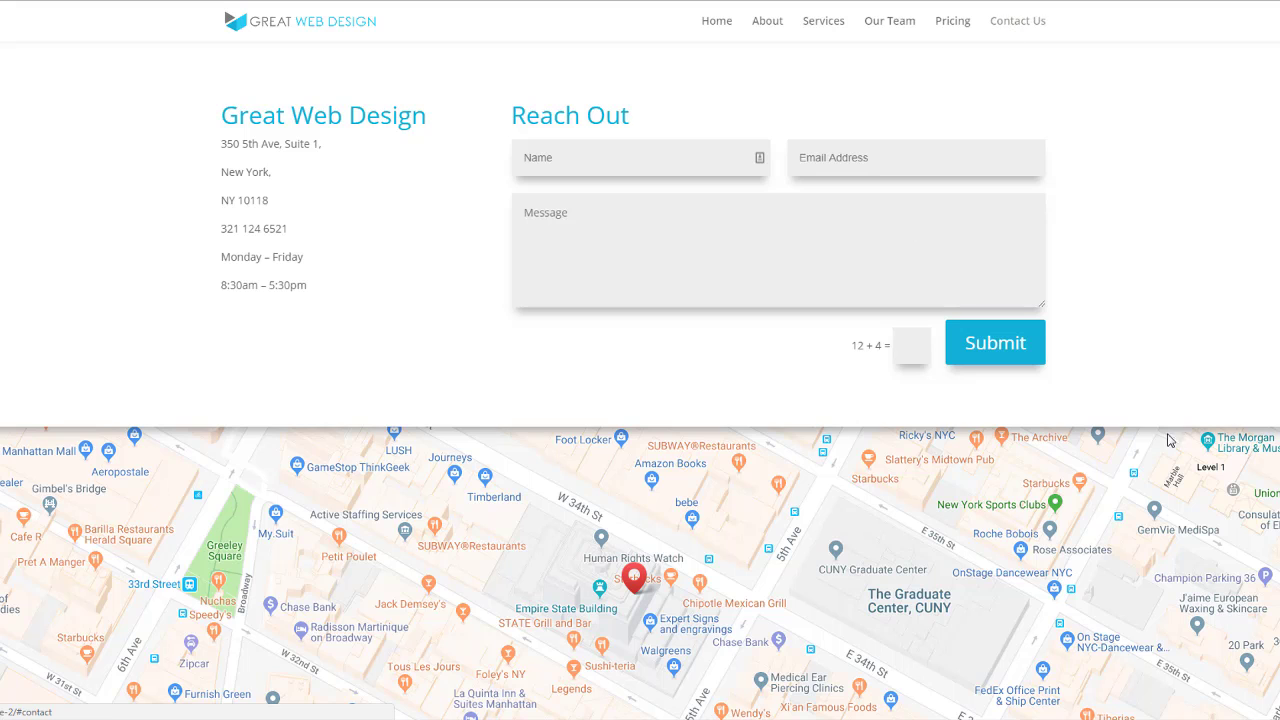
{"action": "scroll", "coordinate": [1067, 557], "scroll_direction": "up", "scroll_amount": 20}
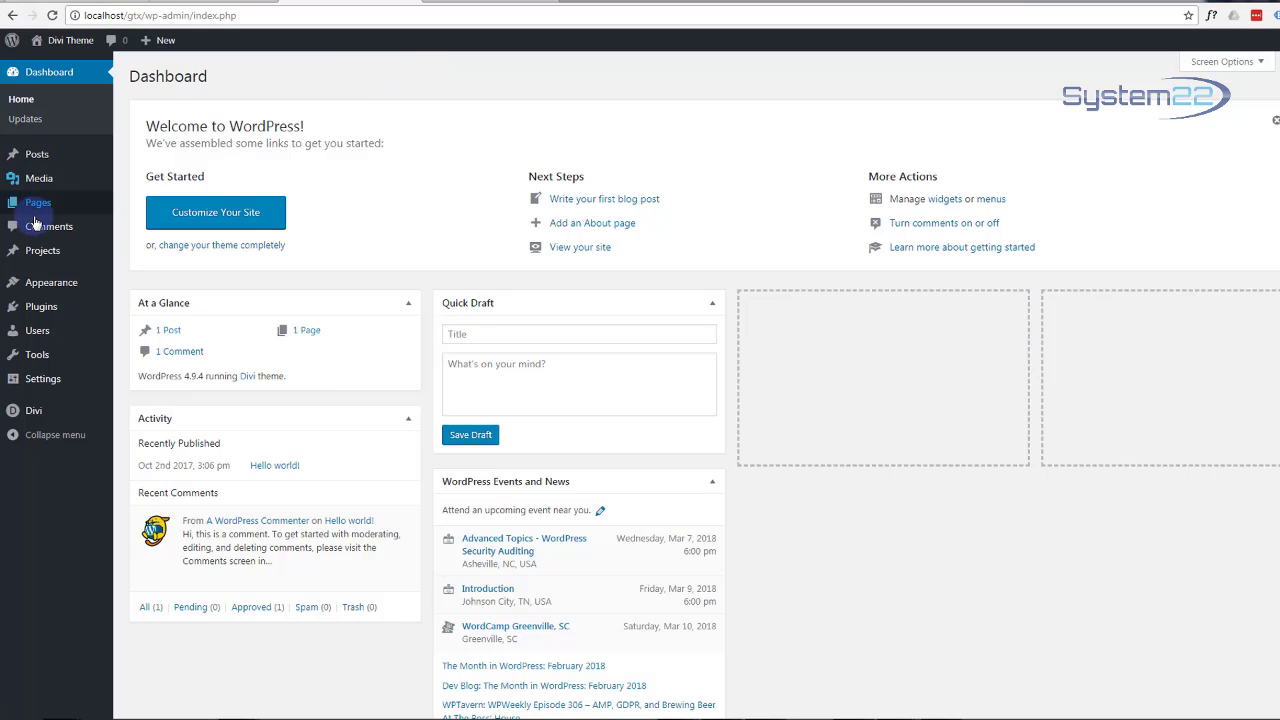
Step: Check the installed themes and plugins, ending on the Themes page with Divi active
{"action": "mouse_move", "coordinate": [58, 291]}
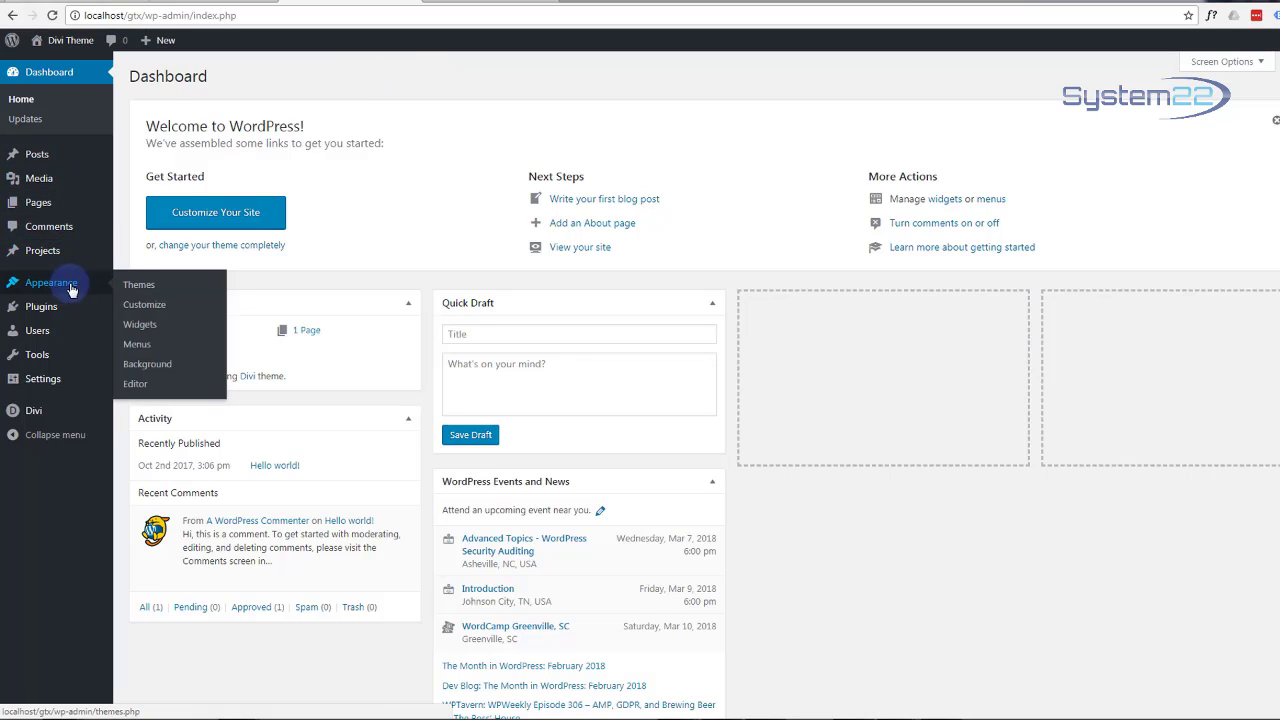
{"action": "left_click", "coordinate": [137, 290]}
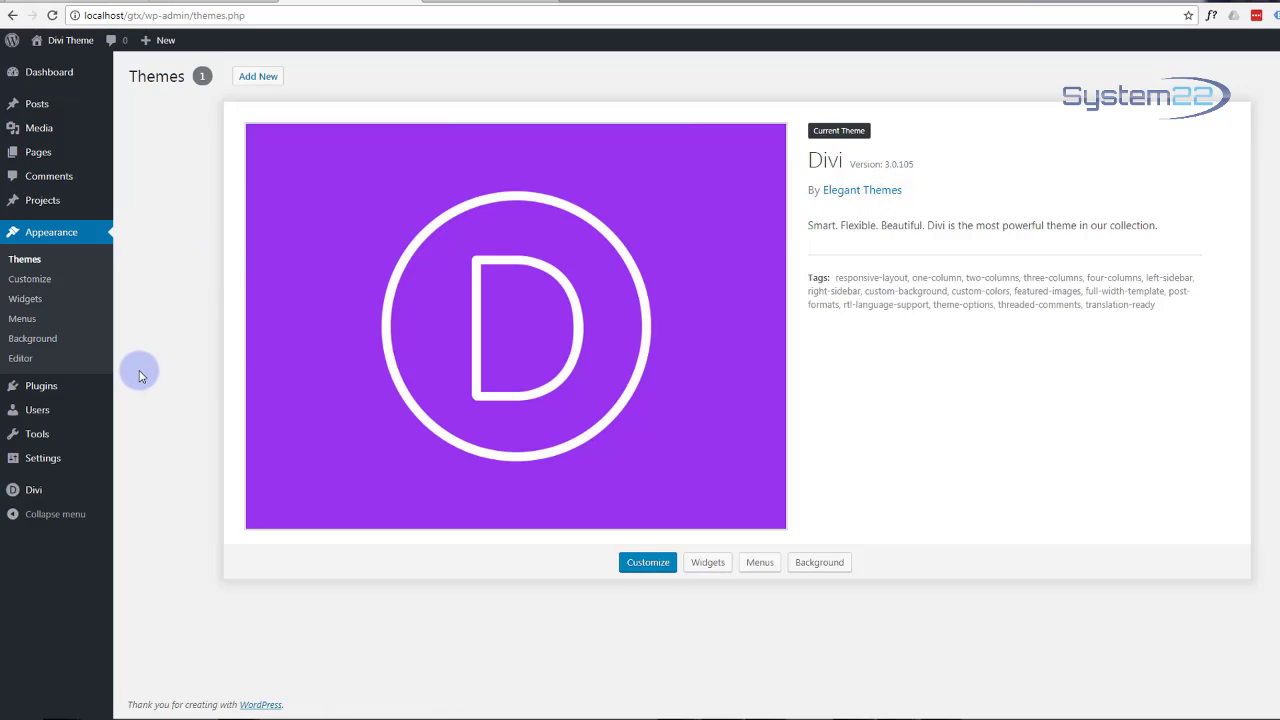
{"action": "left_click", "coordinate": [47, 390]}
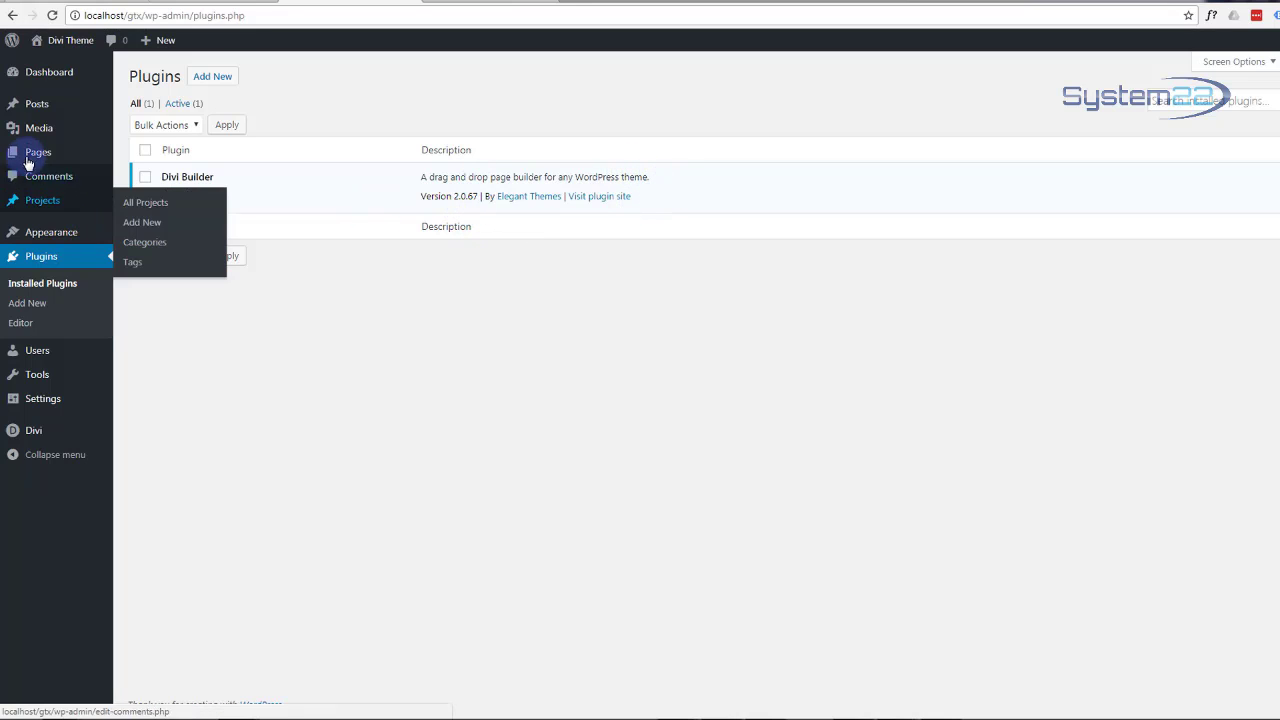
{"action": "mouse_move", "coordinate": [43, 230]}
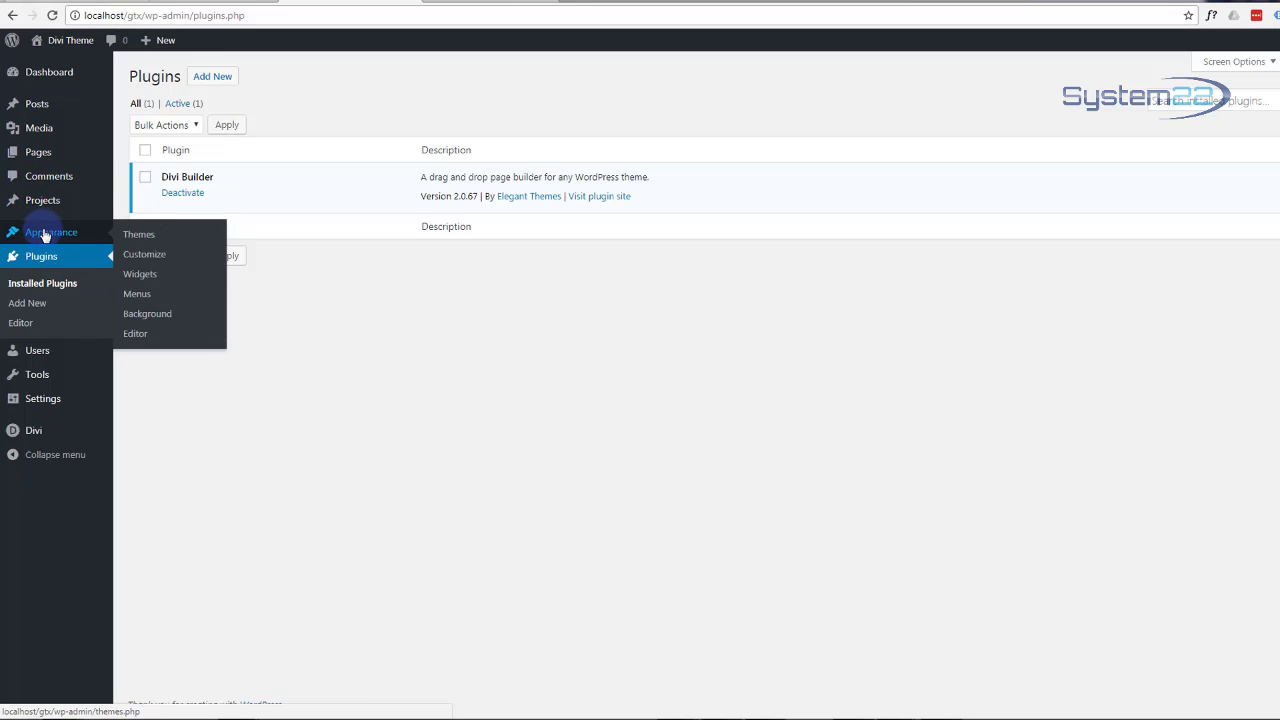
{"action": "left_click", "coordinate": [152, 240]}
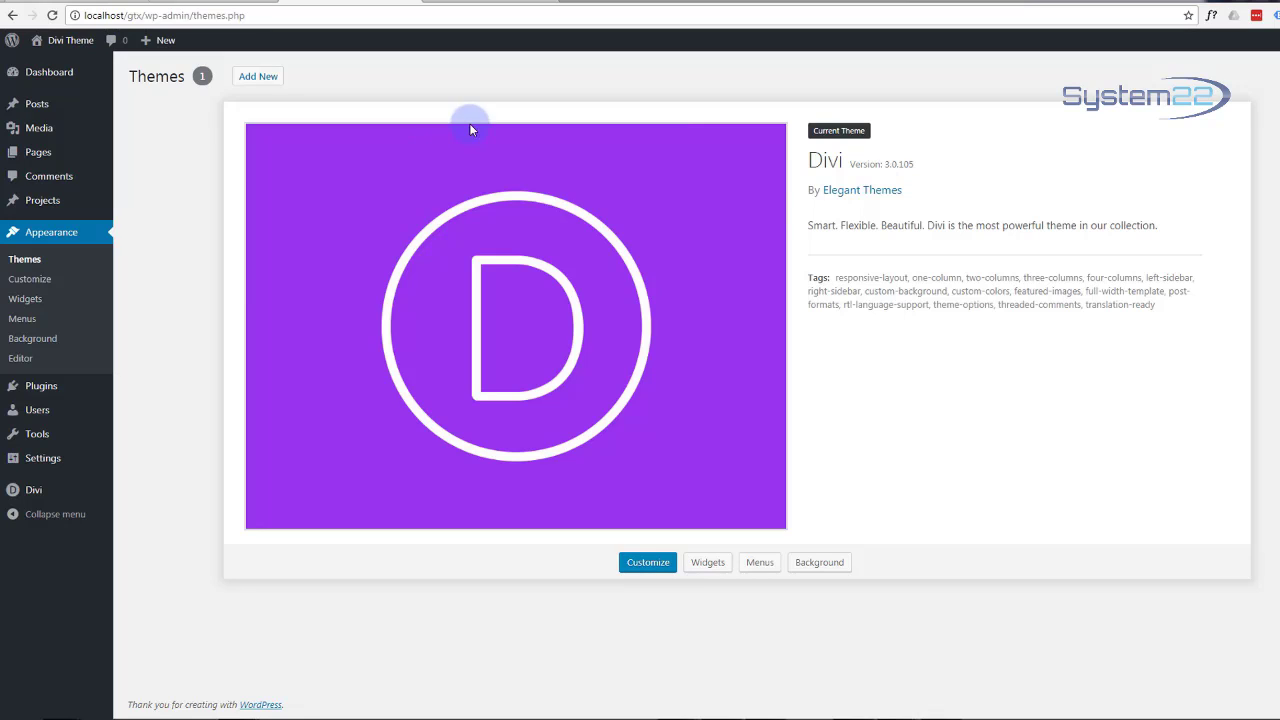
{"action": "left_click", "coordinate": [468, 4]}
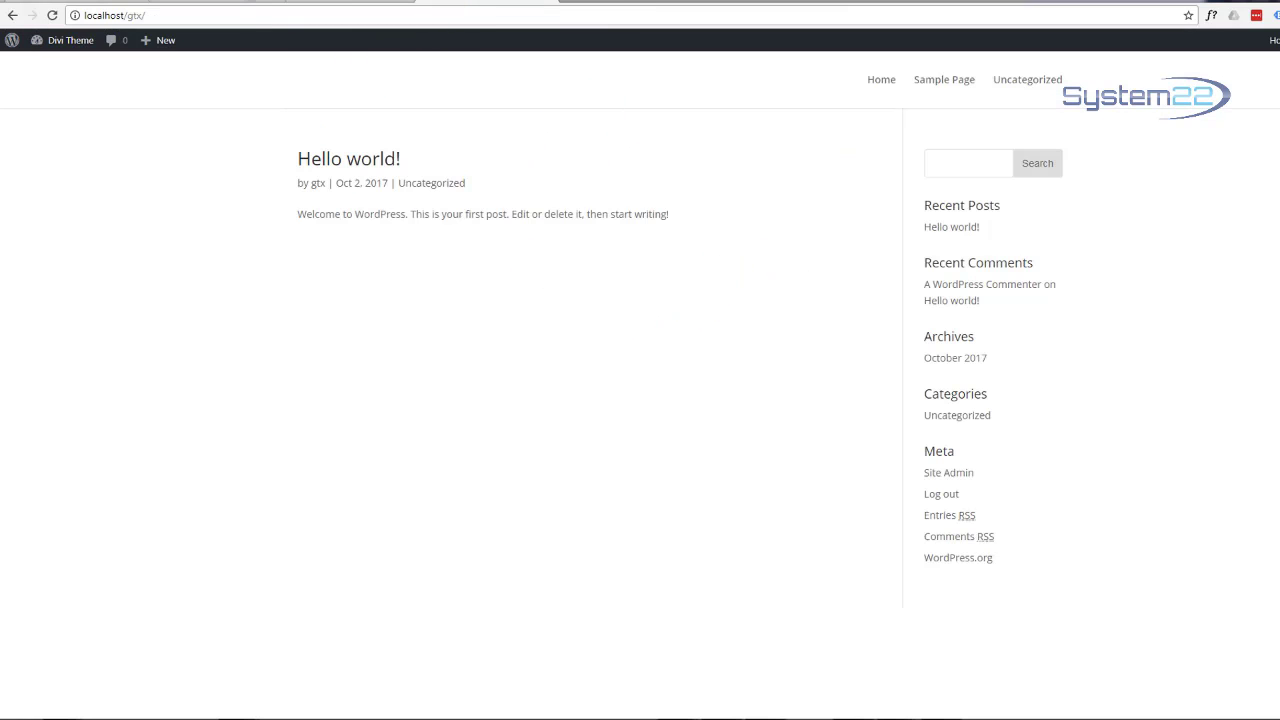
{"action": "left_click", "coordinate": [323, 3]}
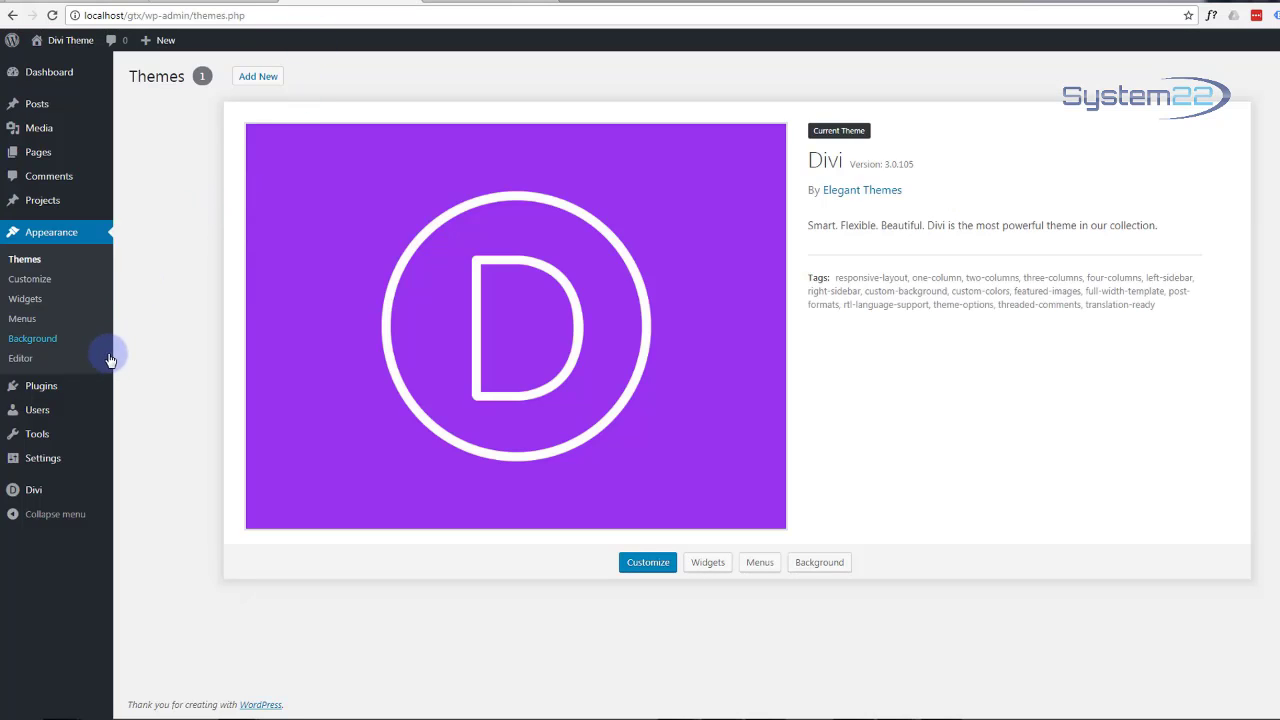
{"action": "mouse_move", "coordinate": [70, 426]}
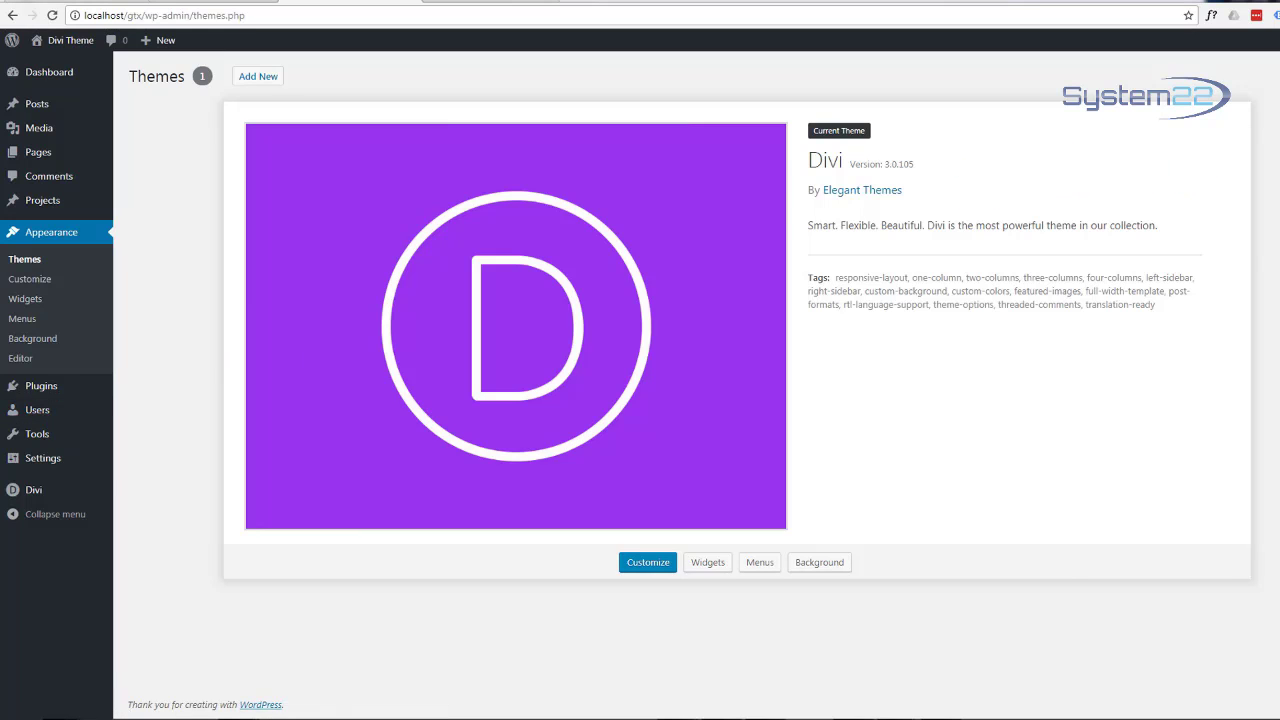
{"action": "left_click_drag", "start_coordinate": [1279, 126], "coordinate": [470, 127]}
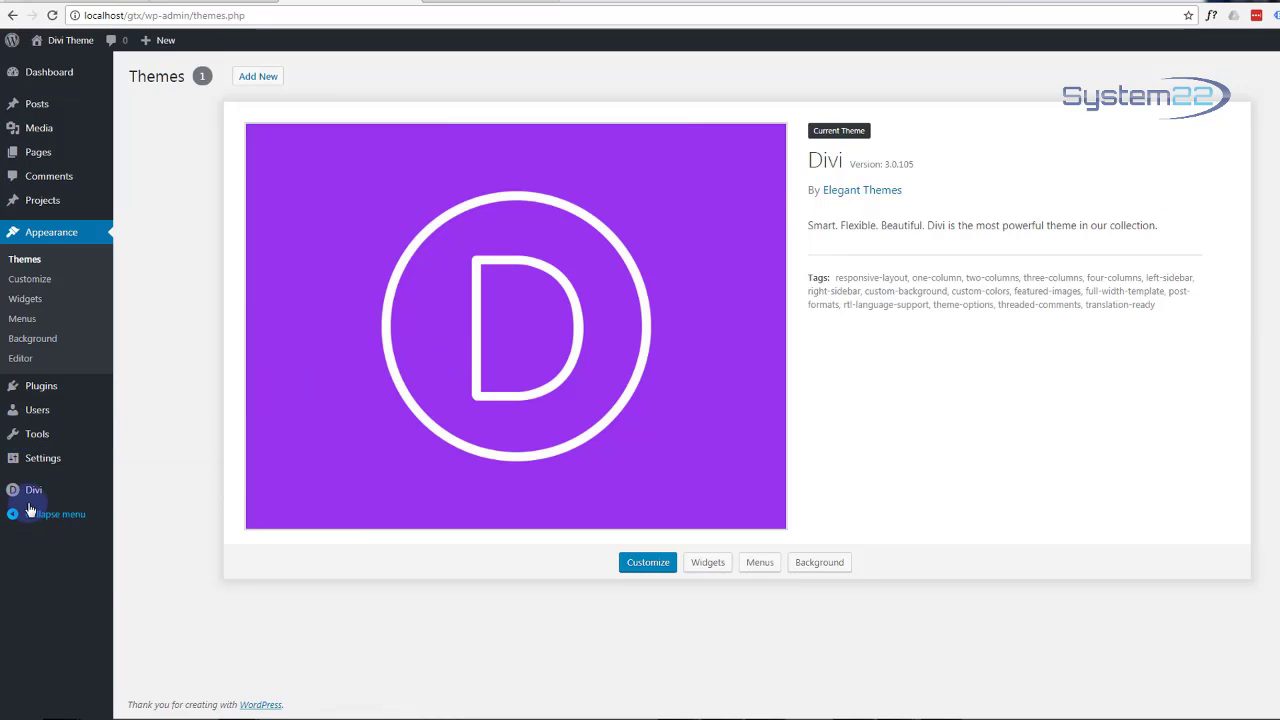
Step: Upload logo-70.png with alt text 'logo', set it as the Divi site logo, and view the front end
{"action": "mouse_move", "coordinate": [31, 494]}
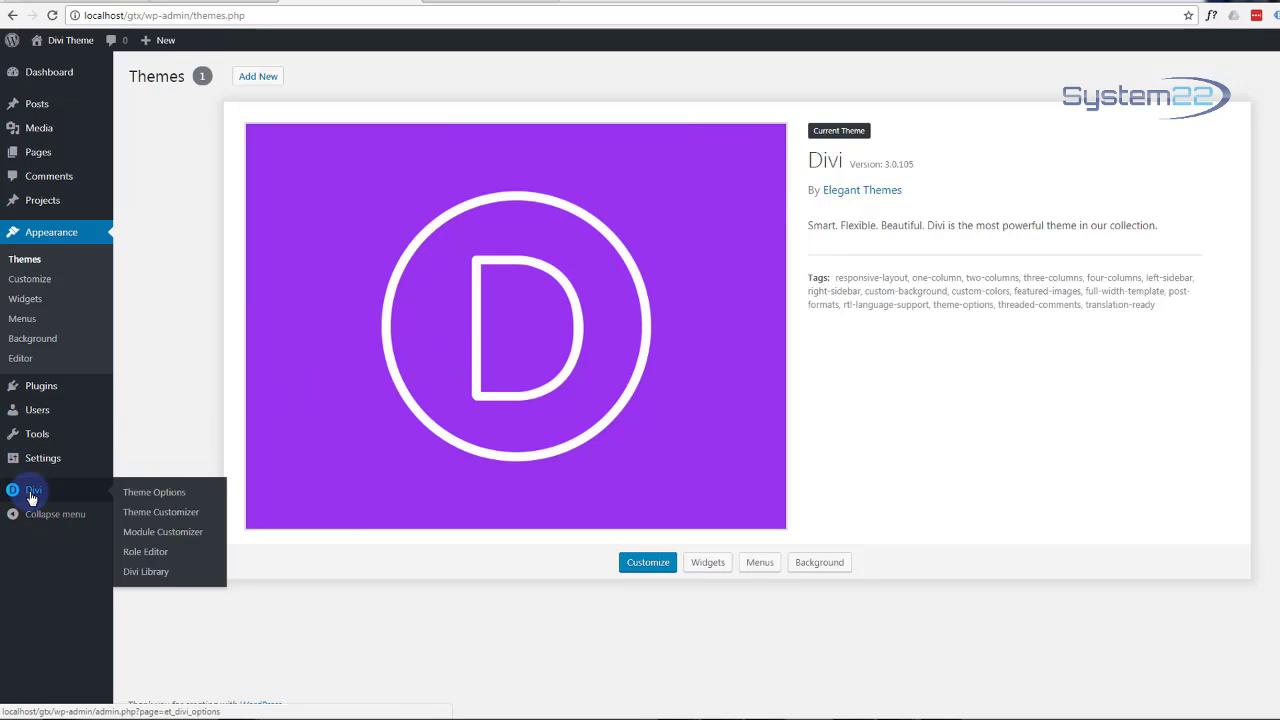
{"action": "left_click", "coordinate": [150, 494]}
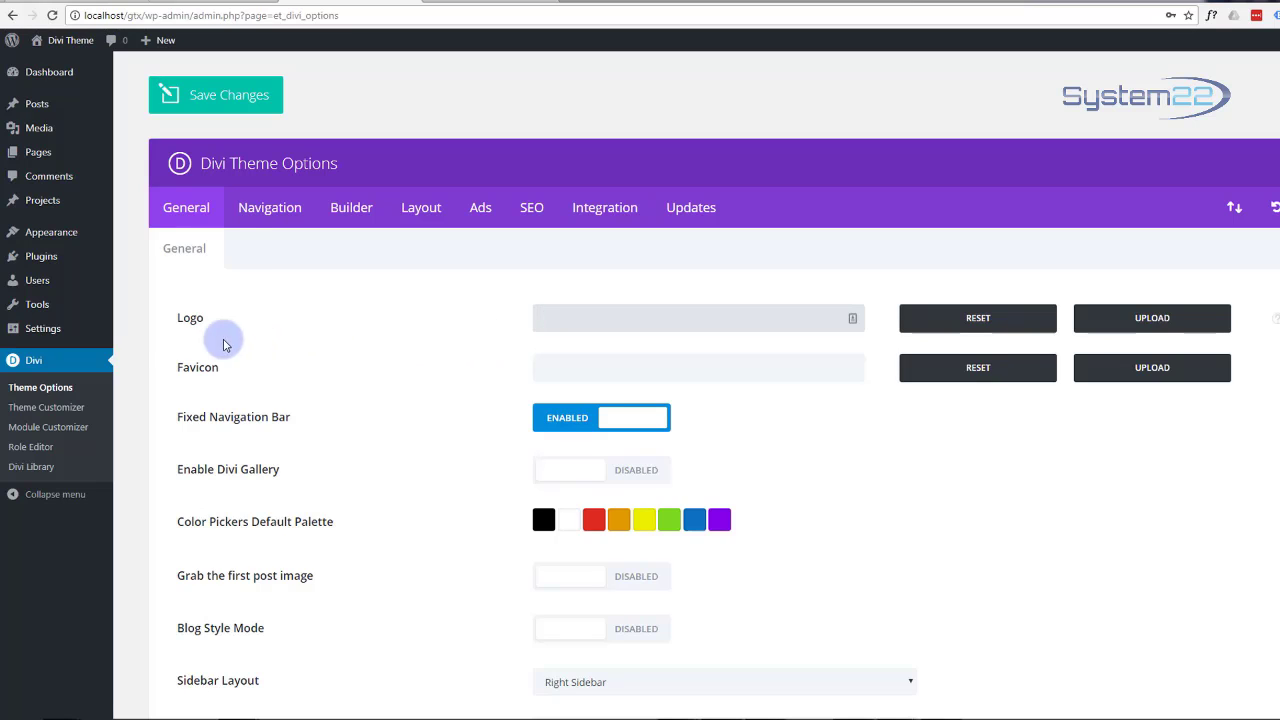
{"action": "left_click", "coordinate": [1162, 319]}
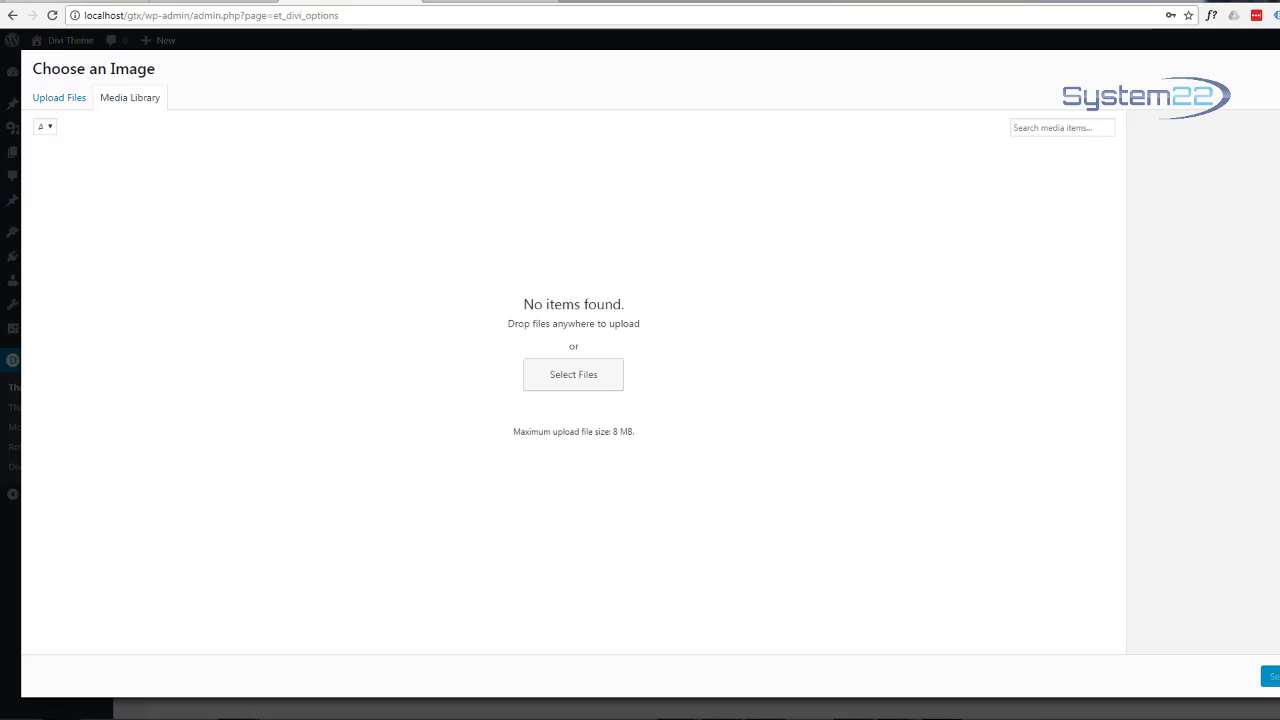
{"action": "left_click_drag", "start_coordinate": [1015, 291], "coordinate": [514, 286]}
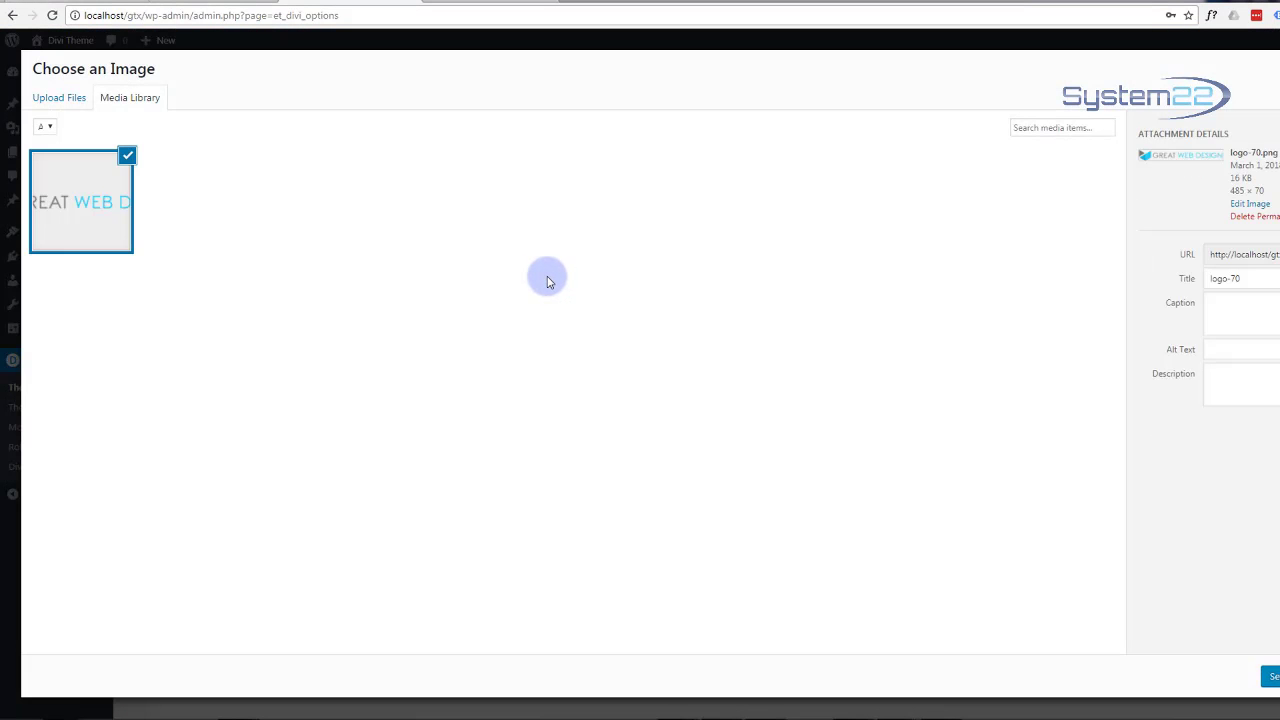
{"action": "left_click", "coordinate": [1234, 350]}
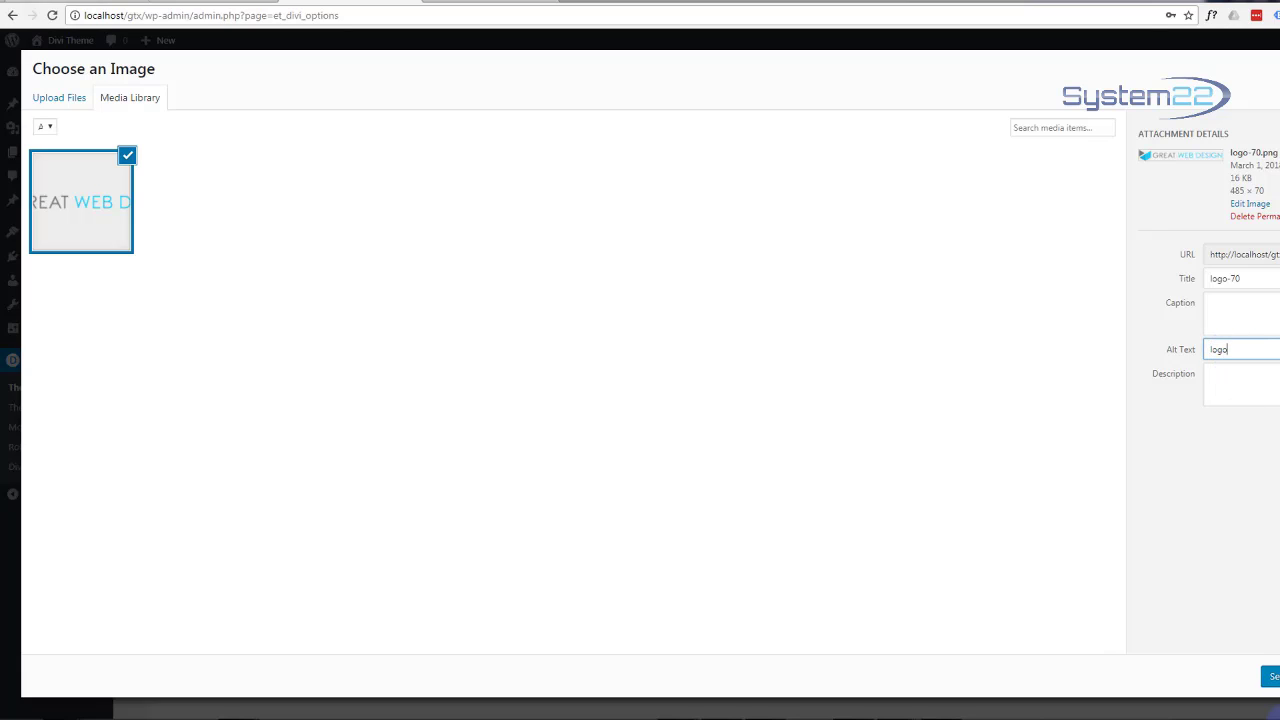
{"action": "left_click", "coordinate": [1270, 677]}
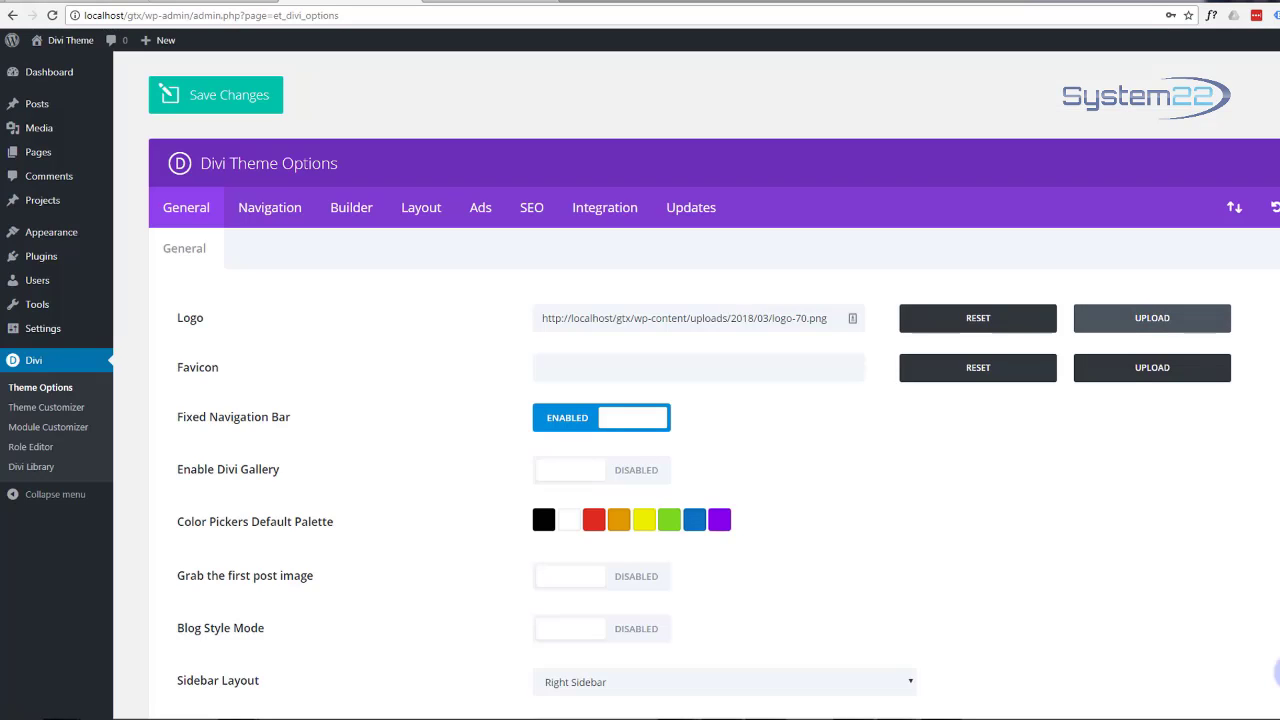
{"action": "left_click", "coordinate": [486, 6]}
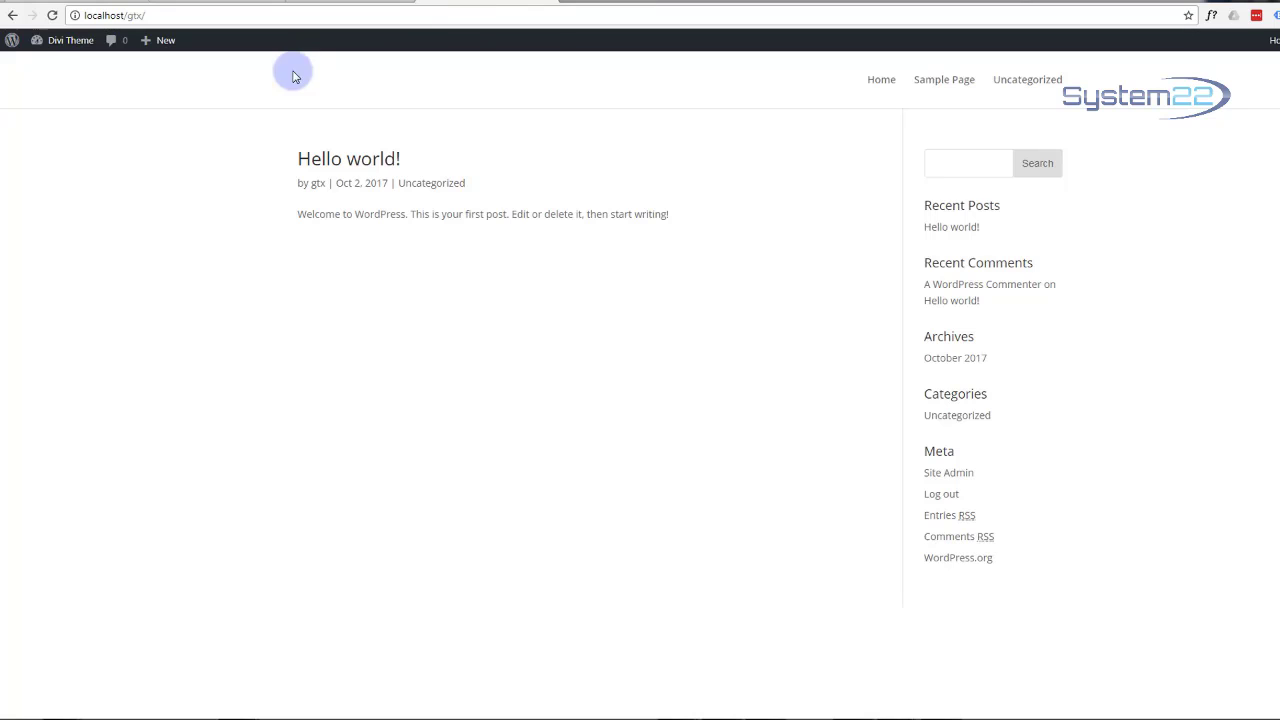
Step: Reload the front page to confirm the logo appears, then return to Divi Theme Options
{"action": "left_click", "coordinate": [52, 15]}
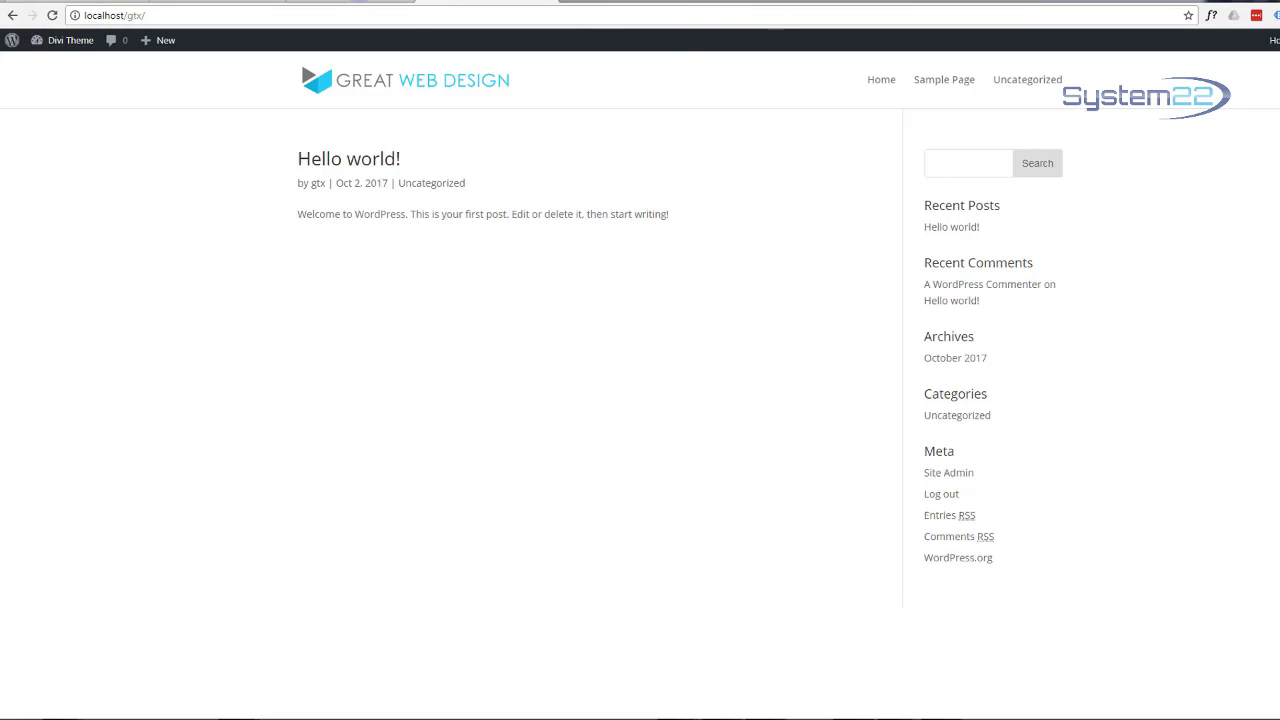
{"action": "left_click", "coordinate": [331, 2]}
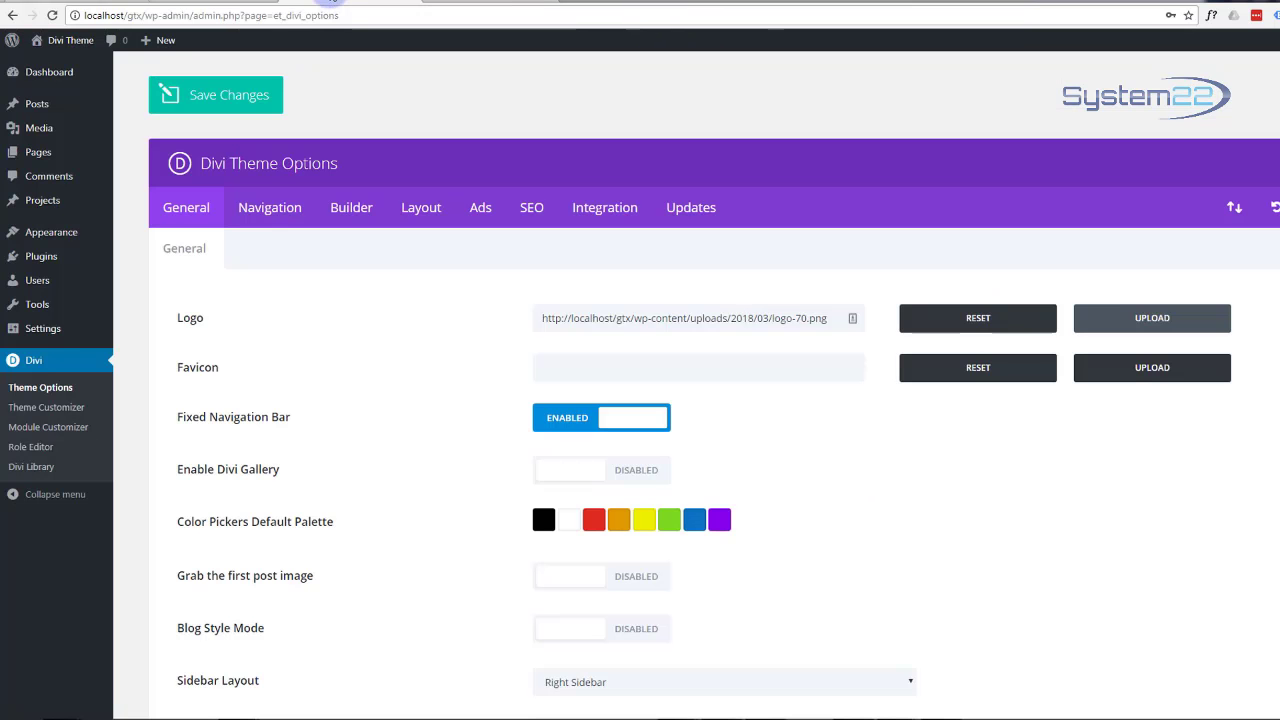
{"action": "mouse_move", "coordinate": [33, 157]}
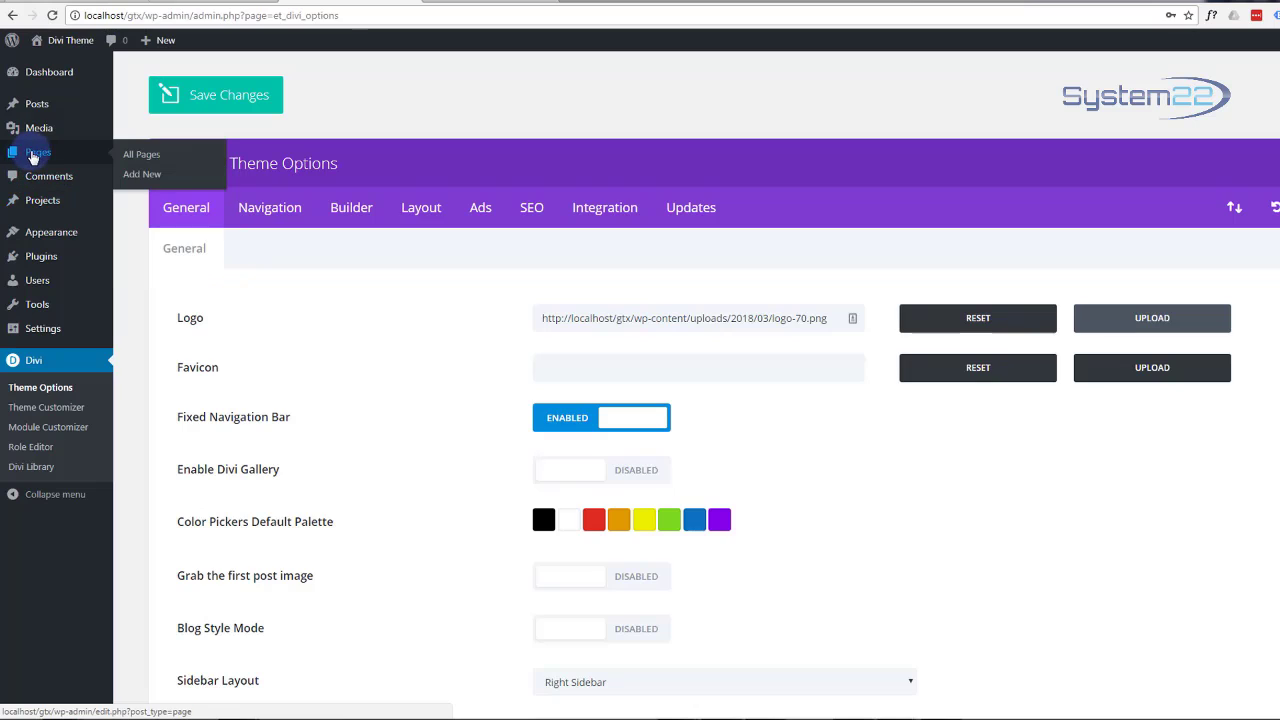
Step: Create a new page titled 'One Page' and switch it to the Divi Builder
{"action": "left_click", "coordinate": [140, 176]}
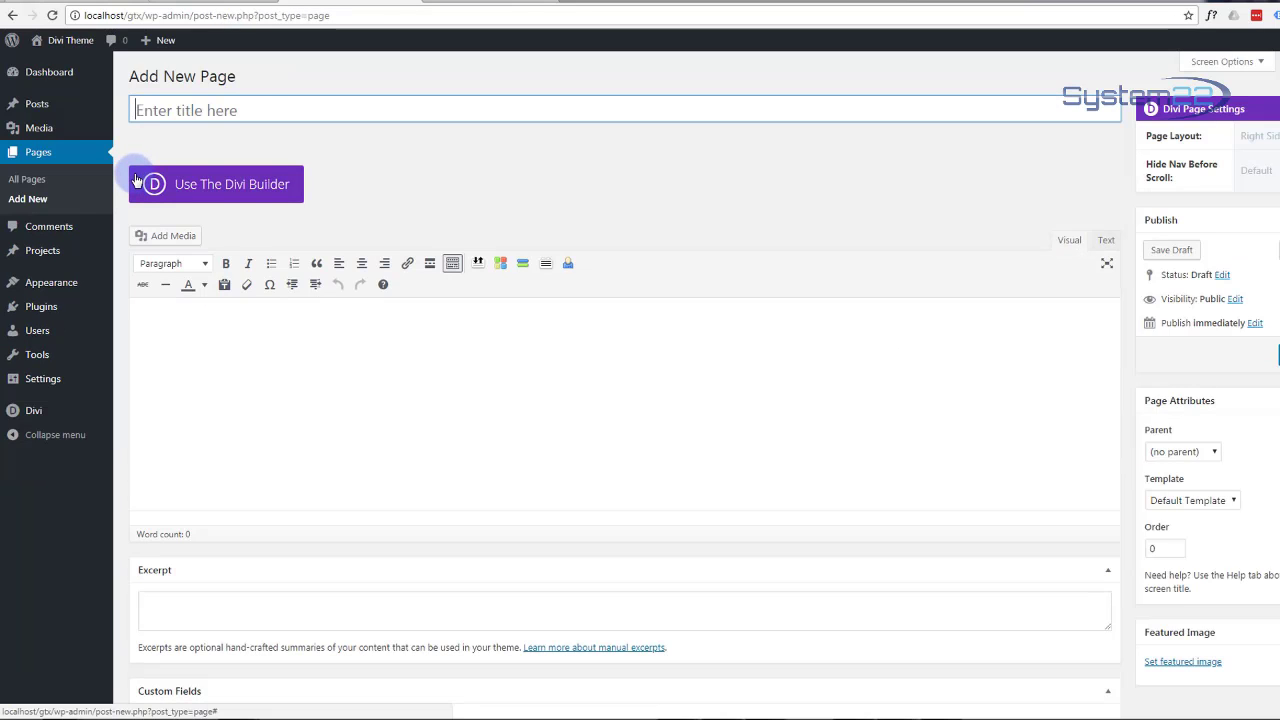
{"action": "type", "text": "O"}
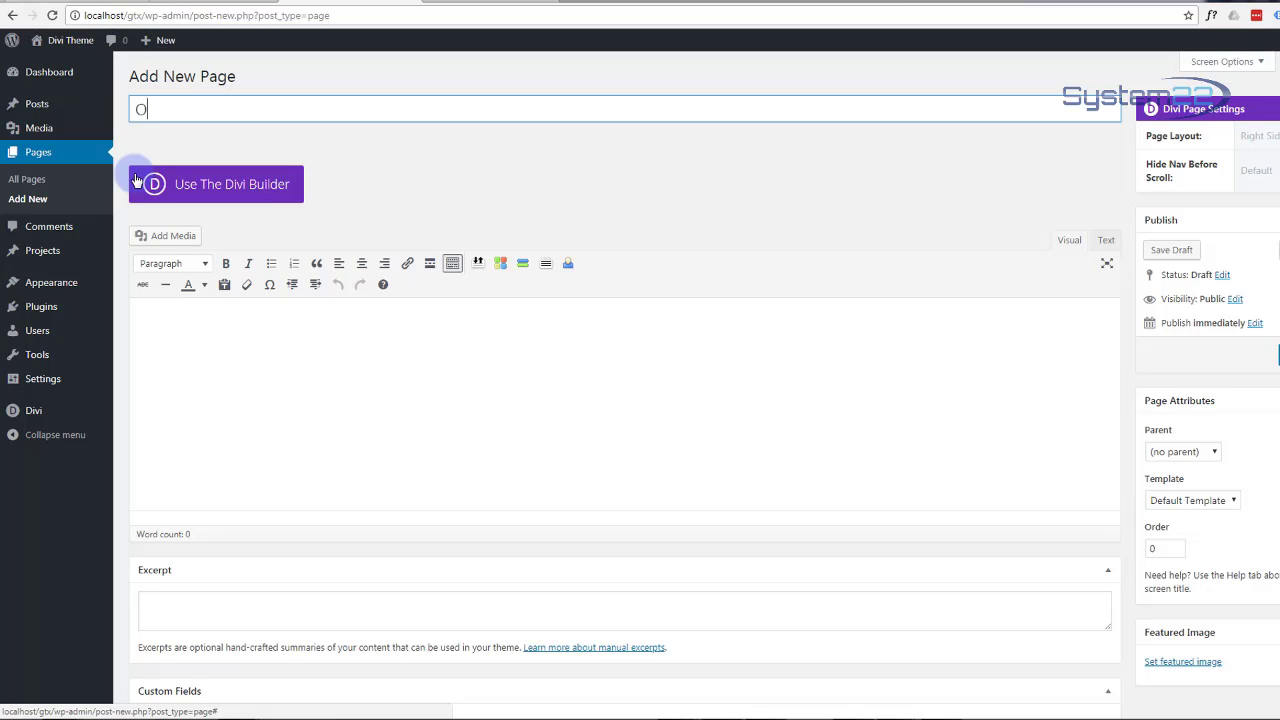
{"action": "type", "text": "ne Page"}
{"action": "left_click", "coordinate": [217, 190]}
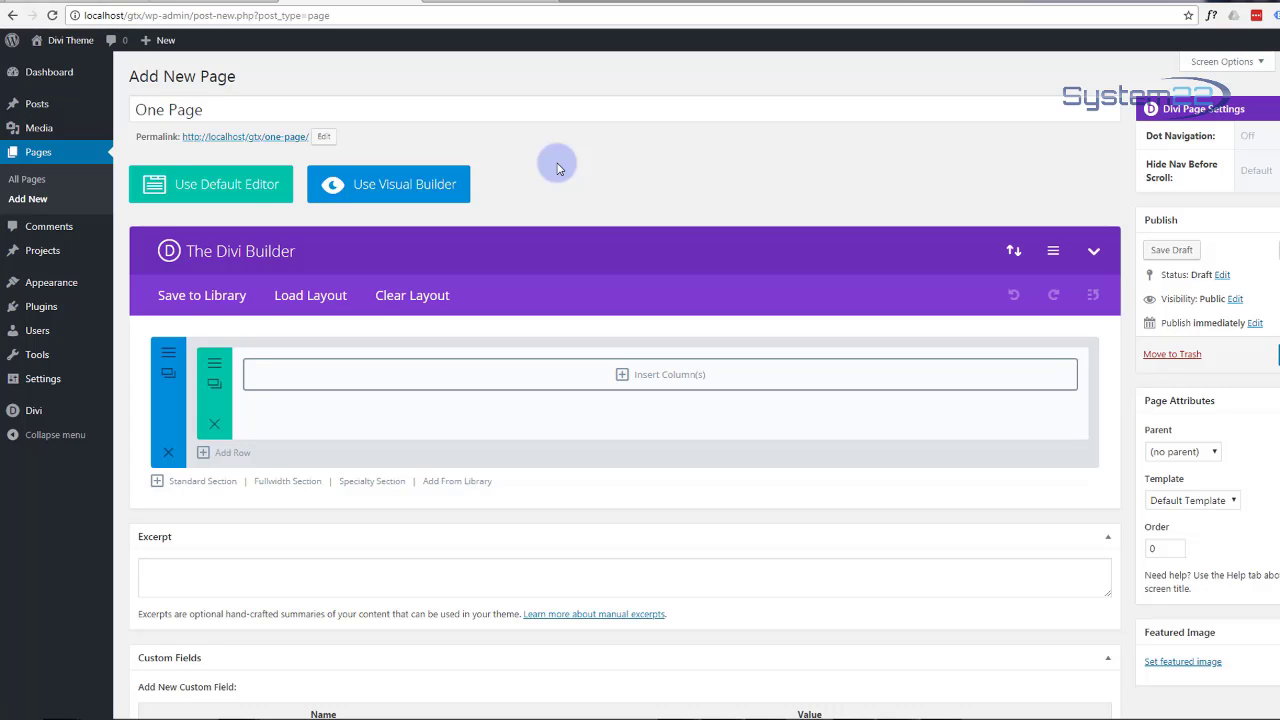
Step: Add a fullwidth section above the standard section, delete the standard one, and start inserting a module
{"action": "scroll", "coordinate": [559, 165], "scroll_direction": "down", "scroll_amount": 1}
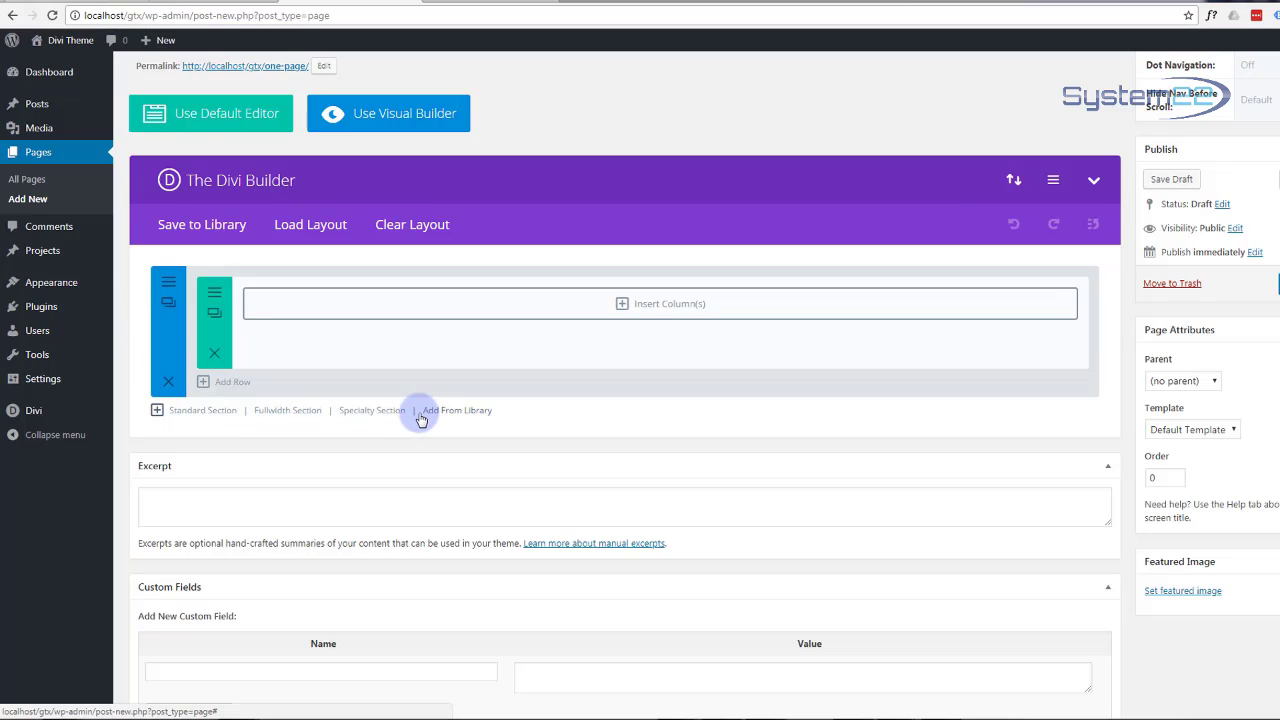
{"action": "left_click", "coordinate": [277, 413]}
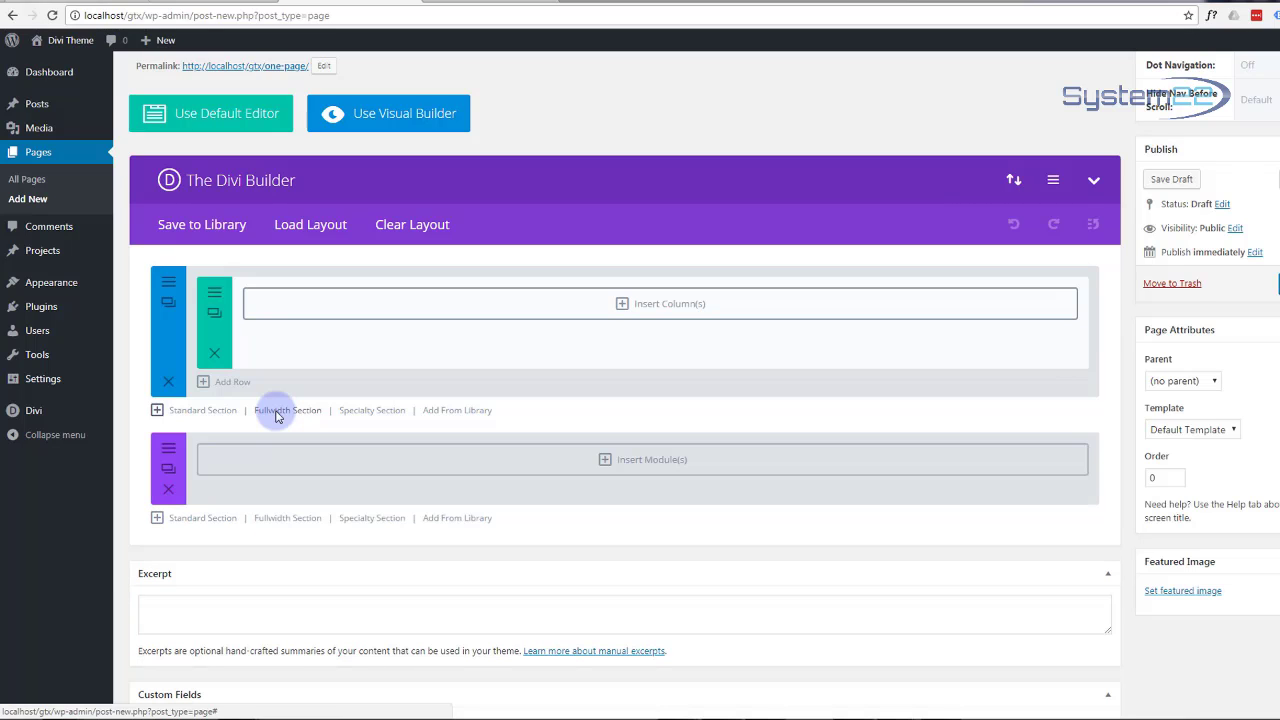
{"action": "left_click_drag", "start_coordinate": [178, 462], "coordinate": [171, 314]}
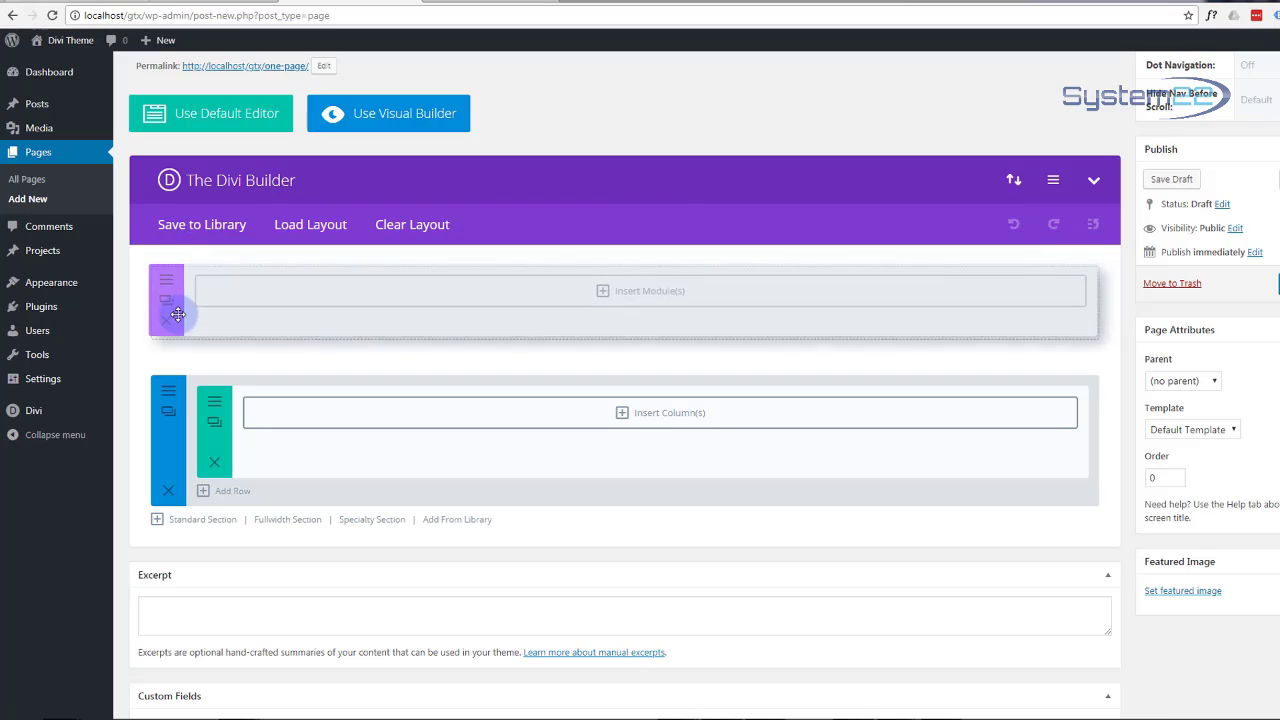
{"action": "left_click", "coordinate": [169, 491]}
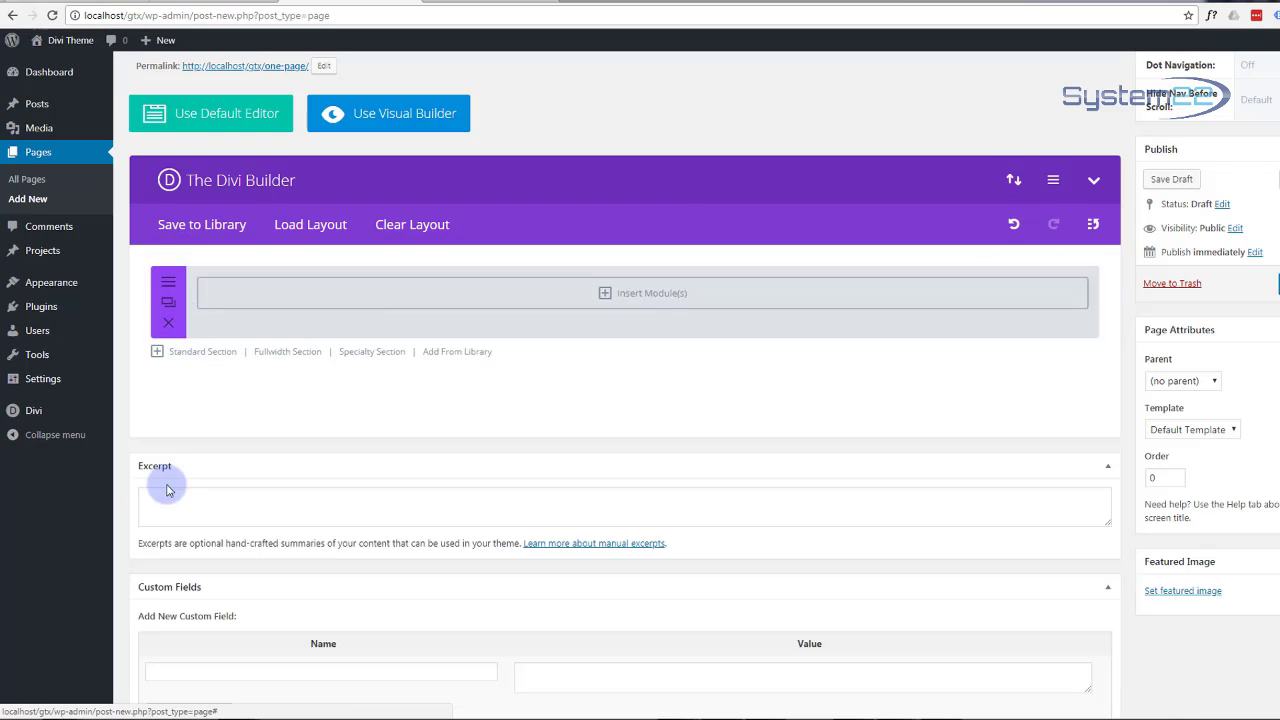
{"action": "left_click", "coordinate": [607, 295]}
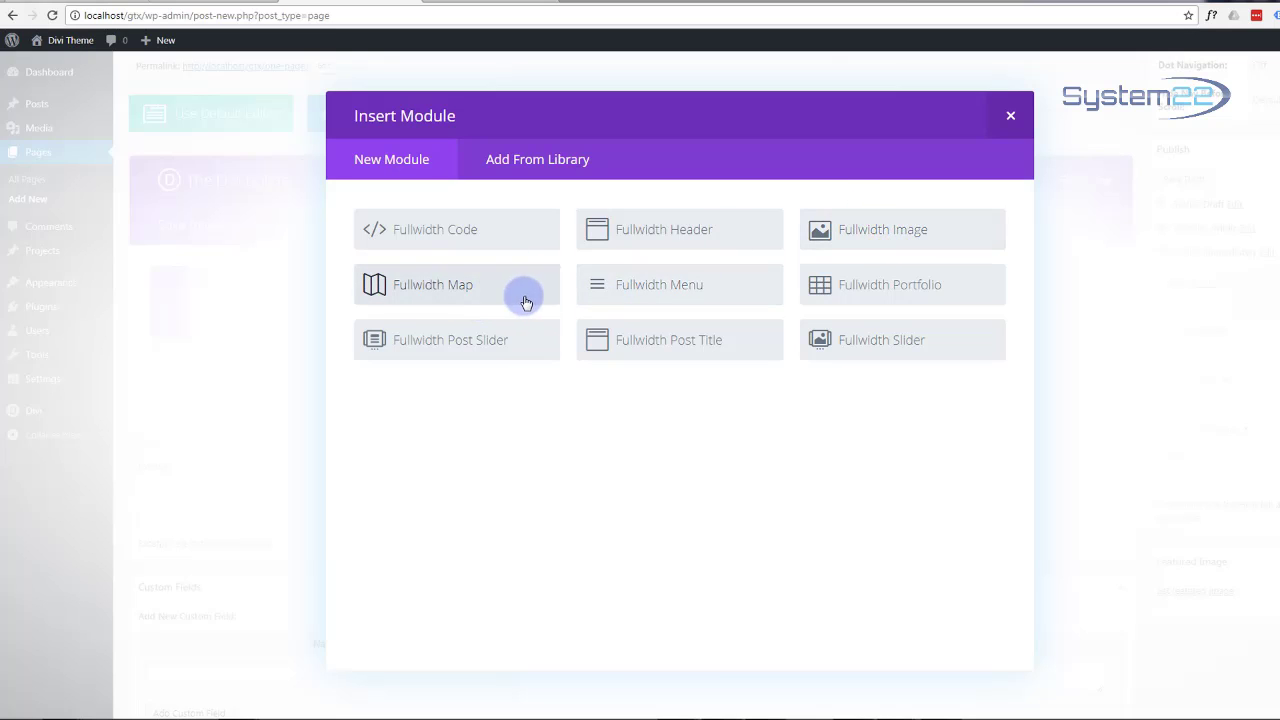
Step: Add a Fullwidth Slider with a slide headed 'Responsive Sites For All Your Needs' and a 'Get Started' button
{"action": "left_click", "coordinate": [883, 342]}
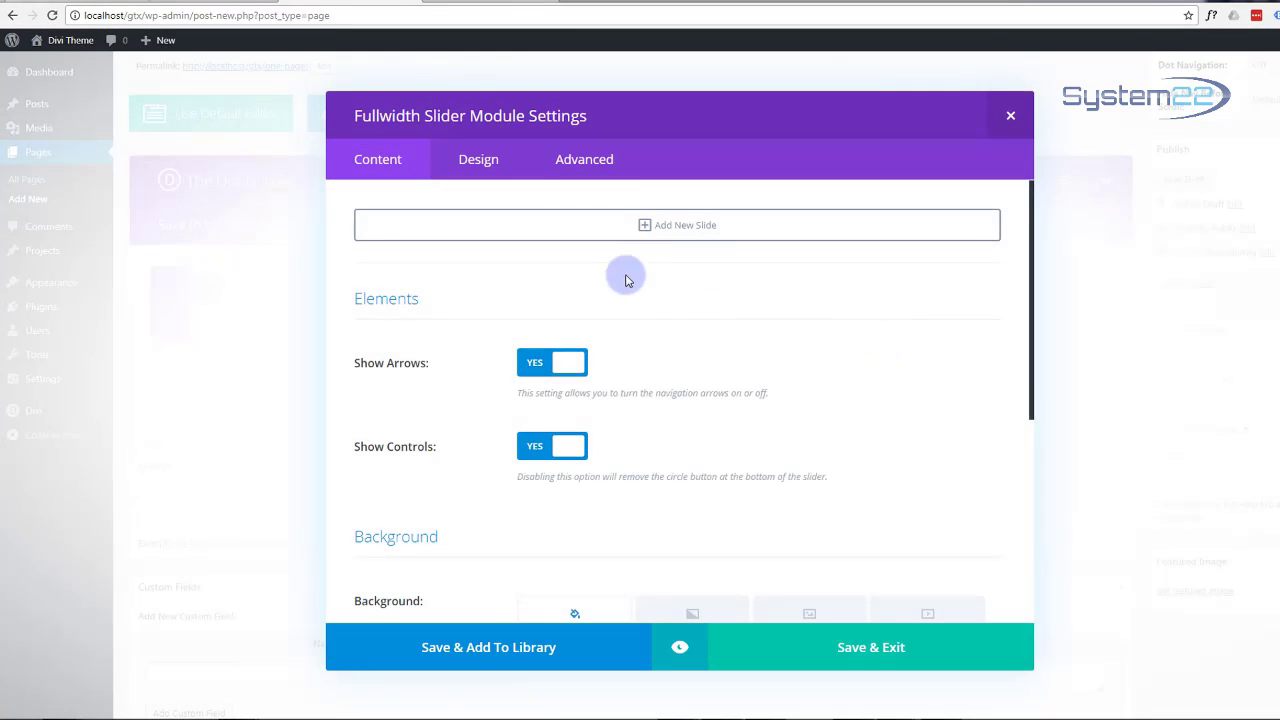
{"action": "left_click", "coordinate": [645, 225]}
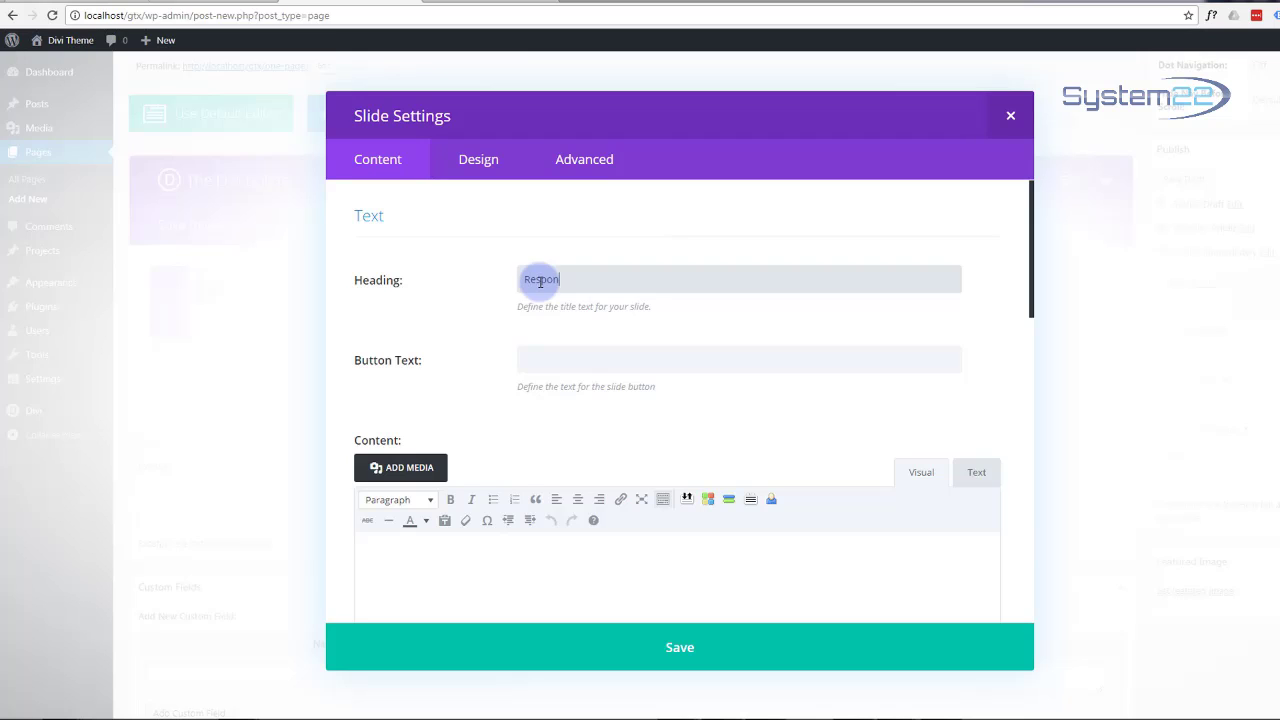
{"action": "type", "text": "e Sl"}
{"action": "type", "text": "tes "}
{"action": "type", "text": "For All Your Needs"}
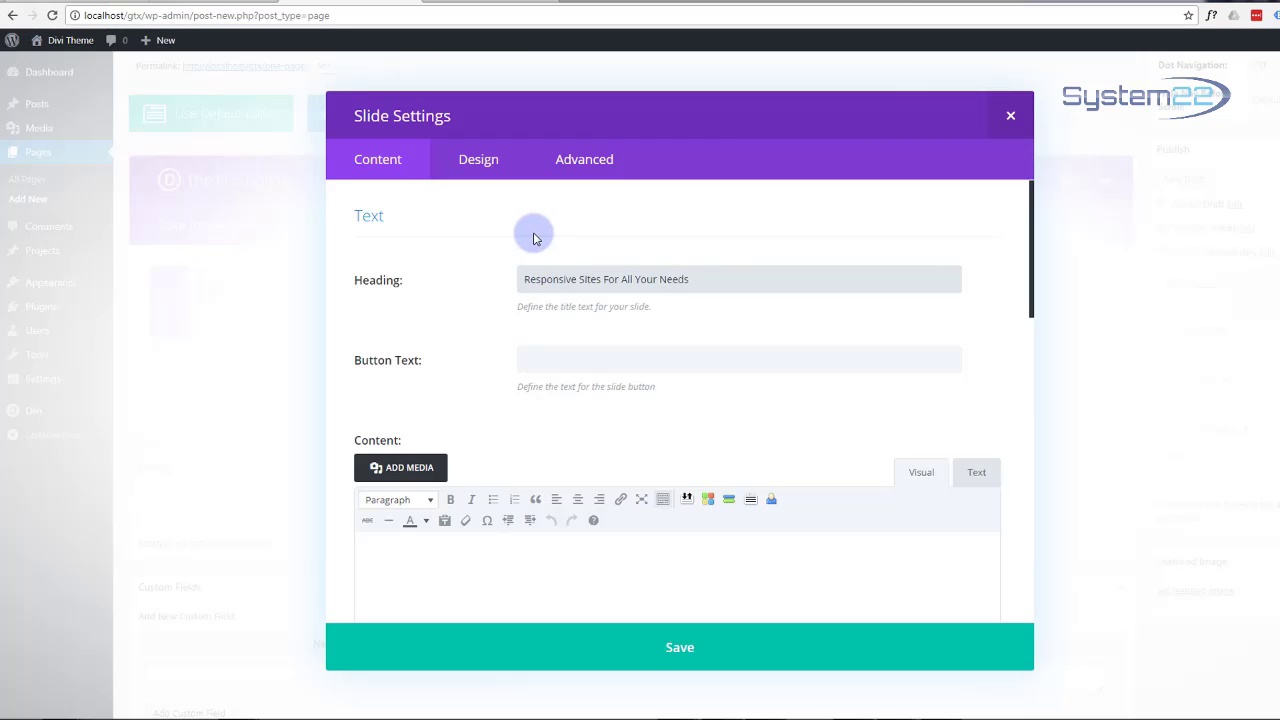
{"action": "left_click", "coordinate": [549, 359]}
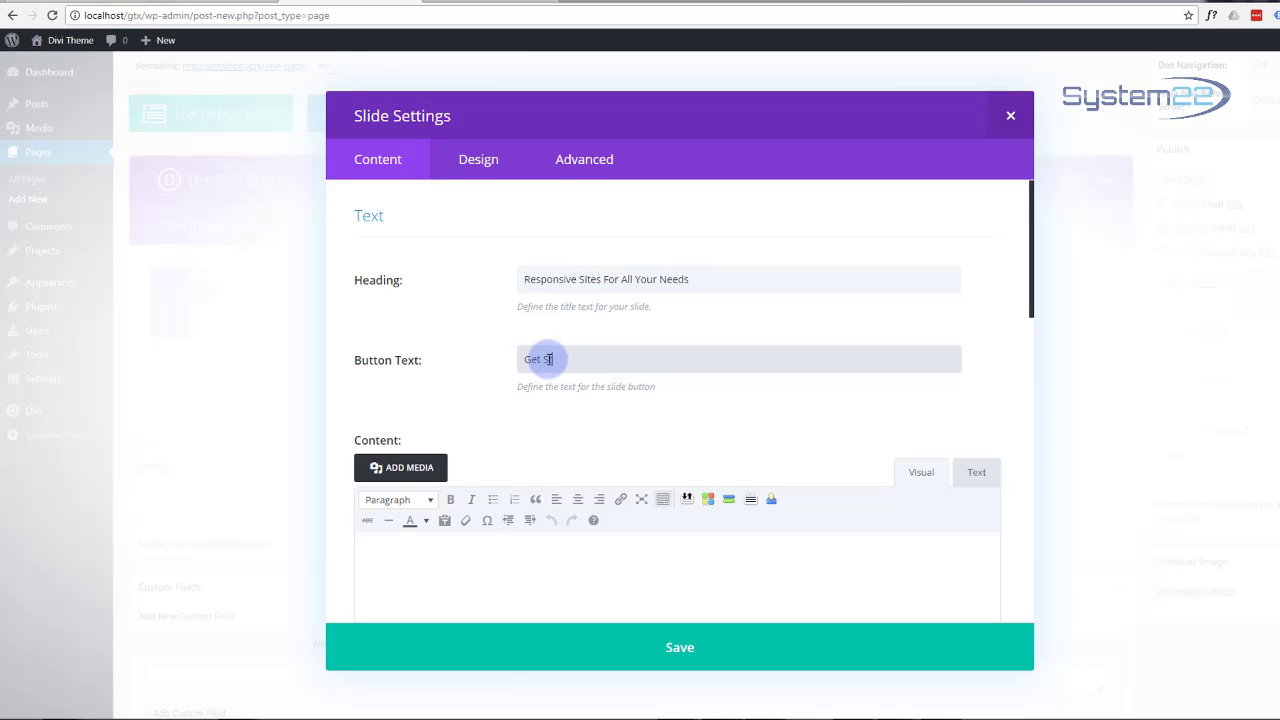
{"action": "type", "text": "Get Started"}
{"action": "scroll", "coordinate": [550, 362], "scroll_direction": "down", "scroll_amount": 2}
{"action": "scroll", "coordinate": [552, 364], "scroll_direction": "down", "scroll_amount": 1}
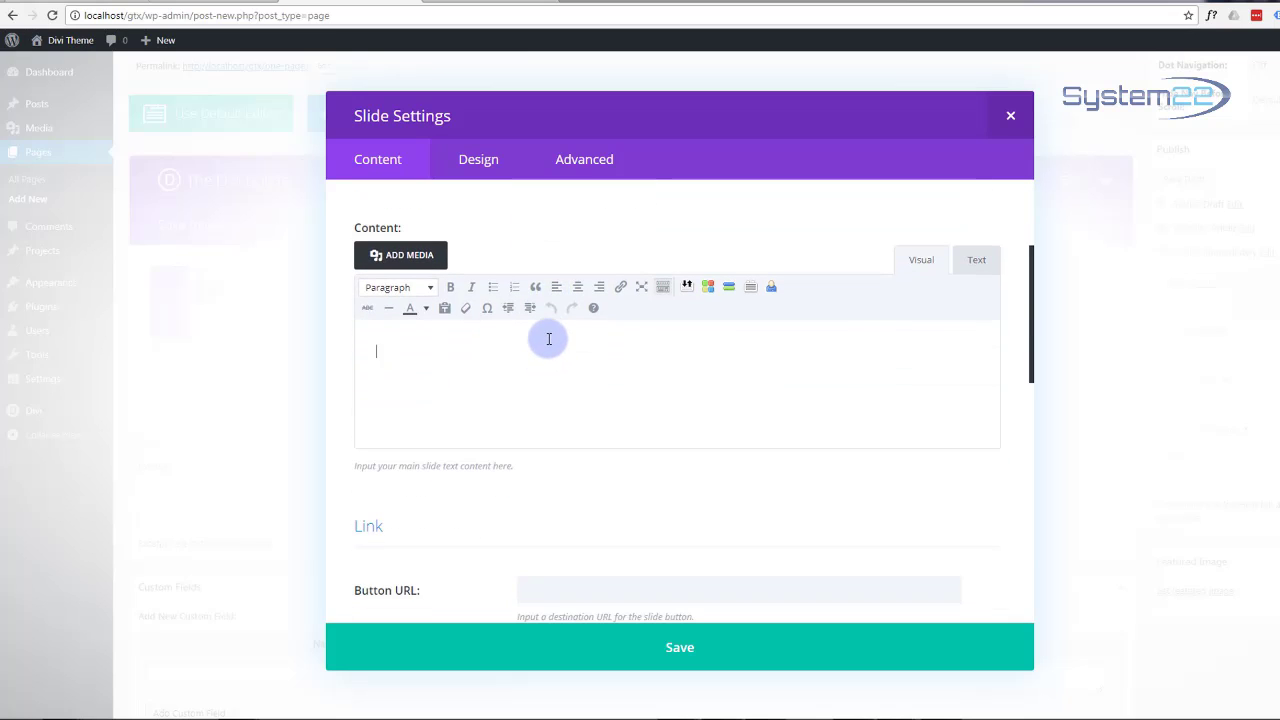
Step: Upload logo-light-70.png with alt text 'Logo light' and insert it into the slide content
{"action": "left_click", "coordinate": [406, 263]}
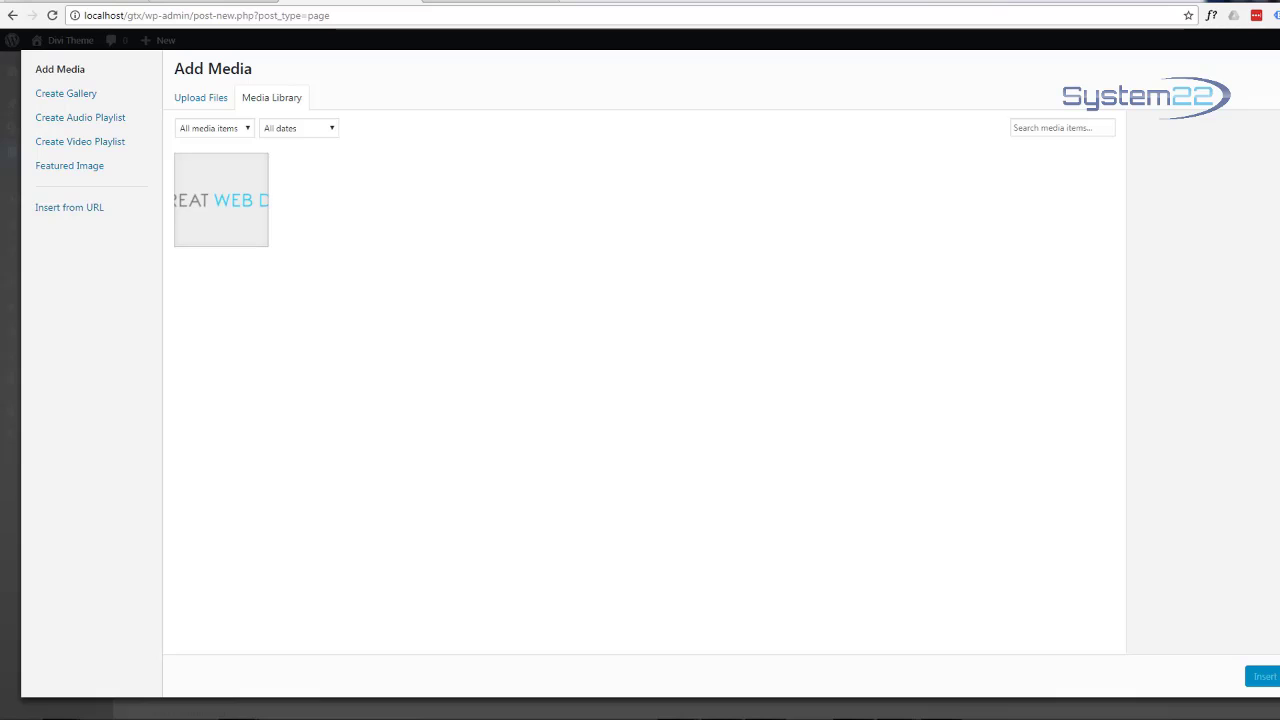
{"action": "left_click_drag", "start_coordinate": [1177, 394], "coordinate": [560, 285]}
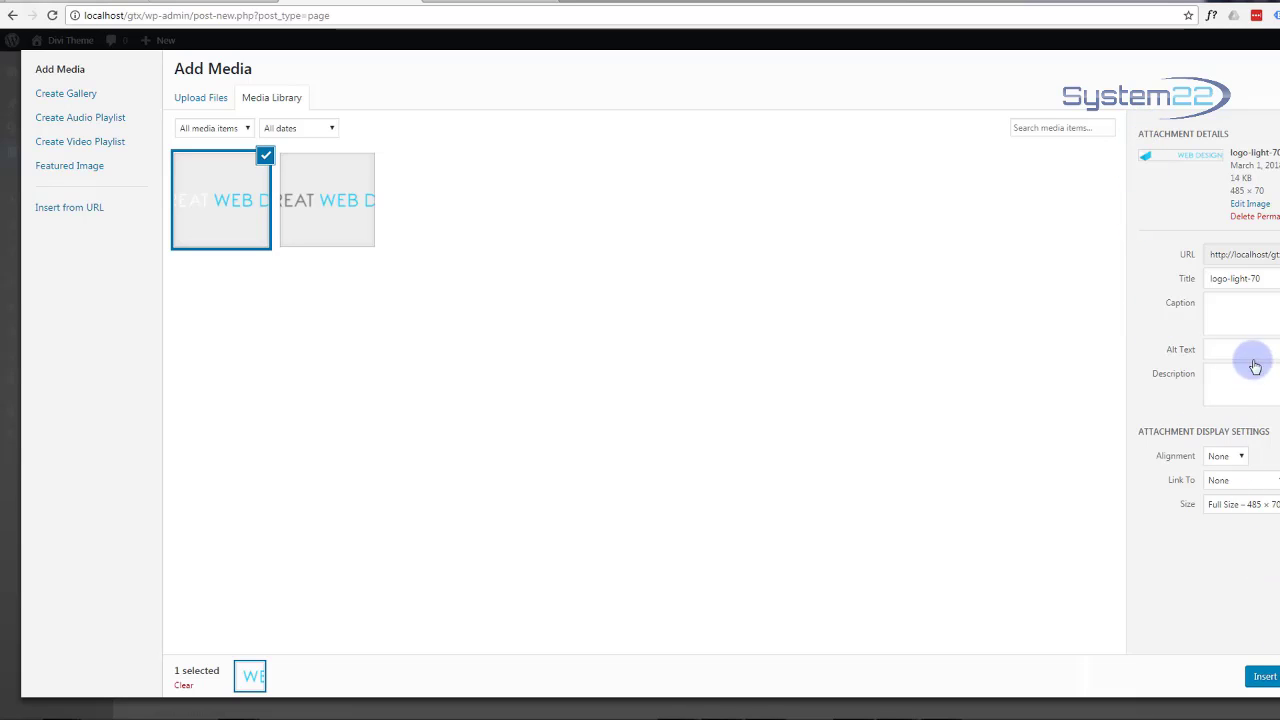
{"action": "left_click", "coordinate": [1207, 347]}
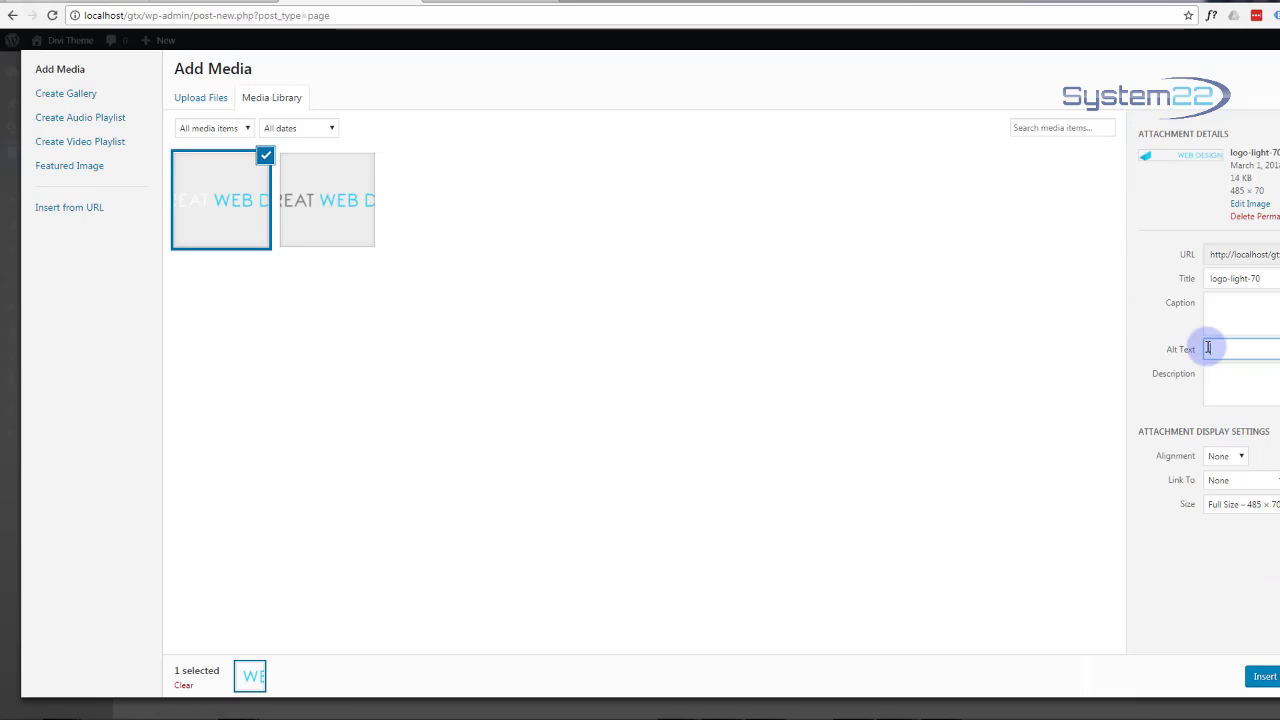
{"action": "type", "text": "Logo light"}
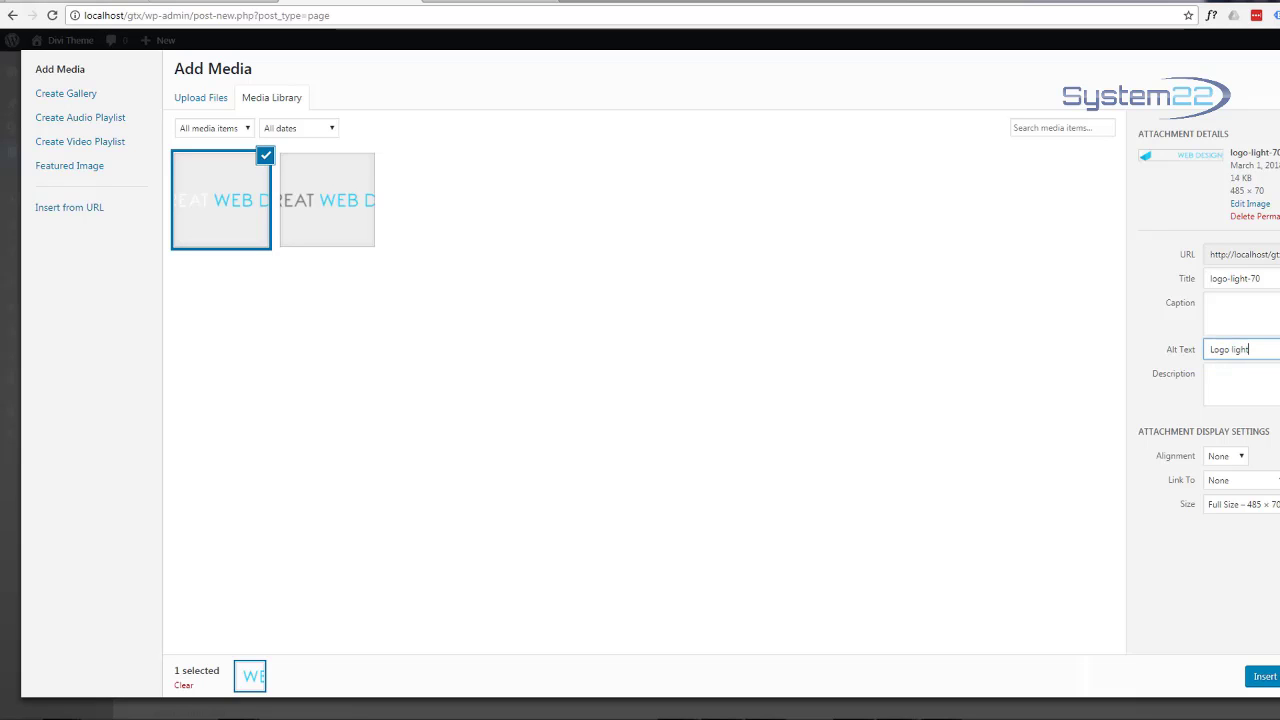
{"action": "left_click", "coordinate": [1265, 676]}
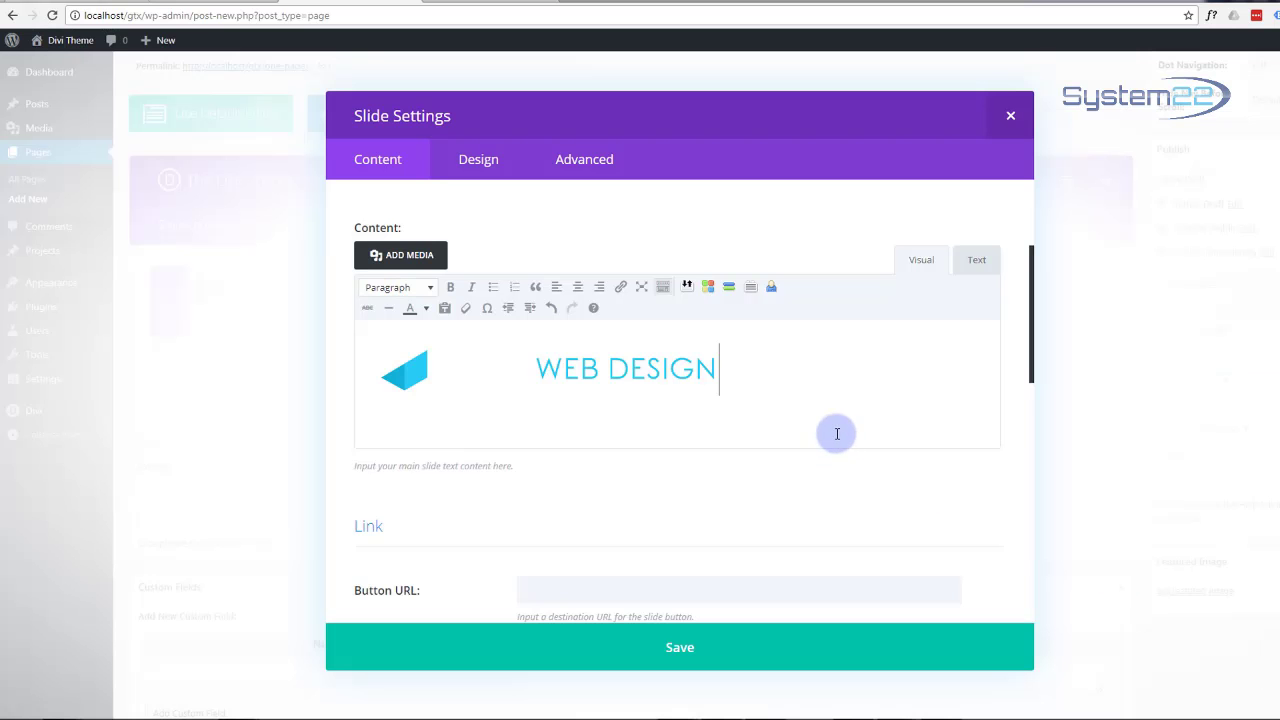
Step: Centre the logo image and start a new paragraph beneath it
{"action": "left_click", "coordinate": [776, 378]}
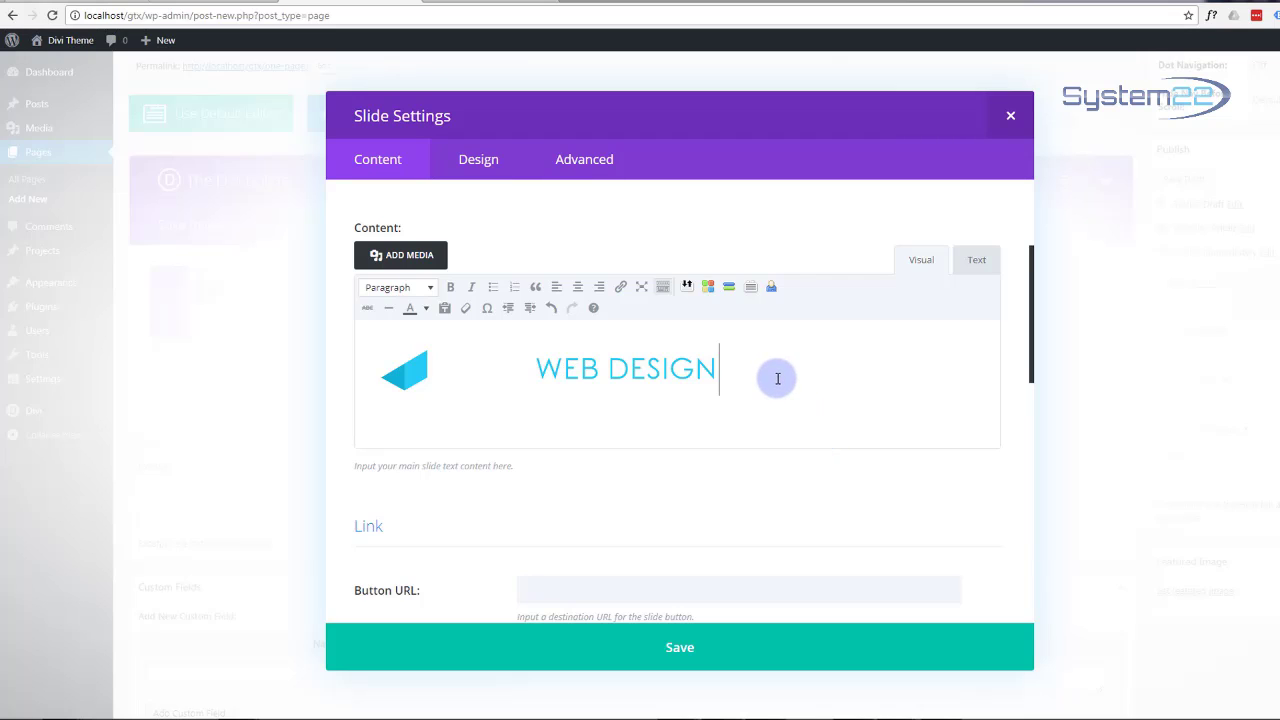
{"action": "left_click", "coordinate": [500, 374]}
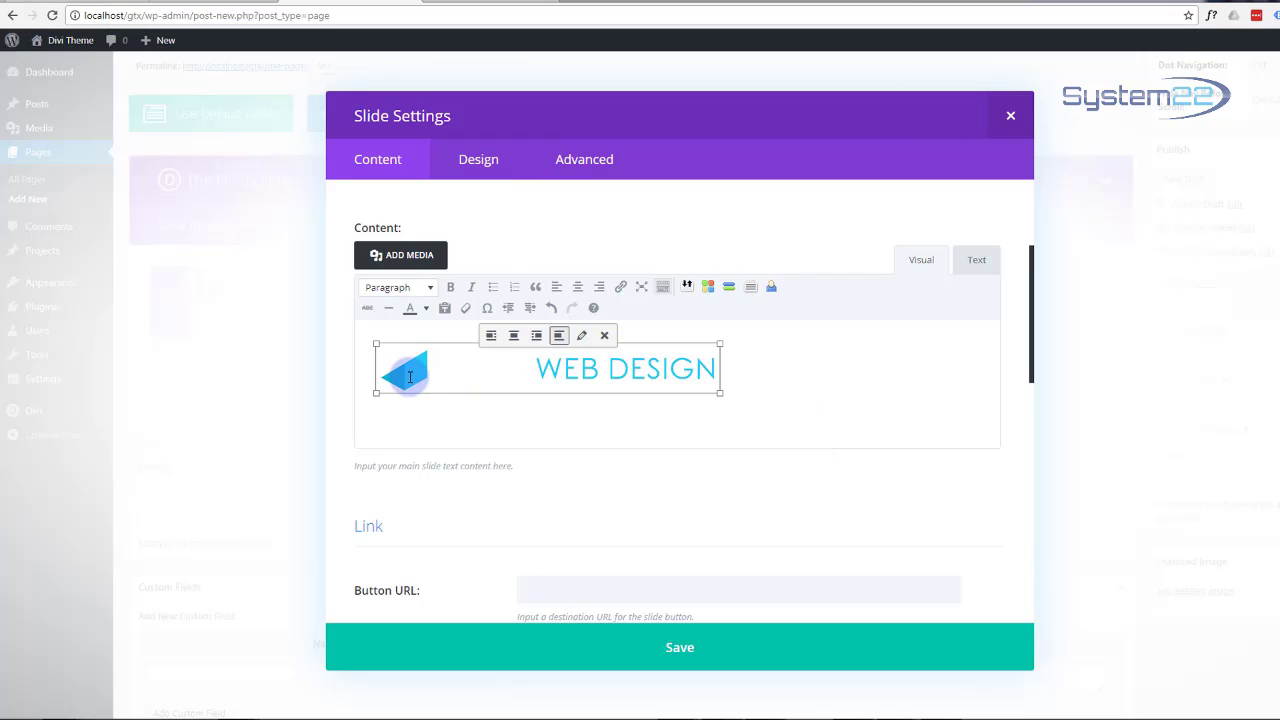
{"action": "left_click", "coordinate": [514, 338]}
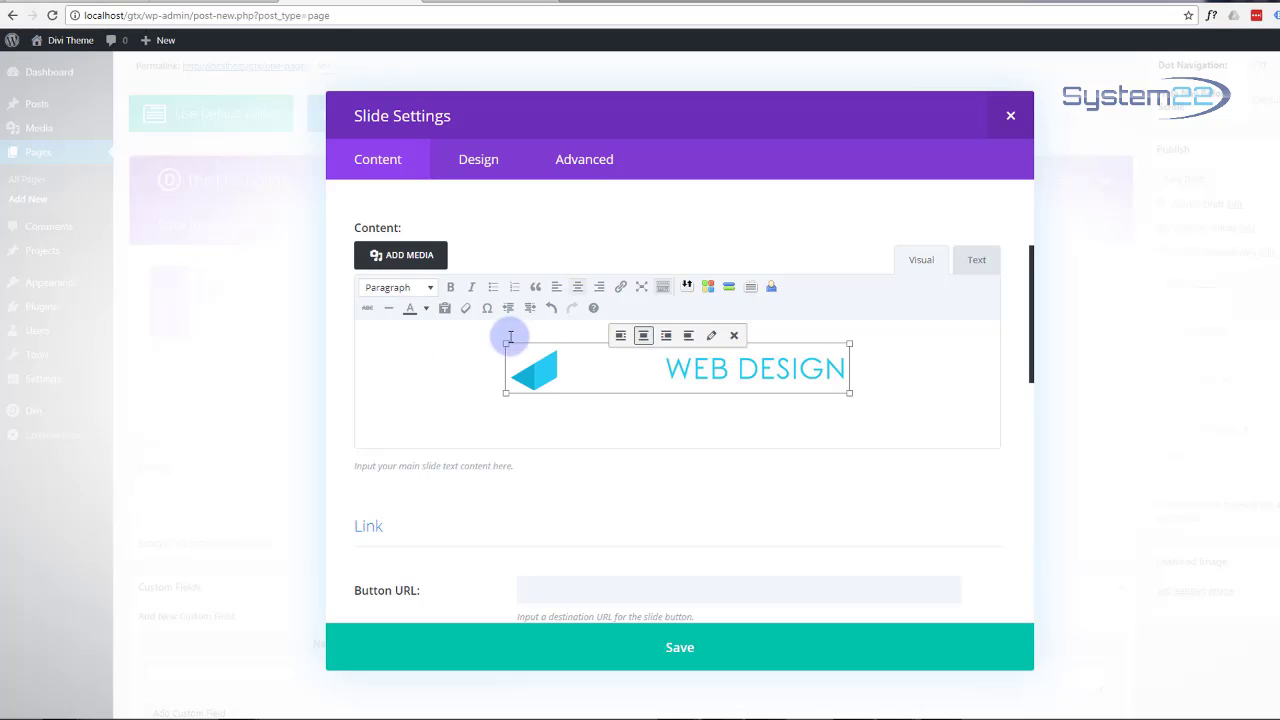
{"action": "left_click", "coordinate": [864, 380]}
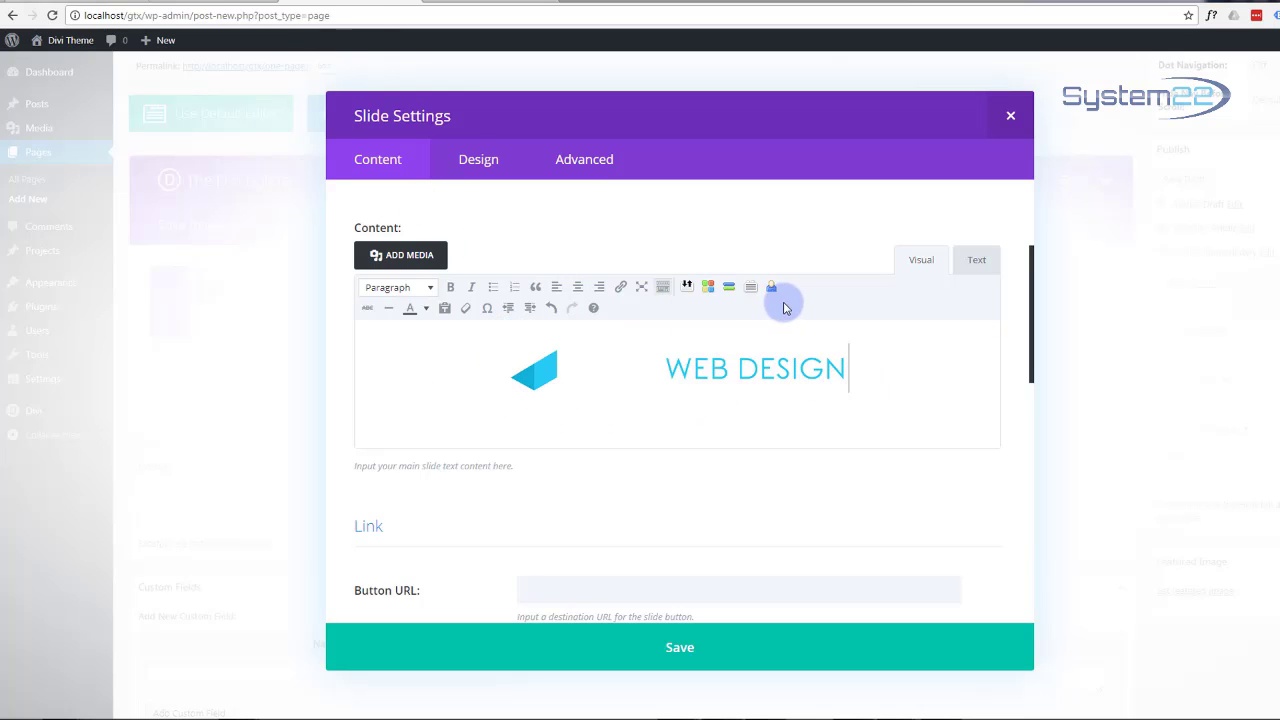
{"action": "key", "text": "Return"}
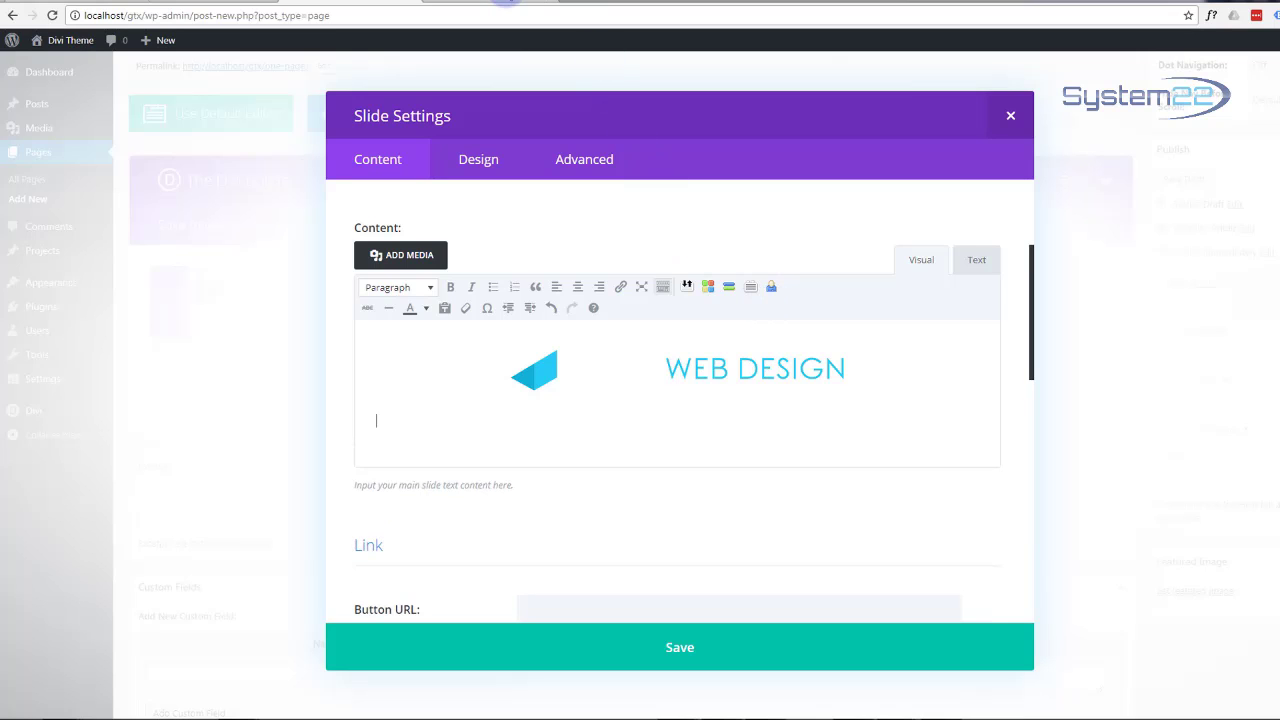
Step: Search 'lorem ipsom' in a new tab and open the lipsum.com generator
{"action": "left_click", "coordinate": [571, 2]}
{"action": "left_click", "coordinate": [490, 262]}
{"action": "type", "text": "lorem i"}
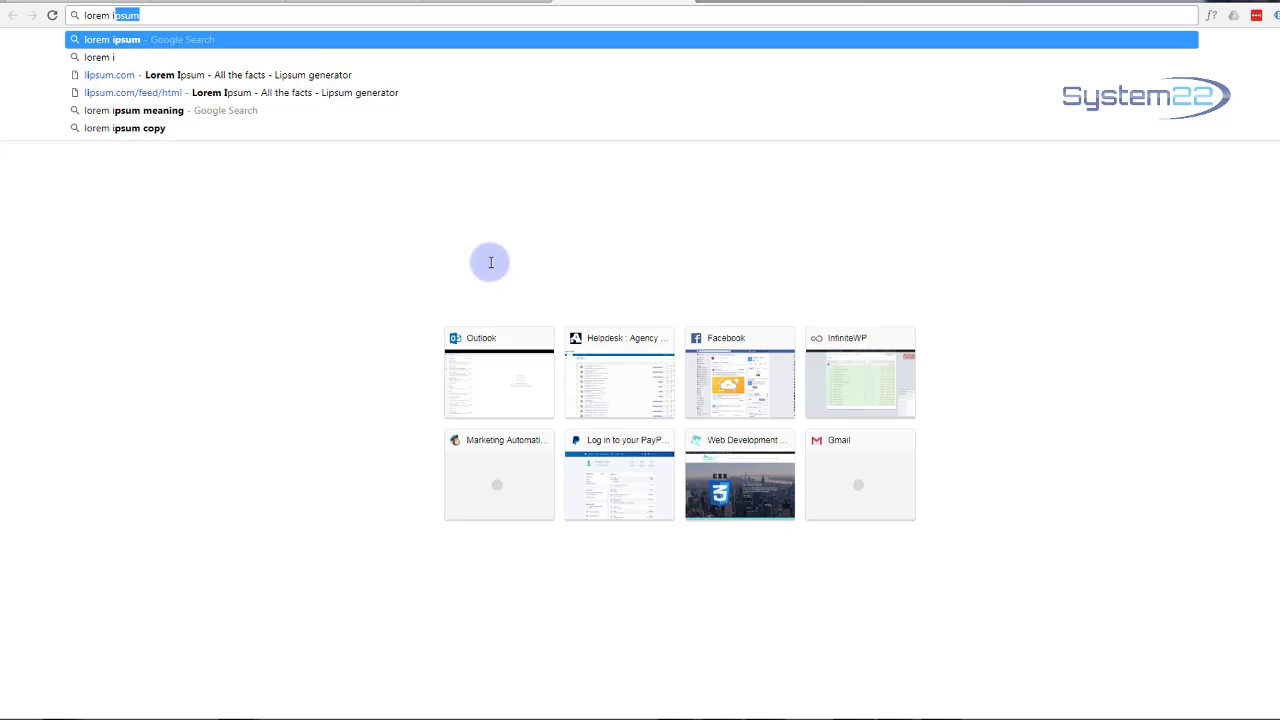
{"action": "type", "text": "psom"}
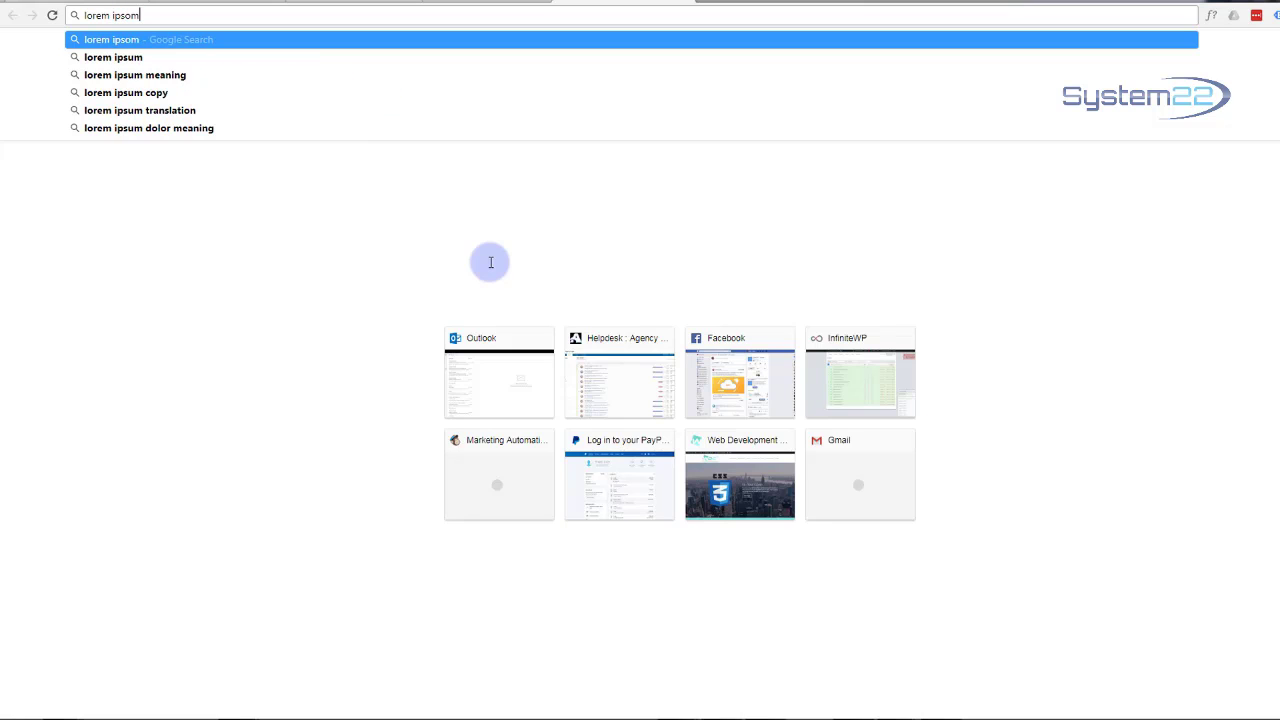
{"action": "left_click", "coordinate": [126, 40]}
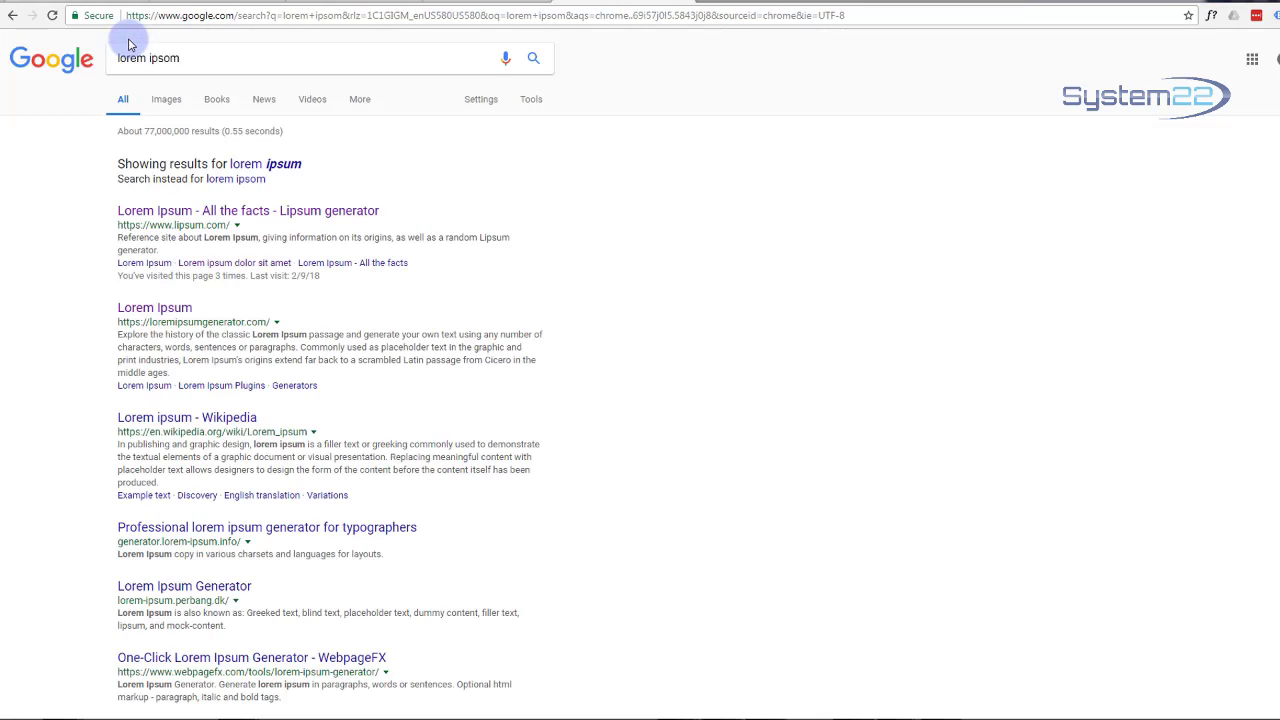
{"action": "left_click", "coordinate": [160, 213]}
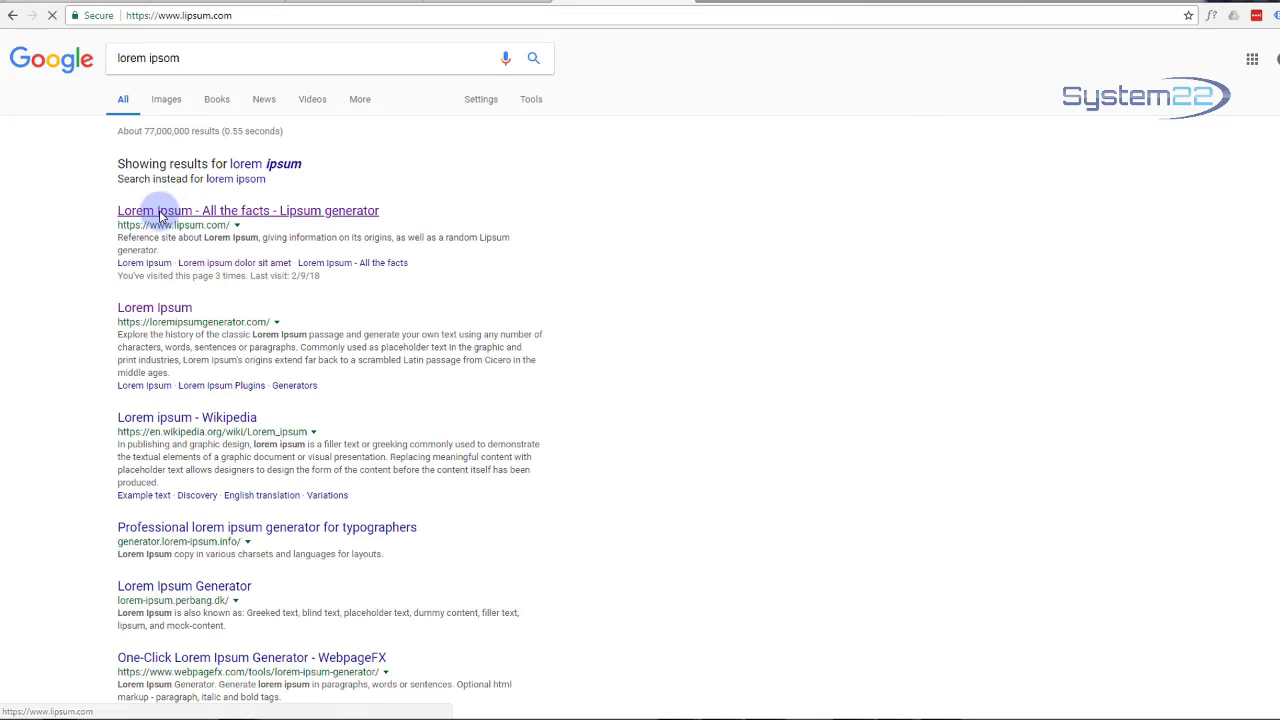
Step: Generate Lorem Ipsum paragraphs, select the sentences from 'Aliquam' to 'dapibus felis', and return to WordPress
{"action": "scroll", "coordinate": [333, 257], "scroll_direction": "down", "scroll_amount": 3}
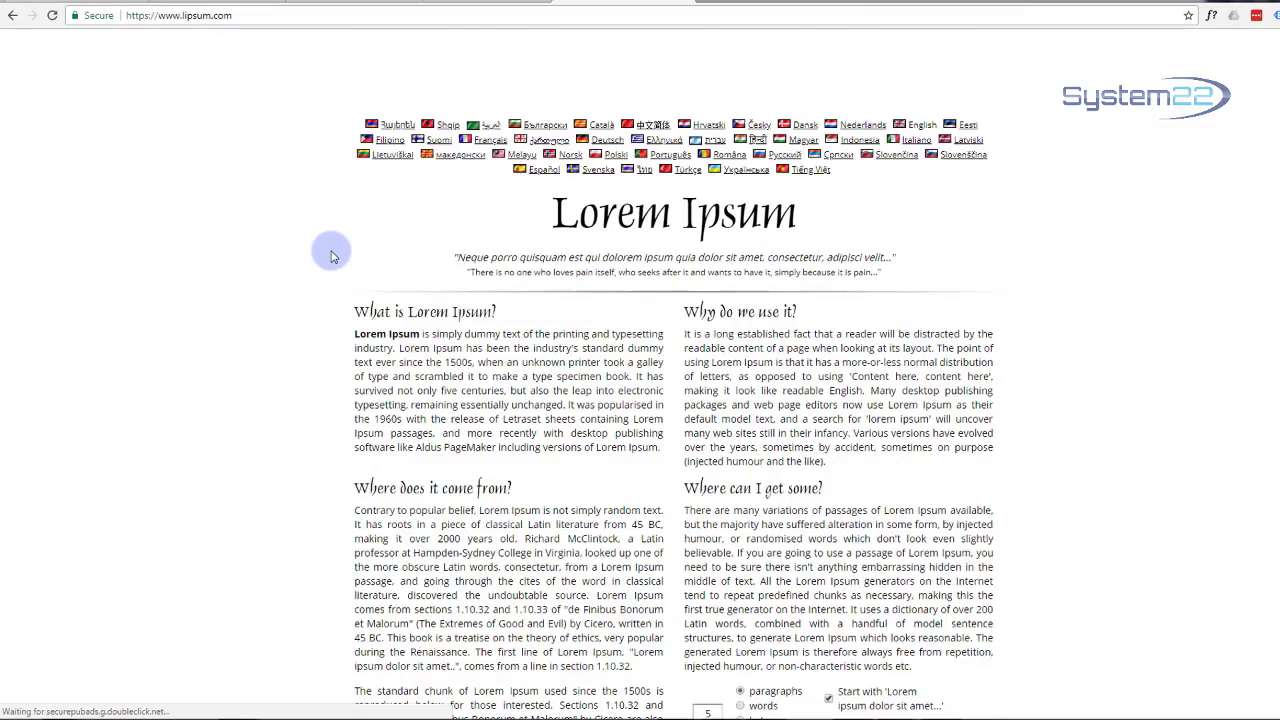
{"action": "scroll", "coordinate": [333, 257], "scroll_direction": "down", "scroll_amount": 2}
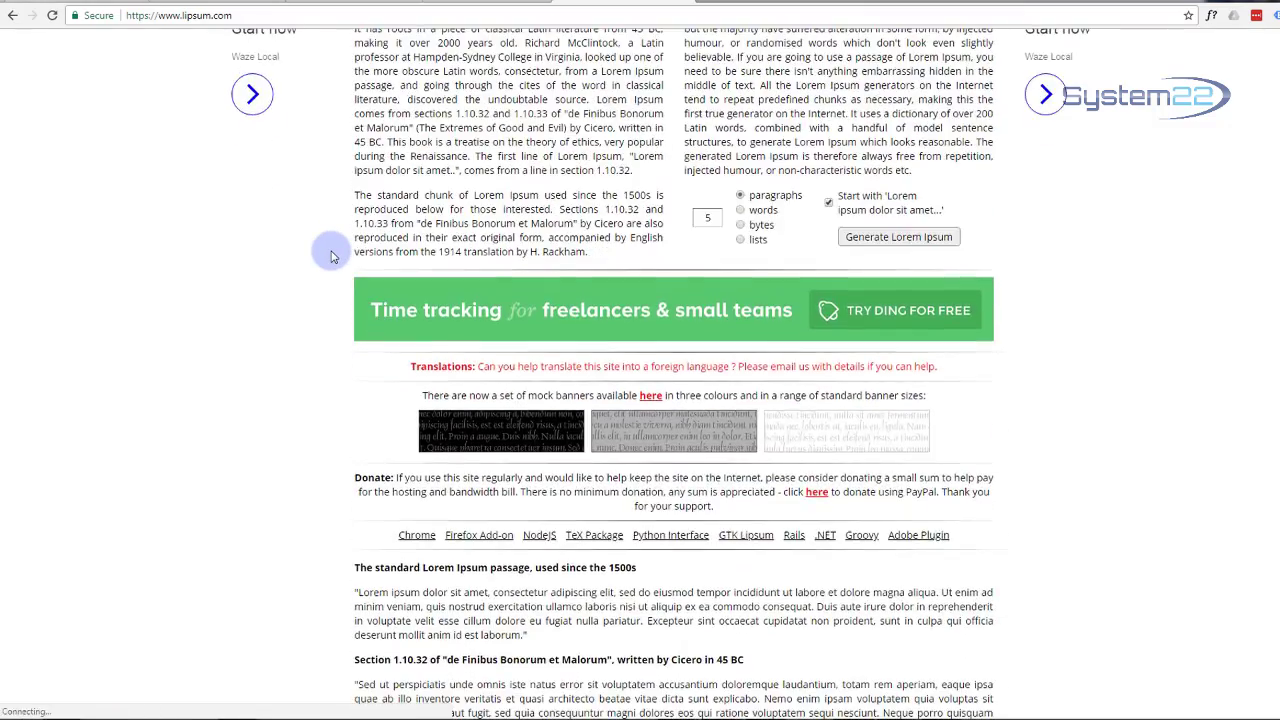
{"action": "left_click", "coordinate": [862, 235]}
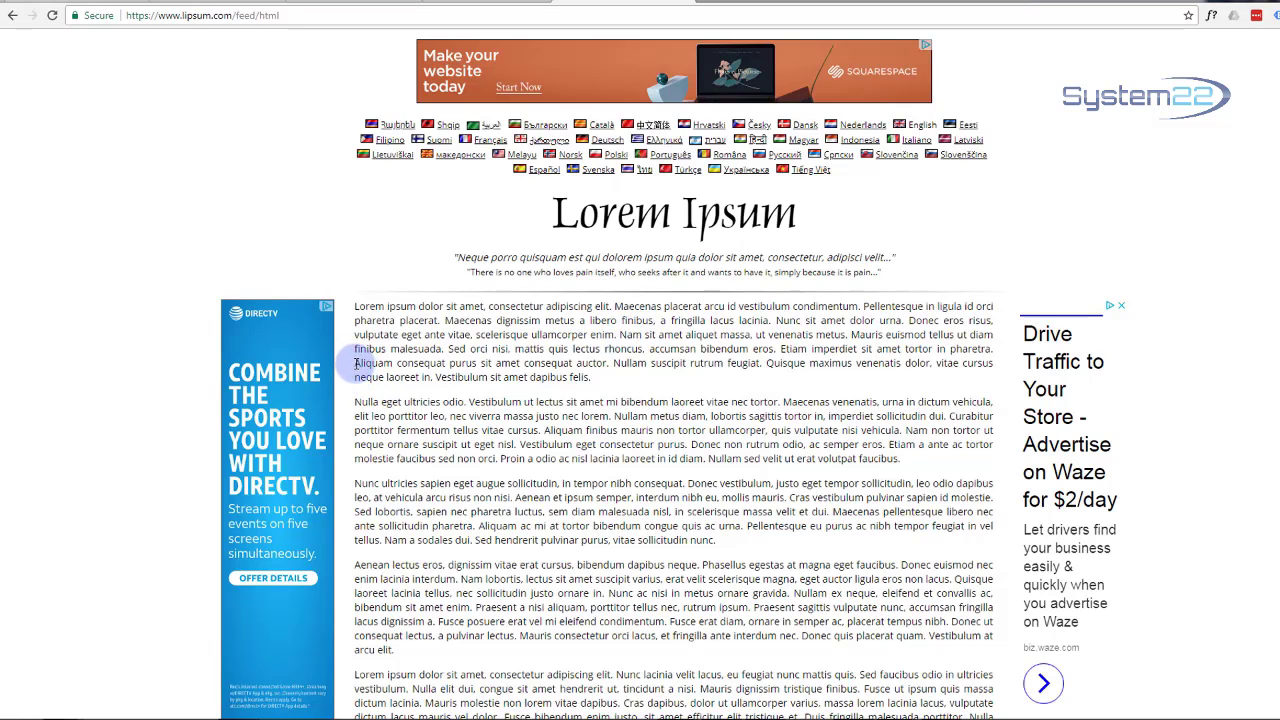
{"action": "left_click_drag", "start_coordinate": [356, 363], "coordinate": [612, 387]}
{"action": "key", "text": "ctrl+c"}
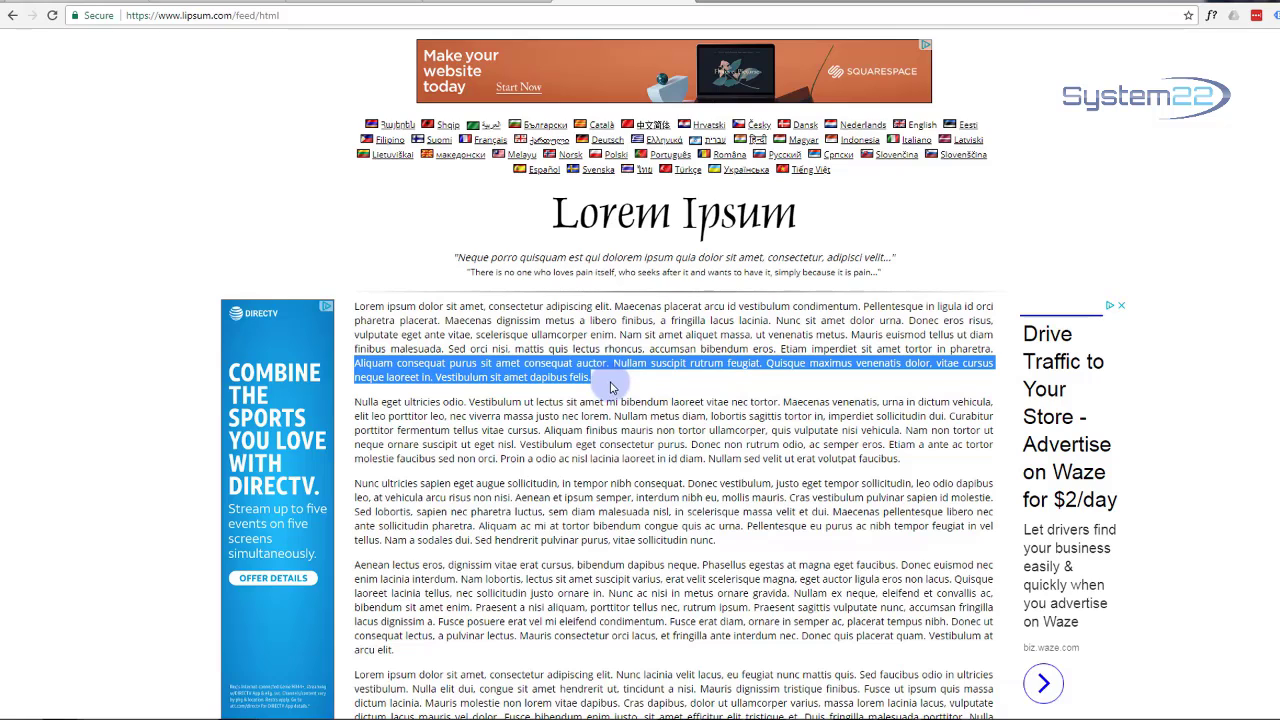
{"action": "left_click", "coordinate": [352, 2]}
Step: Paste the 'Aliquam consequat…' sentences below the logo and set the slide's text orientation to centre
{"action": "left_click", "coordinate": [488, 458]}
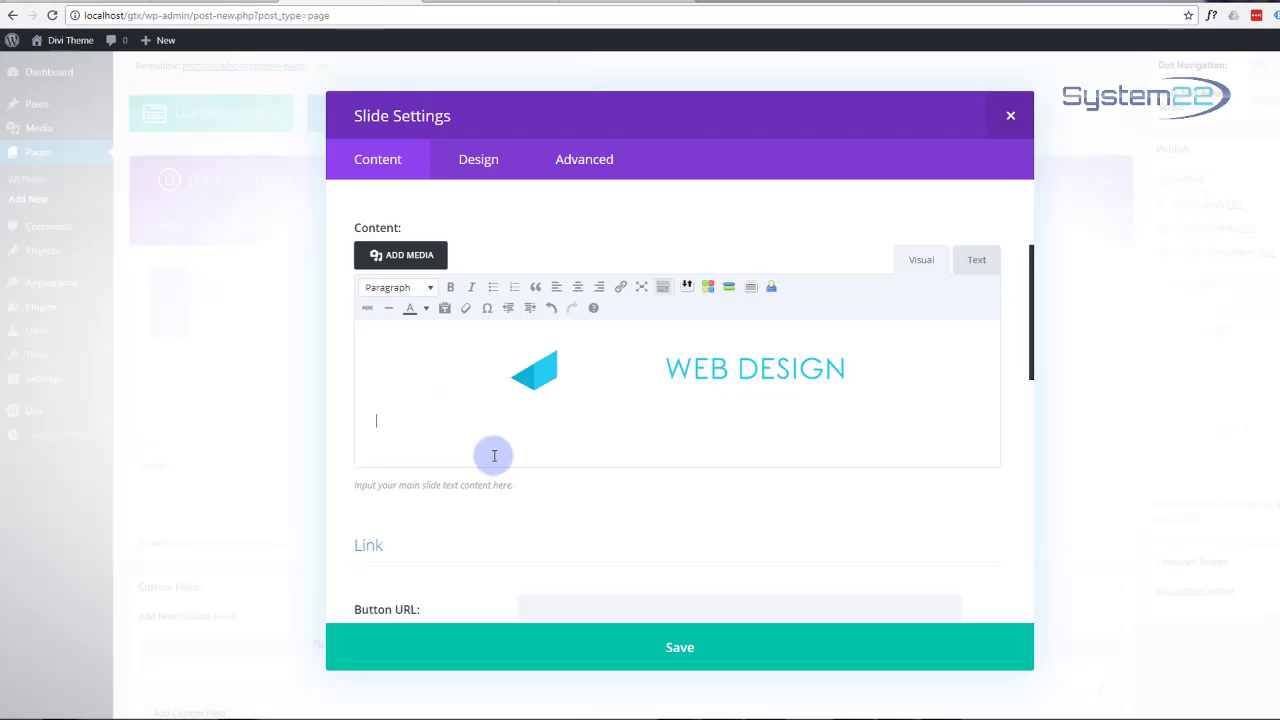
{"action": "key", "text": "ctrl+v"}
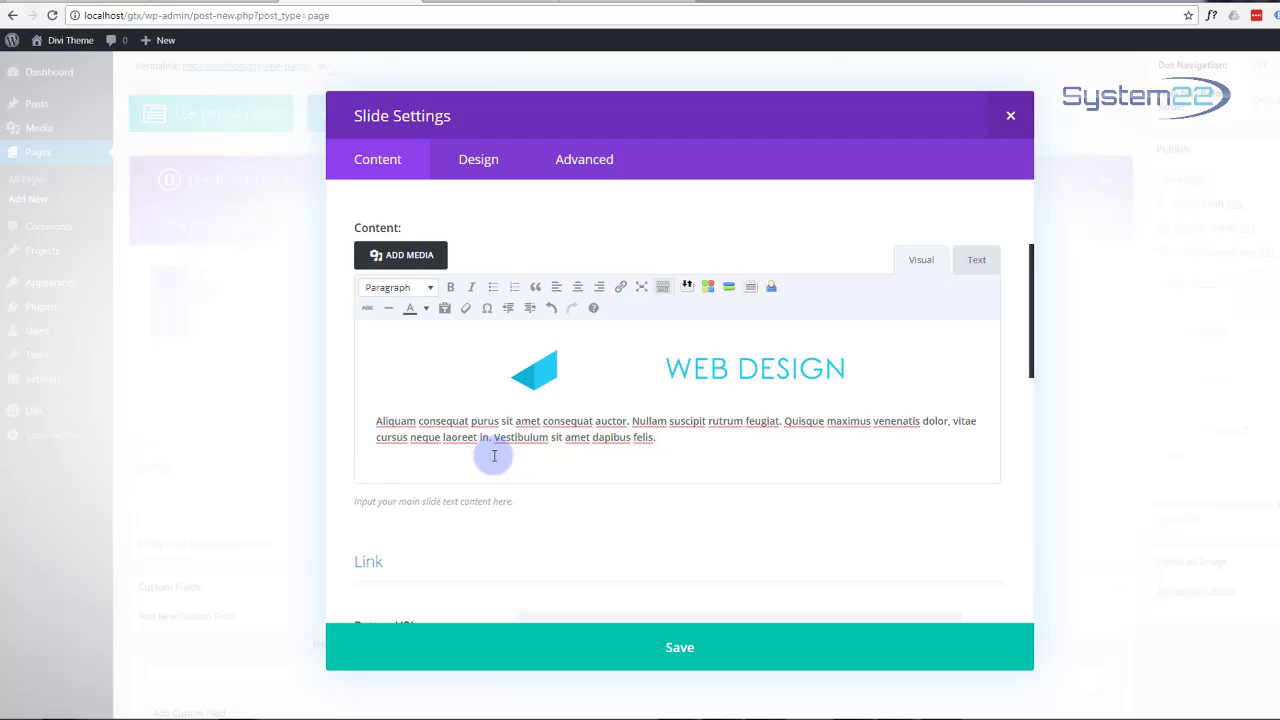
{"action": "left_click", "coordinate": [476, 160]}
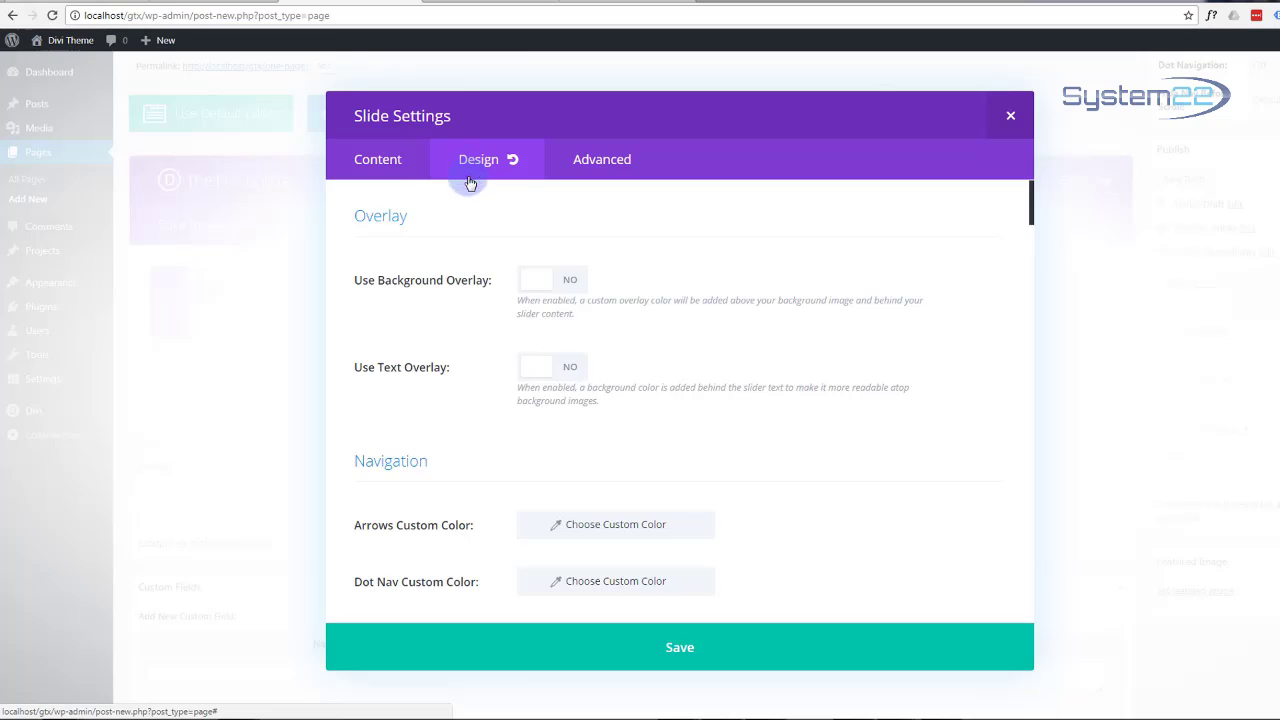
{"action": "scroll", "coordinate": [610, 375], "scroll_direction": "down", "scroll_amount": 2}
{"action": "scroll", "coordinate": [613, 377], "scroll_direction": "down", "scroll_amount": 2}
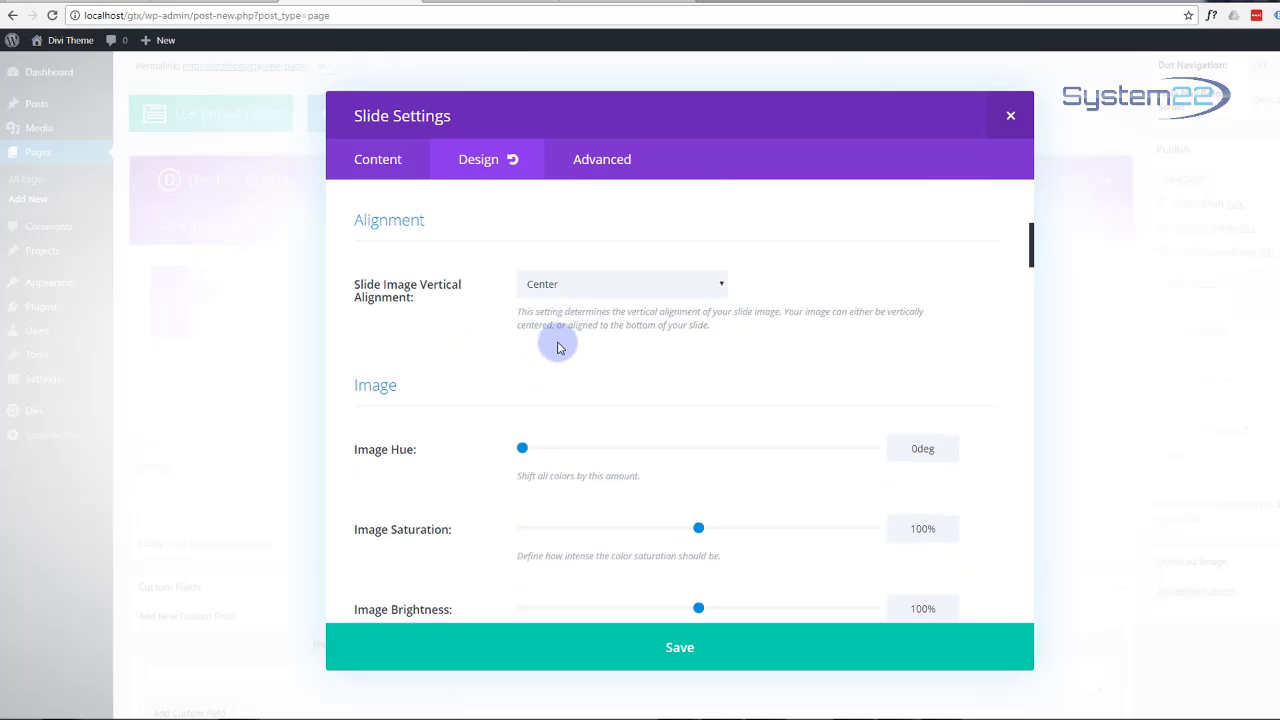
{"action": "scroll", "coordinate": [558, 342], "scroll_direction": "down", "scroll_amount": 3}
{"action": "scroll", "coordinate": [558, 342], "scroll_direction": "down", "scroll_amount": 6}
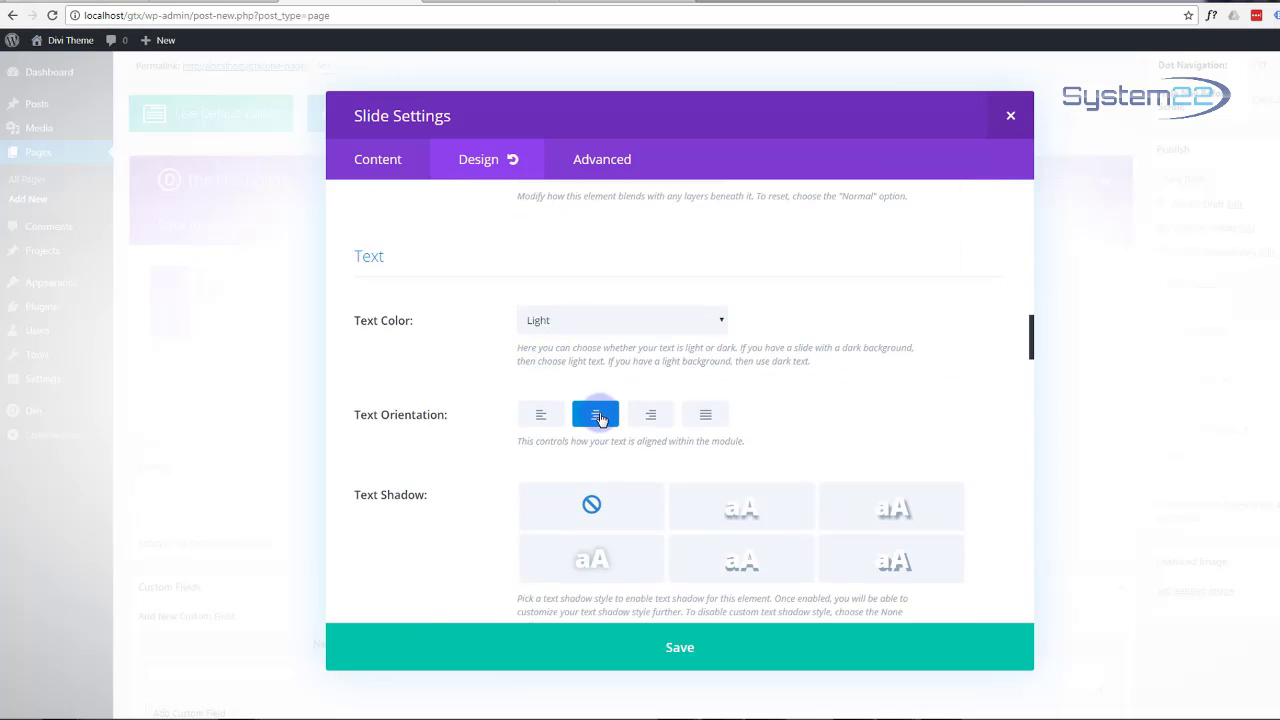
{"action": "left_click", "coordinate": [597, 416]}
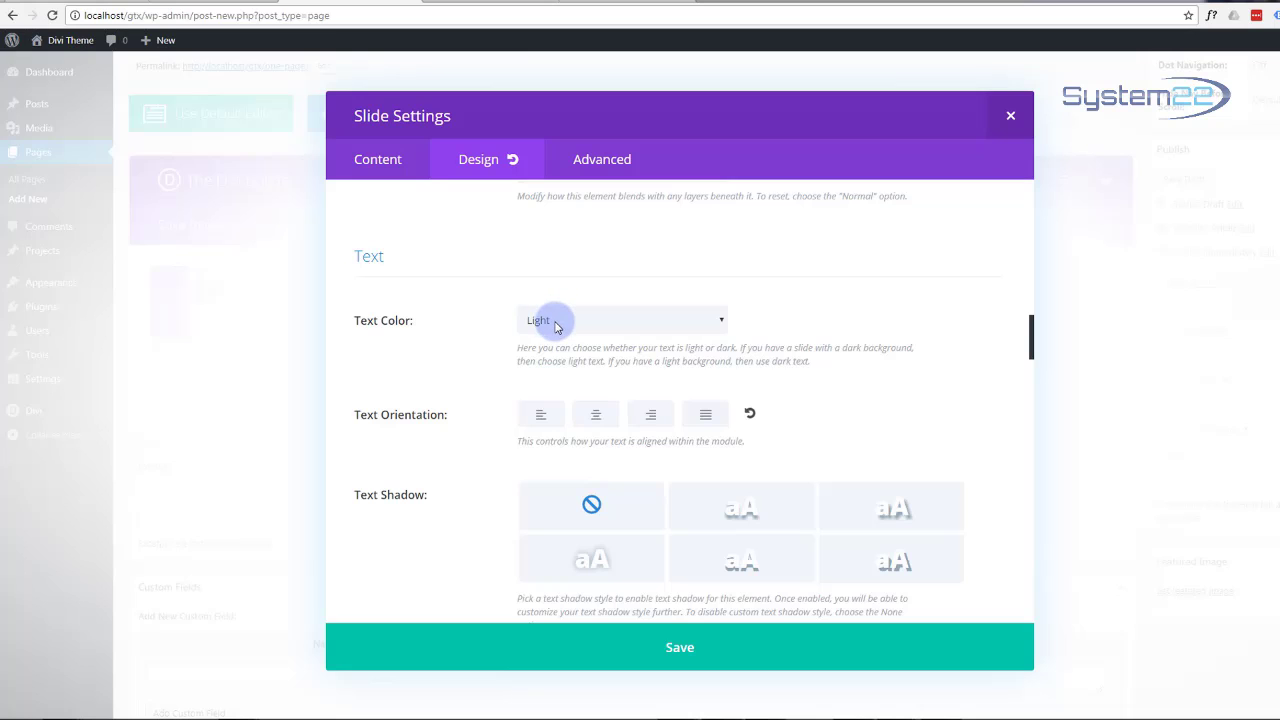
{"action": "left_click", "coordinate": [369, 159]}
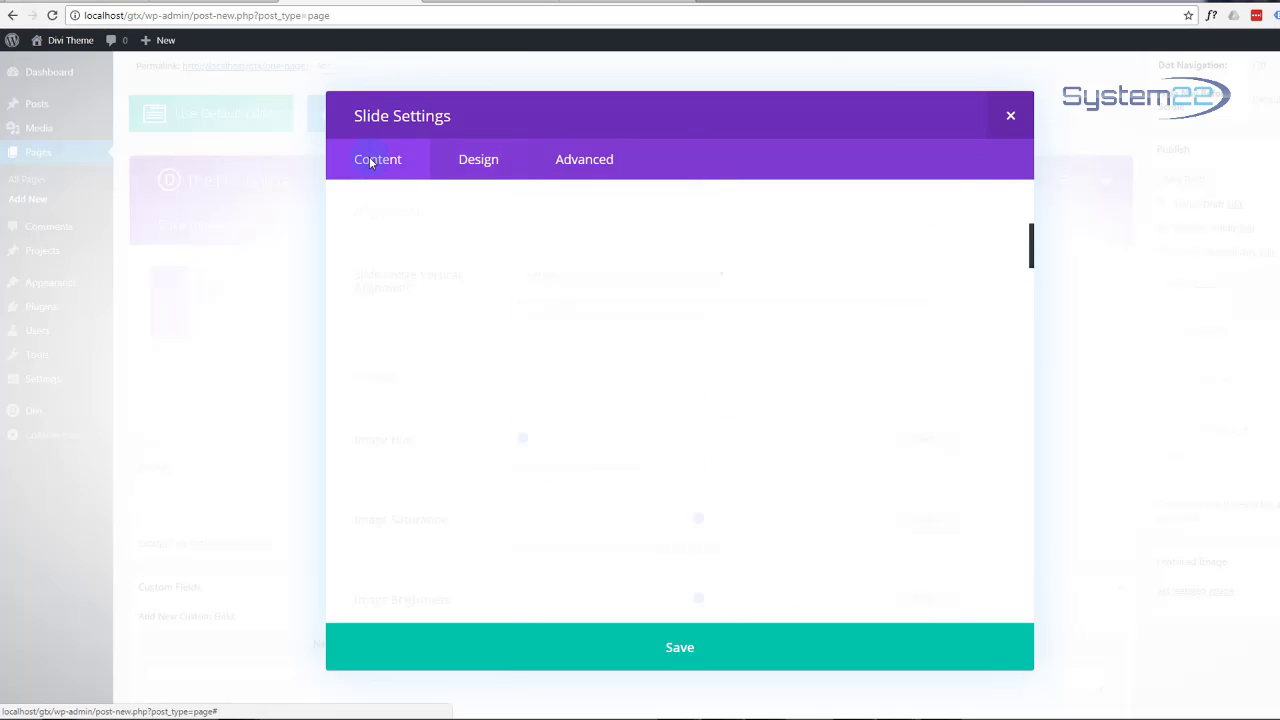
{"action": "scroll", "coordinate": [465, 300], "scroll_direction": "down", "scroll_amount": 3}
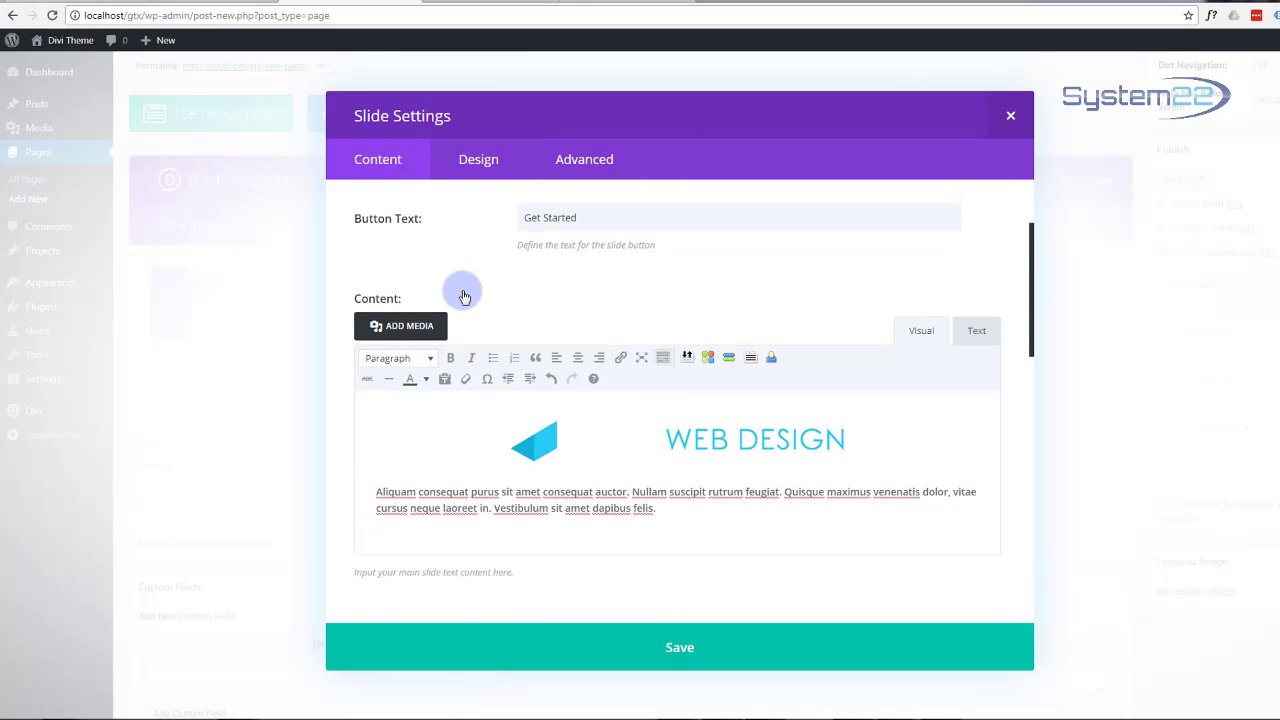
{"action": "scroll", "coordinate": [465, 296], "scroll_direction": "down", "scroll_amount": 10}
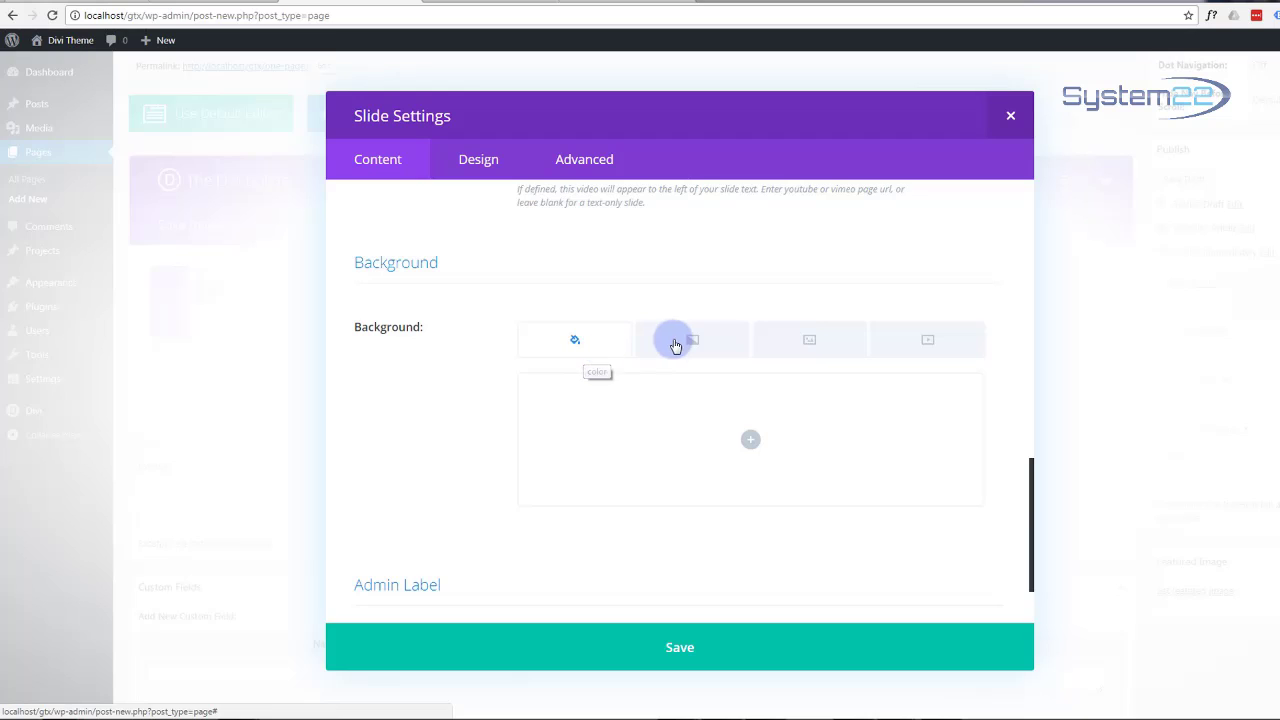
Step: Upload pexels-photo-134643.jpeg with alt text, set it as the slide's background image, and save the slide
{"action": "left_click", "coordinate": [805, 346]}
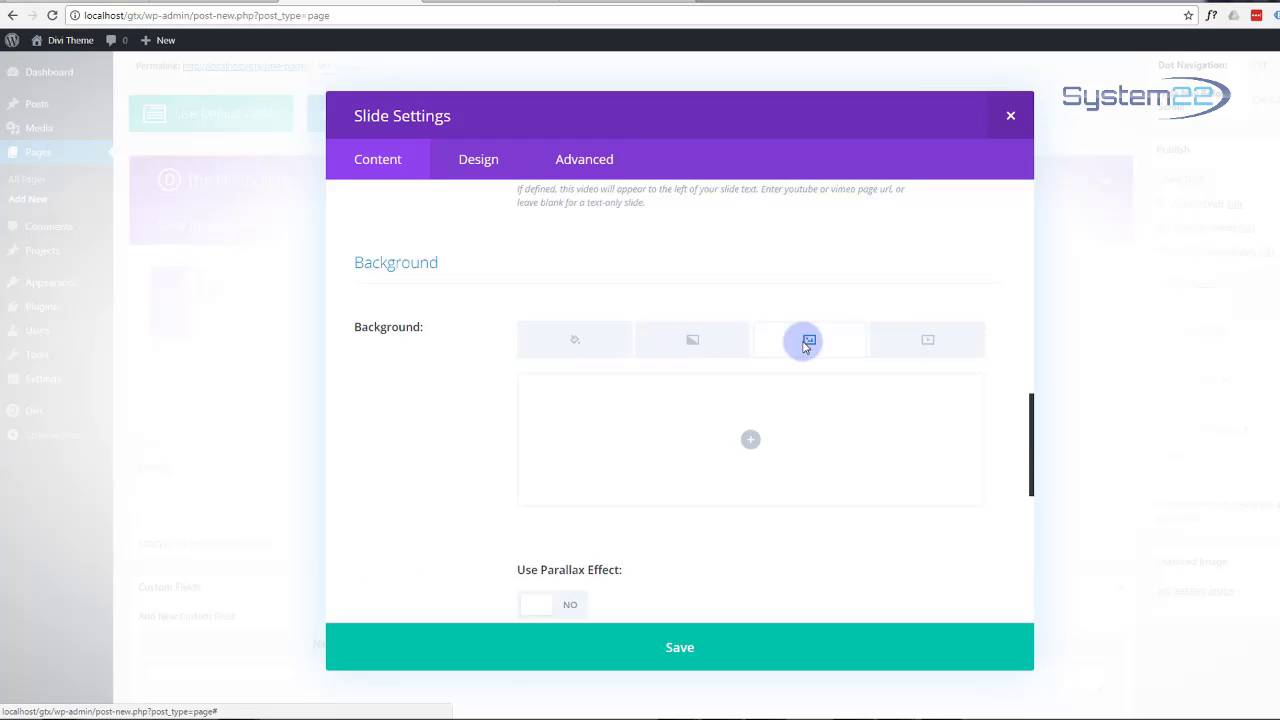
{"action": "left_click", "coordinate": [752, 443]}
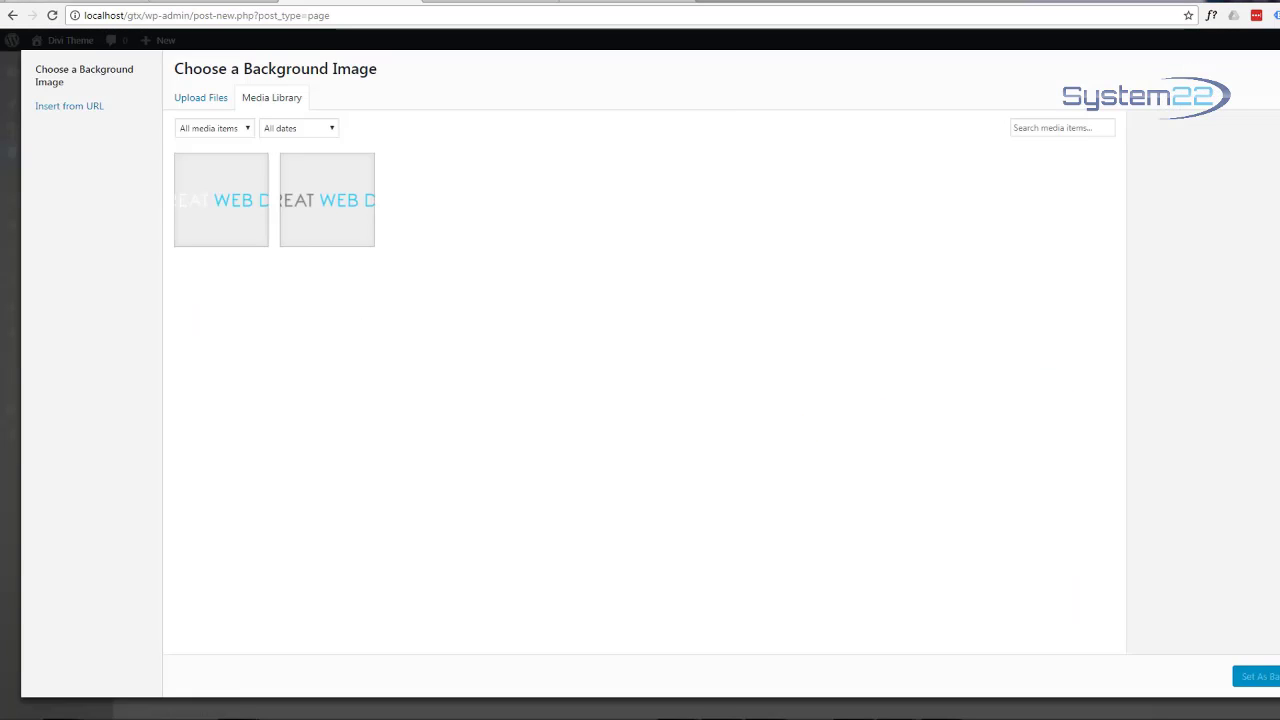
{"action": "left_click_drag", "start_coordinate": [1000, 270], "coordinate": [655, 248]}
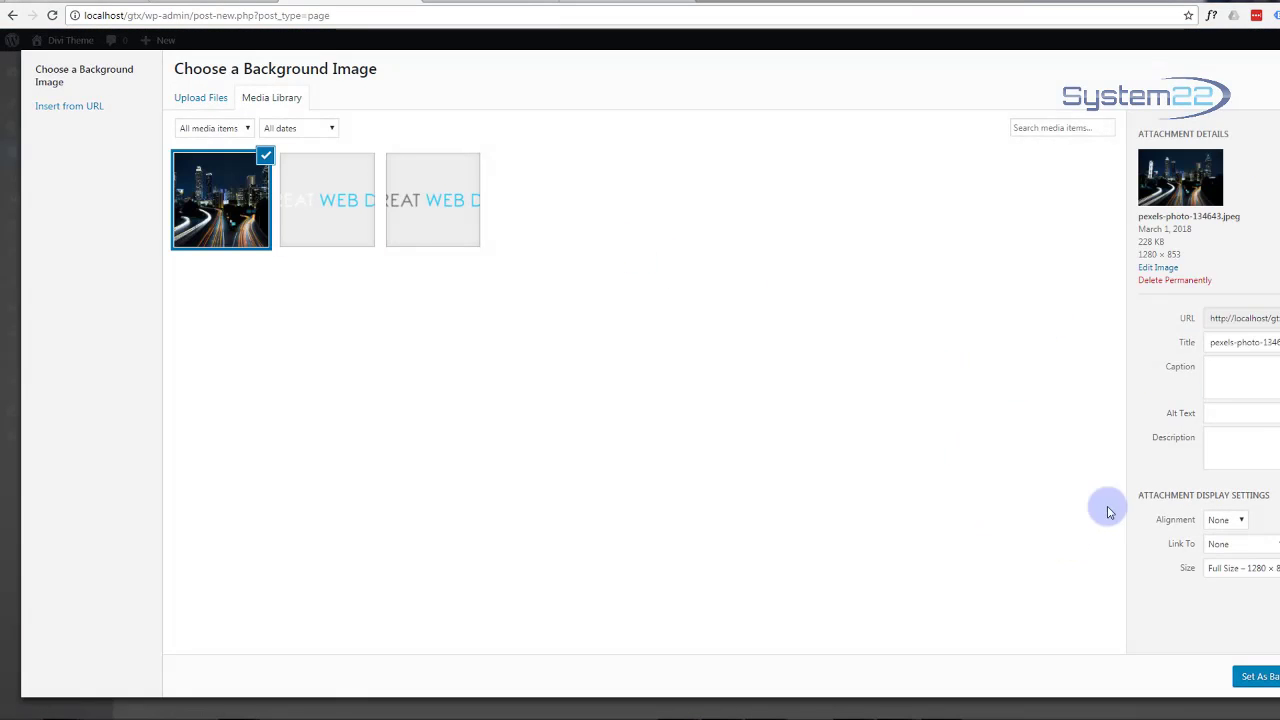
{"action": "left_click", "coordinate": [1227, 413]}
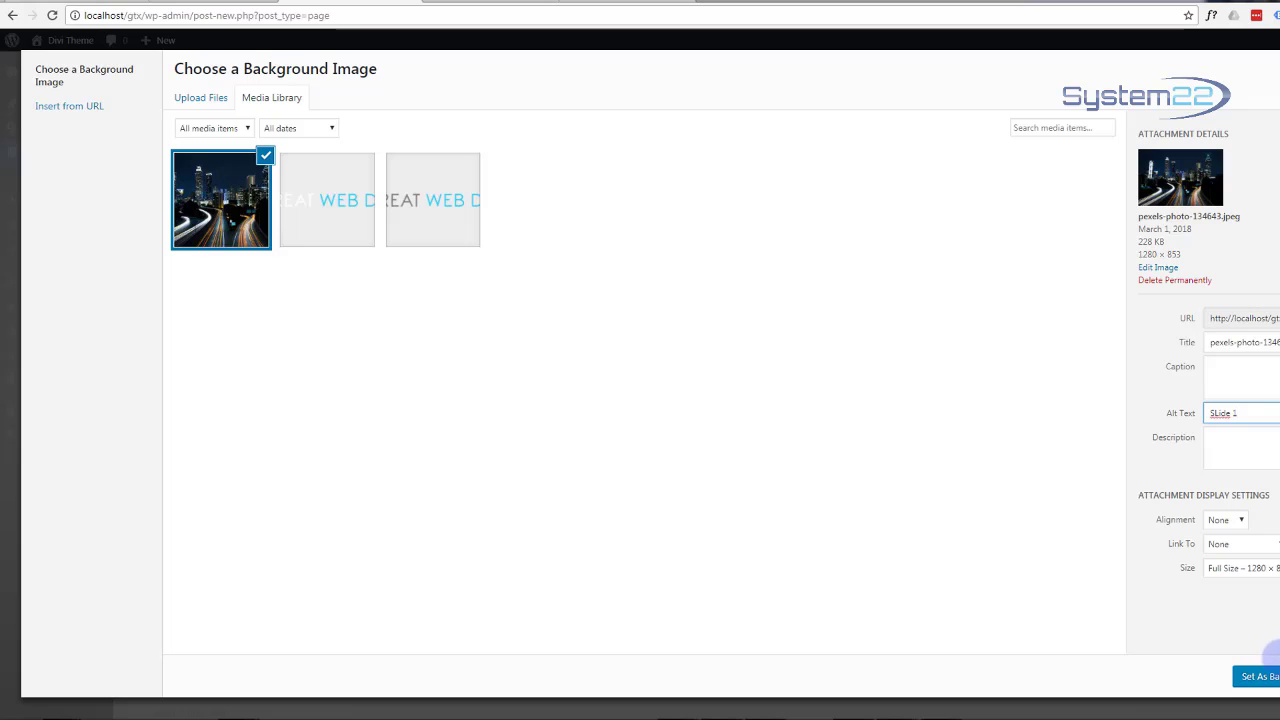
{"action": "left_click", "coordinate": [1268, 677]}
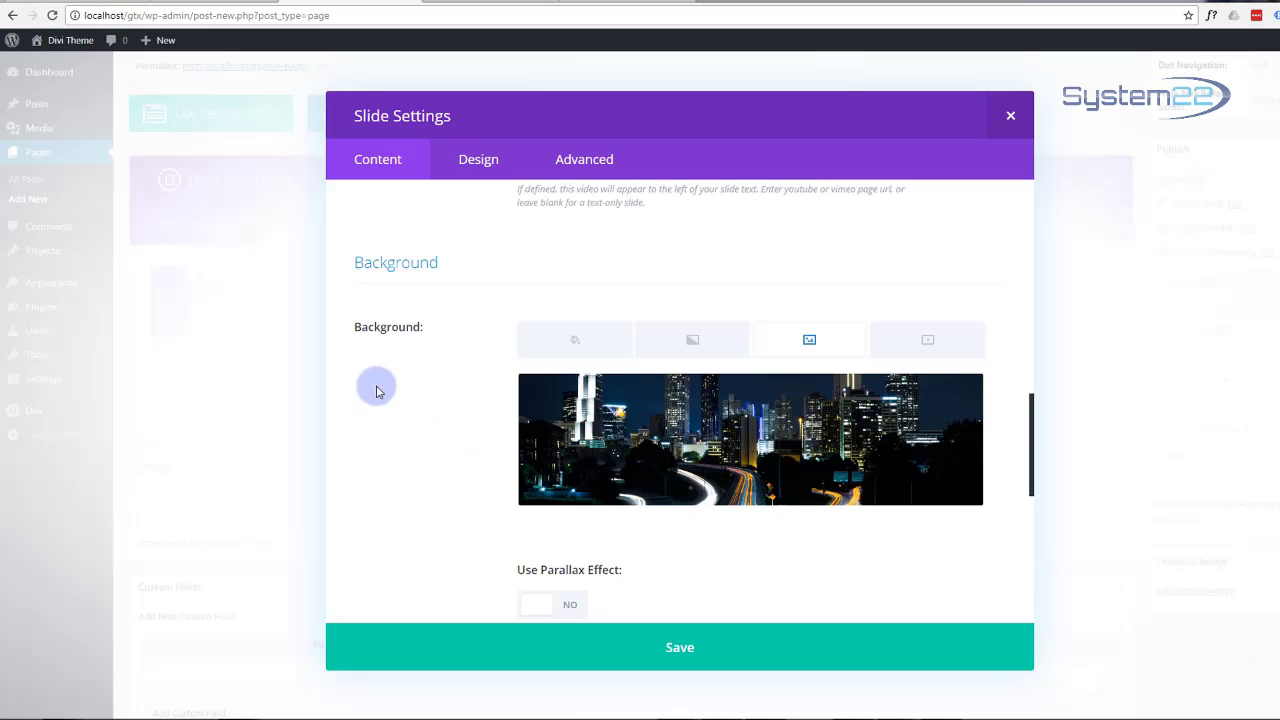
{"action": "scroll", "coordinate": [373, 386], "scroll_direction": "down", "scroll_amount": 2}
{"action": "left_click", "coordinate": [675, 655]}
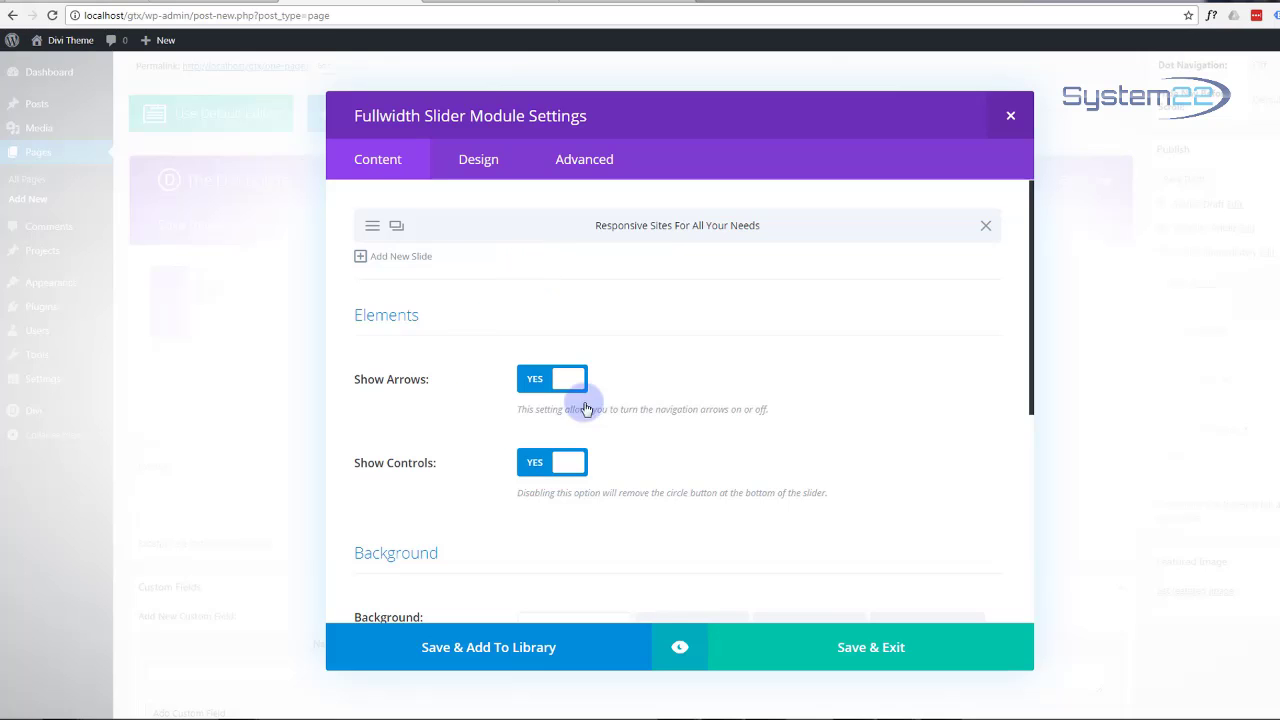
Step: Publish the One Page and view its night-city slider live at localhost/gtx/one-page/
{"action": "left_click", "coordinate": [854, 649]}
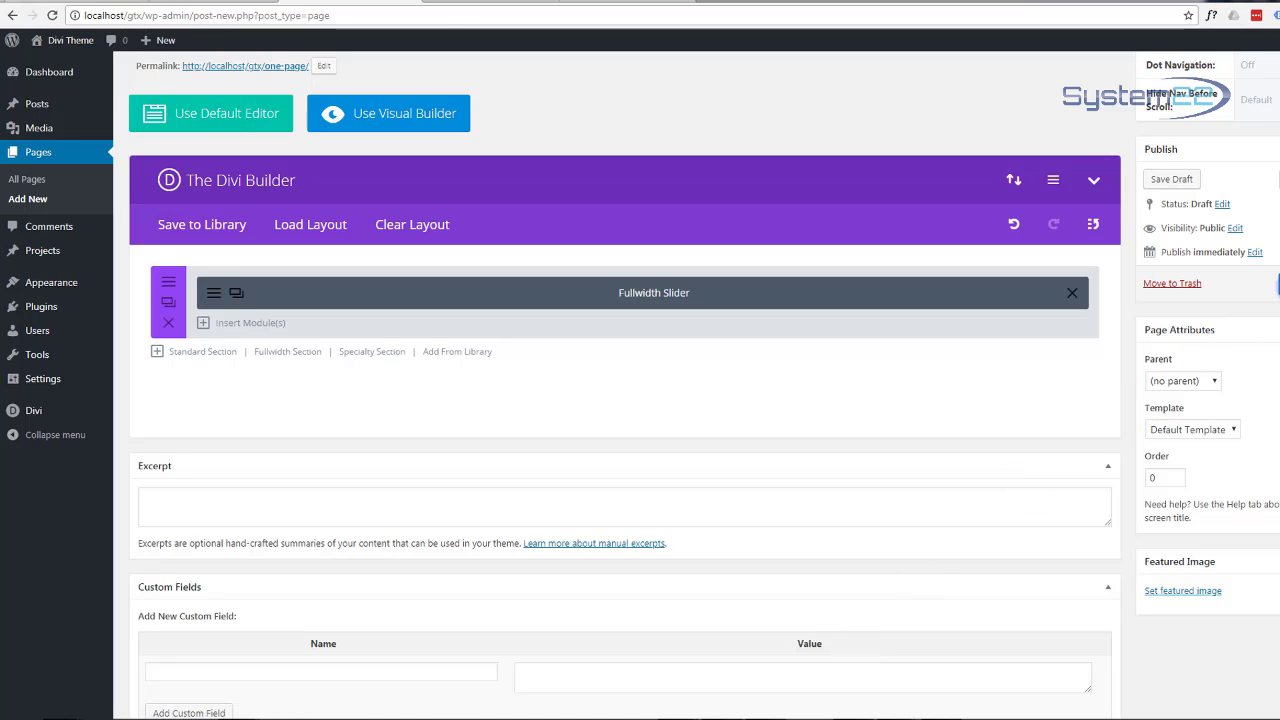
{"action": "left_click", "coordinate": [1279, 284]}
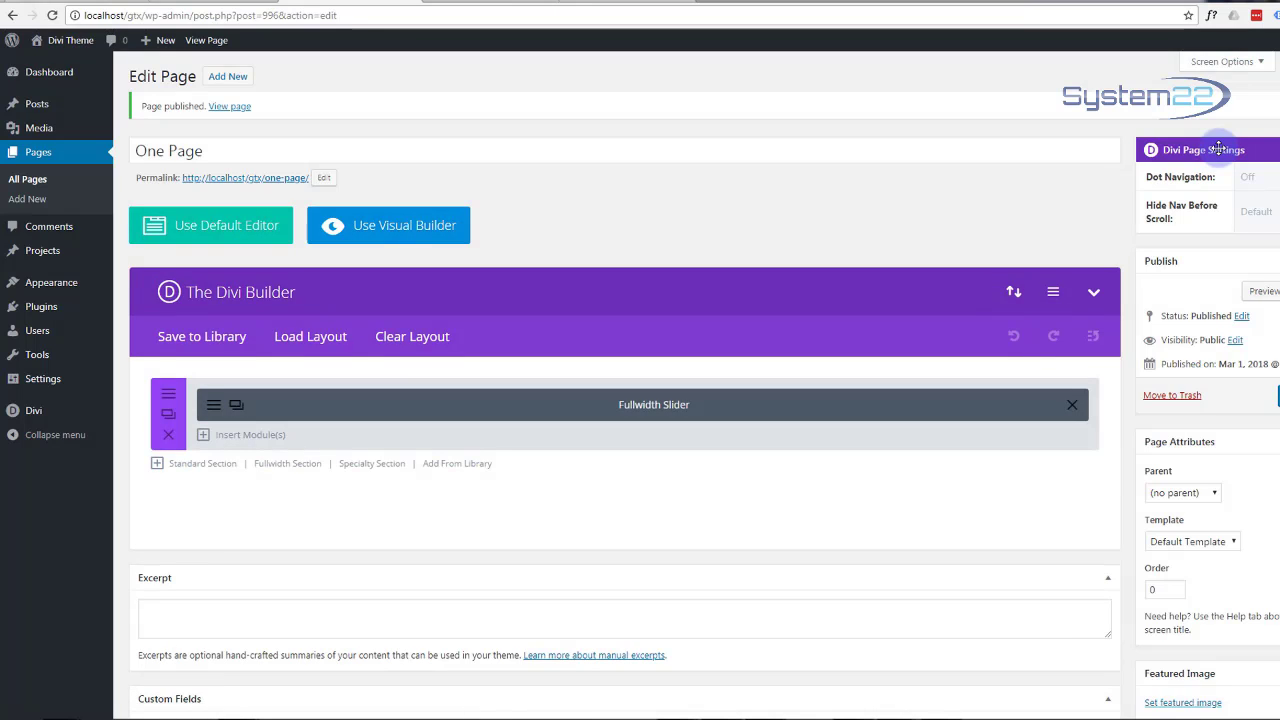
{"action": "left_click", "coordinate": [1270, 298]}
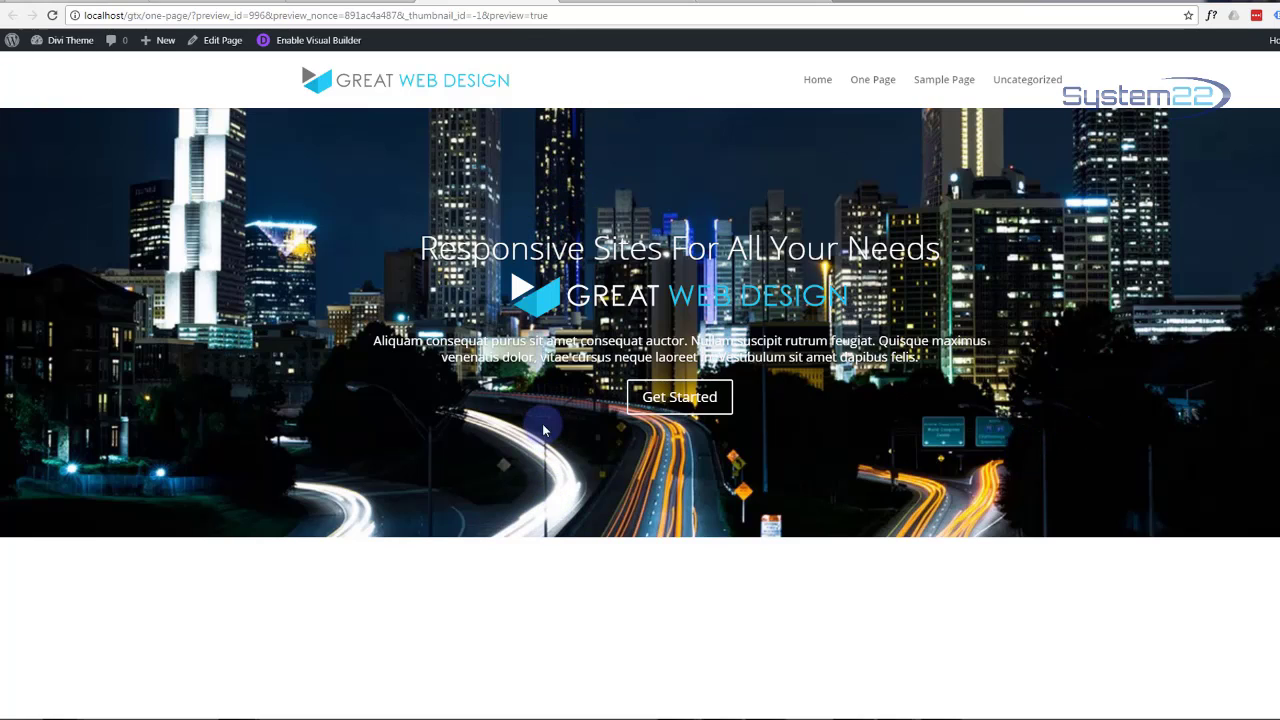
{"action": "left_click", "coordinate": [300, 40]}
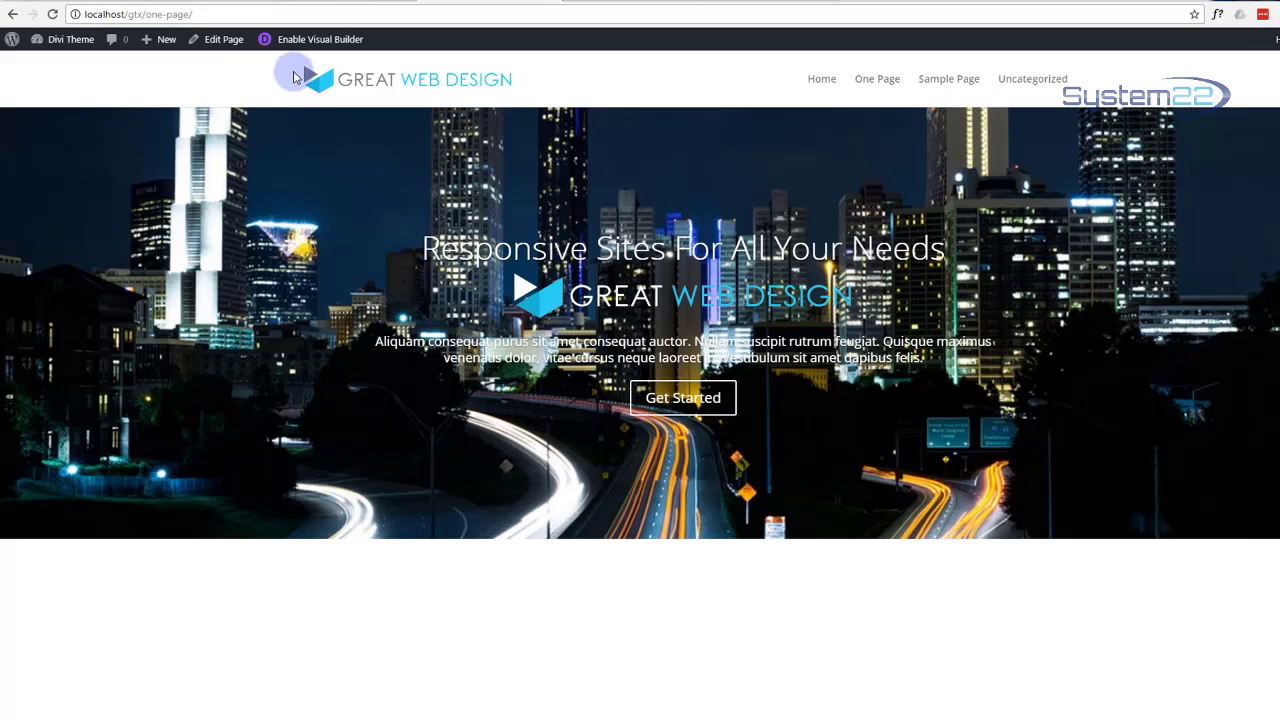
Step: Enter padding:100px as the first slide's Main Element custom CSS and save the slide
{"action": "left_click", "coordinate": [342, 4]}
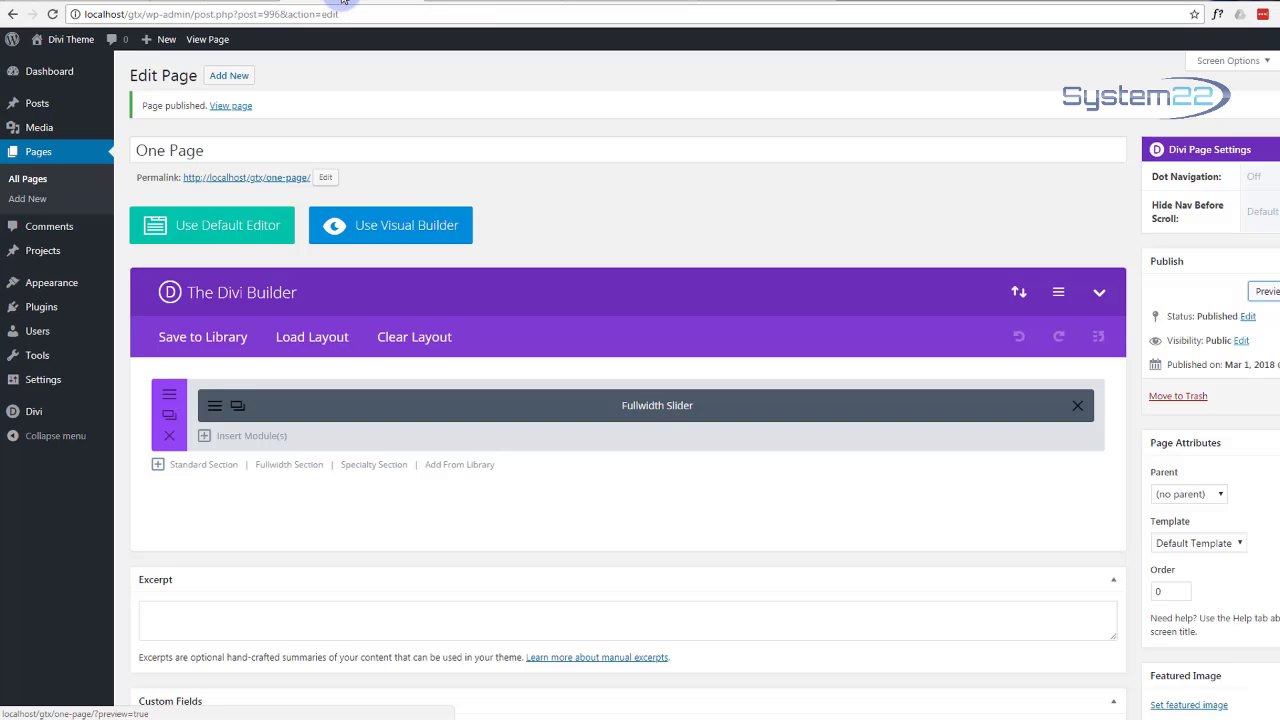
{"action": "left_click", "coordinate": [215, 407]}
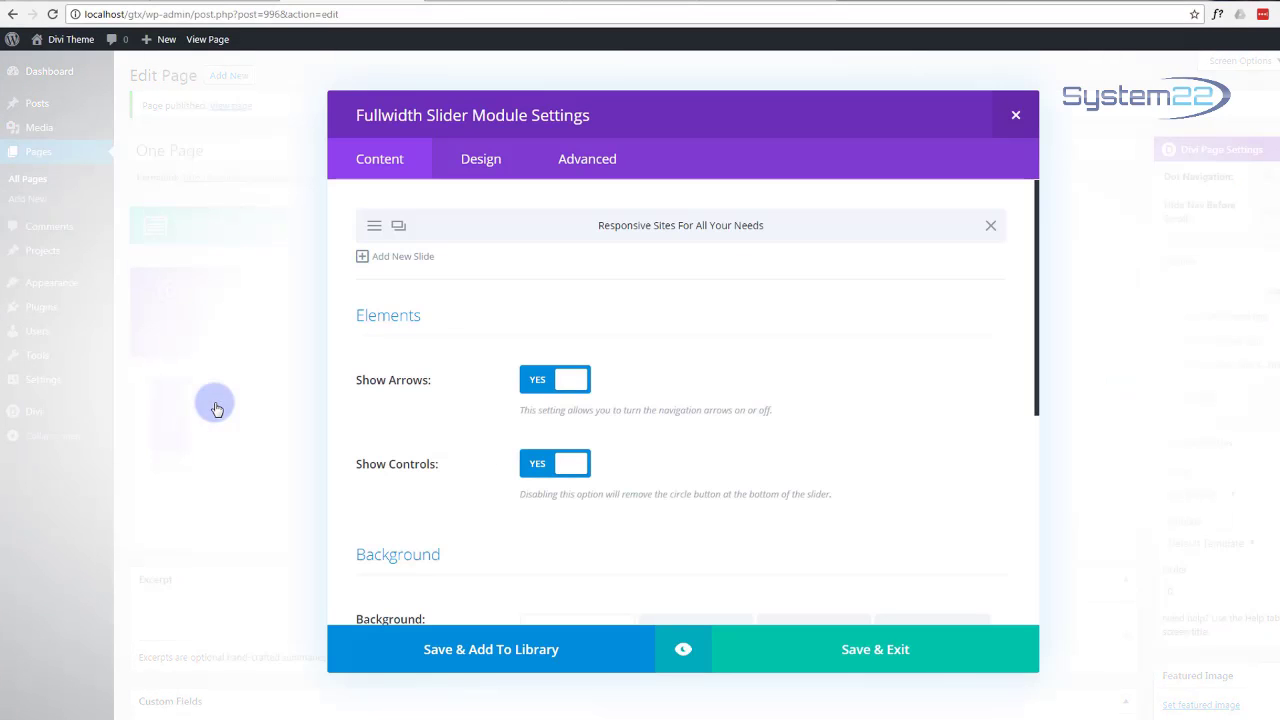
{"action": "left_click", "coordinate": [372, 227]}
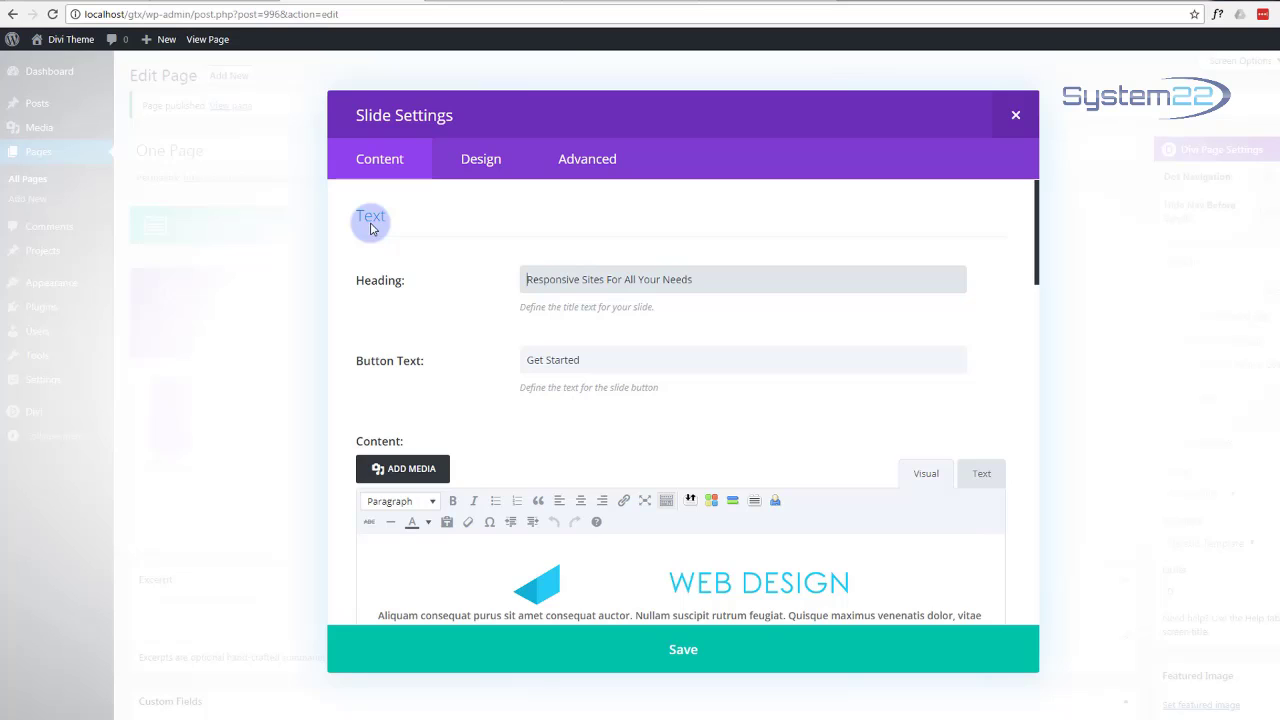
{"action": "left_click", "coordinate": [586, 162]}
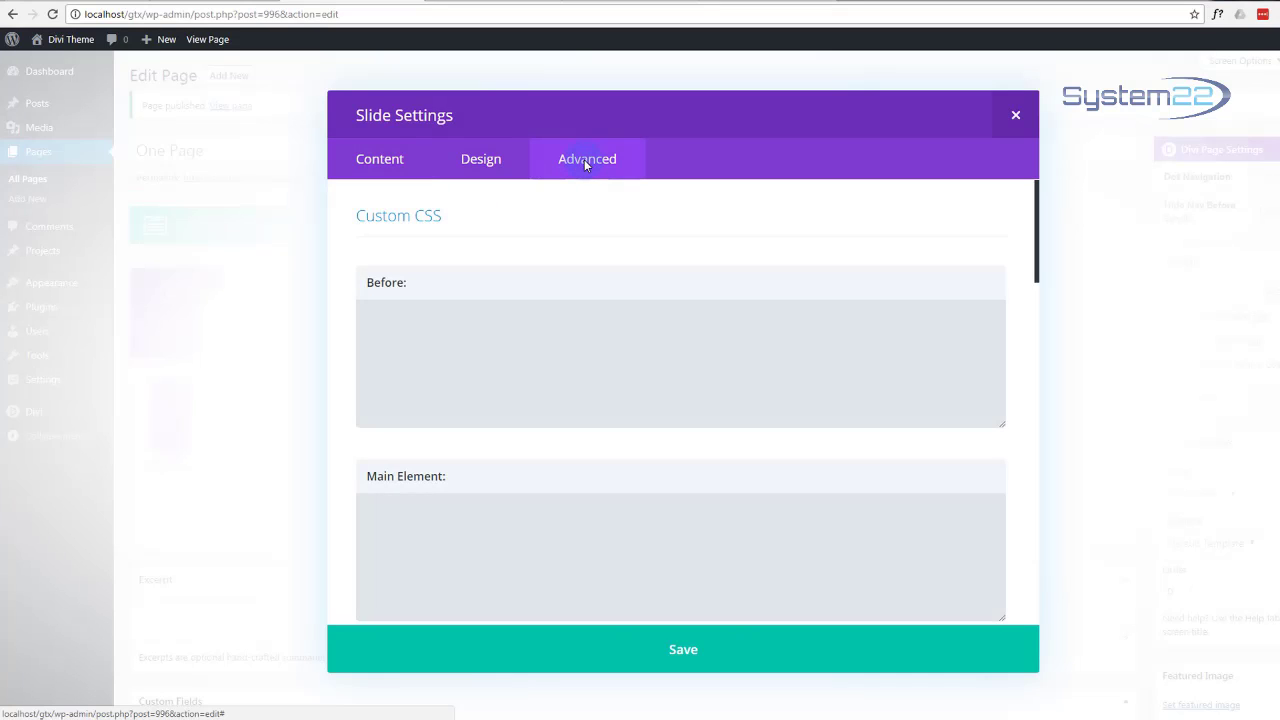
{"action": "scroll", "coordinate": [546, 300], "scroll_direction": "down", "scroll_amount": 3}
{"action": "left_click", "coordinate": [413, 365]}
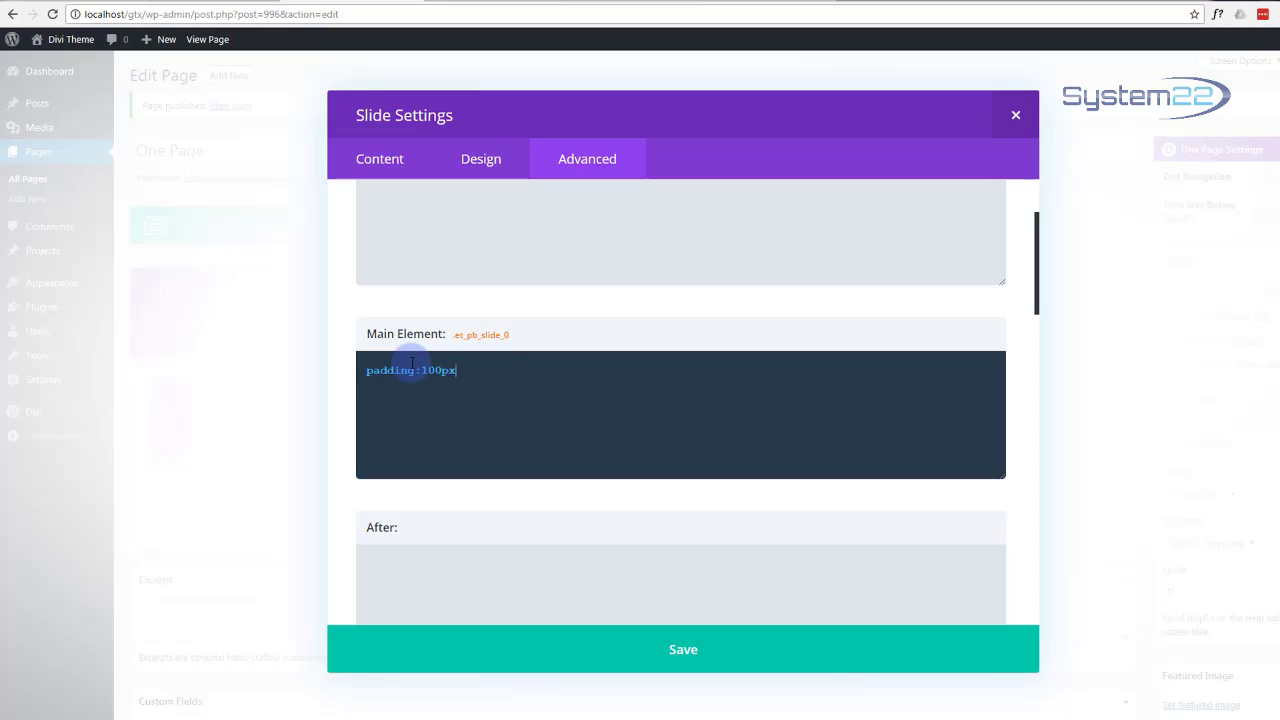
{"action": "left_click", "coordinate": [690, 655]}
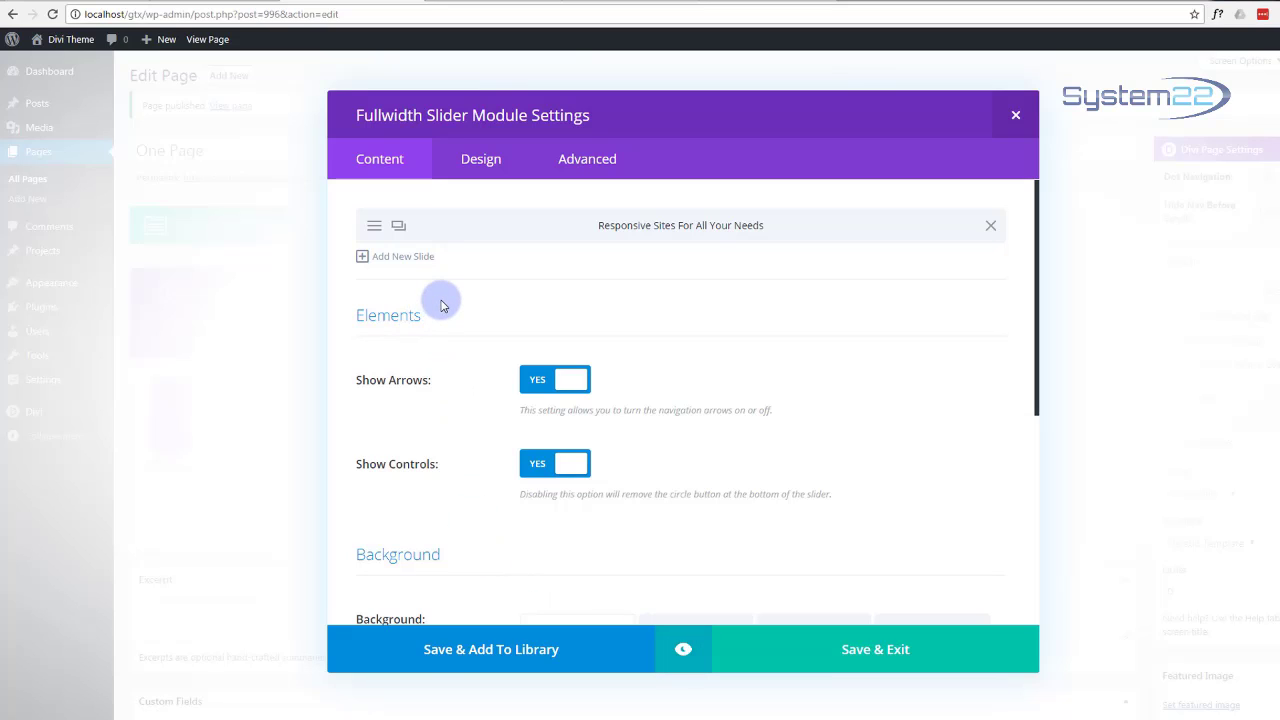
Step: Turn on a semi-transparent black background overlay for the slide and save it
{"action": "scroll", "coordinate": [443, 306], "scroll_direction": "down", "scroll_amount": 1}
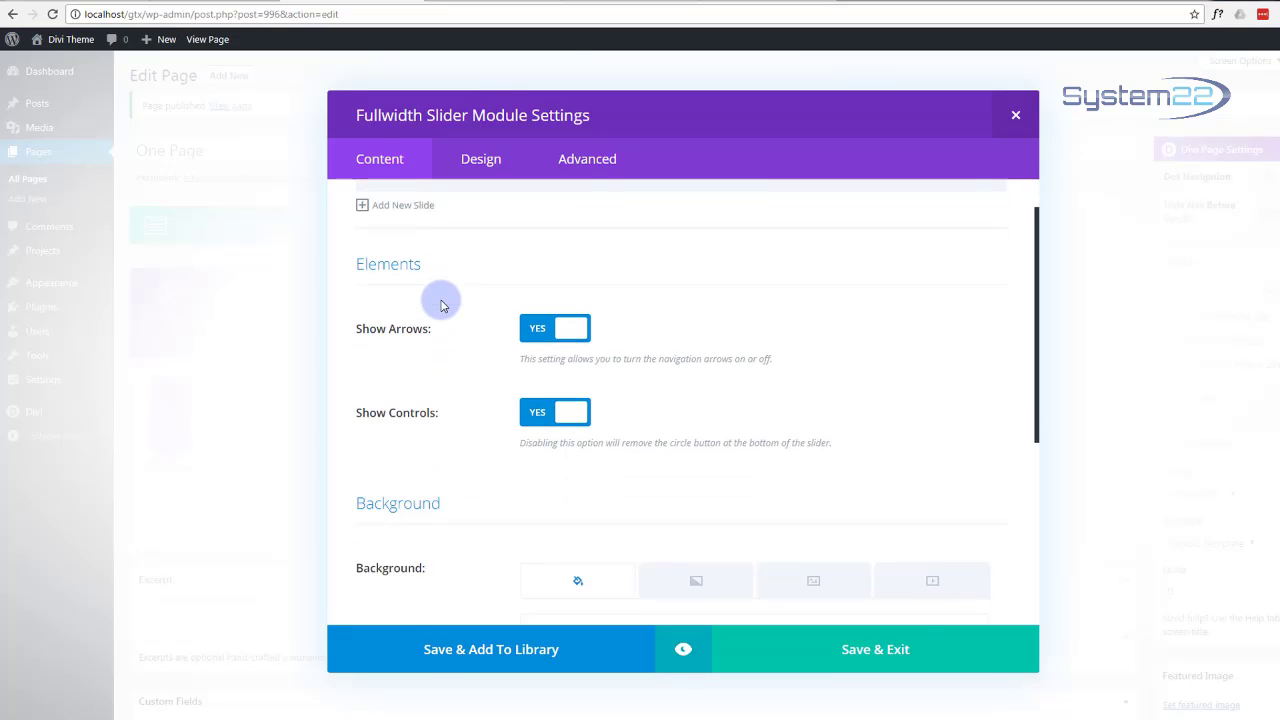
{"action": "scroll", "coordinate": [443, 306], "scroll_direction": "up", "scroll_amount": 1}
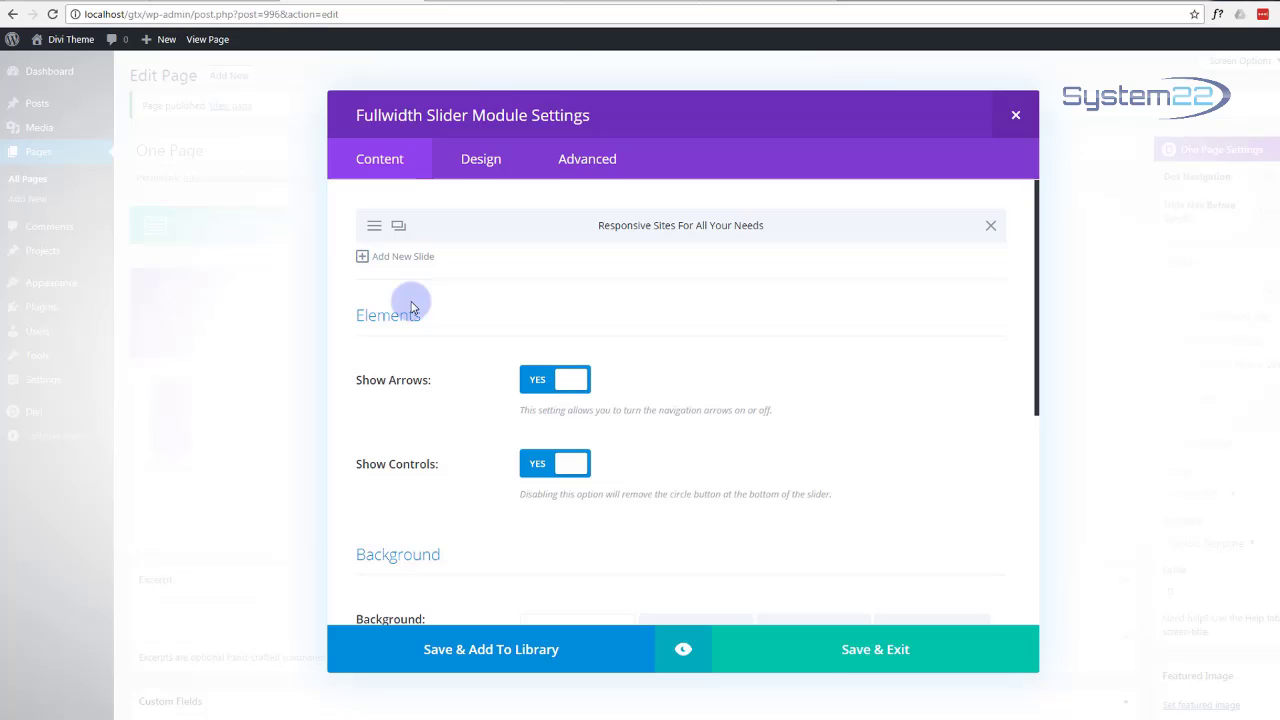
{"action": "left_click", "coordinate": [372, 227]}
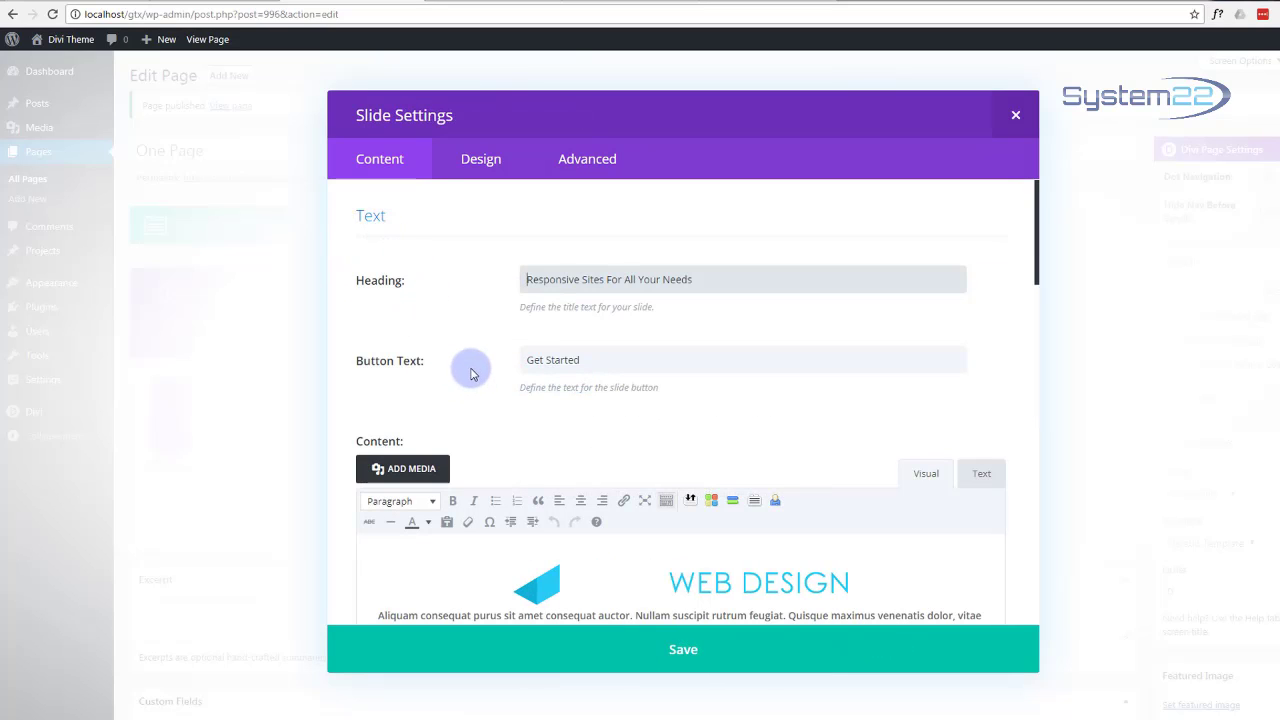
{"action": "left_click", "coordinate": [472, 166]}
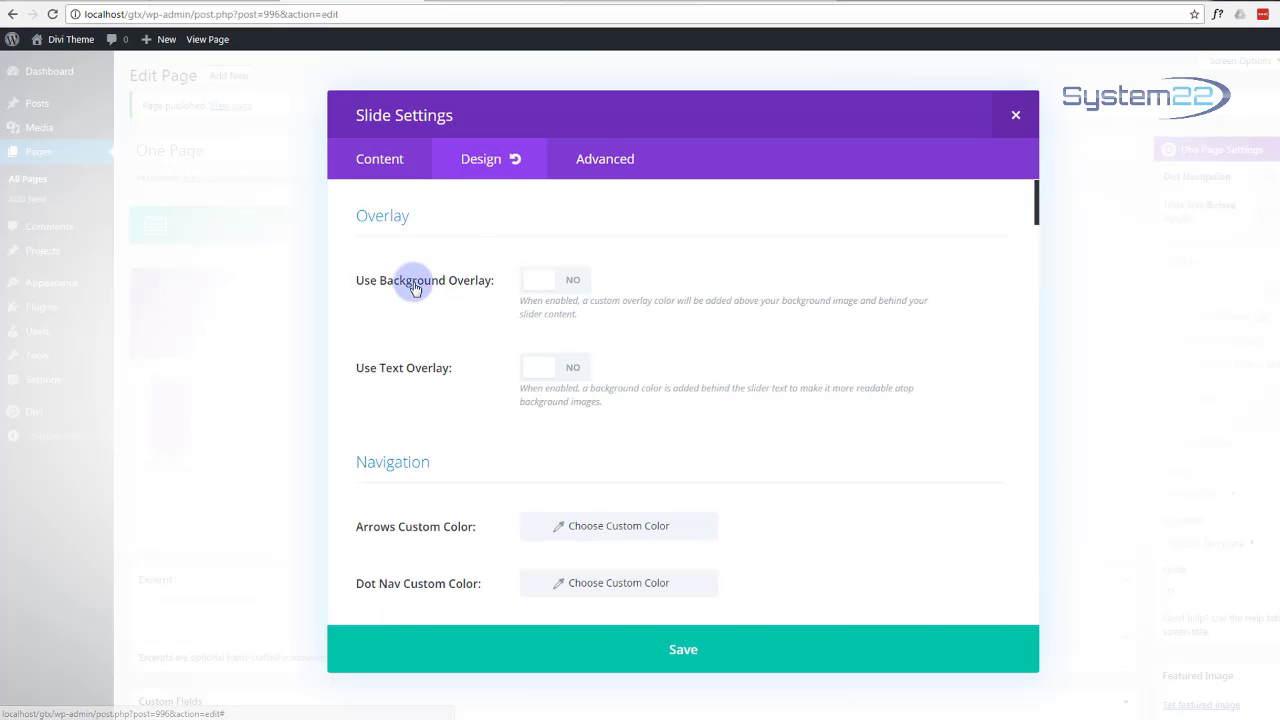
{"action": "left_click", "coordinate": [576, 286]}
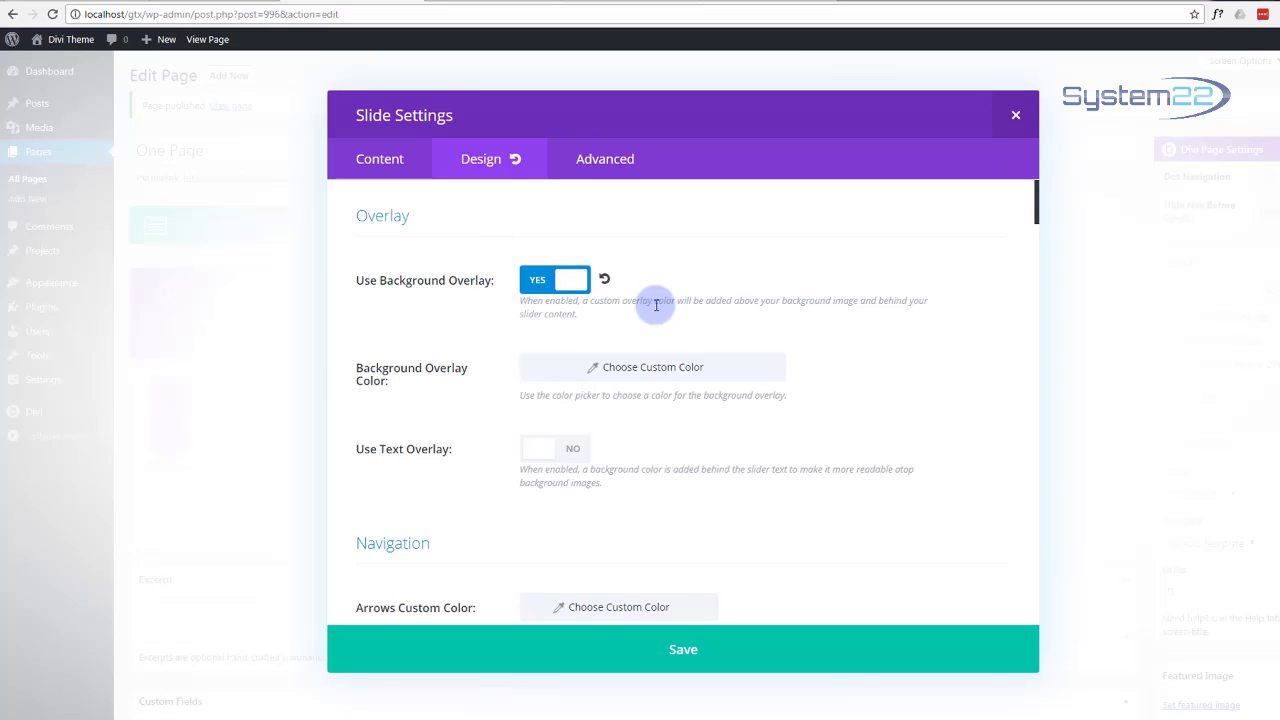
{"action": "left_click", "coordinate": [646, 372]}
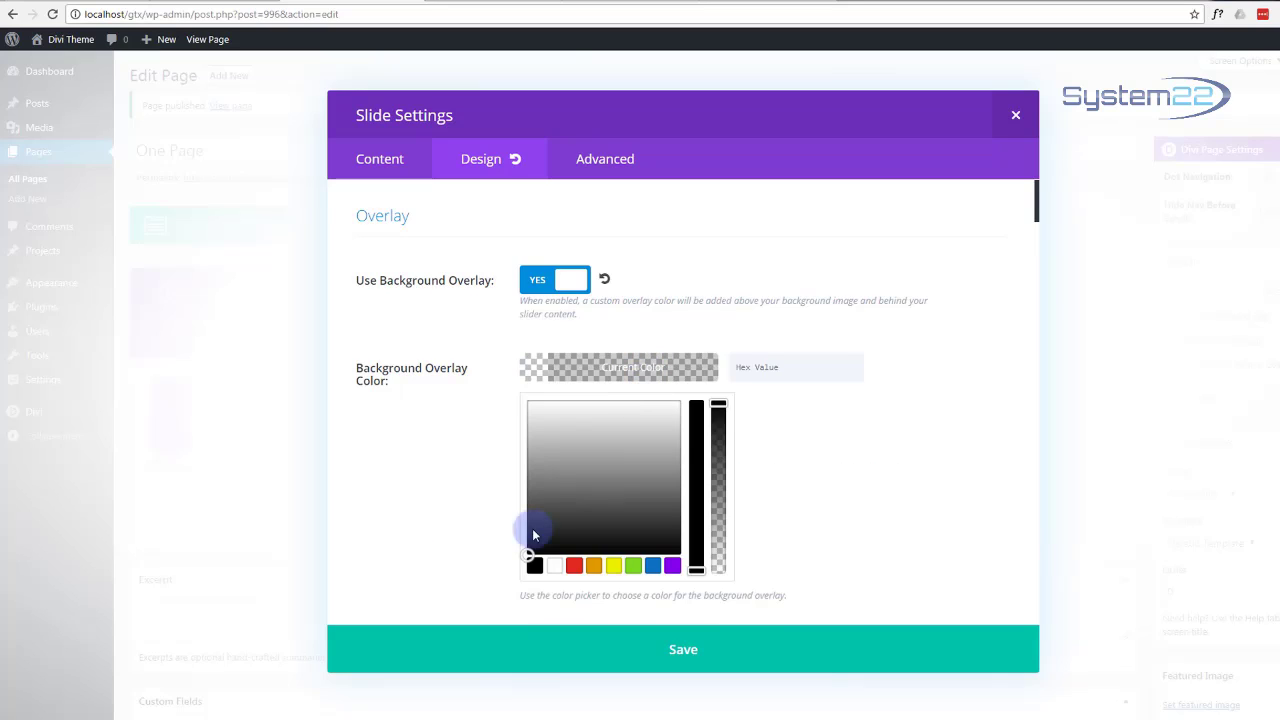
{"action": "left_click_drag", "start_coordinate": [718, 405], "coordinate": [718, 490]}
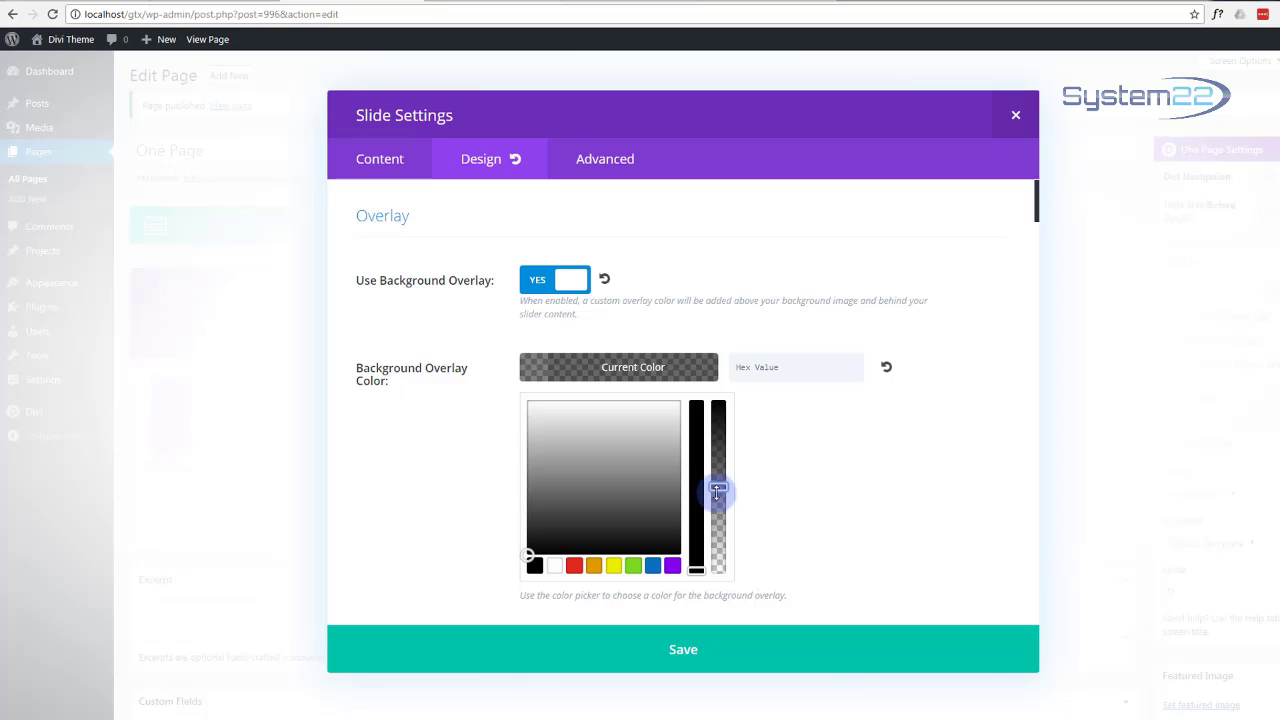
{"action": "left_click", "coordinate": [682, 655]}
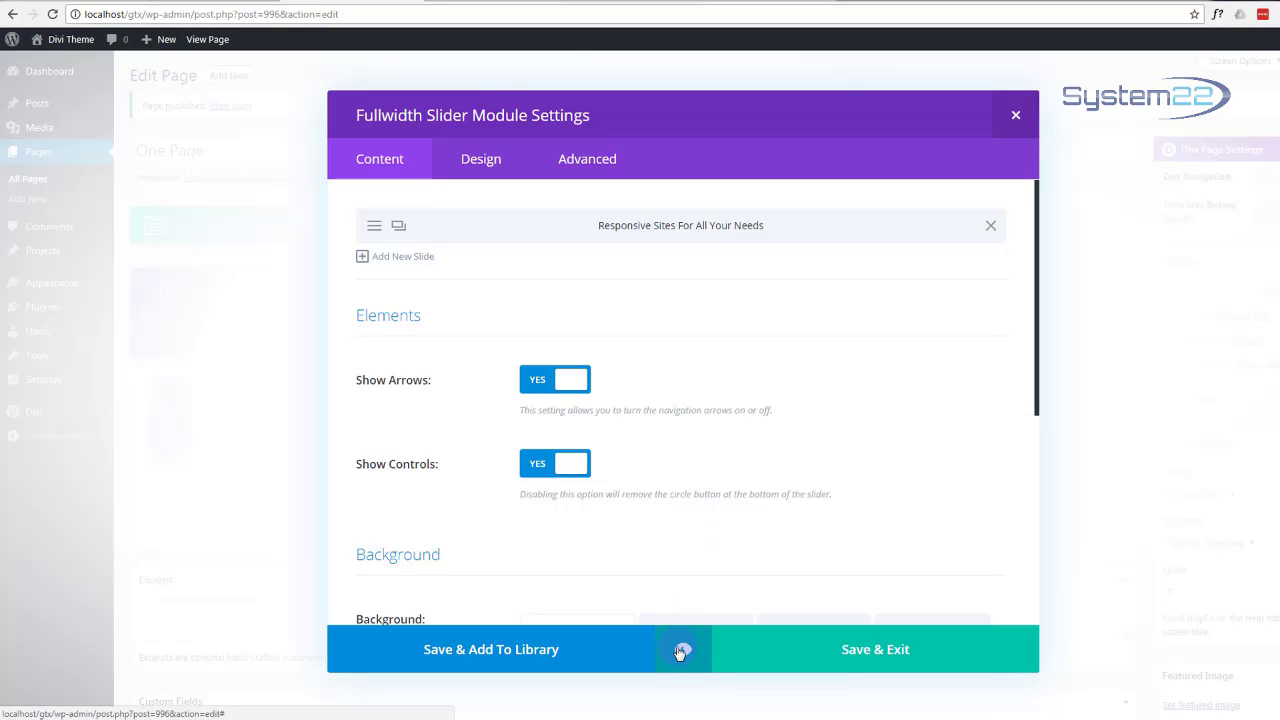
{"action": "left_click", "coordinate": [683, 649]}
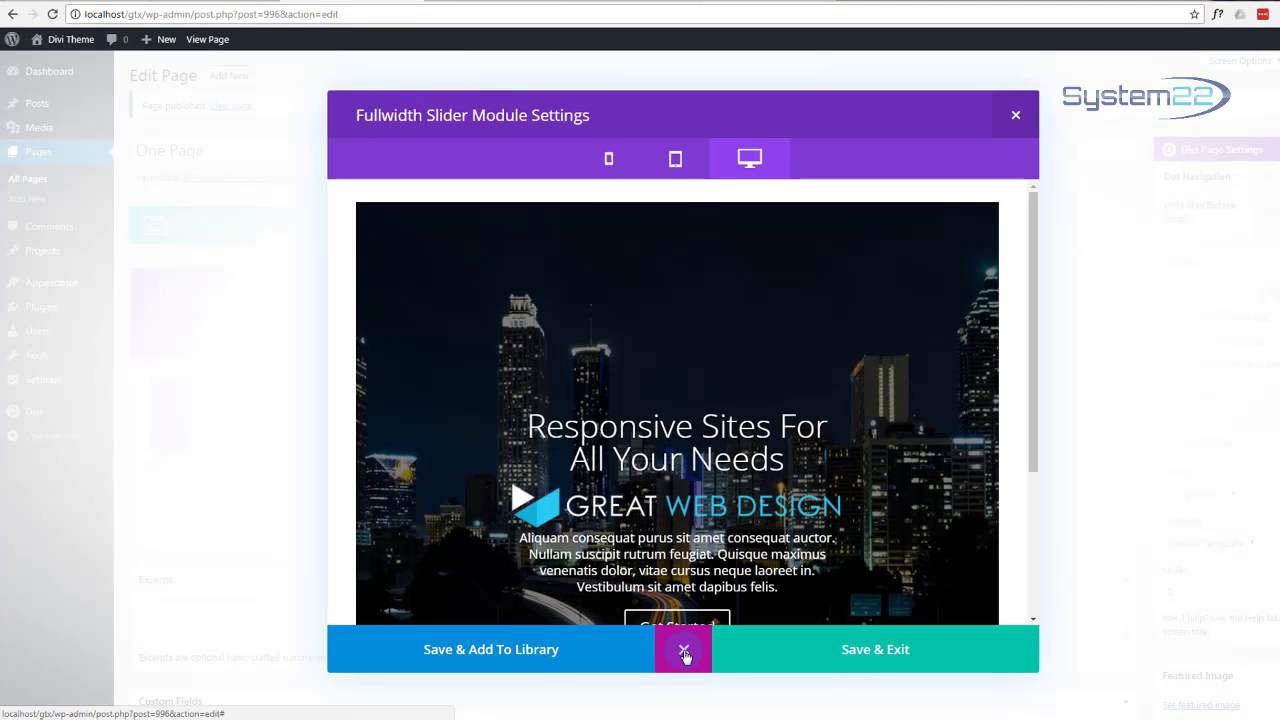
{"action": "scroll", "coordinate": [488, 432], "scroll_direction": "down", "scroll_amount": 2}
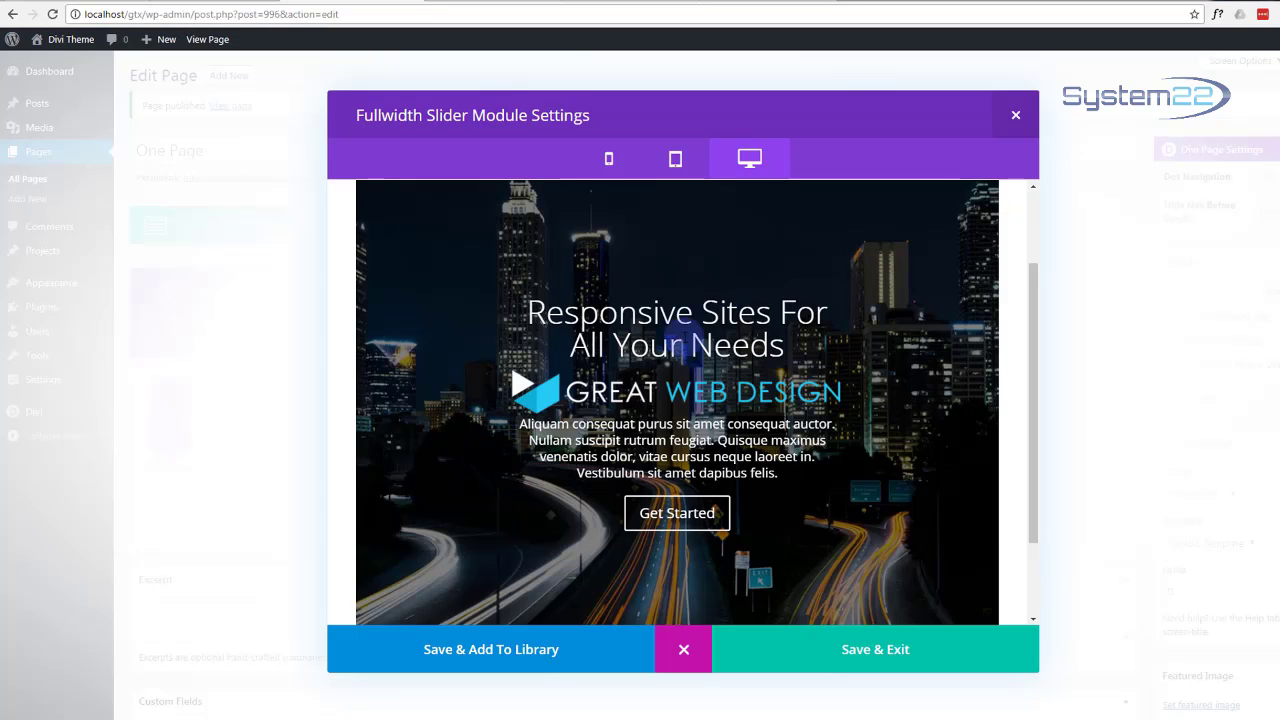
{"action": "scroll", "coordinate": [477, 455], "scroll_direction": "up", "scroll_amount": 2}
{"action": "scroll", "coordinate": [477, 455], "scroll_direction": "down", "scroll_amount": 4}
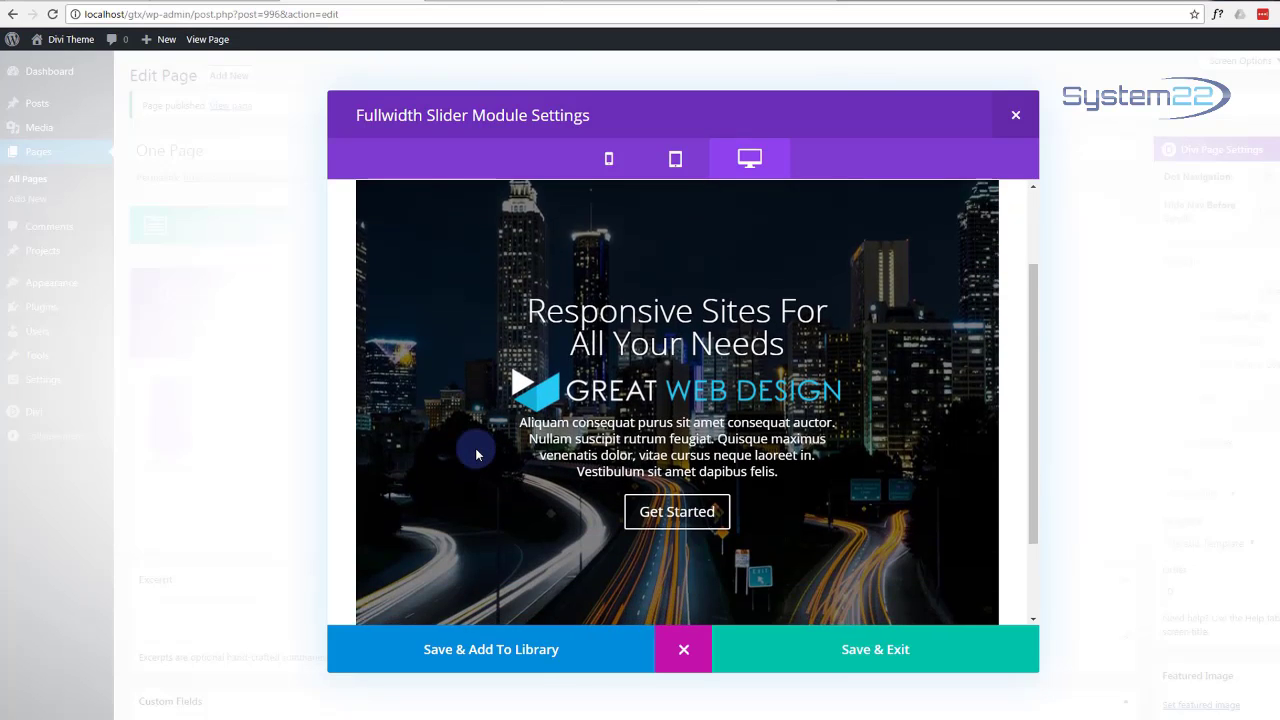
{"action": "scroll", "coordinate": [477, 455], "scroll_direction": "up", "scroll_amount": 3}
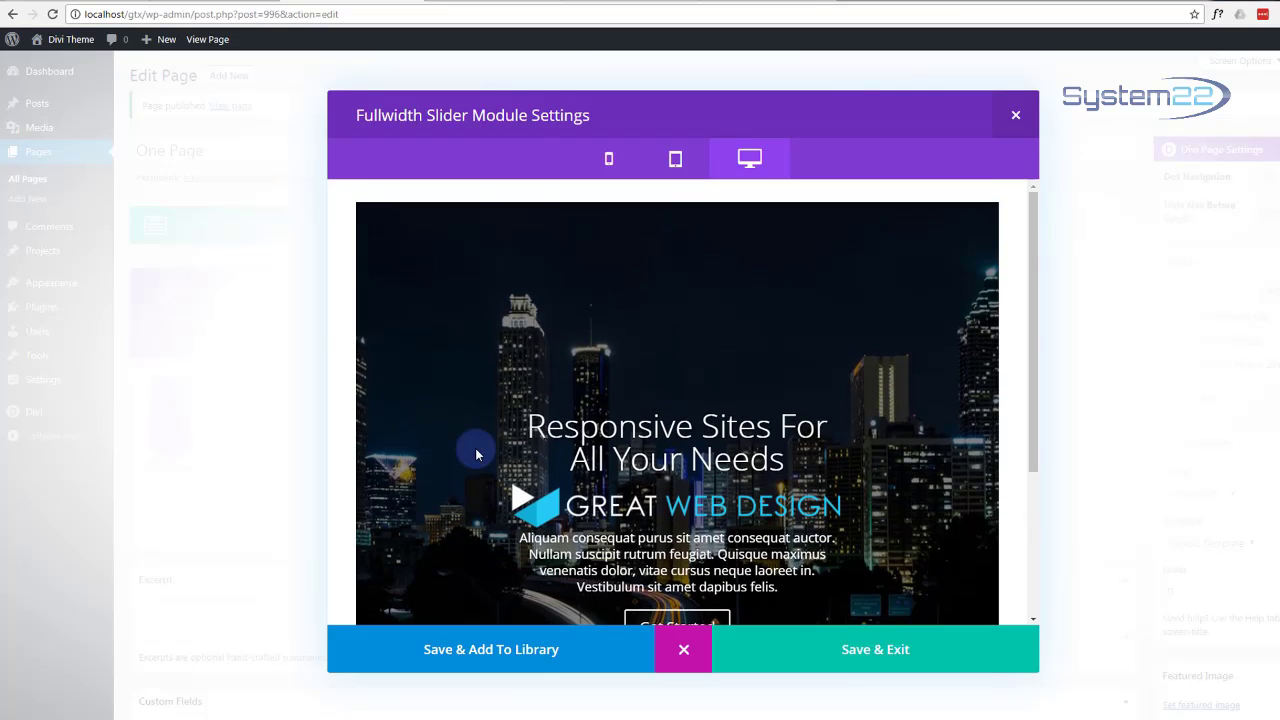
{"action": "scroll", "coordinate": [477, 455], "scroll_direction": "down", "scroll_amount": 1}
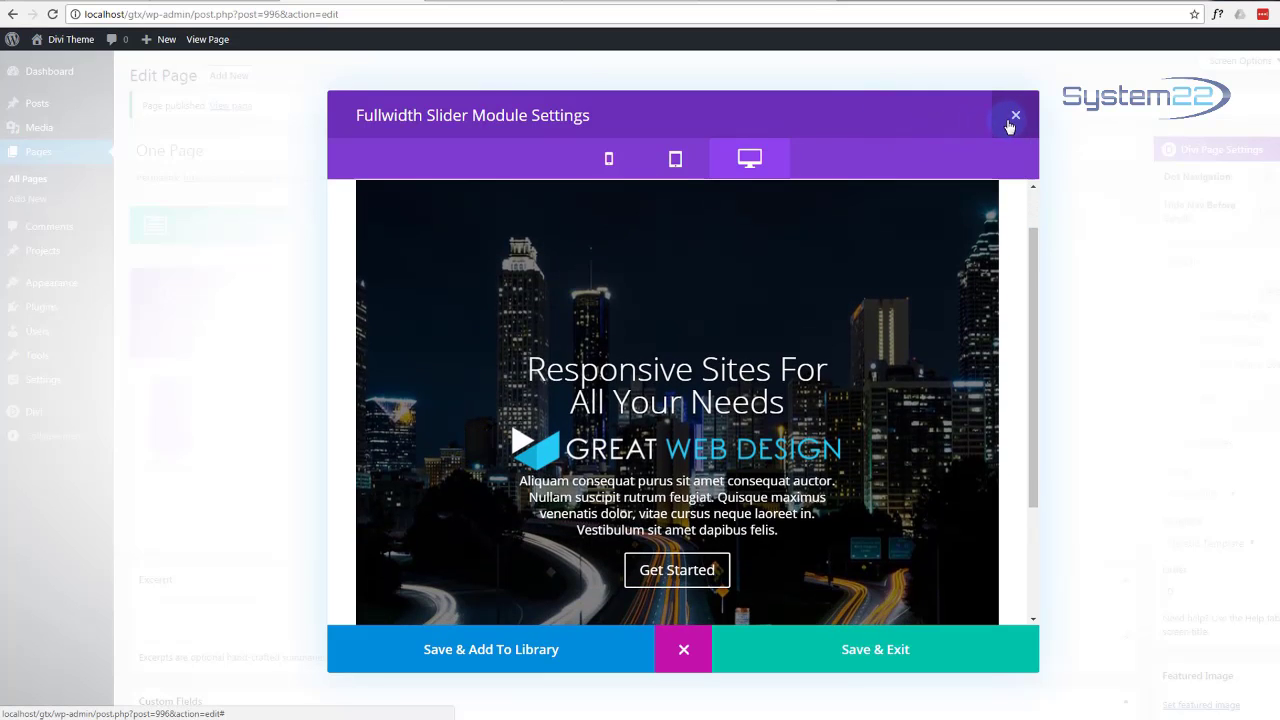
Step: Change the slide's Main Element custom CSS to padding:50px; and save the slide
{"action": "left_click", "coordinate": [692, 652]}
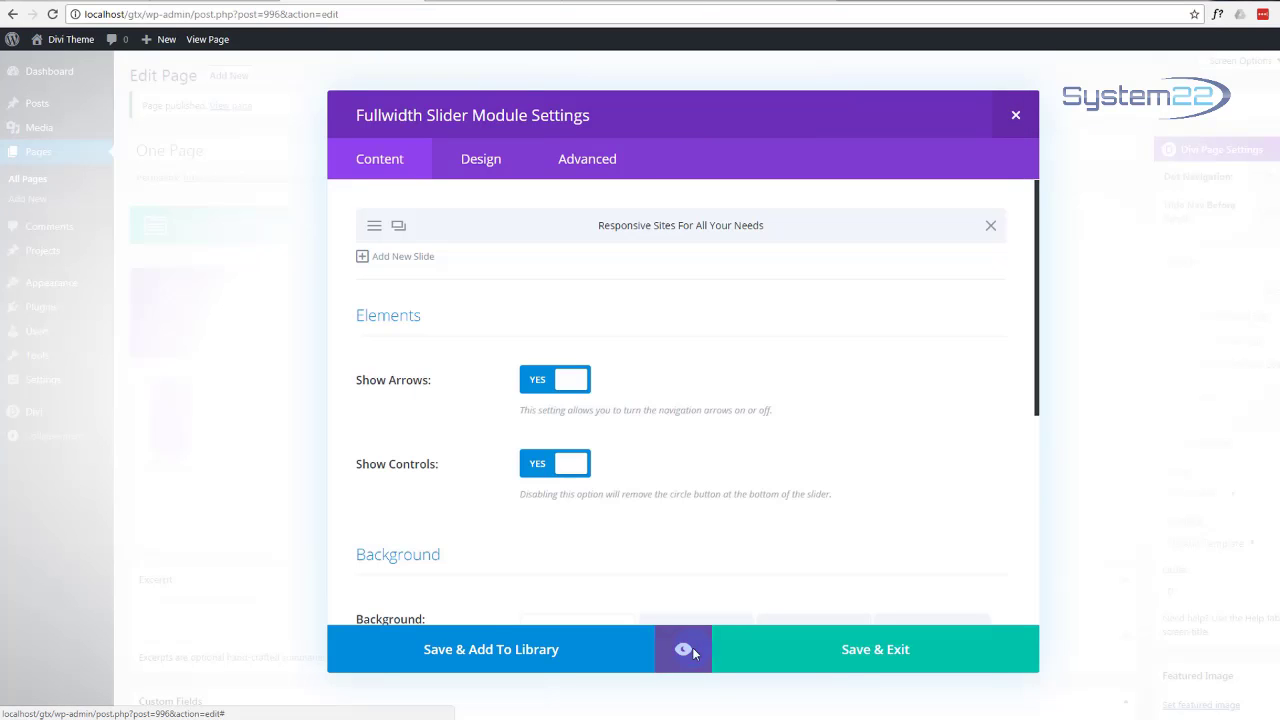
{"action": "left_click", "coordinate": [603, 165]}
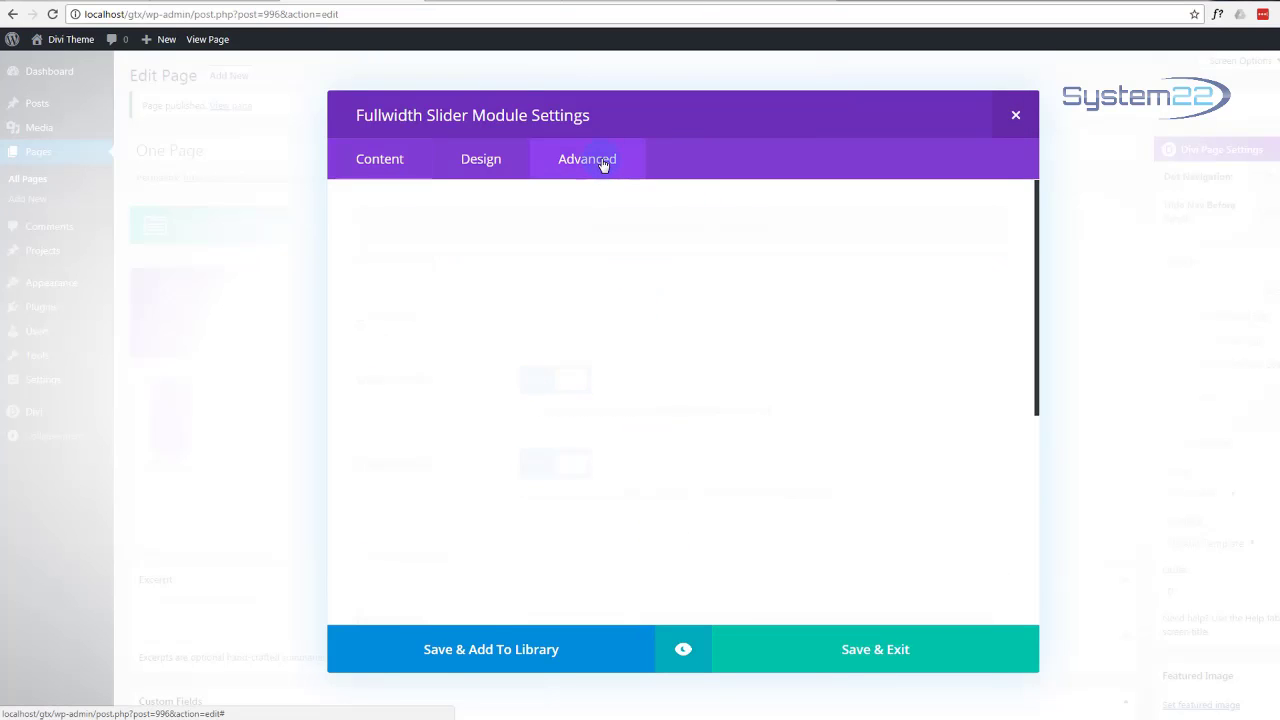
{"action": "scroll", "coordinate": [502, 400], "scroll_direction": "down", "scroll_amount": 1}
{"action": "scroll", "coordinate": [504, 396], "scroll_direction": "down", "scroll_amount": 5}
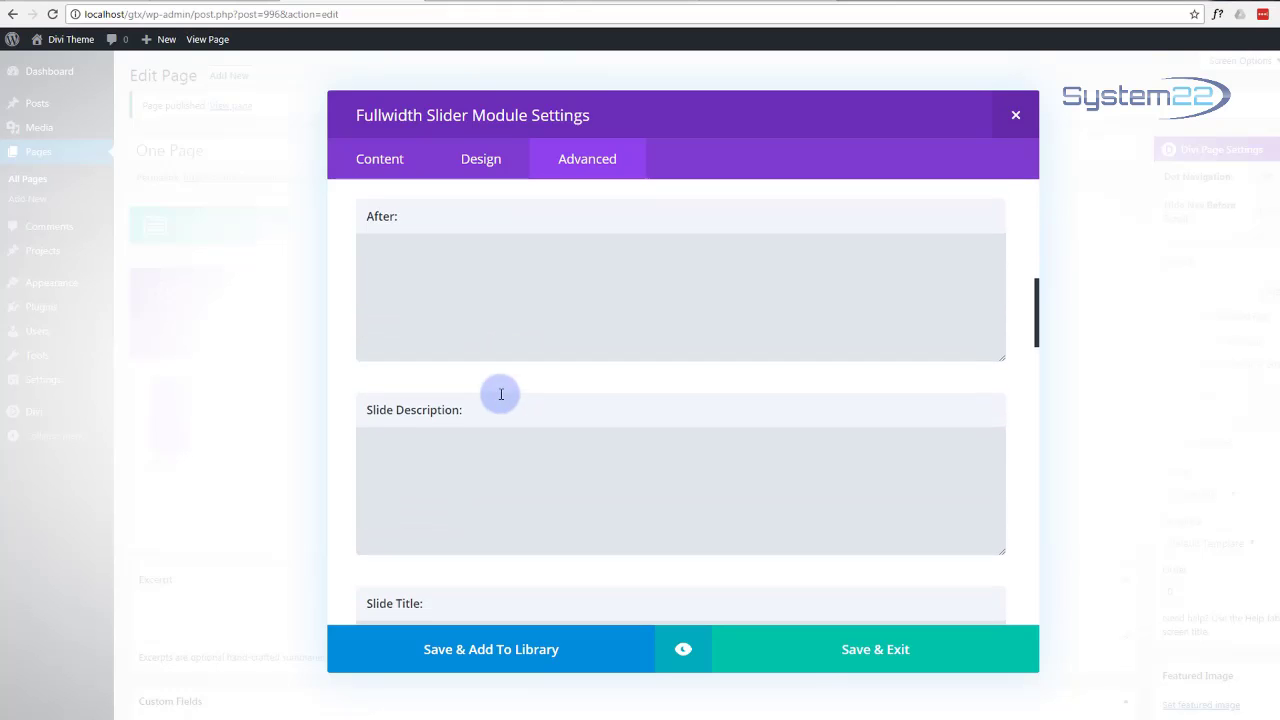
{"action": "scroll", "coordinate": [440, 310], "scroll_direction": "up", "scroll_amount": 2}
{"action": "left_click", "coordinate": [381, 168]}
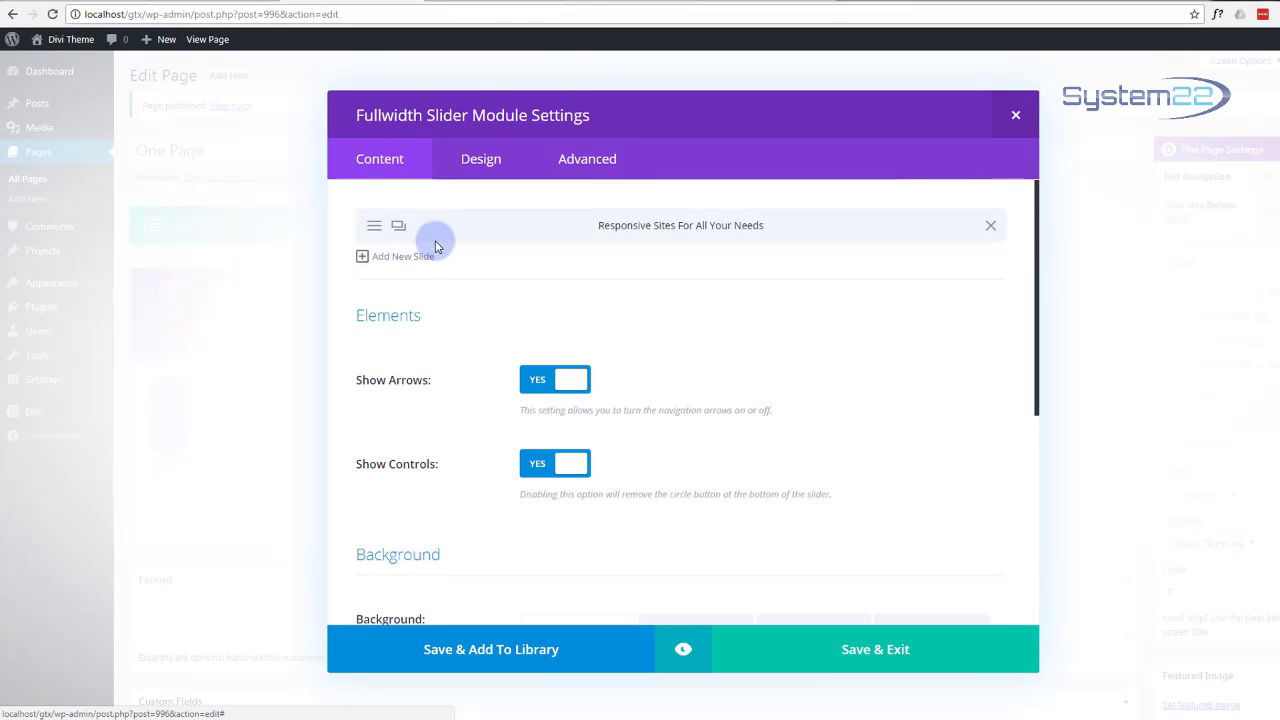
{"action": "left_click", "coordinate": [374, 228]}
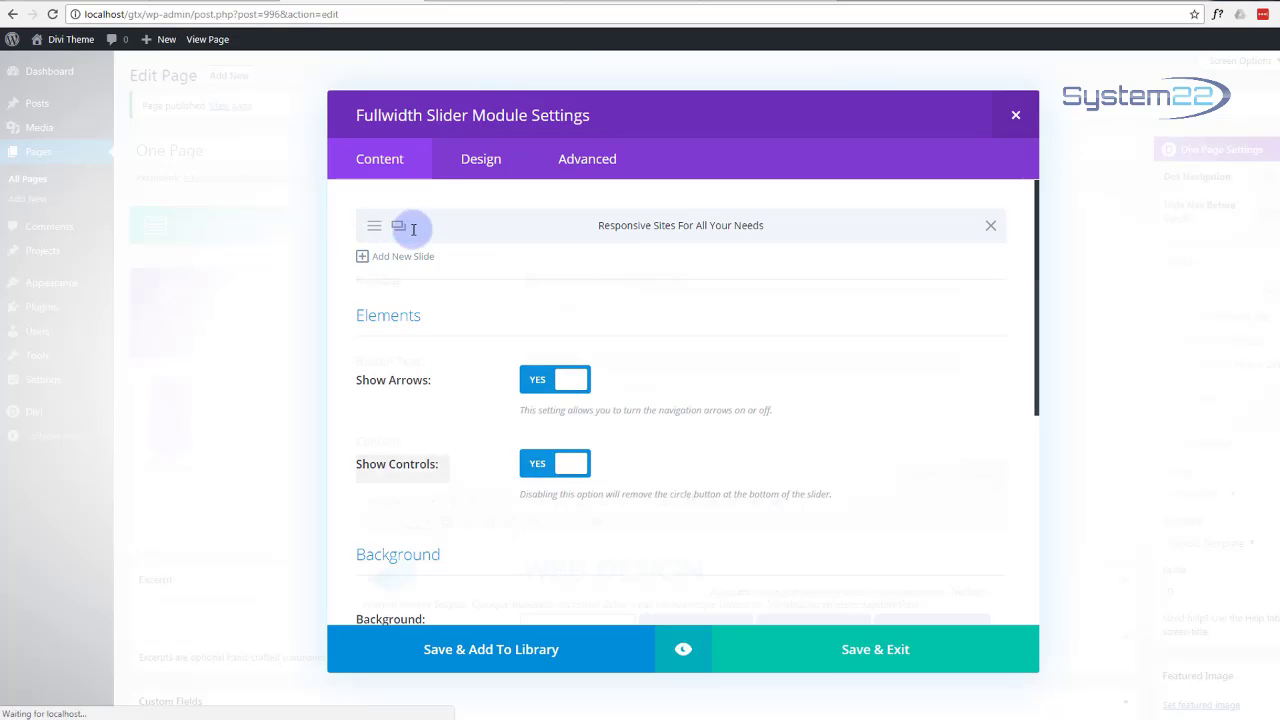
{"action": "left_click", "coordinate": [577, 159]}
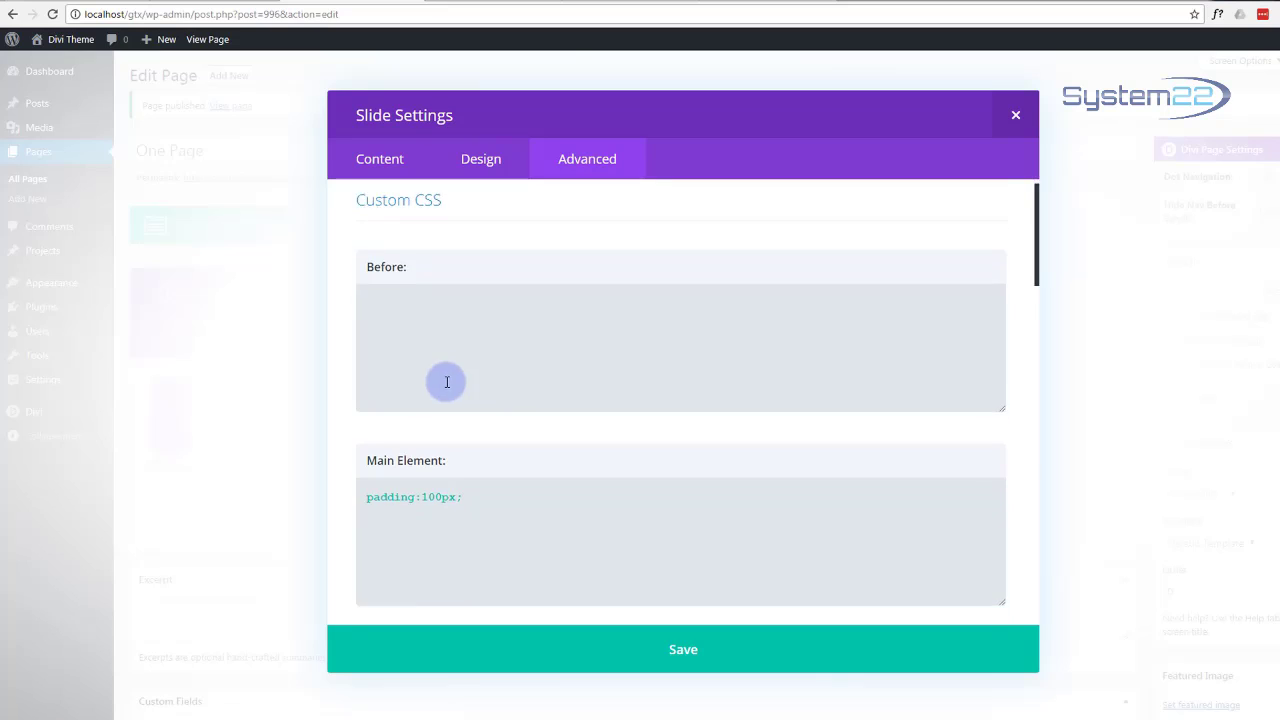
{"action": "scroll", "coordinate": [443, 300], "scroll_direction": "down", "scroll_amount": 2}
{"action": "left_click", "coordinate": [427, 371]}
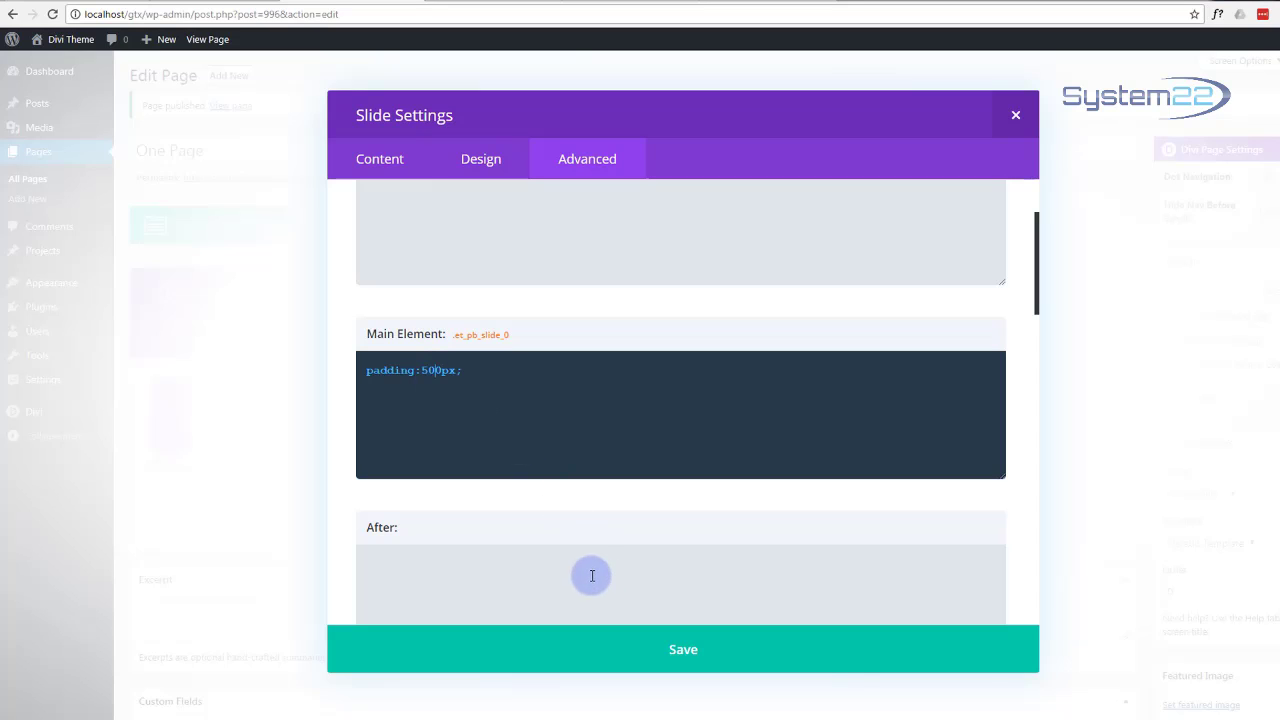
{"action": "key", "text": "Delete"}
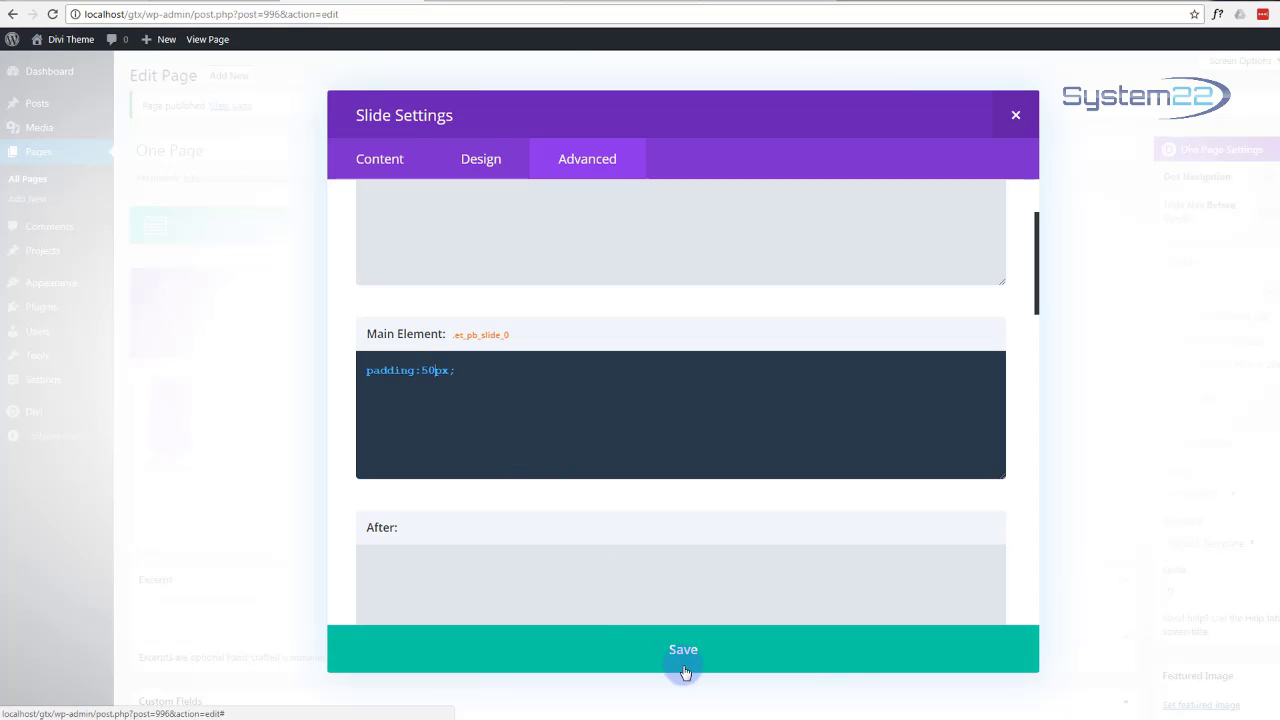
{"action": "left_click", "coordinate": [685, 652]}
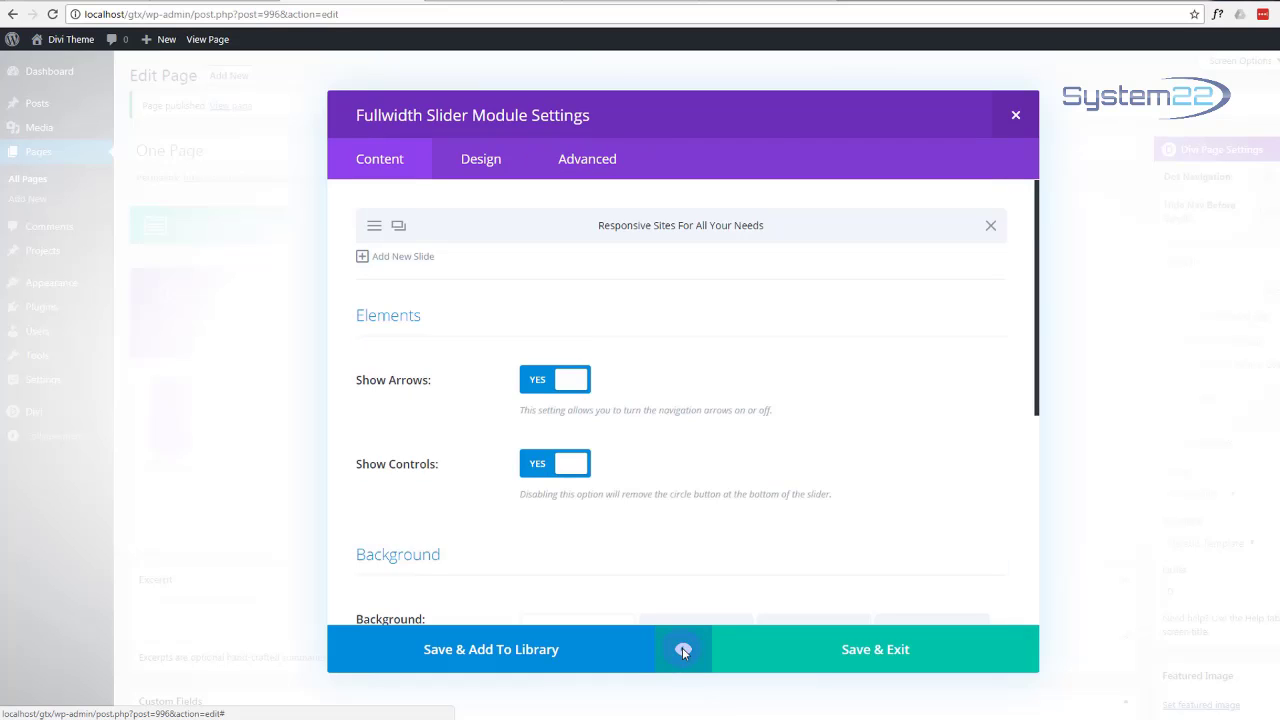
{"action": "left_click", "coordinate": [683, 650]}
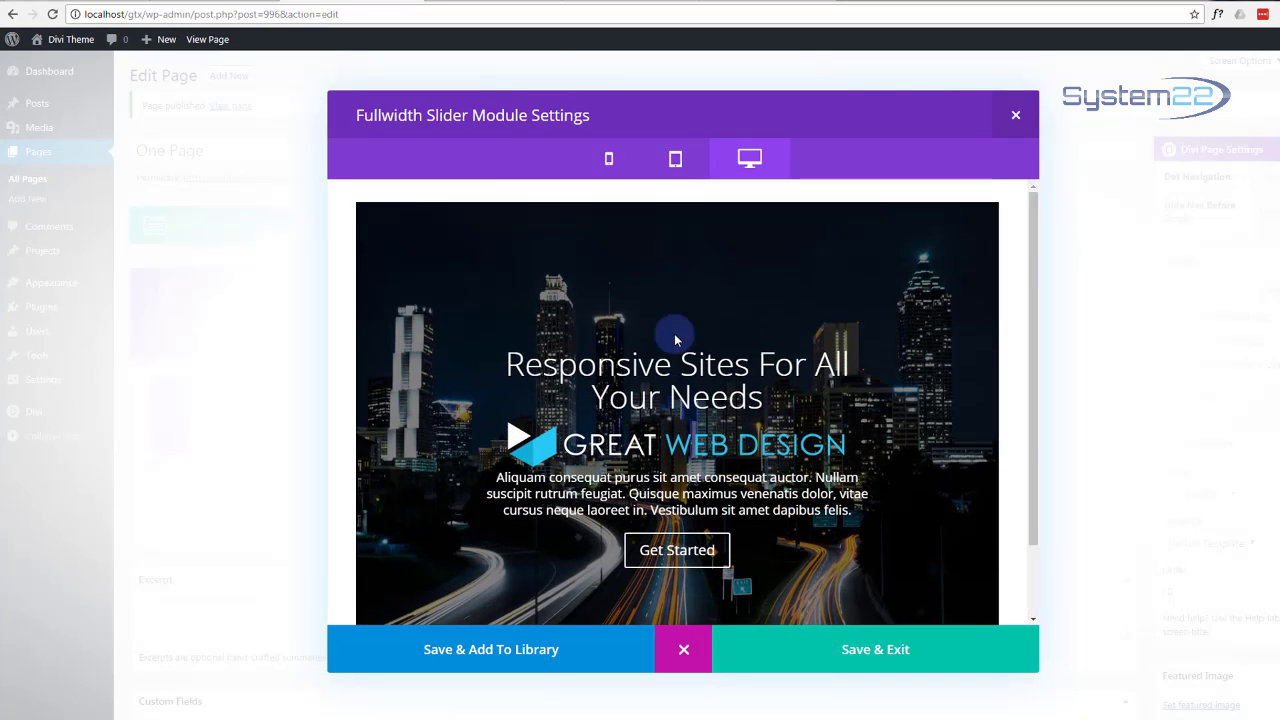
{"action": "scroll", "coordinate": [675, 342], "scroll_direction": "up", "scroll_amount": 1}
{"action": "left_click", "coordinate": [690, 646]}
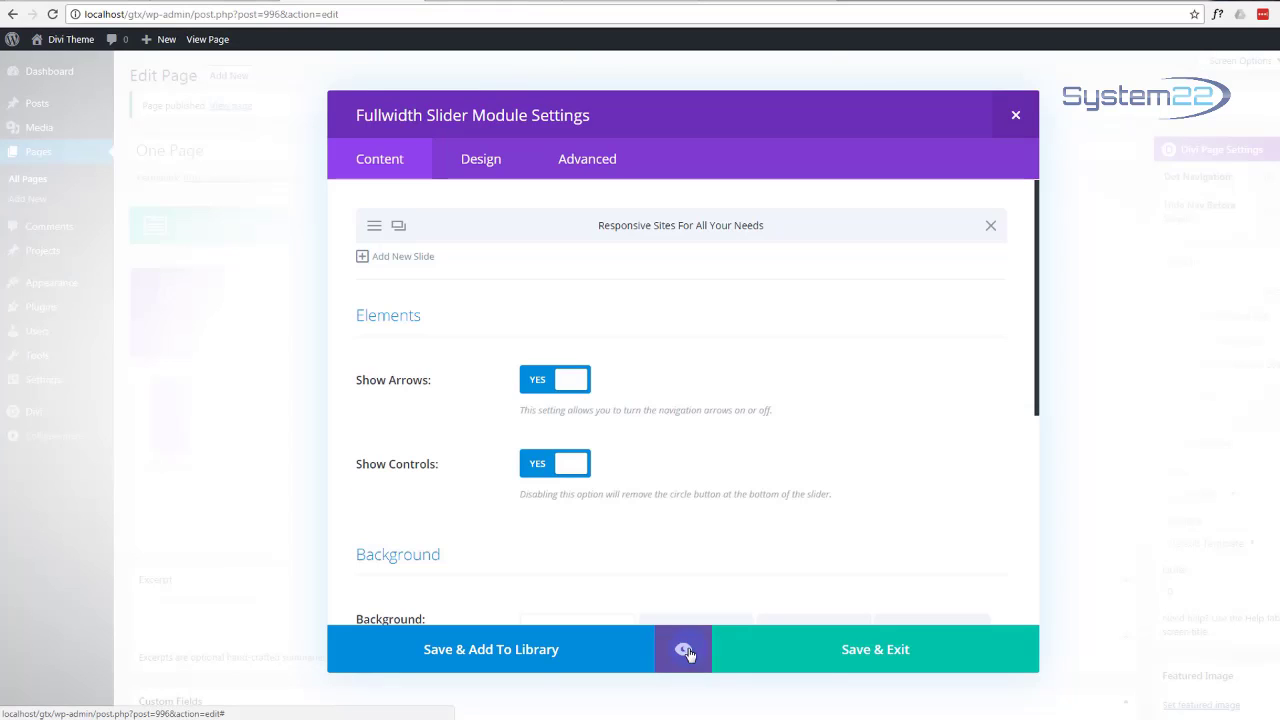
{"action": "left_click", "coordinate": [373, 229]}
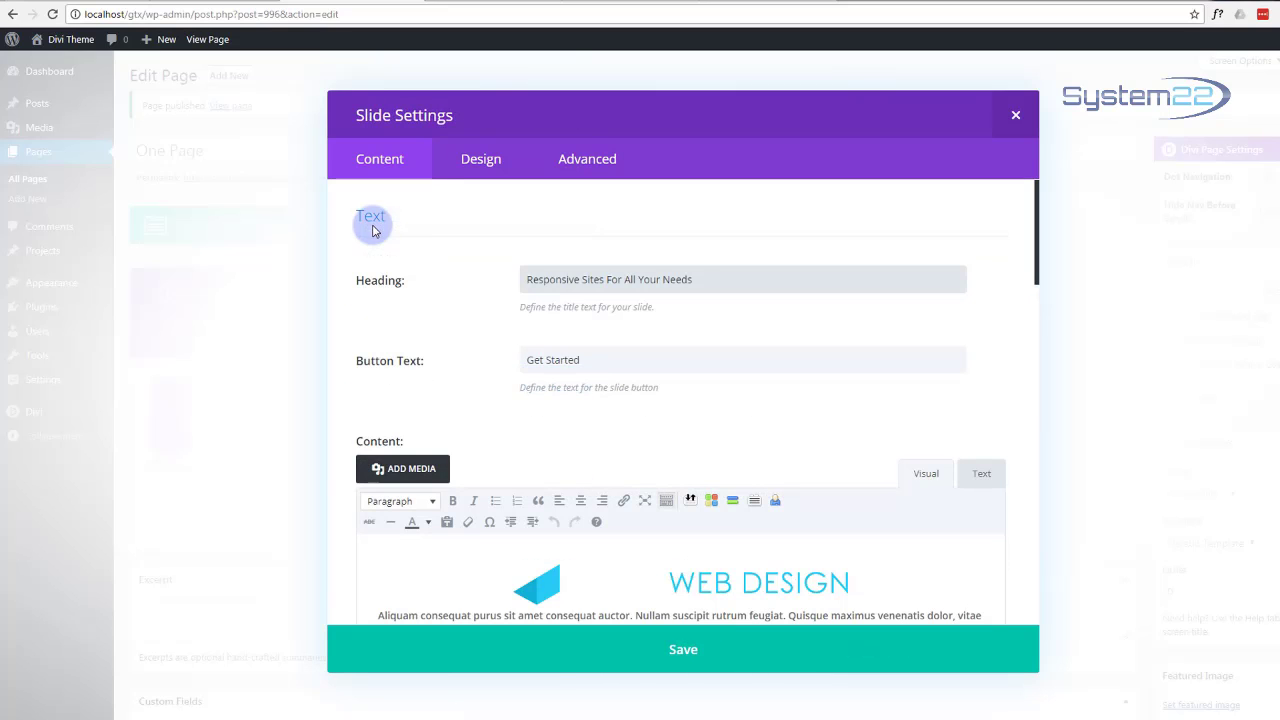
{"action": "left_click", "coordinate": [589, 162]}
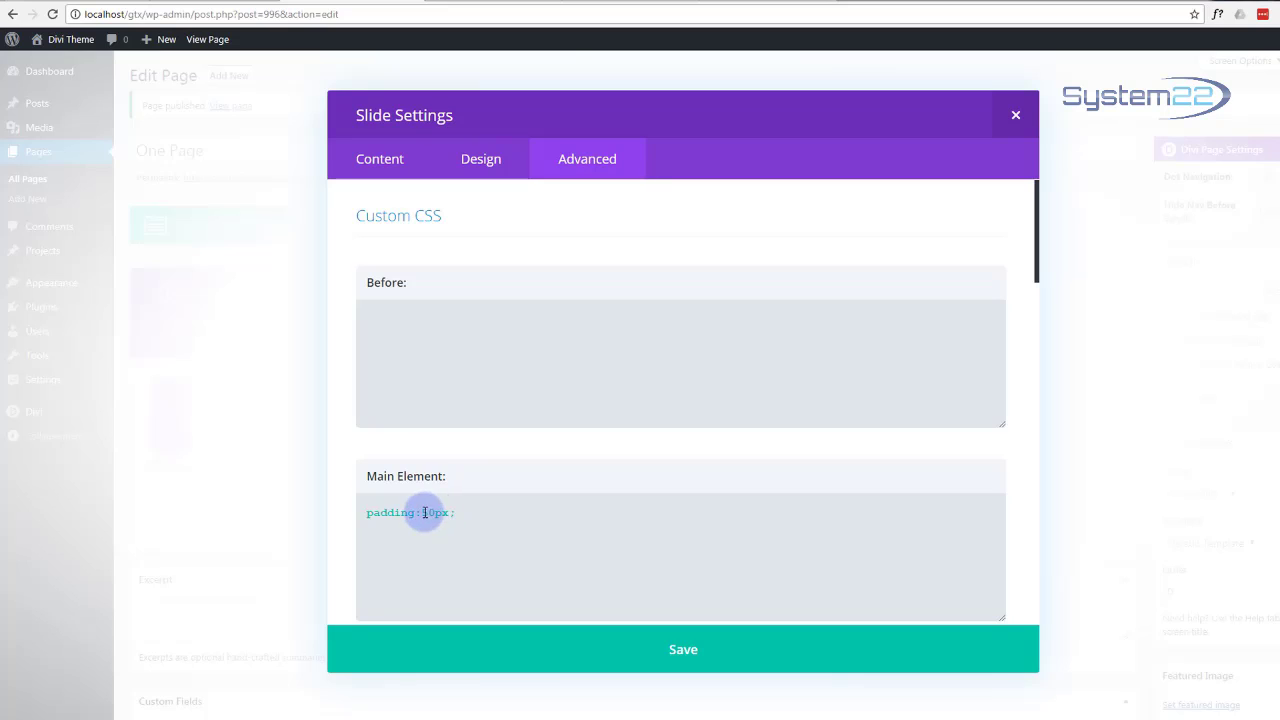
{"action": "left_click", "coordinate": [424, 514]}
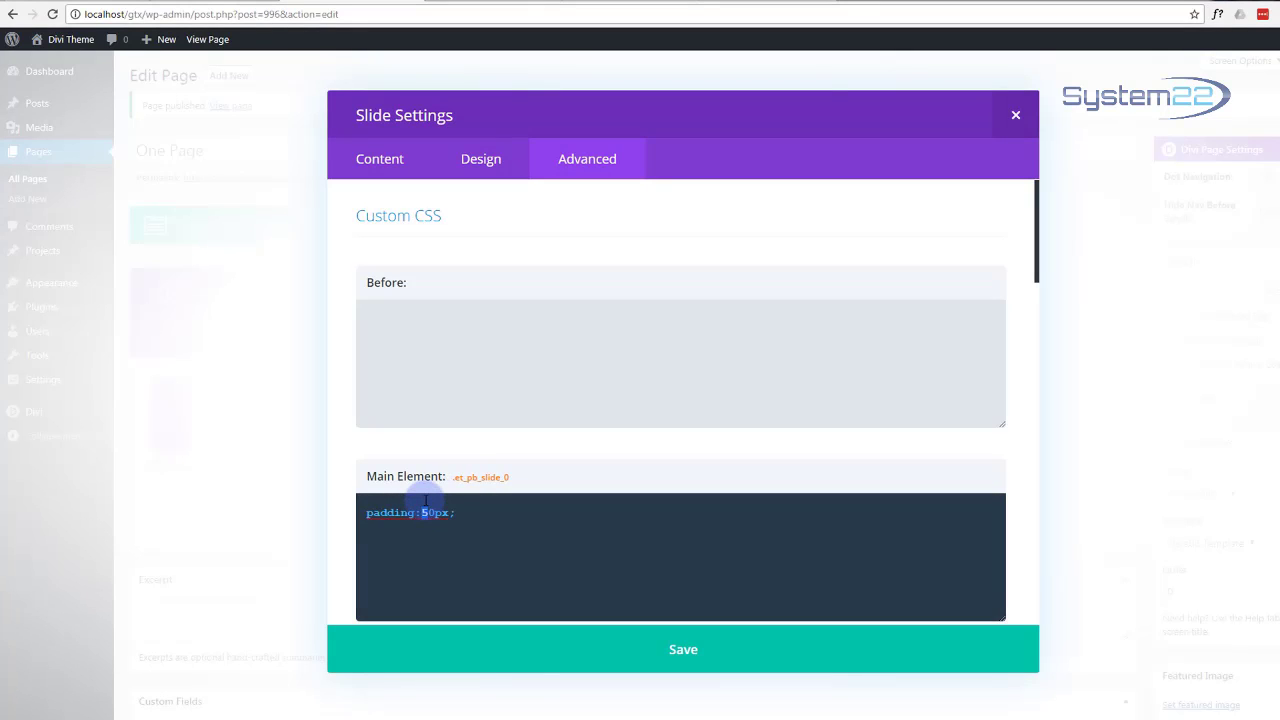
{"action": "left_click", "coordinate": [736, 662]}
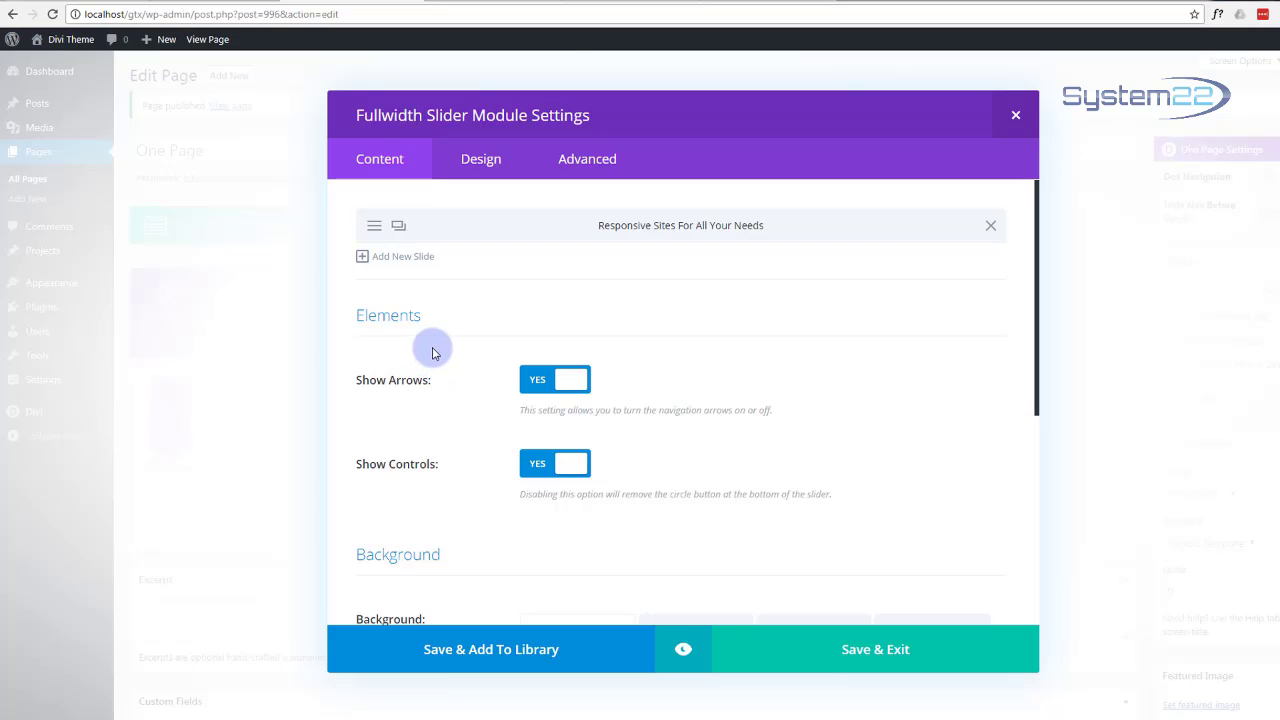
Step: Scroll through the slider's Design options, then close the Fullwidth Slider settings
{"action": "scroll", "coordinate": [440, 348], "scroll_direction": "down", "scroll_amount": 3}
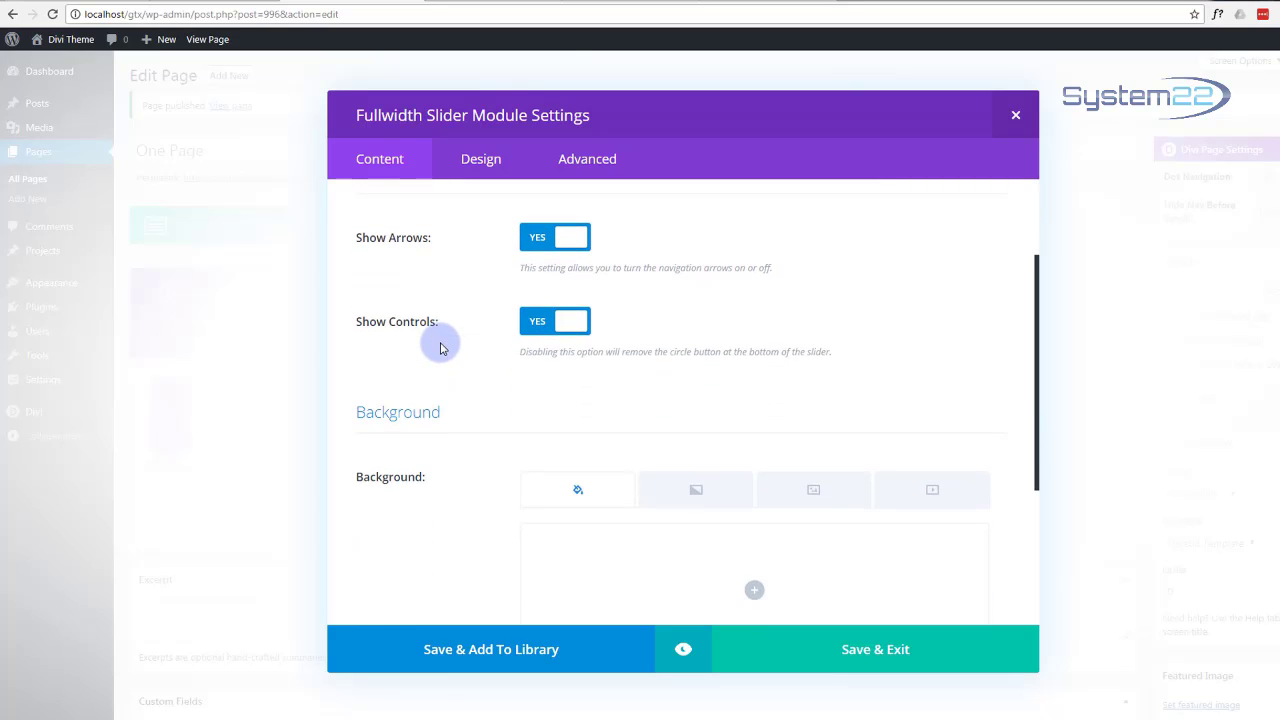
{"action": "scroll", "coordinate": [440, 348], "scroll_direction": "down", "scroll_amount": 5}
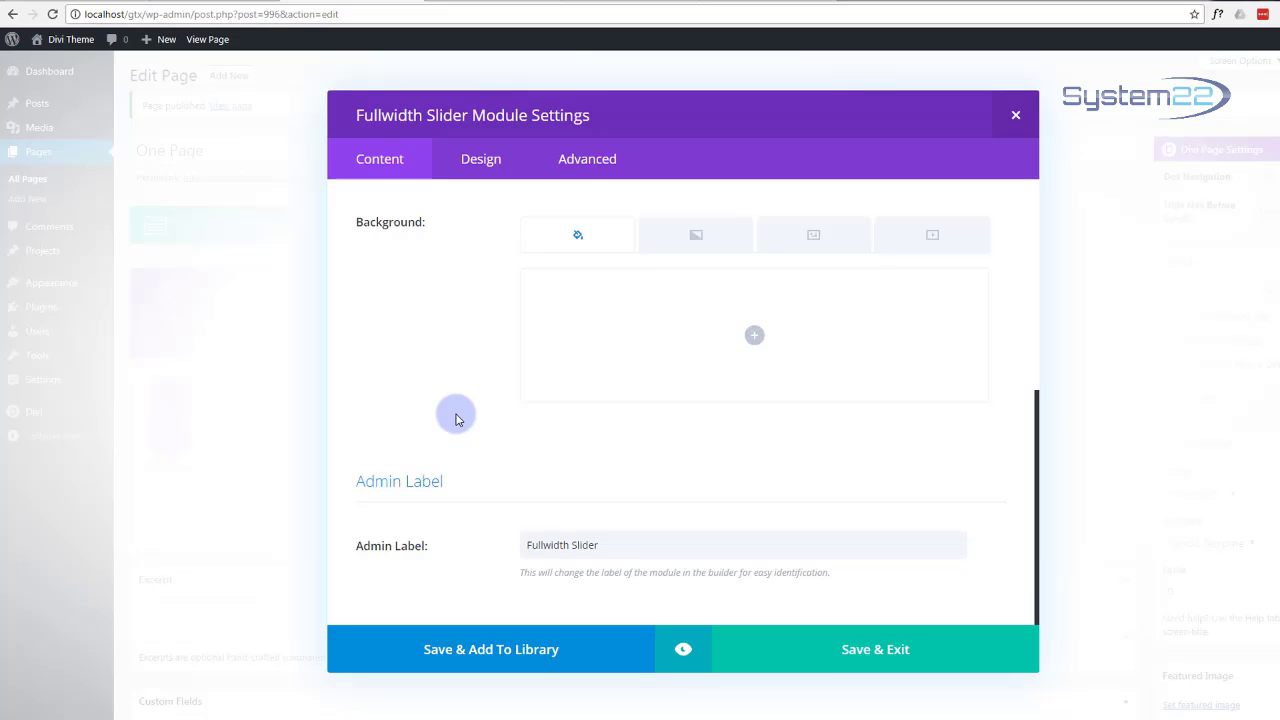
{"action": "scroll", "coordinate": [445, 418], "scroll_direction": "up", "scroll_amount": 7}
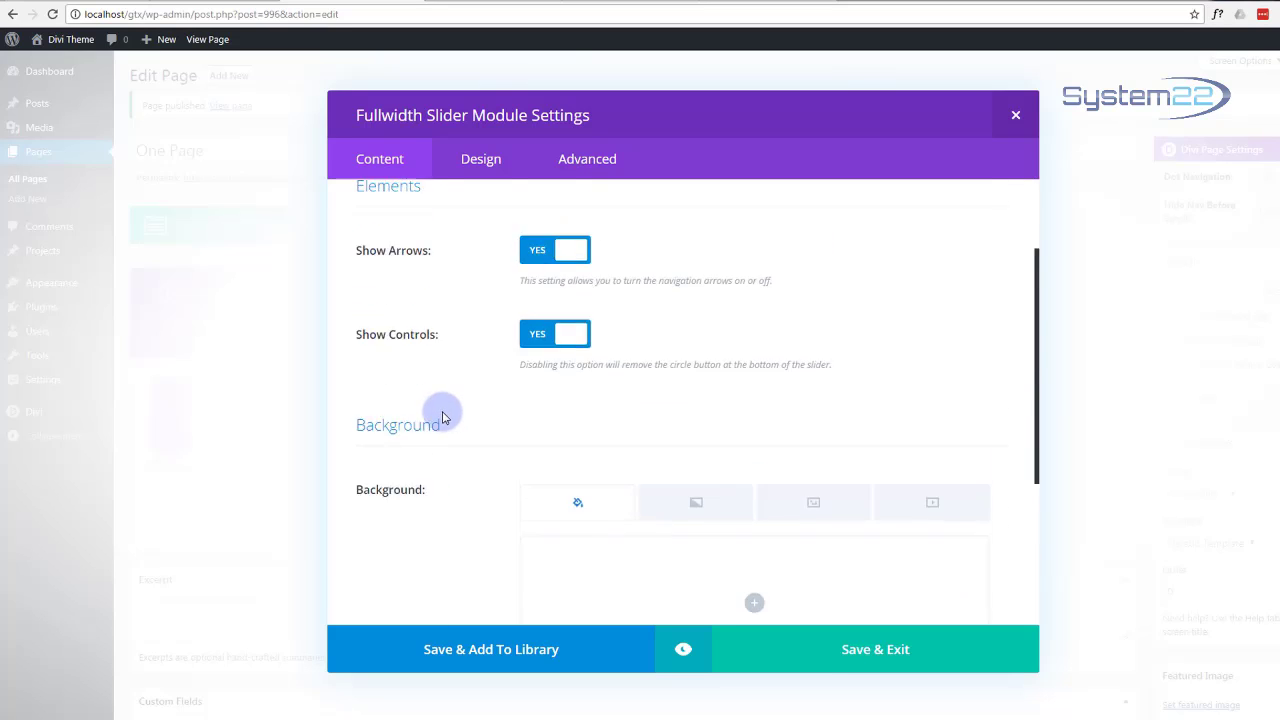
{"action": "left_click", "coordinate": [486, 166]}
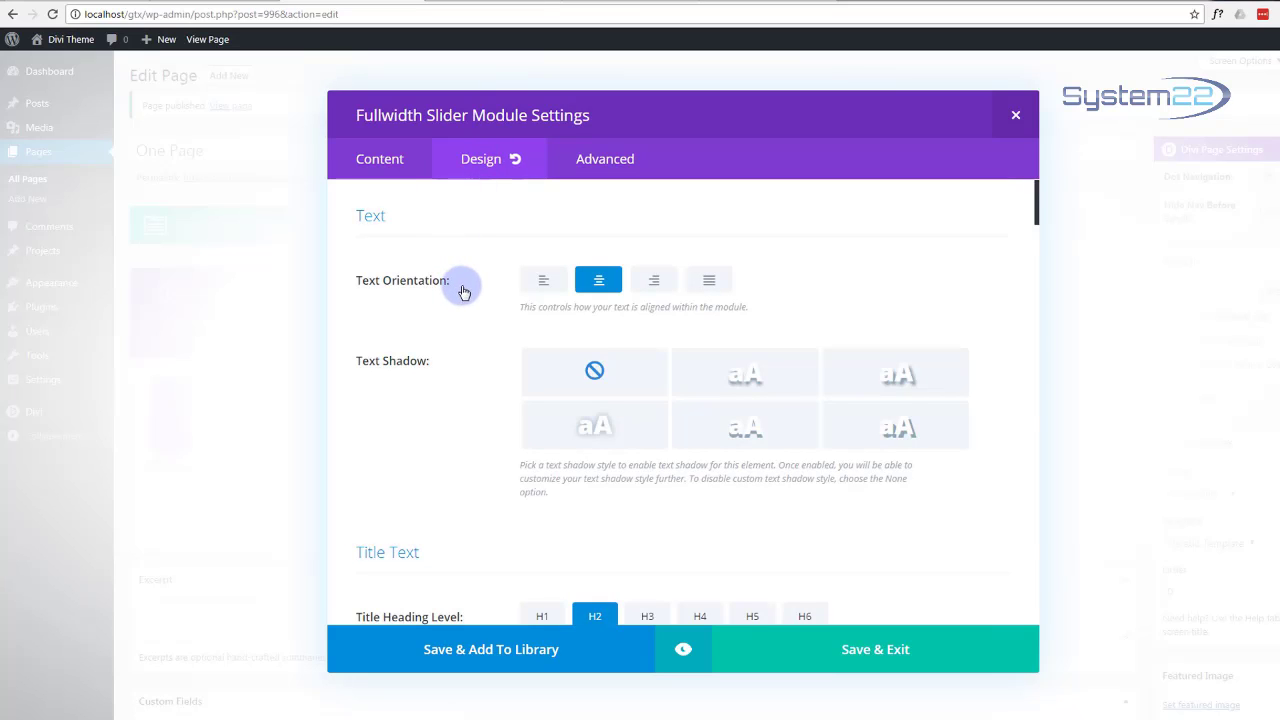
{"action": "scroll", "coordinate": [465, 290], "scroll_direction": "down", "scroll_amount": 5}
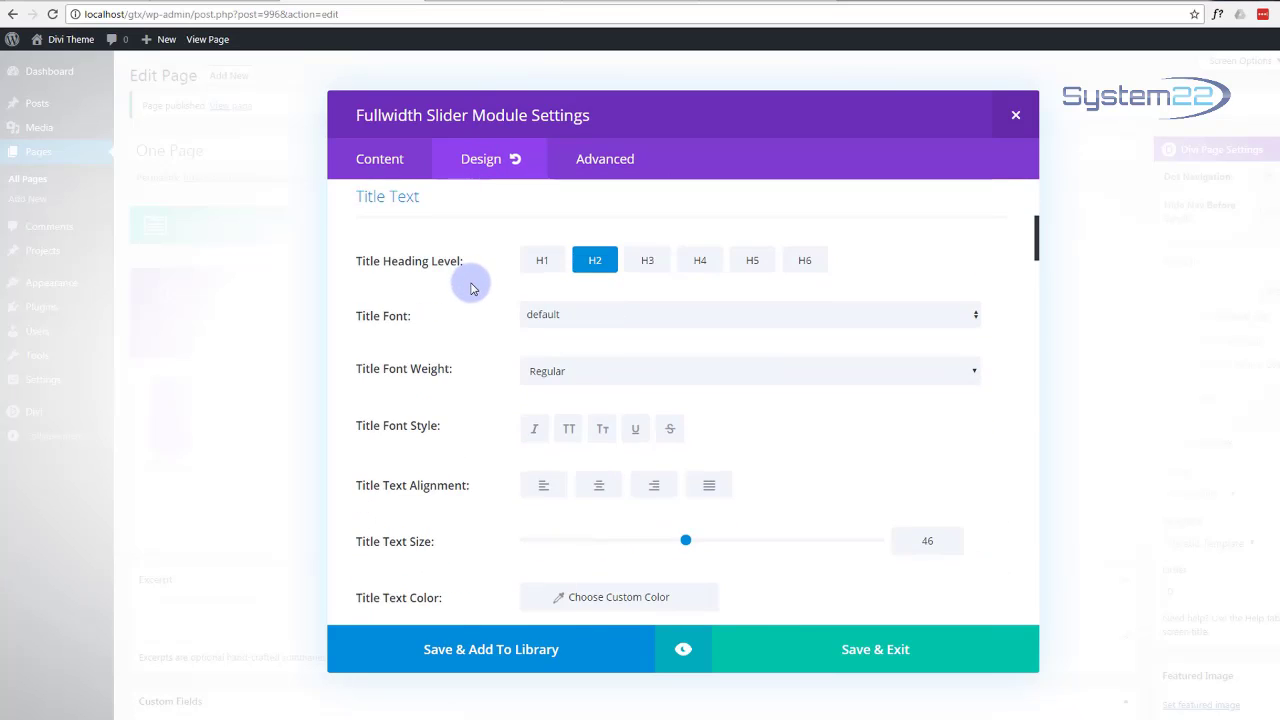
{"action": "scroll", "coordinate": [472, 288], "scroll_direction": "down", "scroll_amount": 1}
{"action": "scroll", "coordinate": [472, 288], "scroll_direction": "down", "scroll_amount": 9}
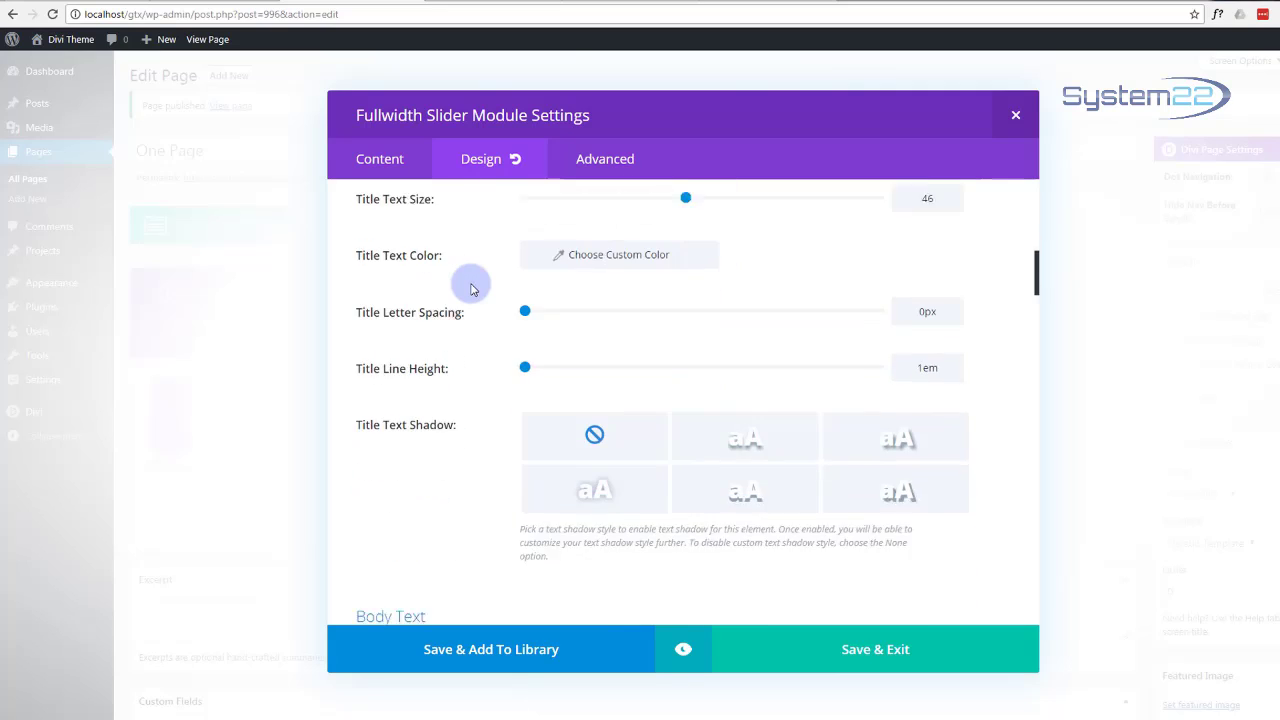
{"action": "scroll", "coordinate": [472, 288], "scroll_direction": "down", "scroll_amount": 10}
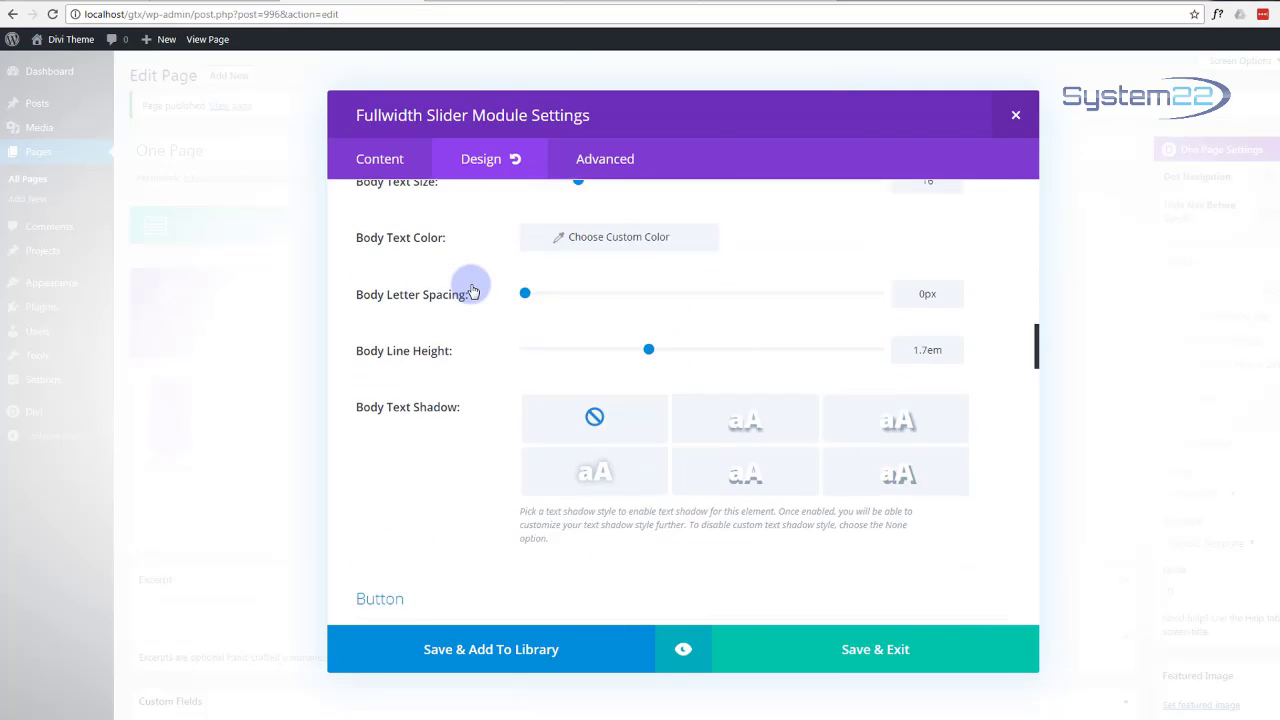
{"action": "scroll", "coordinate": [472, 290], "scroll_direction": "down", "scroll_amount": 4}
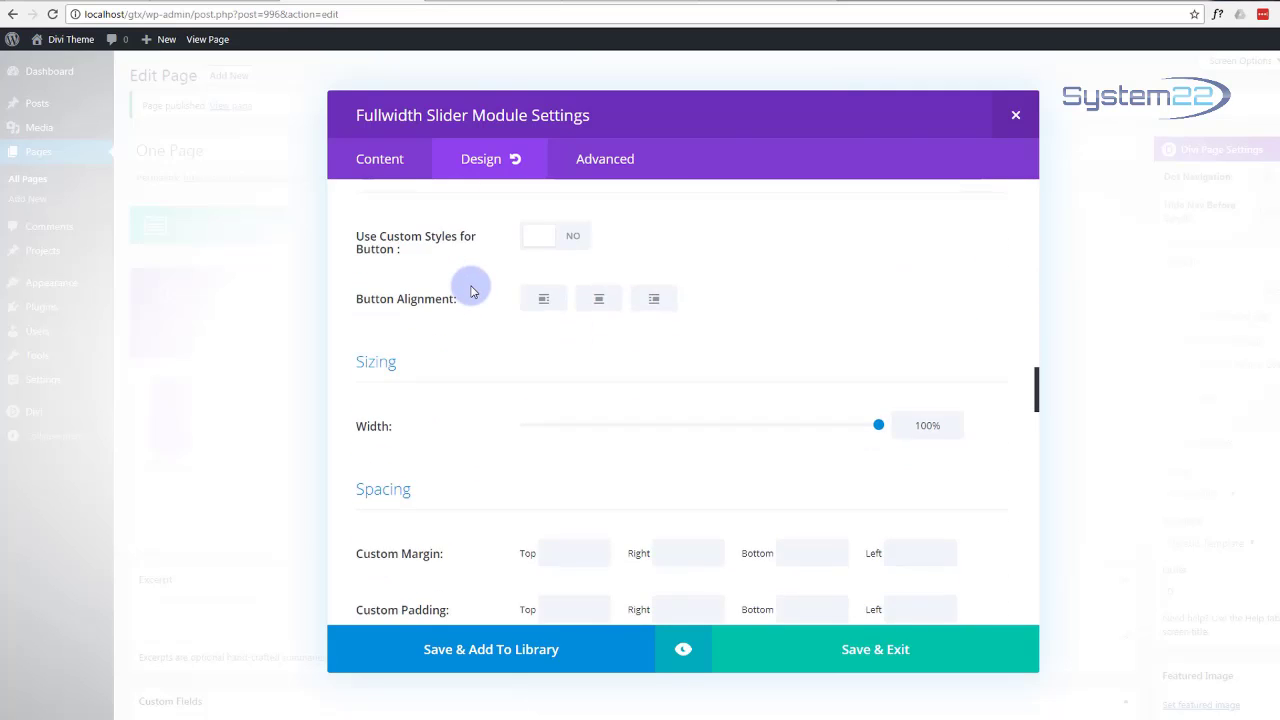
{"action": "scroll", "coordinate": [472, 291], "scroll_direction": "down", "scroll_amount": 3}
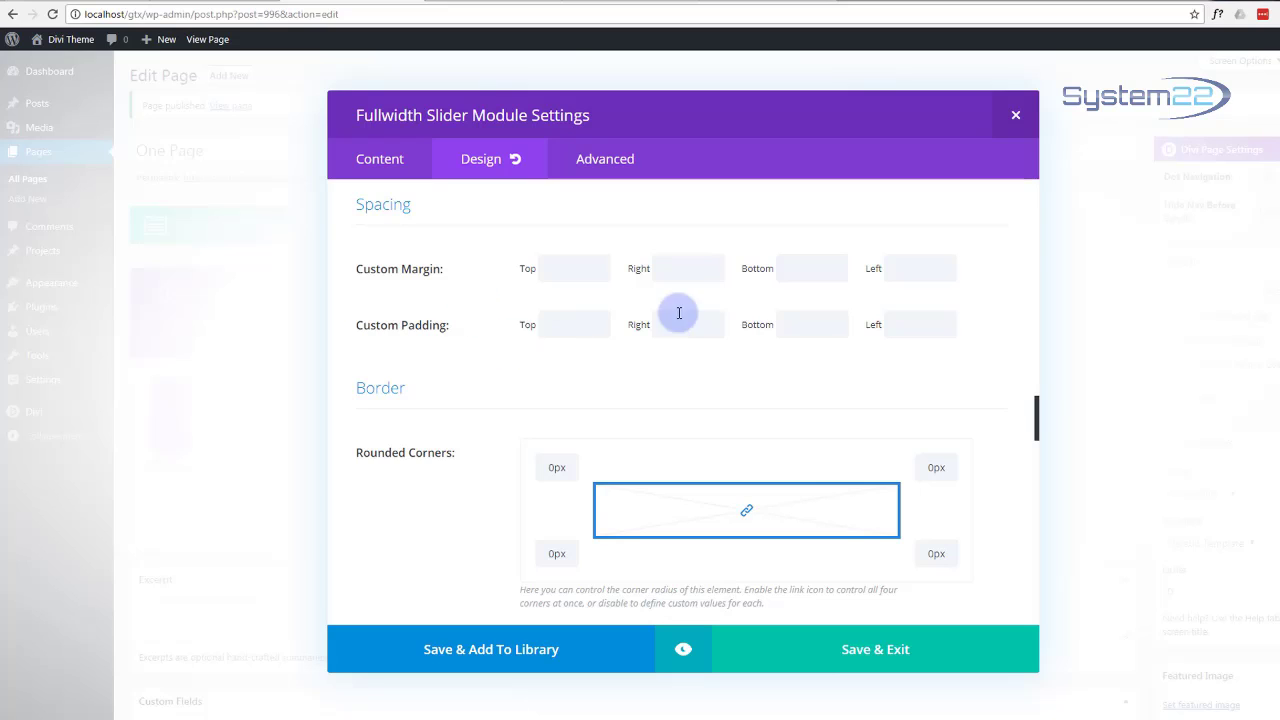
{"action": "scroll", "coordinate": [434, 313], "scroll_direction": "down", "scroll_amount": 5}
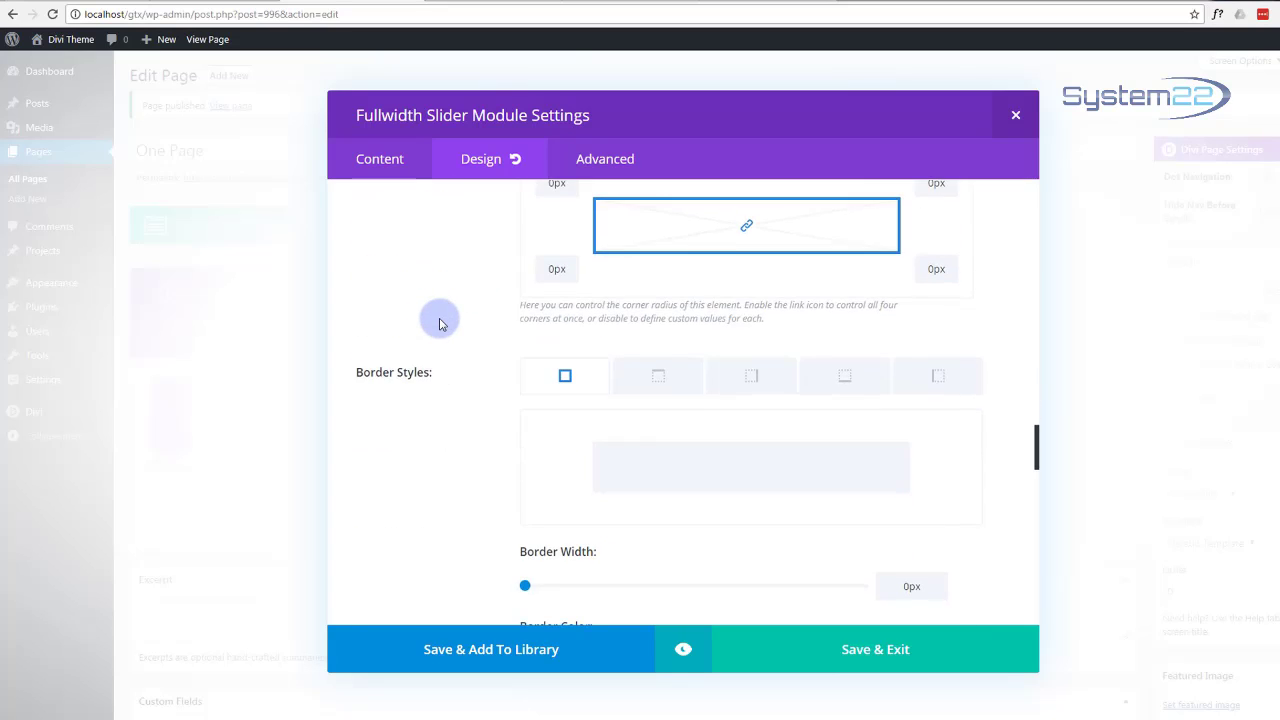
{"action": "scroll", "coordinate": [438, 323], "scroll_direction": "down", "scroll_amount": 2}
{"action": "scroll", "coordinate": [438, 323], "scroll_direction": "down", "scroll_amount": 6}
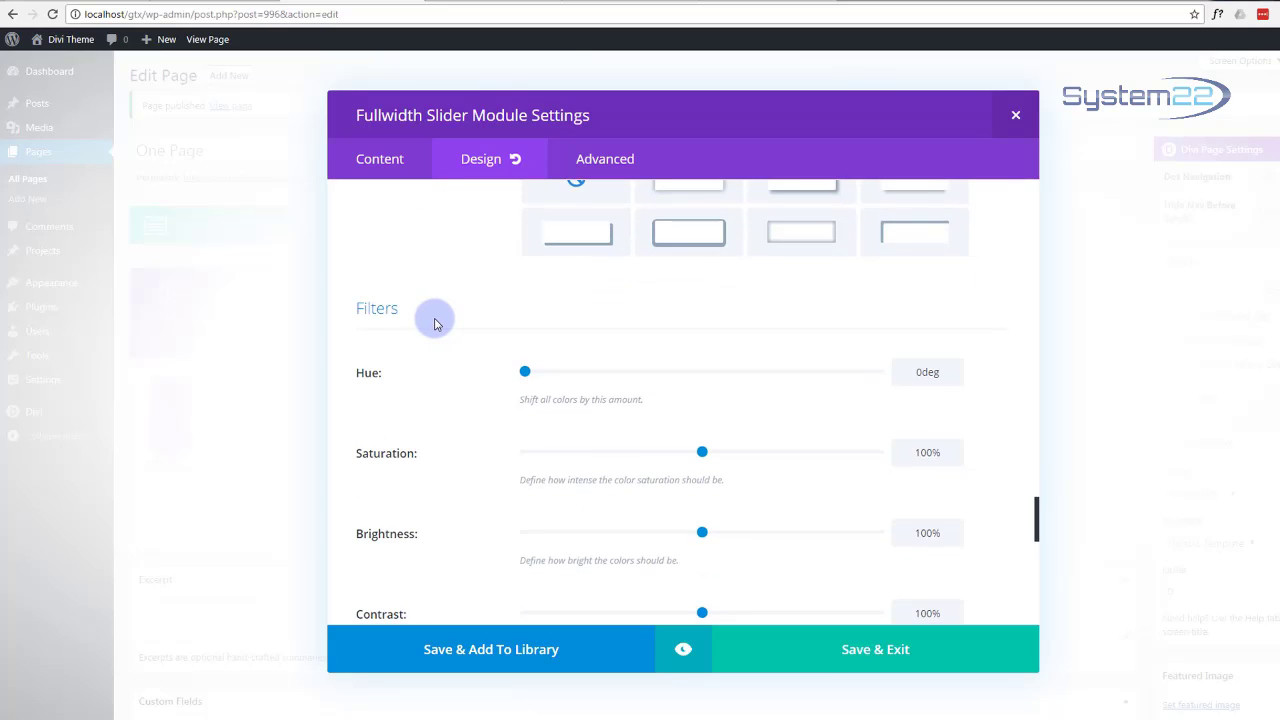
{"action": "scroll", "coordinate": [434, 323], "scroll_direction": "down", "scroll_amount": 2}
{"action": "scroll", "coordinate": [434, 323], "scroll_direction": "down", "scroll_amount": 7}
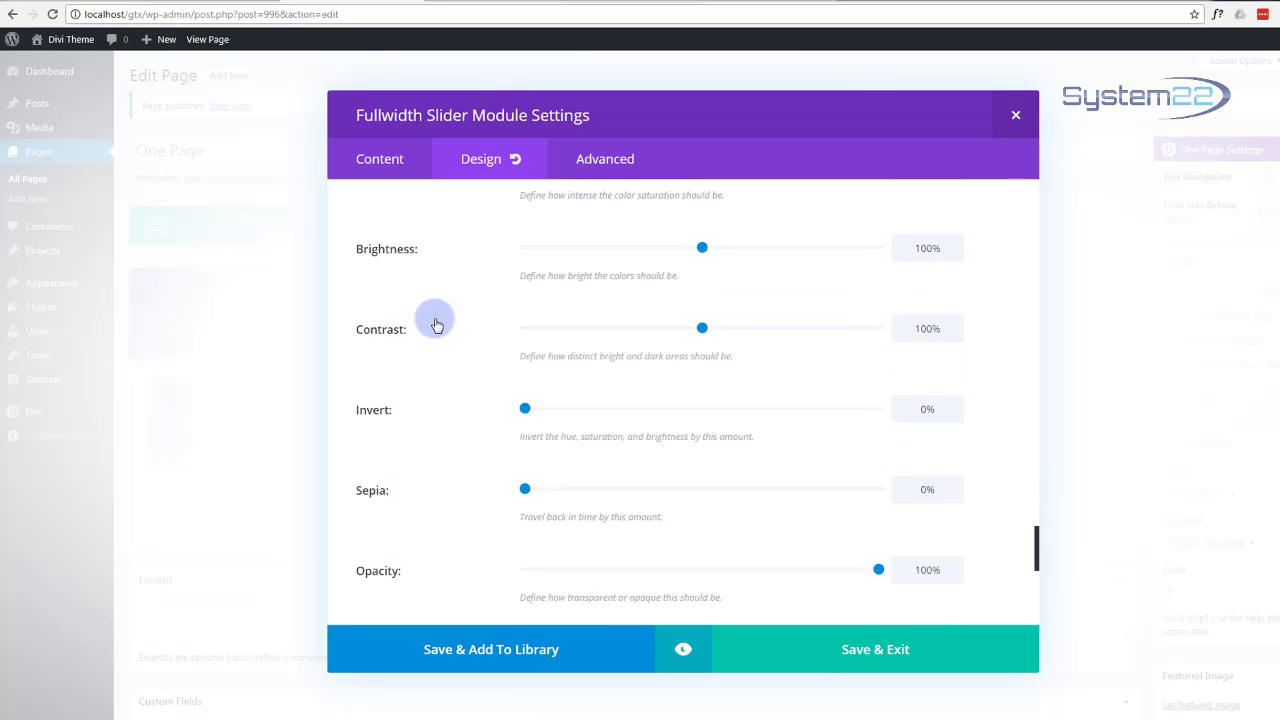
{"action": "scroll", "coordinate": [434, 323], "scroll_direction": "down", "scroll_amount": 3}
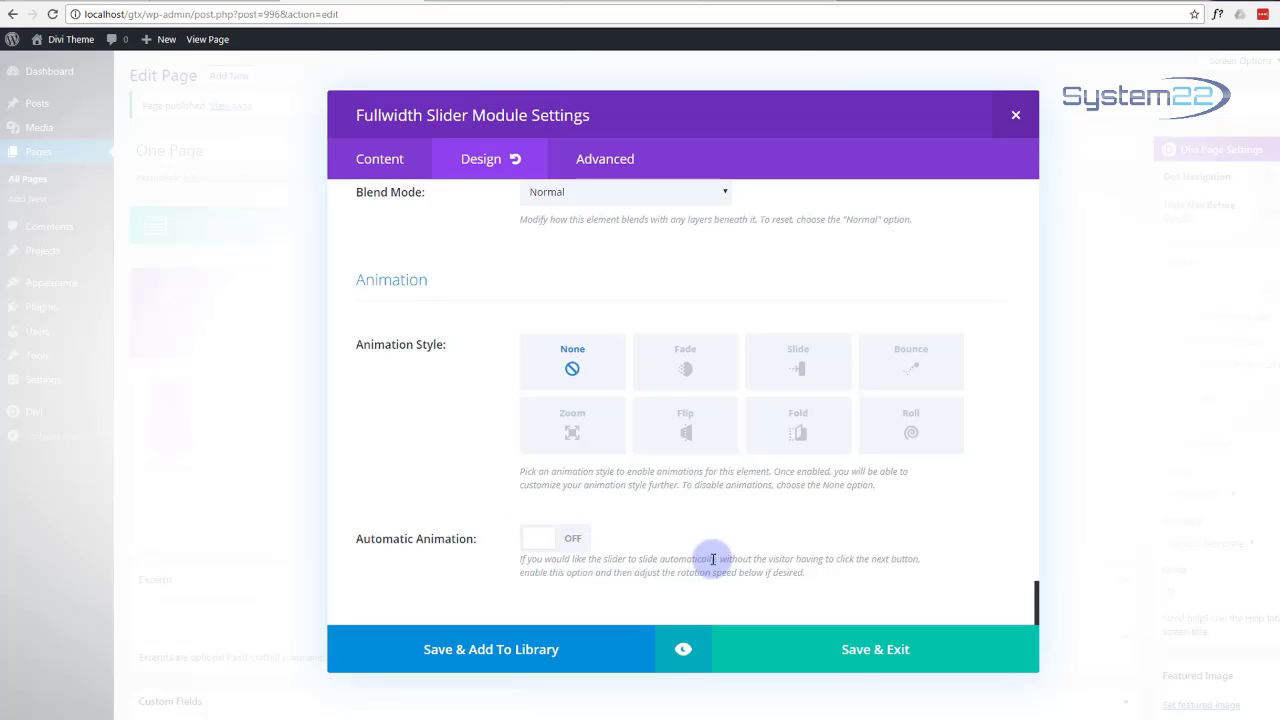
{"action": "left_click", "coordinate": [841, 653]}
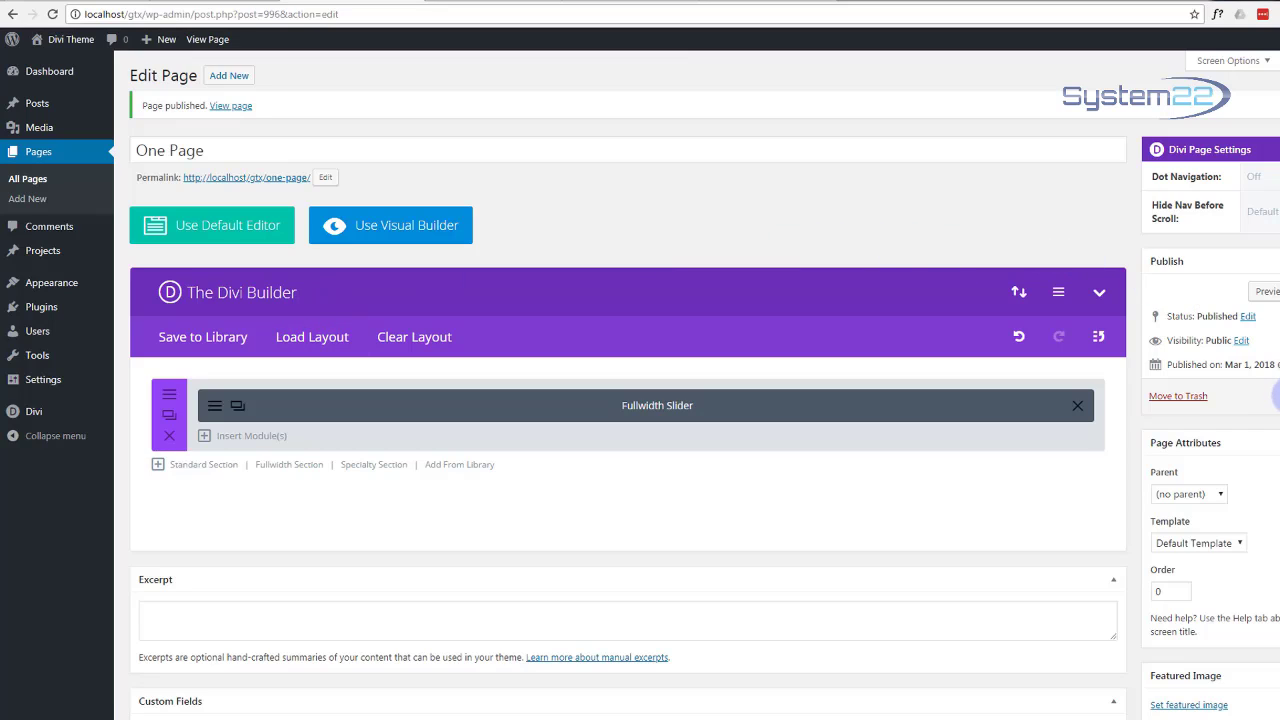
Step: Update the One Page, preview the city-skyline hero slide, and return to the page editor
{"action": "left_click", "coordinate": [1276, 394]}
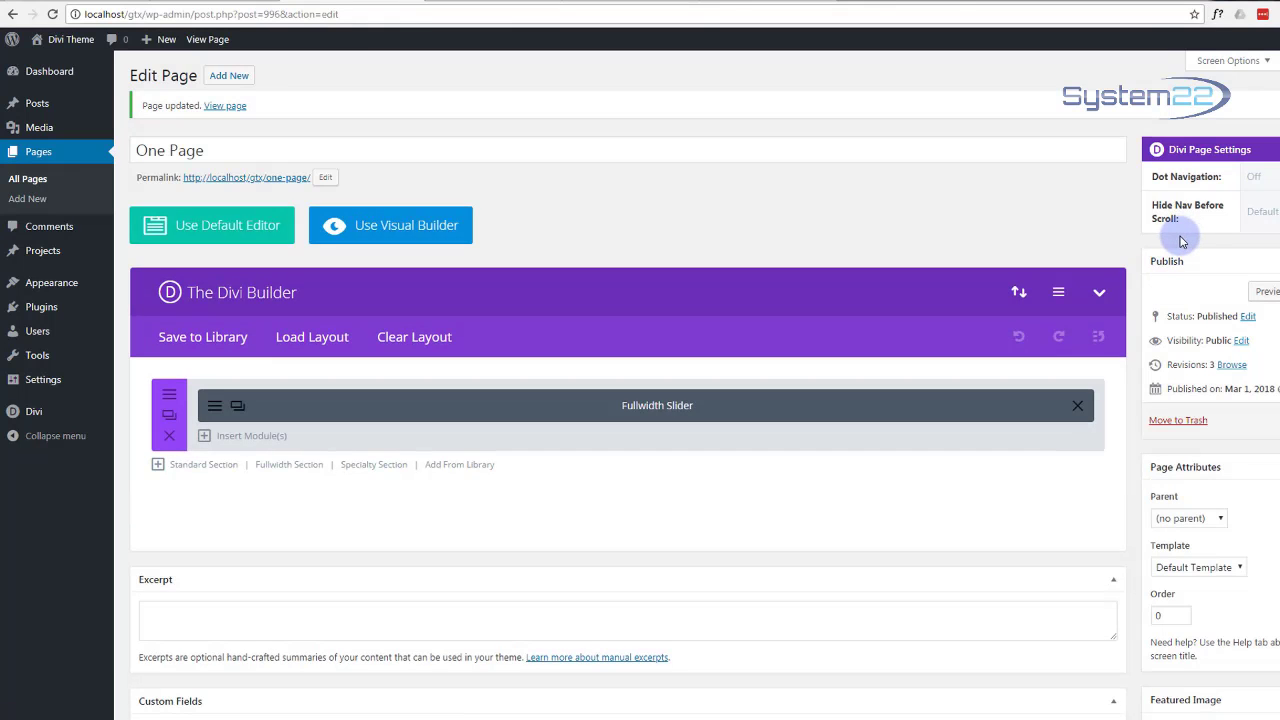
{"action": "left_click", "coordinate": [1266, 292]}
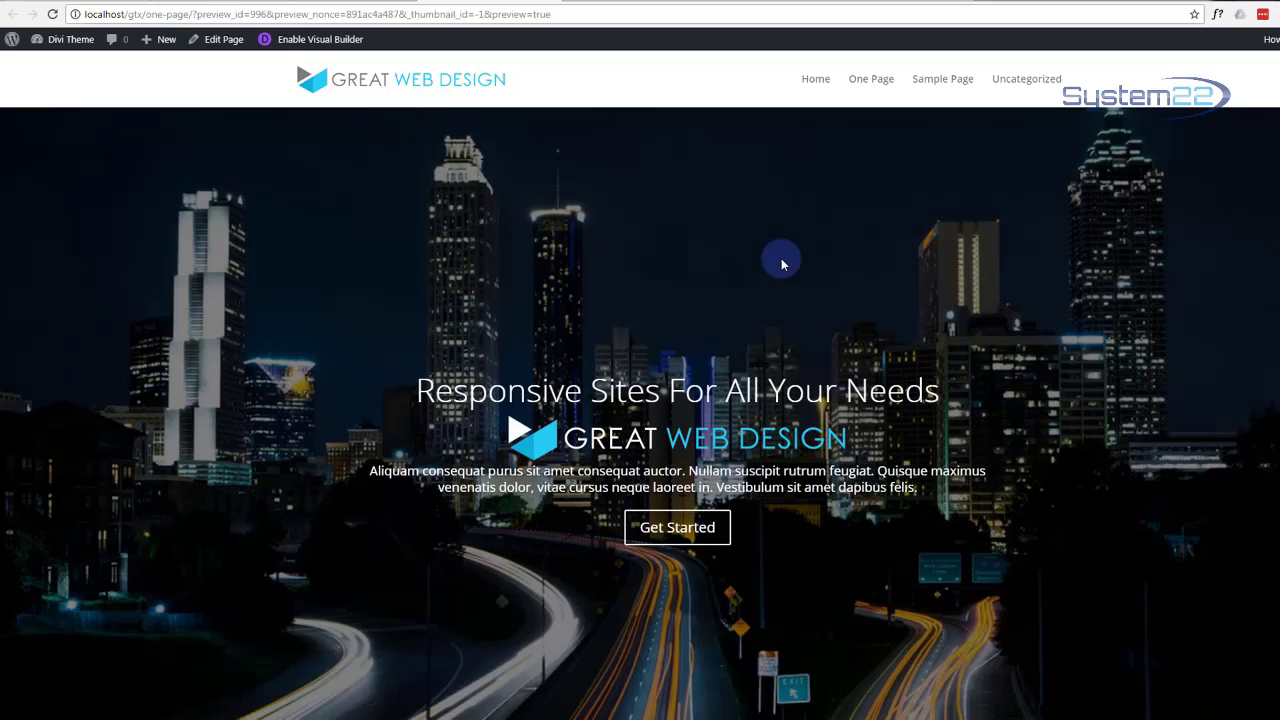
{"action": "scroll", "coordinate": [1071, 180], "scroll_direction": "down", "scroll_amount": 1}
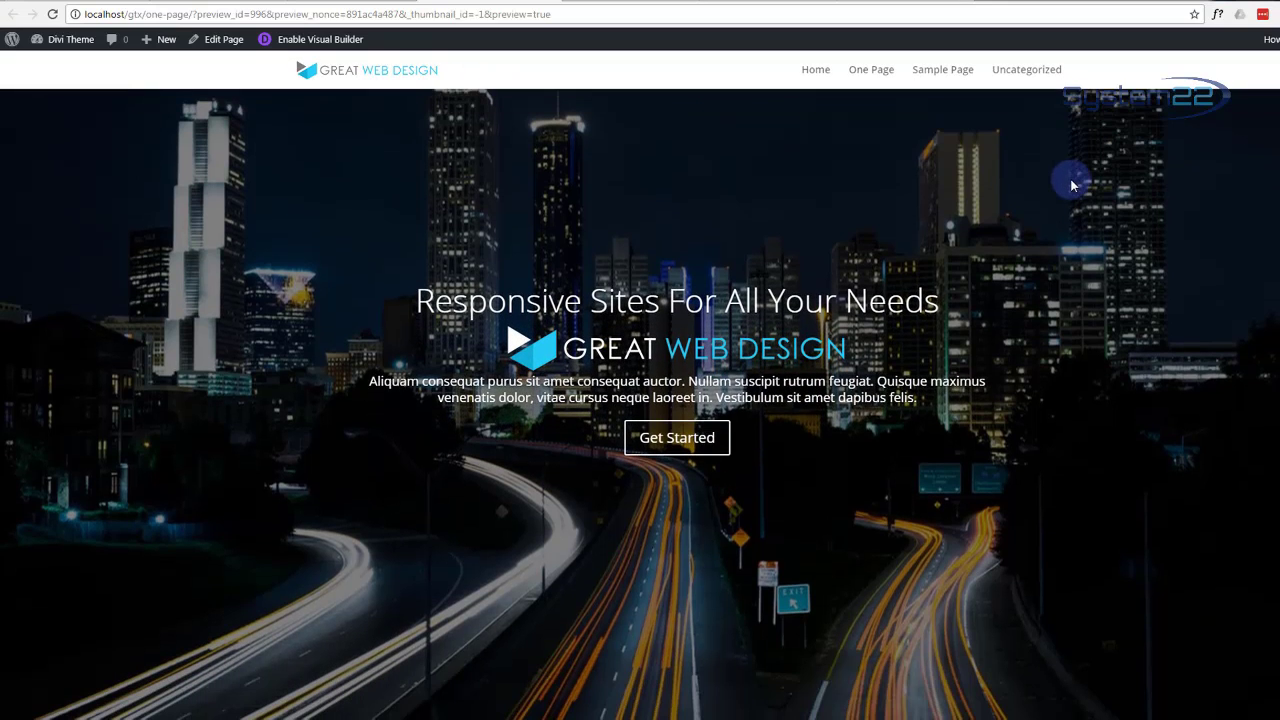
{"action": "scroll", "coordinate": [1006, 316], "scroll_direction": "up", "scroll_amount": 1}
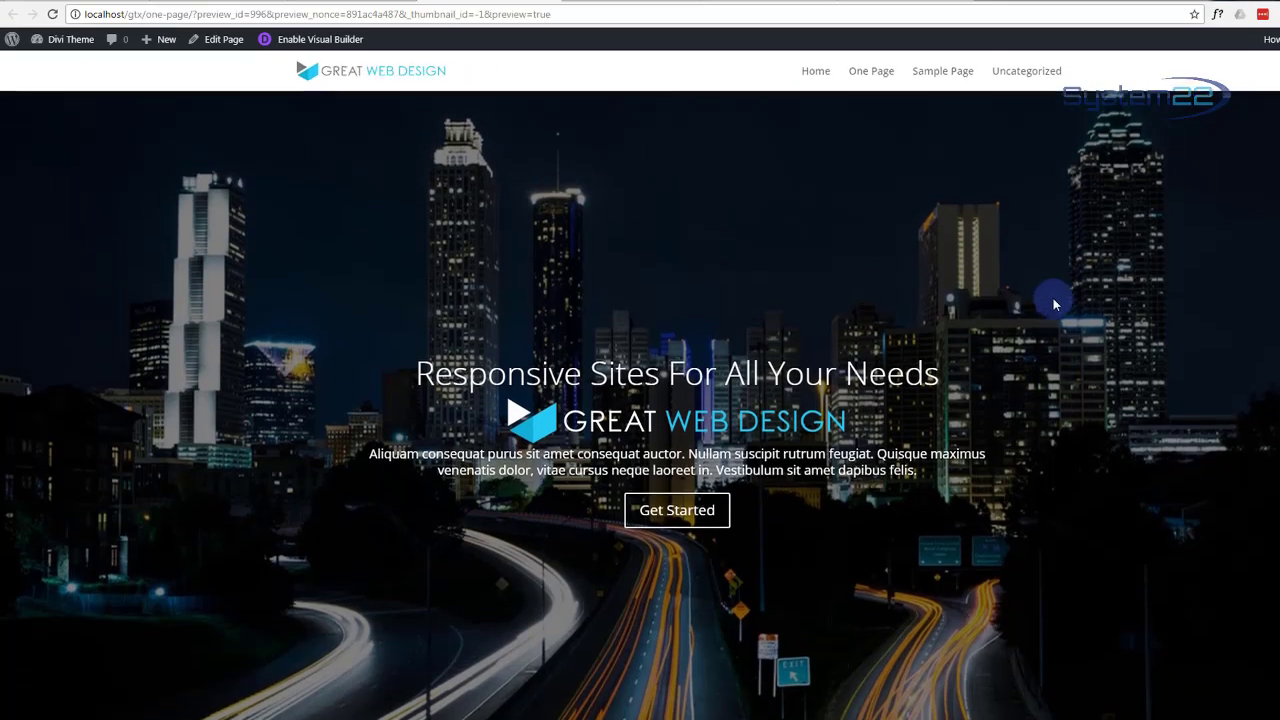
{"action": "left_click", "coordinate": [338, 0]}
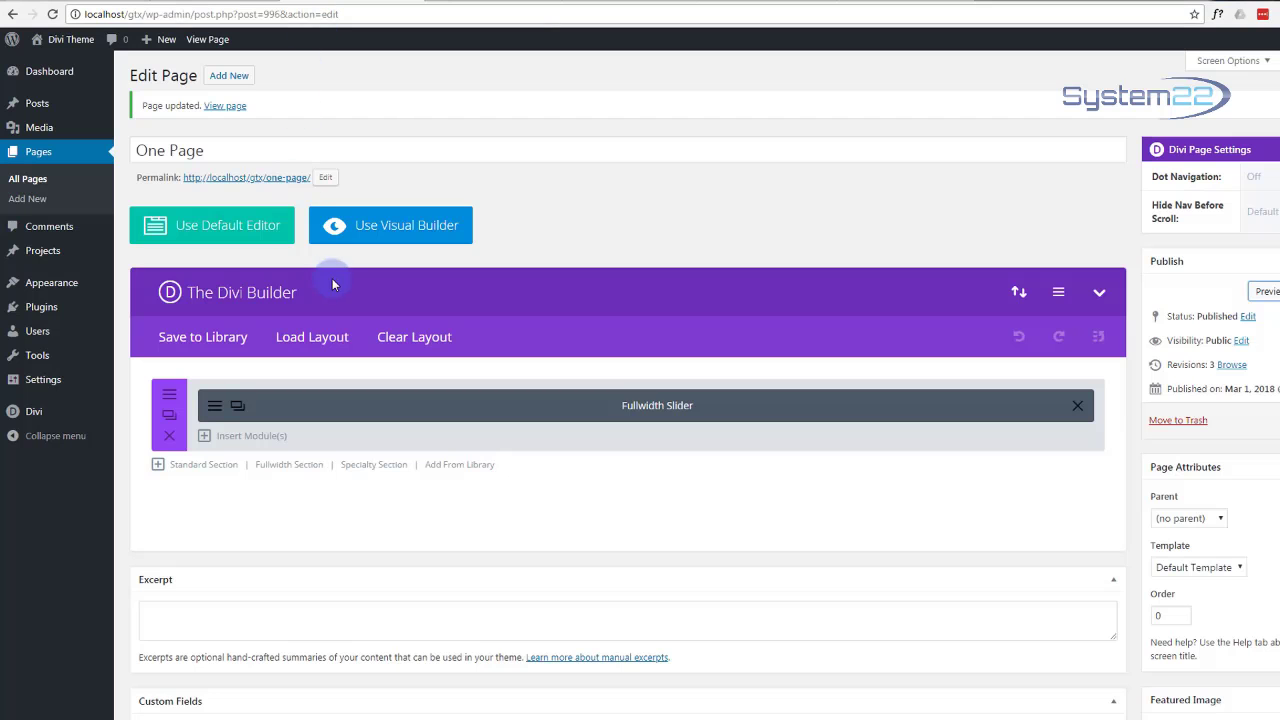
Step: Reopen the Fullwidth Slider settings and scroll its Design options down to Animation
{"action": "left_click", "coordinate": [215, 407]}
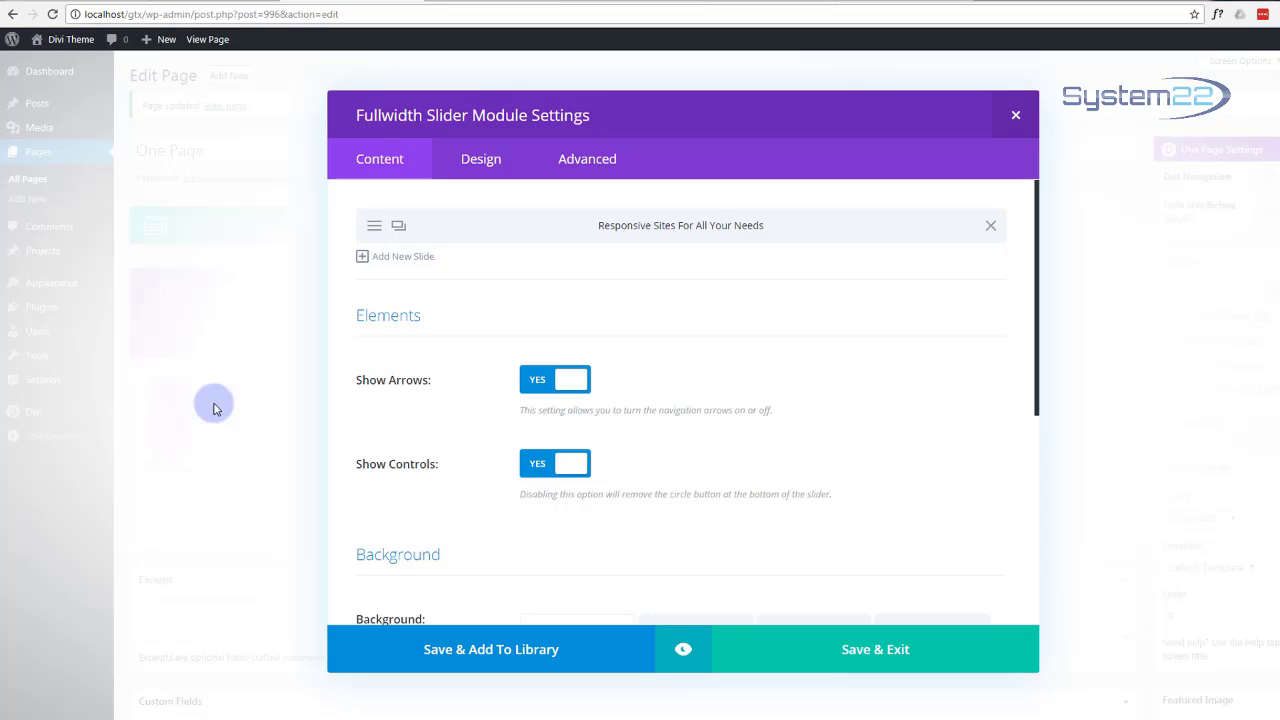
{"action": "scroll", "coordinate": [465, 385], "scroll_direction": "down", "scroll_amount": 4}
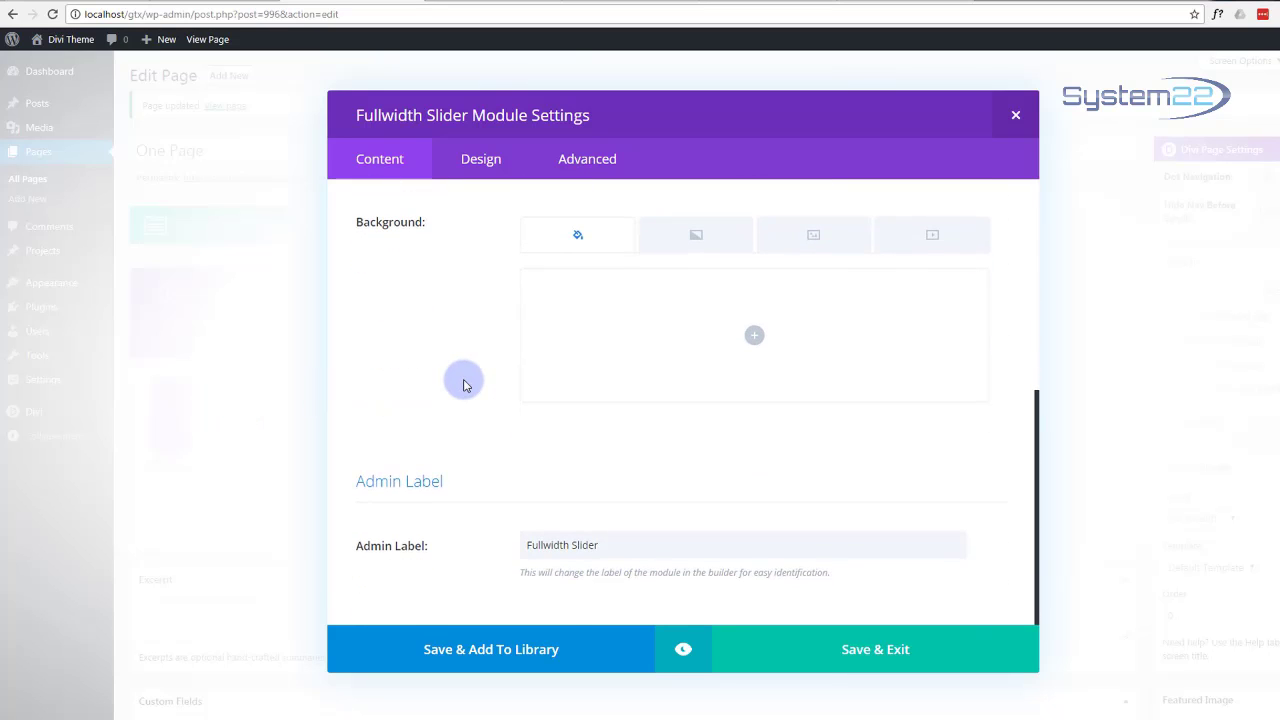
{"action": "scroll", "coordinate": [465, 385], "scroll_direction": "up", "scroll_amount": 5}
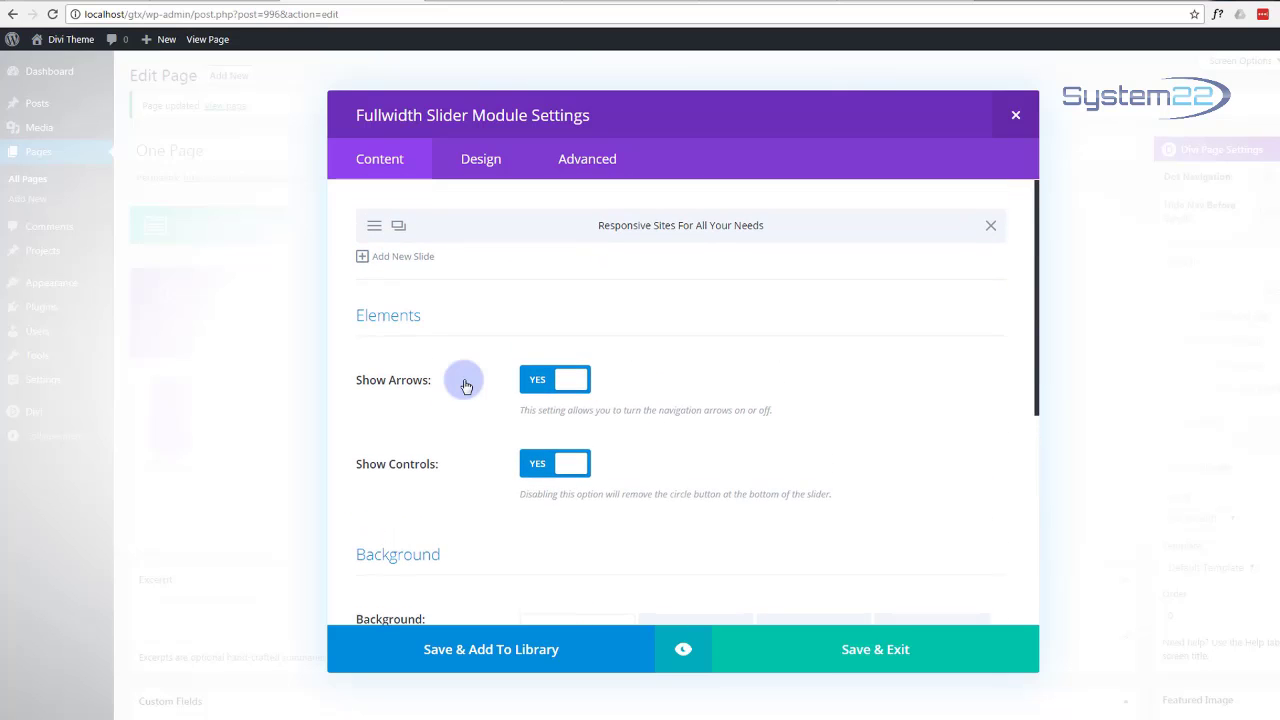
{"action": "left_click", "coordinate": [475, 164]}
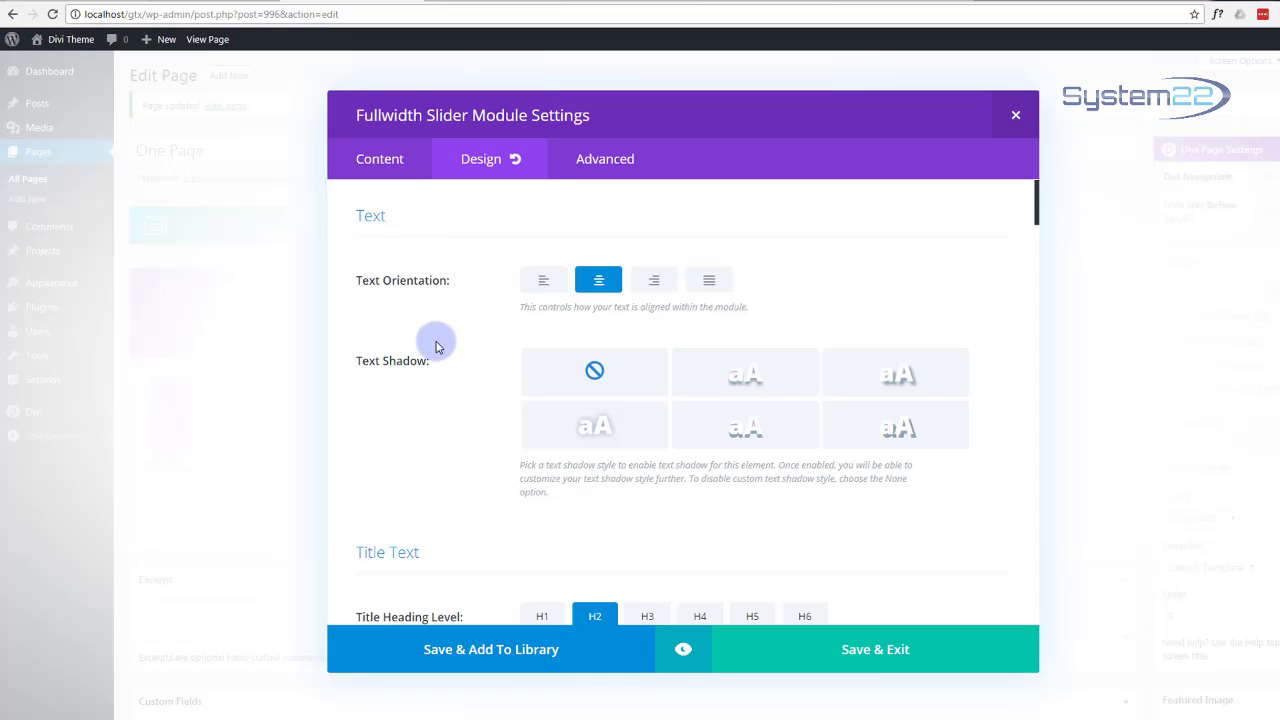
{"action": "scroll", "coordinate": [436, 346], "scroll_direction": "down", "scroll_amount": 3}
{"action": "scroll", "coordinate": [436, 346], "scroll_direction": "down", "scroll_amount": 6}
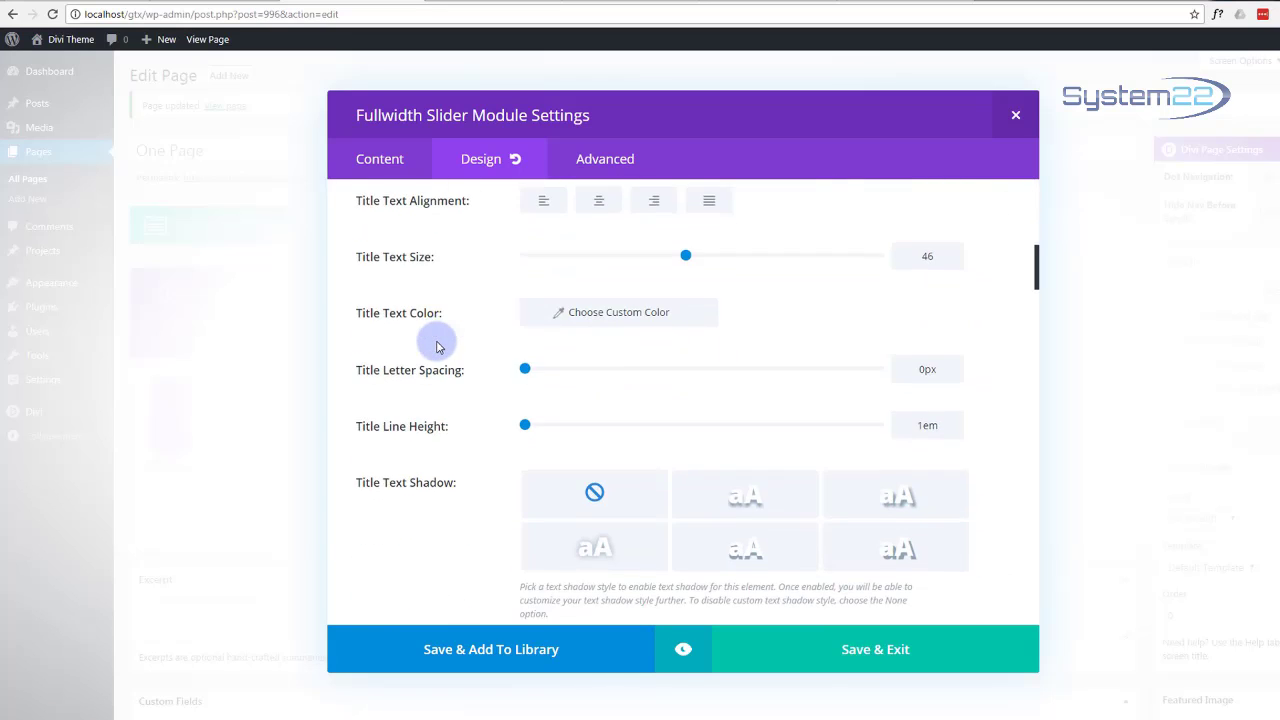
{"action": "scroll", "coordinate": [437, 346], "scroll_direction": "down", "scroll_amount": 6}
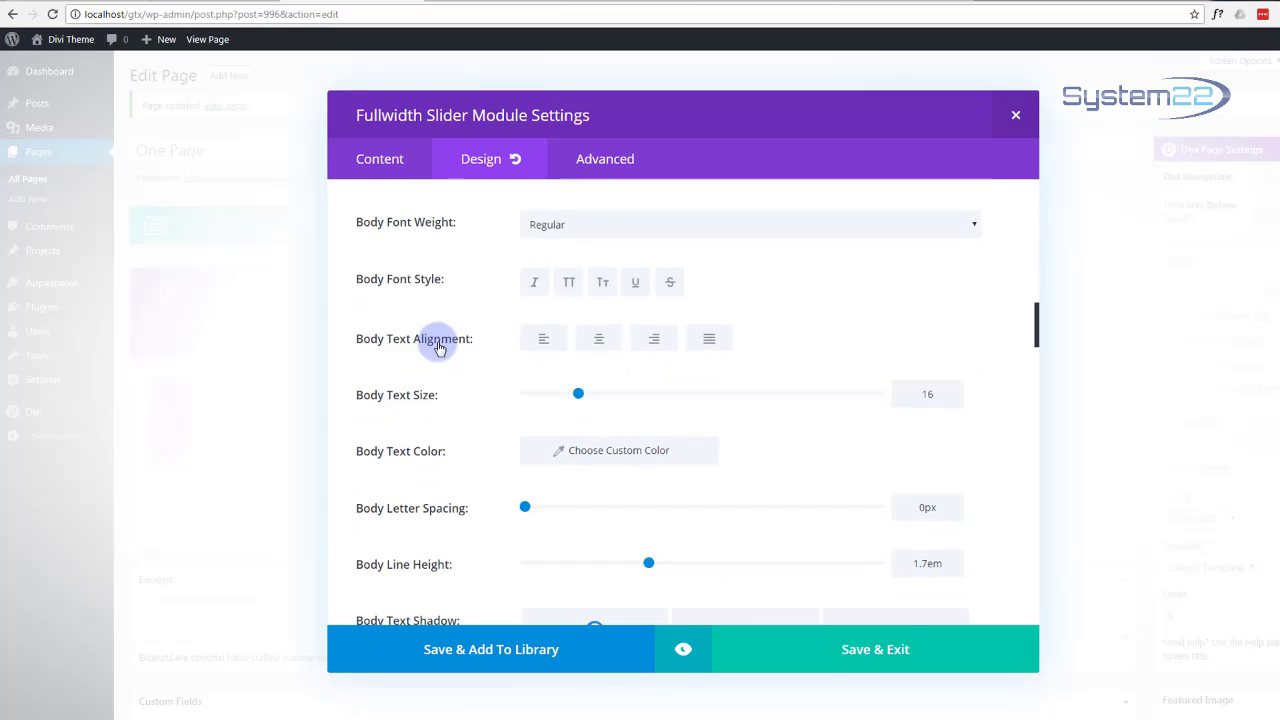
{"action": "scroll", "coordinate": [437, 346], "scroll_direction": "down", "scroll_amount": 5}
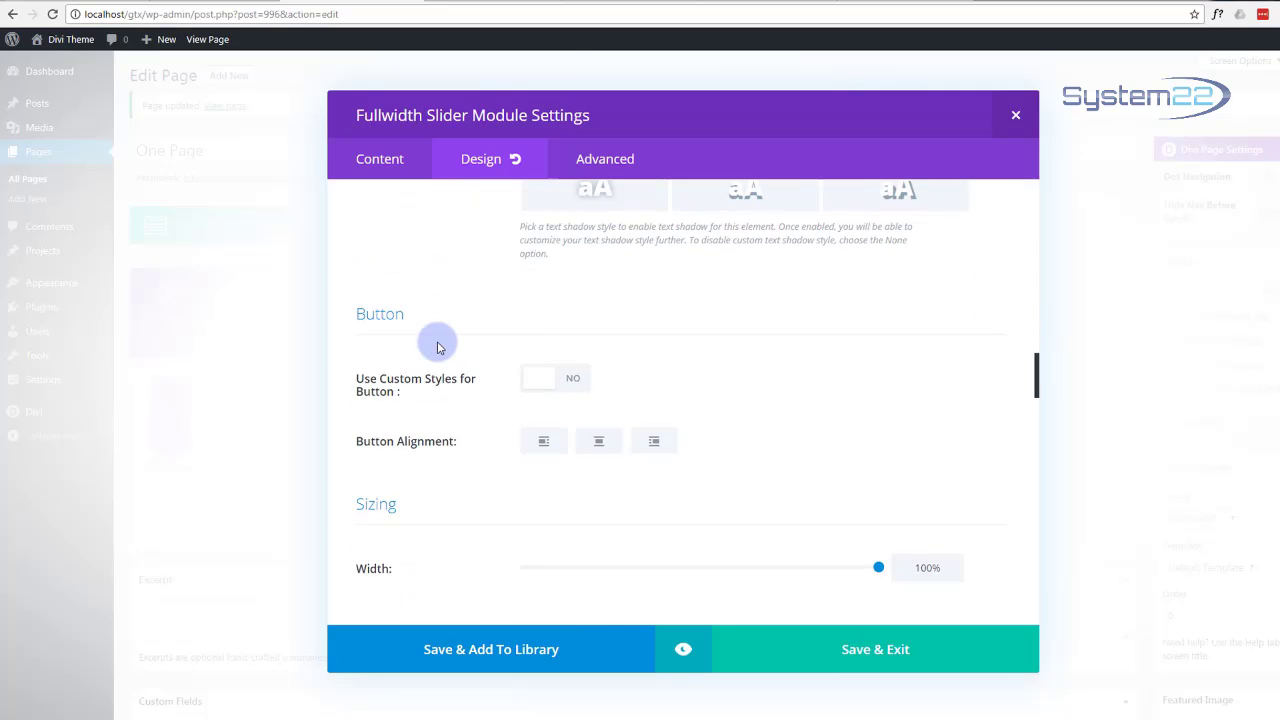
{"action": "scroll", "coordinate": [437, 346], "scroll_direction": "down", "scroll_amount": 6}
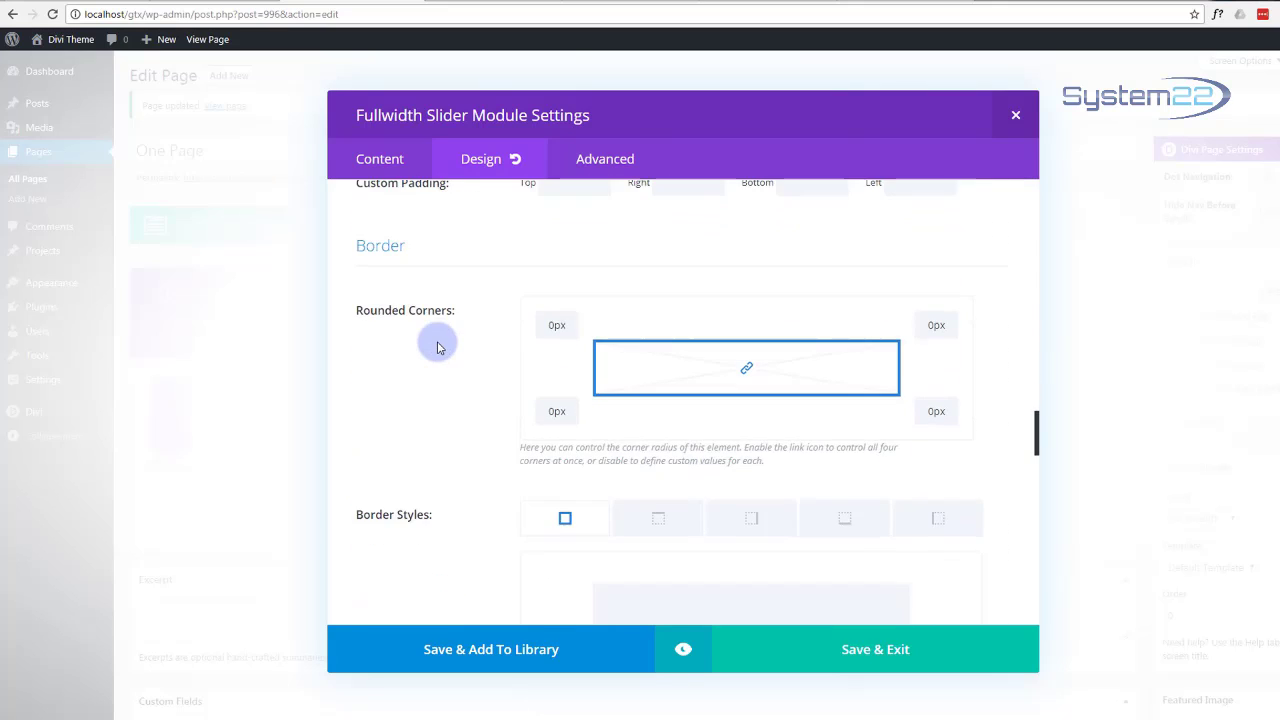
{"action": "scroll", "coordinate": [437, 348], "scroll_direction": "down", "scroll_amount": 6}
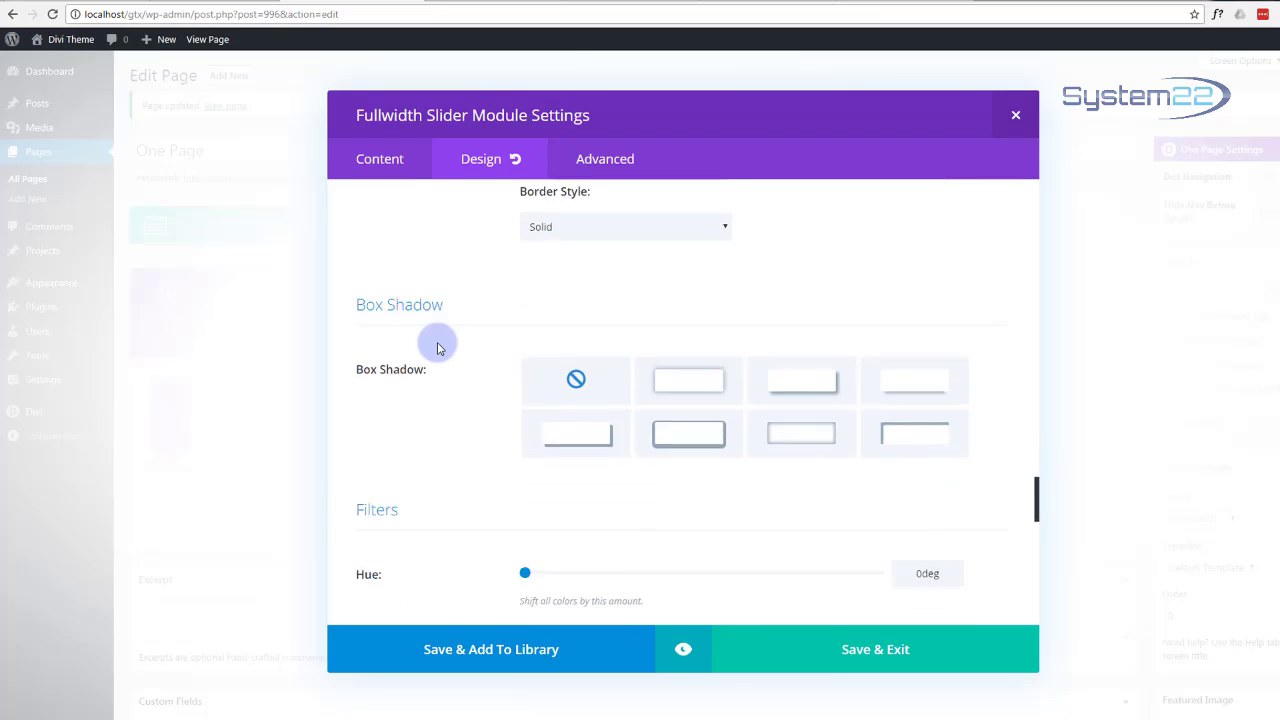
{"action": "scroll", "coordinate": [437, 346], "scroll_direction": "down", "scroll_amount": 6}
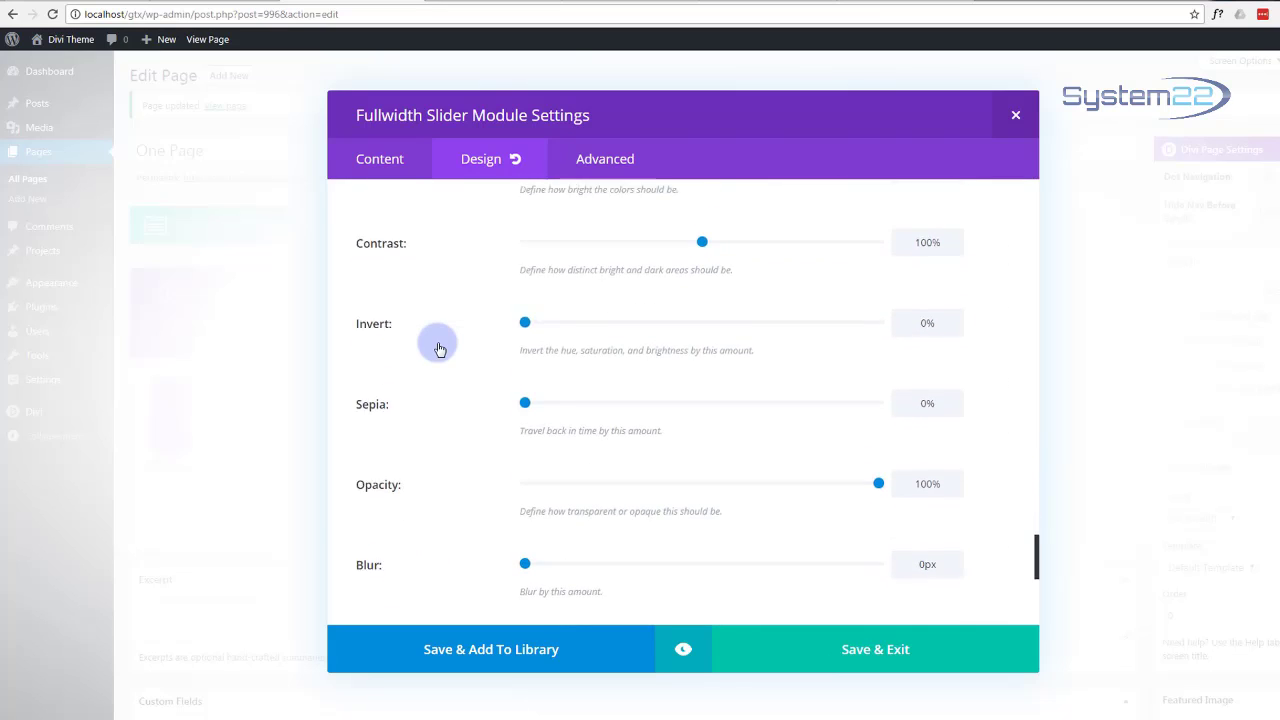
{"action": "scroll", "coordinate": [437, 347], "scroll_direction": "down", "scroll_amount": 1}
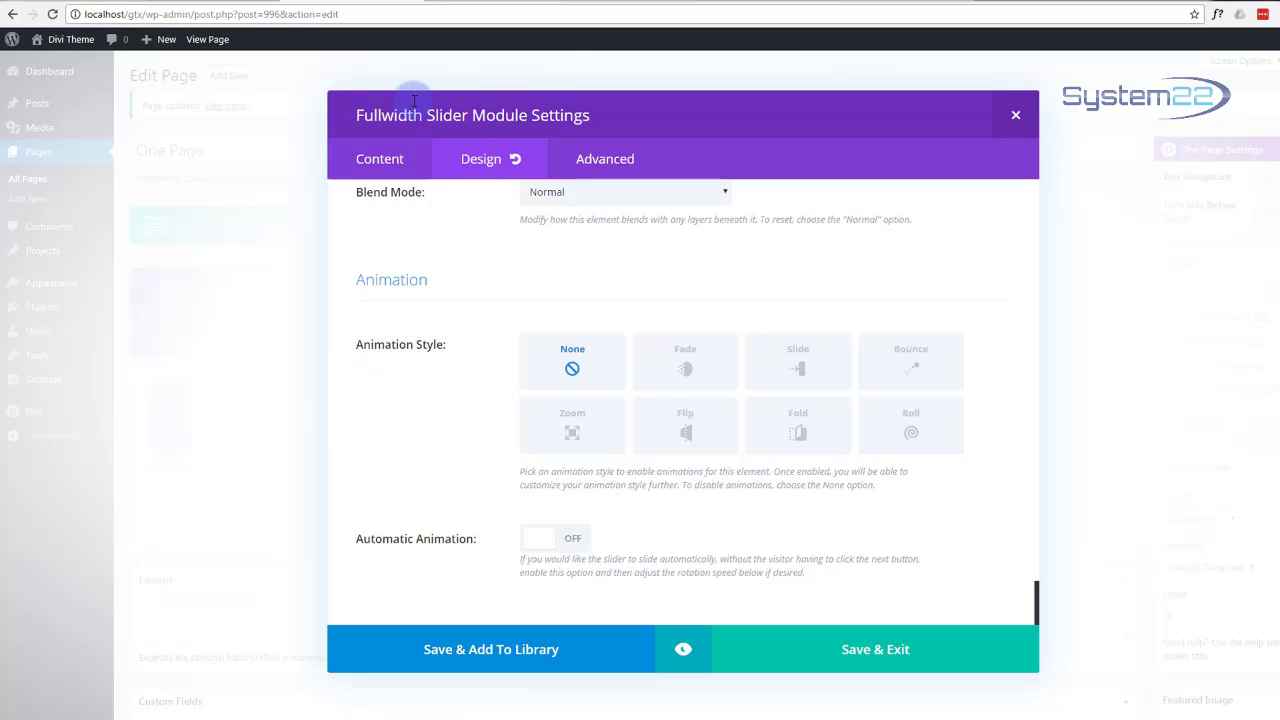
Step: Switch Automatic Animation on at 7000 ms speed, then return to the slider's Content options
{"action": "left_click", "coordinate": [572, 541]}
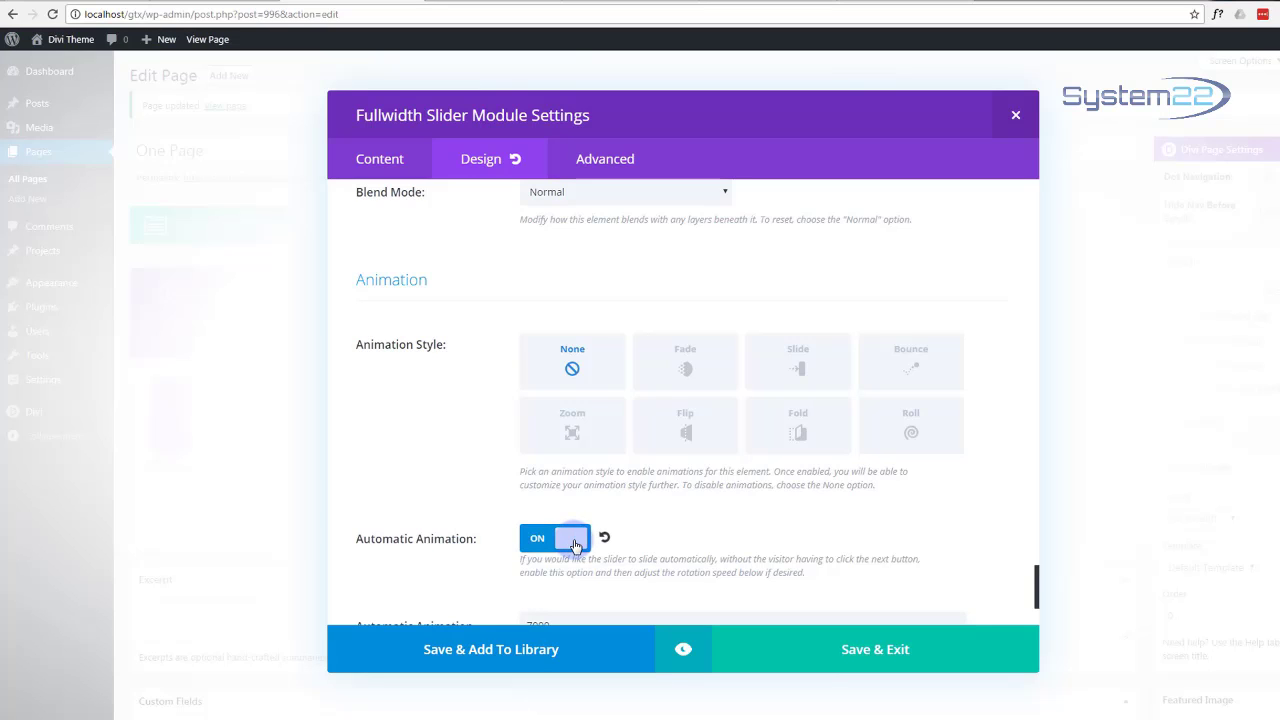
{"action": "scroll", "coordinate": [468, 497], "scroll_direction": "down", "scroll_amount": 2}
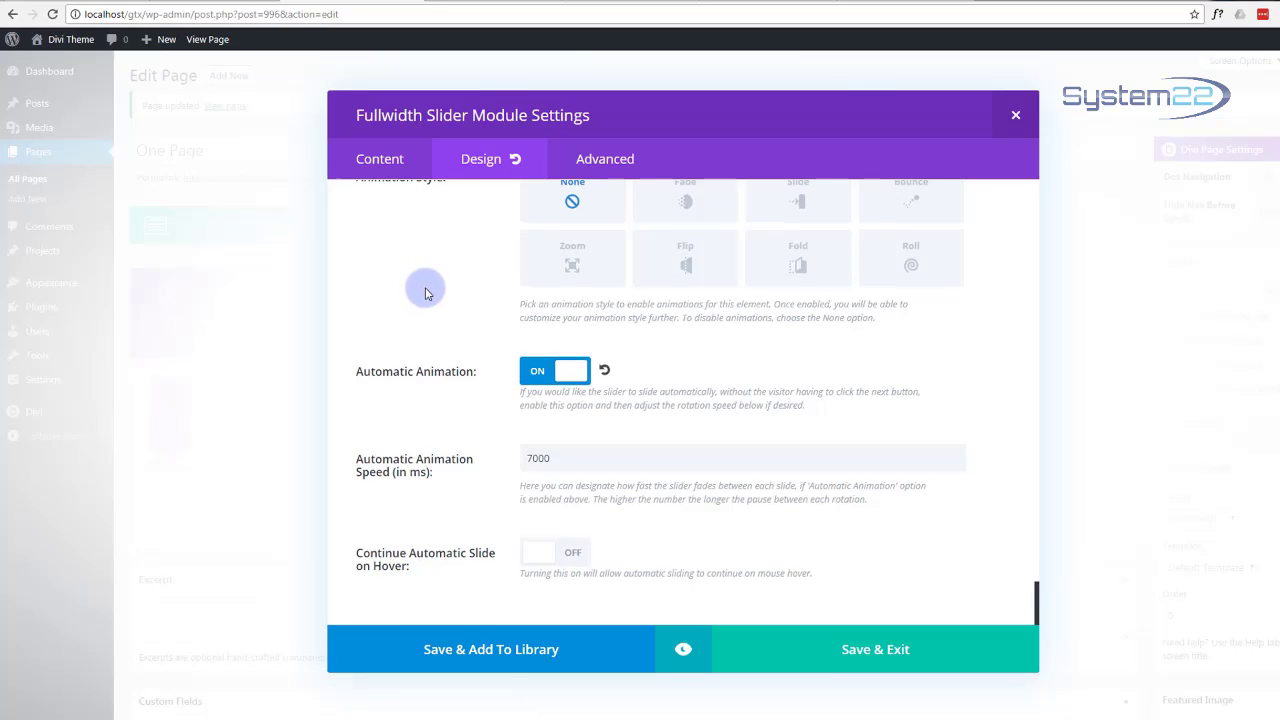
{"action": "scroll", "coordinate": [424, 292], "scroll_direction": "up", "scroll_amount": 1}
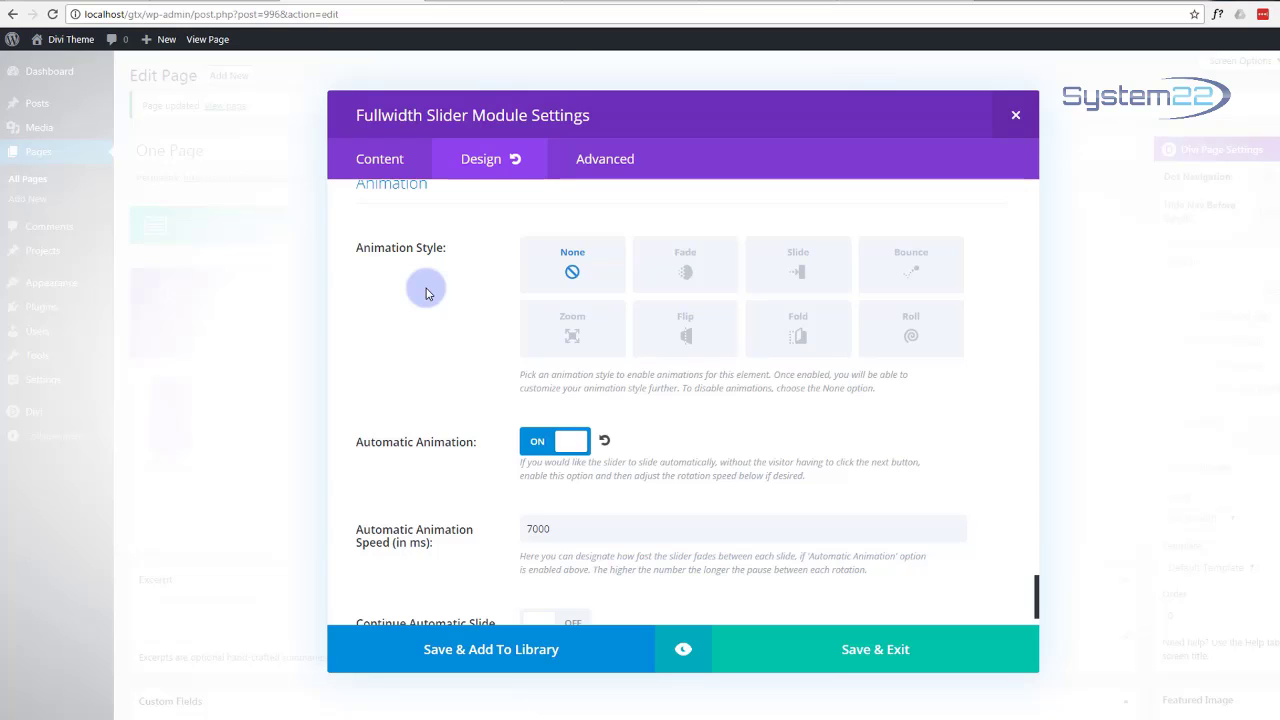
{"action": "scroll", "coordinate": [425, 292], "scroll_direction": "down", "scroll_amount": 1}
{"action": "scroll", "coordinate": [426, 290], "scroll_direction": "up", "scroll_amount": 2}
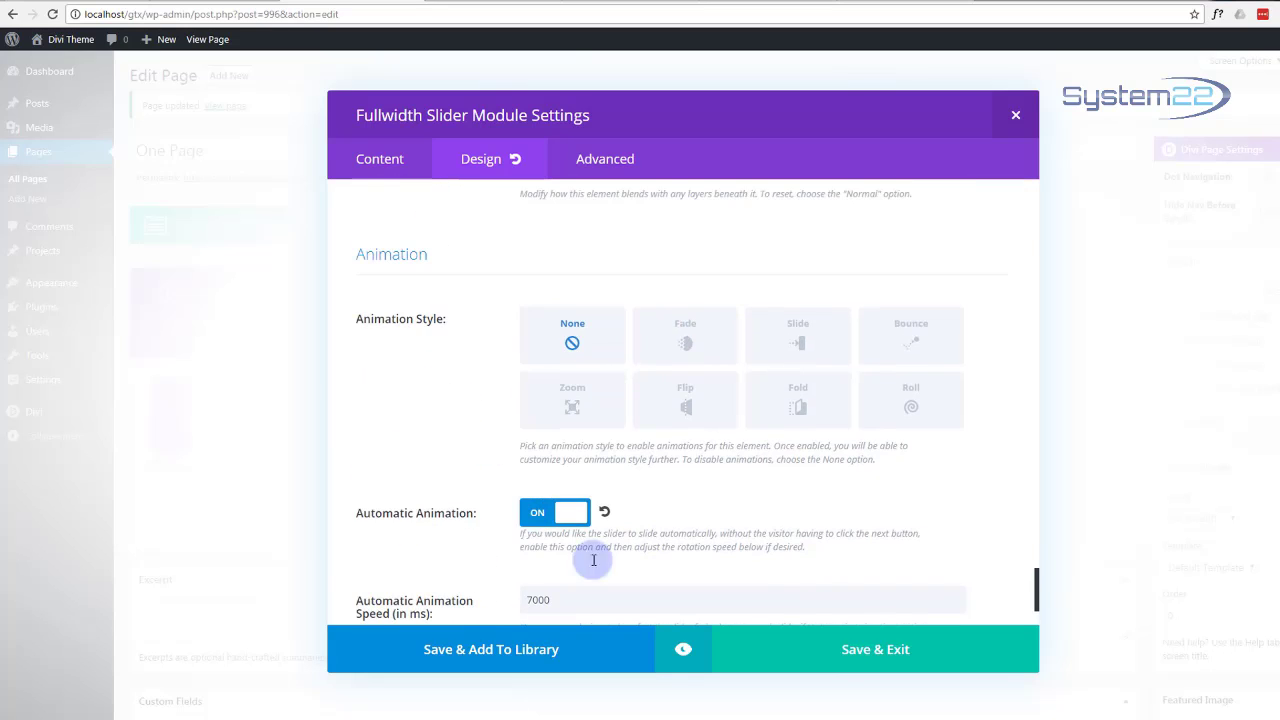
{"action": "left_click", "coordinate": [378, 161]}
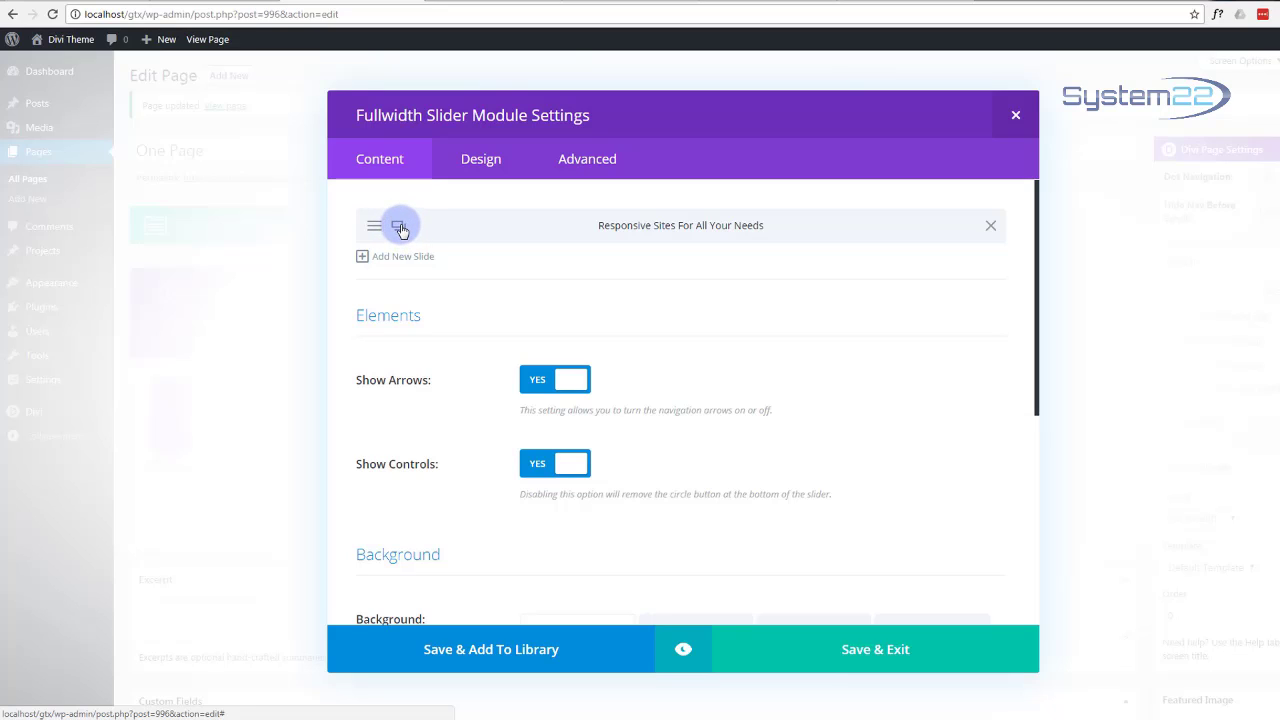
Step: Duplicate the hero slide and retitle the copy 'Web Design And Hosting'
{"action": "left_click", "coordinate": [398, 228]}
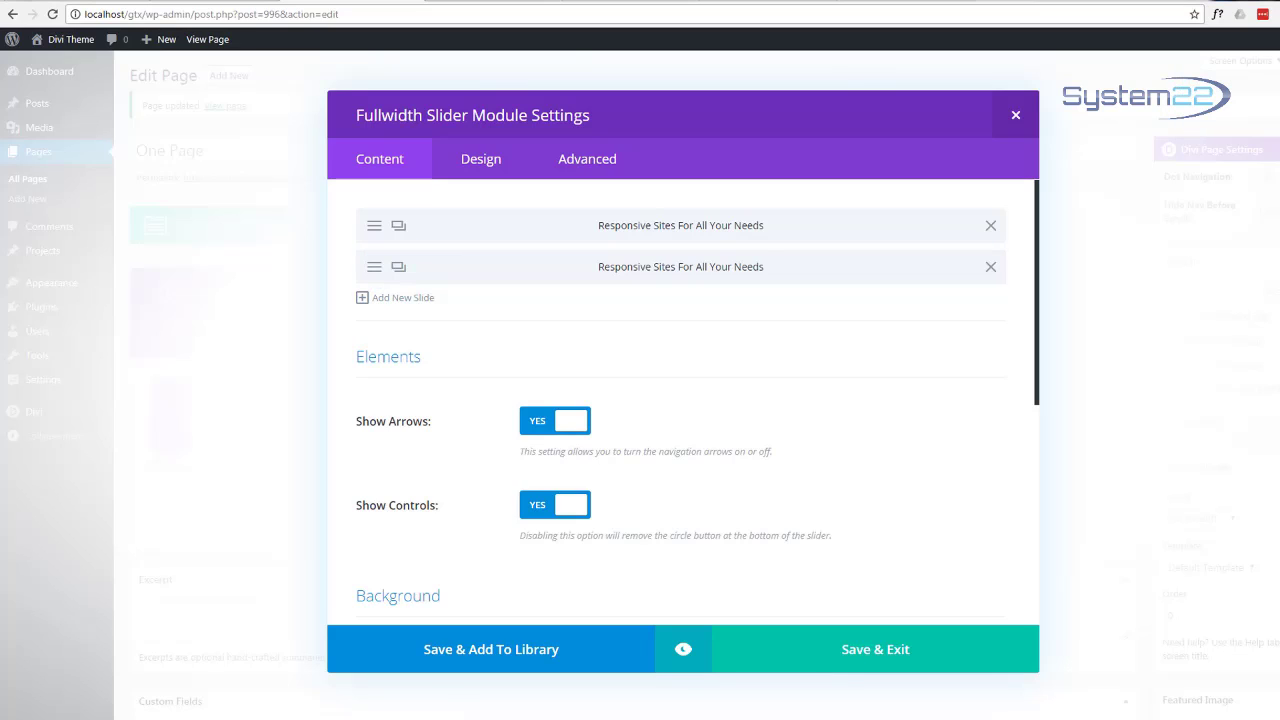
{"action": "left_click", "coordinate": [374, 268]}
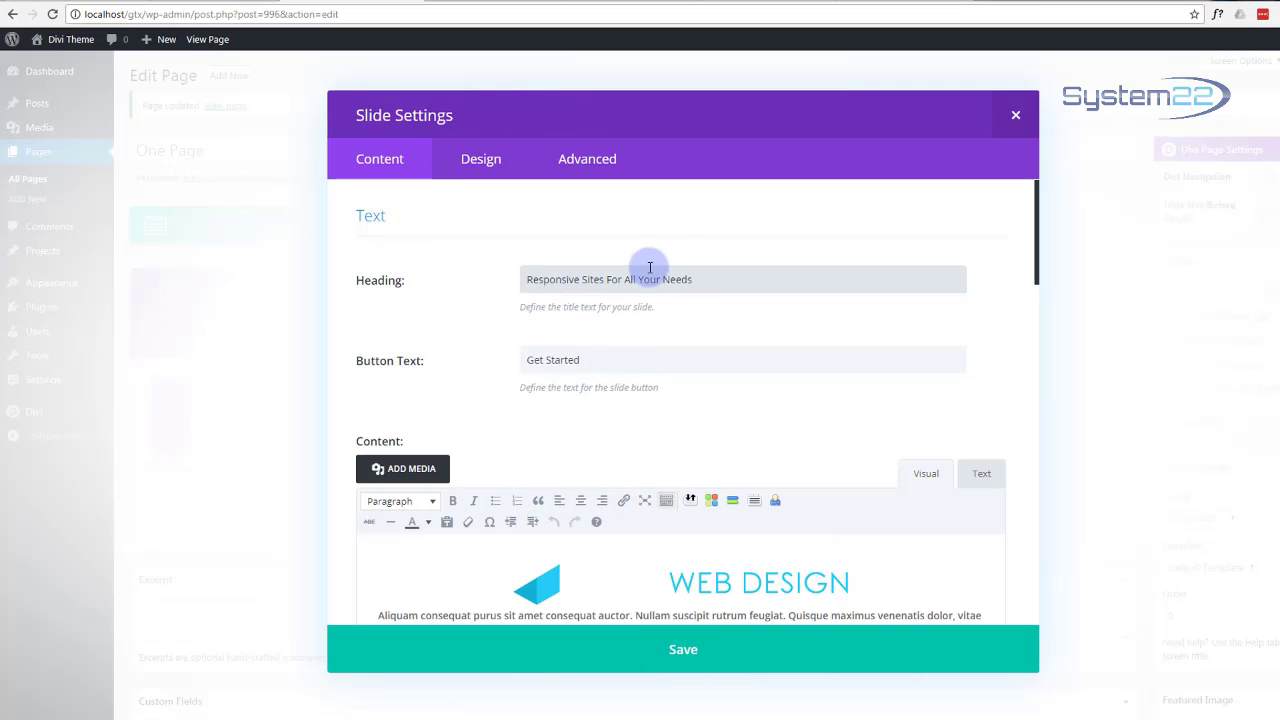
{"action": "left_click_drag", "start_coordinate": [697, 276], "coordinate": [486, 284]}
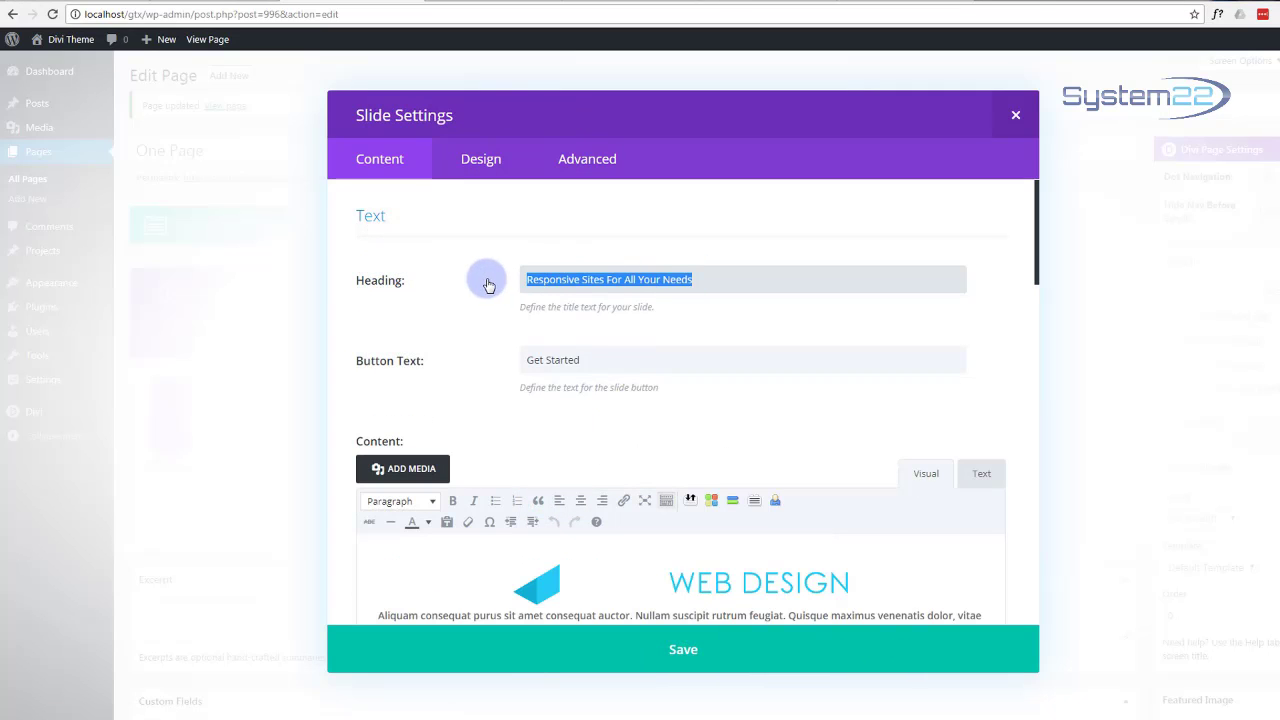
{"action": "type", "text": "We"}
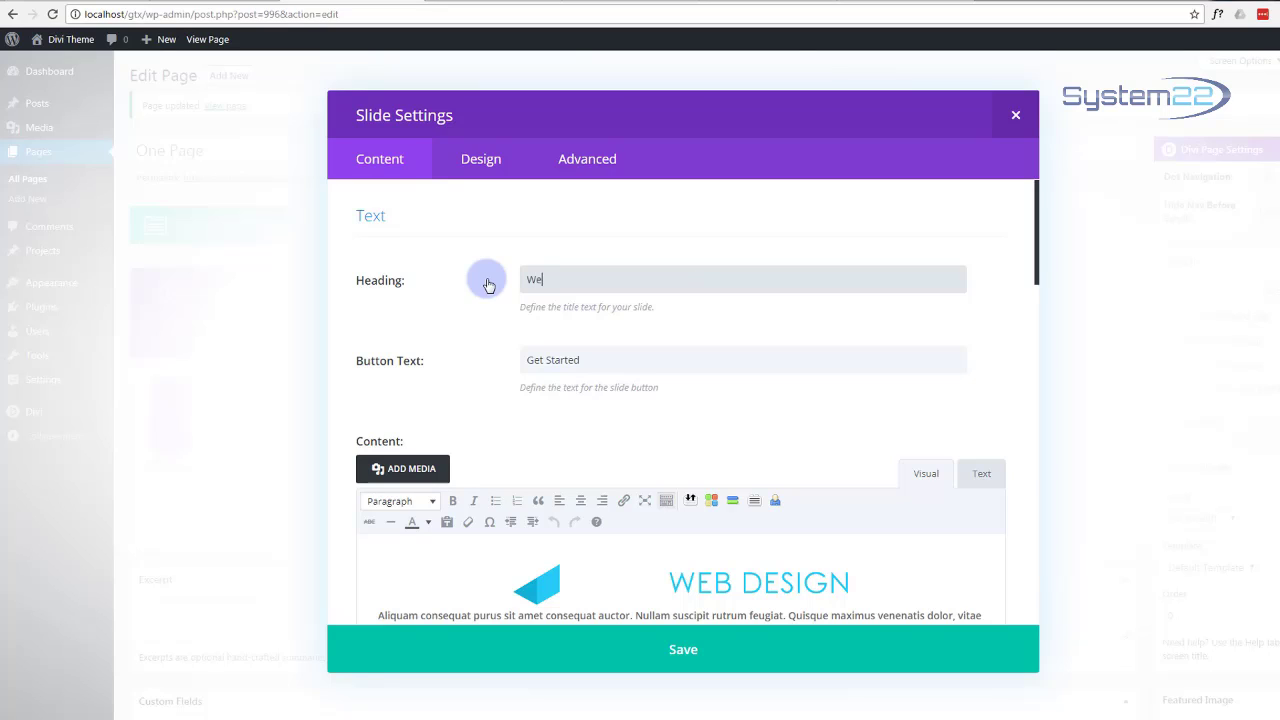
{"action": "type", "text": "b Design And Hosting"}
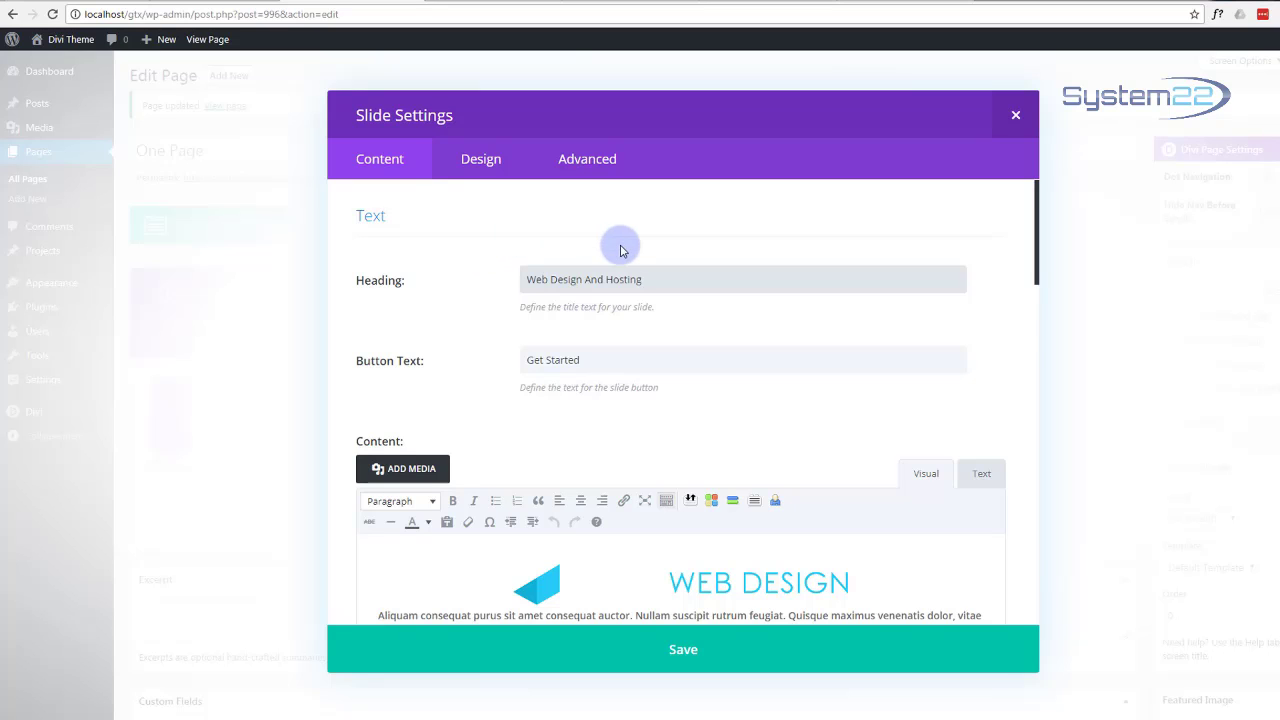
{"action": "scroll", "coordinate": [605, 255], "scroll_direction": "down", "scroll_amount": 1}
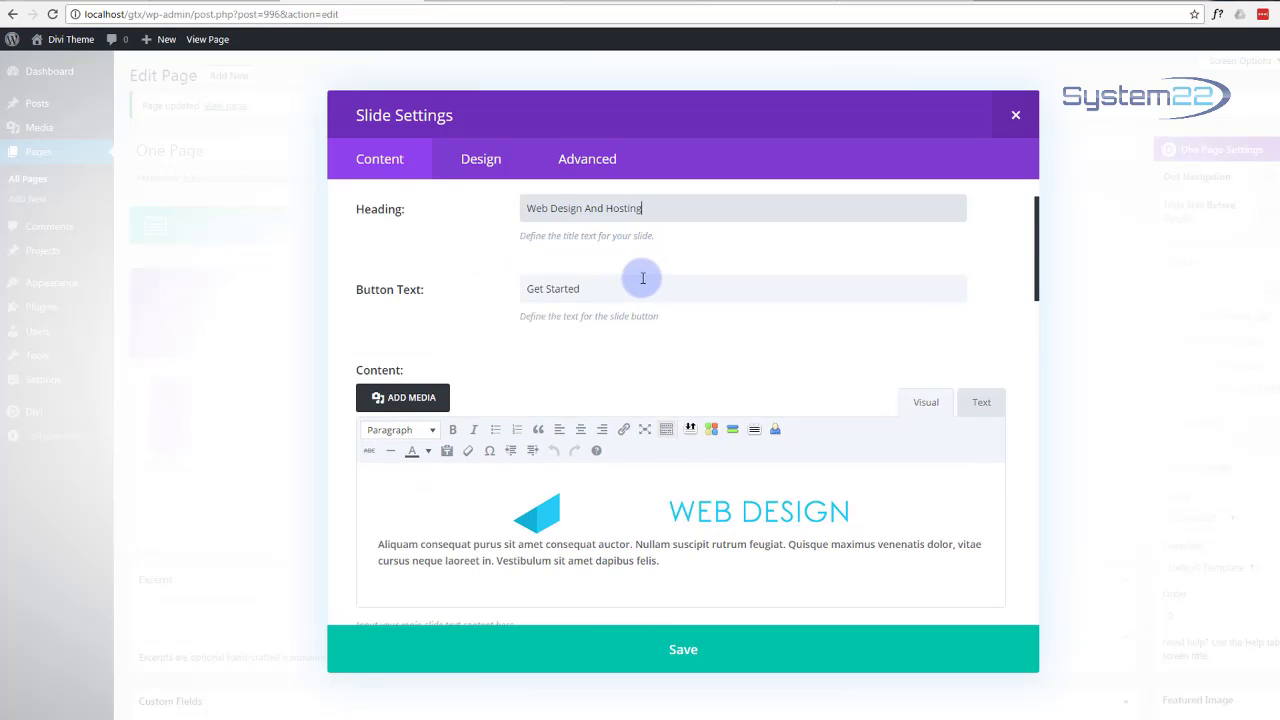
{"action": "scroll", "coordinate": [630, 280], "scroll_direction": "down", "scroll_amount": 2}
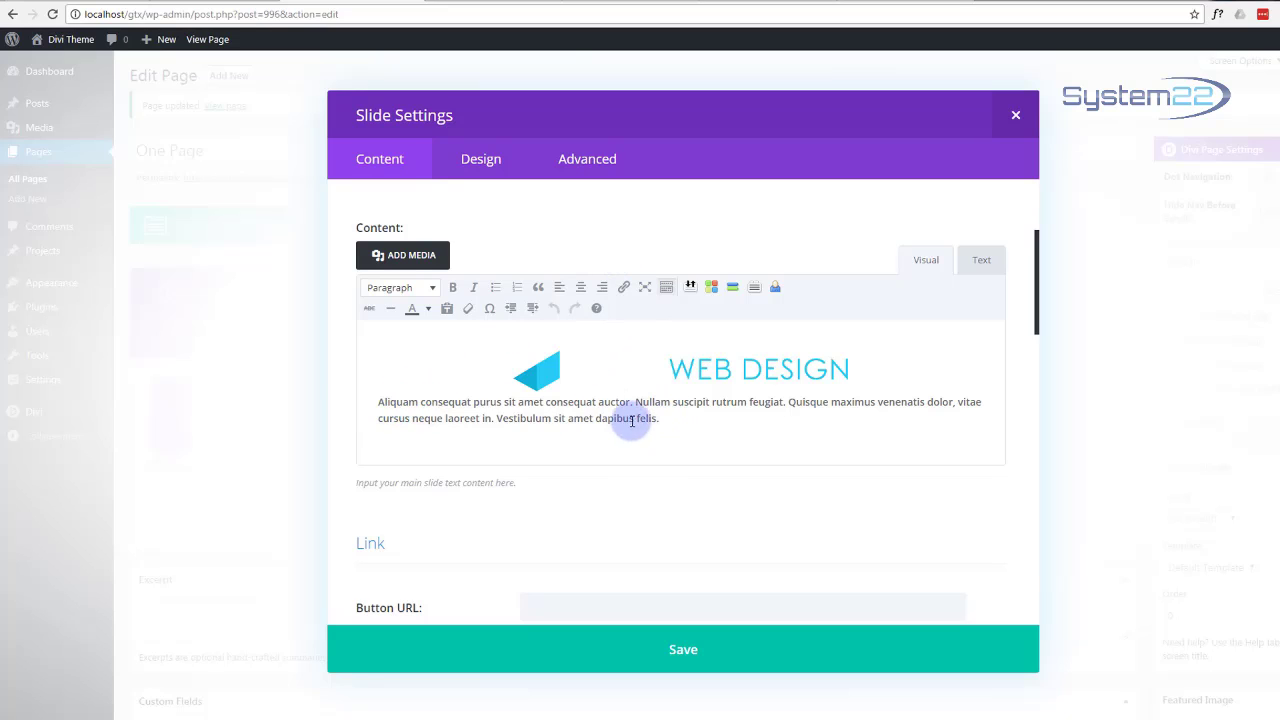
{"action": "scroll", "coordinate": [608, 423], "scroll_direction": "up", "scroll_amount": 2}
{"action": "scroll", "coordinate": [608, 423], "scroll_direction": "up", "scroll_amount": 1}
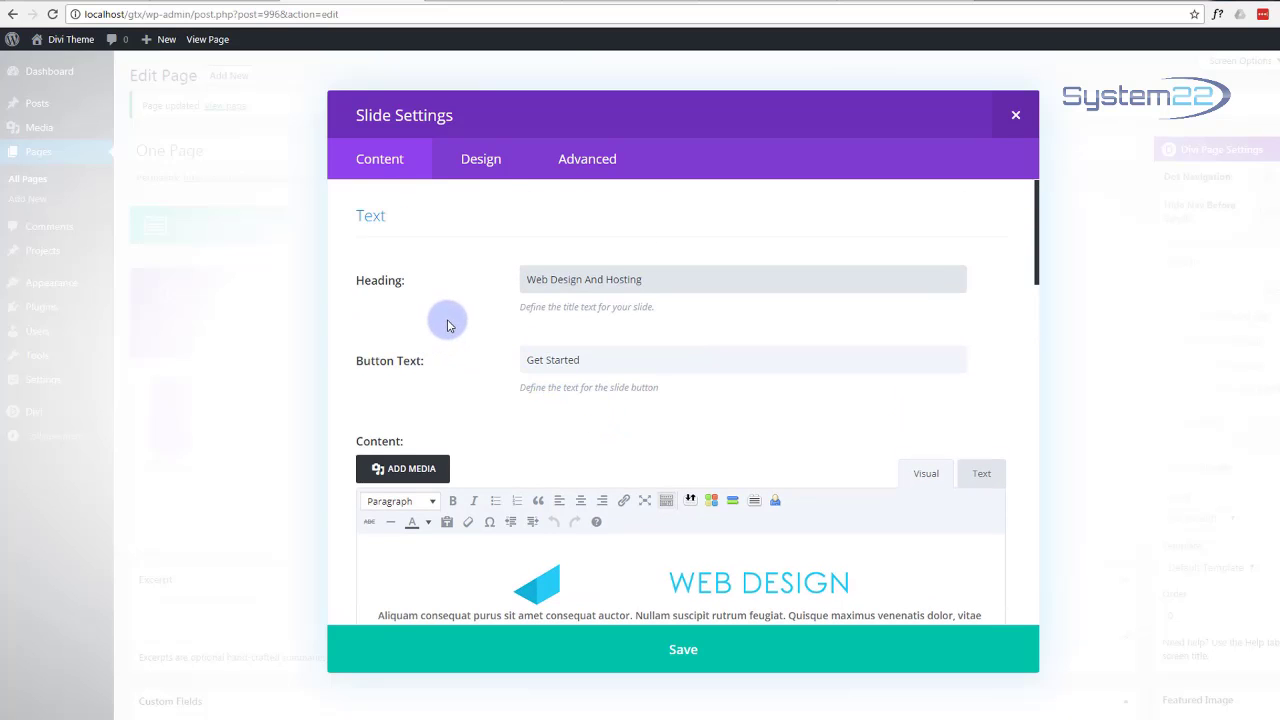
{"action": "scroll", "coordinate": [443, 323], "scroll_direction": "down", "scroll_amount": 11}
Step: Swap the second slide's city-lights background for uploaded pexels-photo-97077.jpeg with alt text, and save
{"action": "scroll", "coordinate": [448, 327], "scroll_direction": "down", "scroll_amount": 3}
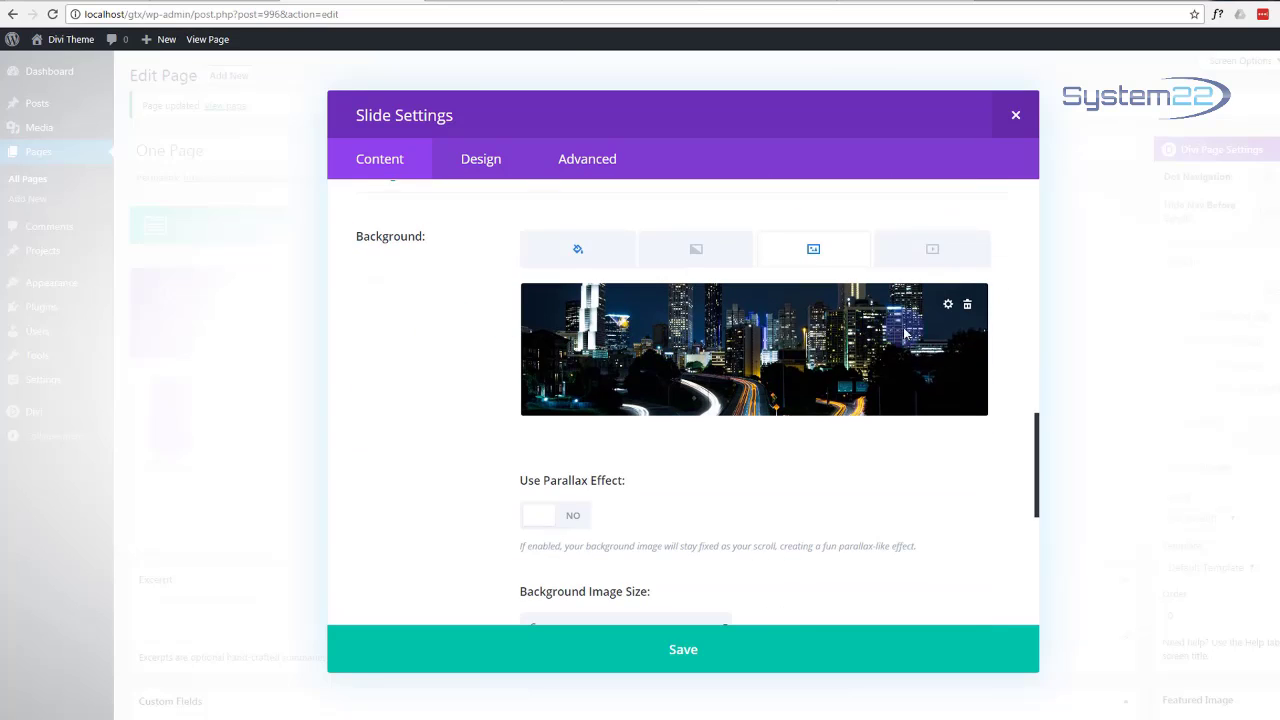
{"action": "left_click", "coordinate": [968, 308]}
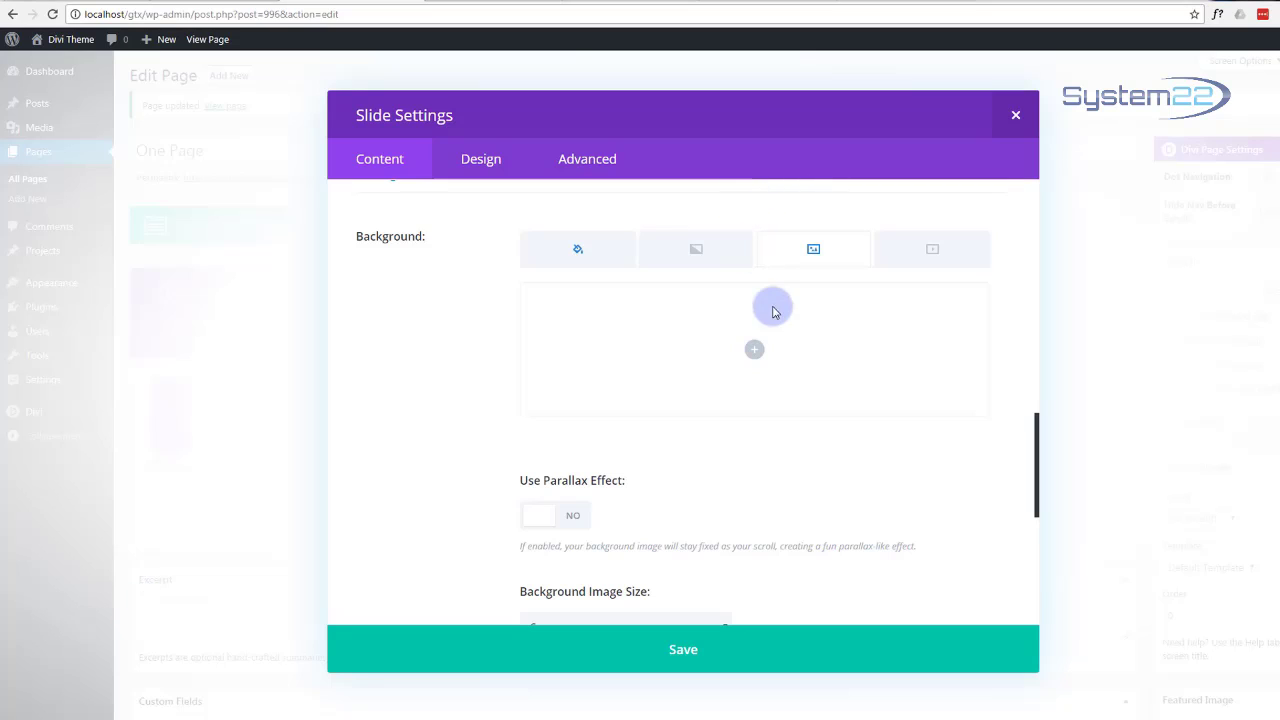
{"action": "left_click", "coordinate": [757, 350]}
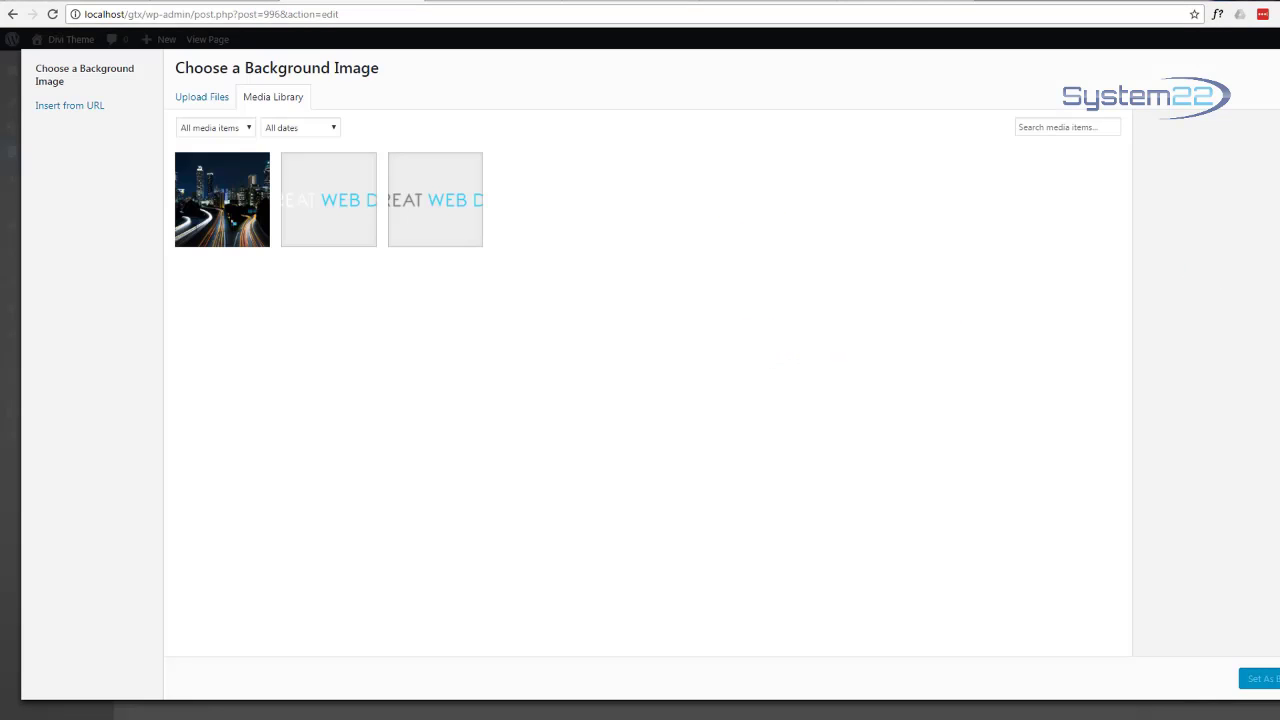
{"action": "left_click_drag", "start_coordinate": [1279, 290], "coordinate": [787, 288]}
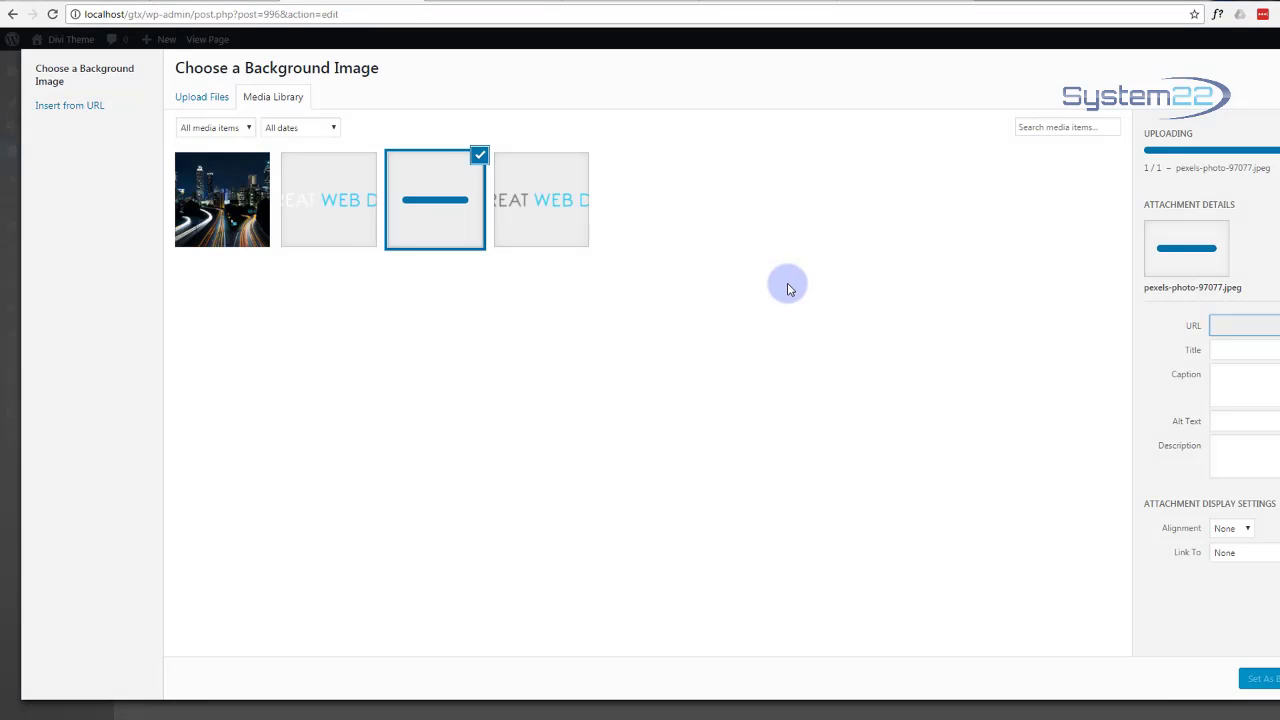
{"action": "left_click", "coordinate": [1232, 422]}
{"action": "left_click", "coordinate": [1230, 413]}
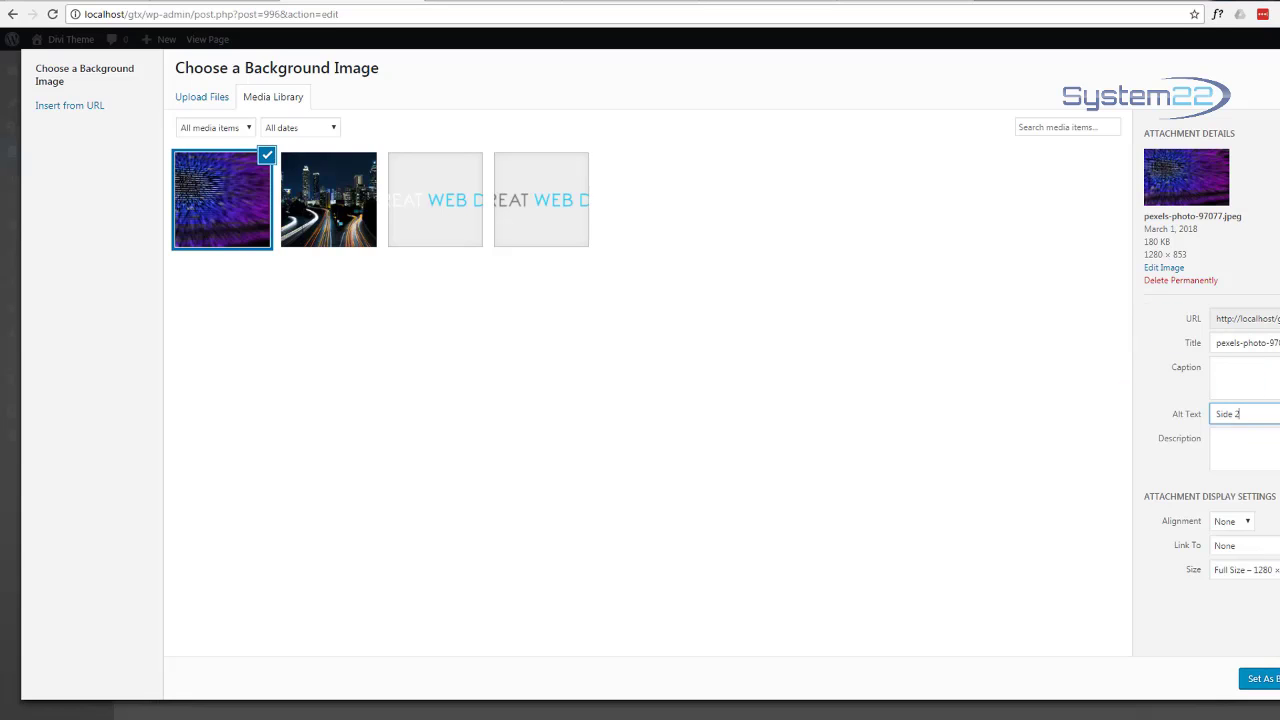
{"action": "left_click", "coordinate": [1262, 678]}
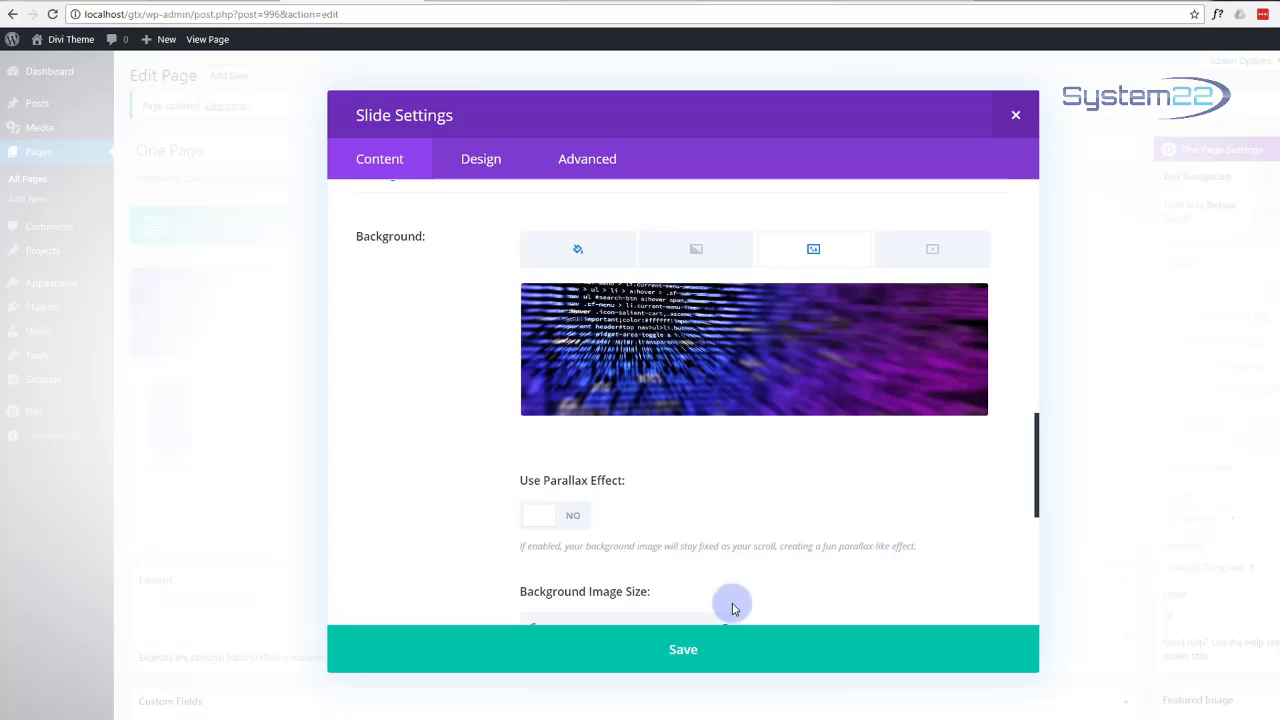
{"action": "left_click", "coordinate": [700, 656]}
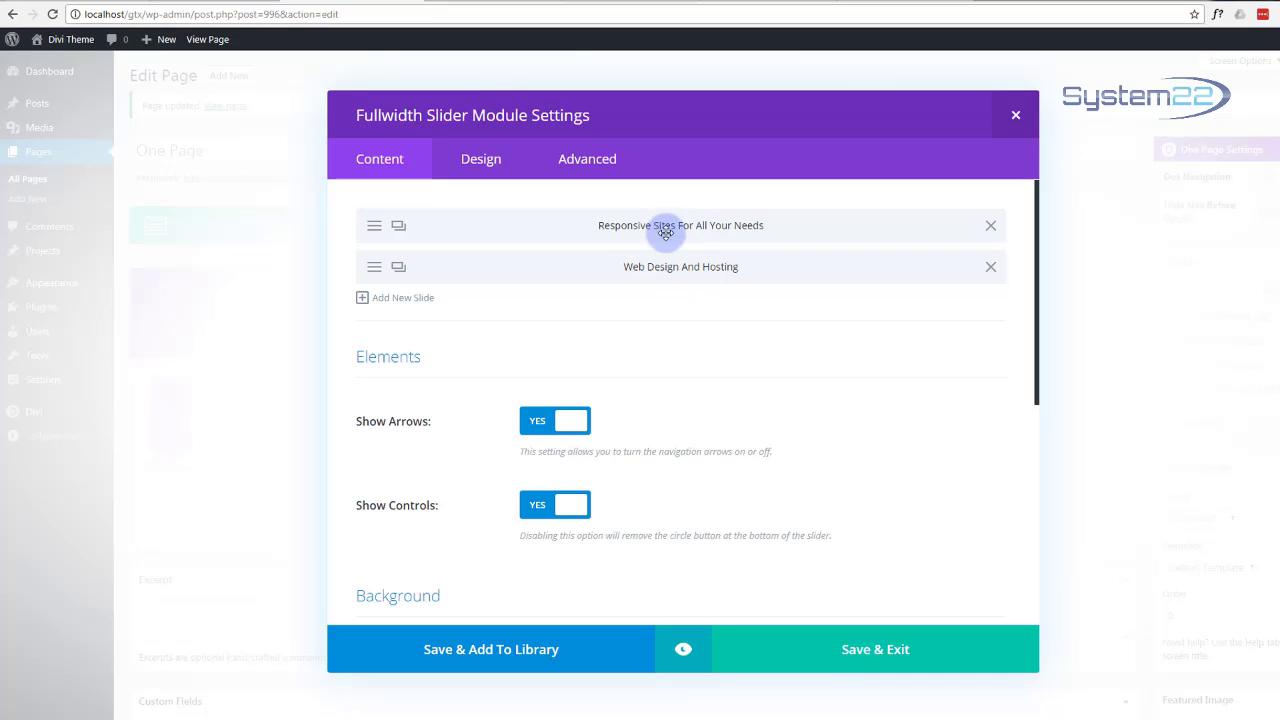
Step: Save and exit the Fullwidth Slider module, then preview One Page on the front end
{"action": "left_click", "coordinate": [862, 651]}
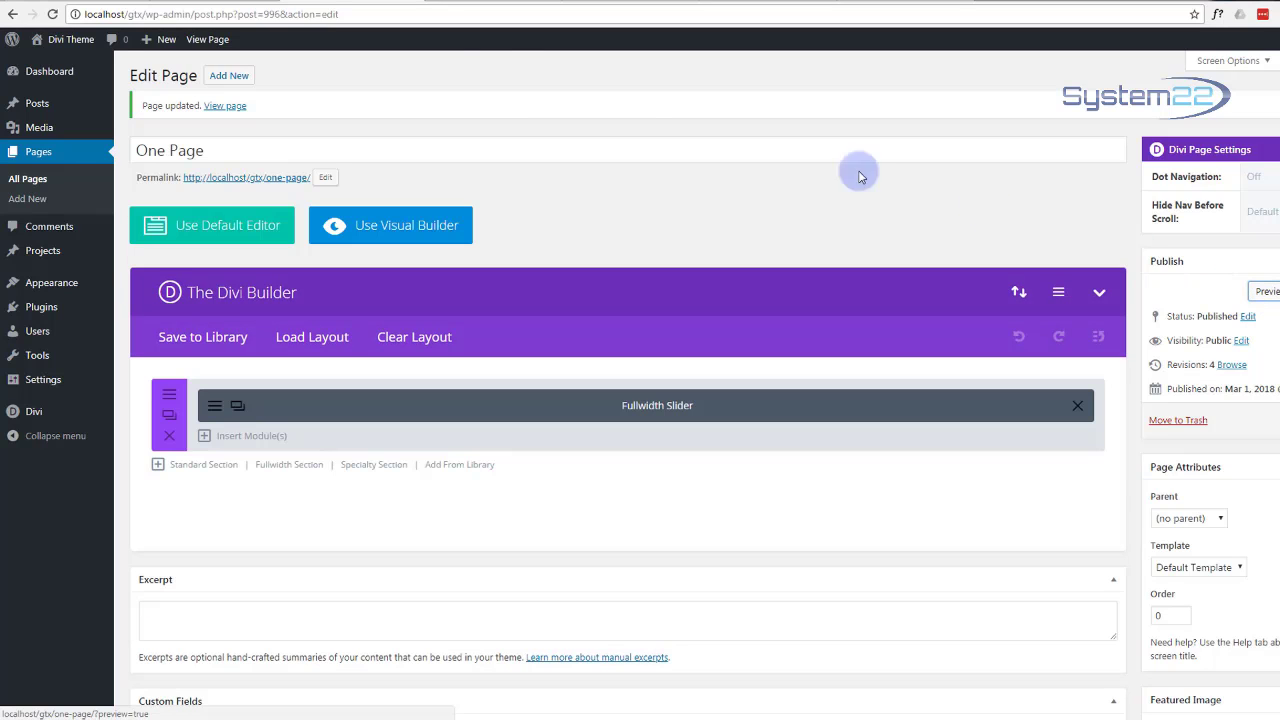
{"action": "left_click", "coordinate": [1266, 291]}
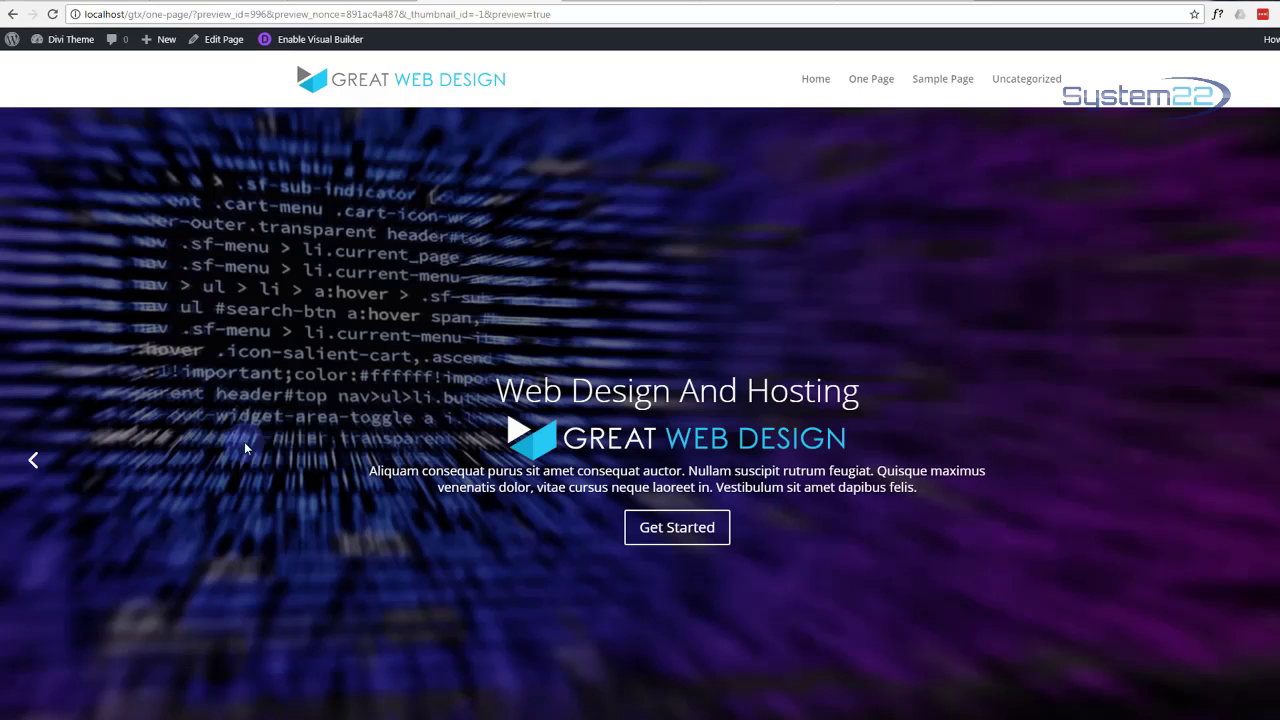
Step: Return to the One Page editor and reopen the Fullwidth Slider module settings
{"action": "left_click", "coordinate": [344, 3]}
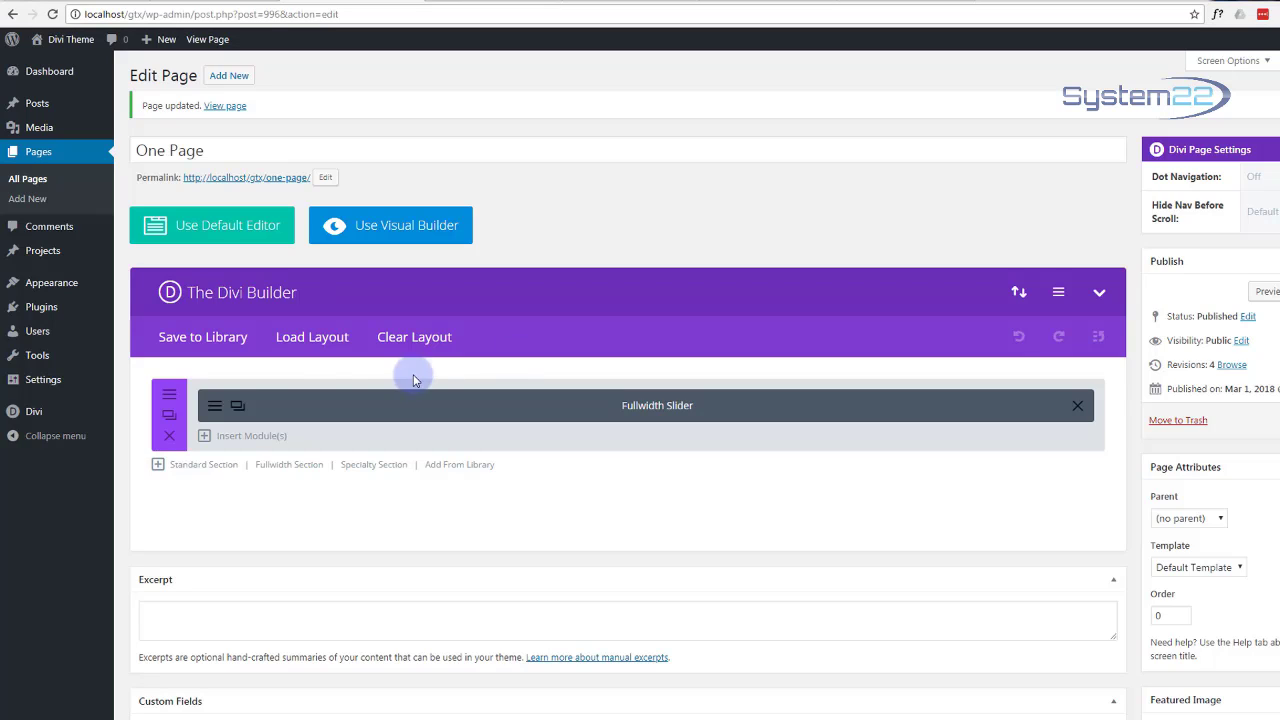
{"action": "left_click", "coordinate": [215, 409]}
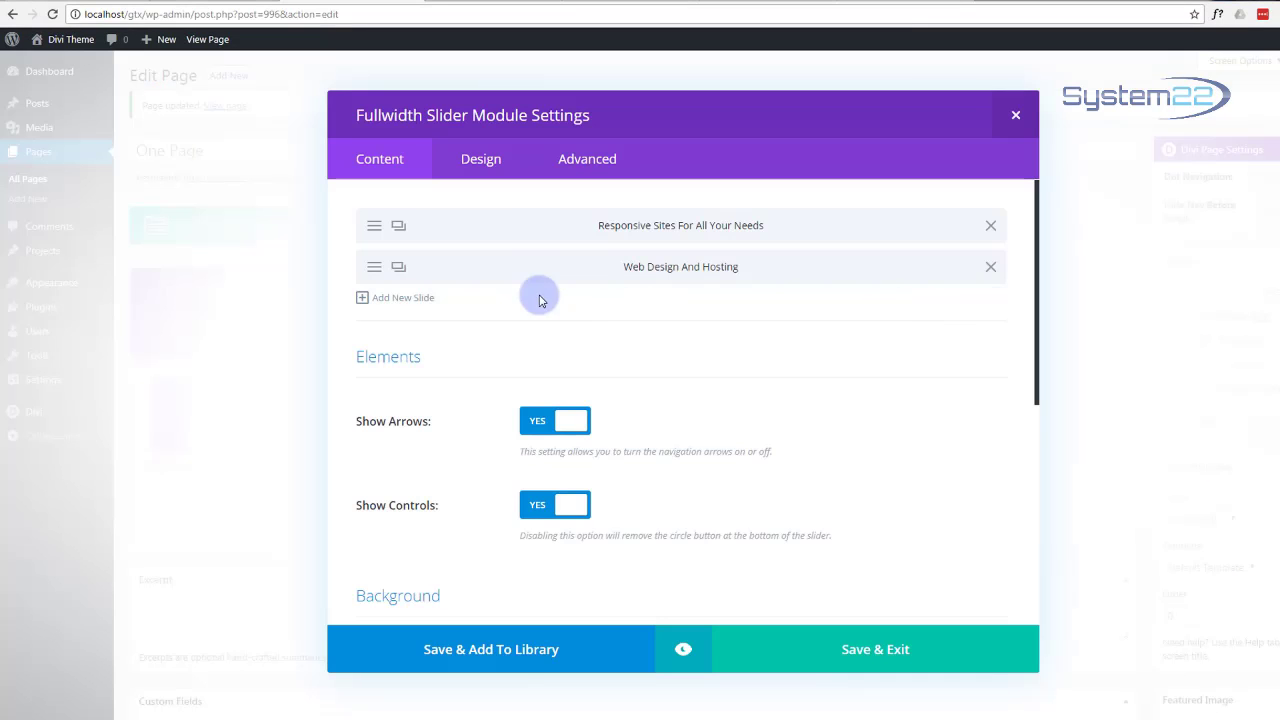
Step: Clone the Web Design And Hosting slide and change the copy's heading to 'Future Proofing'
{"action": "left_click", "coordinate": [399, 271]}
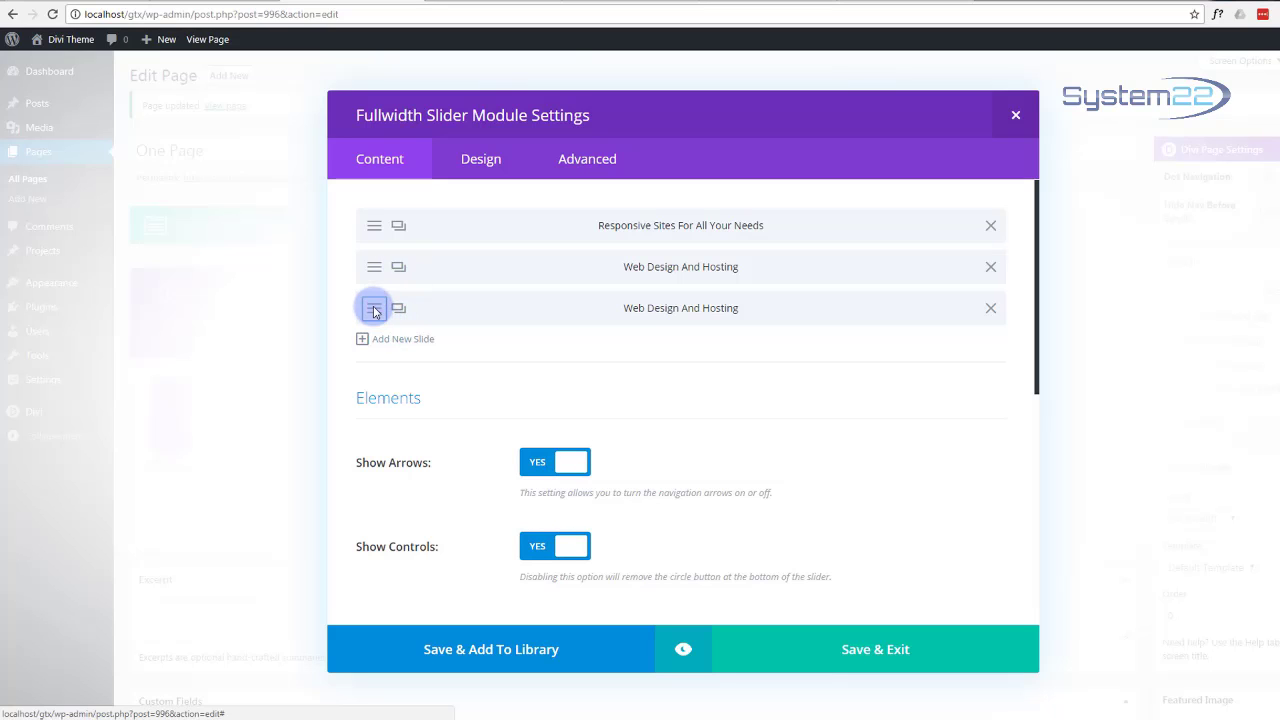
{"action": "left_click", "coordinate": [374, 311]}
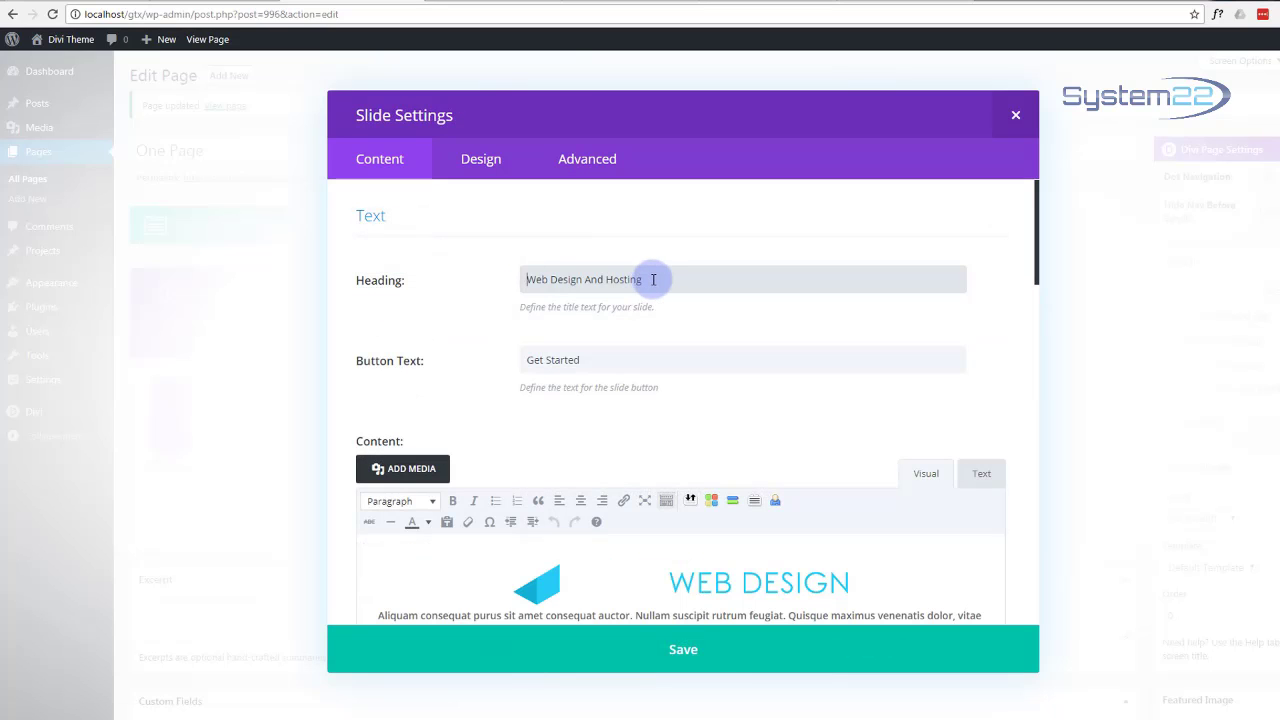
{"action": "left_click_drag", "start_coordinate": [654, 280], "coordinate": [489, 284]}
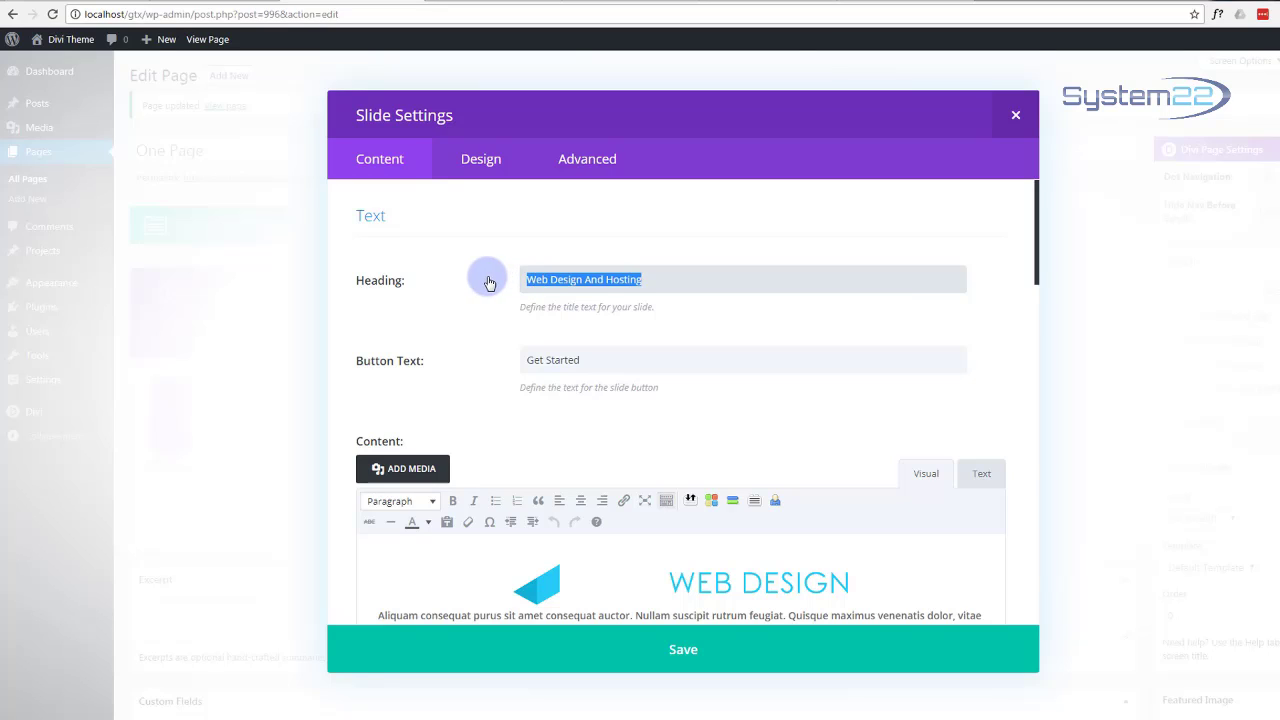
{"action": "type", "text": "Futur"}
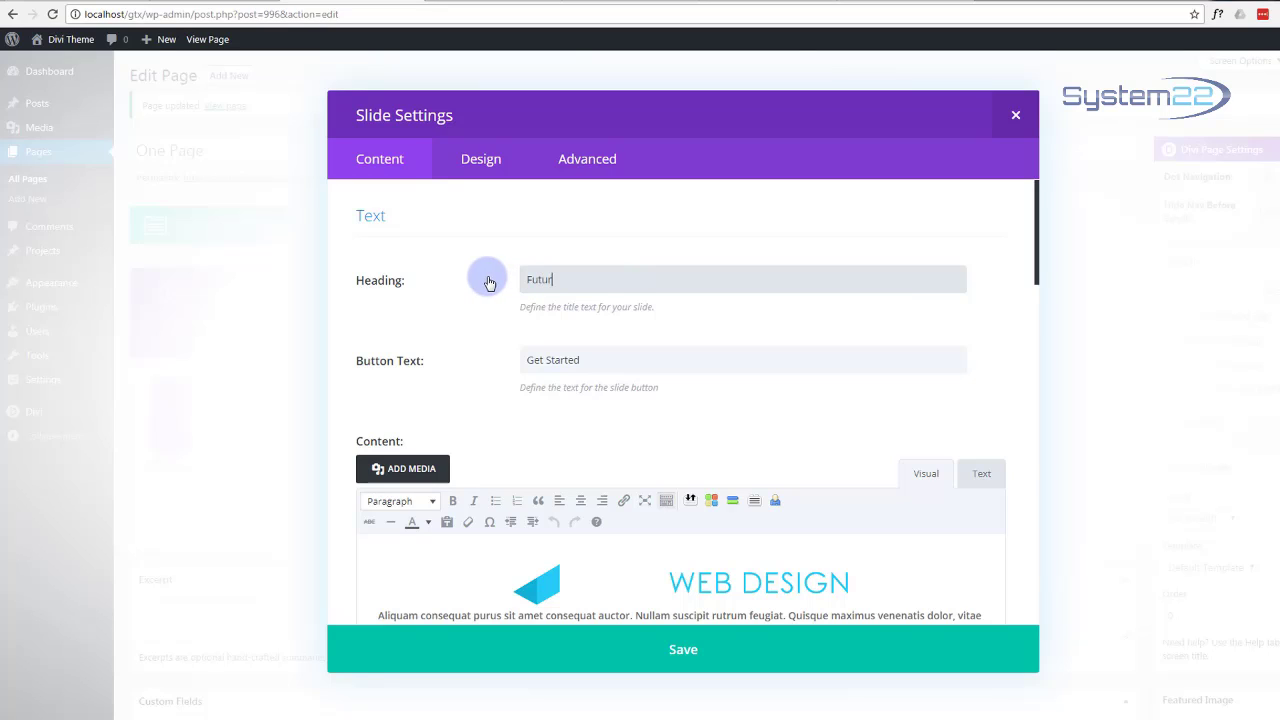
{"action": "type", "text": "e Proofing"}
Step: Delete the third slide's purple-code background image and switch its background to video
{"action": "scroll", "coordinate": [586, 337], "scroll_direction": "down", "scroll_amount": 3}
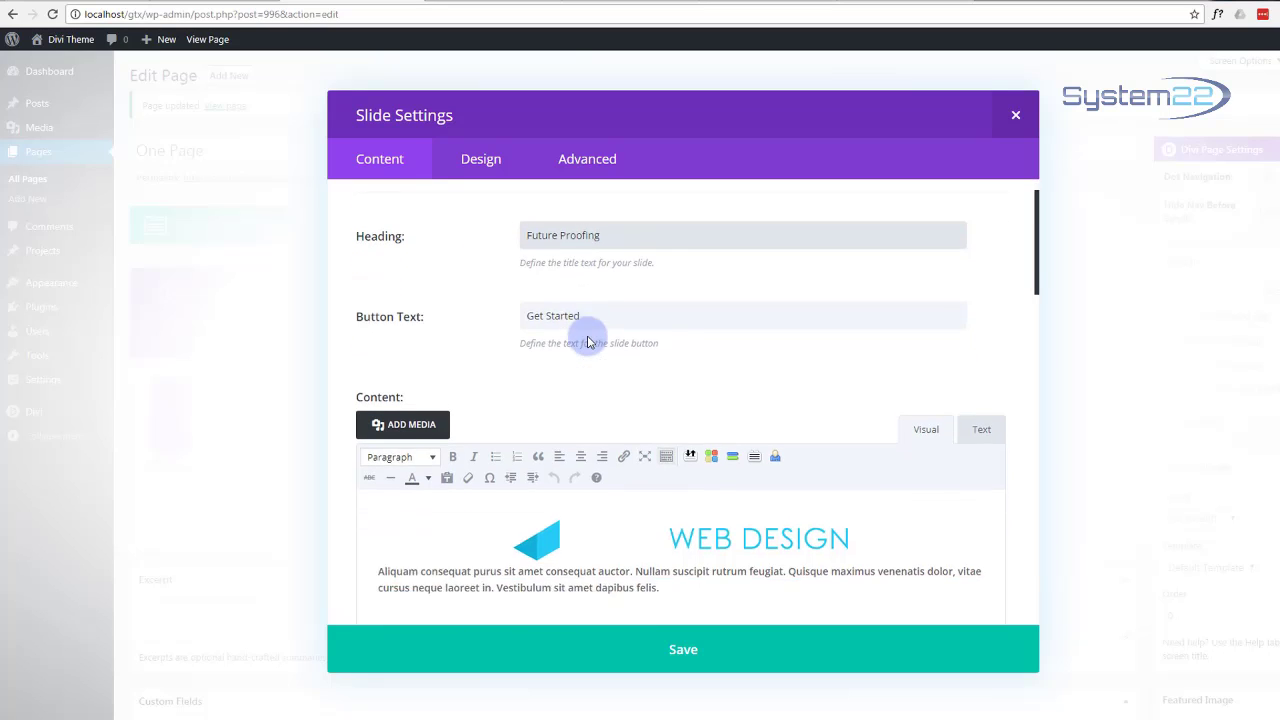
{"action": "scroll", "coordinate": [586, 337], "scroll_direction": "down", "scroll_amount": 10}
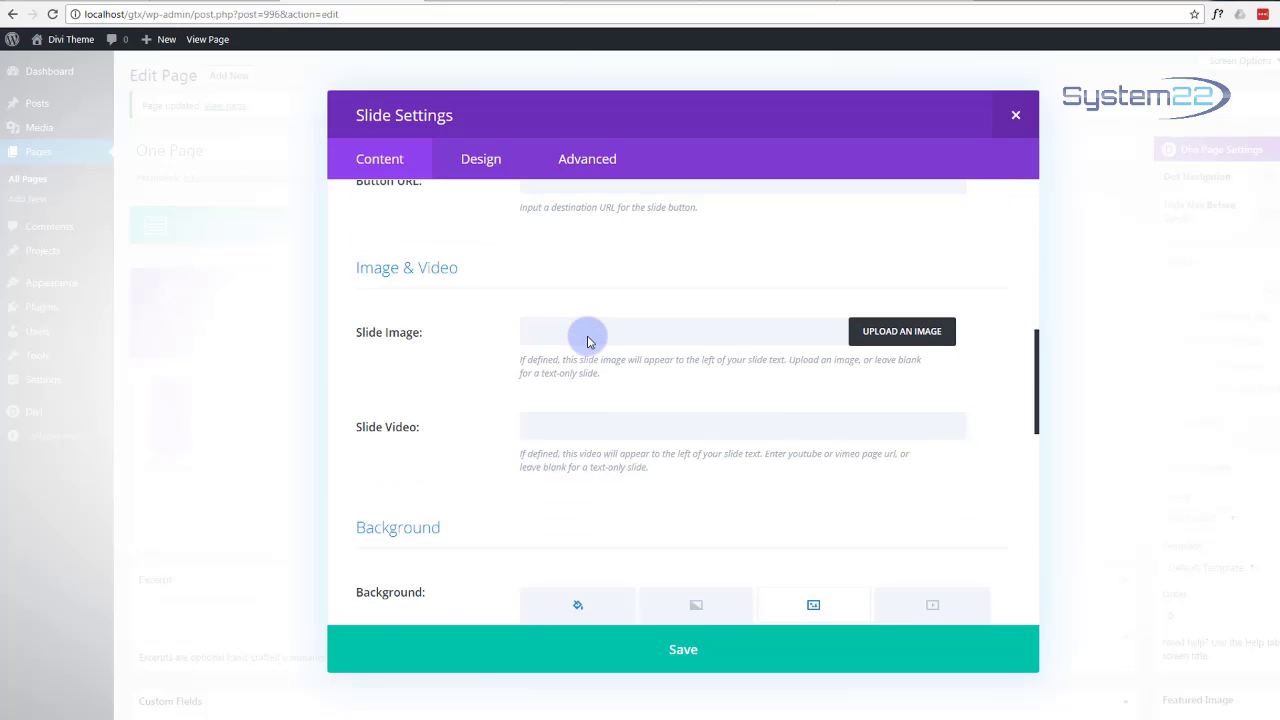
{"action": "scroll", "coordinate": [588, 341], "scroll_direction": "down", "scroll_amount": 1}
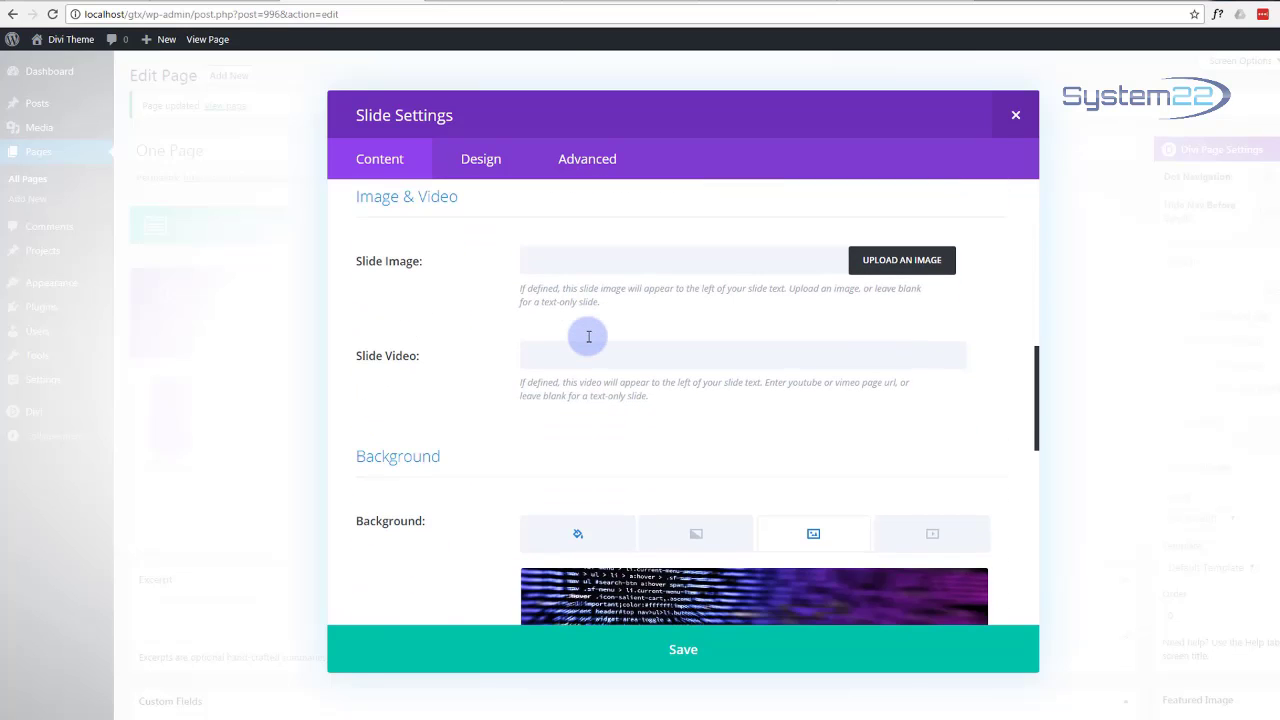
{"action": "scroll", "coordinate": [588, 337], "scroll_direction": "down", "scroll_amount": 4}
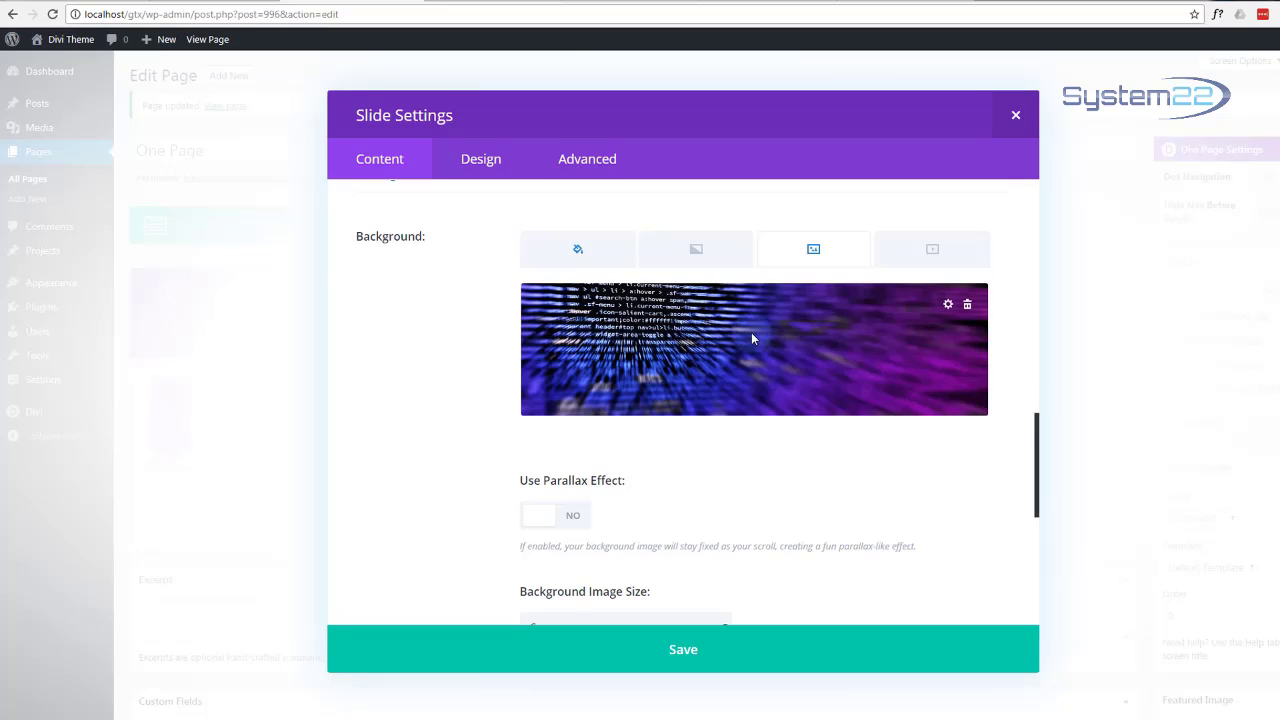
{"action": "left_click", "coordinate": [967, 308]}
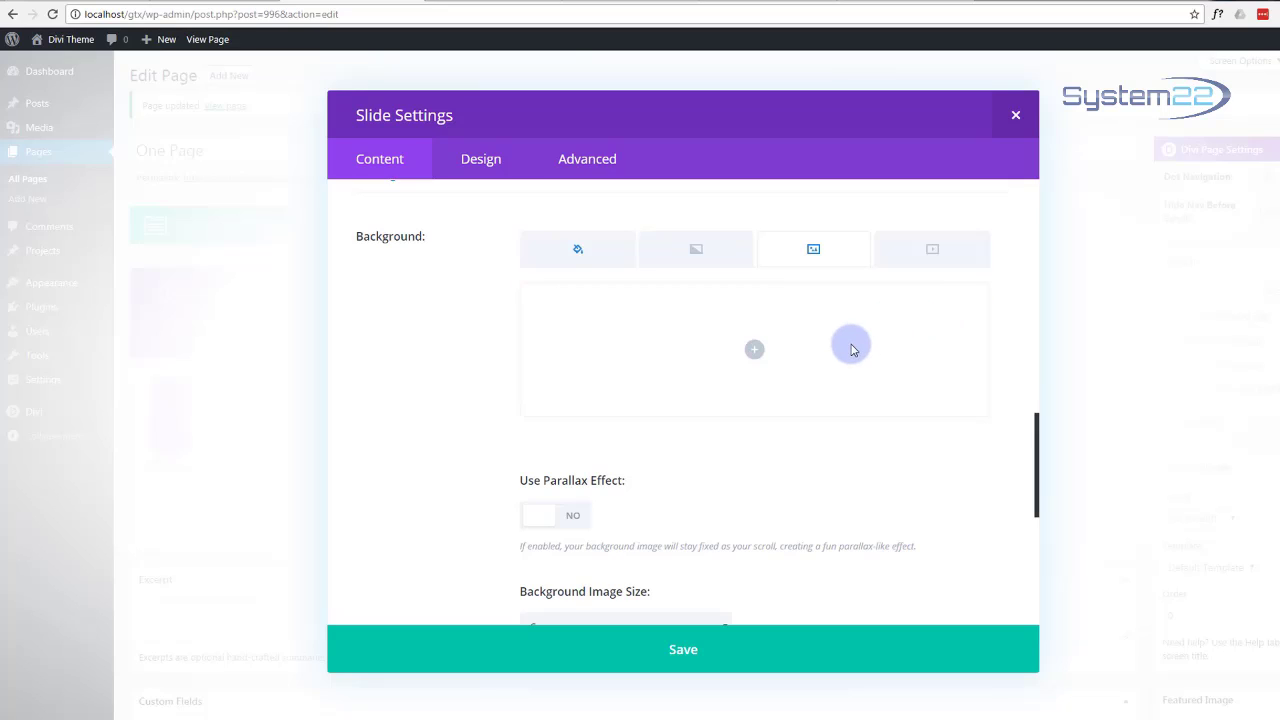
{"action": "left_click", "coordinate": [937, 252]}
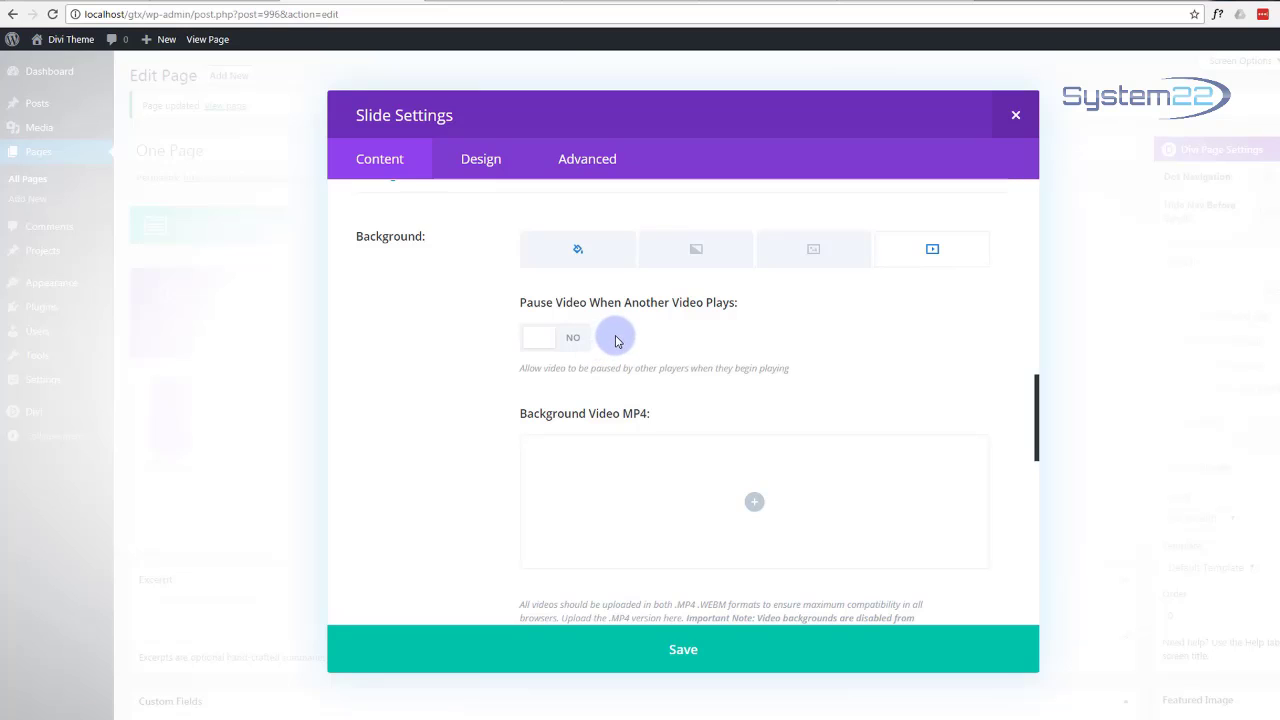
{"action": "scroll", "coordinate": [620, 338], "scroll_direction": "down", "scroll_amount": 2}
{"action": "scroll", "coordinate": [625, 340], "scroll_direction": "down", "scroll_amount": 2}
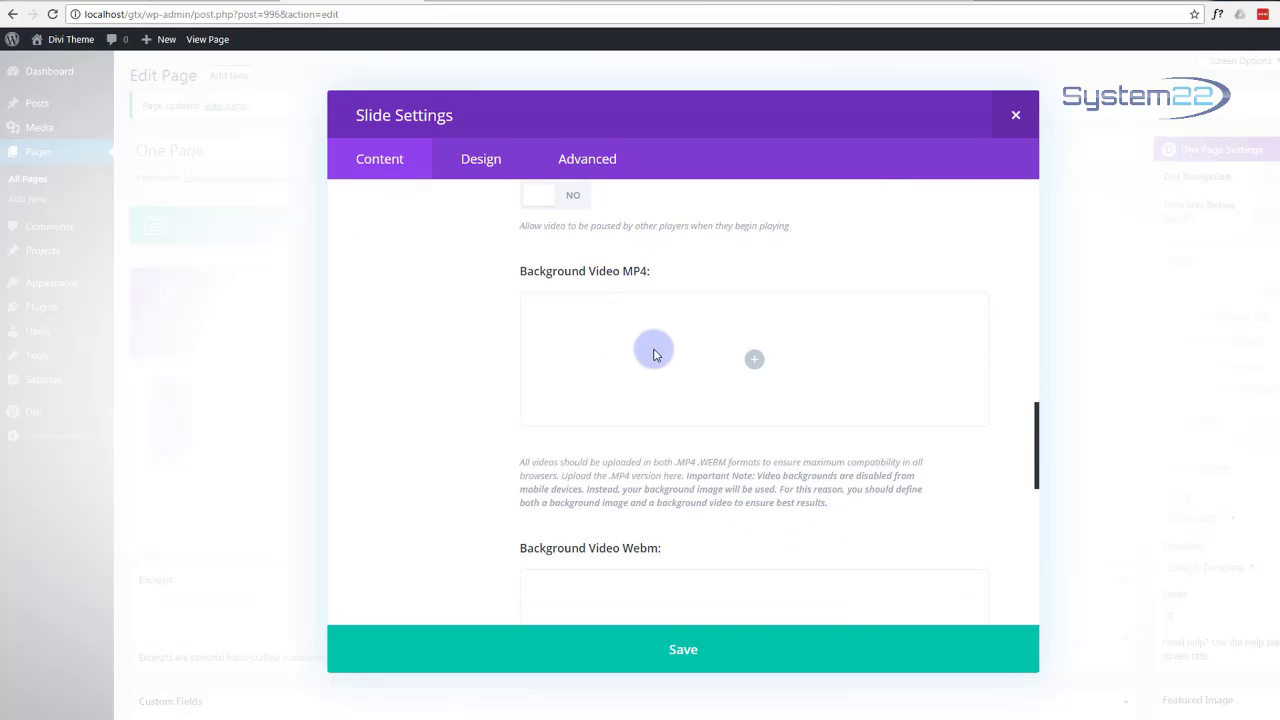
Step: Upload sl1.mp4 and set it as the slide's Background Video MP4
{"action": "left_click", "coordinate": [755, 364]}
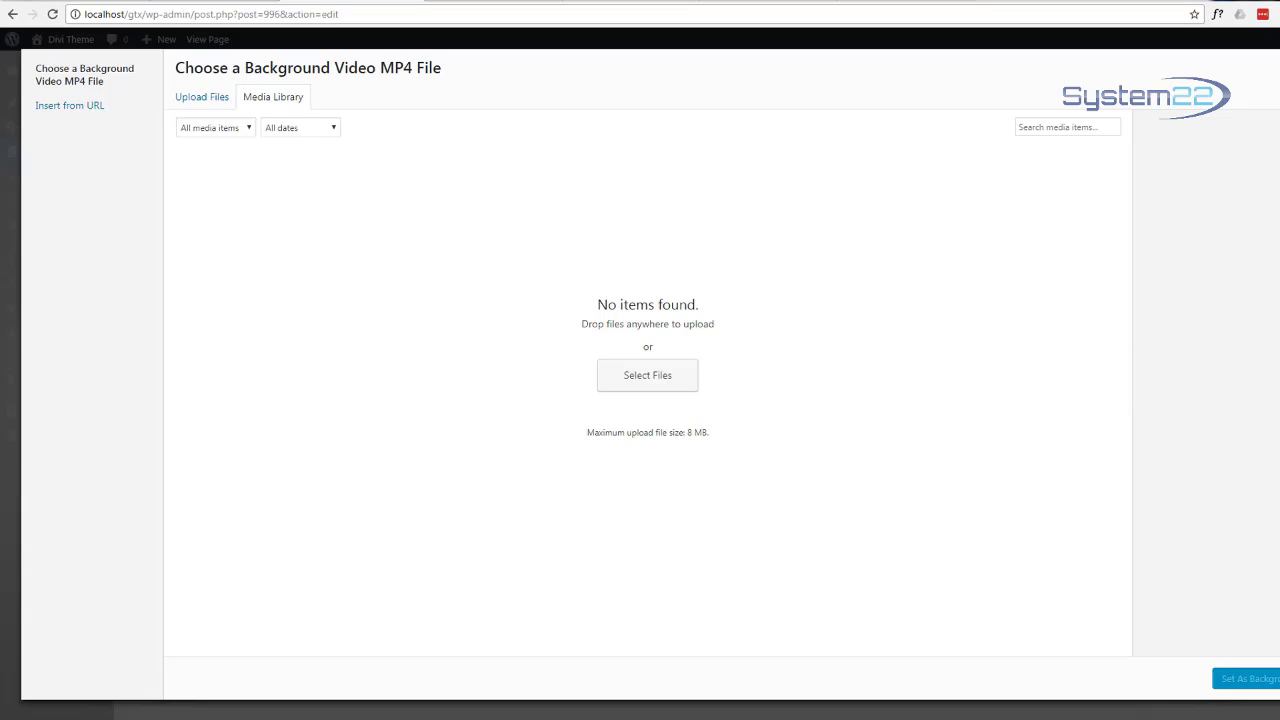
{"action": "left_click_drag", "start_coordinate": [1275, 195], "coordinate": [532, 210]}
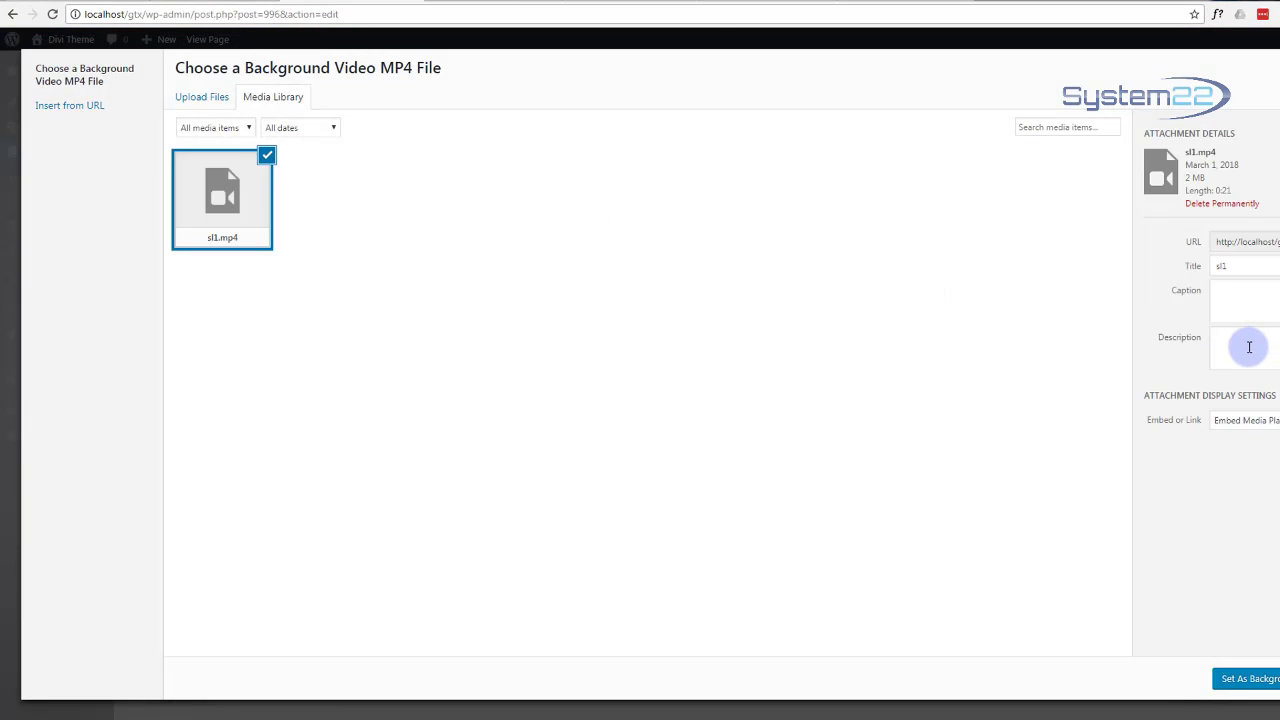
{"action": "left_click", "coordinate": [1270, 681]}
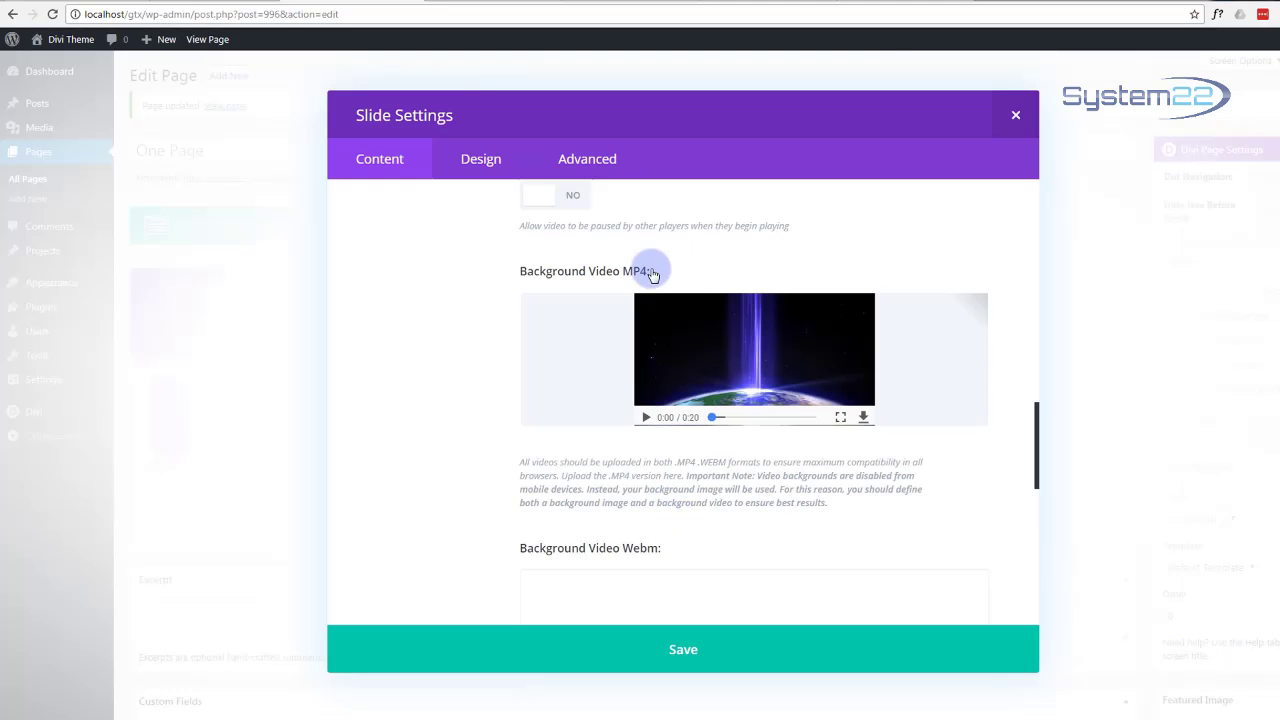
Step: Enter 1920 for Background Video Width and 1080 for Background Video Height
{"action": "scroll", "coordinate": [705, 333], "scroll_direction": "down", "scroll_amount": 7}
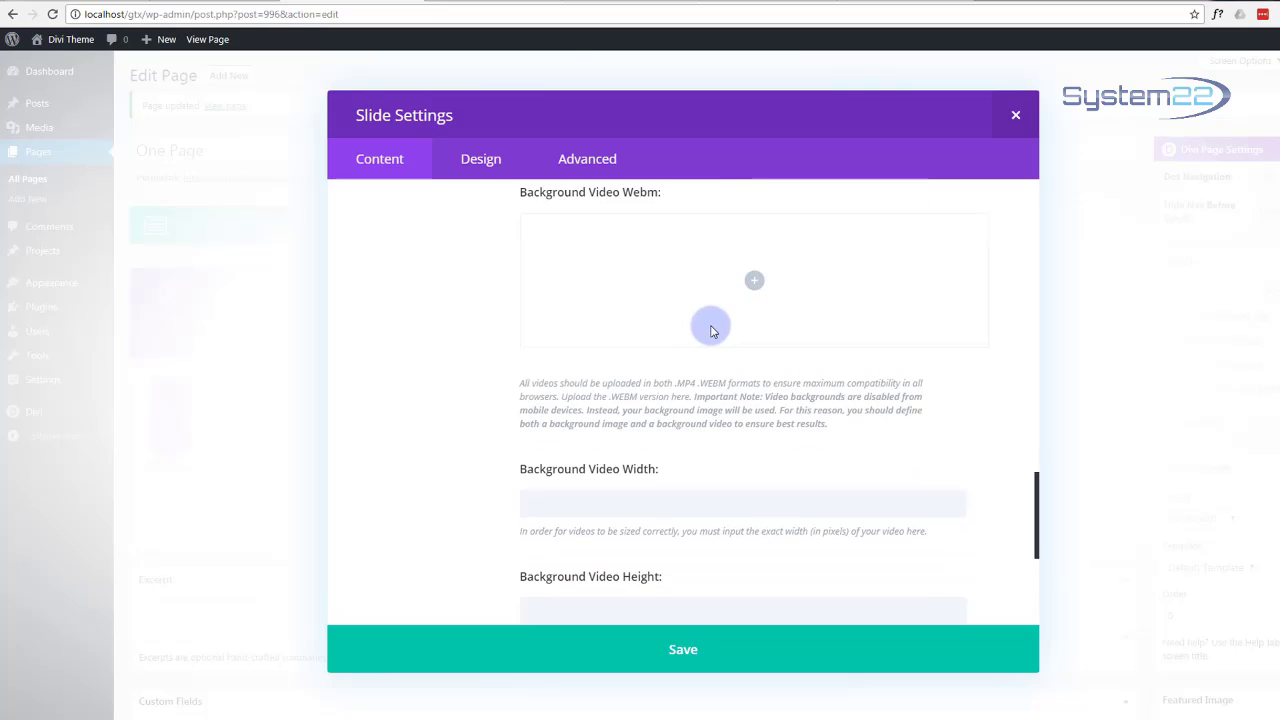
{"action": "scroll", "coordinate": [709, 331], "scroll_direction": "up", "scroll_amount": 5}
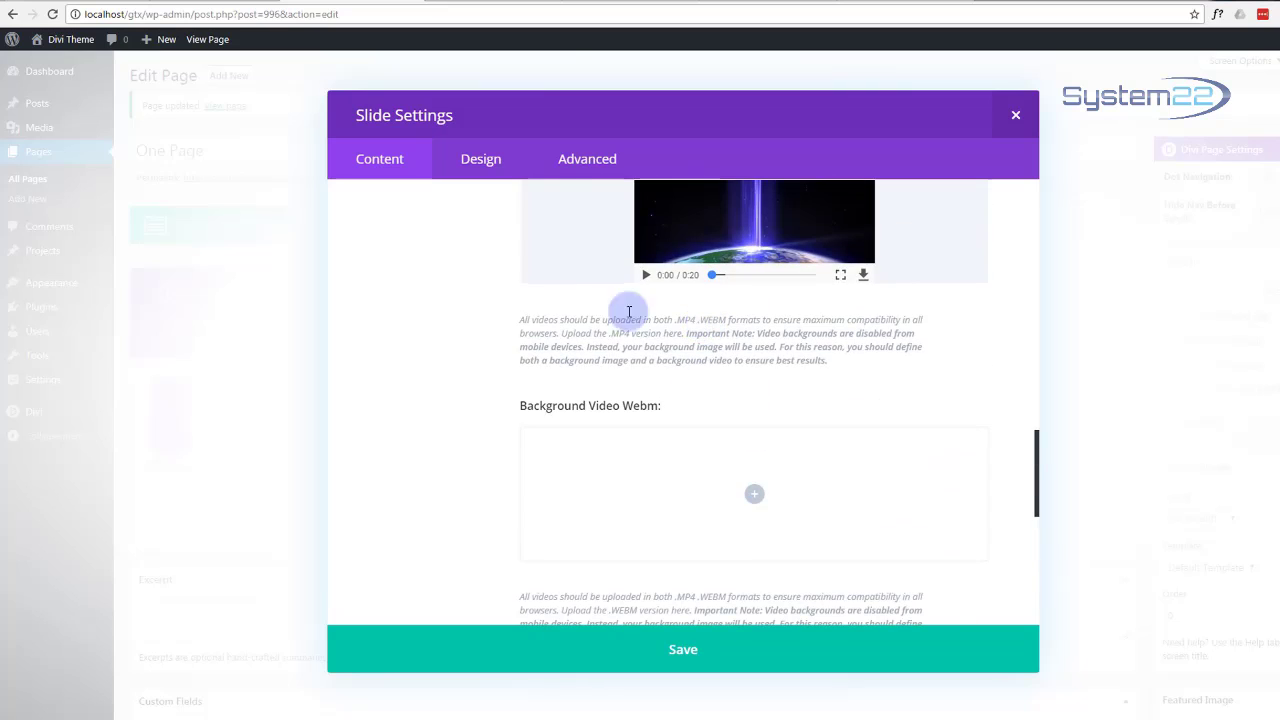
{"action": "scroll", "coordinate": [425, 338], "scroll_direction": "up", "scroll_amount": 3}
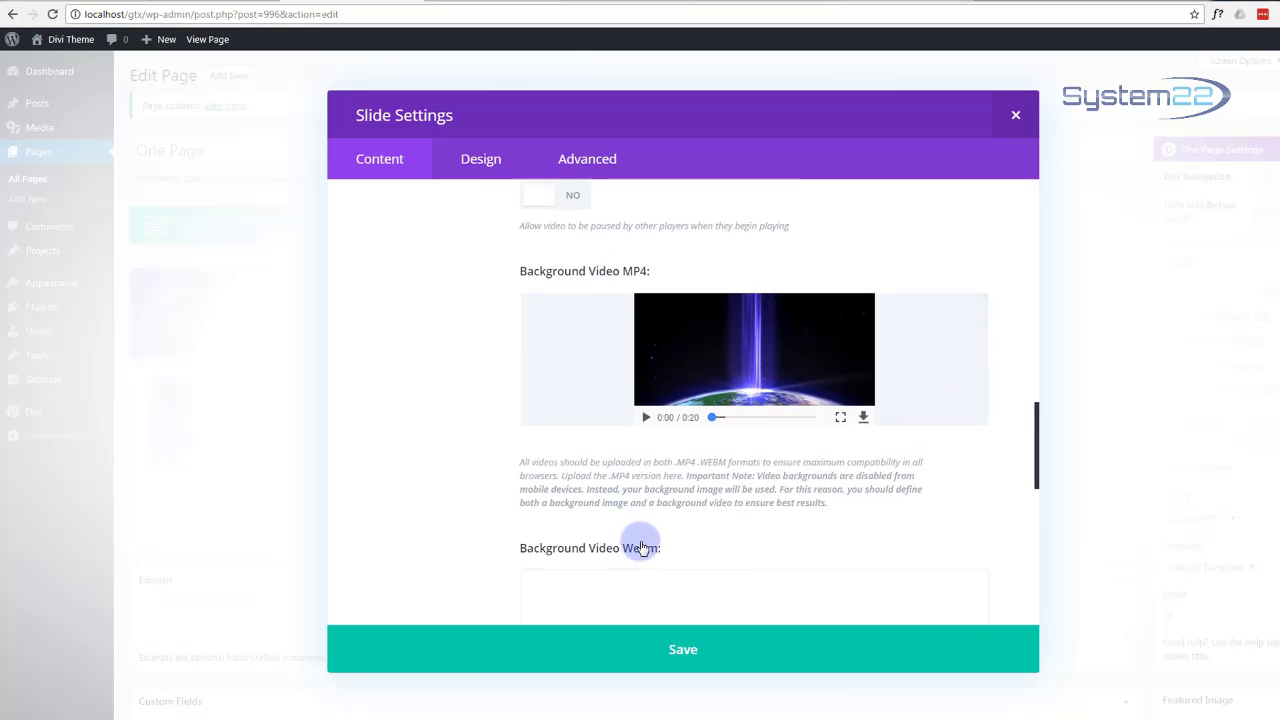
{"action": "scroll", "coordinate": [449, 447], "scroll_direction": "down", "scroll_amount": 2}
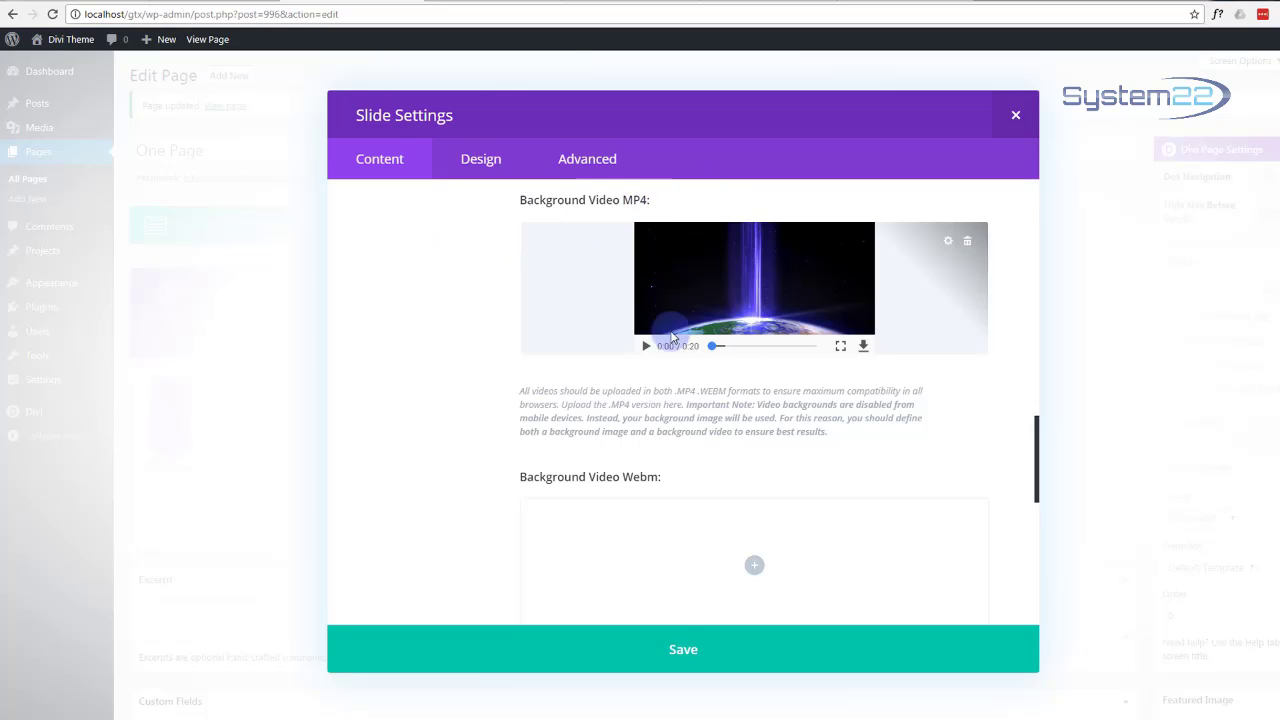
{"action": "scroll", "coordinate": [410, 429], "scroll_direction": "down", "scroll_amount": 4}
{"action": "scroll", "coordinate": [410, 429], "scroll_direction": "down", "scroll_amount": 4}
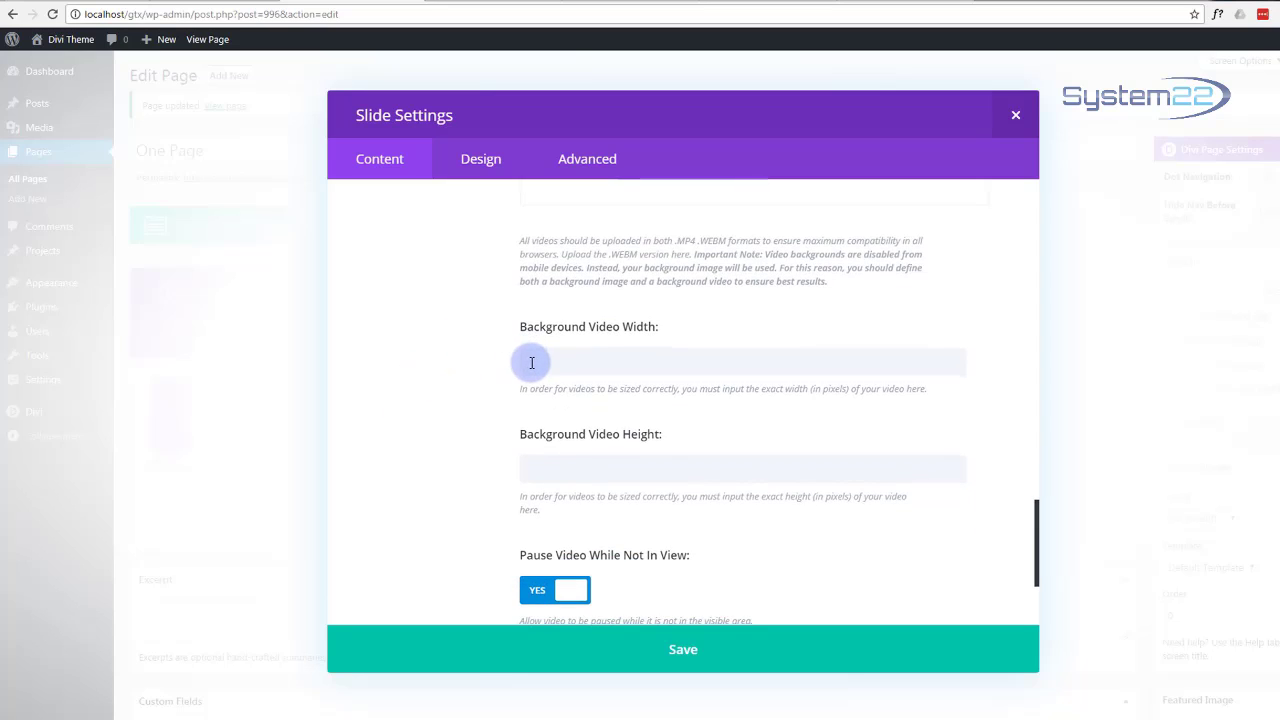
{"action": "left_click", "coordinate": [531, 360]}
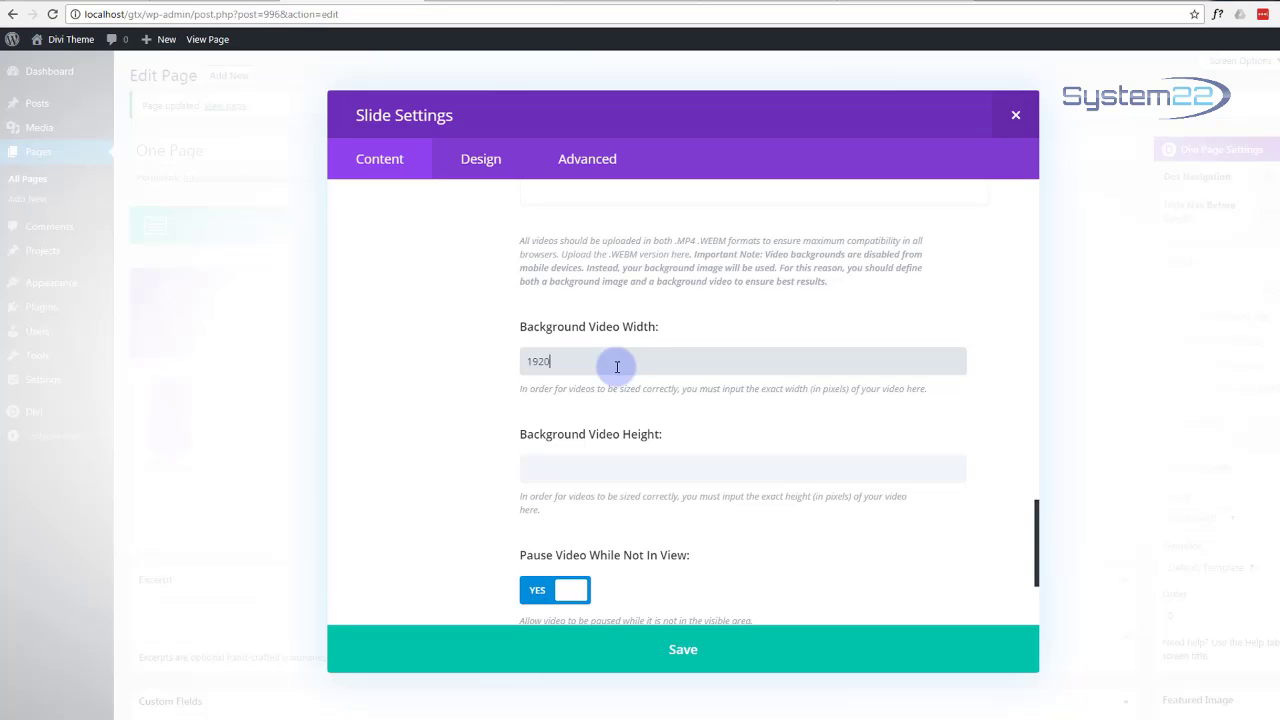
{"action": "left_click", "coordinate": [533, 468]}
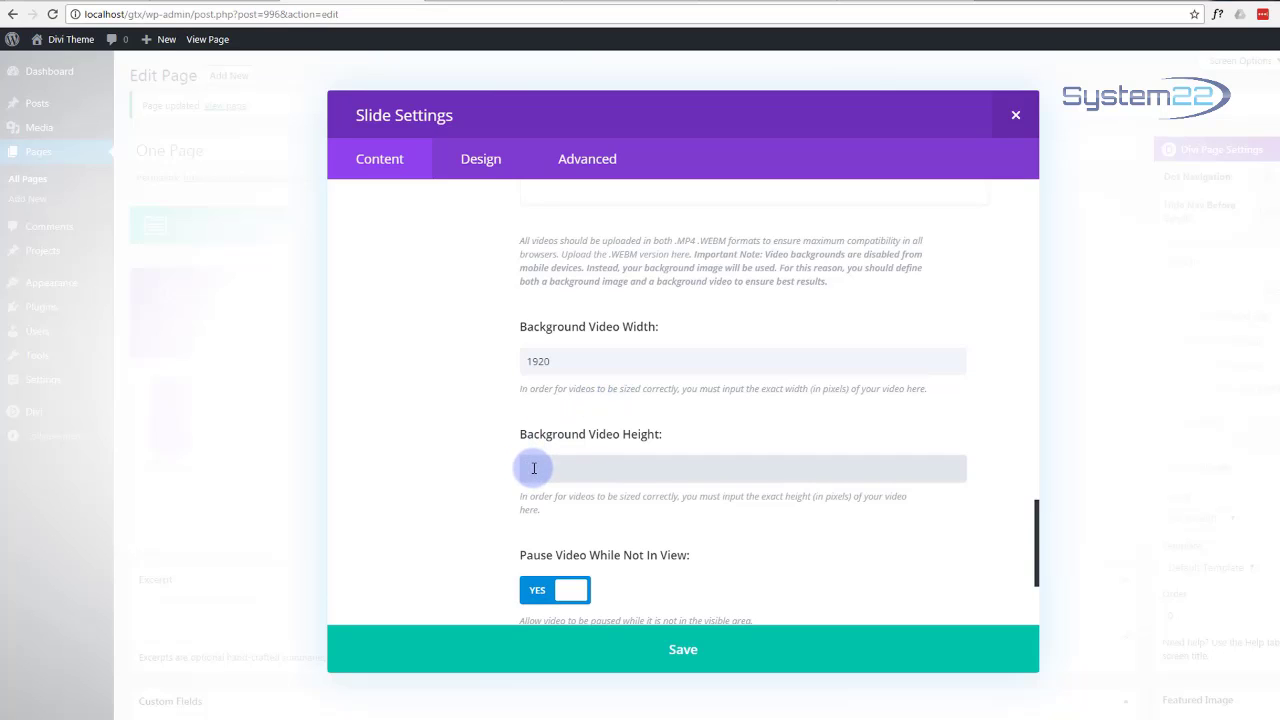
{"action": "type", "text": "1080"}
{"action": "scroll", "coordinate": [649, 526], "scroll_direction": "down", "scroll_amount": 2}
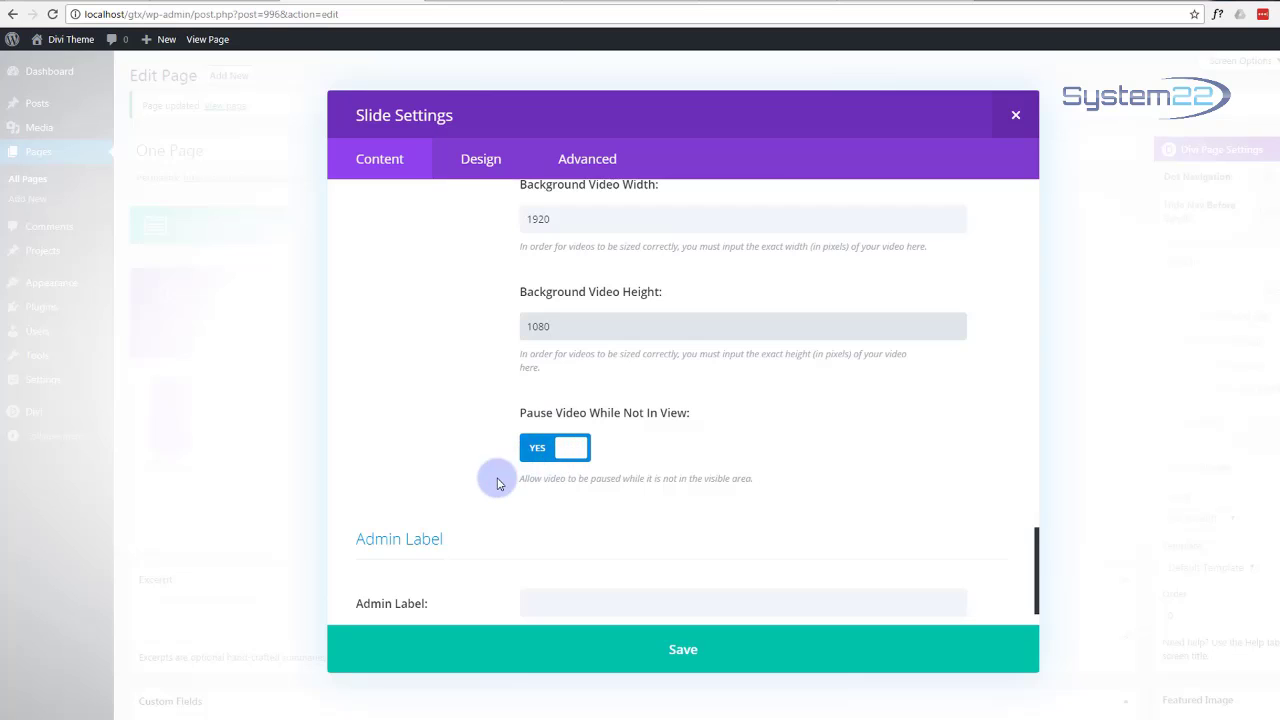
{"action": "scroll", "coordinate": [491, 480], "scroll_direction": "down", "scroll_amount": 1}
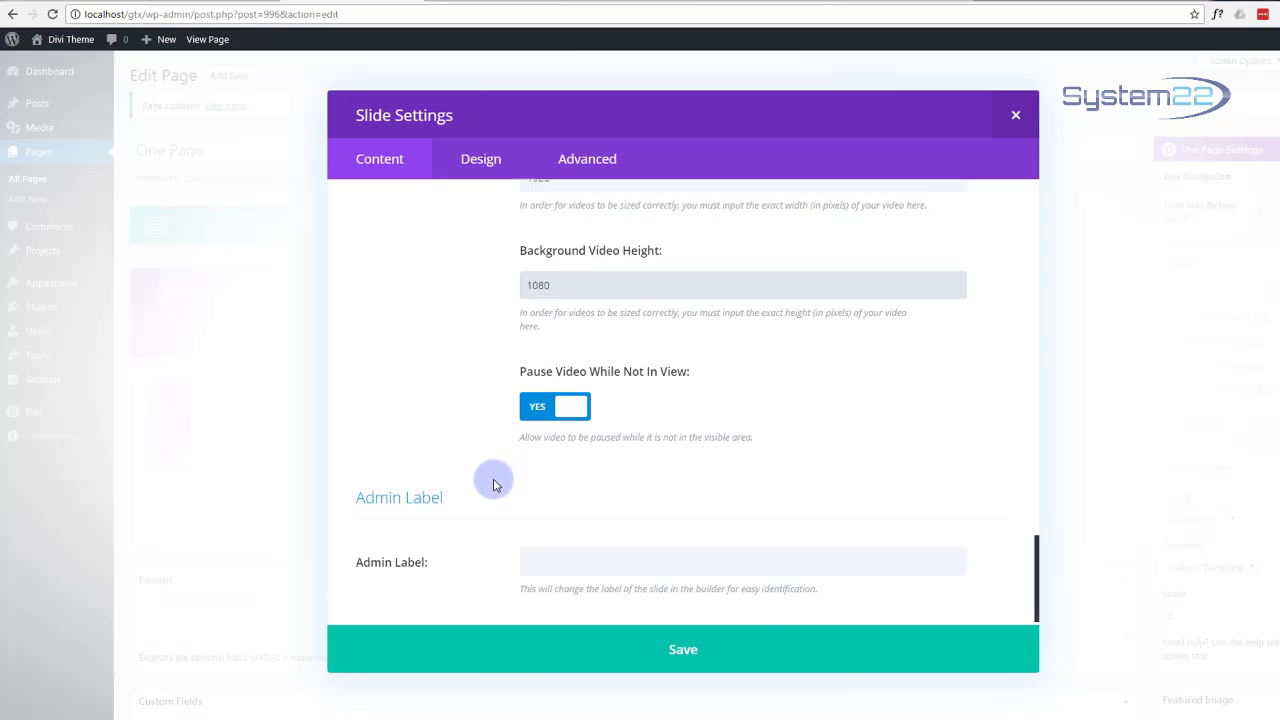
Step: Save the video slide and slider module, update One Page, and view its preview
{"action": "left_click", "coordinate": [690, 652]}
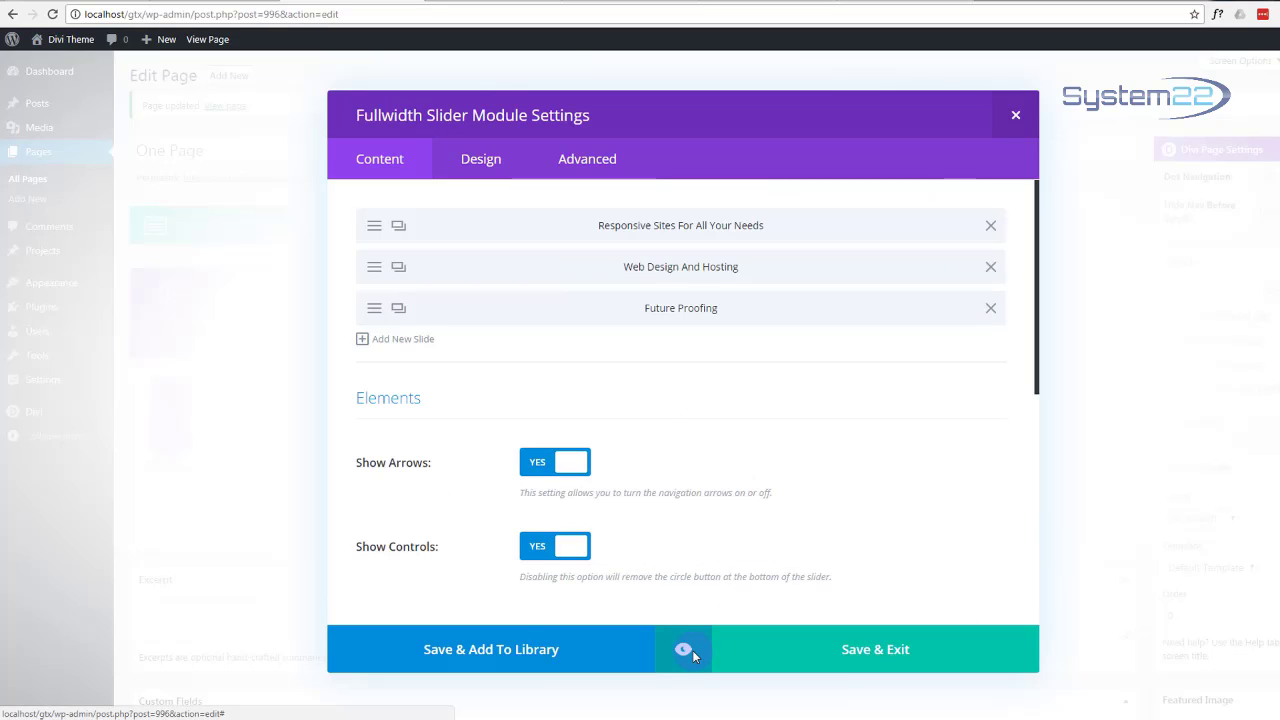
{"action": "left_click", "coordinate": [872, 650]}
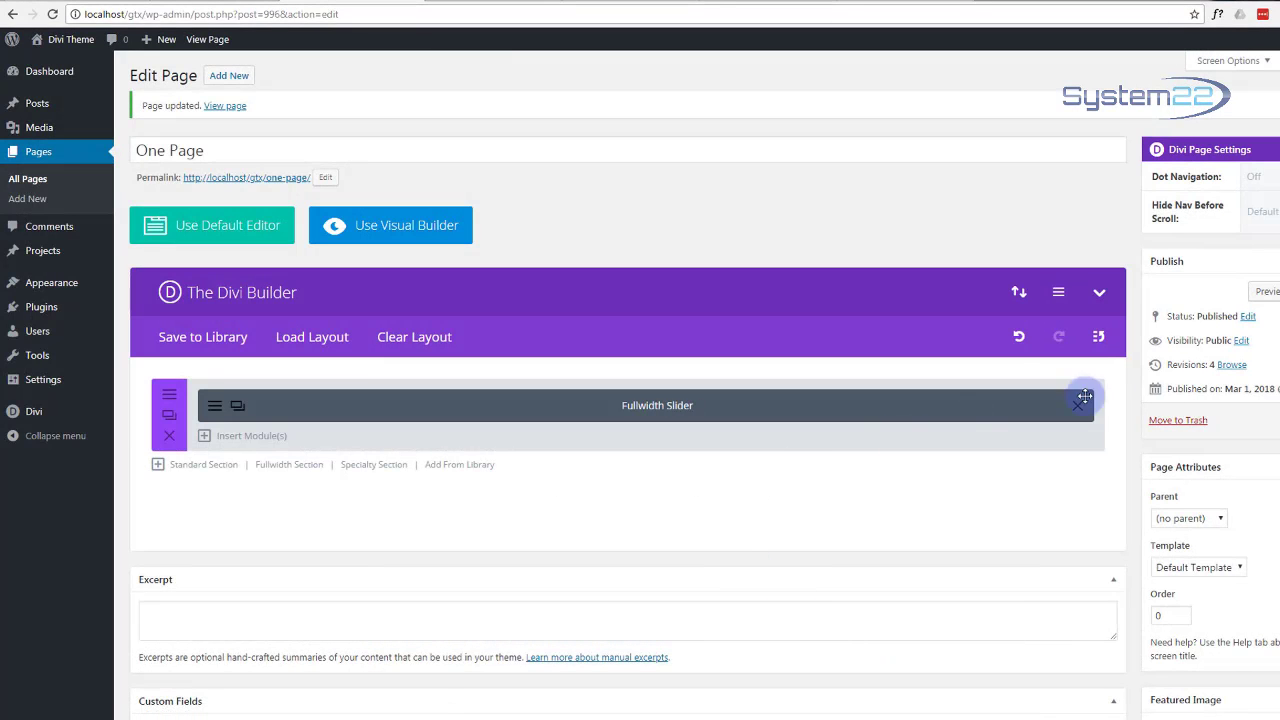
{"action": "left_click", "coordinate": [1276, 420]}
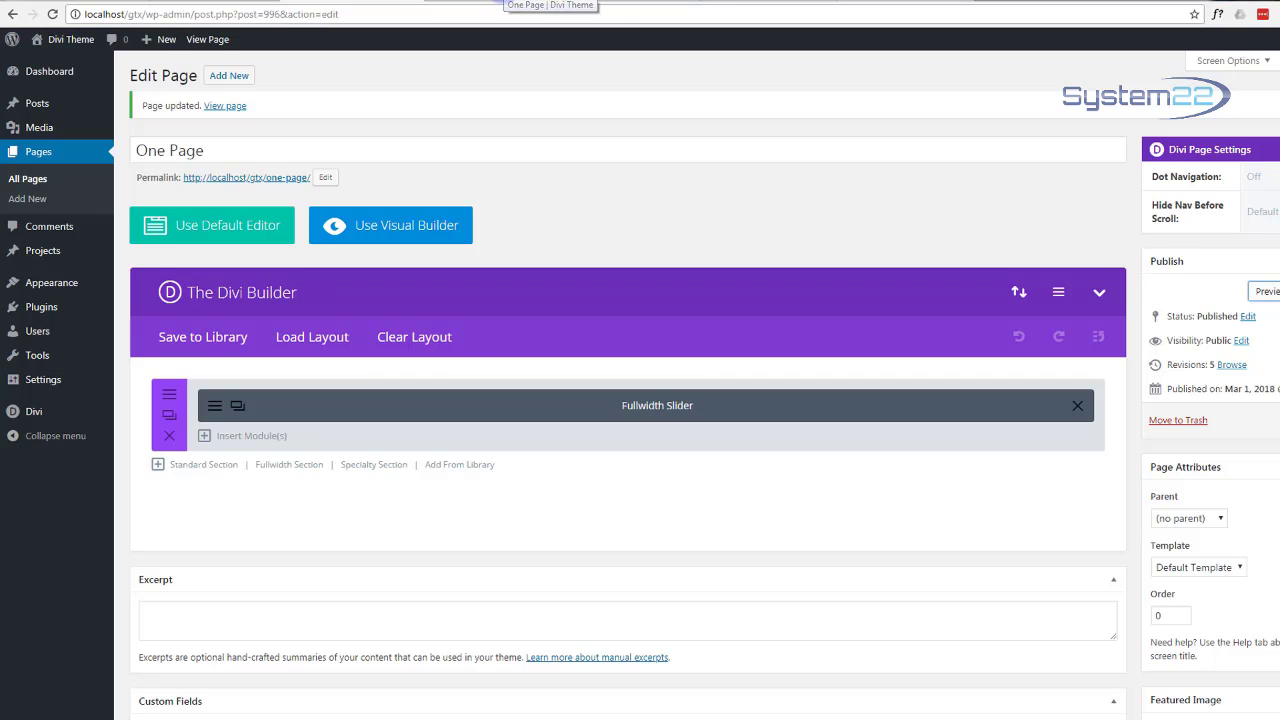
{"action": "left_click", "coordinate": [550, 1]}
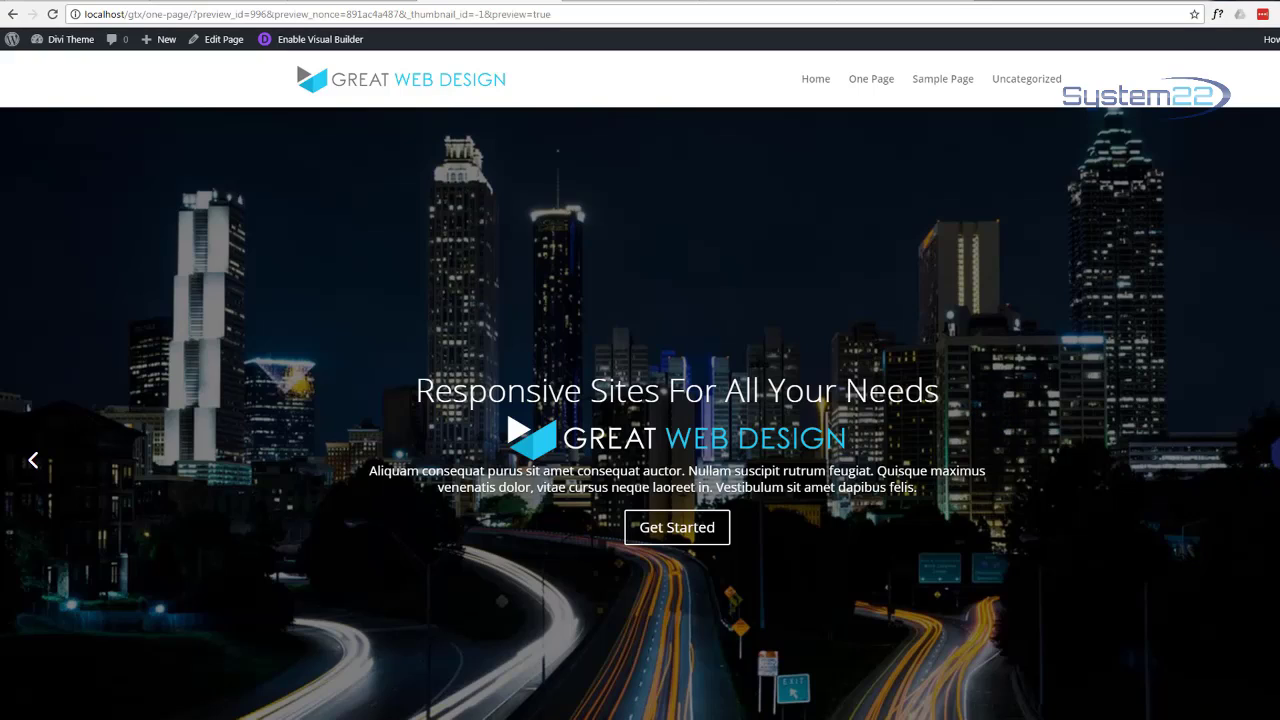
Step: Cycle the hero slider through to Future Proofing, then open Edit Page in a new tab
{"action": "left_click", "coordinate": [1278, 460]}
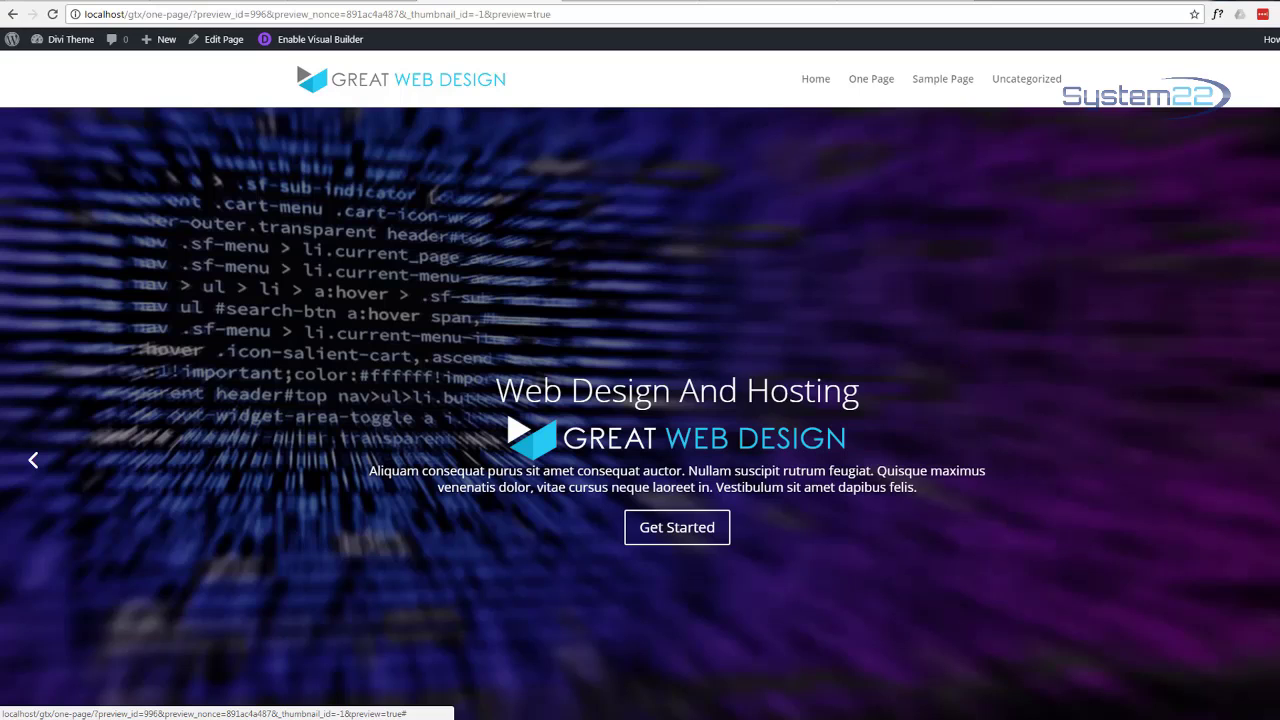
{"action": "left_click", "coordinate": [1278, 460]}
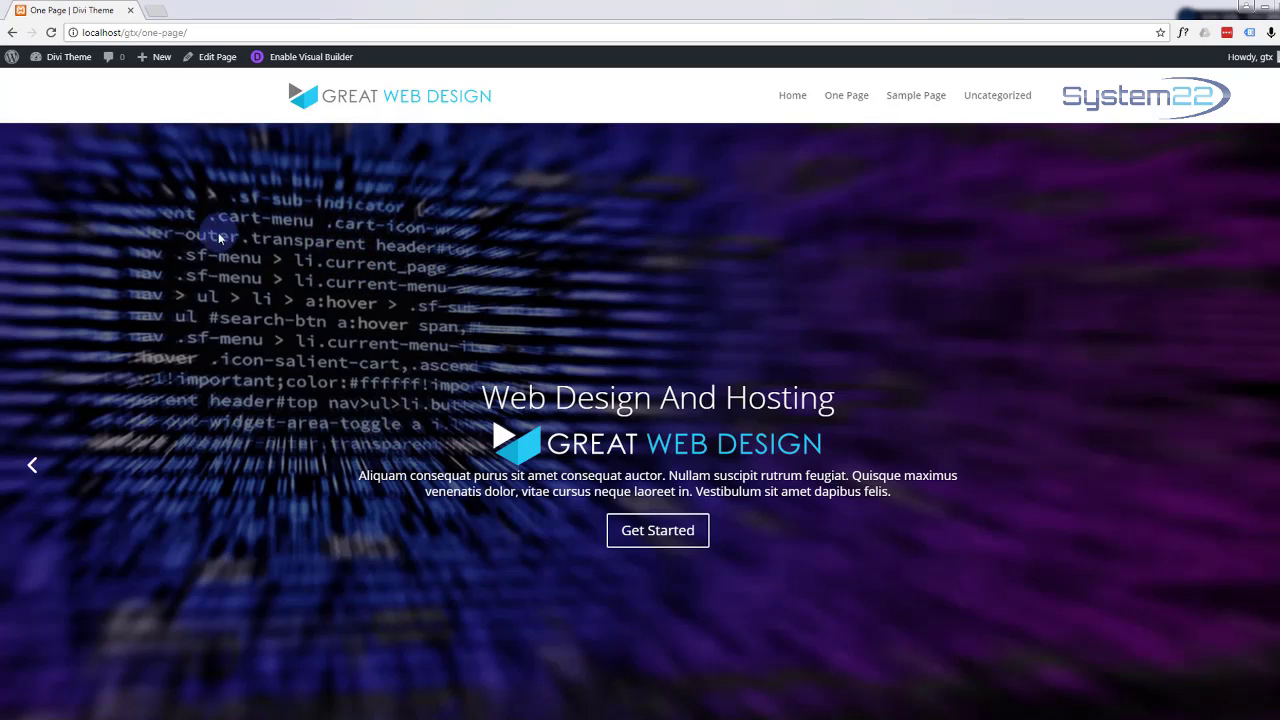
{"action": "middle_click", "coordinate": [218, 60]}
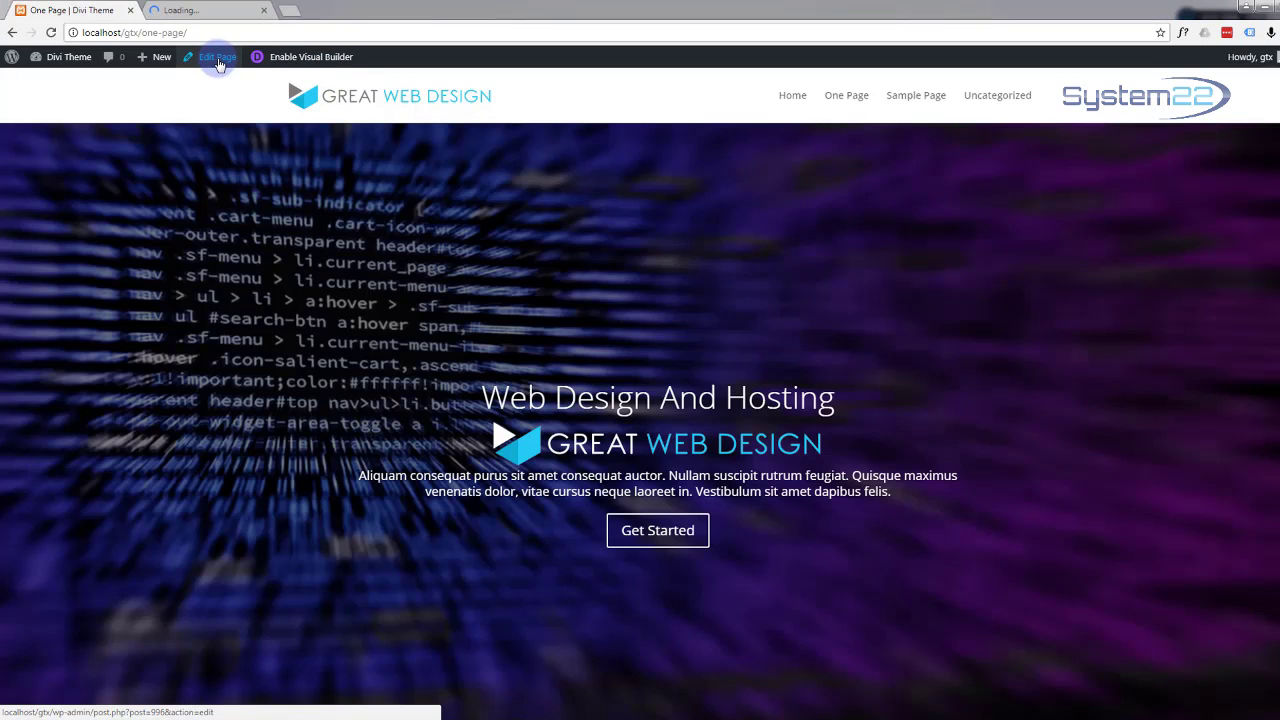
{"action": "left_click", "coordinate": [218, 10]}
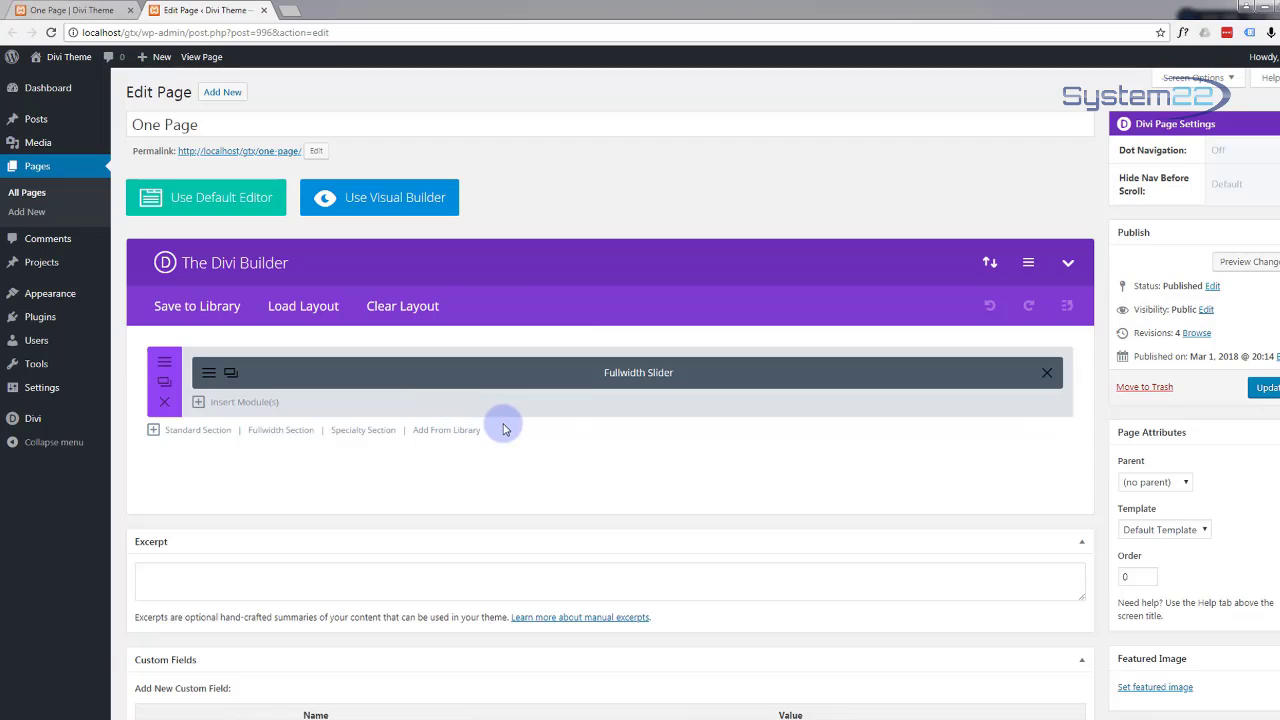
Step: In the Theme Customizer, set One Page as the static homepage and publish
{"action": "mouse_move", "coordinate": [34, 422]}
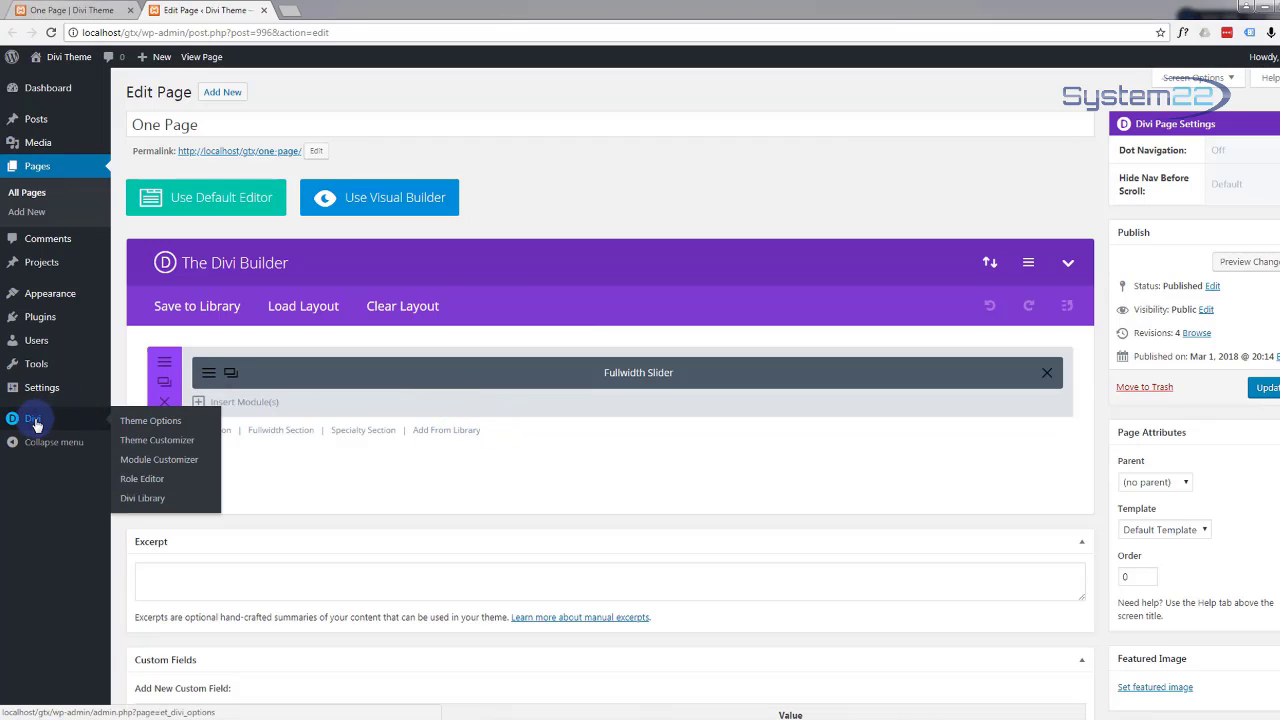
{"action": "left_click", "coordinate": [166, 446]}
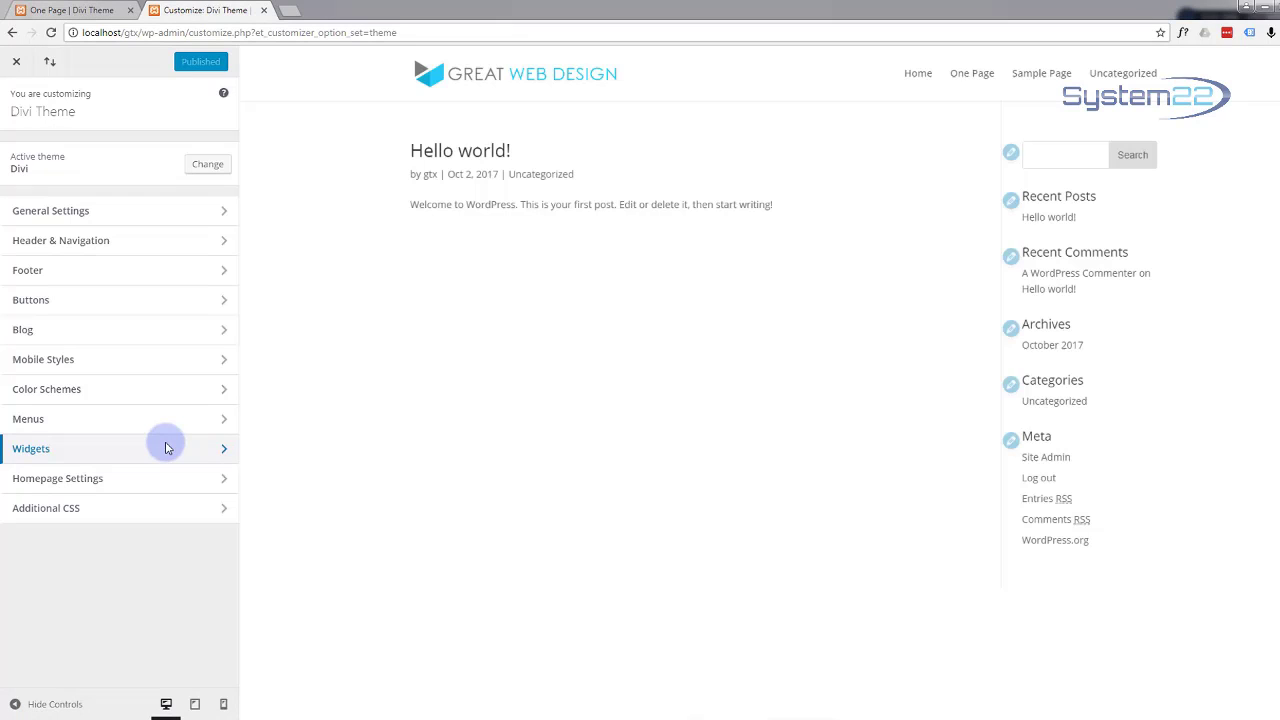
{"action": "left_click", "coordinate": [122, 484]}
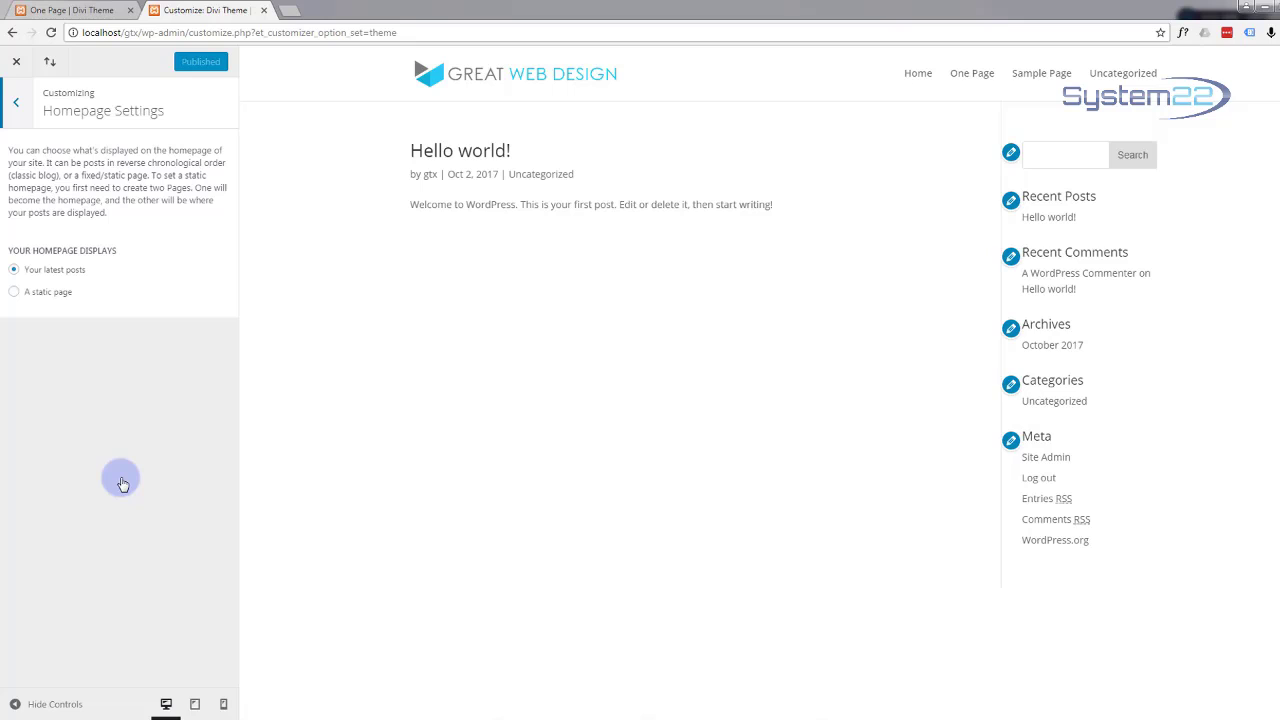
{"action": "left_click", "coordinate": [15, 293]}
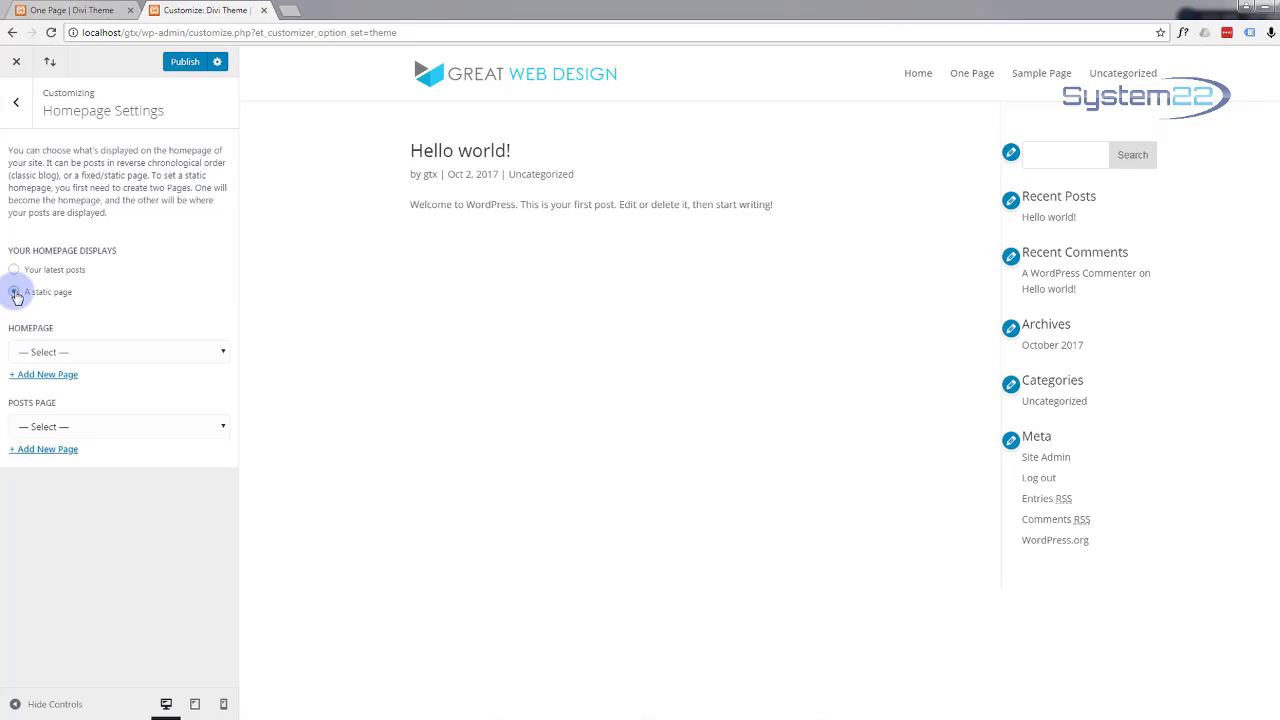
{"action": "left_click", "coordinate": [222, 354]}
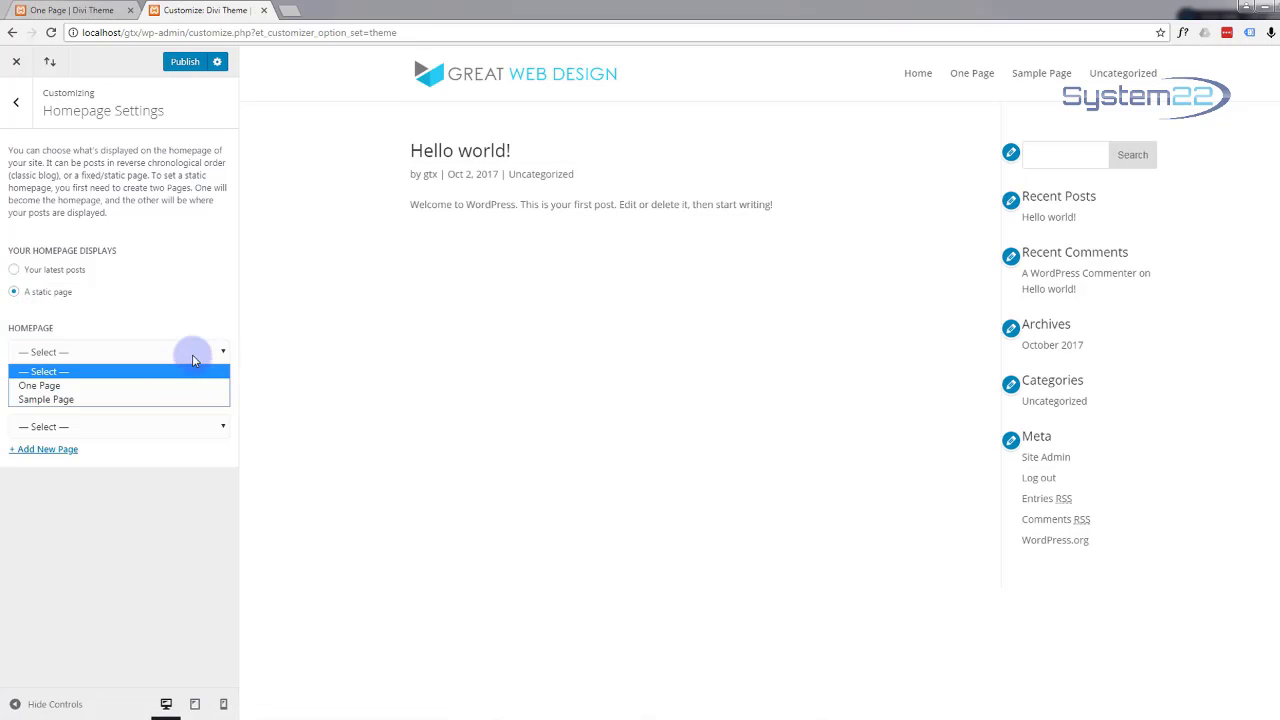
{"action": "left_click", "coordinate": [97, 386]}
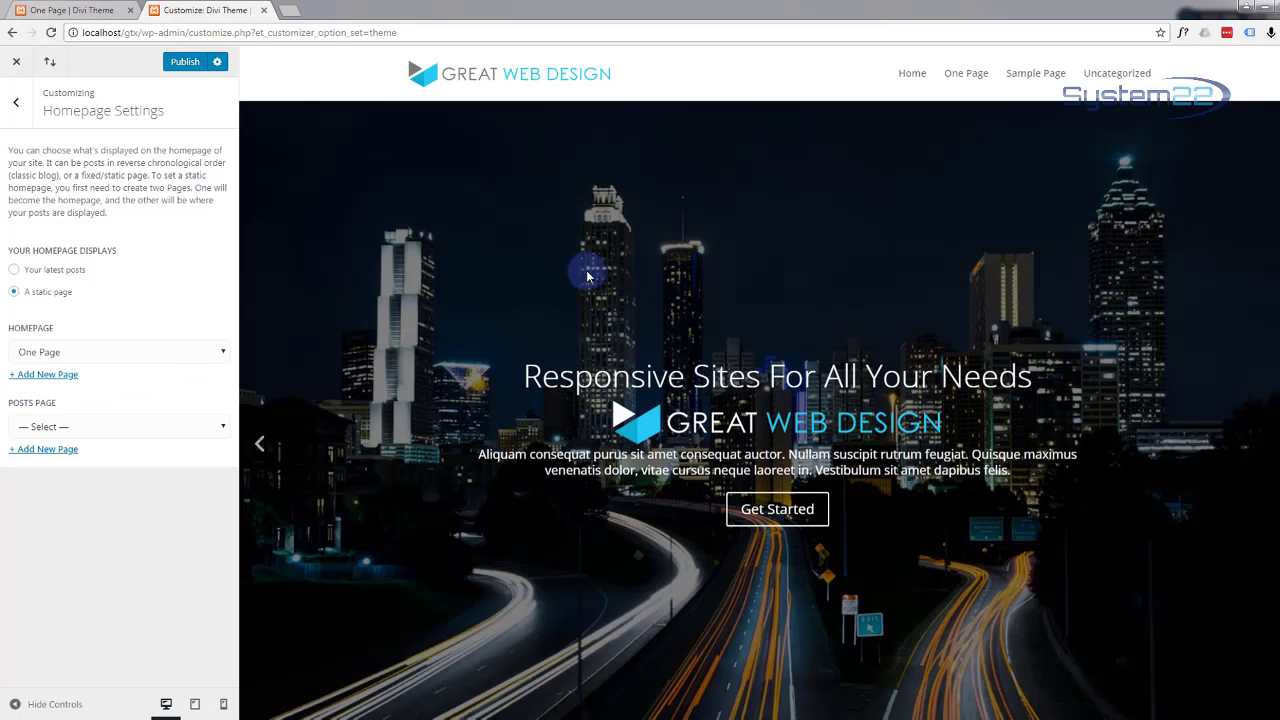
{"action": "scroll", "coordinate": [543, 477], "scroll_direction": "down", "scroll_amount": 1}
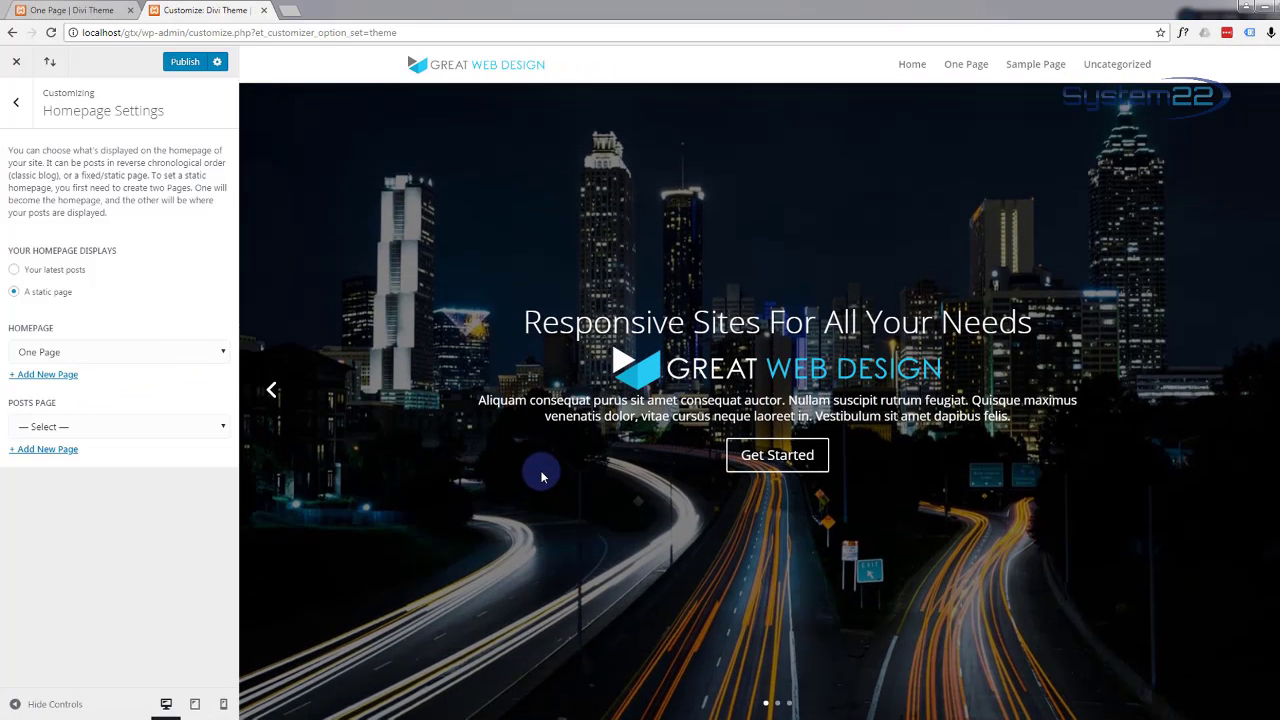
{"action": "scroll", "coordinate": [543, 477], "scroll_direction": "up", "scroll_amount": 1}
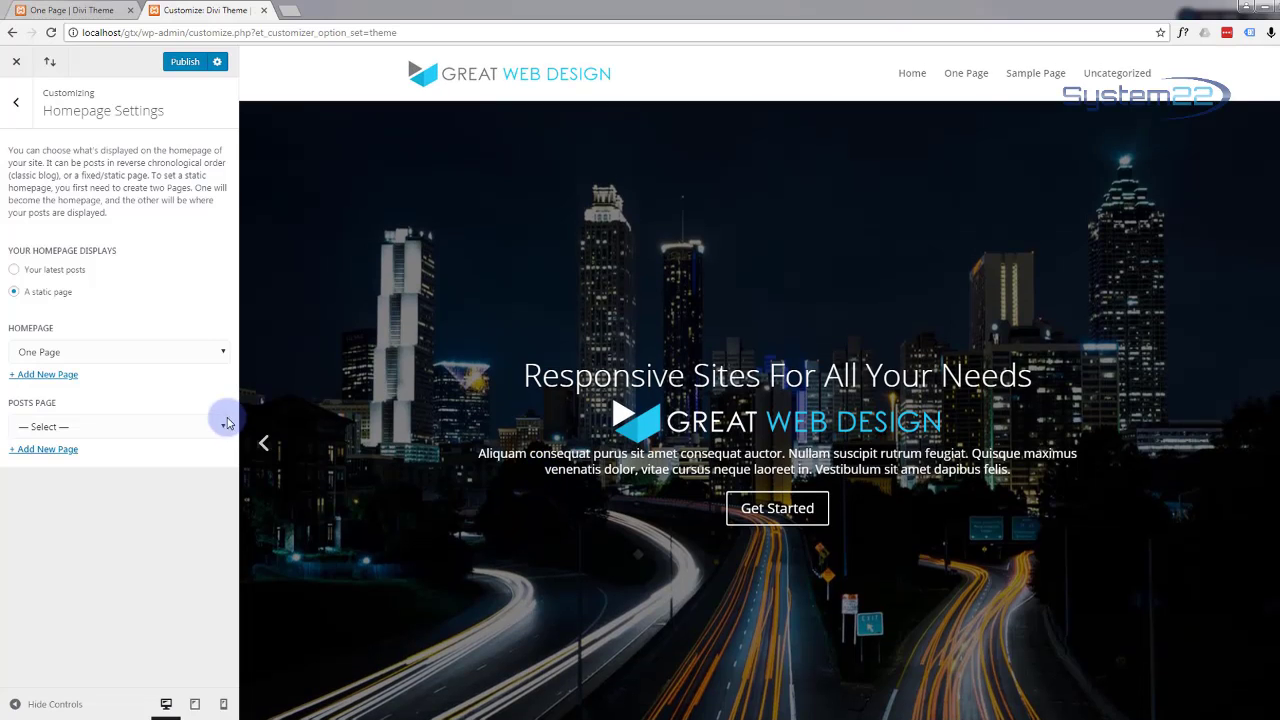
{"action": "left_click", "coordinate": [18, 108]}
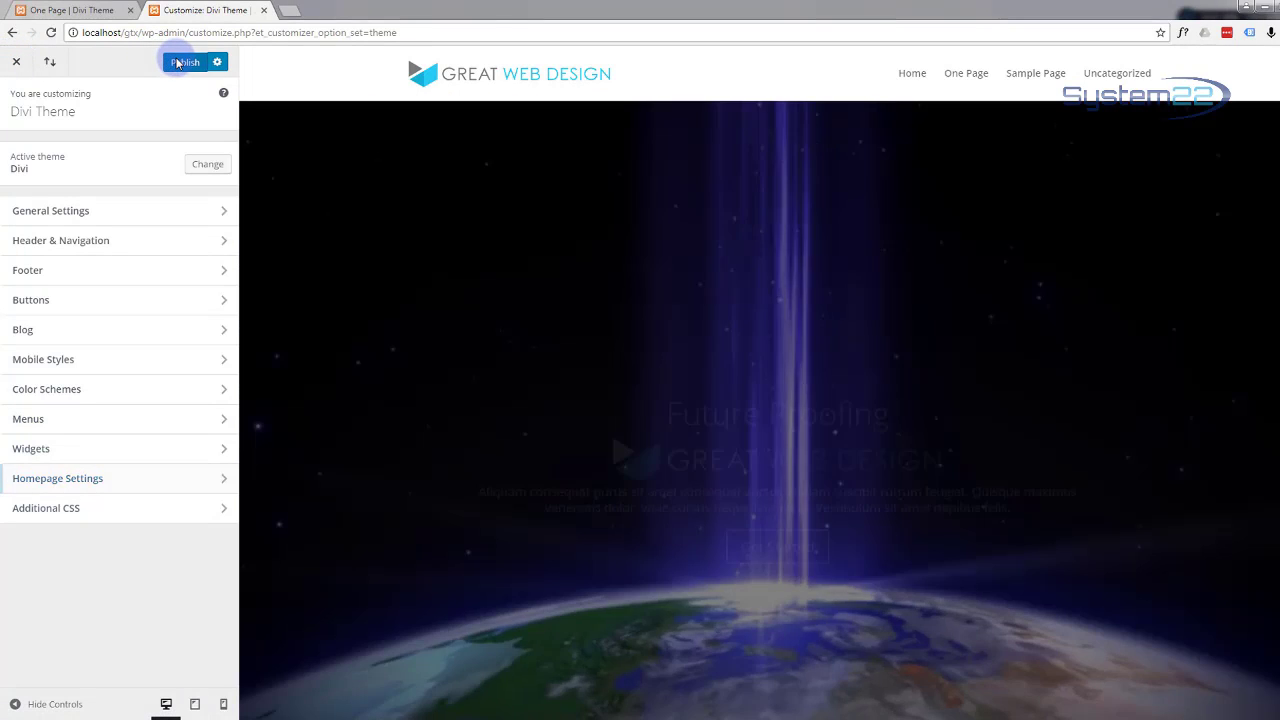
{"action": "left_click", "coordinate": [172, 62]}
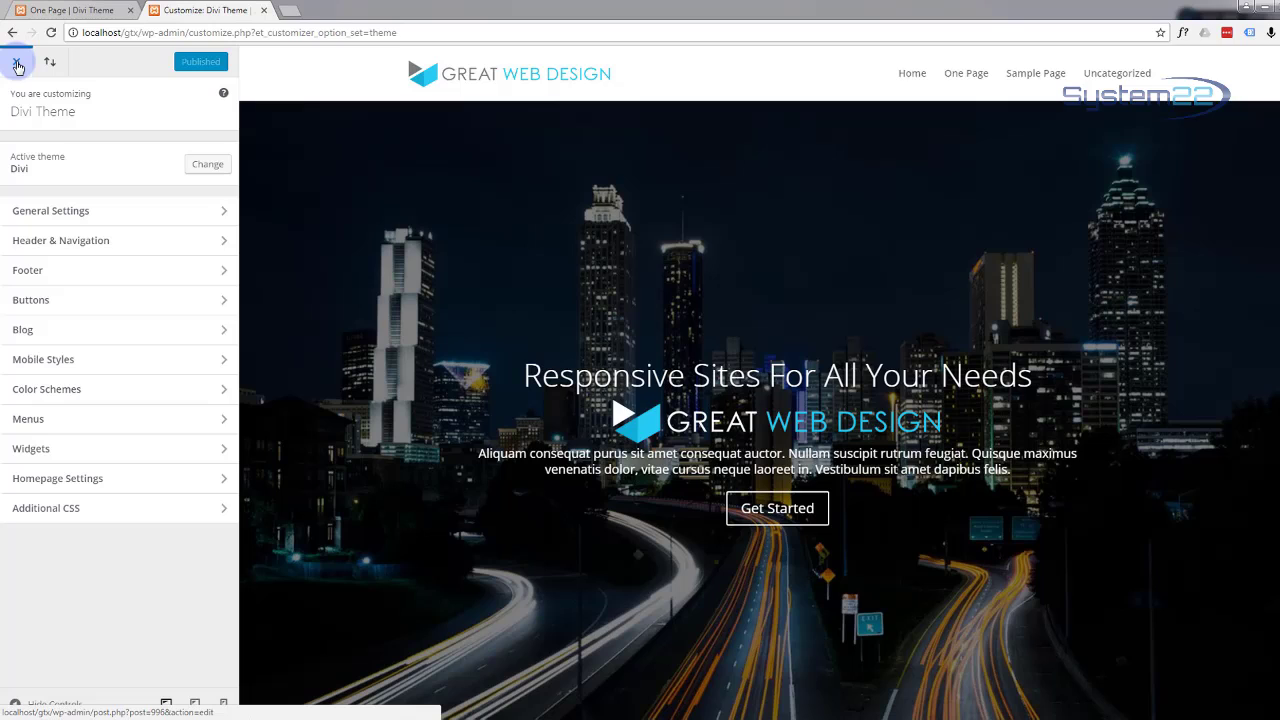
Step: Close the customizer and open the Fullwidth Slider settings showing all three slides
{"action": "left_click", "coordinate": [18, 66]}
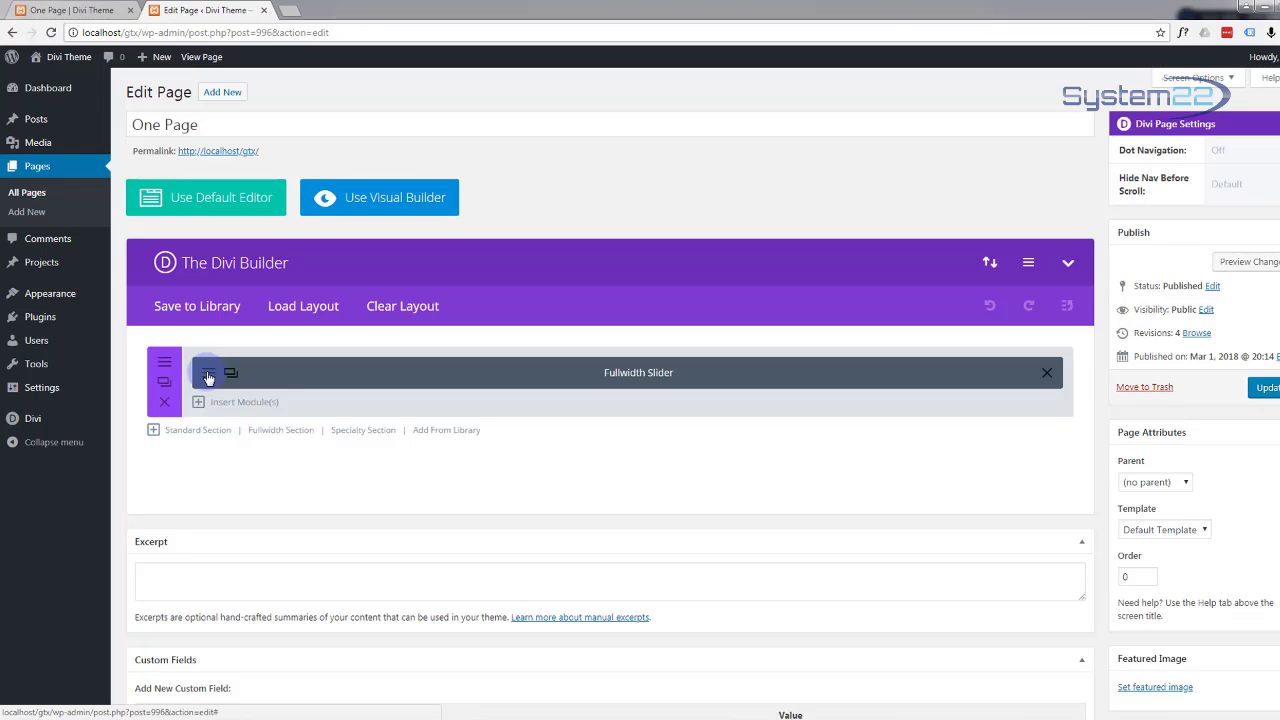
{"action": "left_click", "coordinate": [208, 375]}
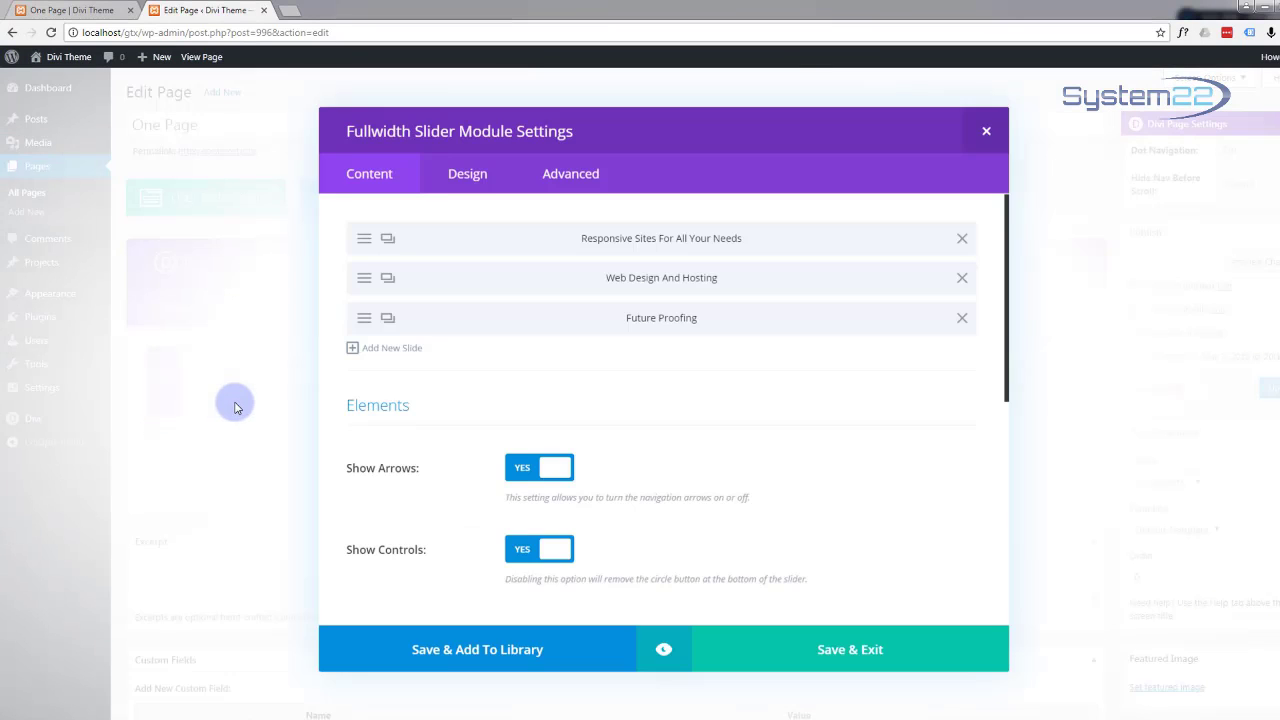
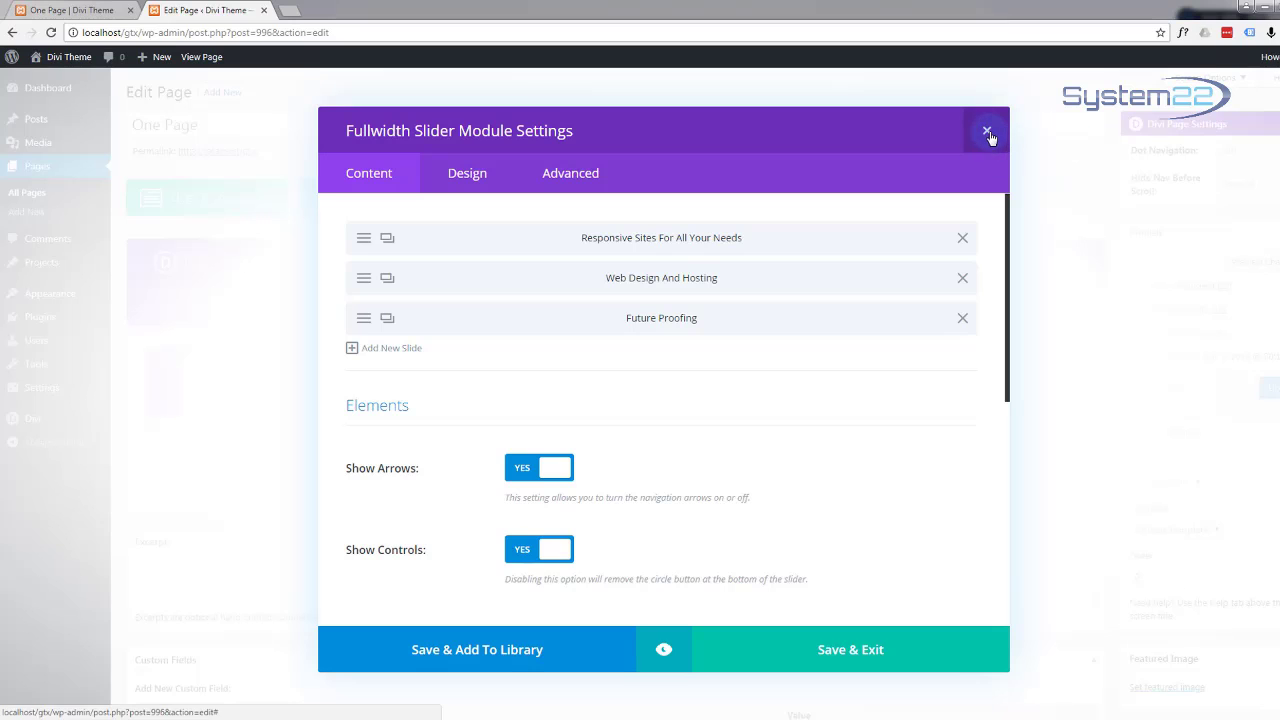
Step: Close the slider module settings to show the Fullwidth Slider section with its three slides
{"action": "left_click", "coordinate": [987, 135]}
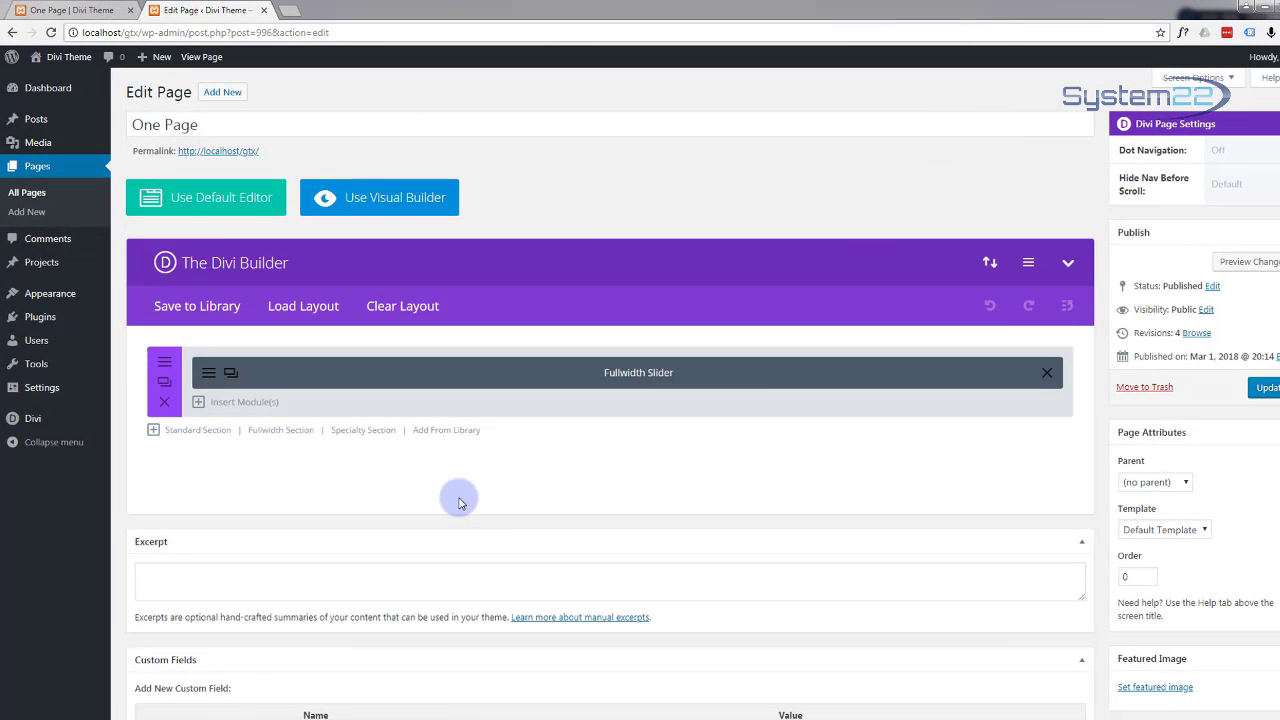
{"action": "scroll", "coordinate": [443, 497], "scroll_direction": "down", "scroll_amount": 3}
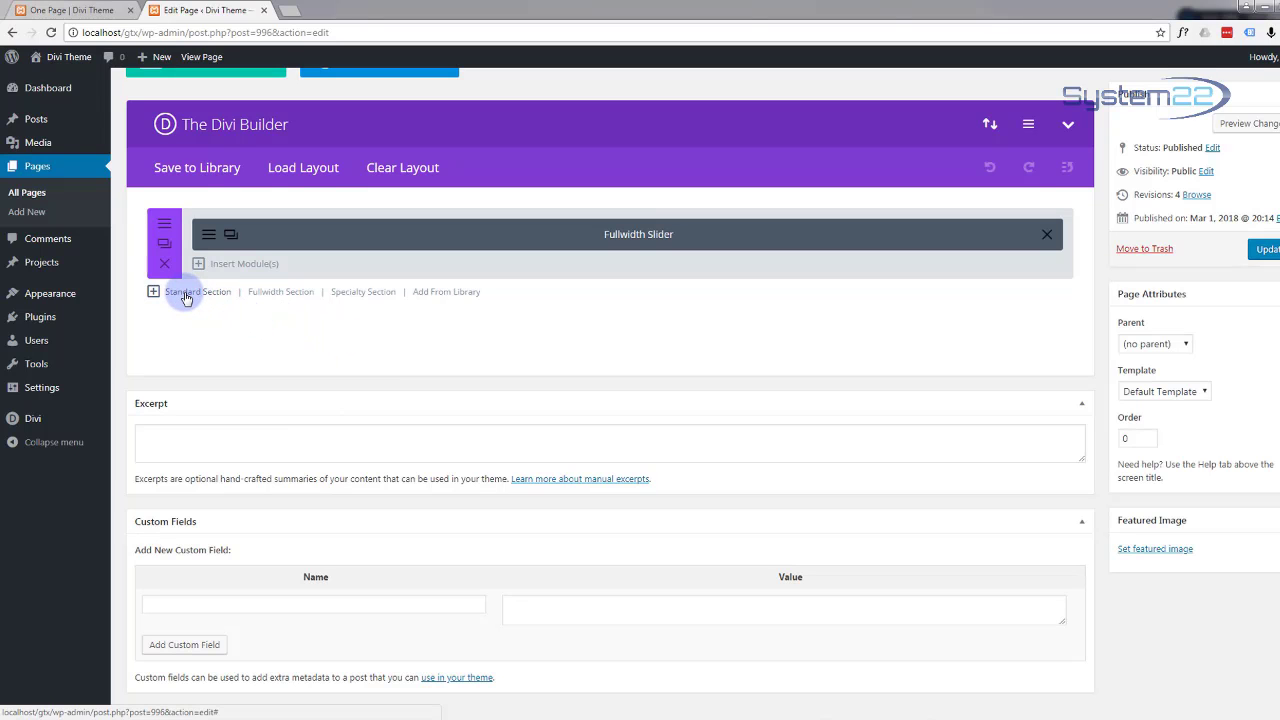
Step: Add a Standard Section below the slider with a one-column row and a Text module
{"action": "left_click", "coordinate": [185, 292]}
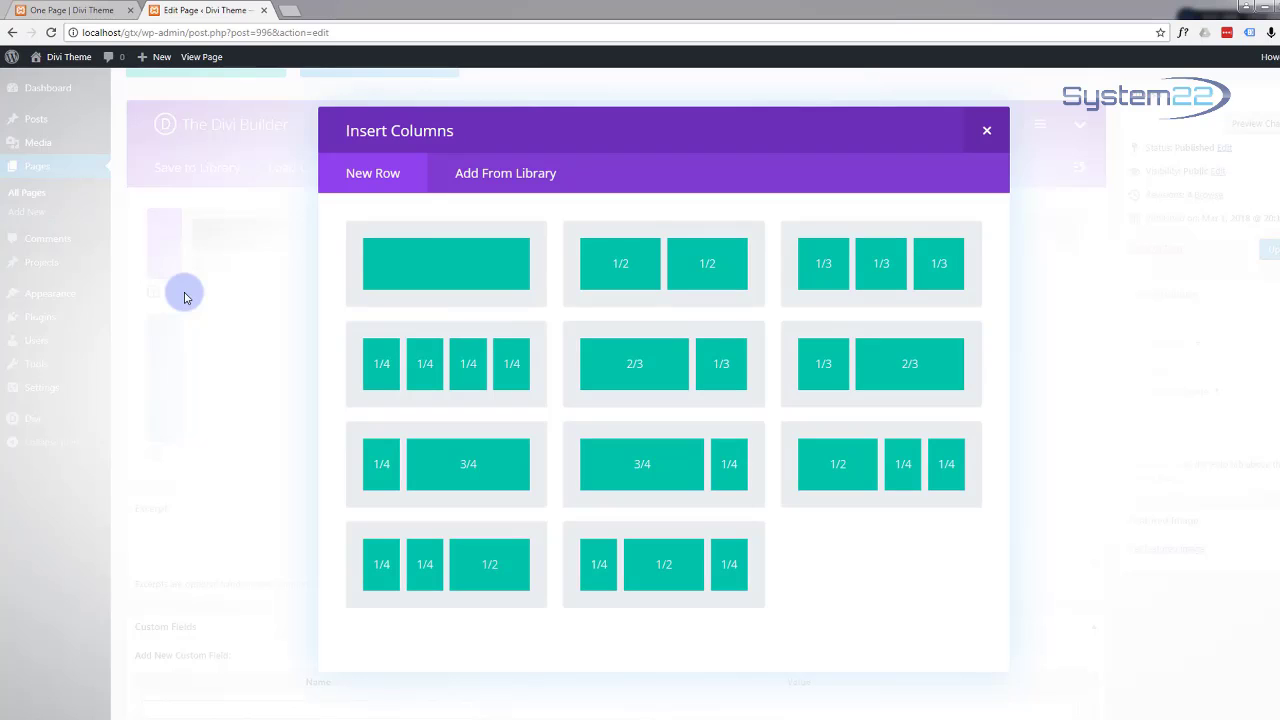
{"action": "left_click", "coordinate": [469, 266]}
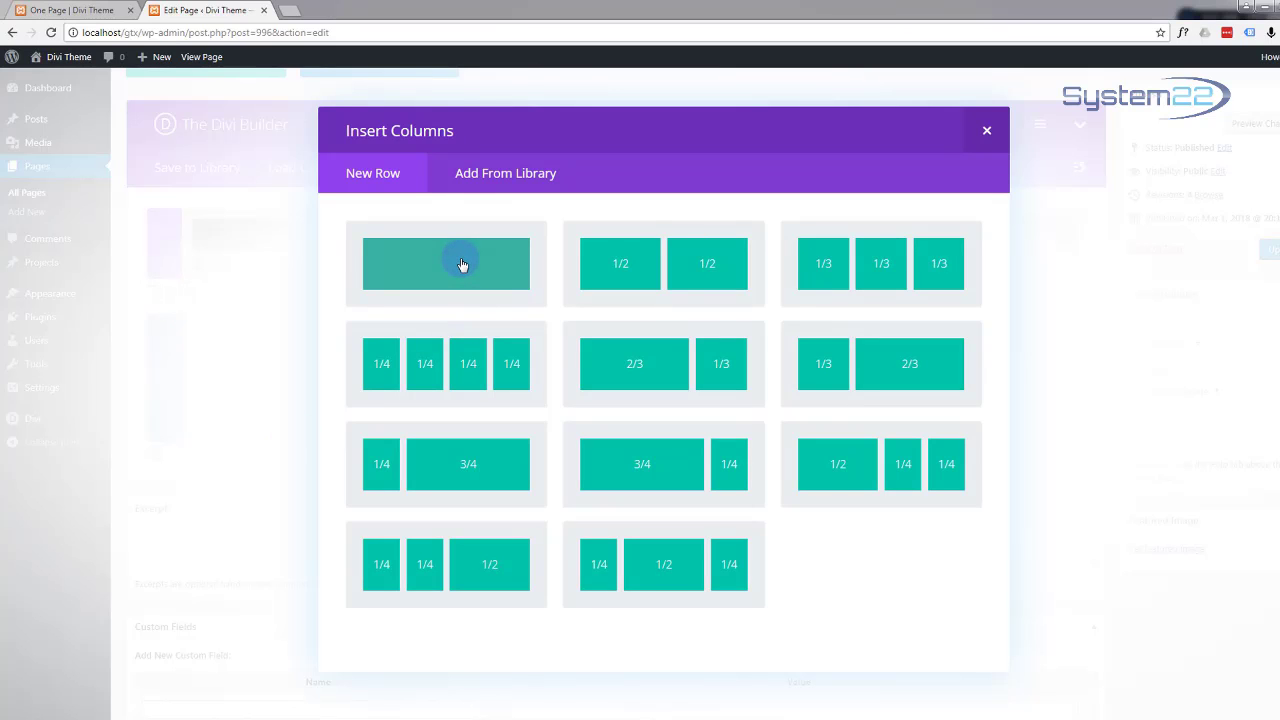
{"action": "left_click", "coordinate": [462, 264]}
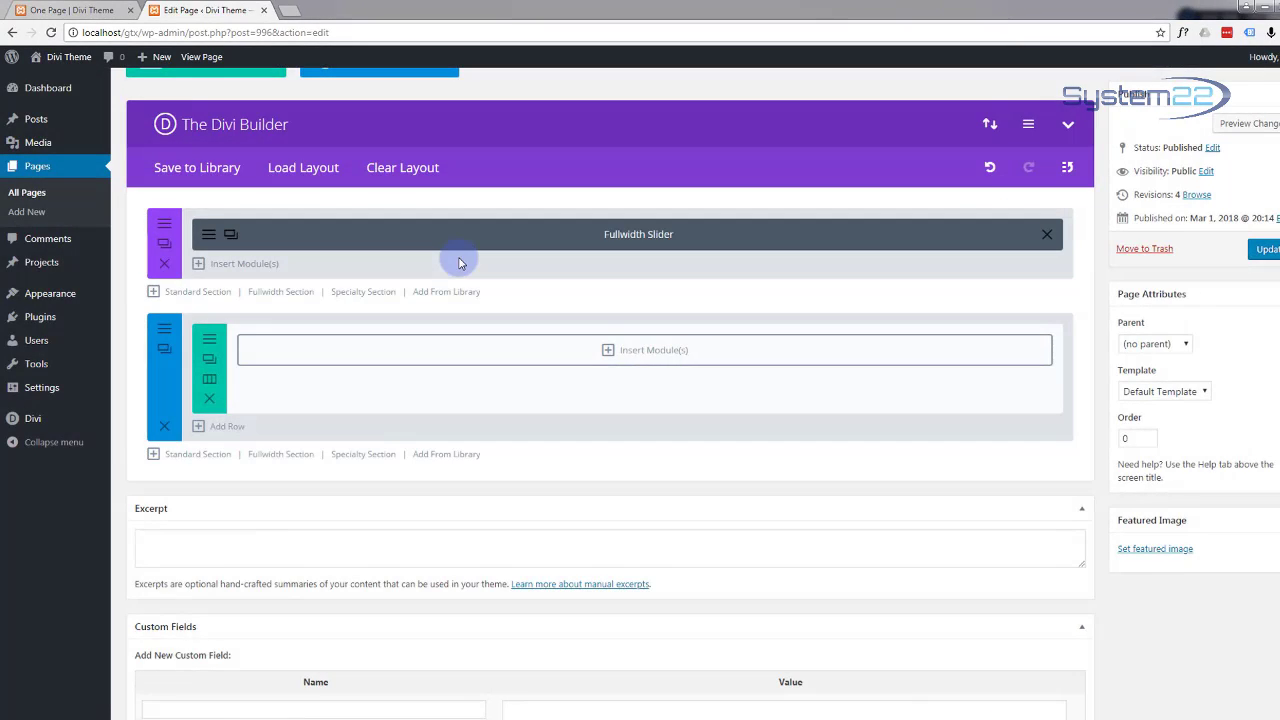
{"action": "left_click", "coordinate": [610, 351]}
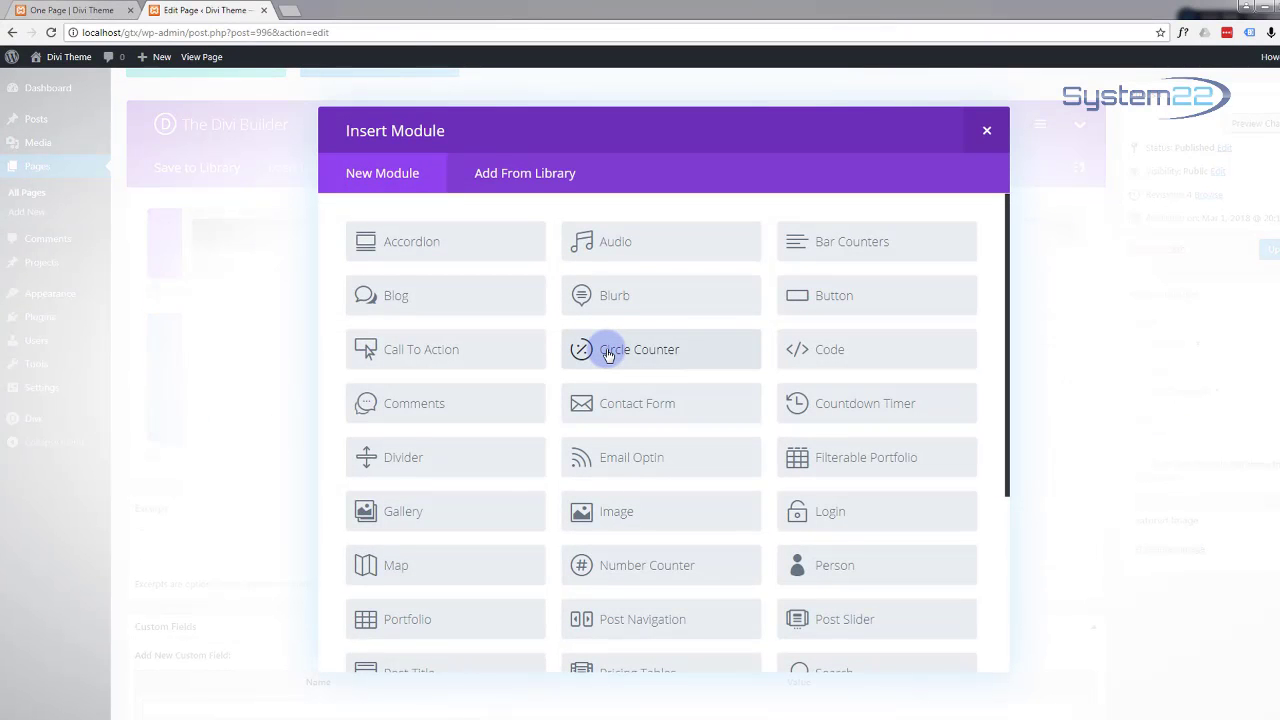
{"action": "scroll", "coordinate": [566, 373], "scroll_direction": "down", "scroll_amount": 3}
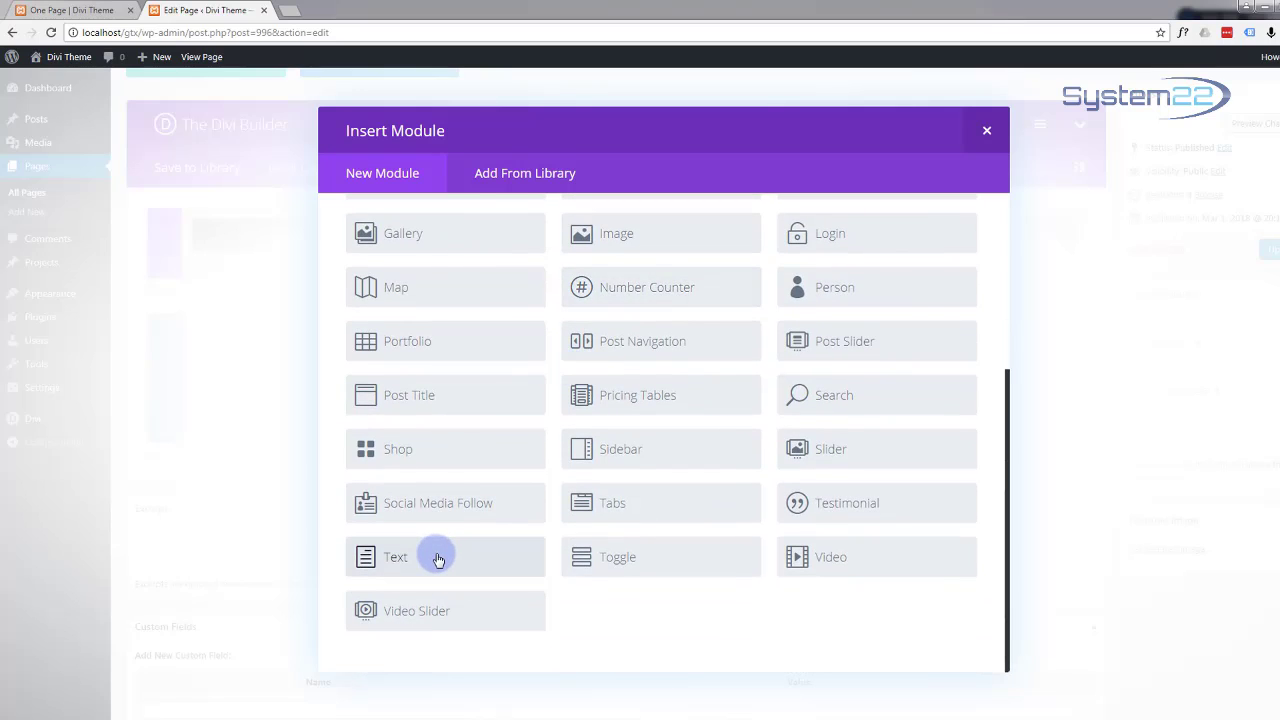
{"action": "left_click", "coordinate": [438, 559]}
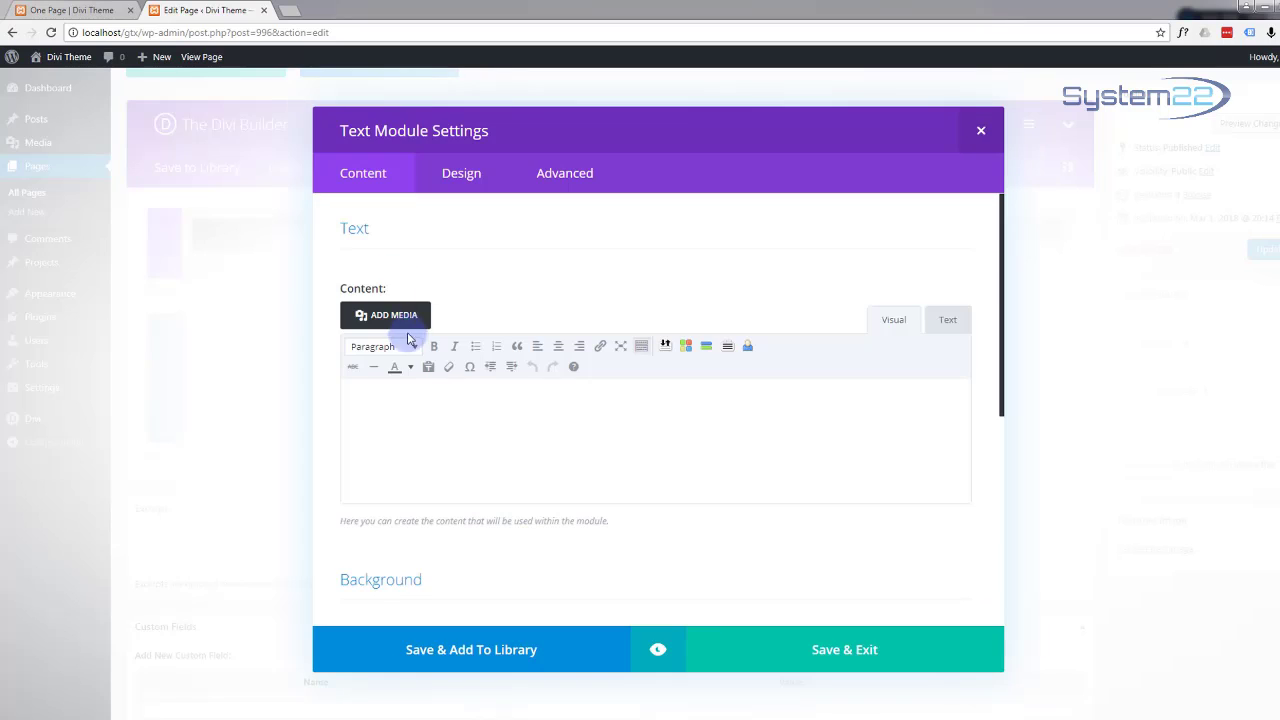
Step: Insert logo-70.png from the media library into the text module's content
{"action": "left_click", "coordinate": [398, 318]}
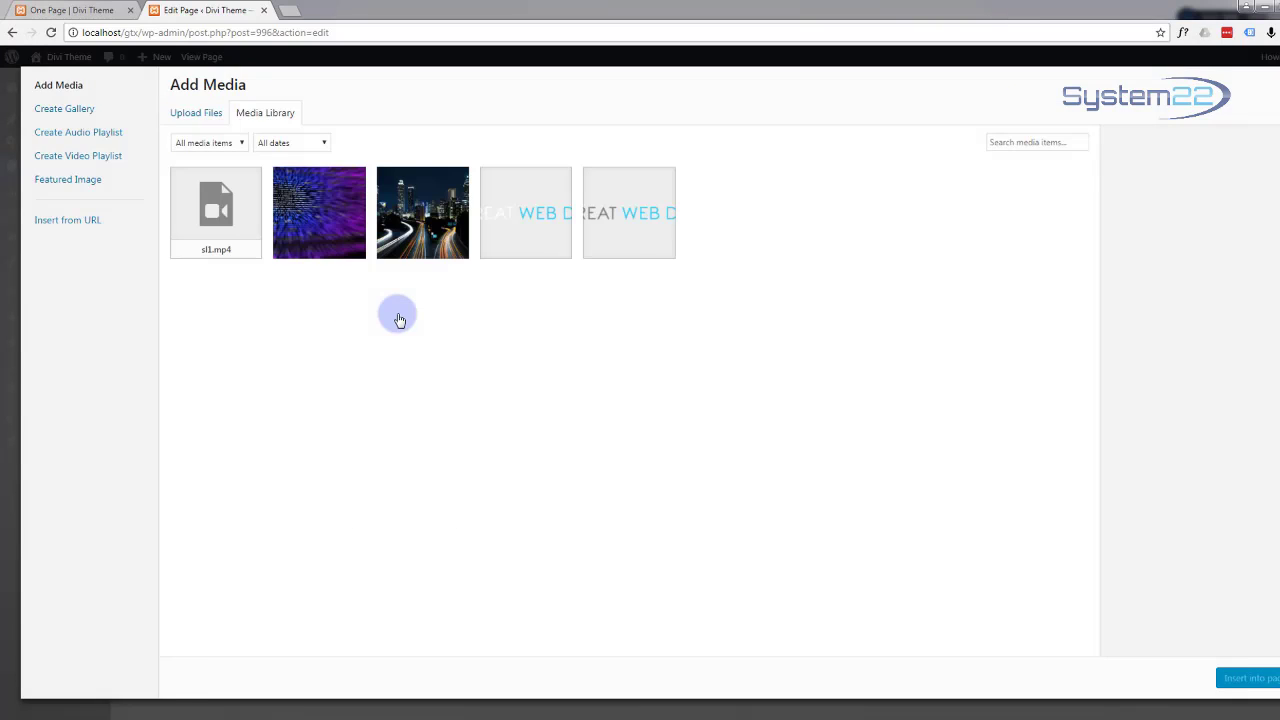
{"action": "left_click", "coordinate": [620, 218]}
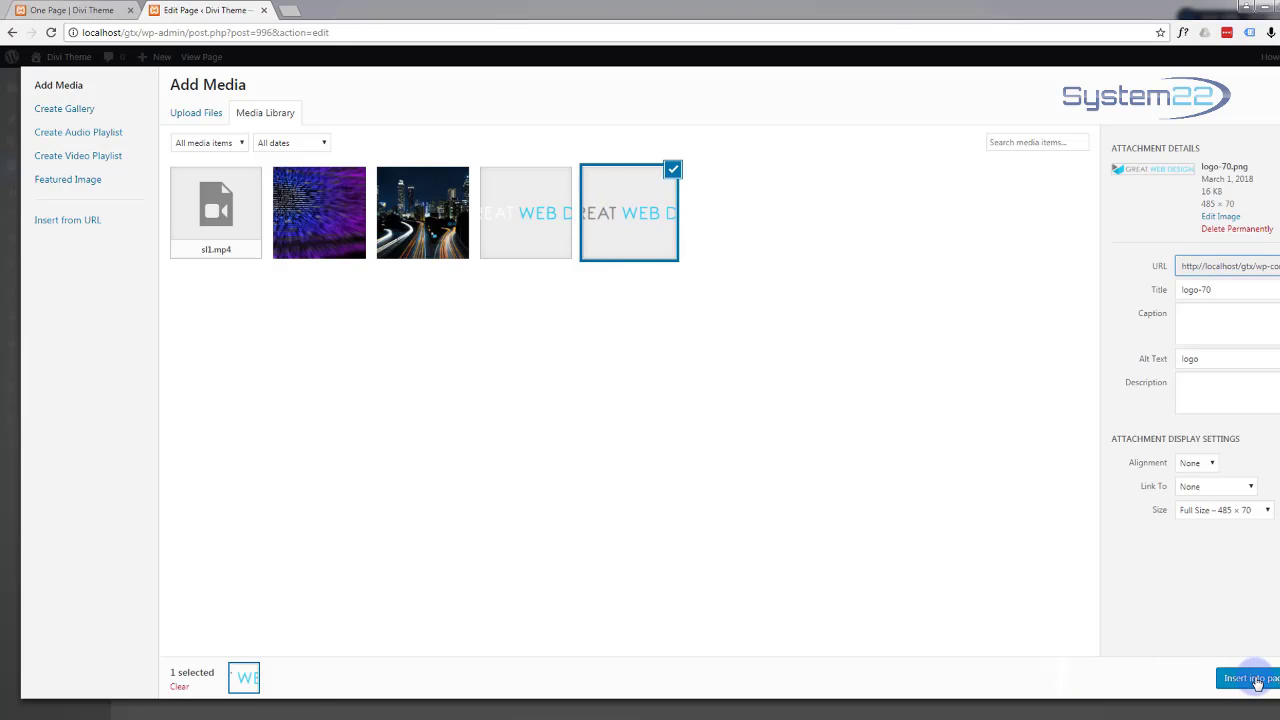
{"action": "left_click", "coordinate": [1252, 679]}
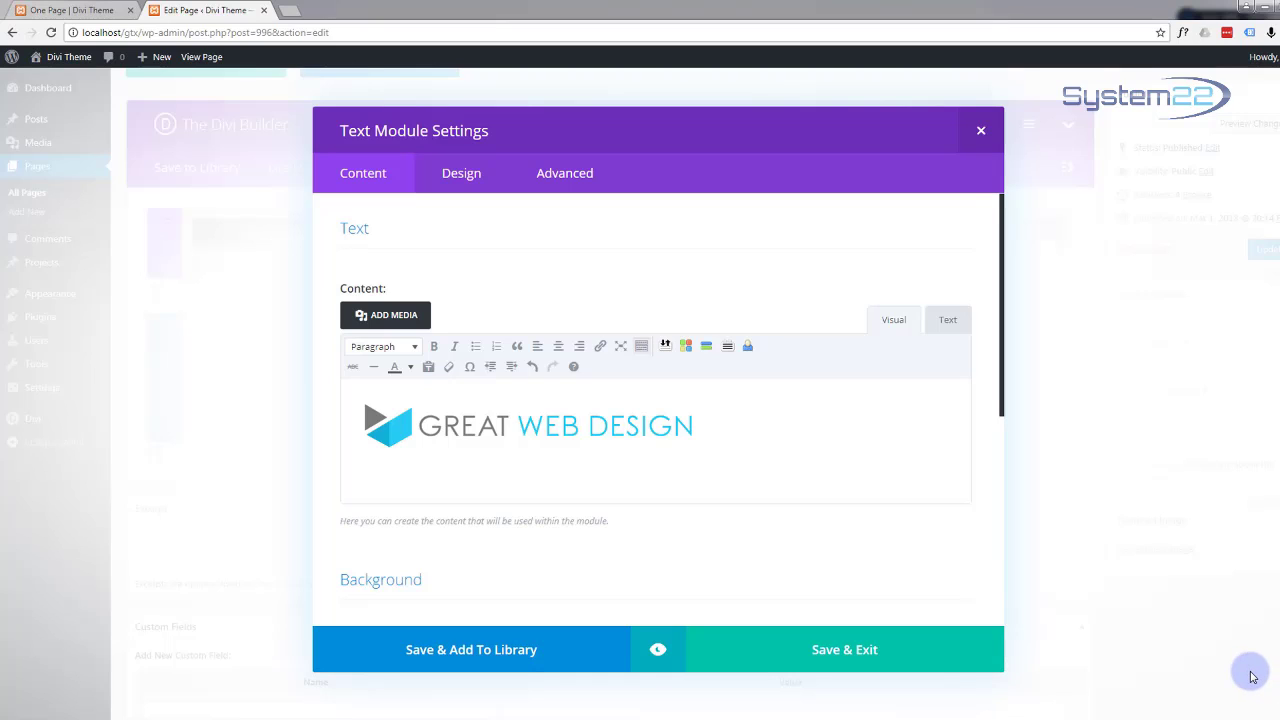
Step: Start a new line below the logo, then search the web for lorem ipsum in a new tab
{"action": "key", "text": "Return"}
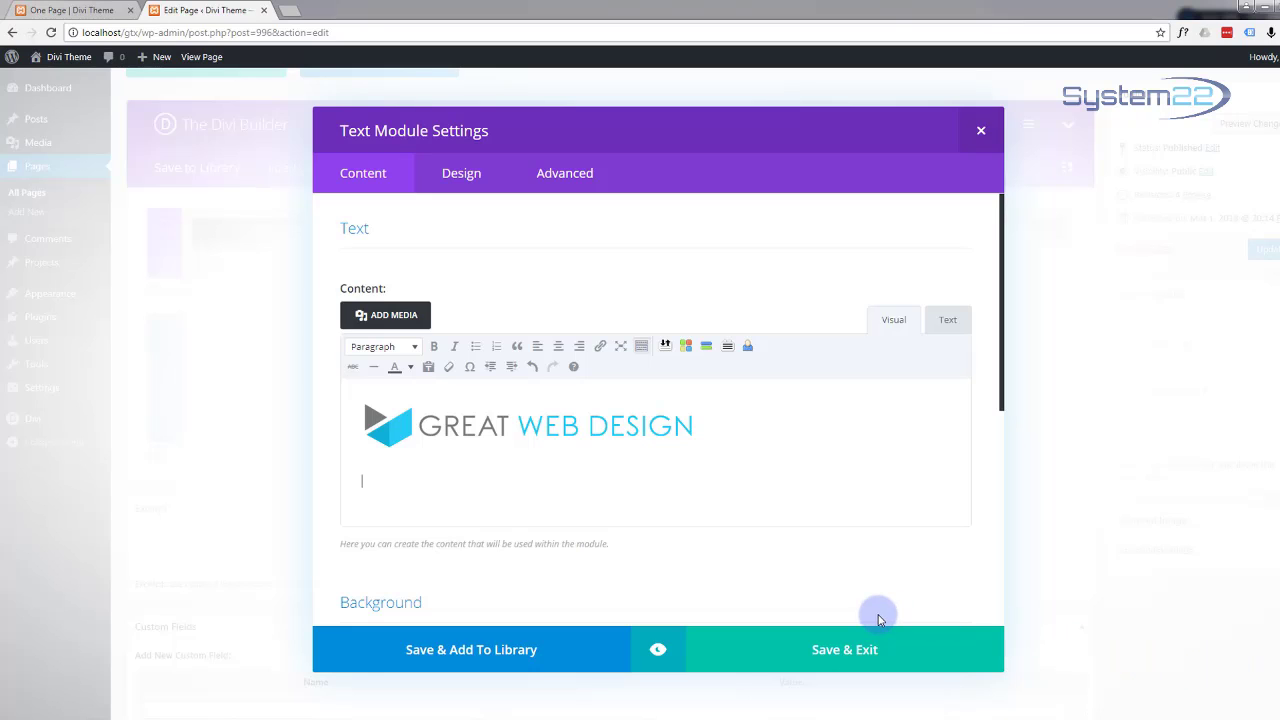
{"action": "left_click", "coordinate": [290, 12]}
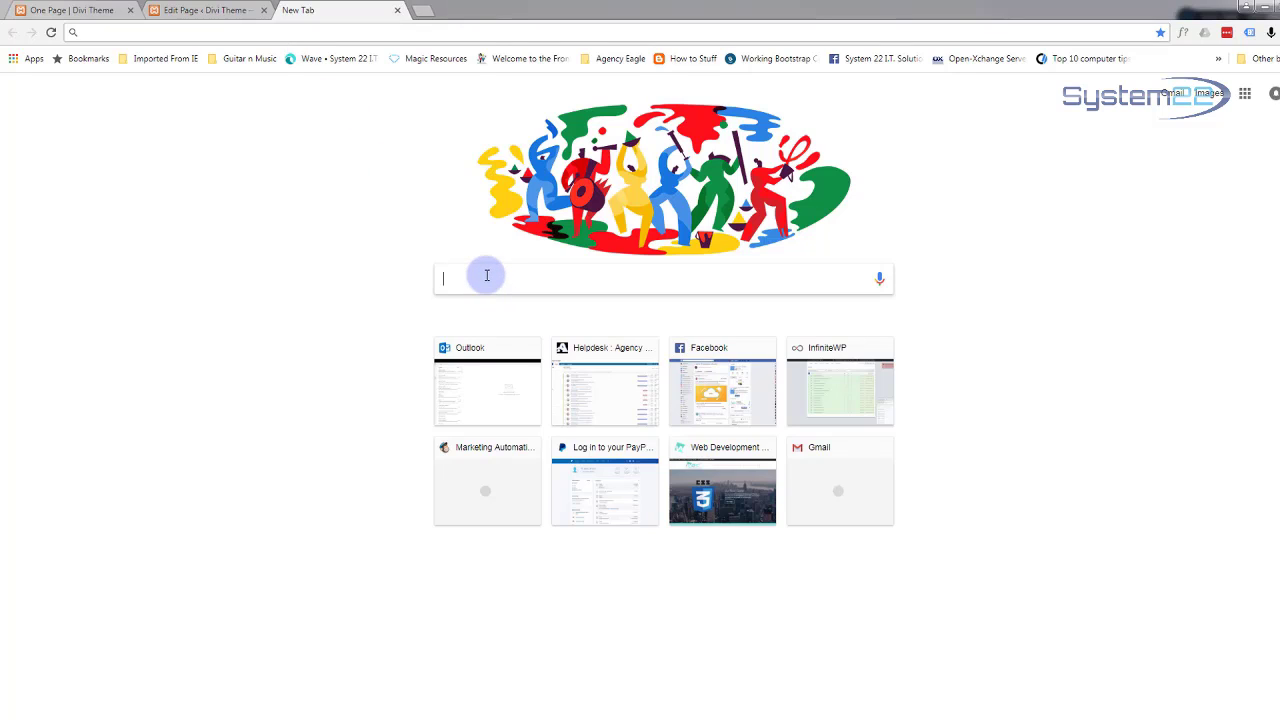
{"action": "type", "text": "loem i"}
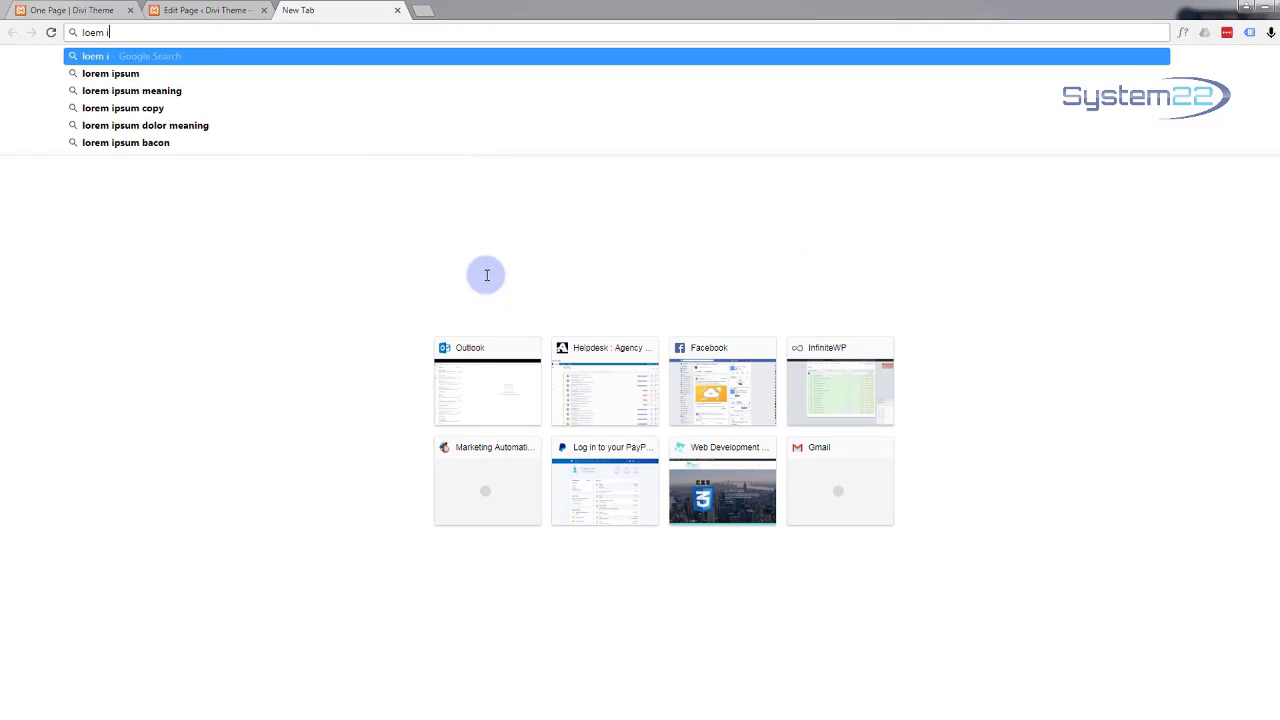
{"action": "type", "text": "psum"}
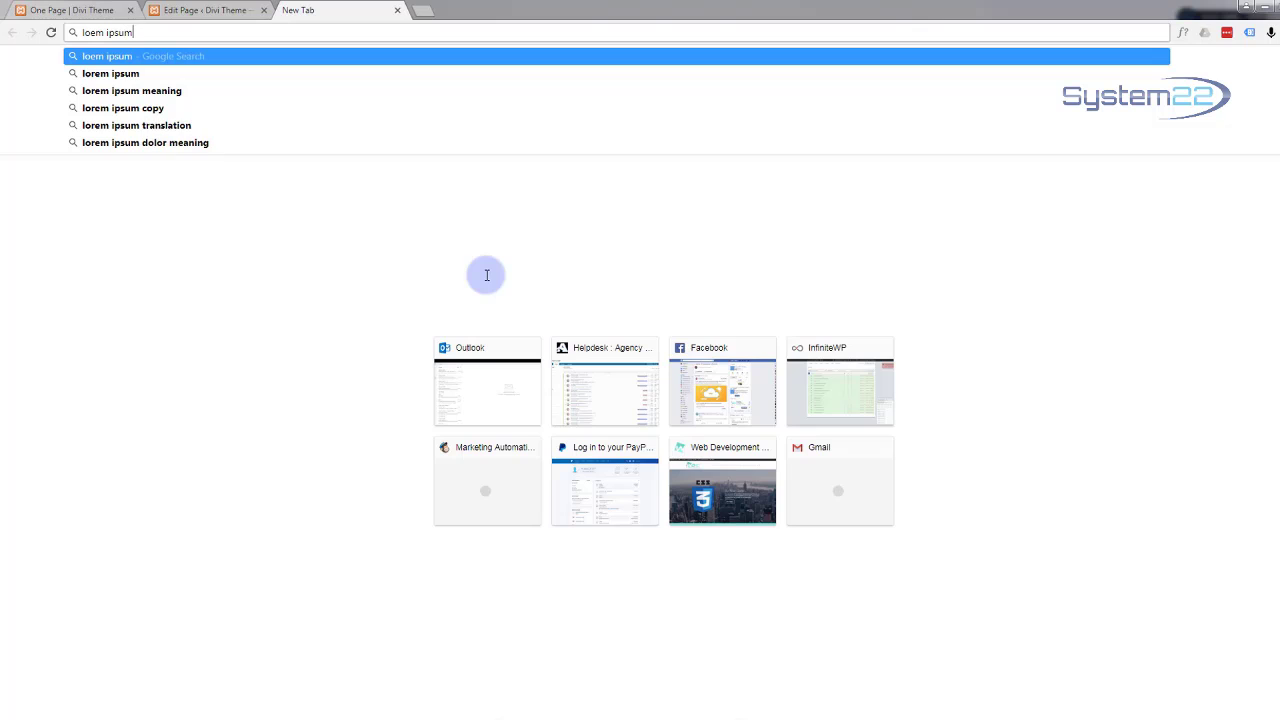
{"action": "key", "text": "Return"}
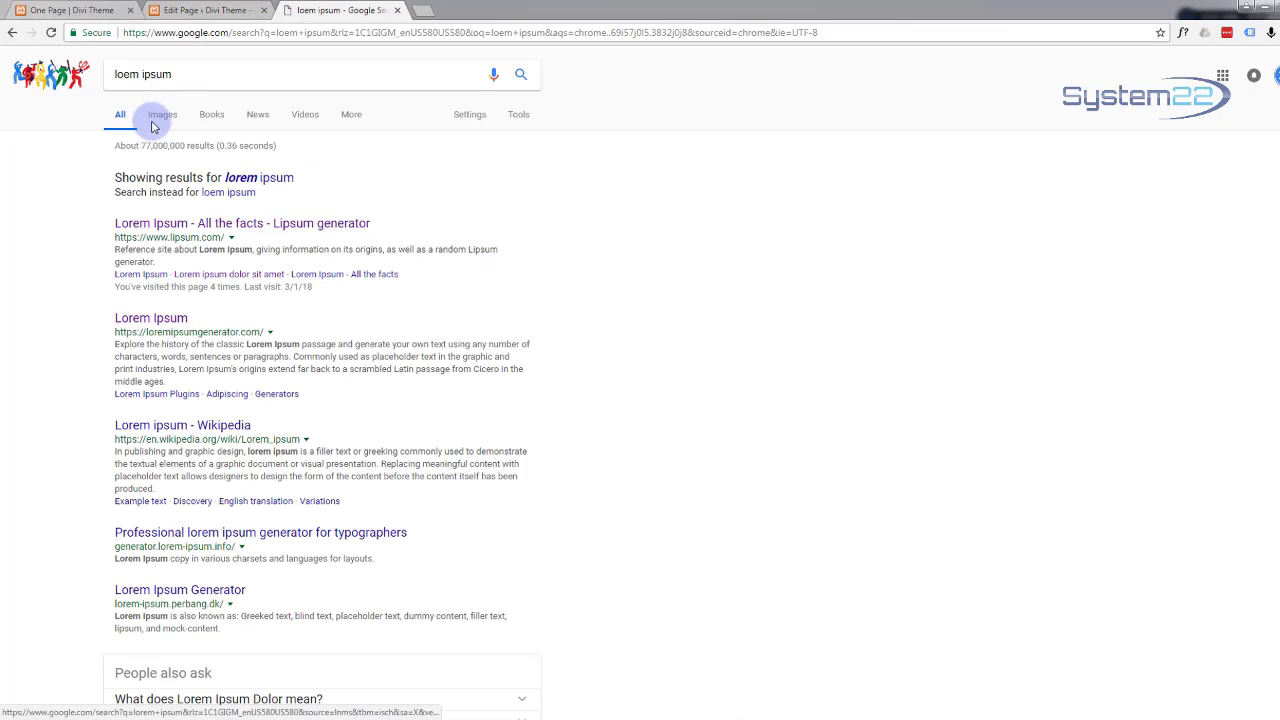
Step: On lipsum.com, generate five paragraphs, select the third, and return to the line below the logo
{"action": "left_click", "coordinate": [175, 228]}
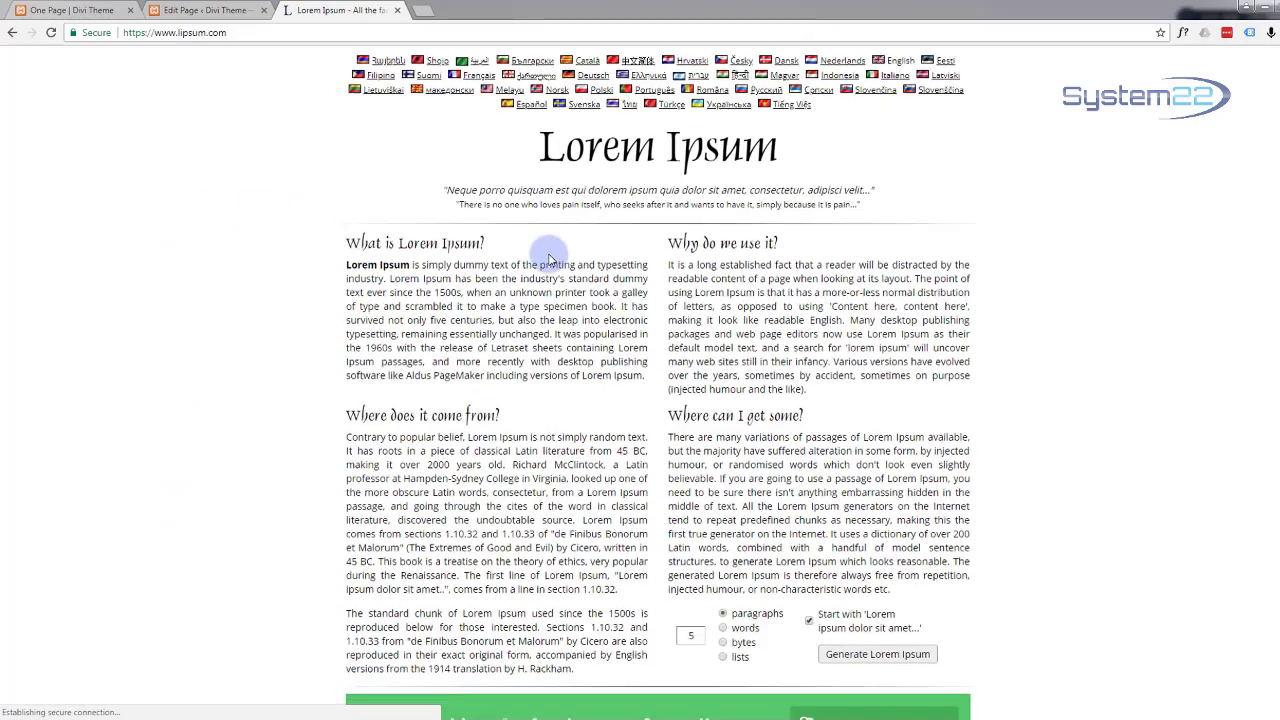
{"action": "scroll", "coordinate": [550, 255], "scroll_direction": "down", "scroll_amount": 3}
{"action": "scroll", "coordinate": [563, 258], "scroll_direction": "down", "scroll_amount": 1}
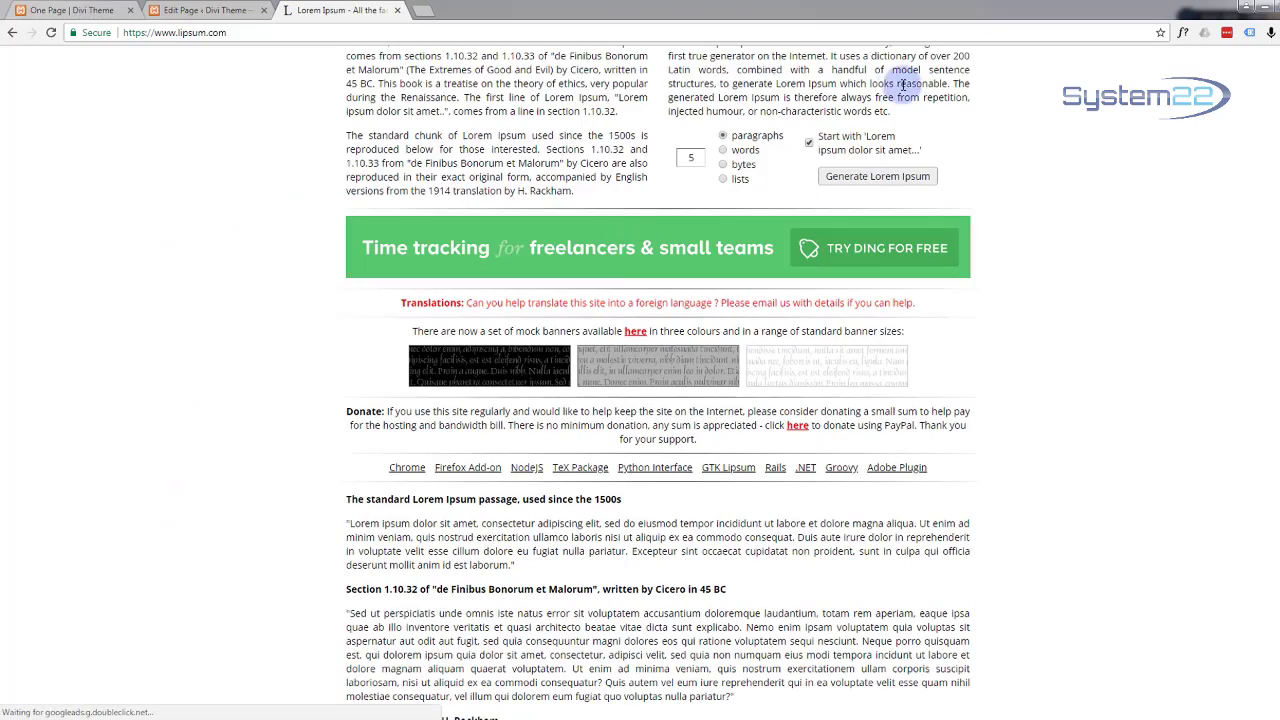
{"action": "left_click", "coordinate": [853, 179]}
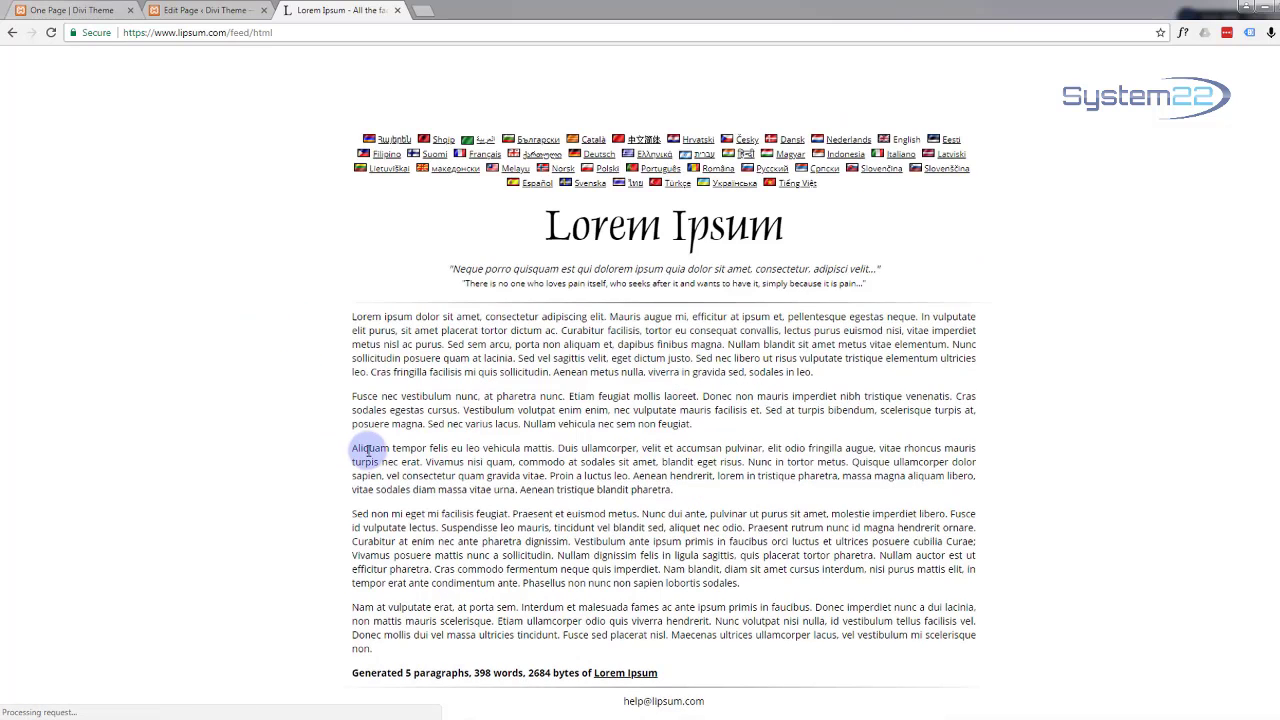
{"action": "left_click_drag", "start_coordinate": [346, 448], "coordinate": [690, 501]}
{"action": "key", "text": "ctrl+c"}
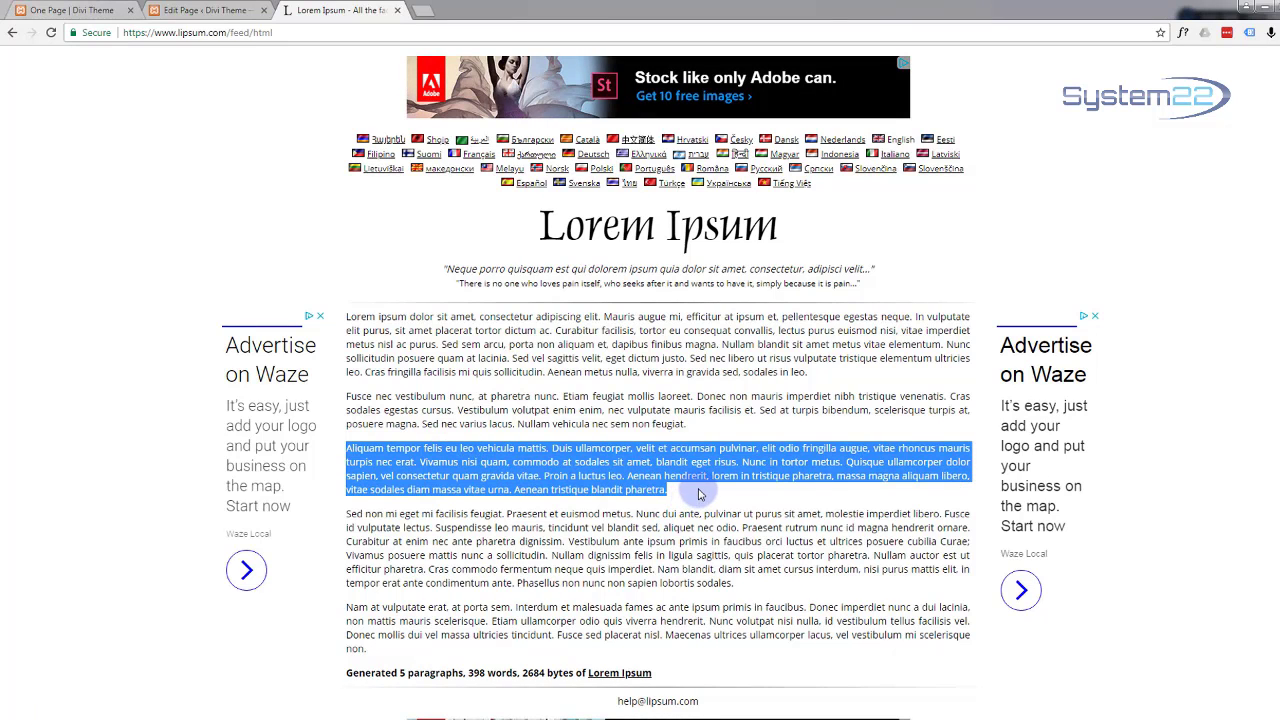
{"action": "left_click", "coordinate": [168, 12]}
{"action": "left_click", "coordinate": [426, 463]}
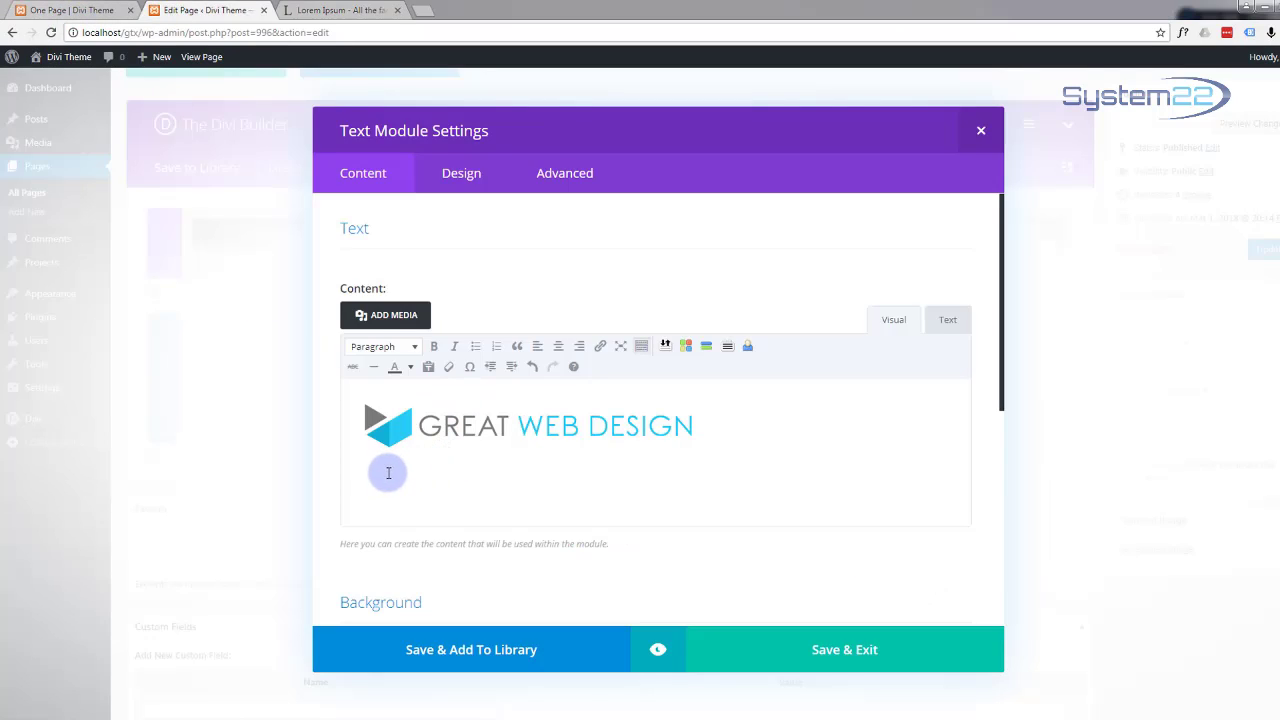
Step: Paste the Lorem Ipsum paragraph under the logo, center-align the text, preview and save the module
{"action": "key", "text": "ctrl+v"}
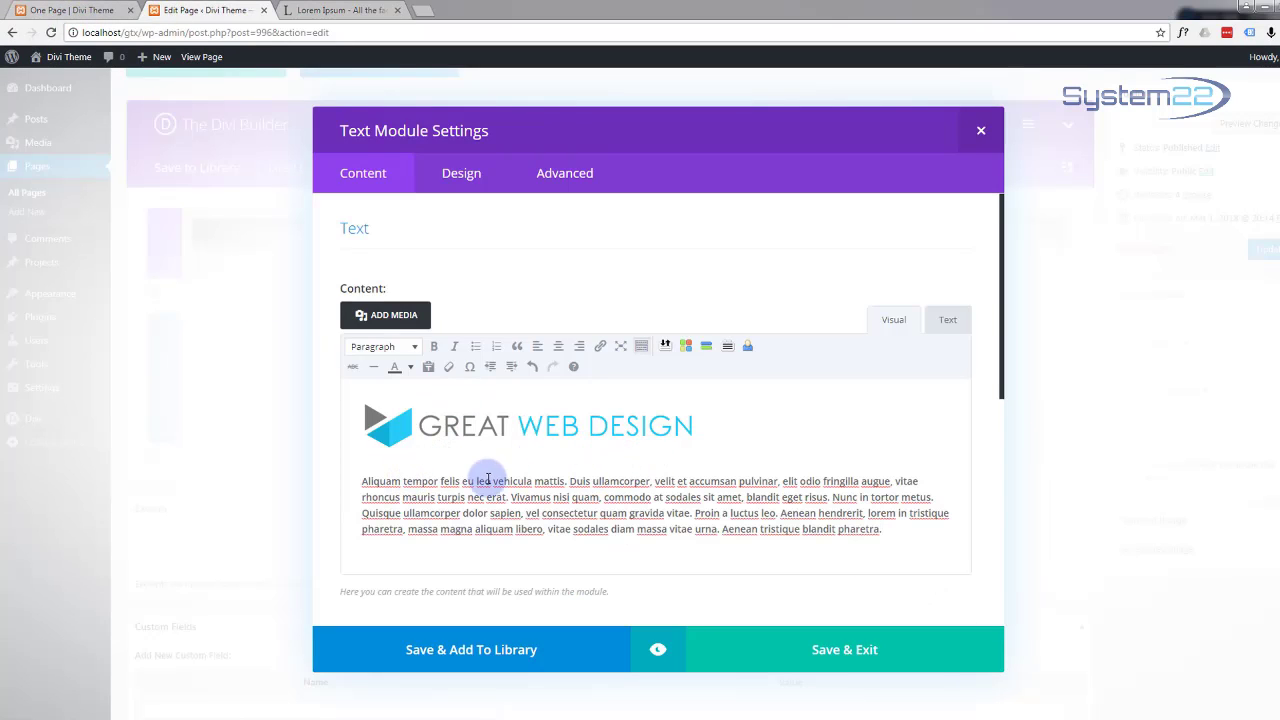
{"action": "left_click", "coordinate": [885, 530]}
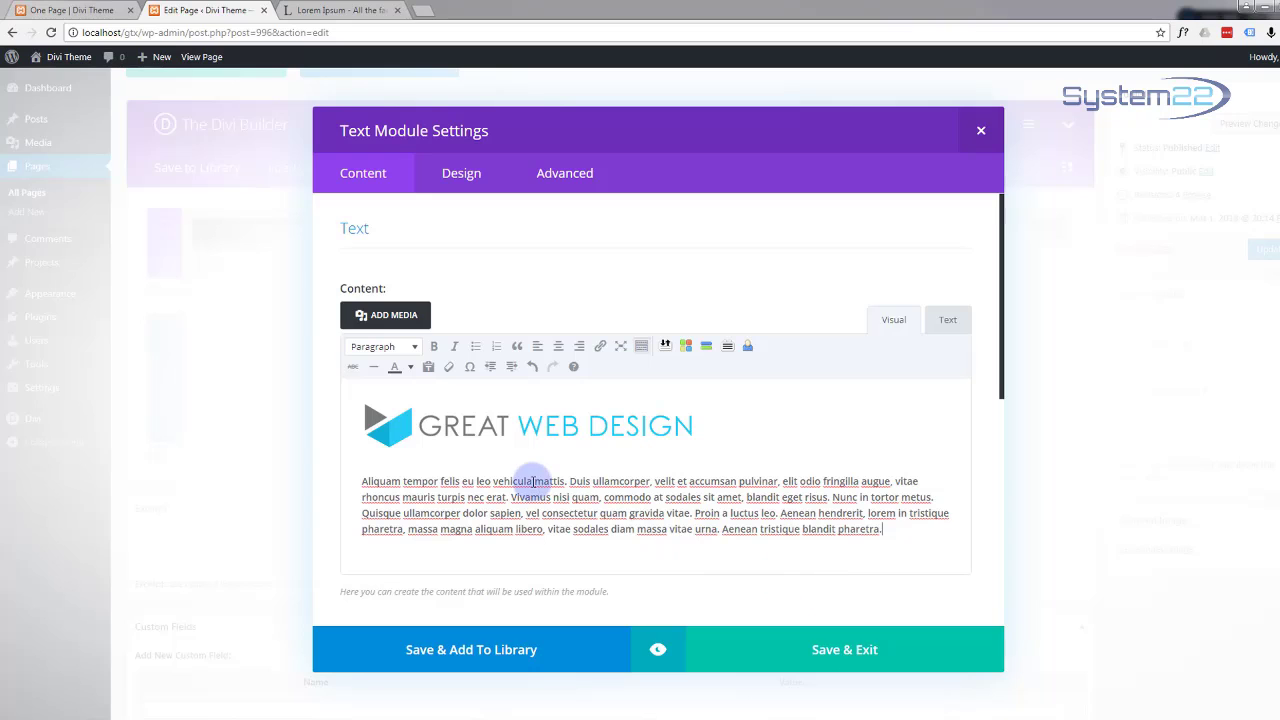
{"action": "left_click", "coordinate": [461, 176]}
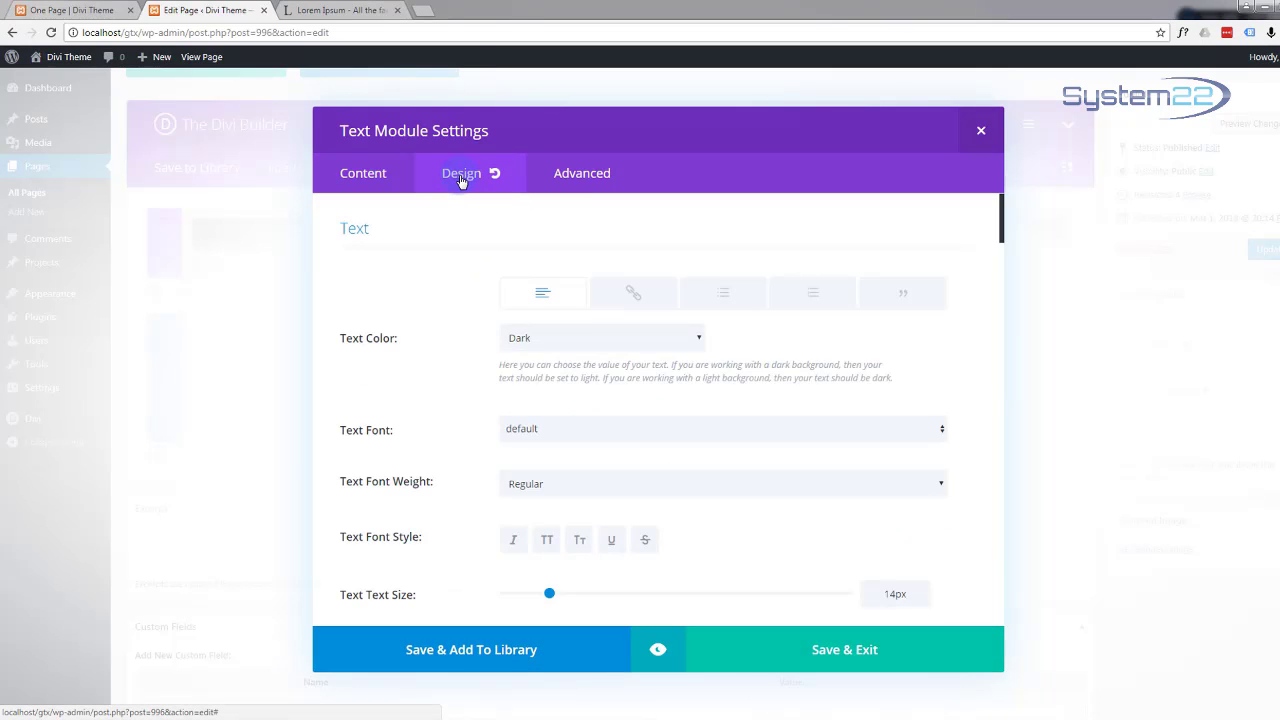
{"action": "left_click", "coordinate": [506, 339]}
{"action": "scroll", "coordinate": [506, 339], "scroll_direction": "down", "scroll_amount": 5}
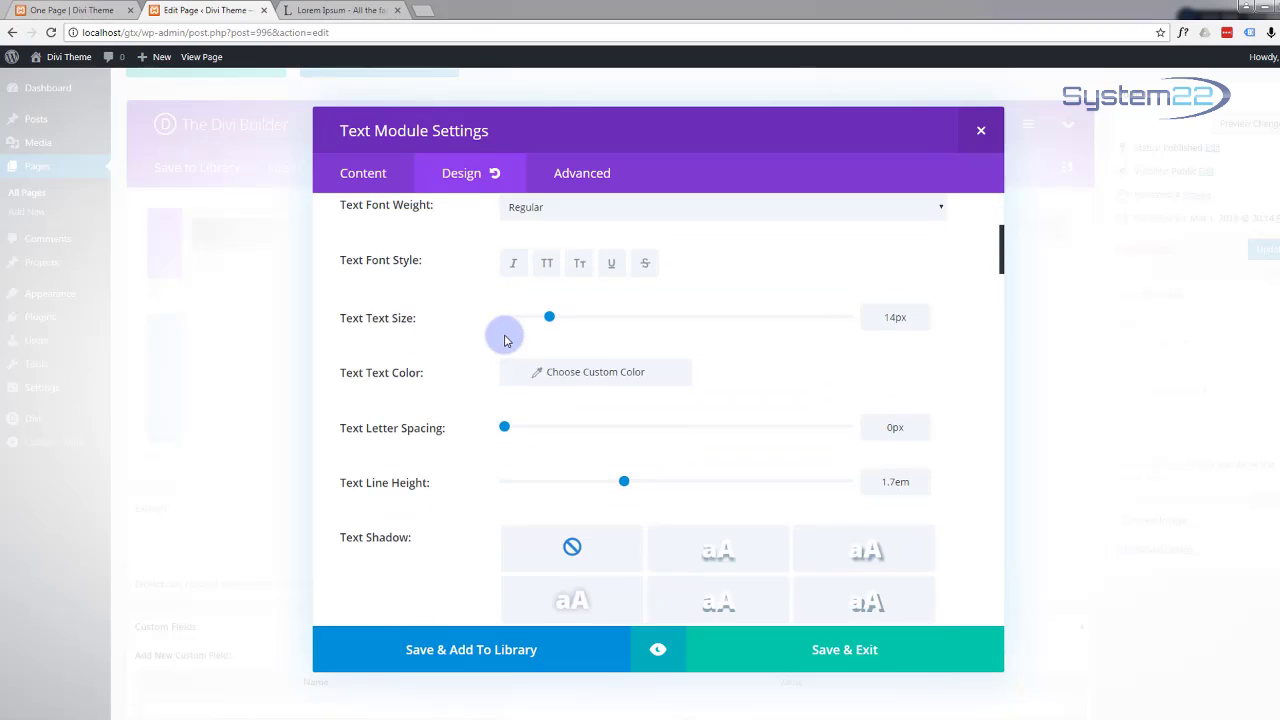
{"action": "scroll", "coordinate": [504, 336], "scroll_direction": "down", "scroll_amount": 3}
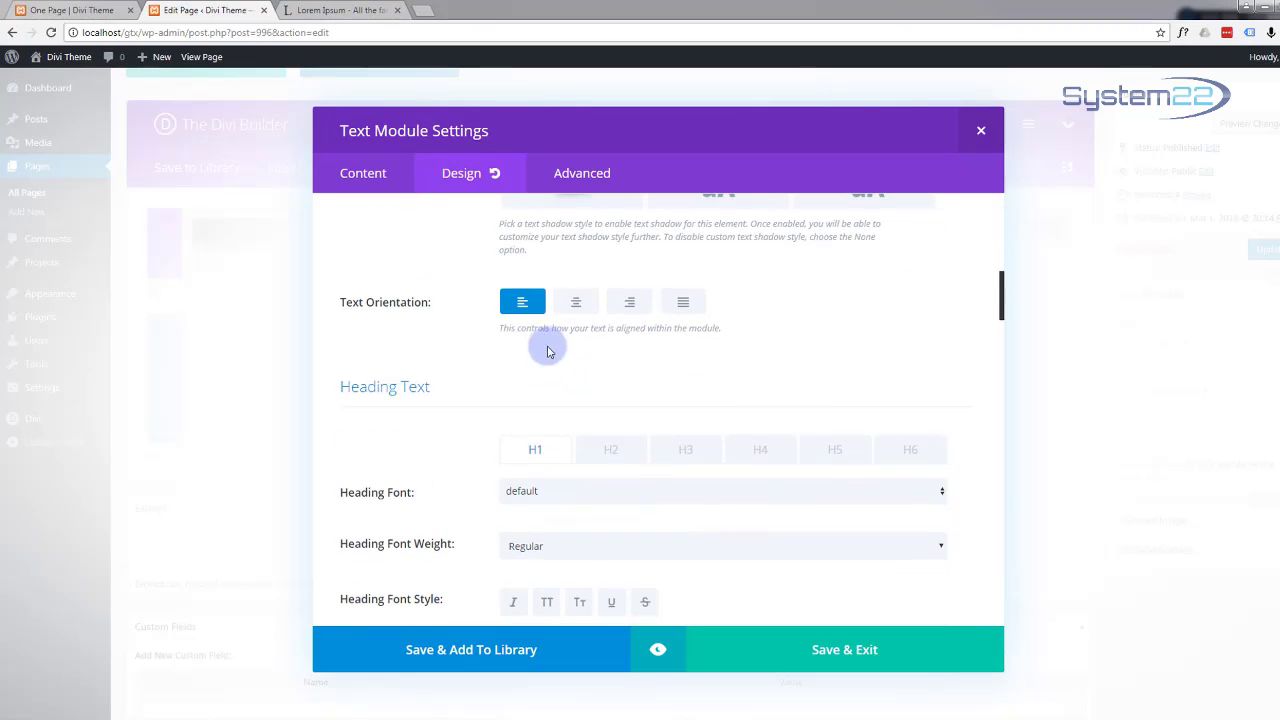
{"action": "left_click", "coordinate": [578, 305]}
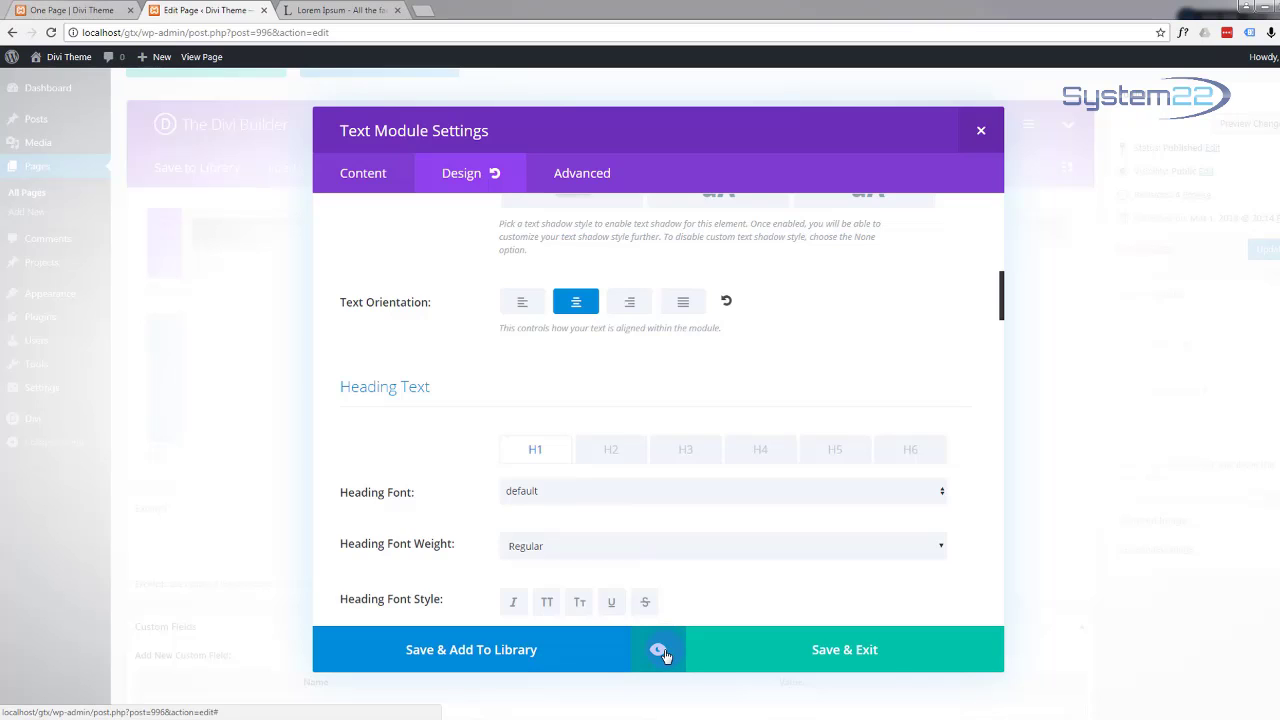
{"action": "left_click", "coordinate": [660, 651]}
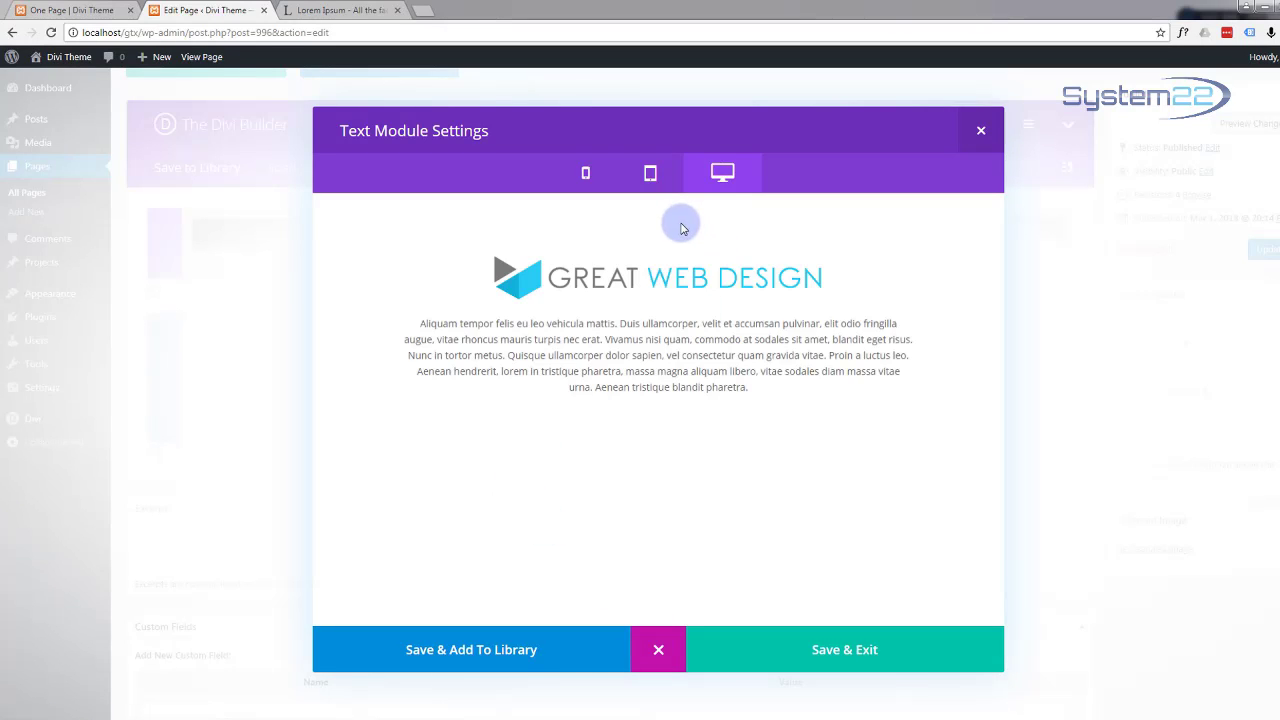
{"action": "left_click", "coordinate": [838, 647]}
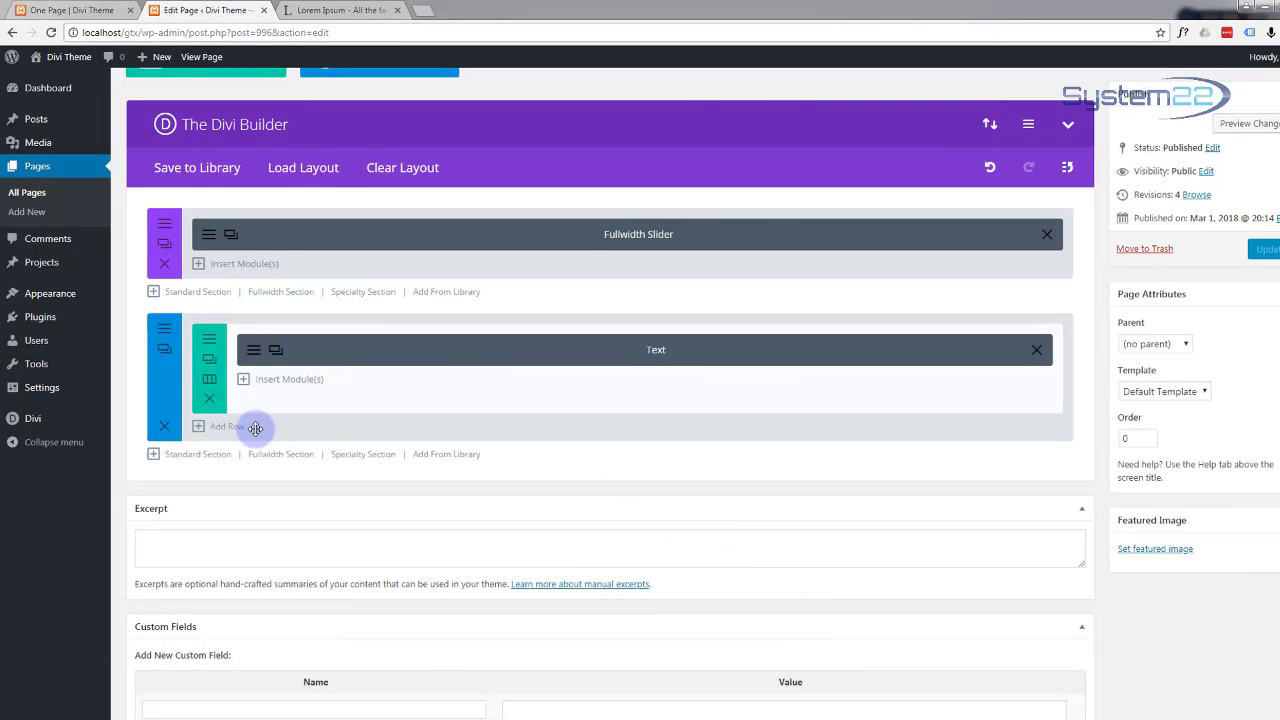
Step: Add a 1/3 1/3 1/3 row and put a Blurb titled Concept in its first column
{"action": "left_click", "coordinate": [200, 428]}
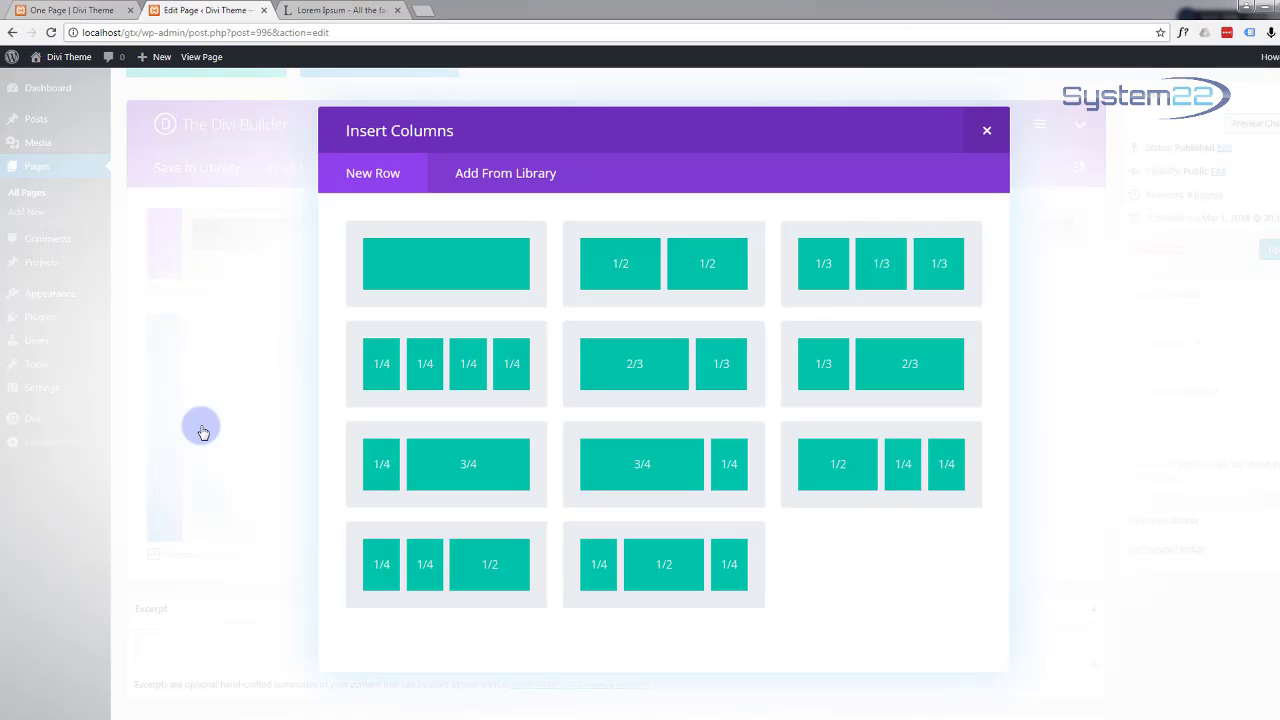
{"action": "left_click", "coordinate": [888, 275]}
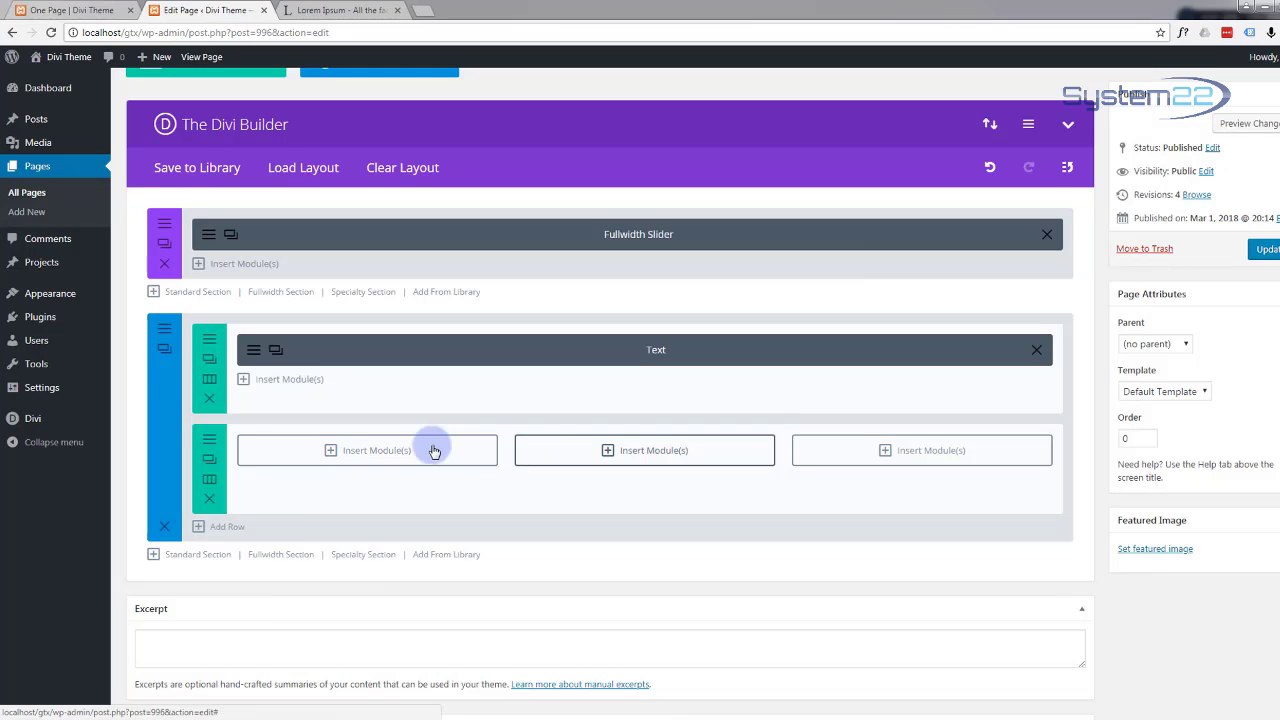
{"action": "left_click", "coordinate": [331, 452]}
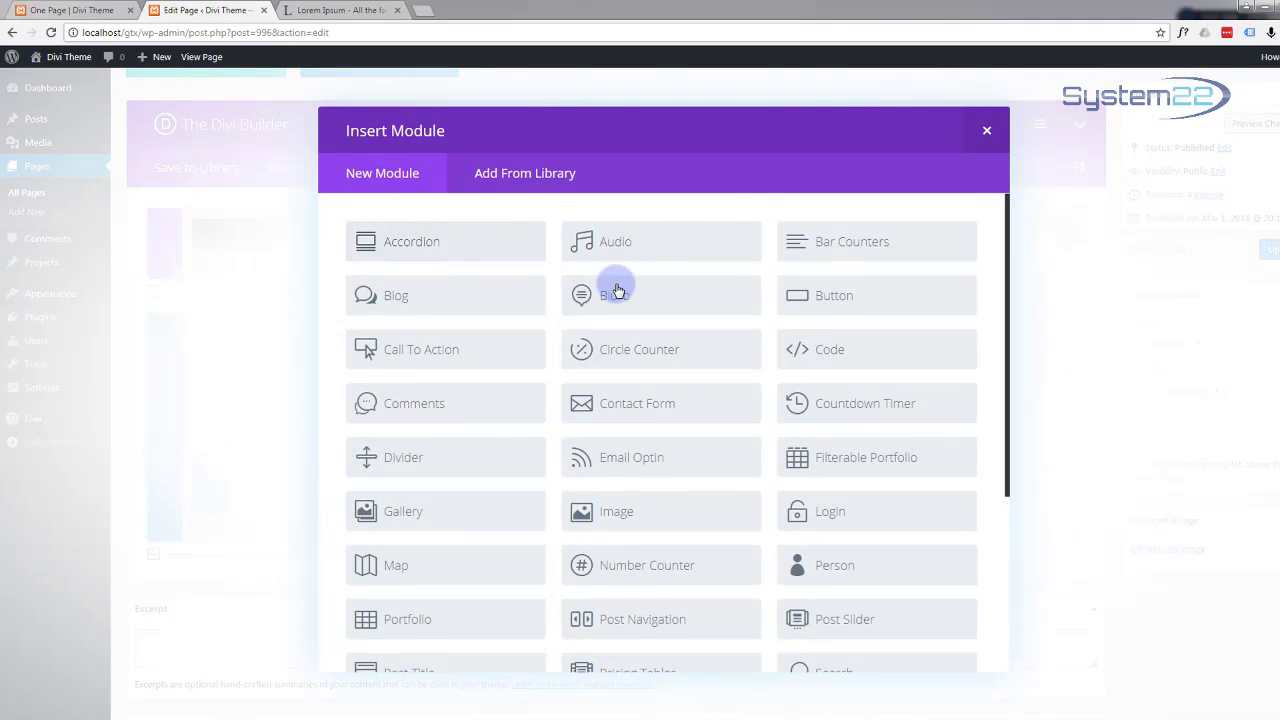
{"action": "left_click", "coordinate": [656, 298]}
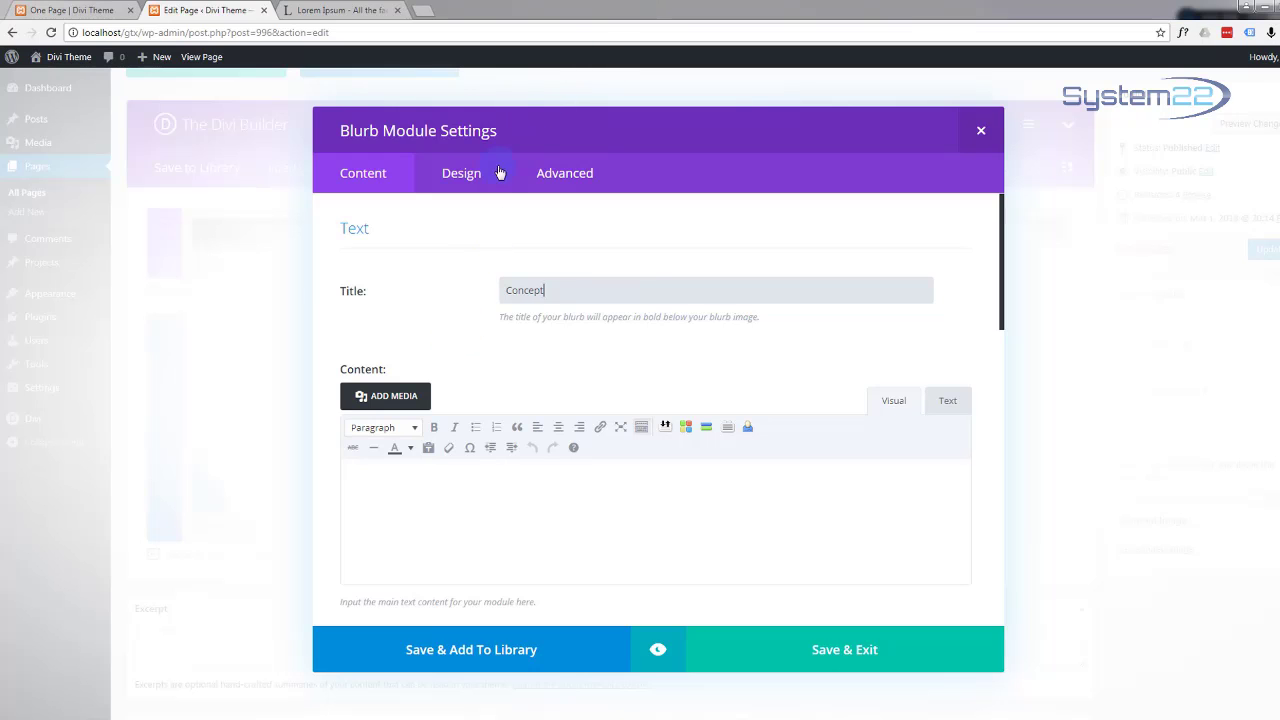
Step: Copy the first two lines of the 'Sed non mi eget' paragraph from lipsum.com, then return to the editor
{"action": "left_click", "coordinate": [359, 10]}
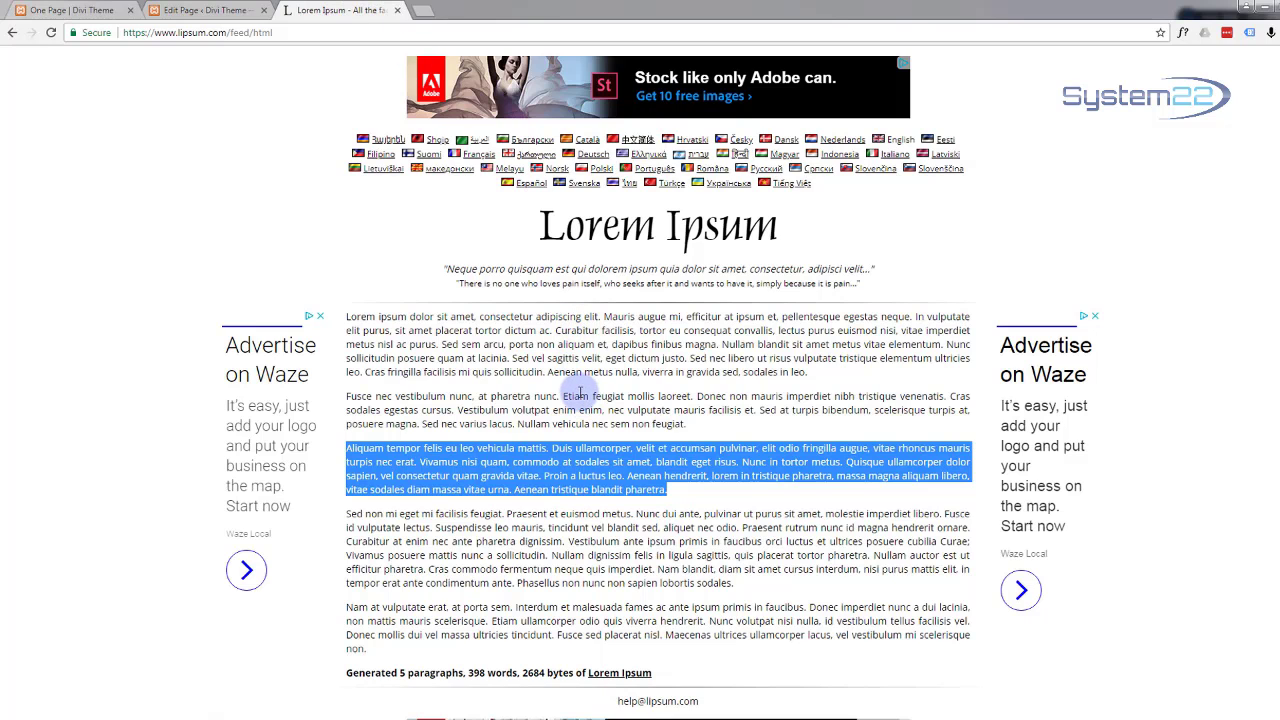
{"action": "scroll", "coordinate": [579, 392], "scroll_direction": "down", "scroll_amount": 1}
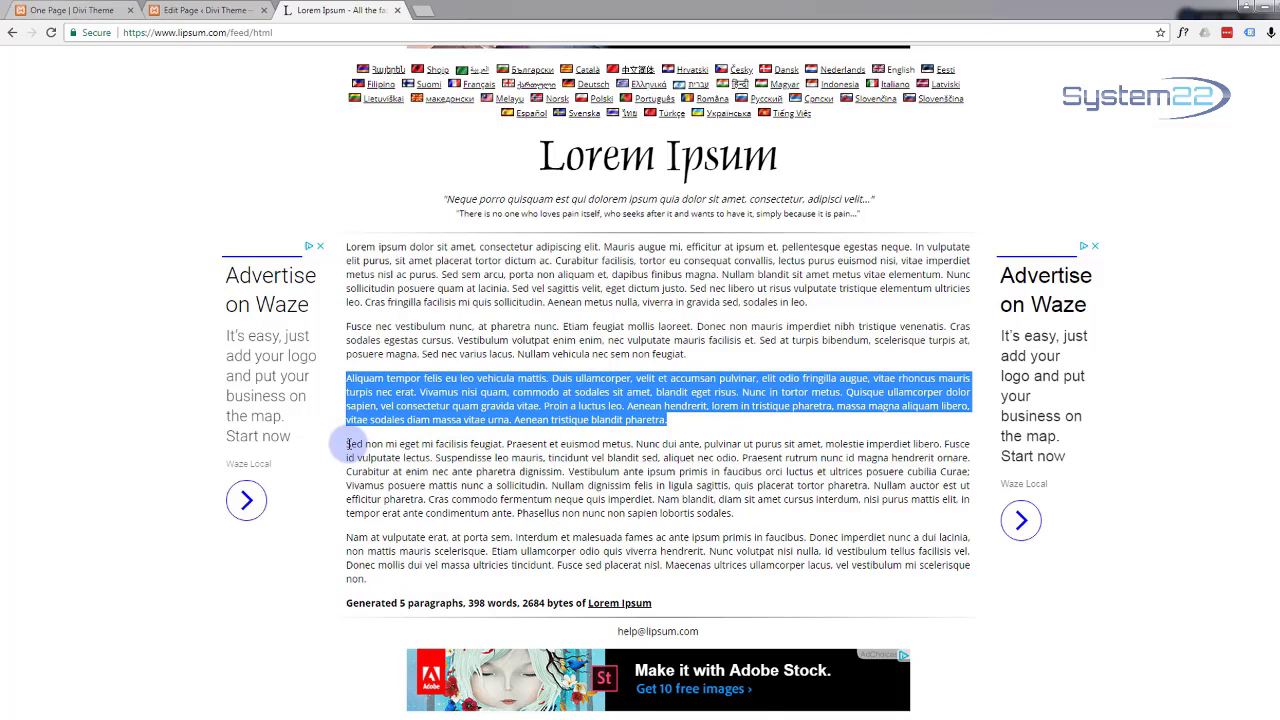
{"action": "left_click_drag", "start_coordinate": [348, 444], "coordinate": [741, 458]}
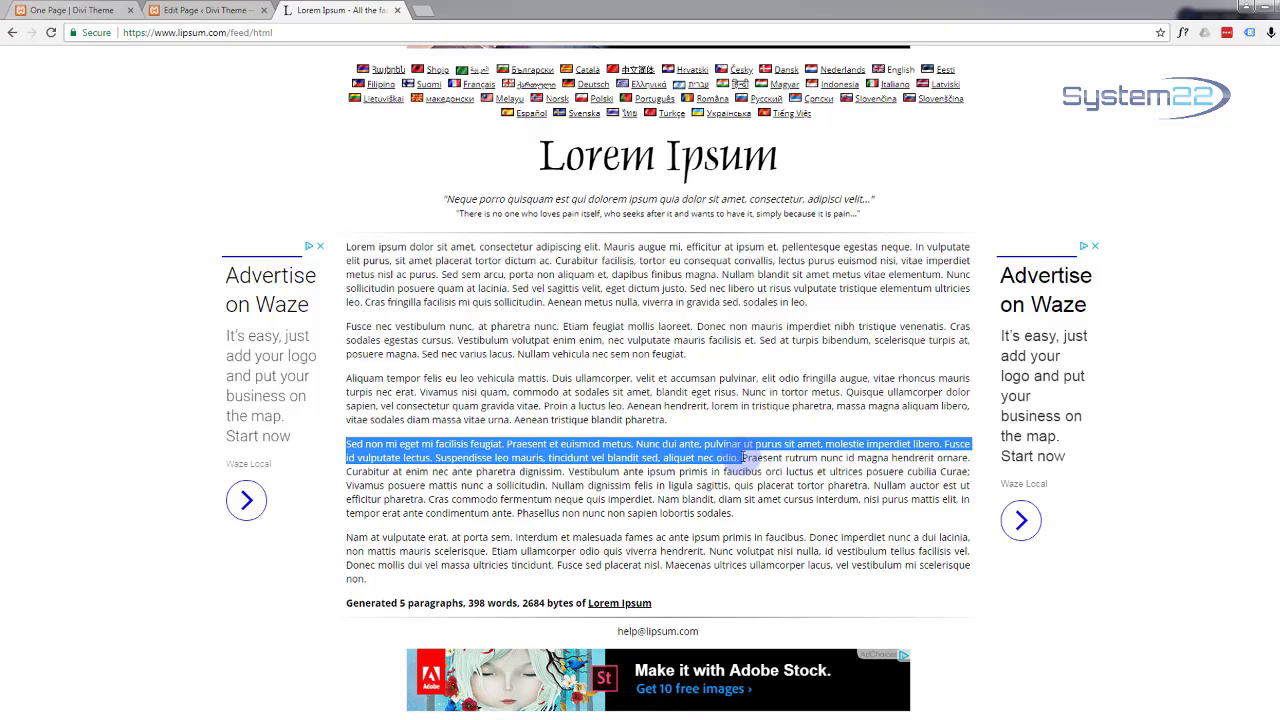
{"action": "left_click_drag", "start_coordinate": [742, 458], "coordinate": [976, 462]}
{"action": "key", "text": "ctrl+c"}
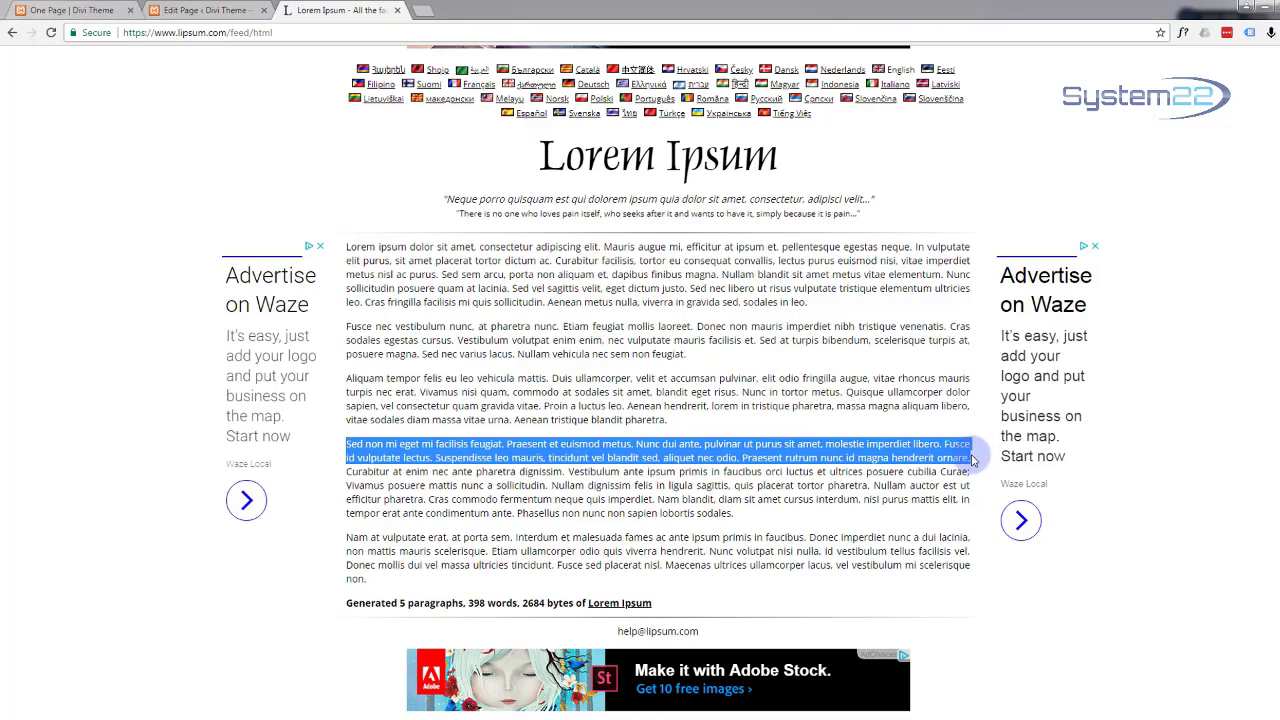
{"action": "key", "text": "alt+Tab"}
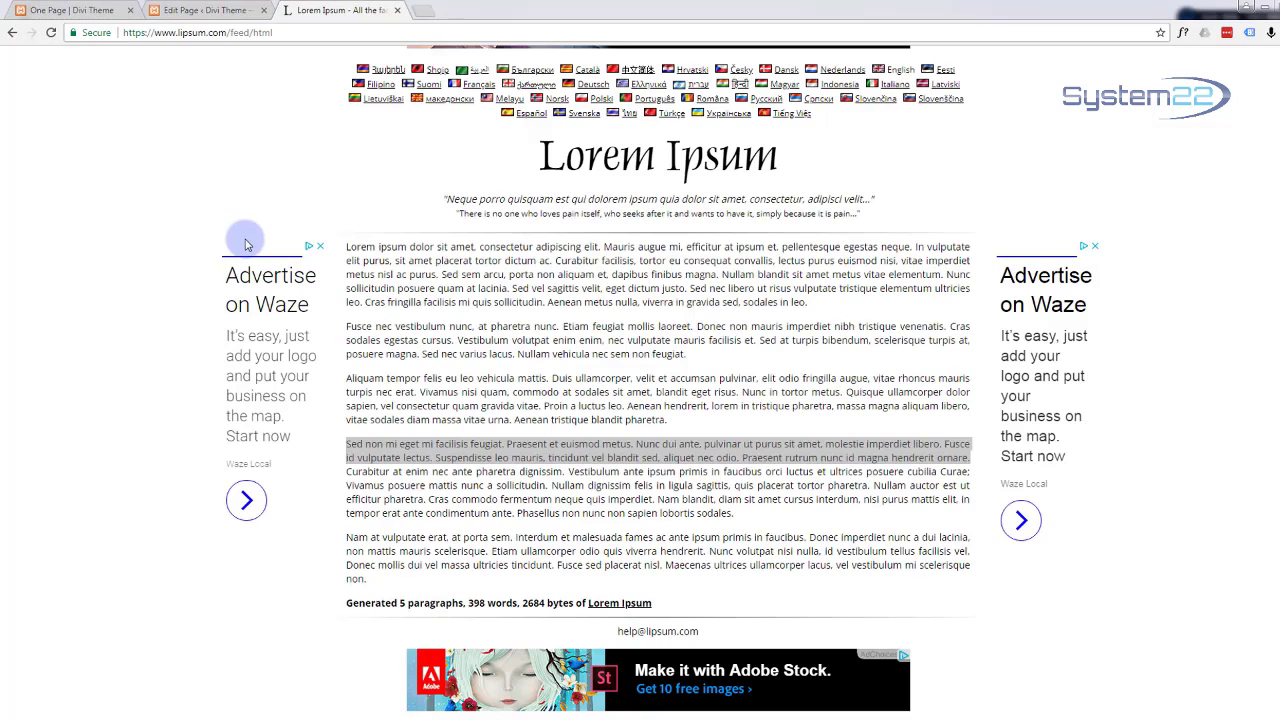
{"action": "left_click", "coordinate": [211, 10]}
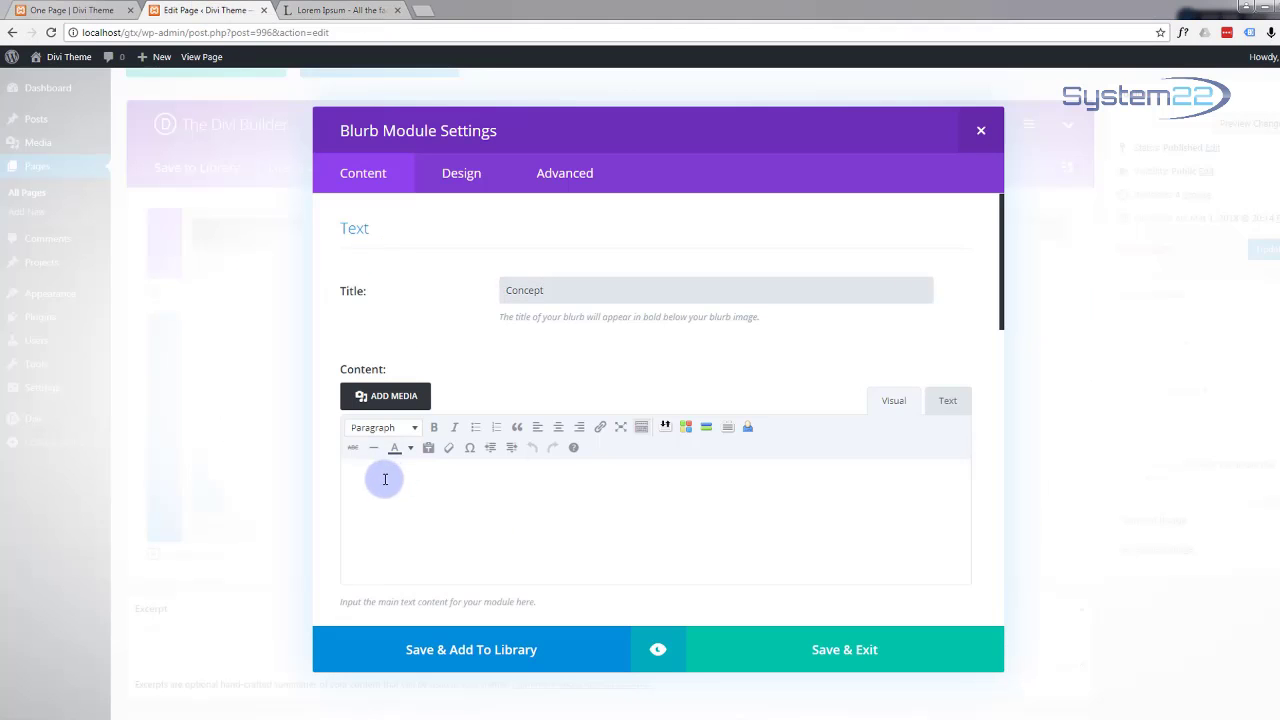
Step: Paste the 'Sed non mi eget…' text as the Concept blurb's body and set Use Icon to YES
{"action": "left_click", "coordinate": [384, 483]}
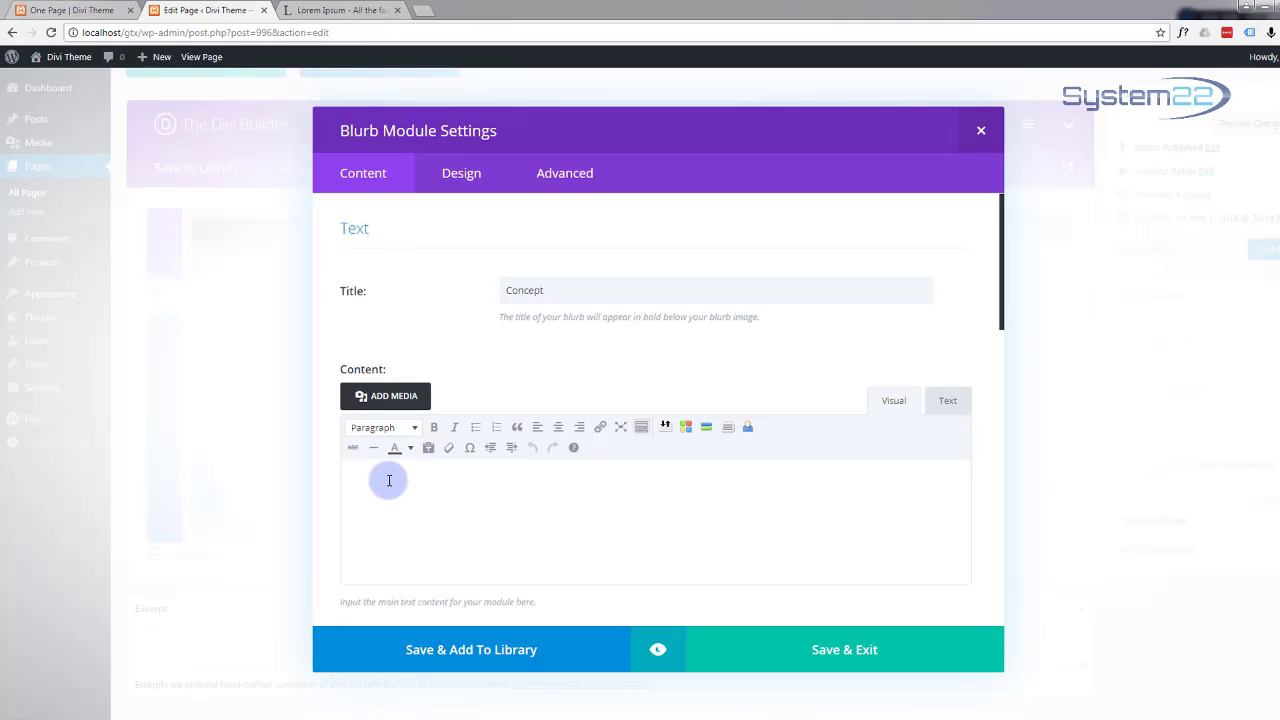
{"action": "key", "text": "ctrl+v"}
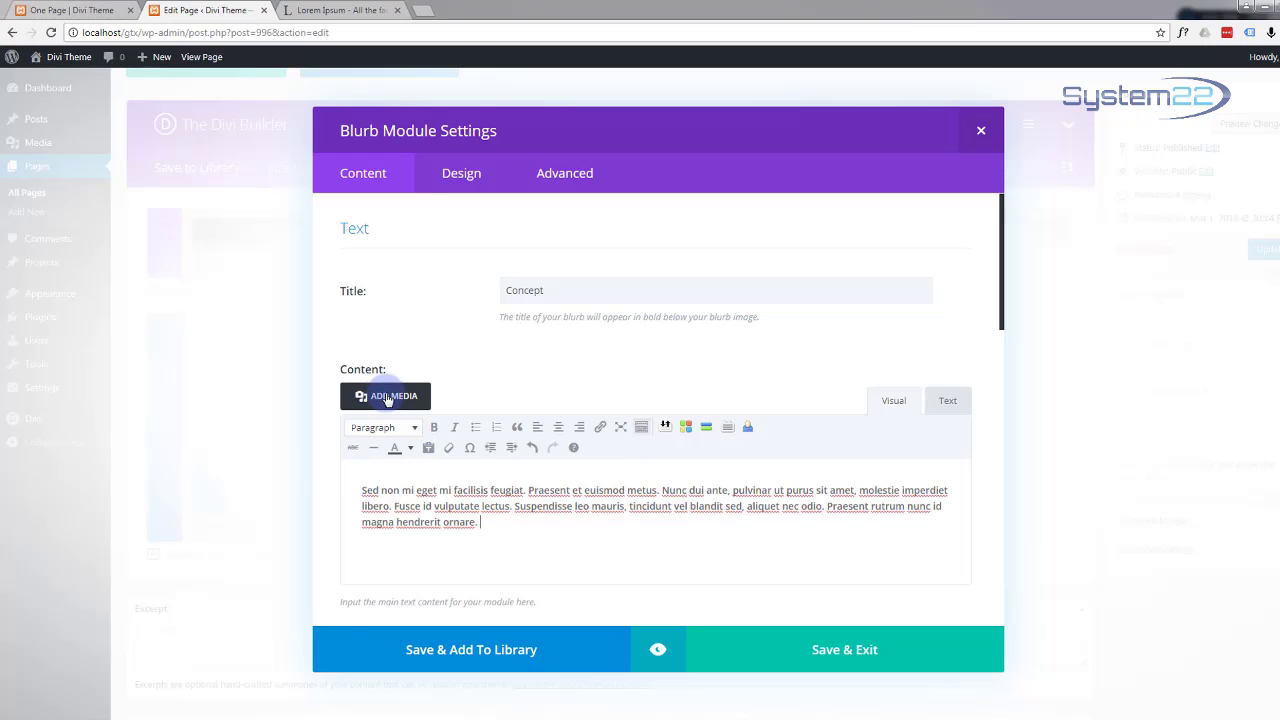
{"action": "scroll", "coordinate": [390, 395], "scroll_direction": "down", "scroll_amount": 2}
{"action": "scroll", "coordinate": [390, 398], "scroll_direction": "down", "scroll_amount": 2}
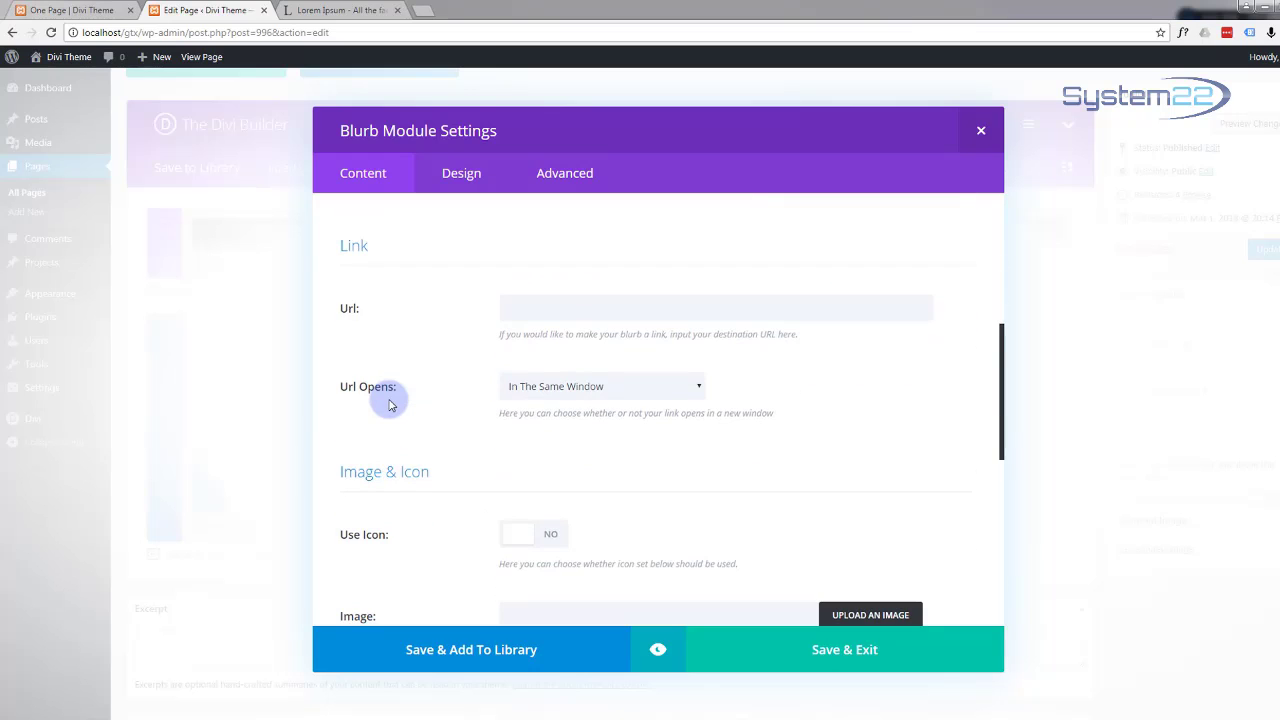
{"action": "scroll", "coordinate": [390, 404], "scroll_direction": "down", "scroll_amount": 2}
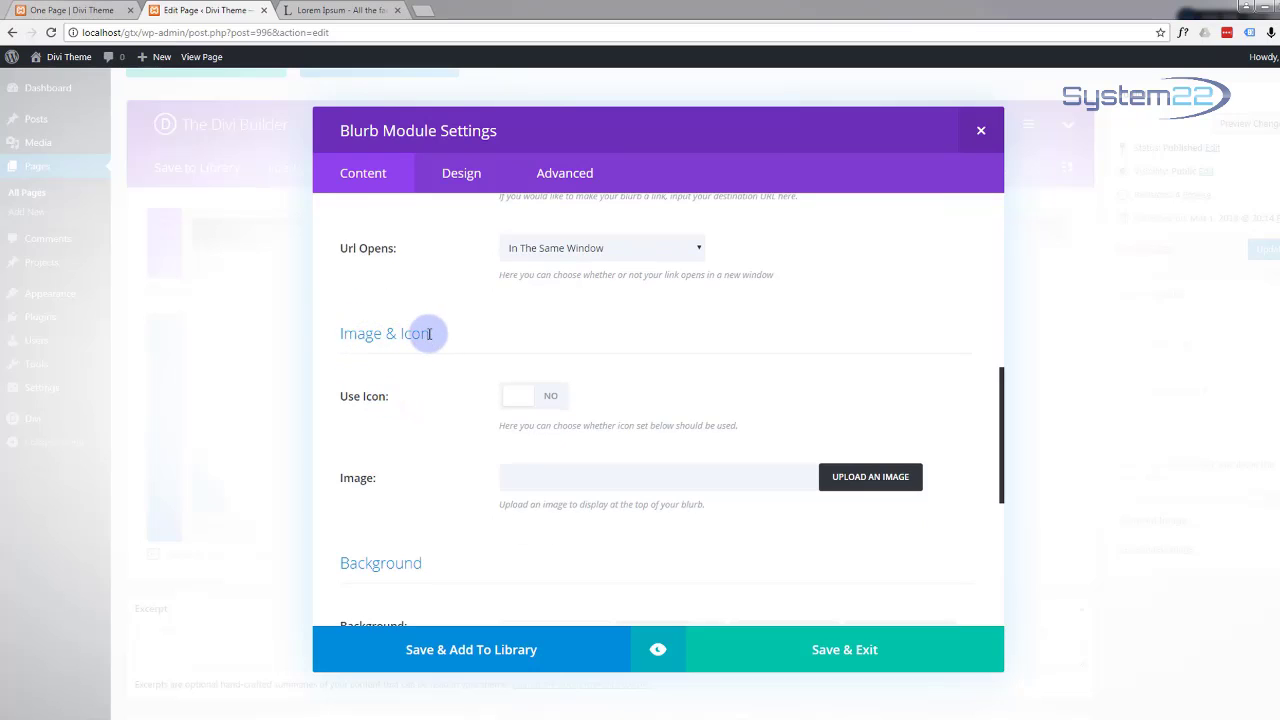
{"action": "left_click", "coordinate": [548, 400]}
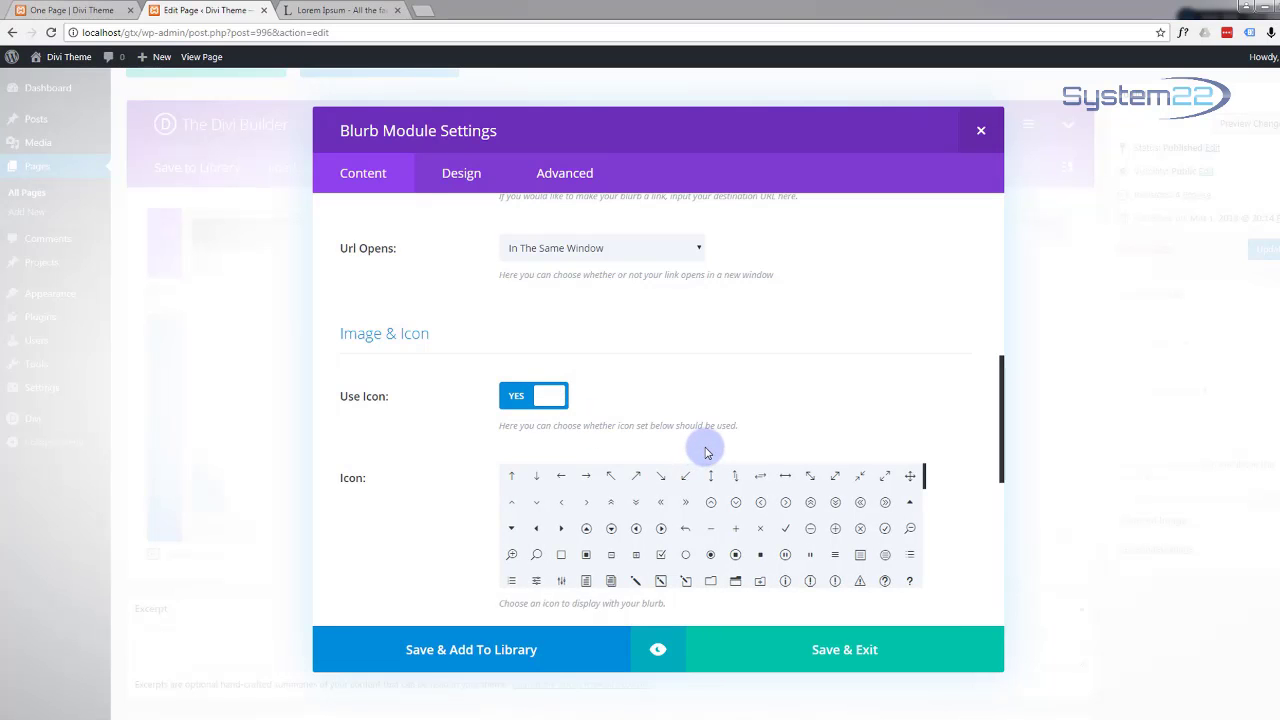
Step: Pick an icon for the Concept blurb from the icon grid and open its Design settings
{"action": "scroll", "coordinate": [706, 452], "scroll_direction": "down", "scroll_amount": 1}
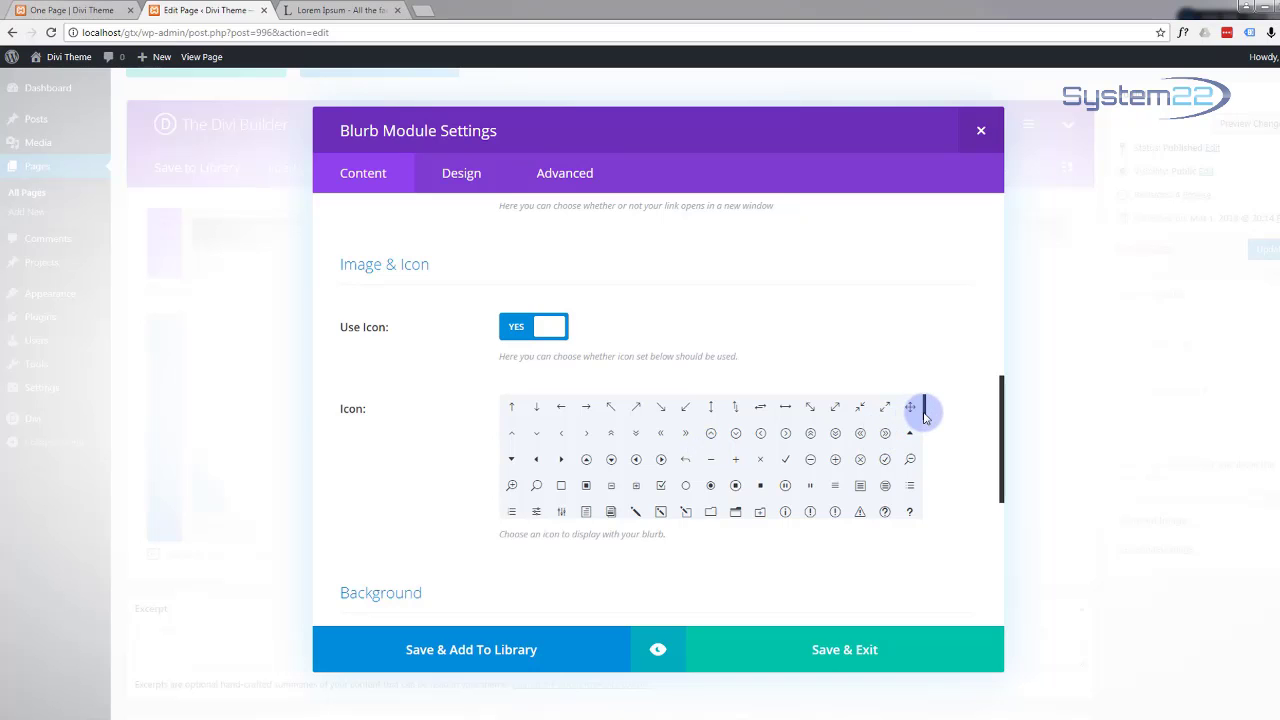
{"action": "left_click_drag", "start_coordinate": [924, 416], "coordinate": [928, 458]}
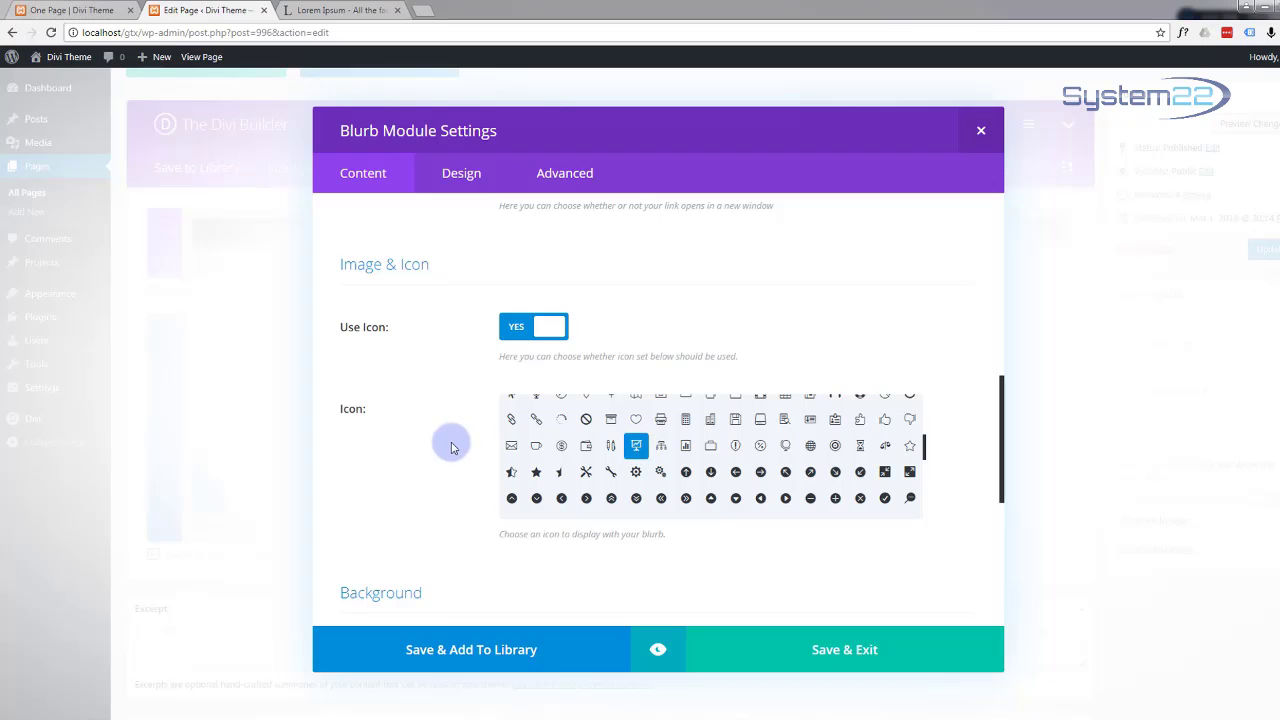
{"action": "scroll", "coordinate": [424, 444], "scroll_direction": "down", "scroll_amount": 2}
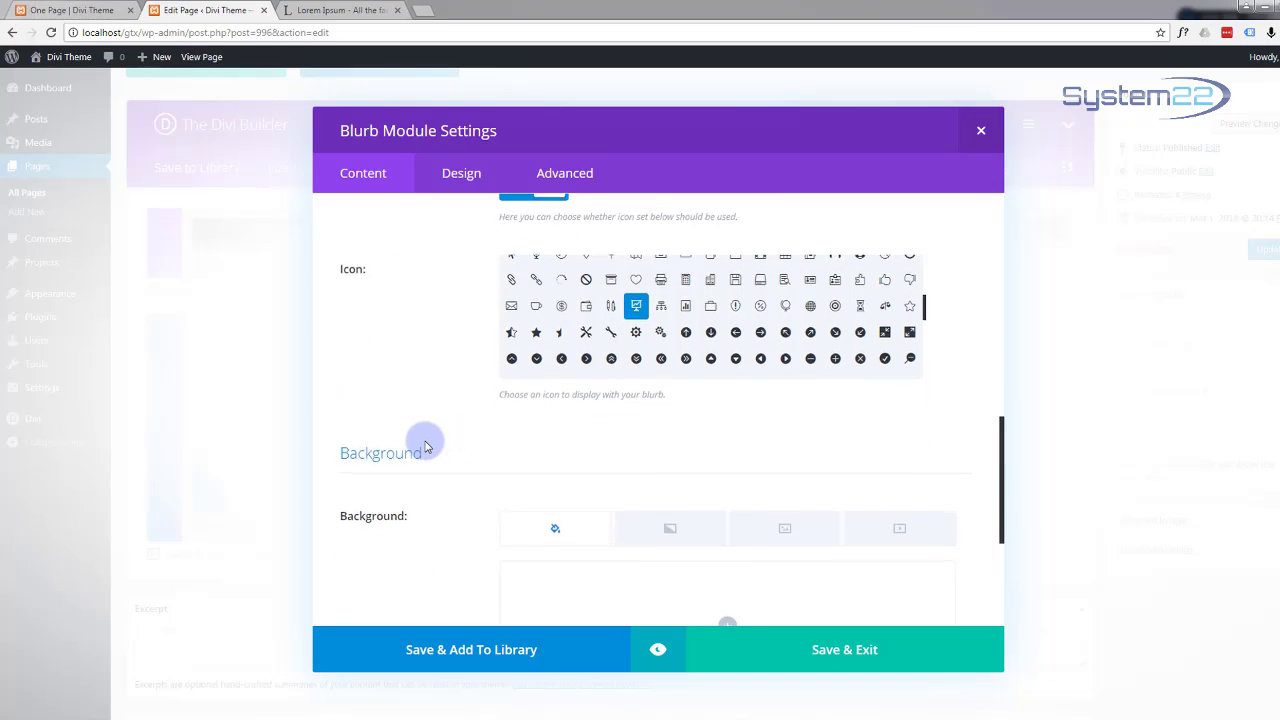
{"action": "scroll", "coordinate": [424, 446], "scroll_direction": "down", "scroll_amount": 2}
{"action": "scroll", "coordinate": [424, 444], "scroll_direction": "down", "scroll_amount": 2}
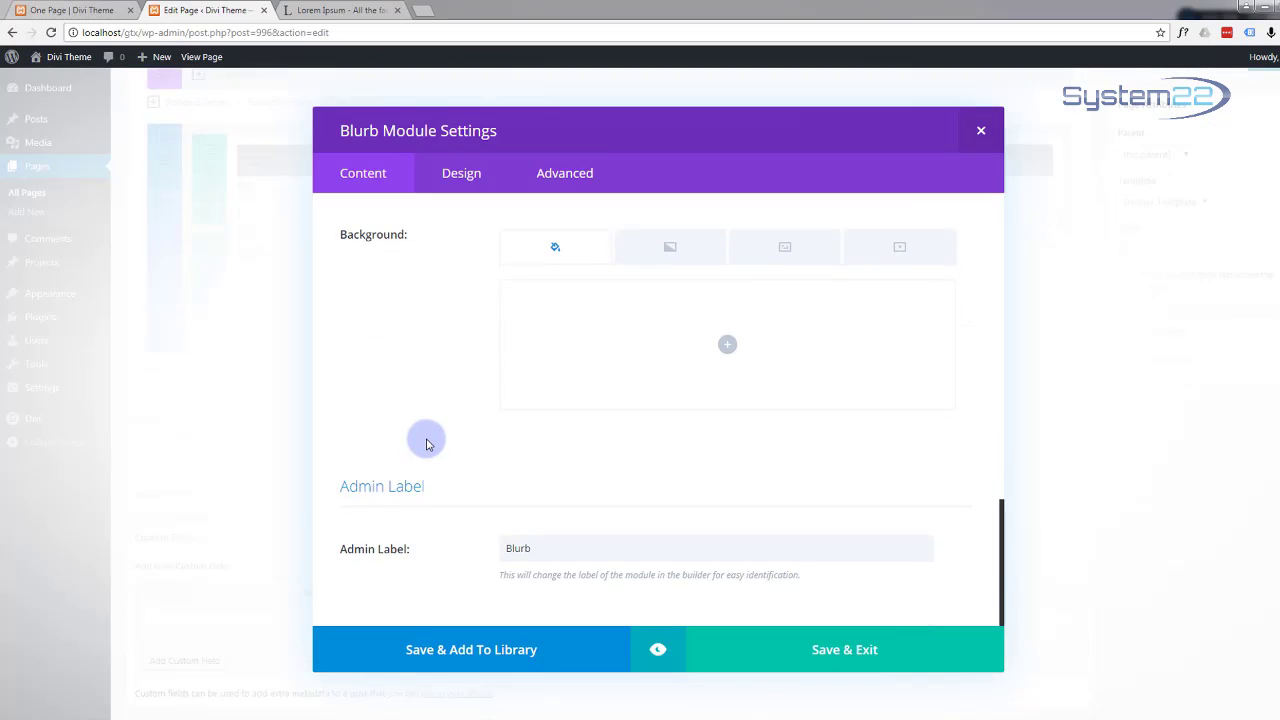
{"action": "scroll", "coordinate": [424, 444], "scroll_direction": "up", "scroll_amount": 5}
{"action": "scroll", "coordinate": [426, 442], "scroll_direction": "up", "scroll_amount": 8}
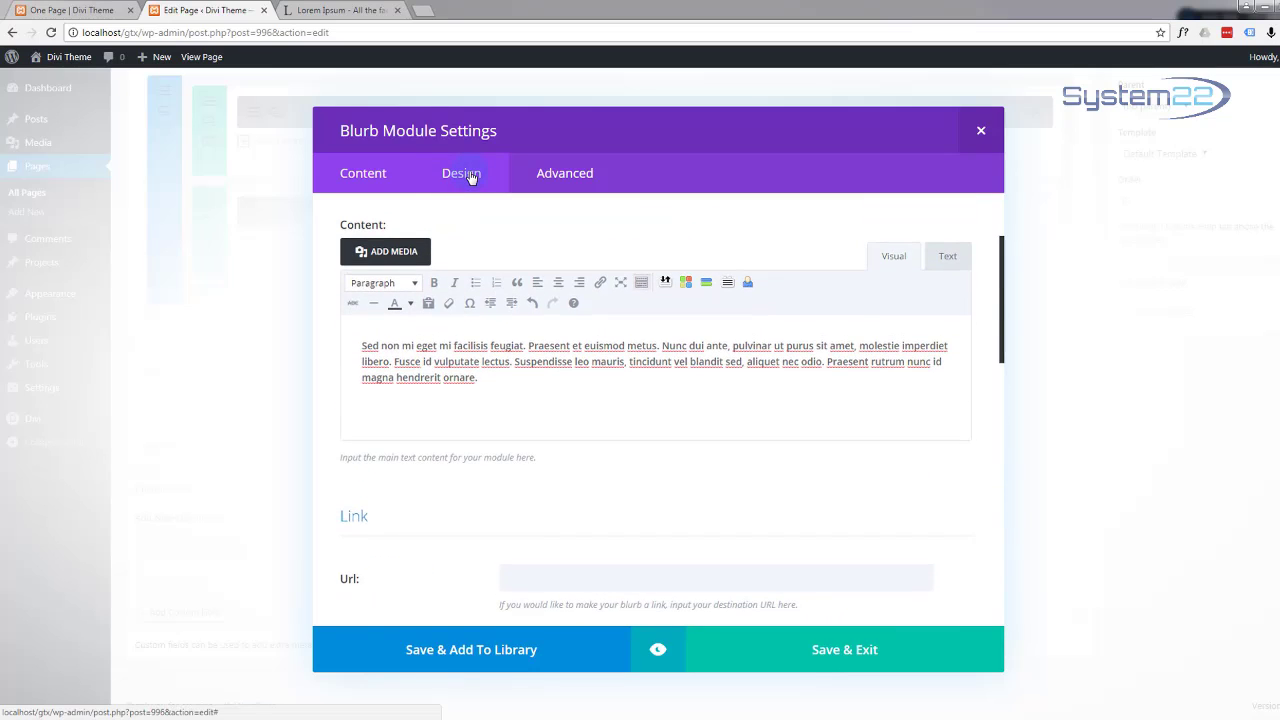
{"action": "left_click", "coordinate": [470, 176]}
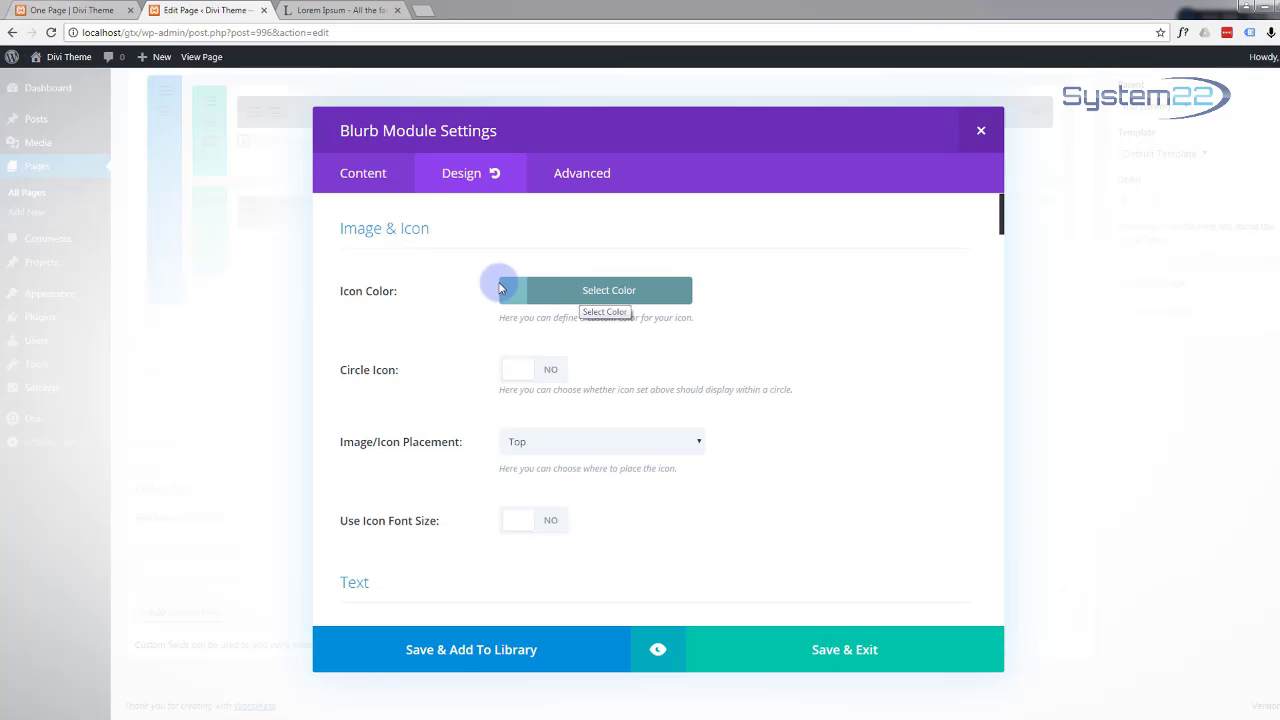
Step: In Photoshop, sample the blue of logo-70.png and copy its hex code 12b1d6
{"action": "mouse_move", "coordinate": [490, 718]}
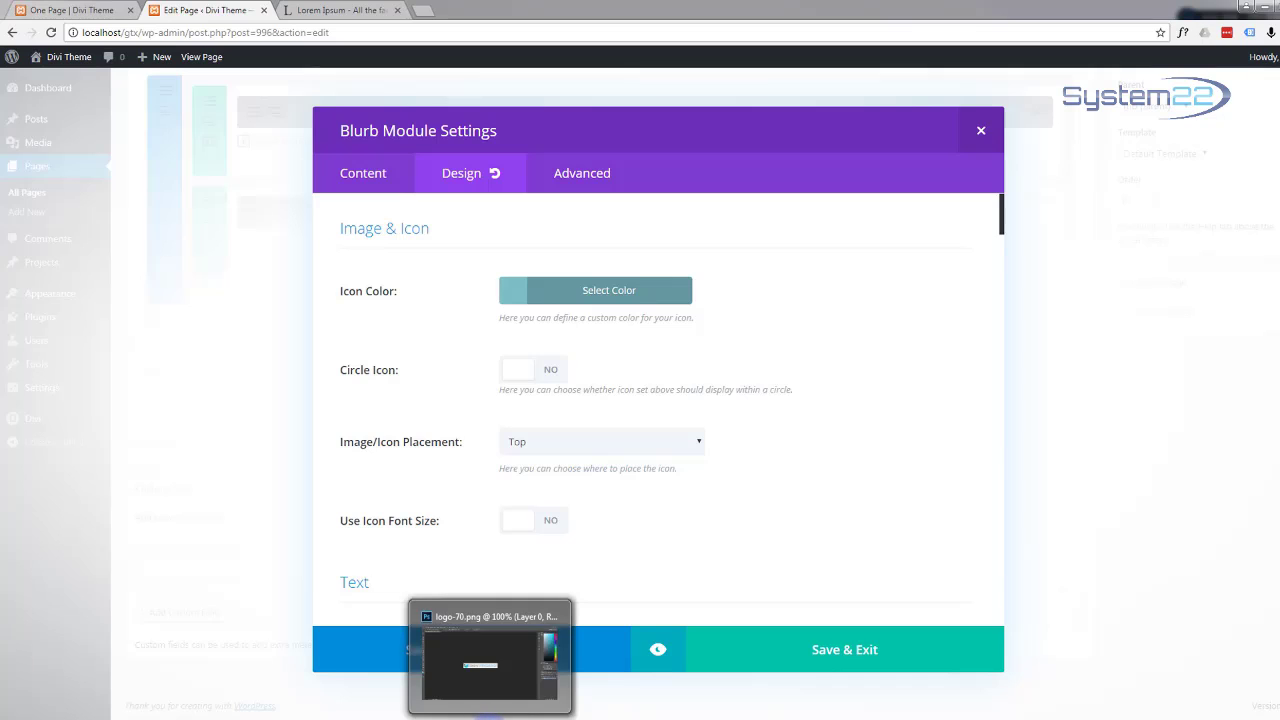
{"action": "left_click", "coordinate": [490, 655]}
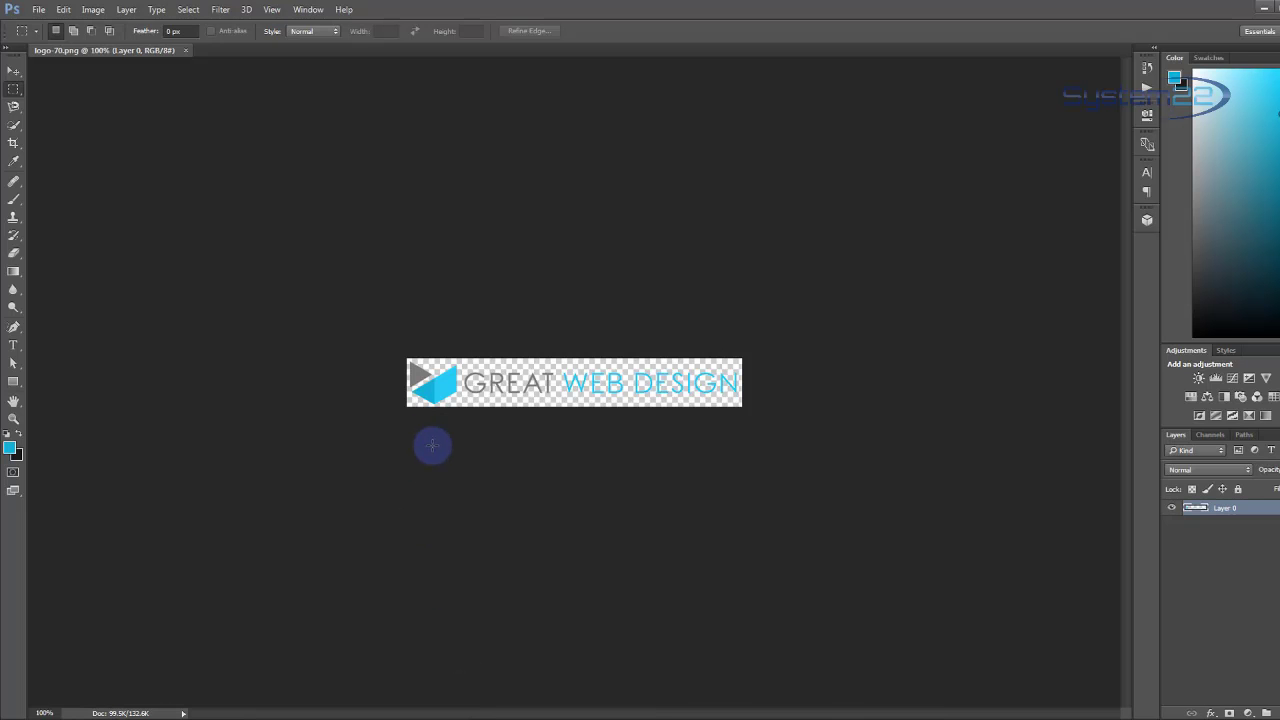
{"action": "left_click", "coordinate": [12, 451]}
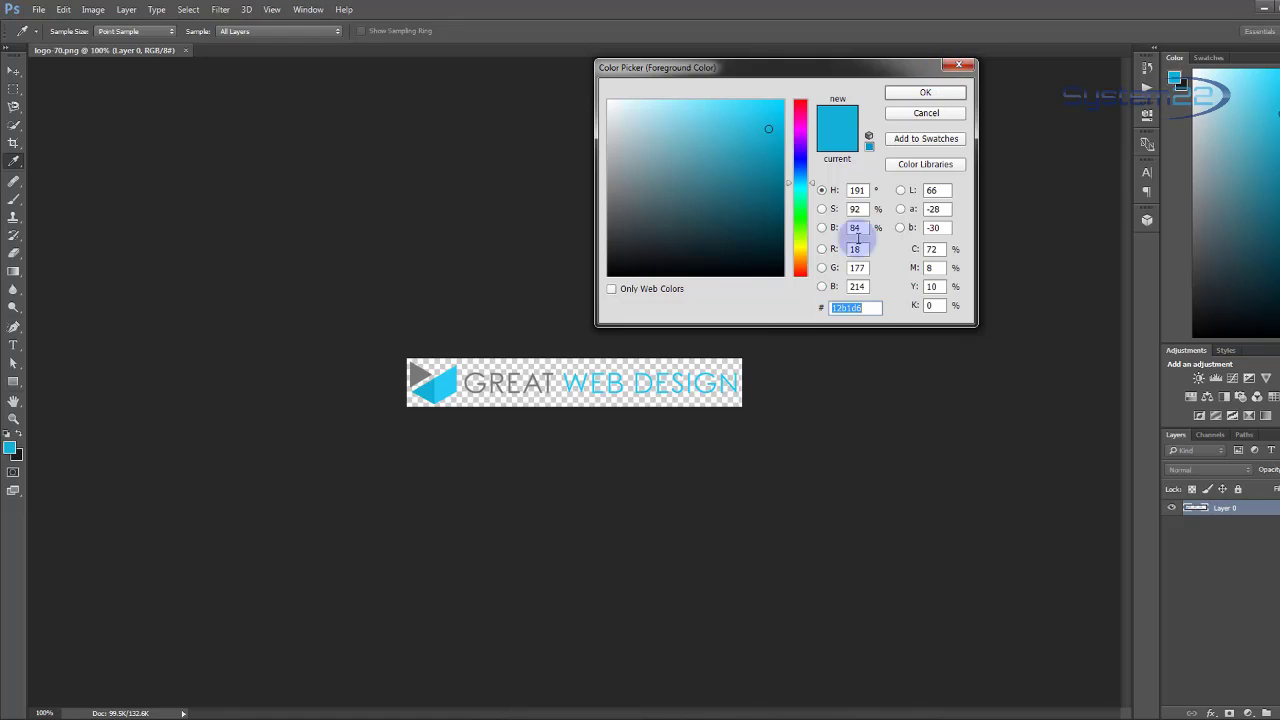
{"action": "right_click", "coordinate": [856, 310]}
{"action": "left_click", "coordinate": [886, 352]}
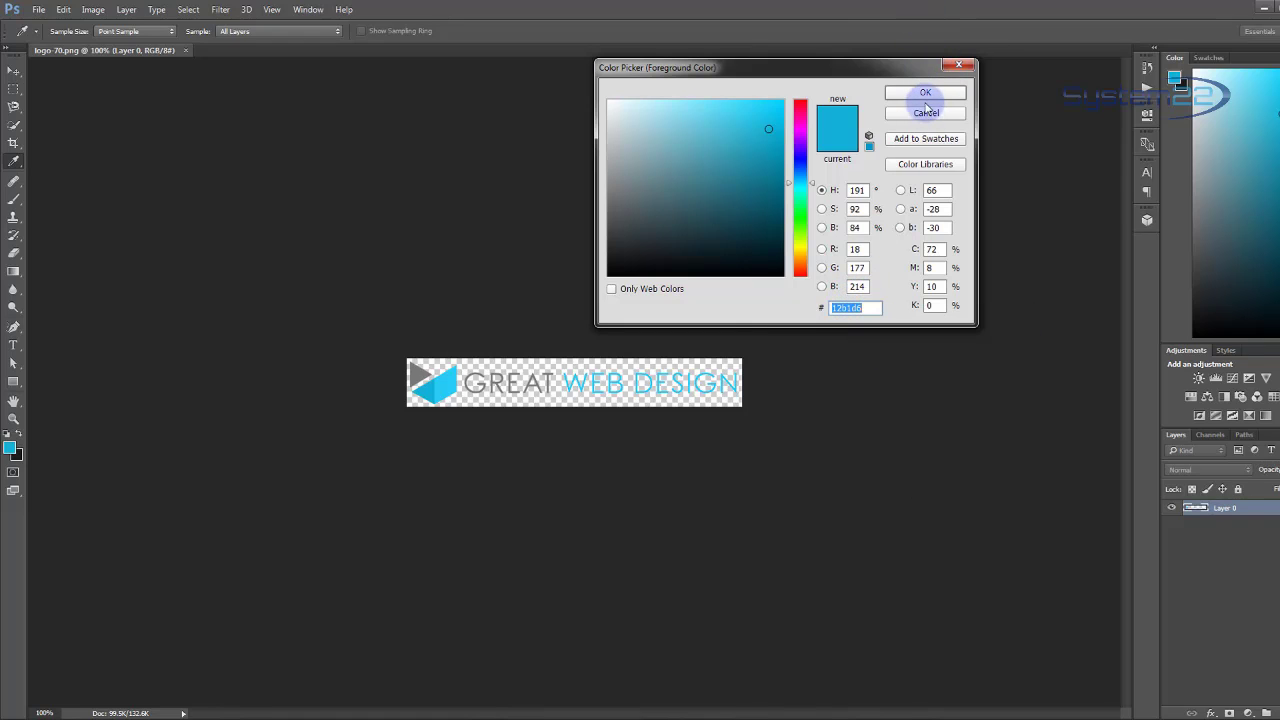
{"action": "left_click", "coordinate": [930, 92]}
Step: Set the Concept blurb's icon colour to #12b1d6 in the Design settings
{"action": "key", "text": "m"}
{"action": "left_click", "coordinate": [1265, 8]}
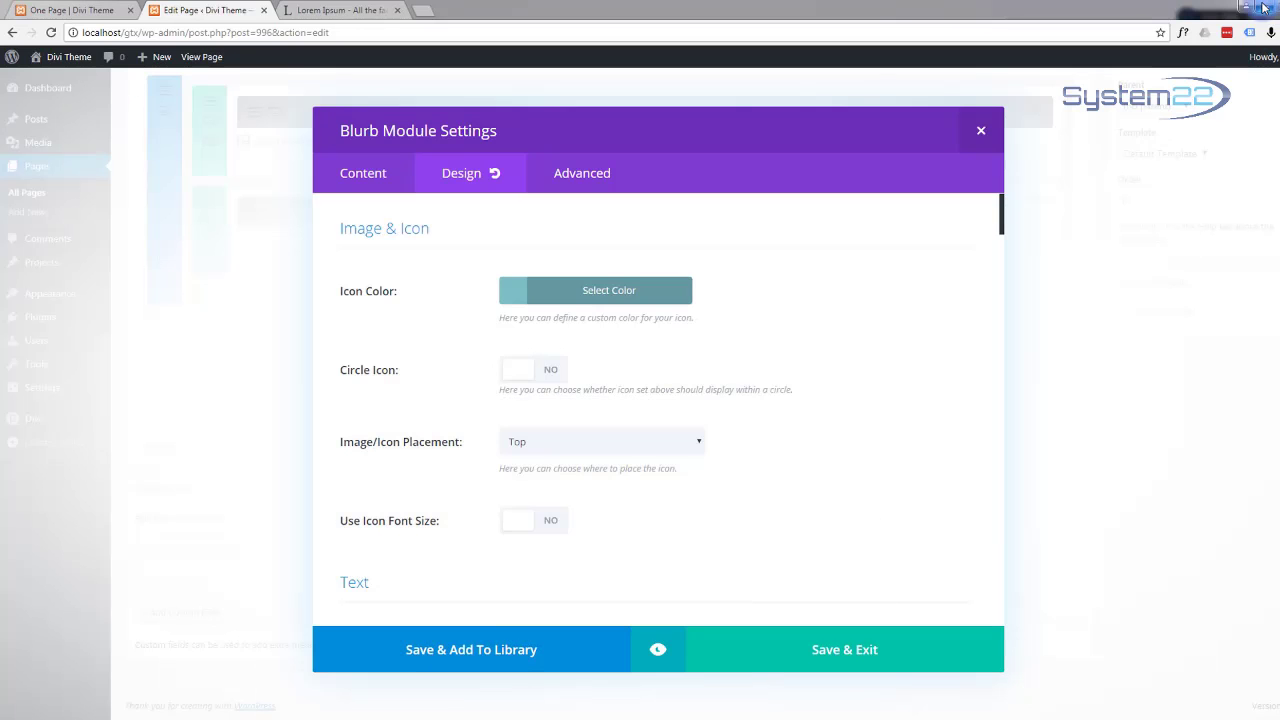
{"action": "left_click", "coordinate": [606, 293]}
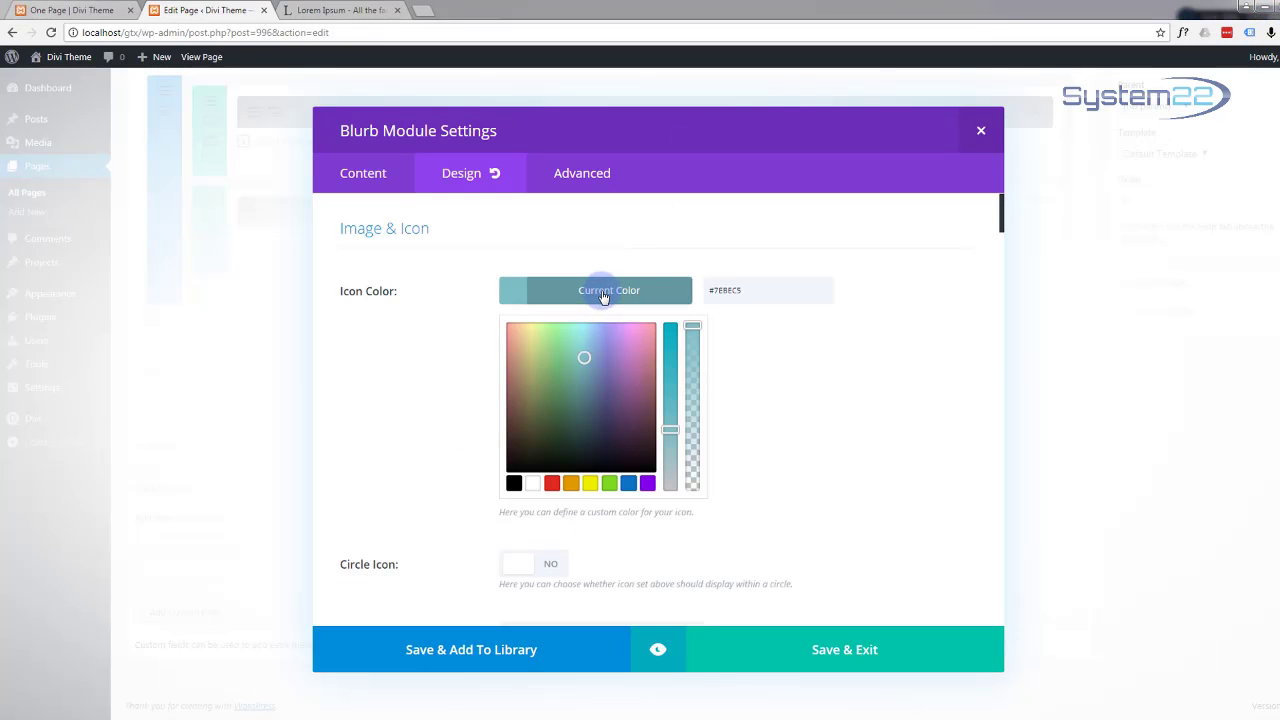
{"action": "double_click", "coordinate": [711, 289]}
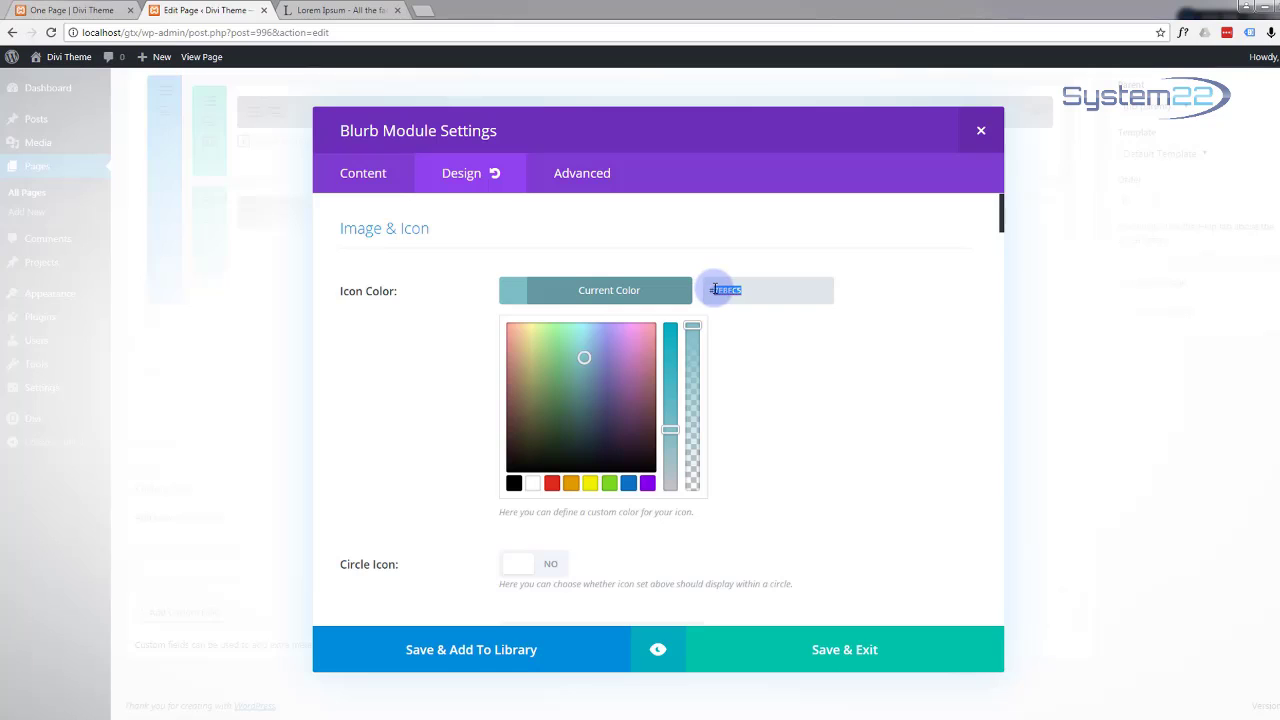
{"action": "left_click", "coordinate": [817, 300]}
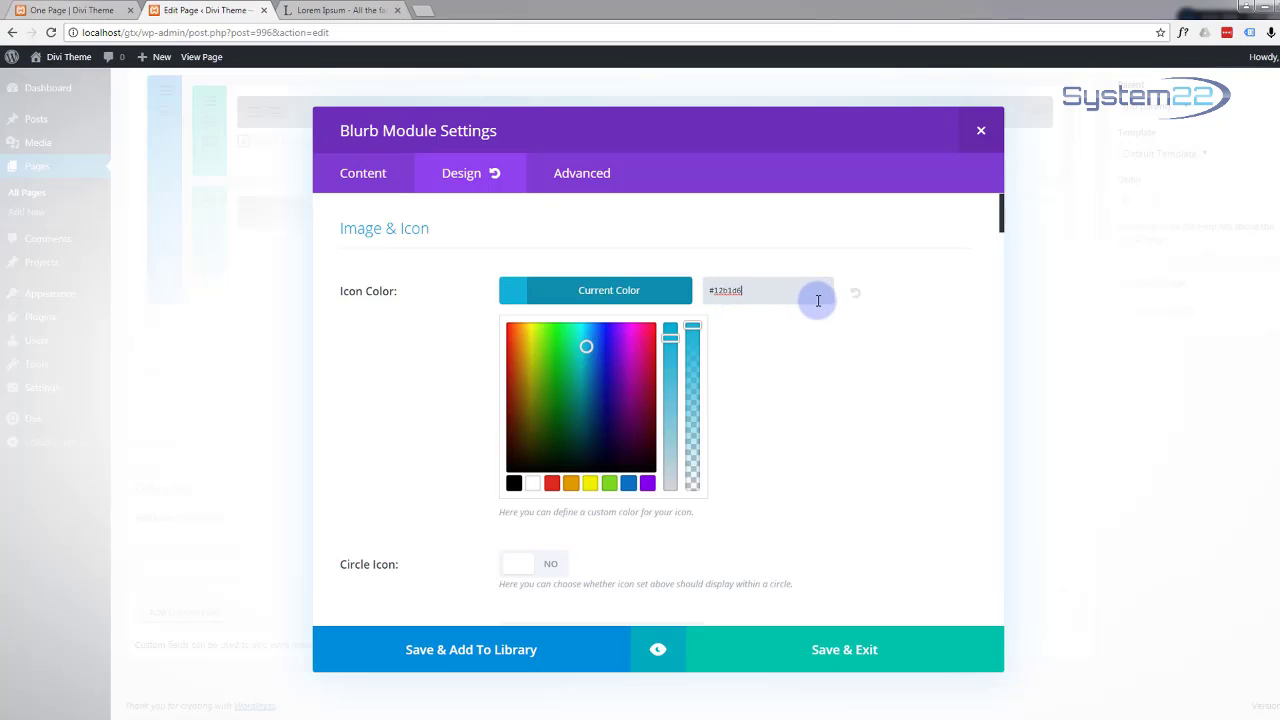
{"action": "left_click", "coordinate": [860, 338]}
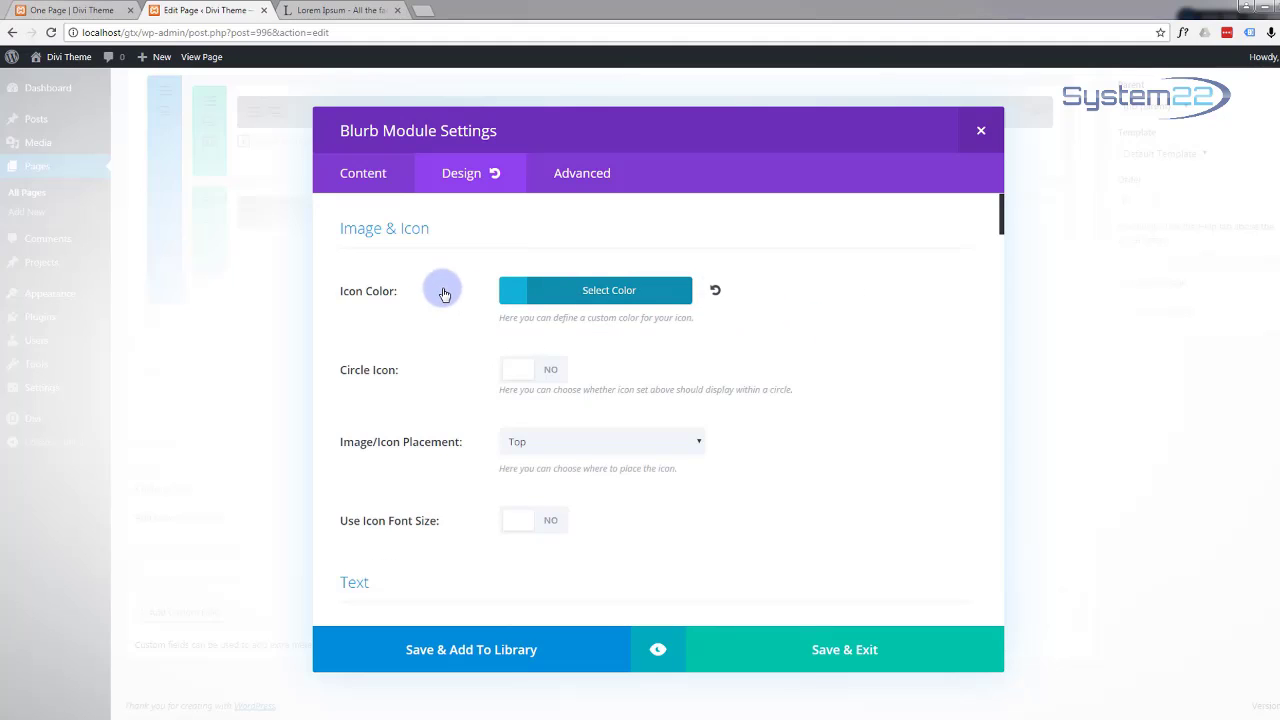
{"action": "scroll", "coordinate": [444, 292], "scroll_direction": "down", "scroll_amount": 1}
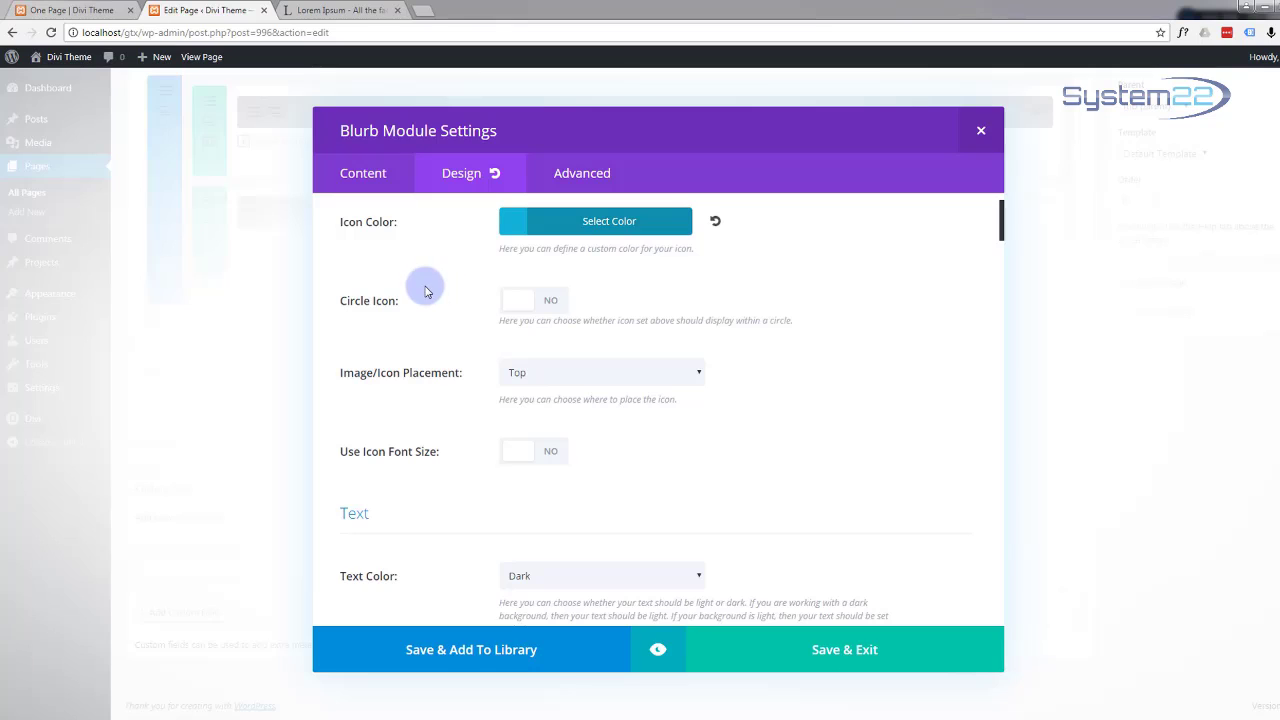
Step: Show the blurb icon inside a circle and set the circle colour to white
{"action": "left_click", "coordinate": [550, 302]}
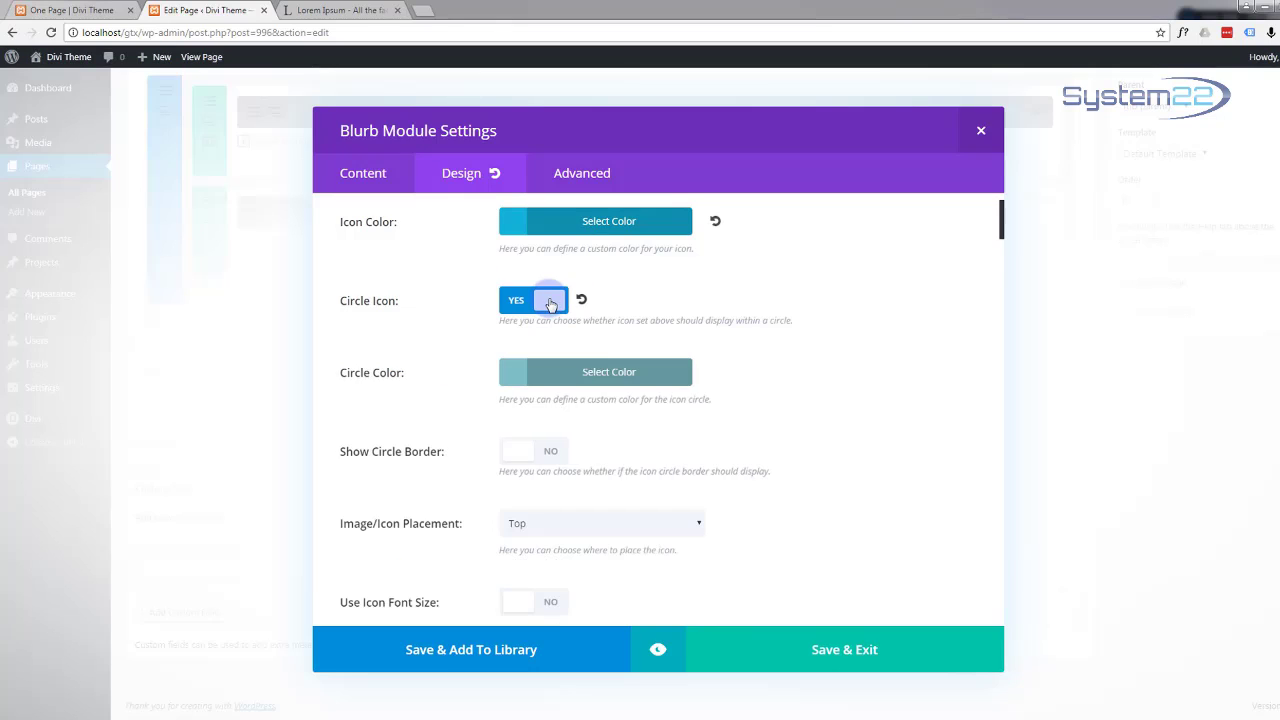
{"action": "scroll", "coordinate": [443, 302], "scroll_direction": "down", "scroll_amount": 3}
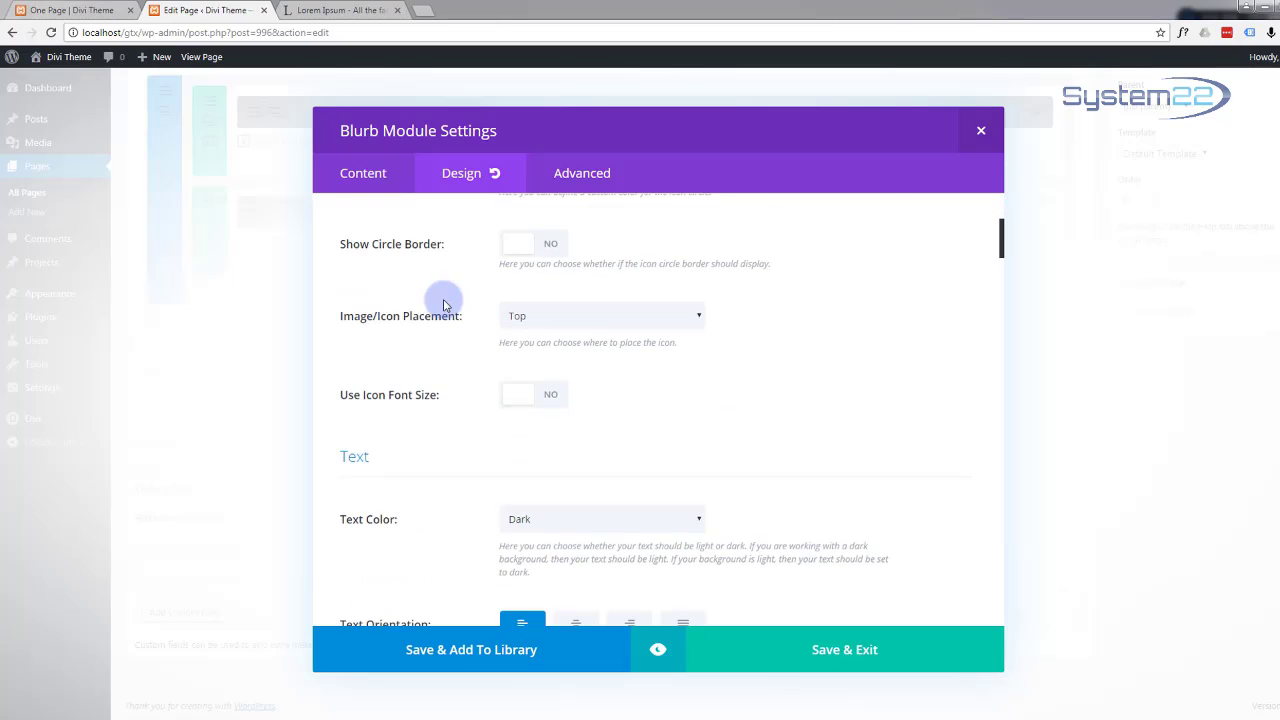
{"action": "scroll", "coordinate": [445, 305], "scroll_direction": "up", "scroll_amount": 2}
{"action": "left_click", "coordinate": [578, 312]}
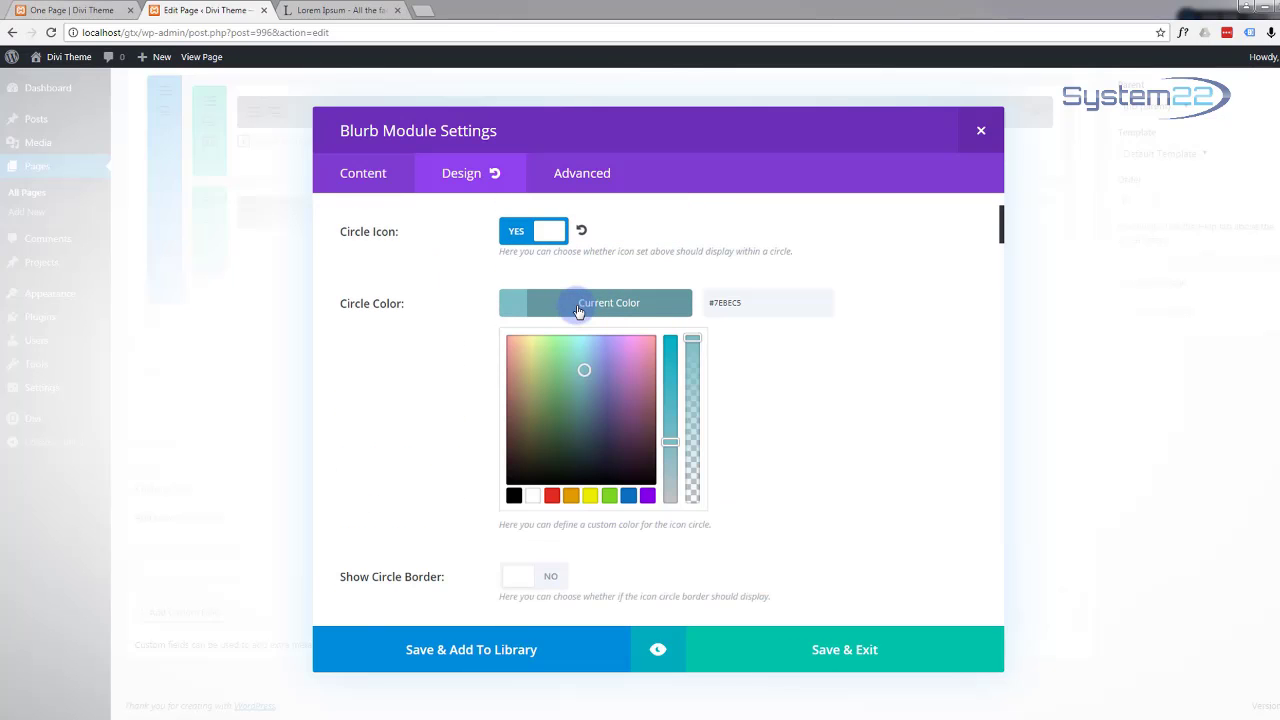
{"action": "left_click", "coordinate": [534, 498]}
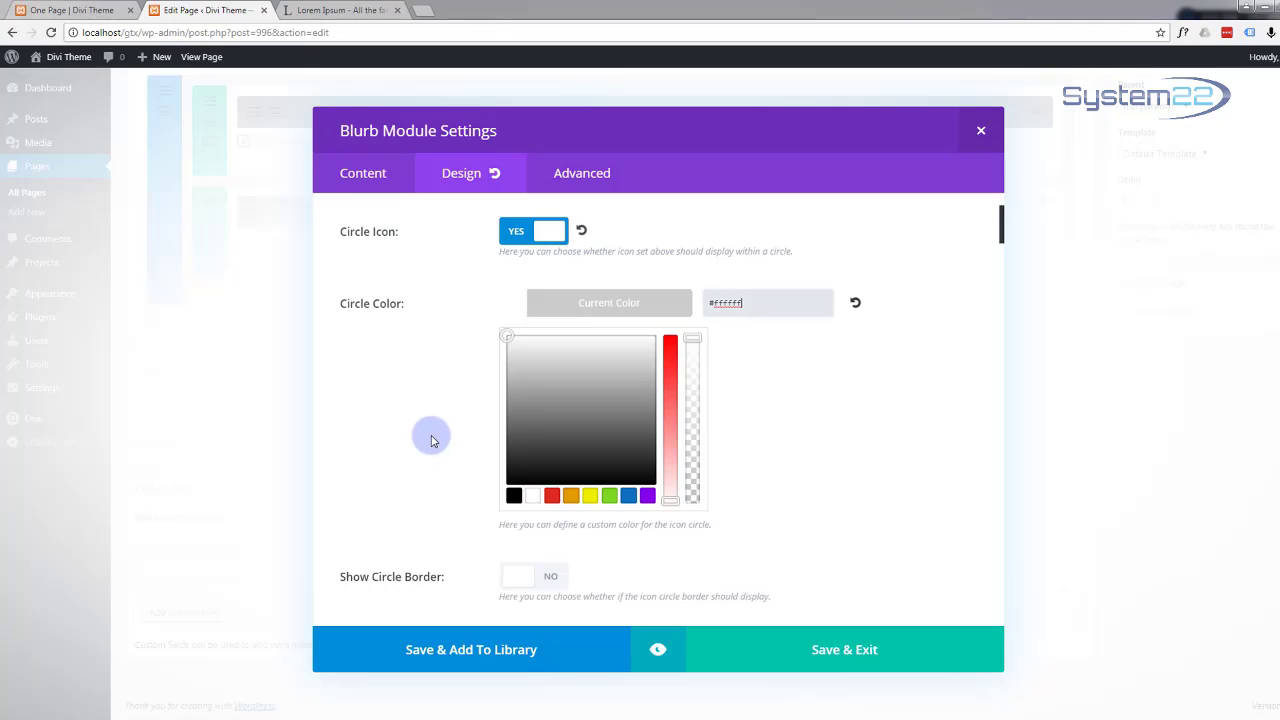
{"action": "scroll", "coordinate": [430, 437], "scroll_direction": "down", "scroll_amount": 3}
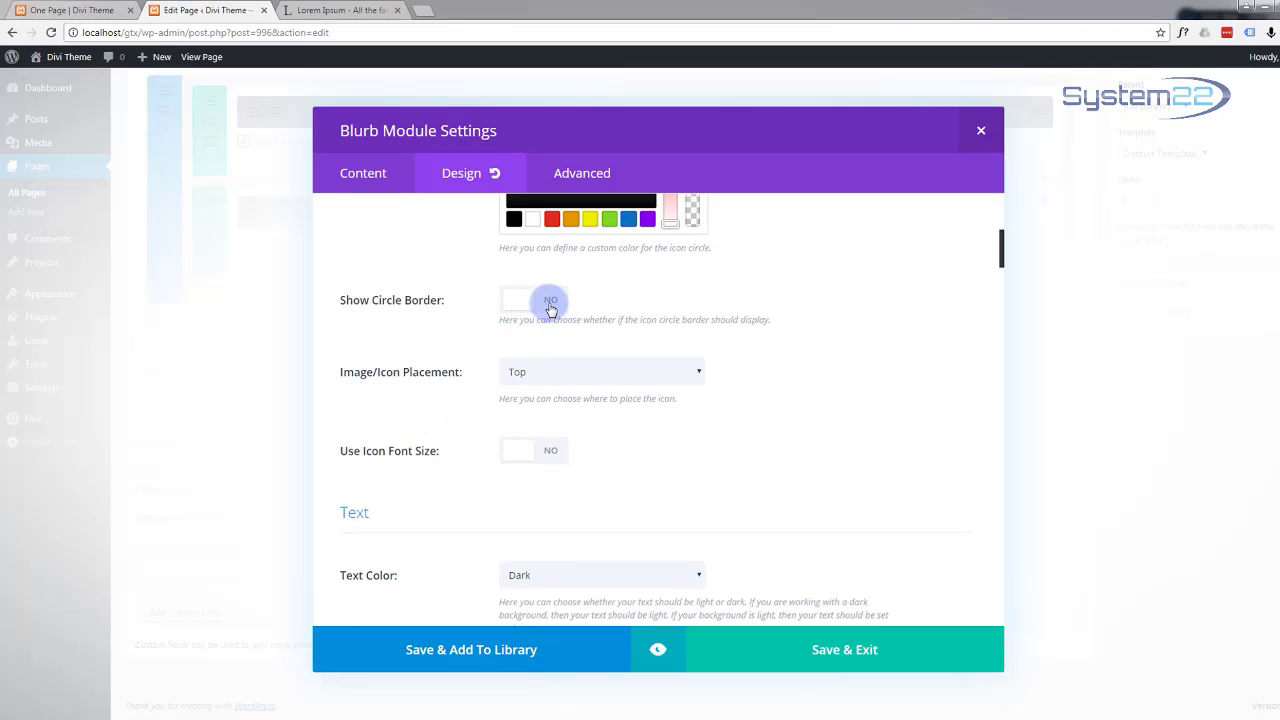
Step: Turn on the circle border and set its colour to #12b1d6
{"action": "left_click", "coordinate": [551, 302]}
{"action": "scroll", "coordinate": [551, 300], "scroll_direction": "down", "scroll_amount": 2}
{"action": "scroll", "coordinate": [443, 372], "scroll_direction": "up", "scroll_amount": 2}
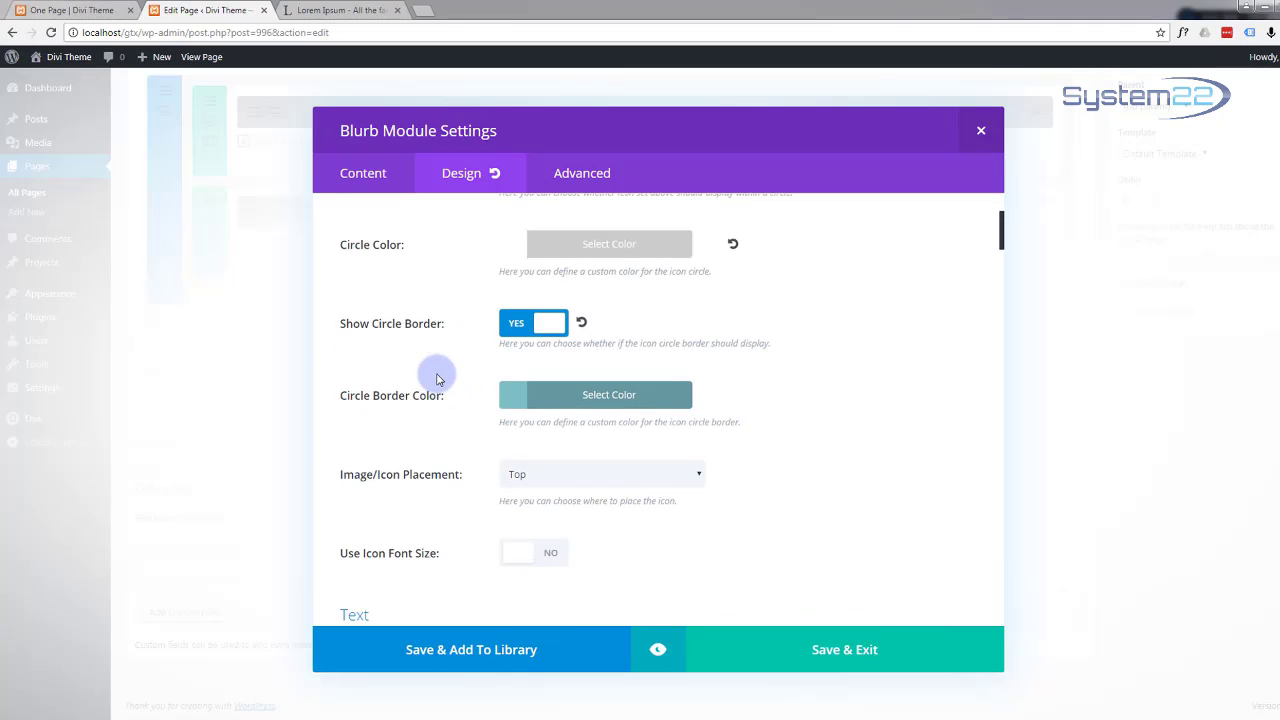
{"action": "left_click", "coordinate": [567, 403]}
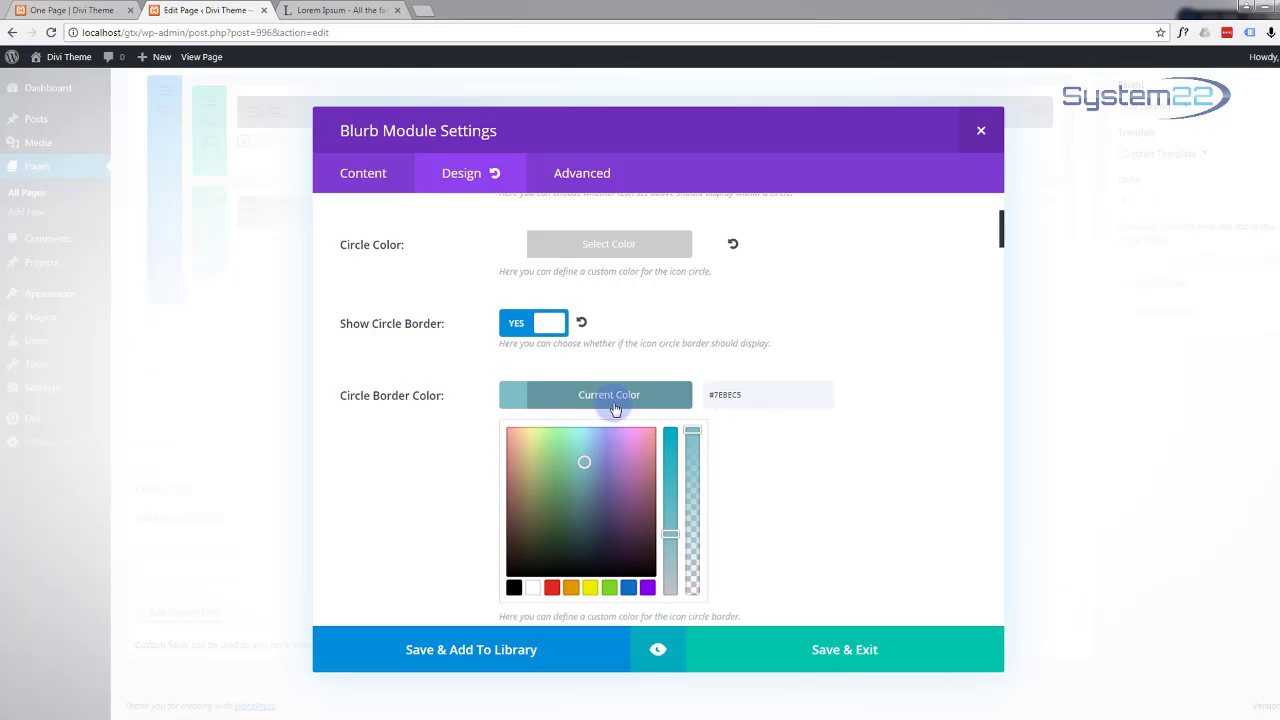
{"action": "double_click", "coordinate": [725, 395]}
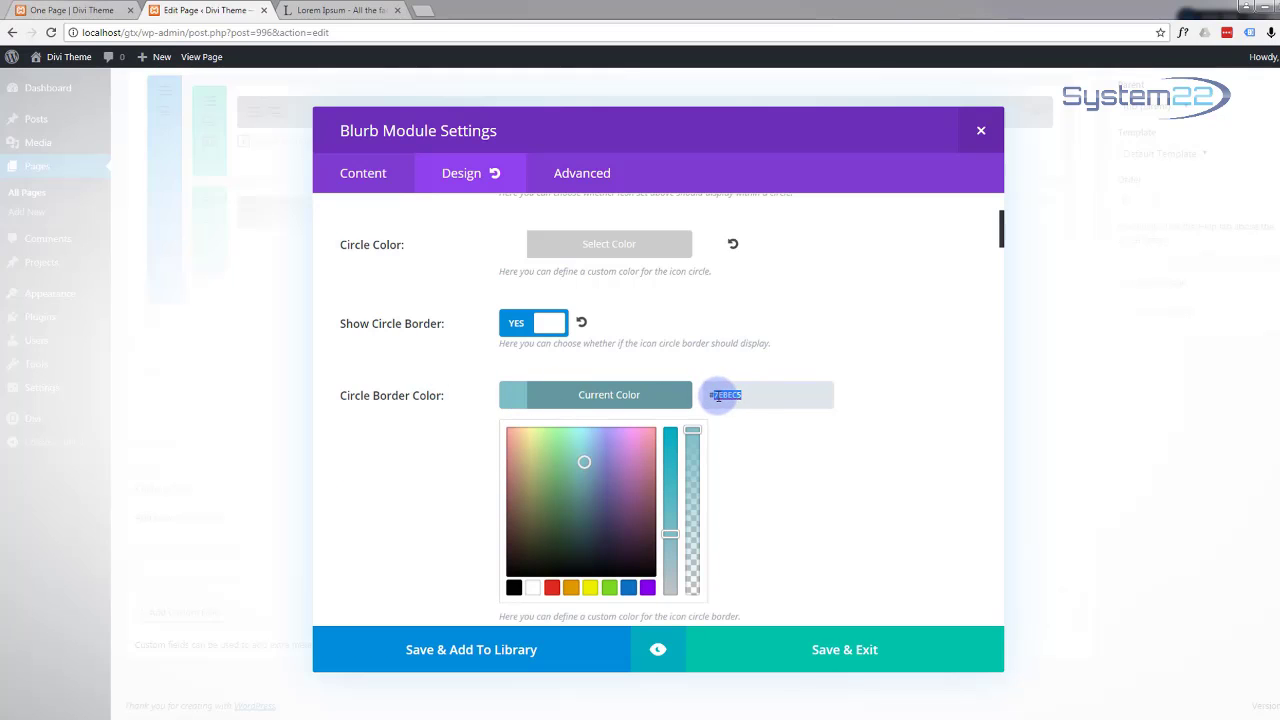
{"action": "key", "text": "ctrl+v"}
{"action": "left_click_drag", "start_coordinate": [753, 397], "coordinate": [706, 396]}
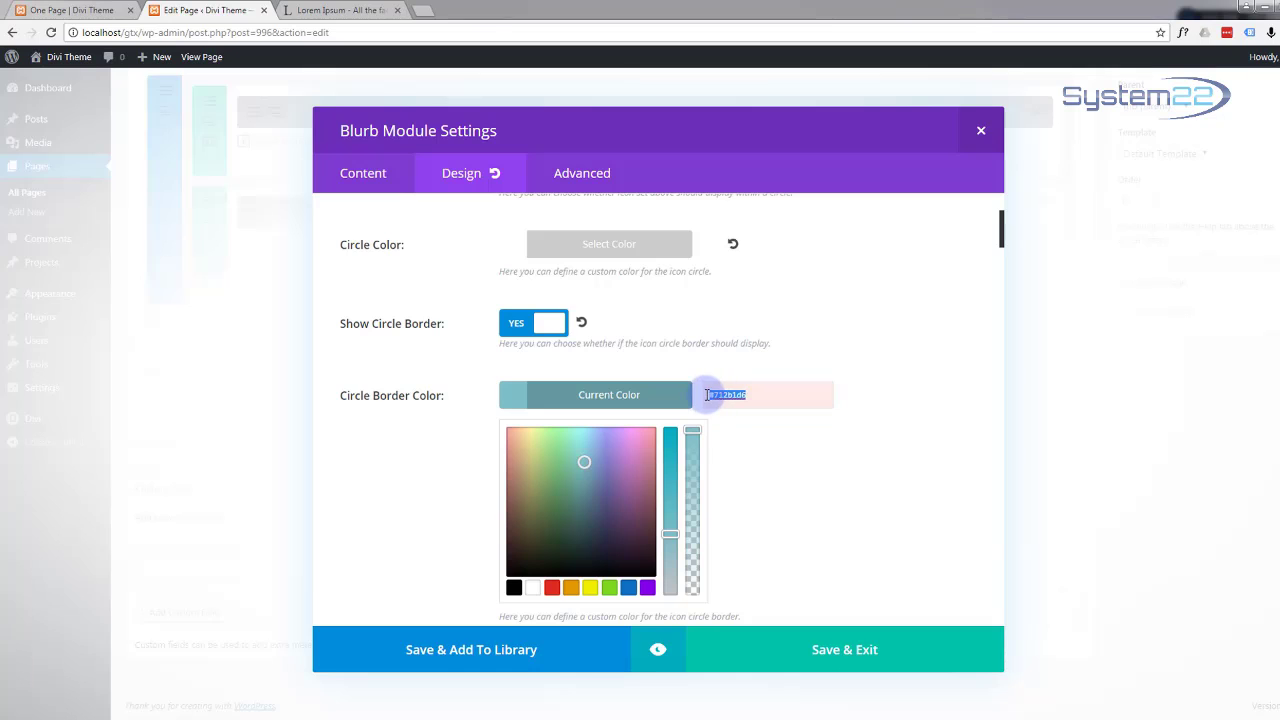
{"action": "key", "text": "ctrl+v"}
{"action": "scroll", "coordinate": [445, 423], "scroll_direction": "down", "scroll_amount": 3}
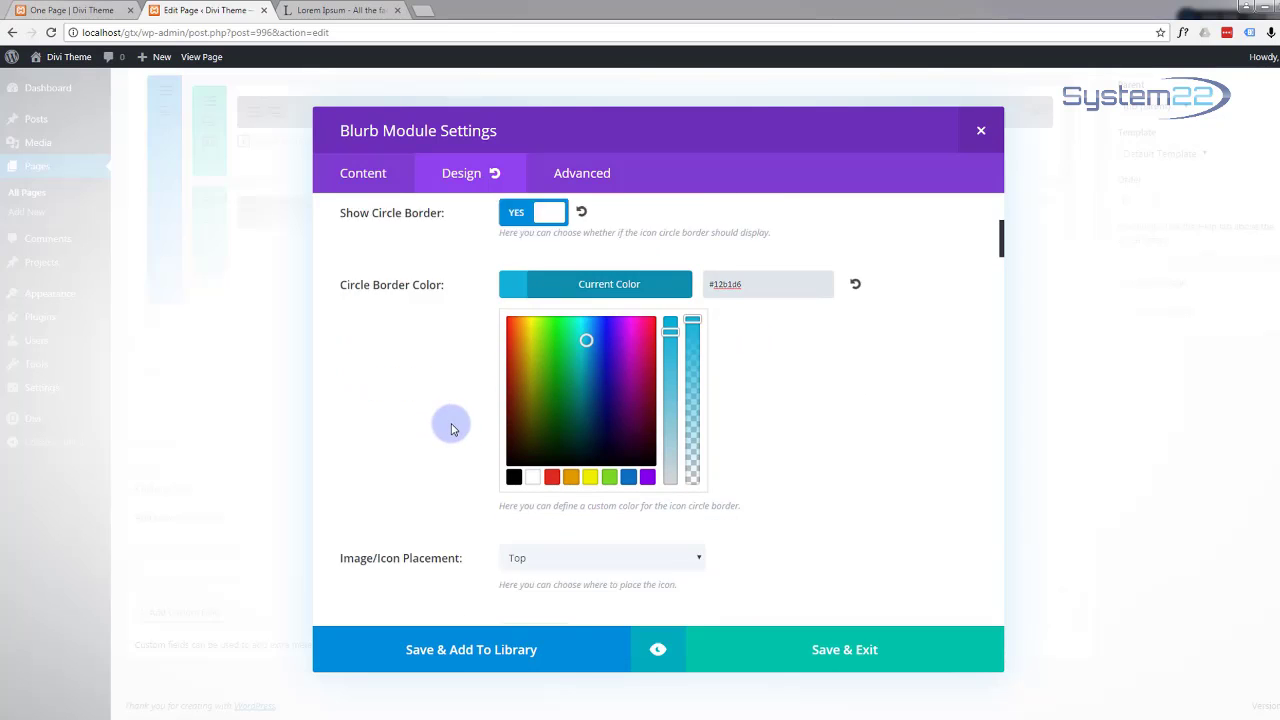
{"action": "scroll", "coordinate": [451, 425], "scroll_direction": "down", "scroll_amount": 3}
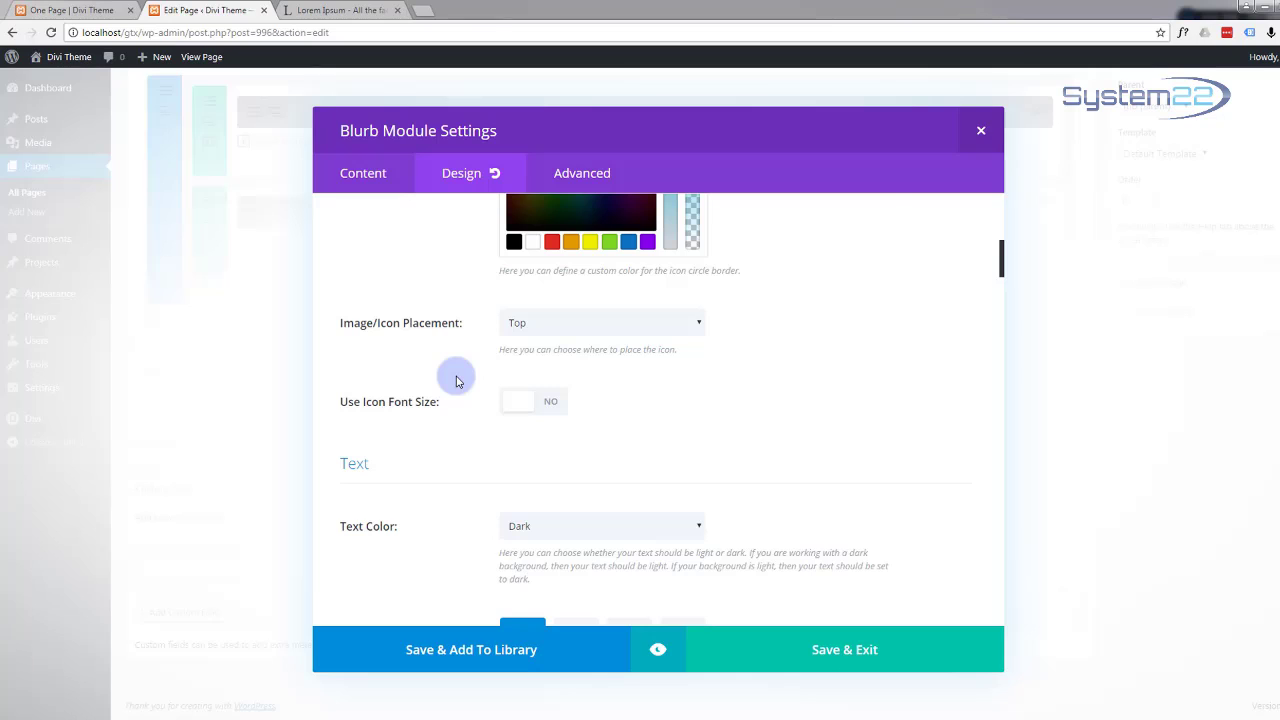
Step: Centre the Concept blurb's text orientation and its title text alignment
{"action": "scroll", "coordinate": [453, 378], "scroll_direction": "down", "scroll_amount": 3}
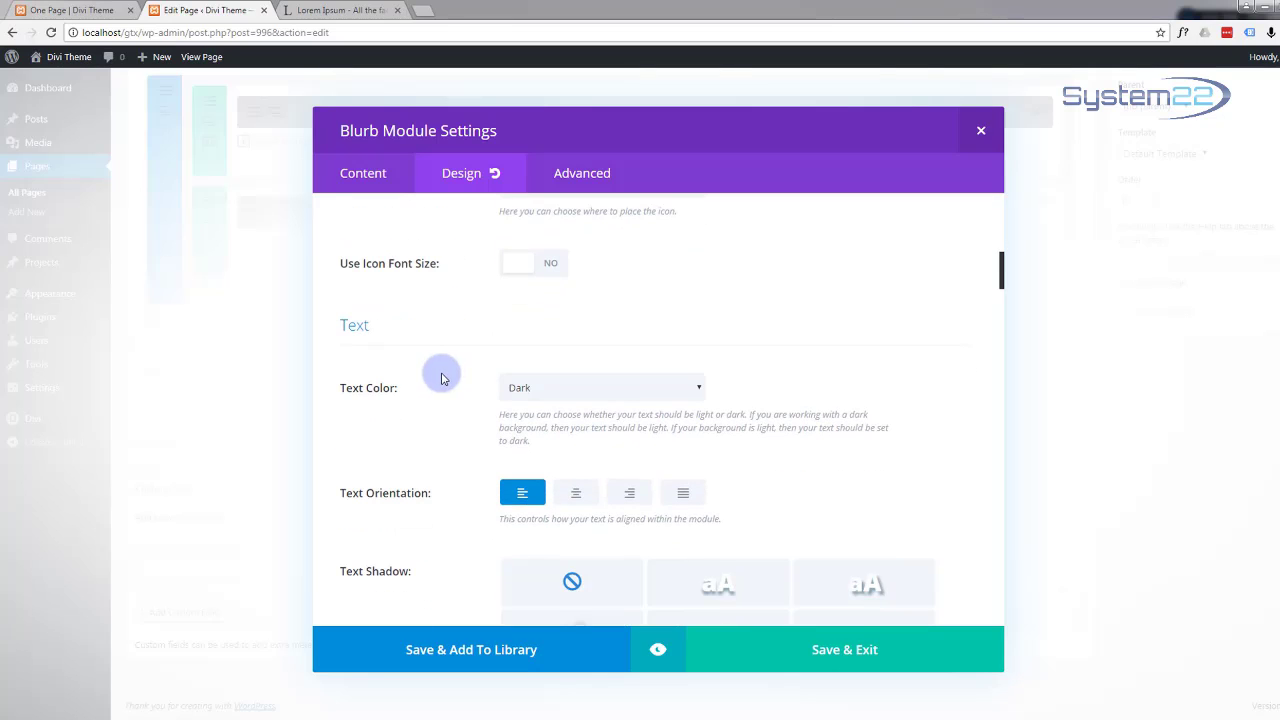
{"action": "left_click", "coordinate": [541, 270]}
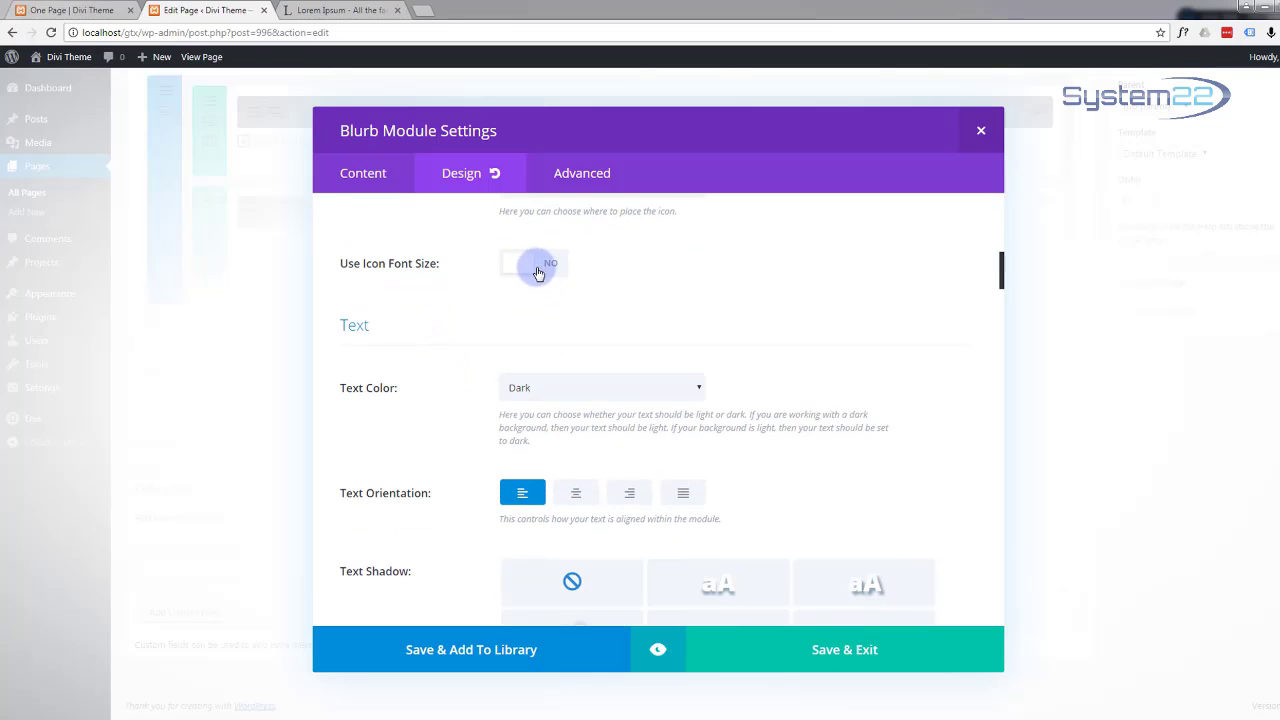
{"action": "scroll", "coordinate": [451, 405], "scroll_direction": "down", "scroll_amount": 3}
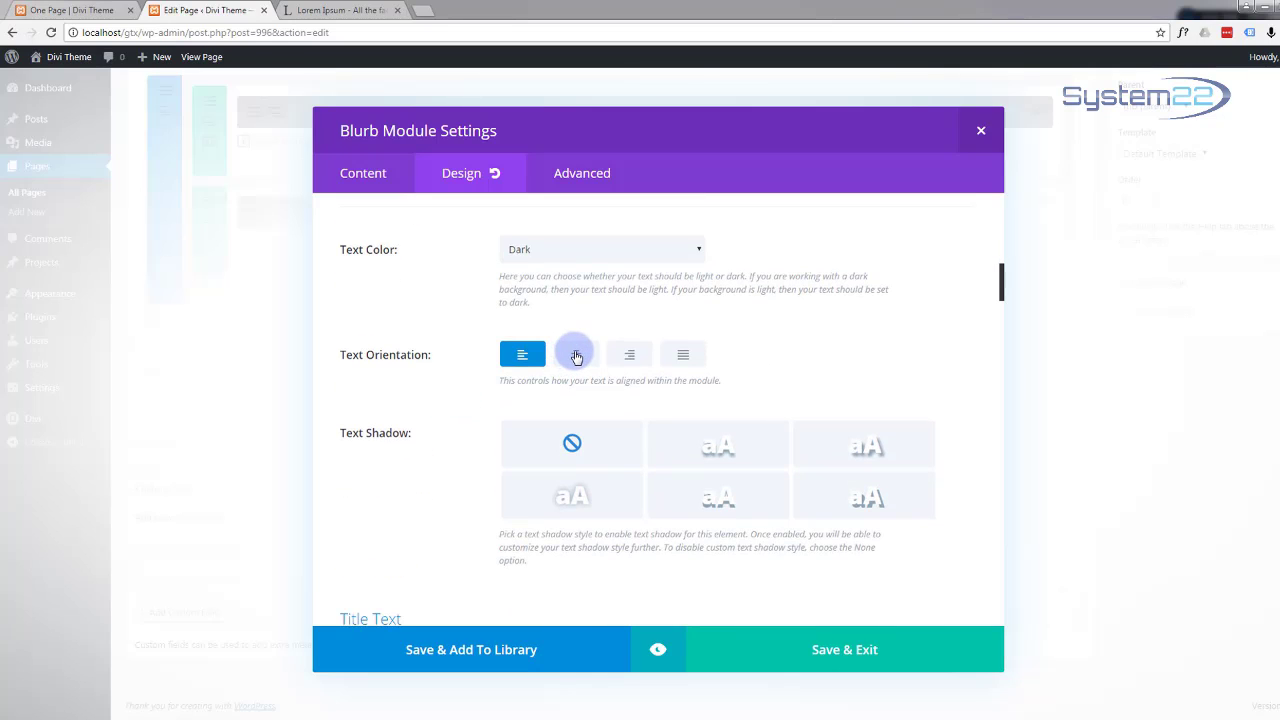
{"action": "left_click", "coordinate": [576, 355]}
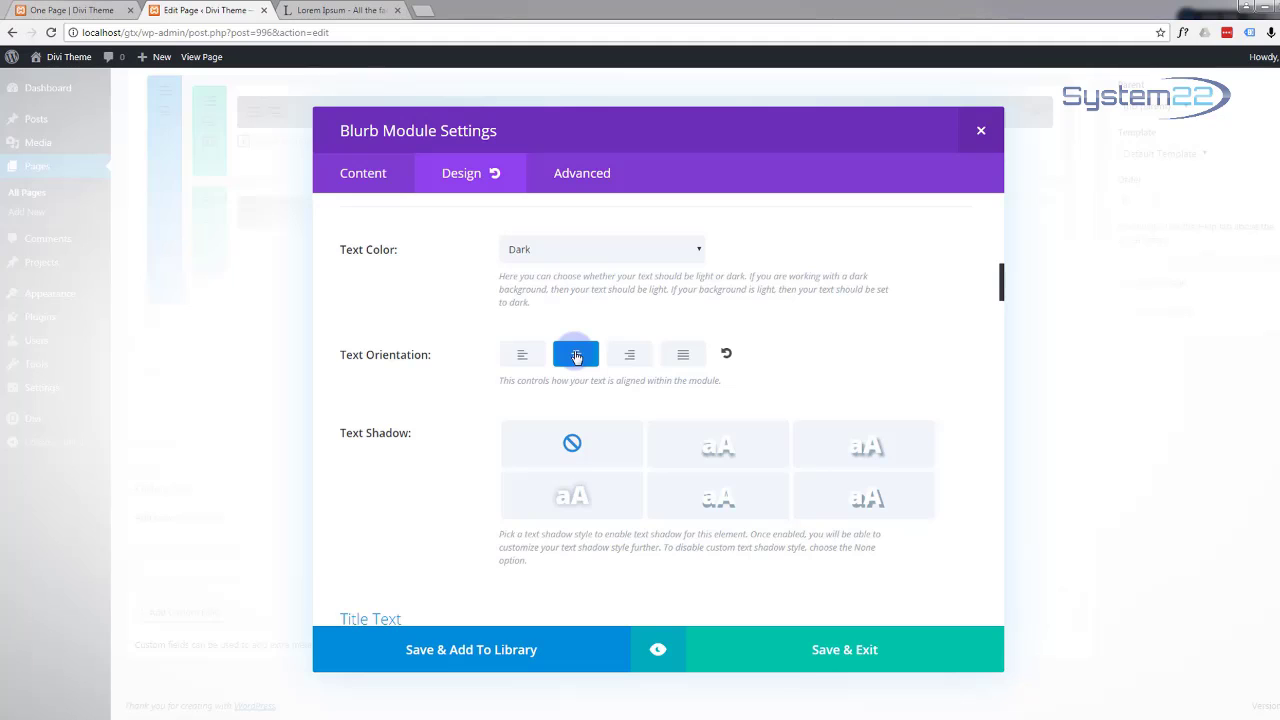
{"action": "scroll", "coordinate": [450, 396], "scroll_direction": "down", "scroll_amount": 3}
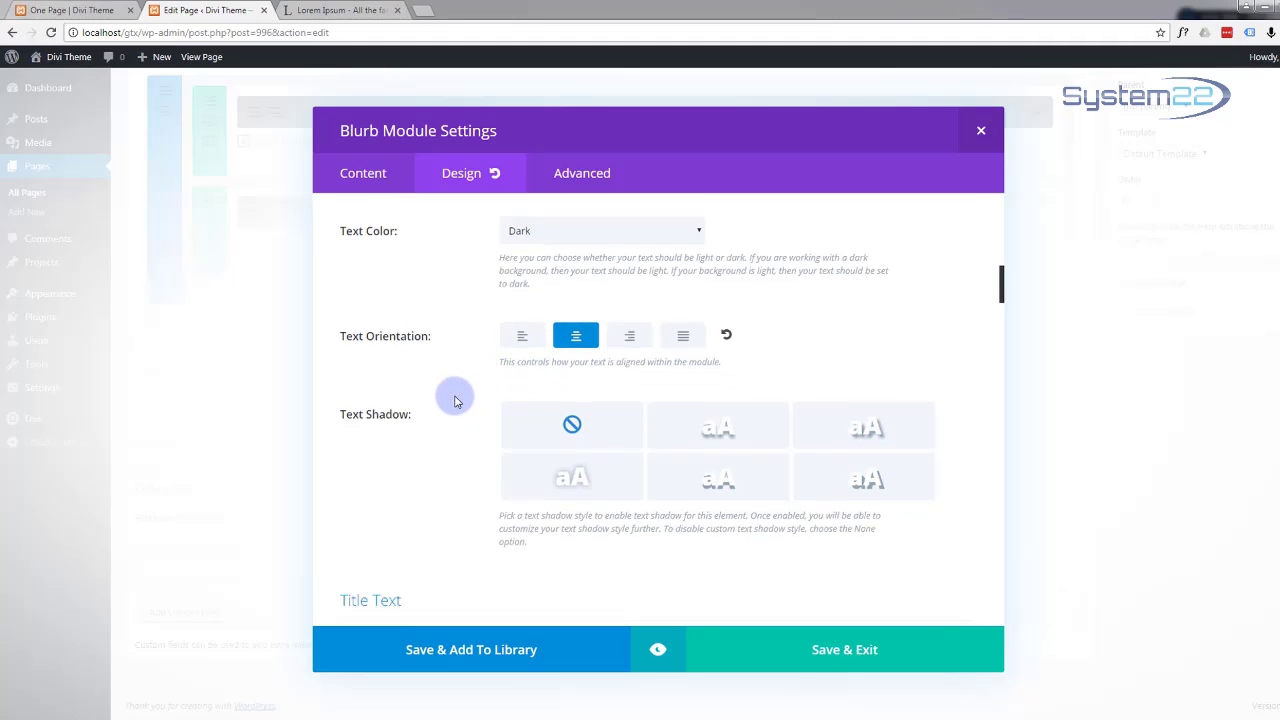
{"action": "scroll", "coordinate": [454, 401], "scroll_direction": "down", "scroll_amount": 3}
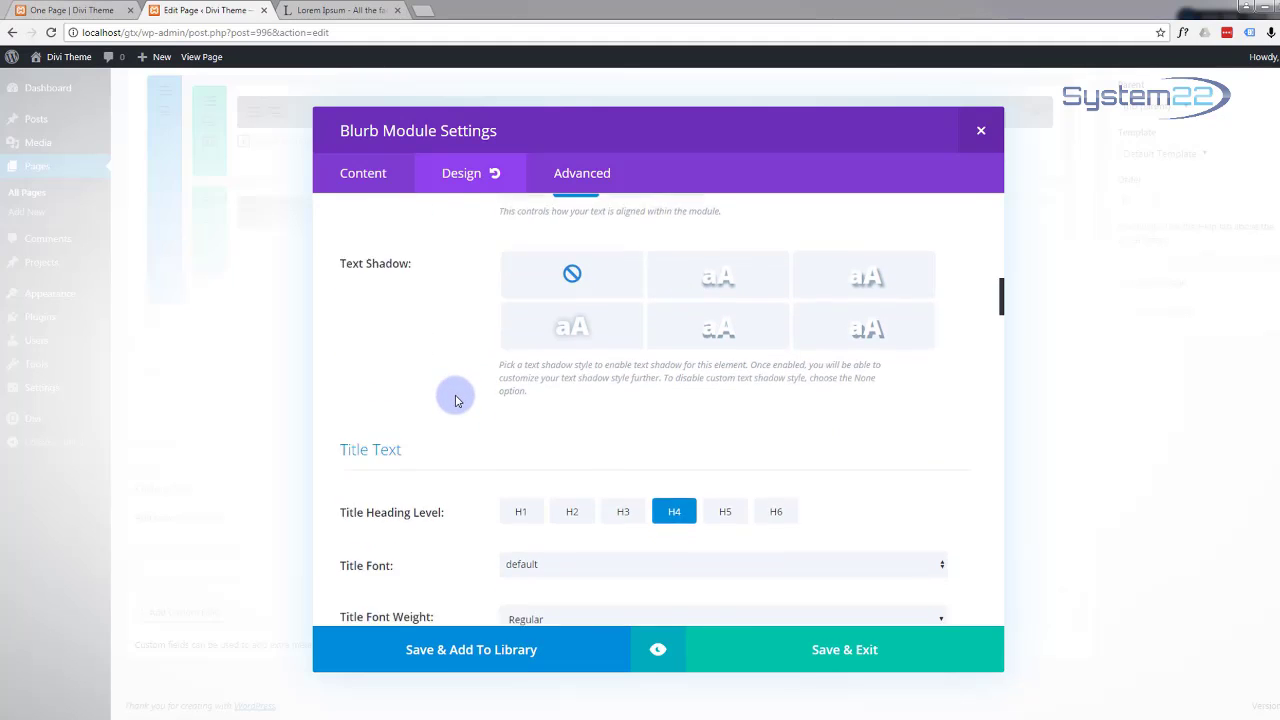
{"action": "scroll", "coordinate": [459, 400], "scroll_direction": "down", "scroll_amount": 5}
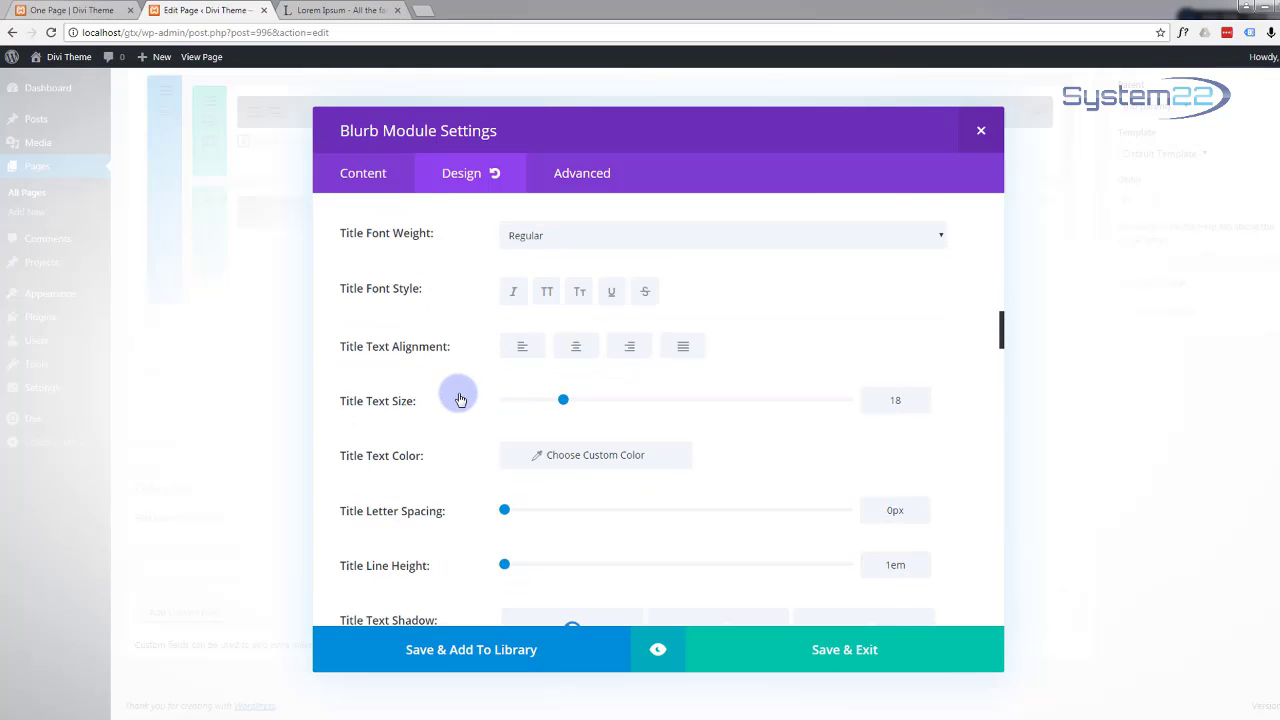
{"action": "left_click", "coordinate": [577, 346]}
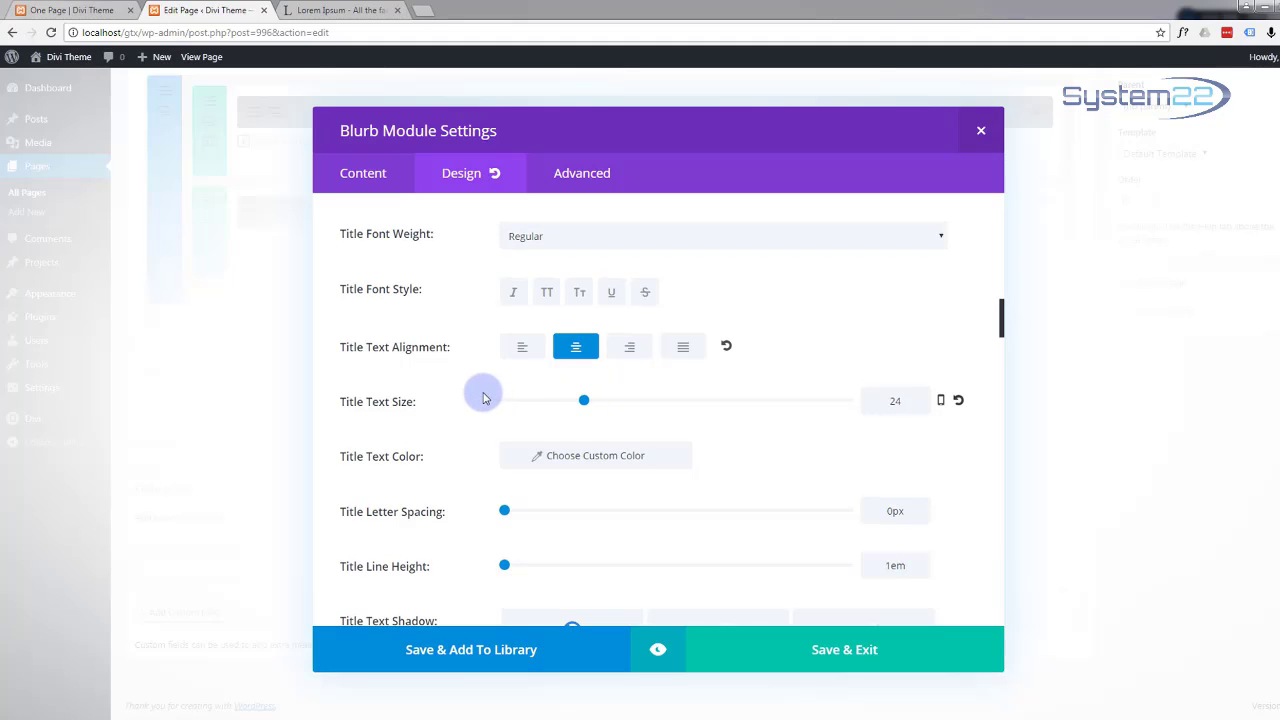
{"action": "scroll", "coordinate": [483, 397], "scroll_direction": "down", "scroll_amount": 1}
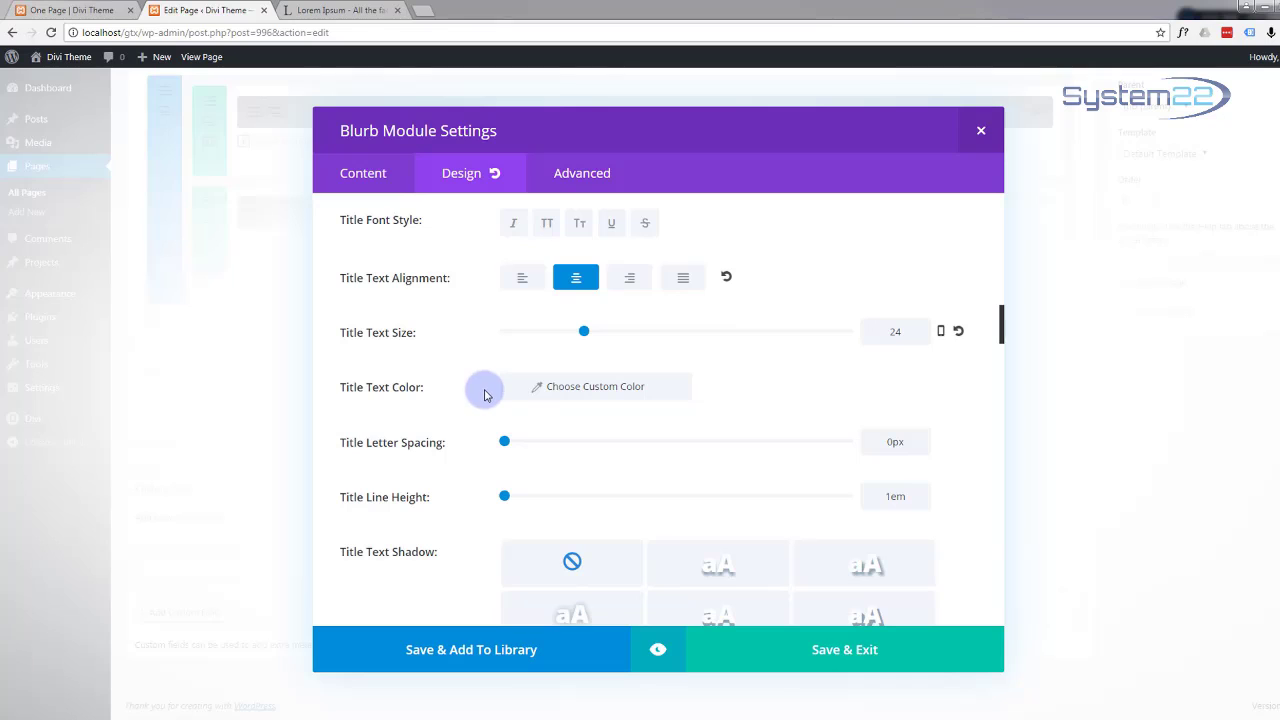
{"action": "left_click", "coordinate": [586, 388]}
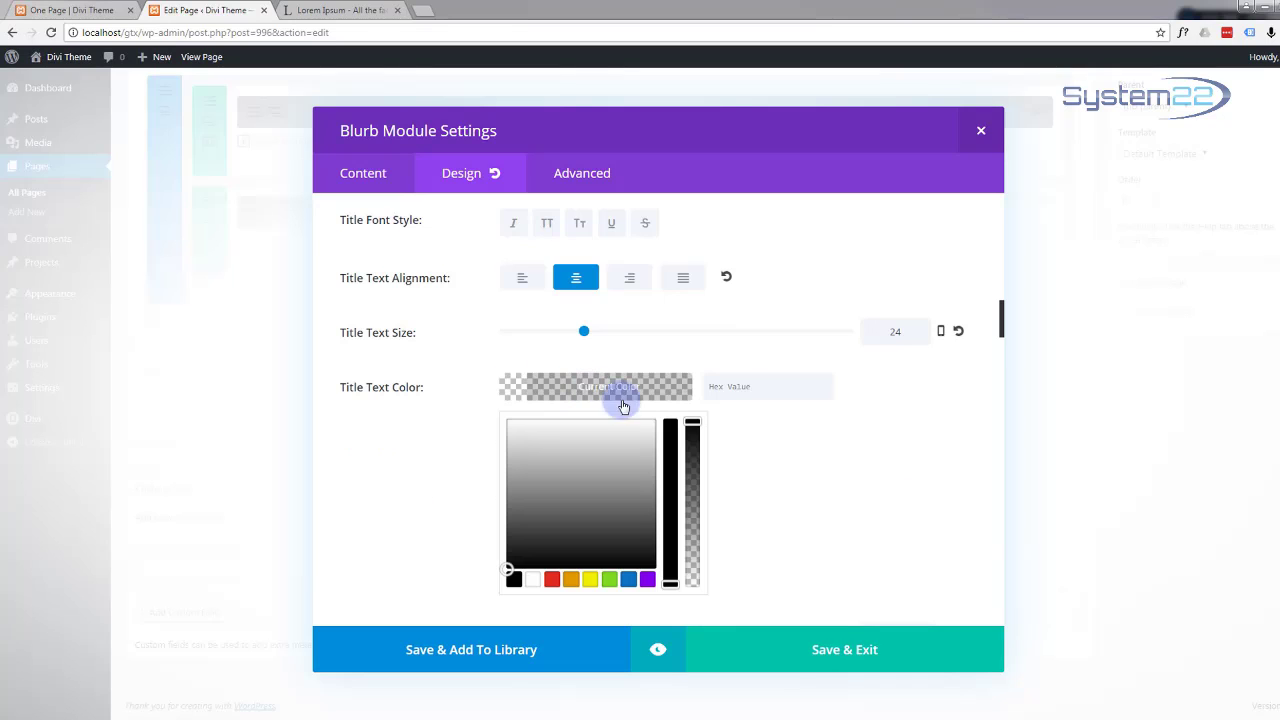
{"action": "left_click", "coordinate": [732, 390]}
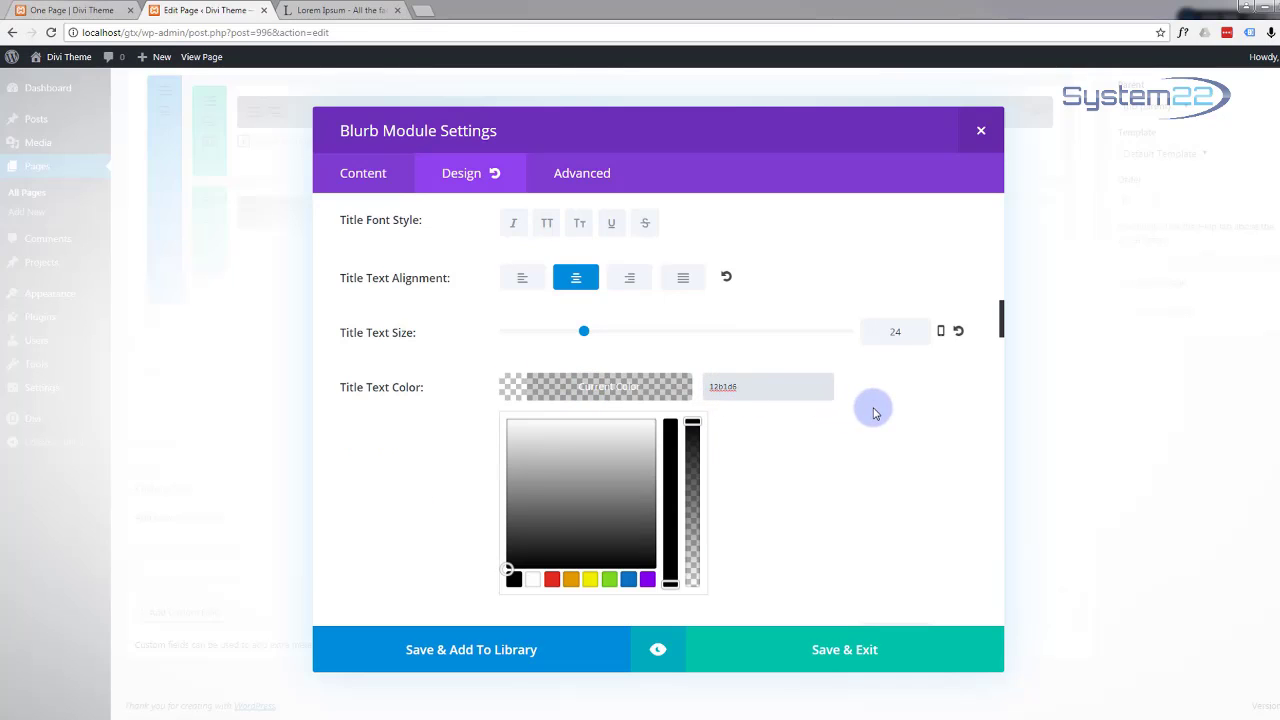
{"action": "left_click", "coordinate": [360, 447]}
{"action": "scroll", "coordinate": [360, 447], "scroll_direction": "down", "scroll_amount": 5}
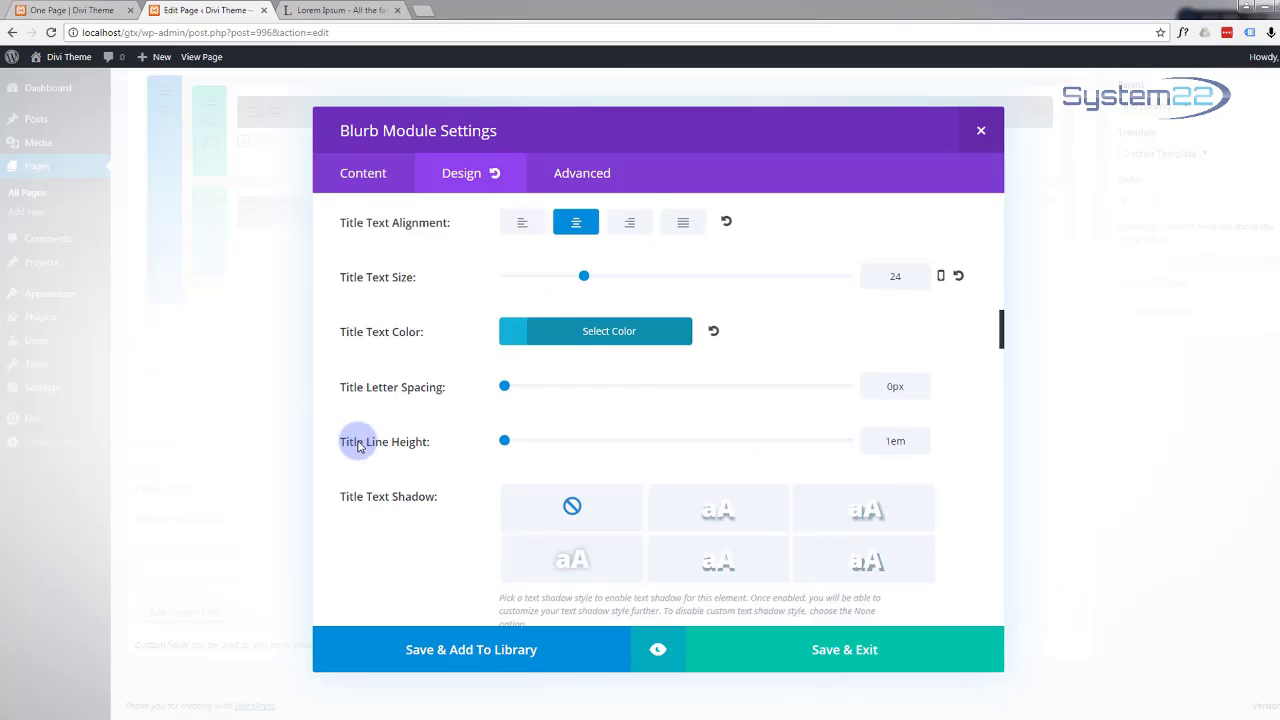
{"action": "scroll", "coordinate": [360, 447], "scroll_direction": "up", "scroll_amount": 2}
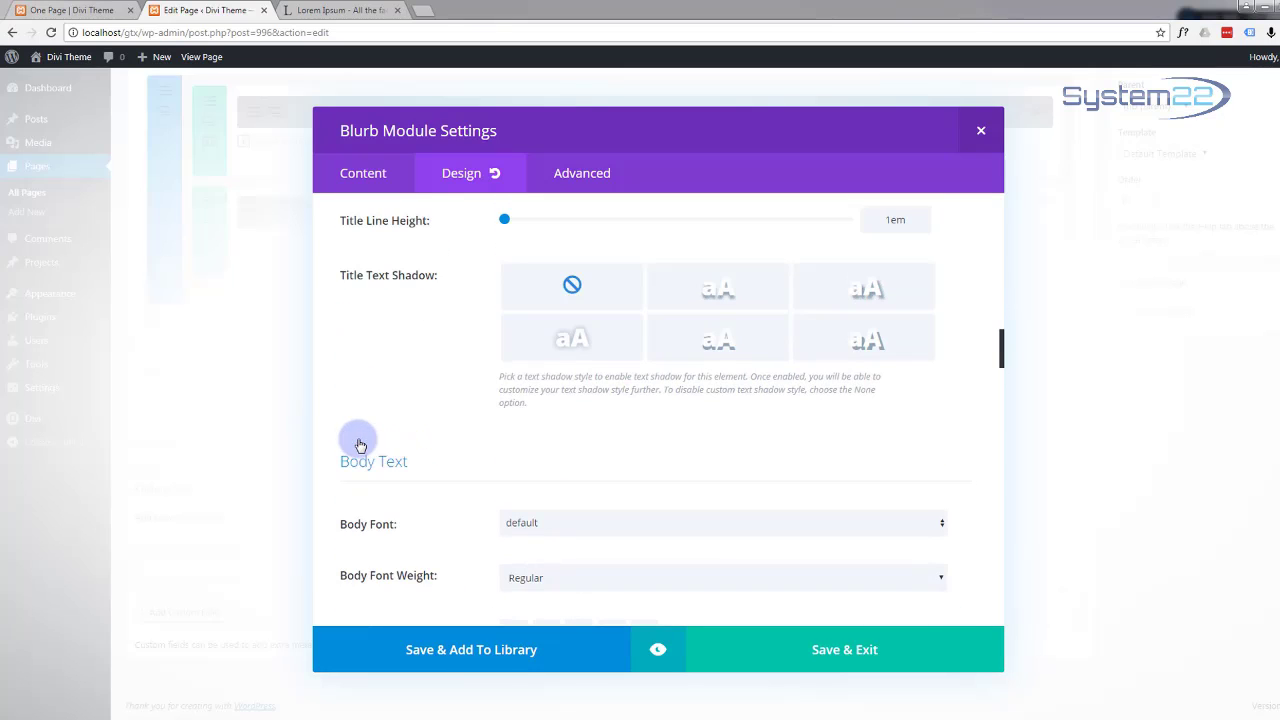
{"action": "scroll", "coordinate": [338, 358], "scroll_direction": "down", "scroll_amount": 1}
{"action": "scroll", "coordinate": [338, 358], "scroll_direction": "down", "scroll_amount": 1}
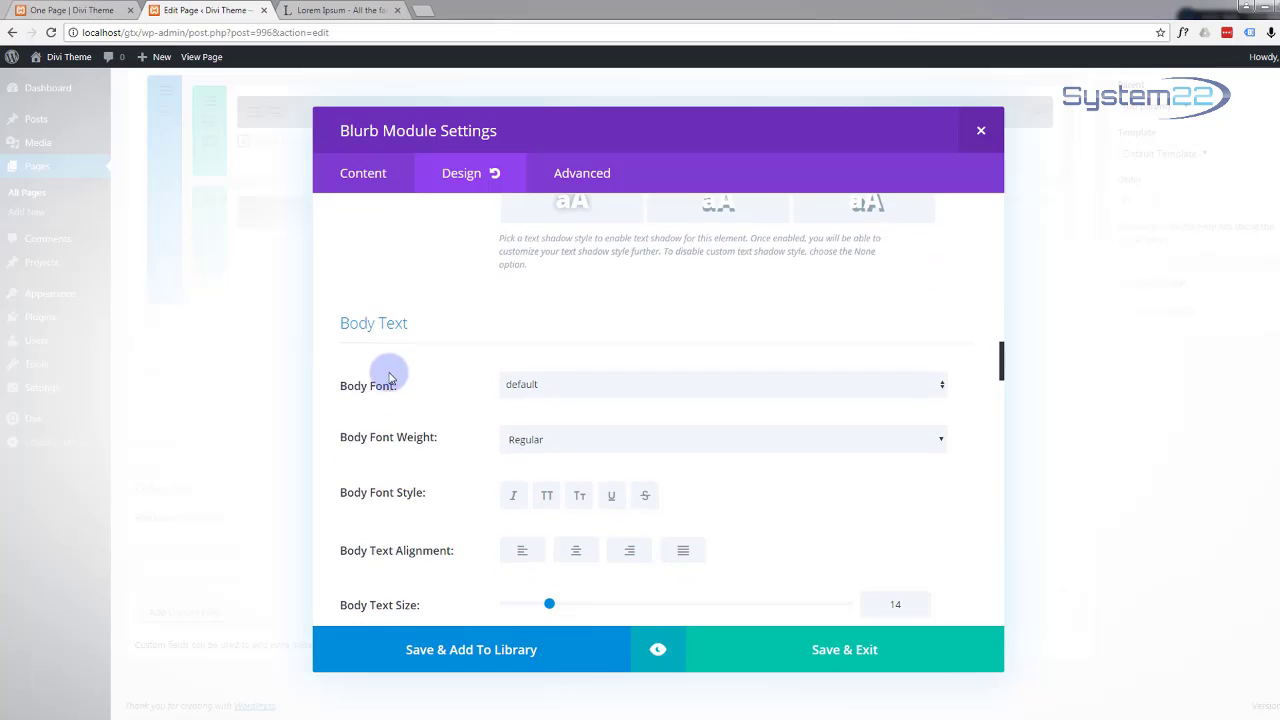
{"action": "scroll", "coordinate": [381, 383], "scroll_direction": "down", "scroll_amount": 3}
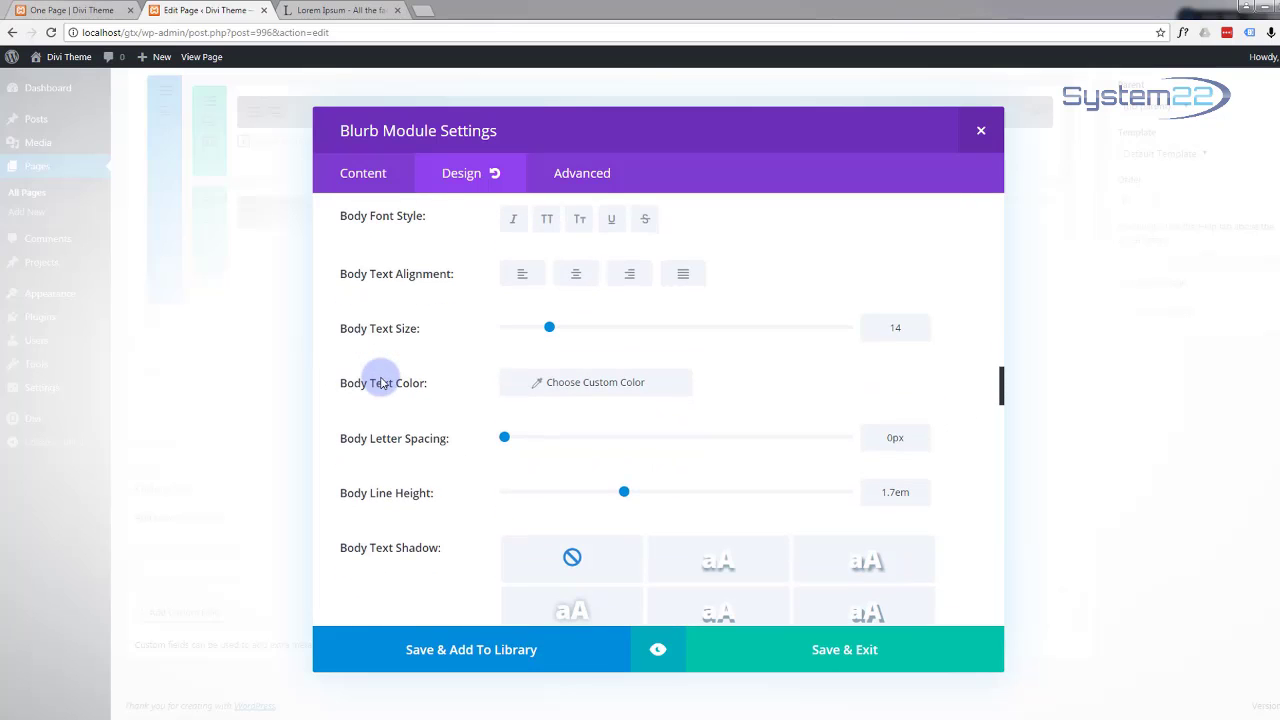
{"action": "scroll", "coordinate": [381, 383], "scroll_direction": "down", "scroll_amount": 4}
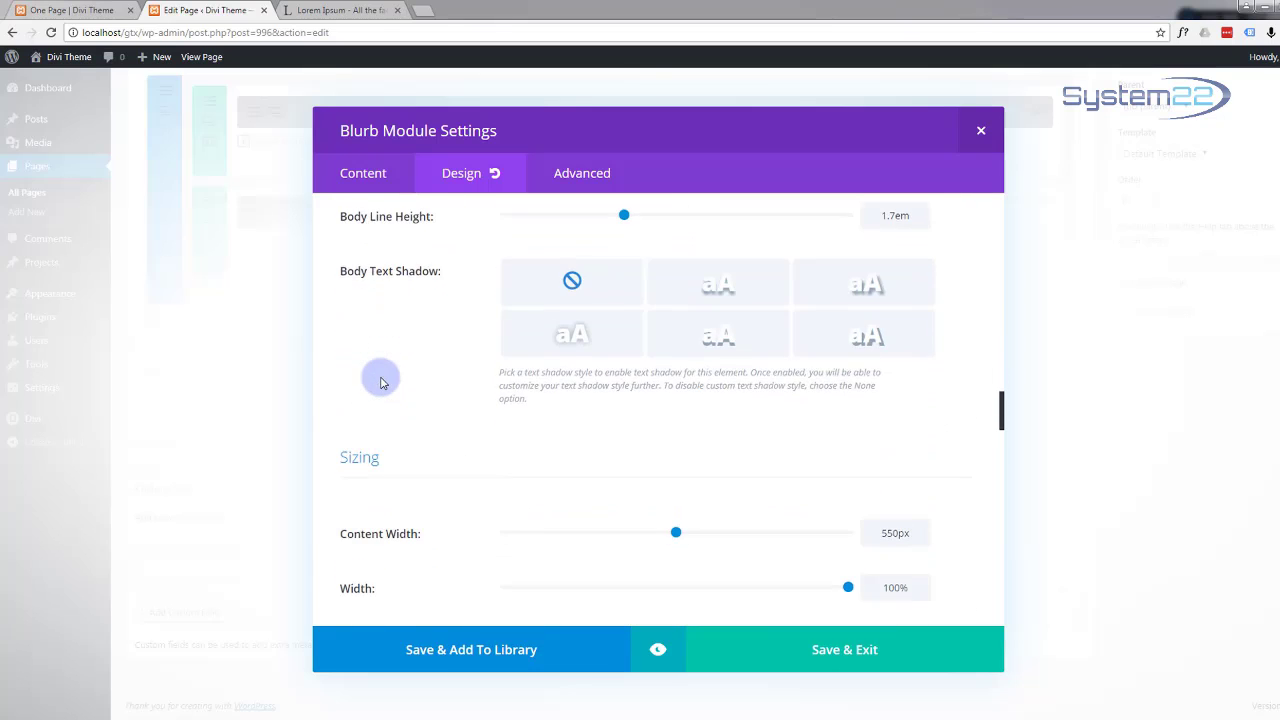
Step: Apply the box shadow preset with 0px horizontal, 12px vertical offset and 18px blur
{"action": "scroll", "coordinate": [381, 383], "scroll_direction": "down", "scroll_amount": 7}
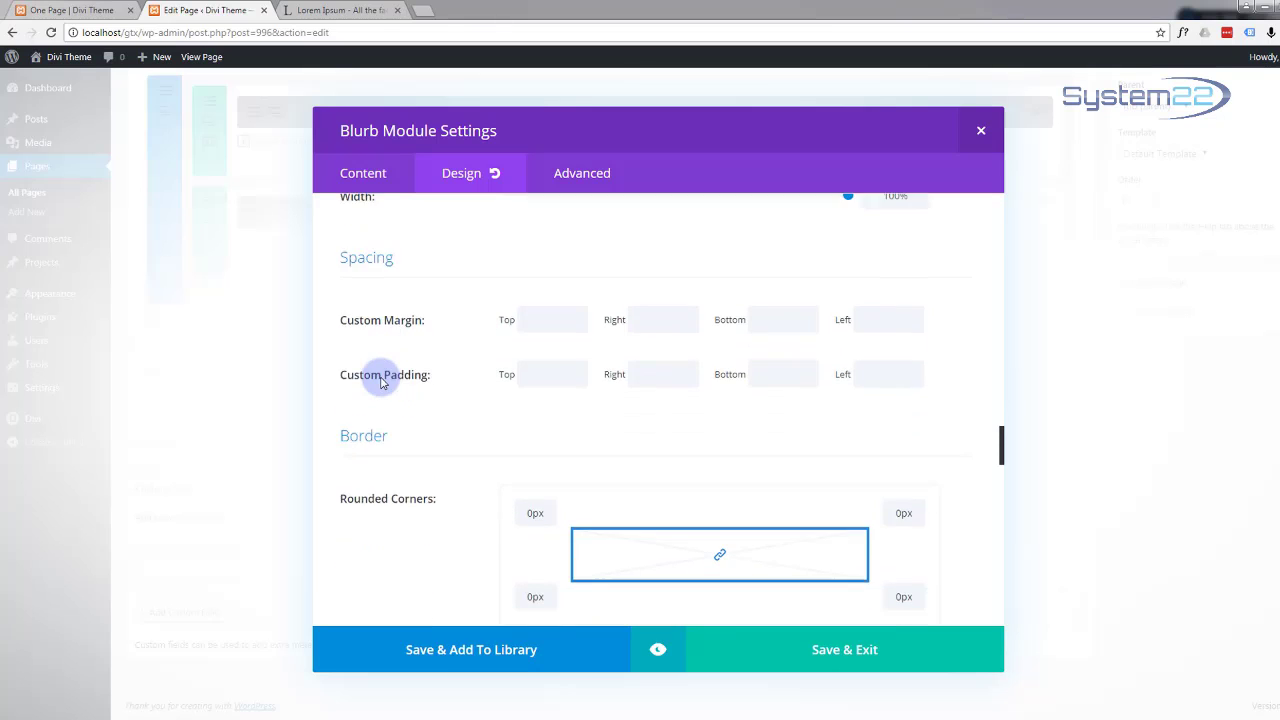
{"action": "scroll", "coordinate": [381, 383], "scroll_direction": "down", "scroll_amount": 4}
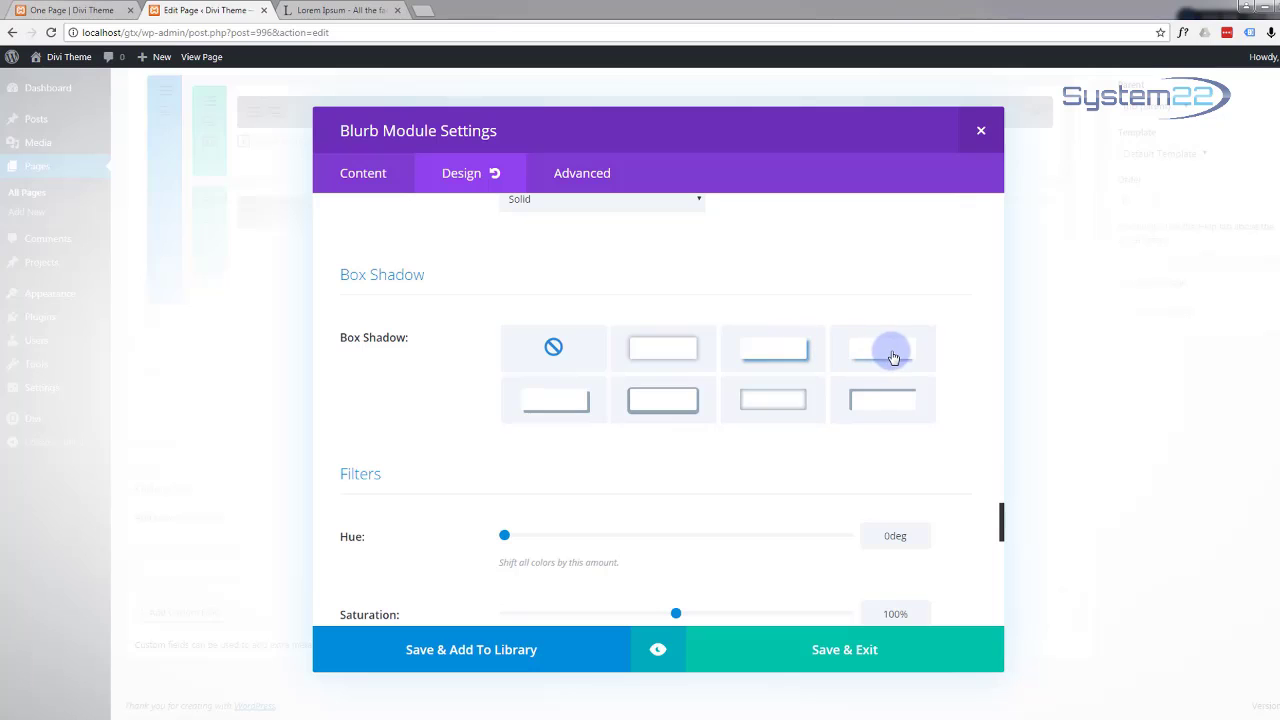
{"action": "left_click", "coordinate": [860, 360]}
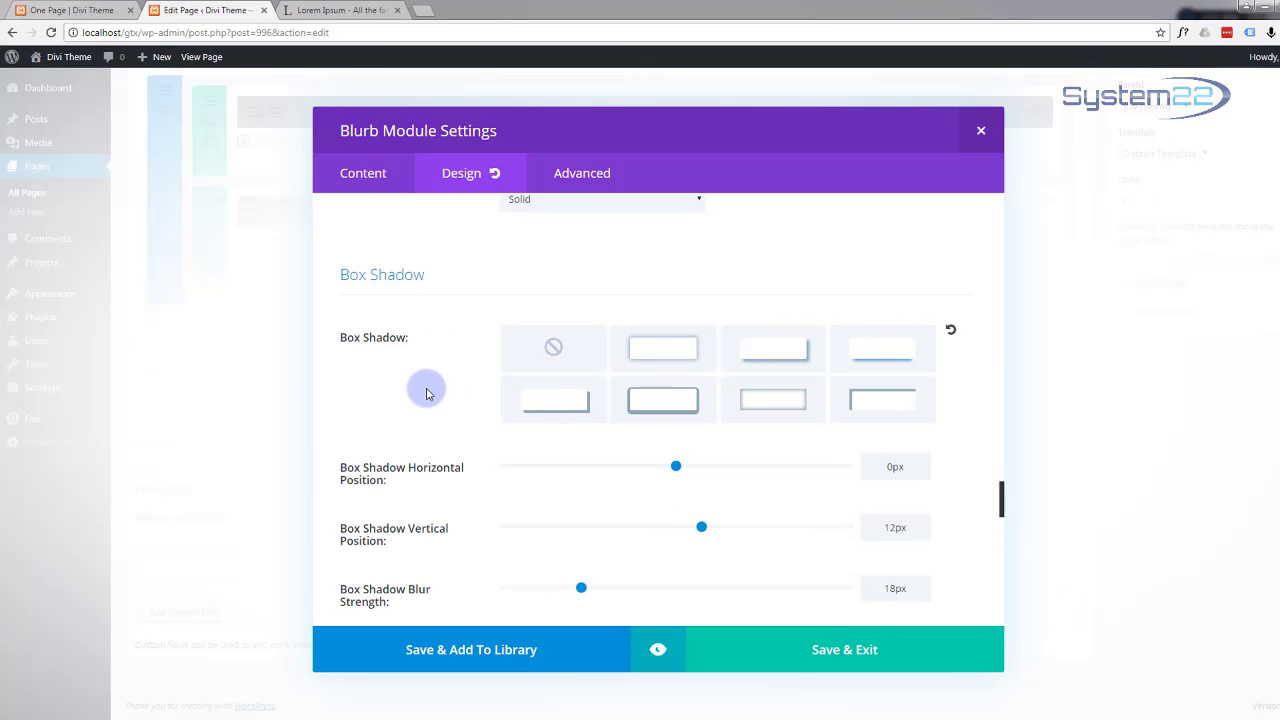
{"action": "scroll", "coordinate": [428, 394], "scroll_direction": "down", "scroll_amount": 2}
{"action": "scroll", "coordinate": [428, 394], "scroll_direction": "down", "scroll_amount": 5}
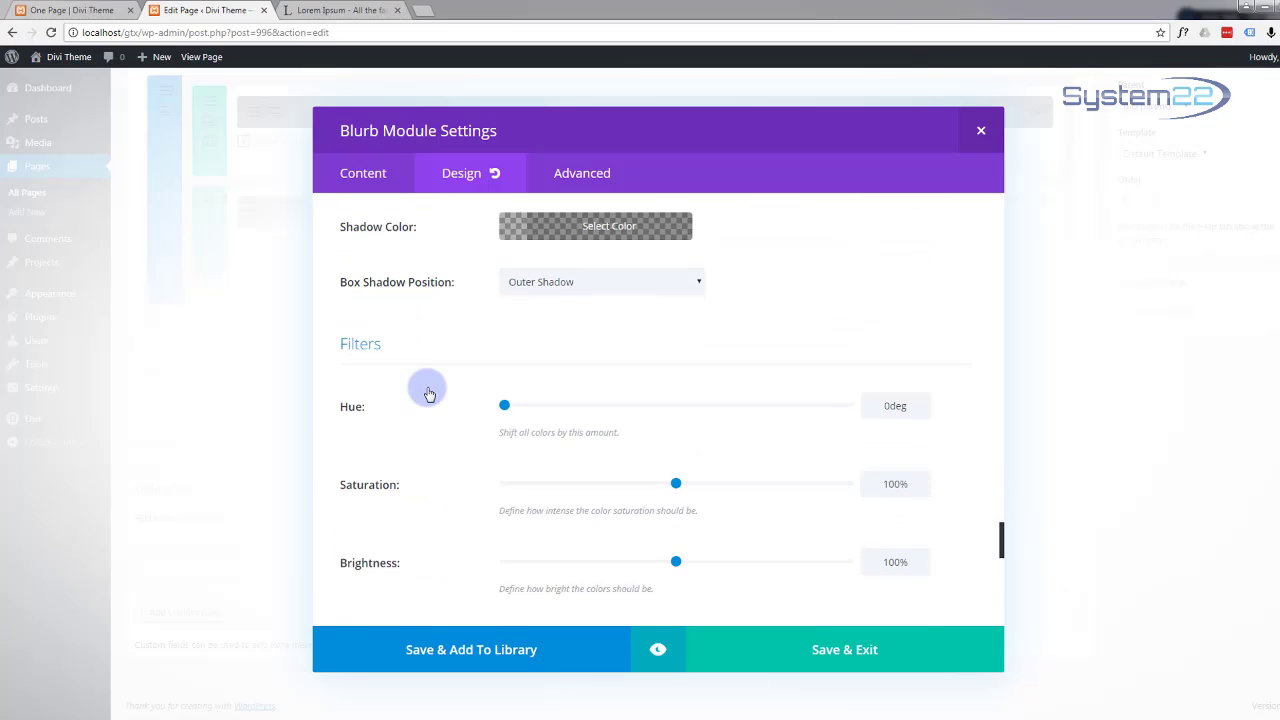
{"action": "scroll", "coordinate": [428, 392], "scroll_direction": "down", "scroll_amount": 8}
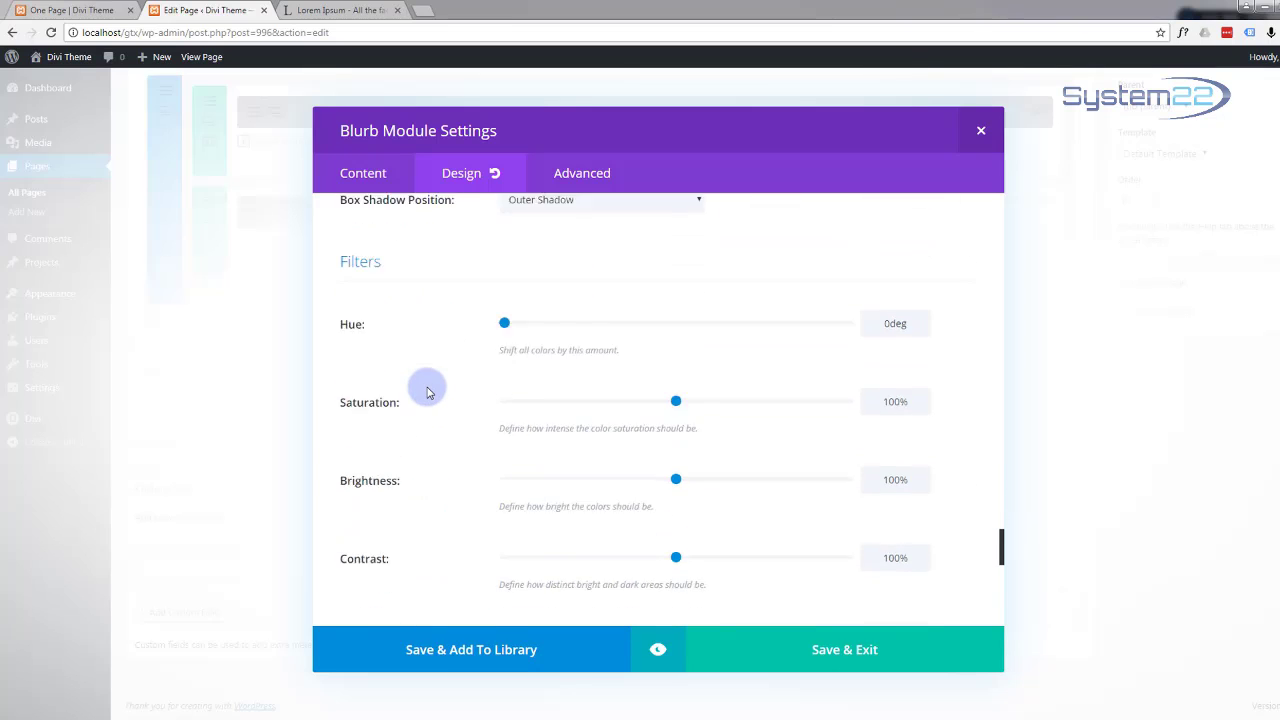
{"action": "scroll", "coordinate": [428, 392], "scroll_direction": "down", "scroll_amount": 3}
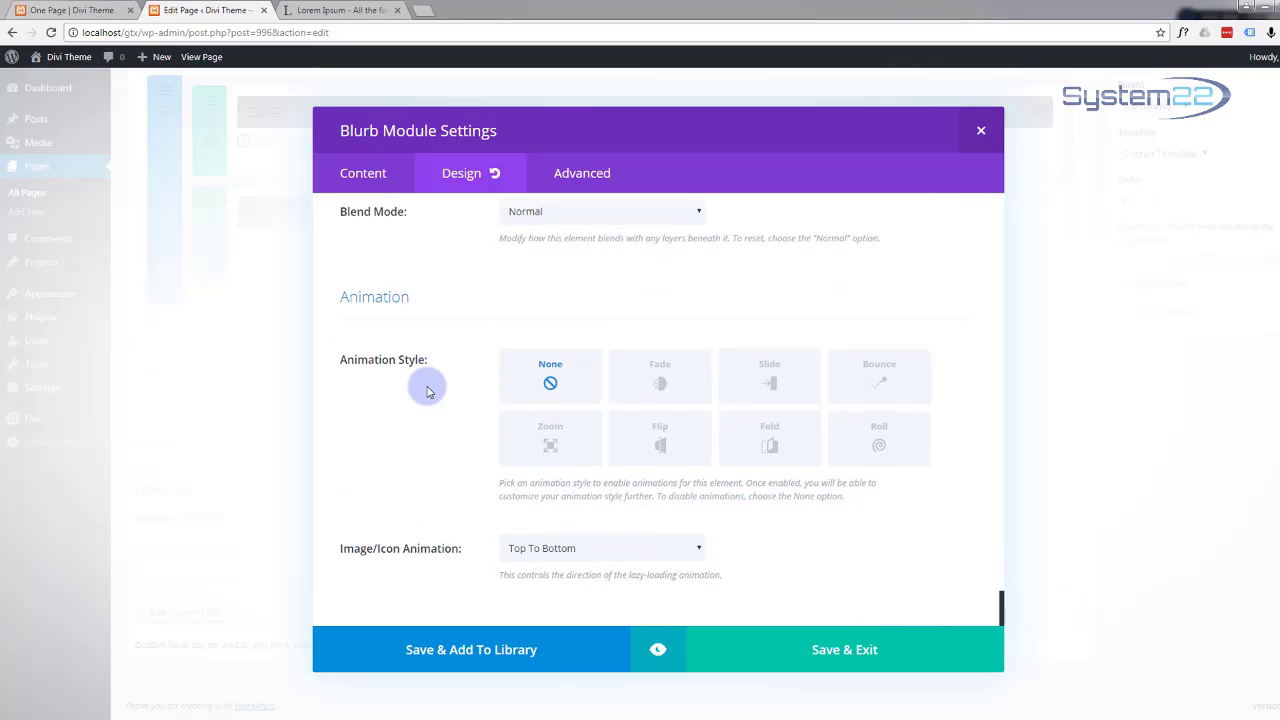
{"action": "left_click", "coordinate": [658, 652]}
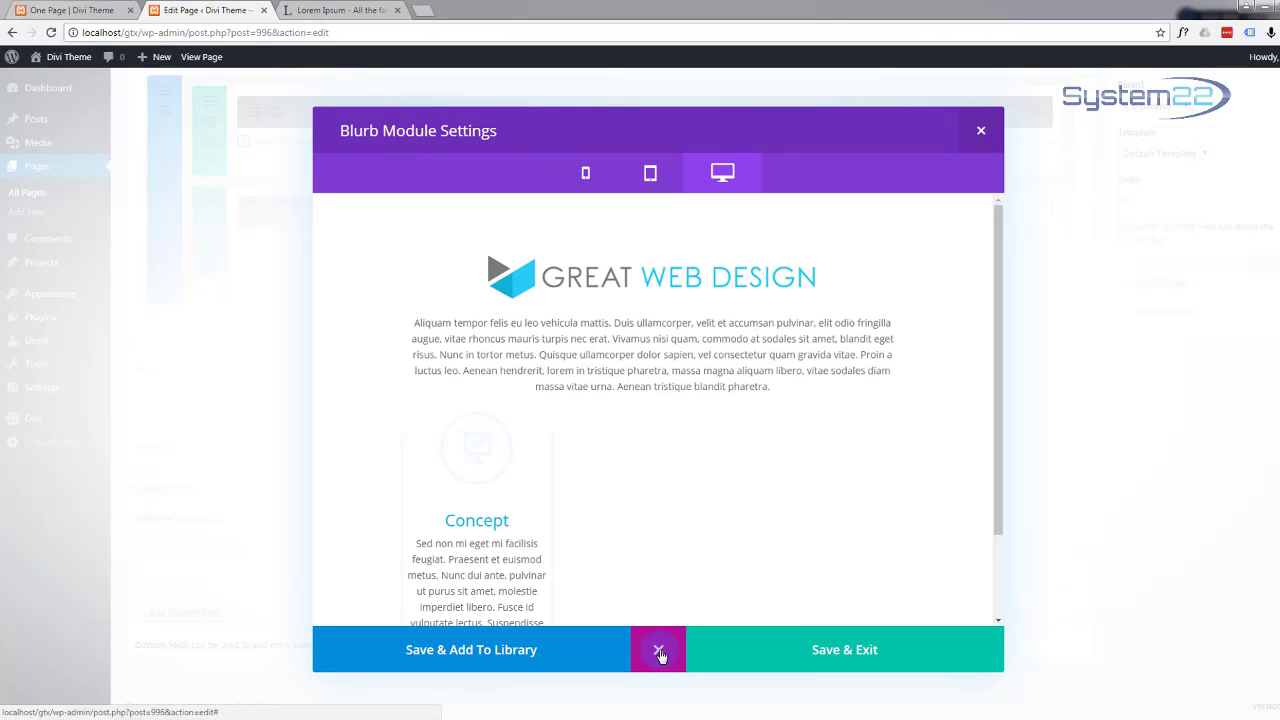
{"action": "scroll", "coordinate": [660, 449], "scroll_direction": "down", "scroll_amount": 1}
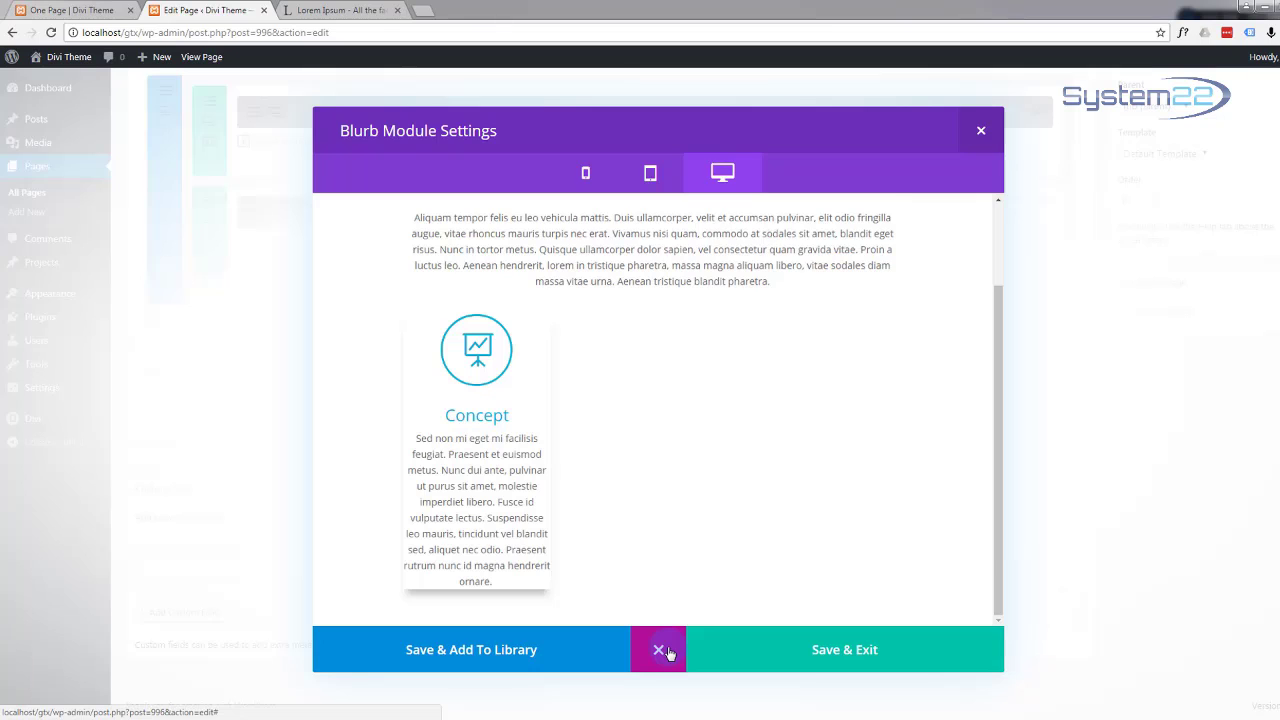
{"action": "left_click", "coordinate": [668, 652]}
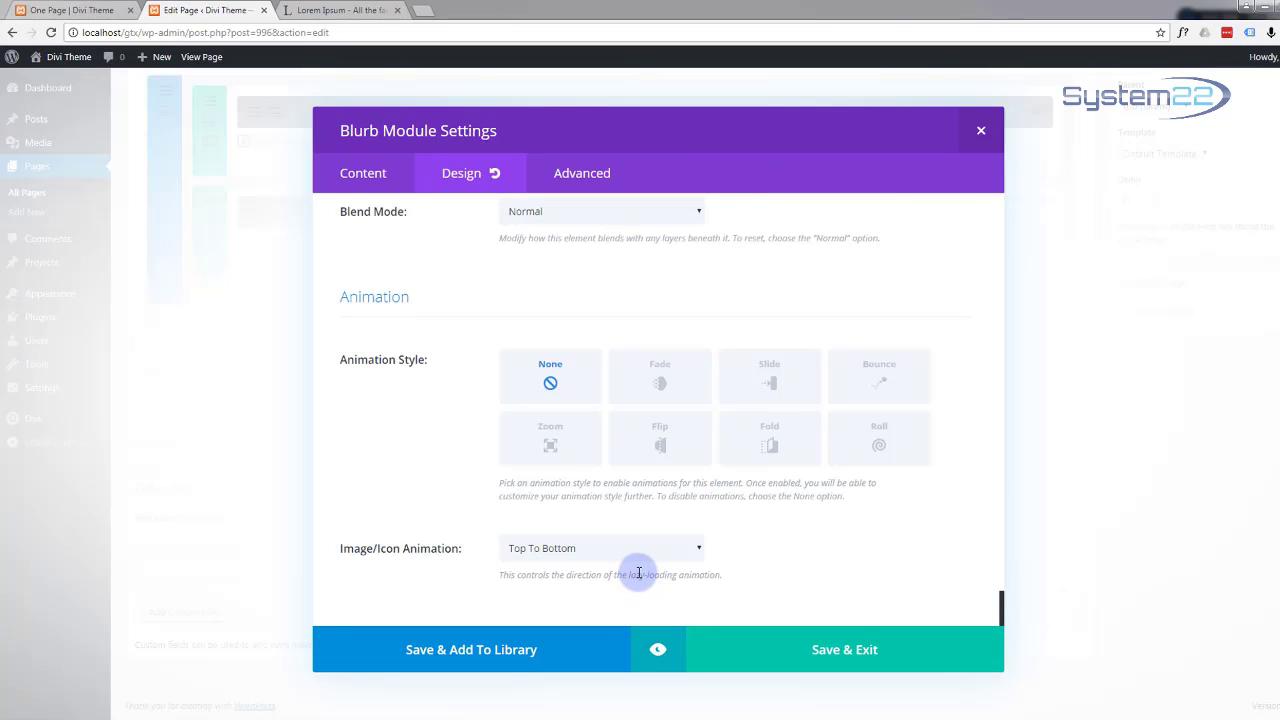
Step: Enter 25 as the top, right, bottom and left custom padding
{"action": "scroll", "coordinate": [640, 575], "scroll_direction": "up", "scroll_amount": 5}
{"action": "scroll", "coordinate": [640, 575], "scroll_direction": "up", "scroll_amount": 8}
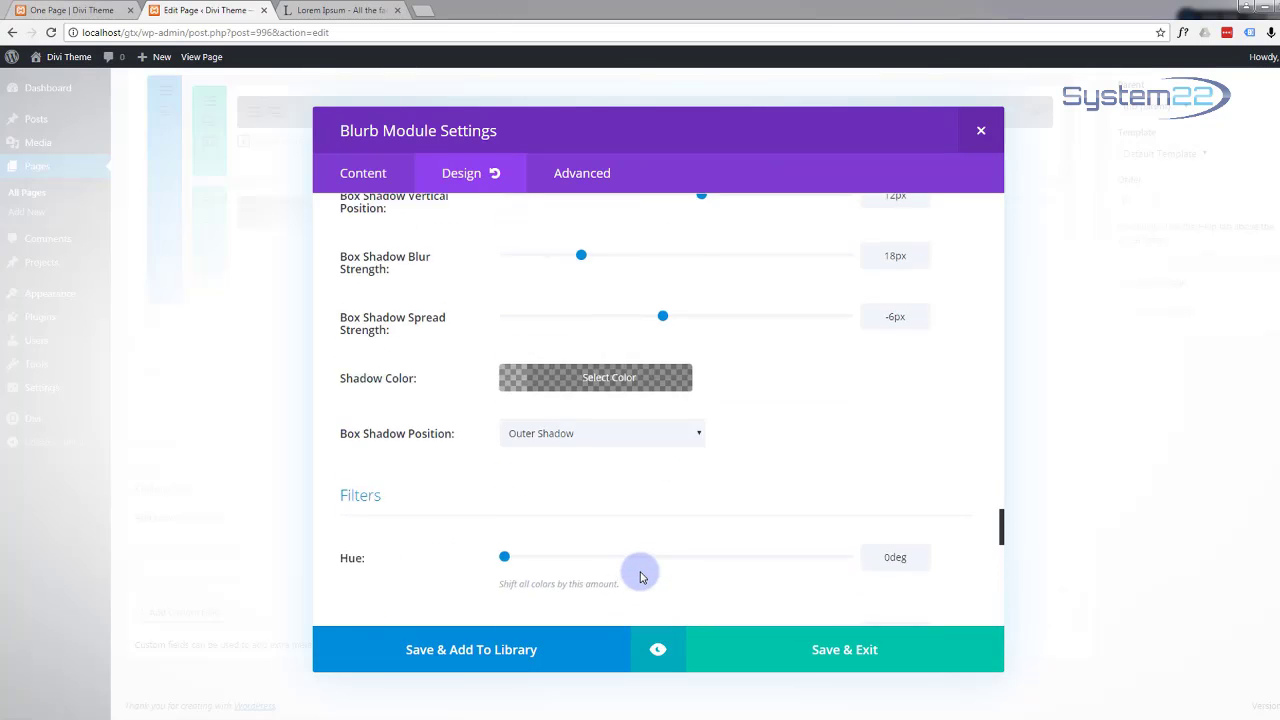
{"action": "scroll", "coordinate": [641, 577], "scroll_direction": "up", "scroll_amount": 8}
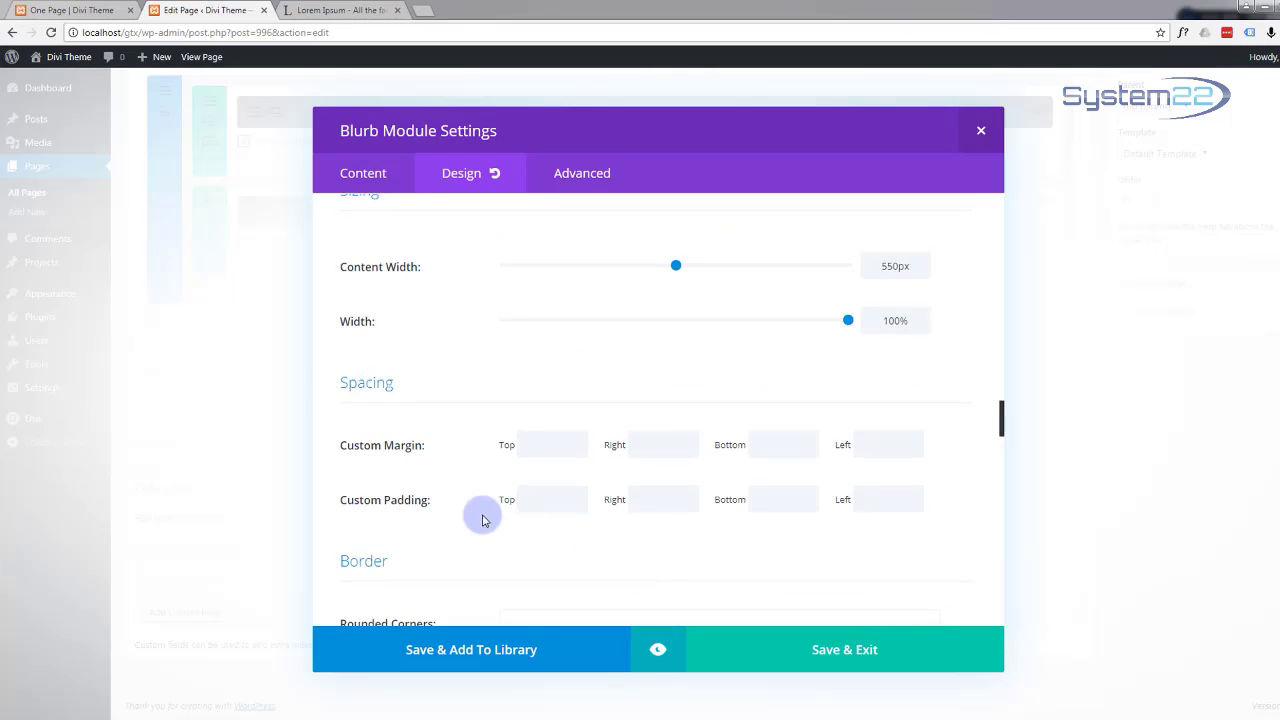
{"action": "left_click", "coordinate": [548, 502]}
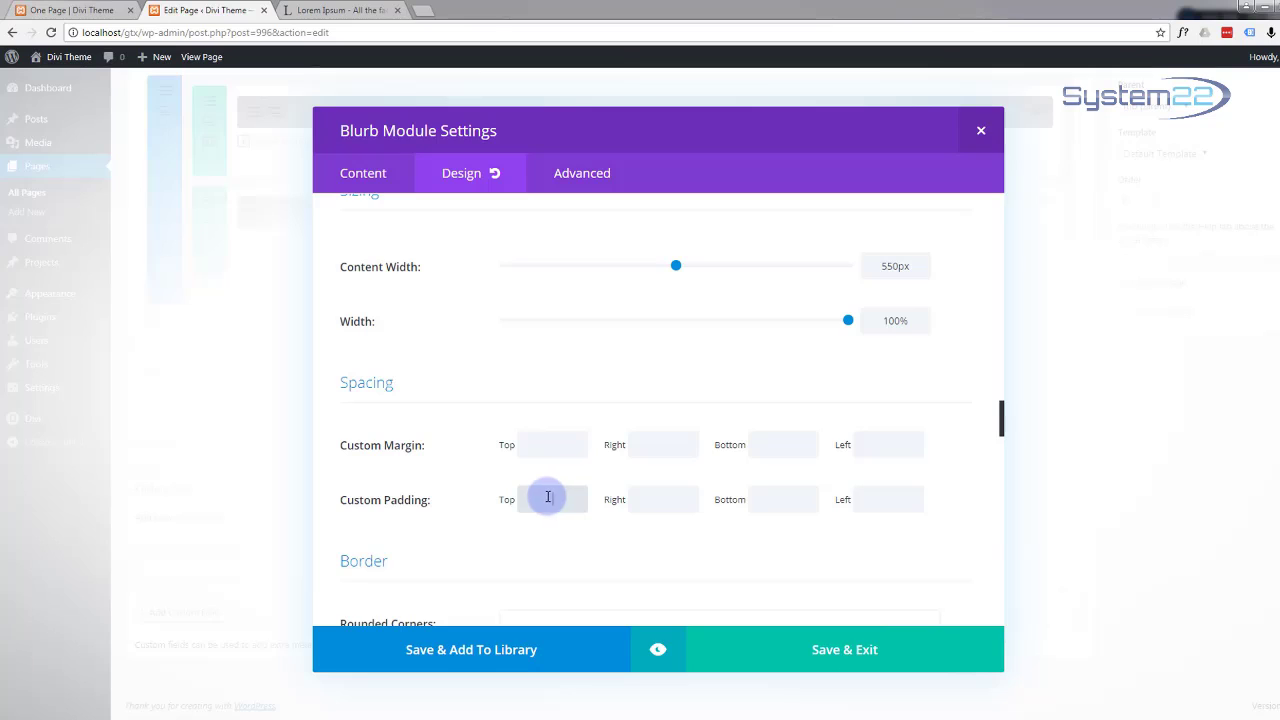
{"action": "type", "text": "25"}
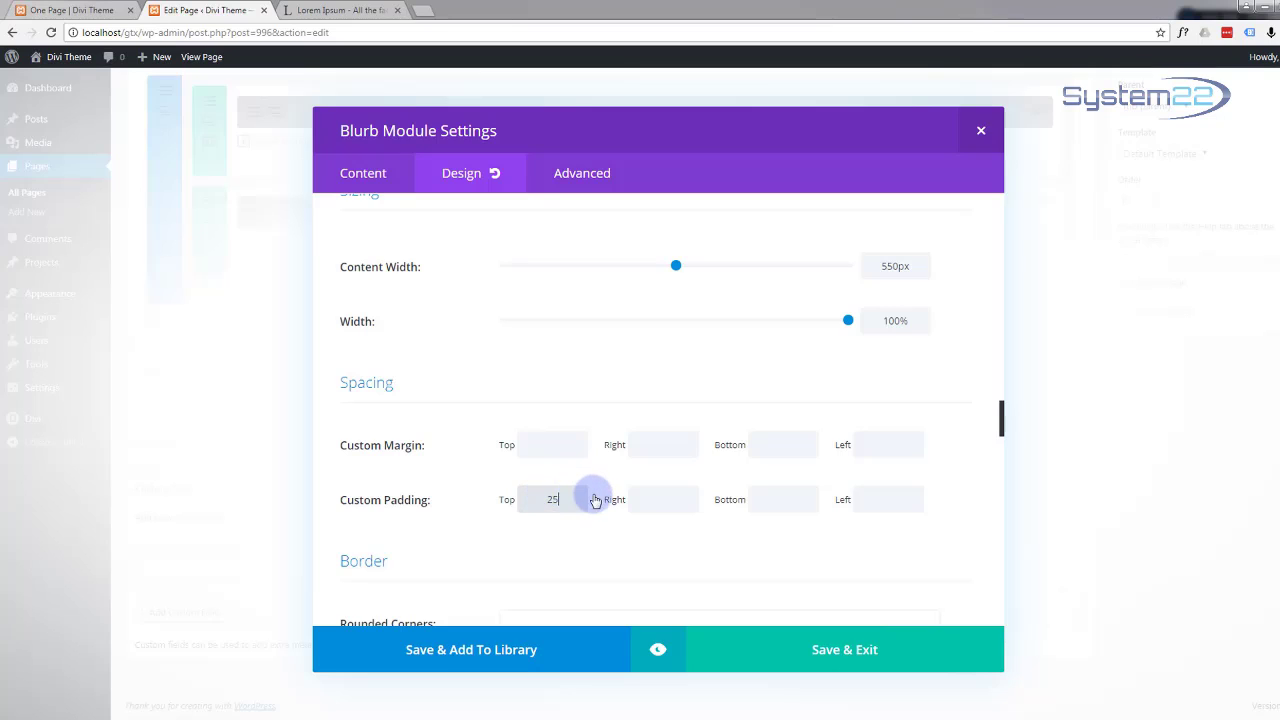
{"action": "left_click_drag", "start_coordinate": [563, 497], "coordinate": [535, 497]}
{"action": "key", "text": "ctrl+c"}
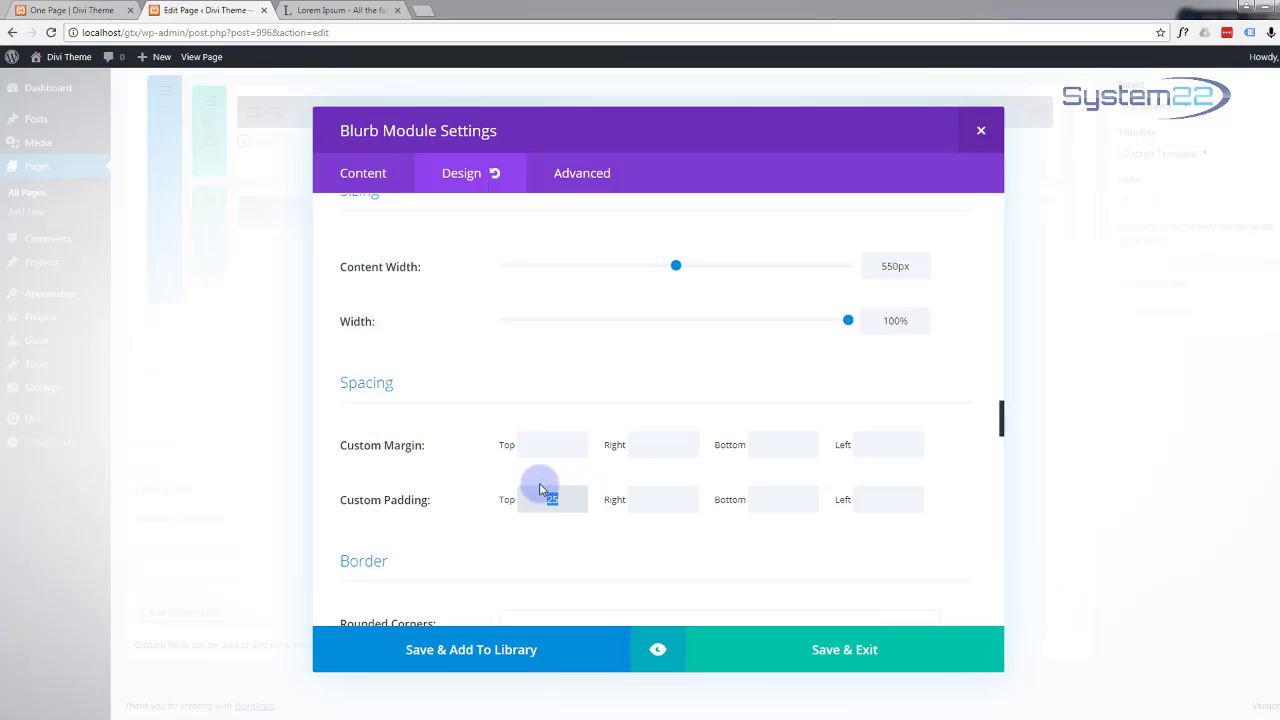
{"action": "left_click", "coordinate": [664, 498]}
{"action": "key", "text": "ctrl+v"}
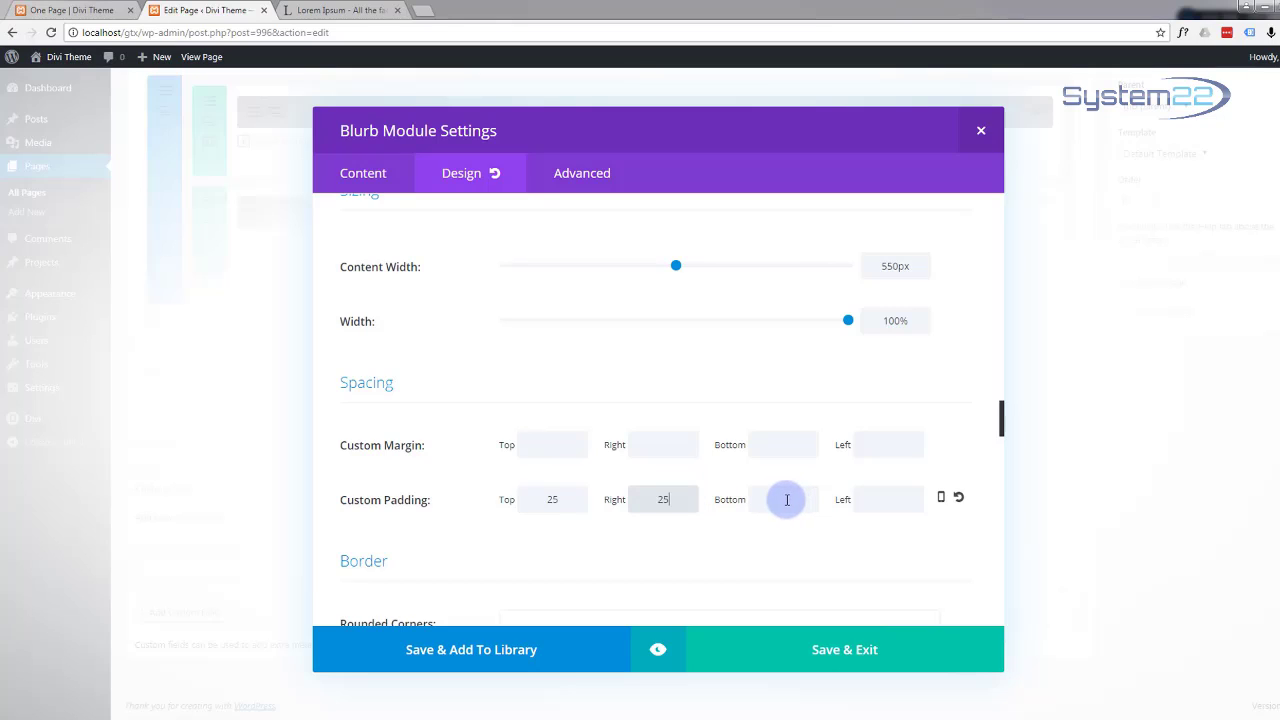
{"action": "left_click", "coordinate": [800, 498]}
{"action": "key", "text": "ctrl+v"}
{"action": "left_click", "coordinate": [874, 498]}
{"action": "key", "text": "ctrl+v"}
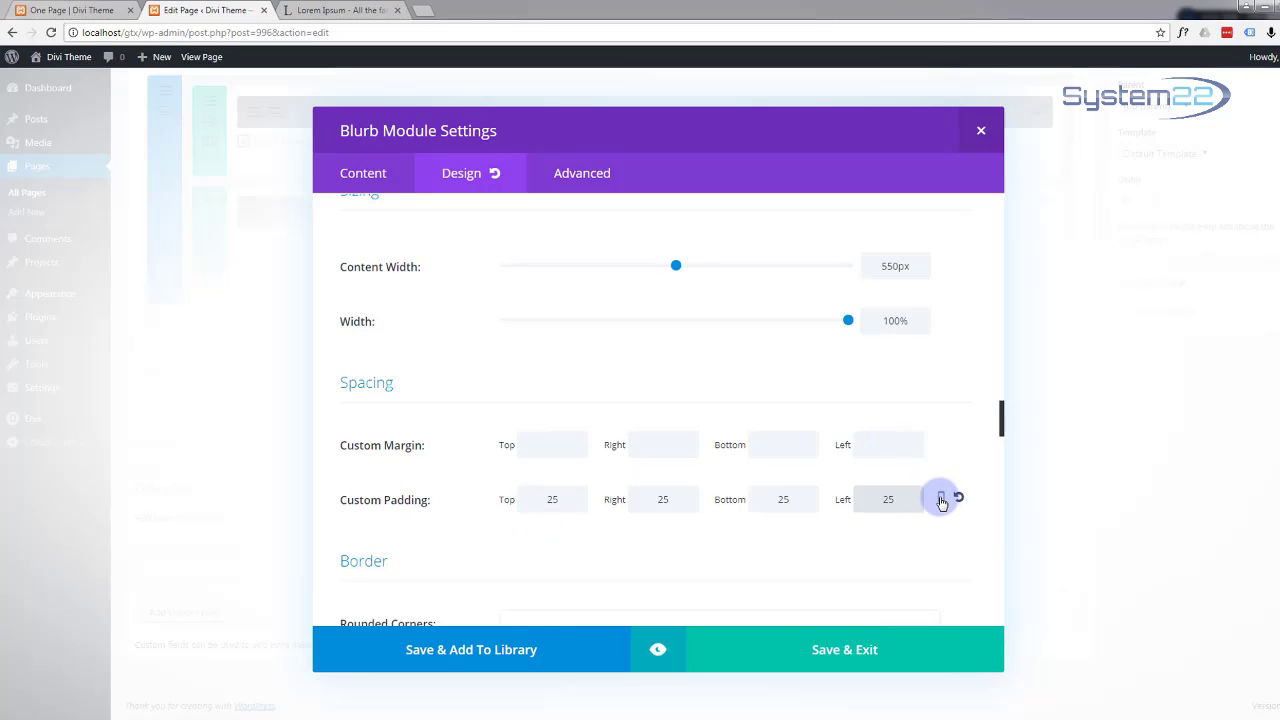
Step: Check the padding in the smartphone view, then return to the Desktop values
{"action": "left_click", "coordinate": [941, 502]}
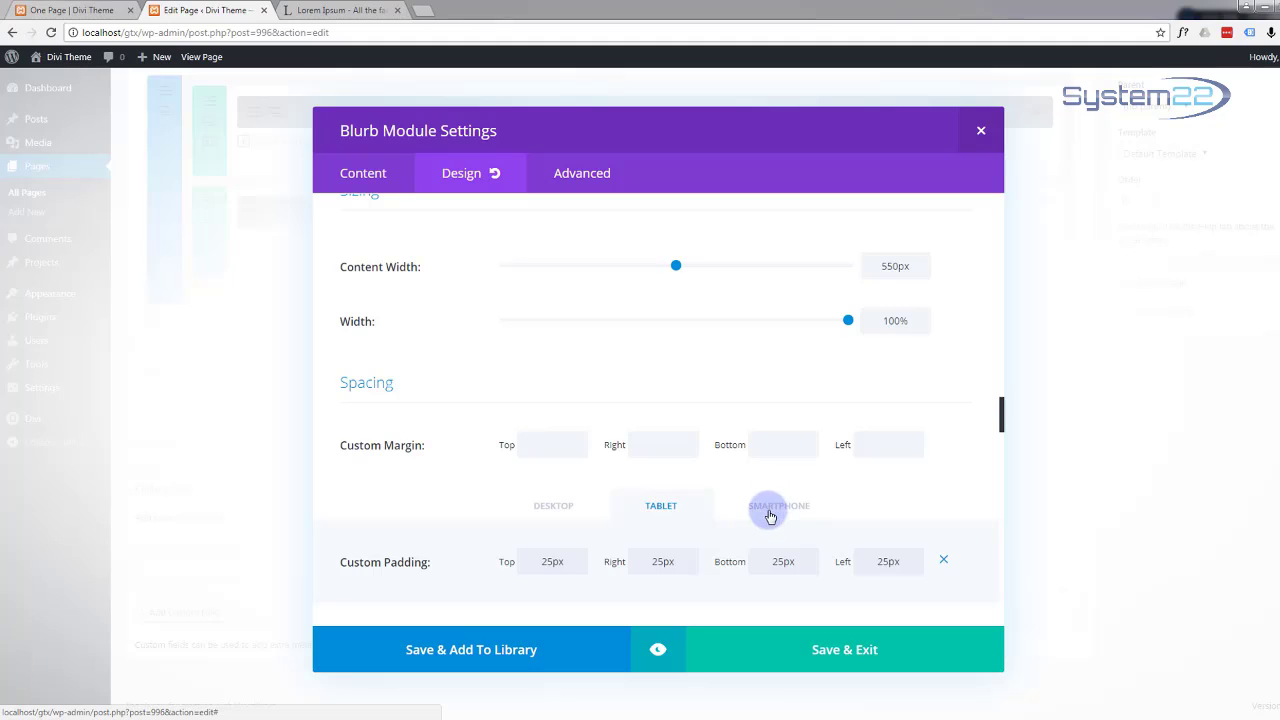
{"action": "left_click", "coordinate": [553, 562]}
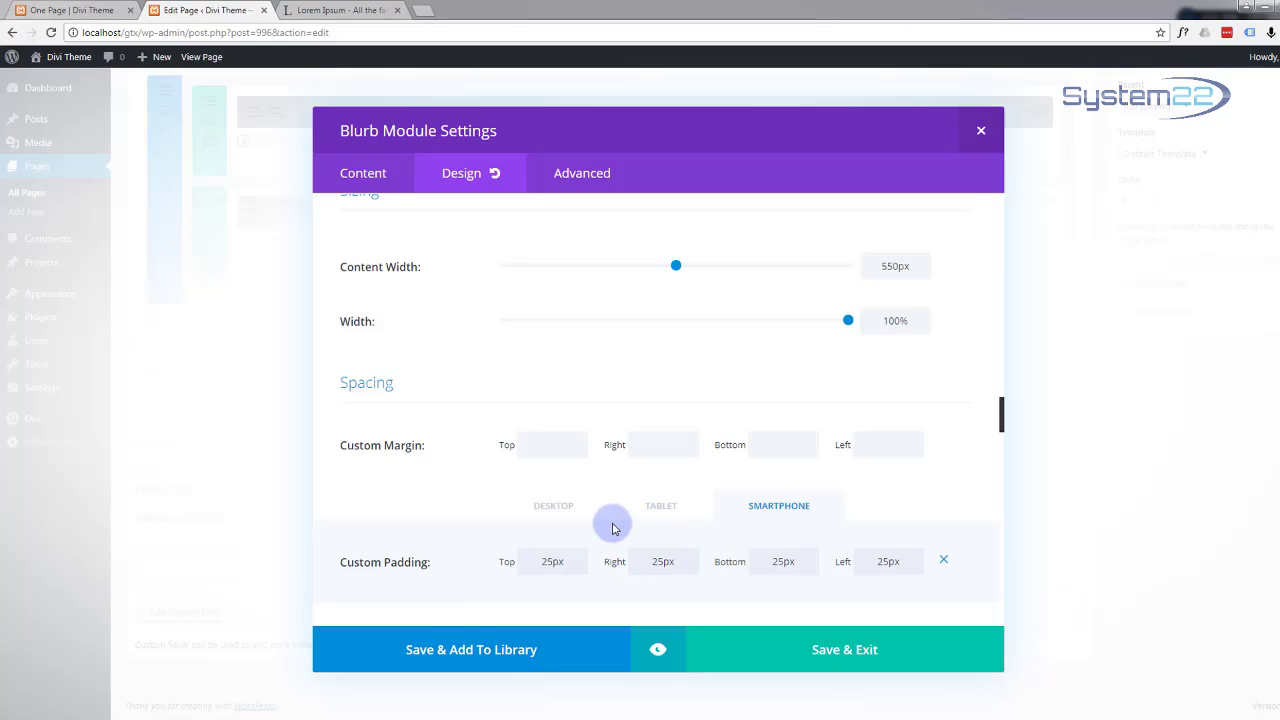
{"action": "left_click", "coordinate": [559, 510]}
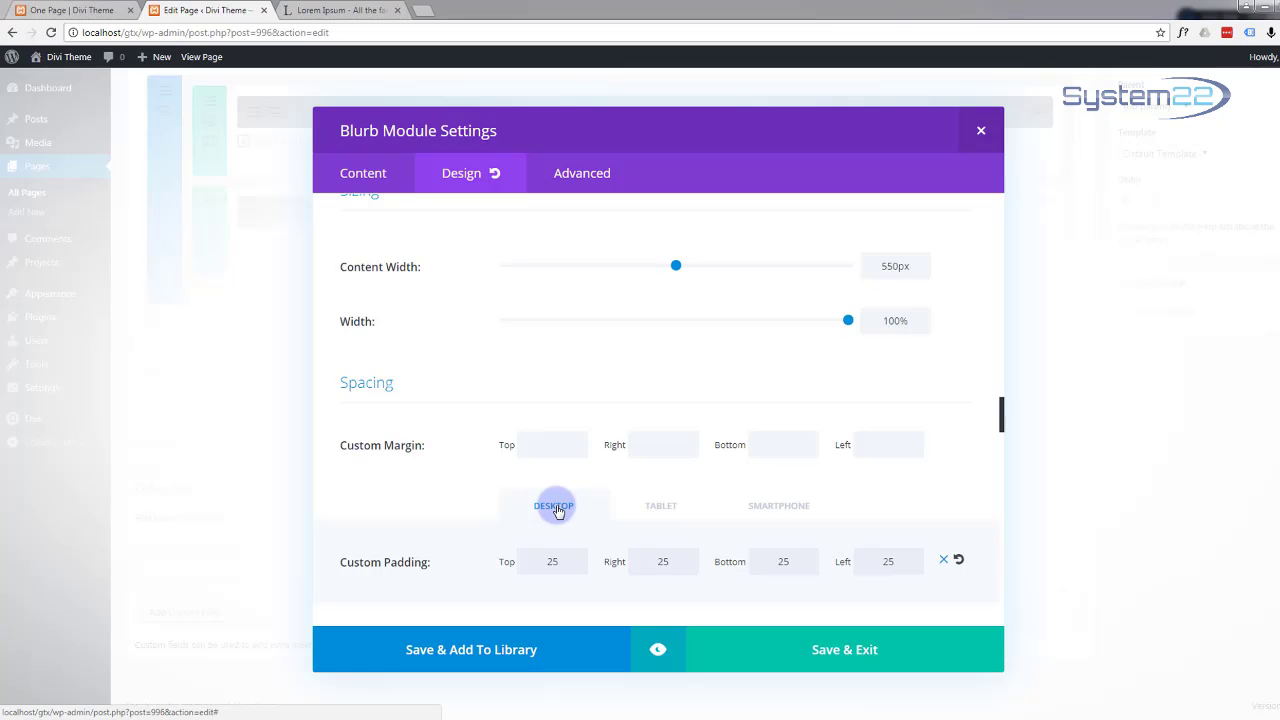
{"action": "scroll", "coordinate": [505, 374], "scroll_direction": "down", "scroll_amount": 2}
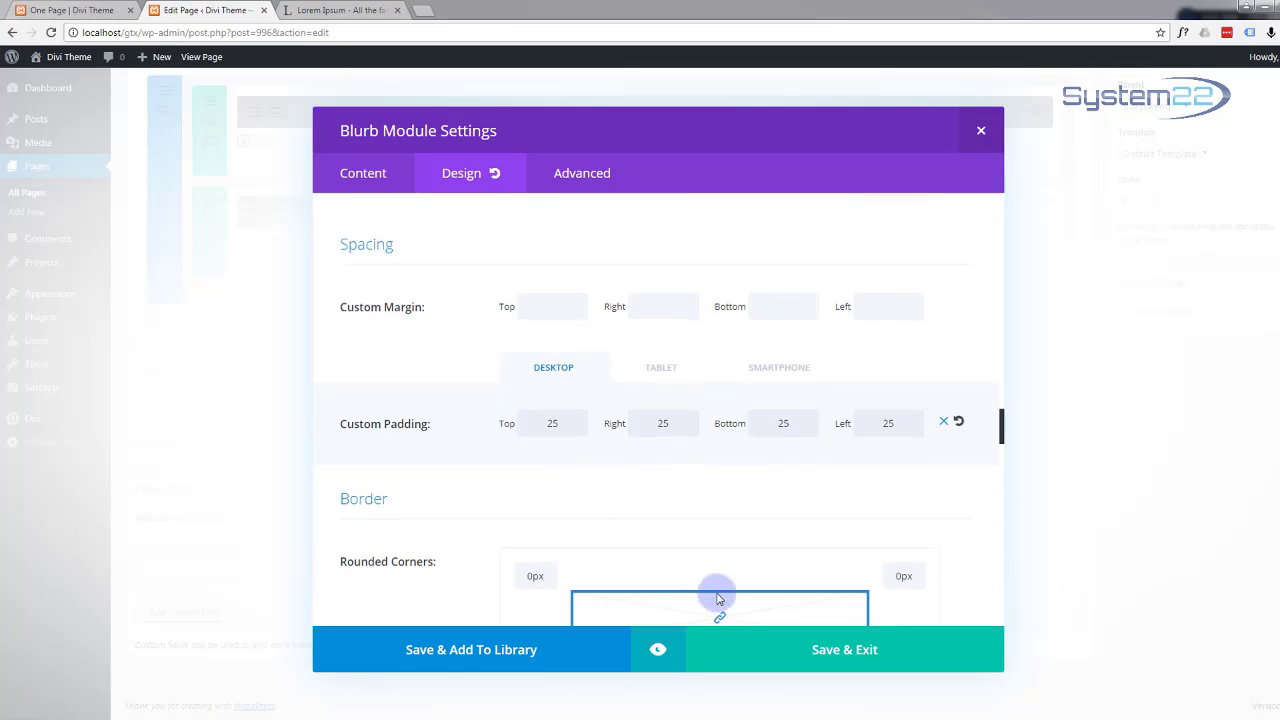
Step: Preview the padded Concept blurb, then save and close its settings
{"action": "left_click", "coordinate": [657, 649]}
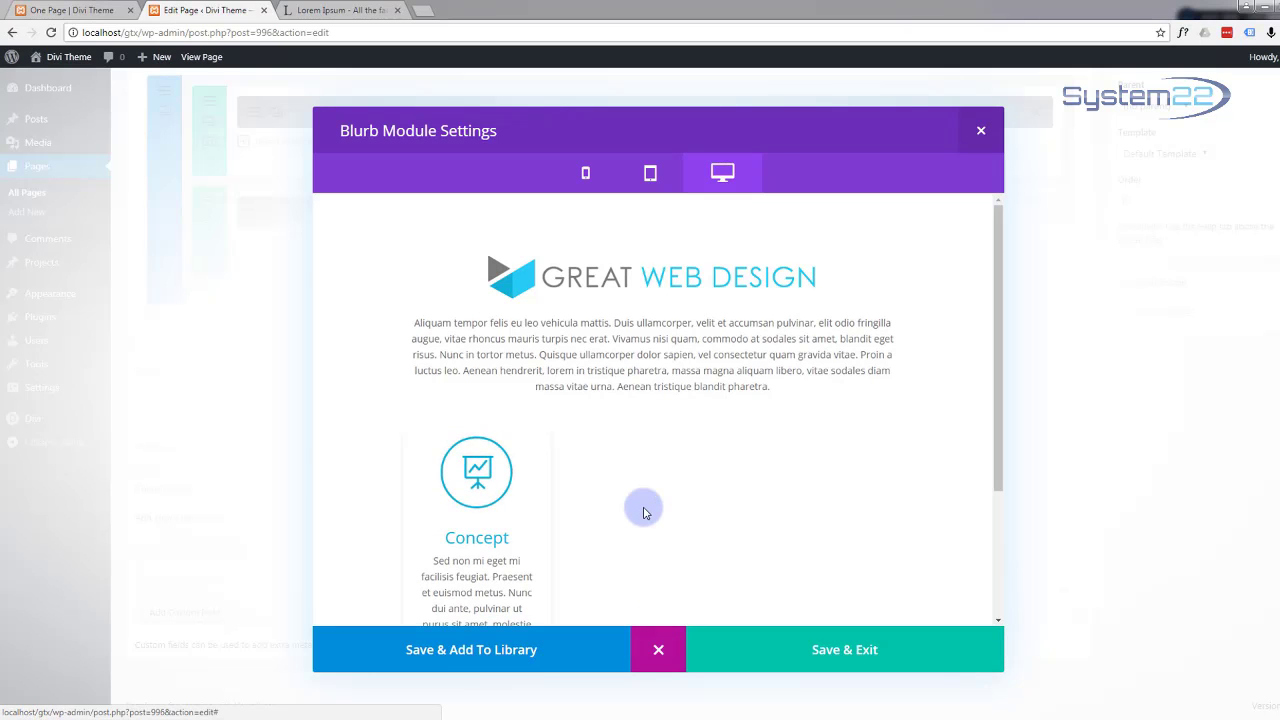
{"action": "scroll", "coordinate": [643, 511], "scroll_direction": "down", "scroll_amount": 2}
{"action": "scroll", "coordinate": [643, 511], "scroll_direction": "down", "scroll_amount": 1}
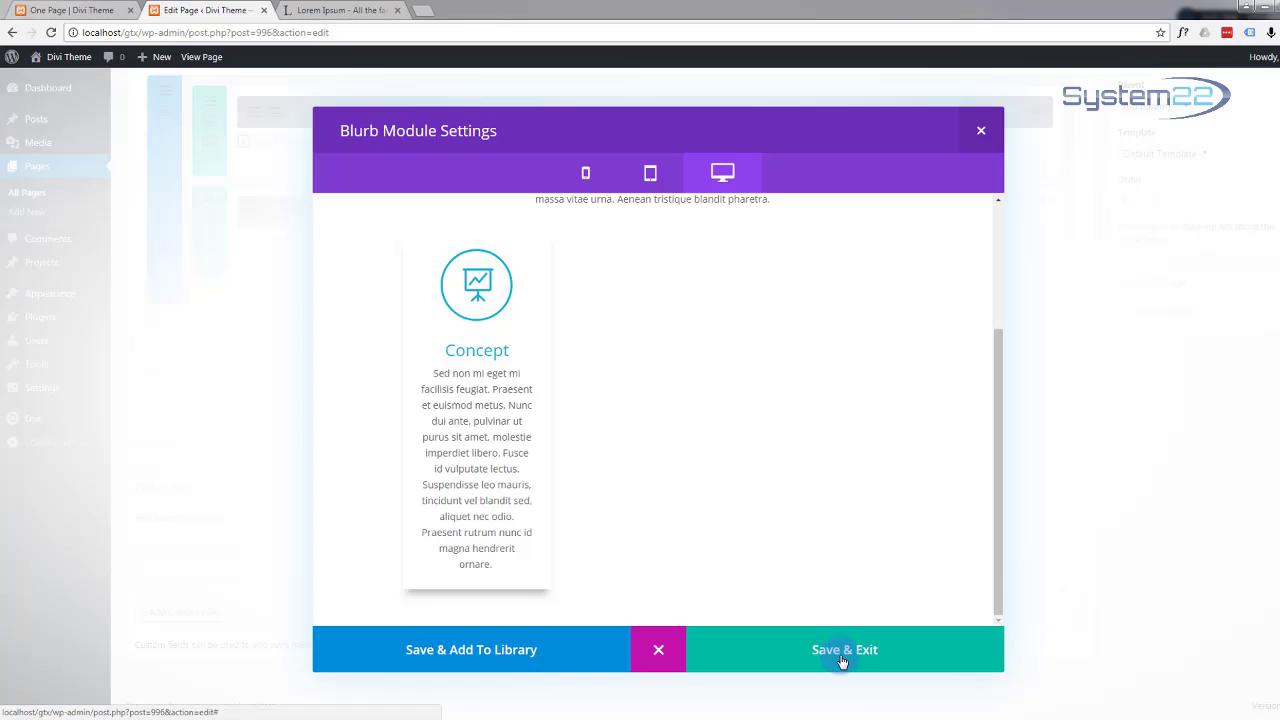
{"action": "left_click", "coordinate": [843, 651]}
Step: Change the second blurb's icon to the globe and save its settings
{"action": "scroll", "coordinate": [563, 346], "scroll_direction": "up", "scroll_amount": 2}
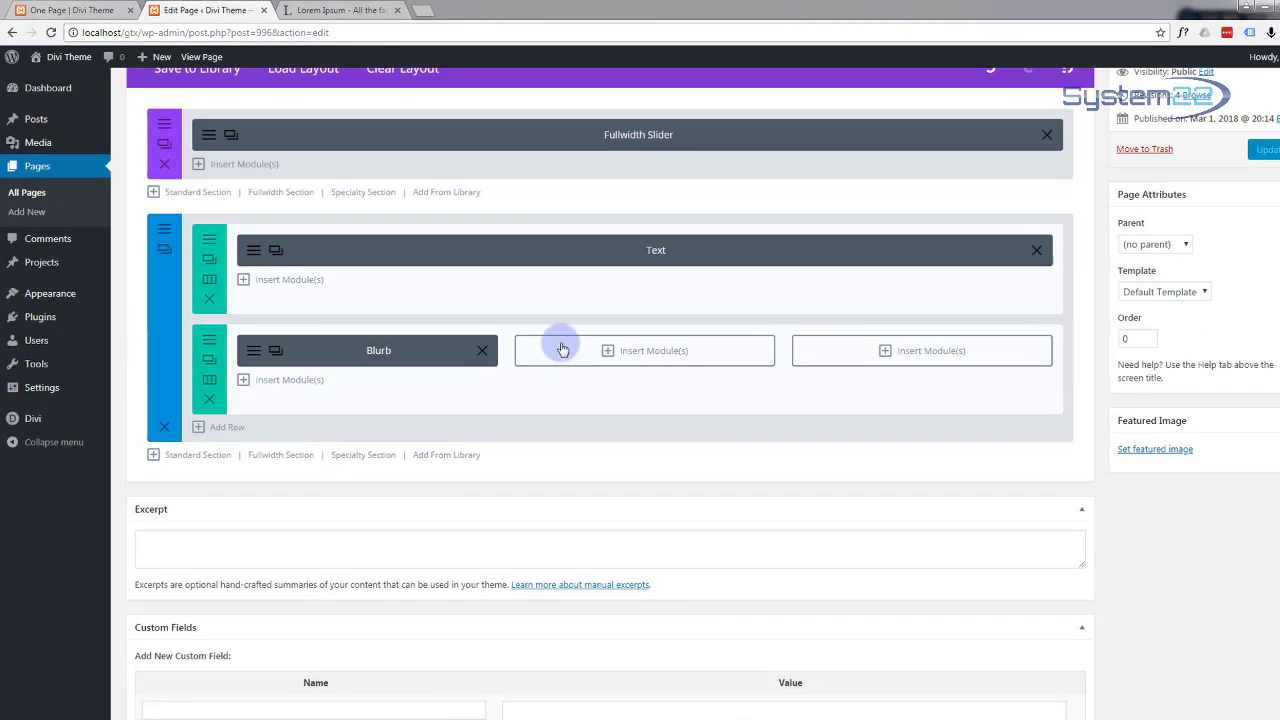
{"action": "left_click", "coordinate": [277, 352]}
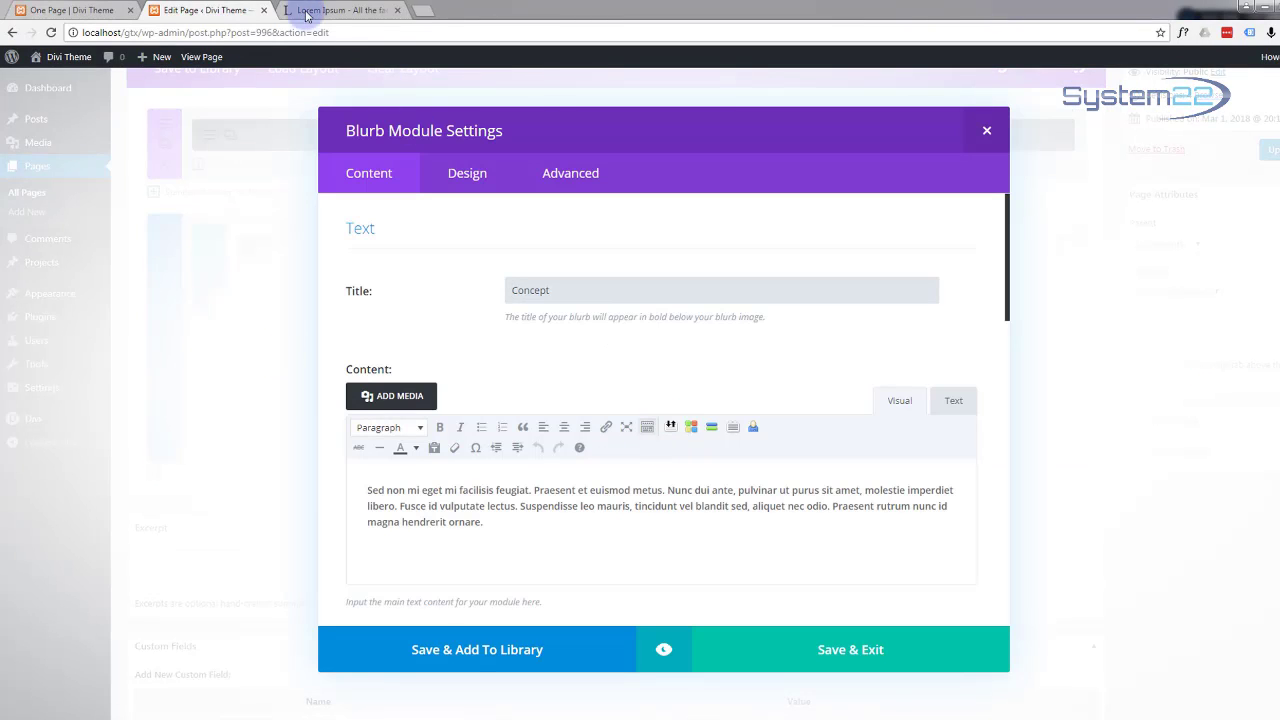
{"action": "left_click_drag", "start_coordinate": [586, 291], "coordinate": [493, 295]}
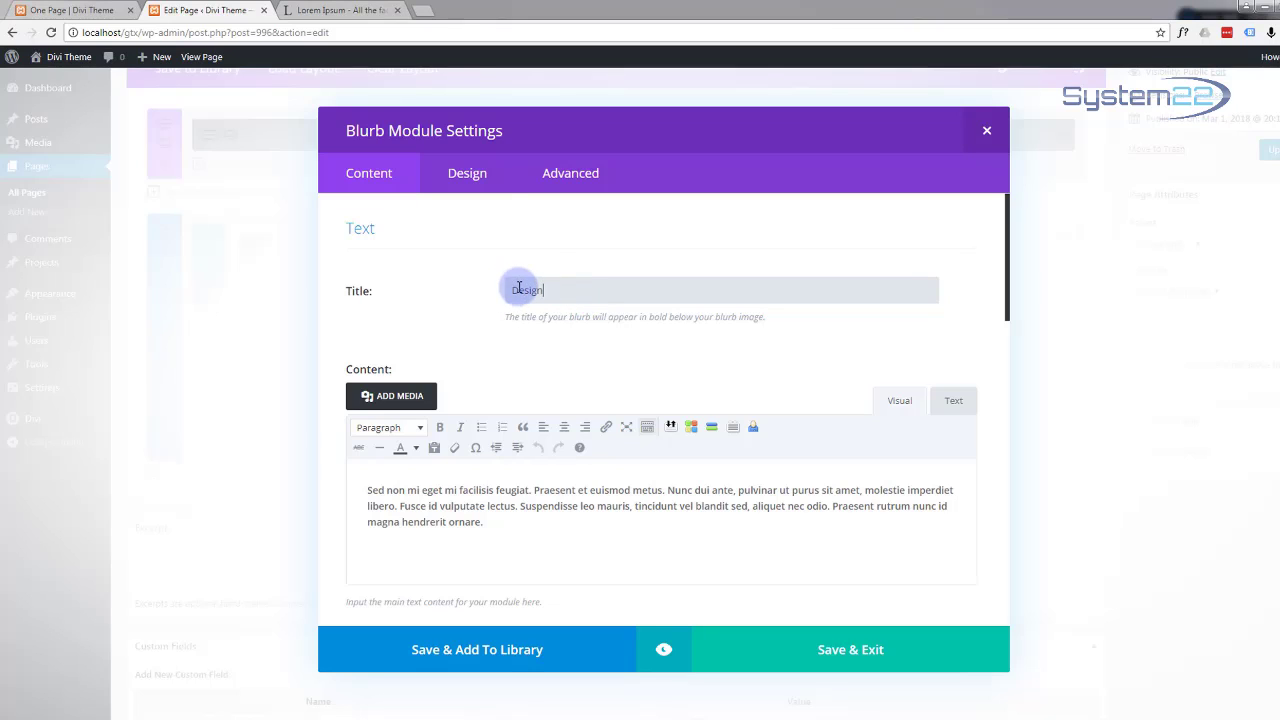
{"action": "scroll", "coordinate": [531, 377], "scroll_direction": "down", "scroll_amount": 3}
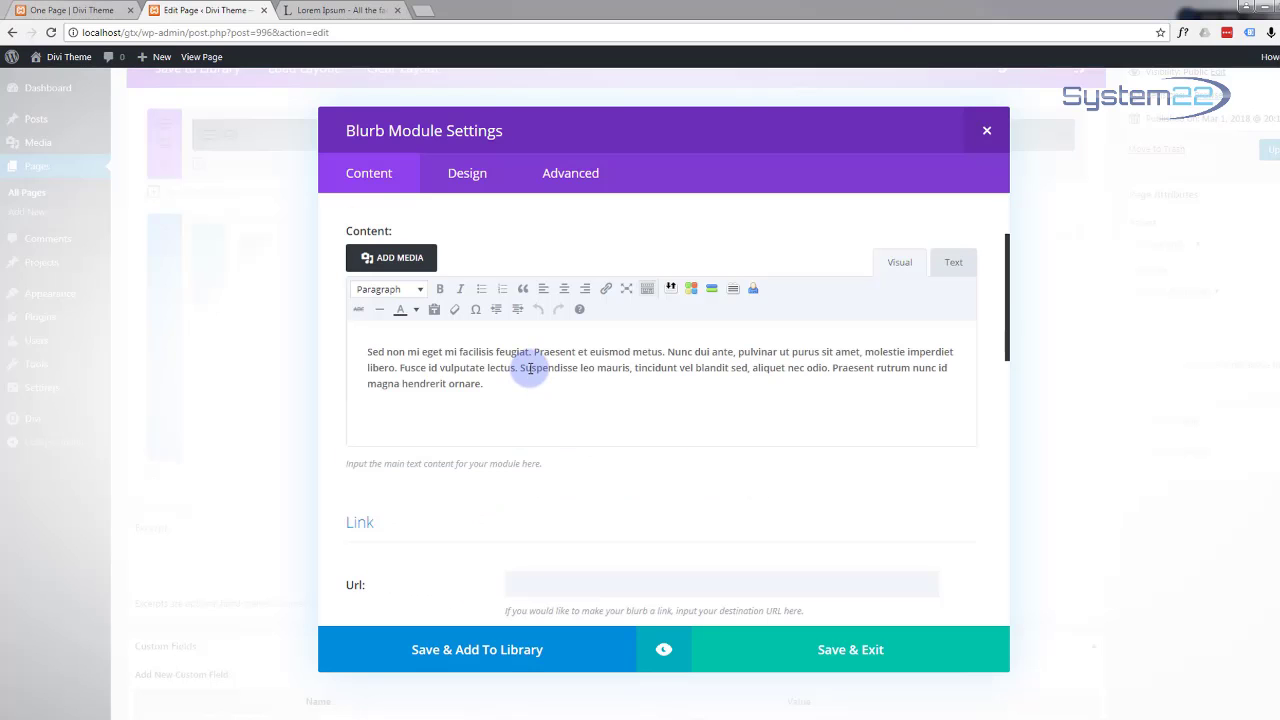
{"action": "scroll", "coordinate": [531, 372], "scroll_direction": "down", "scroll_amount": 6}
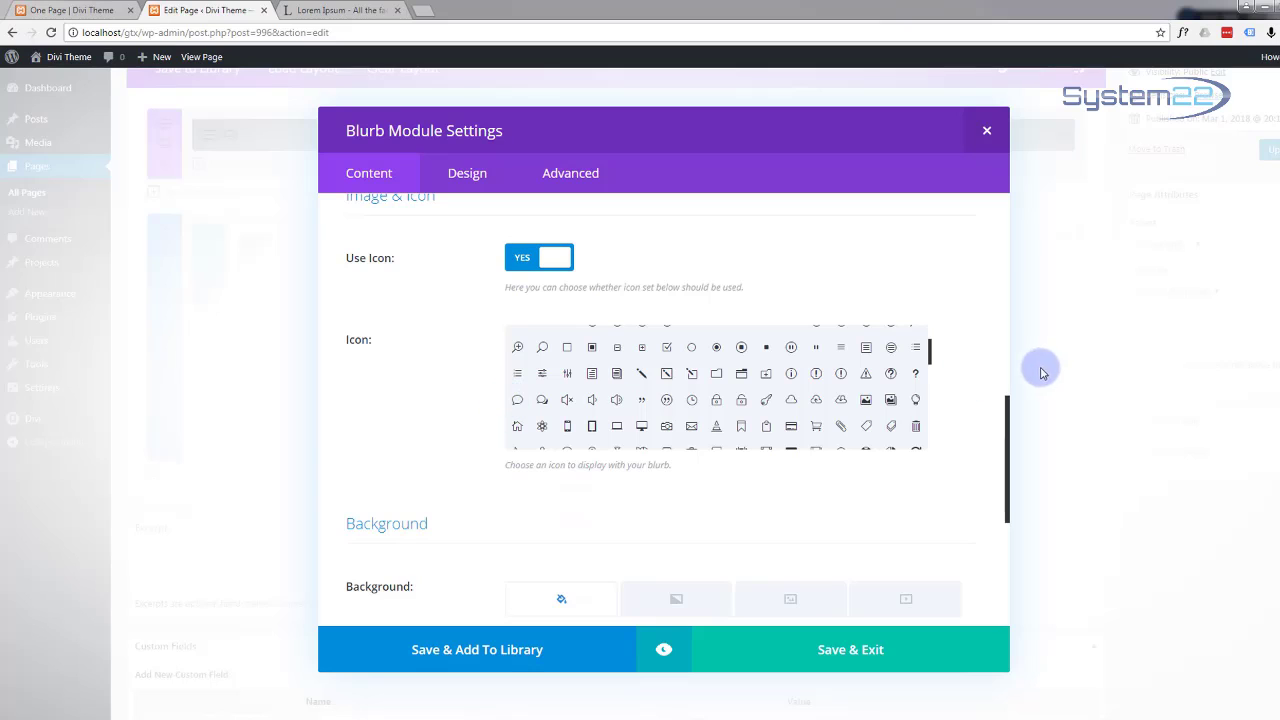
{"action": "left_click_drag", "start_coordinate": [929, 362], "coordinate": [931, 384]}
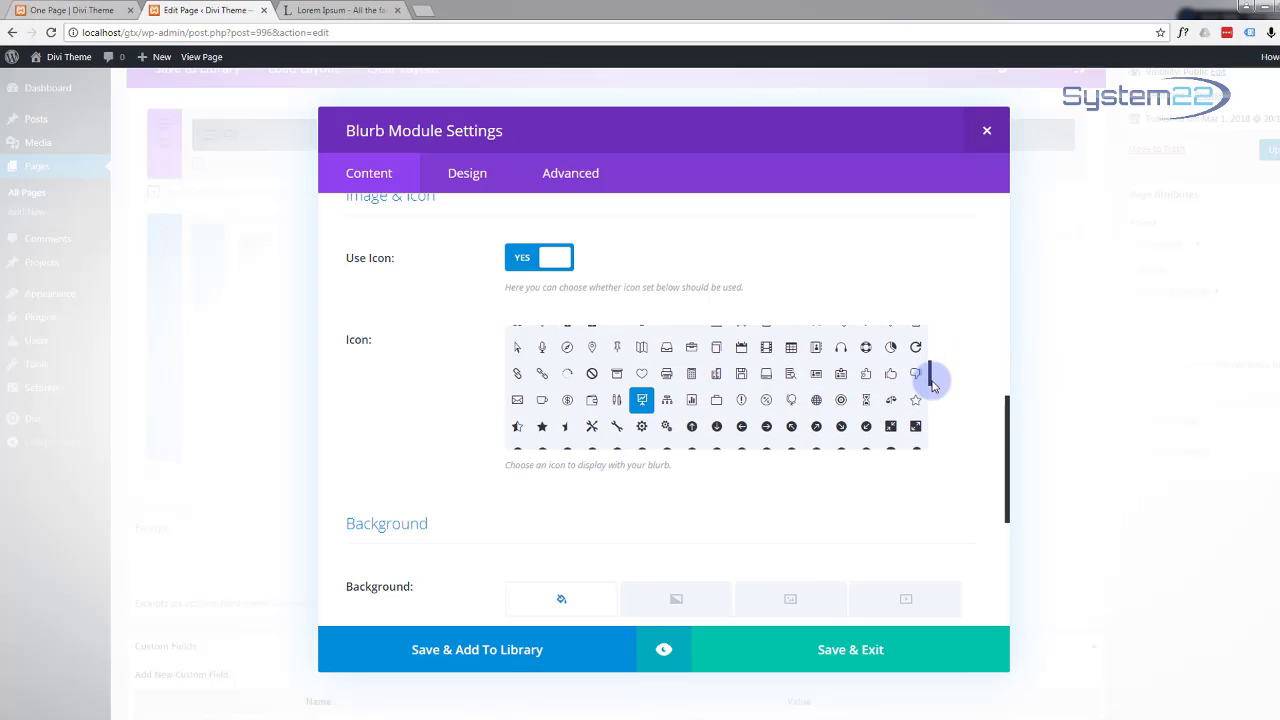
{"action": "left_click", "coordinate": [868, 398]}
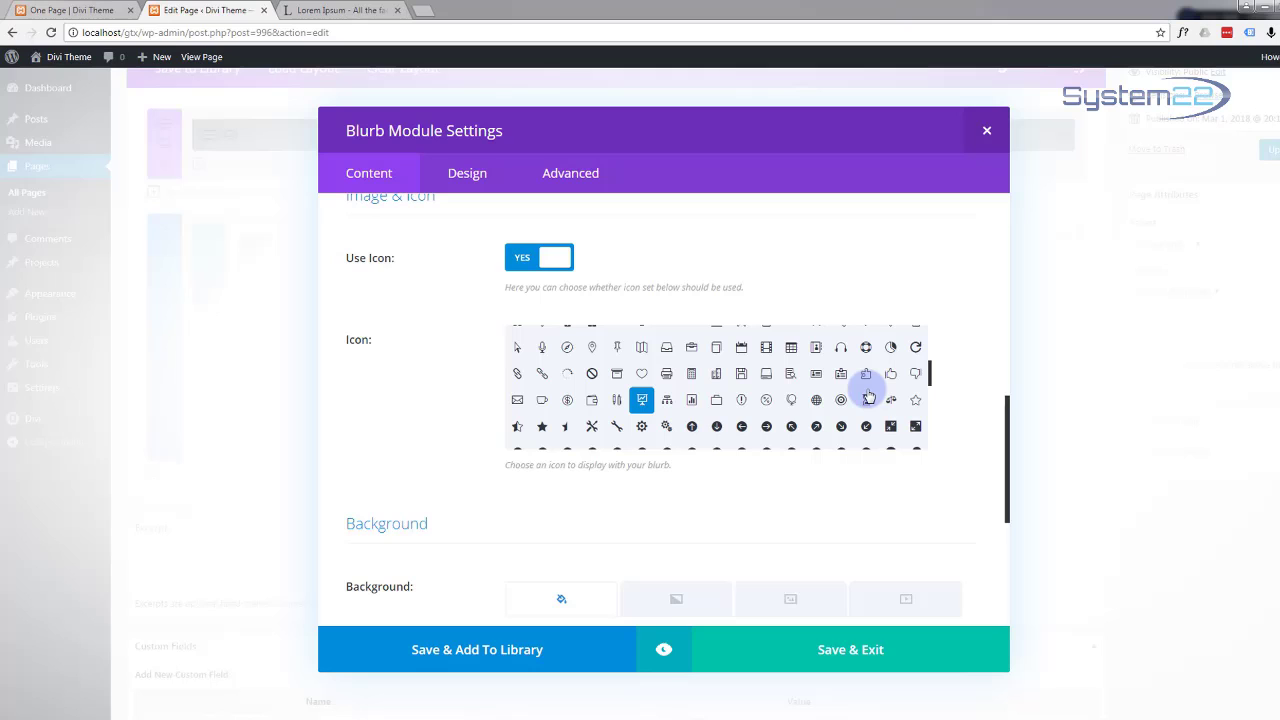
{"action": "left_click", "coordinate": [816, 401]}
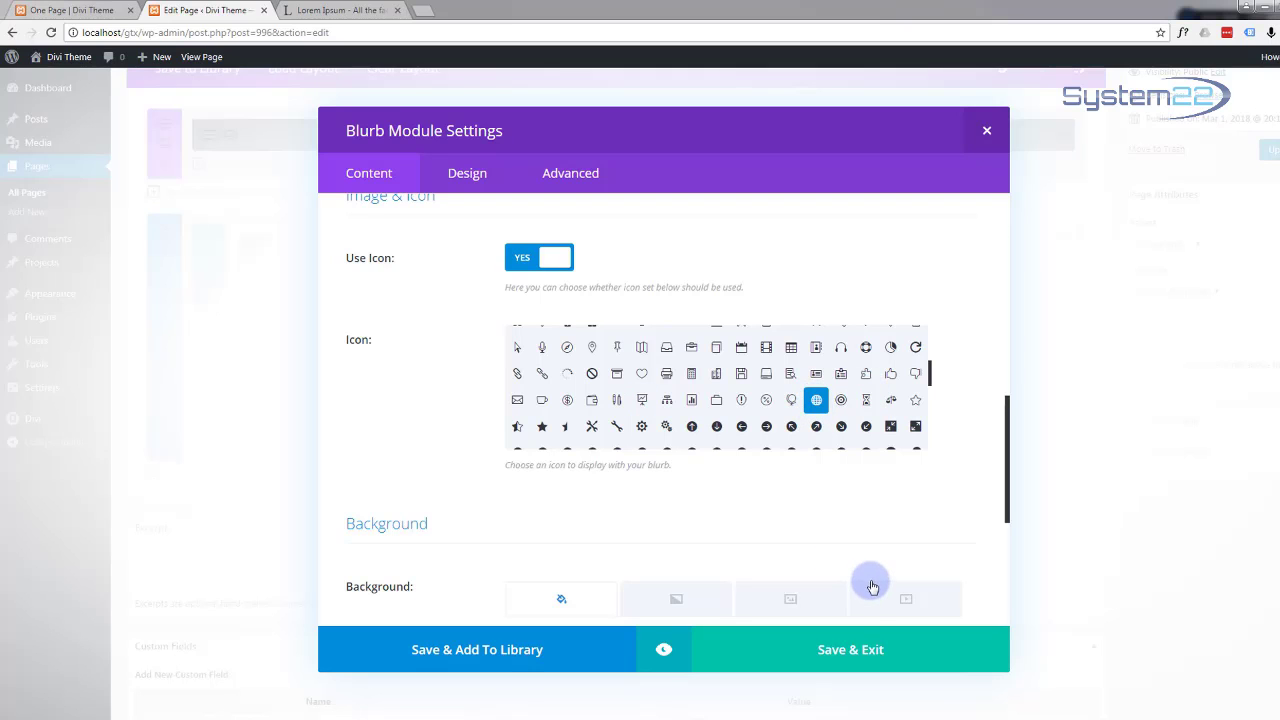
{"action": "left_click", "coordinate": [848, 652]}
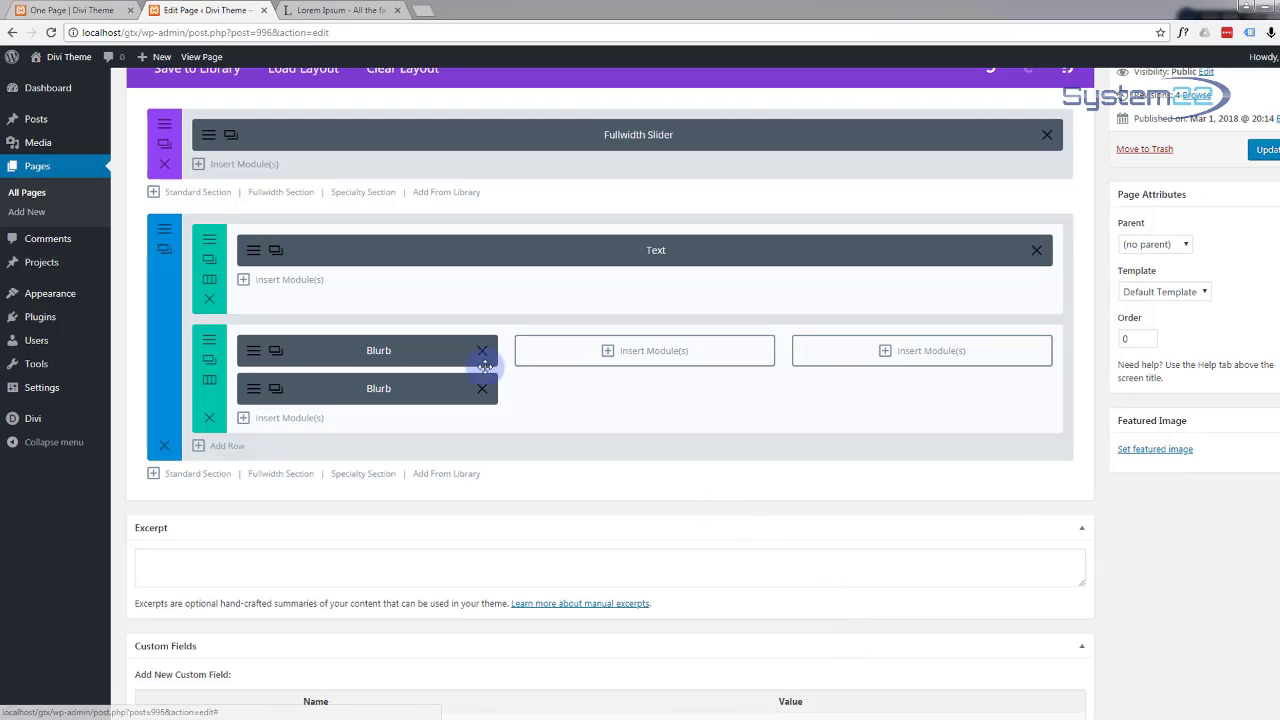
Step: Drag the second blurb into the middle column and save it with admin label 'Design'
{"action": "left_click_drag", "start_coordinate": [494, 385], "coordinate": [652, 342]}
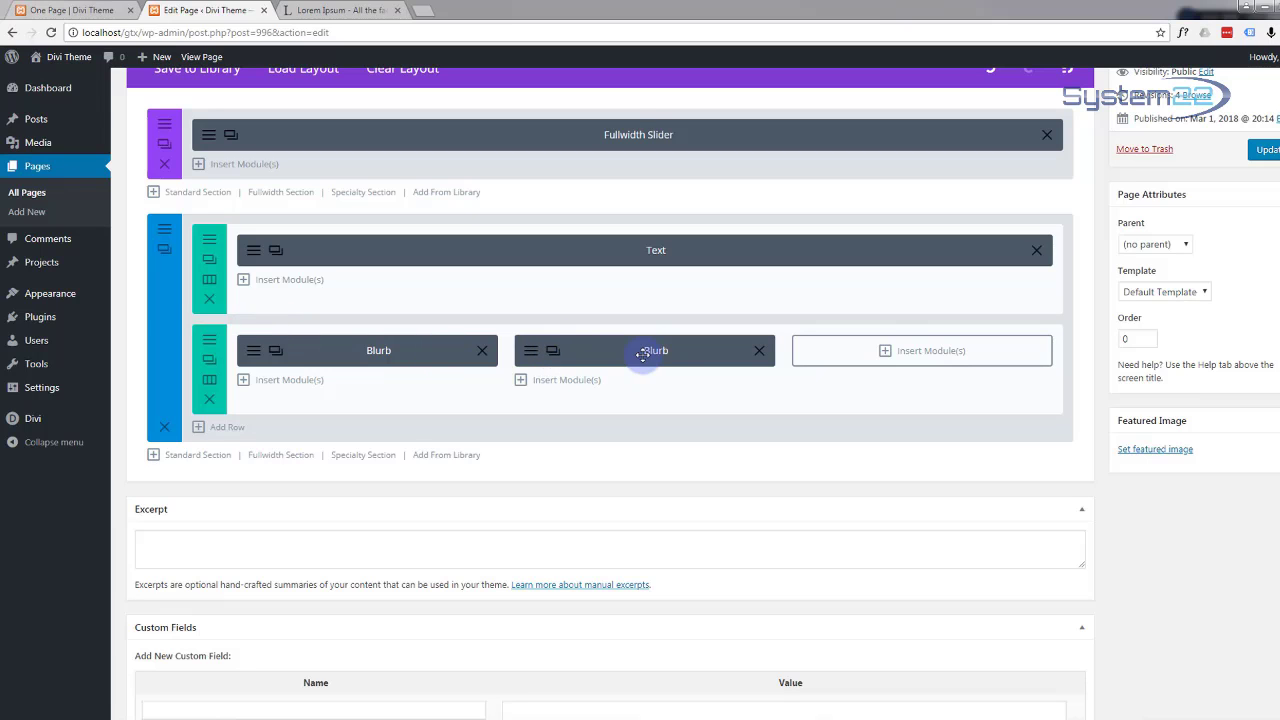
{"action": "left_click", "coordinate": [530, 351]}
{"action": "scroll", "coordinate": [533, 350], "scroll_direction": "down", "scroll_amount": 5}
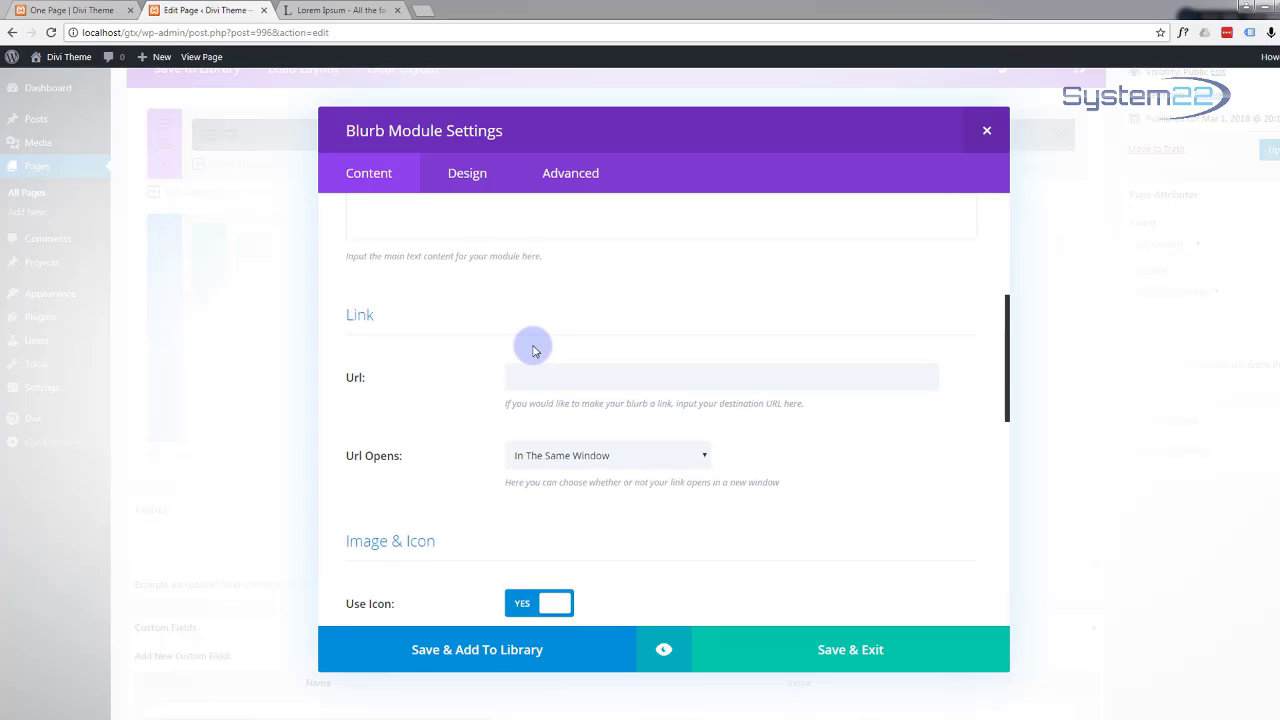
{"action": "scroll", "coordinate": [533, 350], "scroll_direction": "down", "scroll_amount": 8}
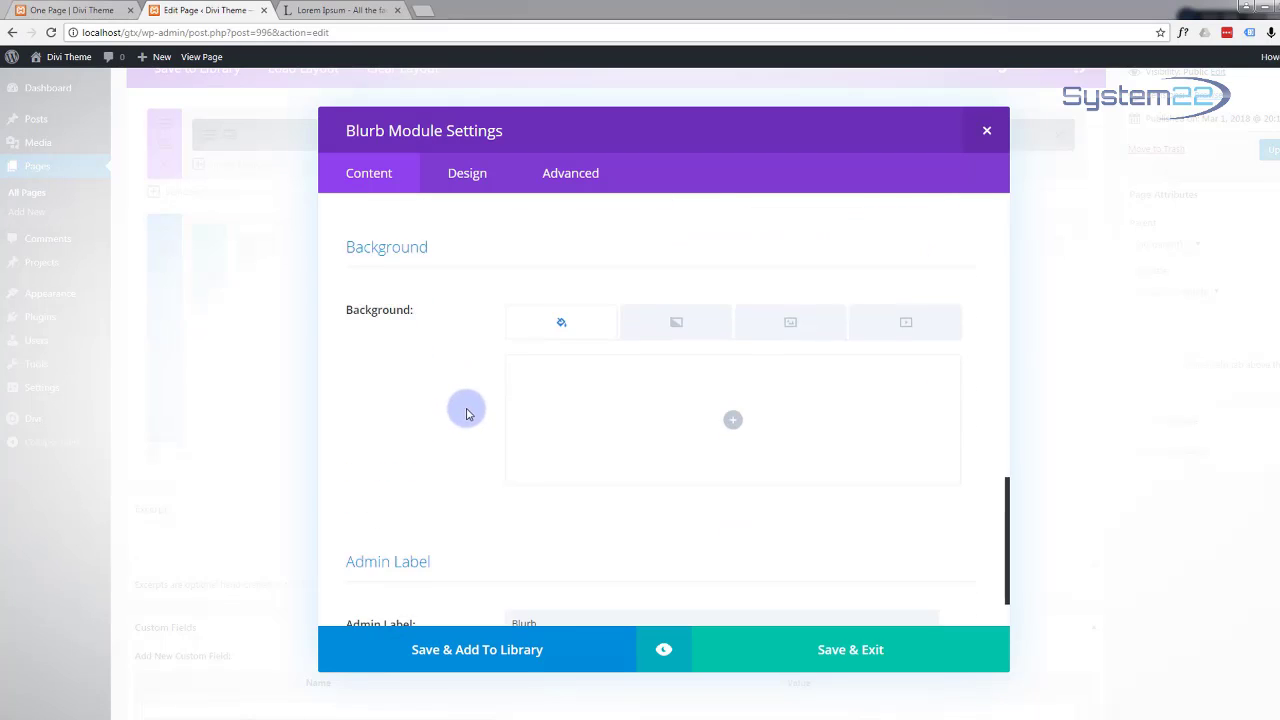
{"action": "scroll", "coordinate": [468, 411], "scroll_direction": "down", "scroll_amount": 1}
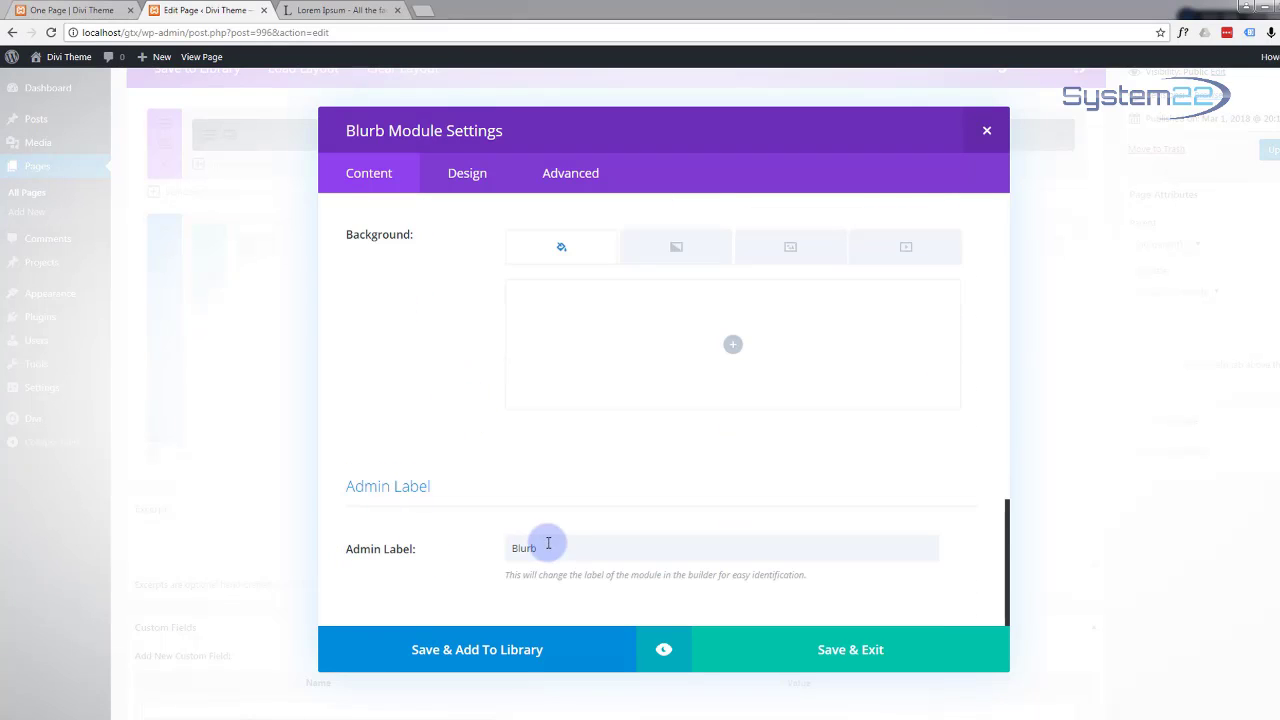
{"action": "left_click_drag", "start_coordinate": [545, 547], "coordinate": [491, 548]}
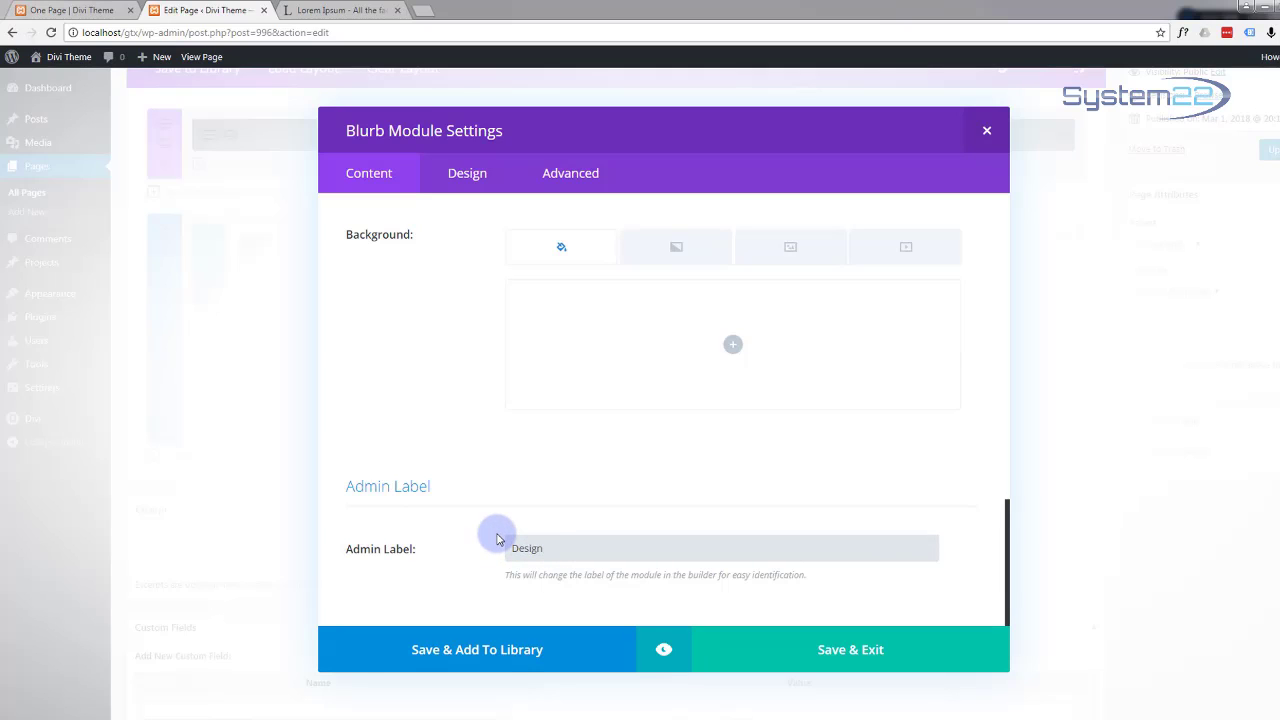
{"action": "left_click", "coordinate": [798, 652]}
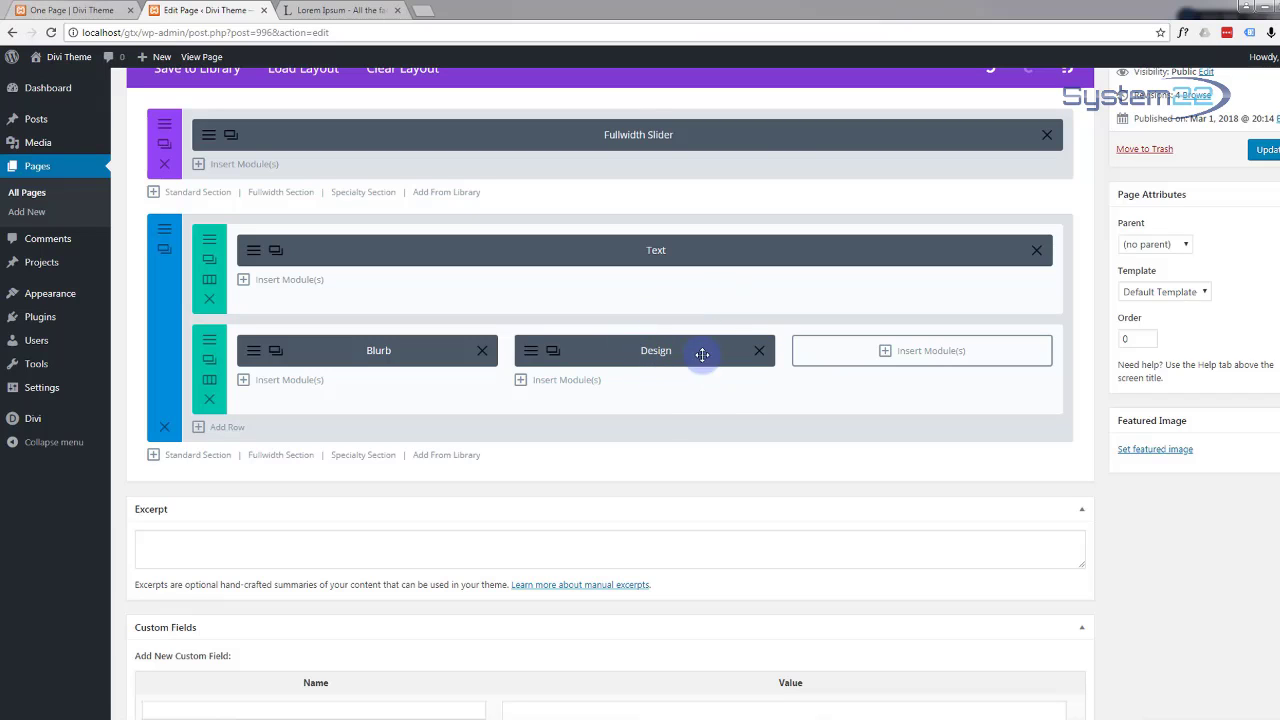
Step: Retitle the copied blurb 'Development' with a bar-chart icon and admin label 'Dev'
{"action": "left_click", "coordinate": [553, 353]}
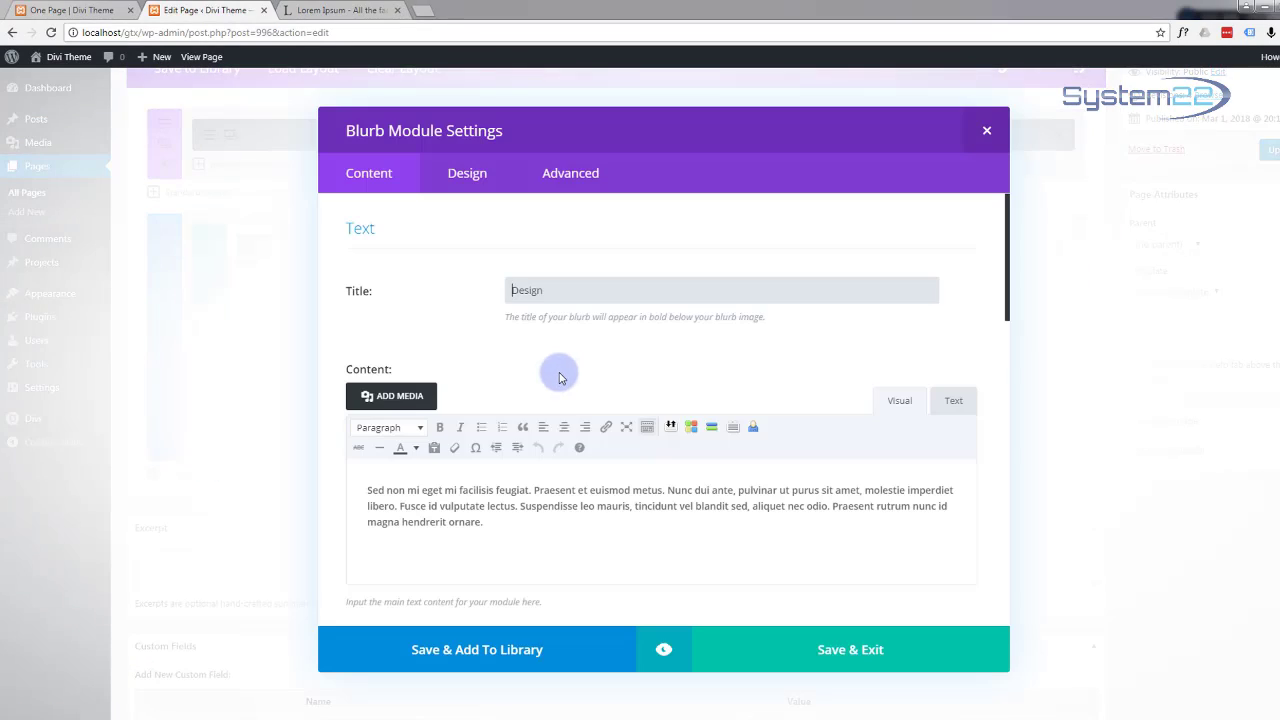
{"action": "left_click", "coordinate": [558, 288]}
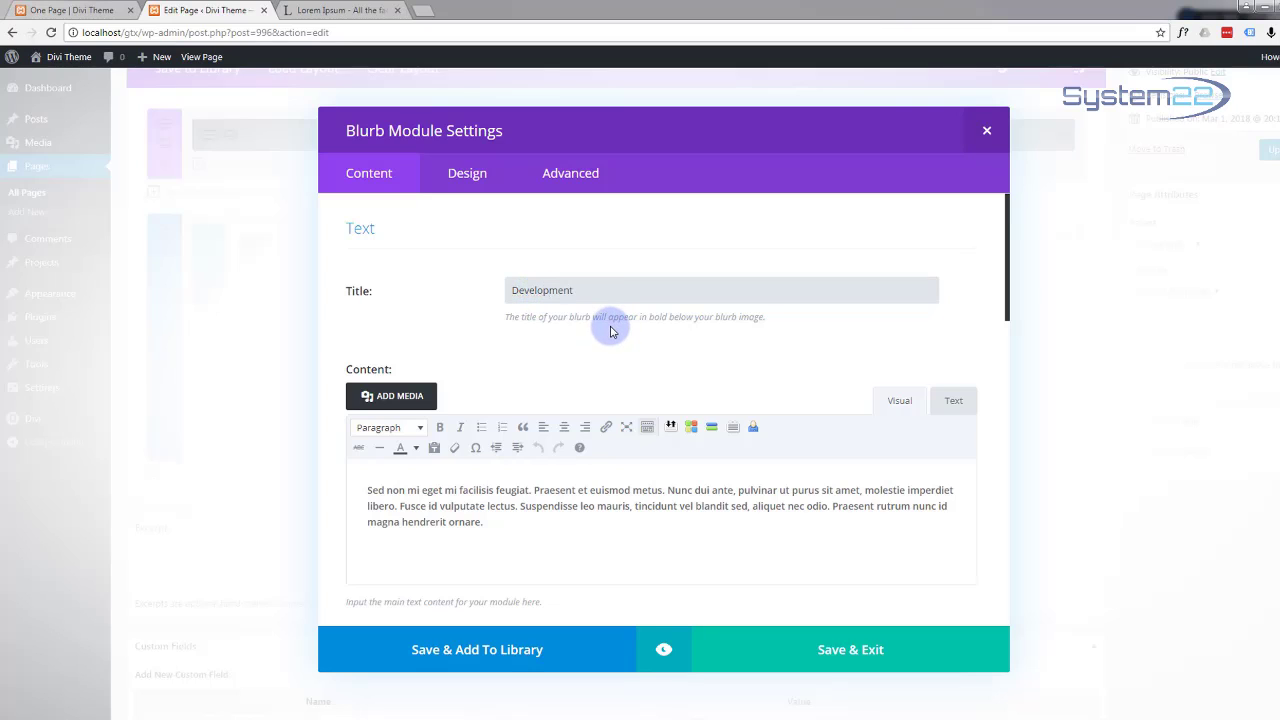
{"action": "scroll", "coordinate": [614, 330], "scroll_direction": "down", "scroll_amount": 6}
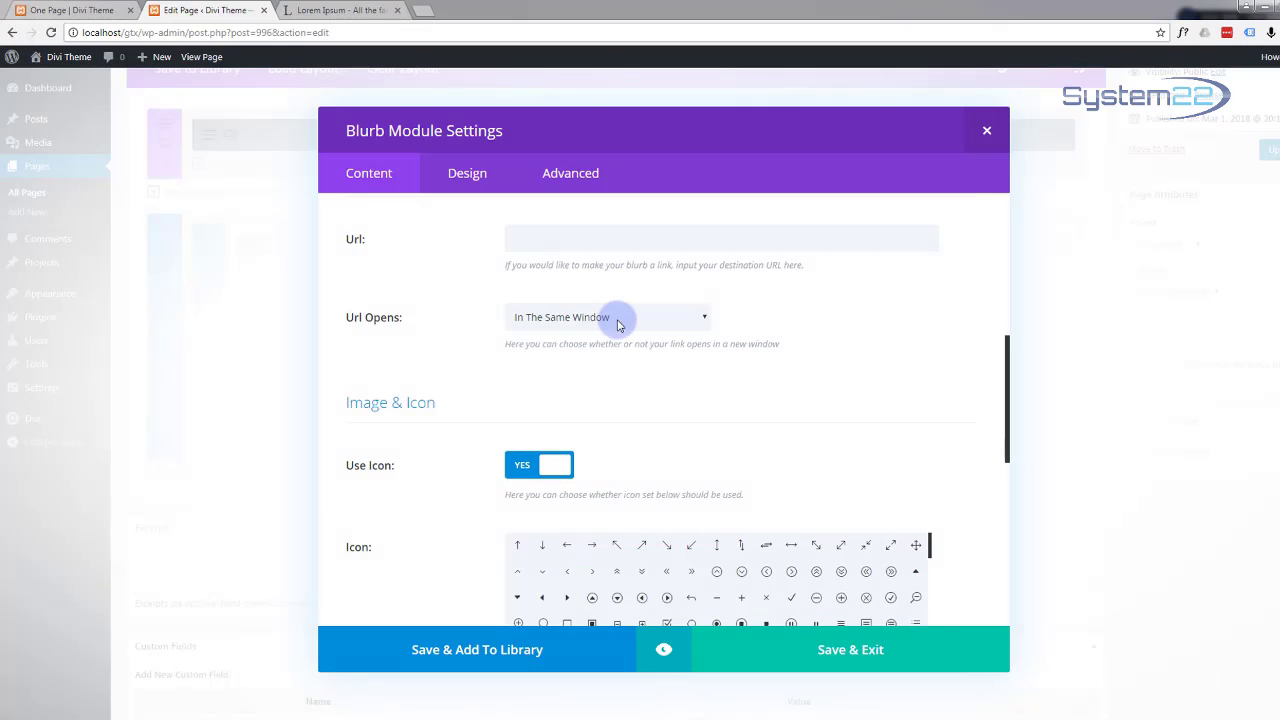
{"action": "scroll", "coordinate": [619, 319], "scroll_direction": "down", "scroll_amount": 3}
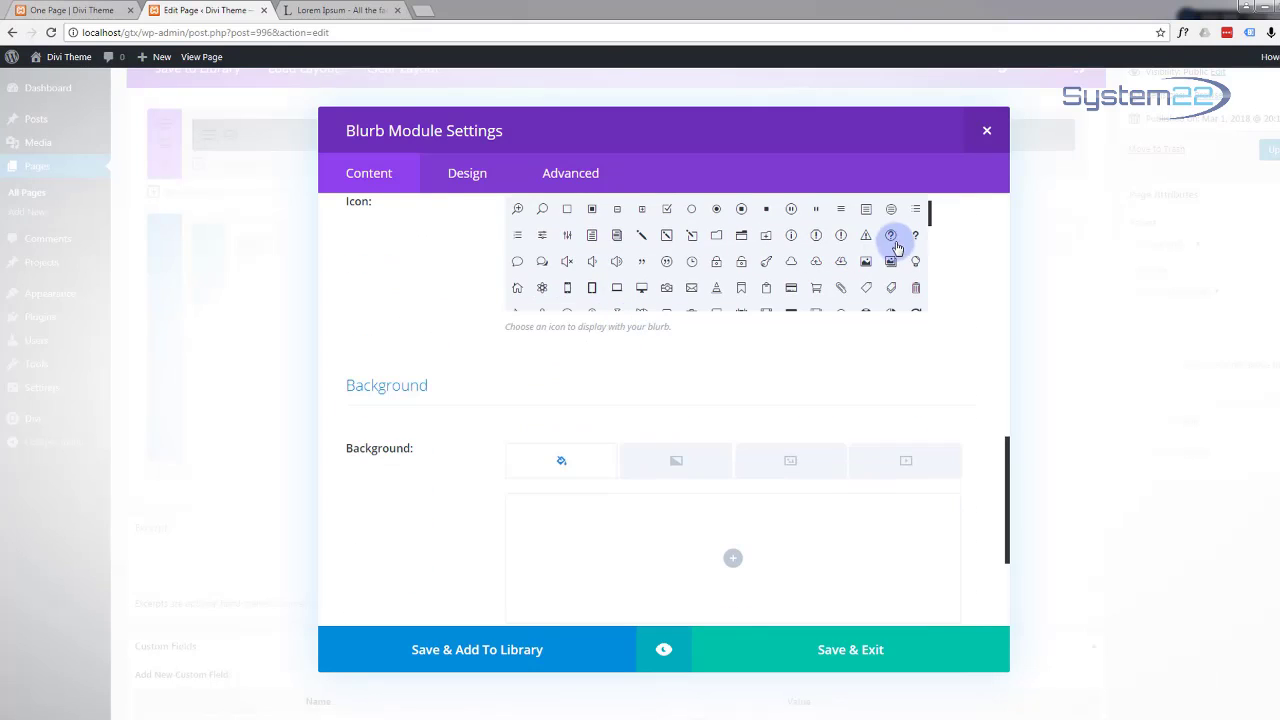
{"action": "left_click_drag", "start_coordinate": [928, 222], "coordinate": [937, 247]}
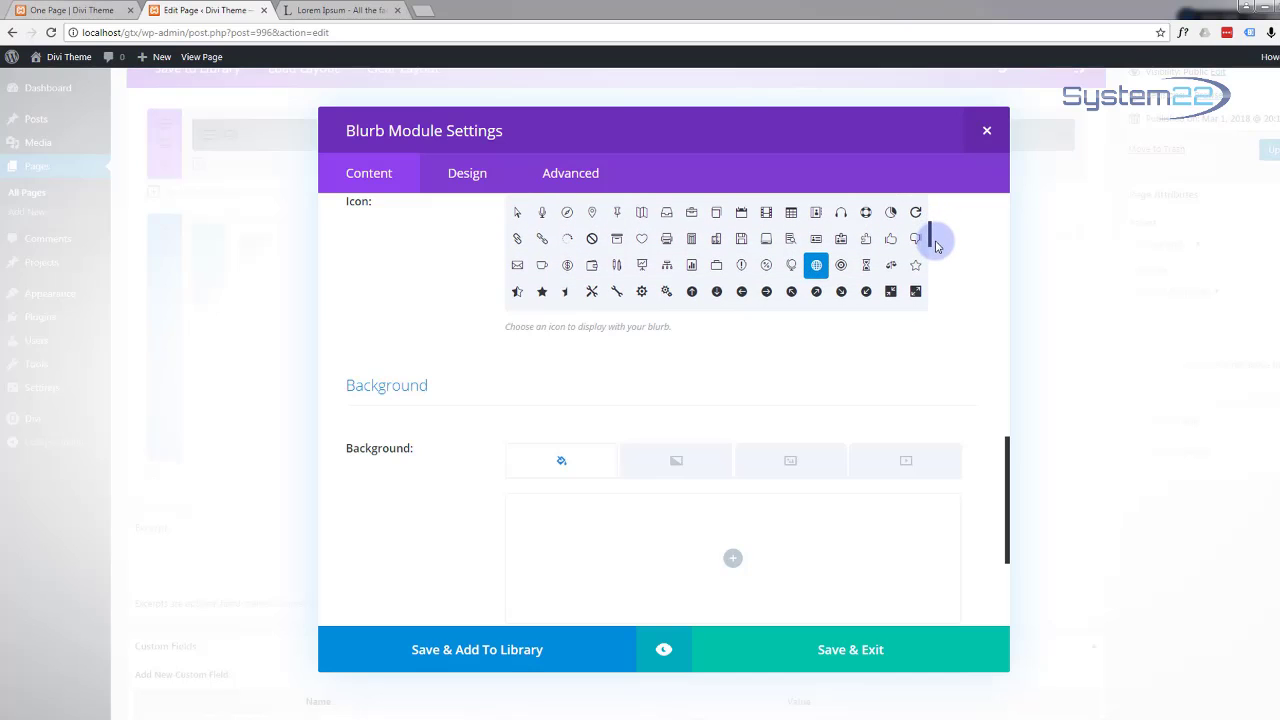
{"action": "left_click", "coordinate": [693, 267]}
{"action": "scroll", "coordinate": [703, 380], "scroll_direction": "down", "scroll_amount": 5}
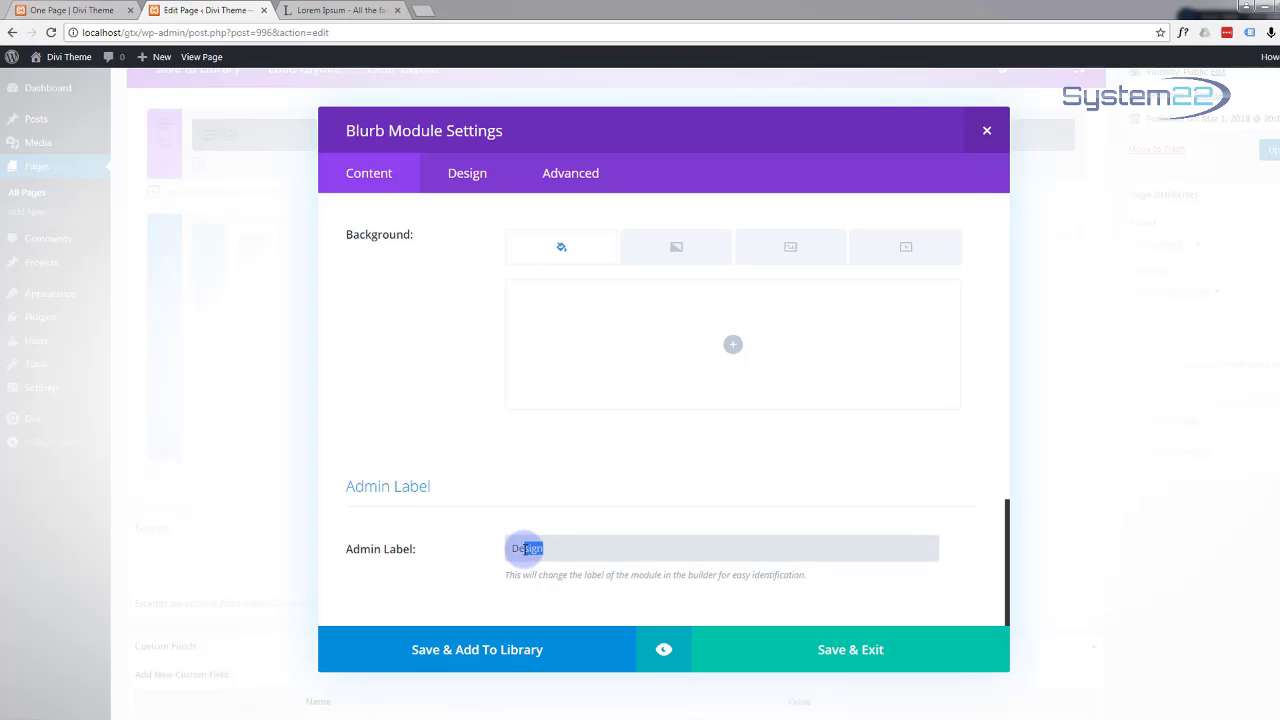
{"action": "type", "text": "Dev"}
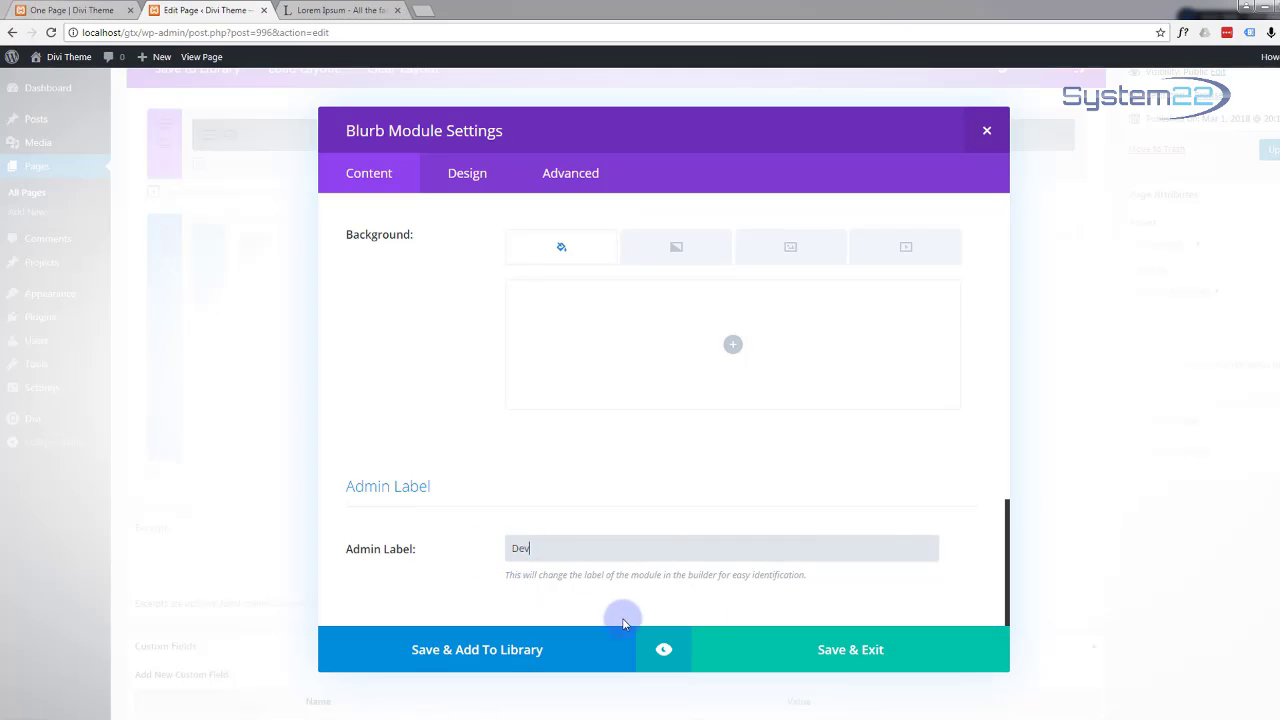
{"action": "left_click", "coordinate": [846, 664]}
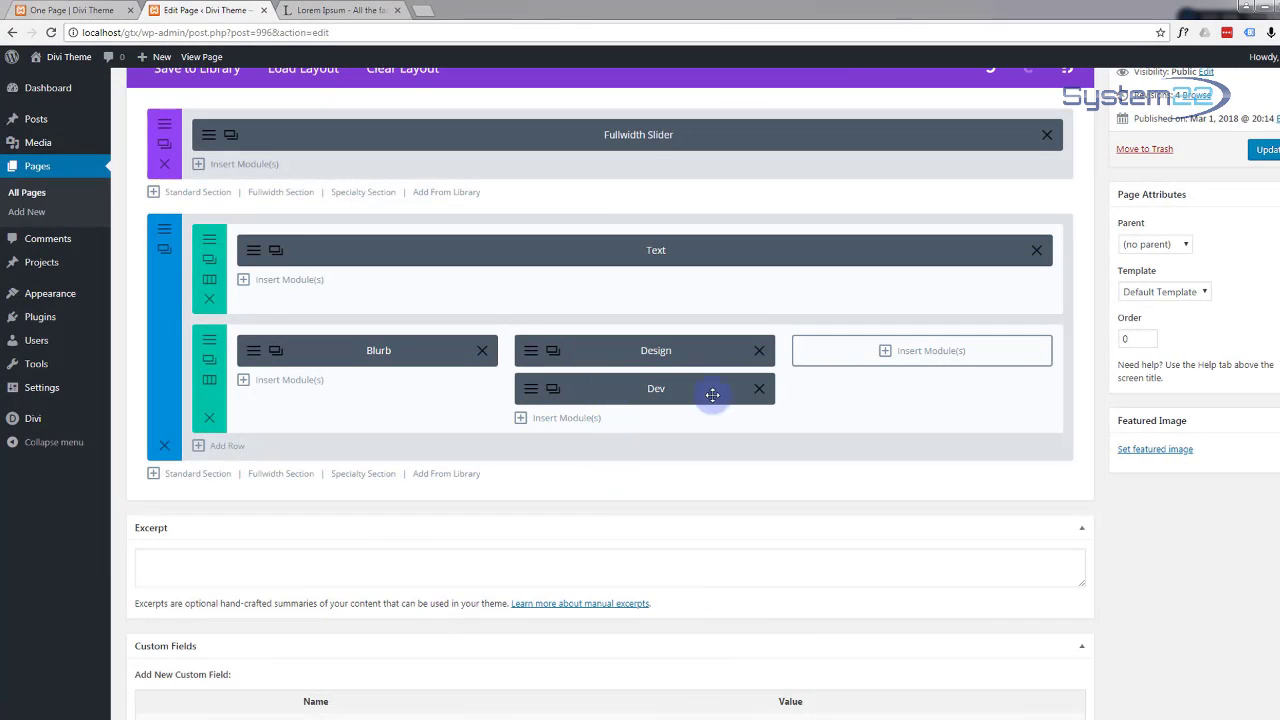
Step: Move the Dev blurb into the third column and update the page
{"action": "left_click_drag", "start_coordinate": [712, 394], "coordinate": [886, 351]}
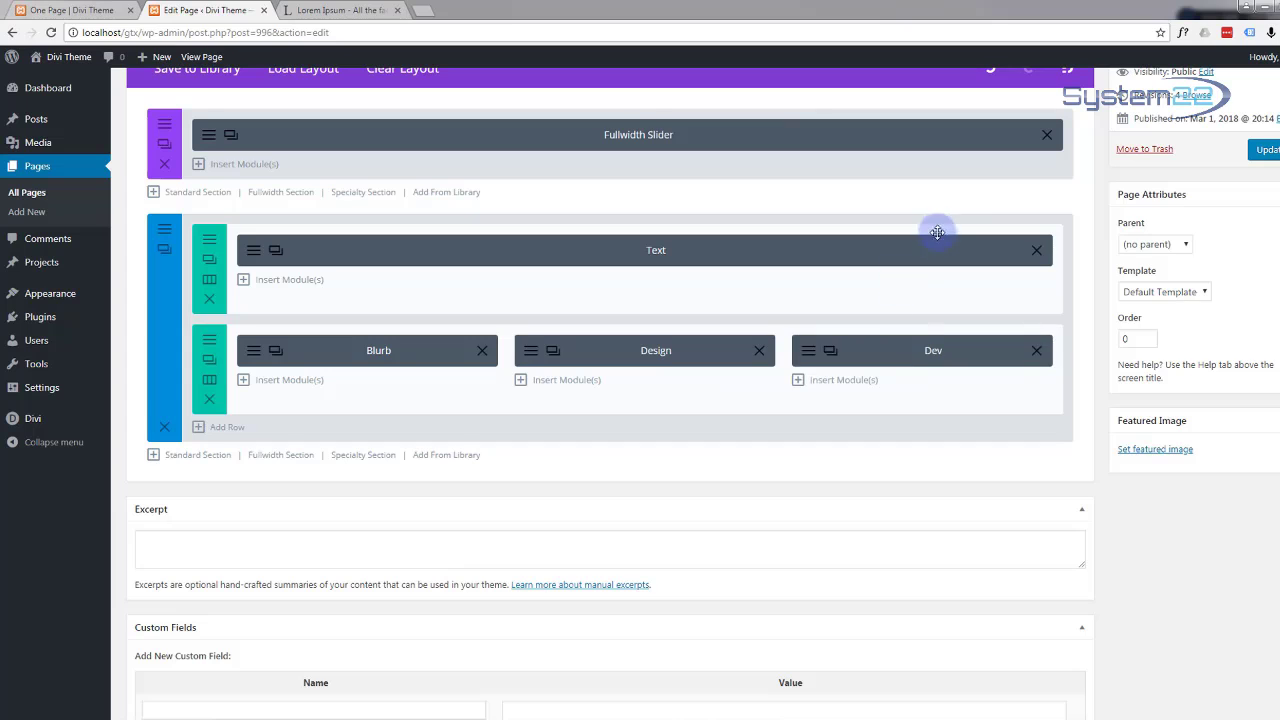
{"action": "scroll", "coordinate": [869, 306], "scroll_direction": "up", "scroll_amount": 2}
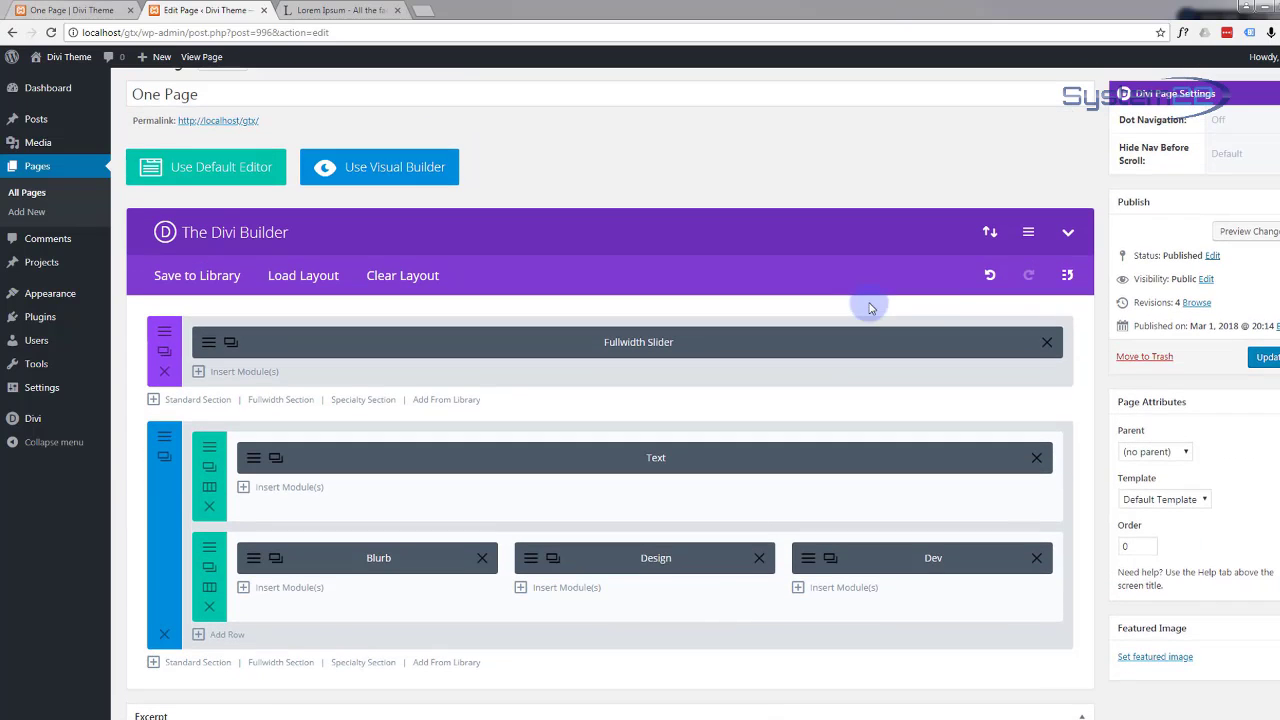
{"action": "left_click", "coordinate": [1262, 360]}
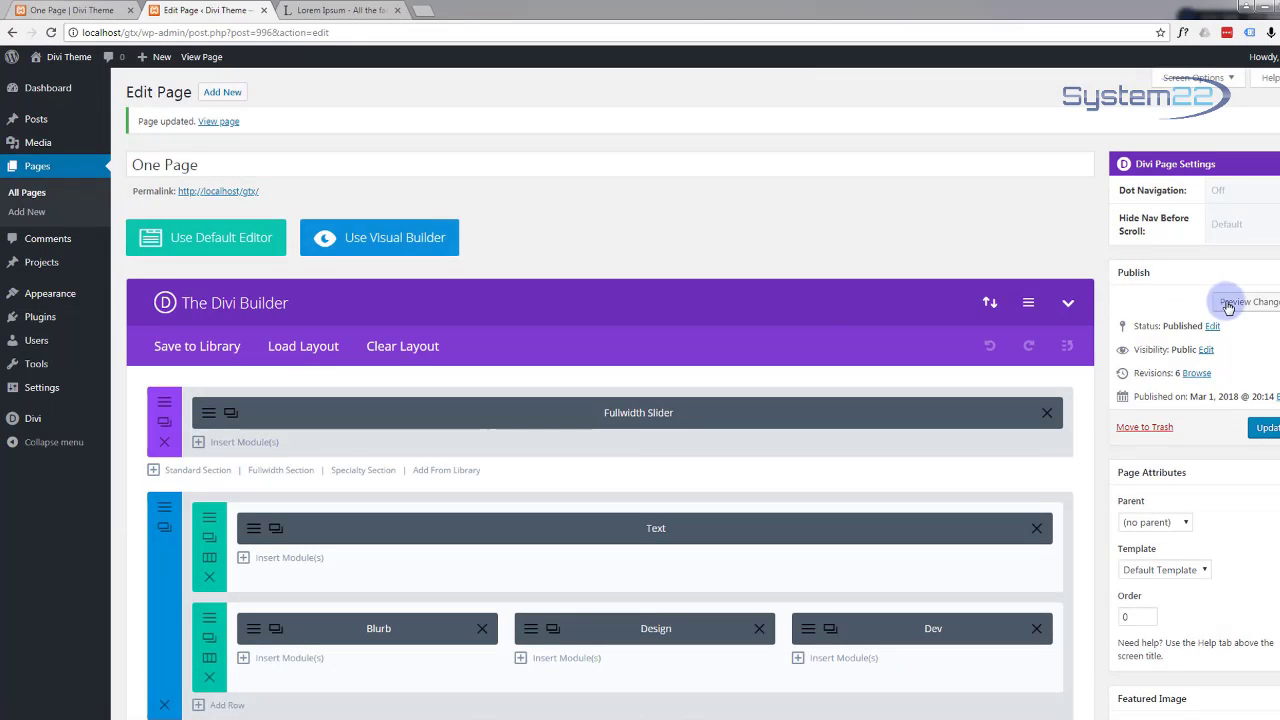
Step: Preview the page to check the Concept, Design and Development cards, then return to the editor
{"action": "left_click", "coordinate": [1232, 304]}
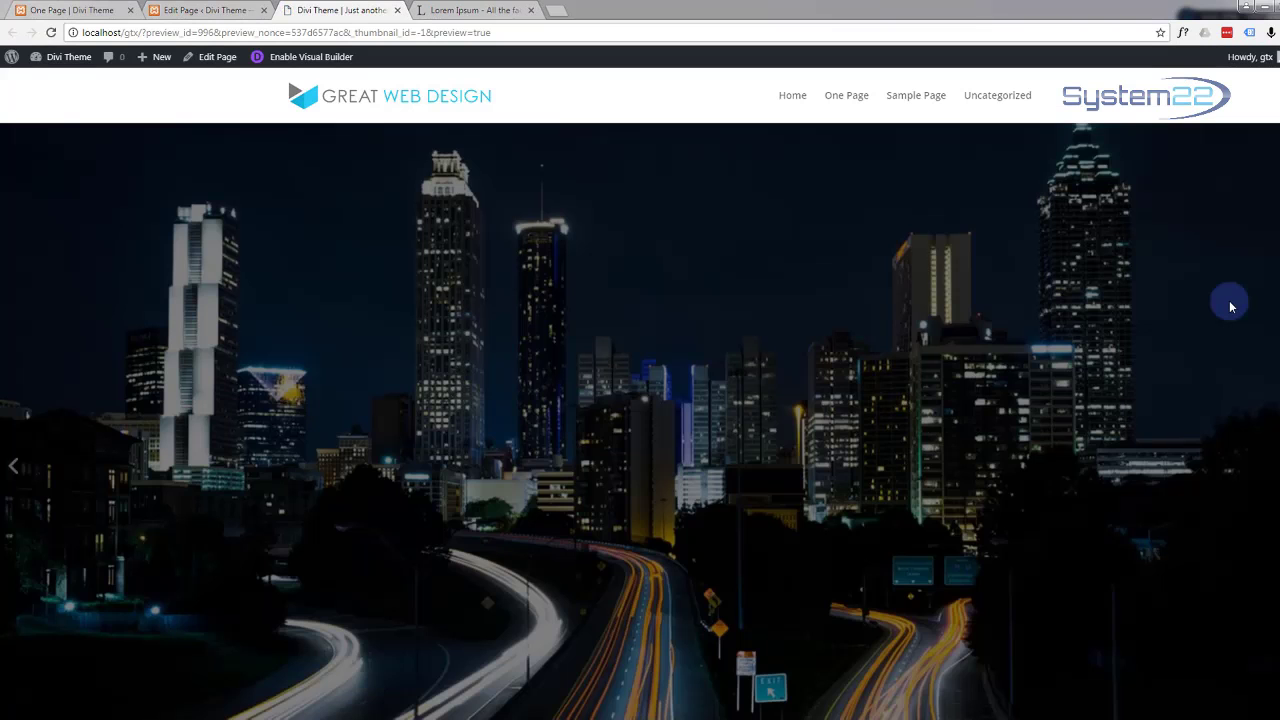
{"action": "scroll", "coordinate": [480, 172], "scroll_direction": "down", "scroll_amount": 4}
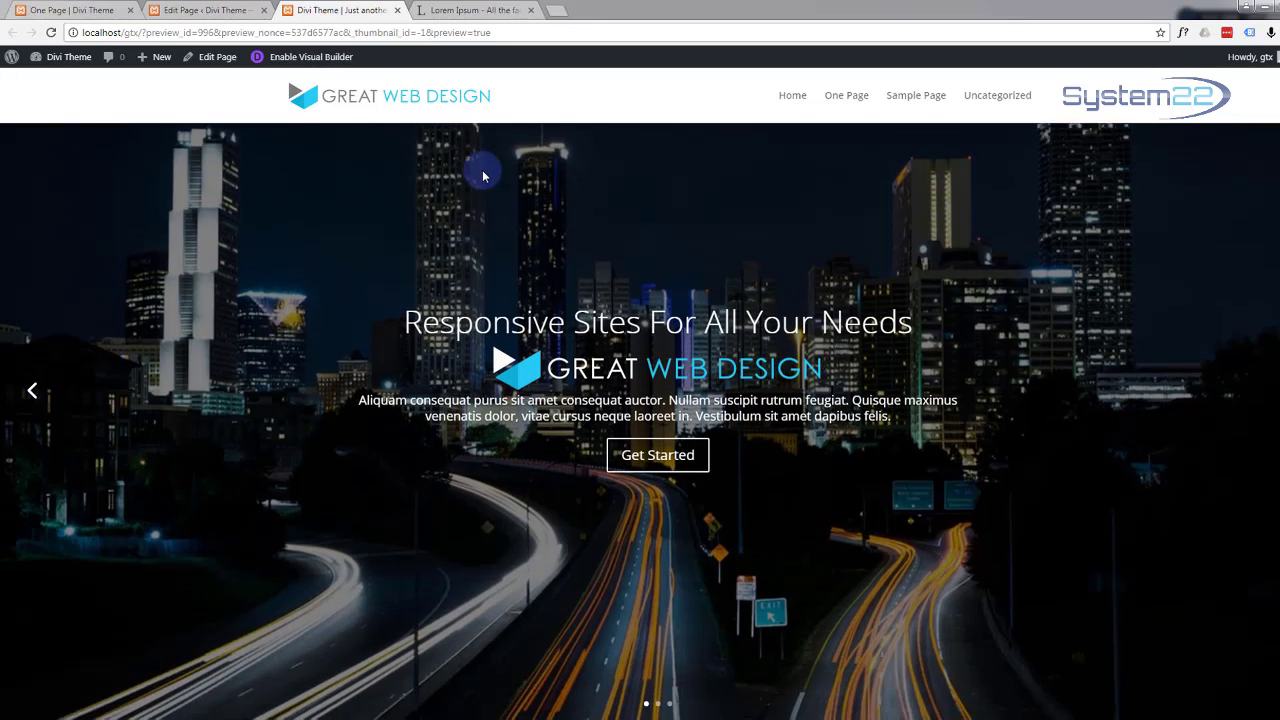
{"action": "scroll", "coordinate": [485, 172], "scroll_direction": "down", "scroll_amount": 2}
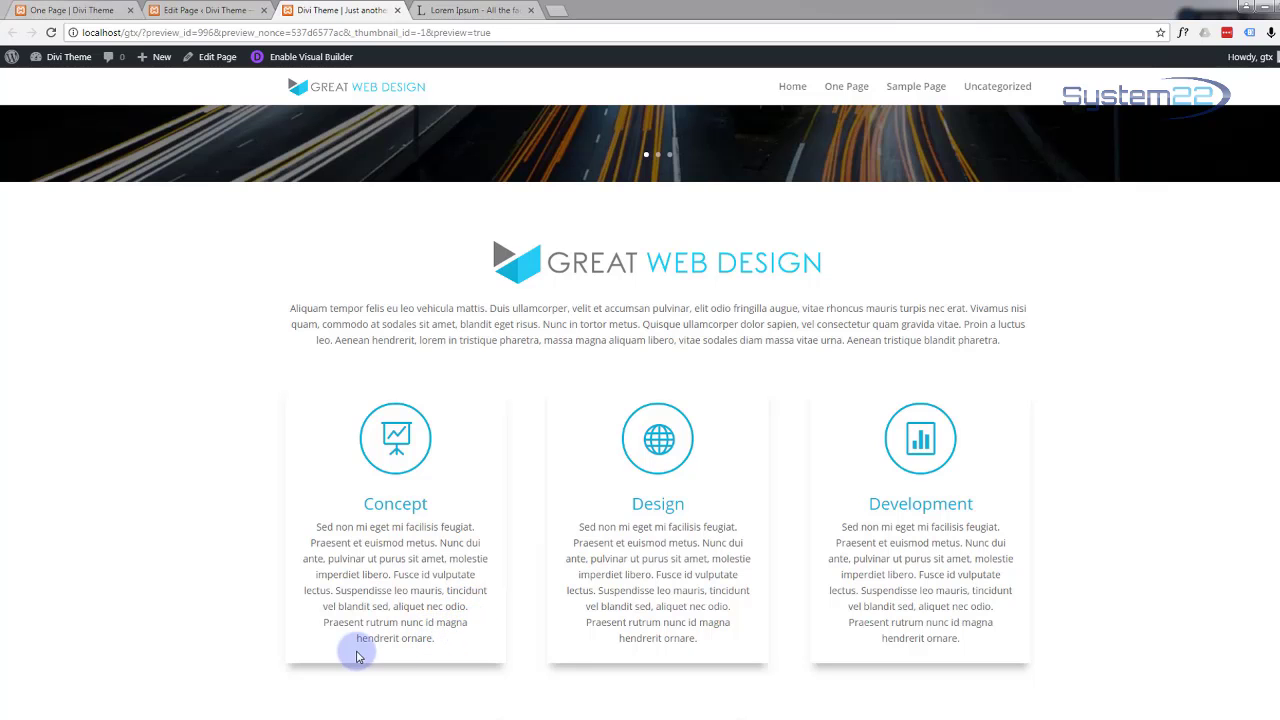
{"action": "left_click_drag", "start_coordinate": [440, 642], "coordinate": [497, 650]}
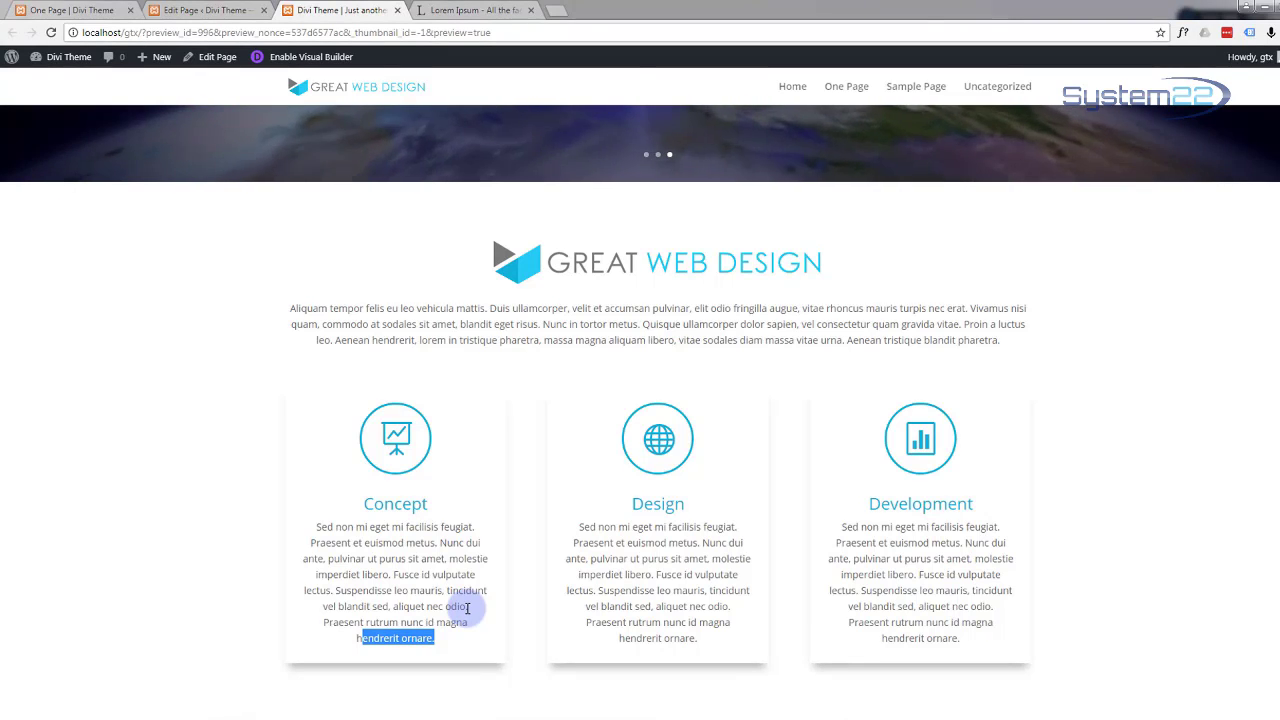
{"action": "left_click", "coordinate": [205, 10]}
{"action": "scroll", "coordinate": [380, 480], "scroll_direction": "down", "scroll_amount": 3}
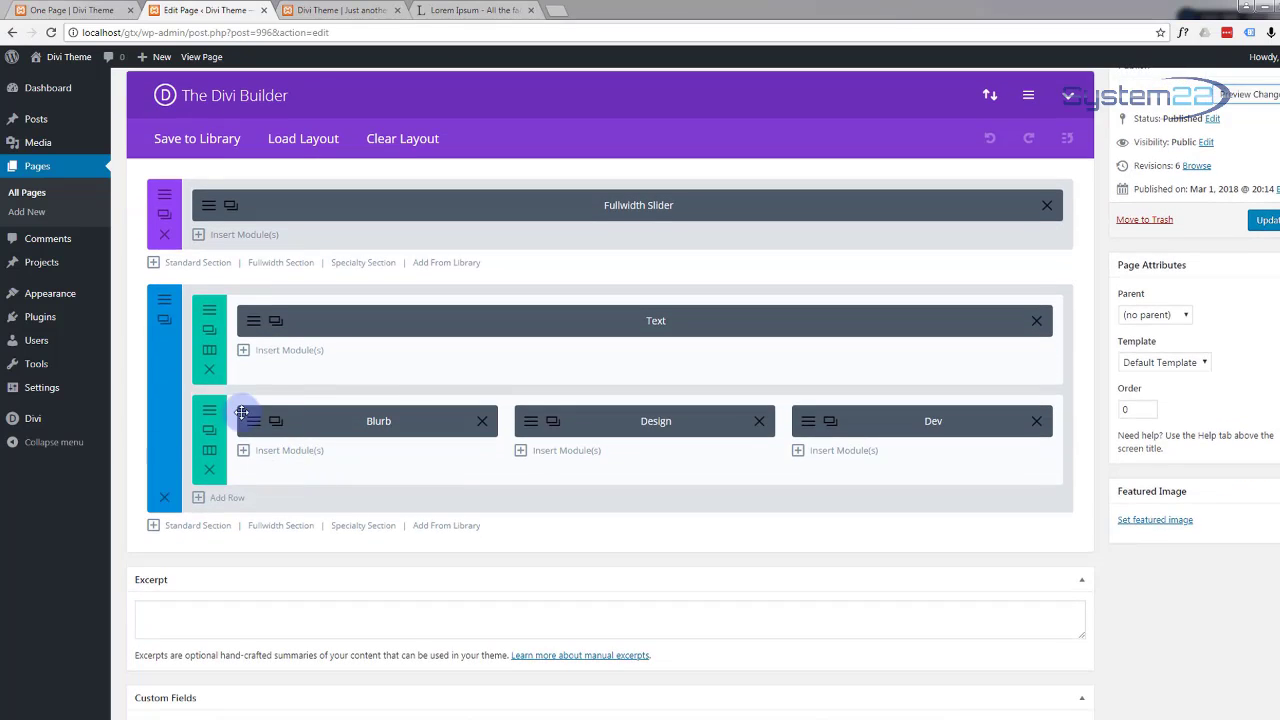
Step: Delete the closing 'Praesent rutrum nunc id magna hendrerit ornare.' sentence from all three cards
{"action": "left_click", "coordinate": [255, 427]}
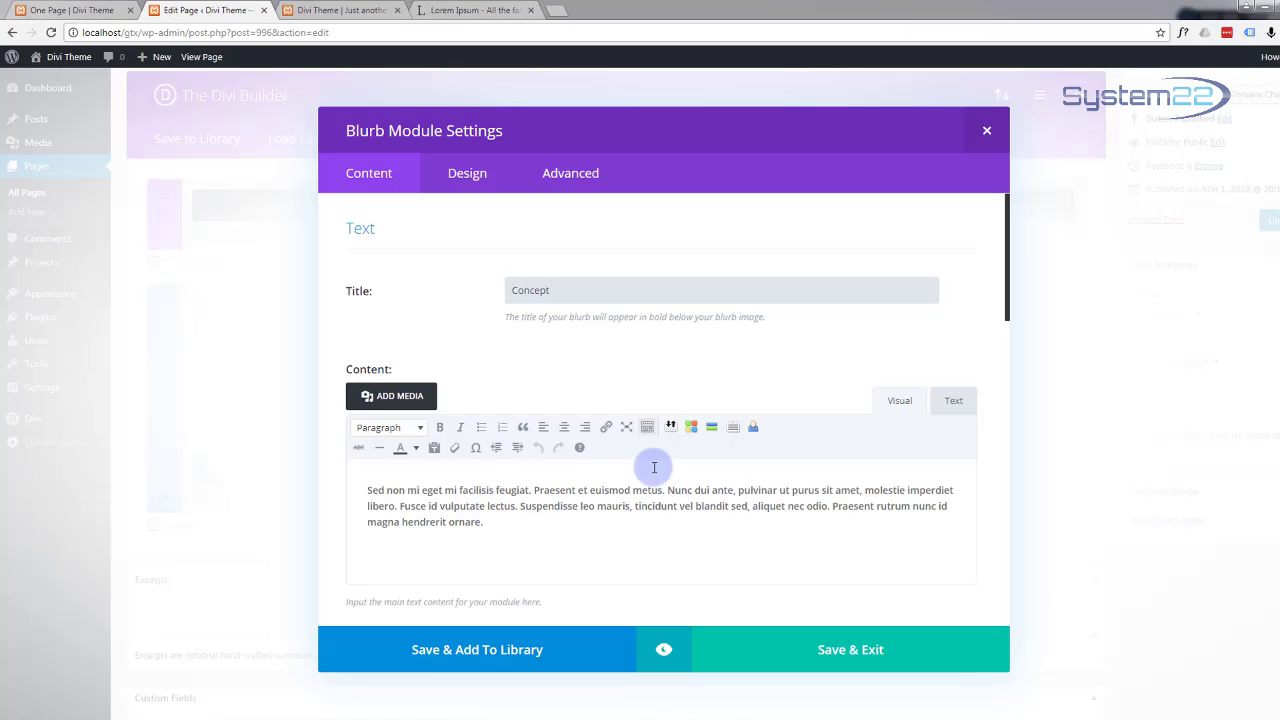
{"action": "left_click", "coordinate": [866, 655]}
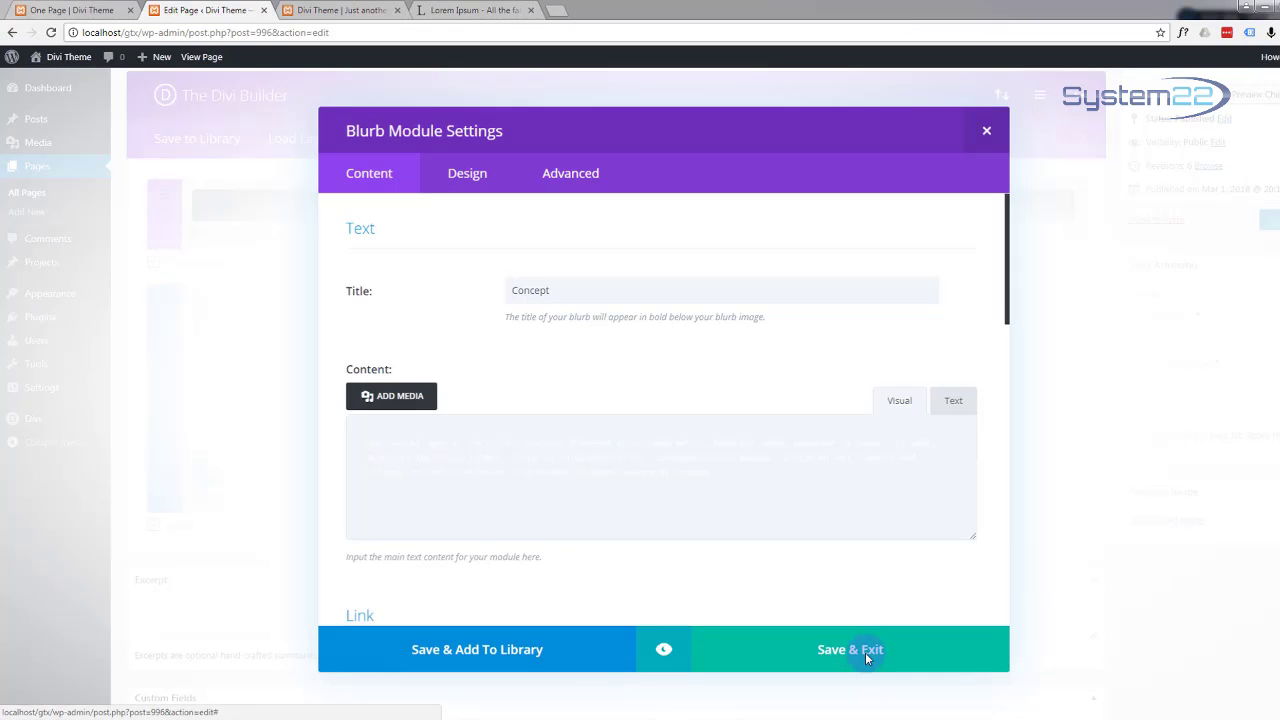
{"action": "left_click", "coordinate": [330, 11]}
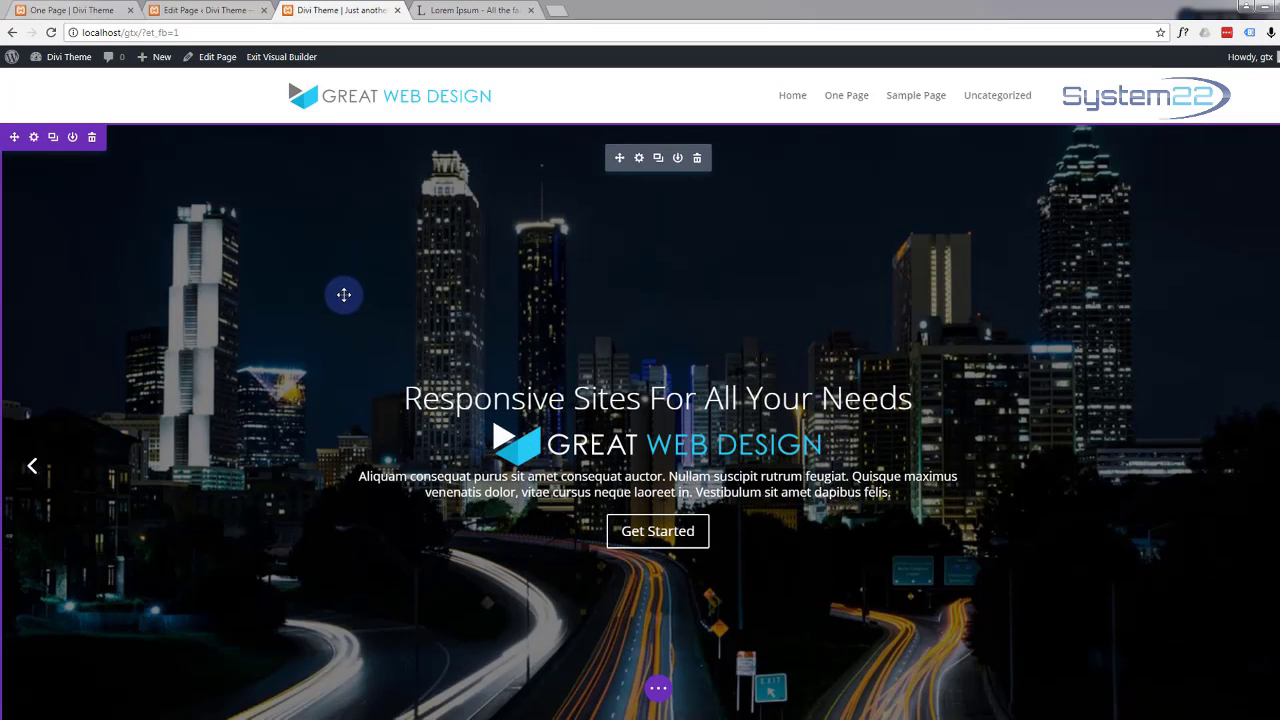
{"action": "scroll", "coordinate": [343, 294], "scroll_direction": "down", "scroll_amount": 5}
{"action": "scroll", "coordinate": [347, 292], "scroll_direction": "down", "scroll_amount": 3}
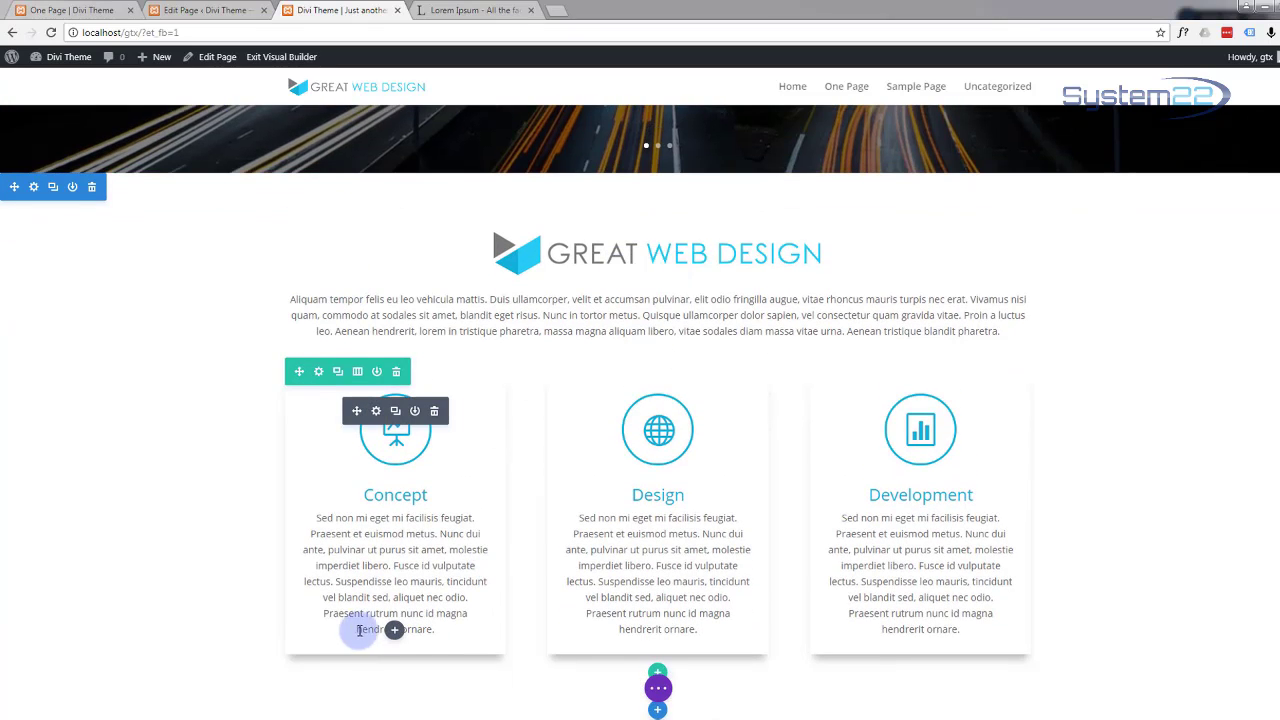
{"action": "left_click_drag", "start_coordinate": [325, 613], "coordinate": [432, 636]}
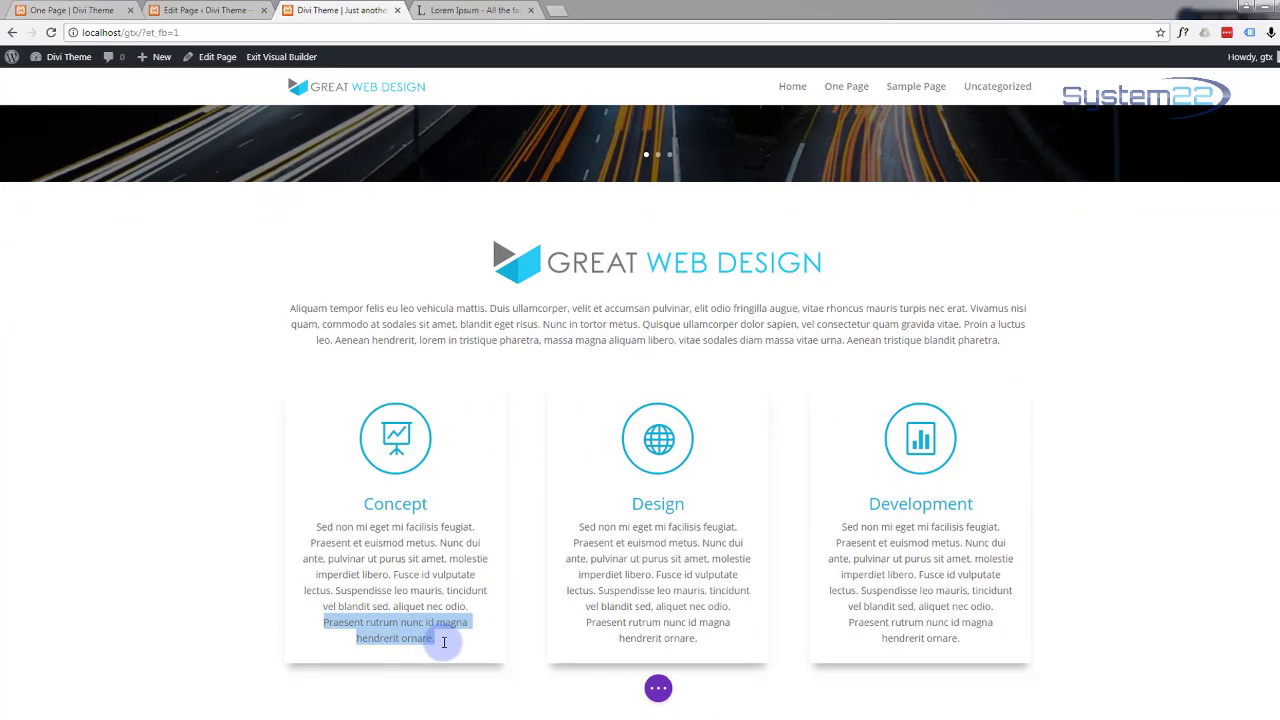
{"action": "key", "text": "BackSpace"}
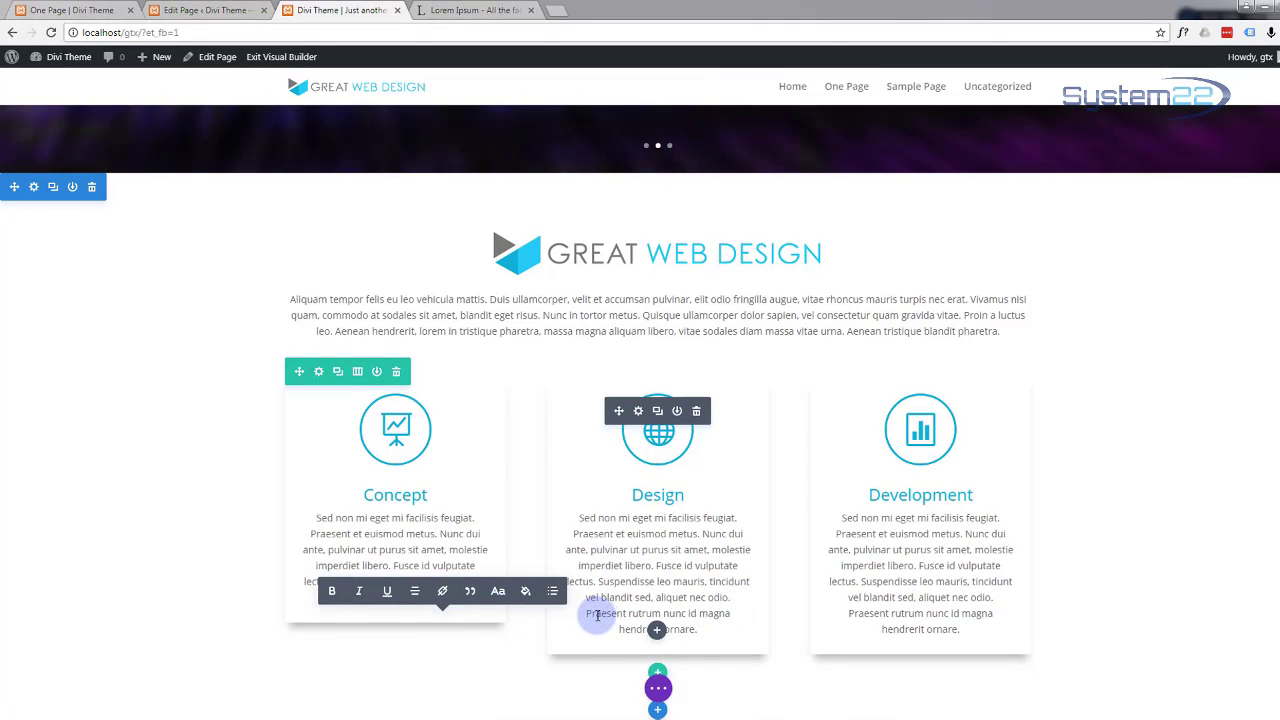
{"action": "left_click_drag", "start_coordinate": [587, 613], "coordinate": [721, 645]}
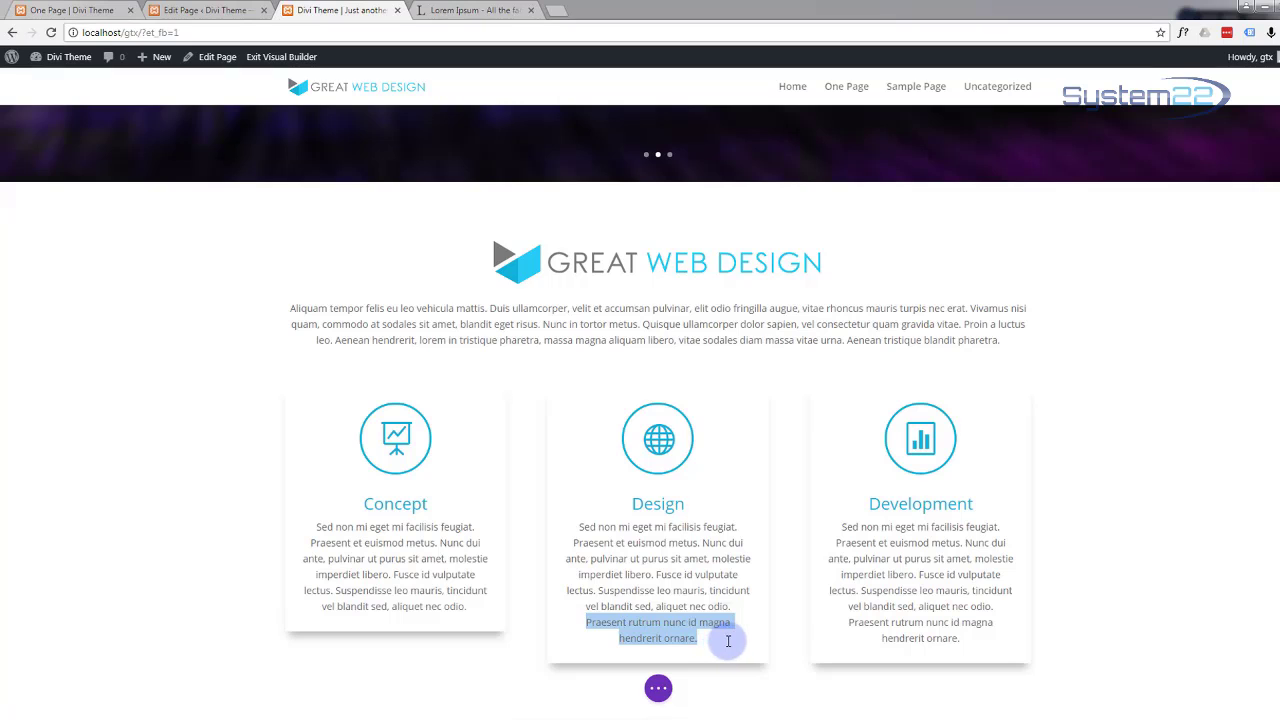
{"action": "key", "text": "BackSpace"}
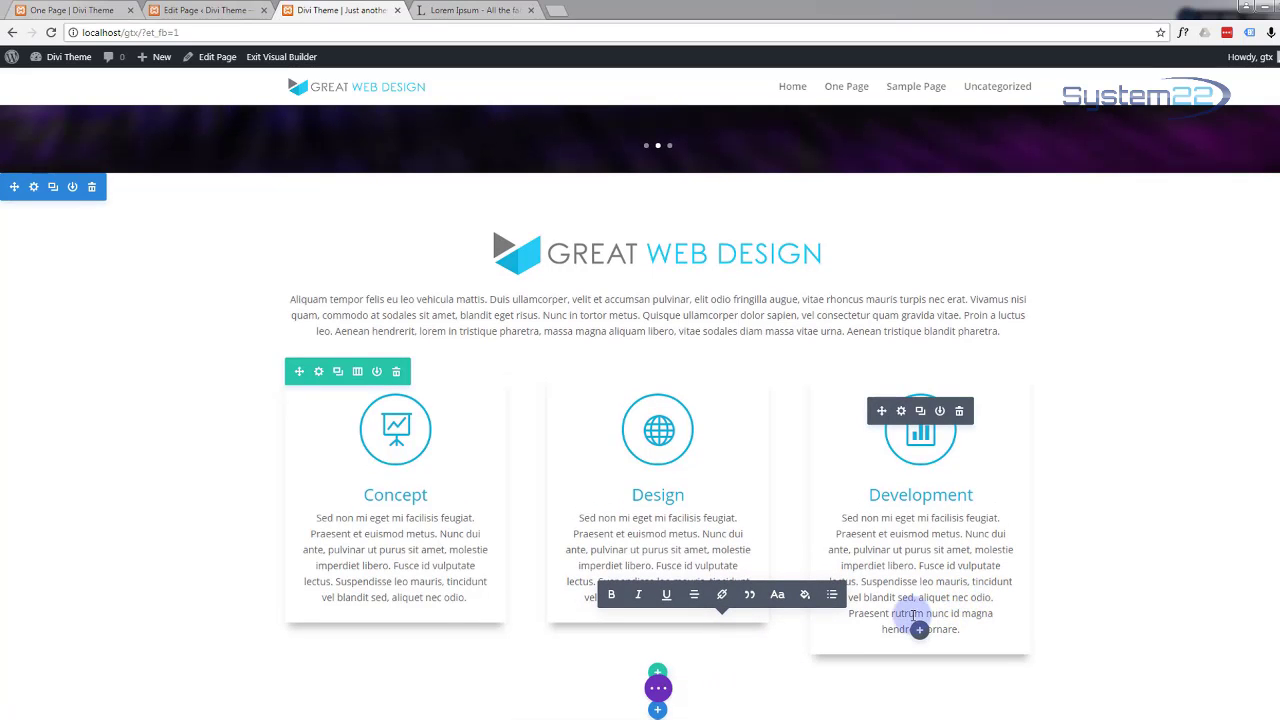
{"action": "left_click_drag", "start_coordinate": [998, 597], "coordinate": [1020, 629]}
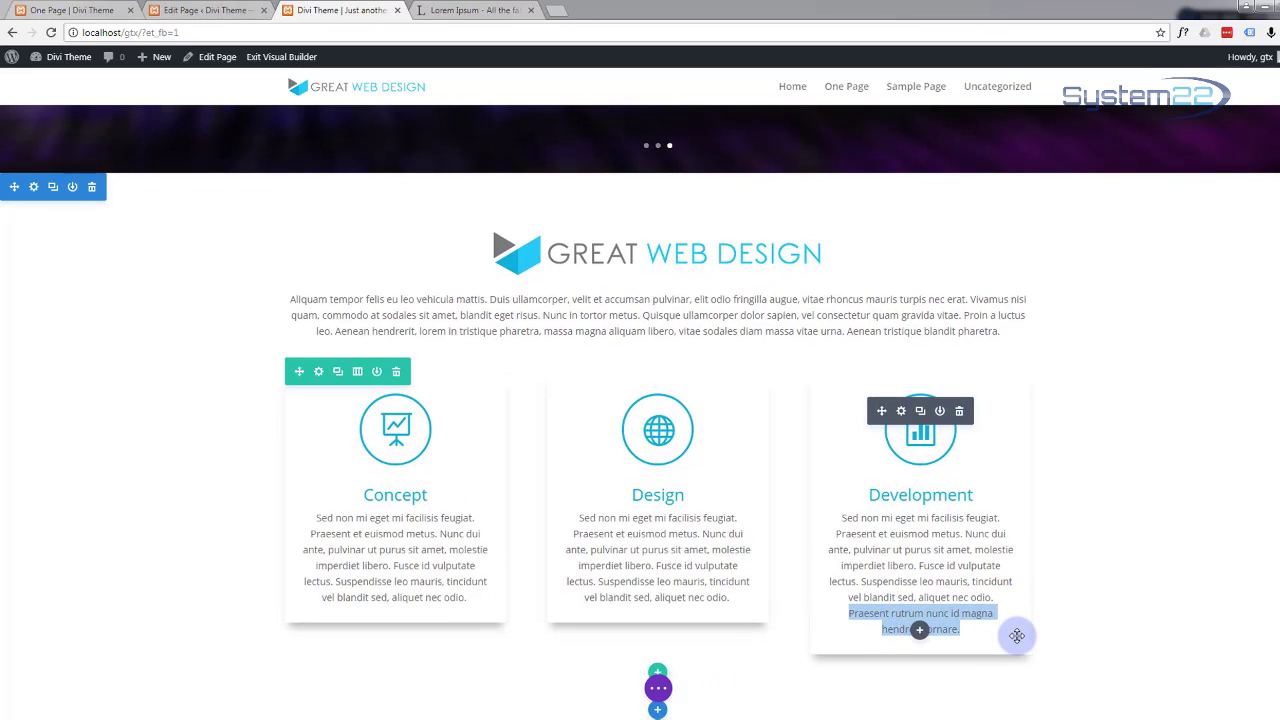
{"action": "key", "text": "BackSpace"}
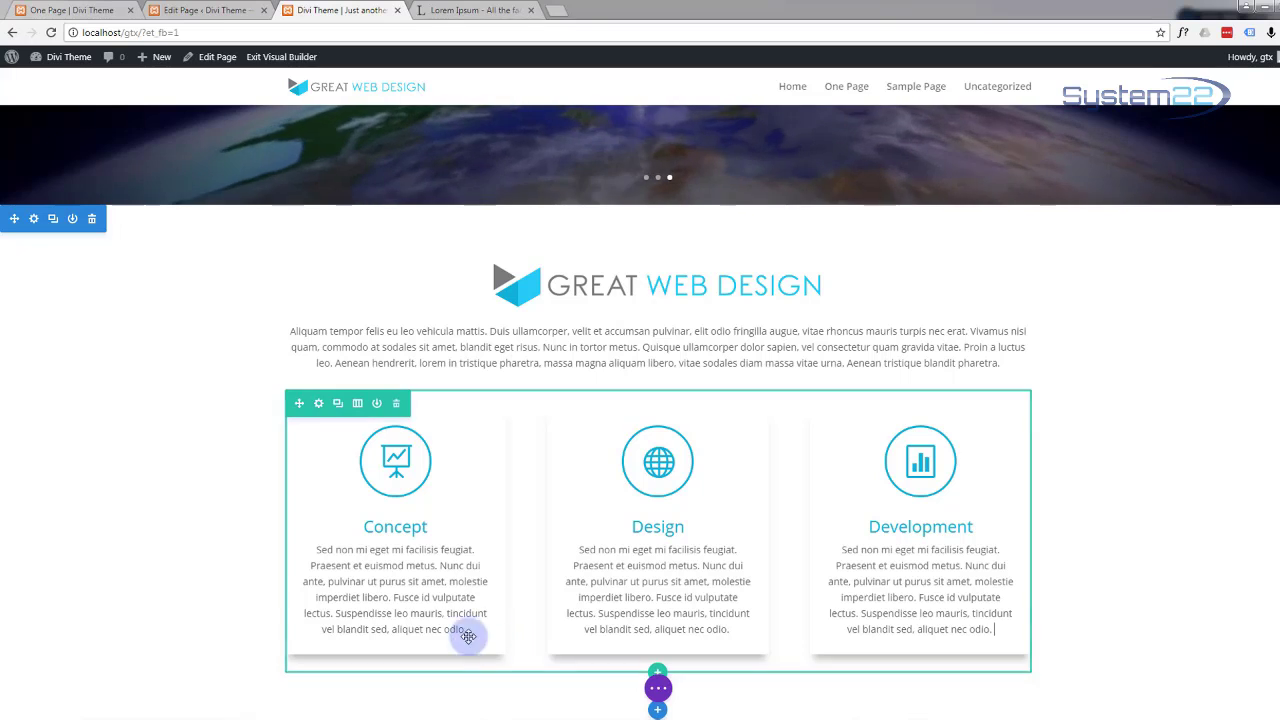
Step: Lengthen the Concept card text by pasting extra lorem ipsum after 'odio.'
{"action": "left_click_drag", "start_coordinate": [314, 597], "coordinate": [469, 640]}
{"action": "key", "text": "ctrl+c"}
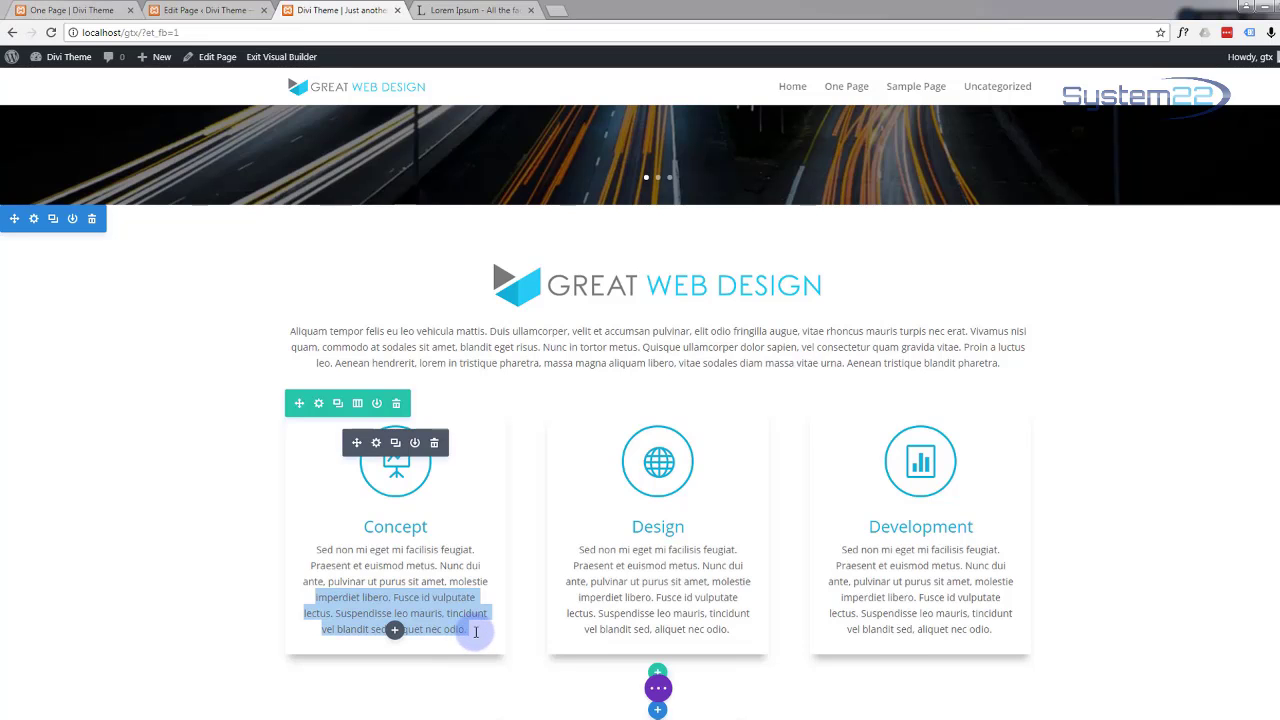
{"action": "left_click", "coordinate": [475, 632]}
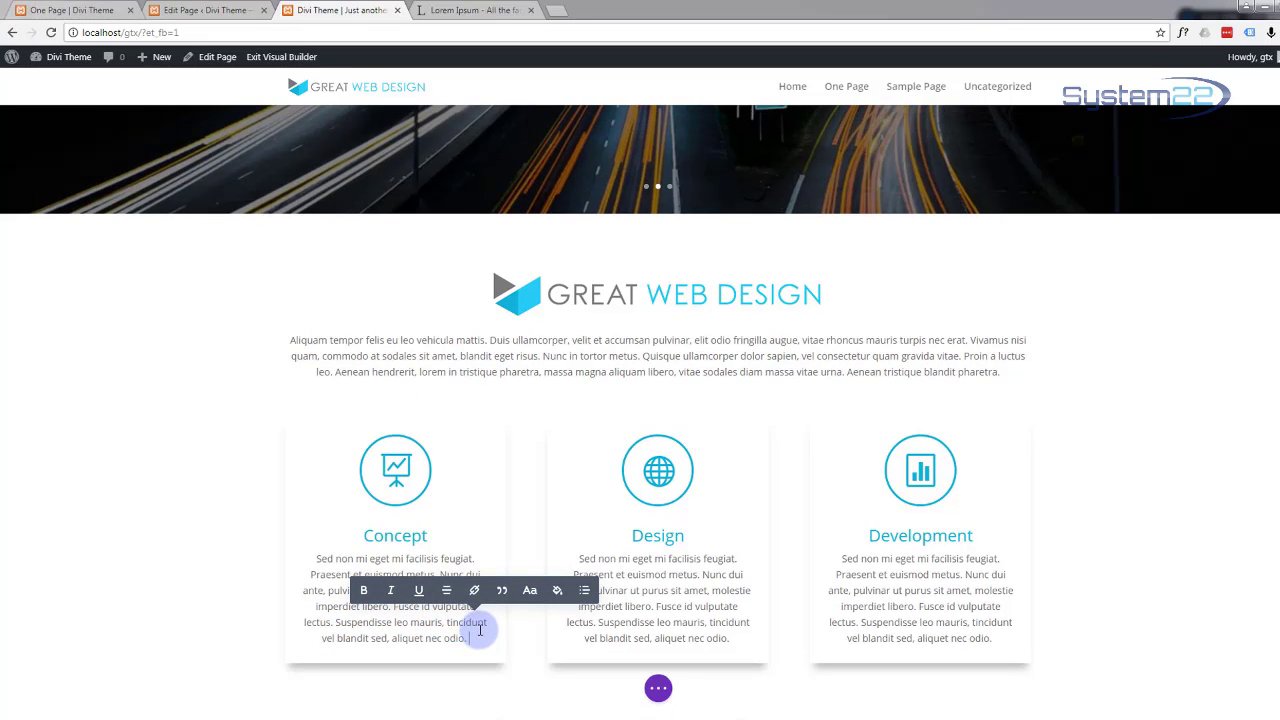
{"action": "key", "text": "ctrl+v"}
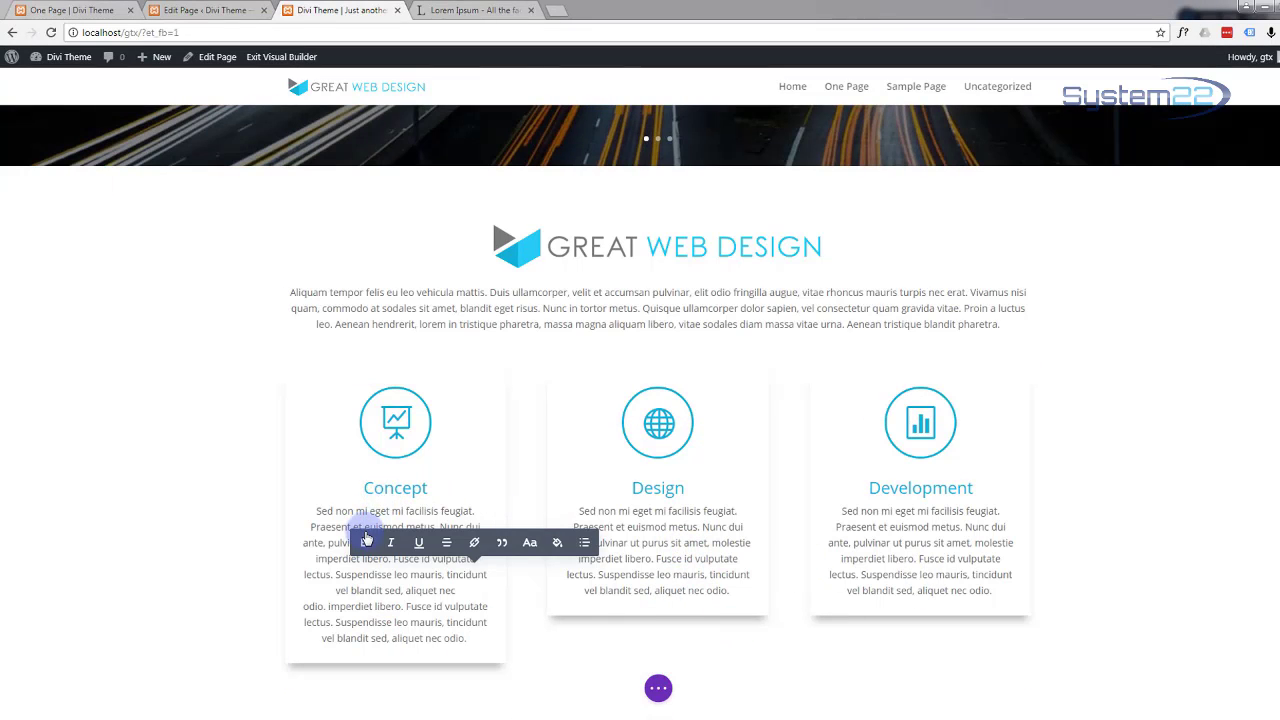
{"action": "left_click_drag", "start_coordinate": [346, 558], "coordinate": [346, 457]}
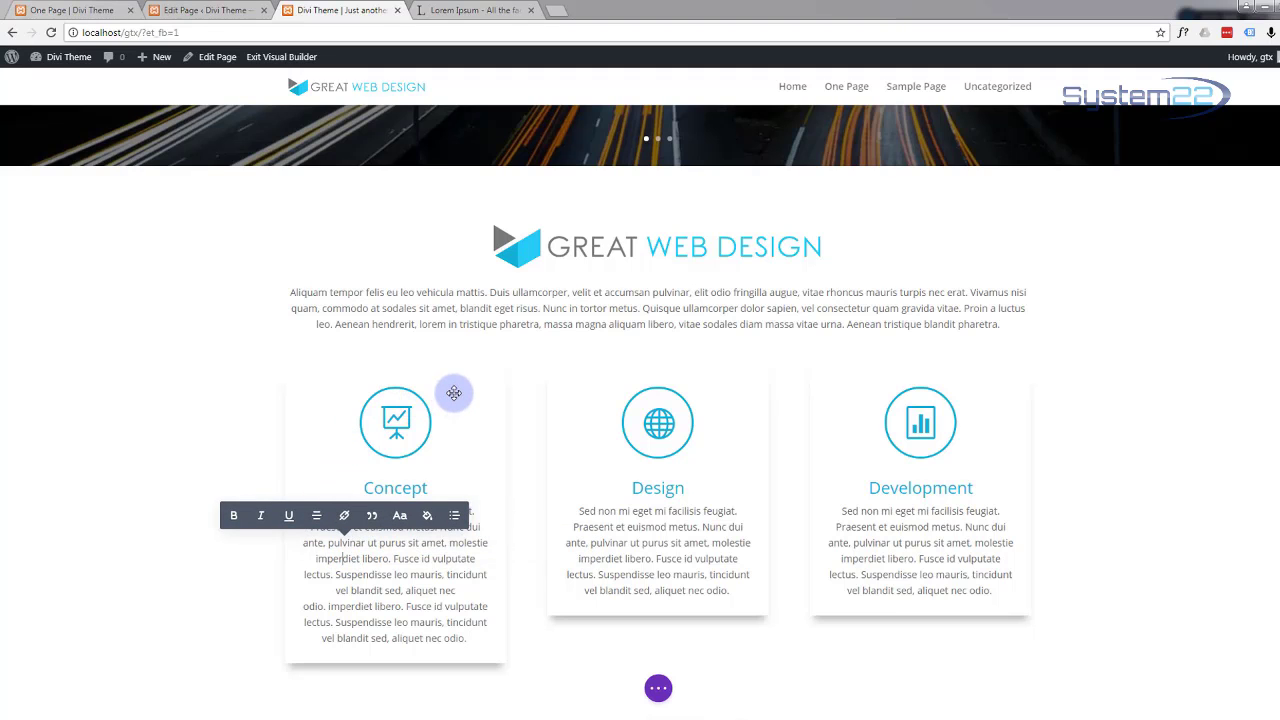
{"action": "left_click", "coordinate": [454, 393]}
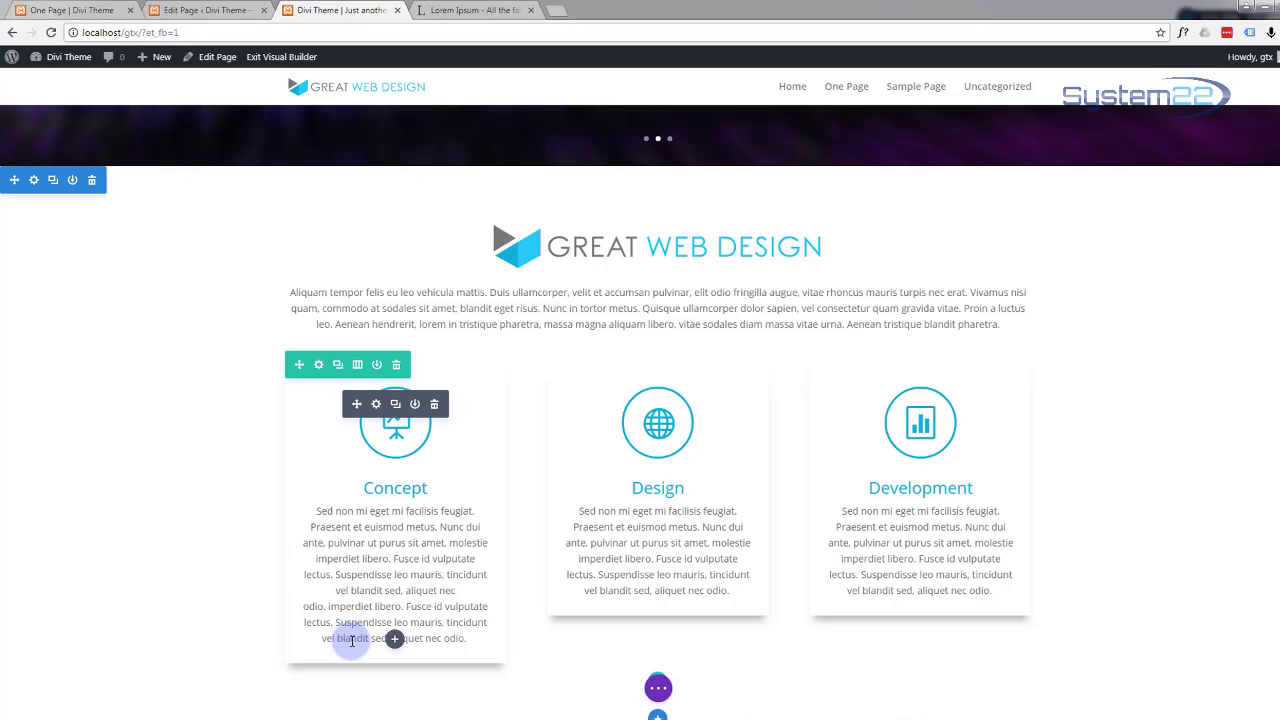
Step: Give the Concept blurb's Main Element custom CSS 'min-height:425px', copy the rule, and save
{"action": "left_click", "coordinate": [376, 405]}
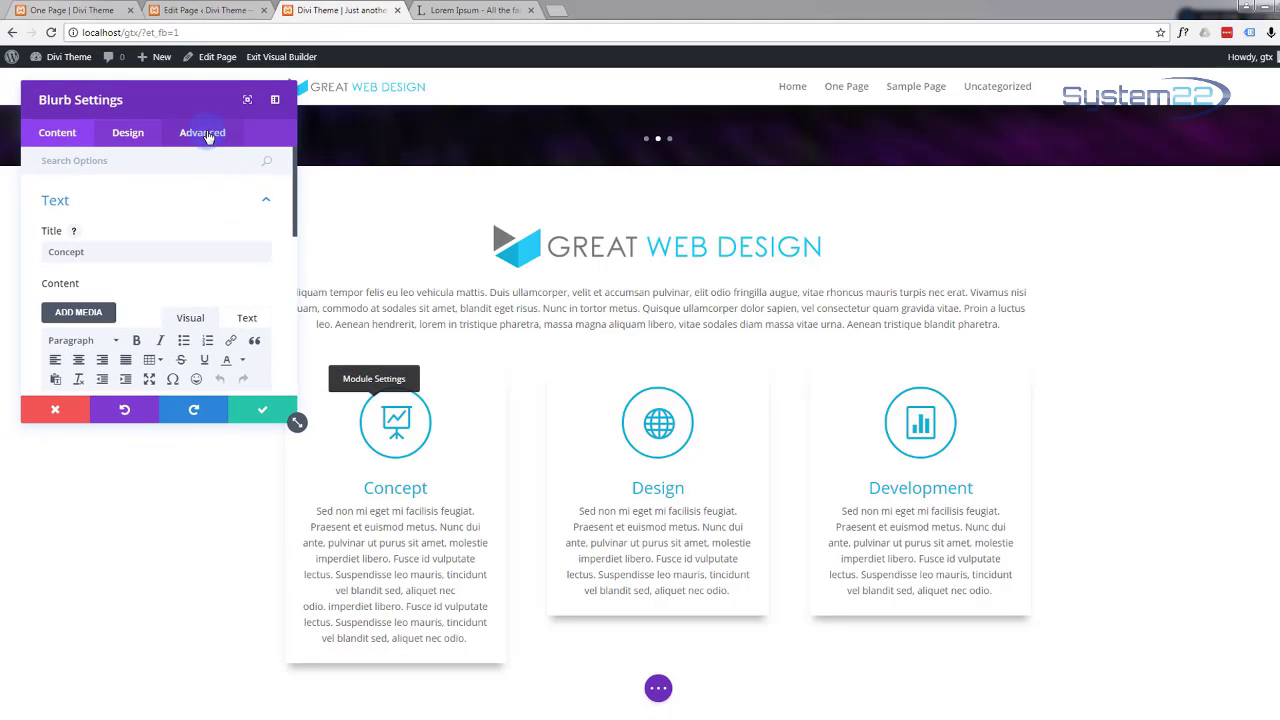
{"action": "left_click", "coordinate": [205, 134]}
{"action": "left_click", "coordinate": [138, 245]}
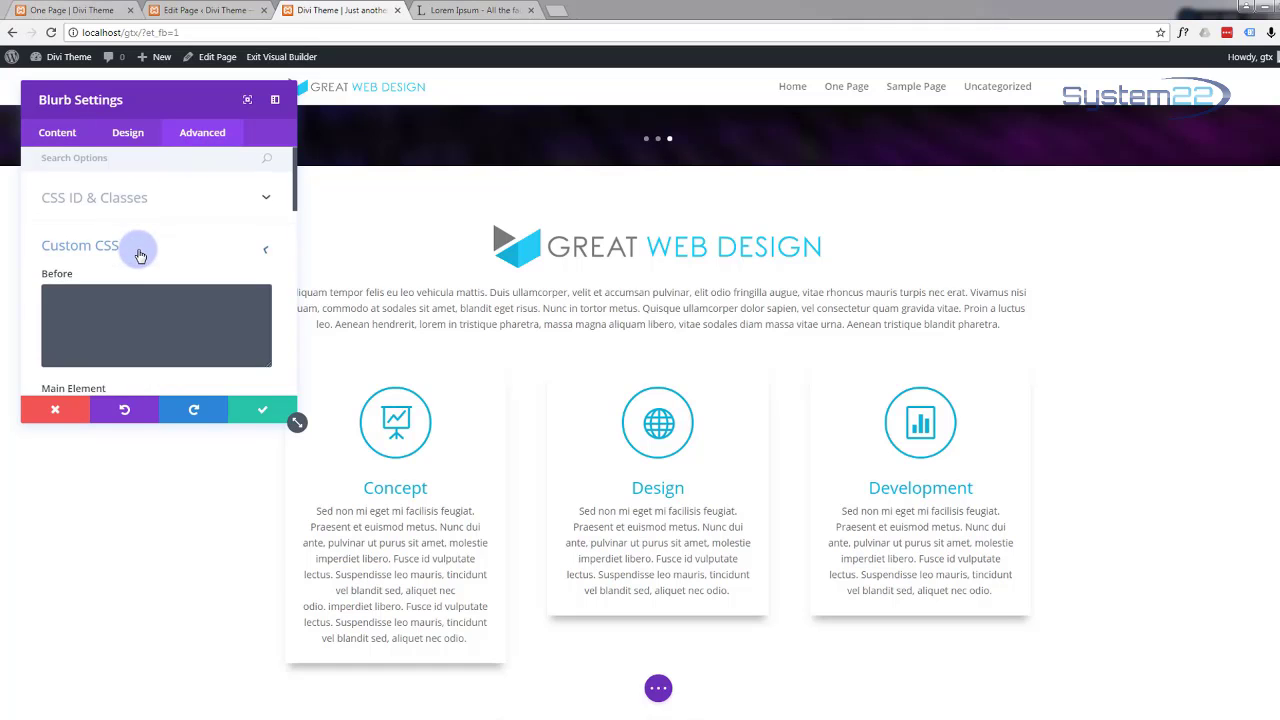
{"action": "scroll", "coordinate": [139, 245], "scroll_direction": "down", "scroll_amount": 1}
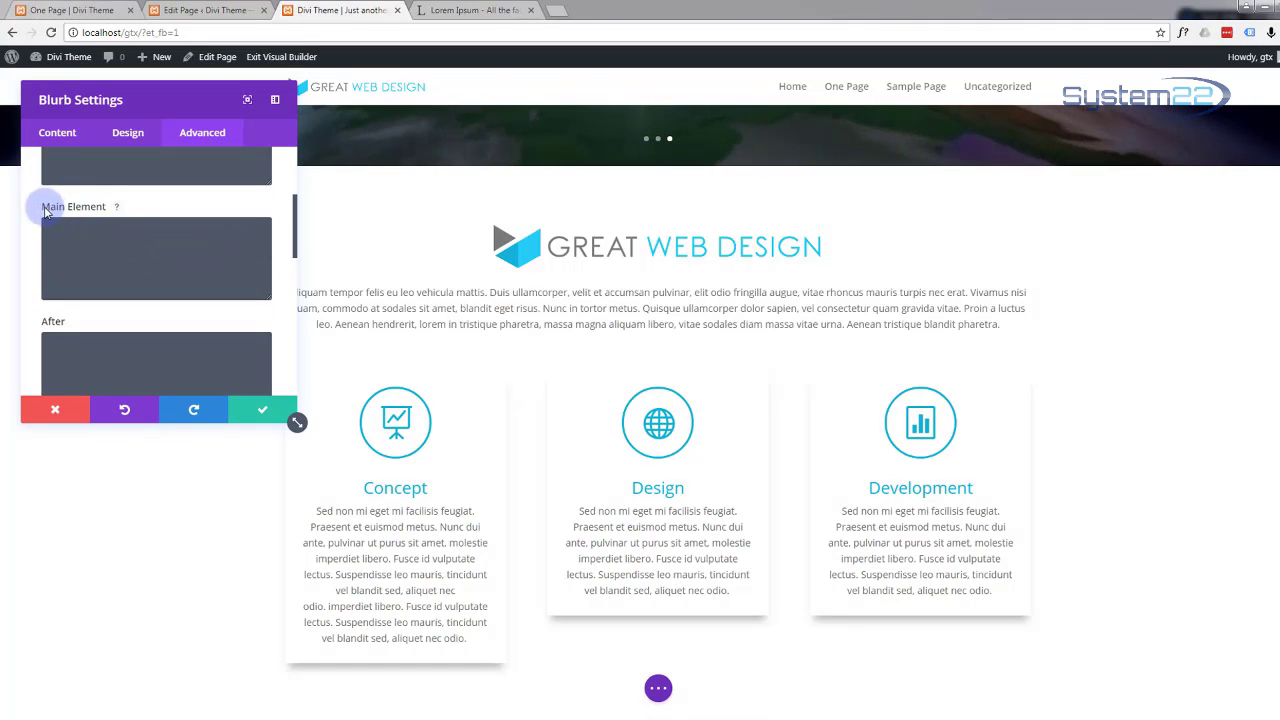
{"action": "left_click", "coordinate": [67, 230]}
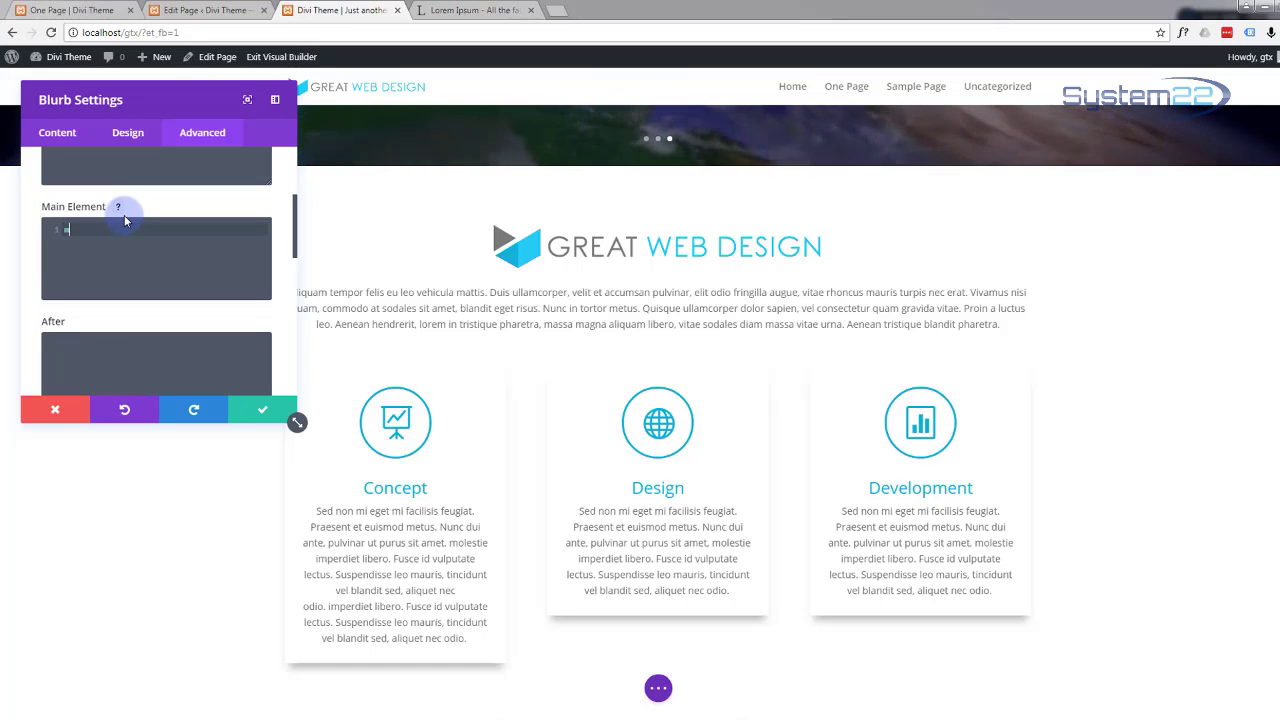
{"action": "type", "text": "min-height:450px"}
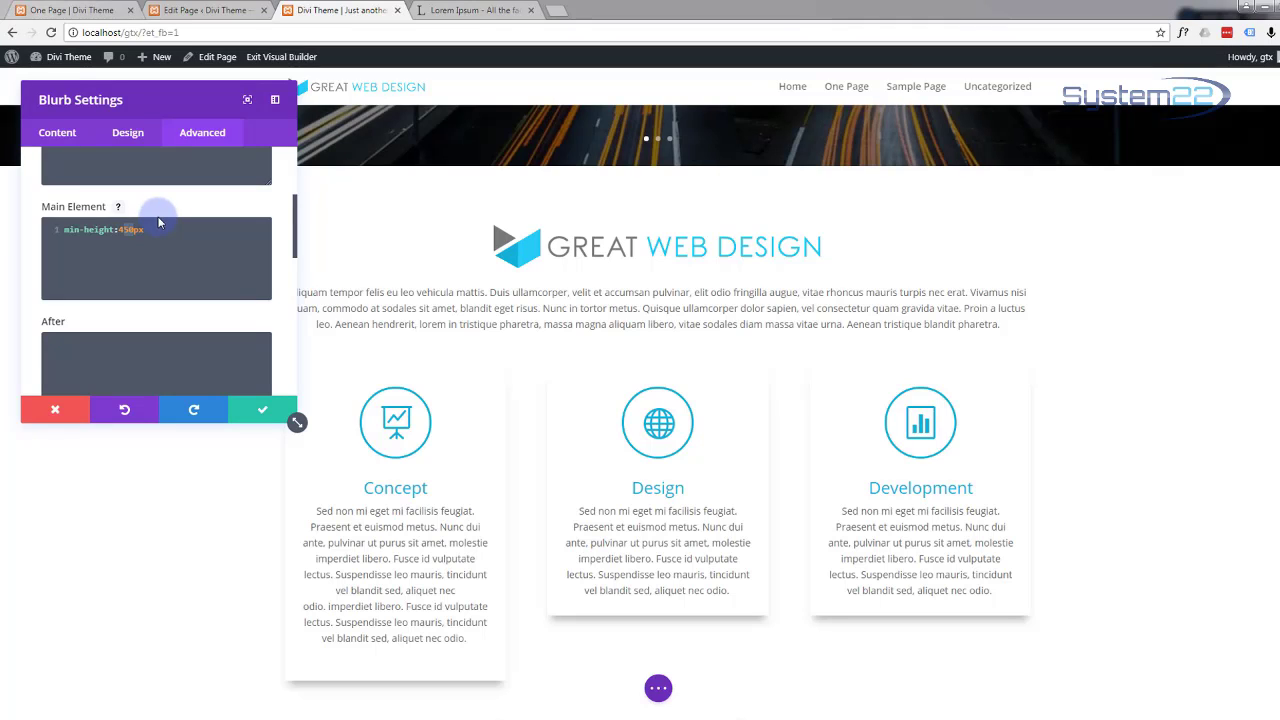
{"action": "type", "text": "25"}
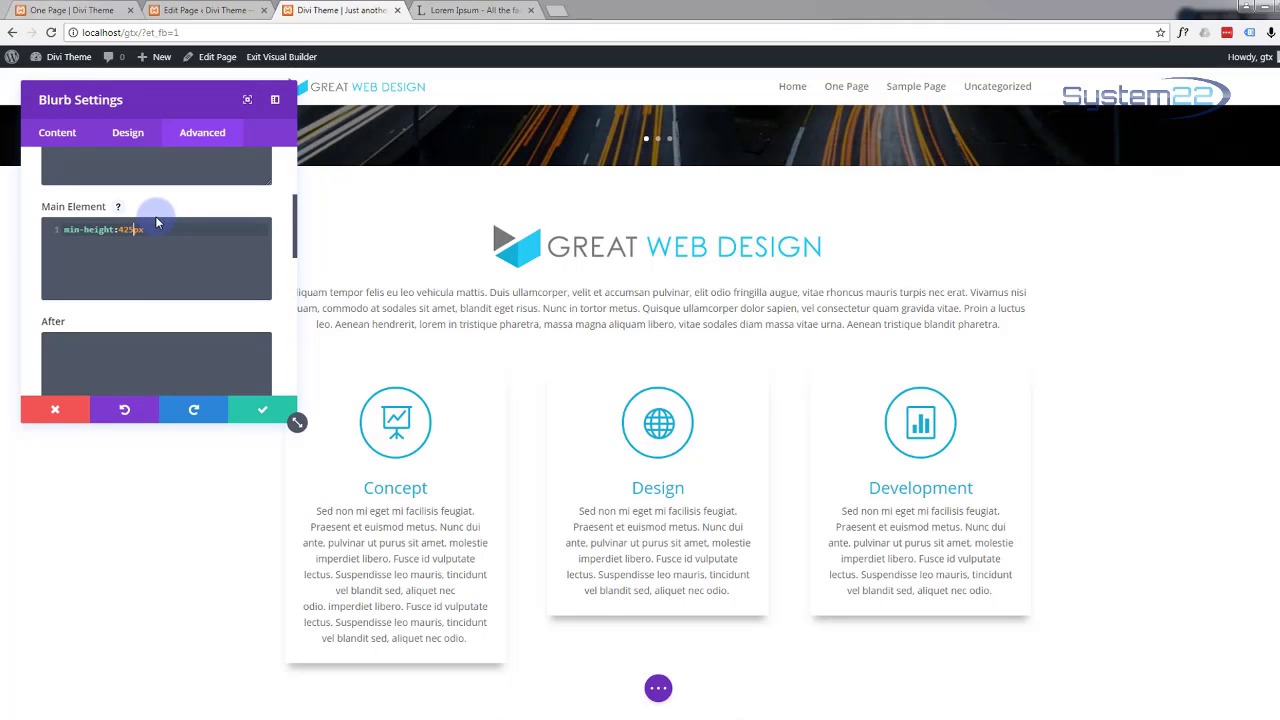
{"action": "left_click_drag", "start_coordinate": [104, 230], "coordinate": [65, 233]}
{"action": "key", "text": "ctrl+c"}
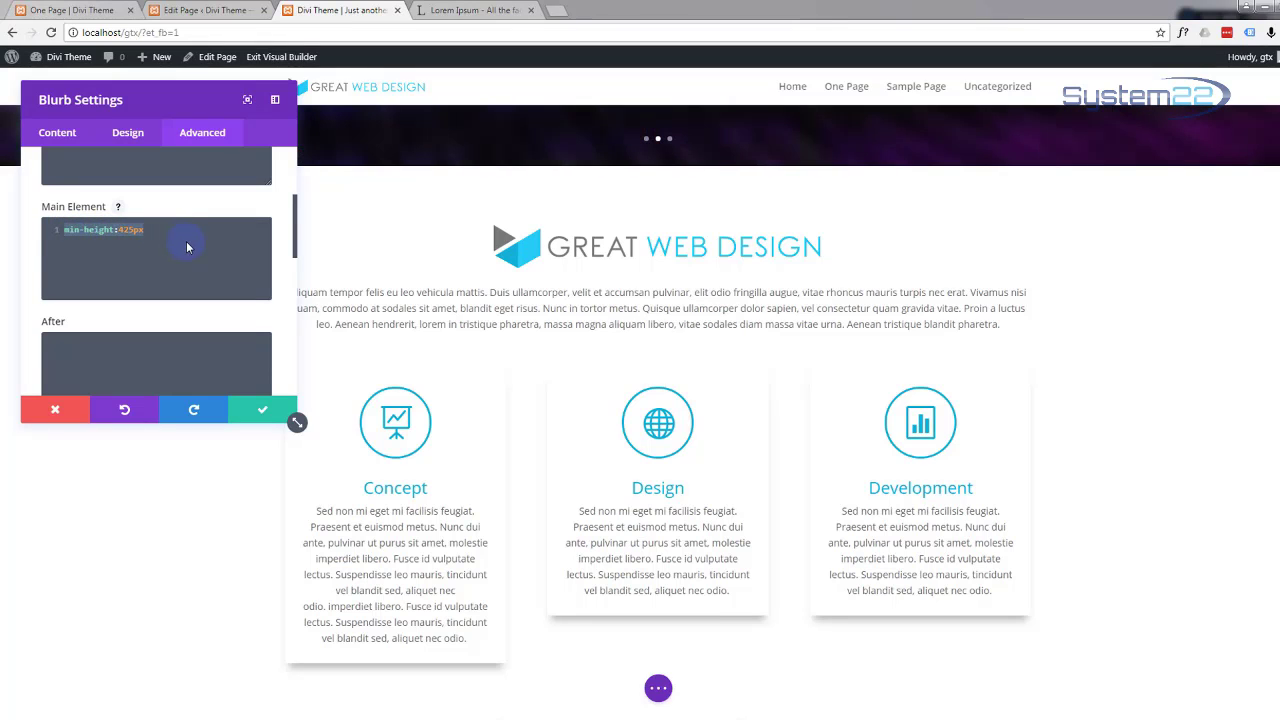
{"action": "left_click", "coordinate": [263, 410]}
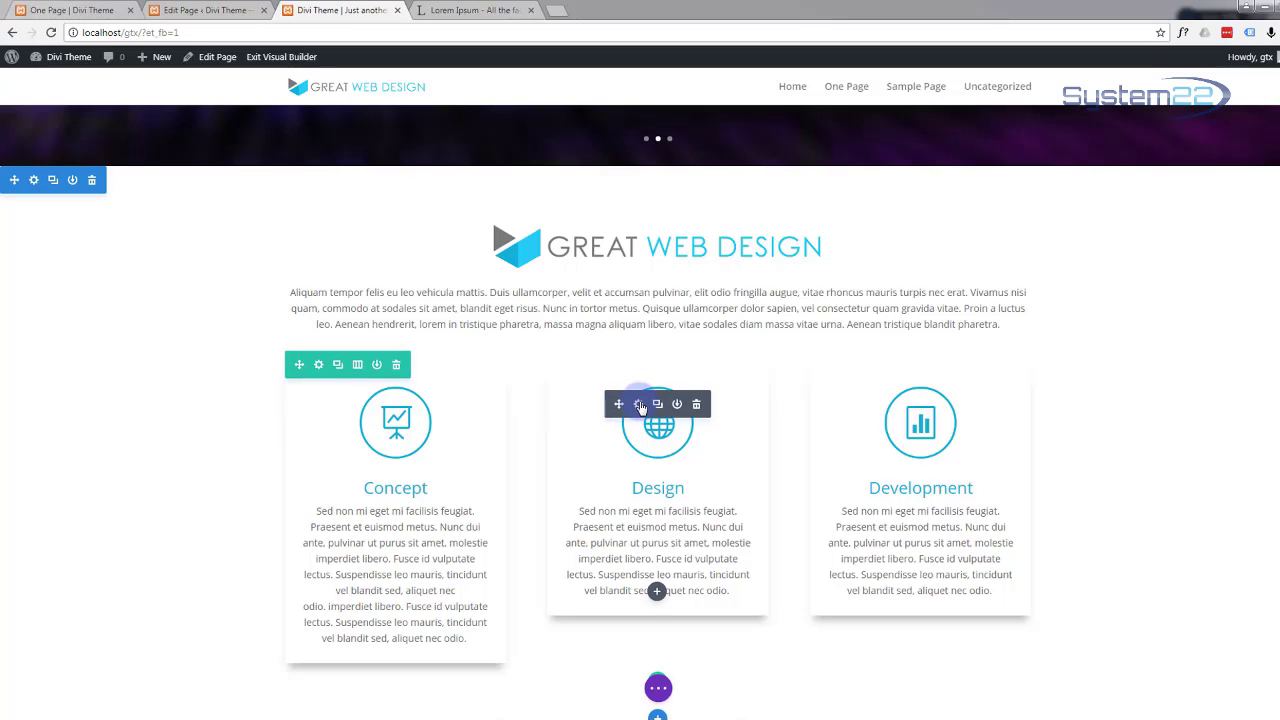
Step: Paste the min-height:425px rule into the Design blurb's Main Element CSS and save
{"action": "left_click", "coordinate": [640, 404]}
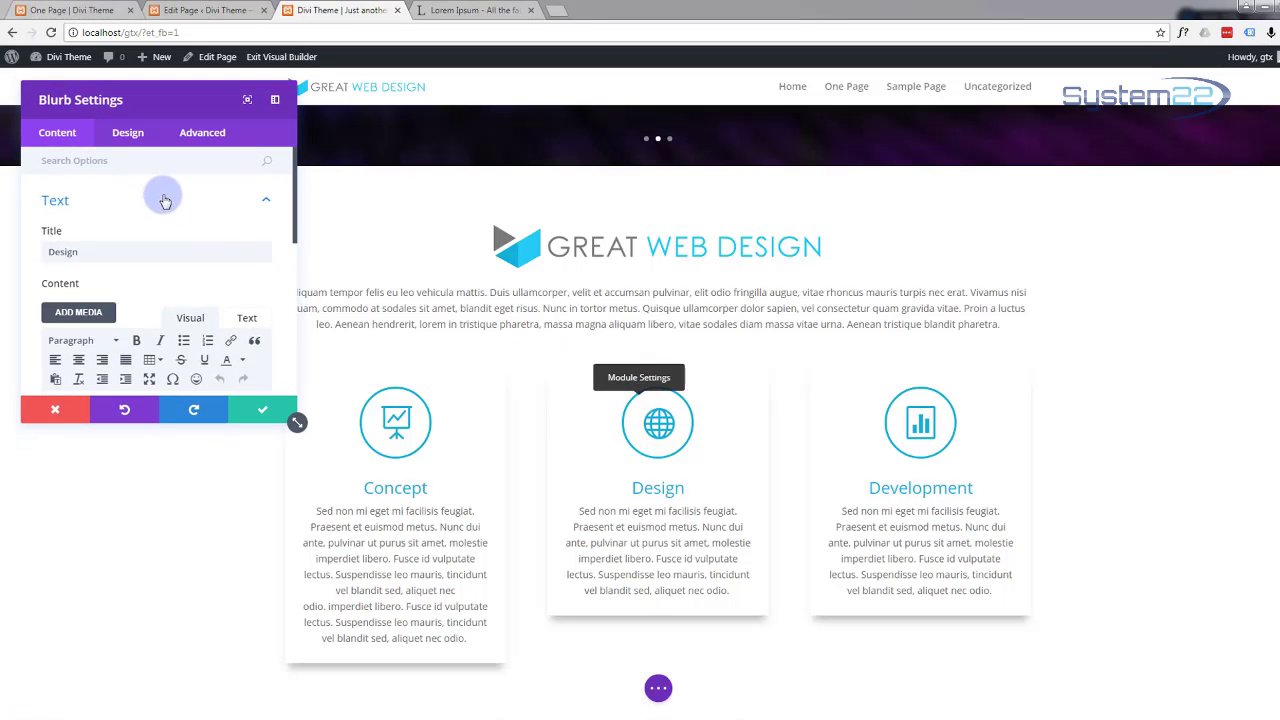
{"action": "left_click", "coordinate": [200, 133]}
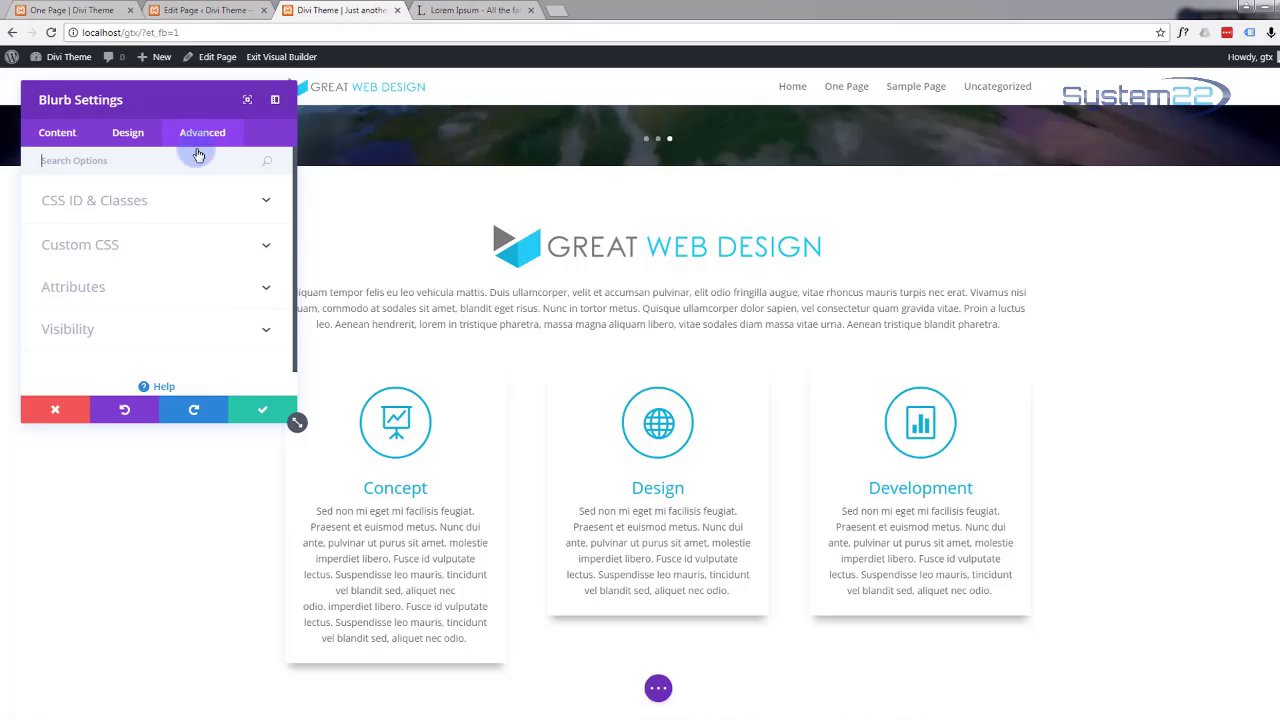
{"action": "left_click", "coordinate": [173, 247]}
{"action": "scroll", "coordinate": [170, 260], "scroll_direction": "down", "scroll_amount": 1}
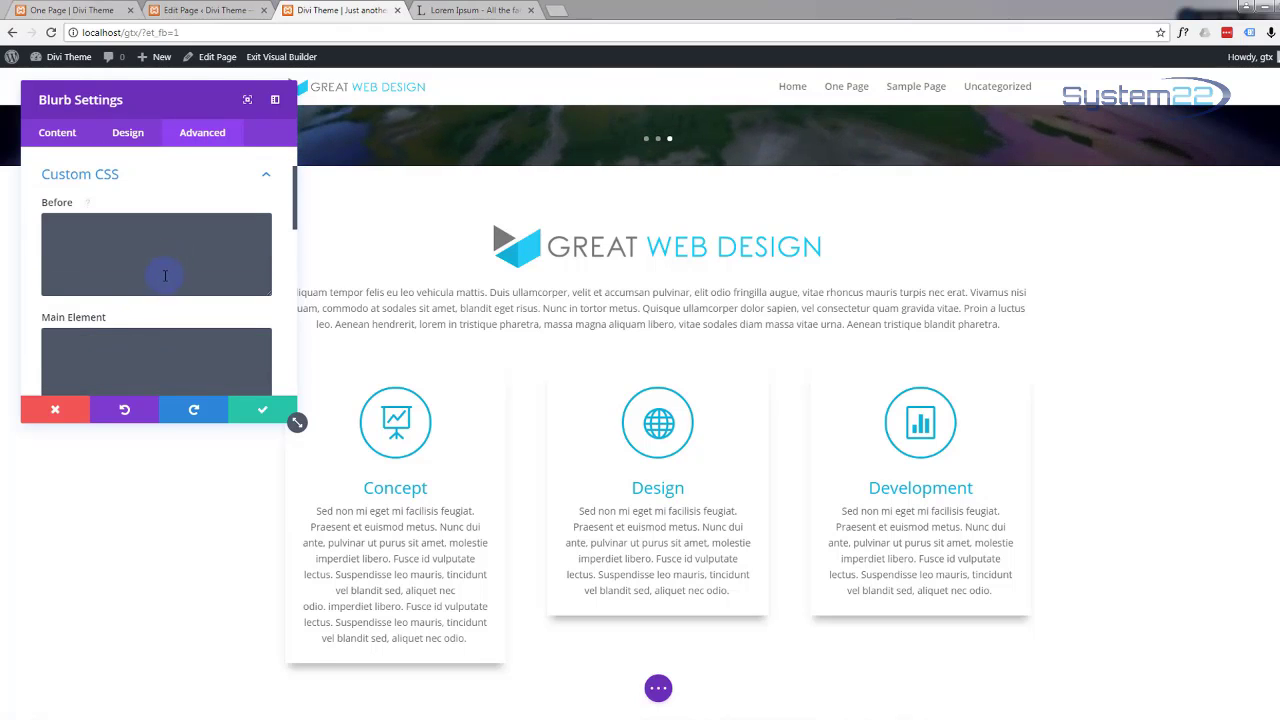
{"action": "left_click", "coordinate": [66, 345]}
{"action": "key", "text": "ctrl+v"}
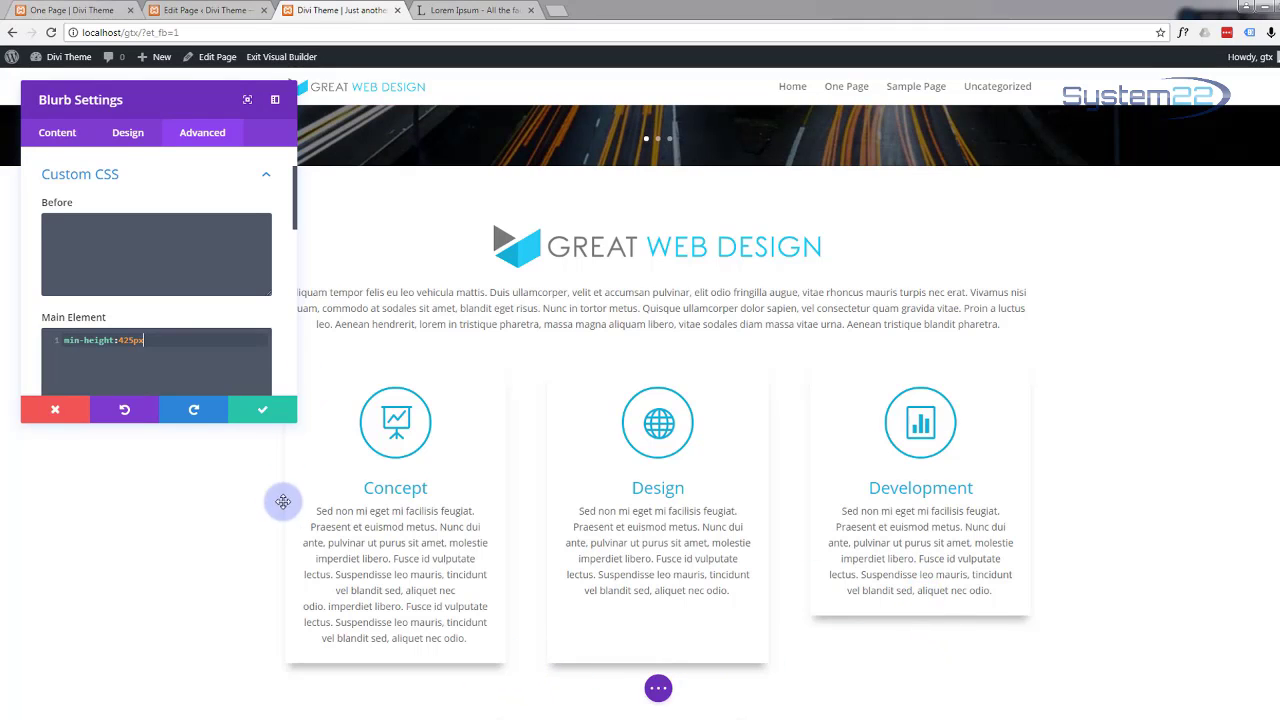
{"action": "left_click", "coordinate": [260, 416]}
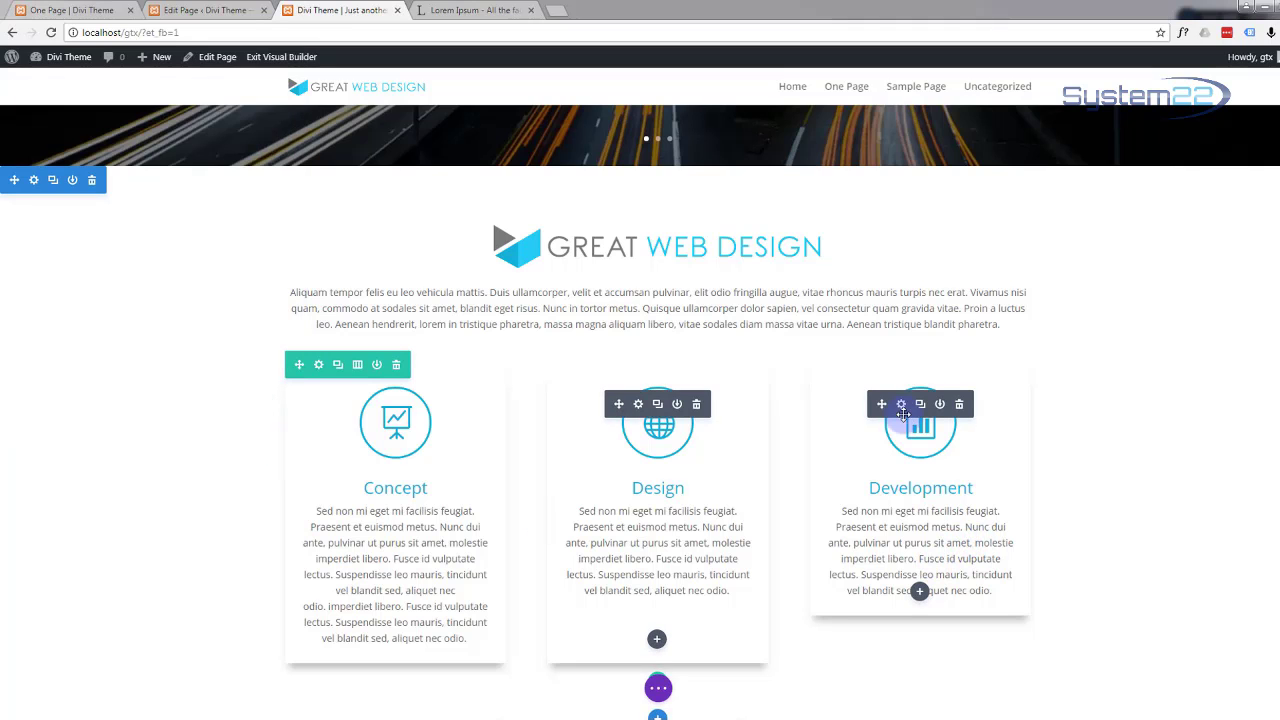
Step: Add and then remove the rule on the Development blurb, then reopen the Design blurb's advanced settings
{"action": "left_click", "coordinate": [901, 405]}
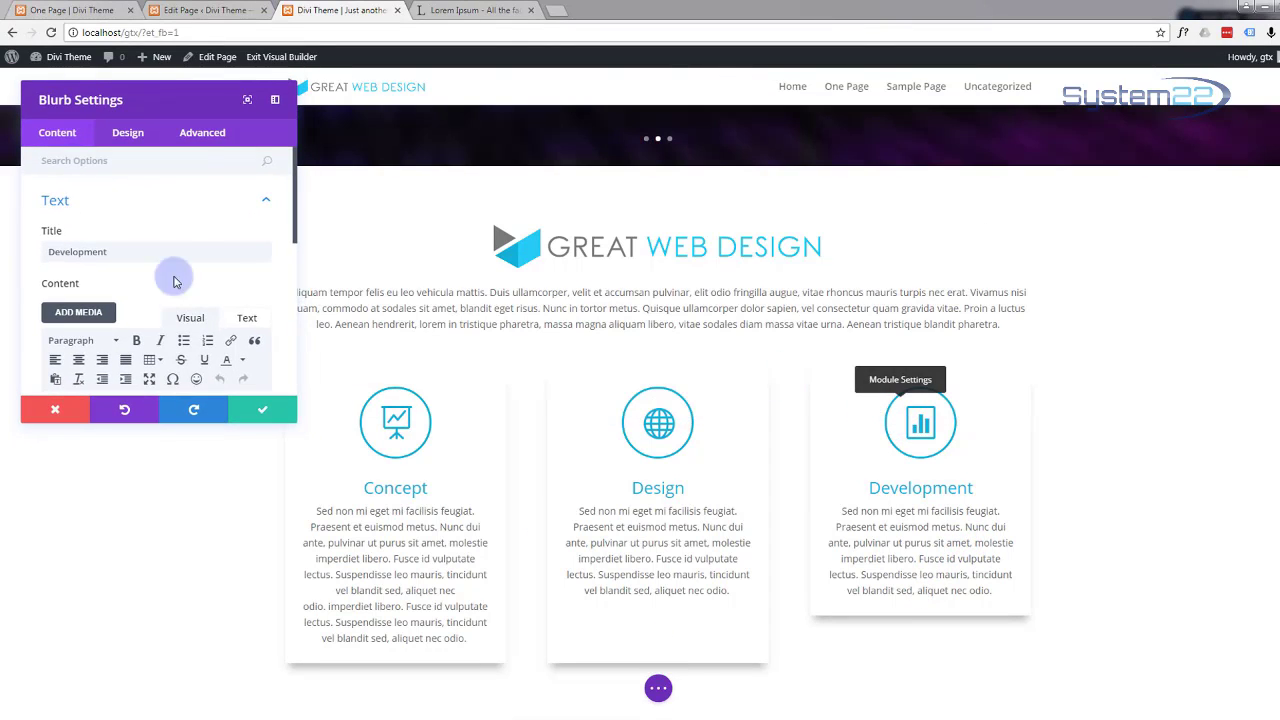
{"action": "left_click", "coordinate": [197, 142]}
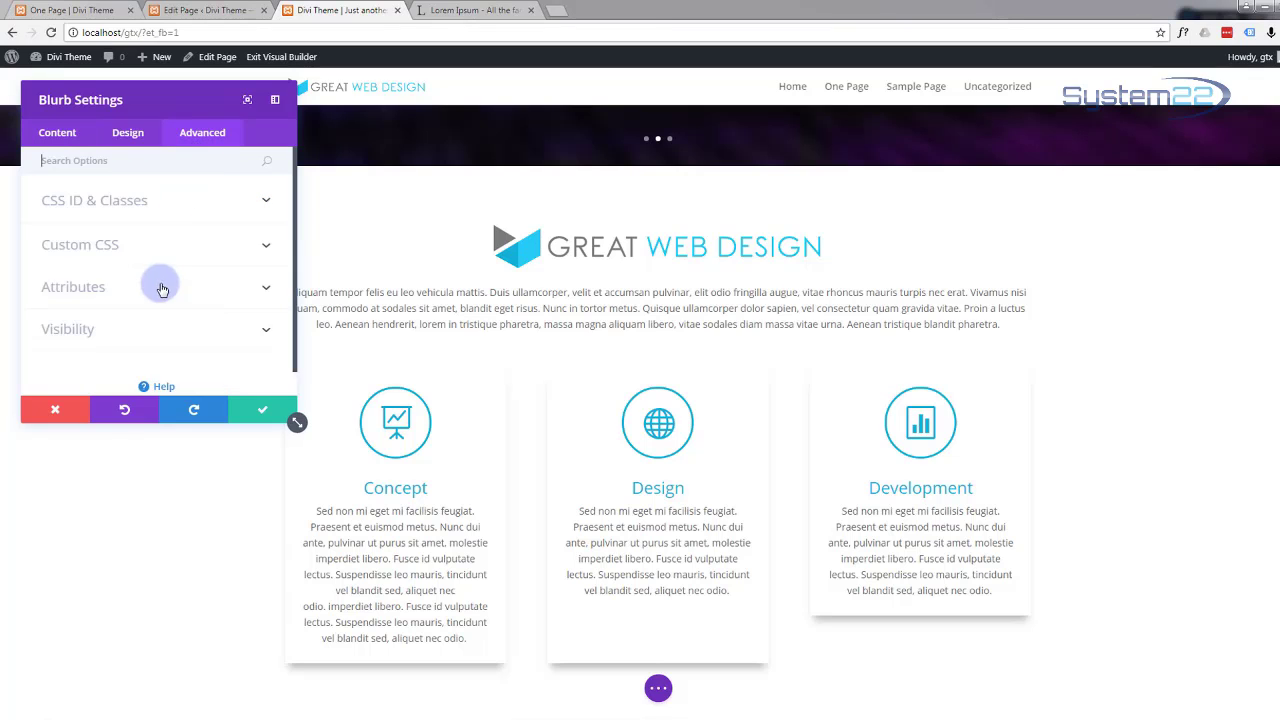
{"action": "left_click", "coordinate": [181, 254]}
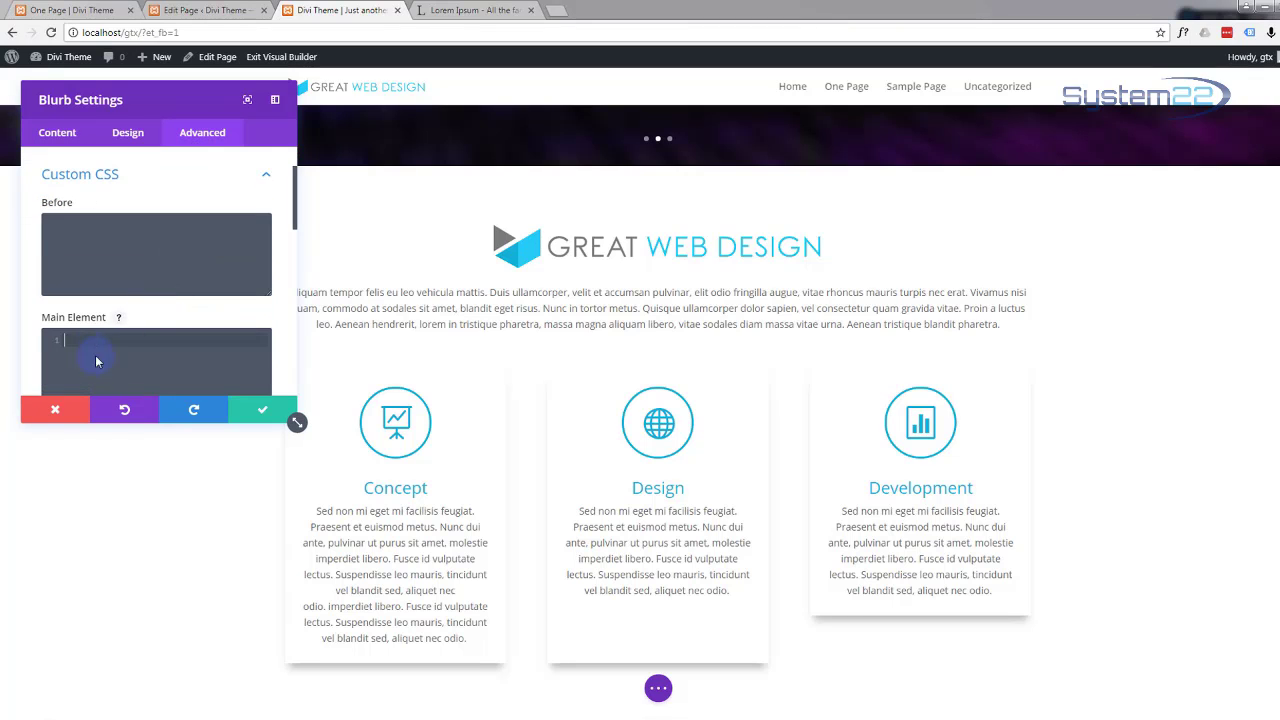
{"action": "key", "text": "ctrl+v"}
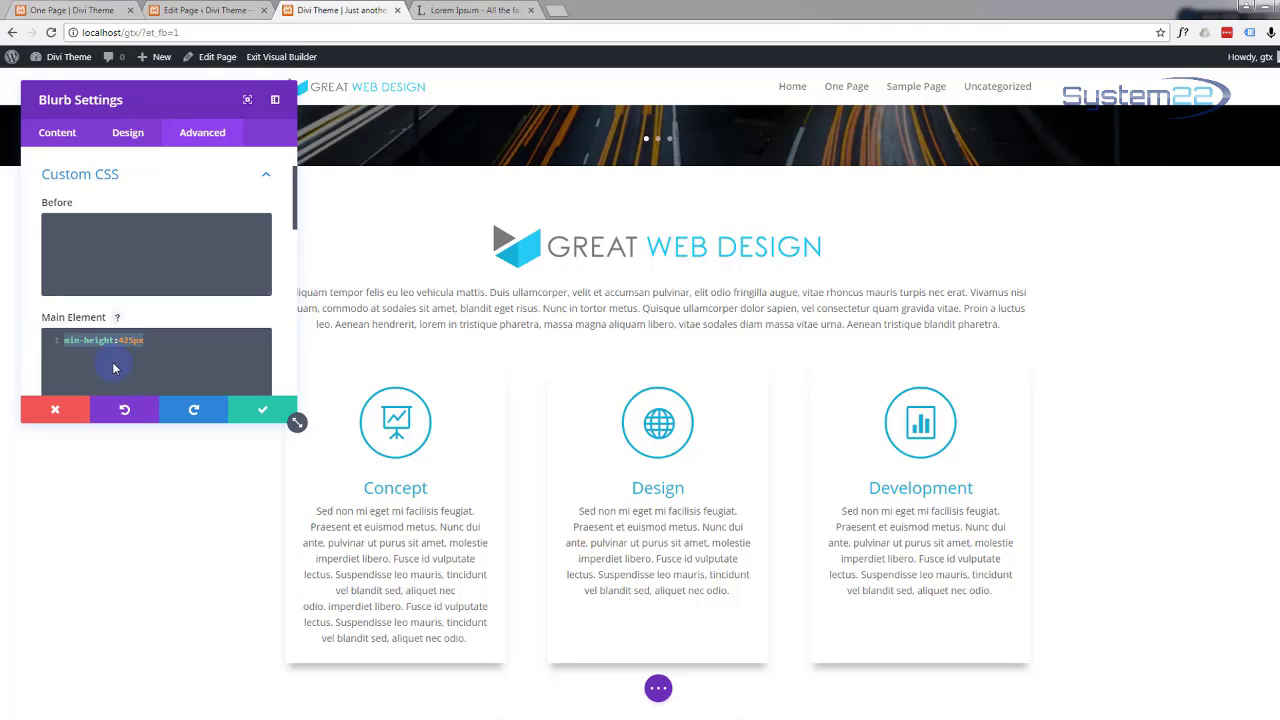
{"action": "key", "text": "BackSpace"}
{"action": "left_click", "coordinate": [264, 418]}
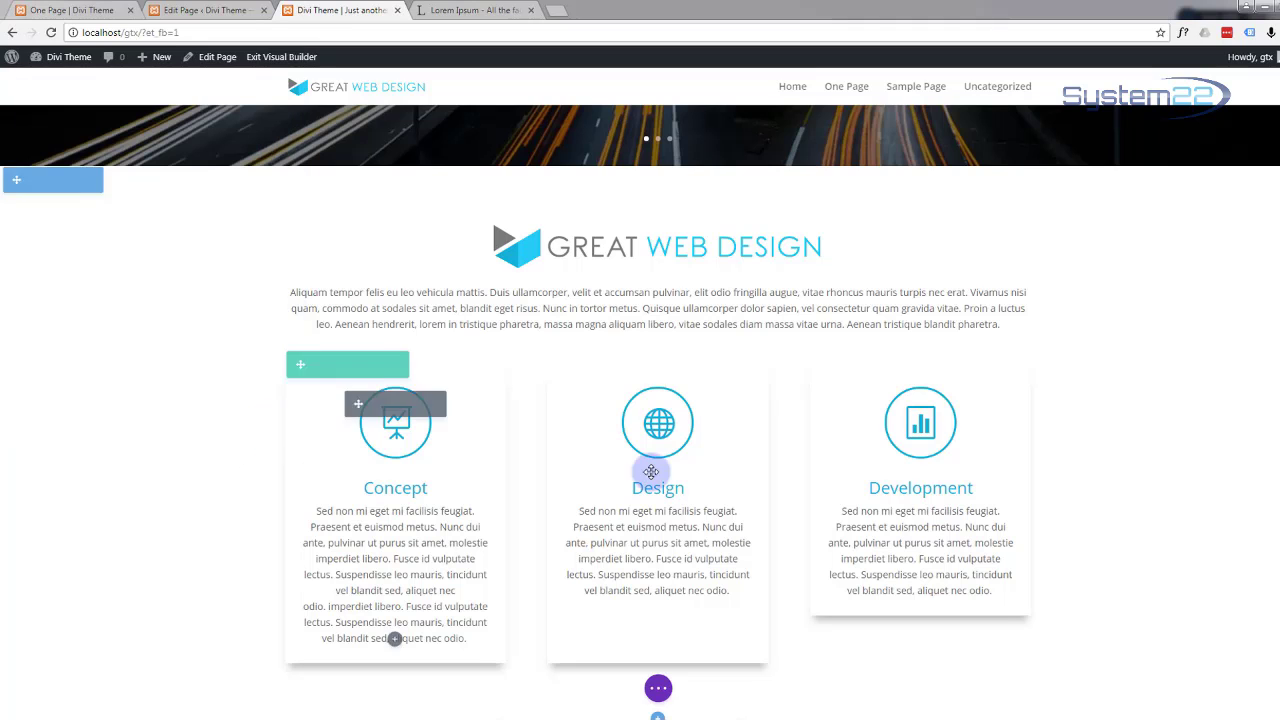
{"action": "left_click", "coordinate": [640, 405]}
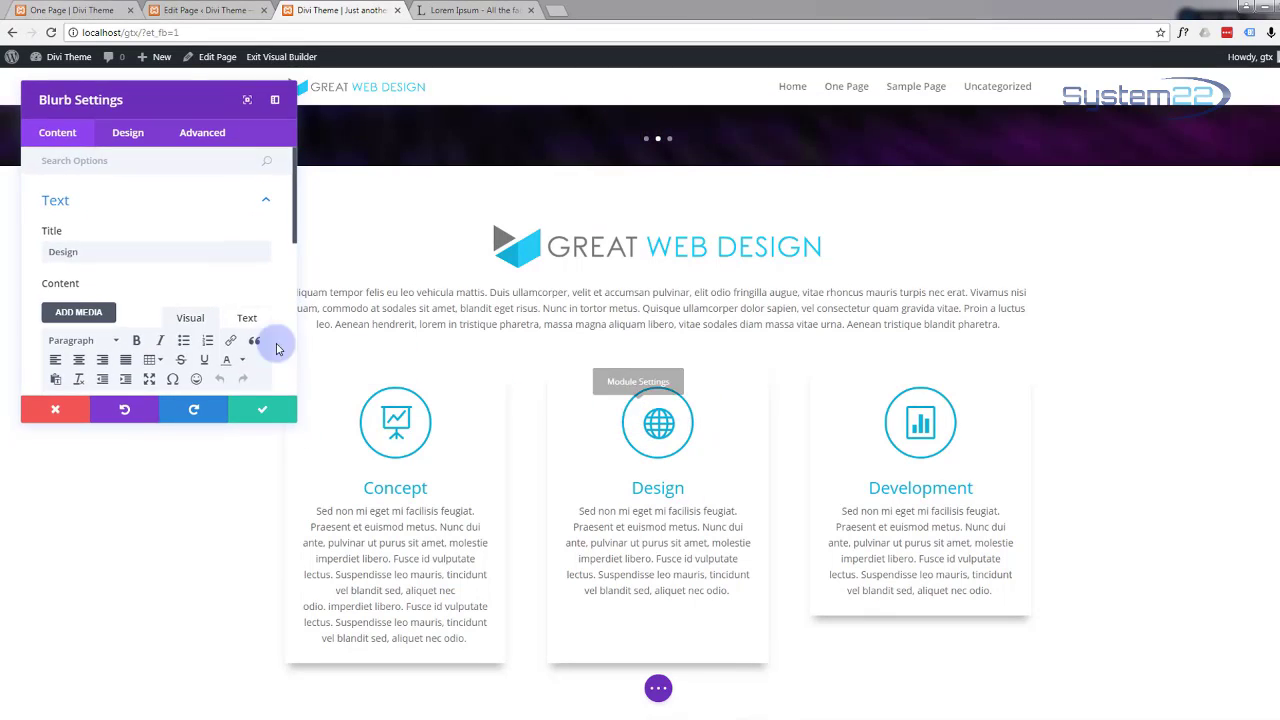
{"action": "left_click", "coordinate": [202, 133]}
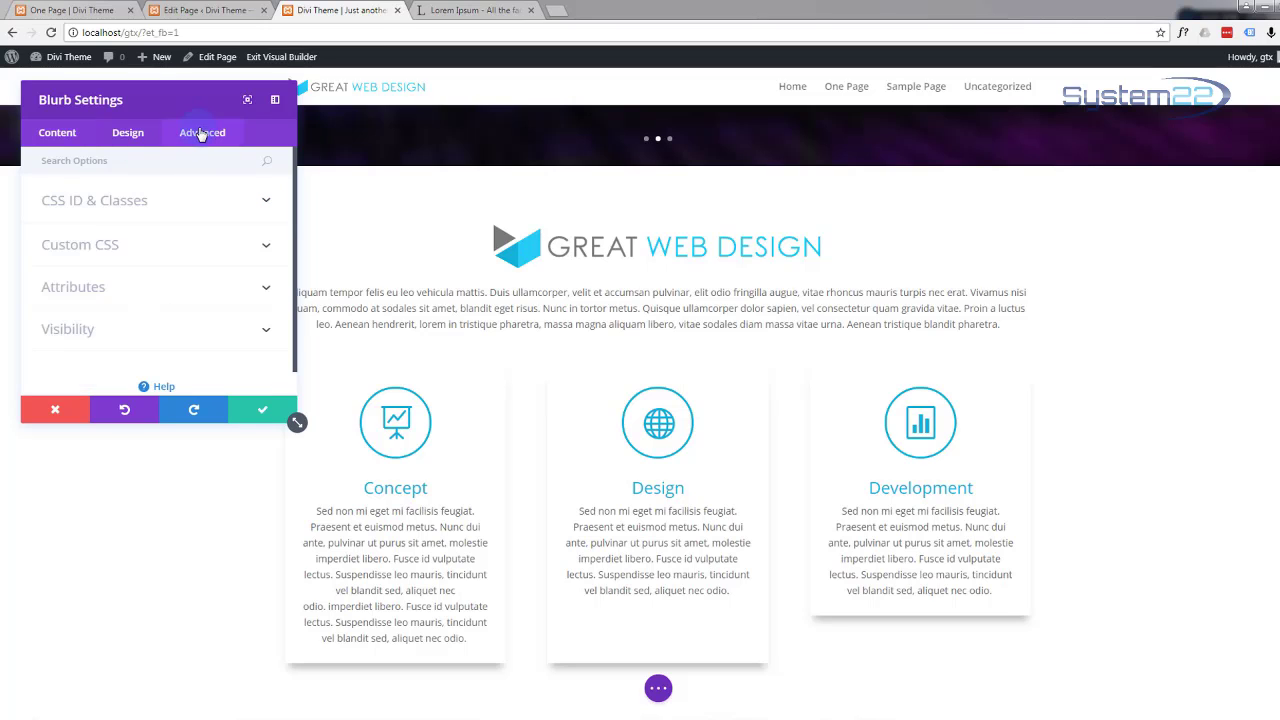
Step: Delete min-height:425px from the Design card's Main Element CSS and save
{"action": "left_click", "coordinate": [123, 248]}
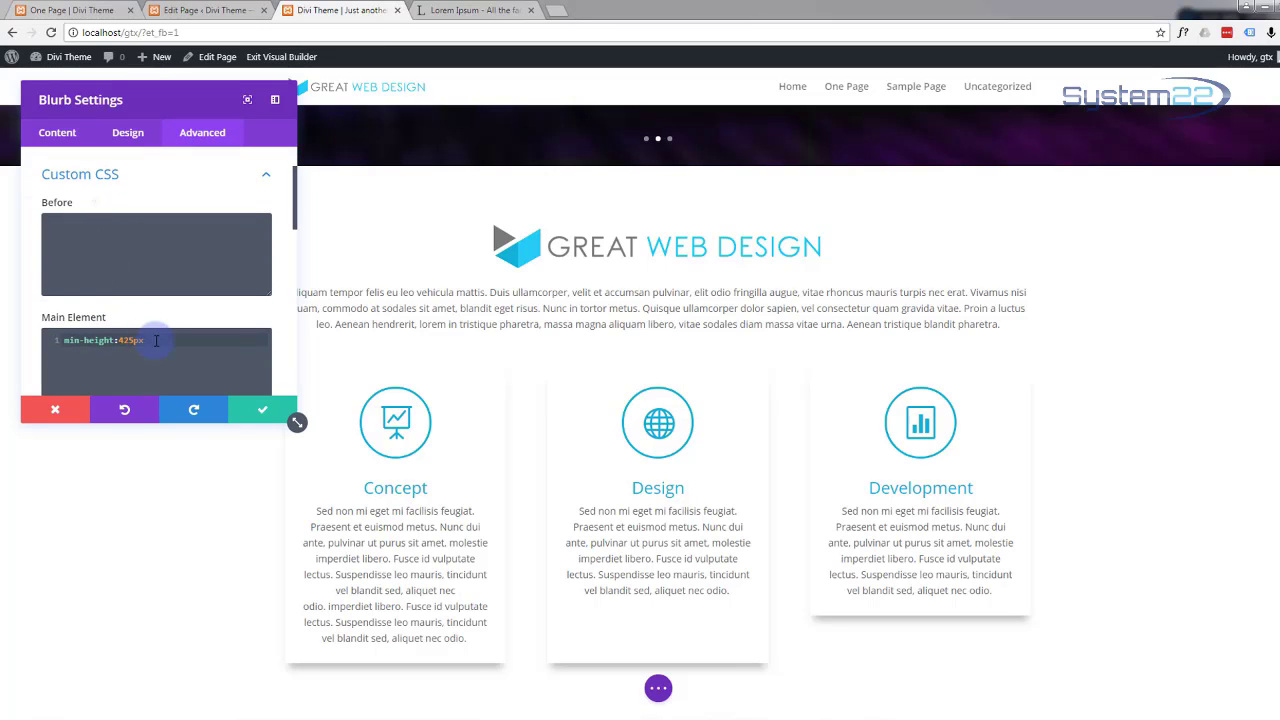
{"action": "left_click_drag", "start_coordinate": [156, 340], "coordinate": [11, 336]}
{"action": "key", "text": "BackSpace"}
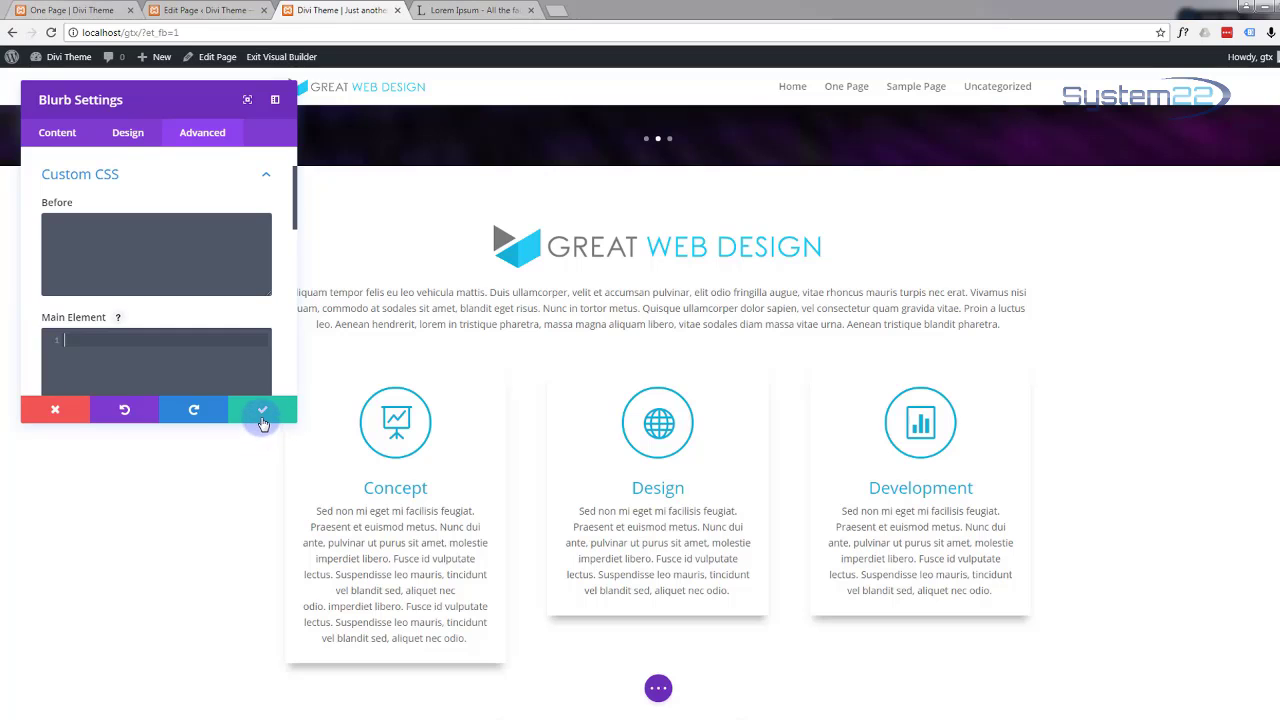
{"action": "left_click", "coordinate": [262, 412]}
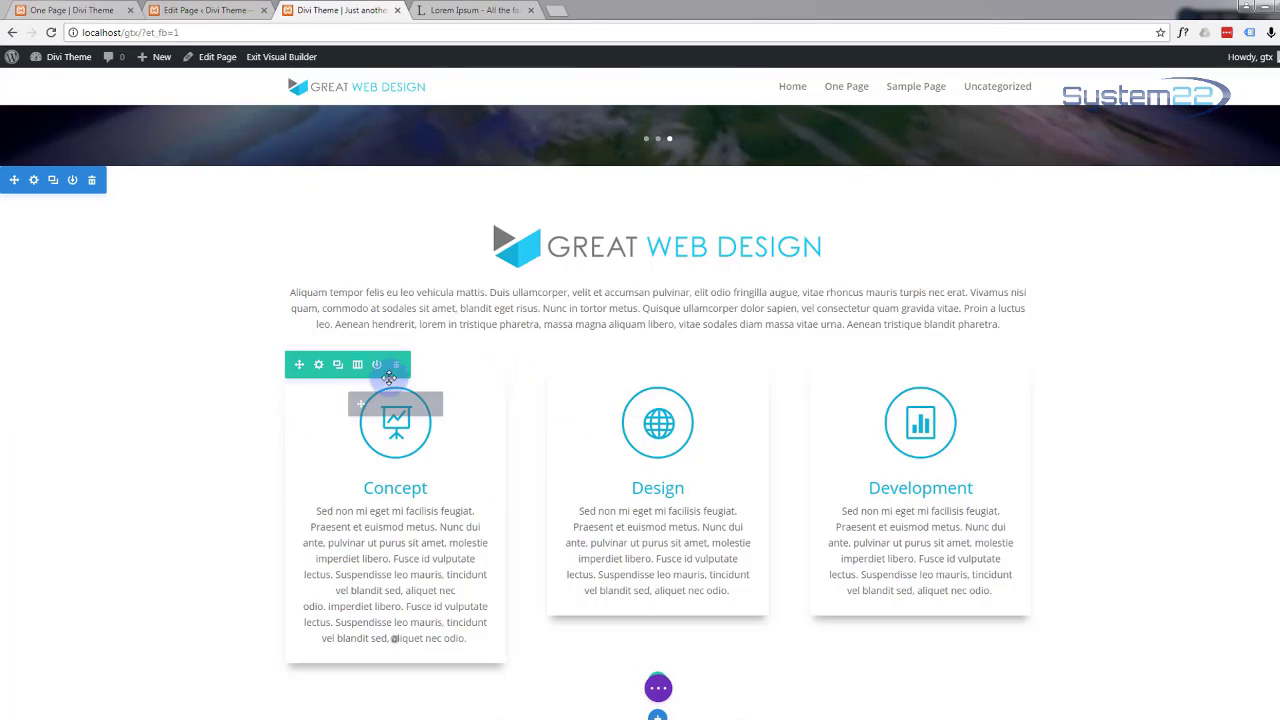
Step: Delete the 425px minimum height from the Concept card's custom CSS and save
{"action": "left_click", "coordinate": [378, 407]}
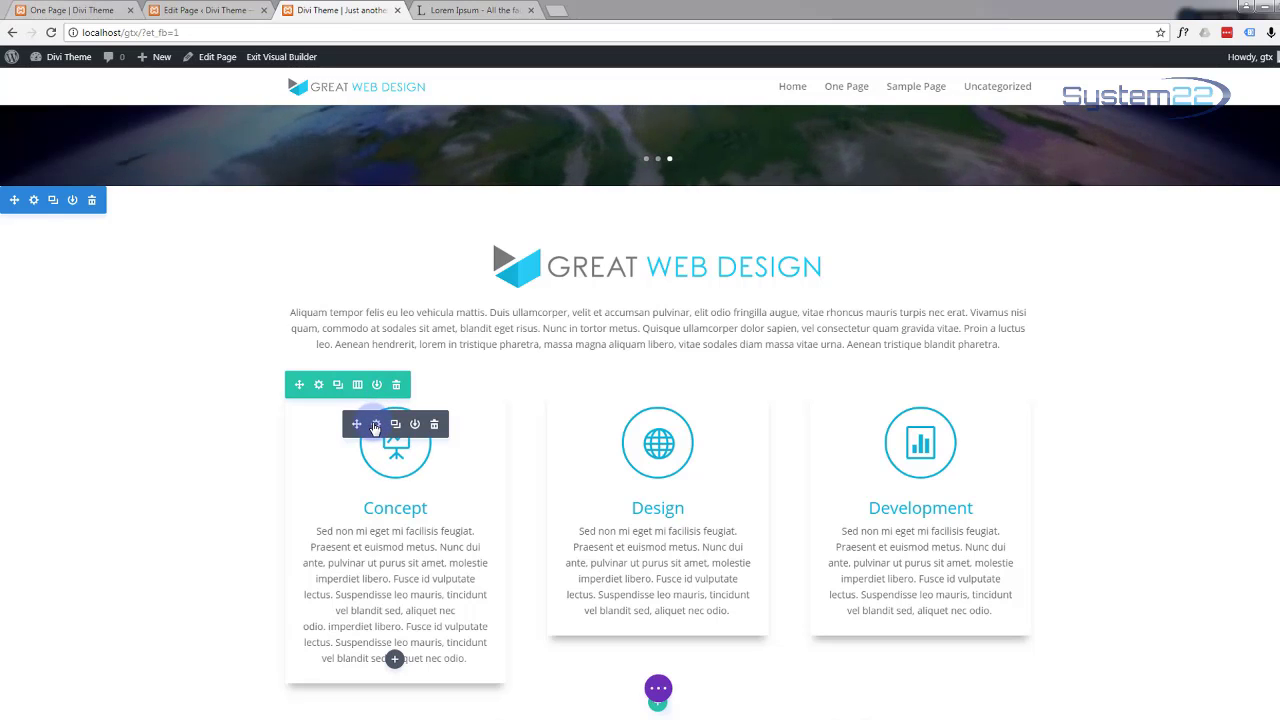
{"action": "left_click", "coordinate": [375, 425]}
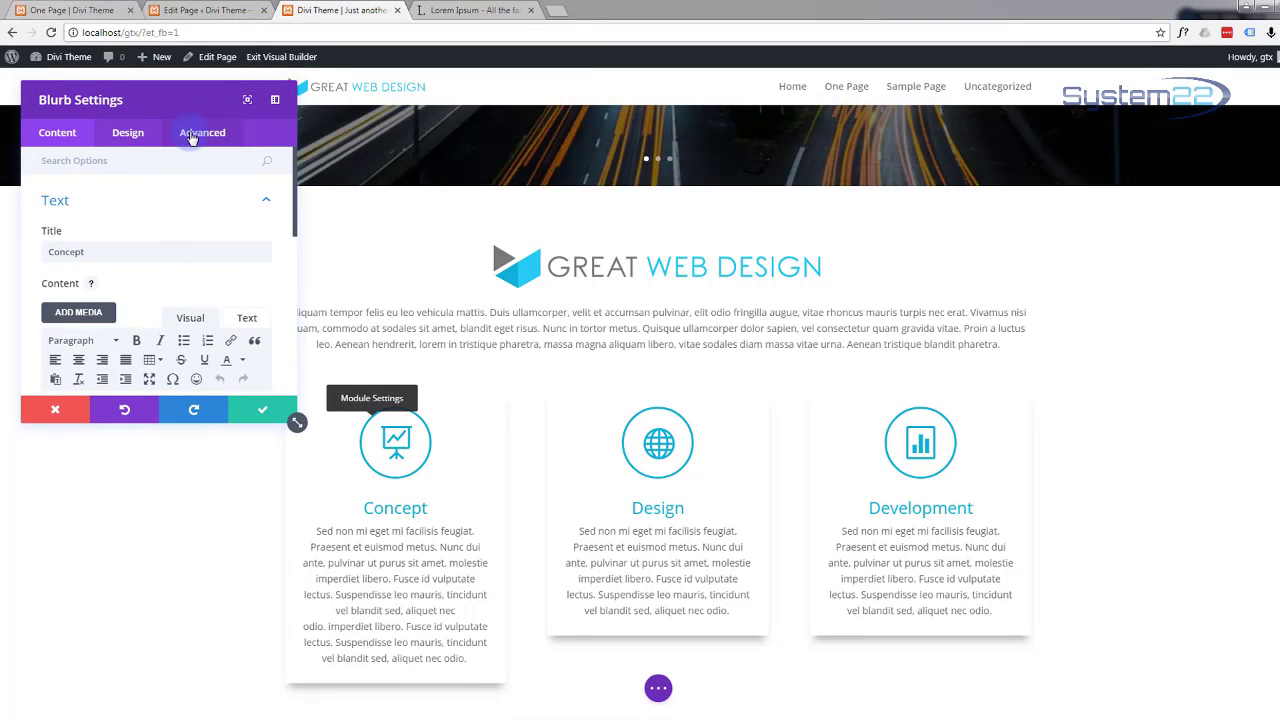
{"action": "left_click", "coordinate": [192, 136]}
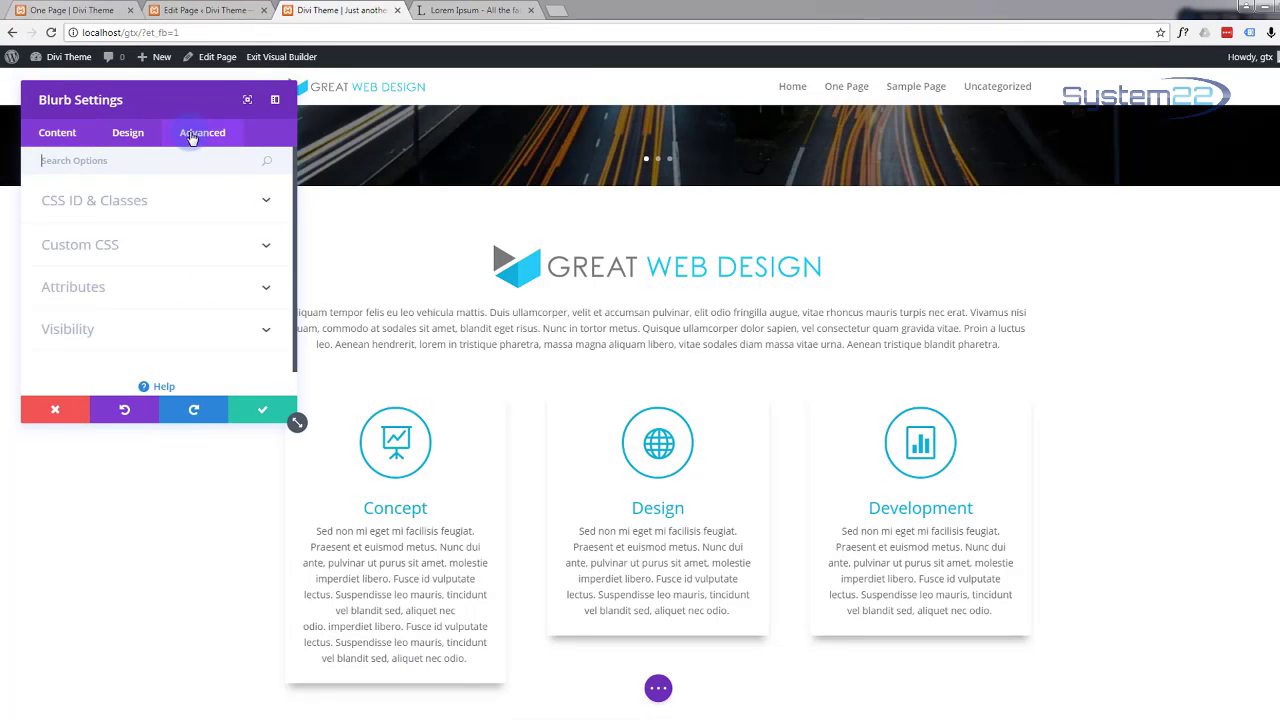
{"action": "left_click", "coordinate": [266, 246]}
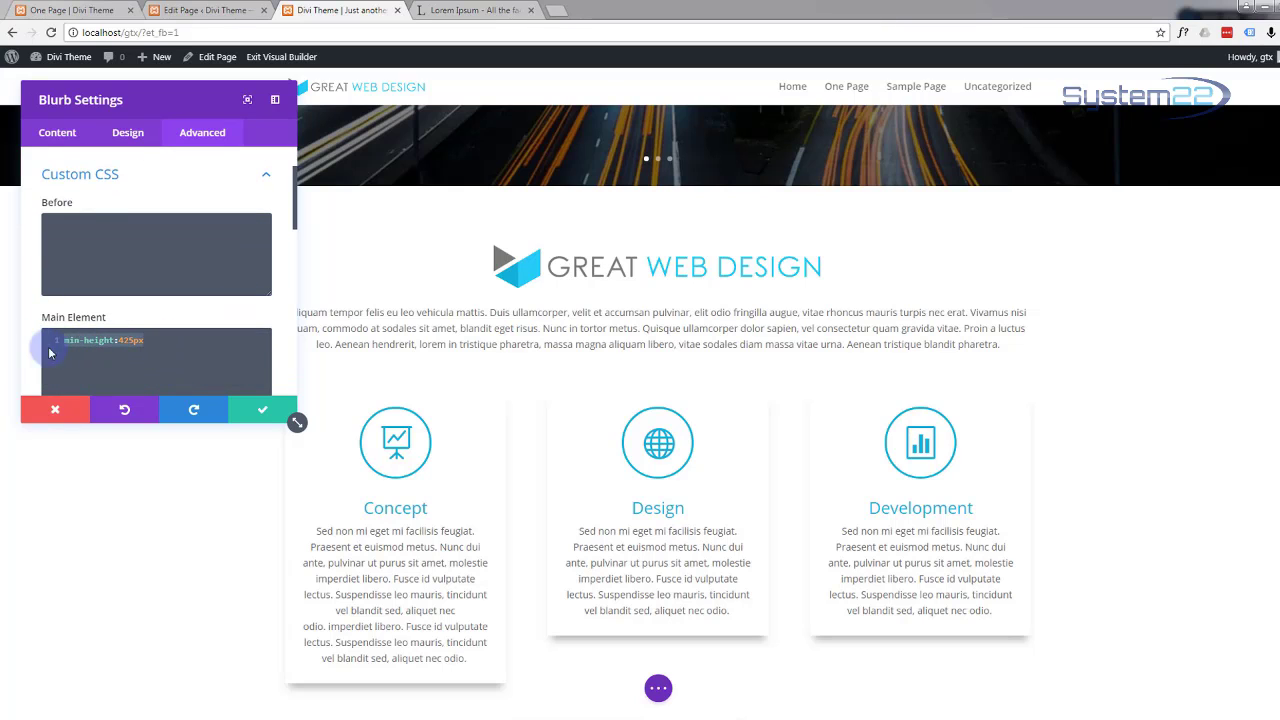
{"action": "key", "text": "BackSpace"}
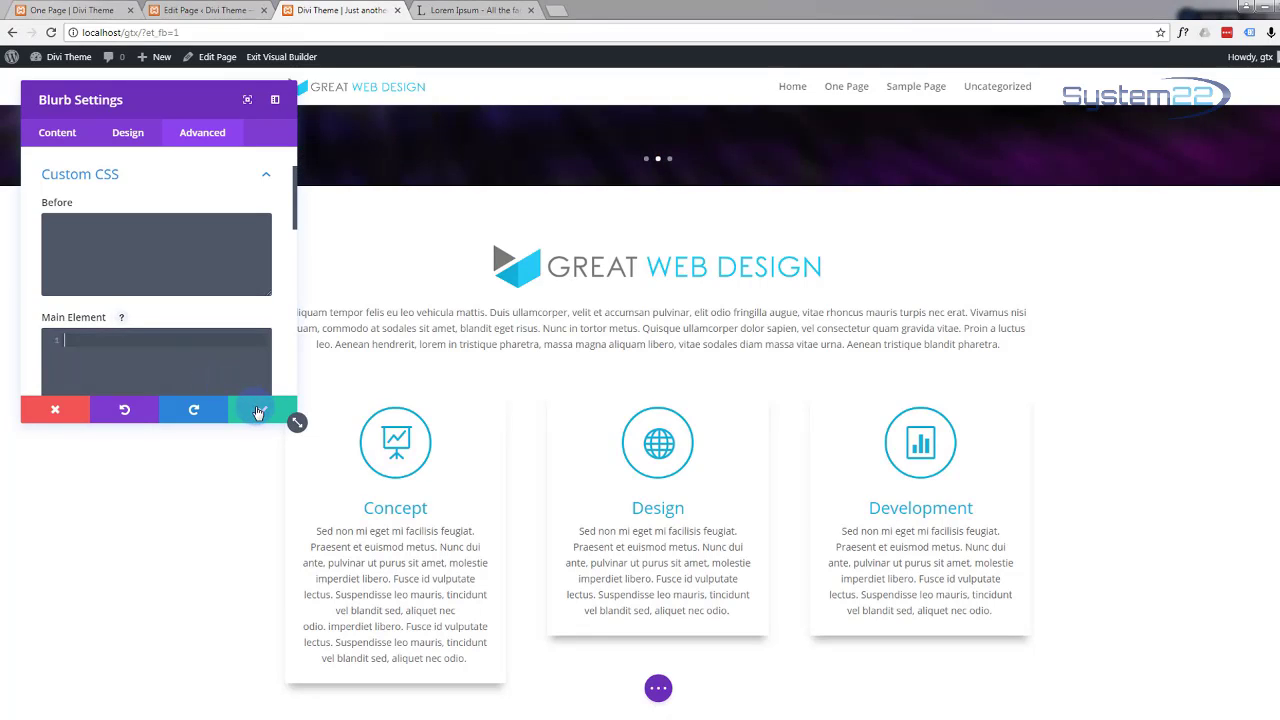
{"action": "left_click", "coordinate": [259, 413]}
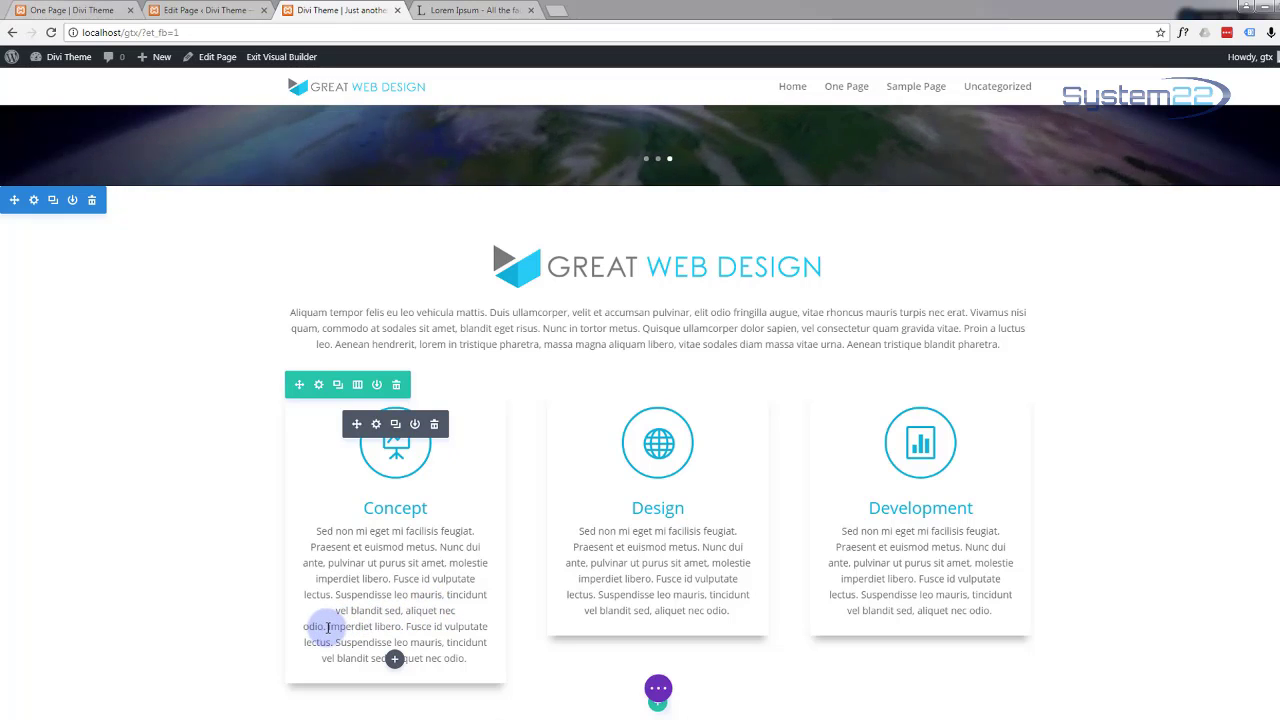
Step: Delete the Concept card's repeated sentences, check the live page, and re-enable the Visual Builder
{"action": "left_click_drag", "start_coordinate": [327, 627], "coordinate": [510, 689]}
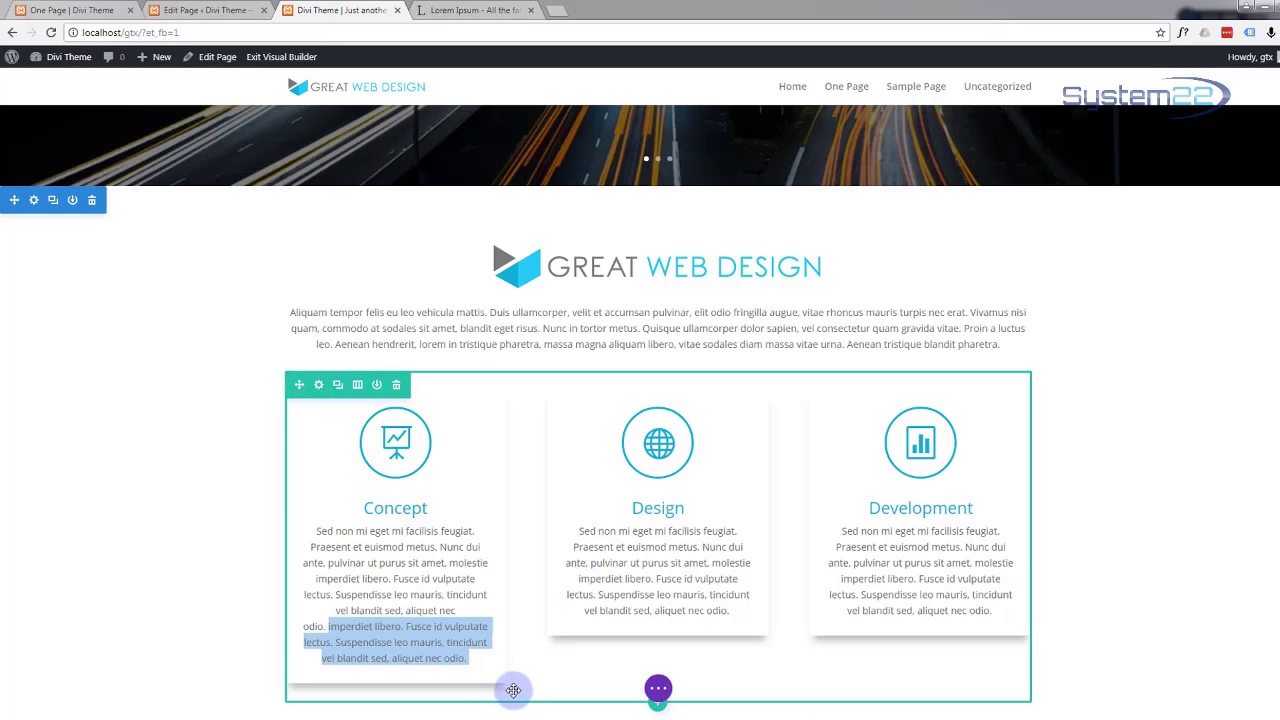
{"action": "key", "text": "BackSpace"}
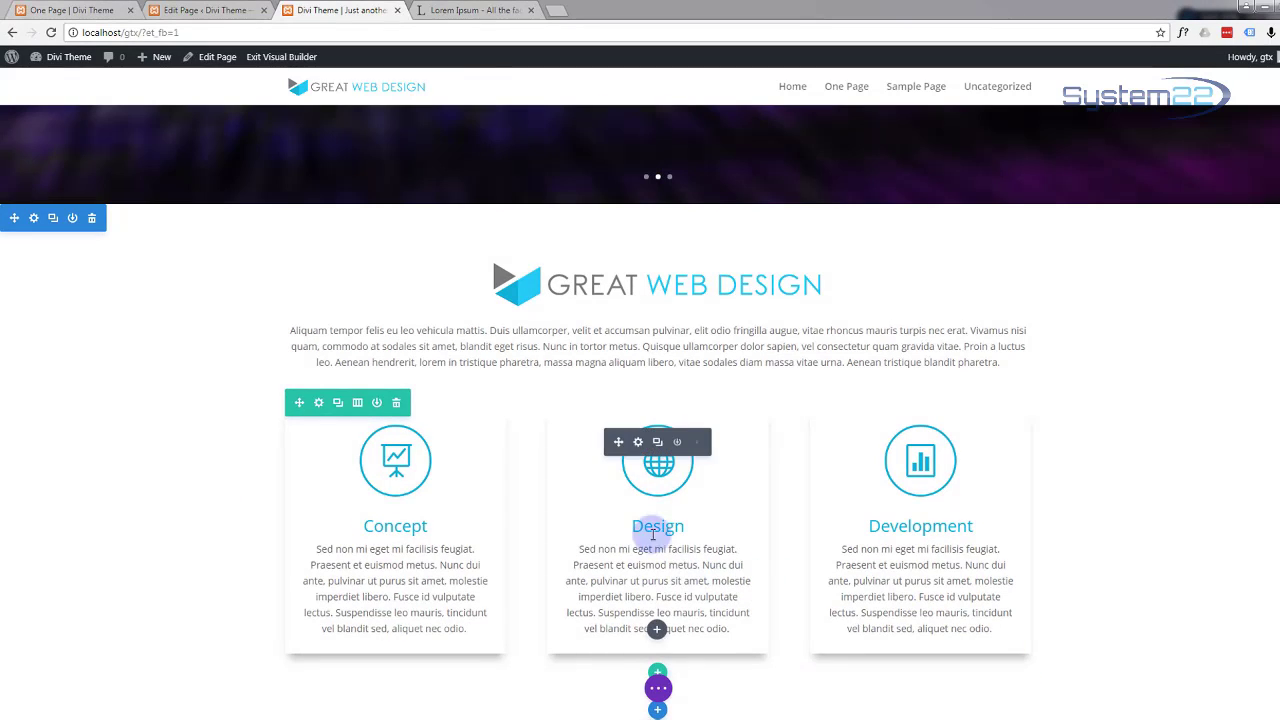
{"action": "left_click", "coordinate": [268, 60]}
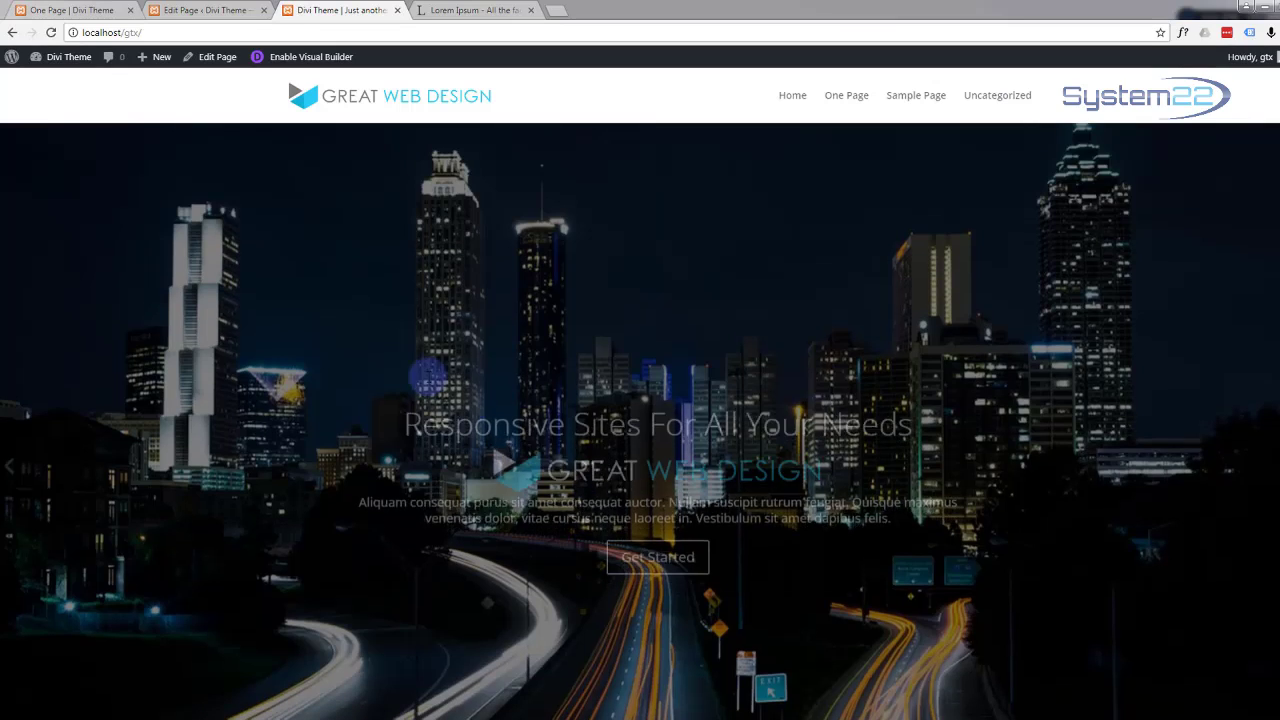
{"action": "scroll", "coordinate": [325, 333], "scroll_direction": "down", "scroll_amount": 5}
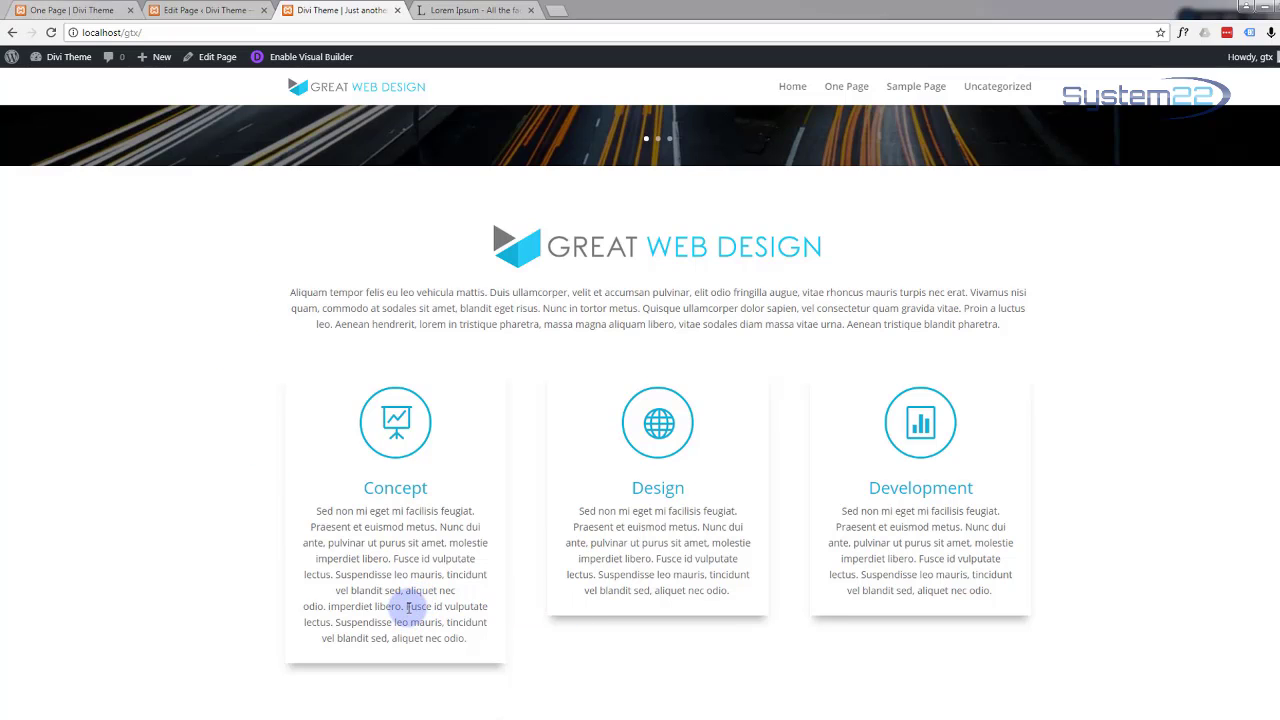
{"action": "left_click_drag", "start_coordinate": [328, 606], "coordinate": [453, 637]}
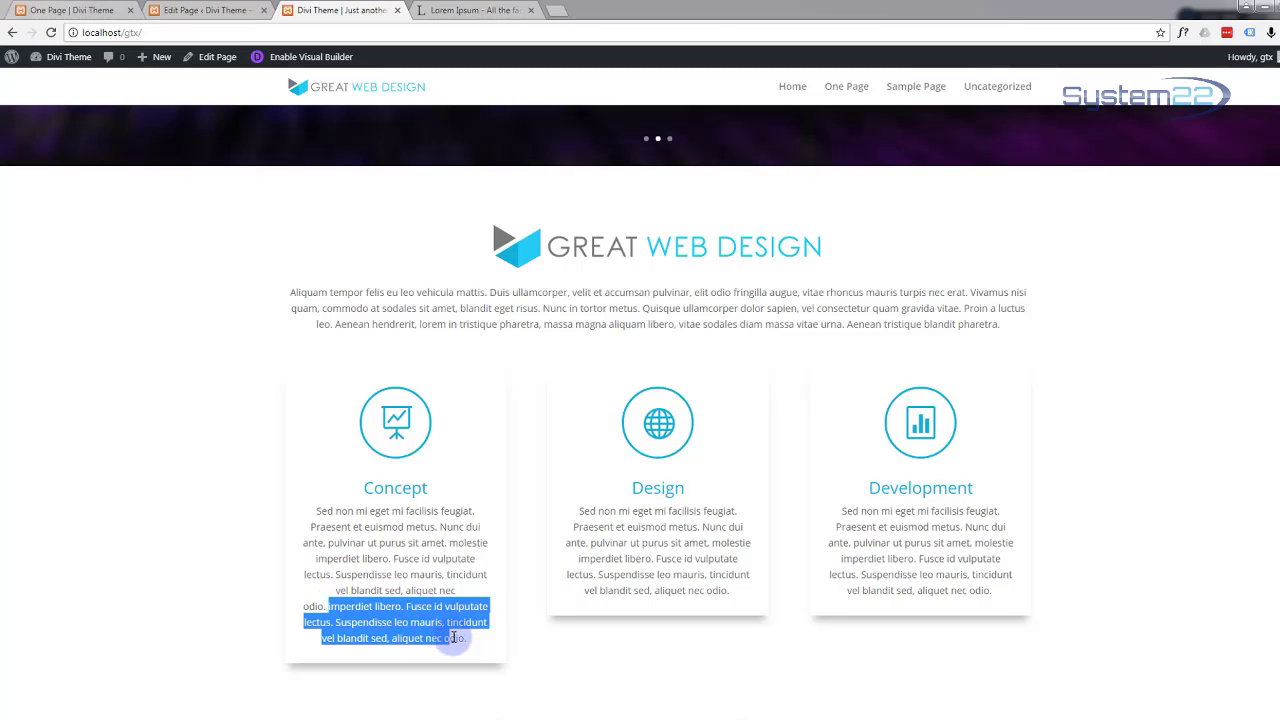
{"action": "left_click", "coordinate": [305, 56]}
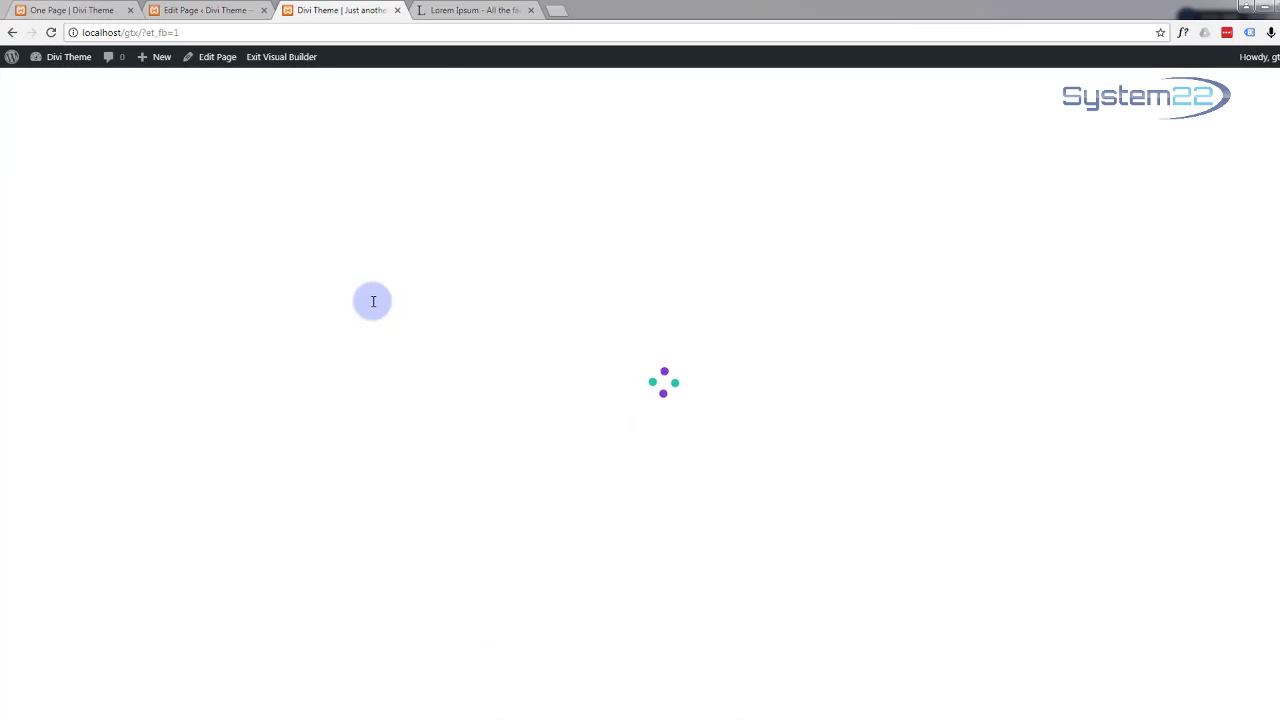
Step: Remove the extra sentences from the Concept card's text and open the page-wide settings bar
{"action": "scroll", "coordinate": [398, 329], "scroll_direction": "down", "scroll_amount": 5}
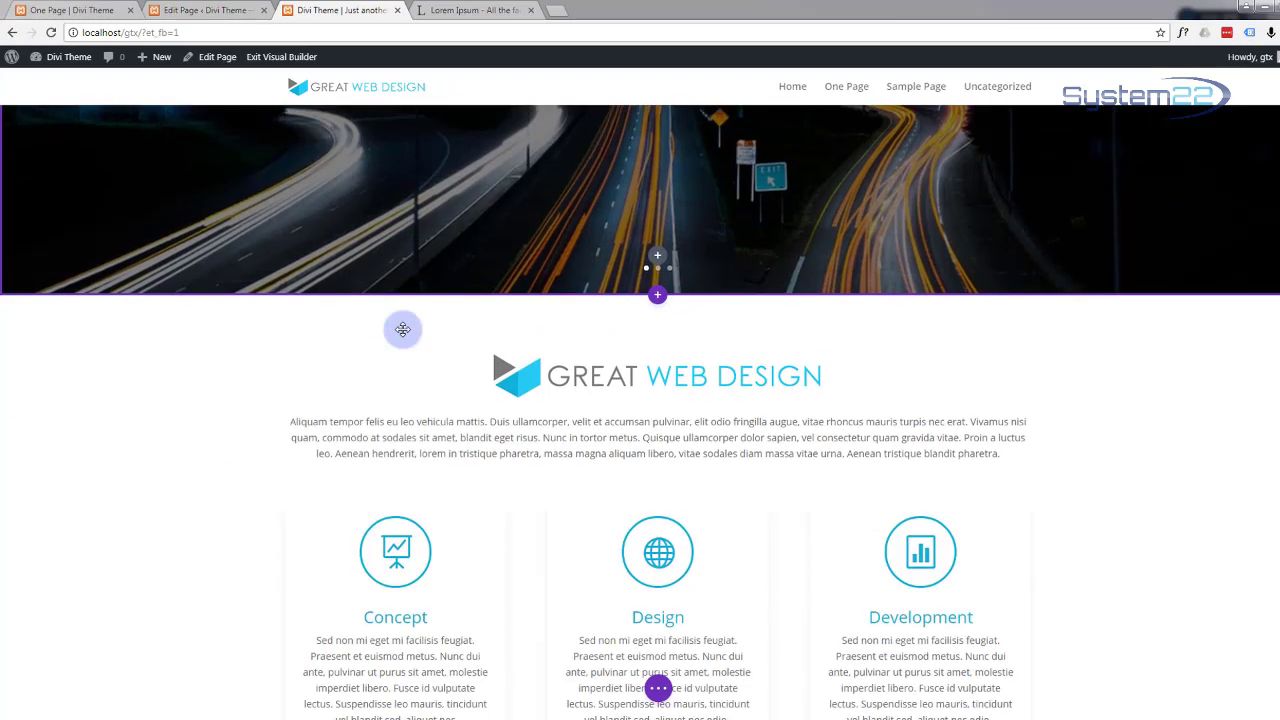
{"action": "scroll", "coordinate": [402, 329], "scroll_direction": "down", "scroll_amount": 1}
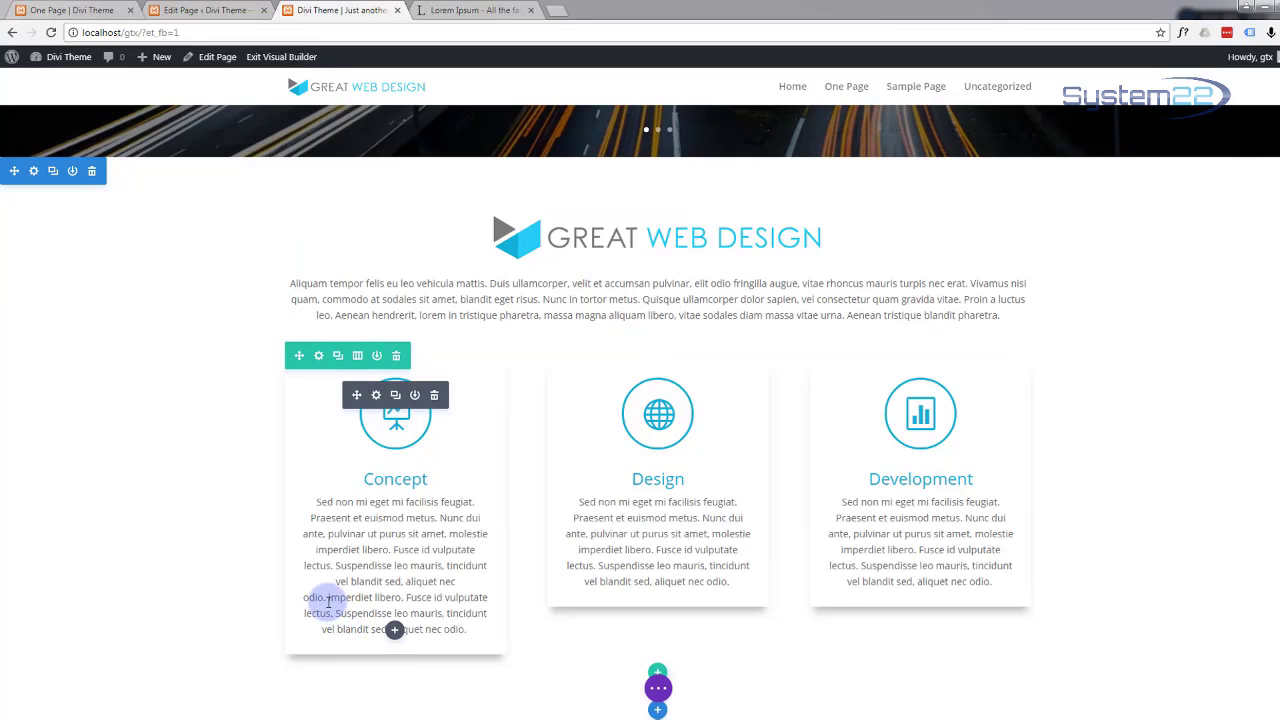
{"action": "left_click_drag", "start_coordinate": [328, 600], "coordinate": [492, 649]}
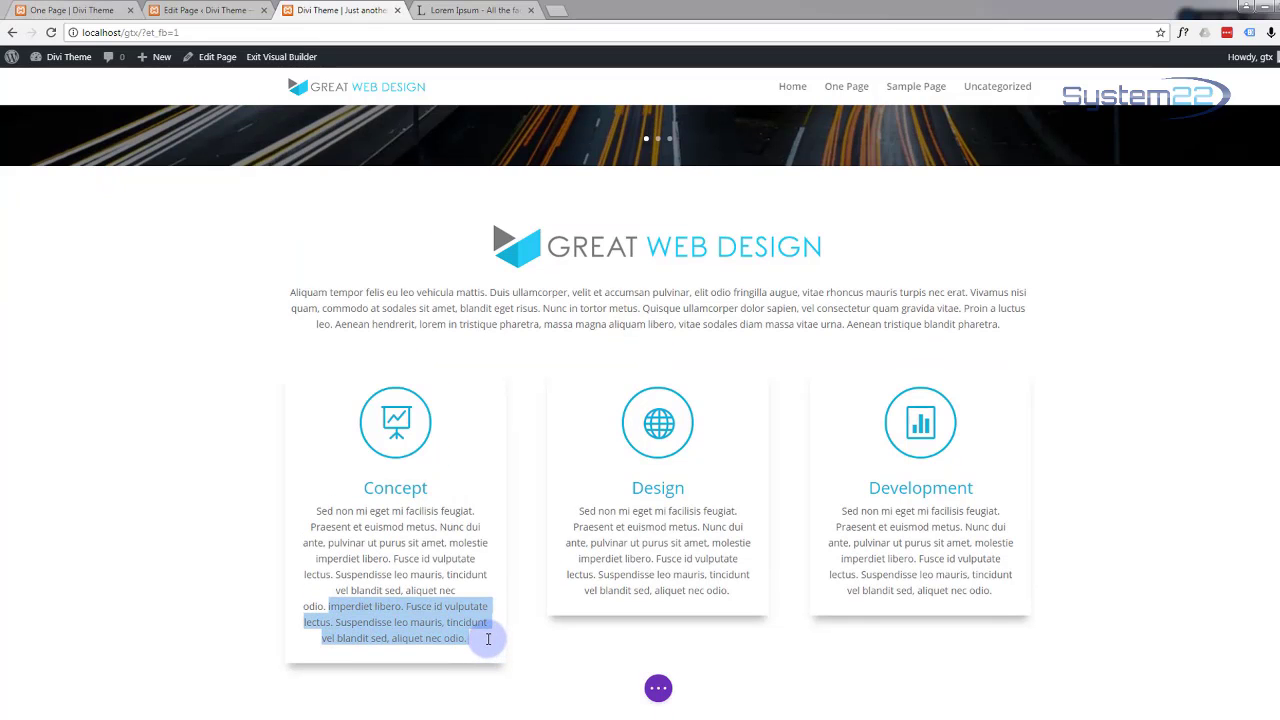
{"action": "key", "text": "BackSpace"}
{"action": "left_click", "coordinate": [557, 582]}
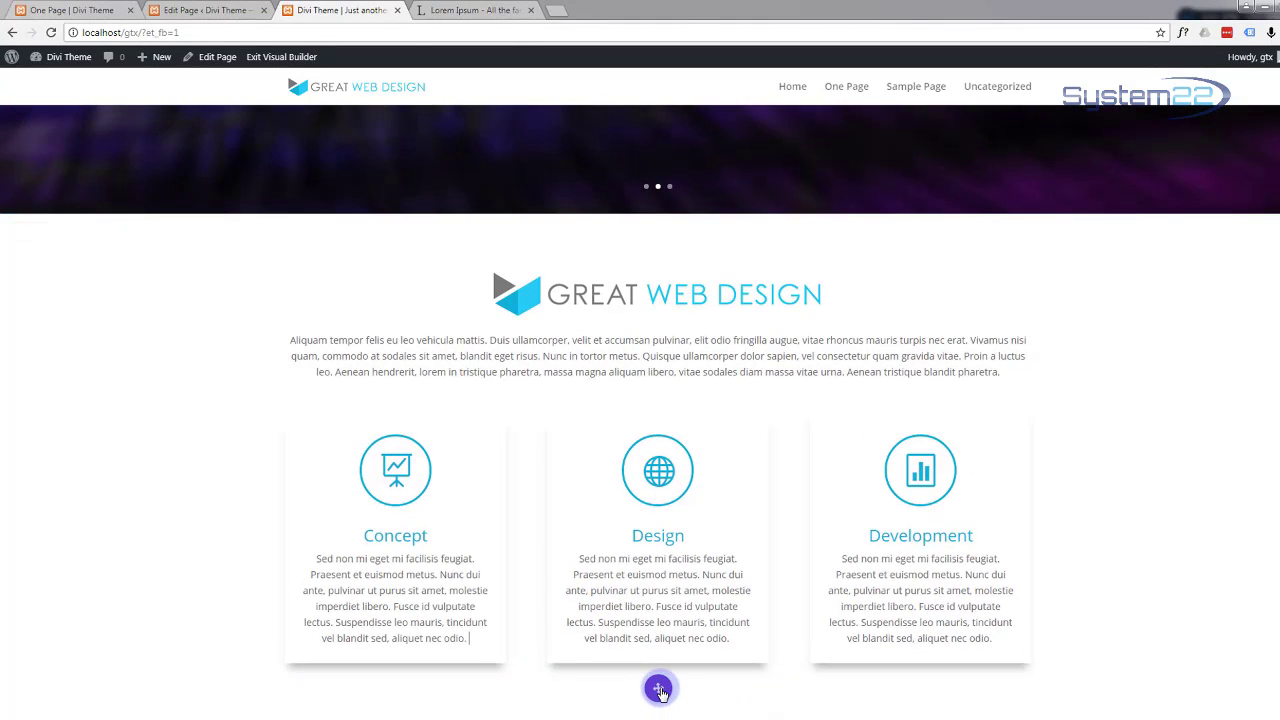
{"action": "left_click", "coordinate": [658, 690]}
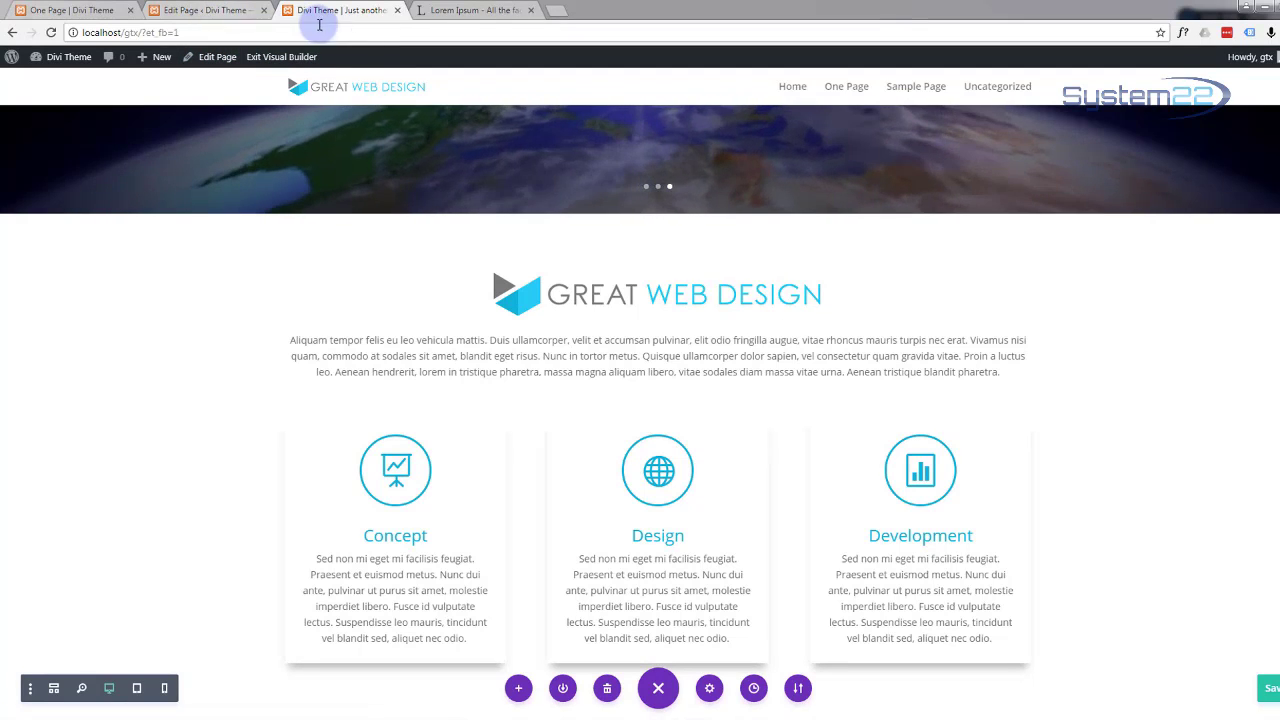
Step: Preview the page outside the builder, then insert a new section below the three blurb cards
{"action": "left_click", "coordinate": [276, 57]}
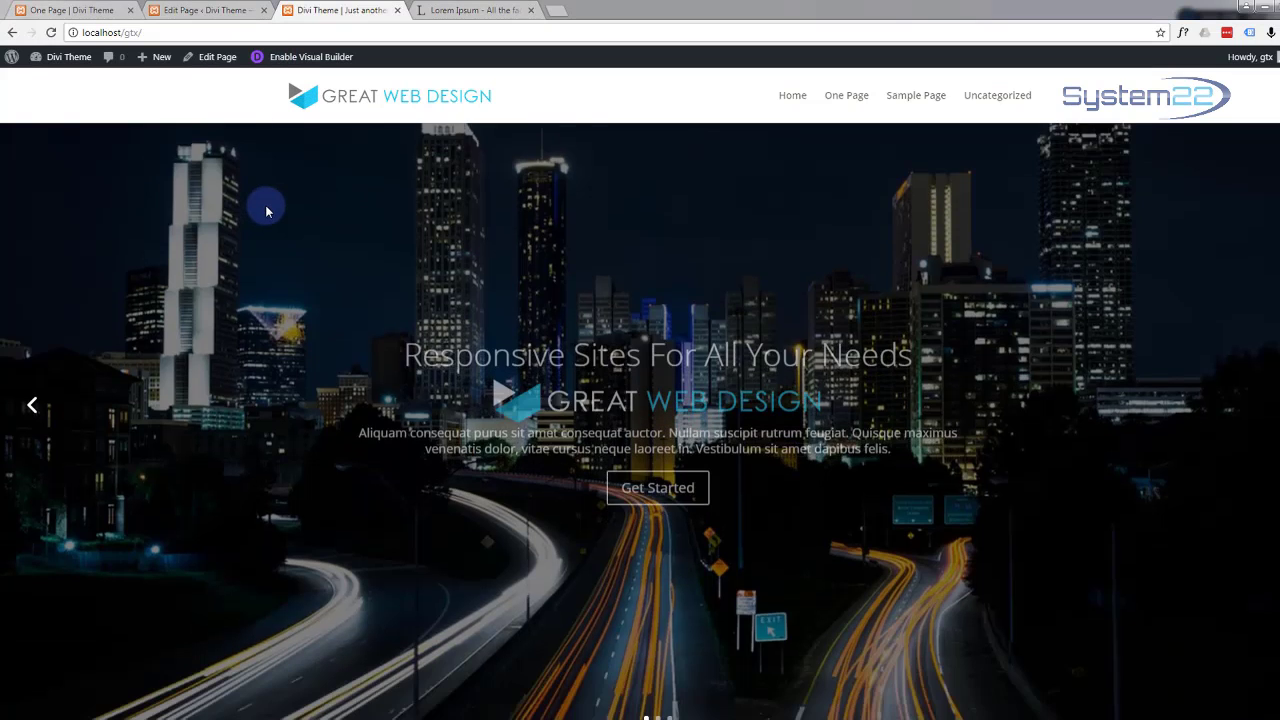
{"action": "scroll", "coordinate": [260, 190], "scroll_direction": "down", "scroll_amount": 5}
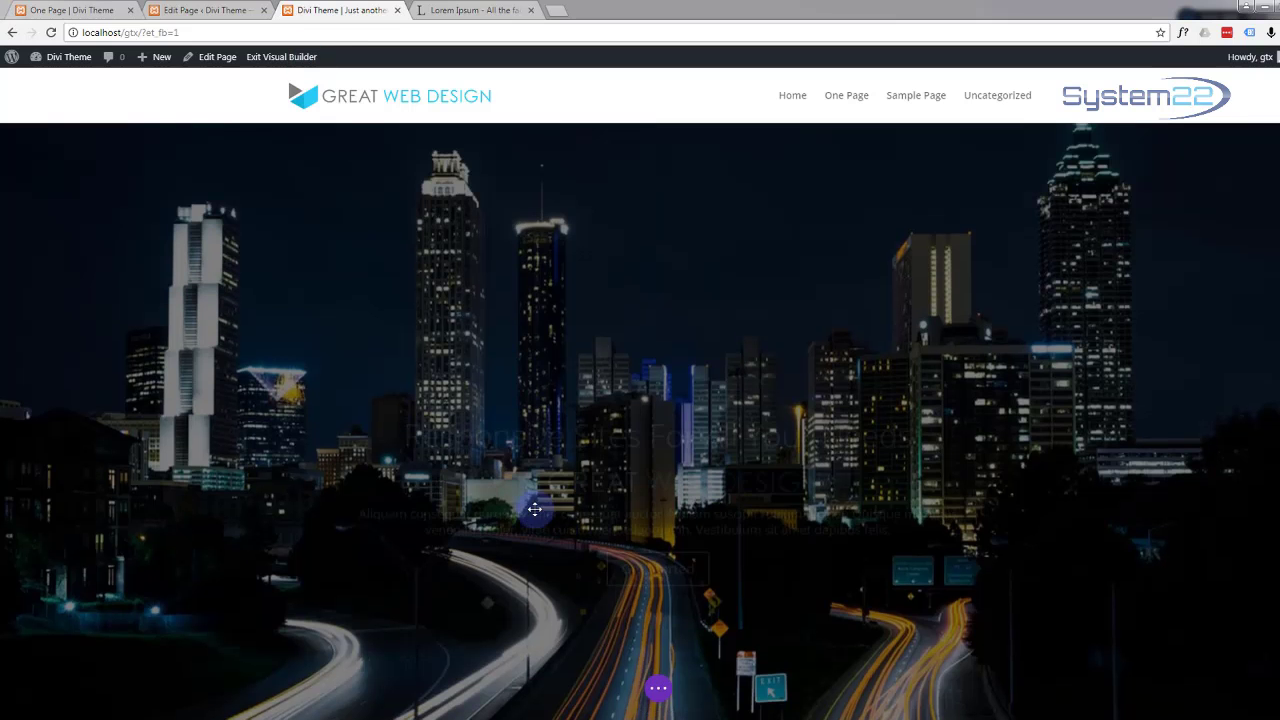
{"action": "scroll", "coordinate": [418, 511], "scroll_direction": "down", "scroll_amount": 6}
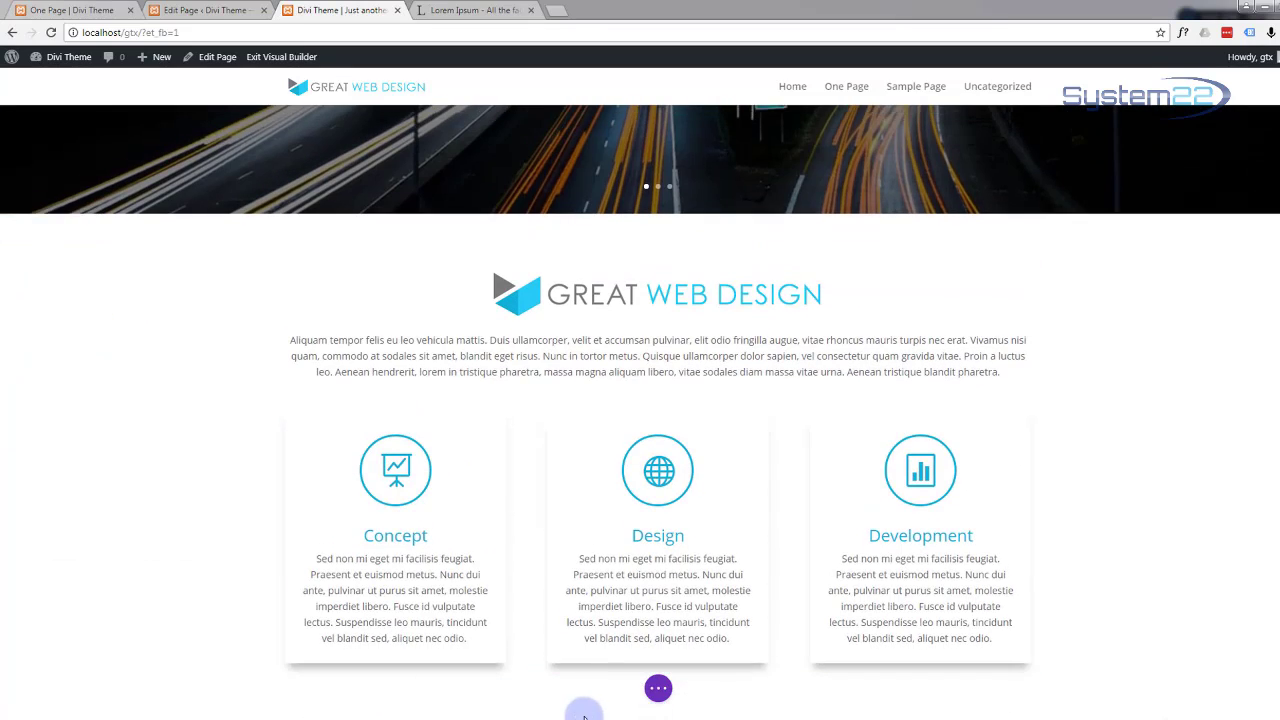
{"action": "left_click", "coordinate": [658, 711]}
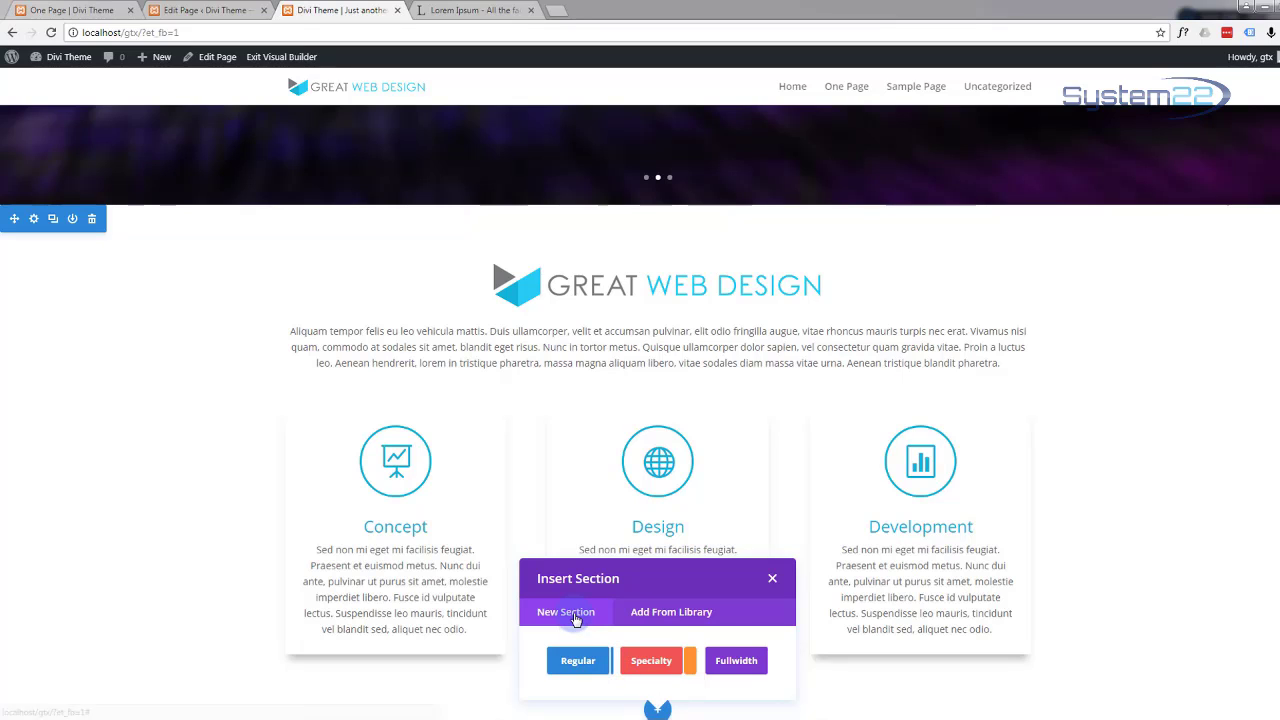
Step: Add a regular one-column section and insert a Call To Action module into it
{"action": "left_click", "coordinate": [578, 665]}
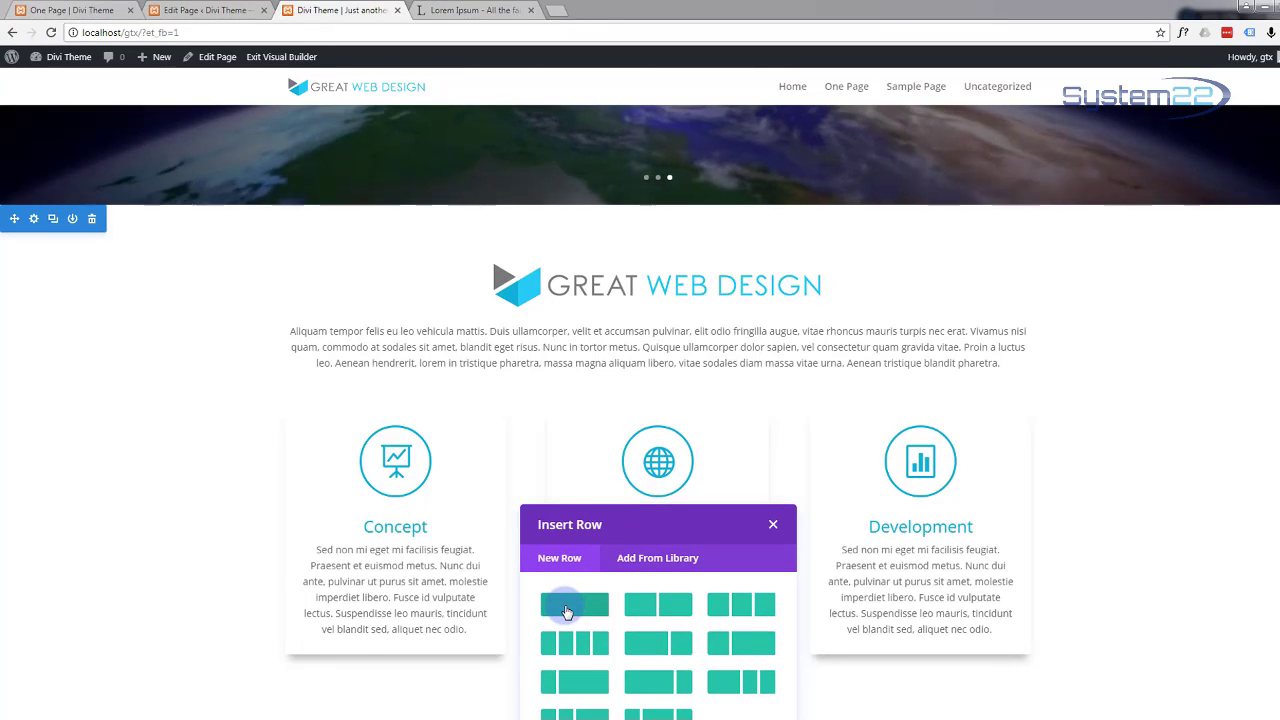
{"action": "left_click", "coordinate": [566, 606]}
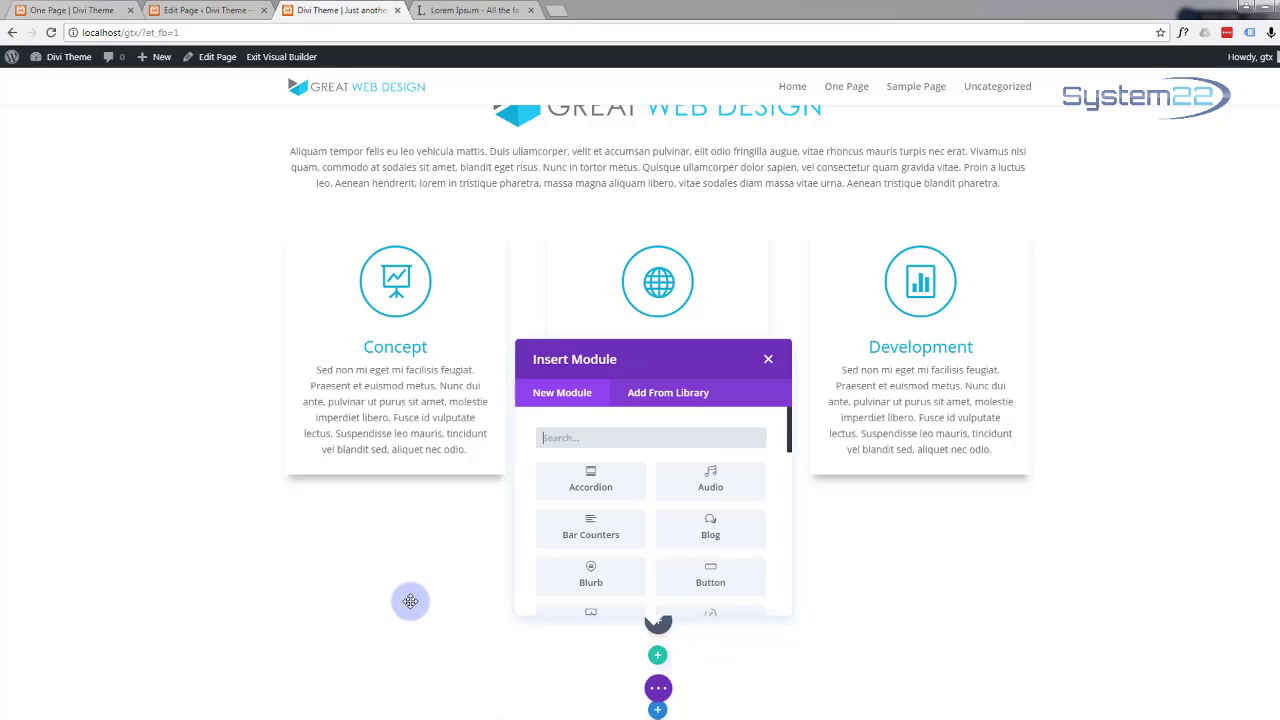
{"action": "scroll", "coordinate": [634, 492], "scroll_direction": "down", "scroll_amount": 2}
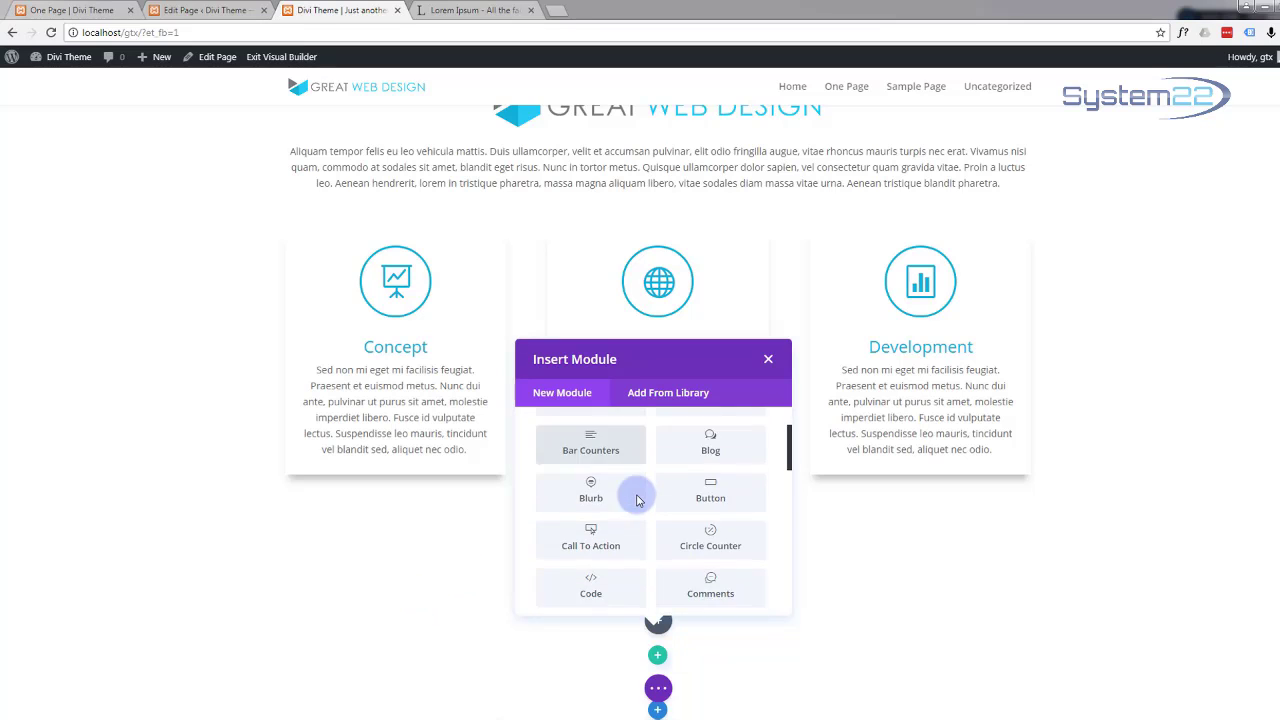
{"action": "scroll", "coordinate": [638, 500], "scroll_direction": "down", "scroll_amount": 6}
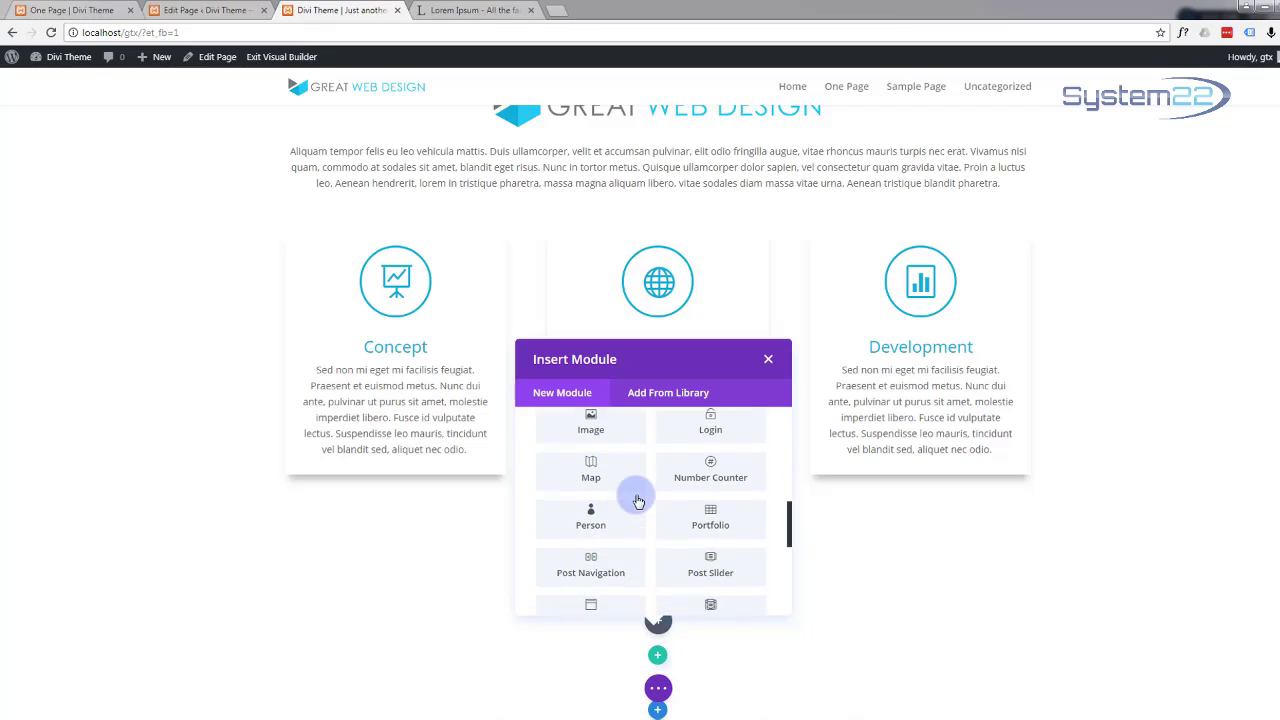
{"action": "scroll", "coordinate": [638, 500], "scroll_direction": "down", "scroll_amount": 6}
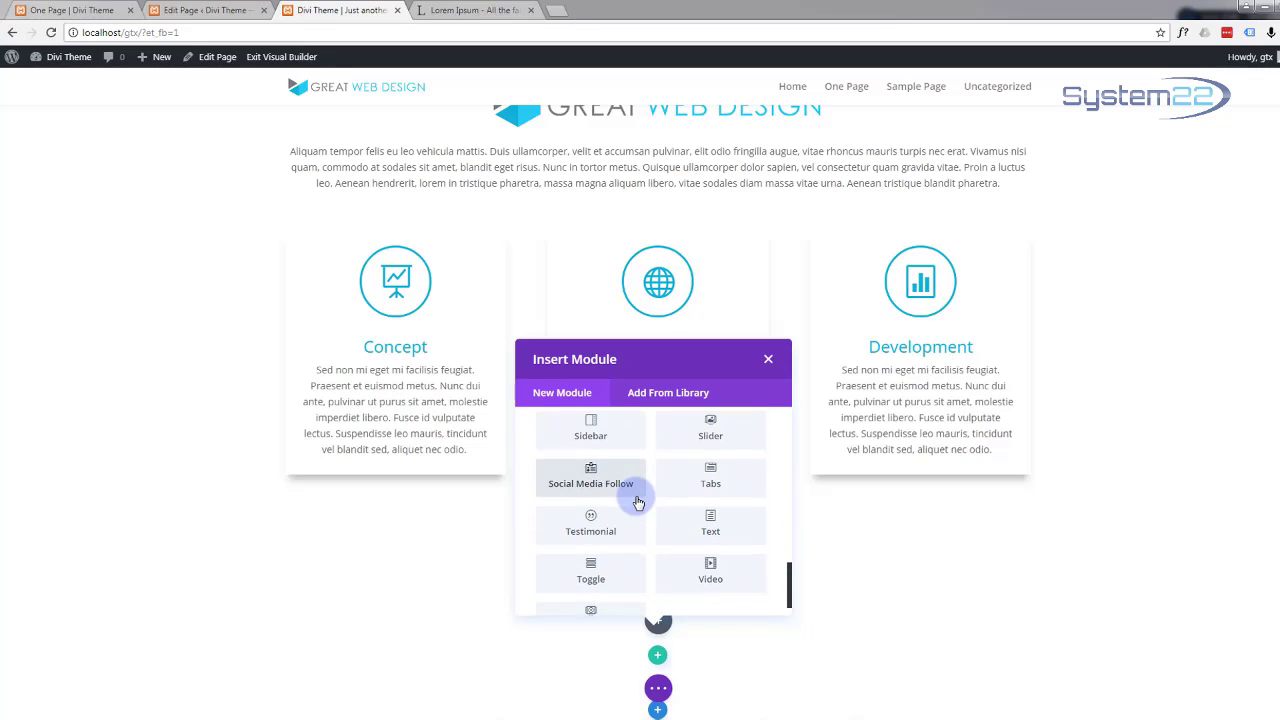
{"action": "scroll", "coordinate": [638, 500], "scroll_direction": "up", "scroll_amount": 6}
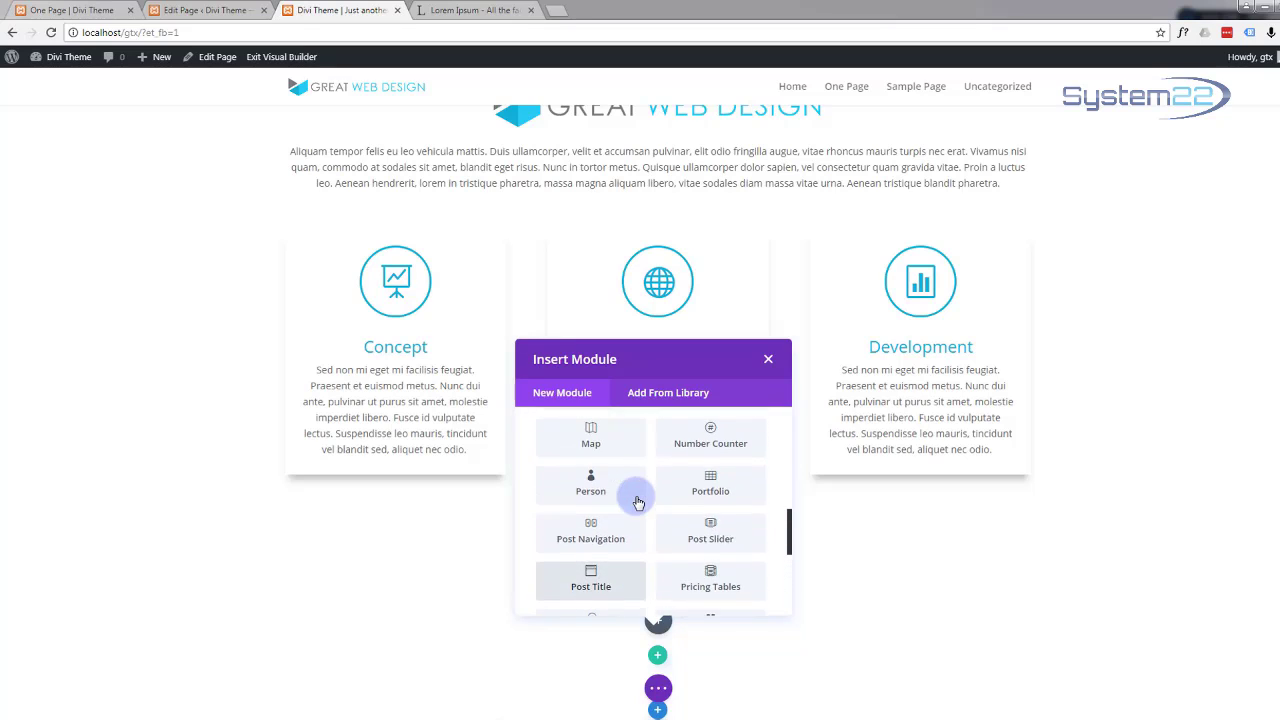
{"action": "scroll", "coordinate": [637, 503], "scroll_direction": "up", "scroll_amount": 5}
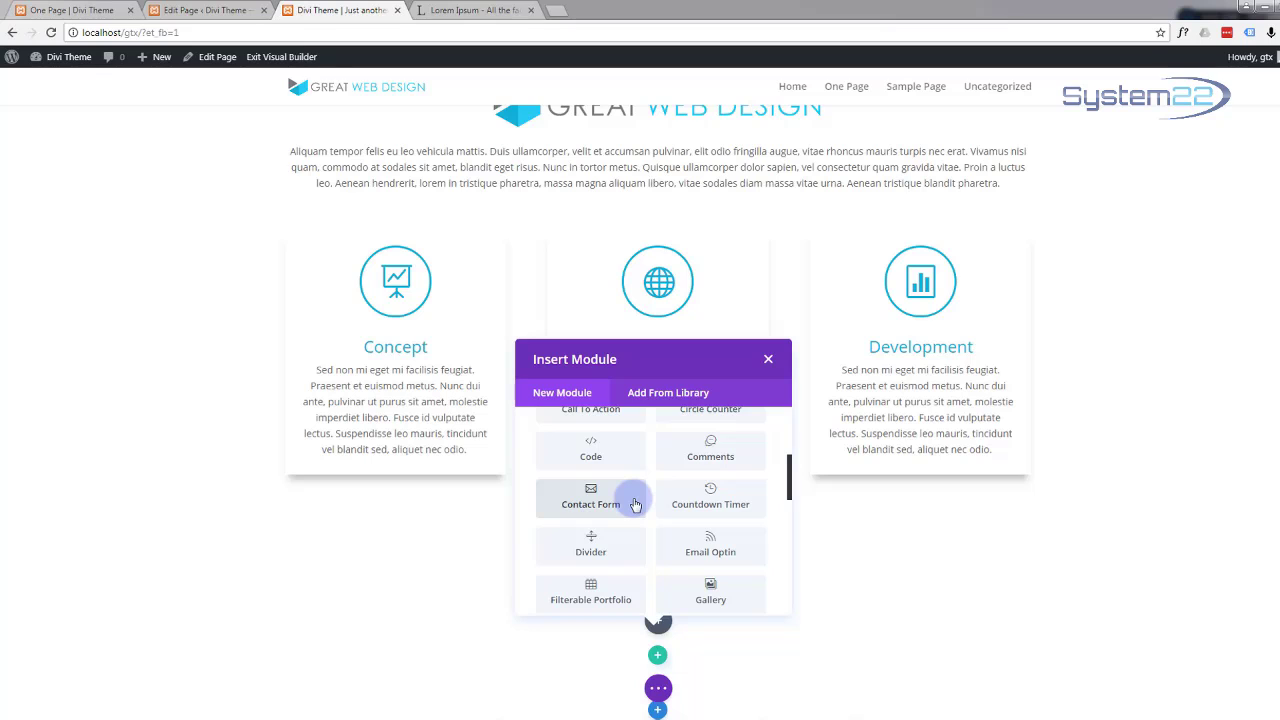
{"action": "scroll", "coordinate": [634, 505], "scroll_direction": "up", "scroll_amount": 1}
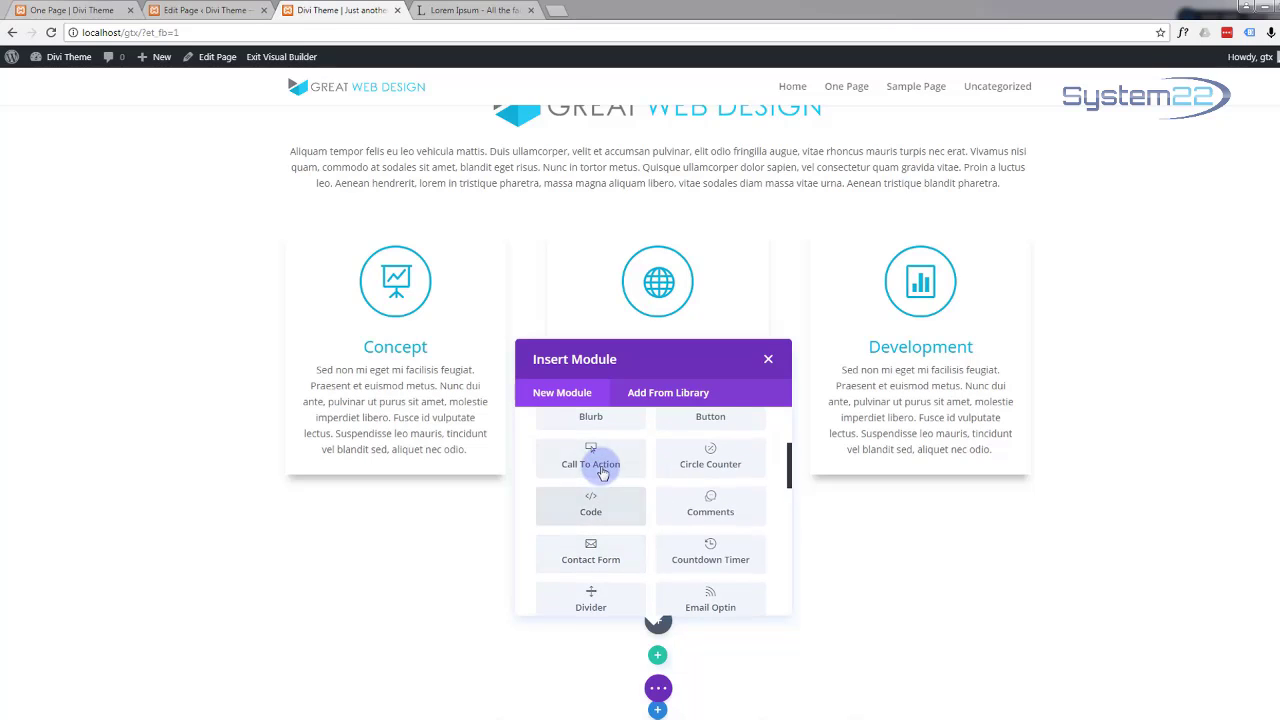
{"action": "left_click", "coordinate": [602, 468]}
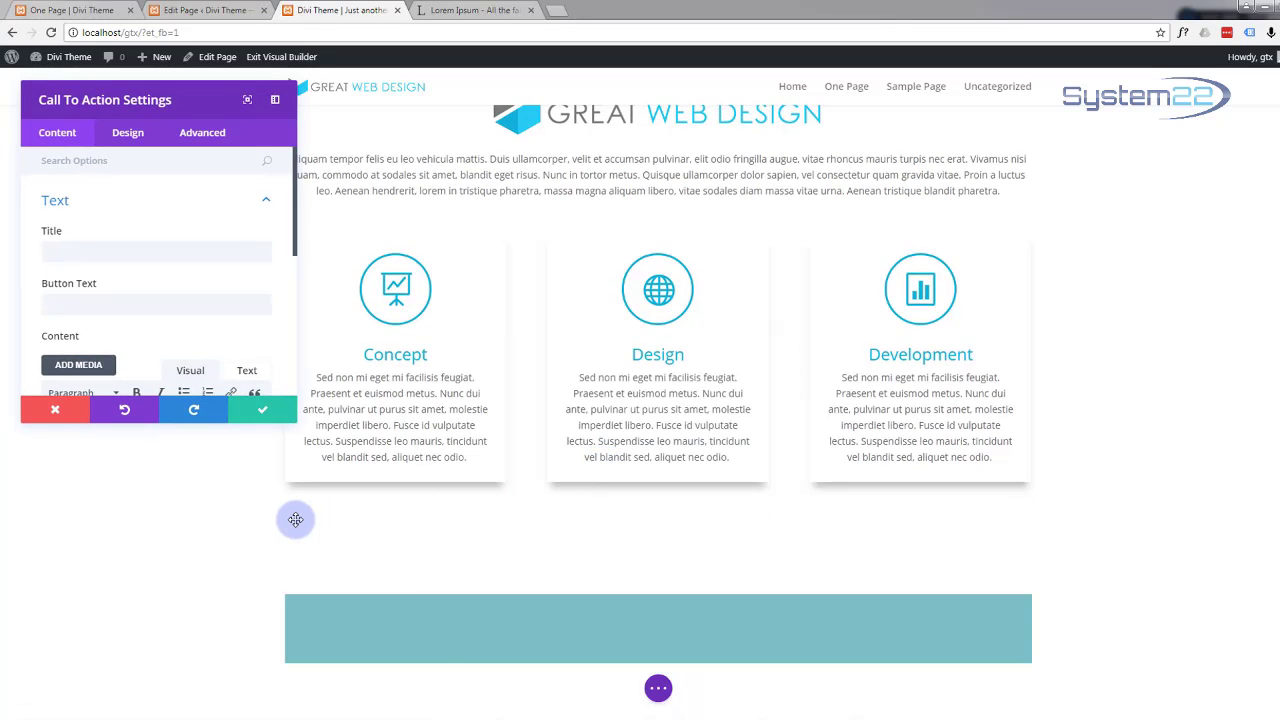
Step: Title the call-to-action 'Future Proof Web Solutions' and set its button text to 'Learn More'
{"action": "left_click", "coordinate": [91, 251]}
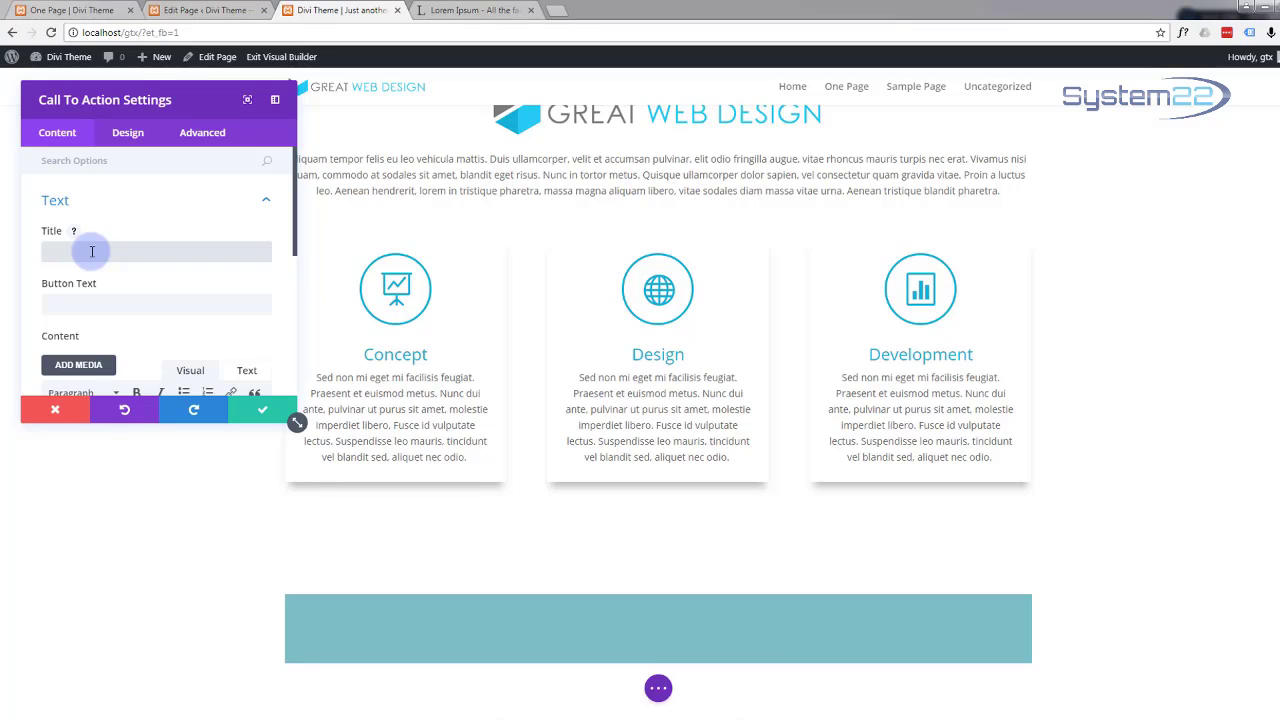
{"action": "type", "text": "Future"}
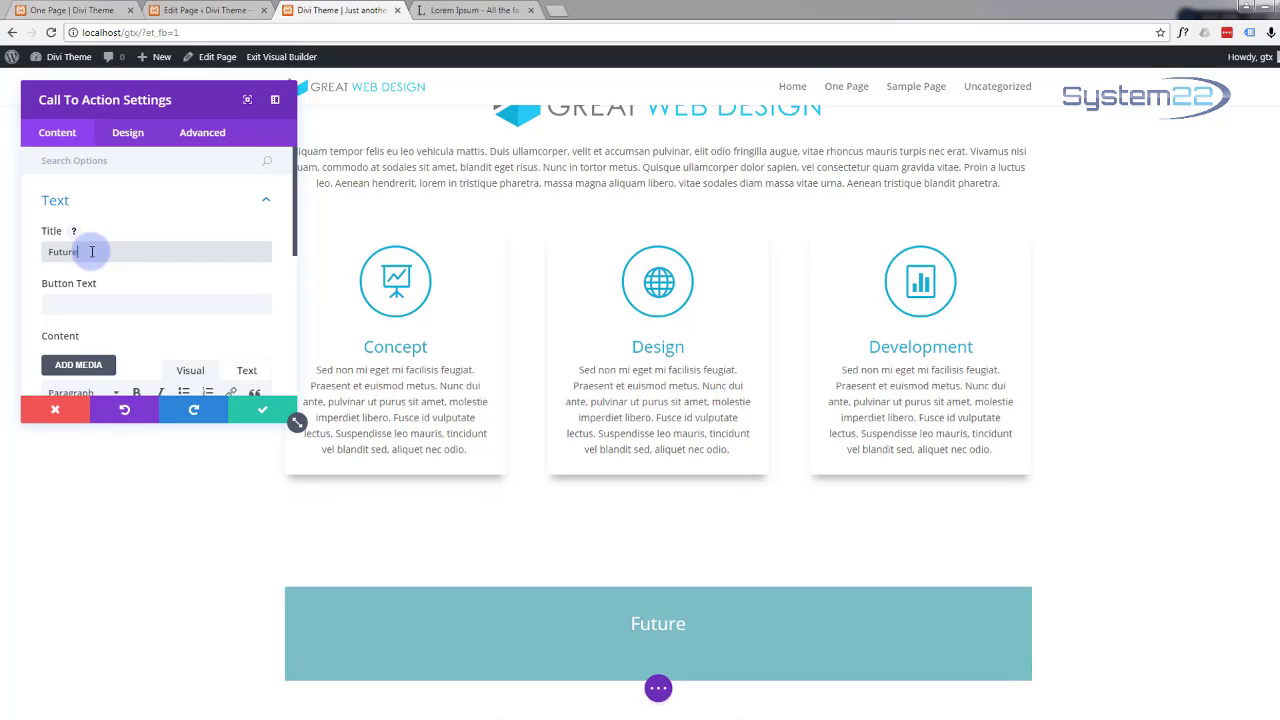
{"action": "type", "text": " Proo"}
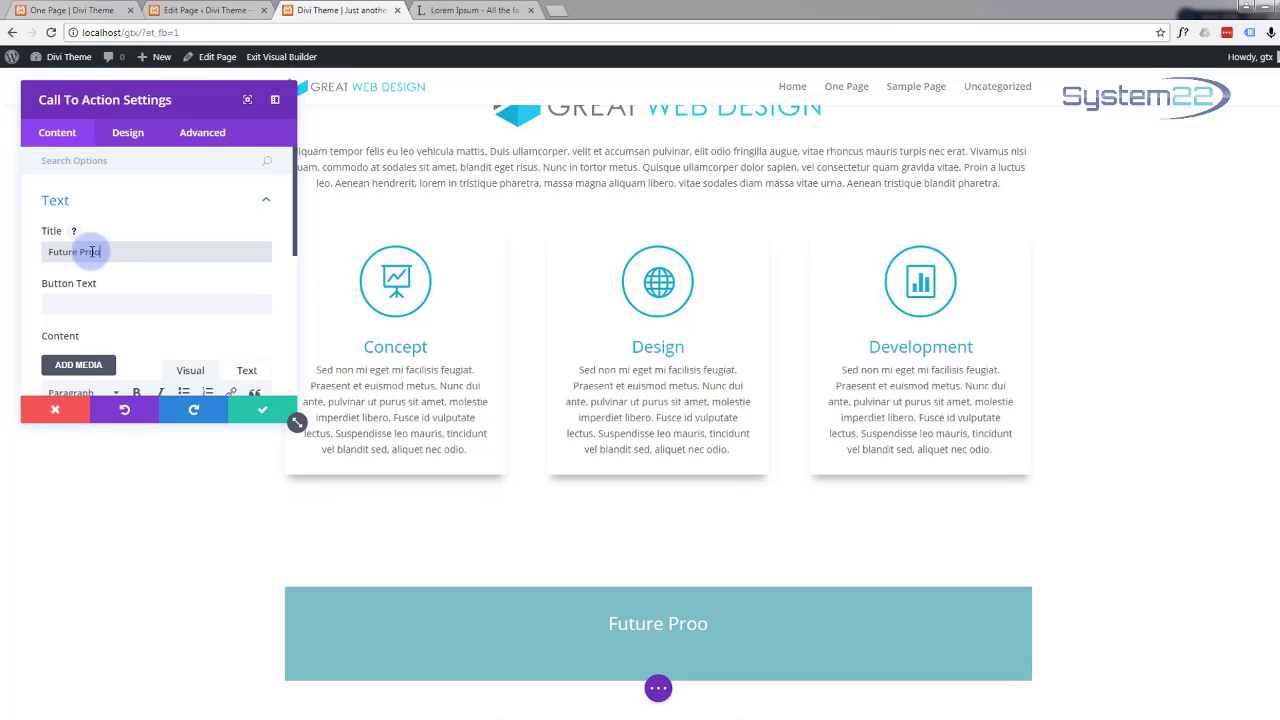
{"action": "type", "text": "f Web "}
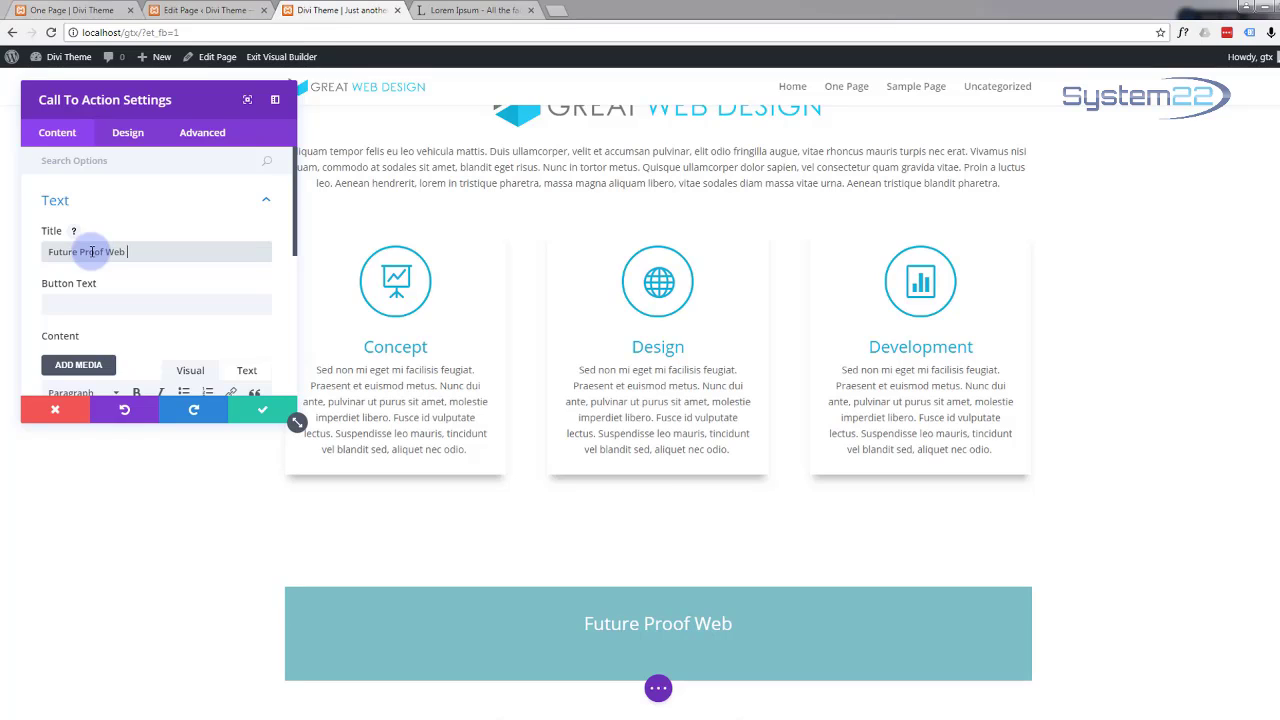
{"action": "type", "text": "Solutions"}
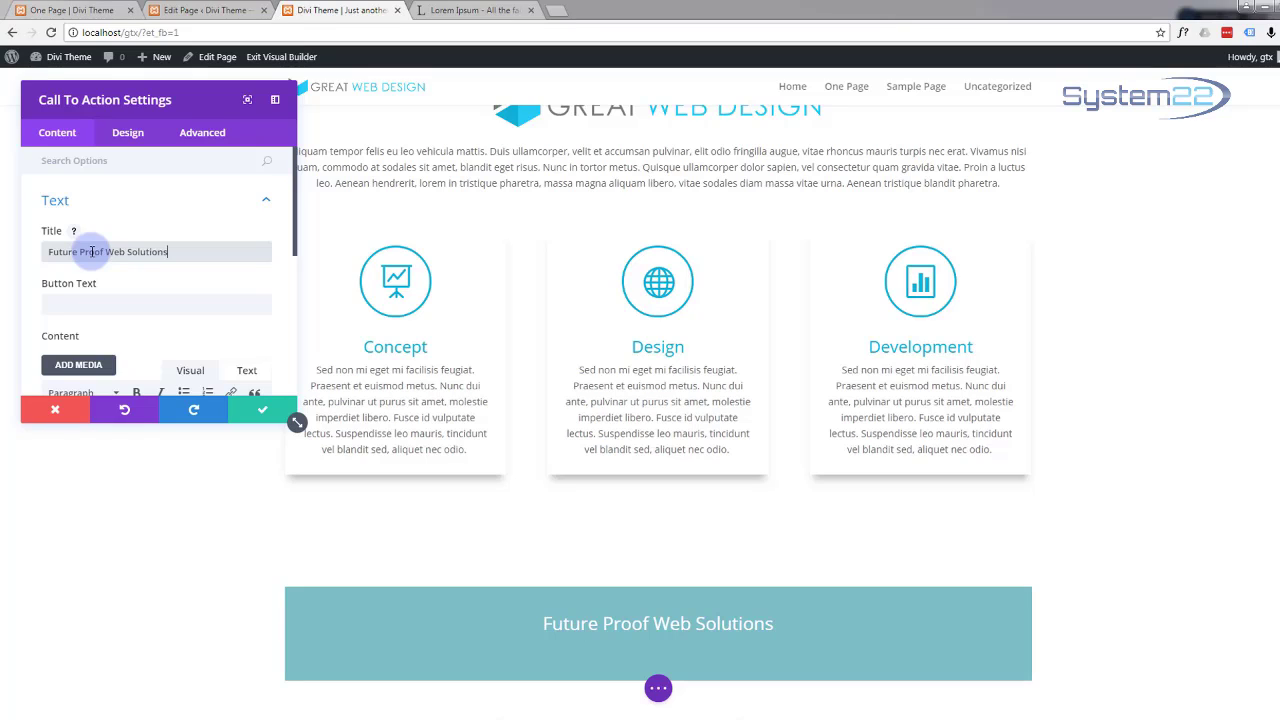
{"action": "left_click", "coordinate": [65, 303]}
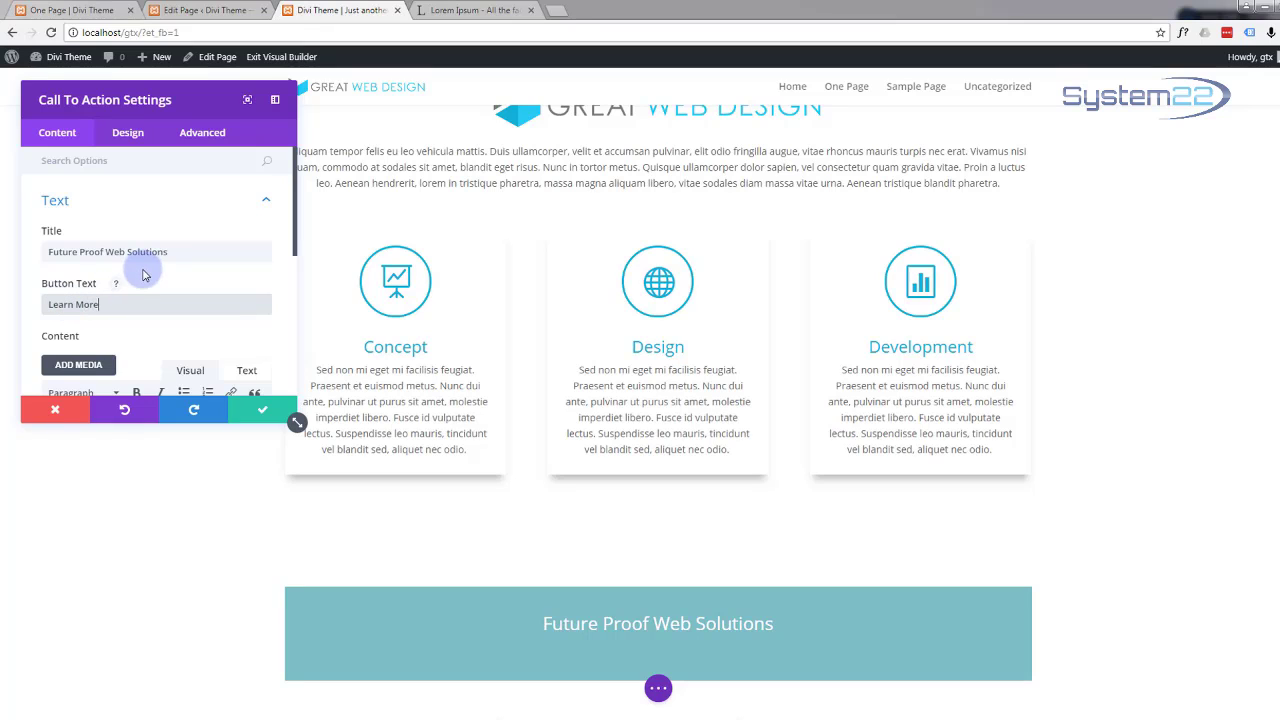
{"action": "scroll", "coordinate": [143, 275], "scroll_direction": "down", "scroll_amount": 2}
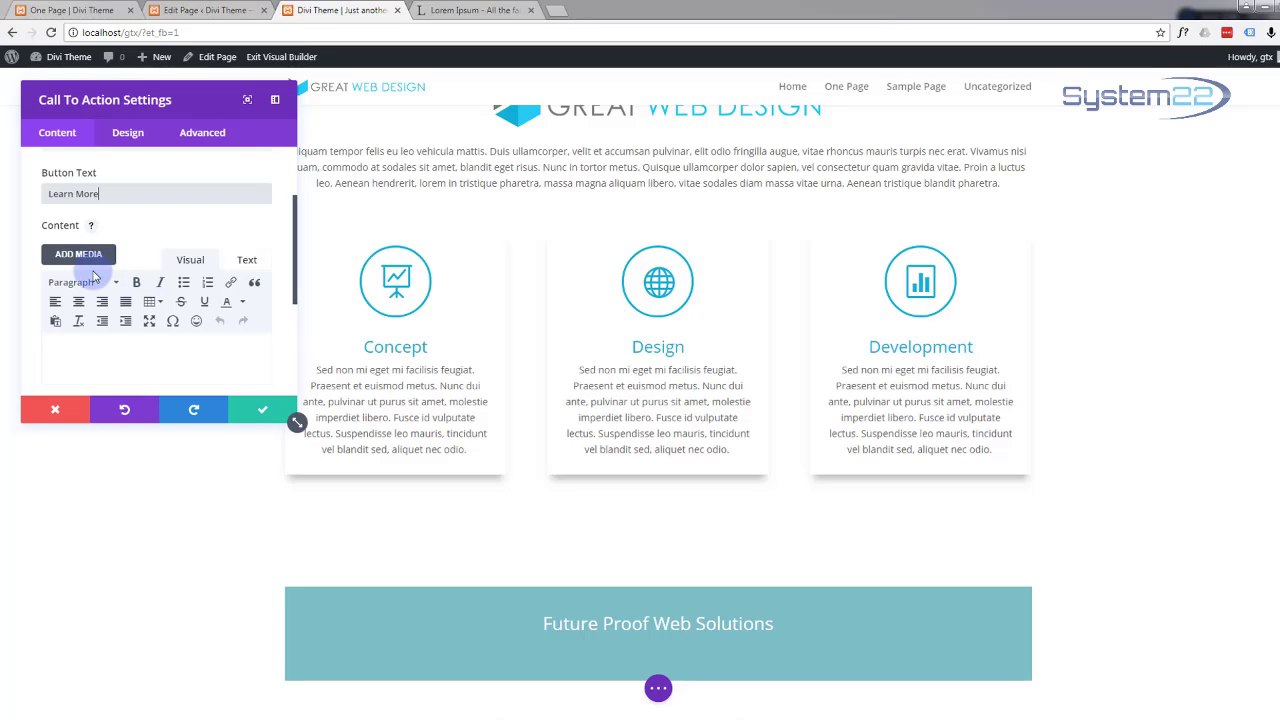
{"action": "scroll", "coordinate": [88, 290], "scroll_direction": "down", "scroll_amount": 1}
{"action": "left_click", "coordinate": [89, 325]}
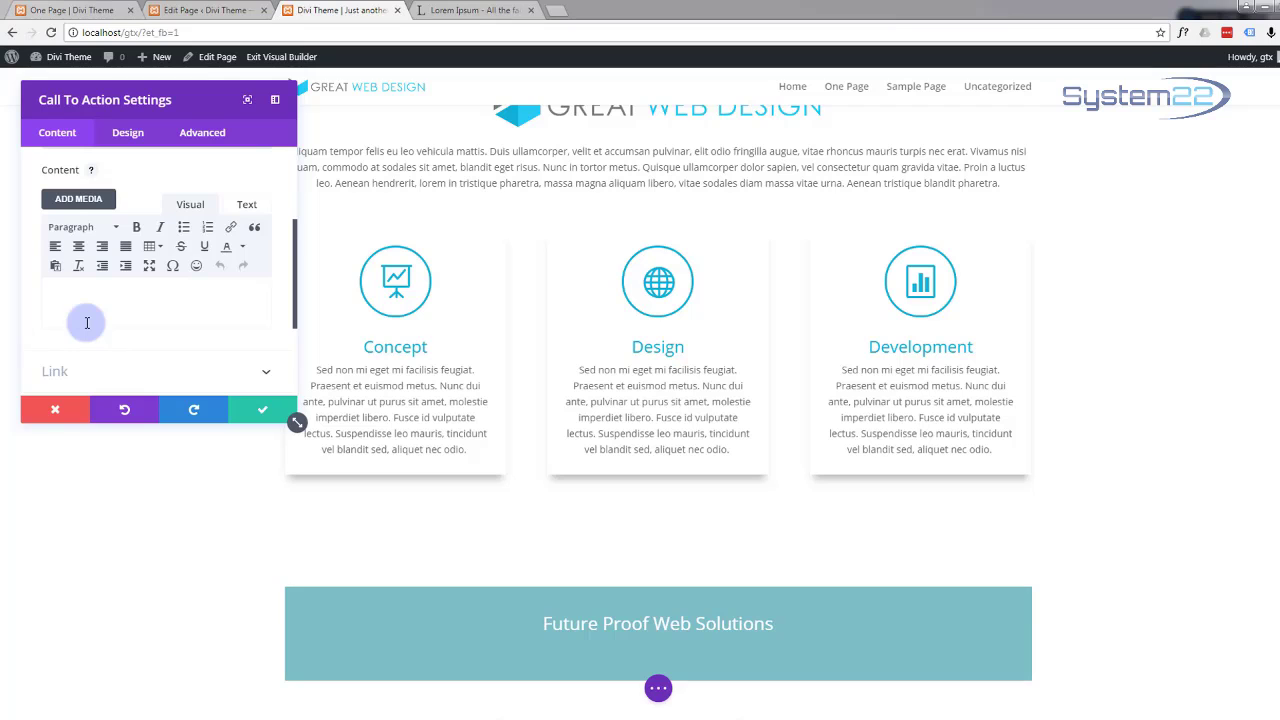
Step: Paste the opening sentences of lipsum.com's last paragraph ('Nam at vulputate erat…') as the call-to-action body
{"action": "left_click", "coordinate": [480, 10]}
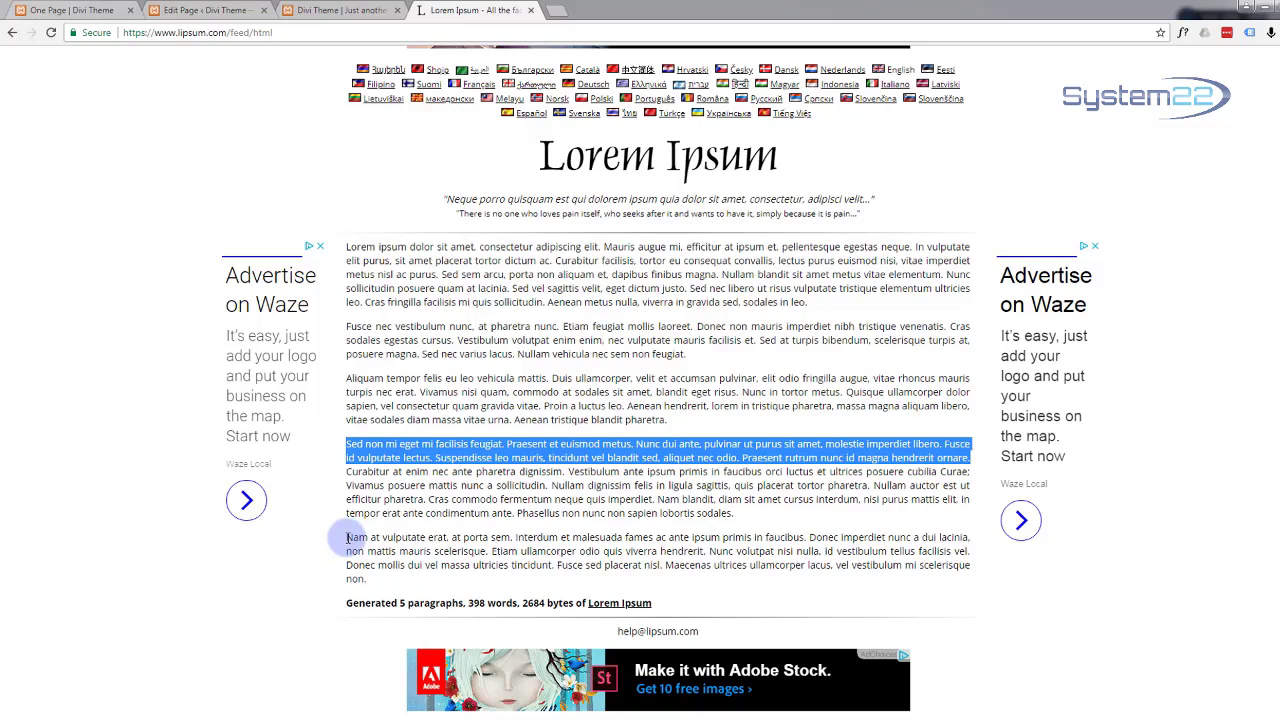
{"action": "left_click_drag", "start_coordinate": [347, 538], "coordinate": [708, 551]}
{"action": "key", "text": "ctrl+c"}
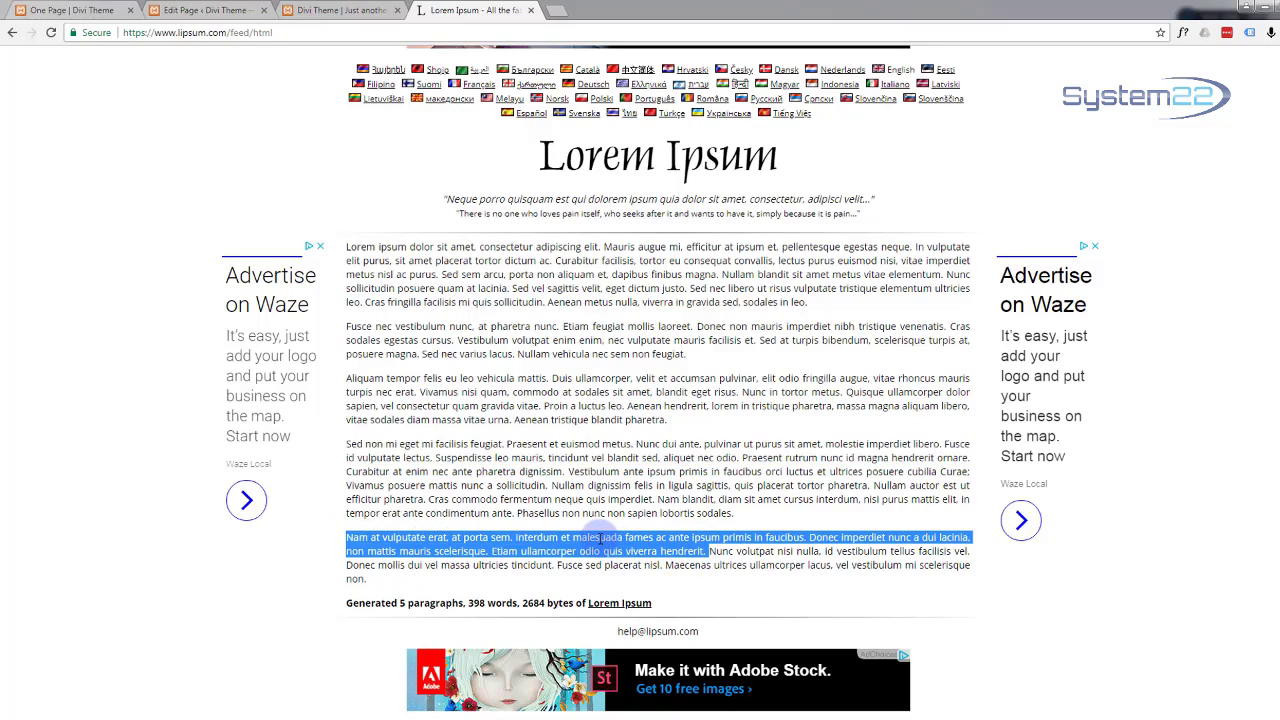
{"action": "left_click", "coordinate": [318, 11]}
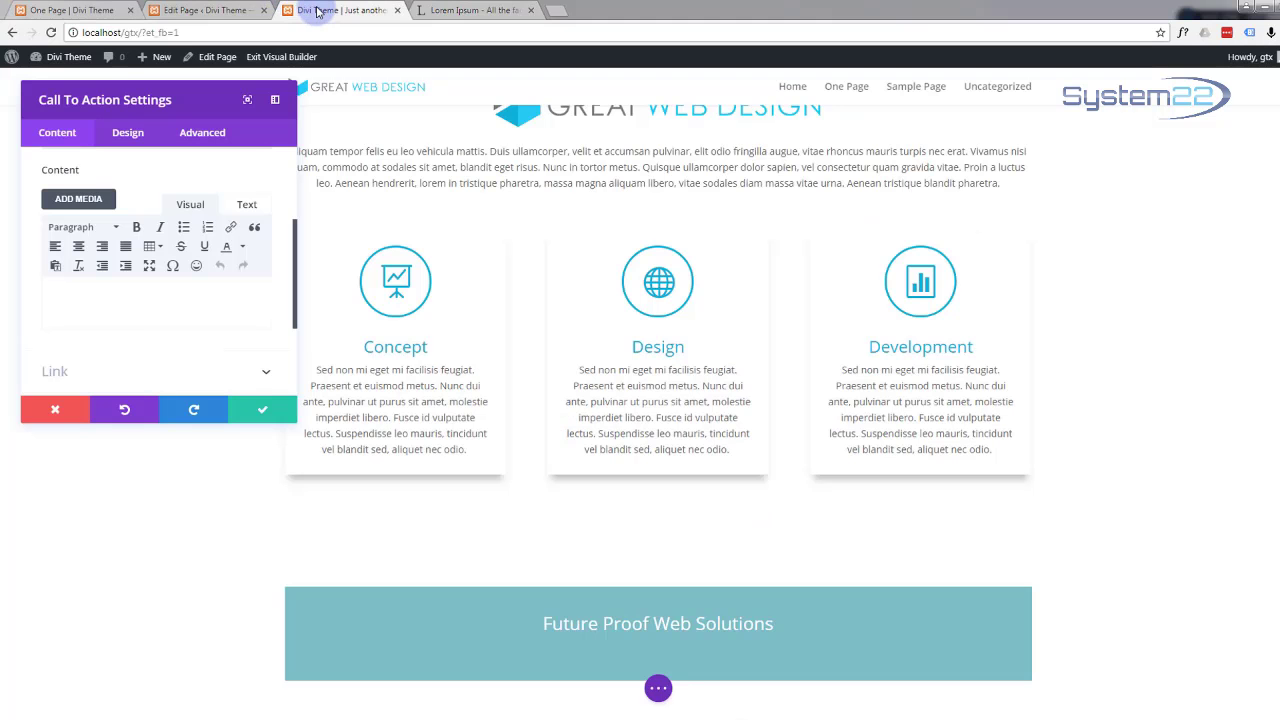
{"action": "key", "text": "ctrl+v"}
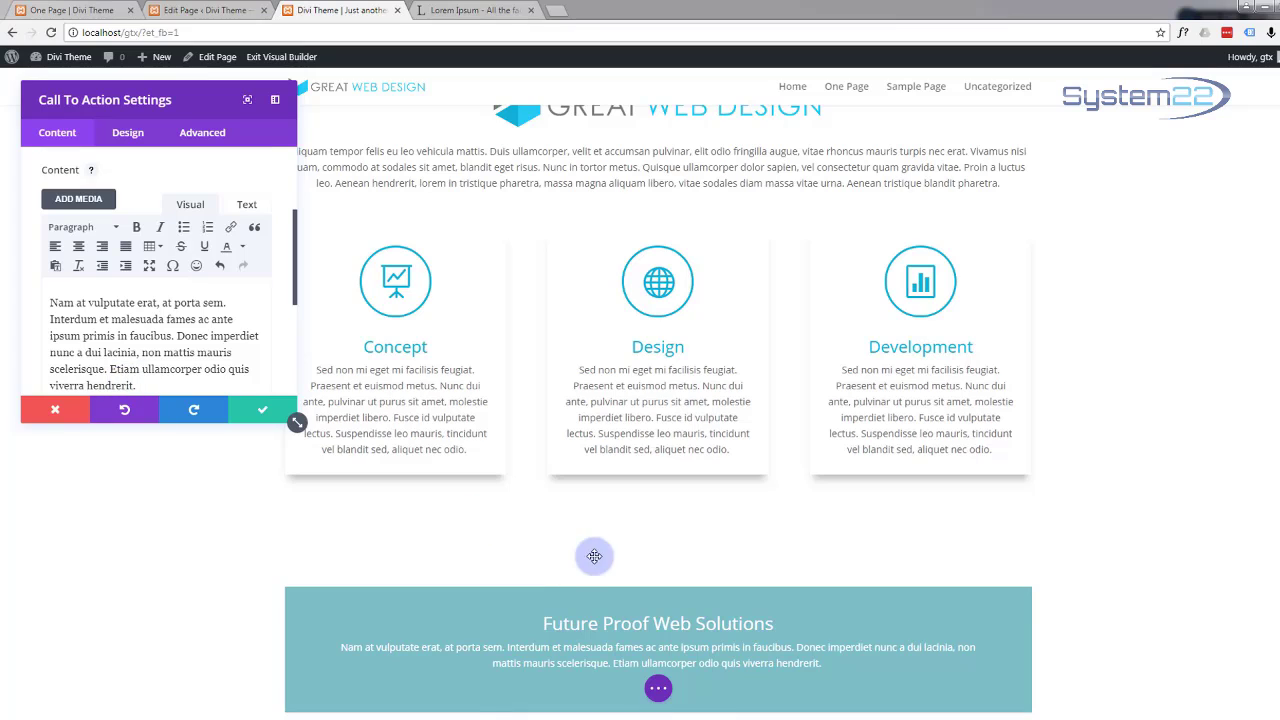
{"action": "scroll", "coordinate": [400, 510], "scroll_direction": "down", "scroll_amount": 1}
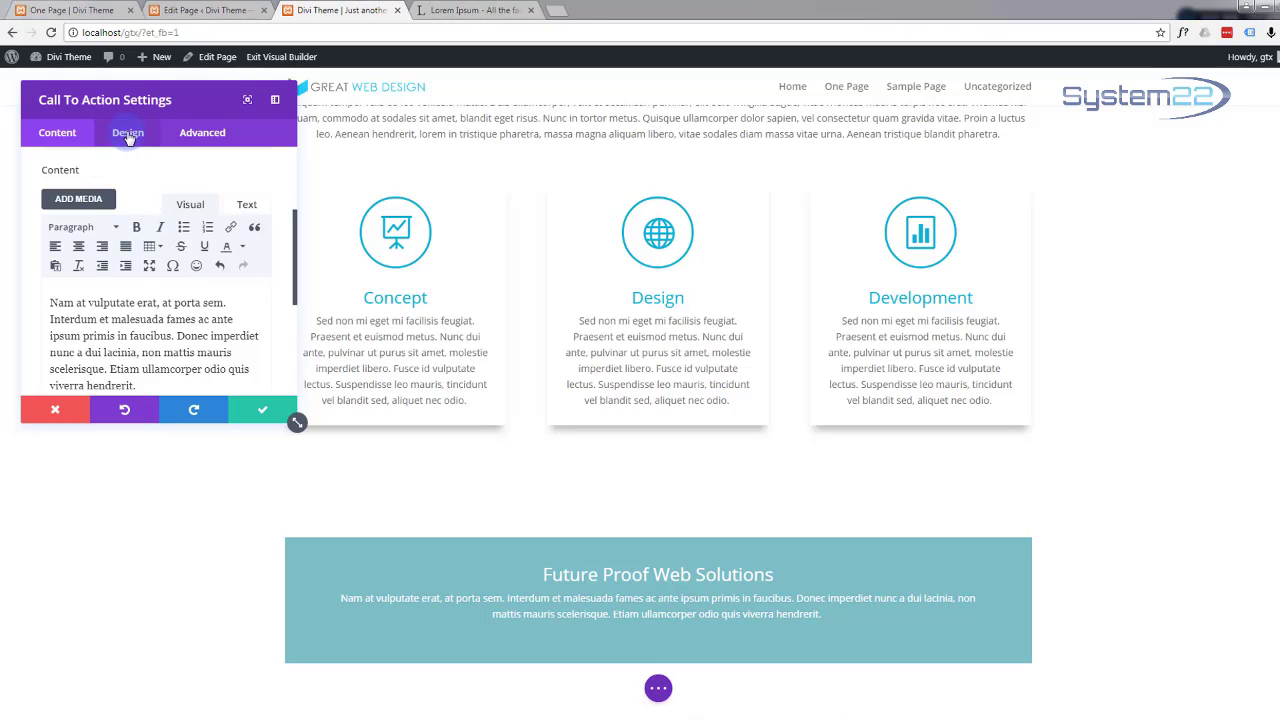
{"action": "scroll", "coordinate": [135, 192], "scroll_direction": "down", "scroll_amount": 1}
{"action": "scroll", "coordinate": [134, 190], "scroll_direction": "down", "scroll_amount": 2}
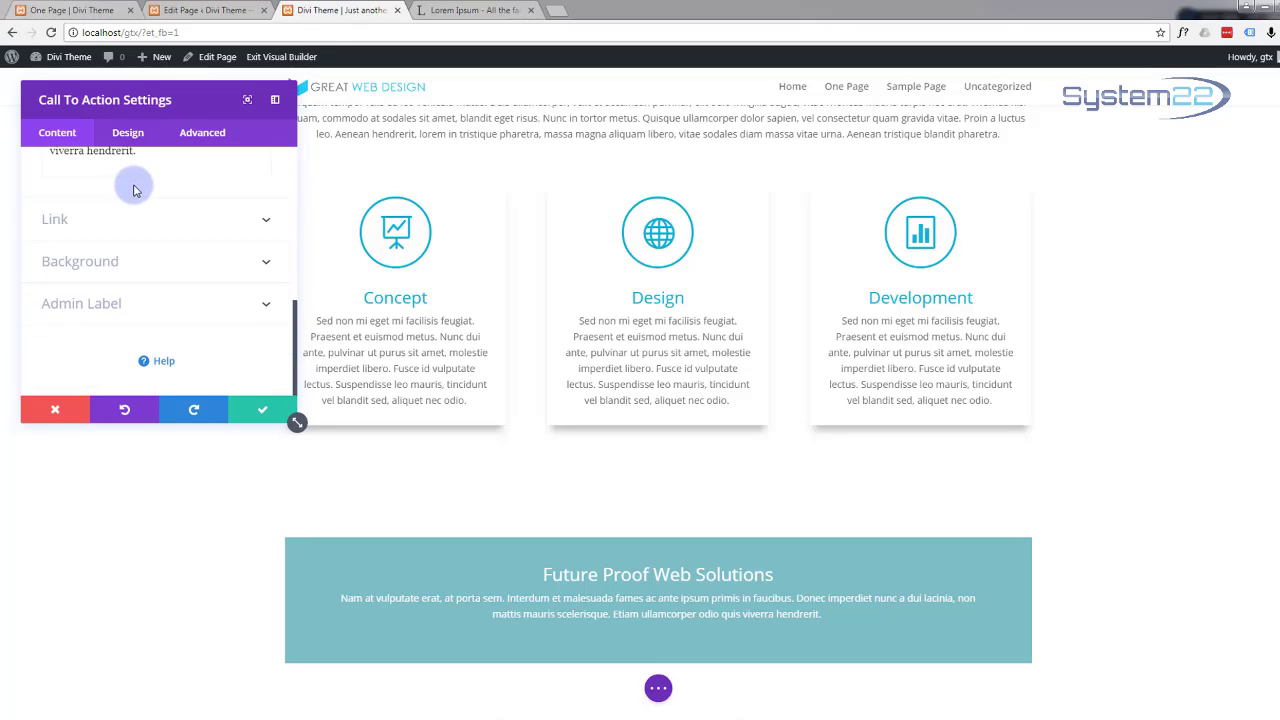
Step: Set the call-to-action's background colour to bright blue #12b1d6
{"action": "left_click", "coordinate": [266, 261]}
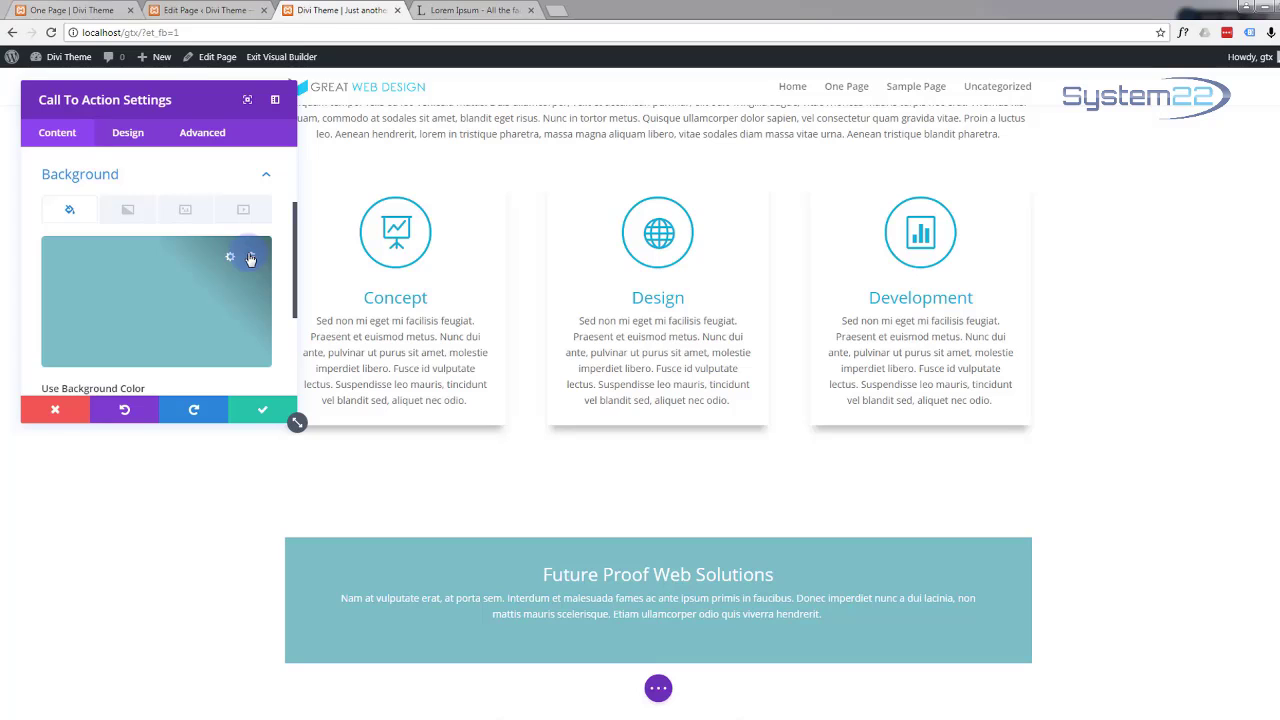
{"action": "left_click", "coordinate": [160, 272]}
{"action": "left_click", "coordinate": [26, 259]}
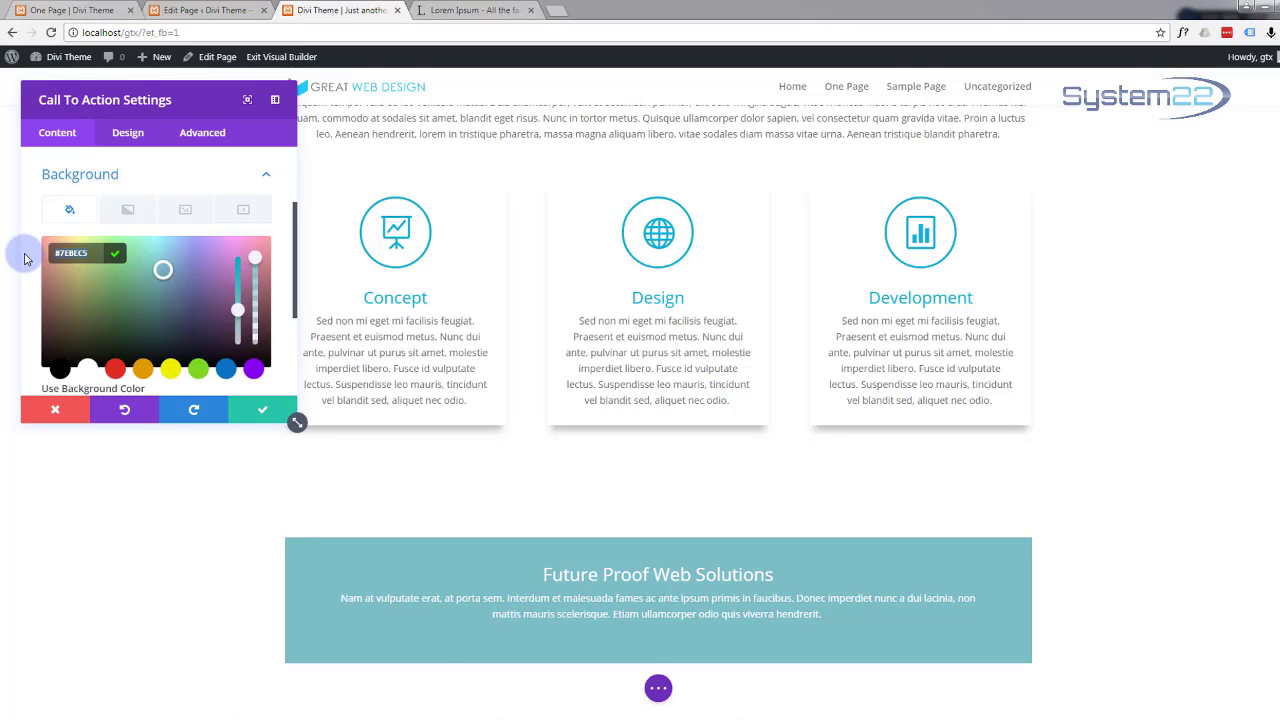
{"action": "type", "text": "#12b1d6"}
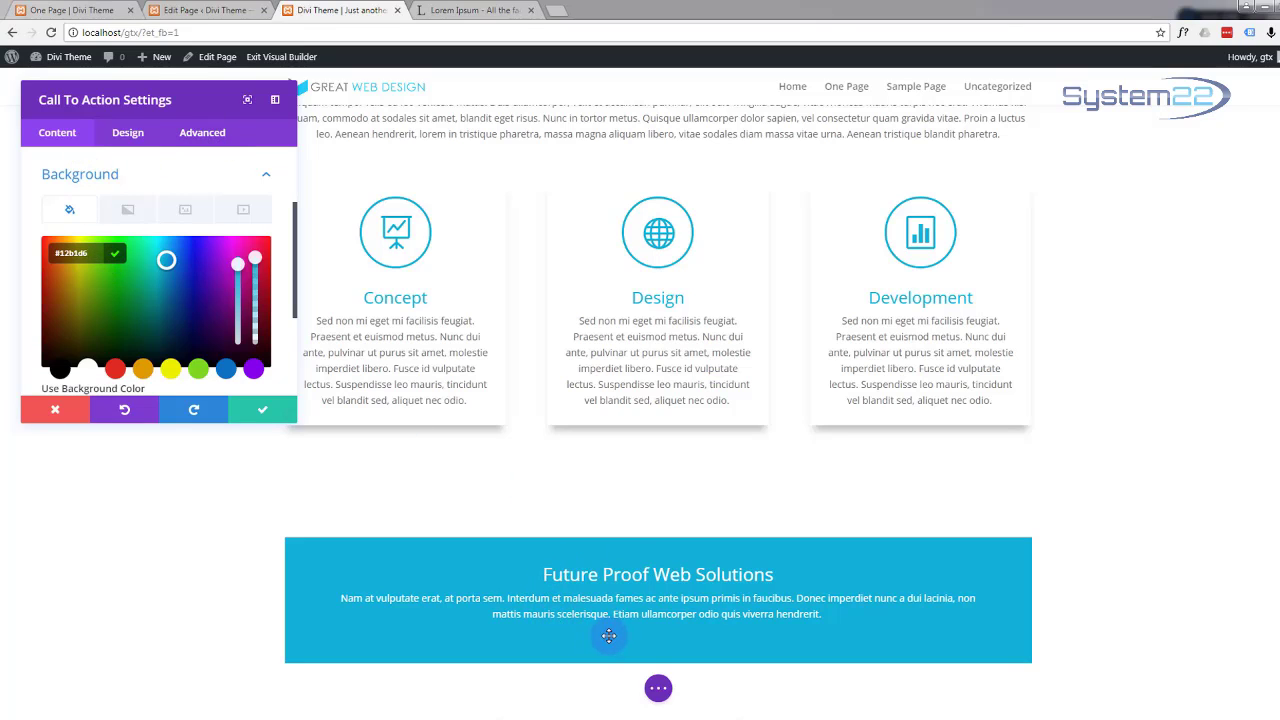
{"action": "left_click", "coordinate": [48, 140]}
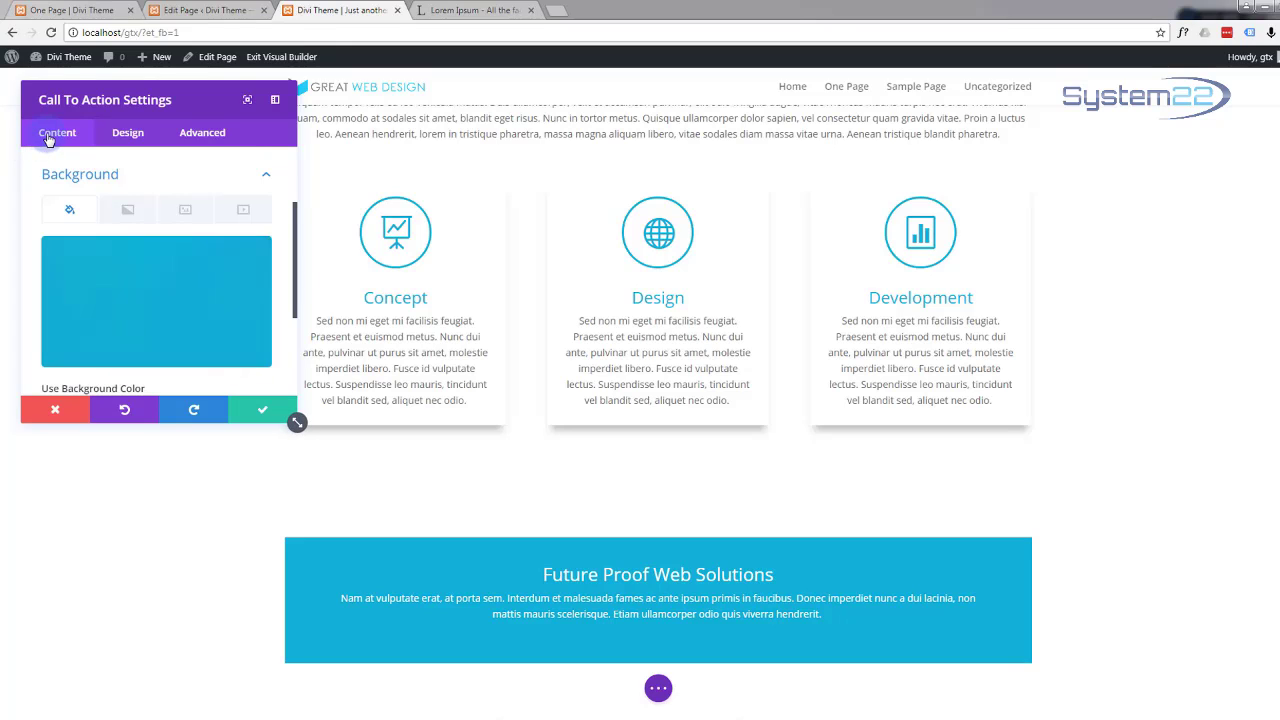
{"action": "scroll", "coordinate": [123, 230], "scroll_direction": "down", "scroll_amount": 3}
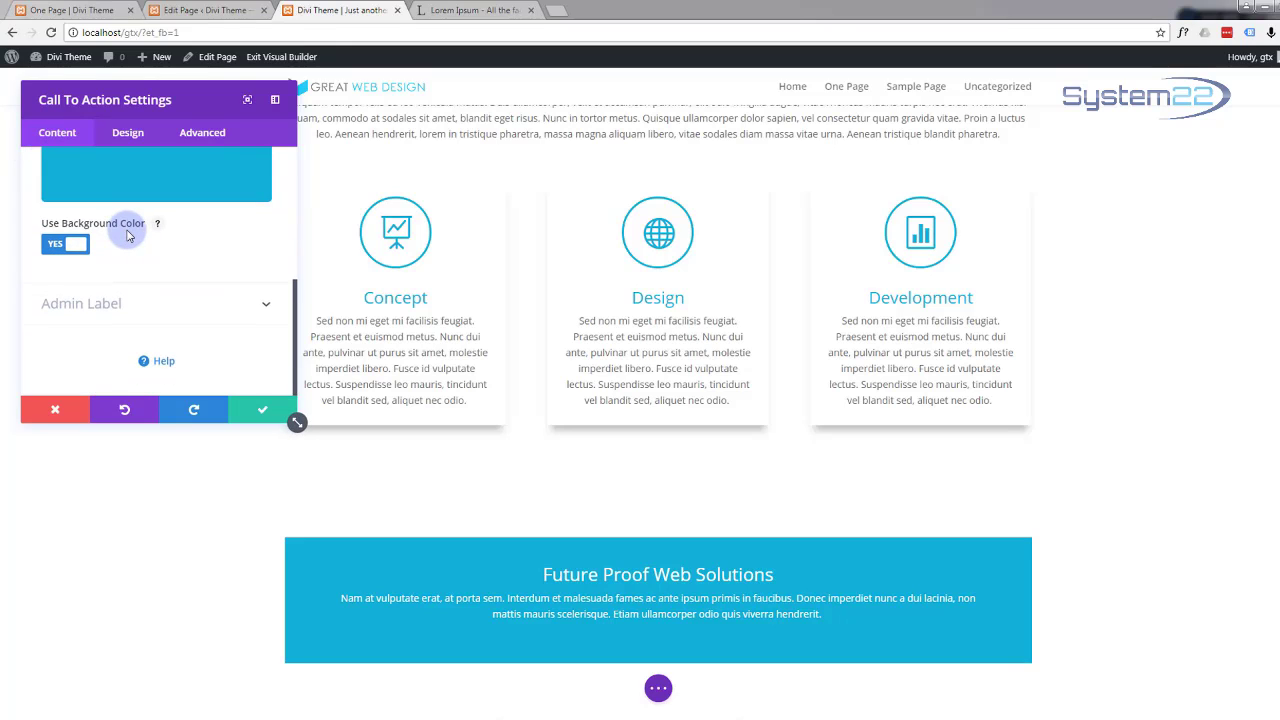
{"action": "scroll", "coordinate": [126, 230], "scroll_direction": "up", "scroll_amount": 5}
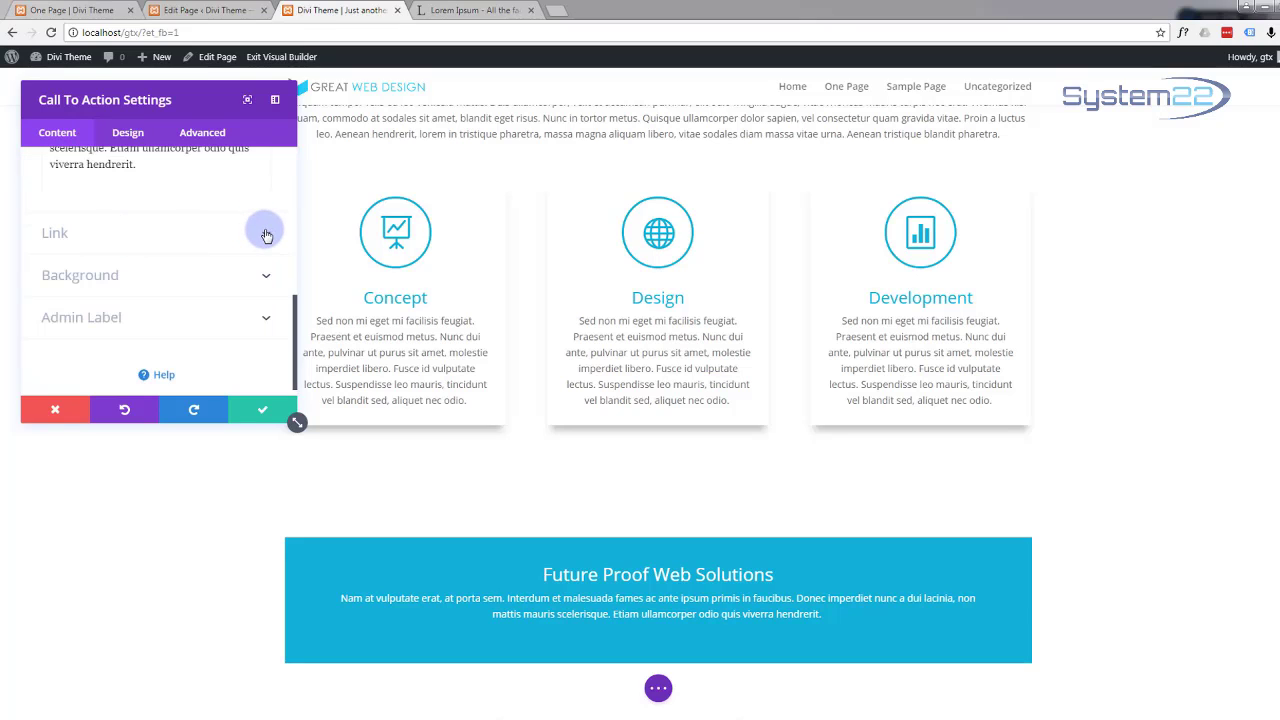
Step: Link the Learn More button to '#' and save the Call To Action module settings
{"action": "left_click", "coordinate": [266, 234]}
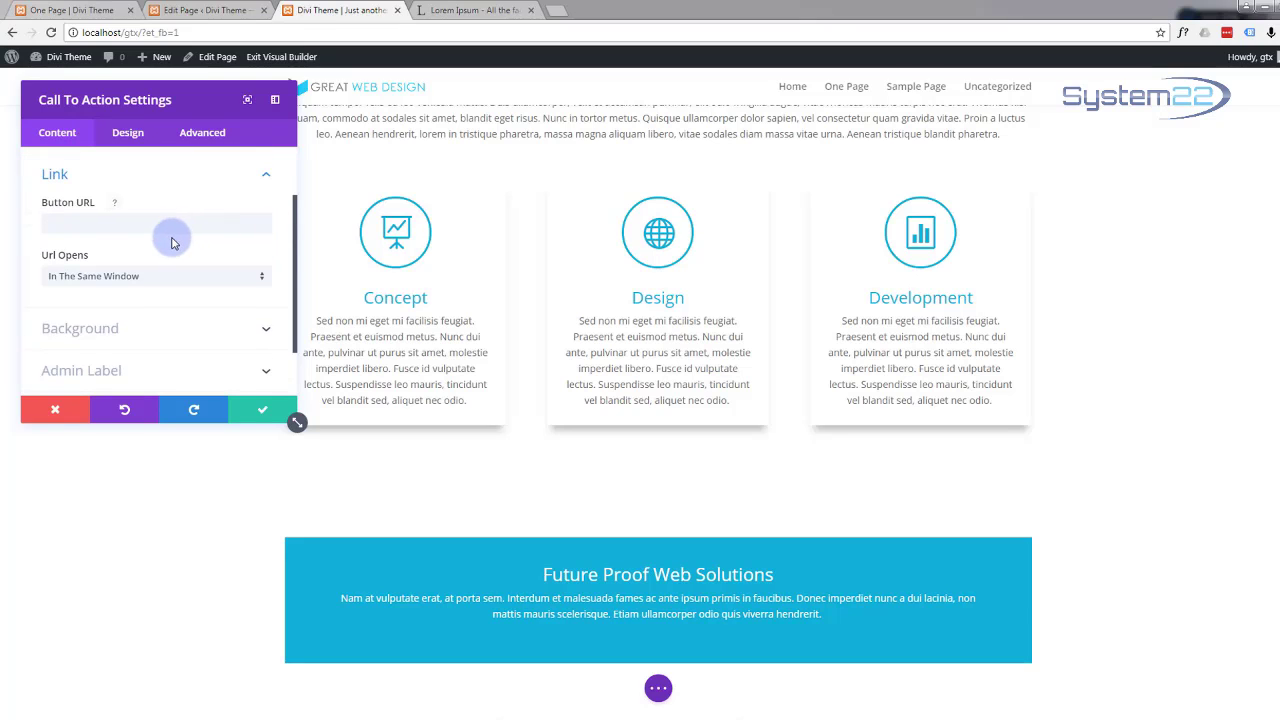
{"action": "left_click", "coordinate": [100, 224]}
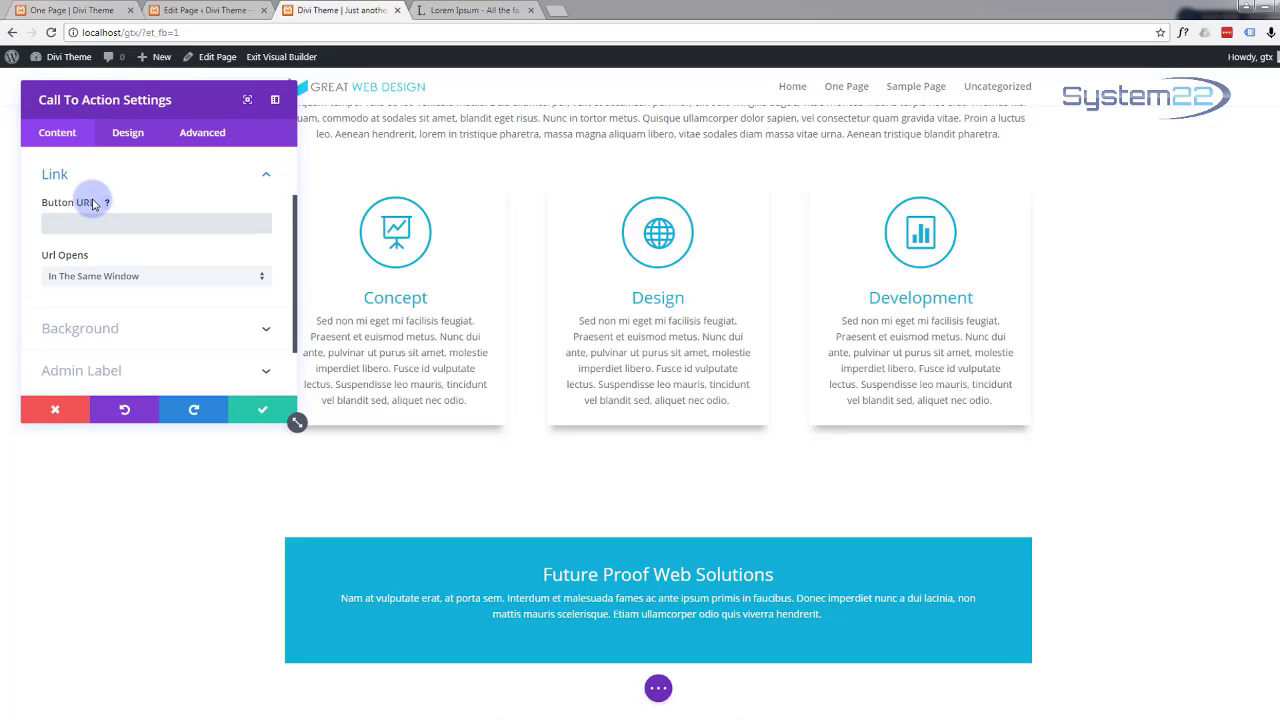
{"action": "type", "text": "#"}
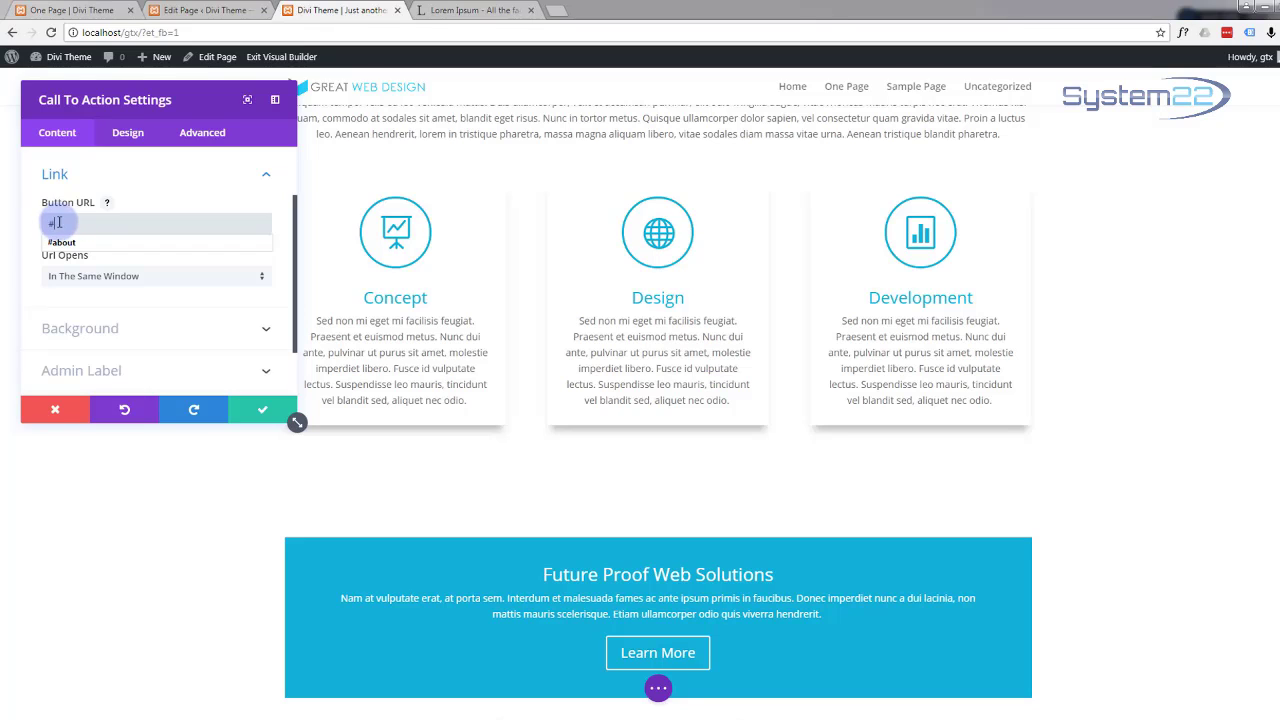
{"action": "left_click", "coordinate": [182, 355]}
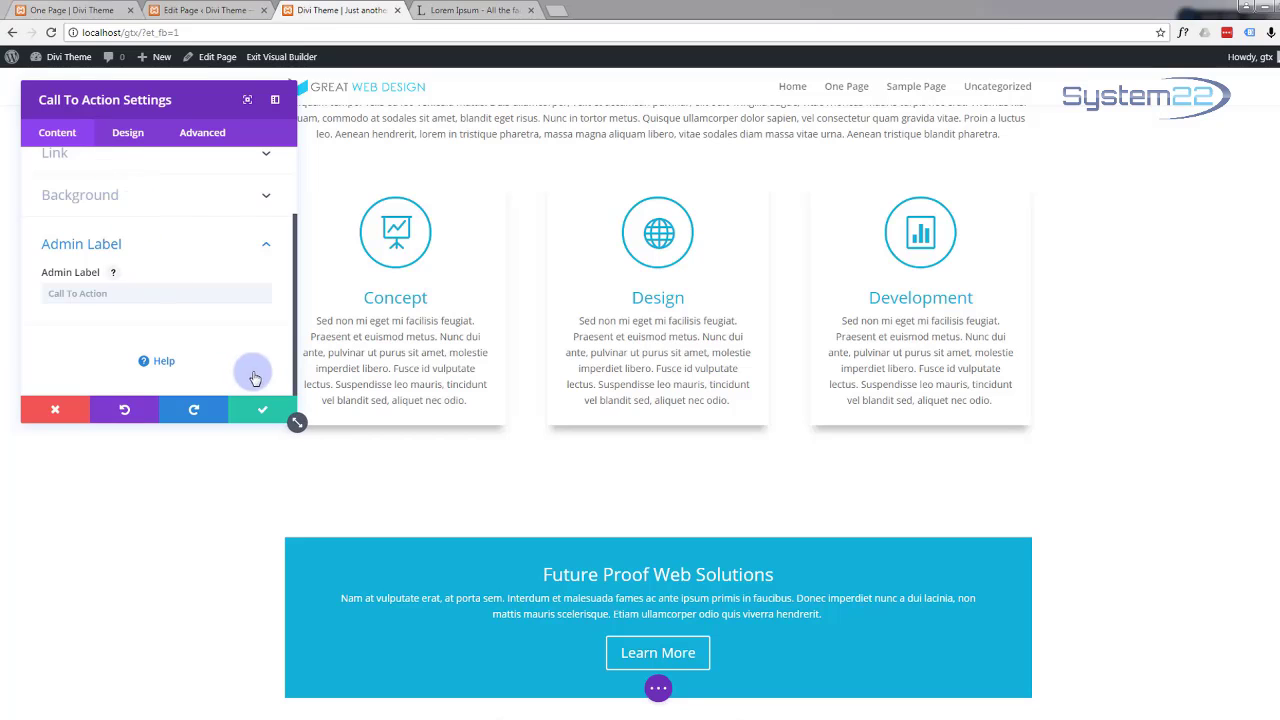
{"action": "left_click", "coordinate": [260, 410]}
{"action": "mouse_move", "coordinate": [237, 588]}
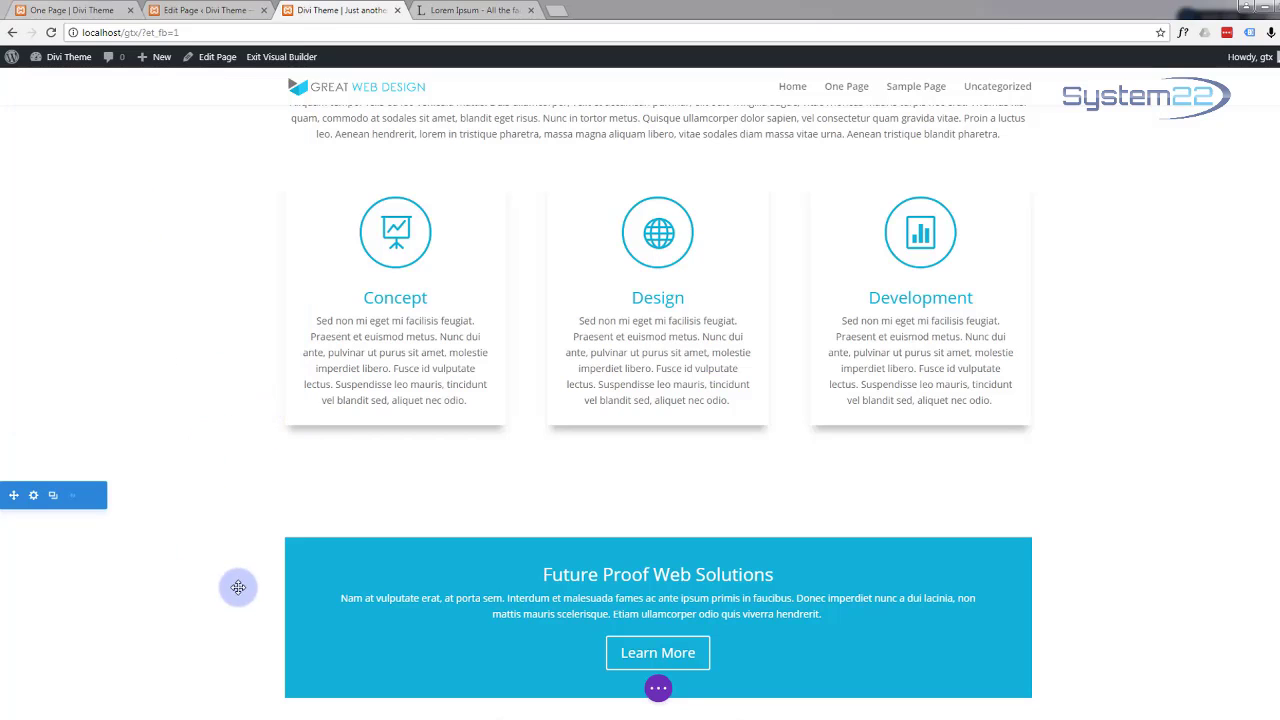
Step: Give the Future Proof Web Solutions section a #12b1d6 blue background colour
{"action": "left_click", "coordinate": [33, 496]}
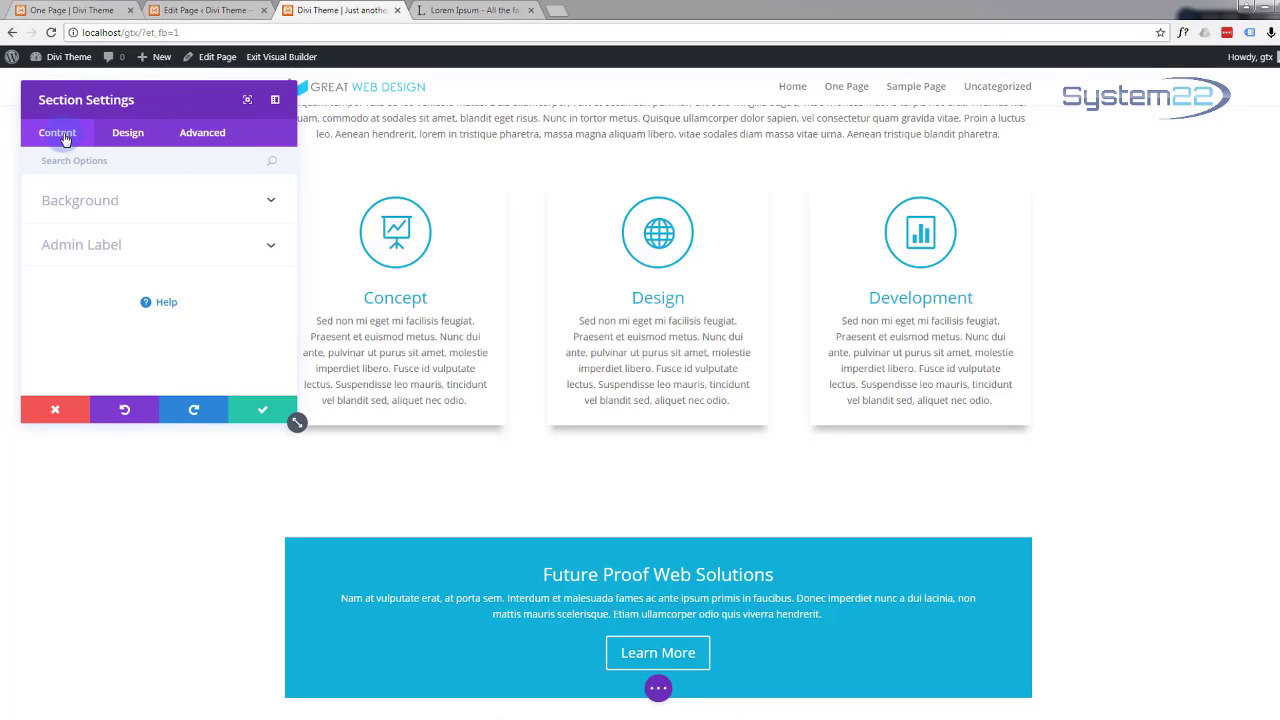
{"action": "left_click", "coordinate": [268, 204]}
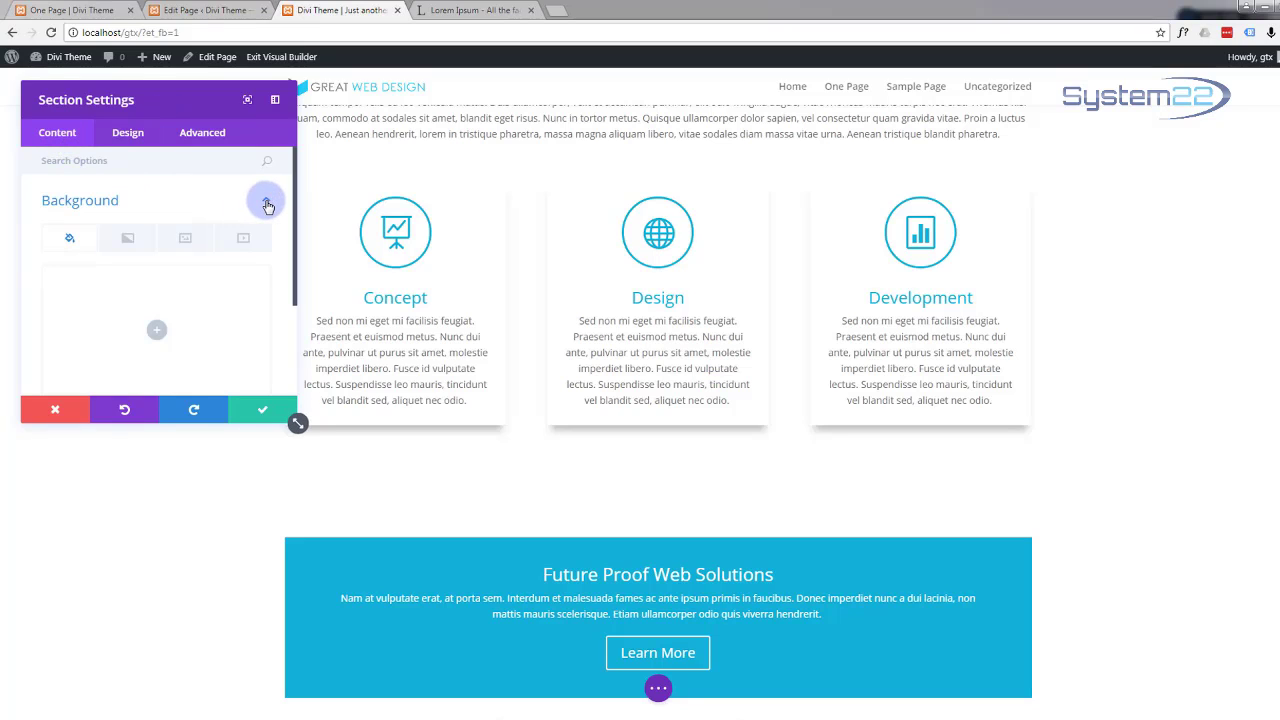
{"action": "left_click", "coordinate": [157, 334]}
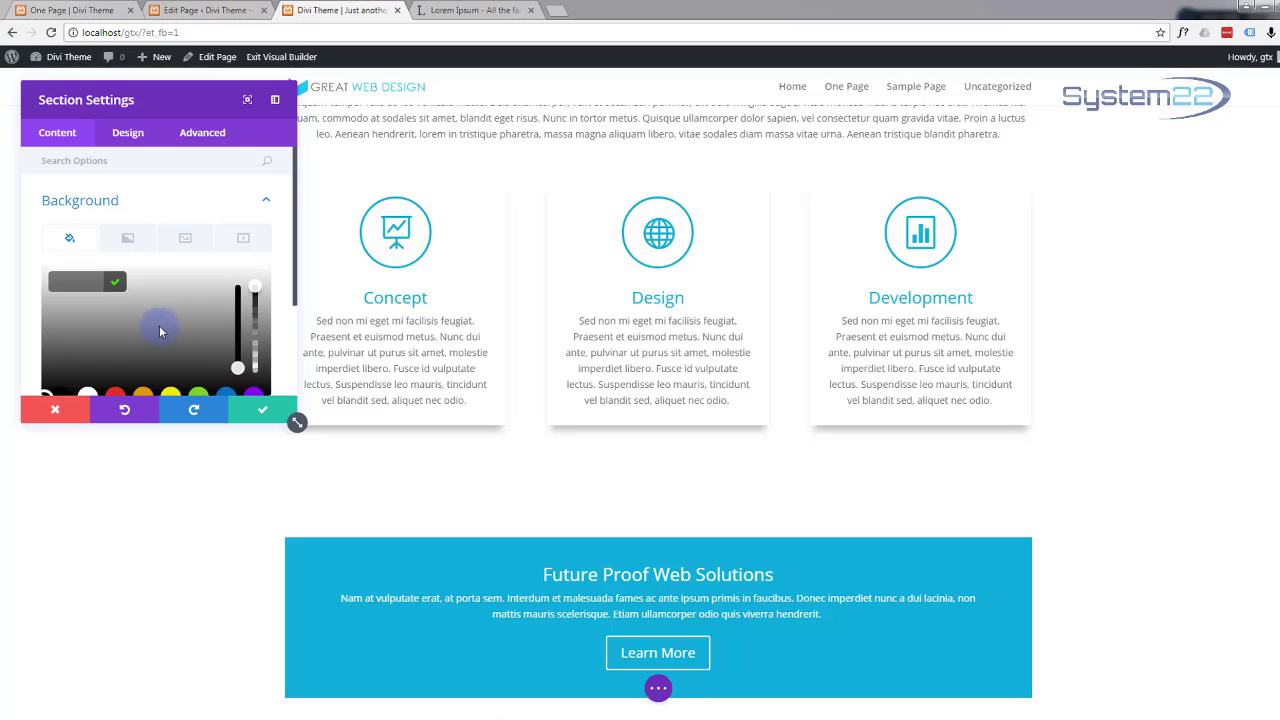
{"action": "left_click", "coordinate": [192, 242]}
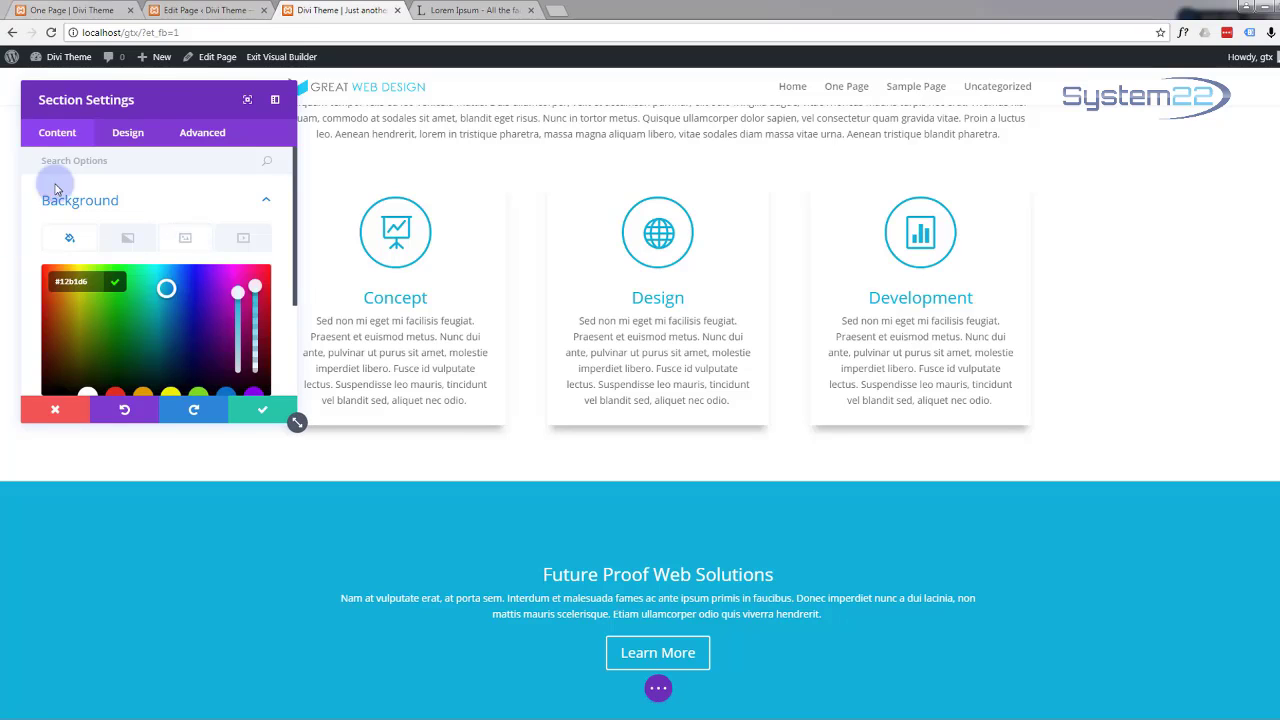
{"action": "left_click", "coordinate": [260, 403]}
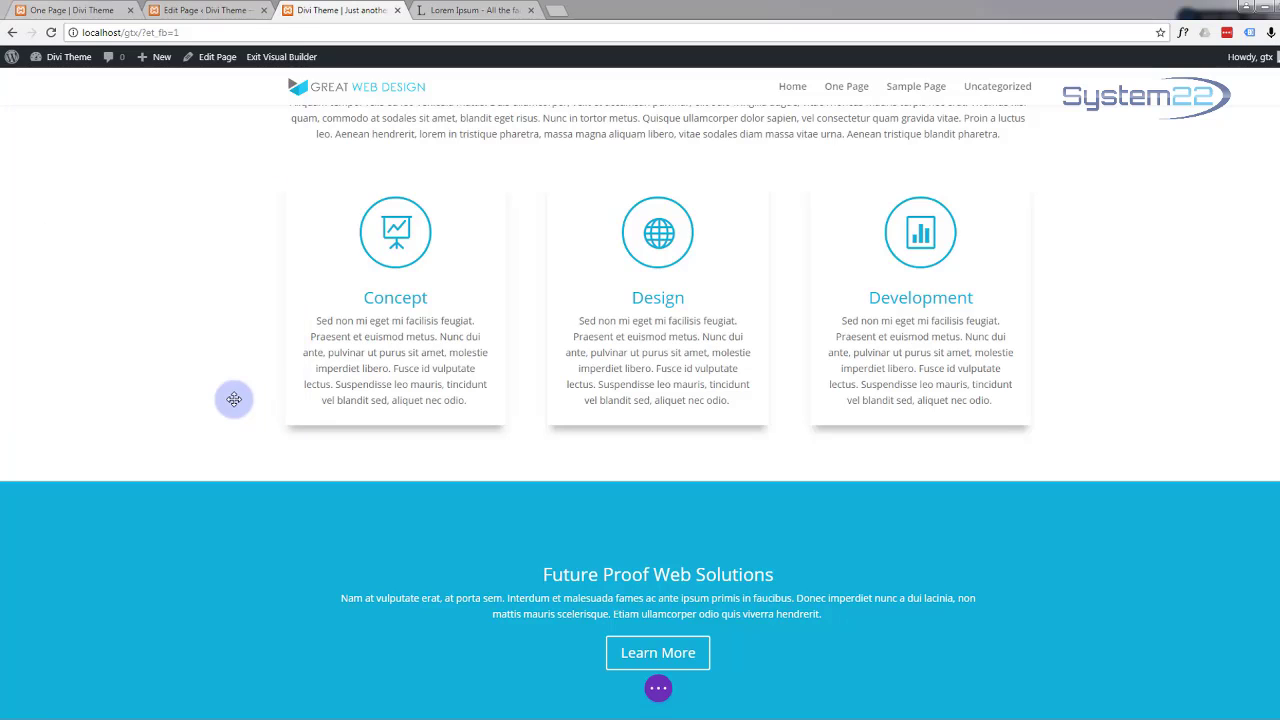
Step: Reduce the blue section's top and bottom padding by dragging its edges
{"action": "scroll", "coordinate": [209, 373], "scroll_direction": "down", "scroll_amount": 1}
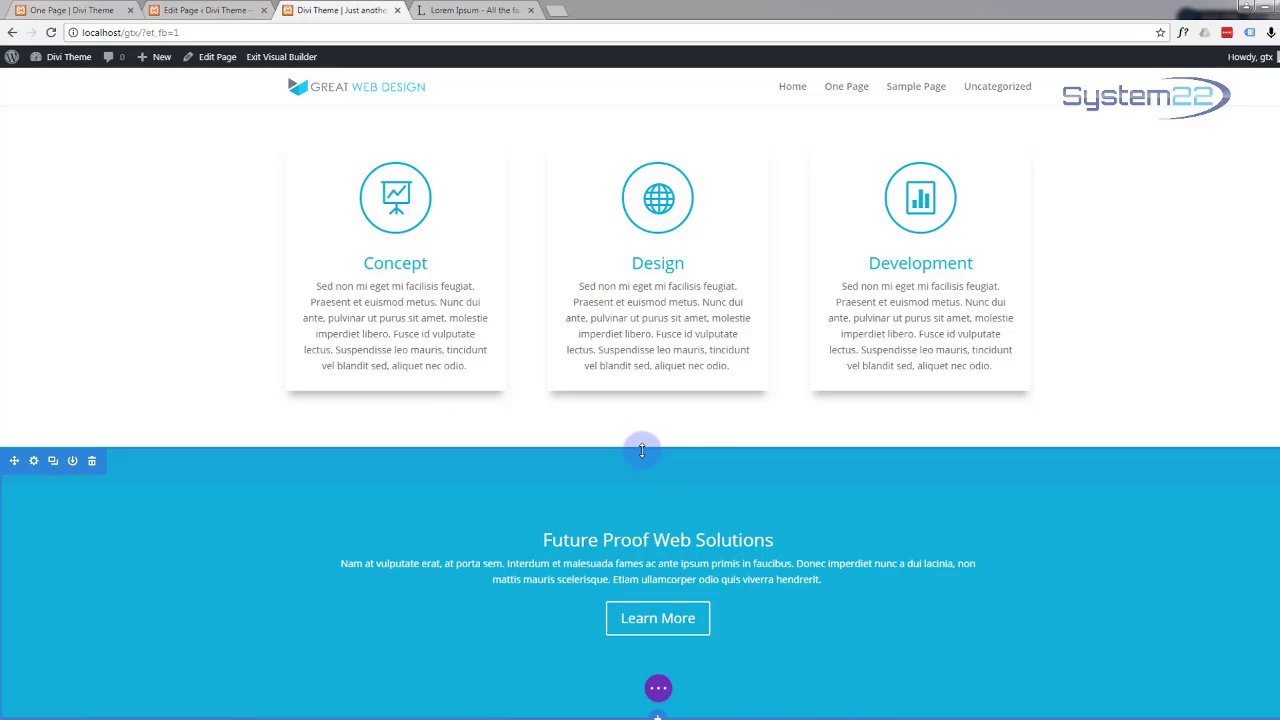
{"action": "left_click_drag", "start_coordinate": [642, 450], "coordinate": [642, 399]}
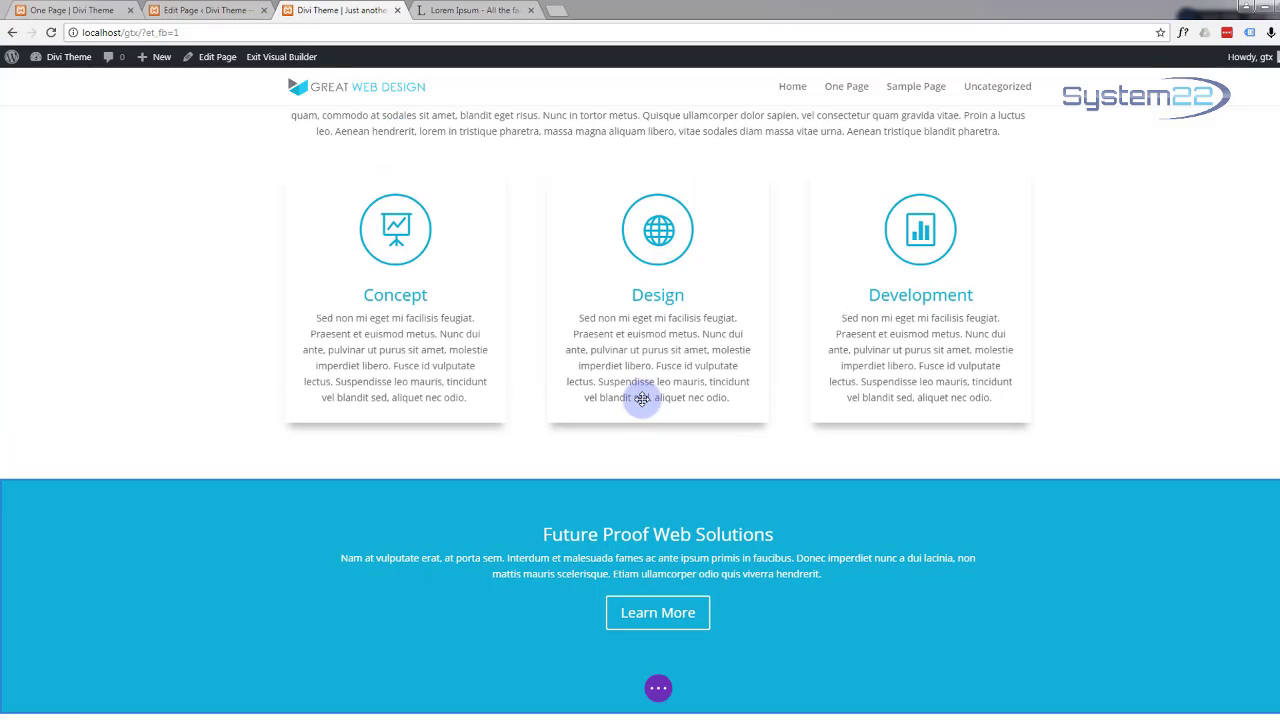
{"action": "left_click_drag", "start_coordinate": [744, 703], "coordinate": [745, 690]}
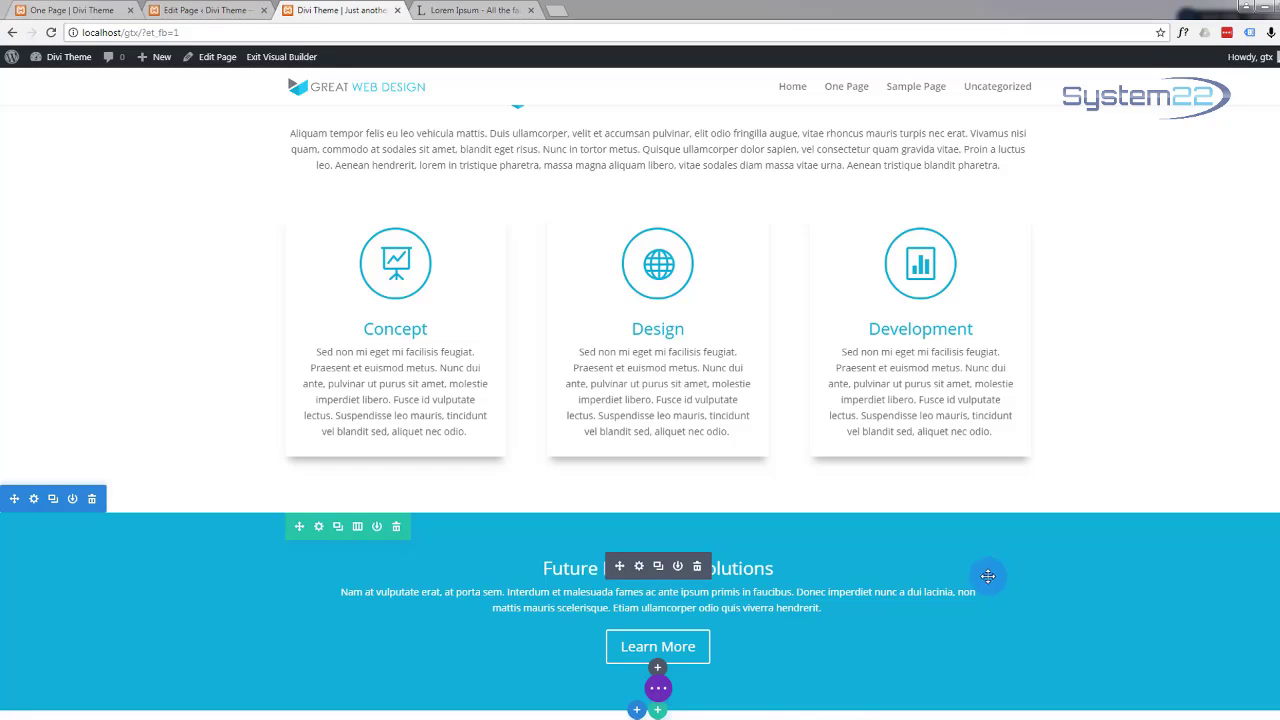
Step: Exit the Visual Builder, scroll through the live page, then go to the Edit Page tab
{"action": "left_click", "coordinate": [660, 690]}
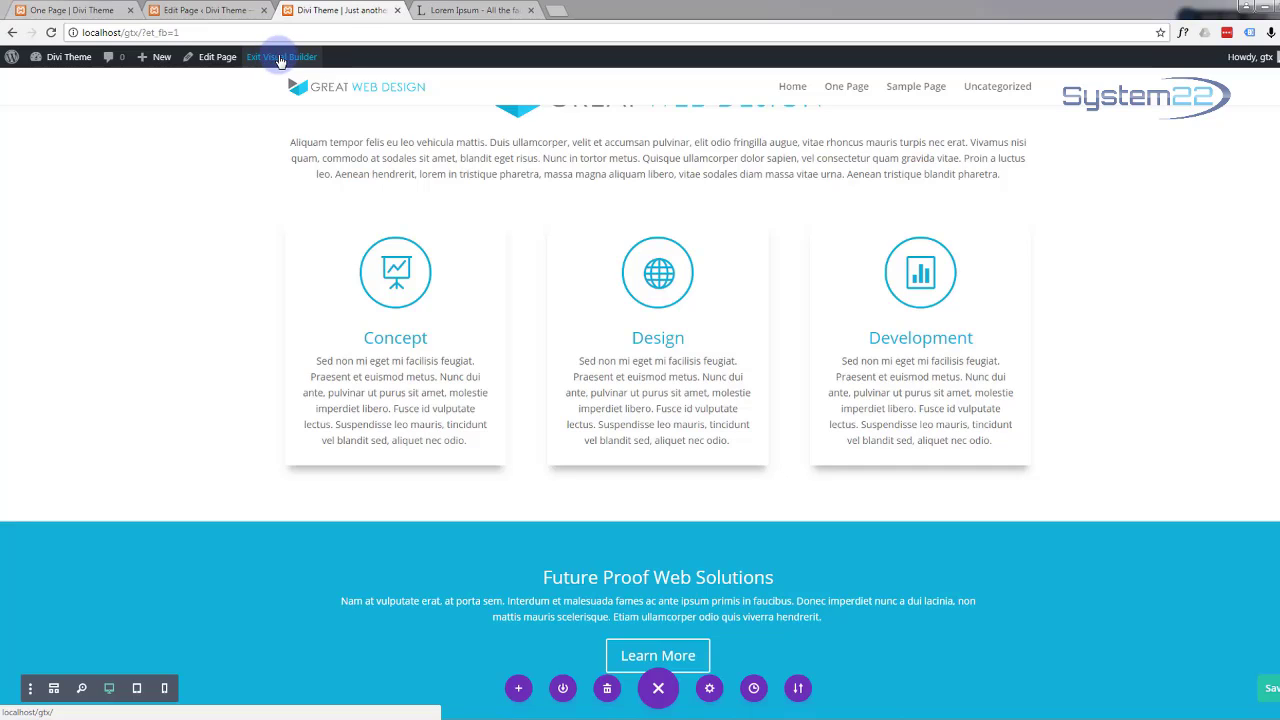
{"action": "left_click", "coordinate": [281, 59]}
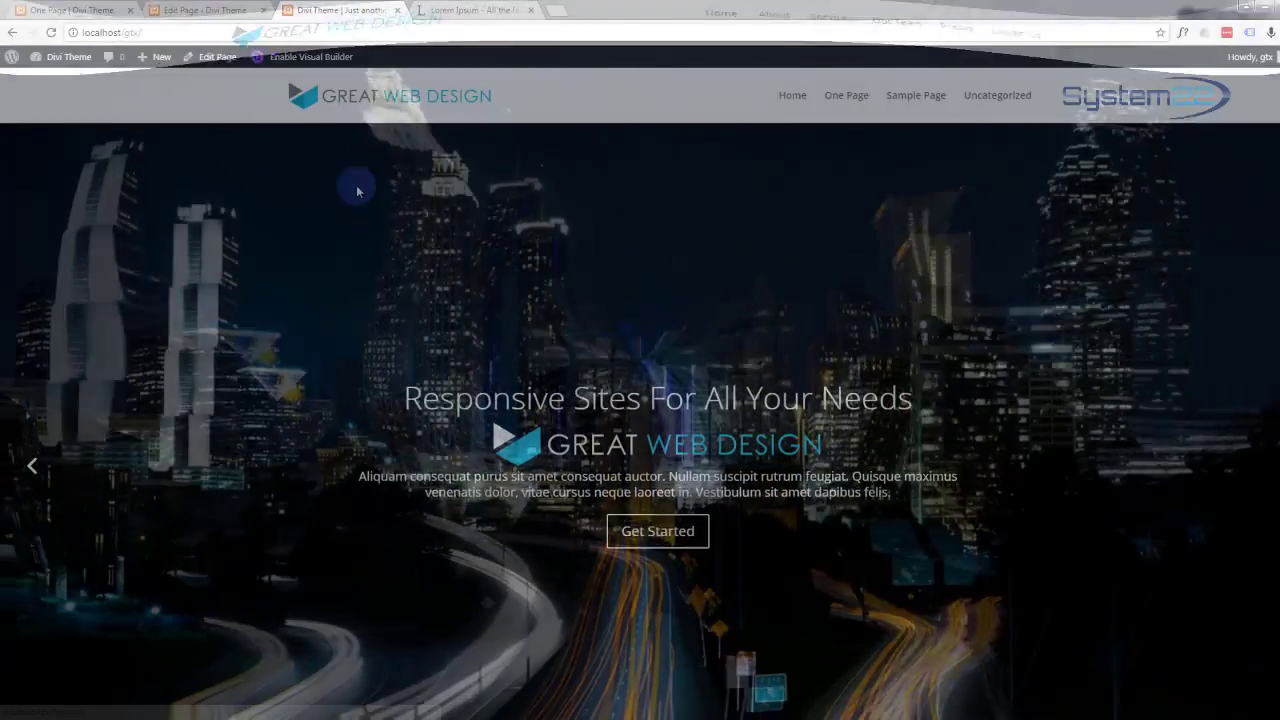
{"action": "scroll", "coordinate": [360, 190], "scroll_direction": "down", "scroll_amount": 7}
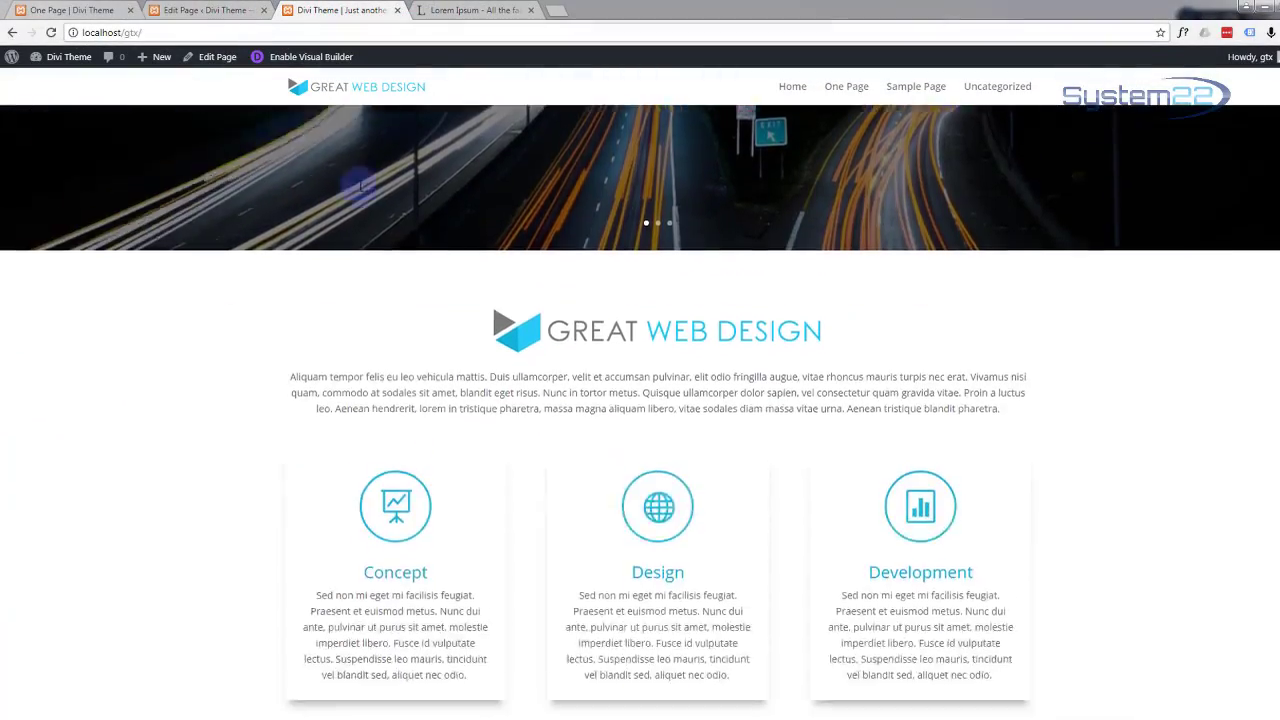
{"action": "scroll", "coordinate": [360, 190], "scroll_direction": "down", "scroll_amount": 1}
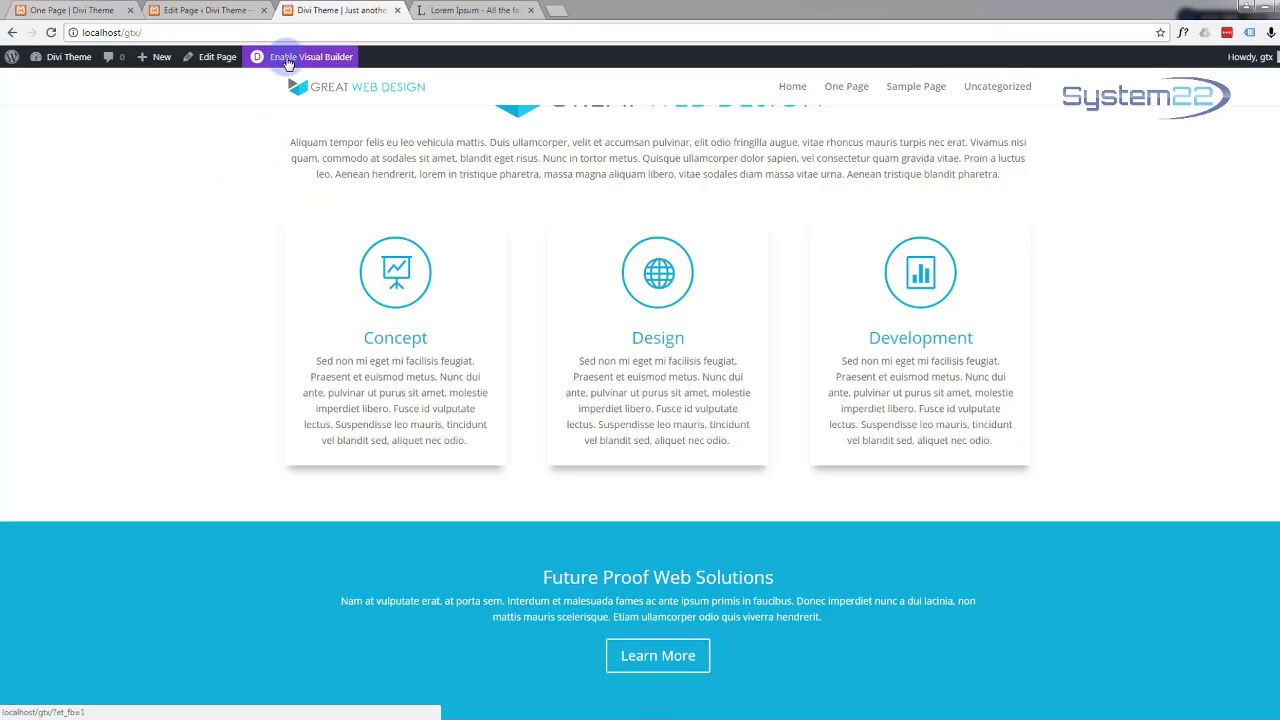
{"action": "left_click", "coordinate": [209, 12]}
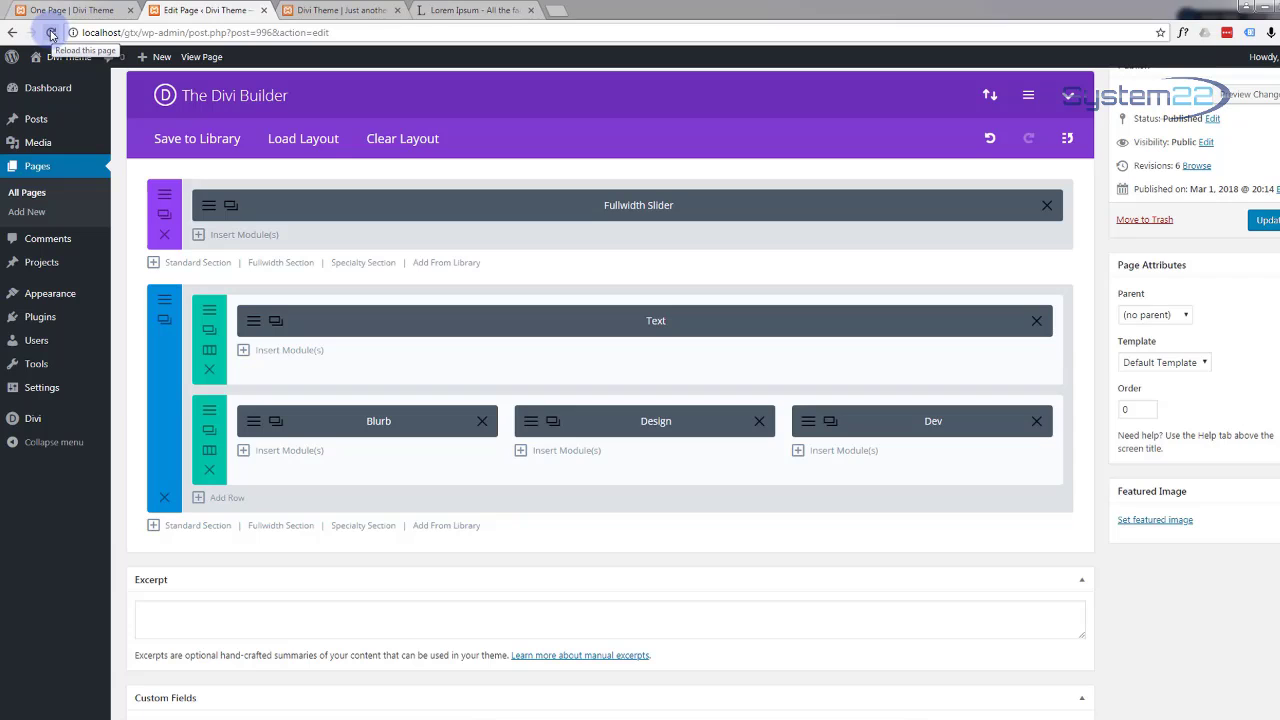
Step: Reload the back-end editor despite the unsaved-changes warning and scroll to the Call To Action section
{"action": "left_click", "coordinate": [51, 33]}
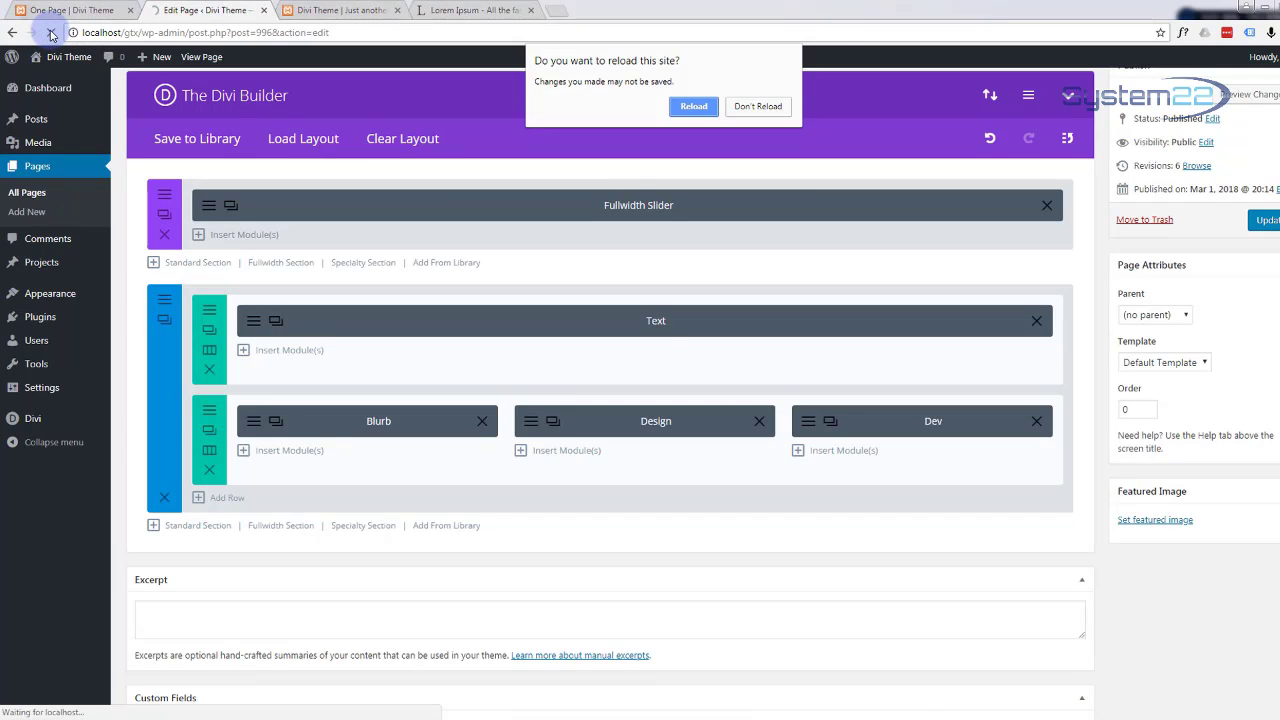
{"action": "left_click", "coordinate": [703, 108]}
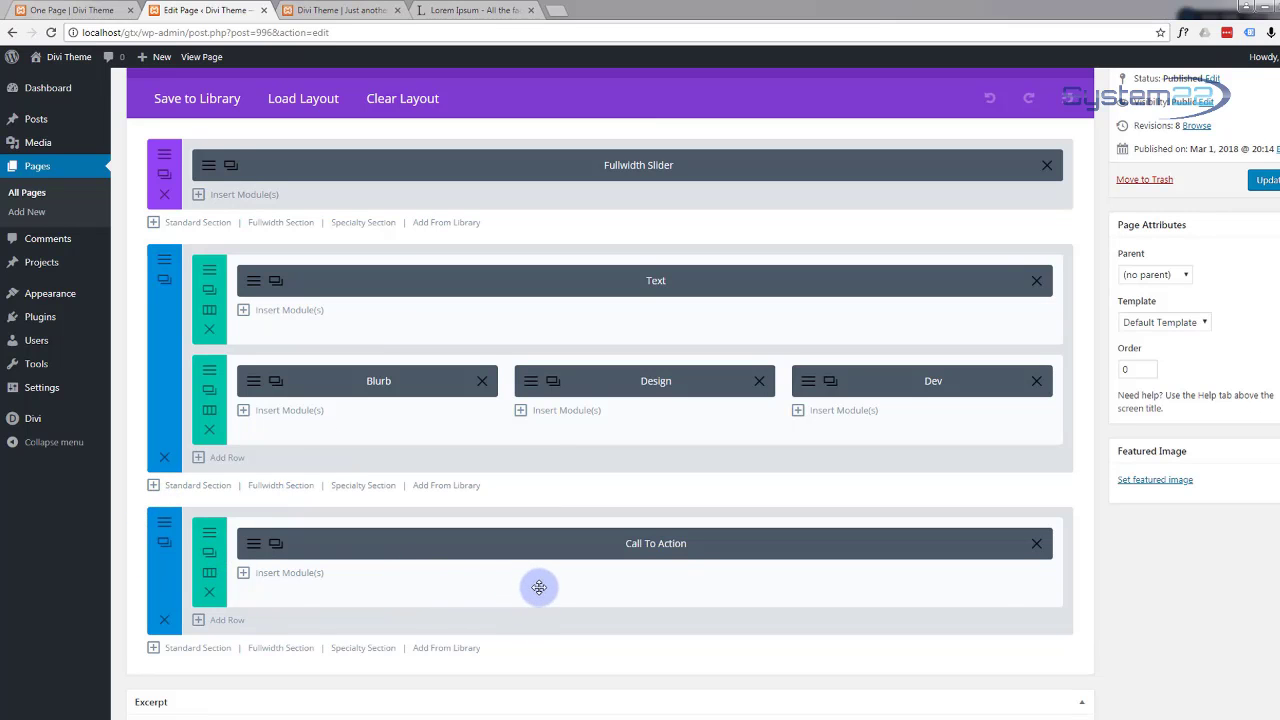
{"action": "scroll", "coordinate": [428, 460], "scroll_direction": "down", "scroll_amount": 3}
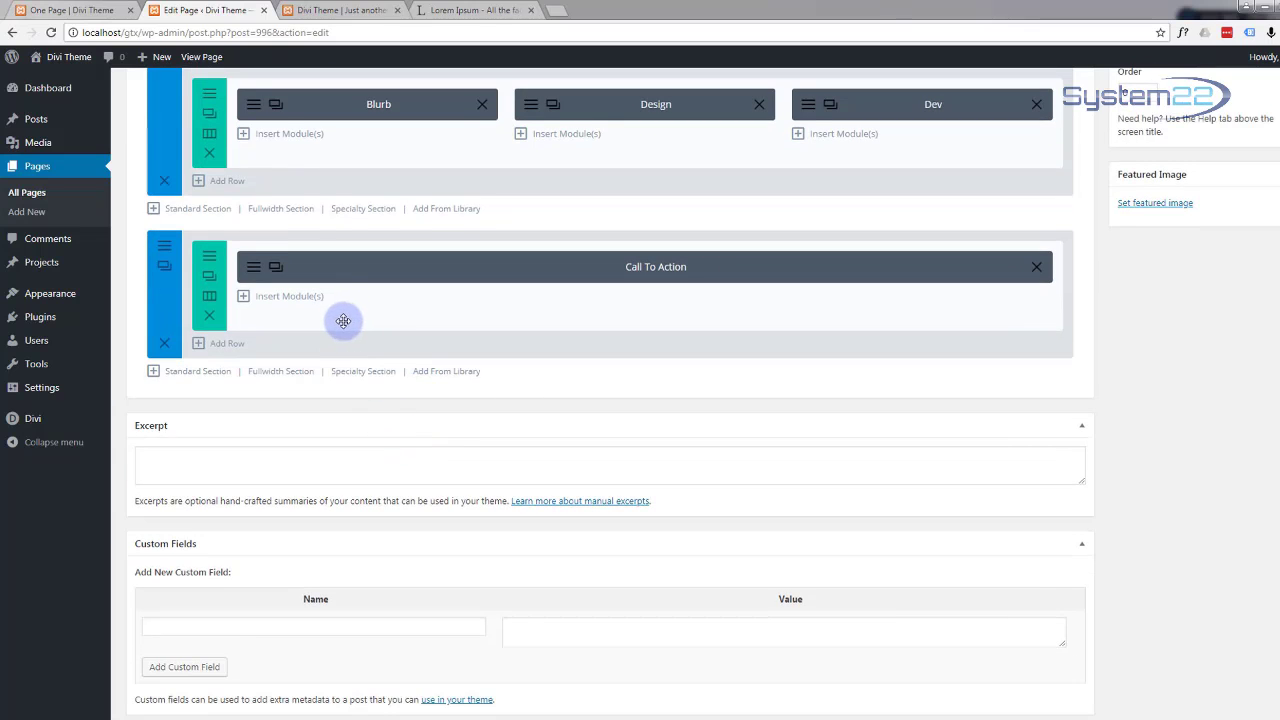
Step: Add a 1/2 + 1/2 standard section below the Call To Action with an Image module in the left column
{"action": "left_click", "coordinate": [189, 375]}
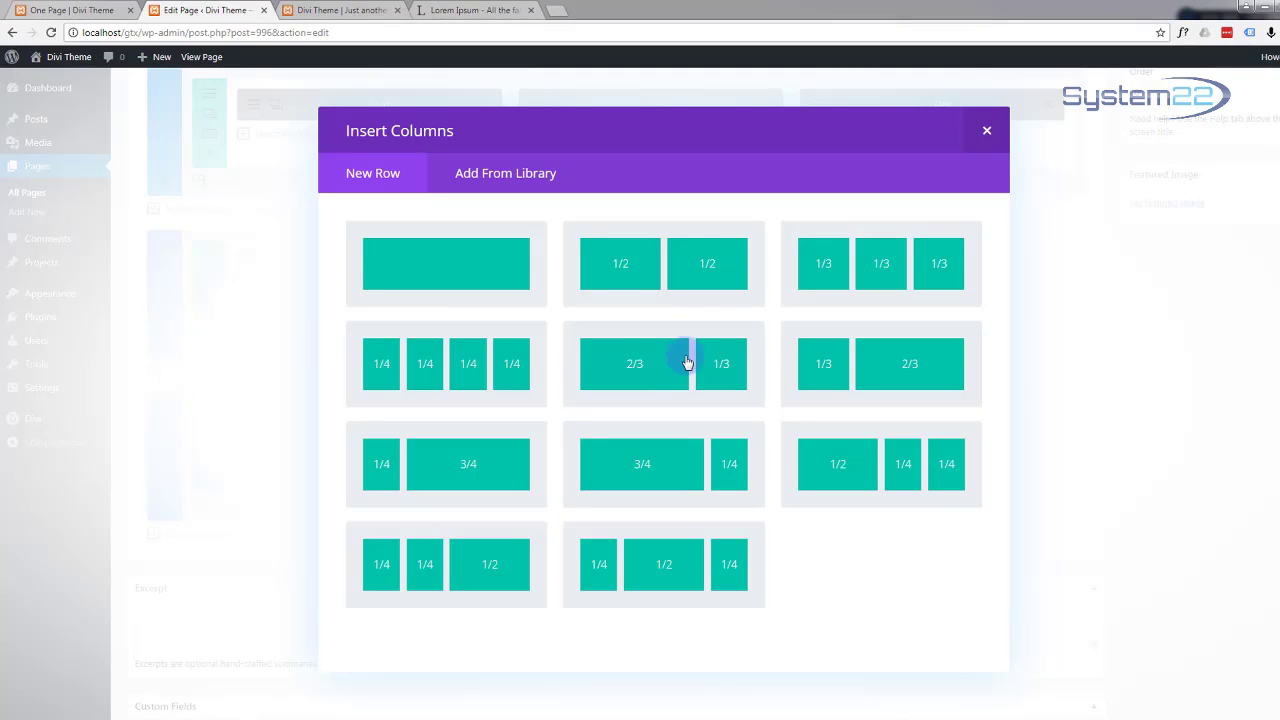
{"action": "left_click", "coordinate": [627, 266]}
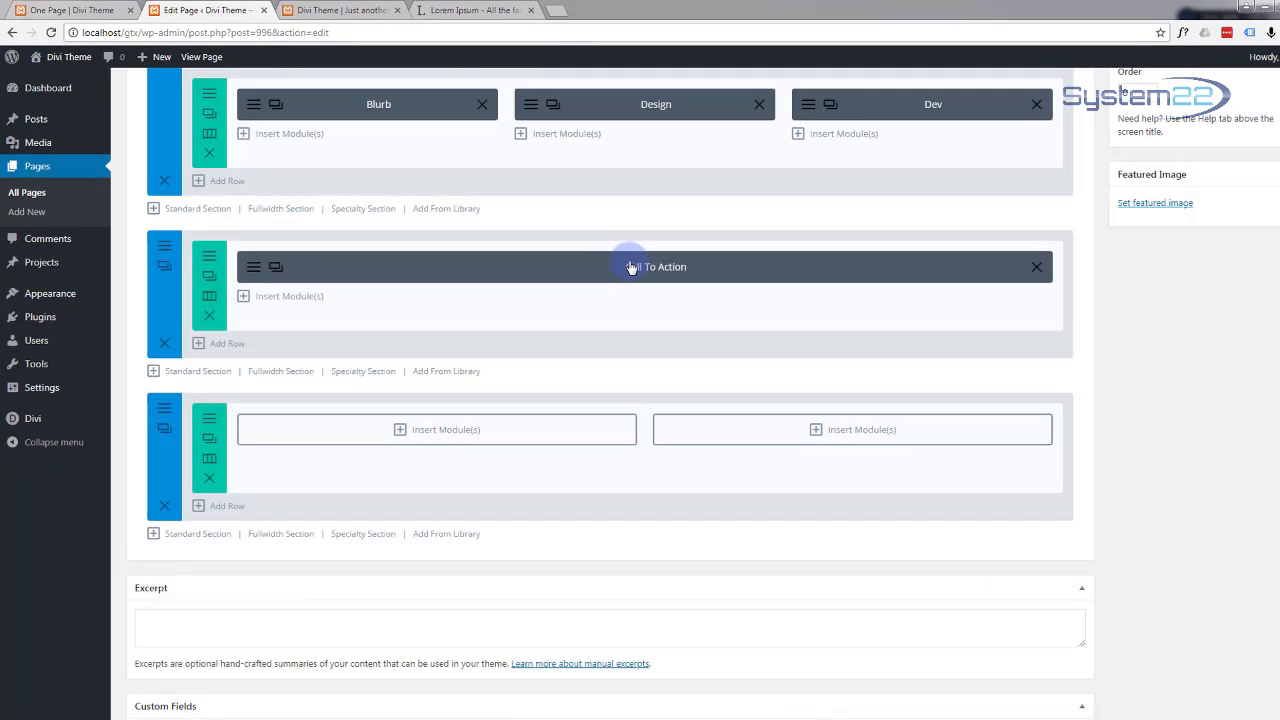
{"action": "scroll", "coordinate": [592, 330], "scroll_direction": "down", "scroll_amount": 1}
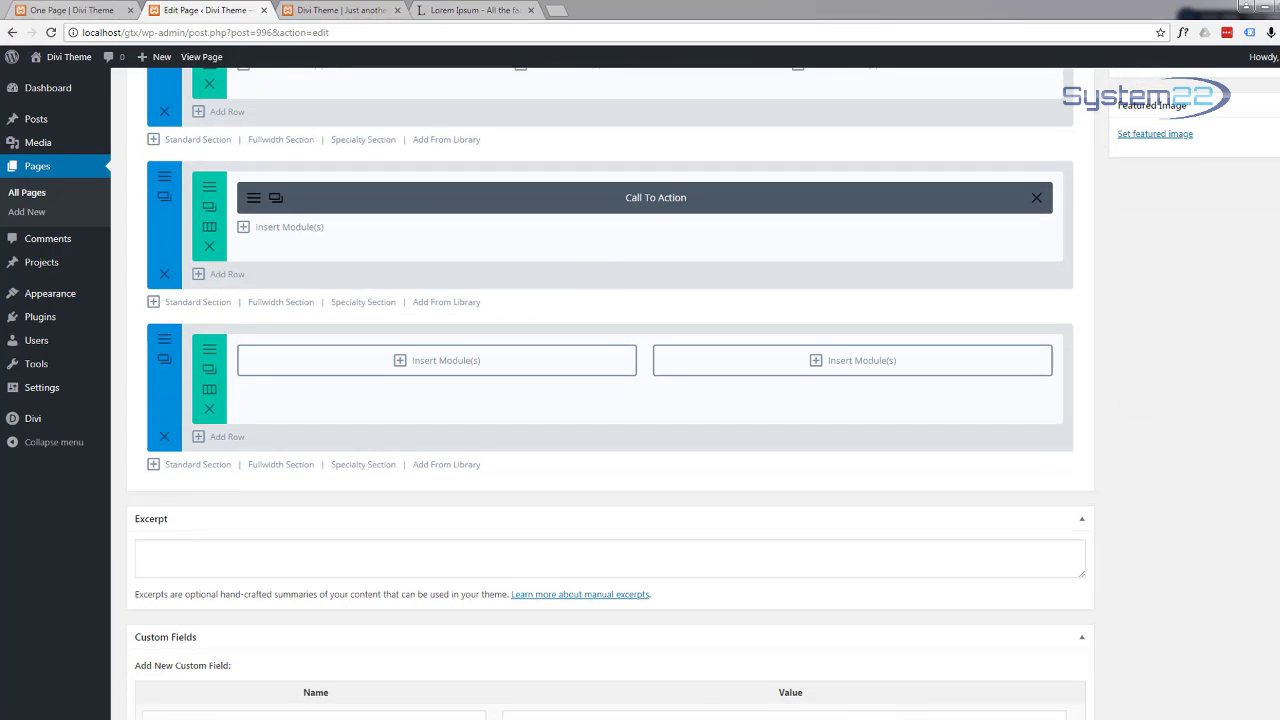
{"action": "left_click", "coordinate": [400, 363]}
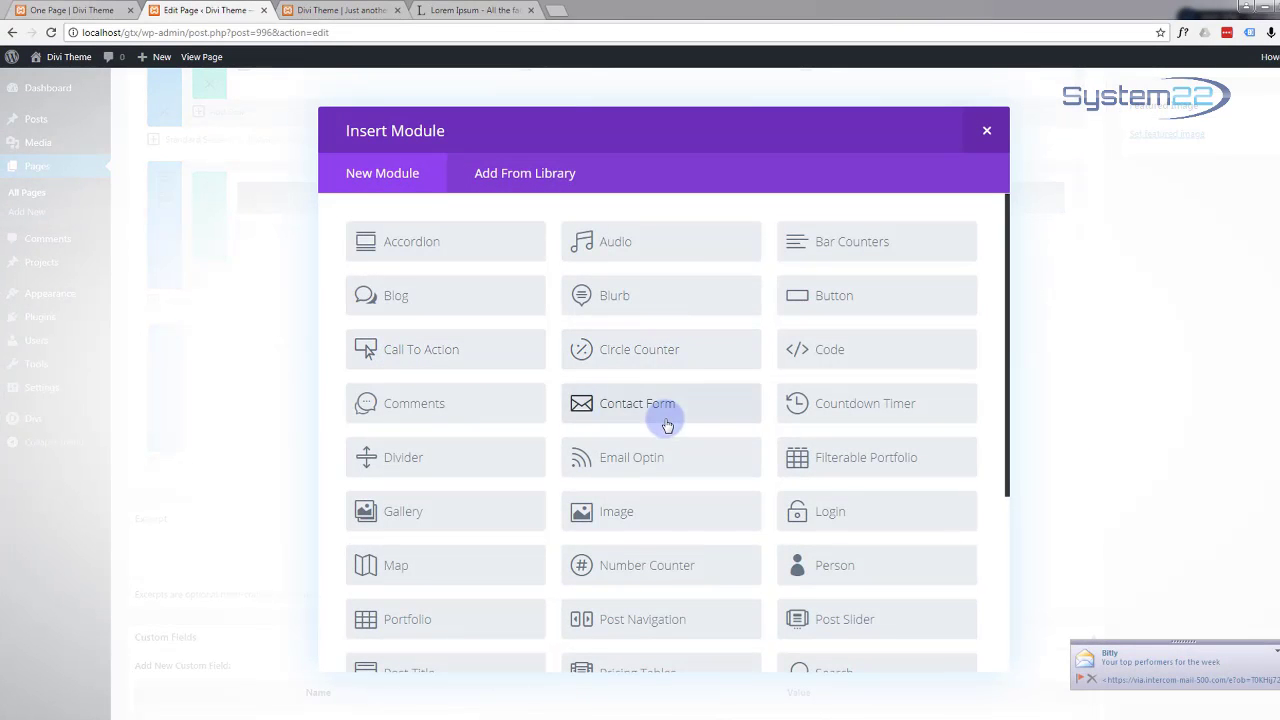
{"action": "scroll", "coordinate": [667, 425], "scroll_direction": "down", "scroll_amount": 3}
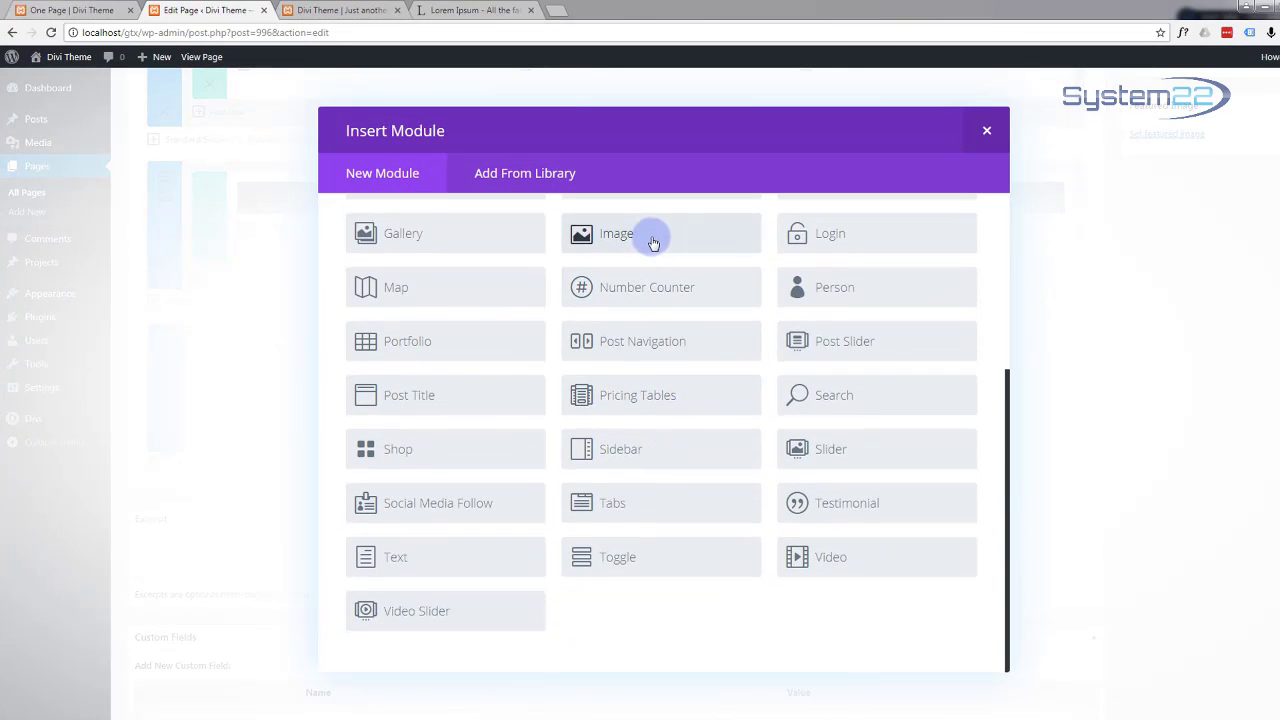
{"action": "left_click", "coordinate": [652, 240]}
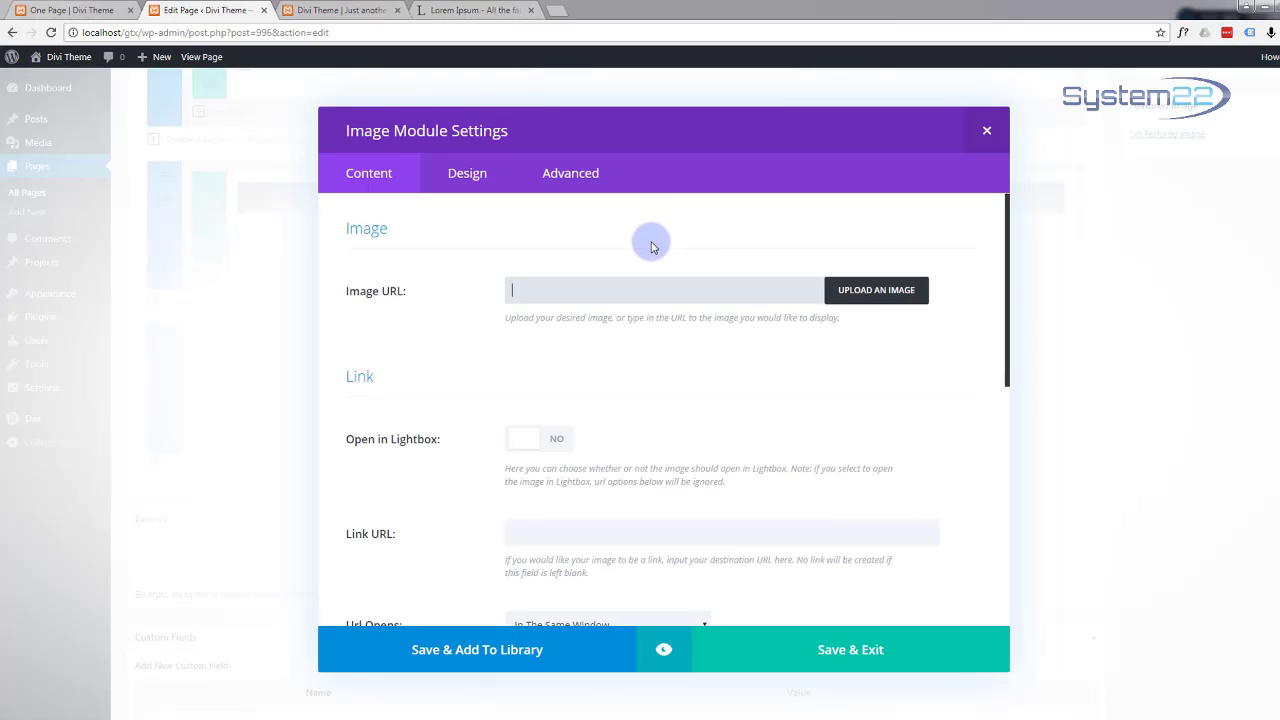
Step: Upload comps-1.png and comps-2.png to the media library, select comps-2, and begin its alt text
{"action": "left_click", "coordinate": [860, 302]}
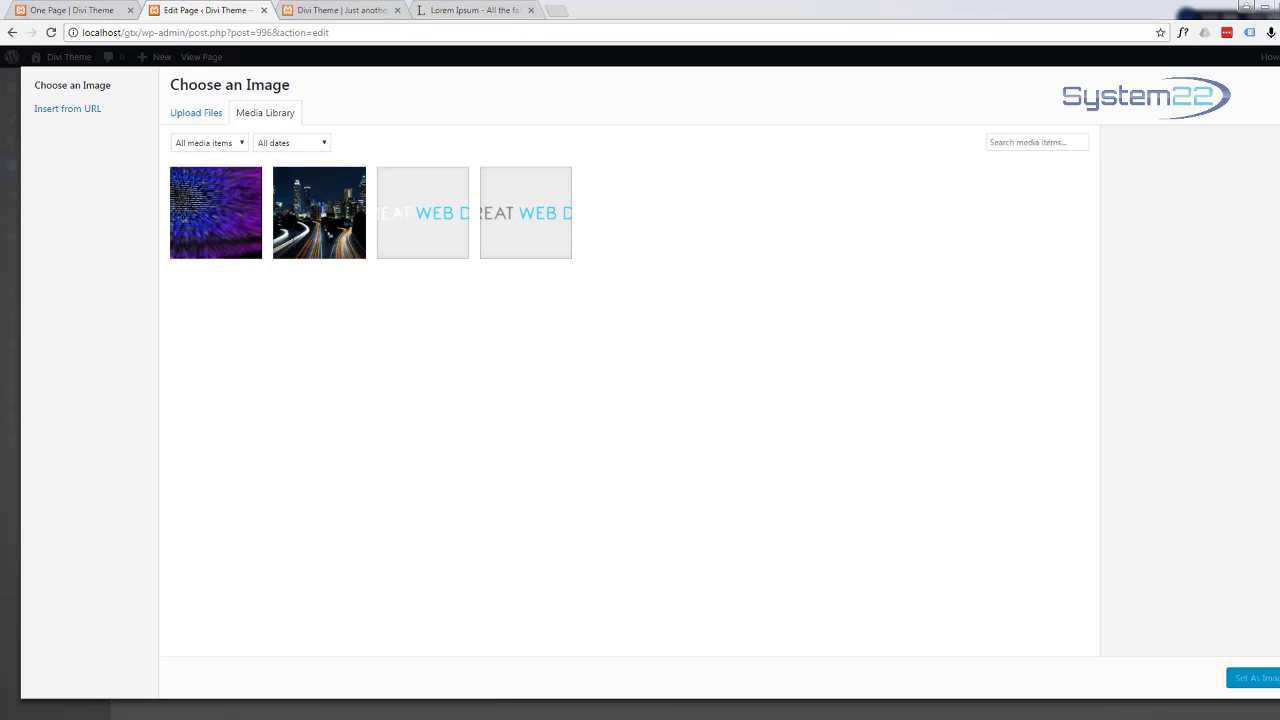
{"action": "left_click_drag", "start_coordinate": [5, 325], "coordinate": [991, 165]}
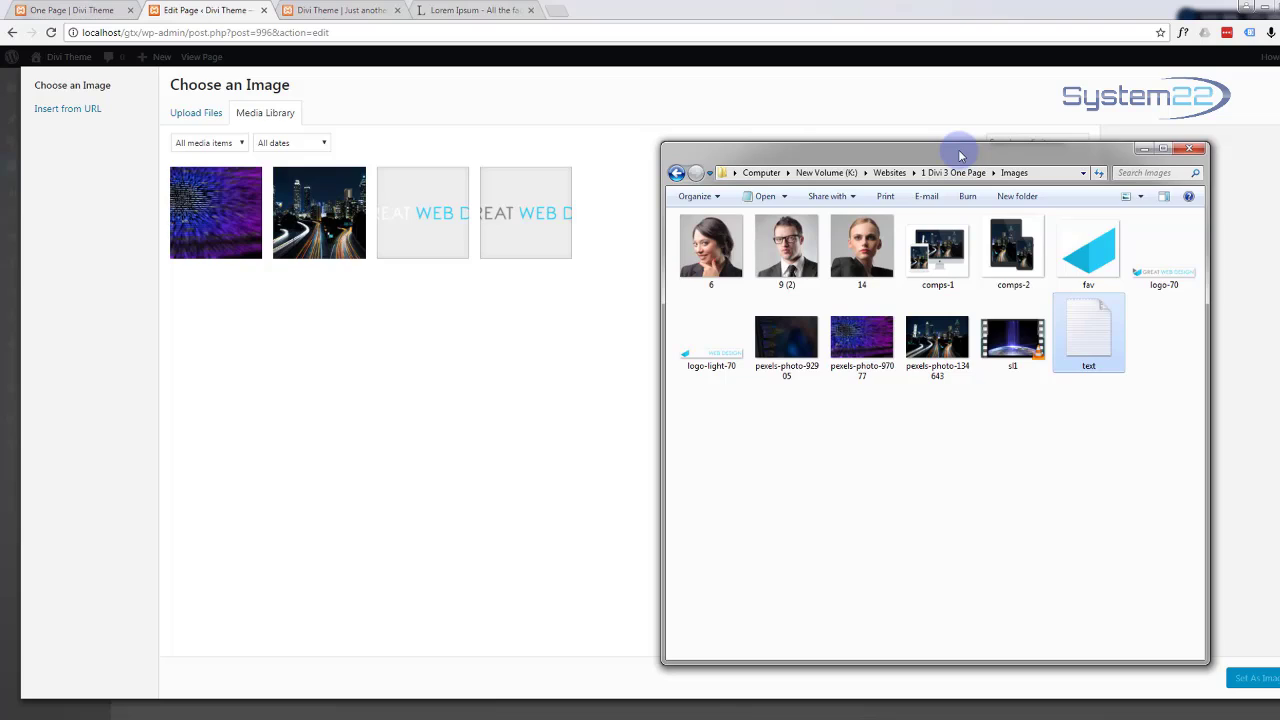
{"action": "left_click_drag", "start_coordinate": [960, 155], "coordinate": [0, 165]}
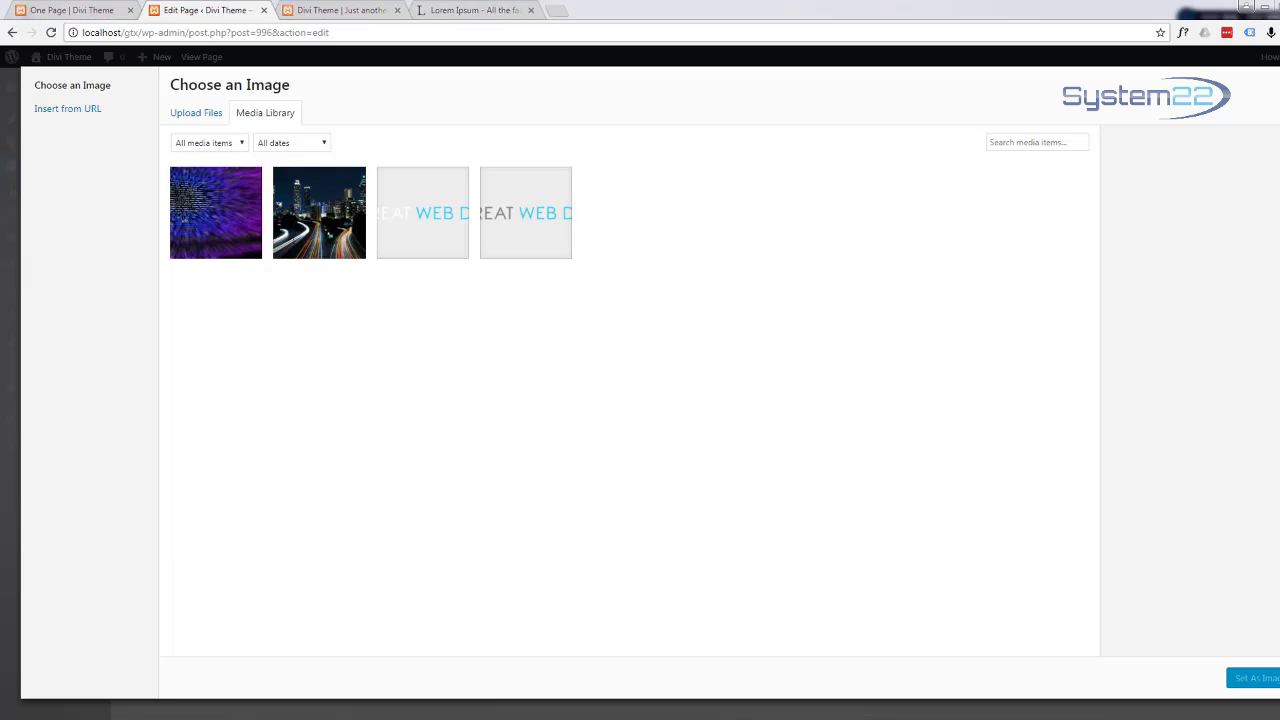
{"action": "left_click_drag", "start_coordinate": [10, 200], "coordinate": [850, 273]}
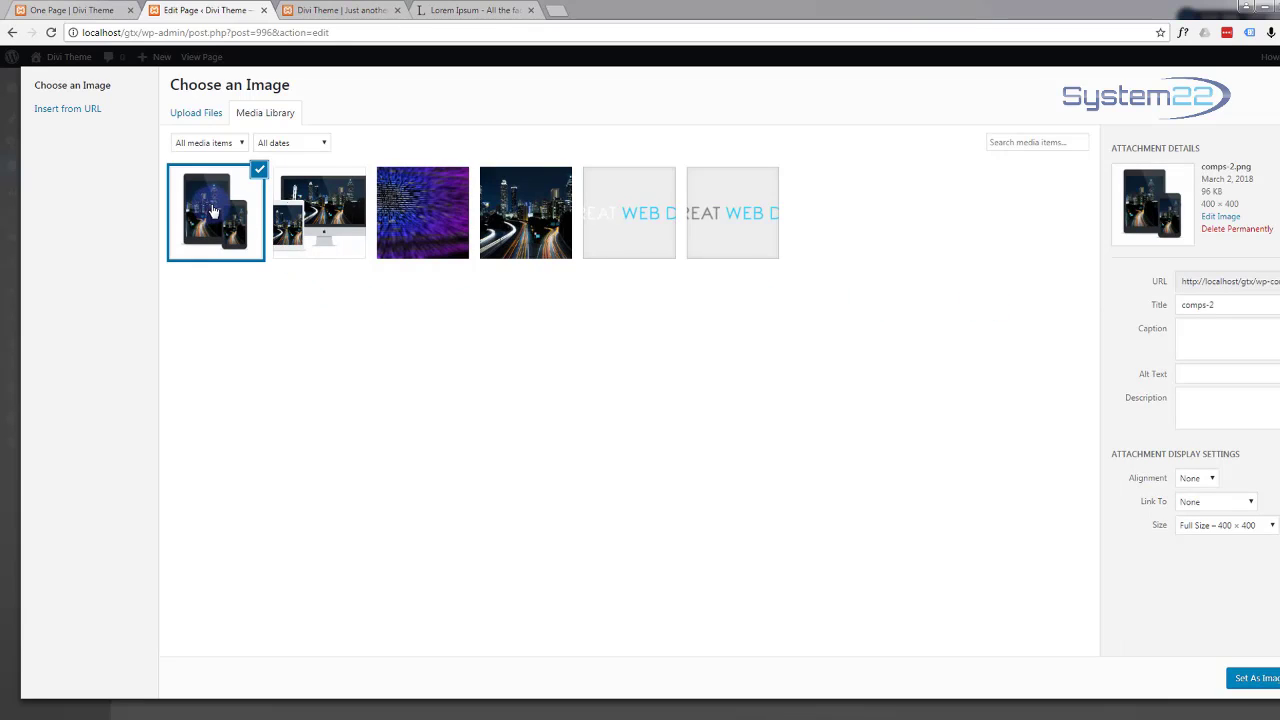
{"action": "left_click", "coordinate": [1199, 374]}
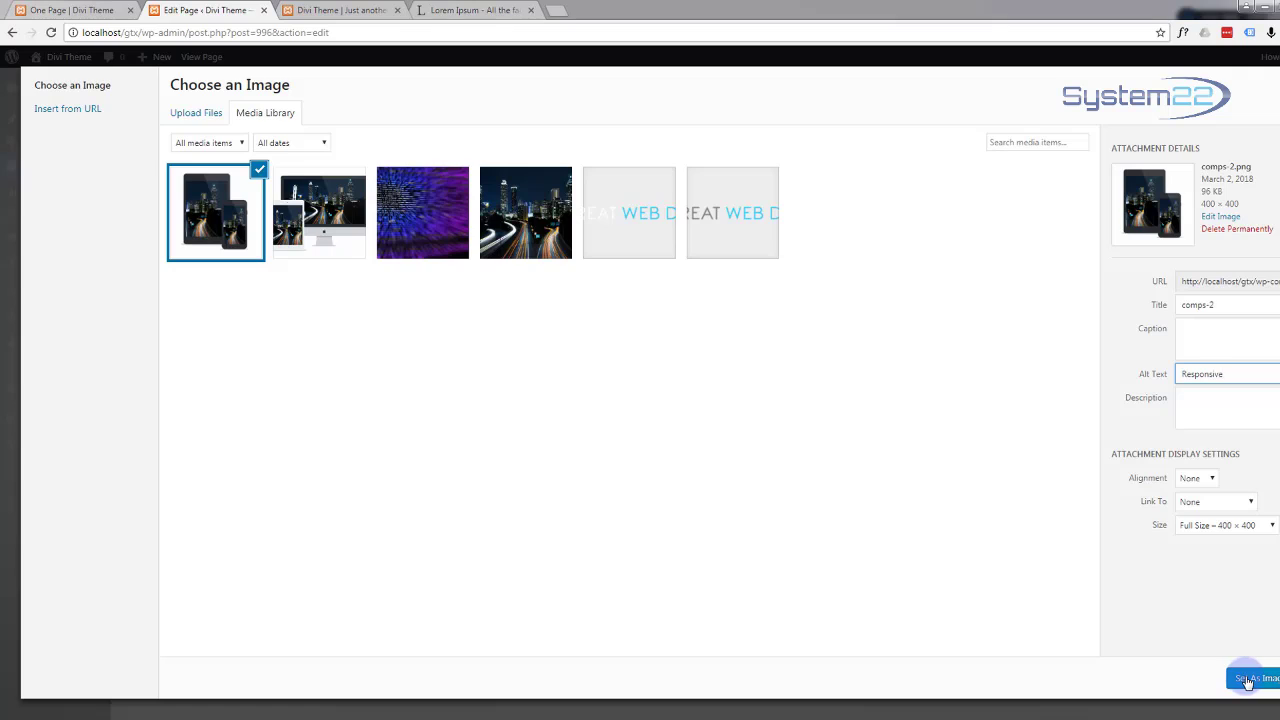
Step: Set comps-2 as the Image module's picture, review its settings, and save the module
{"action": "left_click", "coordinate": [1247, 679]}
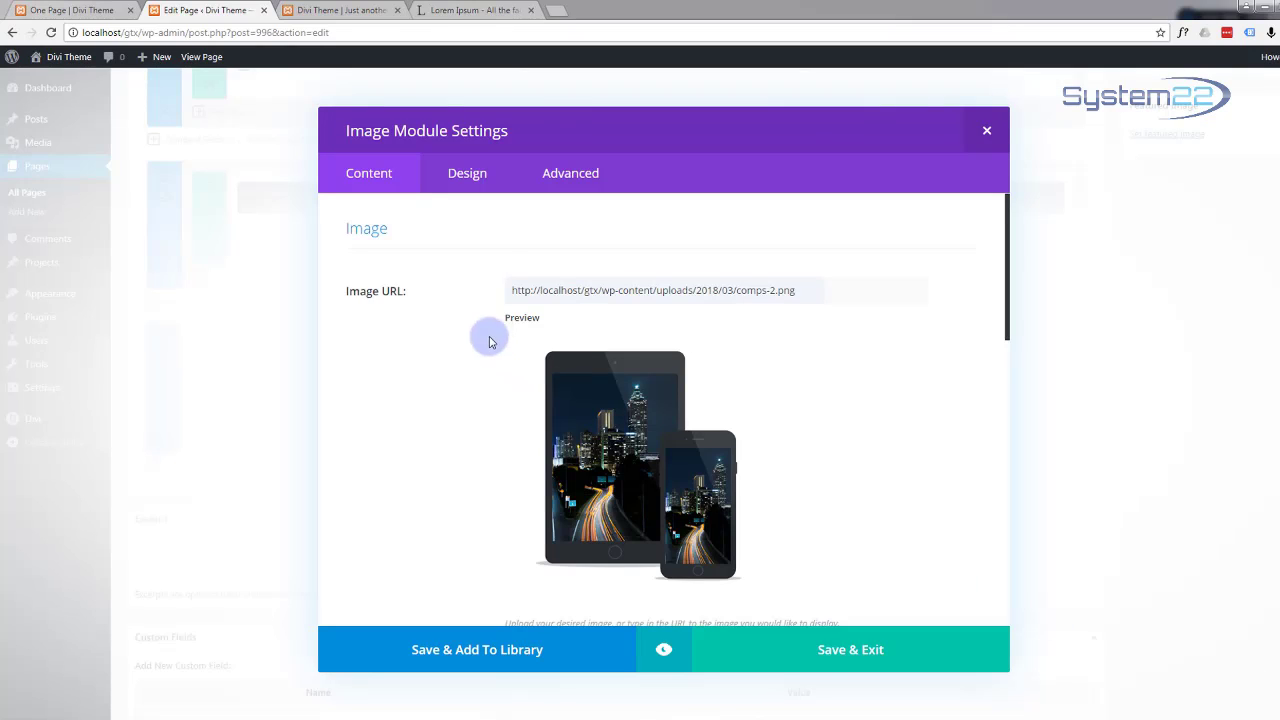
{"action": "scroll", "coordinate": [458, 384], "scroll_direction": "down", "scroll_amount": 2}
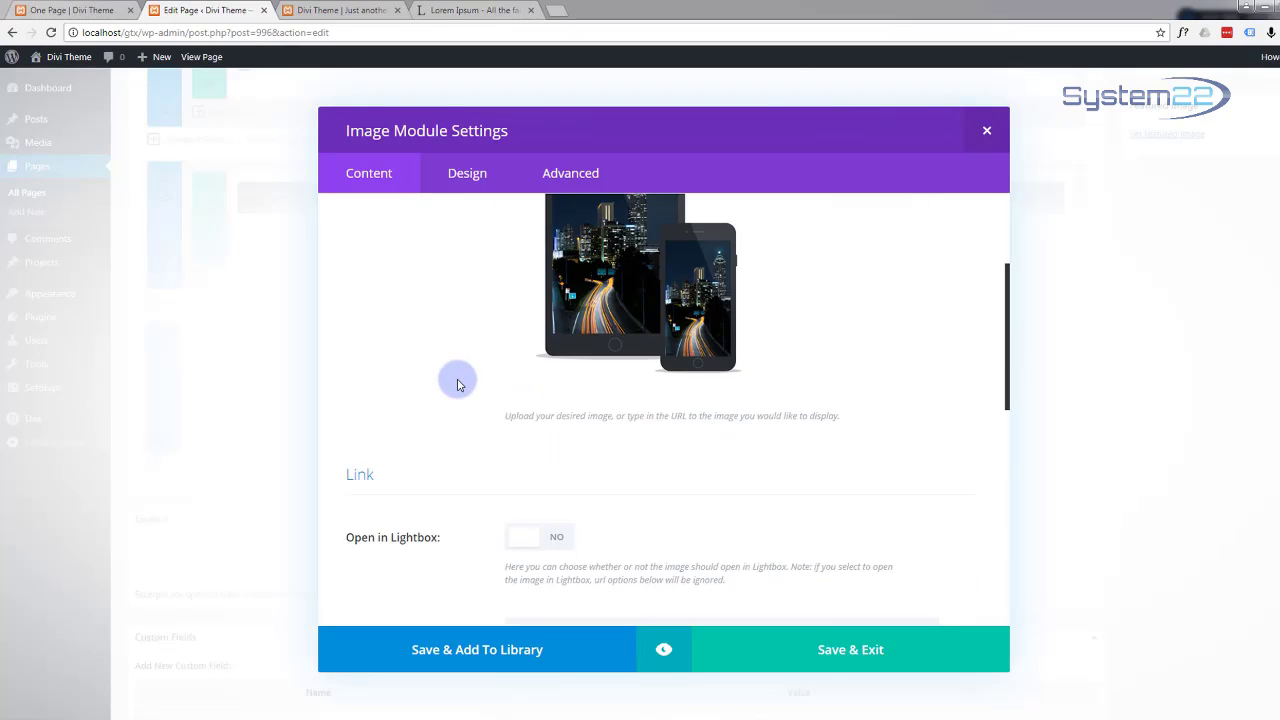
{"action": "scroll", "coordinate": [458, 384], "scroll_direction": "down", "scroll_amount": 3}
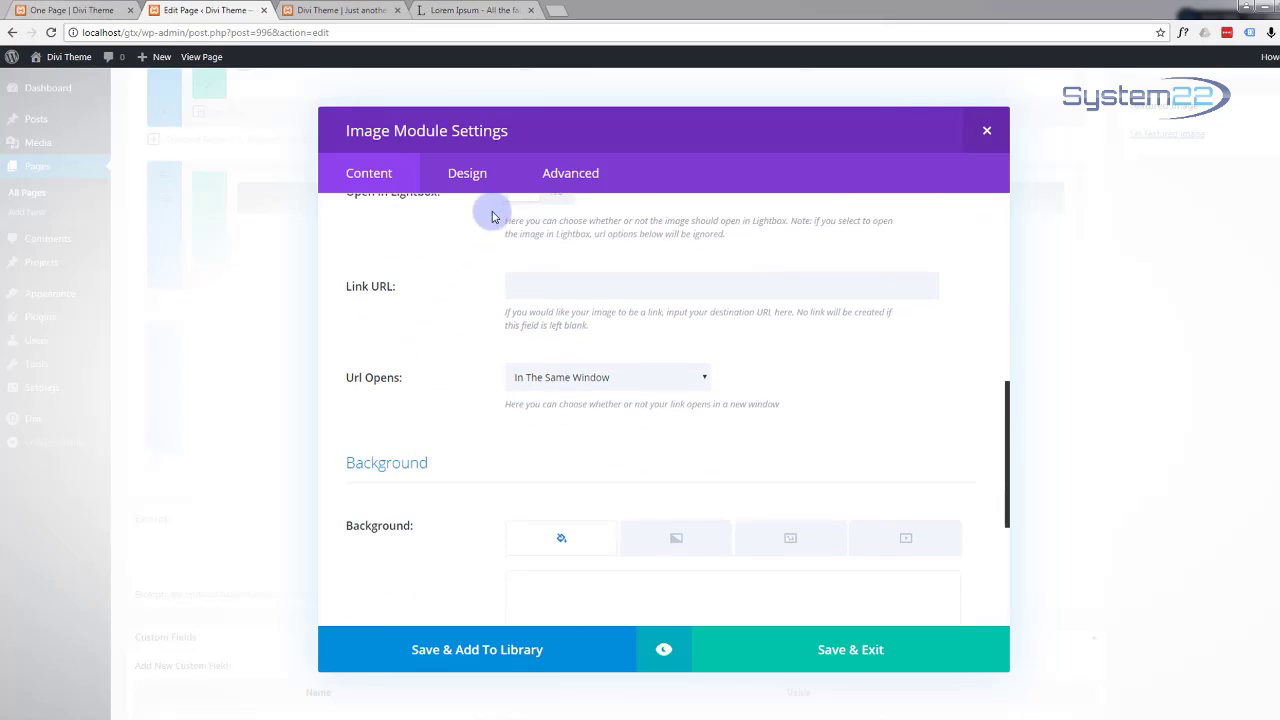
{"action": "scroll", "coordinate": [418, 378], "scroll_direction": "up", "scroll_amount": 1}
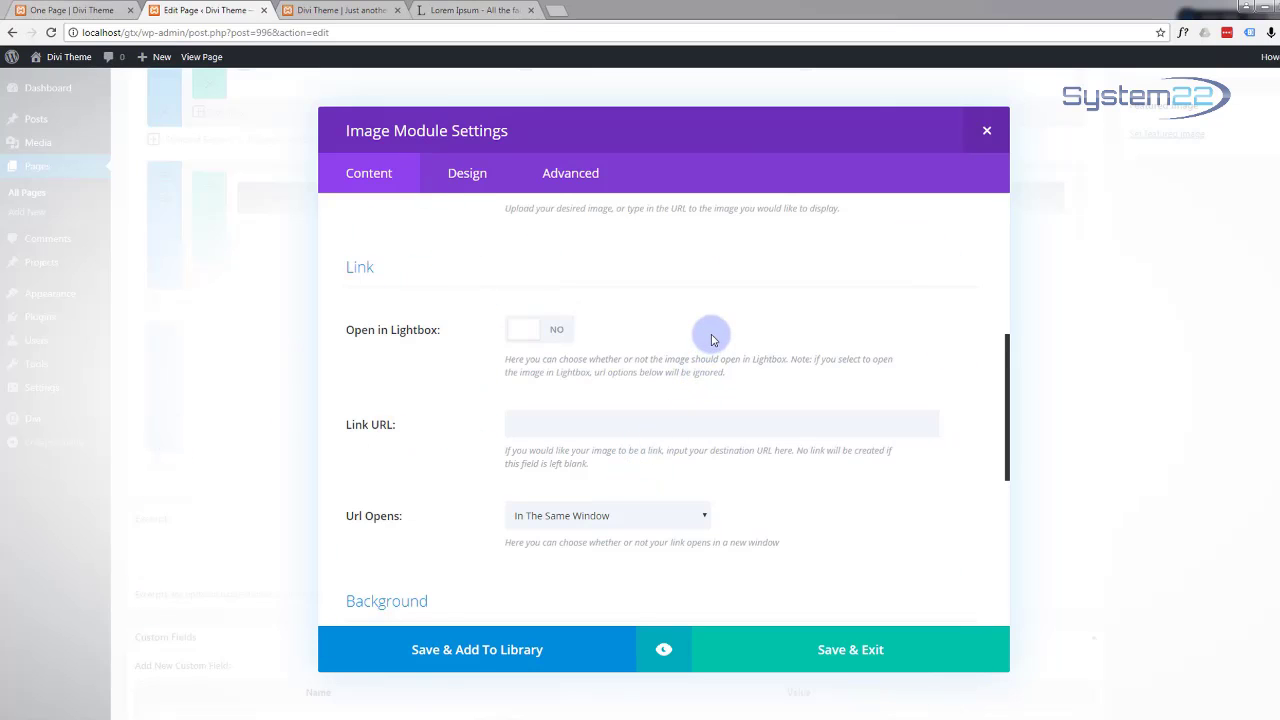
{"action": "scroll", "coordinate": [712, 340], "scroll_direction": "down", "scroll_amount": 1}
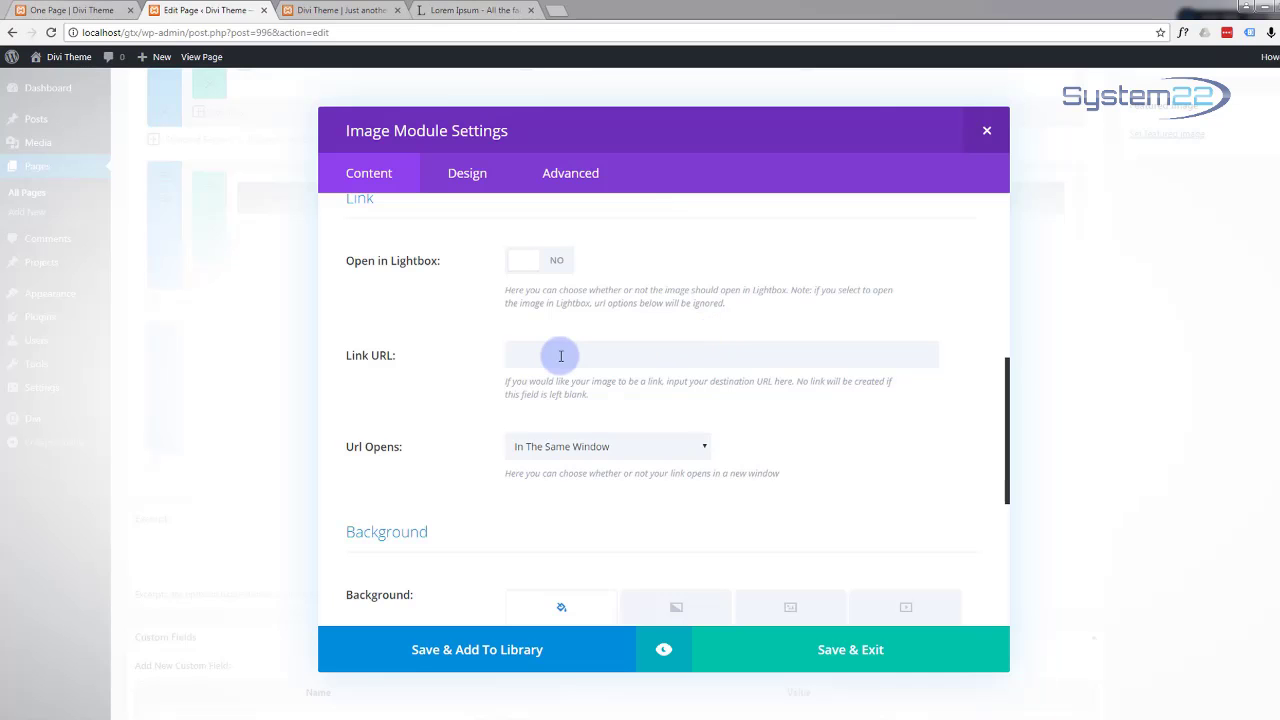
{"action": "scroll", "coordinate": [673, 449], "scroll_direction": "down", "scroll_amount": 1}
{"action": "scroll", "coordinate": [673, 449], "scroll_direction": "down", "scroll_amount": 5}
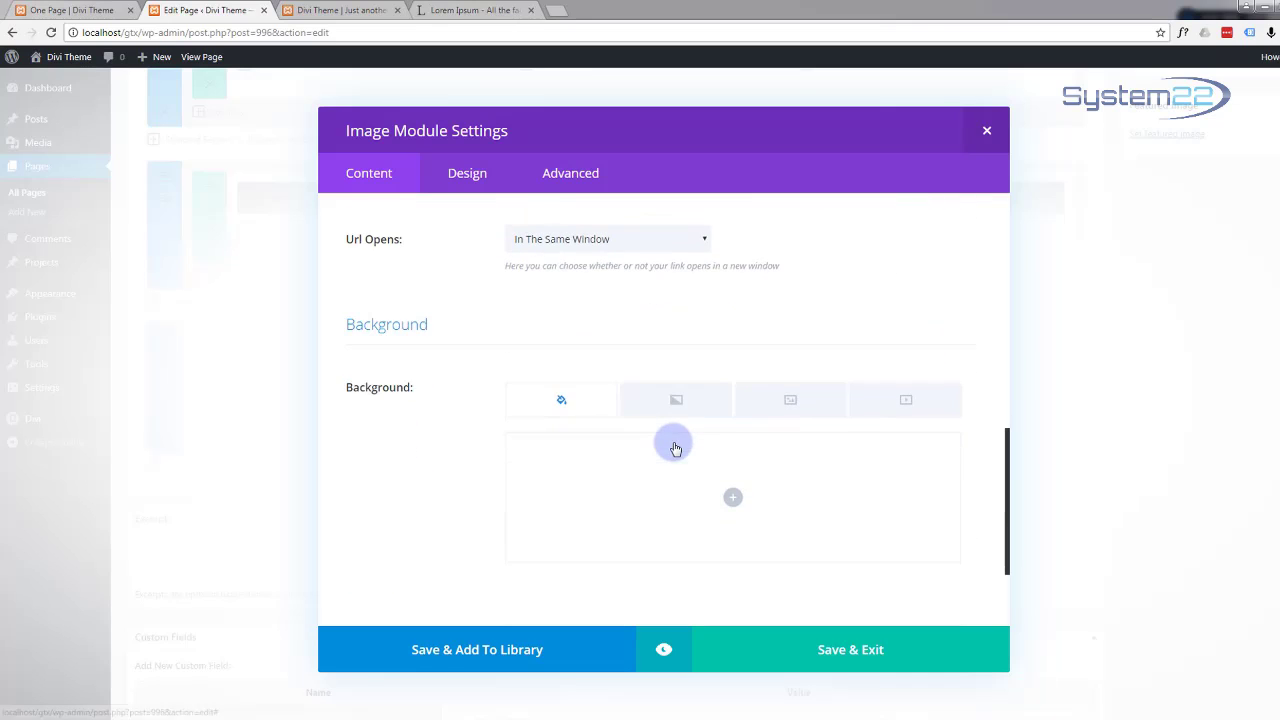
{"action": "scroll", "coordinate": [588, 419], "scroll_direction": "down", "scroll_amount": 1}
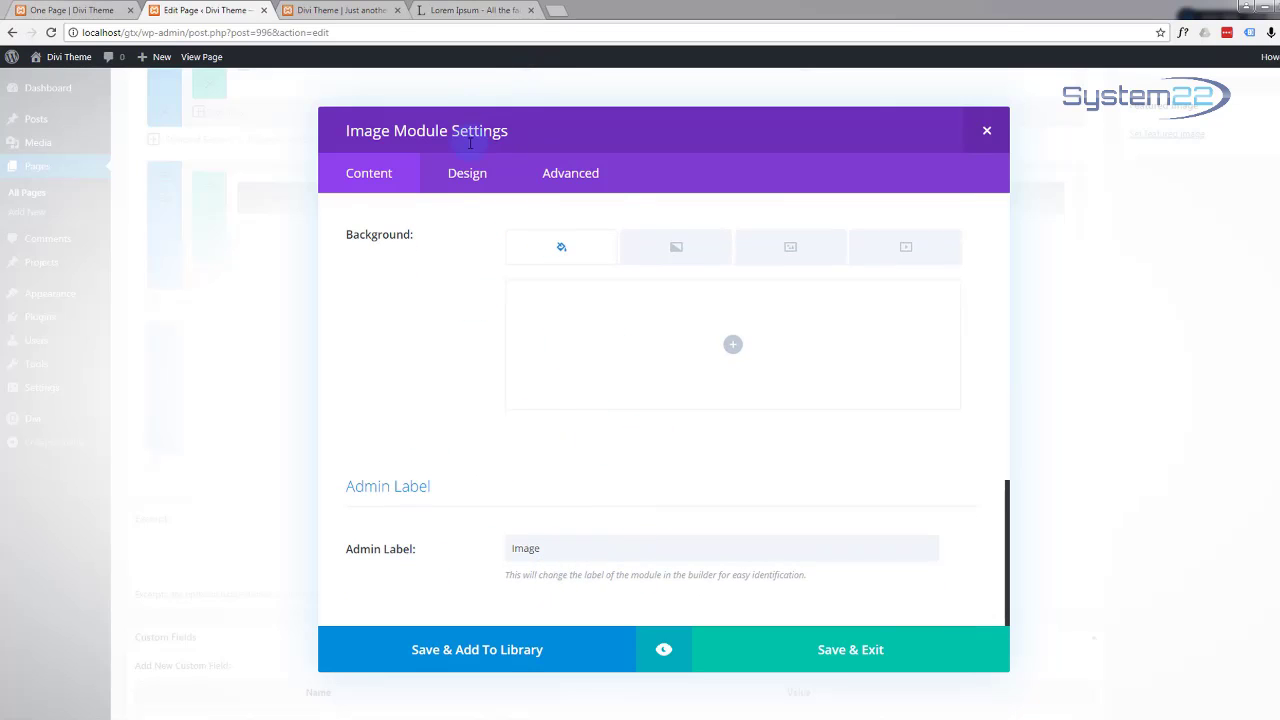
{"action": "left_click", "coordinate": [855, 657]}
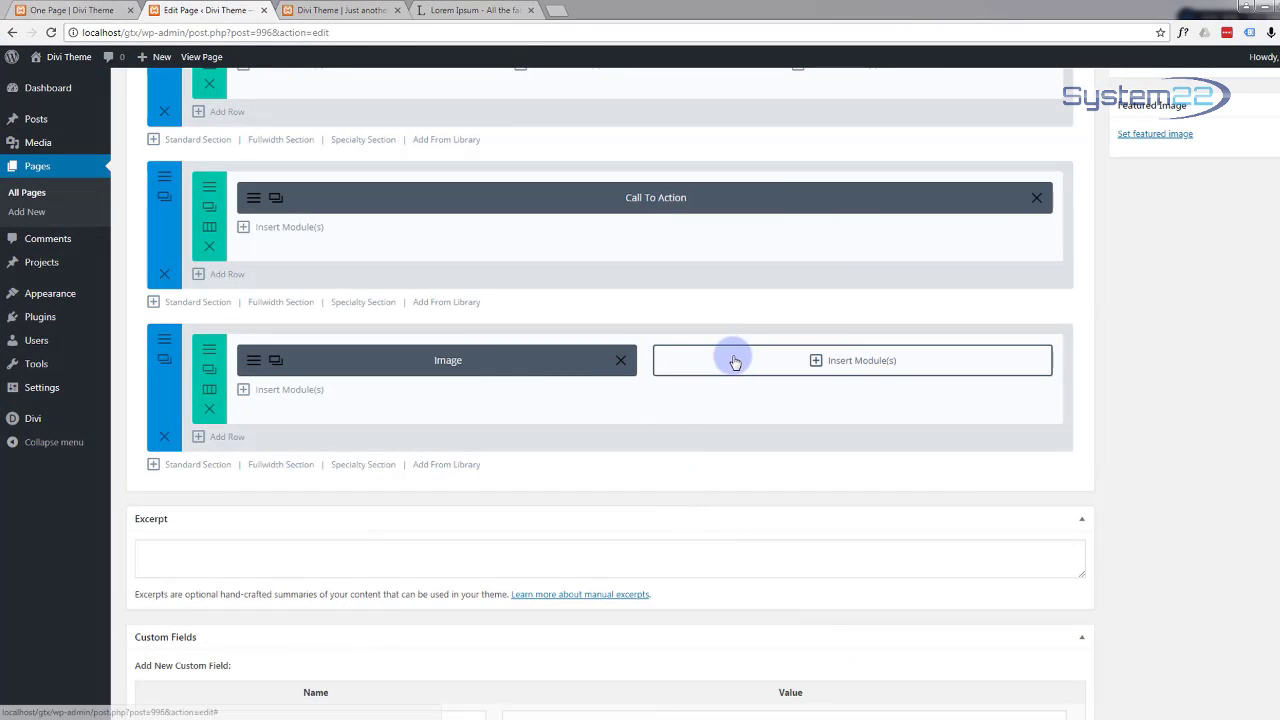
Step: Add a Text module to the empty right column beside the image
{"action": "left_click", "coordinate": [817, 362]}
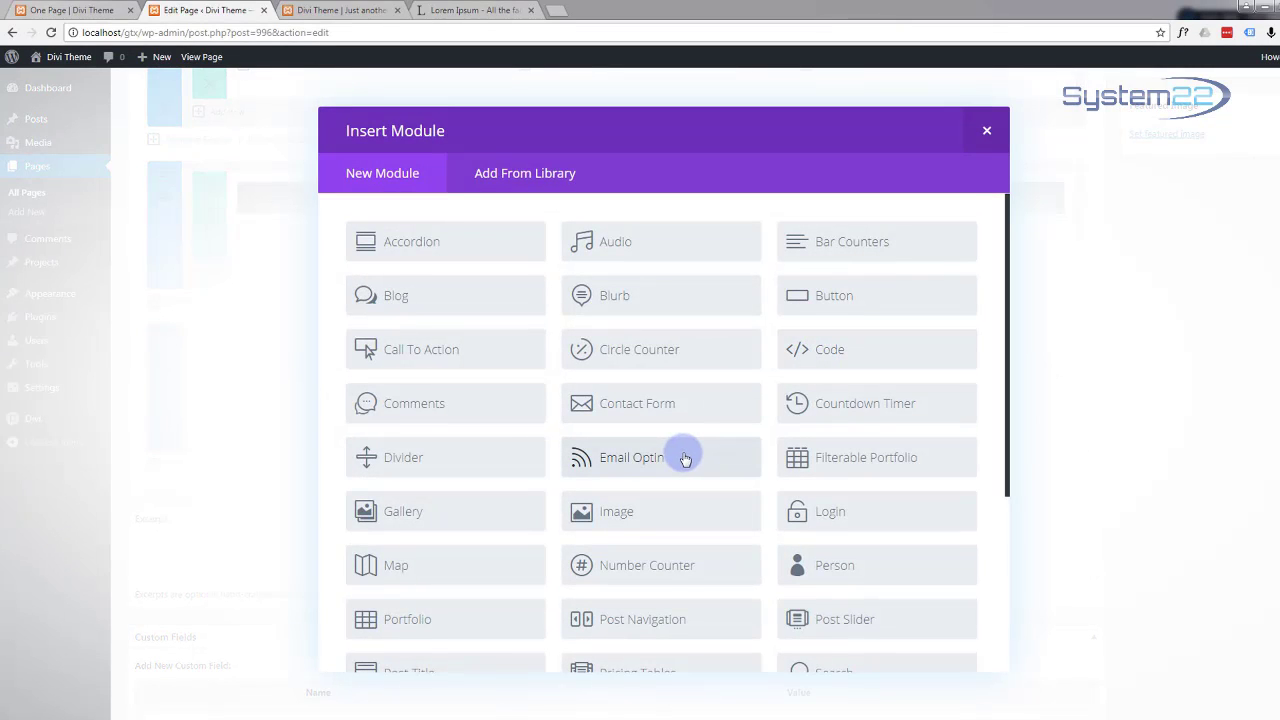
{"action": "scroll", "coordinate": [686, 455], "scroll_direction": "down", "scroll_amount": 3}
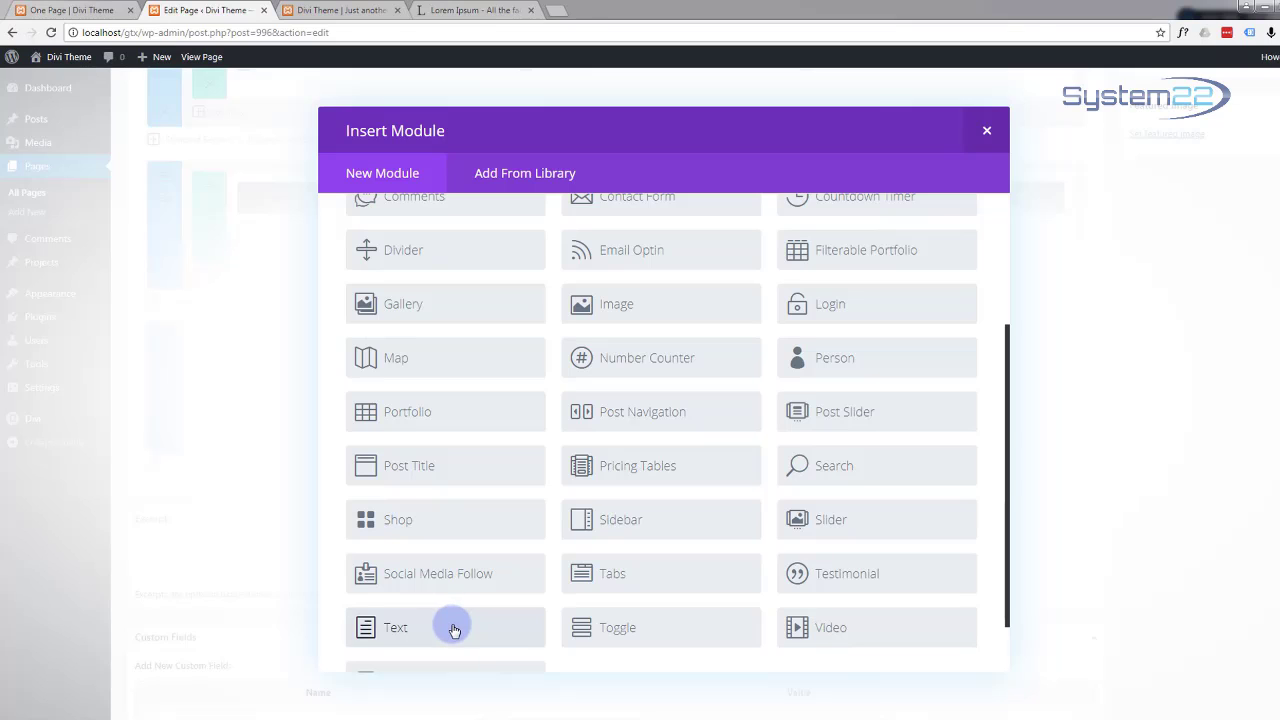
{"action": "left_click", "coordinate": [453, 629]}
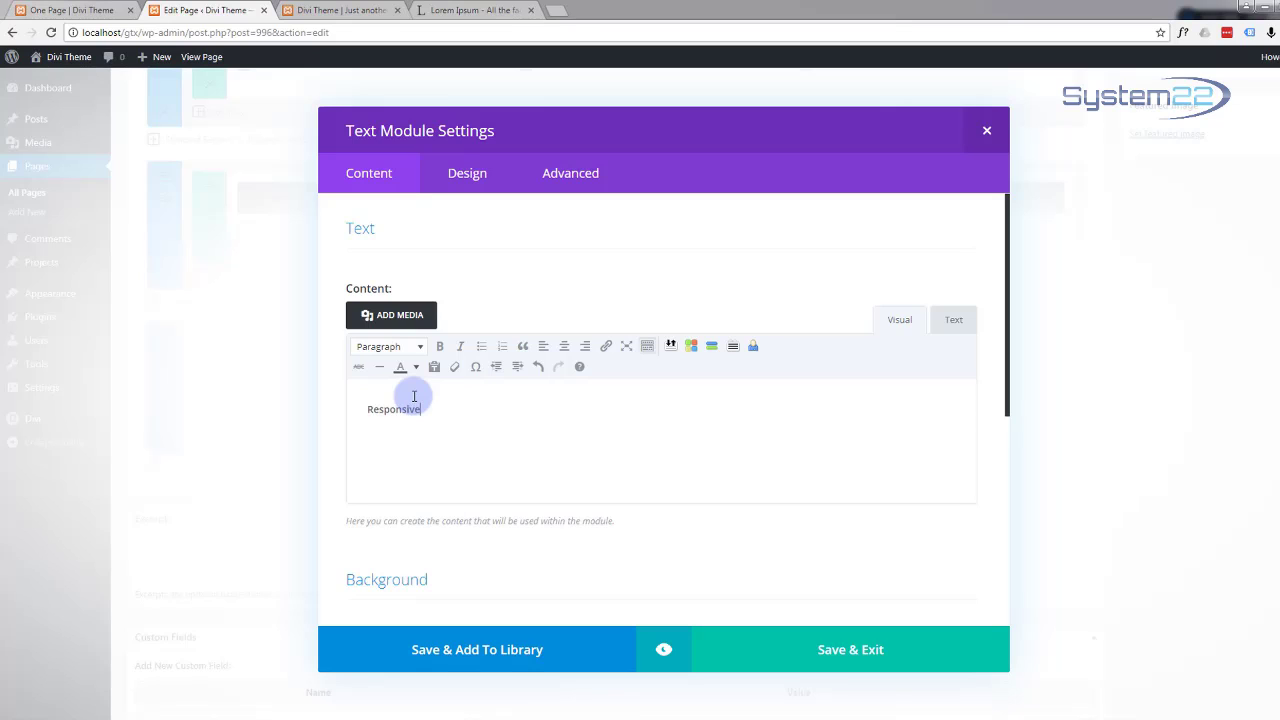
Step: Format the word 'Responsive' in the Text module as a Heading 2
{"action": "left_click_drag", "start_coordinate": [430, 412], "coordinate": [337, 406]}
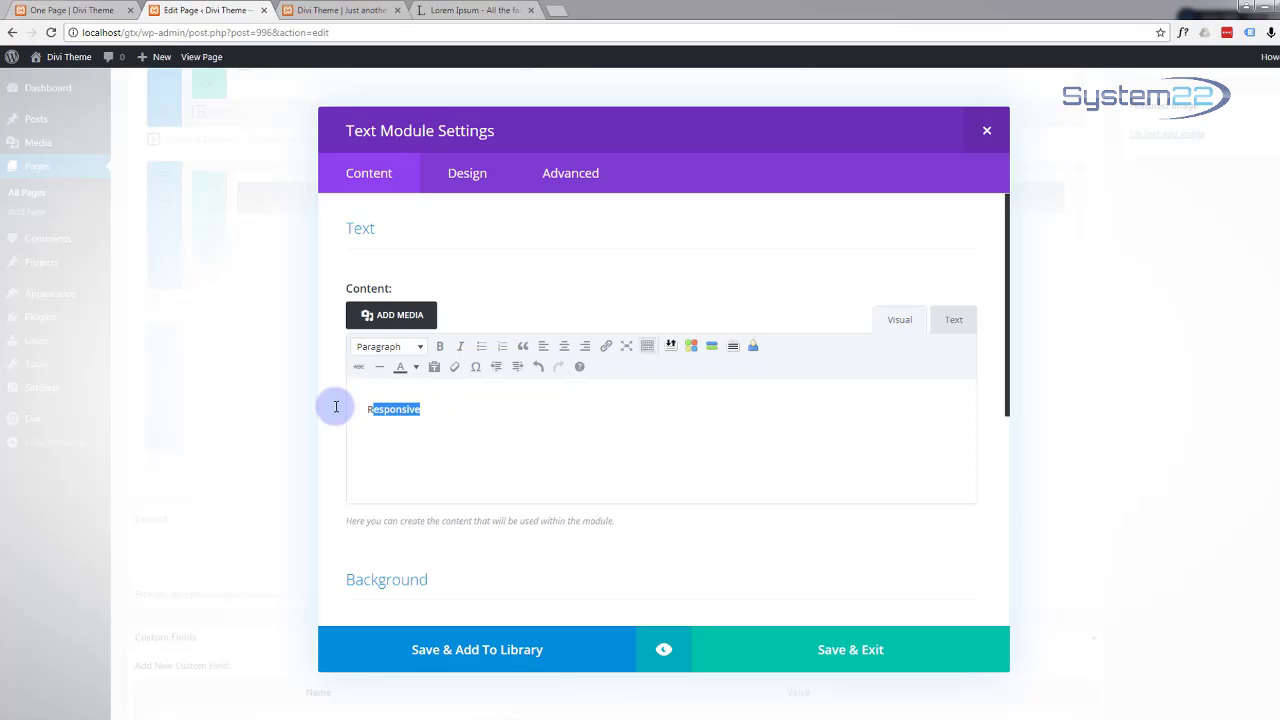
{"action": "left_click", "coordinate": [420, 347]}
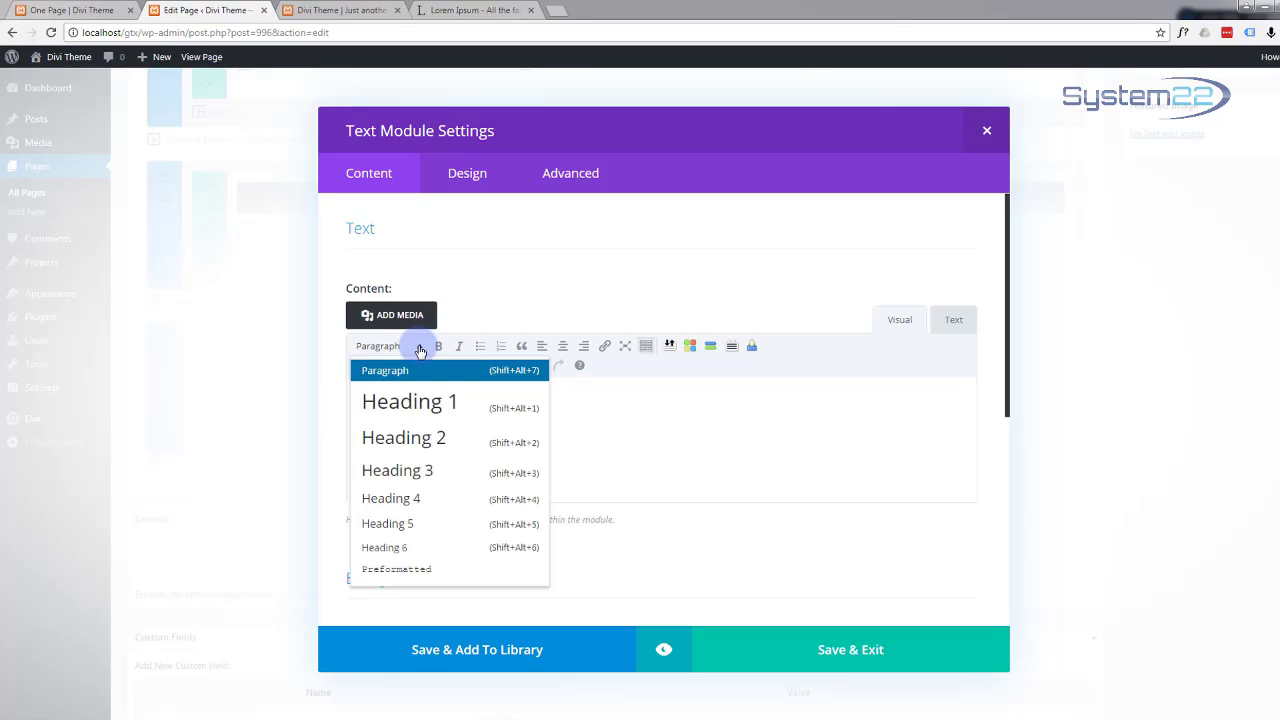
{"action": "left_click", "coordinate": [414, 446]}
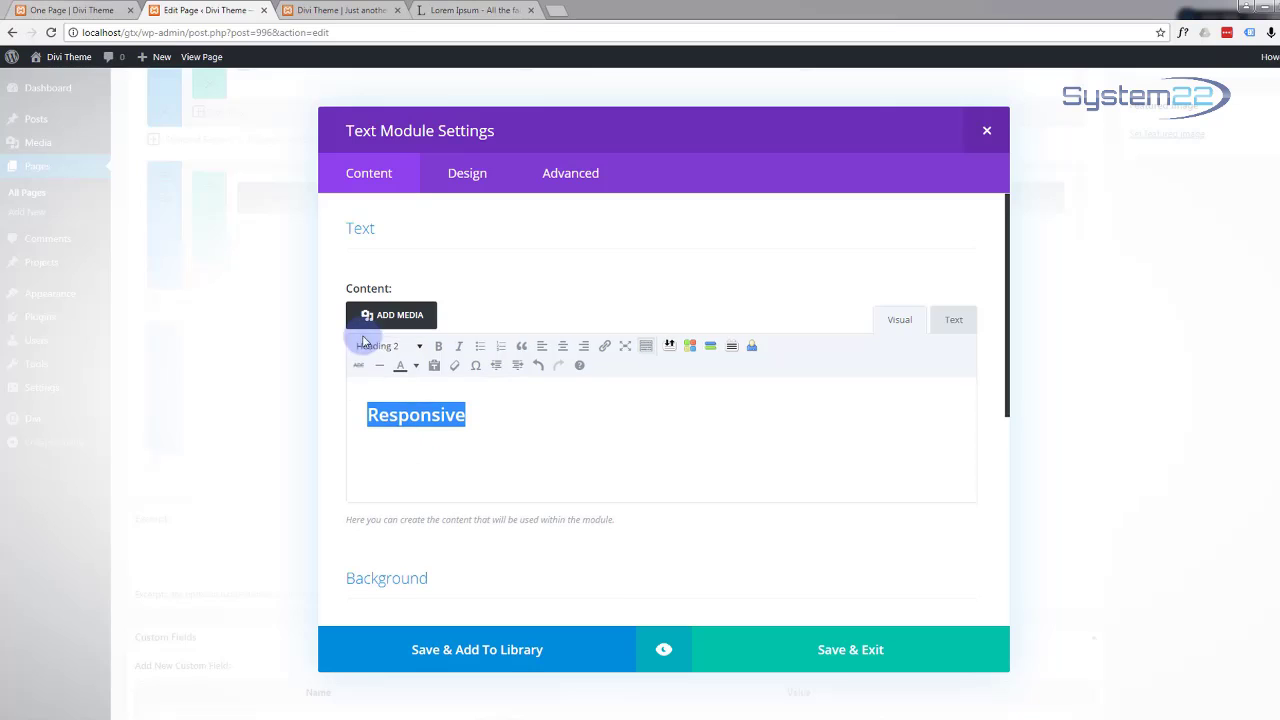
{"action": "left_click", "coordinate": [483, 420]}
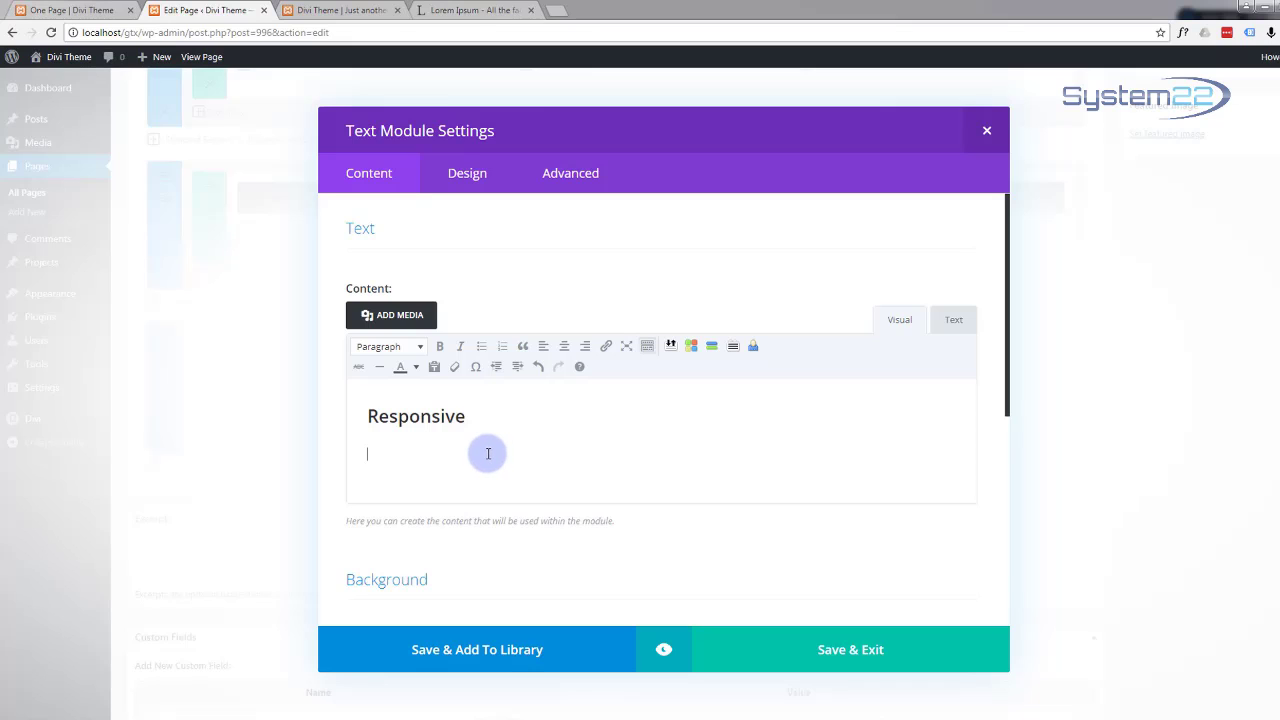
Step: Copy the first Lorem Ipsum paragraph from lipsum.com and return to the Edit Page tab
{"action": "left_click", "coordinate": [490, 11]}
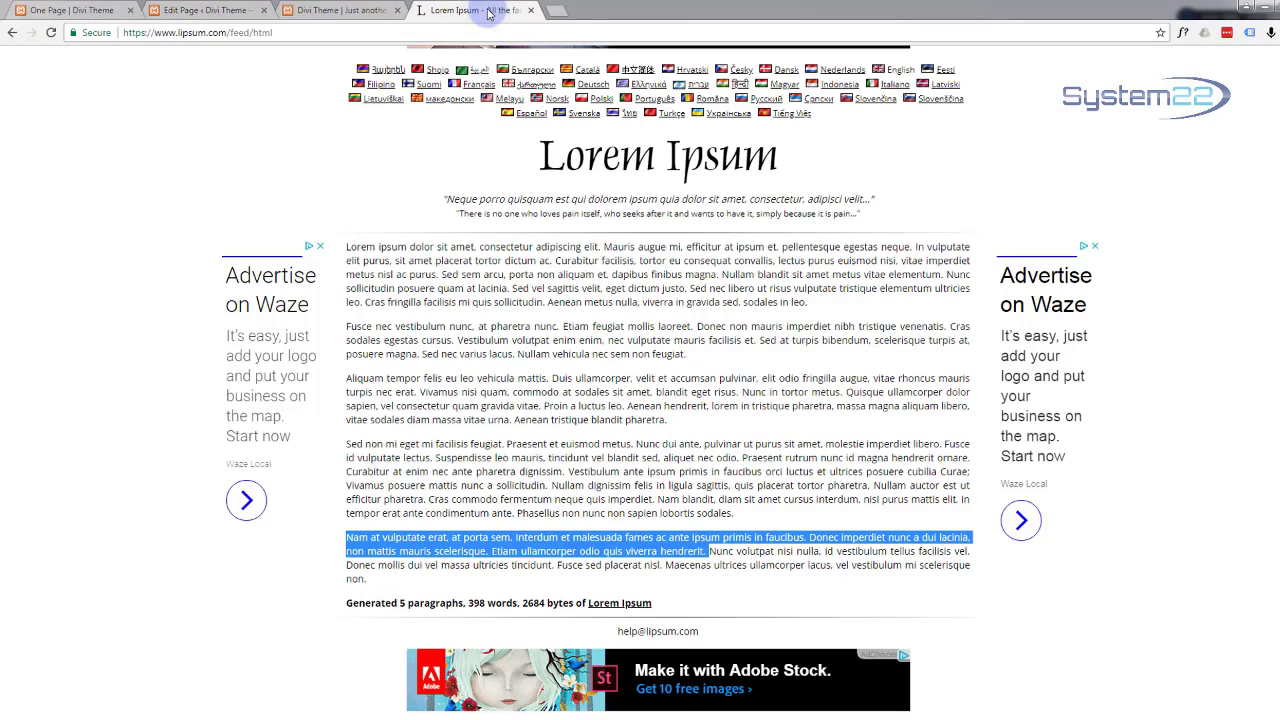
{"action": "left_click", "coordinate": [532, 471]}
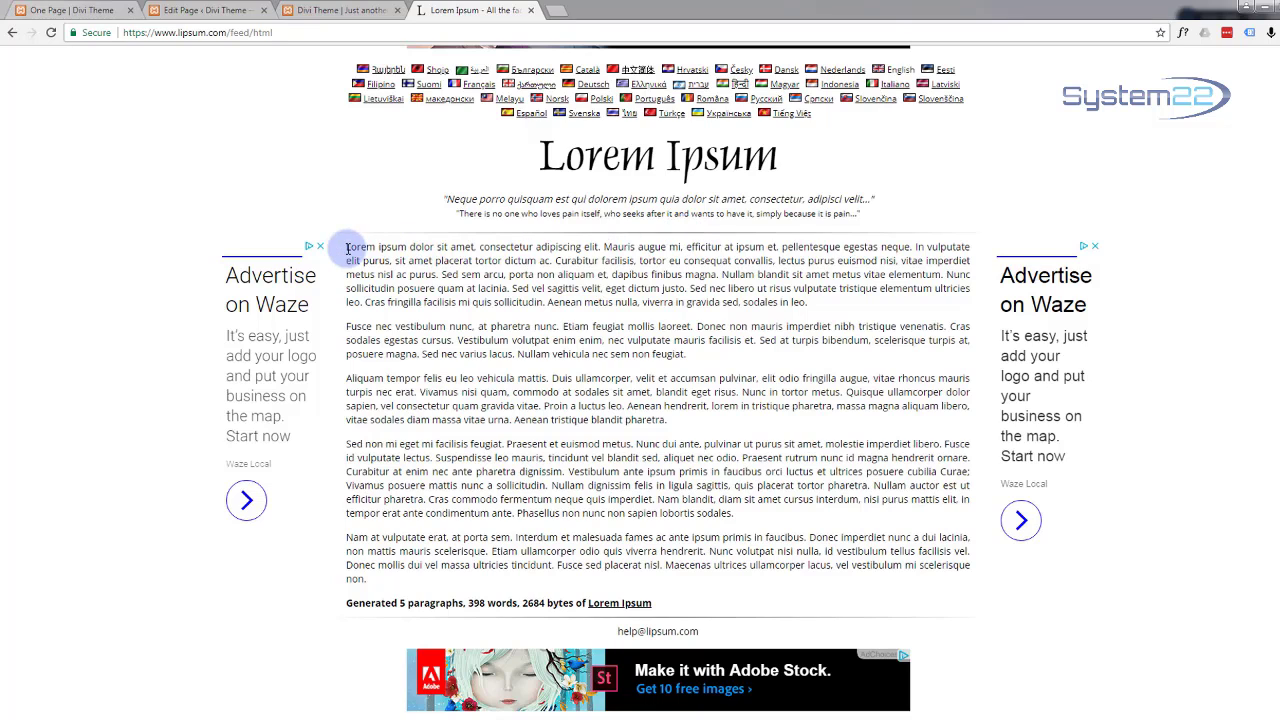
{"action": "left_click_drag", "start_coordinate": [347, 248], "coordinate": [876, 304]}
{"action": "key", "text": "ctrl+c"}
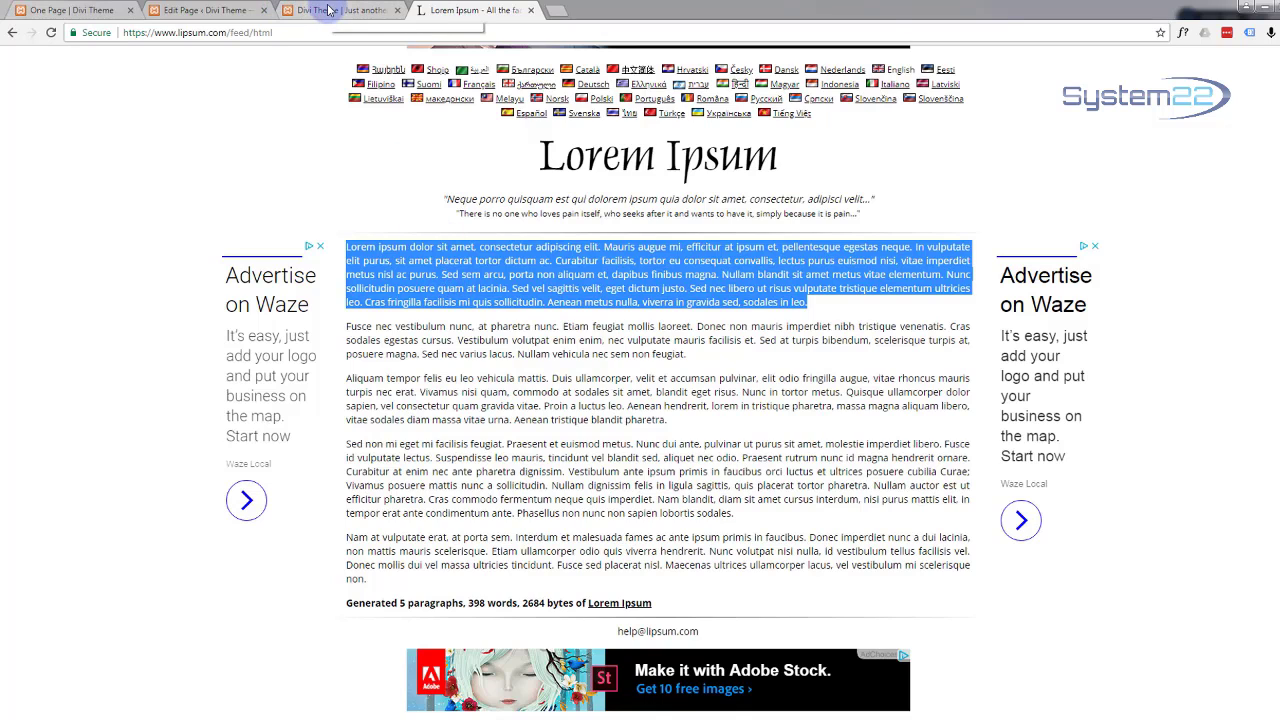
{"action": "left_click", "coordinate": [290, 12]}
{"action": "left_click", "coordinate": [233, 14]}
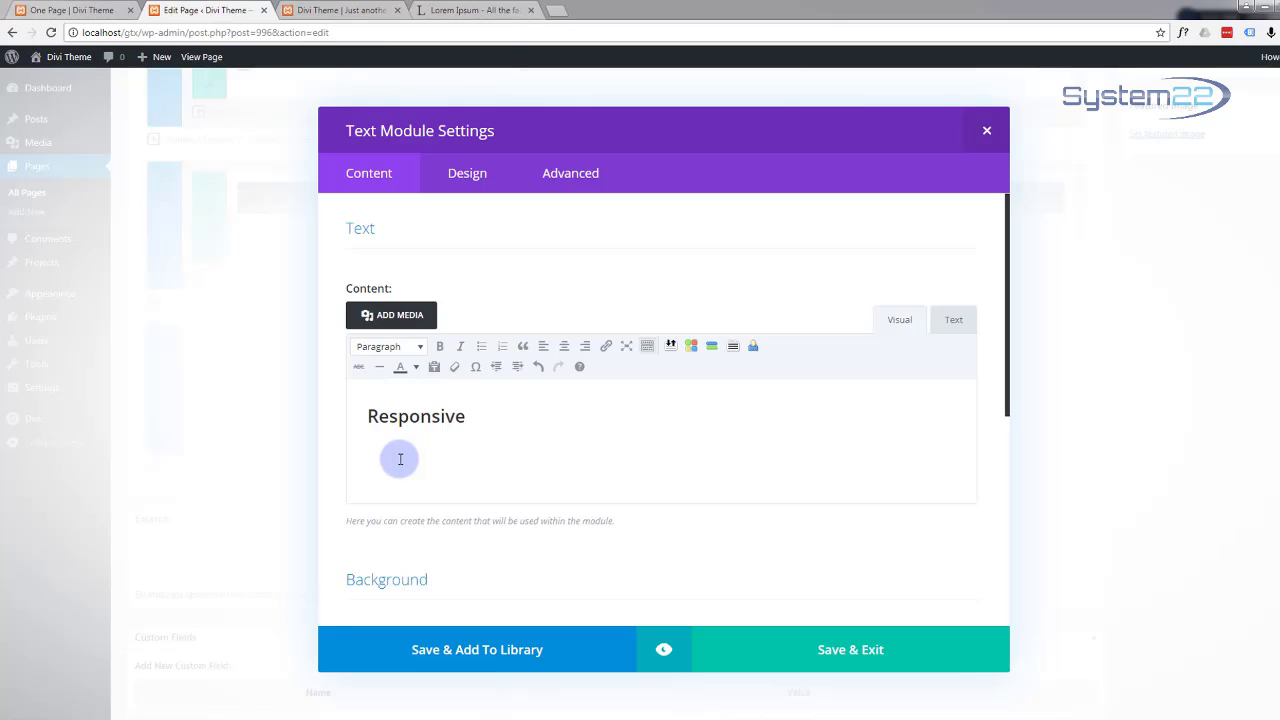
Step: Paste the Lorem Ipsum paragraph under Responsive and choose a custom text colour for the heading
{"action": "key", "text": "ctrl+v"}
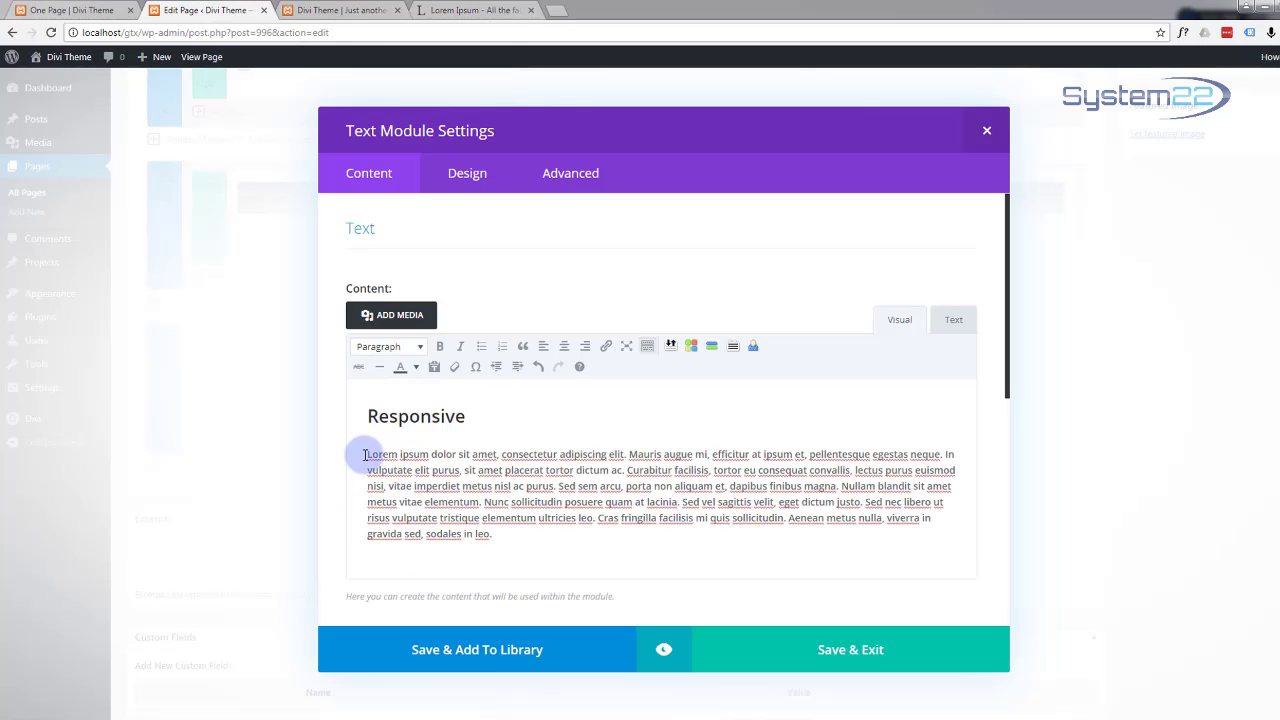
{"action": "left_click_drag", "start_coordinate": [467, 417], "coordinate": [370, 418]}
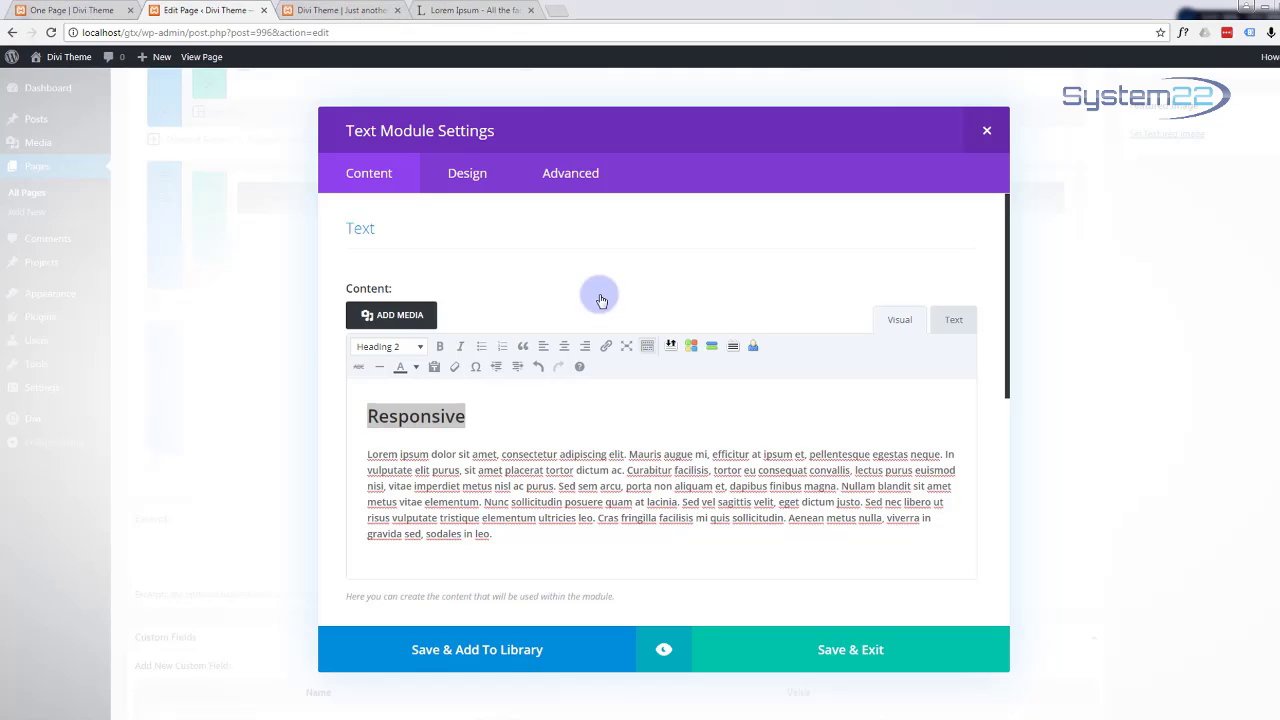
{"action": "left_click", "coordinate": [413, 368]}
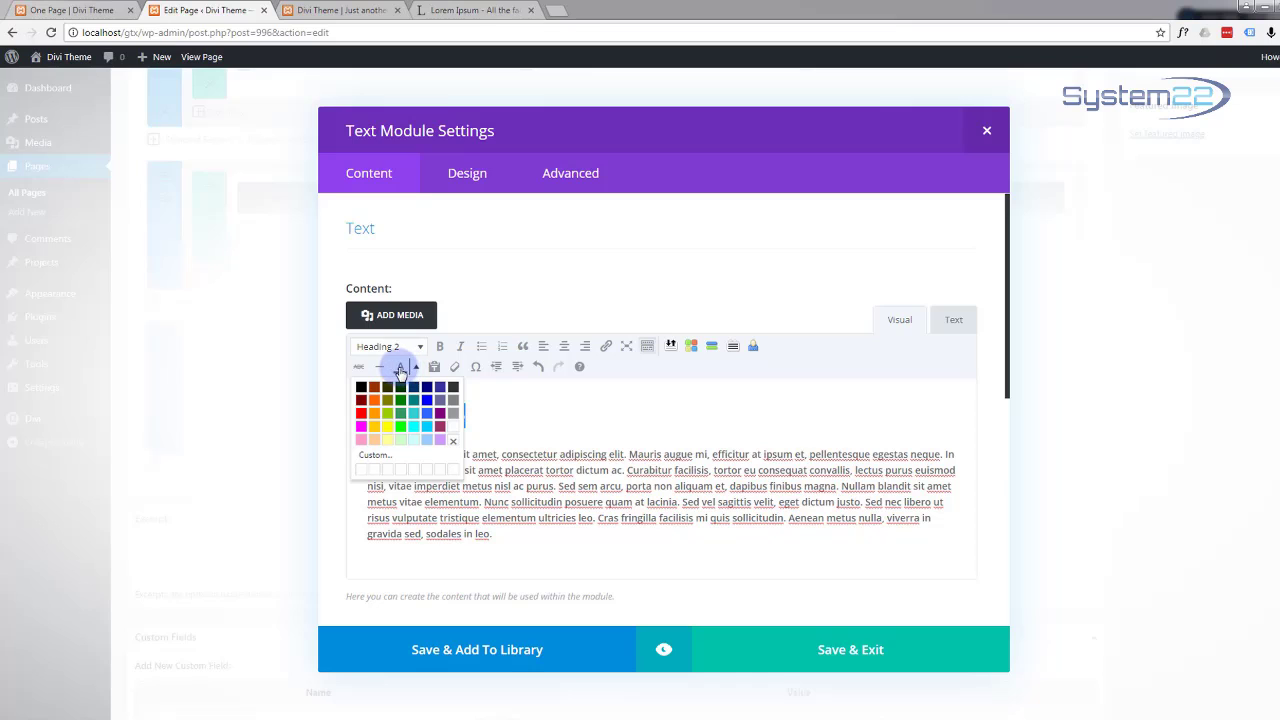
{"action": "left_click", "coordinate": [381, 456]}
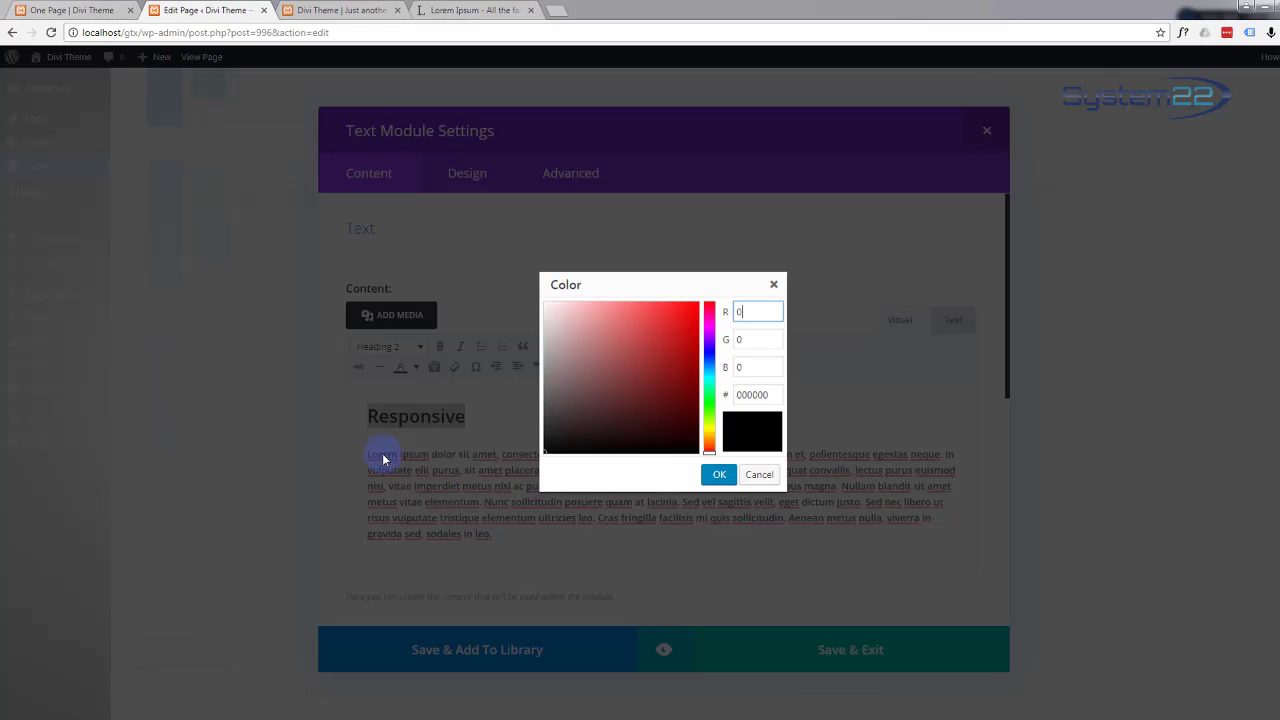
Step: Enter hex 12b1d6 to make the Responsive heading light blue
{"action": "double_click", "coordinate": [752, 395]}
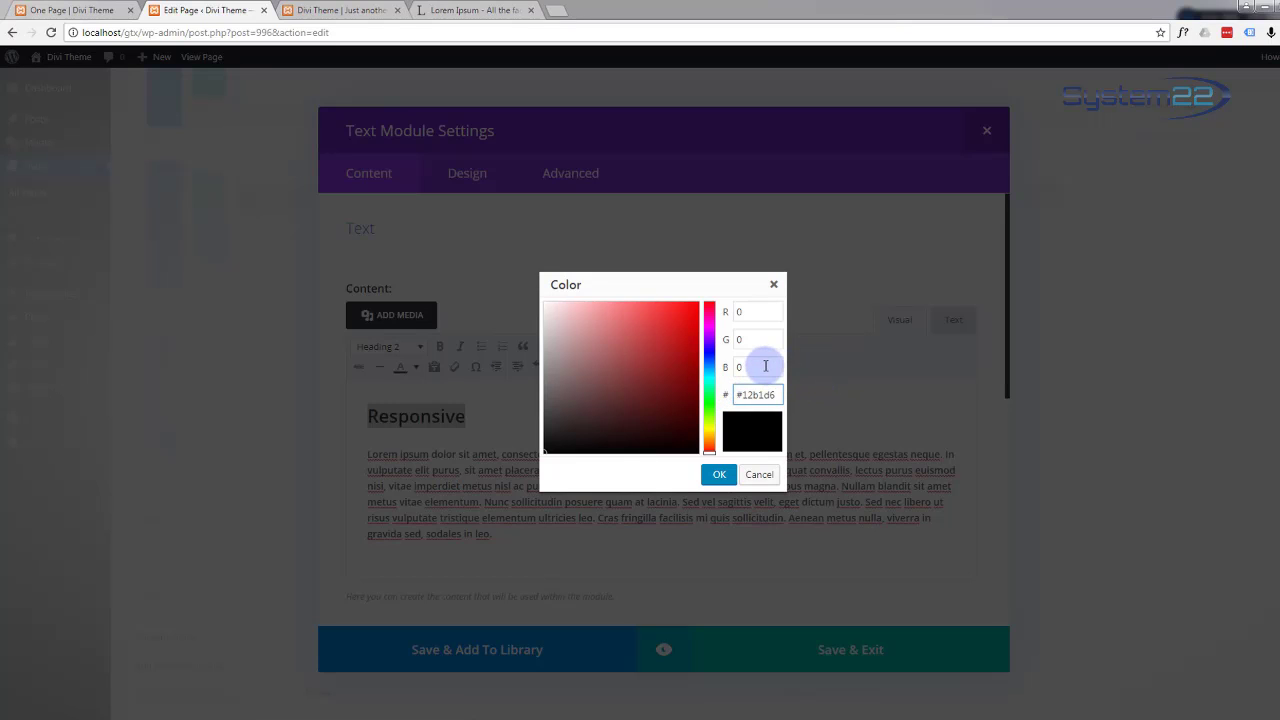
{"action": "left_click", "coordinate": [765, 366]}
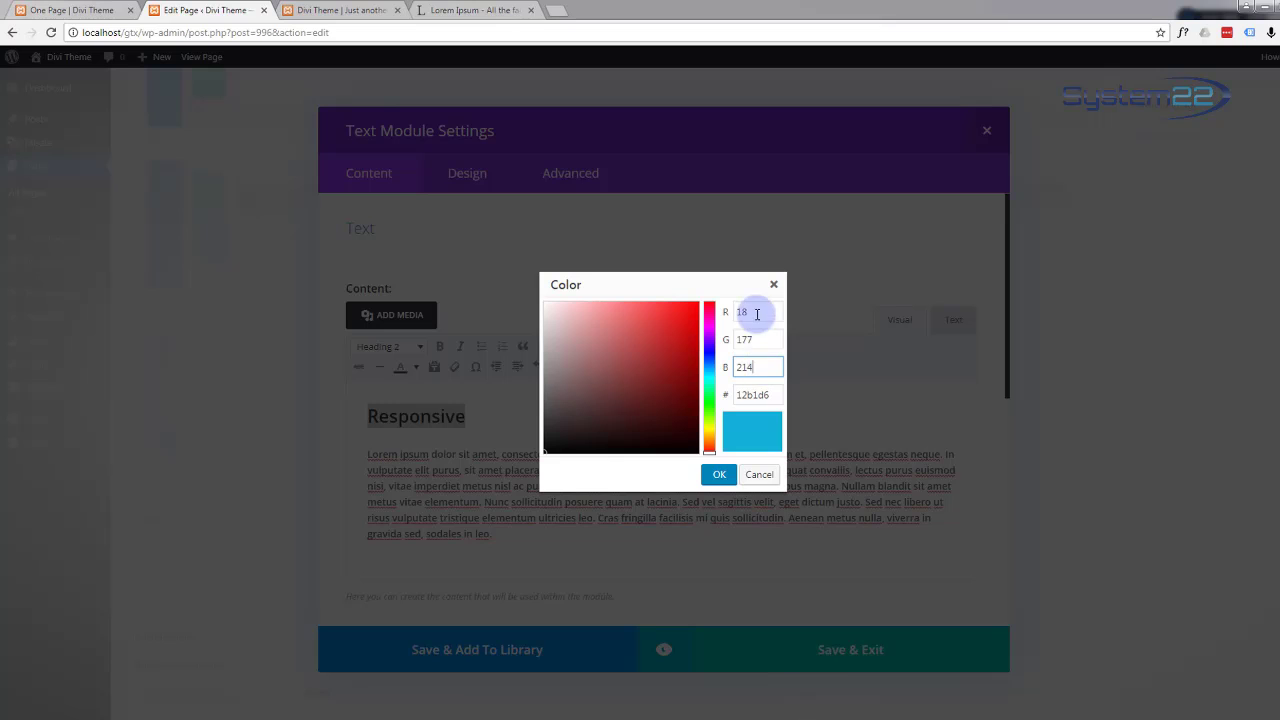
{"action": "left_click", "coordinate": [718, 477]}
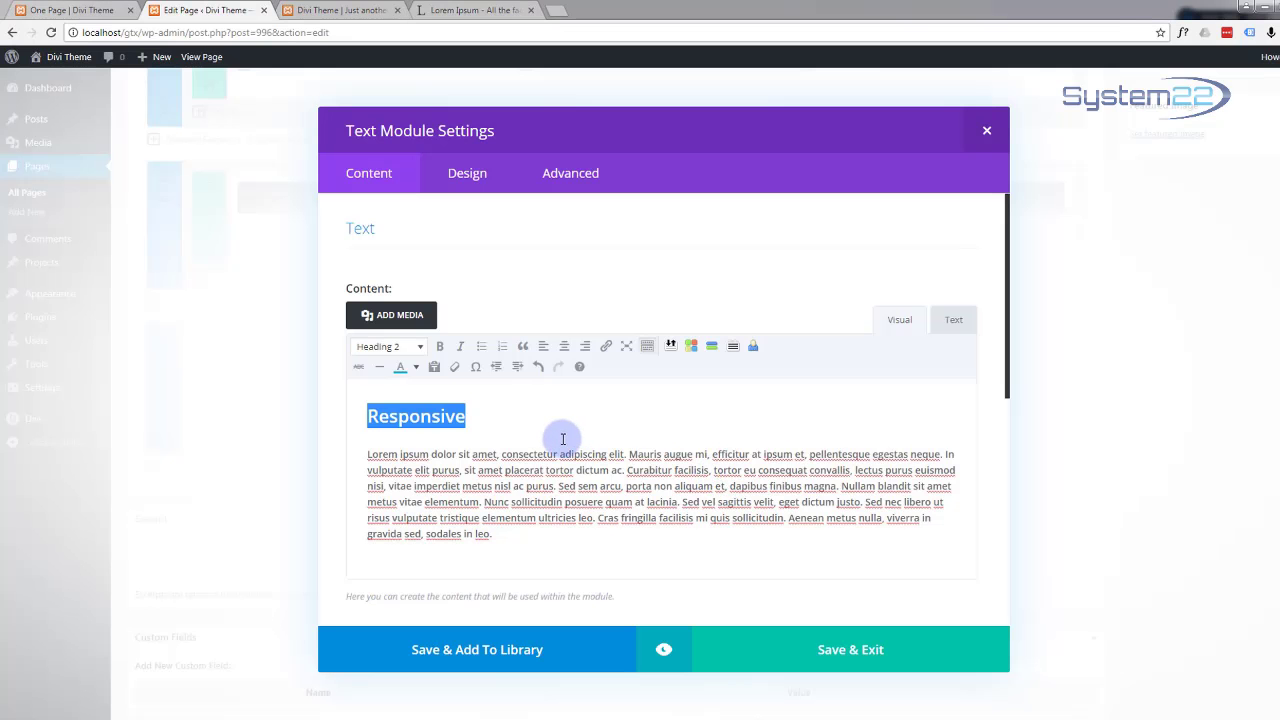
{"action": "left_click", "coordinate": [562, 432]}
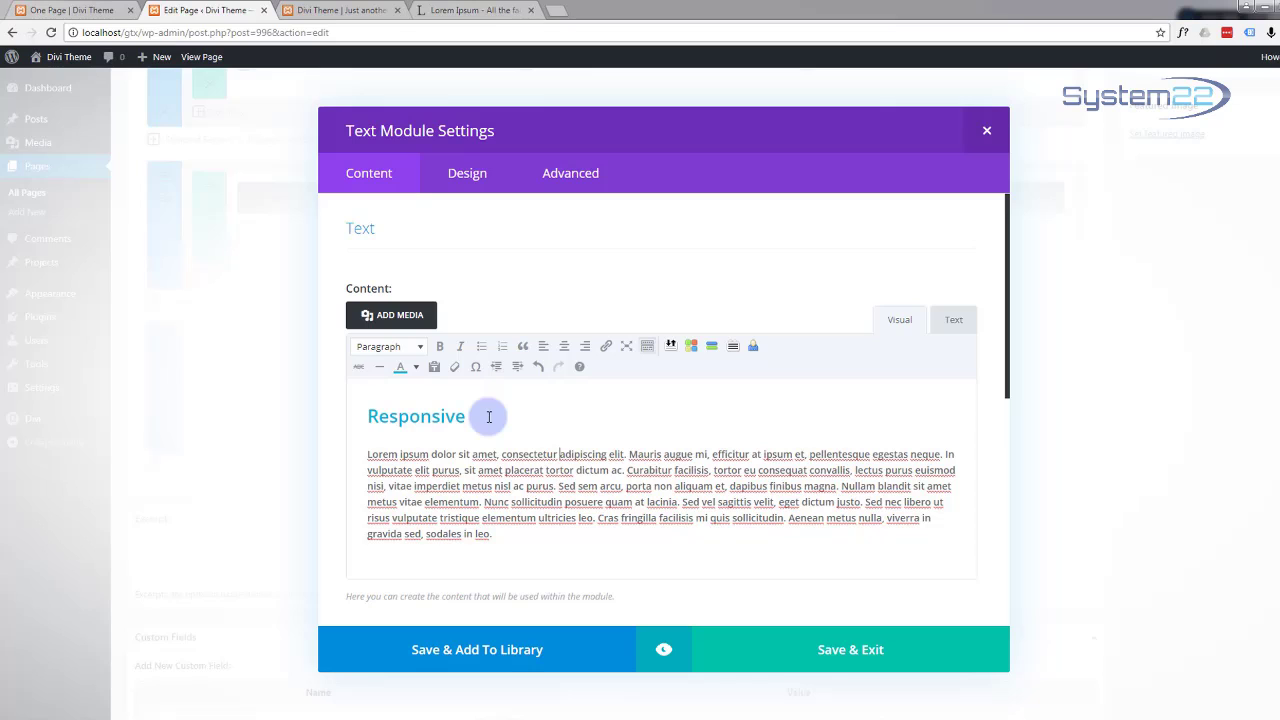
Step: Save and close the Text module settings, leaving Image and Text side by side
{"action": "left_click", "coordinate": [467, 183]}
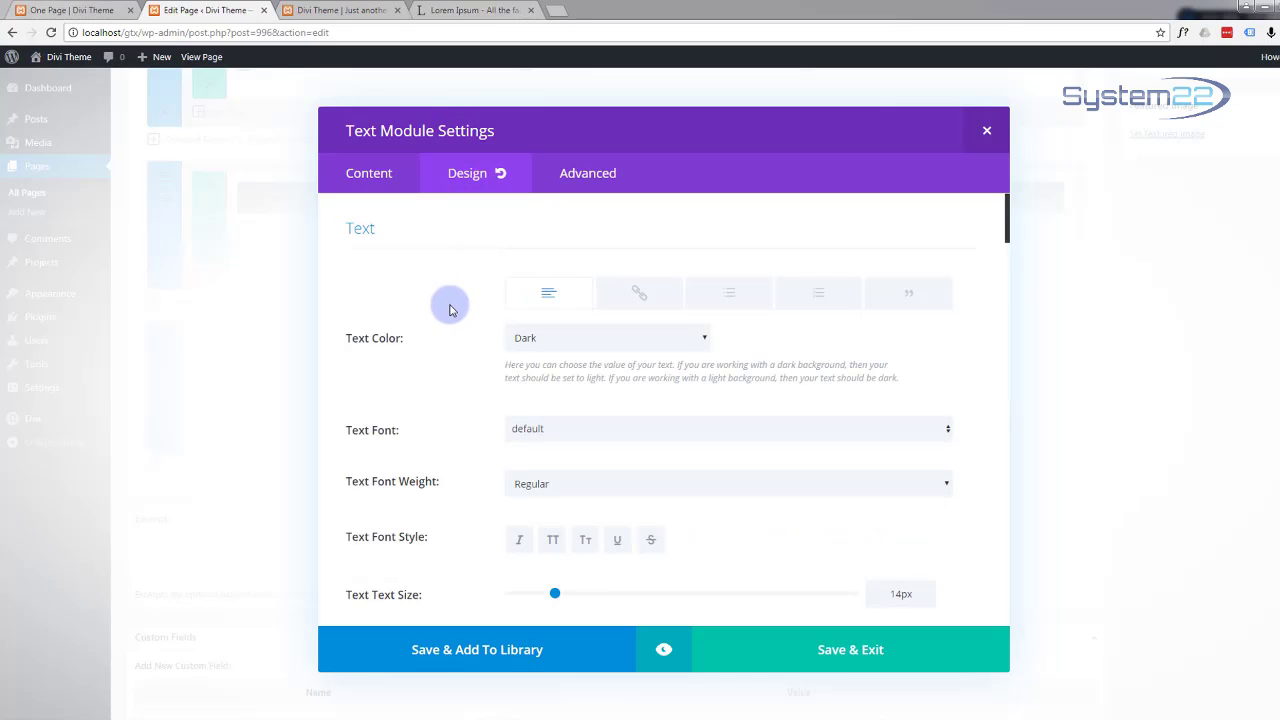
{"action": "scroll", "coordinate": [452, 308], "scroll_direction": "down", "scroll_amount": 6}
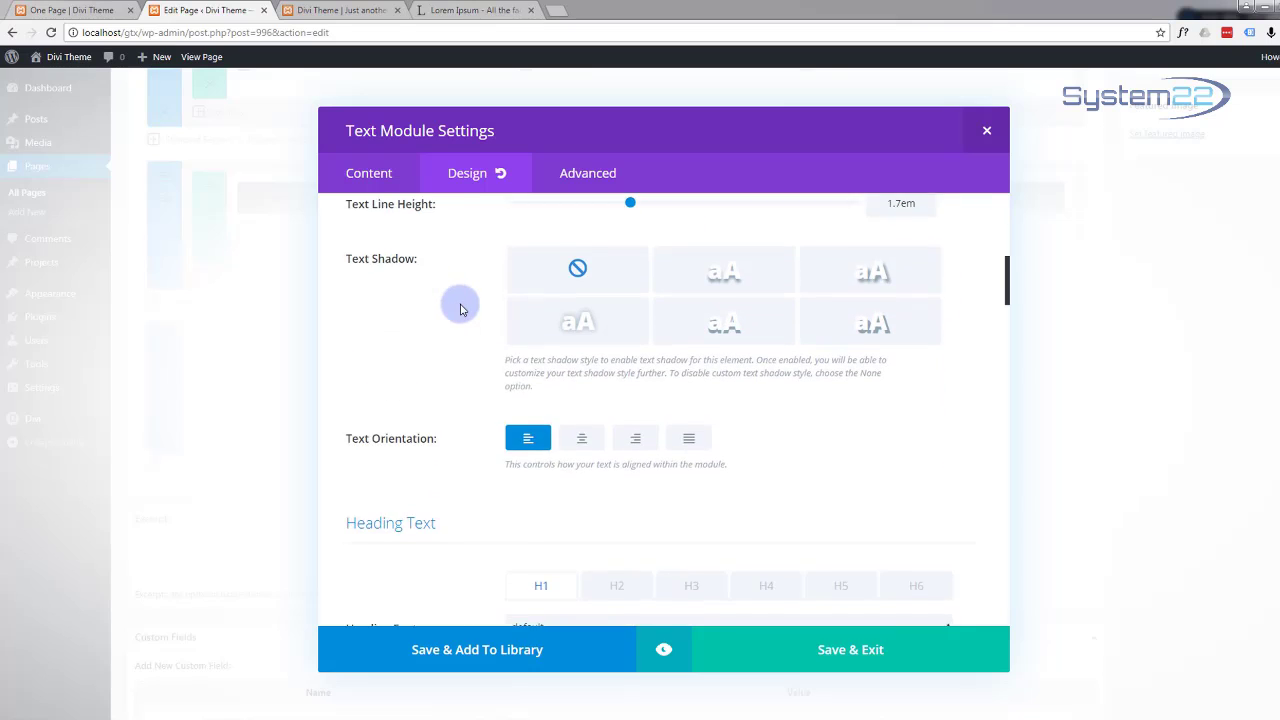
{"action": "scroll", "coordinate": [460, 310], "scroll_direction": "down", "scroll_amount": 1}
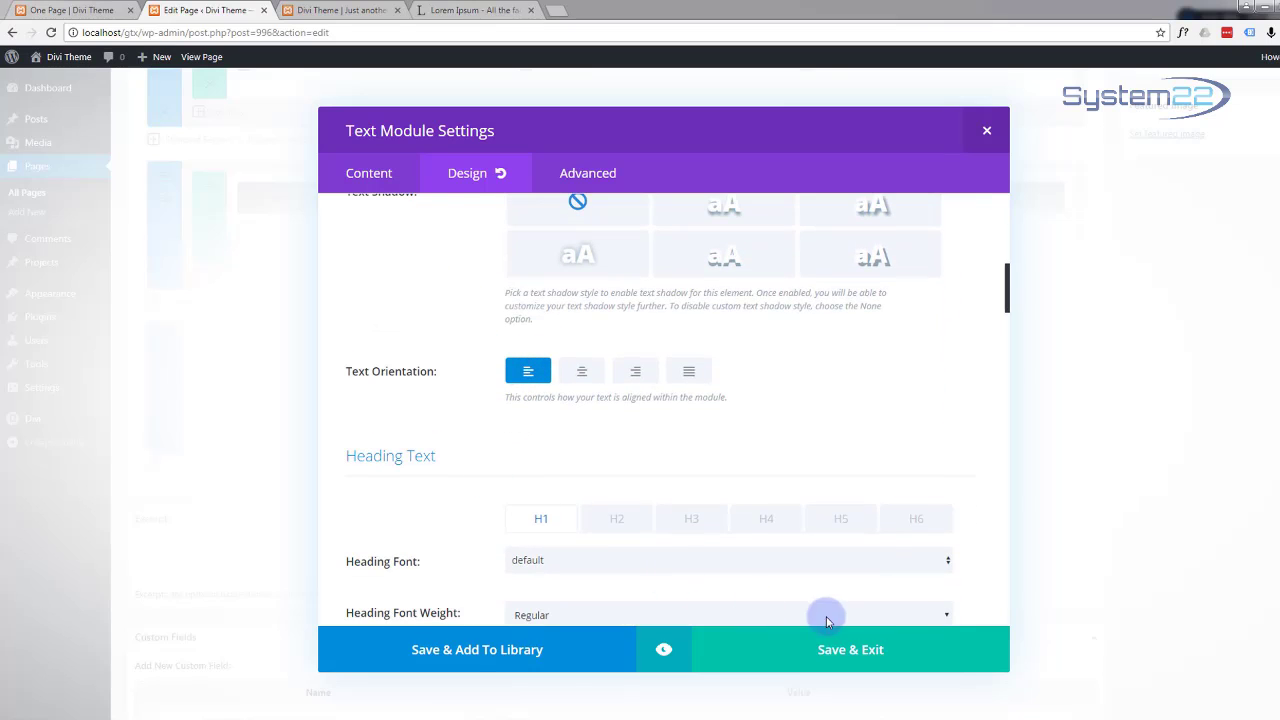
{"action": "left_click", "coordinate": [838, 652]}
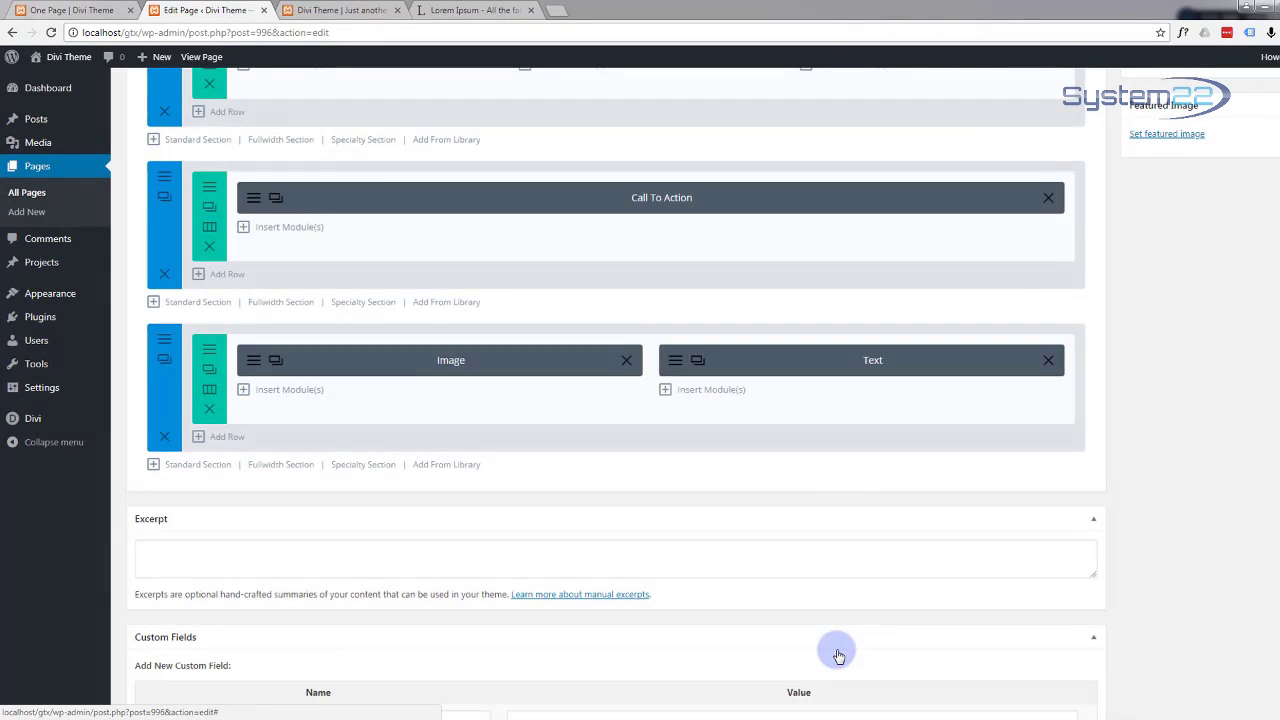
{"action": "scroll", "coordinate": [1190, 393], "scroll_direction": "up", "scroll_amount": 1}
{"action": "scroll", "coordinate": [1190, 393], "scroll_direction": "up", "scroll_amount": 6}
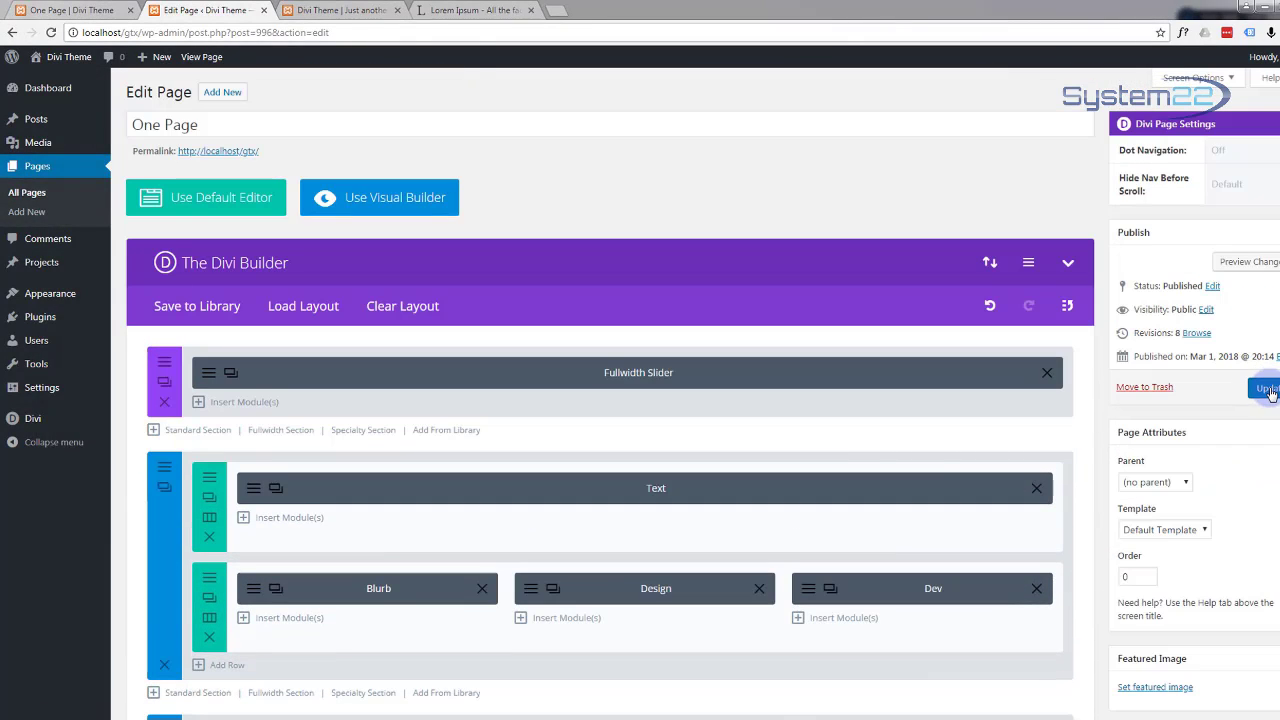
Step: Update the One Page and preview its changes in a new tab
{"action": "left_click", "coordinate": [1268, 390]}
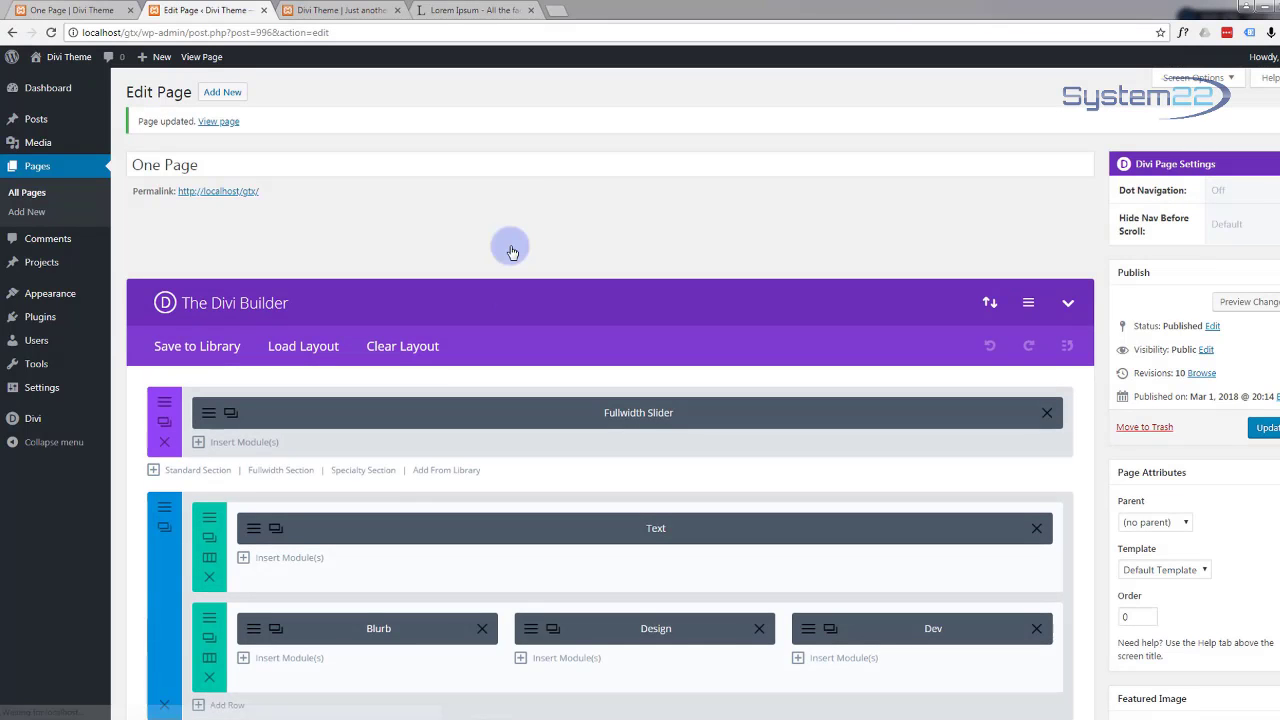
{"action": "left_click", "coordinate": [1240, 300]}
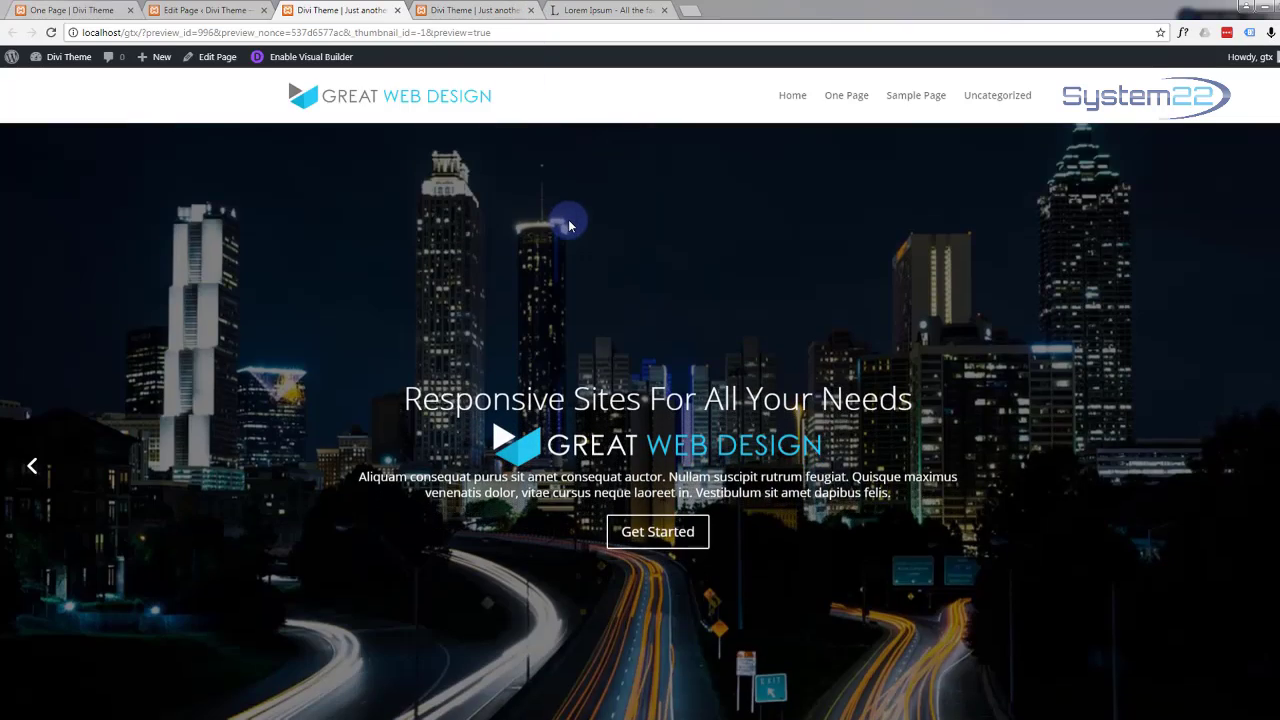
Step: Scroll the preview to the device image beside Responsive, then go back to the Edit Page tab
{"action": "scroll", "coordinate": [570, 226], "scroll_direction": "down", "scroll_amount": 6}
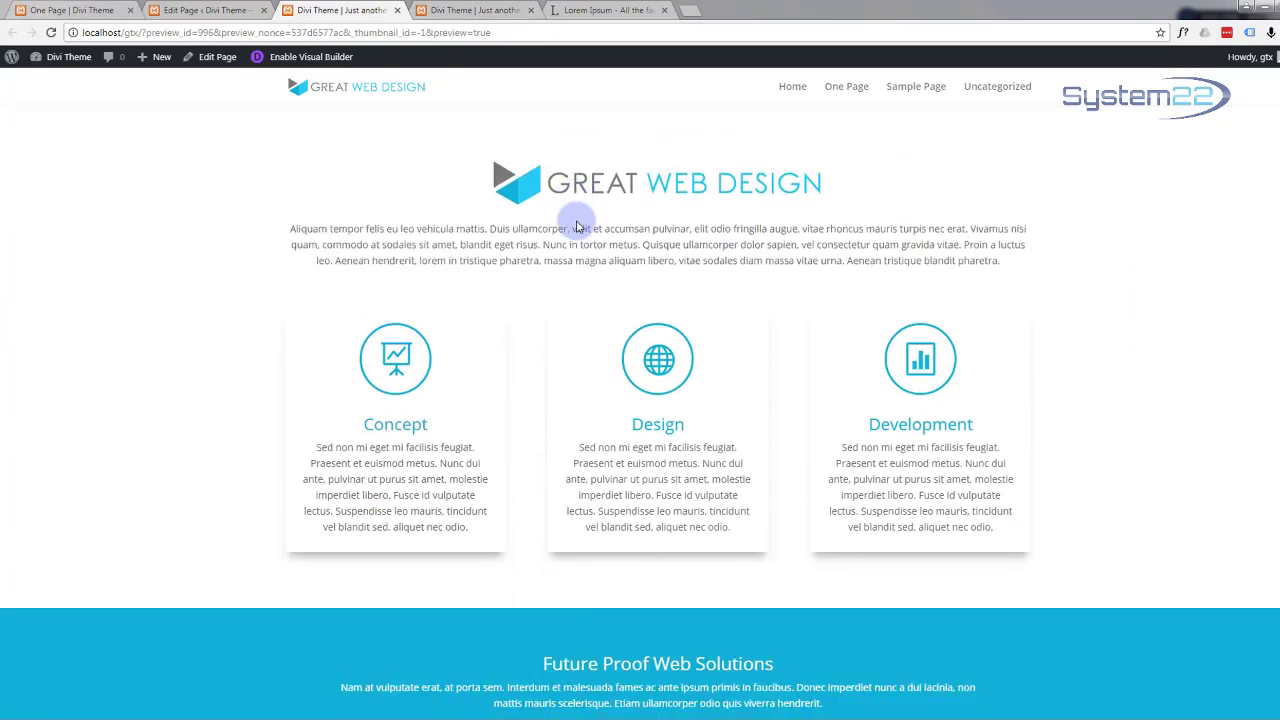
{"action": "scroll", "coordinate": [576, 226], "scroll_direction": "down", "scroll_amount": 5}
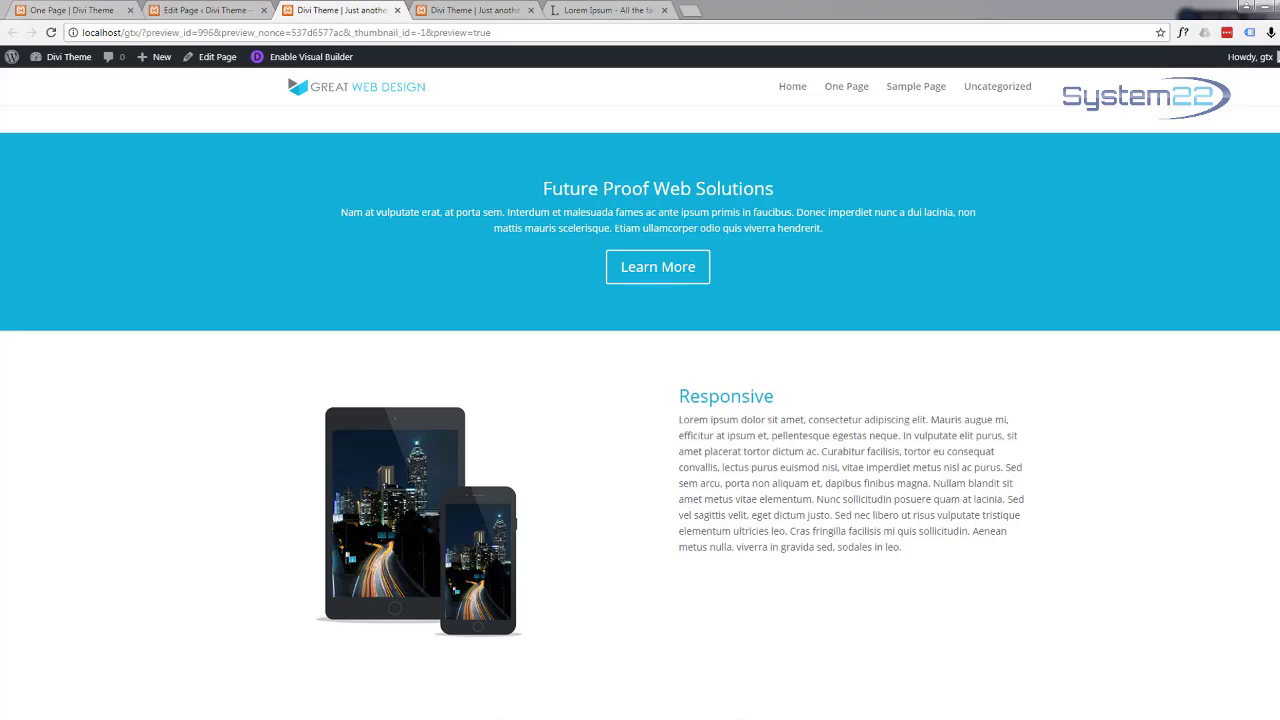
{"action": "left_click", "coordinate": [227, 11]}
Step: Clone the Image/Text row
{"action": "scroll", "coordinate": [610, 465], "scroll_direction": "down", "scroll_amount": 3}
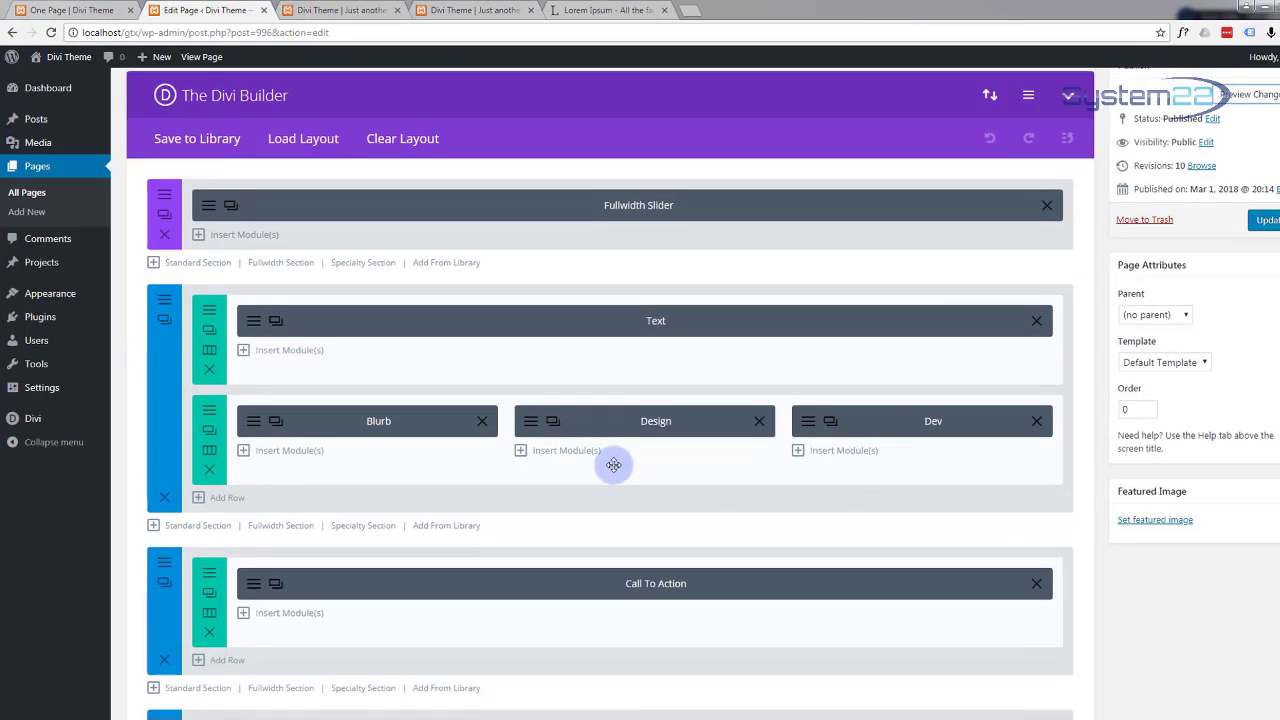
{"action": "scroll", "coordinate": [613, 465], "scroll_direction": "down", "scroll_amount": 4}
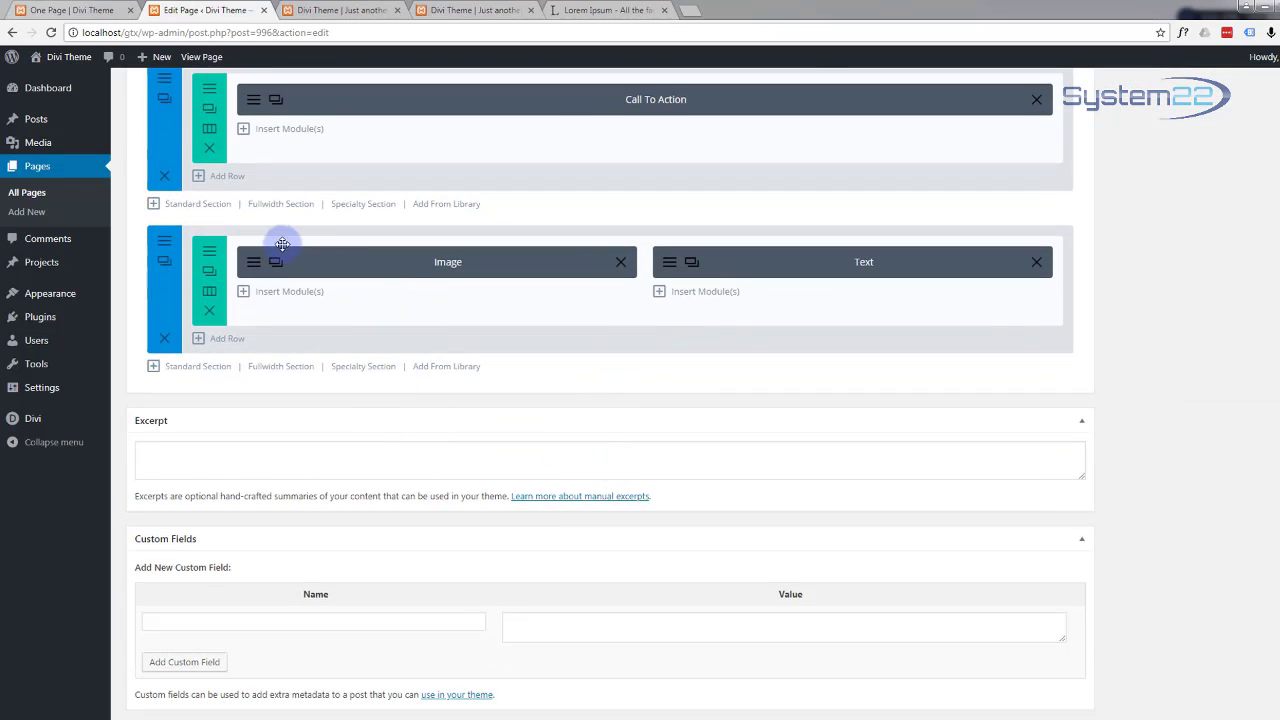
{"action": "left_click", "coordinate": [210, 275]}
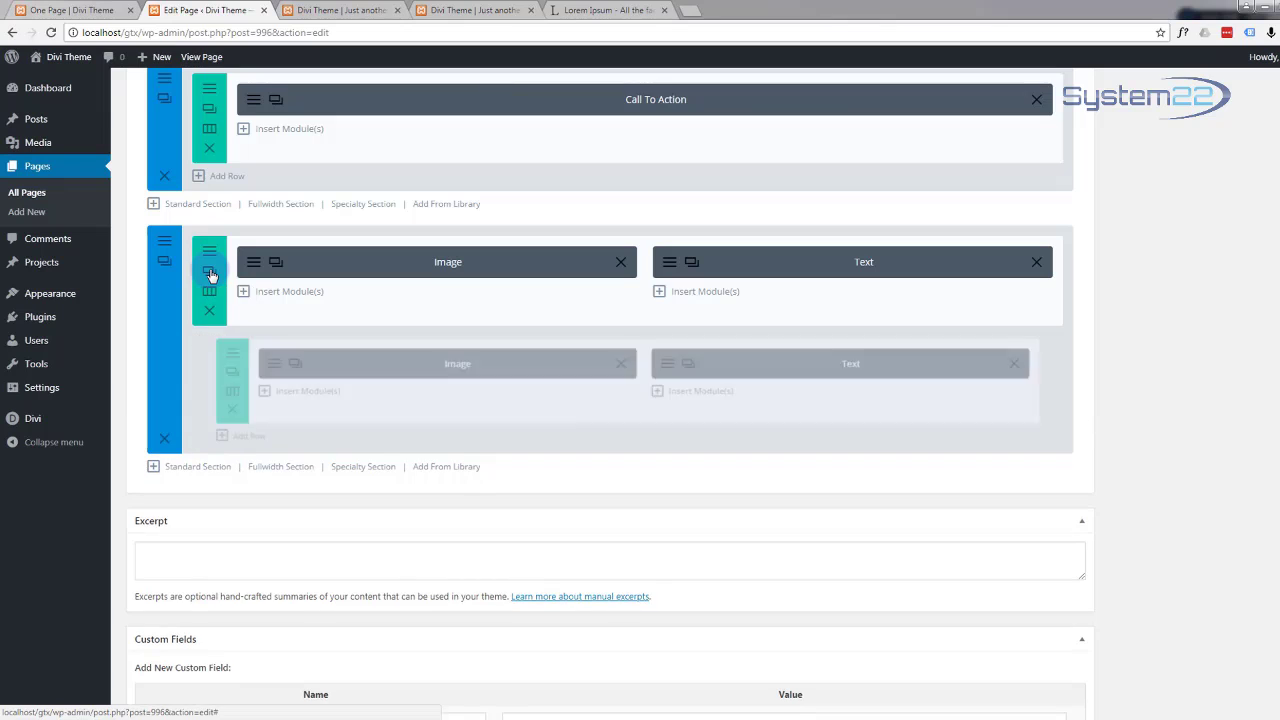
Step: Swap the cloned row's modules so Text sits on the left and Image on the right
{"action": "mouse_move", "coordinate": [443, 363]}
{"action": "left_mouse_down"}
{"action": "mouse_move", "coordinate": [646, 414]}
{"action": "mouse_move", "coordinate": [874, 403]}
{"action": "mouse_move", "coordinate": [860, 400]}
{"action": "left_mouse_up"}
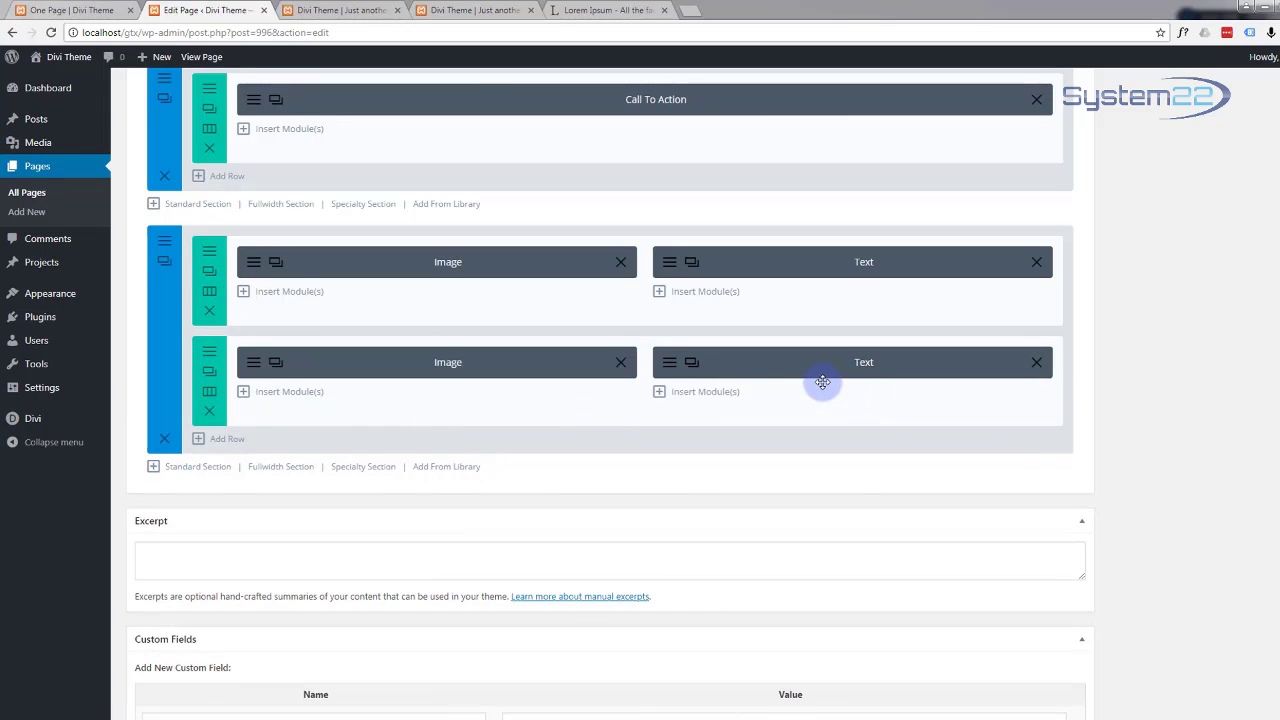
{"action": "left_click_drag", "start_coordinate": [679, 389], "coordinate": [330, 354]}
{"action": "left_click_drag", "start_coordinate": [425, 402], "coordinate": [777, 361]}
{"action": "left_click_drag", "start_coordinate": [772, 362], "coordinate": [800, 365]}
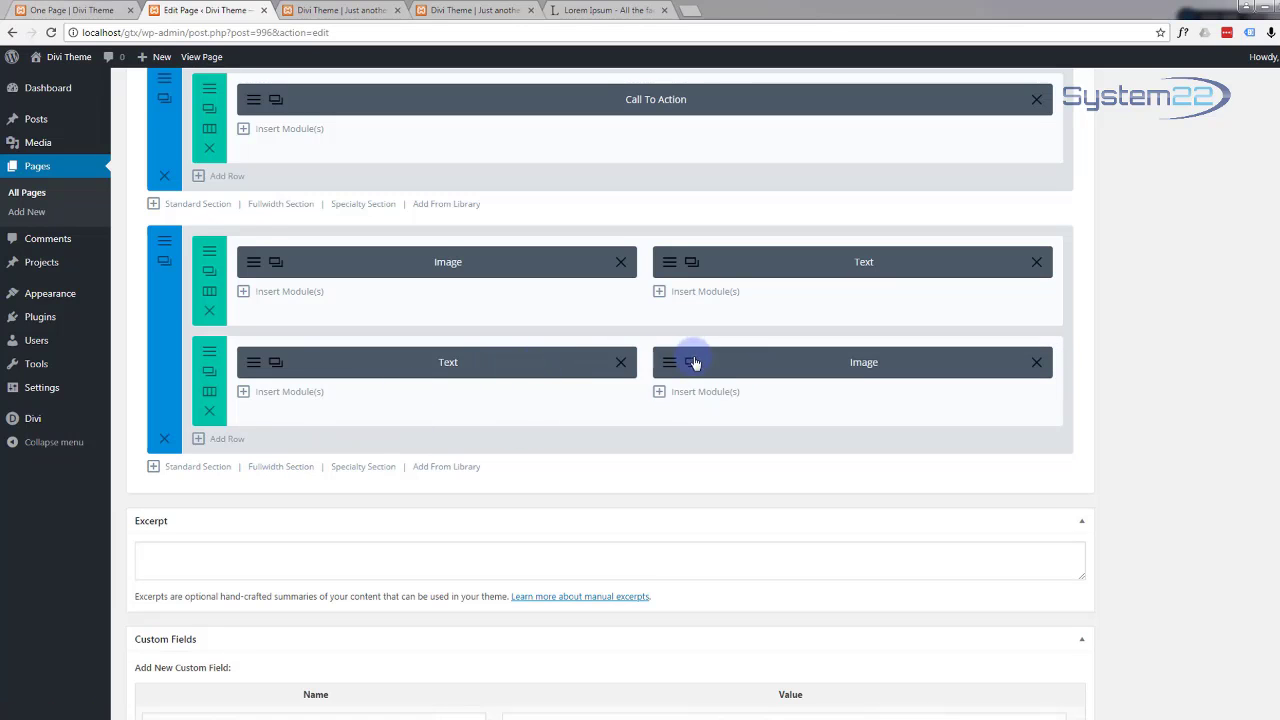
{"action": "left_click", "coordinate": [661, 369]}
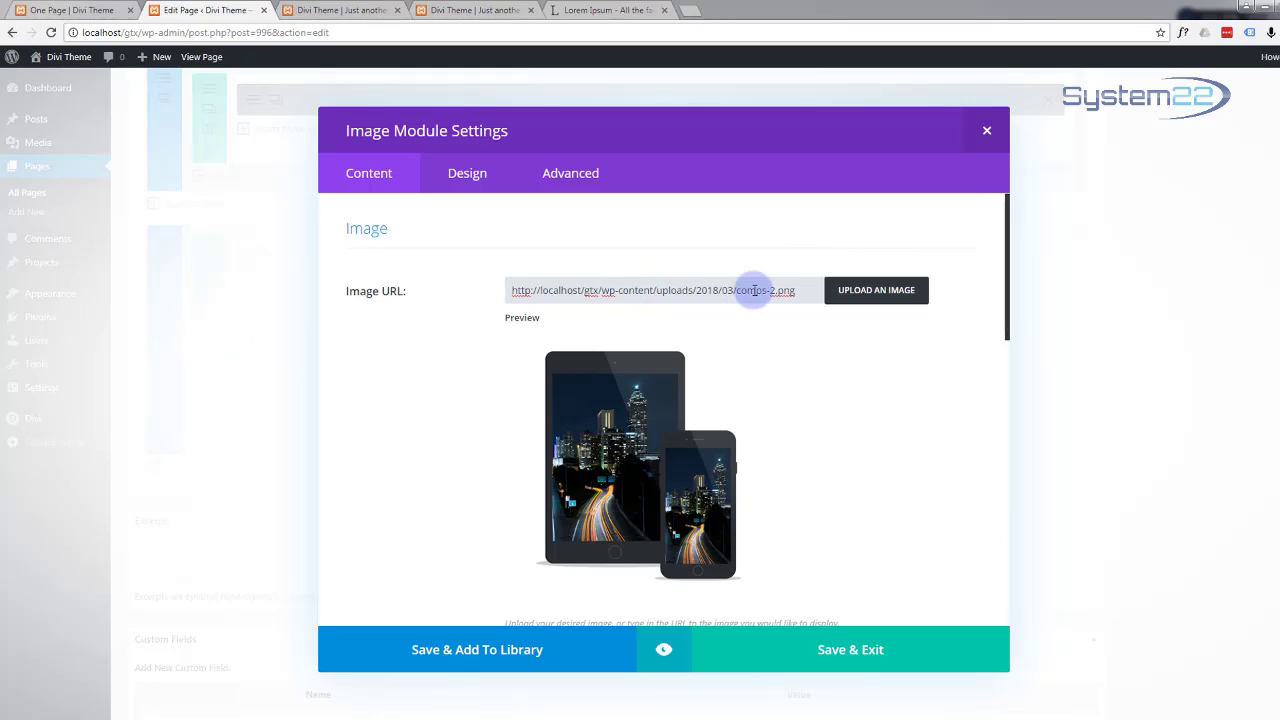
Step: Replace the cloned Image module's picture with comps-1.png and save the module
{"action": "left_click", "coordinate": [878, 293]}
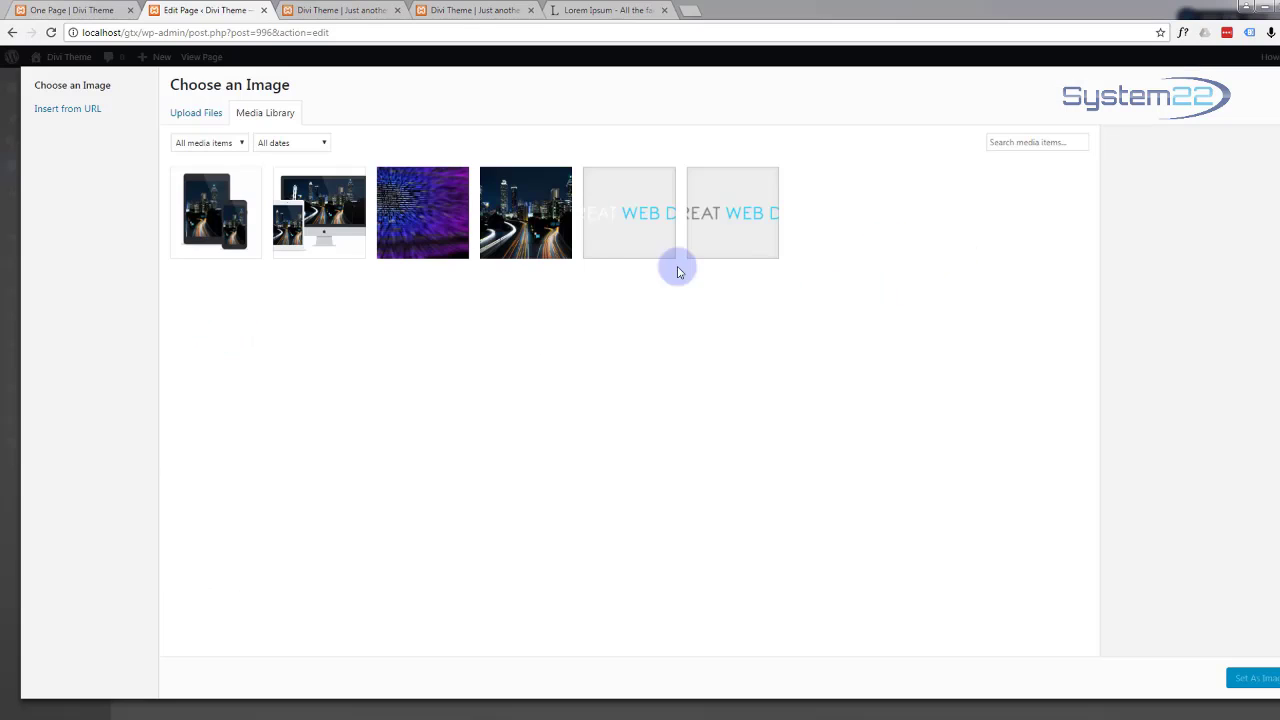
{"action": "left_click", "coordinate": [318, 213]}
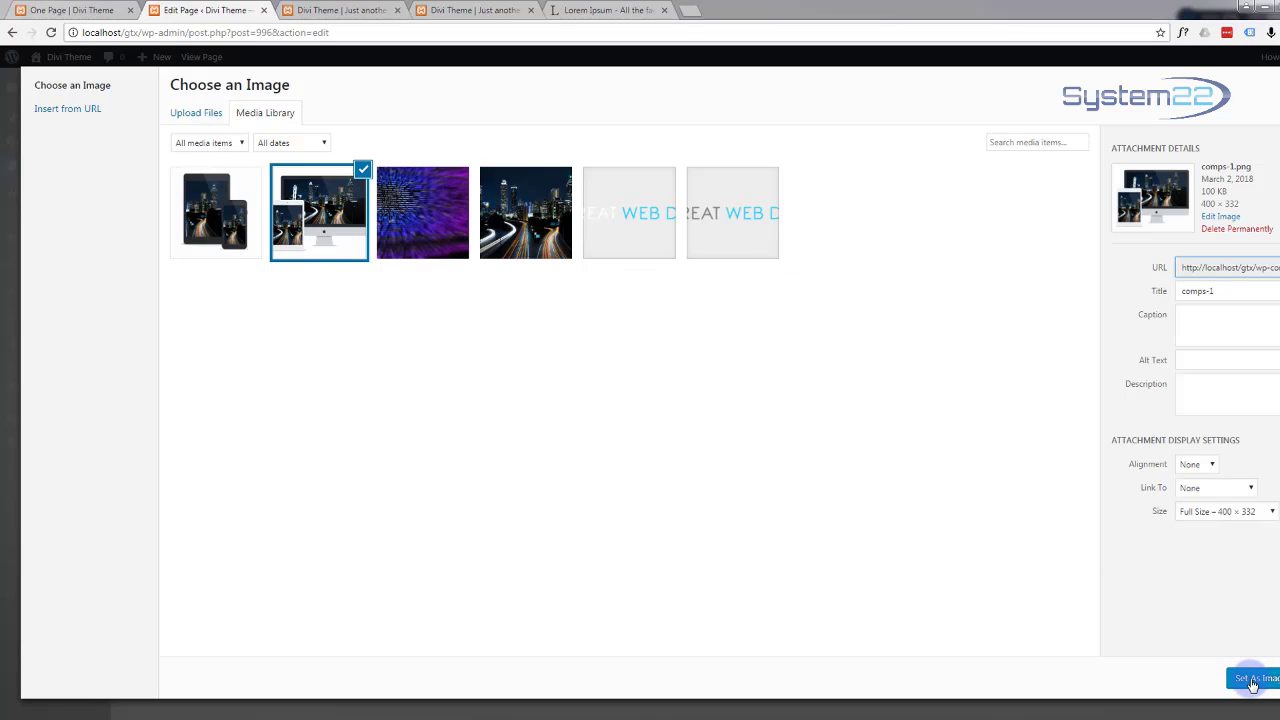
{"action": "left_click", "coordinate": [1253, 680]}
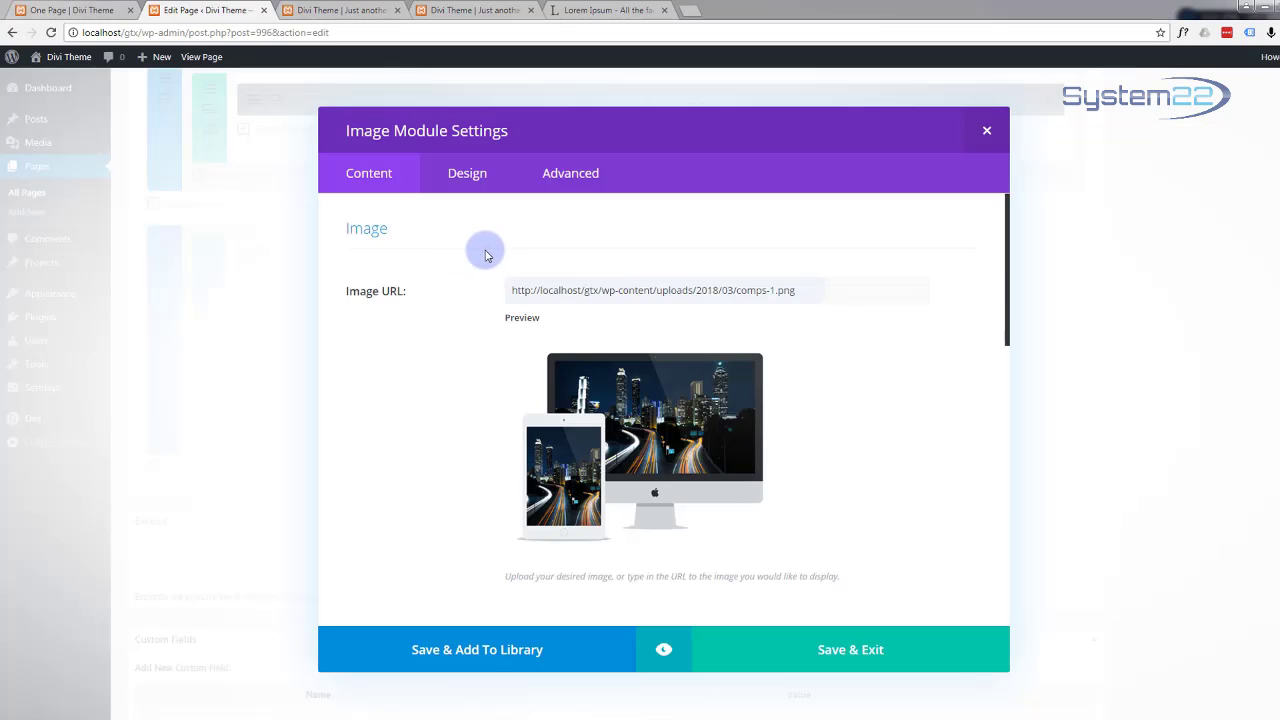
{"action": "left_click", "coordinate": [870, 648]}
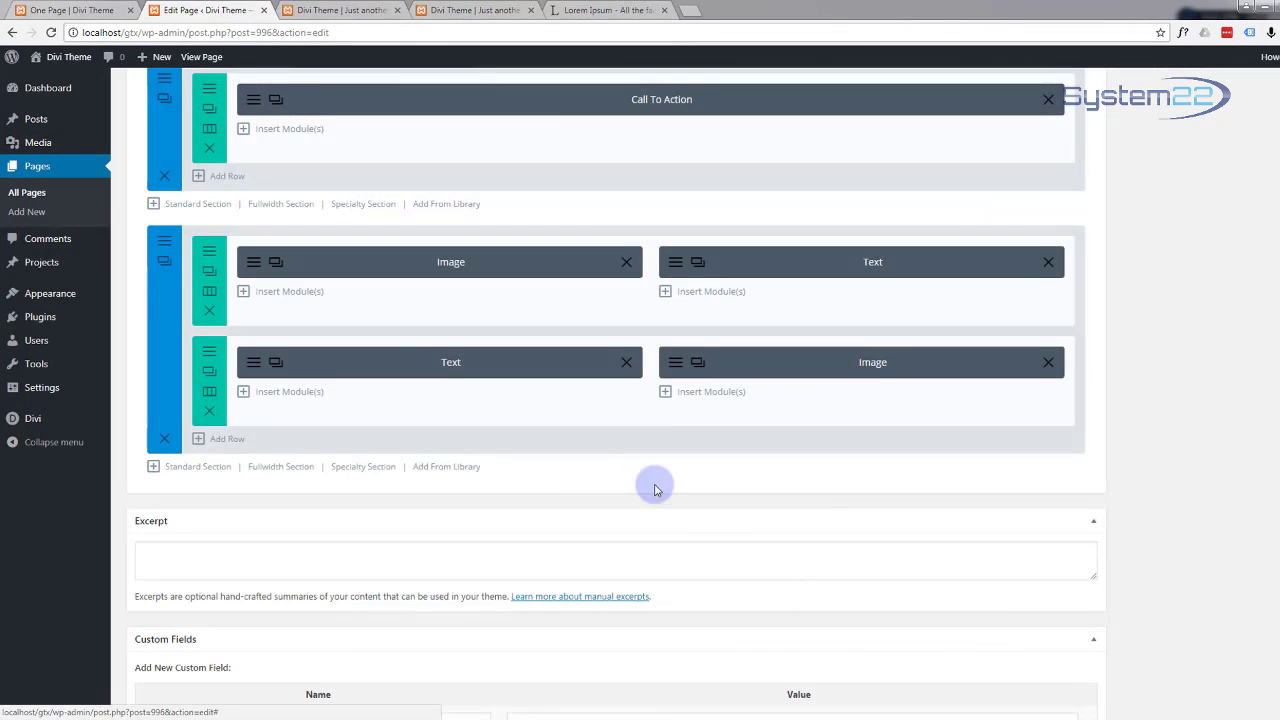
Step: Replace the copied text module's 'Responsive' heading with 'Mobile First' and save the module
{"action": "left_click", "coordinate": [252, 364]}
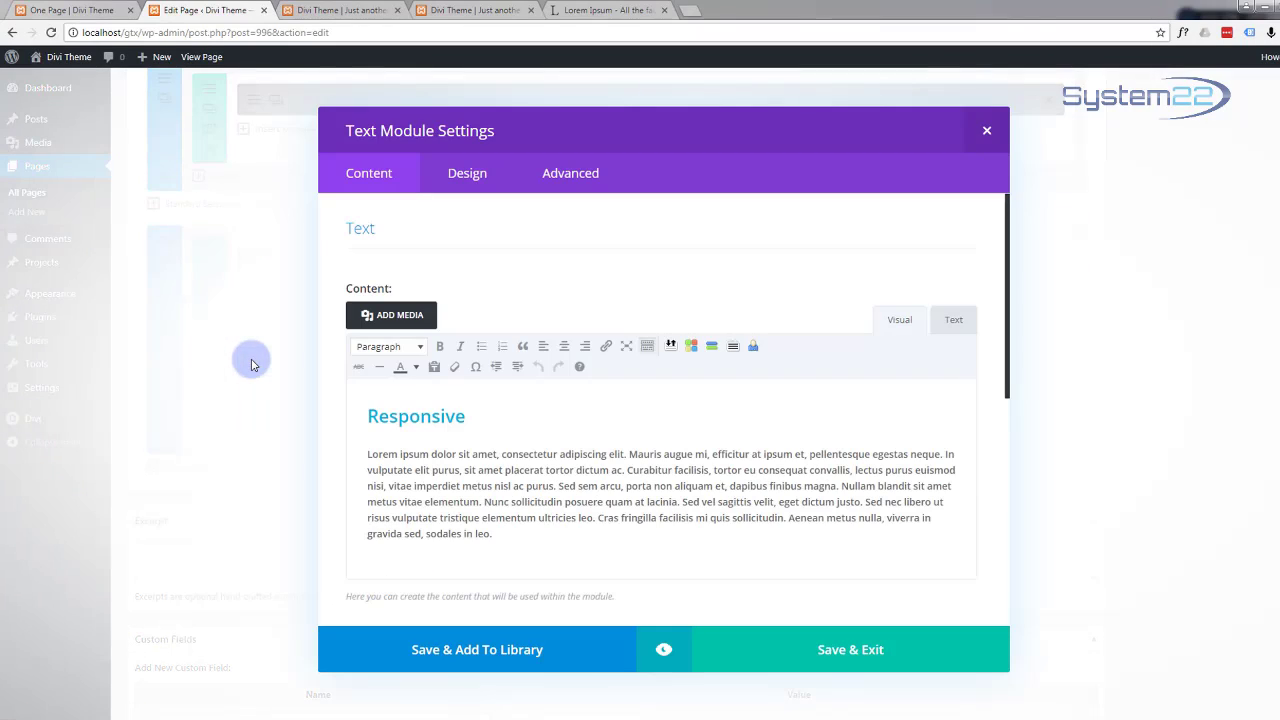
{"action": "left_click_drag", "start_coordinate": [468, 413], "coordinate": [371, 418]}
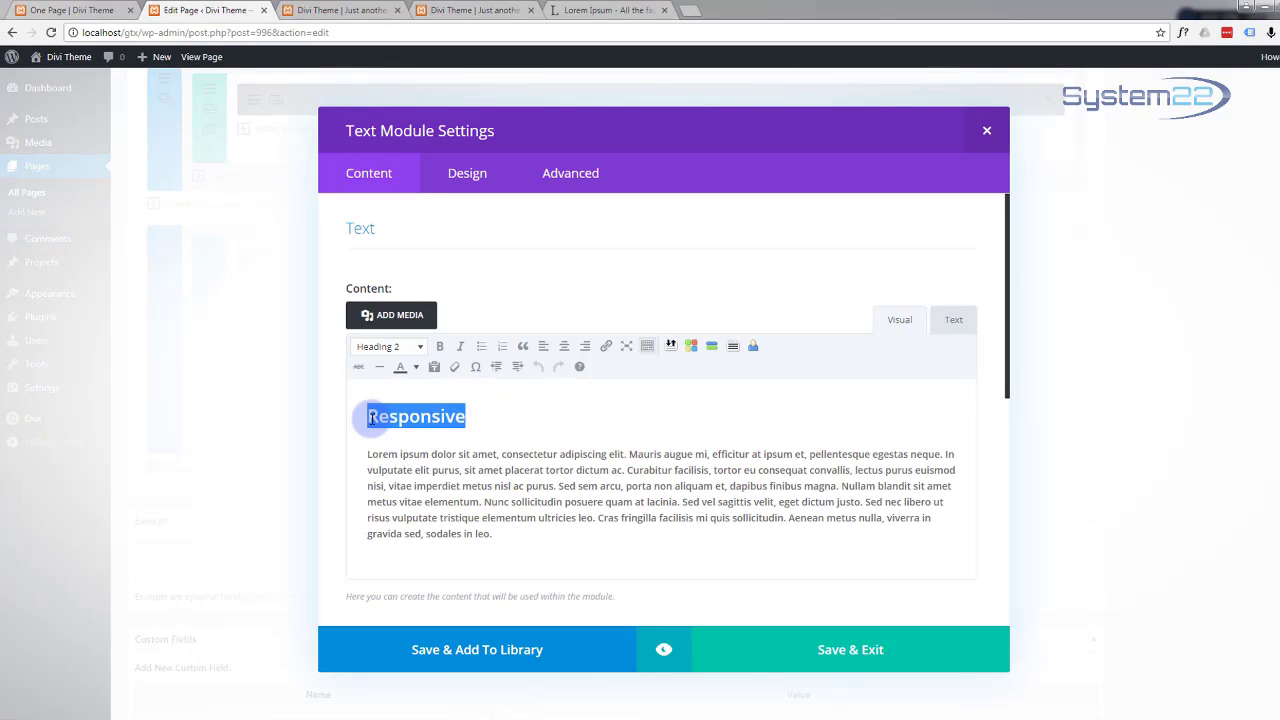
{"action": "type", "text": "Mobile First"}
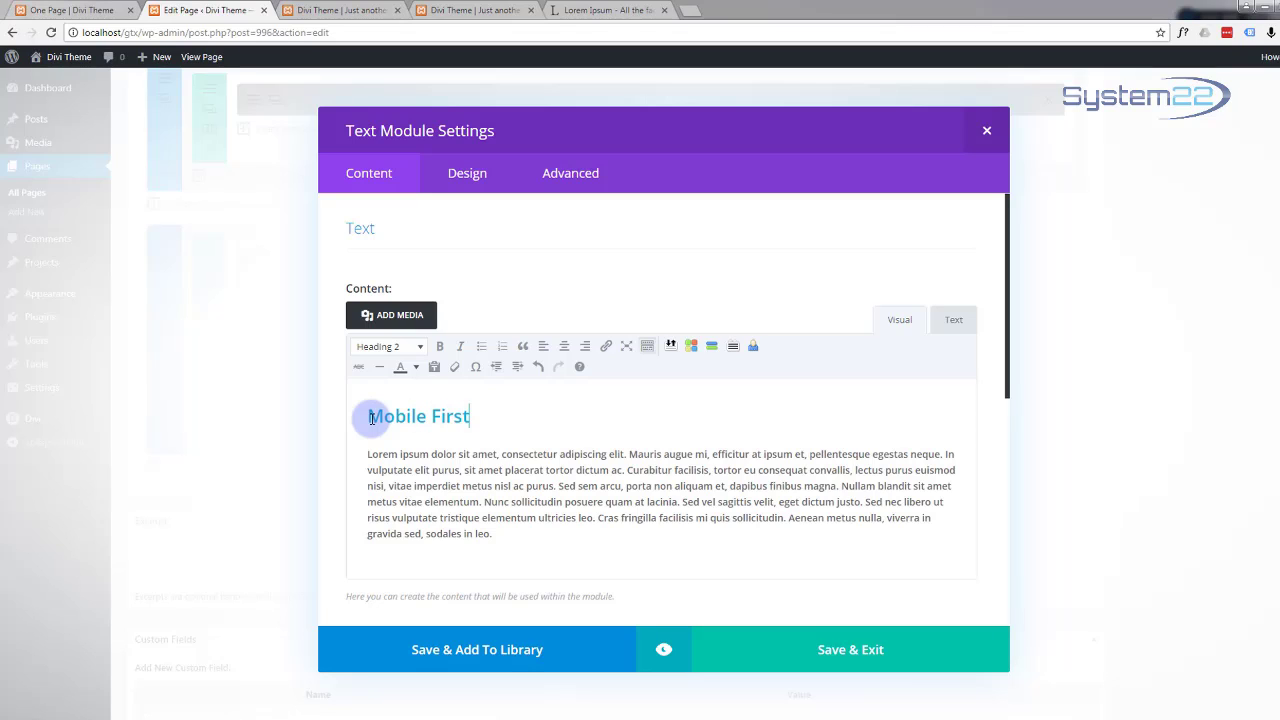
{"action": "left_click", "coordinate": [822, 652]}
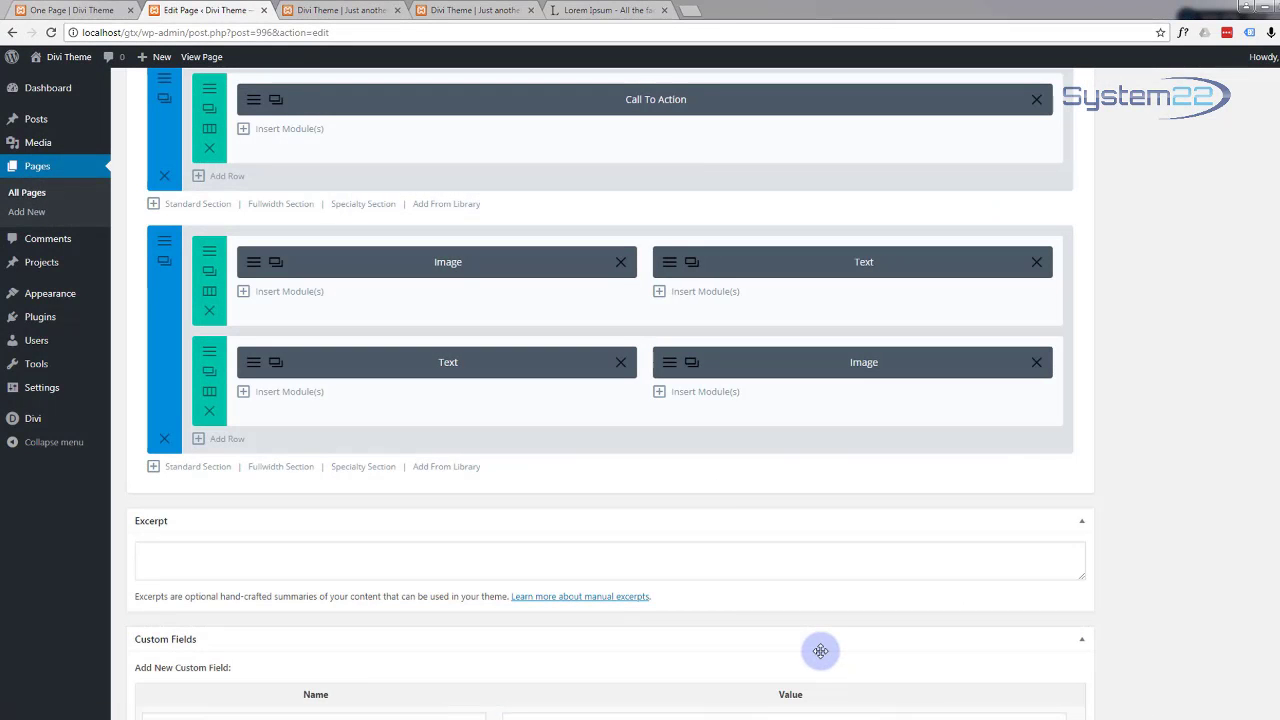
Step: Update the page with the new row and view it in the preview tab
{"action": "scroll", "coordinate": [557, 351], "scroll_direction": "up", "scroll_amount": 4}
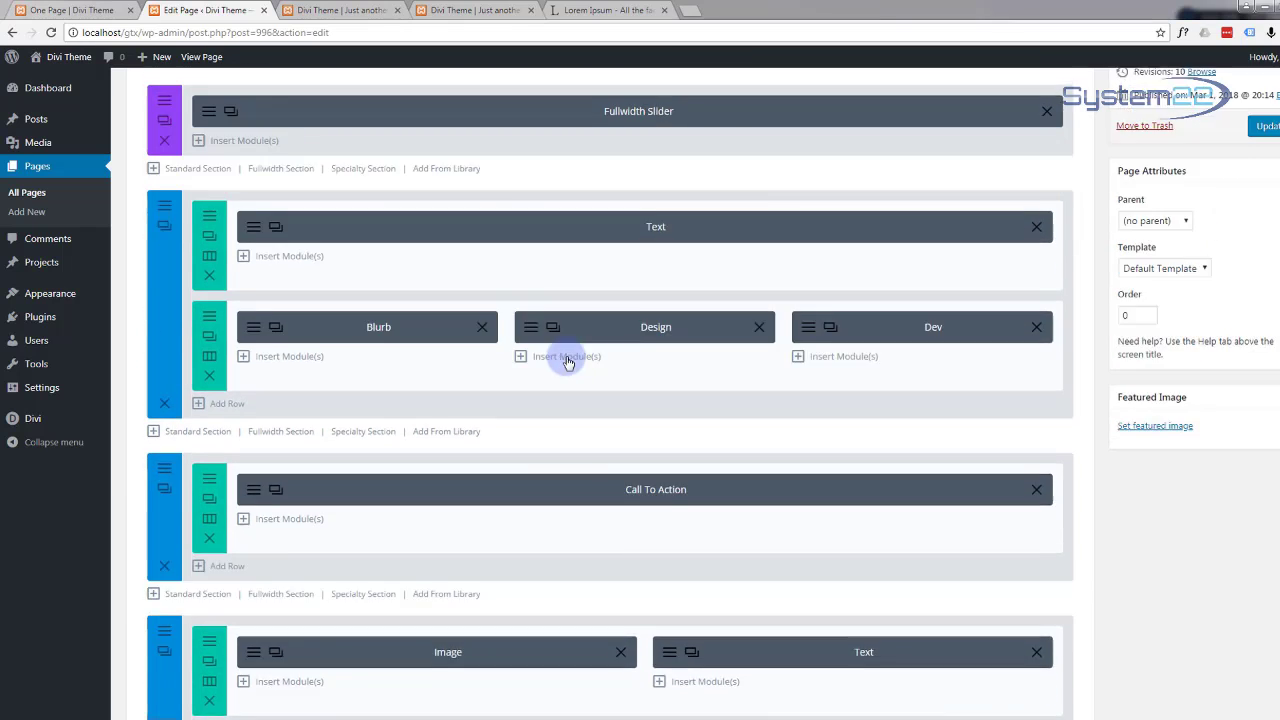
{"action": "scroll", "coordinate": [567, 362], "scroll_direction": "up", "scroll_amount": 2}
{"action": "left_click", "coordinate": [1265, 290]}
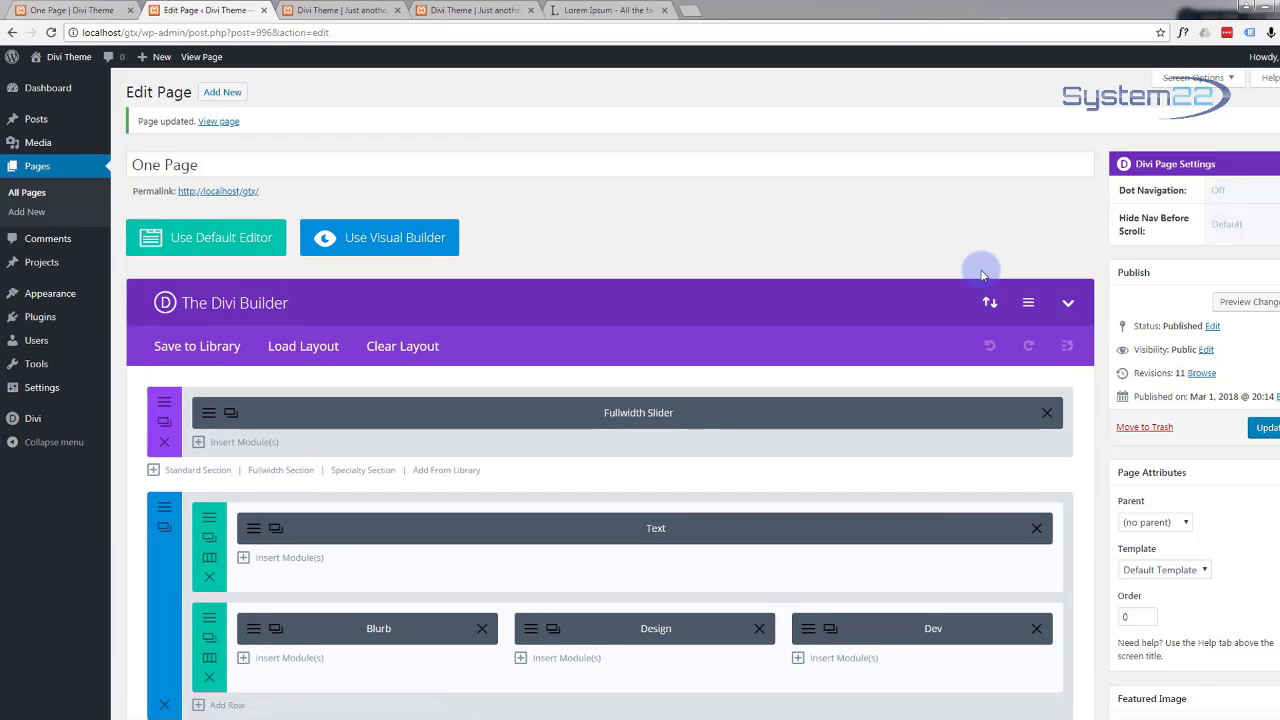
{"action": "left_click", "coordinate": [1243, 305]}
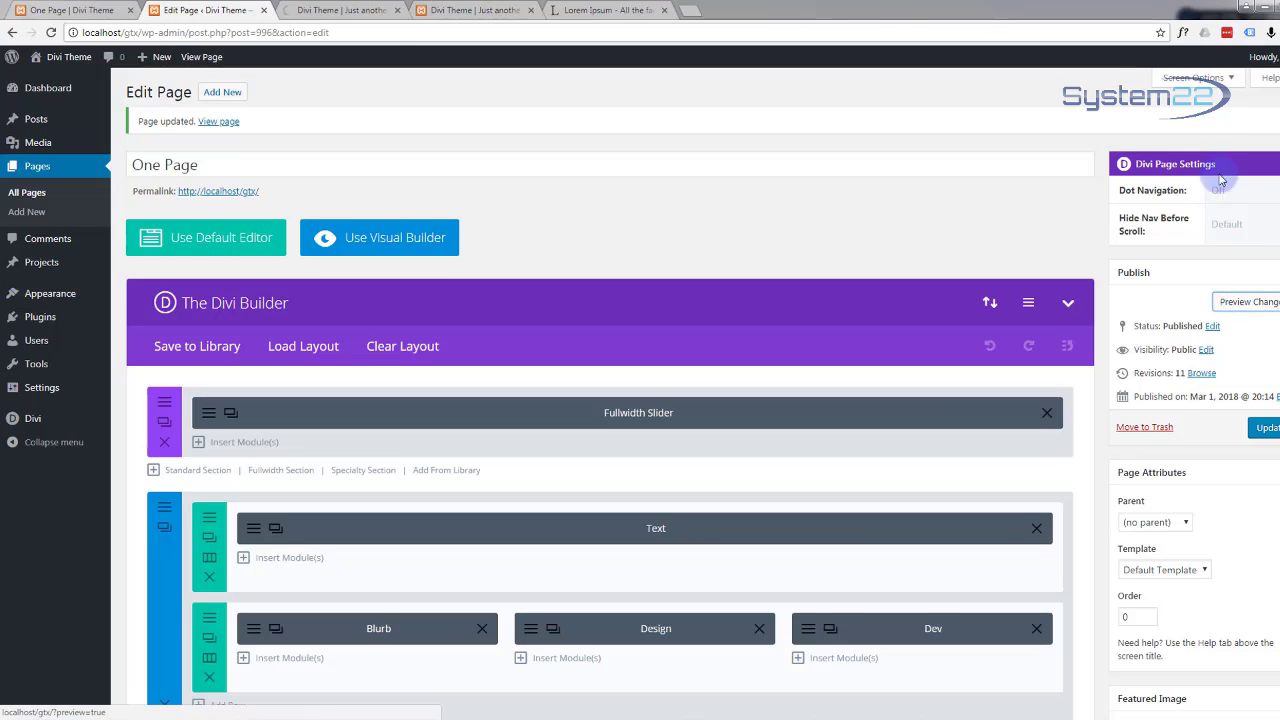
{"action": "left_click", "coordinate": [356, 11]}
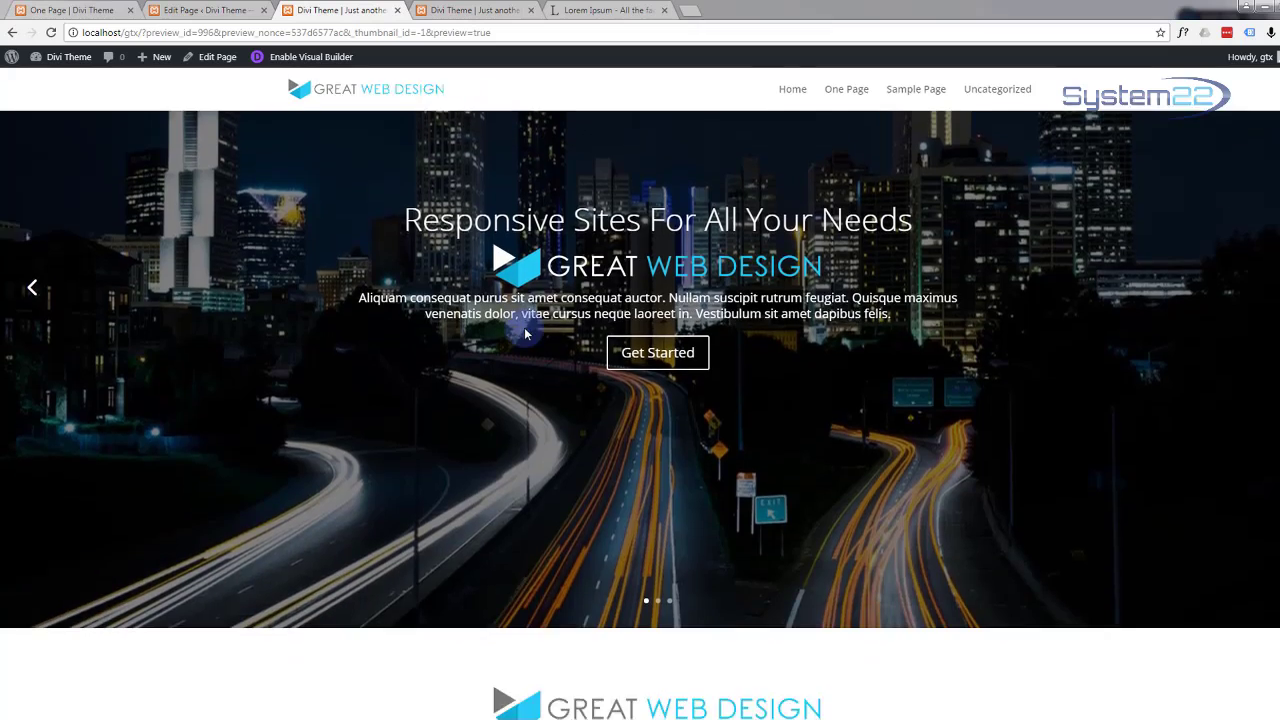
Step: Scroll down the preview to confirm the Mobile First row appears
{"action": "scroll", "coordinate": [525, 335], "scroll_direction": "down", "scroll_amount": 10}
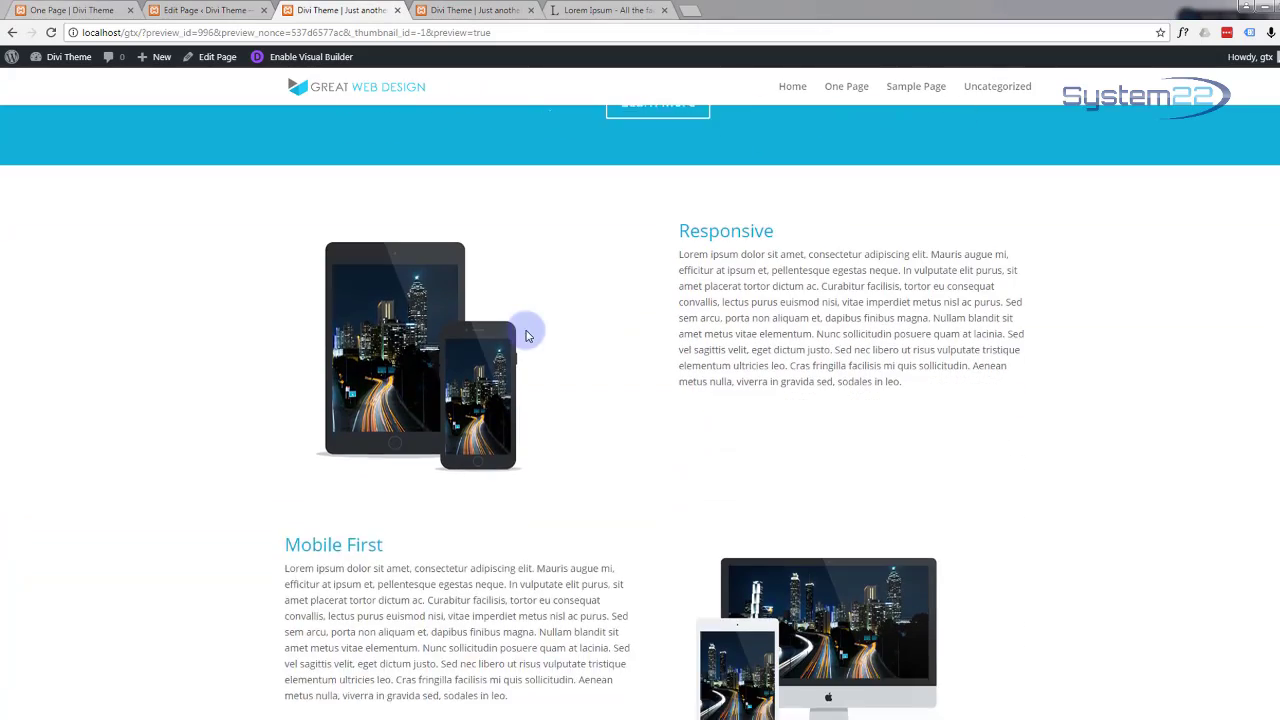
{"action": "scroll", "coordinate": [525, 335], "scroll_direction": "down", "scroll_amount": 1}
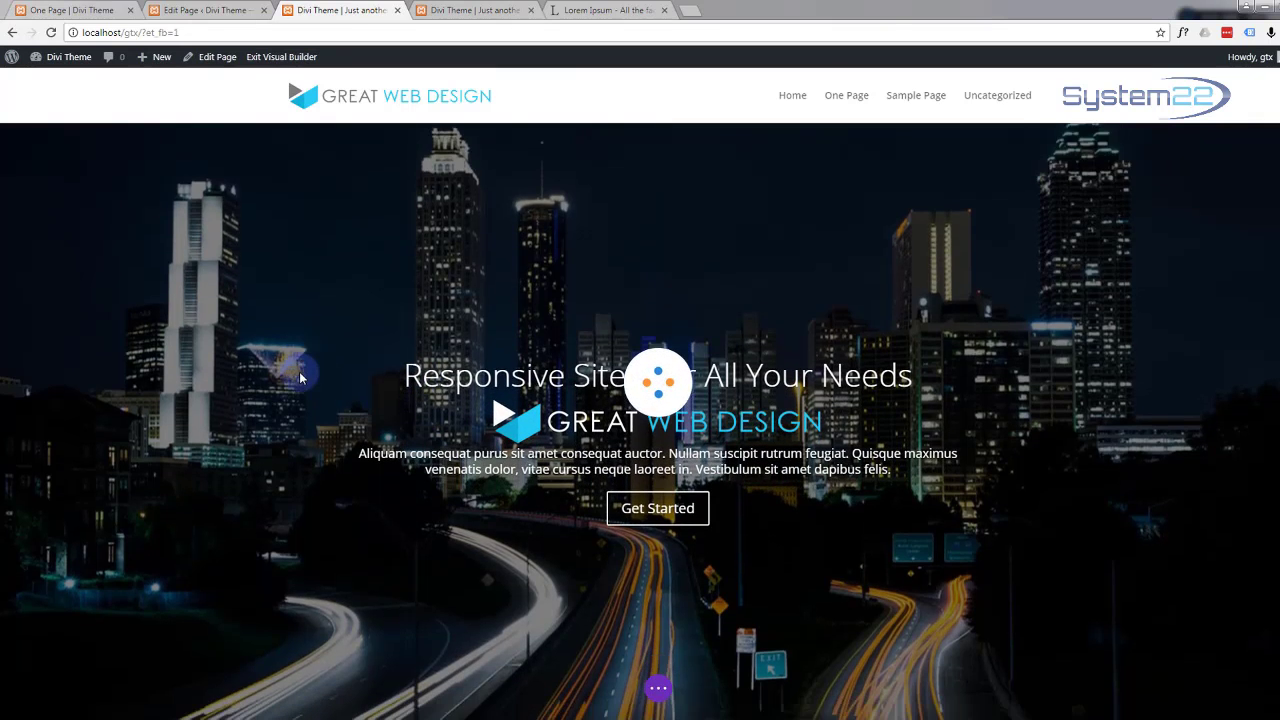
Step: Insert a new single-column row below the Responsive section
{"action": "scroll", "coordinate": [300, 376], "scroll_direction": "down", "scroll_amount": 8}
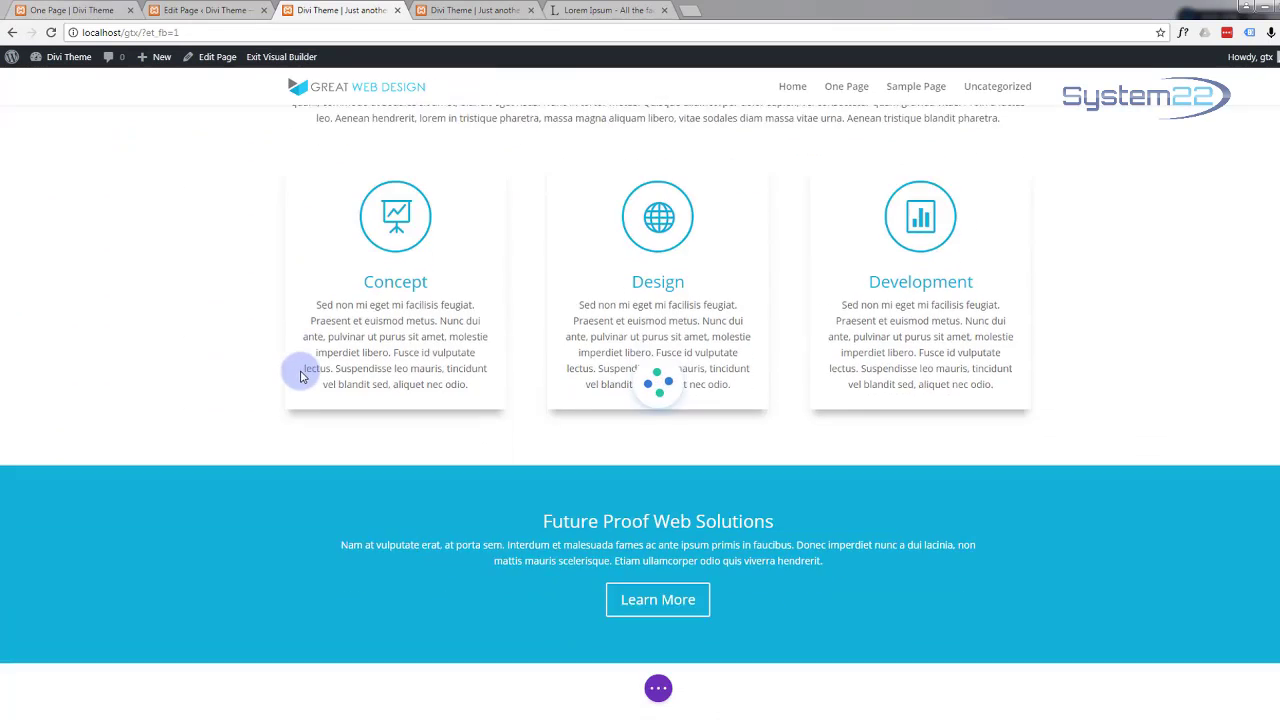
{"action": "scroll", "coordinate": [300, 376], "scroll_direction": "down", "scroll_amount": 7}
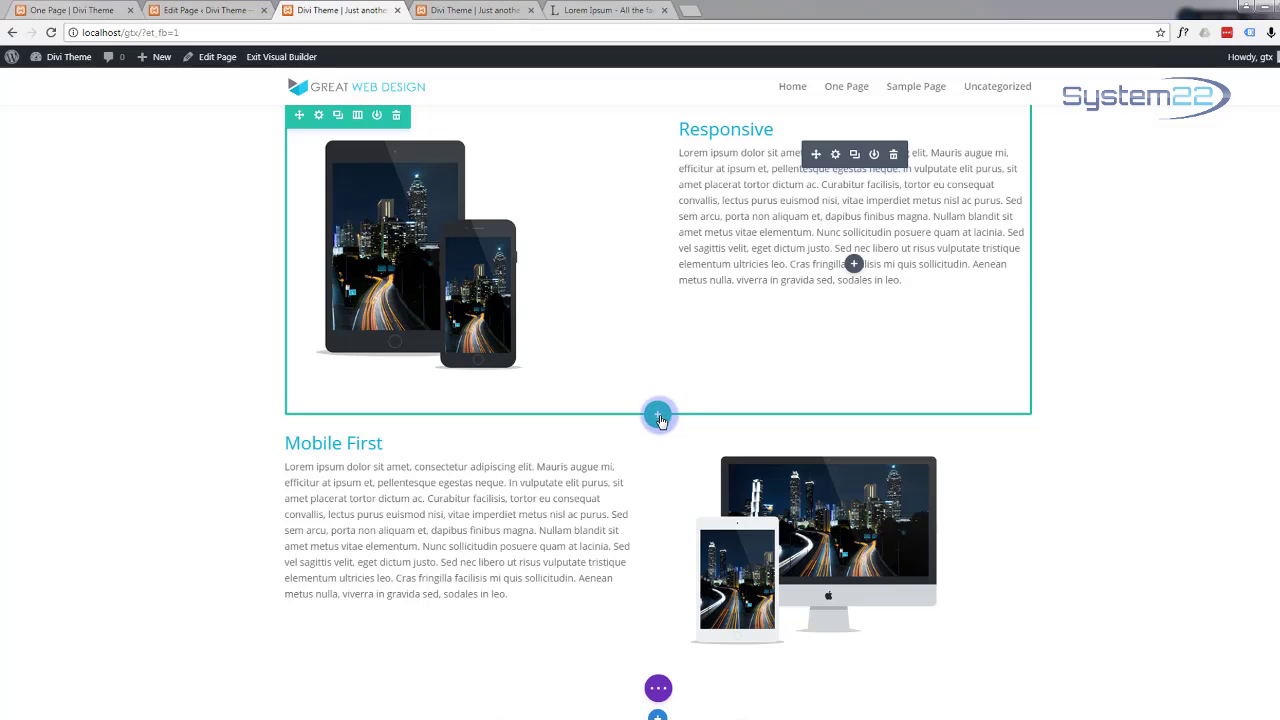
{"action": "left_click", "coordinate": [656, 418]}
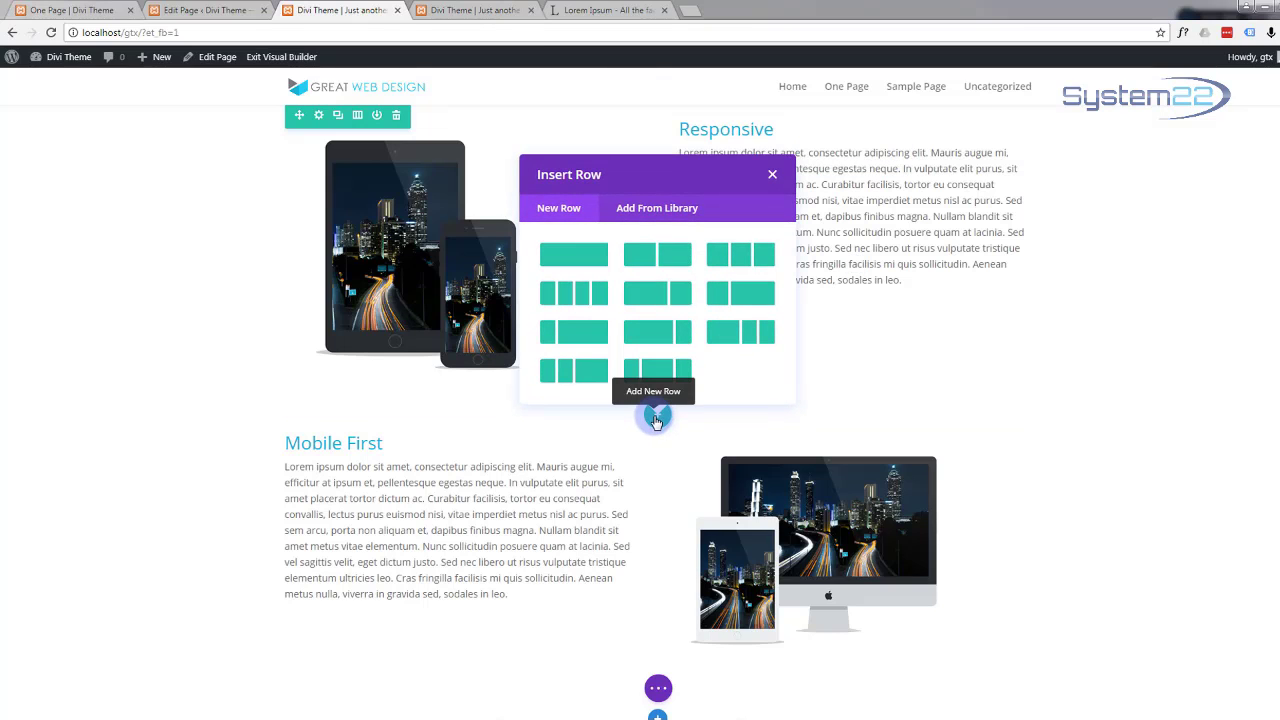
{"action": "left_click", "coordinate": [588, 256]}
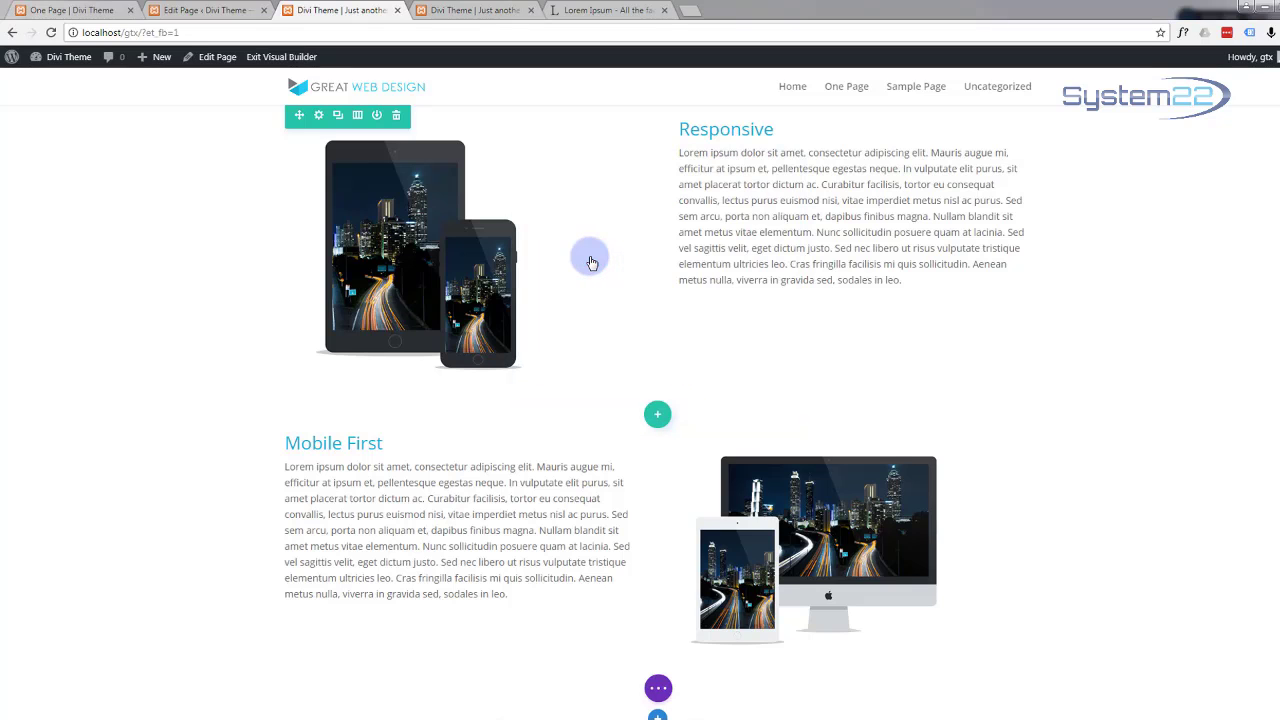
Step: Put a Divider module into the new row
{"action": "left_click", "coordinate": [661, 468]}
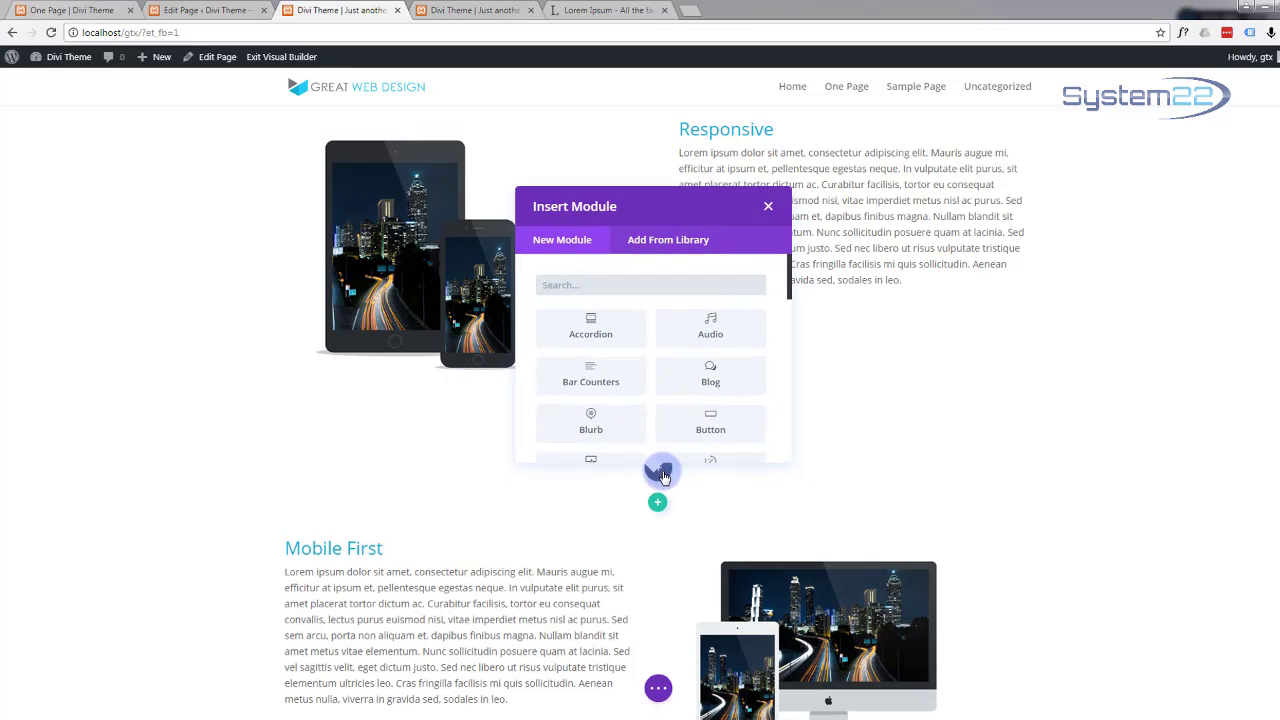
{"action": "scroll", "coordinate": [634, 378], "scroll_direction": "down", "scroll_amount": 2}
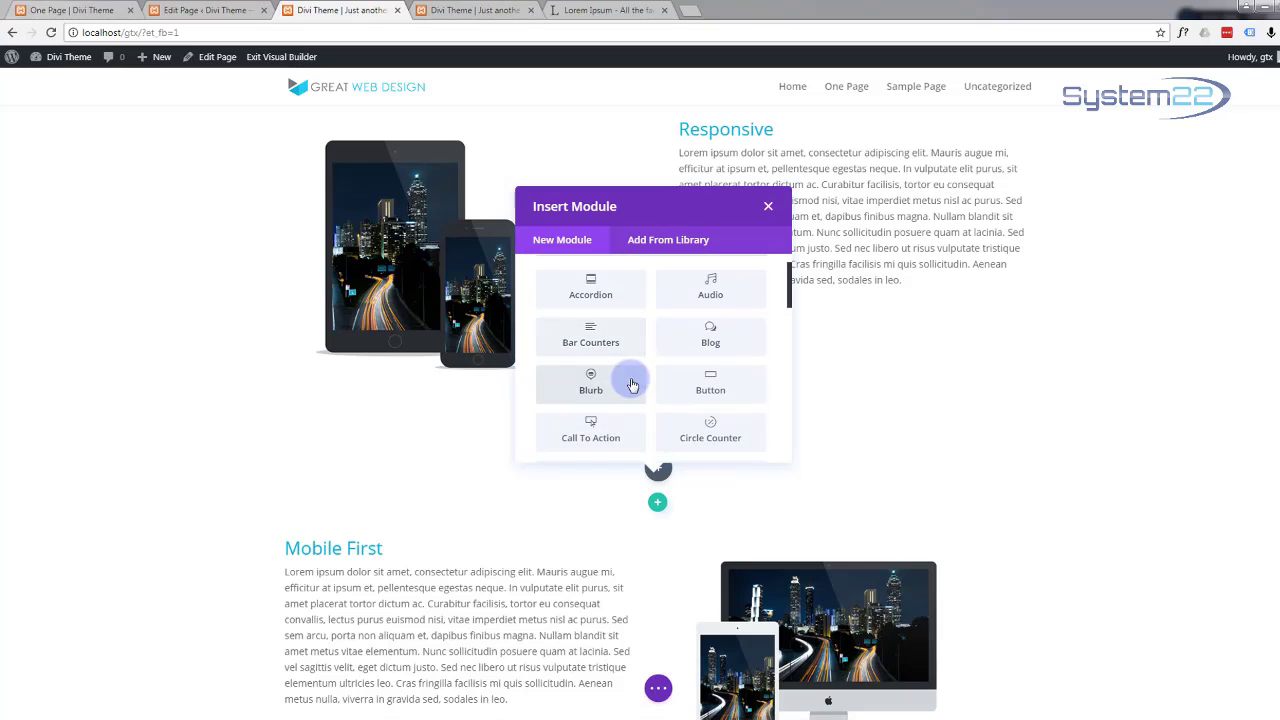
{"action": "scroll", "coordinate": [632, 385], "scroll_direction": "down", "scroll_amount": 2}
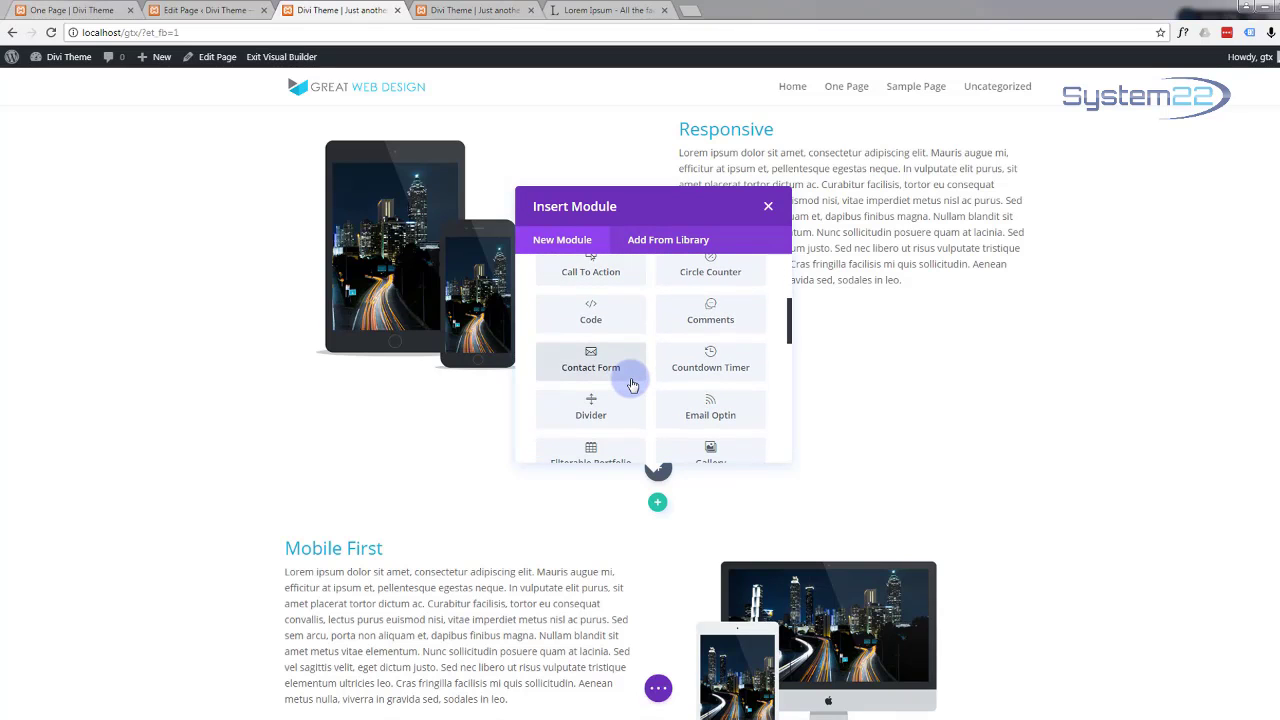
{"action": "scroll", "coordinate": [632, 385], "scroll_direction": "down", "scroll_amount": 1}
{"action": "left_click", "coordinate": [600, 348]}
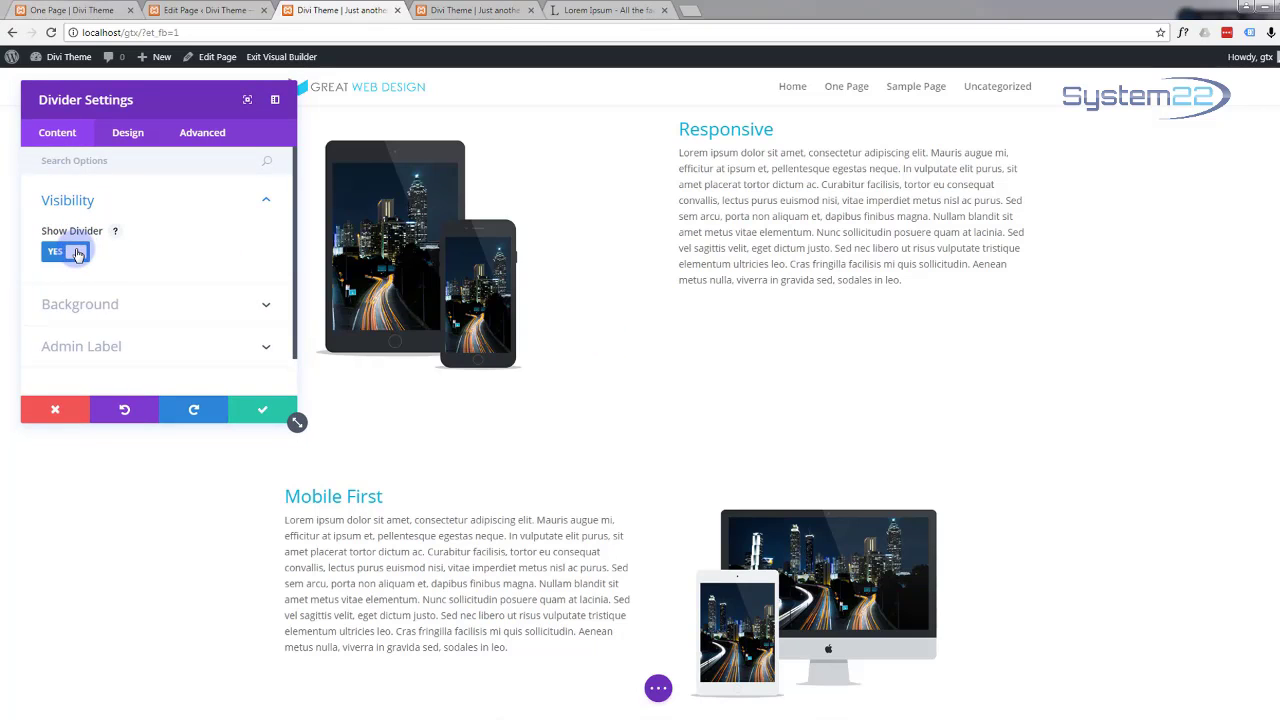
Step: Colour the divider line blue with hex #12b1d6 and save its settings
{"action": "scroll", "coordinate": [142, 243], "scroll_direction": "down", "scroll_amount": 1}
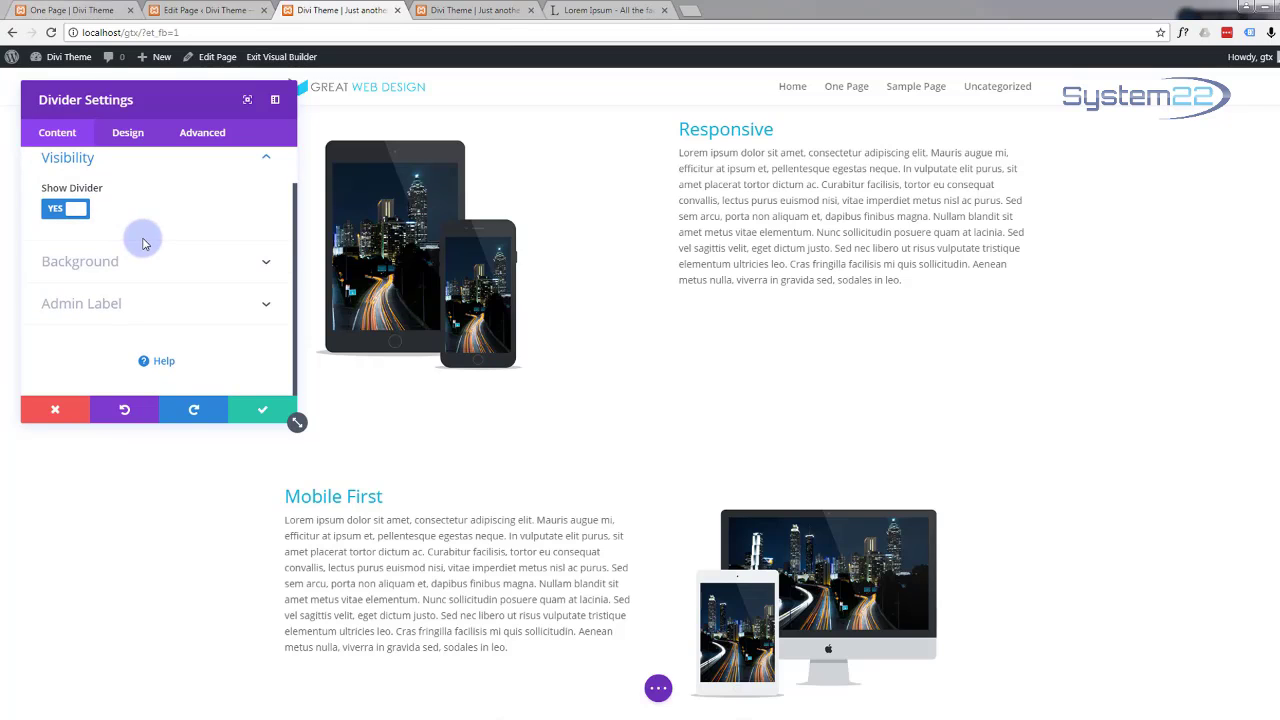
{"action": "scroll", "coordinate": [173, 267], "scroll_direction": "up", "scroll_amount": 1}
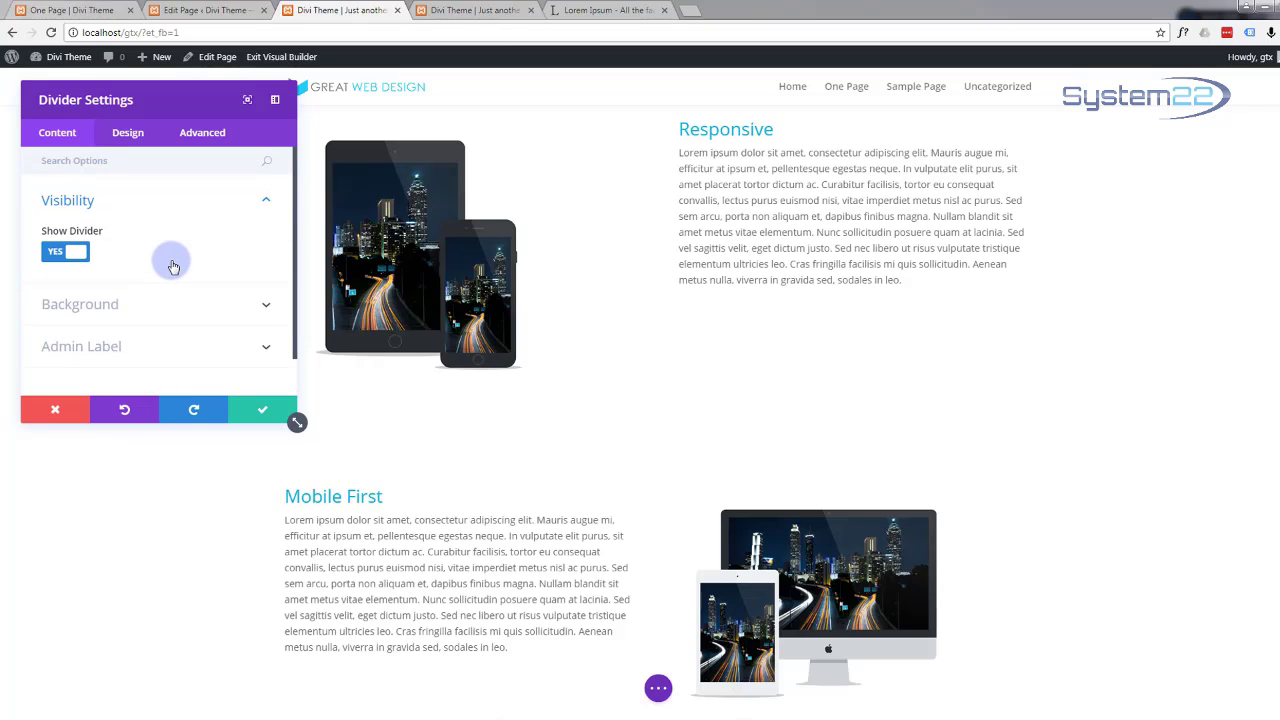
{"action": "left_click", "coordinate": [263, 302]}
{"action": "scroll", "coordinate": [217, 287], "scroll_direction": "down", "scroll_amount": 3}
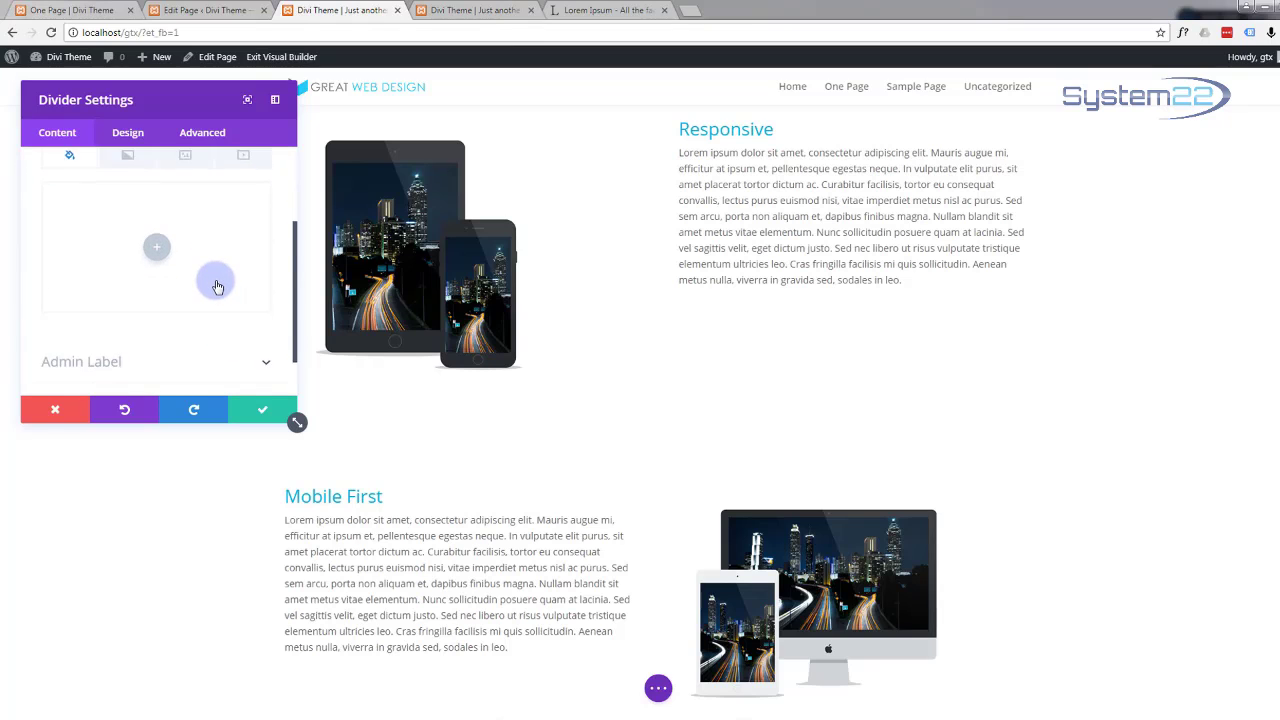
{"action": "left_click", "coordinate": [129, 135]}
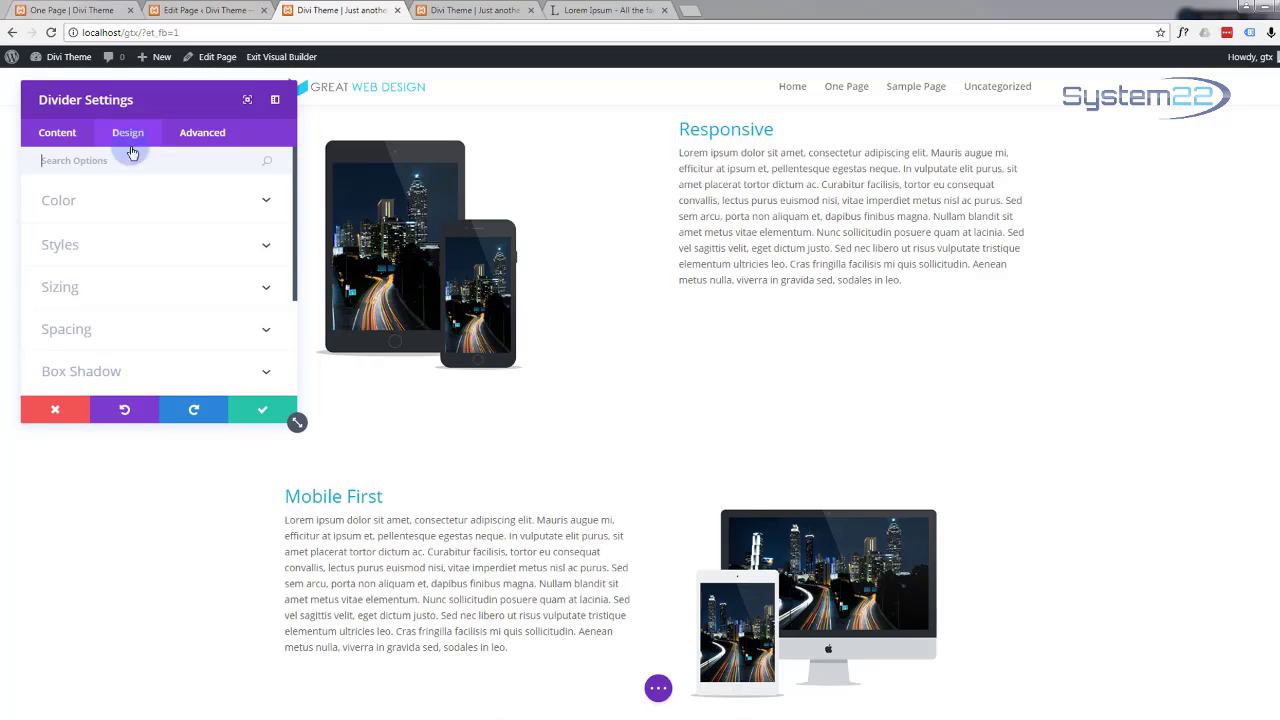
{"action": "left_click", "coordinate": [231, 201]}
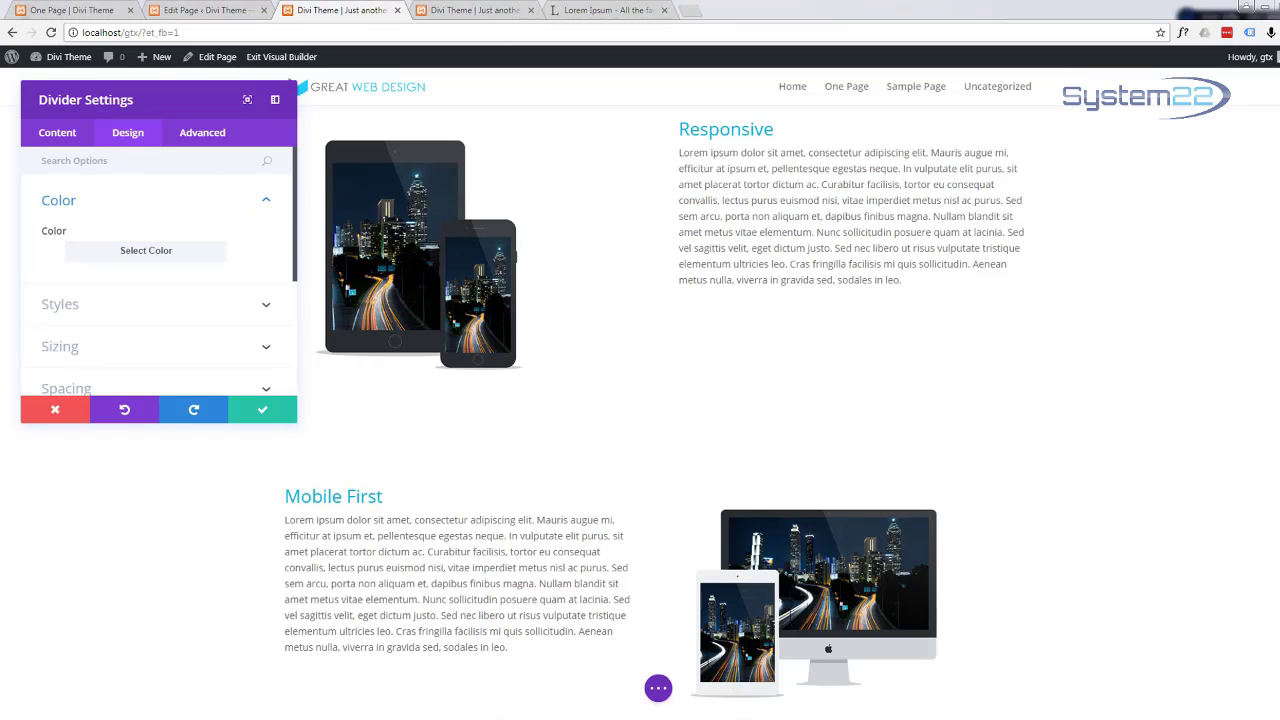
{"action": "left_click", "coordinate": [106, 250]}
{"action": "left_click_drag", "start_coordinate": [68, 285], "coordinate": [50, 284]}
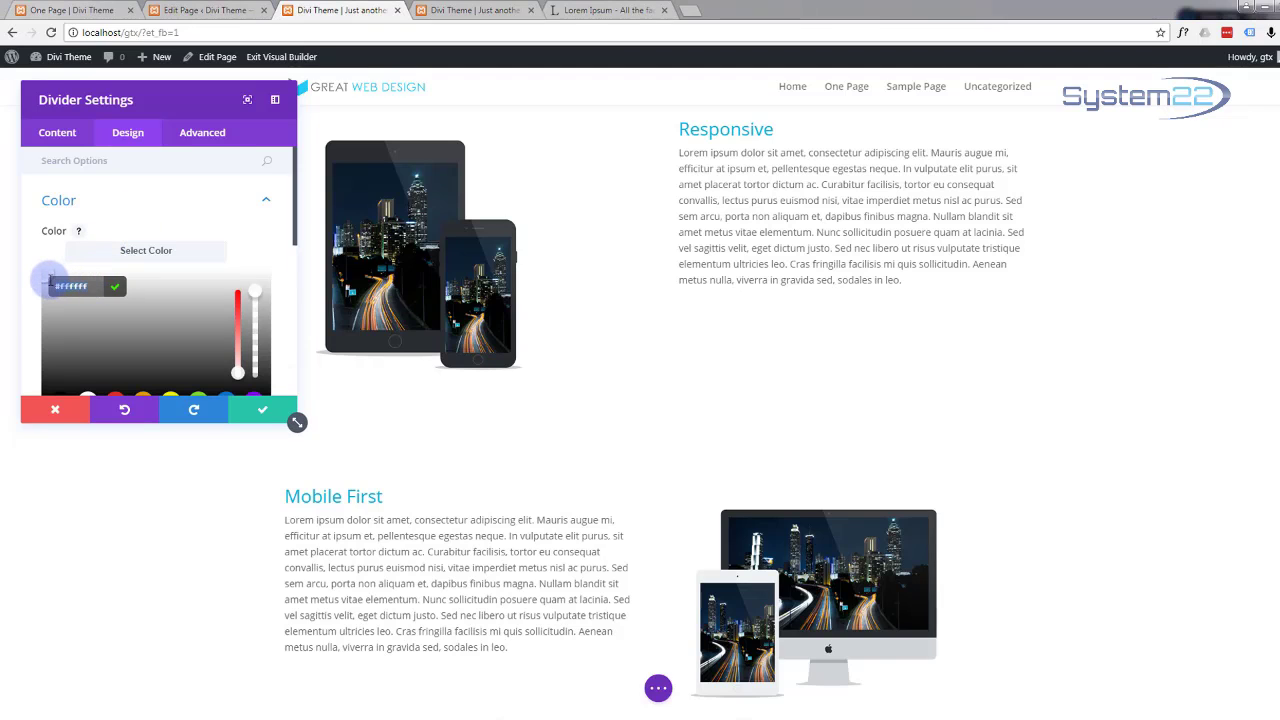
{"action": "type", "text": "#12b1d6"}
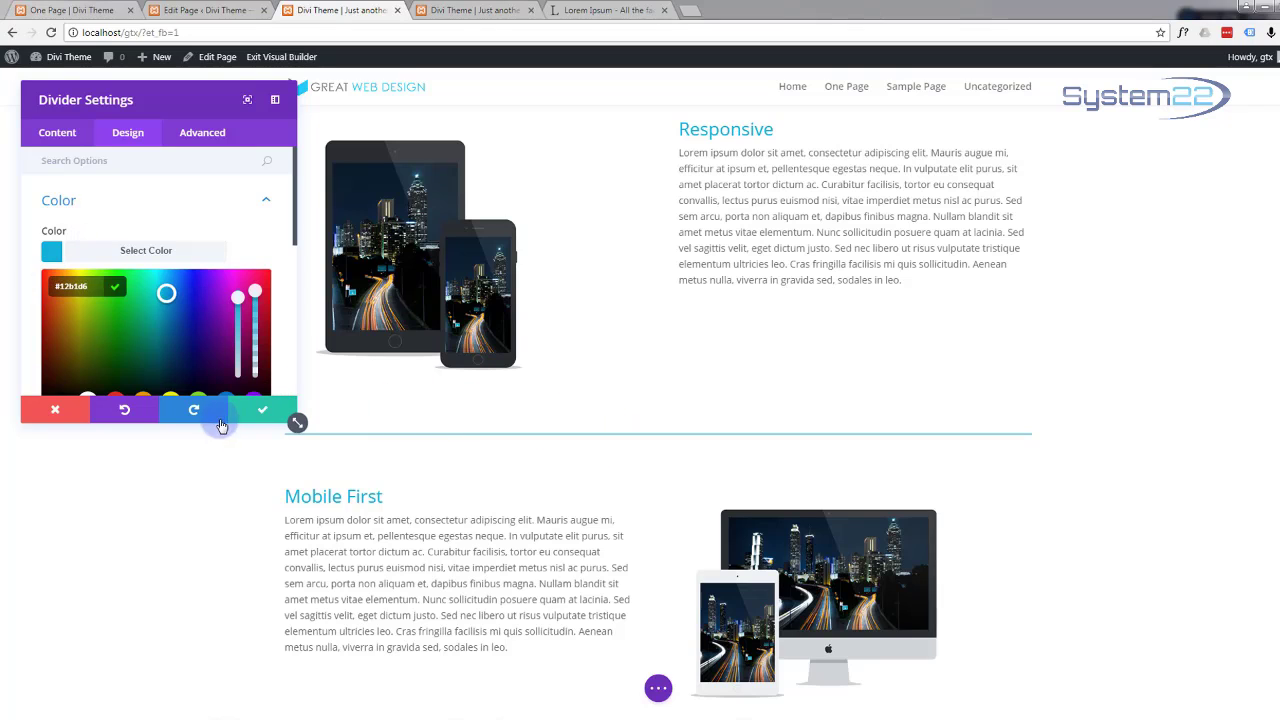
{"action": "left_click", "coordinate": [262, 410]}
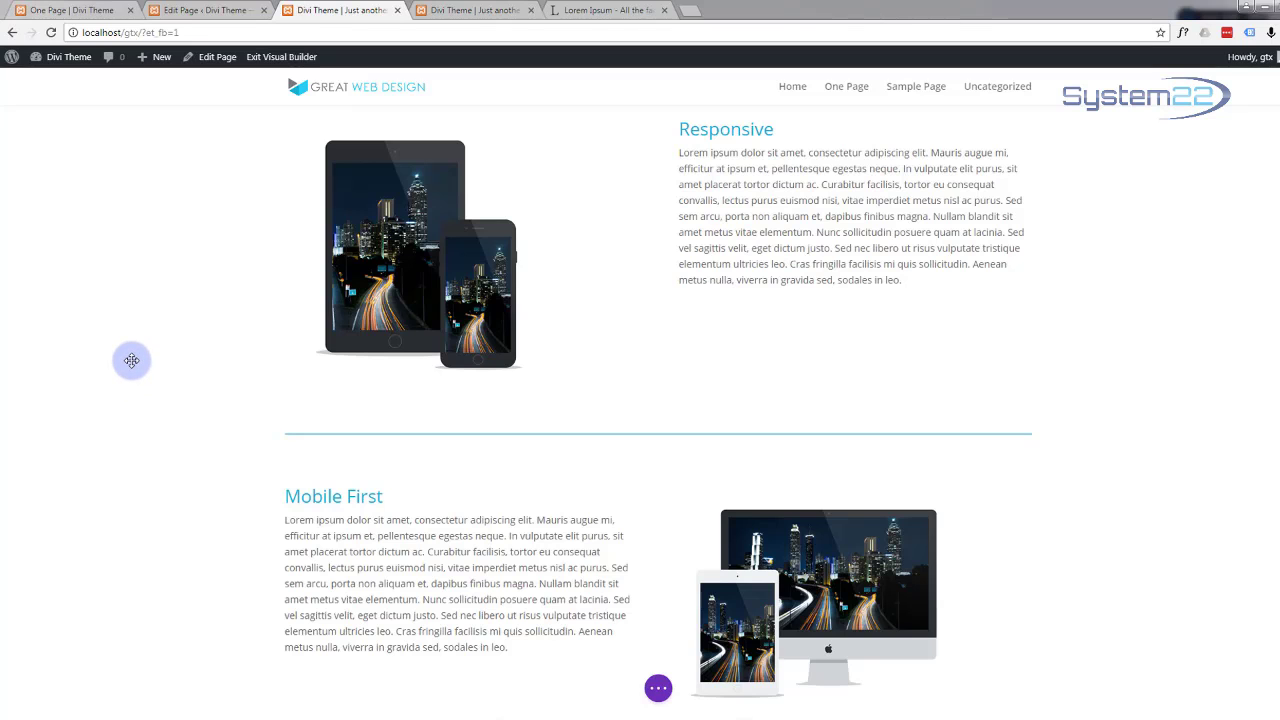
{"action": "scroll", "coordinate": [131, 361], "scroll_direction": "down", "scroll_amount": 1}
{"action": "scroll", "coordinate": [131, 361], "scroll_direction": "up", "scroll_amount": 4}
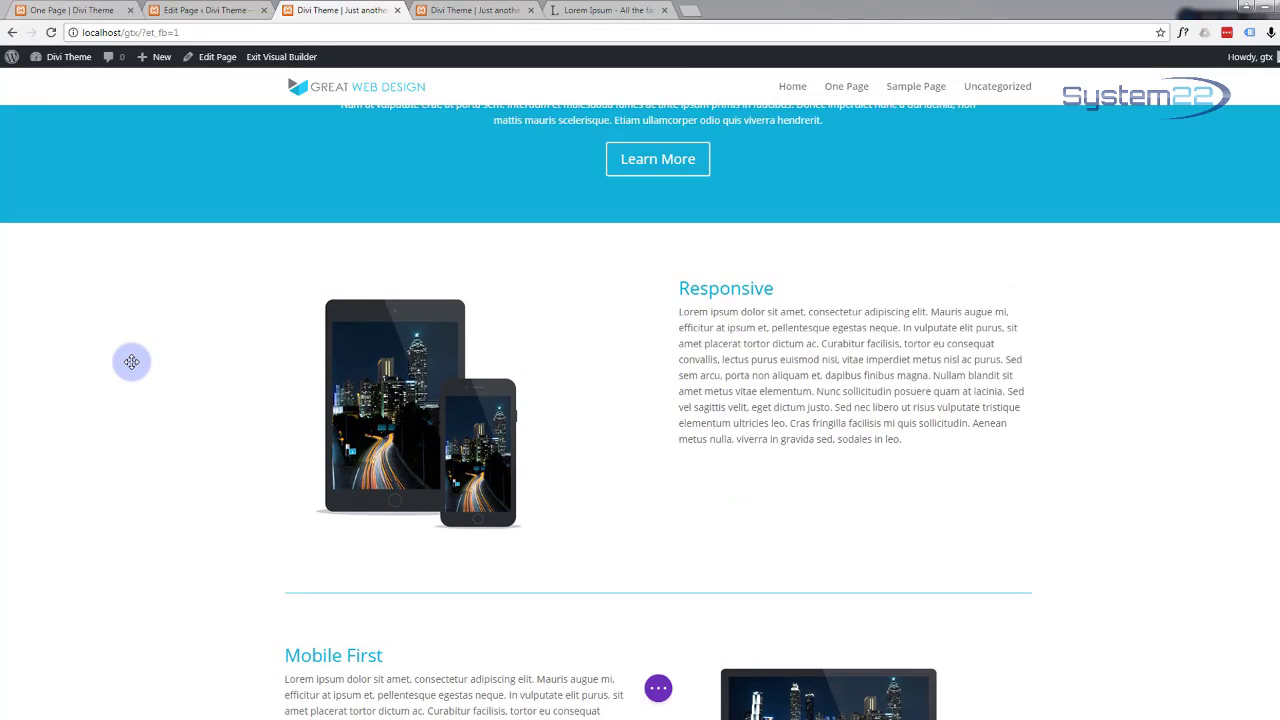
{"action": "scroll", "coordinate": [131, 361], "scroll_direction": "down", "scroll_amount": 2}
{"action": "scroll", "coordinate": [131, 361], "scroll_direction": "down", "scroll_amount": 1}
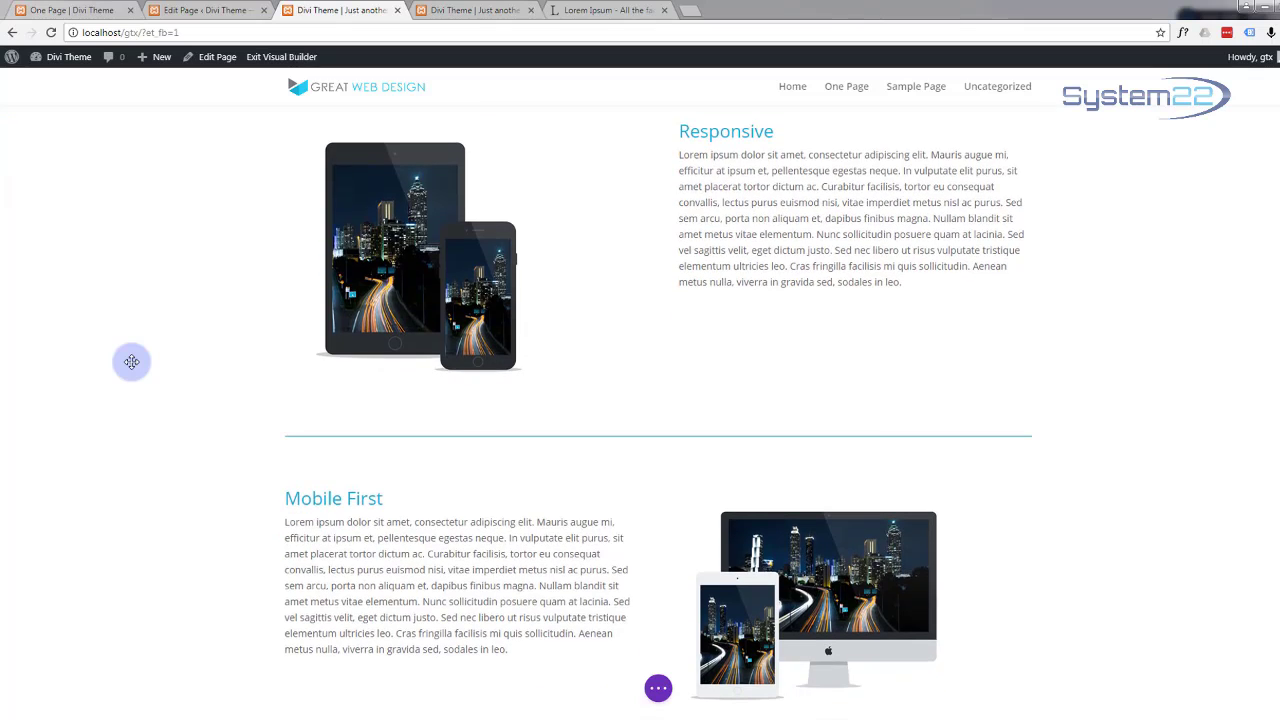
{"action": "scroll", "coordinate": [131, 361], "scroll_direction": "up", "scroll_amount": 2}
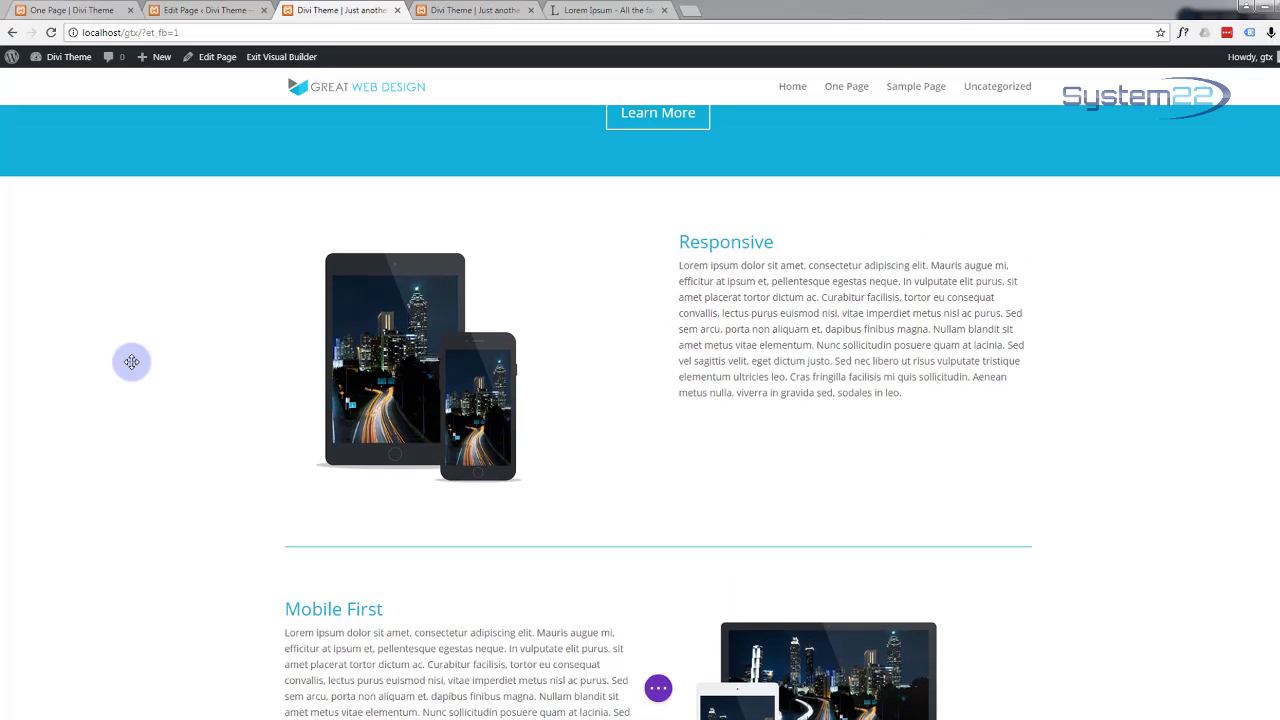
{"action": "scroll", "coordinate": [131, 361], "scroll_direction": "up", "scroll_amount": 2}
{"action": "scroll", "coordinate": [131, 361], "scroll_direction": "down", "scroll_amount": 2}
{"action": "scroll", "coordinate": [131, 361], "scroll_direction": "down", "scroll_amount": 1}
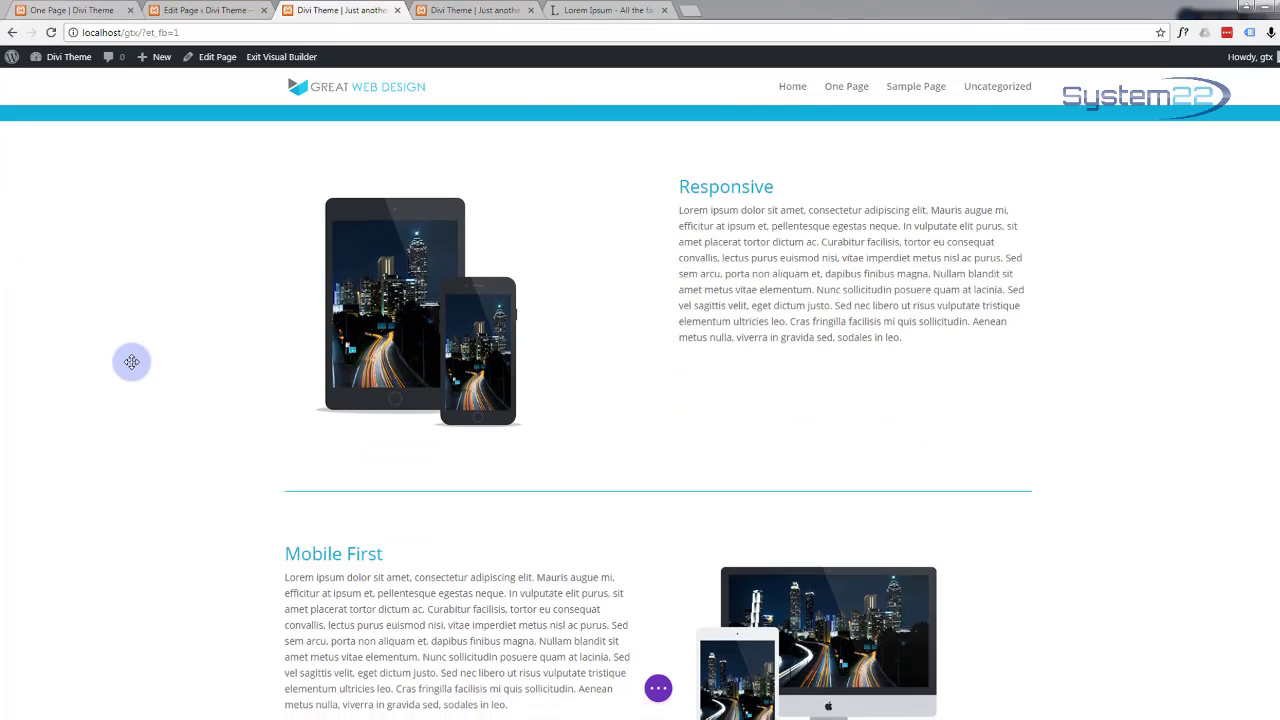
{"action": "scroll", "coordinate": [132, 361], "scroll_direction": "up", "scroll_amount": 1}
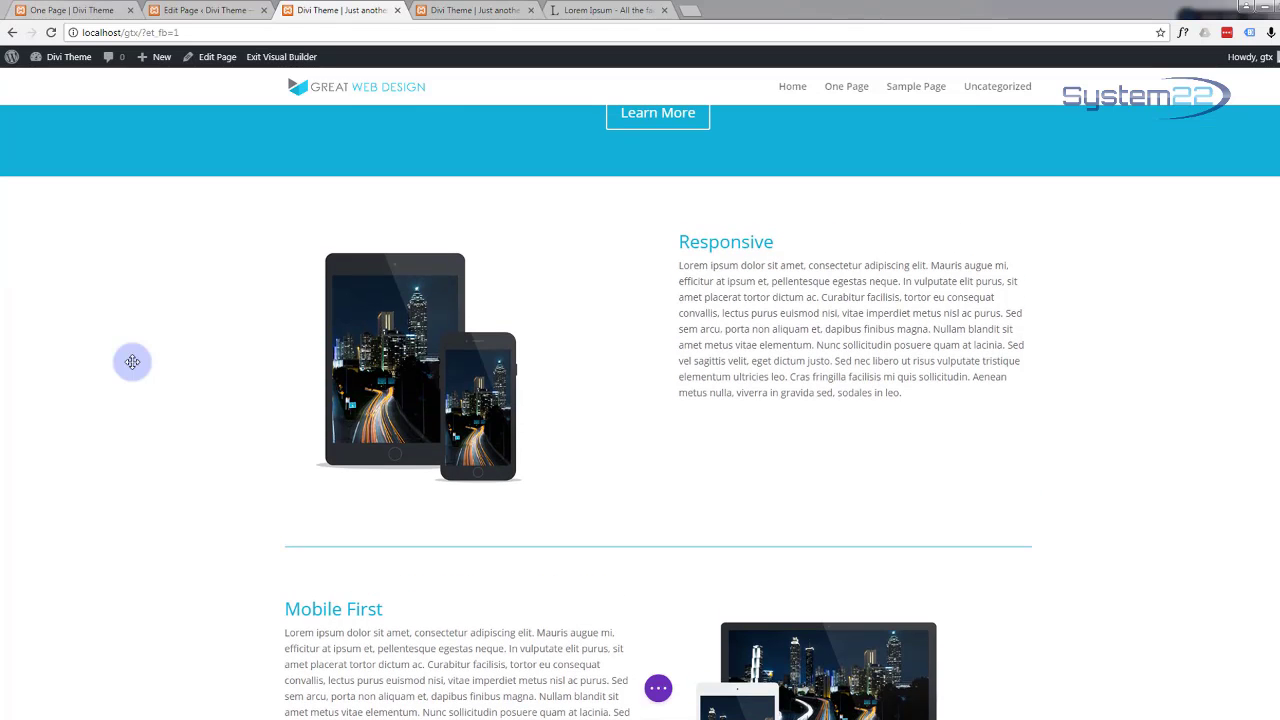
{"action": "scroll", "coordinate": [133, 361], "scroll_direction": "down", "scroll_amount": 2}
{"action": "scroll", "coordinate": [134, 361], "scroll_direction": "down", "scroll_amount": 1}
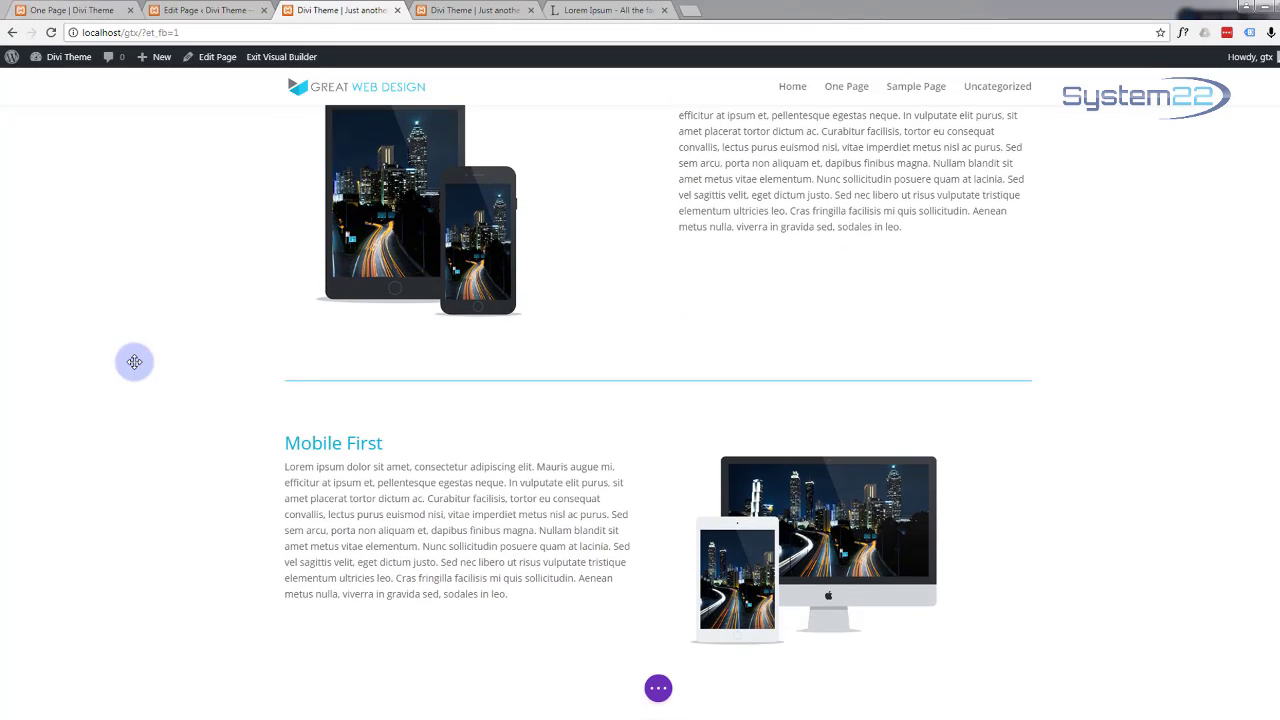
{"action": "scroll", "coordinate": [134, 361], "scroll_direction": "up", "scroll_amount": 2}
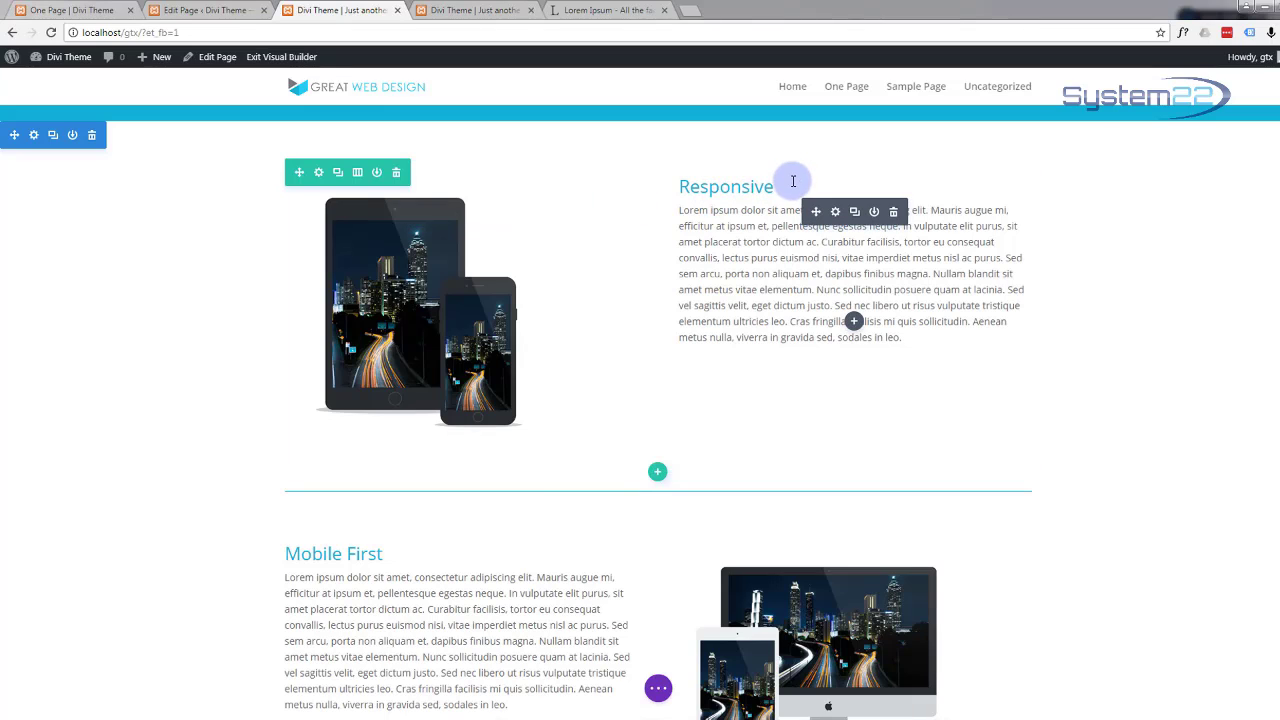
Step: Change the Responsive text block's top padding from 30 to 27 and save it
{"action": "left_click", "coordinate": [836, 212]}
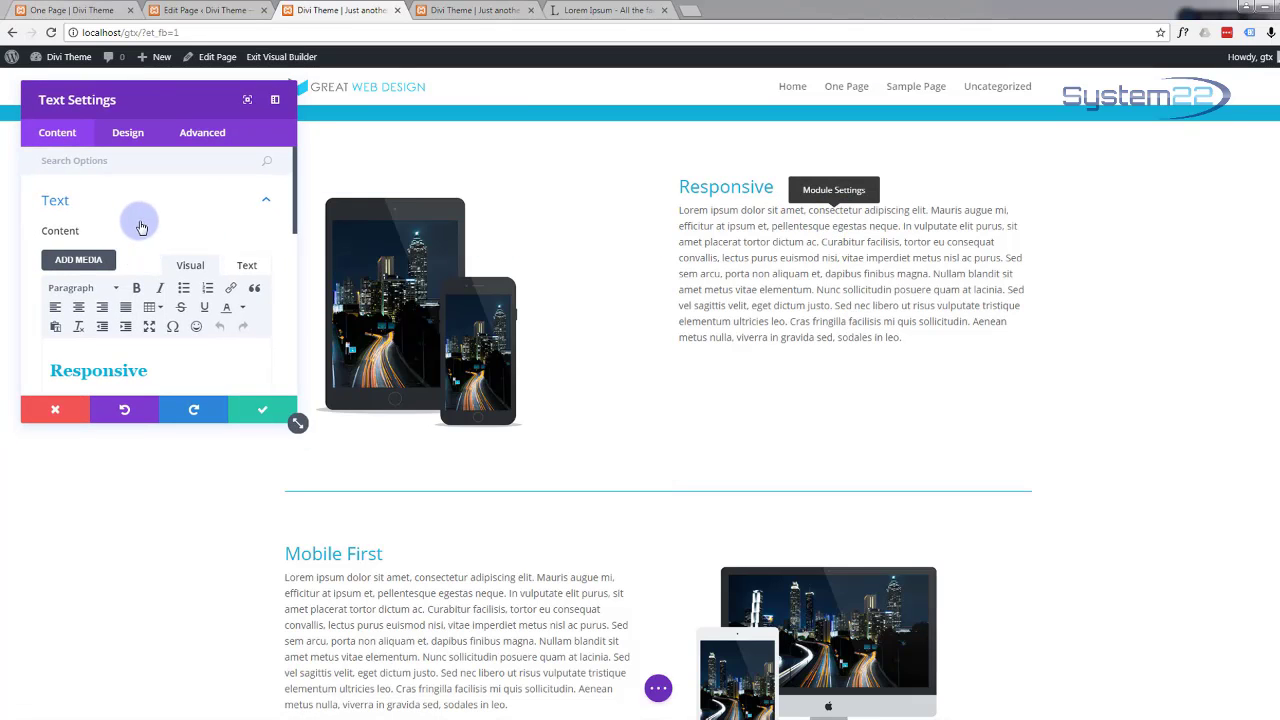
{"action": "scroll", "coordinate": [141, 228], "scroll_direction": "down", "scroll_amount": 5}
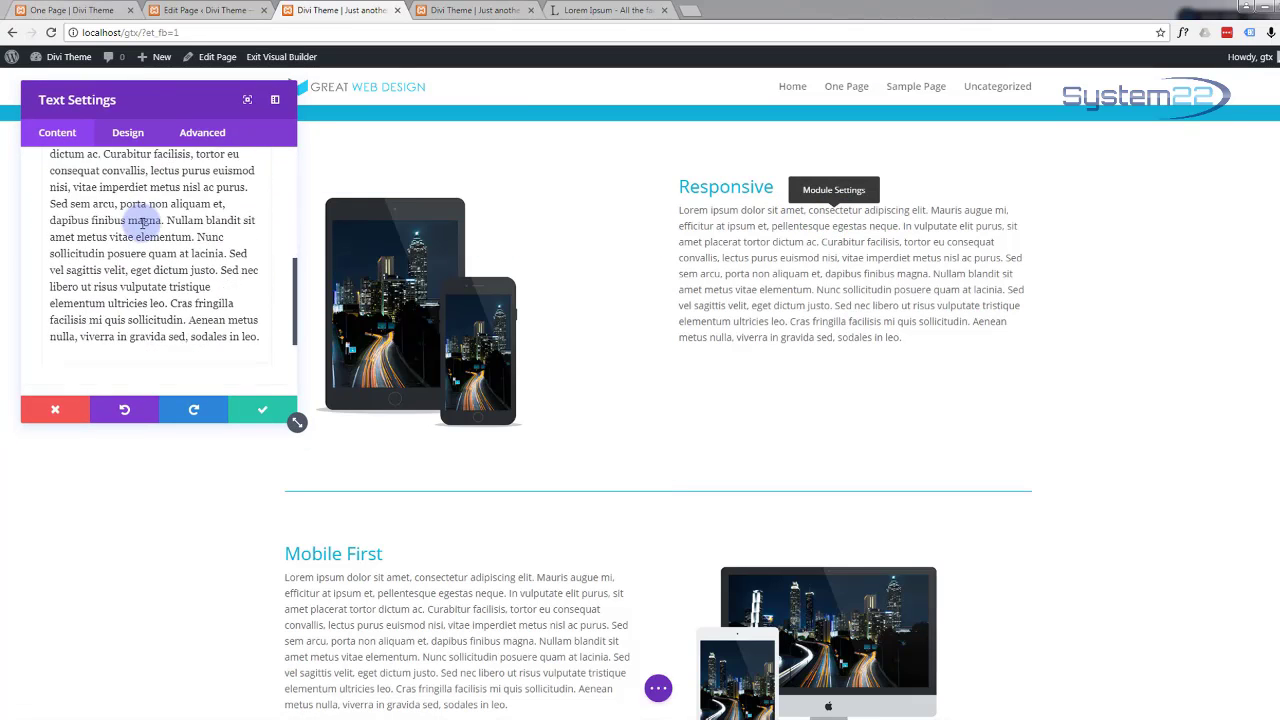
{"action": "left_click", "coordinate": [128, 132]}
{"action": "scroll", "coordinate": [147, 233], "scroll_direction": "down", "scroll_amount": 3}
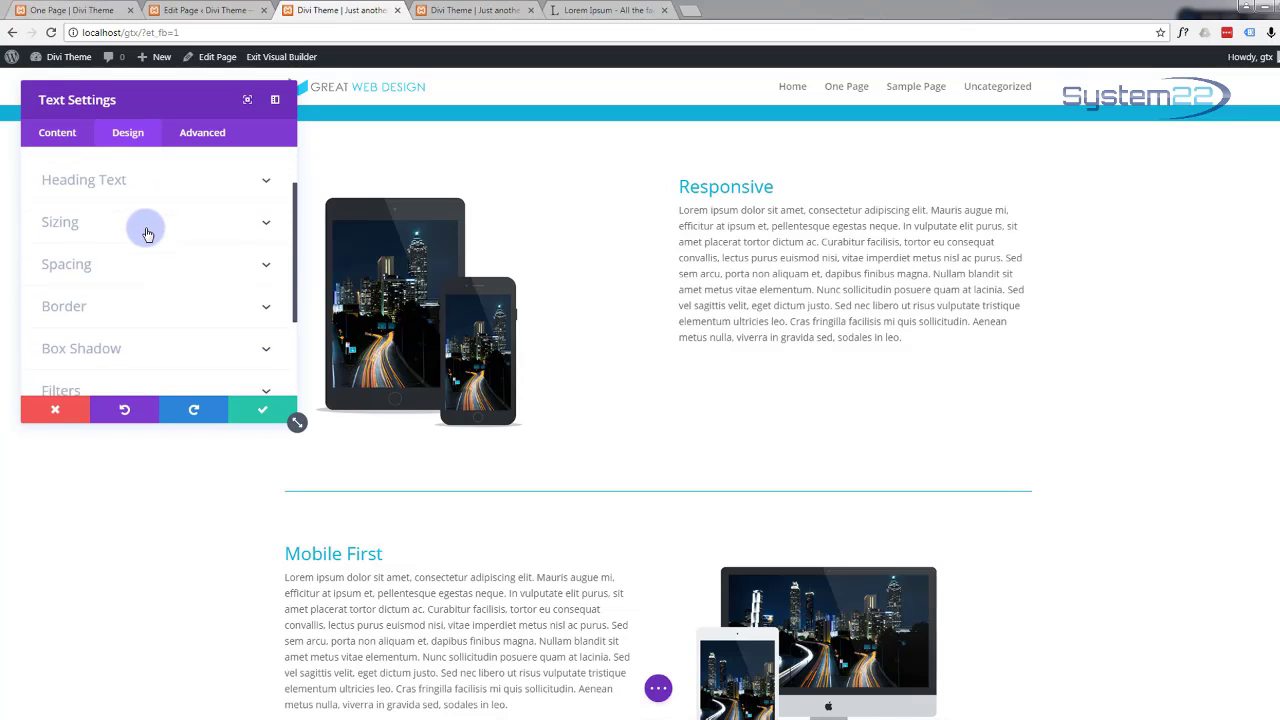
{"action": "left_click", "coordinate": [263, 220]}
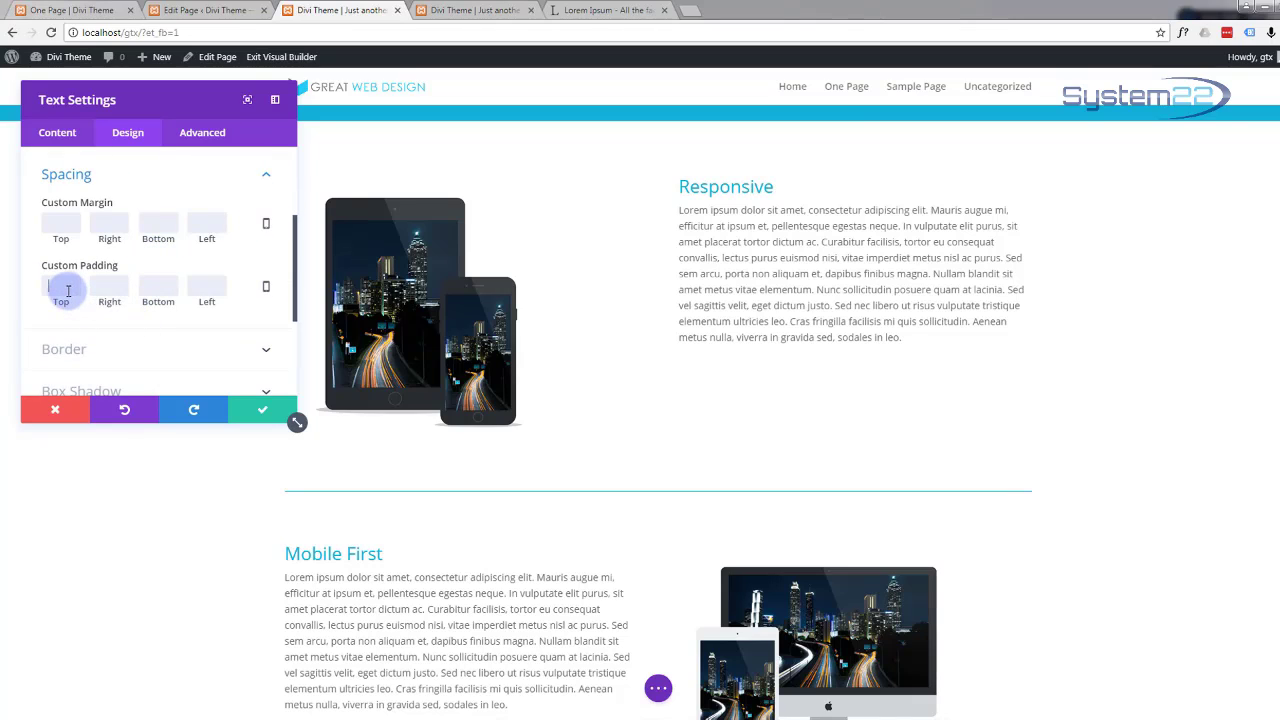
{"action": "left_click", "coordinate": [68, 290]}
{"action": "type", "text": "50"}
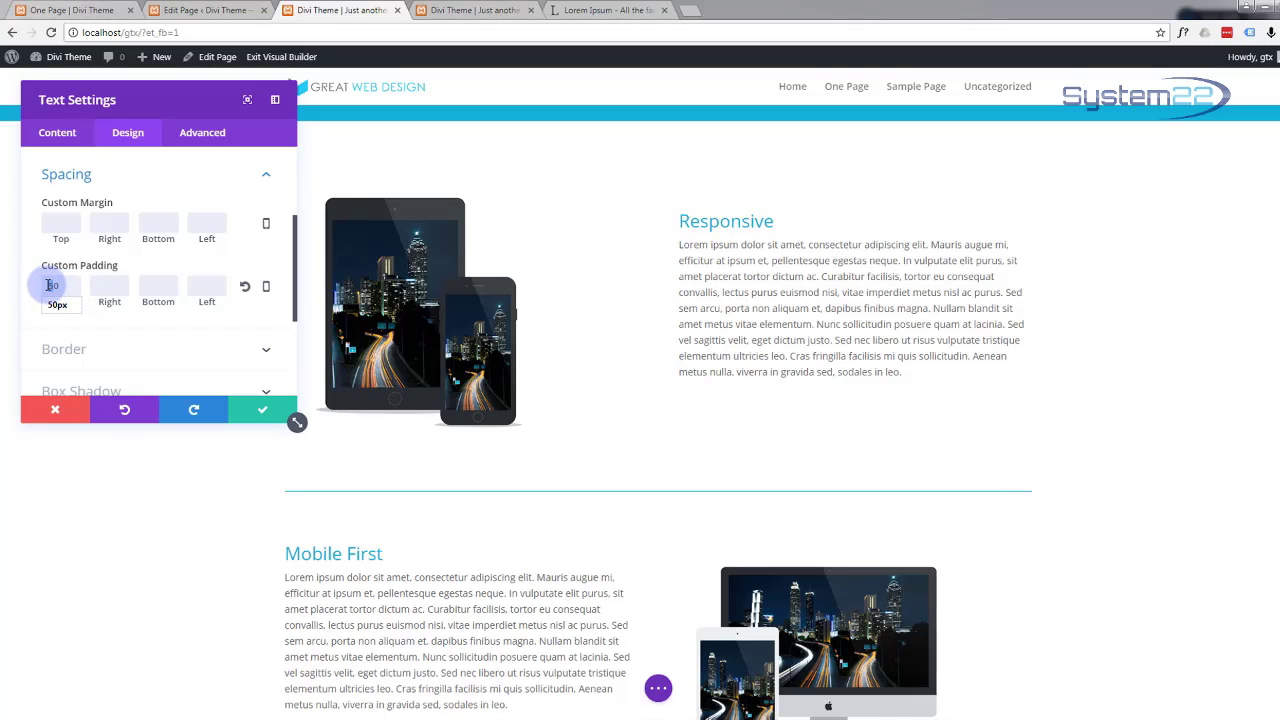
{"action": "key", "text": "BackSpace"}
{"action": "key", "text": "BackSpace"}
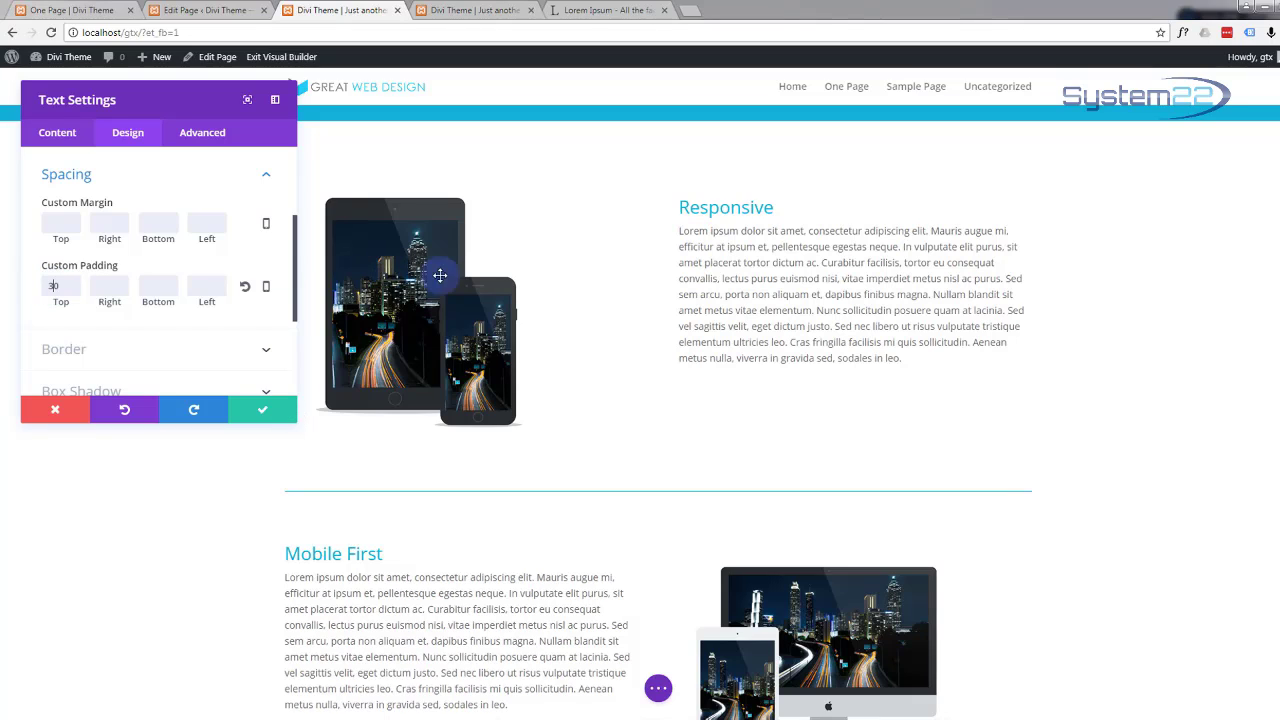
{"action": "double_click", "coordinate": [60, 286]}
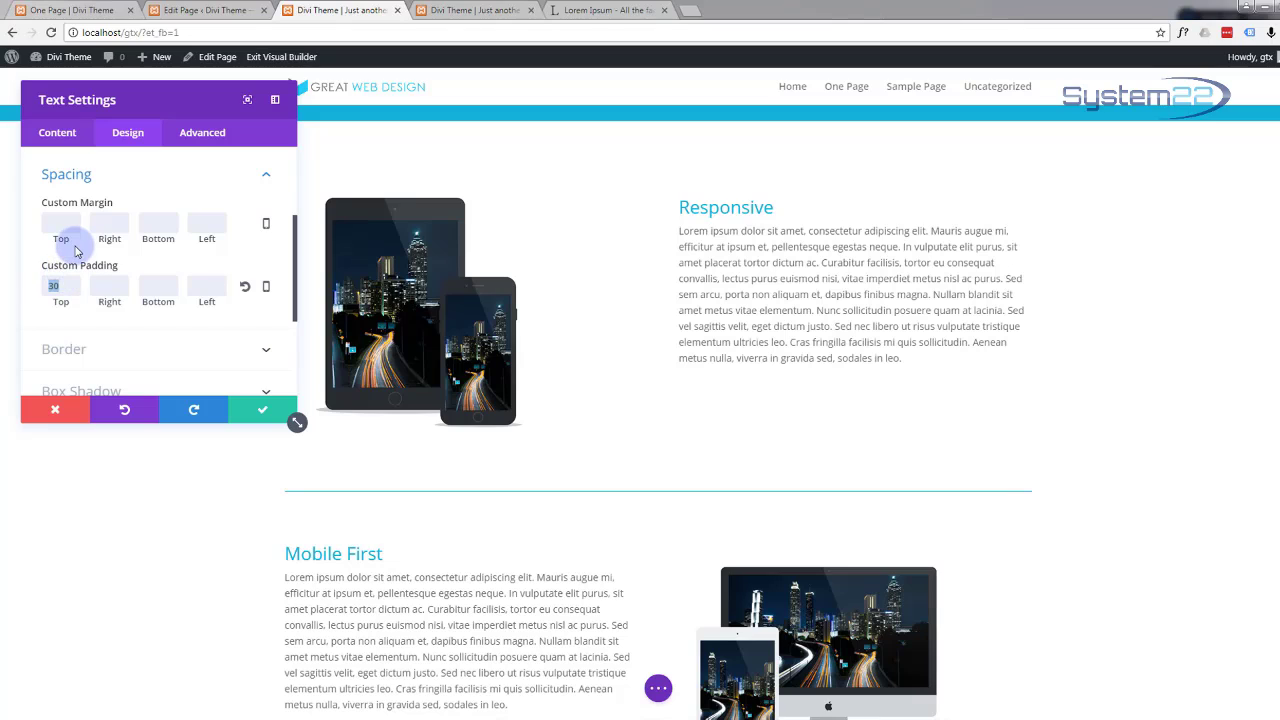
{"action": "type", "text": "2"}
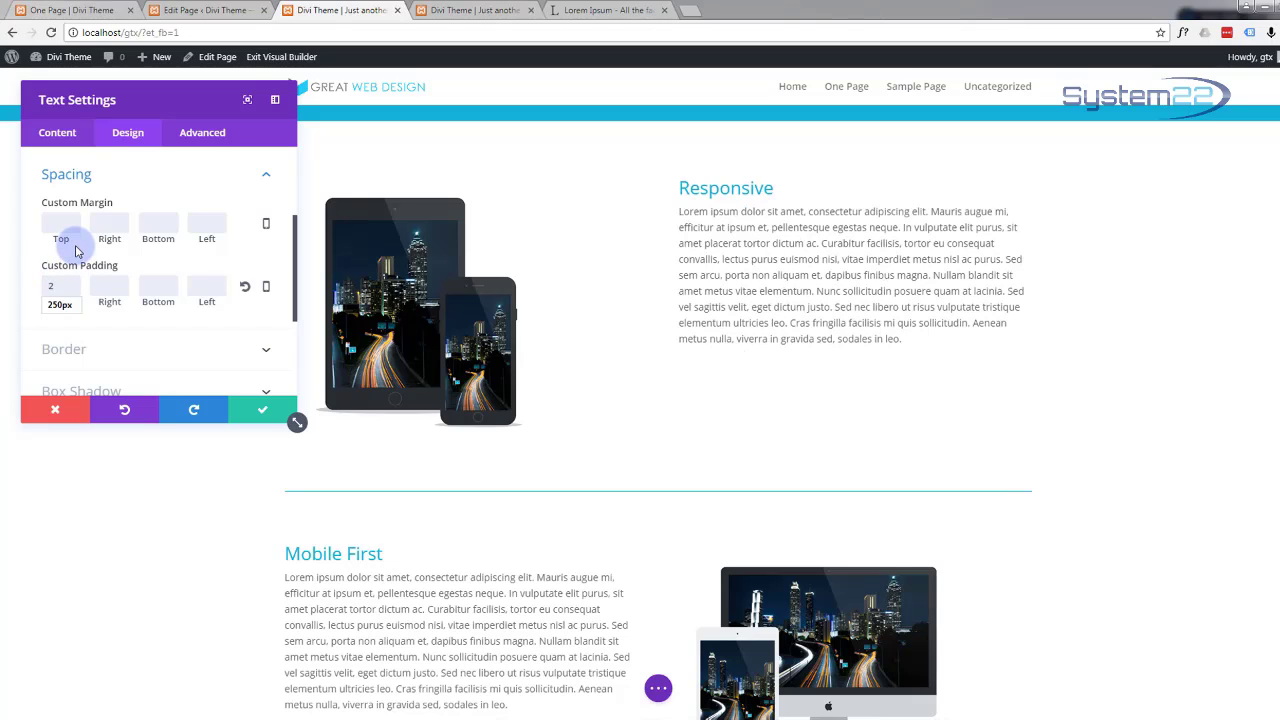
{"action": "type", "text": "7"}
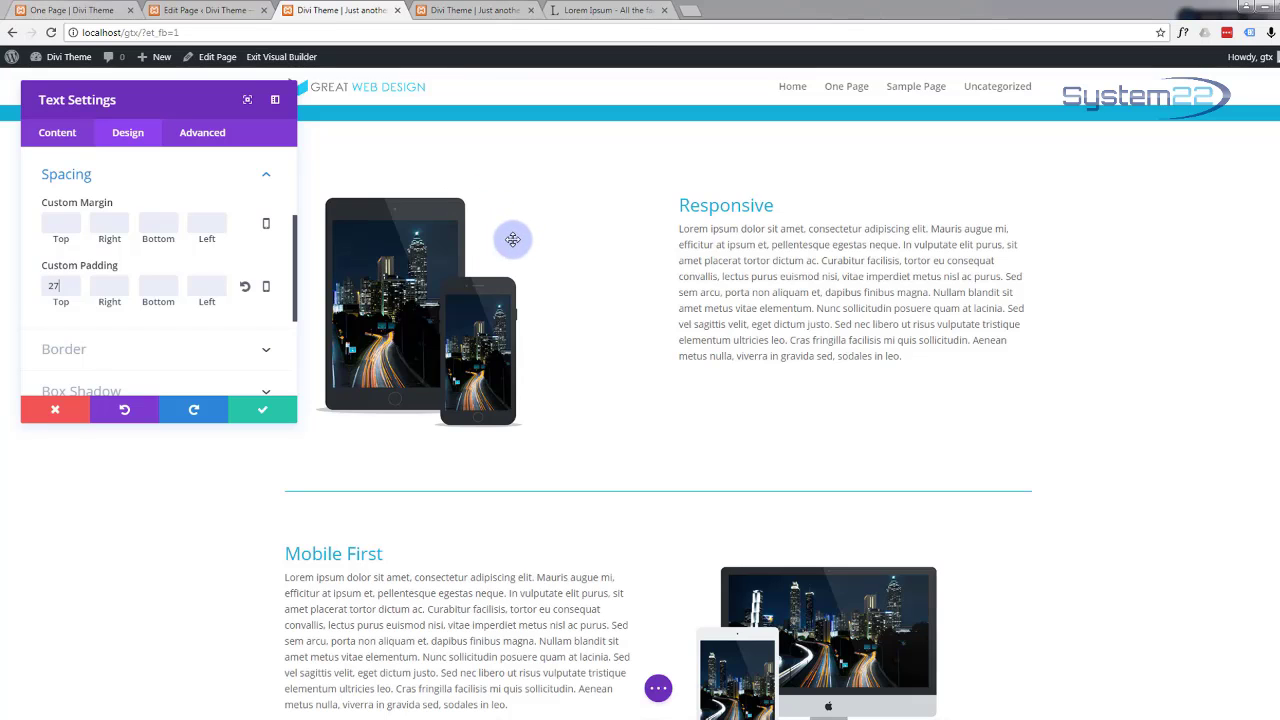
{"action": "left_click", "coordinate": [259, 416]}
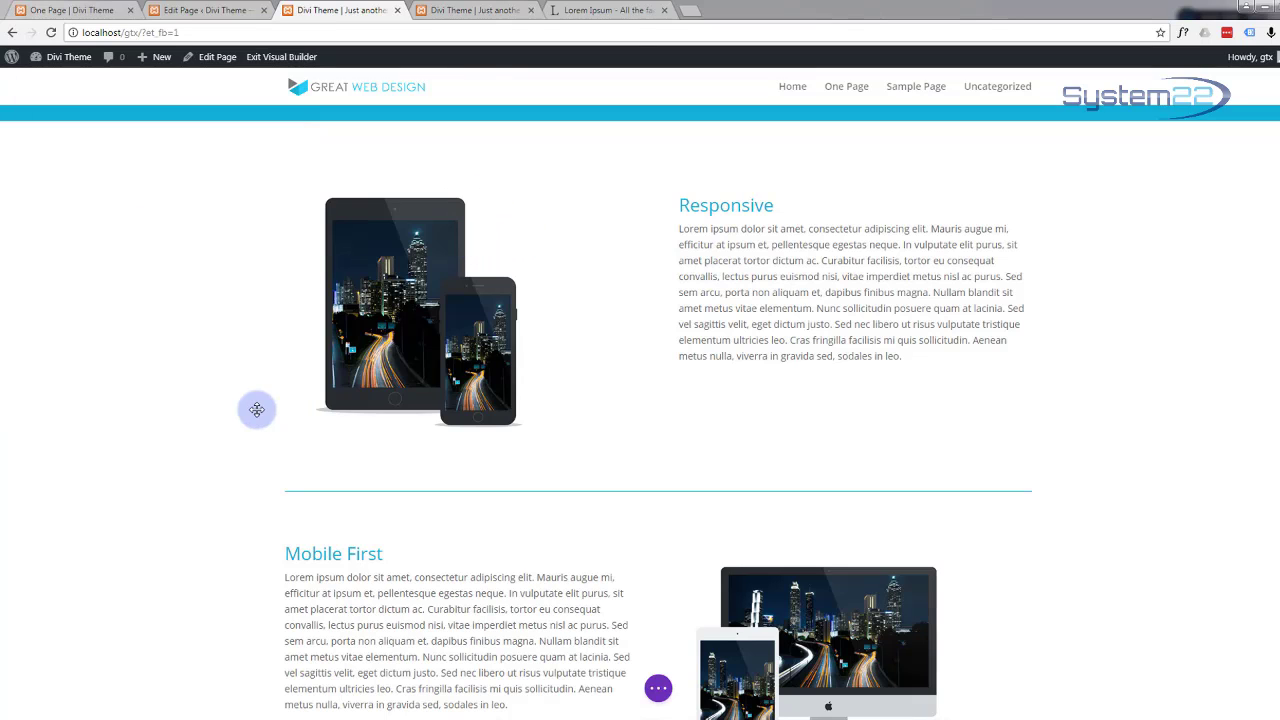
Step: Set the Mobile First text block's top padding to 27
{"action": "scroll", "coordinate": [238, 399], "scroll_direction": "down", "scroll_amount": 1}
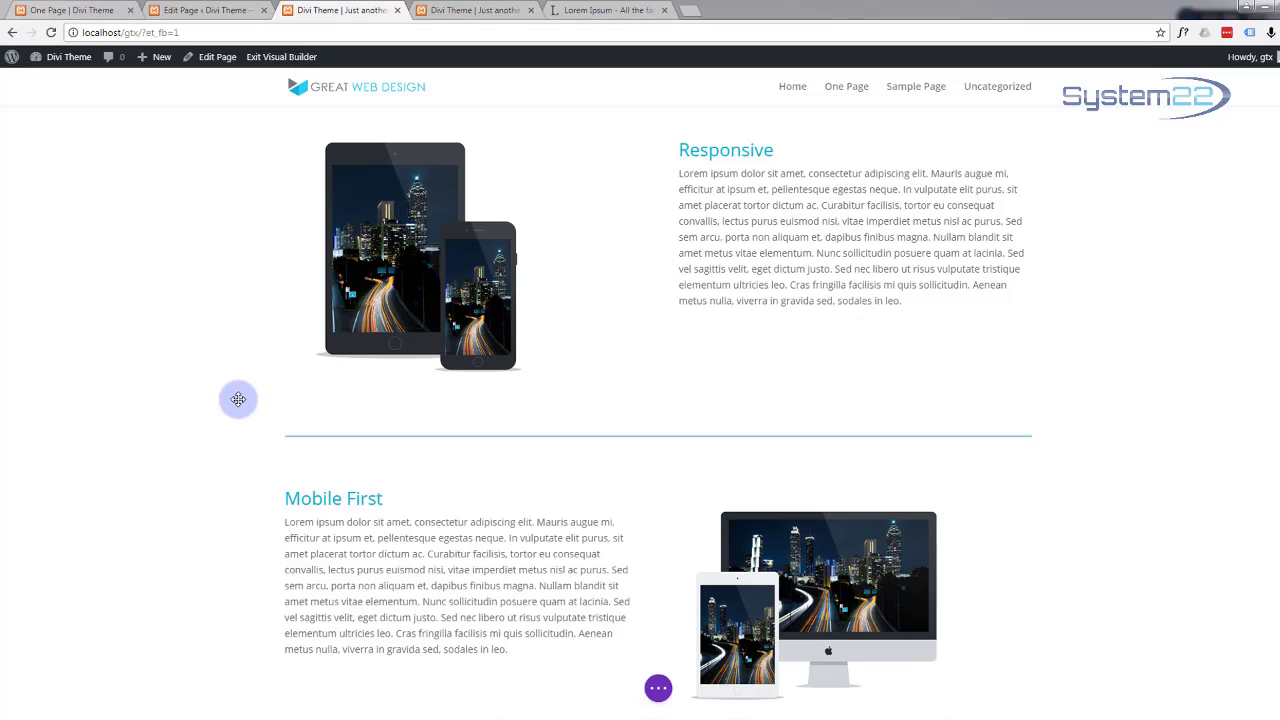
{"action": "scroll", "coordinate": [239, 396], "scroll_direction": "up", "scroll_amount": 2}
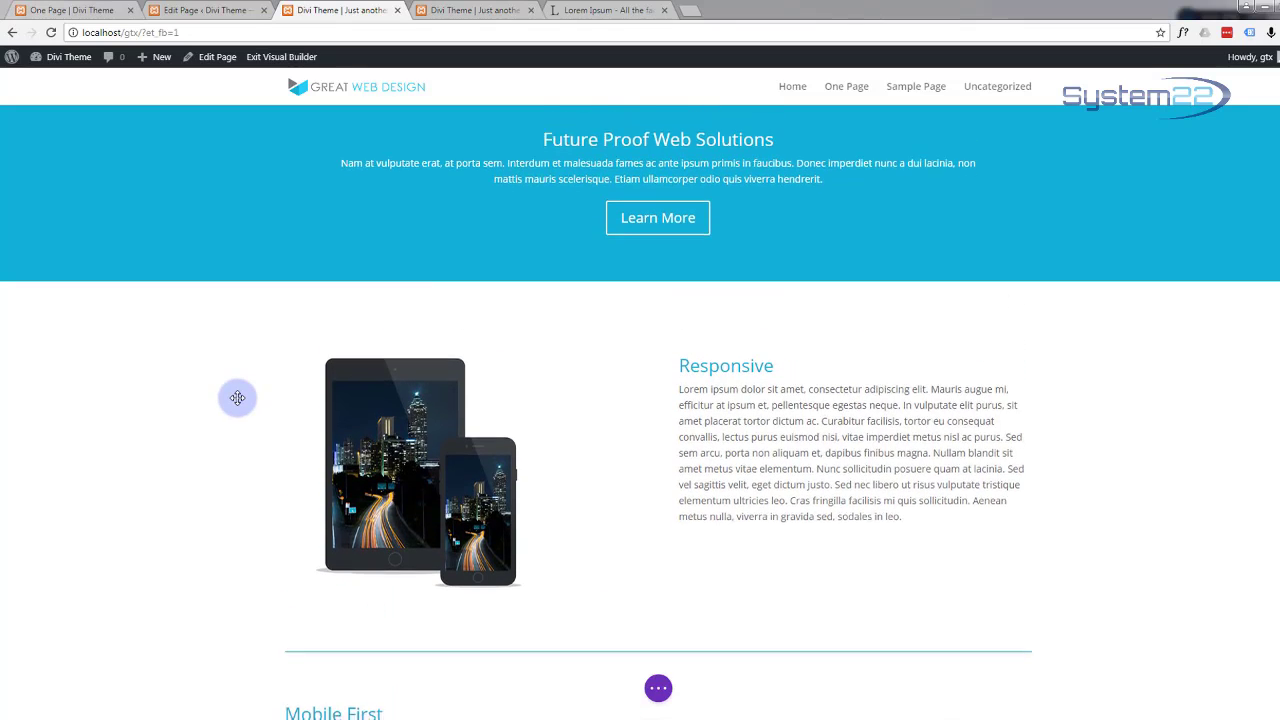
{"action": "scroll", "coordinate": [454, 323], "scroll_direction": "down", "scroll_amount": 1}
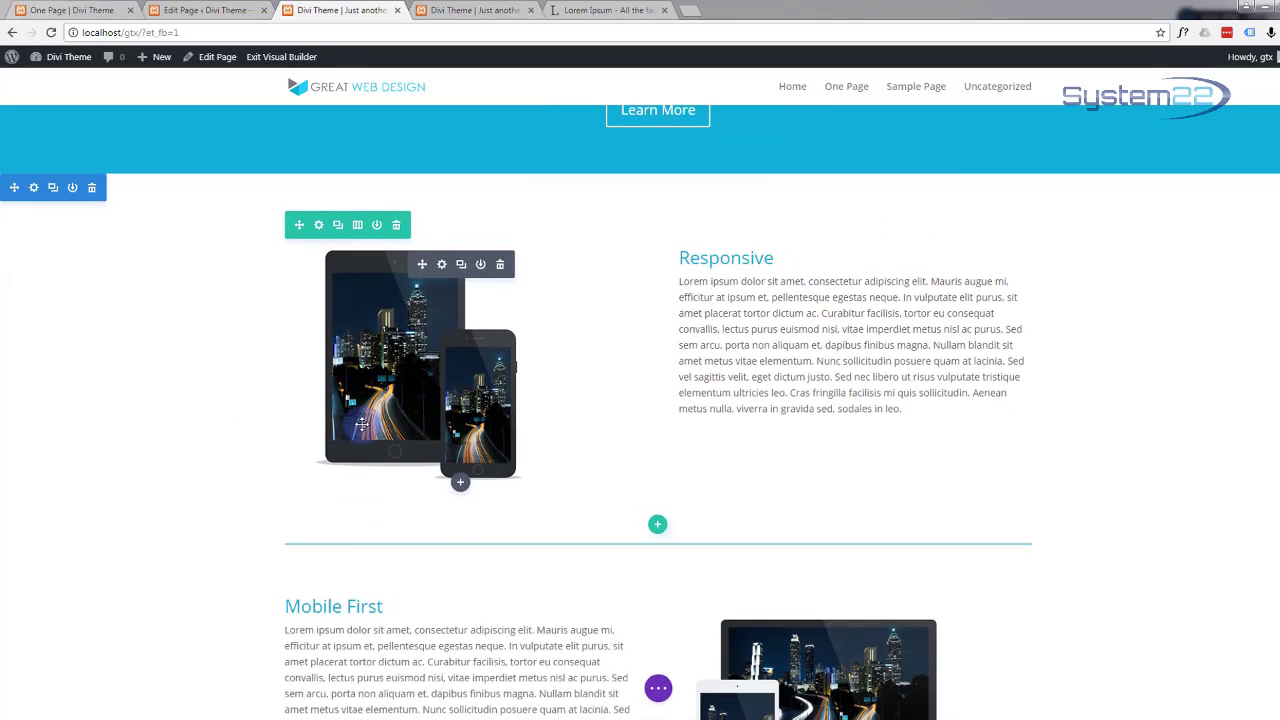
{"action": "scroll", "coordinate": [340, 423], "scroll_direction": "down", "scroll_amount": 2}
{"action": "mouse_move", "coordinate": [323, 419]}
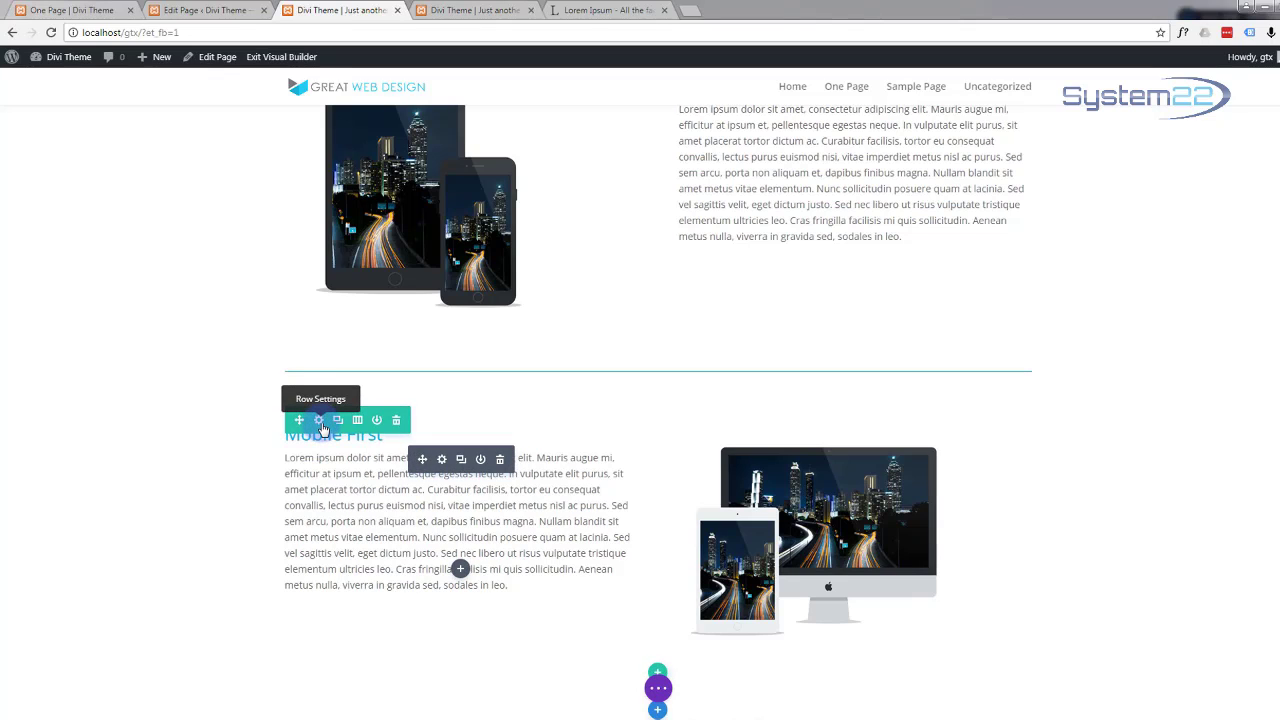
{"action": "left_click", "coordinate": [442, 460]}
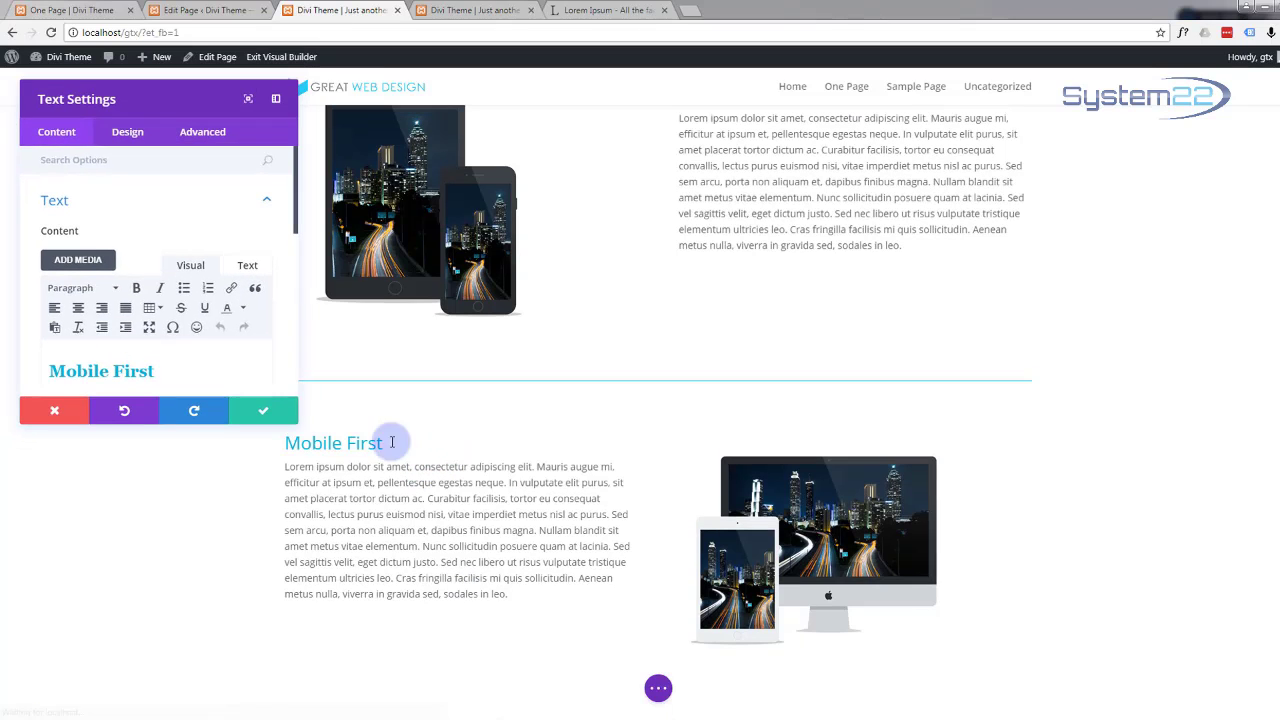
{"action": "left_click", "coordinate": [130, 140]}
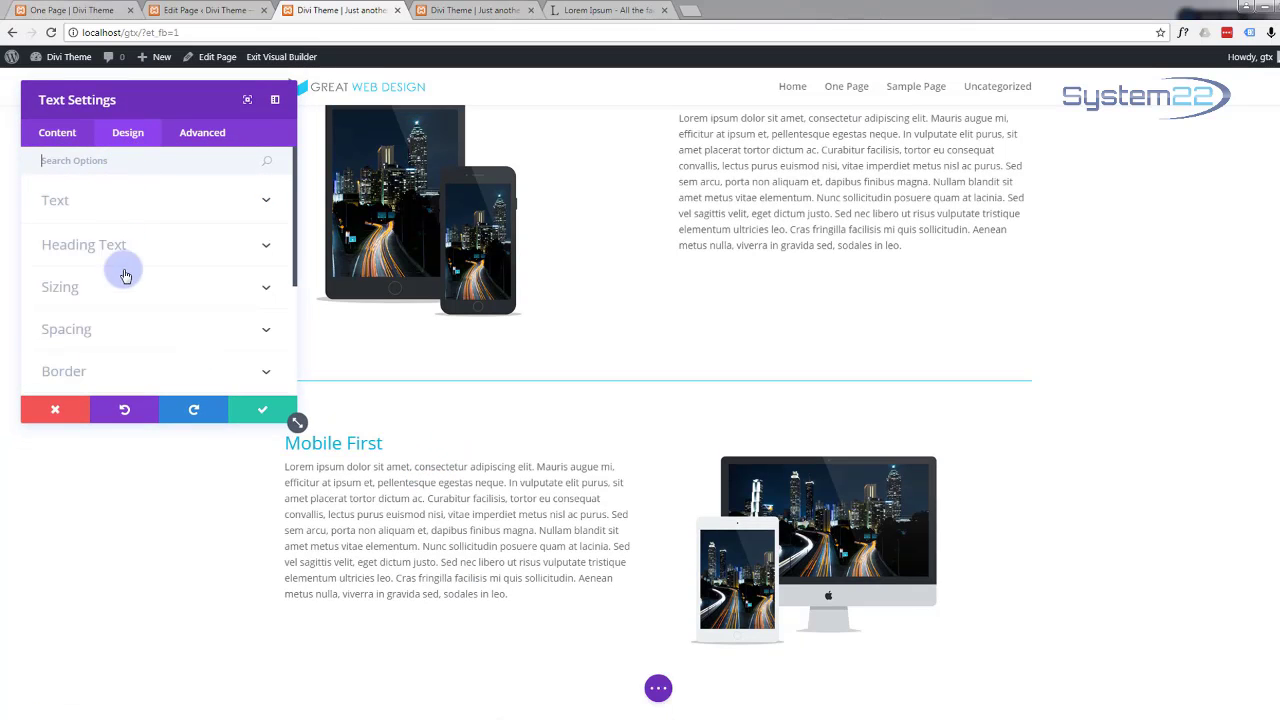
{"action": "left_click", "coordinate": [257, 330]}
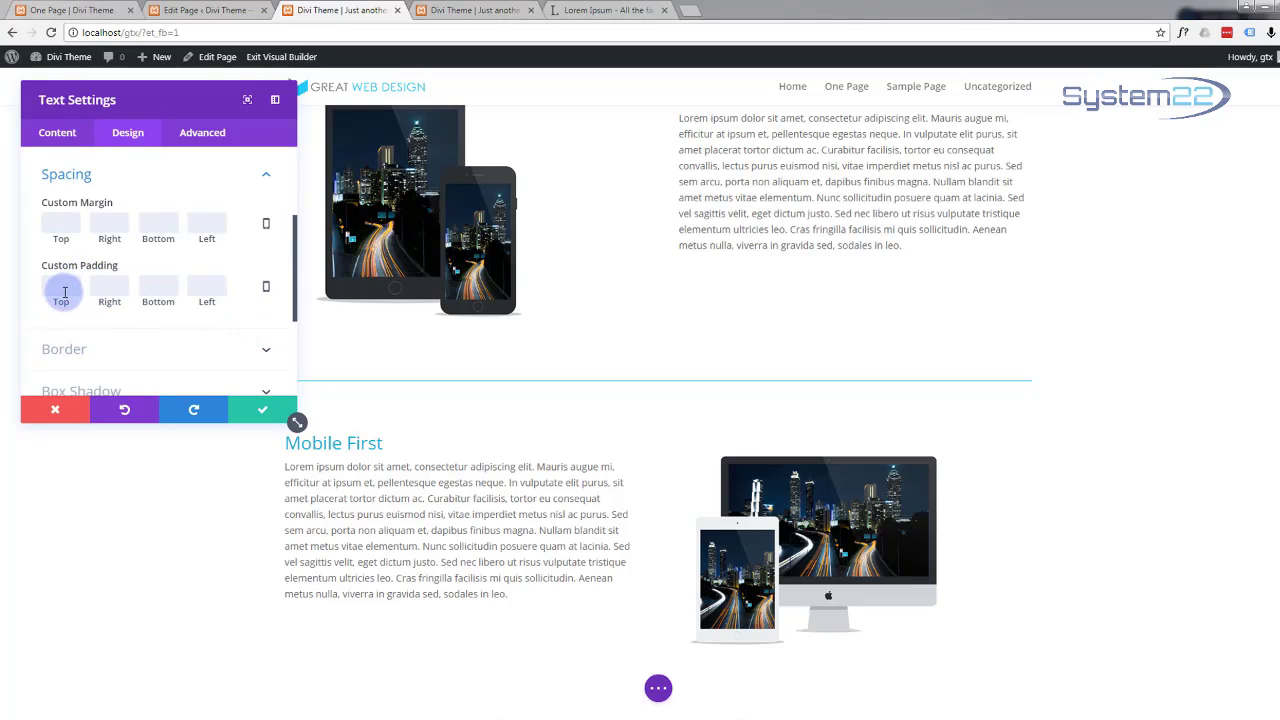
{"action": "left_click", "coordinate": [62, 288]}
{"action": "type", "text": "27"}
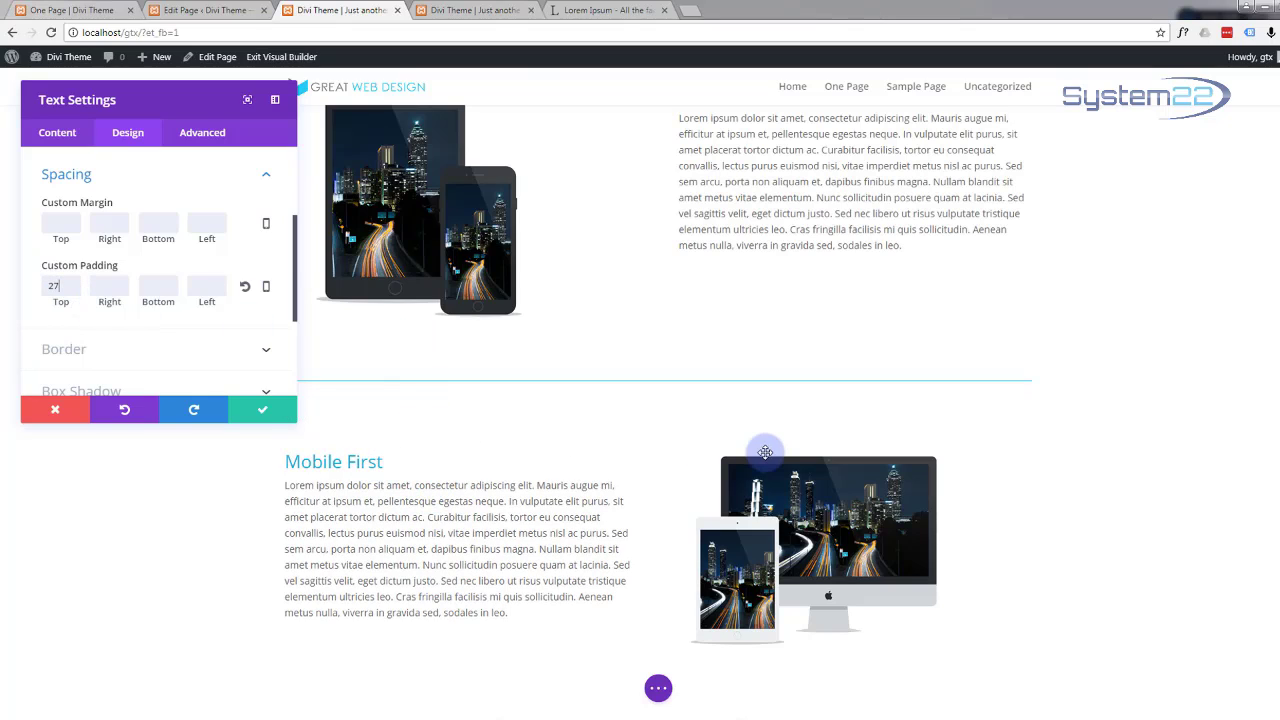
{"action": "left_click", "coordinate": [258, 408]}
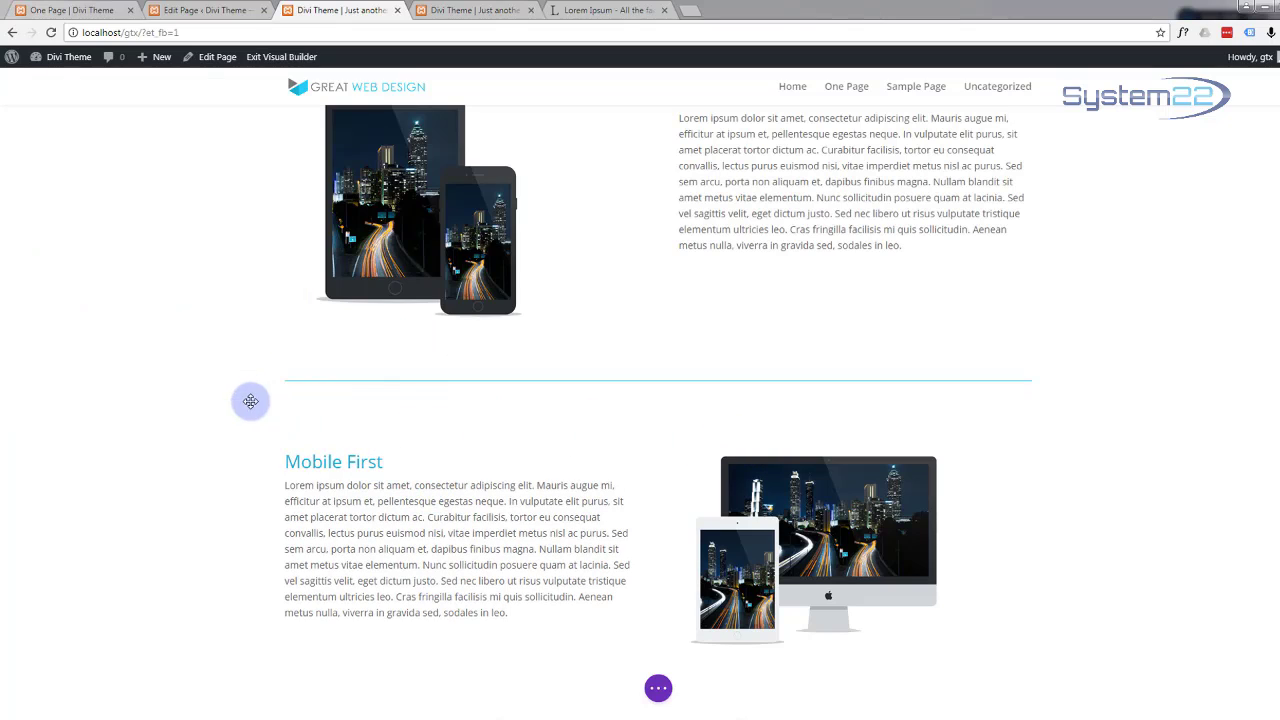
{"action": "scroll", "coordinate": [94, 457], "scroll_direction": "up", "scroll_amount": 2}
{"action": "scroll", "coordinate": [93, 457], "scroll_direction": "down", "scroll_amount": 2}
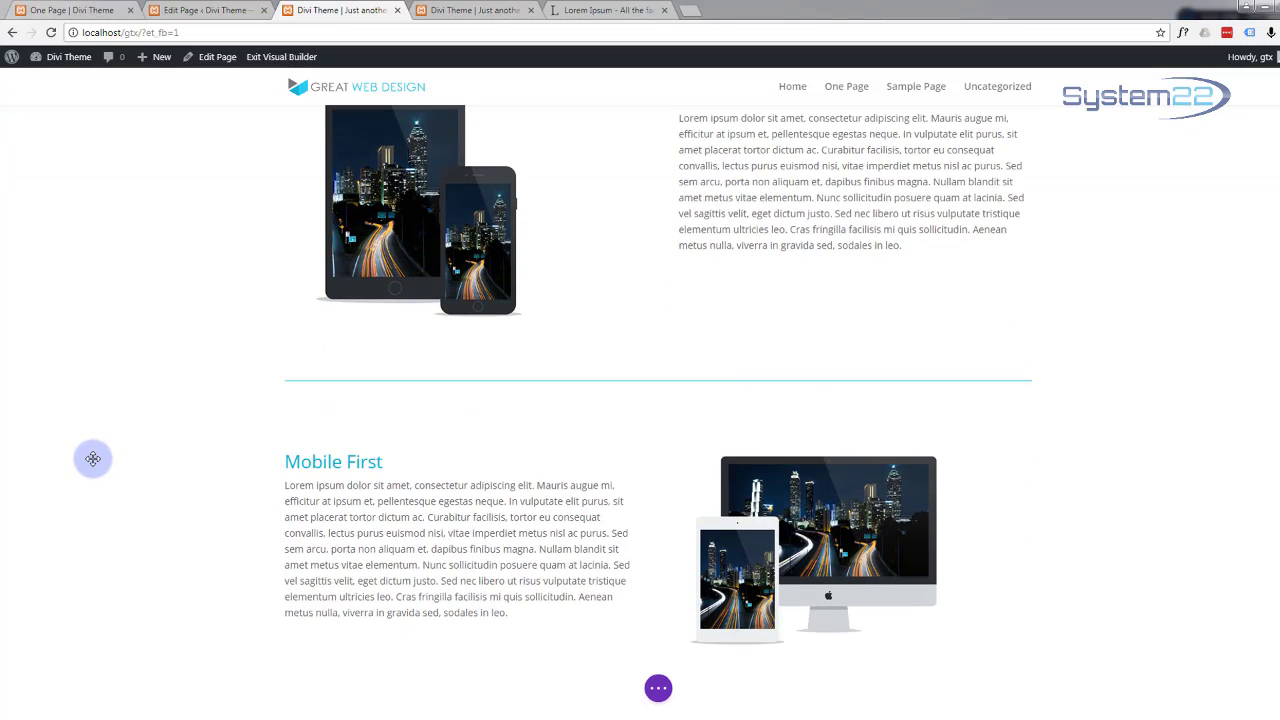
{"action": "scroll", "coordinate": [93, 458], "scroll_direction": "up", "scroll_amount": 3}
{"action": "scroll", "coordinate": [93, 458], "scroll_direction": "down", "scroll_amount": 3}
{"action": "scroll", "coordinate": [93, 457], "scroll_direction": "up", "scroll_amount": 2}
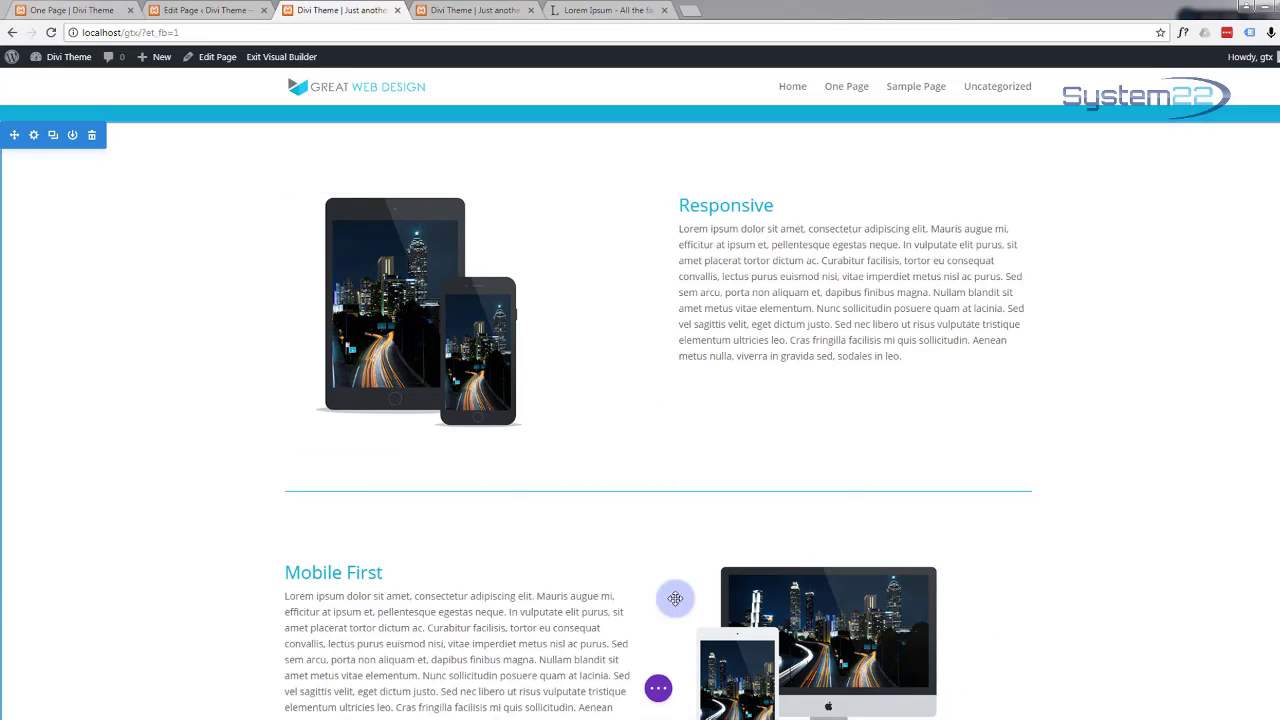
{"action": "scroll", "coordinate": [166, 360], "scroll_direction": "up", "scroll_amount": 2}
{"action": "scroll", "coordinate": [169, 360], "scroll_direction": "down", "scroll_amount": 3}
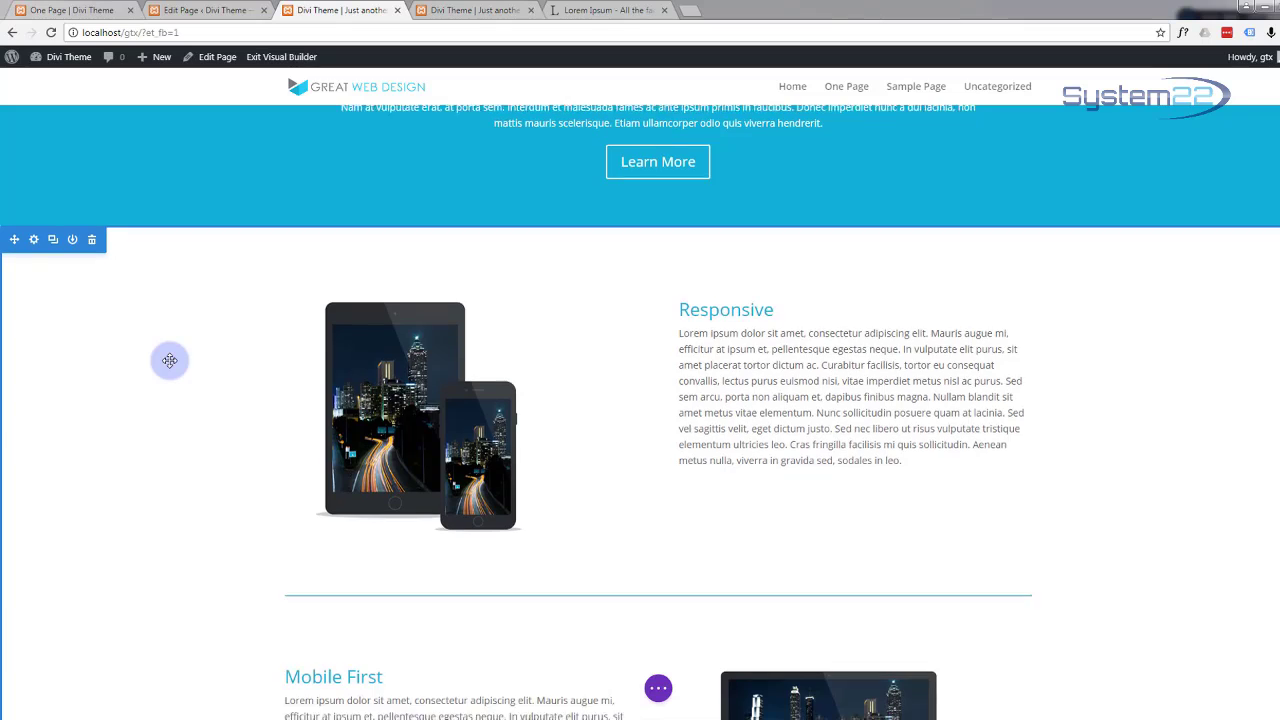
{"action": "scroll", "coordinate": [168, 360], "scroll_direction": "down", "scroll_amount": 1}
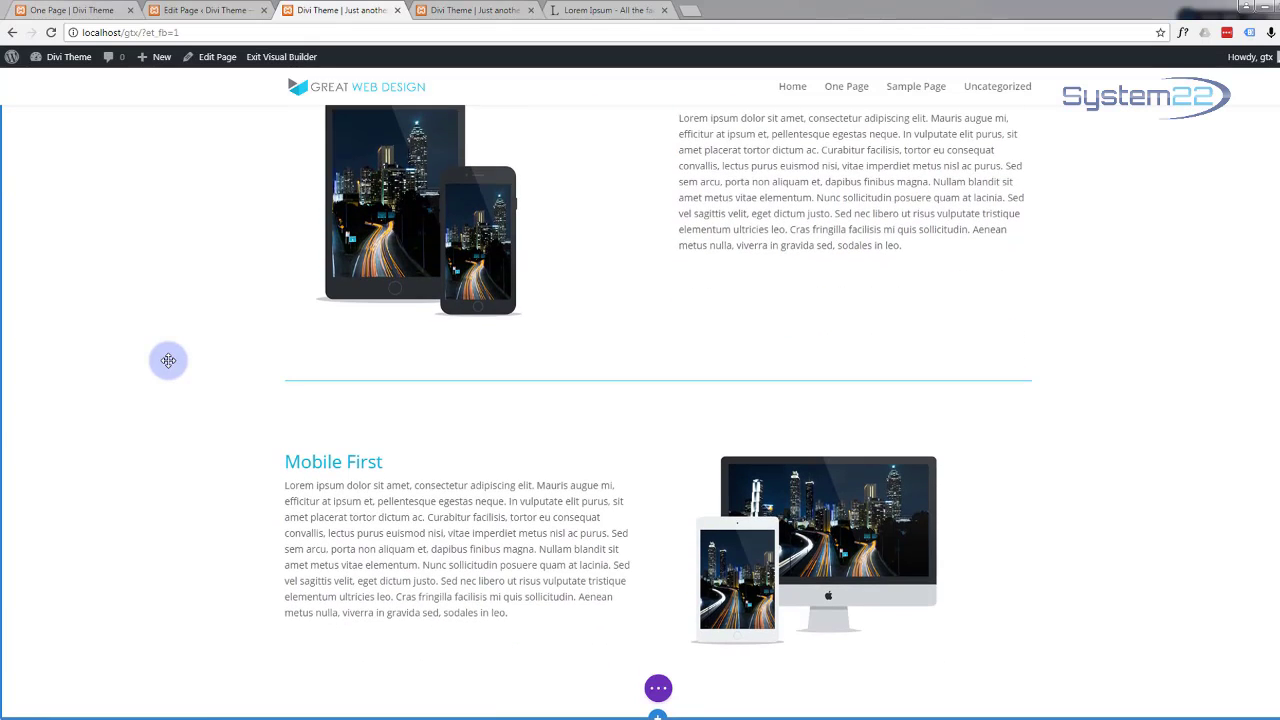
Step: Save the page, exit the Visual Builder, and review the live page's divider and Mobile First section
{"action": "left_click", "coordinate": [659, 690]}
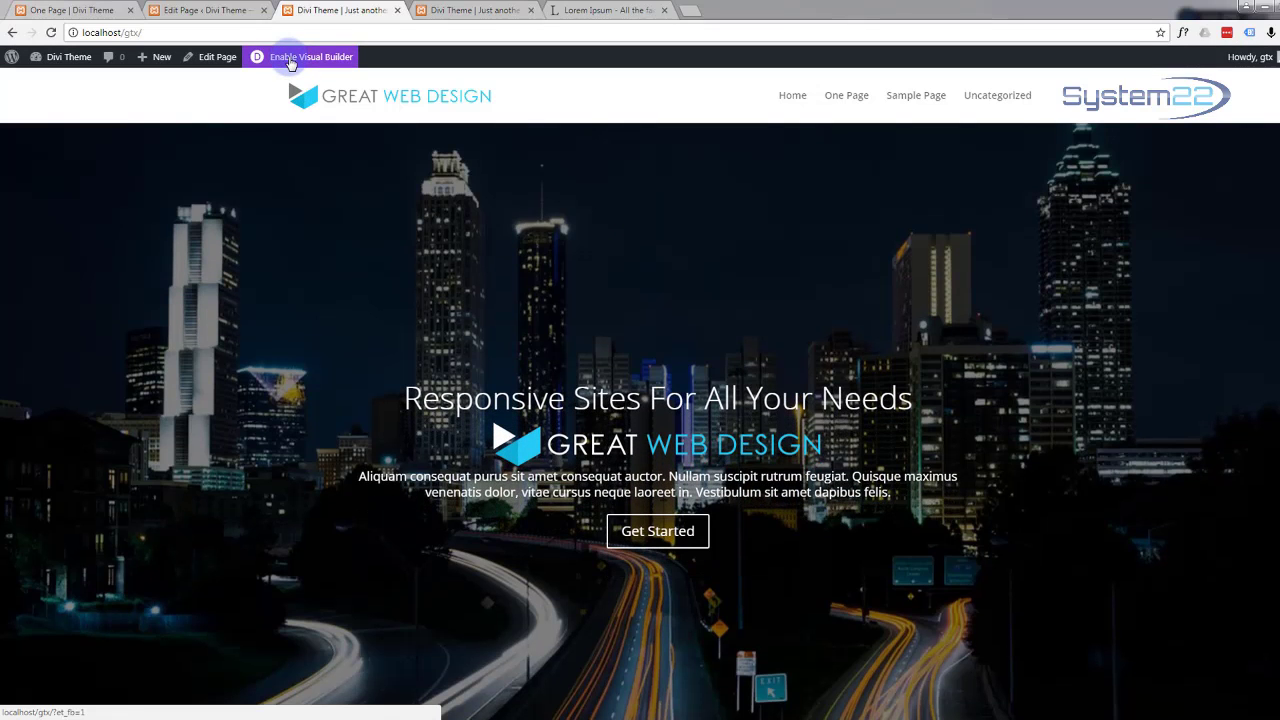
{"action": "scroll", "coordinate": [244, 330], "scroll_direction": "down", "scroll_amount": 3}
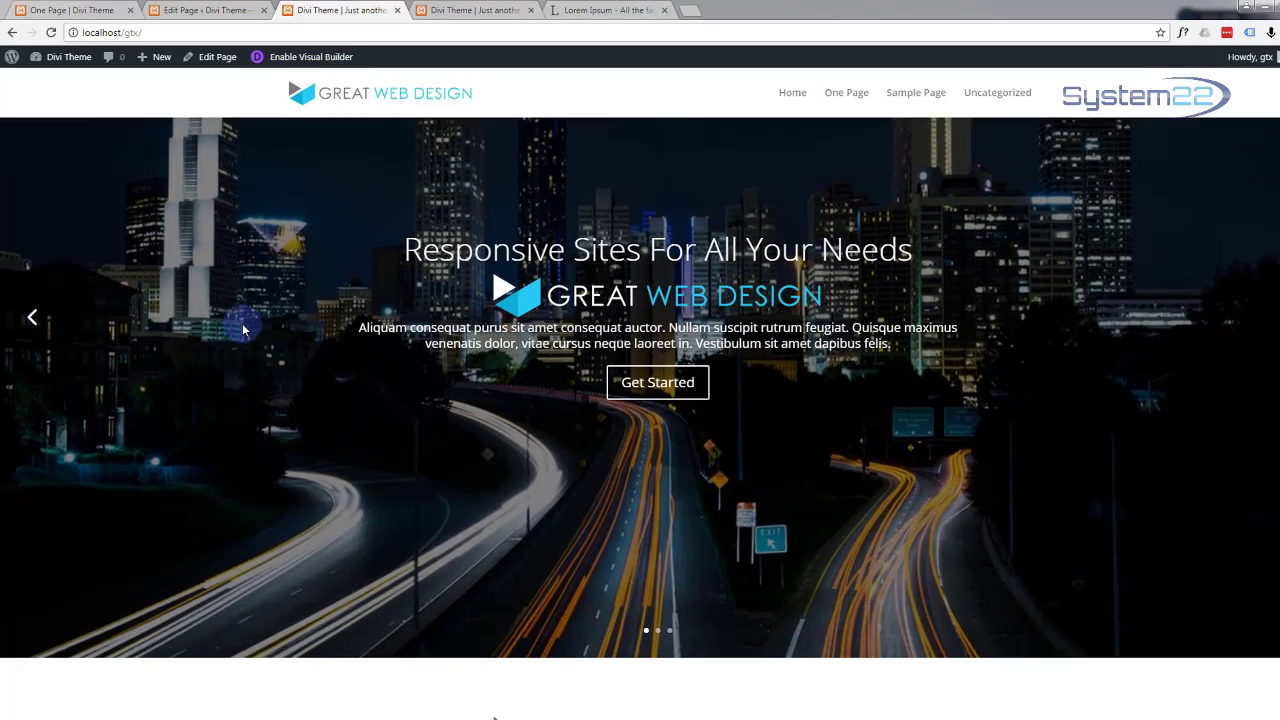
{"action": "scroll", "coordinate": [243, 329], "scroll_direction": "down", "scroll_amount": 7}
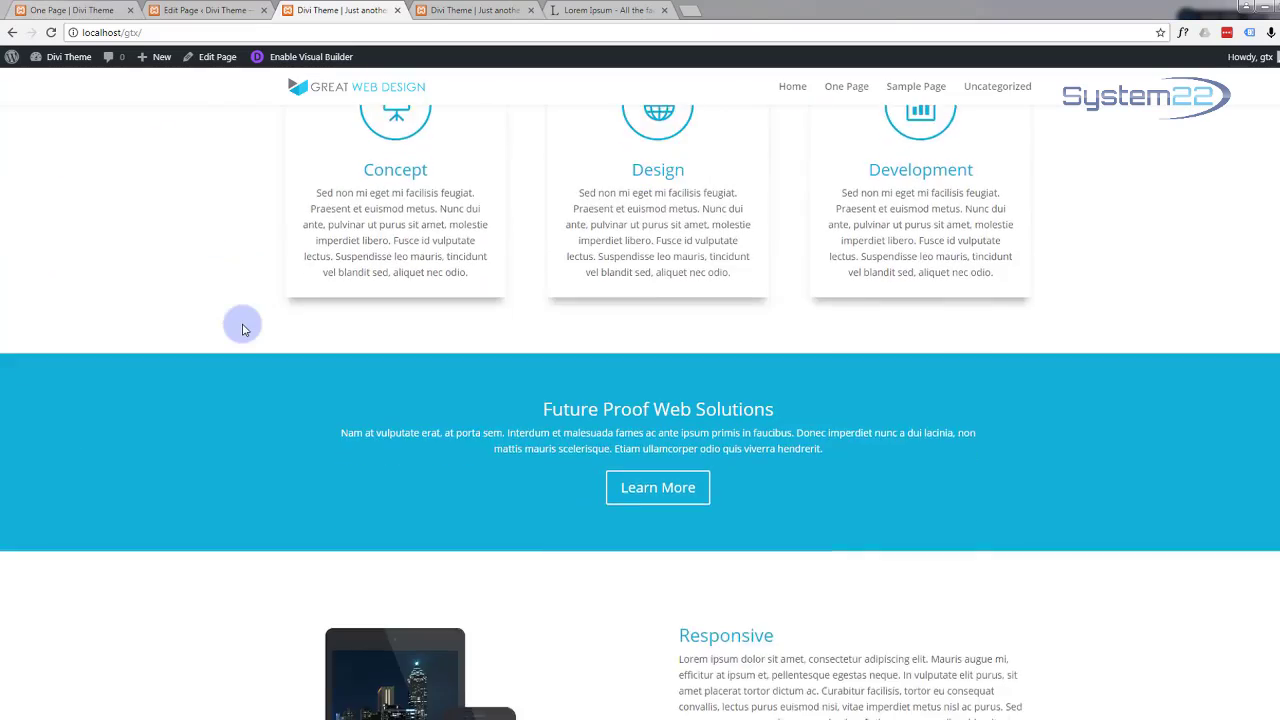
{"action": "scroll", "coordinate": [242, 329], "scroll_direction": "down", "scroll_amount": 2}
{"action": "scroll", "coordinate": [242, 329], "scroll_direction": "down", "scroll_amount": 3}
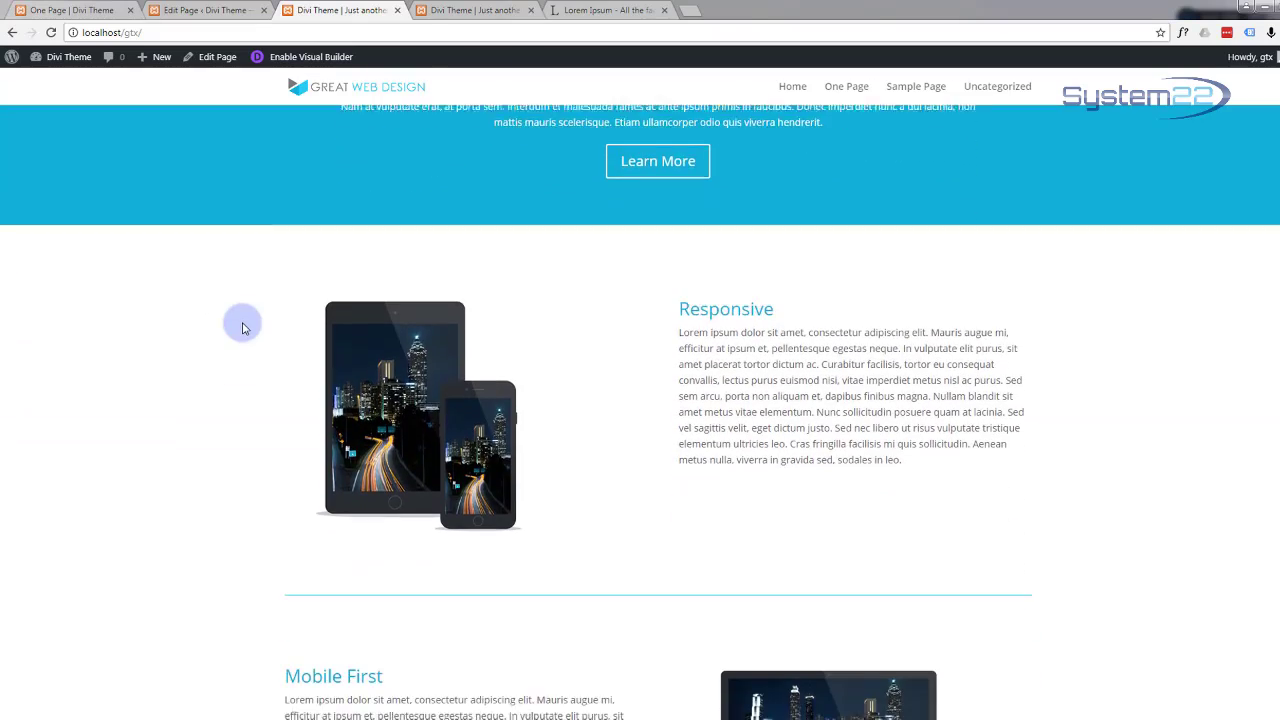
{"action": "scroll", "coordinate": [238, 325], "scroll_direction": "down", "scroll_amount": 1}
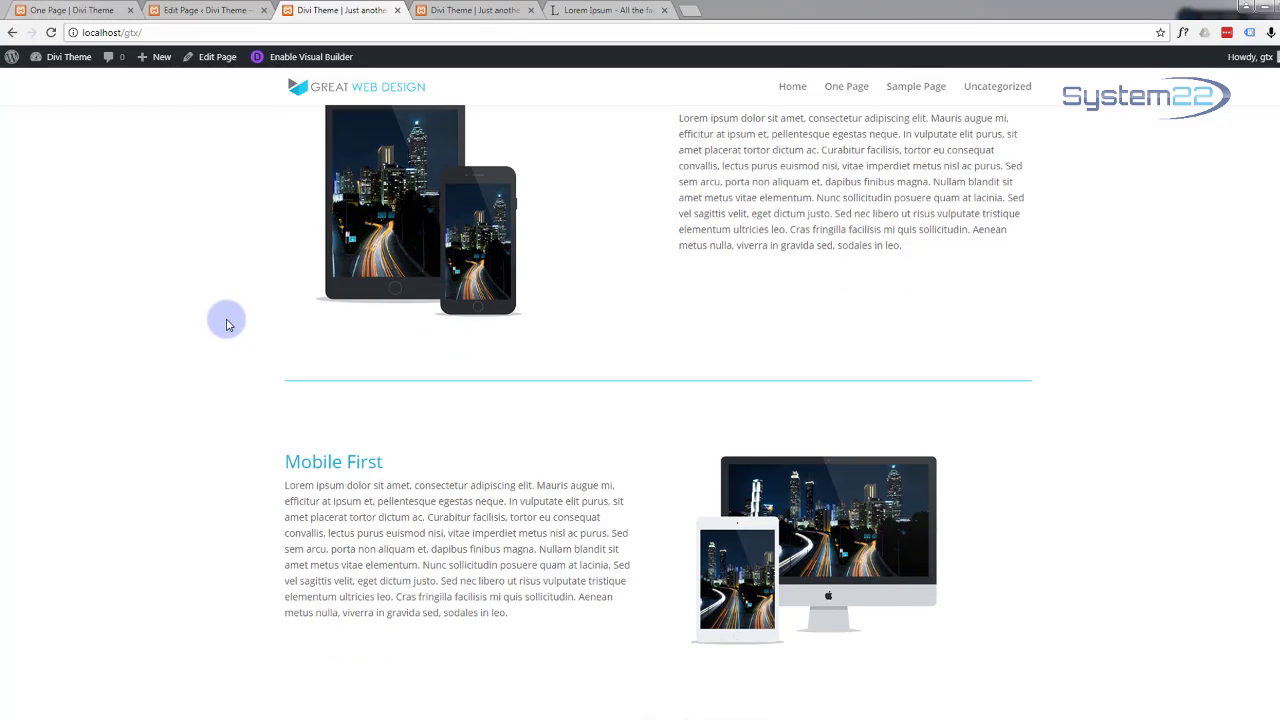
{"action": "scroll", "coordinate": [226, 323], "scroll_direction": "up", "scroll_amount": 1}
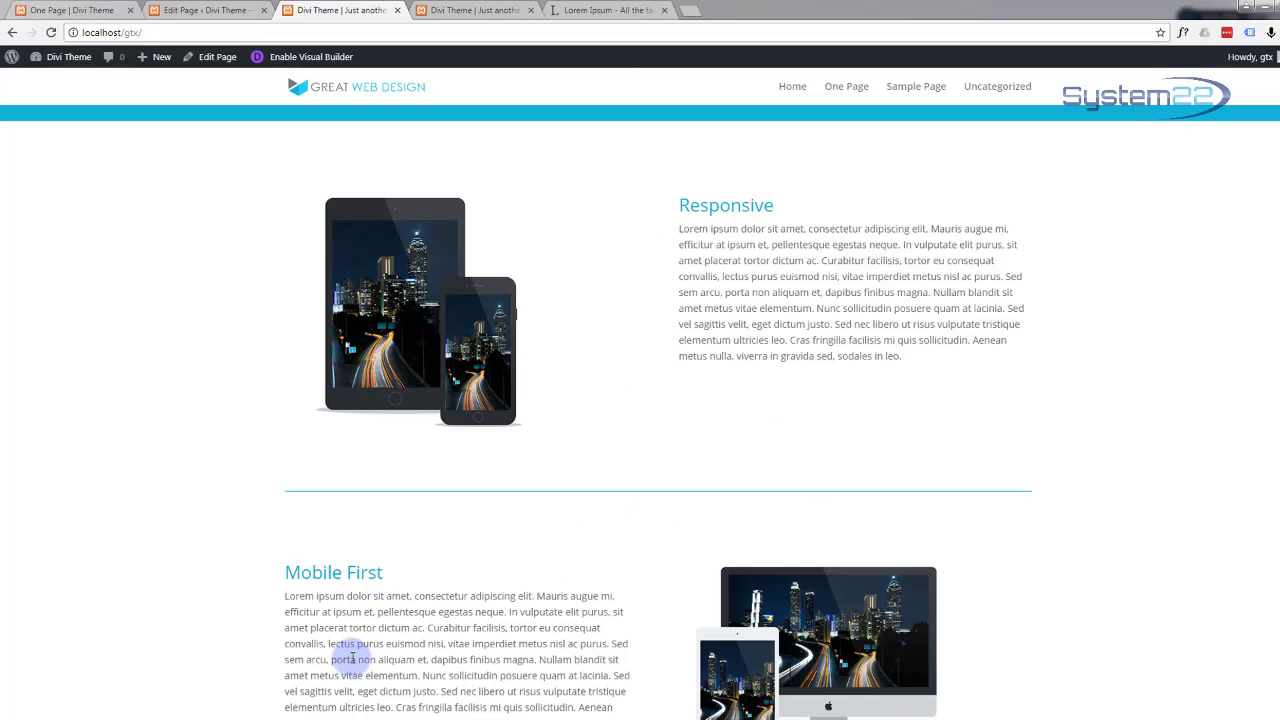
{"action": "scroll", "coordinate": [100, 346], "scroll_direction": "down", "scroll_amount": 1}
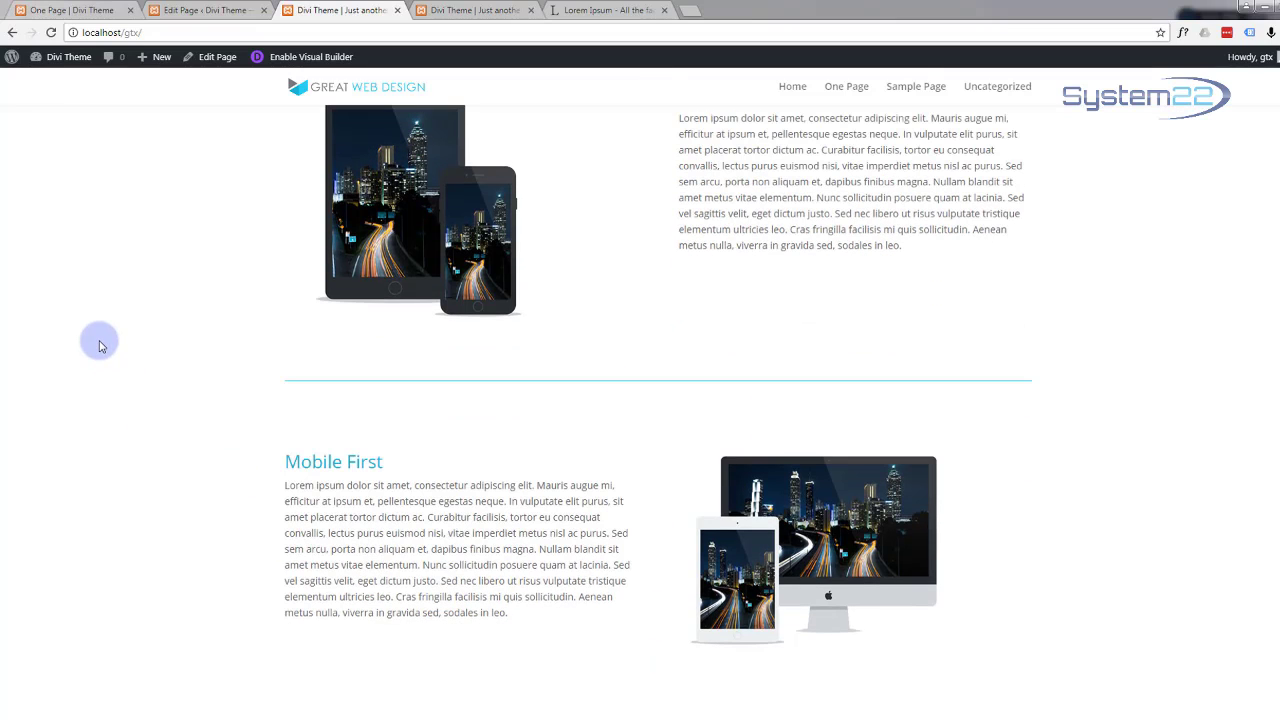
{"action": "scroll", "coordinate": [99, 345], "scroll_direction": "up", "scroll_amount": 2}
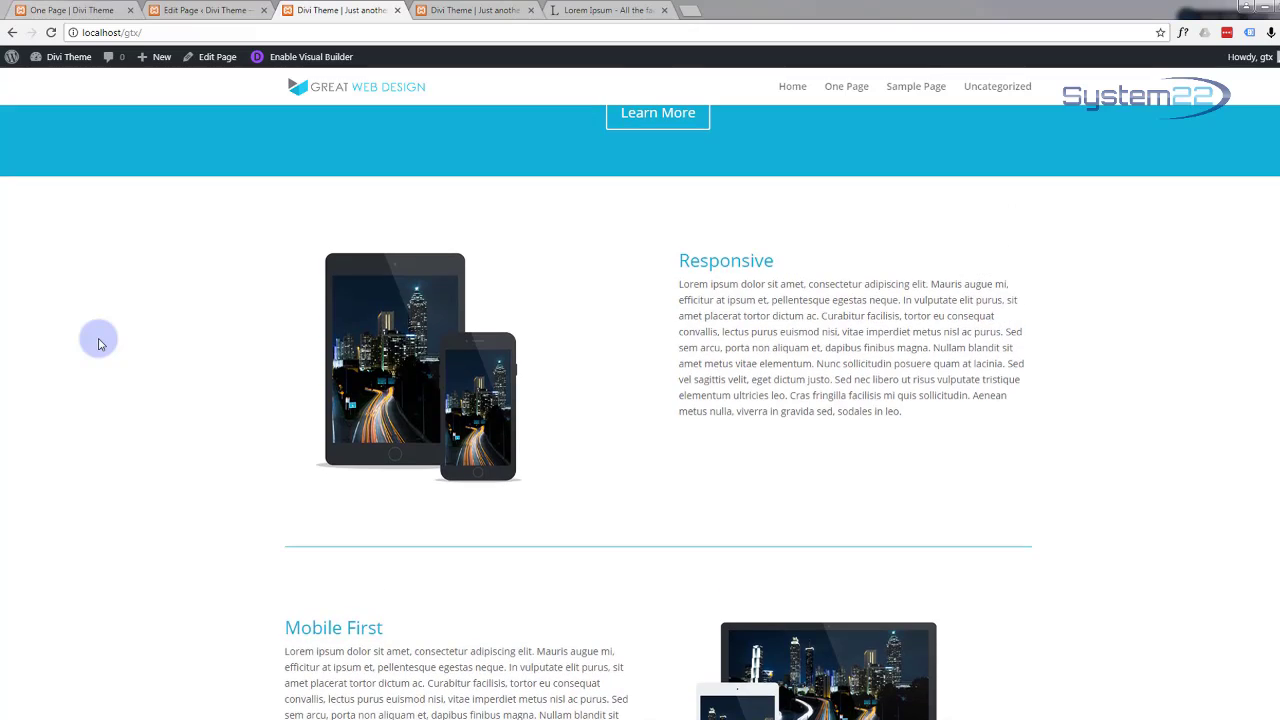
{"action": "scroll", "coordinate": [99, 345], "scroll_direction": "up", "scroll_amount": 10}
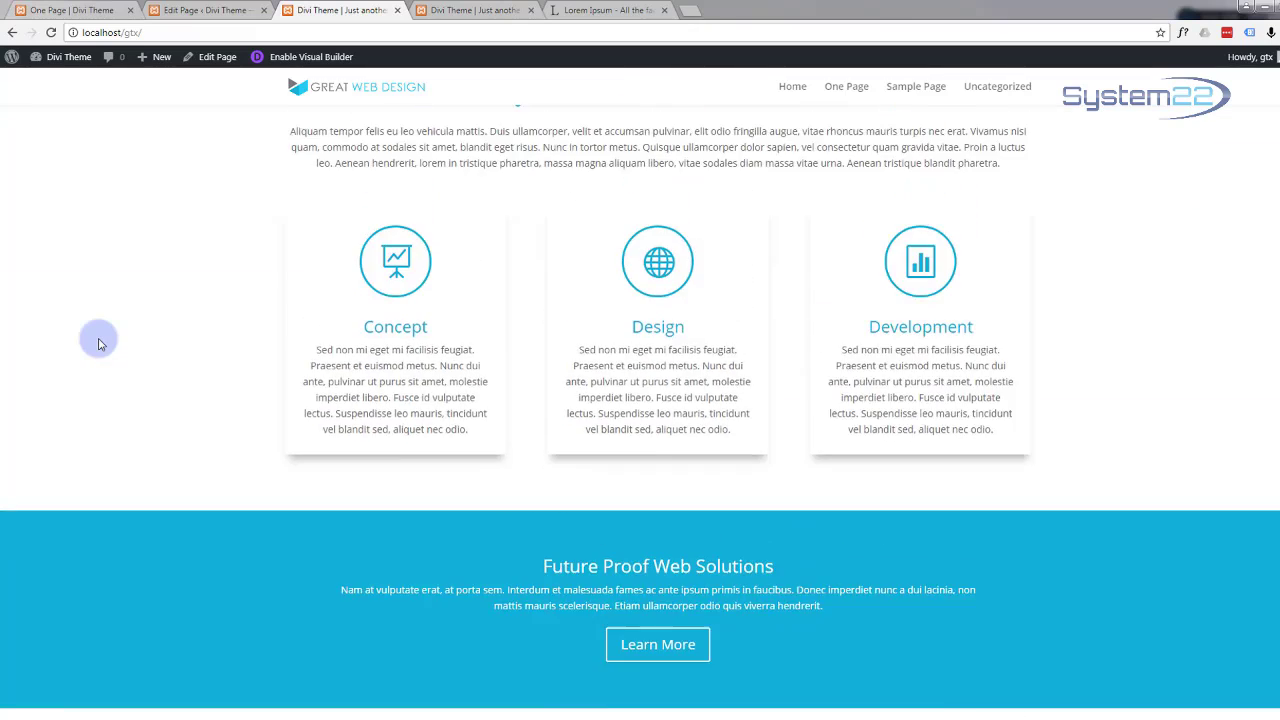
{"action": "scroll", "coordinate": [99, 345], "scroll_direction": "up", "scroll_amount": 4}
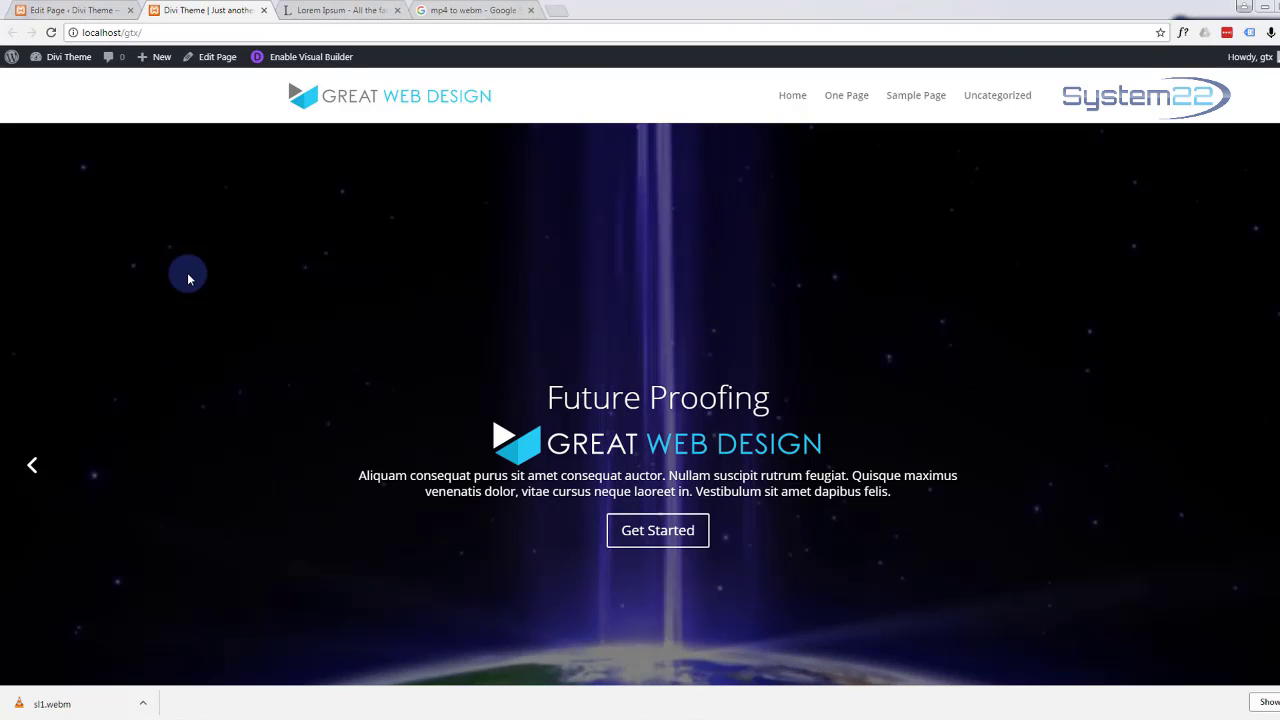
{"action": "scroll", "coordinate": [188, 278], "scroll_direction": "down", "scroll_amount": 10}
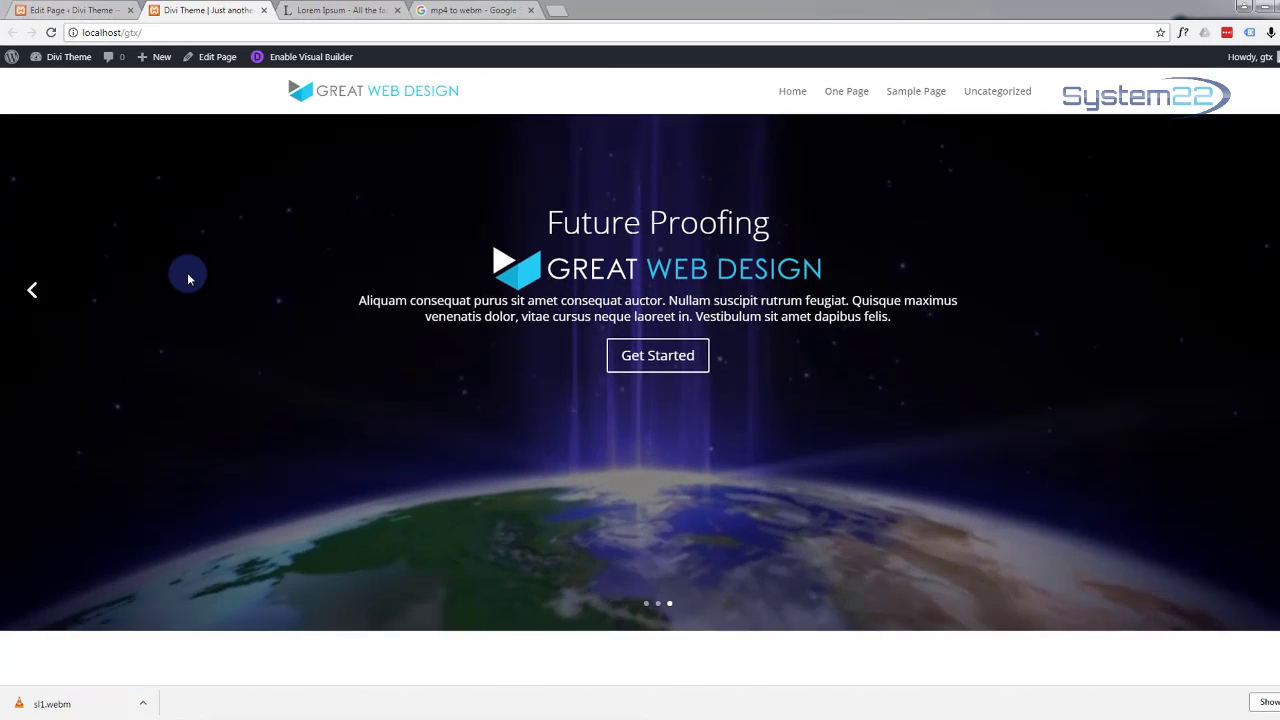
{"action": "scroll", "coordinate": [188, 278], "scroll_direction": "down", "scroll_amount": 7}
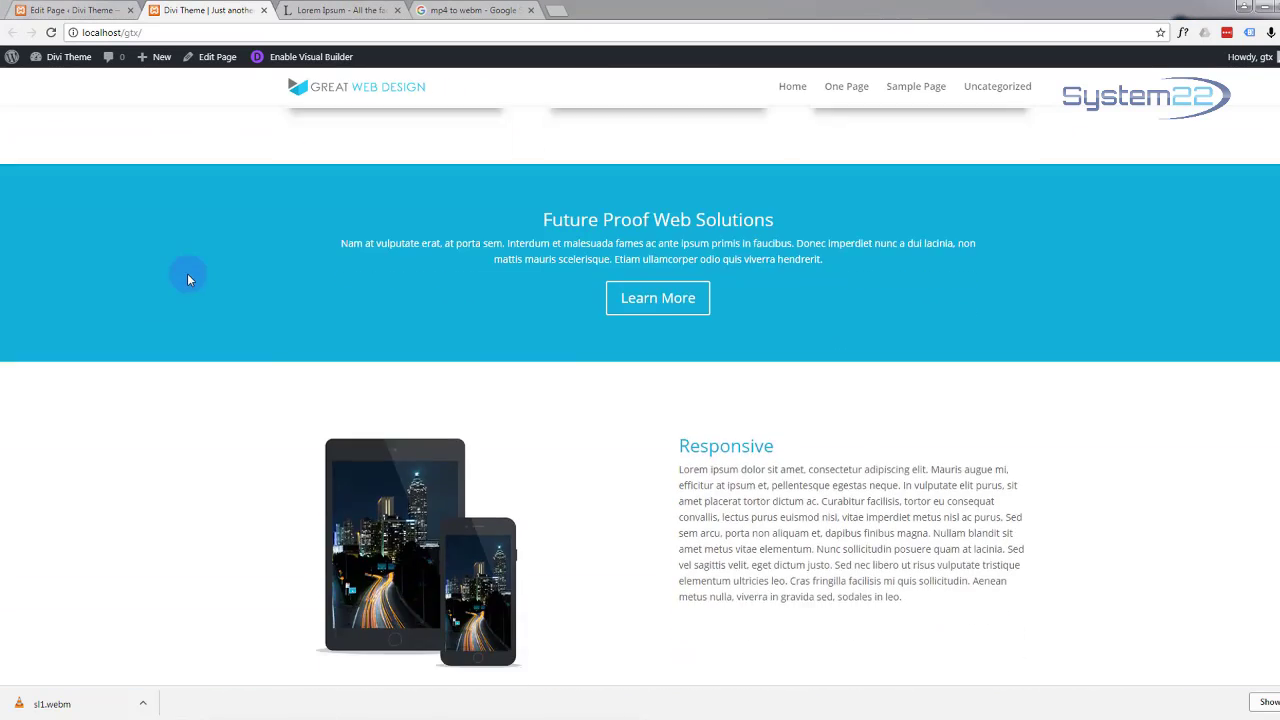
{"action": "scroll", "coordinate": [188, 279], "scroll_direction": "down", "scroll_amount": 1}
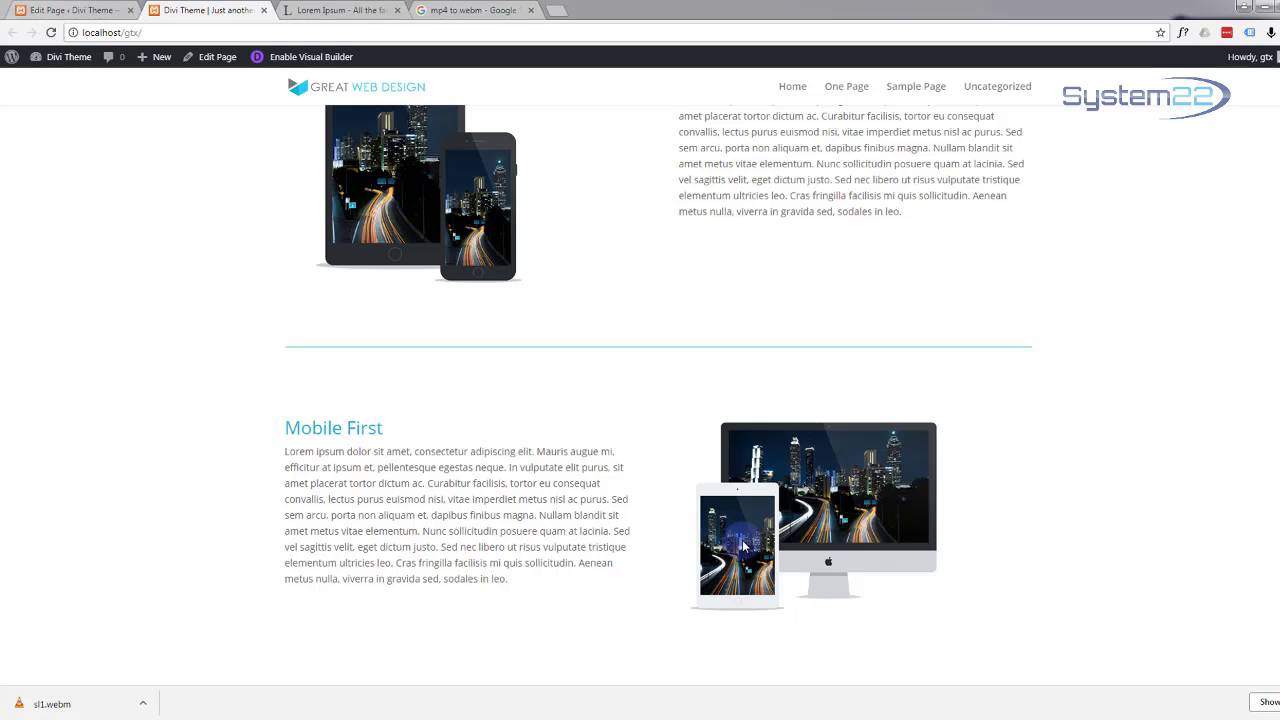
Step: In the back-end editor, add a standard section with a four 1/4-column row at the bottom
{"action": "left_click", "coordinate": [85, 11]}
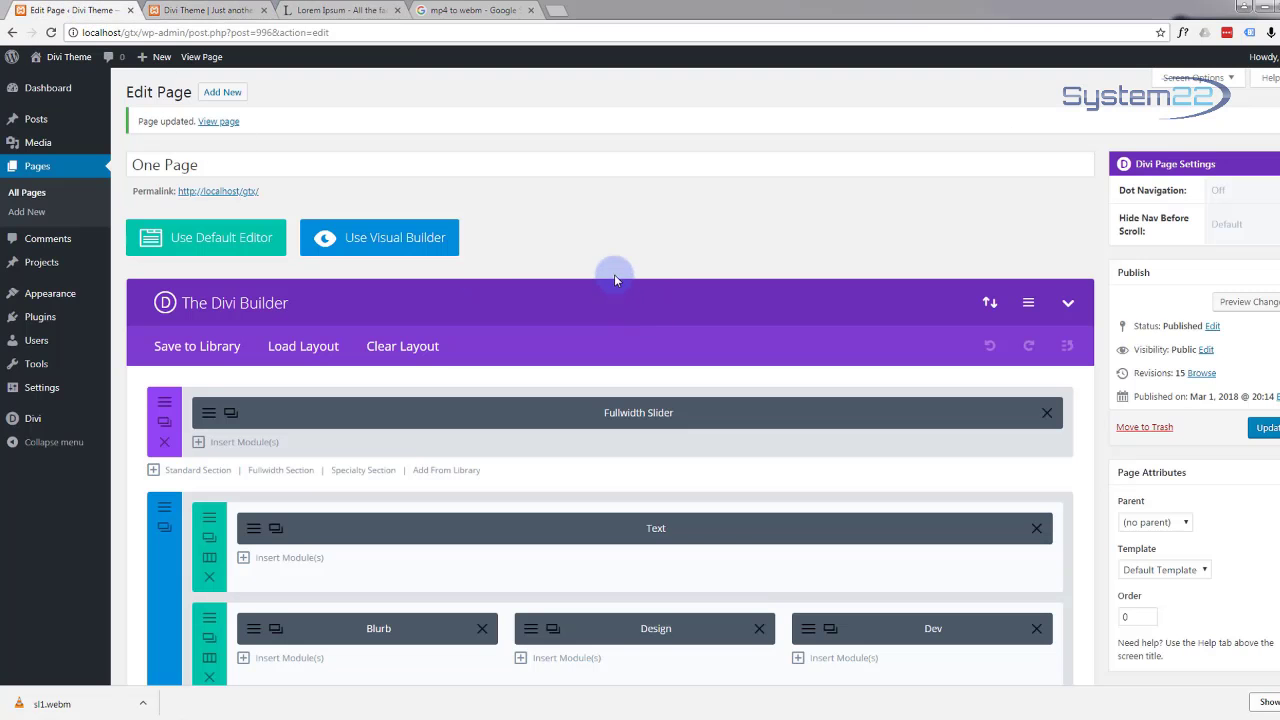
{"action": "scroll", "coordinate": [615, 272], "scroll_direction": "down", "scroll_amount": 3}
{"action": "scroll", "coordinate": [615, 272], "scroll_direction": "down", "scroll_amount": 7}
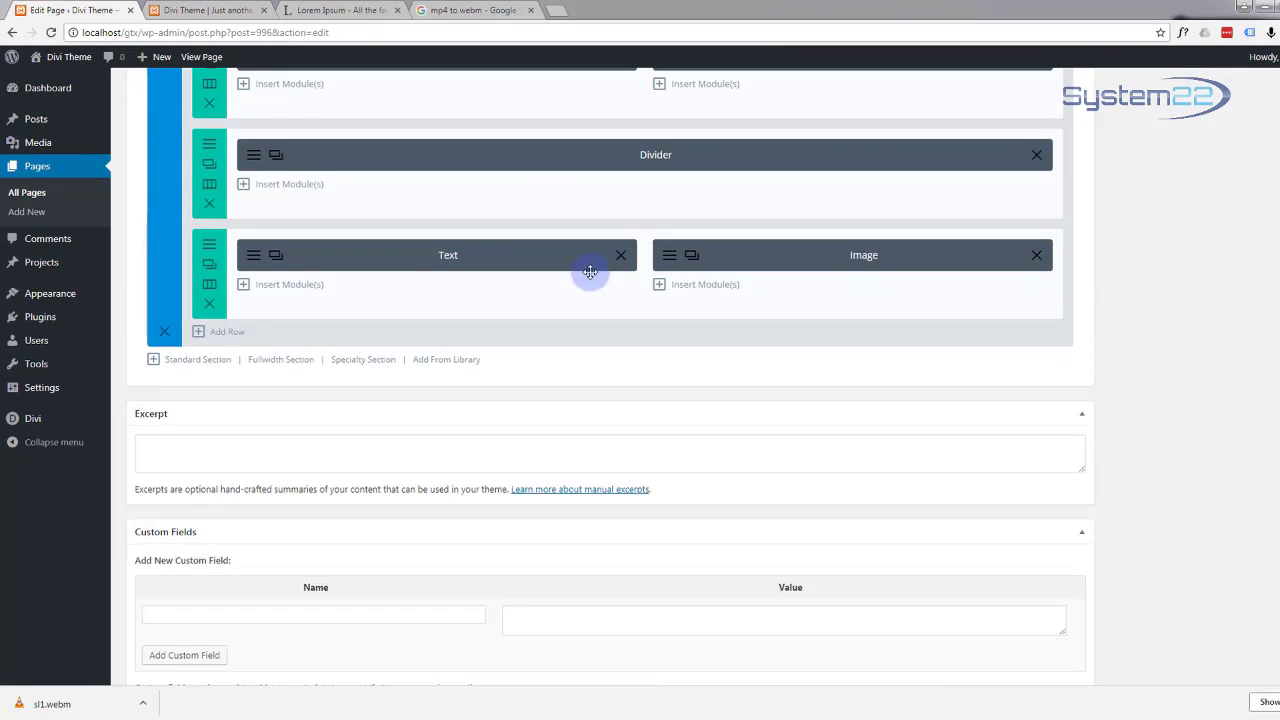
{"action": "left_click", "coordinate": [192, 362]}
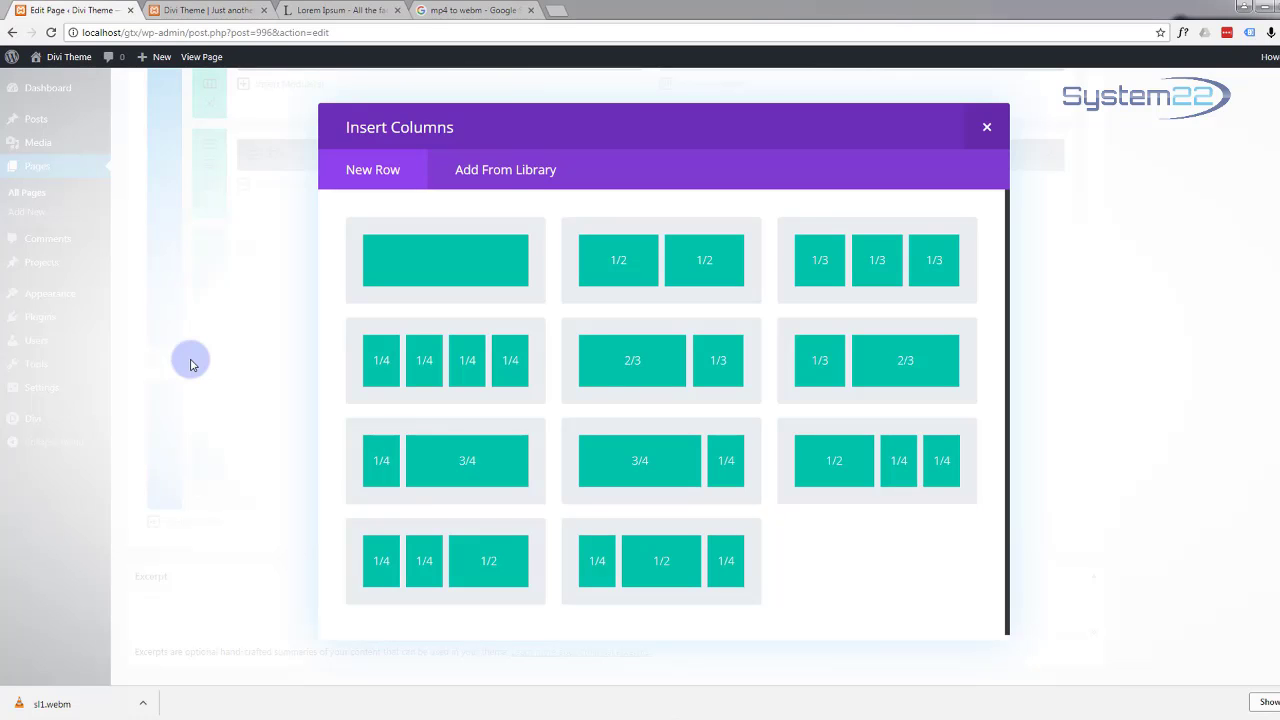
{"action": "left_click", "coordinate": [628, 358]}
{"action": "left_click", "coordinate": [449, 366]}
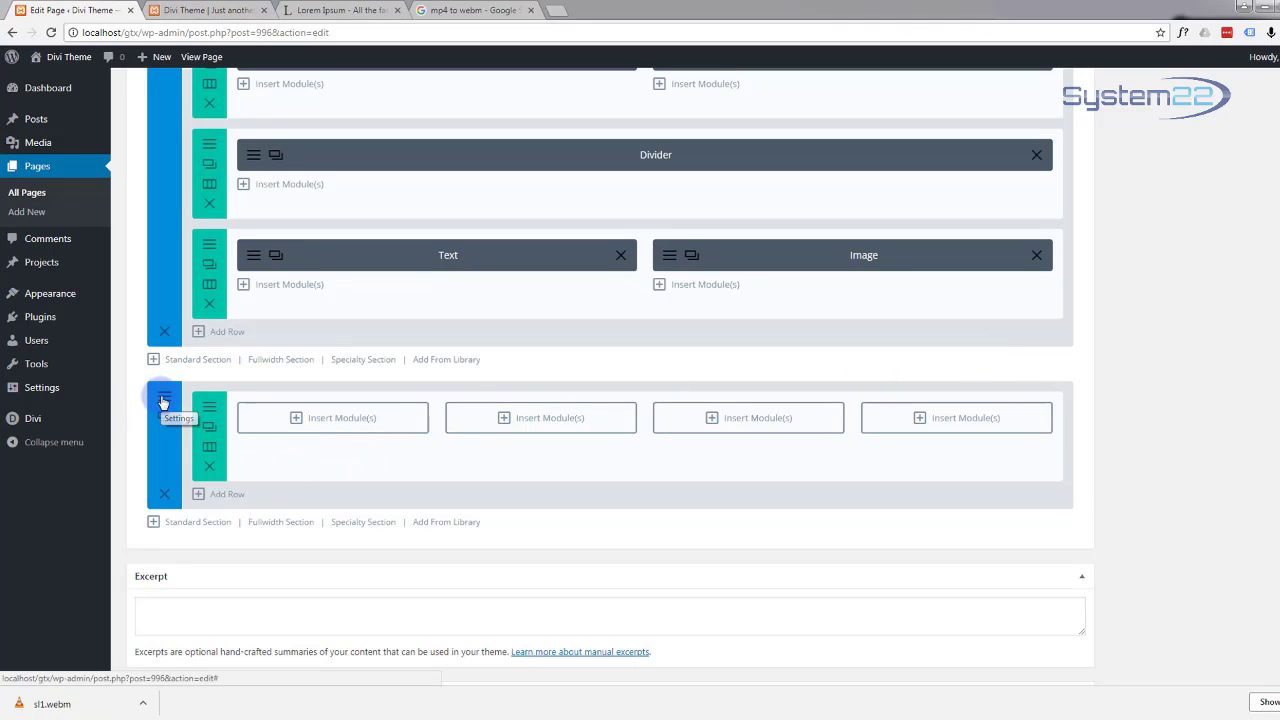
Step: Set sl1.mp4 from the media library as the new section's MP4 background video
{"action": "left_click", "coordinate": [164, 400]}
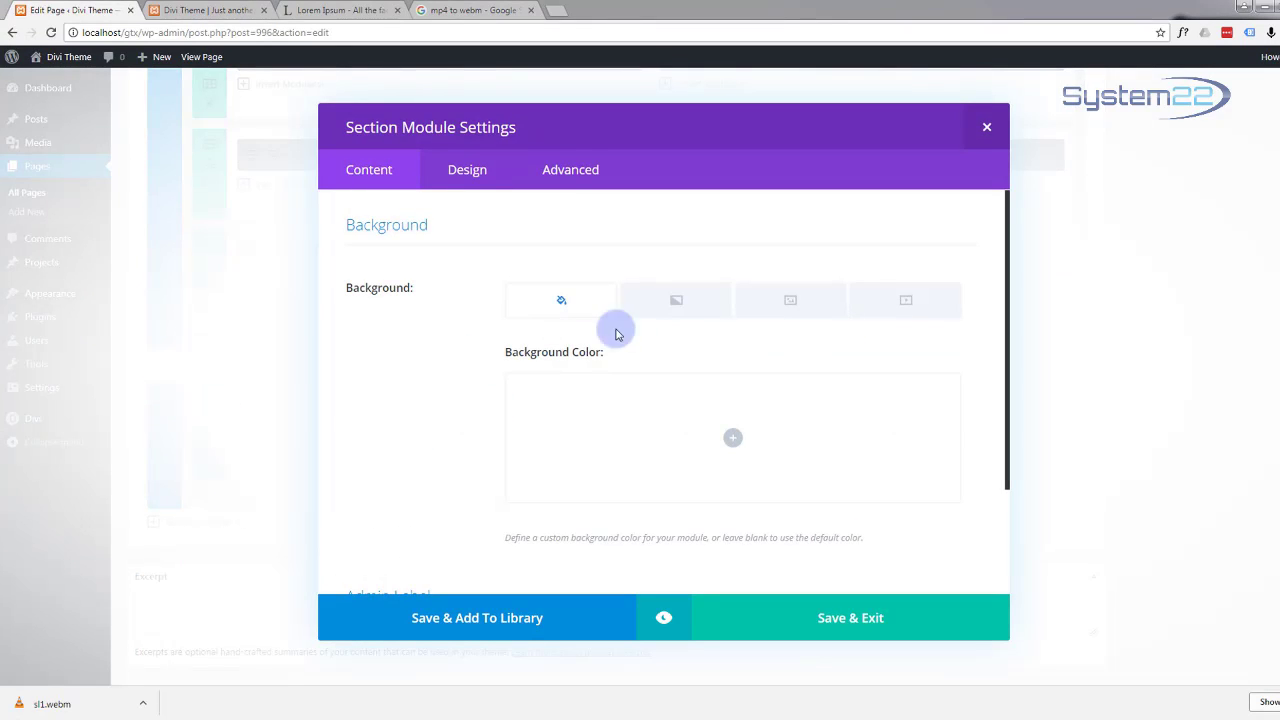
{"action": "left_click", "coordinate": [906, 303]}
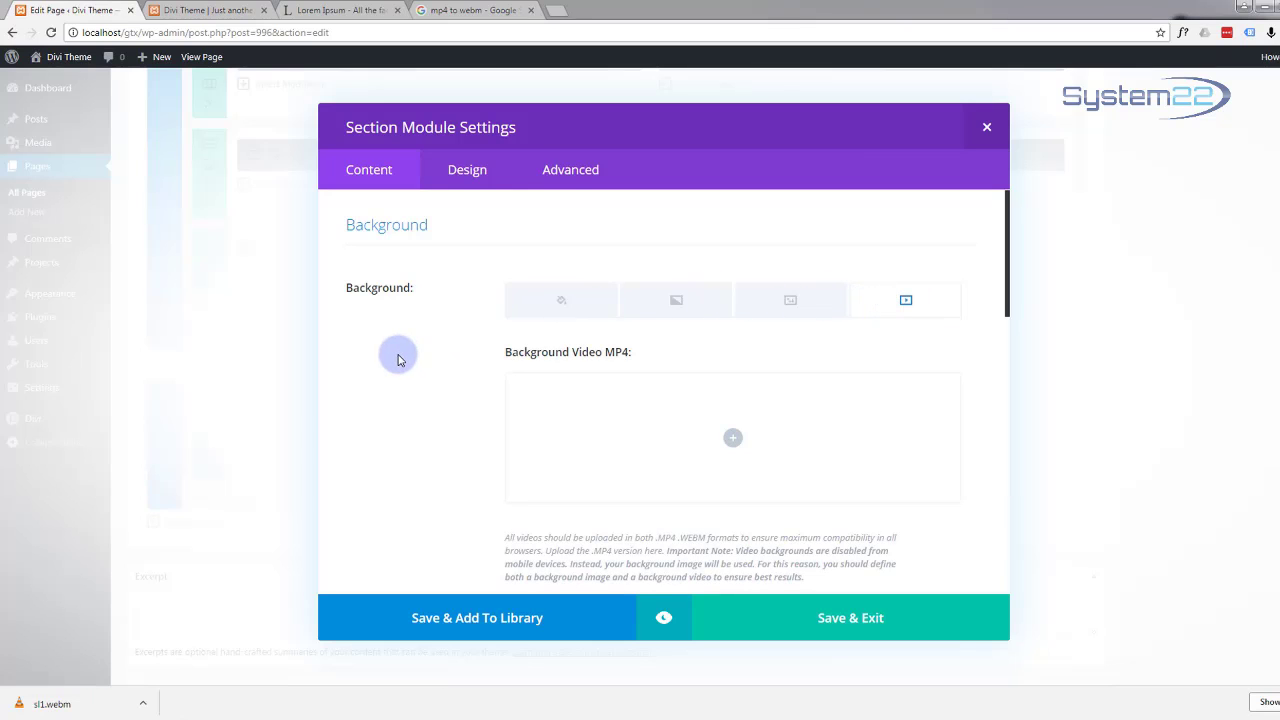
{"action": "left_click", "coordinate": [734, 441]}
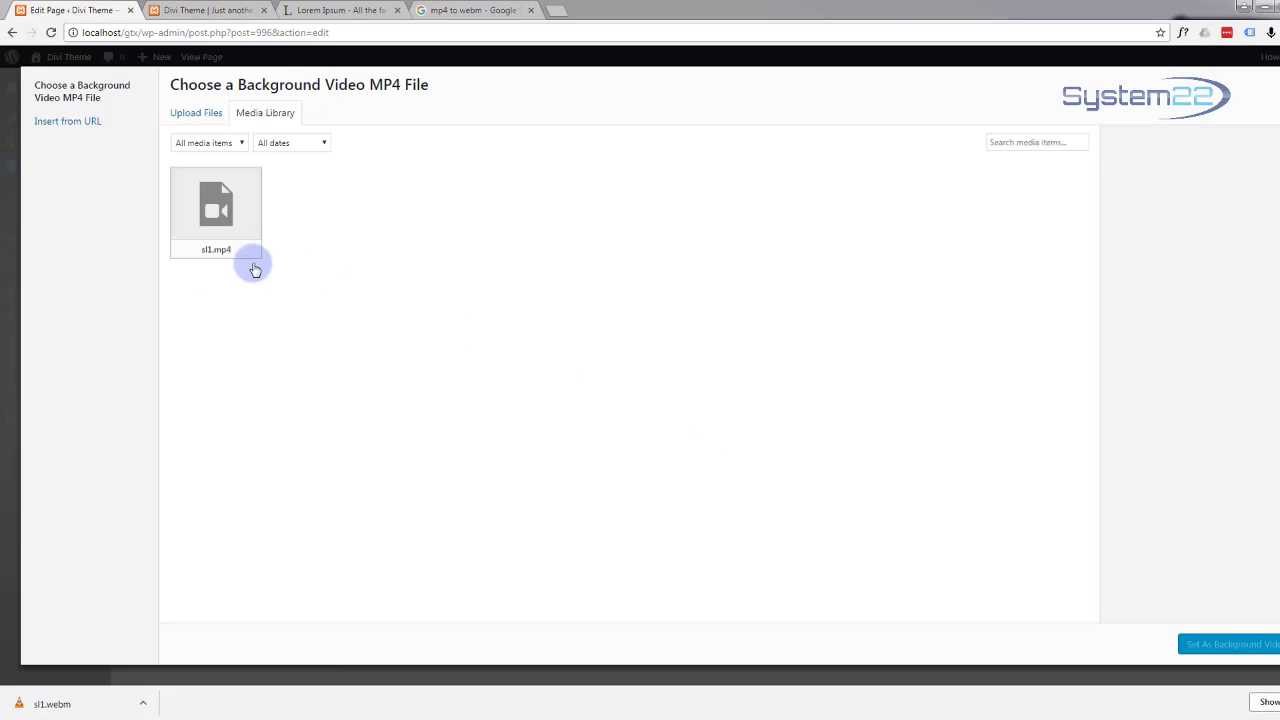
{"action": "left_click", "coordinate": [220, 214]}
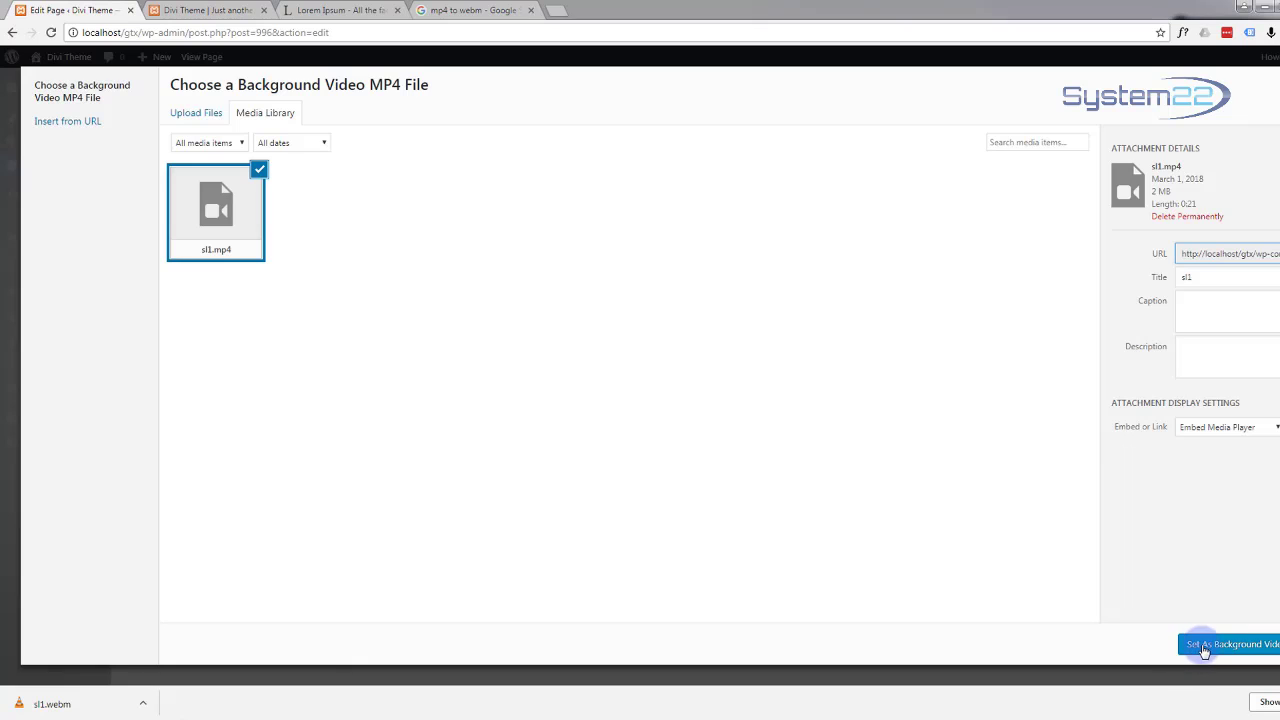
{"action": "left_click", "coordinate": [1205, 646]}
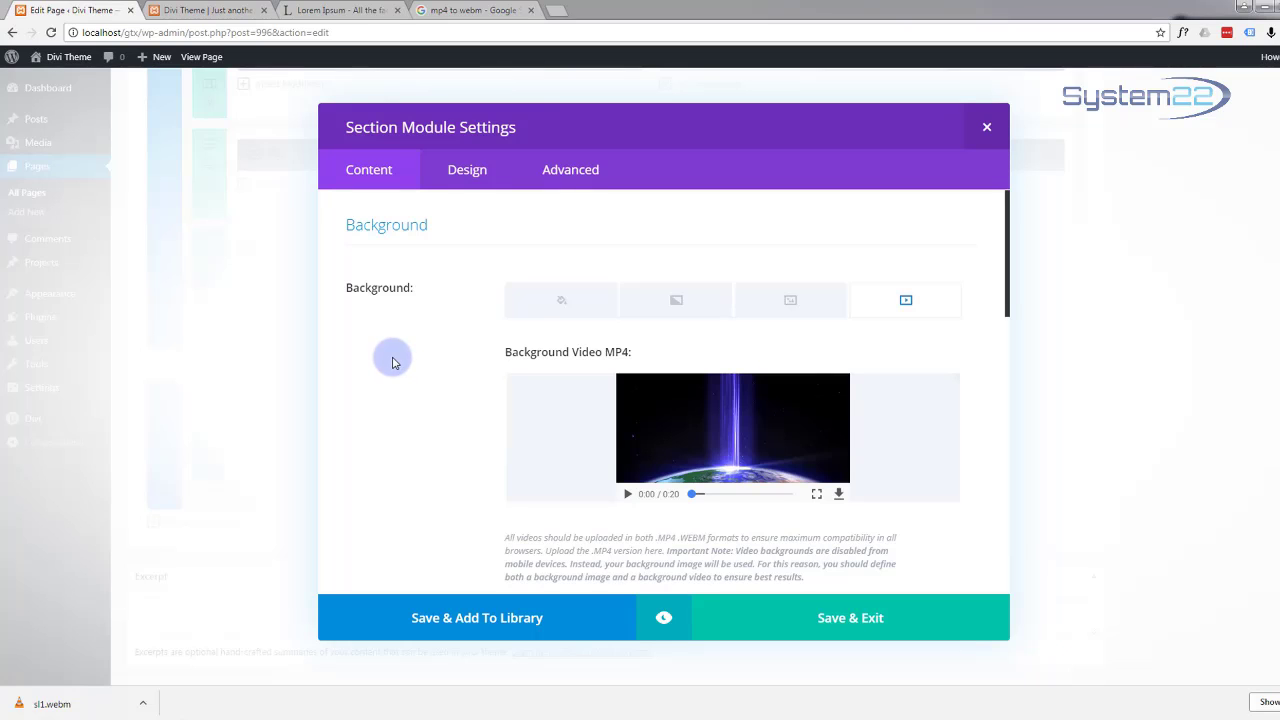
{"action": "scroll", "coordinate": [392, 363], "scroll_direction": "down", "scroll_amount": 4}
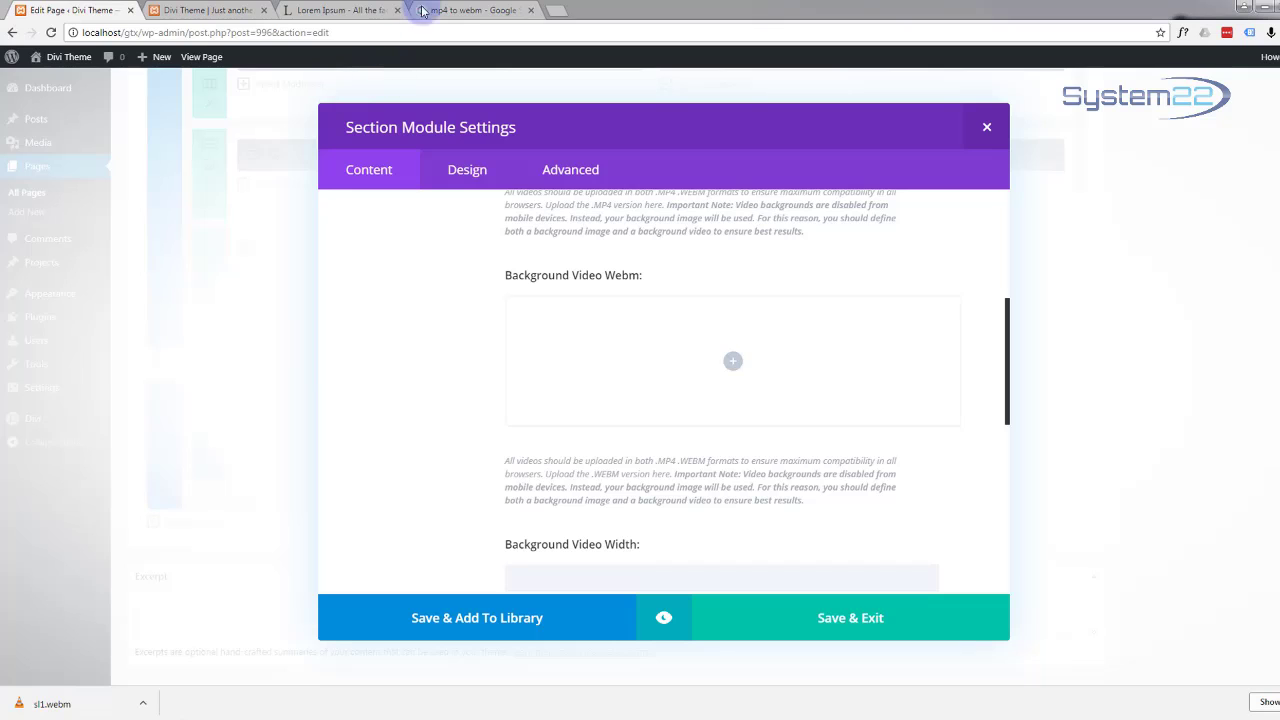
Step: Browse the 'mp4 to webm' converter search results, then return to the live Divi Theme site
{"action": "left_click", "coordinate": [458, 10]}
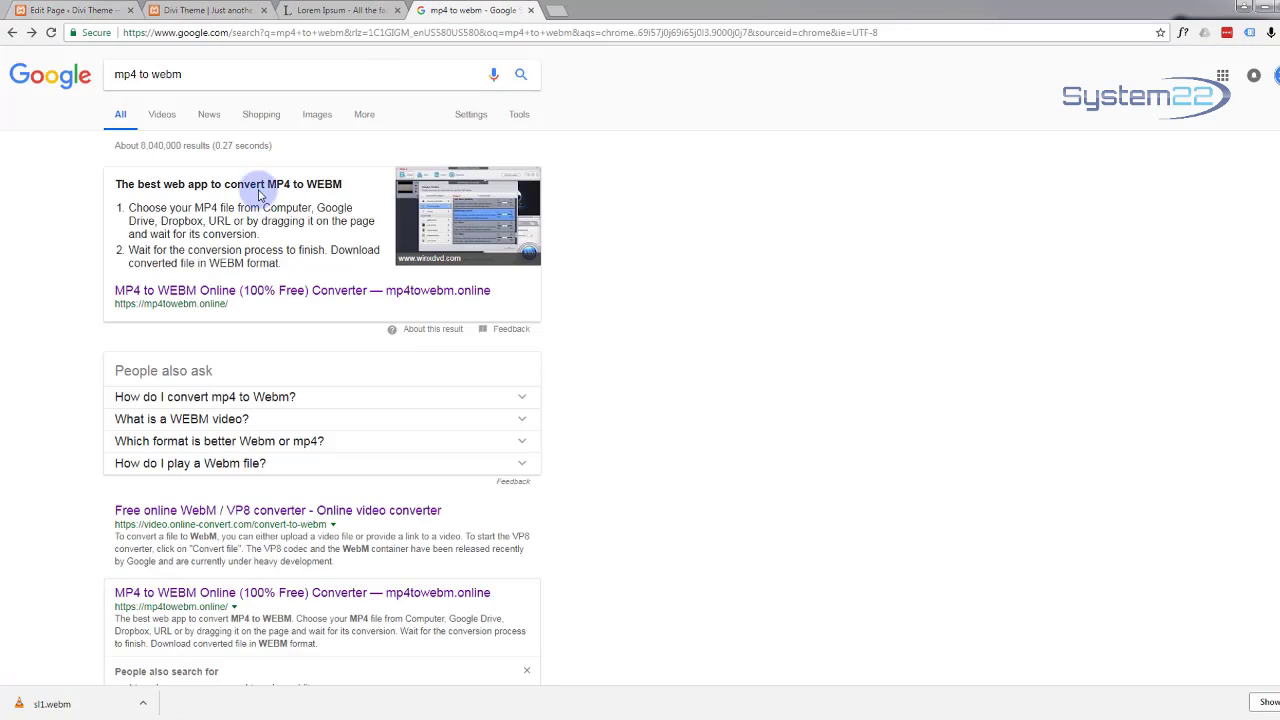
{"action": "scroll", "coordinate": [225, 310], "scroll_direction": "down", "scroll_amount": 4}
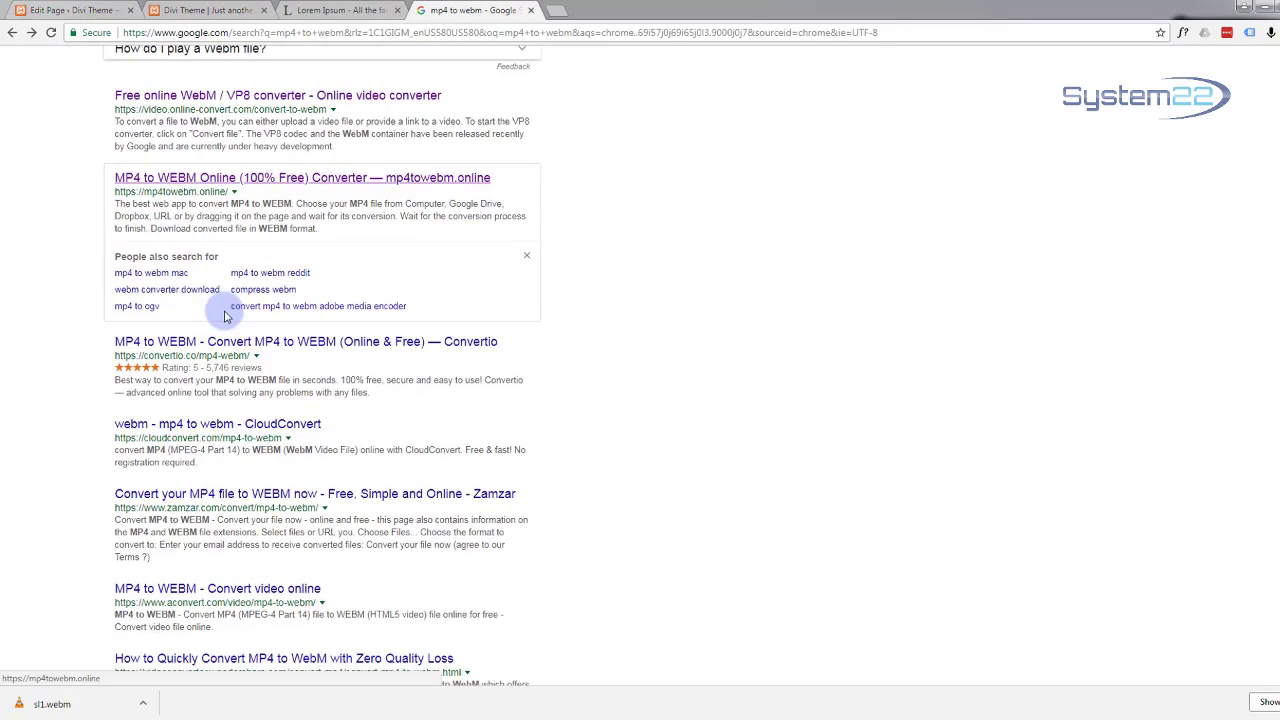
{"action": "scroll", "coordinate": [224, 316], "scroll_direction": "up", "scroll_amount": 4}
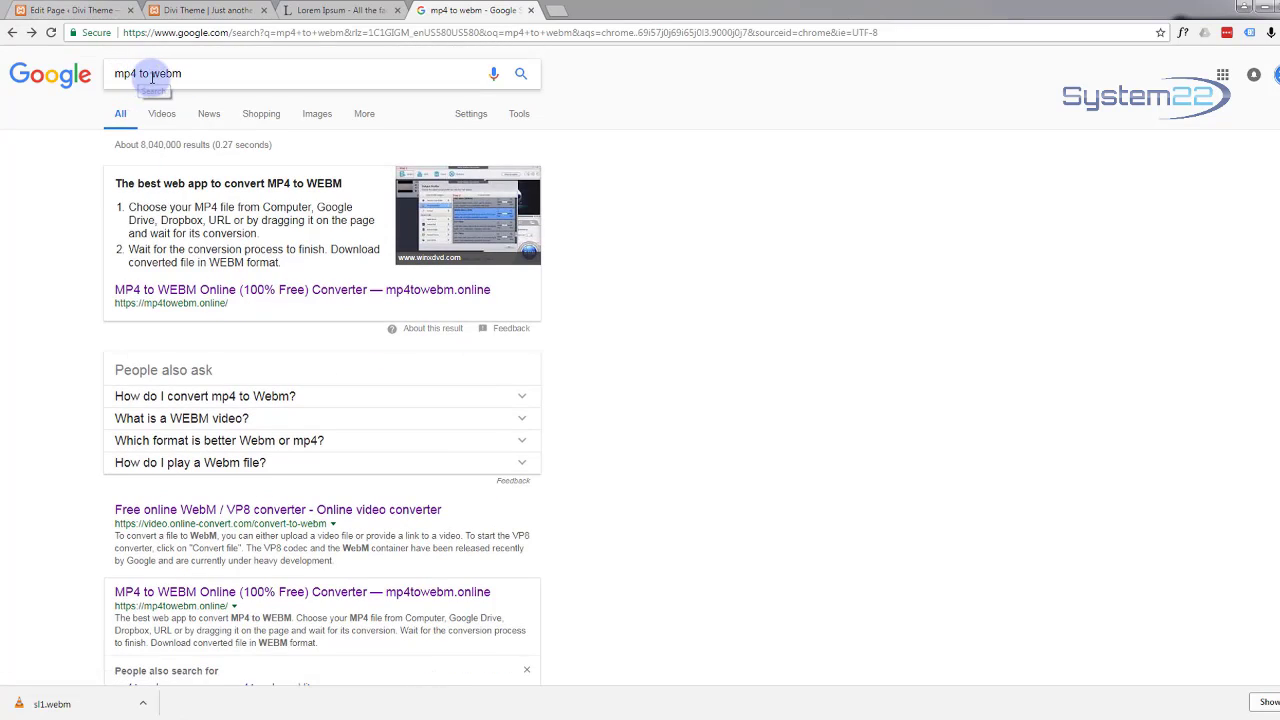
{"action": "scroll", "coordinate": [250, 258], "scroll_direction": "down", "scroll_amount": 3}
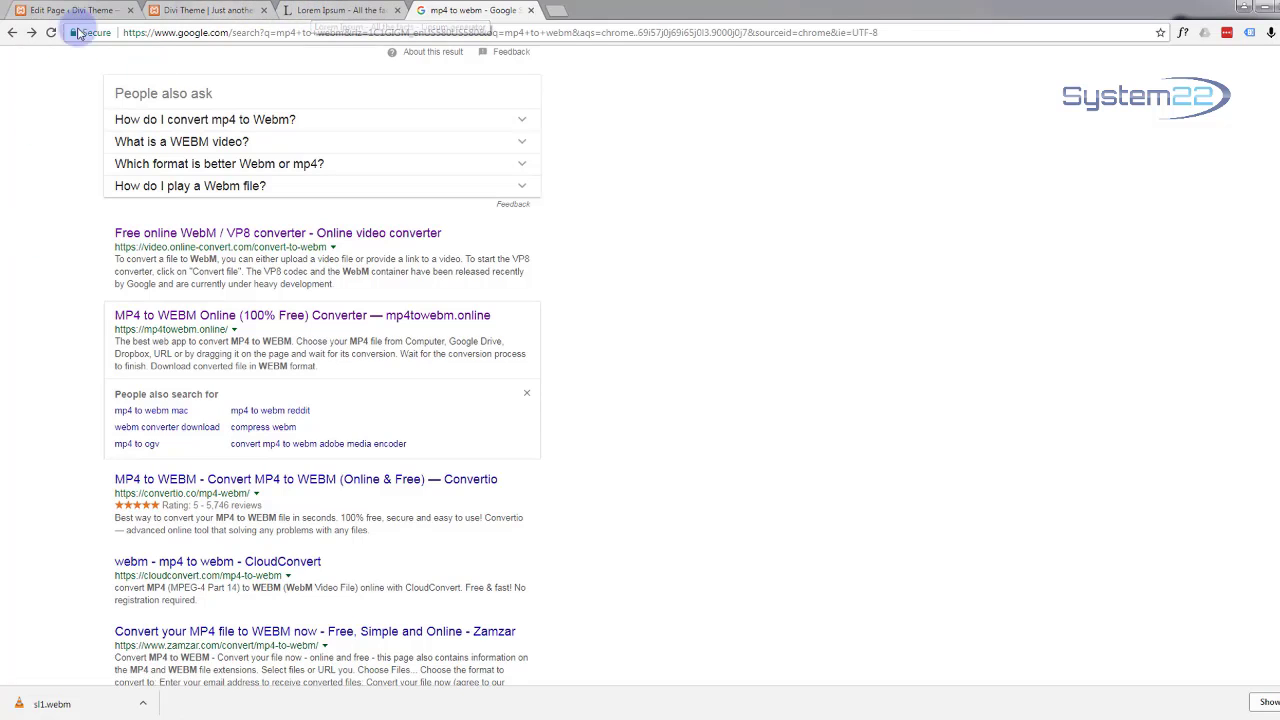
{"action": "left_click", "coordinate": [224, 11]}
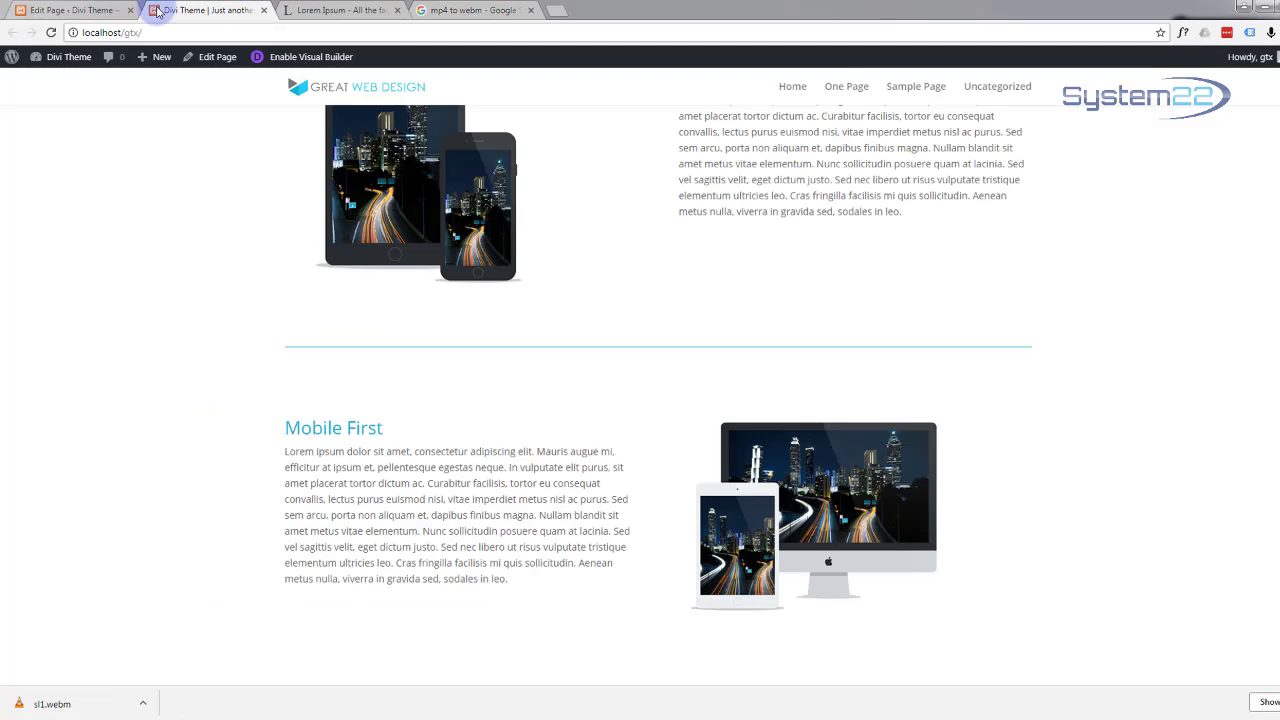
Step: Back in the page editor, upload sl1.webm and set it as the section's WebM background video
{"action": "left_click", "coordinate": [80, 10]}
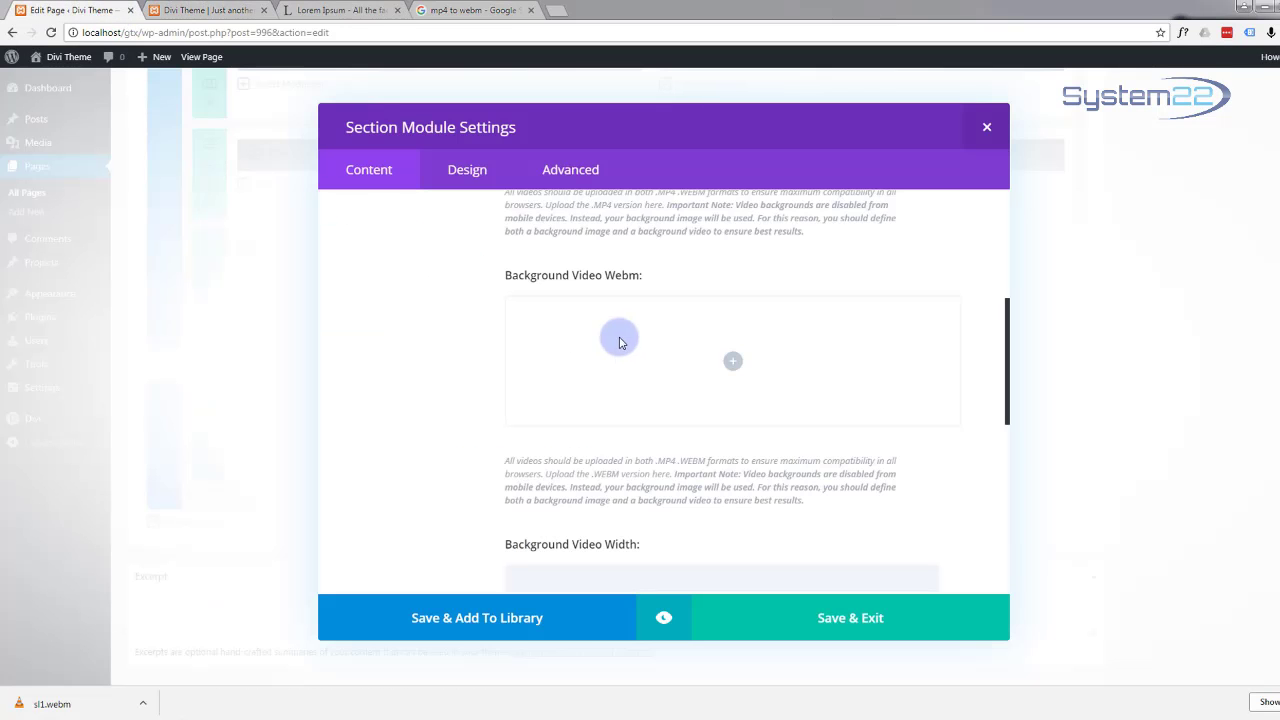
{"action": "left_click", "coordinate": [733, 366]}
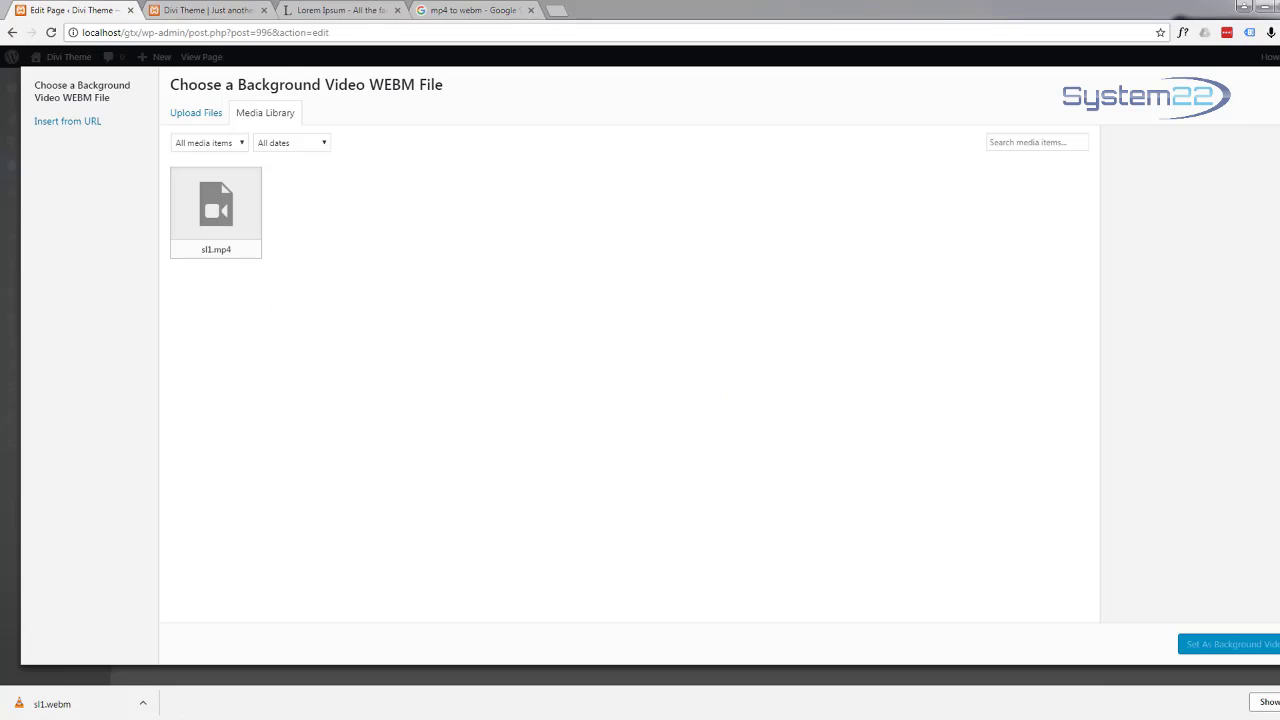
{"action": "left_click_drag", "start_coordinate": [365, 313], "coordinate": [516, 302]}
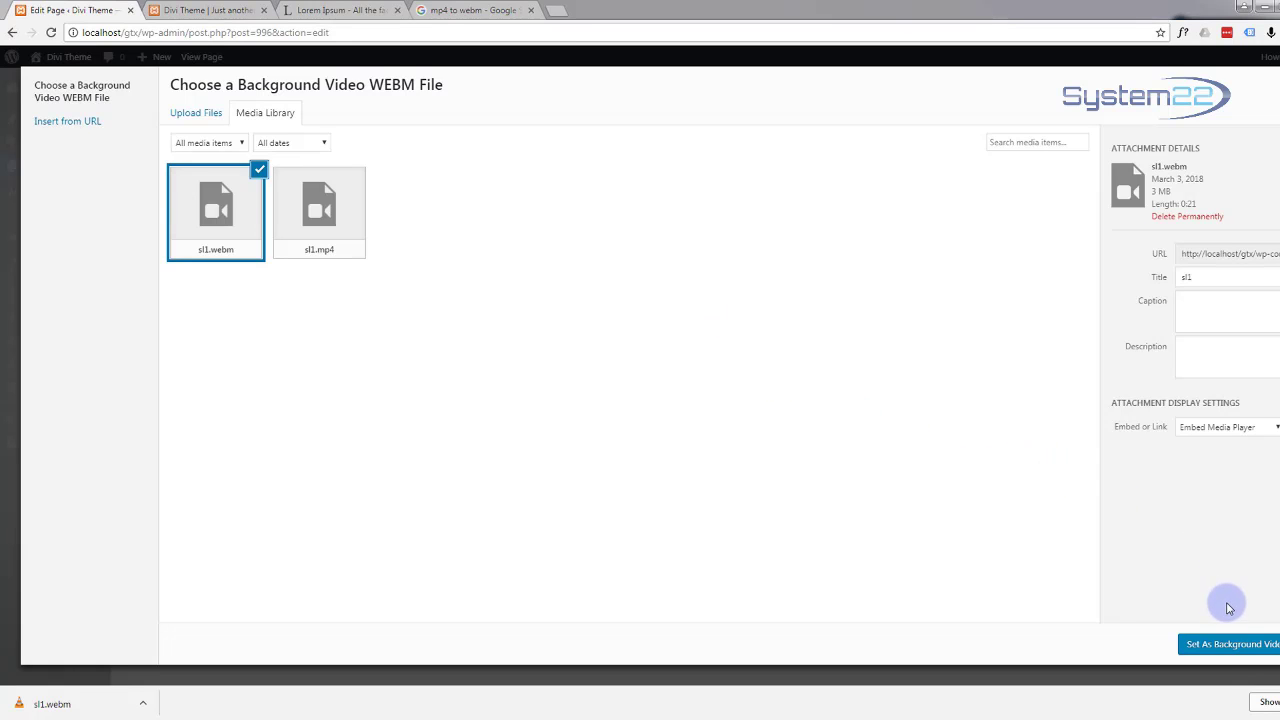
{"action": "left_click", "coordinate": [1222, 644]}
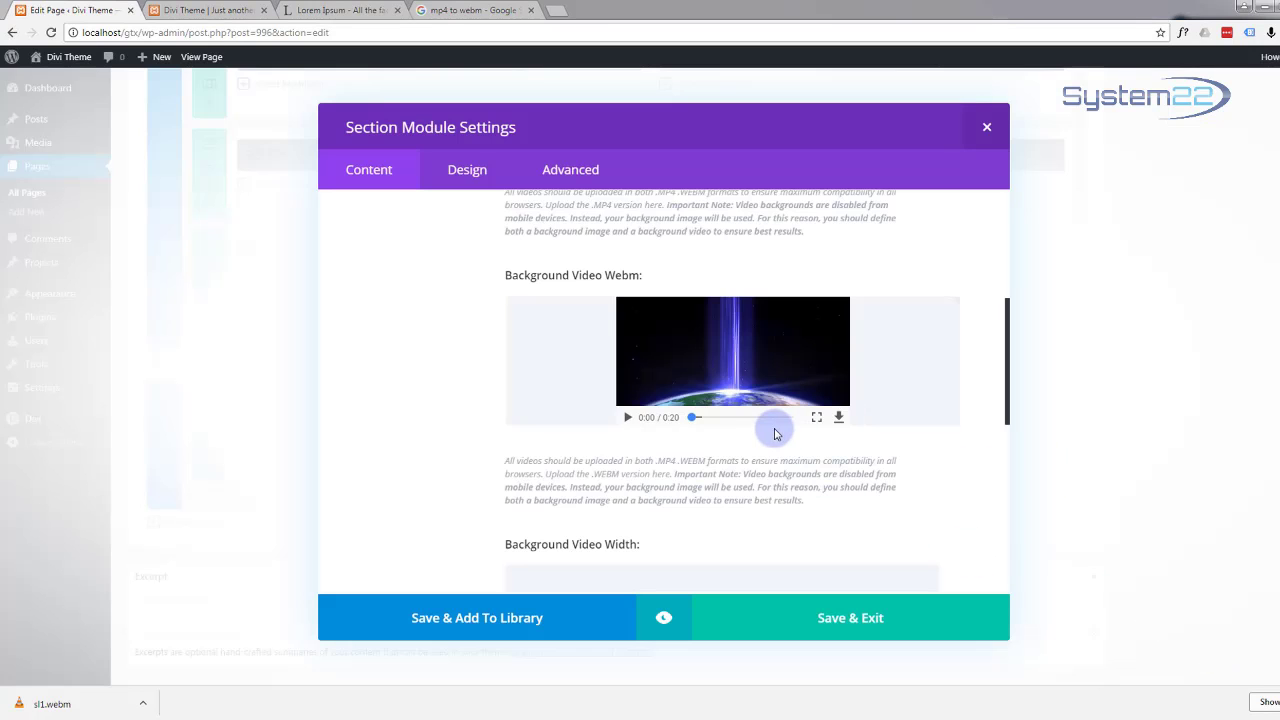
{"action": "scroll", "coordinate": [775, 432], "scroll_direction": "down", "scroll_amount": 4}
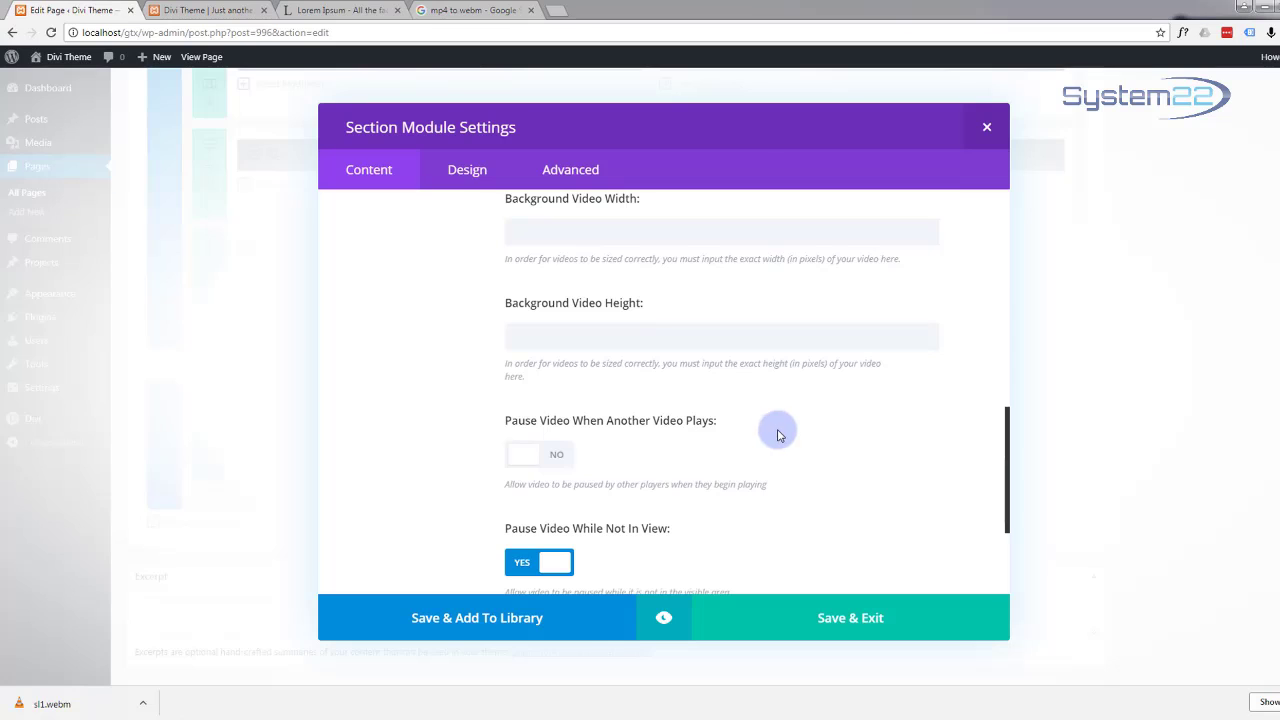
{"action": "scroll", "coordinate": [779, 432], "scroll_direction": "up", "scroll_amount": 1}
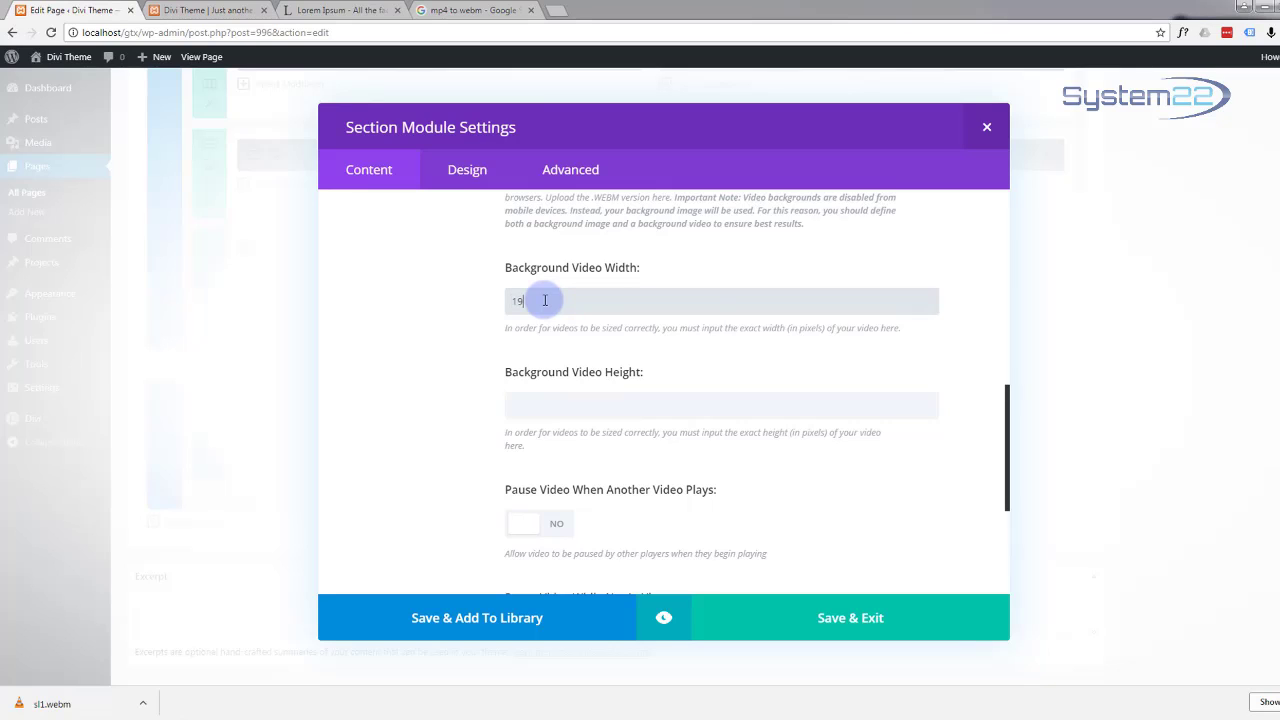
Step: Size the background video 1920 by 1080, let it pause when another video plays, and save
{"action": "left_click", "coordinate": [543, 402]}
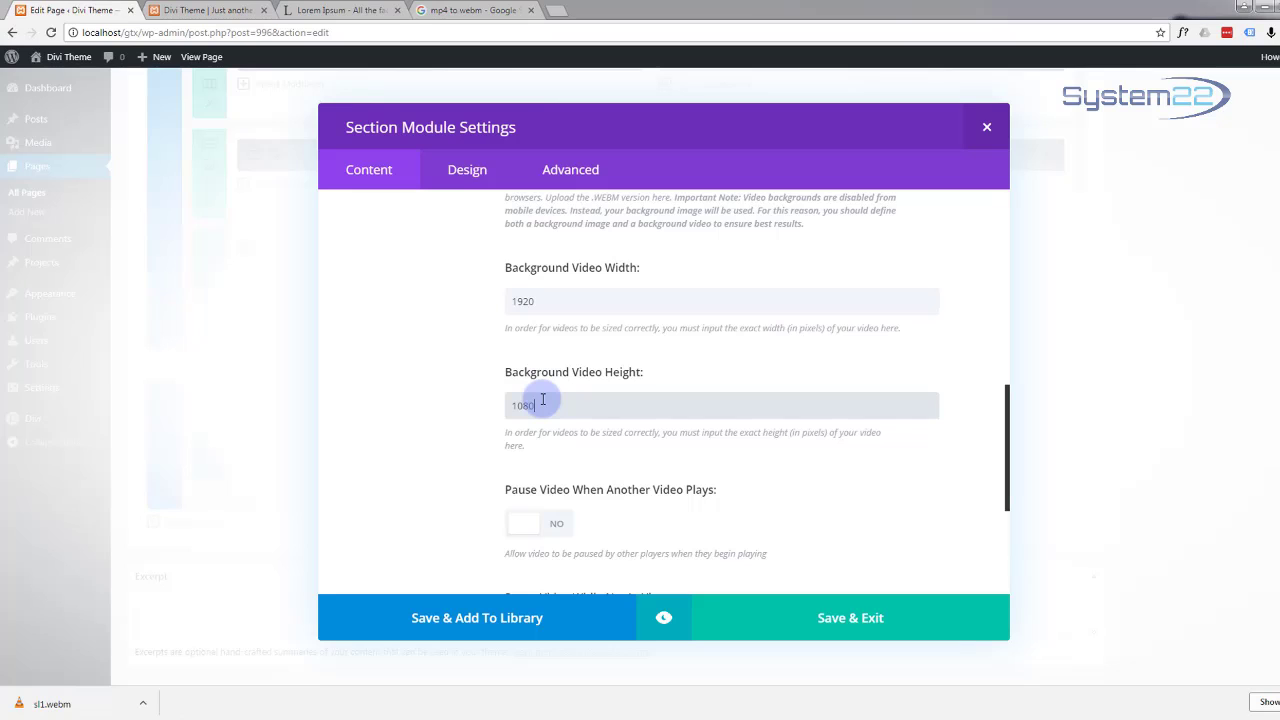
{"action": "scroll", "coordinate": [423, 371], "scroll_direction": "down", "scroll_amount": 3}
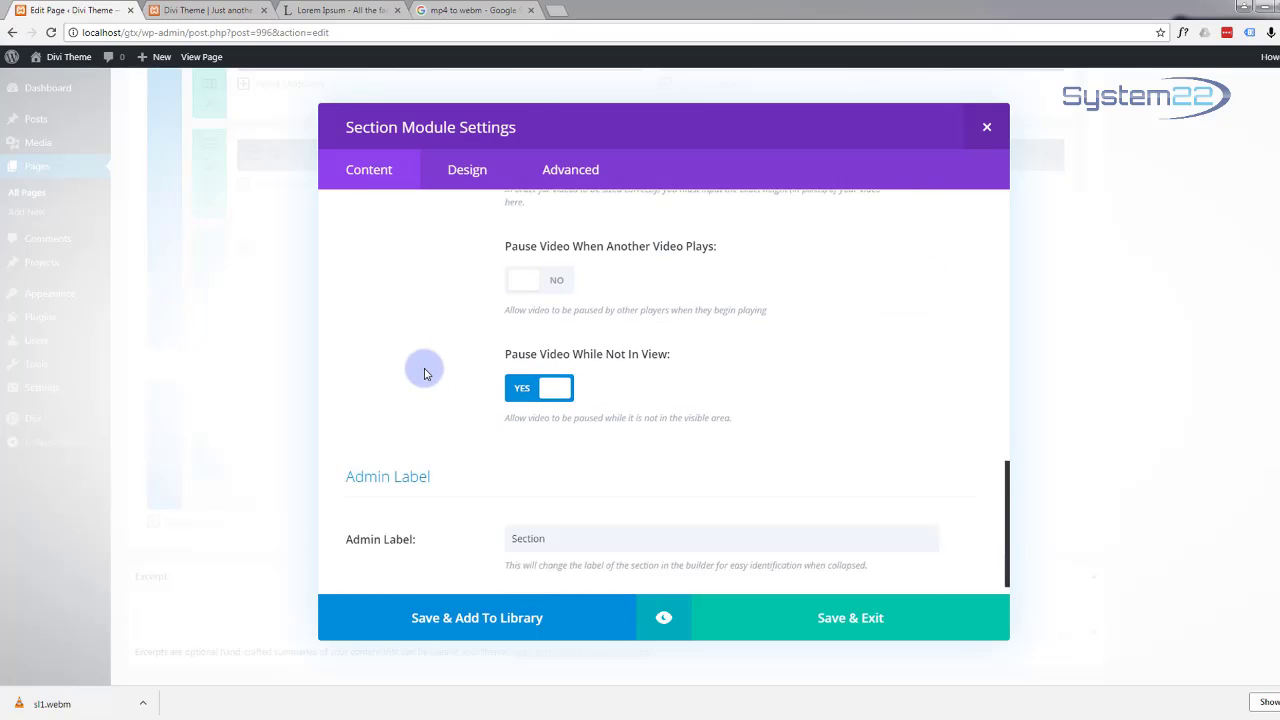
{"action": "scroll", "coordinate": [424, 374], "scroll_direction": "down", "scroll_amount": 1}
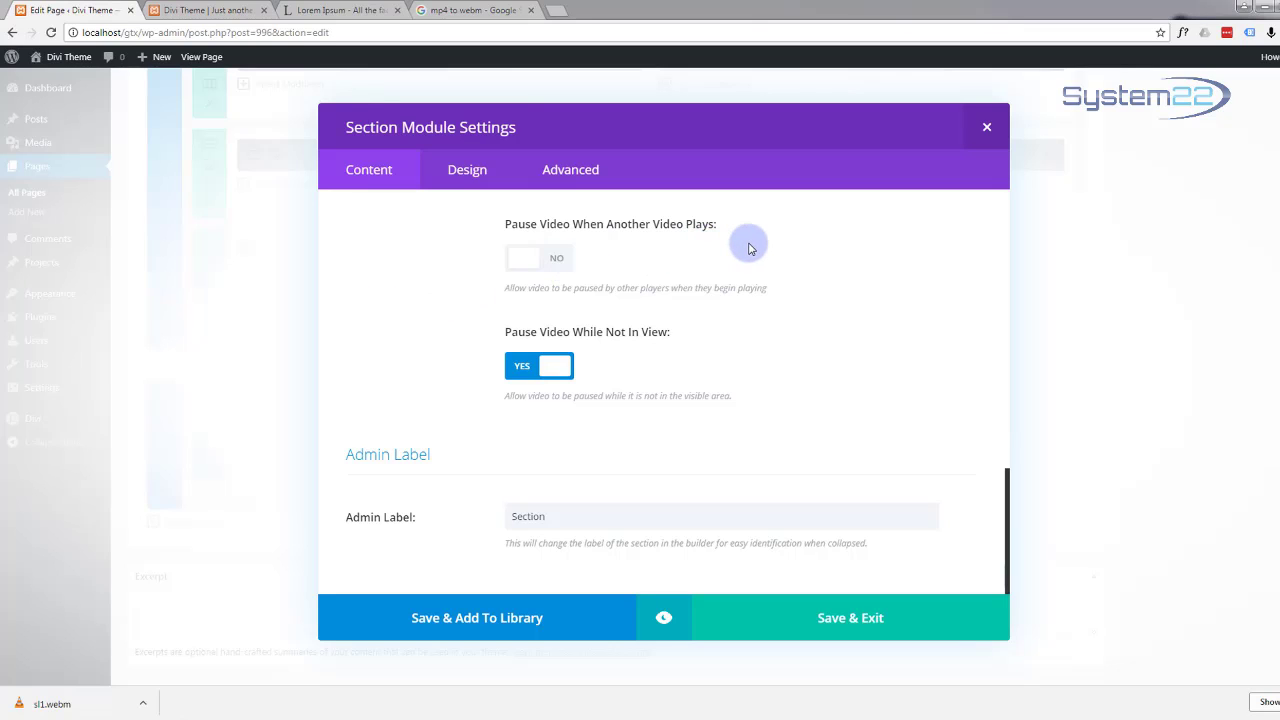
{"action": "left_click", "coordinate": [551, 257]}
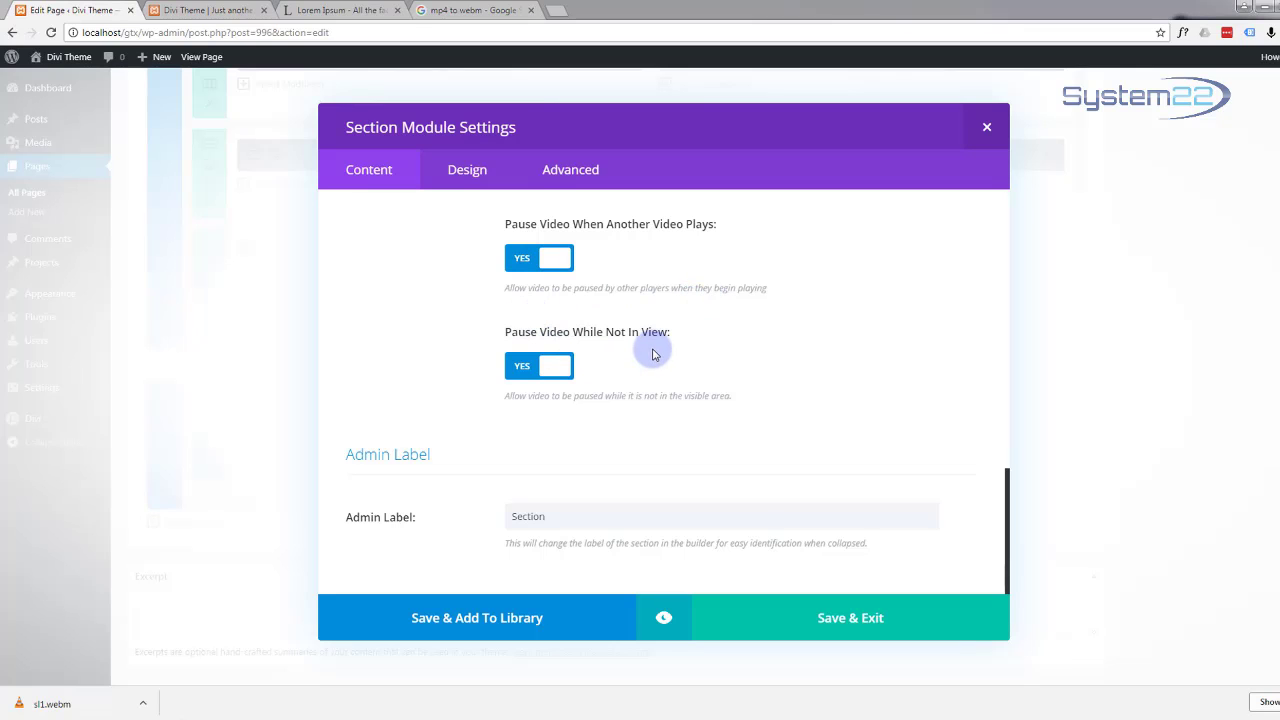
{"action": "scroll", "coordinate": [652, 354], "scroll_direction": "up", "scroll_amount": 8}
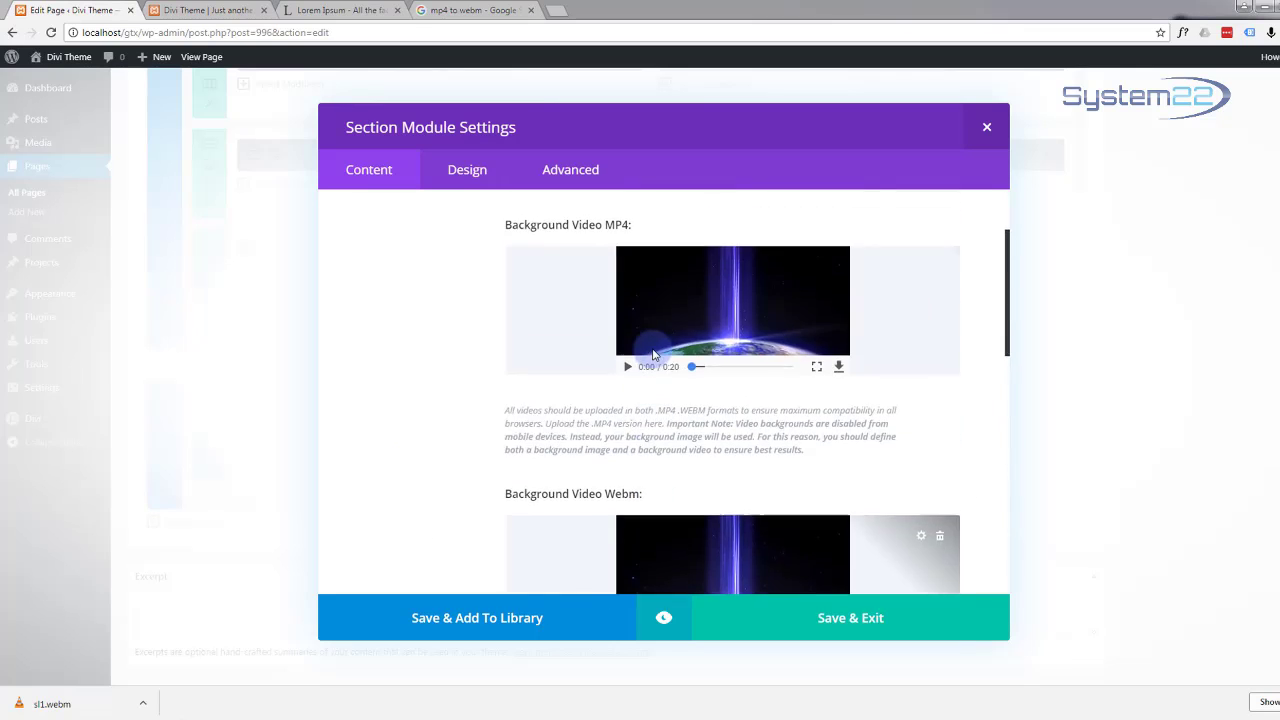
{"action": "scroll", "coordinate": [652, 354], "scroll_direction": "up", "scroll_amount": 3}
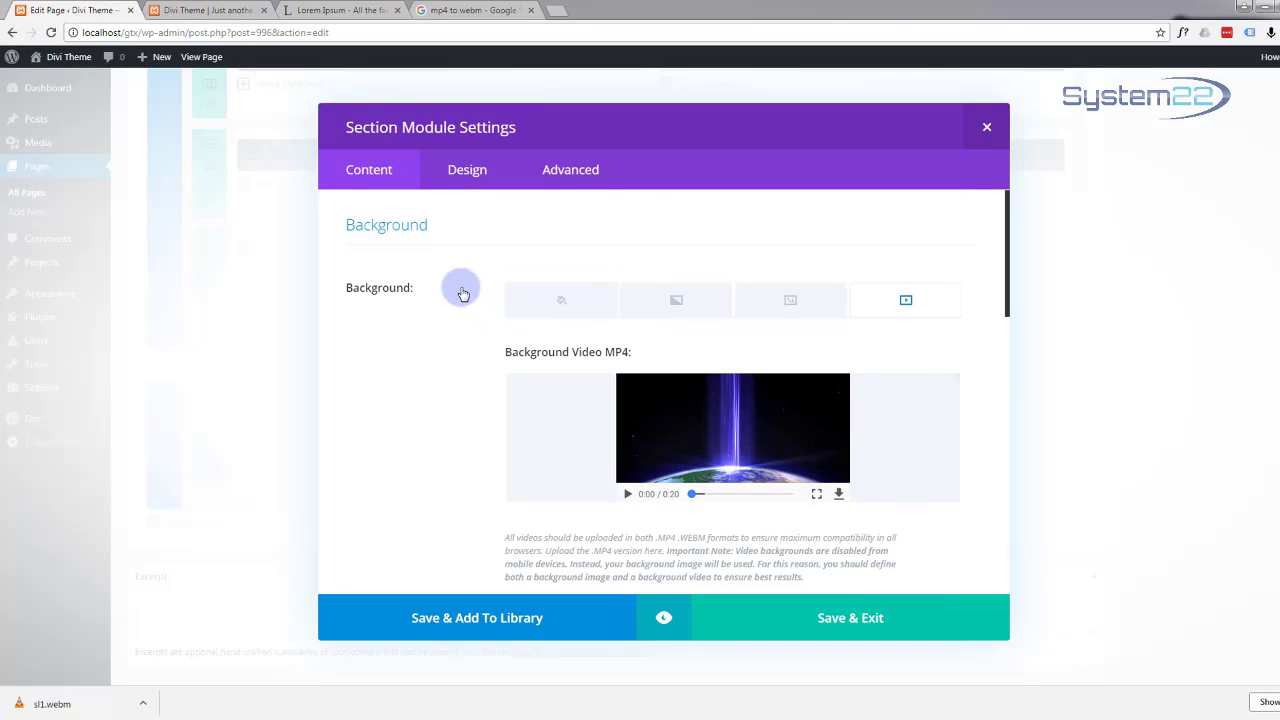
{"action": "left_click", "coordinate": [900, 626]}
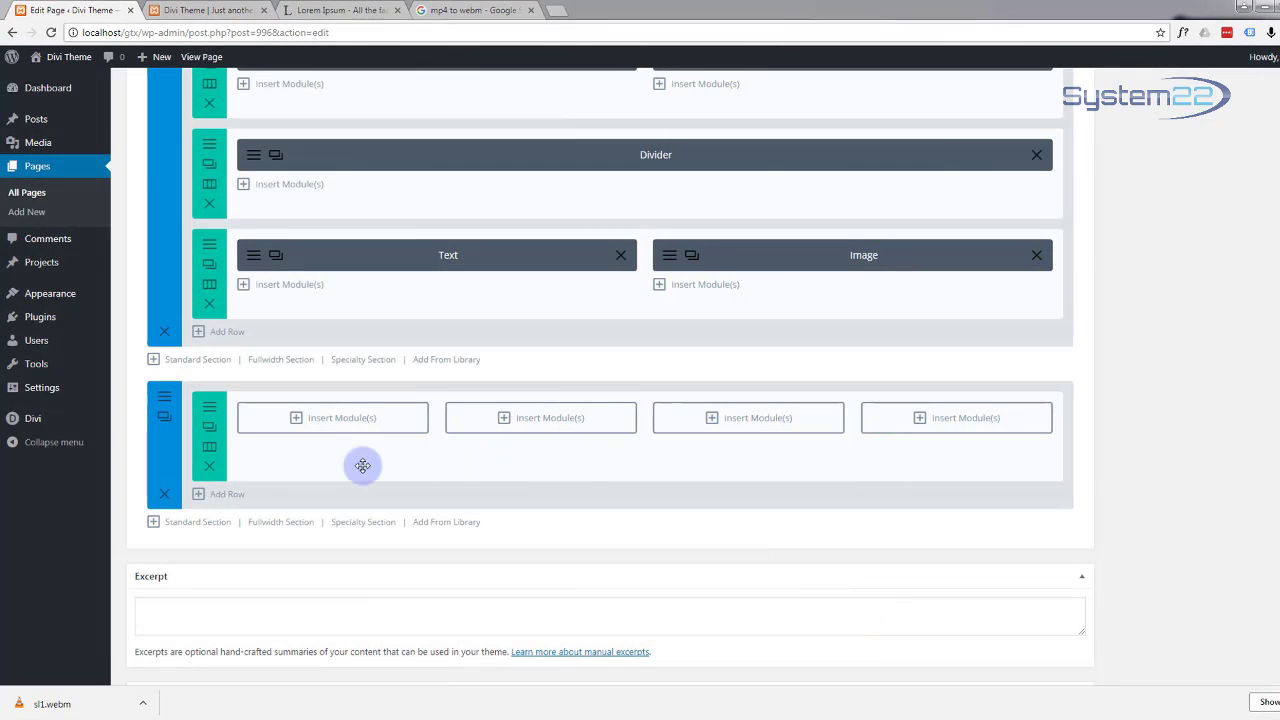
Step: Open the Insert Module list for the new row's first column
{"action": "left_click", "coordinate": [297, 419]}
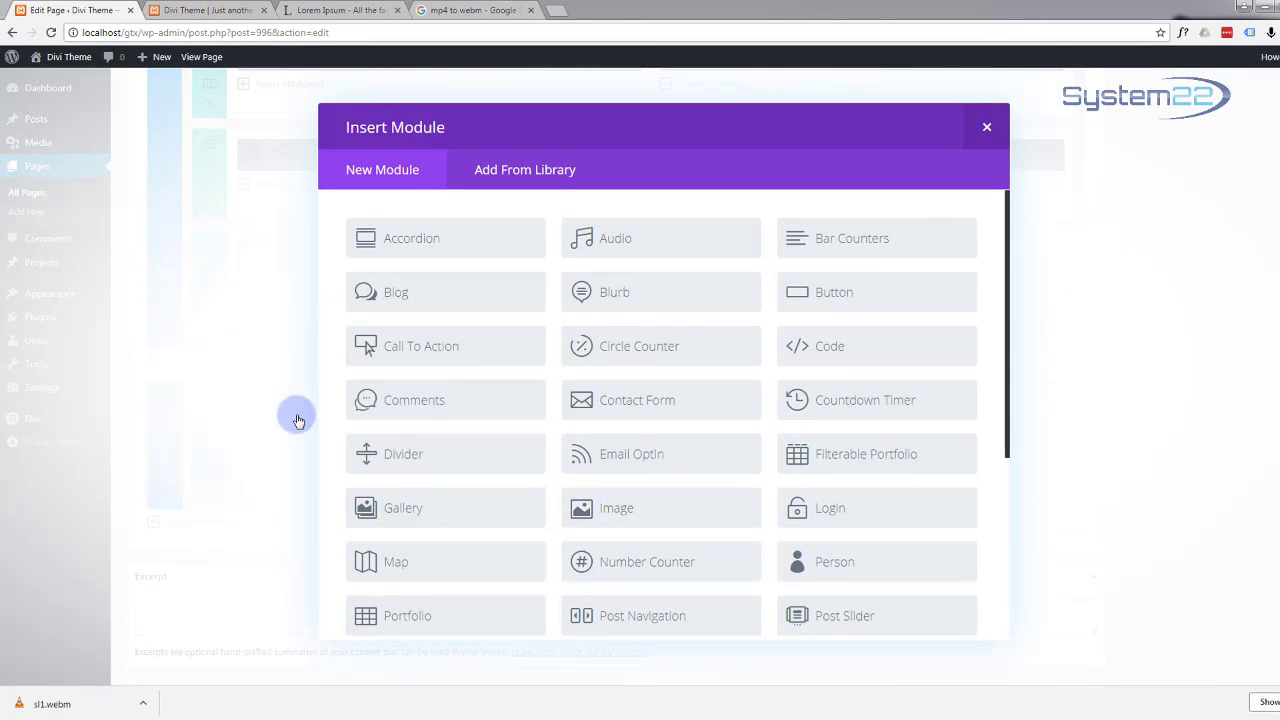
Step: Add a Circle Counter module and set its number to 68
{"action": "left_click", "coordinate": [672, 353]}
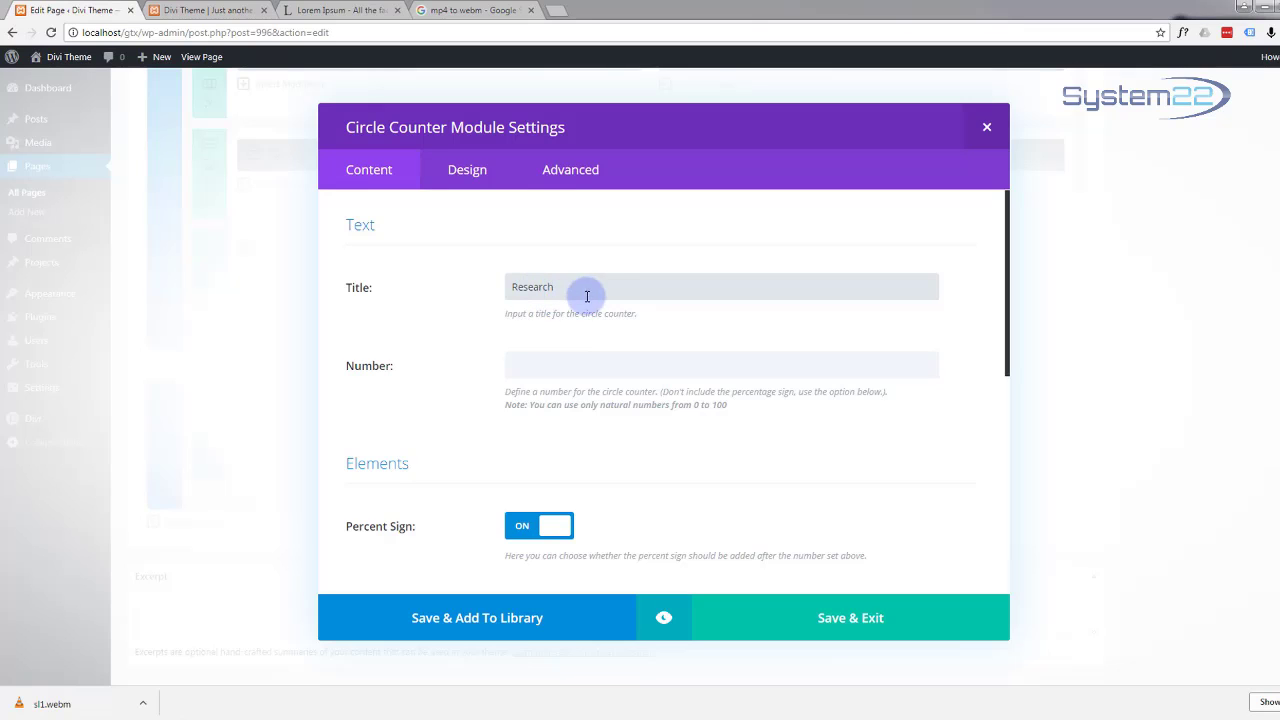
{"action": "left_click", "coordinate": [534, 370]}
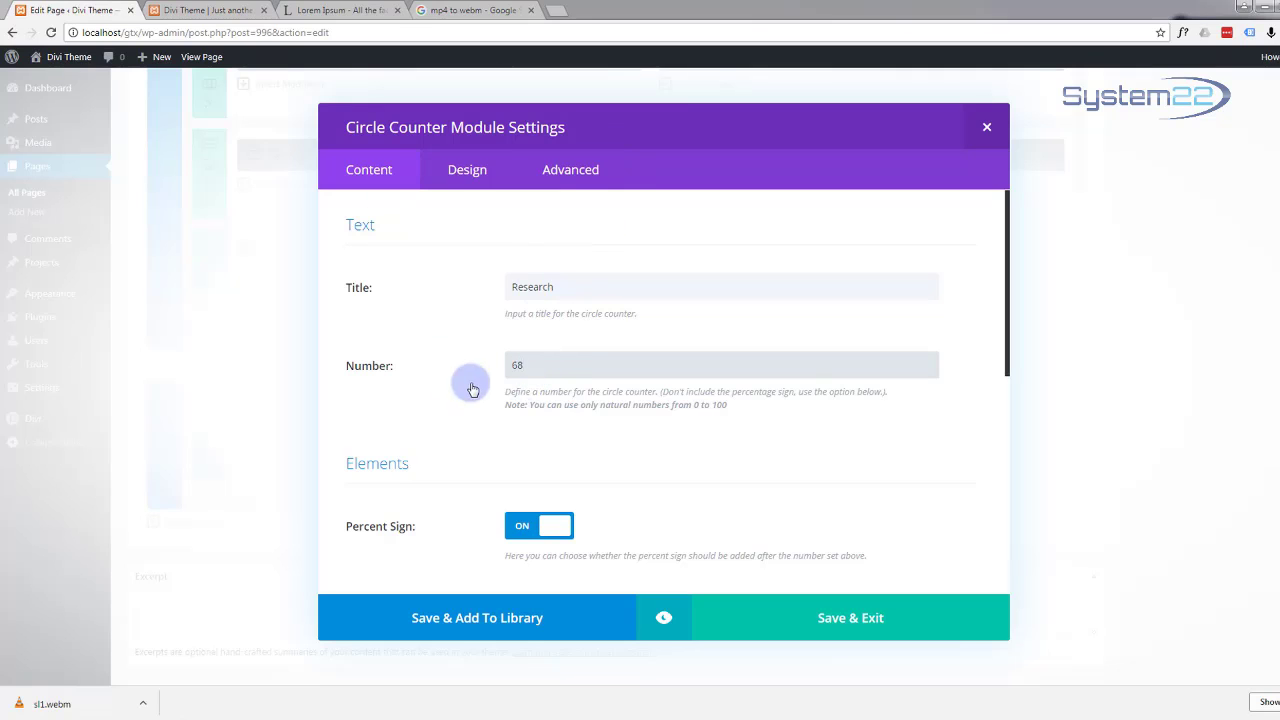
{"action": "scroll", "coordinate": [692, 434], "scroll_direction": "down", "scroll_amount": 1}
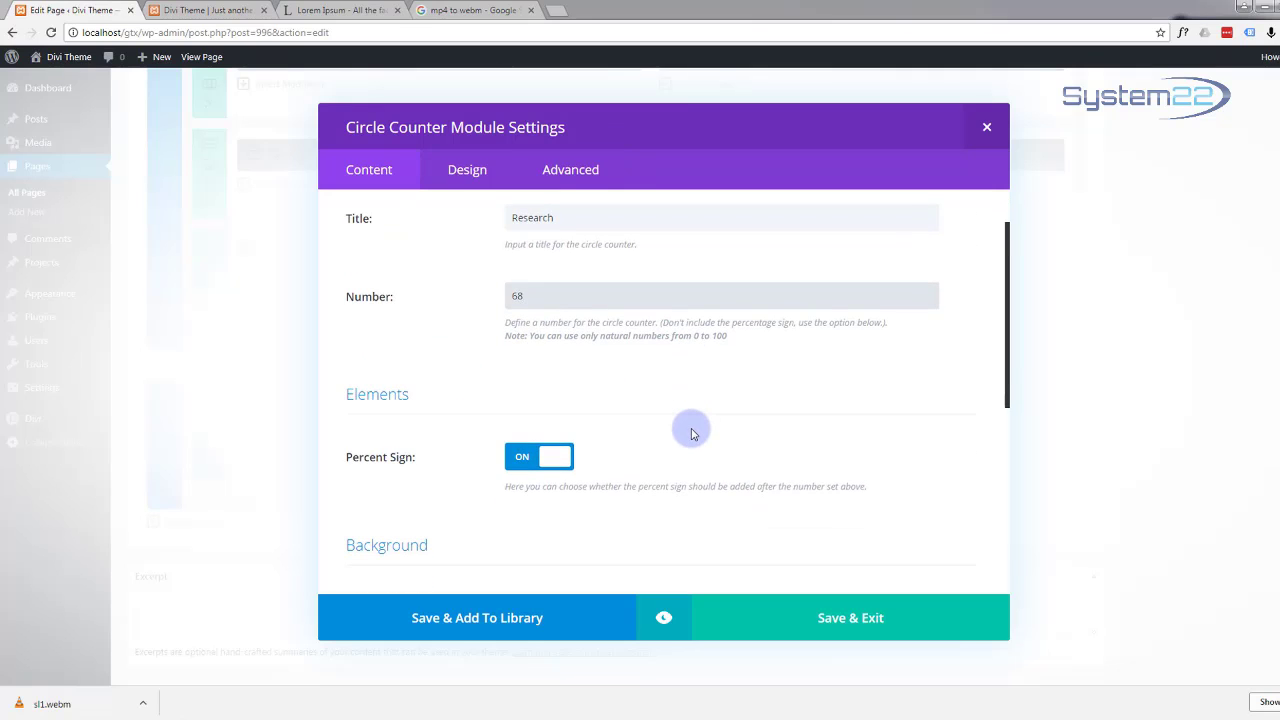
{"action": "scroll", "coordinate": [692, 434], "scroll_direction": "down", "scroll_amount": 1}
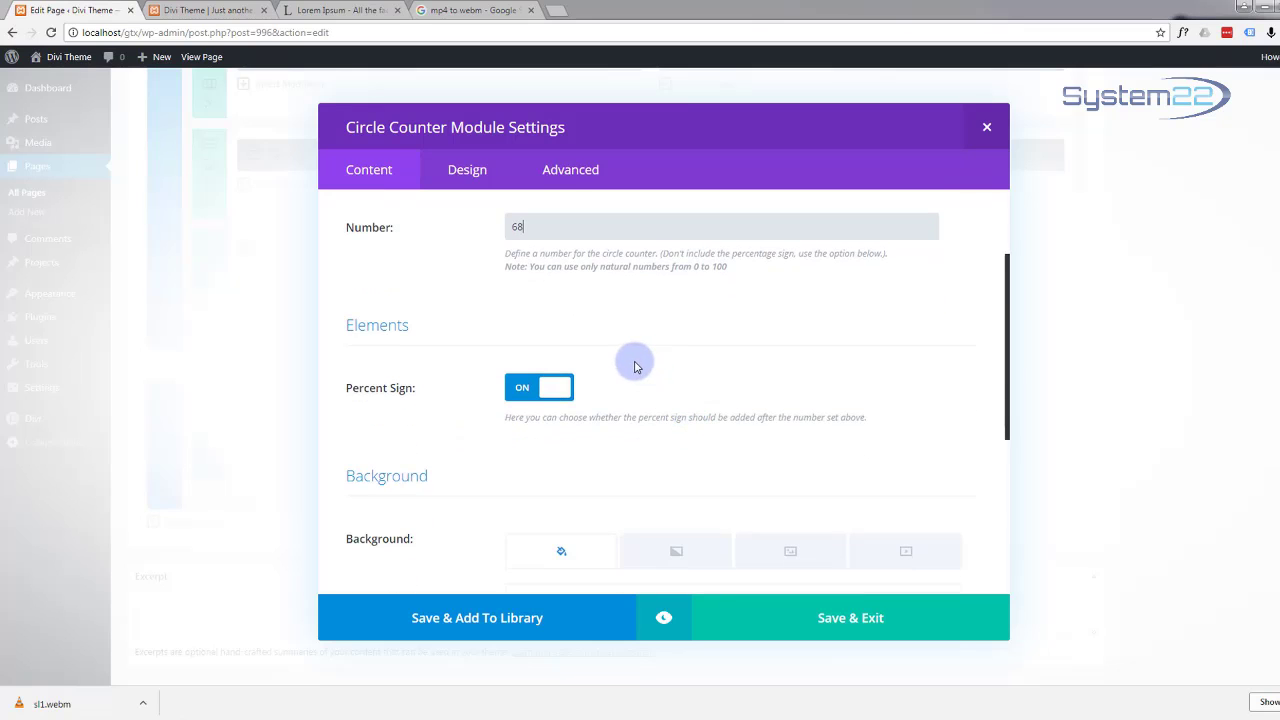
{"action": "double_click", "coordinate": [530, 226]}
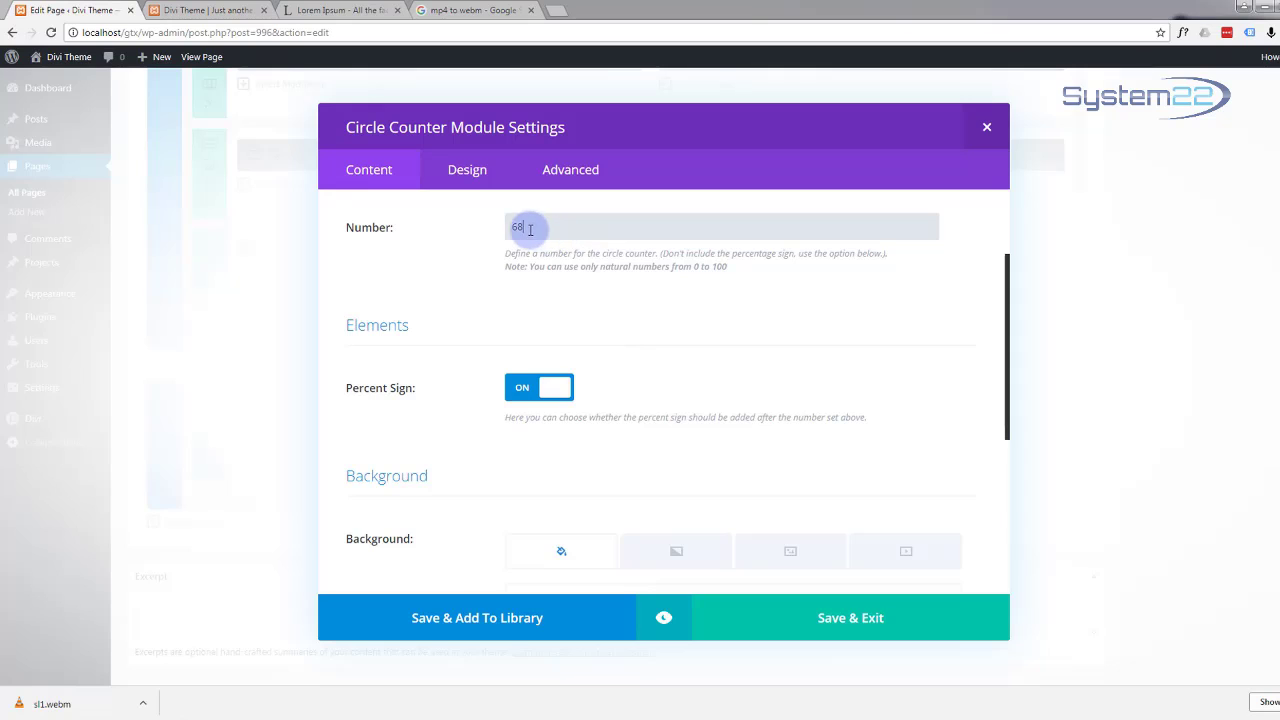
{"action": "key", "text": "BackSpace"}
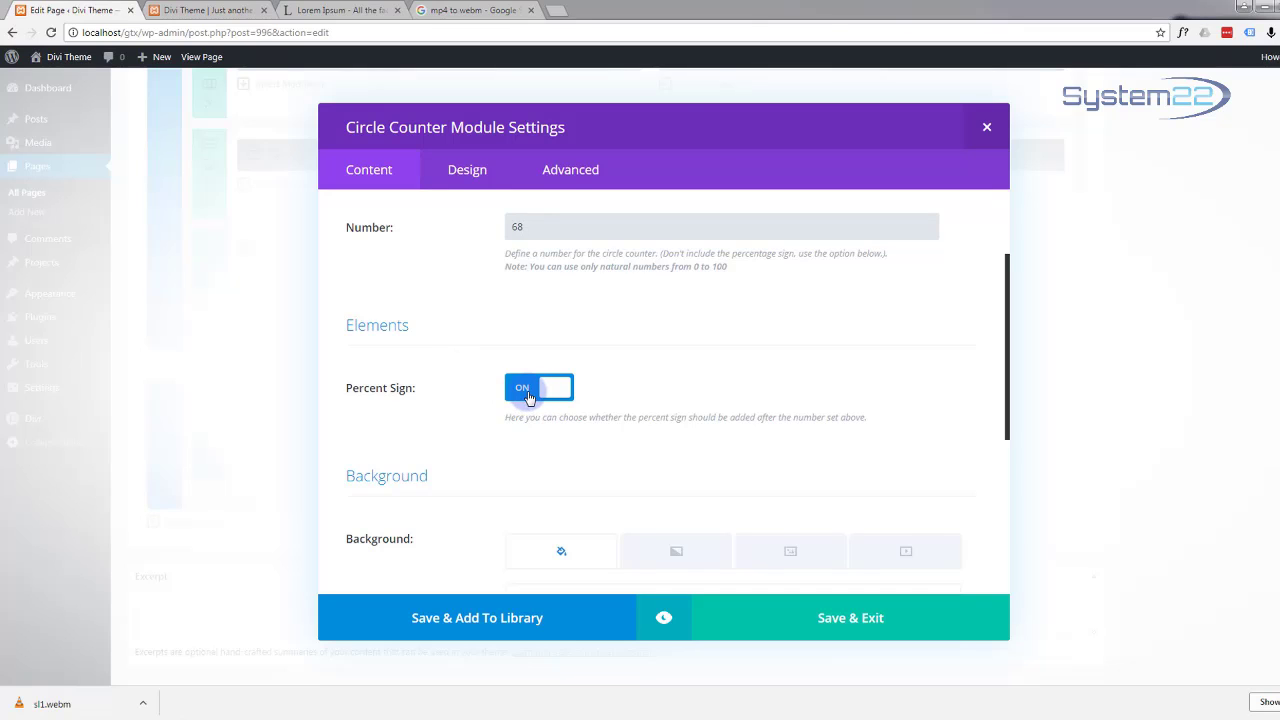
Step: Go to the Circle Counter's Design settings
{"action": "scroll", "coordinate": [489, 395], "scroll_direction": "down", "scroll_amount": 3}
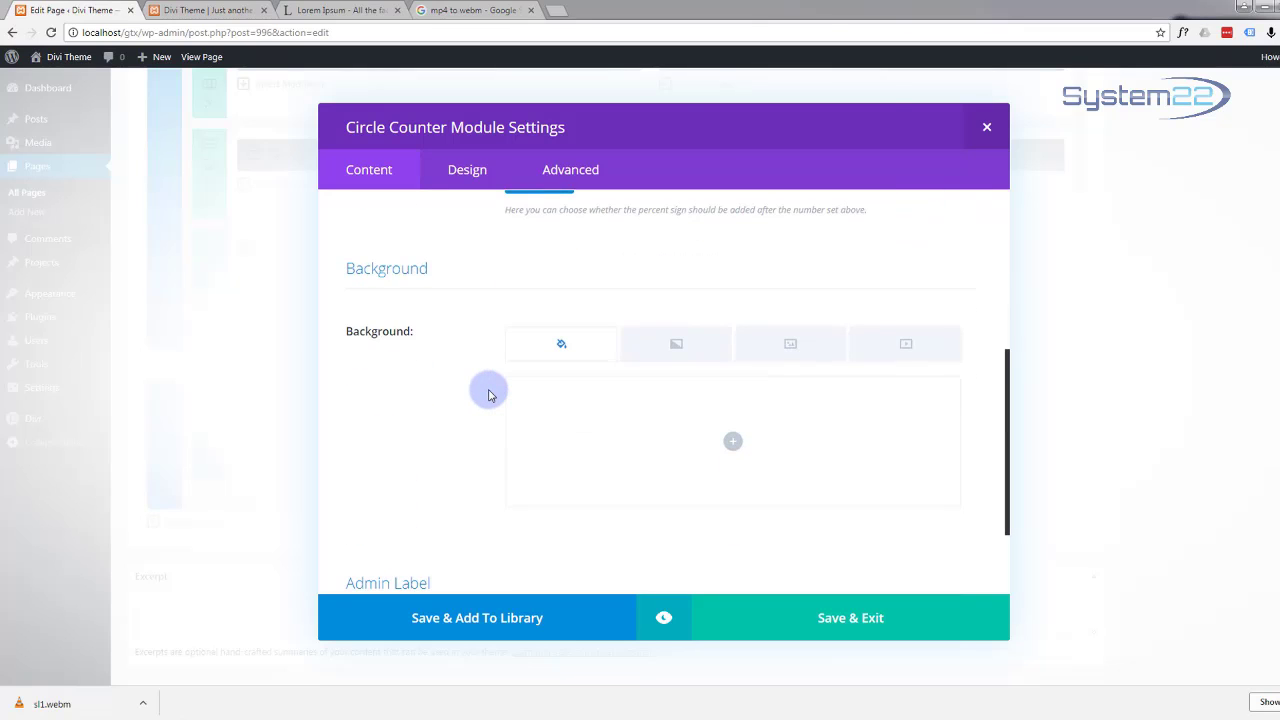
{"action": "scroll", "coordinate": [489, 395], "scroll_direction": "down", "scroll_amount": 2}
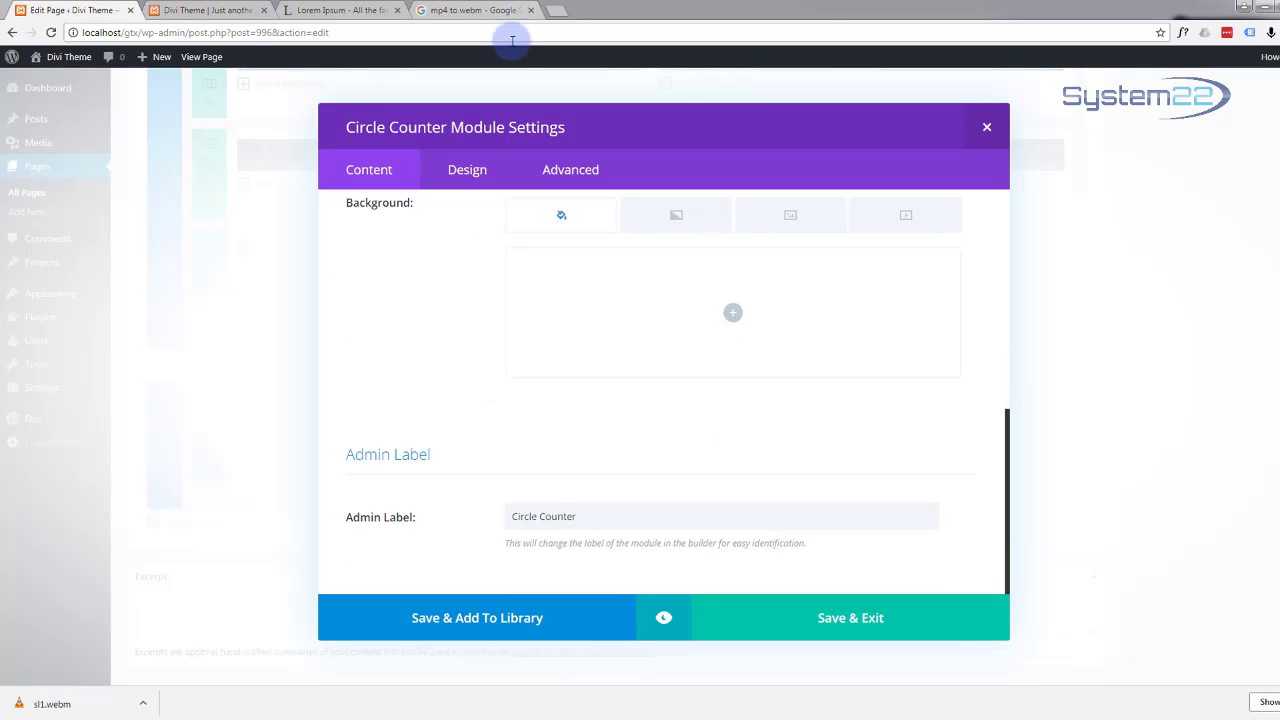
{"action": "left_click", "coordinate": [471, 175]}
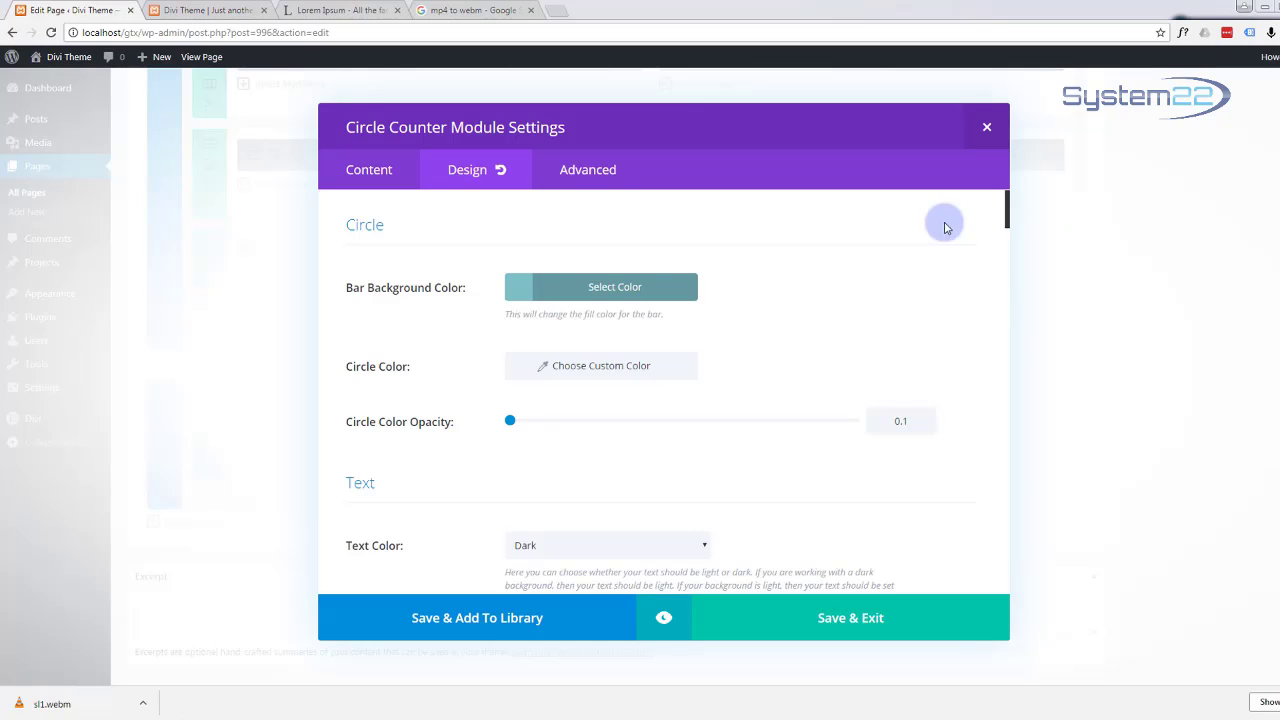
Step: Set the counter's bar colour to #12b1d6 and its circle colour to white
{"action": "left_click", "coordinate": [604, 290]}
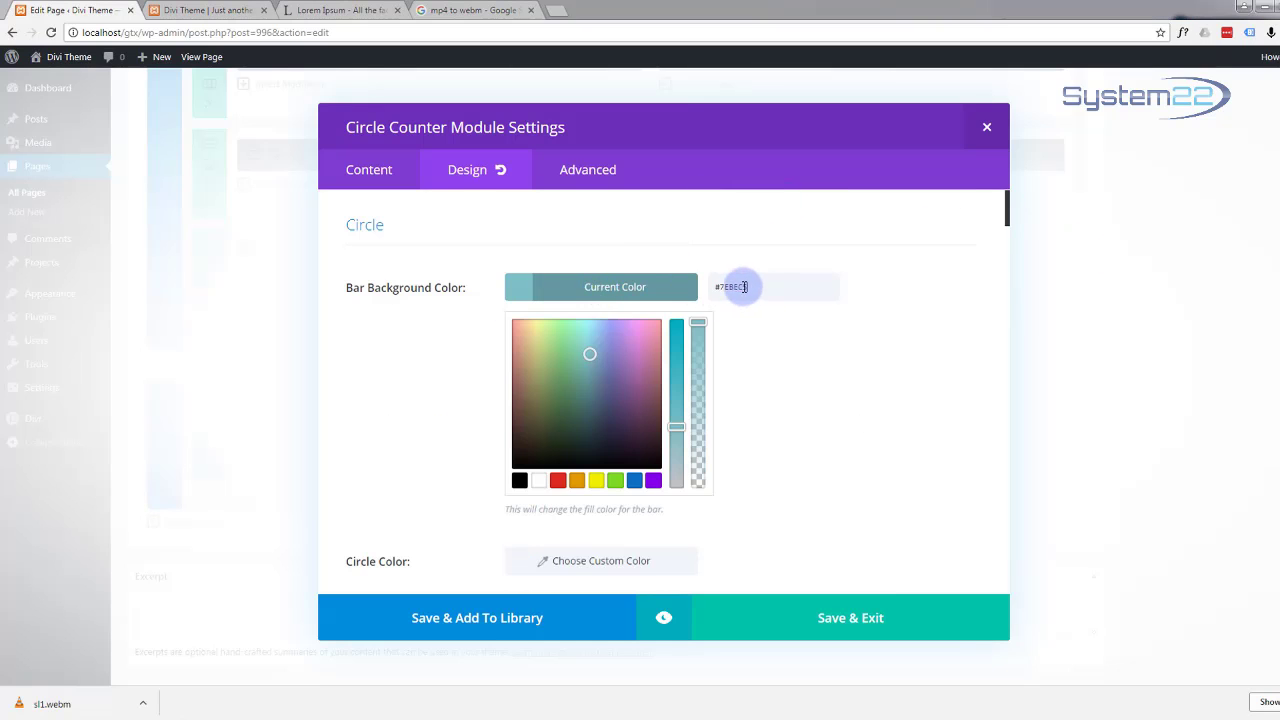
{"action": "left_click_drag", "start_coordinate": [748, 288], "coordinate": [689, 289]}
{"action": "type", "text": "#12b1d6"}
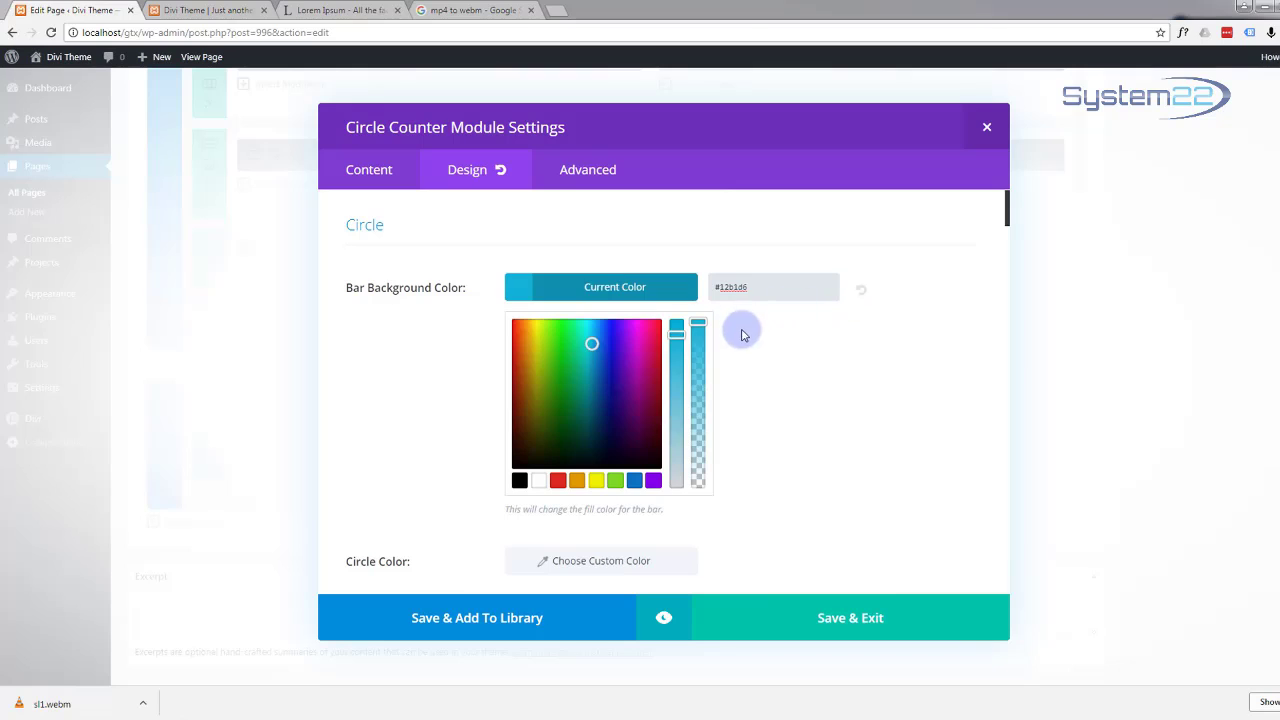
{"action": "scroll", "coordinate": [785, 360], "scroll_direction": "down", "scroll_amount": 3}
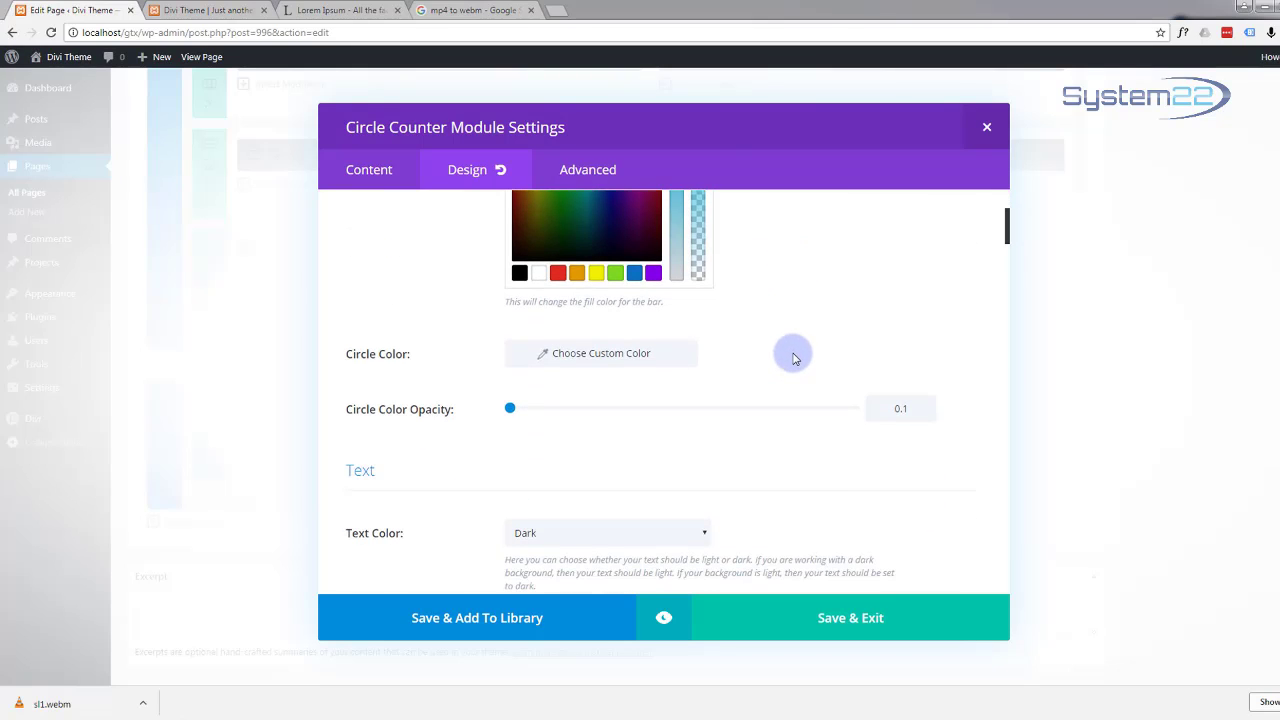
{"action": "left_click", "coordinate": [586, 355]}
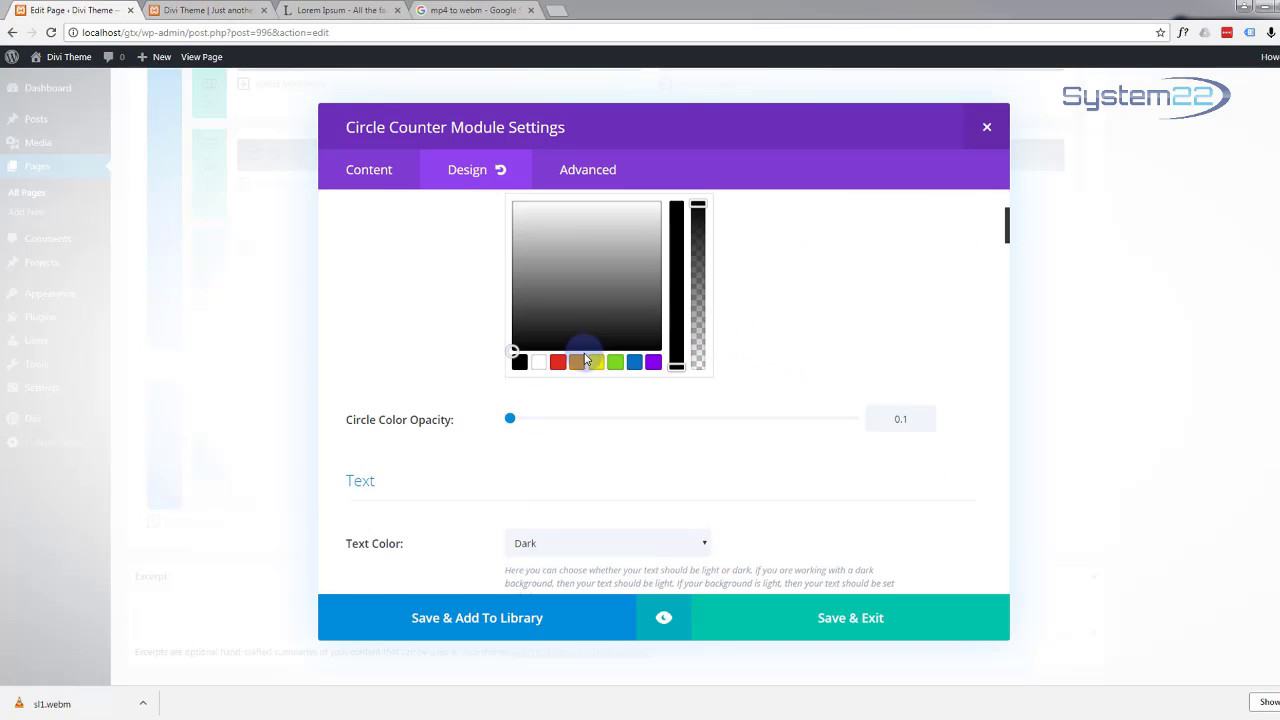
{"action": "left_click", "coordinate": [538, 361]}
Step: Change the counter's text colour from Dark to Light
{"action": "scroll", "coordinate": [466, 451], "scroll_direction": "up", "scroll_amount": 3}
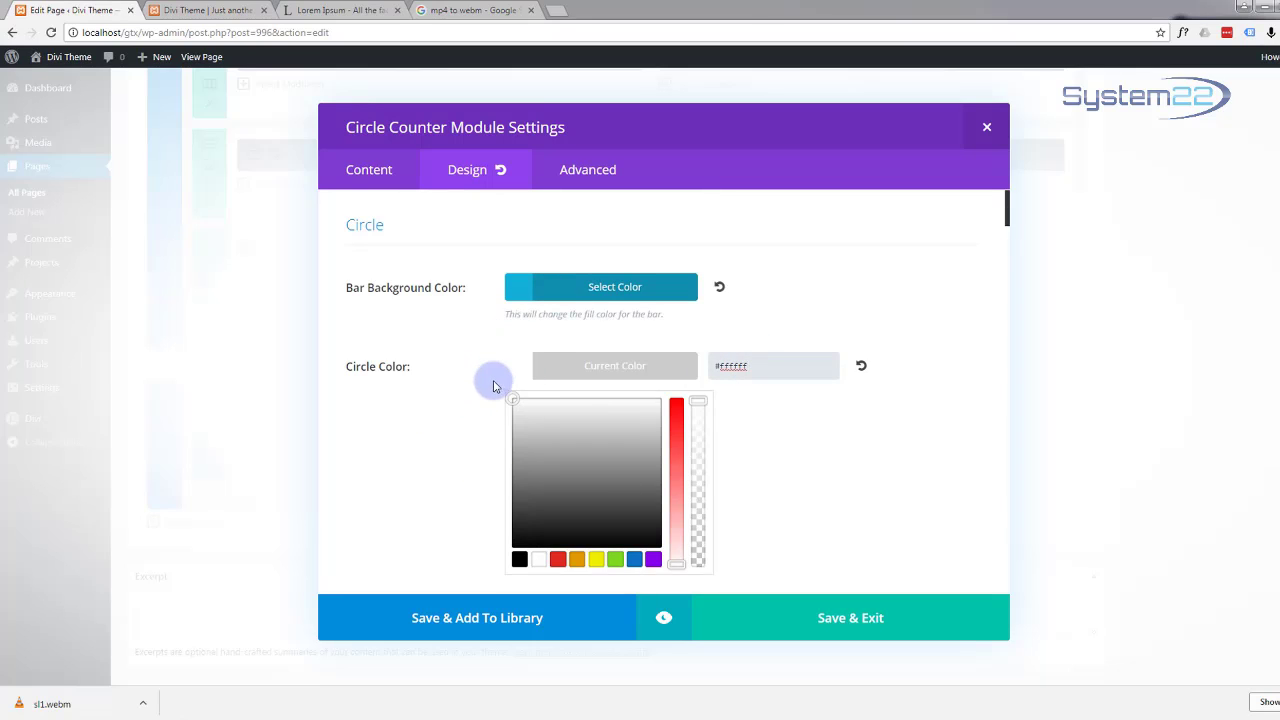
{"action": "scroll", "coordinate": [866, 333], "scroll_direction": "down", "scroll_amount": 2}
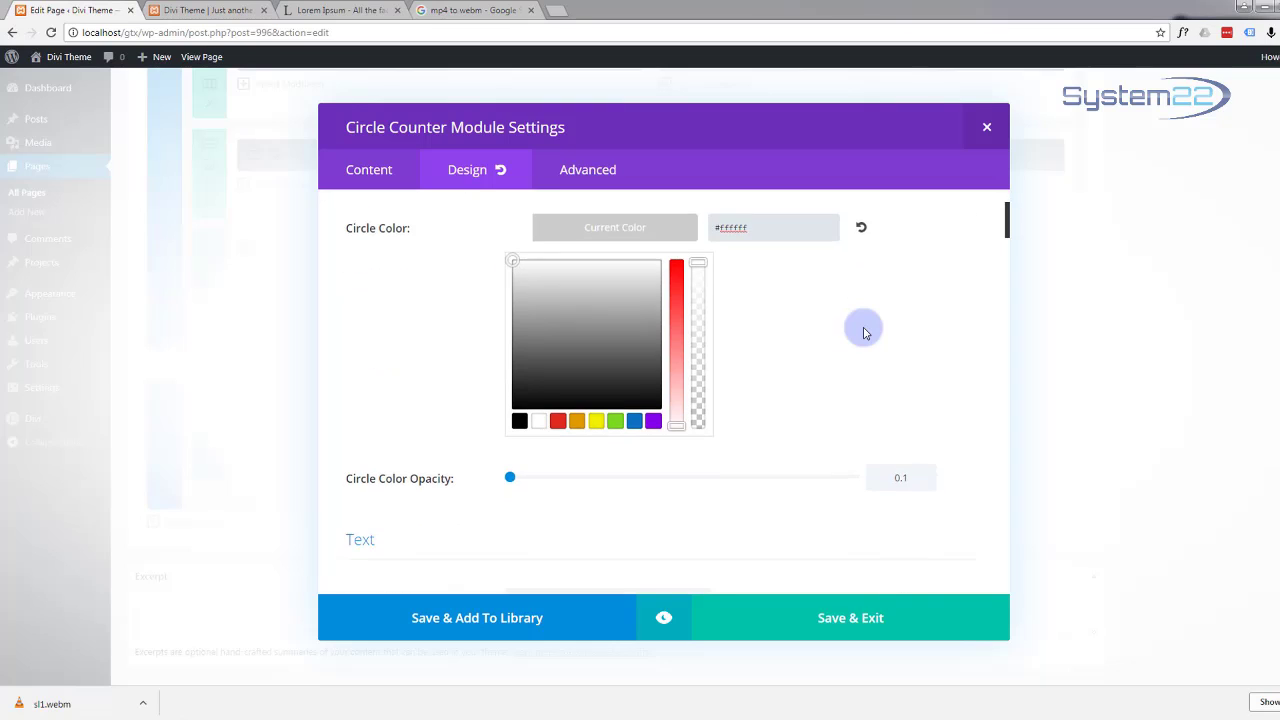
{"action": "scroll", "coordinate": [866, 333], "scroll_direction": "down", "scroll_amount": 3}
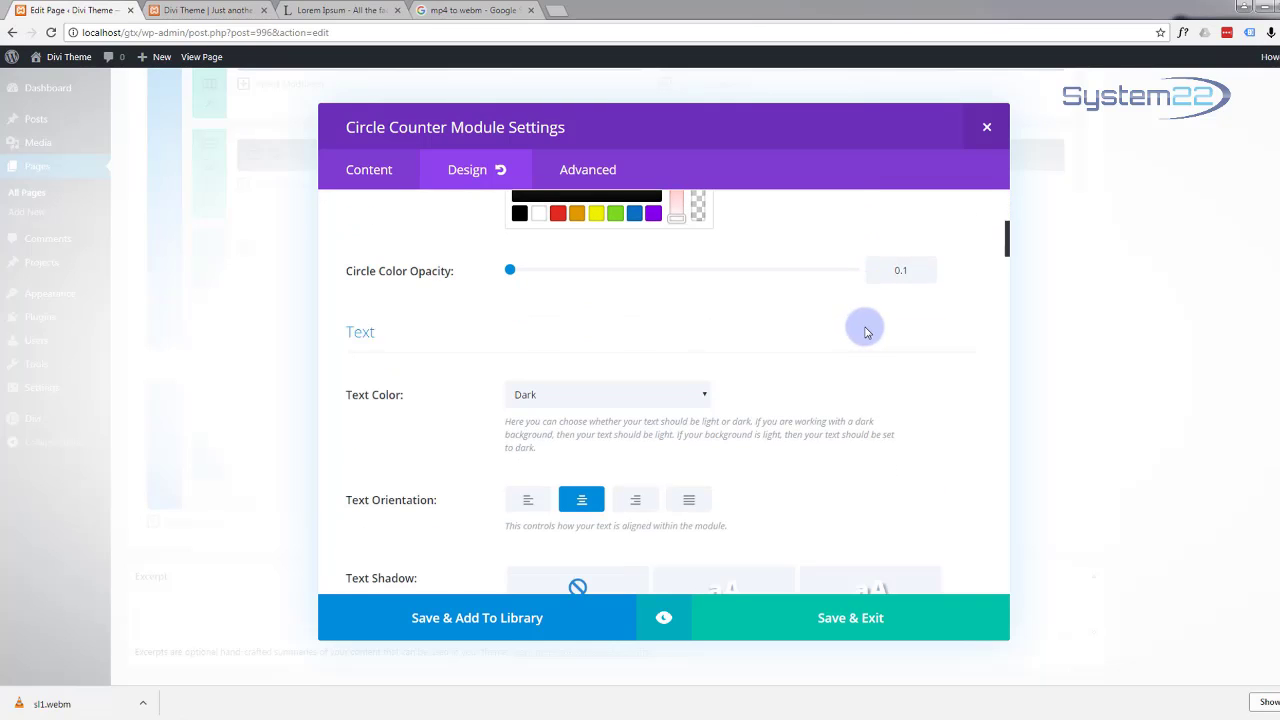
{"action": "scroll", "coordinate": [866, 333], "scroll_direction": "down", "scroll_amount": 1}
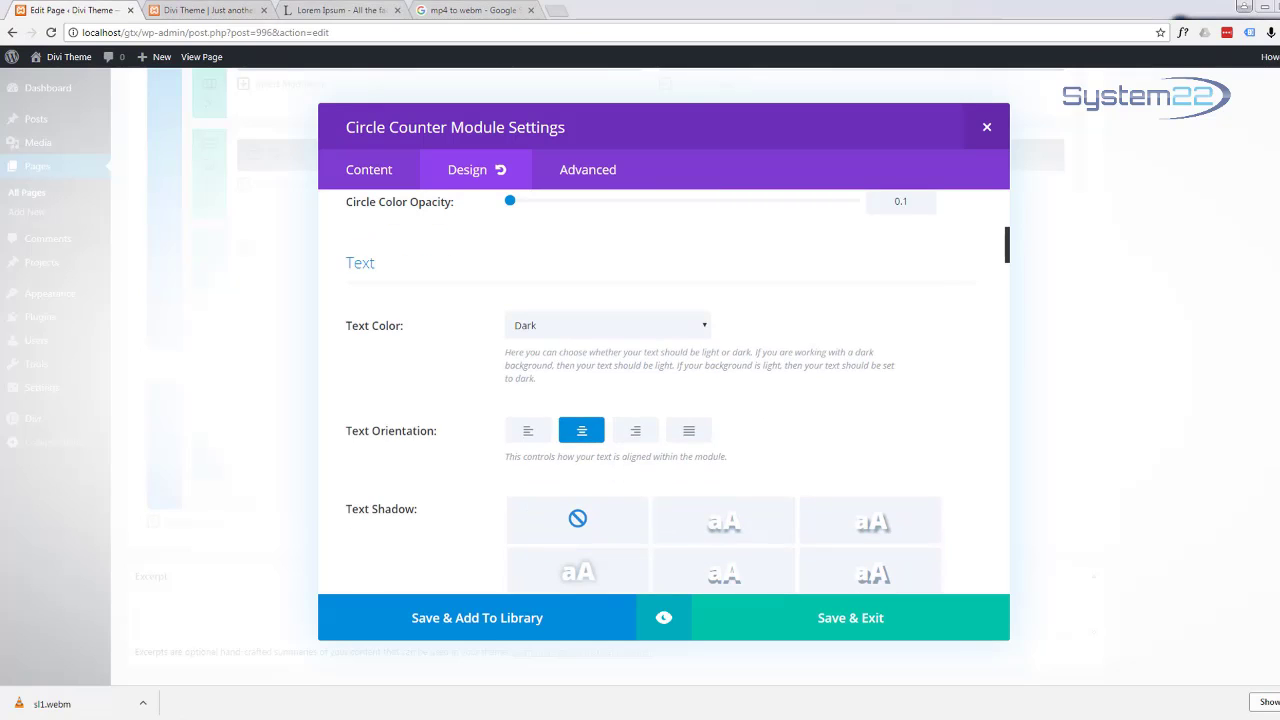
{"action": "left_click", "coordinate": [703, 326]}
{"action": "left_click", "coordinate": [616, 361]}
Step: Preview the 68% Research counter over the video, save it, and reopen its settings
{"action": "scroll", "coordinate": [870, 442], "scroll_direction": "down", "scroll_amount": 2}
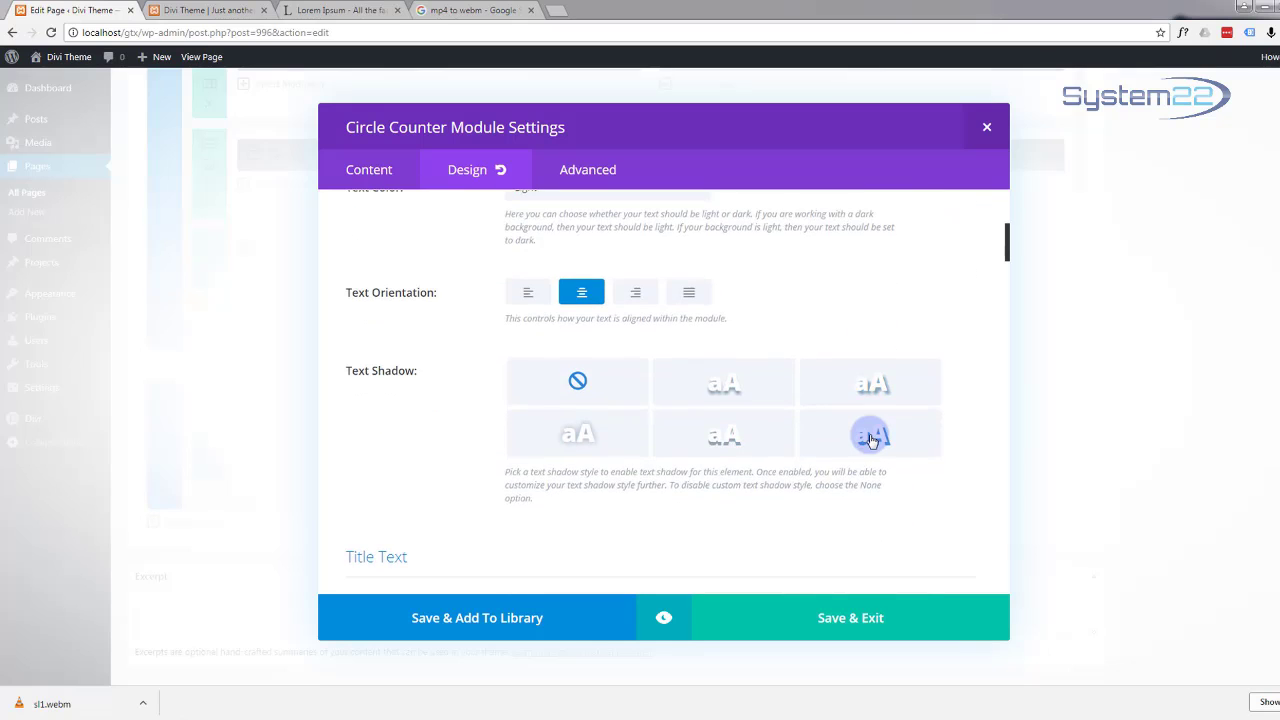
{"action": "scroll", "coordinate": [870, 438], "scroll_direction": "down", "scroll_amount": 5}
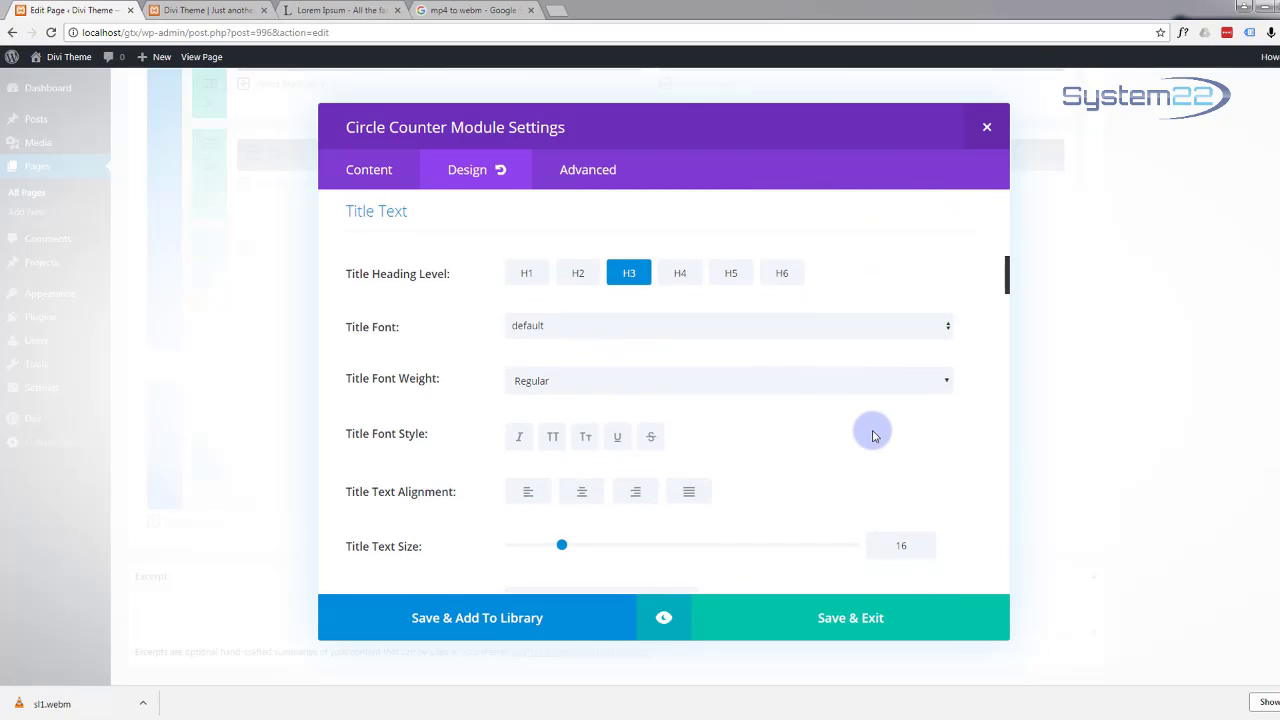
{"action": "scroll", "coordinate": [872, 436], "scroll_direction": "down", "scroll_amount": 5}
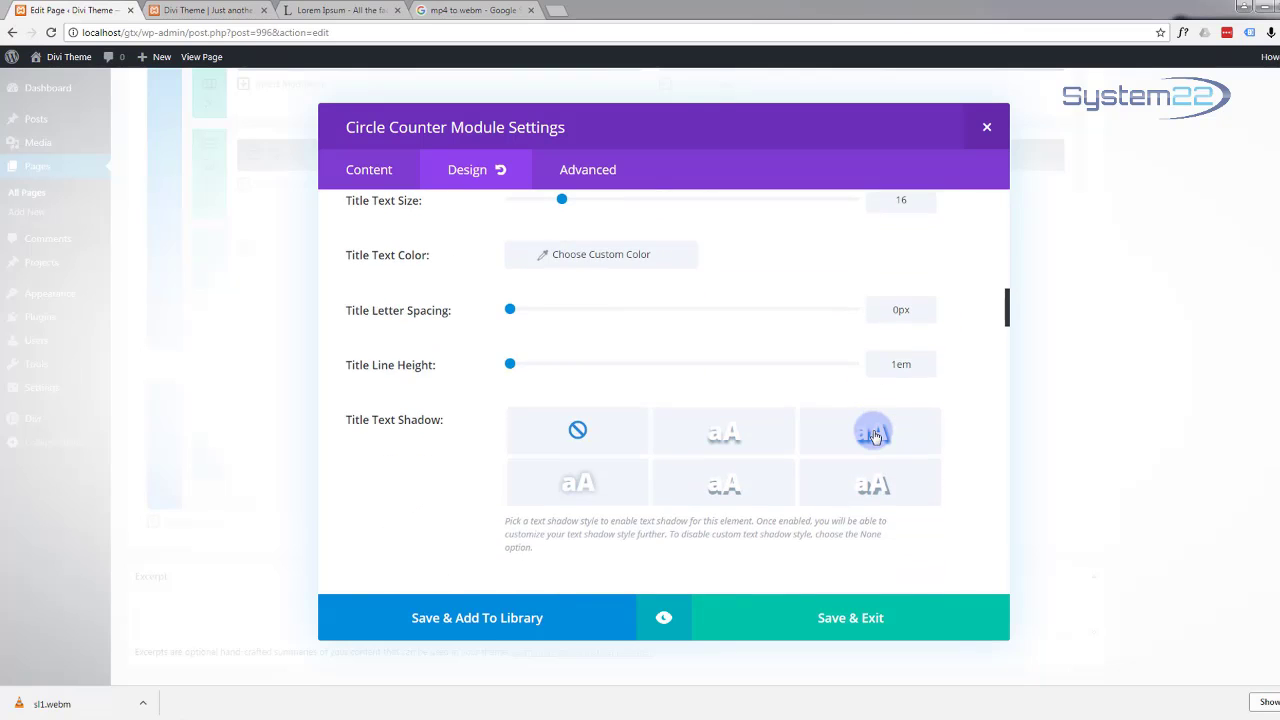
{"action": "scroll", "coordinate": [872, 434], "scroll_direction": "down", "scroll_amount": 6}
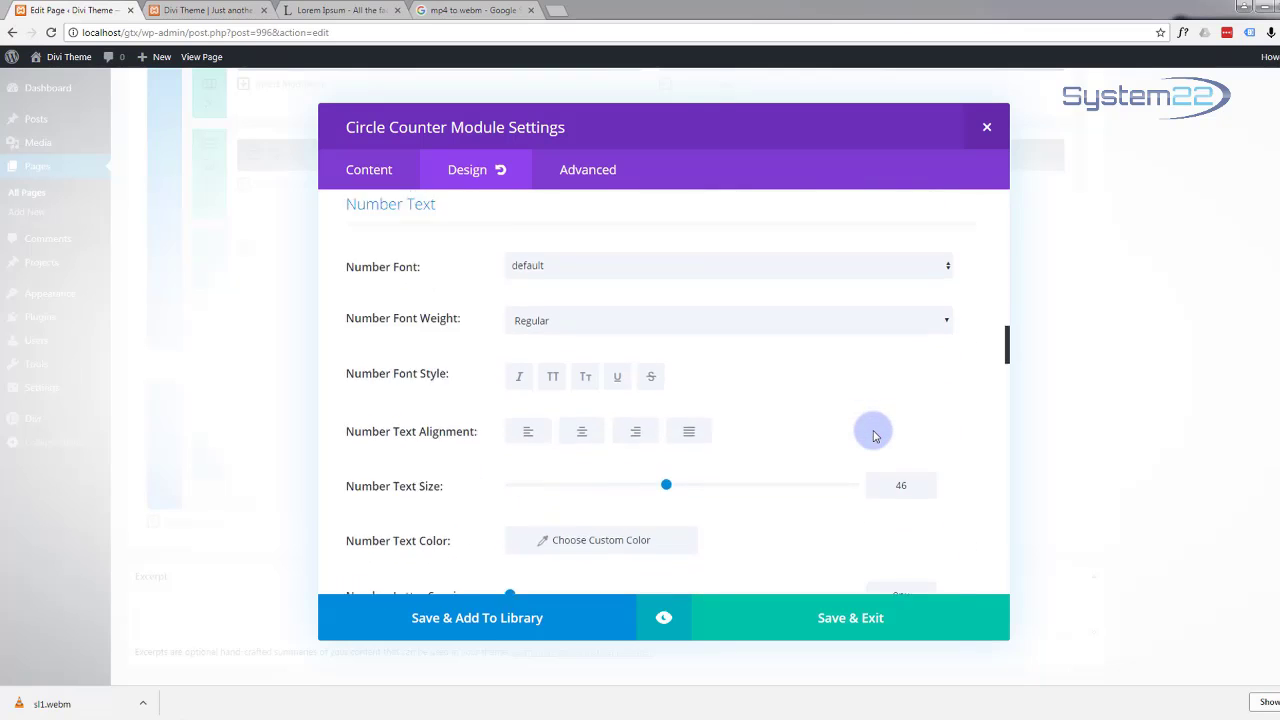
{"action": "scroll", "coordinate": [872, 436], "scroll_direction": "down", "scroll_amount": 3}
{"action": "scroll", "coordinate": [875, 437], "scroll_direction": "down", "scroll_amount": 2}
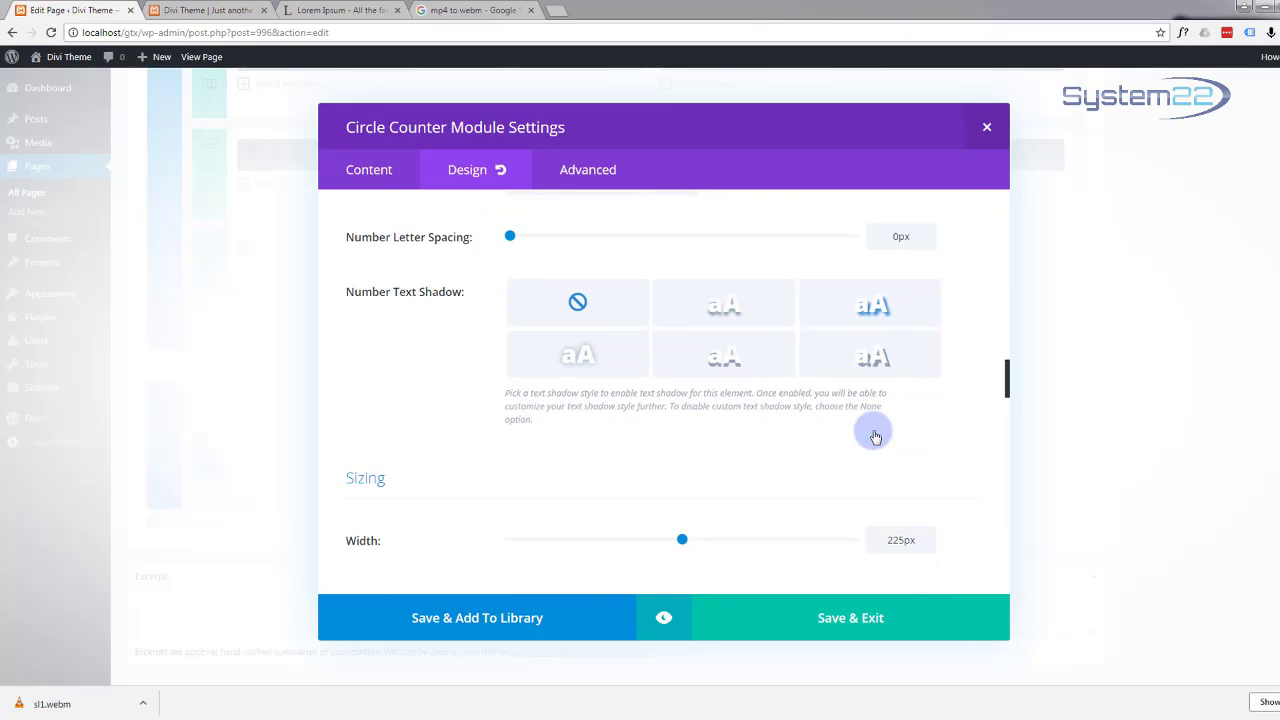
{"action": "scroll", "coordinate": [875, 437], "scroll_direction": "down", "scroll_amount": 5}
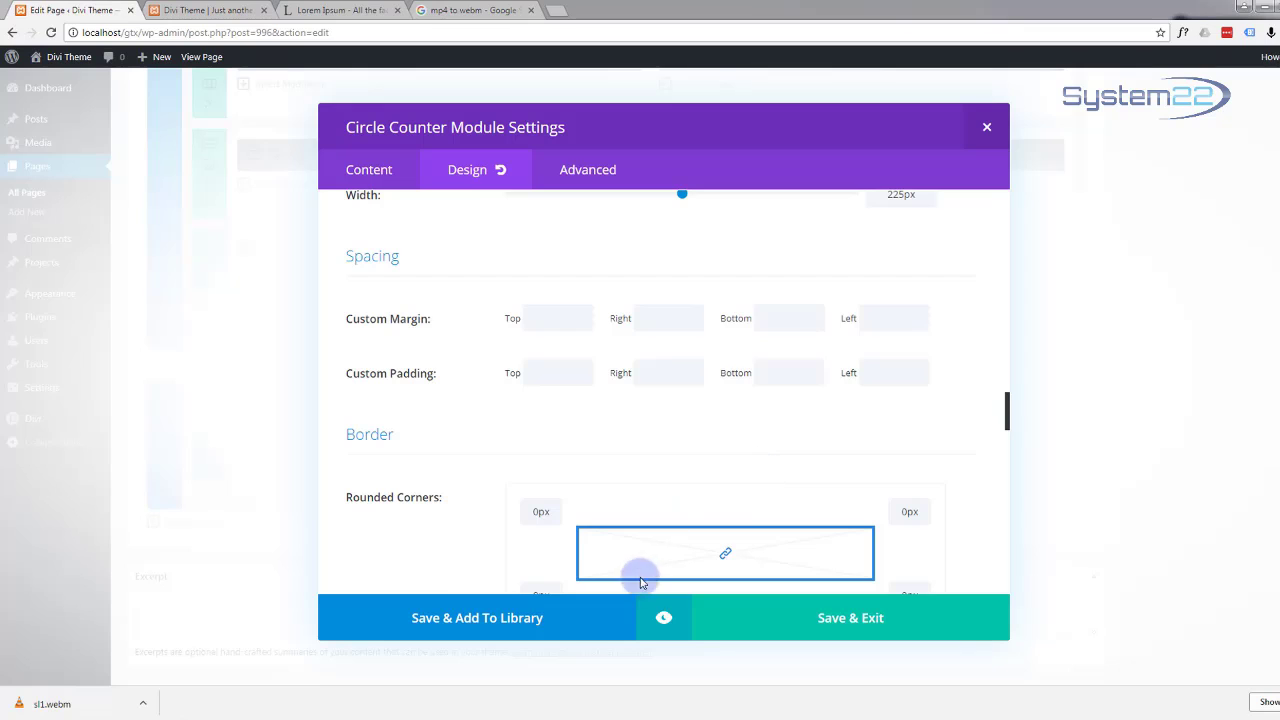
{"action": "left_click", "coordinate": [664, 622]}
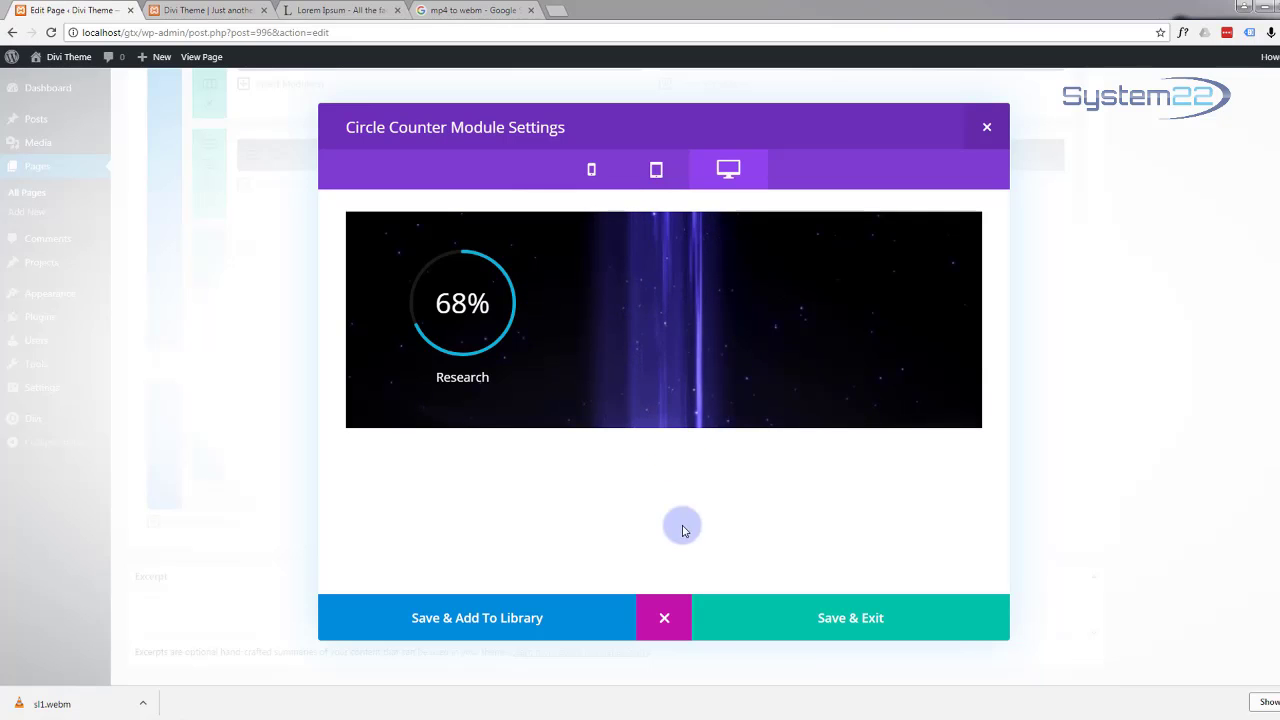
{"action": "left_click", "coordinate": [818, 620]}
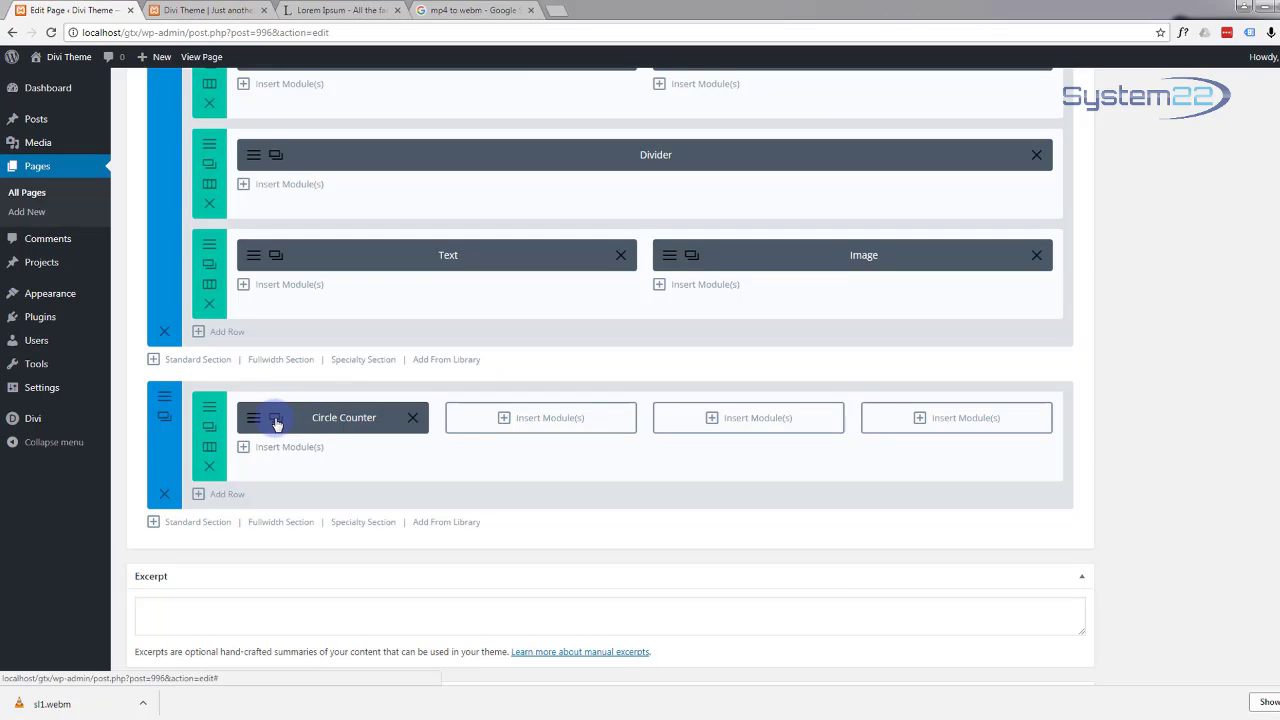
{"action": "left_click", "coordinate": [276, 420]}
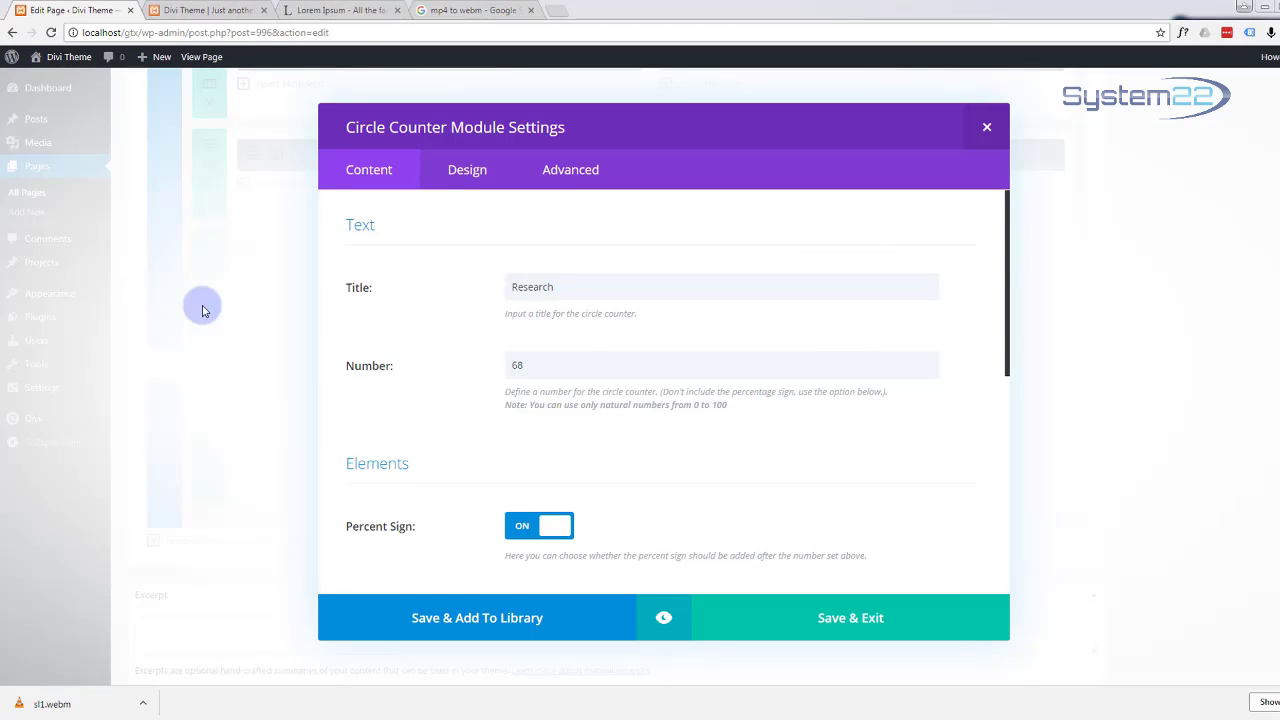
Step: Retitle a counter copy 'Design' with number 72 and move it into the second column
{"action": "left_click_drag", "start_coordinate": [552, 287], "coordinate": [504, 289]}
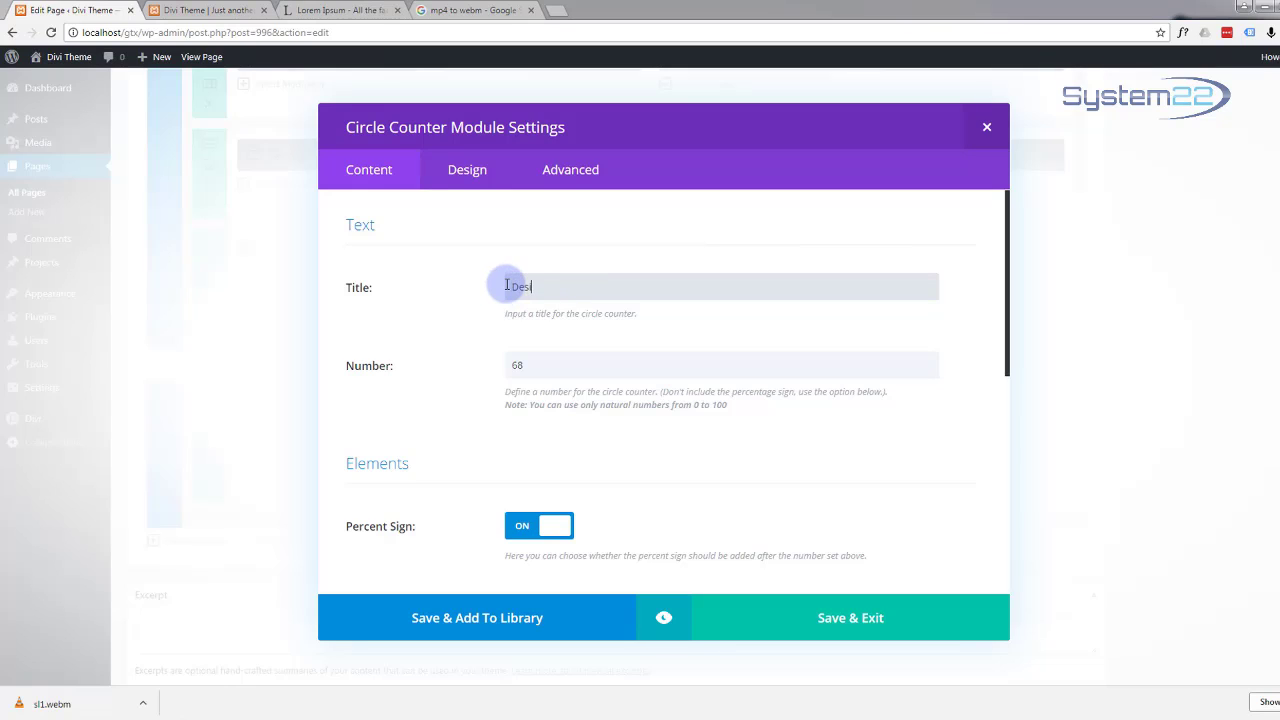
{"action": "type", "text": "Design"}
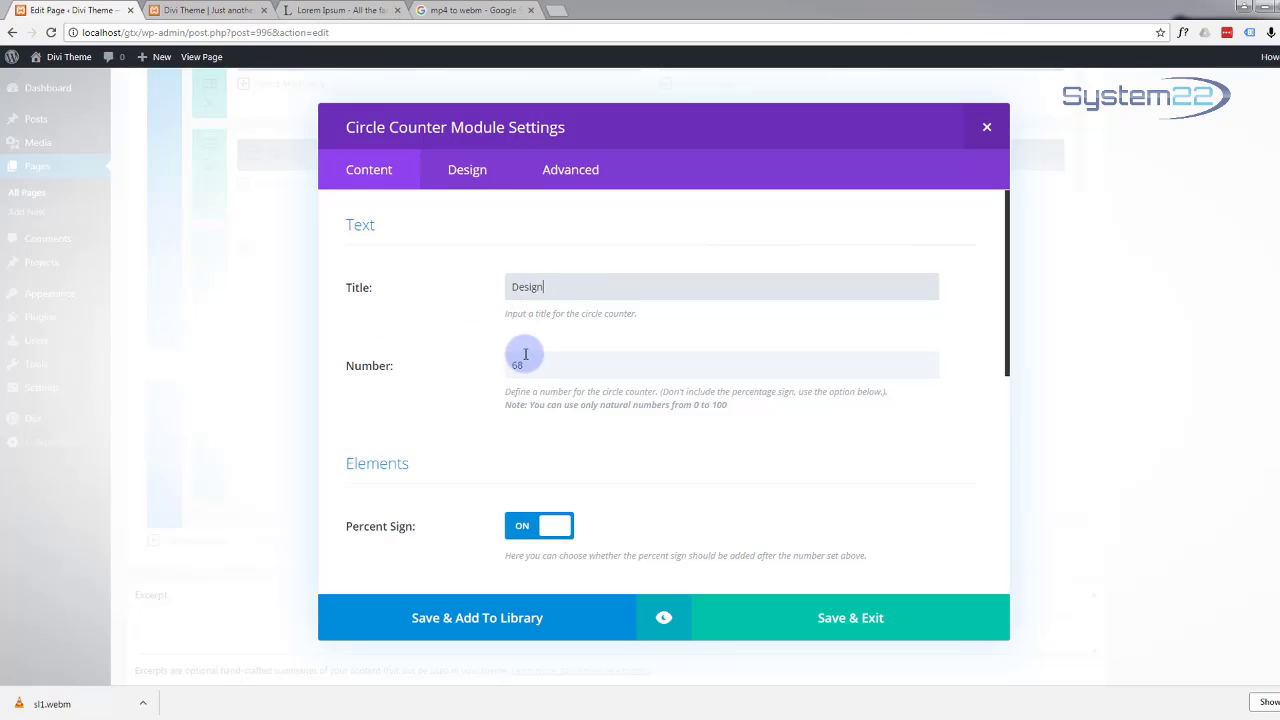
{"action": "left_click_drag", "start_coordinate": [524, 365], "coordinate": [494, 372]}
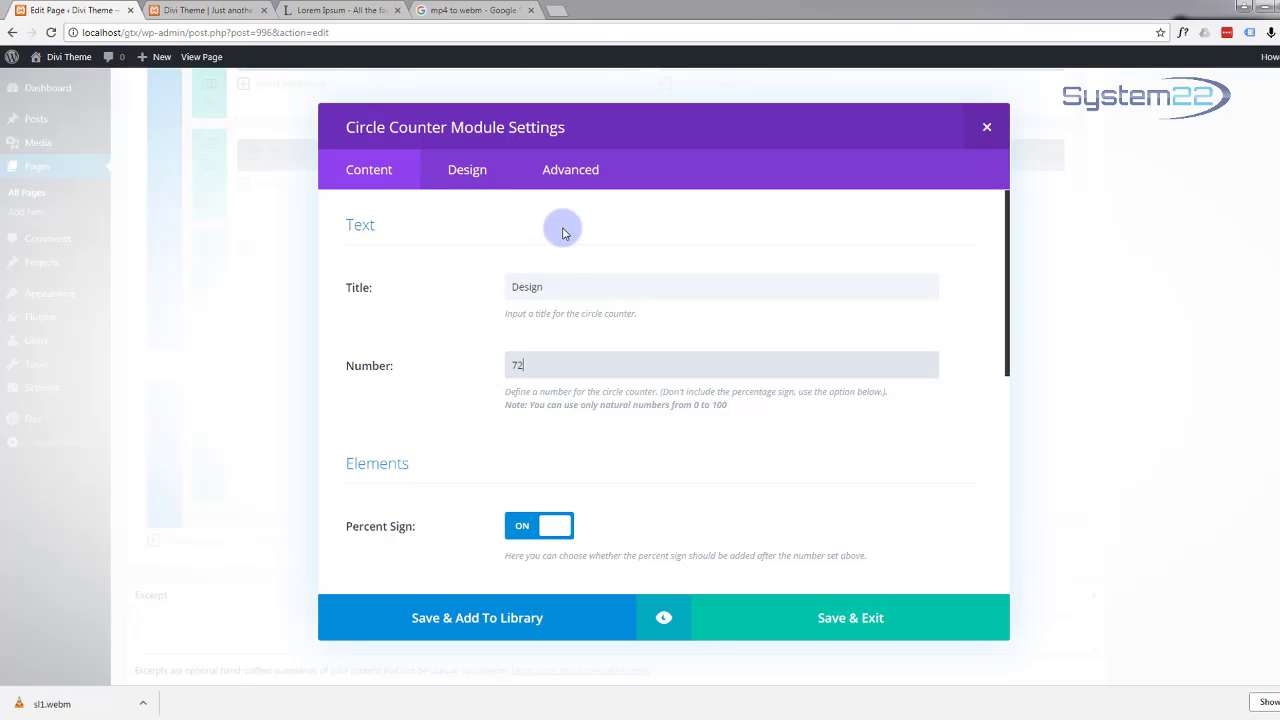
{"action": "left_click", "coordinate": [849, 624]}
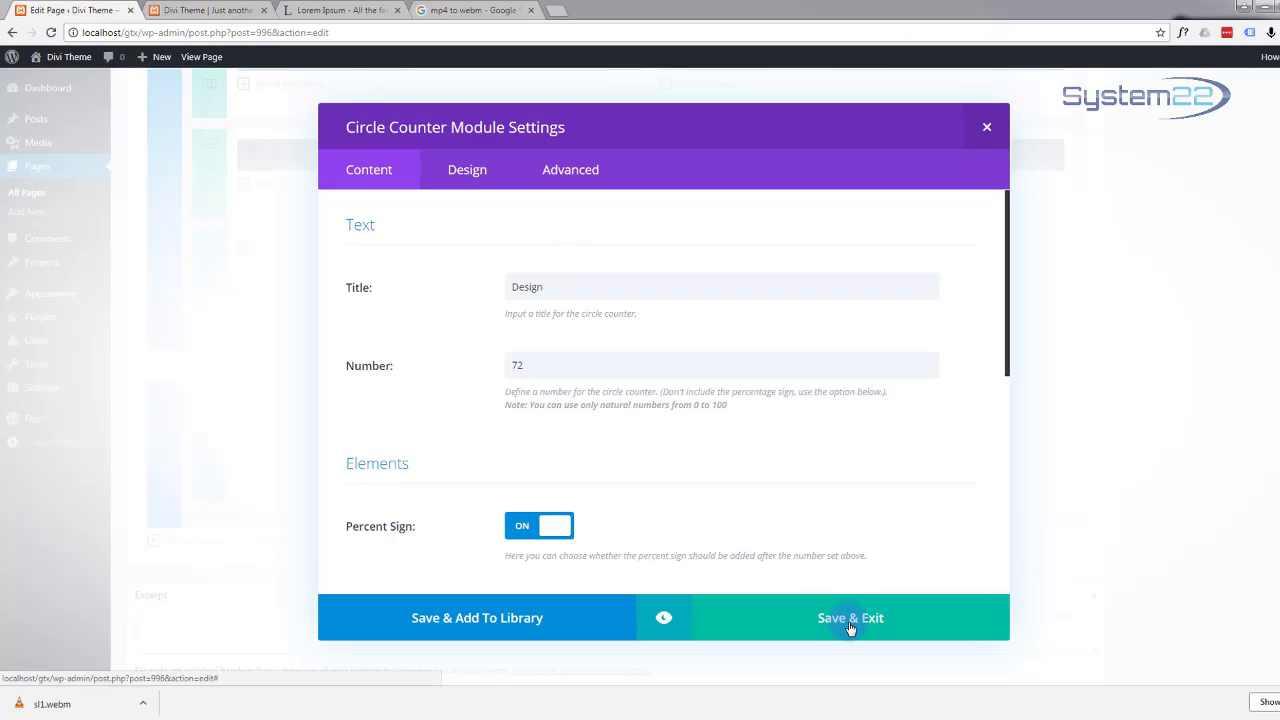
{"action": "left_click_drag", "start_coordinate": [331, 460], "coordinate": [505, 420]}
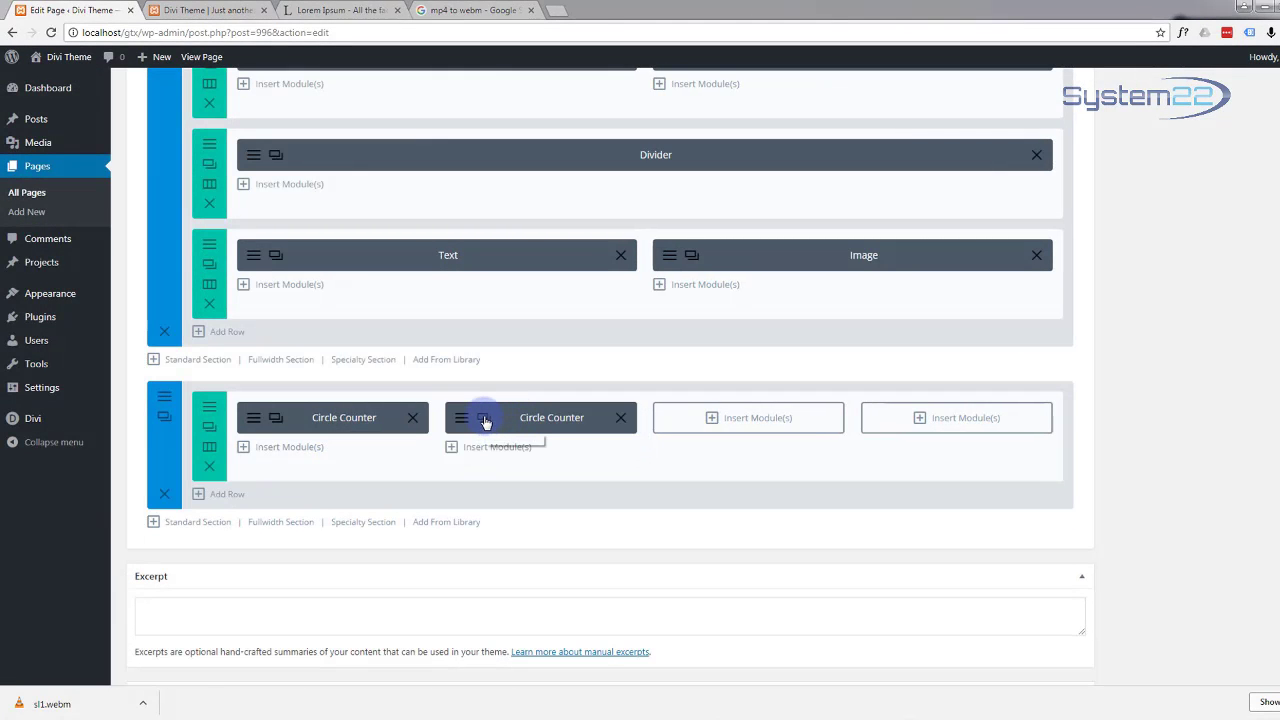
Step: Change another counter copy's title and number, then move it into the third column
{"action": "left_click", "coordinate": [484, 420]}
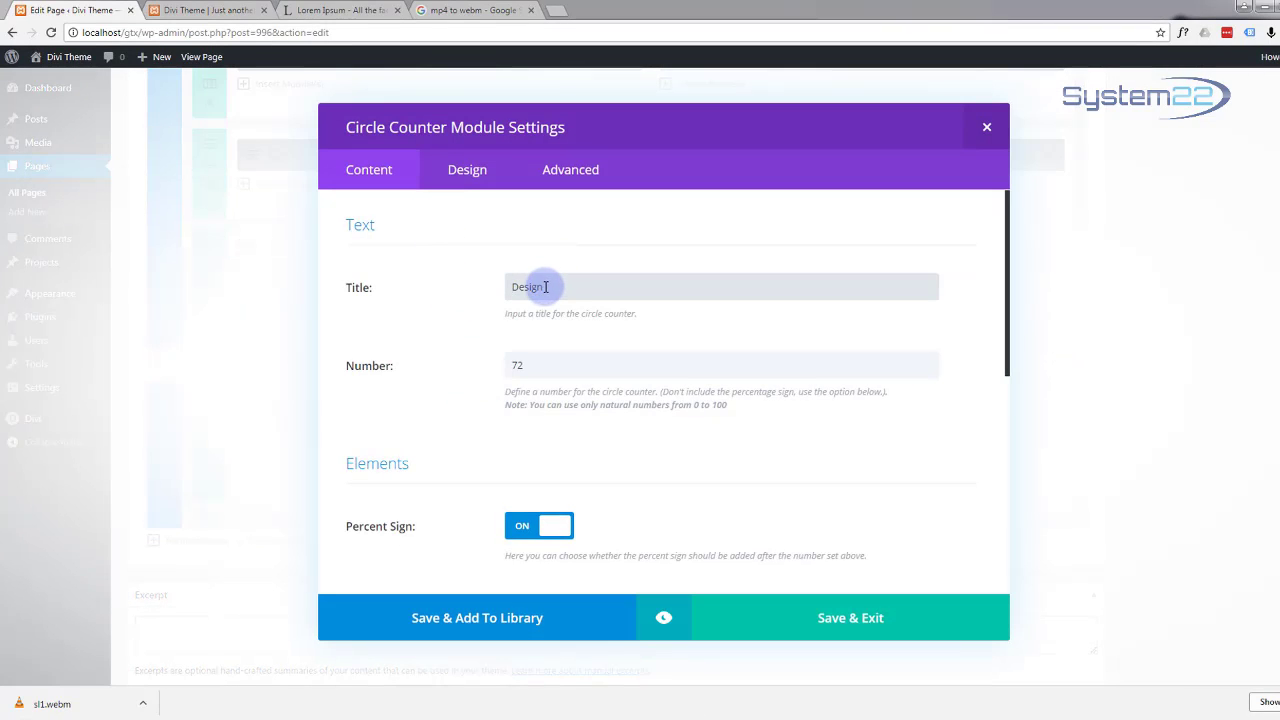
{"action": "left_click_drag", "start_coordinate": [543, 287], "coordinate": [530, 287]}
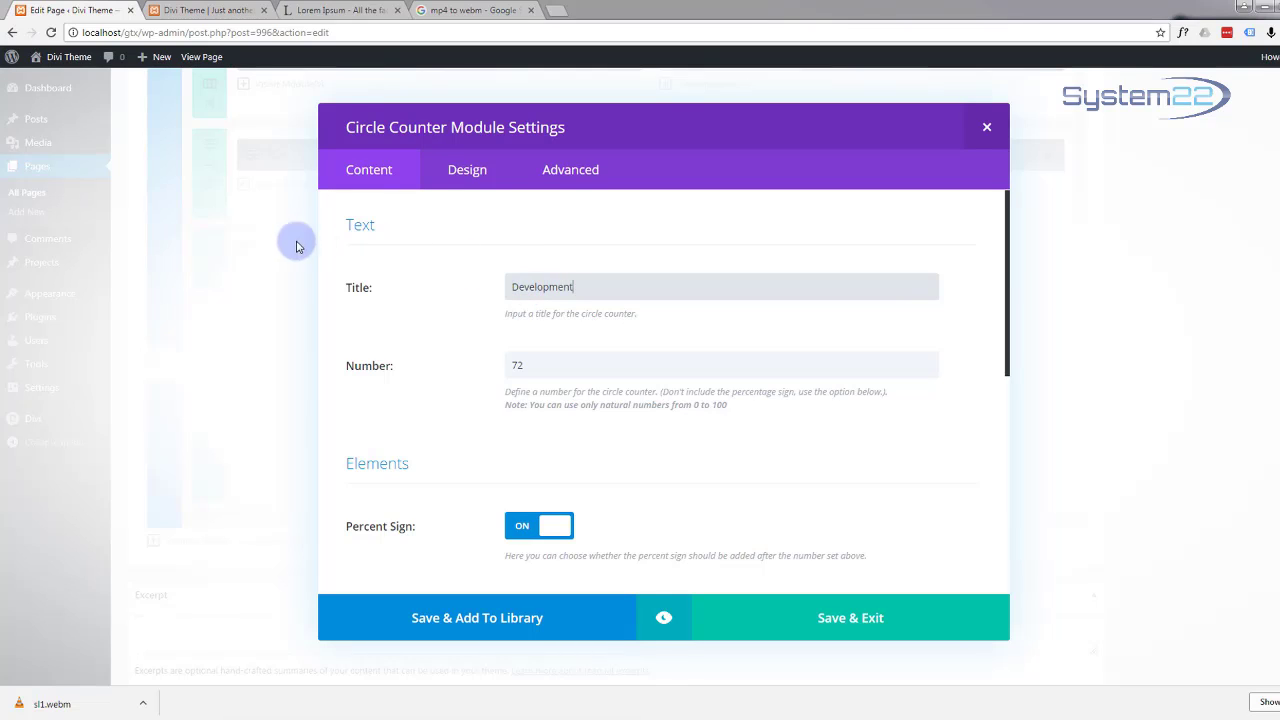
{"action": "left_click_drag", "start_coordinate": [527, 361], "coordinate": [491, 366]}
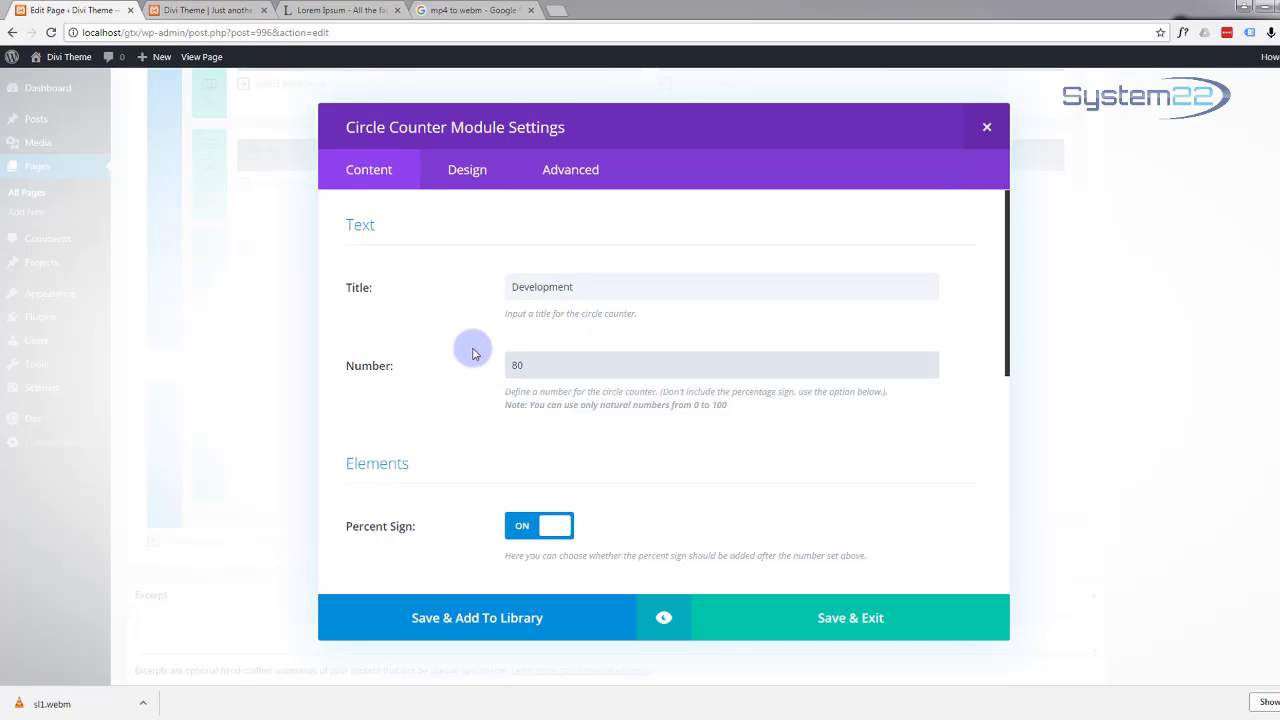
{"action": "left_click", "coordinate": [845, 620]}
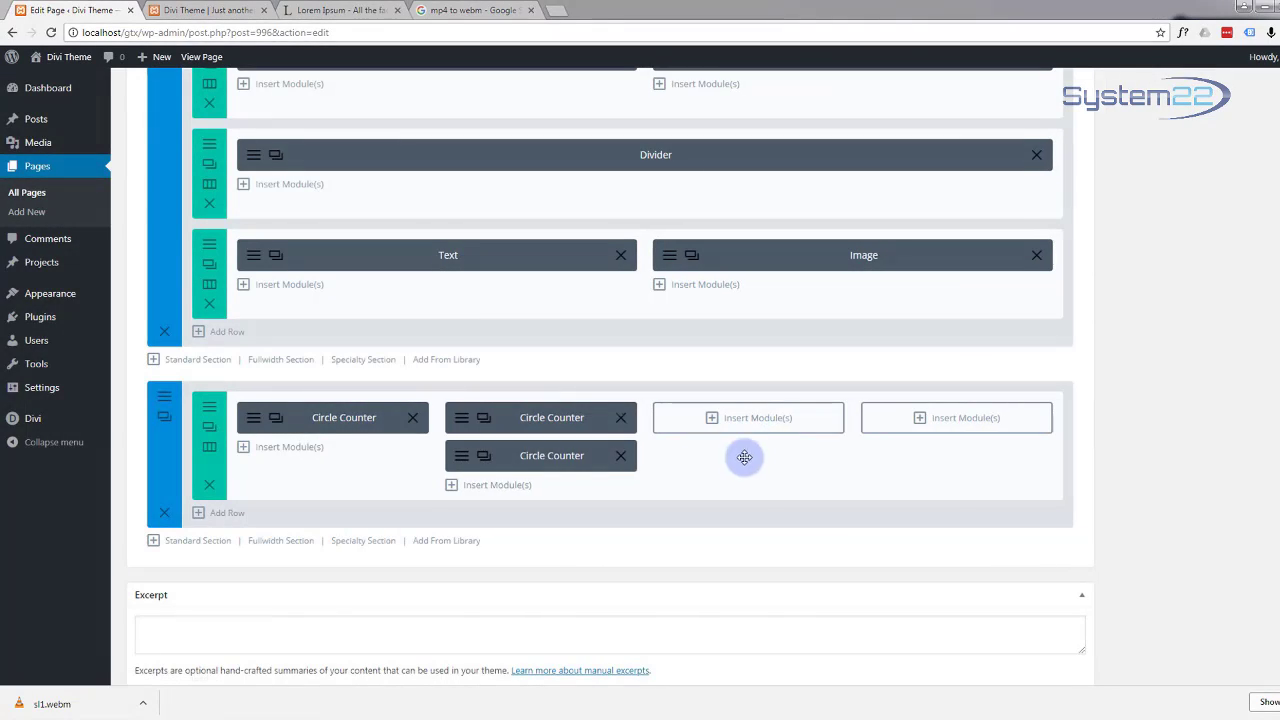
{"action": "left_click_drag", "start_coordinate": [541, 459], "coordinate": [748, 420]}
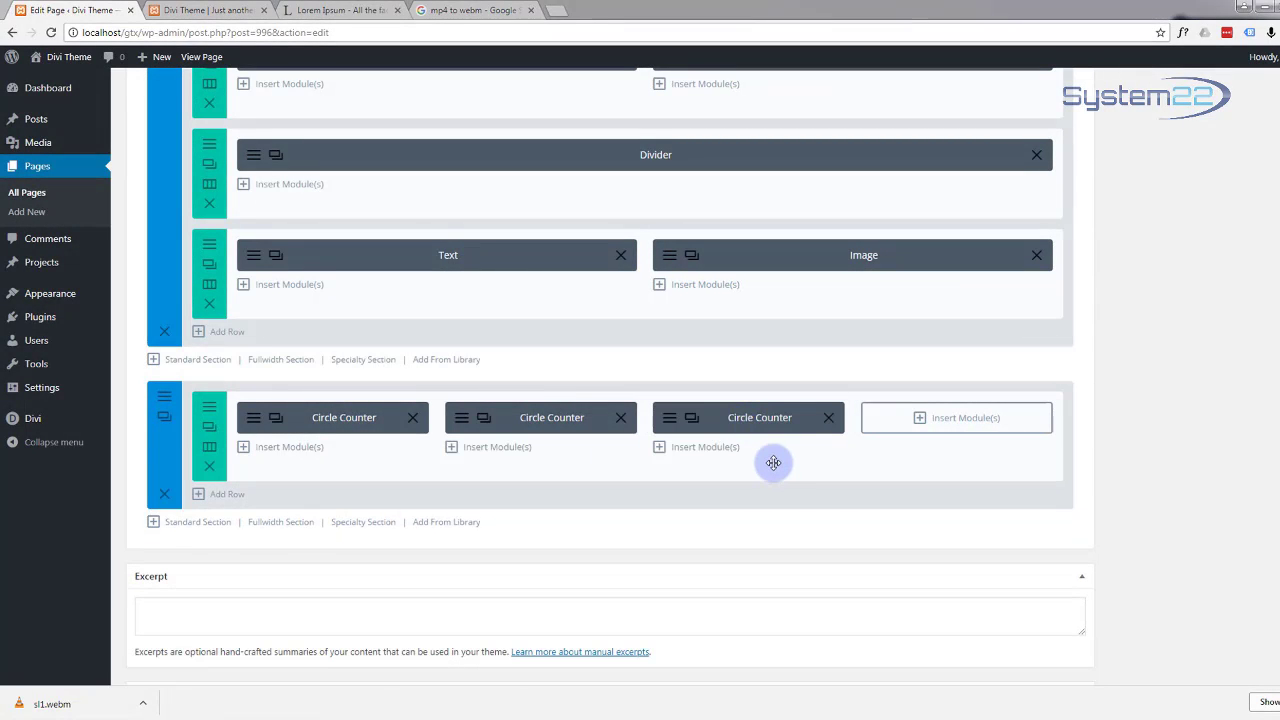
Step: Make the next counter 'Effect' at 100 and move it into the fourth column
{"action": "left_click", "coordinate": [694, 421]}
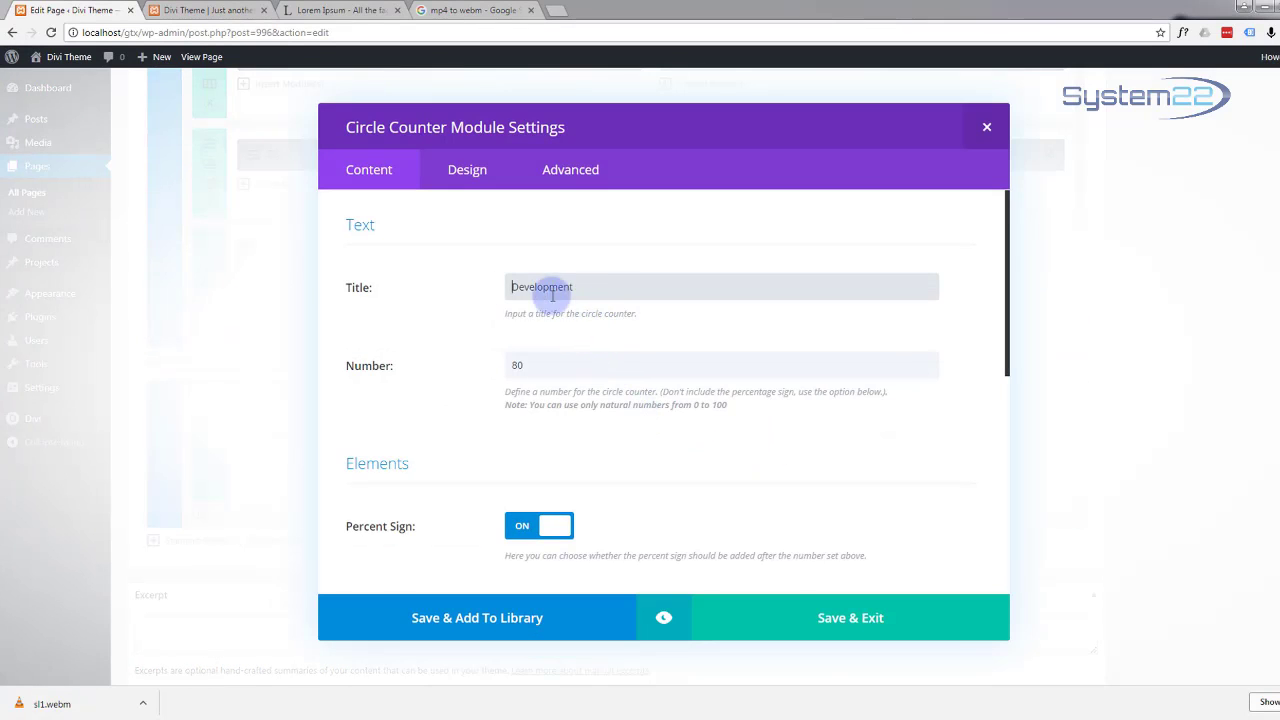
{"action": "left_click", "coordinate": [585, 286]}
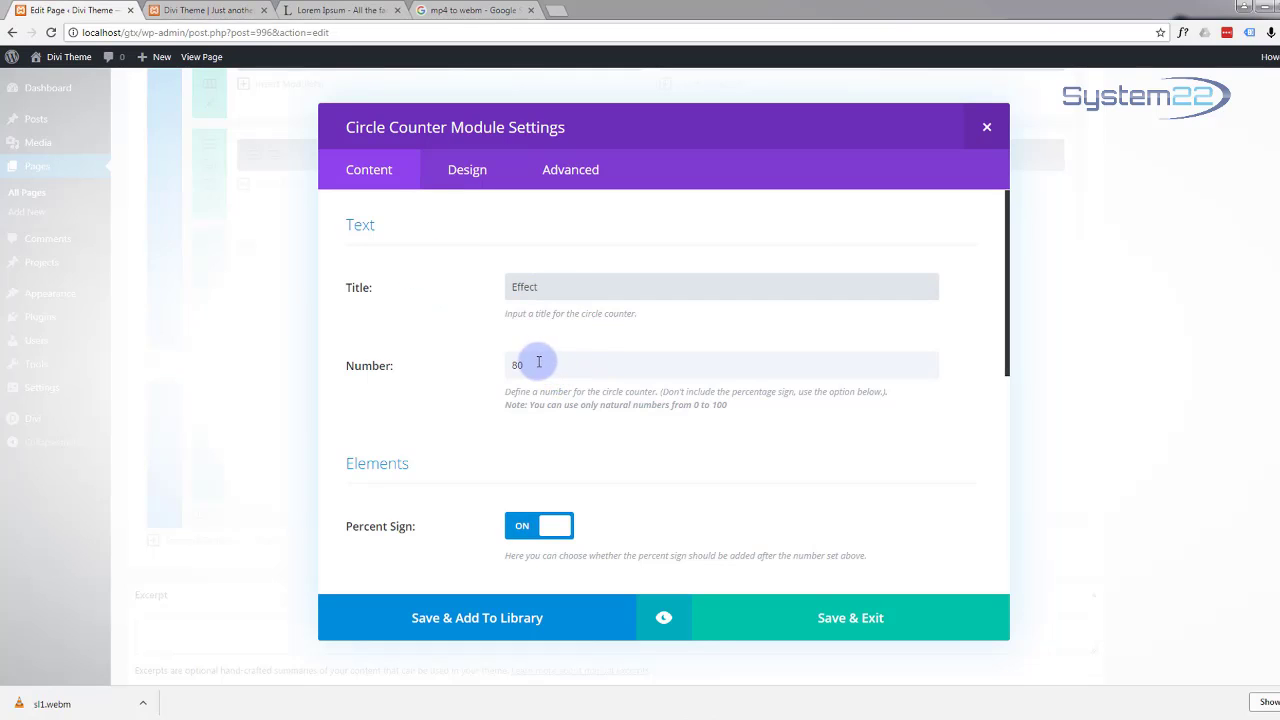
{"action": "left_click_drag", "start_coordinate": [530, 365], "coordinate": [464, 375]}
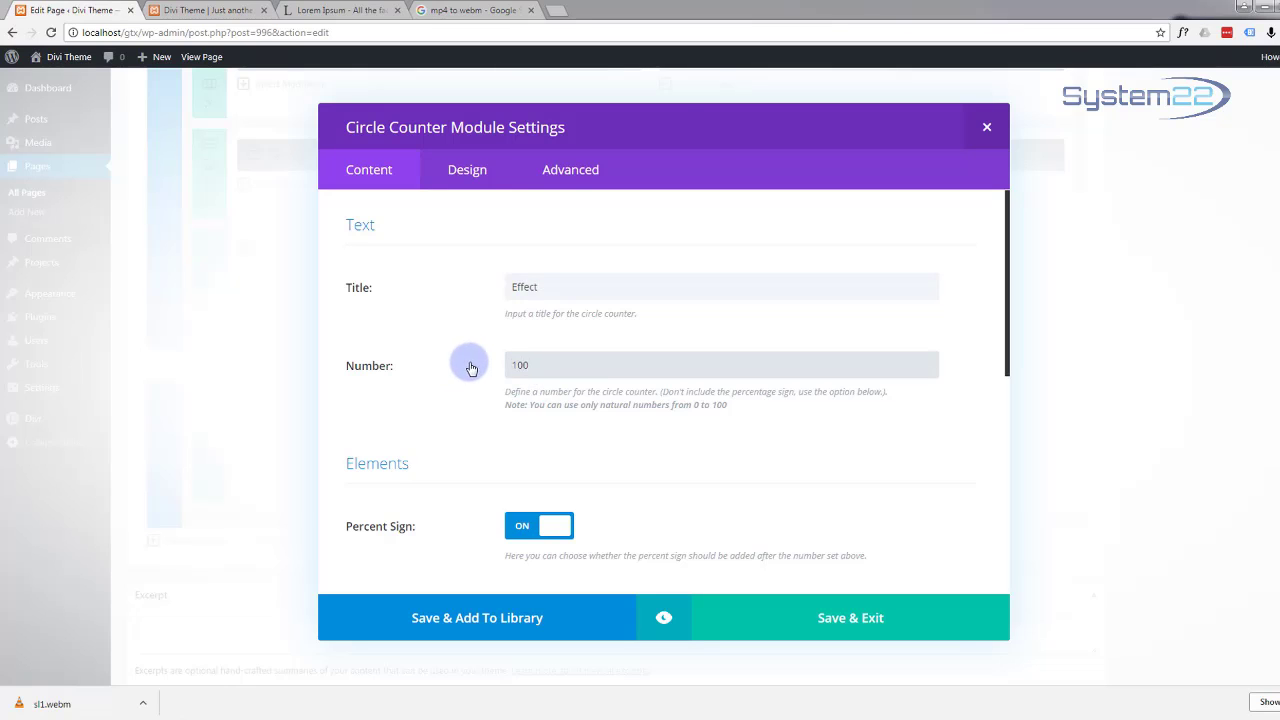
{"action": "scroll", "coordinate": [551, 371], "scroll_direction": "down", "scroll_amount": 3}
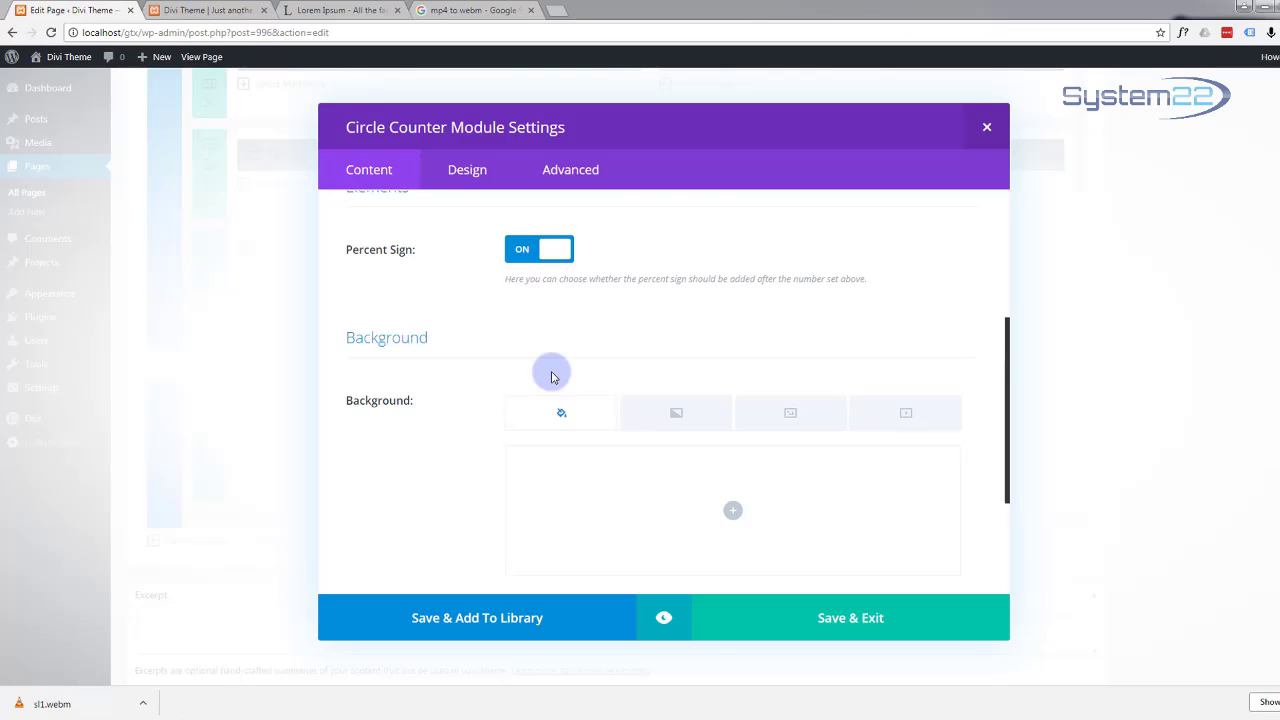
{"action": "left_click", "coordinate": [858, 628]}
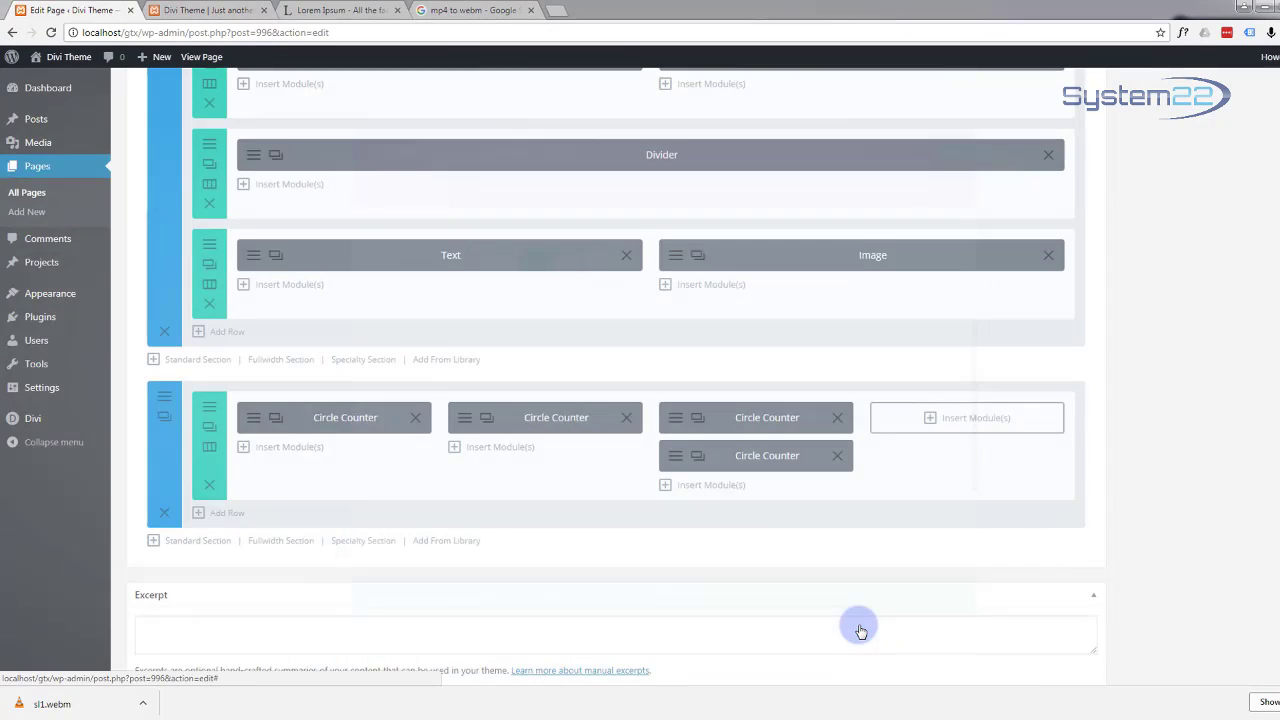
{"action": "left_click_drag", "start_coordinate": [722, 458], "coordinate": [938, 419]}
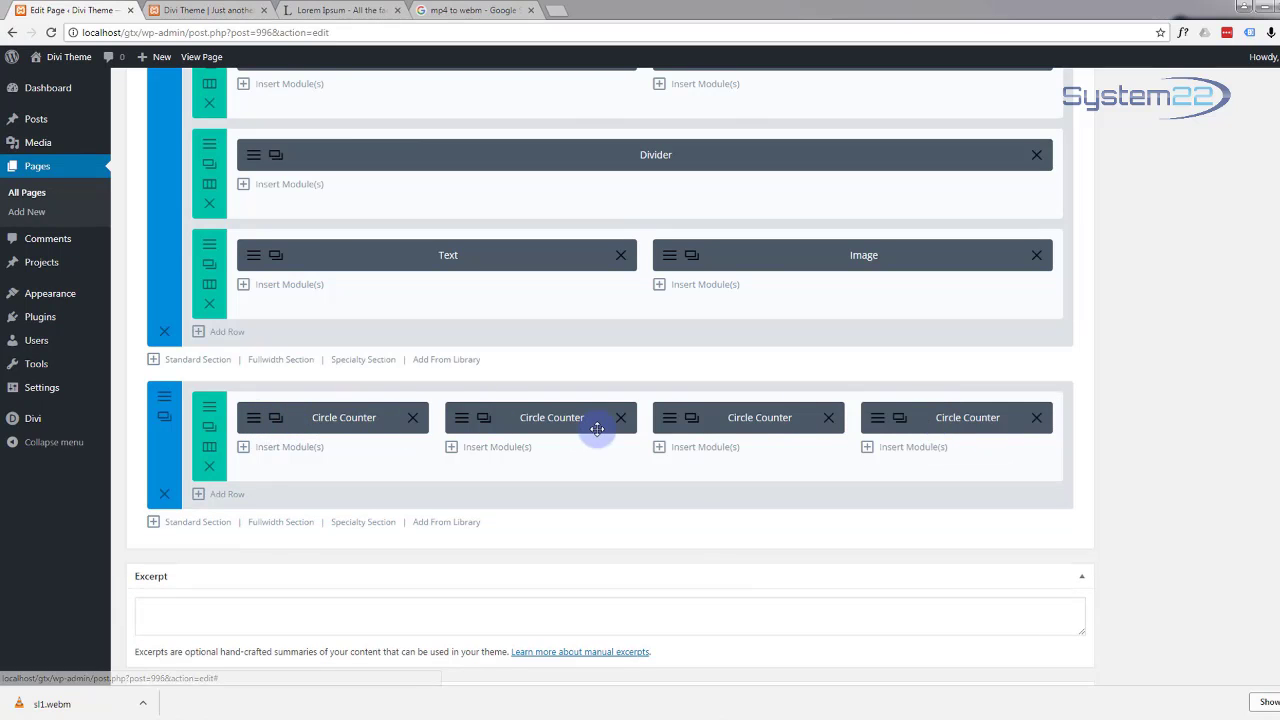
Step: Copy the second counter's title 'Design' into its Admin Label and save
{"action": "left_click", "coordinate": [461, 420]}
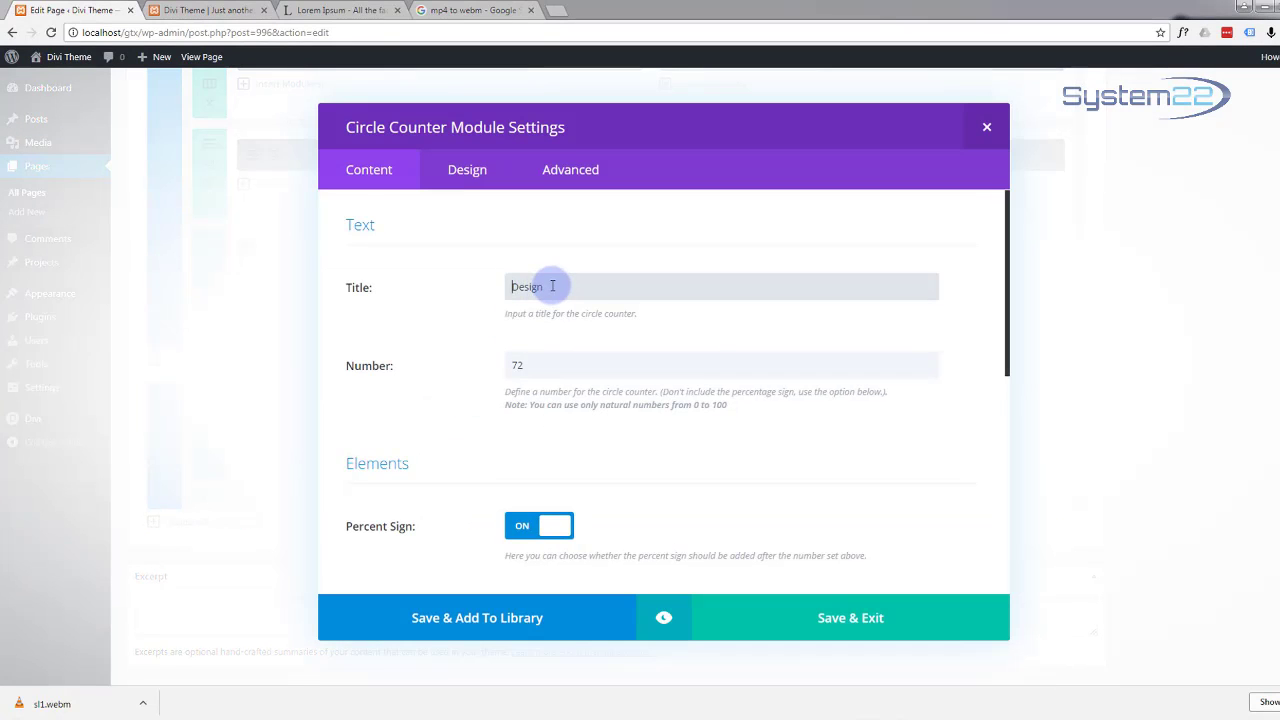
{"action": "left_click_drag", "start_coordinate": [552, 286], "coordinate": [484, 290]}
{"action": "key", "text": "ctrl+c"}
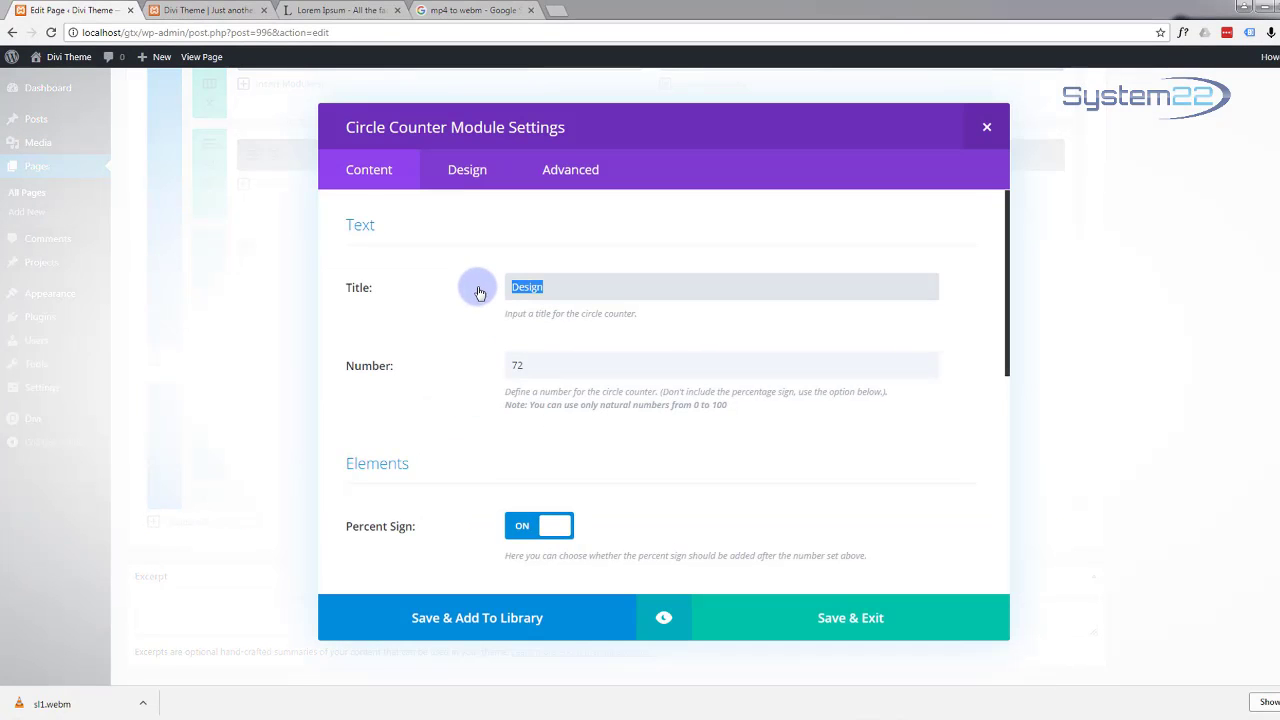
{"action": "scroll", "coordinate": [462, 300], "scroll_direction": "down", "scroll_amount": 5}
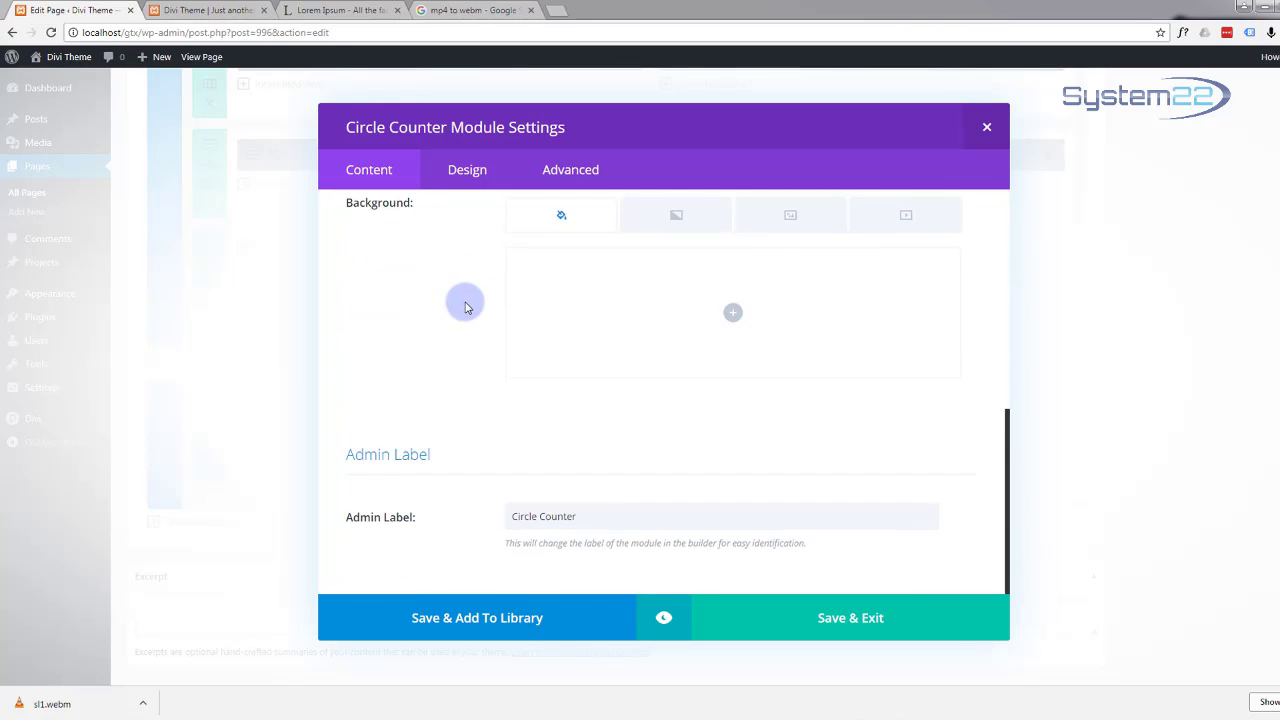
{"action": "left_click_drag", "start_coordinate": [586, 519], "coordinate": [497, 516]}
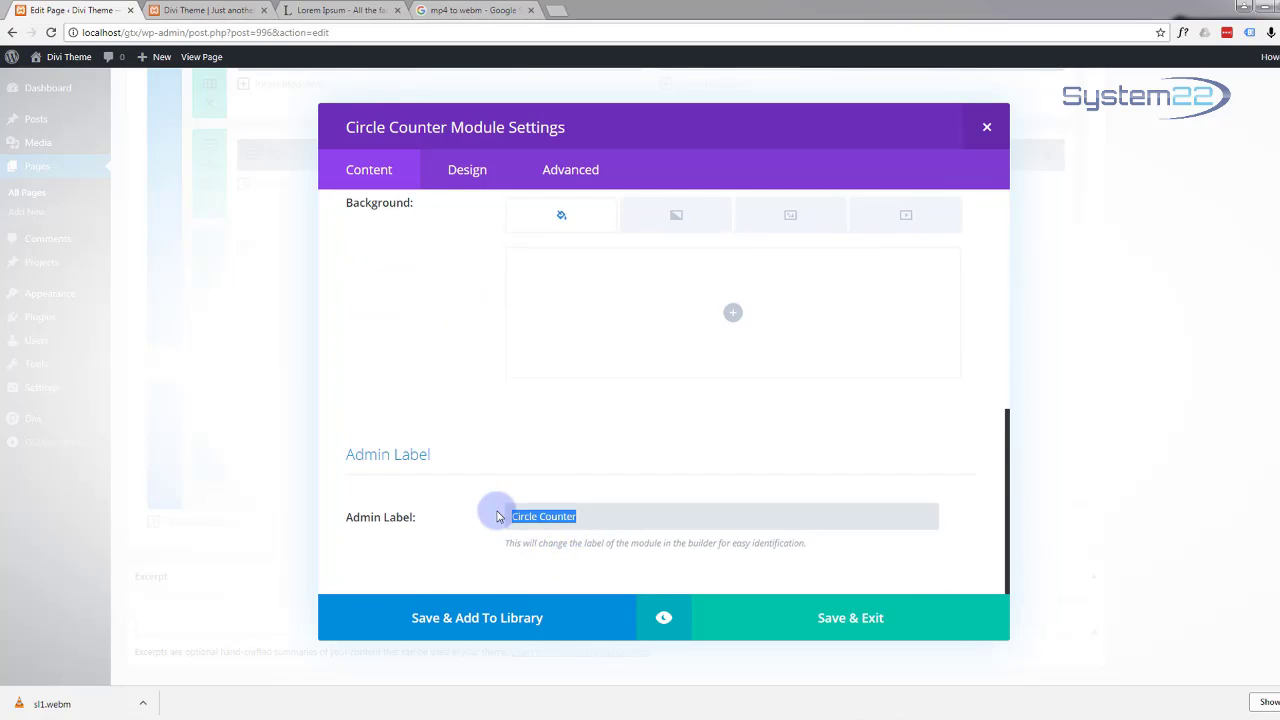
{"action": "key", "text": "ctrl+v"}
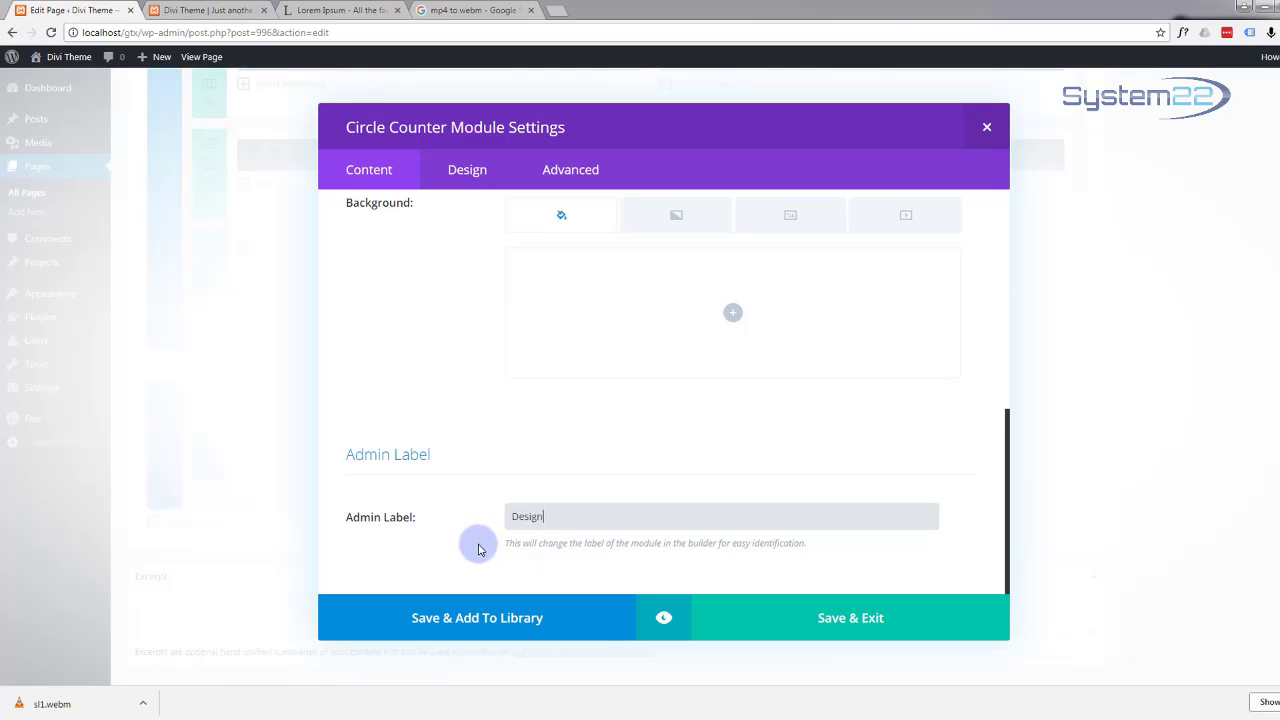
{"action": "left_click", "coordinate": [857, 623]}
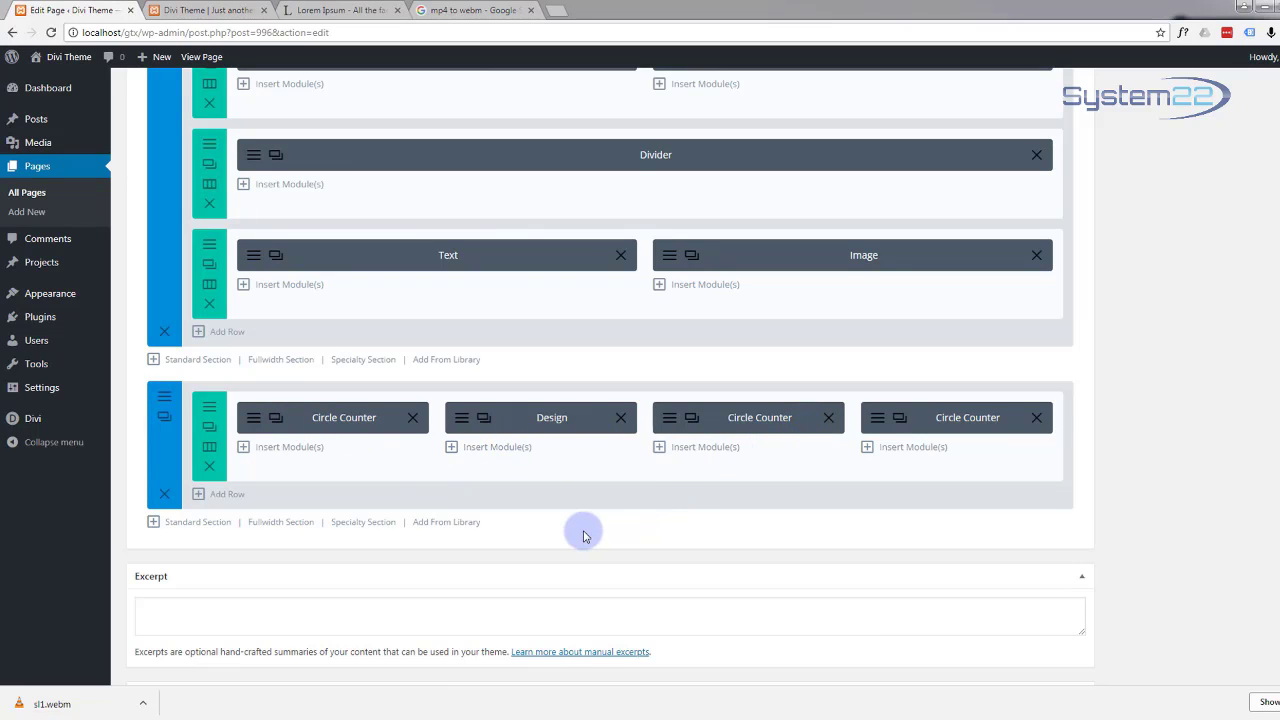
Step: Update the page to save the four-counter row
{"action": "scroll", "coordinate": [560, 523], "scroll_direction": "up", "scroll_amount": 3}
{"action": "scroll", "coordinate": [563, 525], "scroll_direction": "up", "scroll_amount": 1}
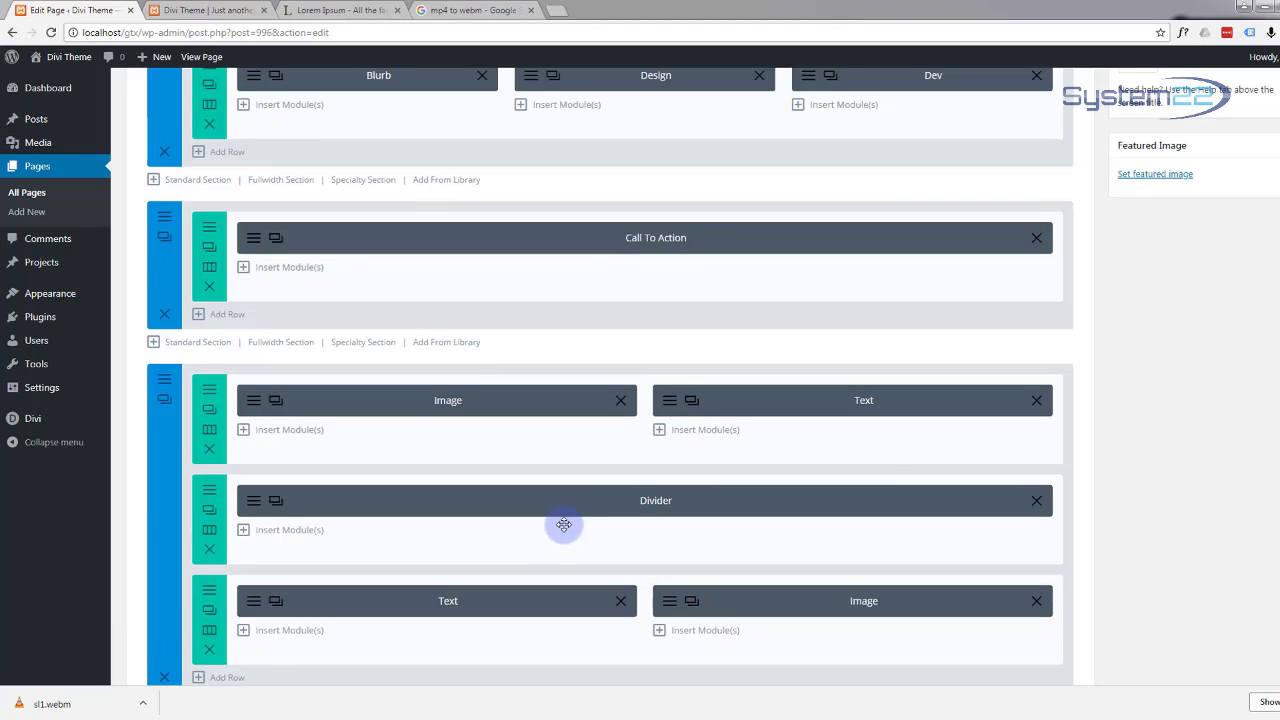
{"action": "scroll", "coordinate": [1050, 480], "scroll_direction": "up", "scroll_amount": 5}
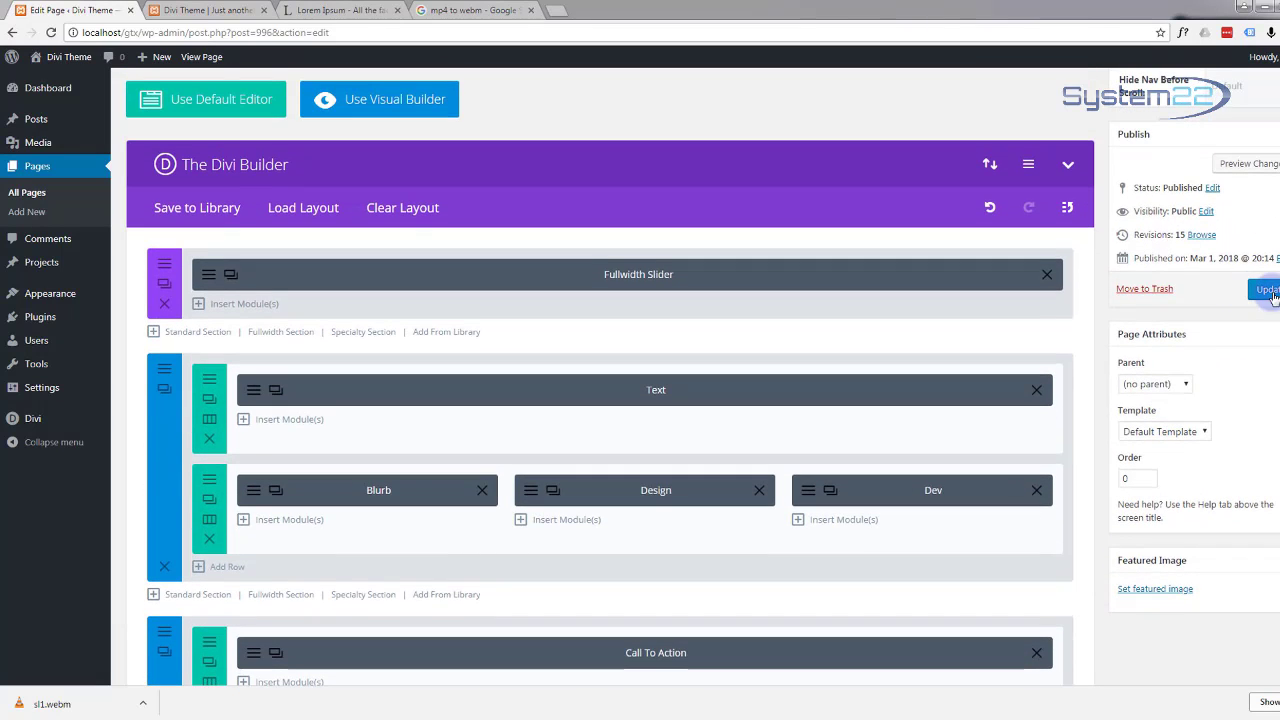
{"action": "left_click", "coordinate": [1268, 291]}
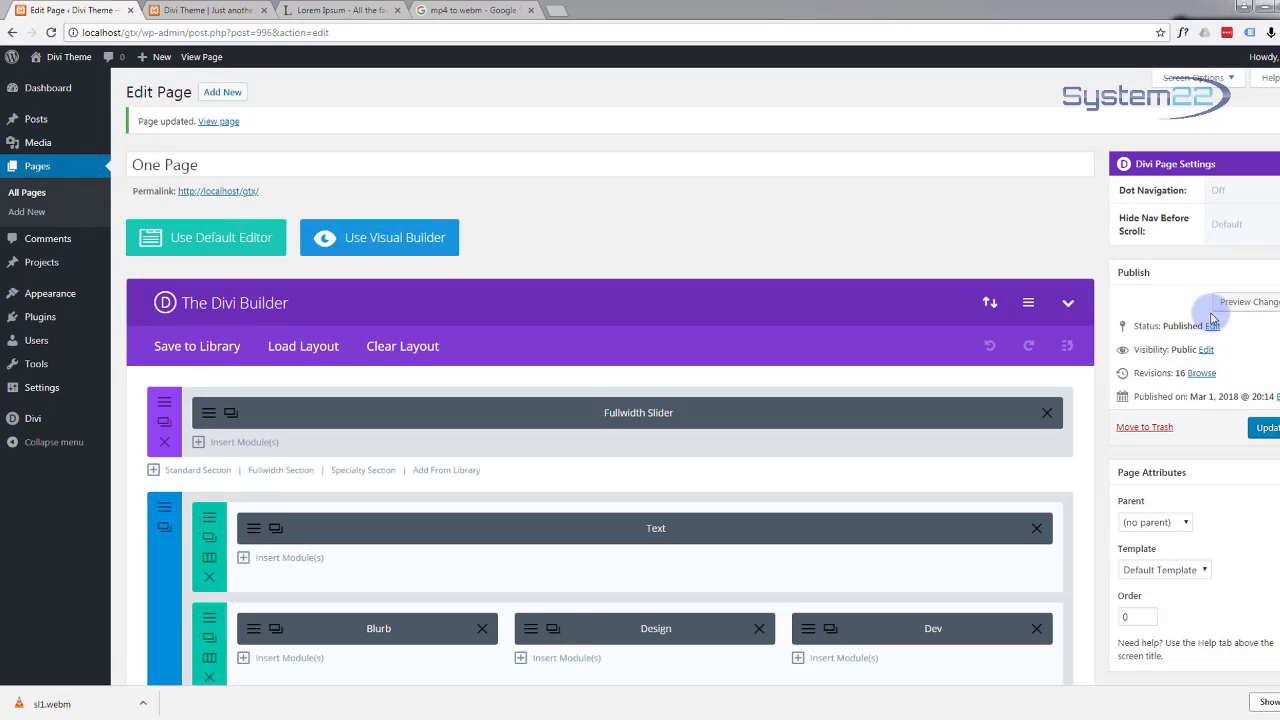
Step: Preview the page and reload it to watch the 68%, 72%, 80% and 100% counters animate
{"action": "left_click", "coordinate": [1250, 301]}
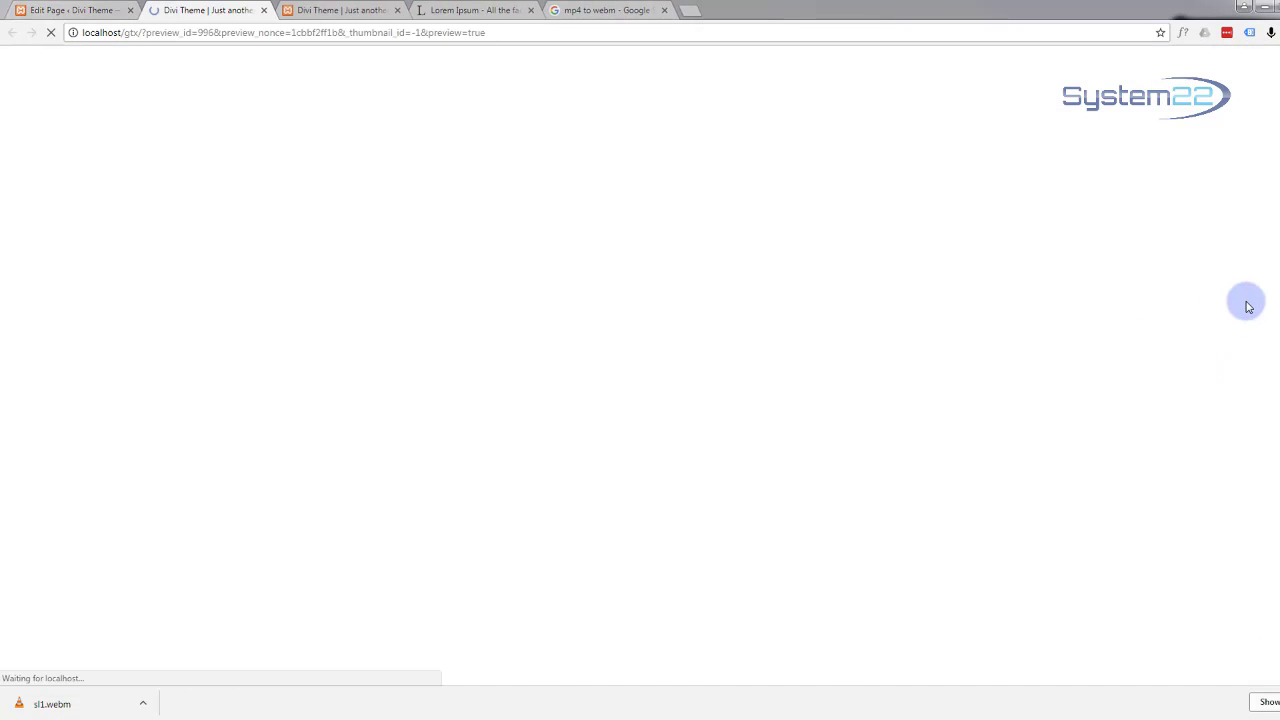
{"action": "scroll", "coordinate": [802, 278], "scroll_direction": "down", "scroll_amount": 8}
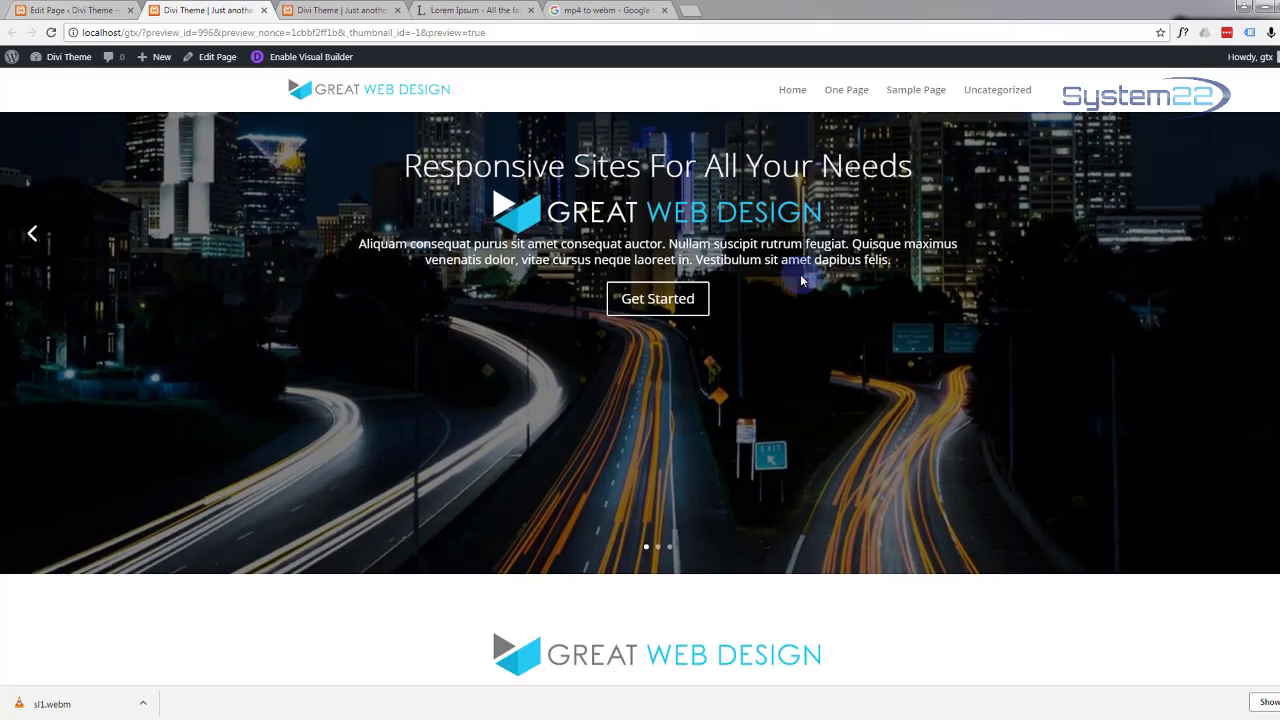
{"action": "scroll", "coordinate": [803, 276], "scroll_direction": "down", "scroll_amount": 10}
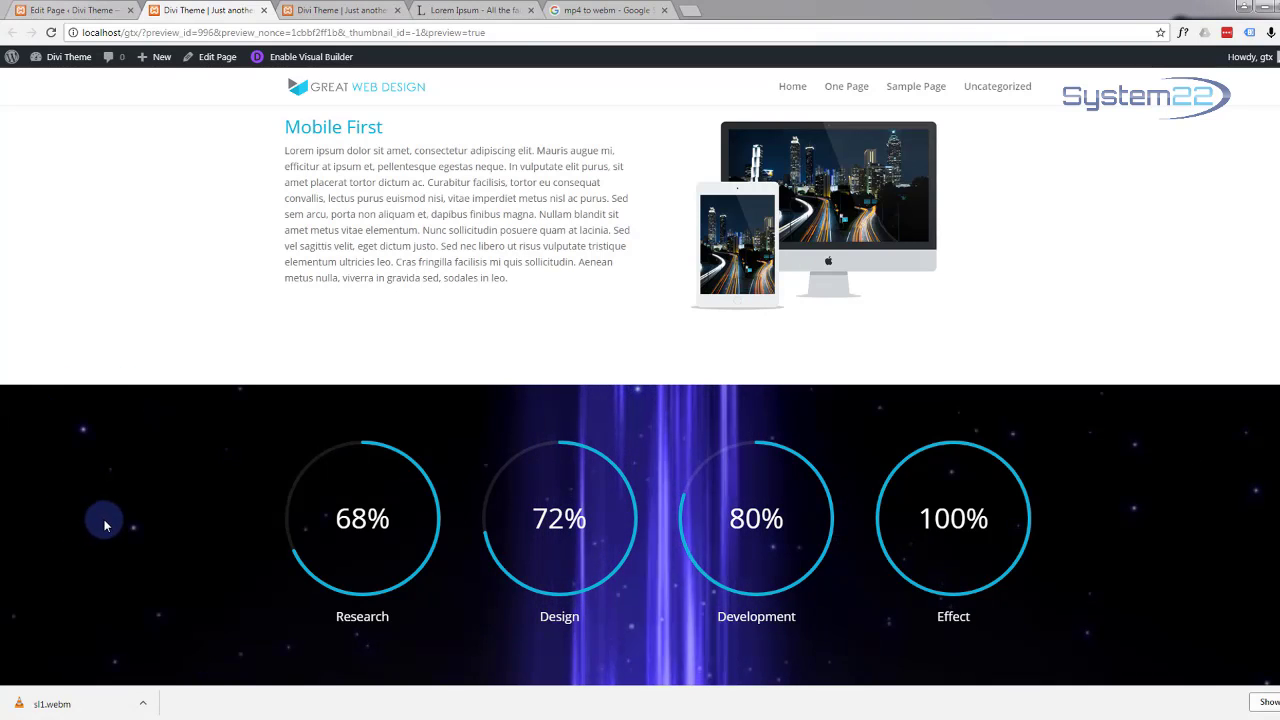
{"action": "left_click", "coordinate": [52, 34]}
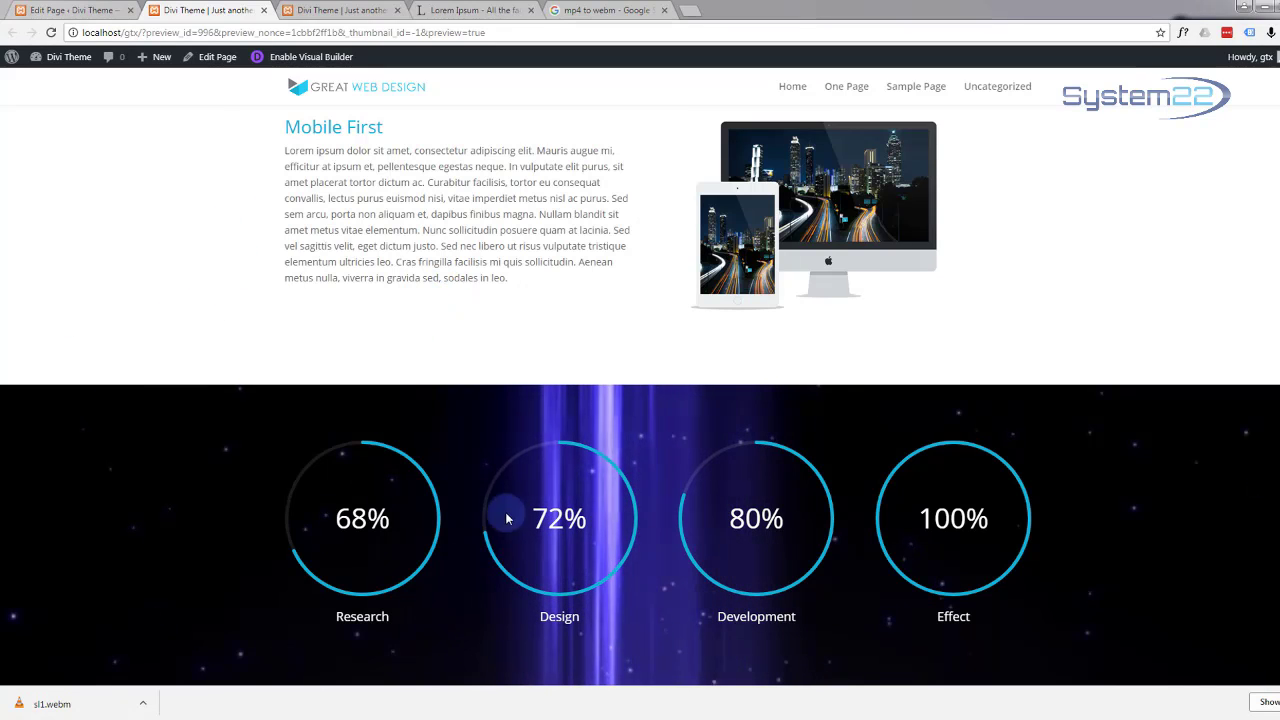
{"action": "scroll", "coordinate": [491, 350], "scroll_direction": "up", "scroll_amount": 4}
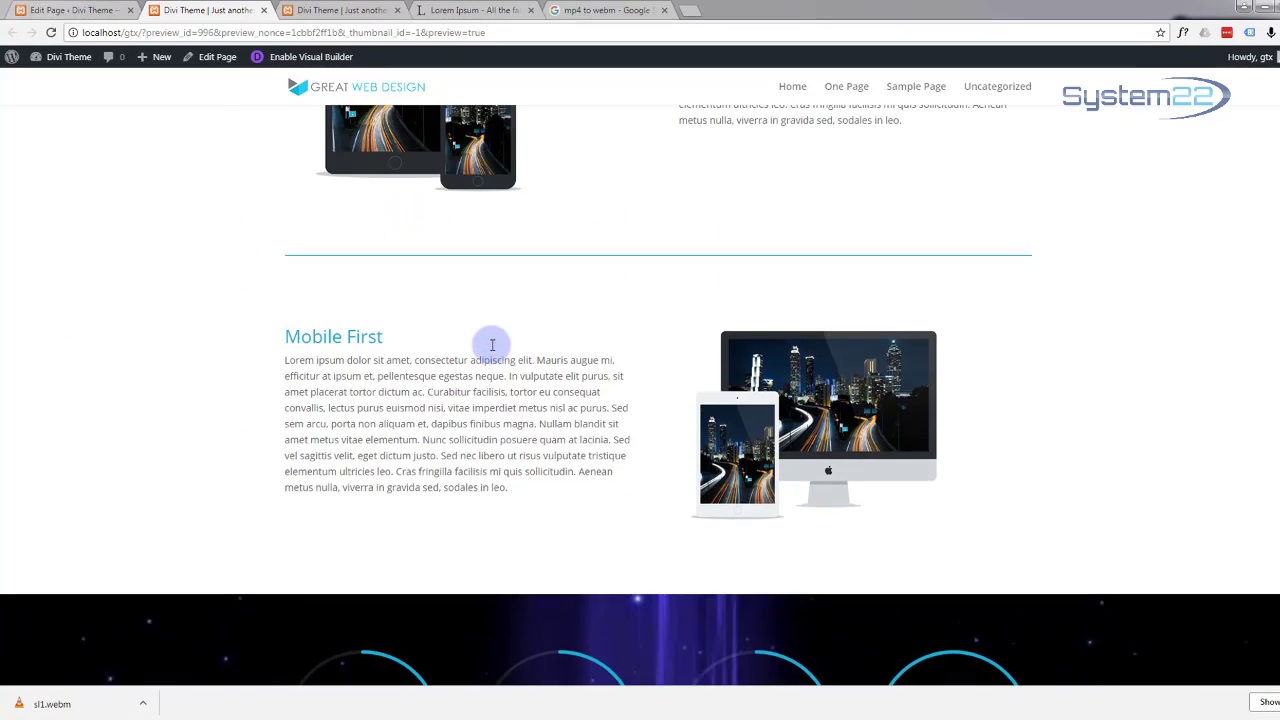
{"action": "scroll", "coordinate": [491, 348], "scroll_direction": "down", "scroll_amount": 2}
{"action": "scroll", "coordinate": [437, 300], "scroll_direction": "up", "scroll_amount": 1}
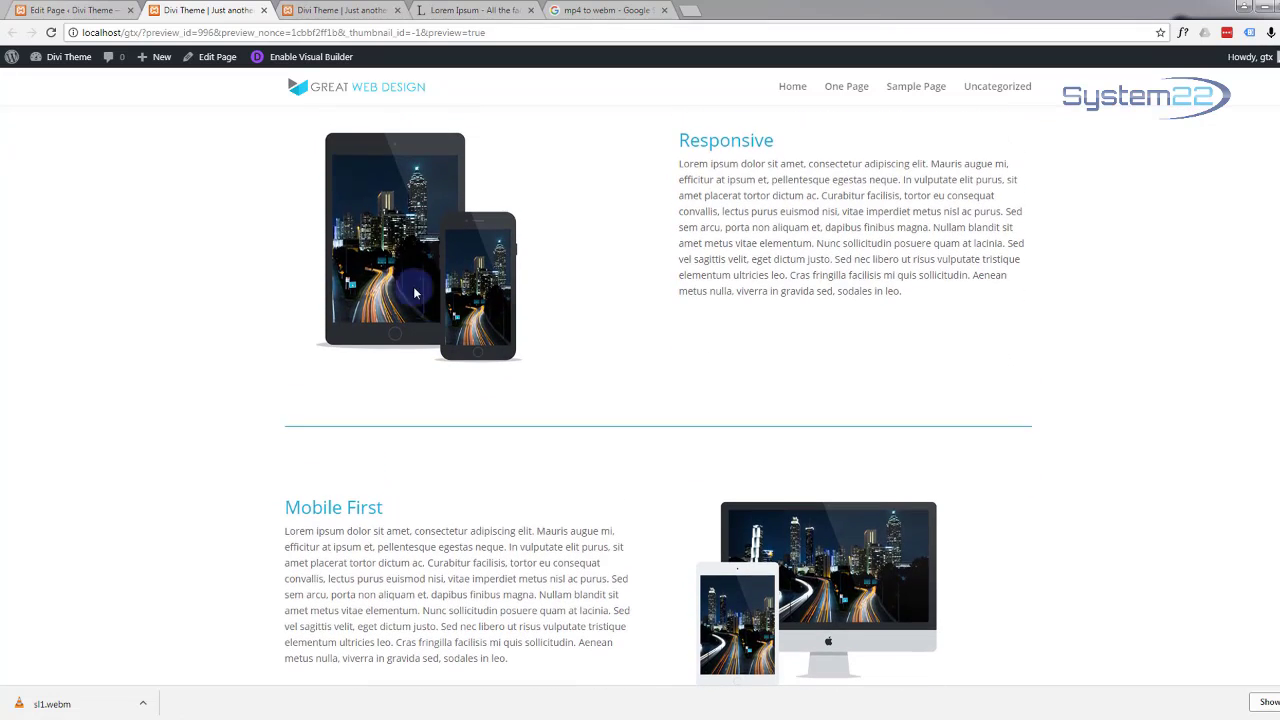
{"action": "scroll", "coordinate": [530, 370], "scroll_direction": "down", "scroll_amount": 4}
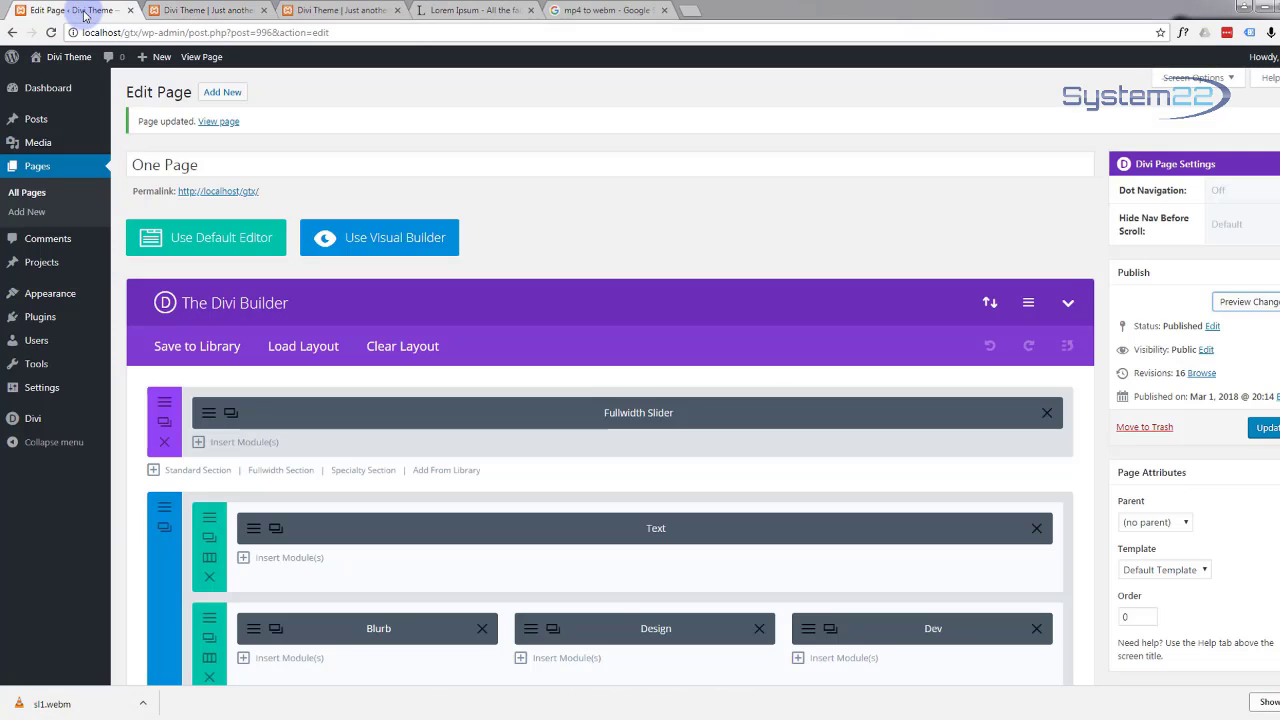
Step: In the back-end editor, add a Standard Section with a one-column row below the counters
{"action": "left_click", "coordinate": [85, 12]}
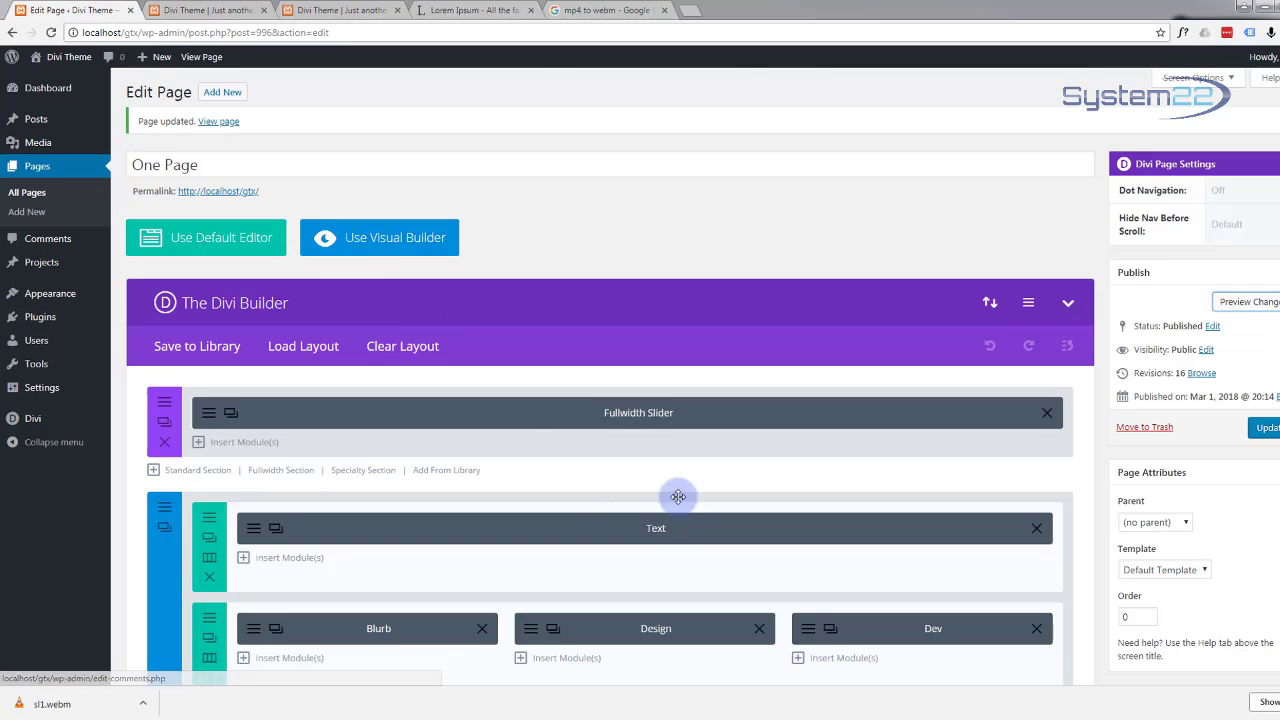
{"action": "scroll", "coordinate": [798, 453], "scroll_direction": "down", "scroll_amount": 10}
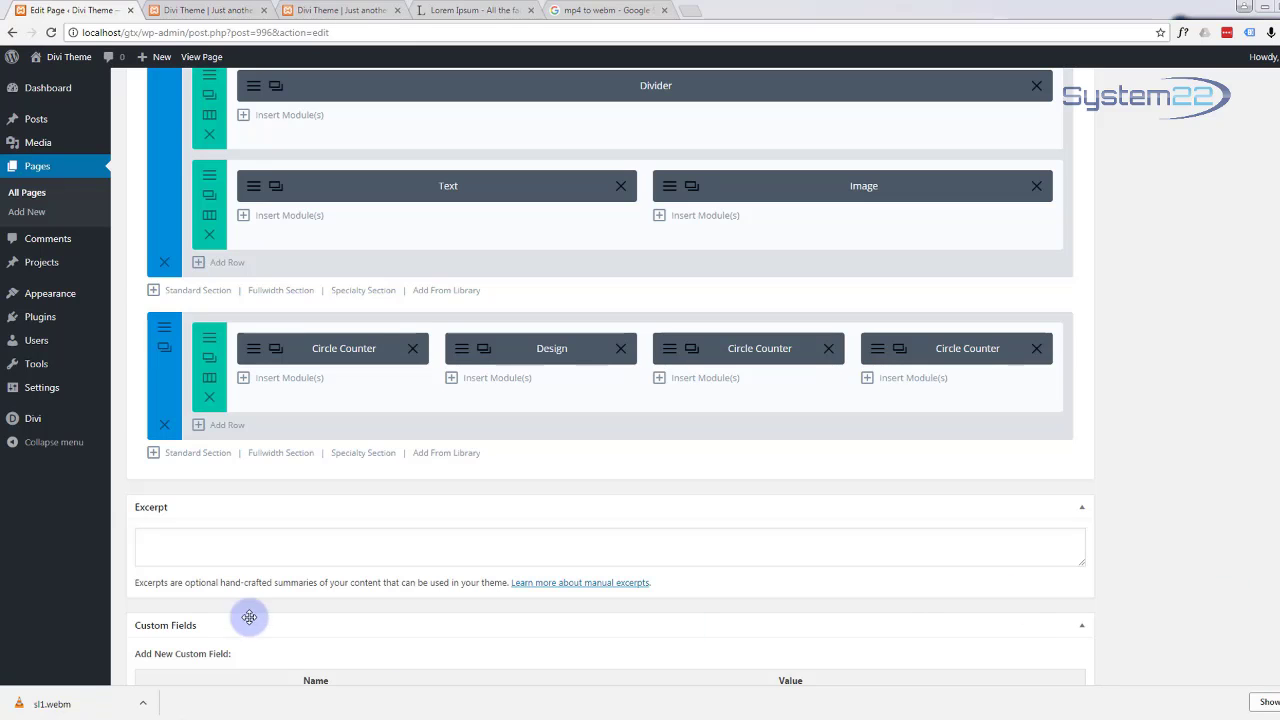
{"action": "left_click", "coordinate": [182, 453]}
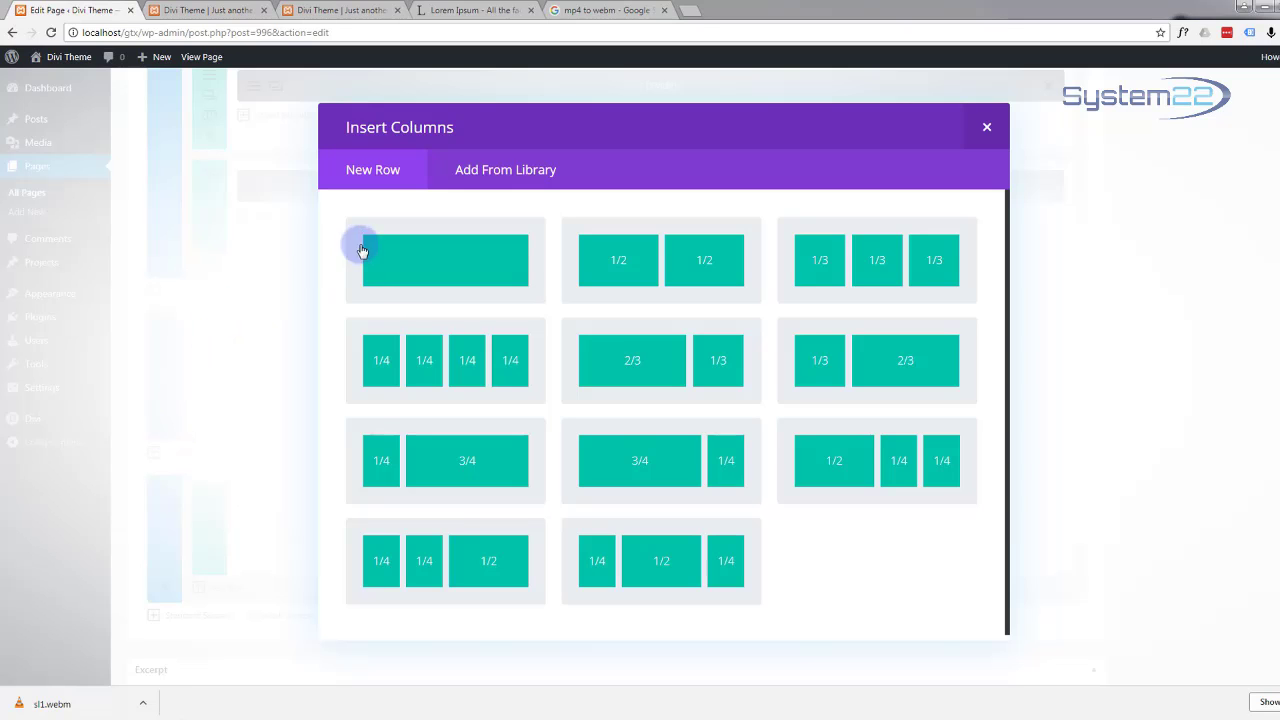
{"action": "left_click", "coordinate": [410, 278]}
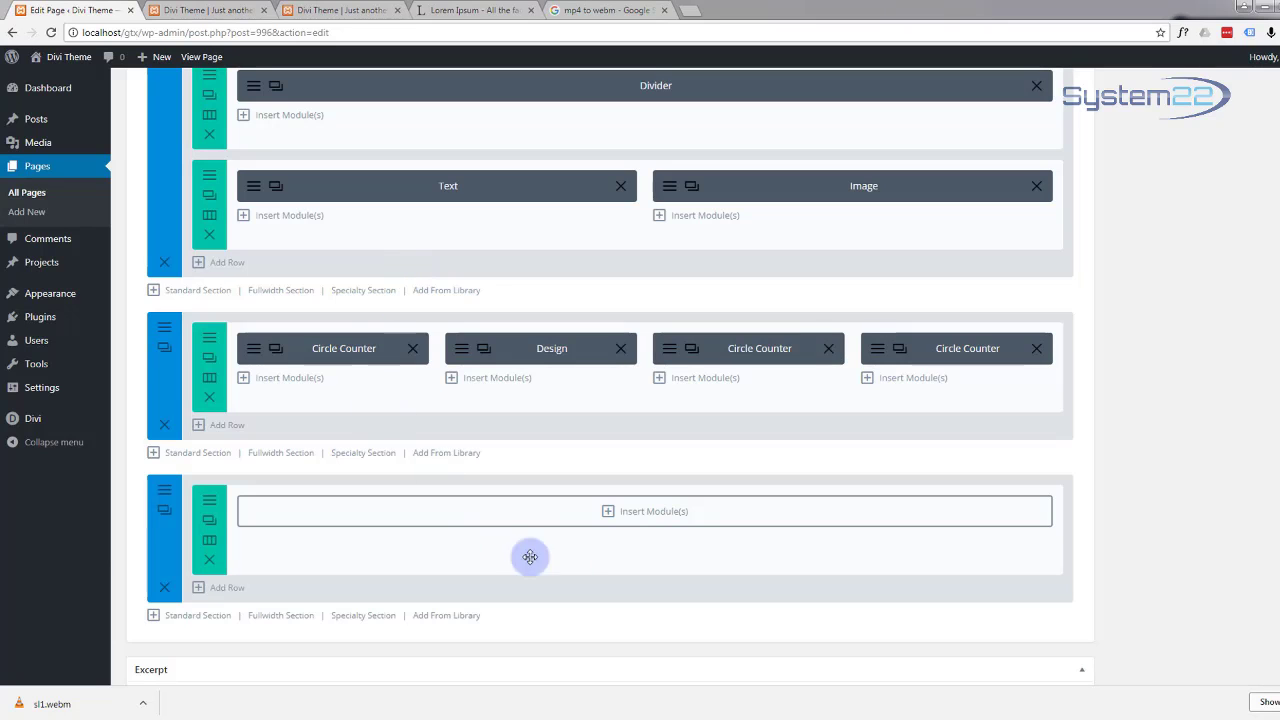
Step: Add a Text module to the new row containing 'The Best Possible Team' as a Heading 2
{"action": "left_click", "coordinate": [610, 515]}
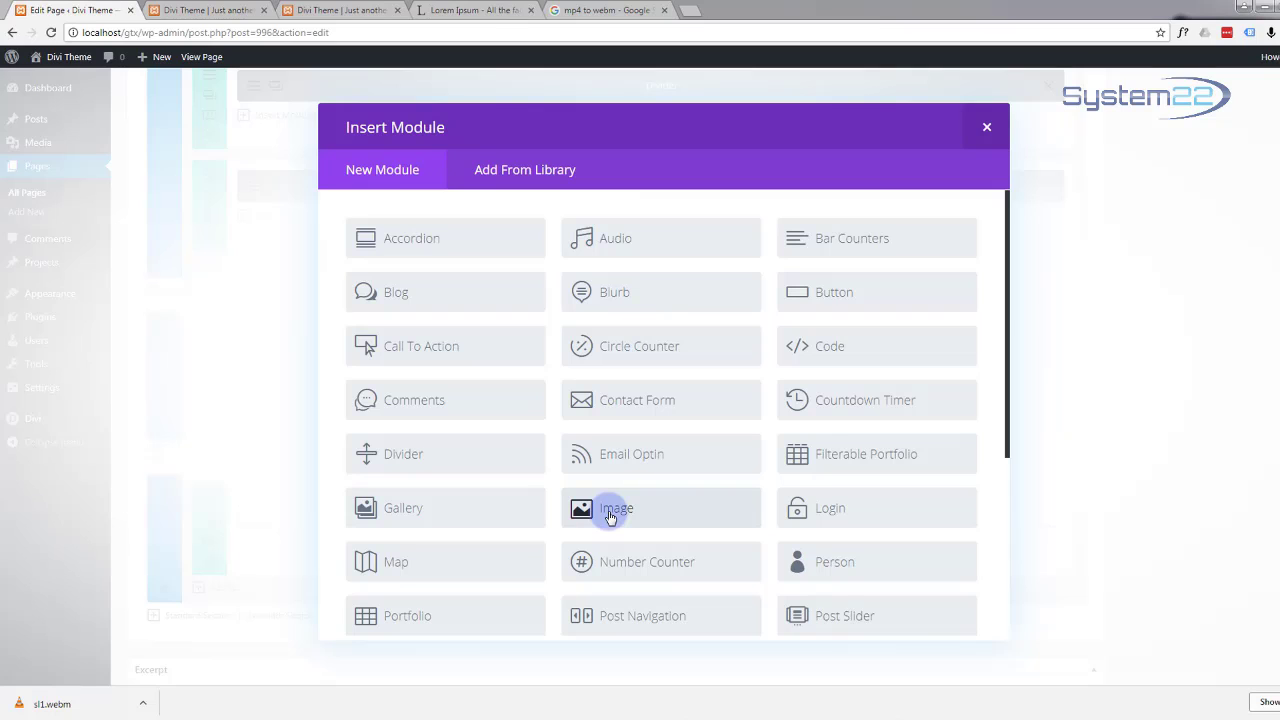
{"action": "scroll", "coordinate": [458, 338], "scroll_direction": "down", "scroll_amount": 3}
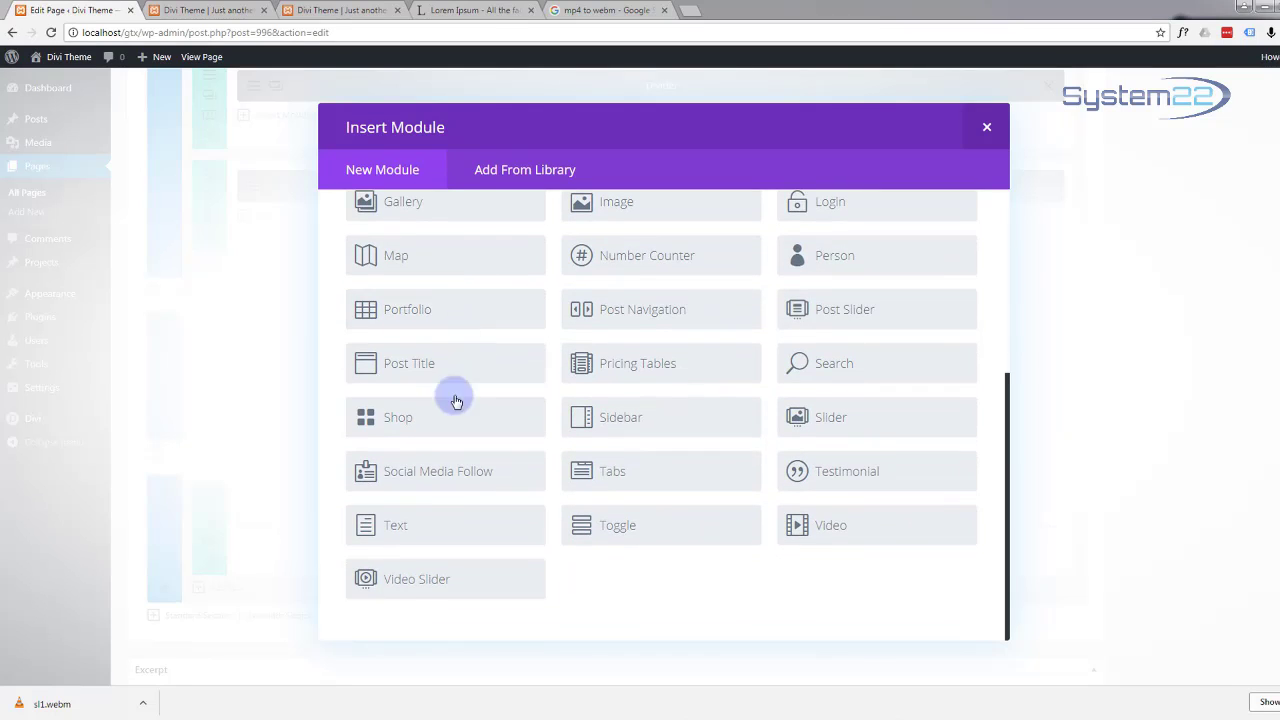
{"action": "left_click", "coordinate": [425, 530]}
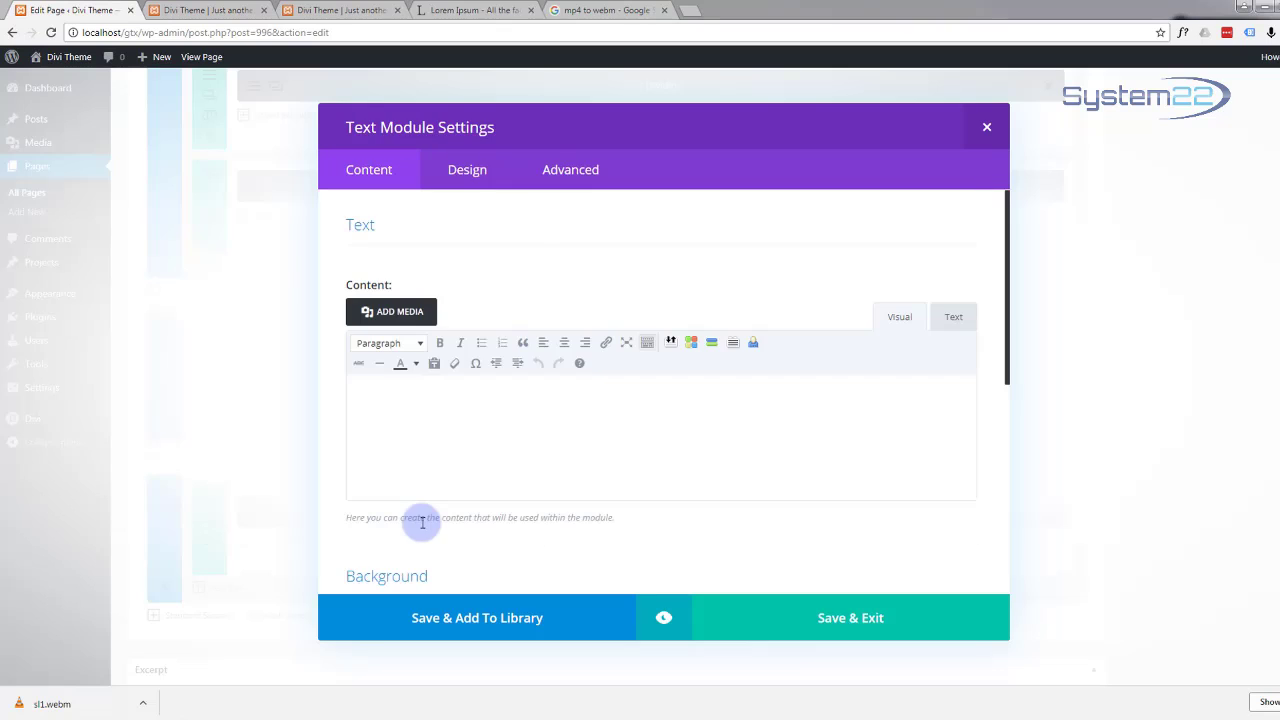
{"action": "left_click", "coordinate": [389, 394]}
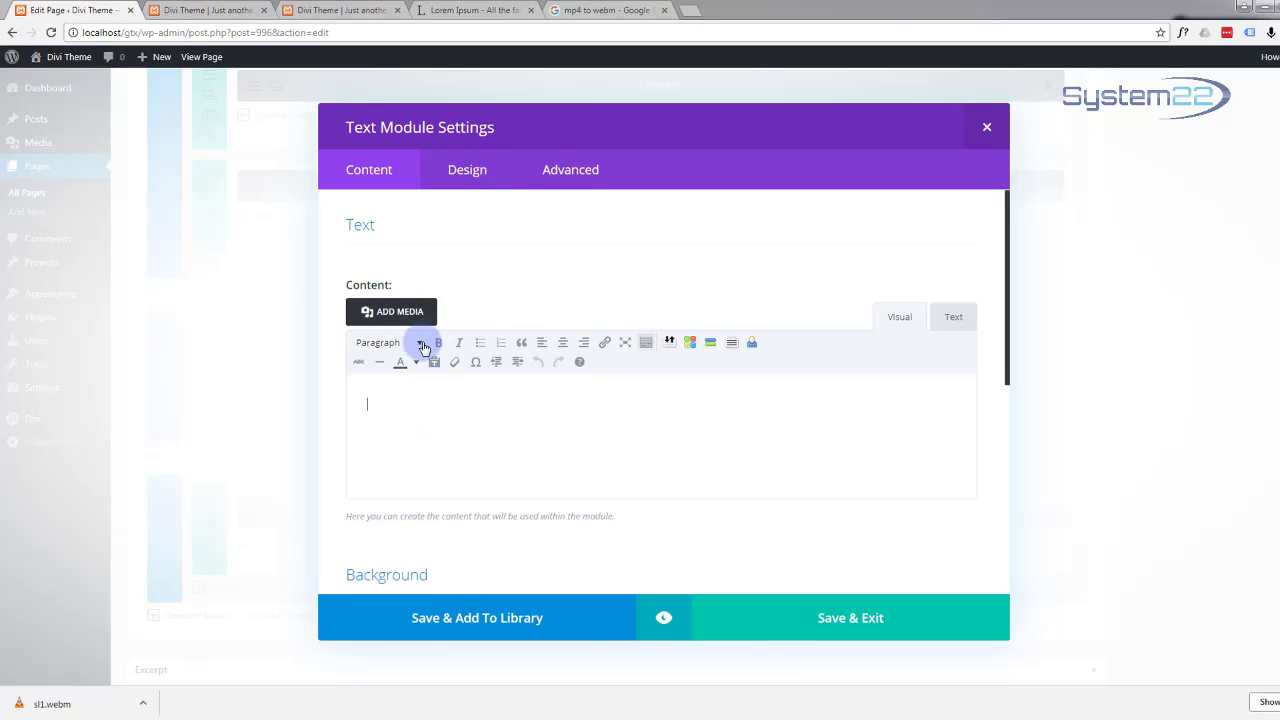
{"action": "type", "text": "The"}
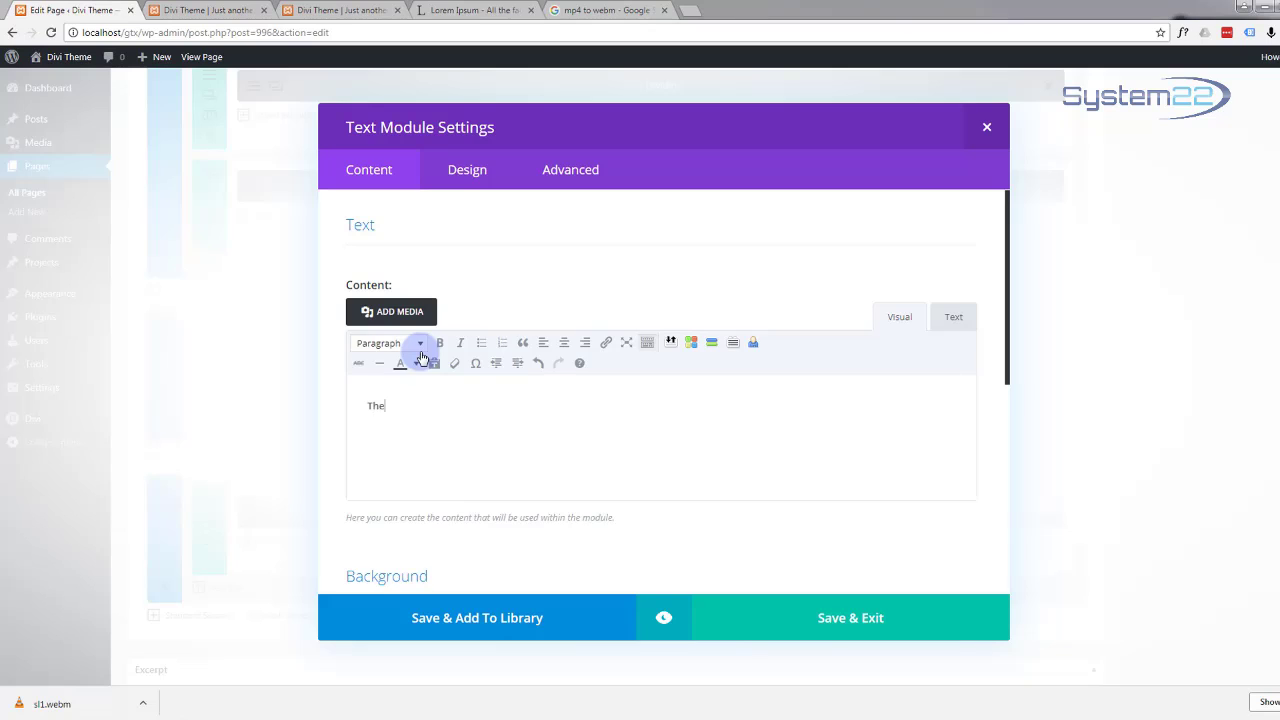
{"action": "type", "text": " Best Possib"}
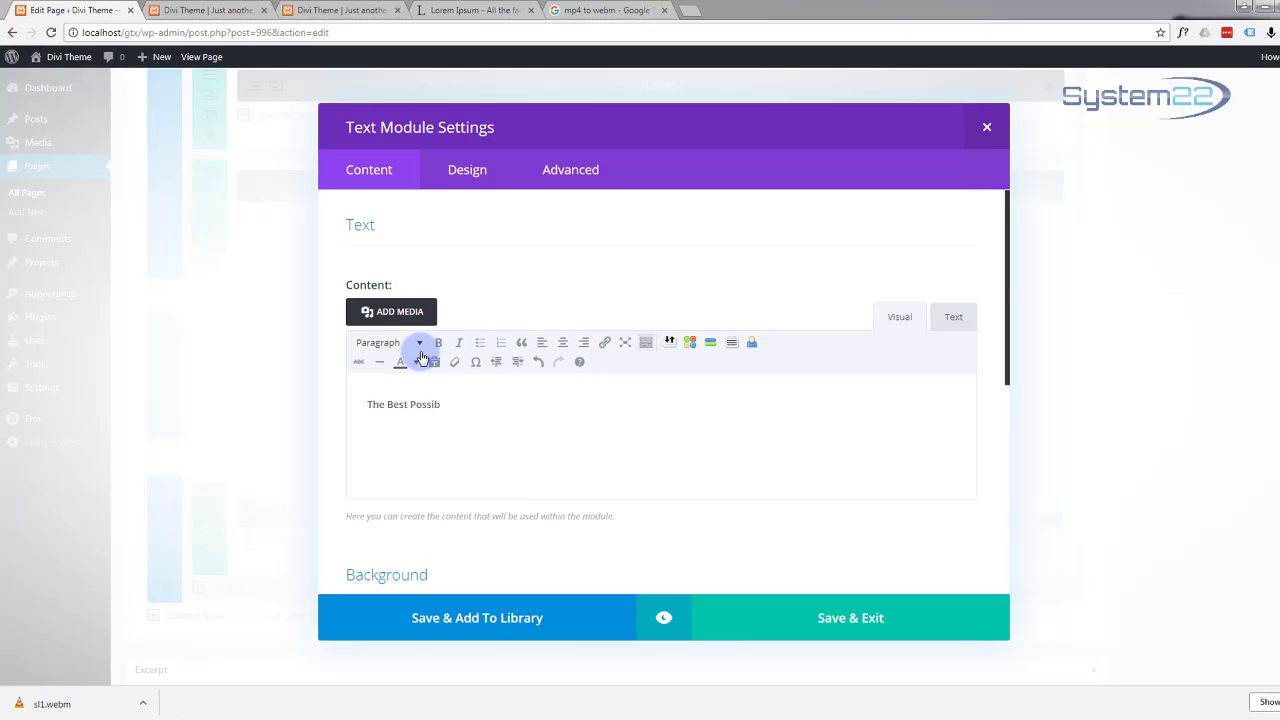
{"action": "type", "text": "le Team"}
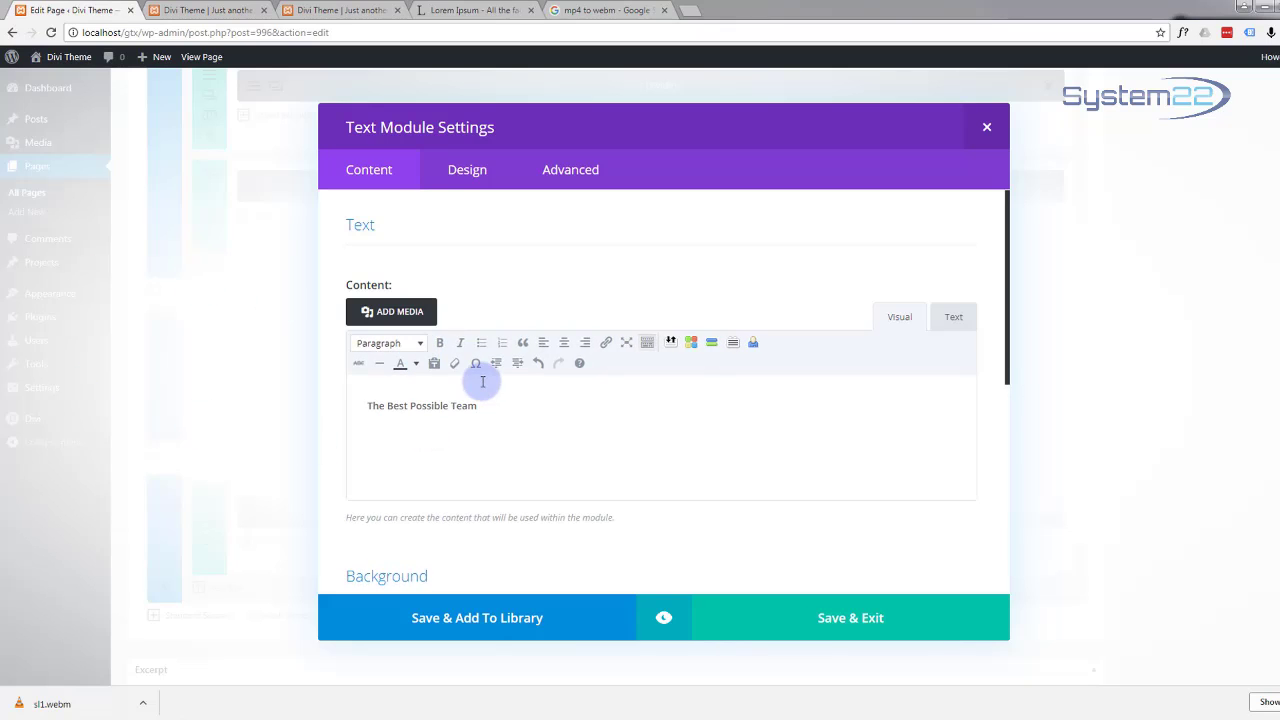
{"action": "left_click_drag", "start_coordinate": [487, 411], "coordinate": [343, 403]}
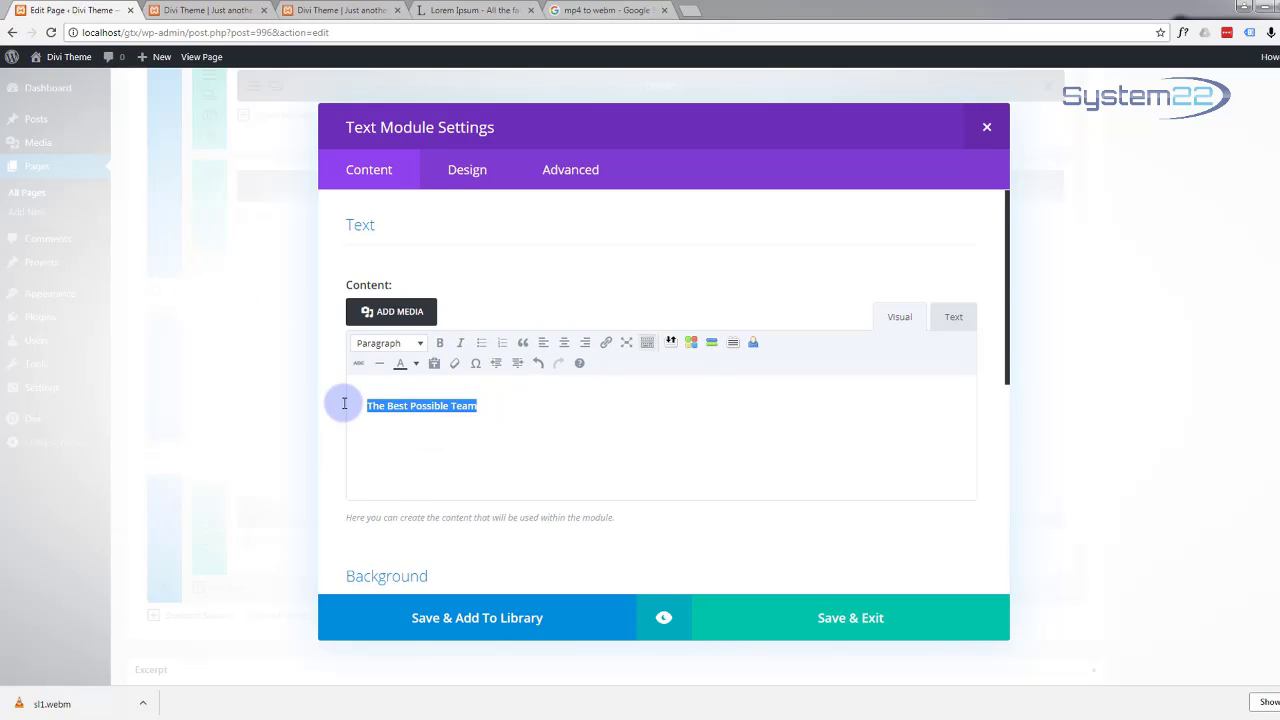
{"action": "left_click", "coordinate": [419, 343]}
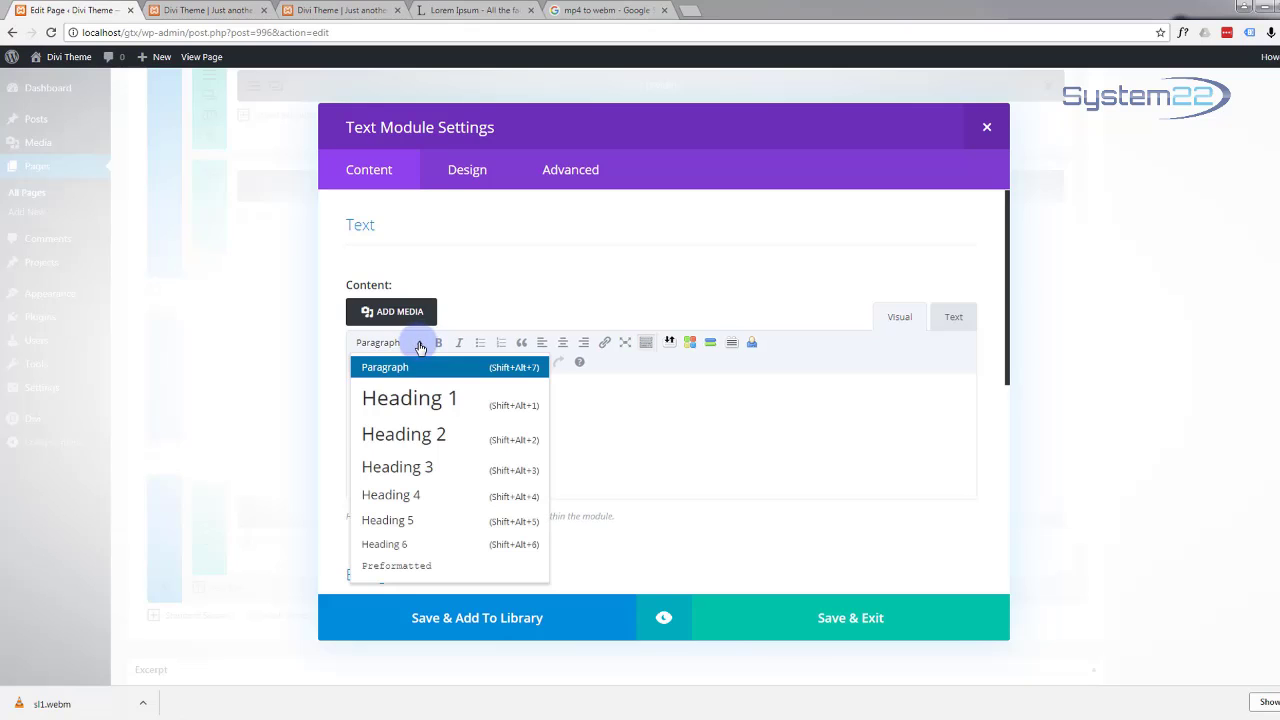
{"action": "left_click", "coordinate": [419, 437]}
{"action": "left_click", "coordinate": [587, 418]}
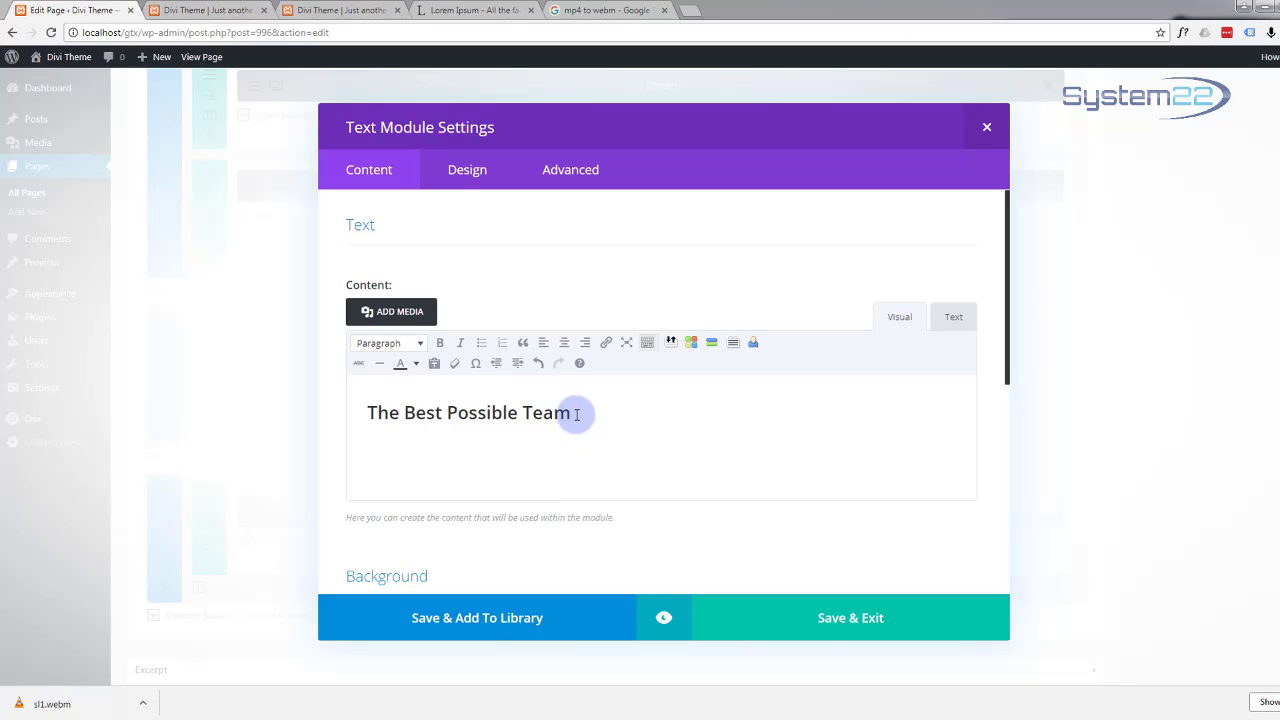
Step: Colour the heading with the custom teal hex value #12b1d6
{"action": "left_click_drag", "start_coordinate": [577, 414], "coordinate": [366, 414]}
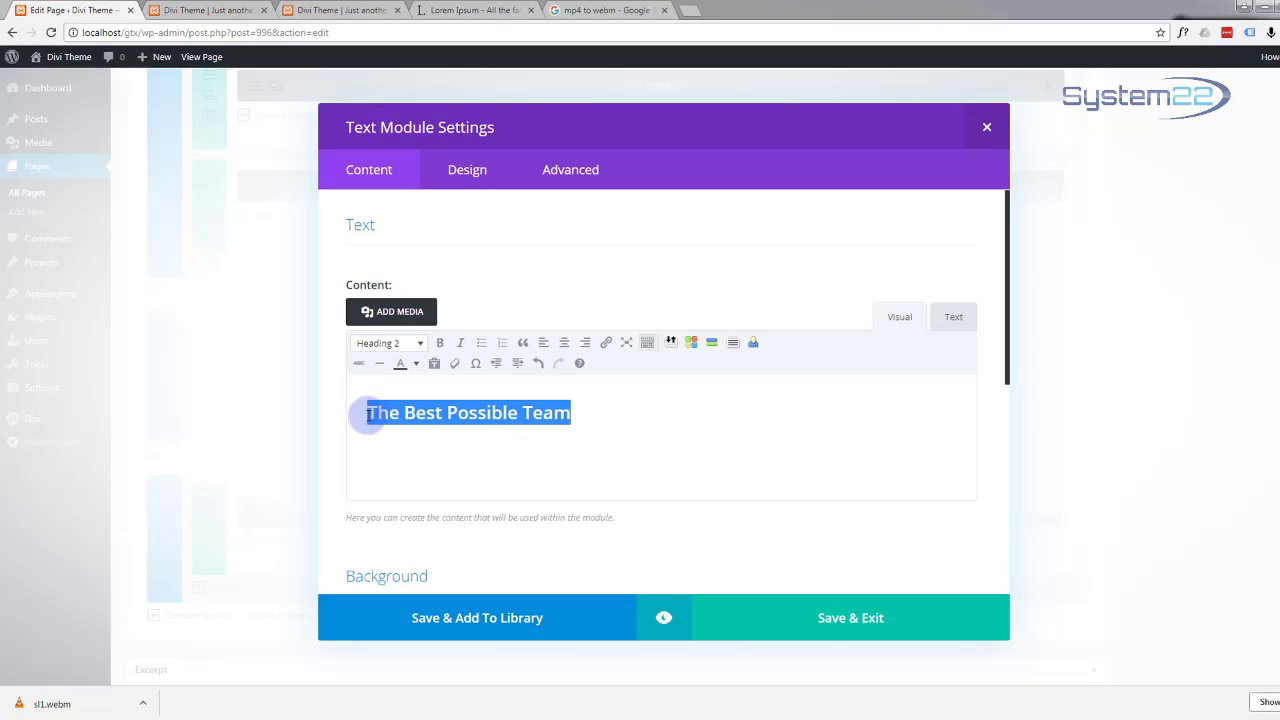
{"action": "left_click", "coordinate": [416, 366]}
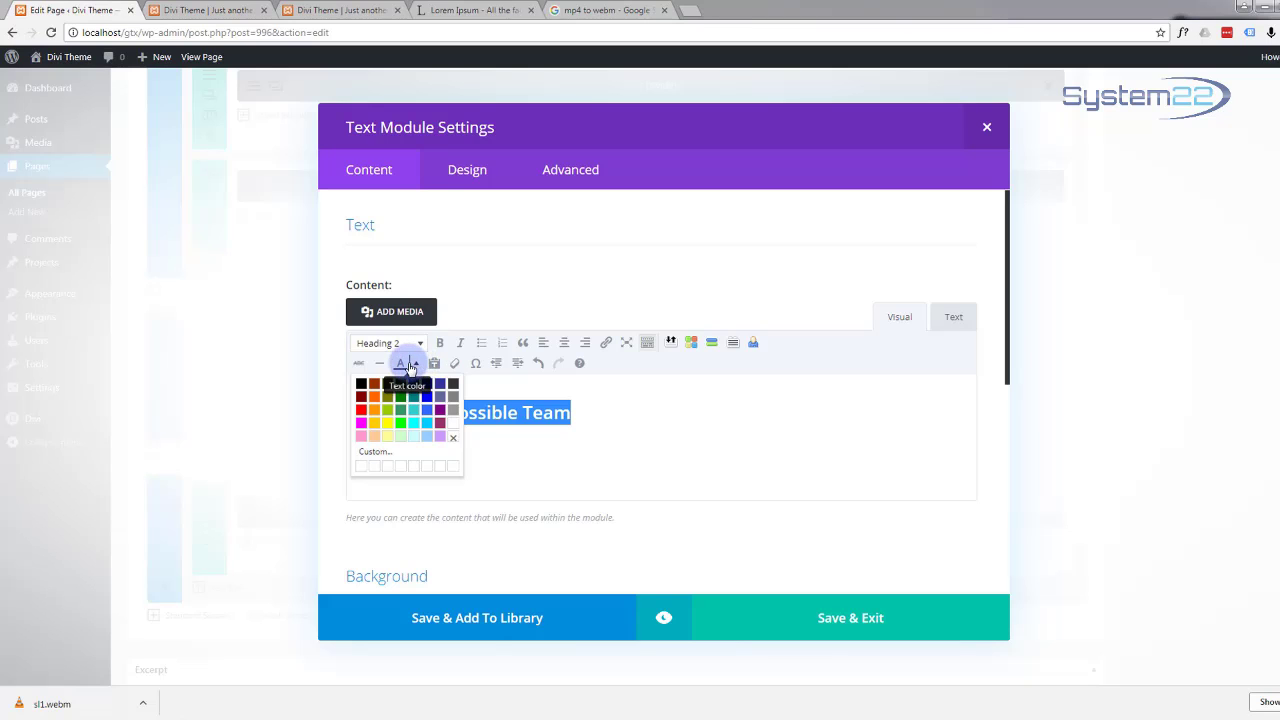
{"action": "left_click", "coordinate": [376, 451]}
{"action": "left_click", "coordinate": [757, 377]}
{"action": "left_click_drag", "start_coordinate": [770, 377], "coordinate": [724, 382]}
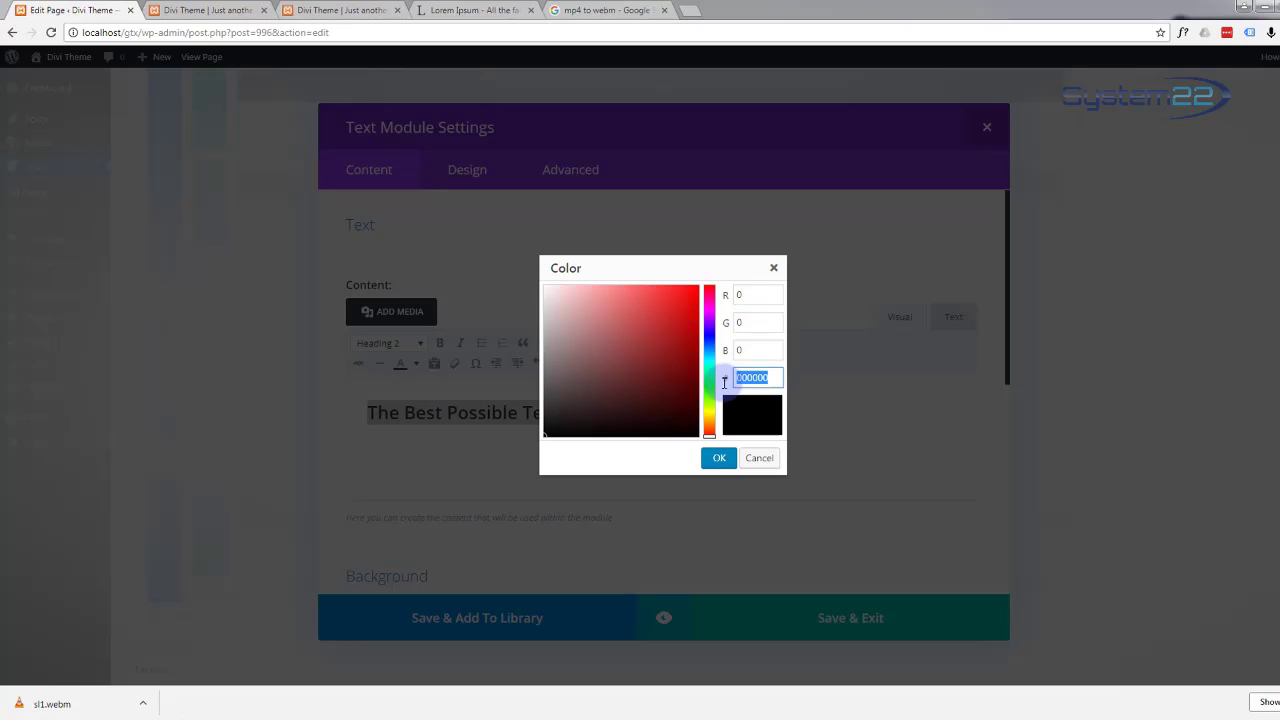
{"action": "type", "text": "12b1d6"}
{"action": "left_click", "coordinate": [757, 350]}
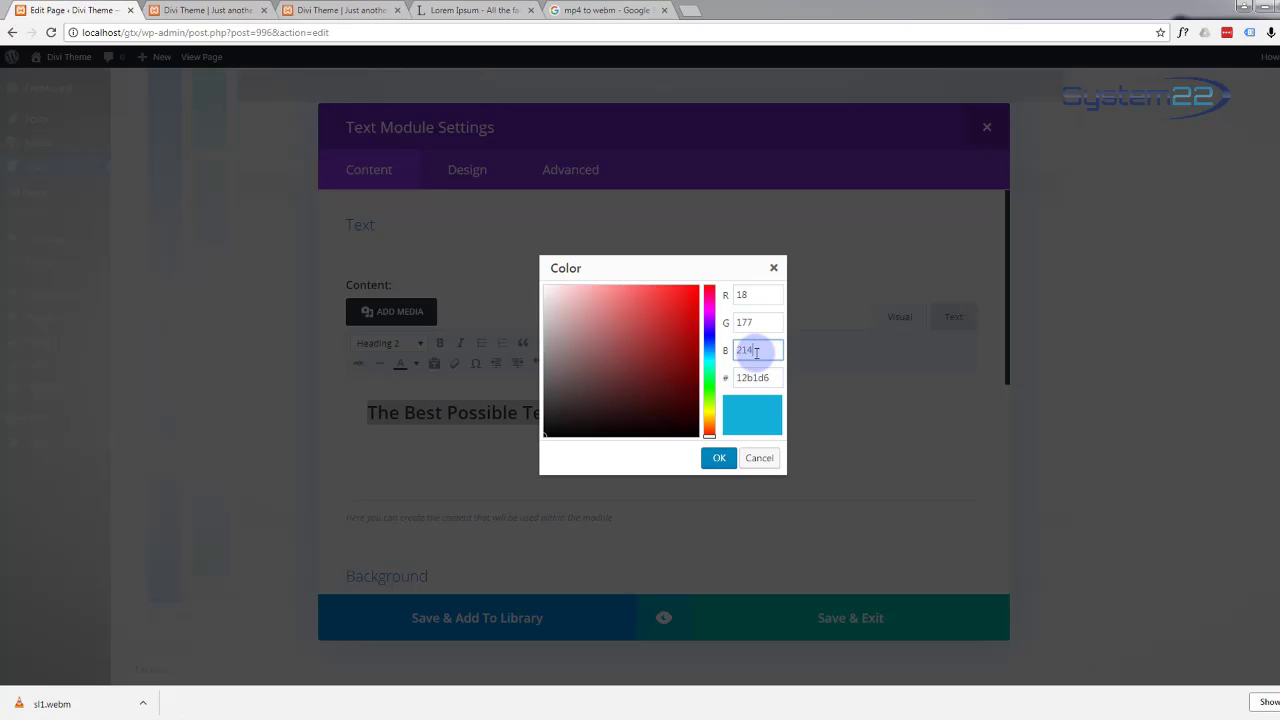
{"action": "left_click", "coordinate": [719, 459]}
{"action": "left_click", "coordinate": [662, 436]}
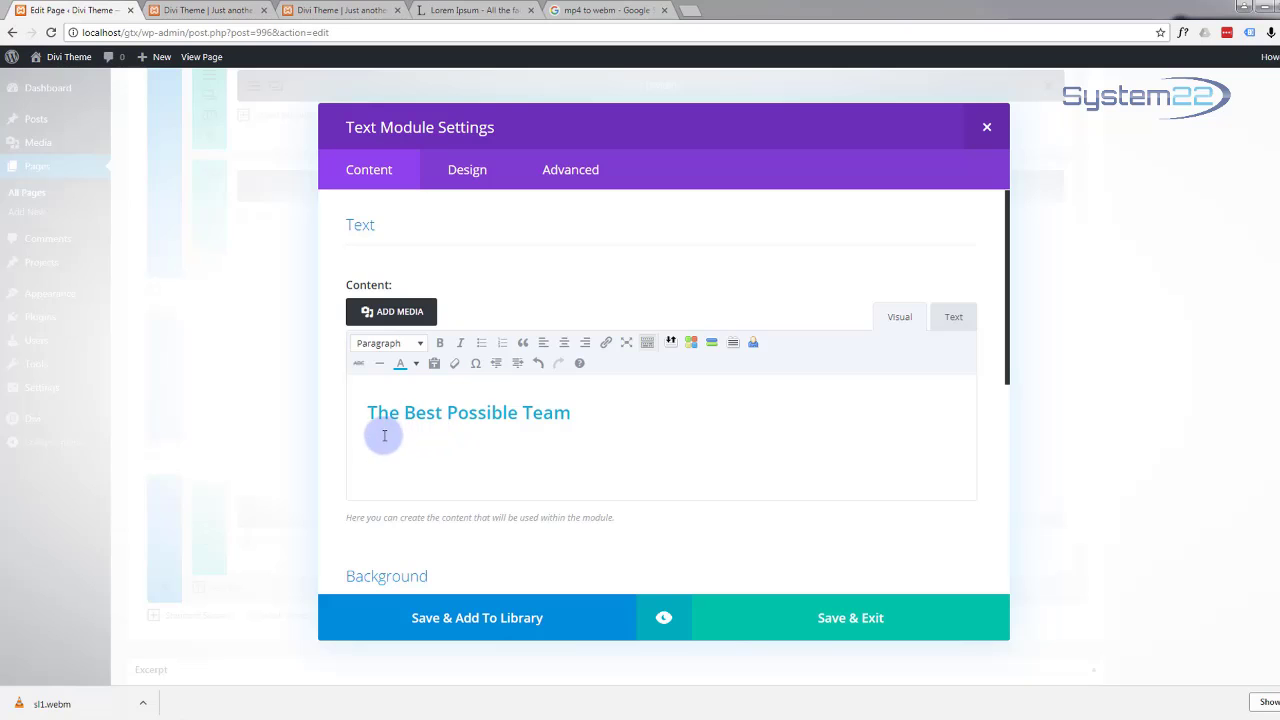
Step: Select the opening lines of the fifth generated Lorem Ipsum paragraph on lipsum.com
{"action": "left_click", "coordinate": [462, 12]}
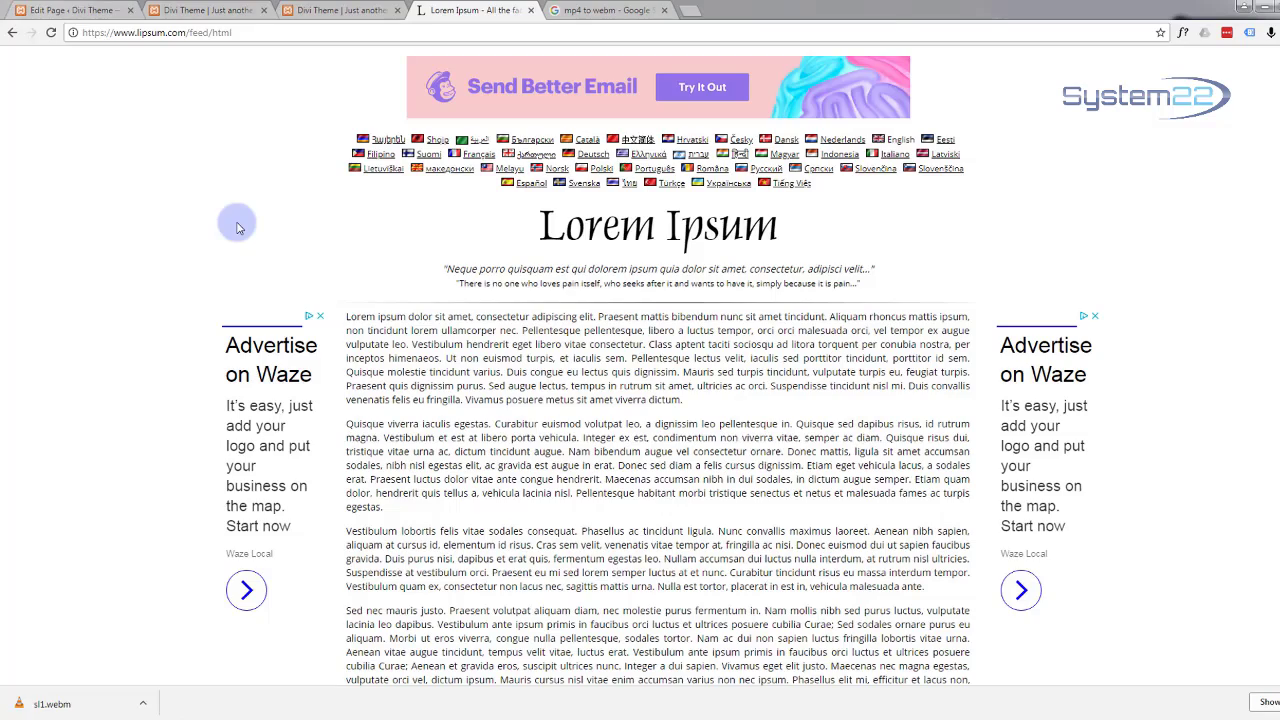
{"action": "scroll", "coordinate": [238, 228], "scroll_direction": "down", "scroll_amount": 3}
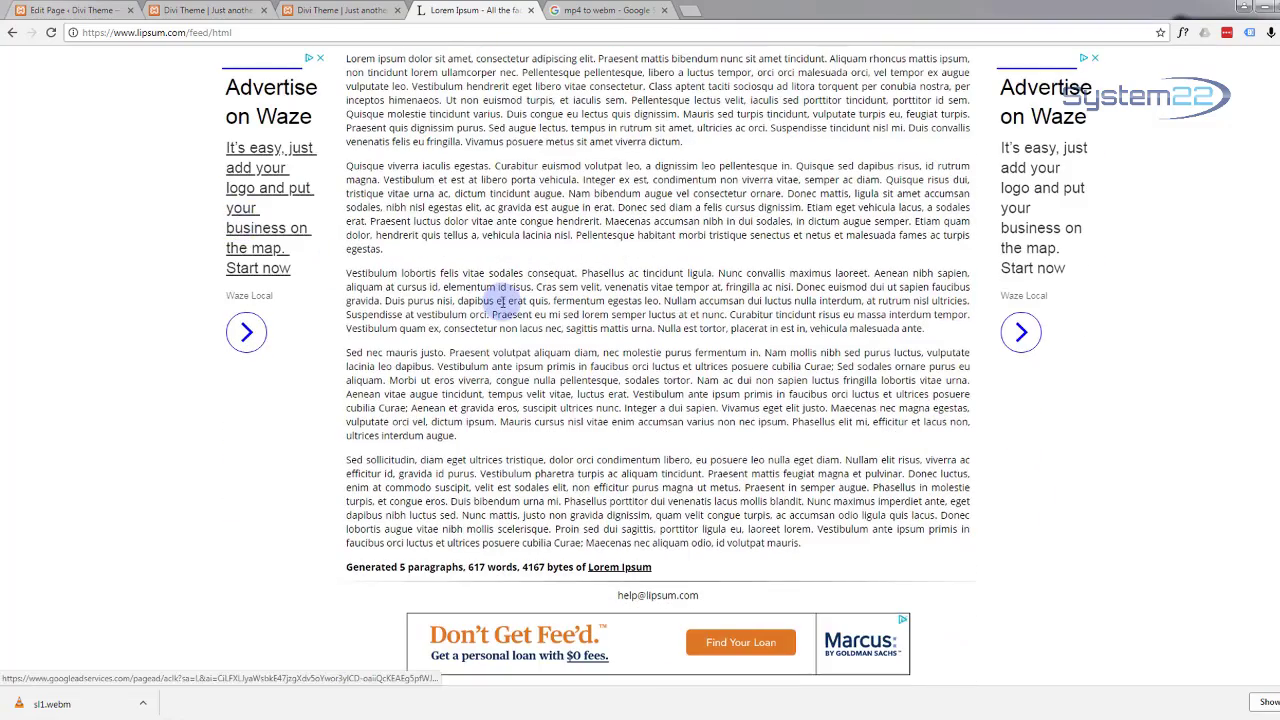
{"action": "scroll", "coordinate": [503, 300], "scroll_direction": "up", "scroll_amount": 2}
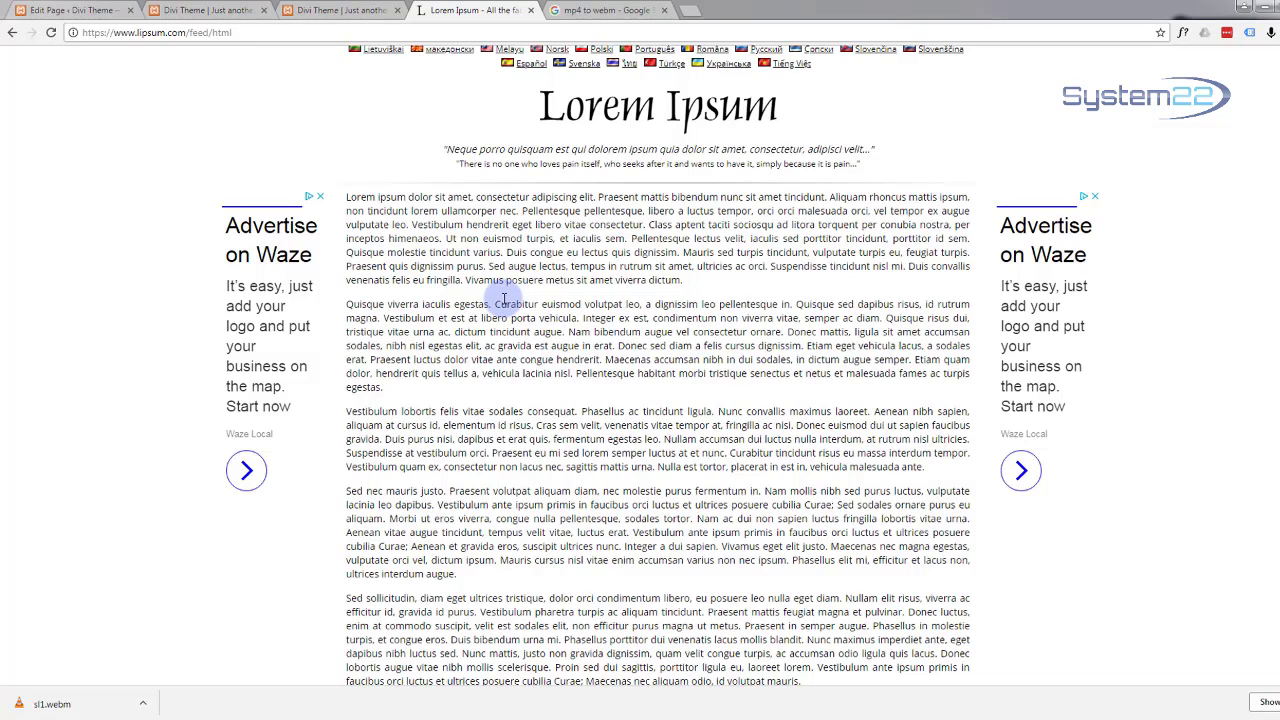
{"action": "scroll", "coordinate": [503, 300], "scroll_direction": "down", "scroll_amount": 1}
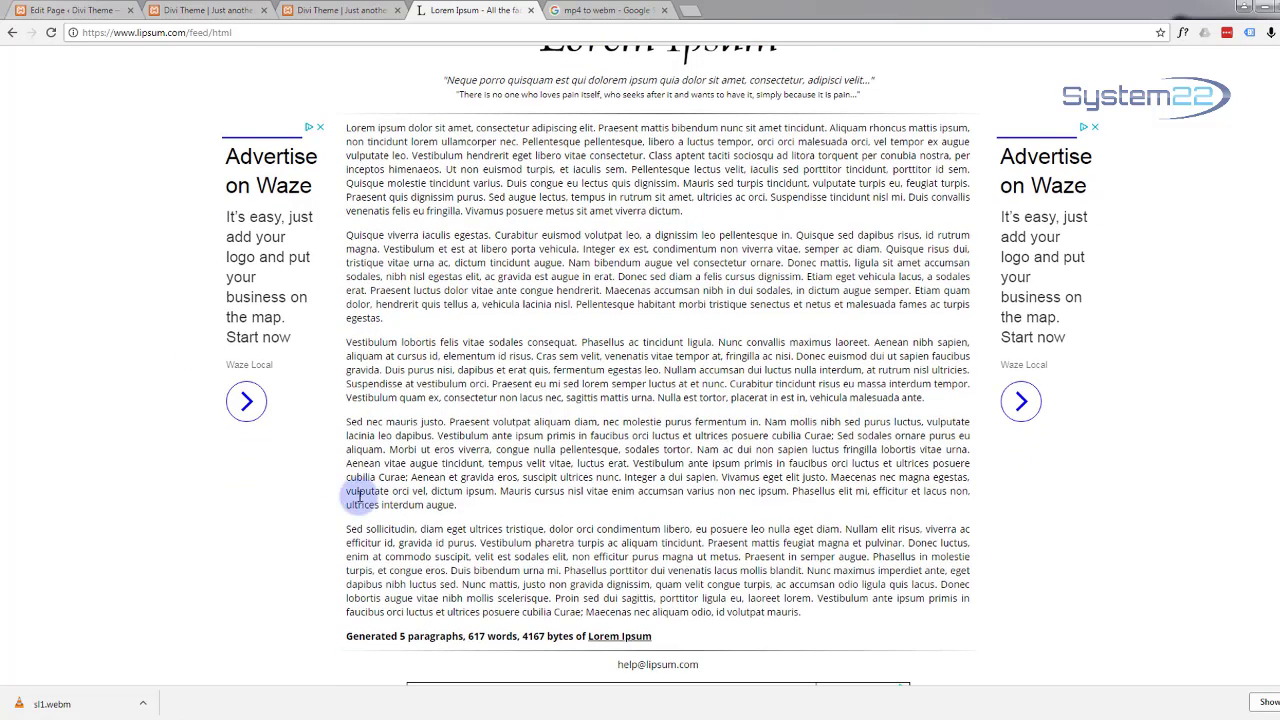
{"action": "left_click_drag", "start_coordinate": [348, 528], "coordinate": [783, 570]}
{"action": "key", "text": "ctrl+c"}
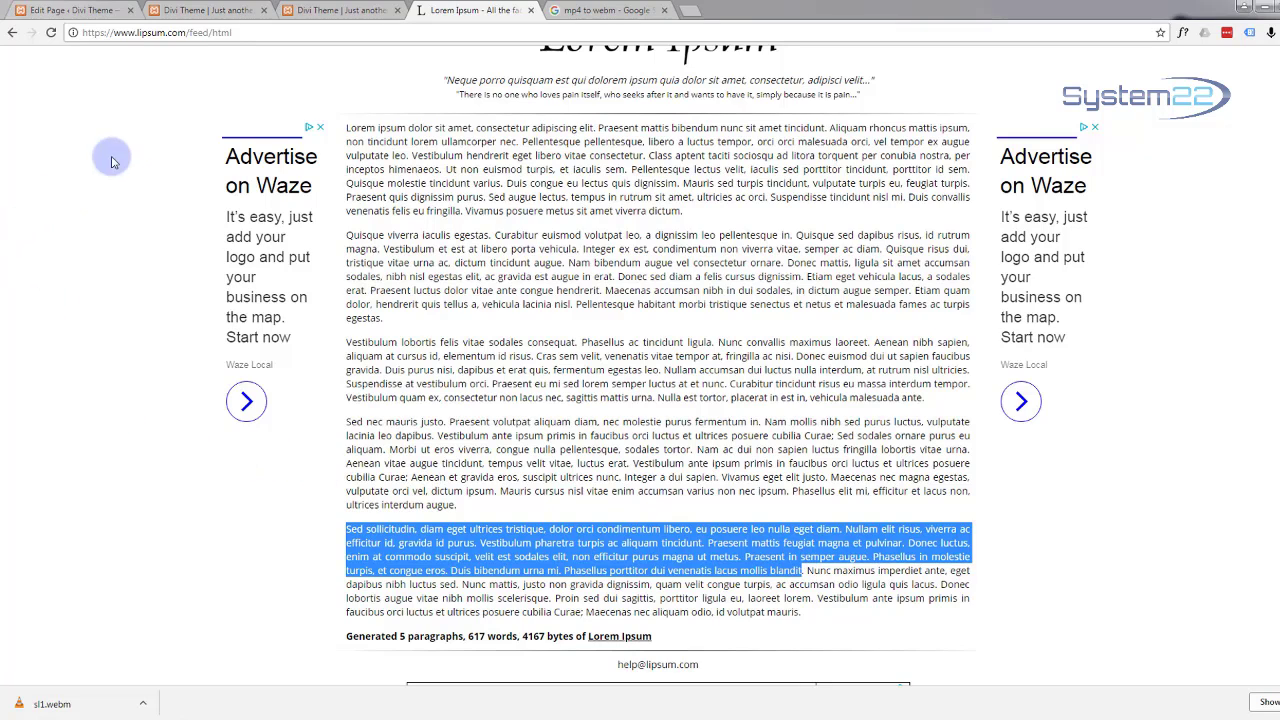
Step: Paste the Lorem Ipsum paragraph beneath the heading and show the Text module's Design settings
{"action": "left_click", "coordinate": [70, 10]}
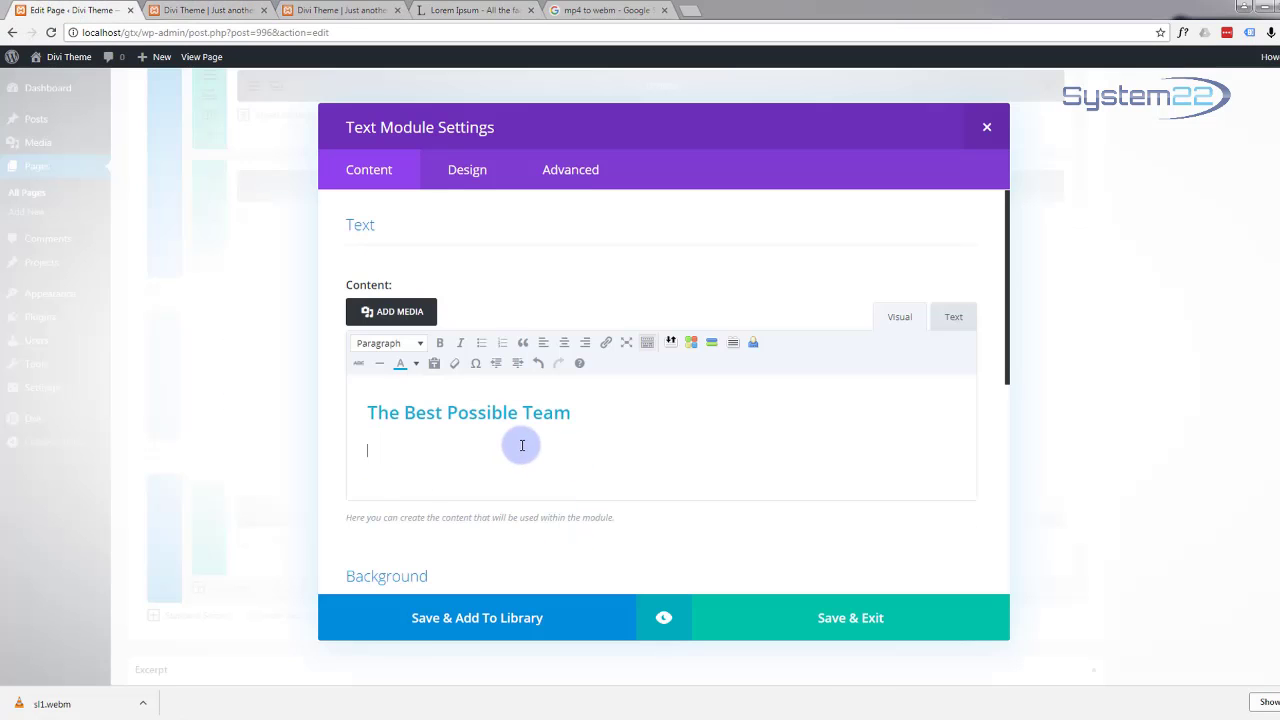
{"action": "key", "text": "ctrl+v"}
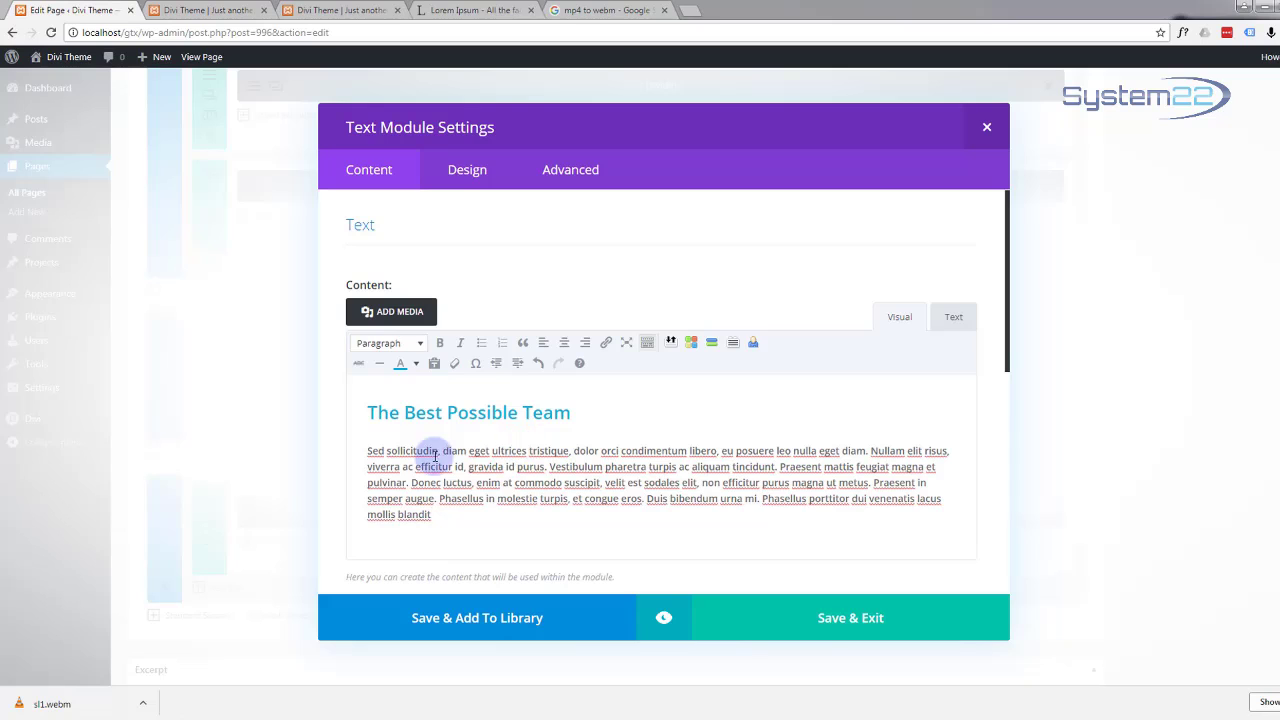
{"action": "left_click", "coordinate": [468, 172]}
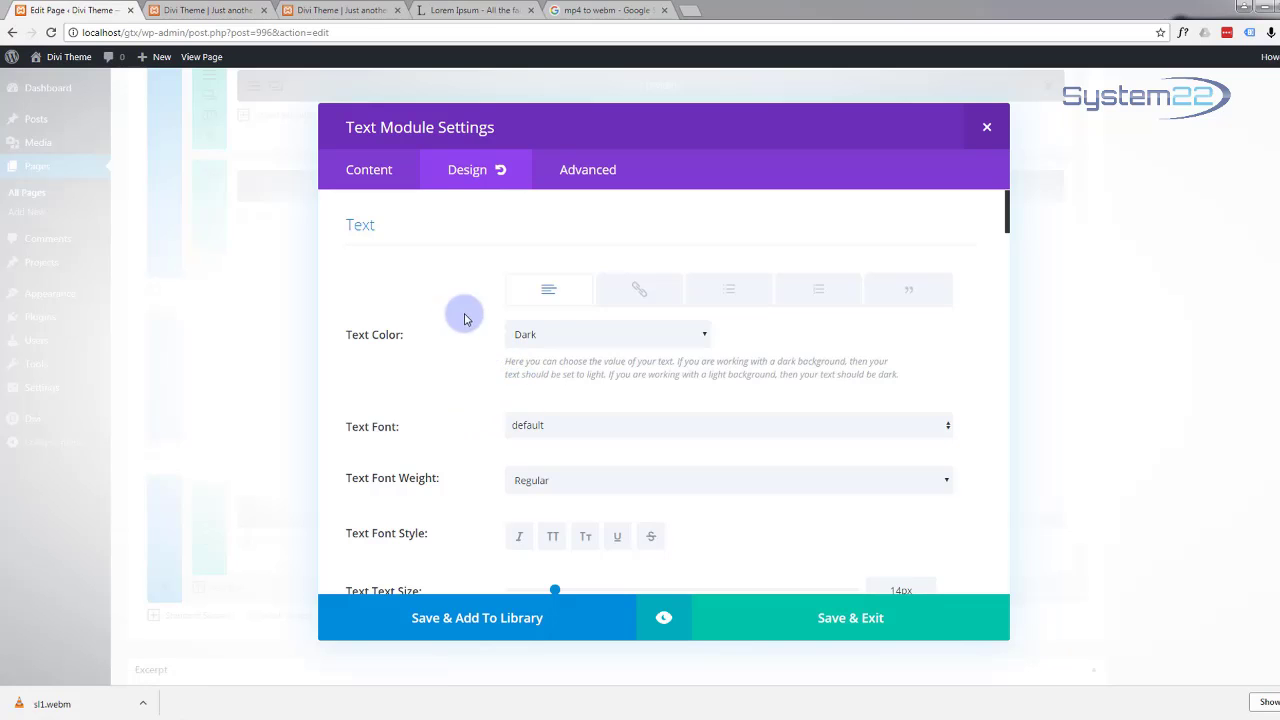
Step: Set Text Orientation to centre and preview the centred heading and paragraph
{"action": "scroll", "coordinate": [470, 445], "scroll_direction": "down", "scroll_amount": 1}
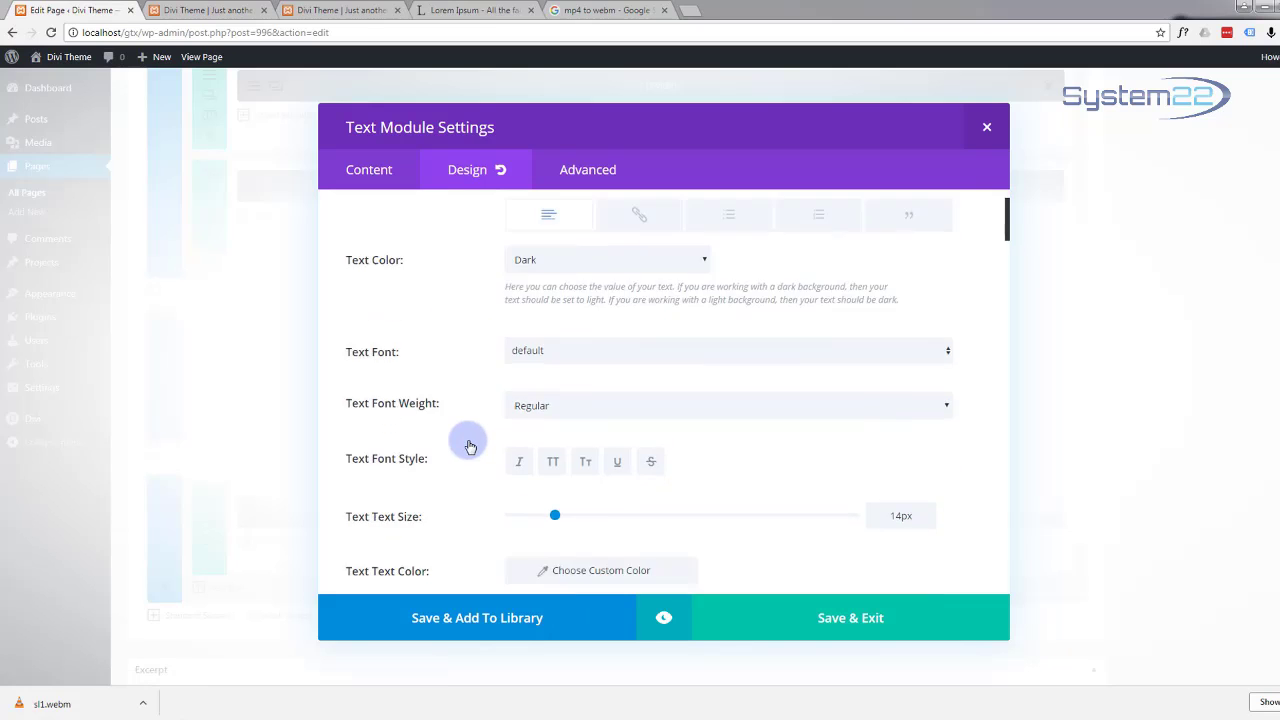
{"action": "scroll", "coordinate": [470, 445], "scroll_direction": "down", "scroll_amount": 3}
{"action": "scroll", "coordinate": [470, 445], "scroll_direction": "up", "scroll_amount": 1}
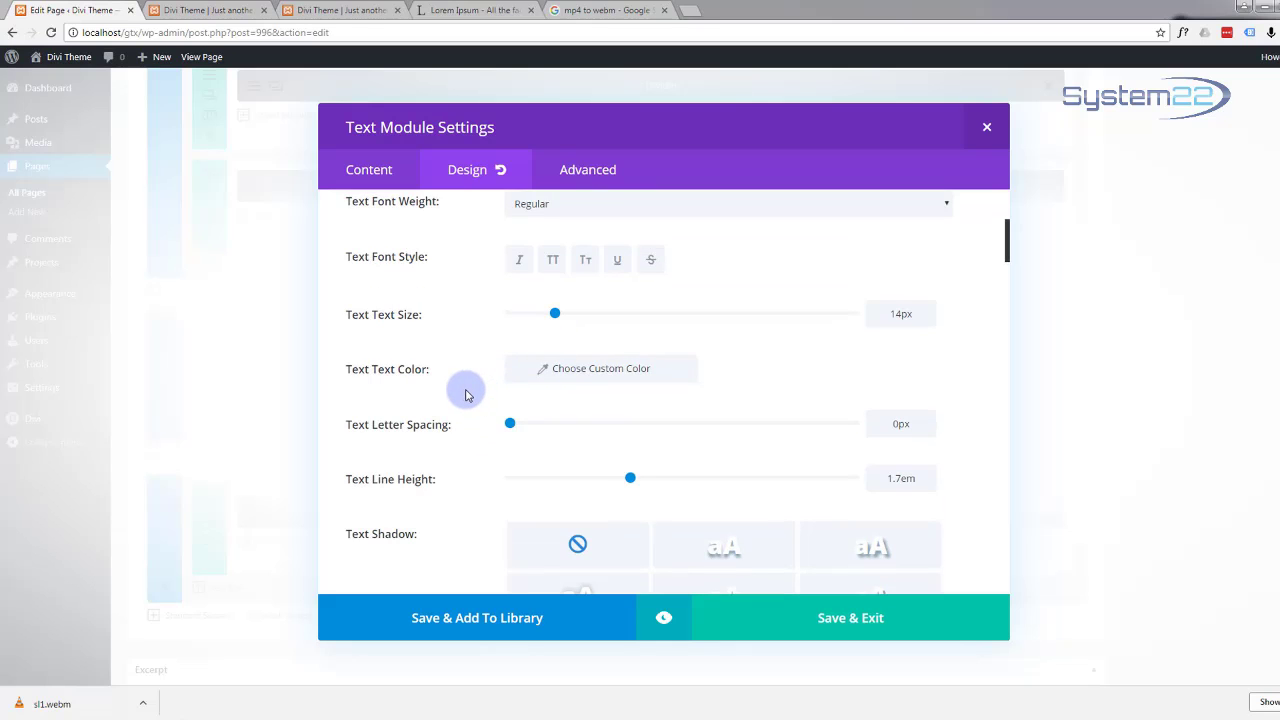
{"action": "scroll", "coordinate": [463, 390], "scroll_direction": "down", "scroll_amount": 5}
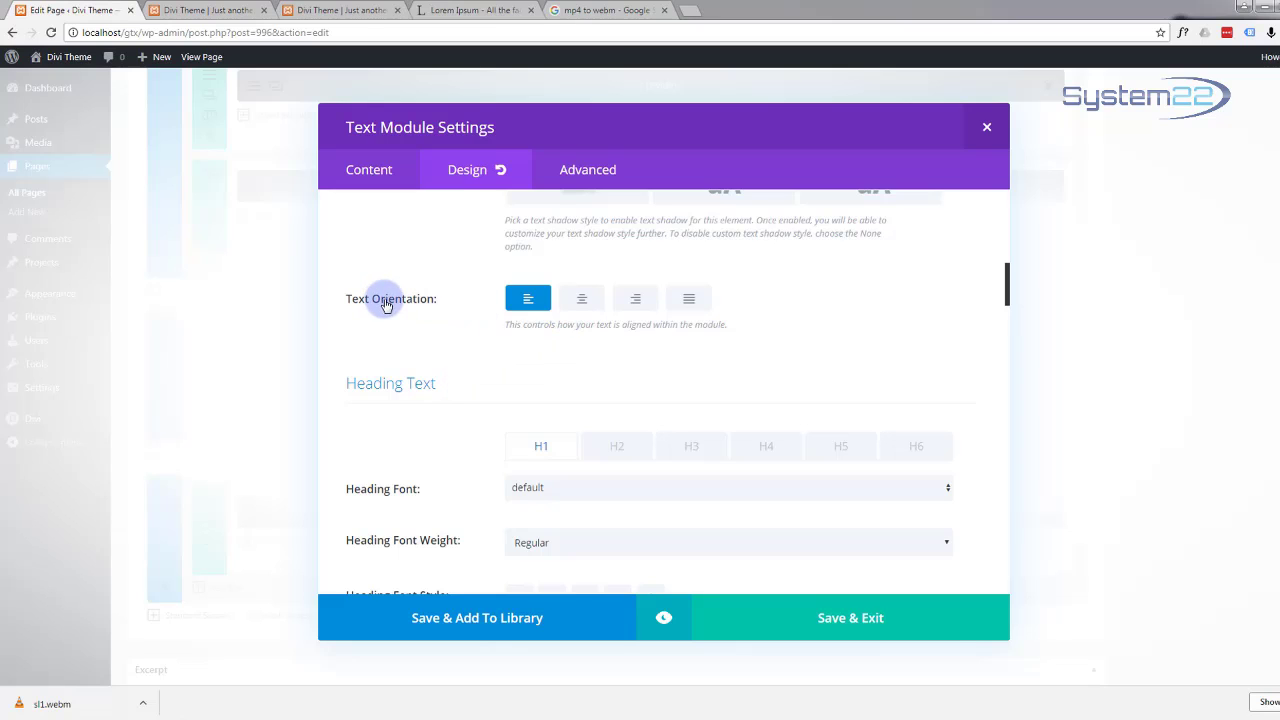
{"action": "left_click", "coordinate": [569, 303]}
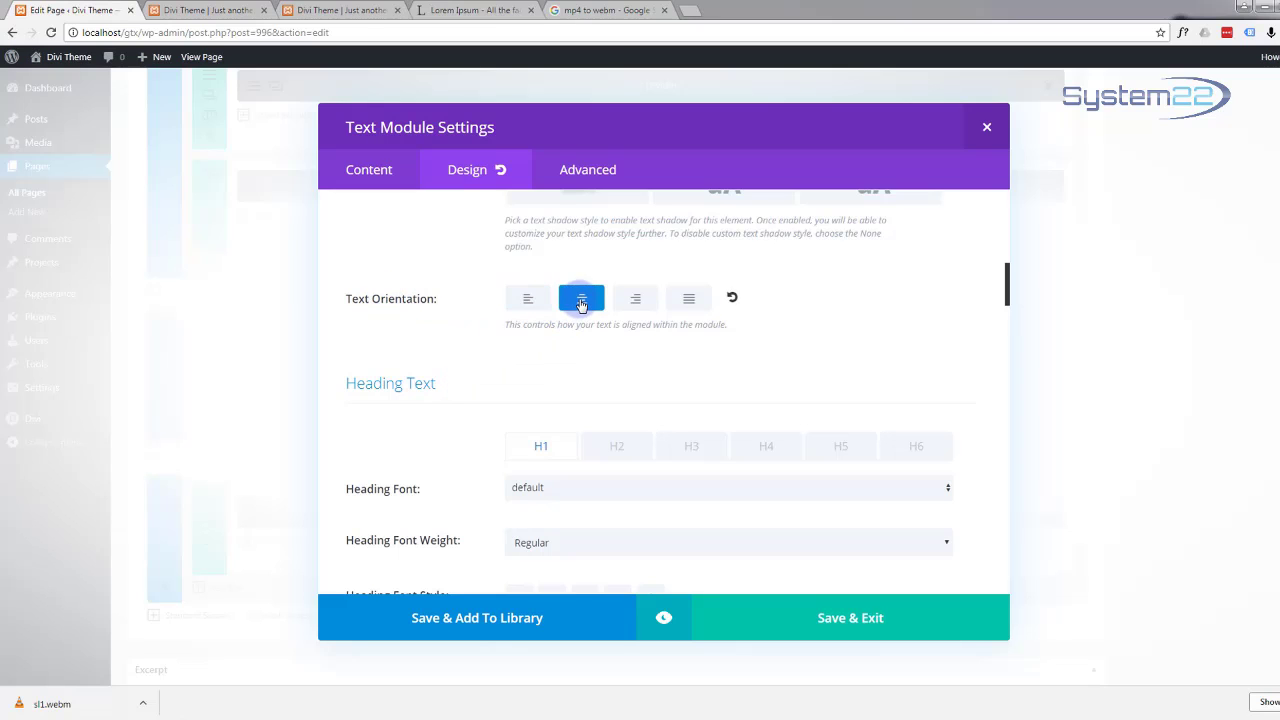
{"action": "left_click", "coordinate": [665, 619]}
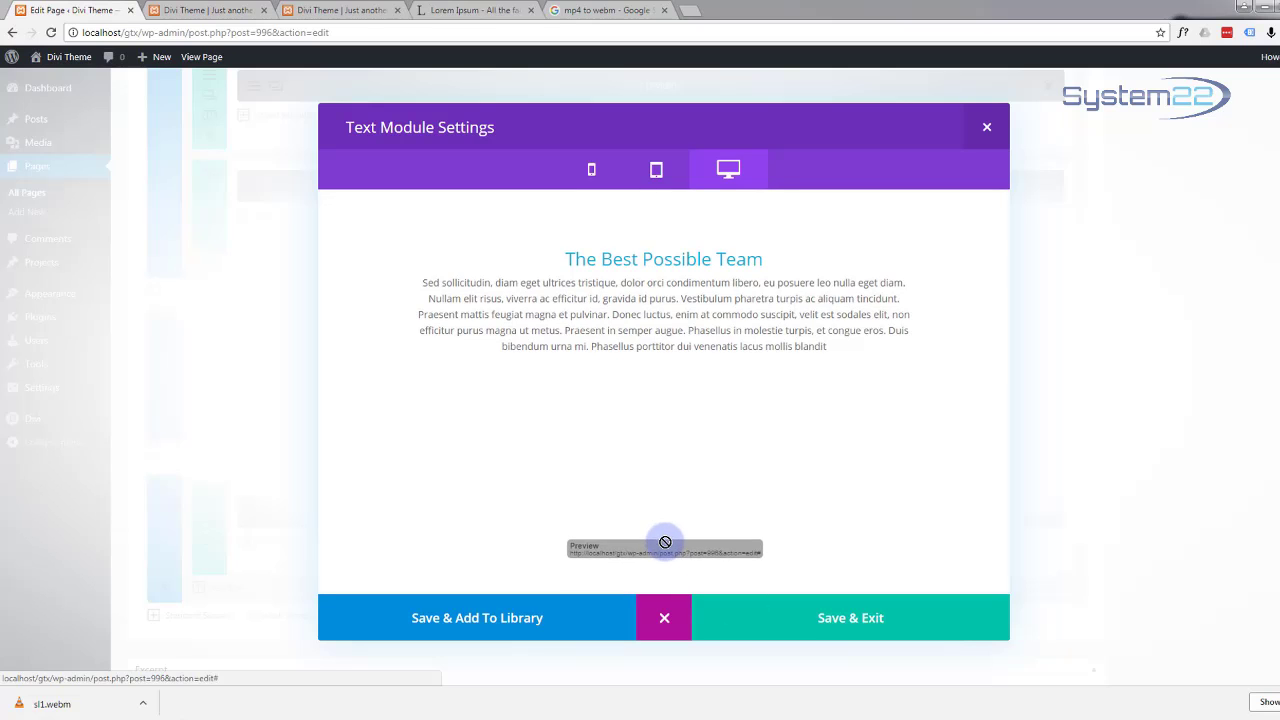
Step: Save and exit the centred Text module settings
{"action": "left_click", "coordinate": [856, 628]}
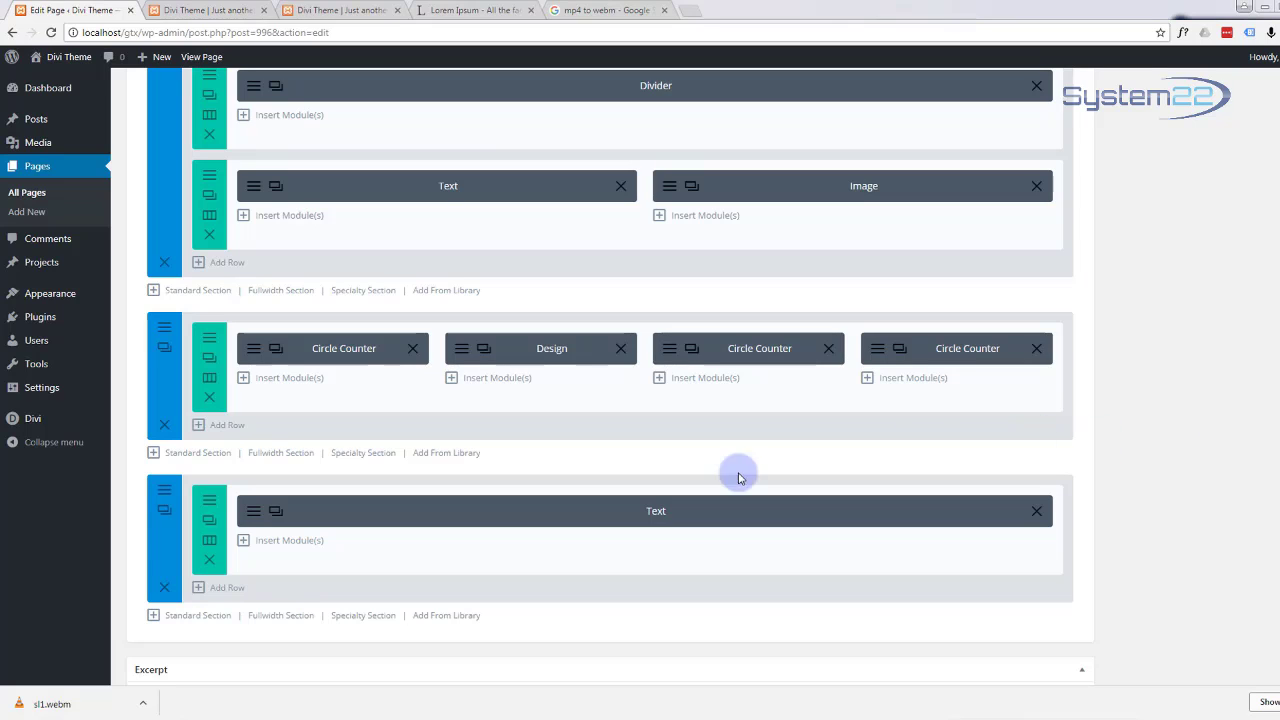
Step: Add a three-column row below the Text module and open Insert Module for its first column
{"action": "left_click", "coordinate": [219, 591]}
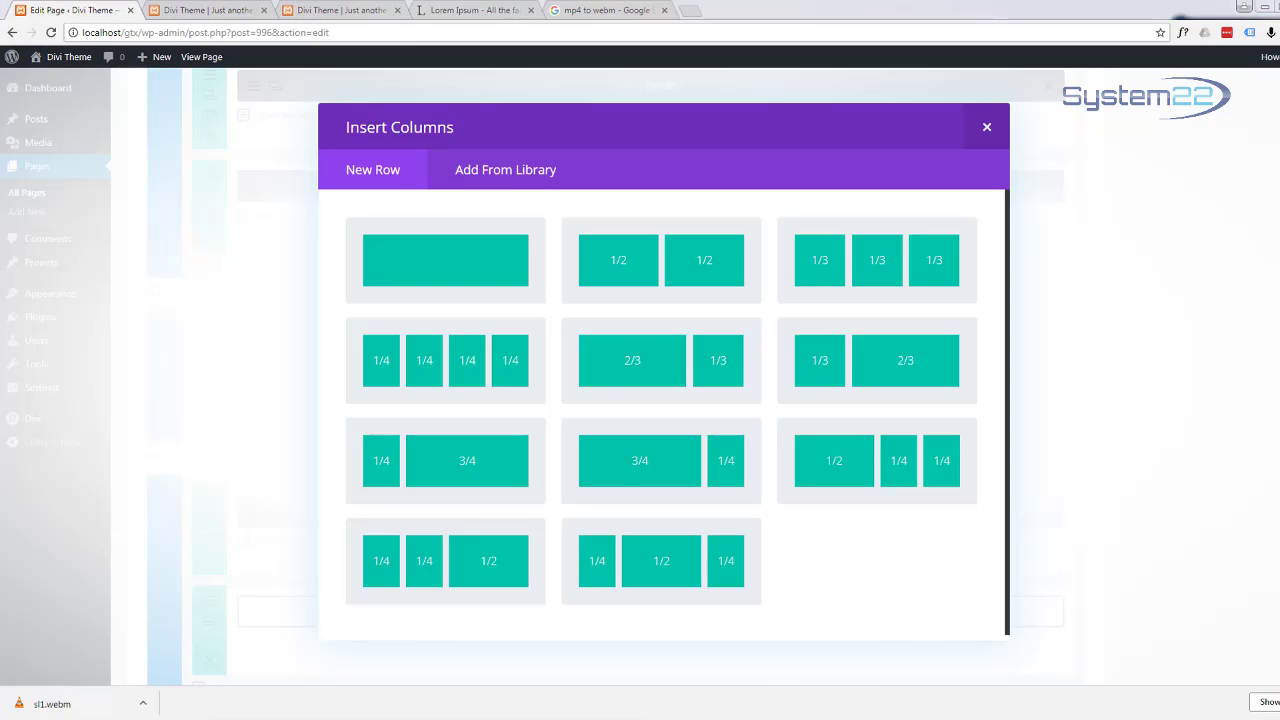
{"action": "left_click_drag", "start_coordinate": [0, 150], "coordinate": [0, 178]}
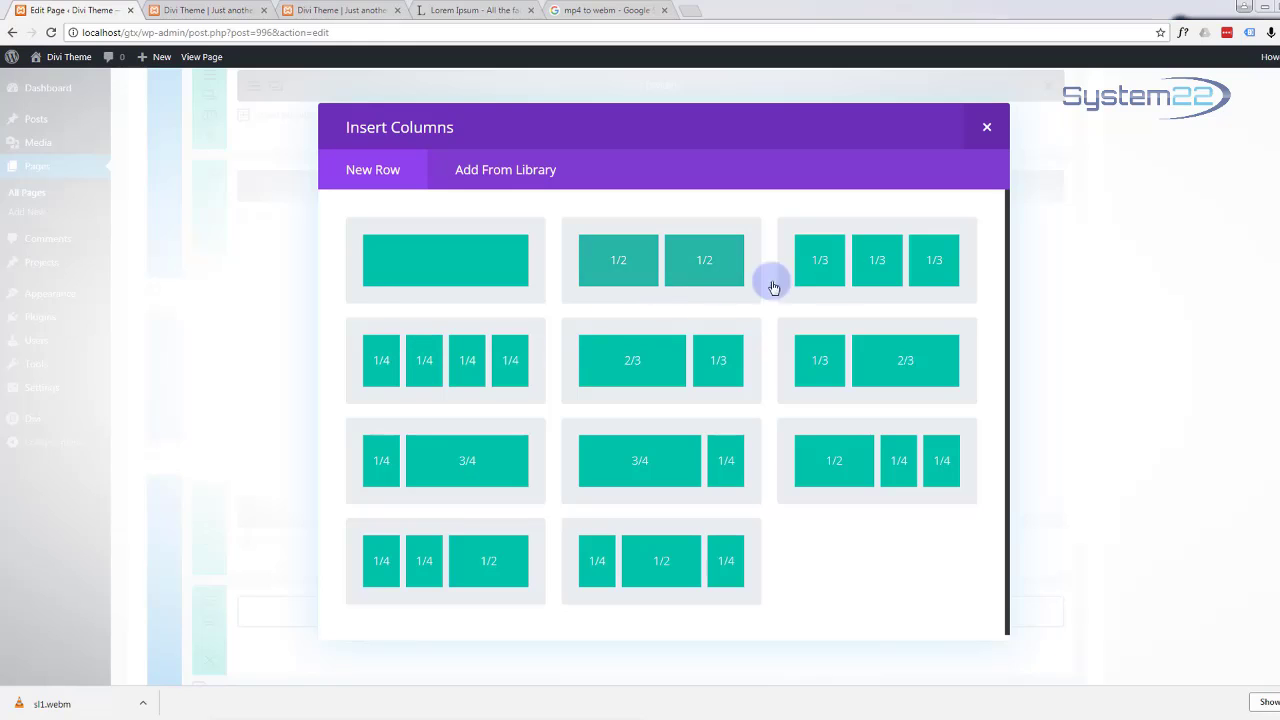
{"action": "left_click", "coordinate": [840, 284]}
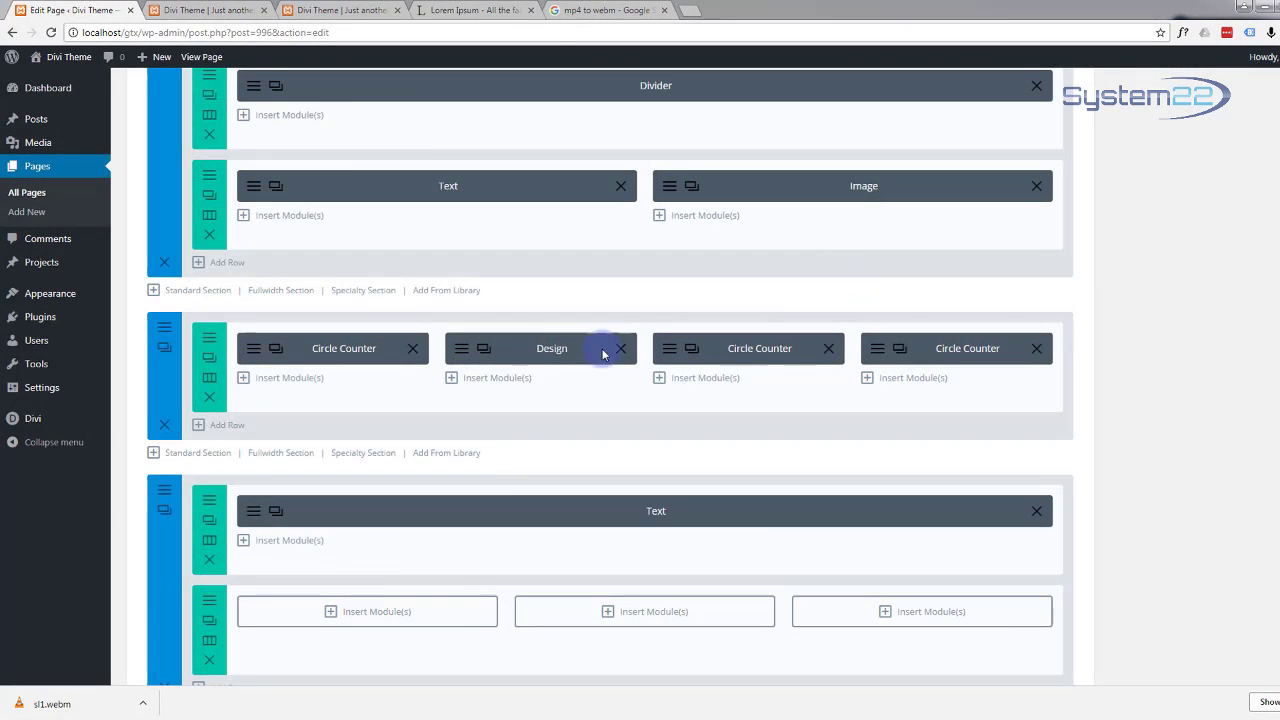
{"action": "scroll", "coordinate": [429, 570], "scroll_direction": "down", "scroll_amount": 2}
{"action": "scroll", "coordinate": [428, 562], "scroll_direction": "down", "scroll_amount": 1}
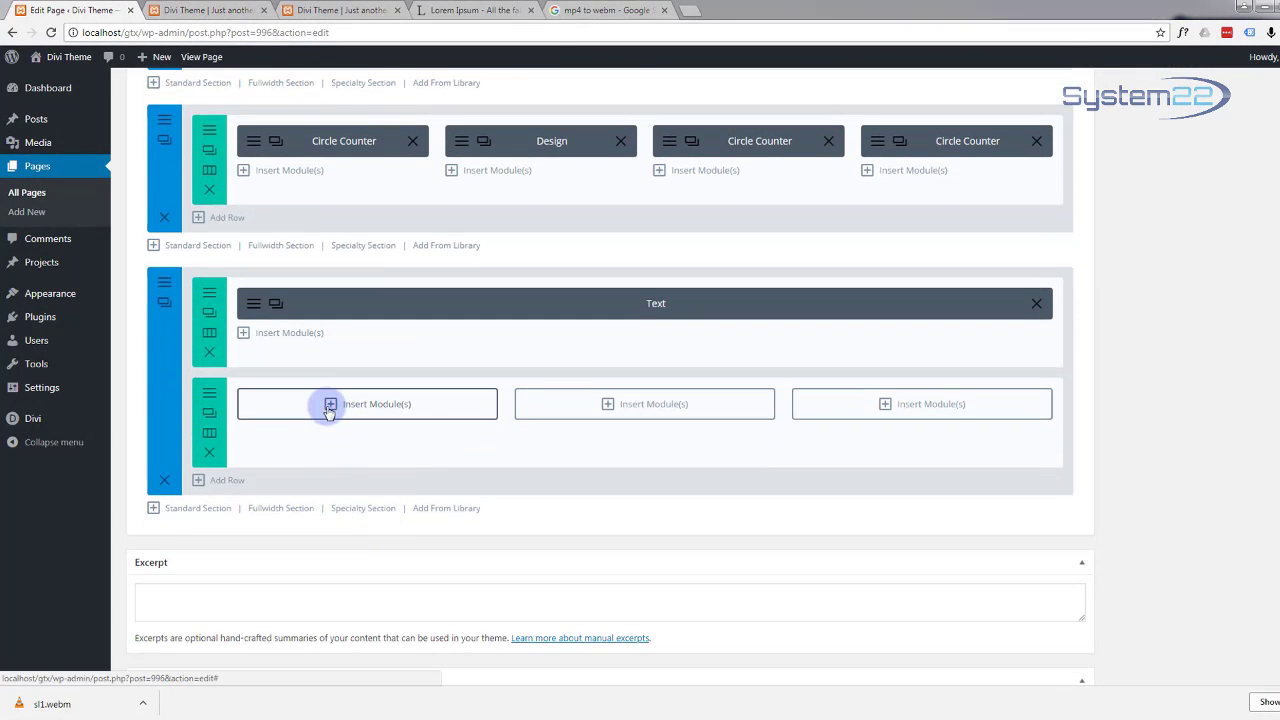
{"action": "left_click", "coordinate": [329, 405]}
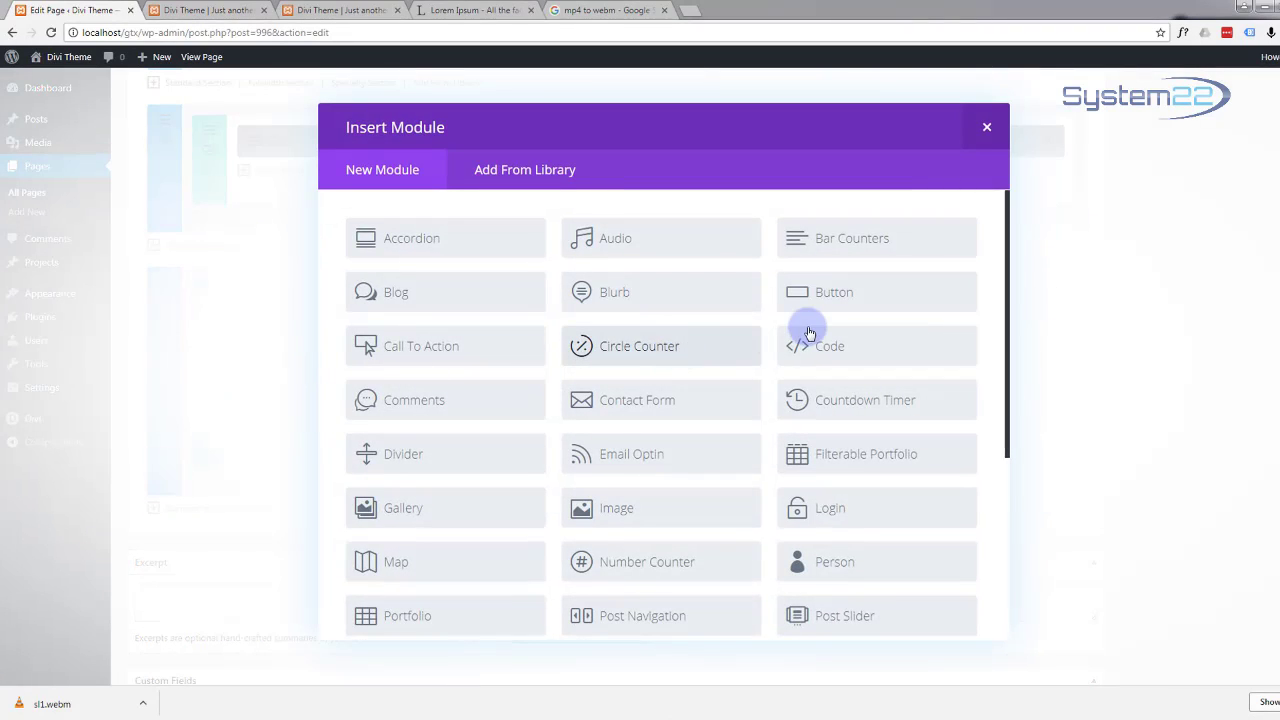
Step: Add a Person module to the first column and enter the position C.E.O
{"action": "left_click", "coordinate": [838, 563]}
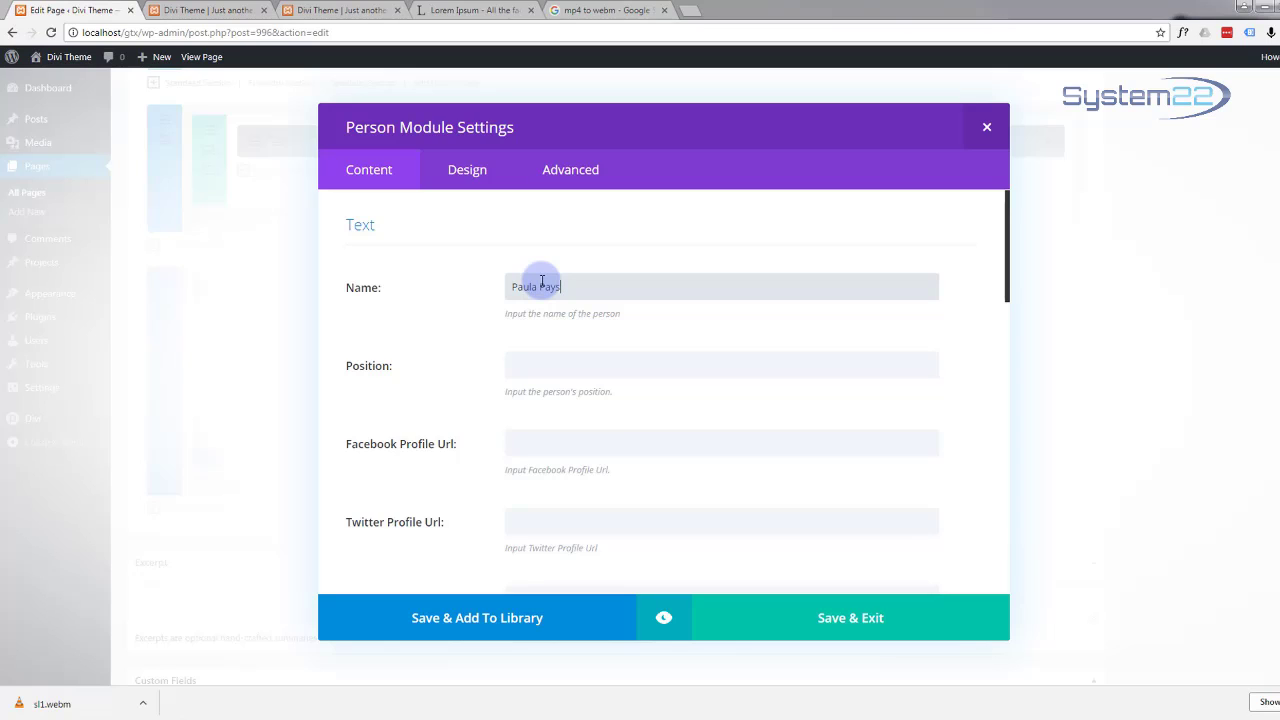
{"action": "left_click", "coordinate": [523, 360]}
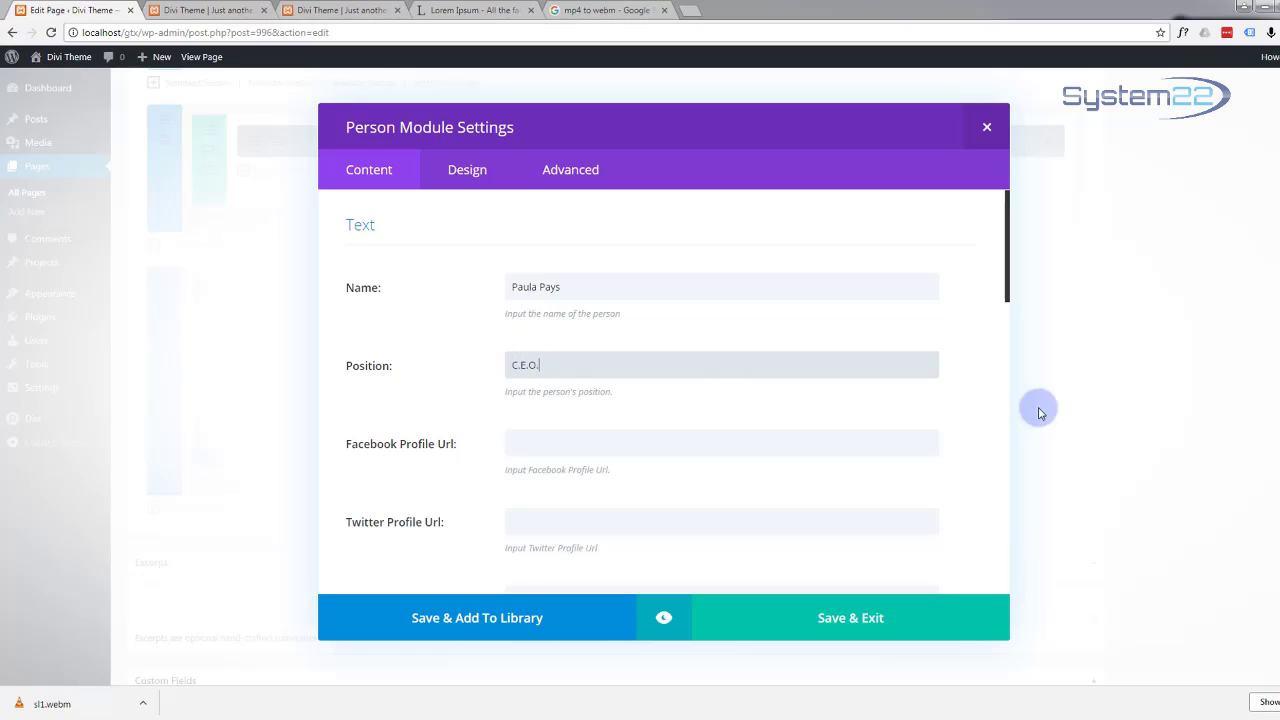
{"action": "scroll", "coordinate": [563, 452], "scroll_direction": "down", "scroll_amount": 3}
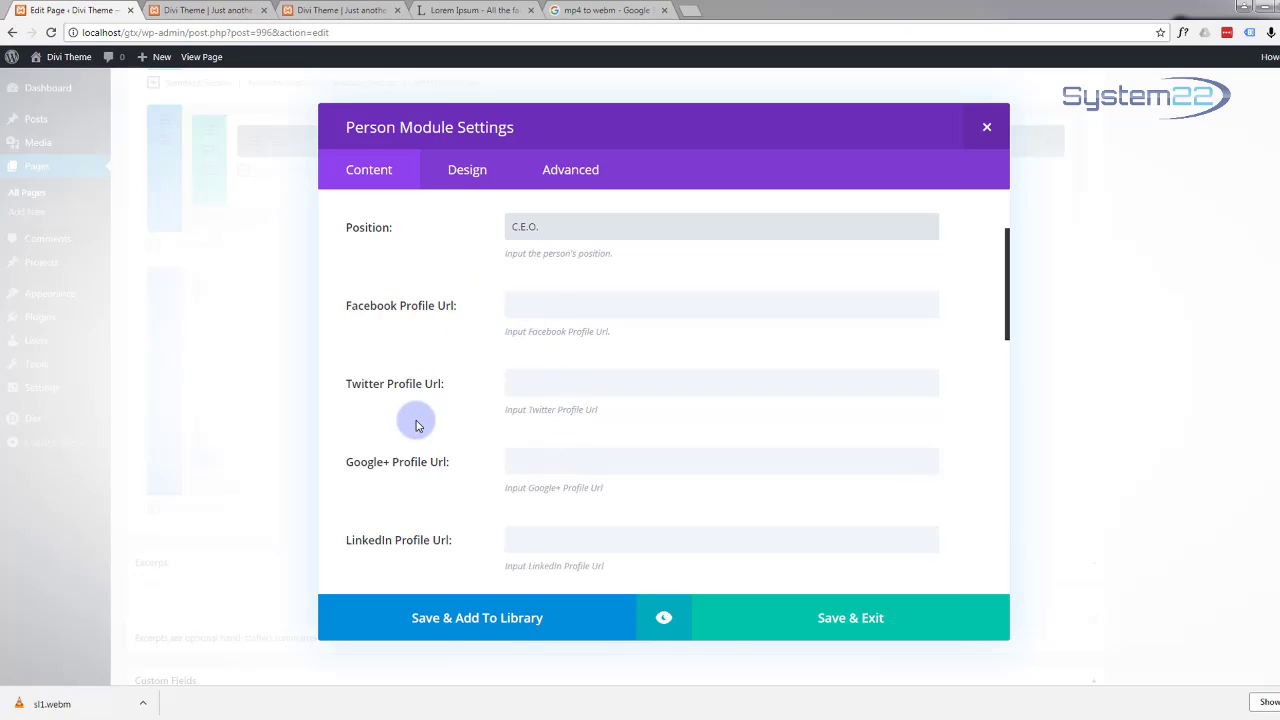
Step: Set the Facebook, Twitter and Google+ profile URLs to #
{"action": "left_click", "coordinate": [520, 305]}
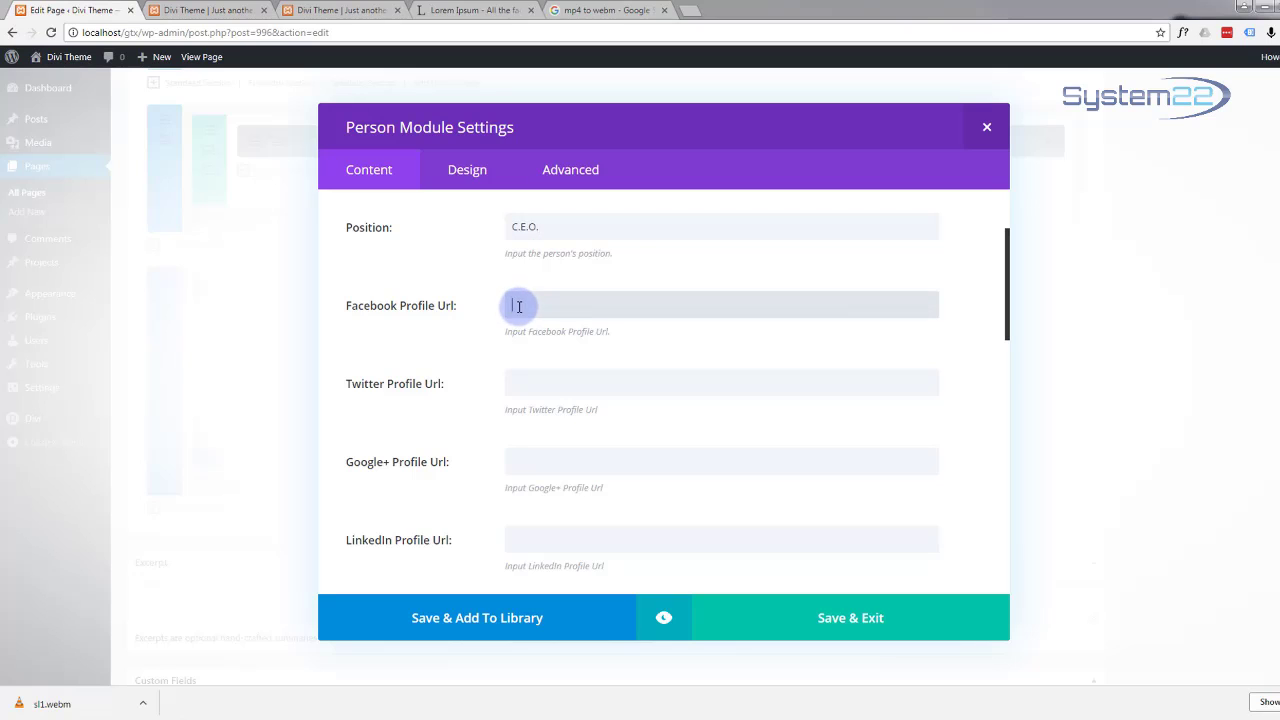
{"action": "type", "text": "#"}
{"action": "left_click", "coordinate": [520, 382]}
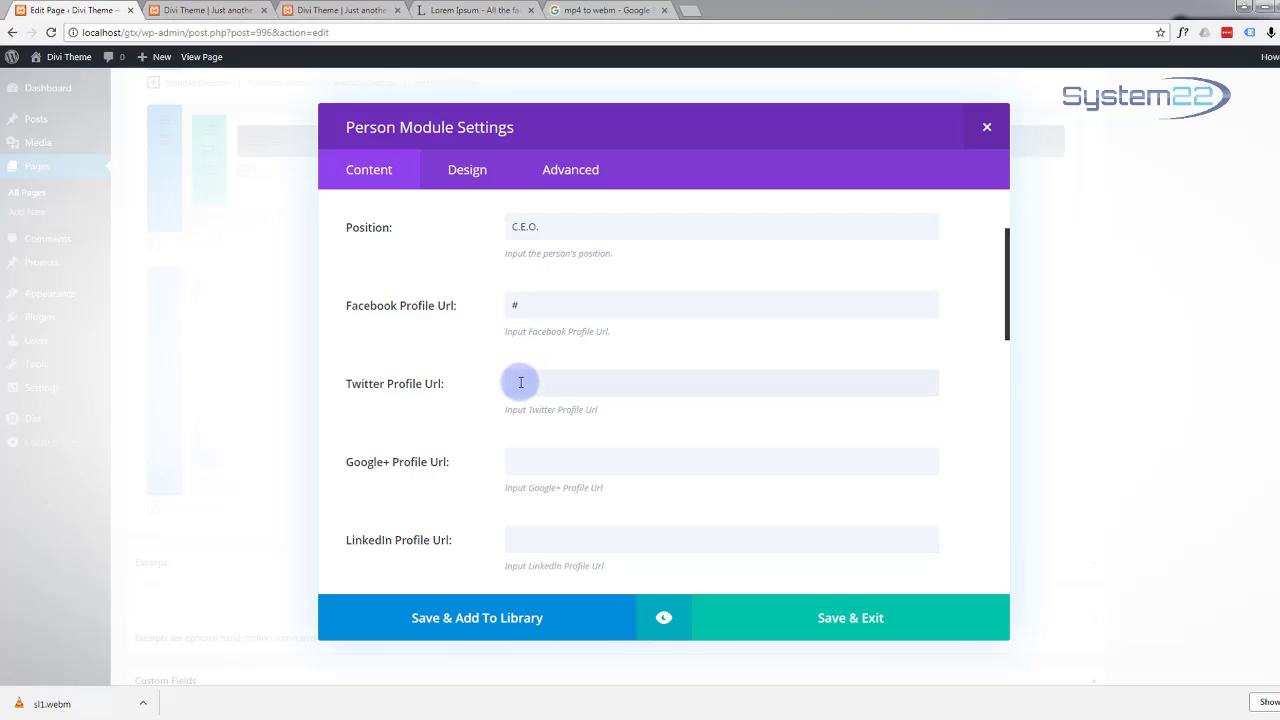
{"action": "type", "text": "#"}
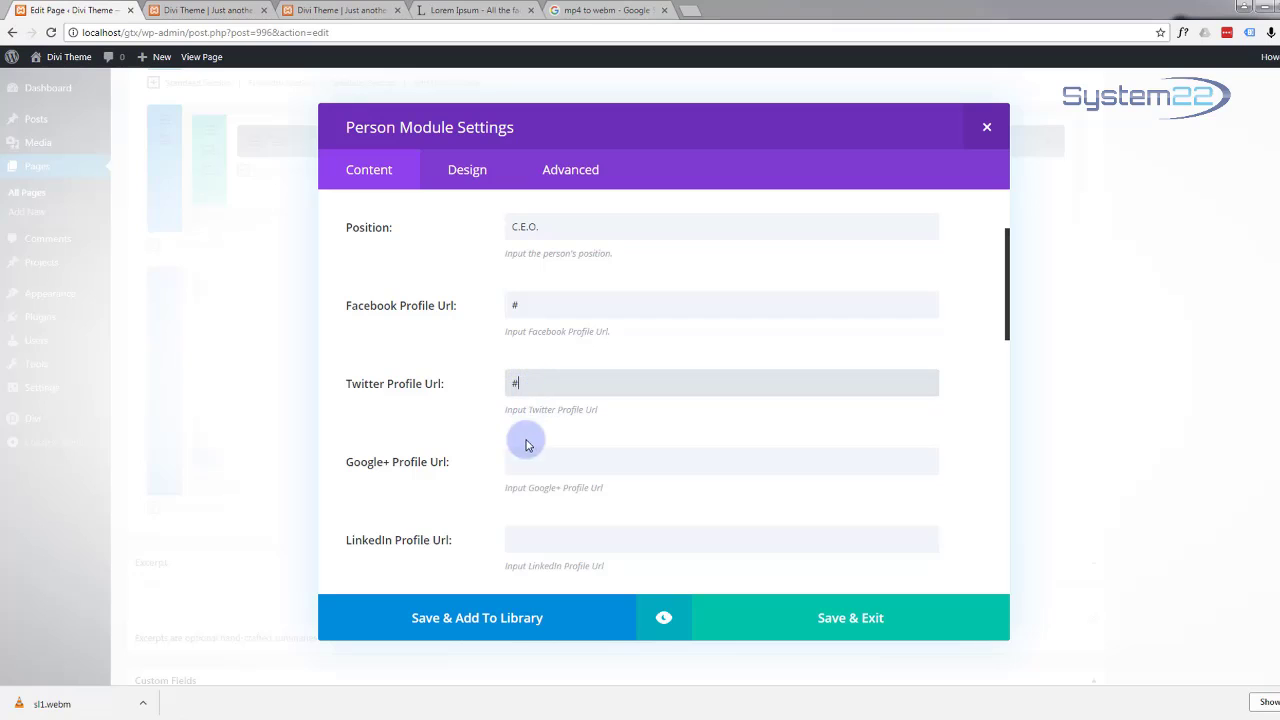
{"action": "left_click", "coordinate": [522, 463]}
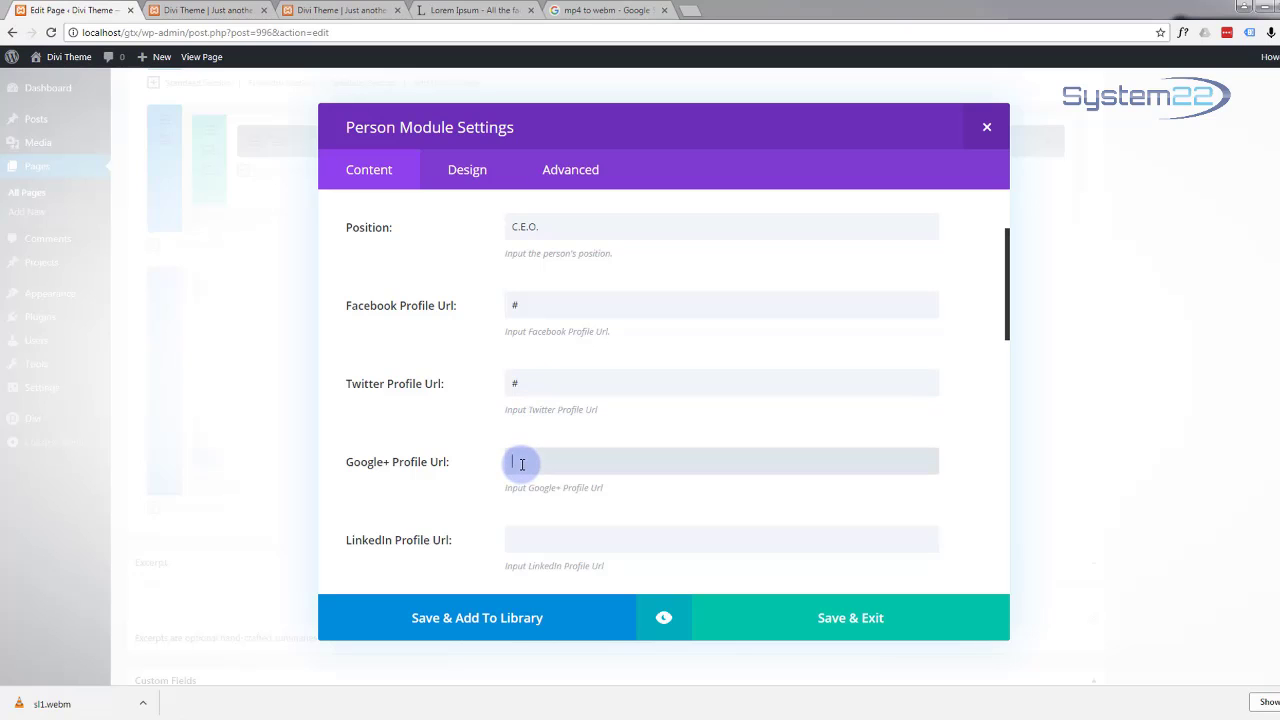
{"action": "type", "text": "#"}
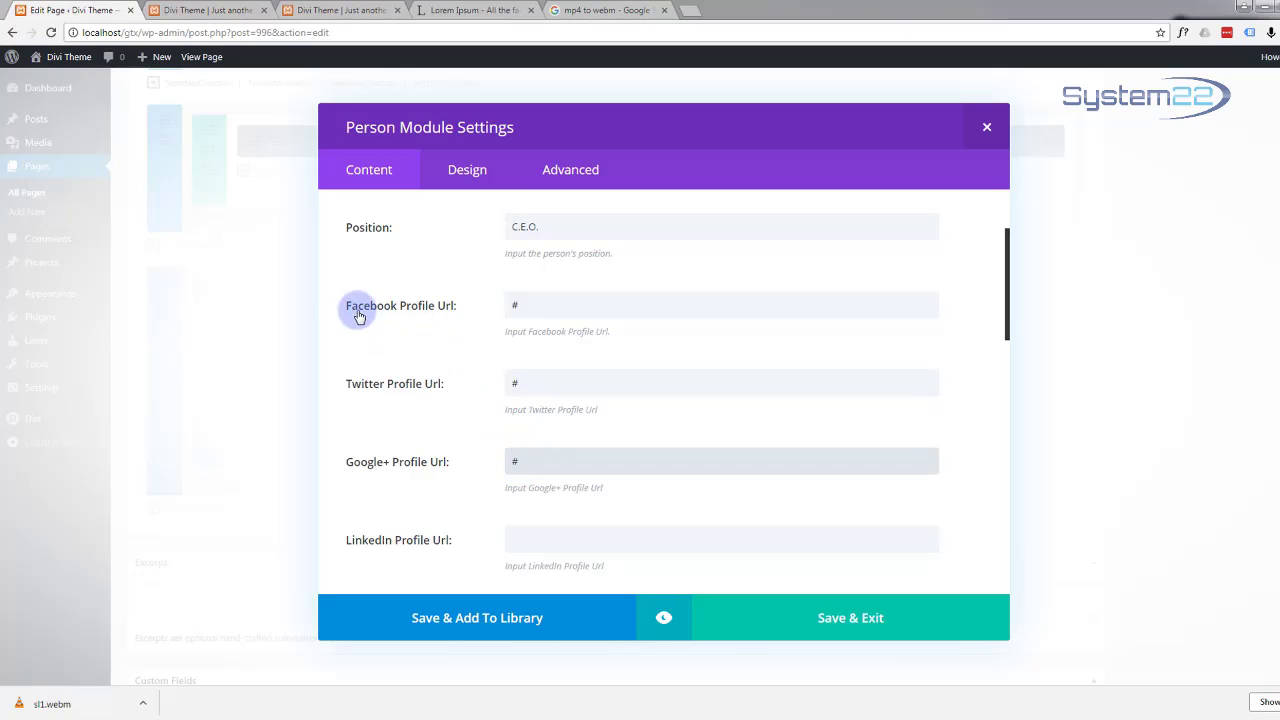
{"action": "scroll", "coordinate": [480, 430], "scroll_direction": "down", "scroll_amount": 1}
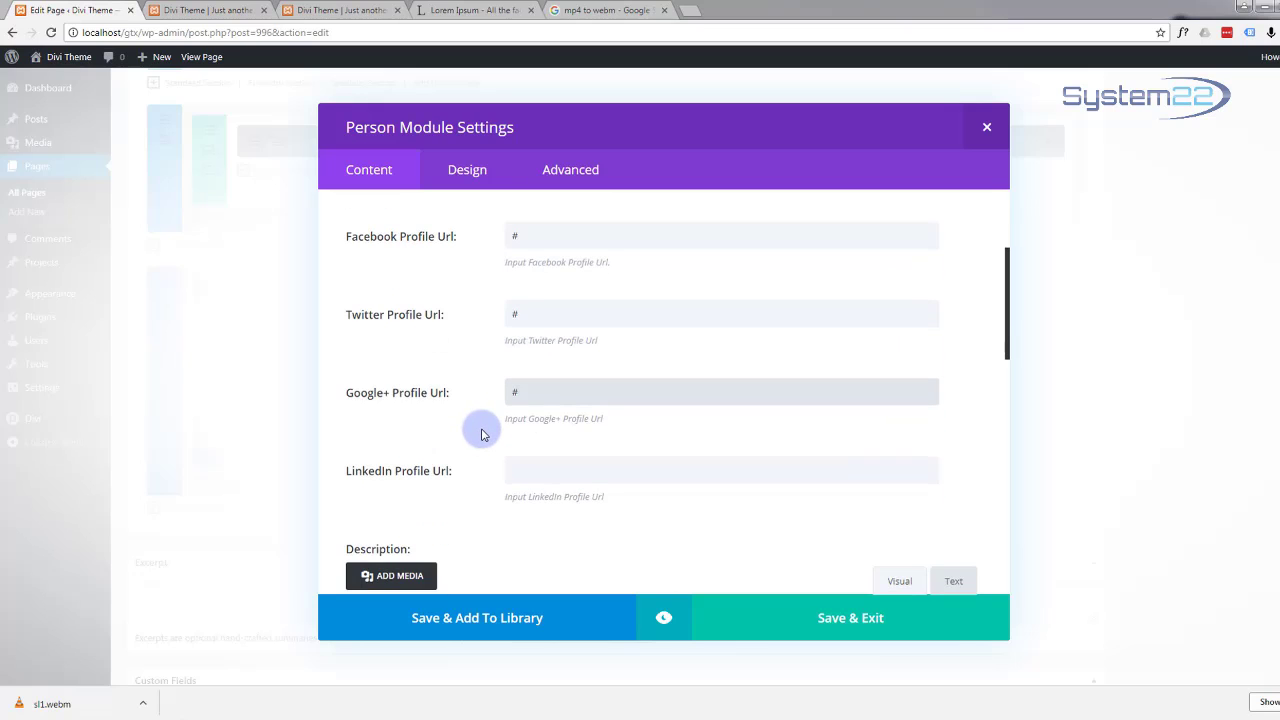
{"action": "scroll", "coordinate": [481, 433], "scroll_direction": "down", "scroll_amount": 5}
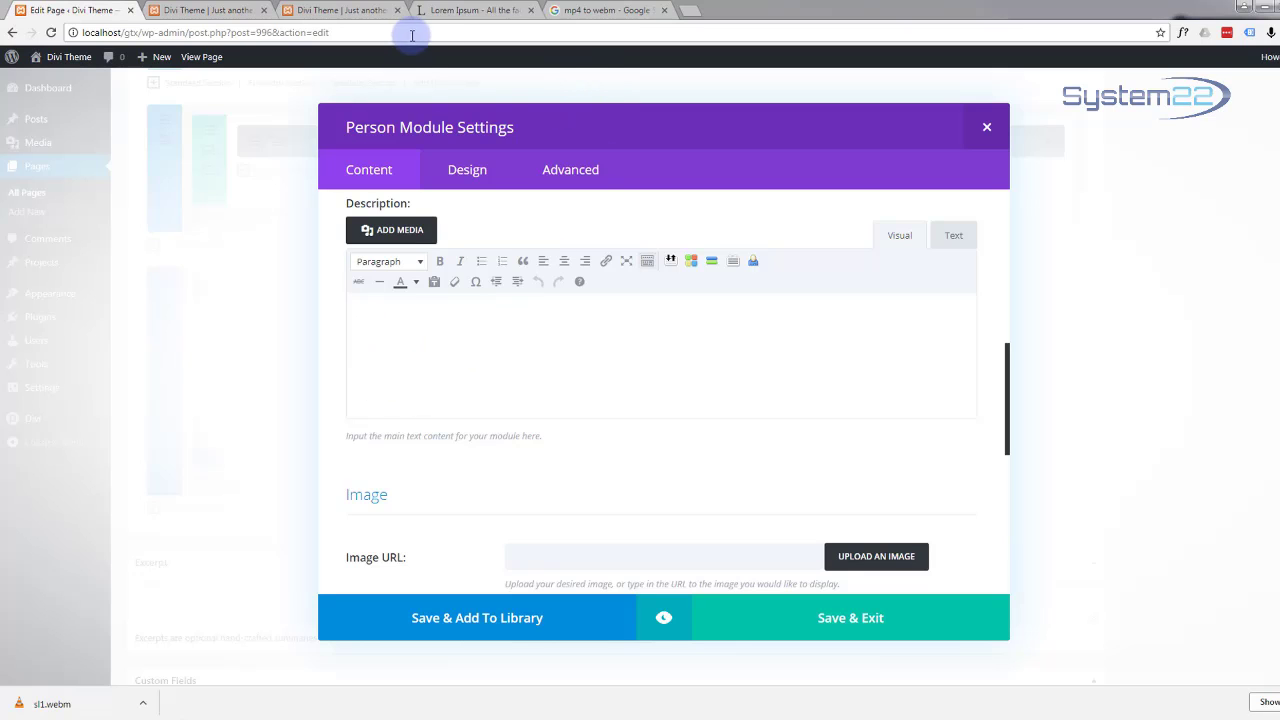
Step: Copy the first two lines of the first Lorem Ipsum paragraph on lipsum.com
{"action": "left_click", "coordinate": [465, 10]}
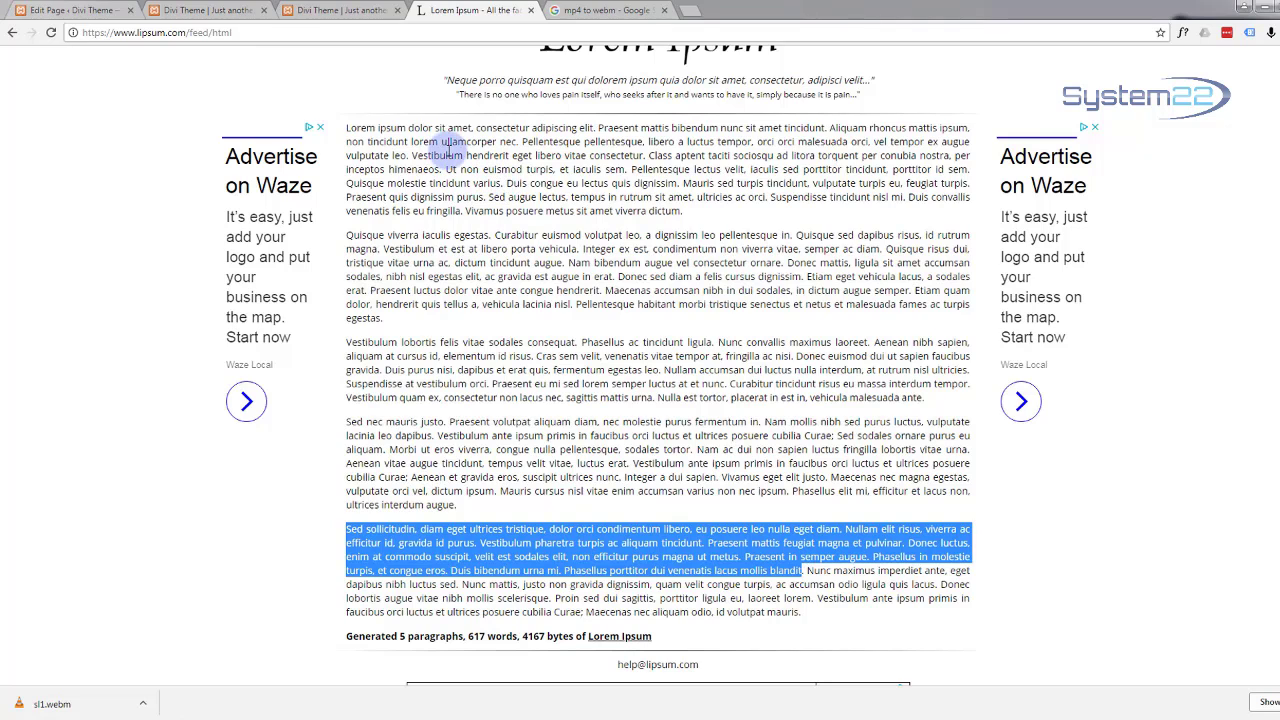
{"action": "left_click", "coordinate": [346, 127]}
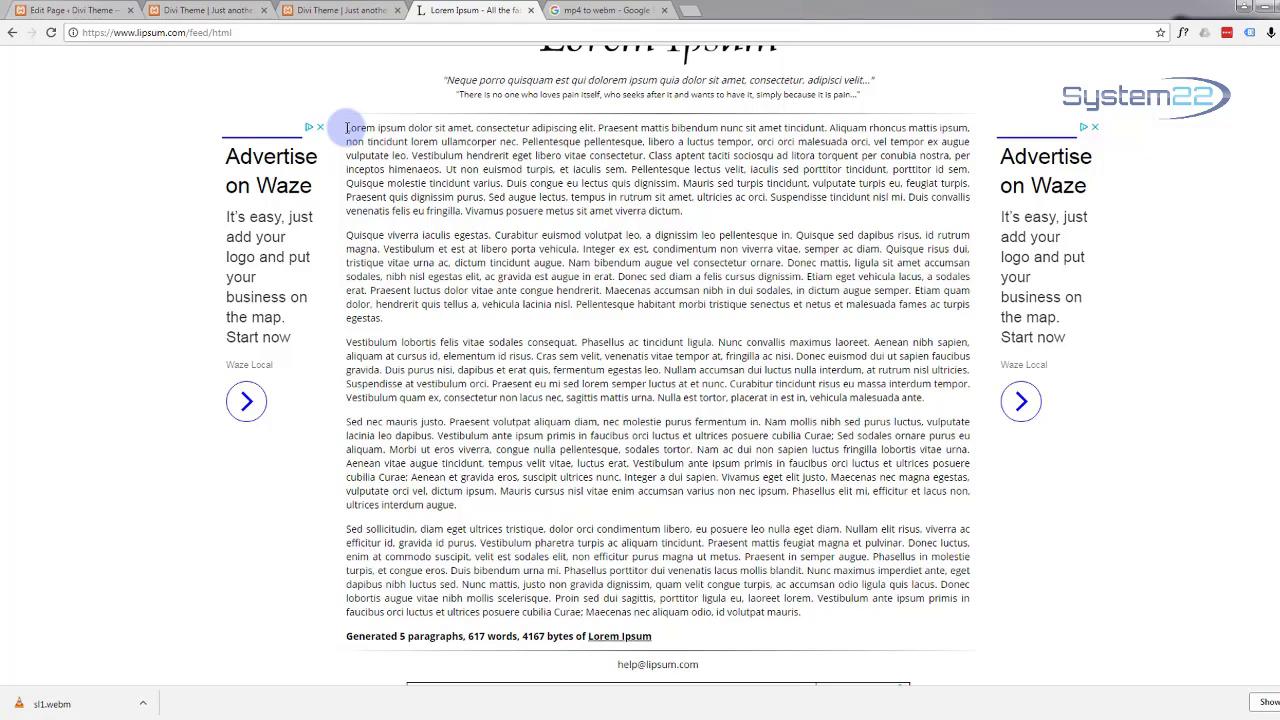
{"action": "left_click_drag", "start_coordinate": [346, 127], "coordinate": [364, 127]}
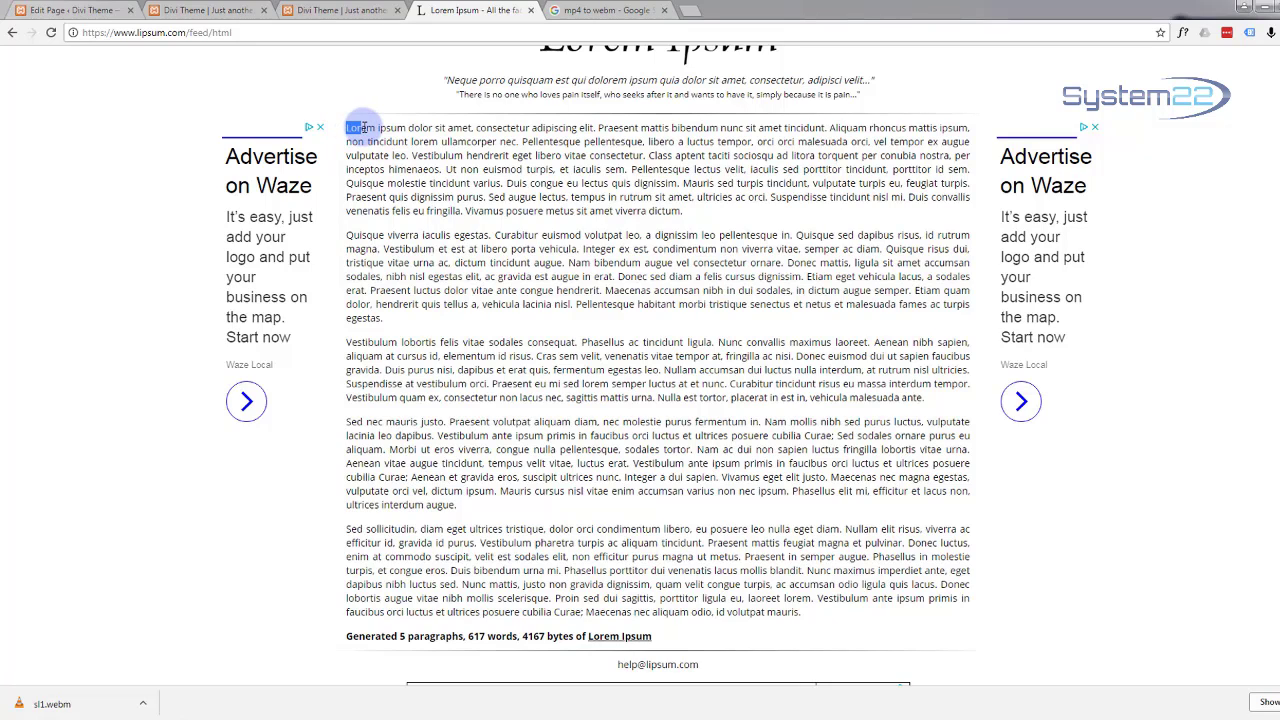
{"action": "left_click_drag", "start_coordinate": [364, 127], "coordinate": [525, 143]}
{"action": "key", "text": "ctrl+c"}
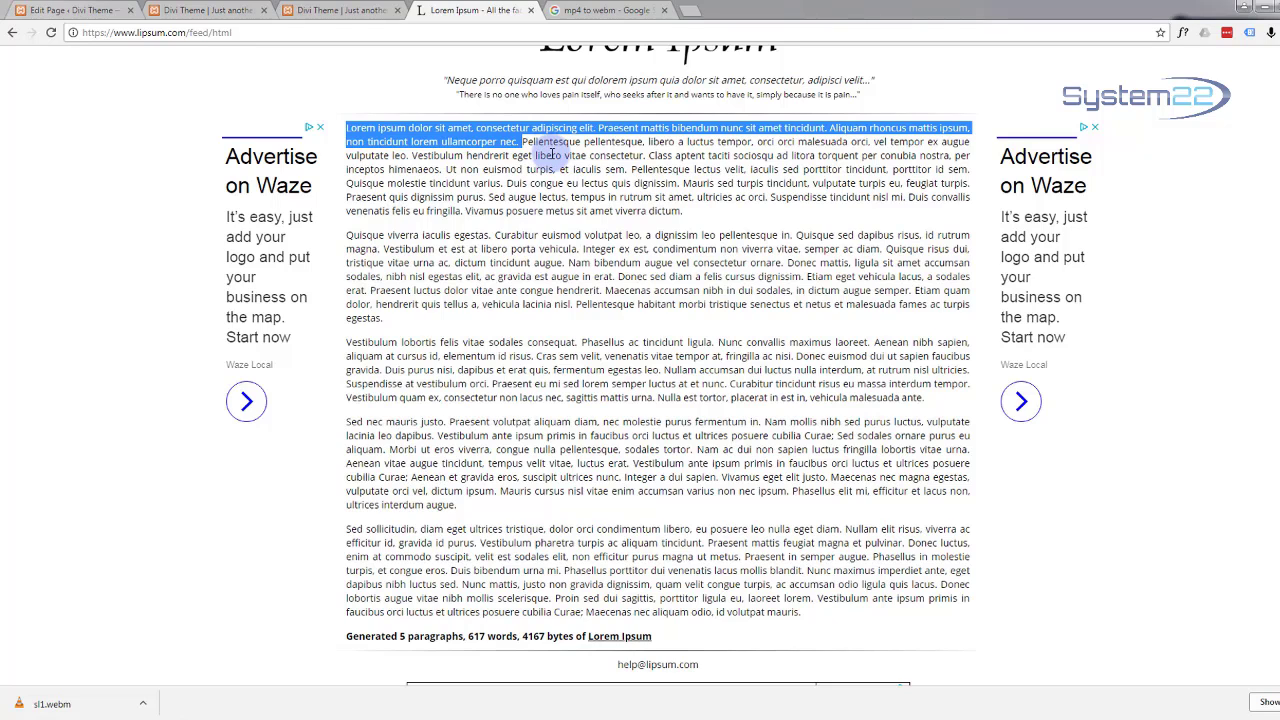
{"action": "key", "text": "alt+Tab"}
{"action": "left_click", "coordinate": [70, 10]}
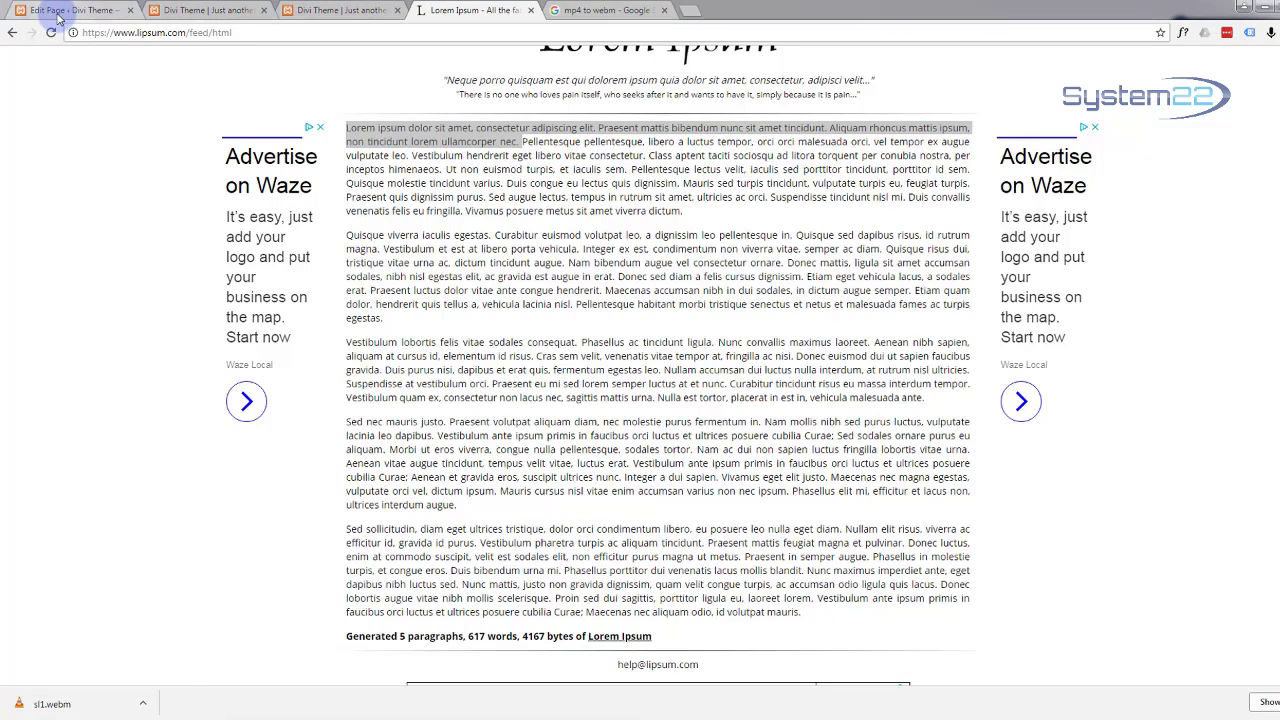
Step: Paste the copied Lorem ipsum lines into the Person module's Description
{"action": "left_click", "coordinate": [410, 337]}
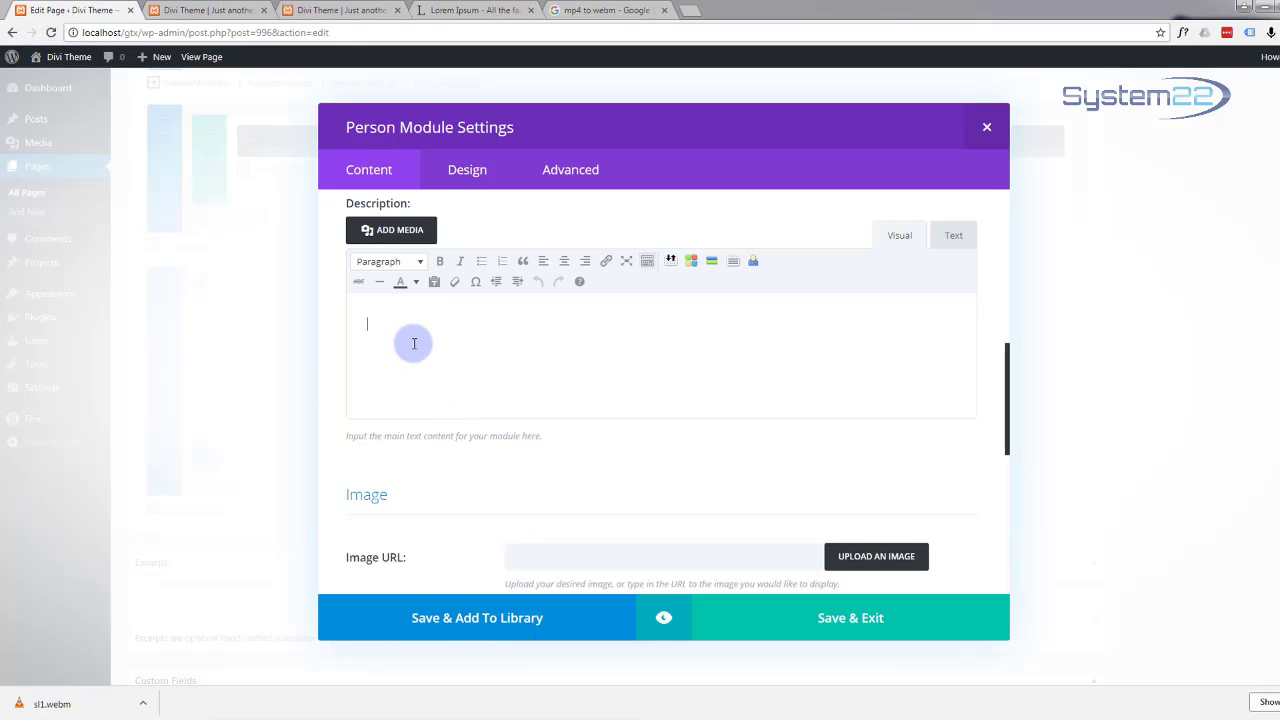
{"action": "key", "text": "ctrl+v"}
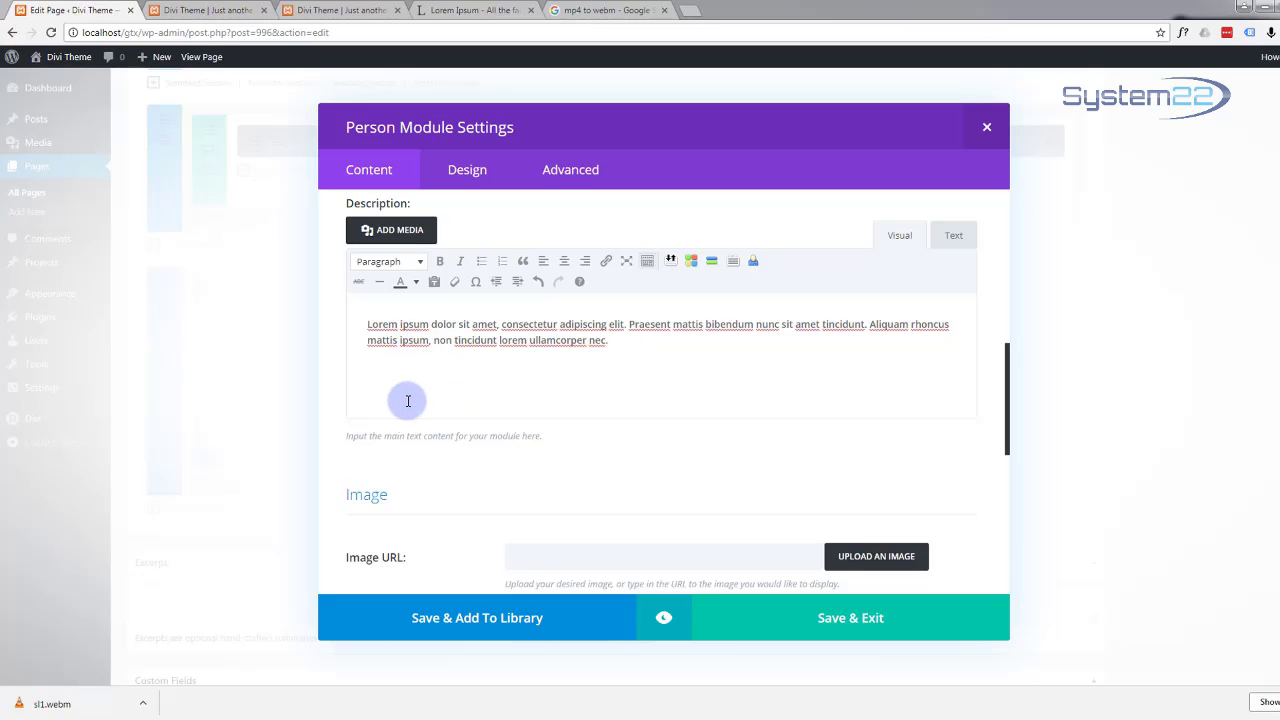
{"action": "scroll", "coordinate": [408, 401], "scroll_direction": "down", "scroll_amount": 3}
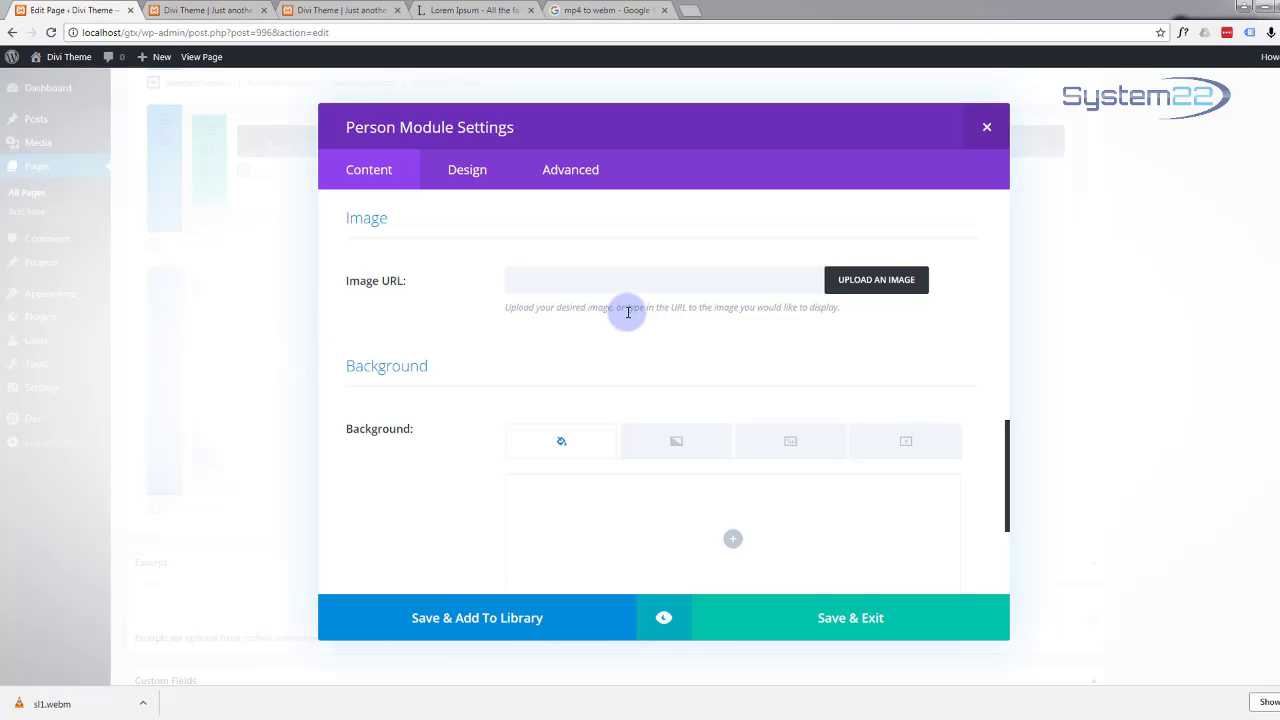
Step: Upload the 14.jpg portrait into the media library and start entering its alt text
{"action": "left_click", "coordinate": [865, 285]}
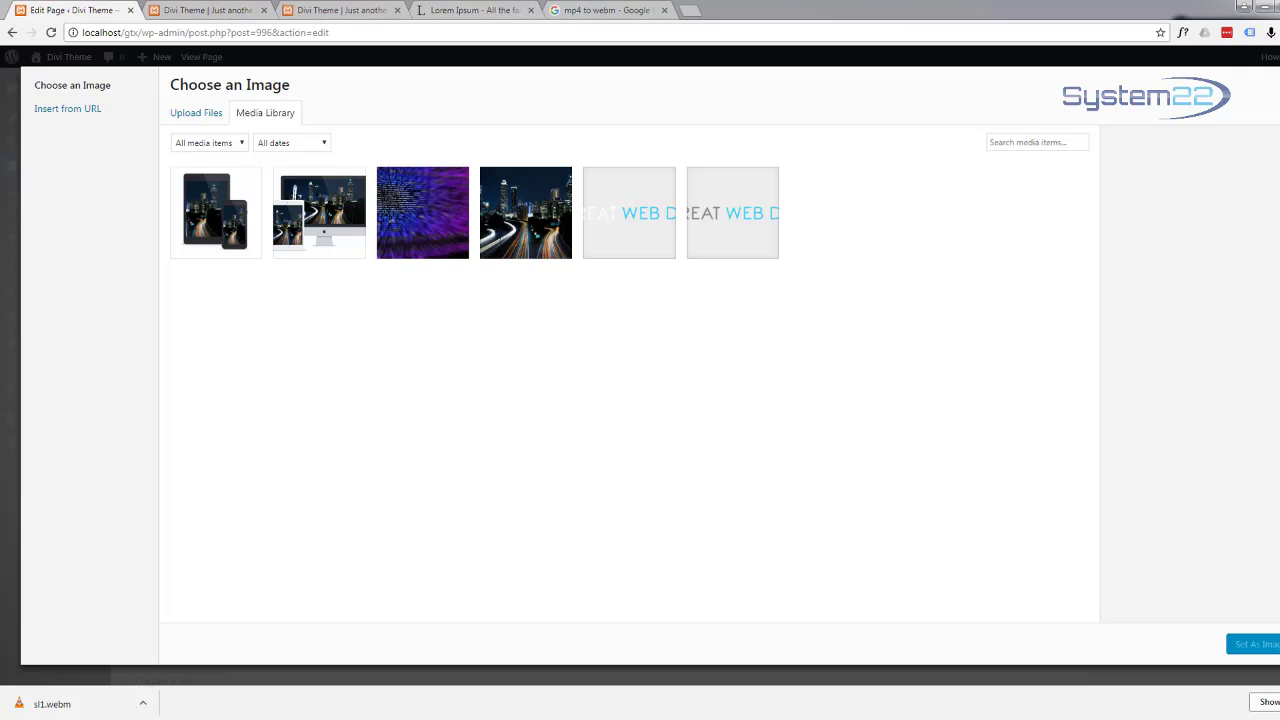
{"action": "left_click_drag", "start_coordinate": [0, 204], "coordinate": [833, 252]}
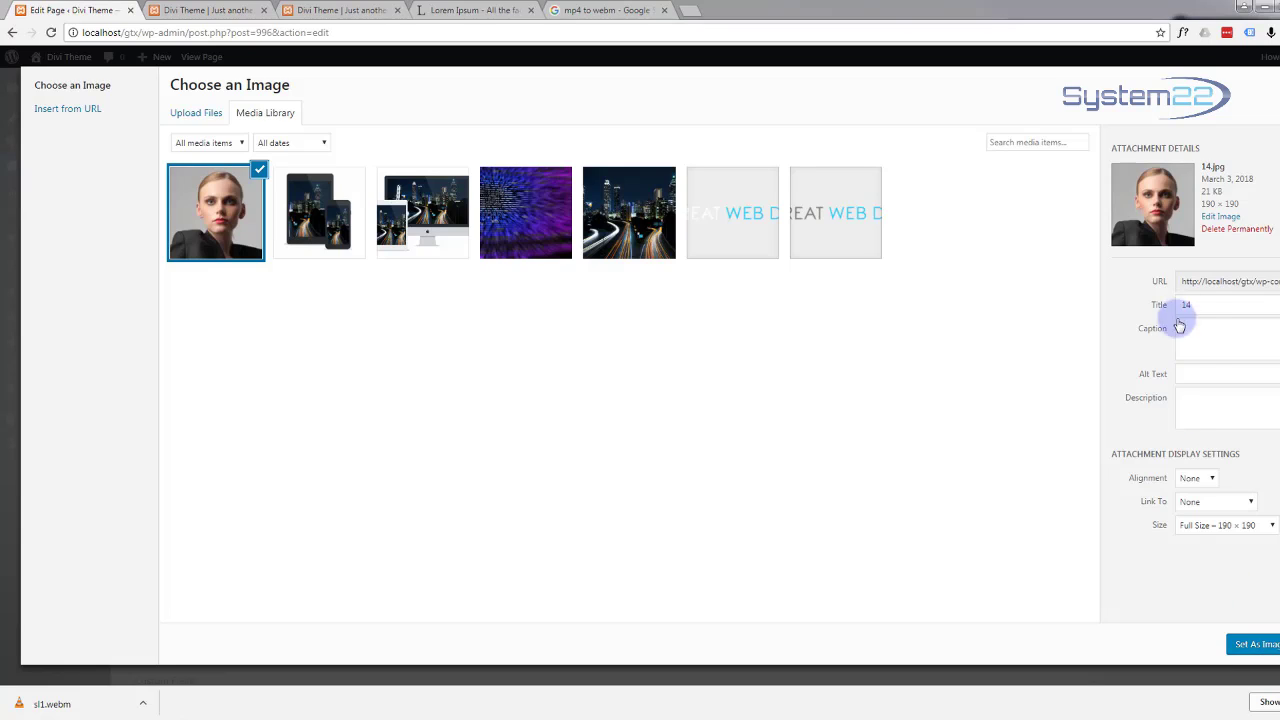
{"action": "left_click", "coordinate": [1191, 371]}
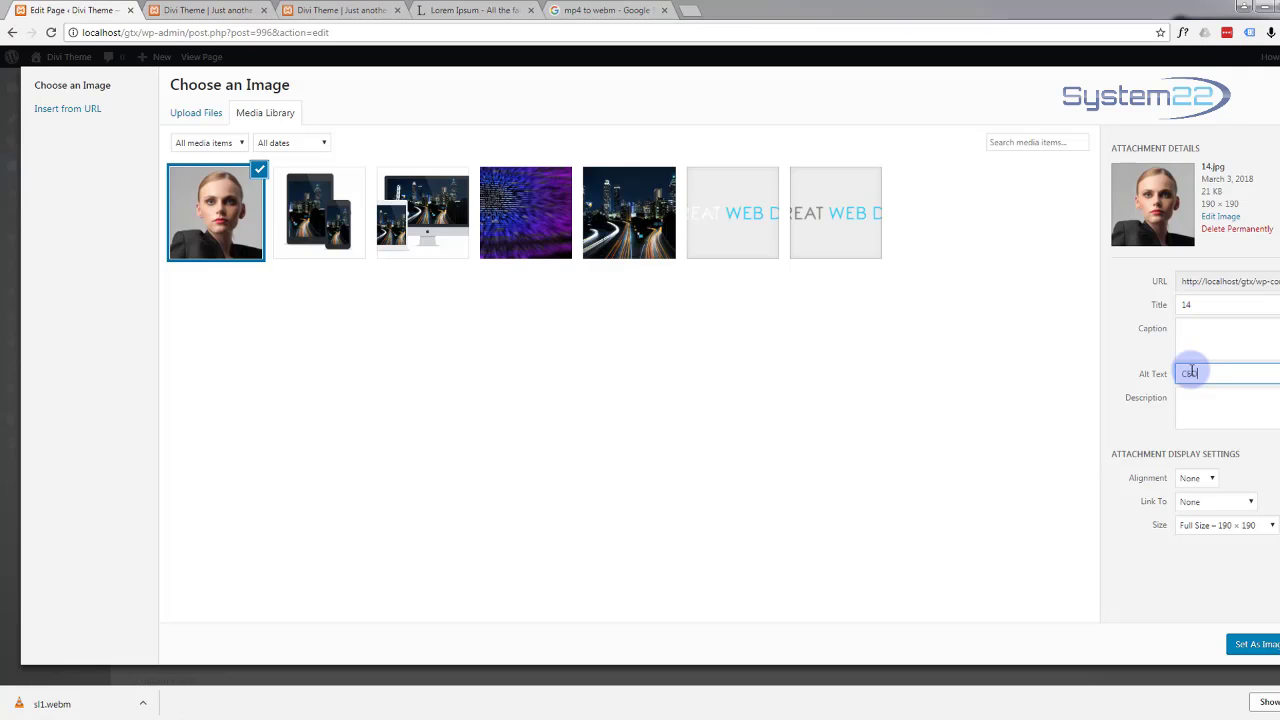
Step: Use the chosen photo as the person module's image
{"action": "left_click", "coordinate": [1256, 644]}
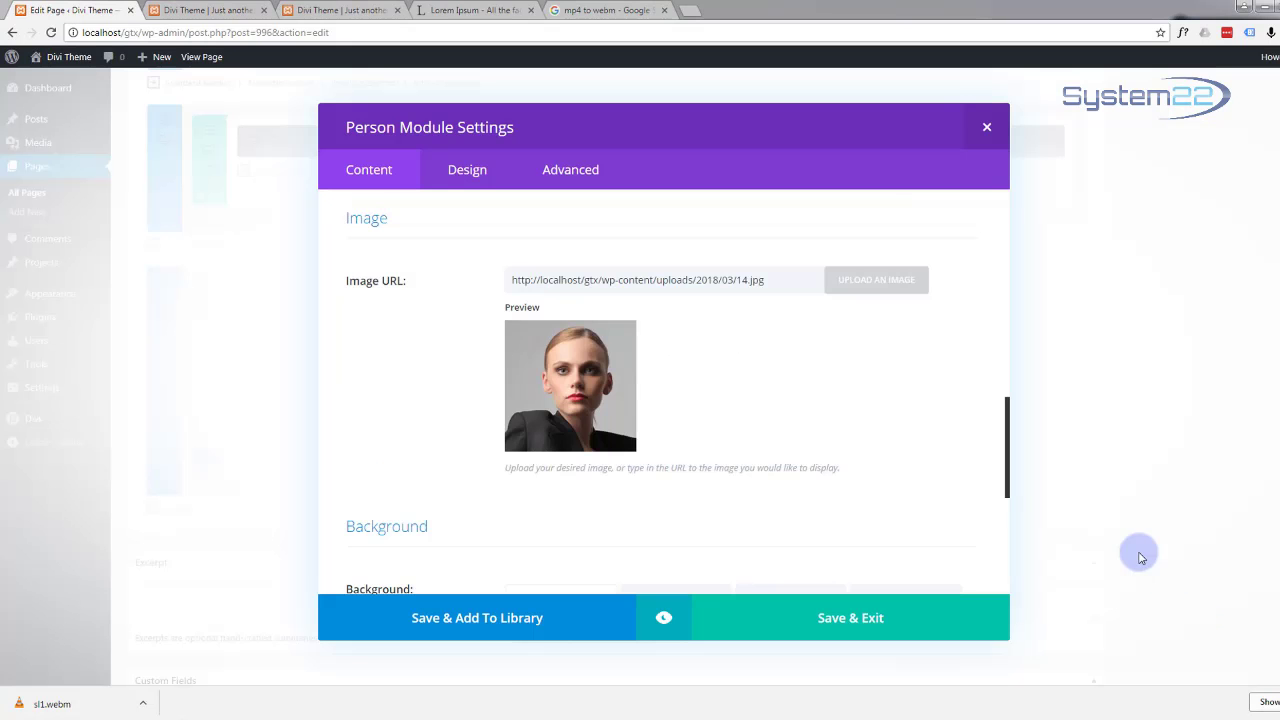
{"action": "scroll", "coordinate": [624, 545], "scroll_direction": "down", "scroll_amount": 1}
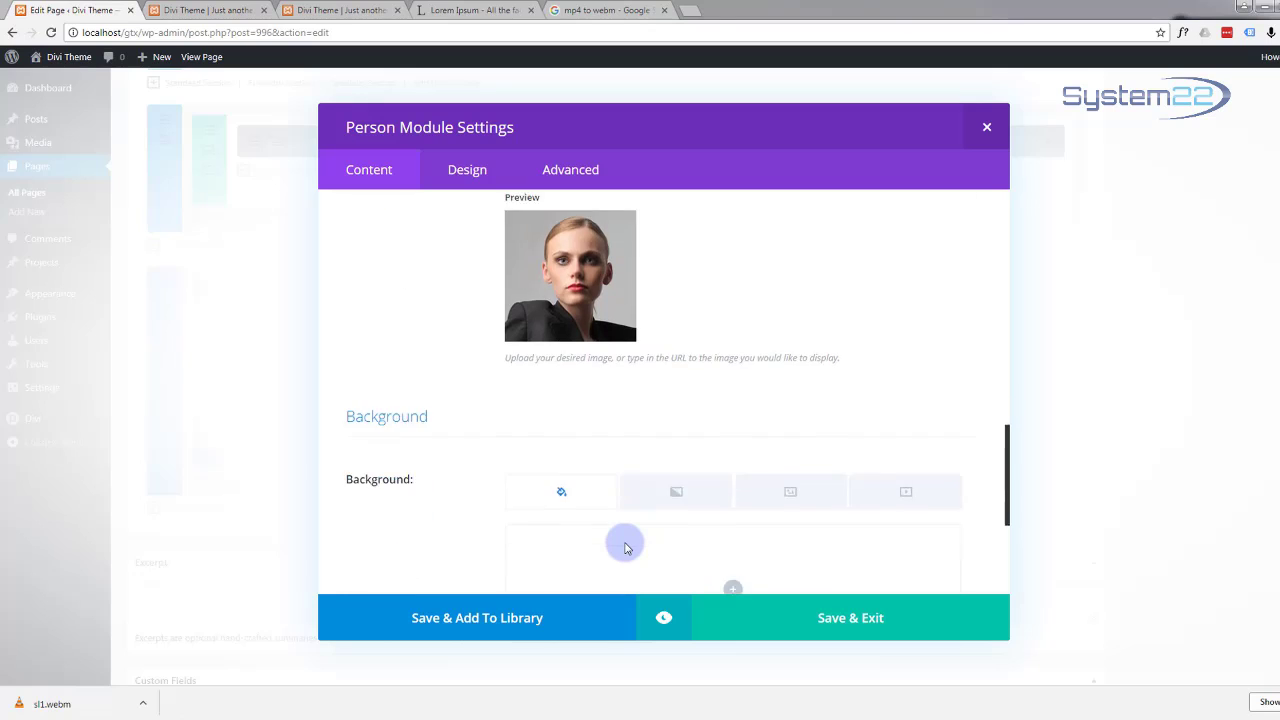
{"action": "scroll", "coordinate": [624, 545], "scroll_direction": "down", "scroll_amount": 1}
{"action": "scroll", "coordinate": [506, 534], "scroll_direction": "down", "scroll_amount": 2}
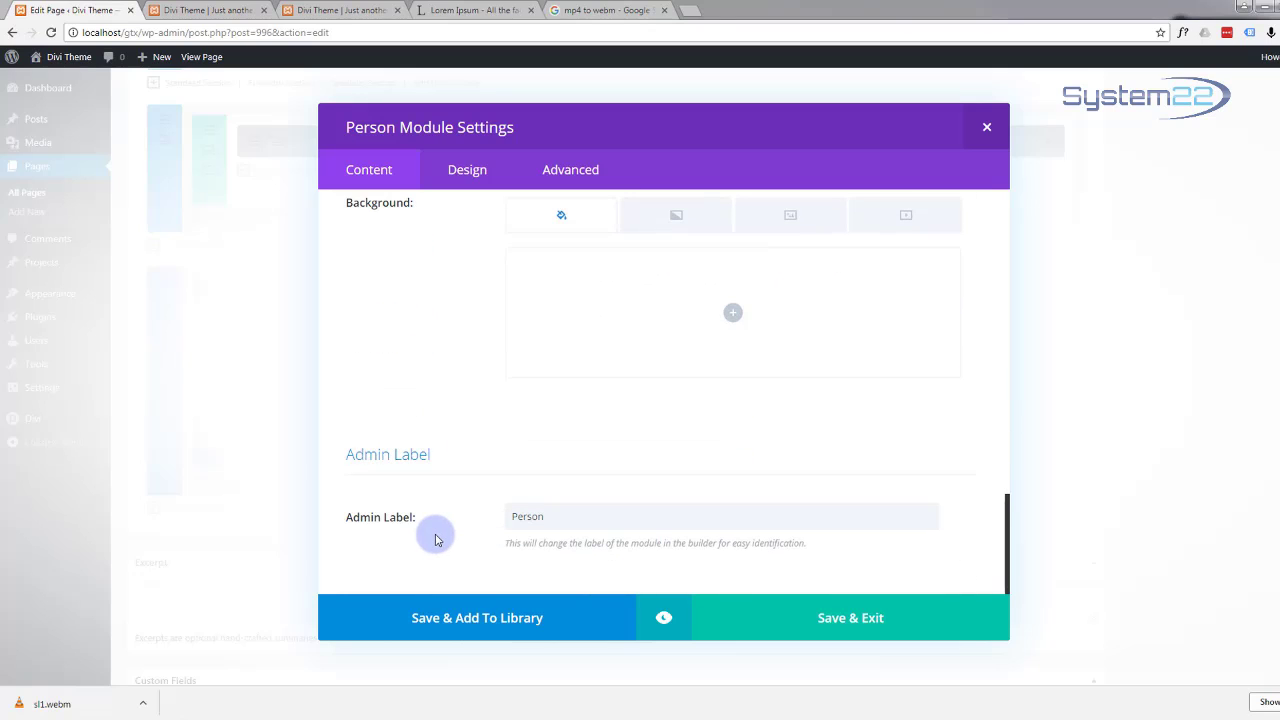
Step: Replace the module's Person admin label with the person's first name and save the module
{"action": "left_click_drag", "start_coordinate": [544, 516], "coordinate": [518, 518]}
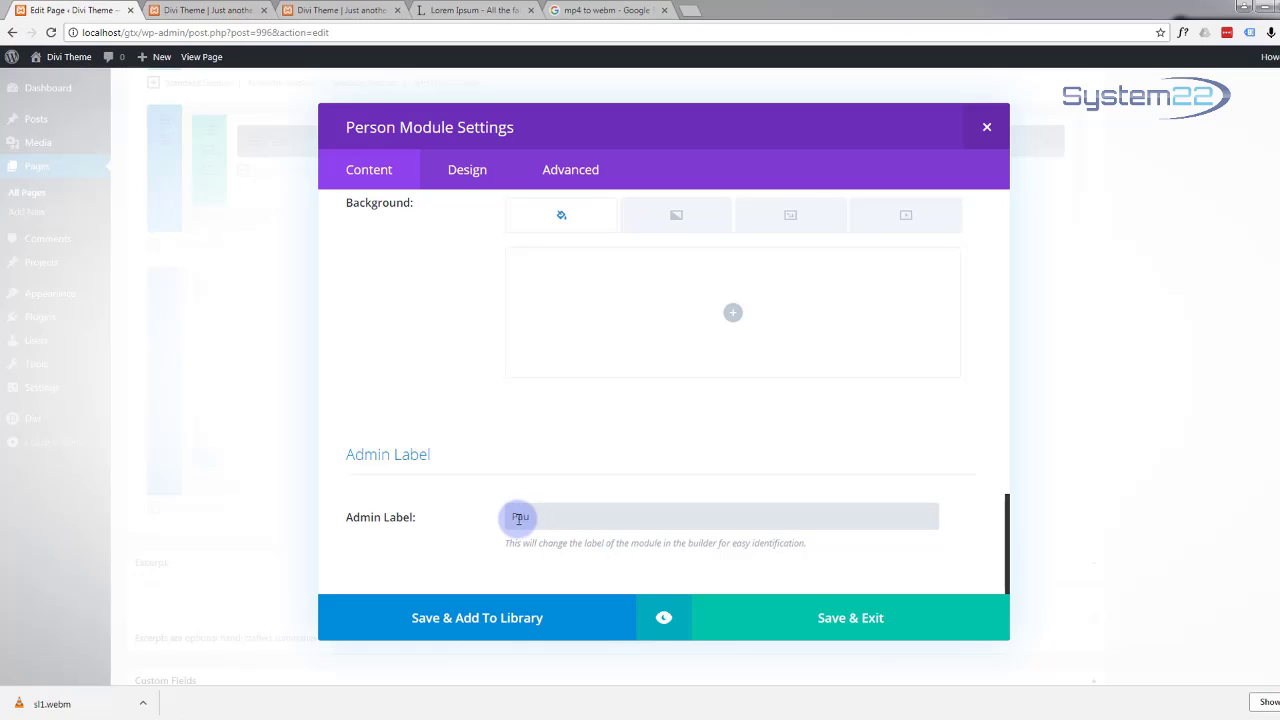
{"action": "type", "text": "aula"}
{"action": "left_click", "coordinate": [885, 620]}
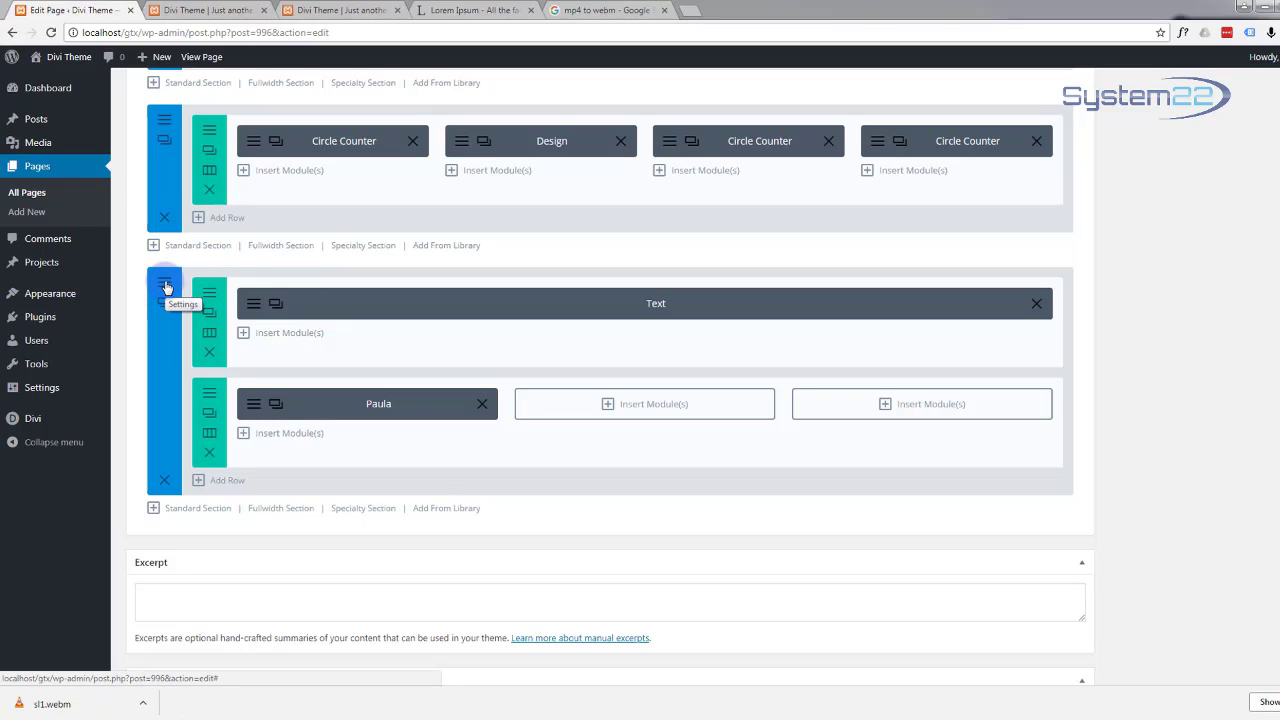
Step: Preview the team section to check the 'The Best Possible Team' intro and the C.E.O. card
{"action": "left_click", "coordinate": [166, 287]}
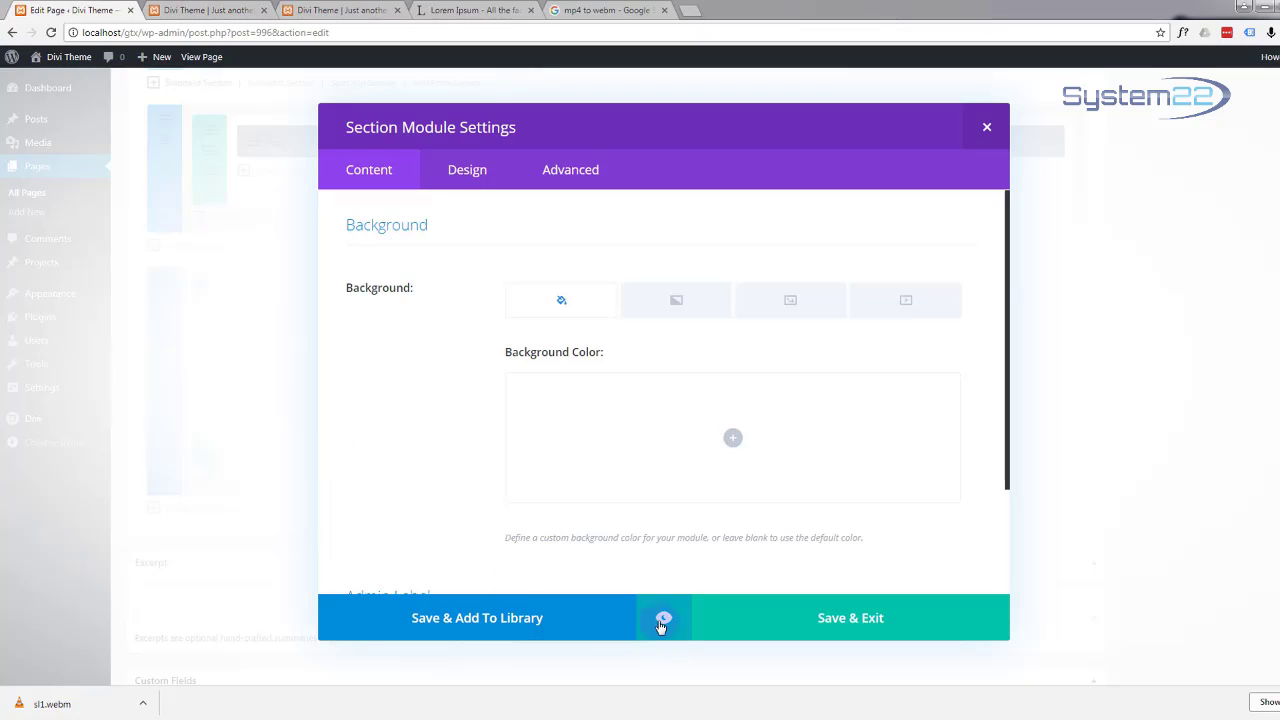
{"action": "left_click", "coordinate": [662, 620]}
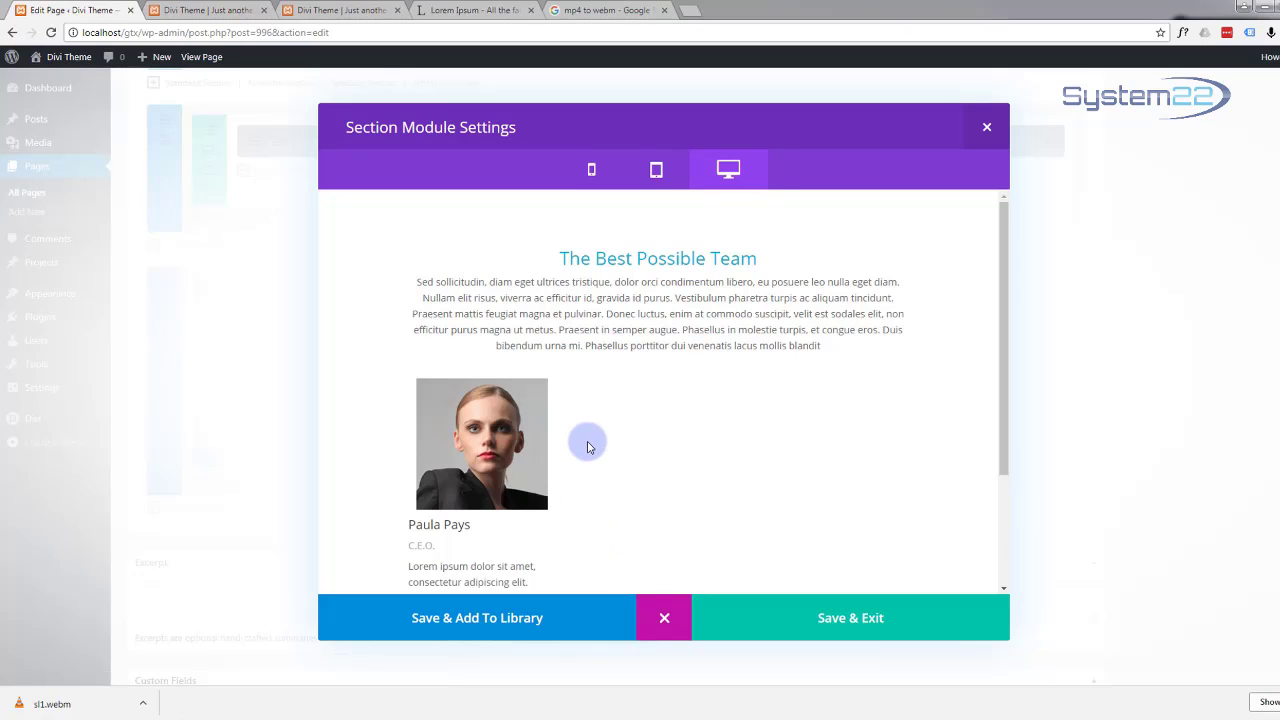
{"action": "scroll", "coordinate": [586, 443], "scroll_direction": "down", "scroll_amount": 3}
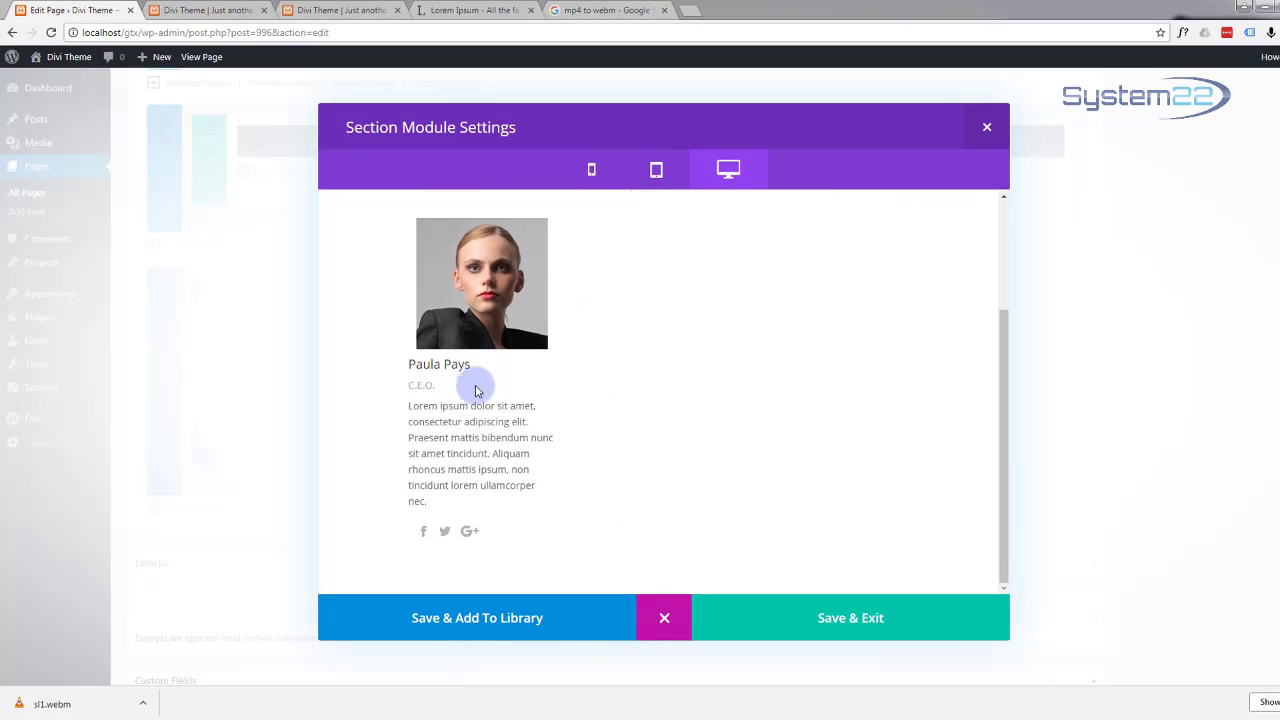
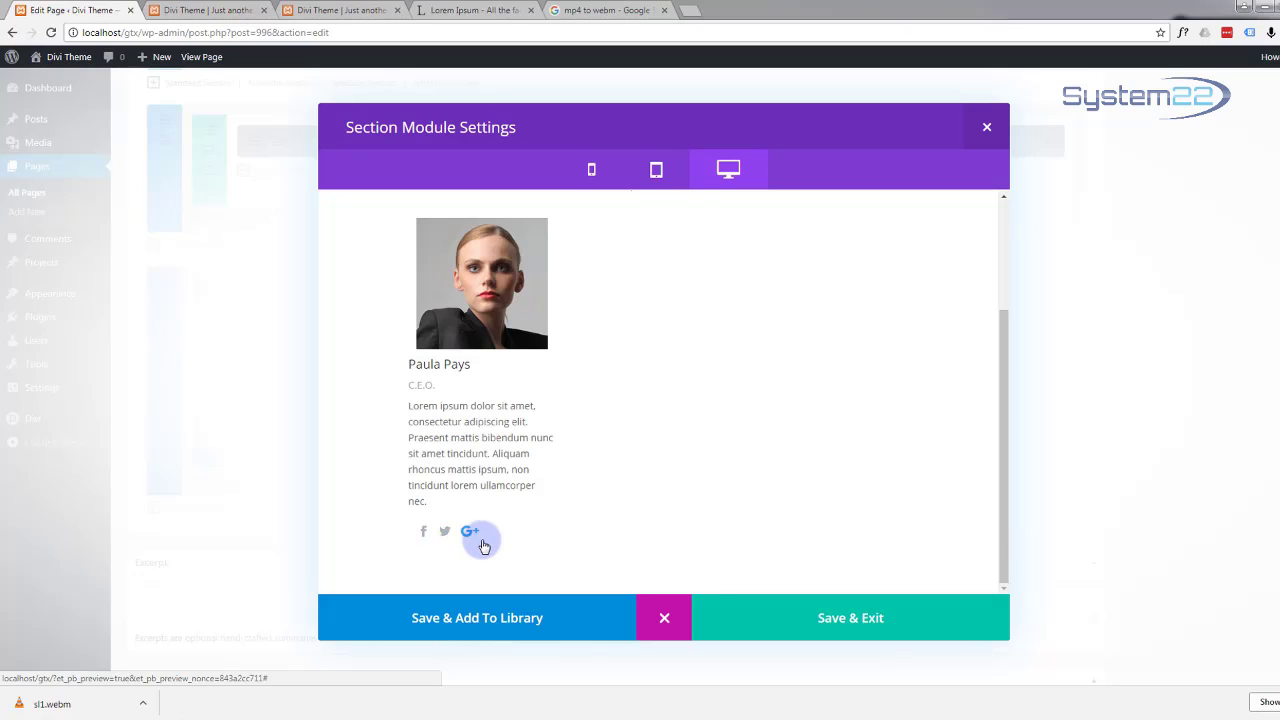
Step: Leave the preview and save the section settings to return to the builder layout
{"action": "left_click", "coordinate": [665, 620]}
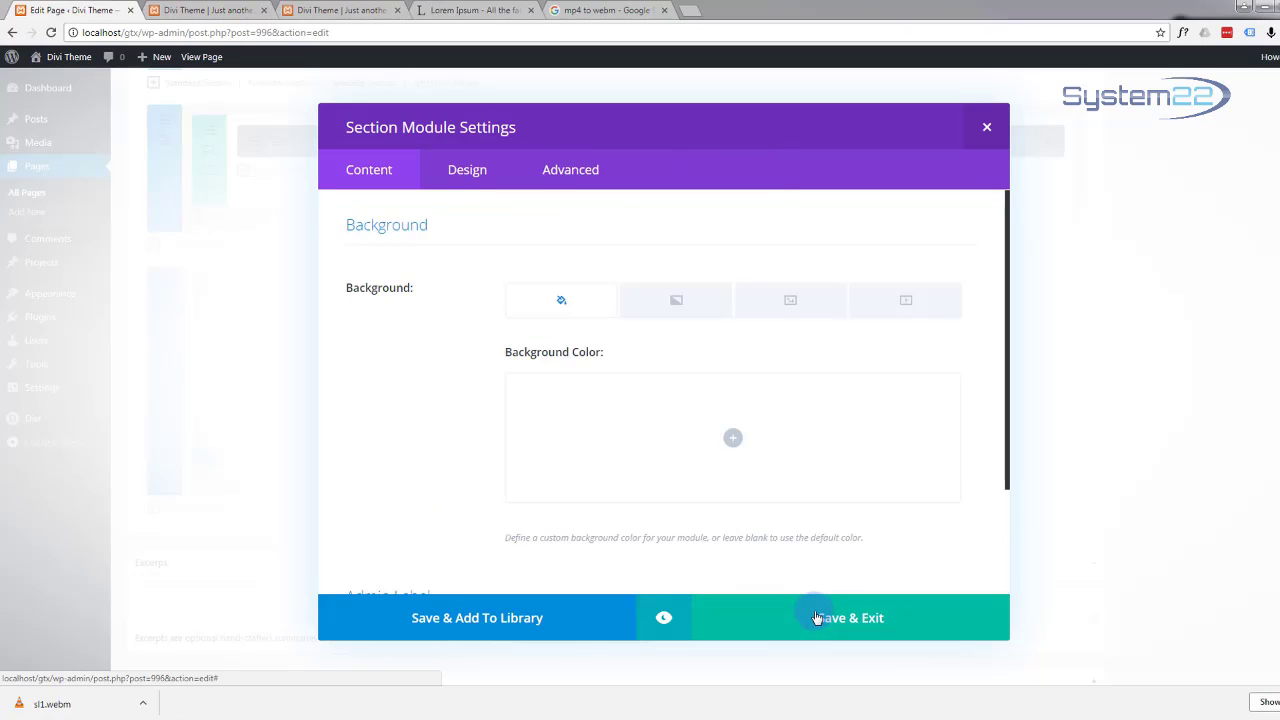
{"action": "left_click", "coordinate": [578, 540]}
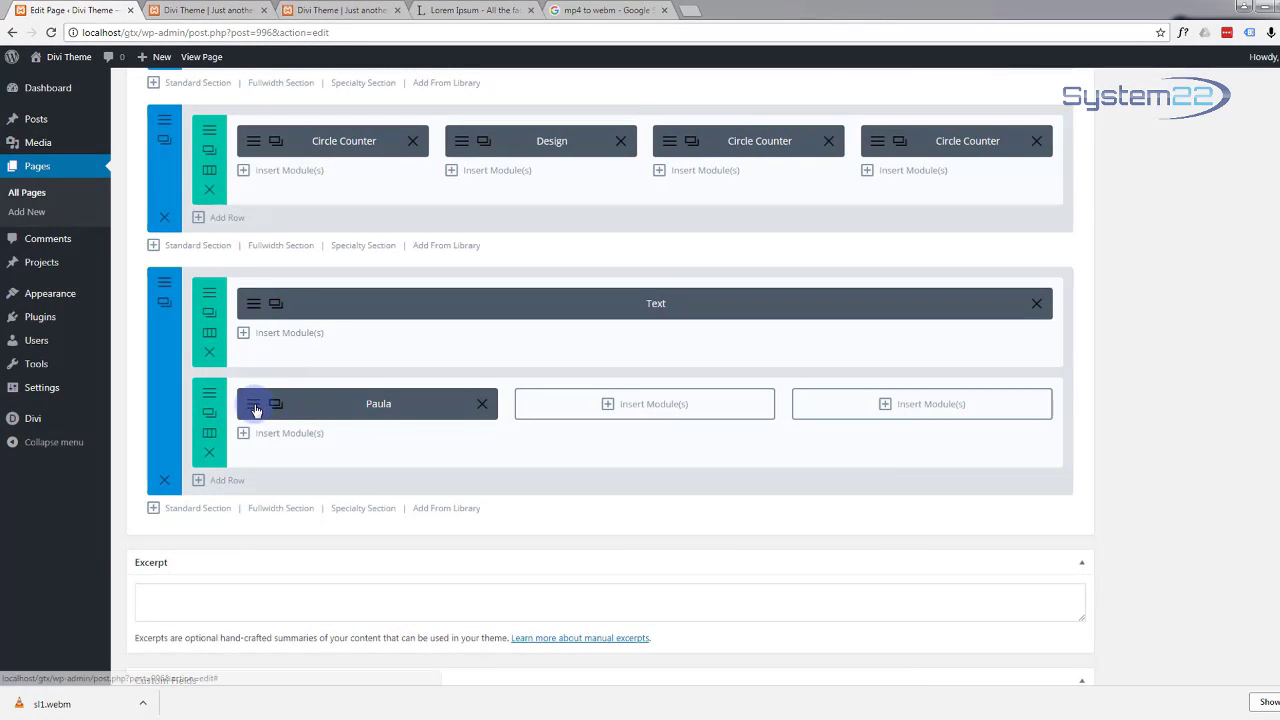
Step: Set the Paula person module's social icon colour to custom hex #12b1d6
{"action": "left_click", "coordinate": [270, 405]}
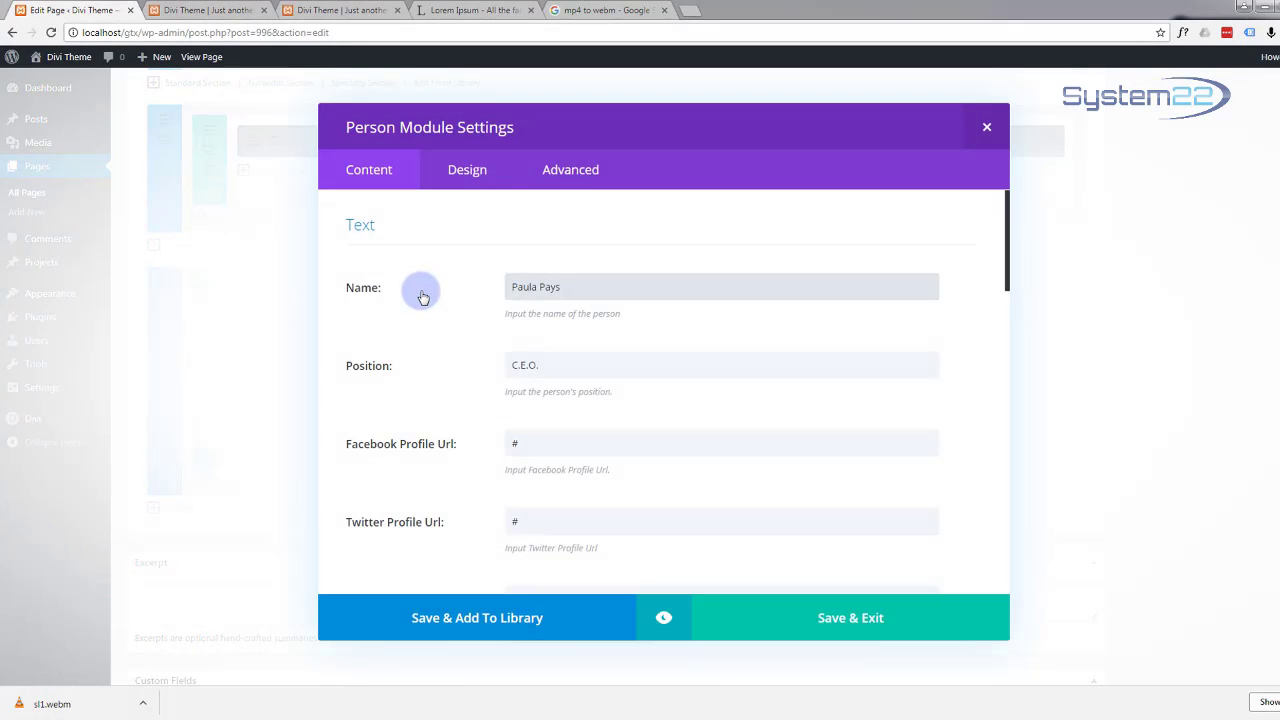
{"action": "left_click", "coordinate": [473, 172]}
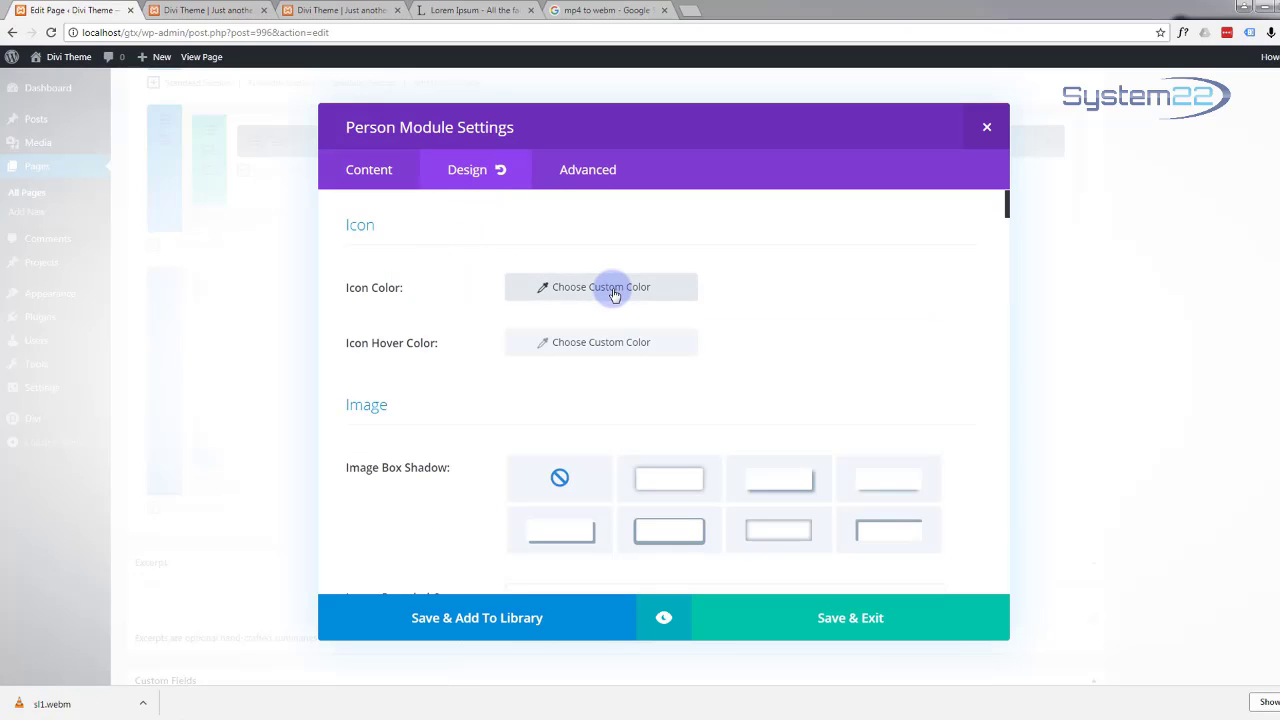
{"action": "left_click", "coordinate": [615, 292]}
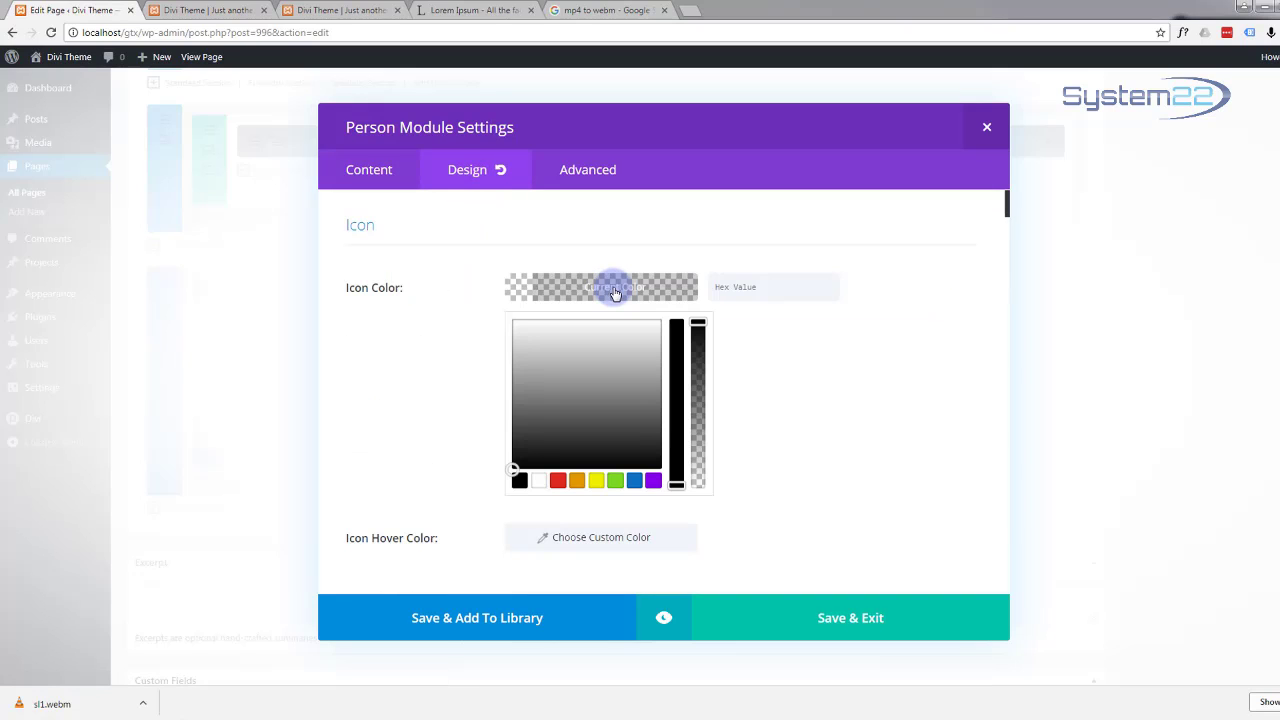
{"action": "left_click", "coordinate": [754, 287]}
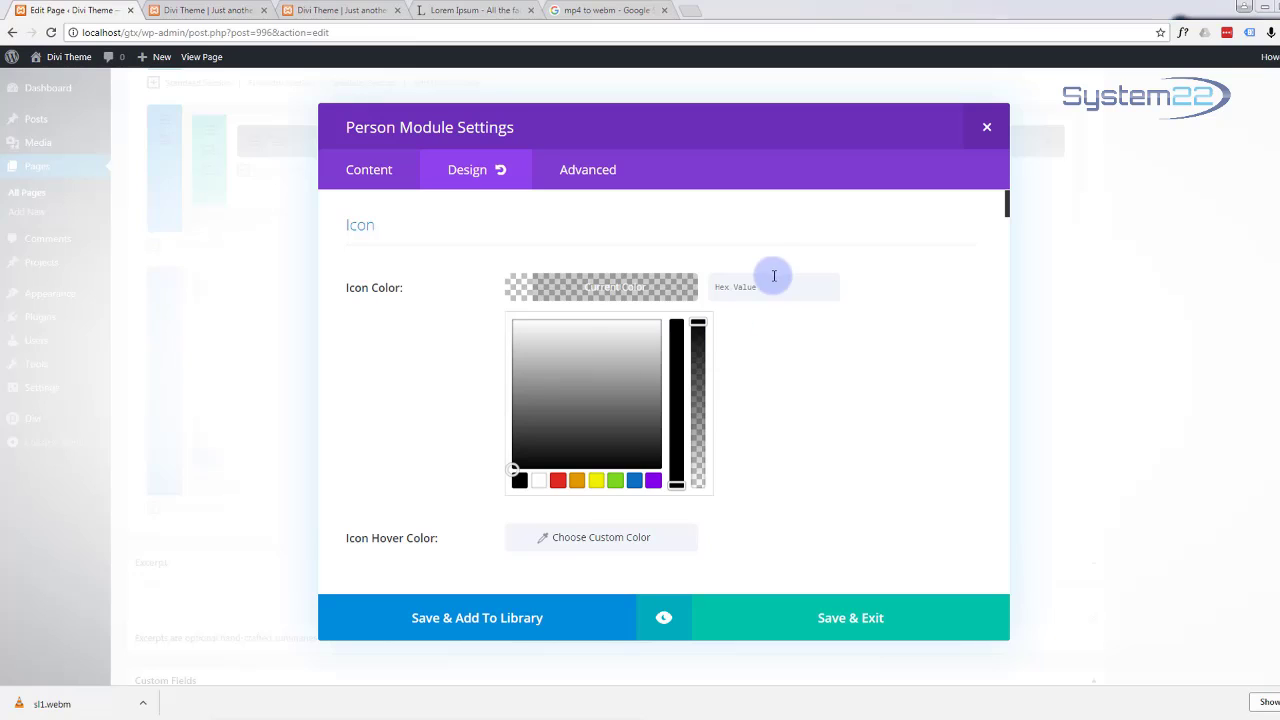
{"action": "left_click", "coordinate": [727, 287]}
{"action": "type", "text": "12b1d6"}
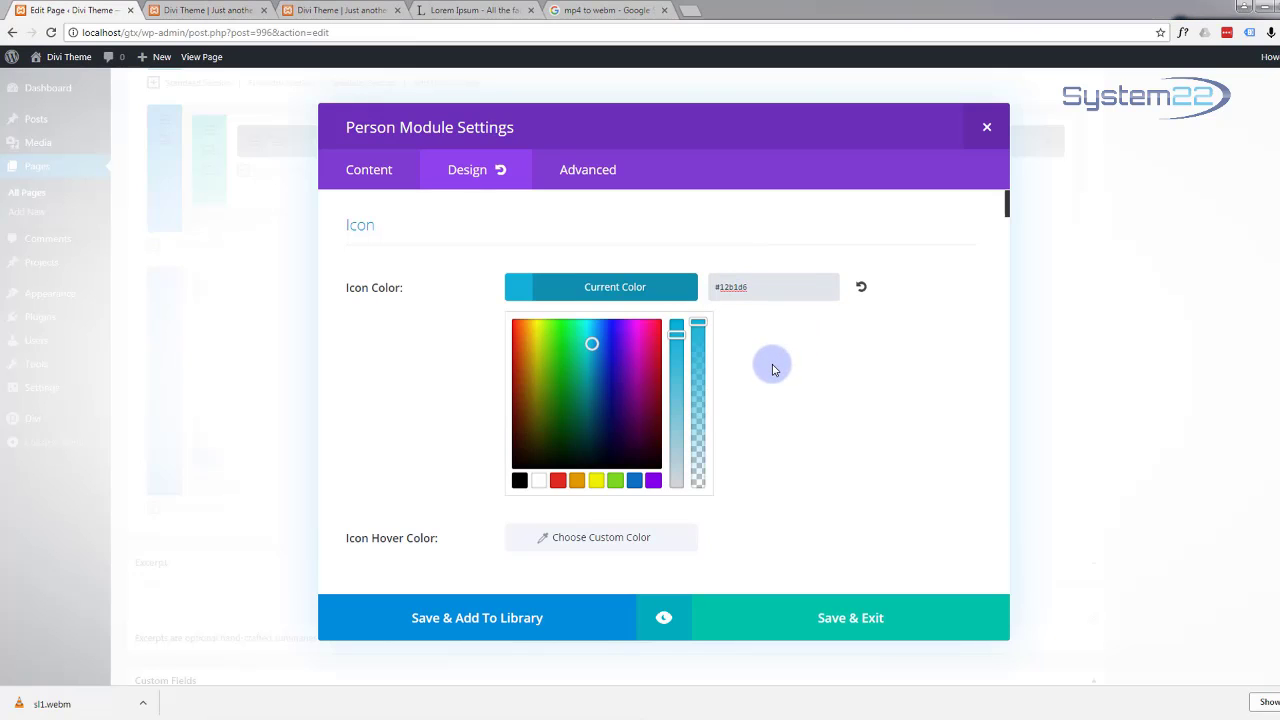
{"action": "scroll", "coordinate": [772, 368], "scroll_direction": "down", "scroll_amount": 3}
{"action": "scroll", "coordinate": [772, 368], "scroll_direction": "down", "scroll_amount": 1}
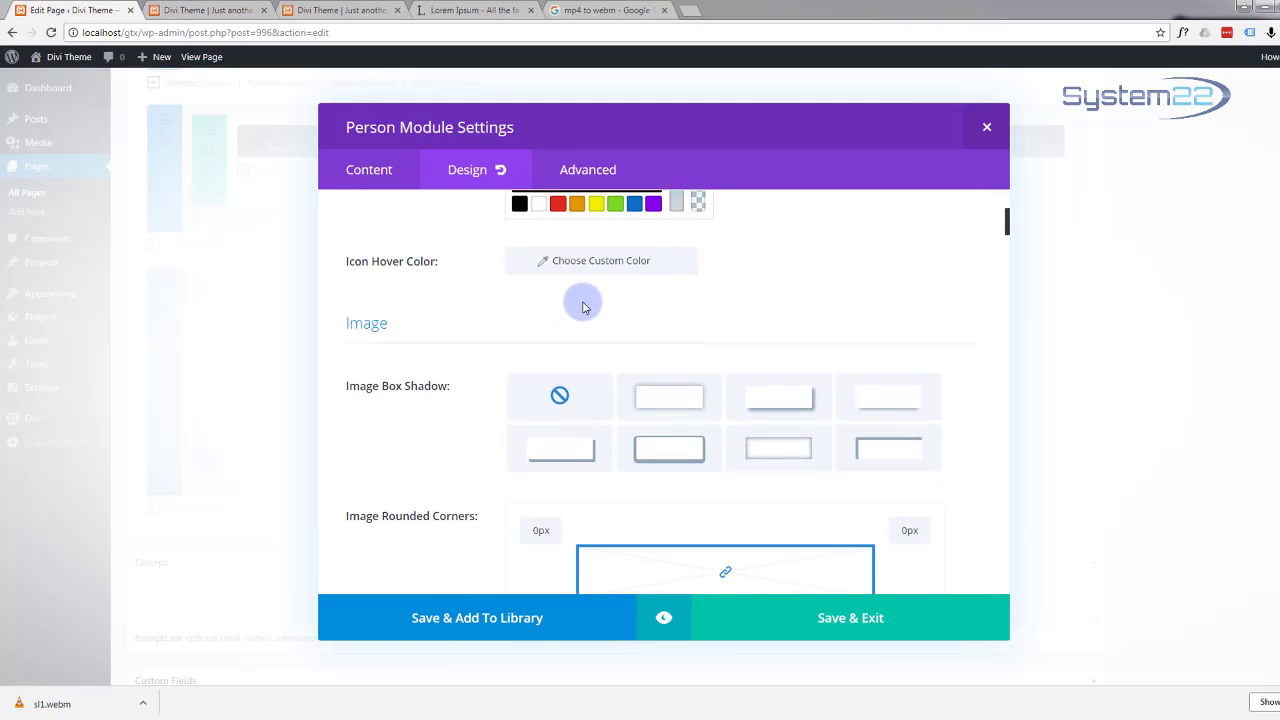
{"action": "scroll", "coordinate": [584, 307], "scroll_direction": "down", "scroll_amount": 1}
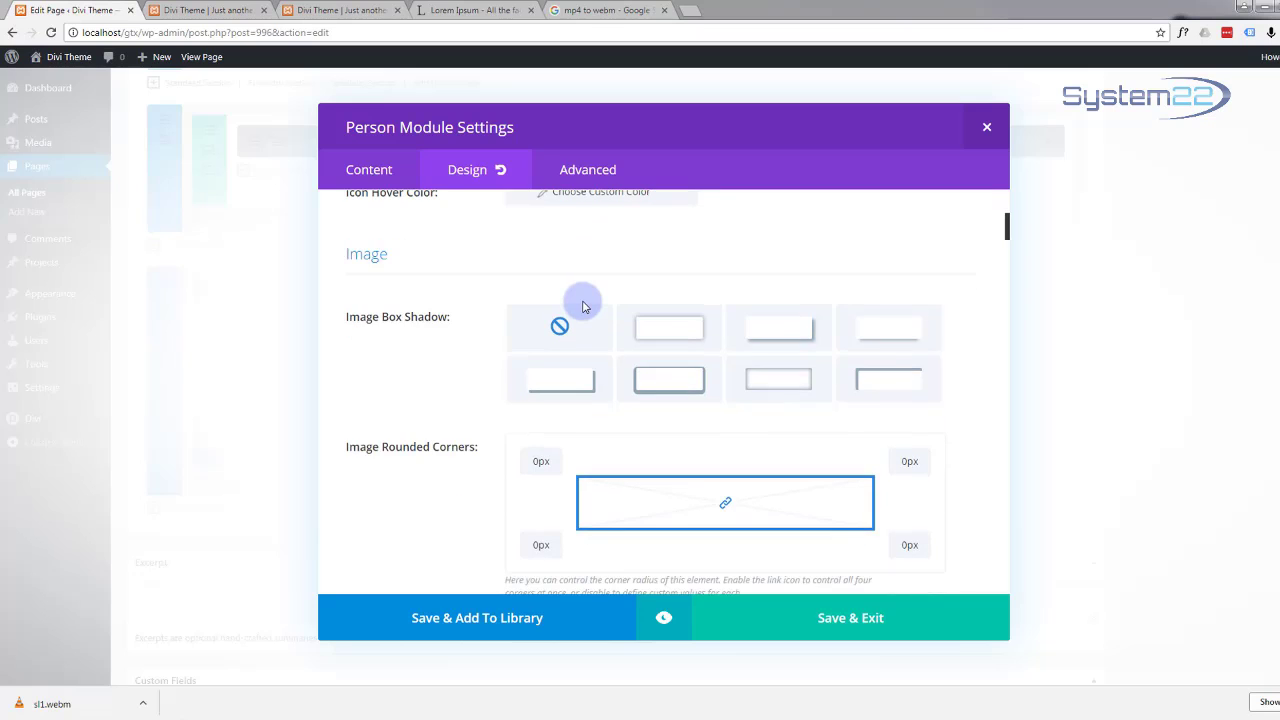
{"action": "scroll", "coordinate": [584, 307], "scroll_direction": "down", "scroll_amount": 5}
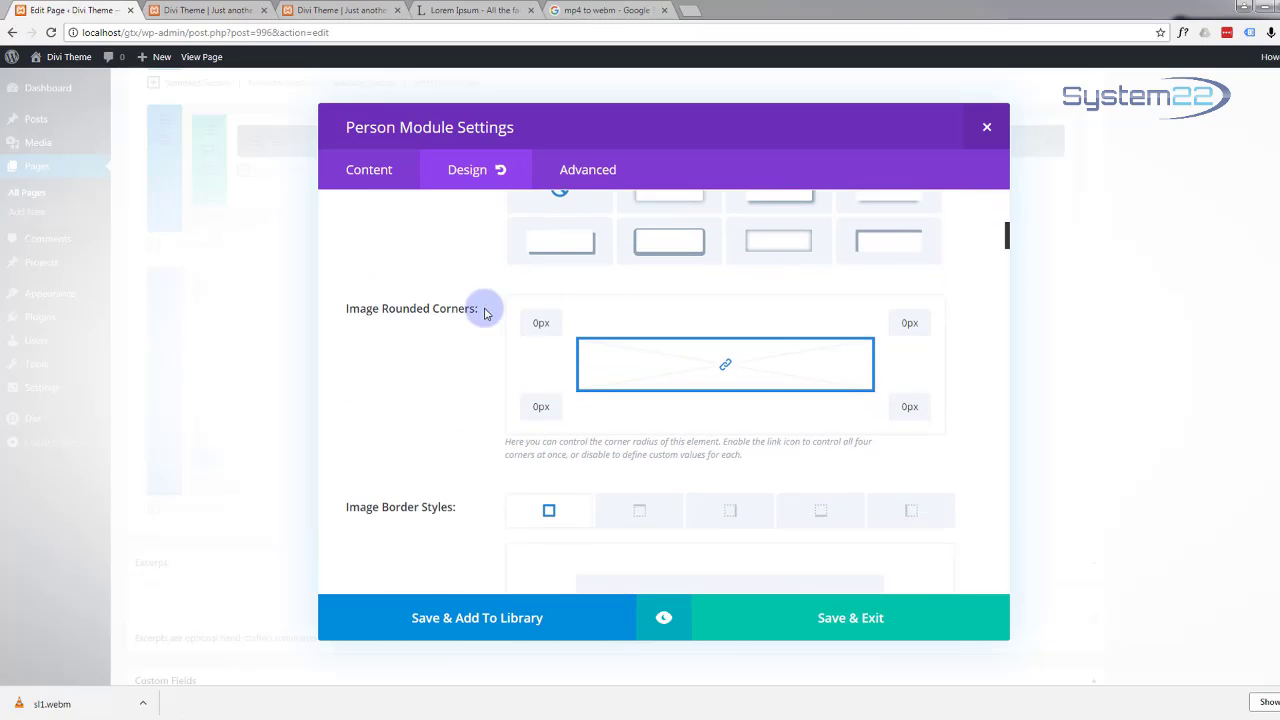
{"action": "scroll", "coordinate": [495, 323], "scroll_direction": "down", "scroll_amount": 2}
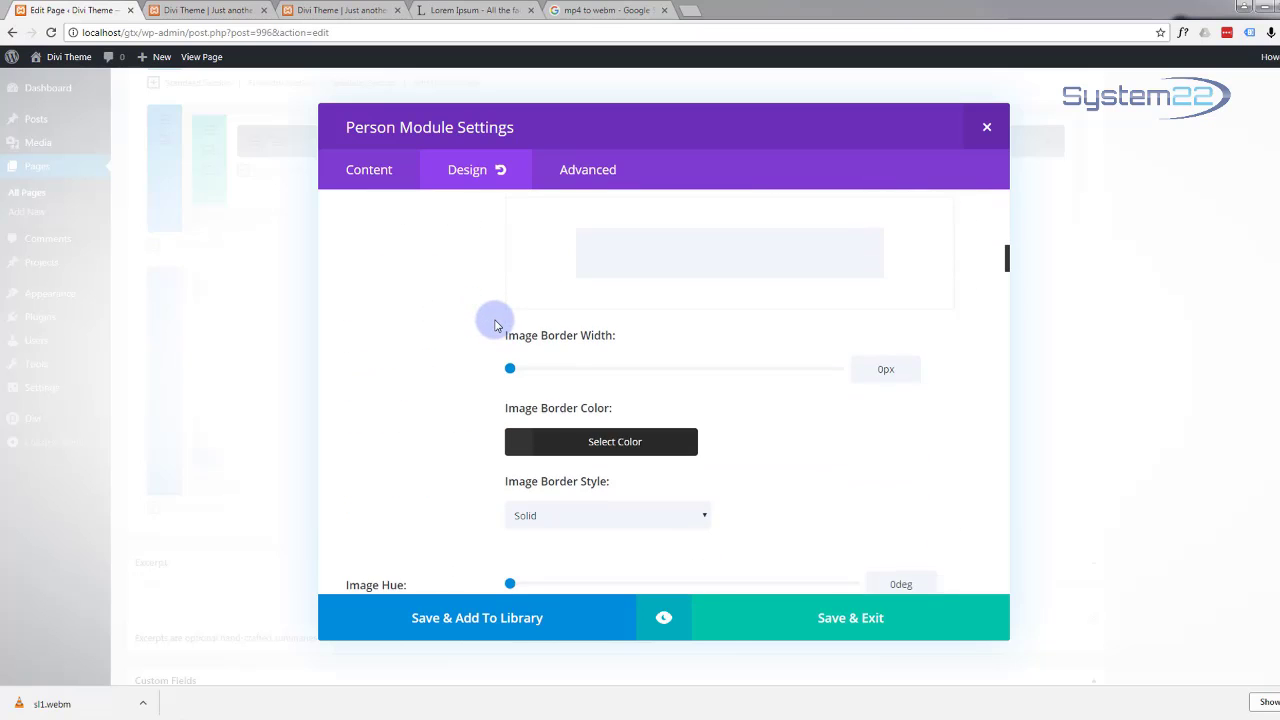
{"action": "scroll", "coordinate": [495, 323], "scroll_direction": "down", "scroll_amount": 7}
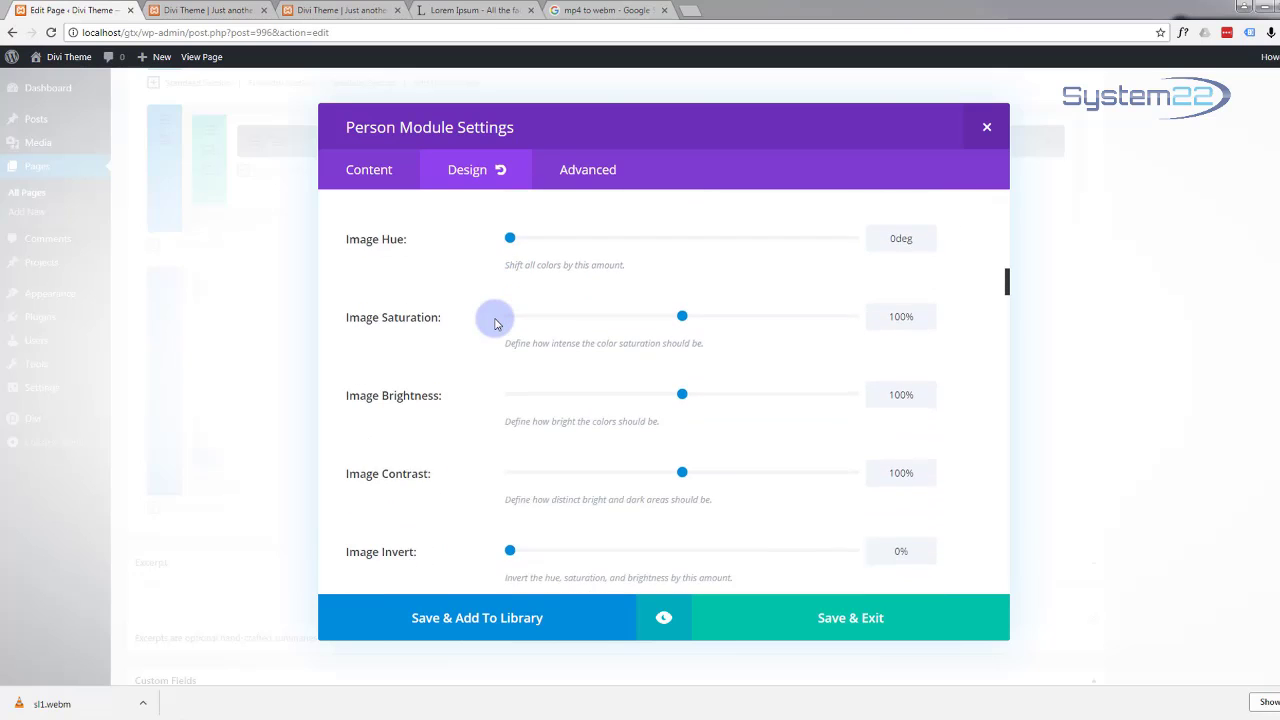
{"action": "scroll", "coordinate": [495, 323], "scroll_direction": "down", "scroll_amount": 7}
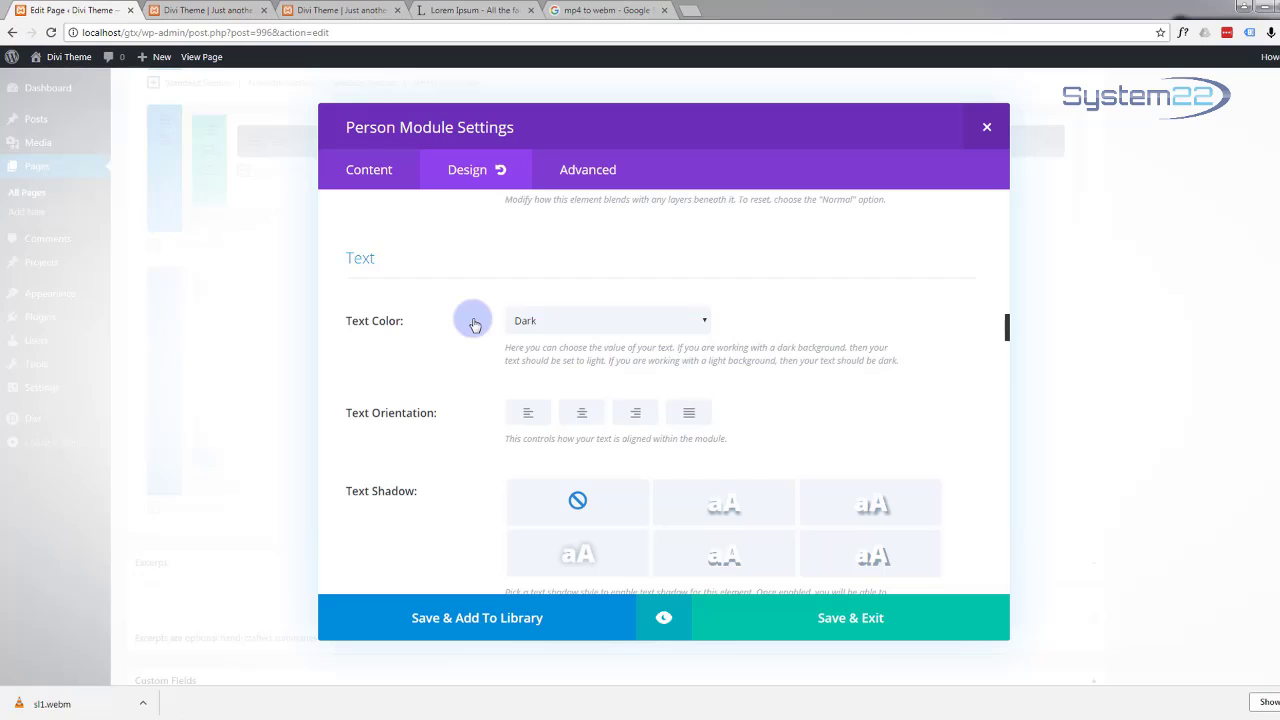
Step: Centre the module's text and make its title #12b1d6 at size 24
{"action": "left_click", "coordinate": [582, 415]}
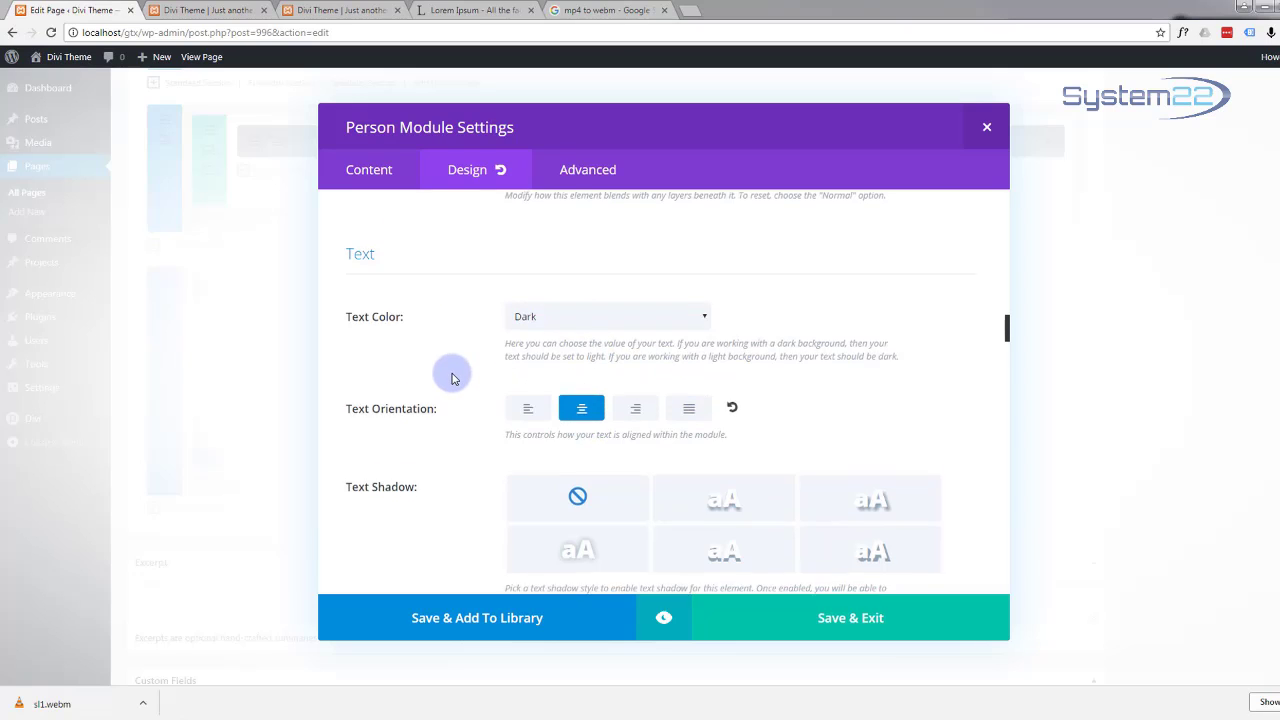
{"action": "scroll", "coordinate": [451, 378], "scroll_direction": "down", "scroll_amount": 2}
{"action": "scroll", "coordinate": [451, 378], "scroll_direction": "down", "scroll_amount": 2}
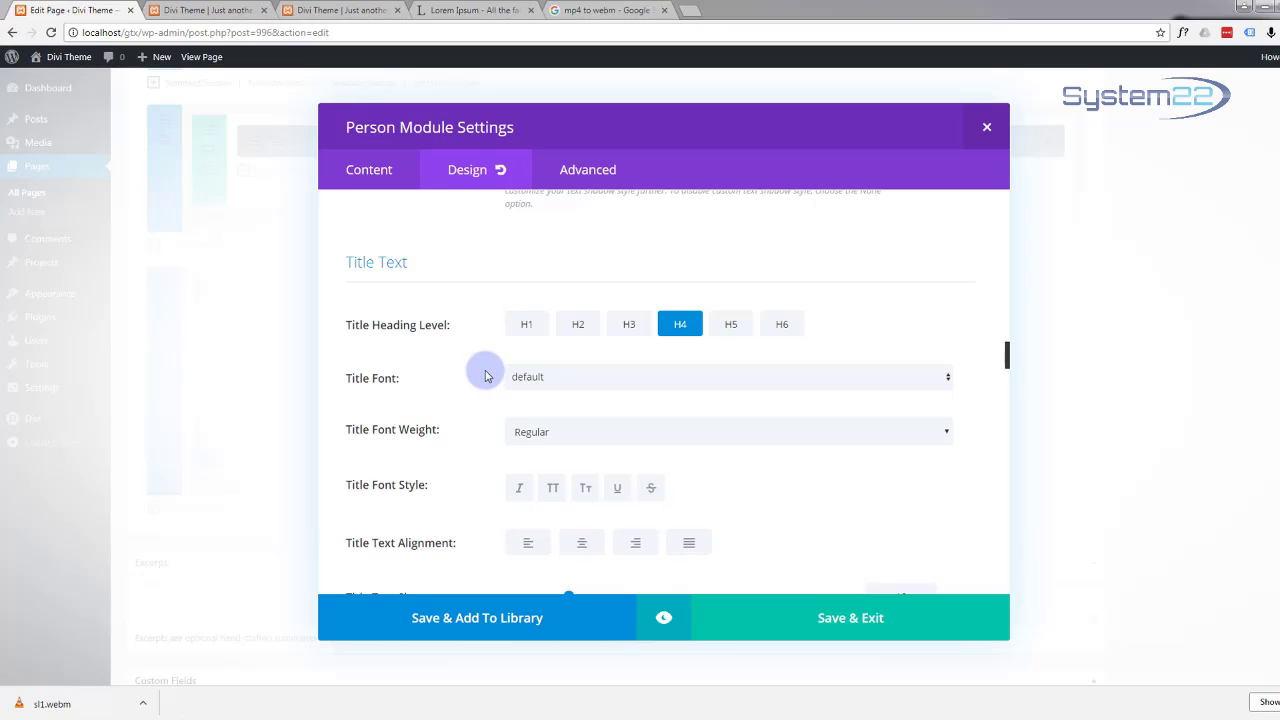
{"action": "scroll", "coordinate": [506, 391], "scroll_direction": "down", "scroll_amount": 2}
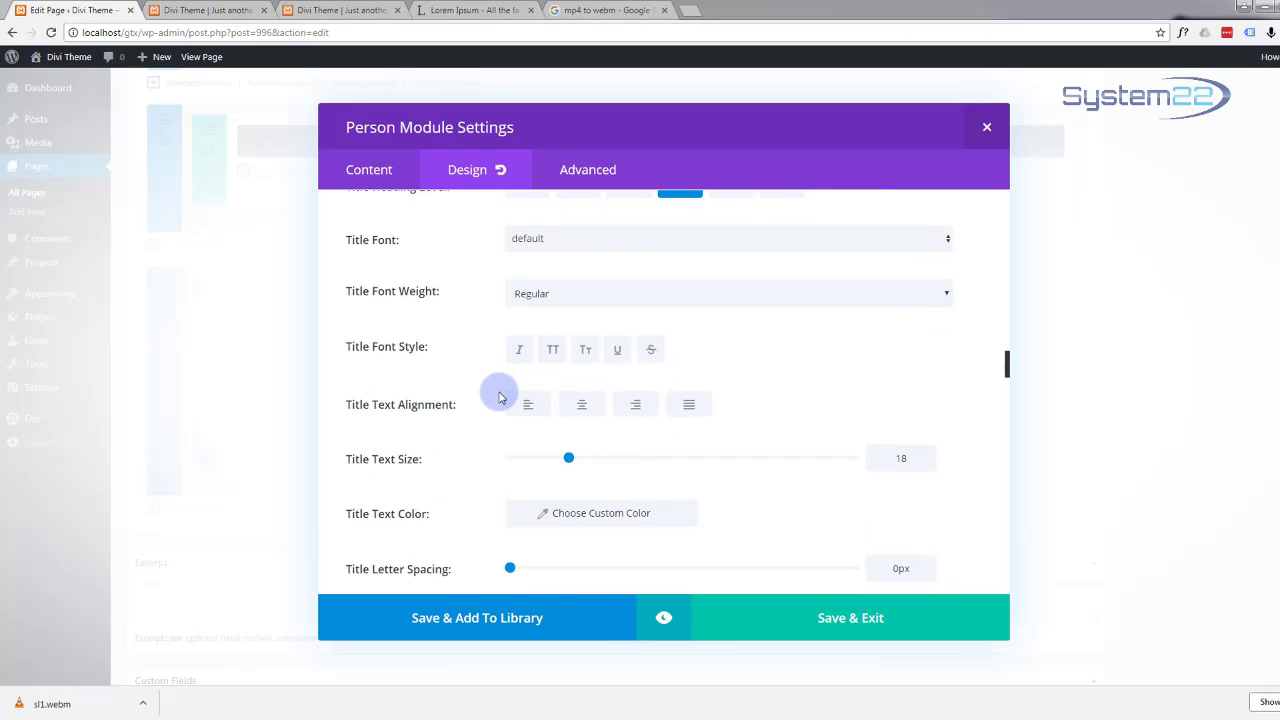
{"action": "scroll", "coordinate": [500, 397], "scroll_direction": "down", "scroll_amount": 1}
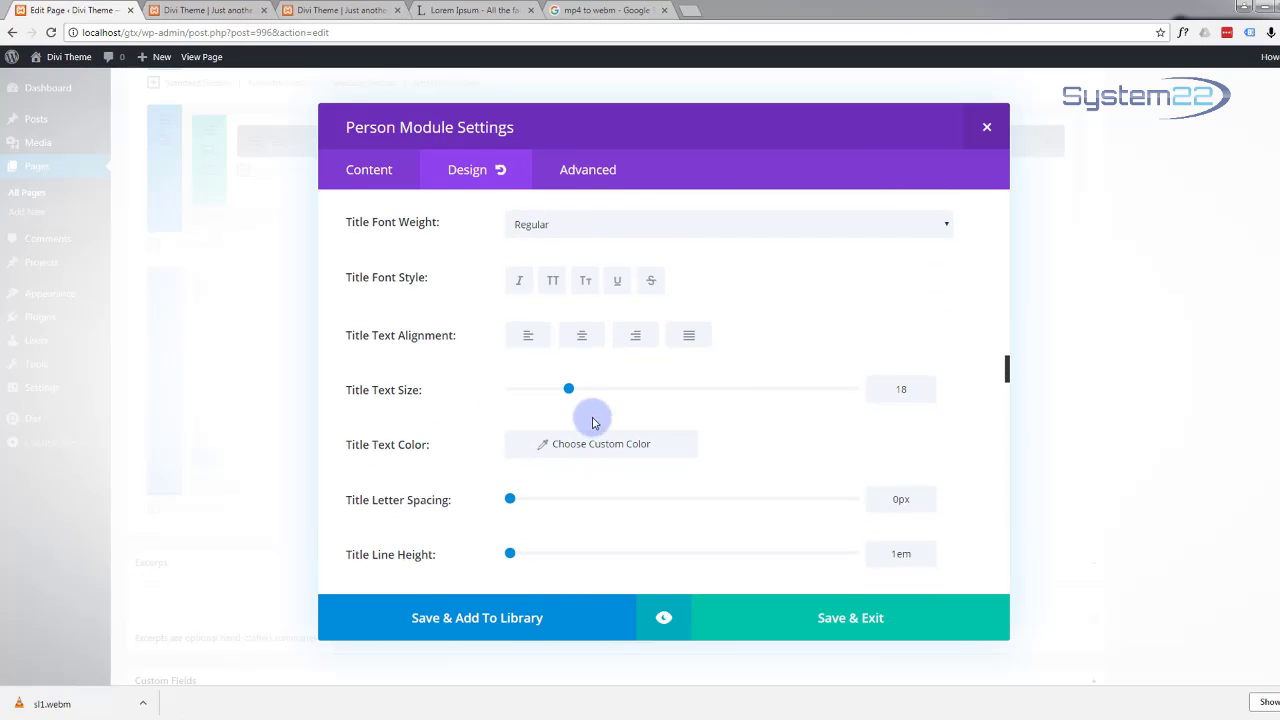
{"action": "left_click", "coordinate": [600, 443]}
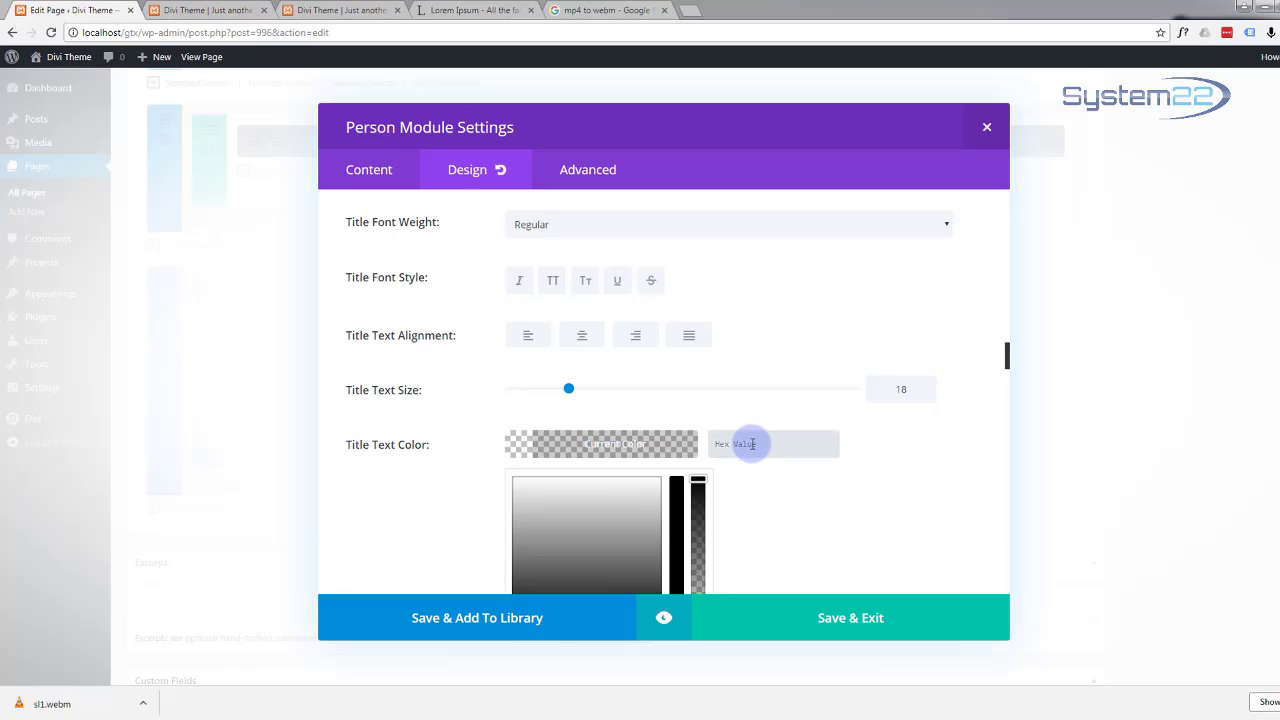
{"action": "left_click_drag", "start_coordinate": [568, 389], "coordinate": [590, 390]}
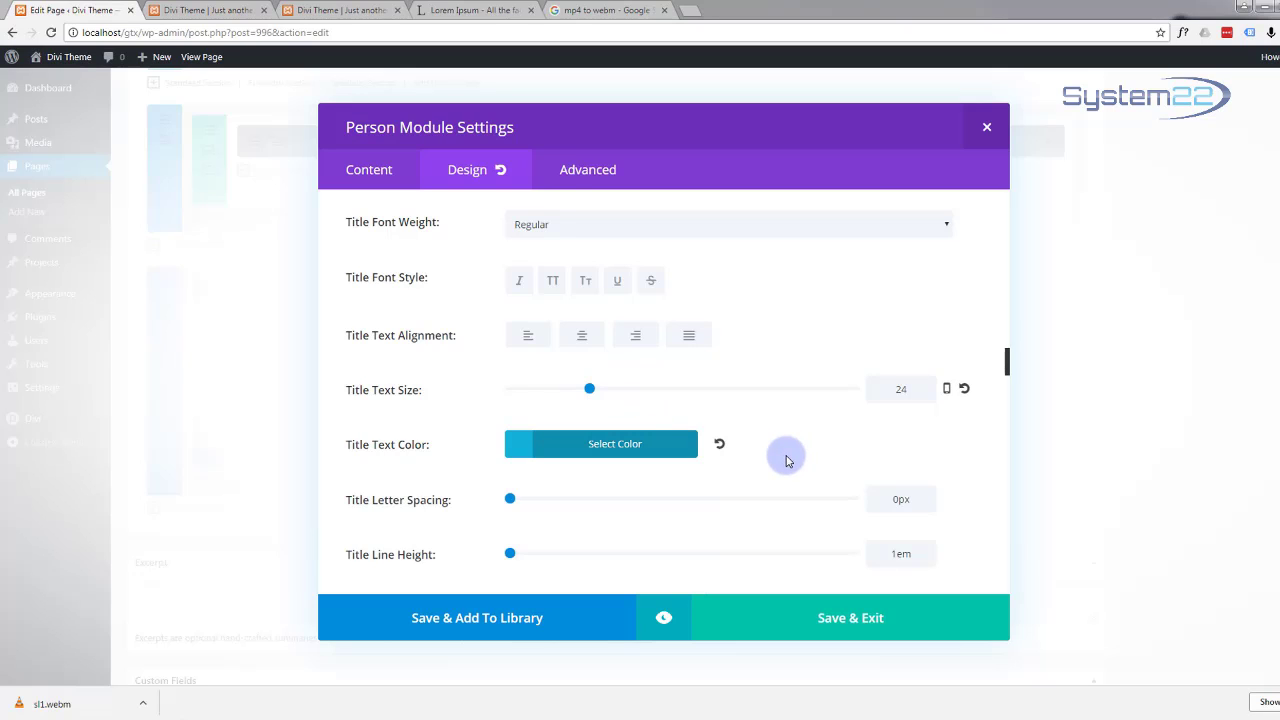
{"action": "scroll", "coordinate": [786, 455], "scroll_direction": "down", "scroll_amount": 2}
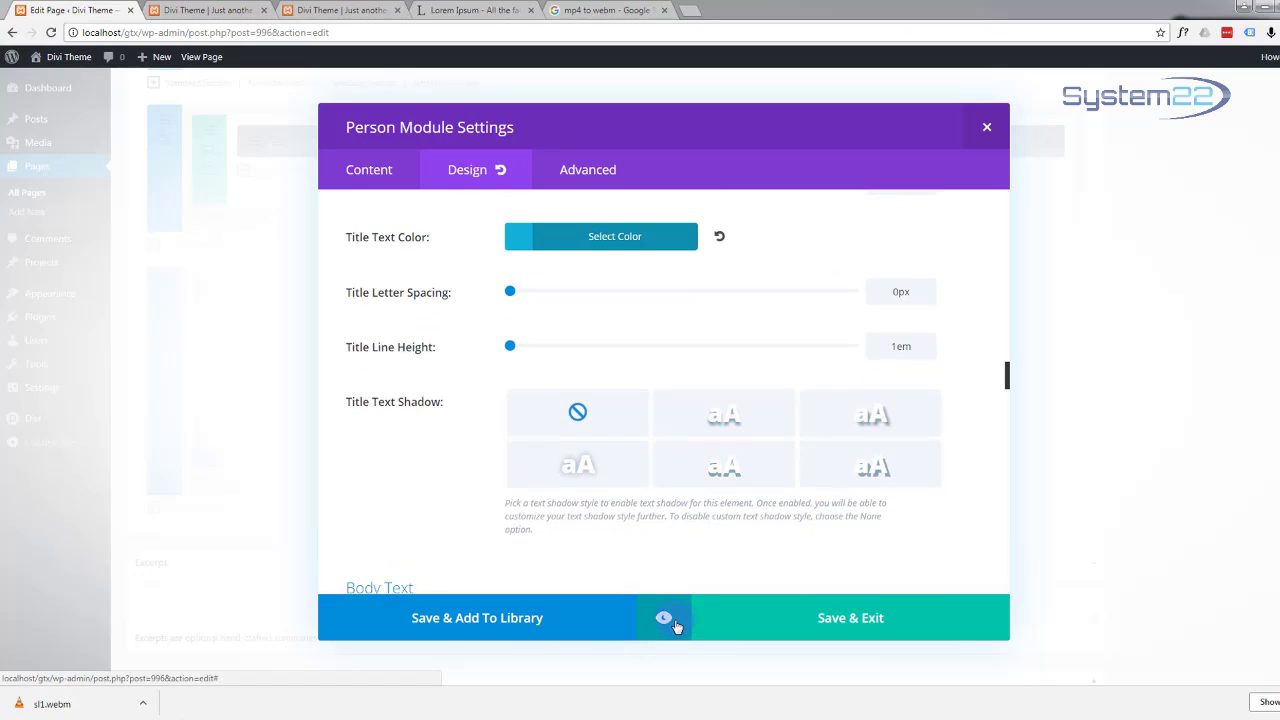
Step: Preview the styled person module with its portrait, bio and blue social icons
{"action": "left_click", "coordinate": [665, 620]}
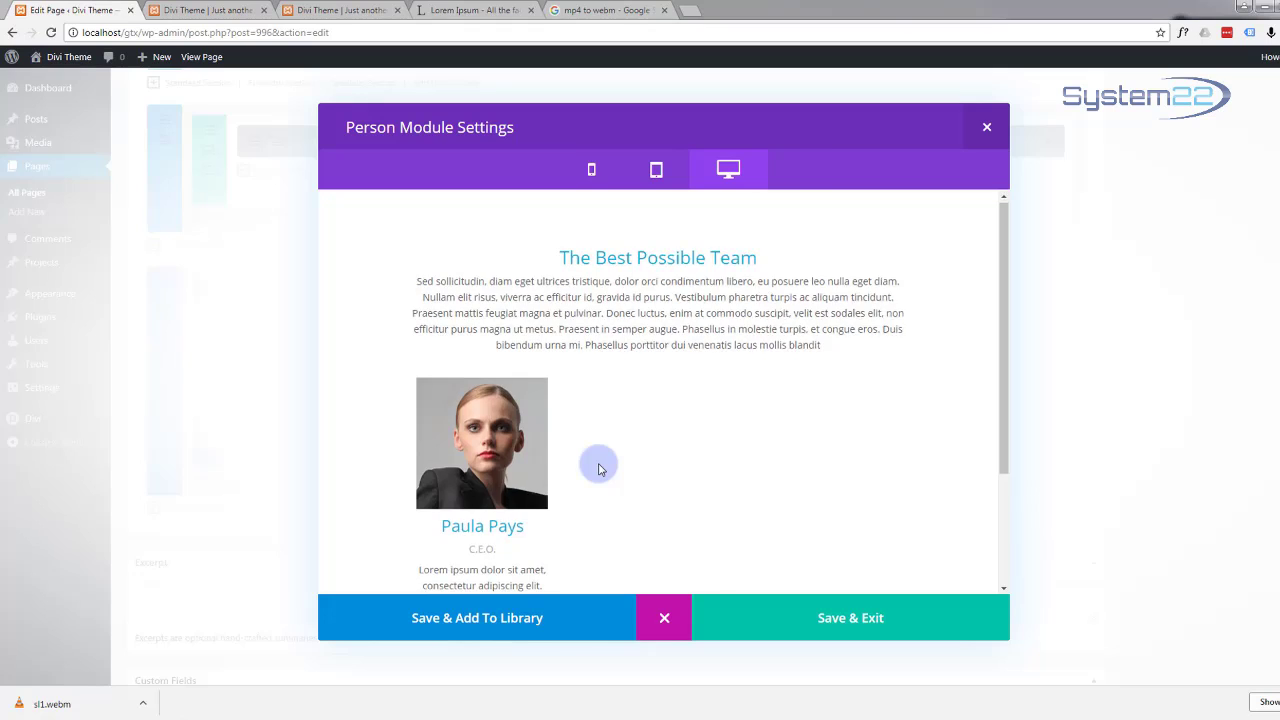
{"action": "scroll", "coordinate": [598, 466], "scroll_direction": "down", "scroll_amount": 2}
{"action": "scroll", "coordinate": [598, 466], "scroll_direction": "down", "scroll_amount": 1}
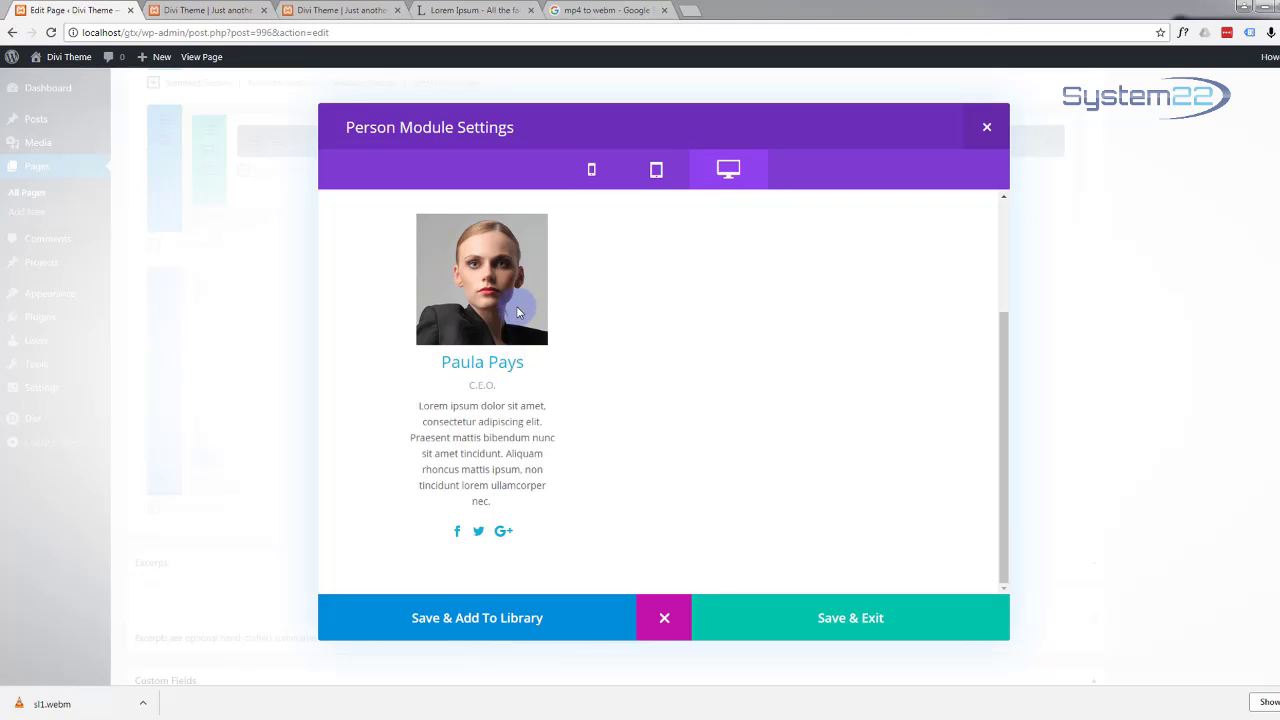
Step: Add a margin-bottom rule to the Member Image custom CSS and preview it
{"action": "left_click", "coordinate": [665, 618]}
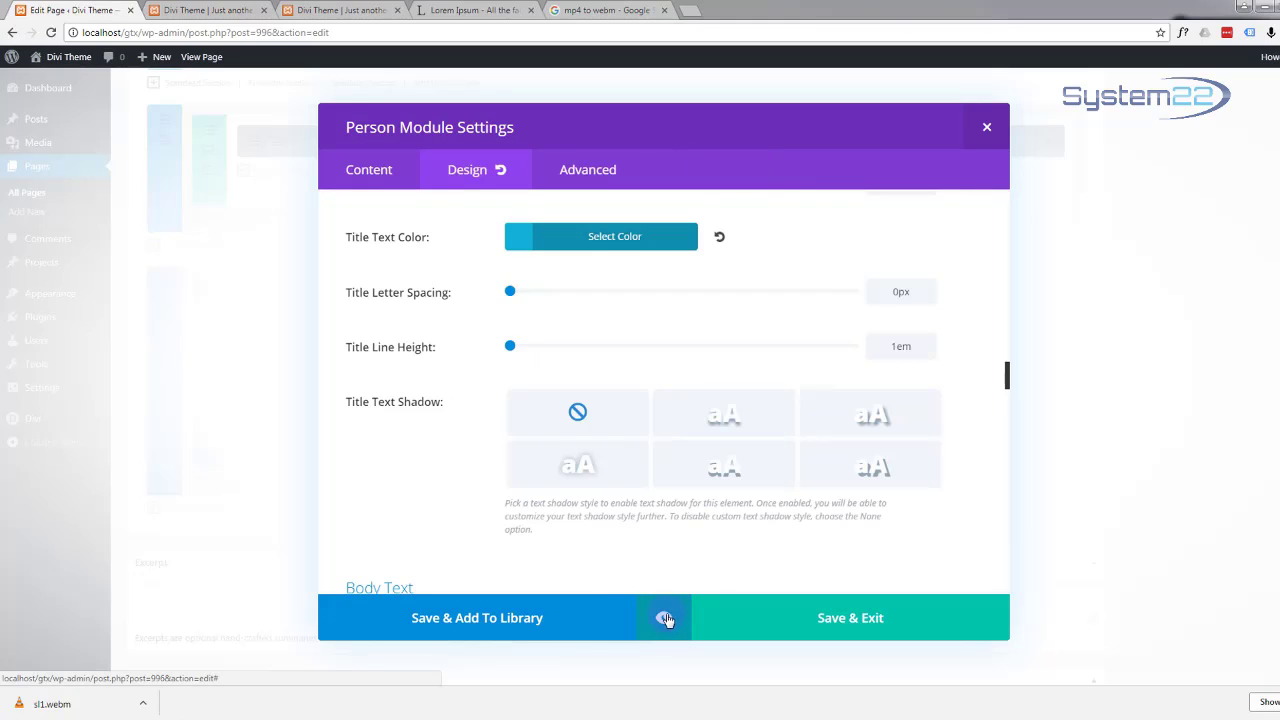
{"action": "left_click", "coordinate": [580, 171]}
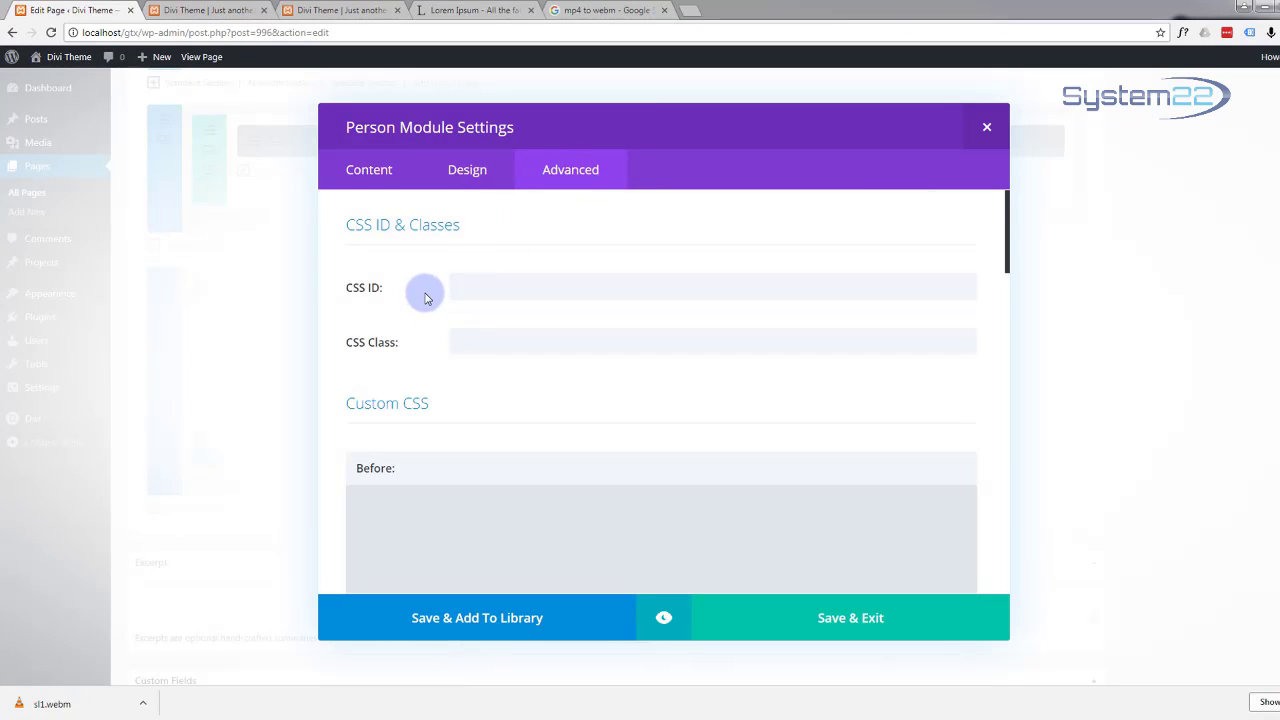
{"action": "scroll", "coordinate": [425, 298], "scroll_direction": "down", "scroll_amount": 2}
{"action": "scroll", "coordinate": [425, 298], "scroll_direction": "down", "scroll_amount": 6}
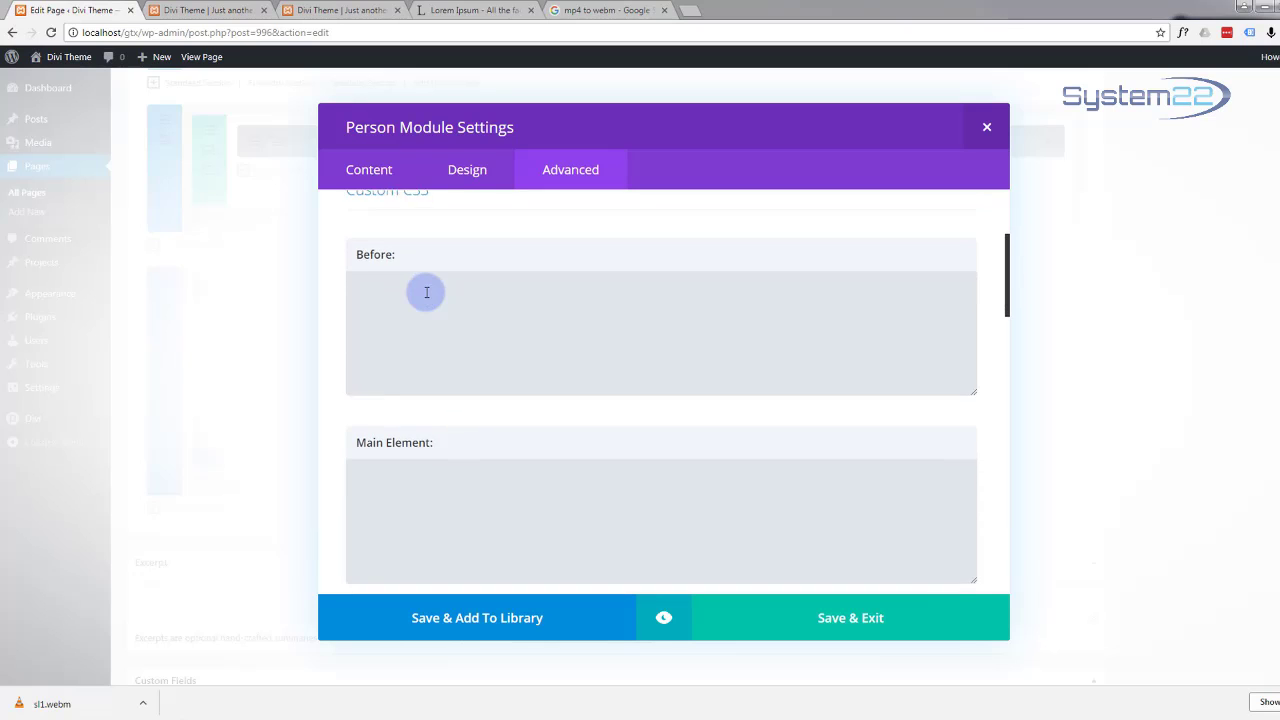
{"action": "scroll", "coordinate": [425, 298], "scroll_direction": "down", "scroll_amount": 2}
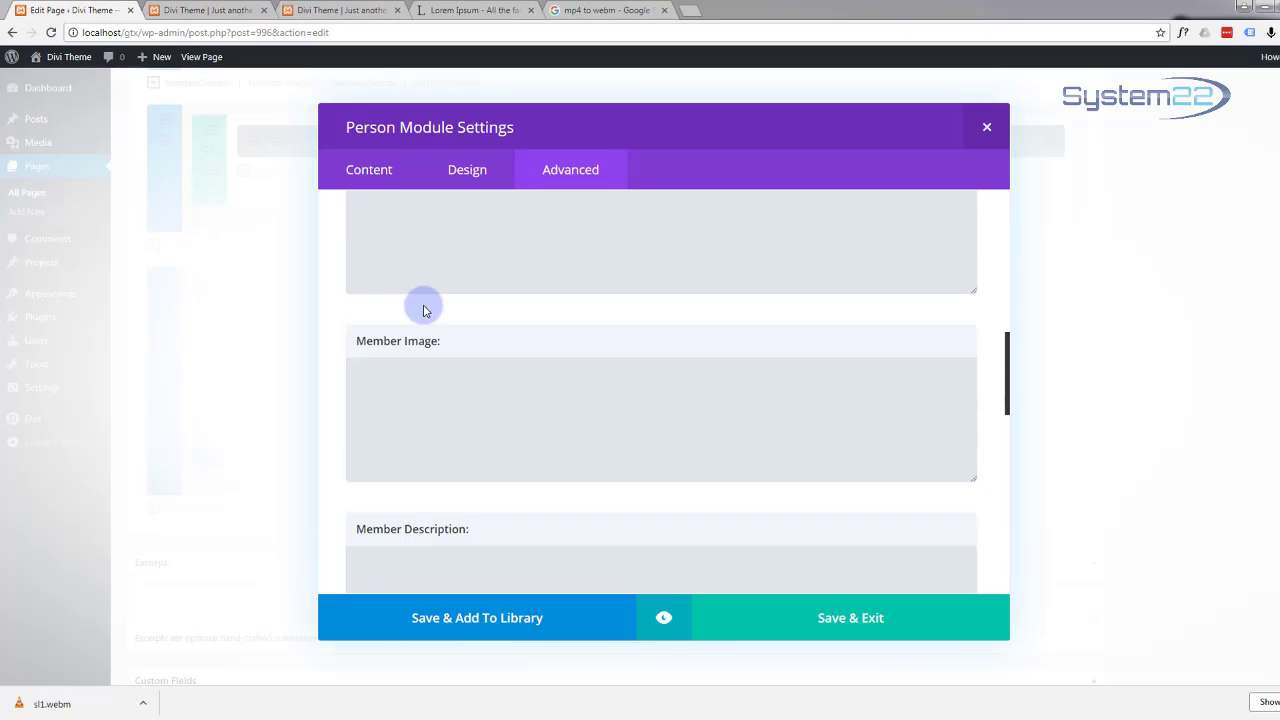
{"action": "left_click", "coordinate": [387, 380]}
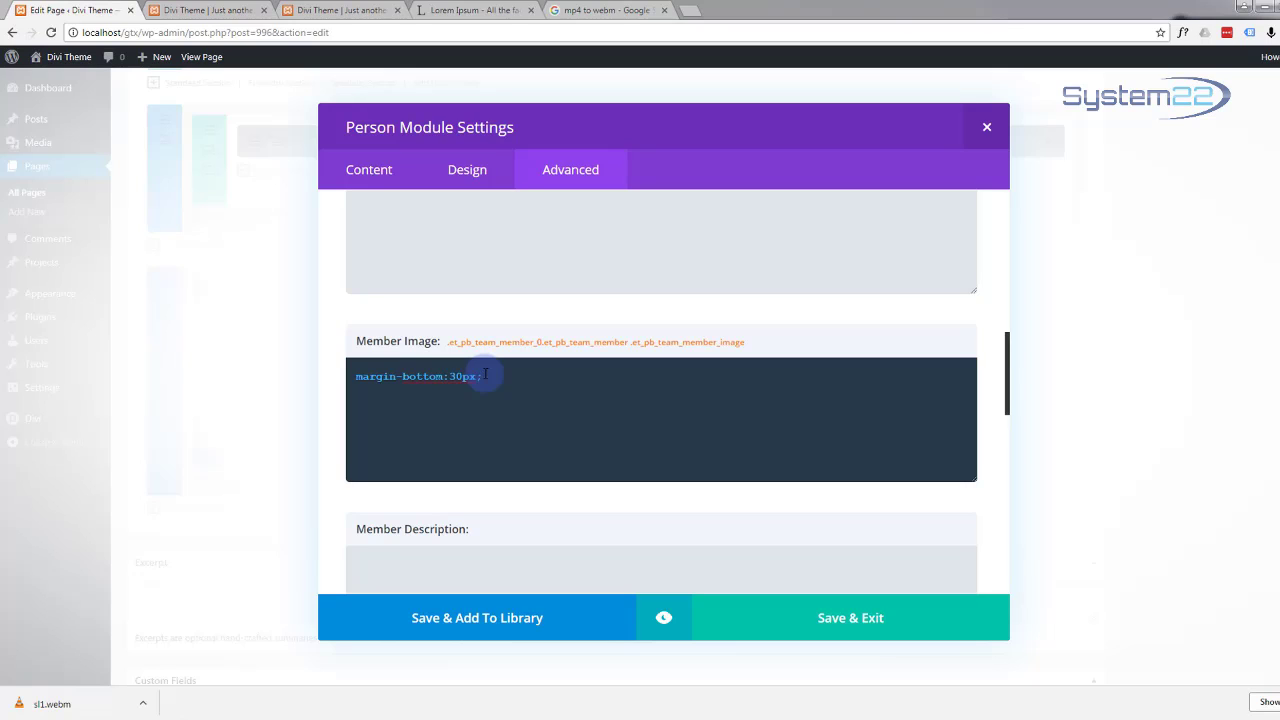
{"action": "left_click", "coordinate": [665, 621]}
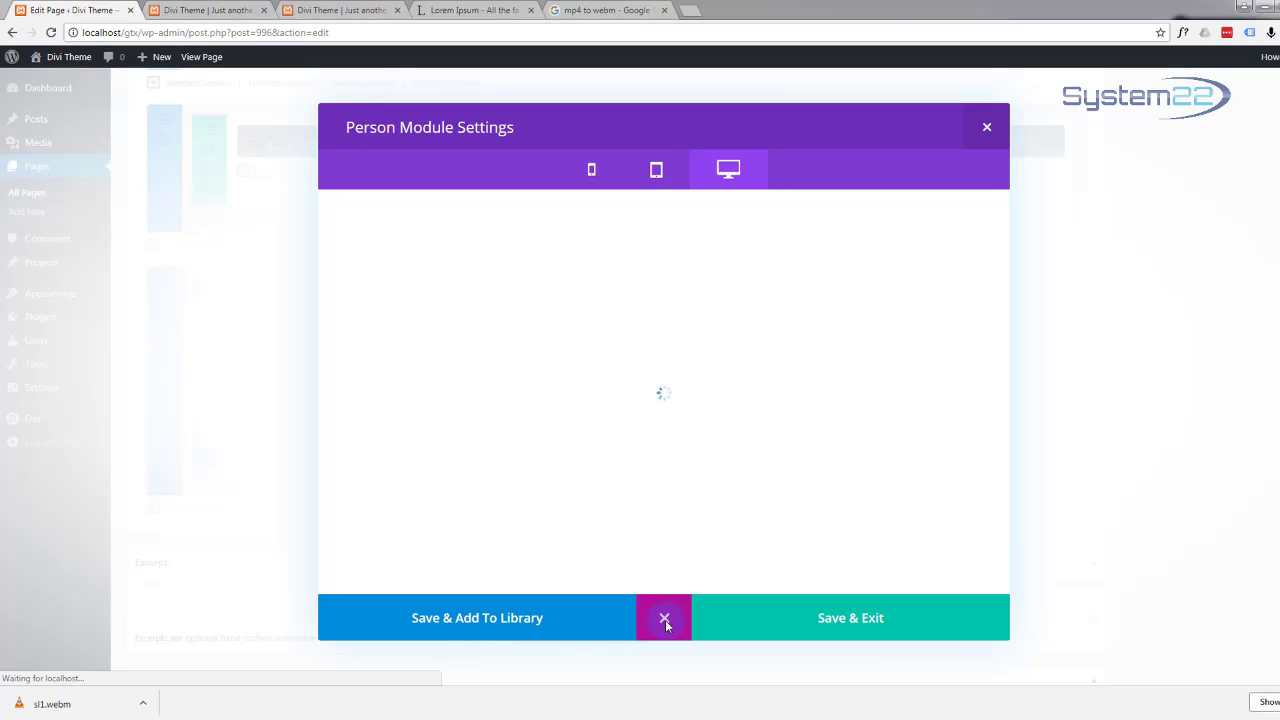
{"action": "scroll", "coordinate": [651, 492], "scroll_direction": "down", "scroll_amount": 3}
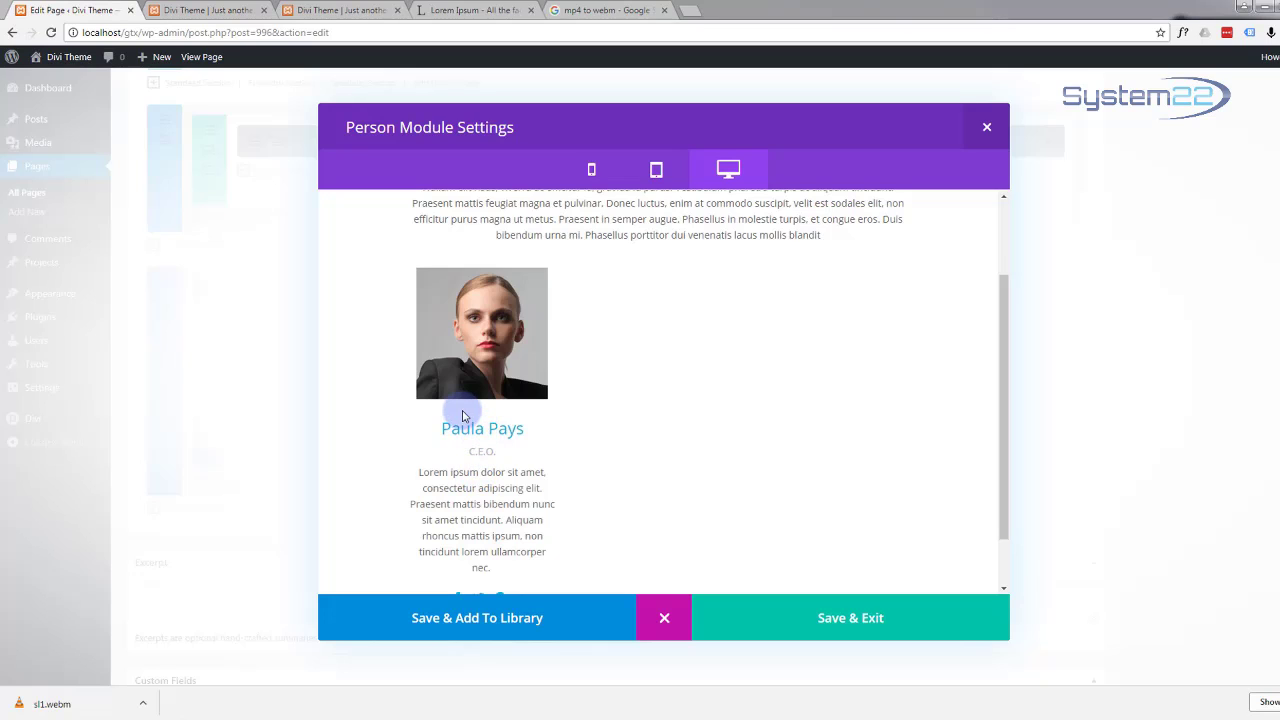
Step: Change the member image's margin-bottom to 50px and check it in the preview
{"action": "left_click", "coordinate": [664, 622]}
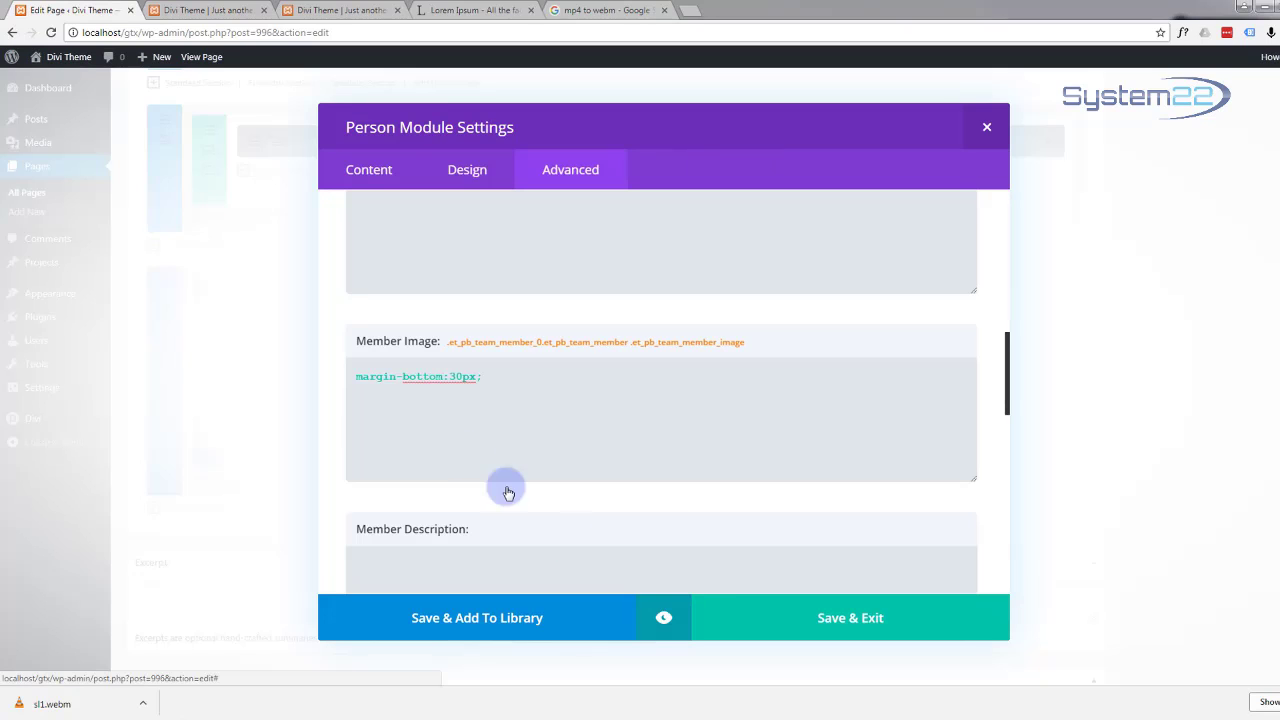
{"action": "left_click", "coordinate": [454, 378]}
{"action": "left_click_drag", "start_coordinate": [455, 379], "coordinate": [449, 378]}
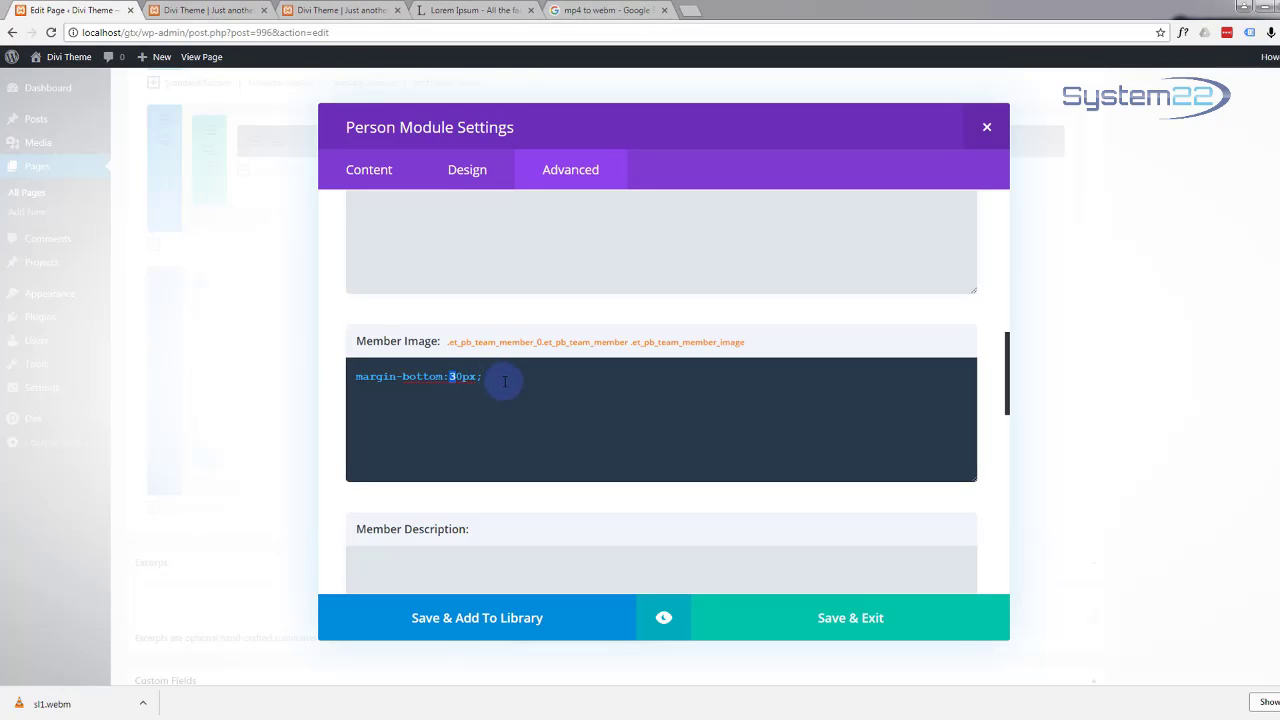
{"action": "left_click", "coordinate": [664, 618]}
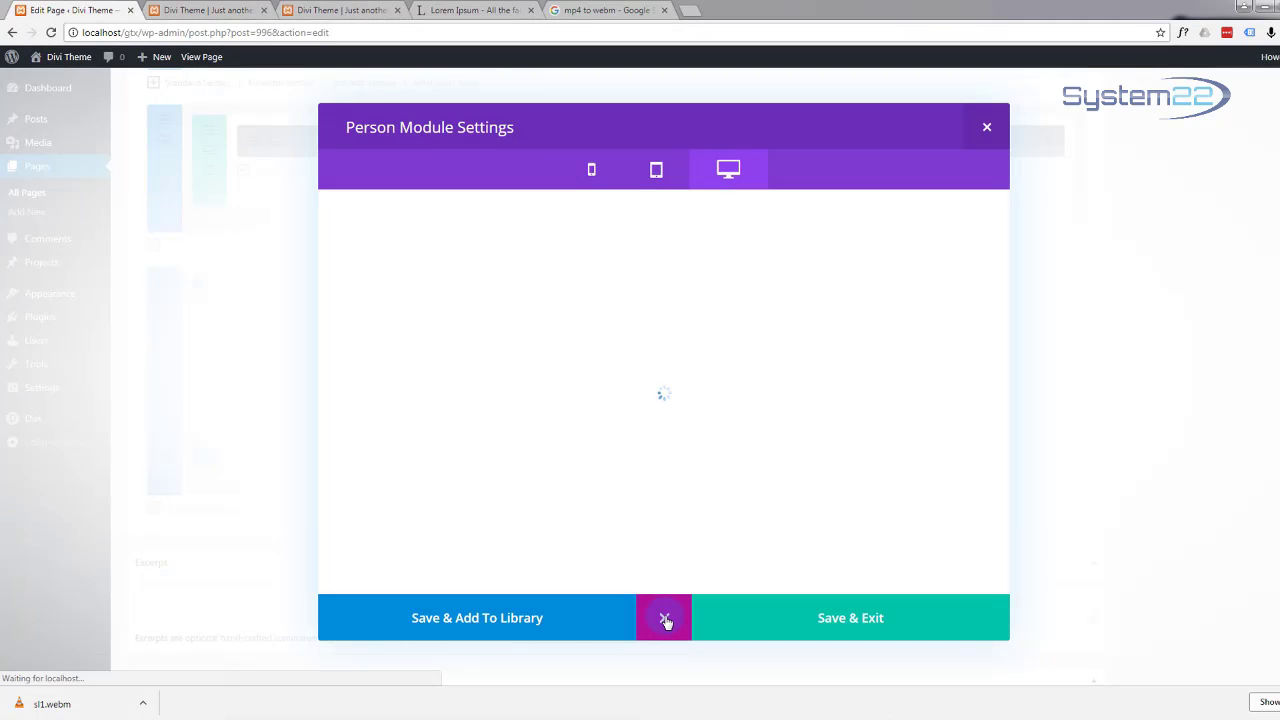
{"action": "scroll", "coordinate": [617, 515], "scroll_direction": "down", "scroll_amount": 3}
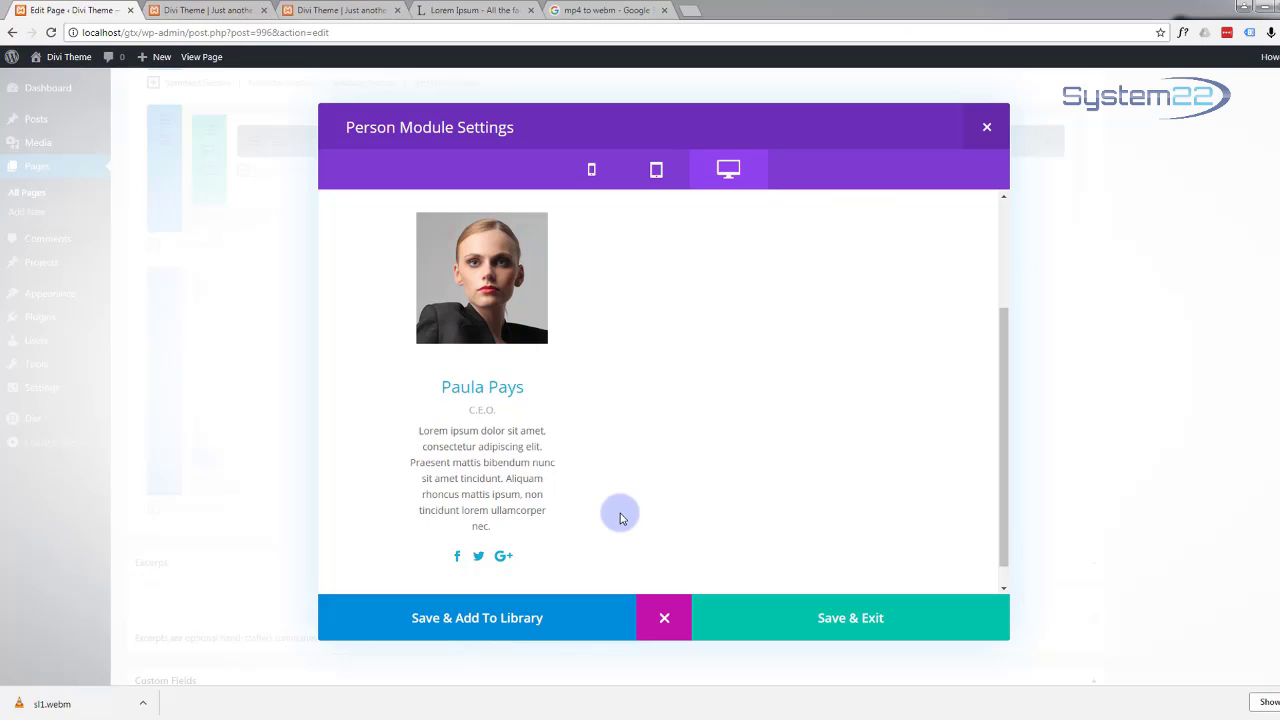
{"action": "scroll", "coordinate": [615, 492], "scroll_direction": "down", "scroll_amount": 1}
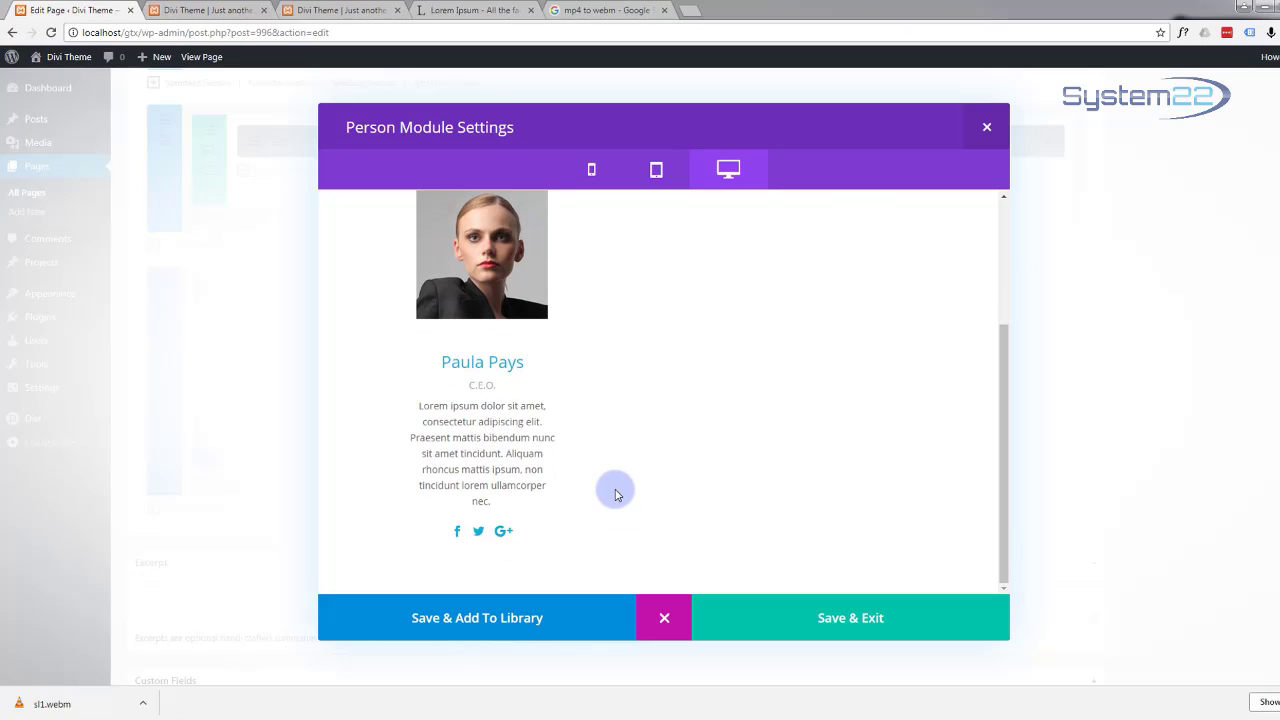
{"action": "scroll", "coordinate": [615, 495], "scroll_direction": "up", "scroll_amount": 4}
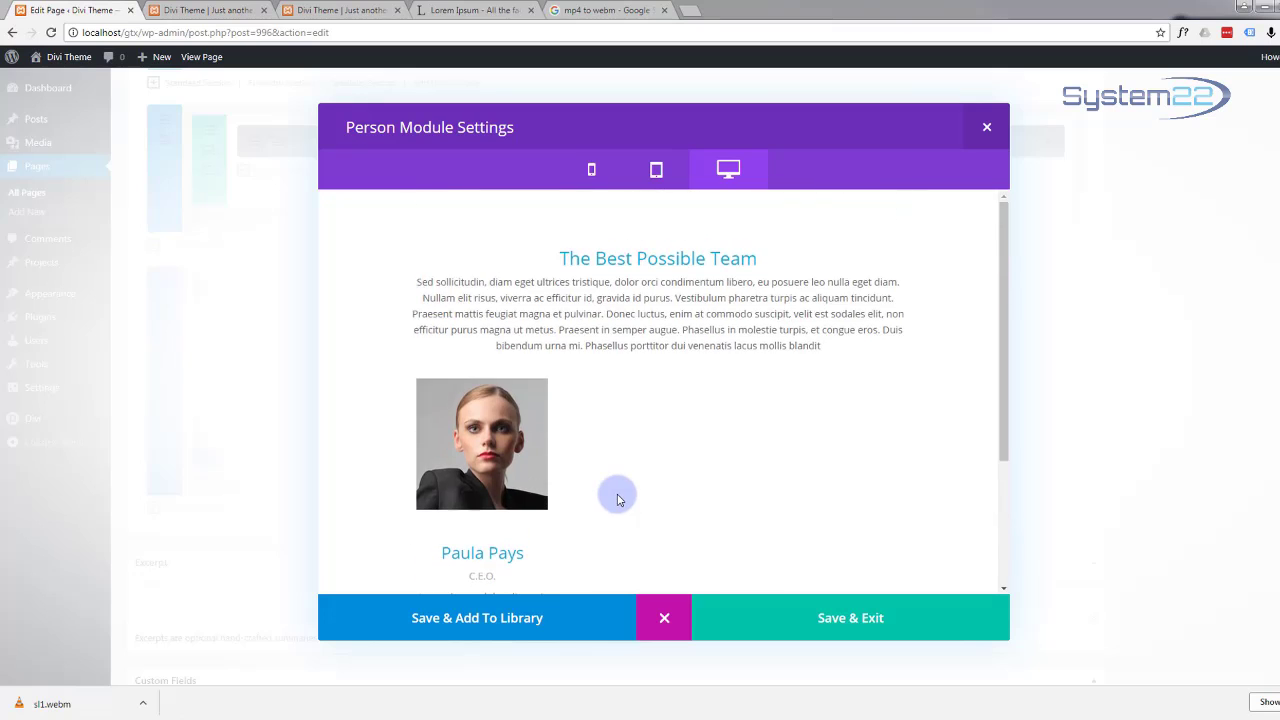
{"action": "scroll", "coordinate": [617, 500], "scroll_direction": "down", "scroll_amount": 4}
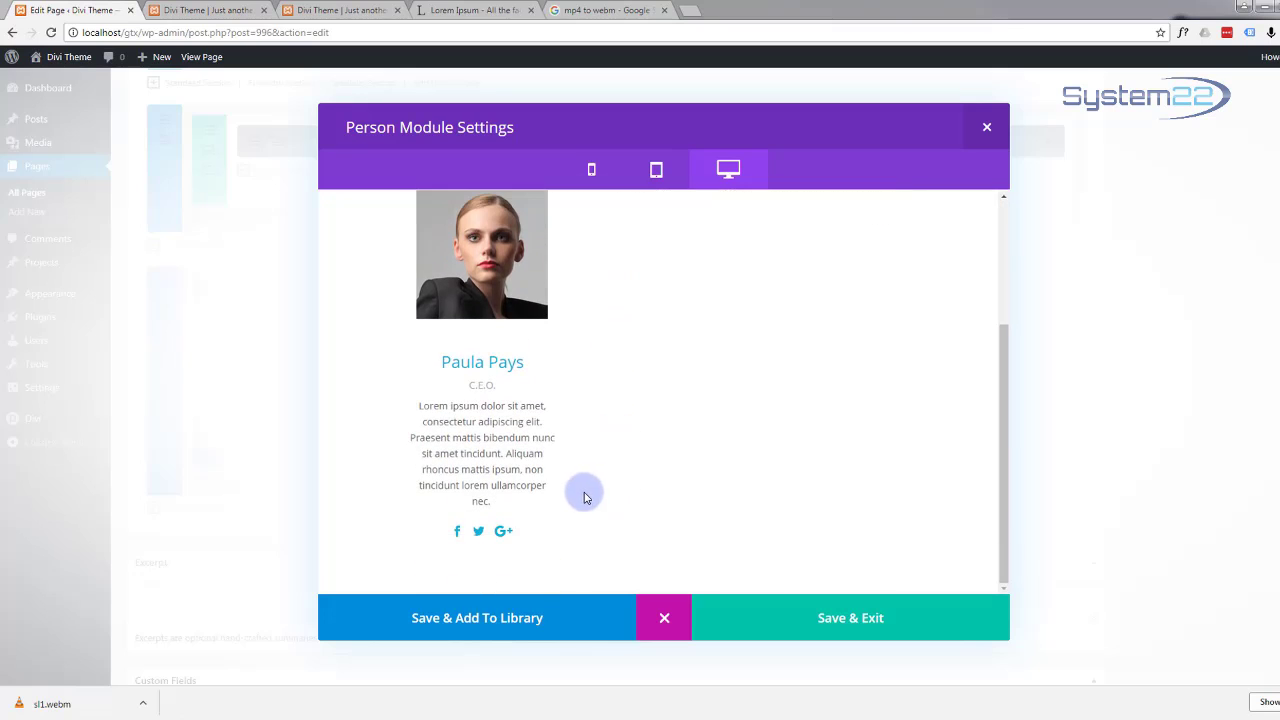
Step: Save the first member, then give the second module a new name and position C.F.O
{"action": "left_click", "coordinate": [849, 620]}
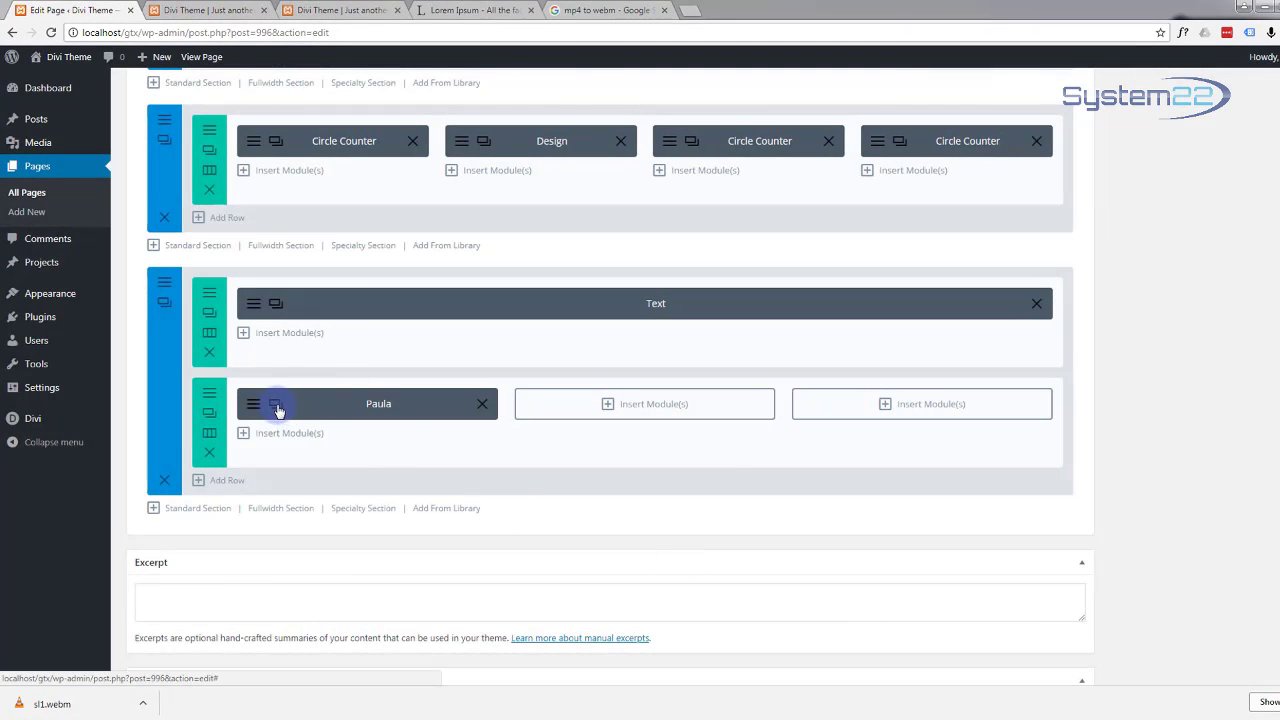
{"action": "left_click", "coordinate": [276, 404]}
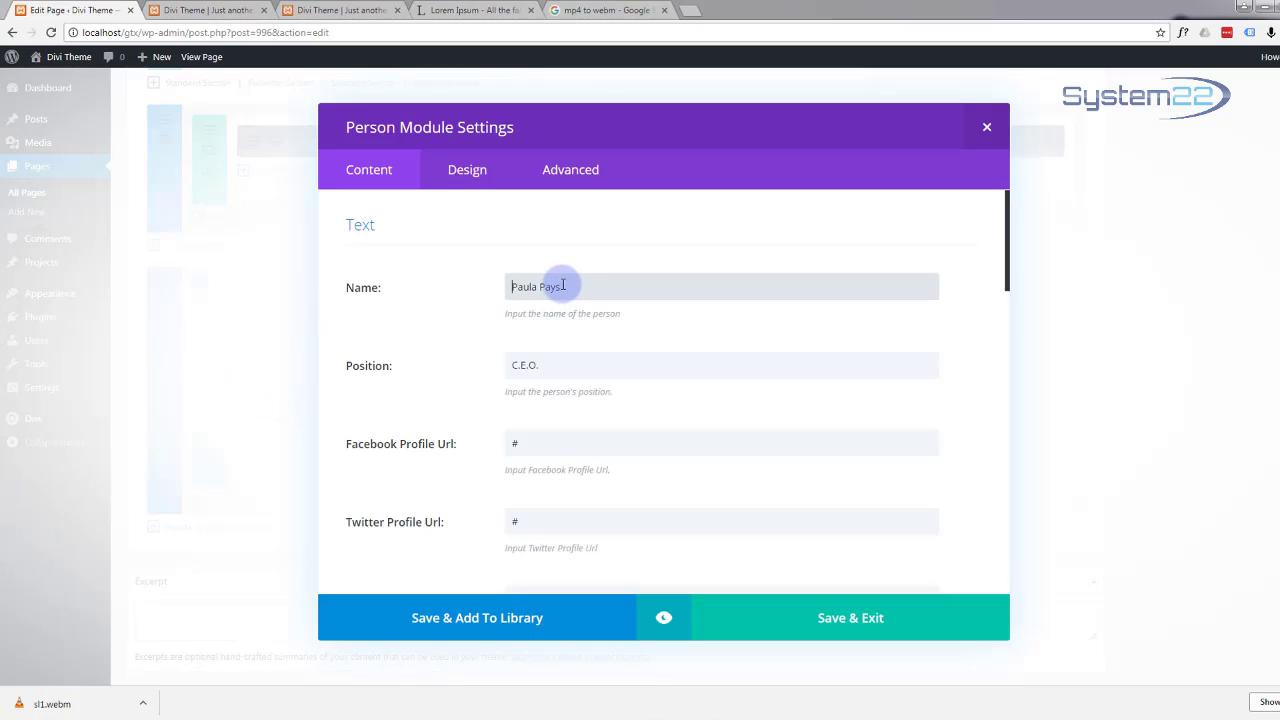
{"action": "left_click_drag", "start_coordinate": [571, 287], "coordinate": [491, 288]}
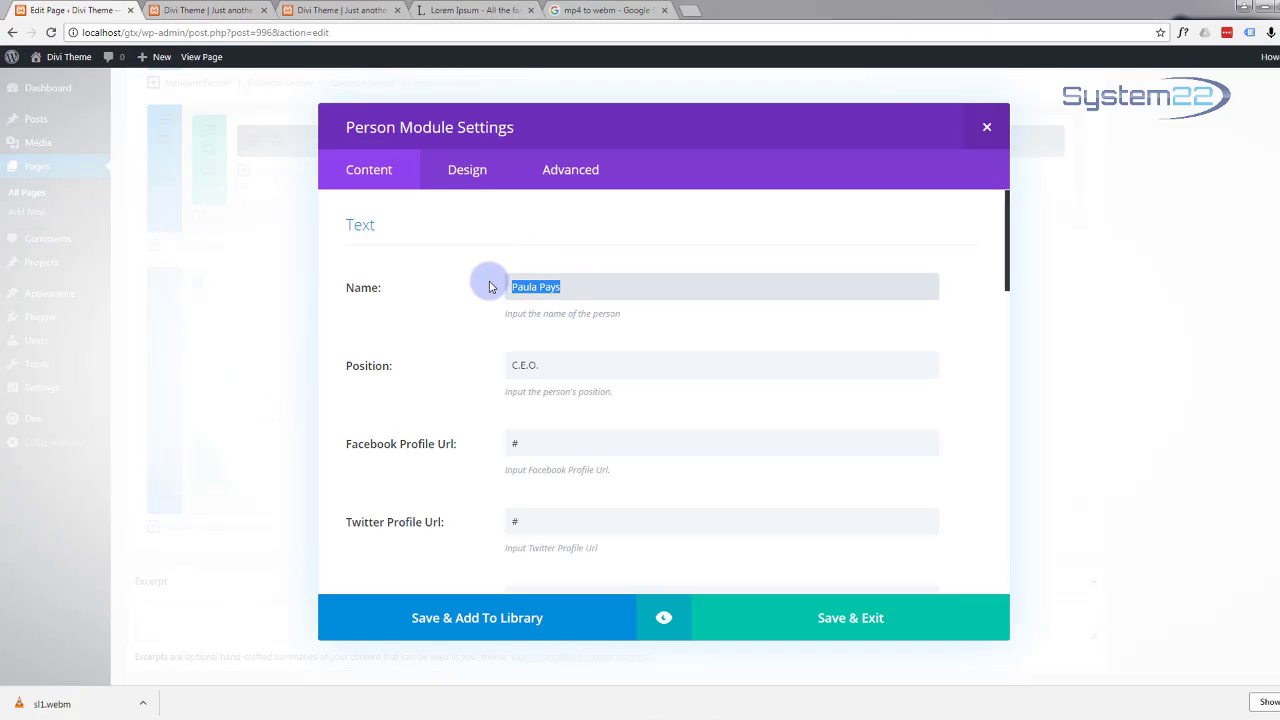
{"action": "type", "text": "Simon Says"}
{"action": "left_click", "coordinate": [522, 364]}
{"action": "double_click", "coordinate": [522, 364]}
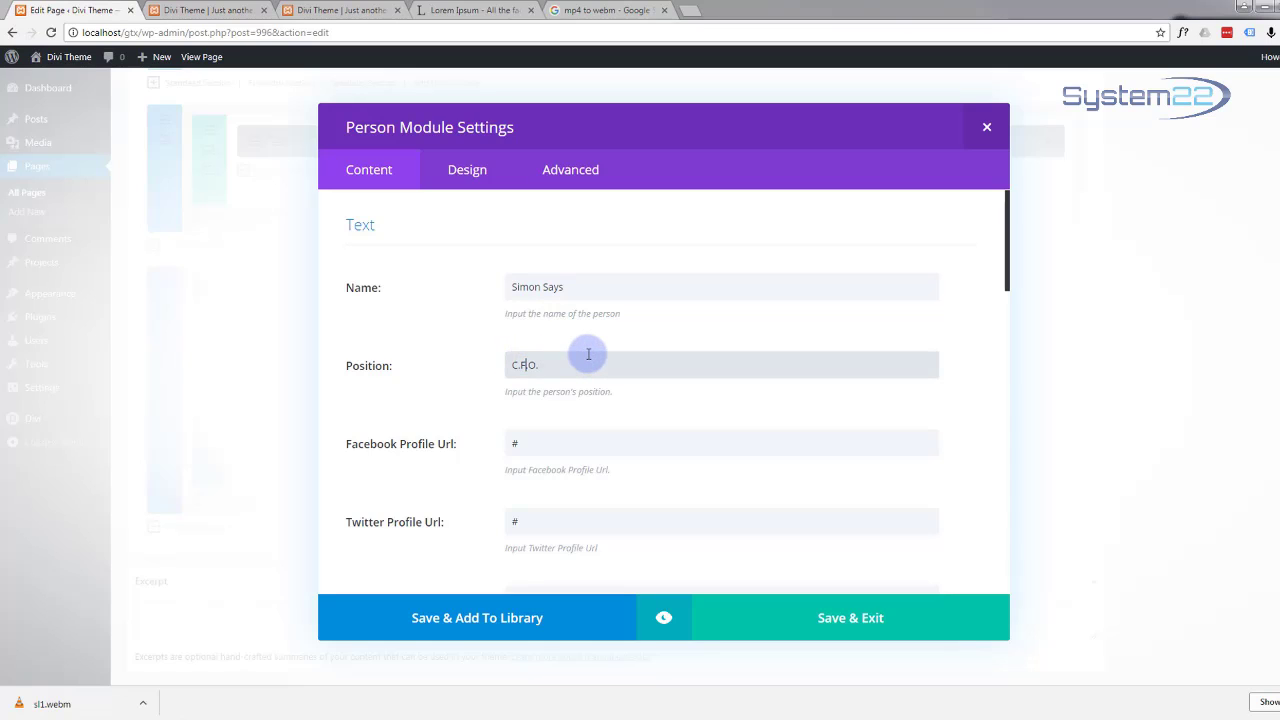
Step: Upload the 9-2.jpg portrait of a man in glasses and set it as the member's image
{"action": "scroll", "coordinate": [443, 248], "scroll_direction": "down", "scroll_amount": 4}
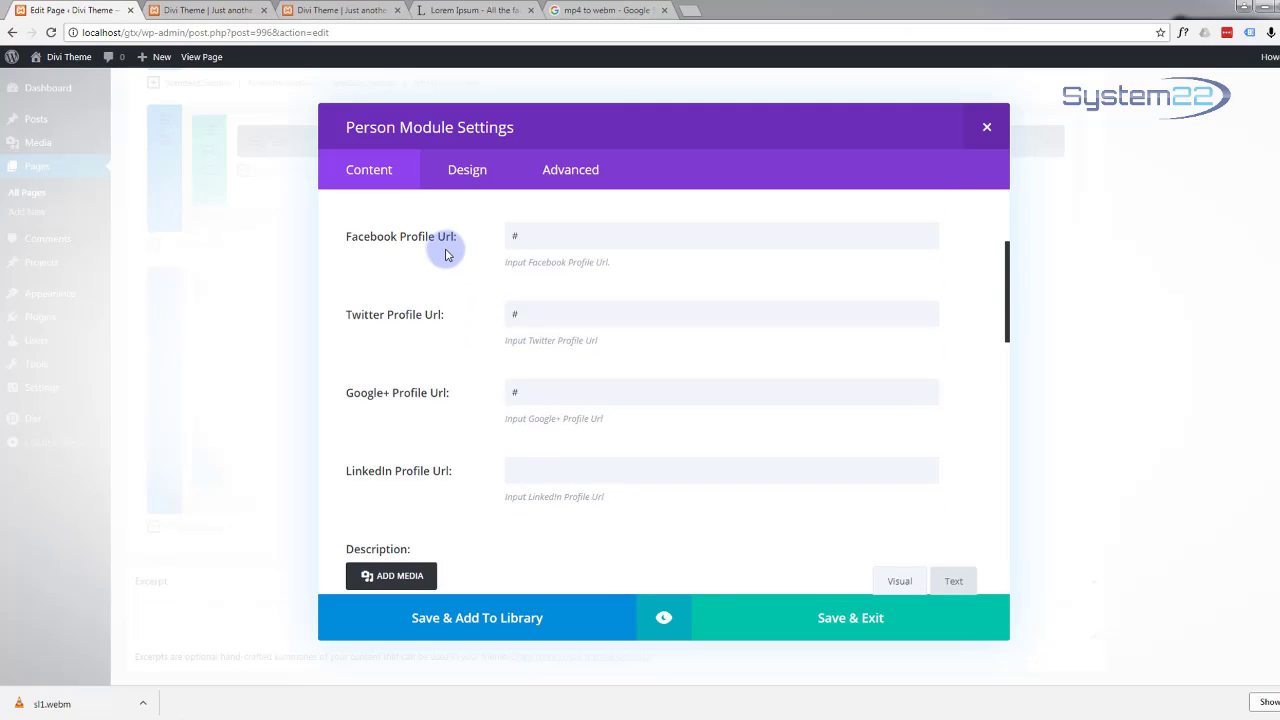
{"action": "scroll", "coordinate": [447, 254], "scroll_direction": "down", "scroll_amount": 3}
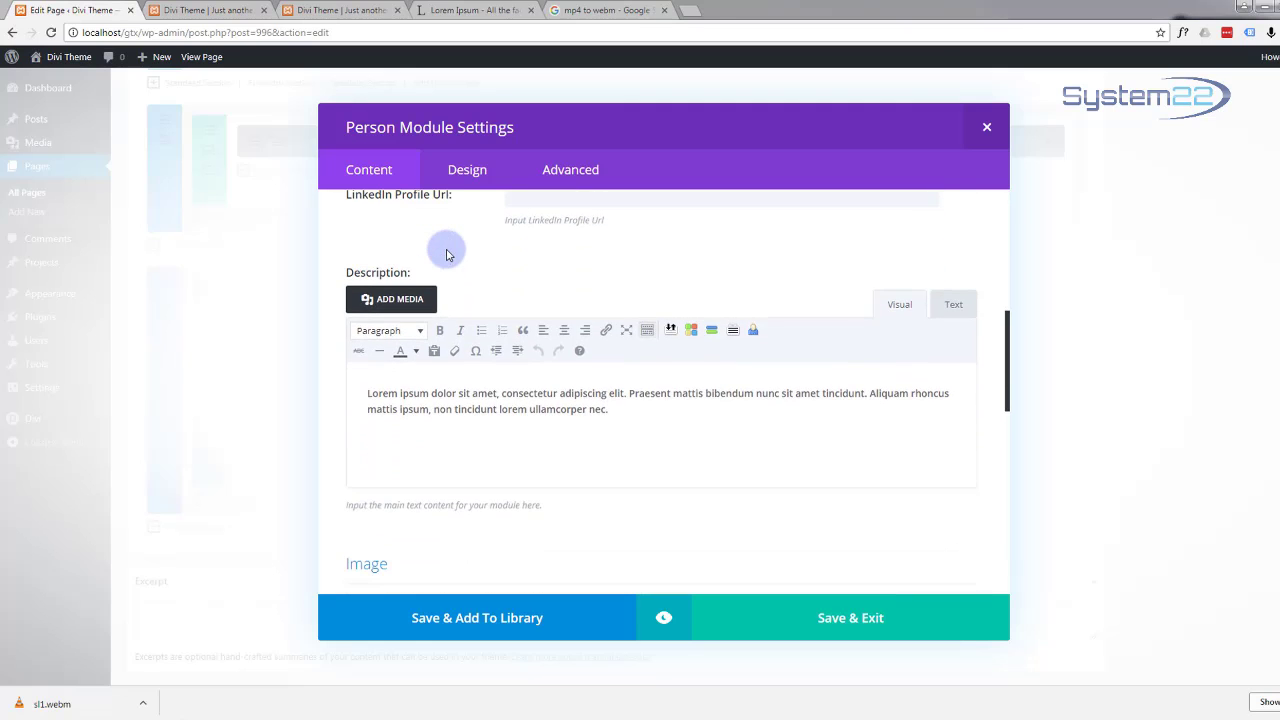
{"action": "scroll", "coordinate": [447, 254], "scroll_direction": "down", "scroll_amount": 2}
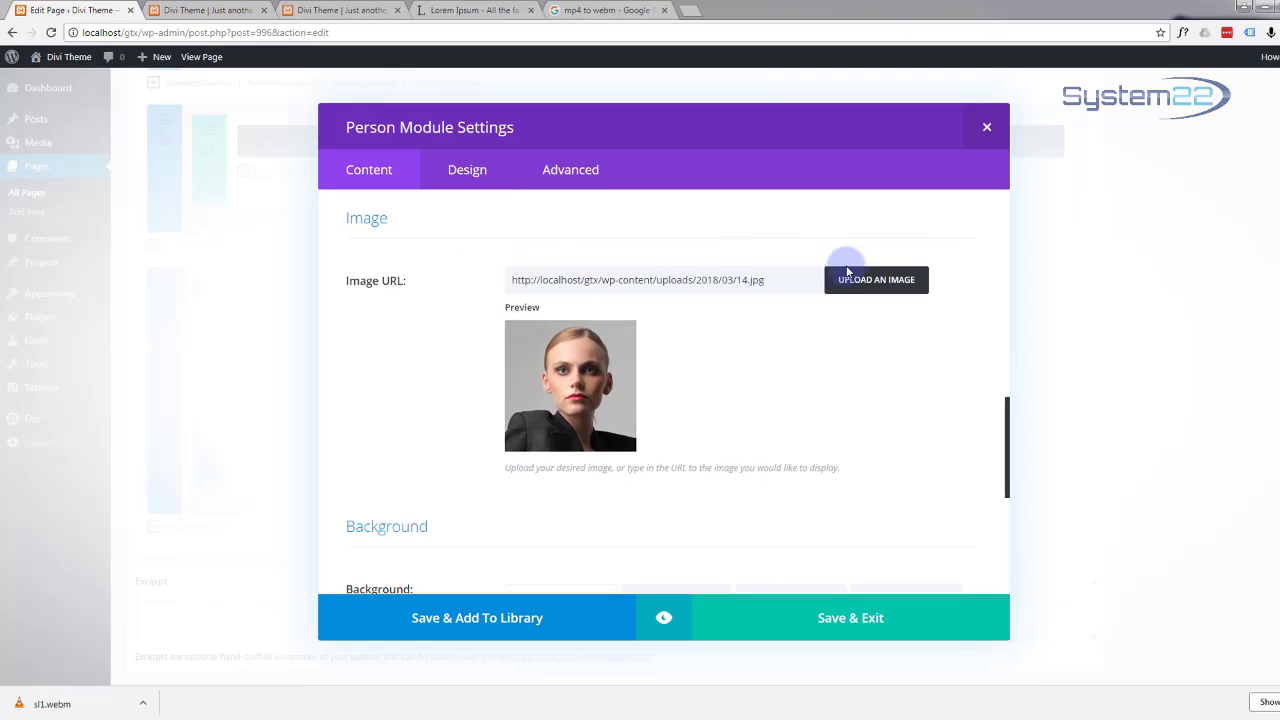
{"action": "left_click", "coordinate": [860, 286]}
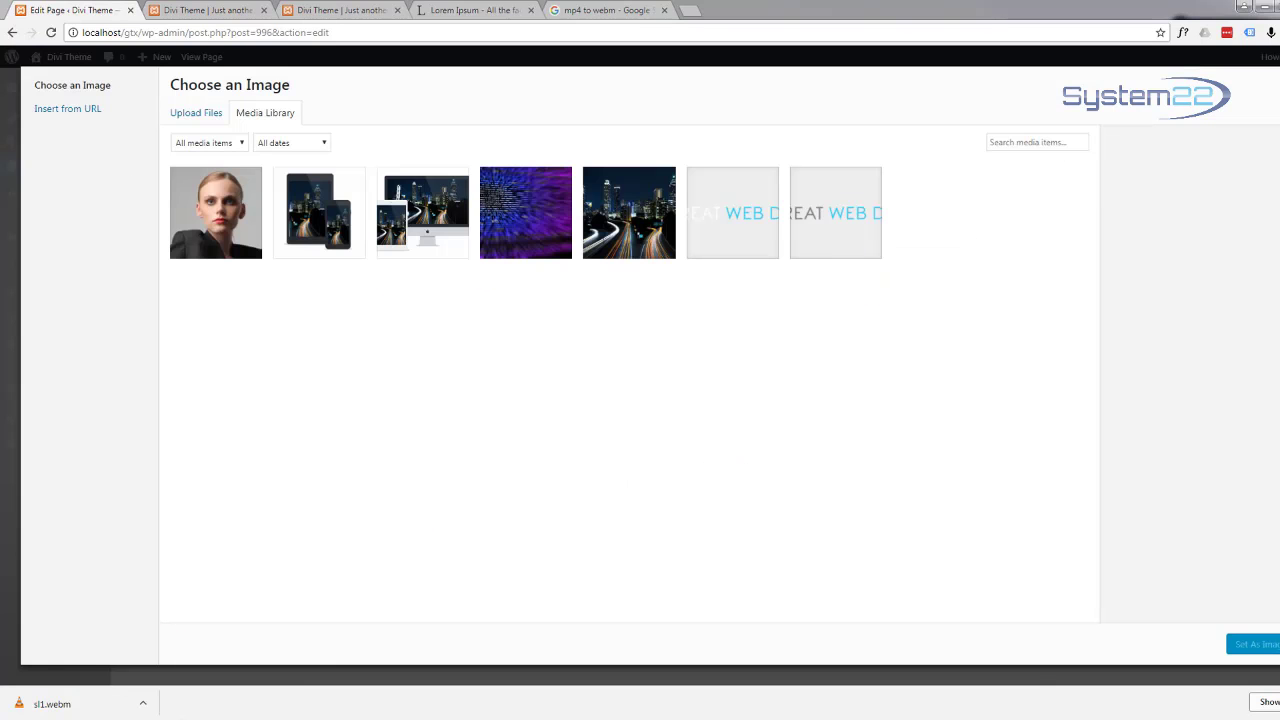
{"action": "left_click_drag", "start_coordinate": [342, 290], "coordinate": [405, 325]}
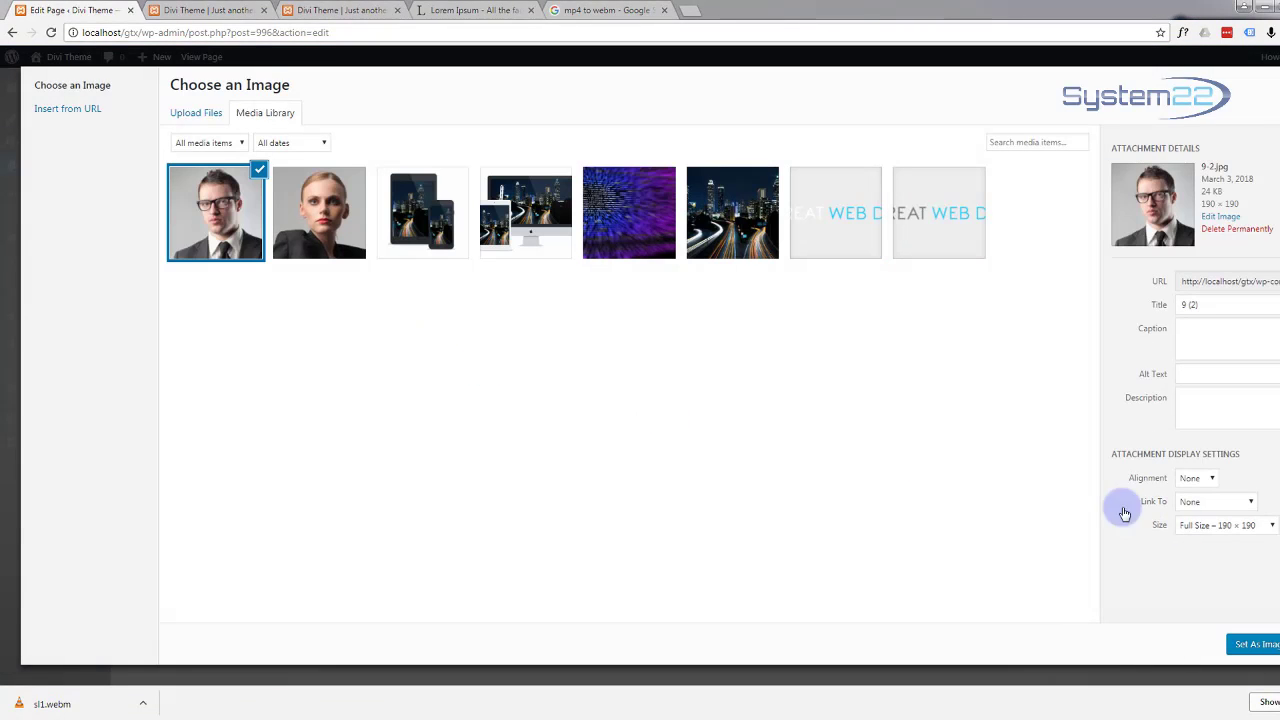
{"action": "left_click", "coordinate": [1254, 645]}
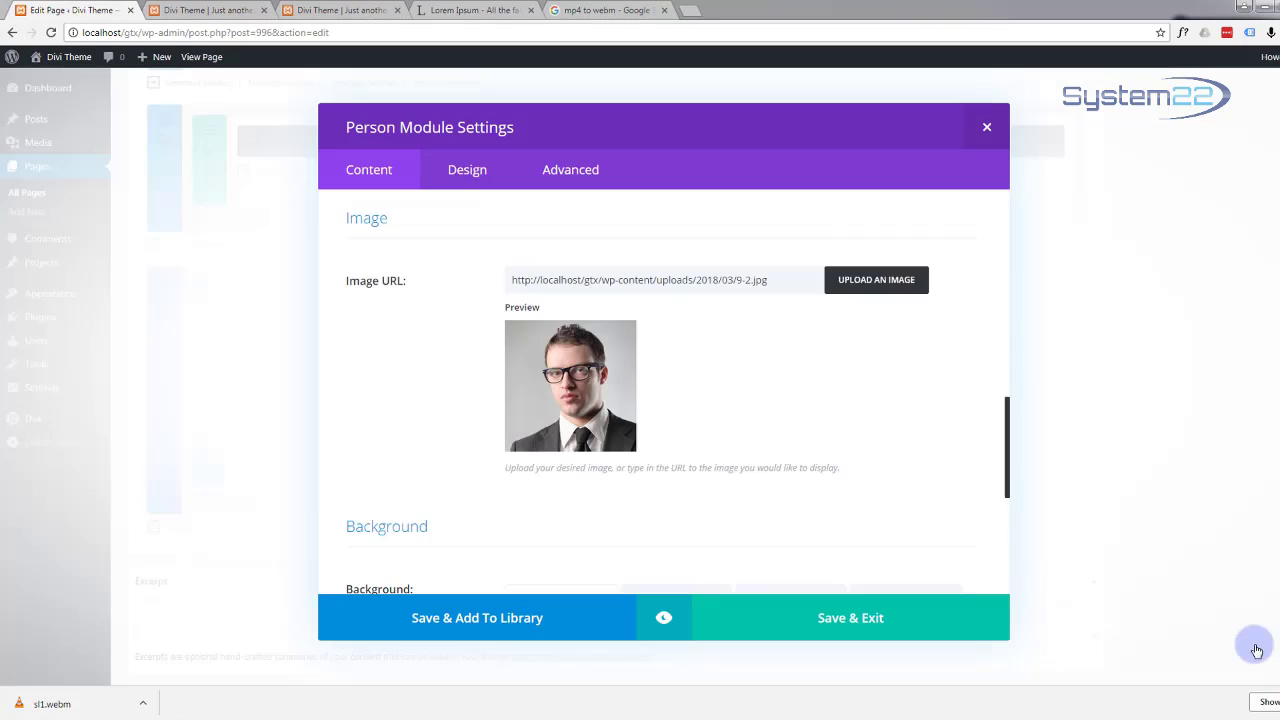
Step: Move the second person module into the middle column and relabel it with the new member's first name
{"action": "left_click", "coordinate": [797, 620]}
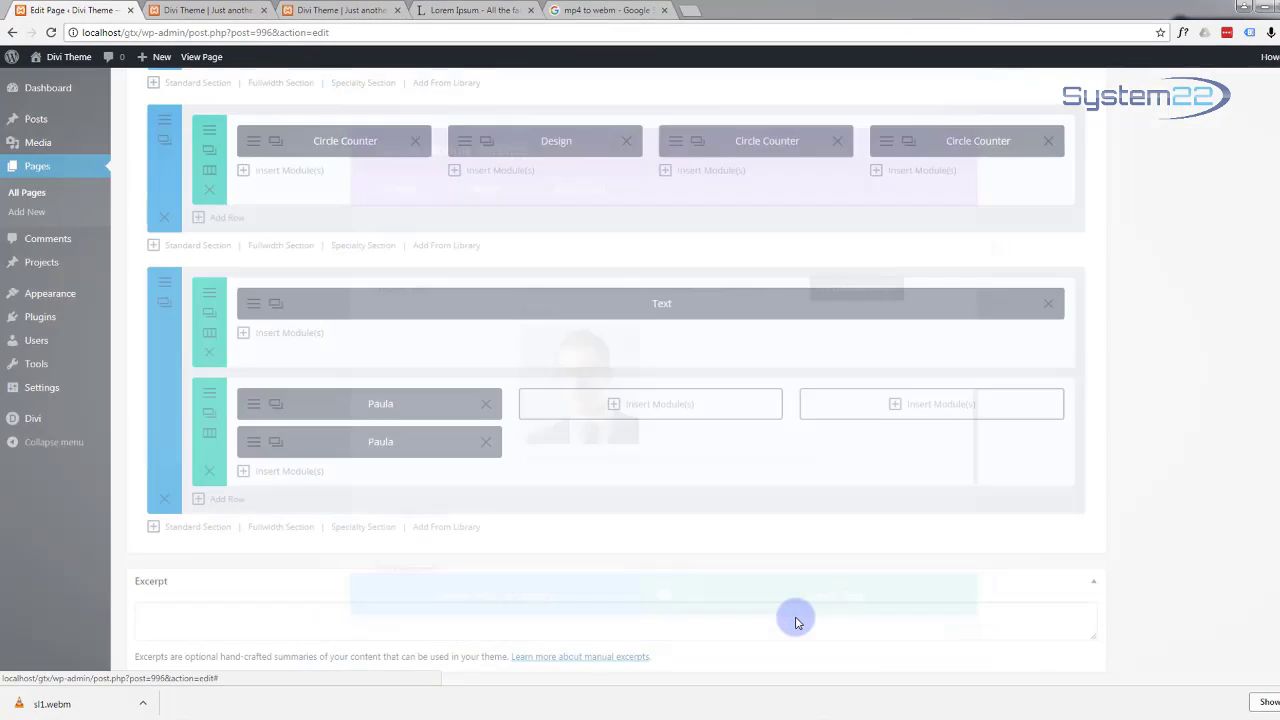
{"action": "left_click_drag", "start_coordinate": [364, 446], "coordinate": [640, 410]}
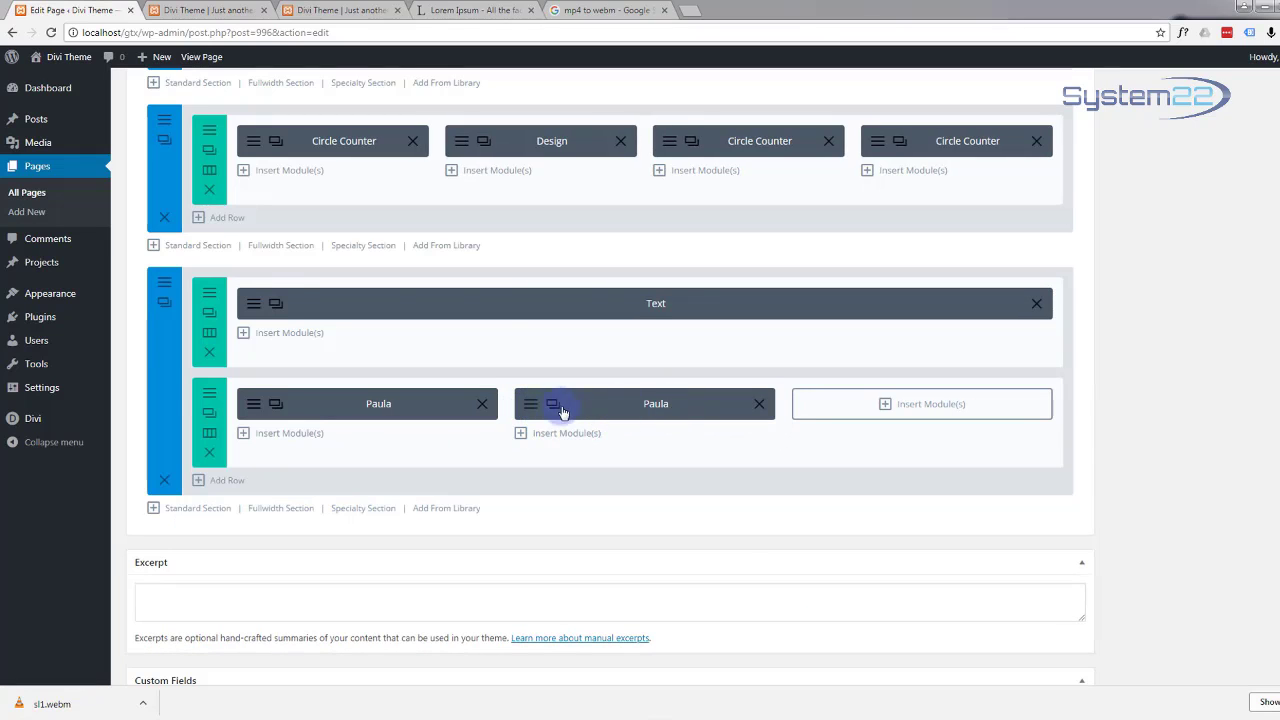
{"action": "left_click", "coordinate": [531, 410]}
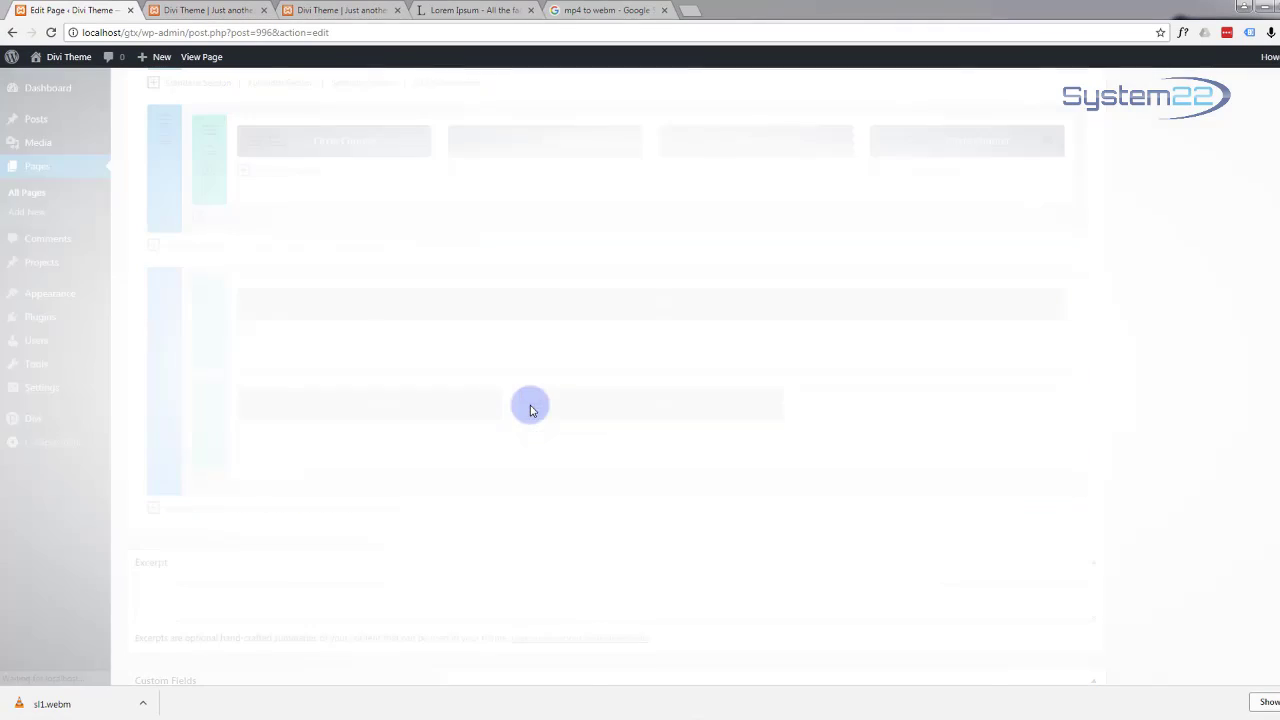
{"action": "scroll", "coordinate": [543, 429], "scroll_direction": "down", "scroll_amount": 10}
{"action": "scroll", "coordinate": [560, 442], "scroll_direction": "down", "scroll_amount": 8}
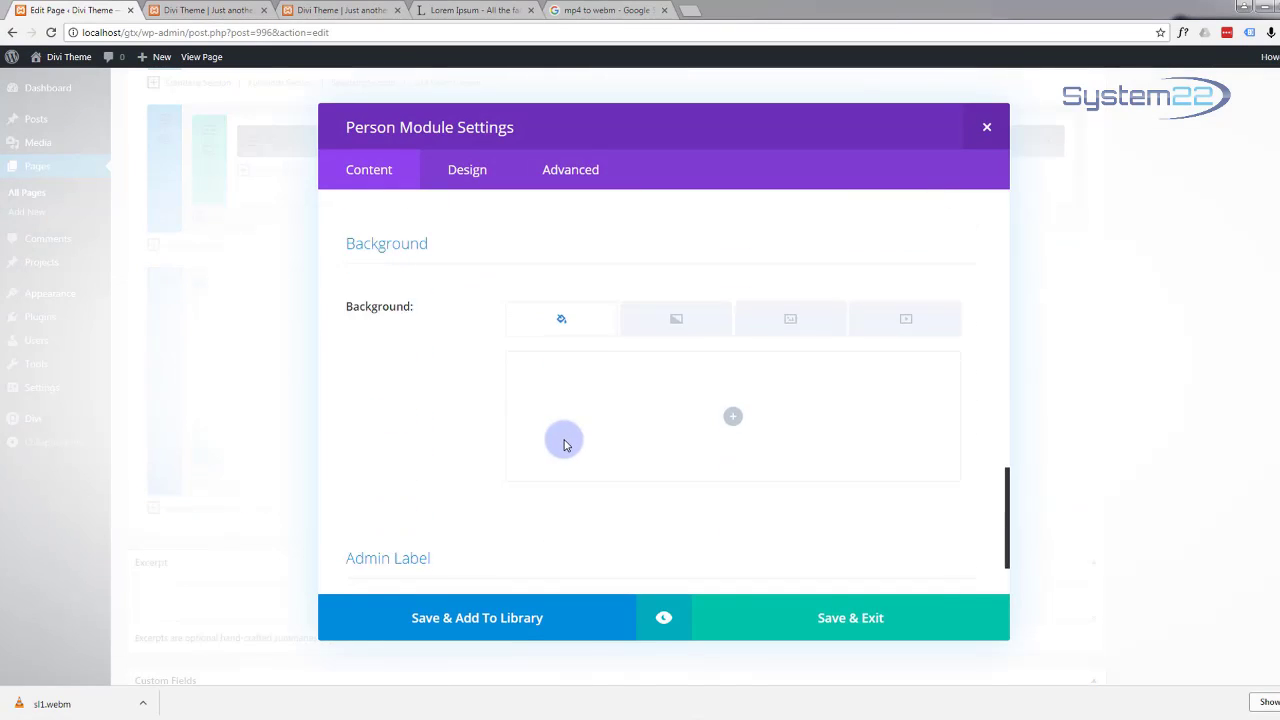
{"action": "left_click_drag", "start_coordinate": [543, 521], "coordinate": [479, 513]}
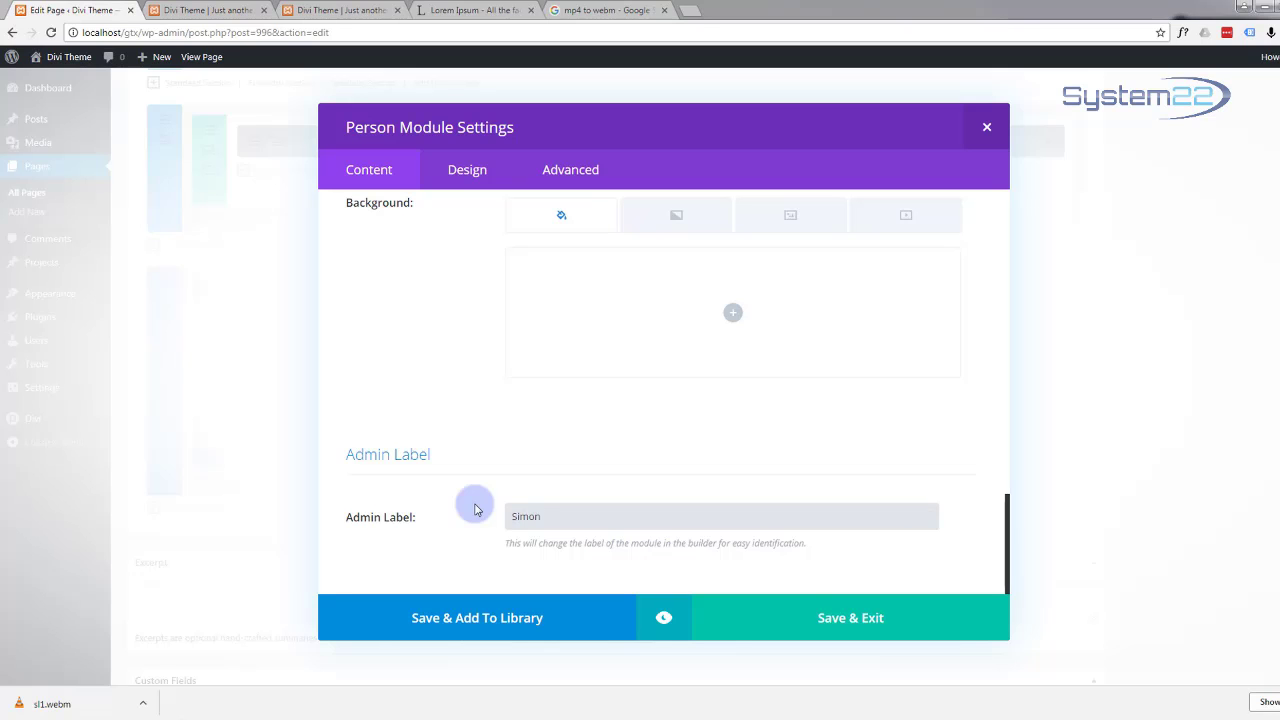
{"action": "left_click", "coordinate": [872, 618]}
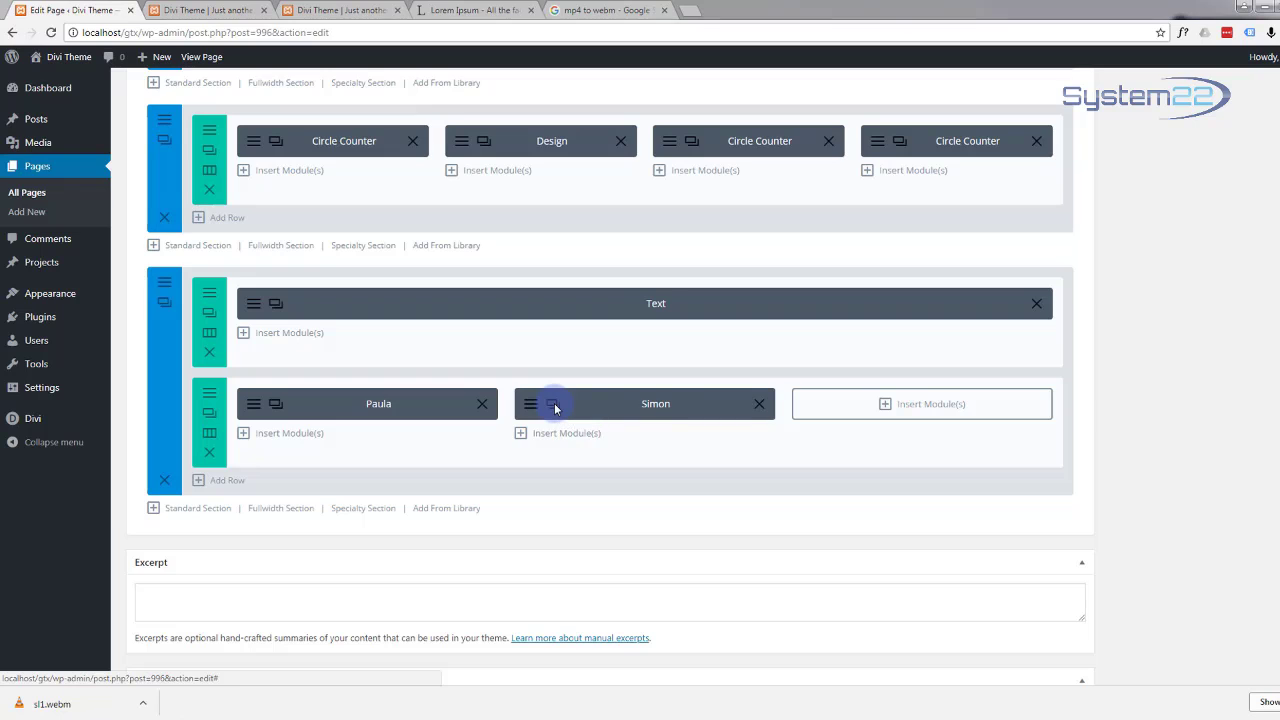
{"action": "left_click", "coordinate": [553, 405]}
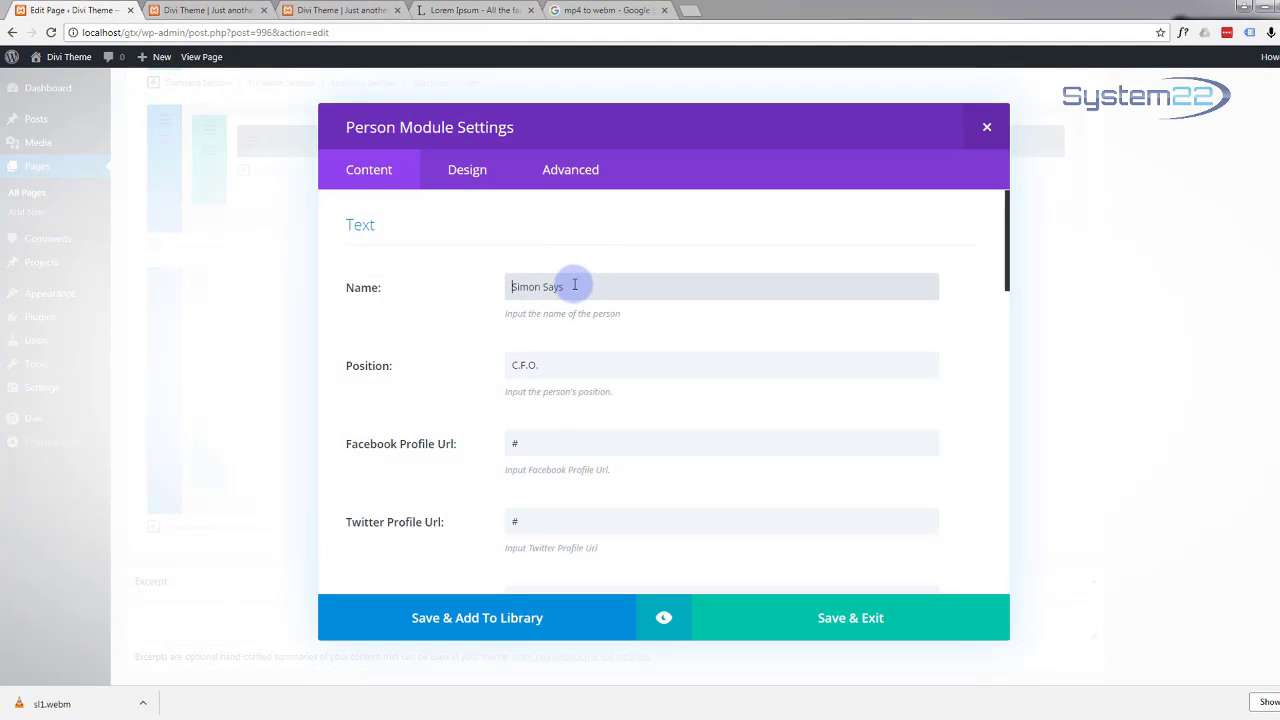
Step: Give this person module a new member's name and change the position to C.T.O
{"action": "left_click_drag", "start_coordinate": [571, 286], "coordinate": [471, 287]}
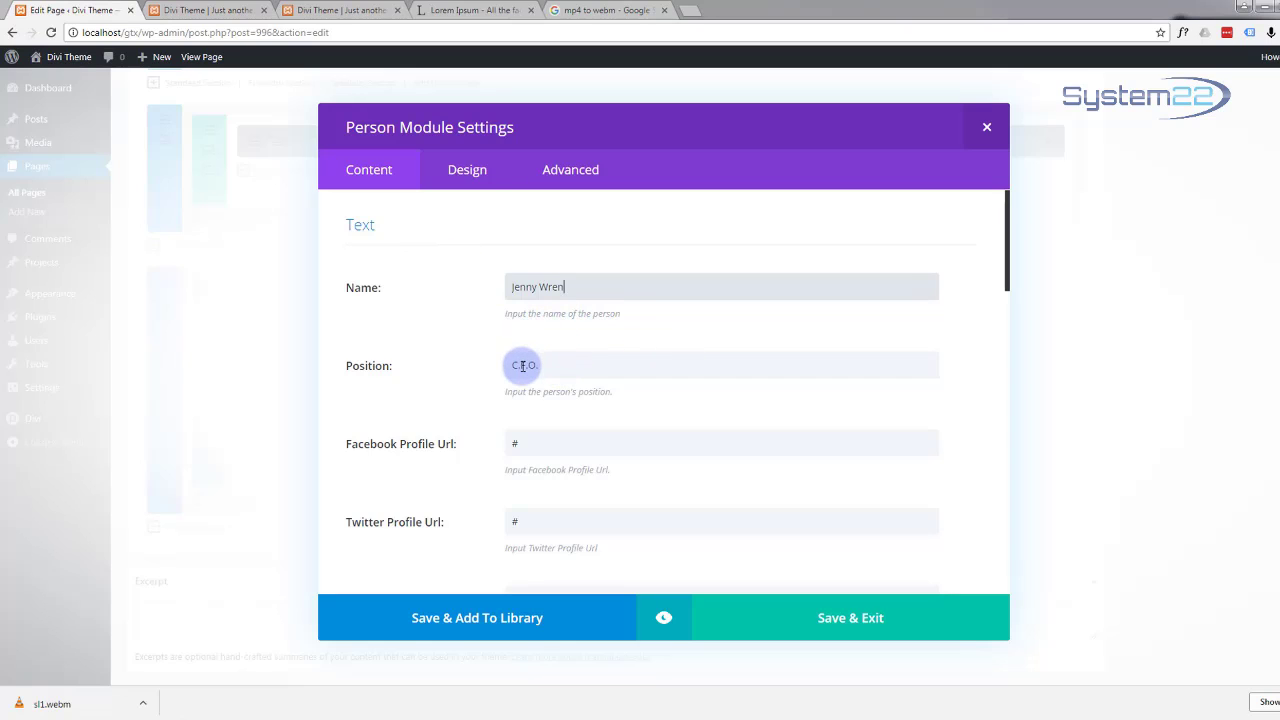
{"action": "double_click", "coordinate": [522, 364]}
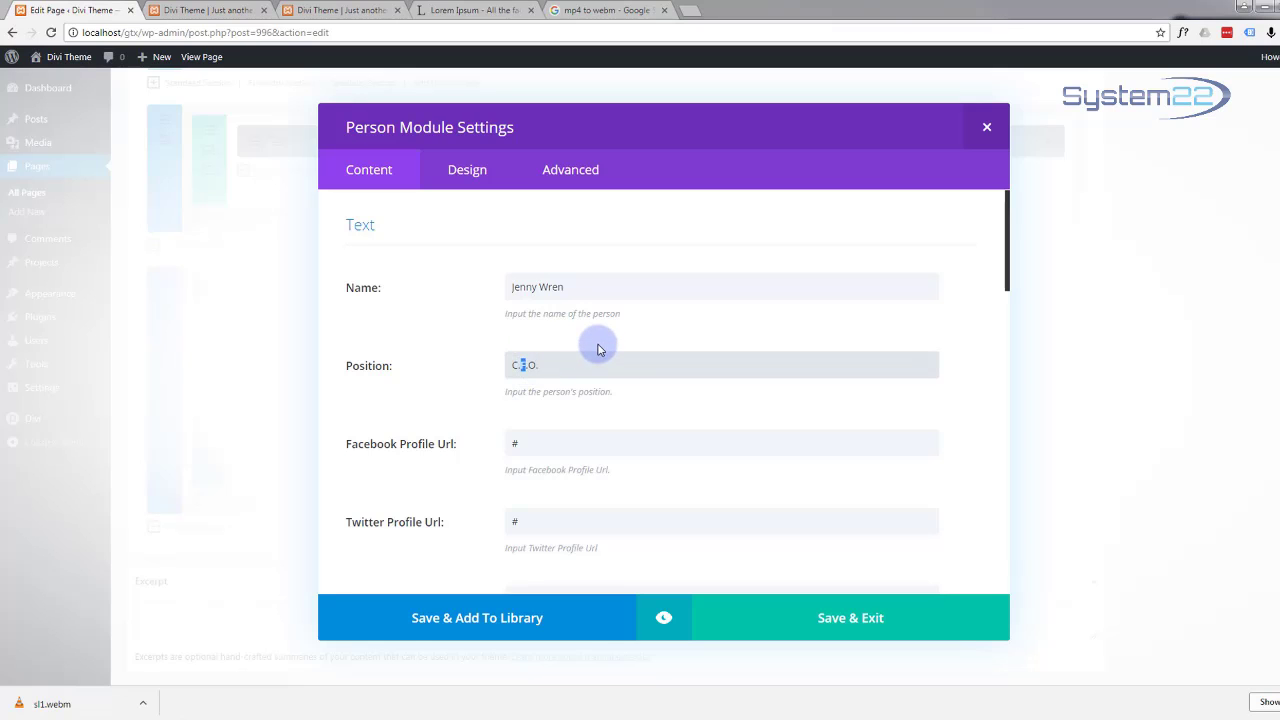
{"action": "scroll", "coordinate": [625, 325], "scroll_direction": "down", "scroll_amount": 5}
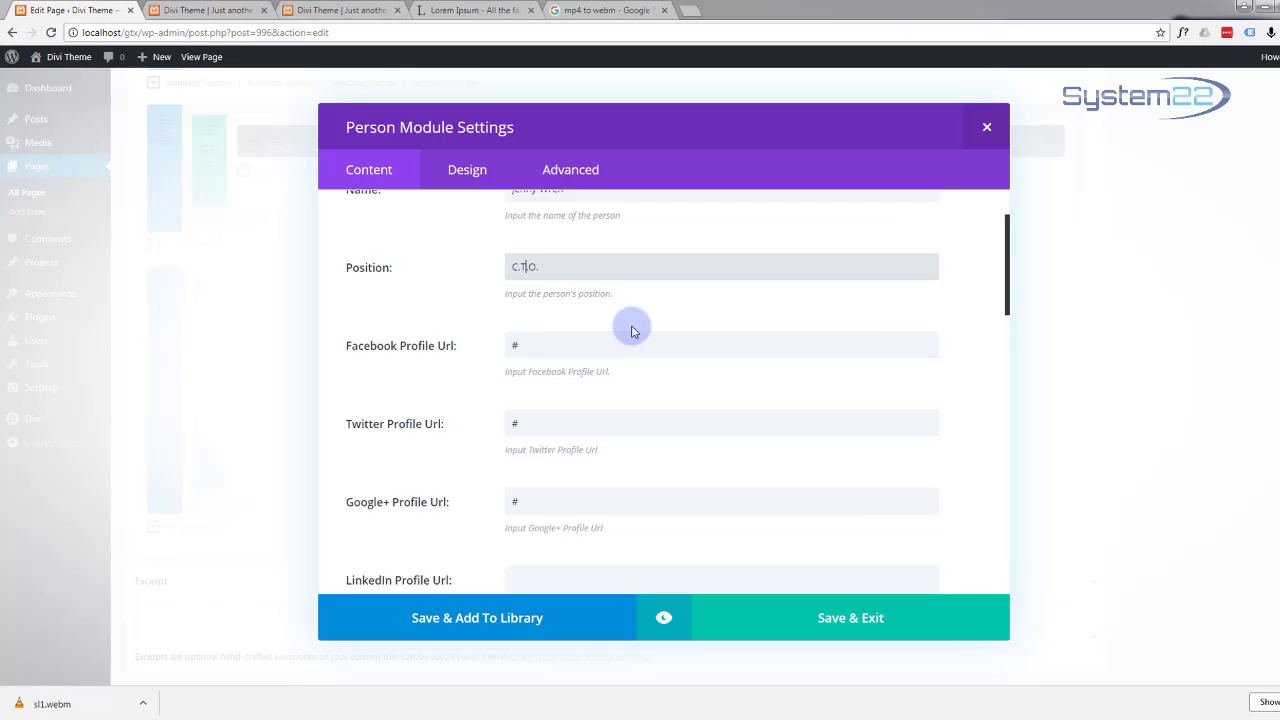
{"action": "scroll", "coordinate": [635, 333], "scroll_direction": "down", "scroll_amount": 6}
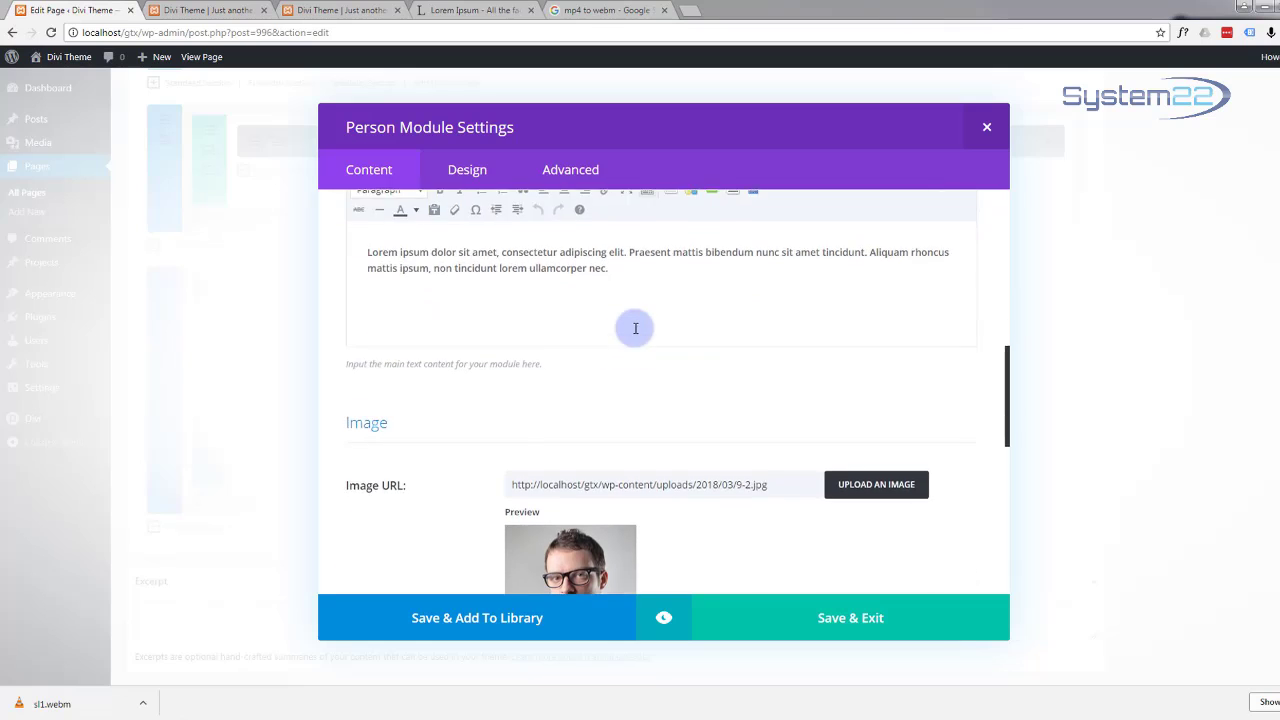
{"action": "scroll", "coordinate": [636, 334], "scroll_direction": "down", "scroll_amount": 2}
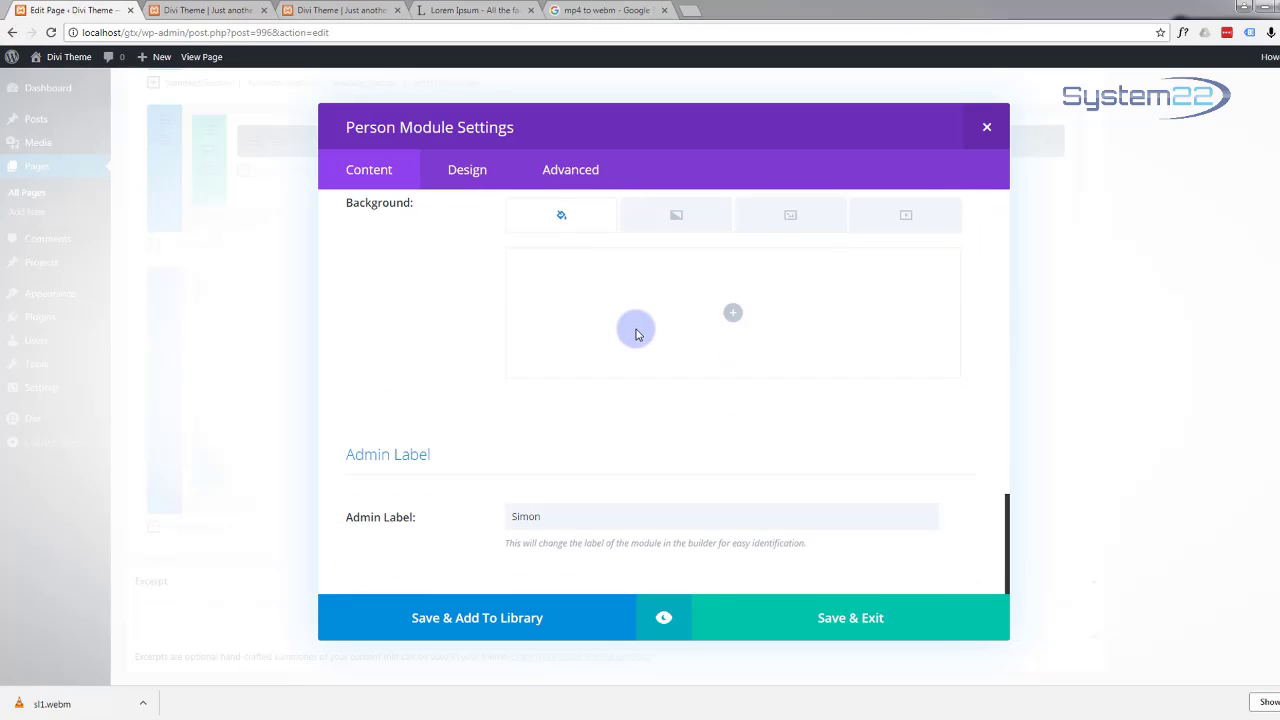
{"action": "scroll", "coordinate": [640, 335], "scroll_direction": "up", "scroll_amount": 10}
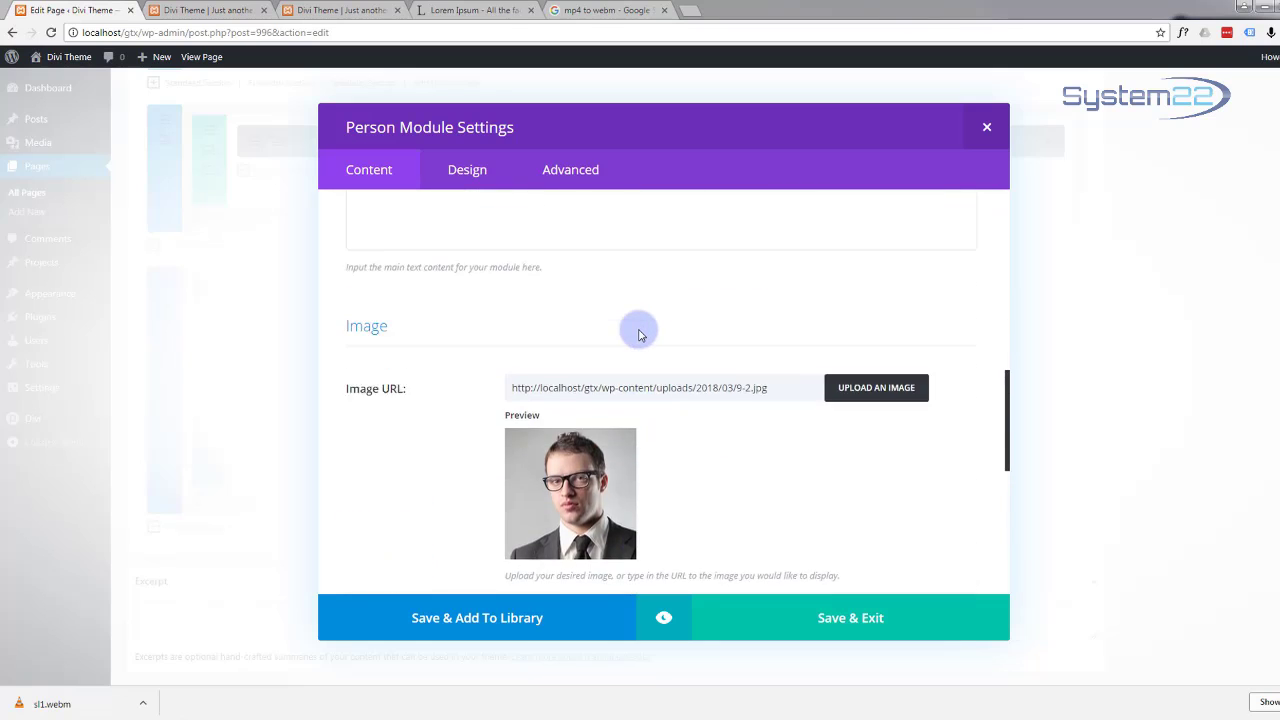
{"action": "scroll", "coordinate": [640, 334], "scroll_direction": "up", "scroll_amount": 2}
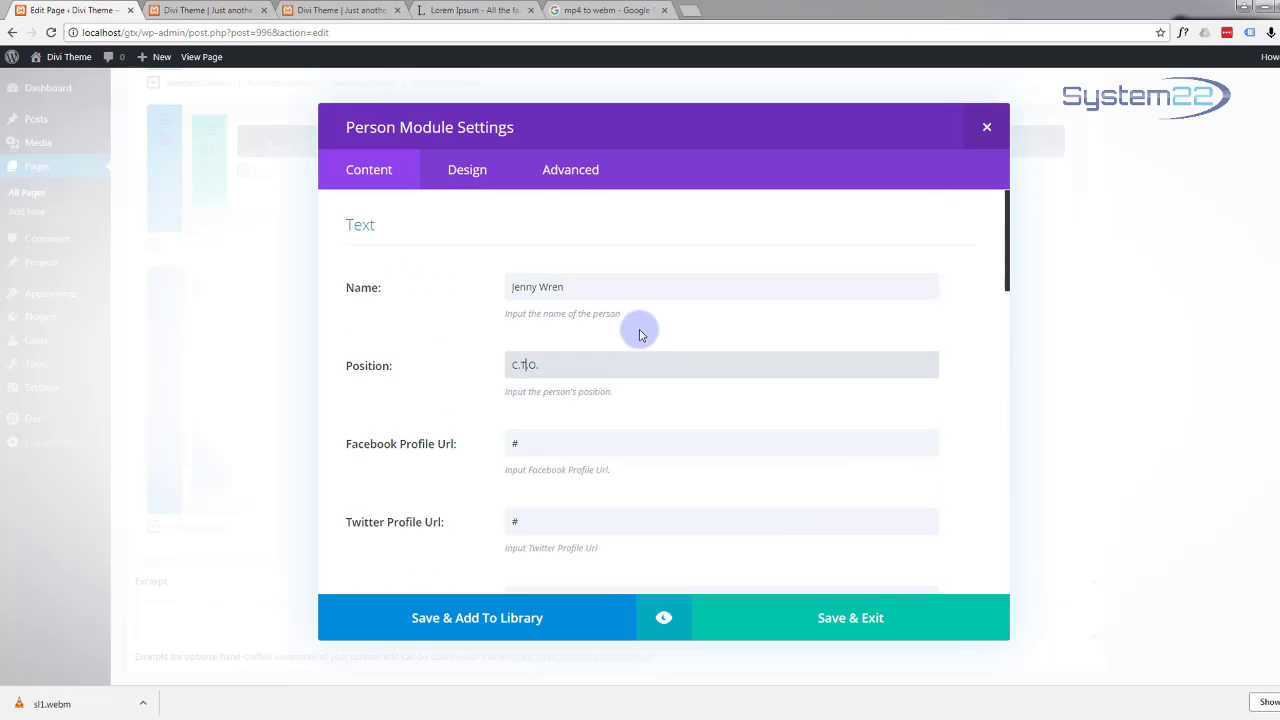
{"action": "scroll", "coordinate": [640, 334], "scroll_direction": "down", "scroll_amount": 10}
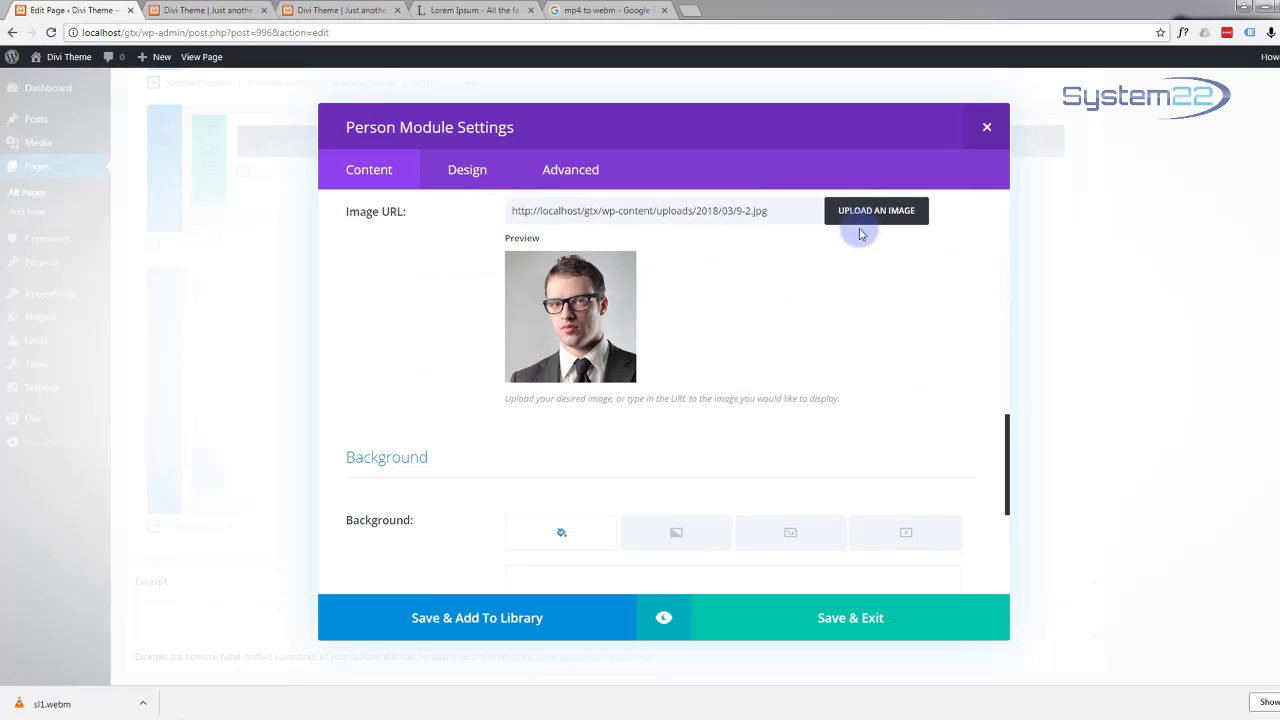
Step: Set the uploaded 6.jpg portrait as the member photo and save the module
{"action": "left_click", "coordinate": [864, 214]}
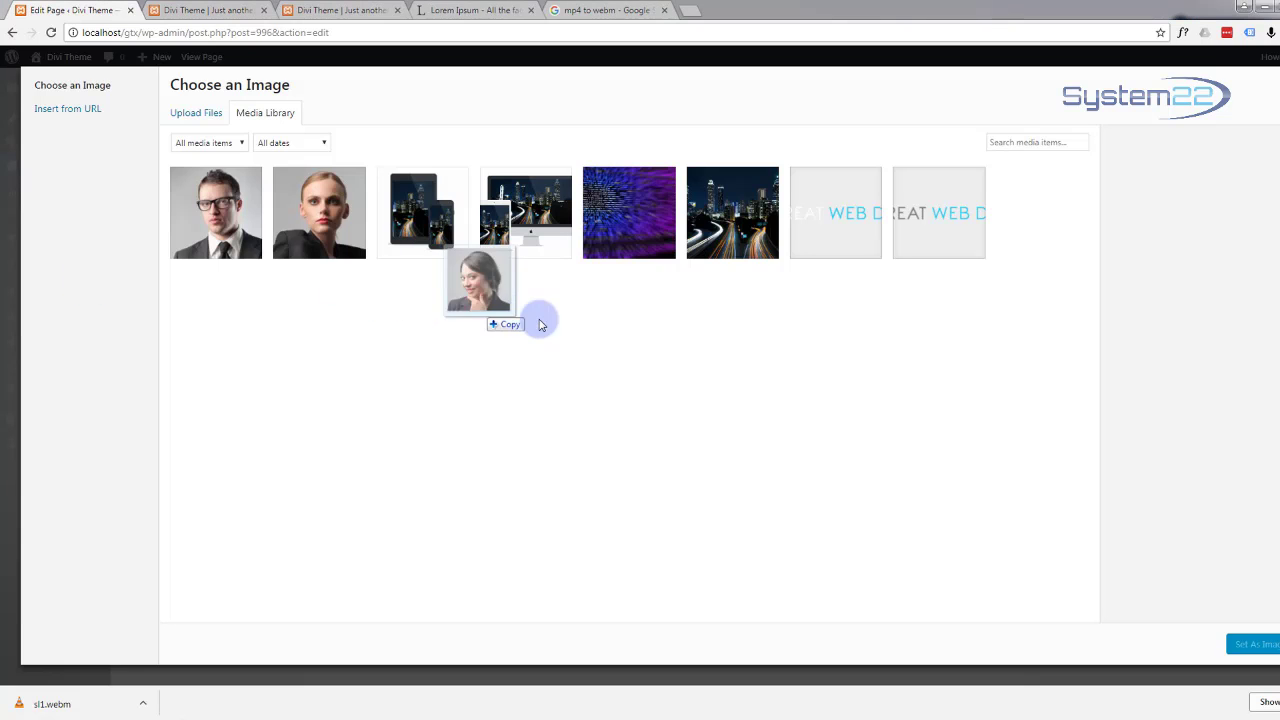
{"action": "left_click_drag", "start_coordinate": [537, 320], "coordinate": [568, 378]}
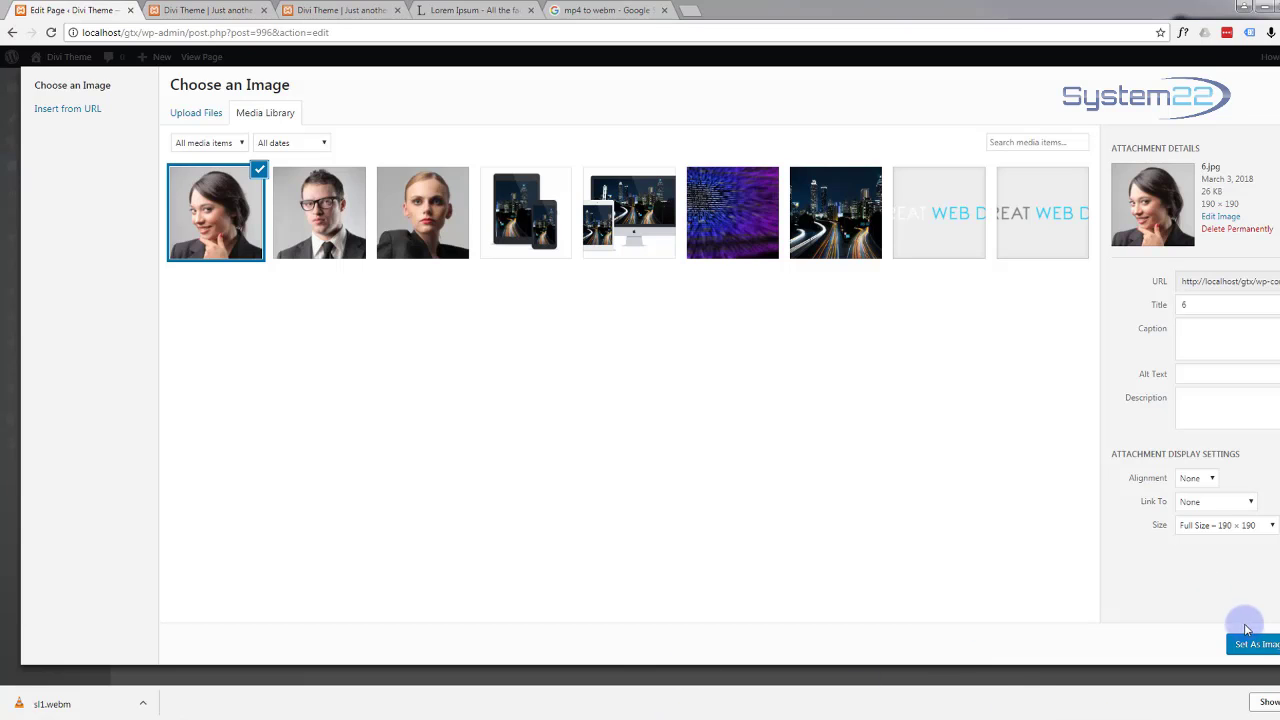
{"action": "left_click", "coordinate": [1252, 645]}
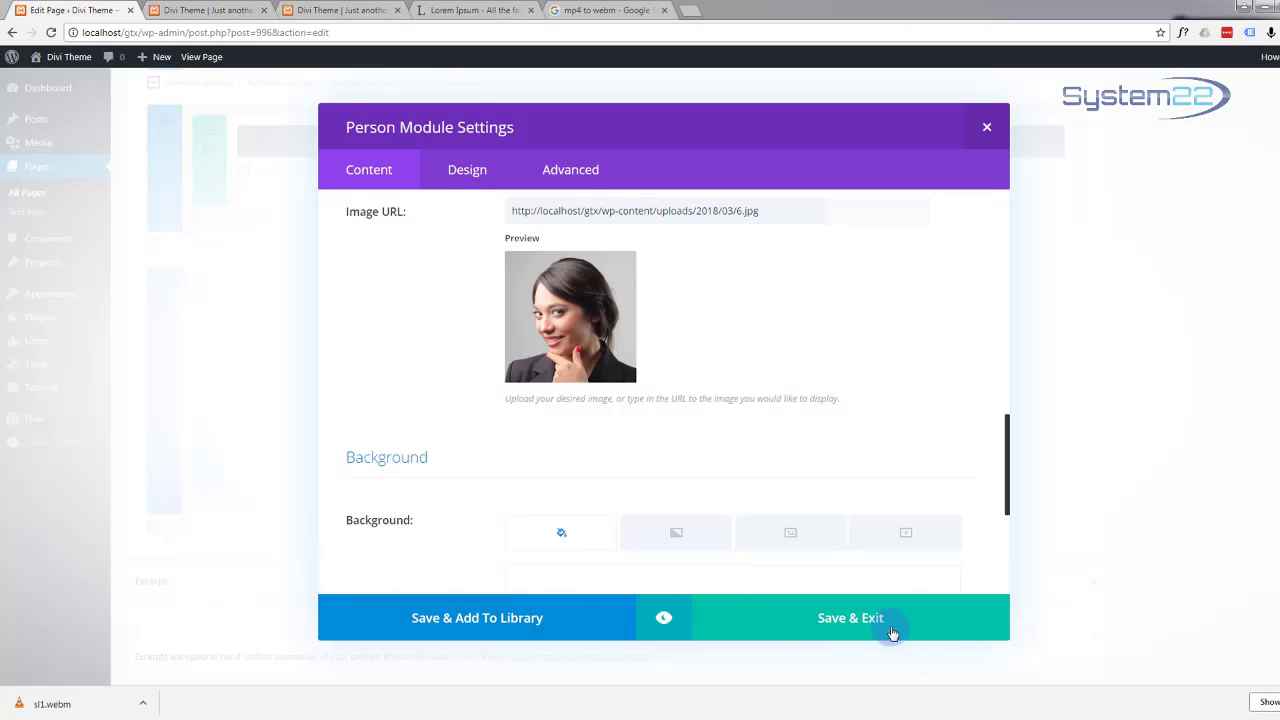
{"action": "left_click", "coordinate": [889, 622]}
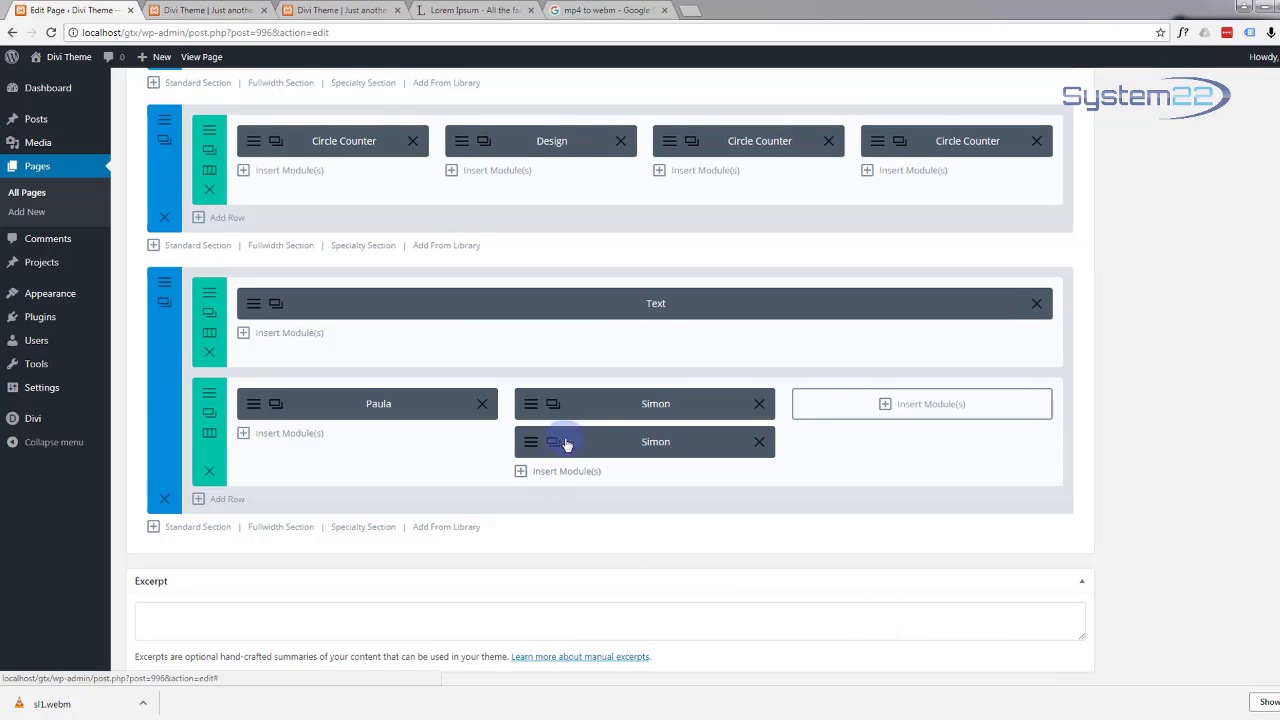
Step: Move the duplicated module into the right-hand column and change its admin label to the new member's first name
{"action": "left_click_drag", "start_coordinate": [590, 441], "coordinate": [866, 408]}
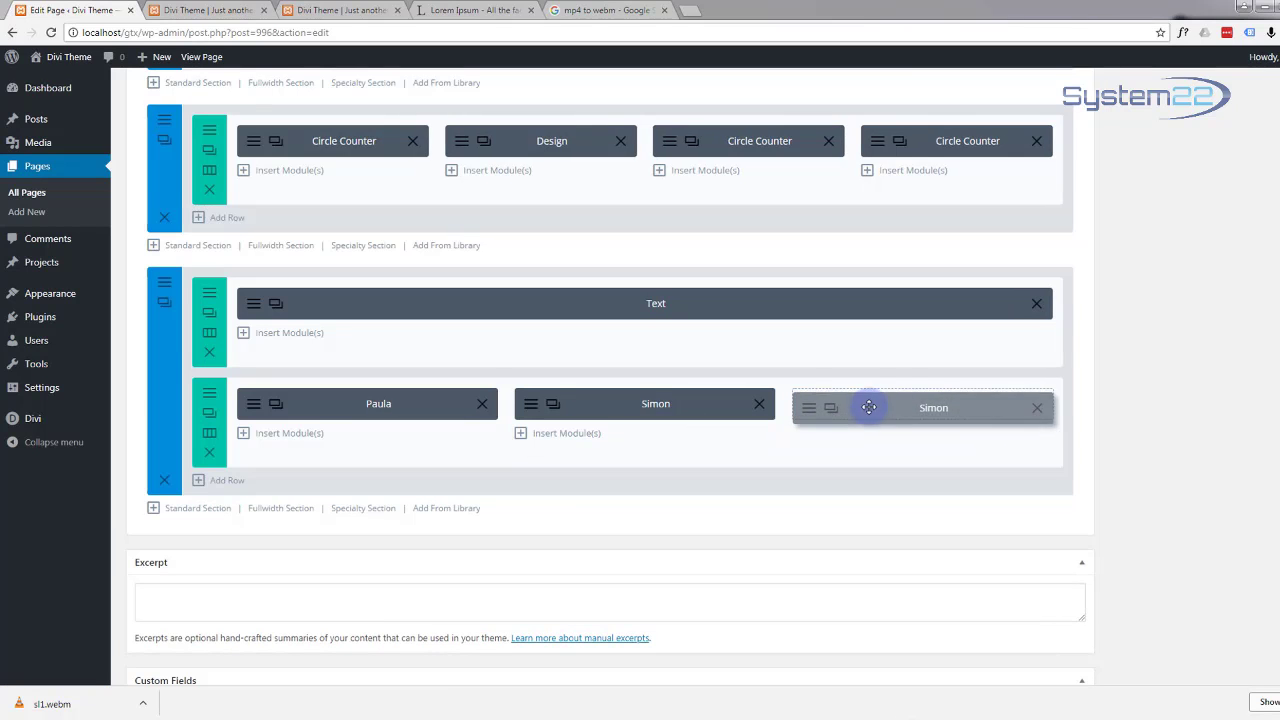
{"action": "left_click", "coordinate": [814, 410]}
{"action": "scroll", "coordinate": [677, 452], "scroll_direction": "down", "scroll_amount": 6}
{"action": "scroll", "coordinate": [679, 463], "scroll_direction": "down", "scroll_amount": 10}
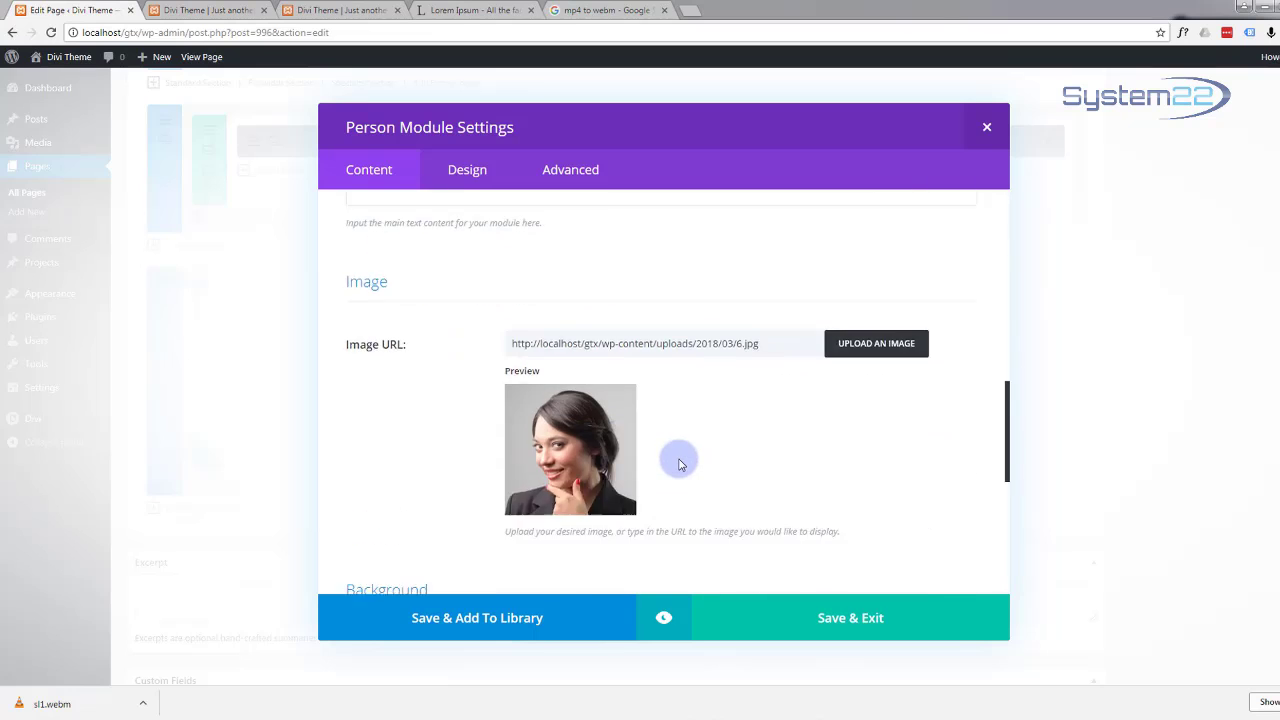
{"action": "left_click_drag", "start_coordinate": [521, 515], "coordinate": [491, 520]}
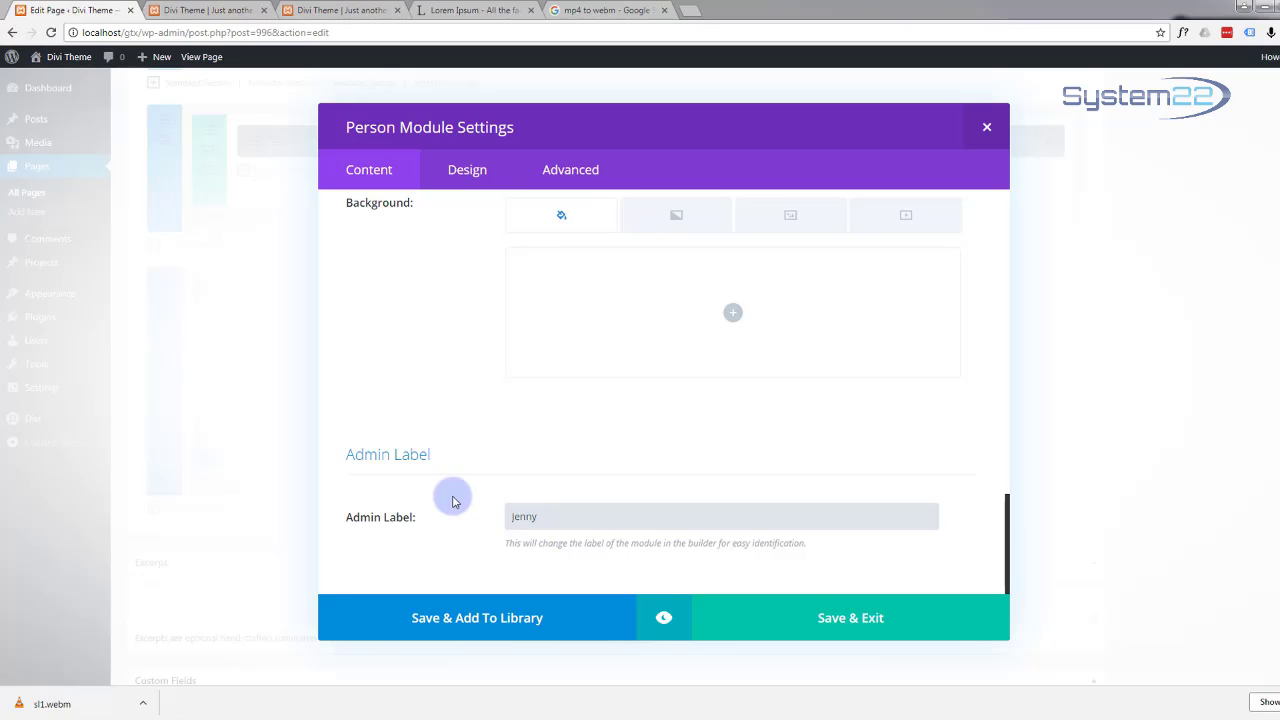
{"action": "left_click", "coordinate": [838, 627]}
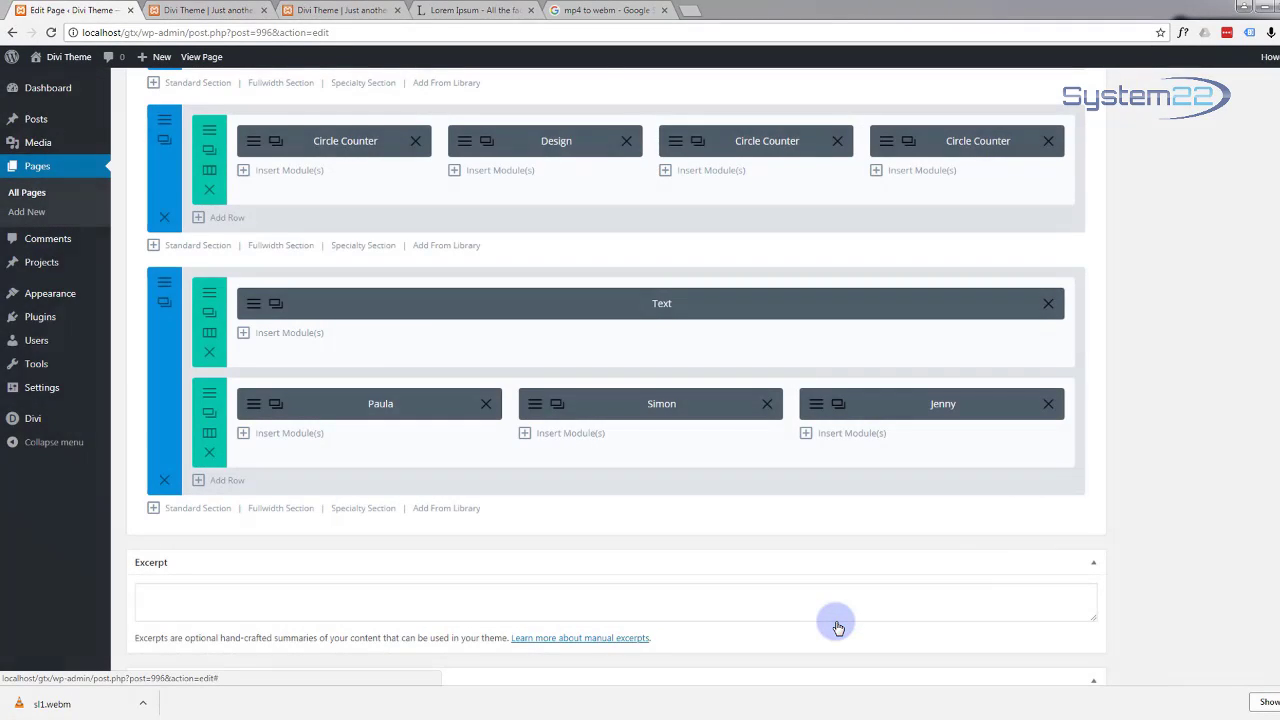
{"action": "left_click", "coordinate": [166, 289]}
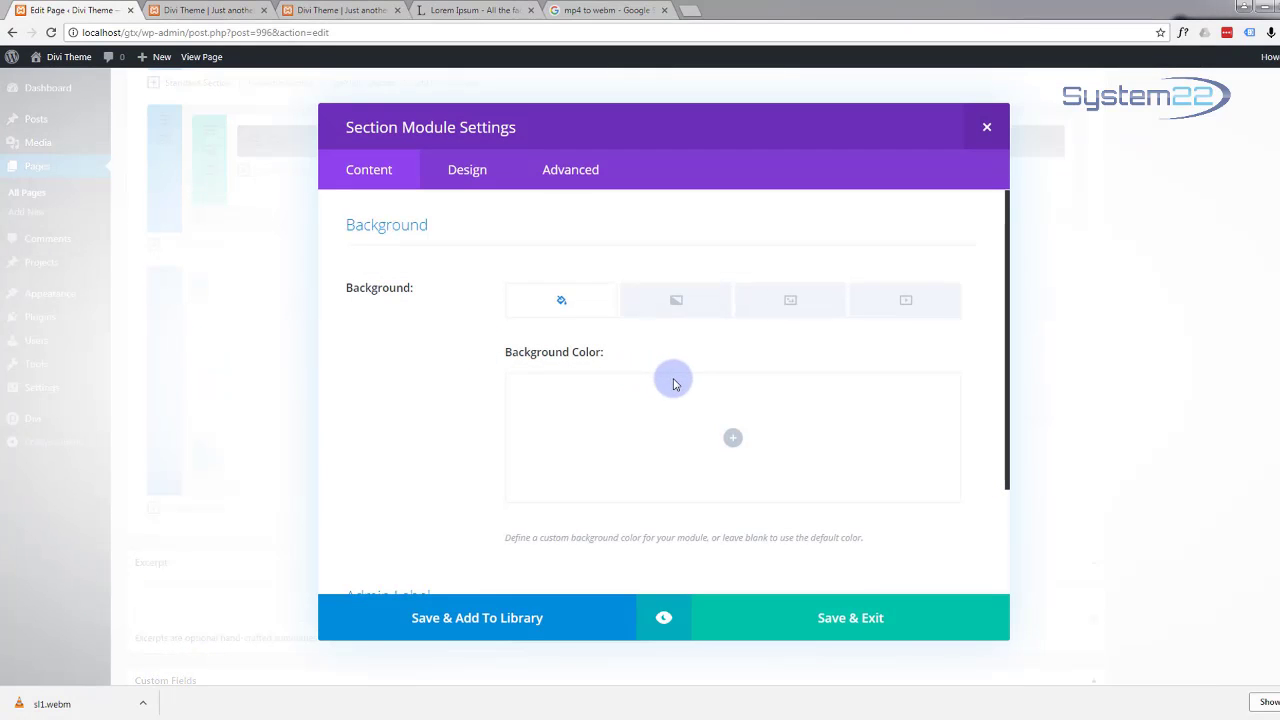
{"action": "left_click", "coordinate": [664, 617]}
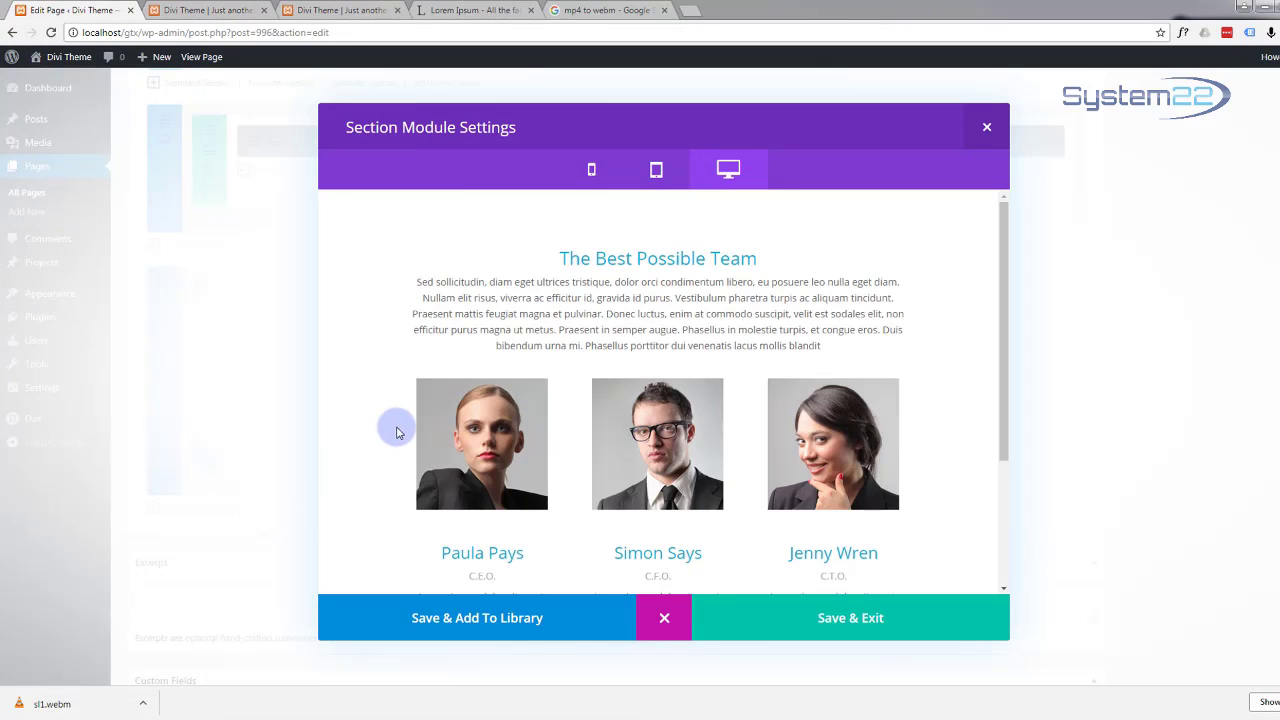
{"action": "scroll", "coordinate": [375, 440], "scroll_direction": "down", "scroll_amount": 1}
{"action": "scroll", "coordinate": [375, 440], "scroll_direction": "down", "scroll_amount": 3}
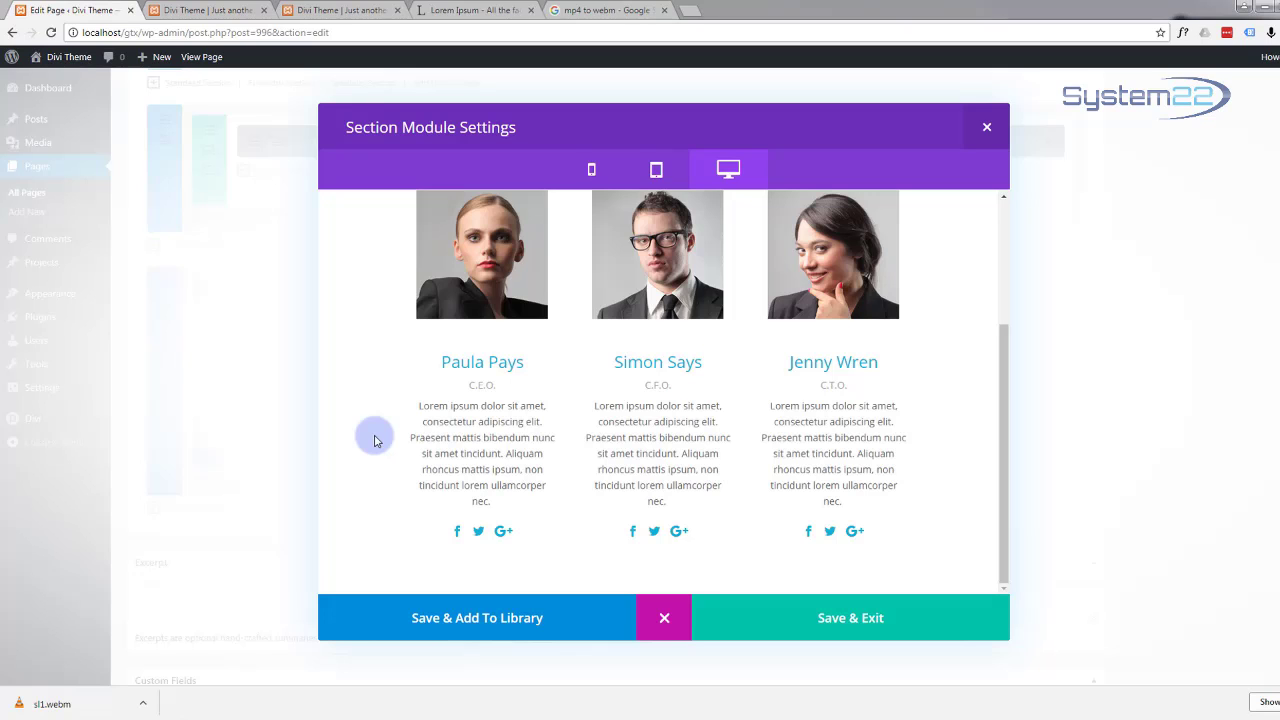
{"action": "scroll", "coordinate": [375, 440], "scroll_direction": "up", "scroll_amount": 2}
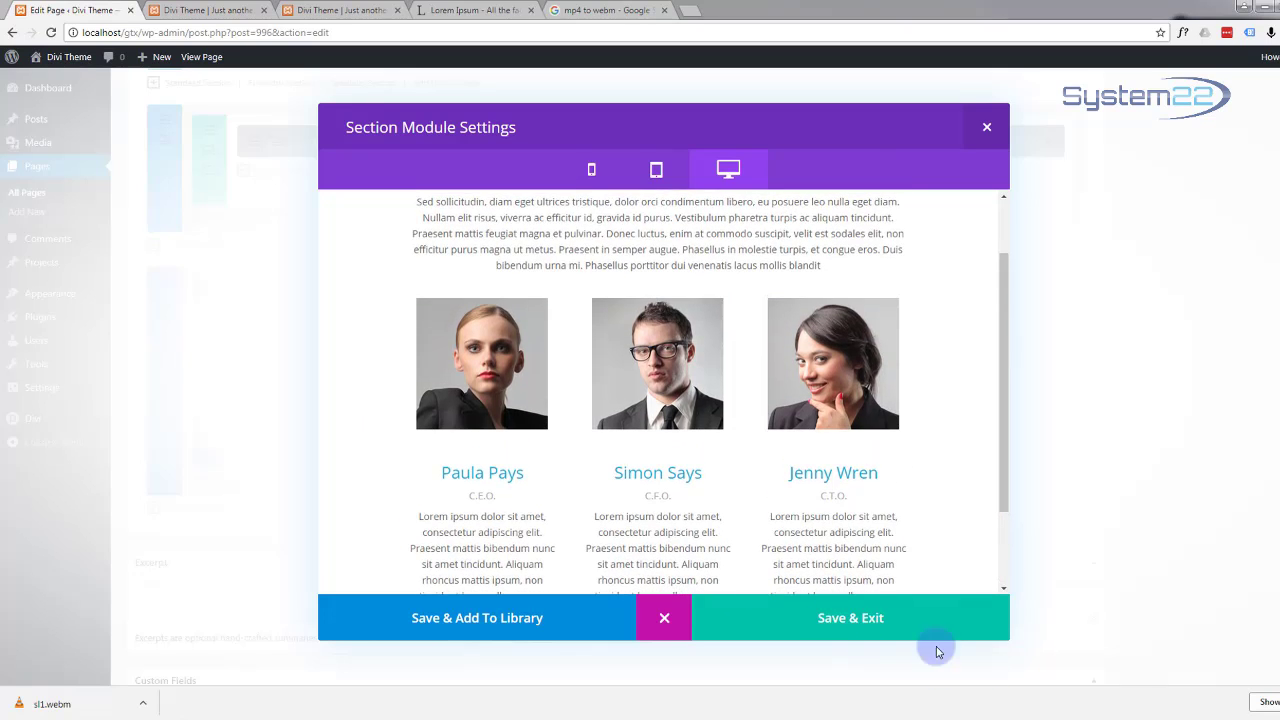
{"action": "left_click", "coordinate": [840, 622]}
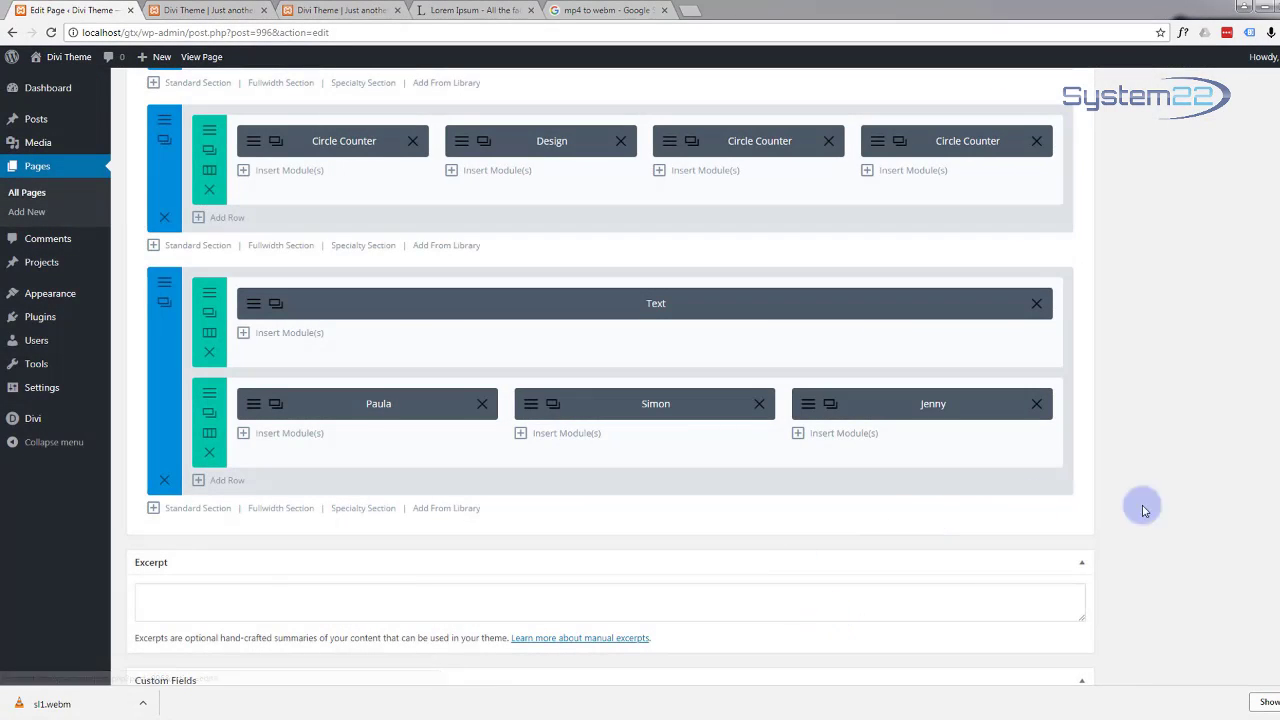
Step: Update the One Page page and open Preview Changes
{"action": "scroll", "coordinate": [1223, 537], "scroll_direction": "up", "scroll_amount": 2}
{"action": "scroll", "coordinate": [1223, 537], "scroll_direction": "up", "scroll_amount": 6}
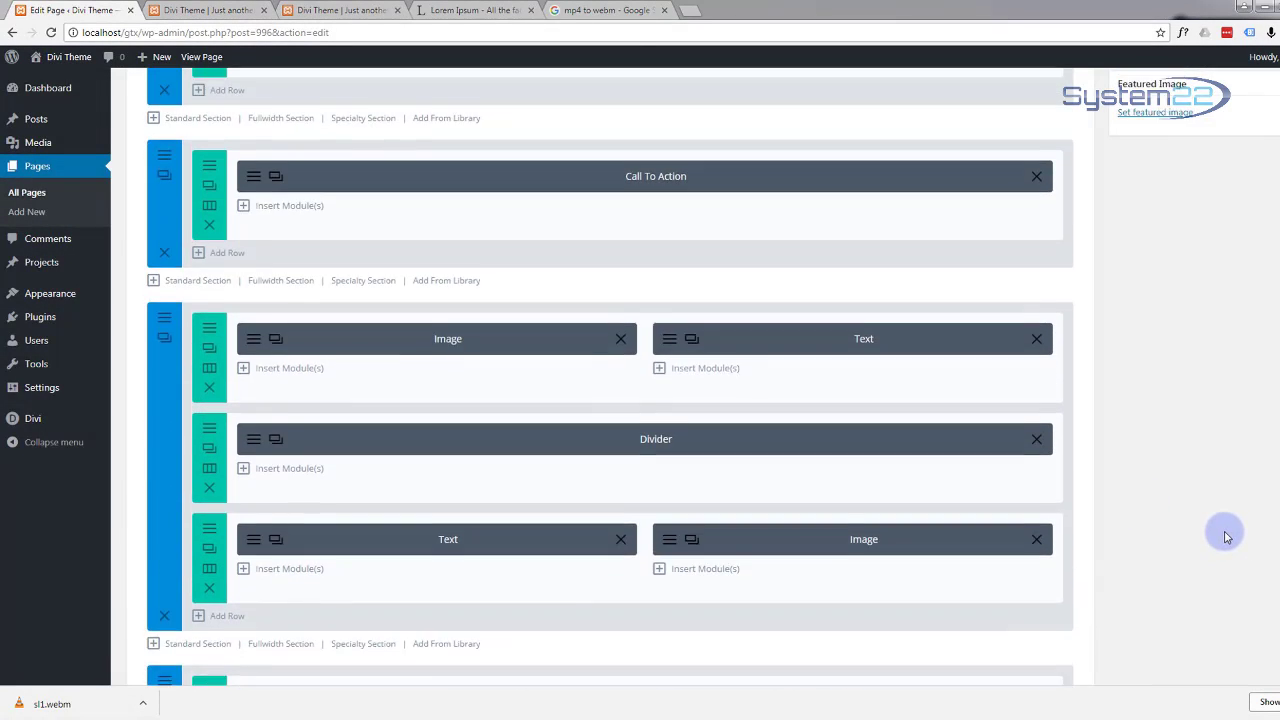
{"action": "scroll", "coordinate": [1228, 536], "scroll_direction": "up", "scroll_amount": 1}
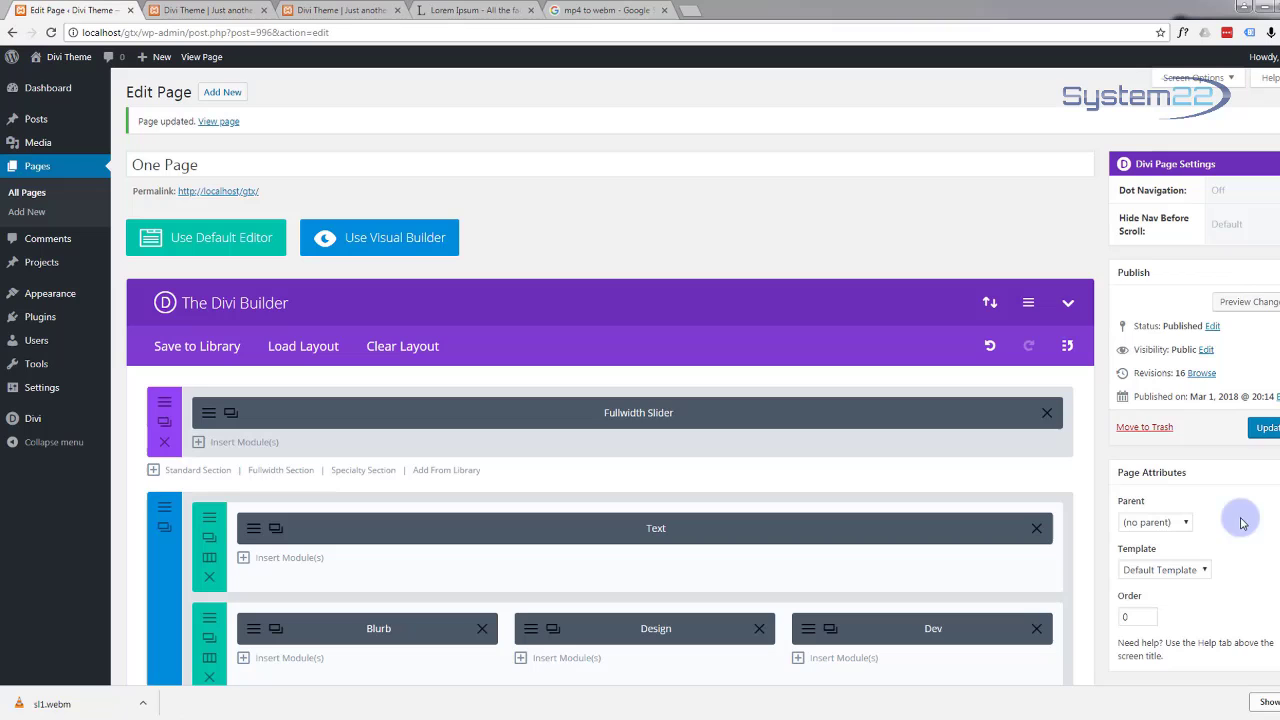
{"action": "left_click", "coordinate": [1268, 430]}
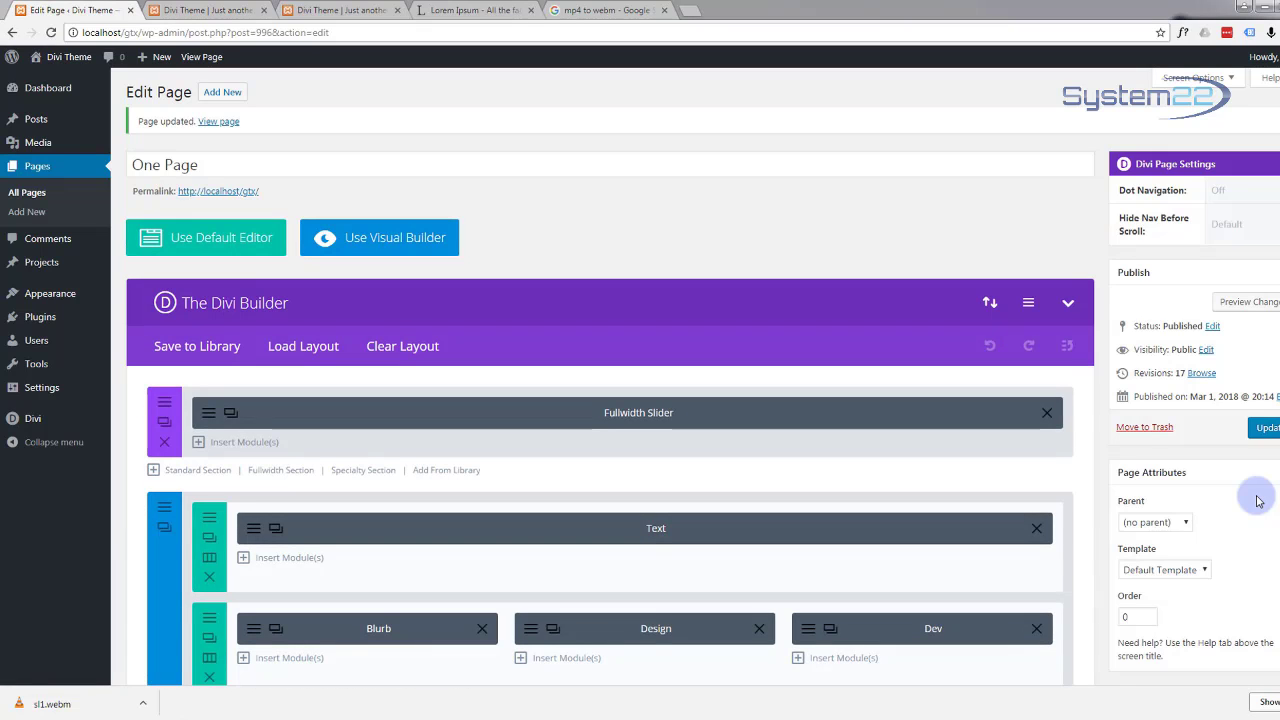
{"action": "left_click", "coordinate": [1254, 306]}
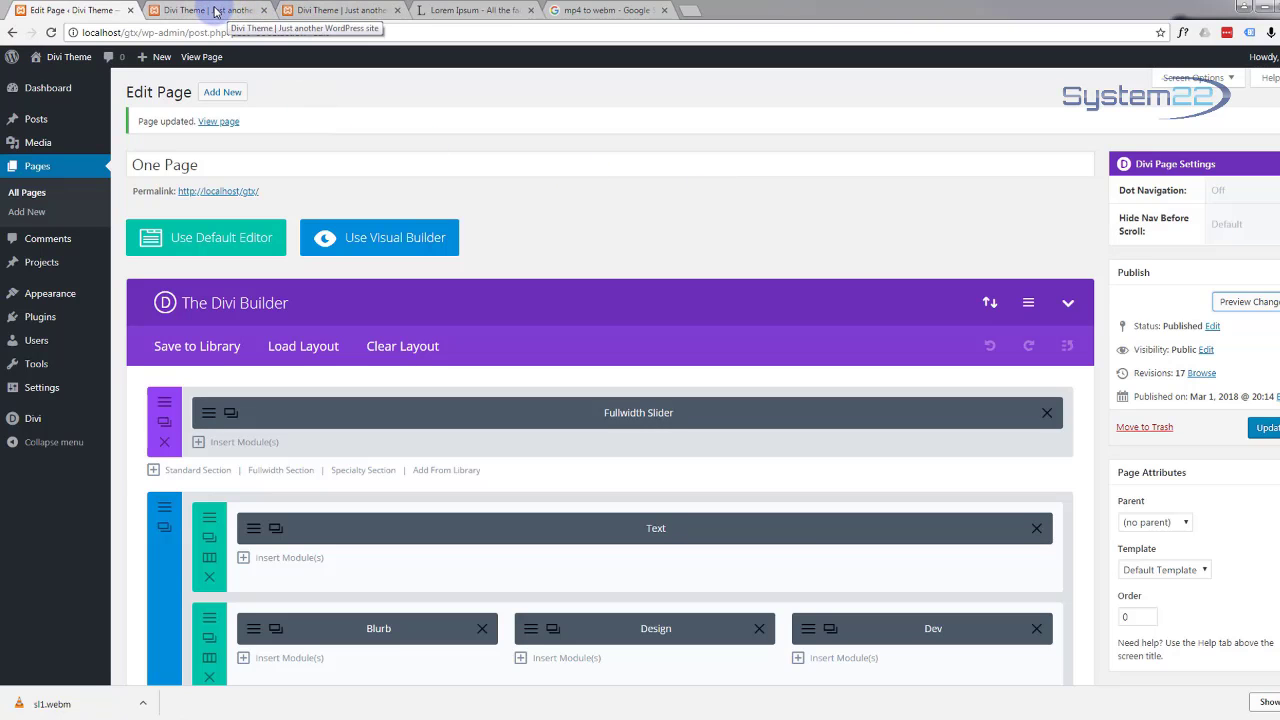
Step: In the preview tab, scroll to The Best Possible Team showing the C.E.O., C.F.O. and C.T.O. members
{"action": "left_click", "coordinate": [213, 13]}
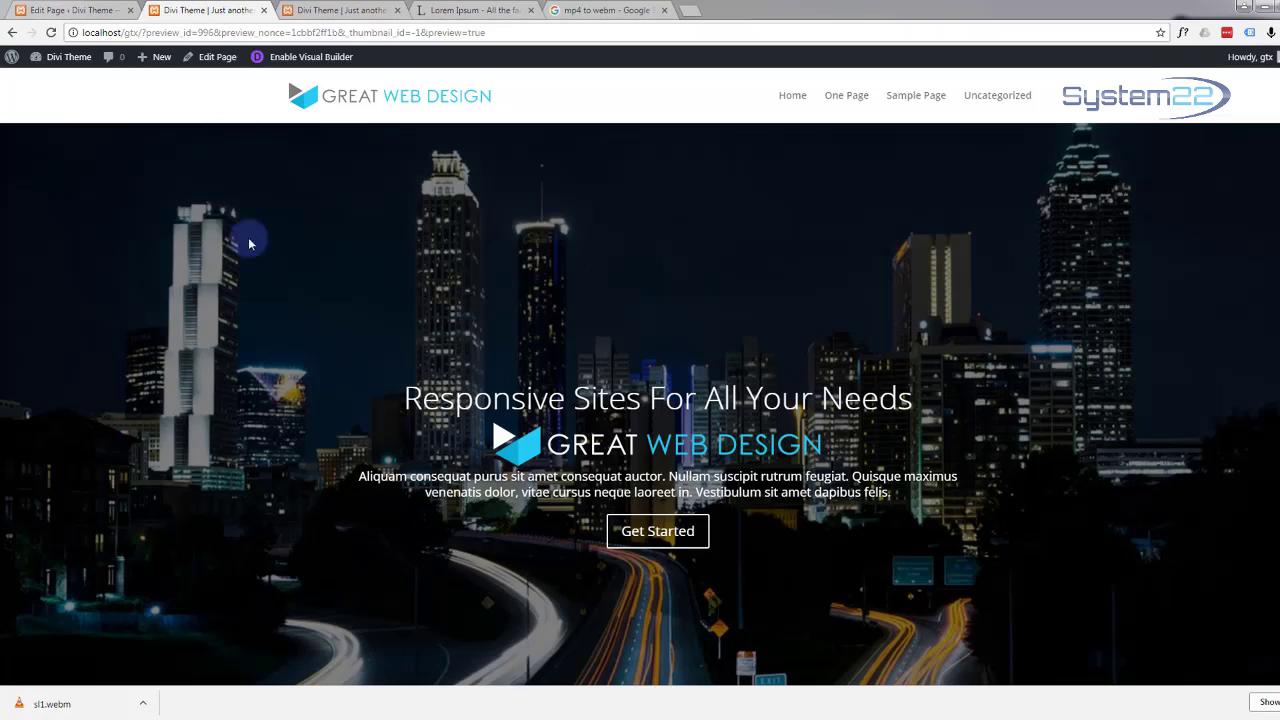
{"action": "scroll", "coordinate": [266, 423], "scroll_direction": "down", "scroll_amount": 10}
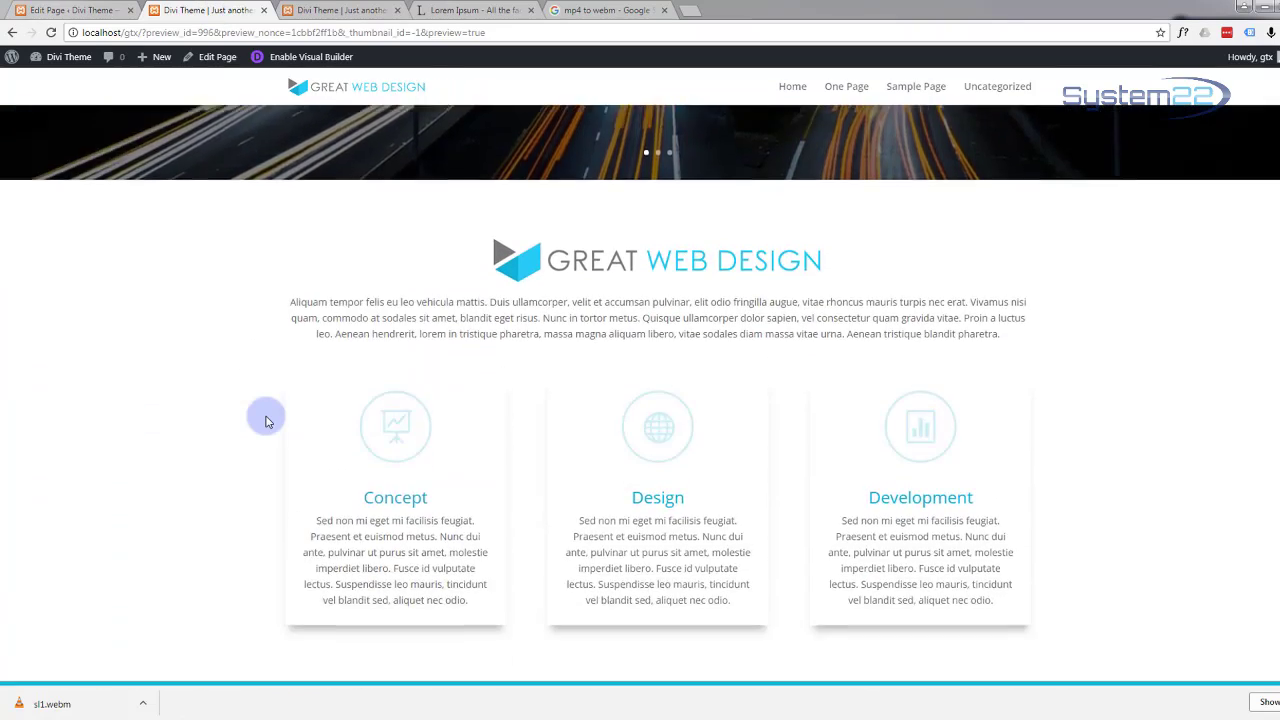
{"action": "scroll", "coordinate": [266, 423], "scroll_direction": "down", "scroll_amount": 10}
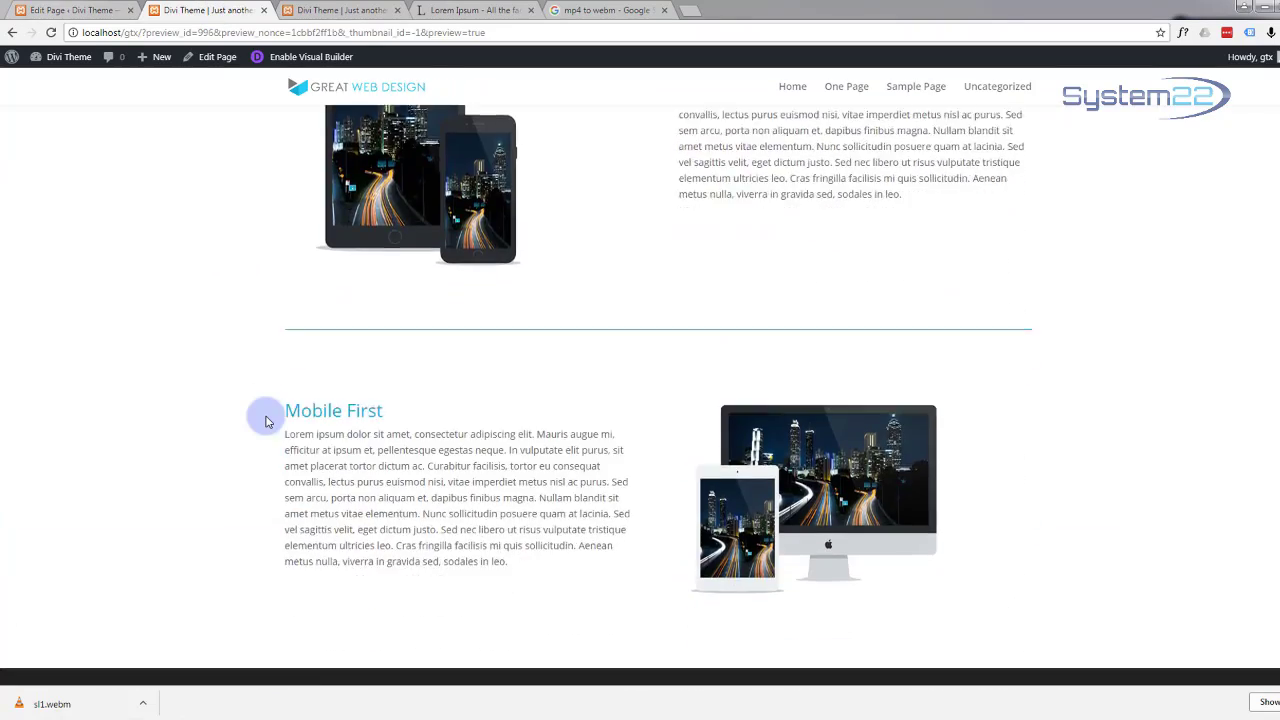
{"action": "scroll", "coordinate": [266, 423], "scroll_direction": "down", "scroll_amount": 3}
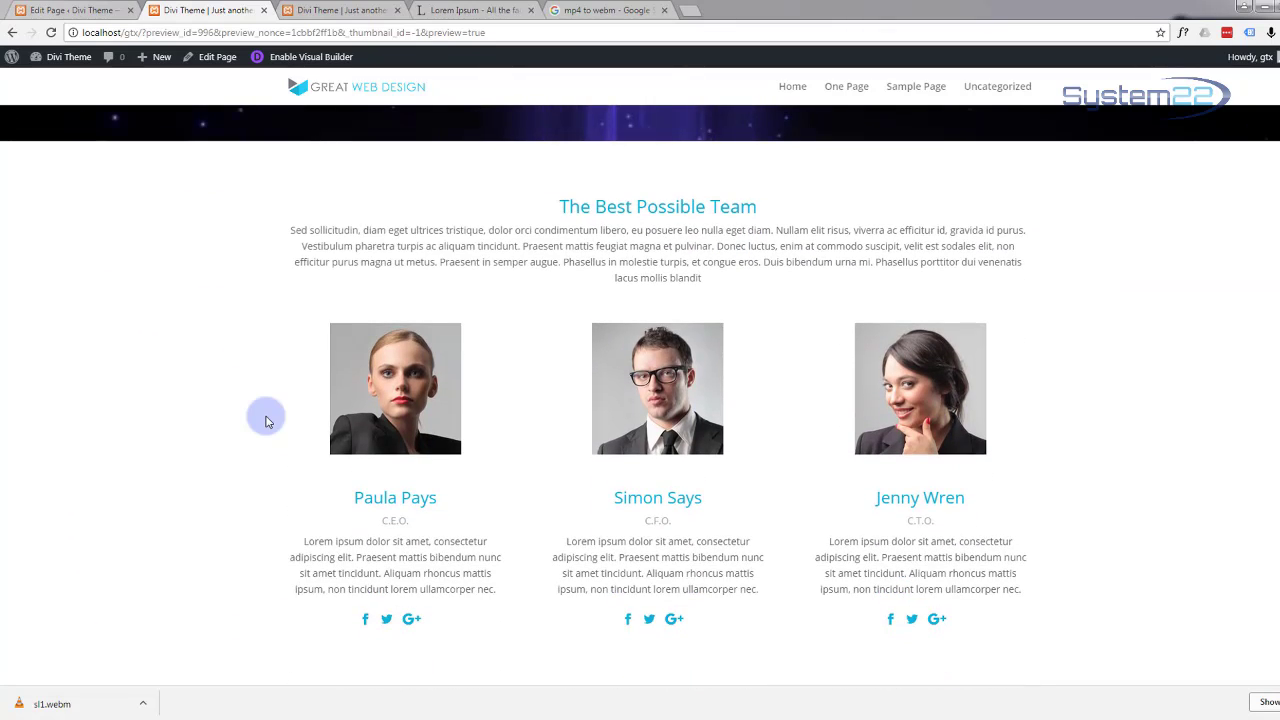
{"action": "scroll", "coordinate": [266, 423], "scroll_direction": "up", "scroll_amount": 1}
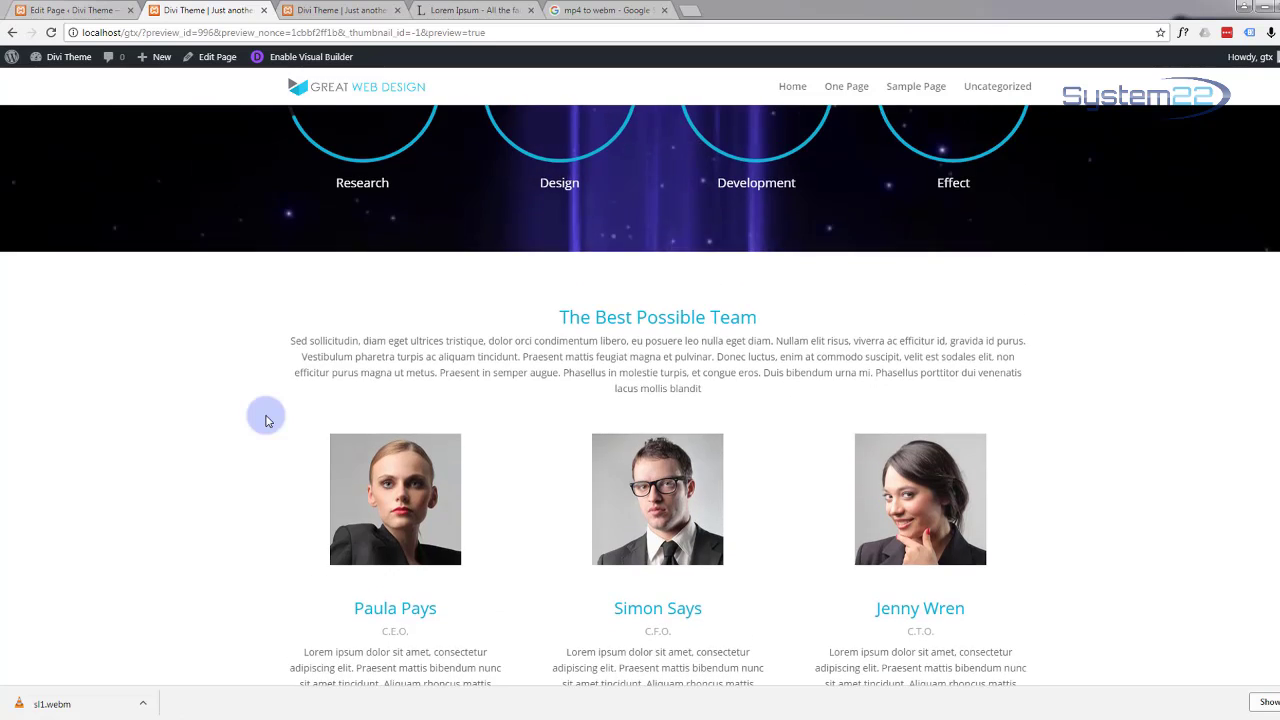
{"action": "scroll", "coordinate": [266, 420], "scroll_direction": "down", "scroll_amount": 1}
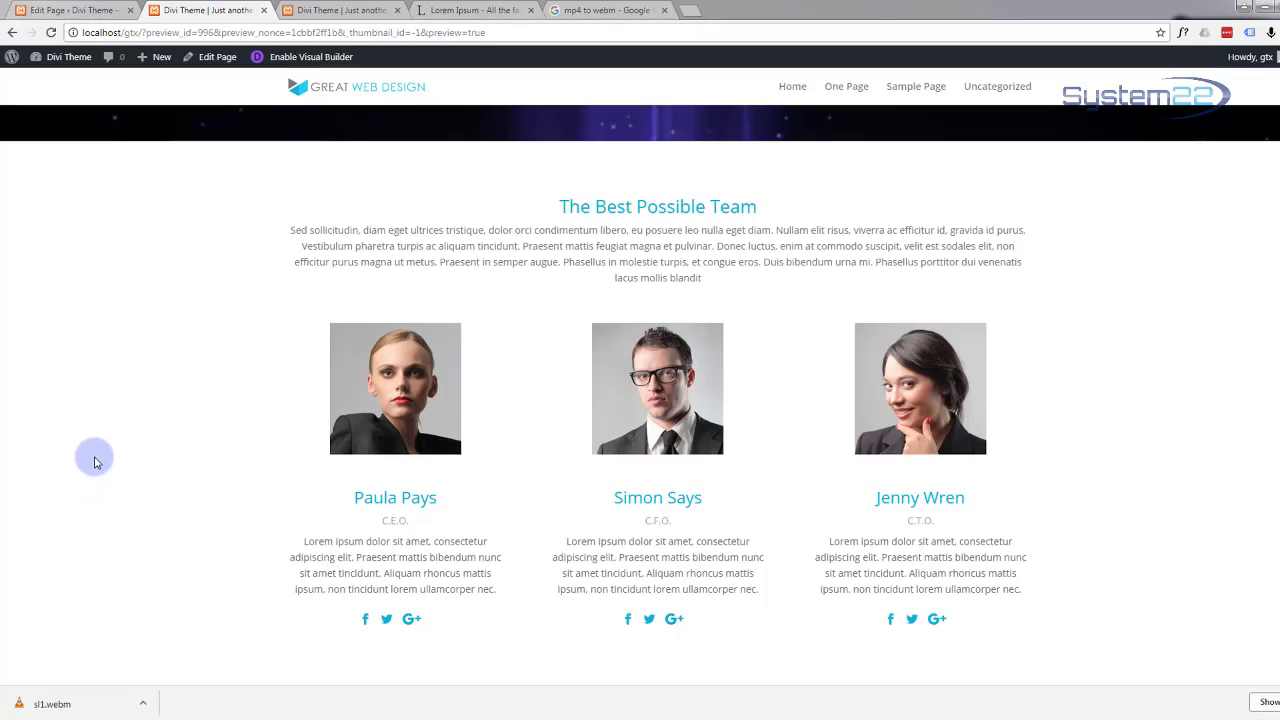
{"action": "scroll", "coordinate": [91, 457], "scroll_direction": "up", "scroll_amount": 1}
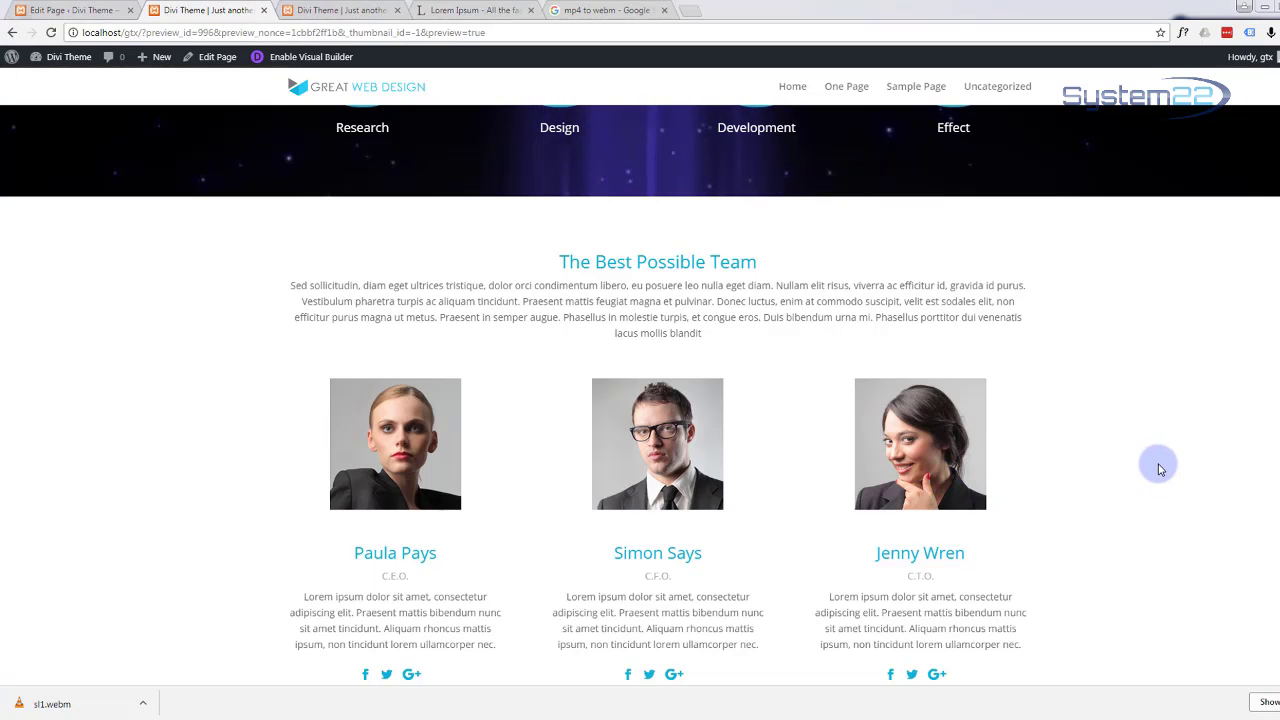
{"action": "scroll", "coordinate": [1160, 469], "scroll_direction": "down", "scroll_amount": 1}
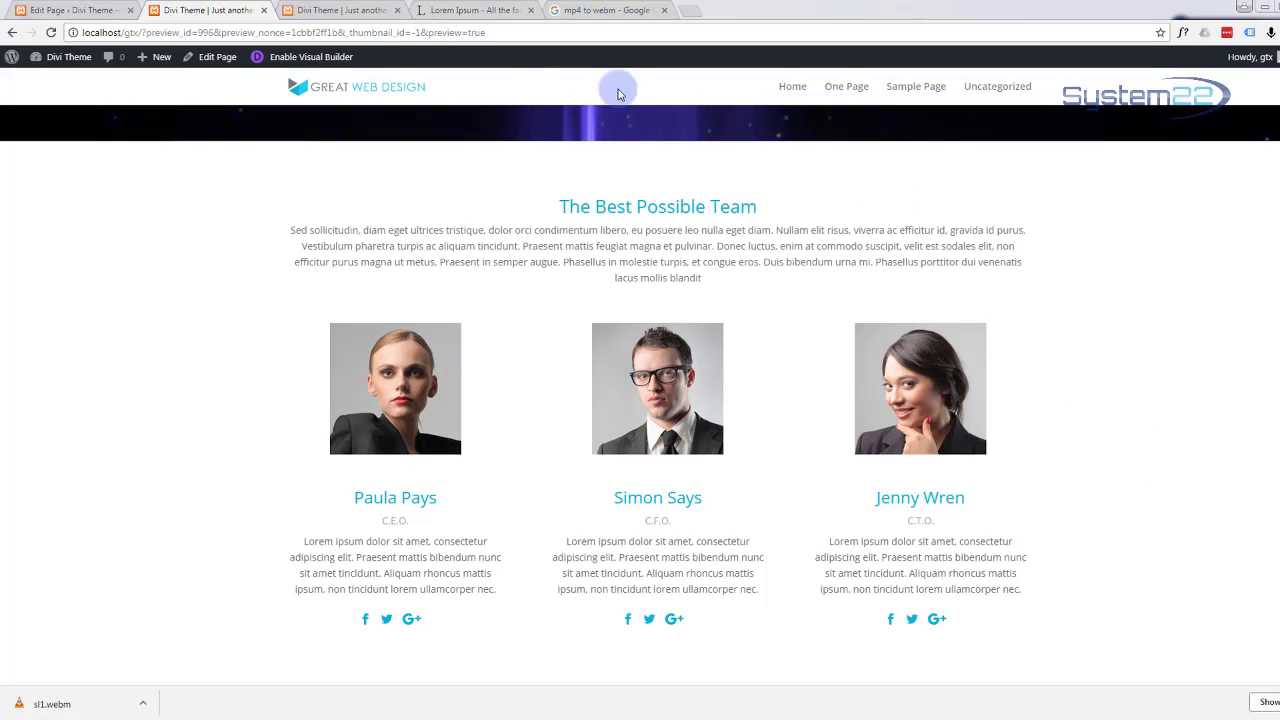
Step: Add a standard section below the team section with a one-column row, and open its module list
{"action": "left_click", "coordinate": [55, 11]}
{"action": "scroll", "coordinate": [277, 423], "scroll_direction": "down", "scroll_amount": 5}
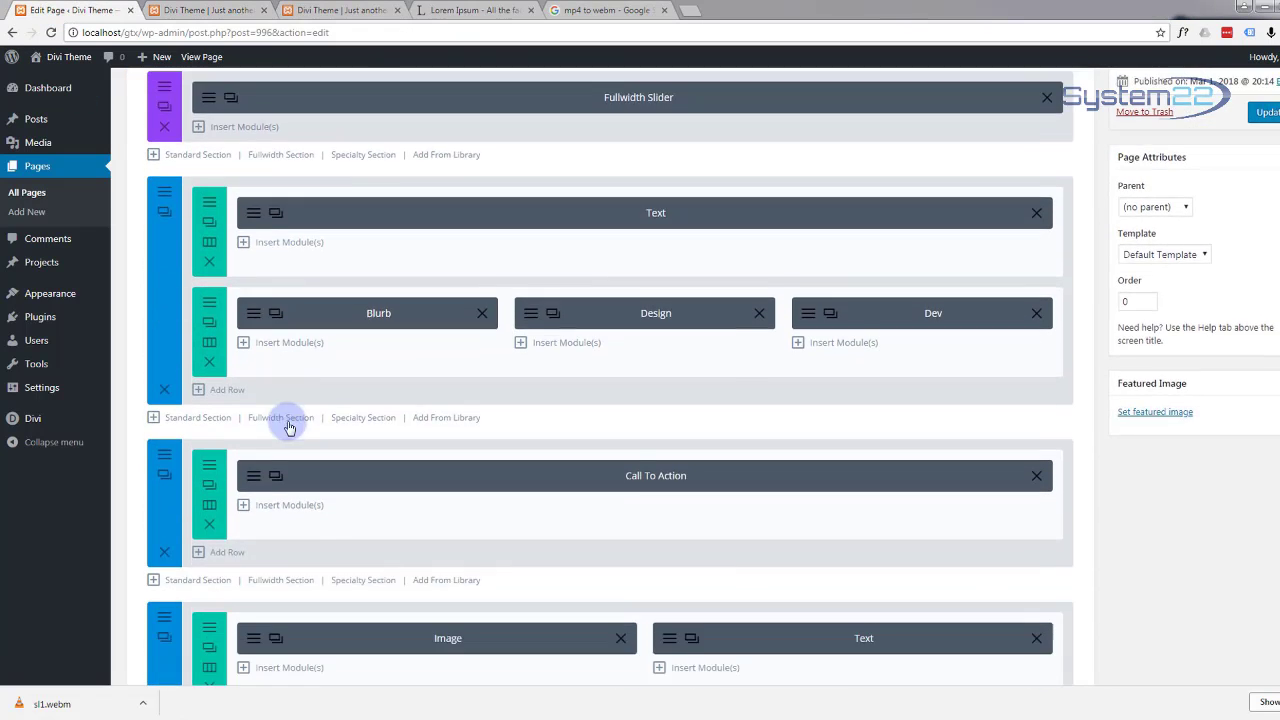
{"action": "scroll", "coordinate": [288, 421], "scroll_direction": "down", "scroll_amount": 6}
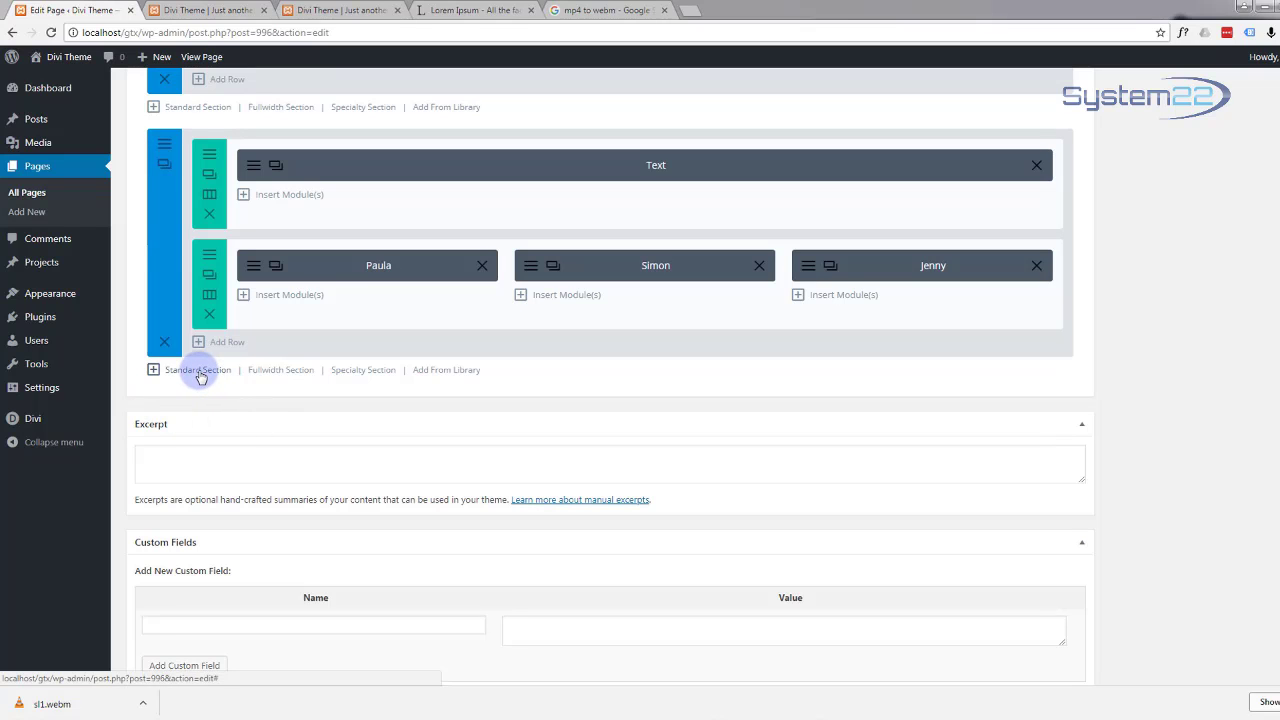
{"action": "left_click", "coordinate": [199, 372]}
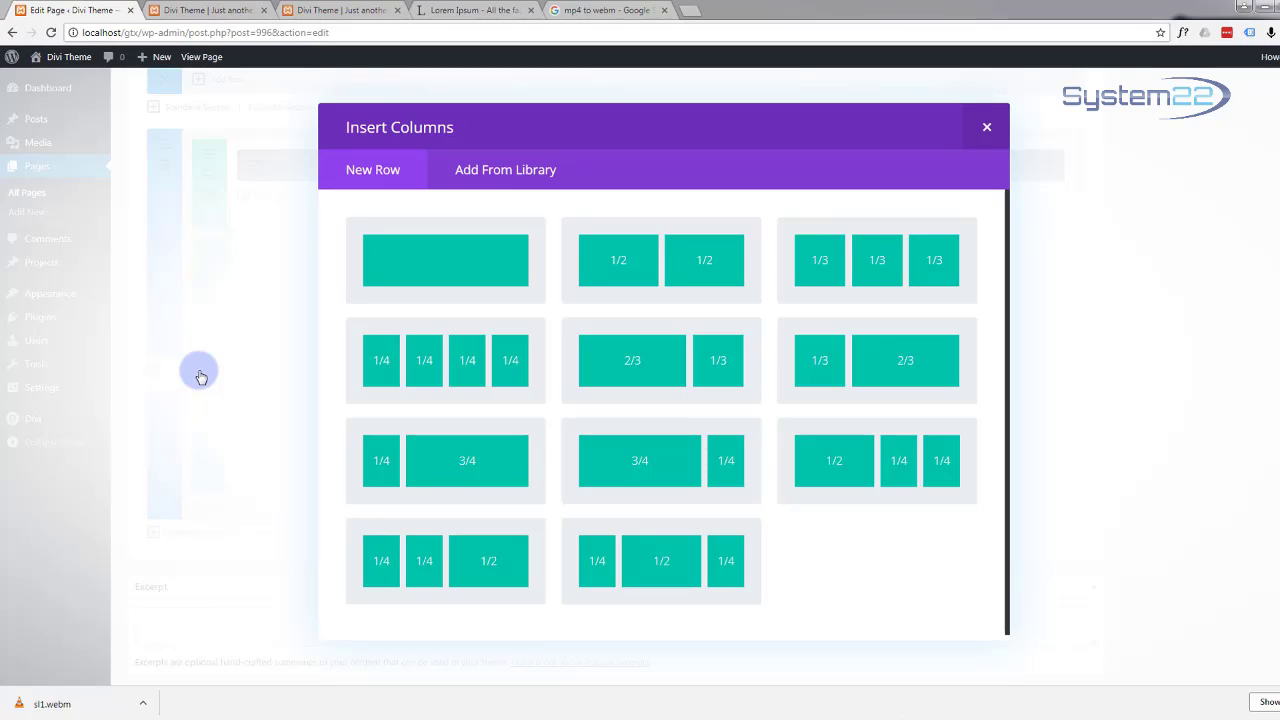
{"action": "left_click", "coordinate": [436, 279]}
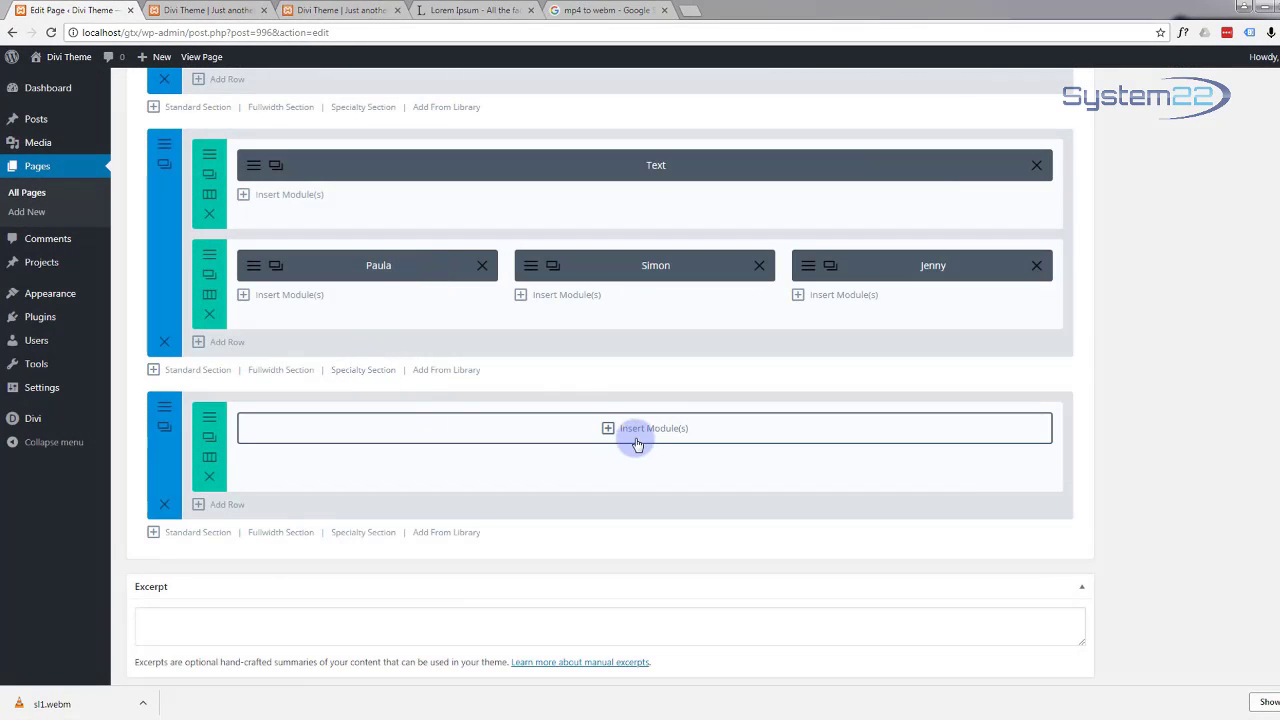
{"action": "left_click", "coordinate": [608, 428]}
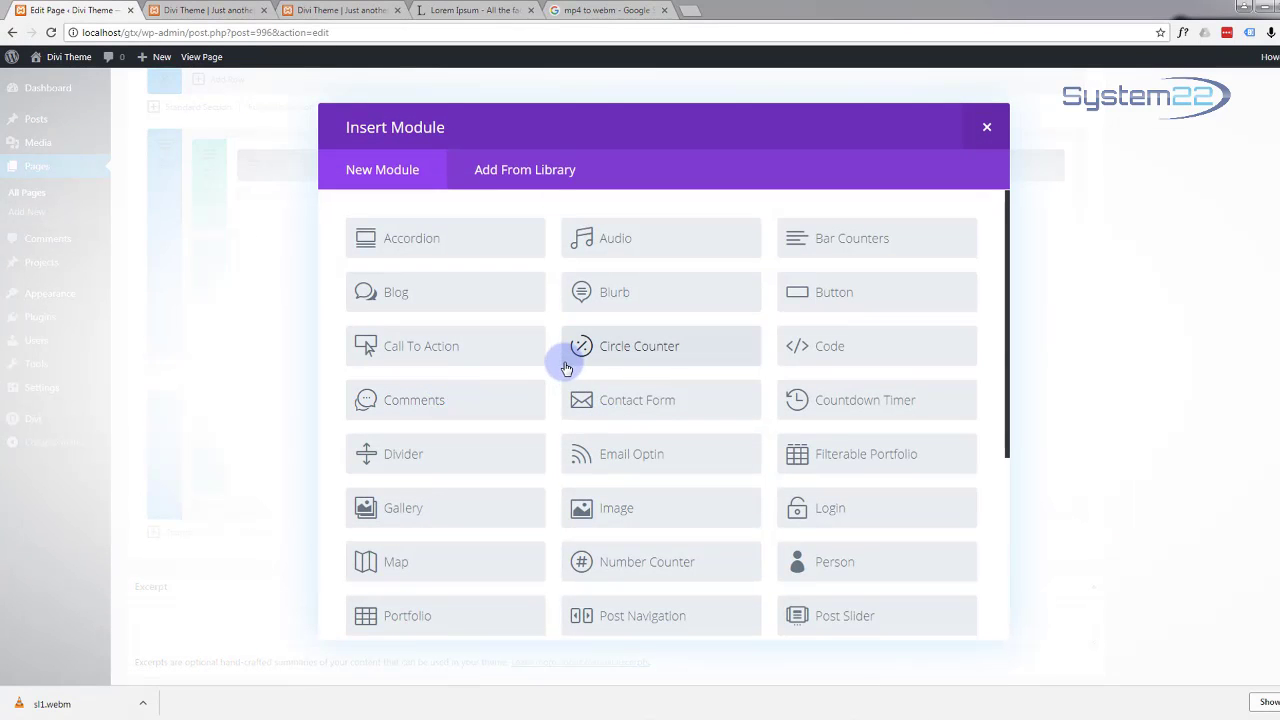
Step: Insert an Accordion module into the new row and add its first item, Platforms
{"action": "left_click", "coordinate": [422, 242]}
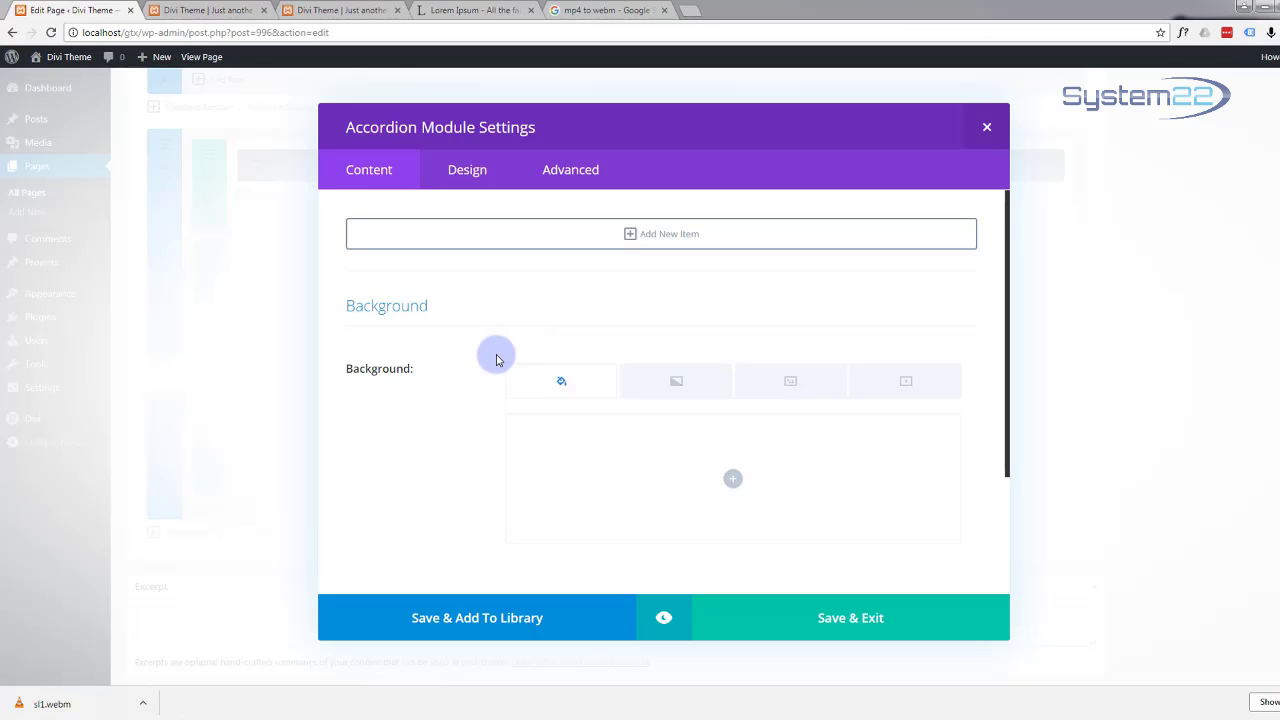
{"action": "scroll", "coordinate": [497, 360], "scroll_direction": "down", "scroll_amount": 3}
{"action": "scroll", "coordinate": [497, 360], "scroll_direction": "up", "scroll_amount": 3}
{"action": "left_click", "coordinate": [630, 234]}
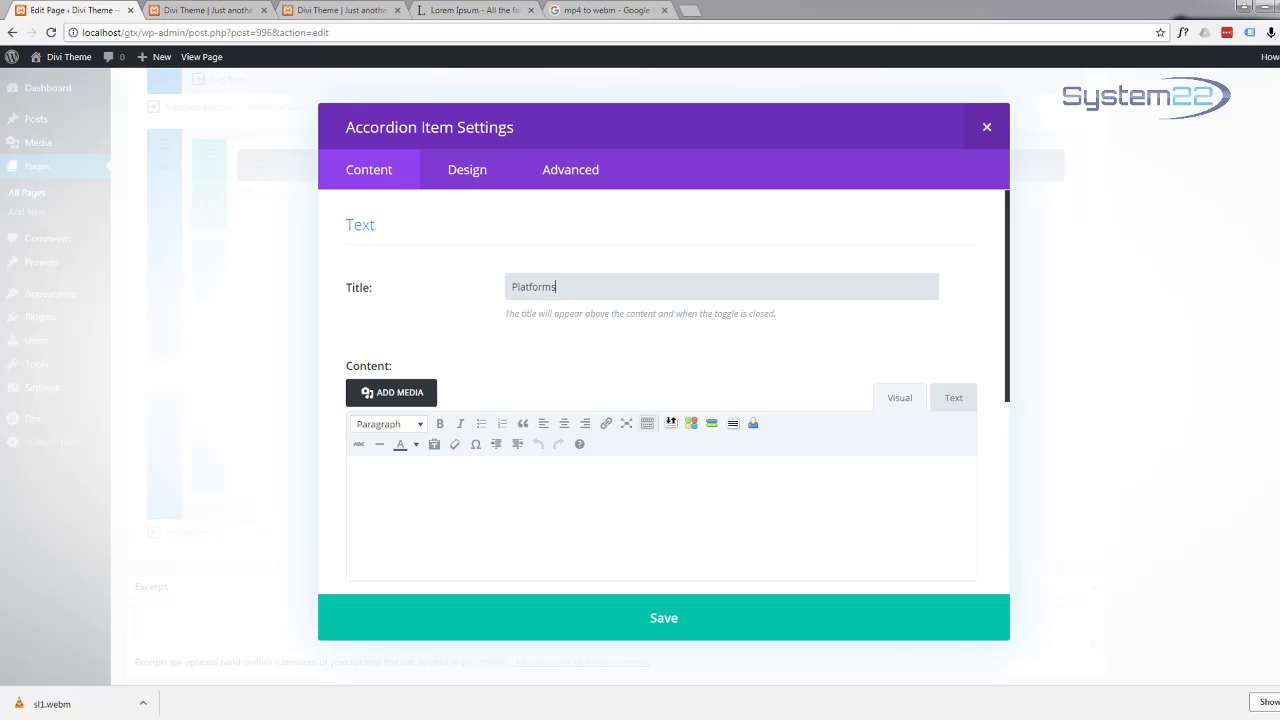
{"action": "scroll", "coordinate": [591, 469], "scroll_direction": "down", "scroll_amount": 1}
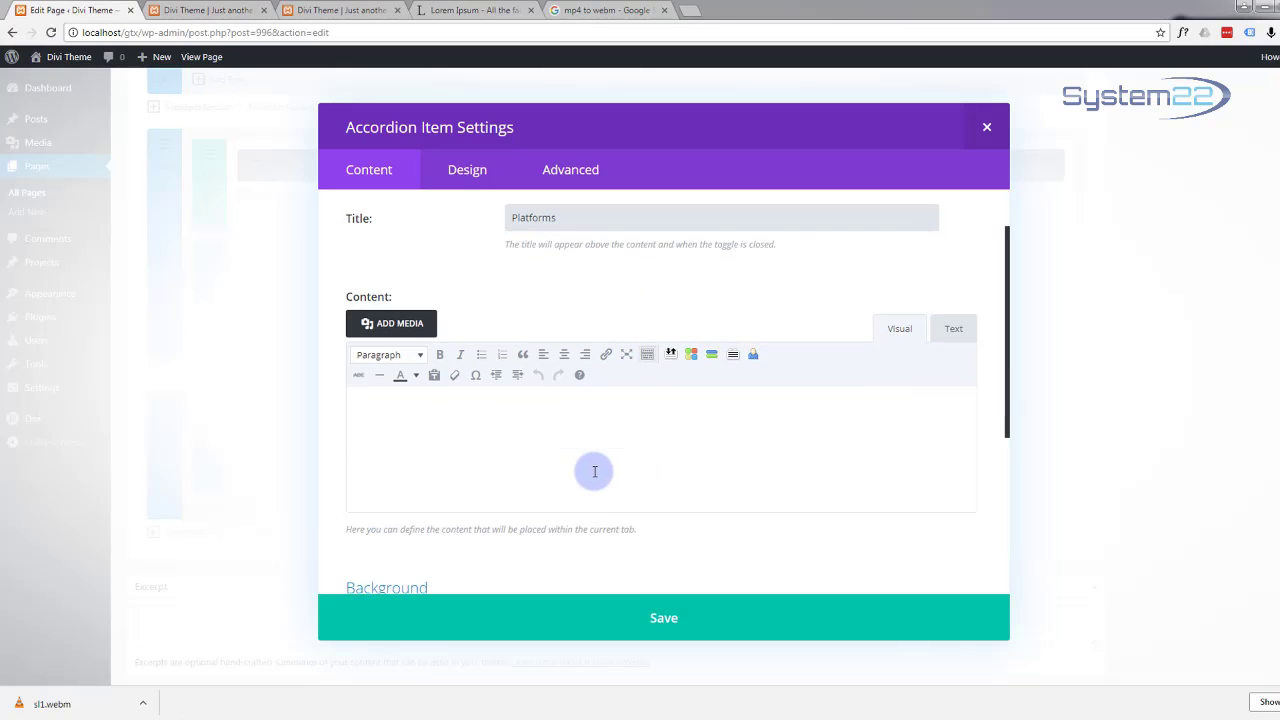
Step: Insert the comps-2 image into the item content, then delete the full-size copy
{"action": "left_click", "coordinate": [390, 323]}
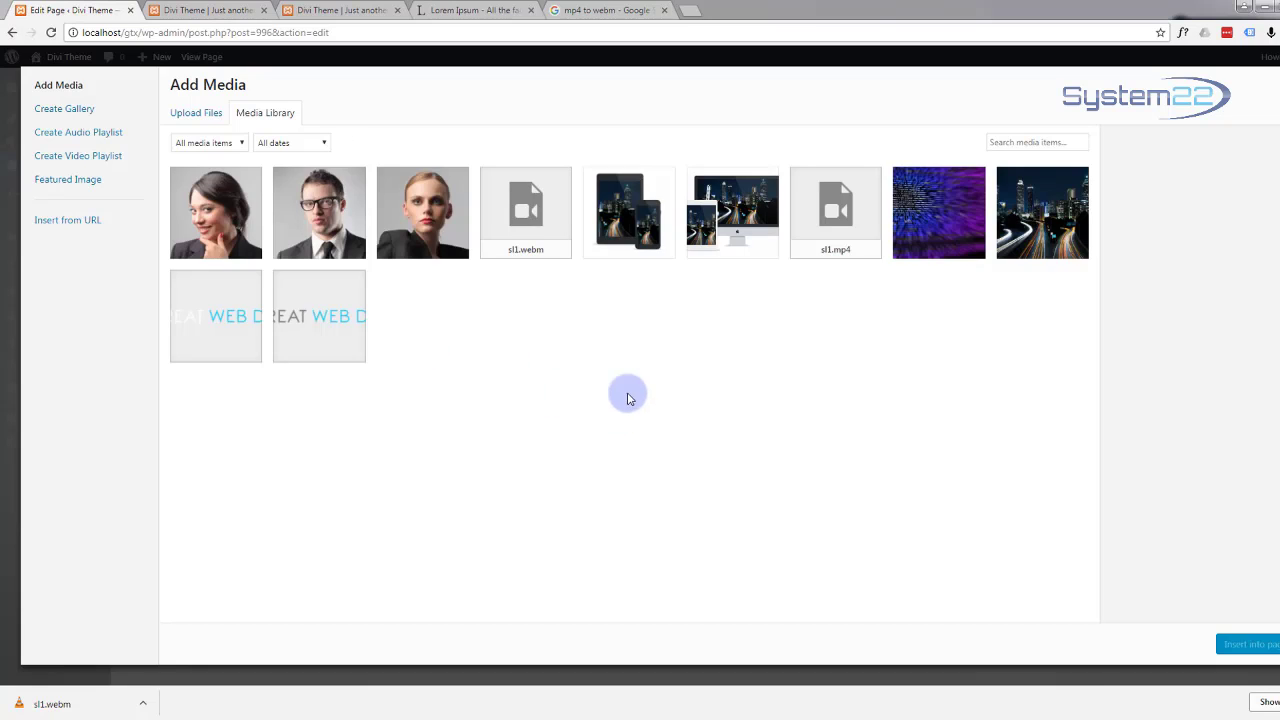
{"action": "left_click", "coordinate": [605, 243]}
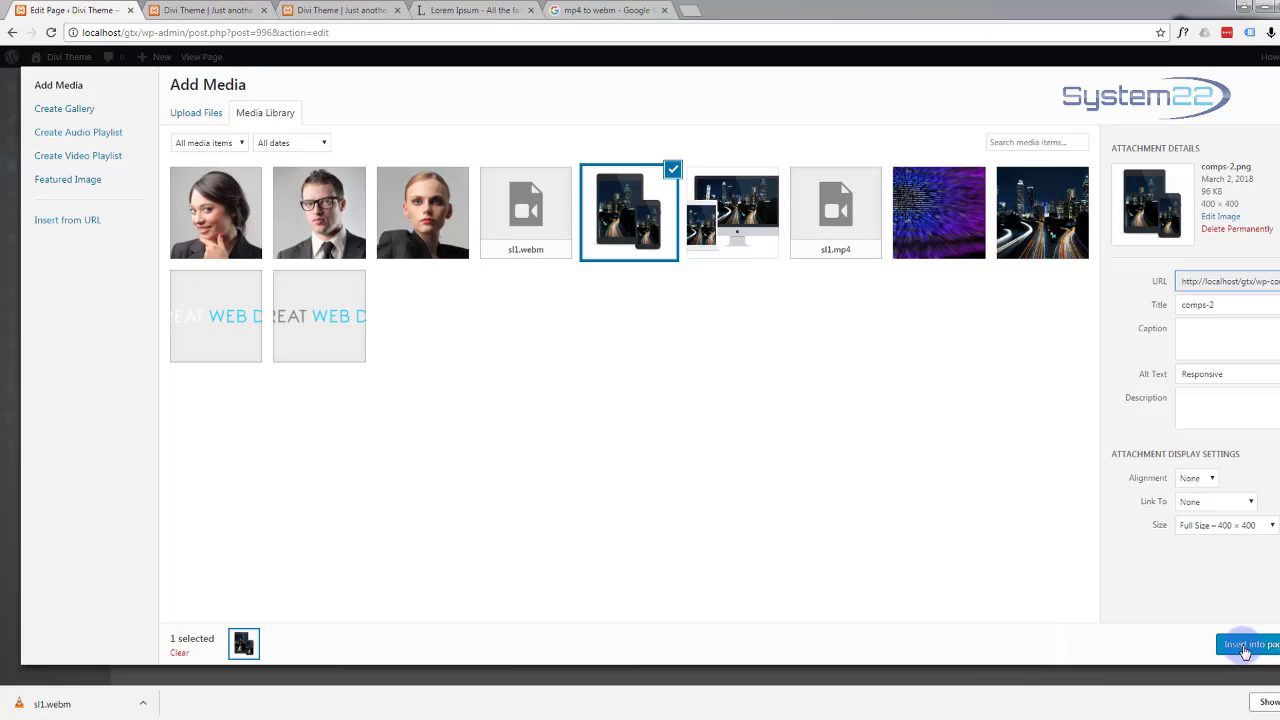
{"action": "left_click", "coordinate": [1245, 646]}
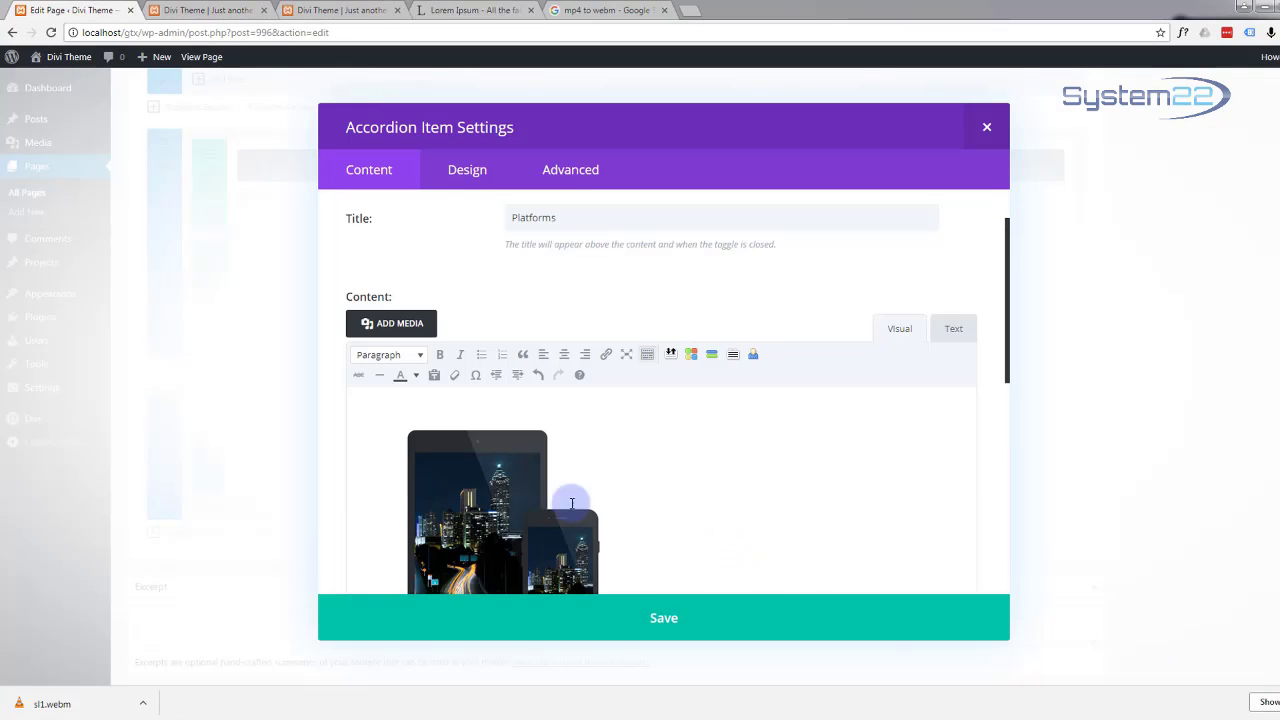
{"action": "left_click", "coordinate": [474, 470]}
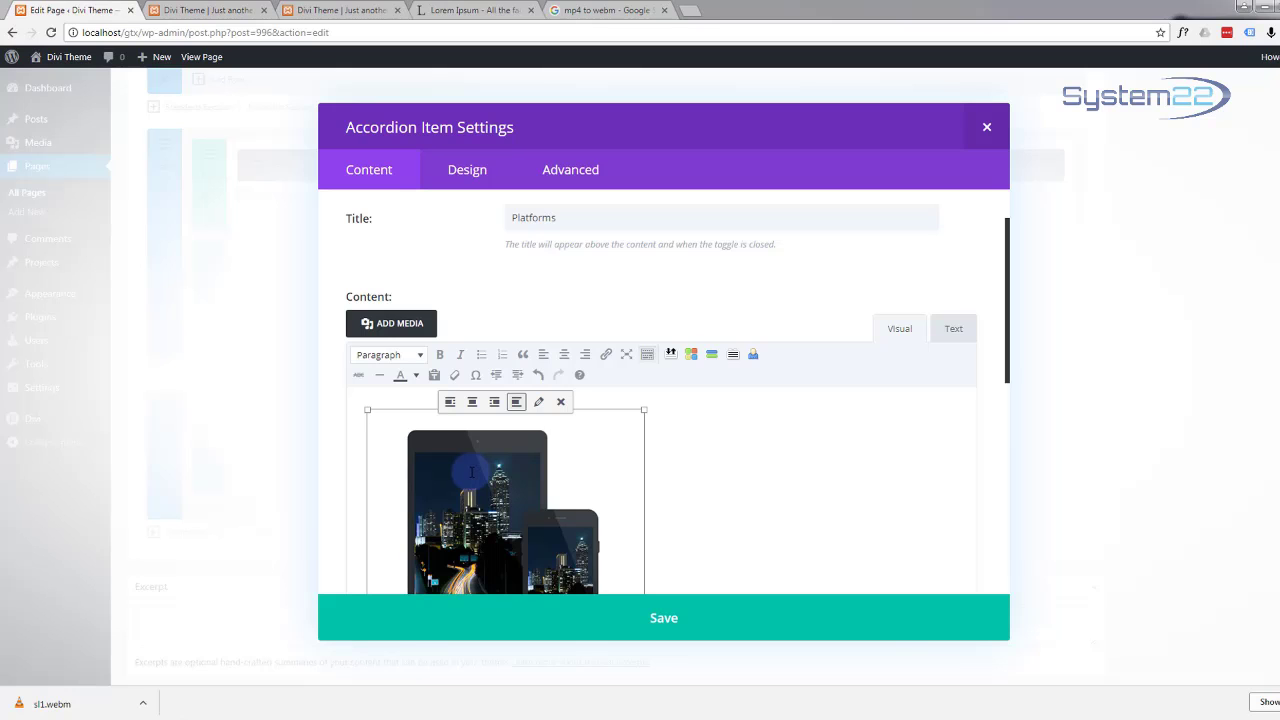
{"action": "key", "text": "Delete"}
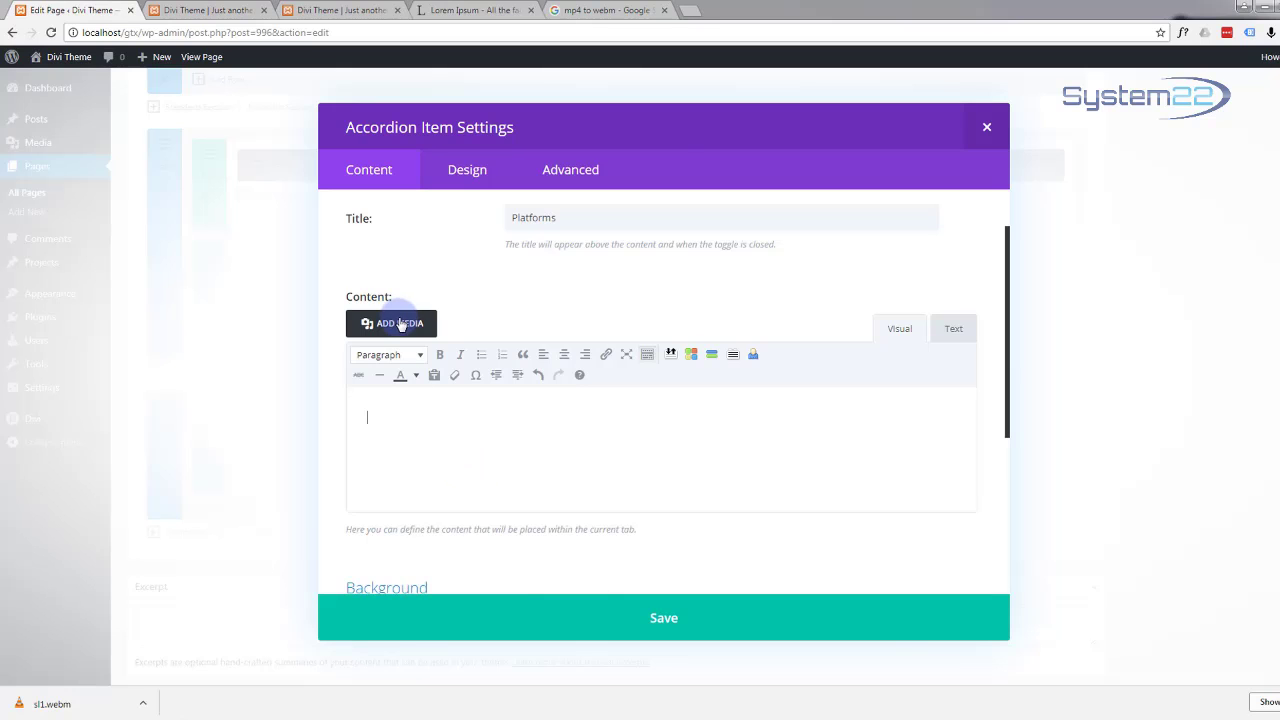
Step: Reinsert comps-2 at Thumbnail 150 × 150 size and align it left
{"action": "left_click", "coordinate": [400, 323]}
{"action": "left_click", "coordinate": [622, 220]}
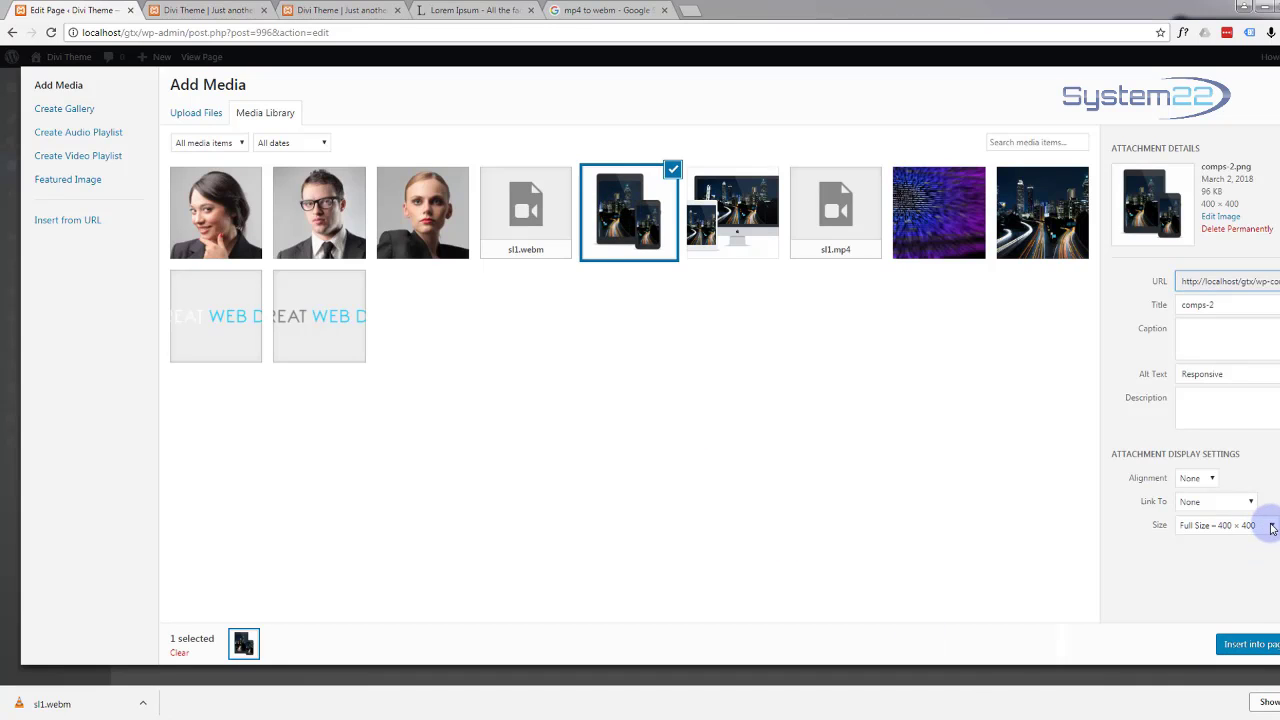
{"action": "left_click", "coordinate": [1272, 526]}
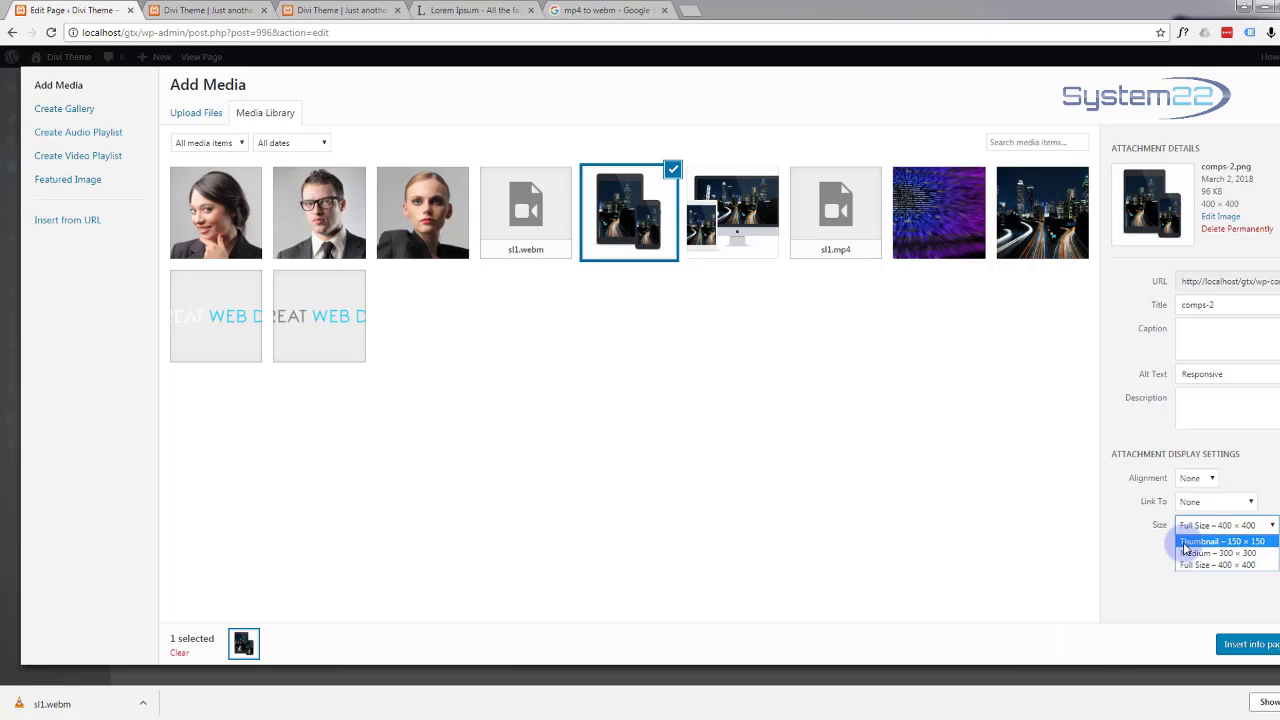
{"action": "left_click", "coordinate": [1184, 545]}
{"action": "left_click", "coordinate": [1245, 650]}
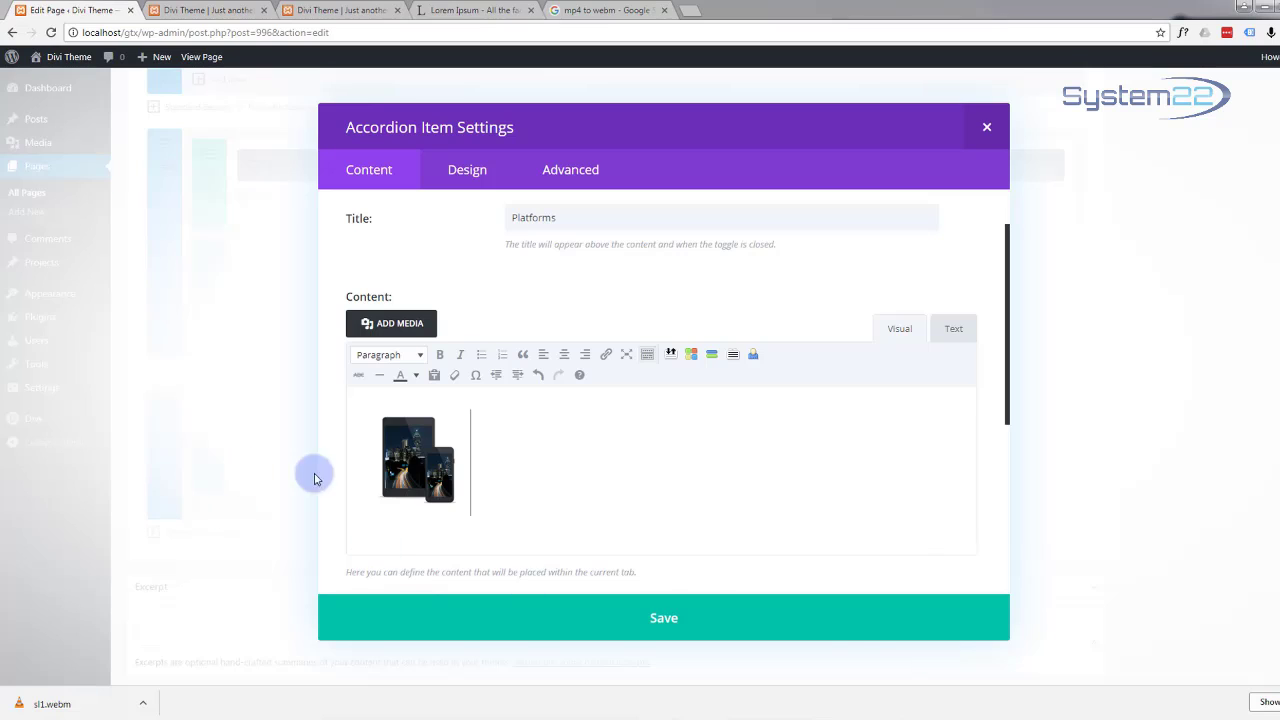
{"action": "left_click", "coordinate": [428, 440]}
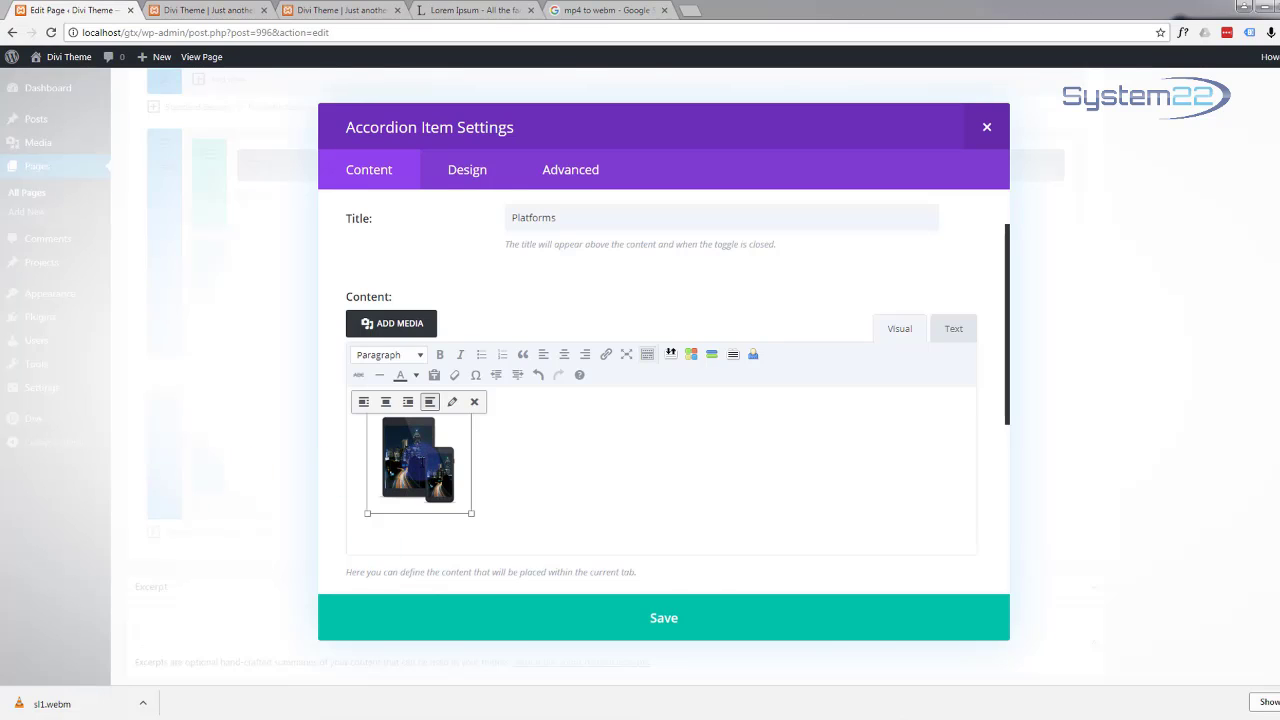
{"action": "left_click", "coordinate": [363, 401]}
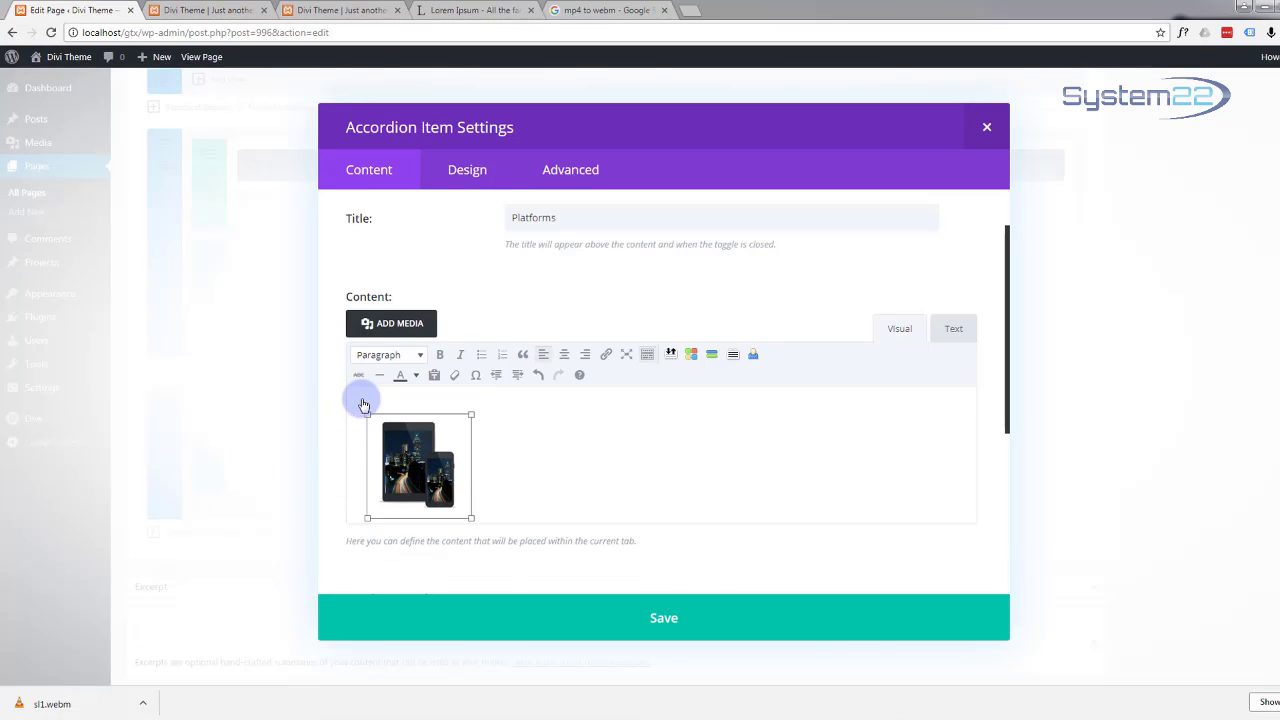
{"action": "left_click", "coordinate": [502, 443]}
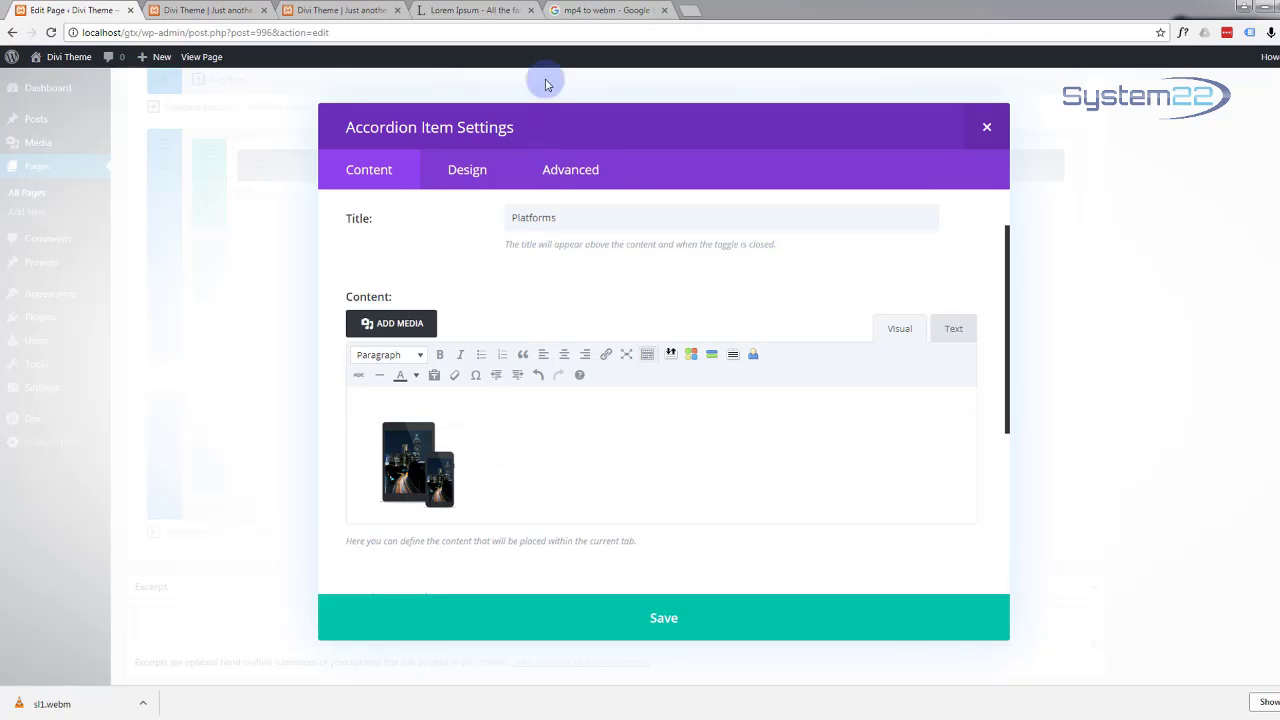
Step: Copy the Vestibulum Lorem Ipsum paragraph from lipsum.com and paste it into the Platforms content
{"action": "left_click", "coordinate": [460, 10]}
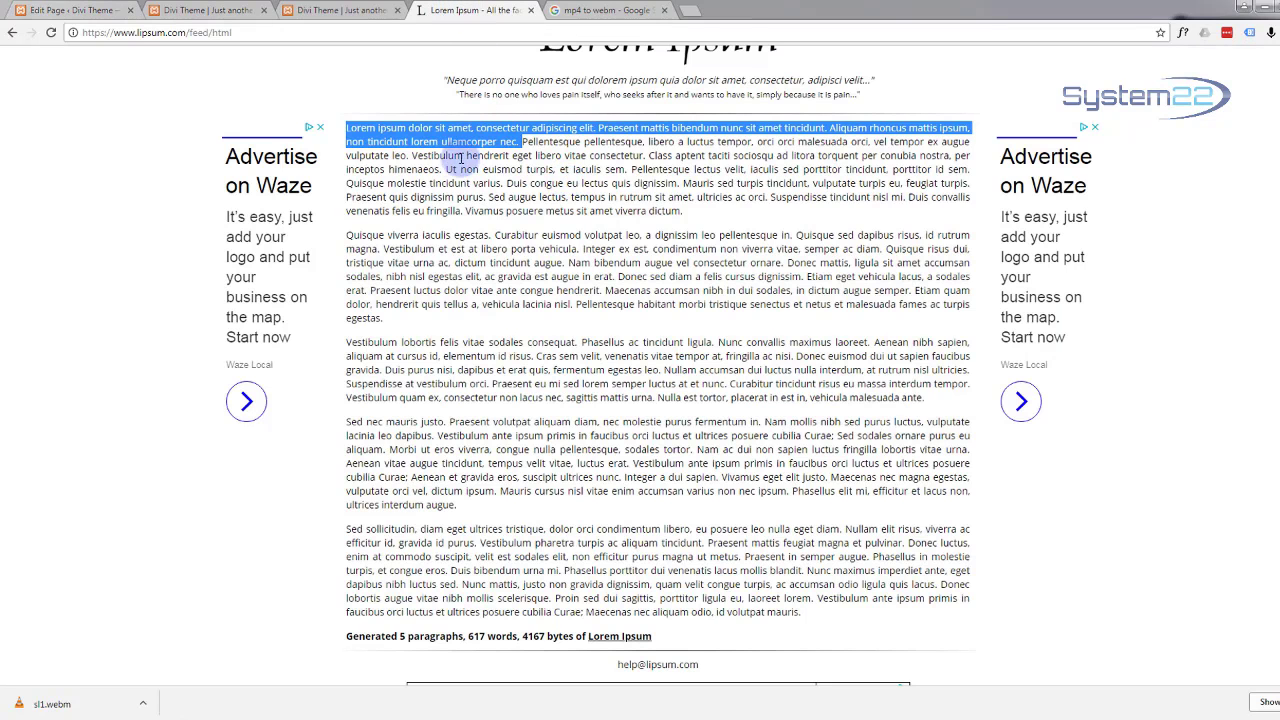
{"action": "left_click_drag", "start_coordinate": [411, 155], "coordinate": [707, 217]}
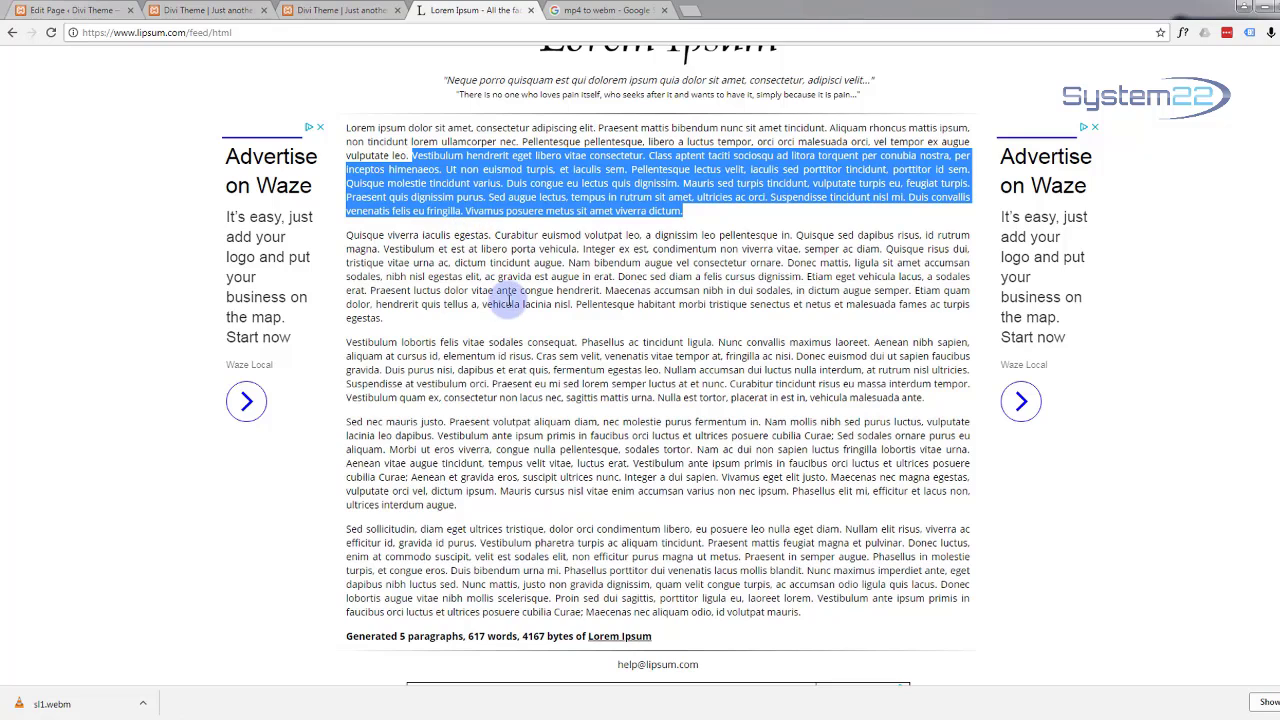
{"action": "key", "text": "alt+Tab"}
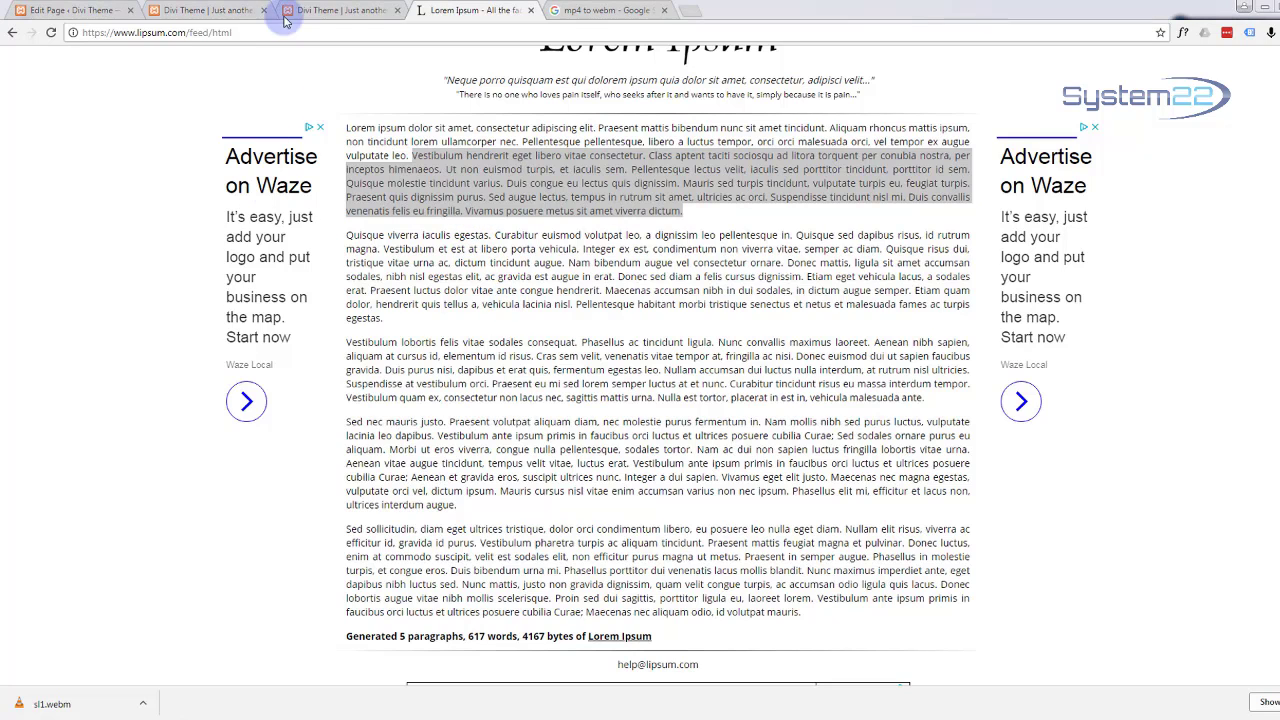
{"action": "left_click", "coordinate": [97, 12]}
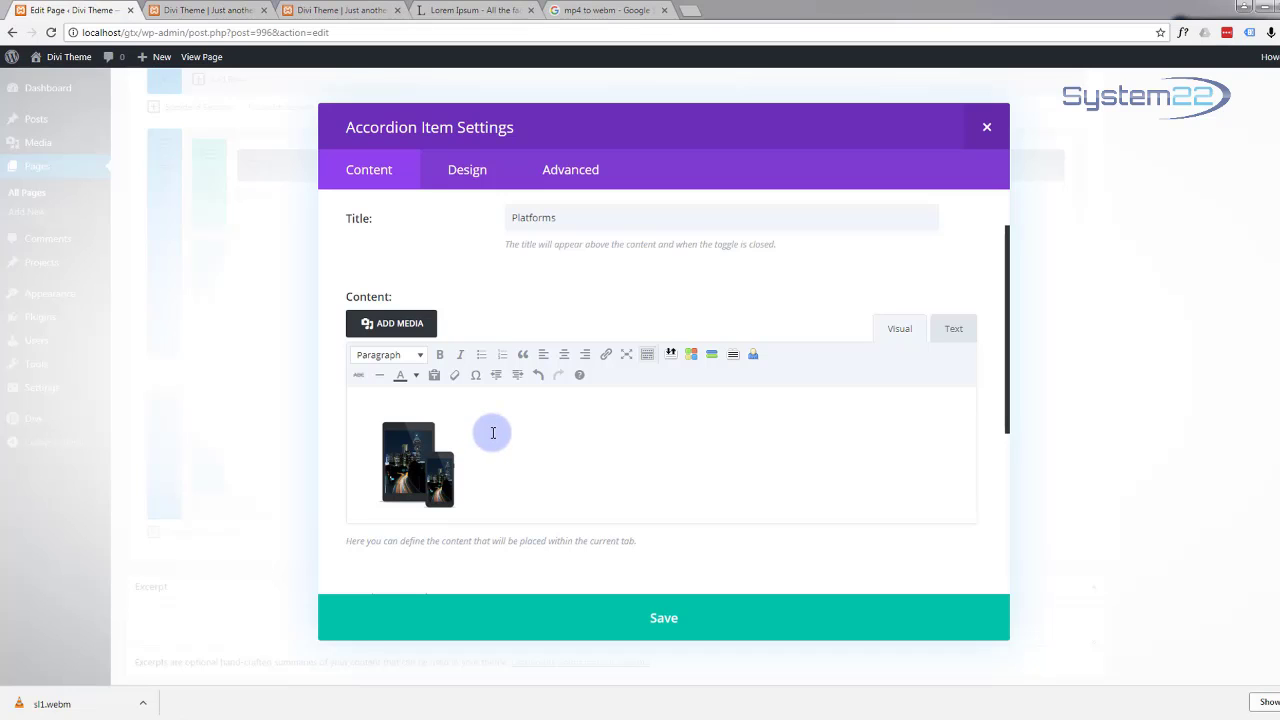
{"action": "left_click", "coordinate": [493, 432]}
{"action": "type", "text": "Vestibulum hendrerit eget libero vitae consectetur. Class aptent taciti sociosqu ad litora torquent per conubia nostra, per inceptos himenaeos. Ut non euismod turpis, et iaculis sem. Pellentesque lectus velit, iaculis sed porttitor tincidunt, porttitor id sem. Quisque molestie tincidunt varius. Duis congue eu lectus quis dignissim. Mauris sed turpis tincidunt, vulputate turpis eu, feugiat turpis. Praesent quis dignissim purus. Sed augue lectus, tempus in rutrum sit amet, ultricies ac orci. Suspendisse tincidunt nisl mi. Duis convallis venenatis felis eu fringilla. Vivamus posuere metus sit amet viverra dictum."}
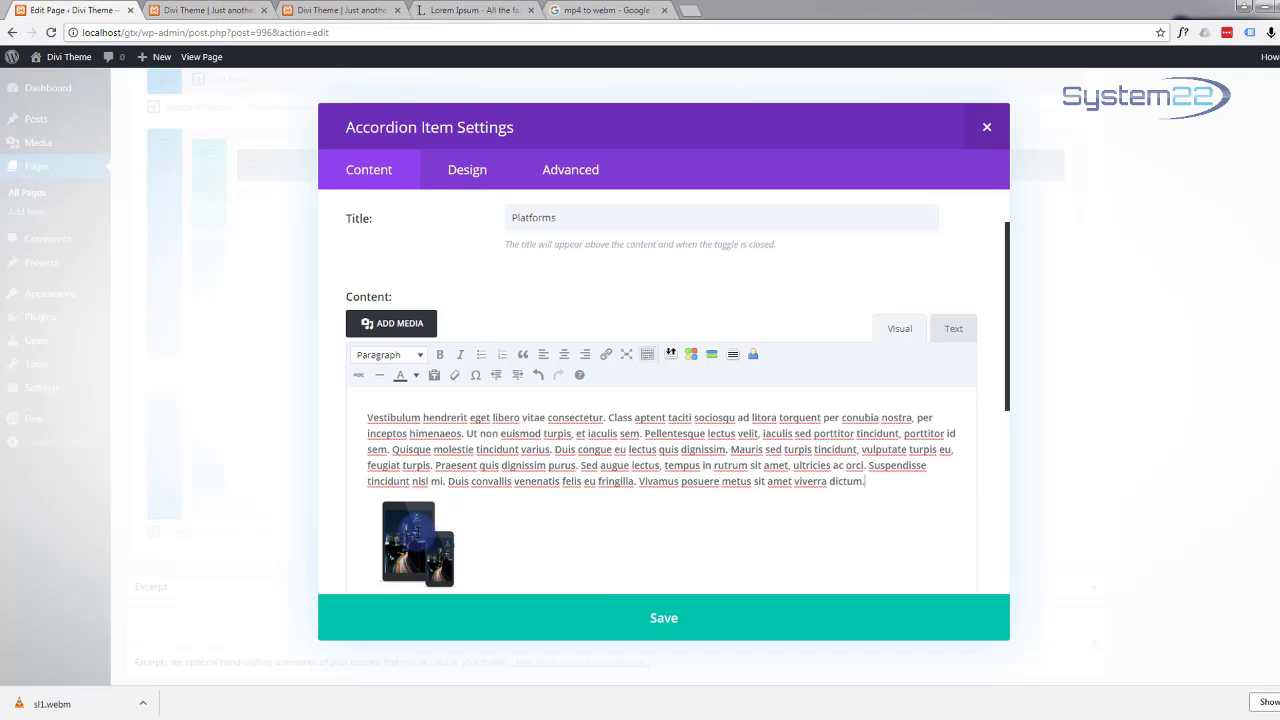
Step: Undo the paste that landed above the image and paste the paragraph beside the thumbnail
{"action": "left_click", "coordinate": [426, 520]}
{"action": "key", "text": "ctrl+z"}
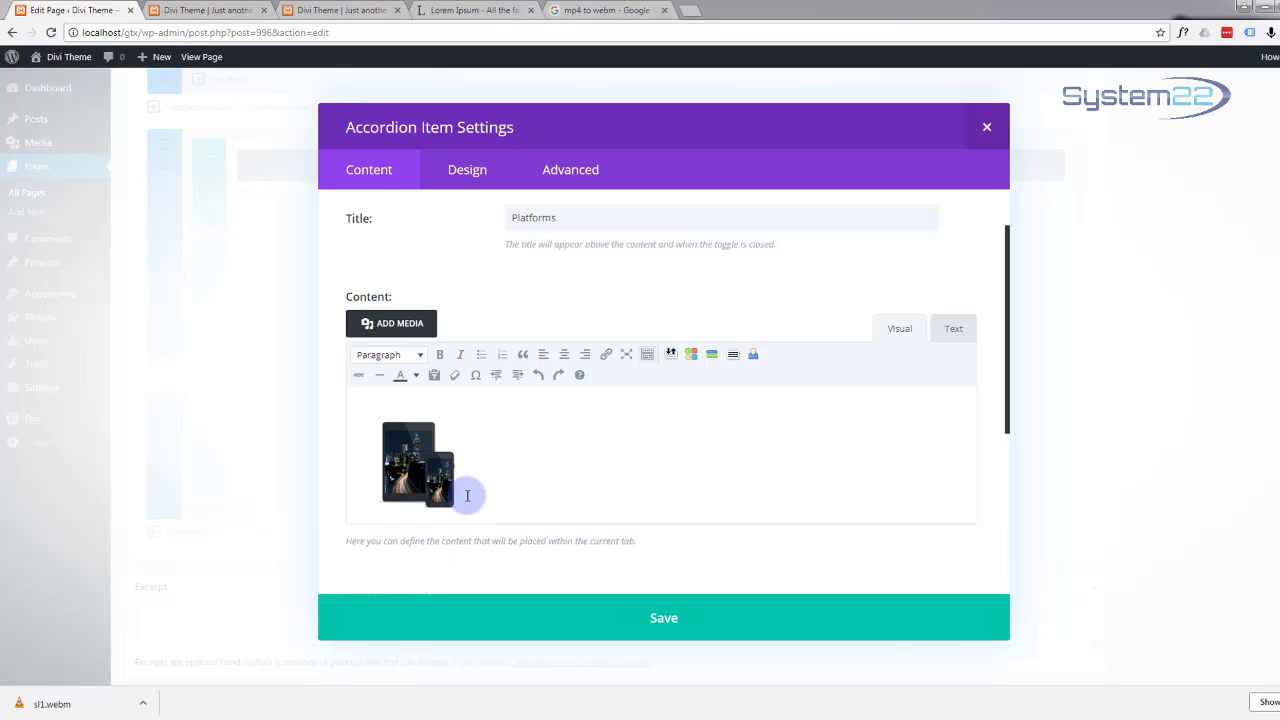
{"action": "left_click", "coordinate": [472, 495]}
{"action": "left_click", "coordinate": [494, 495]}
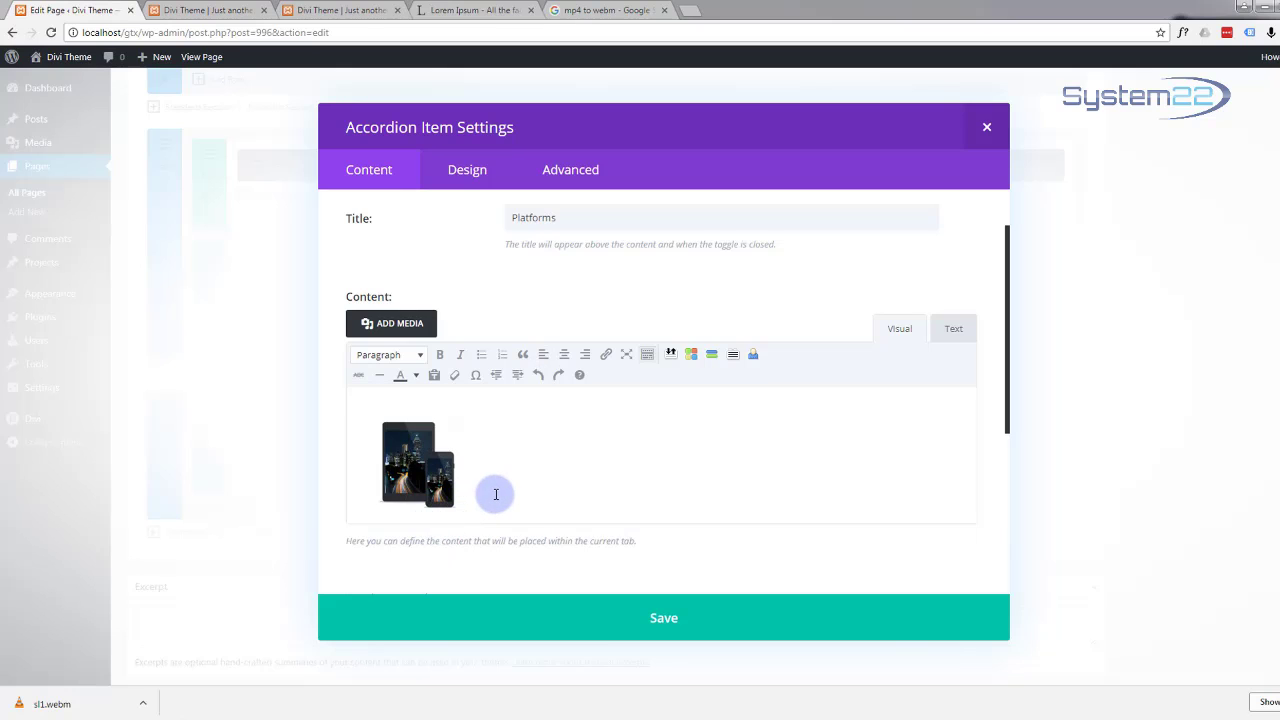
{"action": "type", "text": "Vestibulum hendrerit eget libero vitae consectetur. Class aptent taciti sociosqu ad litora torquent per conubia nostra, per inceptos himenaeos. Ut non euismod turpis, et iaculis sem. Pellentesque lectus velit, iaculis sed porttitor tincidunt, porttitor id sem. Quisque molestie tincidunt varius. Duis congue eu lectus quis dignissim. Mauris sed turpis tincidunt, vulputate turpis eu, feugiat turpis. Praesent quis dignissim purus. Sed augue lectus, tempus in rutrum sit amet, ultricies ac orci. Suspendisse tincidunt nisl mi. Duis convallis venenatis felis eu fringilla. Vivamus posuere metus sit amet viverra dictum."}
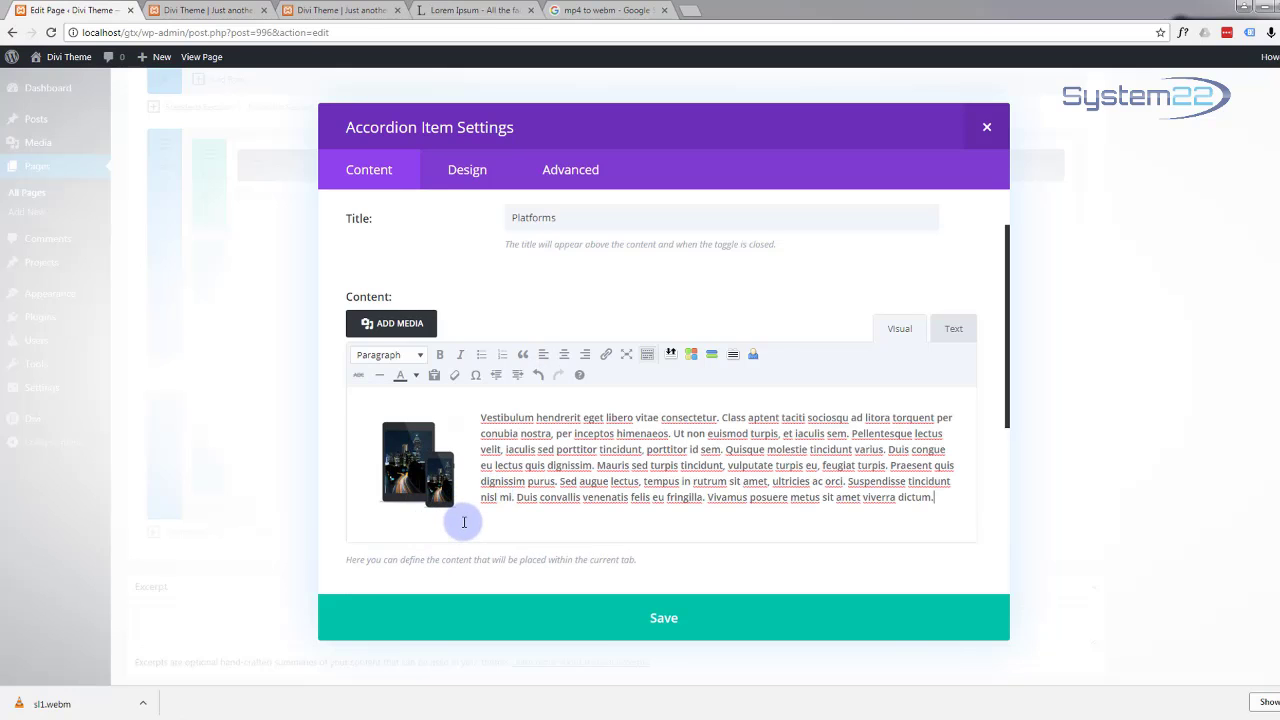
{"action": "scroll", "coordinate": [466, 522], "scroll_direction": "down", "scroll_amount": 1}
{"action": "scroll", "coordinate": [466, 522], "scroll_direction": "down", "scroll_amount": 2}
{"action": "scroll", "coordinate": [467, 519], "scroll_direction": "down", "scroll_amount": 3}
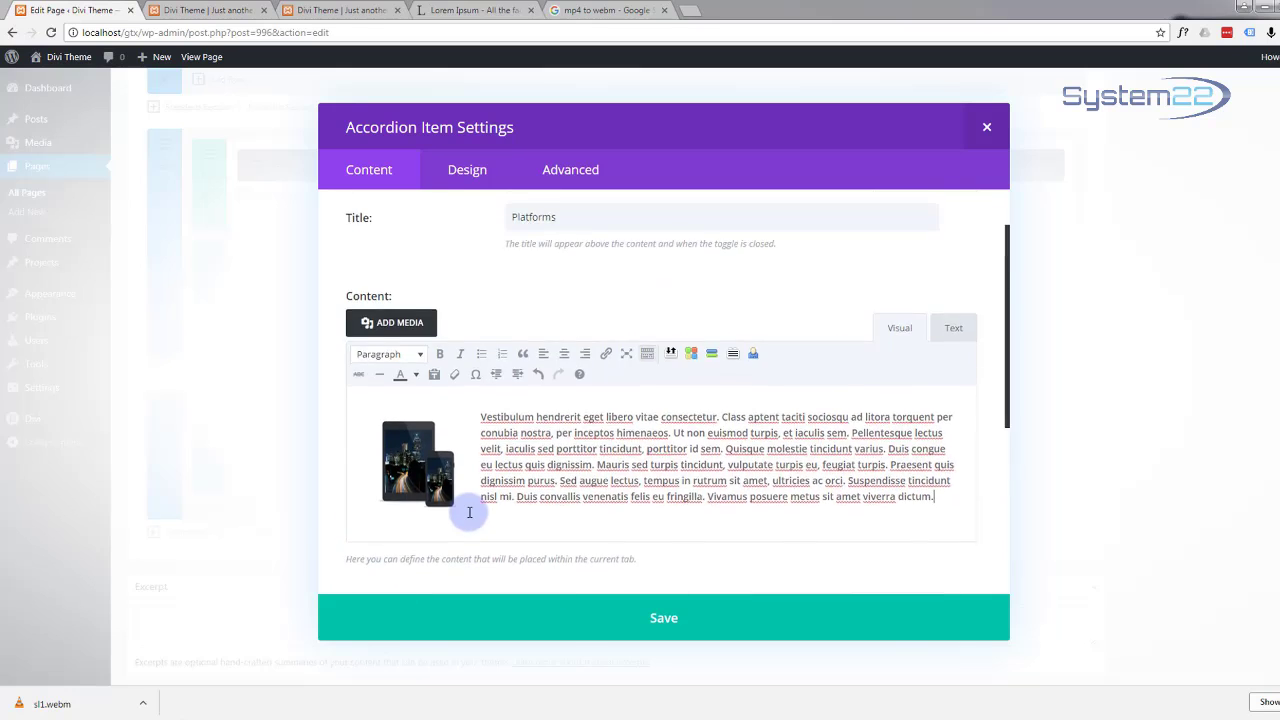
Step: In the item's Design settings, make the icon colour and closed toggle text white
{"action": "scroll", "coordinate": [473, 514], "scroll_direction": "up", "scroll_amount": 5}
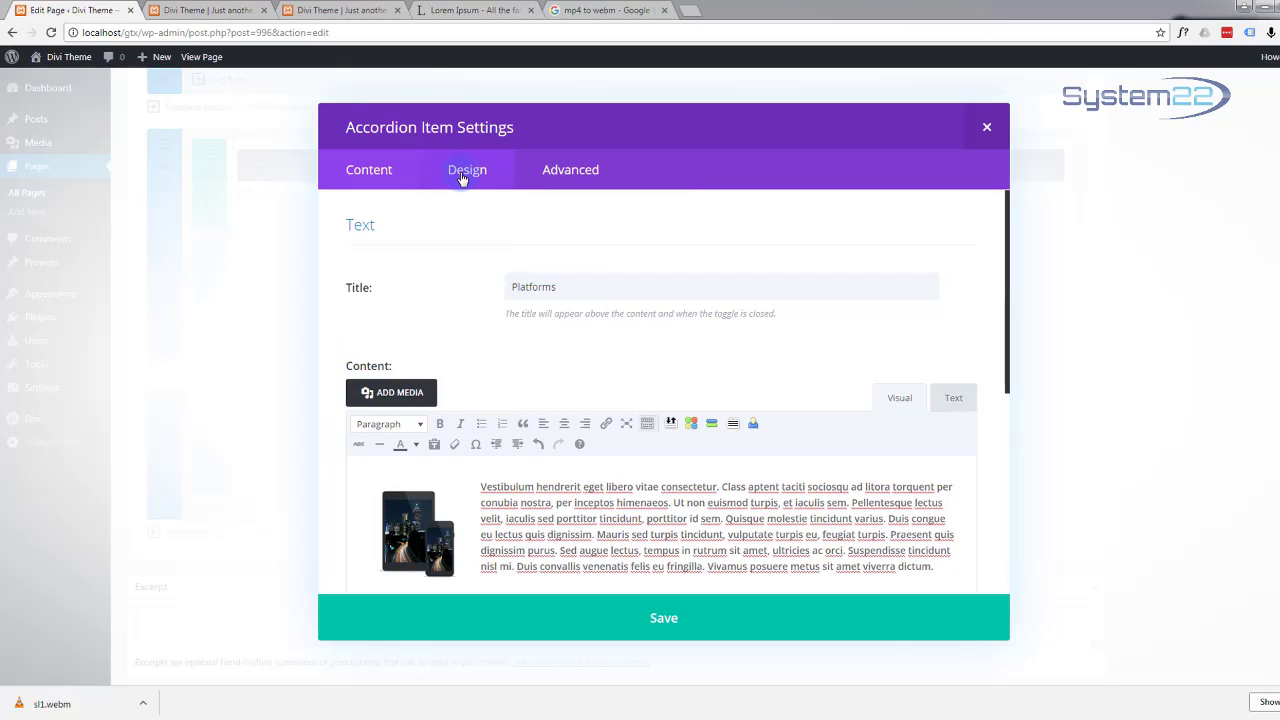
{"action": "left_click", "coordinate": [463, 176]}
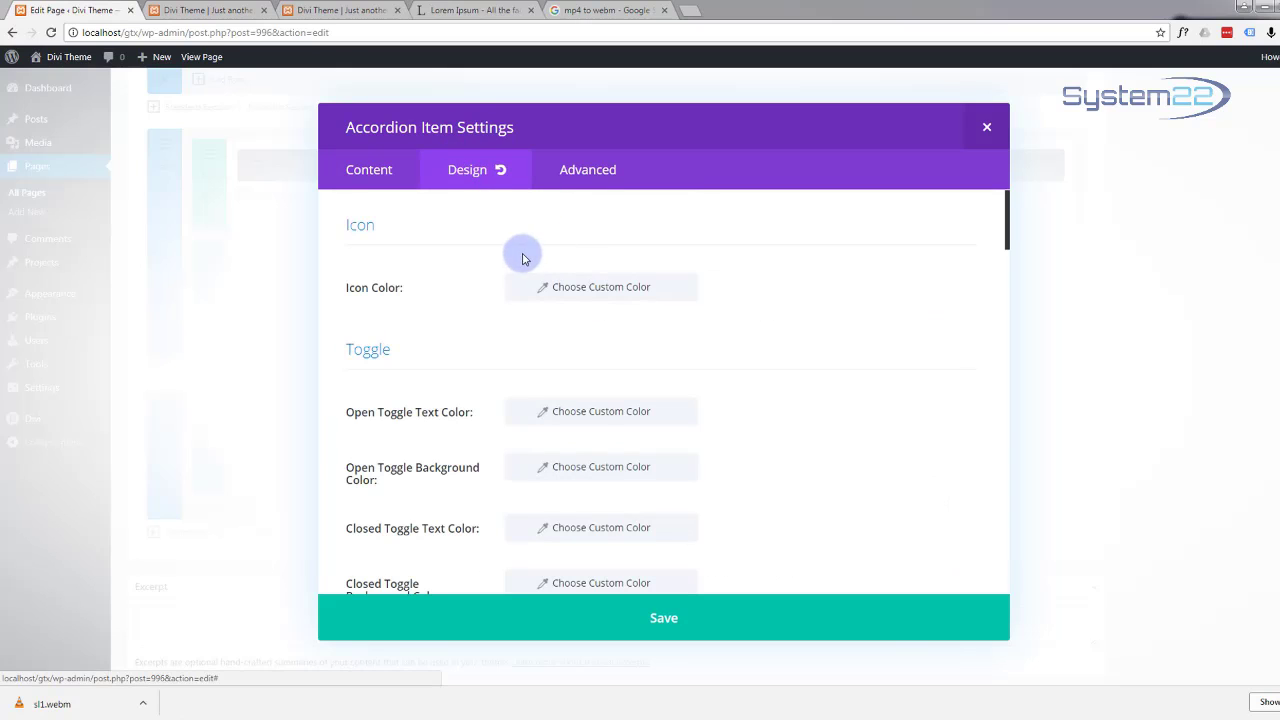
{"action": "left_click", "coordinate": [593, 290]}
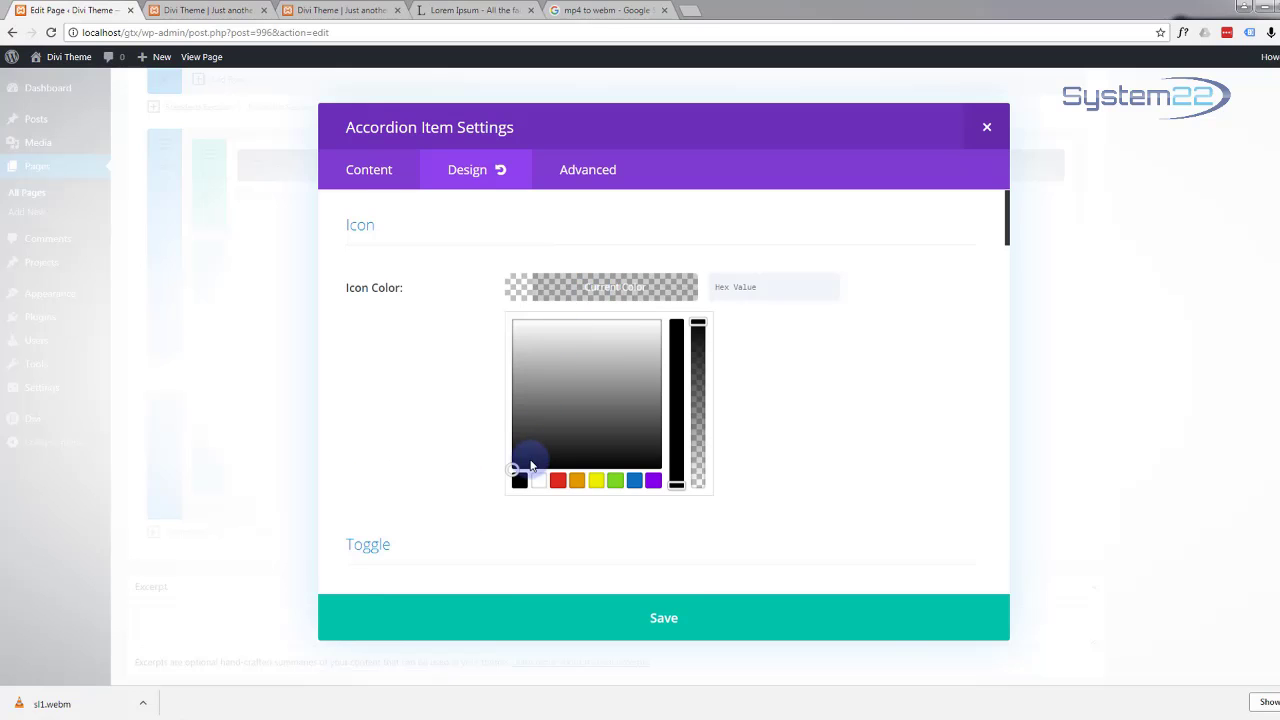
{"action": "left_click", "coordinate": [537, 480]}
{"action": "scroll", "coordinate": [432, 425], "scroll_direction": "down", "scroll_amount": 1}
{"action": "scroll", "coordinate": [432, 425], "scroll_direction": "down", "scroll_amount": 2}
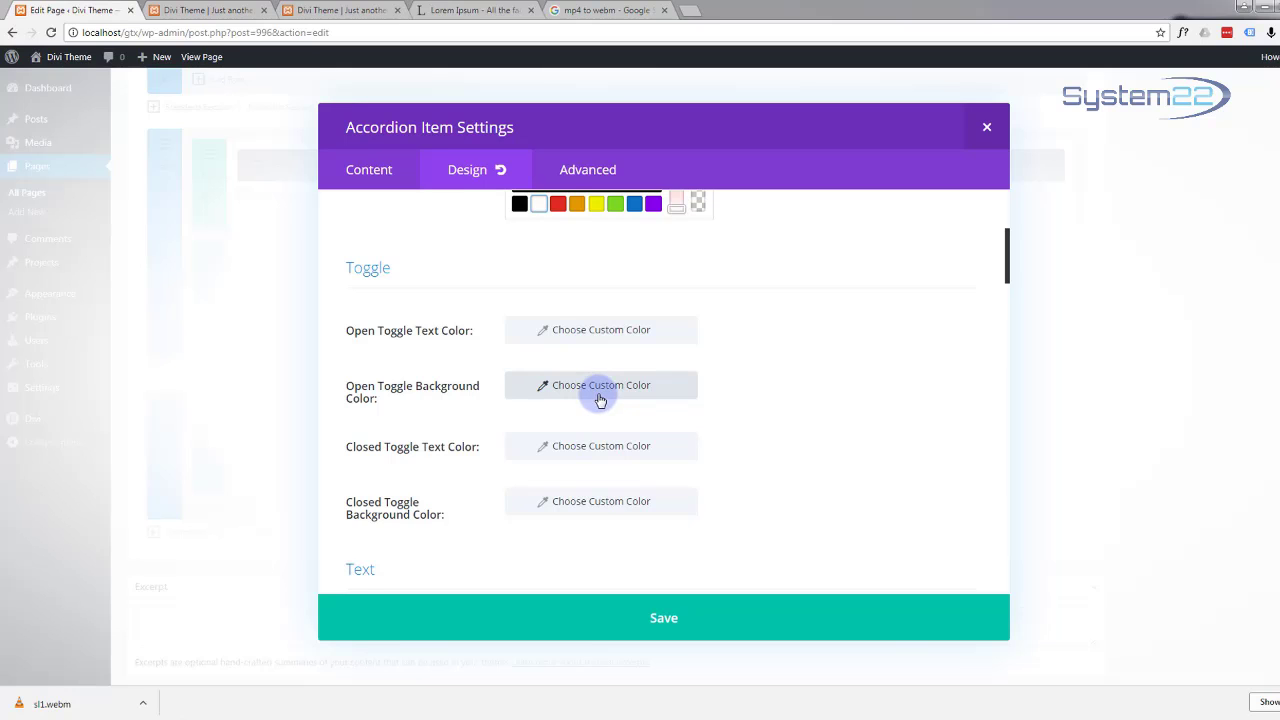
{"action": "scroll", "coordinate": [600, 400], "scroll_direction": "down", "scroll_amount": 1}
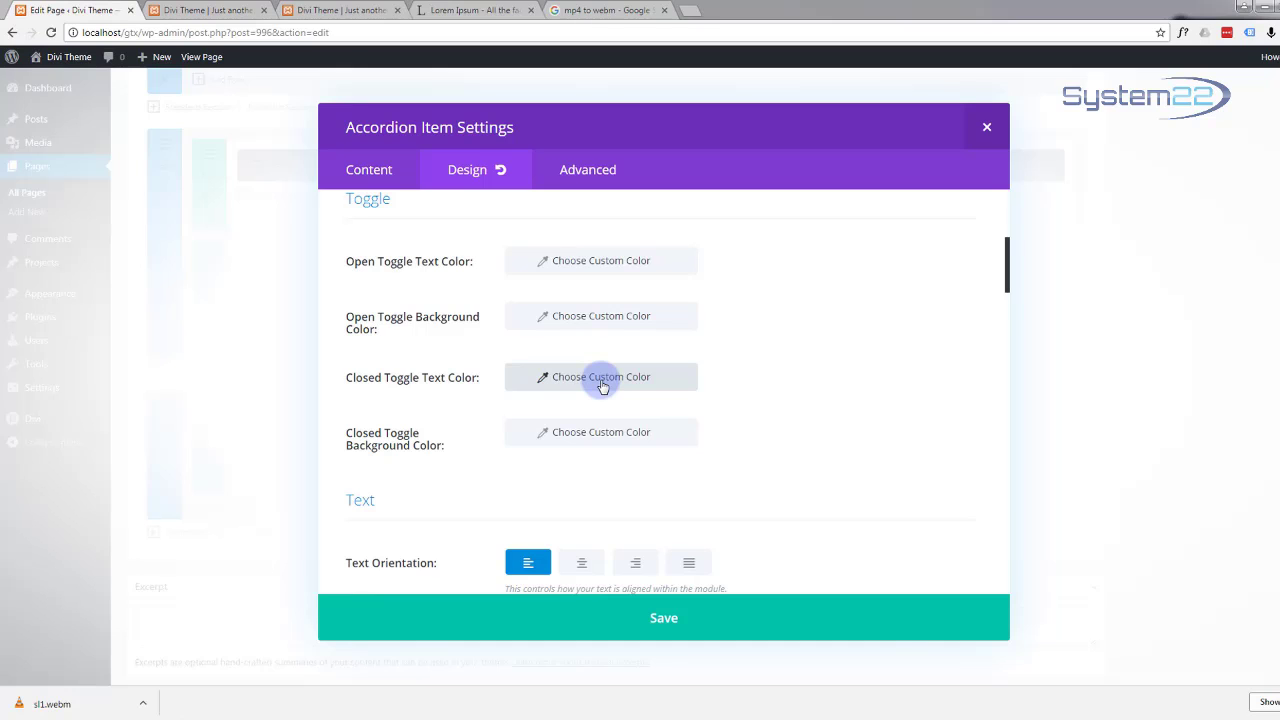
{"action": "left_click", "coordinate": [603, 387]}
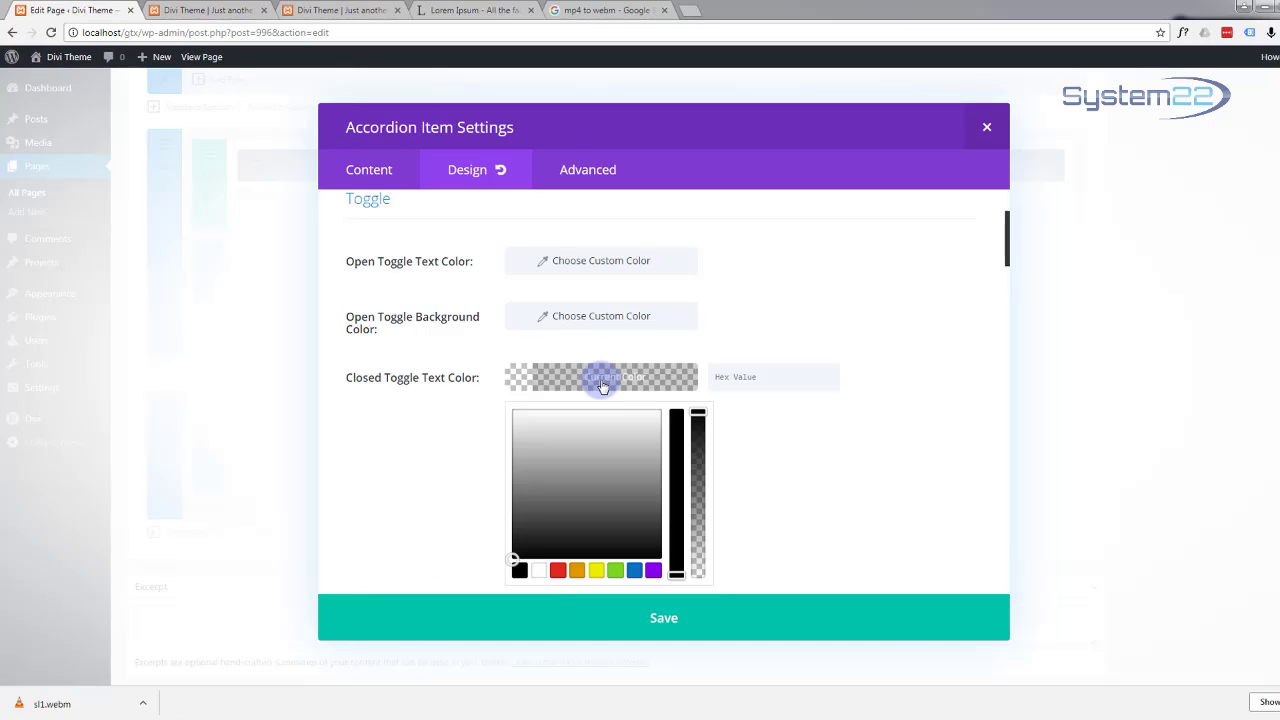
{"action": "left_click", "coordinate": [538, 570]}
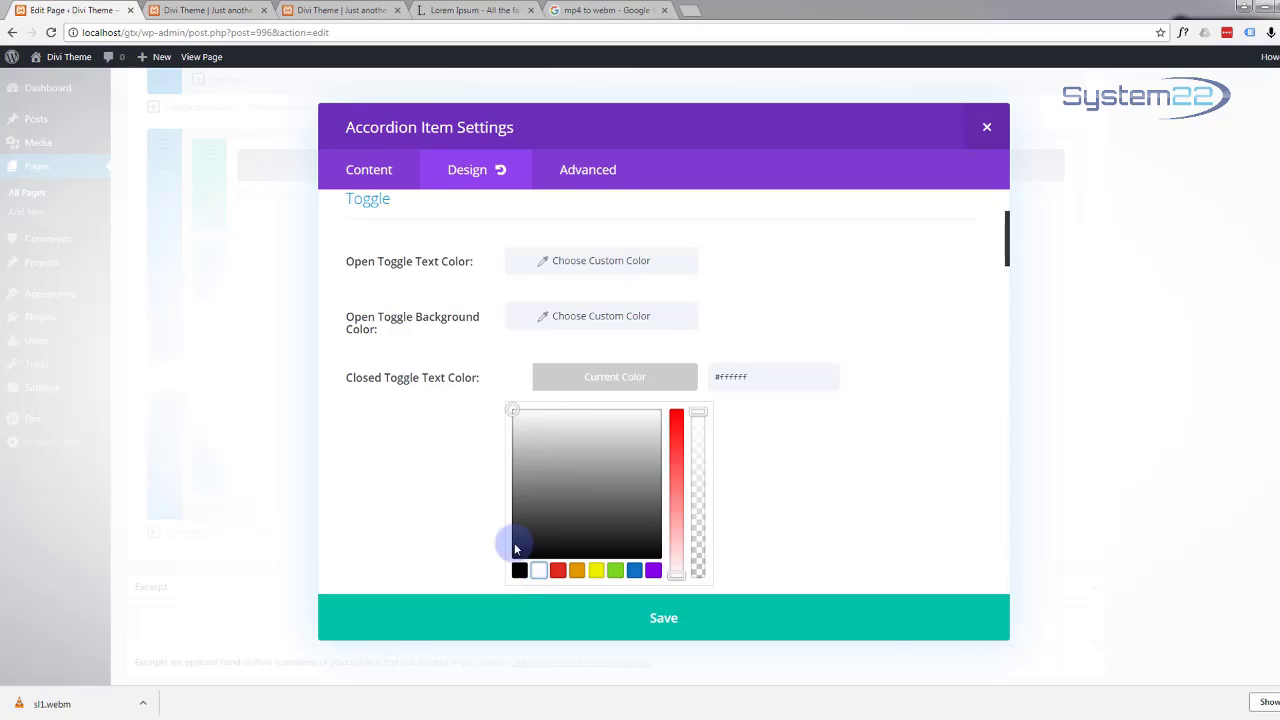
Step: Set the closed toggle background colour to #12b1d6 blue
{"action": "scroll", "coordinate": [423, 440], "scroll_direction": "down", "scroll_amount": 2}
{"action": "scroll", "coordinate": [354, 449], "scroll_direction": "down", "scroll_amount": 2}
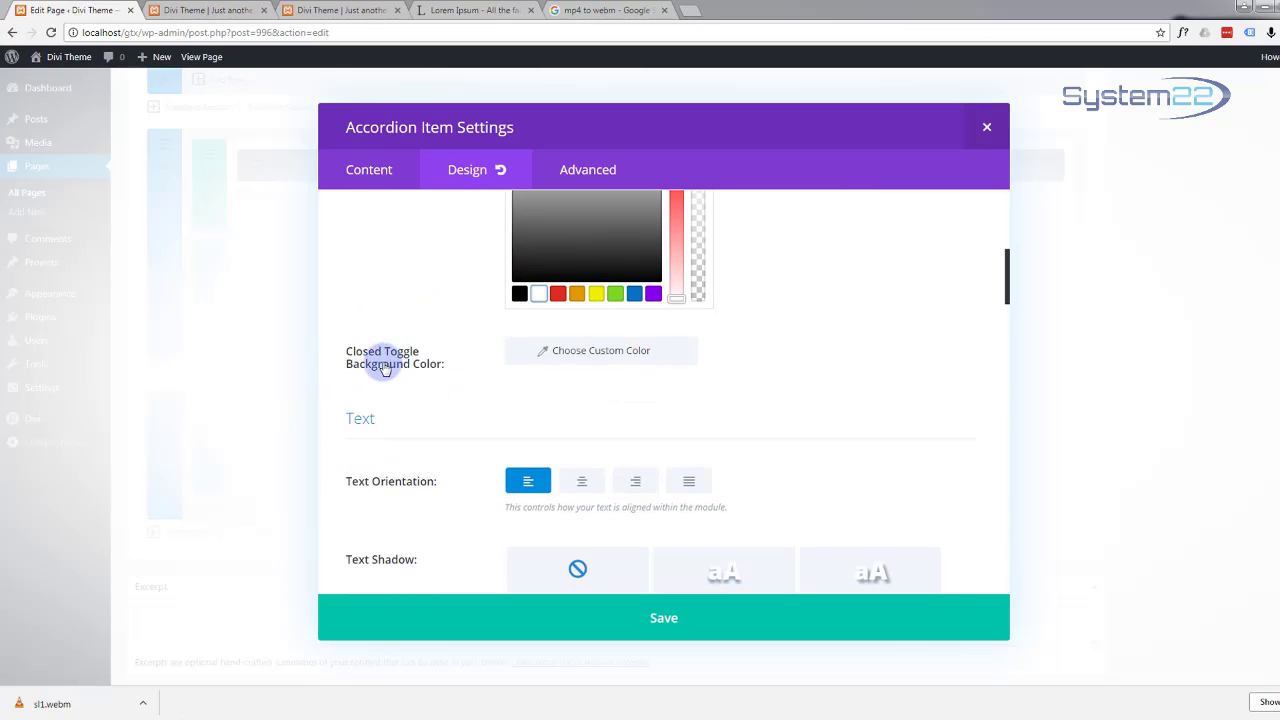
{"action": "left_click", "coordinate": [586, 350]}
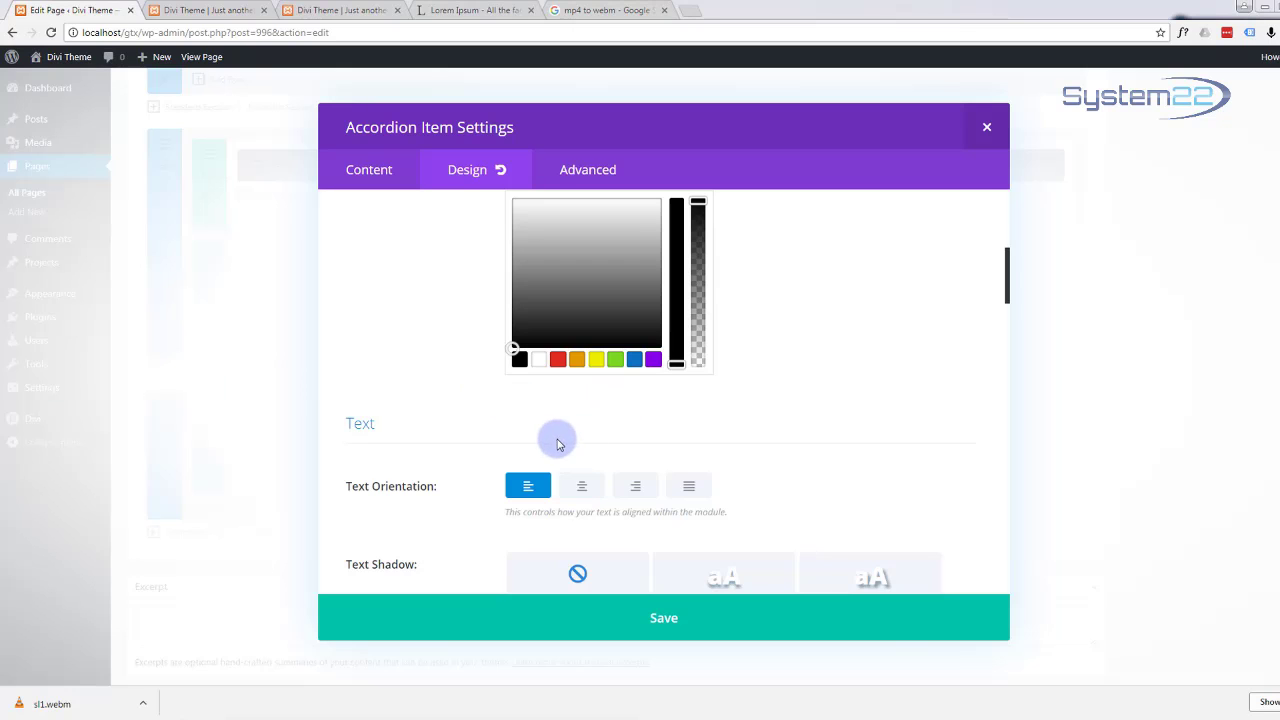
{"action": "left_click", "coordinate": [397, 360]}
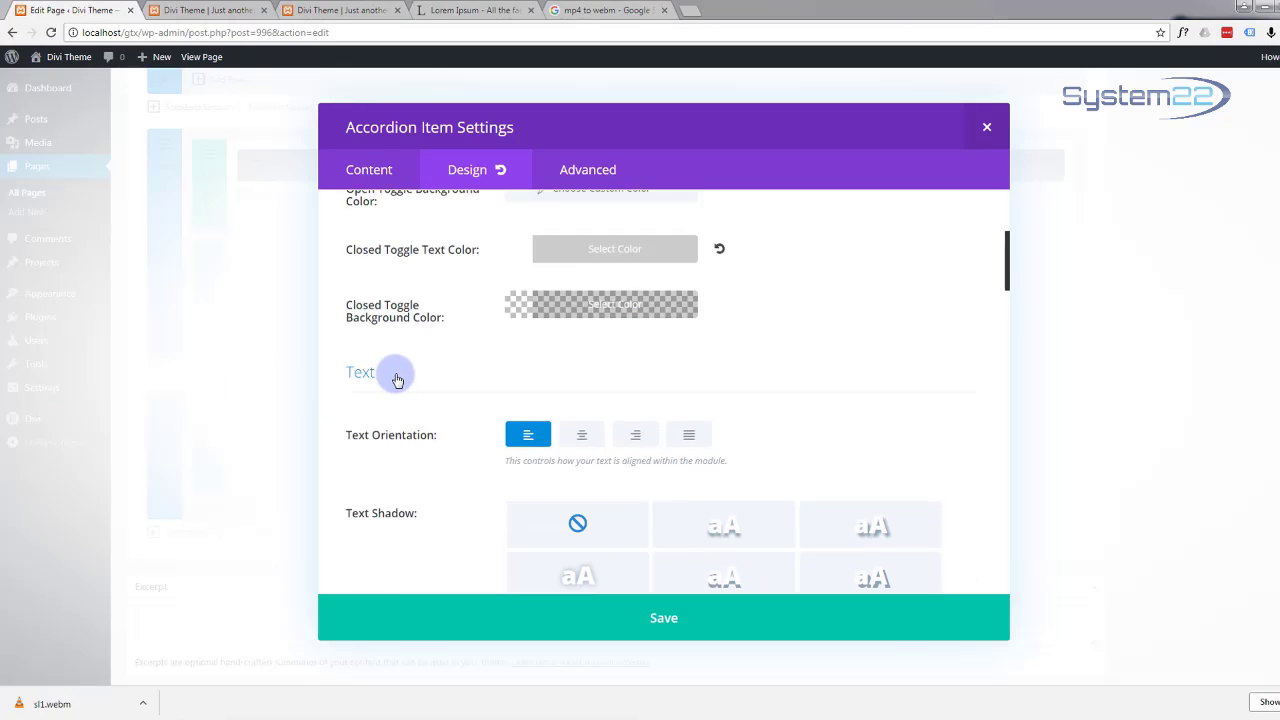
{"action": "scroll", "coordinate": [397, 378], "scroll_direction": "up", "scroll_amount": 3}
{"action": "scroll", "coordinate": [397, 378], "scroll_direction": "down", "scroll_amount": 1}
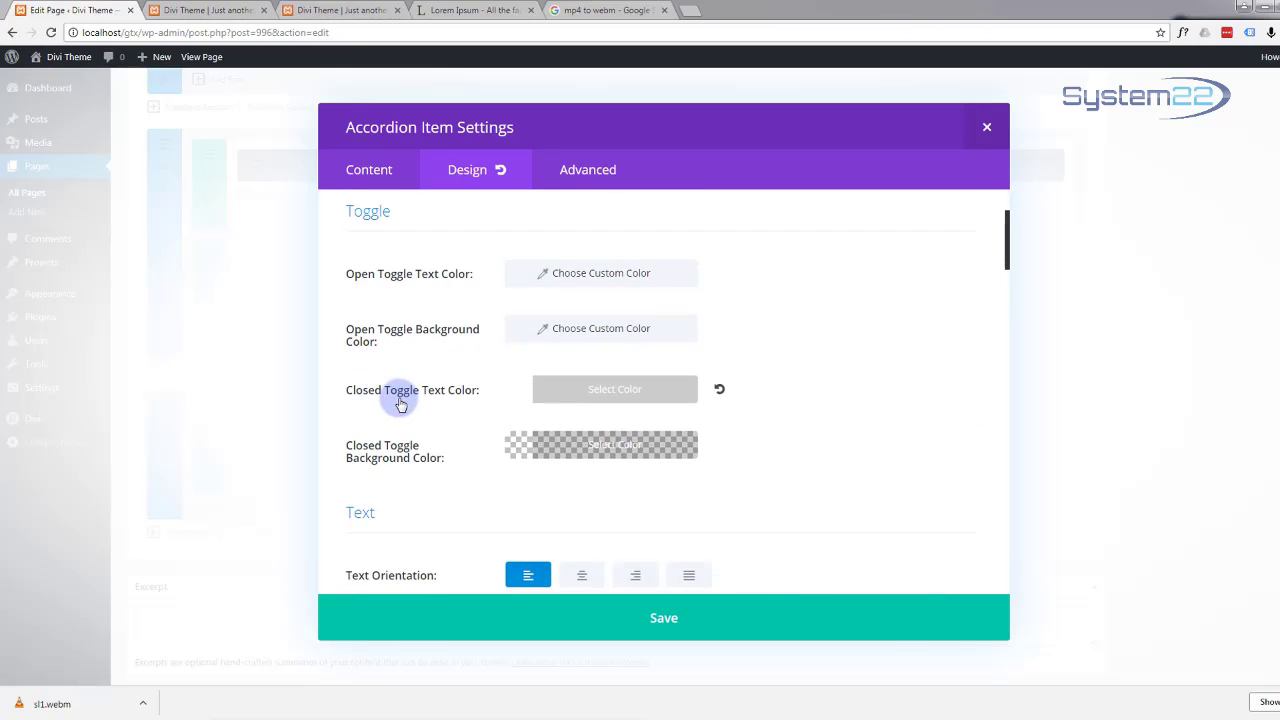
{"action": "left_click", "coordinate": [620, 450]}
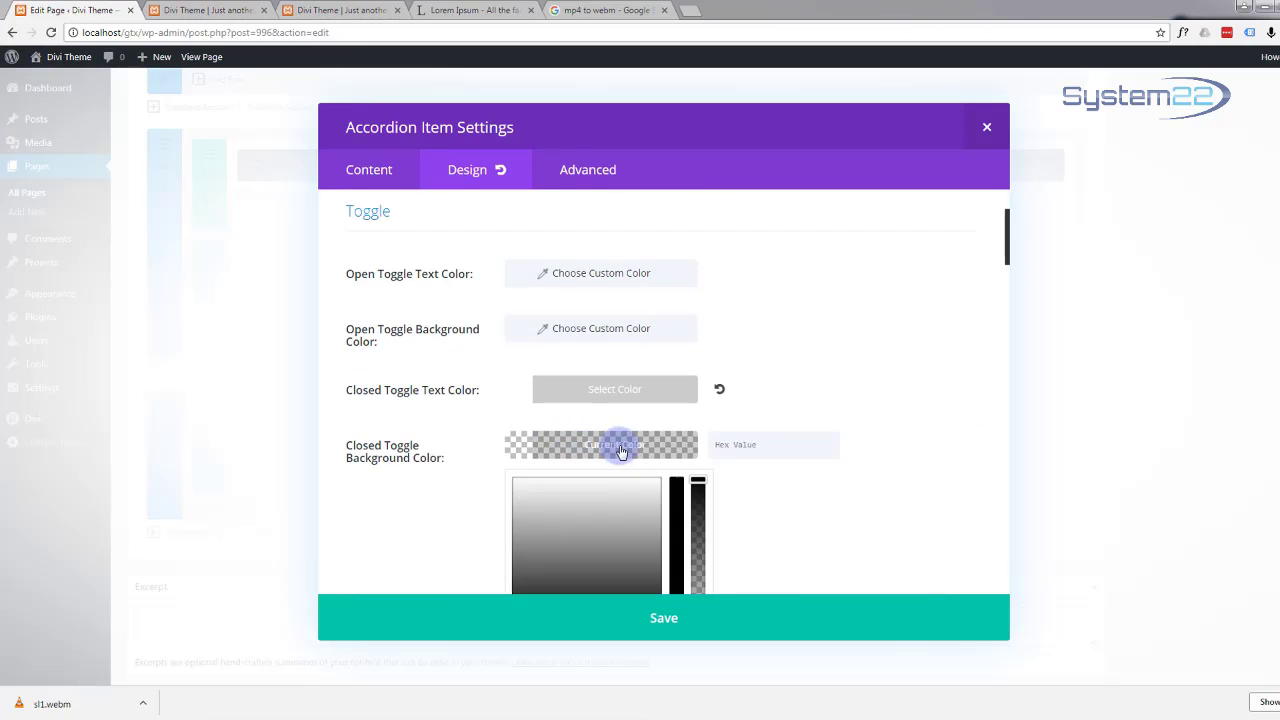
{"action": "left_click", "coordinate": [762, 444]}
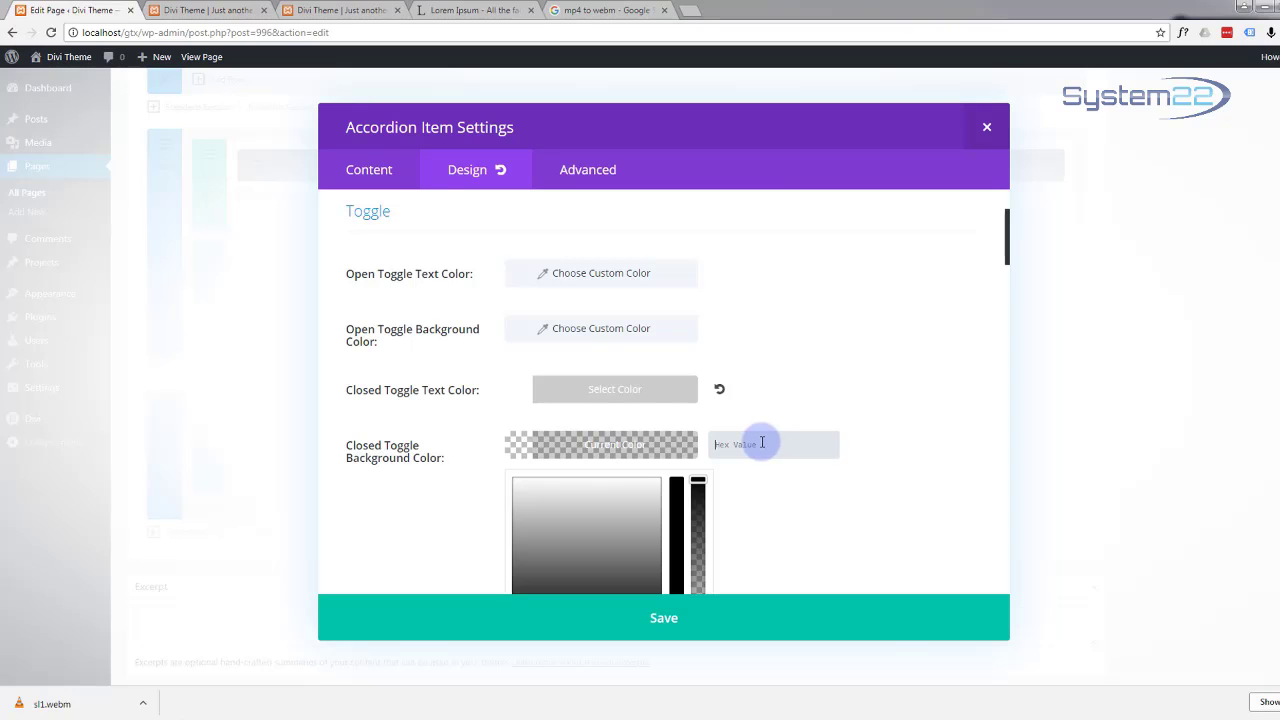
{"action": "type", "text": "#12b1d6"}
{"action": "key", "text": "Return"}
Step: Apply a box shadow preset (12px vertical, 18px blur, -6px spread) and save the item
{"action": "scroll", "coordinate": [752, 469], "scroll_direction": "down", "scroll_amount": 1}
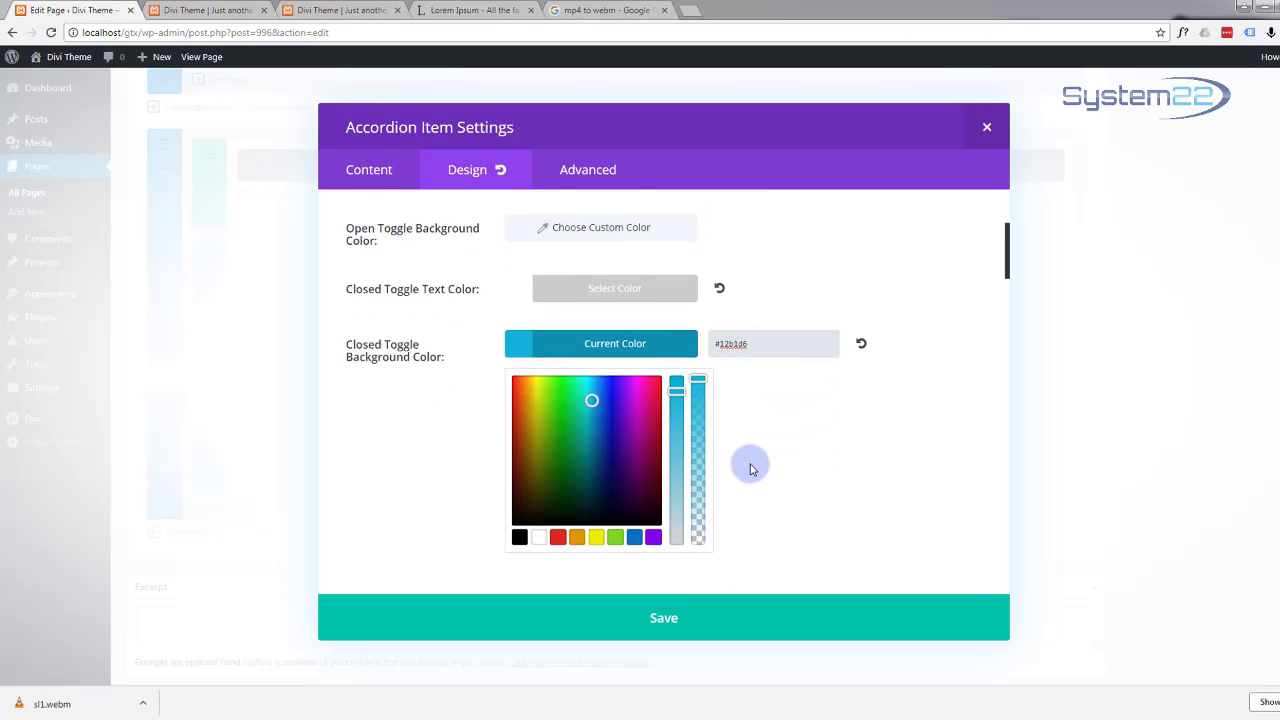
{"action": "scroll", "coordinate": [752, 469], "scroll_direction": "down", "scroll_amount": 2}
{"action": "scroll", "coordinate": [752, 467], "scroll_direction": "down", "scroll_amount": 1}
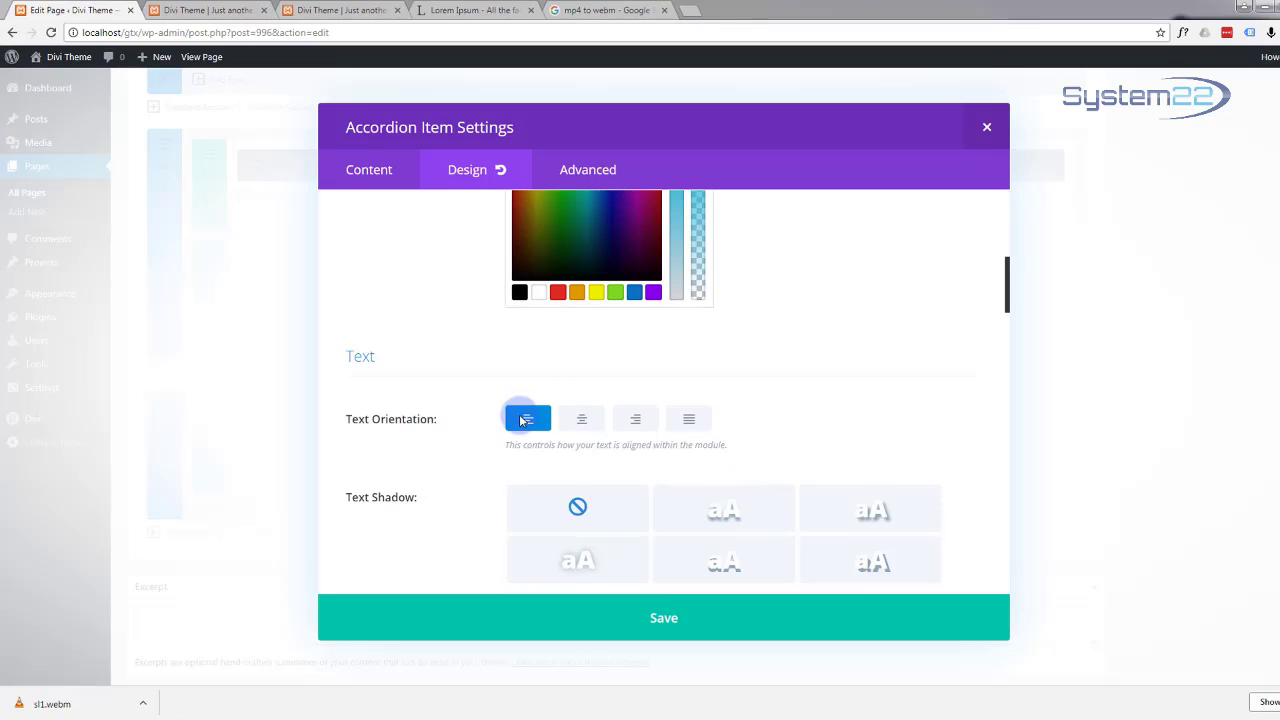
{"action": "scroll", "coordinate": [500, 418], "scroll_direction": "down", "scroll_amount": 2}
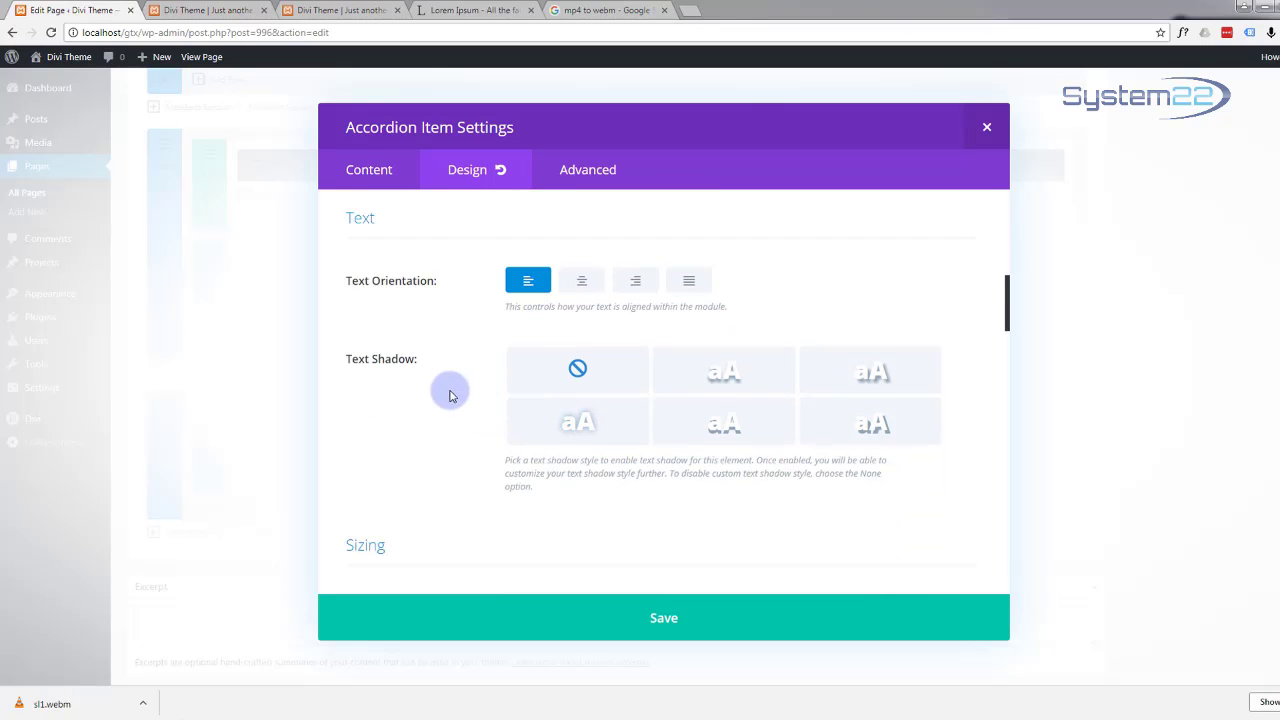
{"action": "scroll", "coordinate": [437, 398], "scroll_direction": "down", "scroll_amount": 2}
{"action": "scroll", "coordinate": [435, 400], "scroll_direction": "down", "scroll_amount": 2}
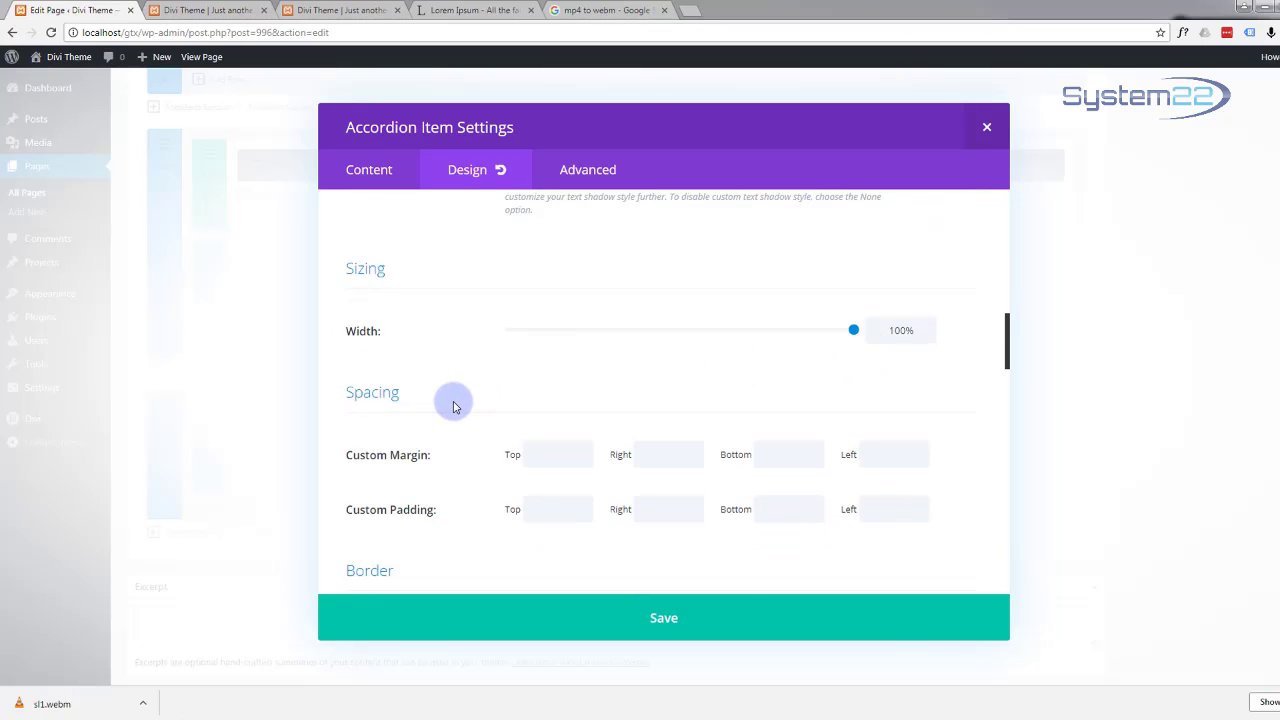
{"action": "scroll", "coordinate": [453, 407], "scroll_direction": "down", "scroll_amount": 2}
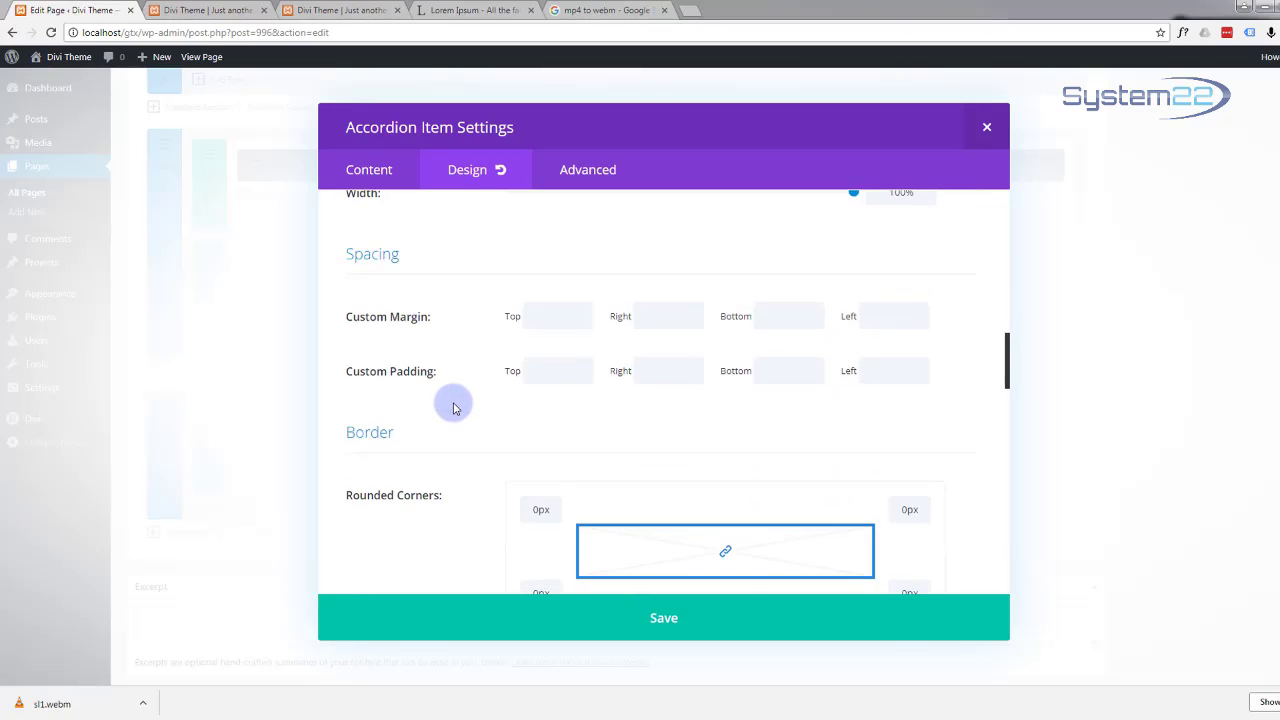
{"action": "scroll", "coordinate": [453, 407], "scroll_direction": "down", "scroll_amount": 3}
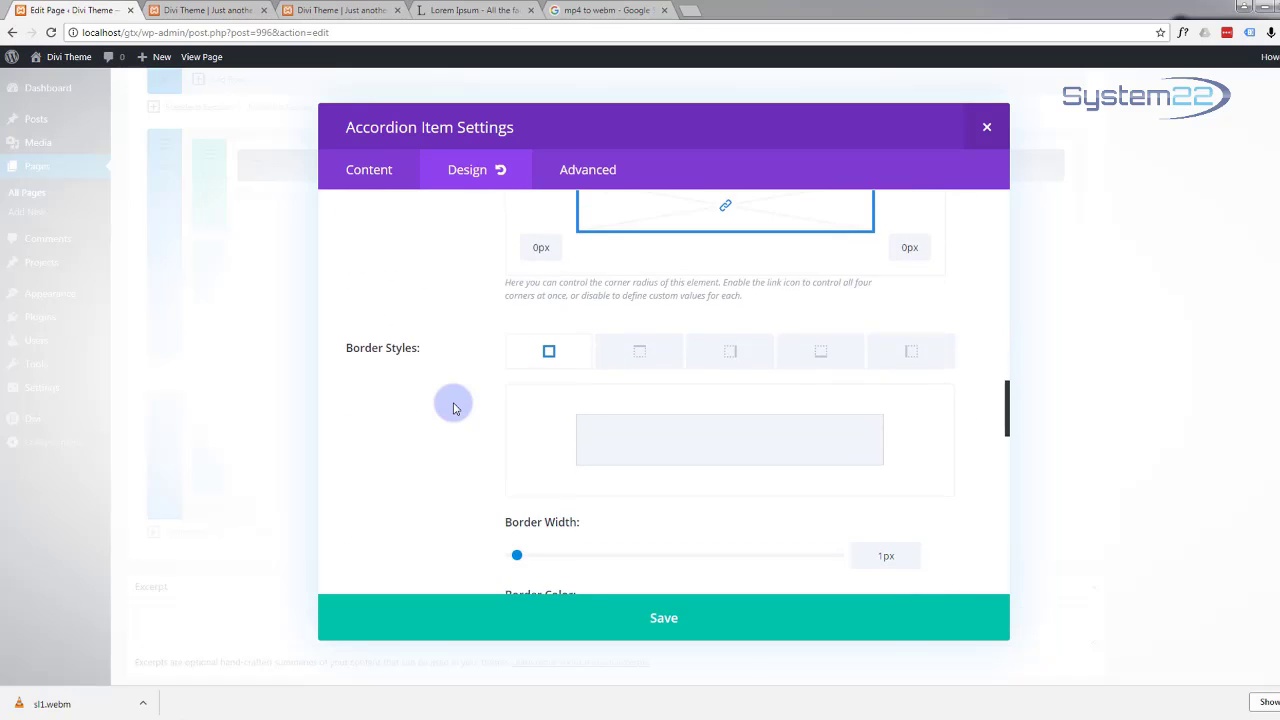
{"action": "scroll", "coordinate": [453, 407], "scroll_direction": "up", "scroll_amount": 2}
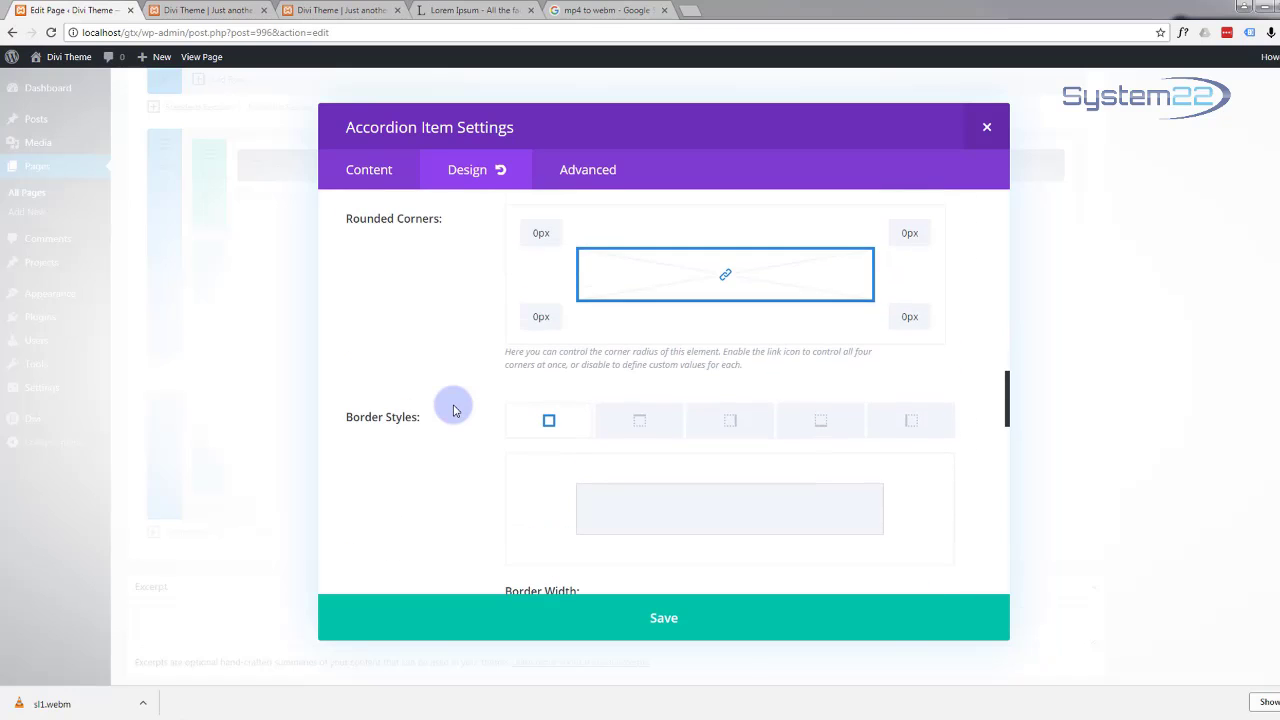
{"action": "scroll", "coordinate": [453, 407], "scroll_direction": "down", "scroll_amount": 3}
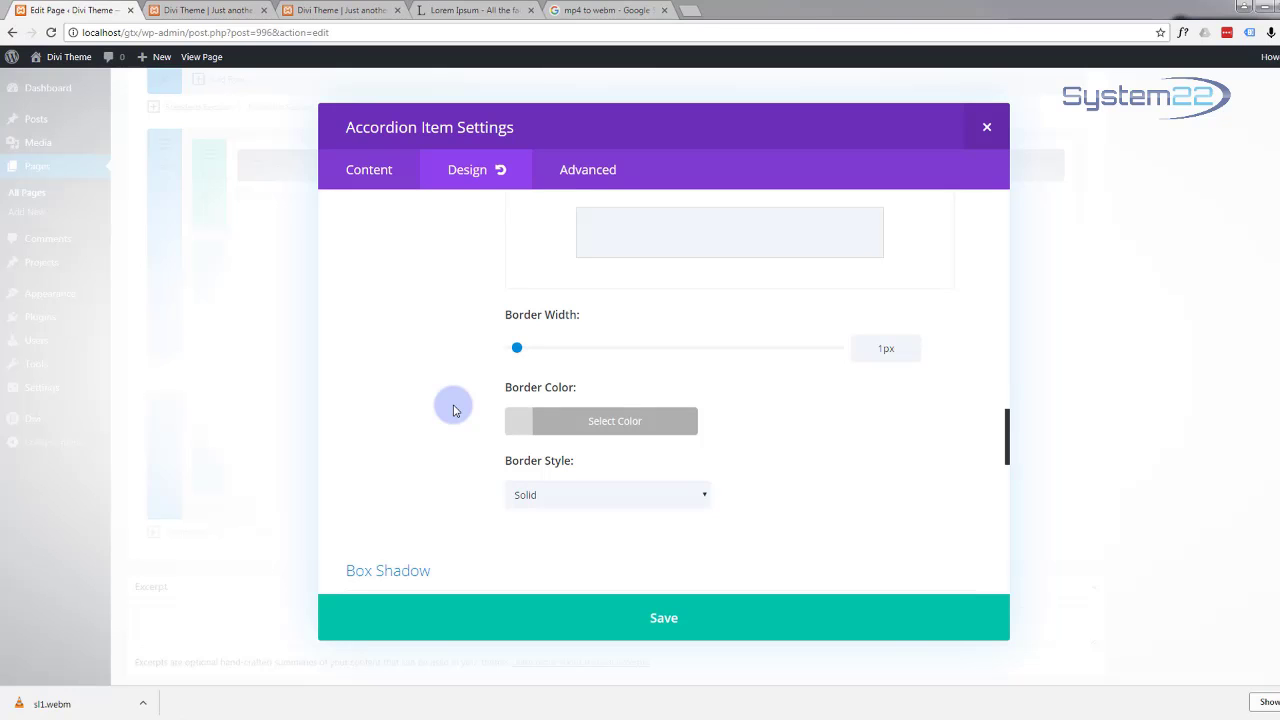
{"action": "scroll", "coordinate": [453, 407], "scroll_direction": "down", "scroll_amount": 2}
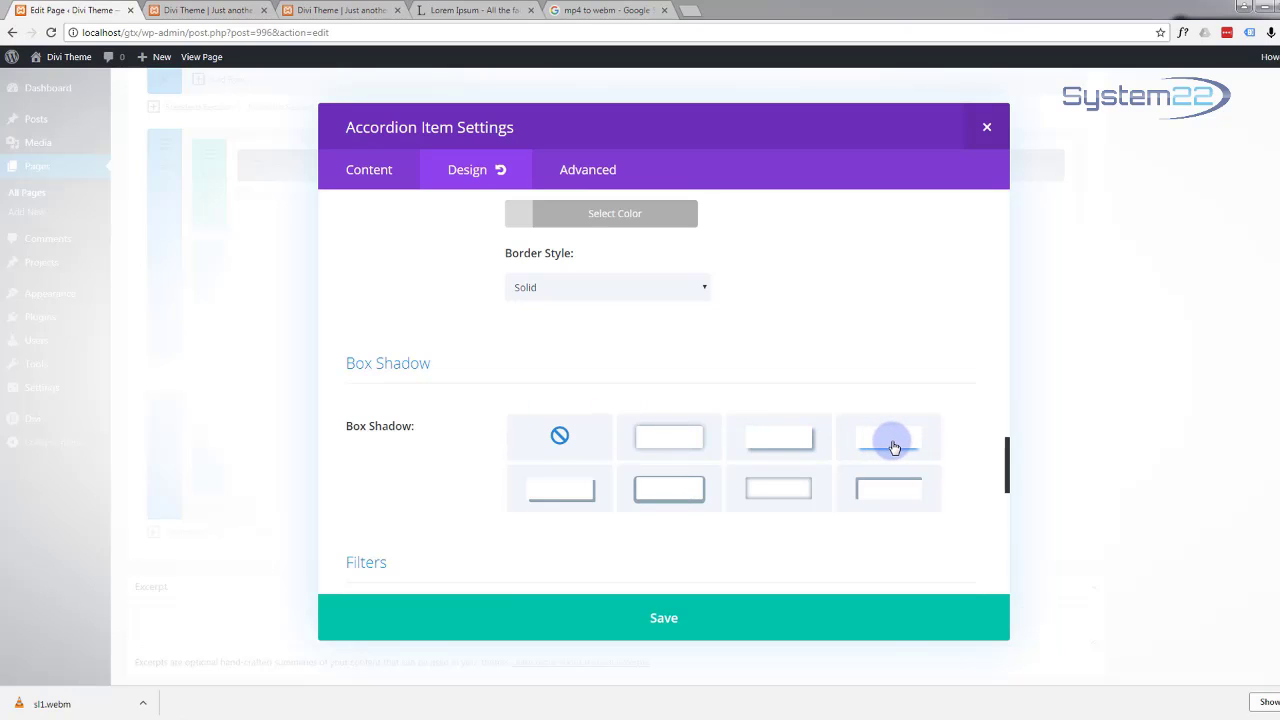
{"action": "left_click", "coordinate": [894, 447]}
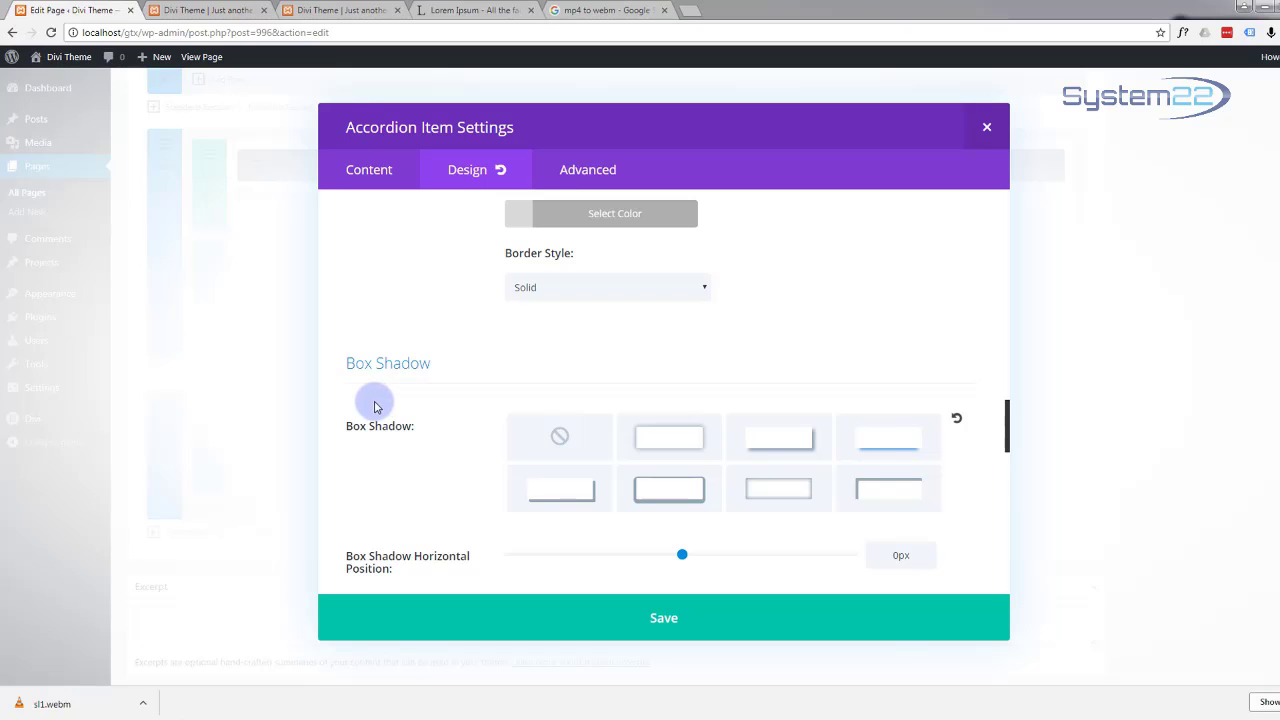
{"action": "scroll", "coordinate": [375, 405], "scroll_direction": "down", "scroll_amount": 4}
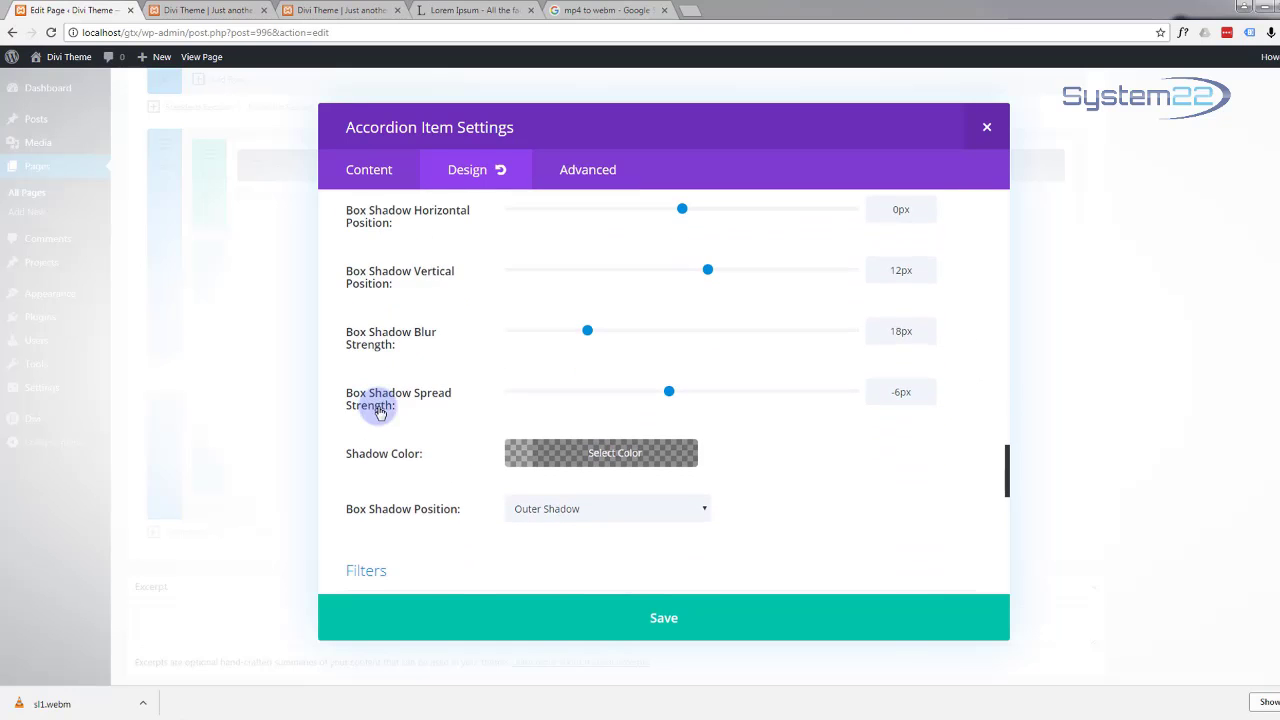
{"action": "left_click", "coordinate": [659, 624]}
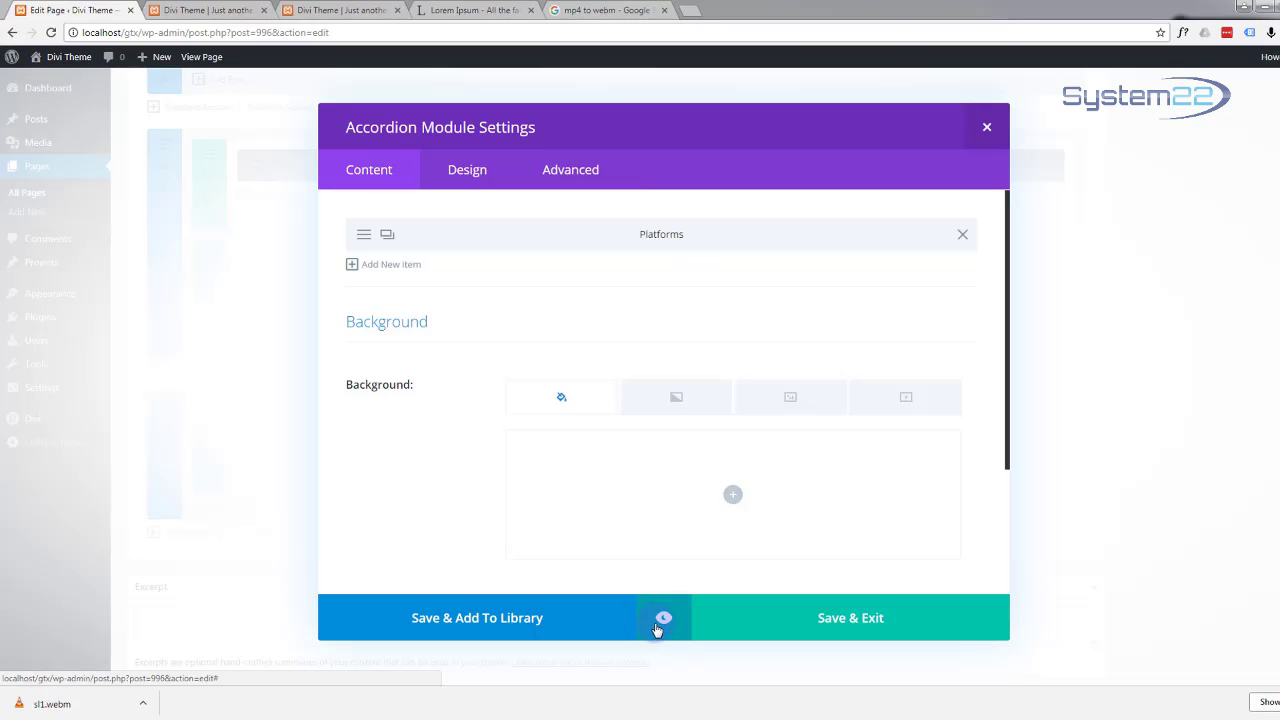
Step: Preview the styled Platforms accordion item, then close the preview
{"action": "left_click", "coordinate": [665, 618]}
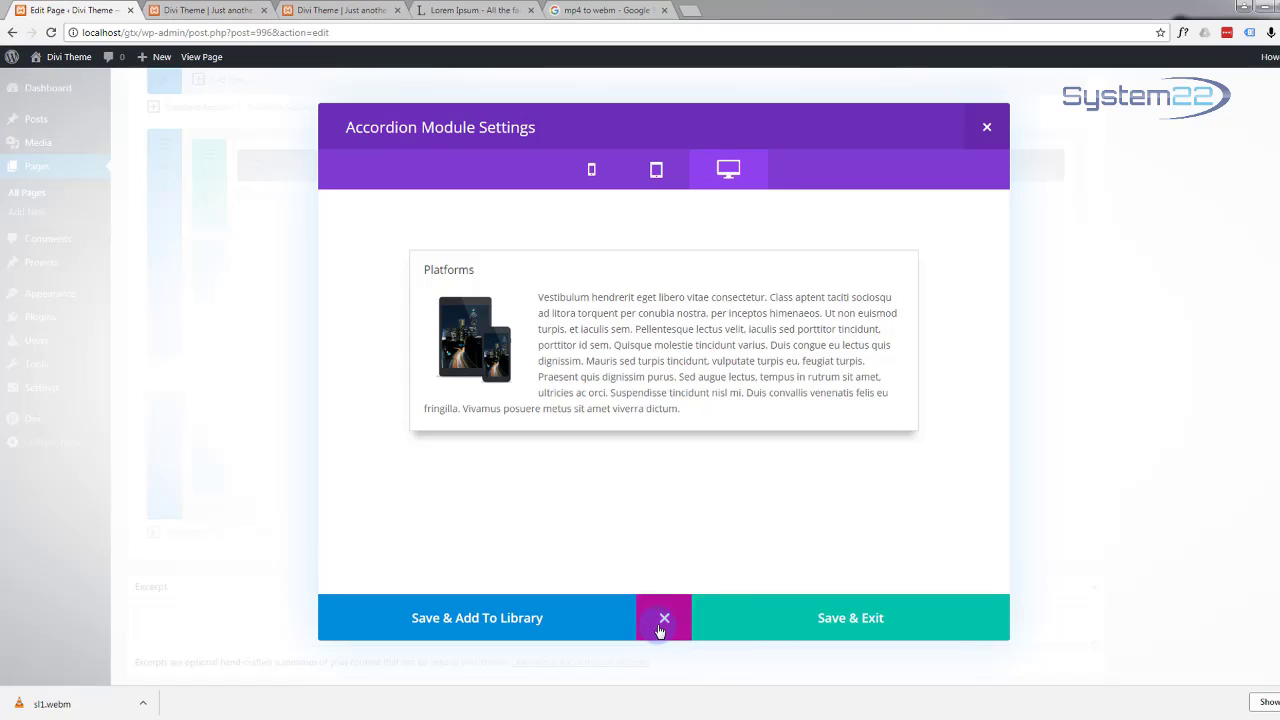
{"action": "left_click", "coordinate": [661, 622]}
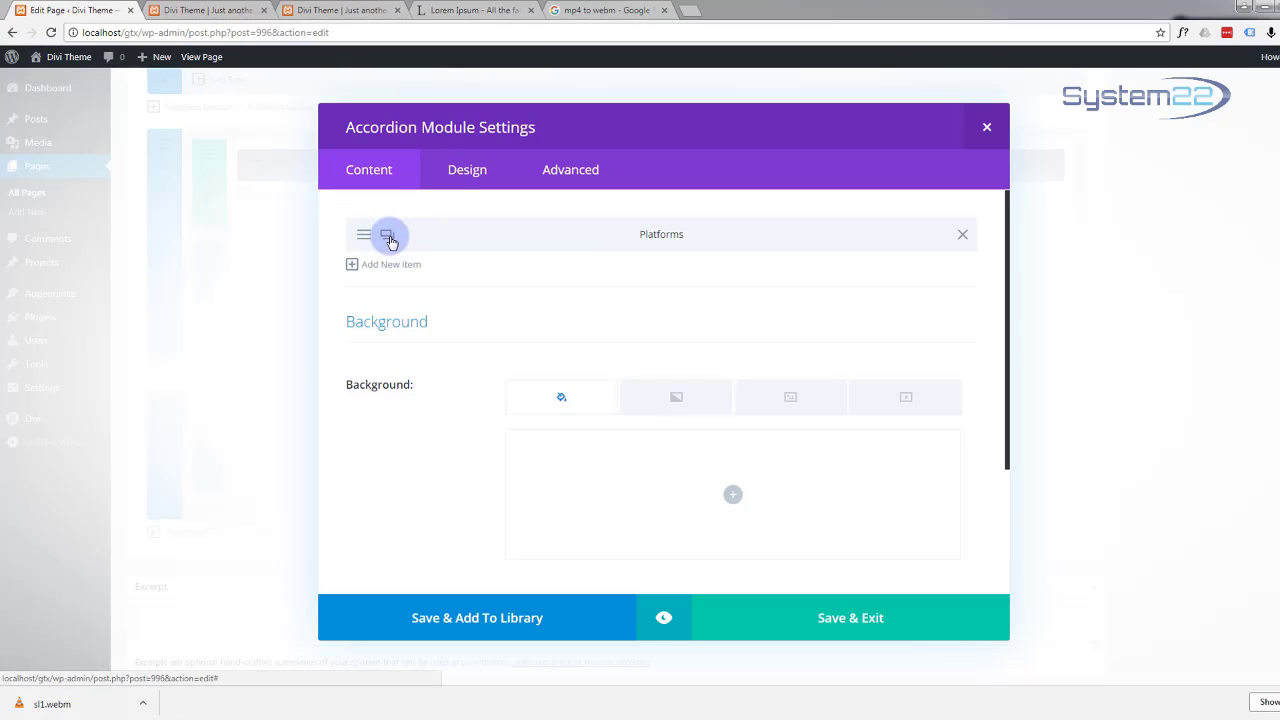
Step: Duplicate the Platforms item and retitle the copy 'HTML'
{"action": "left_click", "coordinate": [388, 240]}
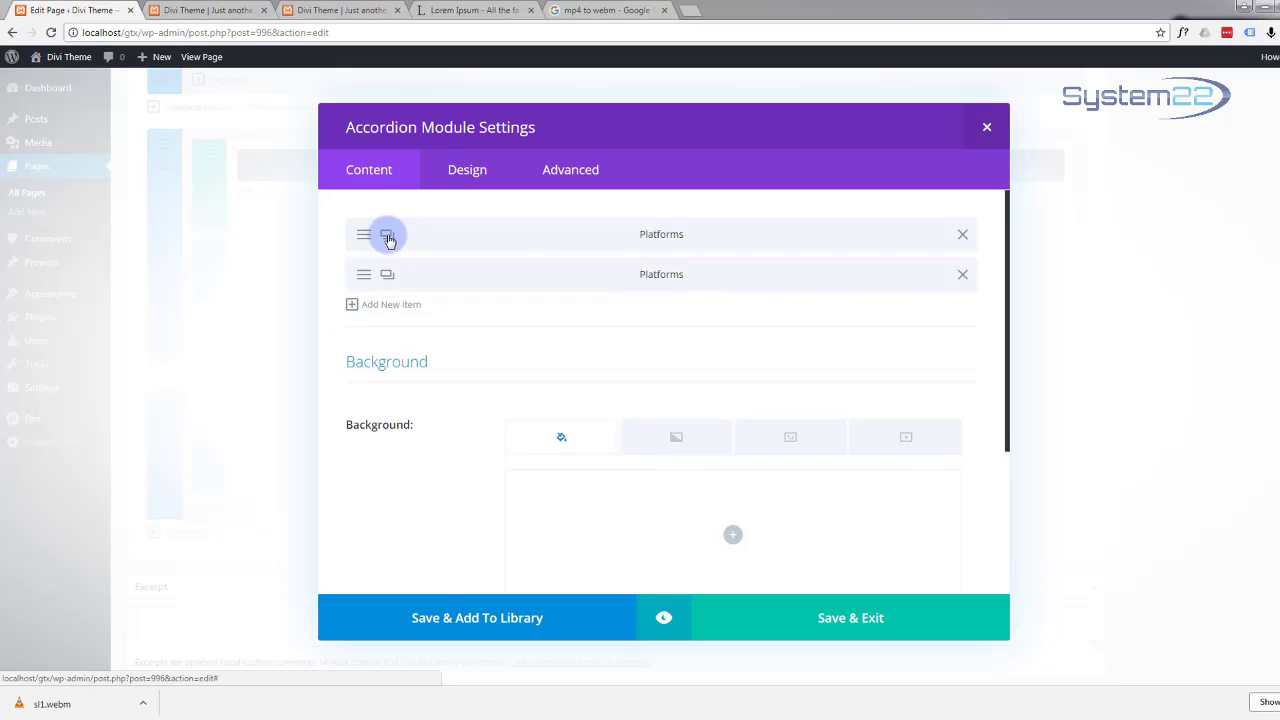
{"action": "left_click", "coordinate": [363, 277]}
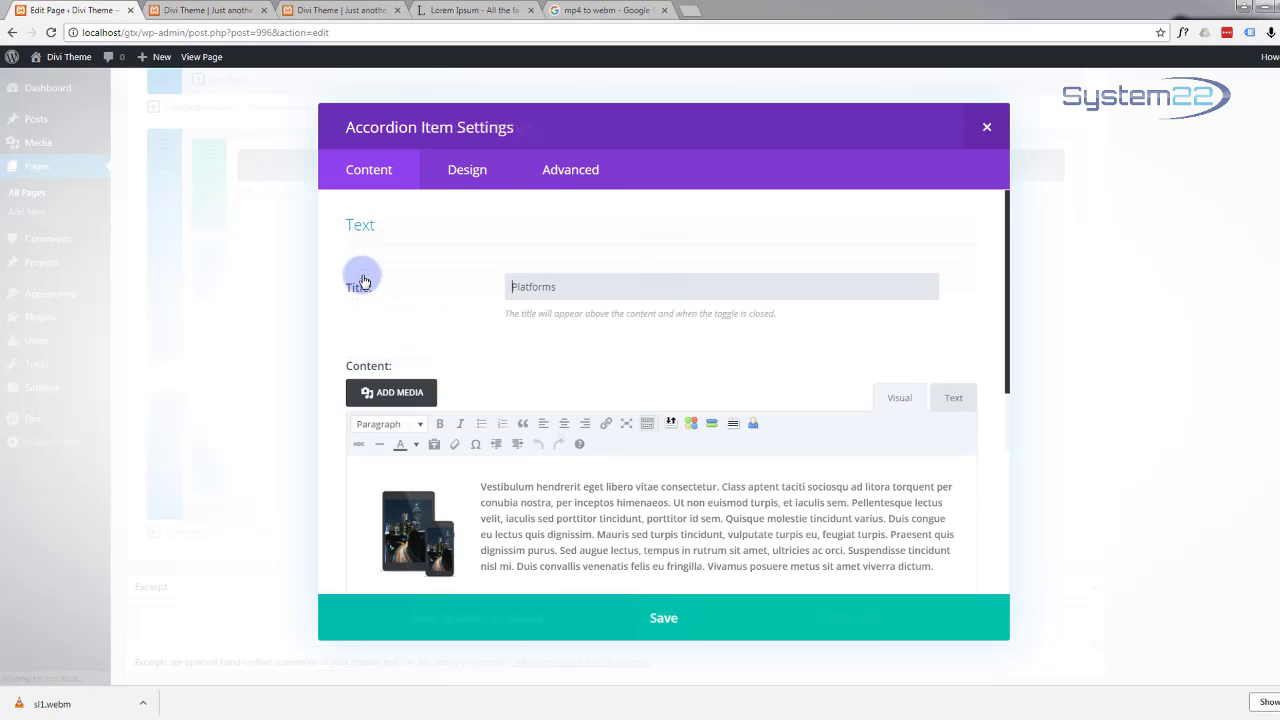
{"action": "left_click_drag", "start_coordinate": [583, 291], "coordinate": [470, 280]}
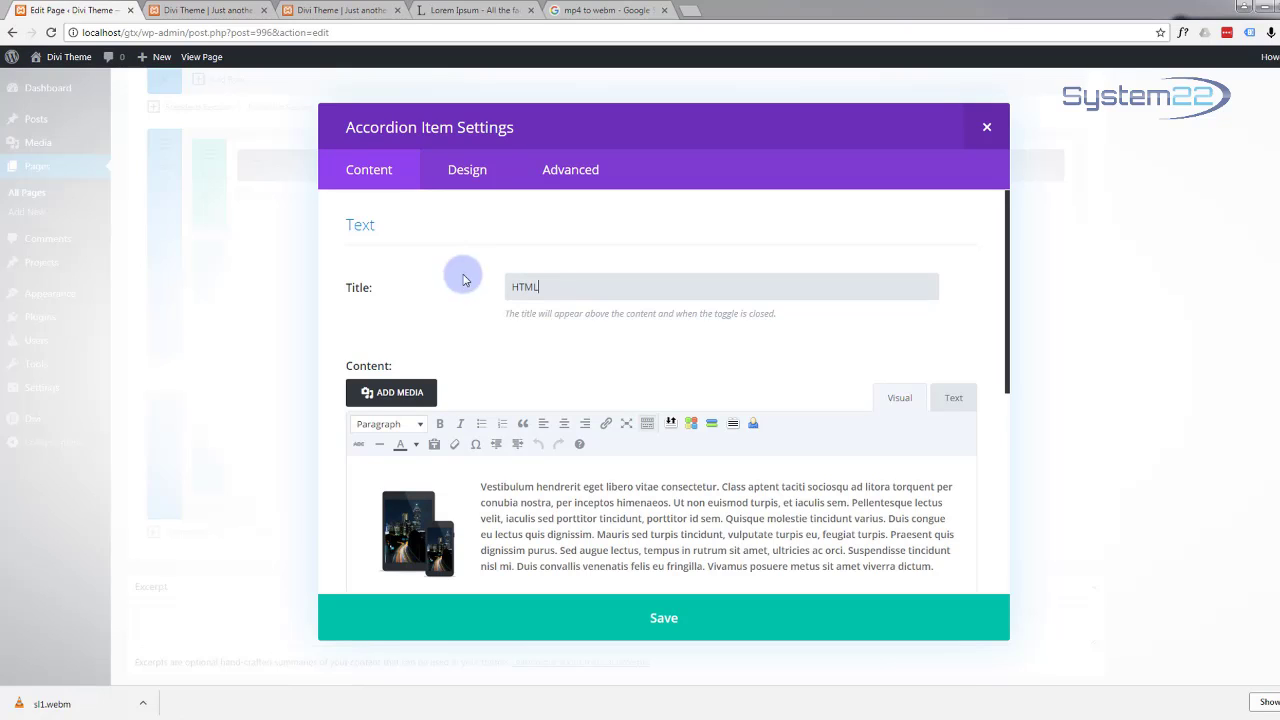
{"action": "type", "text": "HTML"}
Step: Replace the HTML item's image with comps-1 aligned left, and save the item
{"action": "left_click", "coordinate": [414, 527]}
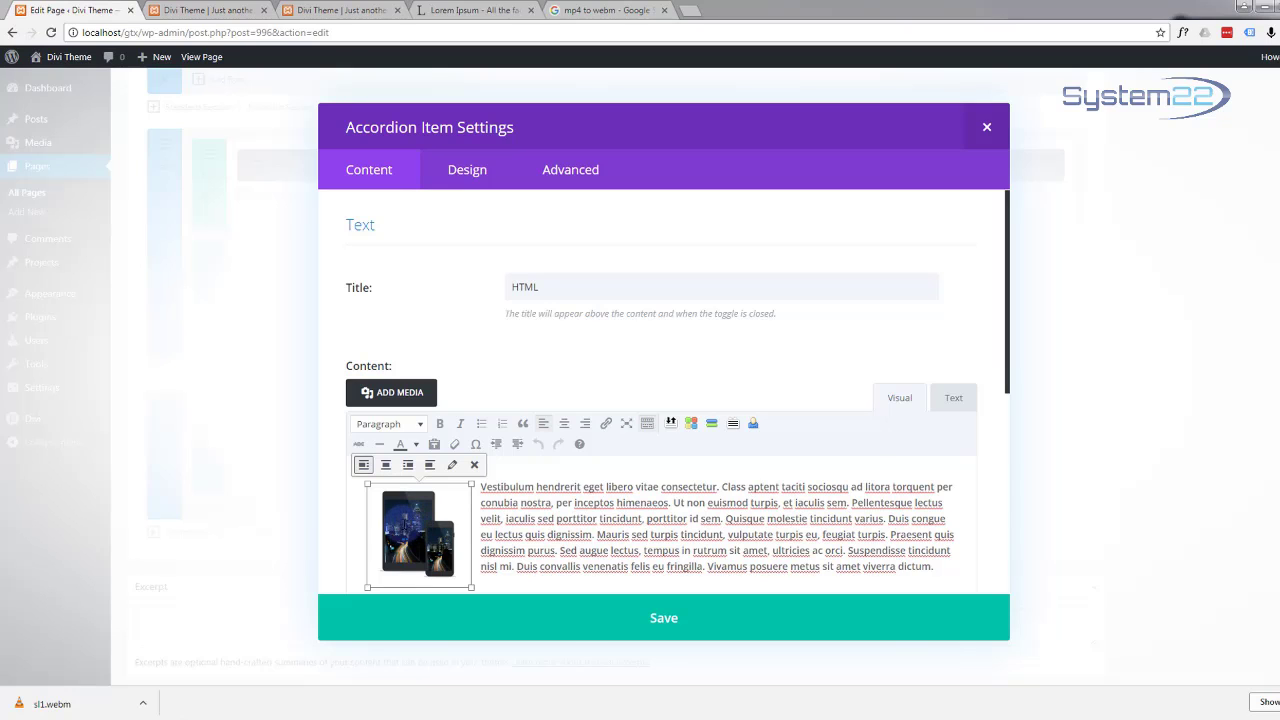
{"action": "key", "text": "Delete"}
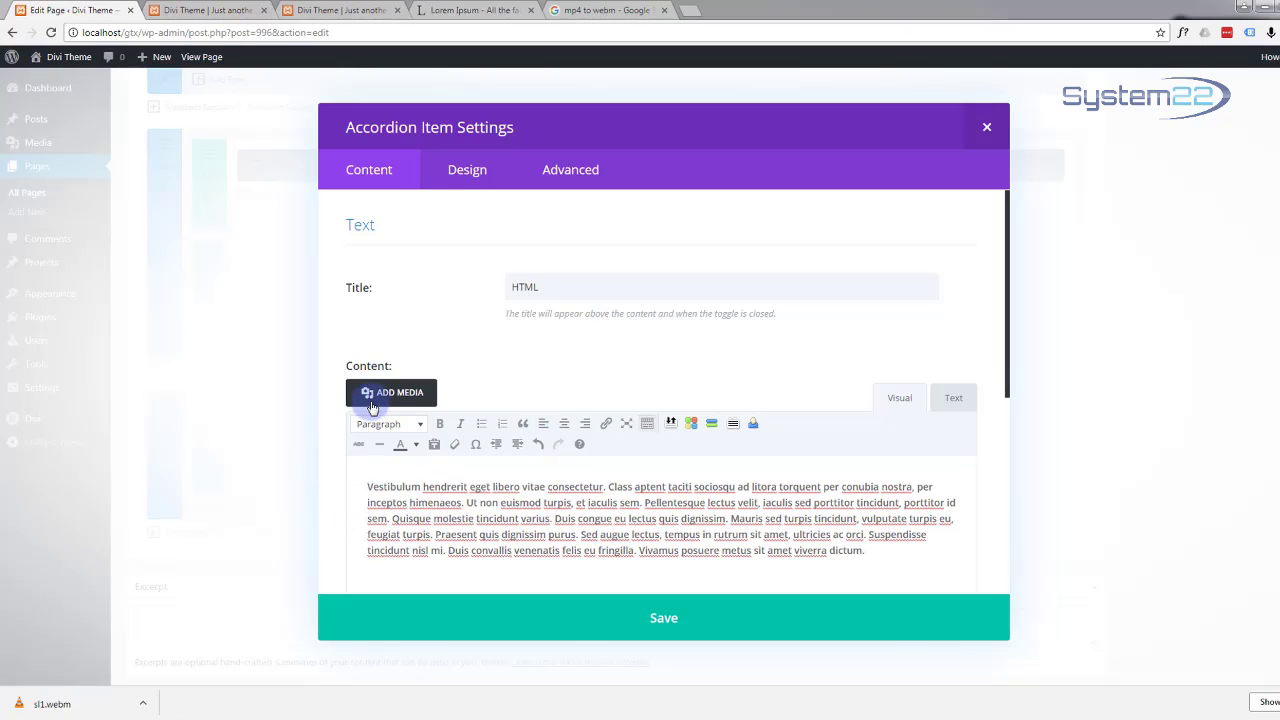
{"action": "left_click", "coordinate": [386, 395]}
{"action": "left_click", "coordinate": [720, 210]}
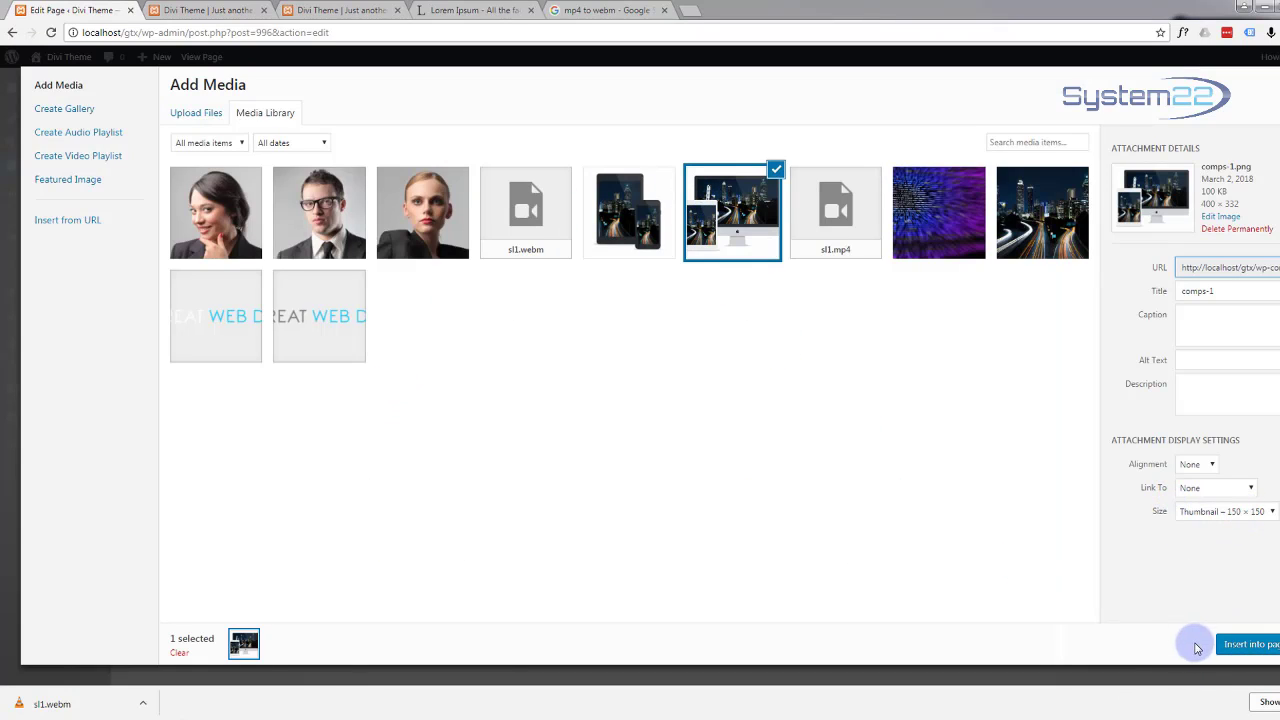
{"action": "left_click", "coordinate": [1240, 646]}
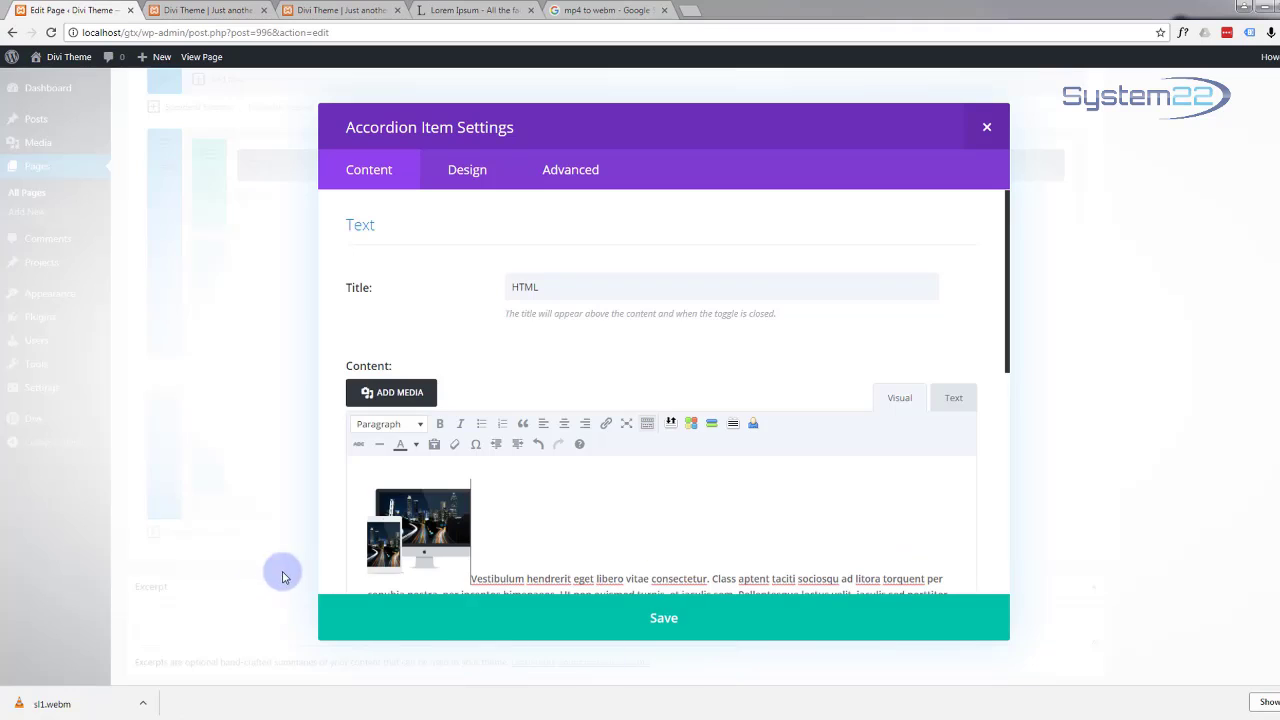
{"action": "left_click", "coordinate": [420, 528]}
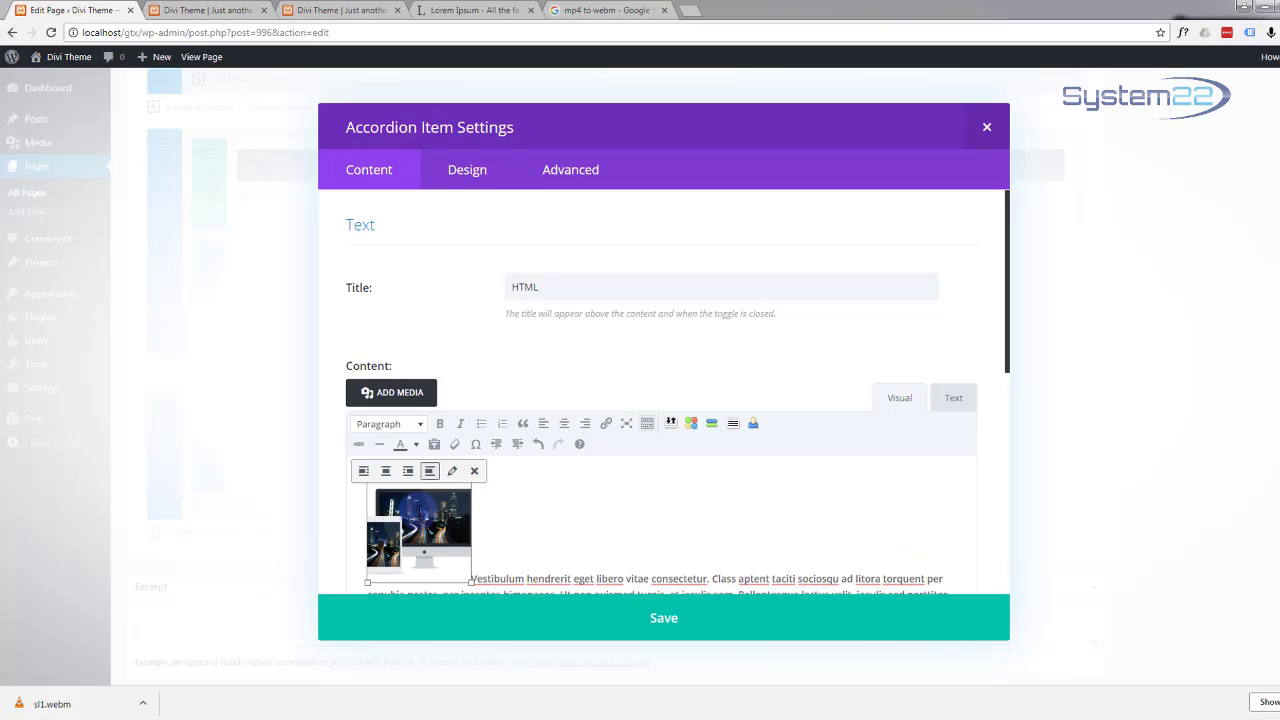
{"action": "left_click", "coordinate": [365, 468]}
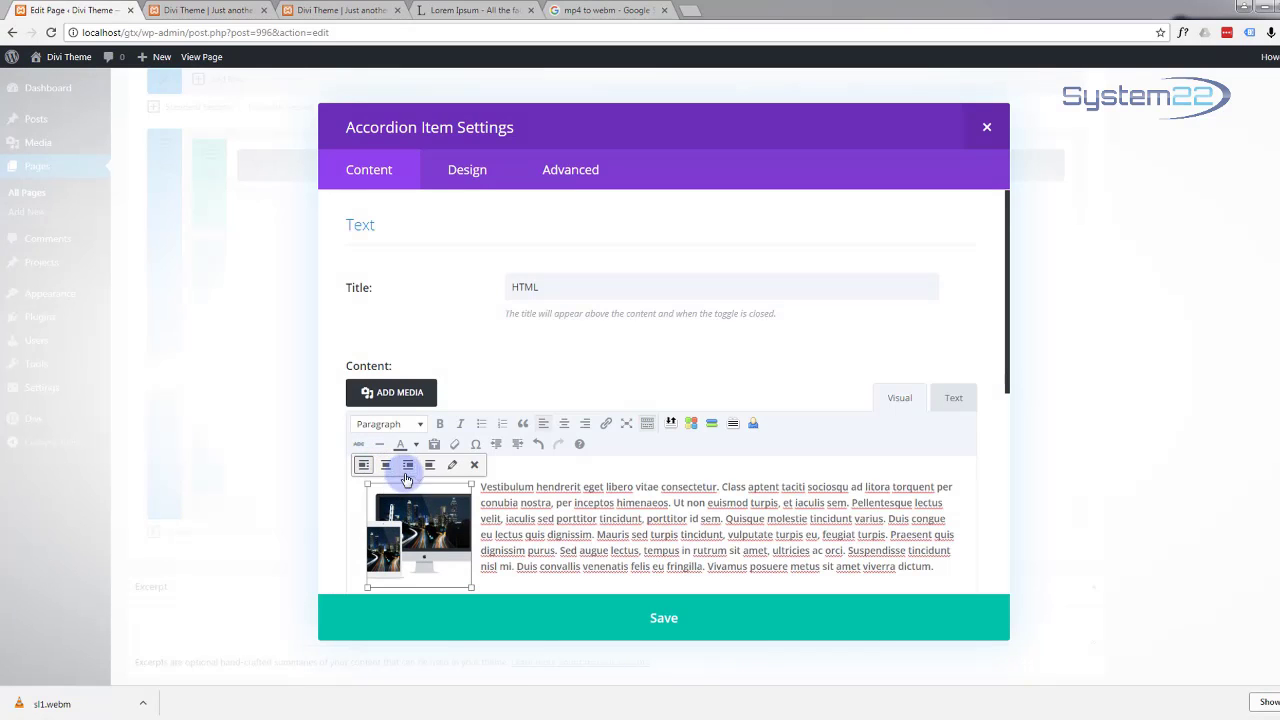
{"action": "left_click", "coordinate": [409, 464]}
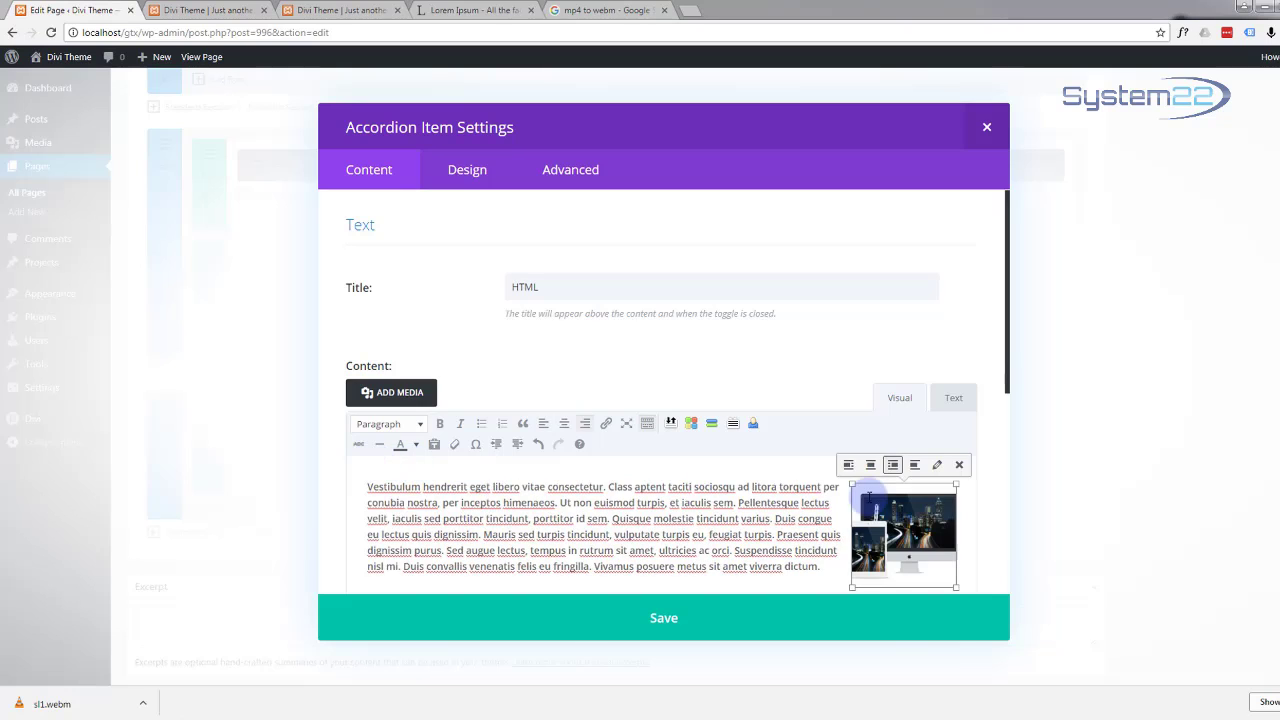
{"action": "left_click", "coordinate": [848, 465]}
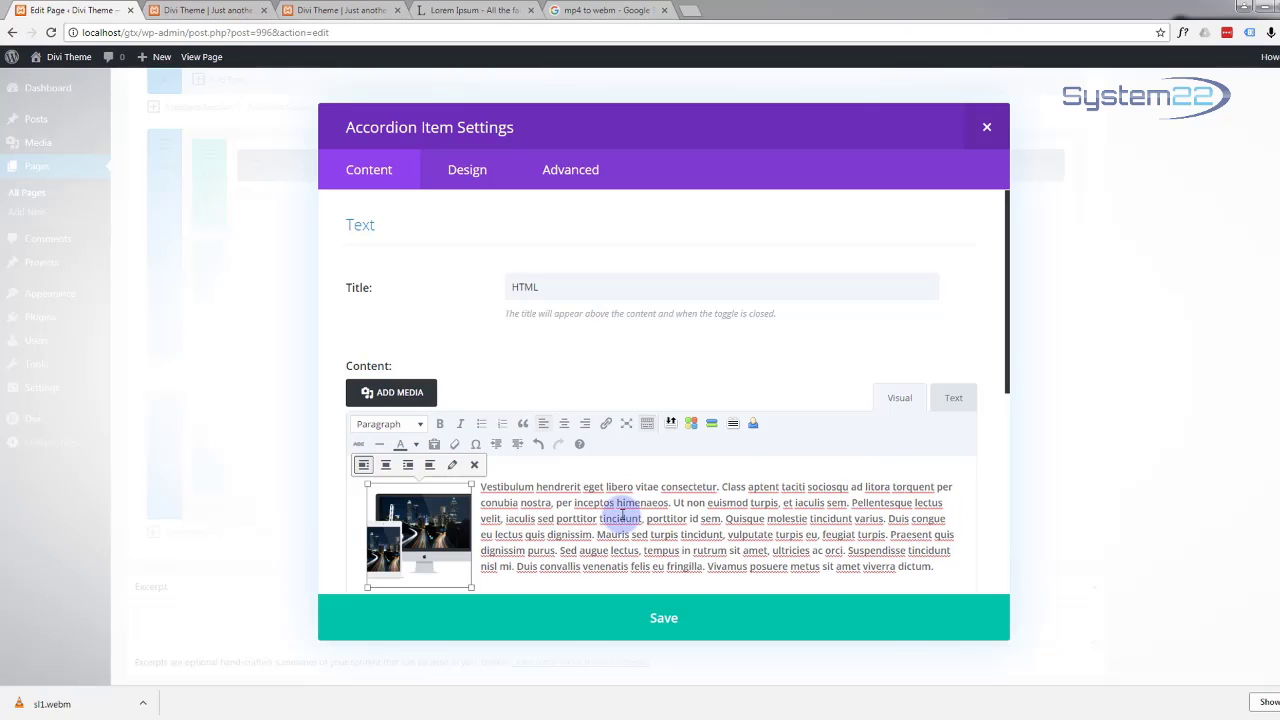
{"action": "scroll", "coordinate": [588, 452], "scroll_direction": "down", "scroll_amount": 2}
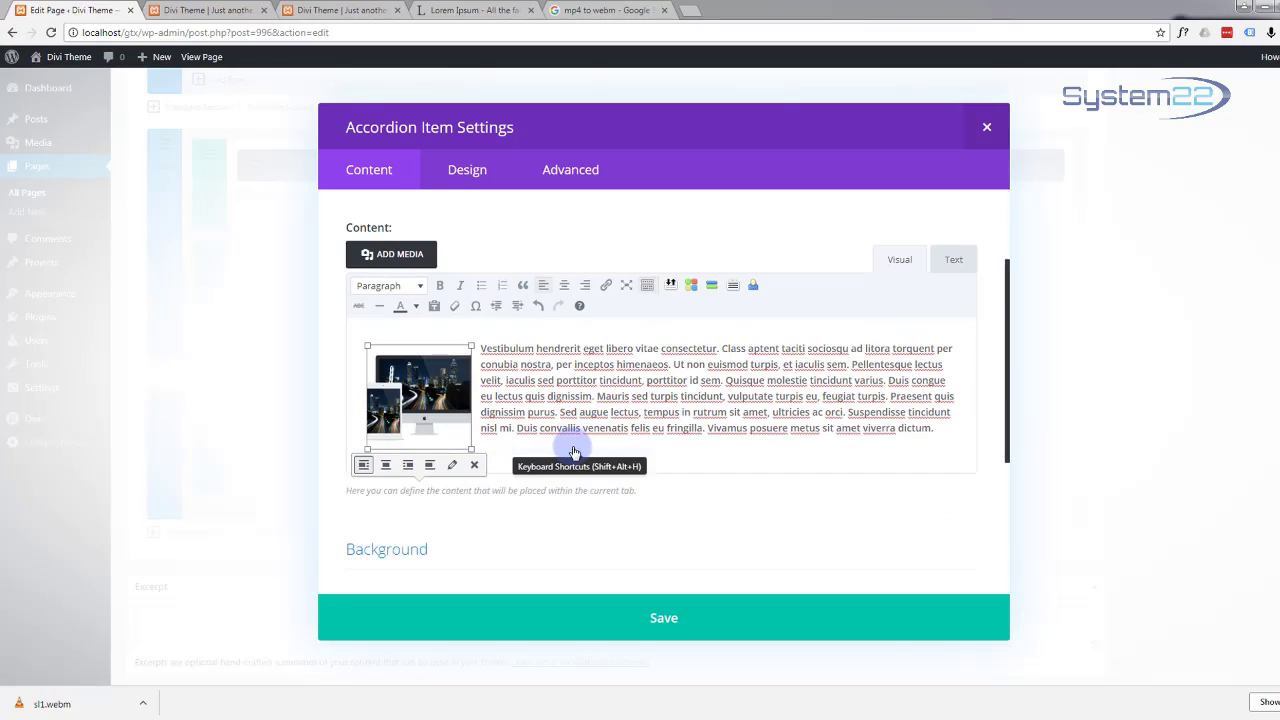
{"action": "left_click", "coordinate": [662, 620]}
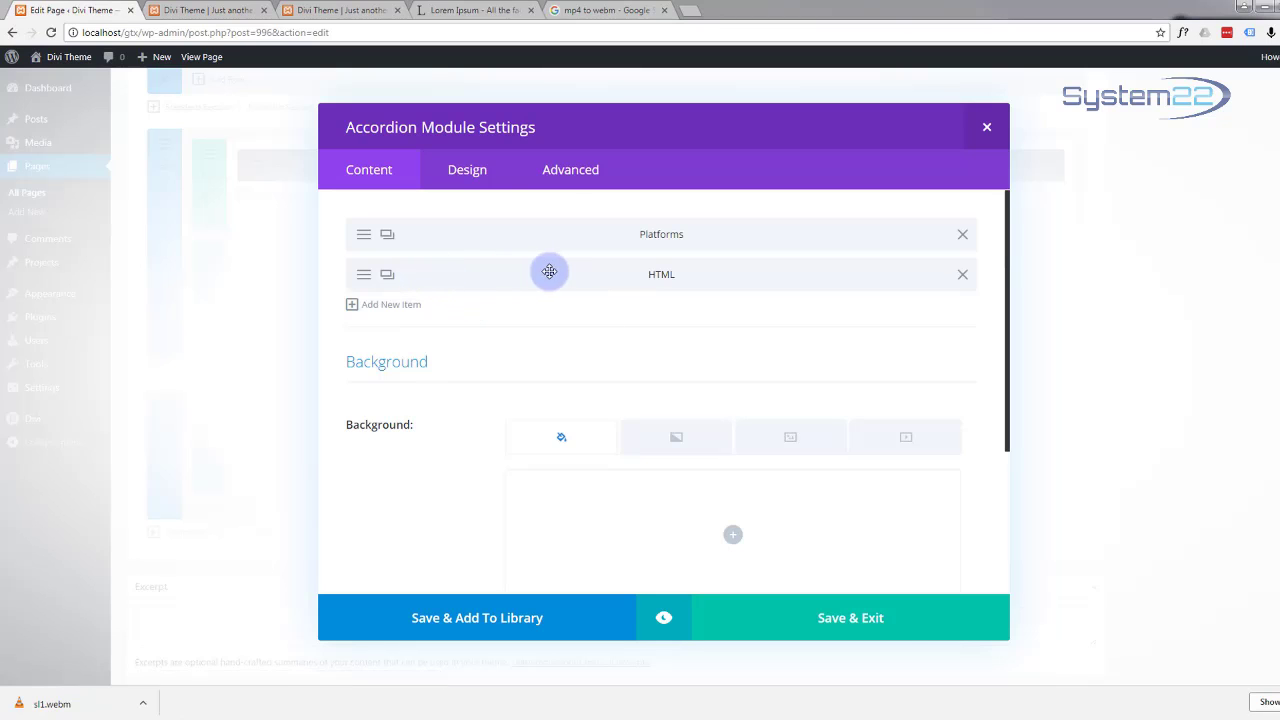
{"action": "left_click", "coordinate": [663, 621]}
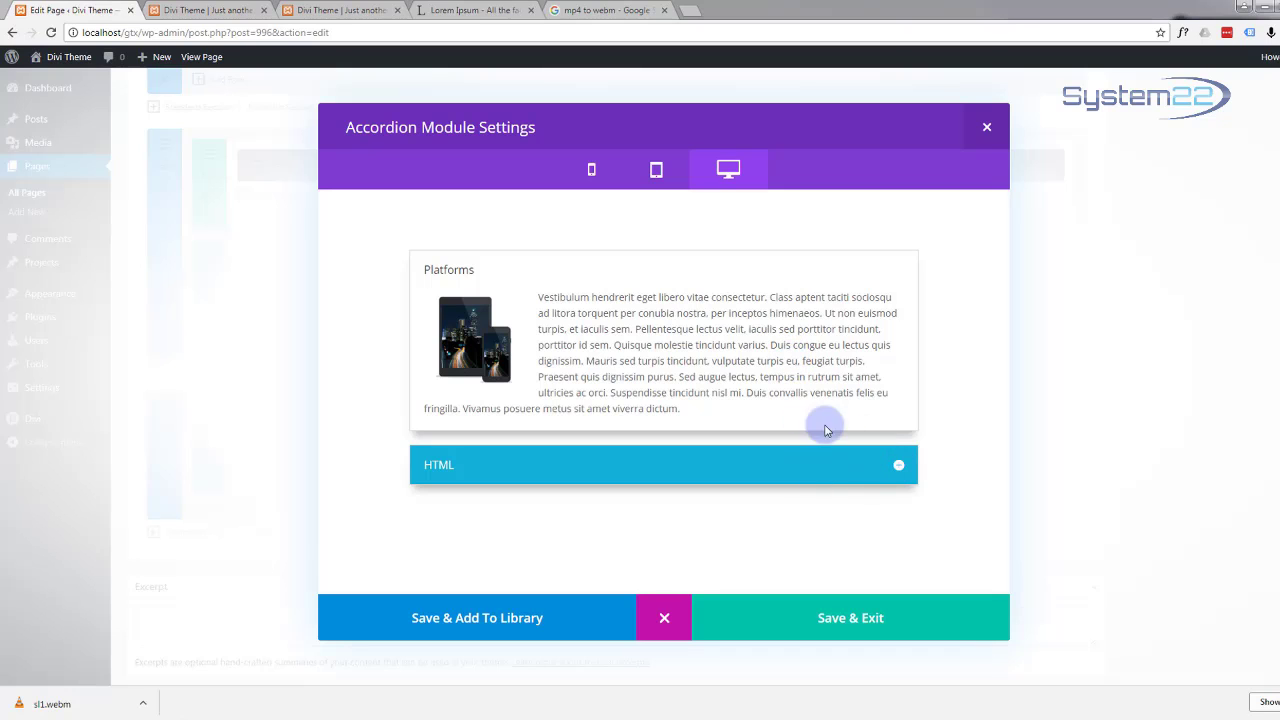
{"action": "left_click", "coordinate": [899, 470]}
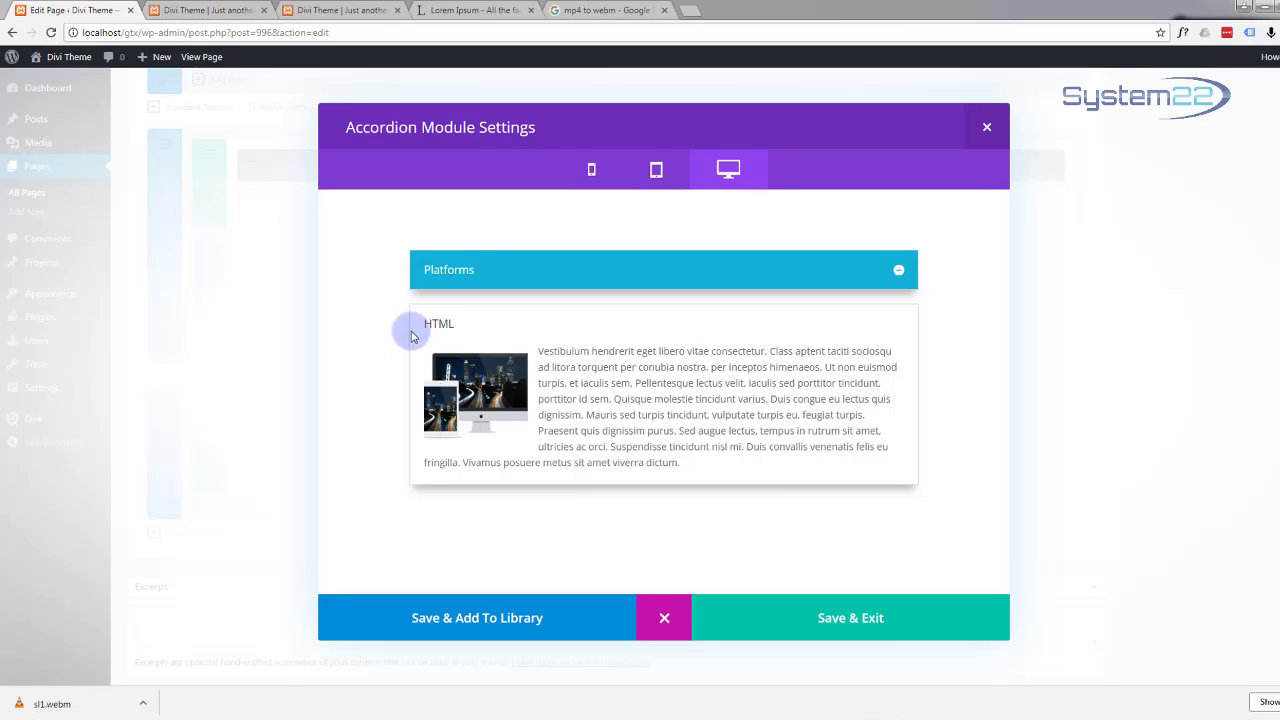
{"action": "left_click", "coordinate": [899, 272]}
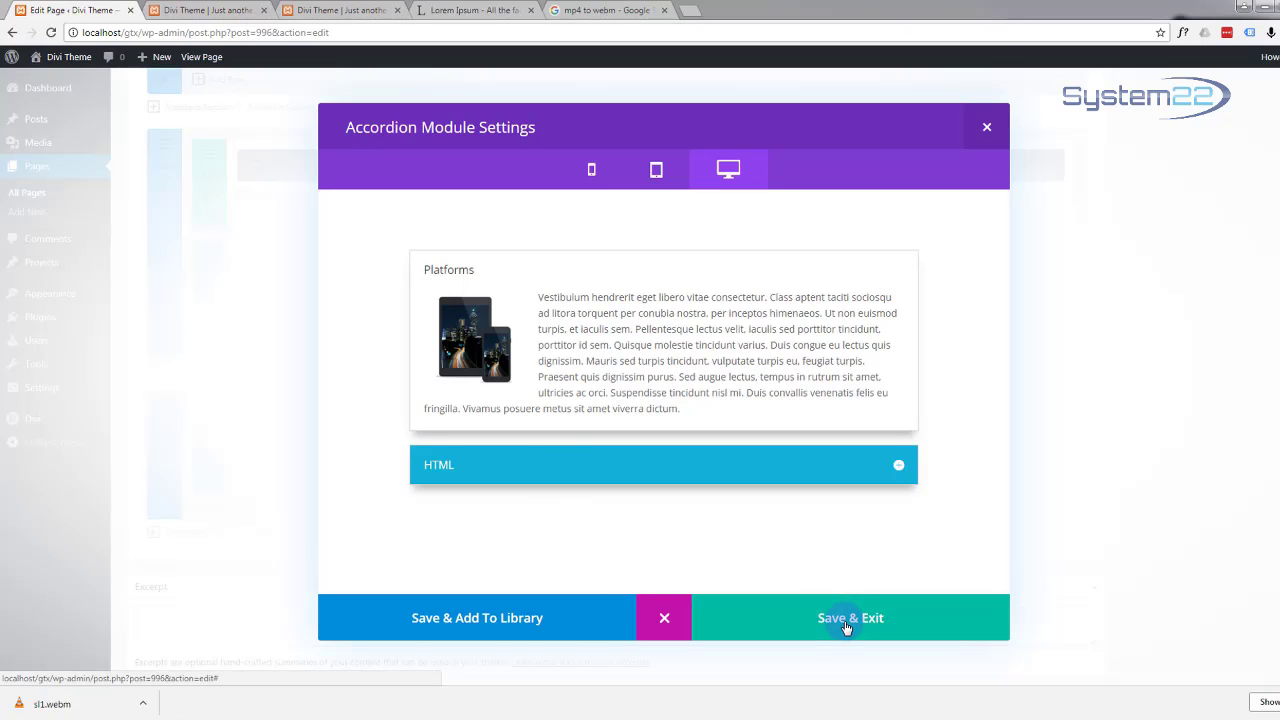
{"action": "left_click", "coordinate": [665, 620]}
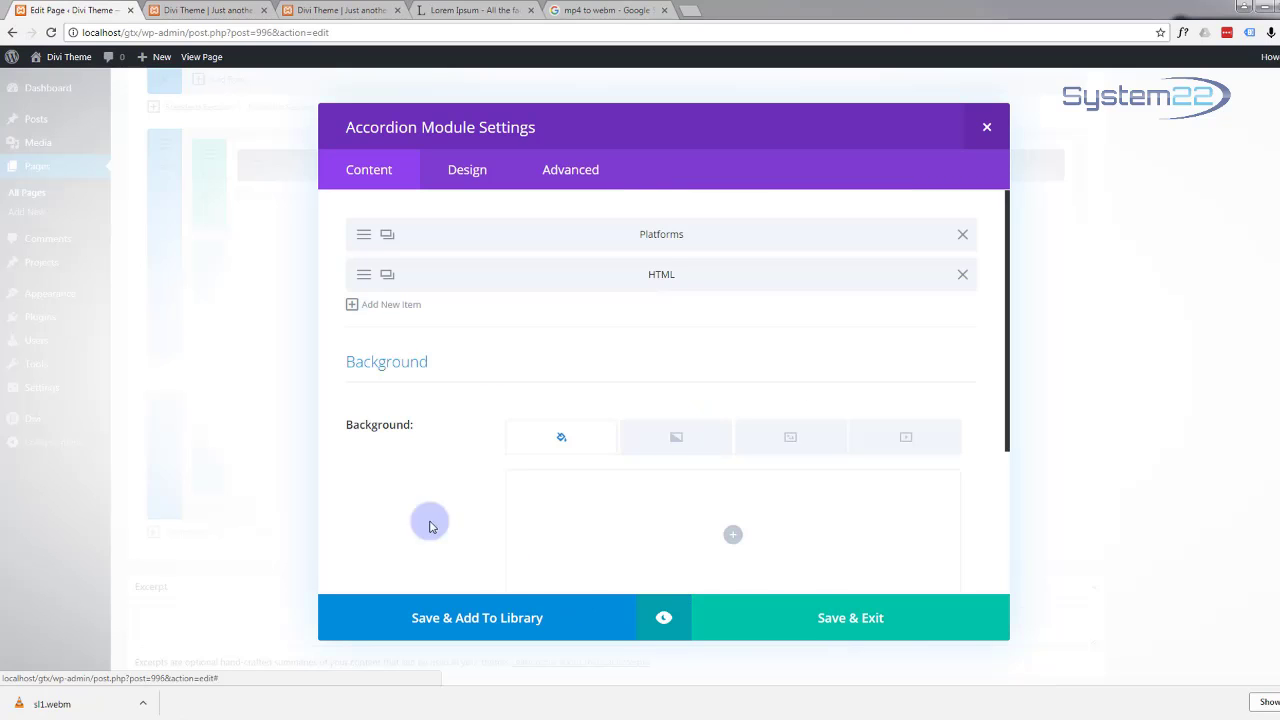
Step: Duplicate Platforms, move the copy below HTML, retitle it 'CSS3' and save it
{"action": "left_click", "coordinate": [386, 236]}
{"action": "left_click_drag", "start_coordinate": [414, 274], "coordinate": [434, 312]}
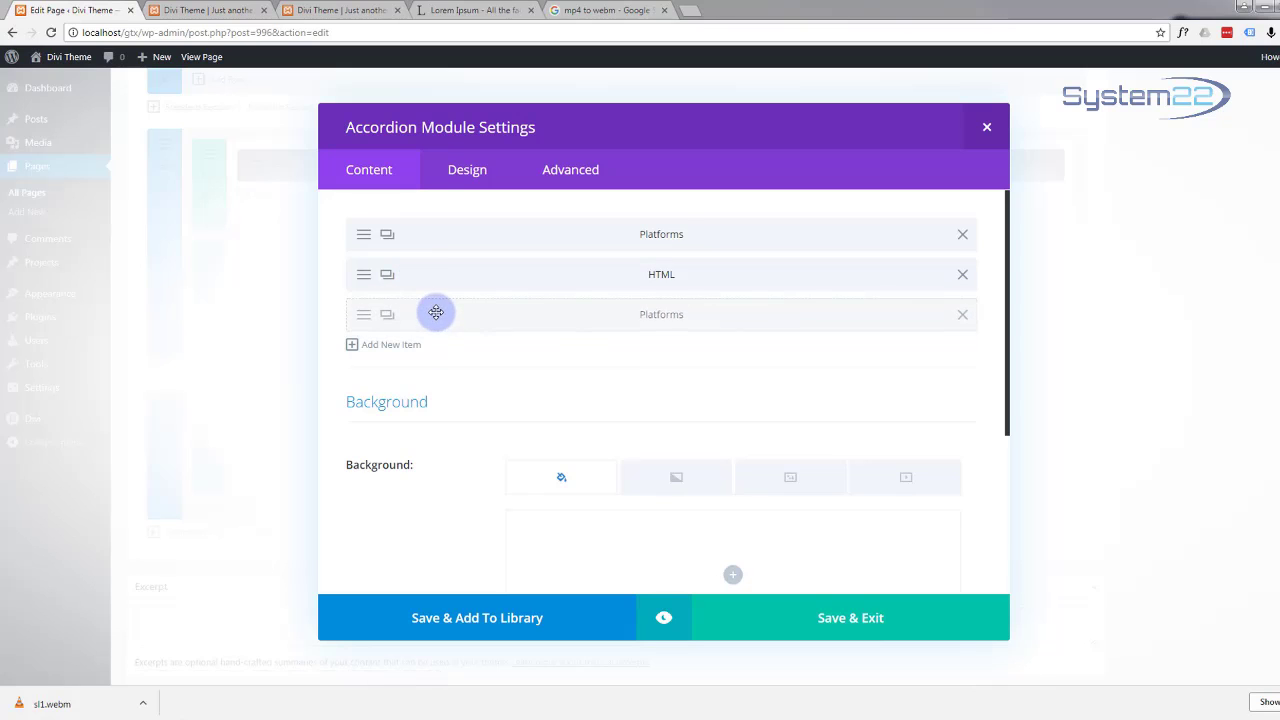
{"action": "left_click", "coordinate": [363, 318]}
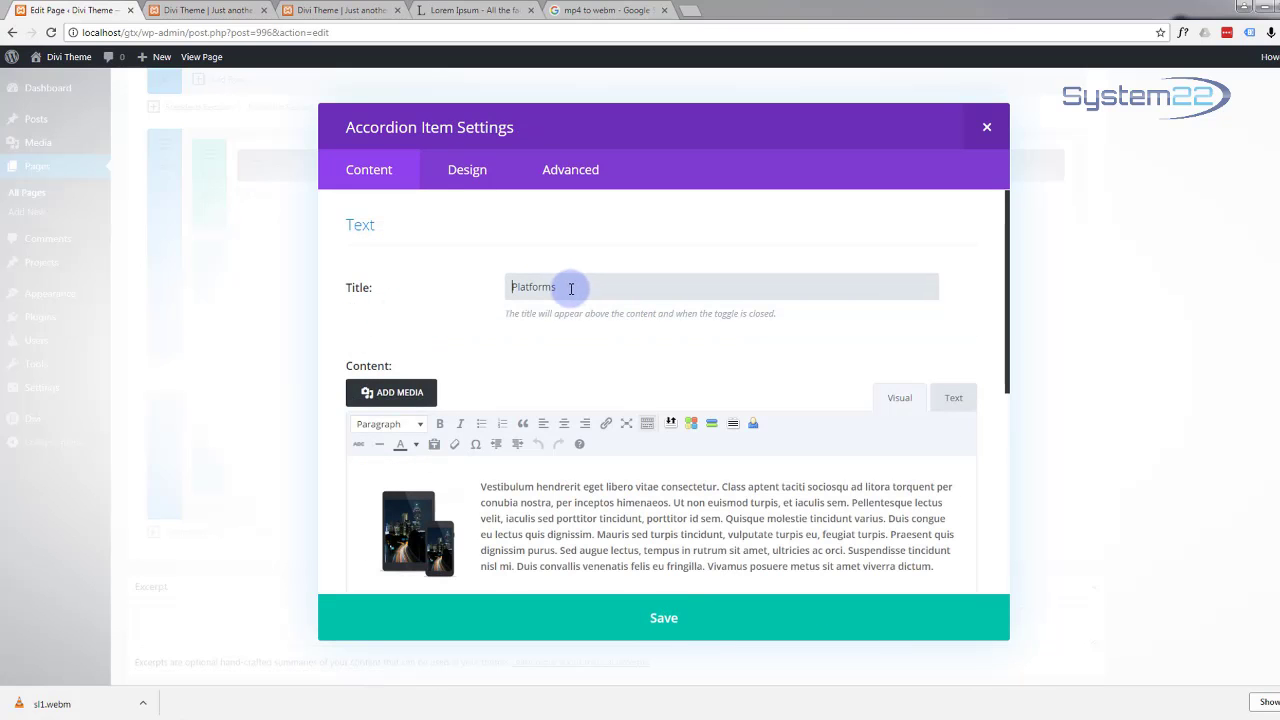
{"action": "left_click_drag", "start_coordinate": [571, 286], "coordinate": [500, 295]}
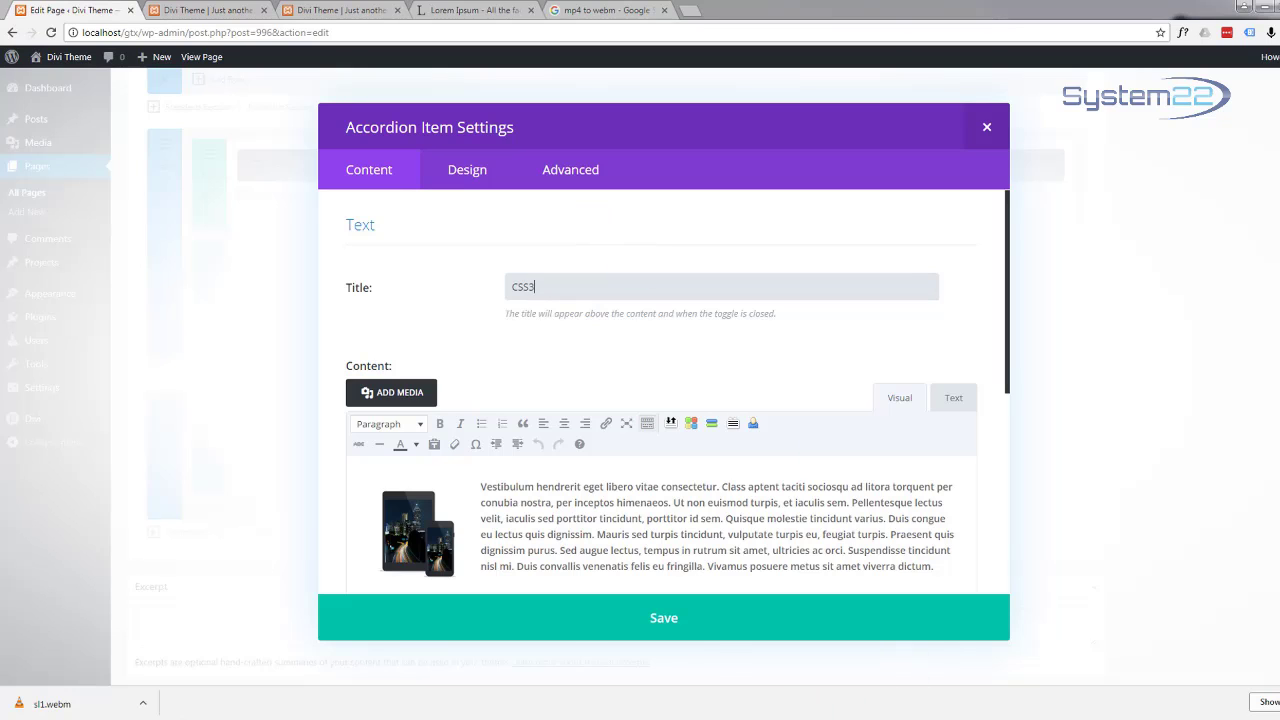
{"action": "left_click", "coordinate": [663, 619]}
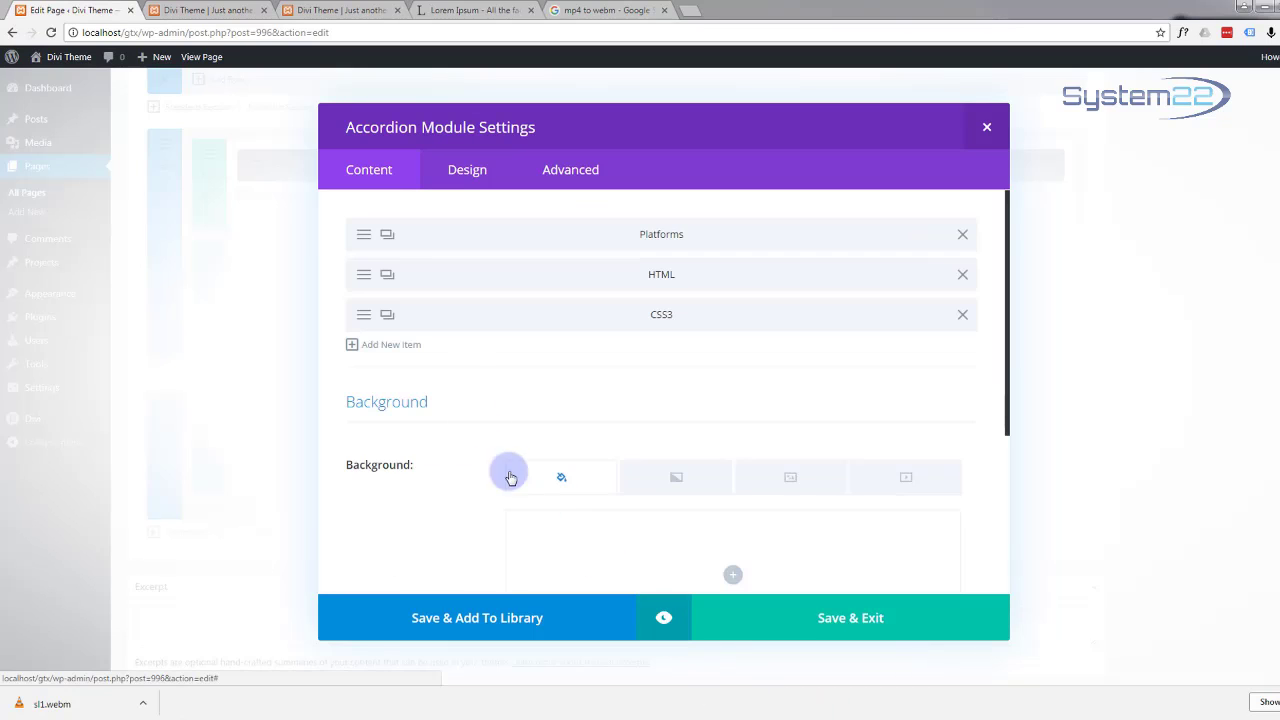
Step: Duplicate HTML into a 'Javascript' item below CSS3, then preview and save the accordion
{"action": "left_click", "coordinate": [363, 278]}
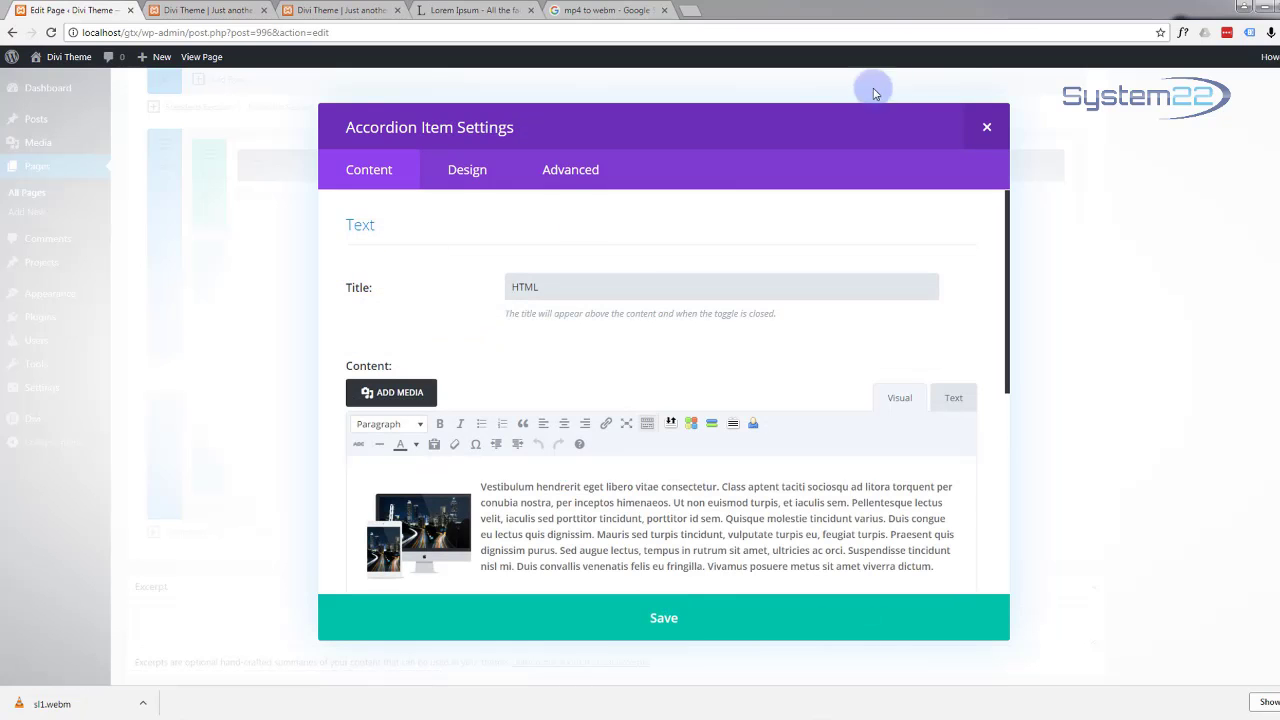
{"action": "left_click", "coordinate": [663, 617]}
{"action": "left_click", "coordinate": [388, 276]}
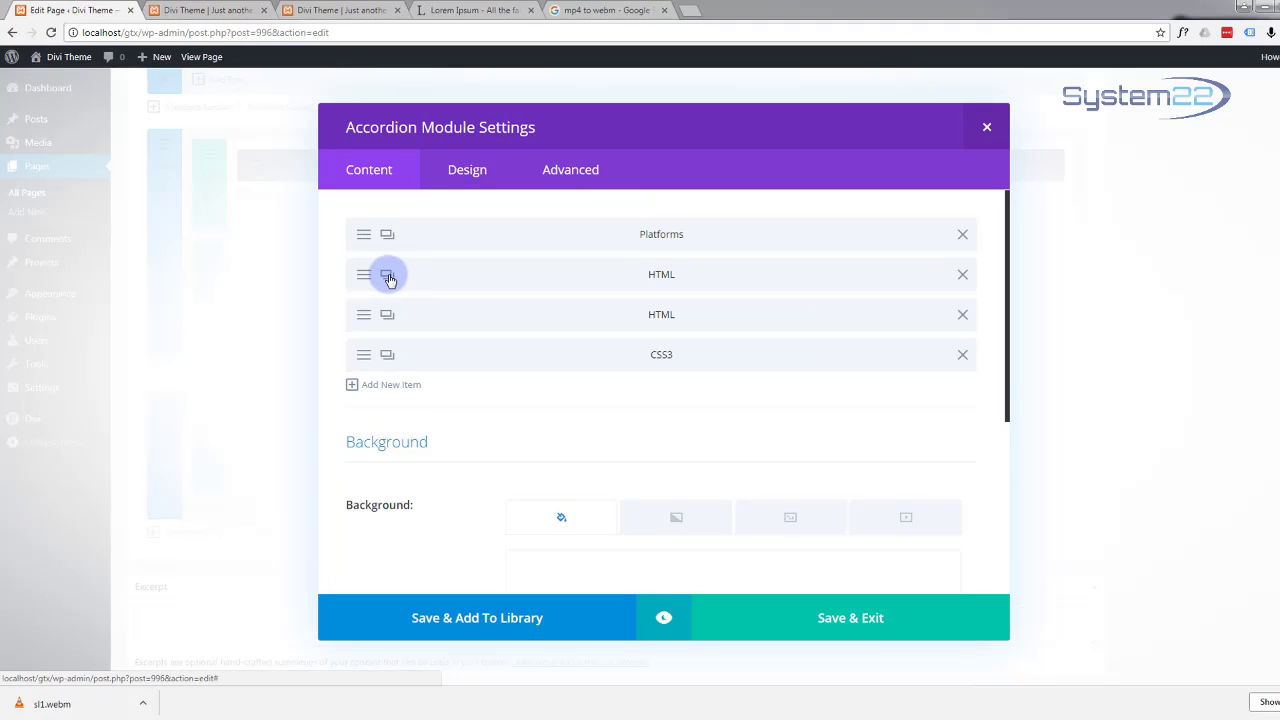
{"action": "left_click_drag", "start_coordinate": [514, 323], "coordinate": [525, 352]}
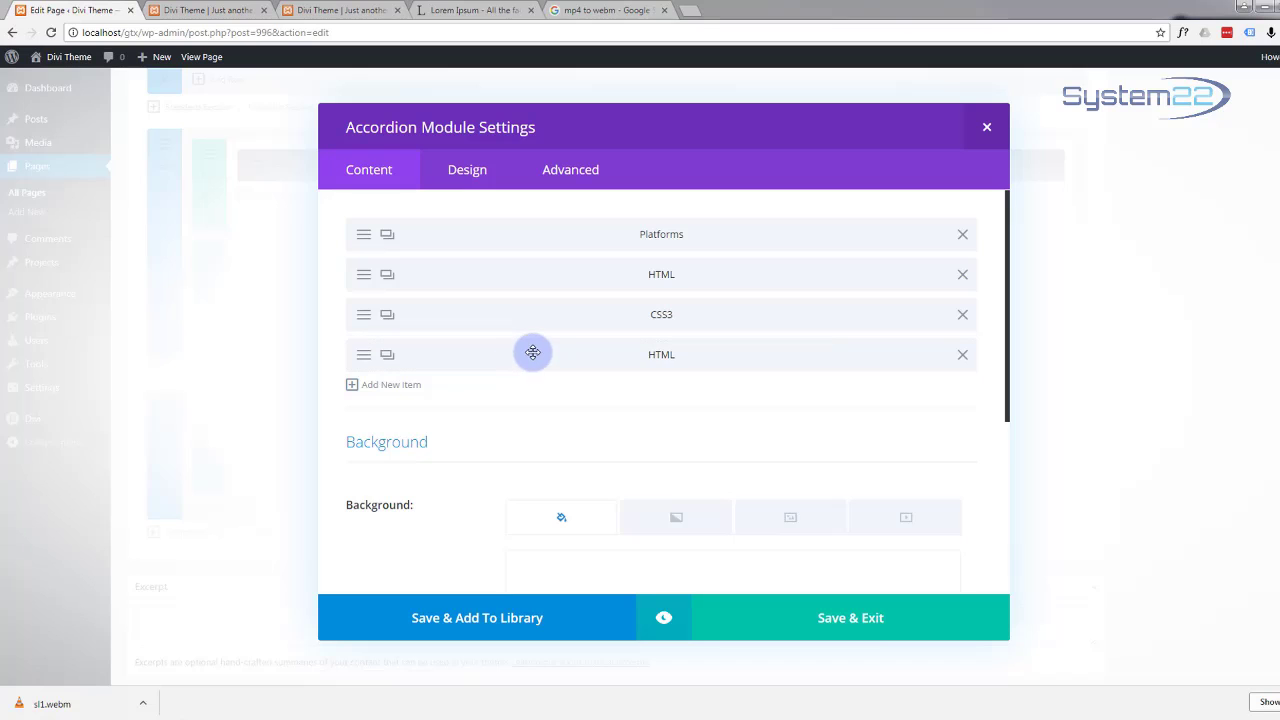
{"action": "left_click", "coordinate": [364, 359]}
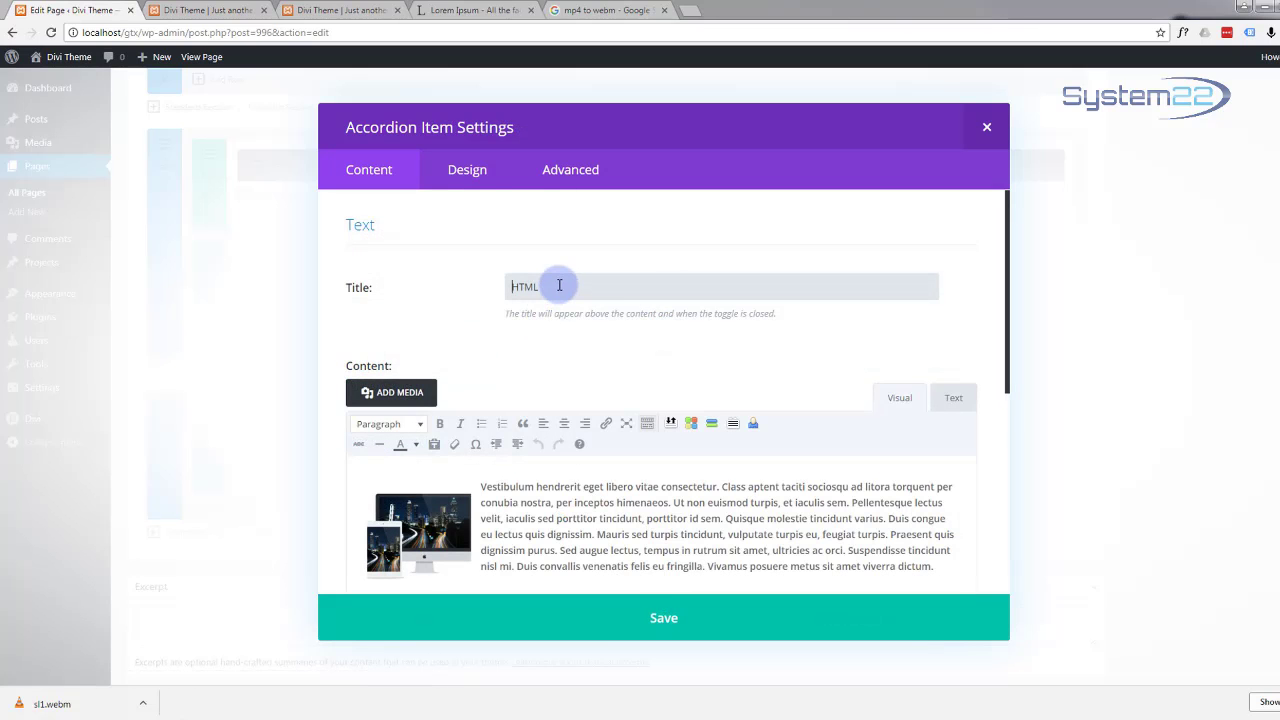
{"action": "left_click_drag", "start_coordinate": [557, 285], "coordinate": [499, 287]}
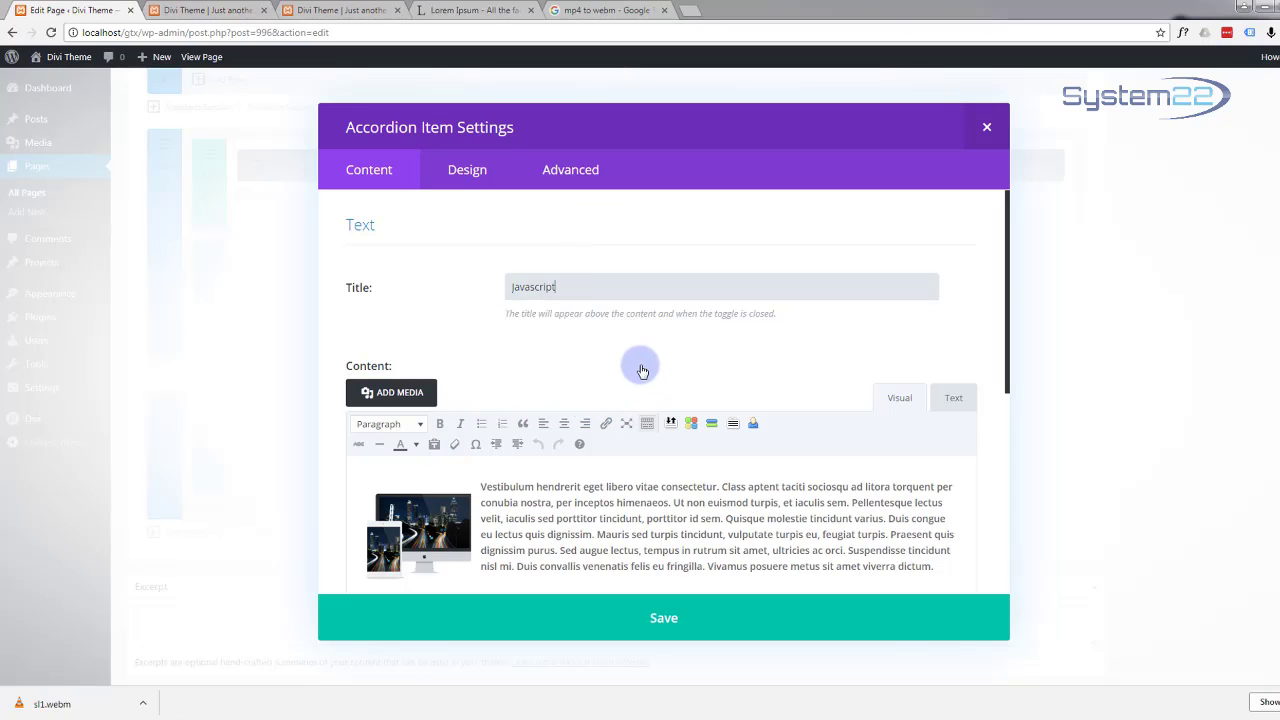
{"action": "left_click", "coordinate": [672, 620]}
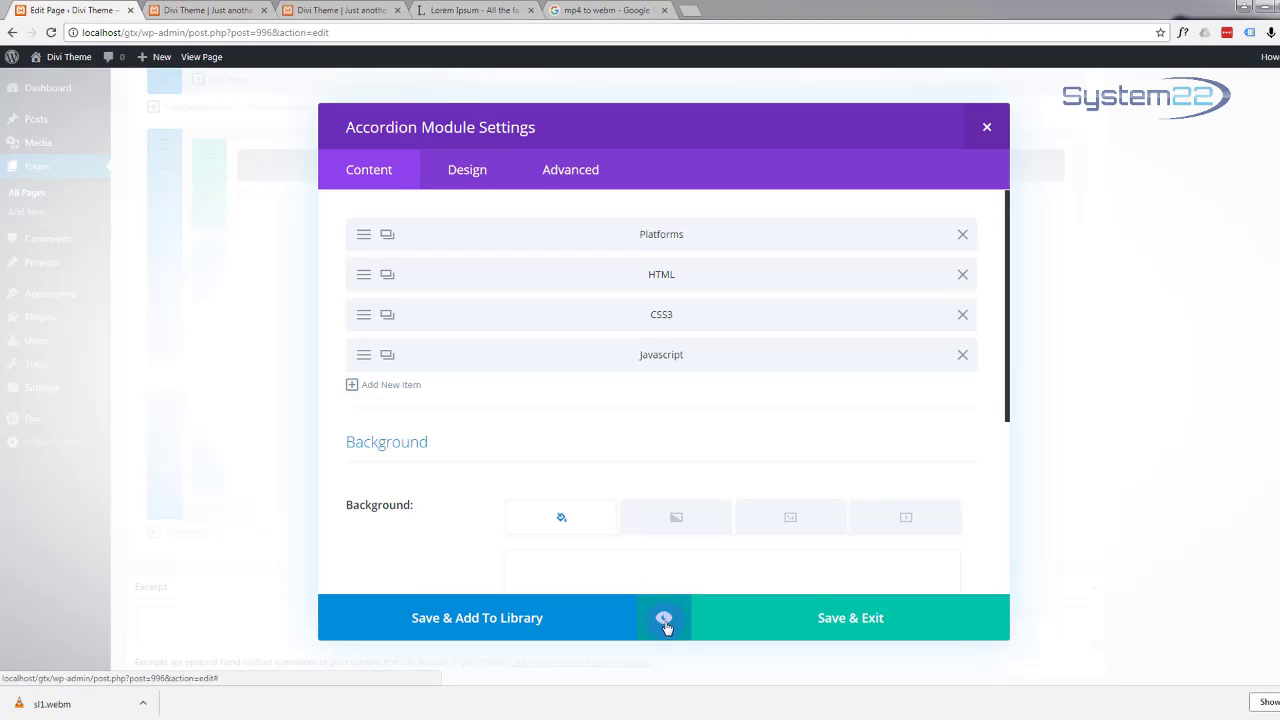
{"action": "left_click", "coordinate": [664, 620]}
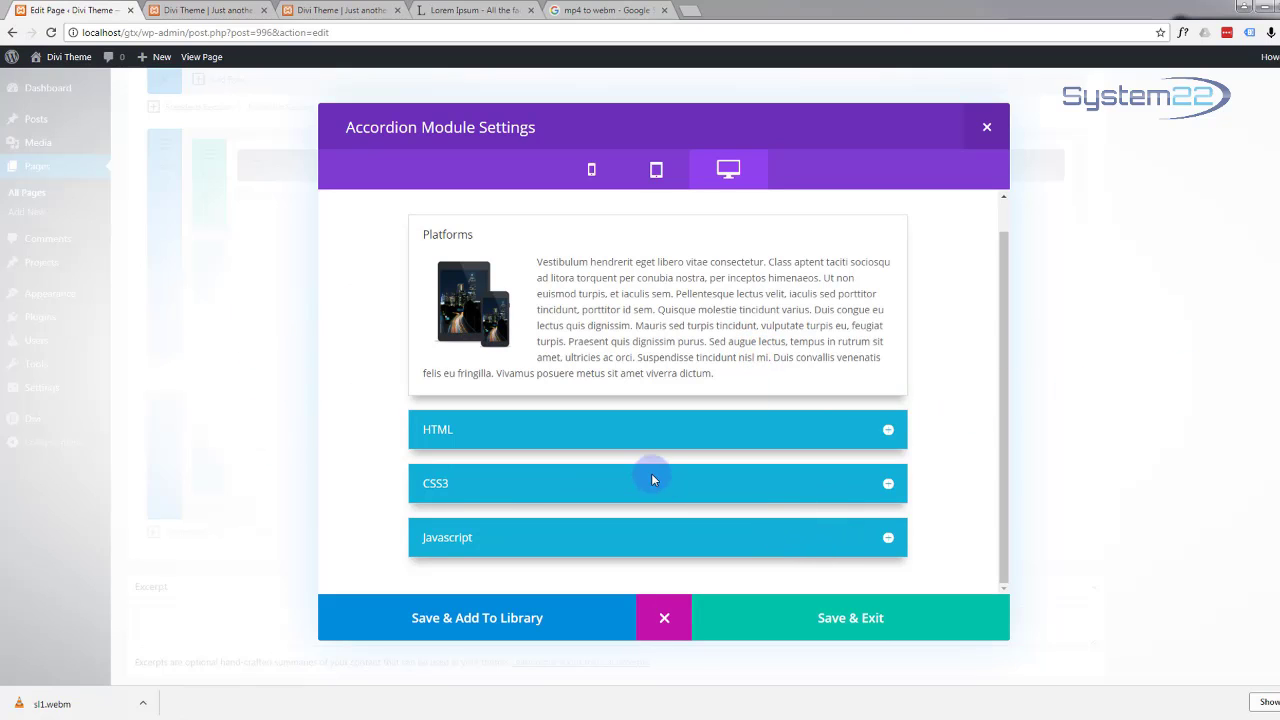
{"action": "left_click", "coordinate": [871, 614]}
Step: Update the One Page page from the Publish box and open Preview Changes
{"action": "scroll", "coordinate": [1225, 572], "scroll_direction": "up", "scroll_amount": 15}
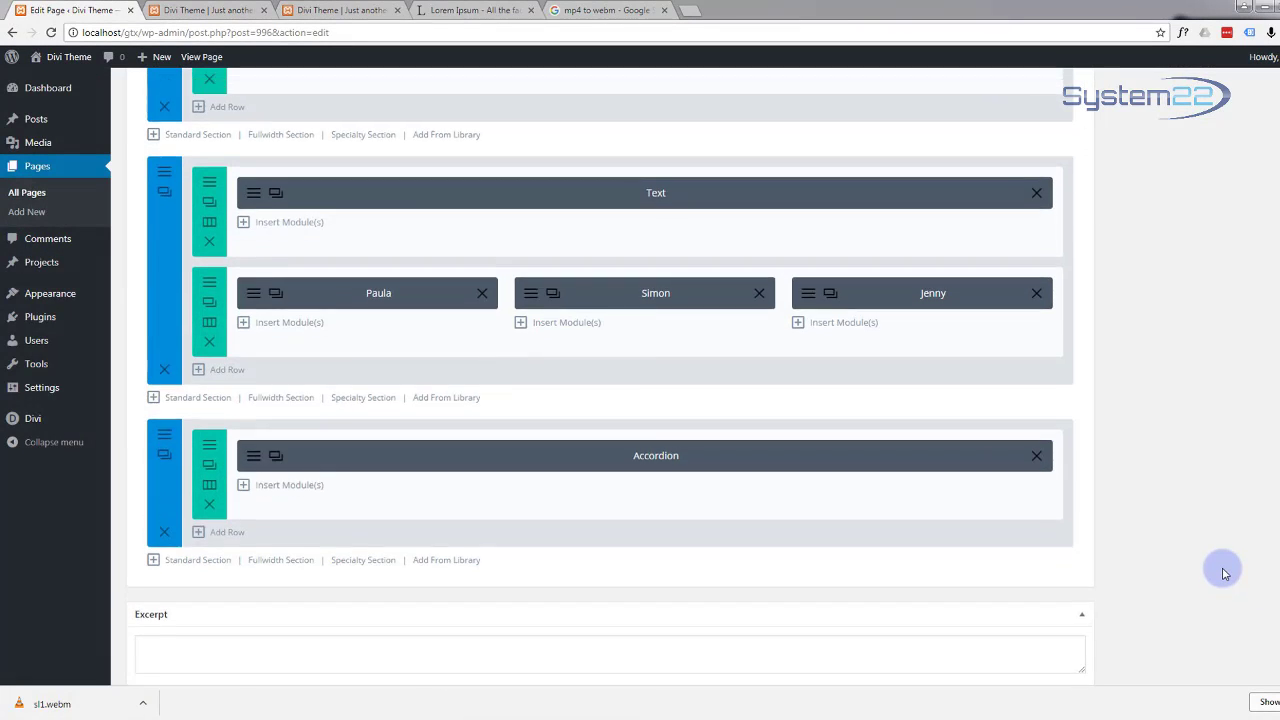
{"action": "scroll", "coordinate": [1225, 572], "scroll_direction": "up", "scroll_amount": 4}
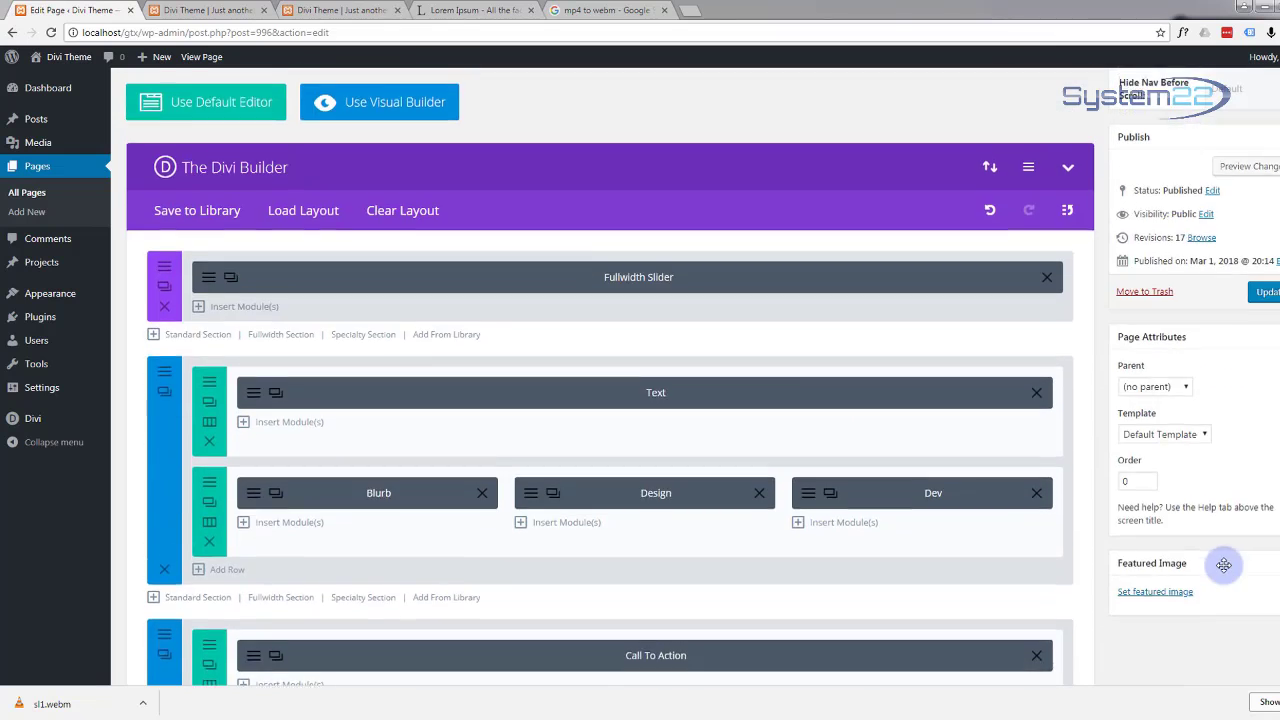
{"action": "left_click", "coordinate": [1267, 428]}
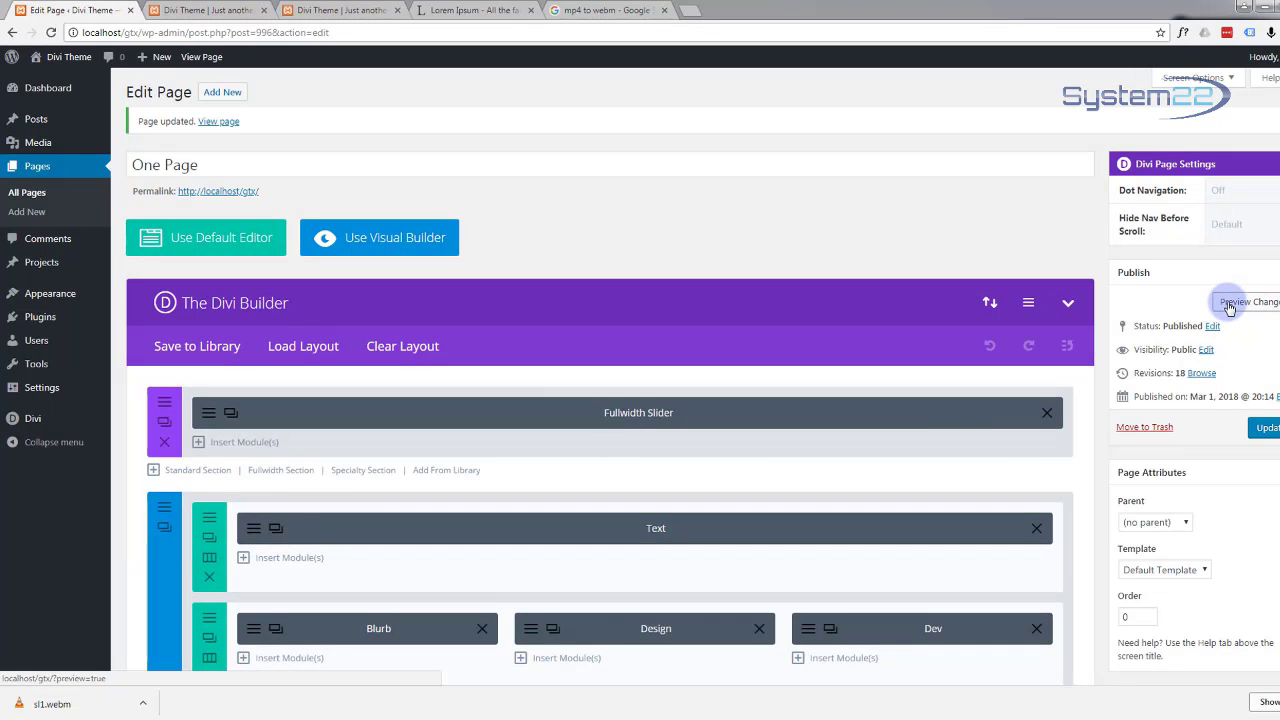
{"action": "left_click", "coordinate": [1230, 304]}
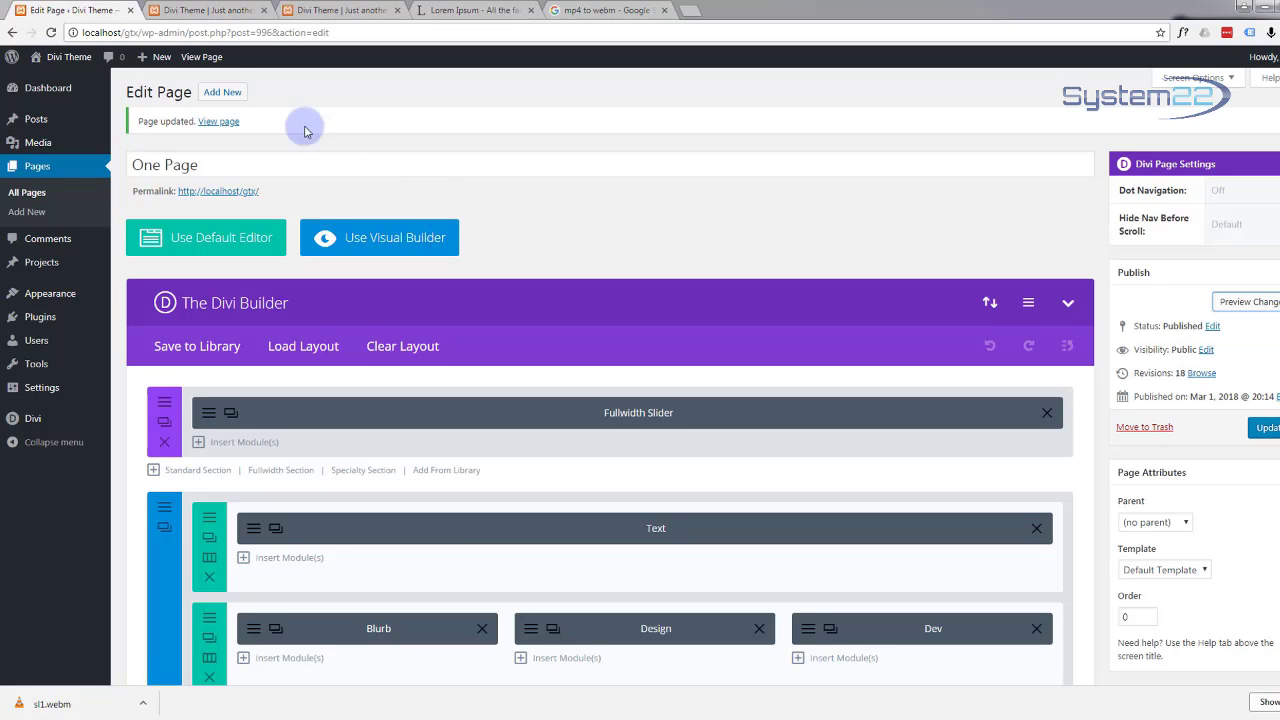
Step: On the preview page, expand the HTML, CSS3 and Javascript accordion items
{"action": "left_click", "coordinate": [180, 12]}
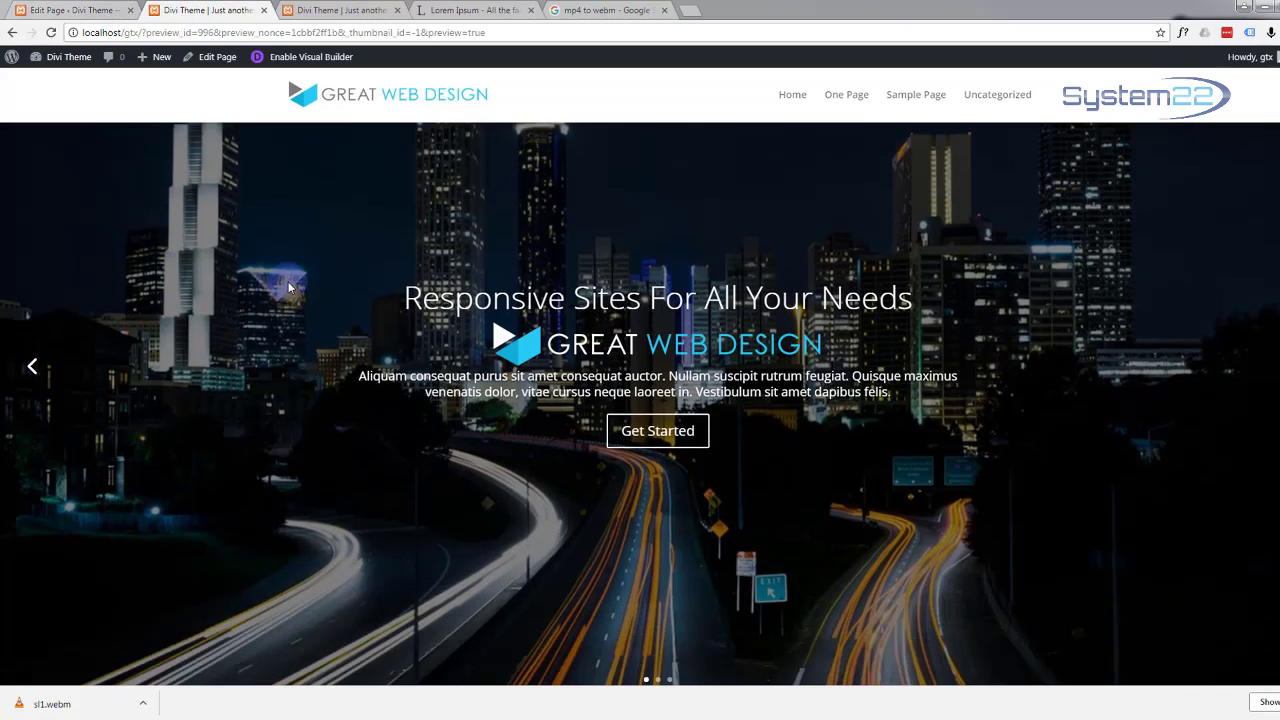
{"action": "scroll", "coordinate": [298, 278], "scroll_direction": "down", "scroll_amount": 7}
{"action": "scroll", "coordinate": [304, 282], "scroll_direction": "down", "scroll_amount": 13}
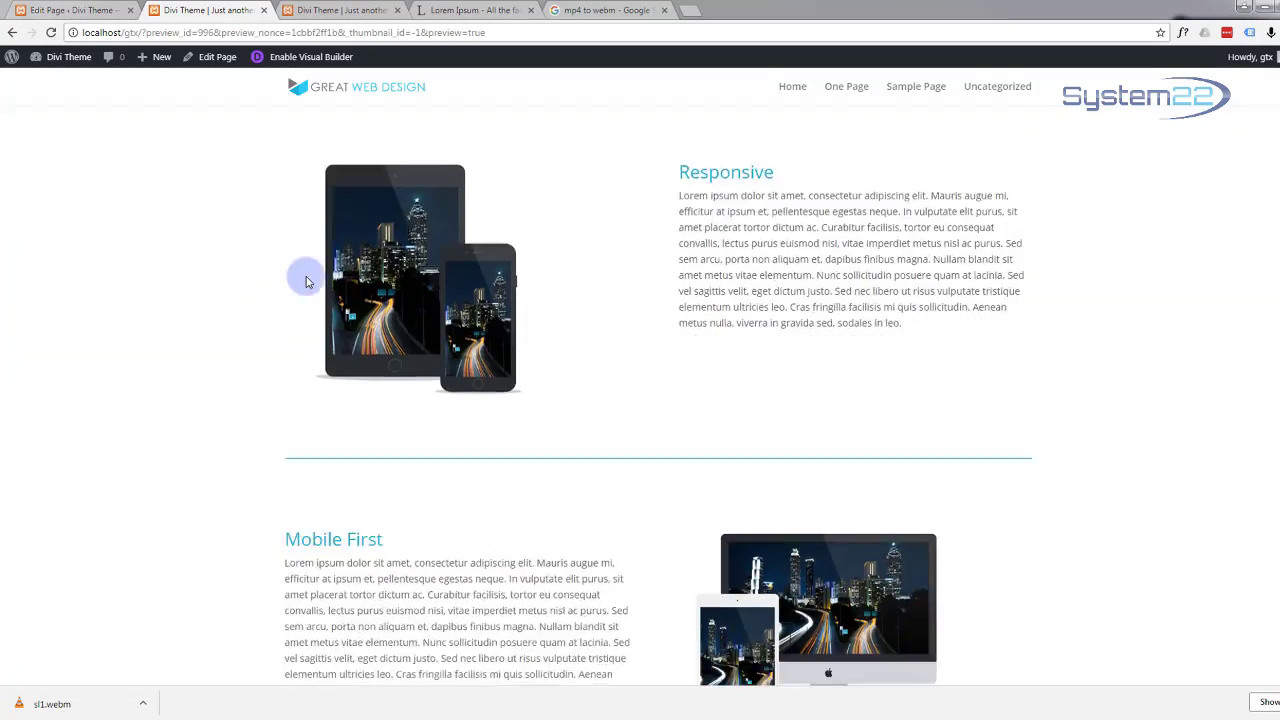
{"action": "scroll", "coordinate": [308, 283], "scroll_direction": "down", "scroll_amount": 7}
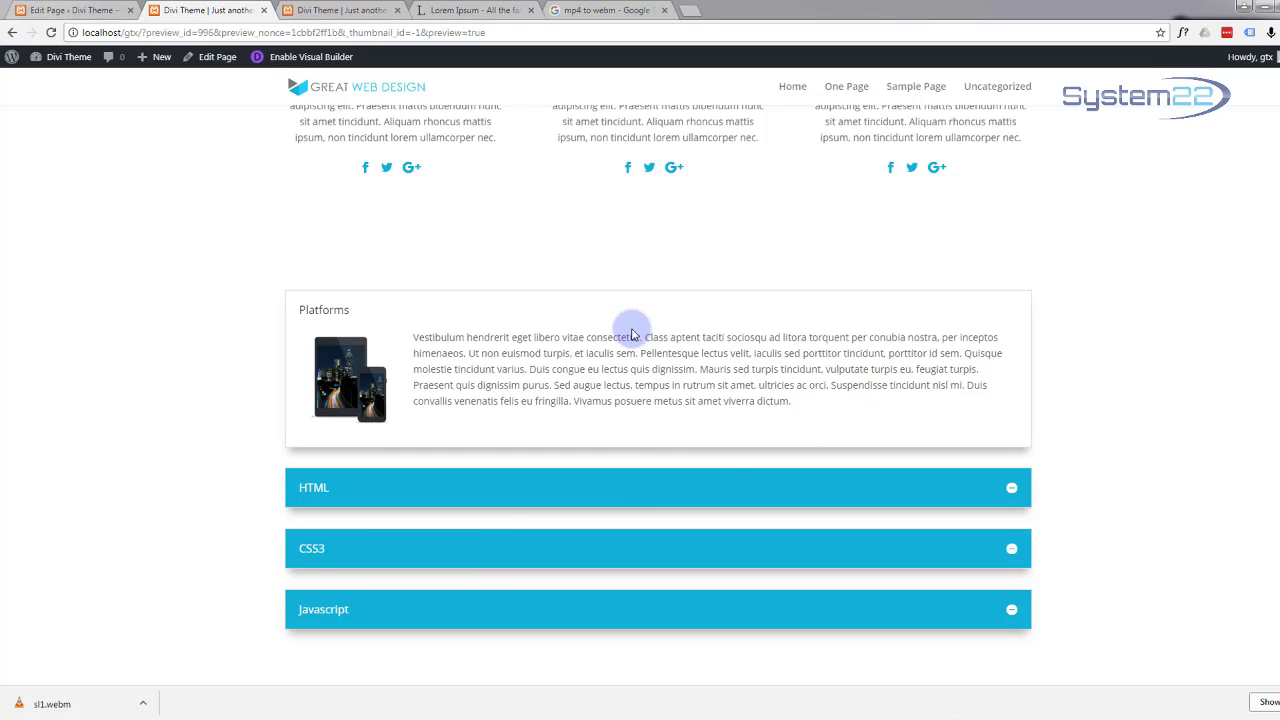
{"action": "left_click", "coordinate": [1012, 491]}
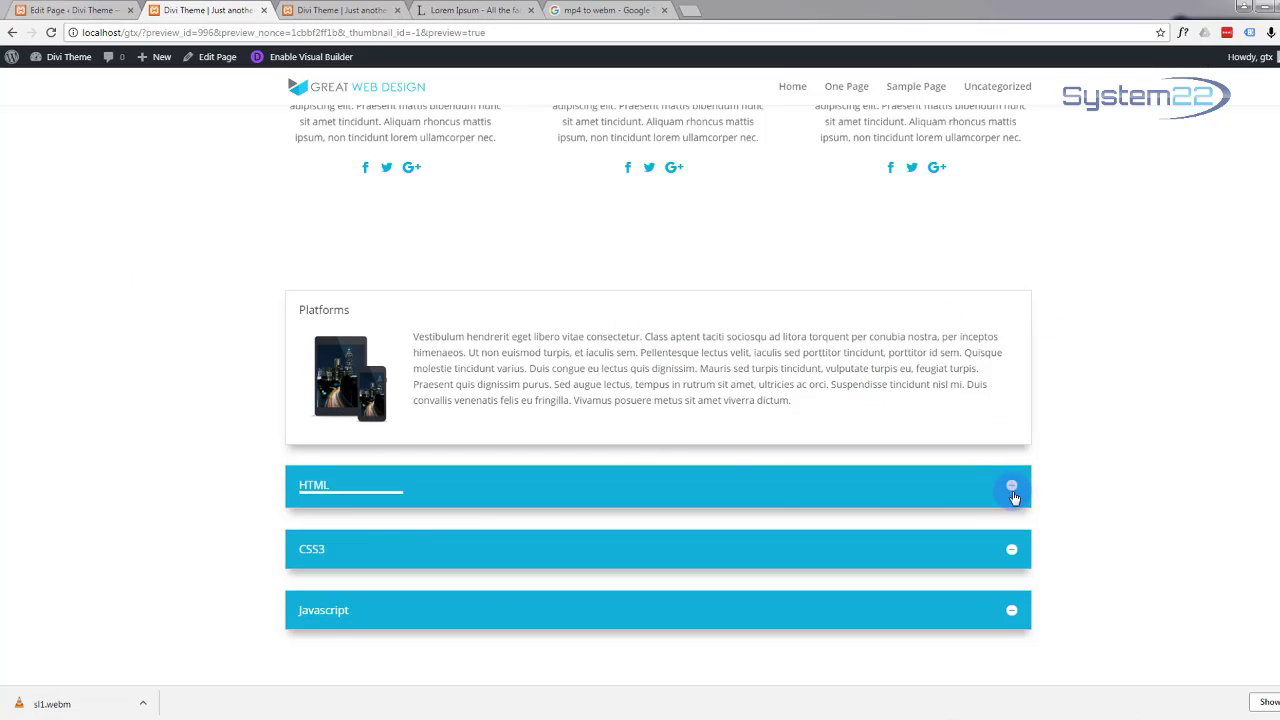
{"action": "left_click", "coordinate": [1012, 550]}
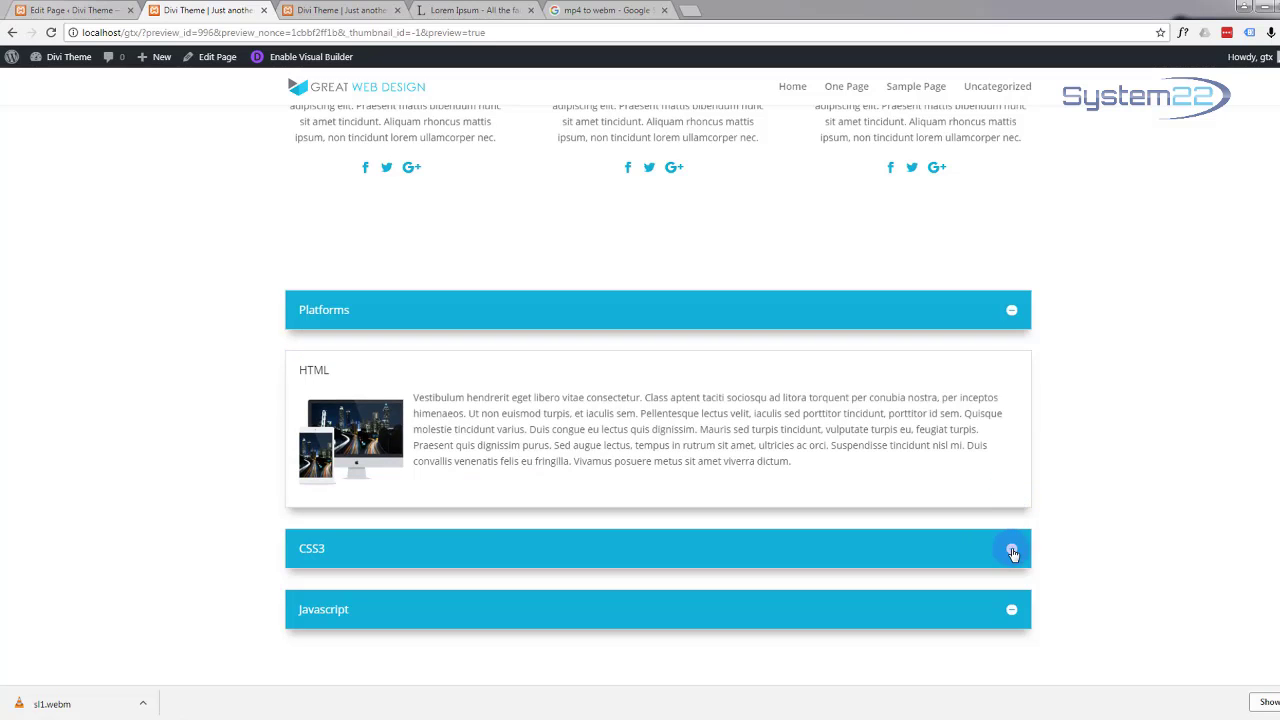
{"action": "left_click", "coordinate": [1012, 550]}
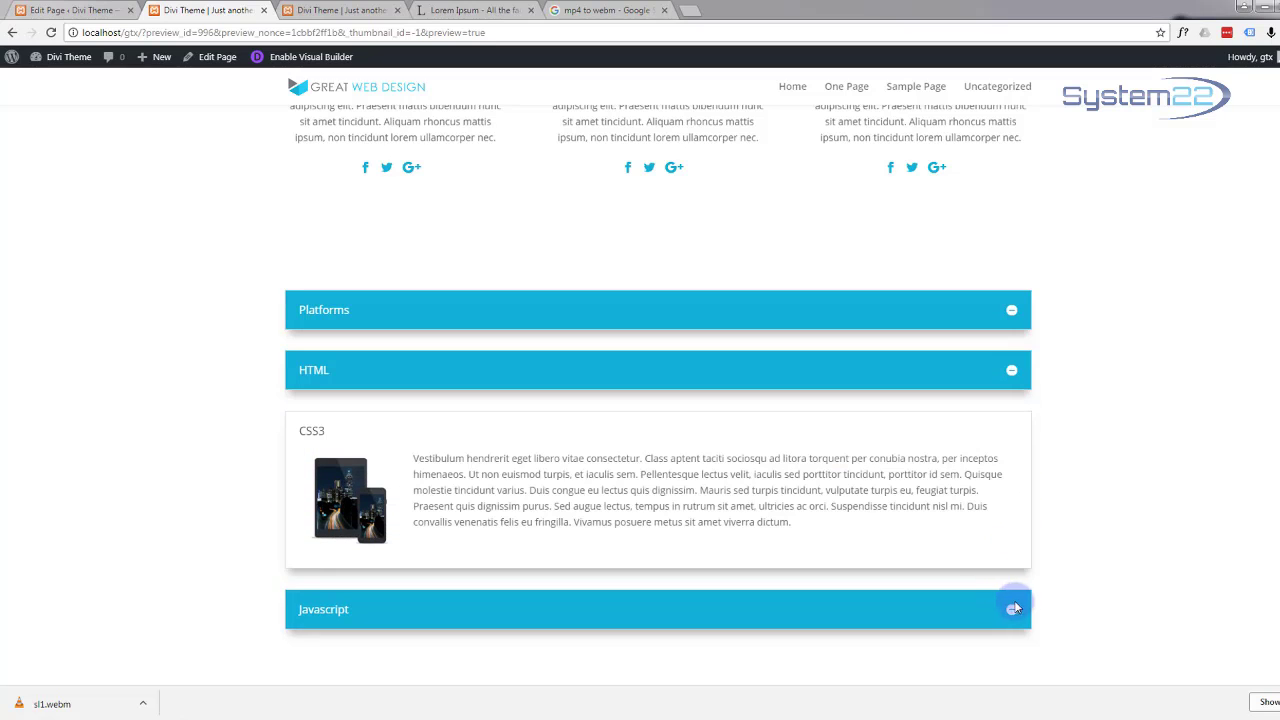
{"action": "left_click", "coordinate": [1012, 612]}
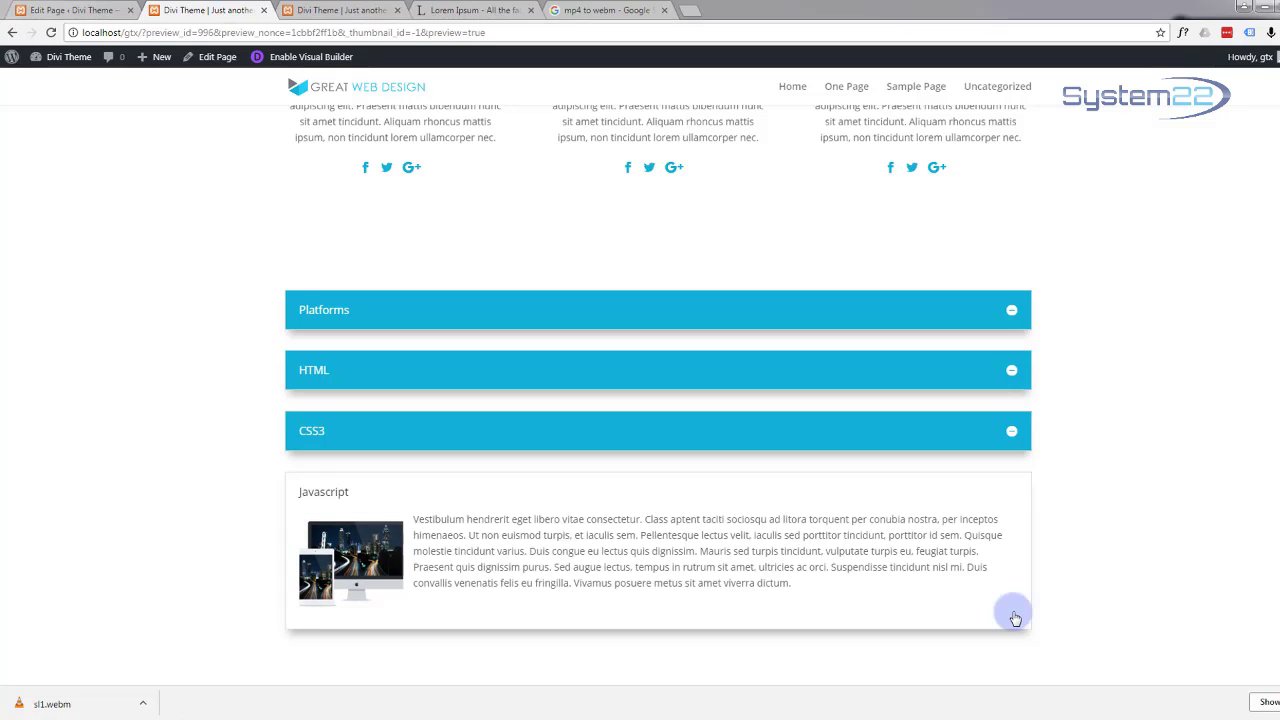
{"action": "left_click", "coordinate": [1011, 375]}
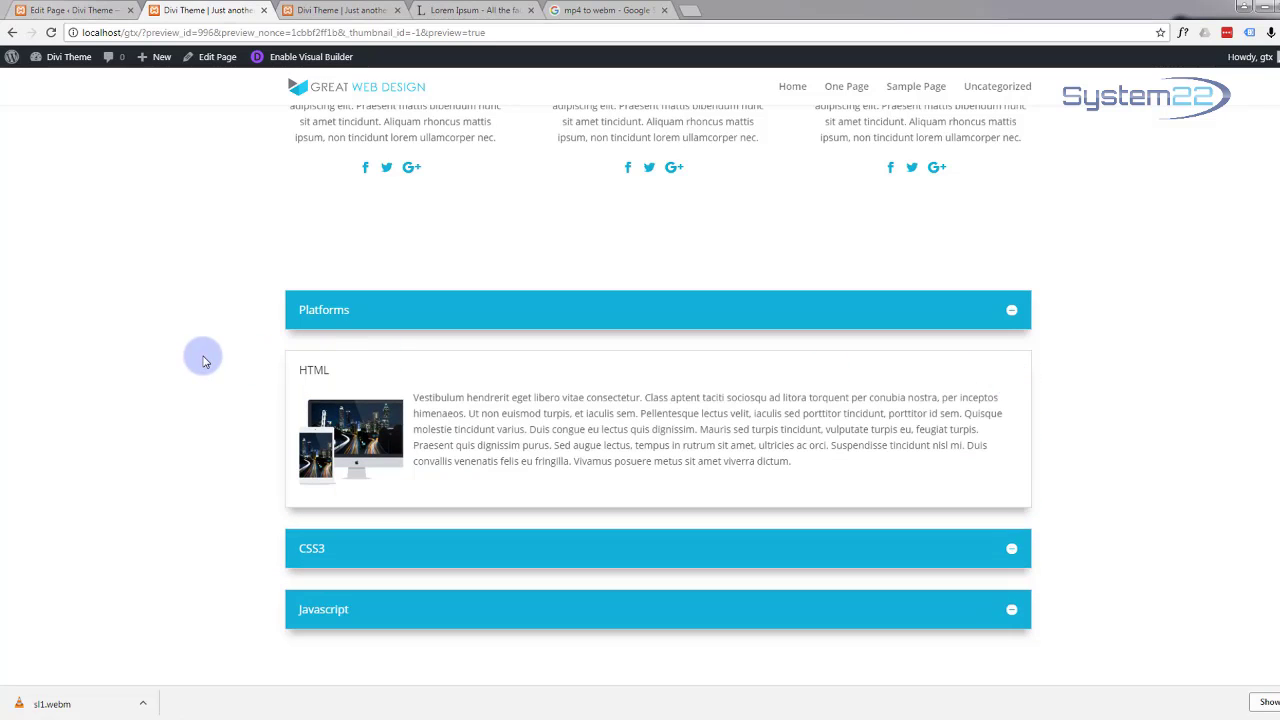
Step: Expand the Platforms item and look over the working accordion on the preview
{"action": "scroll", "coordinate": [203, 375], "scroll_direction": "up", "scroll_amount": 3}
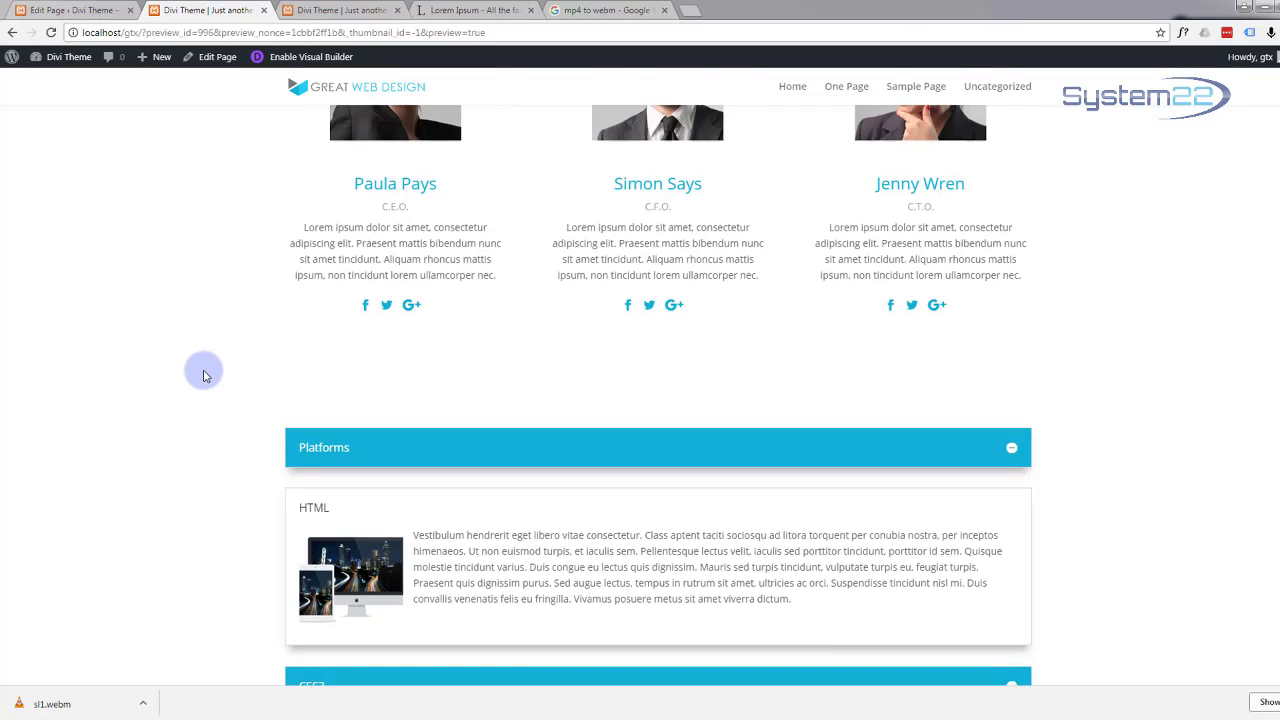
{"action": "scroll", "coordinate": [205, 373], "scroll_direction": "up", "scroll_amount": 3}
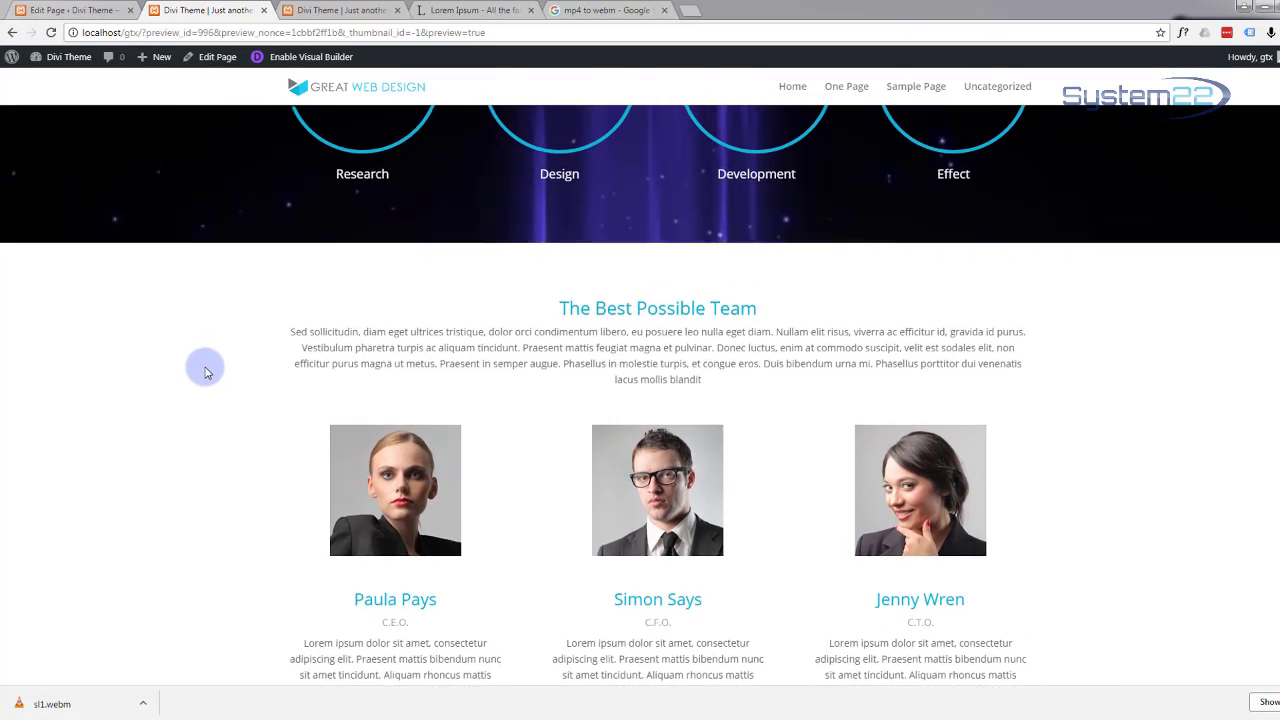
{"action": "scroll", "coordinate": [207, 373], "scroll_direction": "down", "scroll_amount": 3}
{"action": "scroll", "coordinate": [205, 373], "scroll_direction": "down", "scroll_amount": 3}
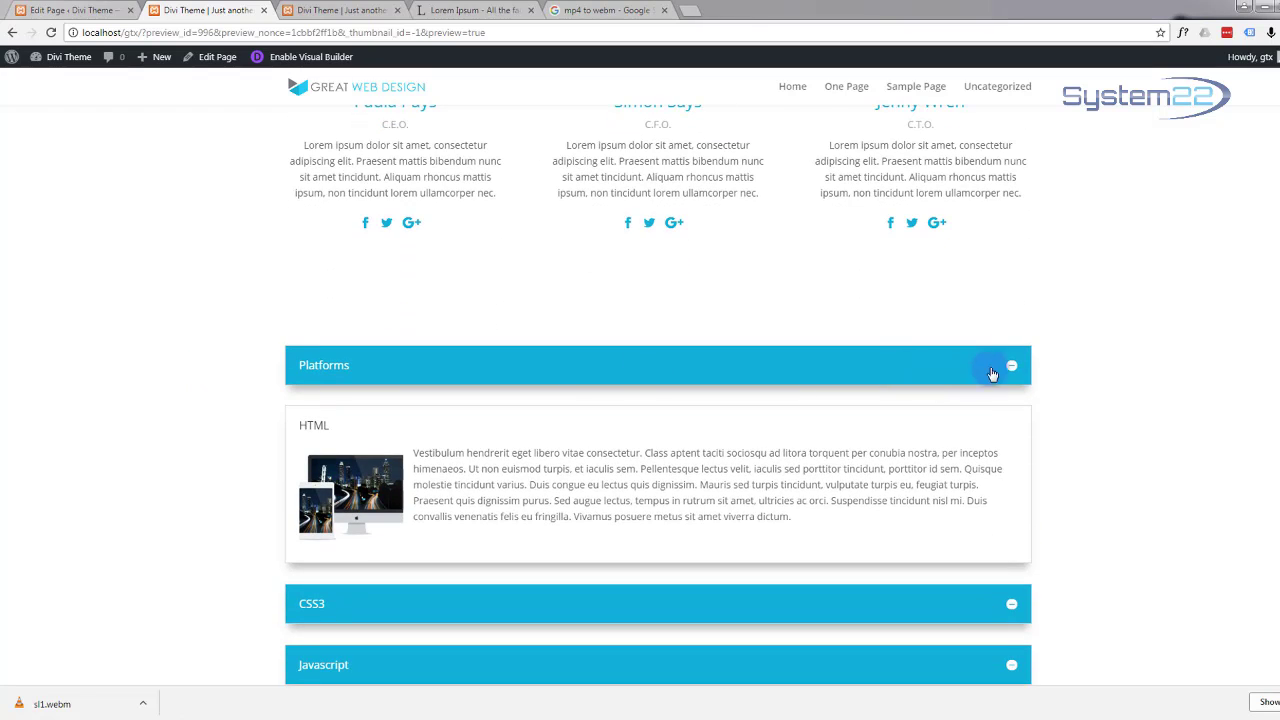
{"action": "left_click", "coordinate": [1012, 368]}
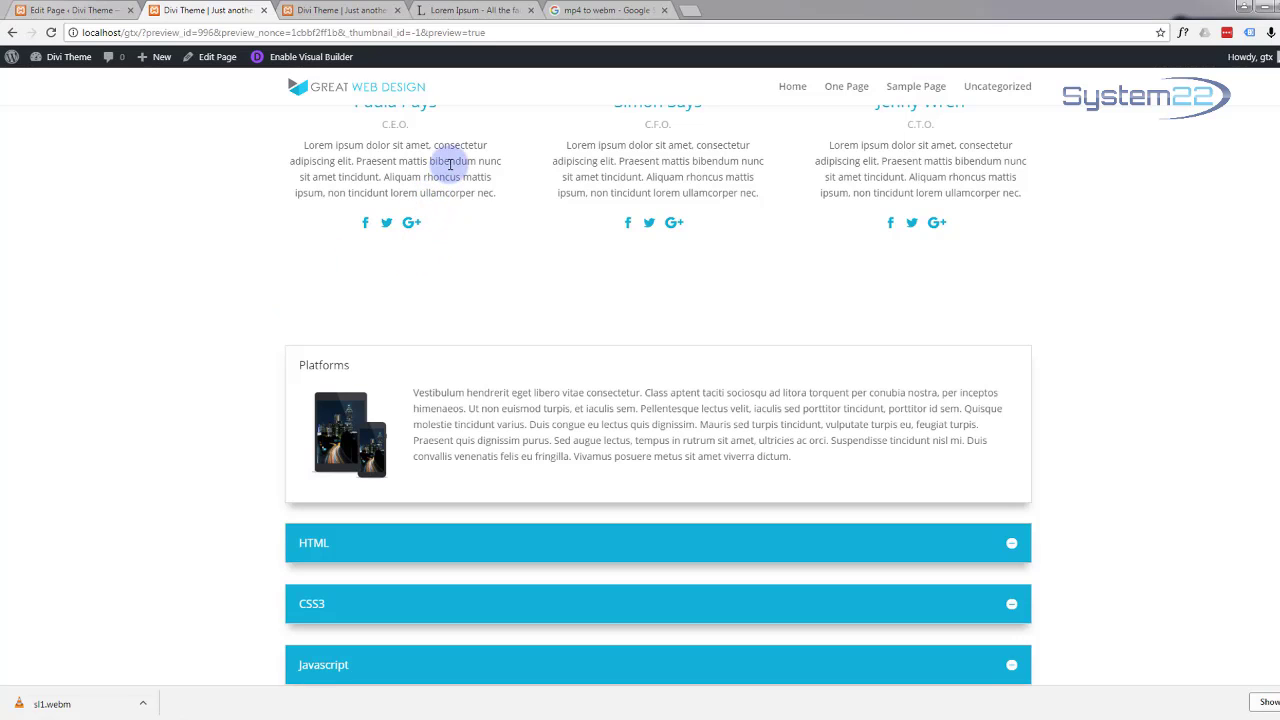
{"action": "scroll", "coordinate": [240, 331], "scroll_direction": "up", "scroll_amount": 2}
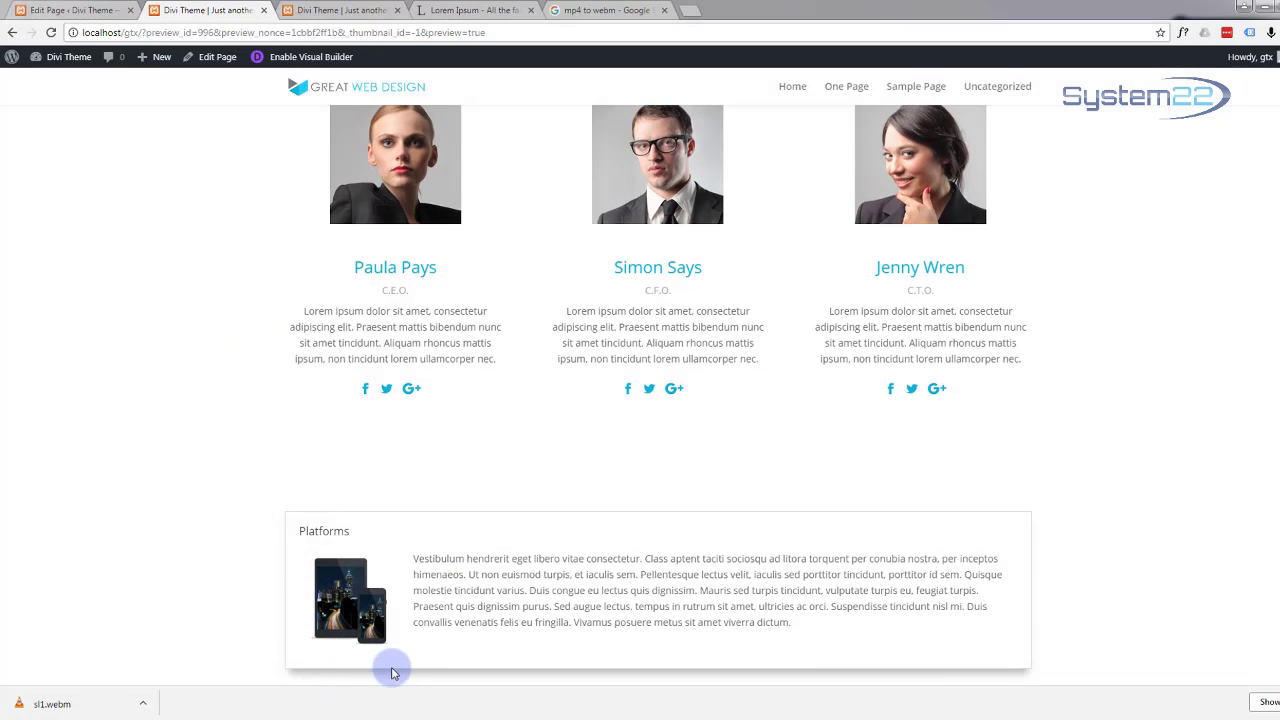
{"action": "scroll", "coordinate": [374, 637], "scroll_direction": "down", "scroll_amount": 2}
{"action": "scroll", "coordinate": [379, 641], "scroll_direction": "down", "scroll_amount": 1}
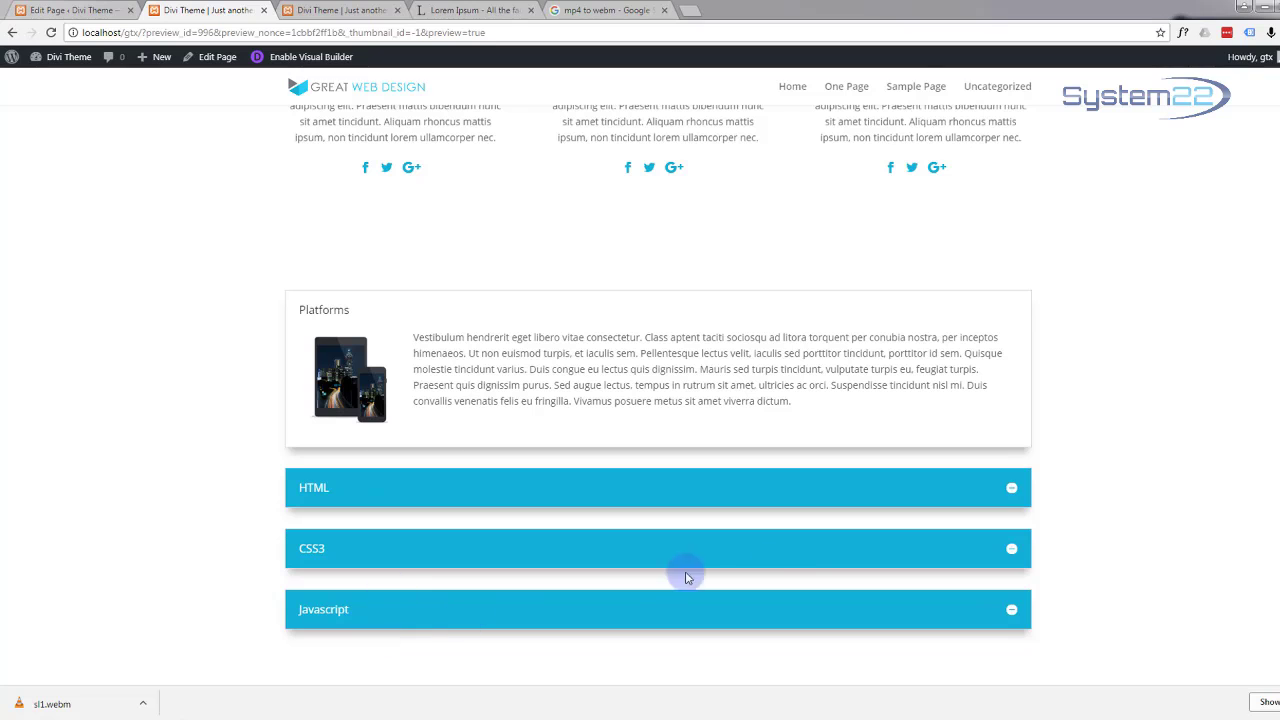
{"action": "scroll", "coordinate": [470, 578], "scroll_direction": "up", "scroll_amount": 1}
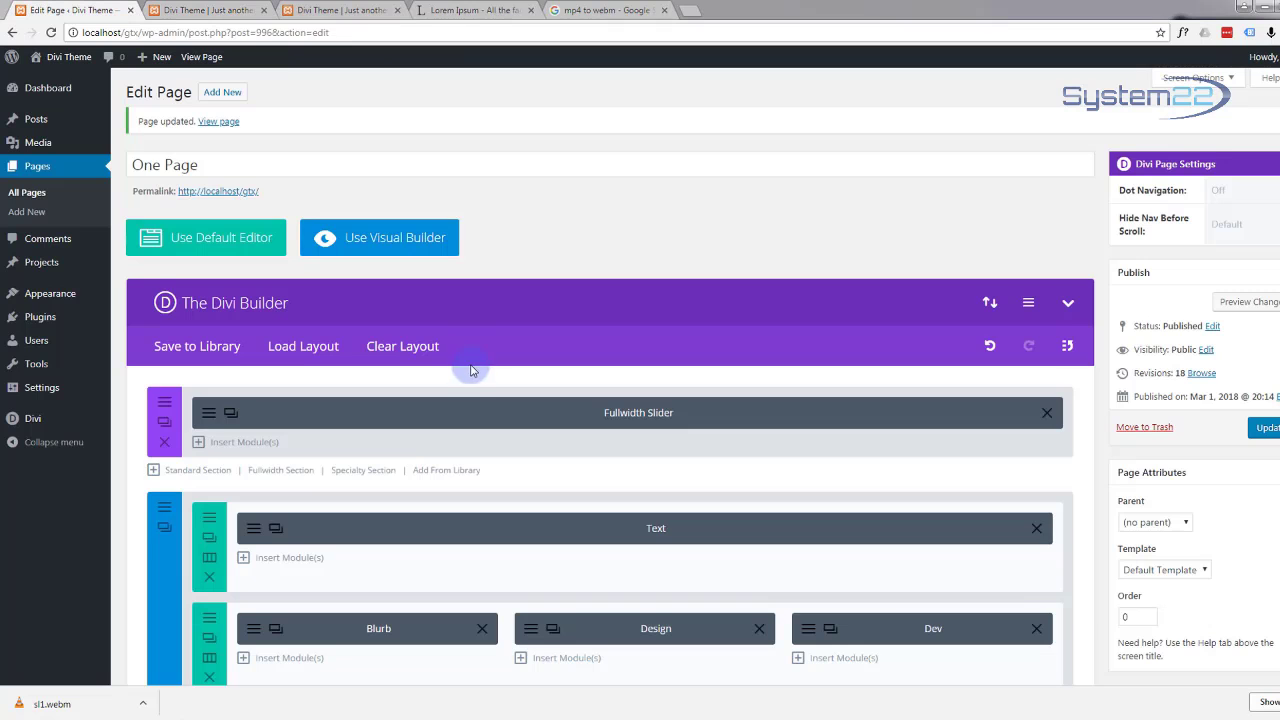
Step: Duplicate the Divider row and place the copy below the team members row
{"action": "scroll", "coordinate": [472, 370], "scroll_direction": "down", "scroll_amount": 4}
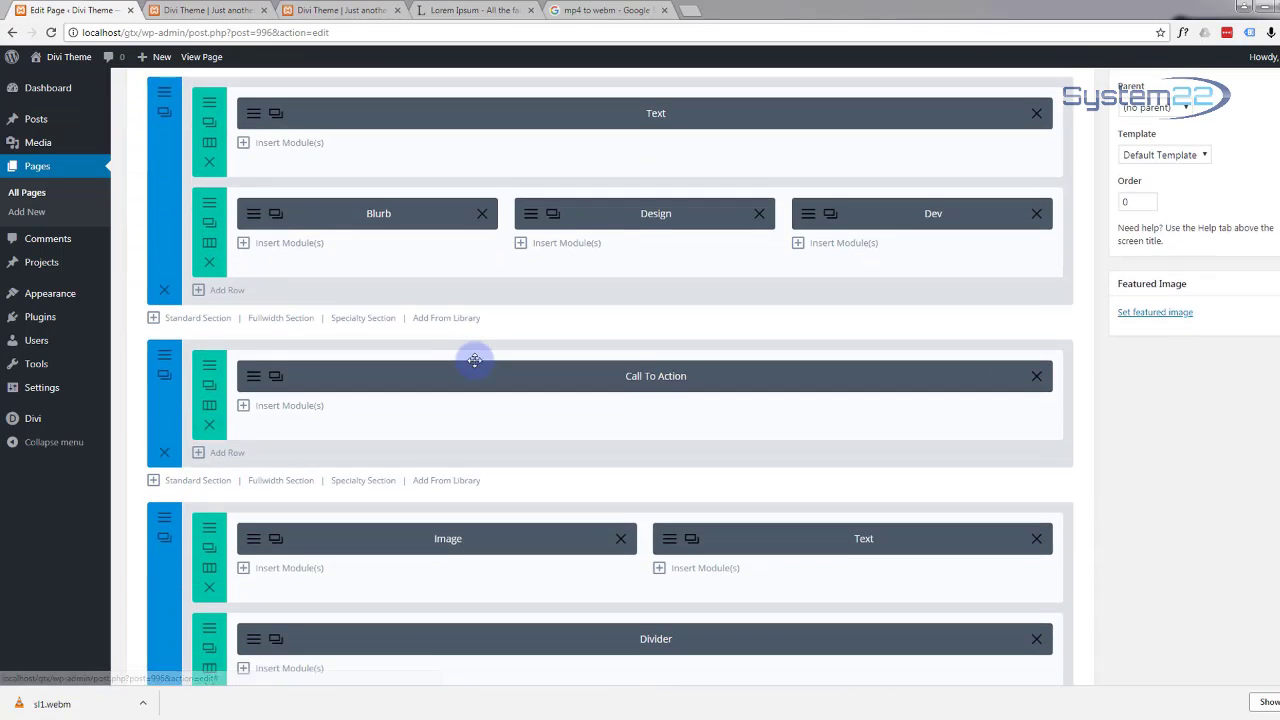
{"action": "scroll", "coordinate": [475, 360], "scroll_direction": "down", "scroll_amount": 4}
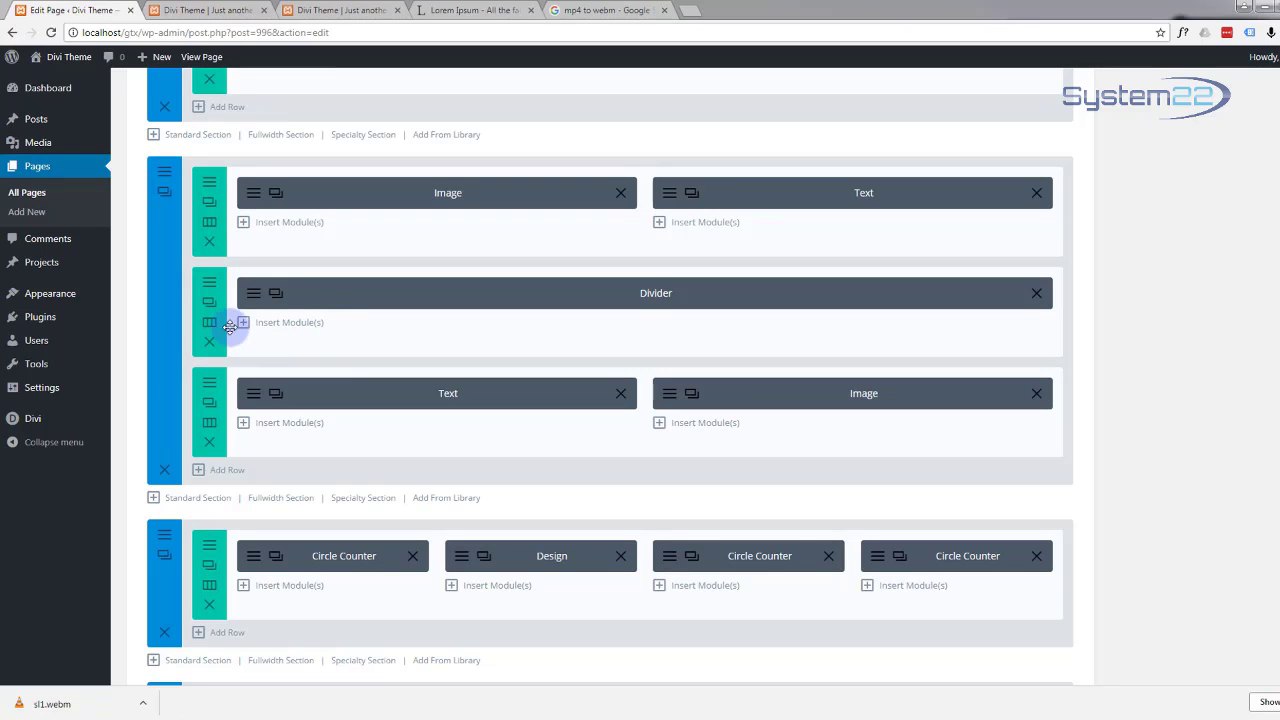
{"action": "left_click", "coordinate": [208, 303]}
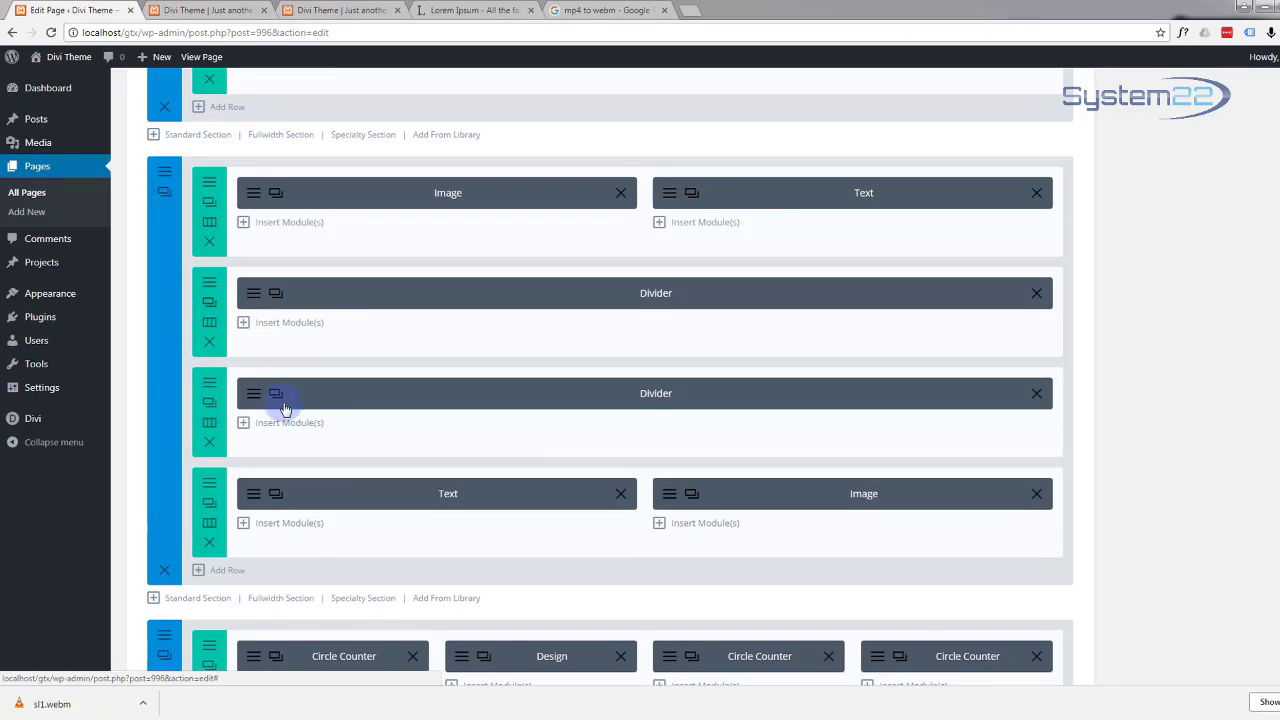
{"action": "left_click_drag", "start_coordinate": [367, 431], "coordinate": [363, 360]}
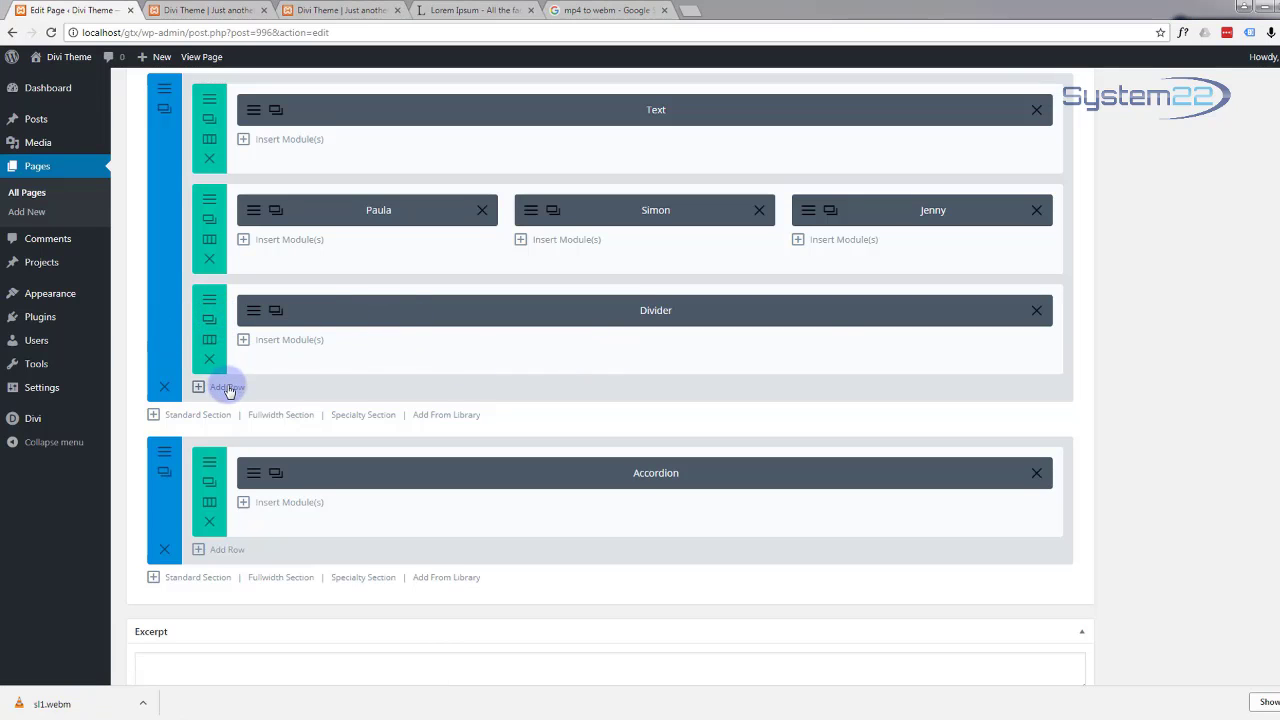
Step: Save the page with Update
{"action": "scroll", "coordinate": [1207, 358], "scroll_direction": "up", "scroll_amount": 1}
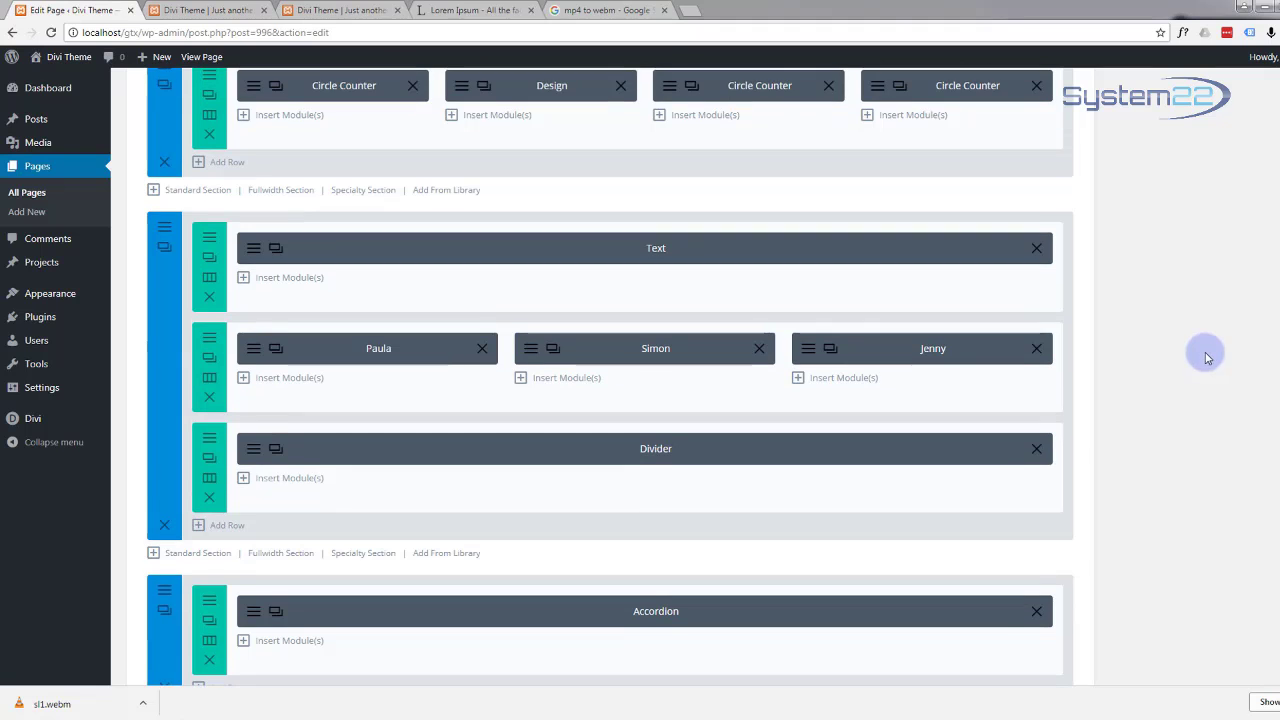
{"action": "scroll", "coordinate": [1200, 340], "scroll_direction": "up", "scroll_amount": 10}
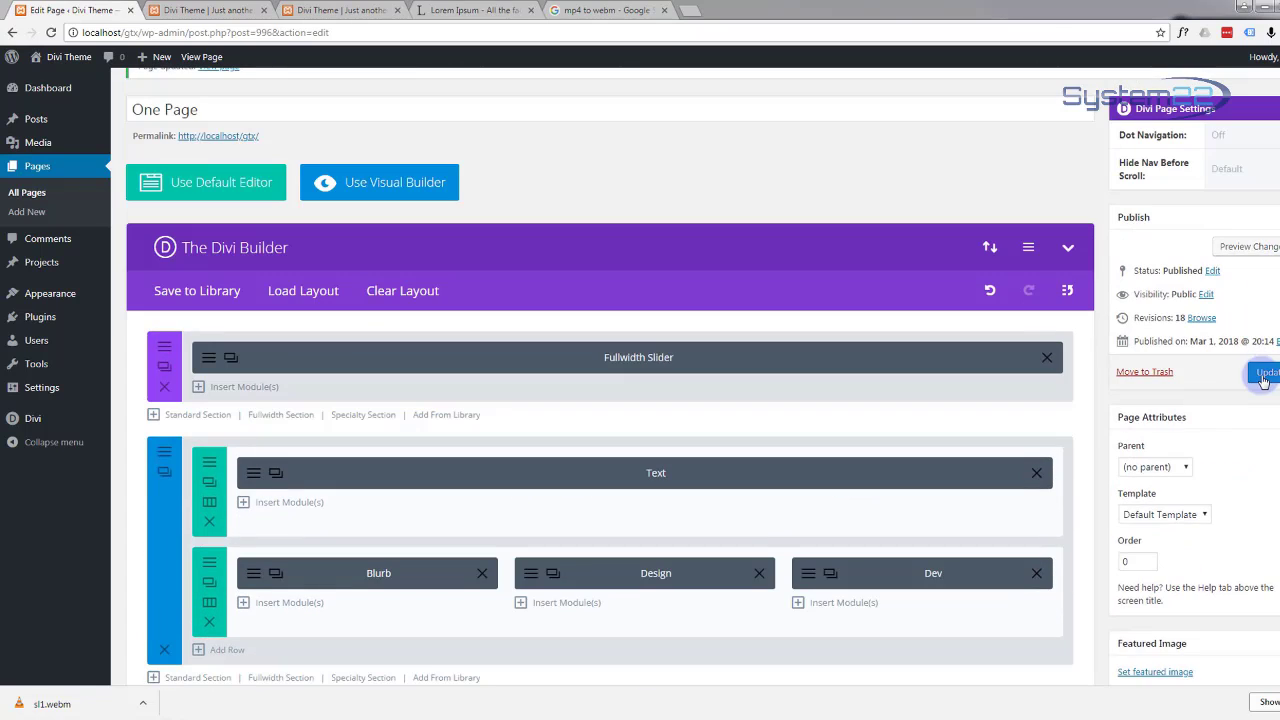
{"action": "left_click", "coordinate": [1268, 375]}
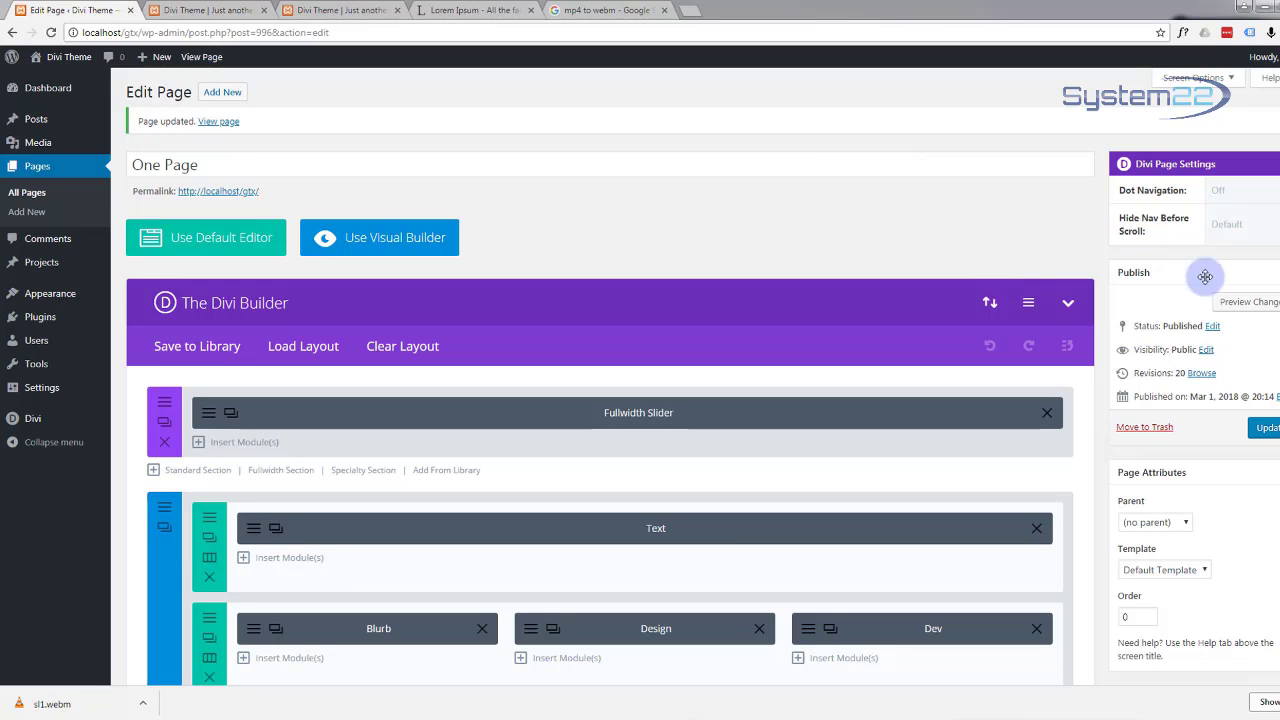
{"action": "left_click", "coordinate": [1240, 301]}
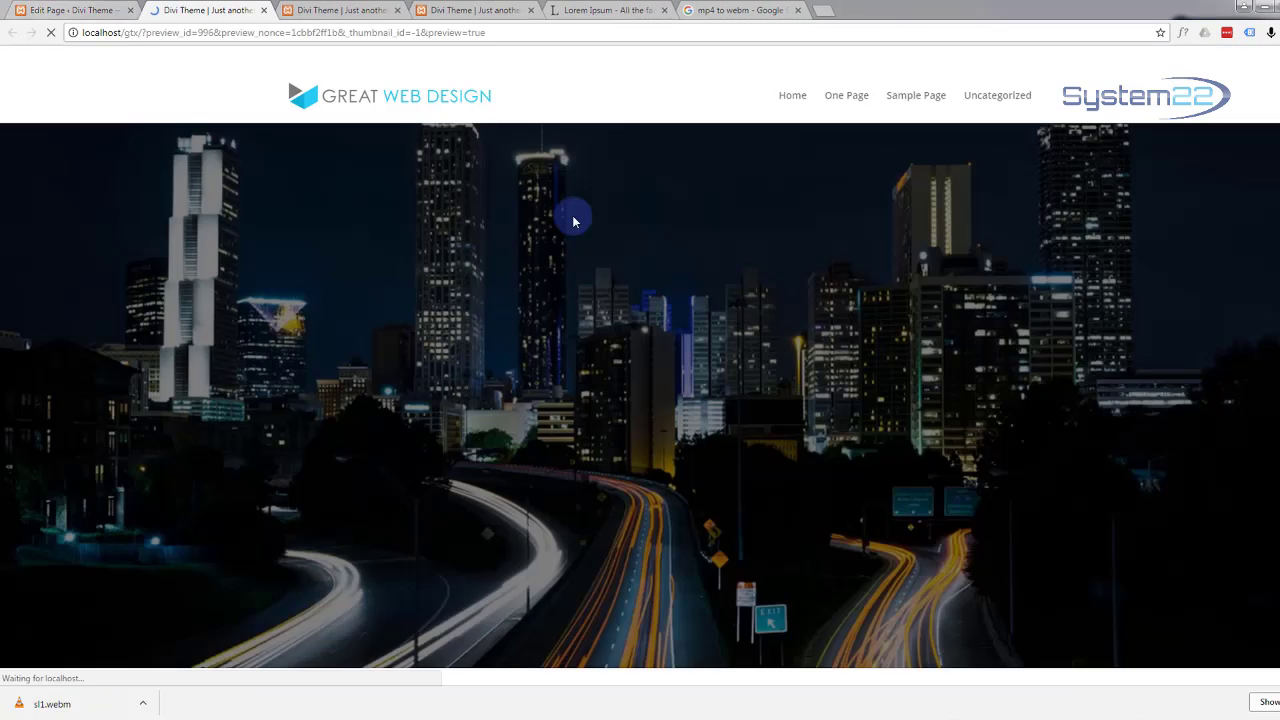
{"action": "scroll", "coordinate": [574, 217], "scroll_direction": "down", "scroll_amount": 5}
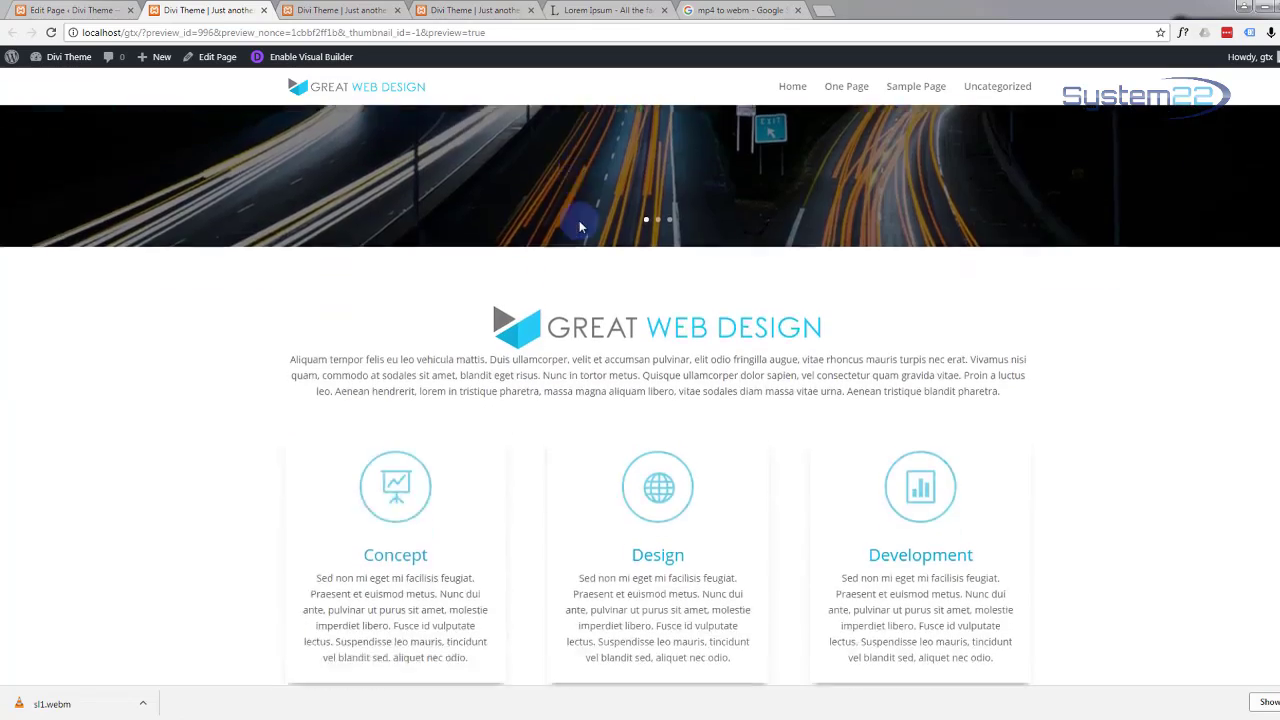
{"action": "scroll", "coordinate": [579, 227], "scroll_direction": "down", "scroll_amount": 10}
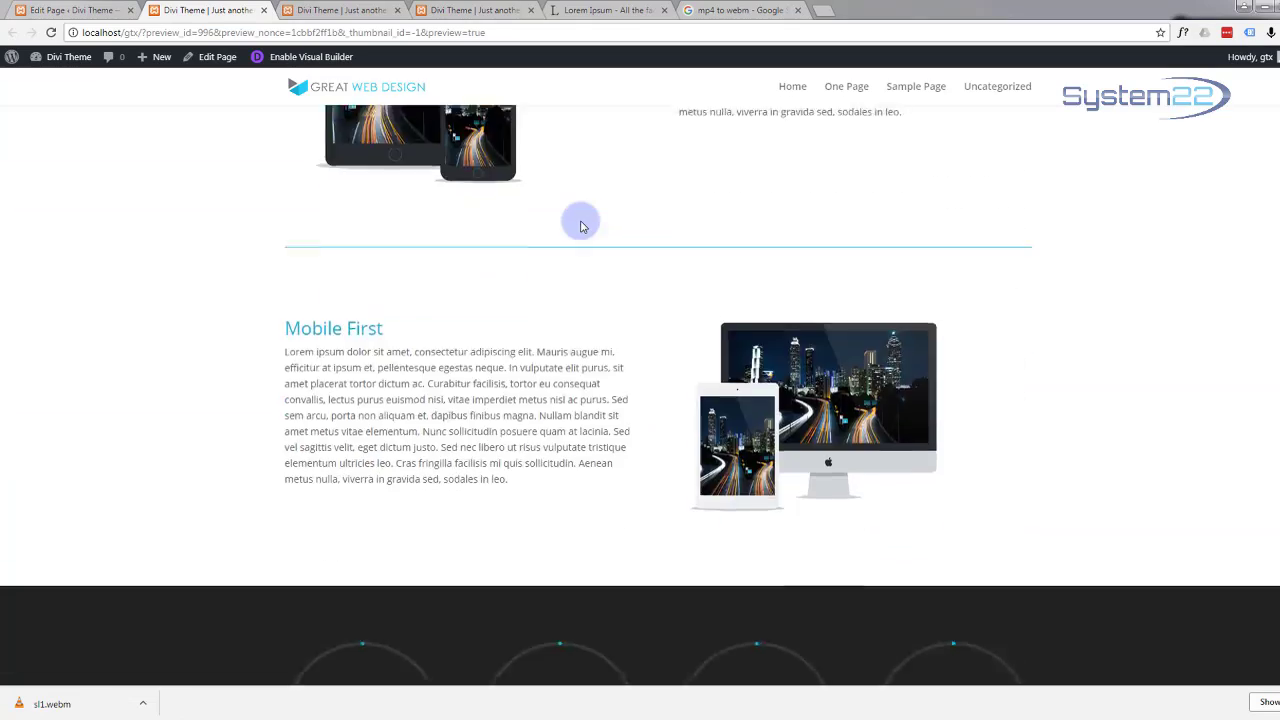
{"action": "scroll", "coordinate": [581, 227], "scroll_direction": "down", "scroll_amount": 10}
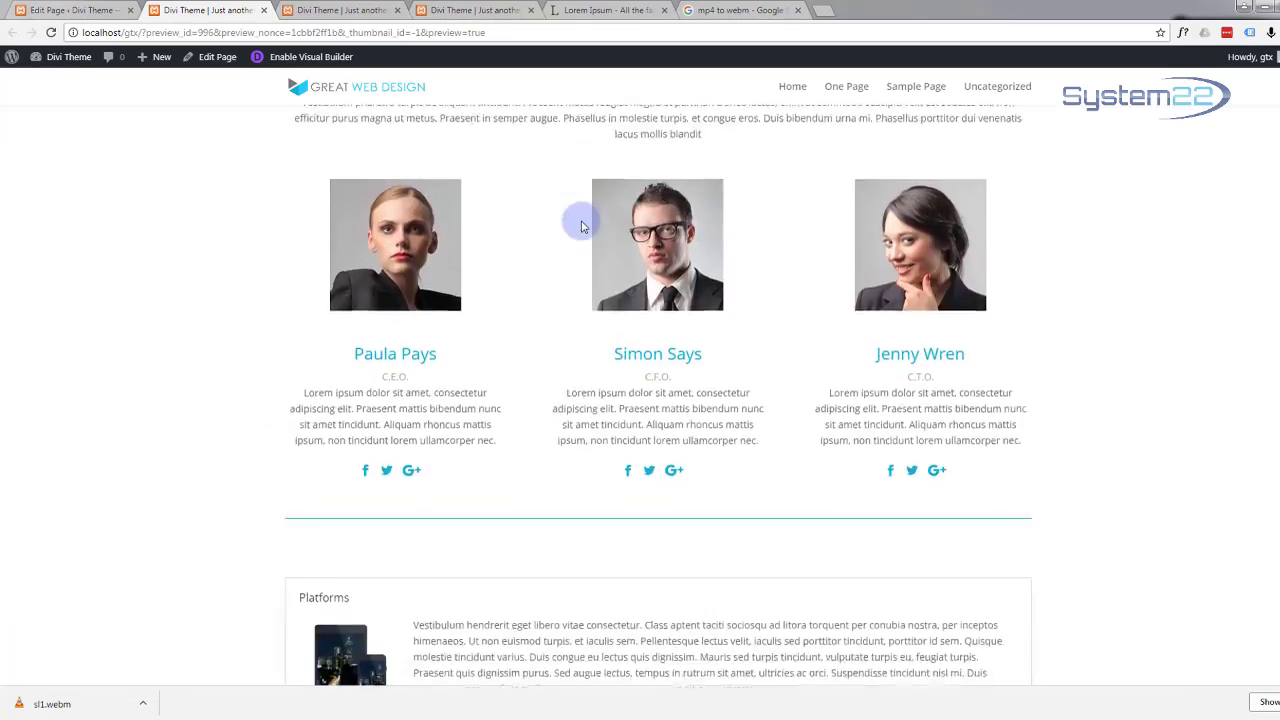
{"action": "scroll", "coordinate": [583, 227], "scroll_direction": "down", "scroll_amount": 2}
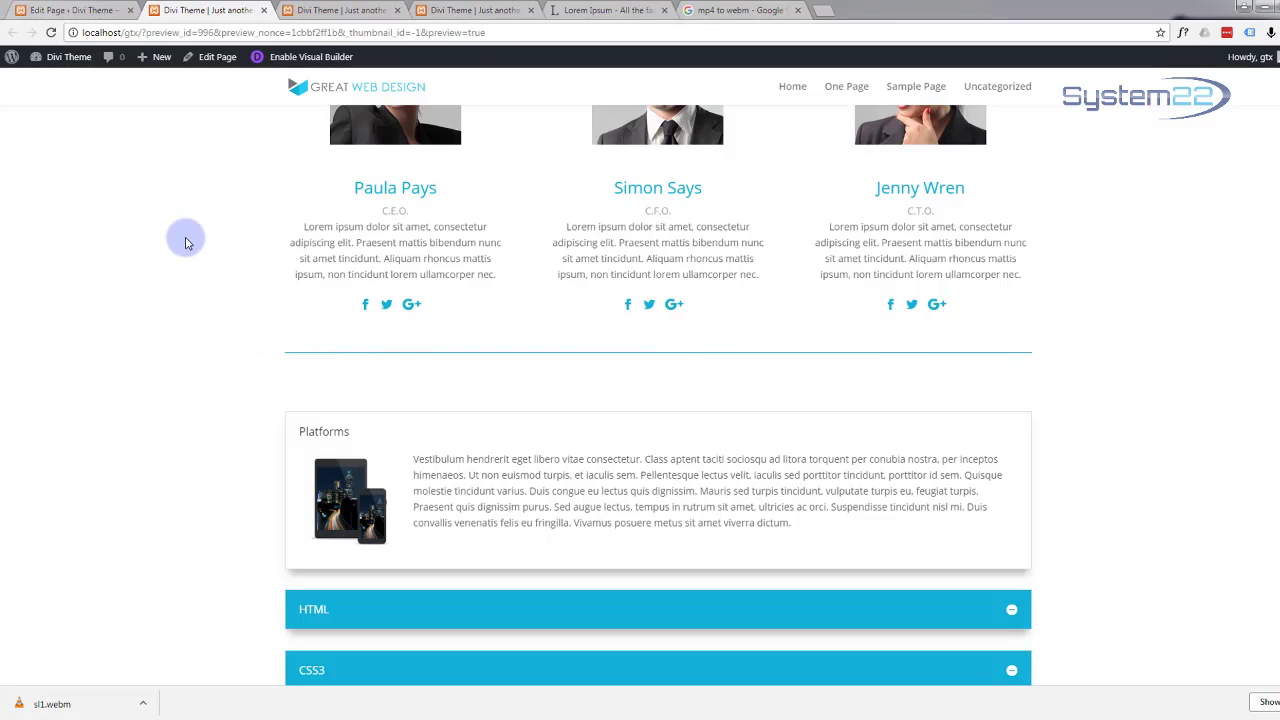
{"action": "scroll", "coordinate": [184, 235], "scroll_direction": "up", "scroll_amount": 4}
{"action": "scroll", "coordinate": [184, 235], "scroll_direction": "down", "scroll_amount": 5}
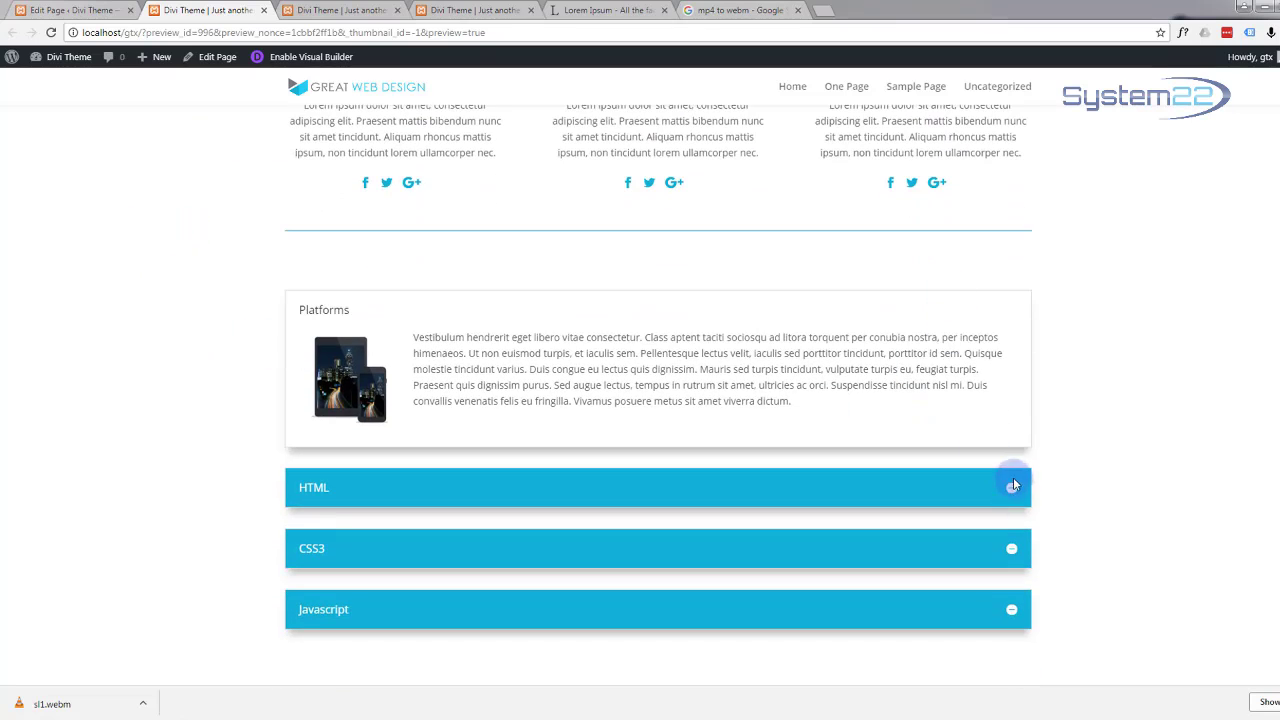
{"action": "left_click", "coordinate": [1012, 489]}
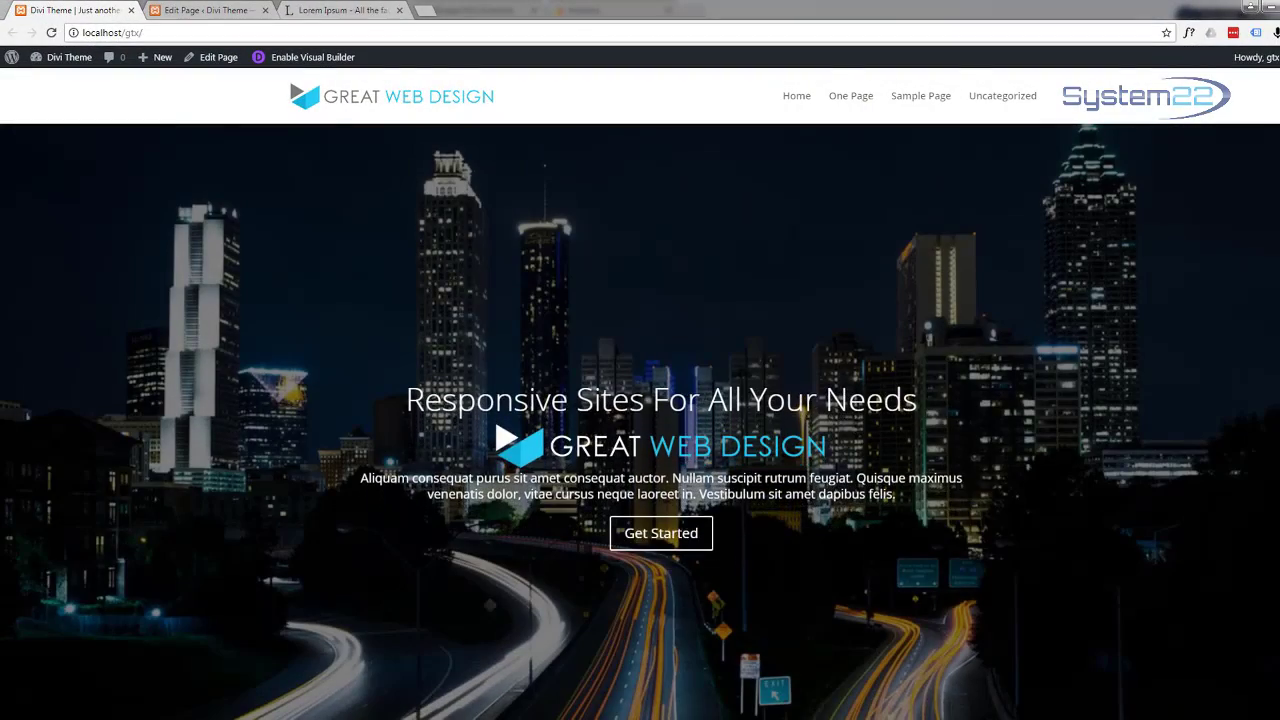
{"action": "scroll", "coordinate": [1000, 609], "scroll_direction": "down", "scroll_amount": 5}
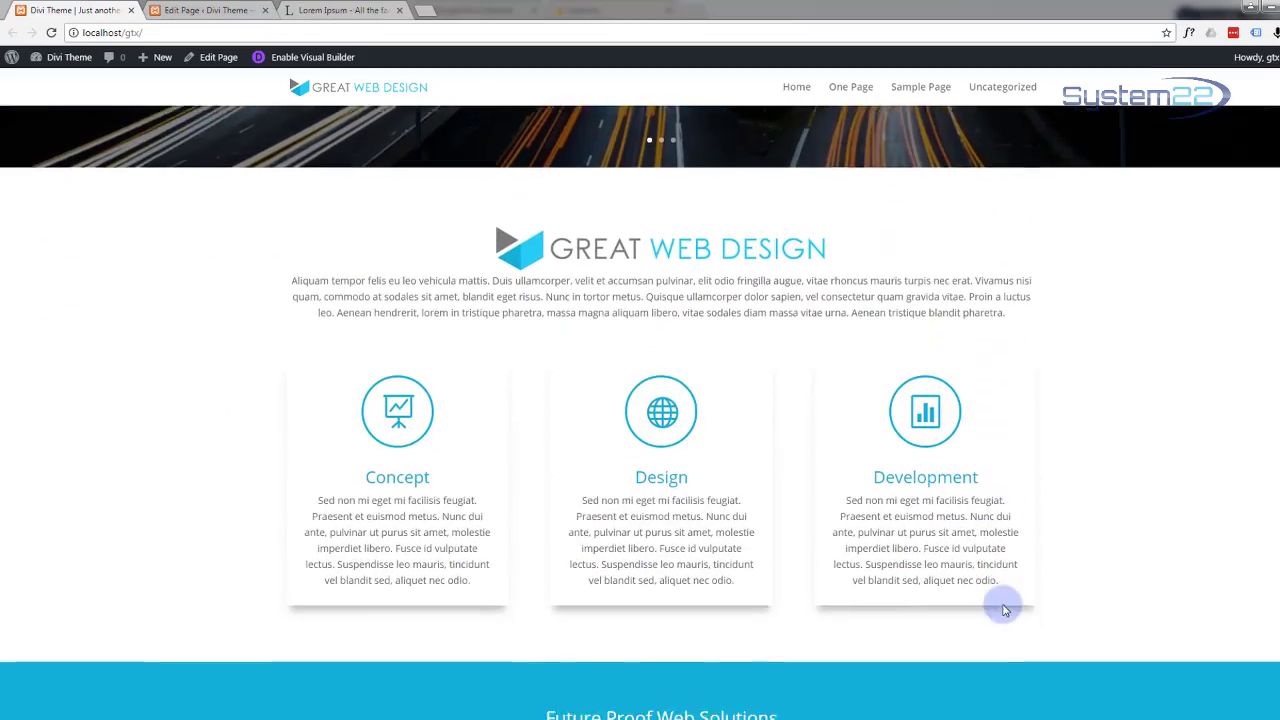
{"action": "scroll", "coordinate": [1004, 609], "scroll_direction": "down", "scroll_amount": 10}
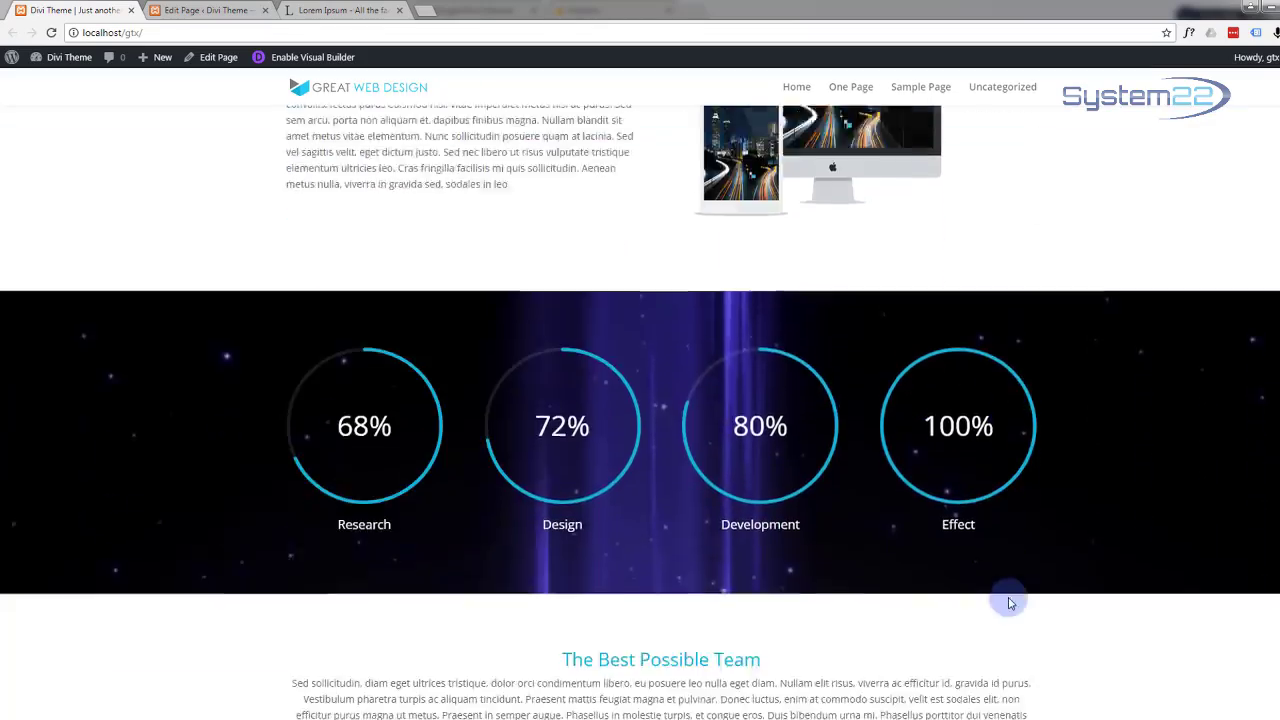
{"action": "scroll", "coordinate": [1009, 603], "scroll_direction": "down", "scroll_amount": 9}
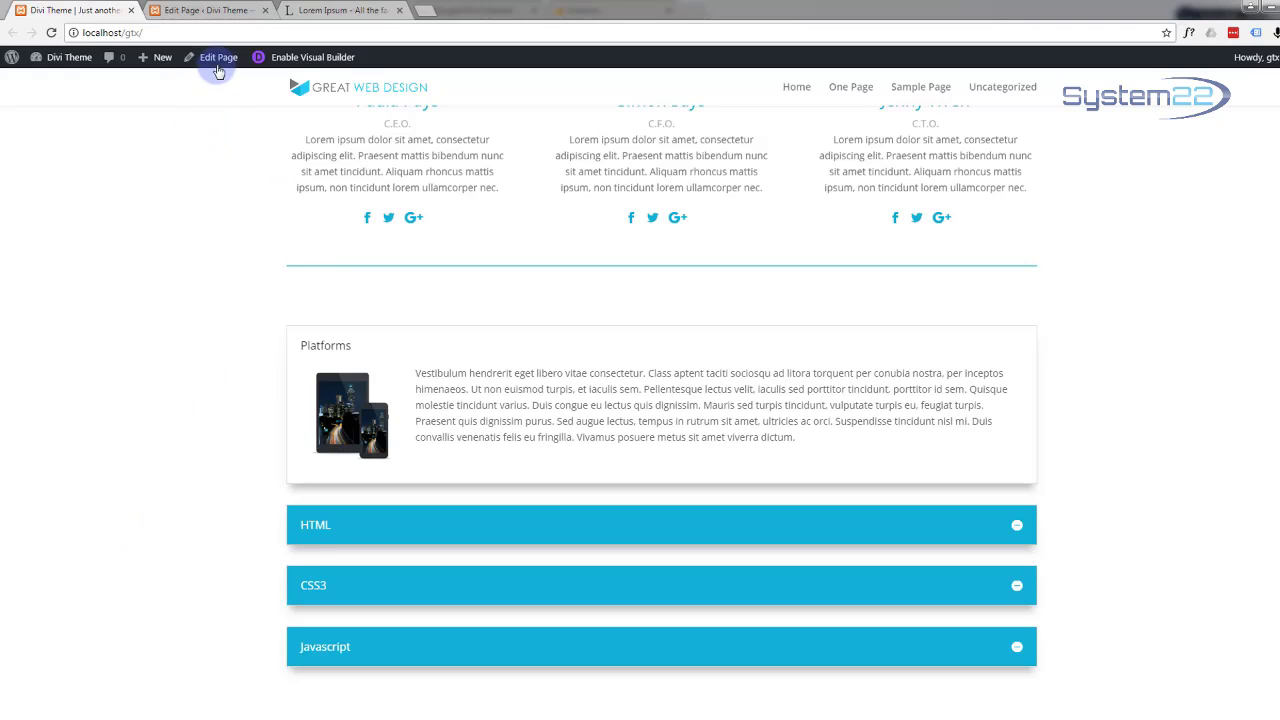
Step: Add a new standard section below the Accordion section at the bottom of the builder
{"action": "left_click", "coordinate": [200, 10]}
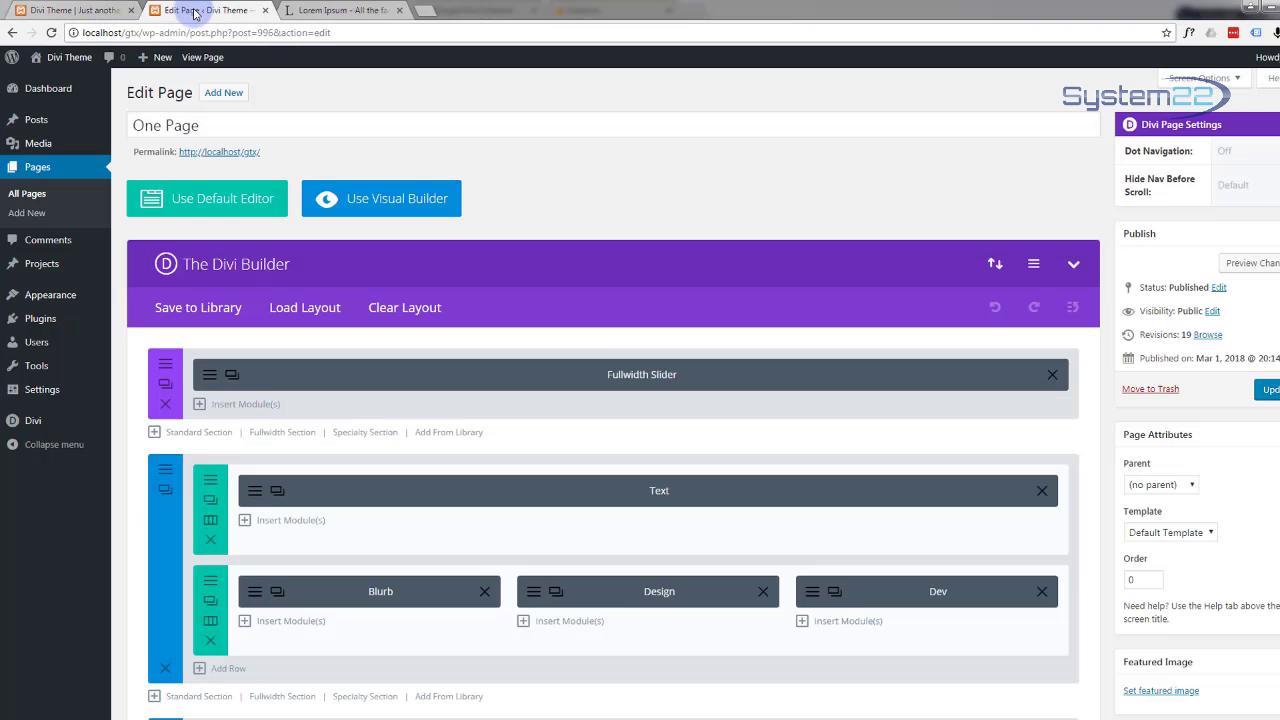
{"action": "scroll", "coordinate": [450, 476], "scroll_direction": "down", "scroll_amount": 4}
{"action": "scroll", "coordinate": [455, 477], "scroll_direction": "down", "scroll_amount": 10}
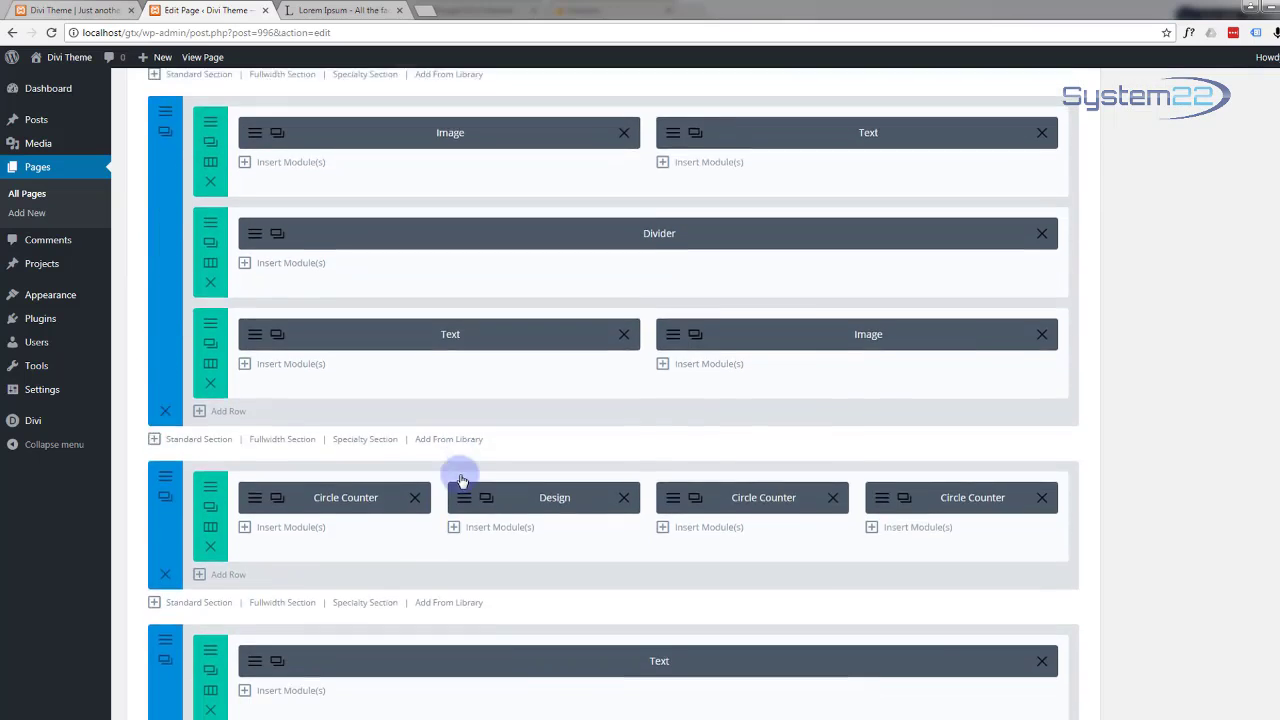
{"action": "scroll", "coordinate": [459, 474], "scroll_direction": "down", "scroll_amount": 2}
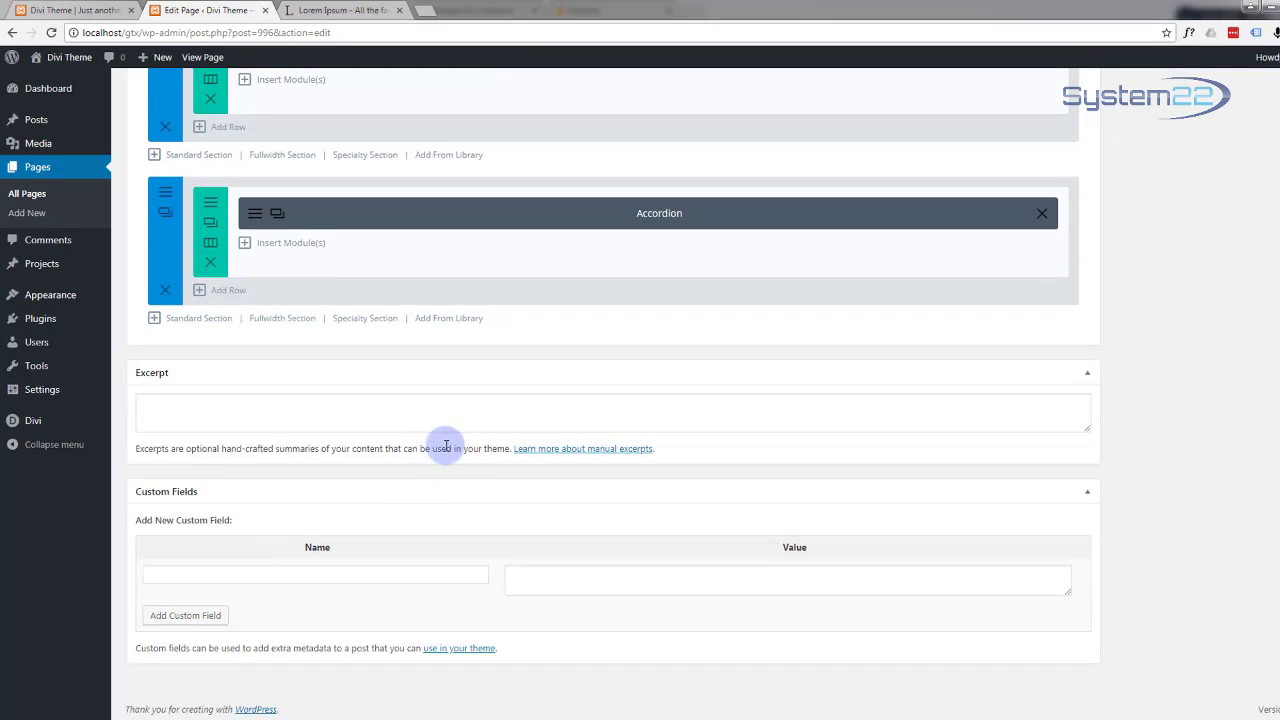
{"action": "left_click", "coordinate": [197, 320]}
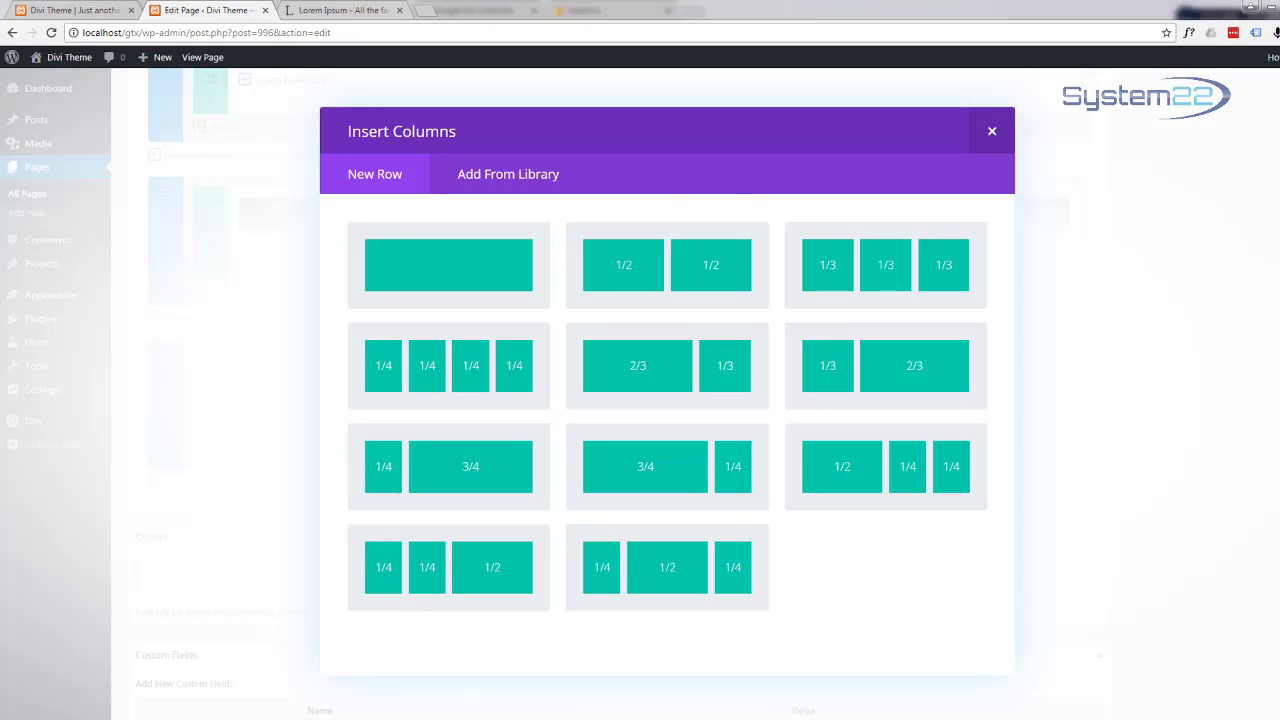
Step: Choose the single full-width column layout for the new section's row
{"action": "left_click", "coordinate": [445, 257]}
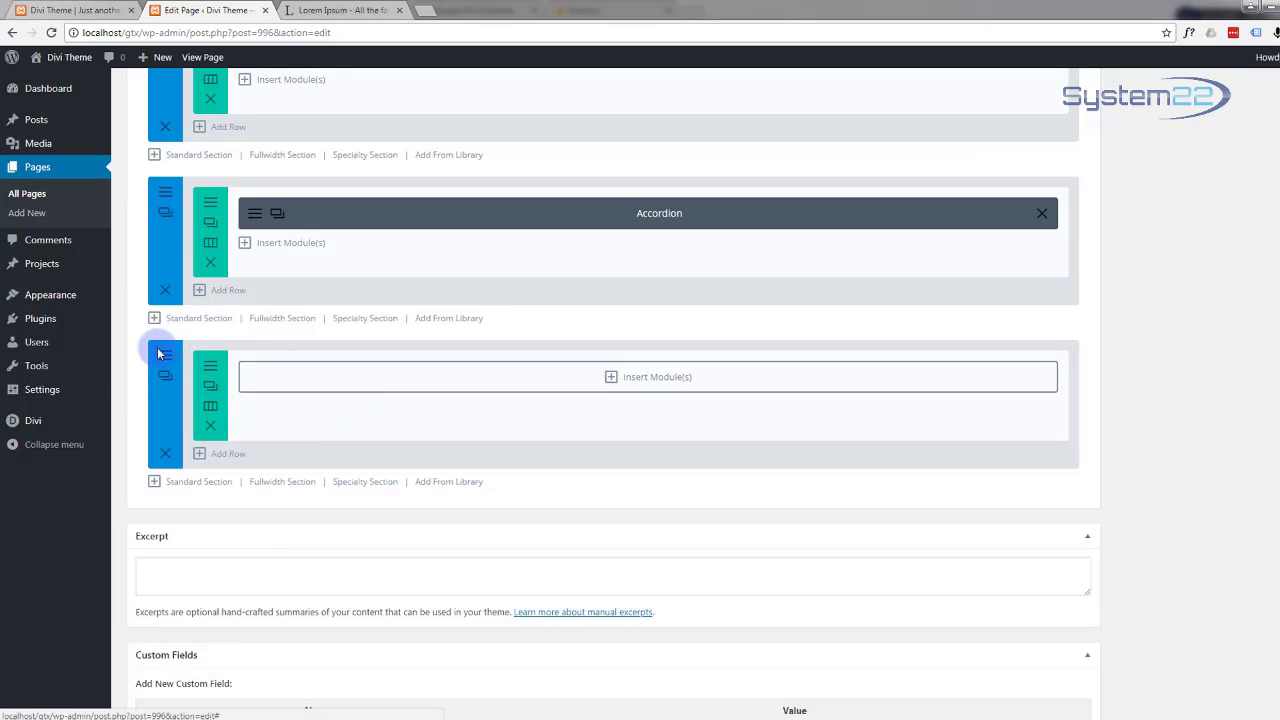
{"action": "left_click_drag", "start_coordinate": [157, 353], "coordinate": [170, 435]}
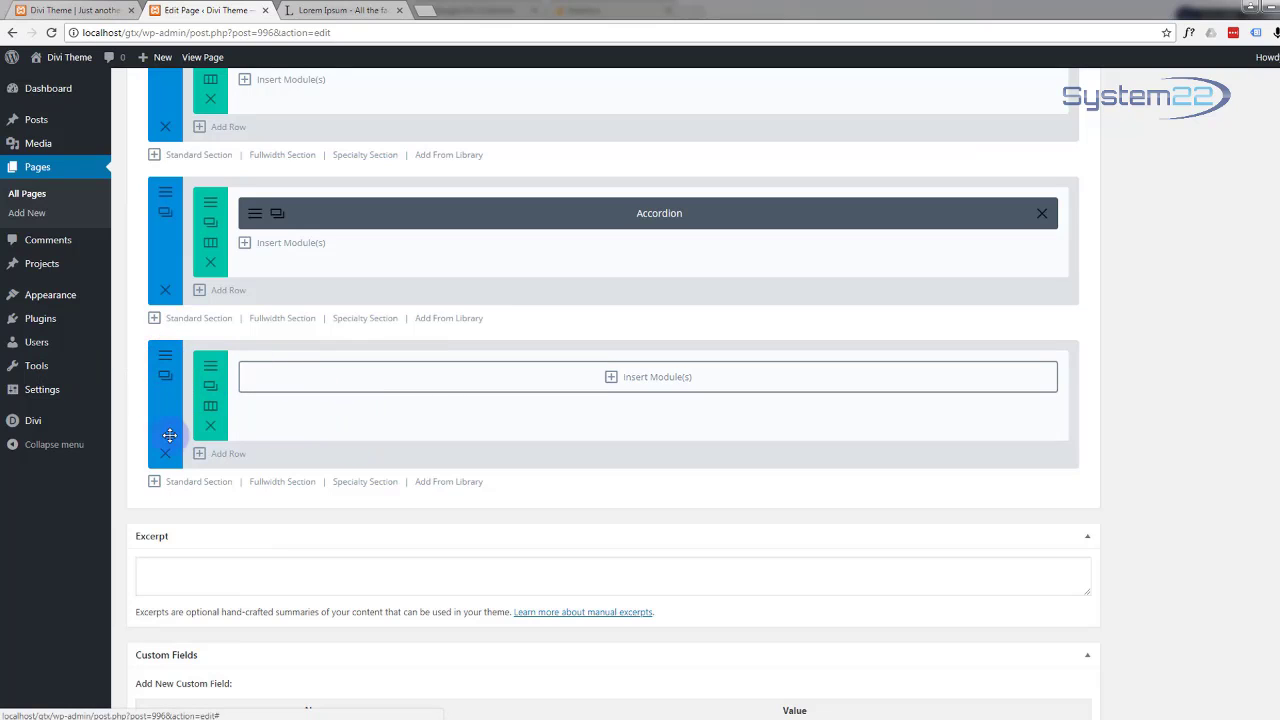
Step: Give the new section a #12b1d6 background colour and save its settings
{"action": "left_click", "coordinate": [166, 357]}
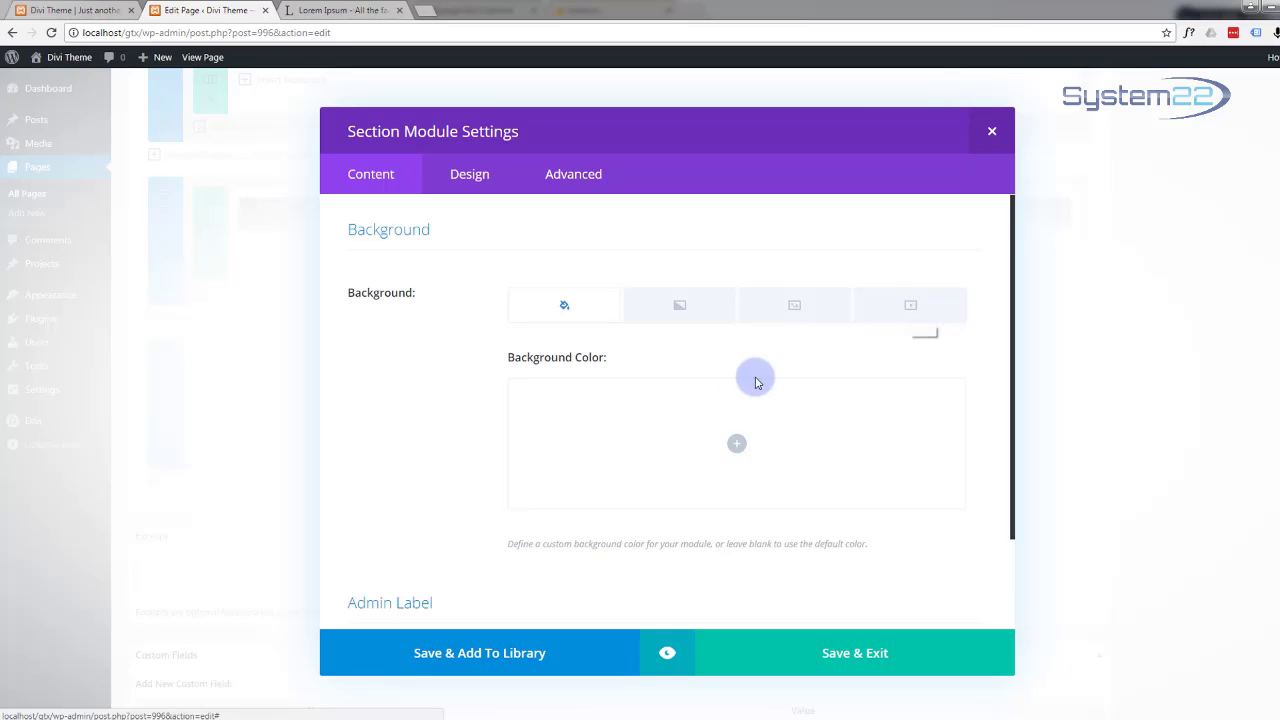
{"action": "left_click", "coordinate": [739, 450]}
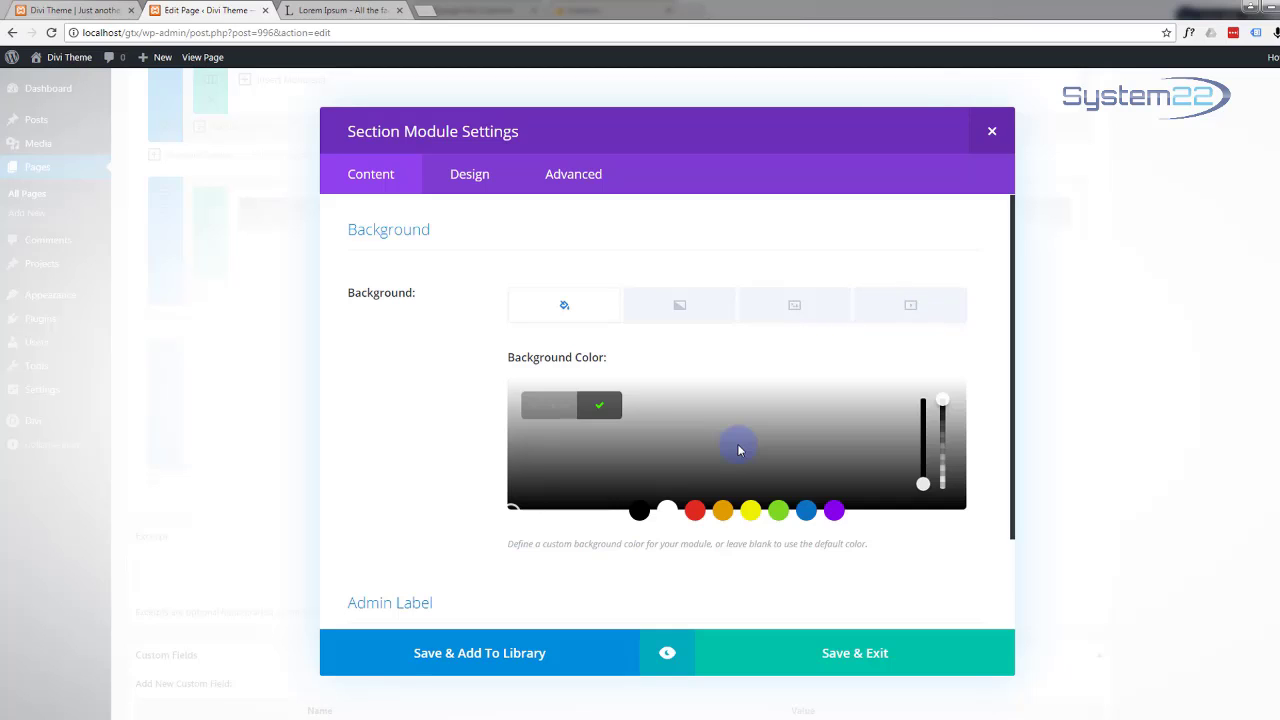
{"action": "left_click", "coordinate": [534, 403]}
{"action": "type", "text": "#12b1d6"}
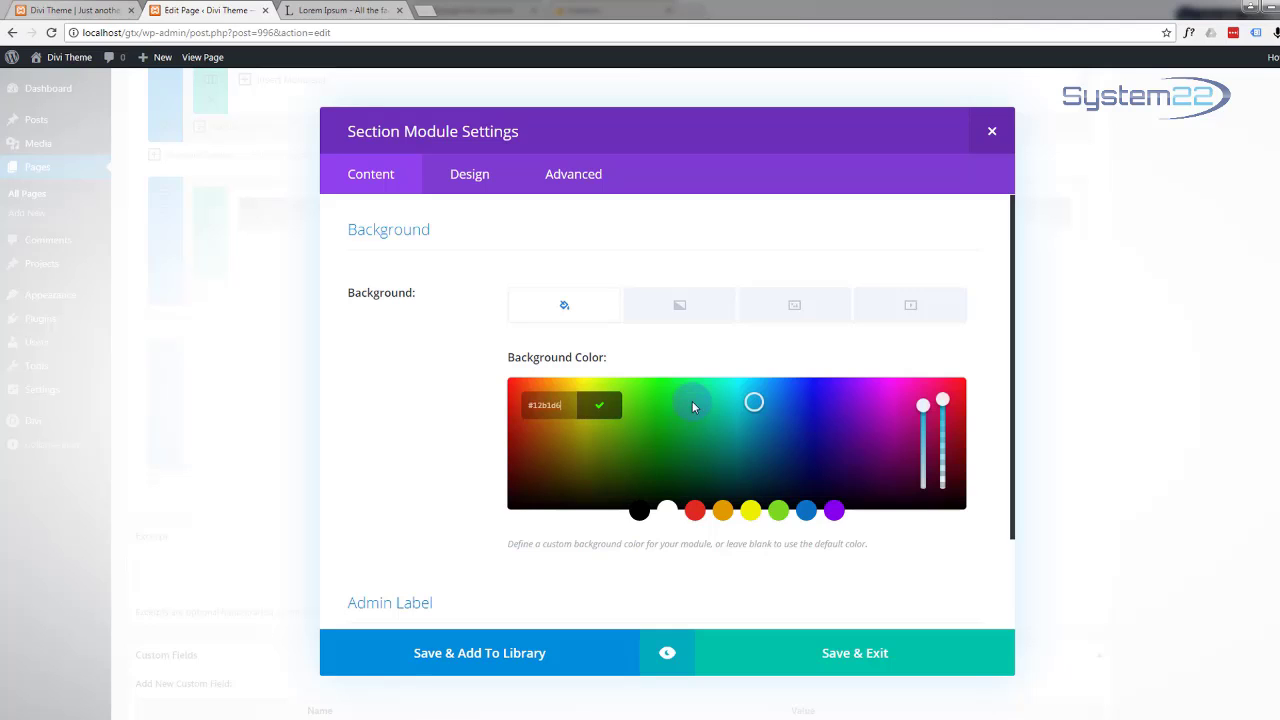
{"action": "left_click", "coordinate": [858, 662]}
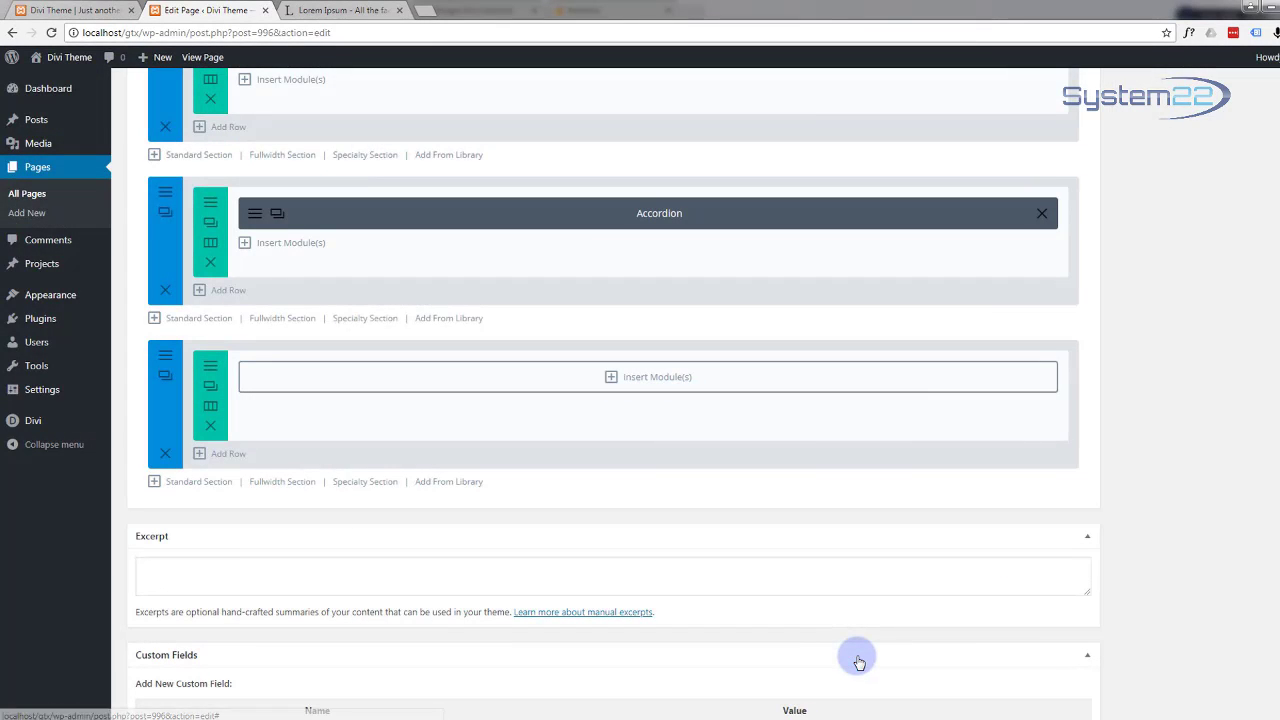
Step: Insert a Pricing Tables module into the new section's single-column row
{"action": "left_click", "coordinate": [612, 378]}
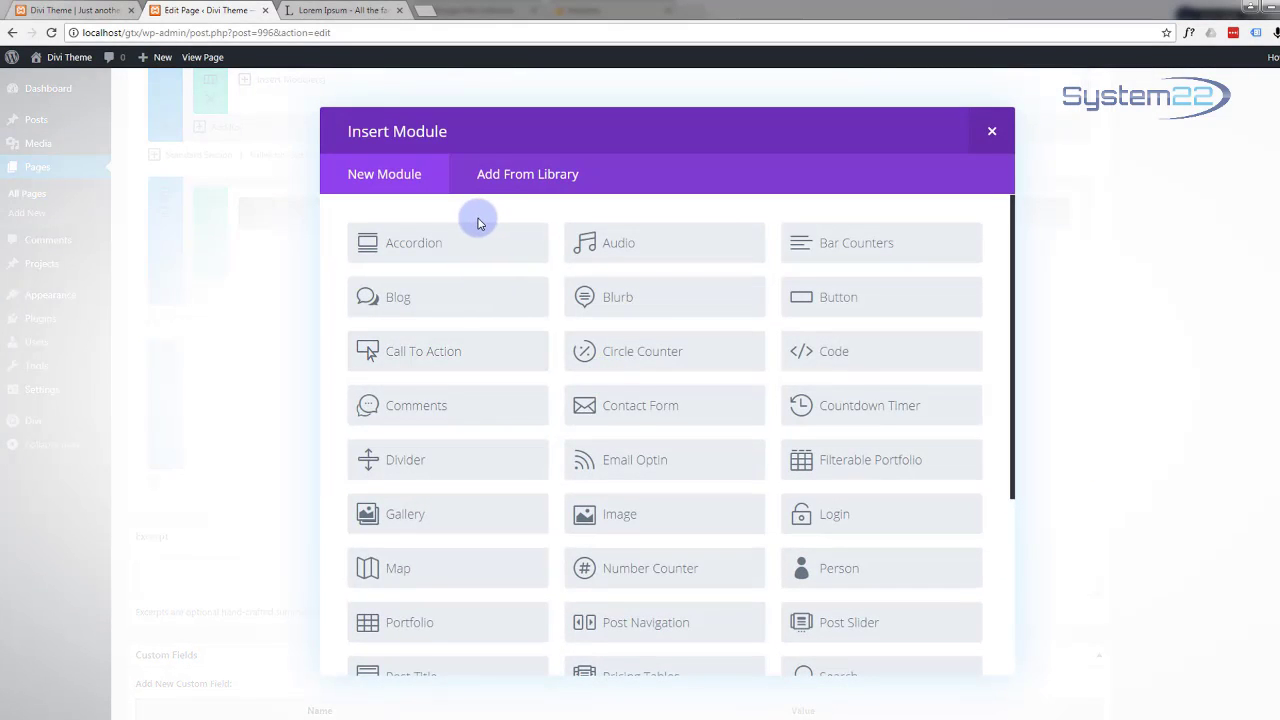
{"action": "scroll", "coordinate": [484, 220], "scroll_direction": "down", "scroll_amount": 3}
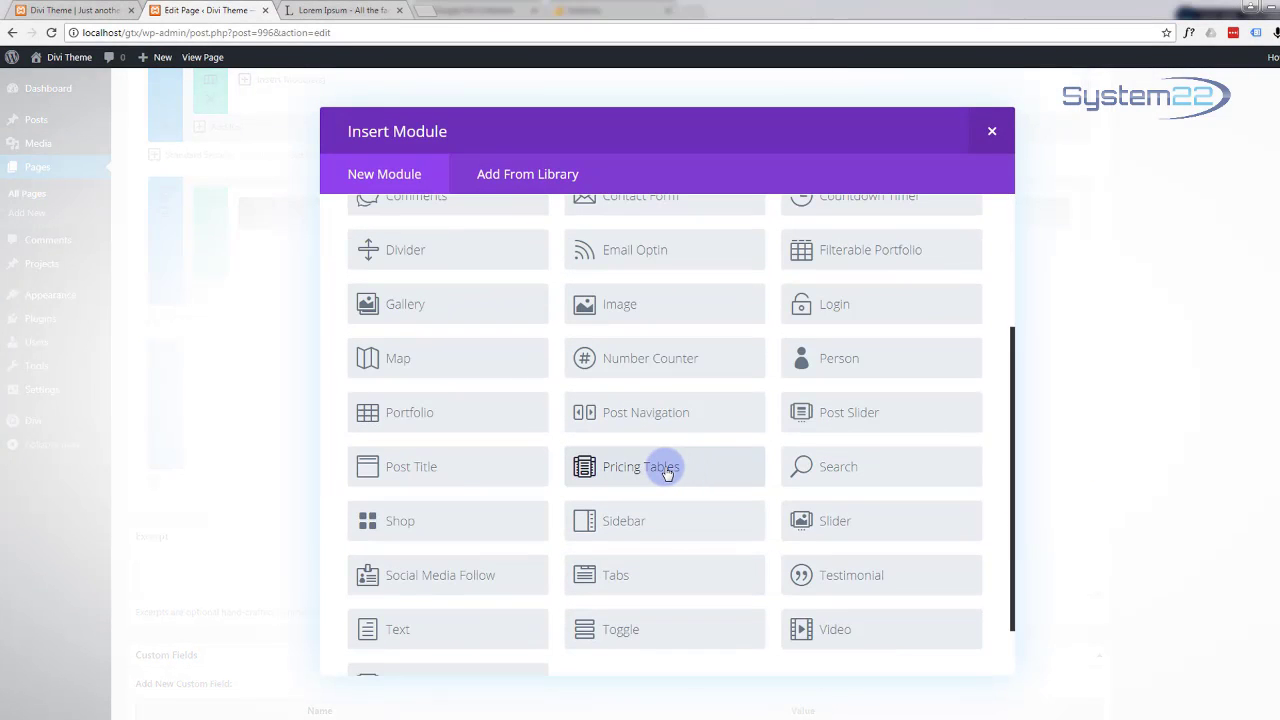
{"action": "left_click", "coordinate": [667, 473]}
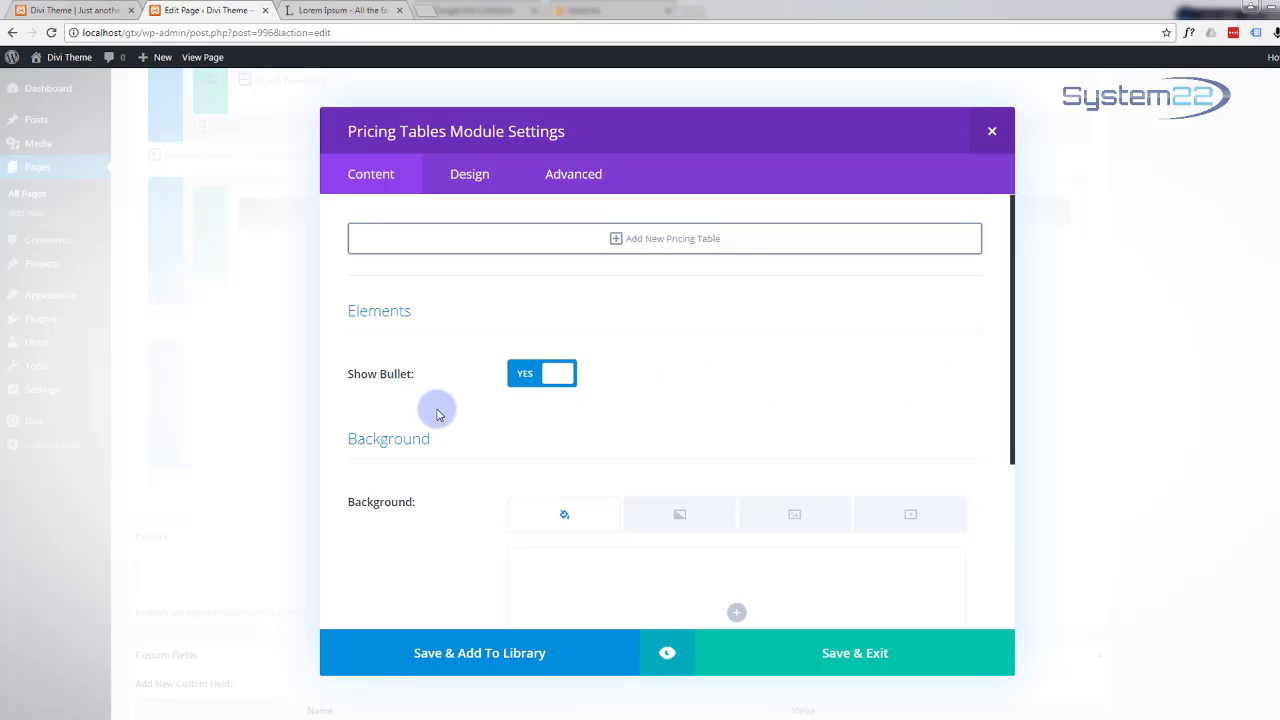
{"action": "scroll", "coordinate": [642, 477], "scroll_direction": "down", "scroll_amount": 4}
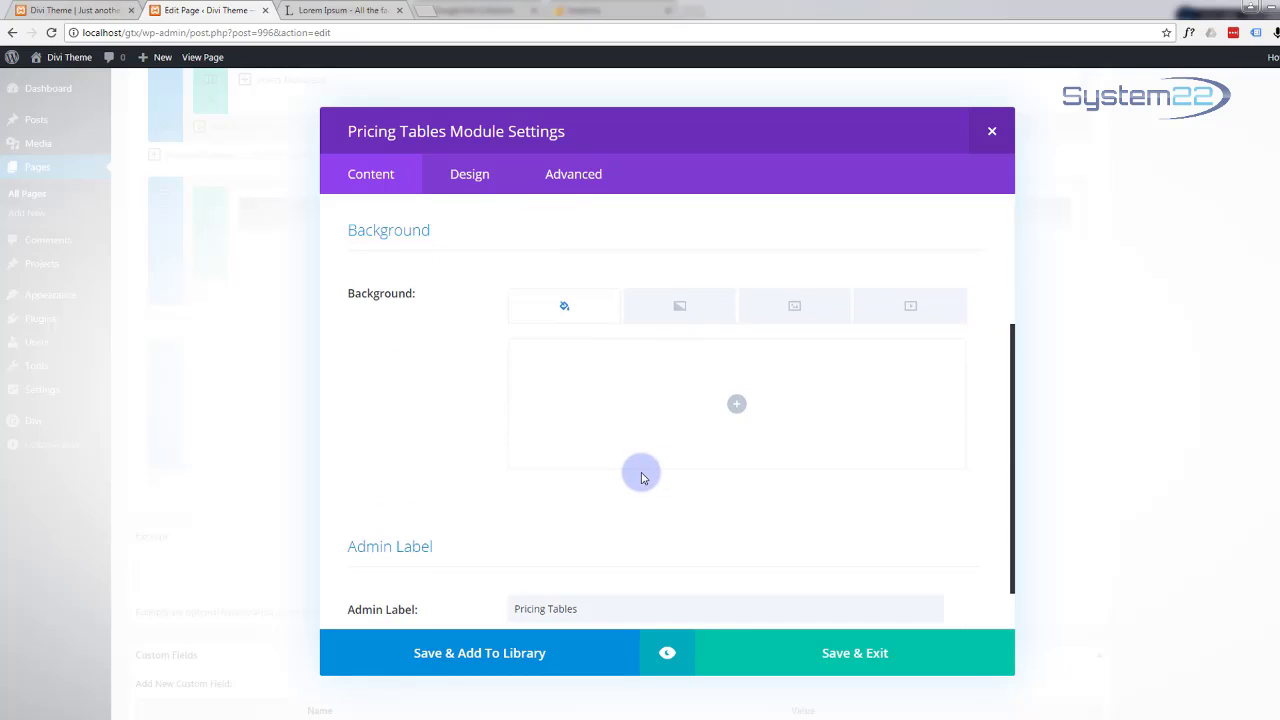
{"action": "scroll", "coordinate": [600, 468], "scroll_direction": "down", "scroll_amount": 1}
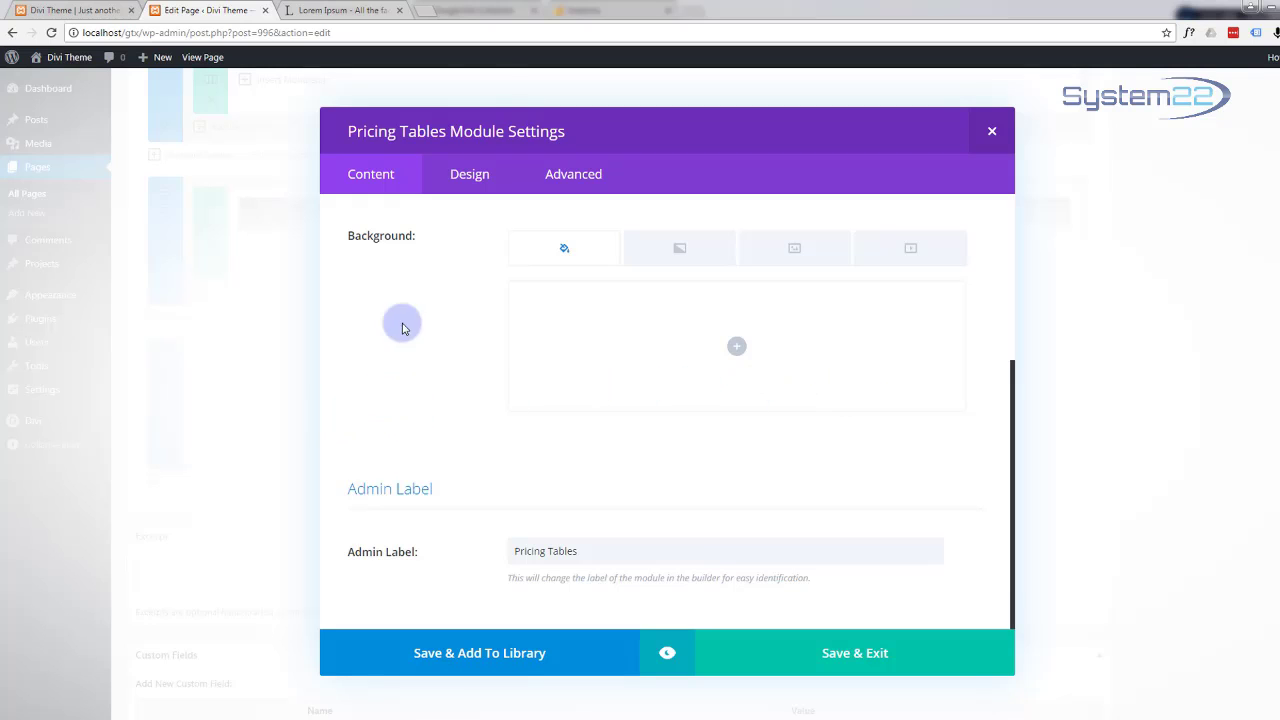
Step: In the Design settings, turn Center List Items on
{"action": "left_click", "coordinate": [472, 176]}
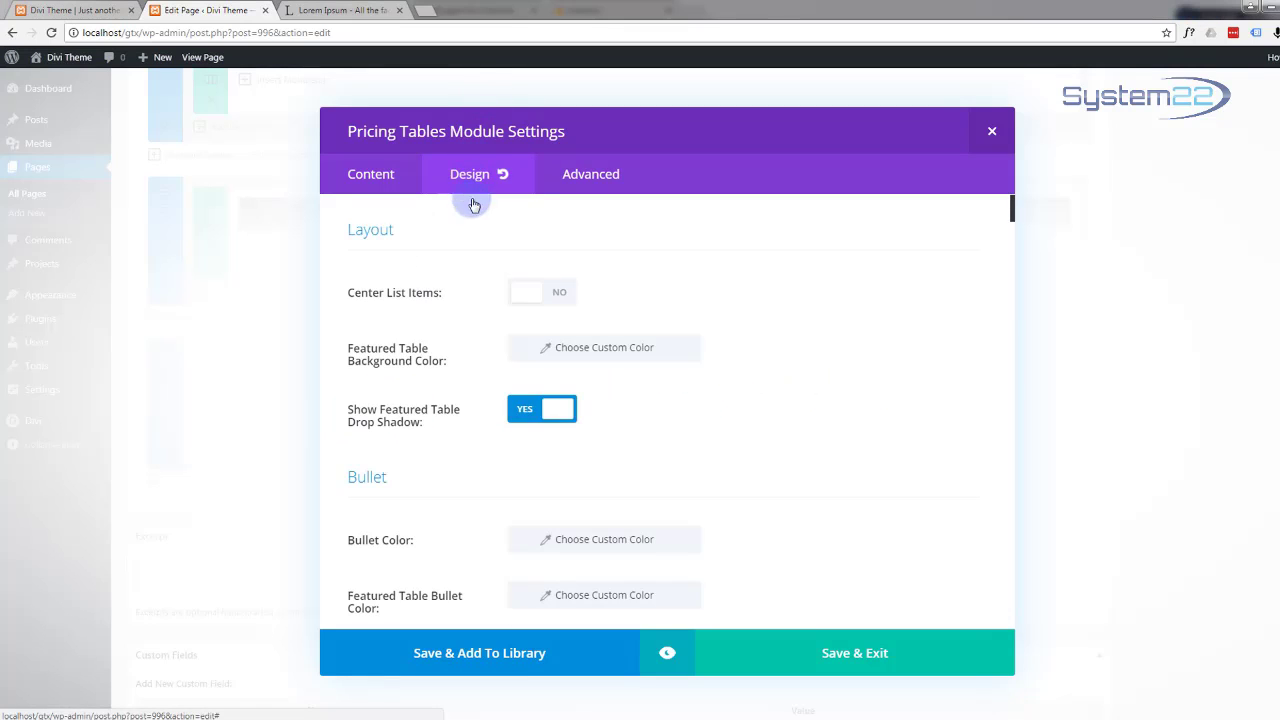
{"action": "left_click", "coordinate": [557, 300]}
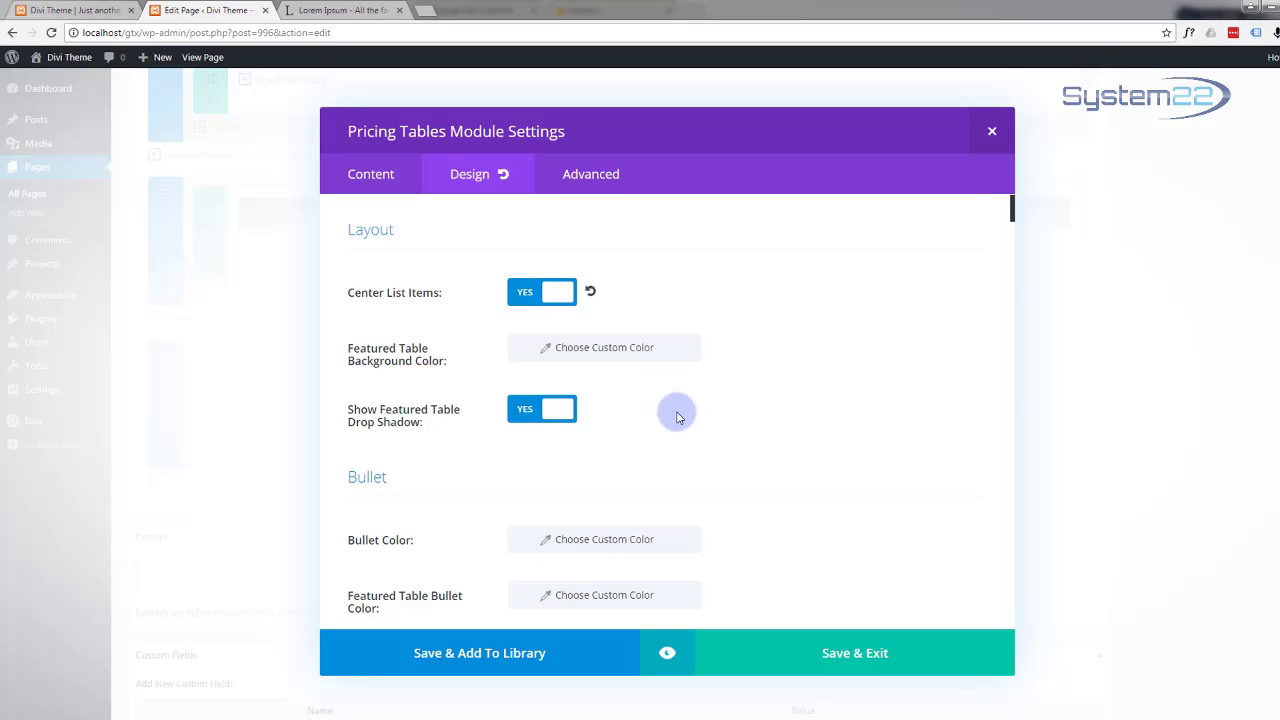
{"action": "scroll", "coordinate": [677, 417], "scroll_direction": "down", "scroll_amount": 1}
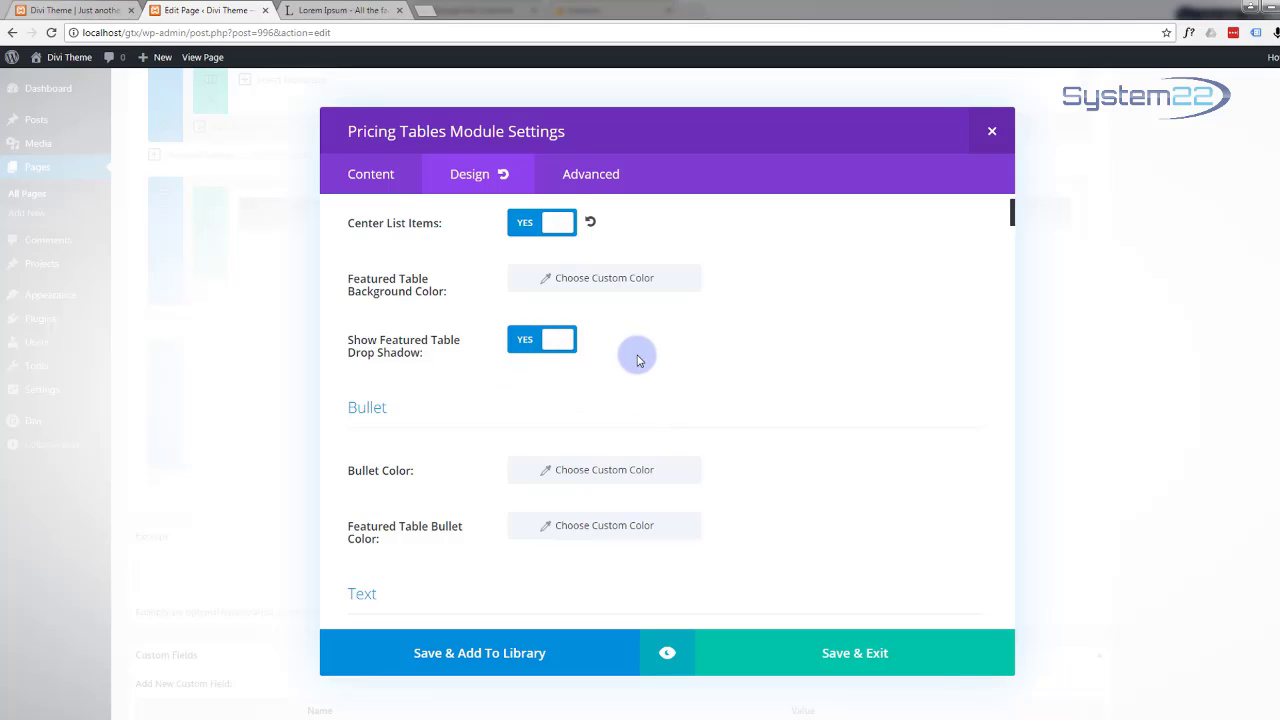
{"action": "scroll", "coordinate": [639, 360], "scroll_direction": "down", "scroll_amount": 2}
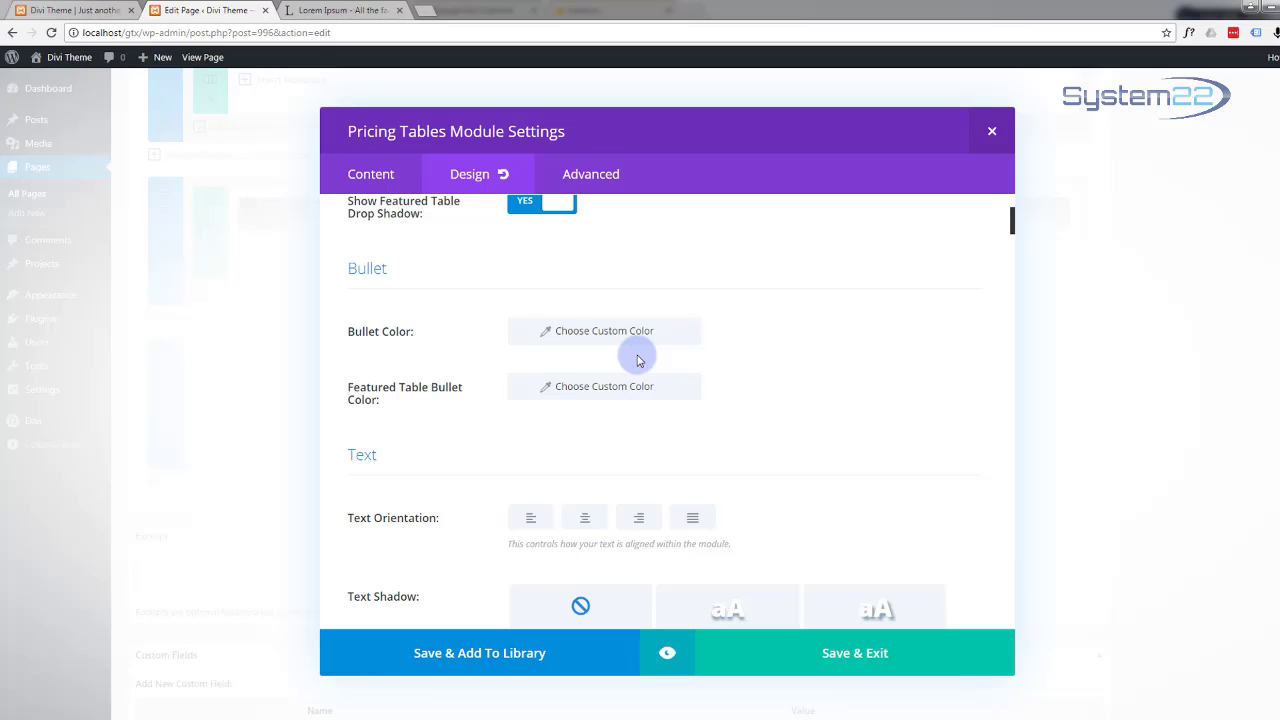
Step: Set the custom Bullet Color to #12b1d6
{"action": "left_click", "coordinate": [583, 334]}
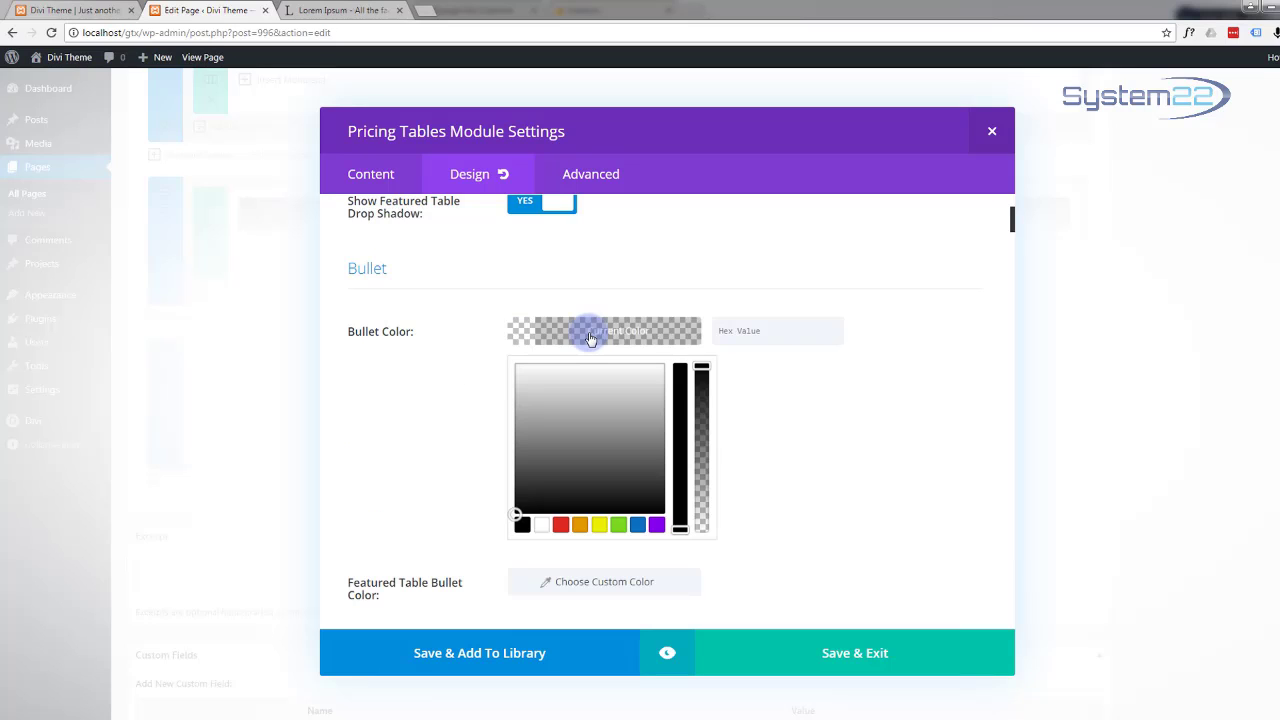
{"action": "left_click", "coordinate": [741, 326]}
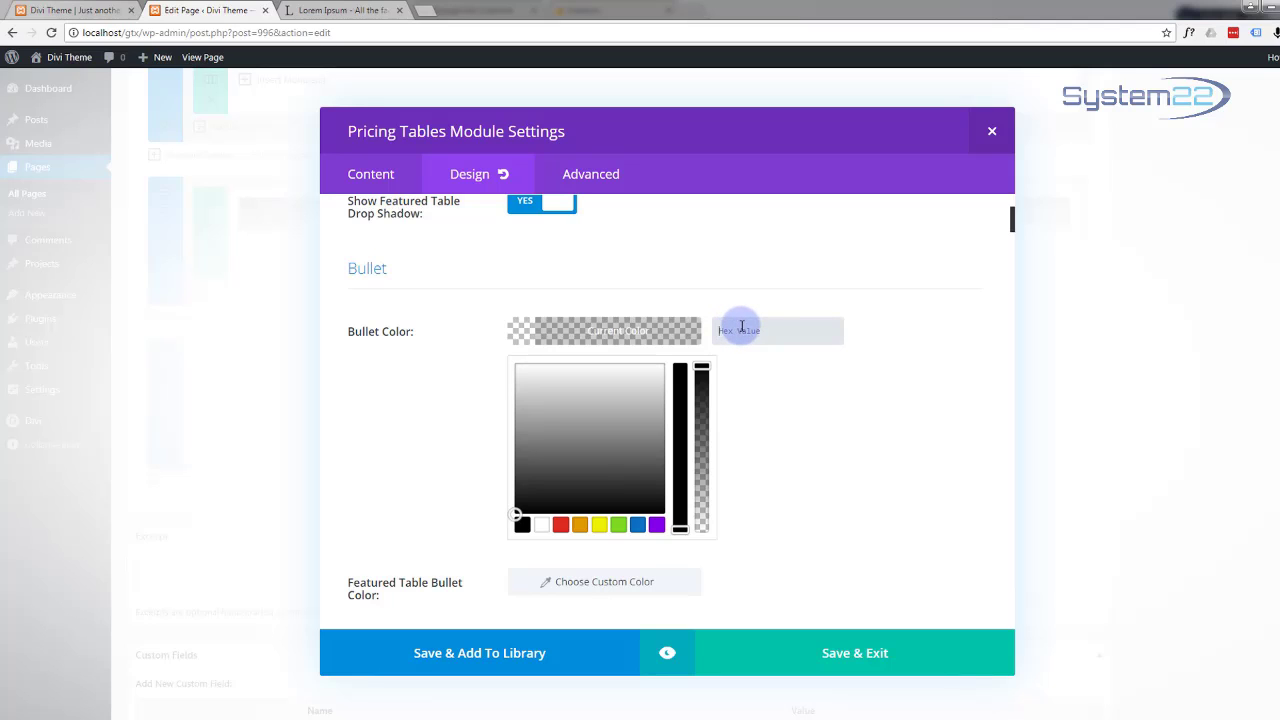
{"action": "key", "text": "ctrl+v"}
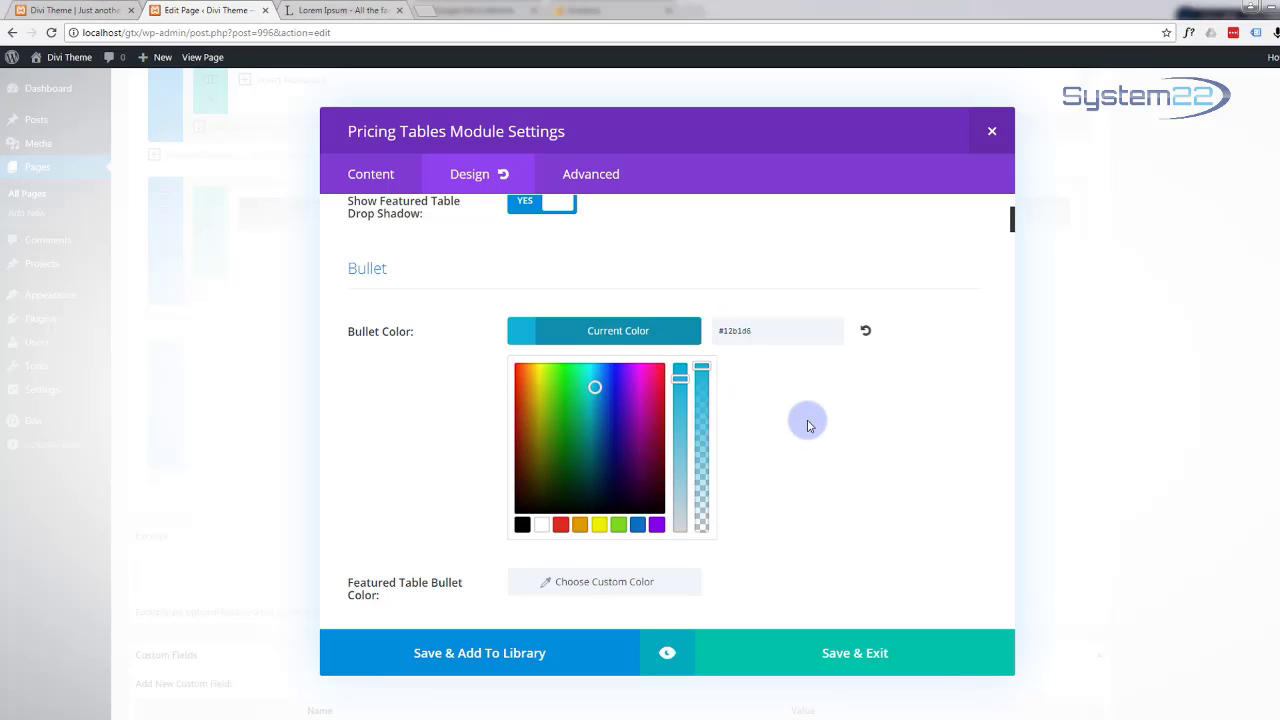
{"action": "scroll", "coordinate": [822, 425], "scroll_direction": "down", "scroll_amount": 2}
{"action": "scroll", "coordinate": [822, 425], "scroll_direction": "down", "scroll_amount": 1}
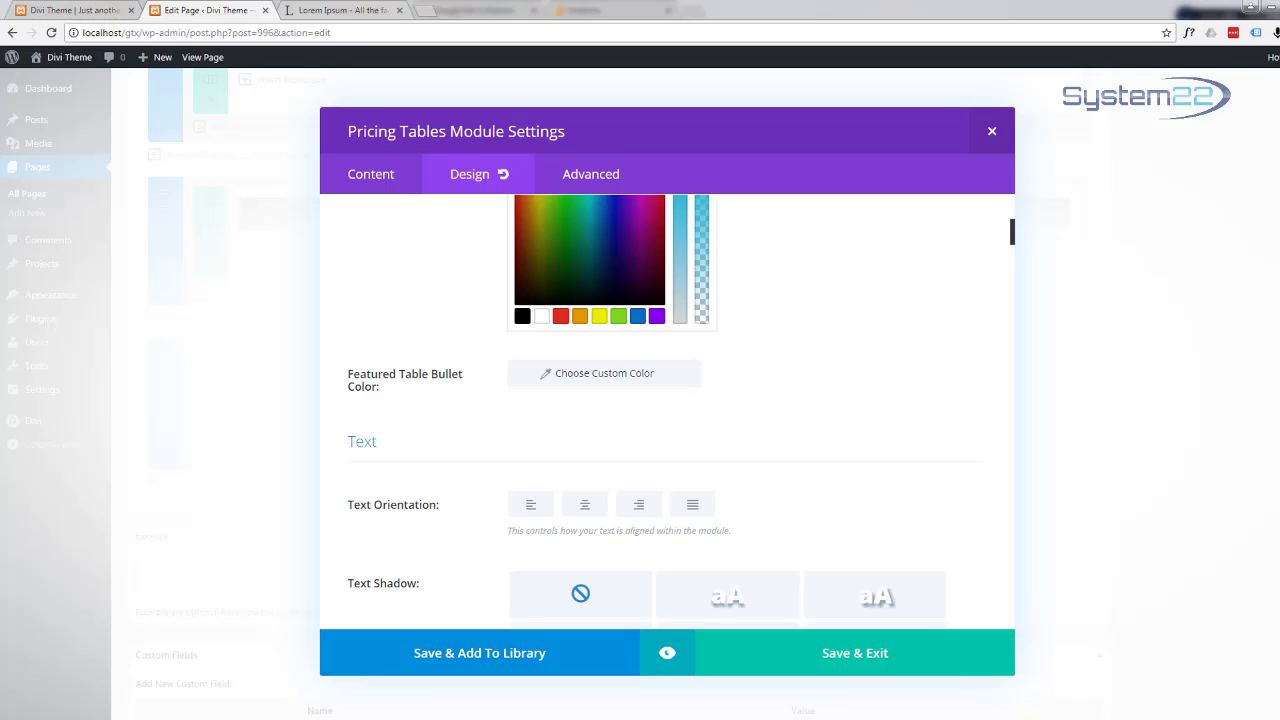
{"action": "scroll", "coordinate": [836, 422], "scroll_direction": "down", "scroll_amount": 2}
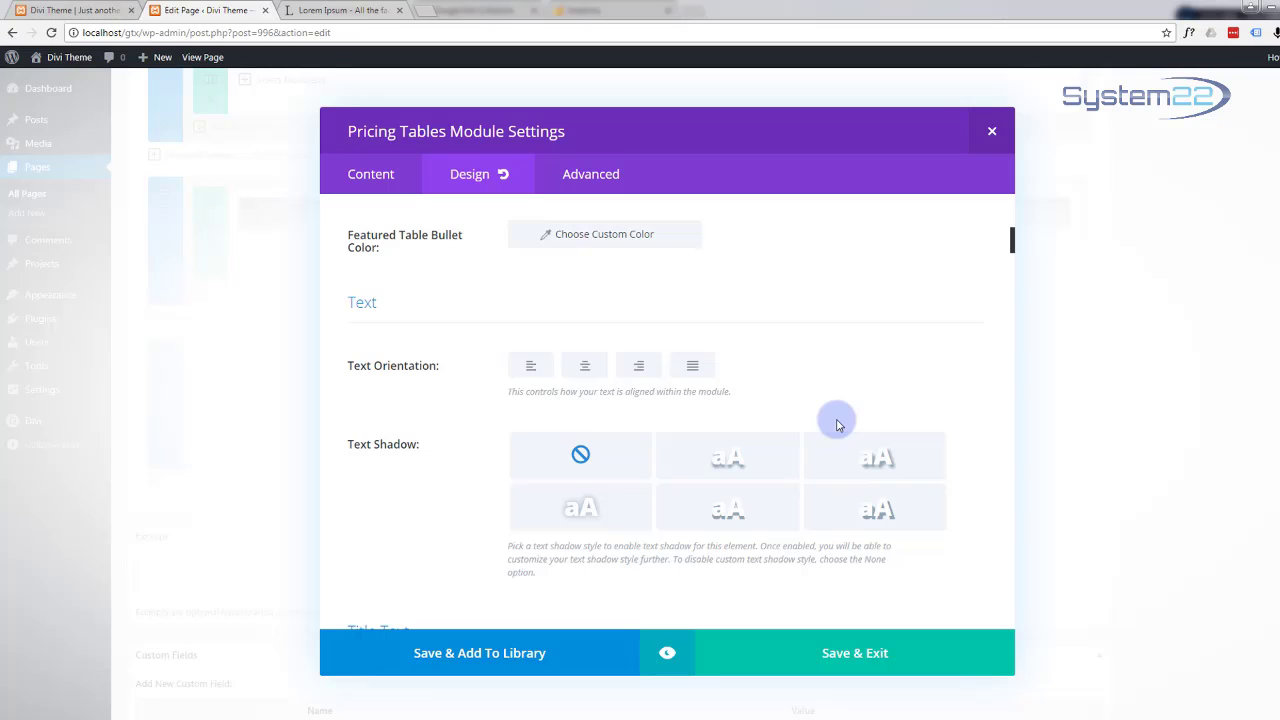
{"action": "scroll", "coordinate": [745, 365], "scroll_direction": "down", "scroll_amount": 1}
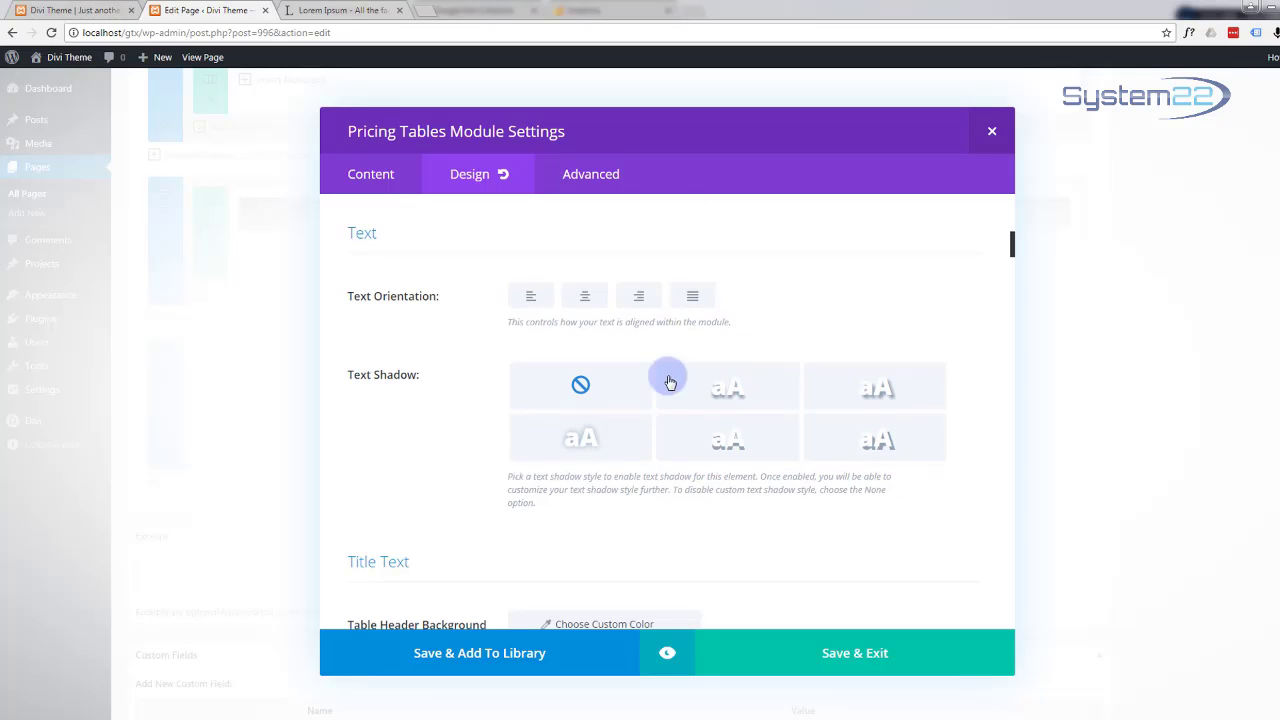
{"action": "scroll", "coordinate": [693, 398], "scroll_direction": "down", "scroll_amount": 2}
{"action": "scroll", "coordinate": [697, 399], "scroll_direction": "down", "scroll_amount": 2}
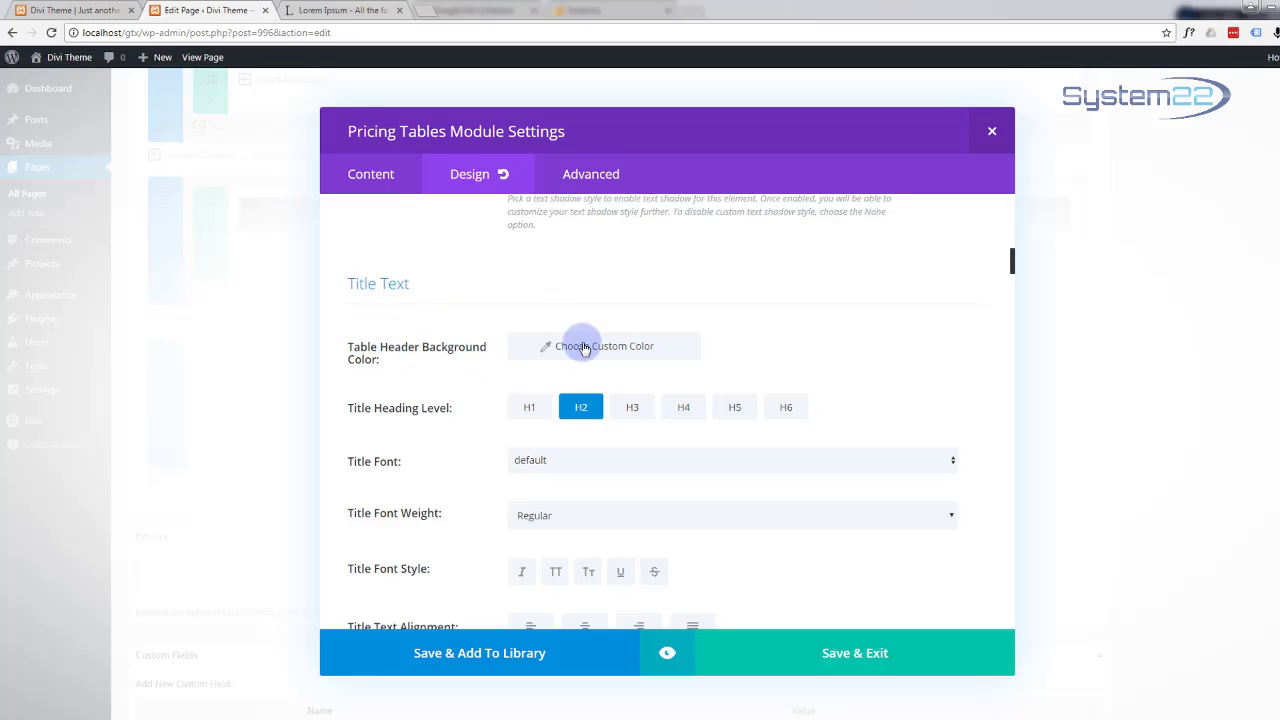
{"action": "left_click", "coordinate": [616, 346]}
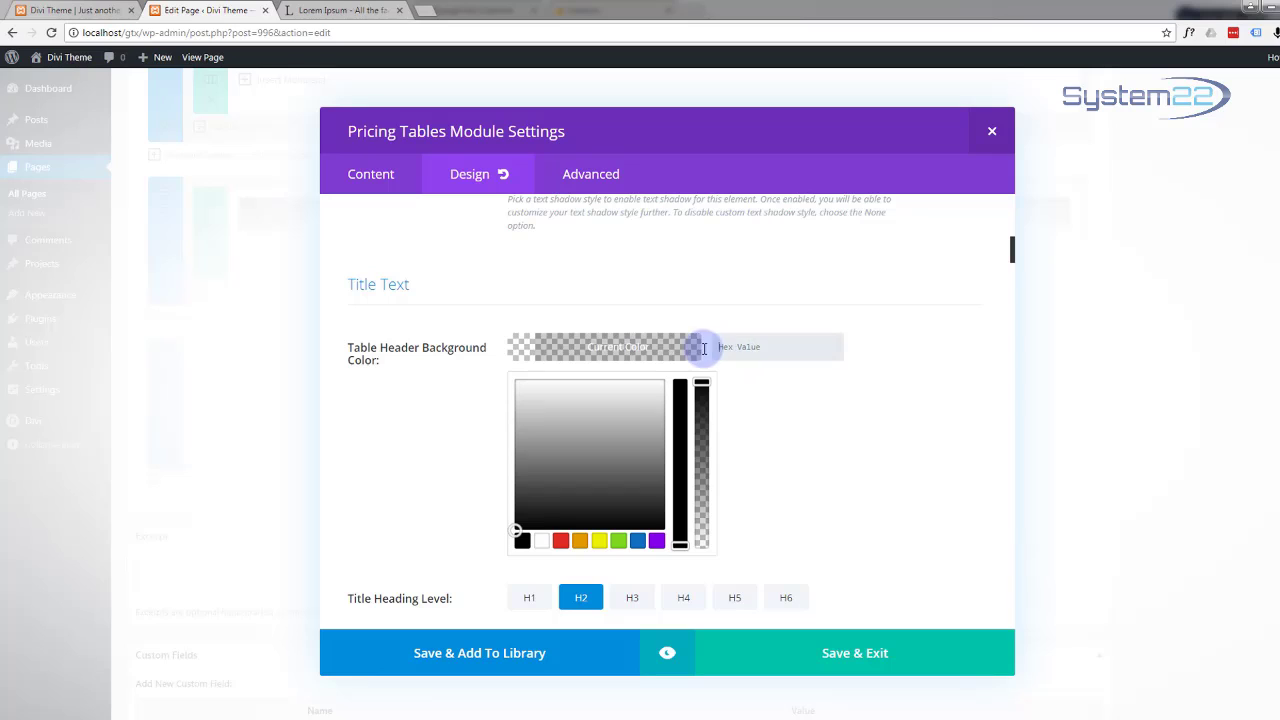
{"action": "left_click", "coordinate": [914, 354]}
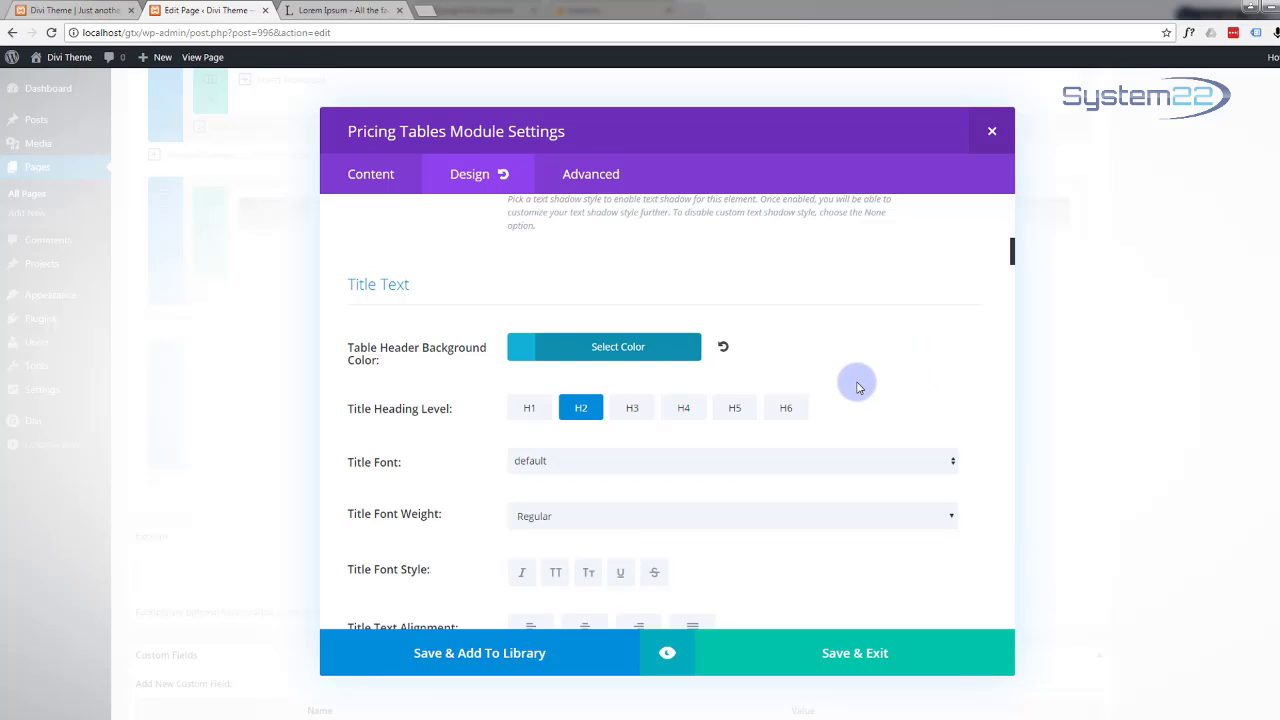
{"action": "scroll", "coordinate": [857, 387], "scroll_direction": "down", "scroll_amount": 1}
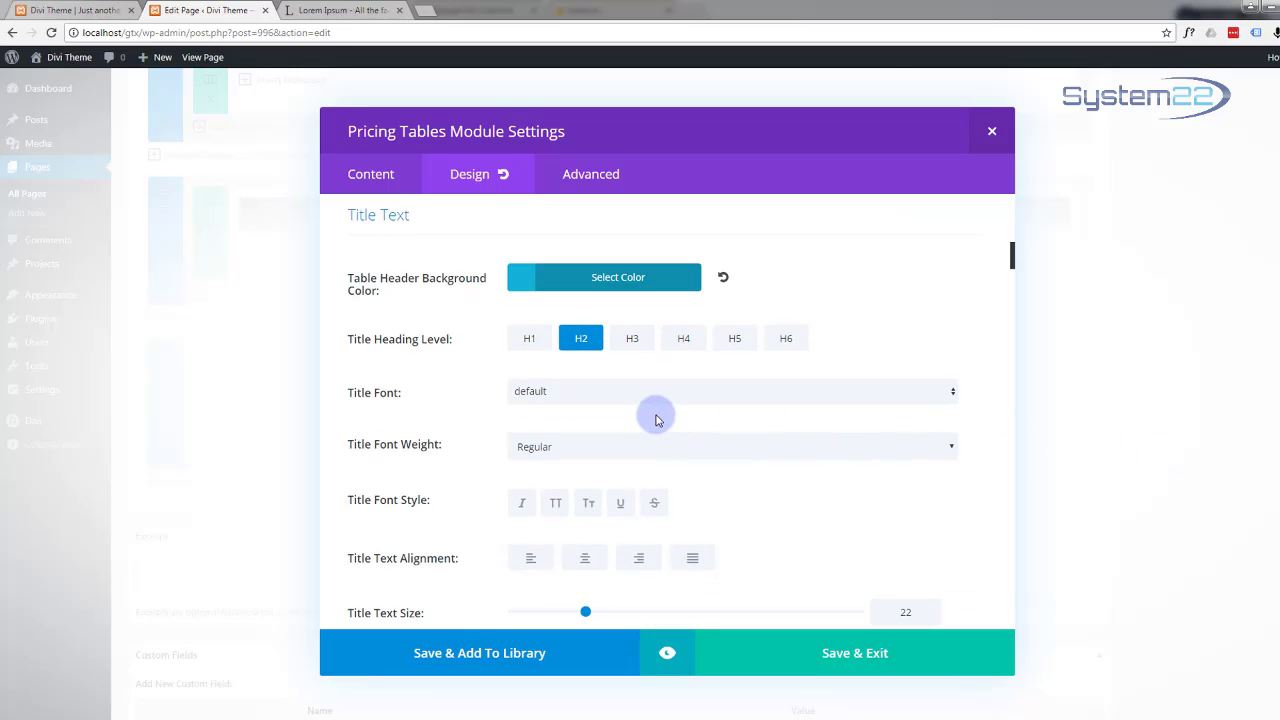
{"action": "scroll", "coordinate": [656, 417], "scroll_direction": "down", "scroll_amount": 3}
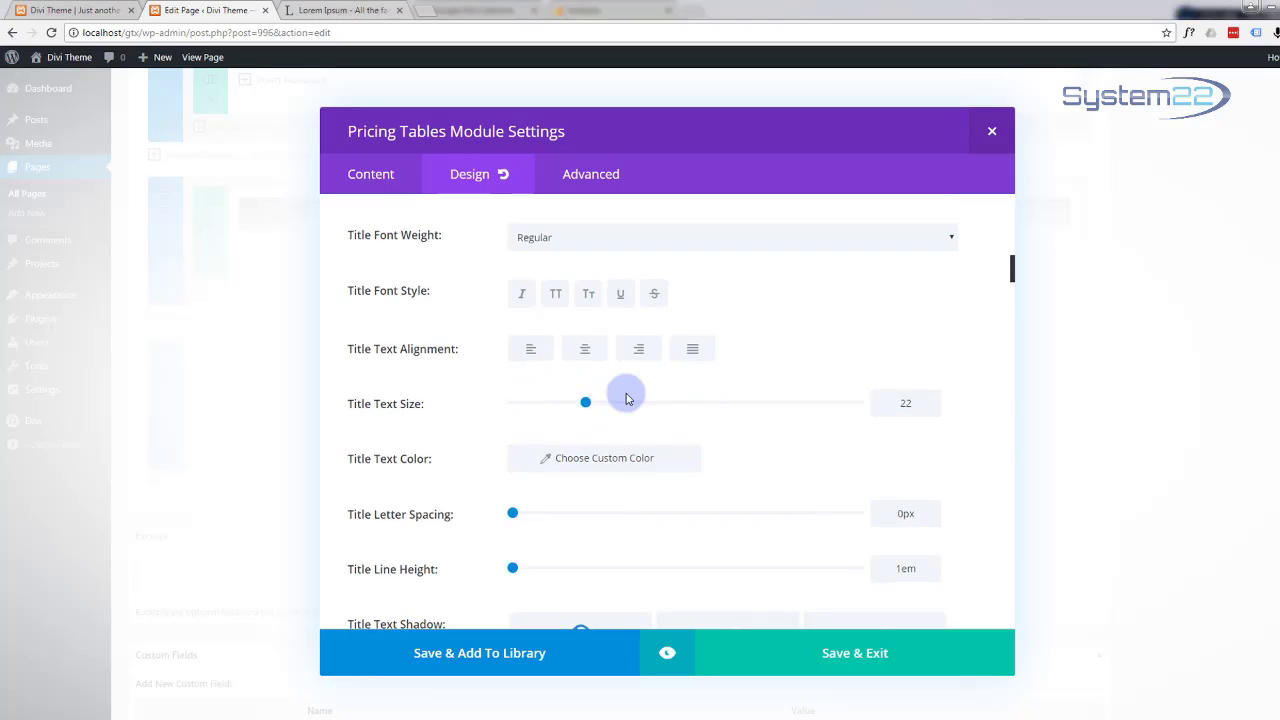
{"action": "scroll", "coordinate": [626, 397], "scroll_direction": "down", "scroll_amount": 2}
{"action": "scroll", "coordinate": [586, 364], "scroll_direction": "down", "scroll_amount": 1}
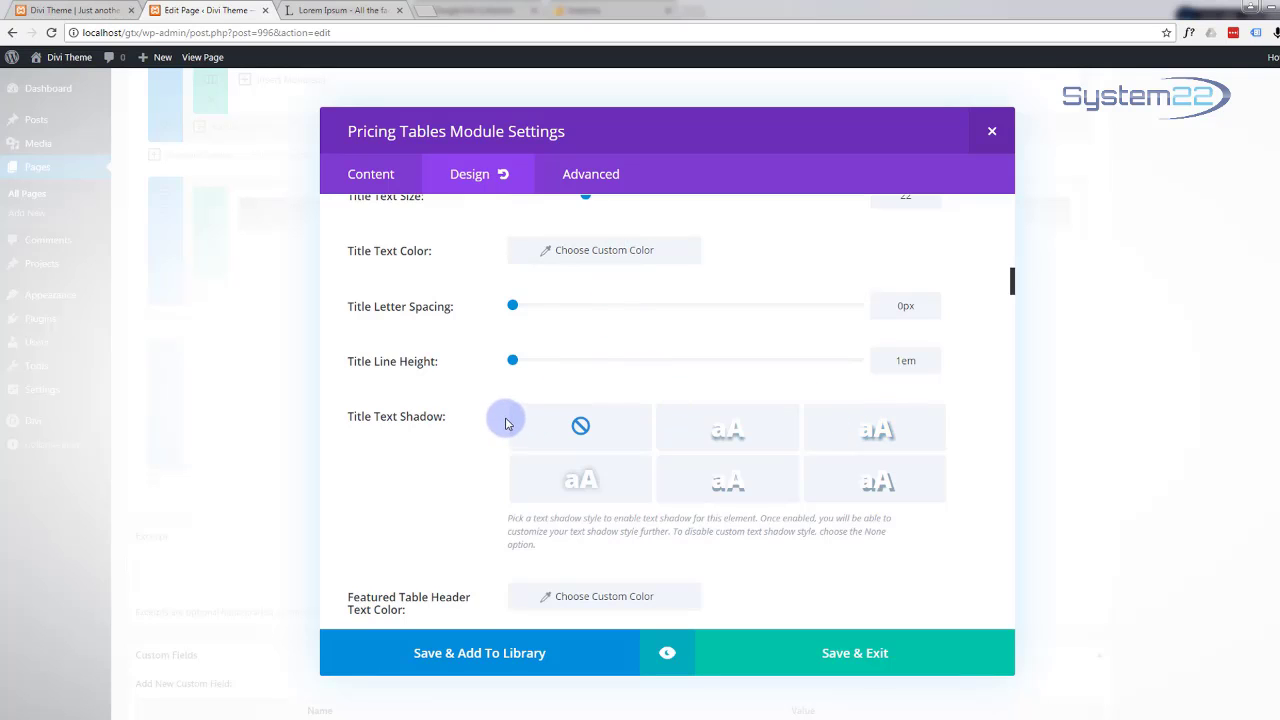
{"action": "scroll", "coordinate": [494, 418], "scroll_direction": "down", "scroll_amount": 1}
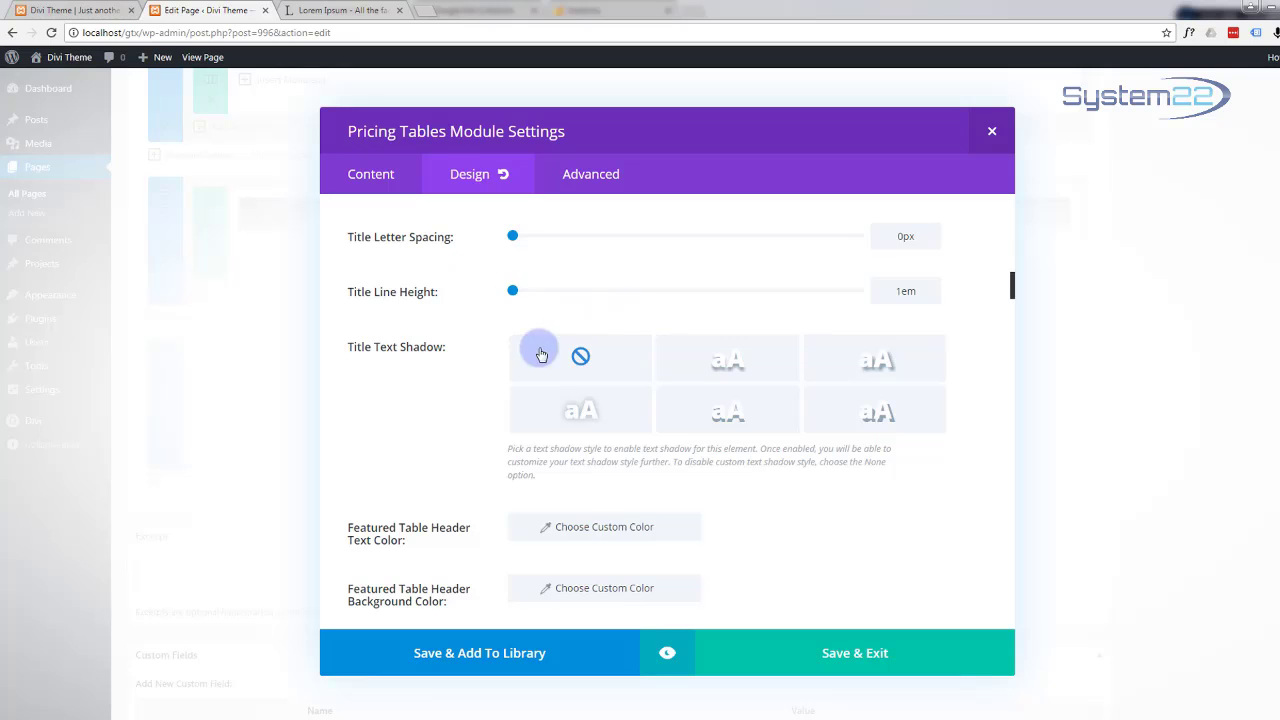
{"action": "scroll", "coordinate": [632, 378], "scroll_direction": "down", "scroll_amount": 5}
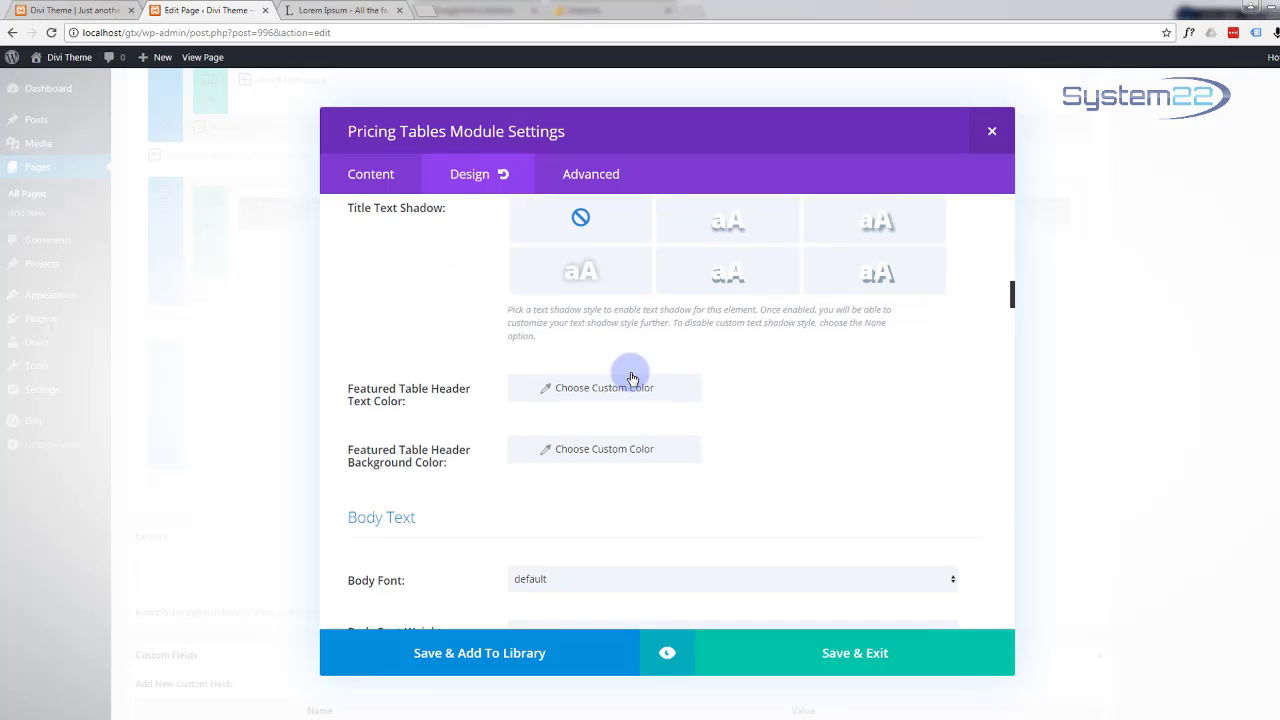
{"action": "scroll", "coordinate": [632, 378], "scroll_direction": "down", "scroll_amount": 2}
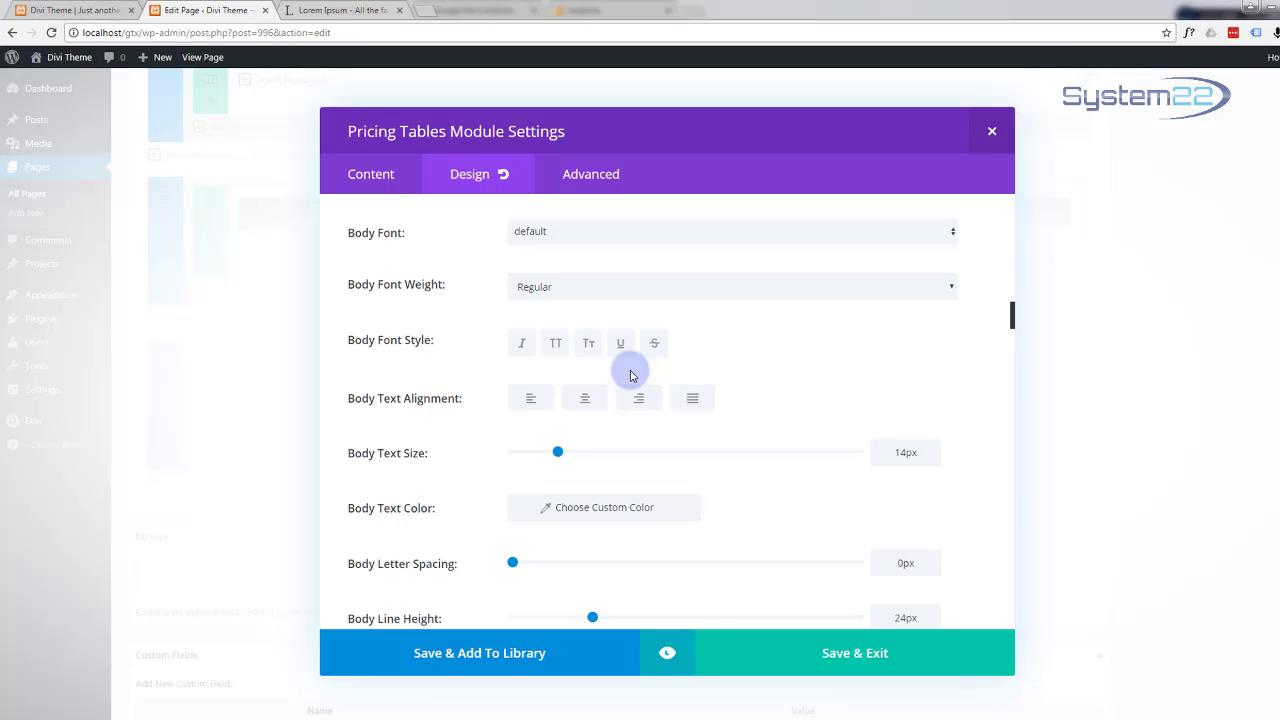
{"action": "scroll", "coordinate": [630, 375], "scroll_direction": "down", "scroll_amount": 1}
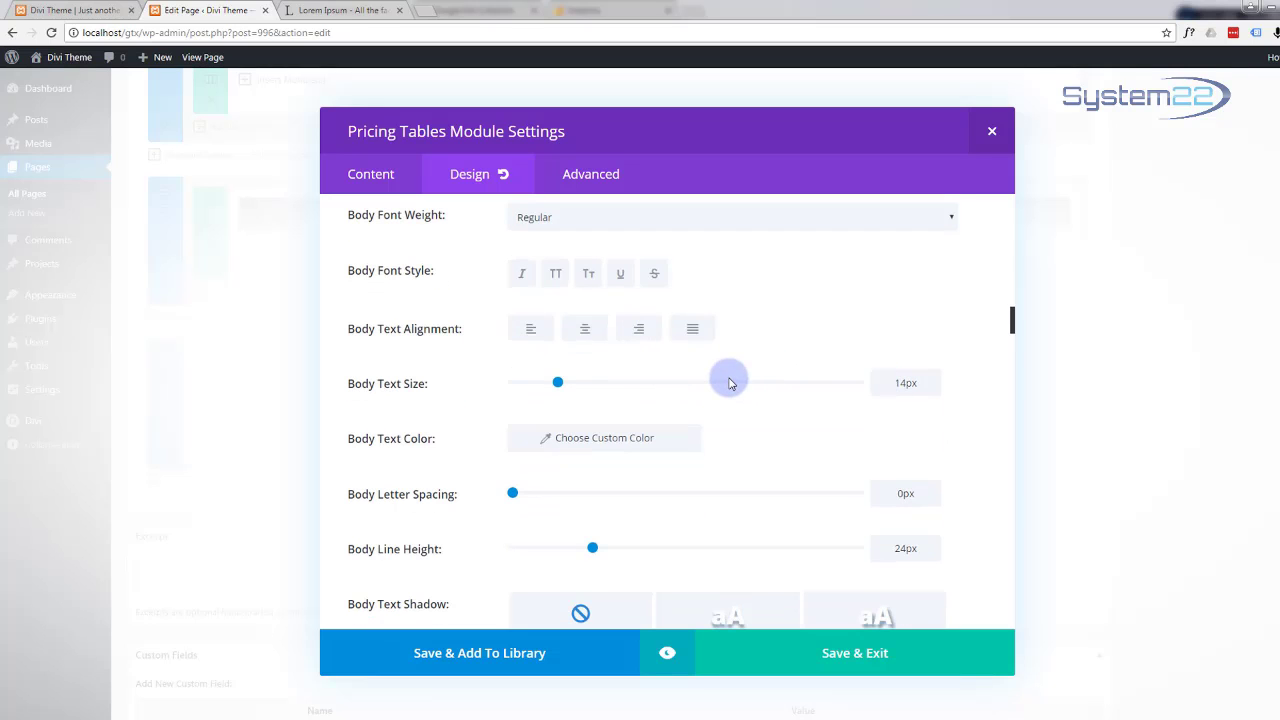
{"action": "scroll", "coordinate": [727, 383], "scroll_direction": "down", "scroll_amount": 3}
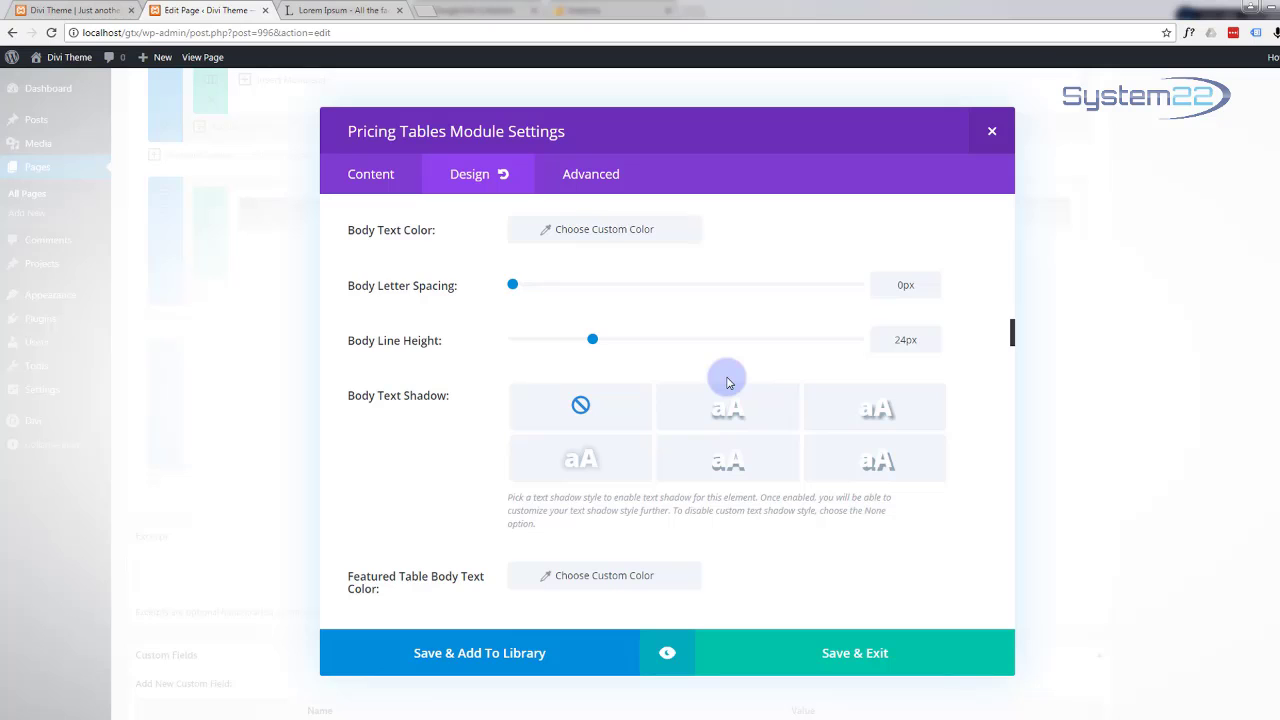
{"action": "scroll", "coordinate": [727, 383], "scroll_direction": "down", "scroll_amount": 3}
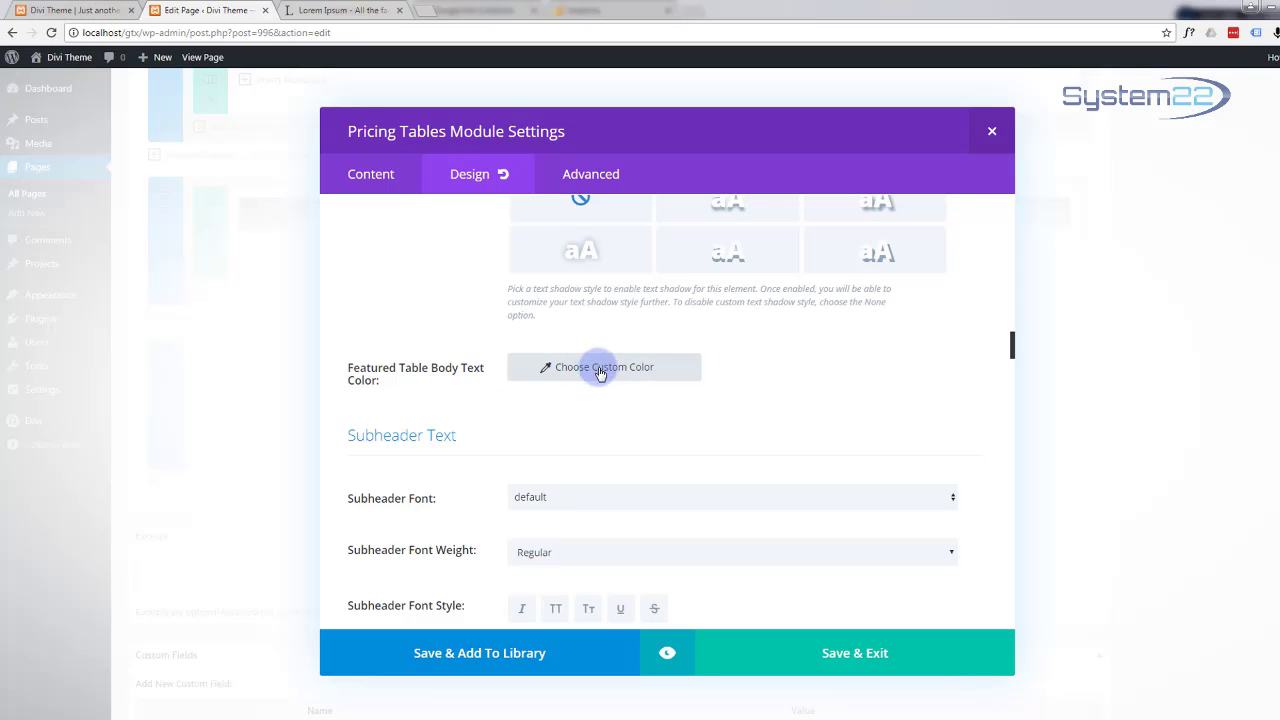
{"action": "scroll", "coordinate": [737, 370], "scroll_direction": "down", "scroll_amount": 1}
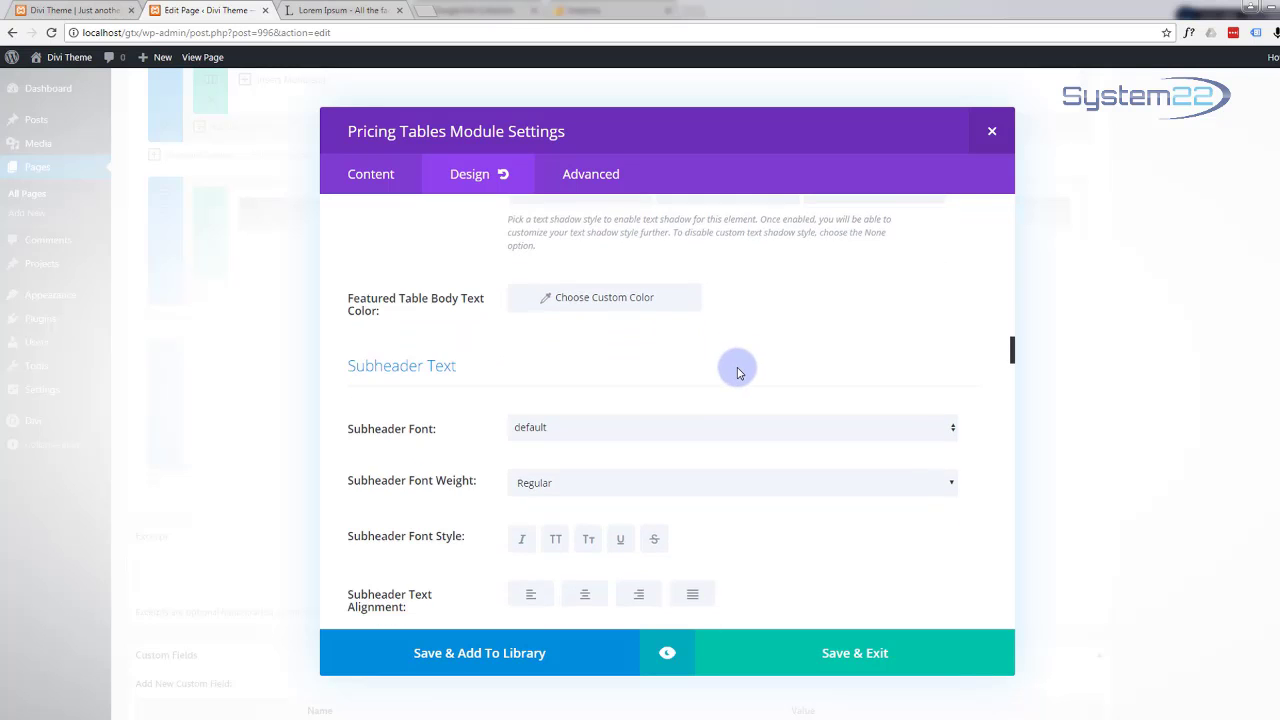
{"action": "scroll", "coordinate": [737, 372], "scroll_direction": "down", "scroll_amount": 2}
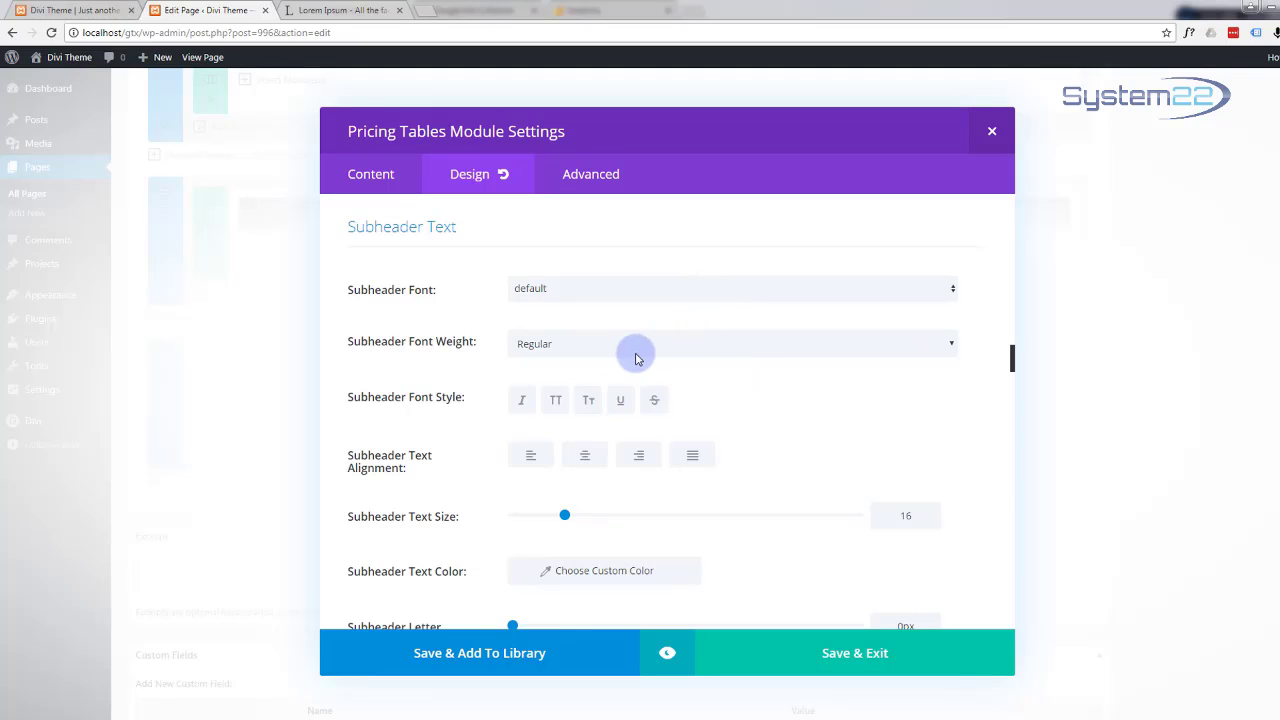
{"action": "scroll", "coordinate": [715, 400], "scroll_direction": "down", "scroll_amount": 7}
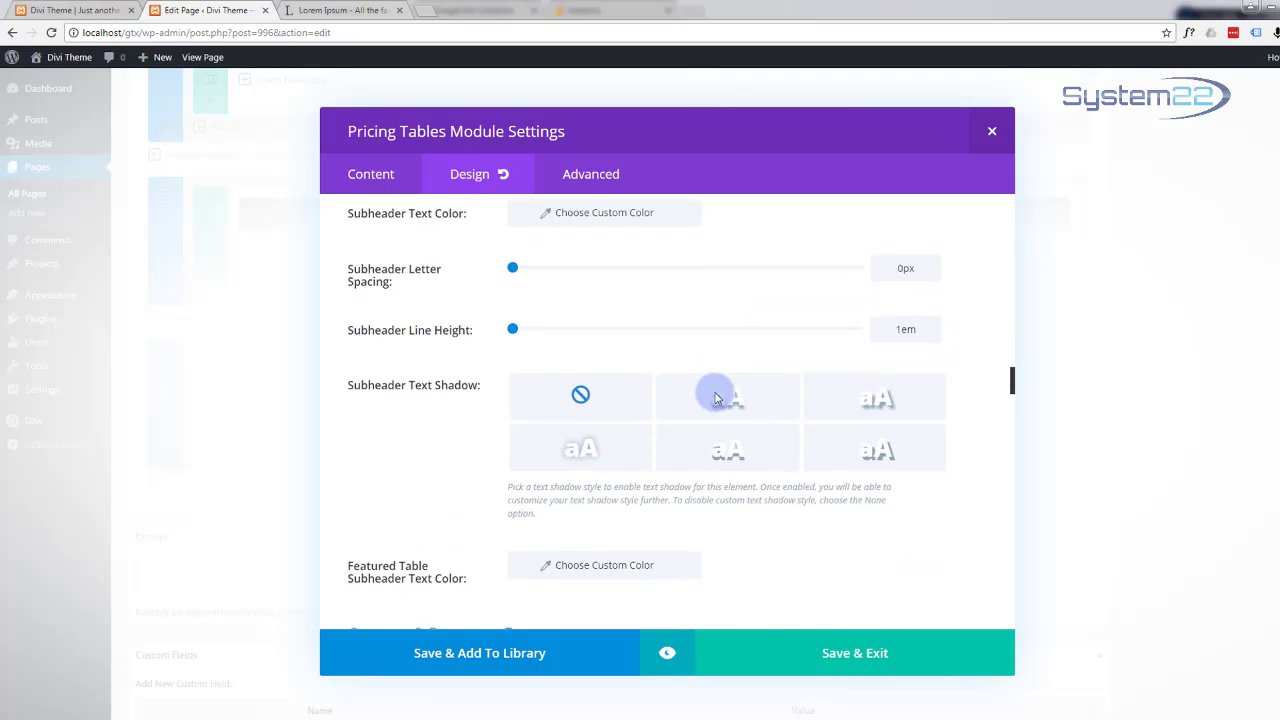
{"action": "scroll", "coordinate": [778, 393], "scroll_direction": "down", "scroll_amount": 3}
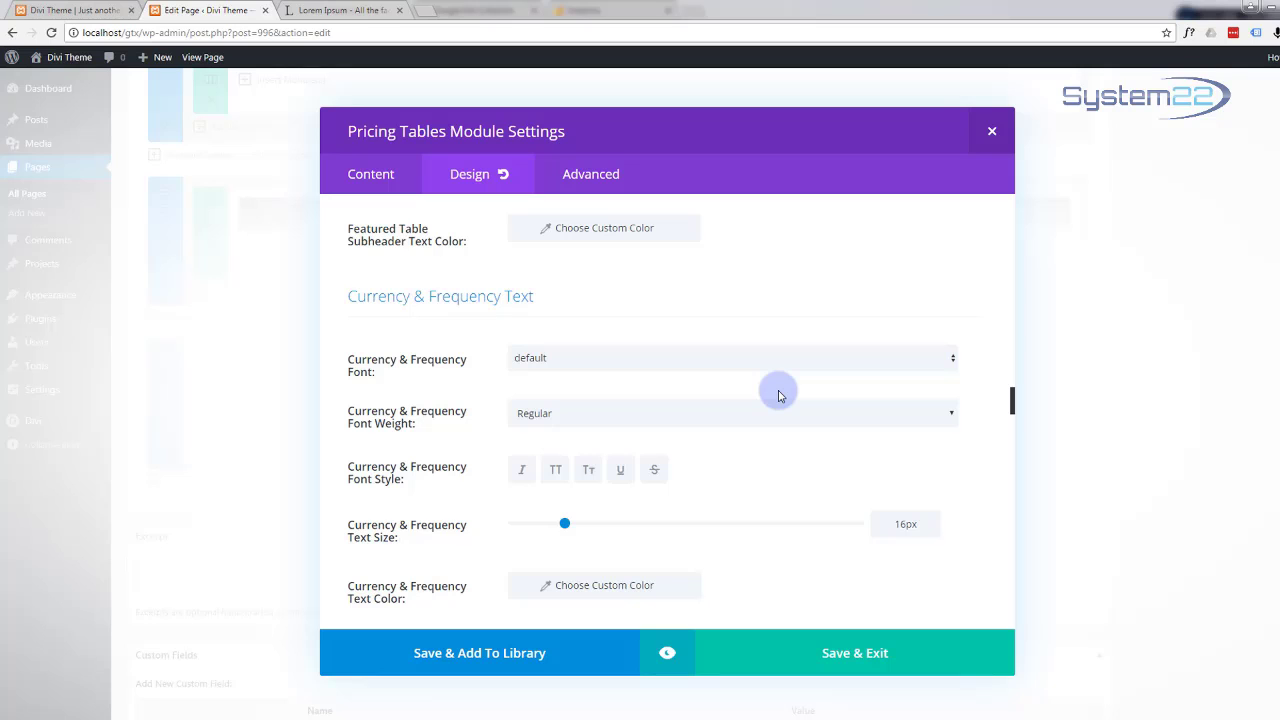
{"action": "scroll", "coordinate": [779, 395], "scroll_direction": "down", "scroll_amount": 4}
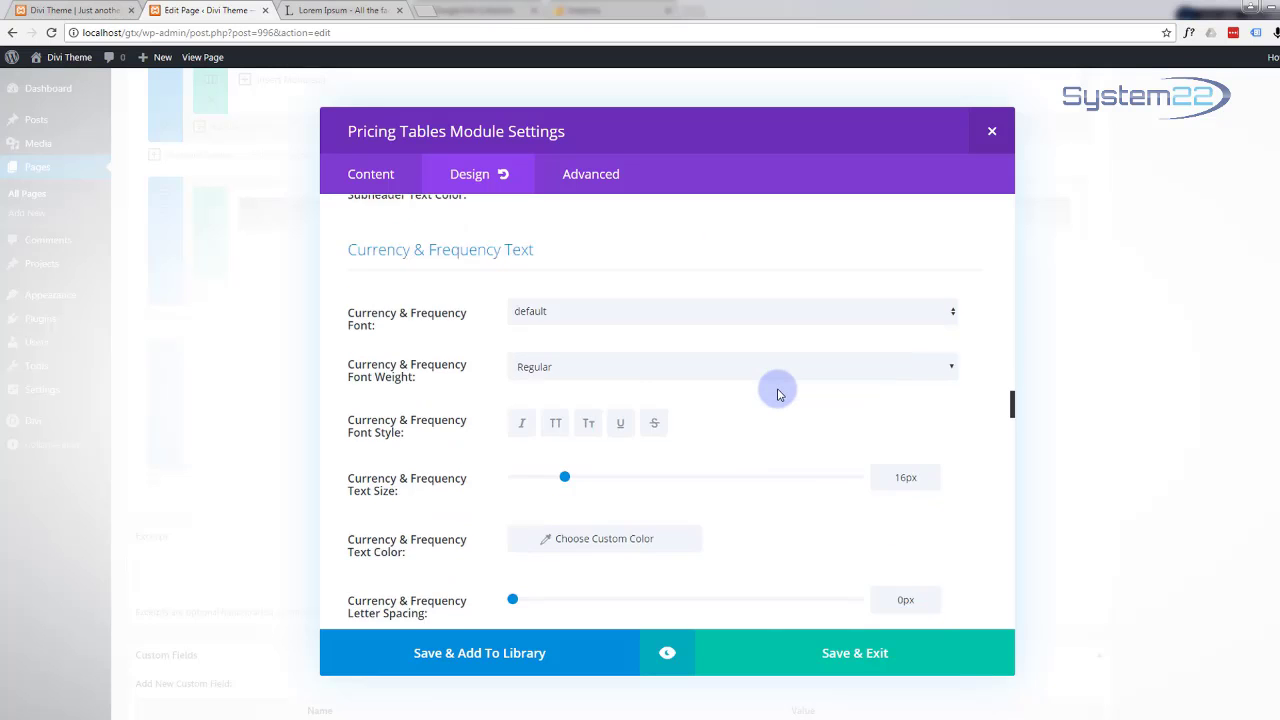
{"action": "scroll", "coordinate": [779, 393], "scroll_direction": "down", "scroll_amount": 1}
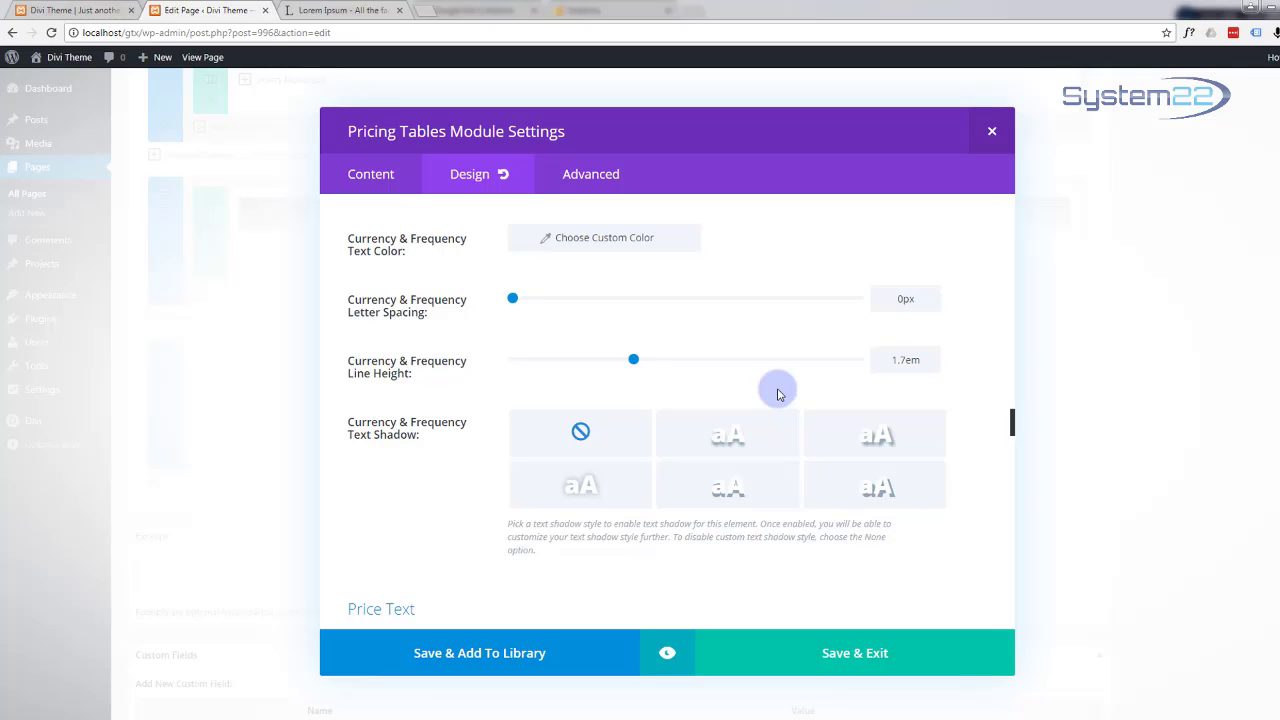
{"action": "scroll", "coordinate": [616, 402], "scroll_direction": "down", "scroll_amount": 3}
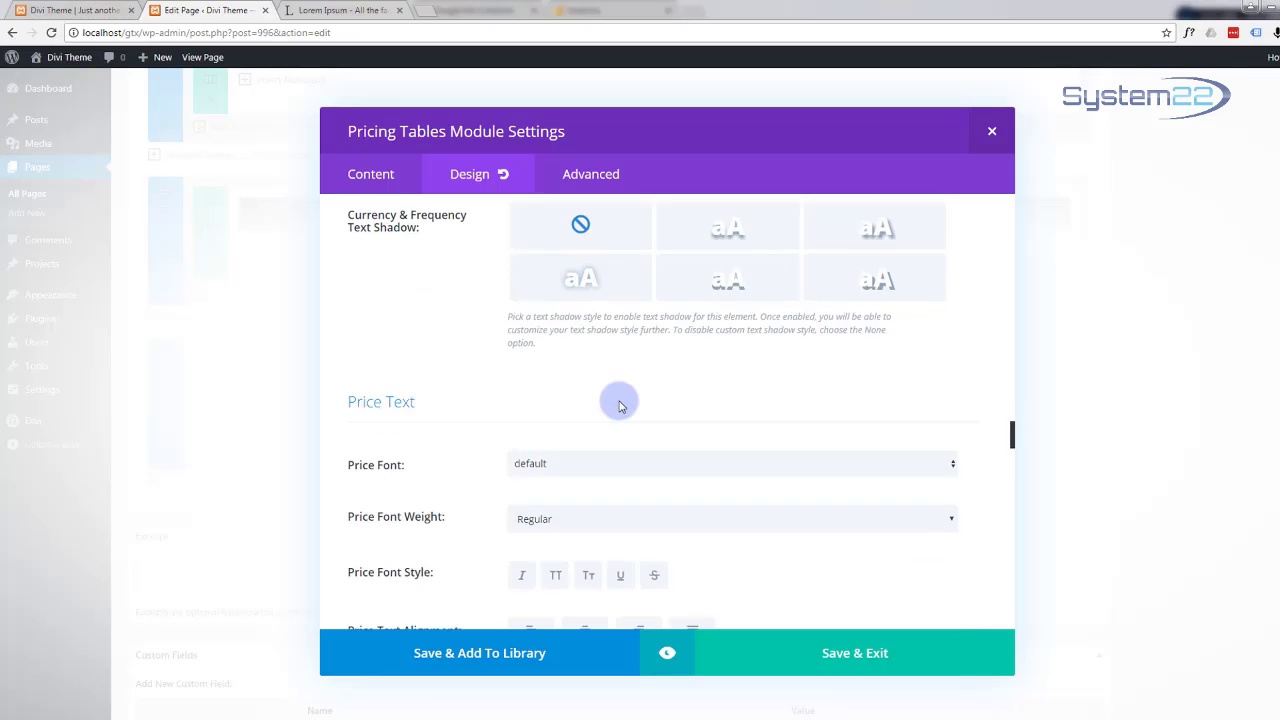
{"action": "scroll", "coordinate": [619, 405], "scroll_direction": "down", "scroll_amount": 3}
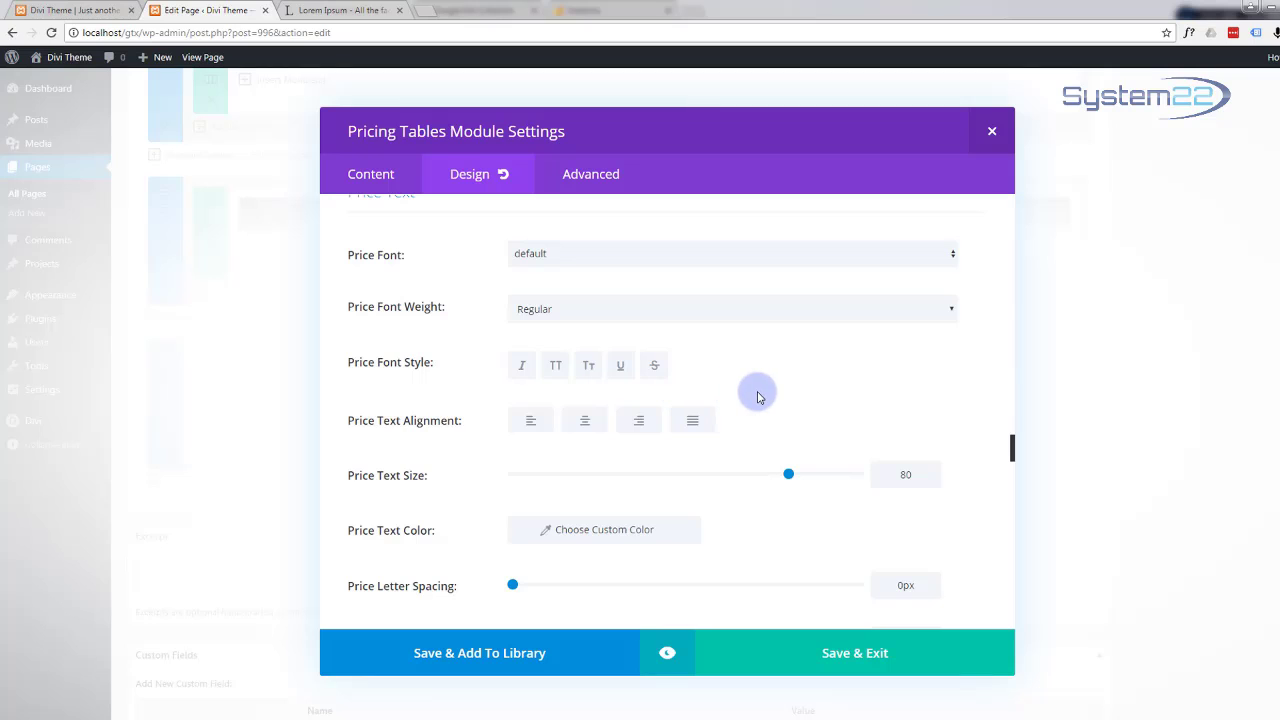
{"action": "scroll", "coordinate": [771, 397], "scroll_direction": "down", "scroll_amount": 4}
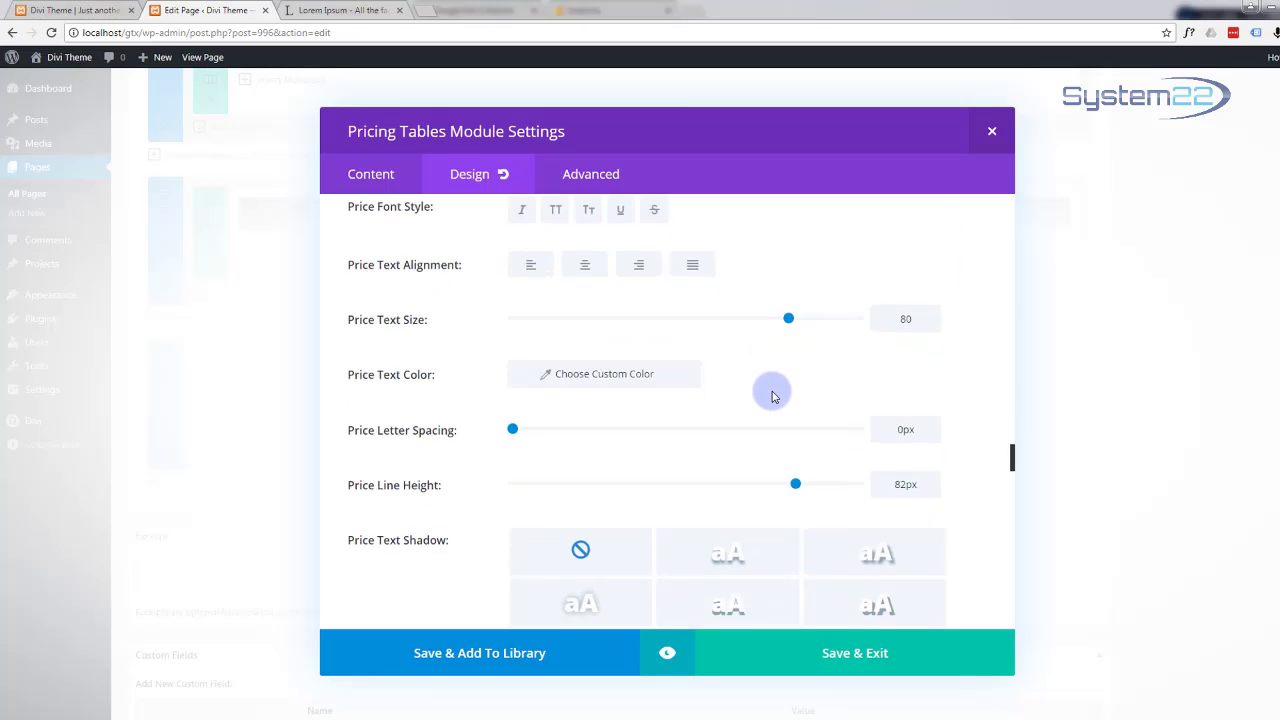
{"action": "scroll", "coordinate": [771, 397], "scroll_direction": "down", "scroll_amount": 5}
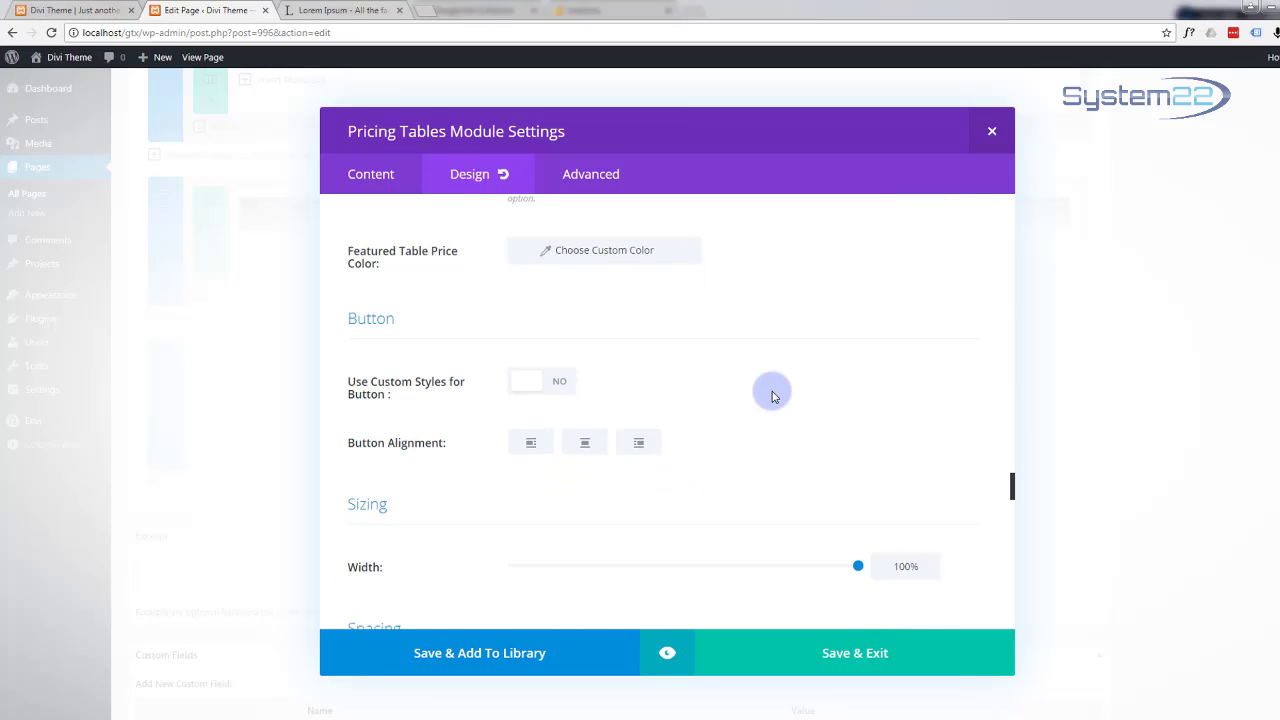
{"action": "scroll", "coordinate": [771, 397], "scroll_direction": "down", "scroll_amount": 1}
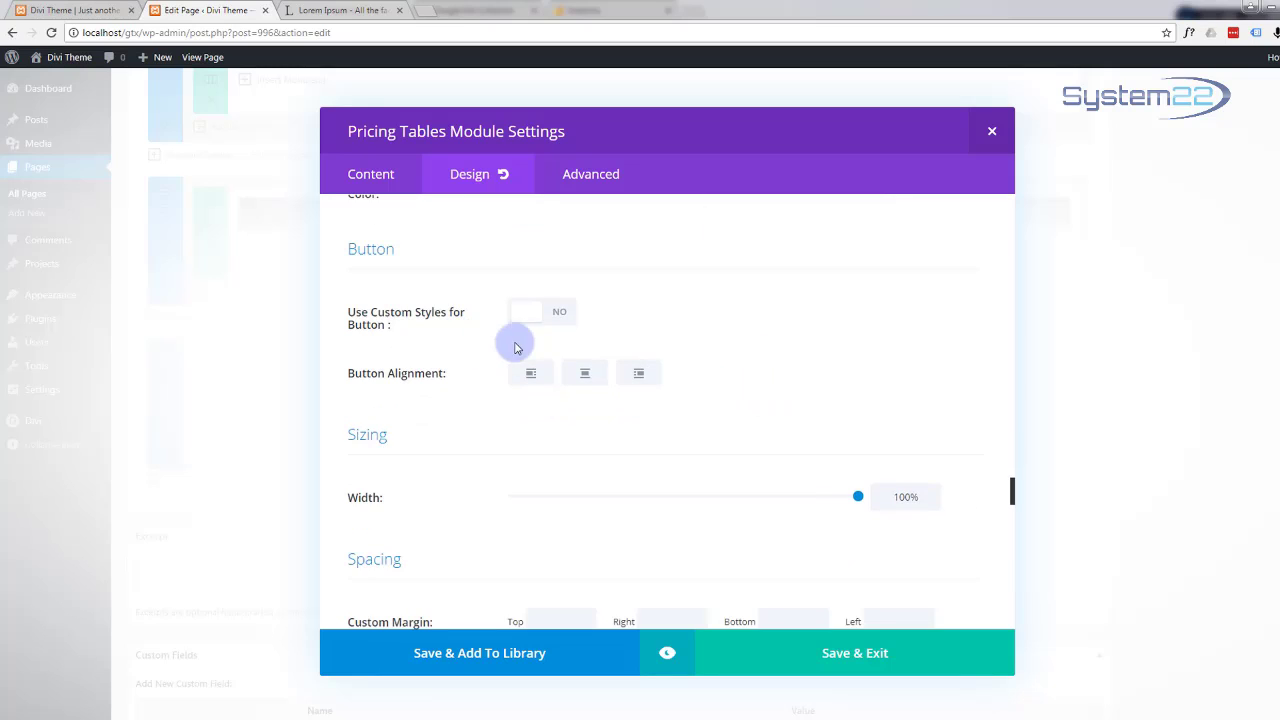
{"action": "scroll", "coordinate": [680, 329], "scroll_direction": "down", "scroll_amount": 2}
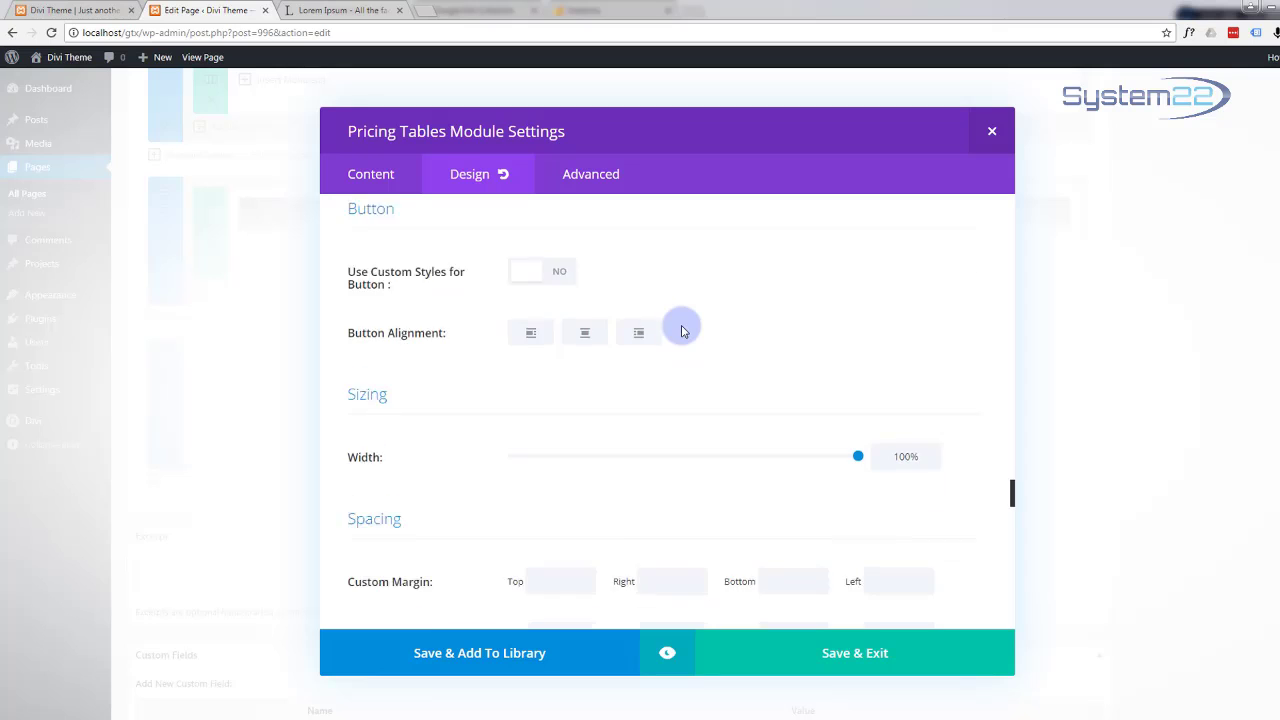
{"action": "scroll", "coordinate": [680, 329], "scroll_direction": "down", "scroll_amount": 1}
{"action": "scroll", "coordinate": [680, 329], "scroll_direction": "up", "scroll_amount": 4}
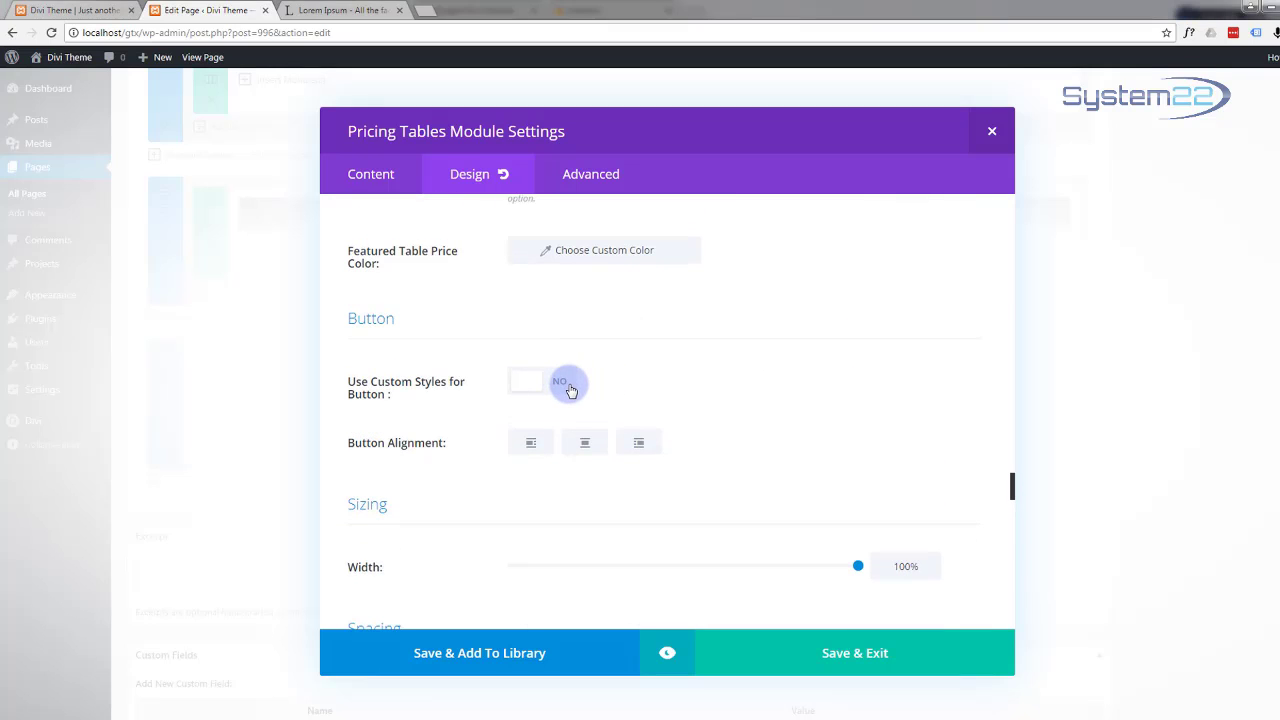
{"action": "left_click", "coordinate": [562, 383]}
{"action": "scroll", "coordinate": [658, 378], "scroll_direction": "down", "scroll_amount": 3}
{"action": "scroll", "coordinate": [657, 368], "scroll_direction": "up", "scroll_amount": 2}
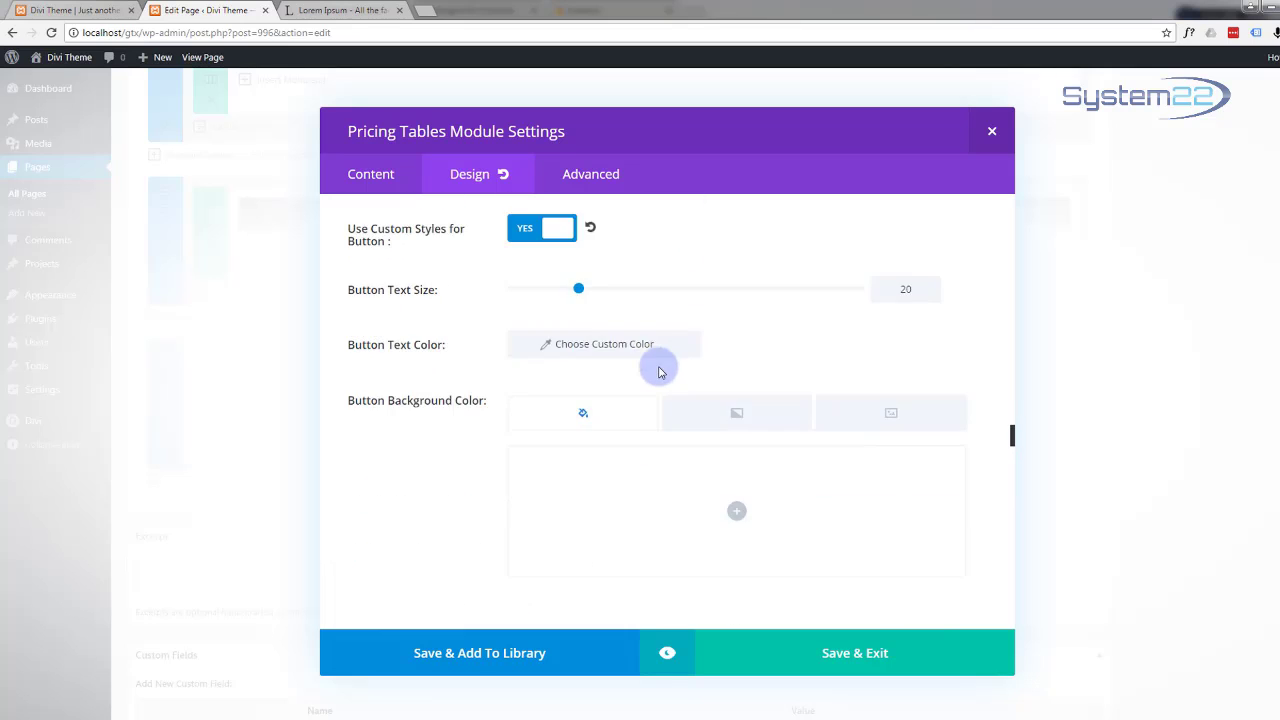
{"action": "left_click", "coordinate": [536, 314]}
{"action": "scroll", "coordinate": [650, 322], "scroll_direction": "down", "scroll_amount": 6}
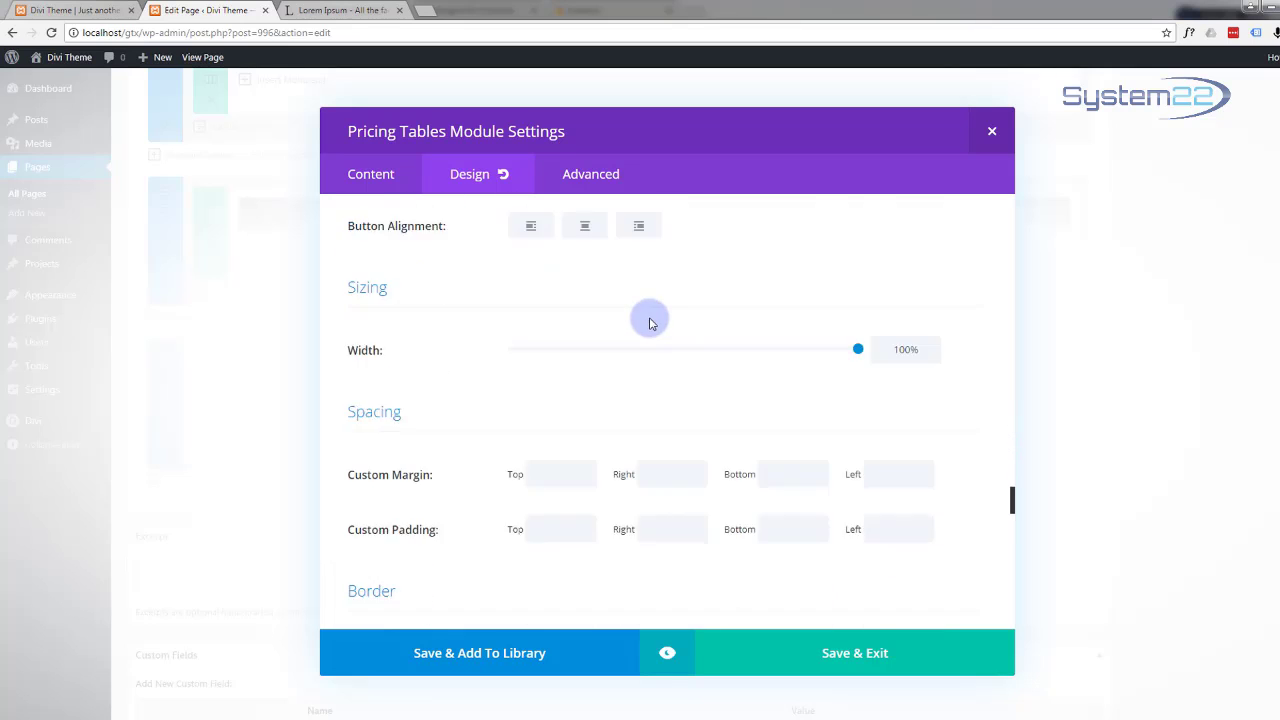
{"action": "scroll", "coordinate": [651, 320], "scroll_direction": "down", "scroll_amount": 5}
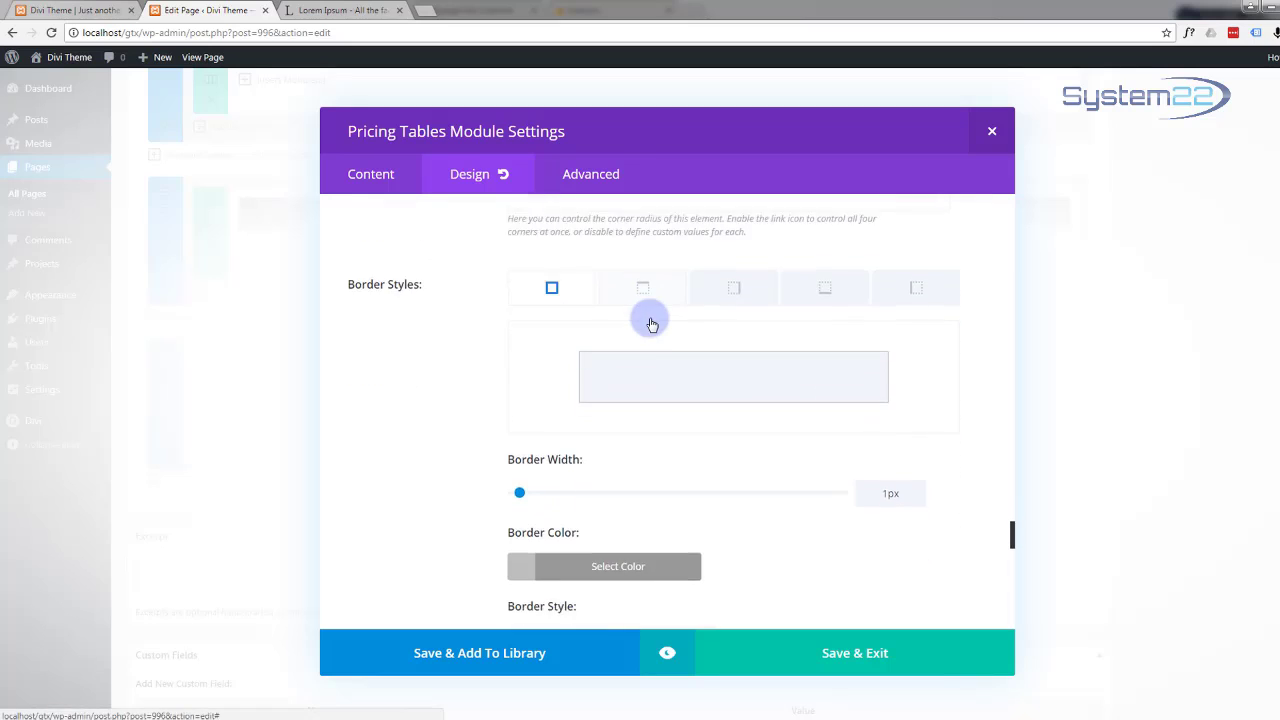
{"action": "scroll", "coordinate": [698, 318], "scroll_direction": "down", "scroll_amount": 3}
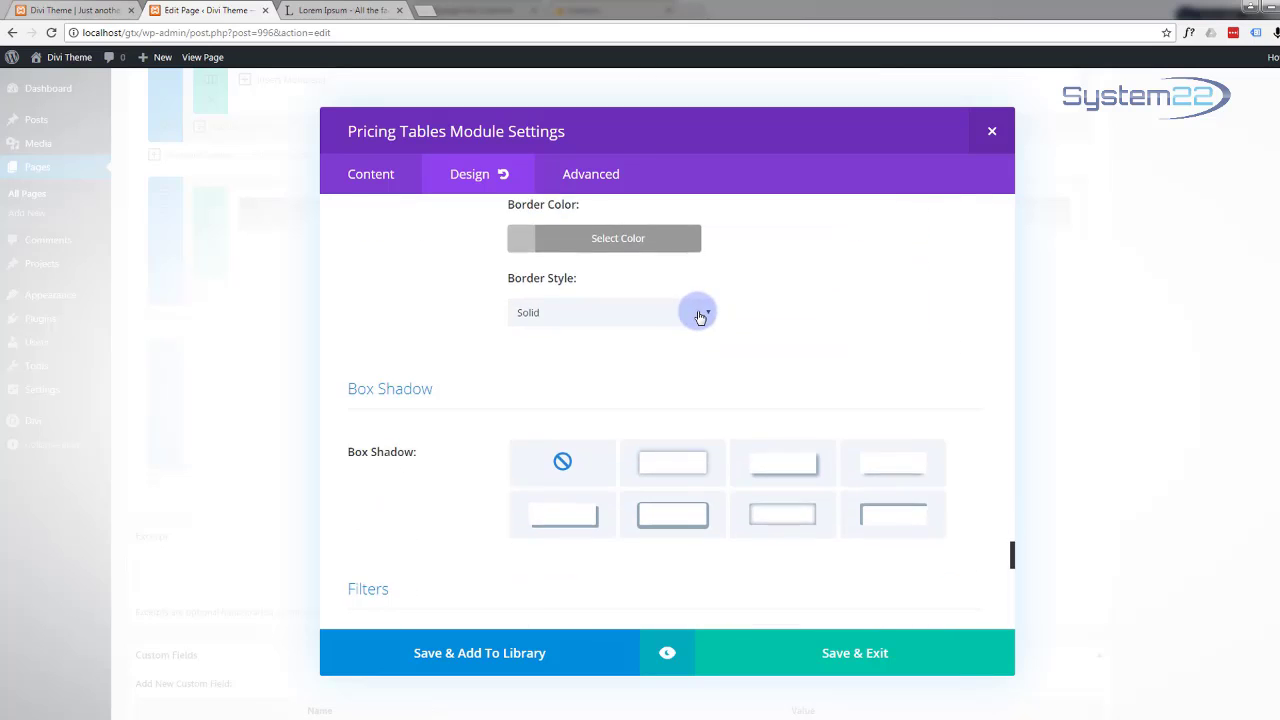
{"action": "scroll", "coordinate": [699, 318], "scroll_direction": "down", "scroll_amount": 2}
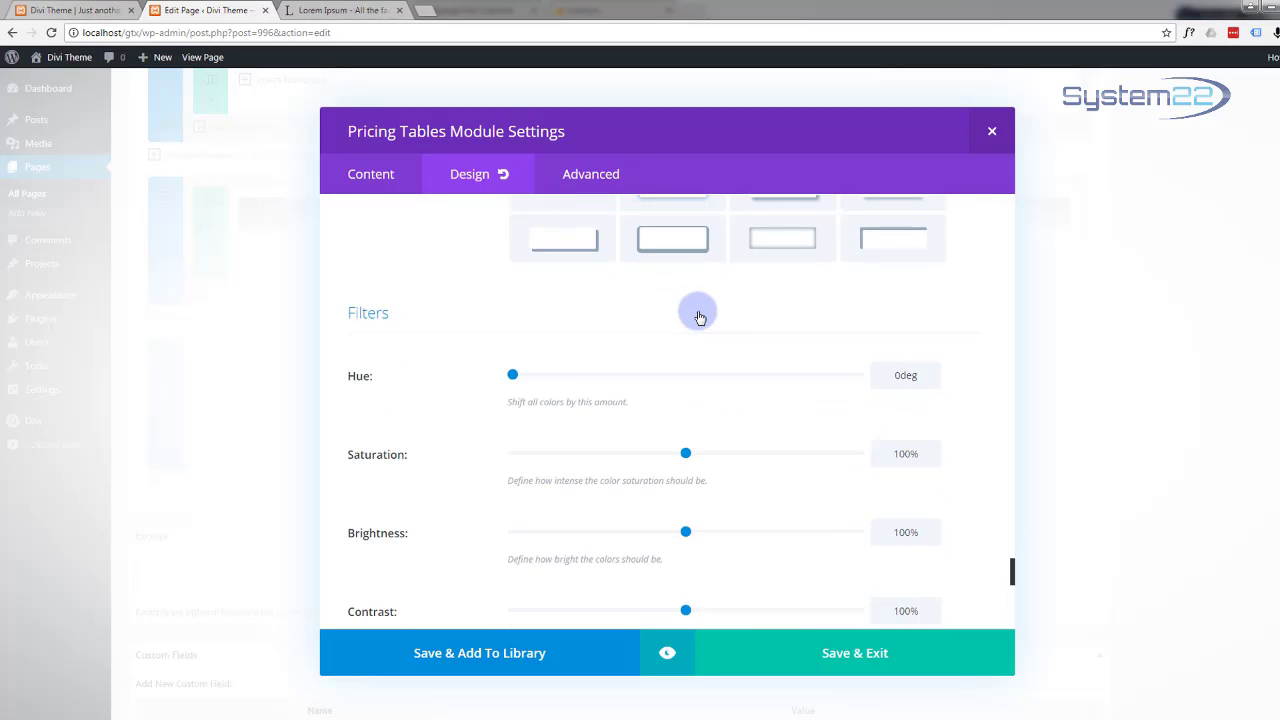
{"action": "scroll", "coordinate": [699, 317], "scroll_direction": "down", "scroll_amount": 6}
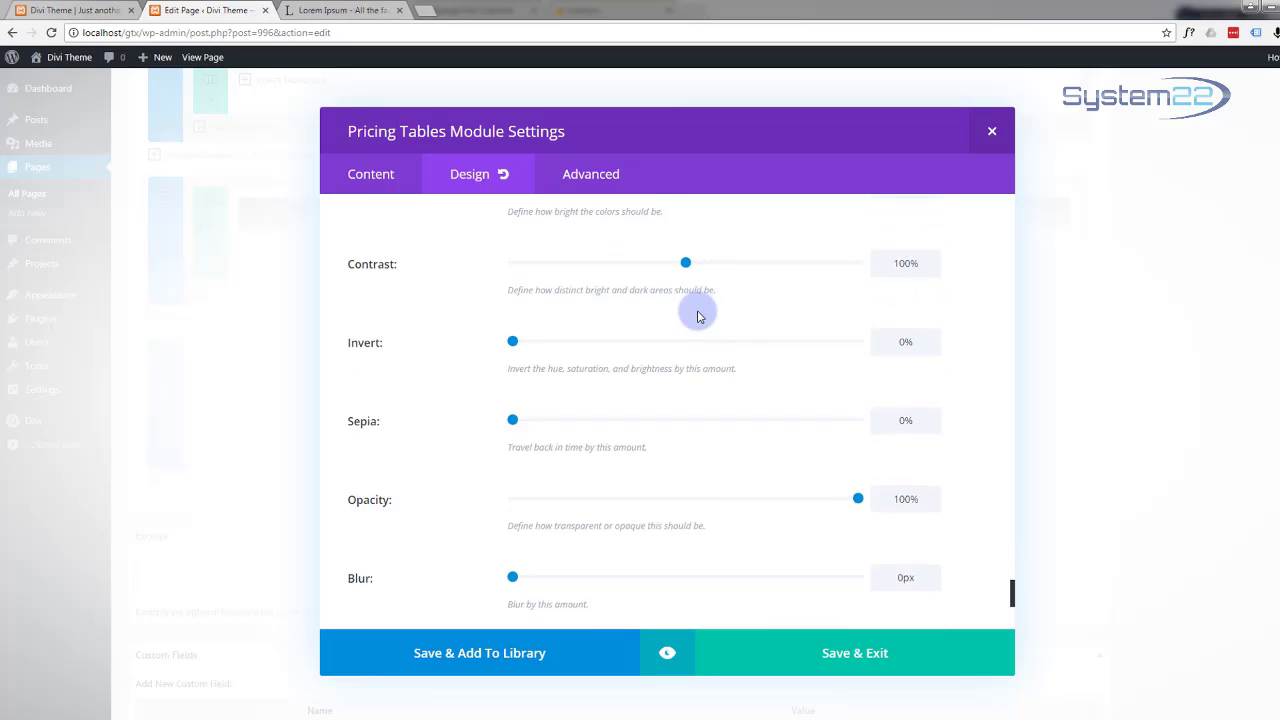
{"action": "scroll", "coordinate": [699, 317], "scroll_direction": "down", "scroll_amount": 3}
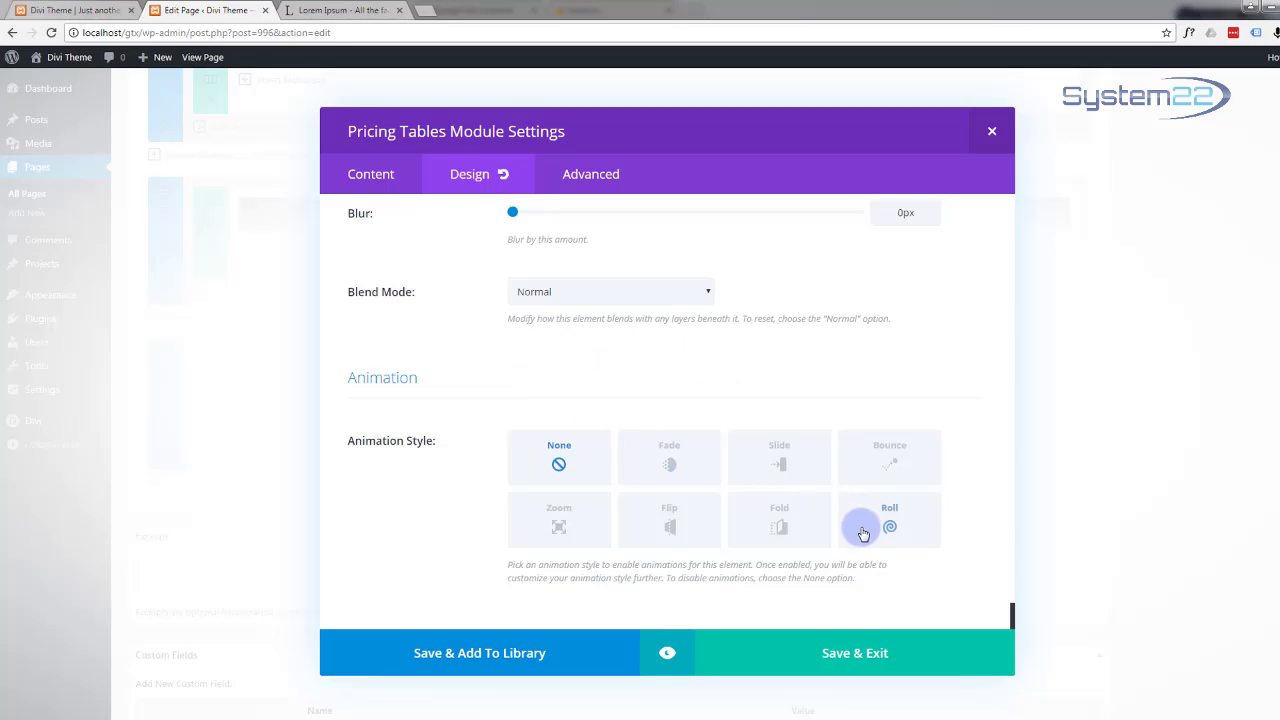
Step: Save and close the Pricing Tables module, then reopen its settings at the Content options
{"action": "left_click", "coordinate": [858, 656]}
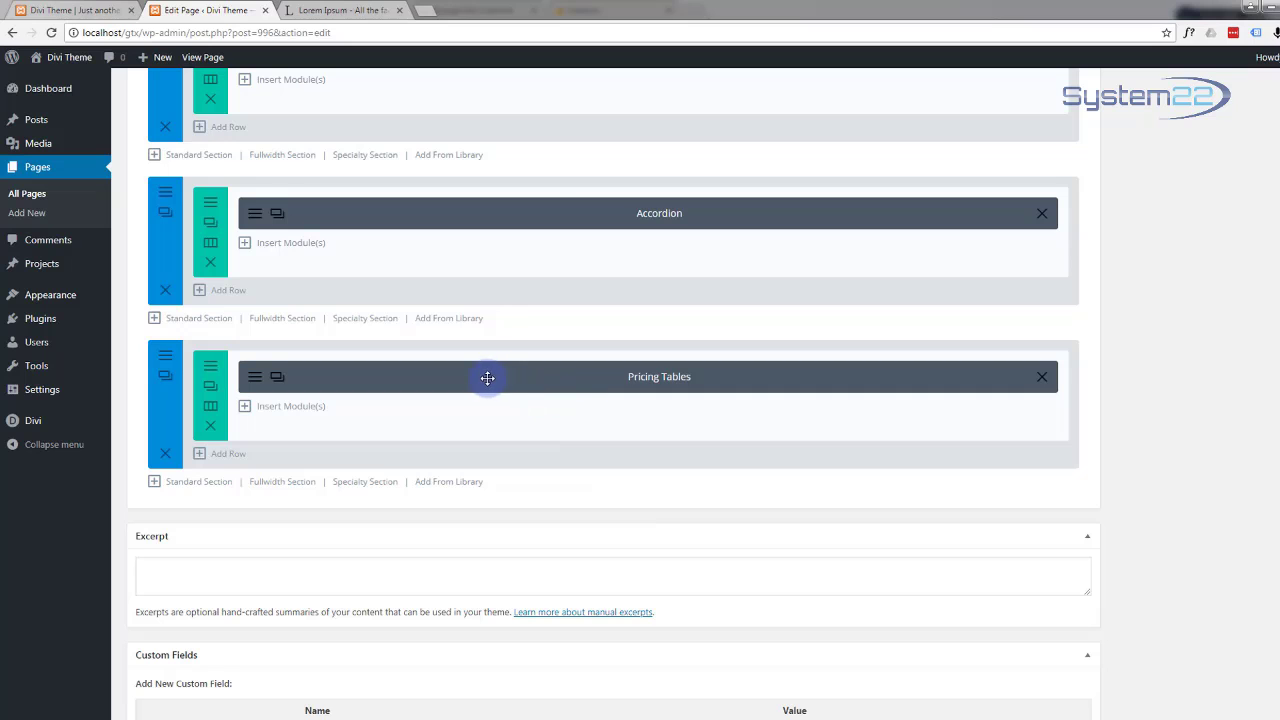
{"action": "left_click", "coordinate": [256, 381]}
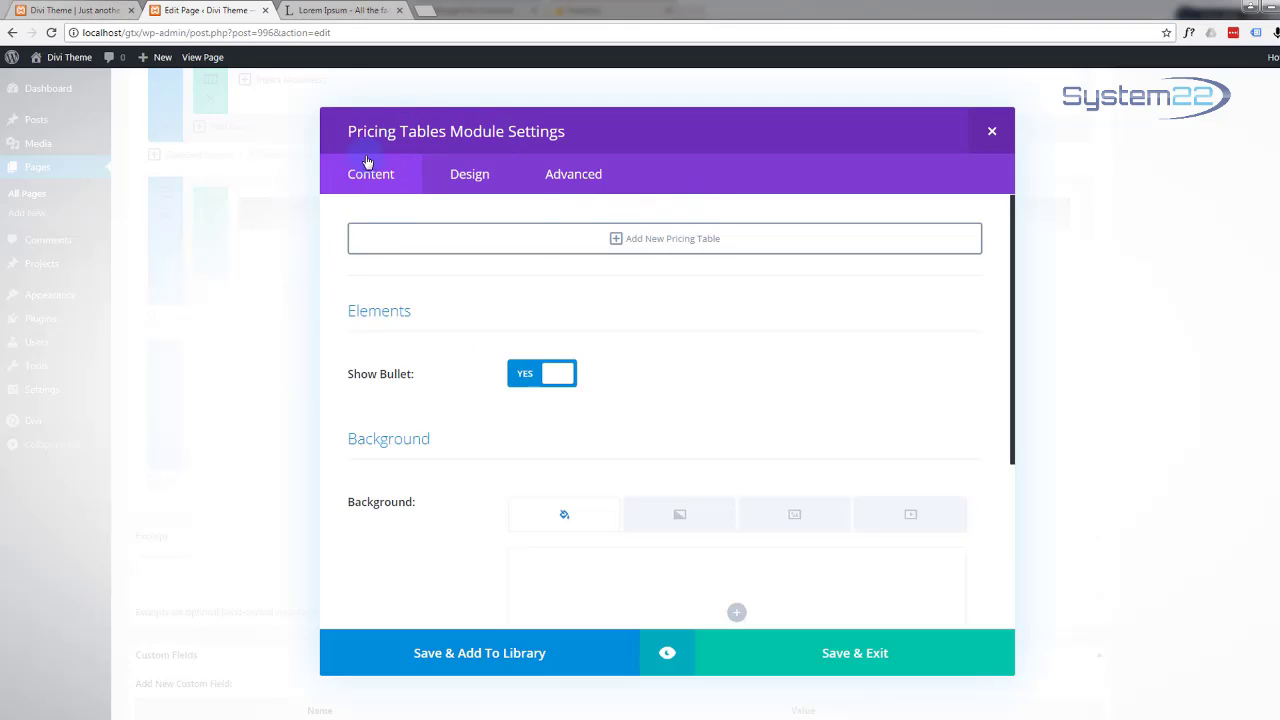
{"action": "left_click", "coordinate": [615, 240]}
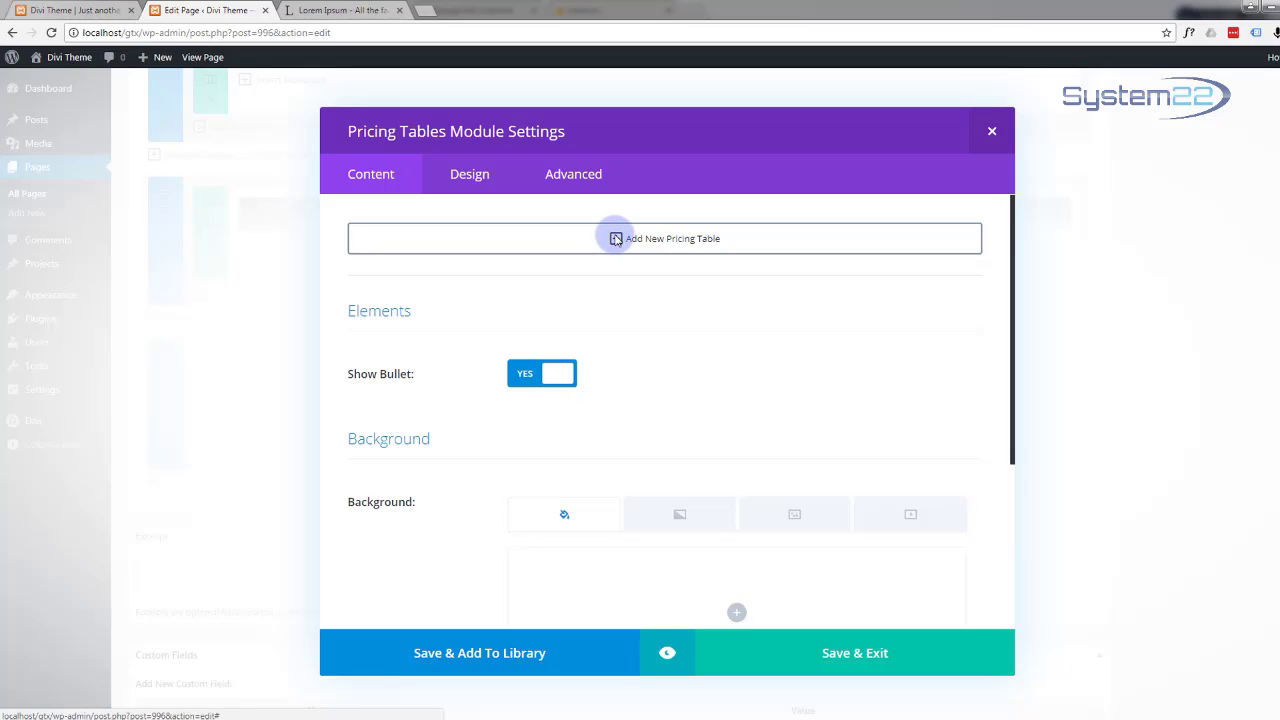
Step: Add a pricing table titled 'Starter' with currency $ and period per Site
{"action": "left_click", "coordinate": [615, 238]}
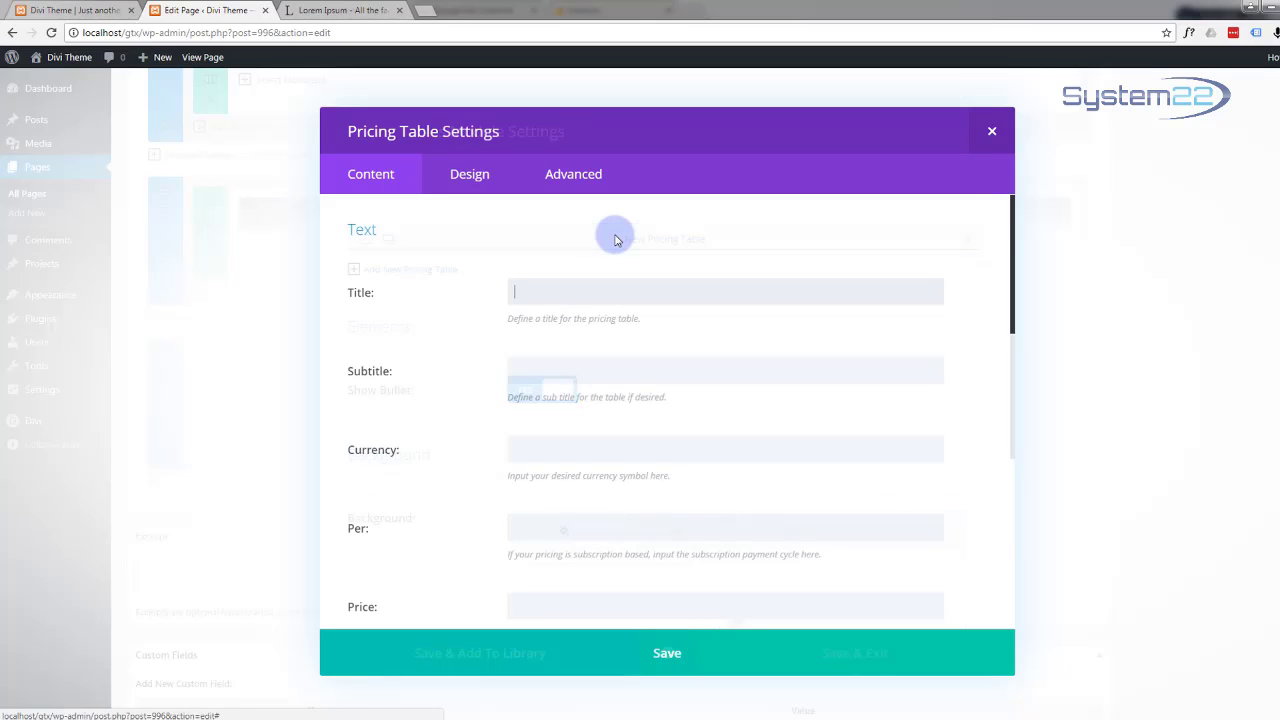
{"action": "left_click", "coordinate": [557, 293]}
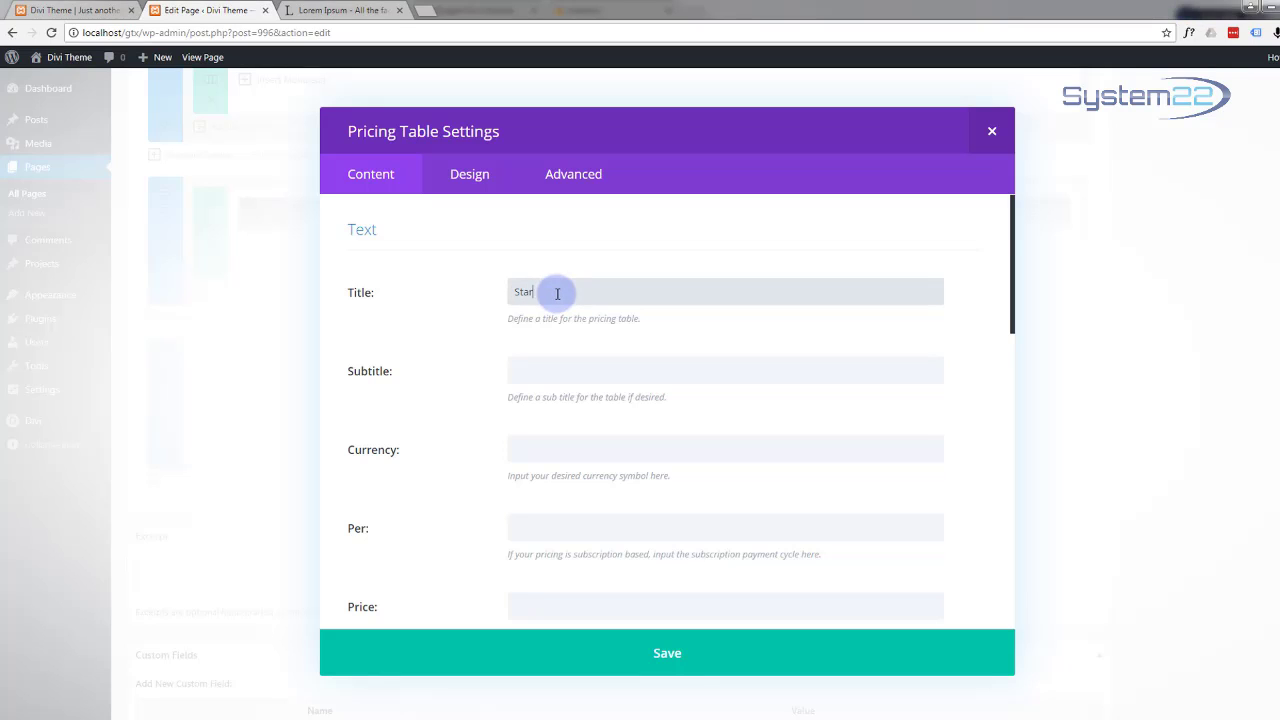
{"action": "type", "text": "Starter"}
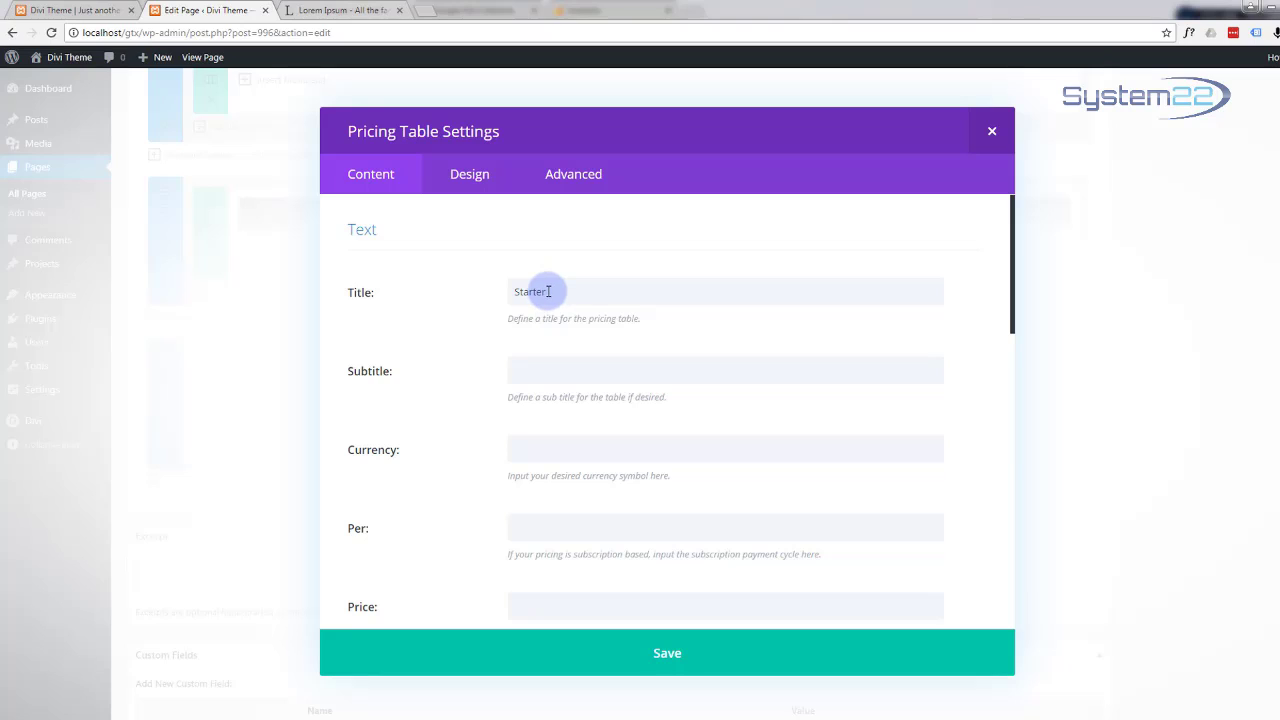
{"action": "left_click", "coordinate": [525, 368]}
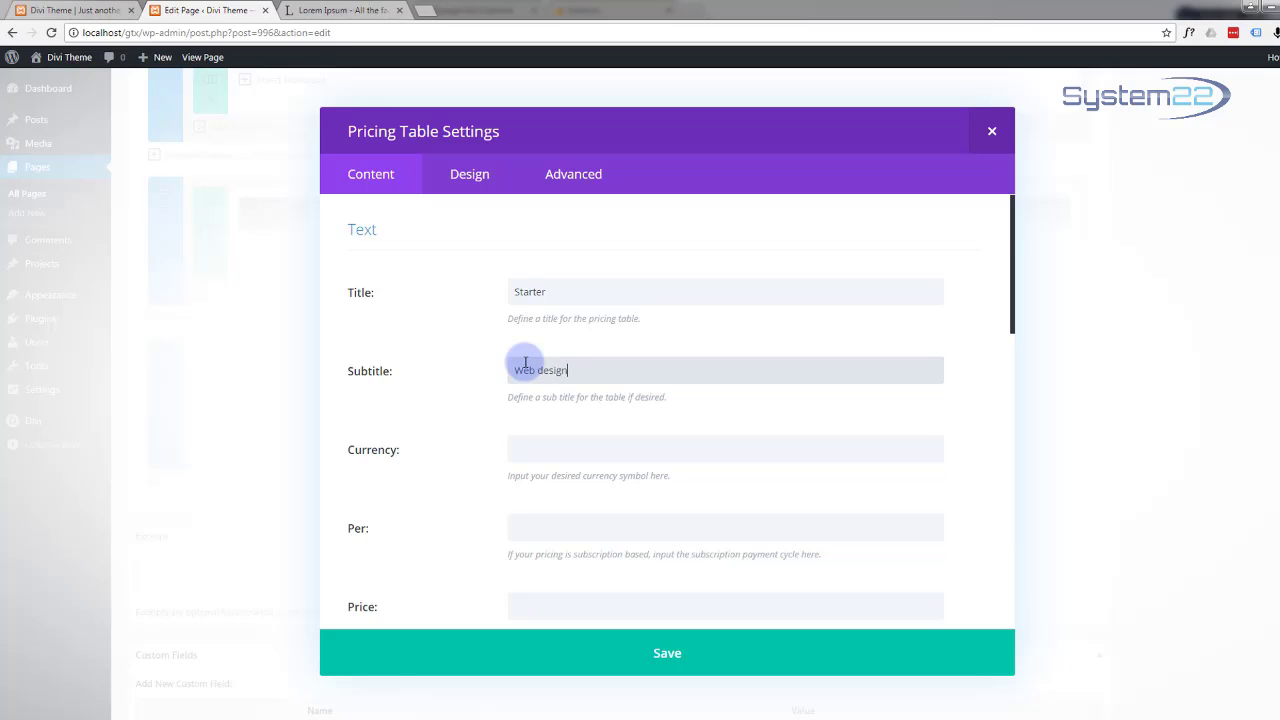
{"action": "left_click", "coordinate": [526, 445]}
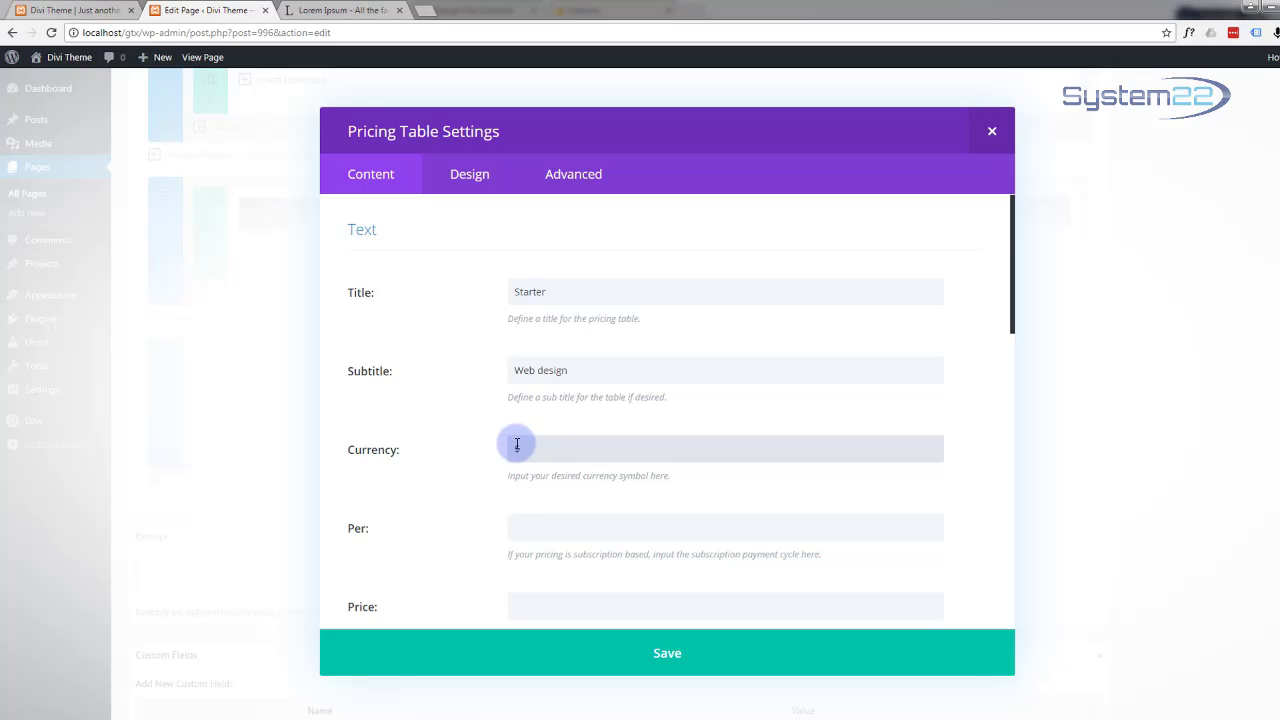
{"action": "left_click", "coordinate": [518, 531]}
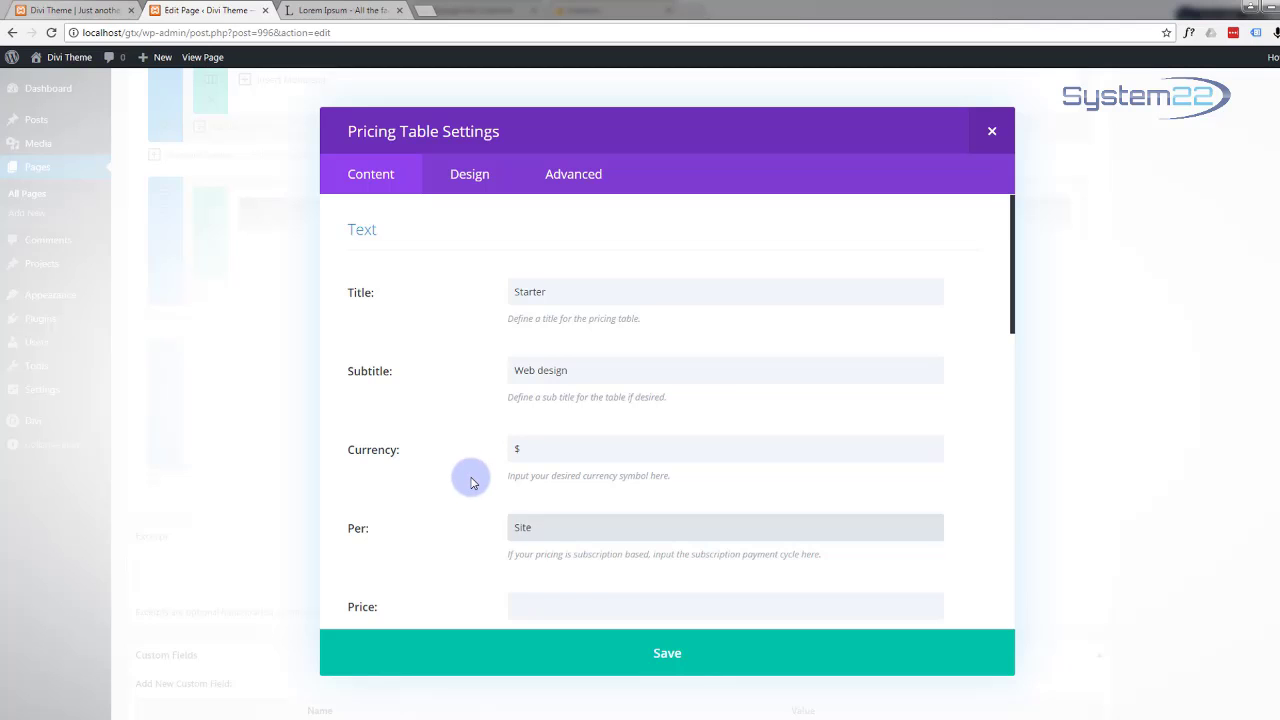
Step: Set the Starter table's price to 499 and button text to 'Start Now'
{"action": "scroll", "coordinate": [471, 490], "scroll_direction": "down", "scroll_amount": 2}
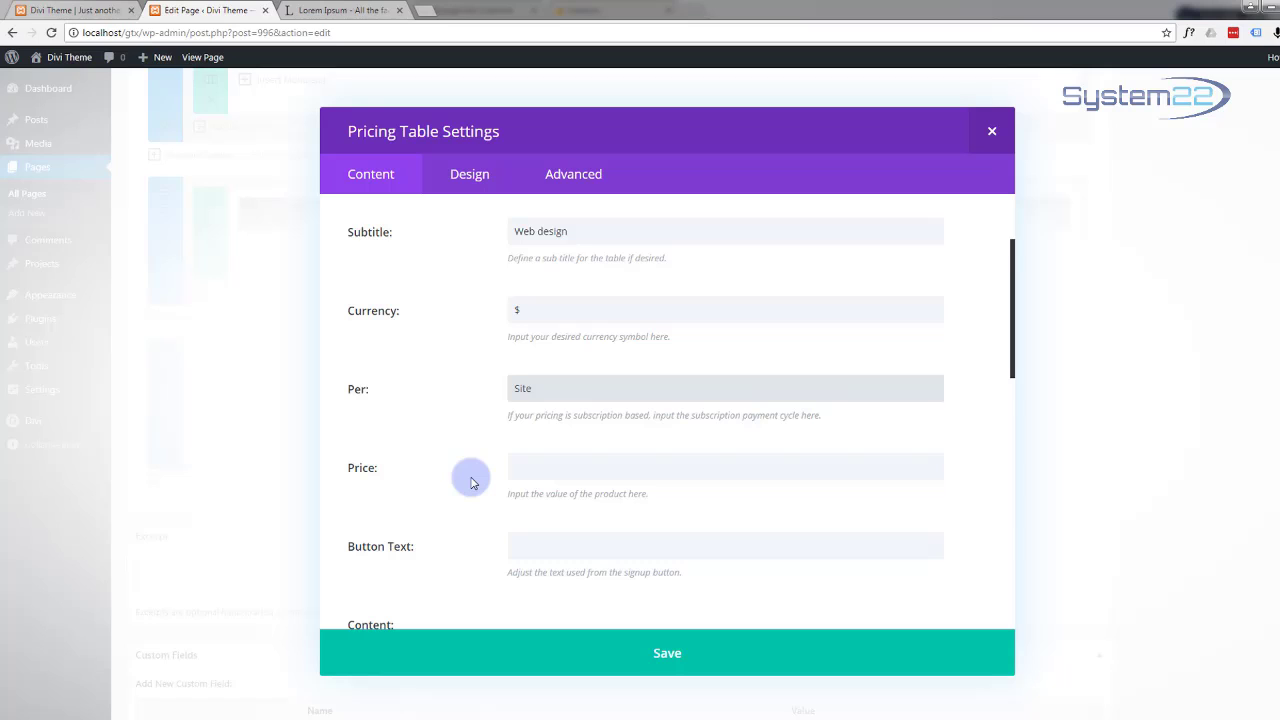
{"action": "scroll", "coordinate": [471, 483], "scroll_direction": "down", "scroll_amount": 1}
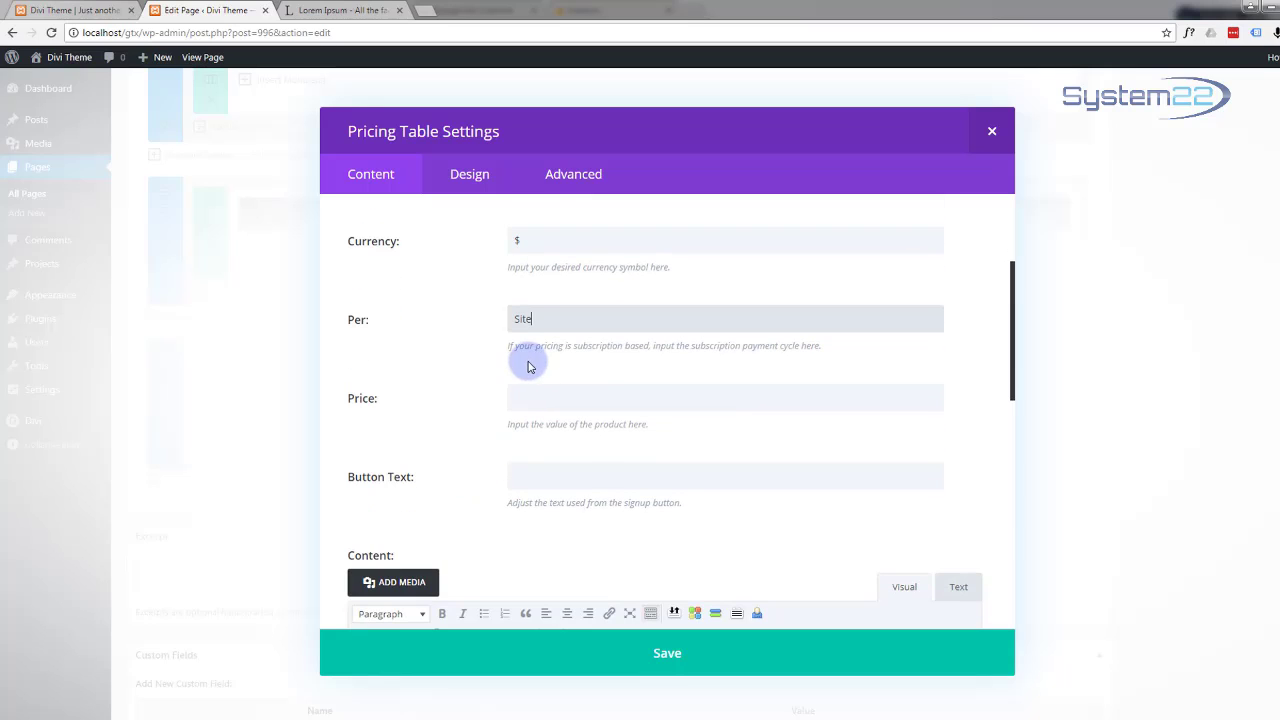
{"action": "left_click", "coordinate": [514, 392]}
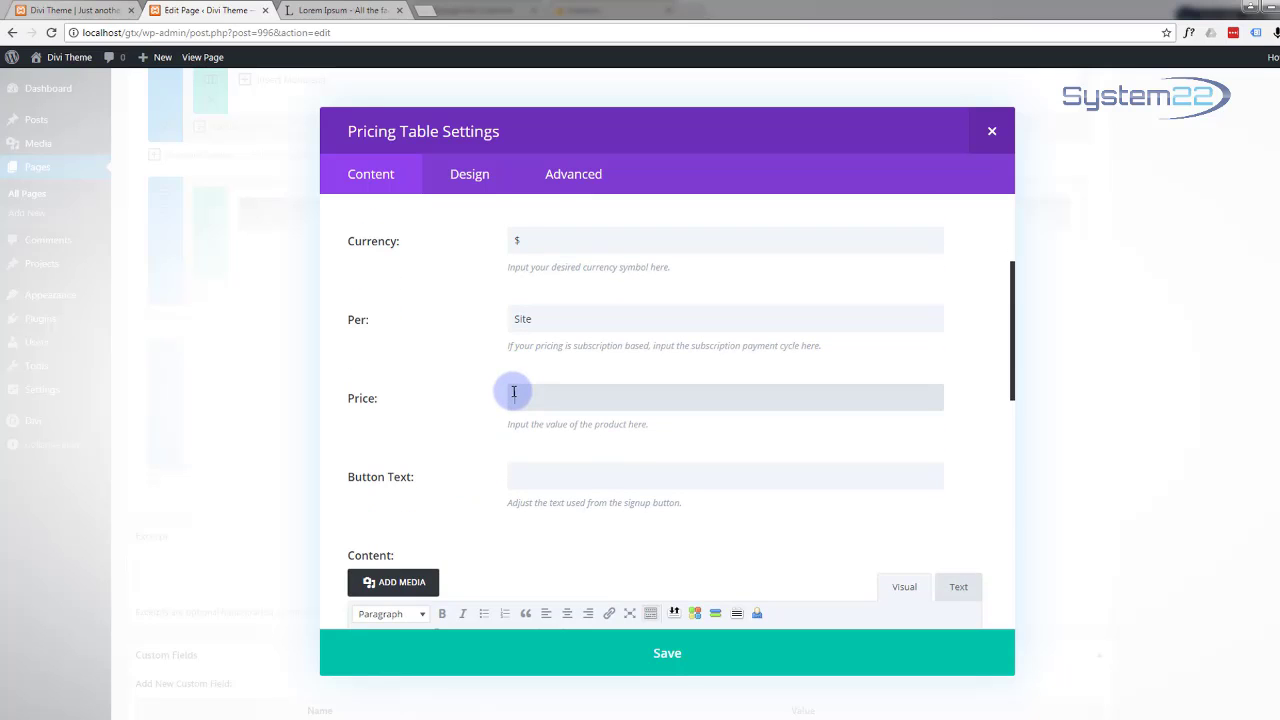
{"action": "type", "text": "499"}
{"action": "scroll", "coordinate": [491, 409], "scroll_direction": "down", "scroll_amount": 2}
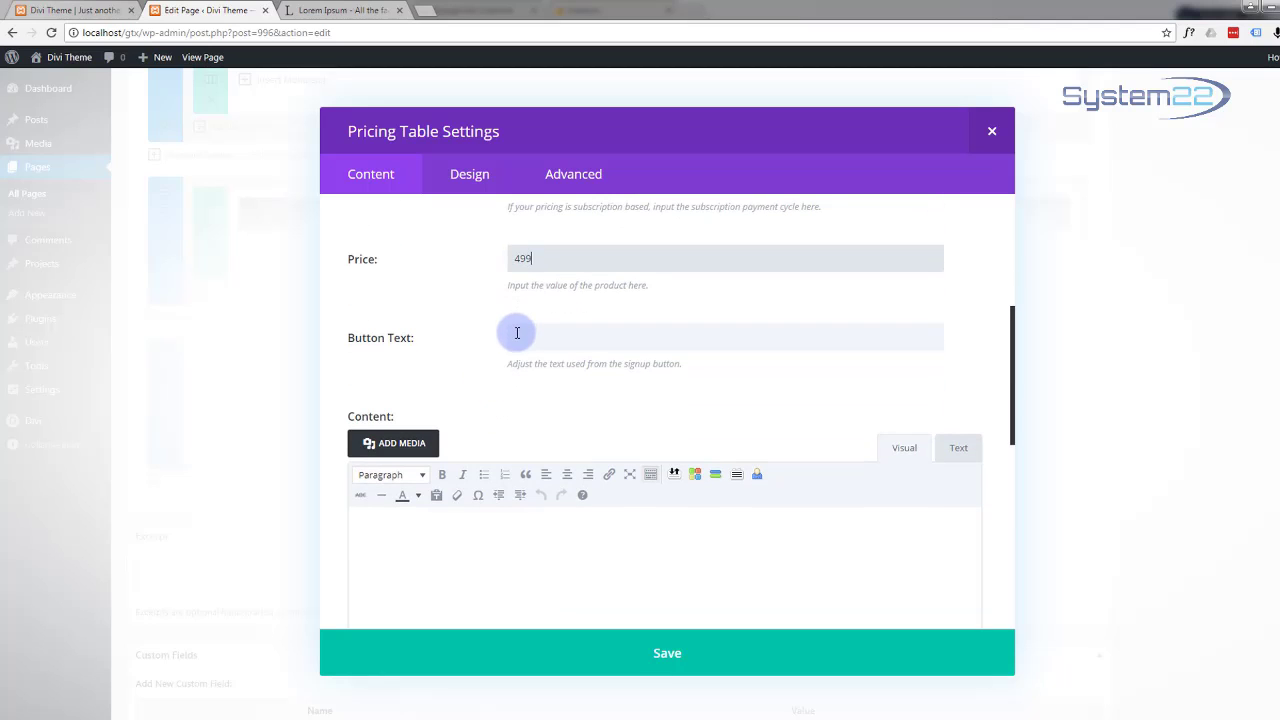
{"action": "left_click", "coordinate": [510, 336]}
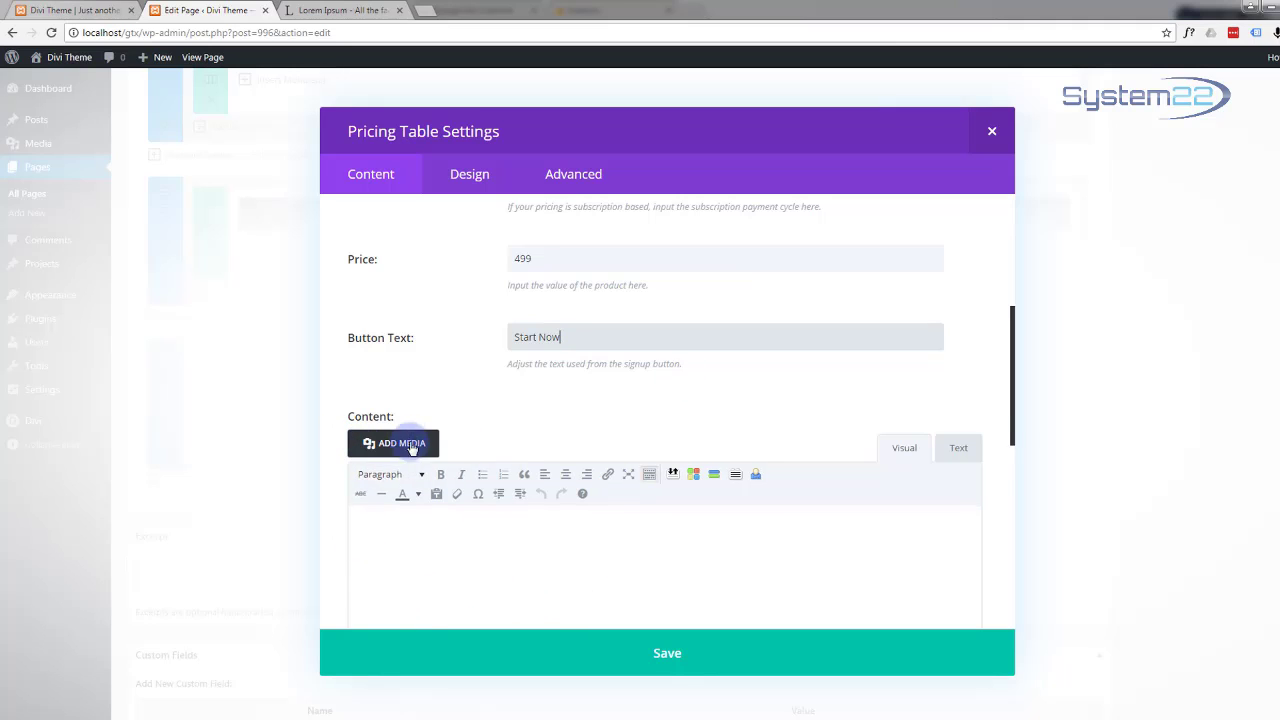
Step: Generate five Lorem Ipsum paragraphs on lipsum.com and select the first paragraph's first two sentences
{"action": "left_click", "coordinate": [340, 12]}
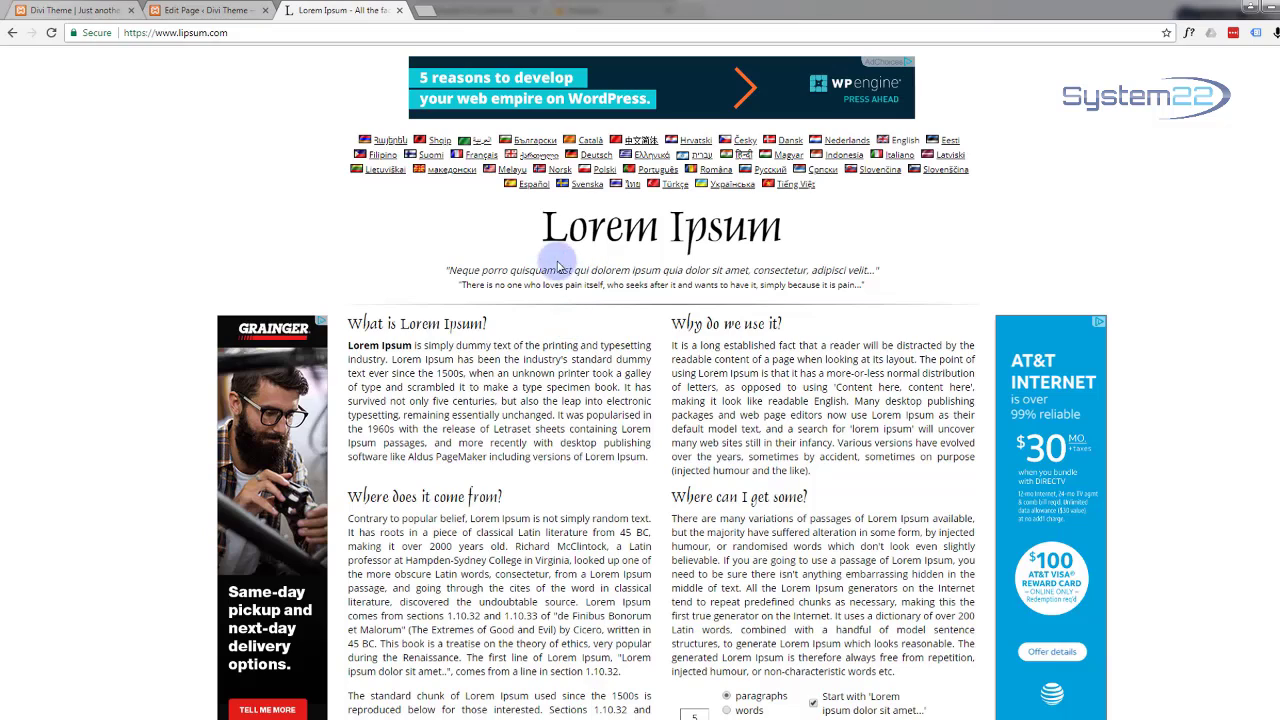
{"action": "scroll", "coordinate": [545, 300], "scroll_direction": "down", "scroll_amount": 2}
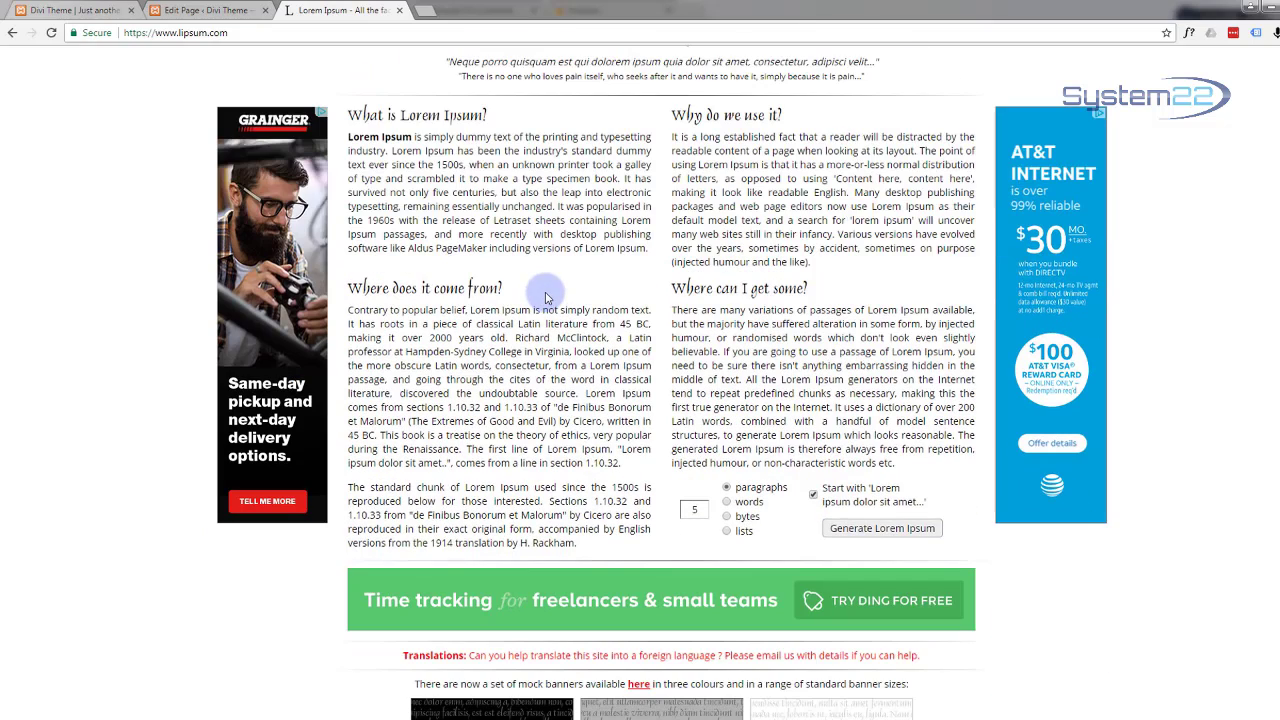
{"action": "scroll", "coordinate": [437, 165], "scroll_direction": "down", "scroll_amount": 1}
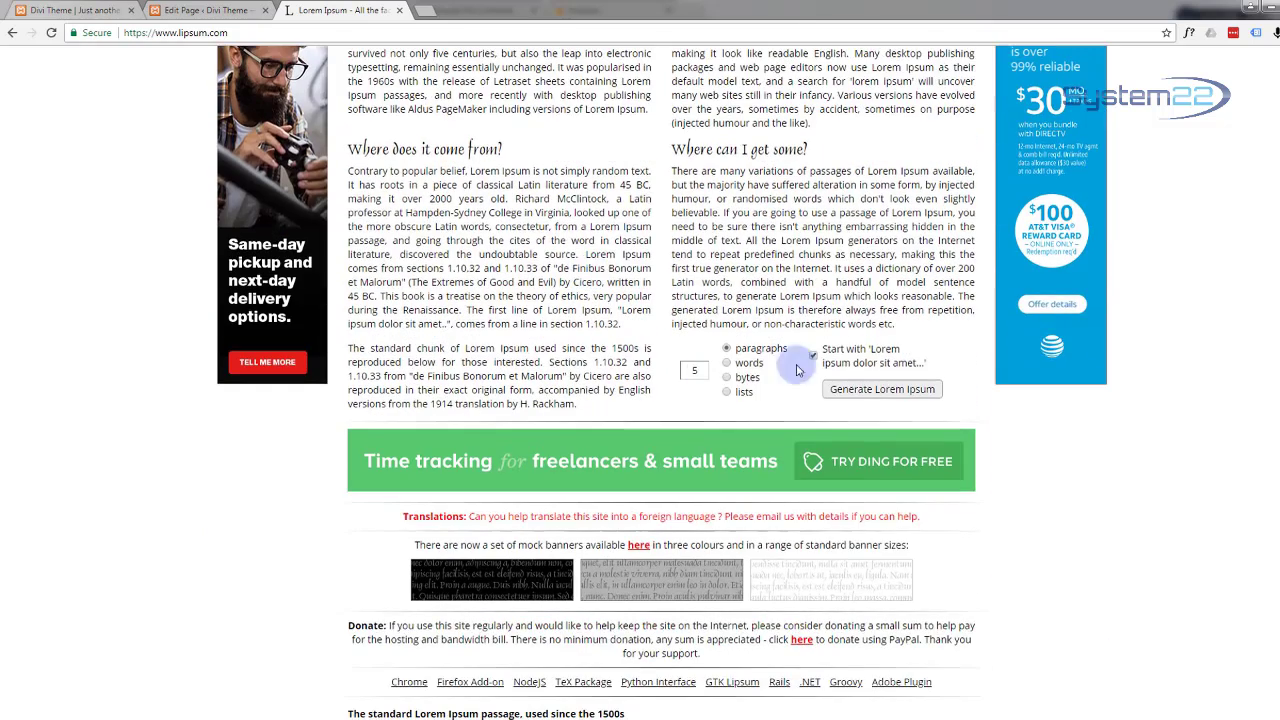
{"action": "left_click", "coordinate": [866, 390]}
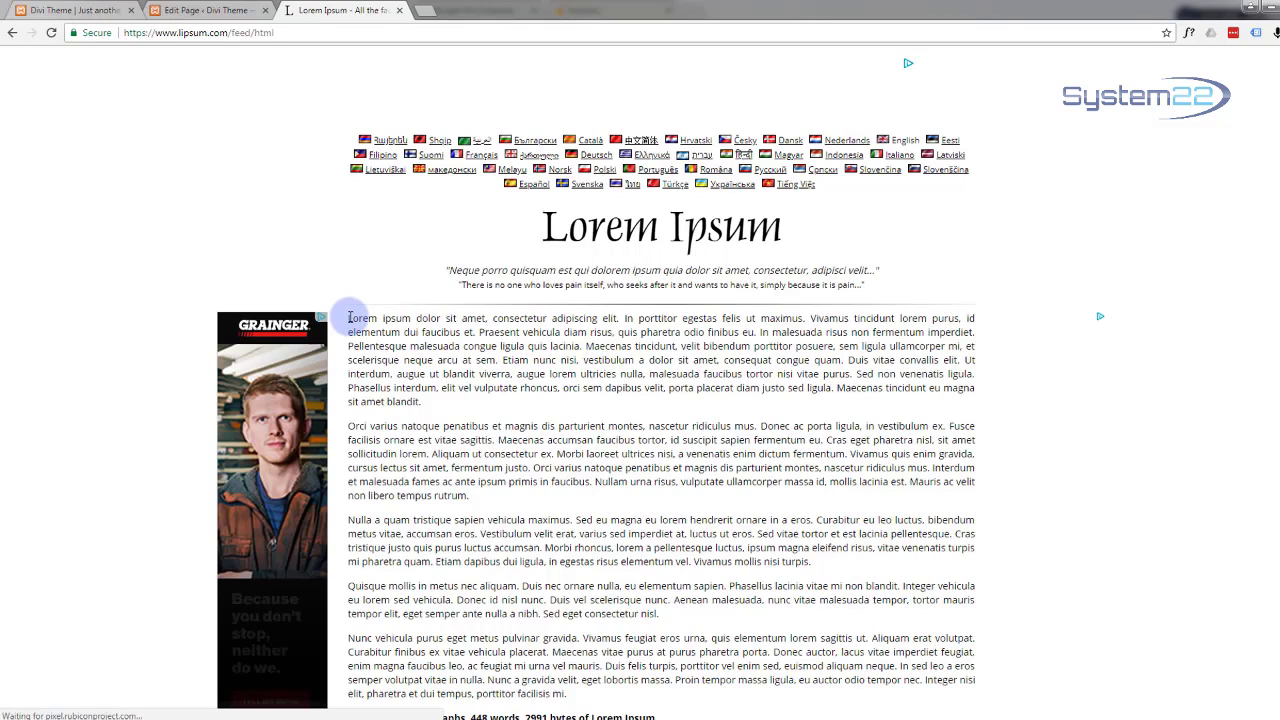
{"action": "left_click_drag", "start_coordinate": [348, 318], "coordinate": [480, 320]}
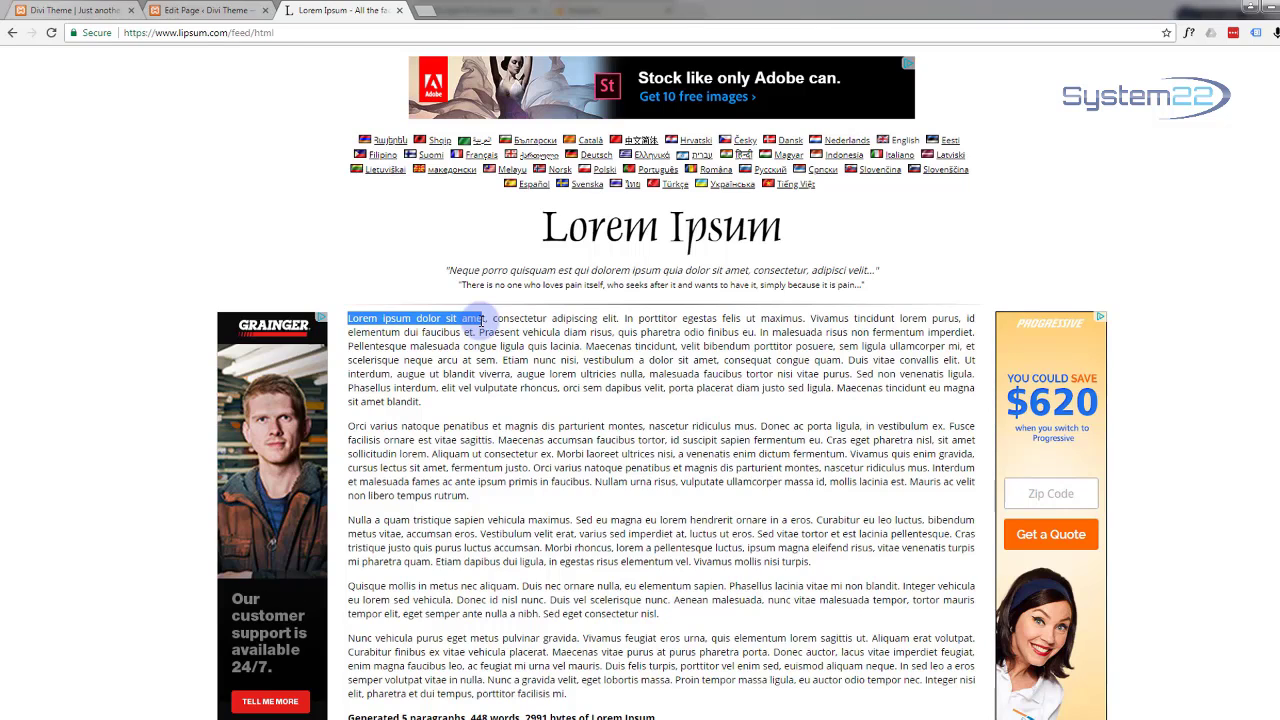
{"action": "left_click_drag", "start_coordinate": [482, 320], "coordinate": [810, 318]}
{"action": "key", "text": "ctrl+c"}
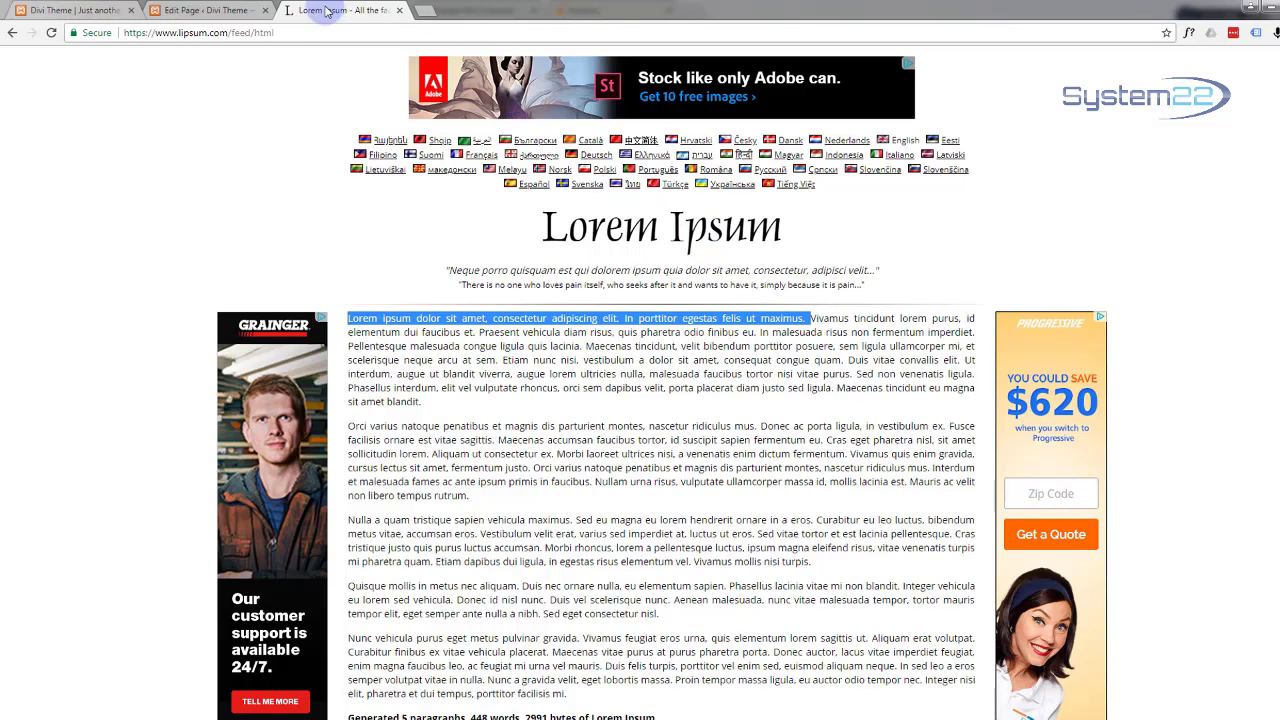
Step: Paste the Lorem ipsum sentences into the Starter table's Content field
{"action": "left_click", "coordinate": [204, 11]}
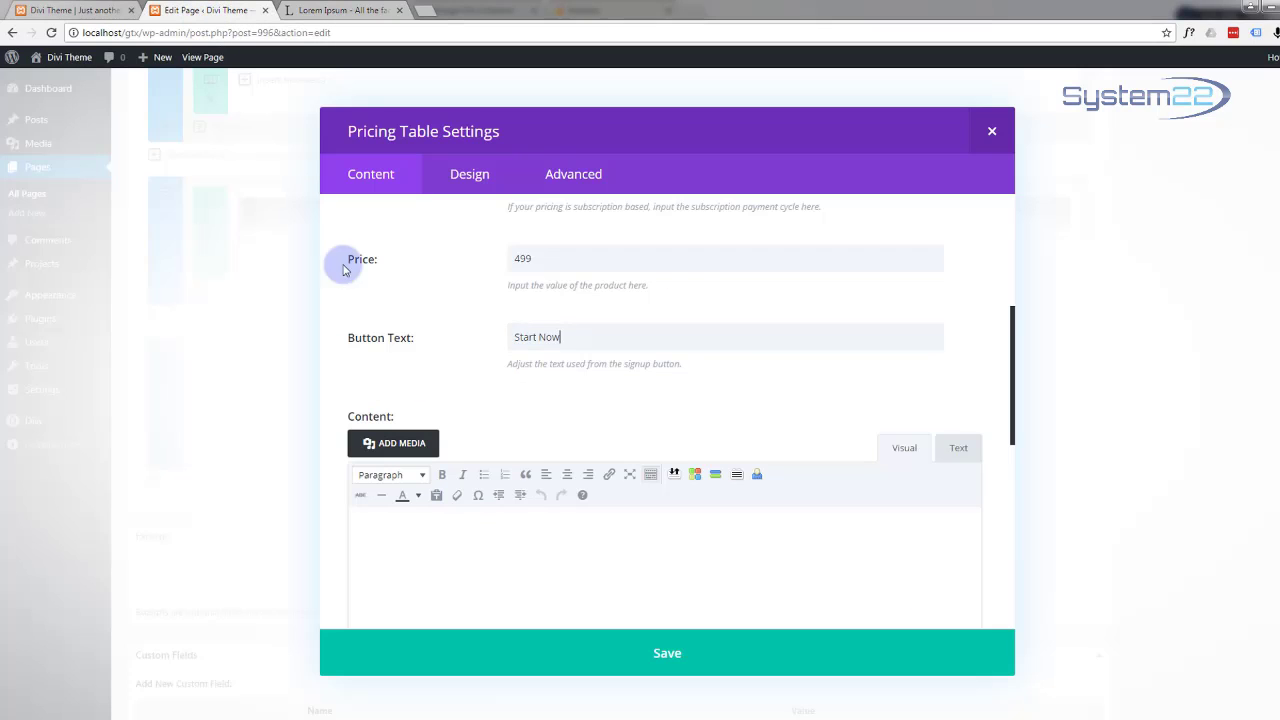
{"action": "left_click", "coordinate": [391, 524]}
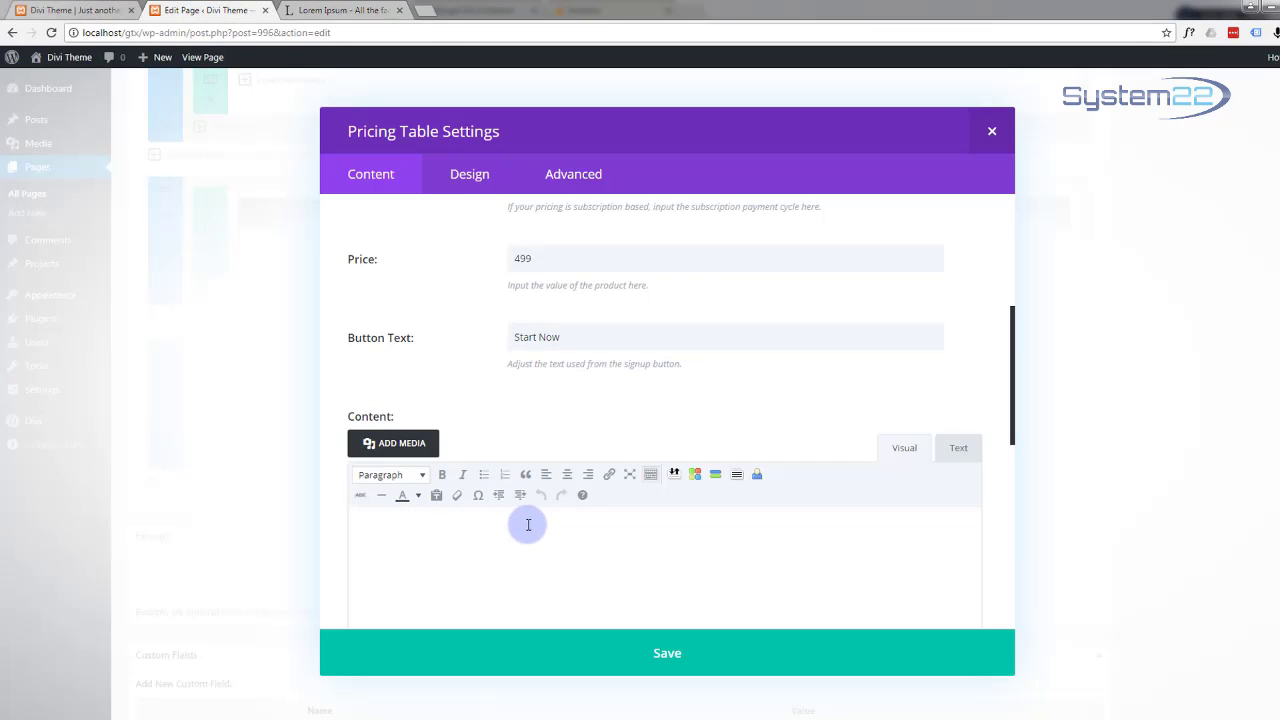
{"action": "key", "text": "ctrl+v"}
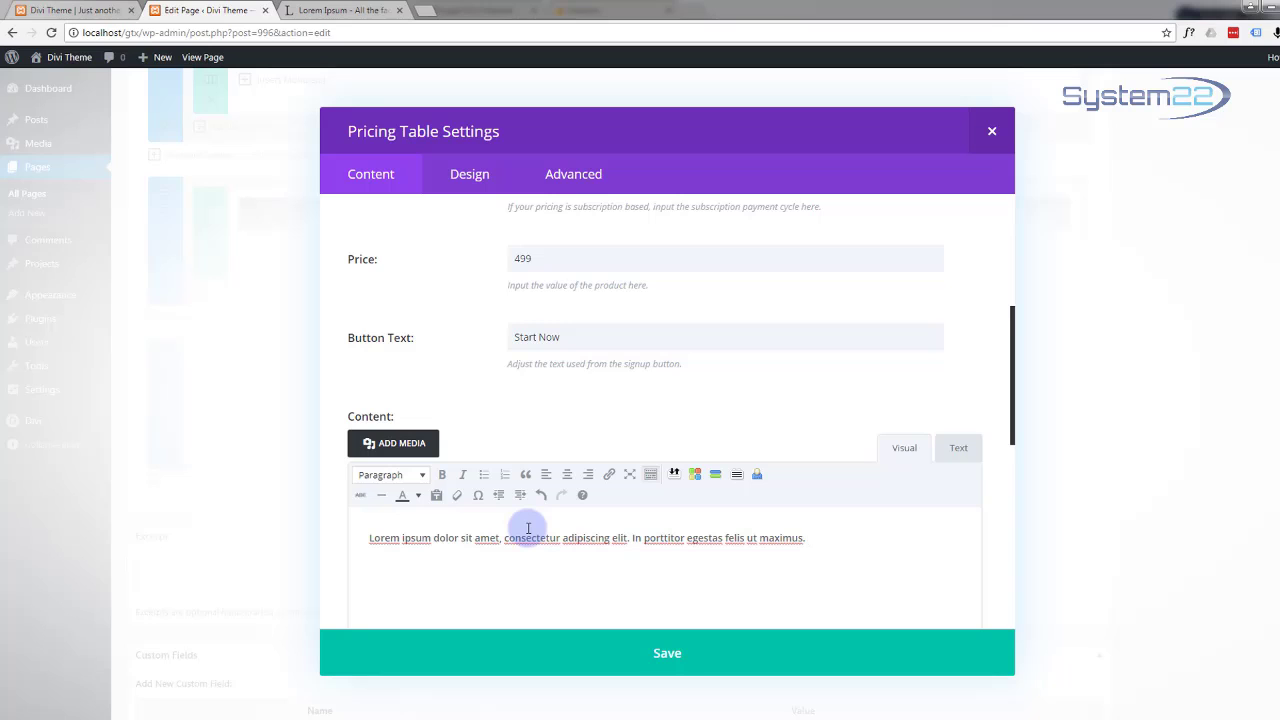
{"action": "scroll", "coordinate": [529, 530], "scroll_direction": "down", "scroll_amount": 5}
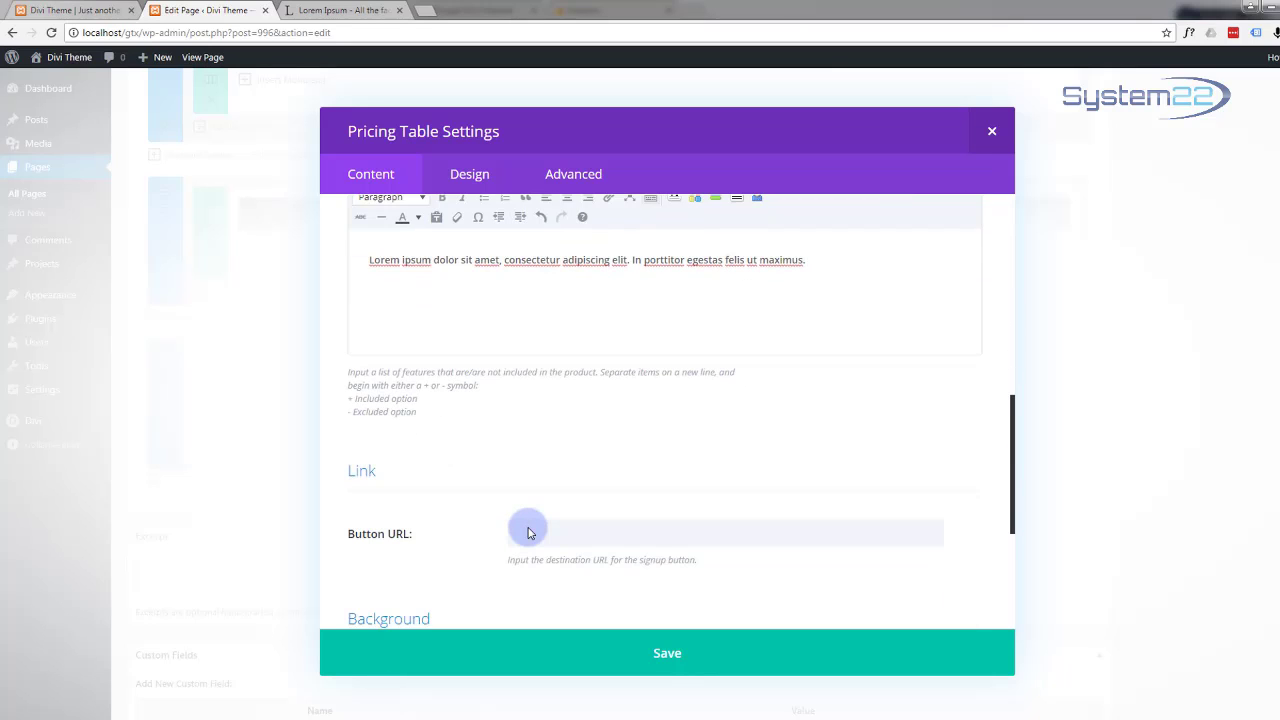
{"action": "scroll", "coordinate": [530, 527], "scroll_direction": "down", "scroll_amount": 1}
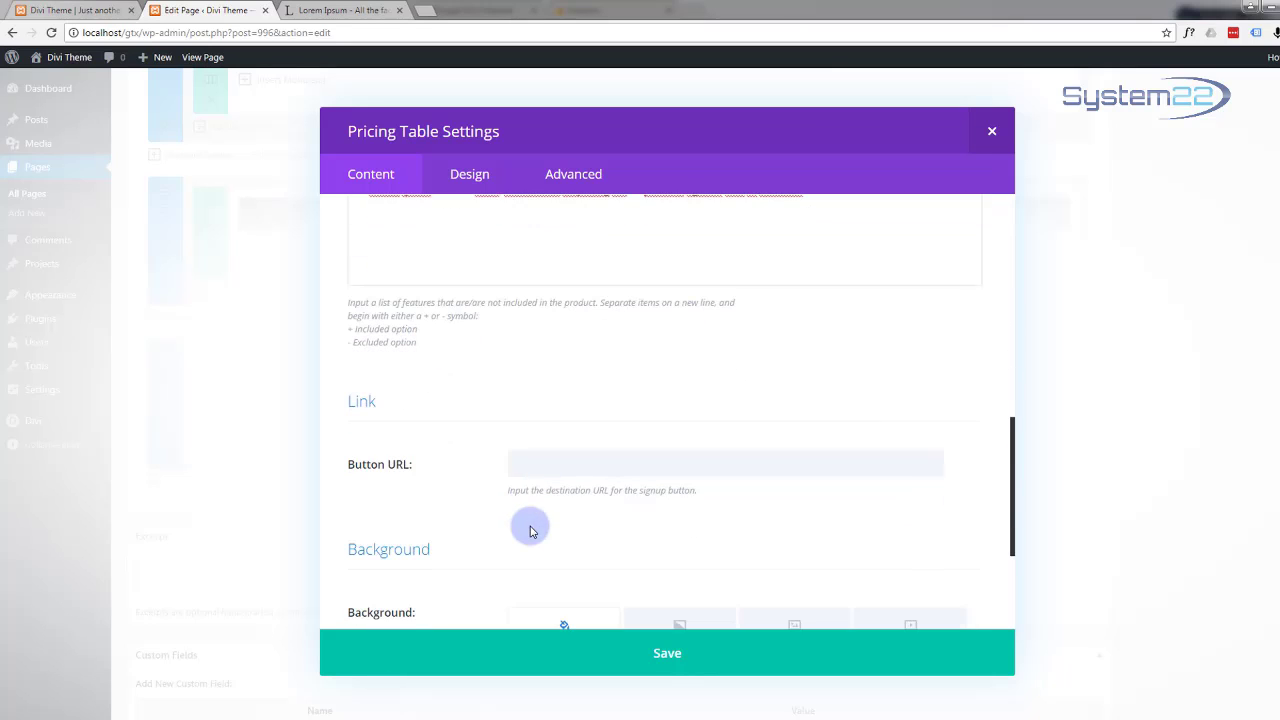
Step: Set the Button URL to '#', save the Starter table, and preview the module
{"action": "left_click", "coordinate": [524, 470]}
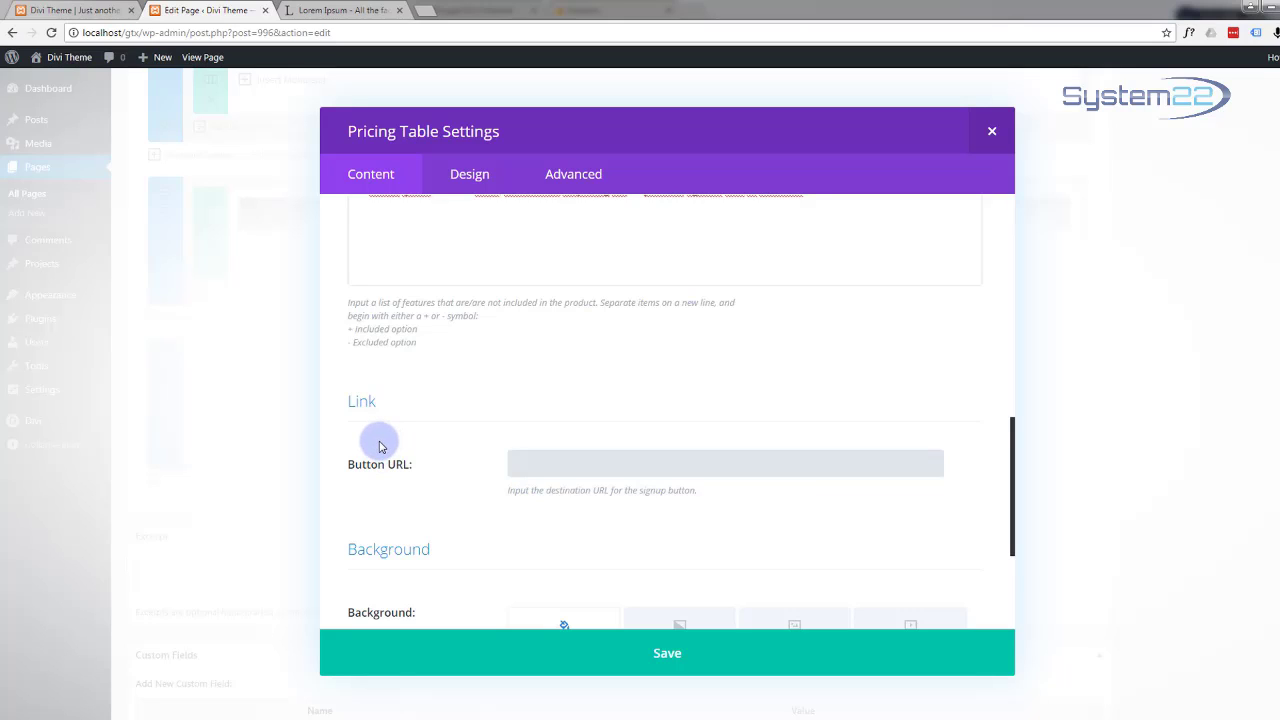
{"action": "type", "text": "#"}
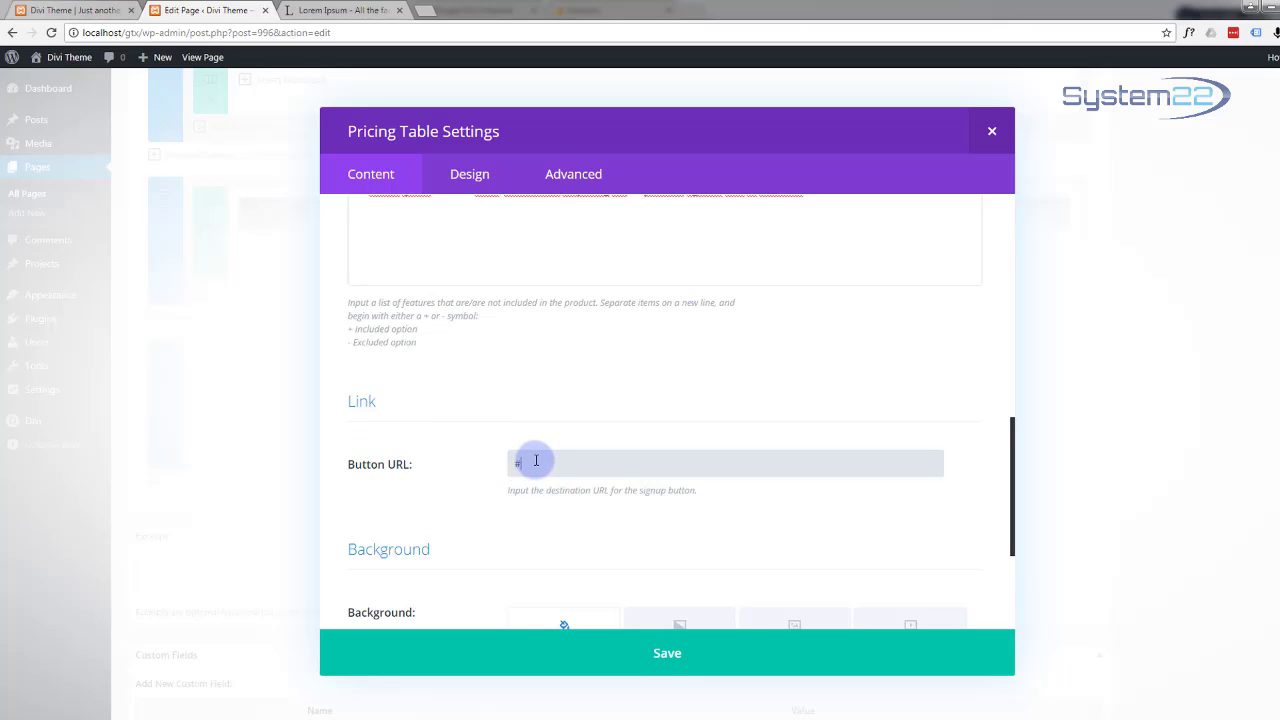
{"action": "scroll", "coordinate": [484, 476], "scroll_direction": "down", "scroll_amount": 2}
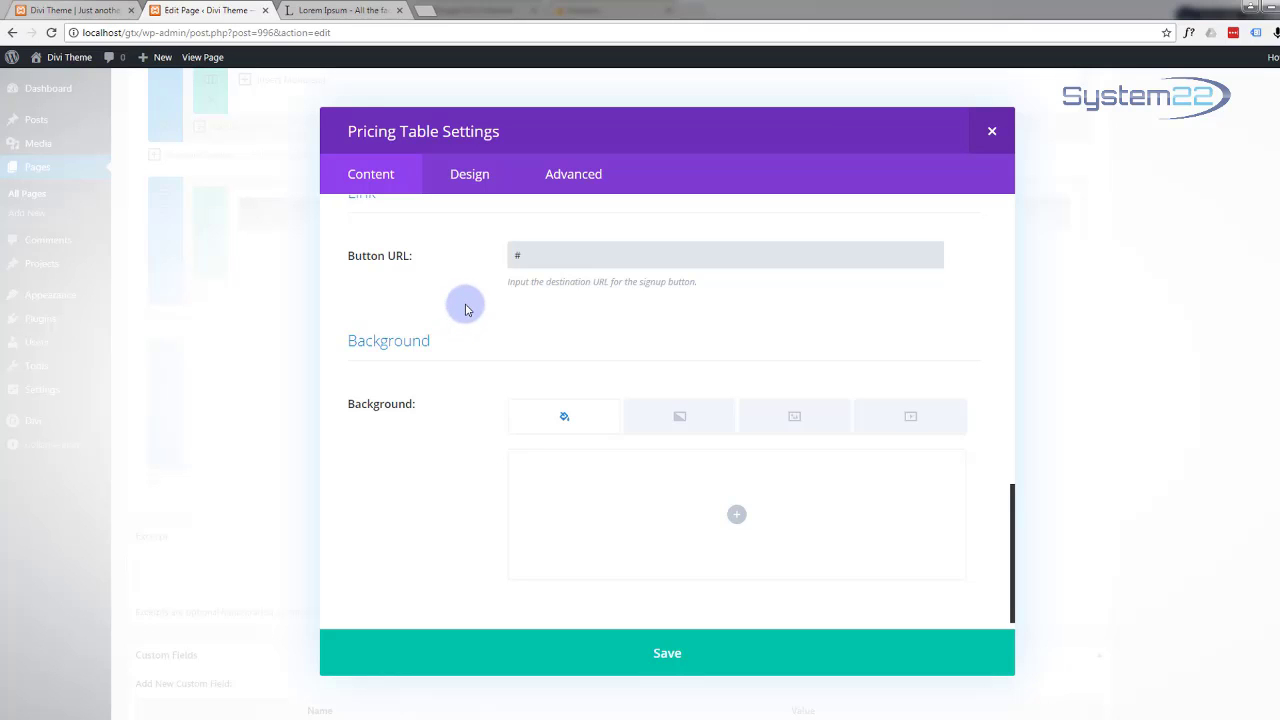
{"action": "scroll", "coordinate": [465, 310], "scroll_direction": "down", "scroll_amount": 1}
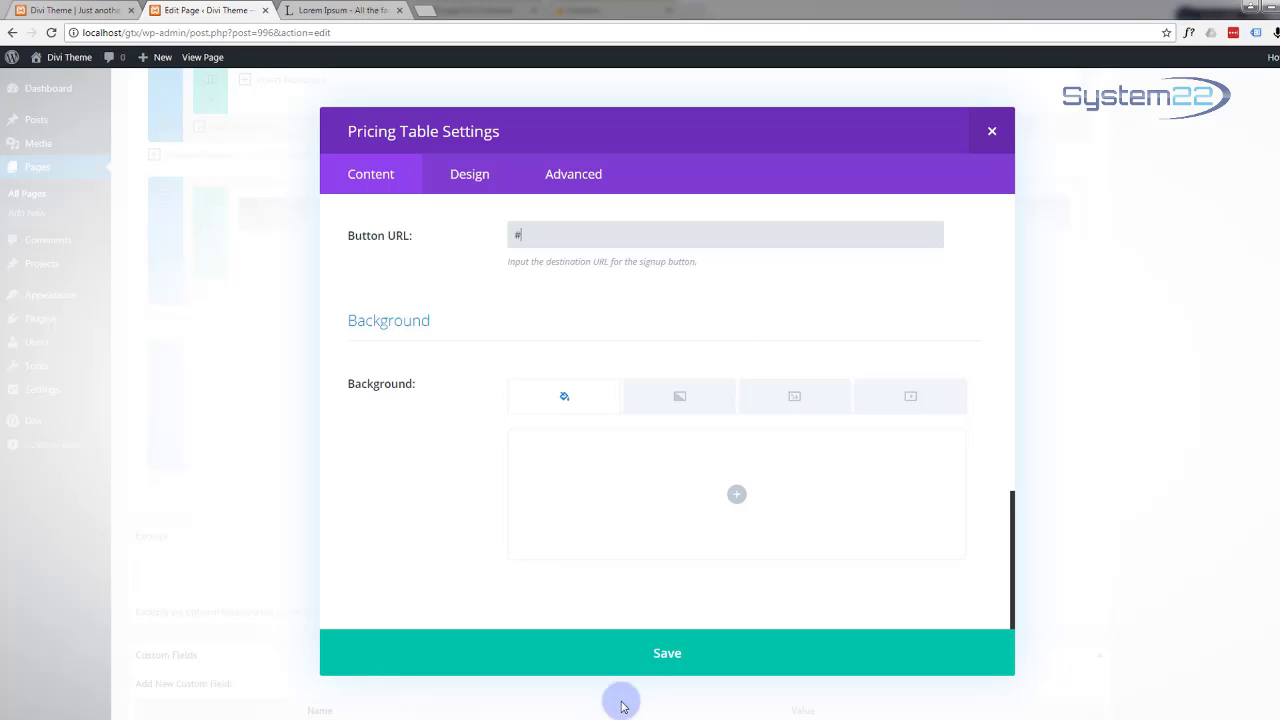
{"action": "left_click", "coordinate": [675, 655]}
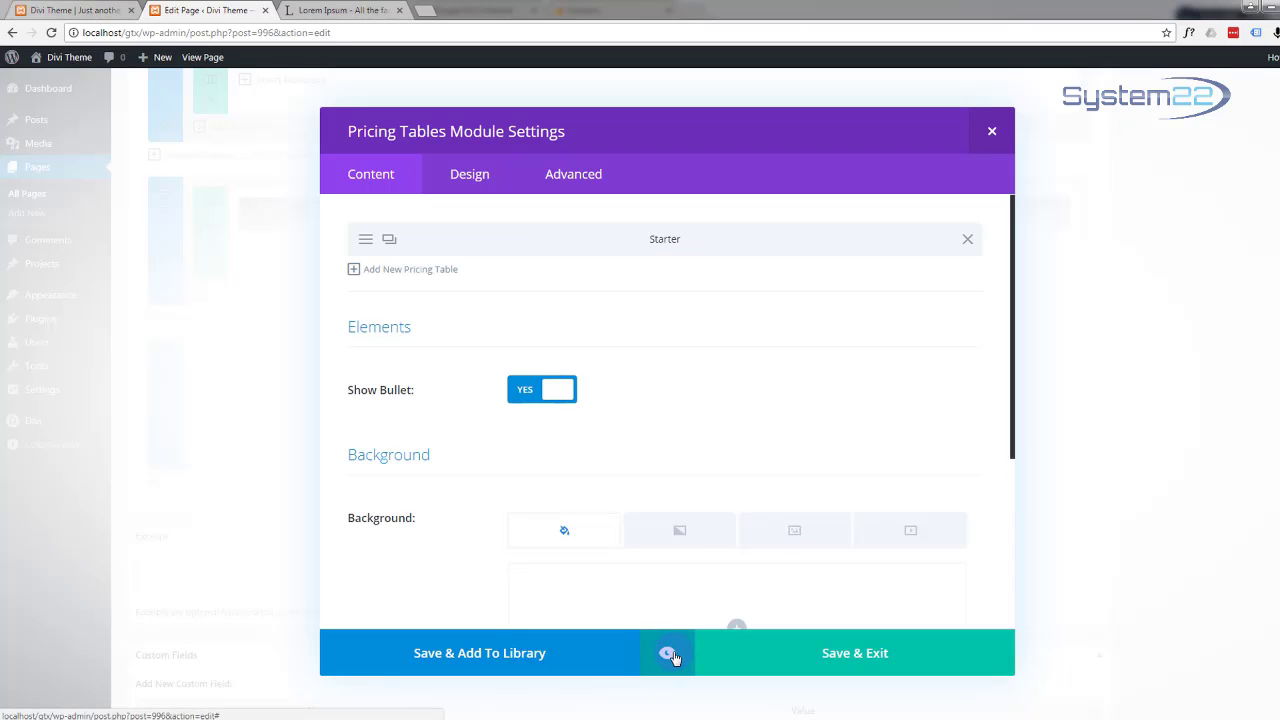
{"action": "left_click", "coordinate": [670, 655]}
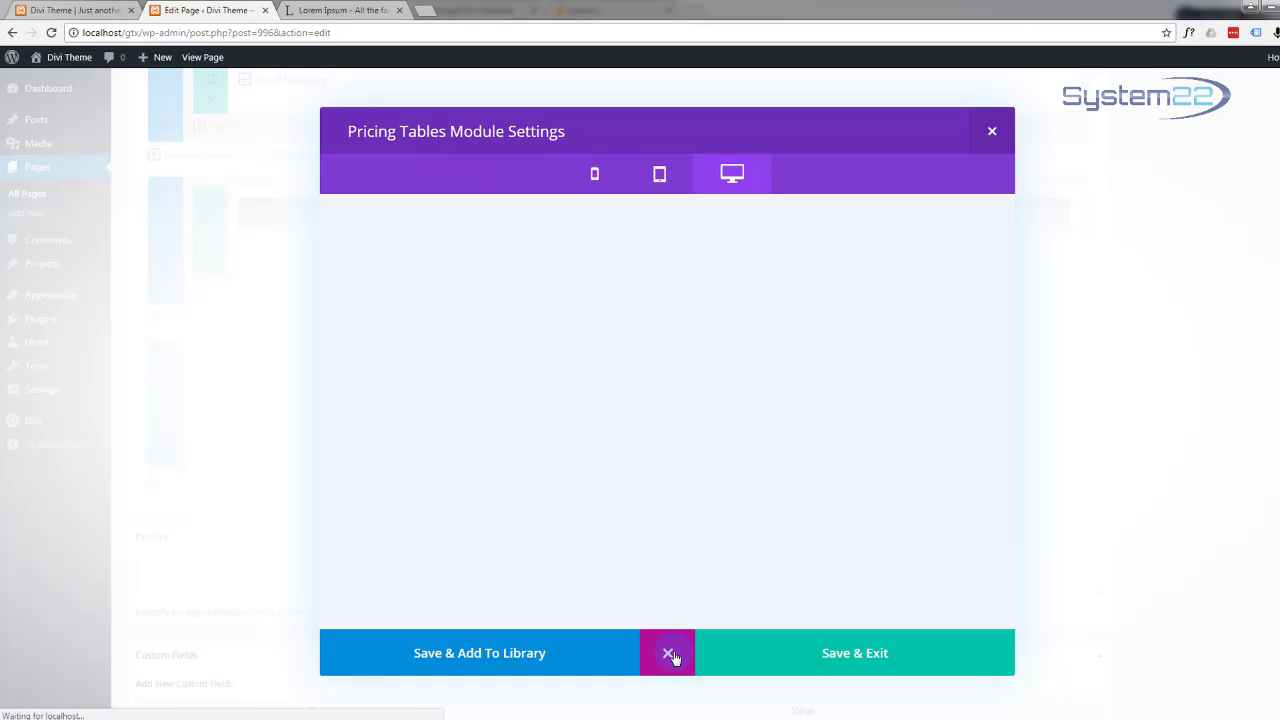
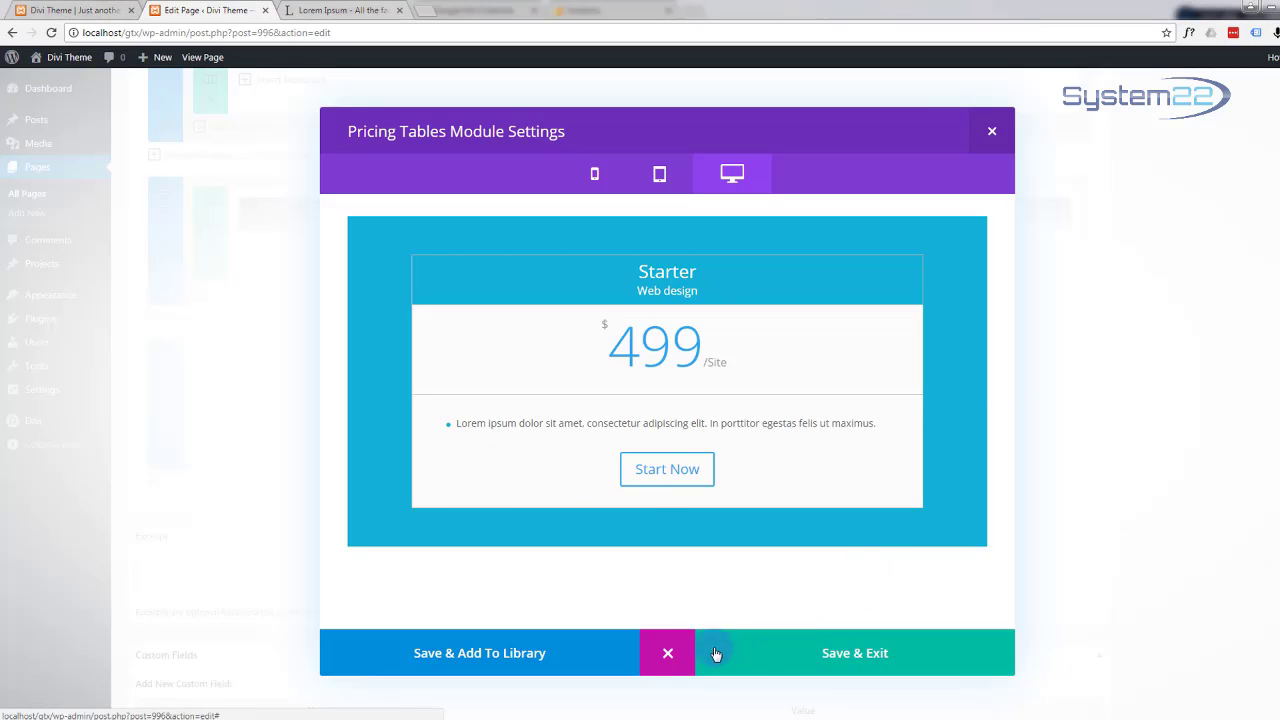
Step: Duplicate the Starter table and change the copy's title to Pro and its price to 699
{"action": "left_click", "coordinate": [667, 654]}
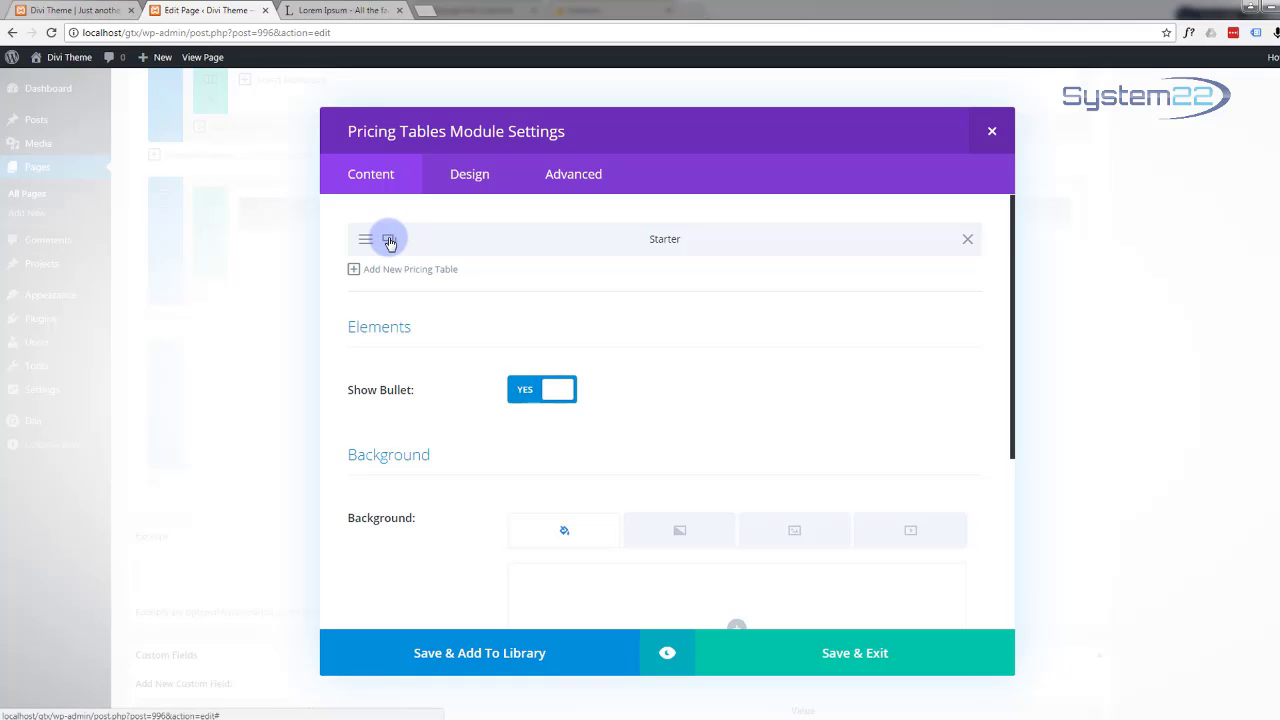
{"action": "left_click", "coordinate": [389, 241]}
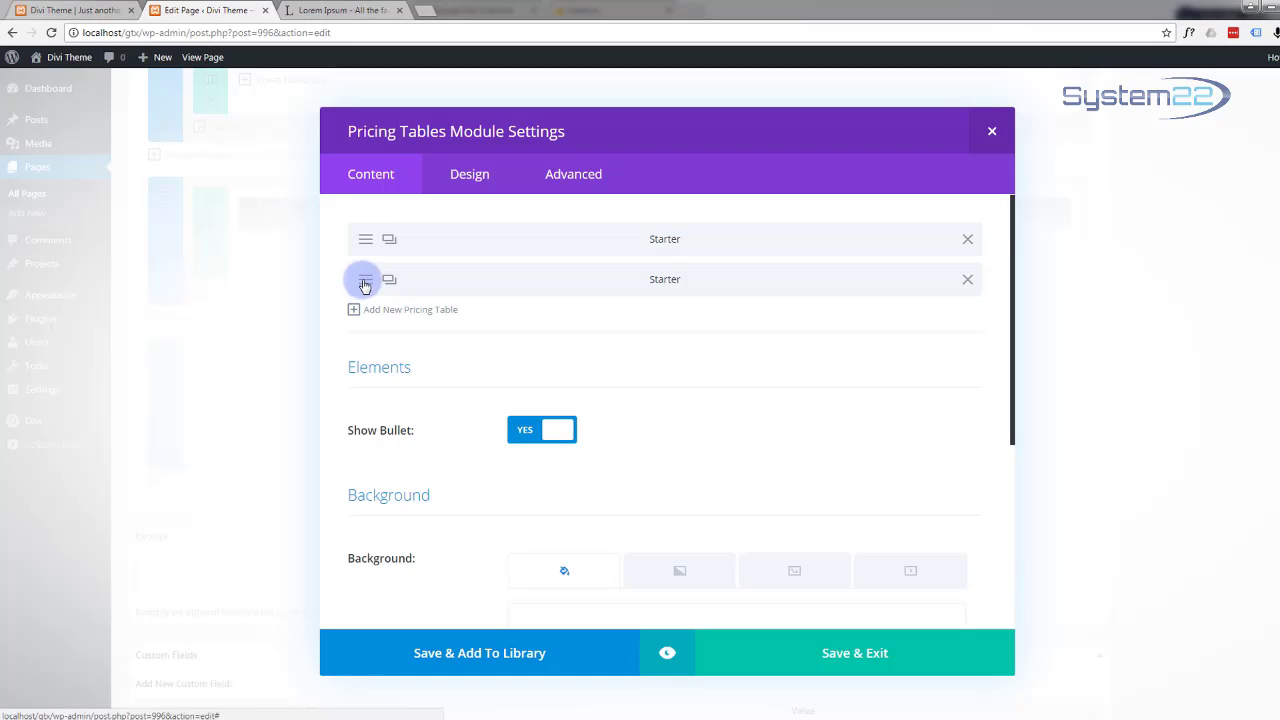
{"action": "left_click", "coordinate": [365, 285]}
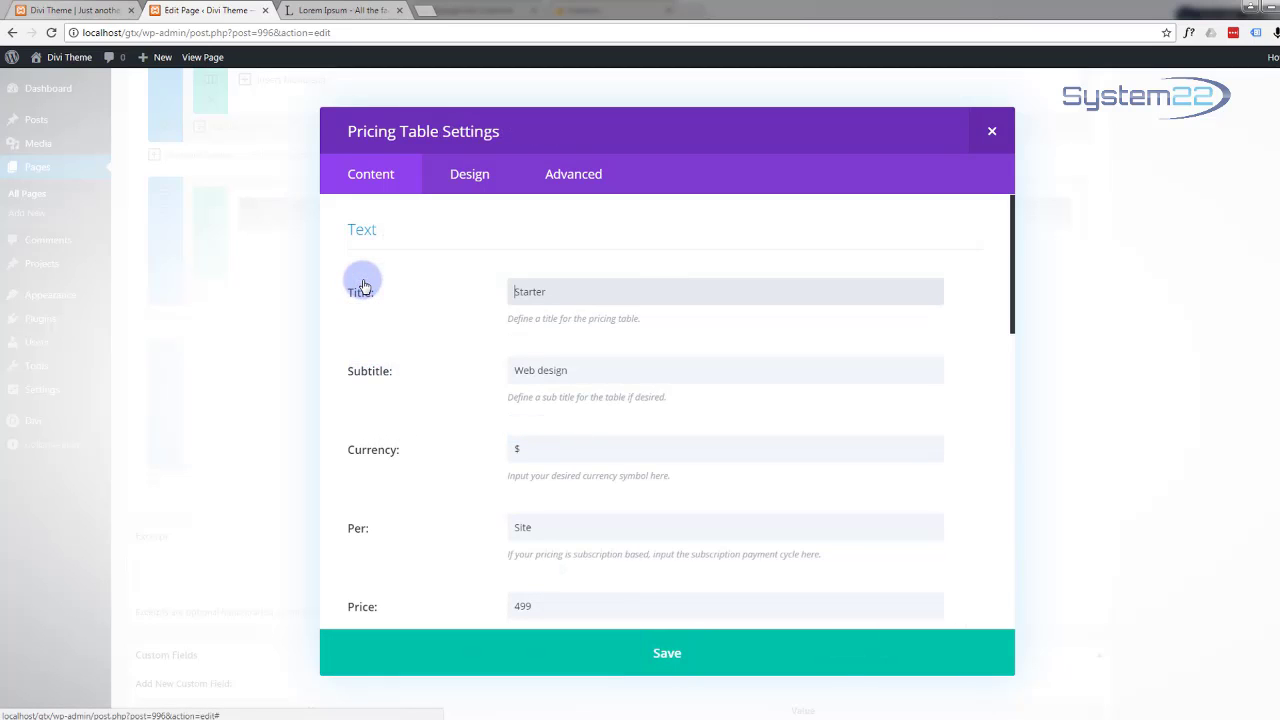
{"action": "left_click_drag", "start_coordinate": [553, 290], "coordinate": [466, 297]}
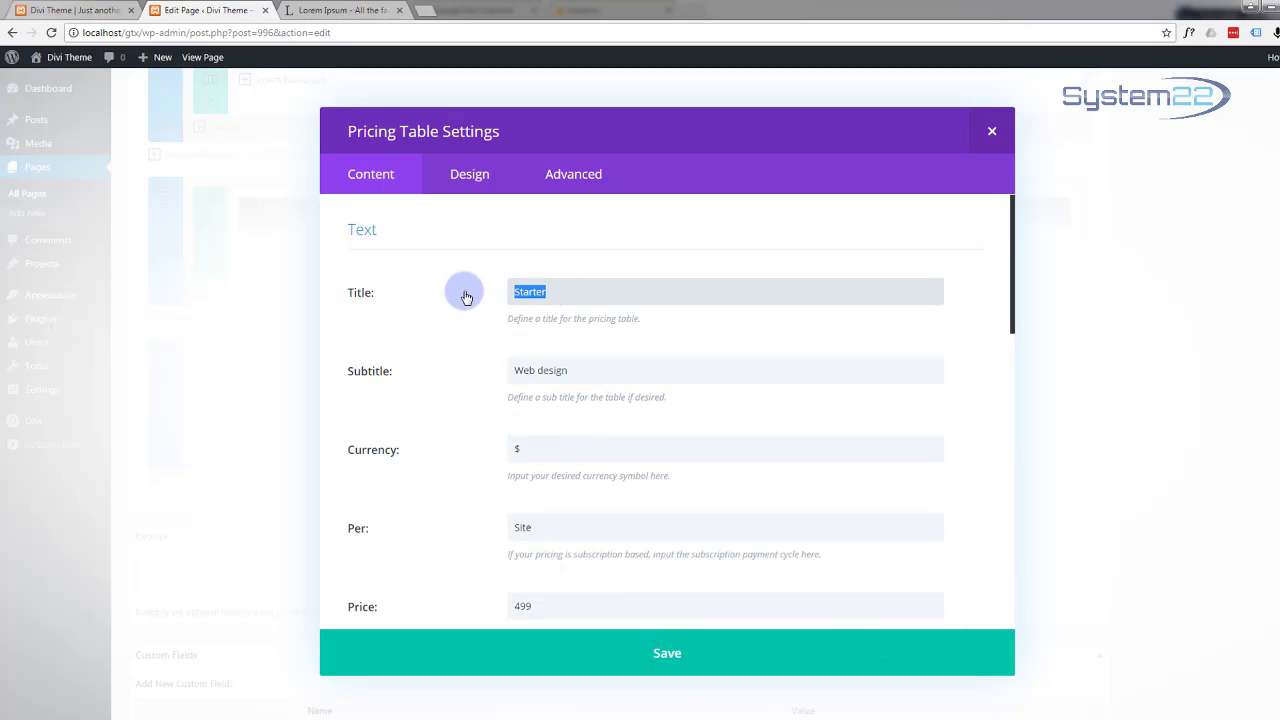
{"action": "type", "text": "Pro"}
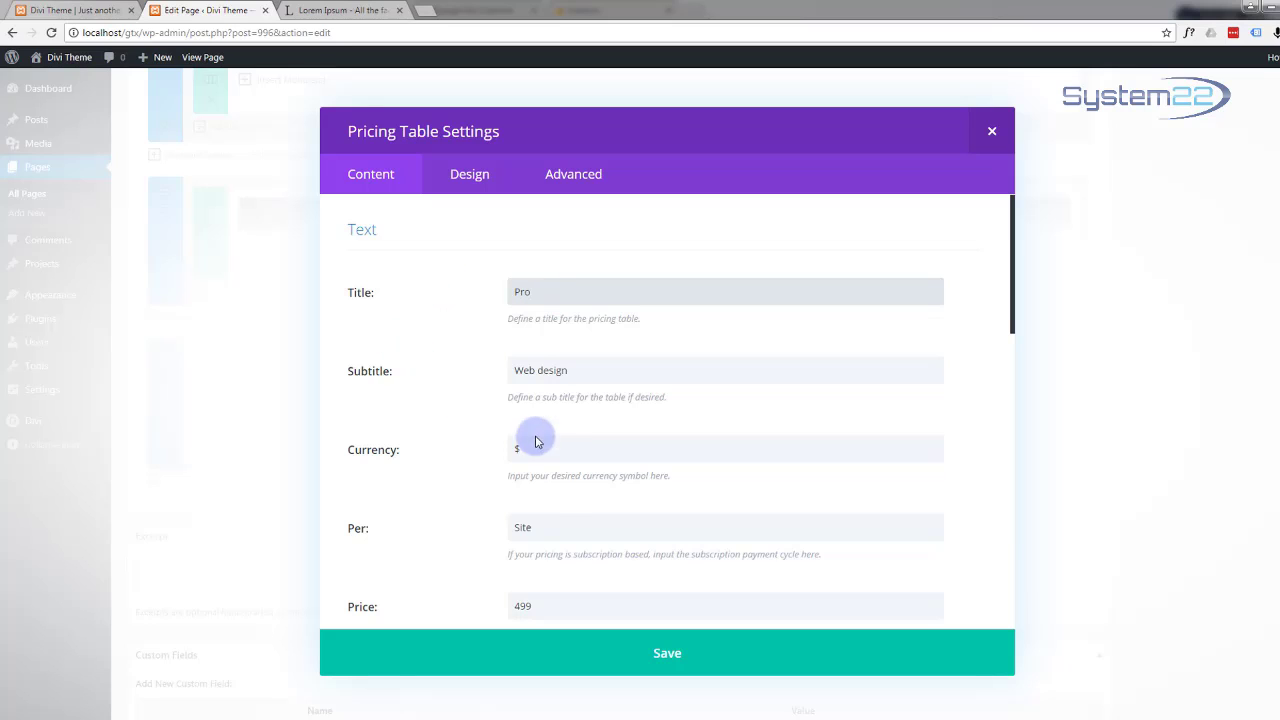
{"action": "left_click", "coordinate": [532, 606]}
{"action": "left_click_drag", "start_coordinate": [532, 606], "coordinate": [508, 607]}
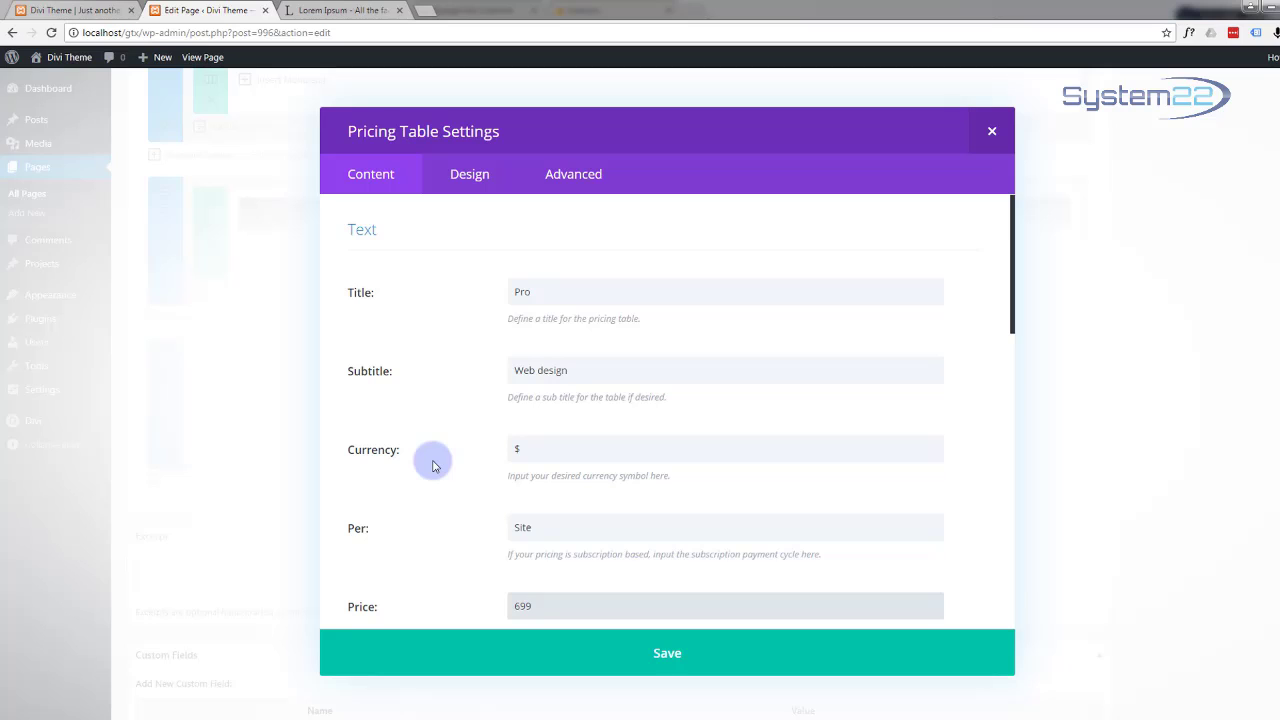
Step: Make the Pro table the featured table and save it
{"action": "scroll", "coordinate": [433, 466], "scroll_direction": "down", "scroll_amount": 10}
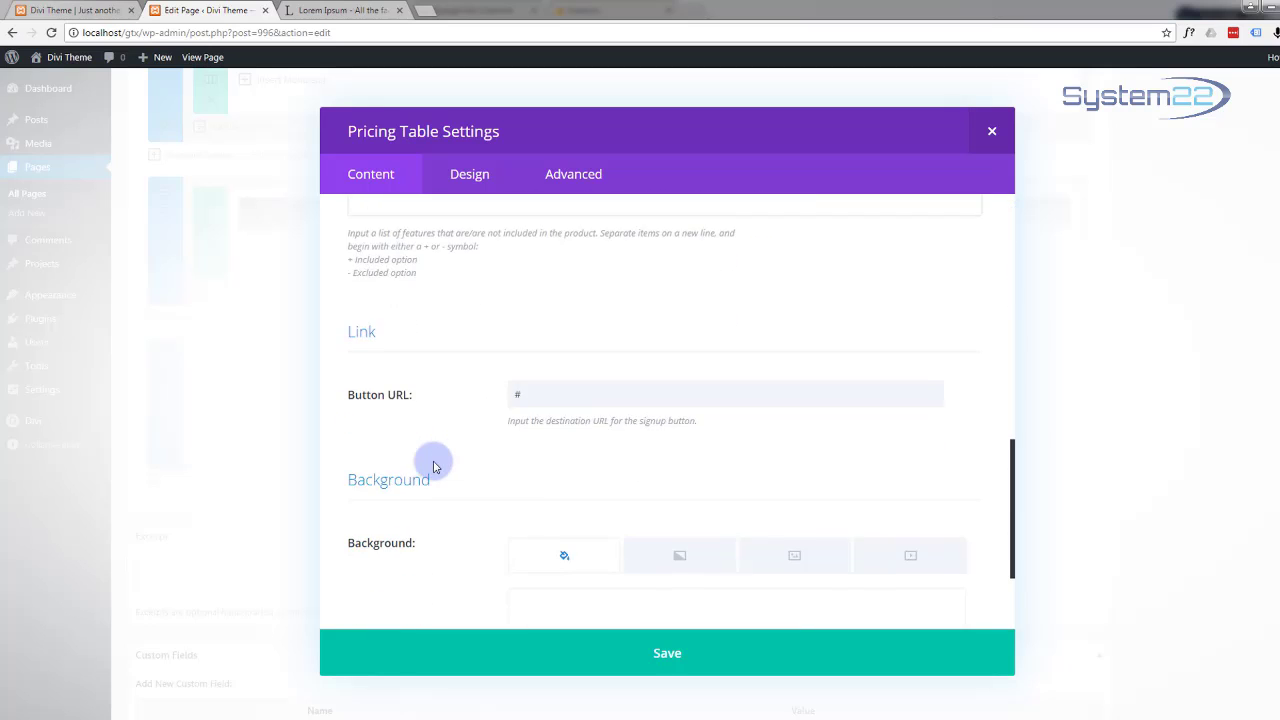
{"action": "scroll", "coordinate": [433, 466], "scroll_direction": "down", "scroll_amount": 2}
{"action": "scroll", "coordinate": [433, 466], "scroll_direction": "up", "scroll_amount": 12}
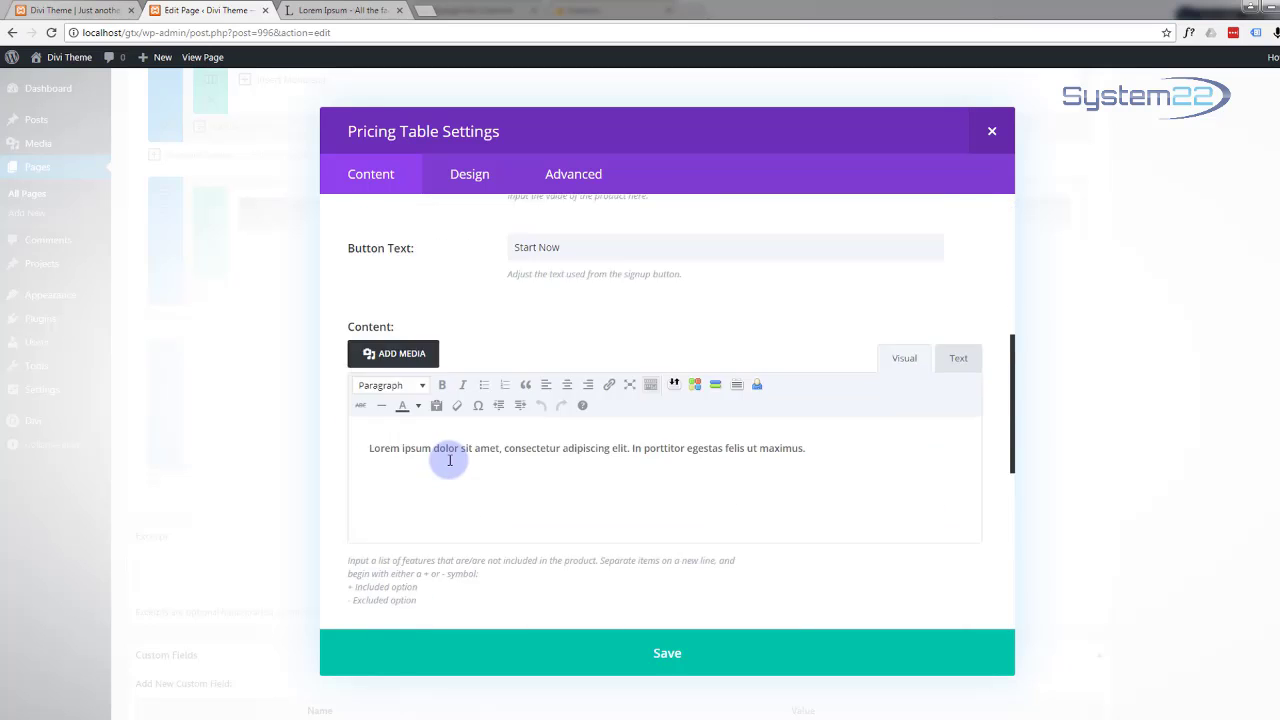
{"action": "left_click", "coordinate": [475, 178]}
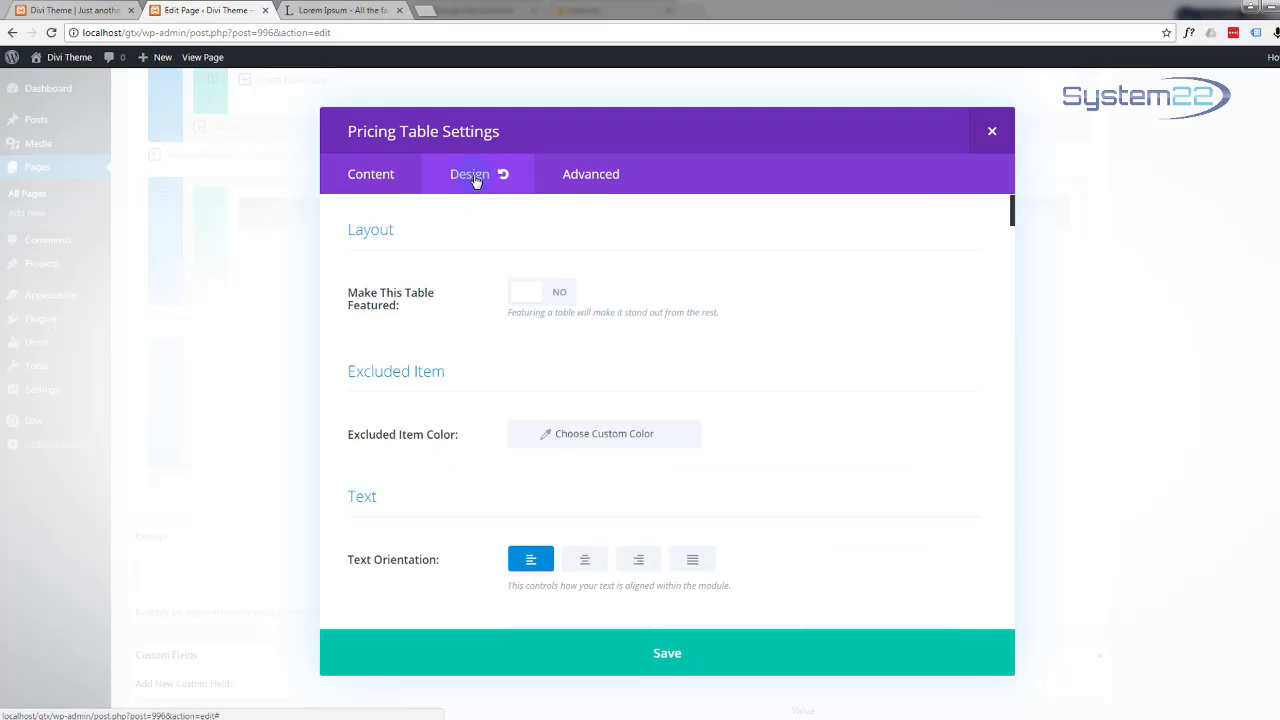
{"action": "left_click", "coordinate": [556, 297]}
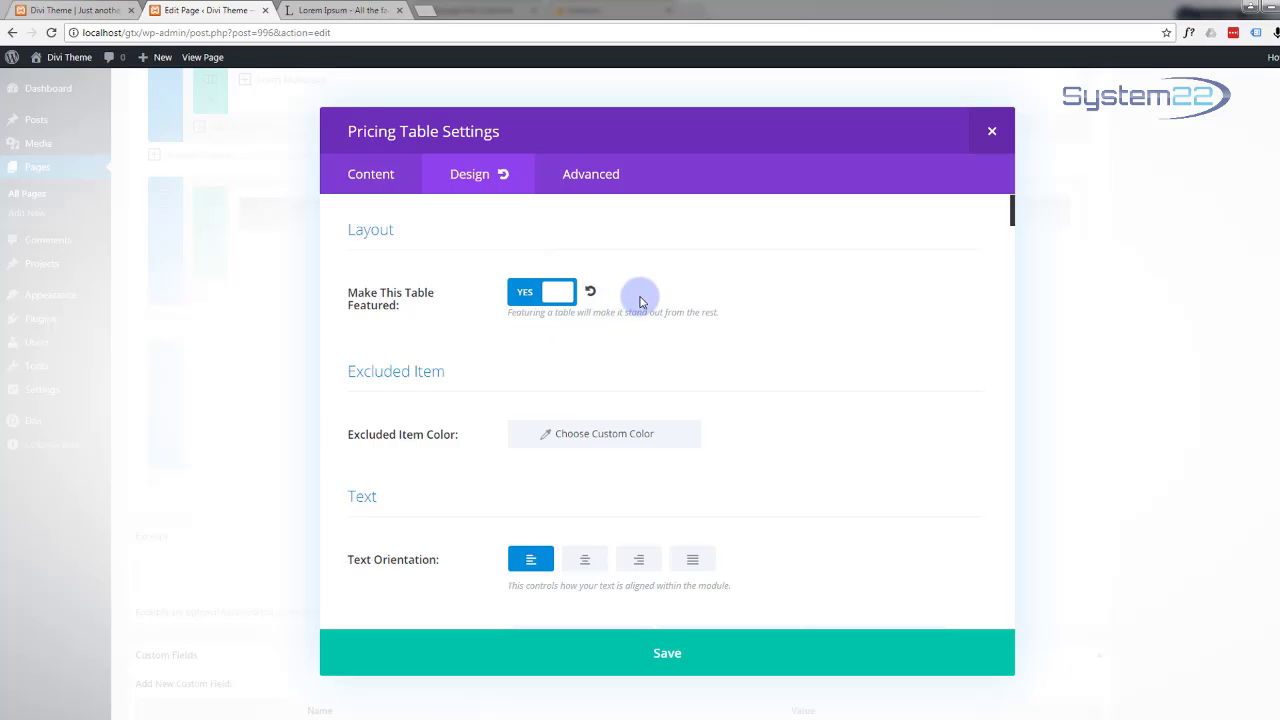
{"action": "left_click", "coordinate": [680, 655]}
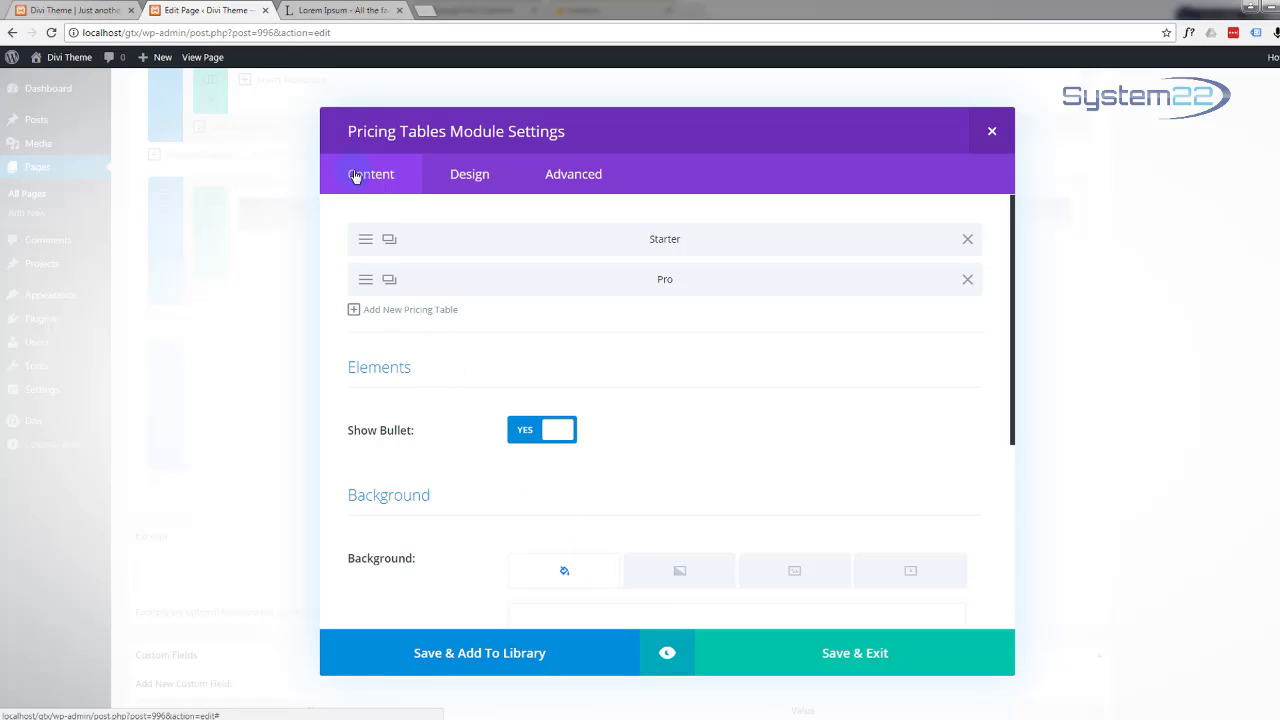
Step: Copy the Pro table as 'Business' at 999 per site, with Featured switched off, and save
{"action": "left_click", "coordinate": [389, 282]}
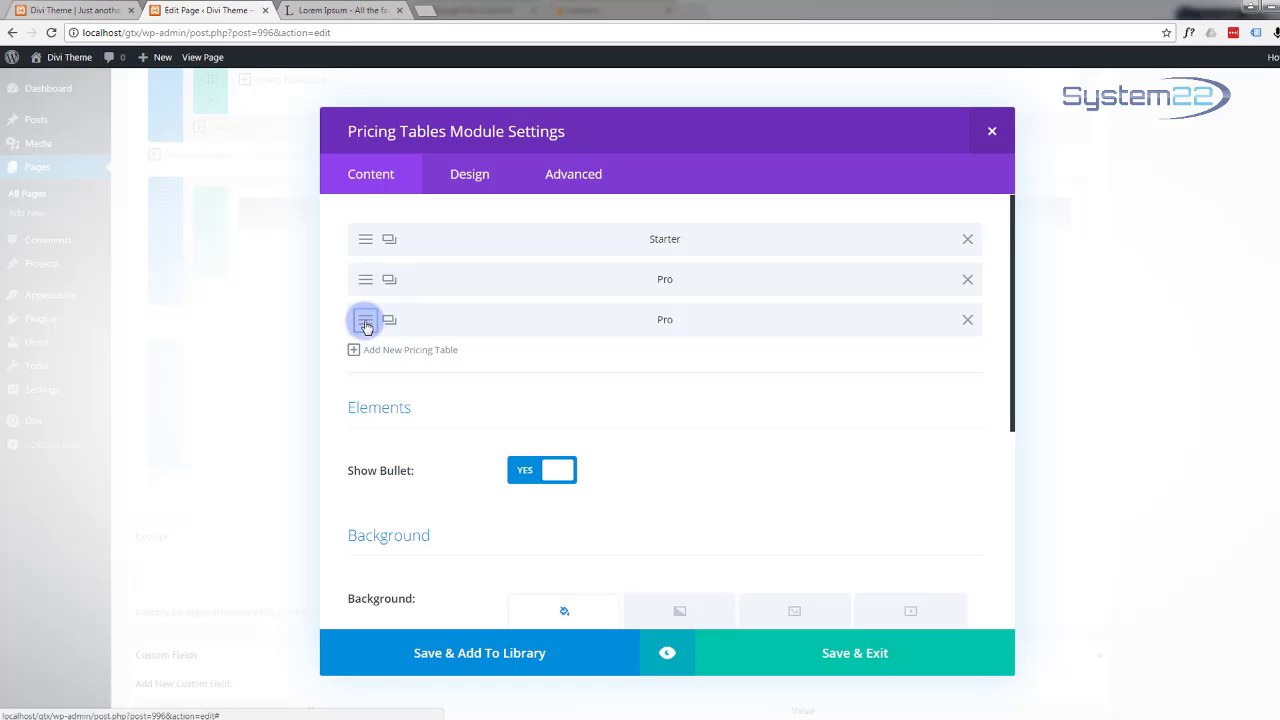
{"action": "left_click", "coordinate": [601, 316]}
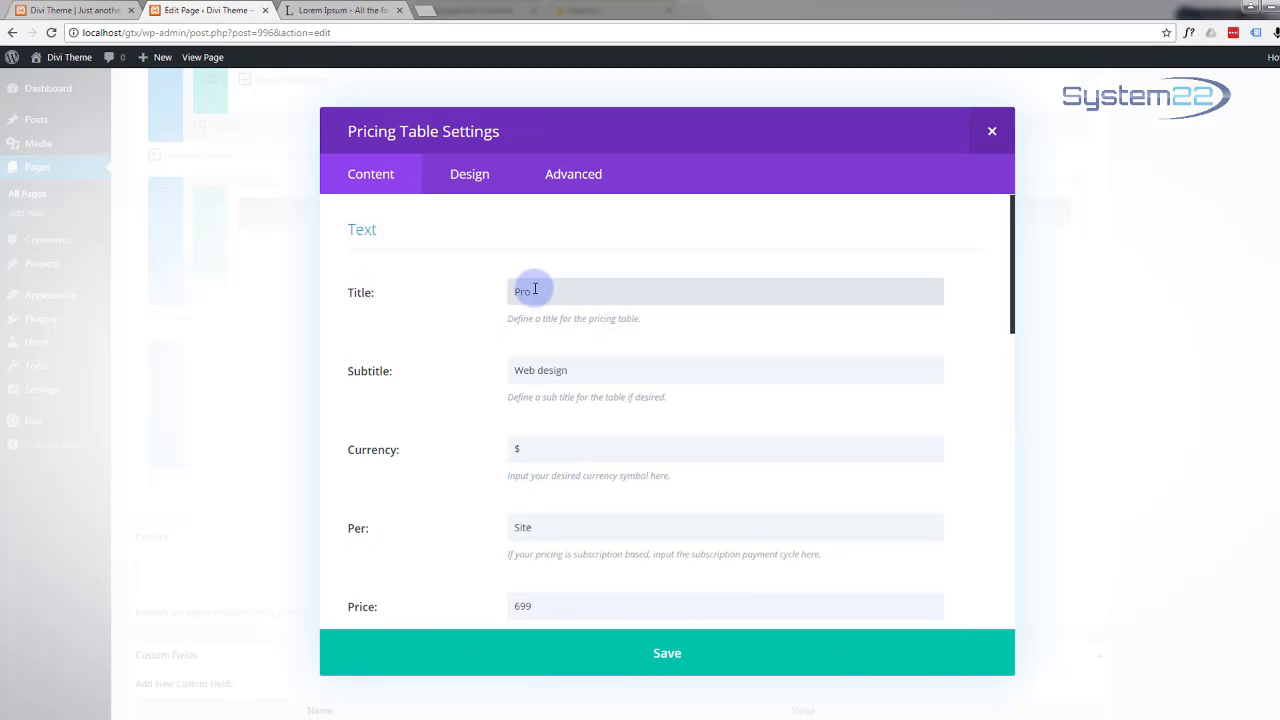
{"action": "left_click_drag", "start_coordinate": [529, 289], "coordinate": [509, 290]}
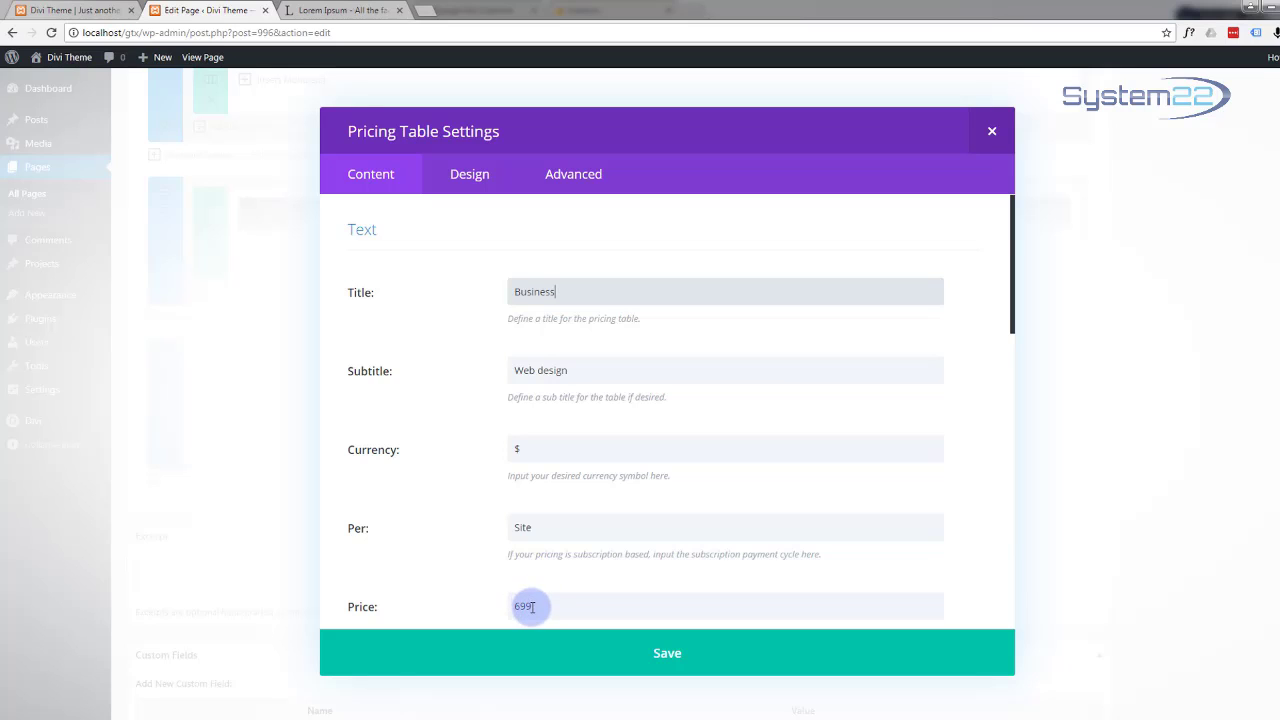
{"action": "left_click_drag", "start_coordinate": [520, 605], "coordinate": [506, 612]}
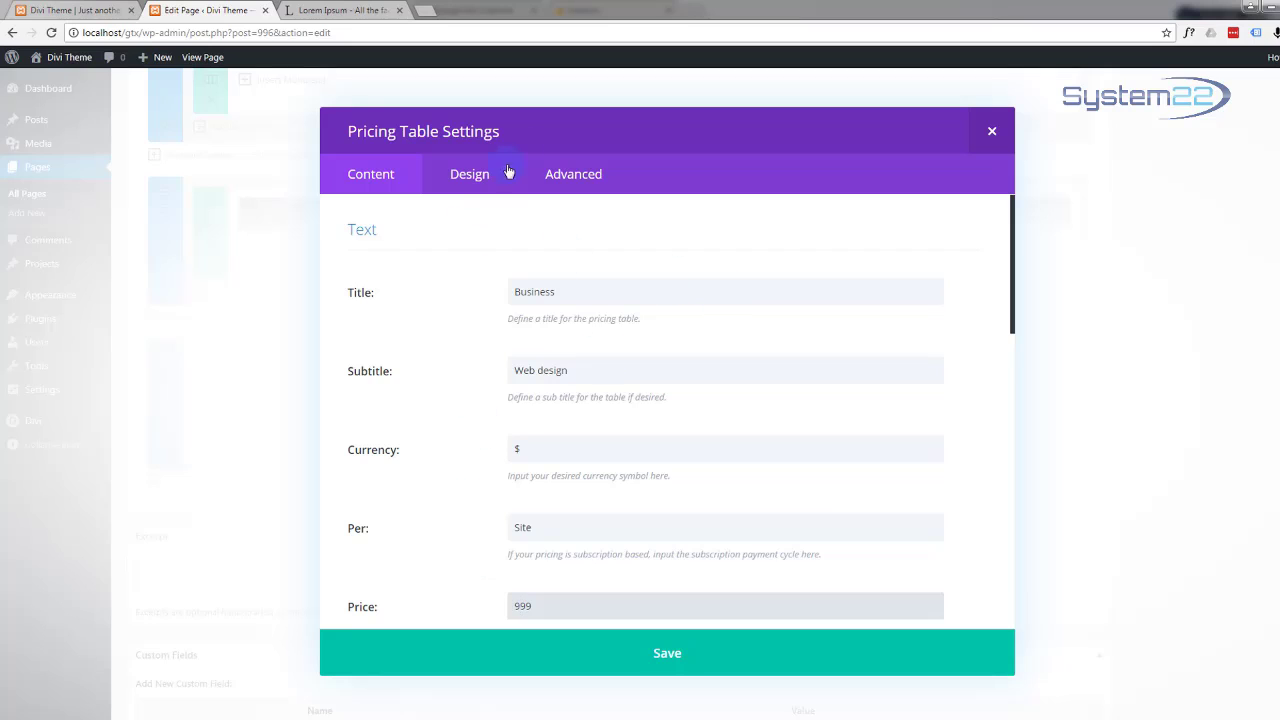
{"action": "left_click", "coordinate": [466, 176]}
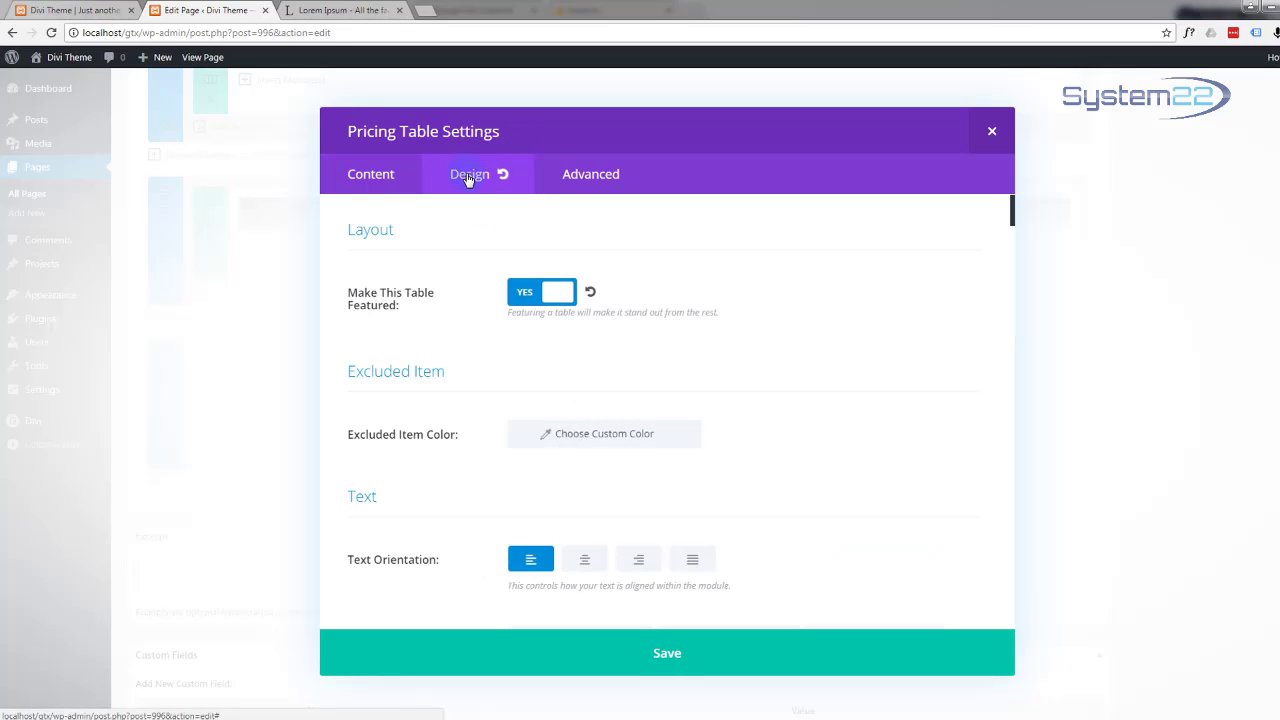
{"action": "left_click", "coordinate": [545, 290]}
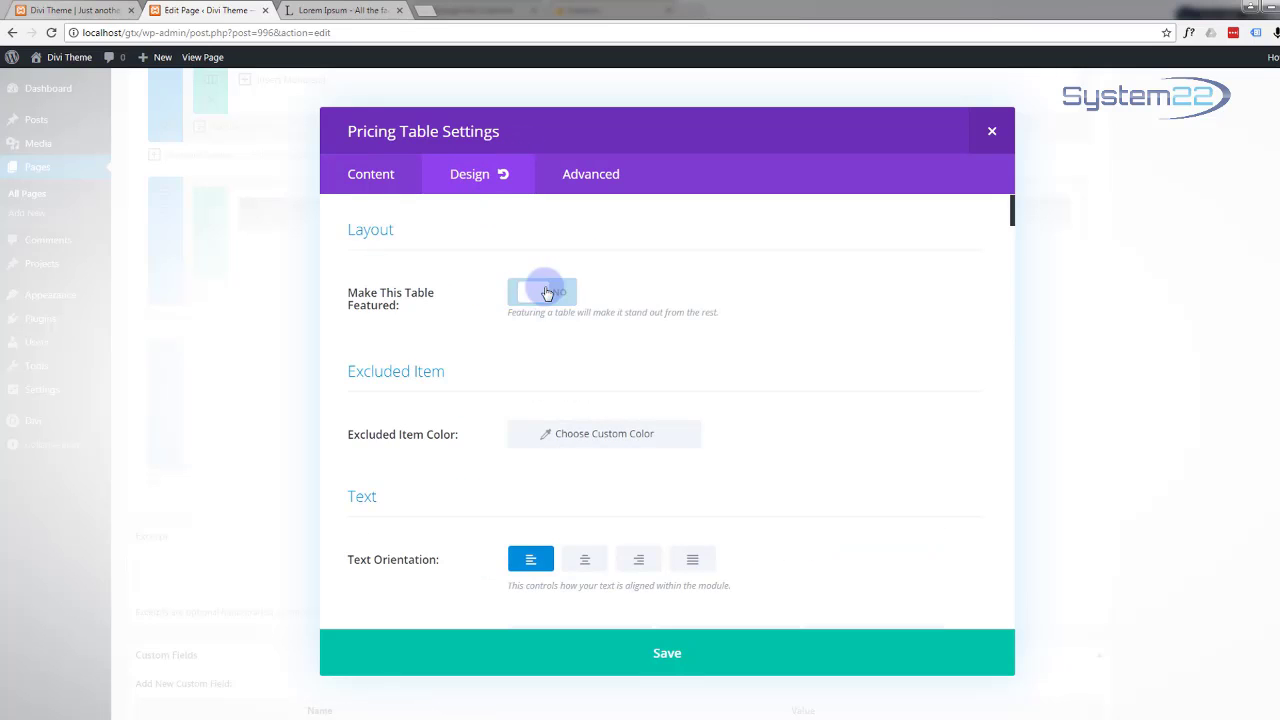
{"action": "left_click", "coordinate": [667, 654]}
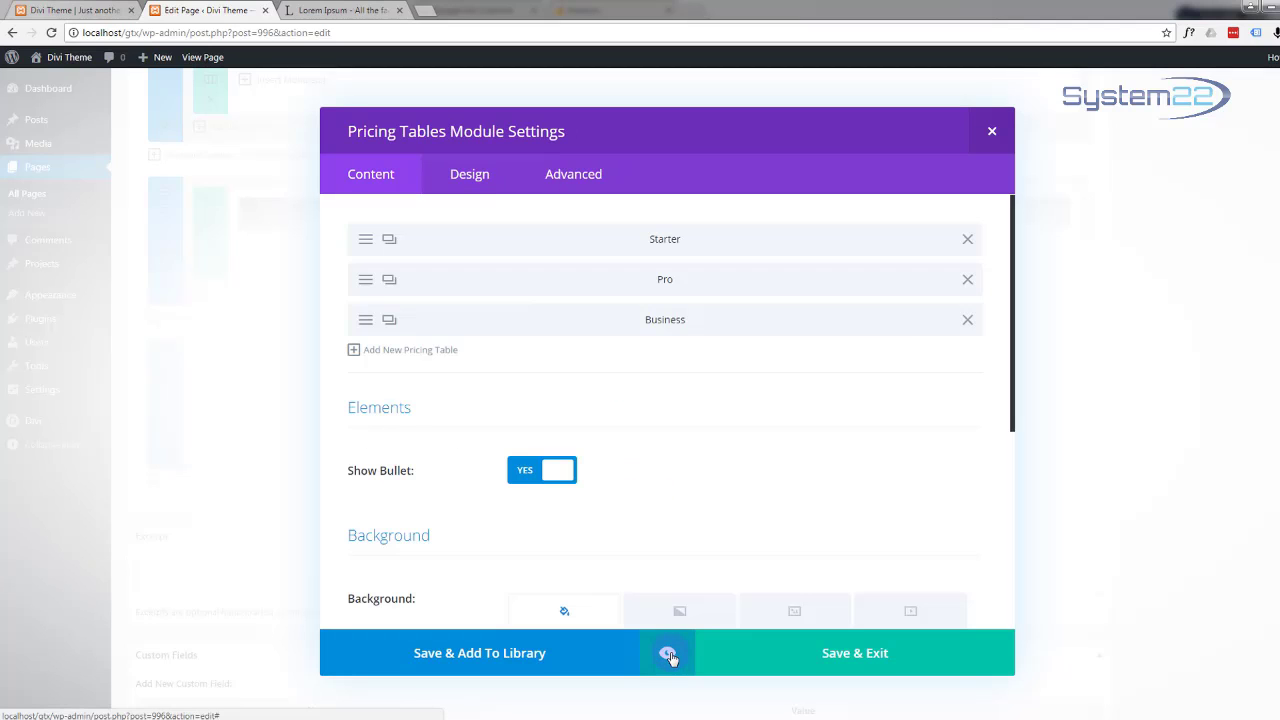
Step: Copy the Business table as 'Enterprise' priced at 2999 per site and save it
{"action": "left_click", "coordinate": [389, 321]}
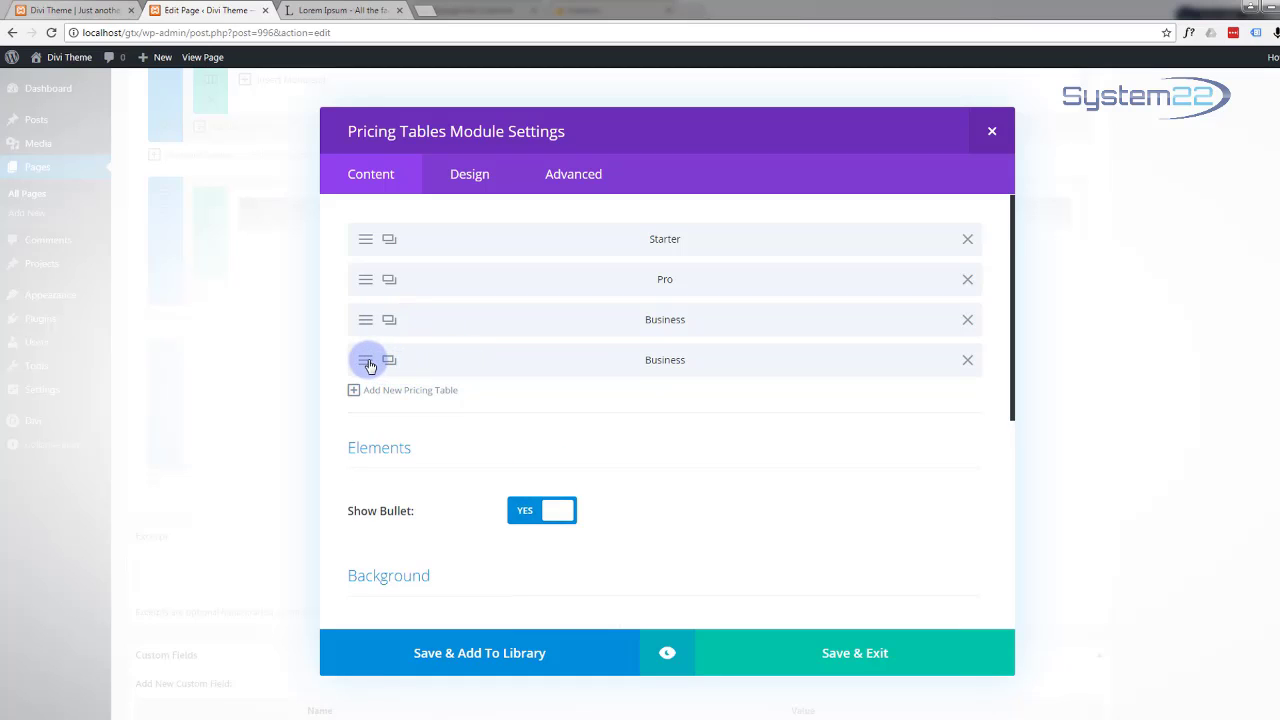
{"action": "left_click", "coordinate": [369, 362]}
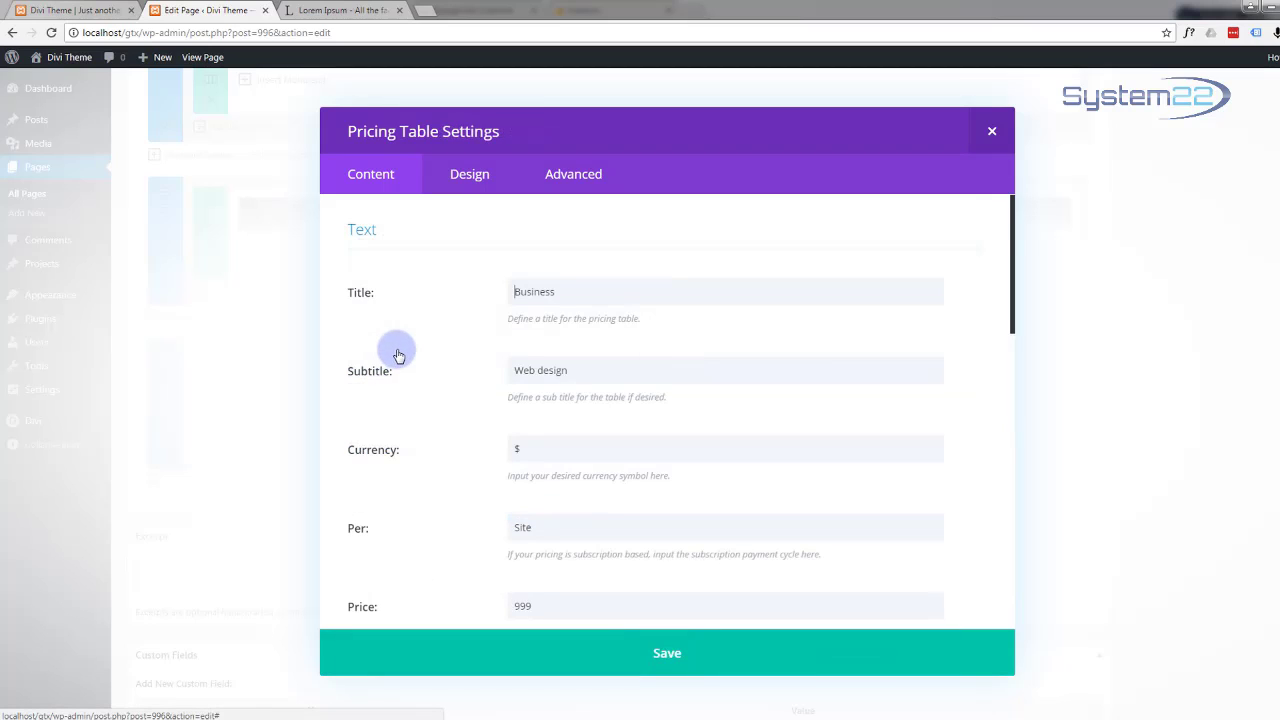
{"action": "left_click_drag", "start_coordinate": [553, 291], "coordinate": [490, 295]}
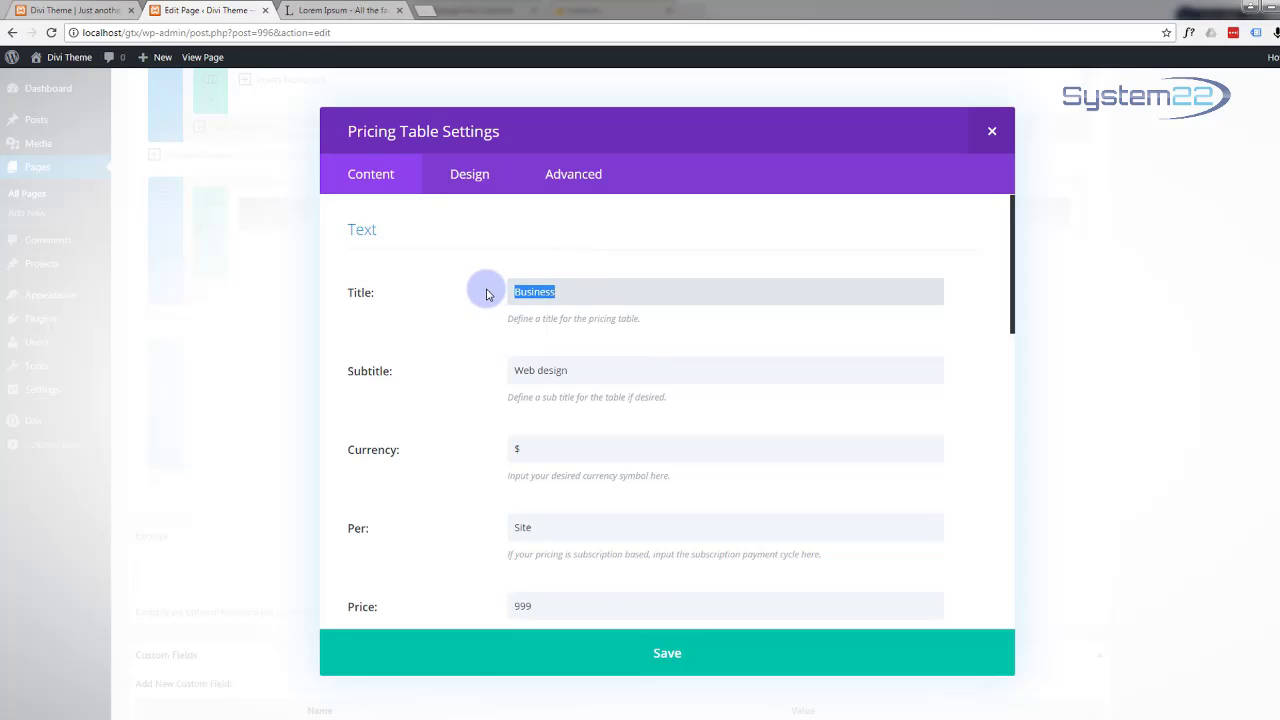
{"action": "type", "text": "Enterprise"}
{"action": "left_click", "coordinate": [516, 606]}
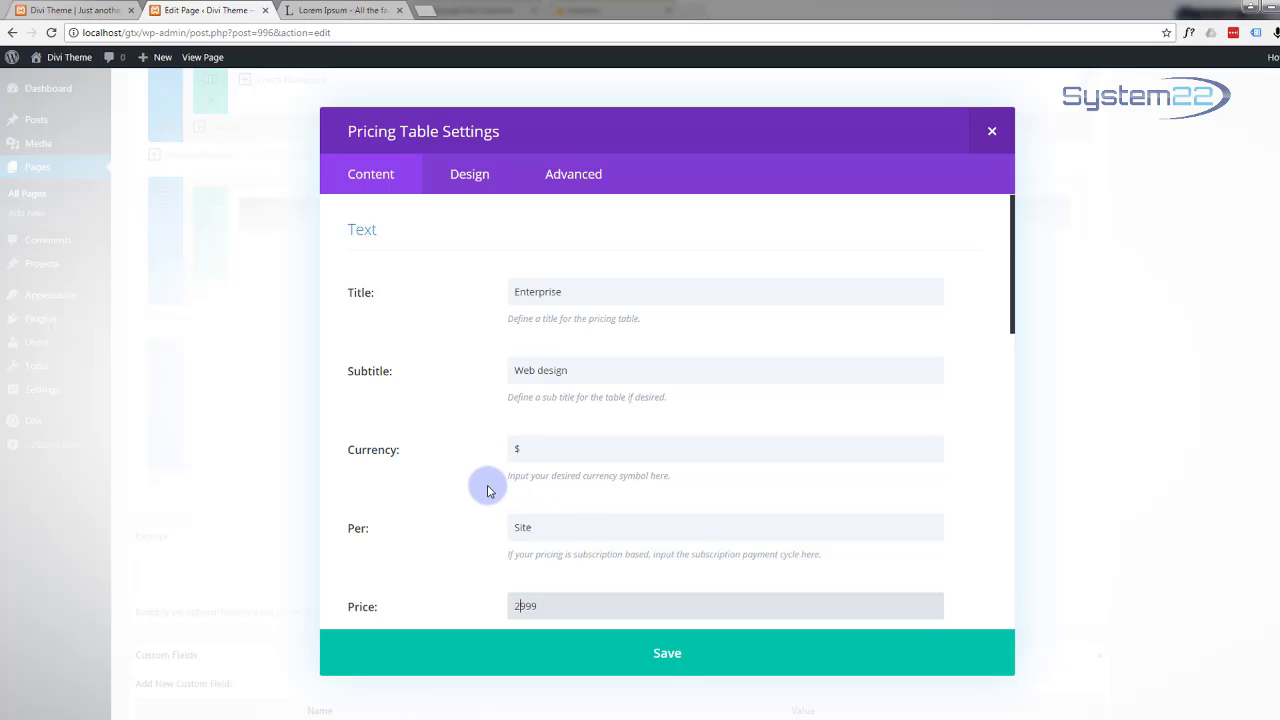
{"action": "scroll", "coordinate": [486, 486], "scroll_direction": "down", "scroll_amount": 1}
{"action": "left_click", "coordinate": [710, 673]}
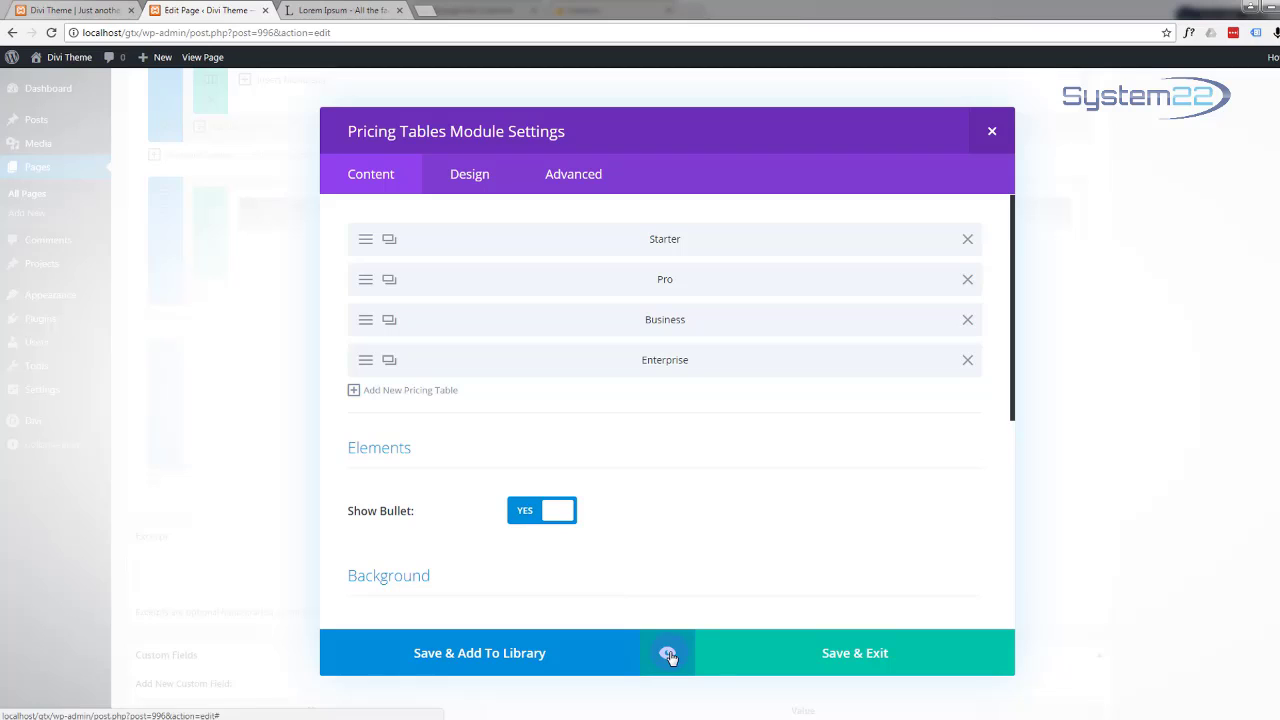
Step: Preview the Pricing Tables module showing Starter 499, featured Pro 699, Business 999 and Enterprise 2999
{"action": "left_click", "coordinate": [668, 654]}
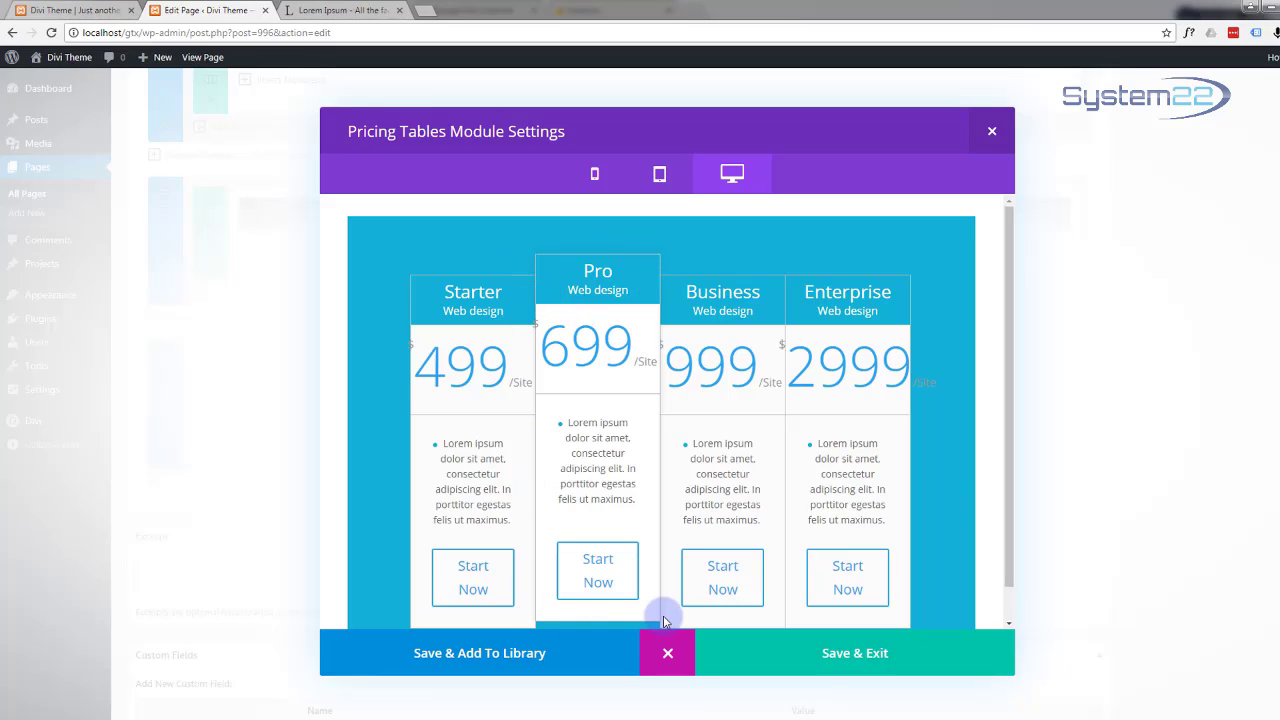
Step: Save and exit the module, update the One Page, and open Preview Changes
{"action": "left_click", "coordinate": [868, 656]}
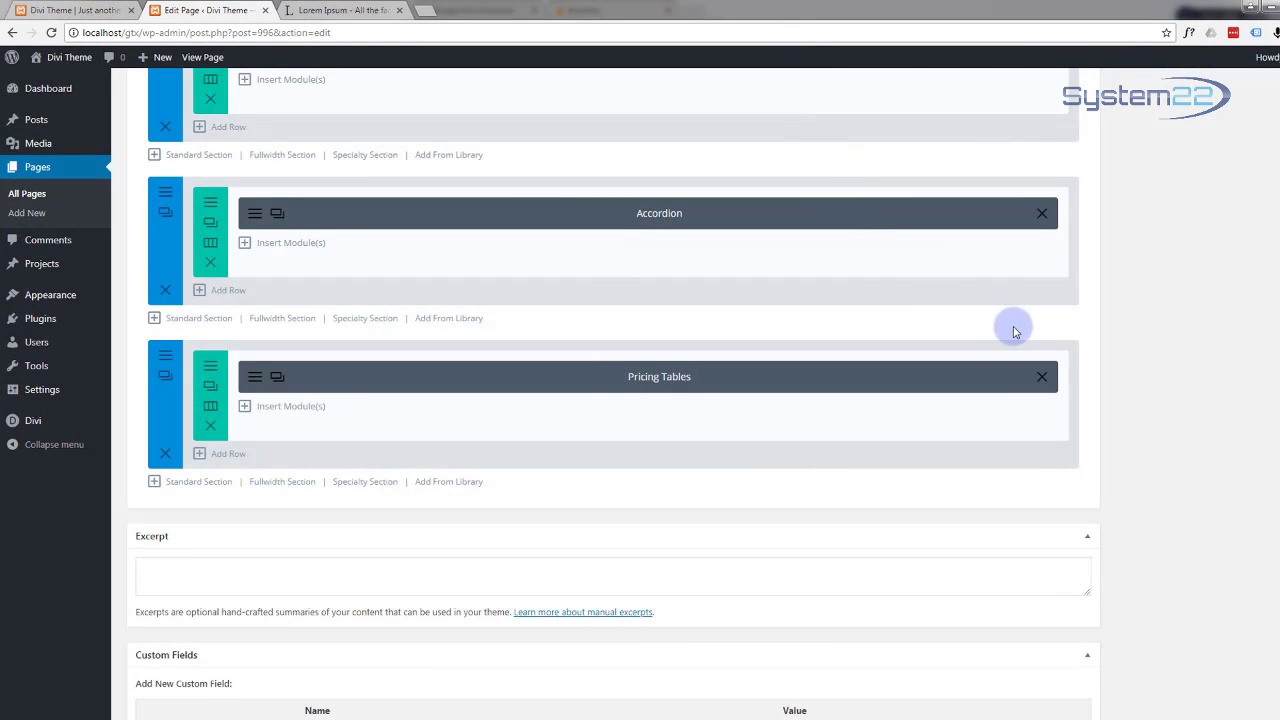
{"action": "scroll", "coordinate": [1130, 320], "scroll_direction": "up", "scroll_amount": 15}
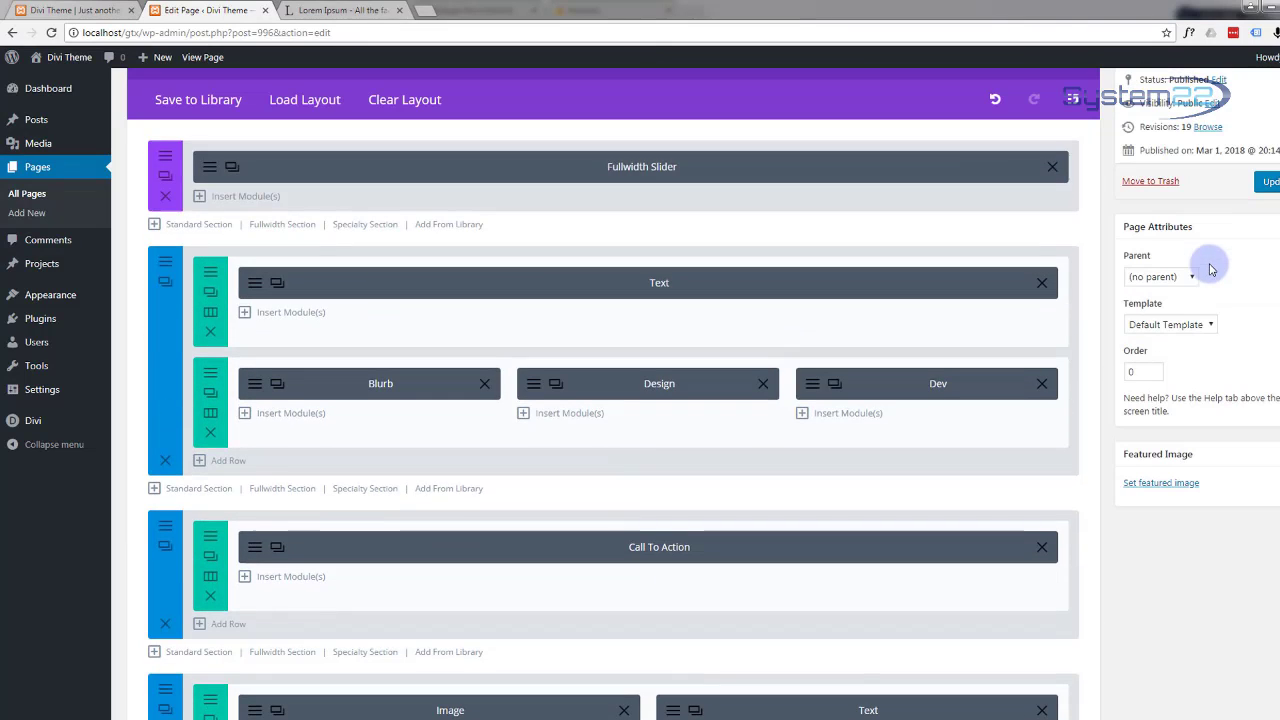
{"action": "left_click", "coordinate": [1265, 181]}
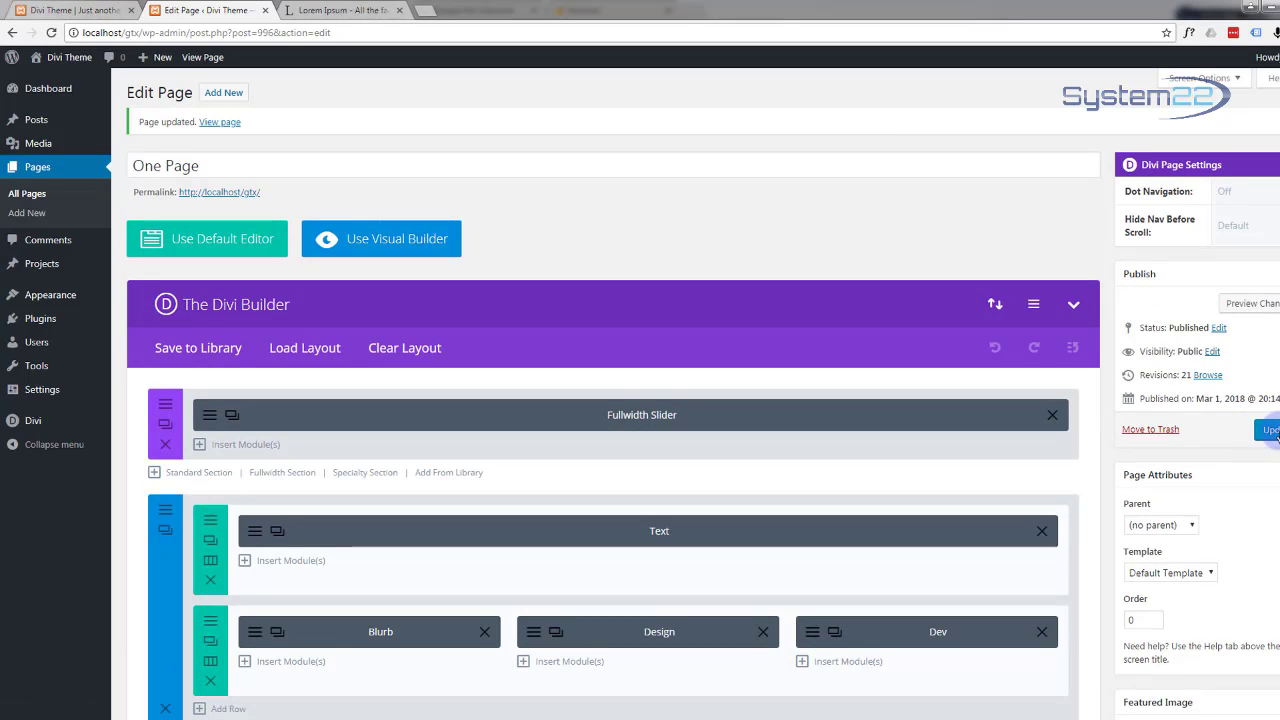
{"action": "left_click", "coordinate": [1239, 306]}
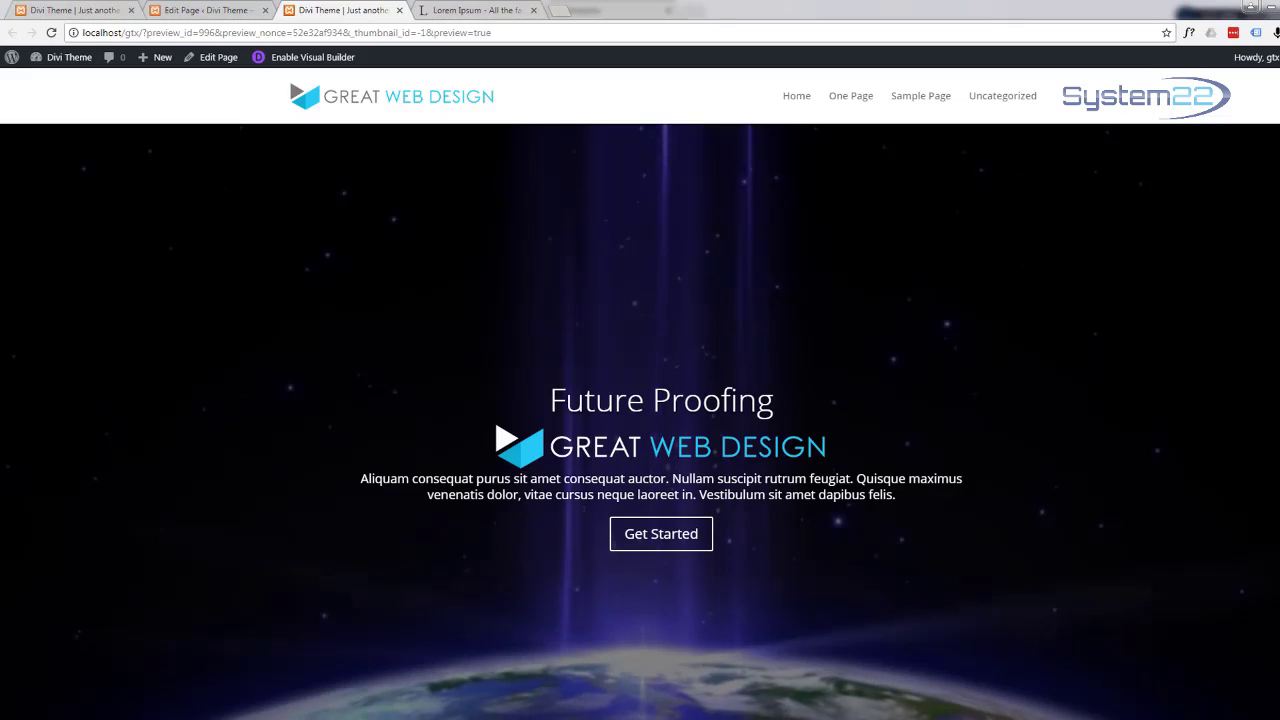
Step: Scroll the front-end preview down to the four pricing tables, then go back to the Edit Page editor
{"action": "scroll", "coordinate": [1074, 282], "scroll_direction": "down", "scroll_amount": 5}
{"action": "scroll", "coordinate": [1080, 286], "scroll_direction": "down", "scroll_amount": 8}
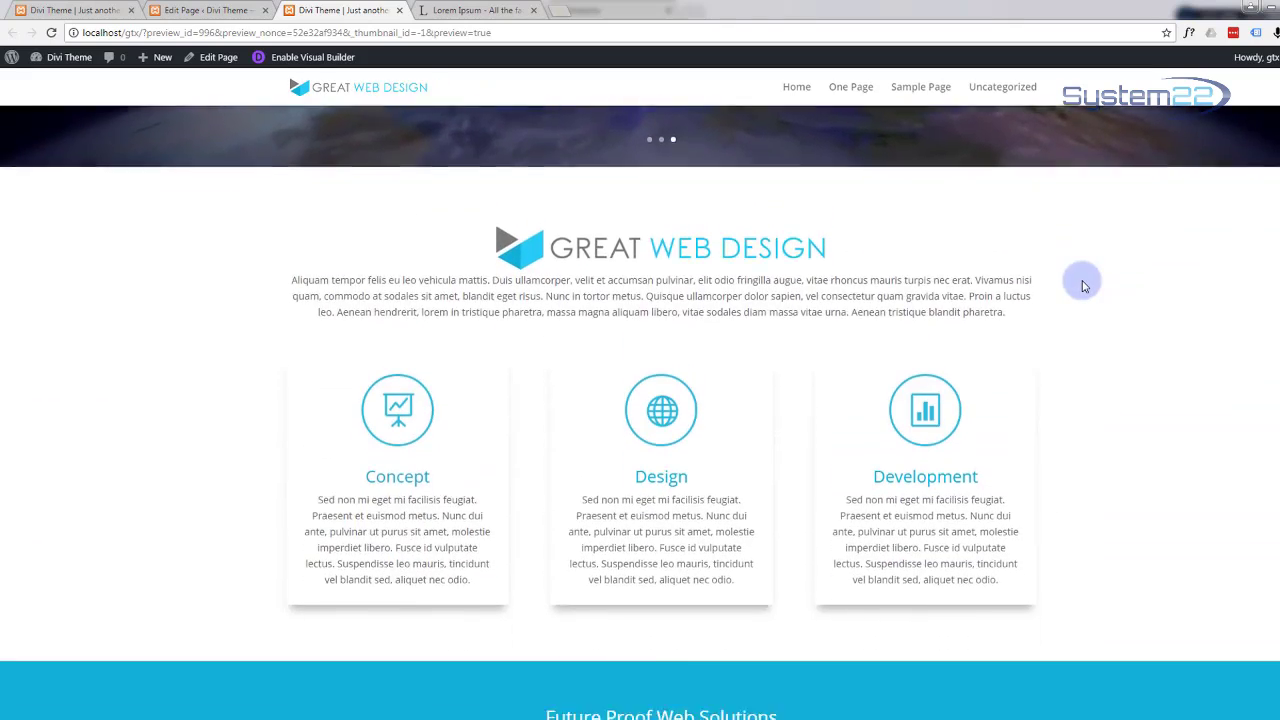
{"action": "scroll", "coordinate": [1083, 286], "scroll_direction": "down", "scroll_amount": 6}
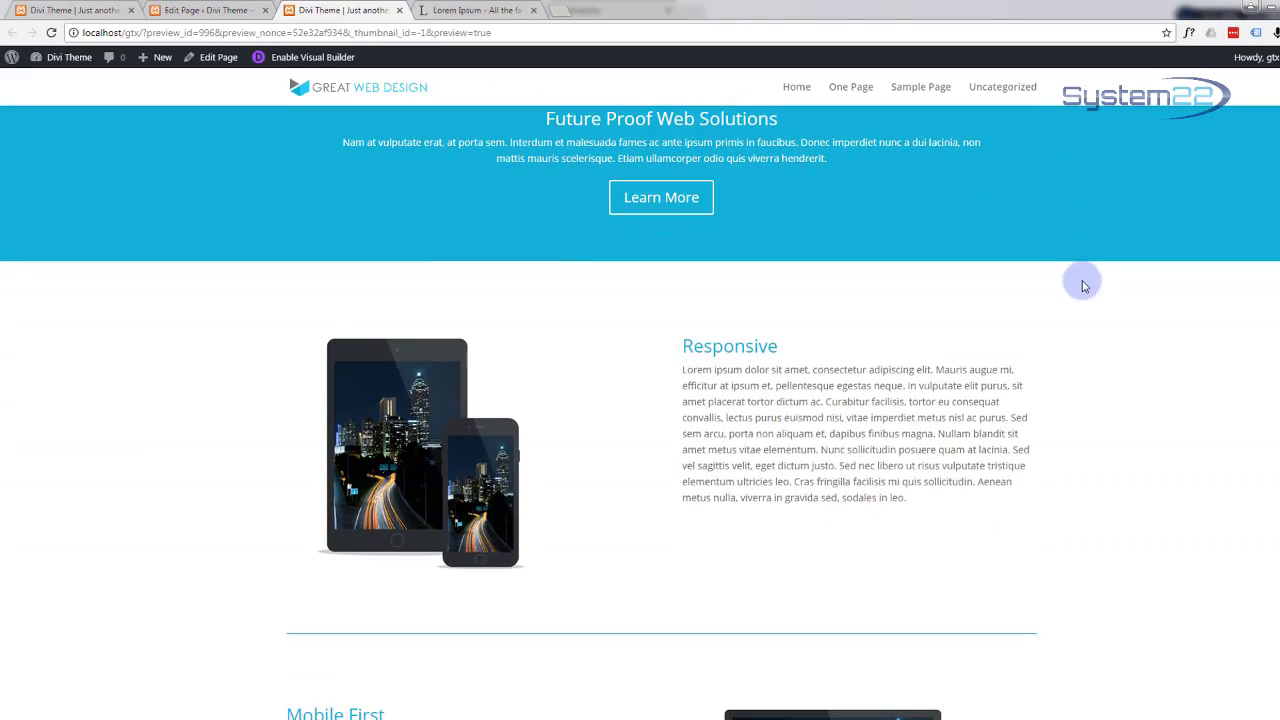
{"action": "scroll", "coordinate": [1083, 286], "scroll_direction": "down", "scroll_amount": 9}
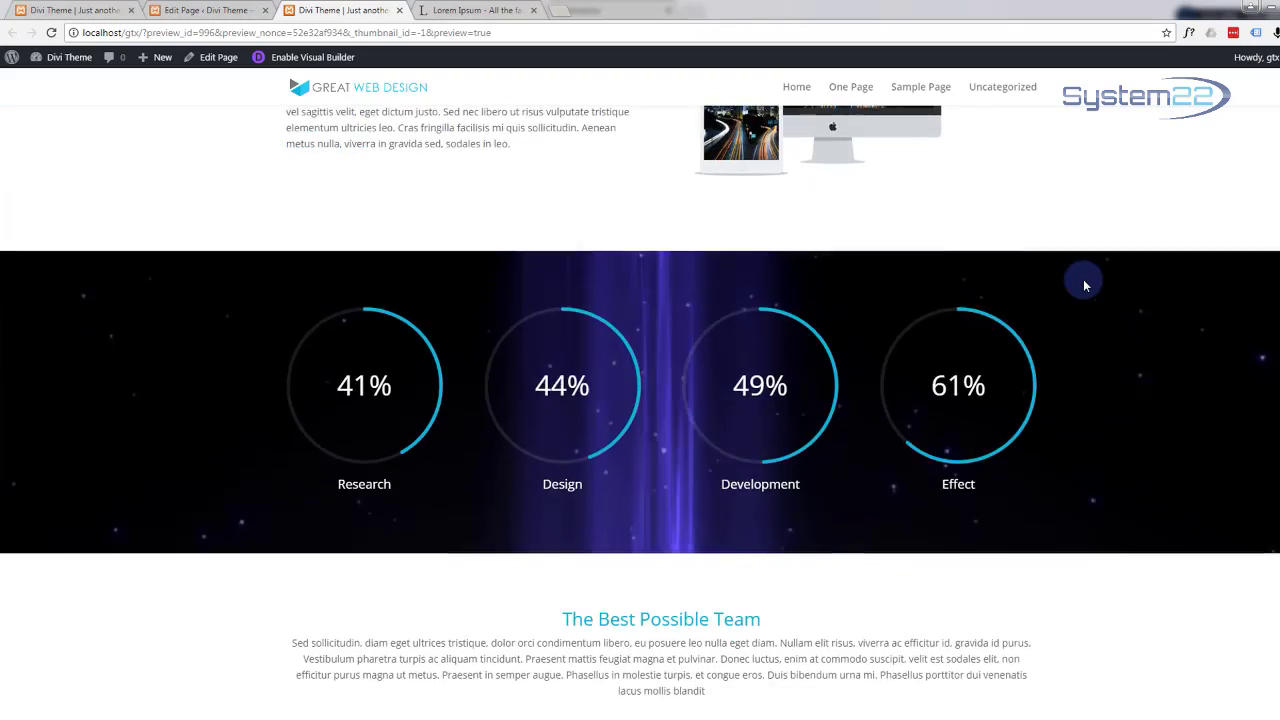
{"action": "scroll", "coordinate": [1086, 285], "scroll_direction": "down", "scroll_amount": 7}
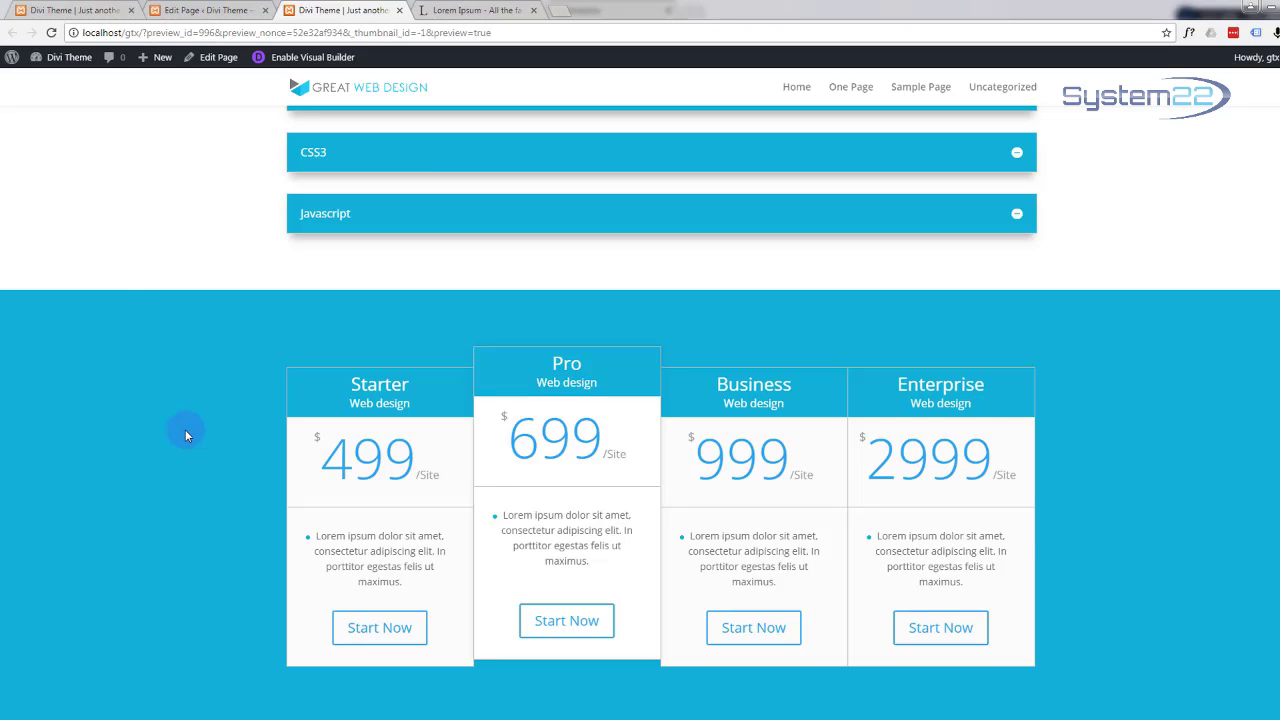
{"action": "left_click", "coordinate": [207, 10]}
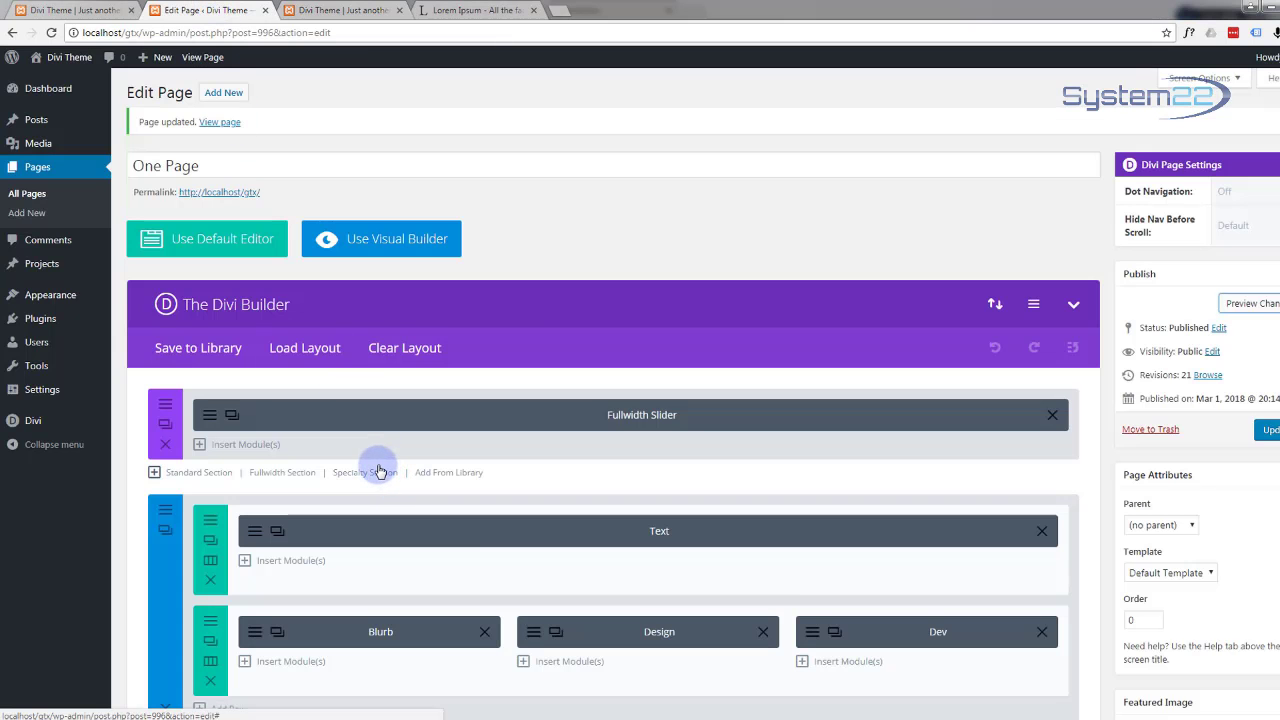
{"action": "scroll", "coordinate": [380, 471], "scroll_direction": "down", "scroll_amount": 8}
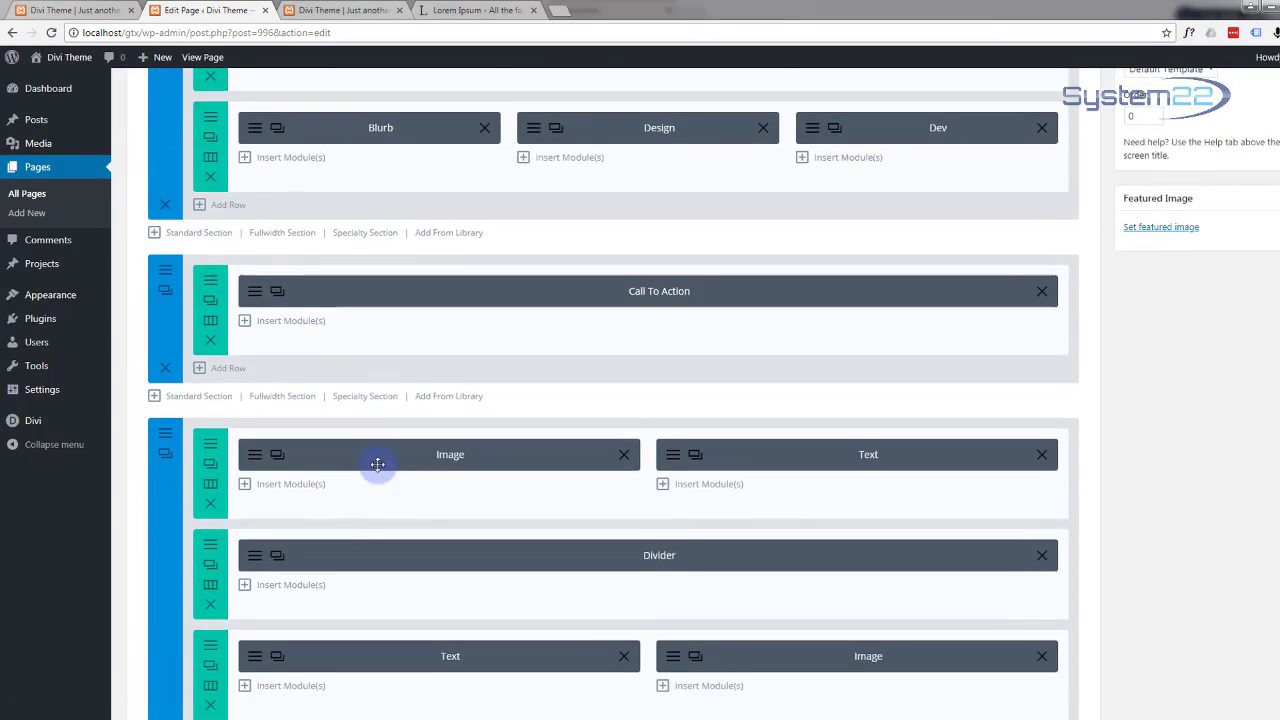
{"action": "scroll", "coordinate": [378, 464], "scroll_direction": "down", "scroll_amount": 8}
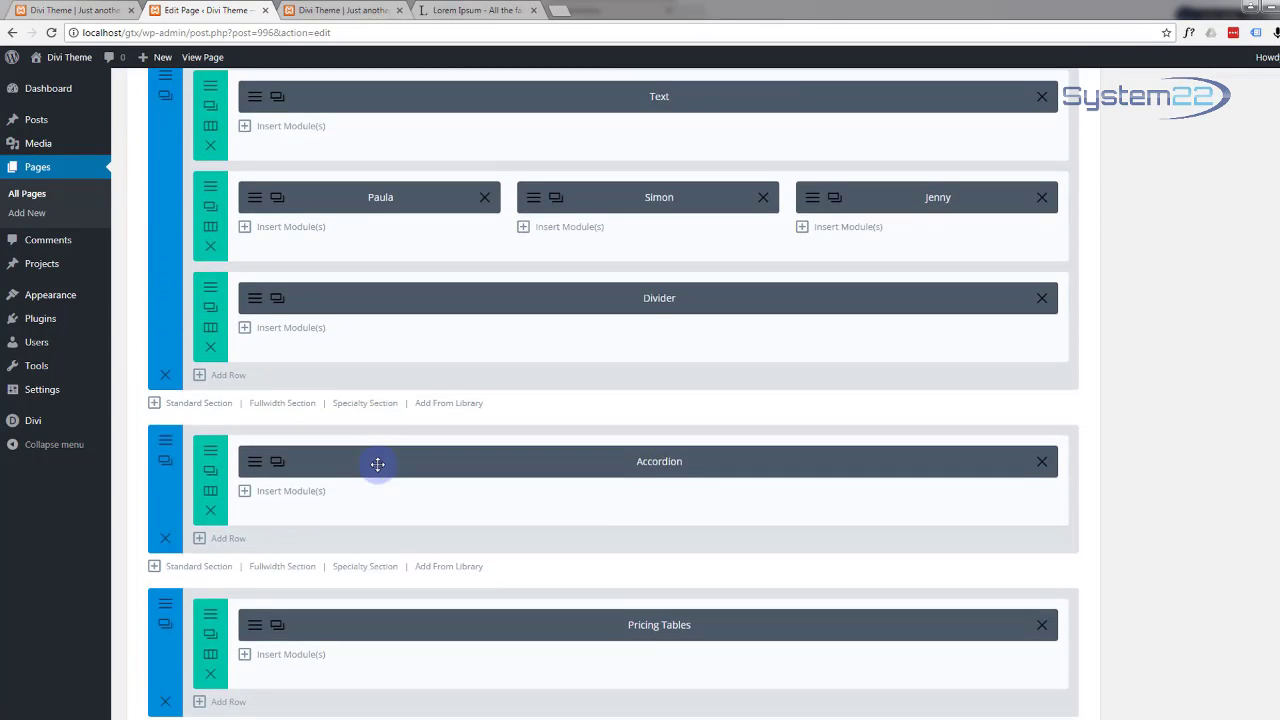
{"action": "scroll", "coordinate": [378, 464], "scroll_direction": "down", "scroll_amount": 2}
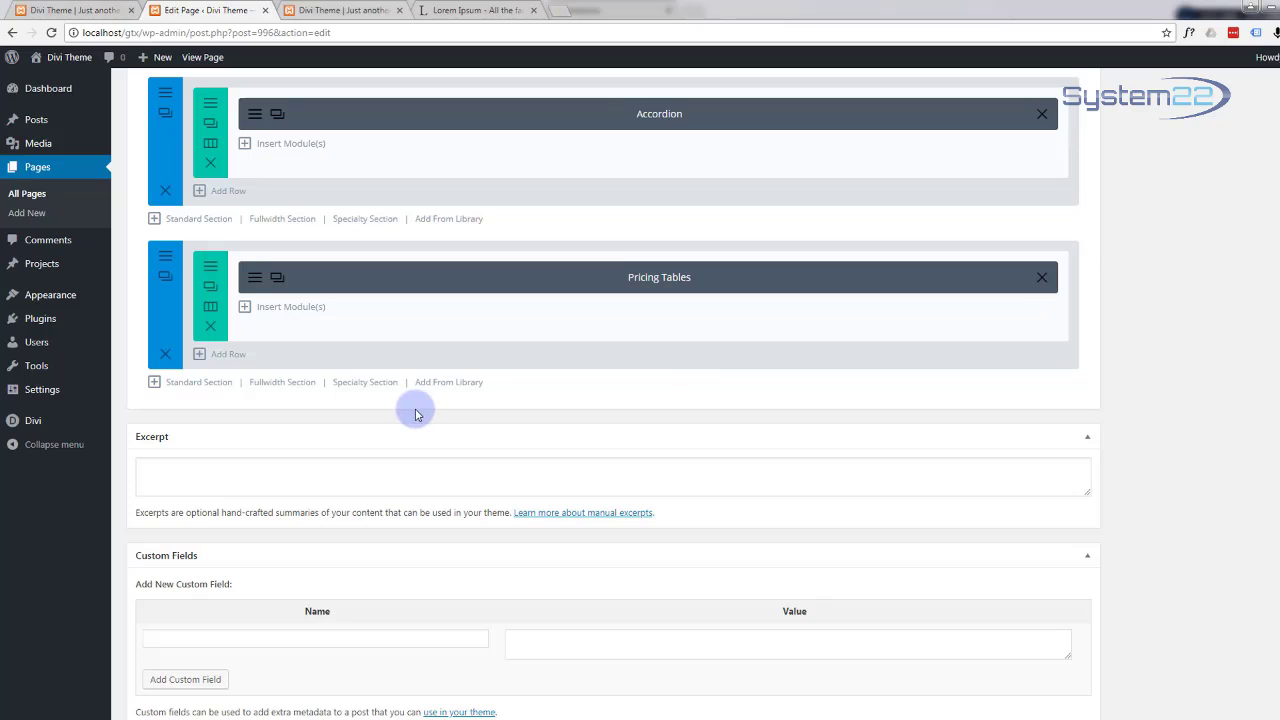
Step: Add a standard section below Pricing Tables with a 2/3 + 1/3 column row
{"action": "left_click", "coordinate": [200, 385]}
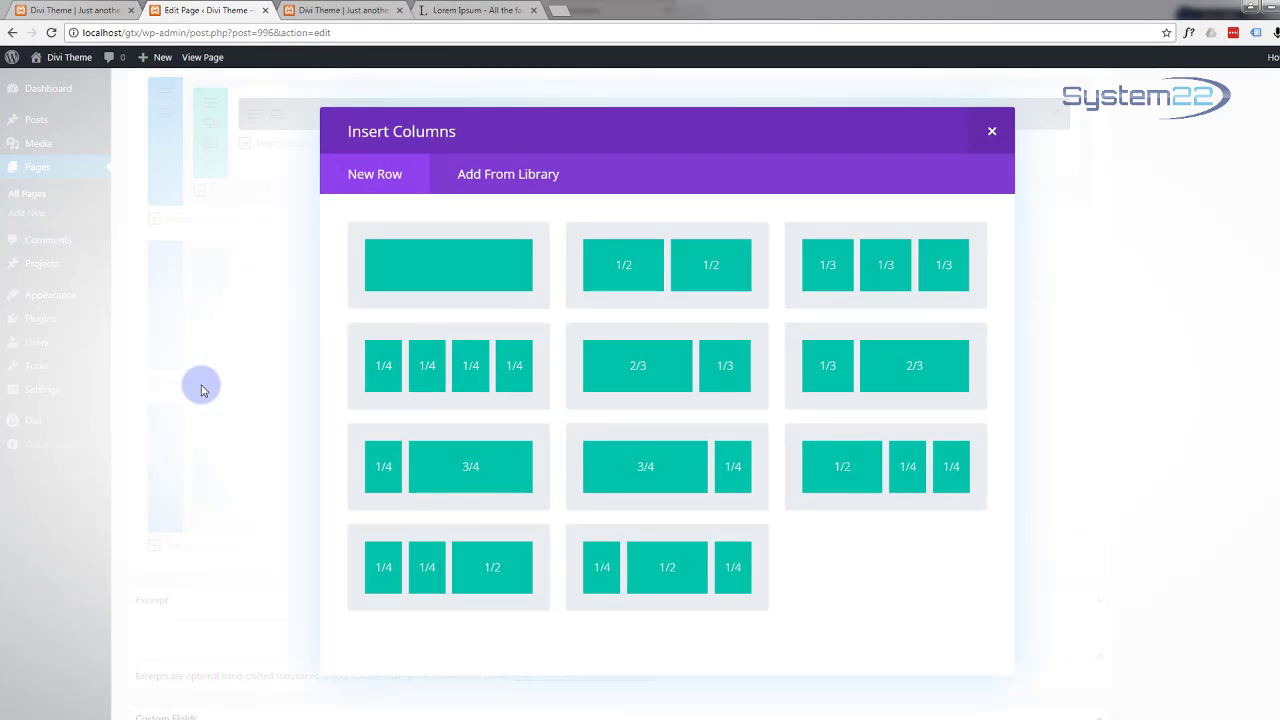
{"action": "left_click", "coordinate": [466, 283]}
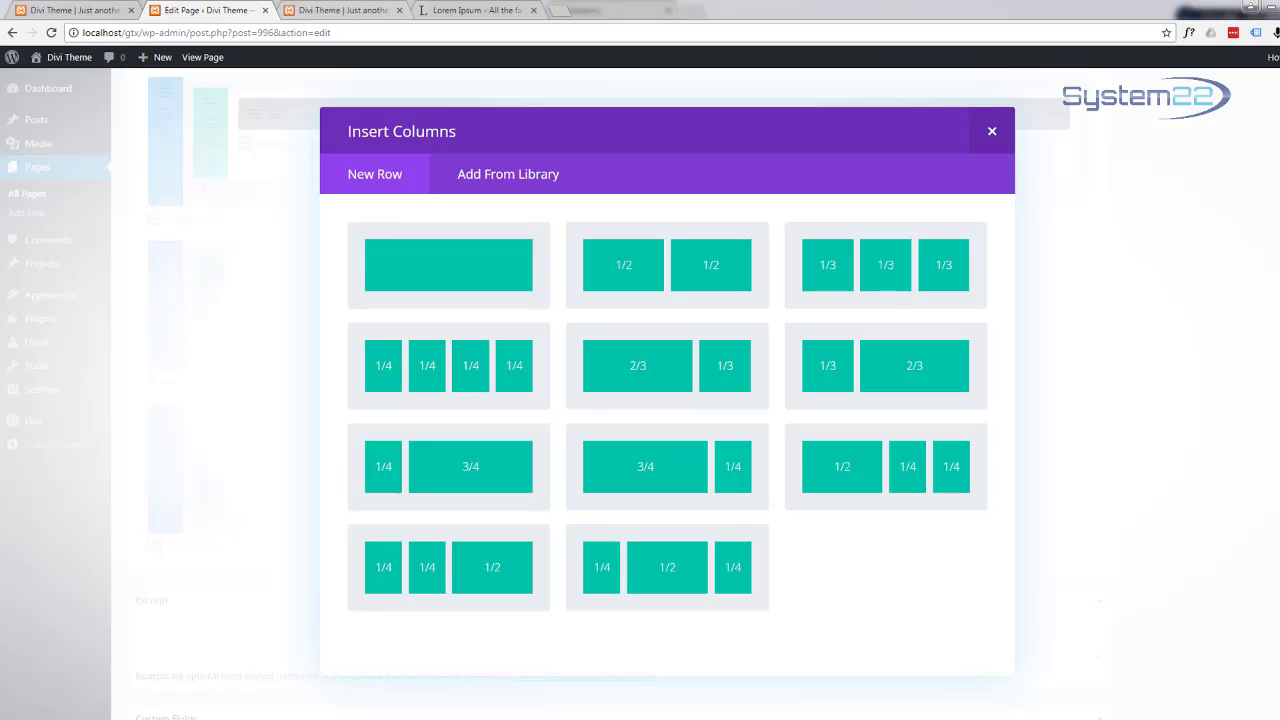
{"action": "left_click", "coordinate": [651, 380]}
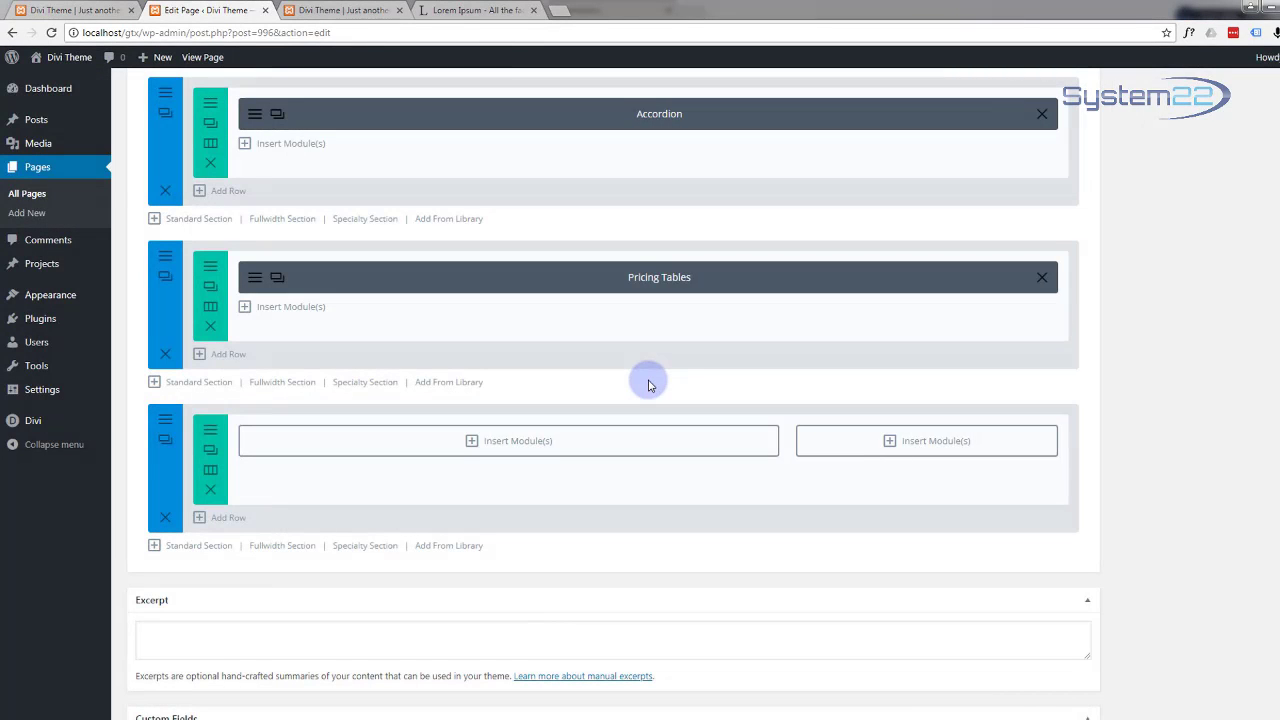
Step: Set the purple code image from the media library as the section's background image
{"action": "left_click", "coordinate": [166, 424]}
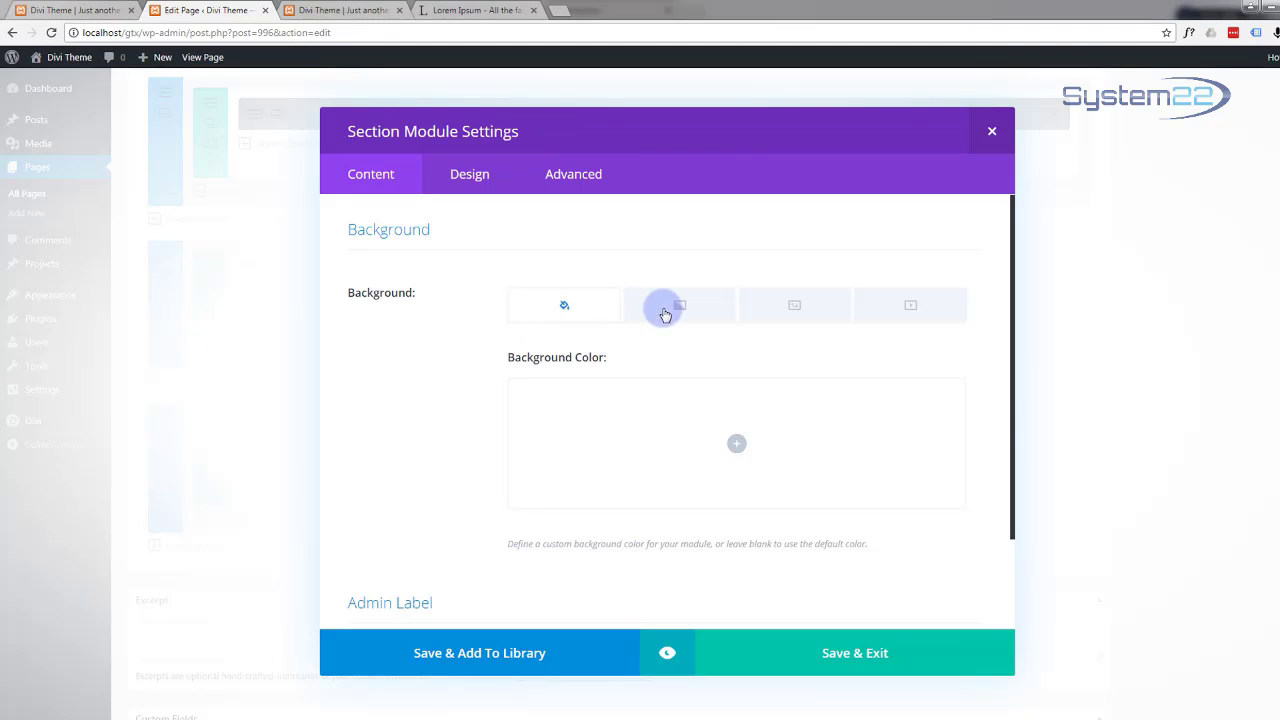
{"action": "left_click", "coordinate": [795, 308]}
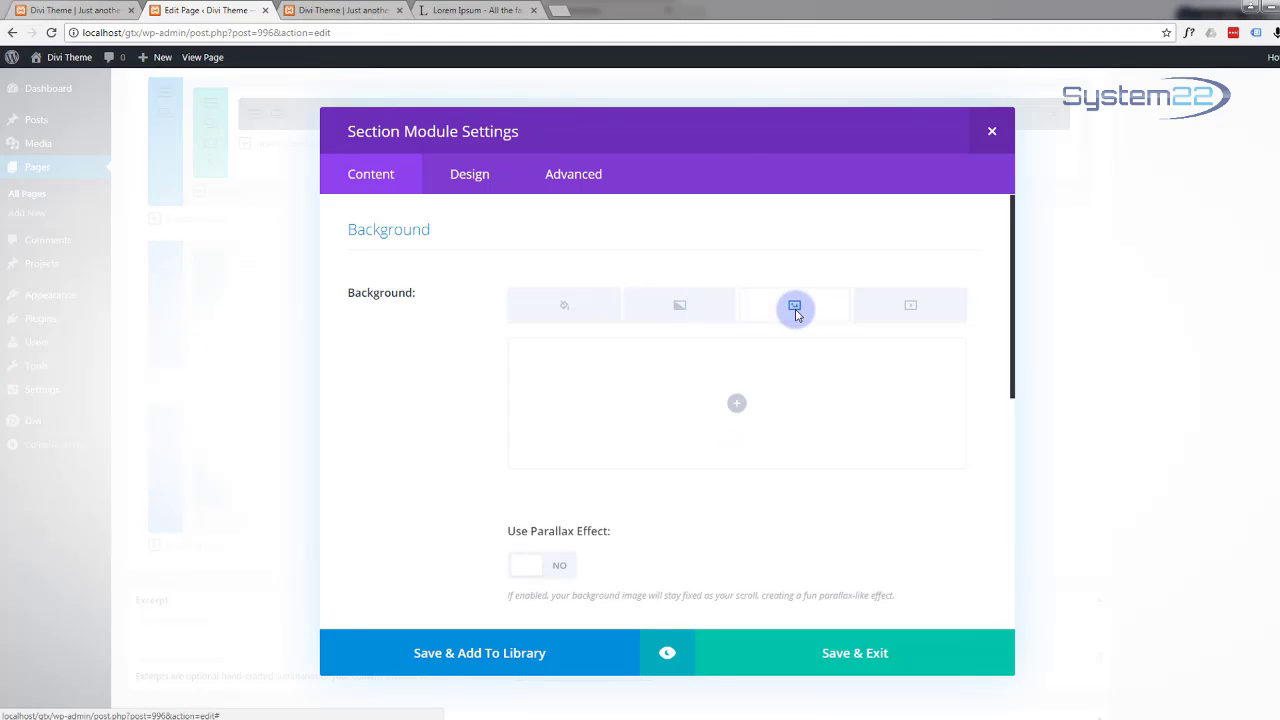
{"action": "left_click", "coordinate": [739, 407]}
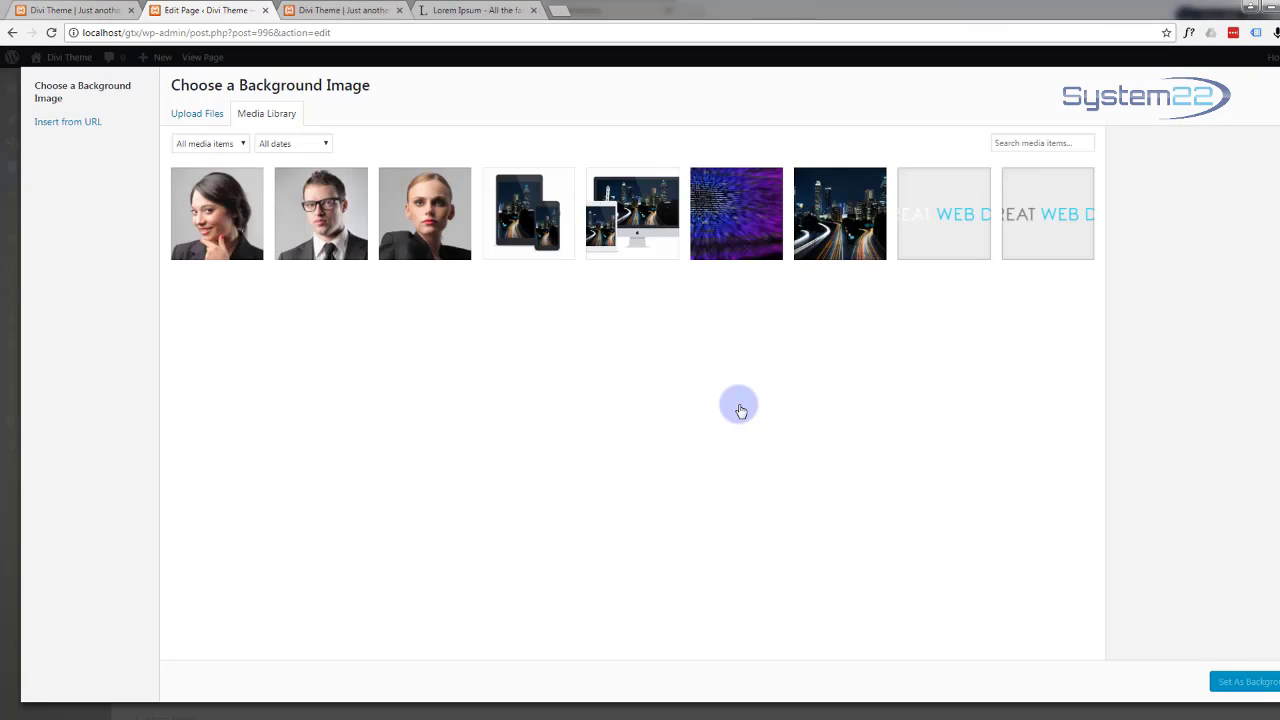
{"action": "left_click", "coordinate": [710, 220]}
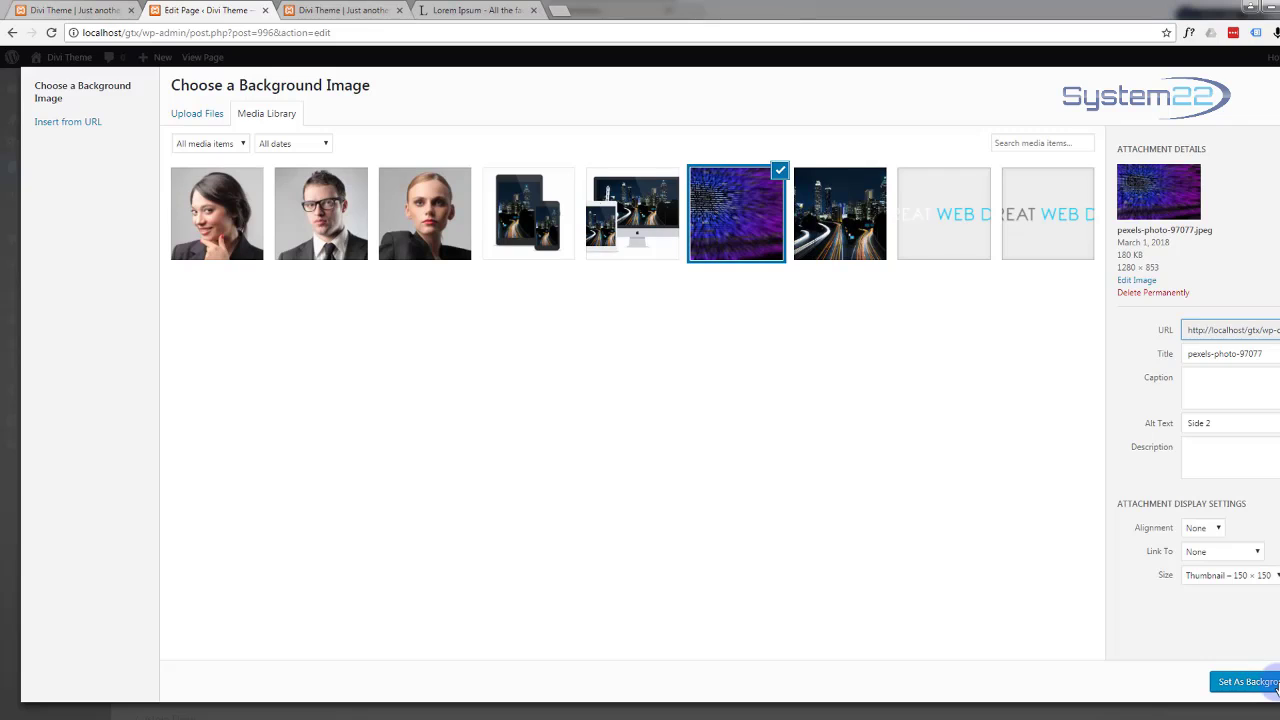
{"action": "left_click", "coordinate": [1260, 682]}
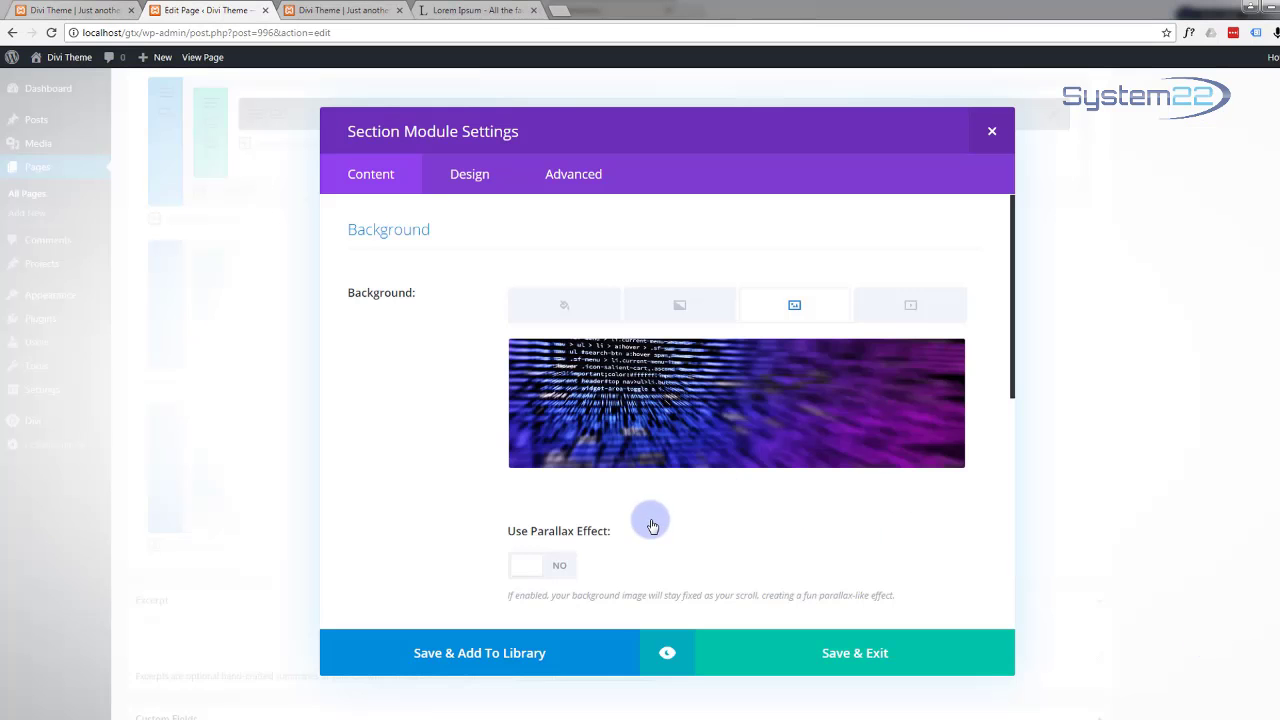
Step: Enable background parallax and set its method to CSS
{"action": "scroll", "coordinate": [652, 521], "scroll_direction": "down", "scroll_amount": 3}
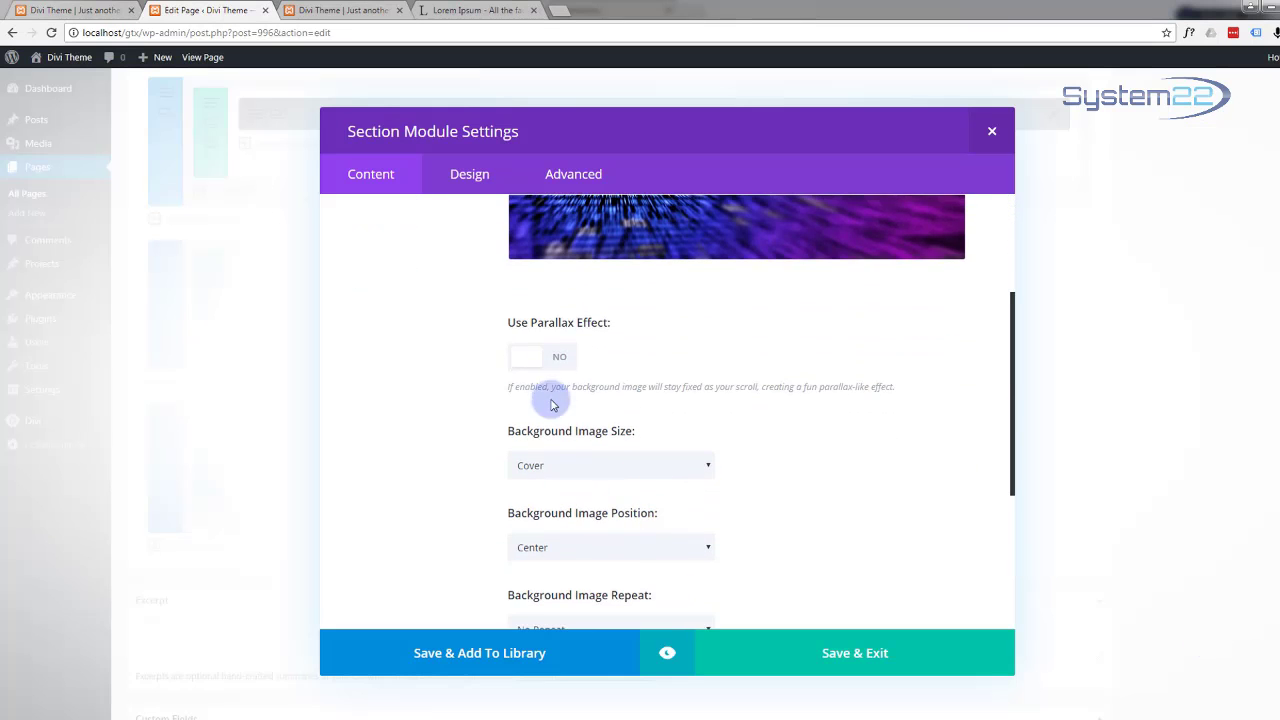
{"action": "left_click", "coordinate": [561, 360]}
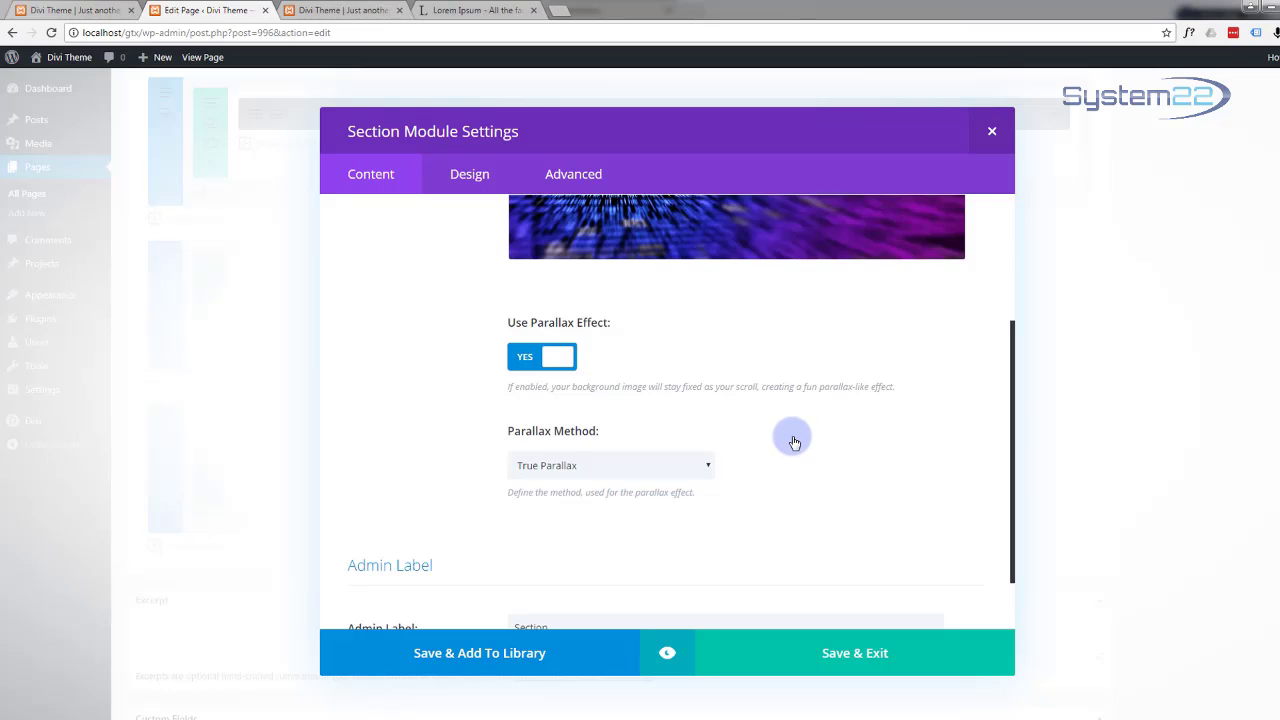
{"action": "left_click", "coordinate": [704, 466]}
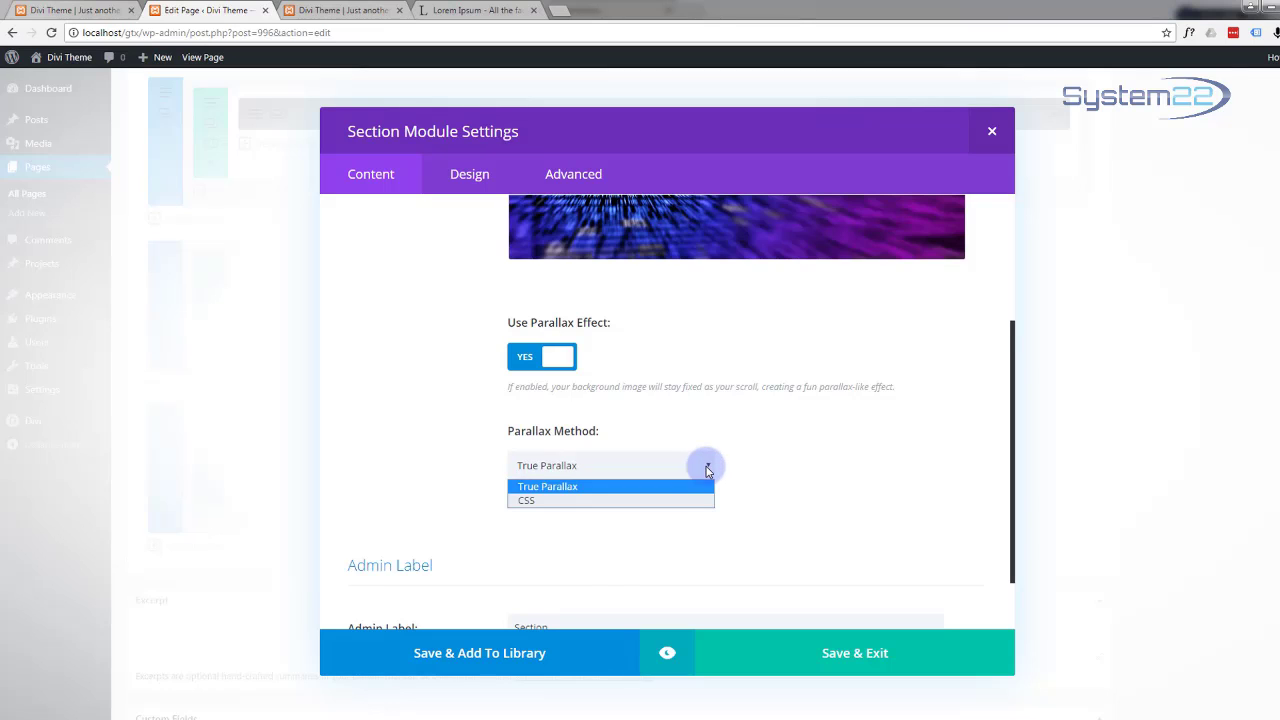
{"action": "left_click", "coordinate": [586, 501]}
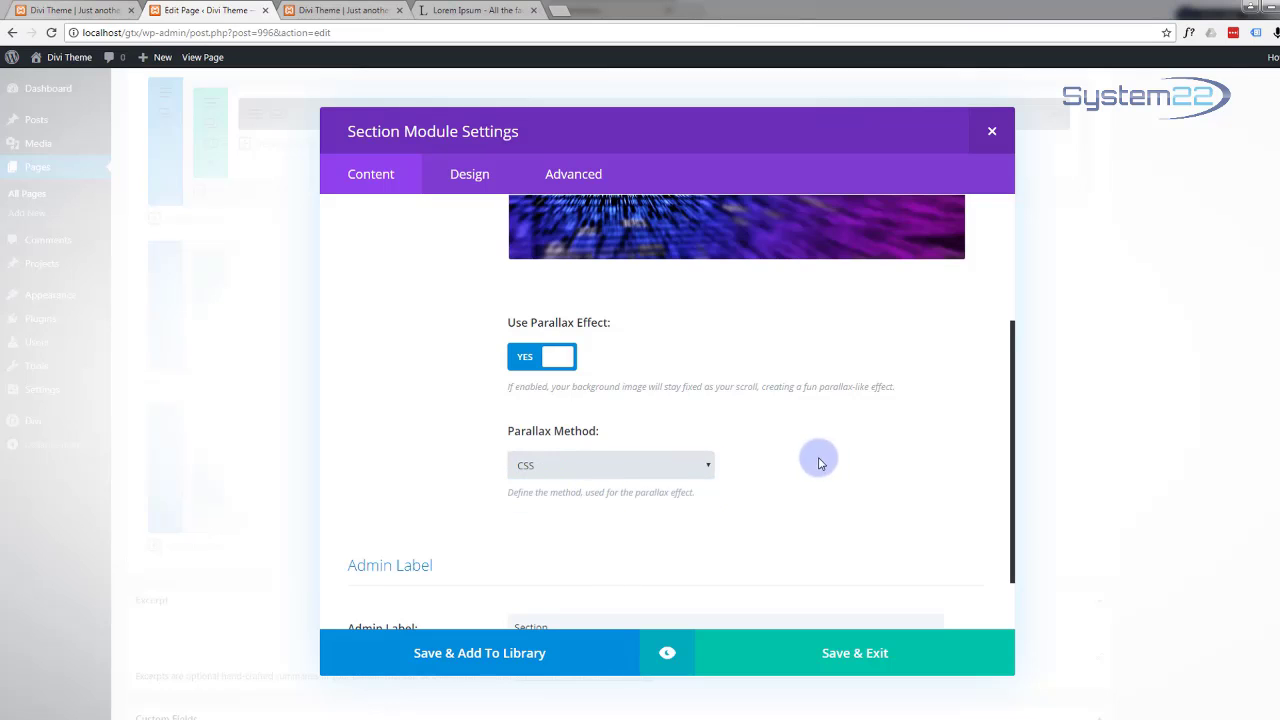
{"action": "scroll", "coordinate": [750, 477], "scroll_direction": "up", "scroll_amount": 2}
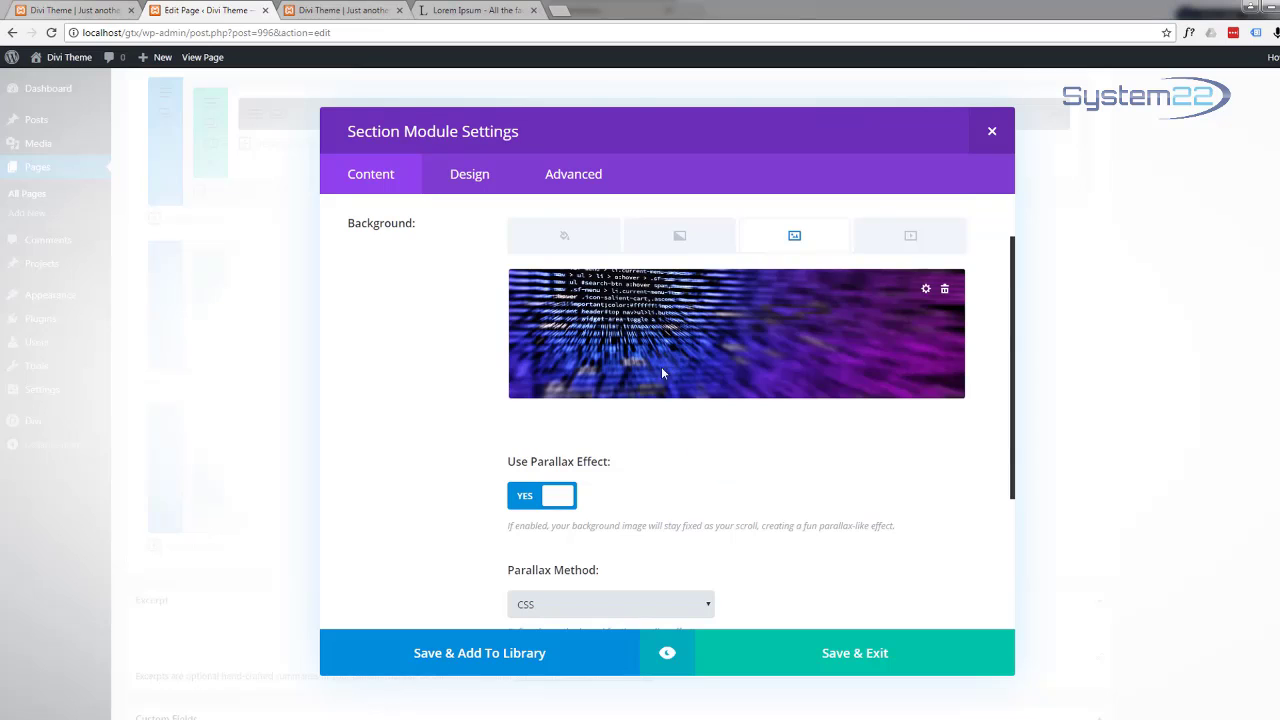
{"action": "scroll", "coordinate": [659, 347], "scroll_direction": "up", "scroll_amount": 1}
{"action": "scroll", "coordinate": [657, 354], "scroll_direction": "down", "scroll_amount": 1}
{"action": "scroll", "coordinate": [663, 353], "scroll_direction": "up", "scroll_amount": 1}
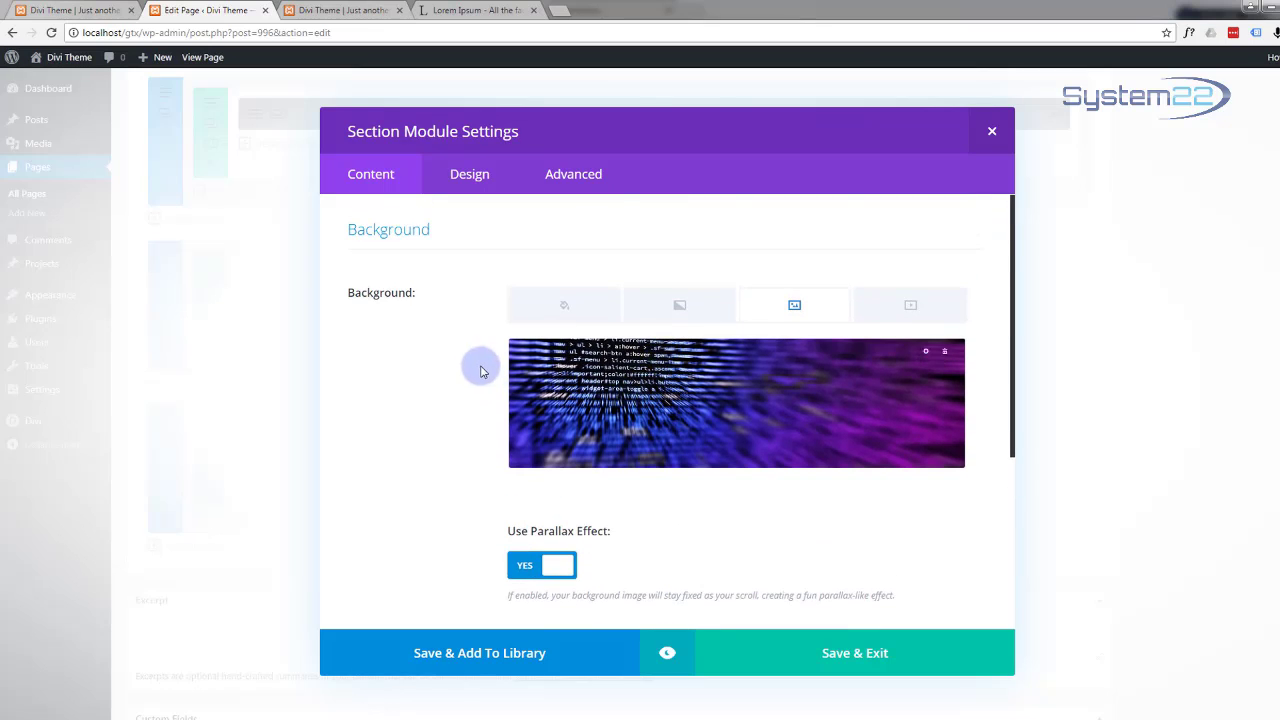
{"action": "scroll", "coordinate": [716, 420], "scroll_direction": "down", "scroll_amount": 2}
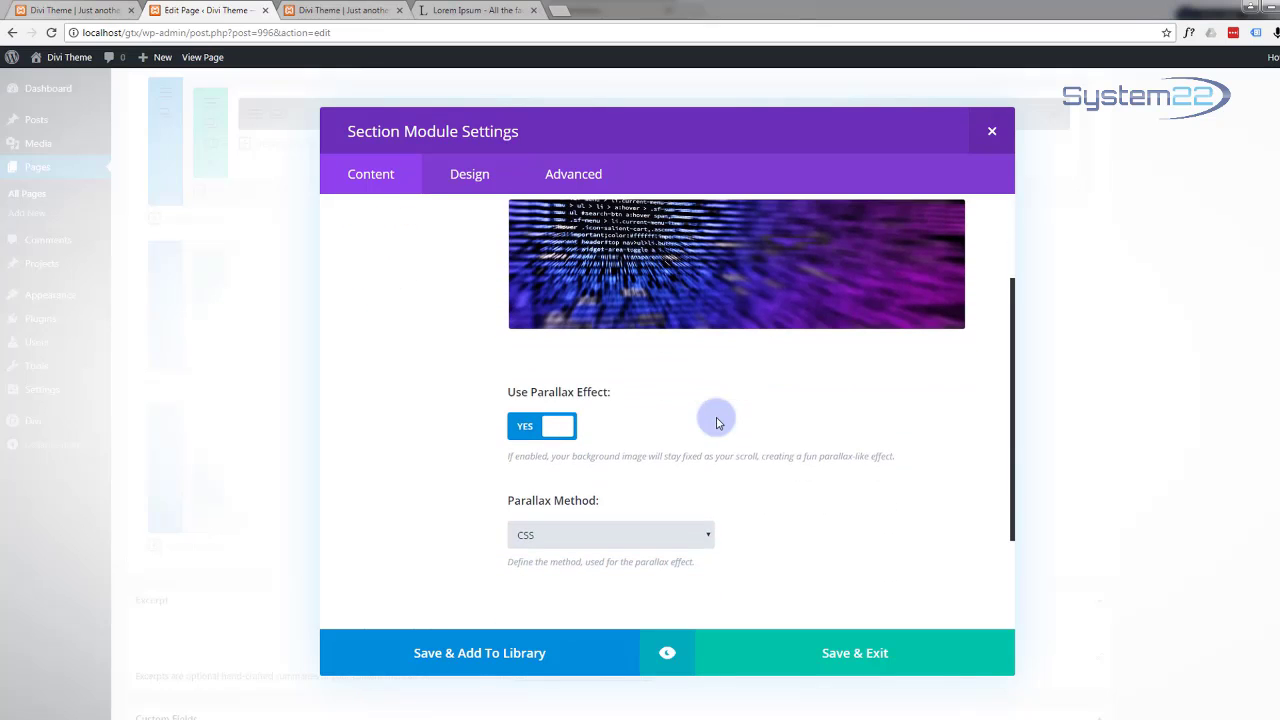
{"action": "scroll", "coordinate": [716, 423], "scroll_direction": "down", "scroll_amount": 1}
{"action": "scroll", "coordinate": [716, 423], "scroll_direction": "up", "scroll_amount": 1}
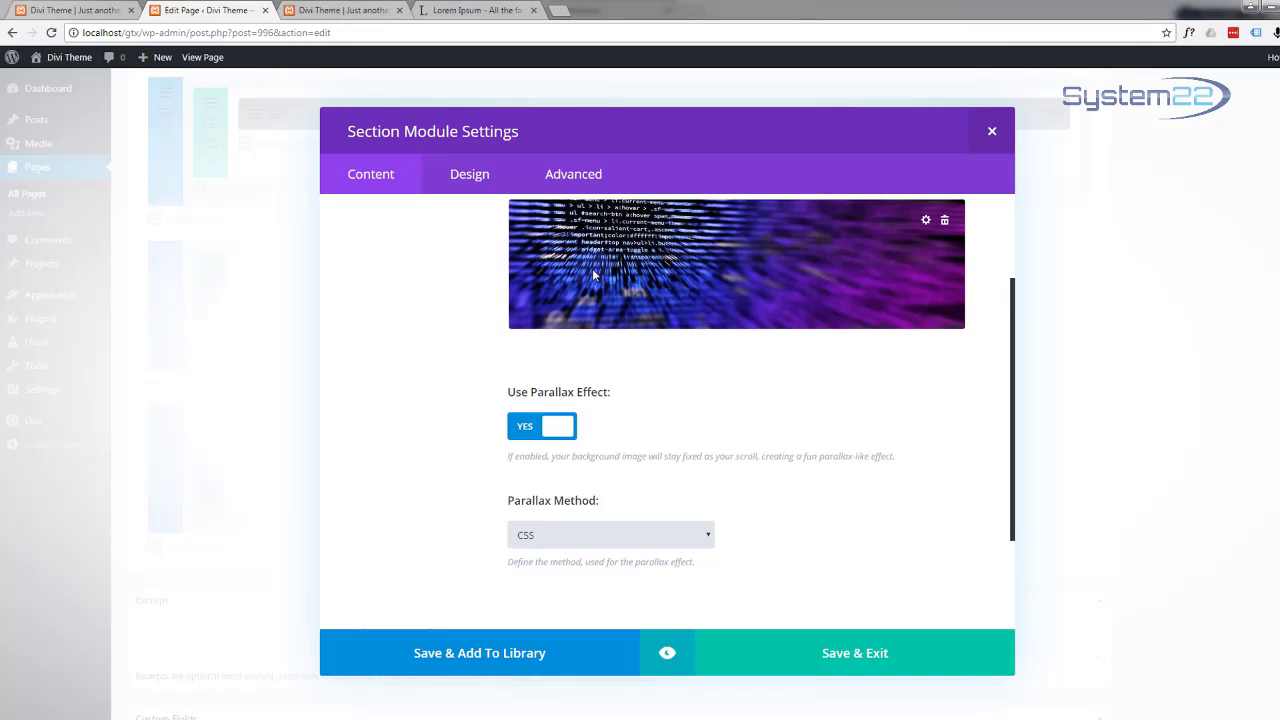
{"action": "scroll", "coordinate": [449, 349], "scroll_direction": "up", "scroll_amount": 2}
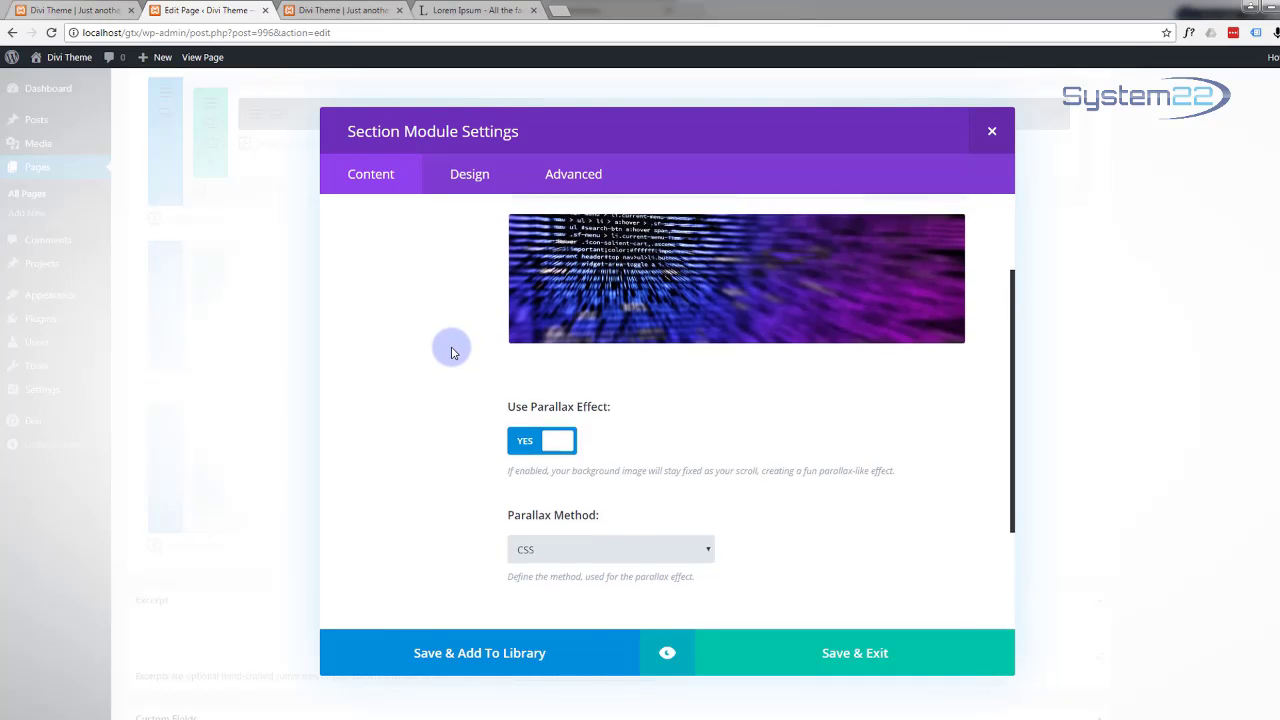
{"action": "scroll", "coordinate": [450, 352], "scroll_direction": "down", "scroll_amount": 3}
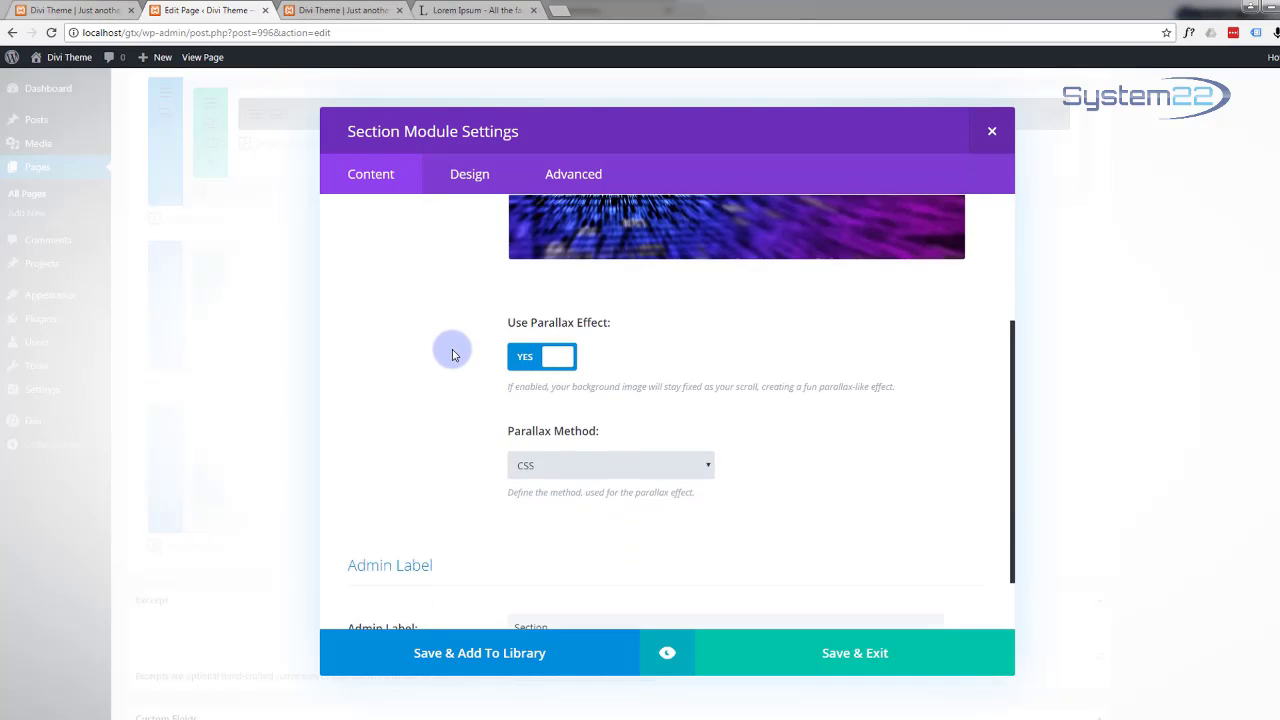
{"action": "scroll", "coordinate": [452, 353], "scroll_direction": "up", "scroll_amount": 2}
{"action": "scroll", "coordinate": [451, 351], "scroll_direction": "up", "scroll_amount": 2}
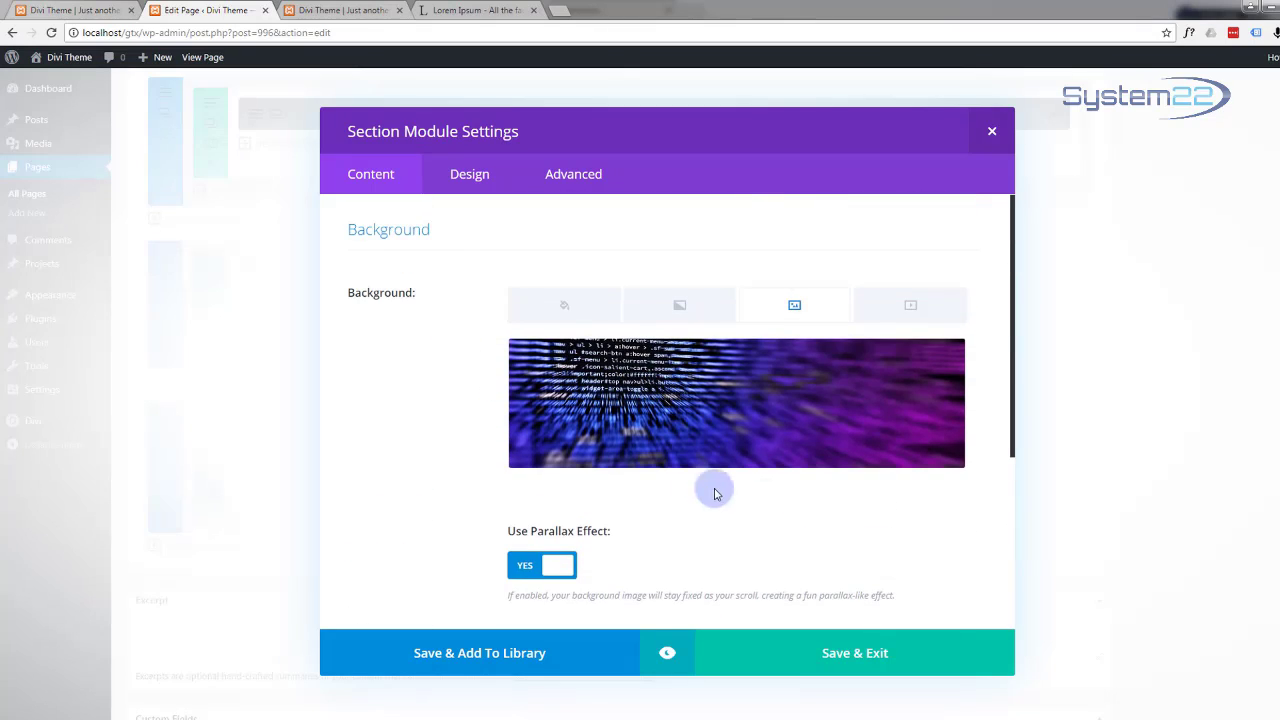
Step: Insert a Call To Action in the wide column titled 'Get The Online Deal Today' with a 'Launch' button
{"action": "left_click", "coordinate": [837, 656]}
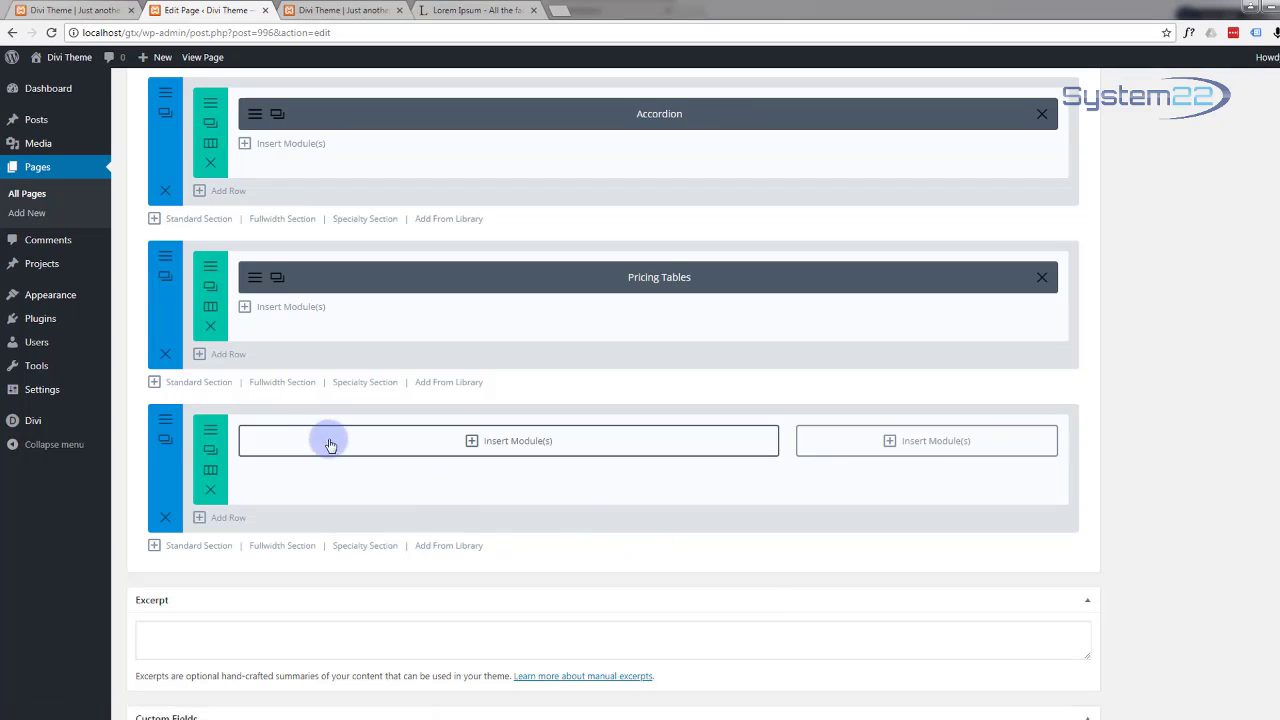
{"action": "left_click", "coordinate": [471, 441]}
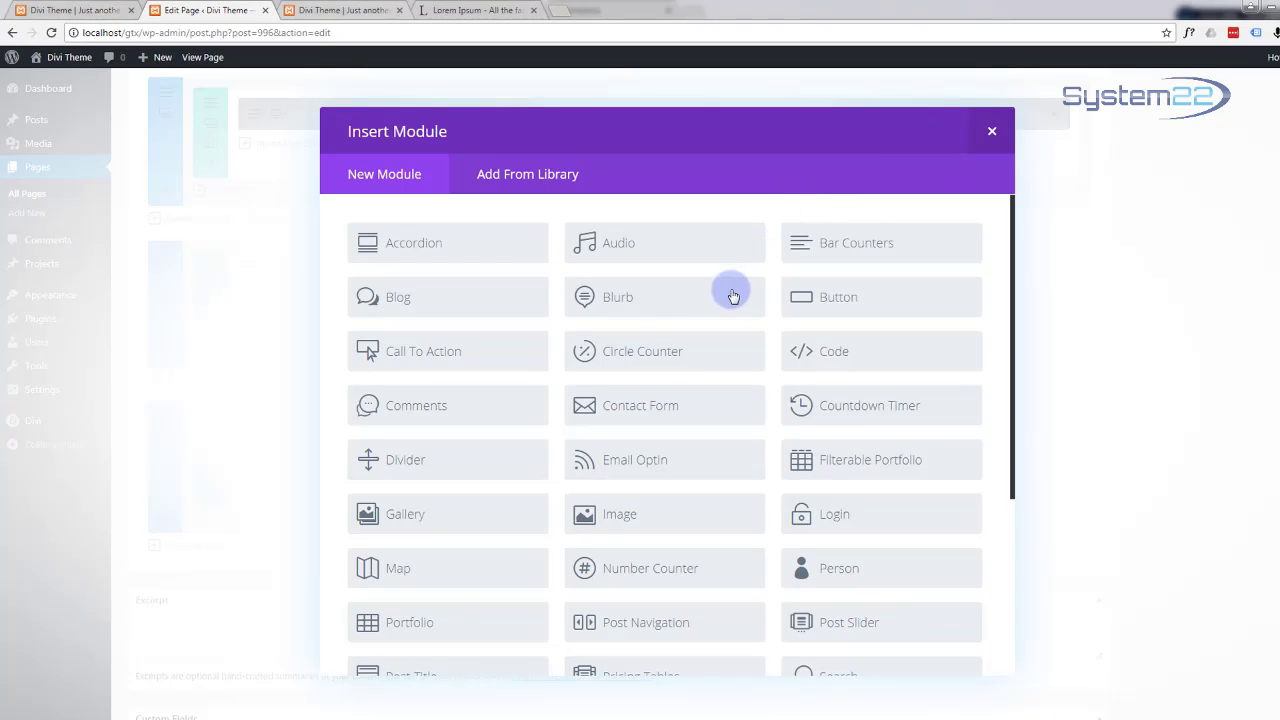
{"action": "left_click", "coordinate": [457, 354]}
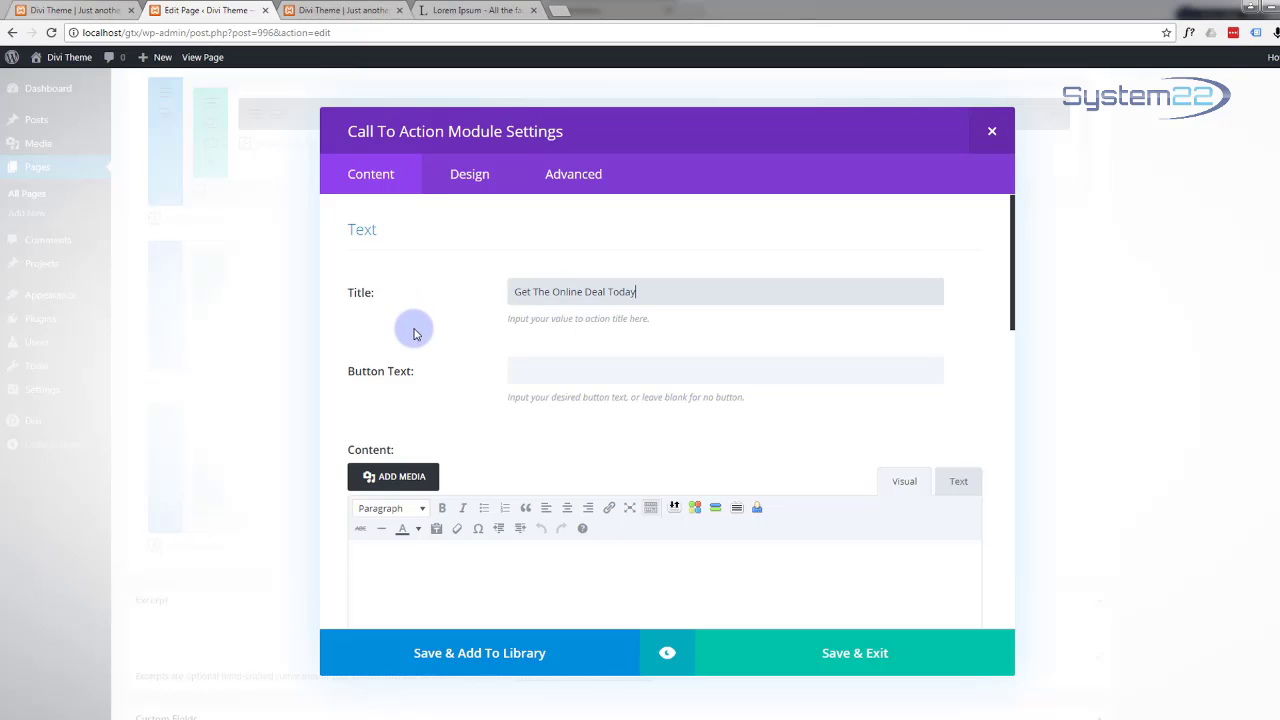
{"action": "left_click", "coordinate": [520, 362]}
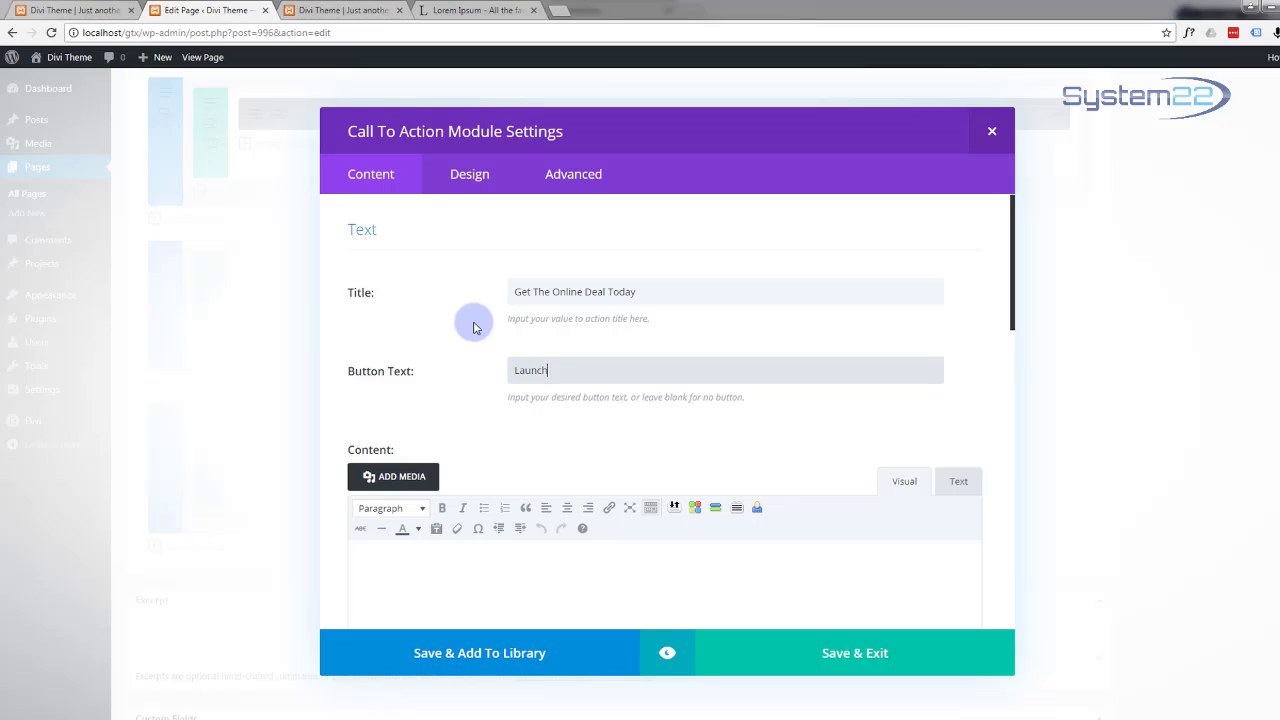
{"action": "scroll", "coordinate": [486, 340], "scroll_direction": "down", "scroll_amount": 2}
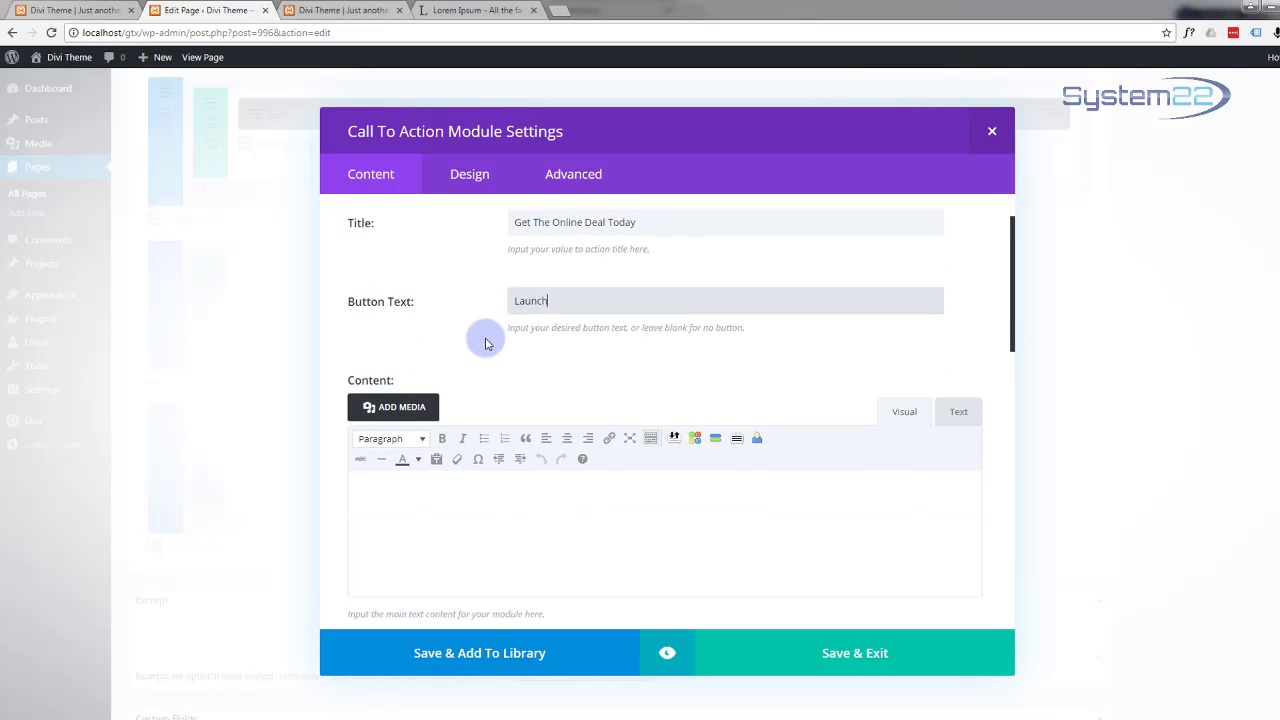
{"action": "scroll", "coordinate": [486, 340], "scroll_direction": "down", "scroll_amount": 1}
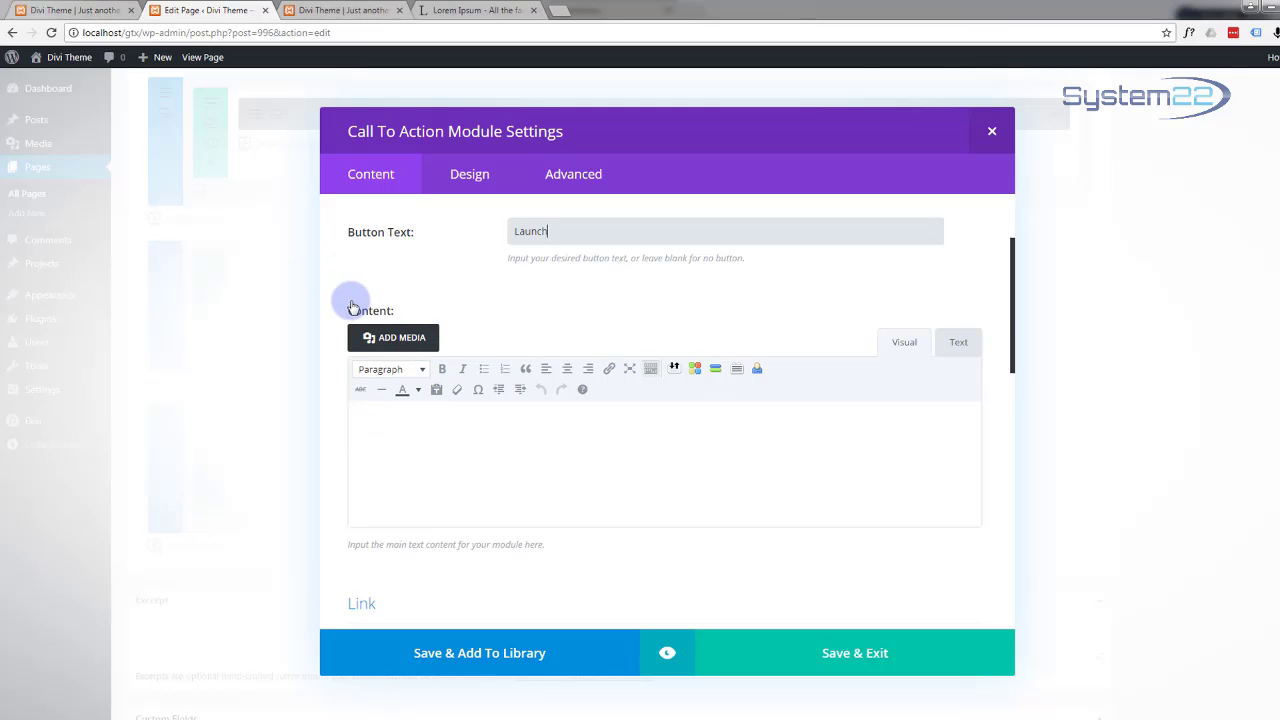
Step: On lipsum.com, copy the first two sentences of the paragraph beginning 'Nulla a quam'
{"action": "left_click", "coordinate": [460, 10]}
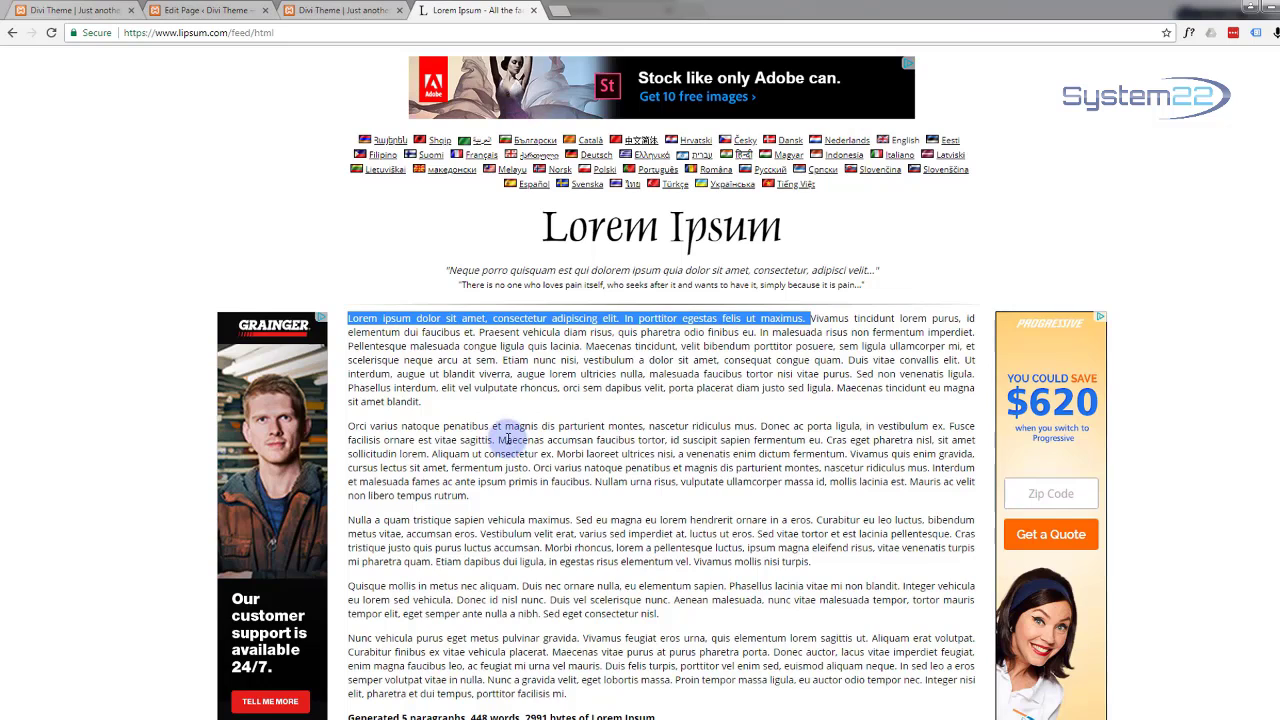
{"action": "scroll", "coordinate": [505, 438], "scroll_direction": "down", "scroll_amount": 1}
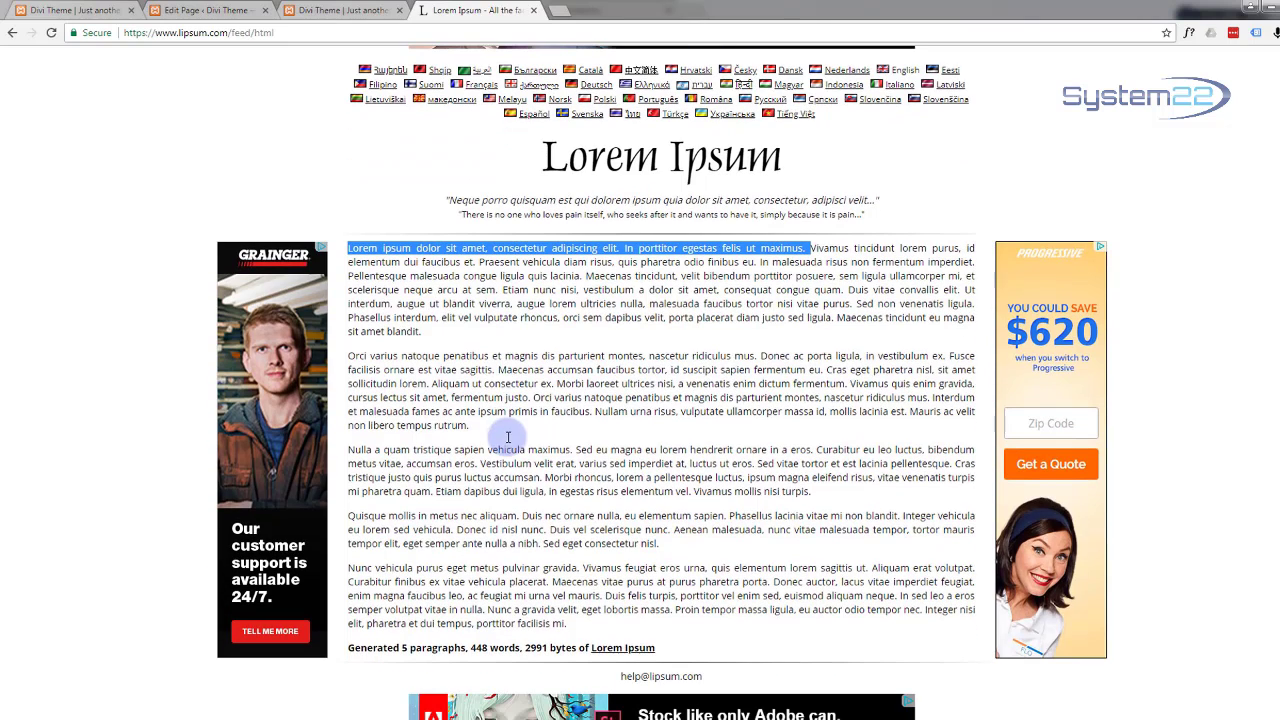
{"action": "left_click", "coordinate": [350, 449]}
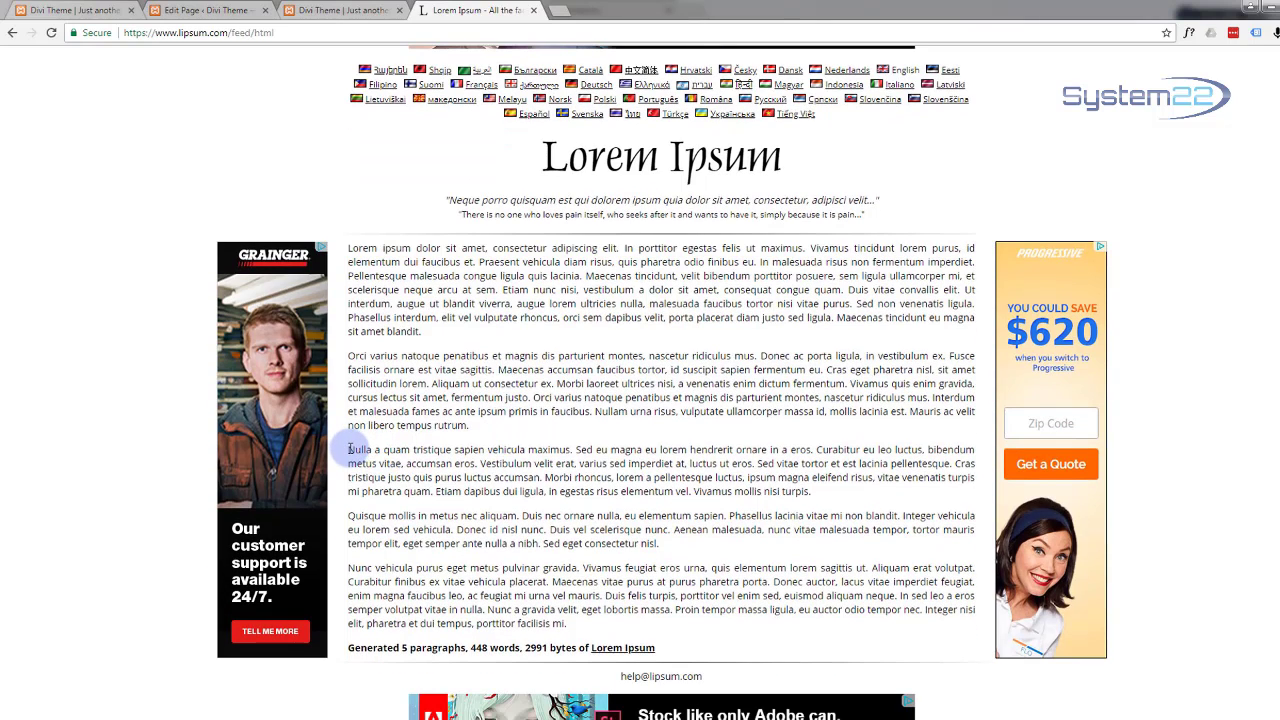
{"action": "left_click_drag", "start_coordinate": [350, 449], "coordinate": [954, 466]}
{"action": "key", "text": "ctrl+c"}
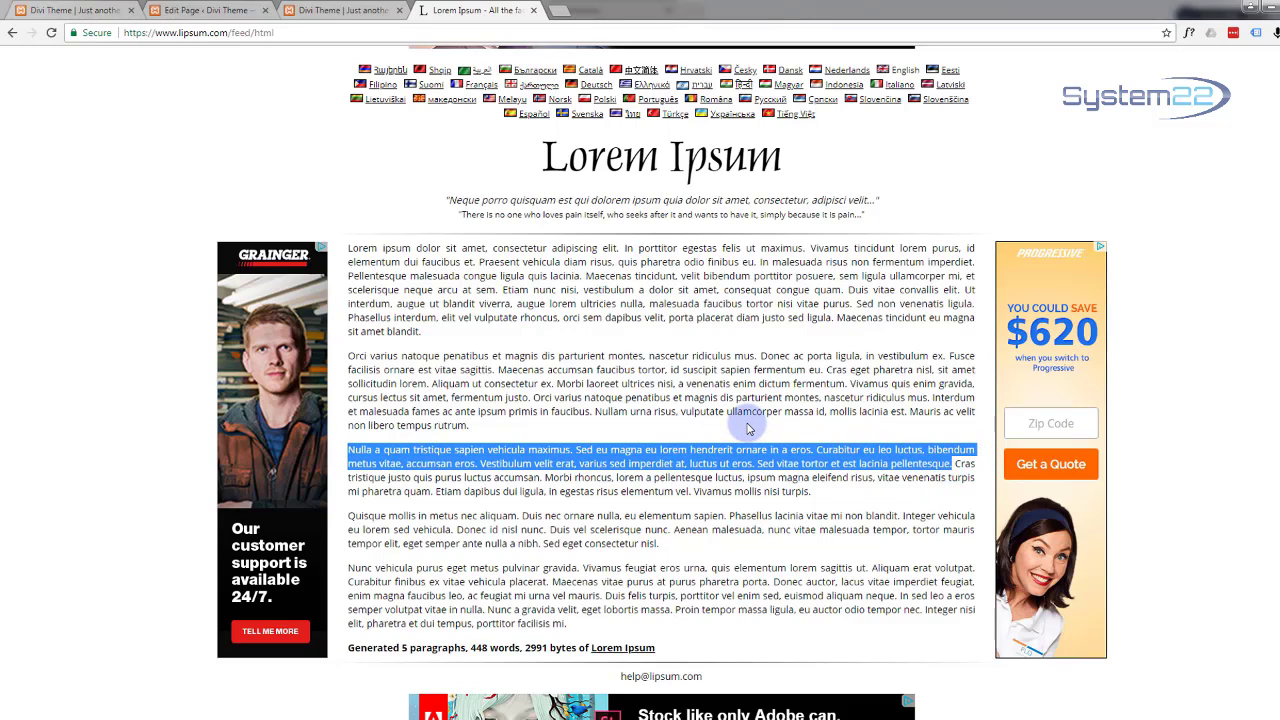
{"action": "left_click", "coordinate": [188, 13]}
Step: Paste the Lorem Ipsum body text into the module and set the button URL to #
{"action": "left_click", "coordinate": [396, 425]}
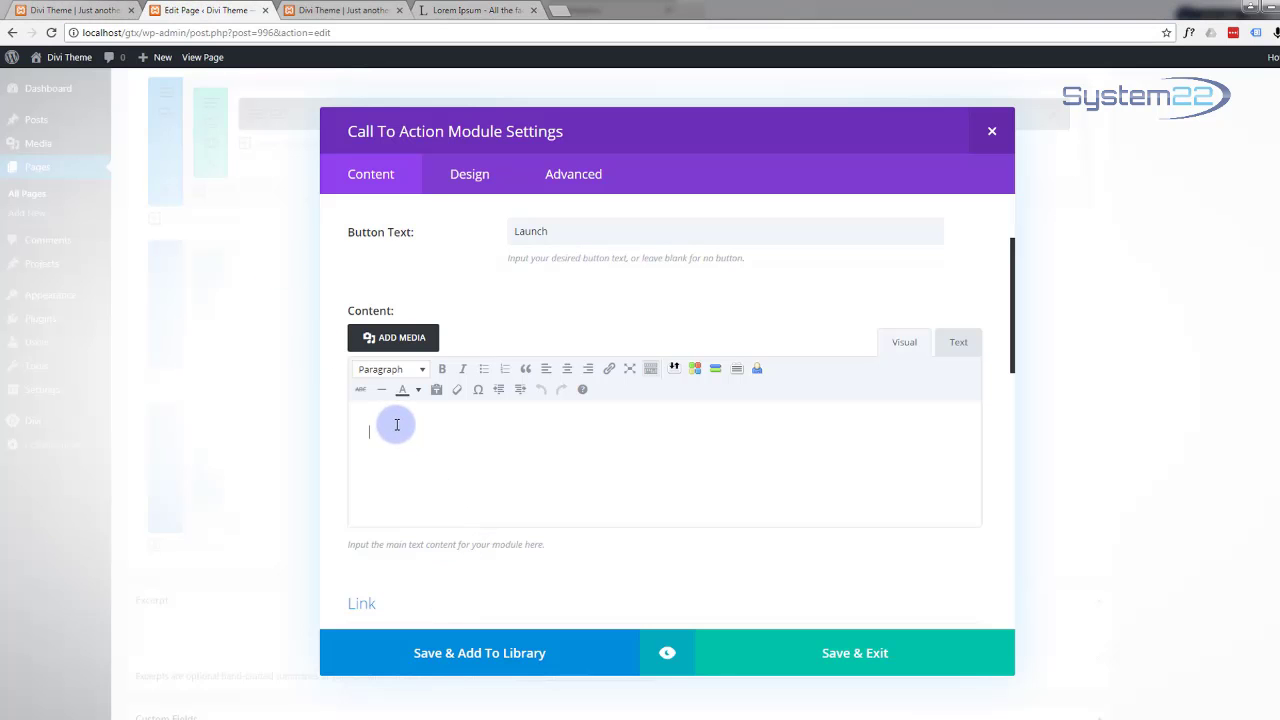
{"action": "key", "text": "ctrl+v"}
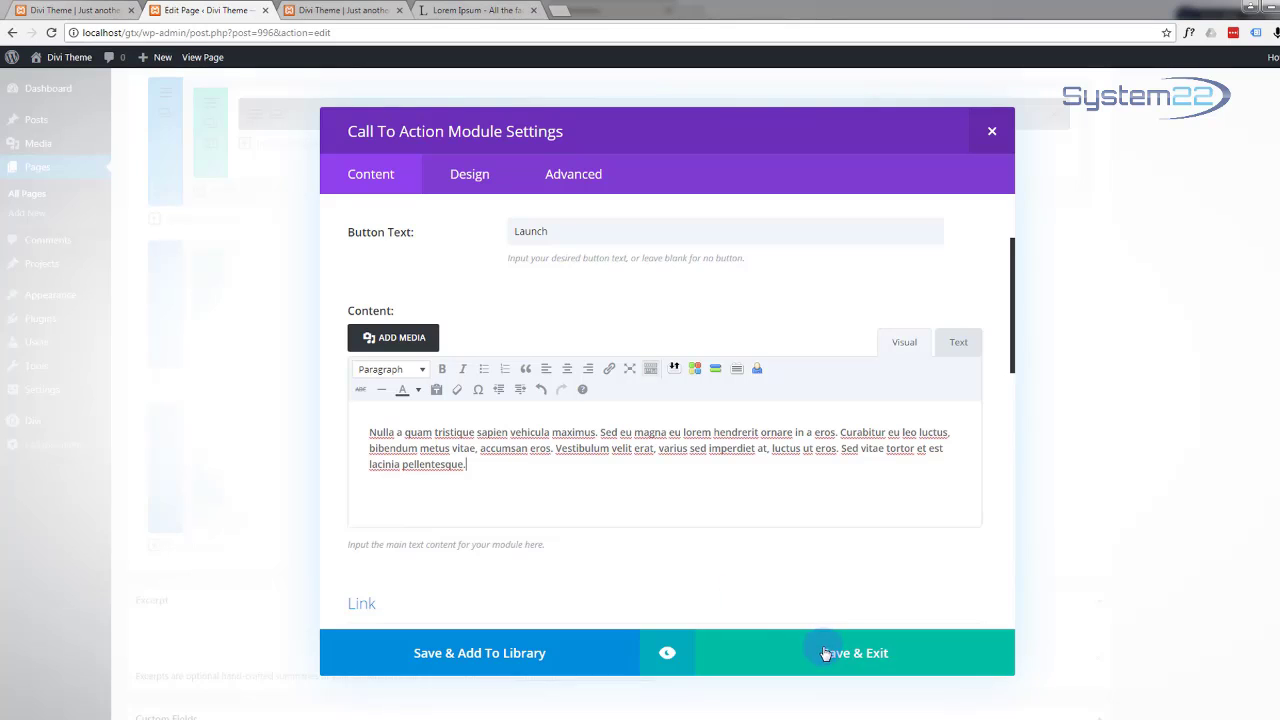
{"action": "scroll", "coordinate": [808, 556], "scroll_direction": "down", "scroll_amount": 3}
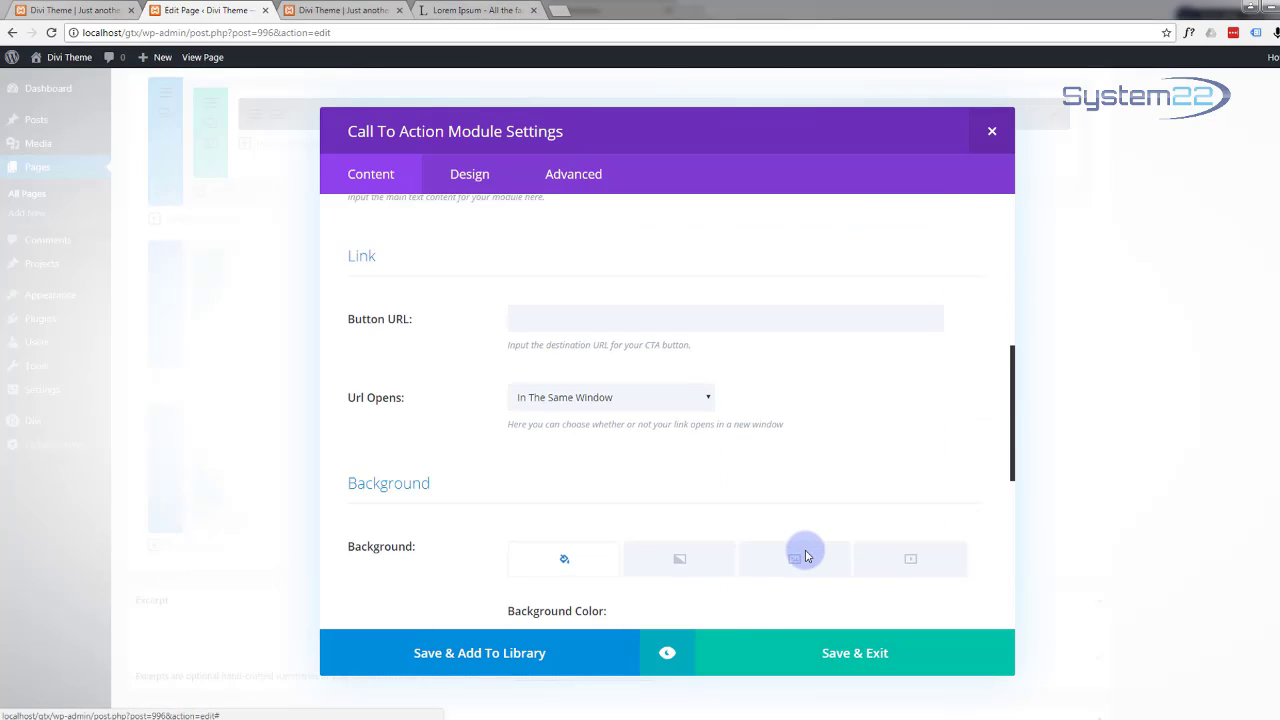
{"action": "left_click", "coordinate": [543, 317]}
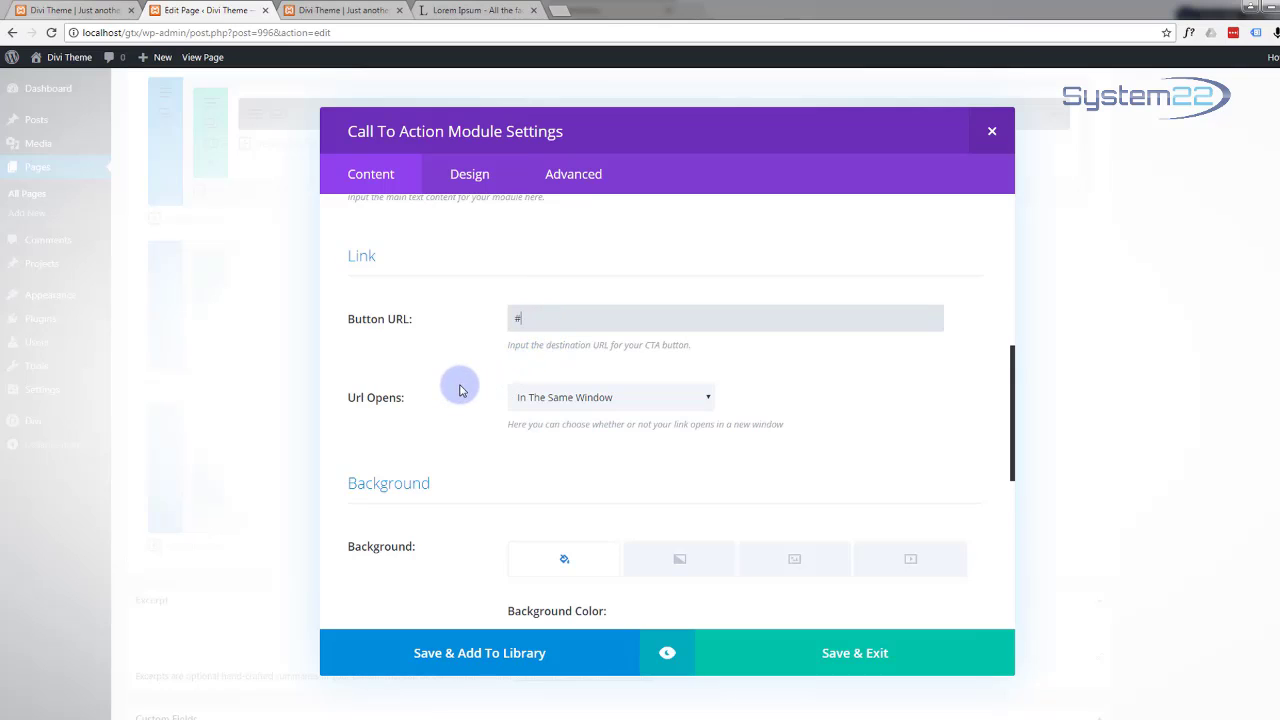
Step: Make the module's background colour fully transparent and switch Use Background Color to NO
{"action": "scroll", "coordinate": [460, 390], "scroll_direction": "down", "scroll_amount": 1}
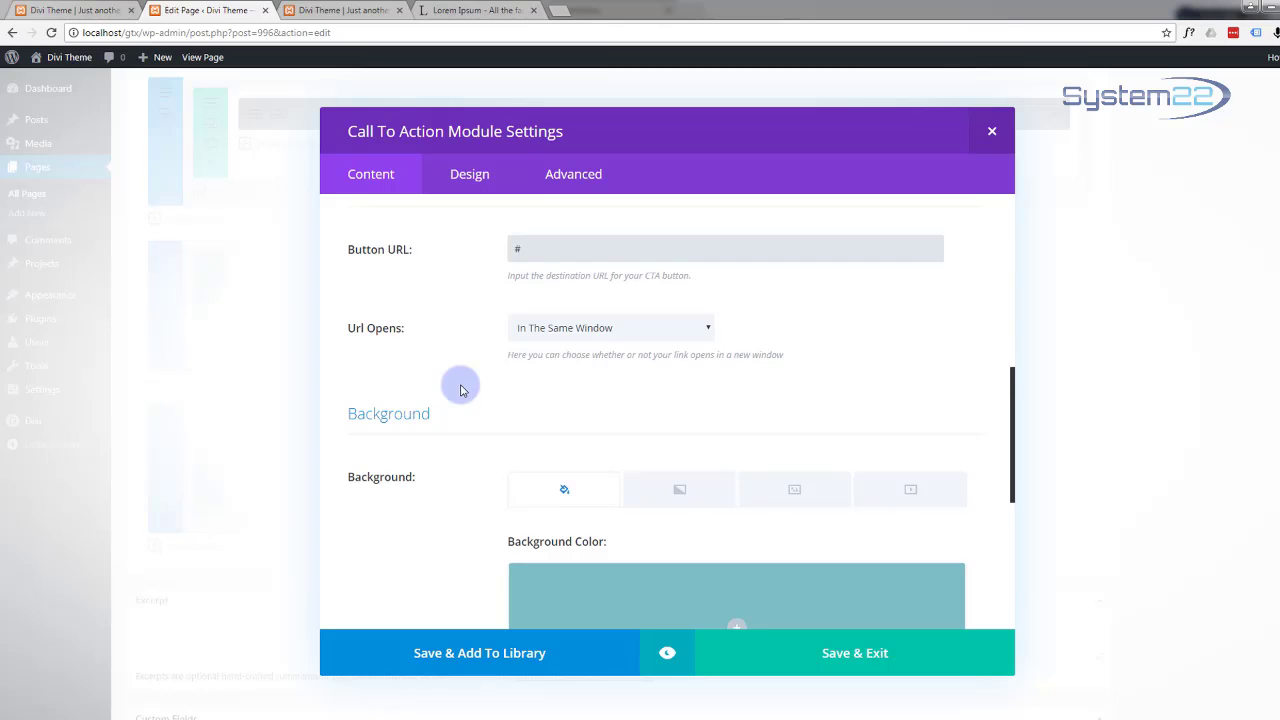
{"action": "scroll", "coordinate": [460, 390], "scroll_direction": "down", "scroll_amount": 1}
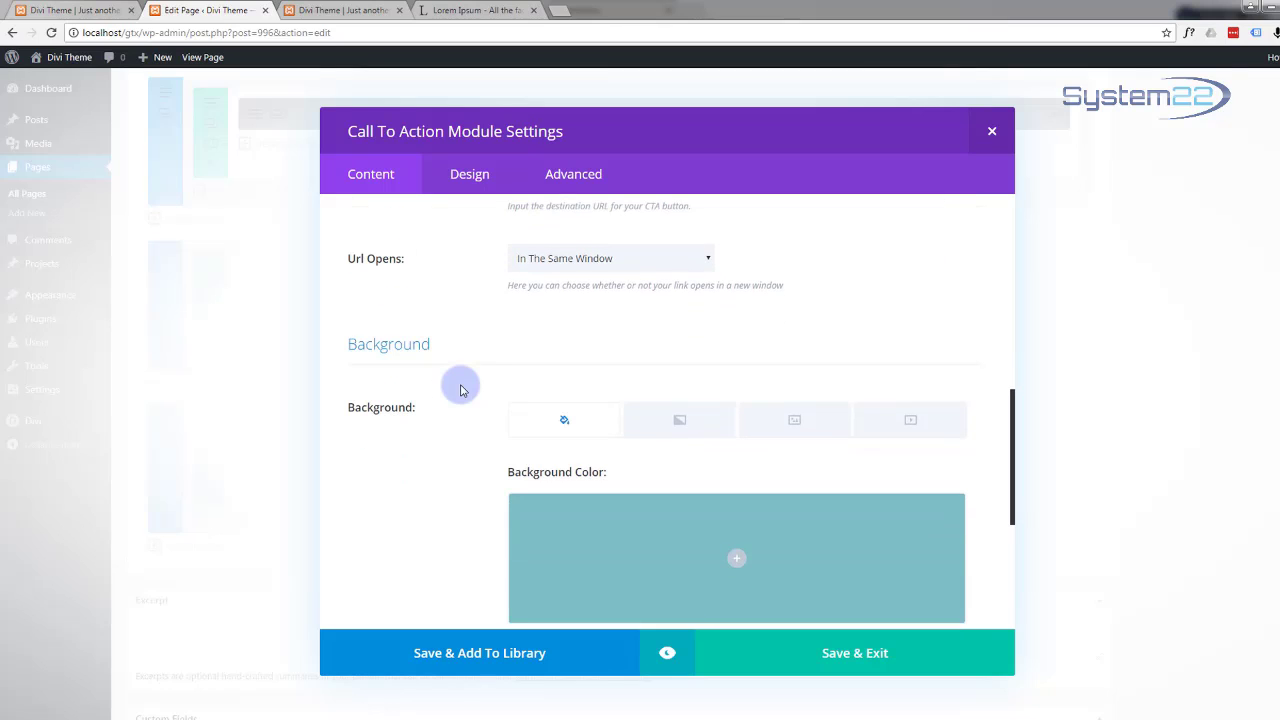
{"action": "scroll", "coordinate": [462, 390], "scroll_direction": "down", "scroll_amount": 1}
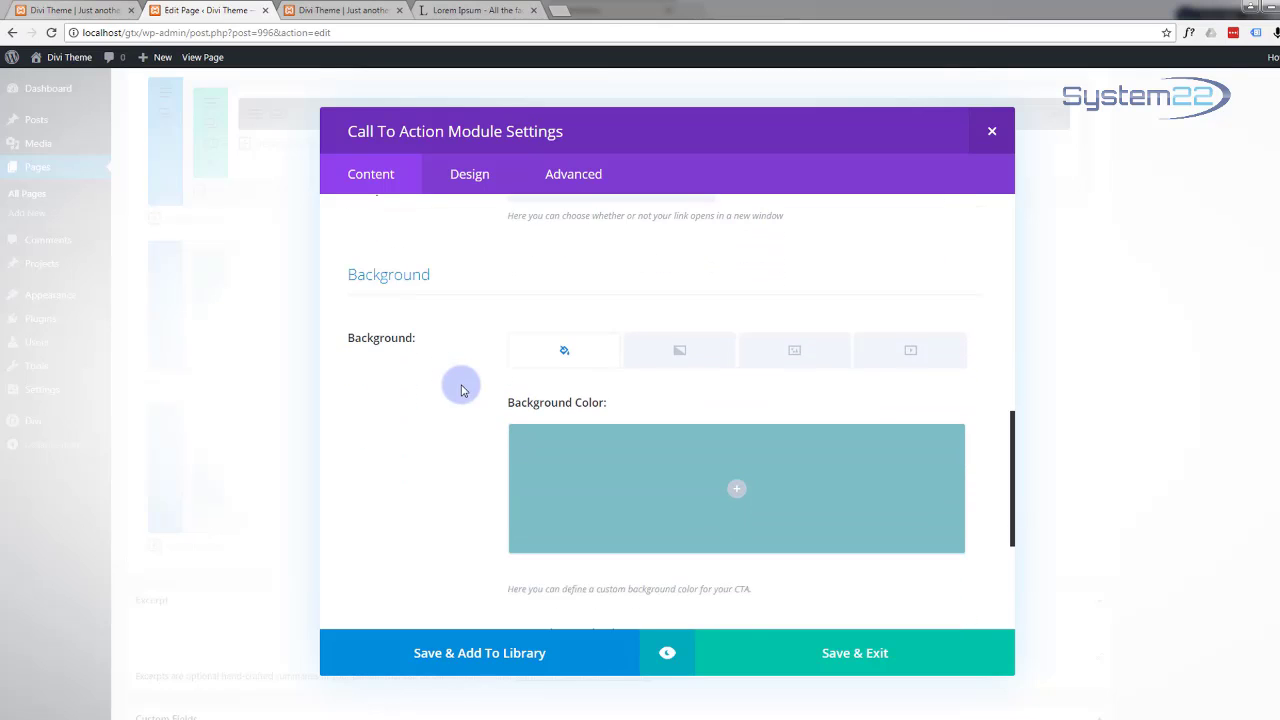
{"action": "scroll", "coordinate": [462, 390], "scroll_direction": "down", "scroll_amount": 1}
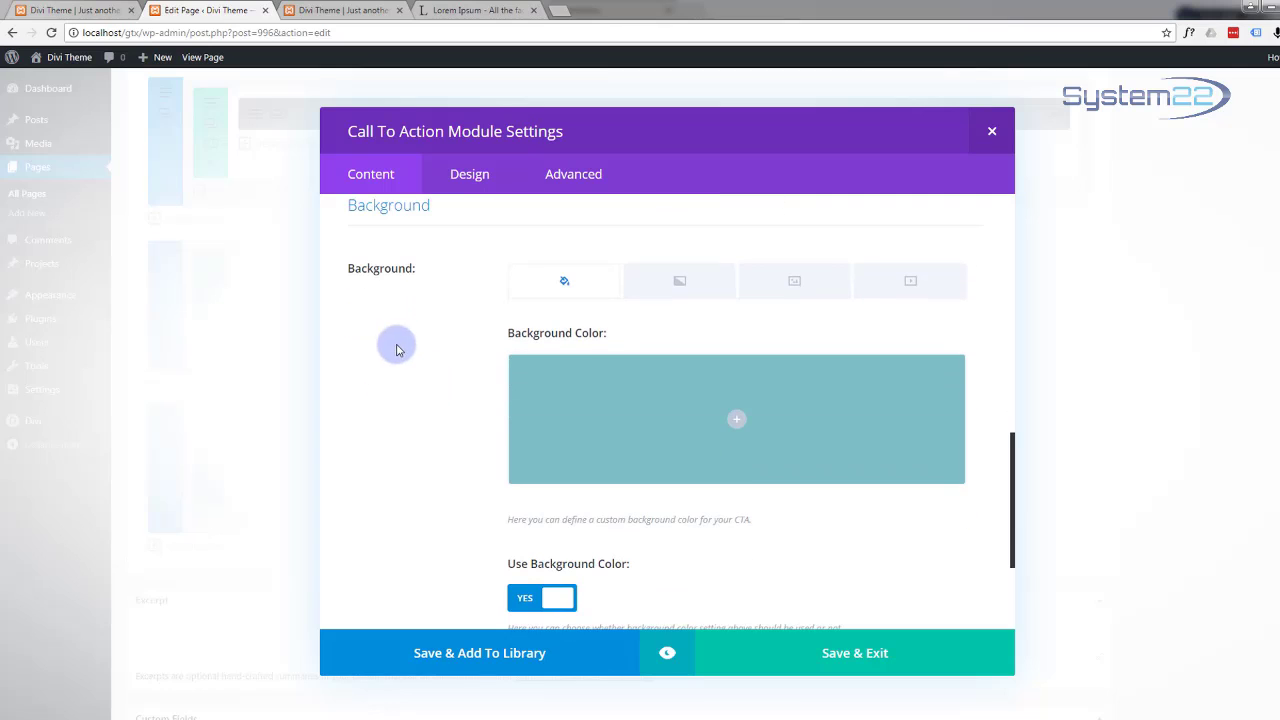
{"action": "left_click", "coordinate": [740, 432]}
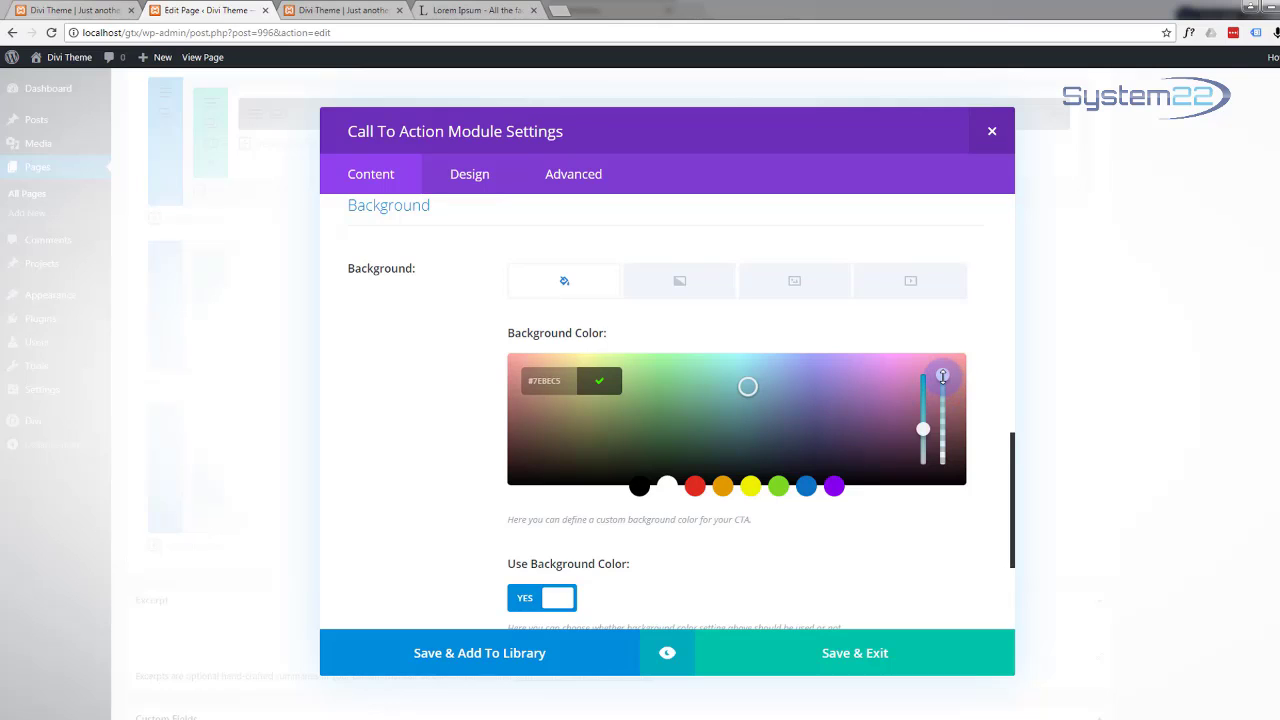
{"action": "left_click_drag", "start_coordinate": [942, 376], "coordinate": [946, 488]}
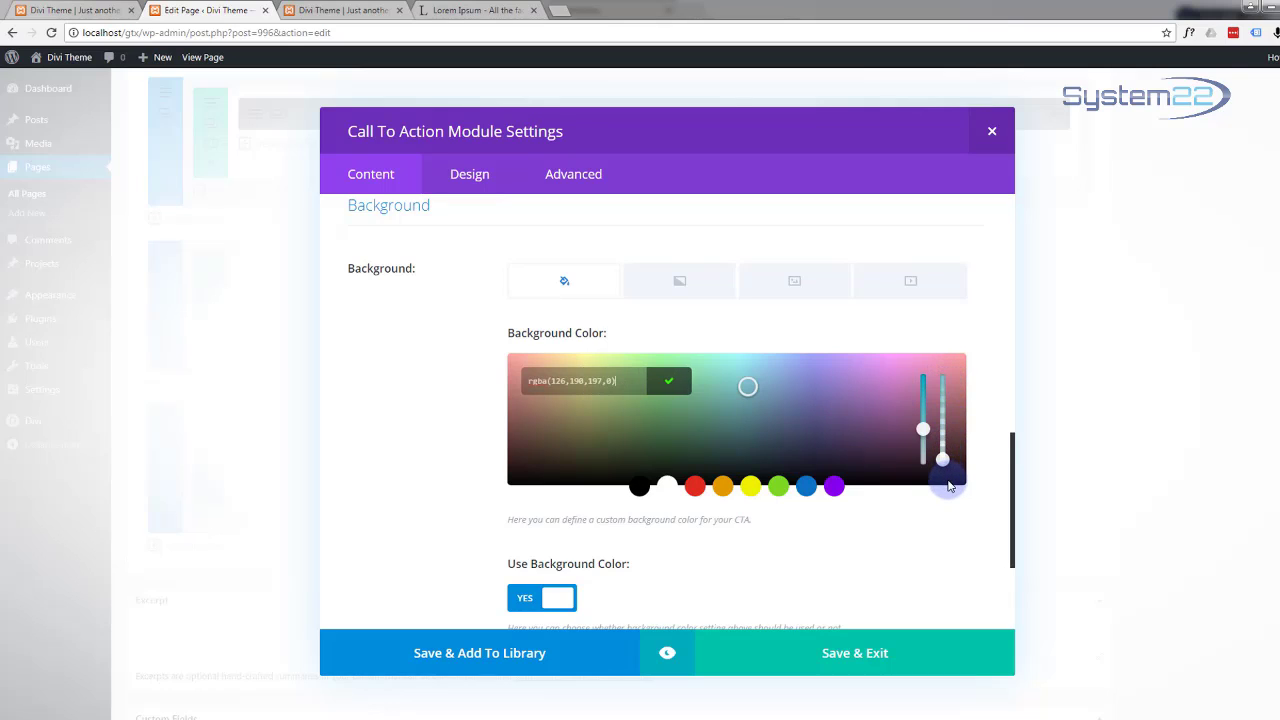
{"action": "left_click", "coordinate": [427, 480]}
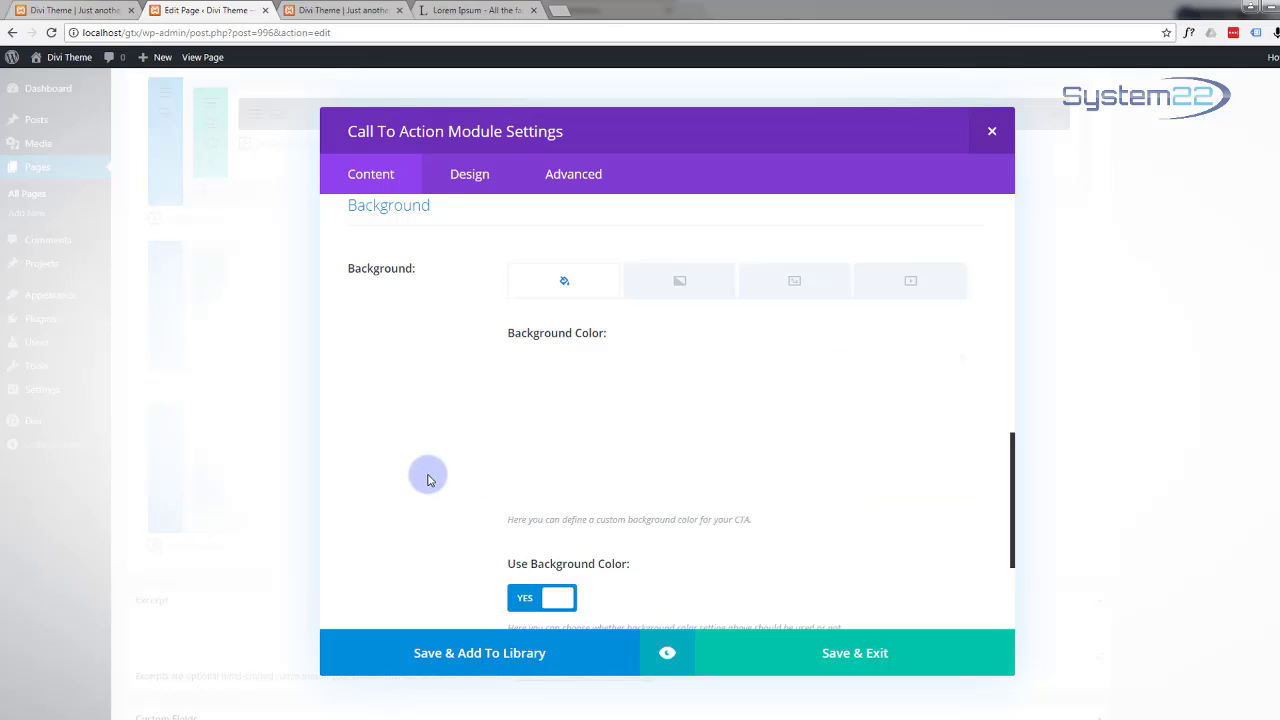
{"action": "scroll", "coordinate": [426, 474], "scroll_direction": "down", "scroll_amount": 2}
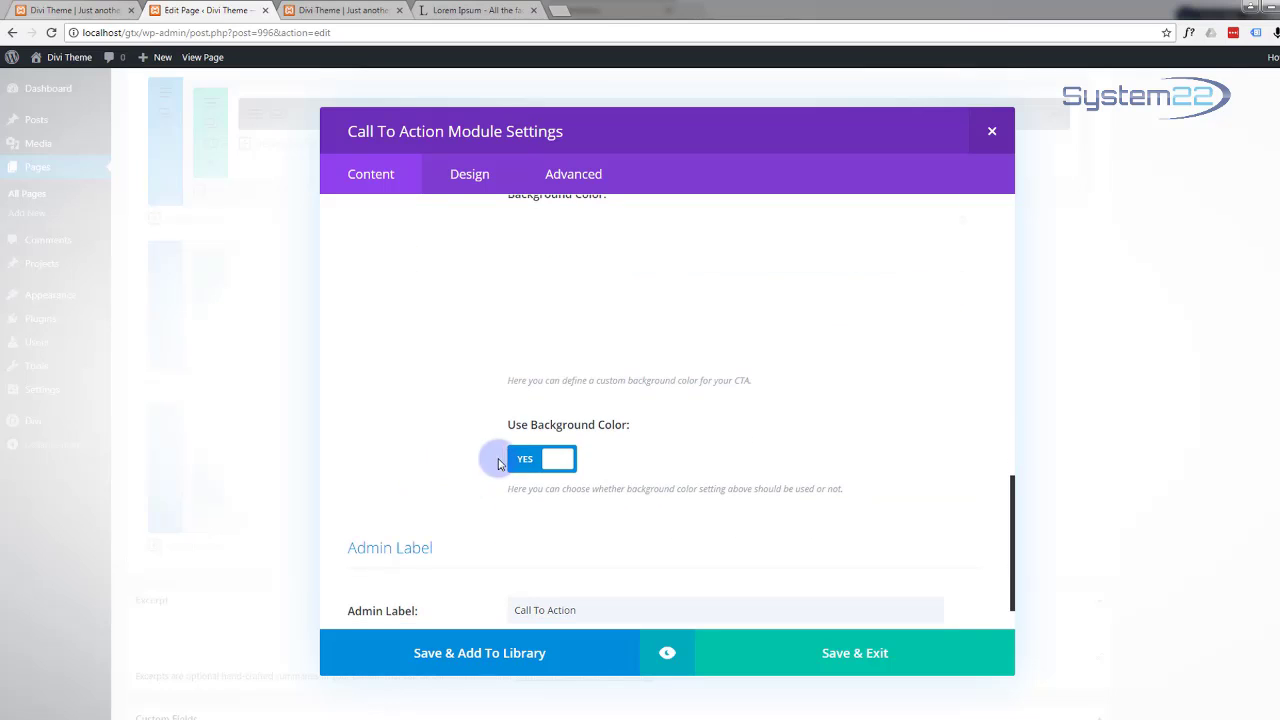
{"action": "left_click", "coordinate": [525, 462]}
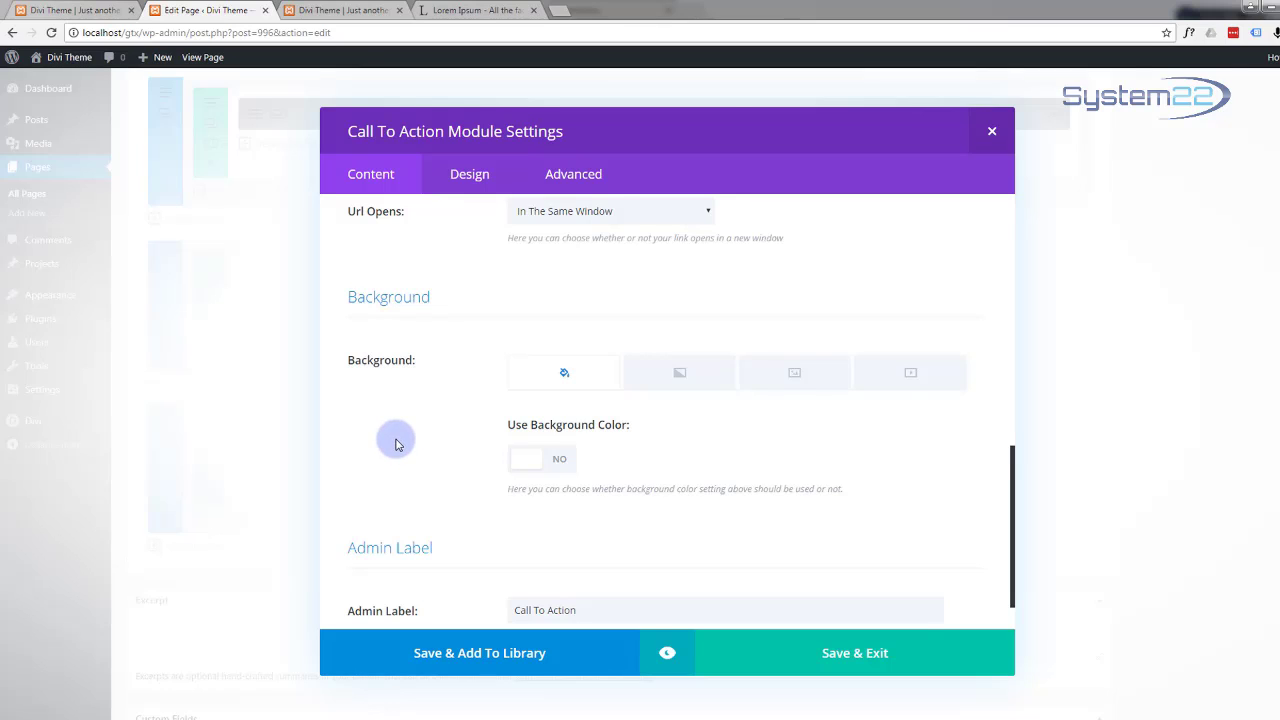
{"action": "scroll", "coordinate": [395, 444], "scroll_direction": "down", "scroll_amount": 1}
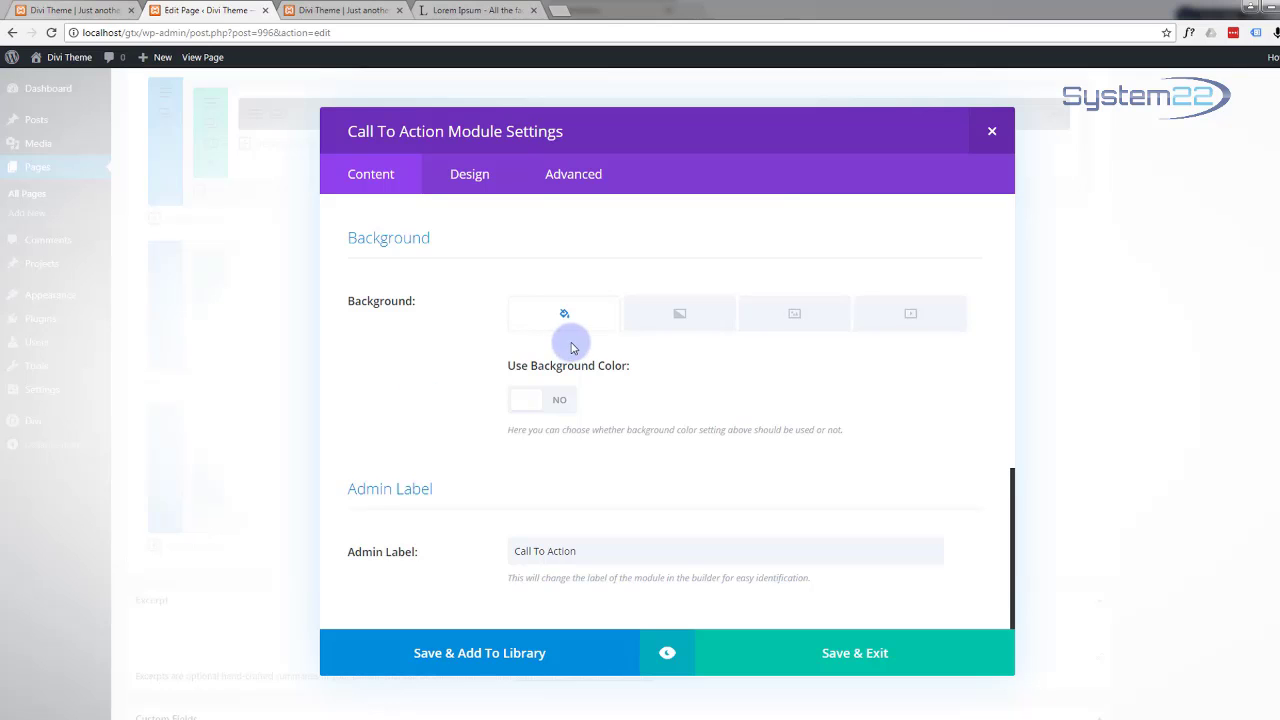
Step: Left-align the module's text and give the title the custom blue colour #12b1d6
{"action": "left_click", "coordinate": [462, 186]}
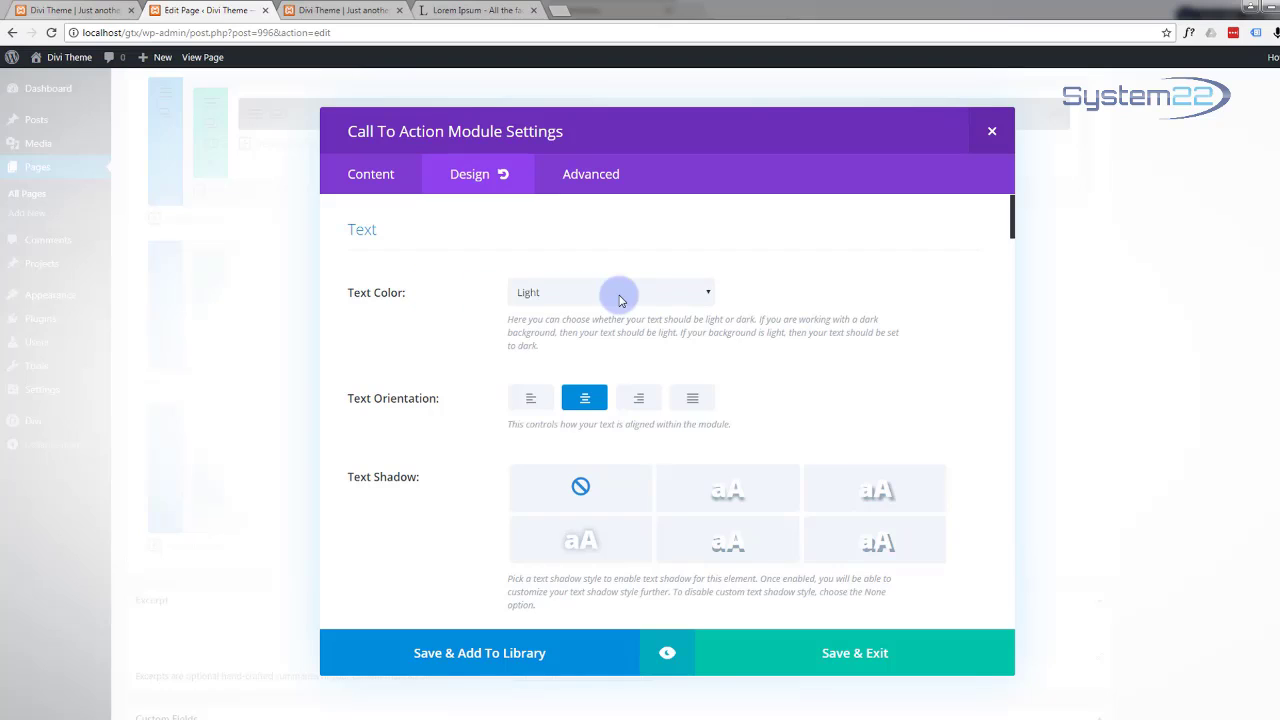
{"action": "left_click", "coordinate": [593, 404]}
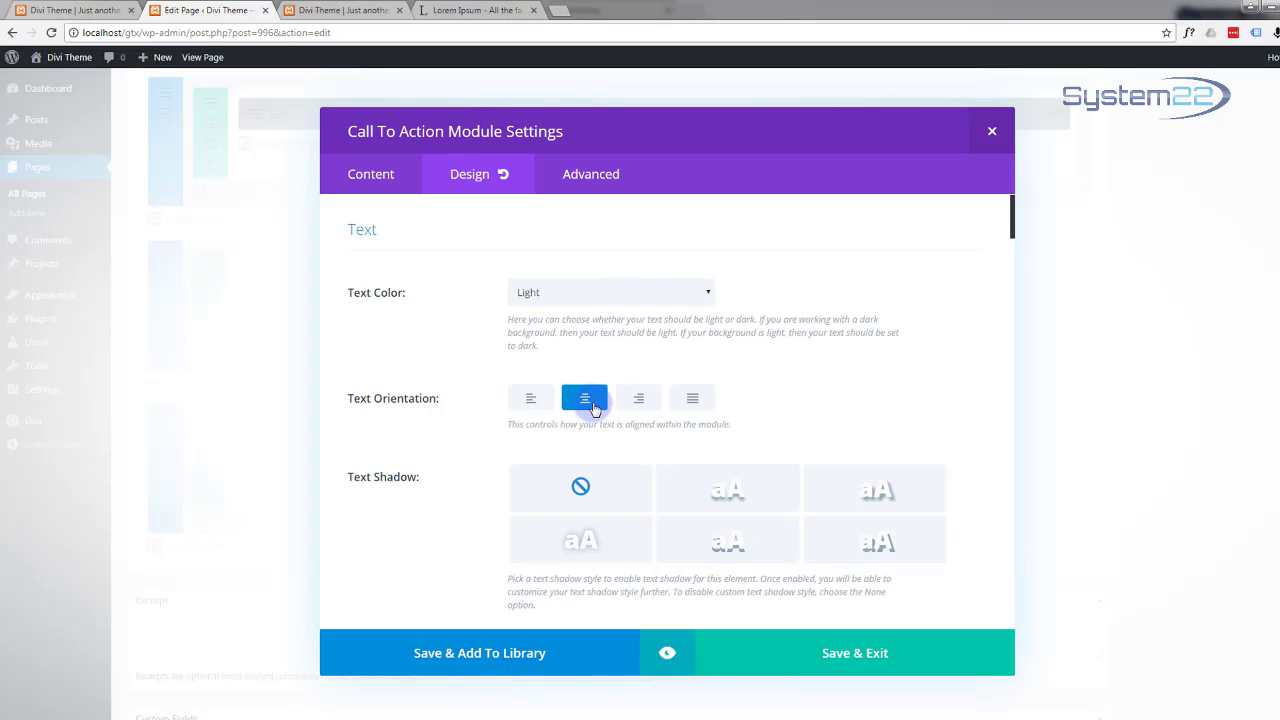
{"action": "left_click", "coordinate": [530, 398]}
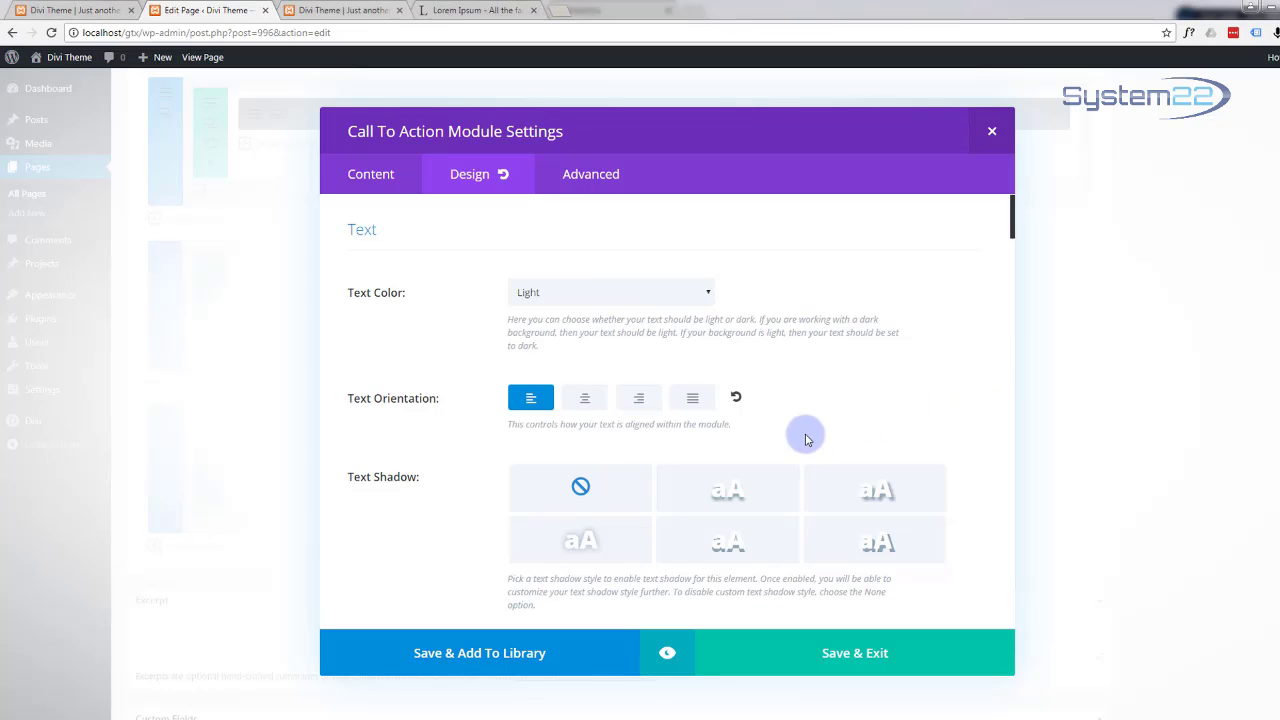
{"action": "scroll", "coordinate": [806, 434], "scroll_direction": "down", "scroll_amount": 5}
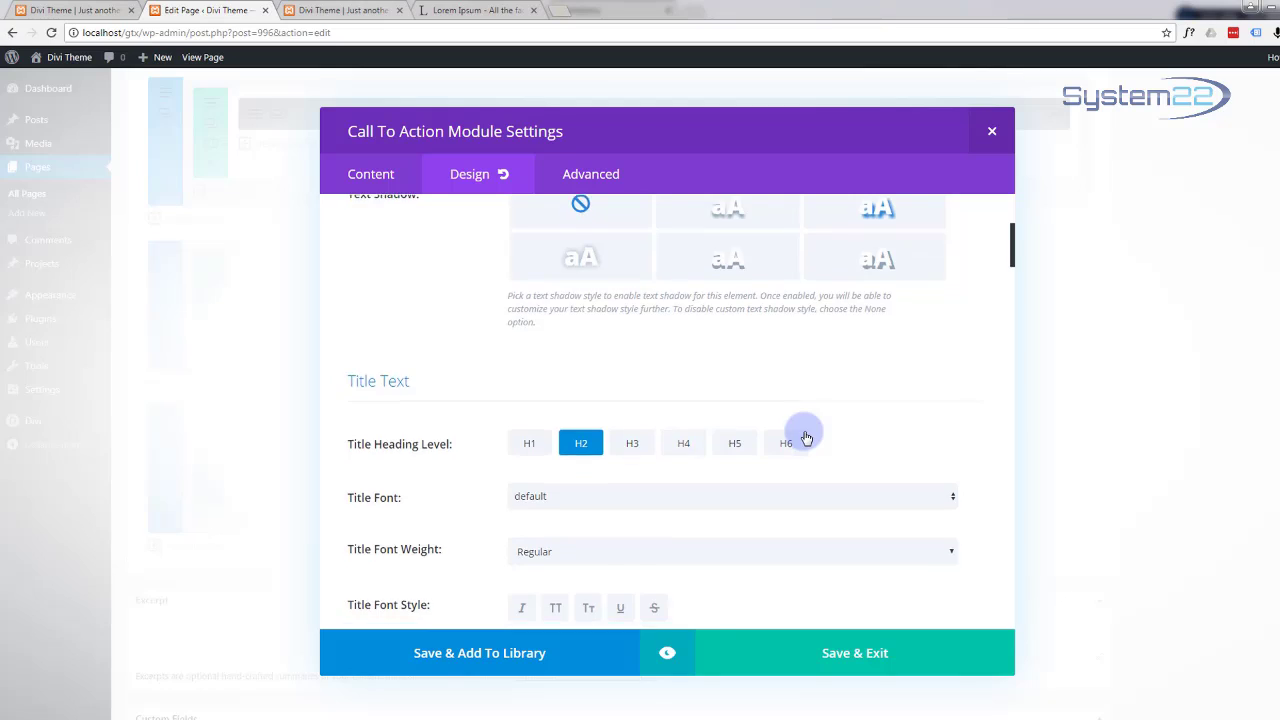
{"action": "scroll", "coordinate": [806, 437], "scroll_direction": "down", "scroll_amount": 1}
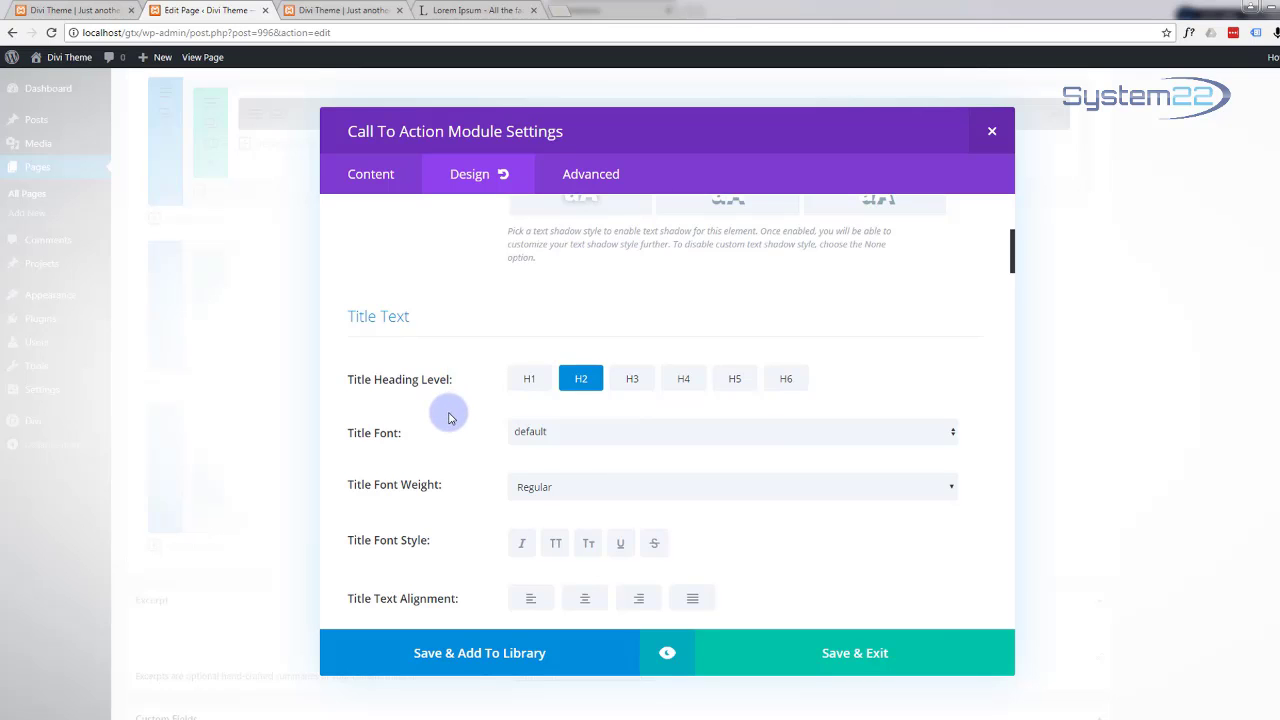
{"action": "scroll", "coordinate": [448, 418], "scroll_direction": "down", "scroll_amount": 3}
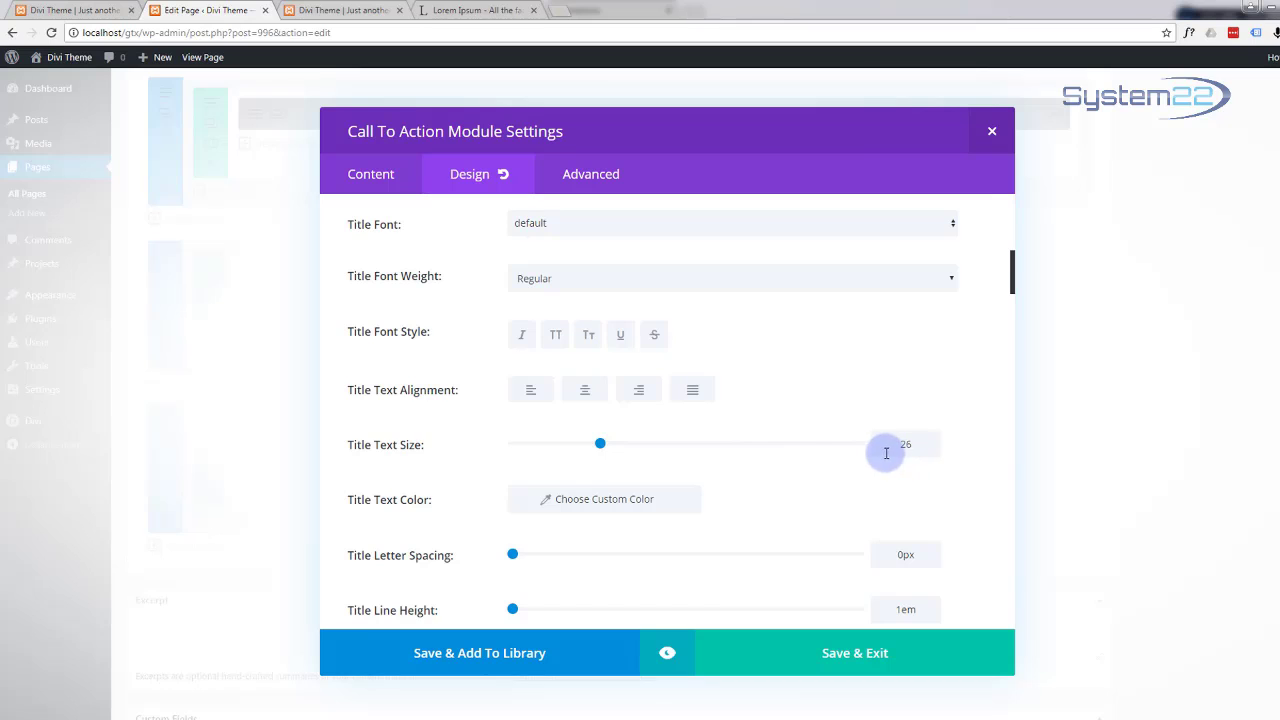
{"action": "scroll", "coordinate": [707, 458], "scroll_direction": "down", "scroll_amount": 2}
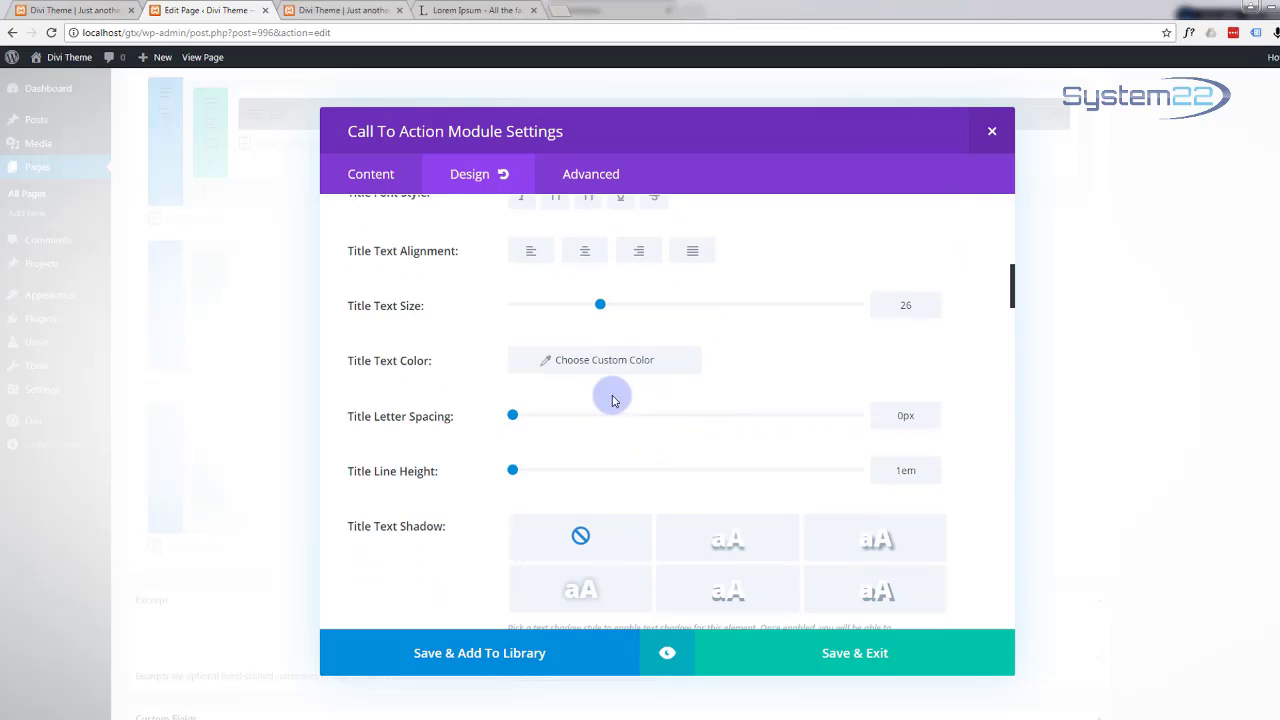
{"action": "left_click", "coordinate": [608, 361]}
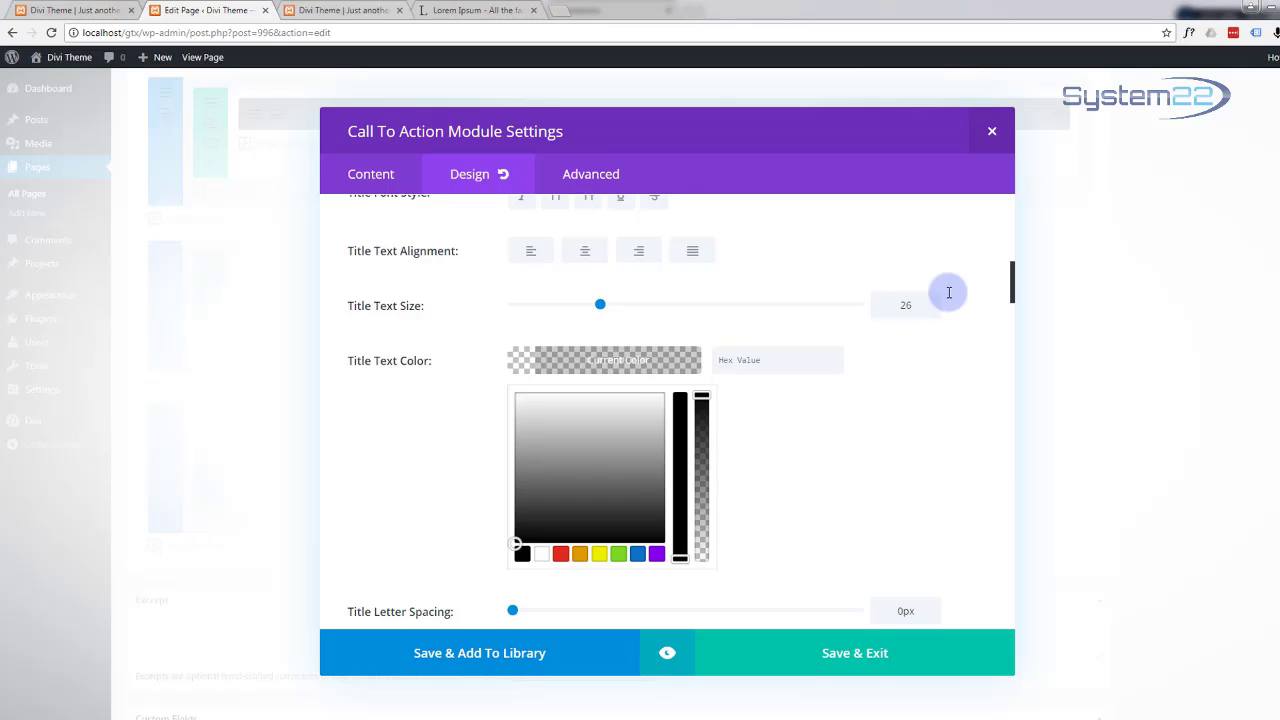
{"action": "left_click", "coordinate": [767, 363]}
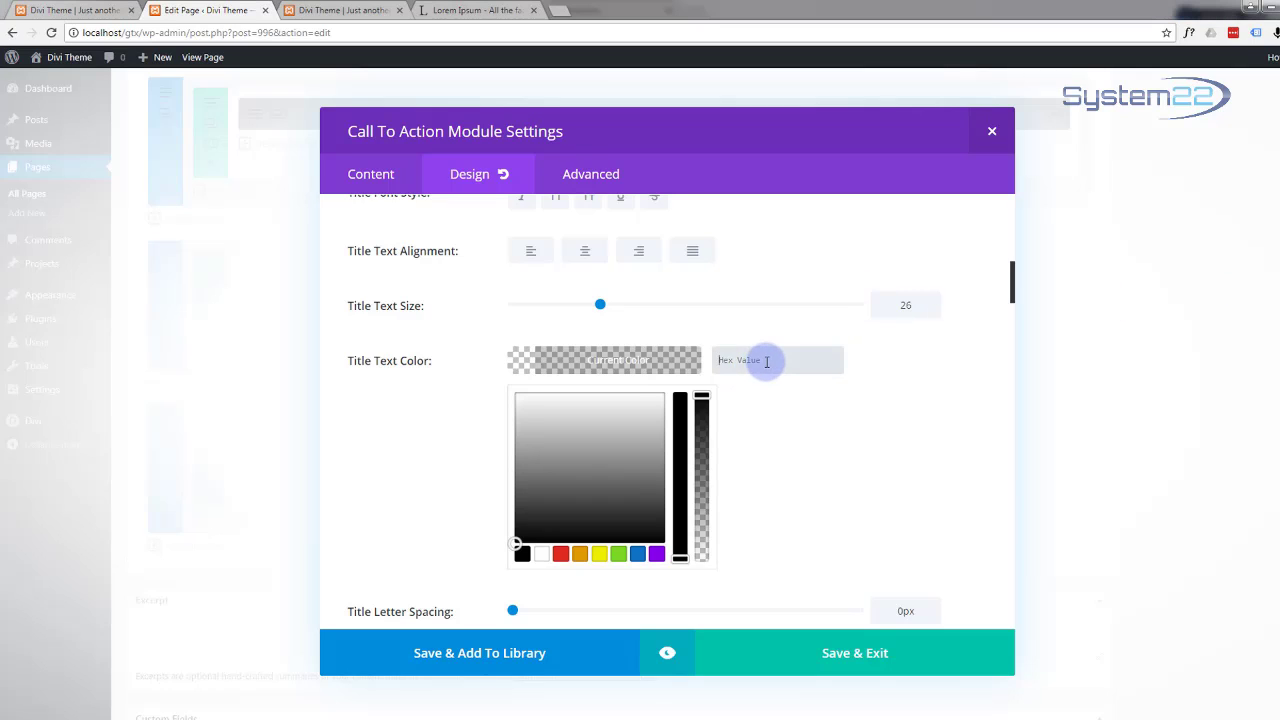
{"action": "type", "text": "#12b1d6"}
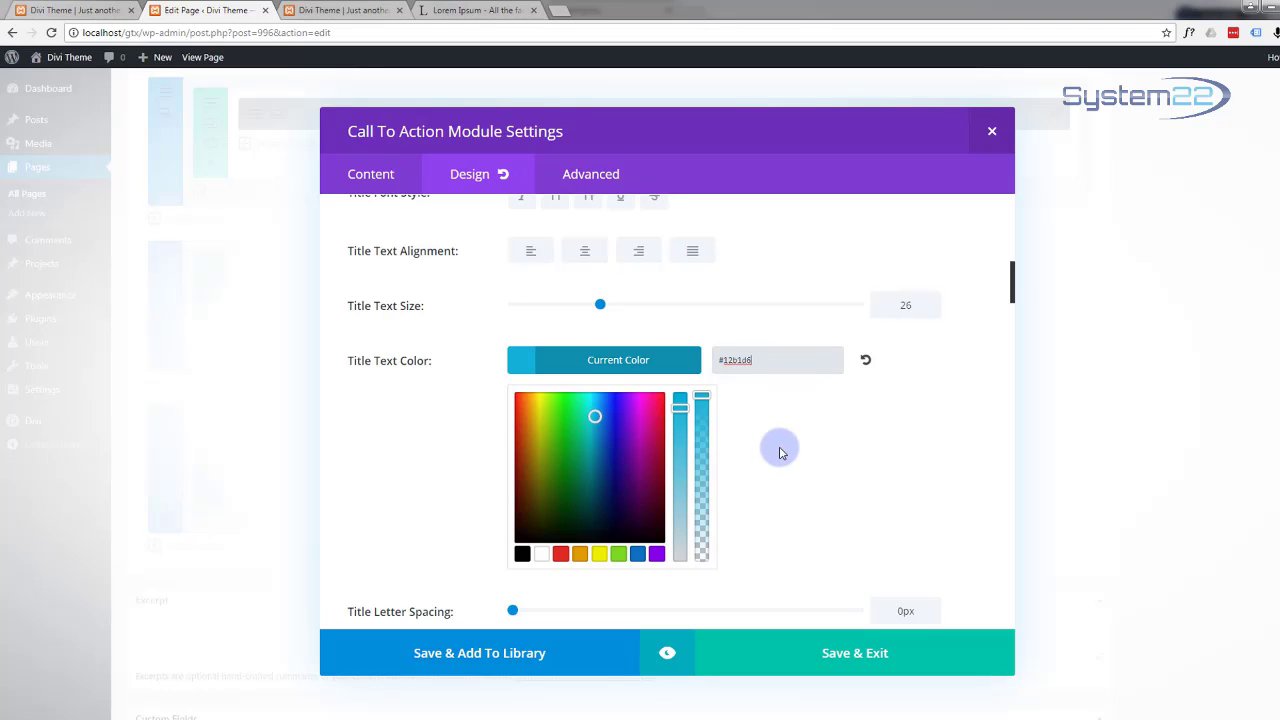
Step: Align the Launch button to the left and preview the Call To Action module
{"action": "scroll", "coordinate": [781, 453], "scroll_direction": "down", "scroll_amount": 5}
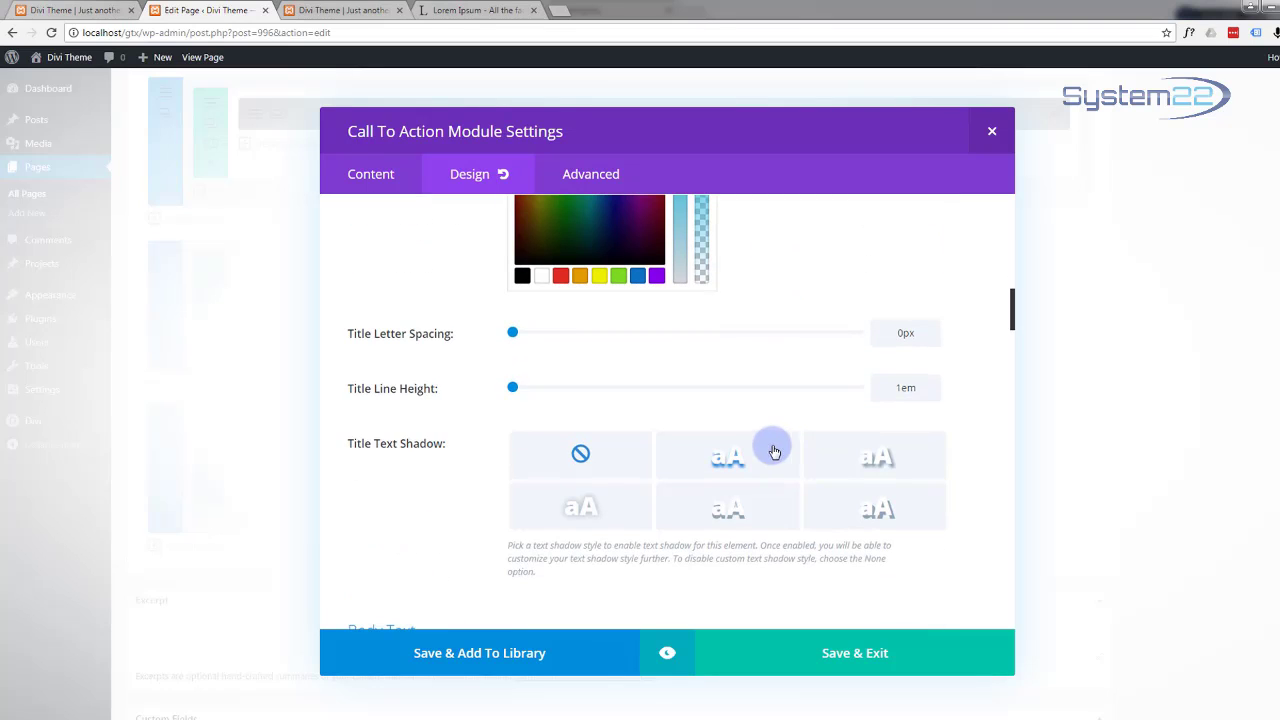
{"action": "scroll", "coordinate": [445, 482], "scroll_direction": "down", "scroll_amount": 6}
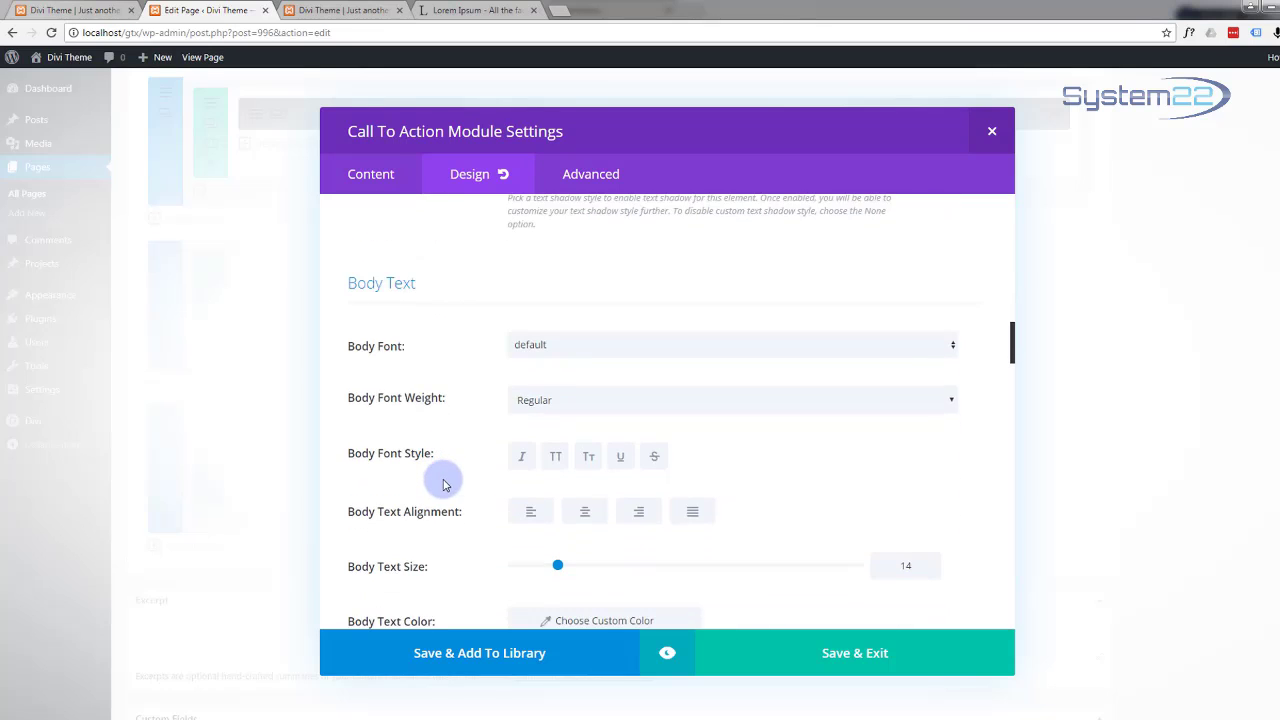
{"action": "scroll", "coordinate": [445, 482], "scroll_direction": "down", "scroll_amount": 9}
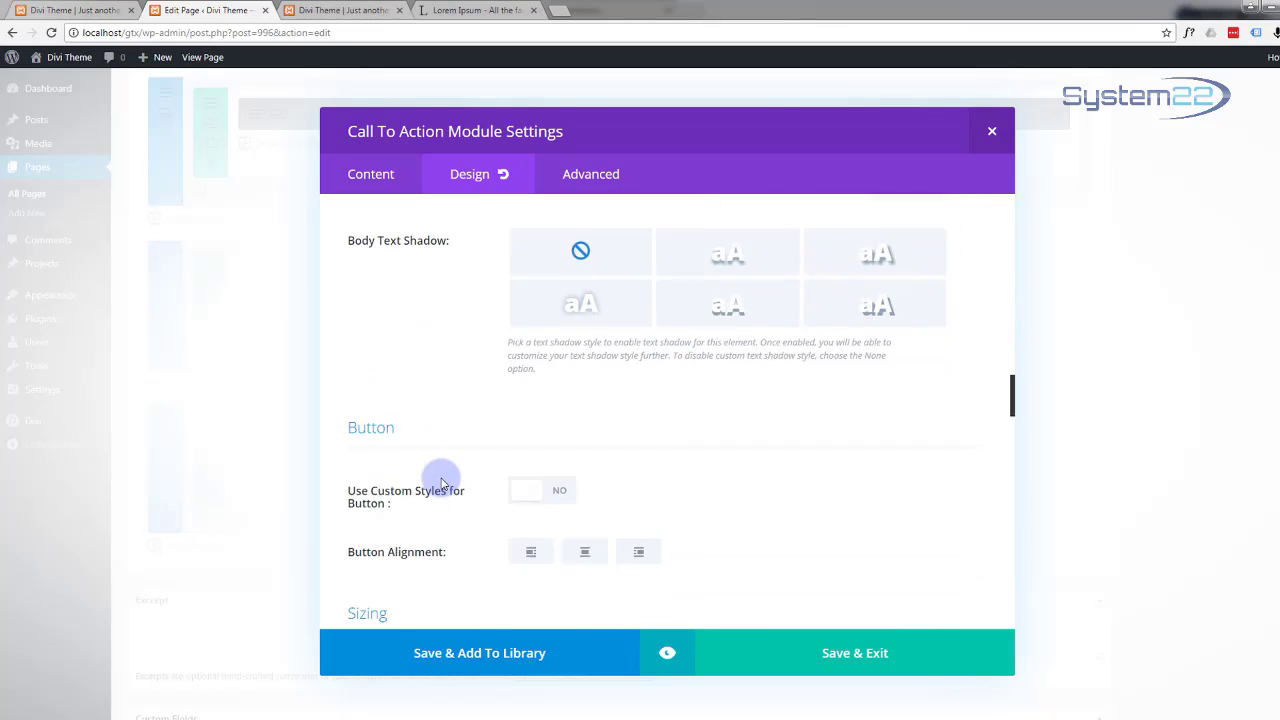
{"action": "scroll", "coordinate": [443, 483], "scroll_direction": "down", "scroll_amount": 5}
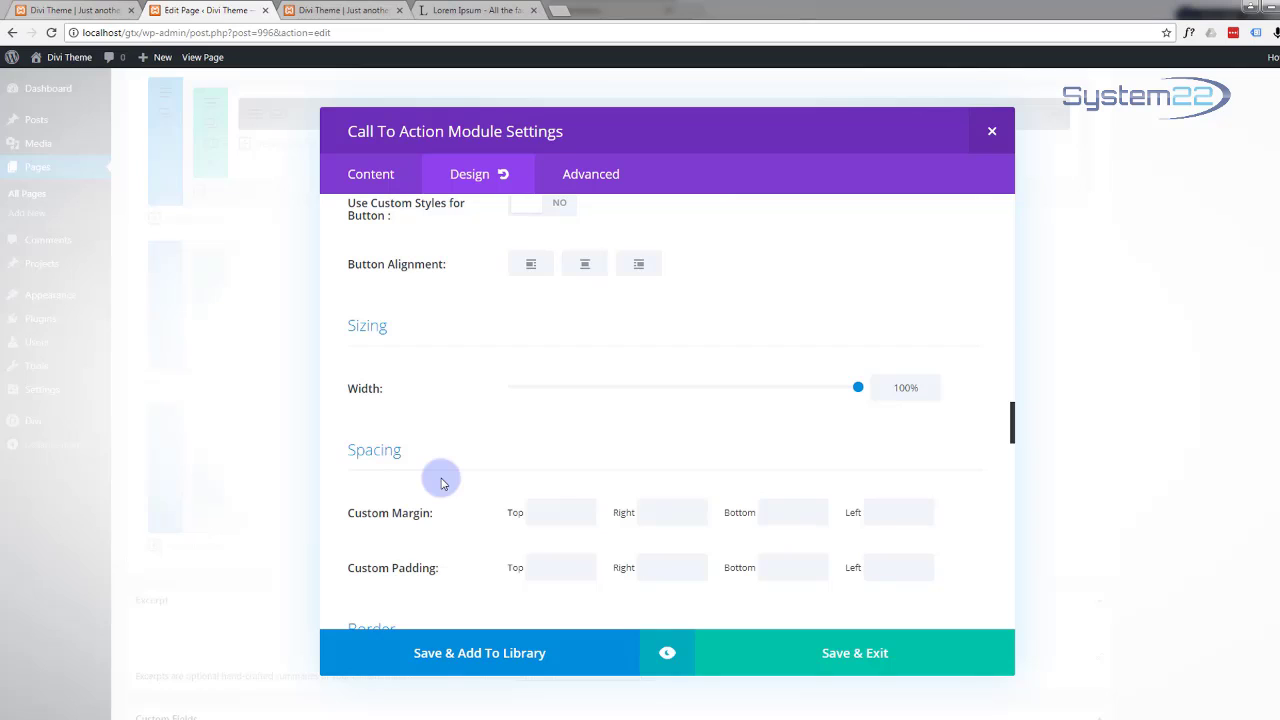
{"action": "left_click", "coordinate": [516, 274]}
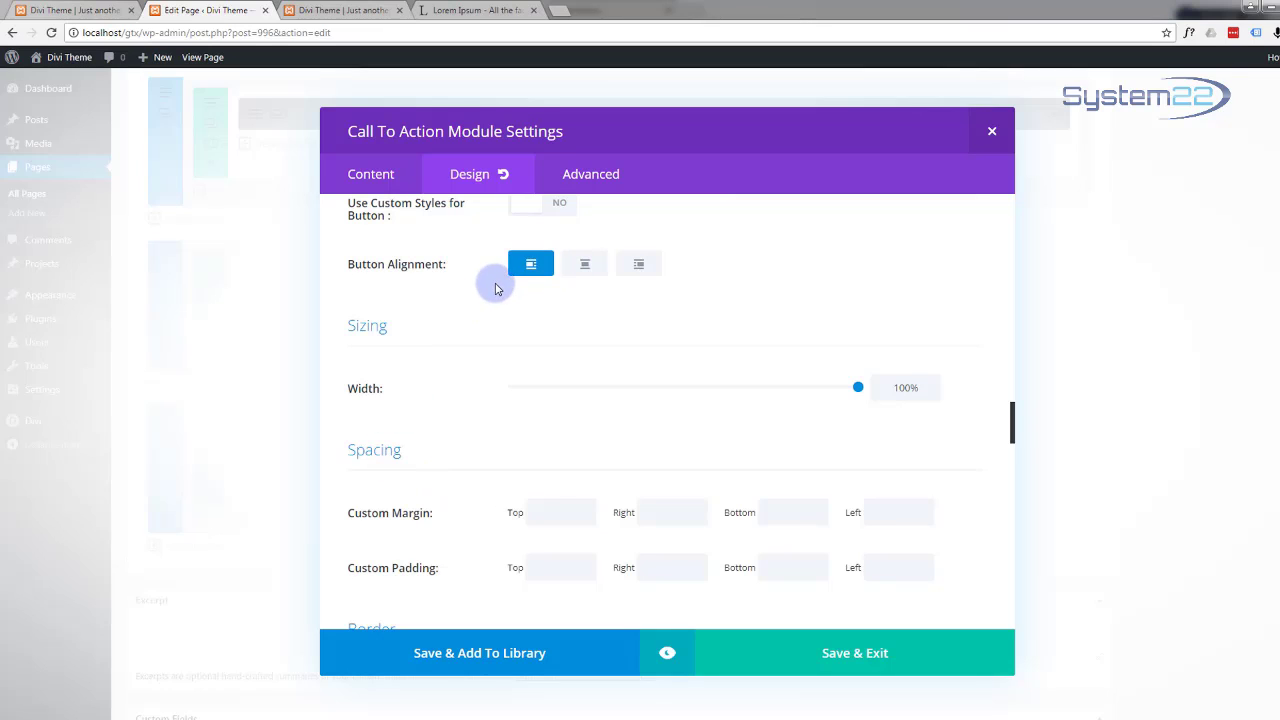
{"action": "scroll", "coordinate": [498, 289], "scroll_direction": "down", "scroll_amount": 2}
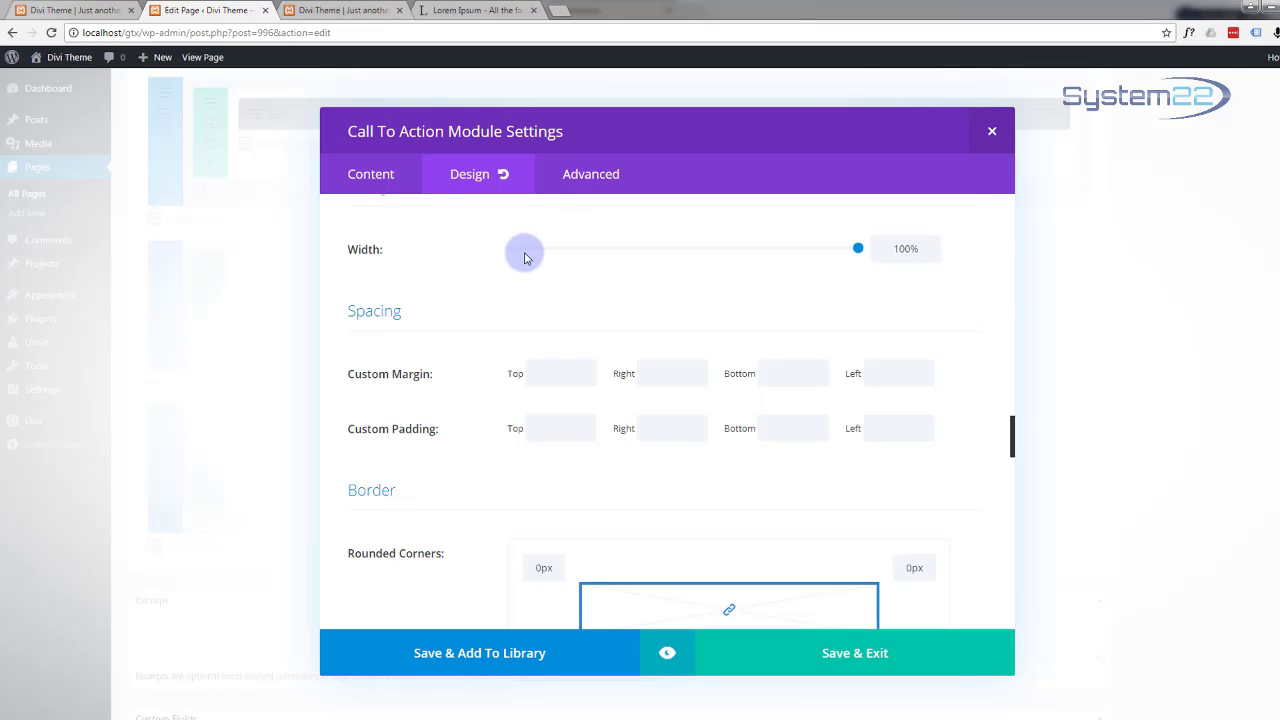
{"action": "scroll", "coordinate": [428, 331], "scroll_direction": "down", "scroll_amount": 3}
{"action": "scroll", "coordinate": [432, 333], "scroll_direction": "down", "scroll_amount": 7}
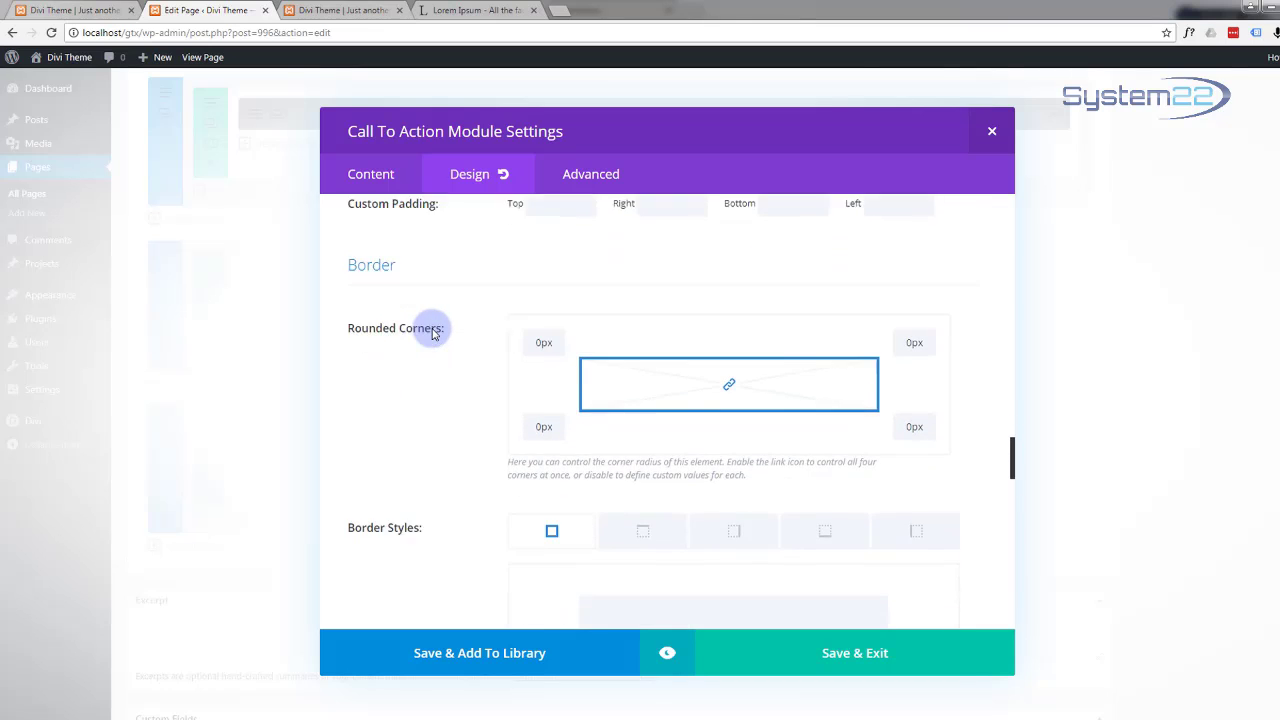
{"action": "scroll", "coordinate": [432, 333], "scroll_direction": "down", "scroll_amount": 12}
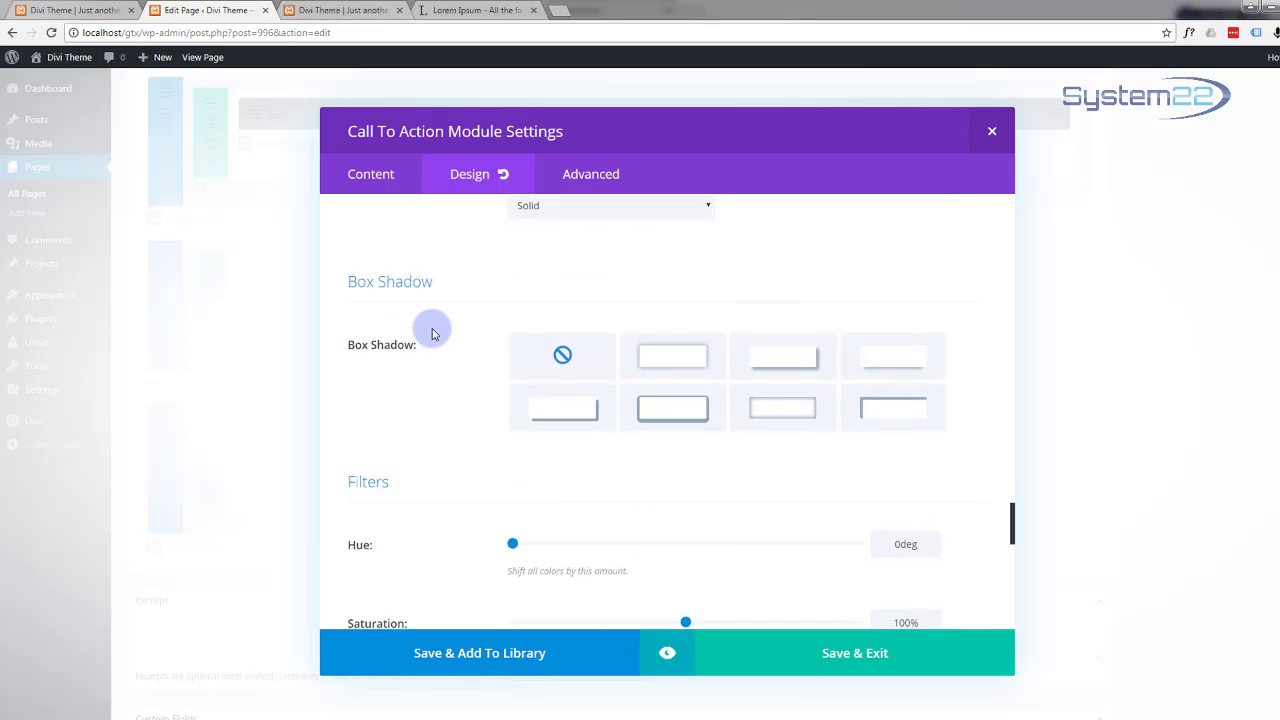
{"action": "scroll", "coordinate": [432, 333], "scroll_direction": "down", "scroll_amount": 3}
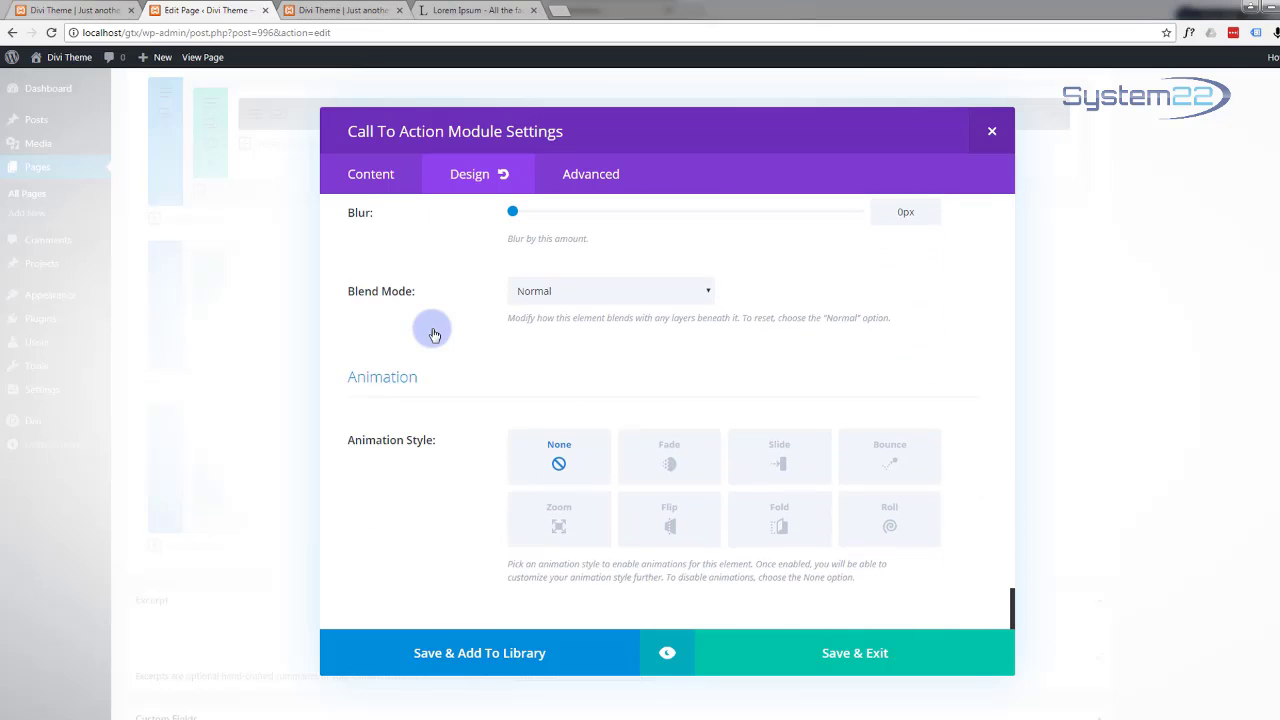
{"action": "left_click", "coordinate": [668, 655]}
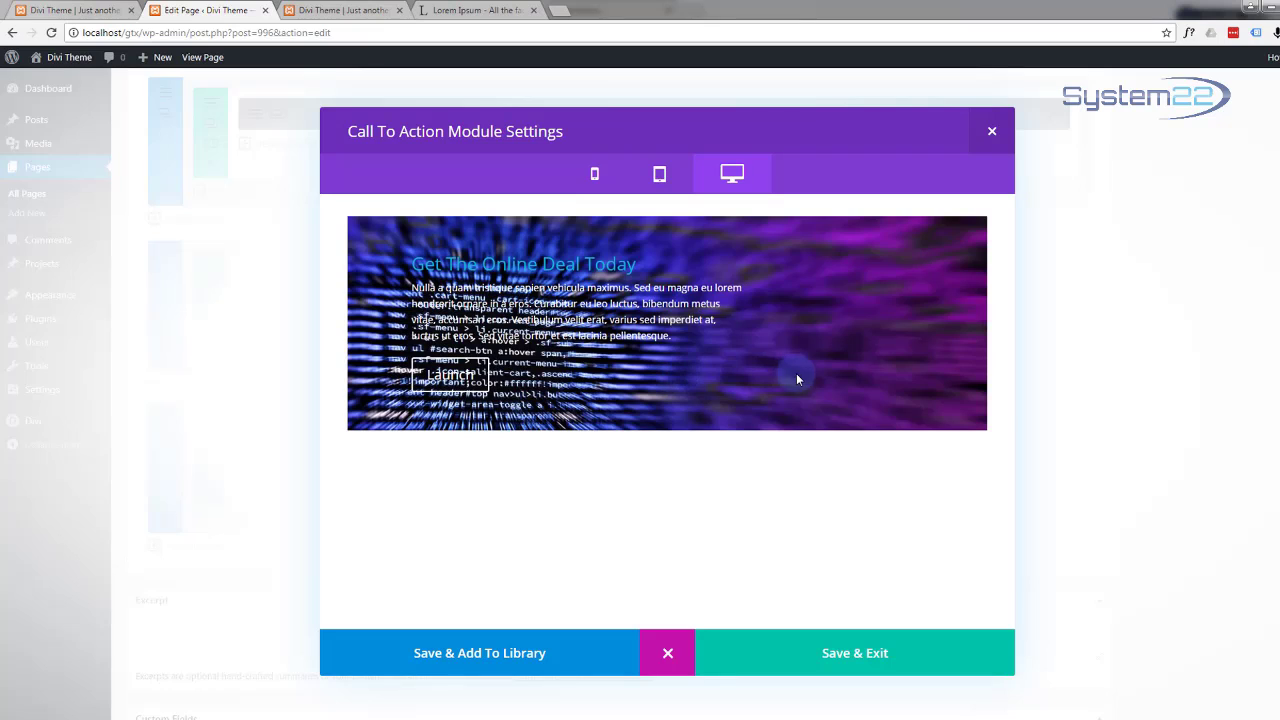
Step: Close the module preview, then save and exit the Call To Action settings
{"action": "left_click", "coordinate": [668, 656]}
{"action": "left_click", "coordinate": [805, 655]}
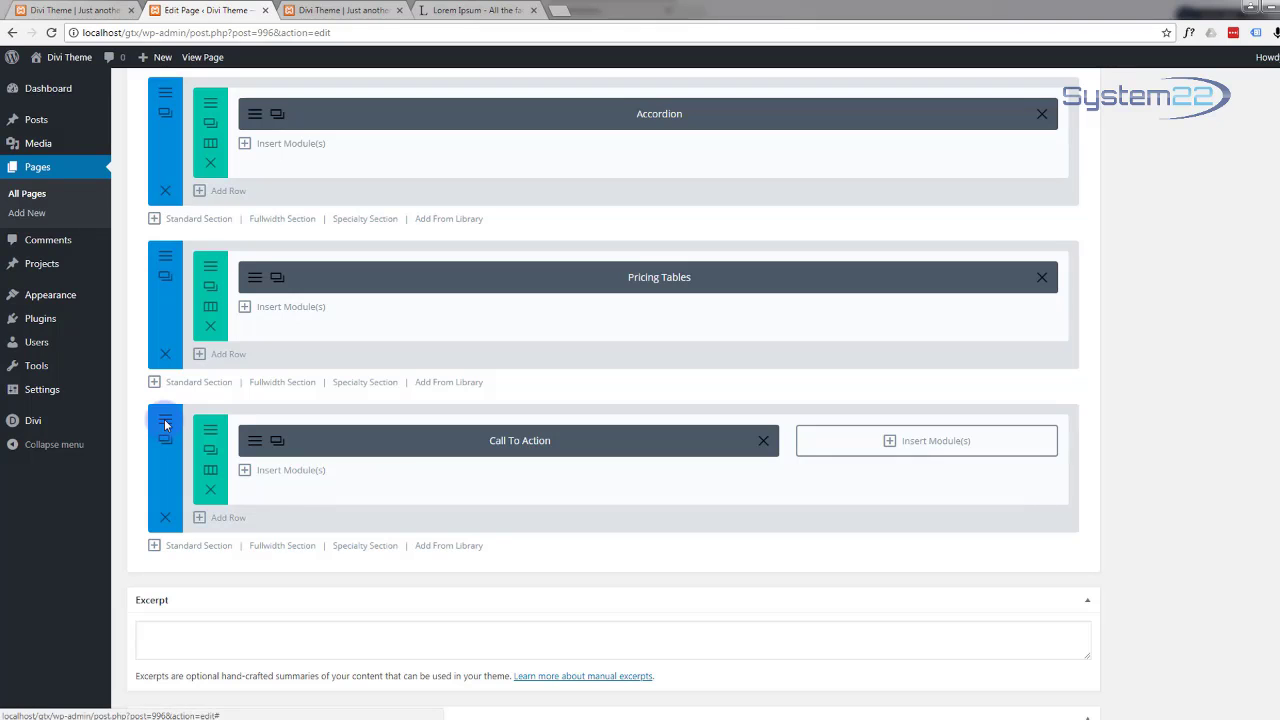
Step: Delete the section's purple code background image and open the image library to pick a replacement
{"action": "left_click", "coordinate": [165, 426]}
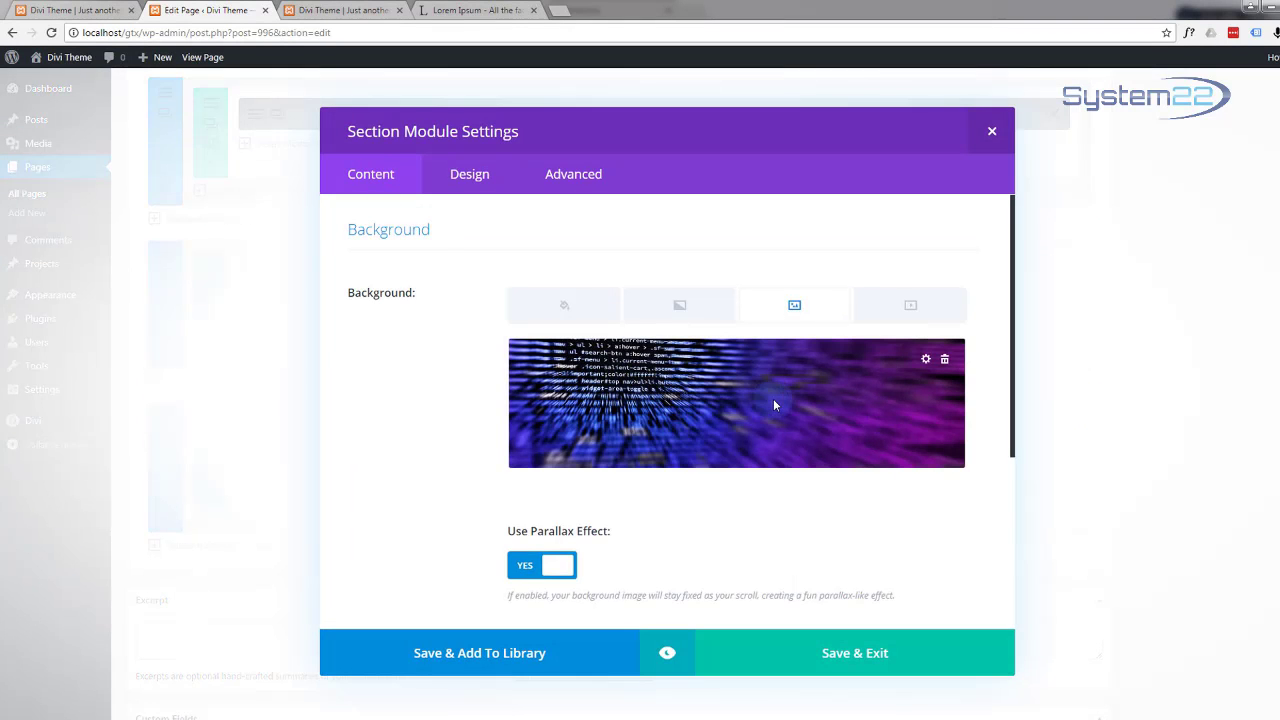
{"action": "left_click", "coordinate": [945, 361]}
{"action": "left_click", "coordinate": [793, 305]}
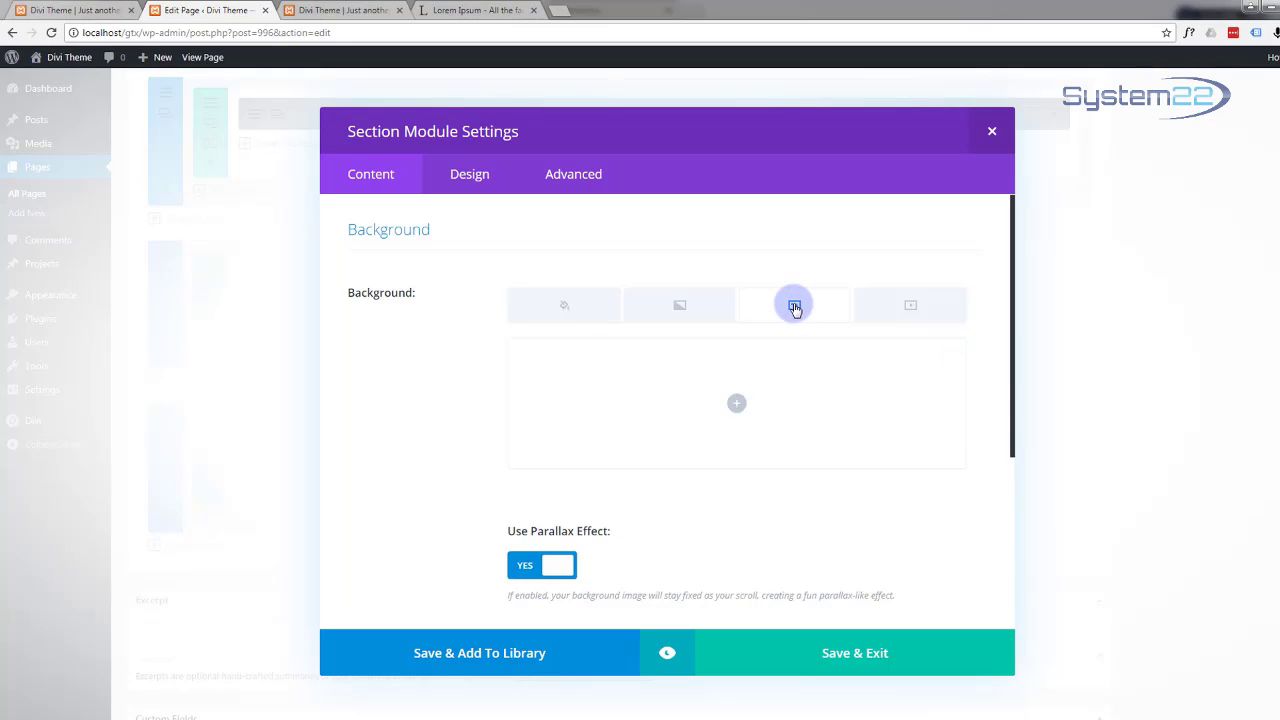
{"action": "left_click", "coordinate": [736, 403]}
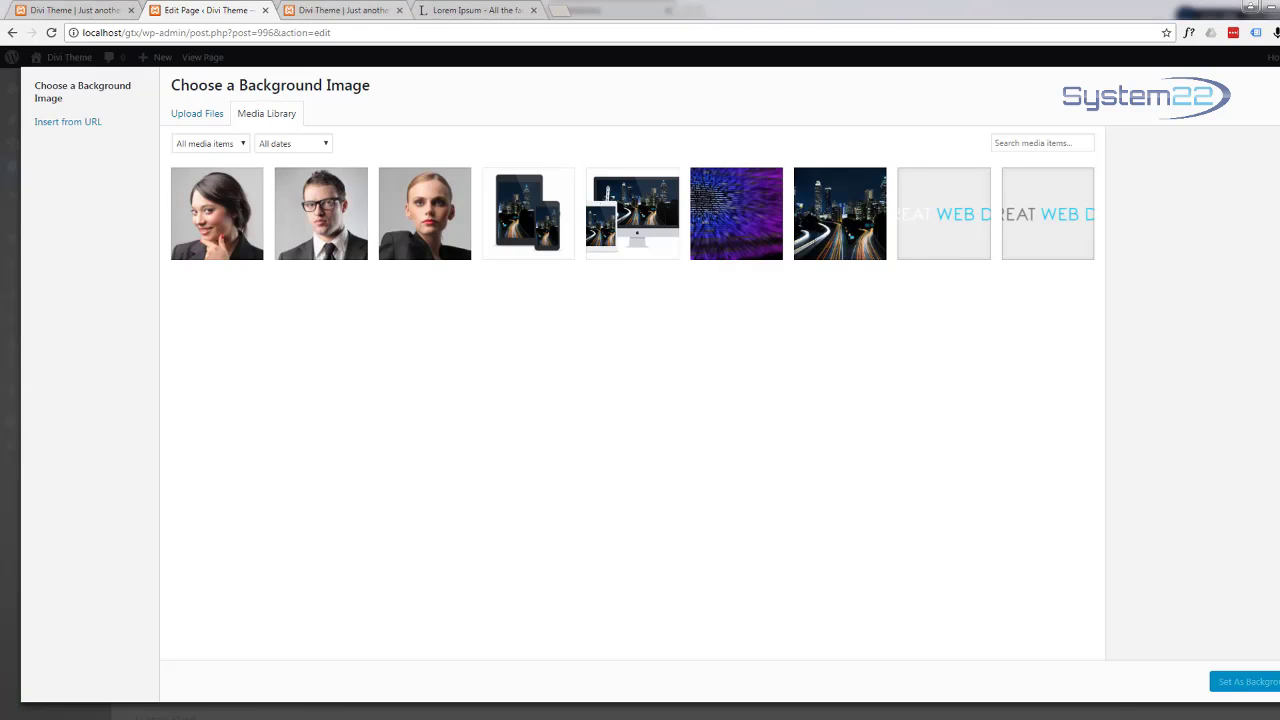
Step: Upload pexels-photo-92905.jpeg into the media library and set it as the section background
{"action": "left_click_drag", "start_coordinate": [1279, 150], "coordinate": [784, 130]}
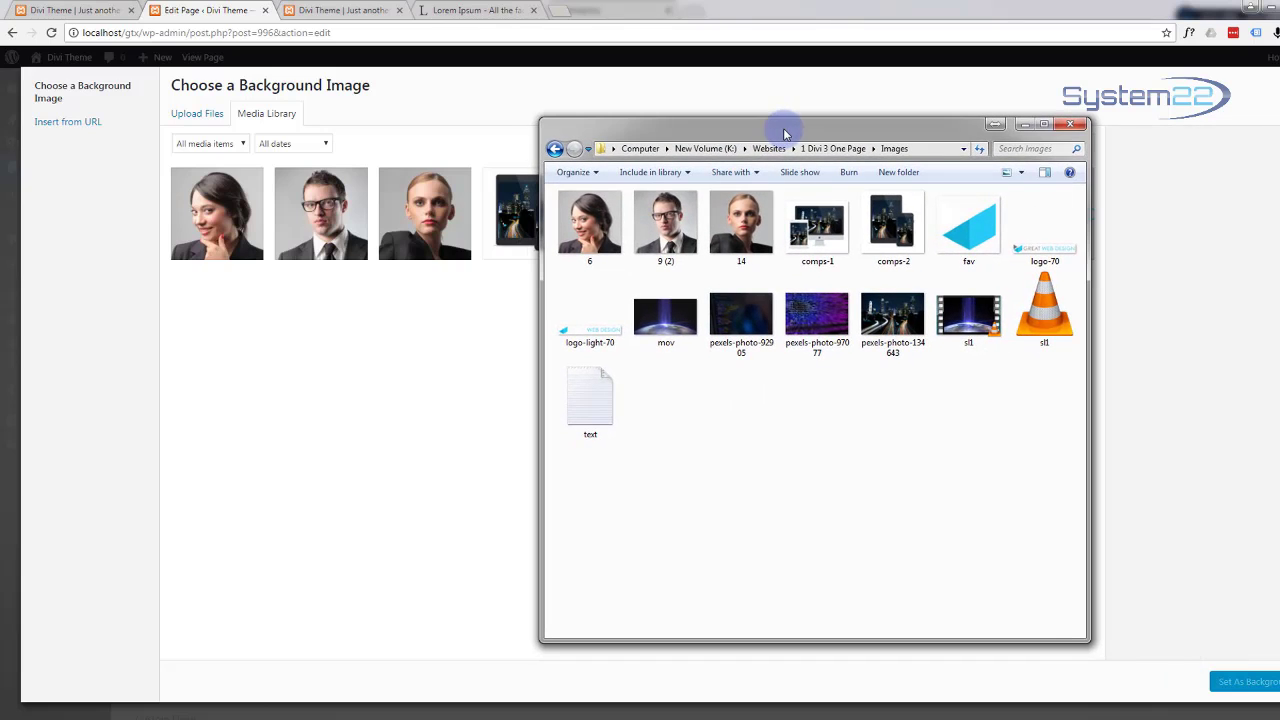
{"action": "left_click", "coordinate": [731, 371]}
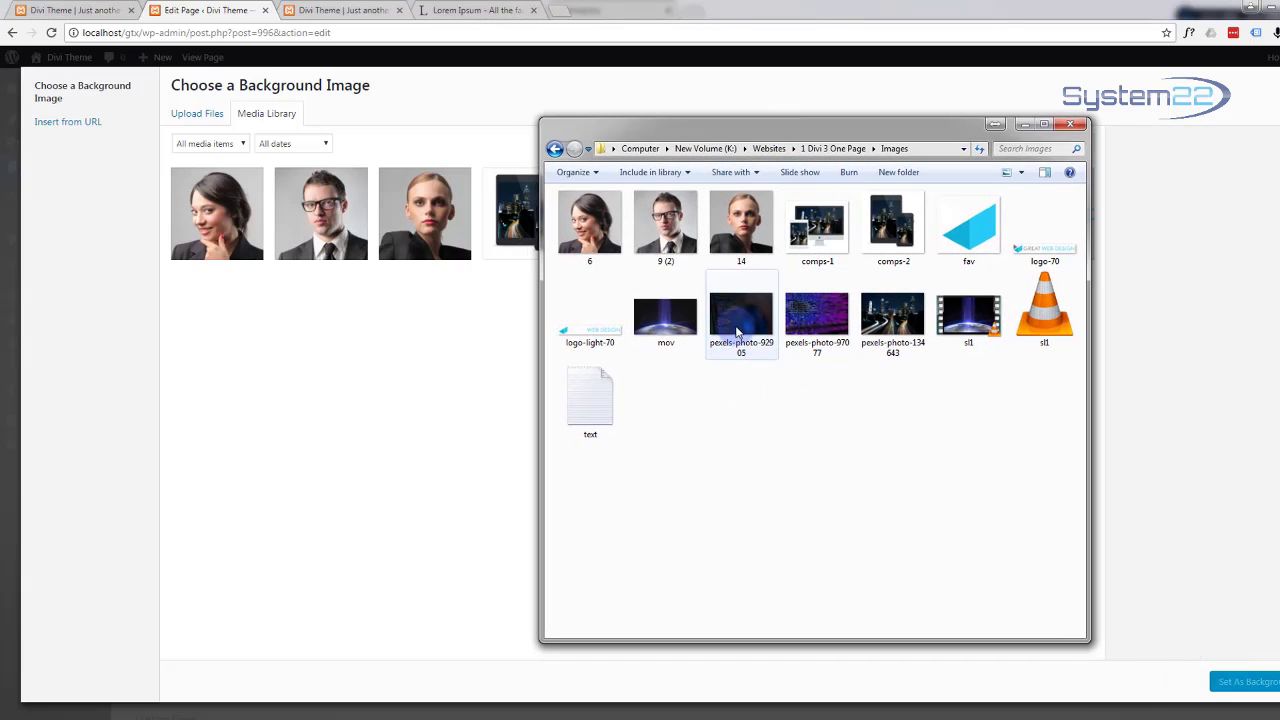
{"action": "left_click_drag", "start_coordinate": [780, 134], "coordinate": [1279, 130]}
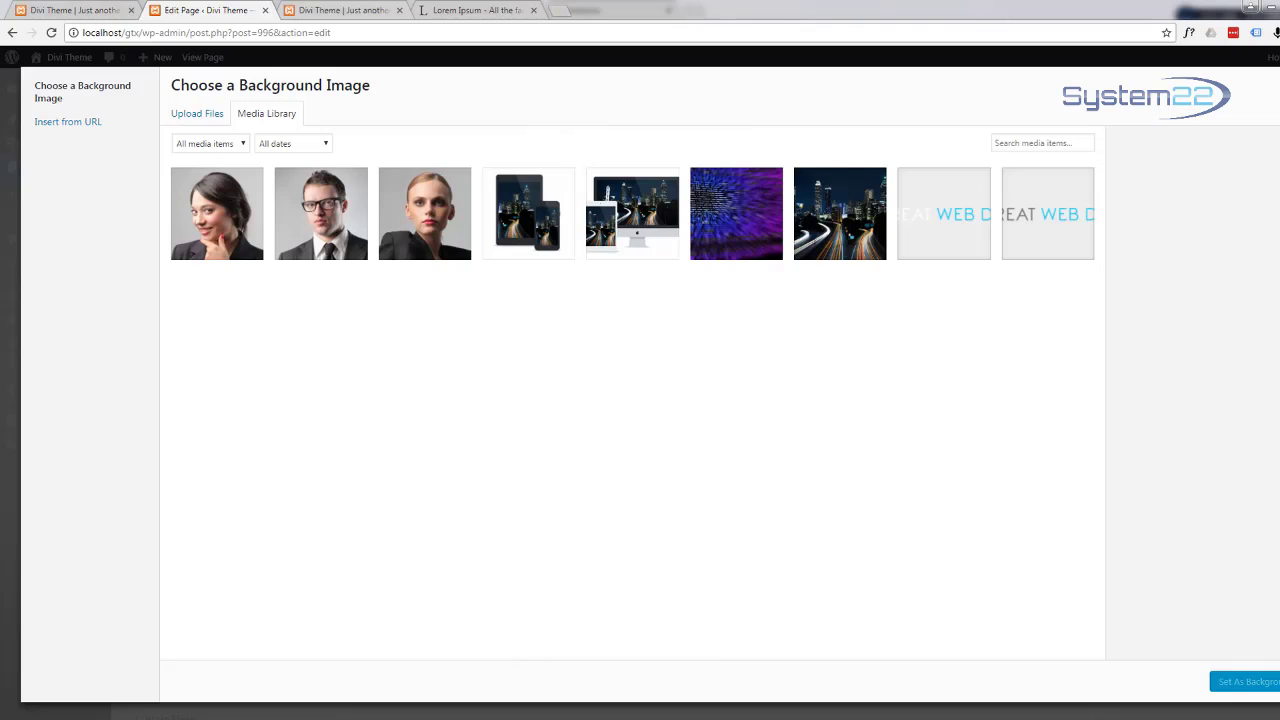
{"action": "left_click_drag", "start_coordinate": [1279, 374], "coordinate": [848, 384]}
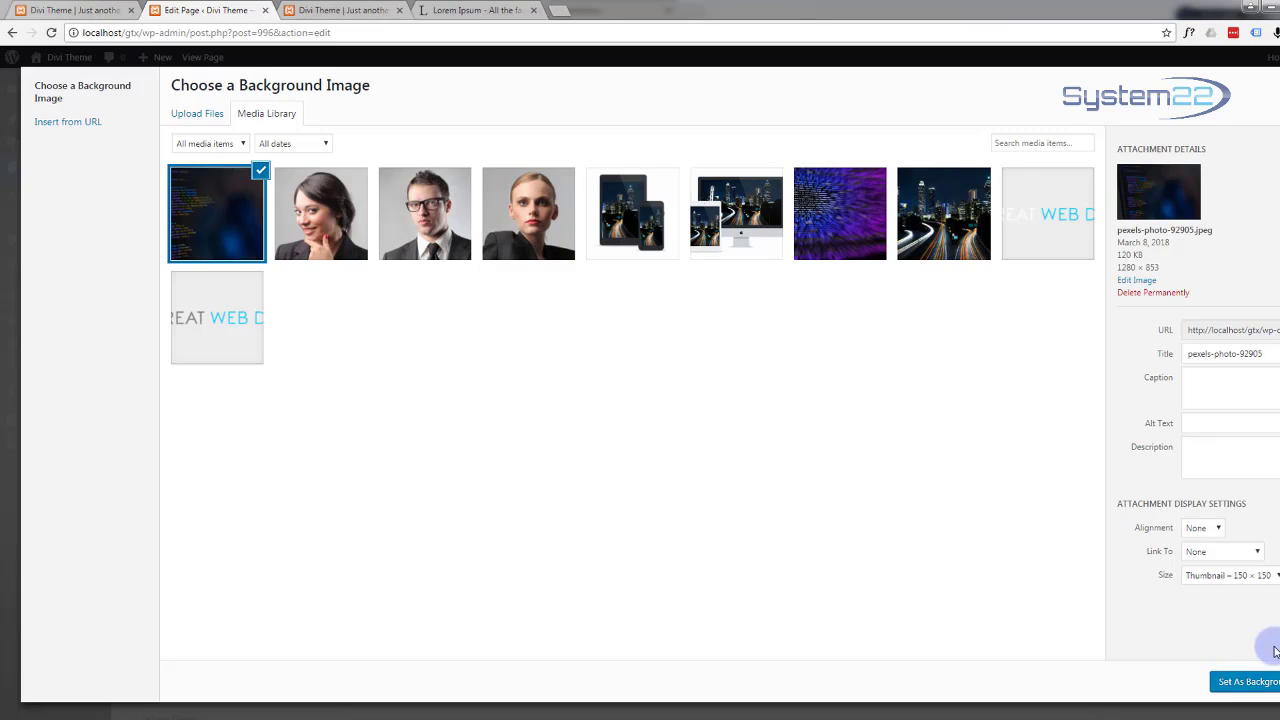
{"action": "left_click", "coordinate": [1250, 682]}
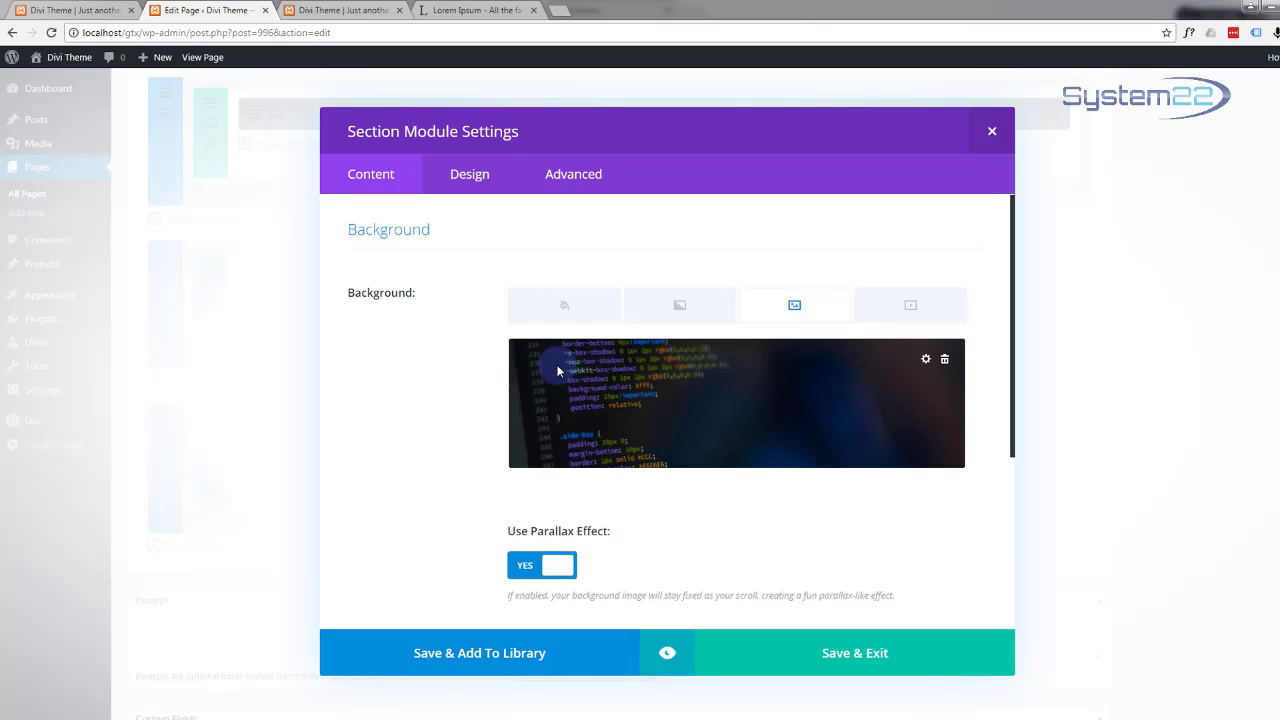
Step: Preview the section with its dark code photo background, then save and exit its settings
{"action": "left_click", "coordinate": [669, 656]}
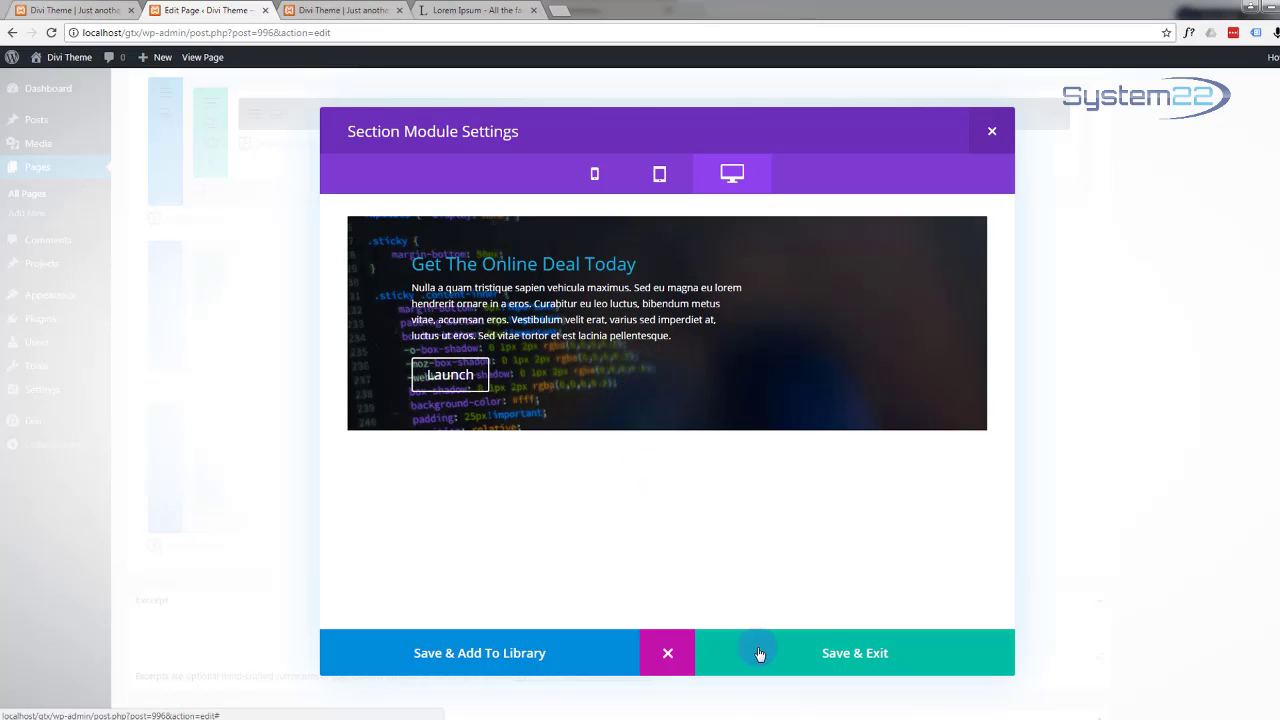
{"action": "left_click", "coordinate": [854, 660]}
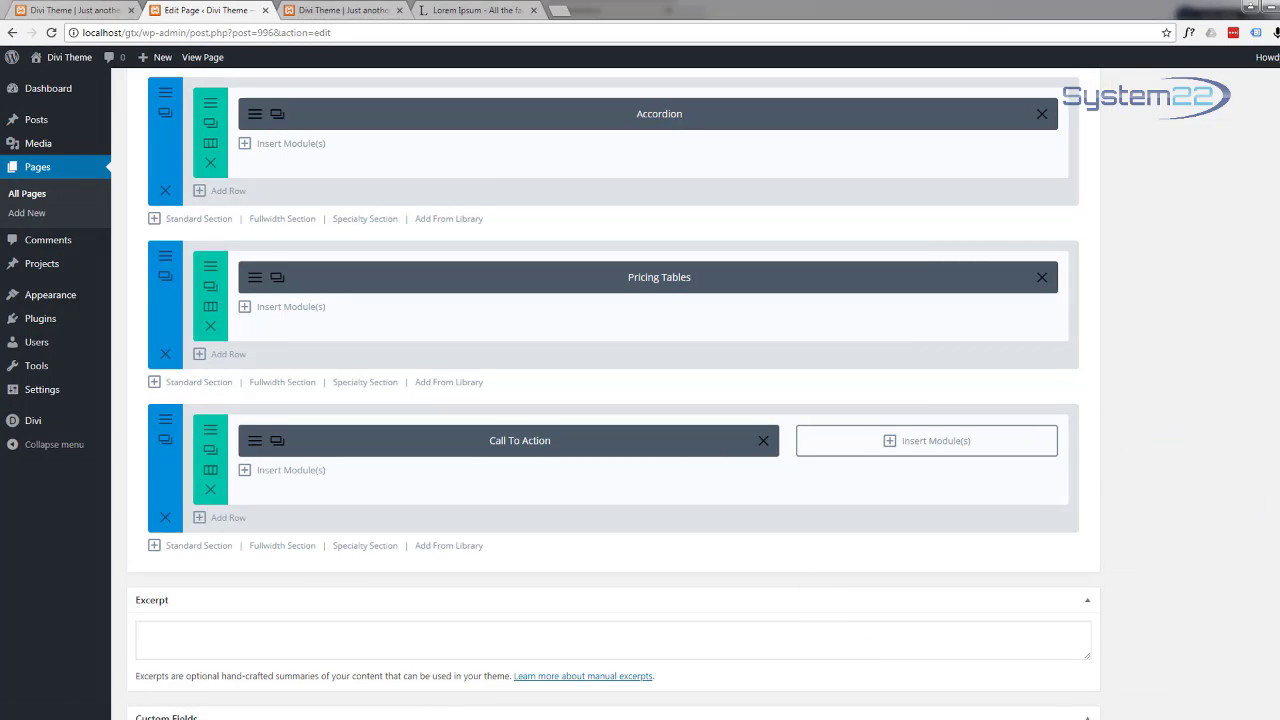
{"action": "scroll", "coordinate": [613, 400], "scroll_direction": "up", "scroll_amount": 15}
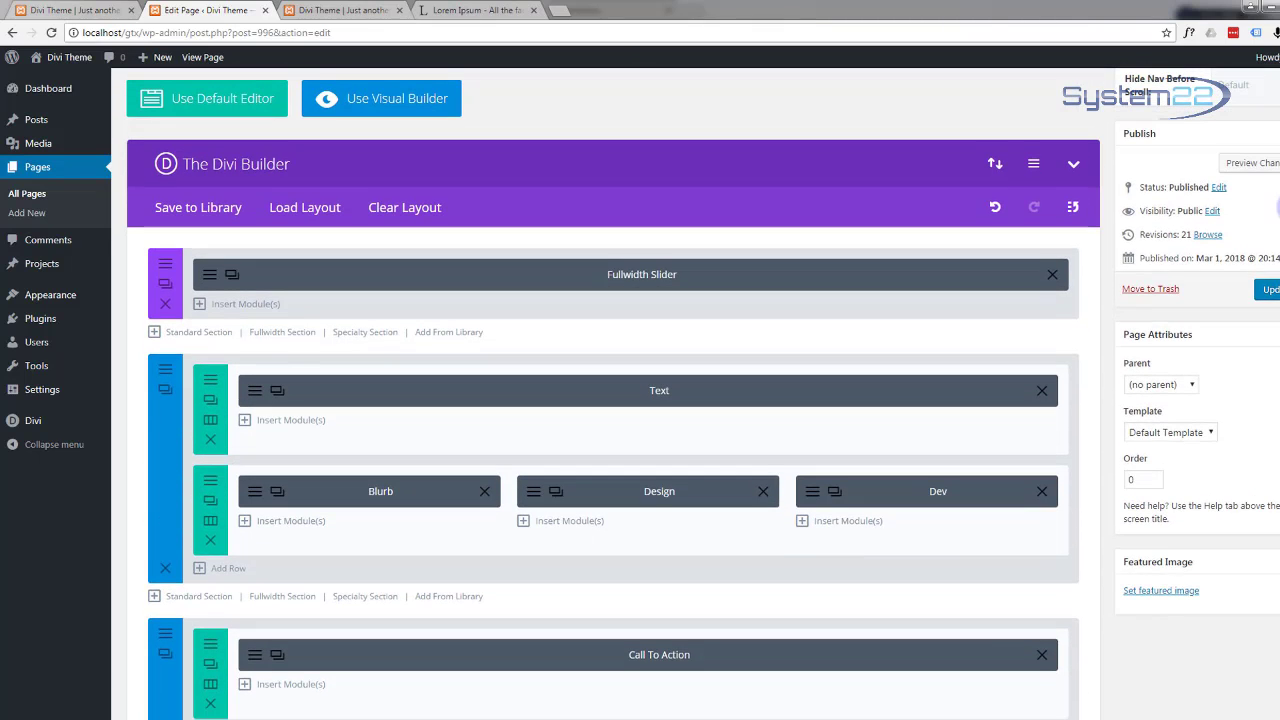
Step: Update the One Page and open Preview Changes
{"action": "left_click", "coordinate": [1270, 291]}
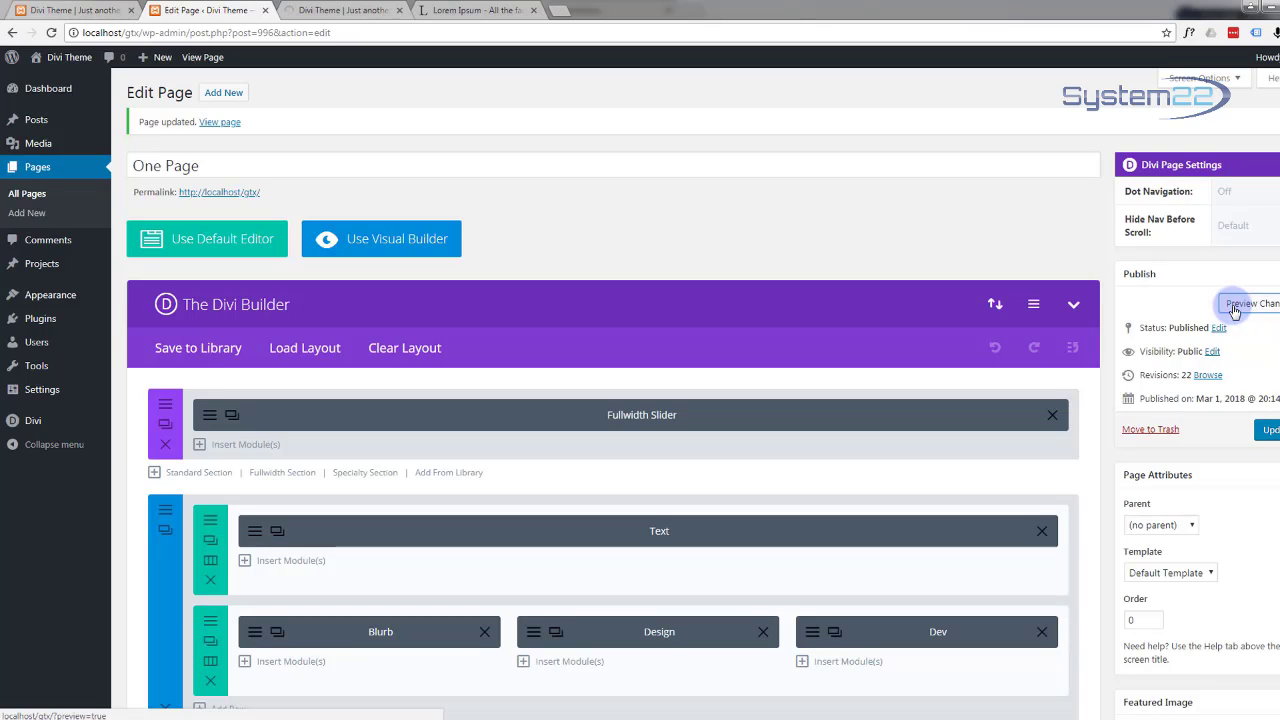
{"action": "left_click", "coordinate": [1236, 310]}
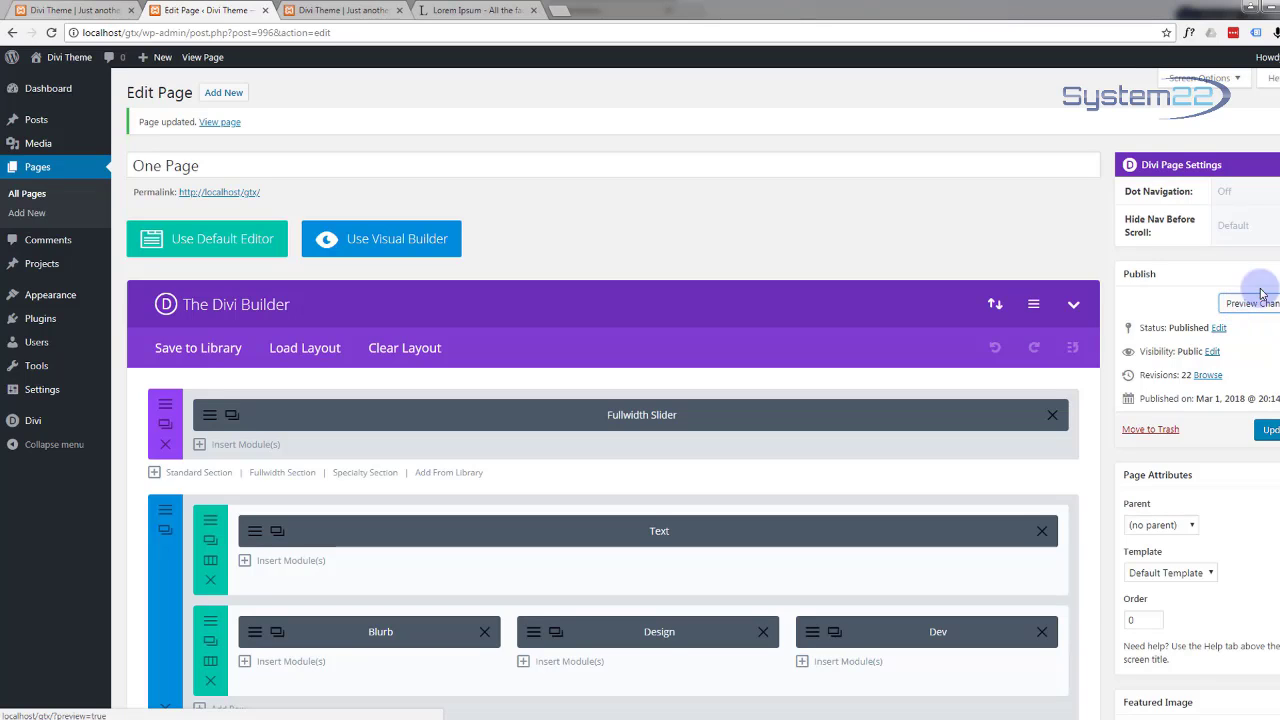
Step: Scroll the preview through the pricing tables and 'Get The Online Deal Today' section, then return to the editor
{"action": "left_click", "coordinate": [338, 10]}
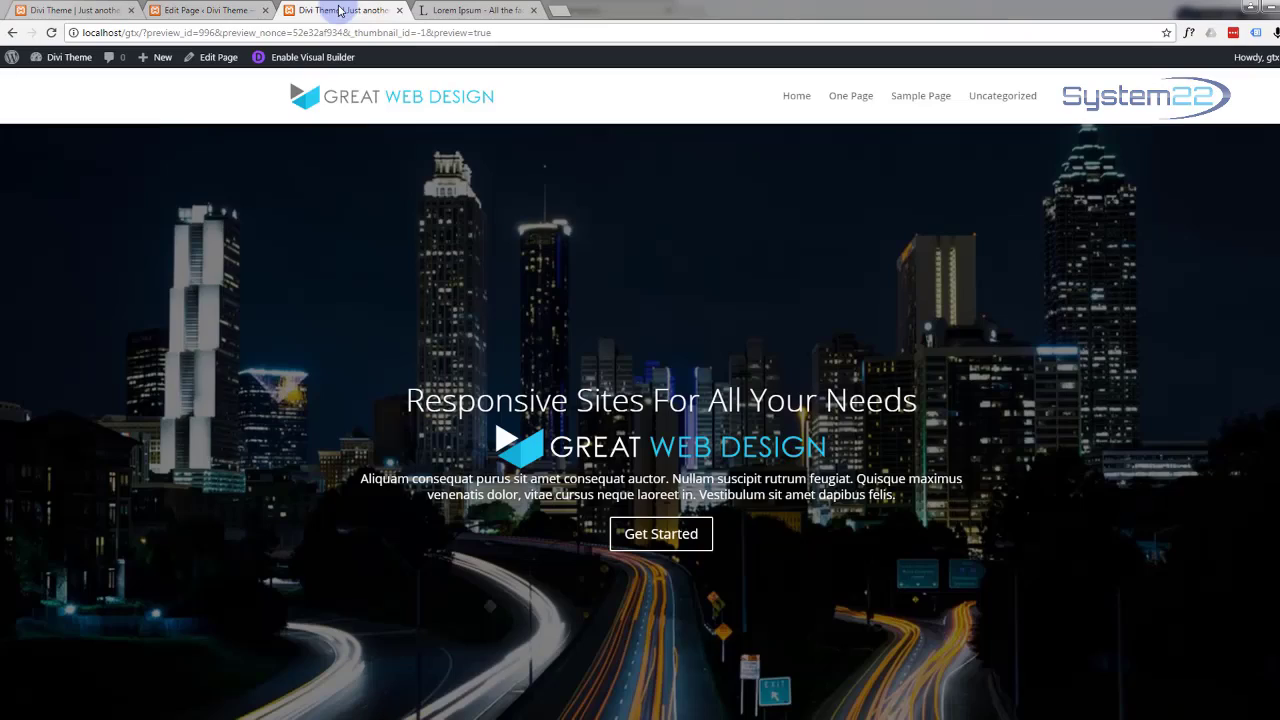
{"action": "scroll", "coordinate": [405, 290], "scroll_direction": "down", "scroll_amount": 5}
{"action": "scroll", "coordinate": [420, 295], "scroll_direction": "down", "scroll_amount": 12}
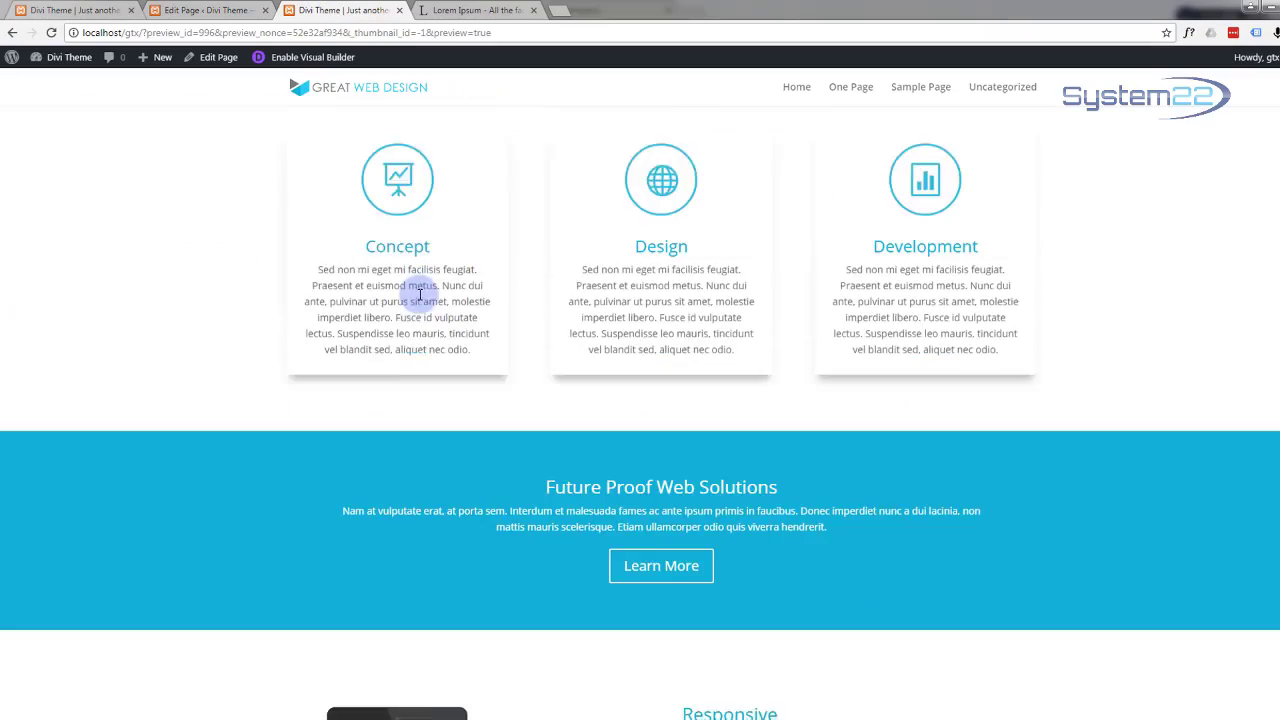
{"action": "scroll", "coordinate": [348, 287], "scroll_direction": "down", "scroll_amount": 10}
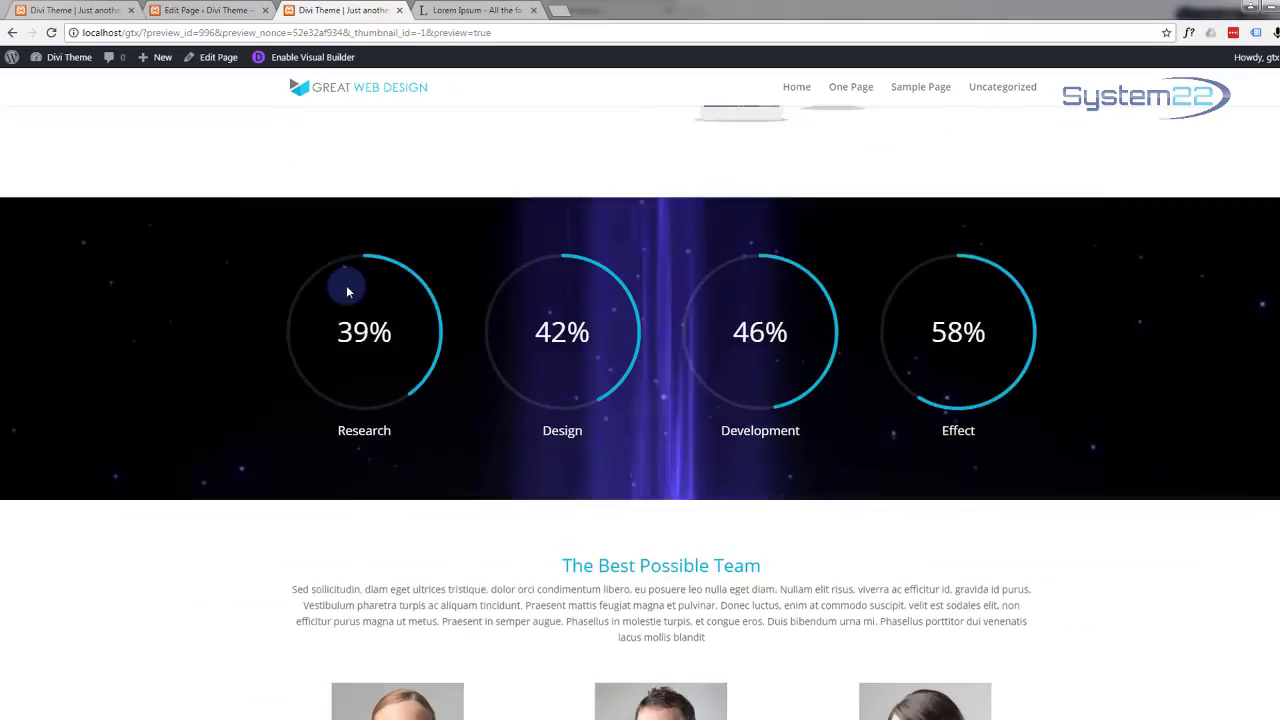
{"action": "scroll", "coordinate": [344, 290], "scroll_direction": "down", "scroll_amount": 7}
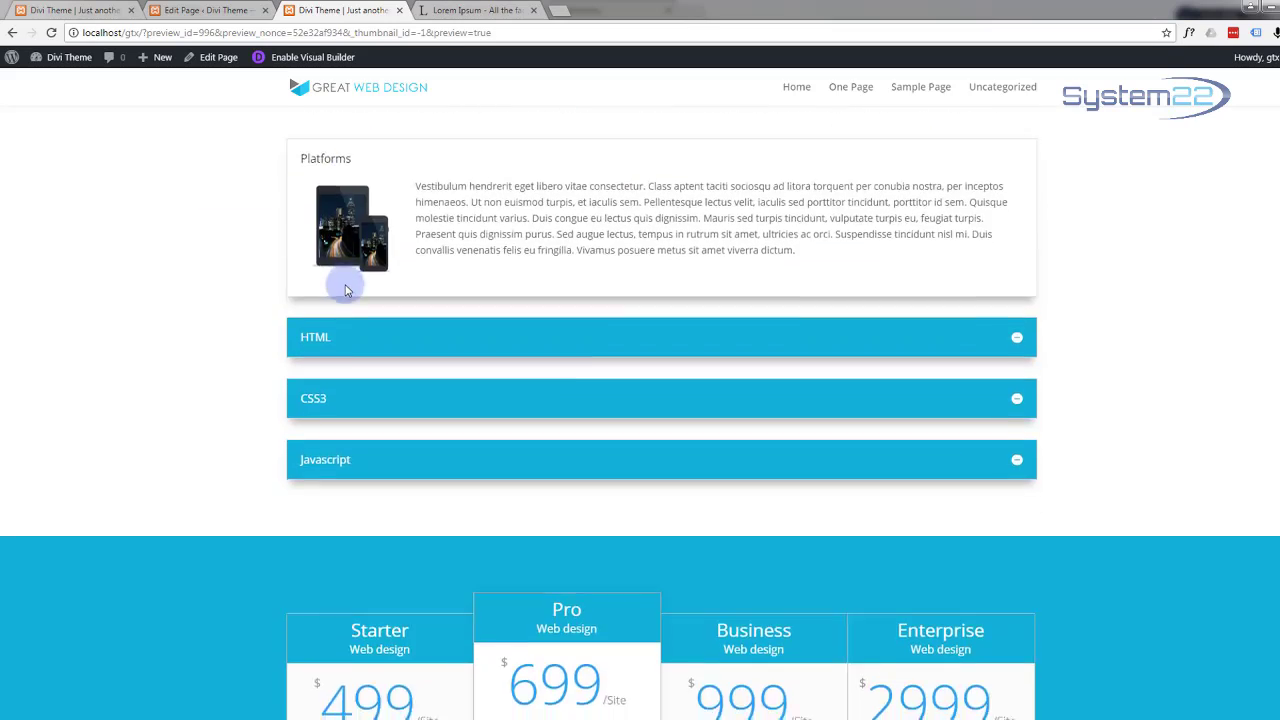
{"action": "scroll", "coordinate": [328, 225], "scroll_direction": "down", "scroll_amount": 1}
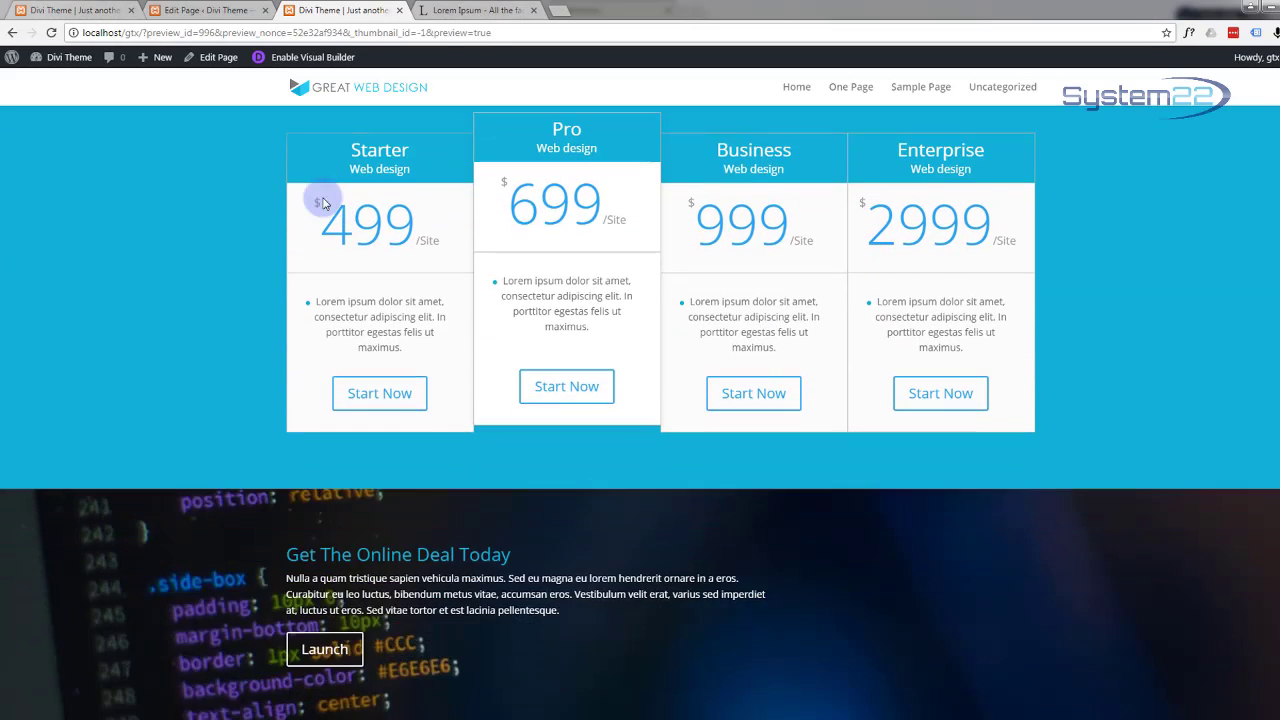
{"action": "scroll", "coordinate": [322, 198], "scroll_direction": "up", "scroll_amount": 4}
{"action": "scroll", "coordinate": [322, 200], "scroll_direction": "down", "scroll_amount": 4}
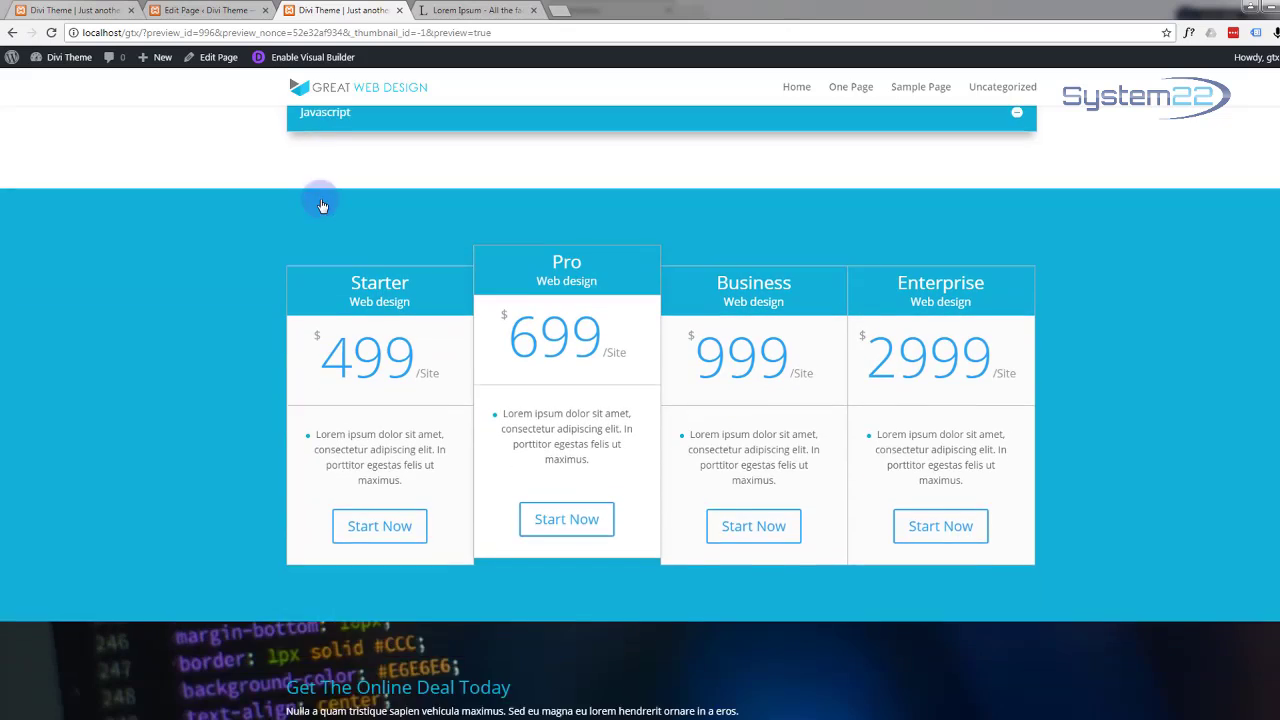
{"action": "scroll", "coordinate": [320, 198], "scroll_direction": "up", "scroll_amount": 5}
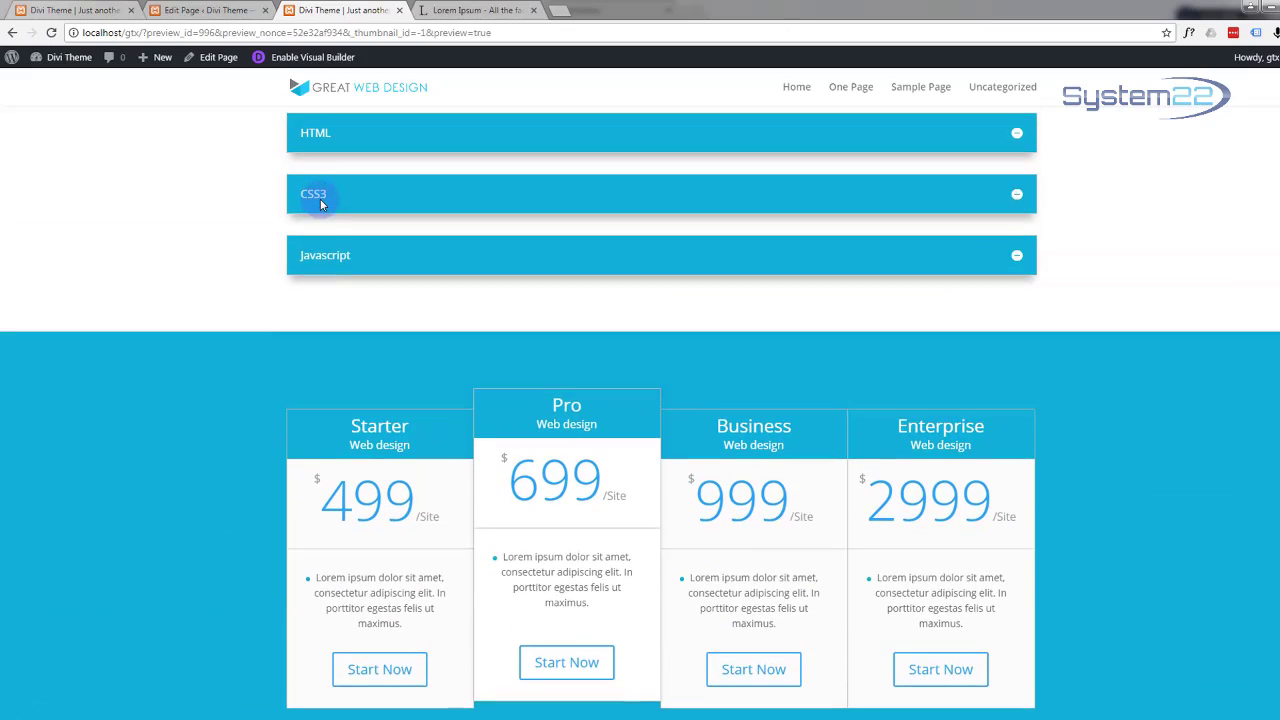
{"action": "scroll", "coordinate": [320, 200], "scroll_direction": "down", "scroll_amount": 3}
{"action": "scroll", "coordinate": [320, 205], "scroll_direction": "down", "scroll_amount": 3}
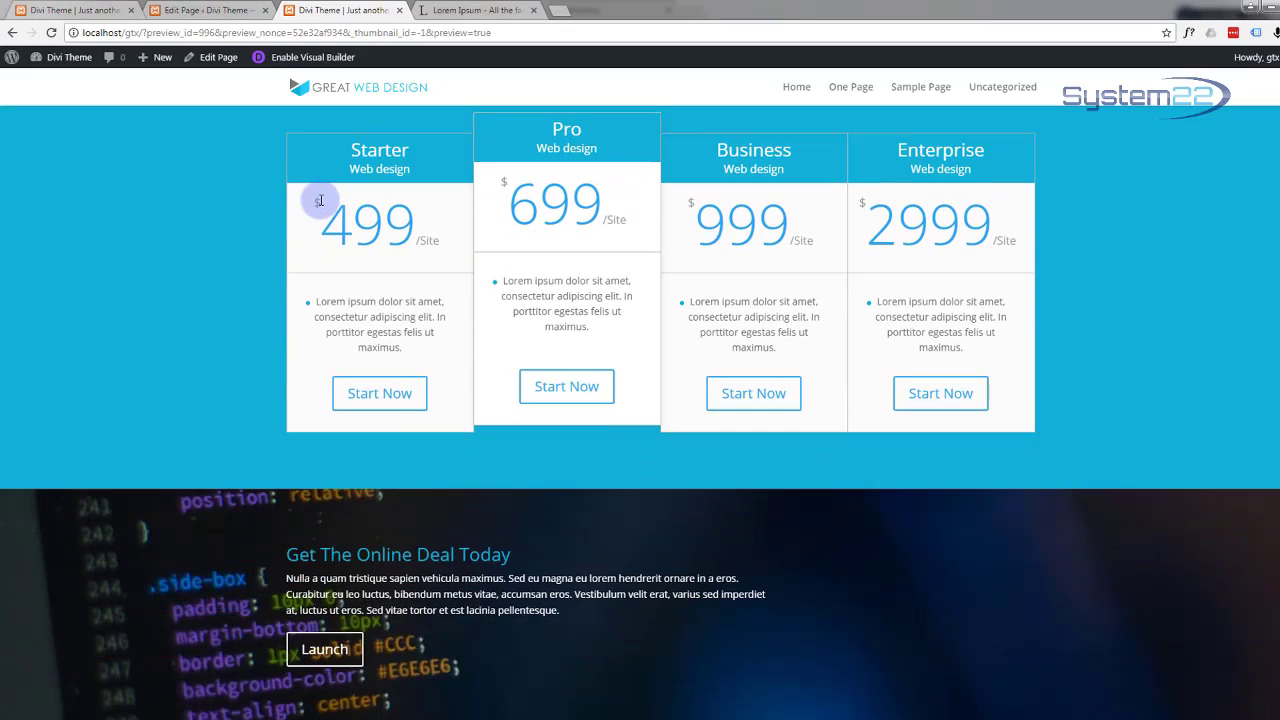
{"action": "scroll", "coordinate": [320, 205], "scroll_direction": "up", "scroll_amount": 5}
{"action": "scroll", "coordinate": [320, 205], "scroll_direction": "up", "scroll_amount": 2}
{"action": "scroll", "coordinate": [320, 200], "scroll_direction": "down", "scroll_amount": 4}
{"action": "scroll", "coordinate": [320, 200], "scroll_direction": "up", "scroll_amount": 1}
{"action": "scroll", "coordinate": [320, 205], "scroll_direction": "up", "scroll_amount": 2}
{"action": "scroll", "coordinate": [320, 200], "scroll_direction": "down", "scroll_amount": 4}
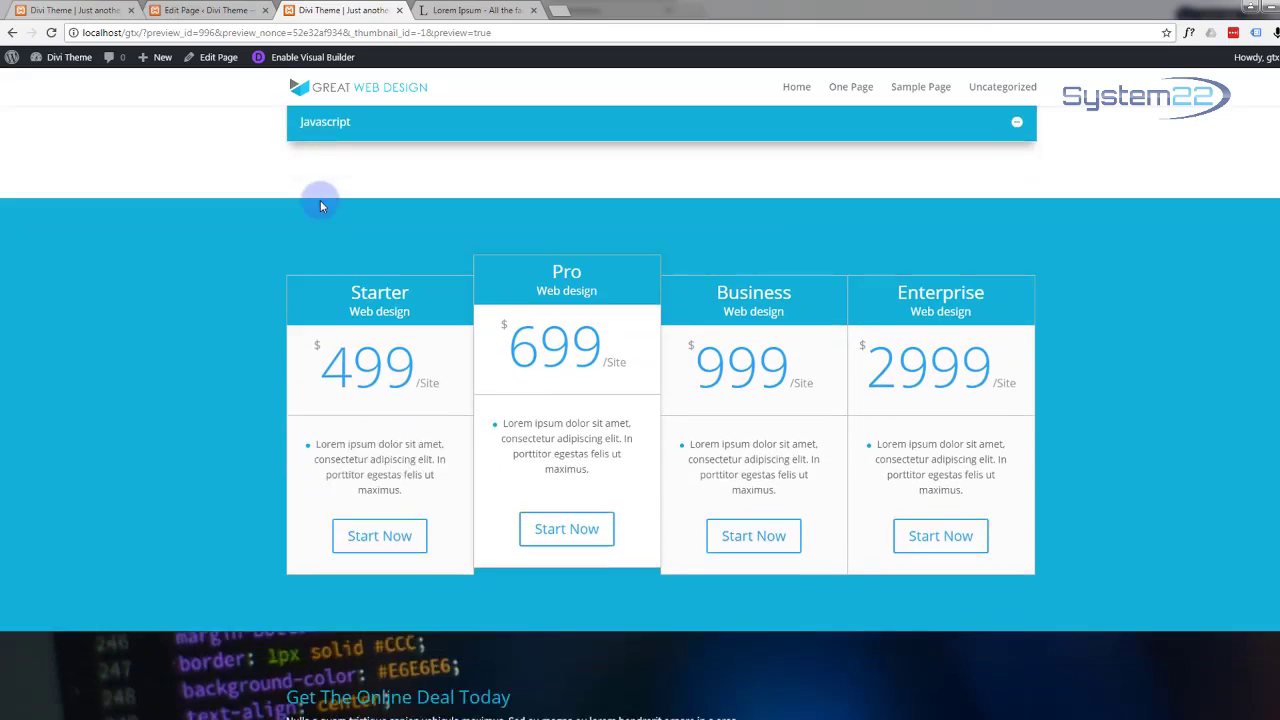
{"action": "scroll", "coordinate": [321, 200], "scroll_direction": "up", "scroll_amount": 1}
{"action": "scroll", "coordinate": [321, 200], "scroll_direction": "down", "scroll_amount": 1}
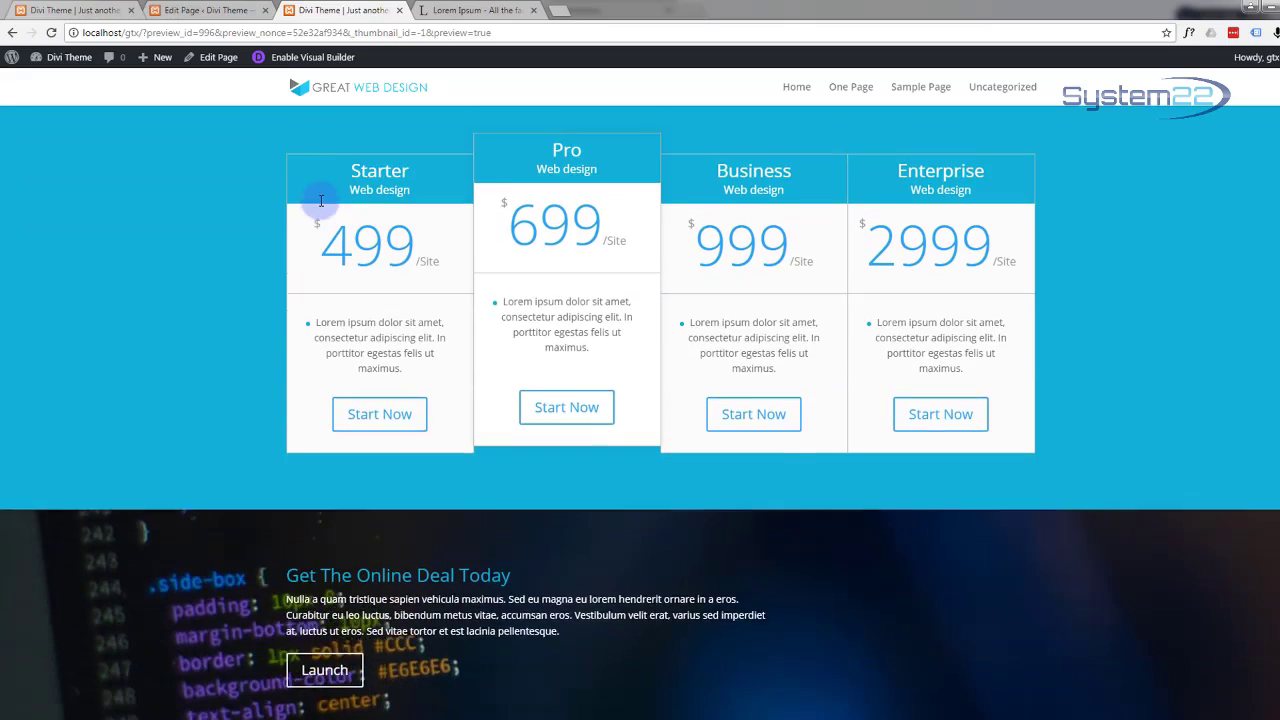
{"action": "scroll", "coordinate": [321, 200], "scroll_direction": "up", "scroll_amount": 1}
{"action": "scroll", "coordinate": [321, 200], "scroll_direction": "down", "scroll_amount": 1}
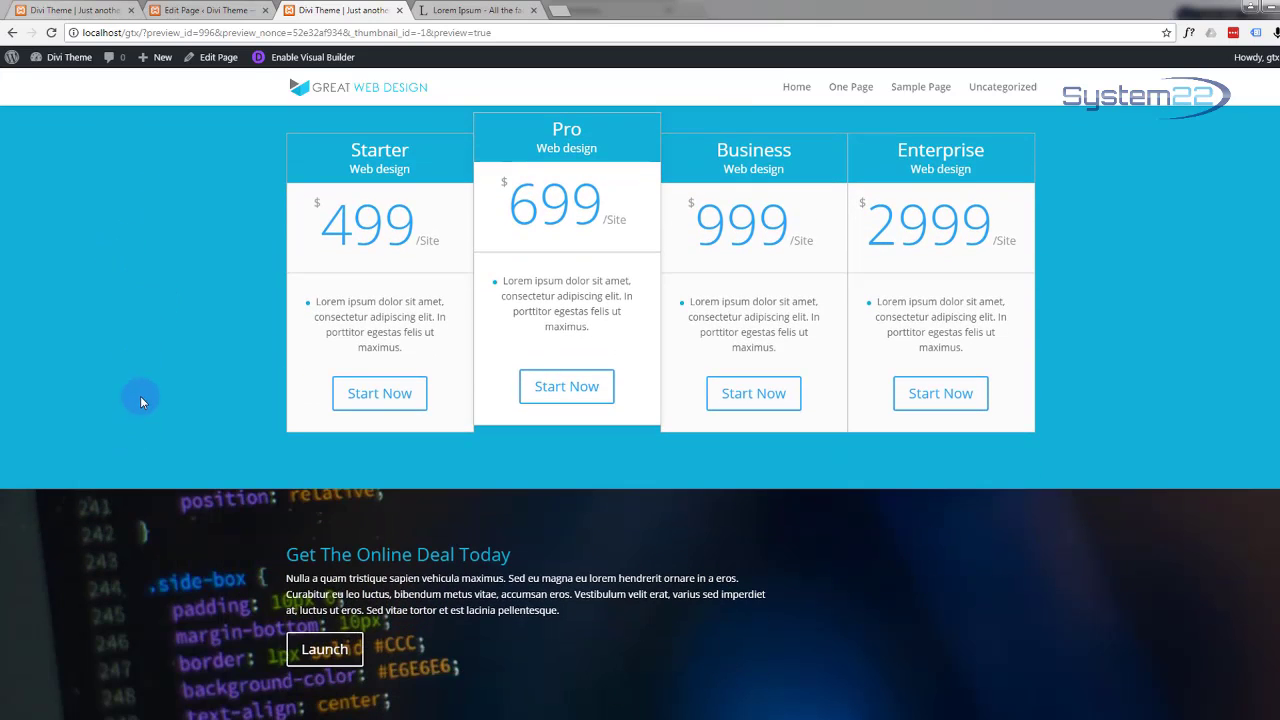
{"action": "scroll", "coordinate": [140, 396], "scroll_direction": "up", "scroll_amount": 2}
{"action": "scroll", "coordinate": [141, 395], "scroll_direction": "down", "scroll_amount": 1}
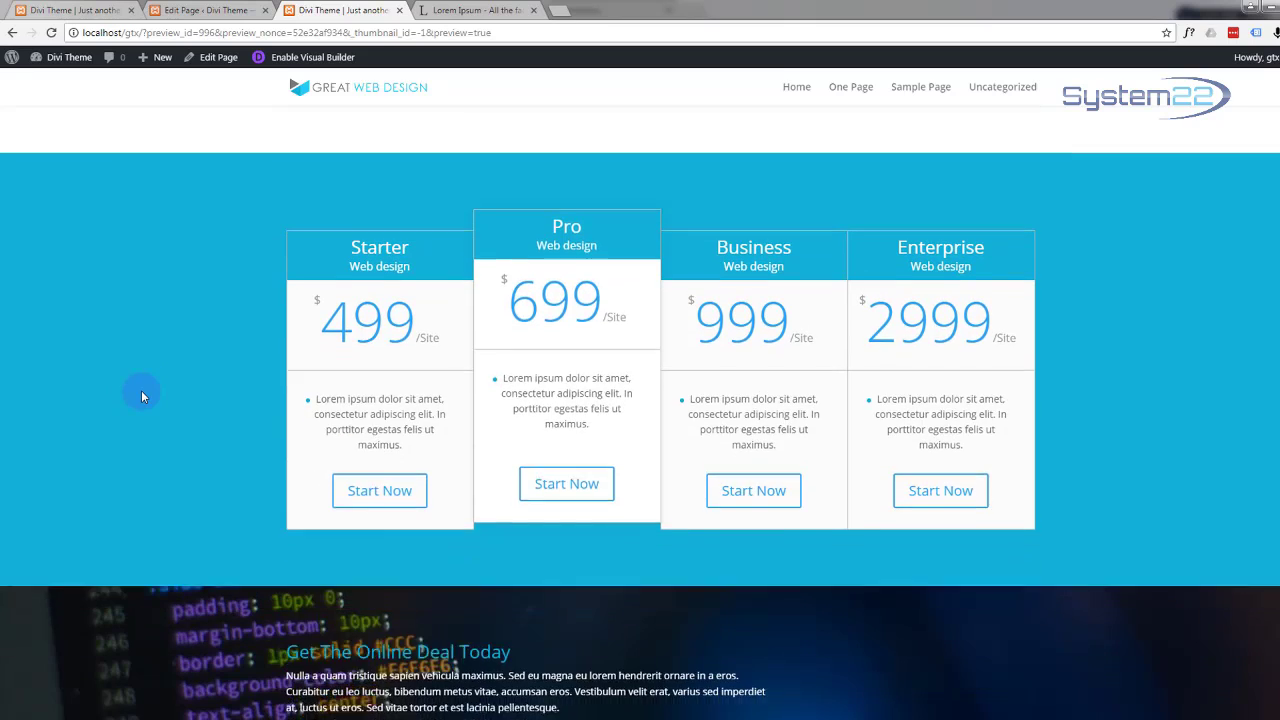
{"action": "scroll", "coordinate": [141, 396], "scroll_direction": "down", "scroll_amount": 1}
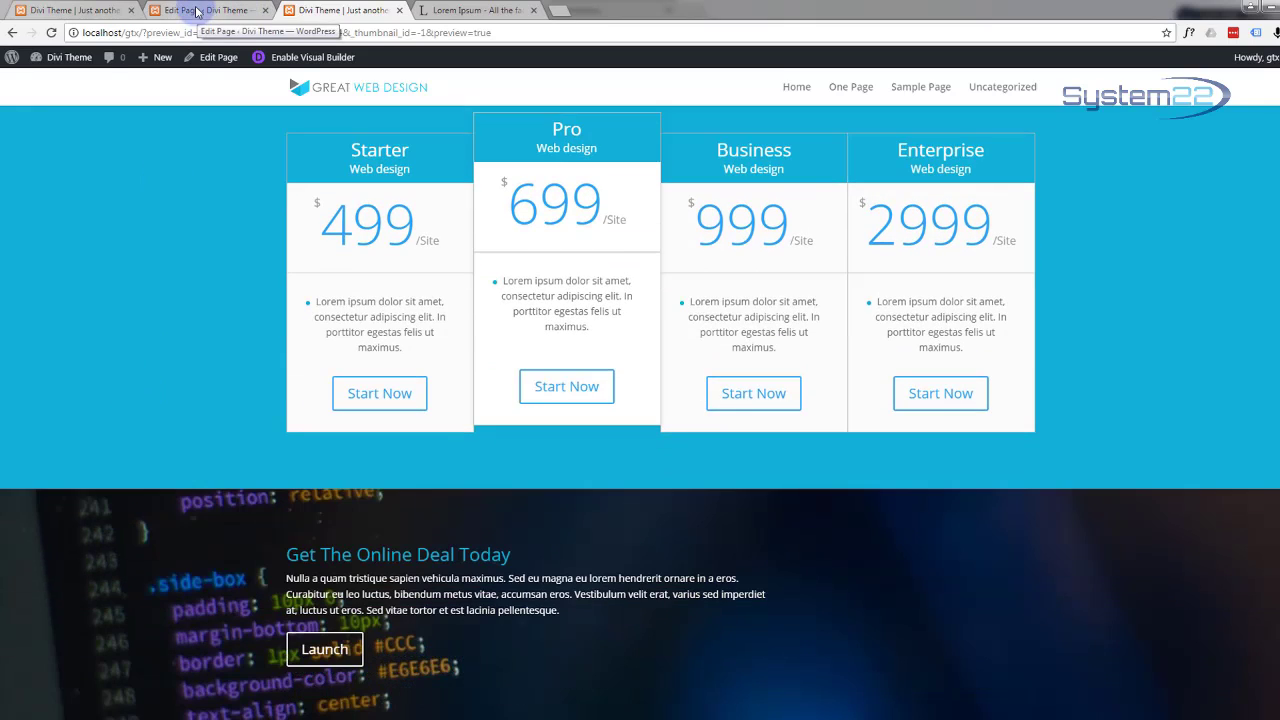
{"action": "left_click", "coordinate": [244, 14]}
Step: Set the deal section's Parallax Method to True Parallax and save its settings
{"action": "scroll", "coordinate": [403, 400], "scroll_direction": "down", "scroll_amount": 12}
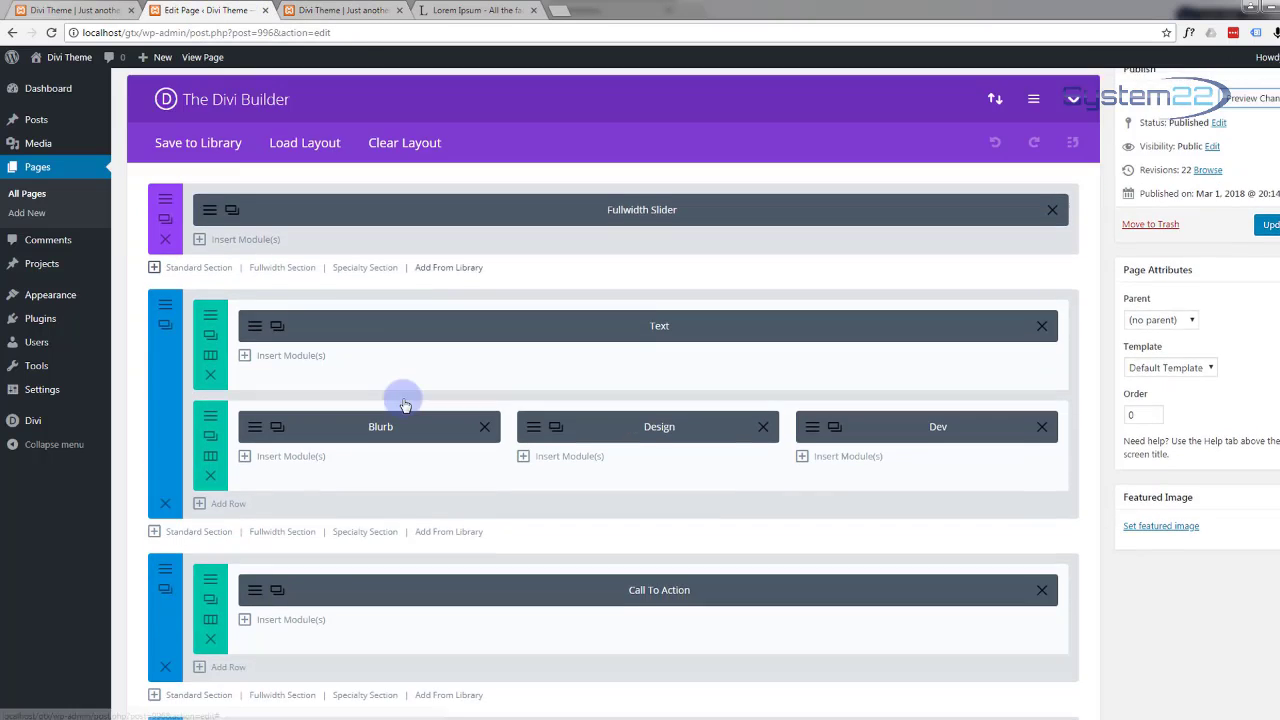
{"action": "scroll", "coordinate": [403, 398], "scroll_direction": "down", "scroll_amount": 7}
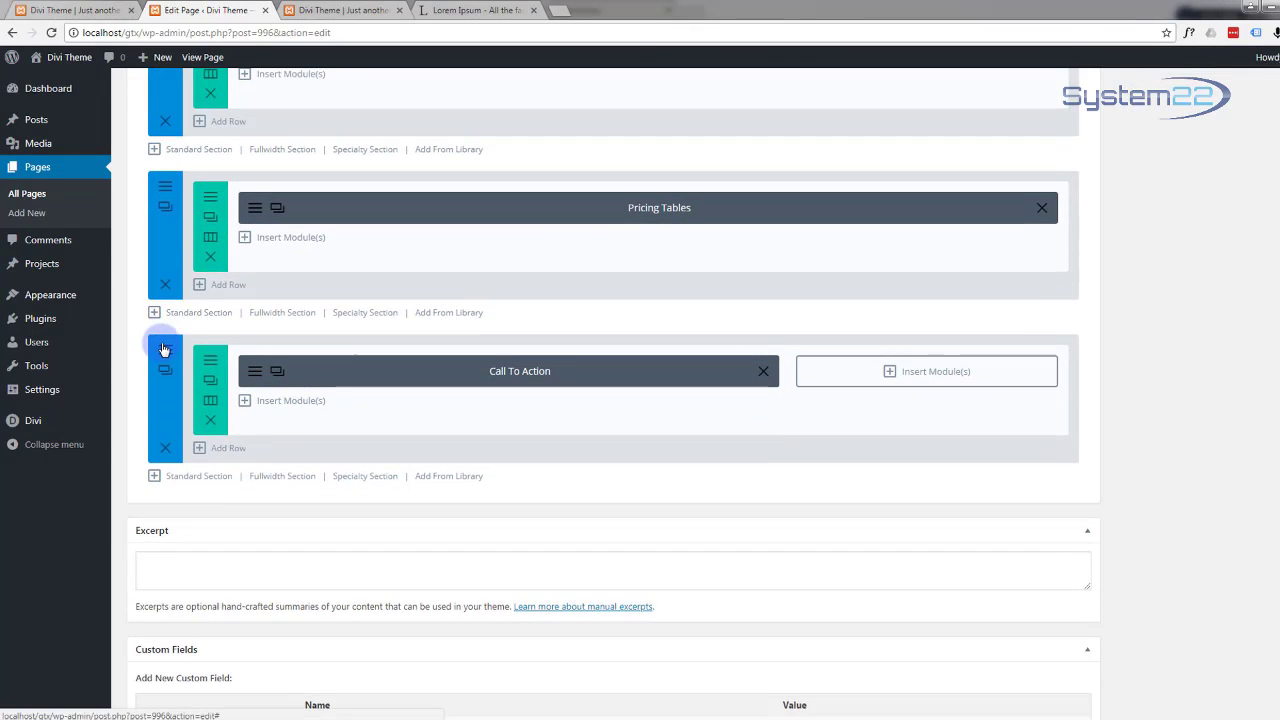
{"action": "left_click", "coordinate": [164, 349]}
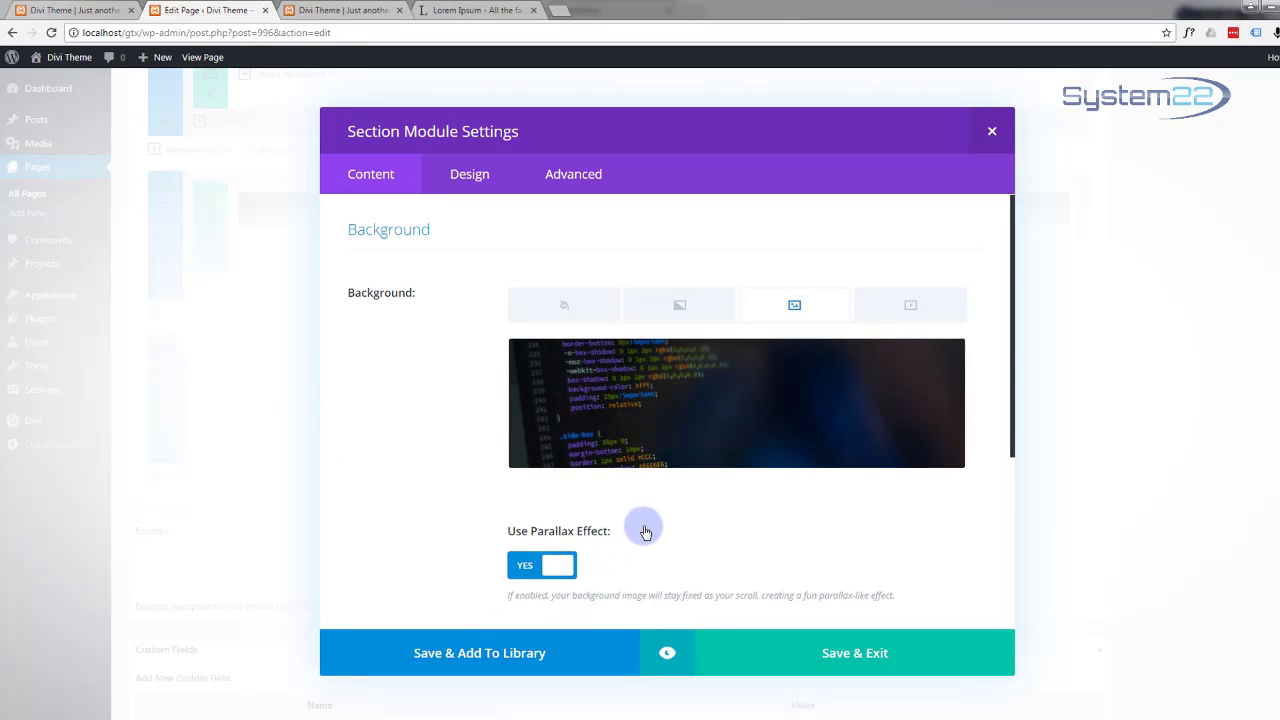
{"action": "scroll", "coordinate": [645, 532], "scroll_direction": "down", "scroll_amount": 3}
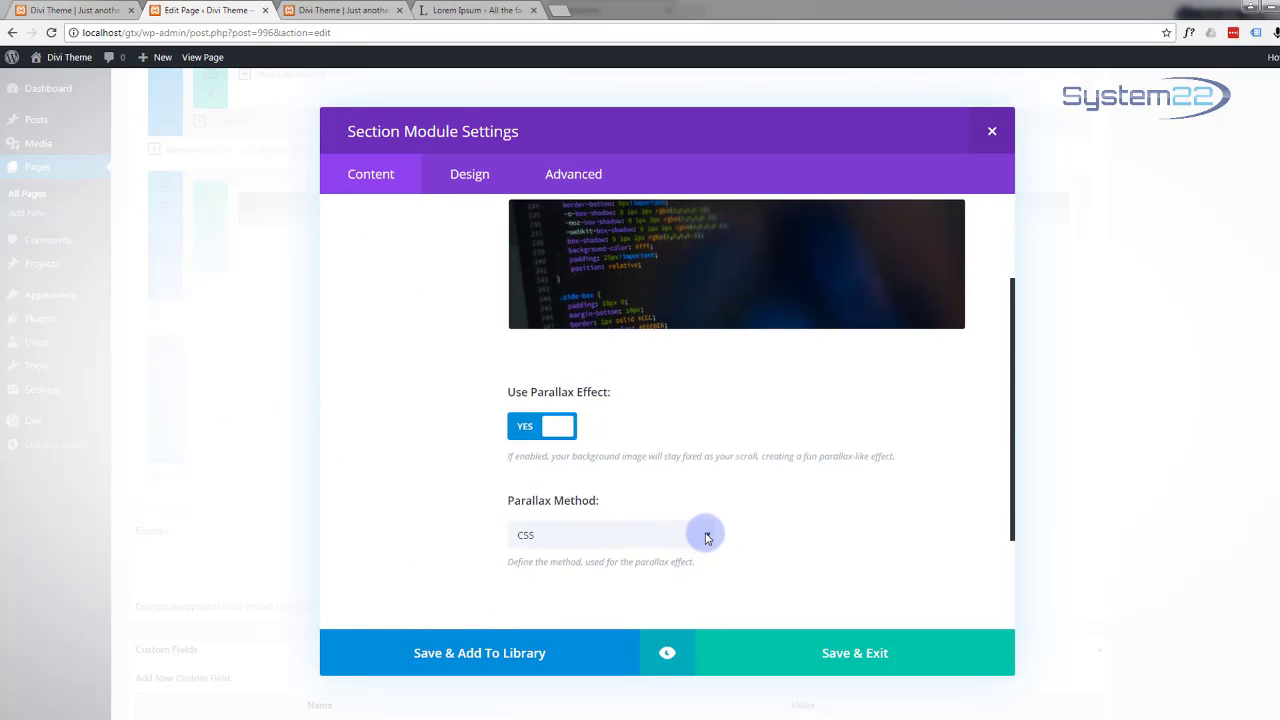
{"action": "left_click", "coordinate": [706, 538]}
{"action": "left_click", "coordinate": [621, 554]}
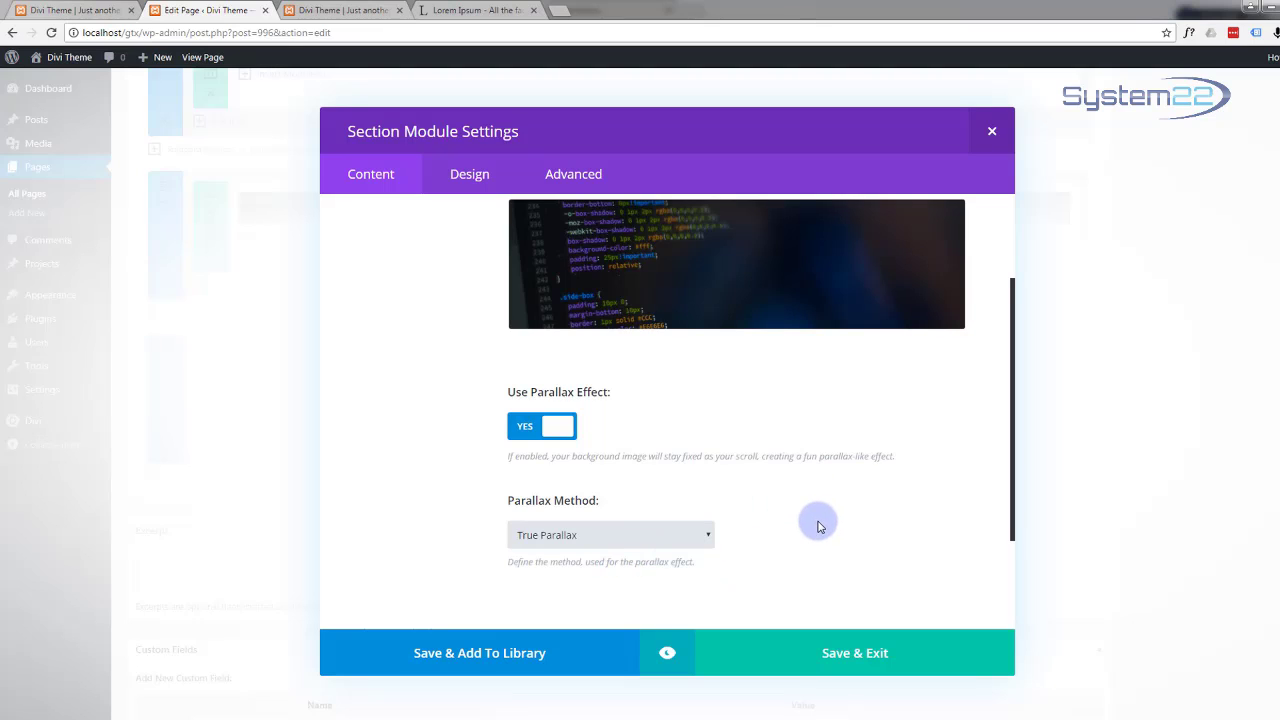
{"action": "left_click", "coordinate": [846, 661]}
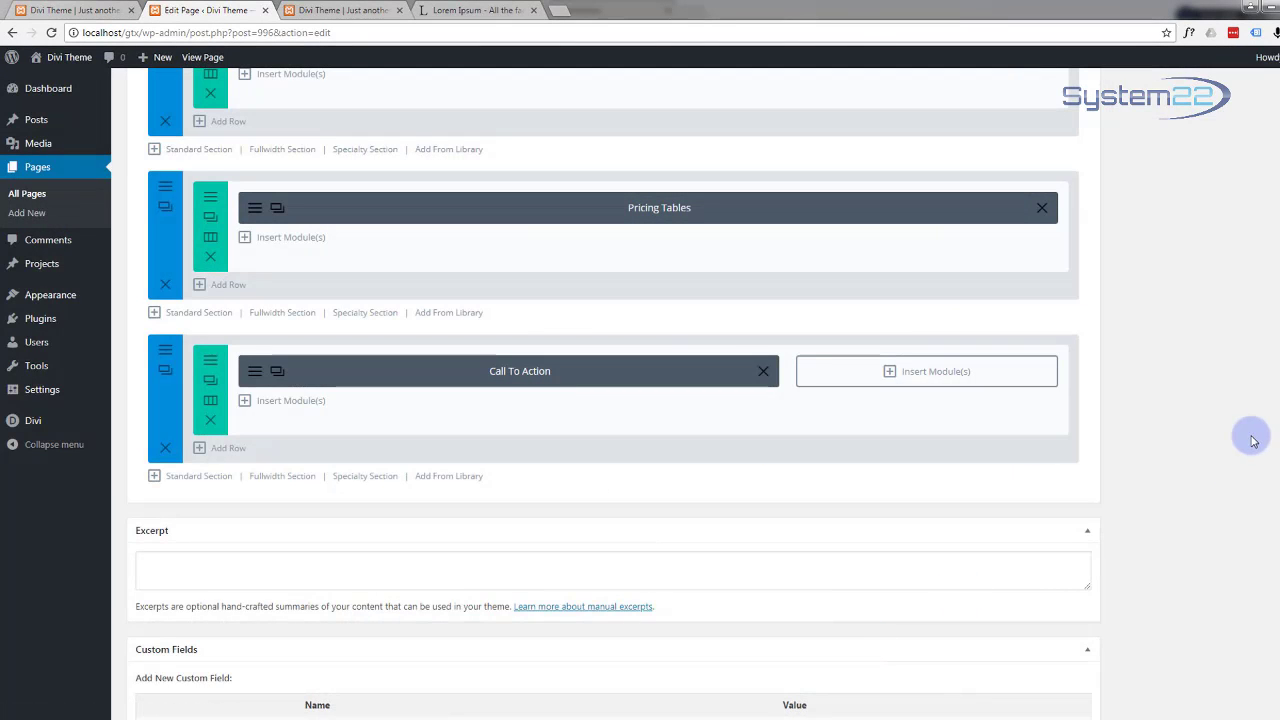
{"action": "scroll", "coordinate": [1245, 437], "scroll_direction": "up", "scroll_amount": 6}
{"action": "scroll", "coordinate": [1240, 441], "scroll_direction": "up", "scroll_amount": 15}
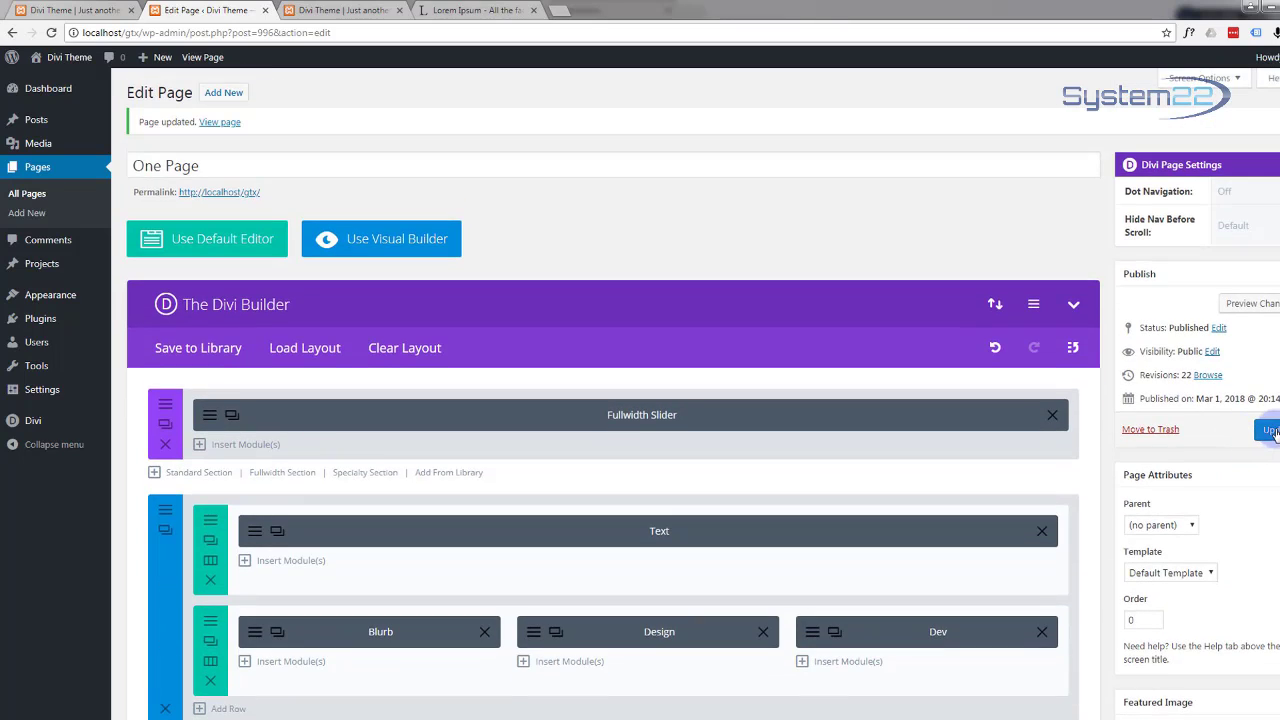
{"action": "left_click", "coordinate": [1270, 430]}
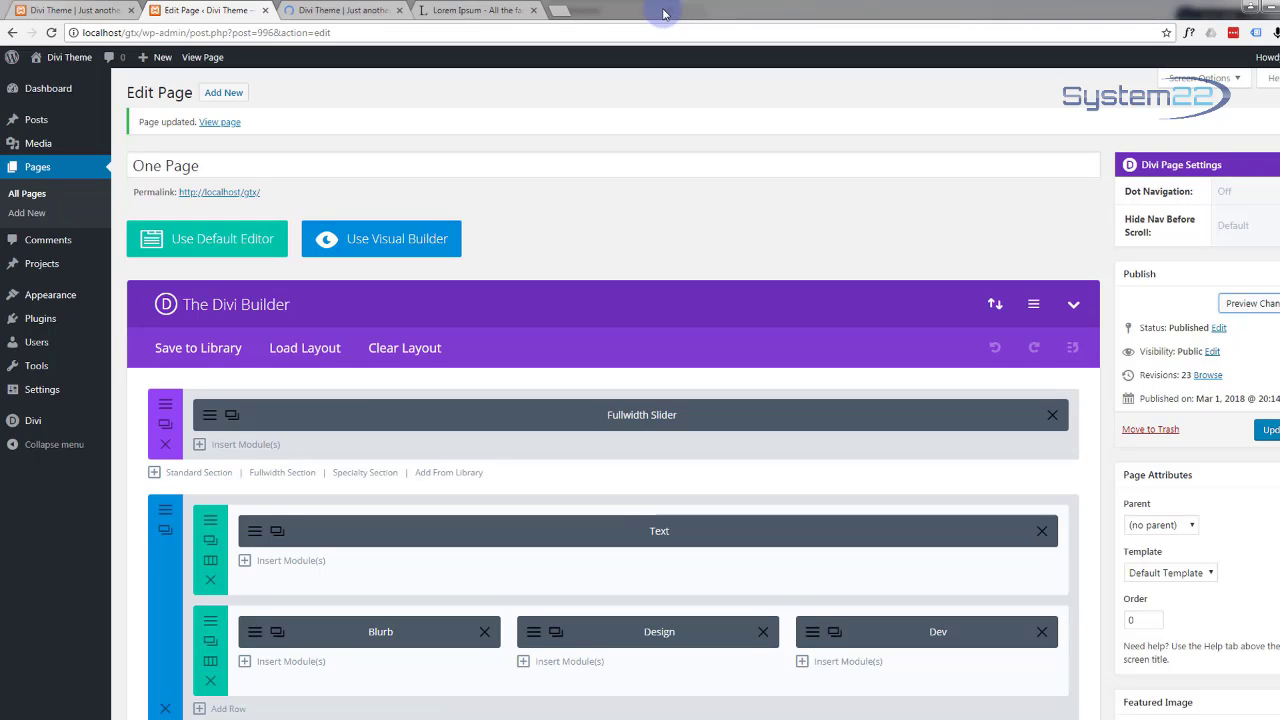
{"action": "left_click", "coordinate": [350, 12]}
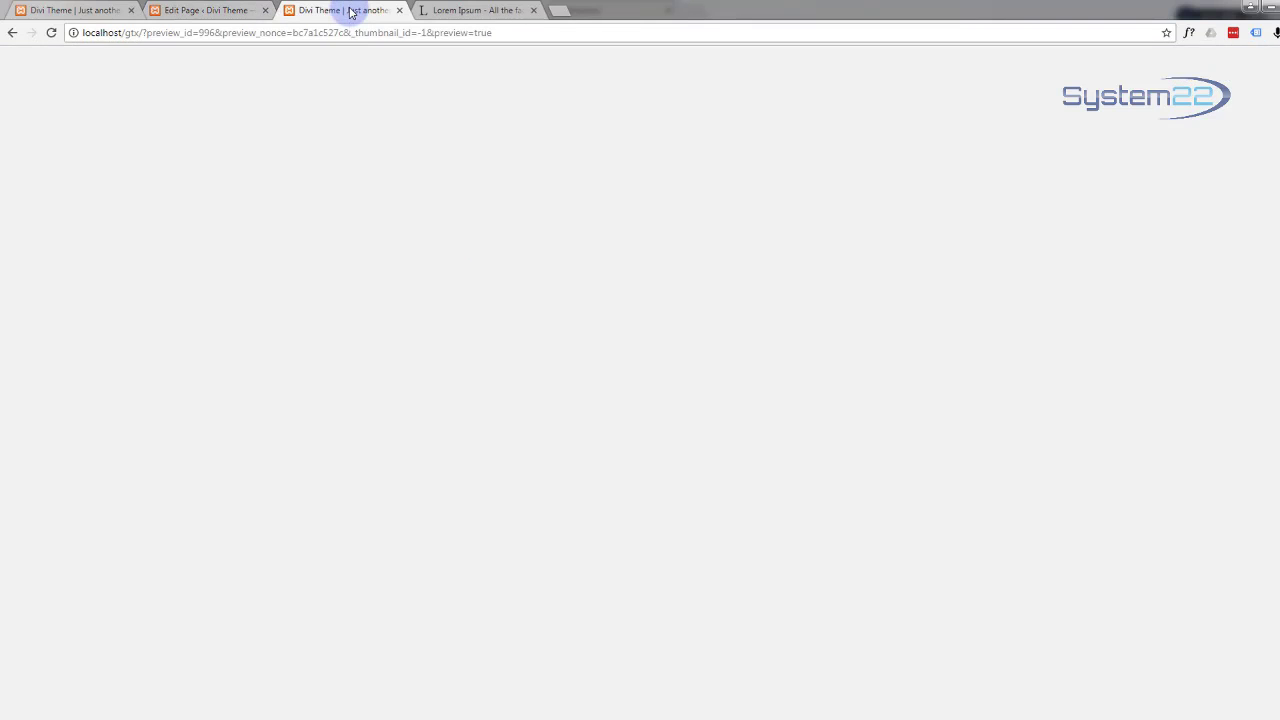
{"action": "scroll", "coordinate": [334, 390], "scroll_direction": "down", "scroll_amount": 4}
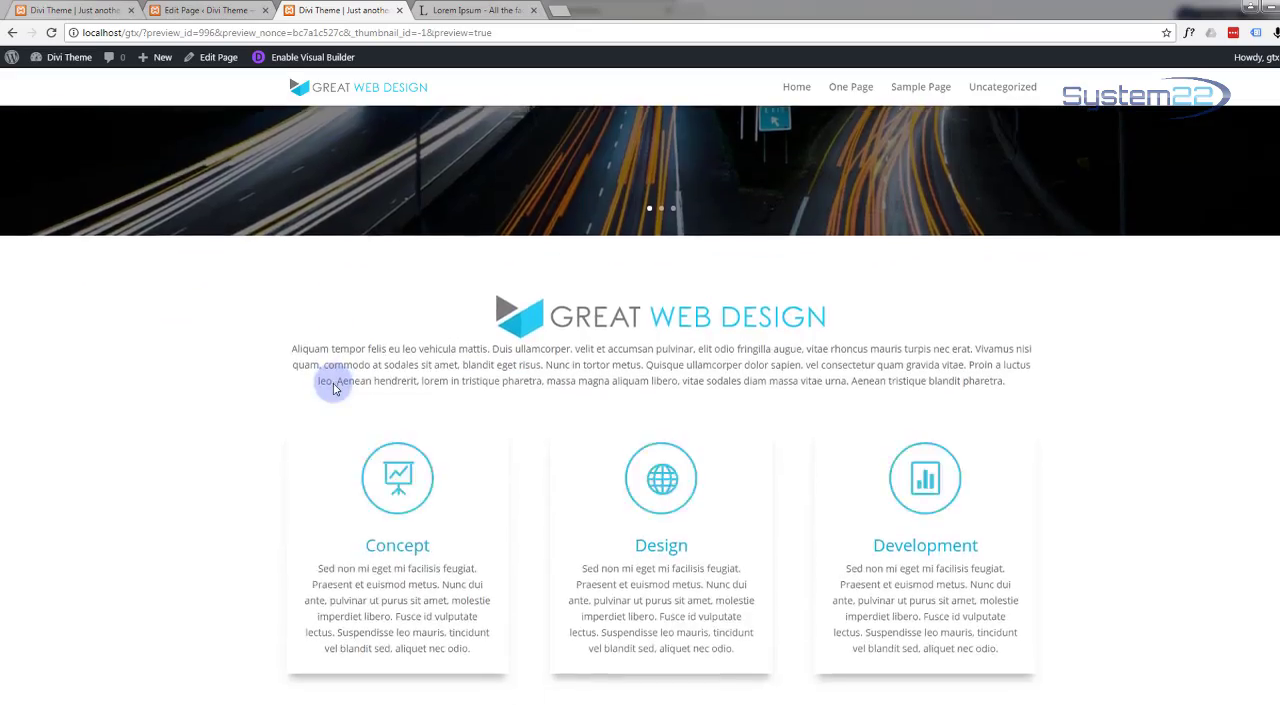
{"action": "scroll", "coordinate": [335, 389], "scroll_direction": "down", "scroll_amount": 11}
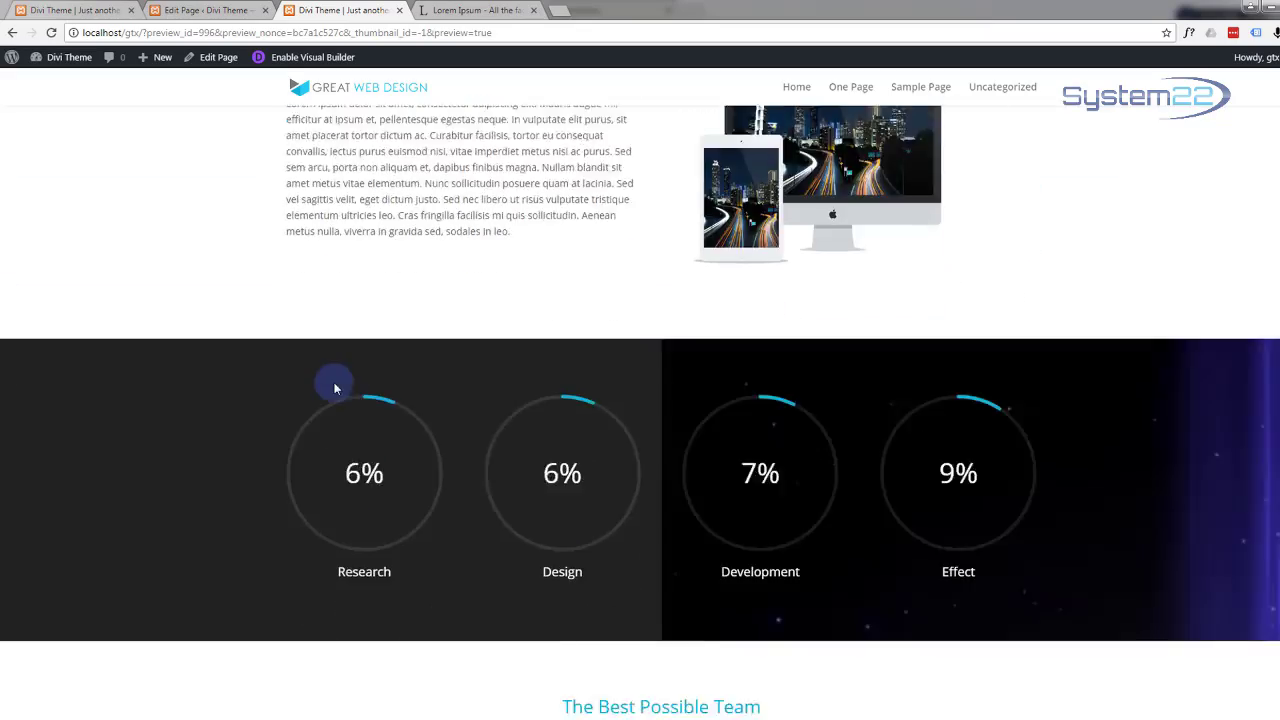
{"action": "scroll", "coordinate": [335, 389], "scroll_direction": "down", "scroll_amount": 9}
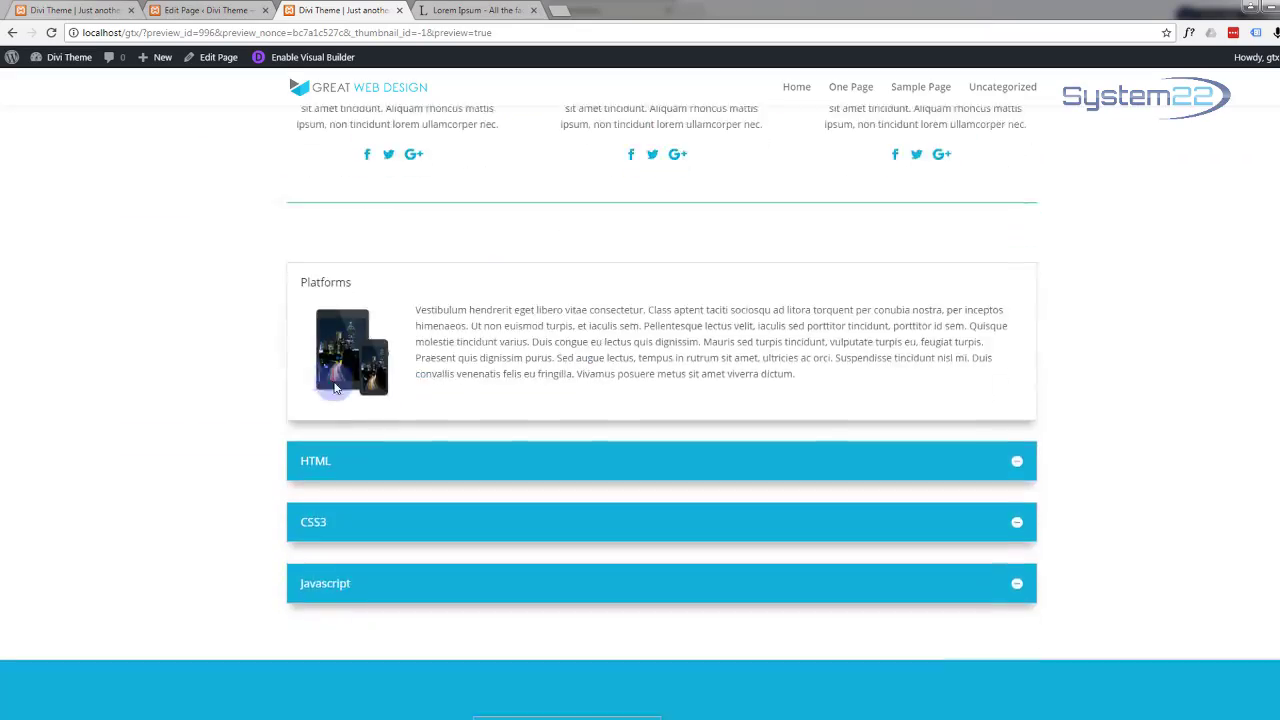
{"action": "scroll", "coordinate": [336, 388], "scroll_direction": "down", "scroll_amount": 5}
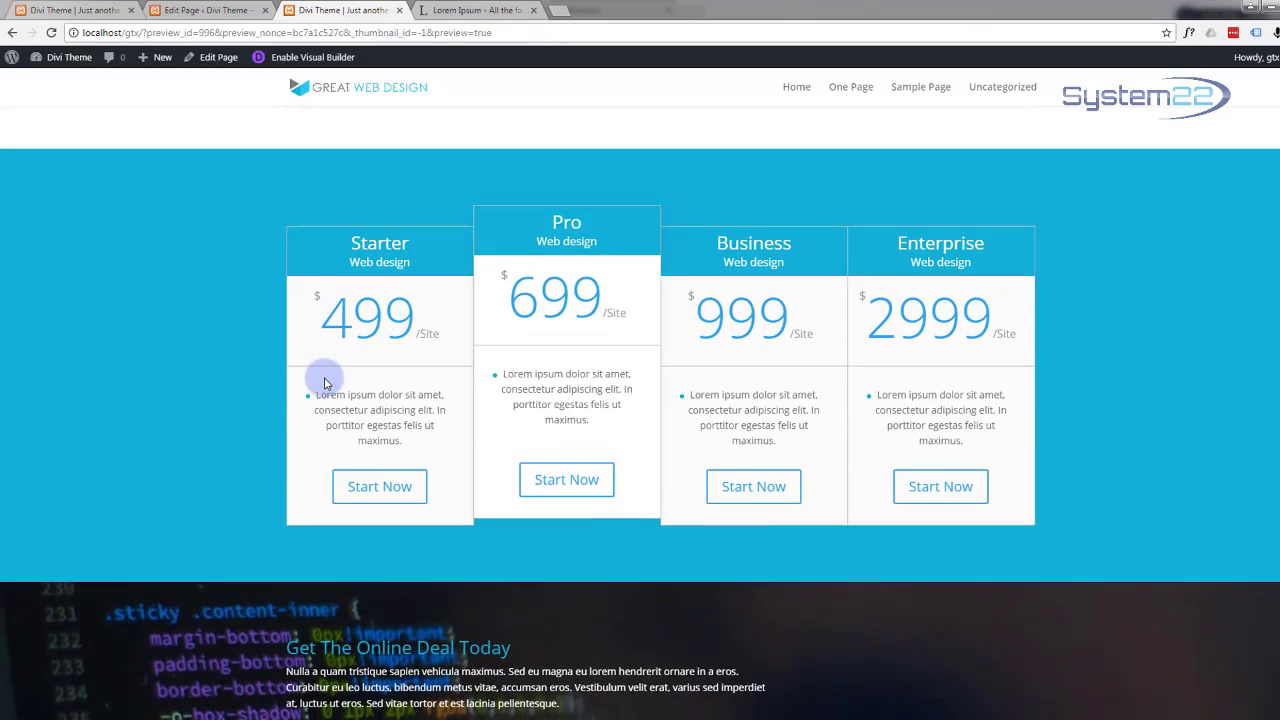
{"action": "scroll", "coordinate": [324, 383], "scroll_direction": "down", "scroll_amount": 1}
{"action": "scroll", "coordinate": [253, 366], "scroll_direction": "up", "scroll_amount": 2}
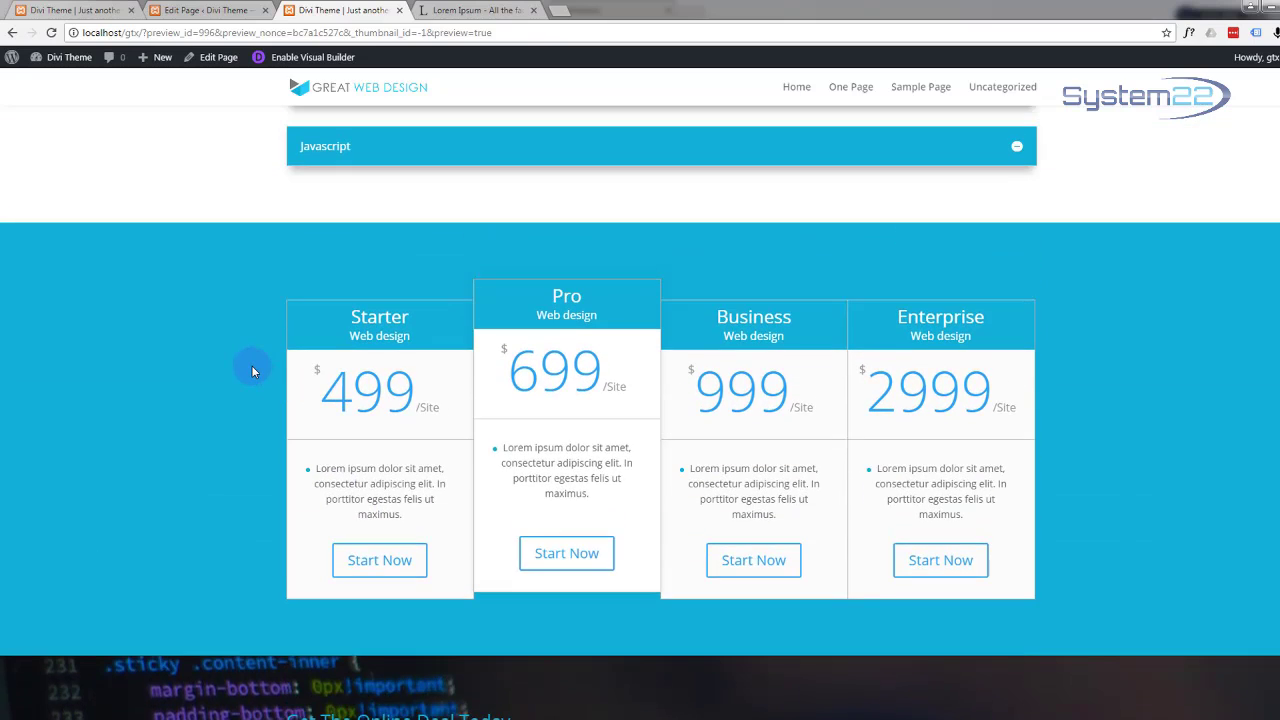
{"action": "scroll", "coordinate": [251, 365], "scroll_direction": "down", "scroll_amount": 2}
{"action": "scroll", "coordinate": [244, 362], "scroll_direction": "up", "scroll_amount": 2}
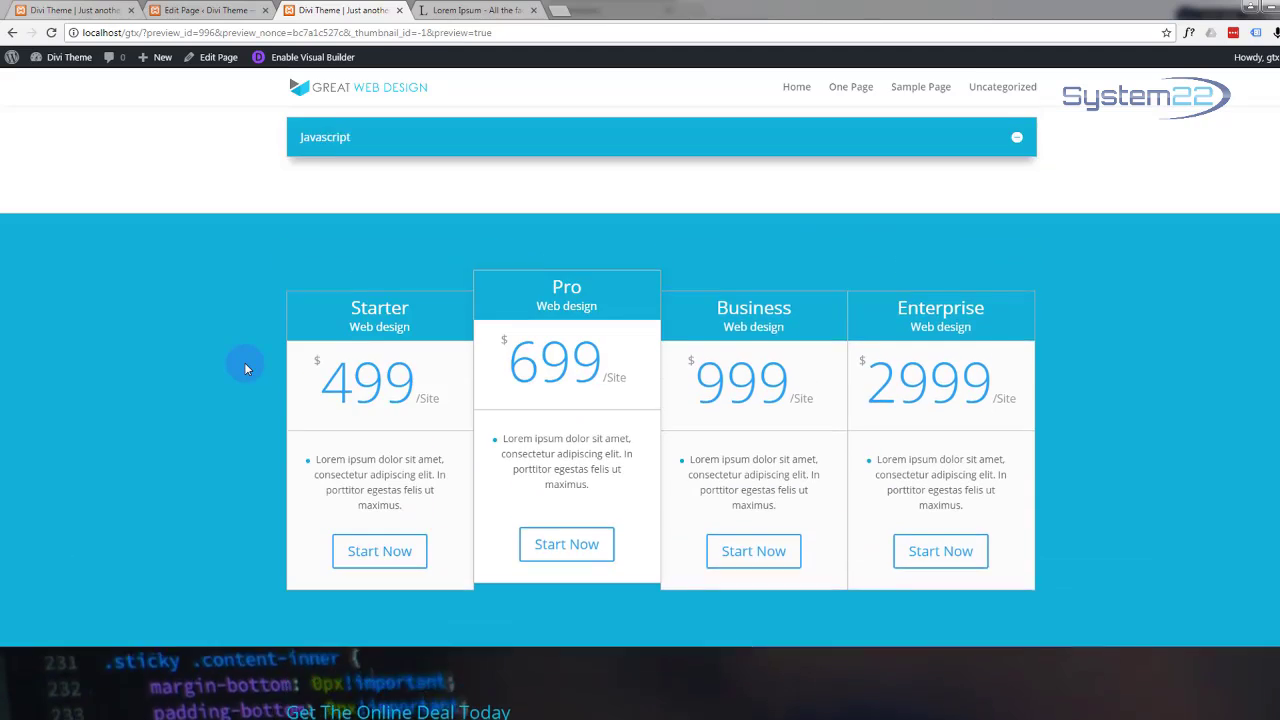
{"action": "scroll", "coordinate": [246, 368], "scroll_direction": "down", "scroll_amount": 2}
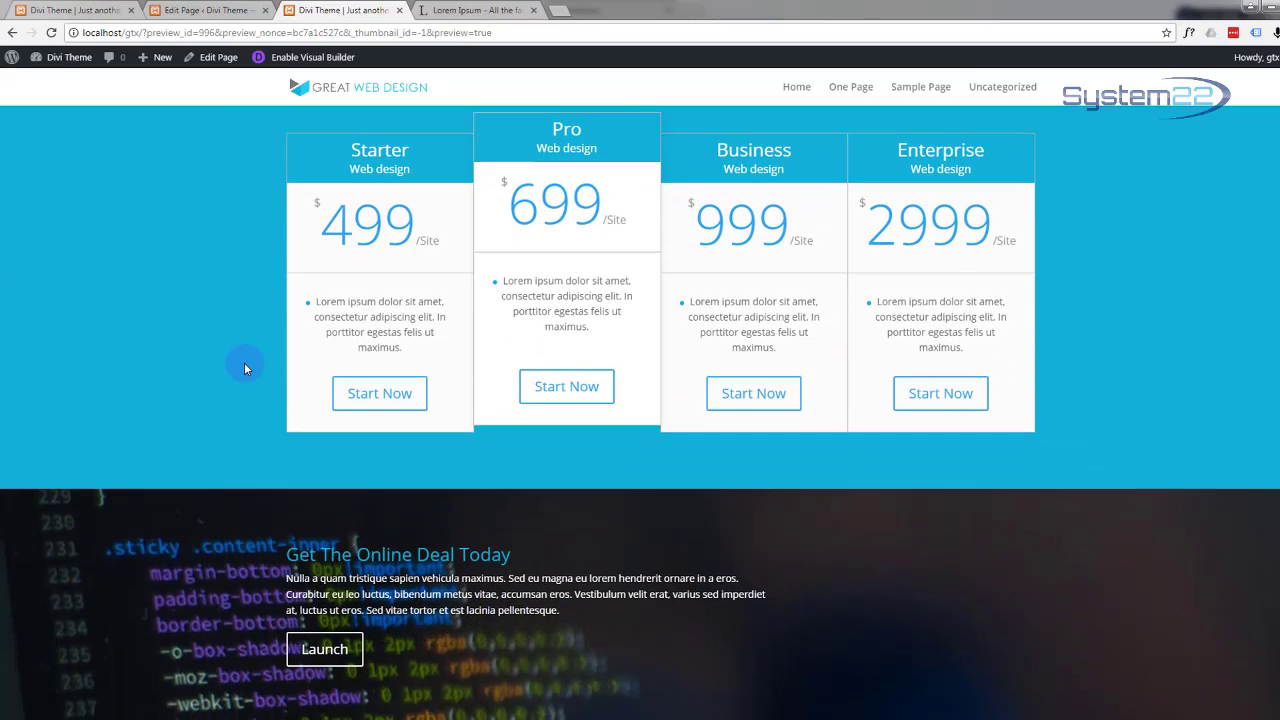
{"action": "scroll", "coordinate": [246, 368], "scroll_direction": "up", "scroll_amount": 1}
{"action": "scroll", "coordinate": [244, 368], "scroll_direction": "up", "scroll_amount": 1}
{"action": "scroll", "coordinate": [244, 368], "scroll_direction": "down", "scroll_amount": 3}
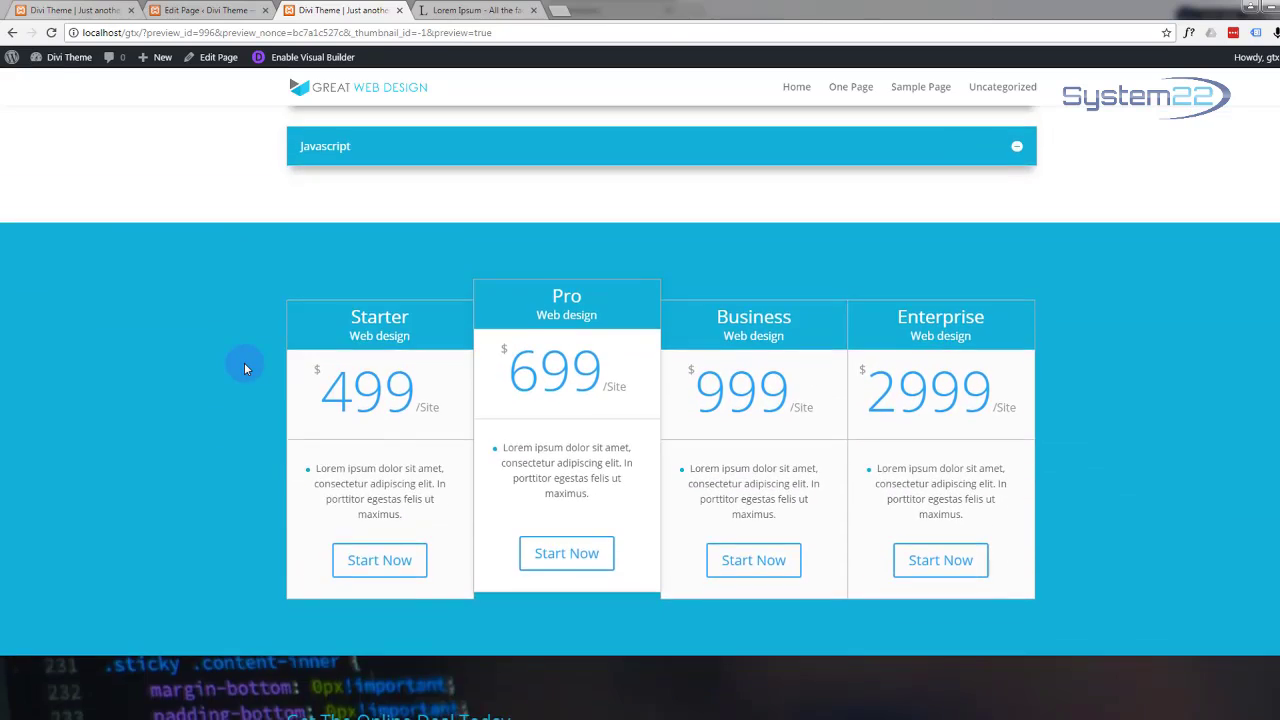
{"action": "scroll", "coordinate": [244, 368], "scroll_direction": "up", "scroll_amount": 3}
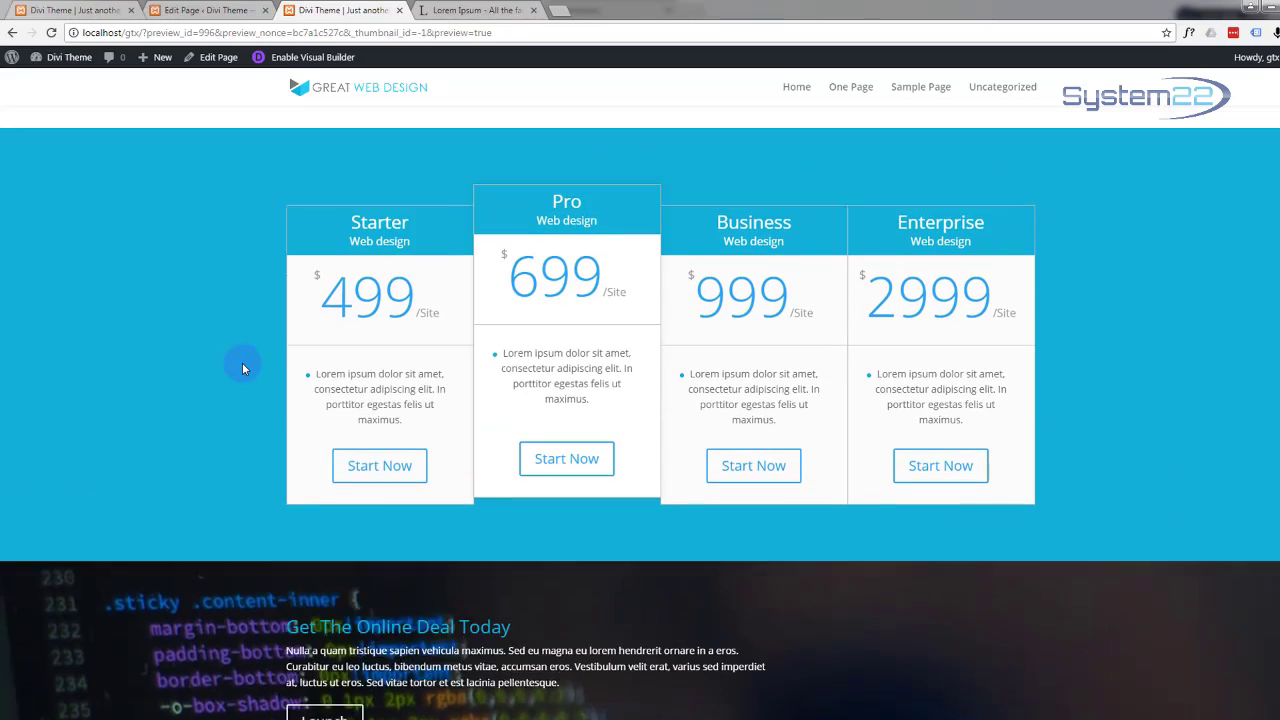
{"action": "scroll", "coordinate": [242, 368], "scroll_direction": "down", "scroll_amount": 1}
{"action": "scroll", "coordinate": [242, 368], "scroll_direction": "down", "scroll_amount": 2}
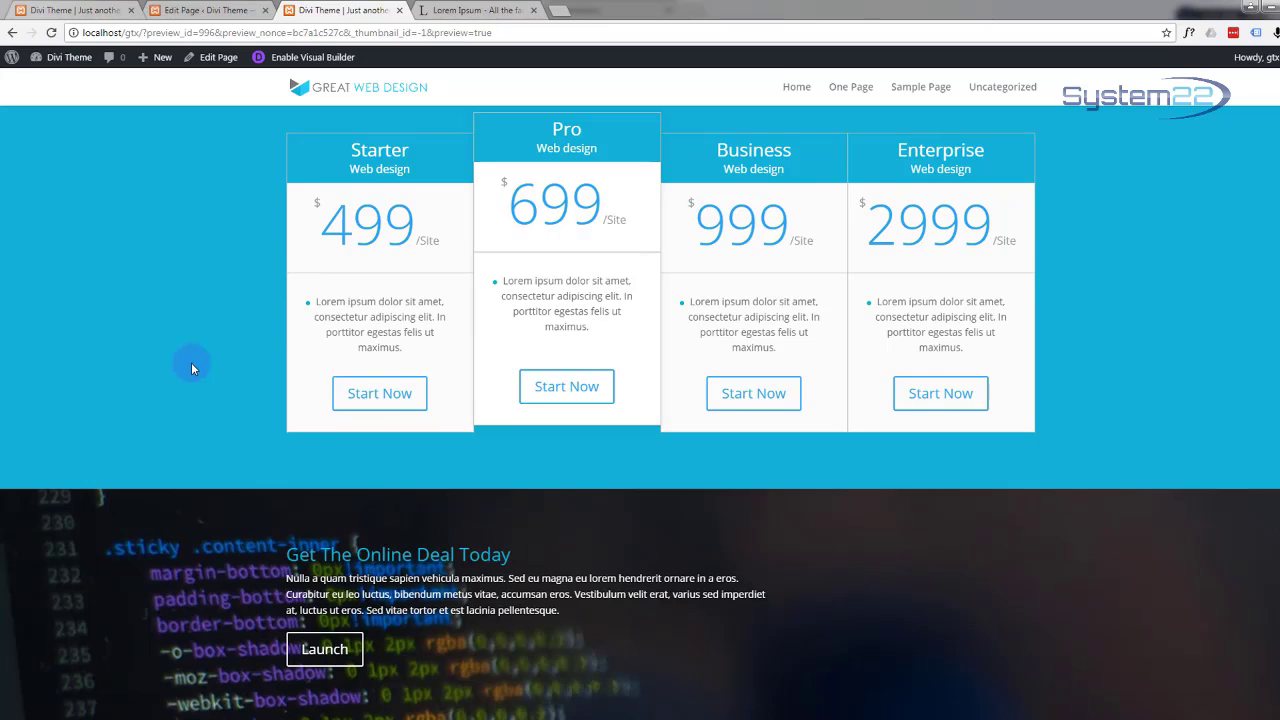
{"action": "scroll", "coordinate": [193, 369], "scroll_direction": "up", "scroll_amount": 2}
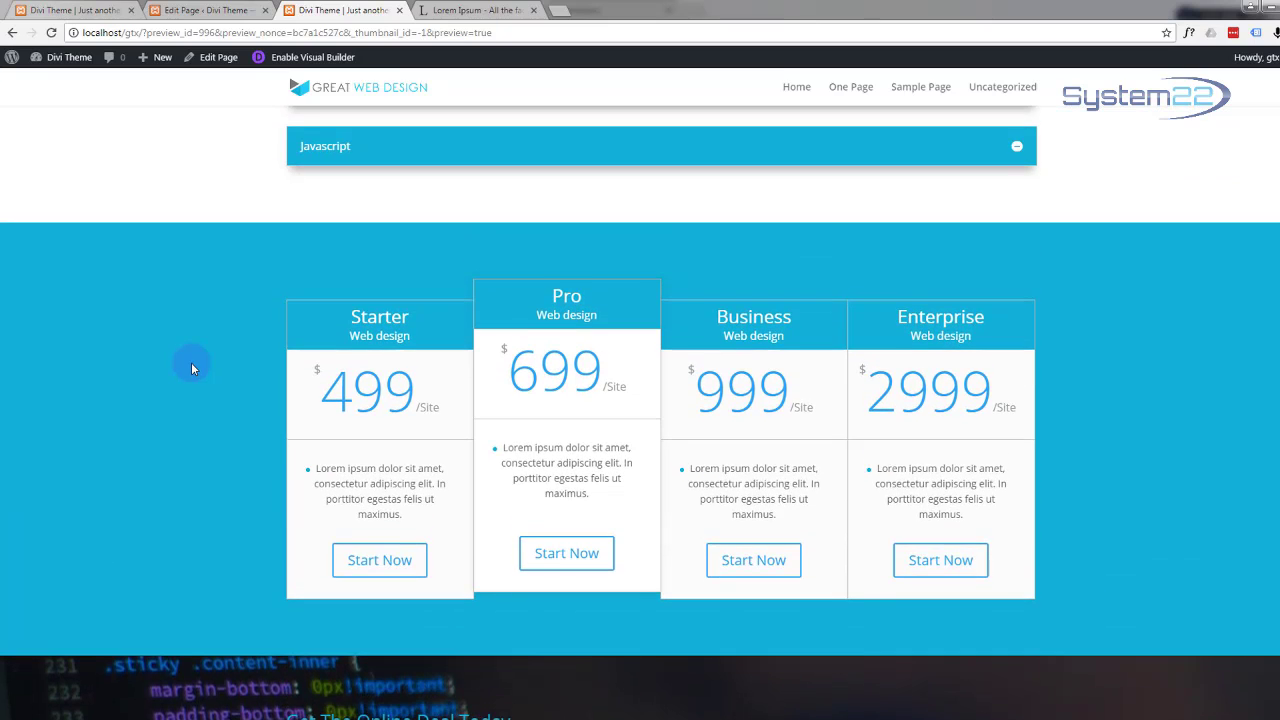
{"action": "scroll", "coordinate": [193, 369], "scroll_direction": "up", "scroll_amount": 1}
{"action": "scroll", "coordinate": [193, 369], "scroll_direction": "down", "scroll_amount": 3}
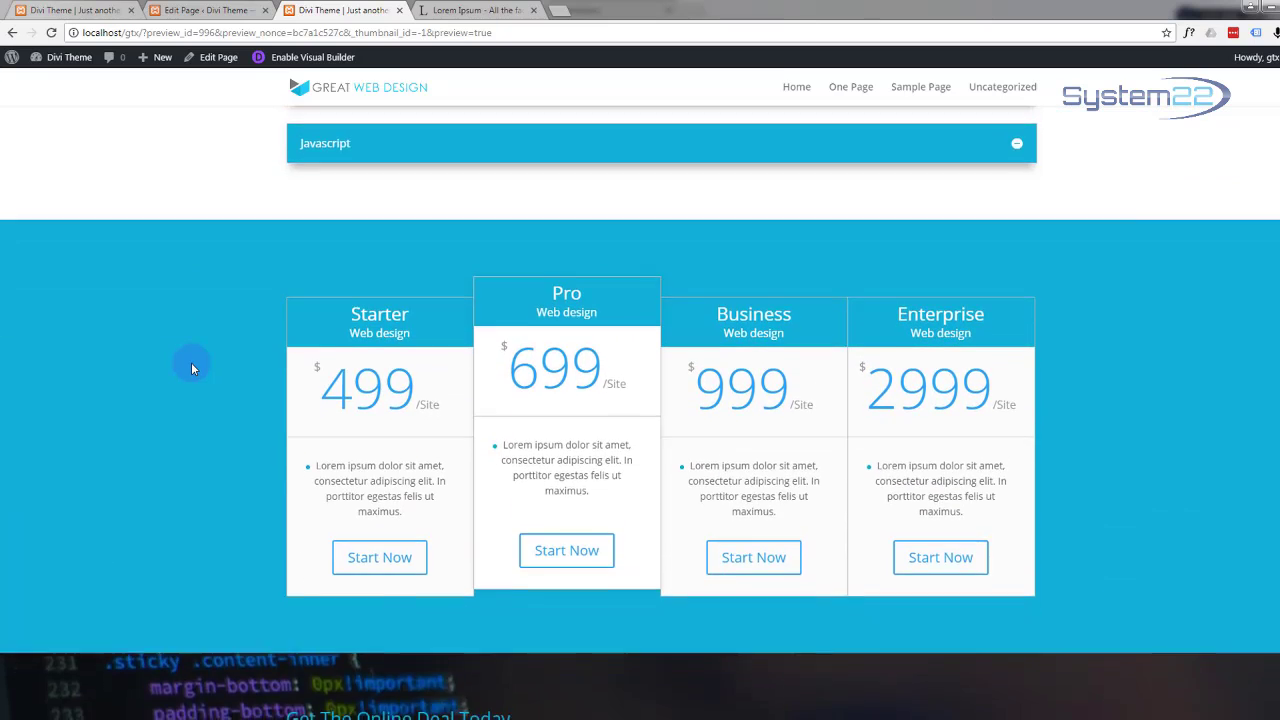
{"action": "scroll", "coordinate": [193, 369], "scroll_direction": "down", "scroll_amount": 1}
{"action": "scroll", "coordinate": [193, 369], "scroll_direction": "up", "scroll_amount": 2}
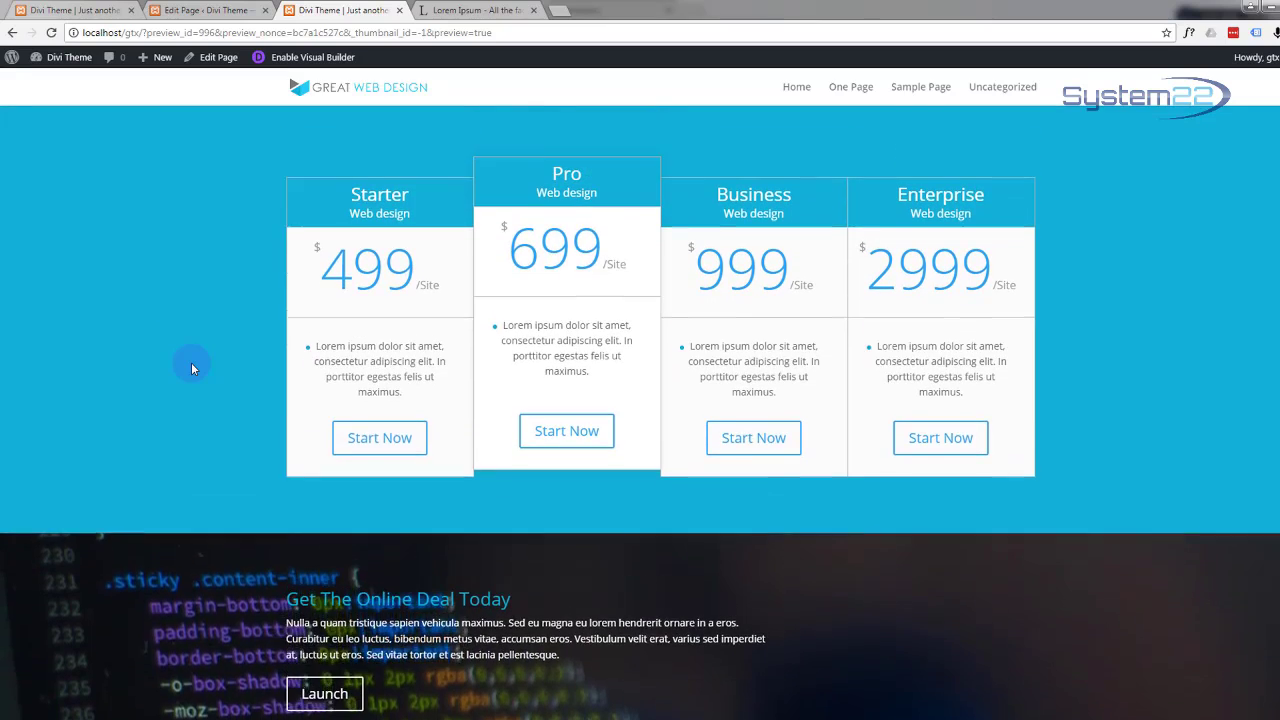
{"action": "scroll", "coordinate": [193, 369], "scroll_direction": "up", "scroll_amount": 1}
{"action": "scroll", "coordinate": [193, 369], "scroll_direction": "down", "scroll_amount": 2}
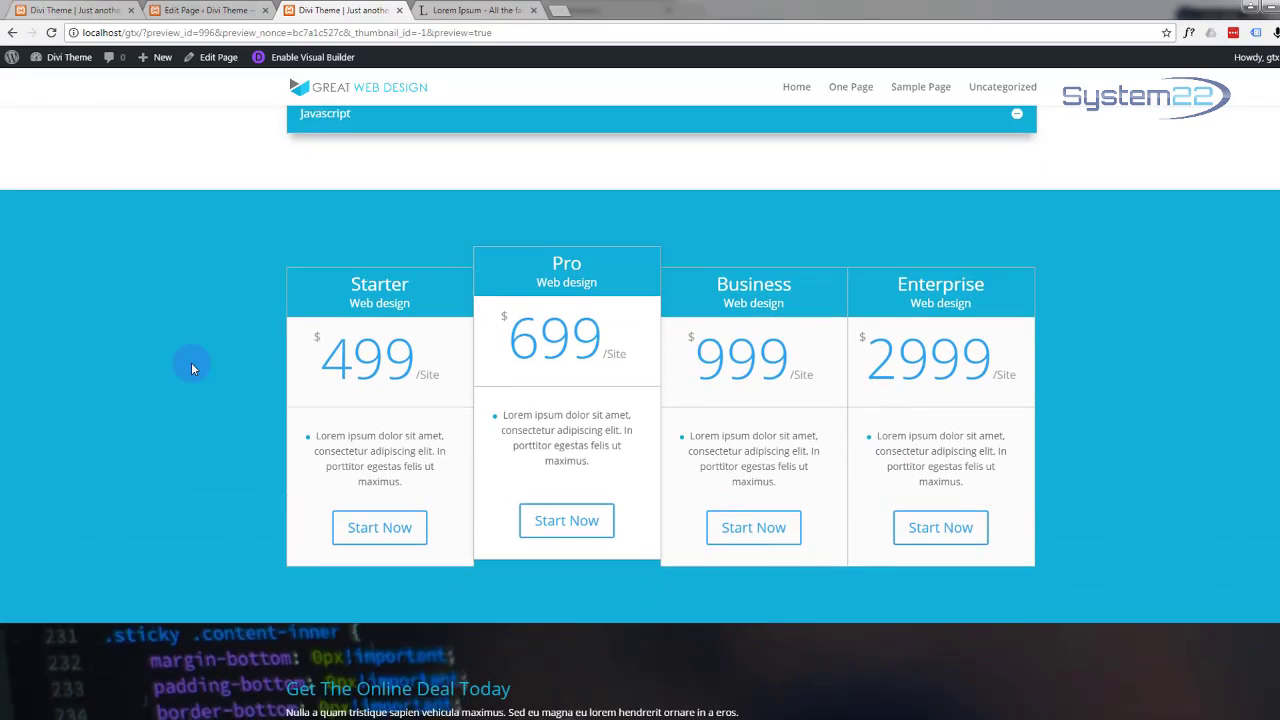
{"action": "scroll", "coordinate": [193, 369], "scroll_direction": "up", "scroll_amount": 2}
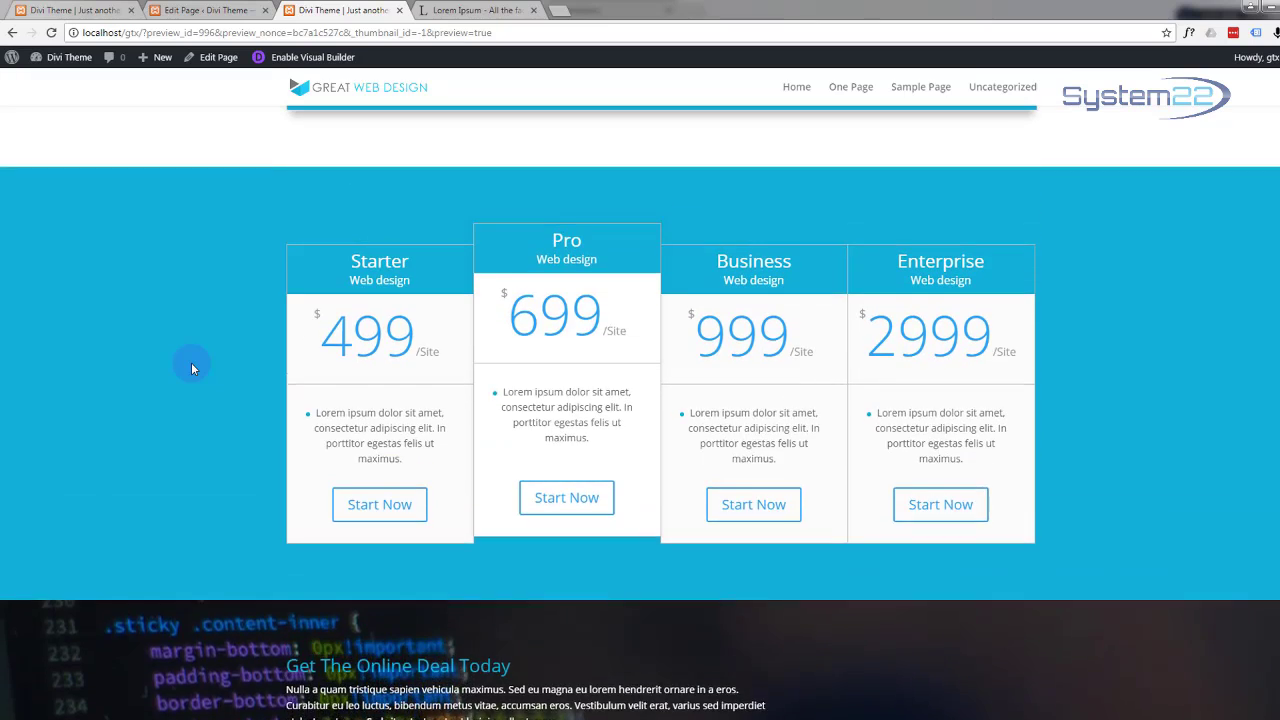
{"action": "scroll", "coordinate": [193, 369], "scroll_direction": "down", "scroll_amount": 1}
{"action": "scroll", "coordinate": [193, 369], "scroll_direction": "down", "scroll_amount": 1}
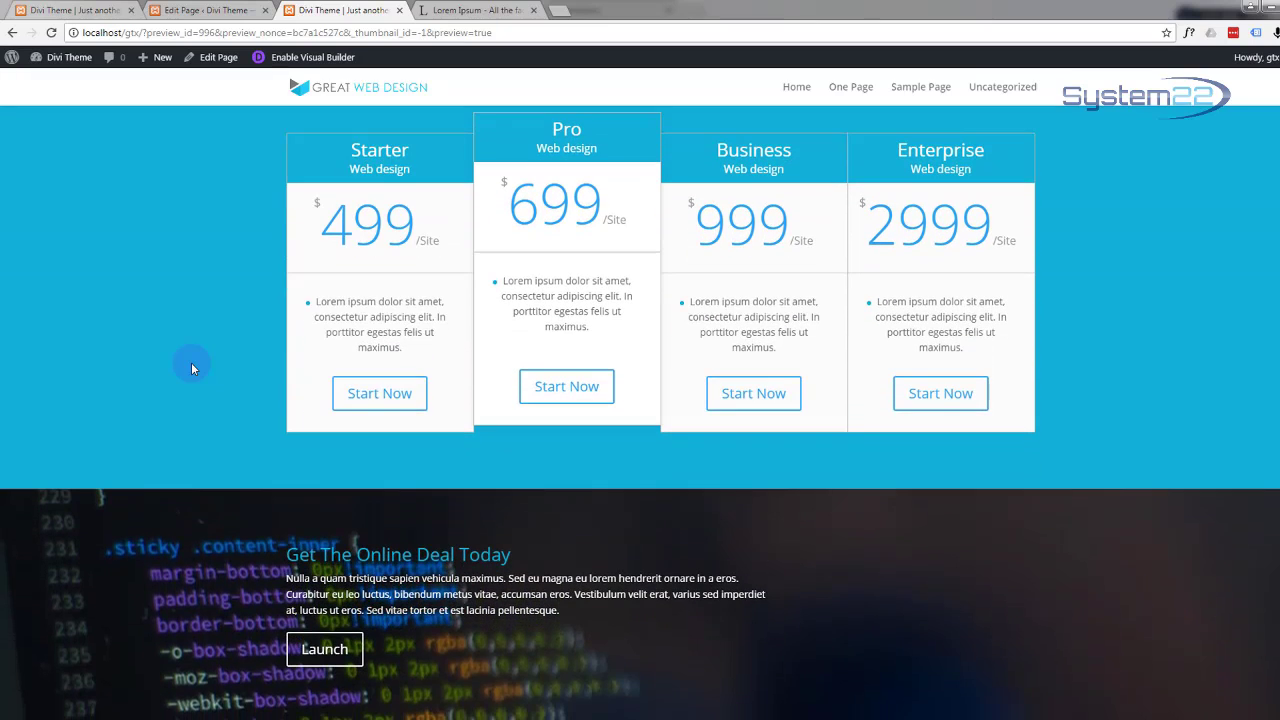
Step: Back in the editor, change the Call To Action section's Parallax Method to CSS and save
{"action": "left_click", "coordinate": [201, 13]}
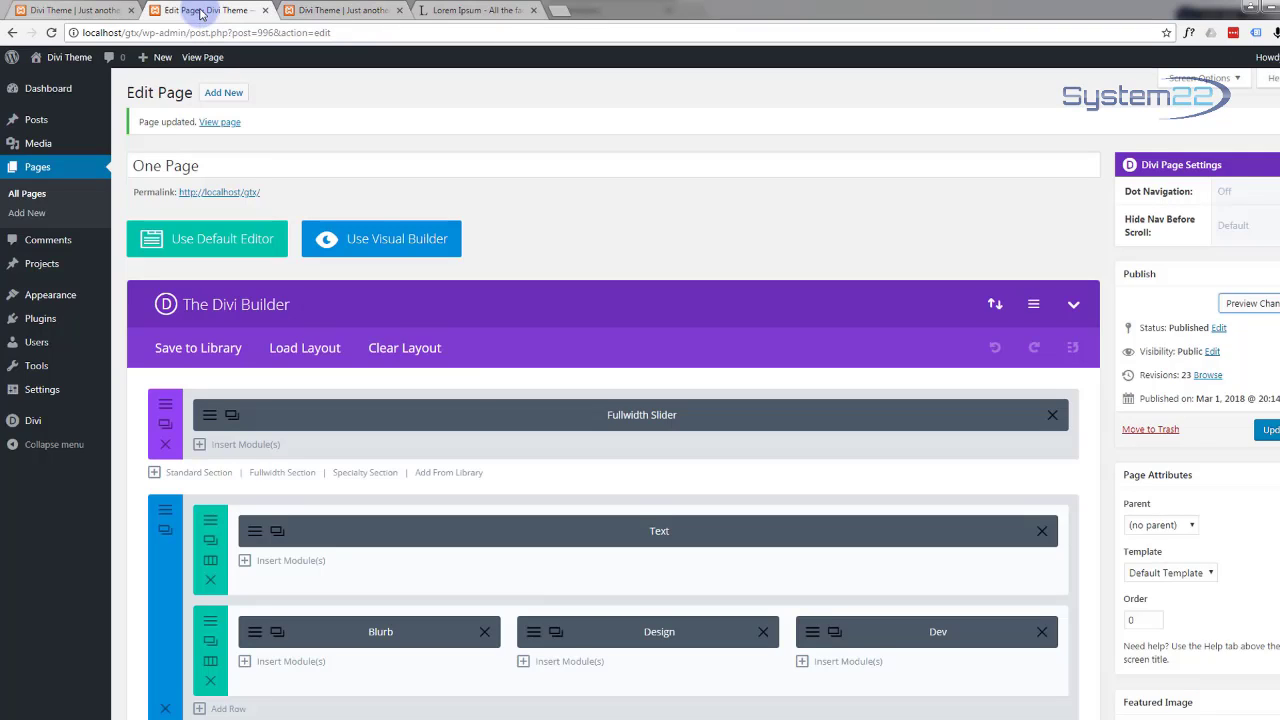
{"action": "scroll", "coordinate": [420, 509], "scroll_direction": "down", "scroll_amount": 7}
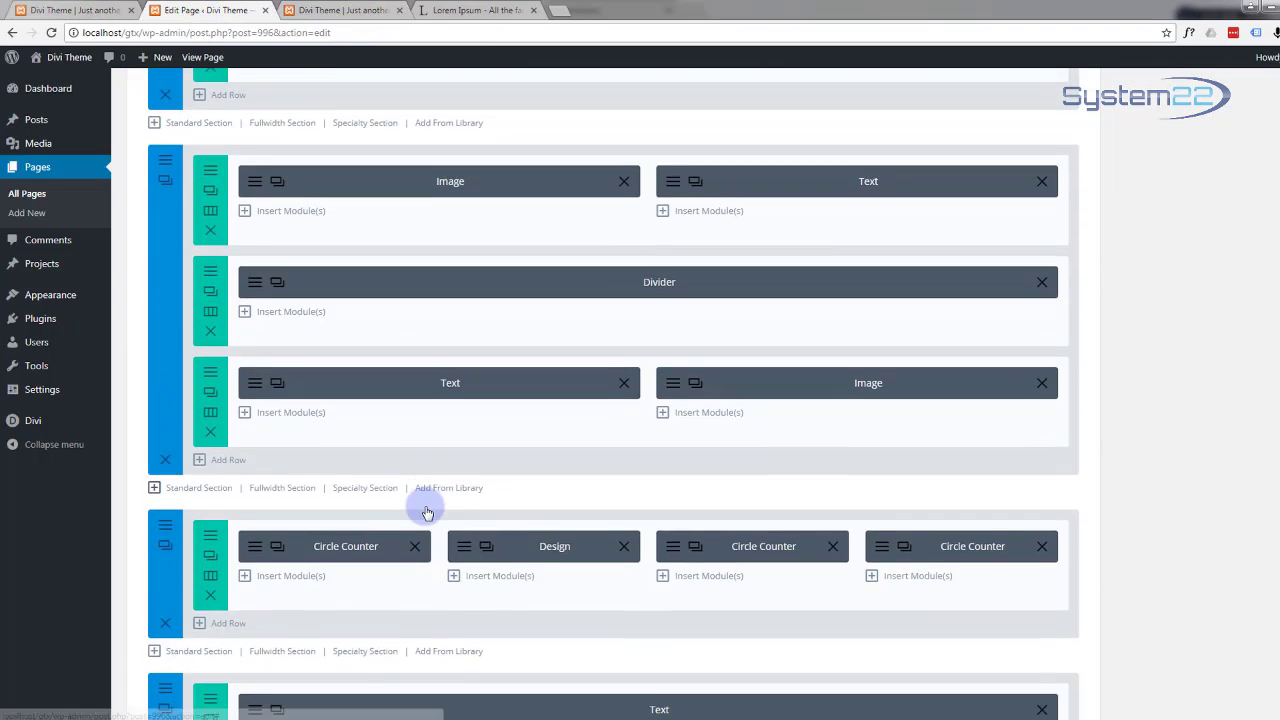
{"action": "scroll", "coordinate": [427, 513], "scroll_direction": "down", "scroll_amount": 11}
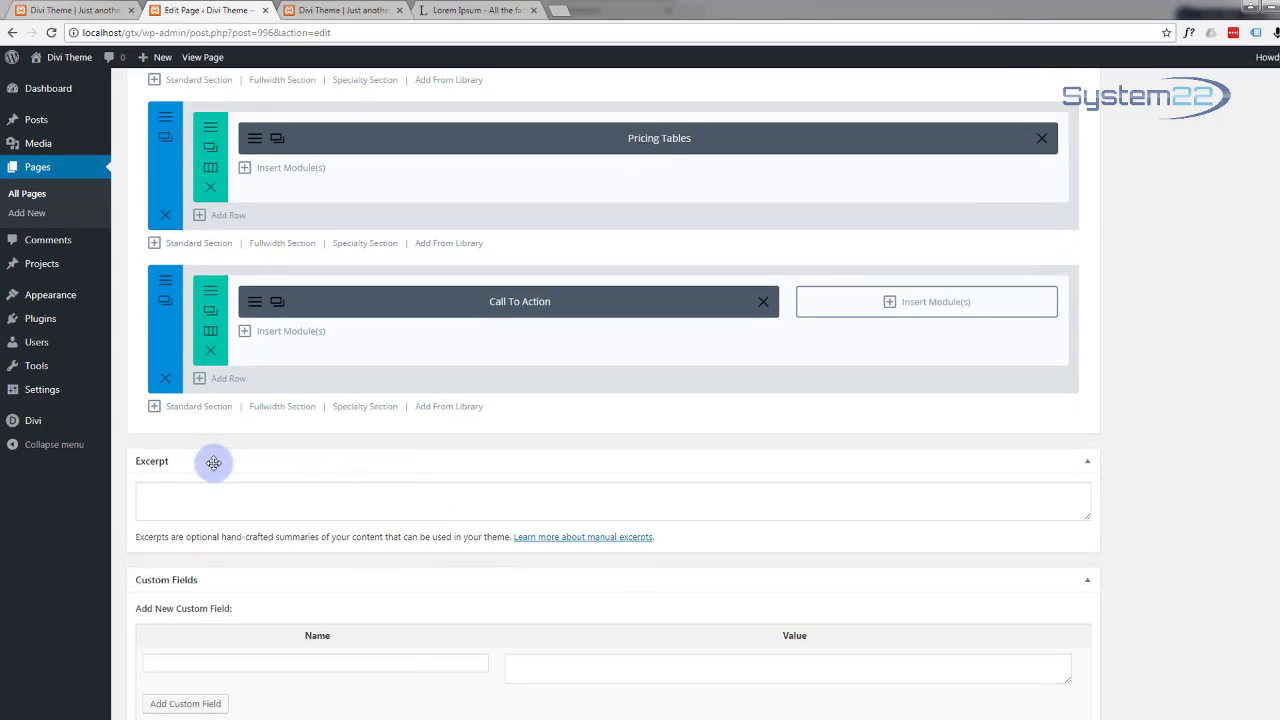
{"action": "left_click", "coordinate": [166, 282]}
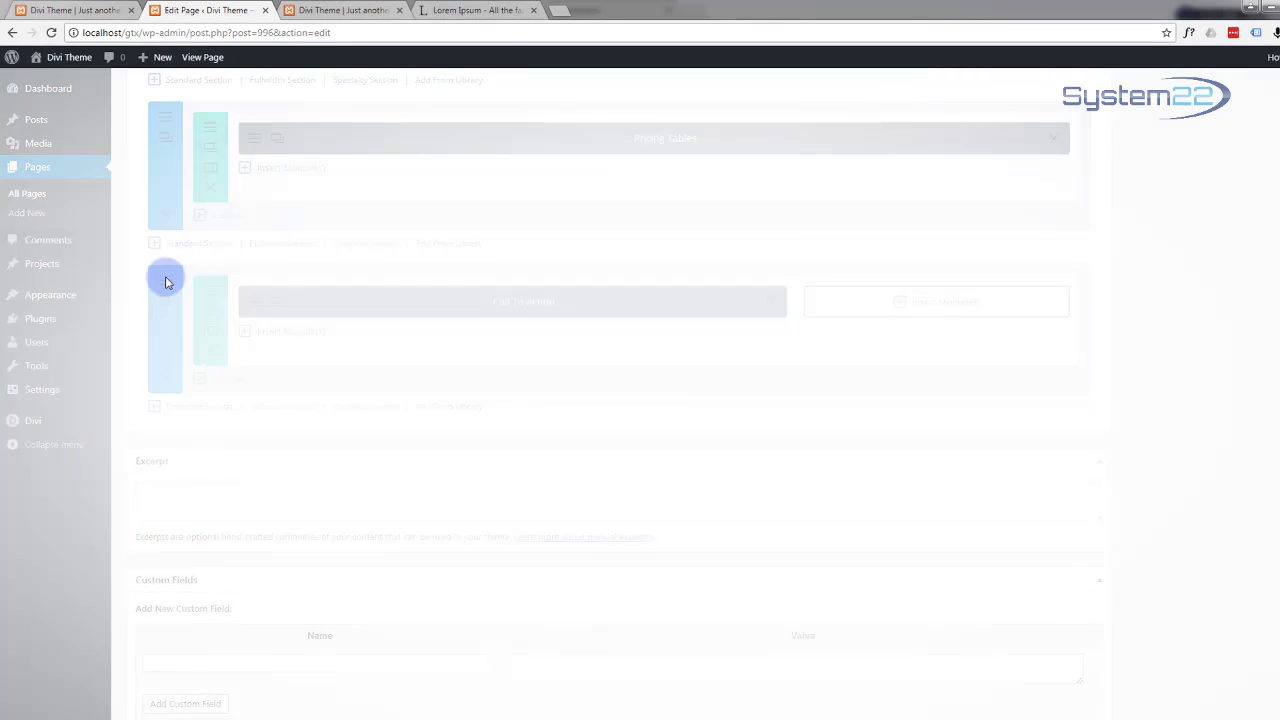
{"action": "scroll", "coordinate": [365, 440], "scroll_direction": "down", "scroll_amount": 2}
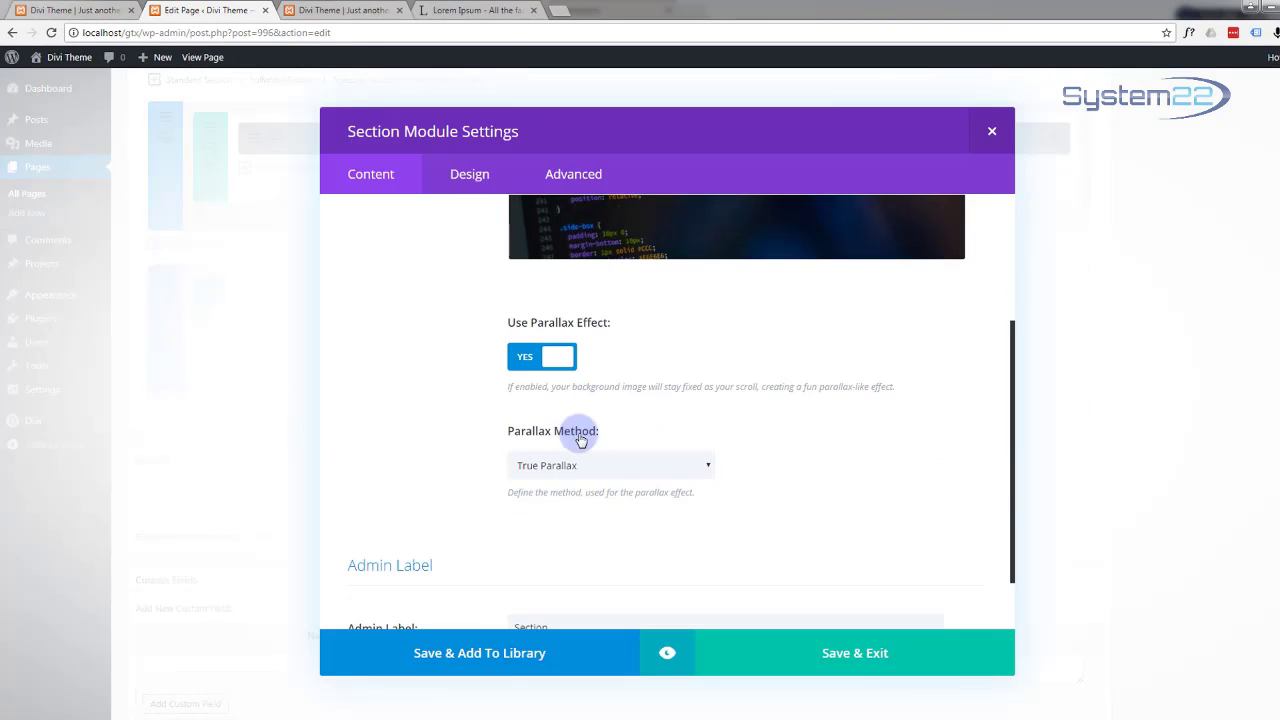
{"action": "left_click", "coordinate": [708, 468]}
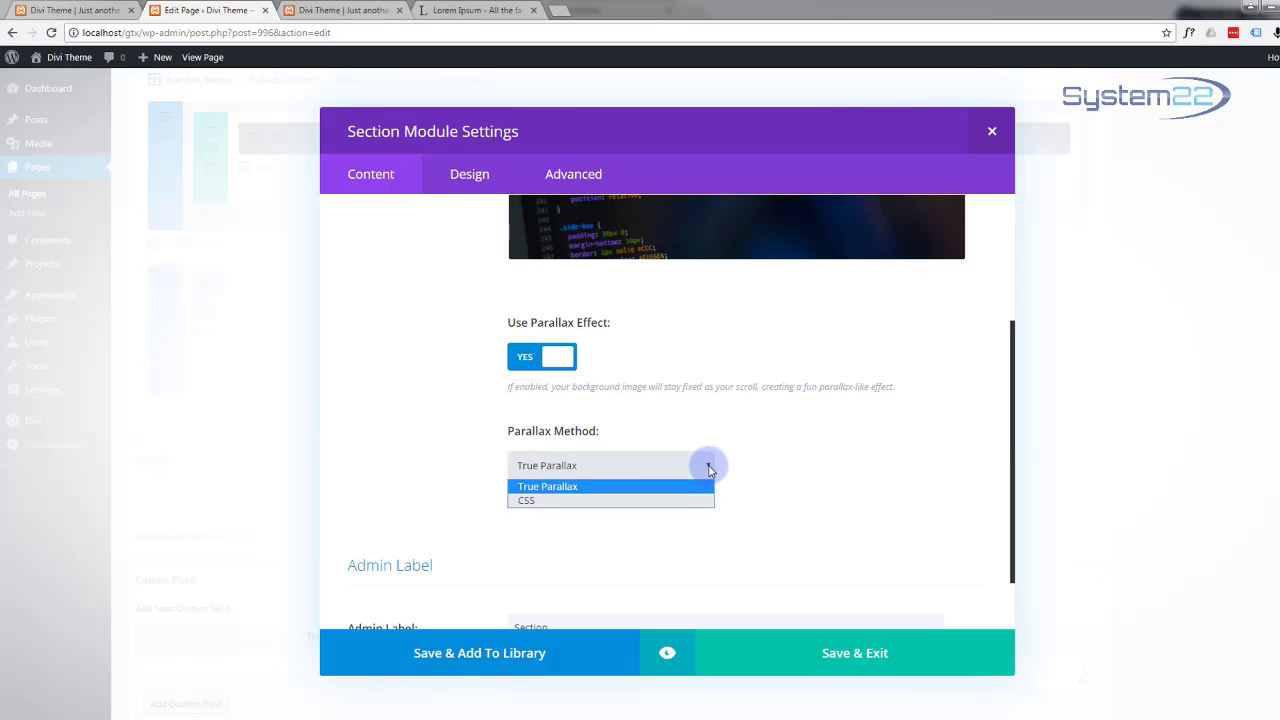
{"action": "left_click", "coordinate": [560, 500]}
{"action": "left_click", "coordinate": [820, 655]}
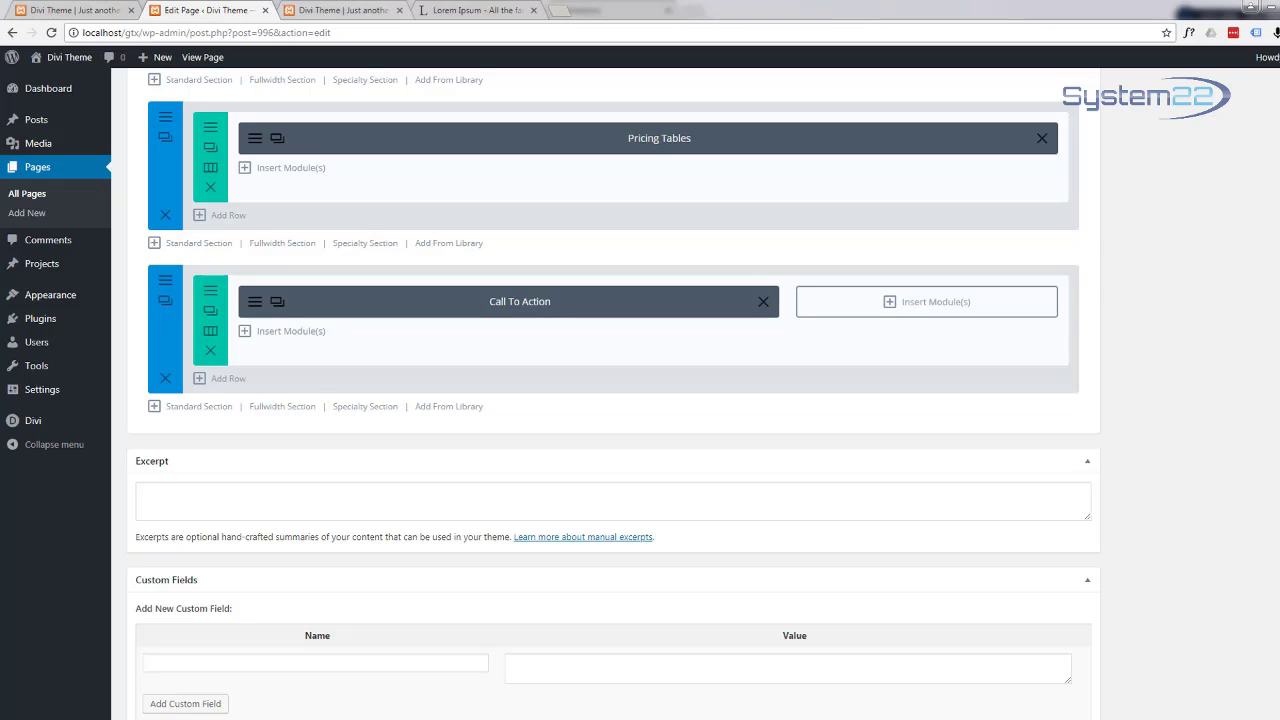
{"action": "left_click", "coordinate": [886, 299]}
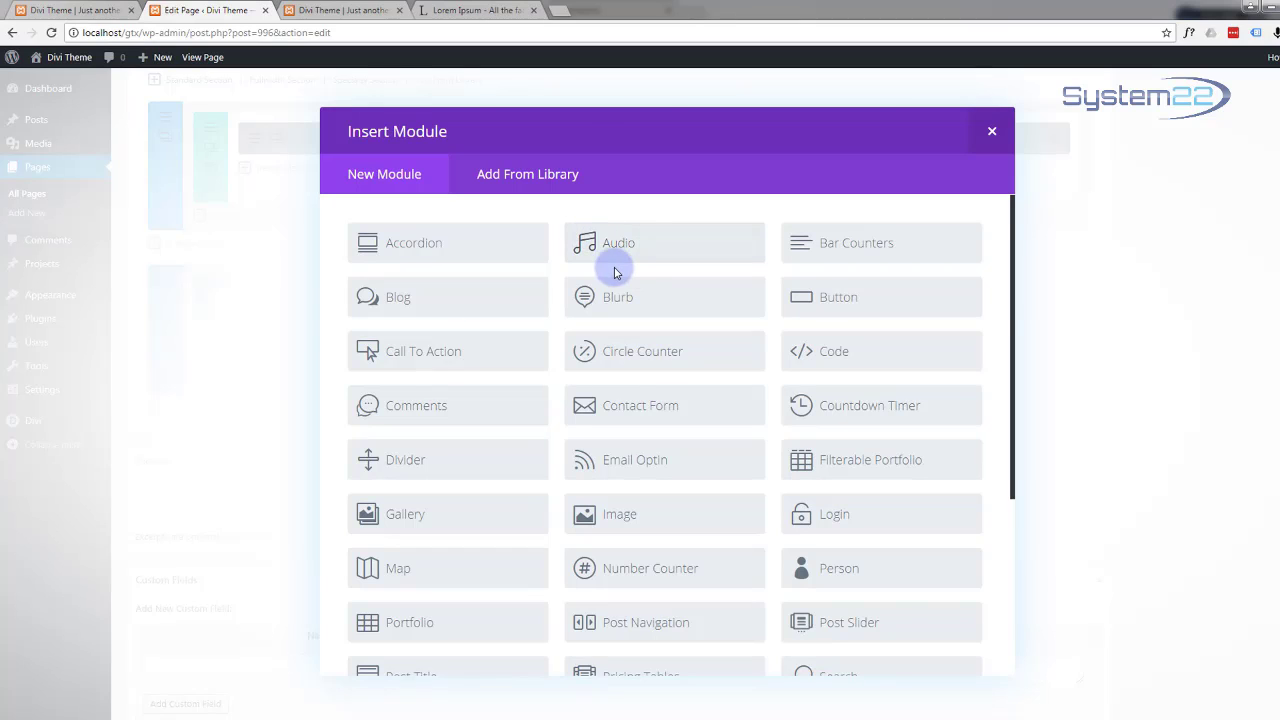
{"action": "left_click", "coordinate": [877, 412]}
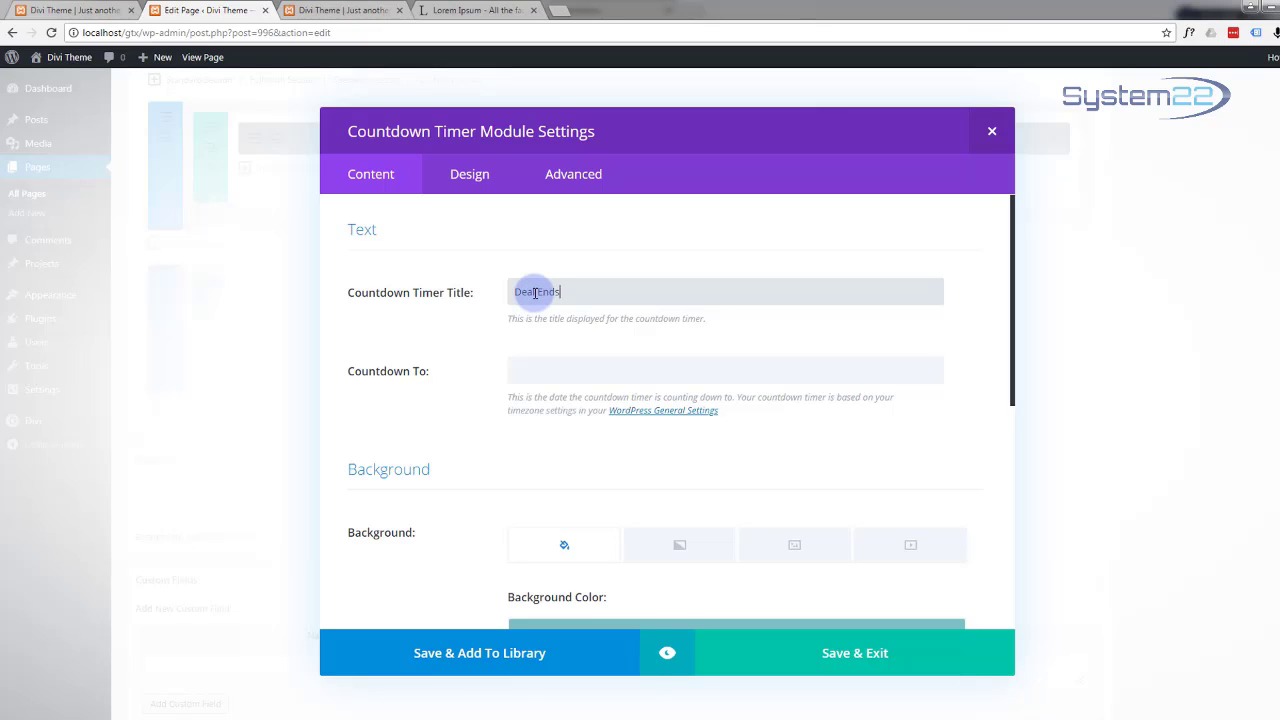
{"action": "left_click", "coordinate": [560, 370]}
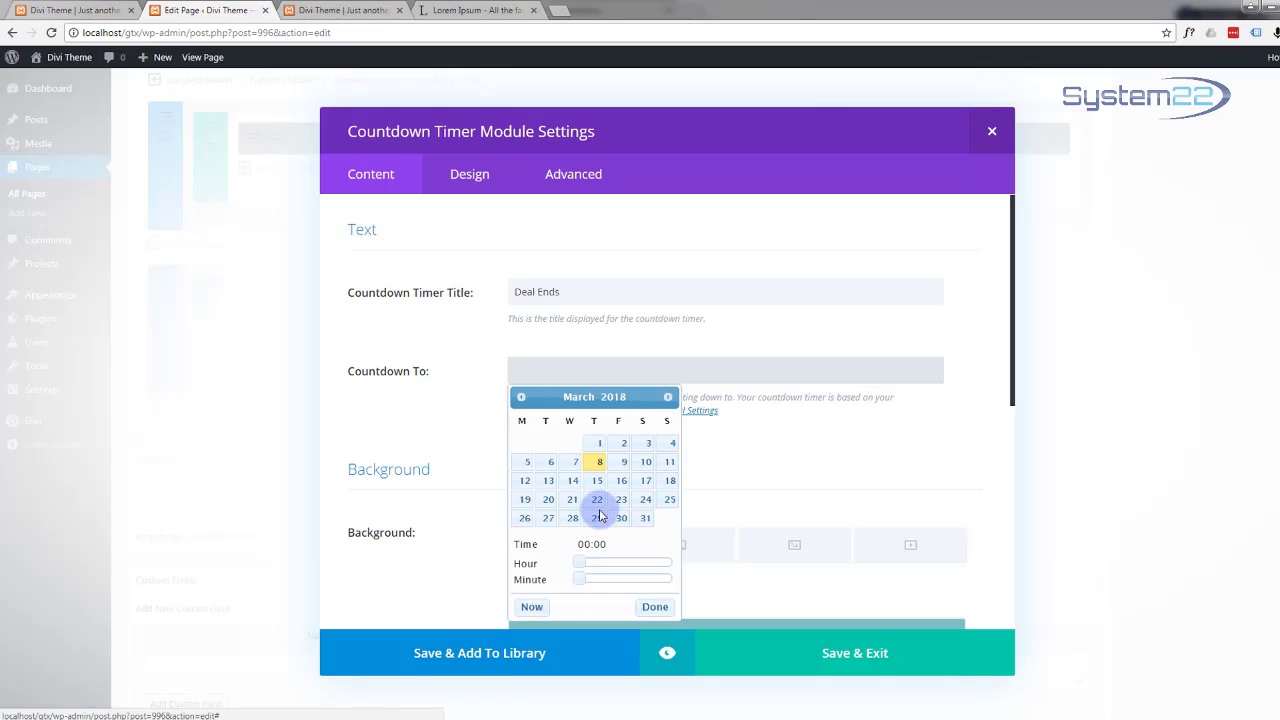
{"action": "left_click", "coordinate": [667, 397]}
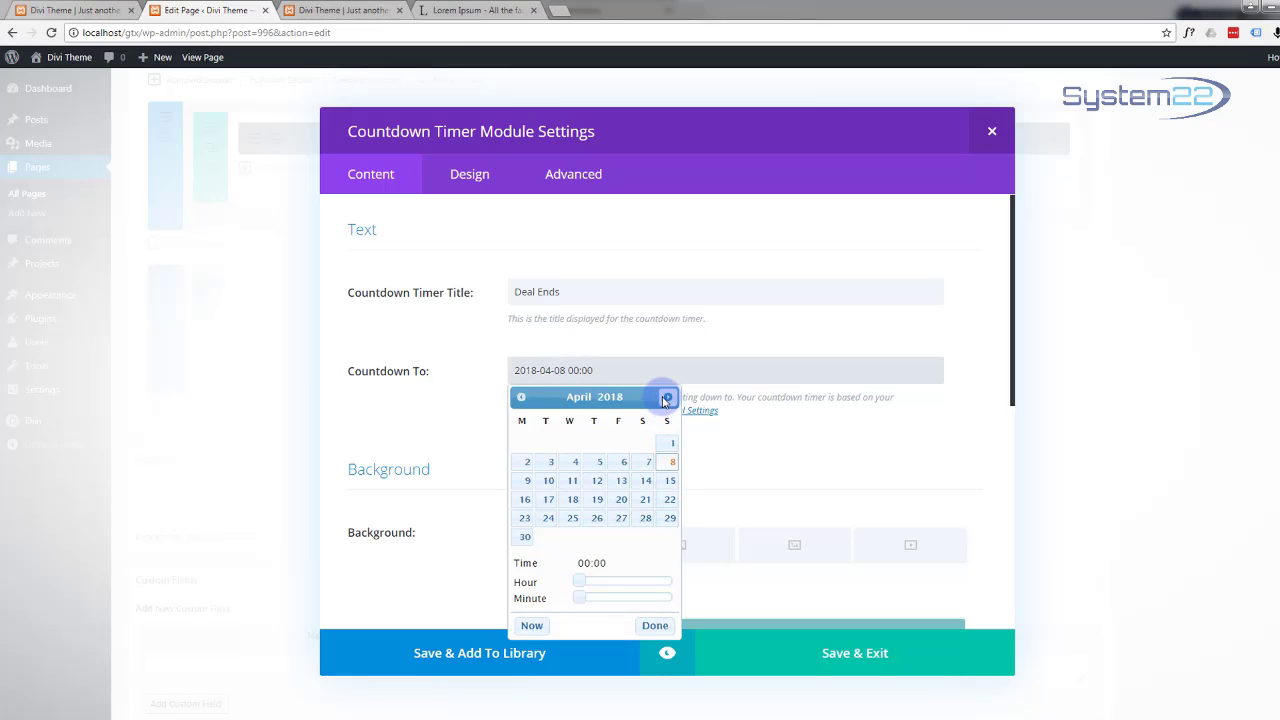
{"action": "left_click", "coordinate": [623, 461]}
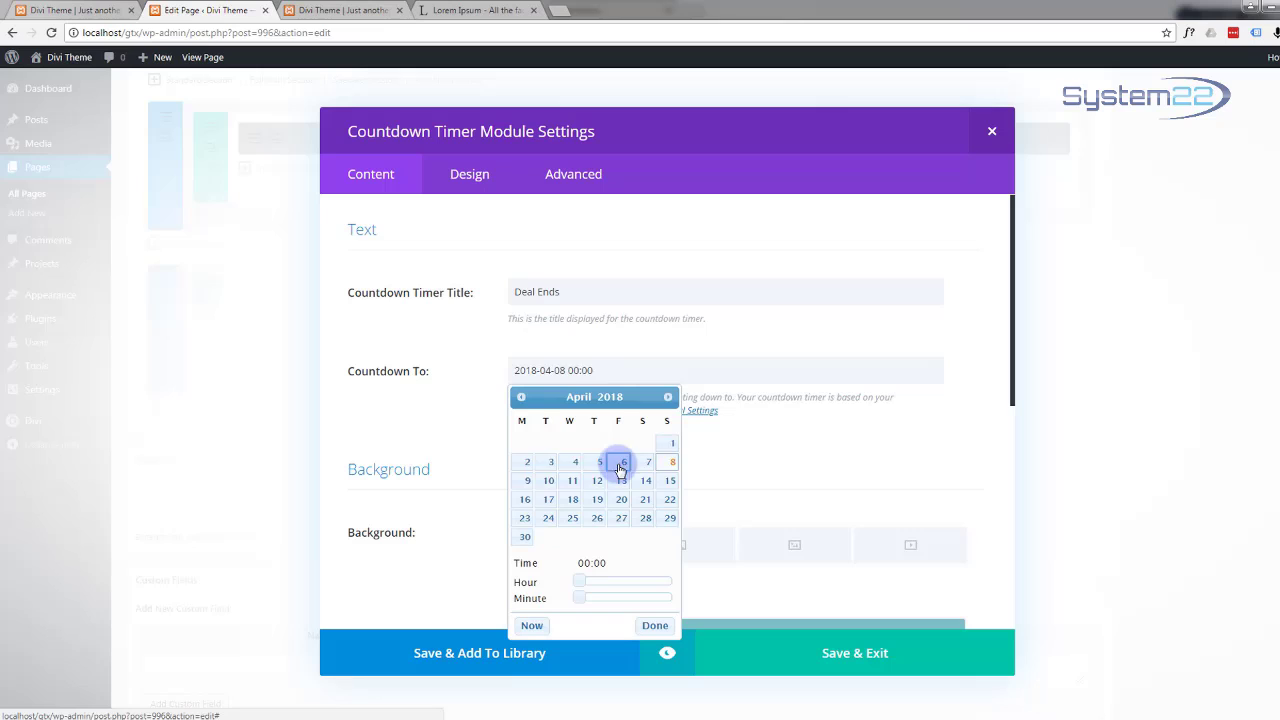
{"action": "left_click", "coordinate": [451, 437]}
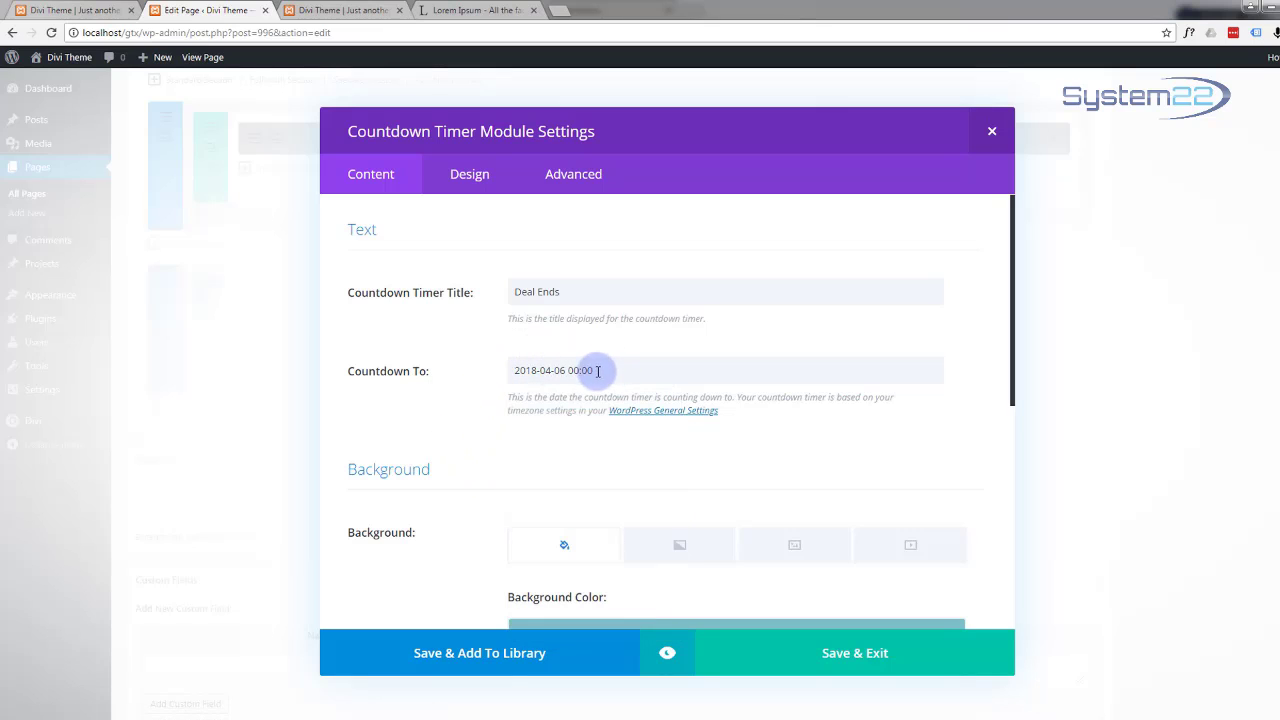
Step: Set the countdown timer's Use Background Color option to NO
{"action": "scroll", "coordinate": [489, 424], "scroll_direction": "down", "scroll_amount": 3}
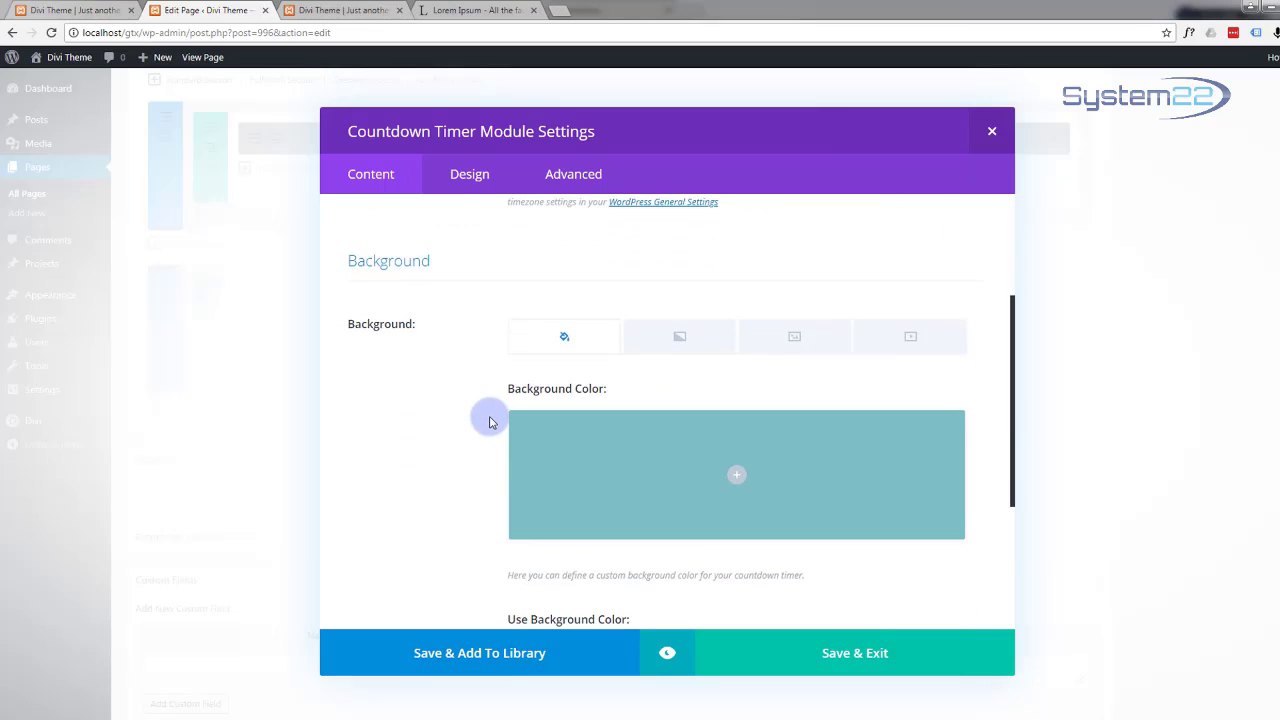
{"action": "scroll", "coordinate": [489, 421], "scroll_direction": "down", "scroll_amount": 2}
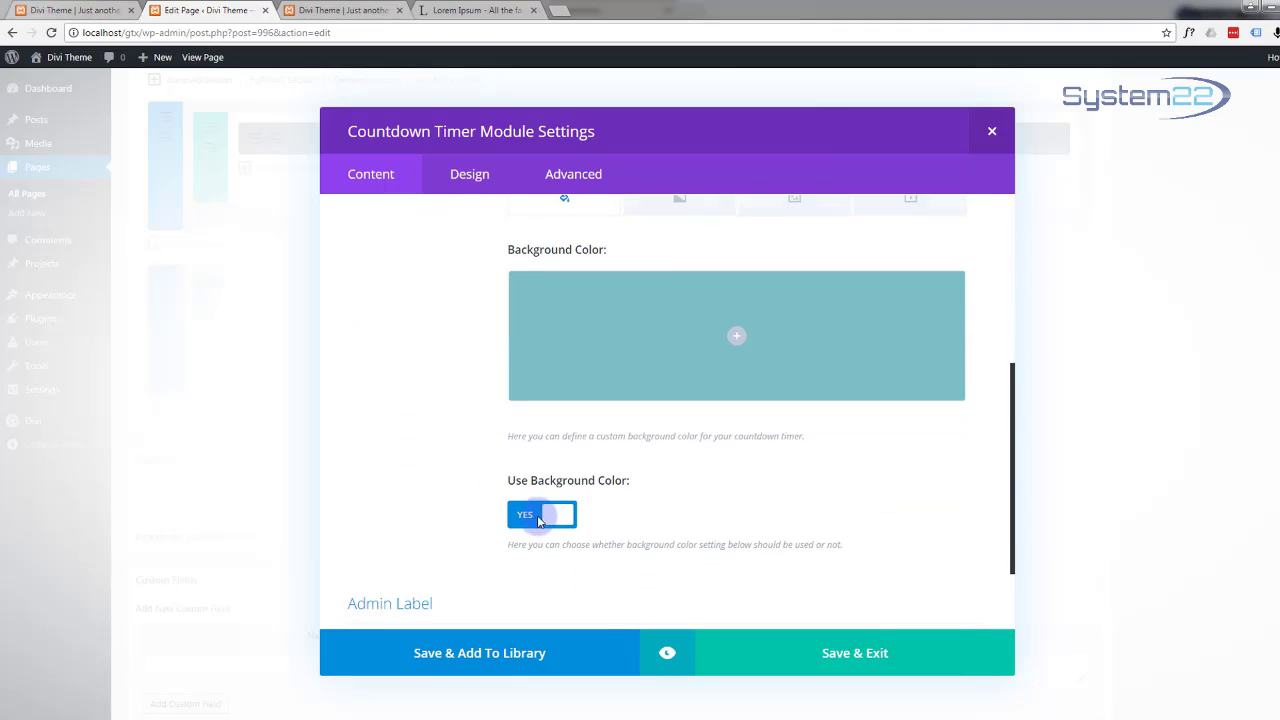
{"action": "left_click", "coordinate": [537, 515]}
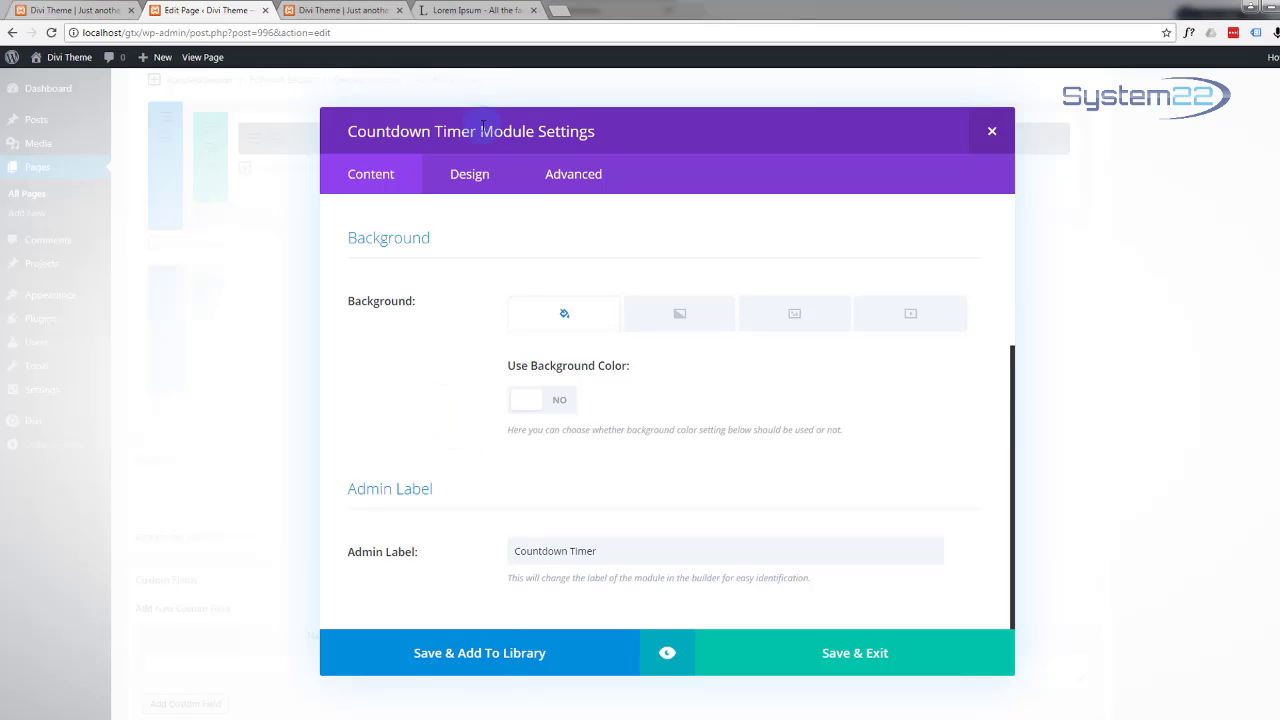
Step: Go to the timer's Design settings and preview it inside the section
{"action": "left_click", "coordinate": [467, 178]}
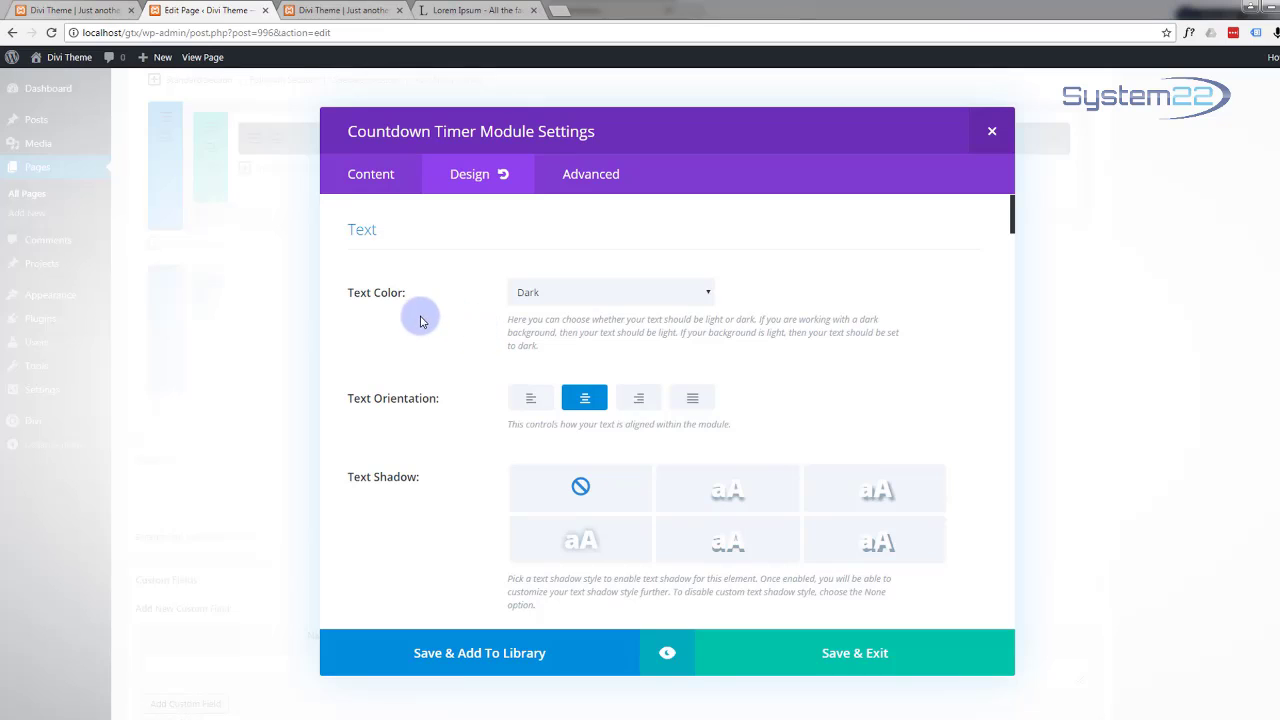
{"action": "scroll", "coordinate": [405, 314], "scroll_direction": "down", "scroll_amount": 3}
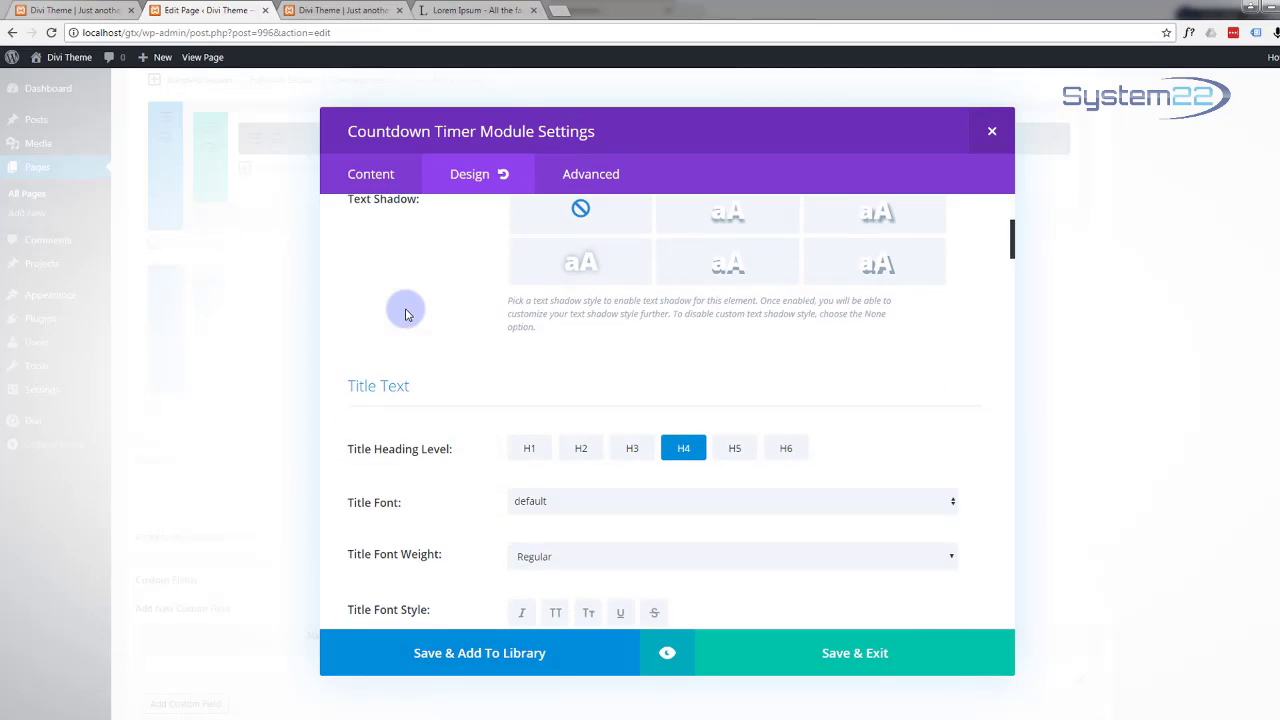
{"action": "scroll", "coordinate": [405, 314], "scroll_direction": "down", "scroll_amount": 2}
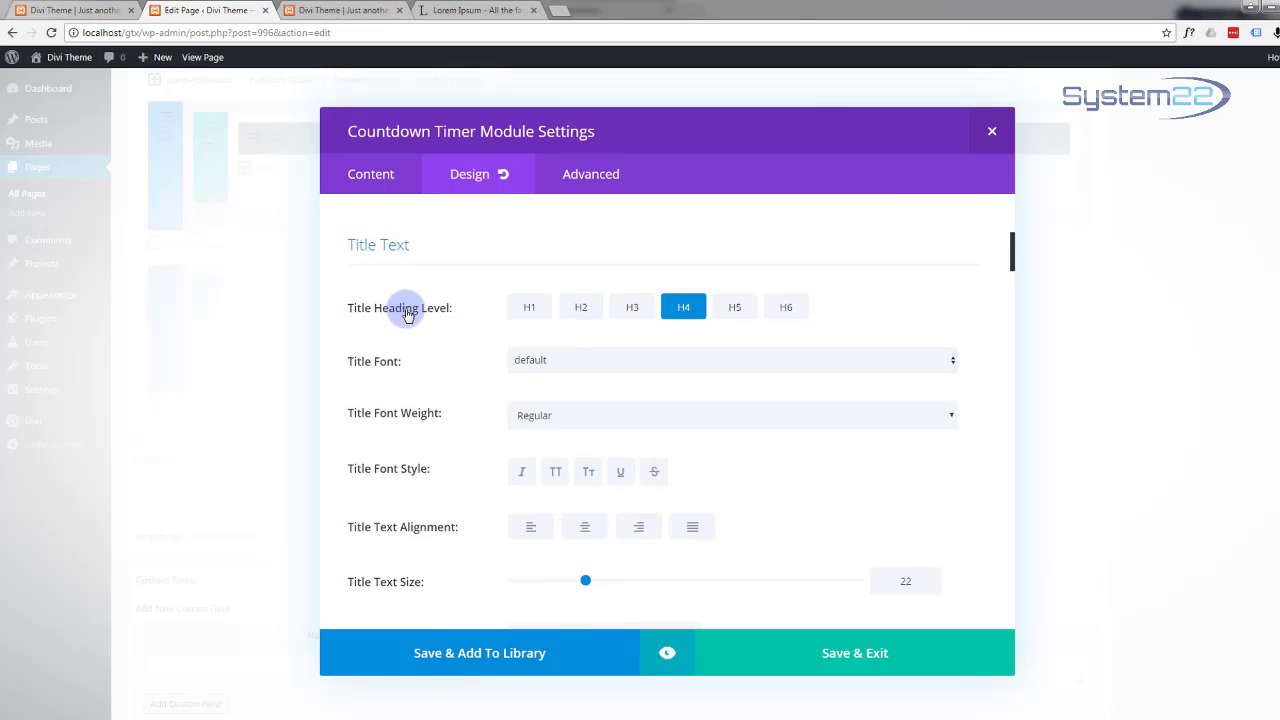
{"action": "scroll", "coordinate": [405, 312], "scroll_direction": "down", "scroll_amount": 4}
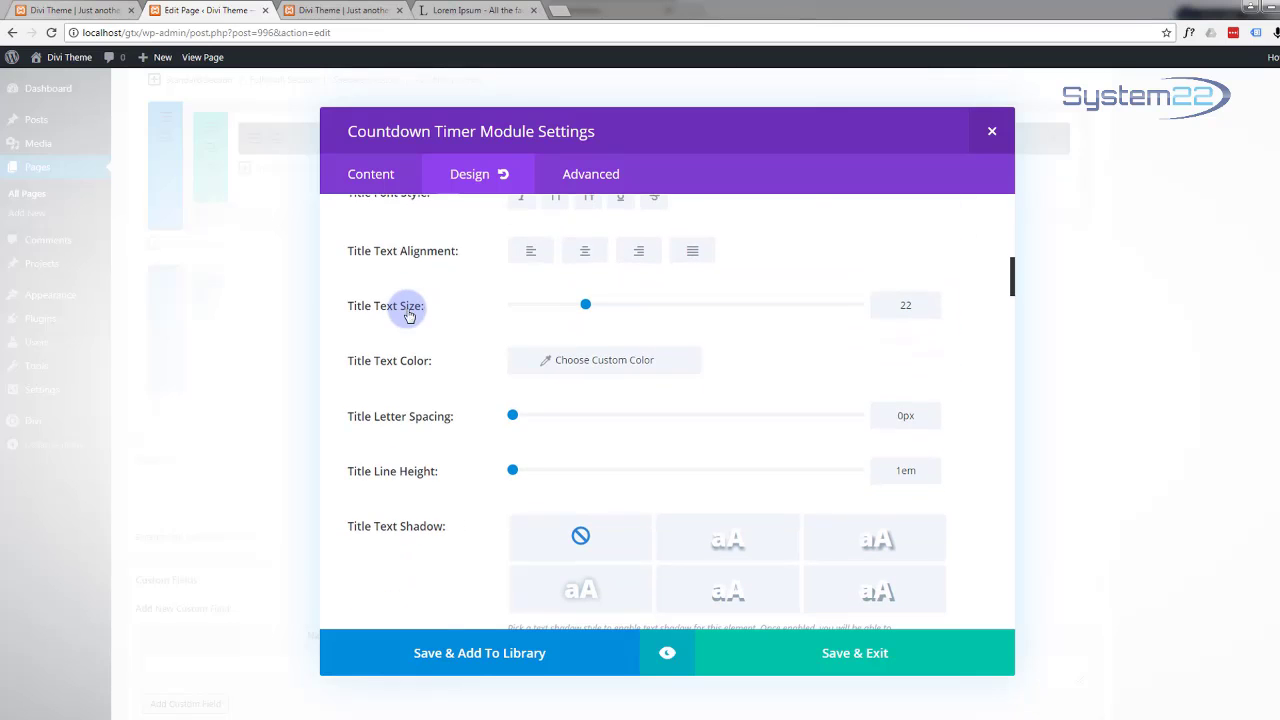
{"action": "left_click", "coordinate": [668, 654]}
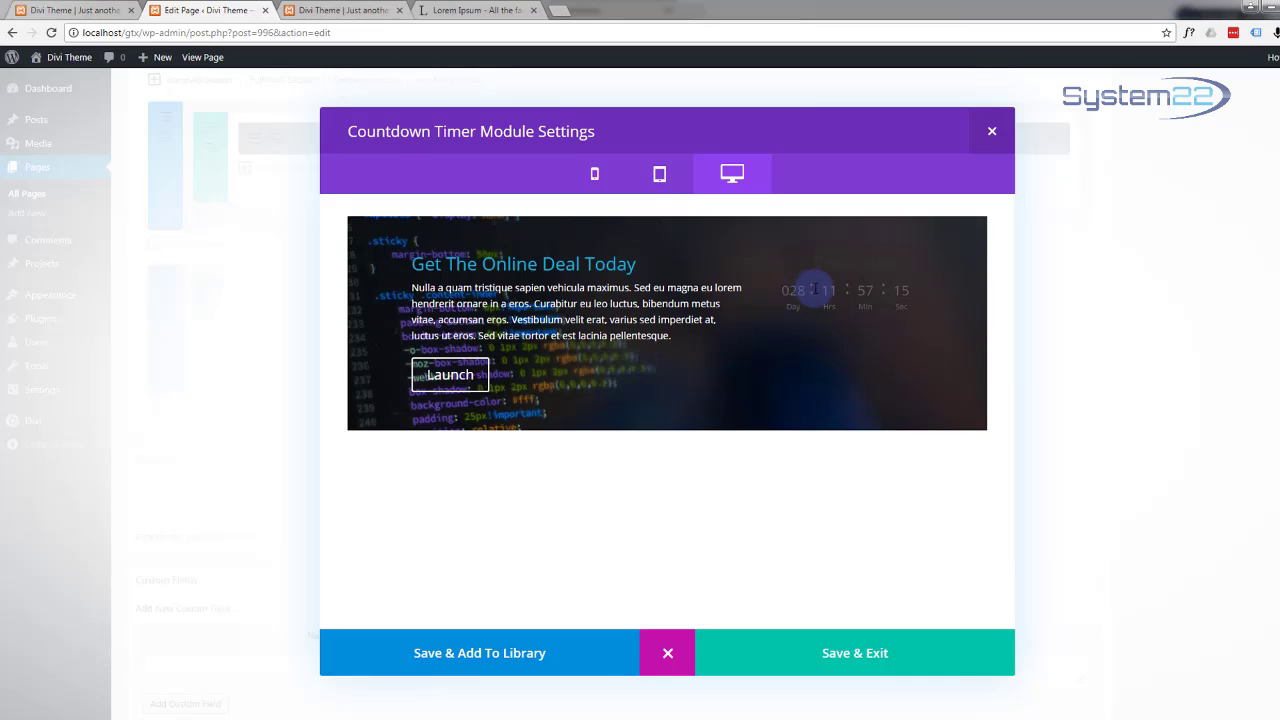
{"action": "left_click", "coordinate": [667, 653]}
Step: Make the timer text Light and left-aligned
{"action": "scroll", "coordinate": [488, 336], "scroll_direction": "up", "scroll_amount": 10}
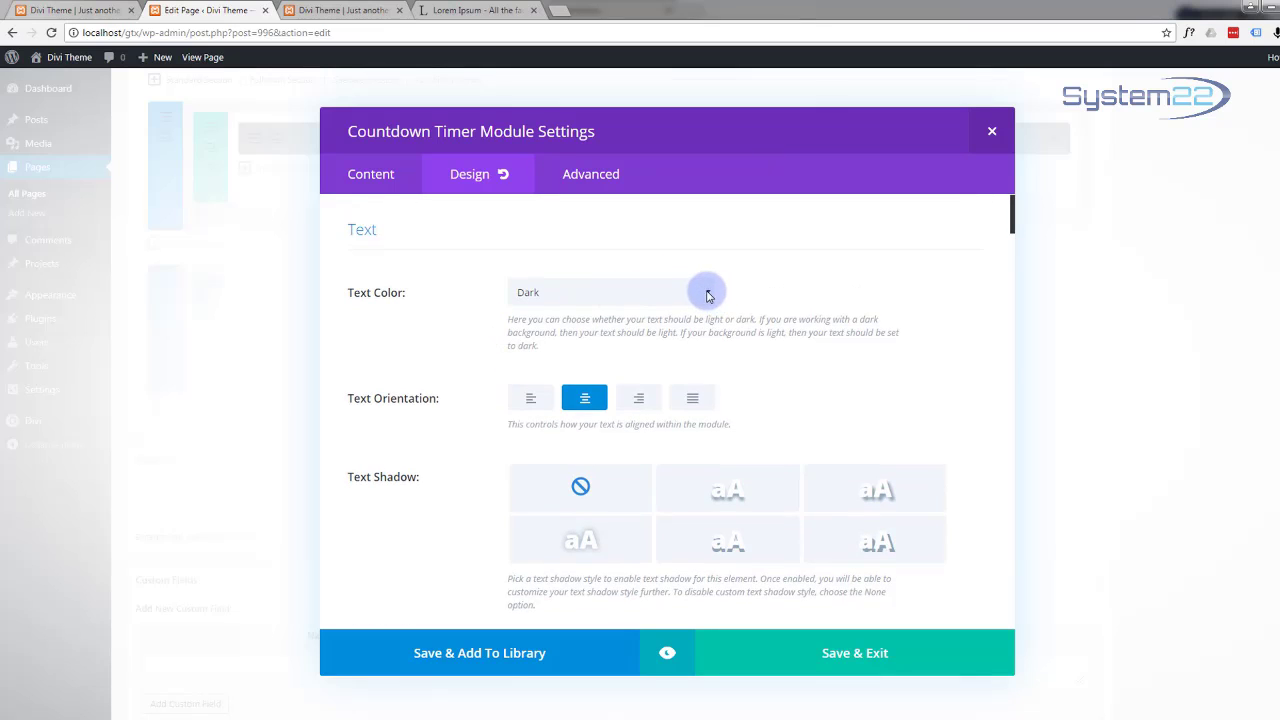
{"action": "left_click", "coordinate": [699, 291]}
{"action": "left_click", "coordinate": [565, 328]}
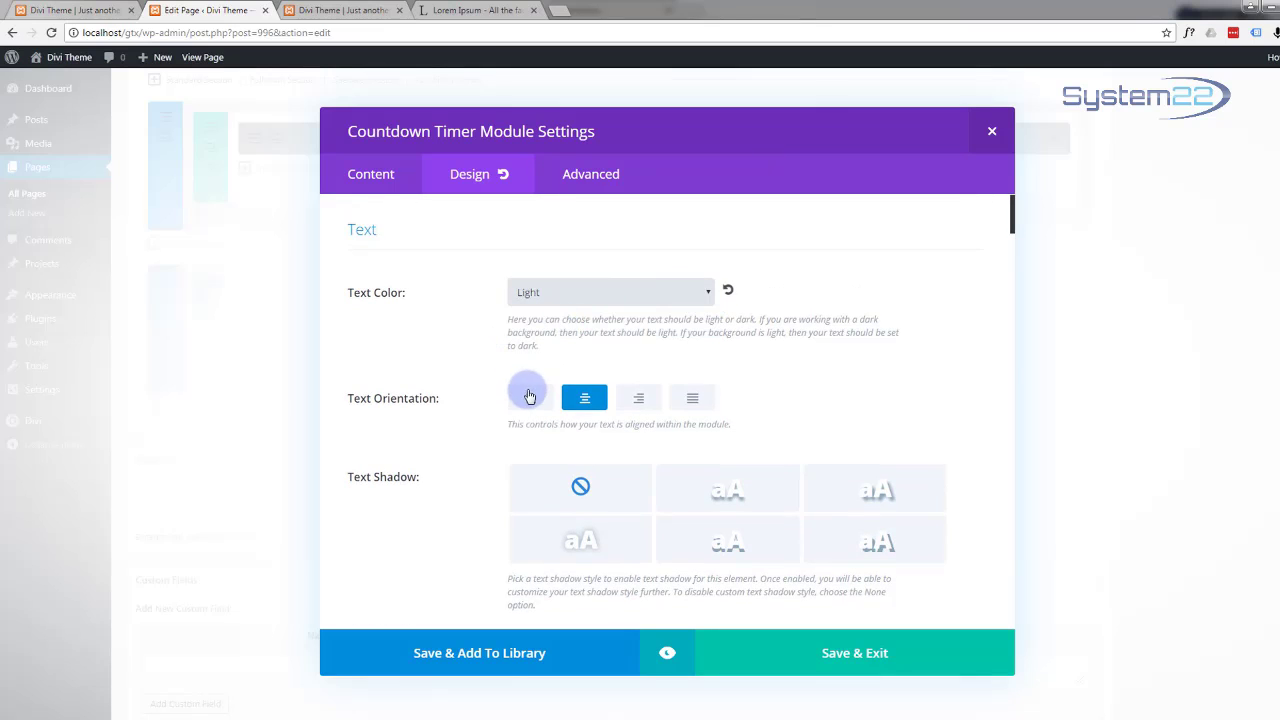
{"action": "left_click", "coordinate": [530, 397]}
Step: Make the timer title white (#ffffff) and enlarge it to 26
{"action": "scroll", "coordinate": [480, 366], "scroll_direction": "down", "scroll_amount": 4}
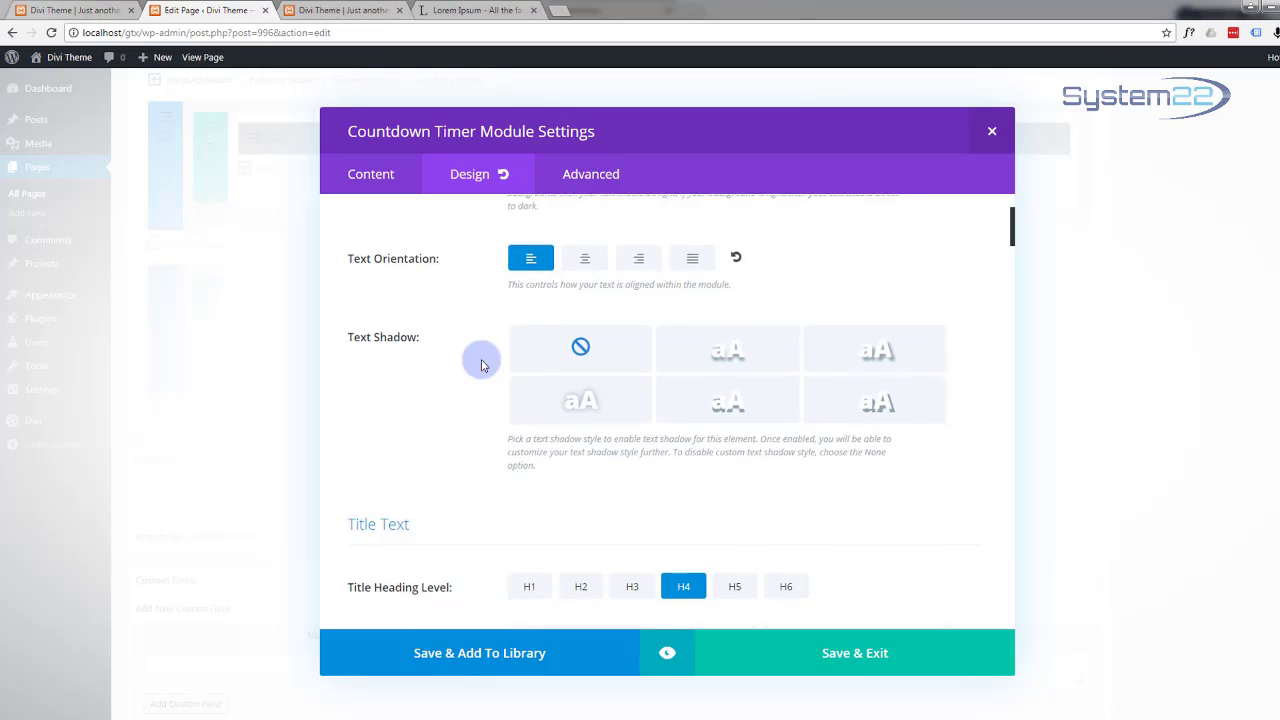
{"action": "scroll", "coordinate": [480, 364], "scroll_direction": "down", "scroll_amount": 3}
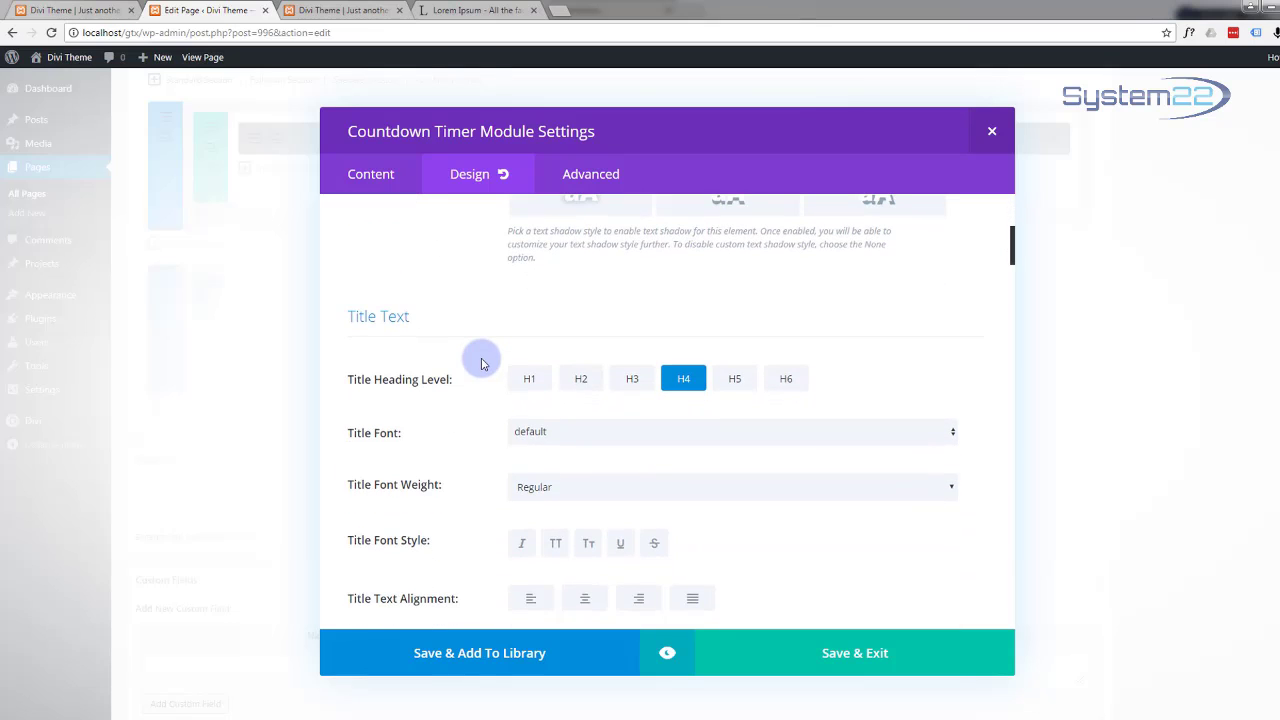
{"action": "scroll", "coordinate": [480, 363], "scroll_direction": "down", "scroll_amount": 4}
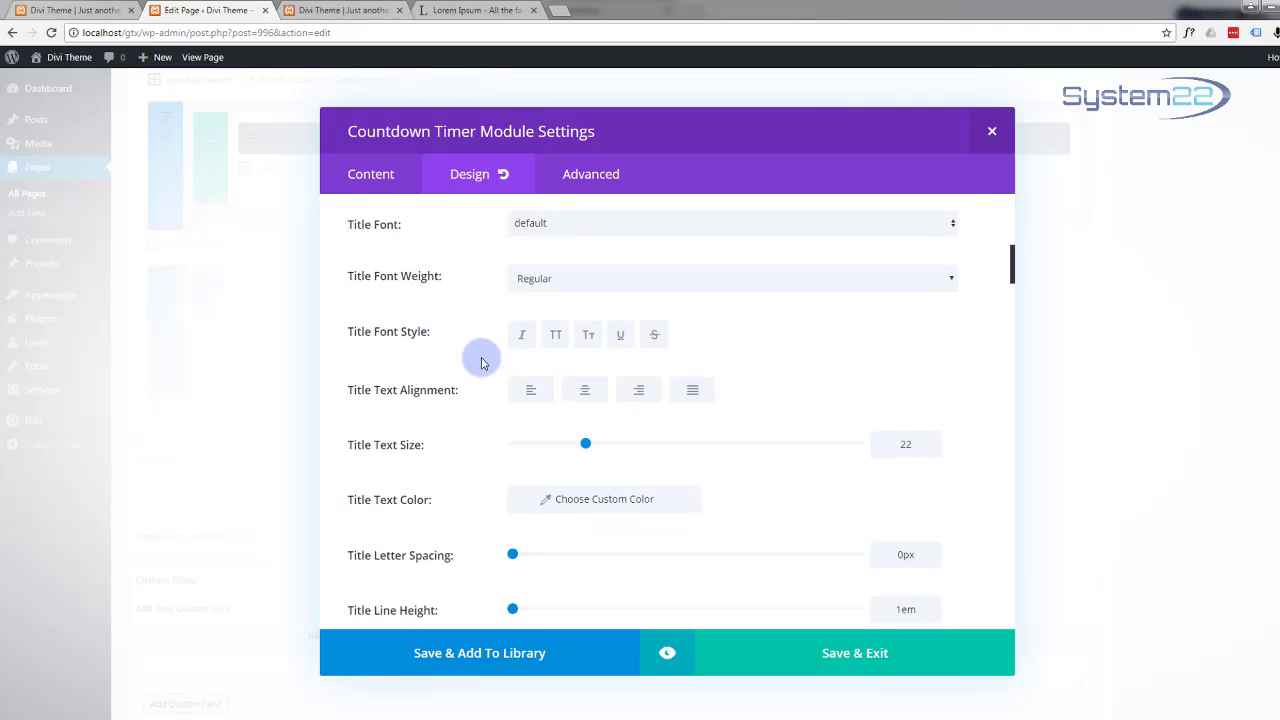
{"action": "scroll", "coordinate": [480, 363], "scroll_direction": "down", "scroll_amount": 3}
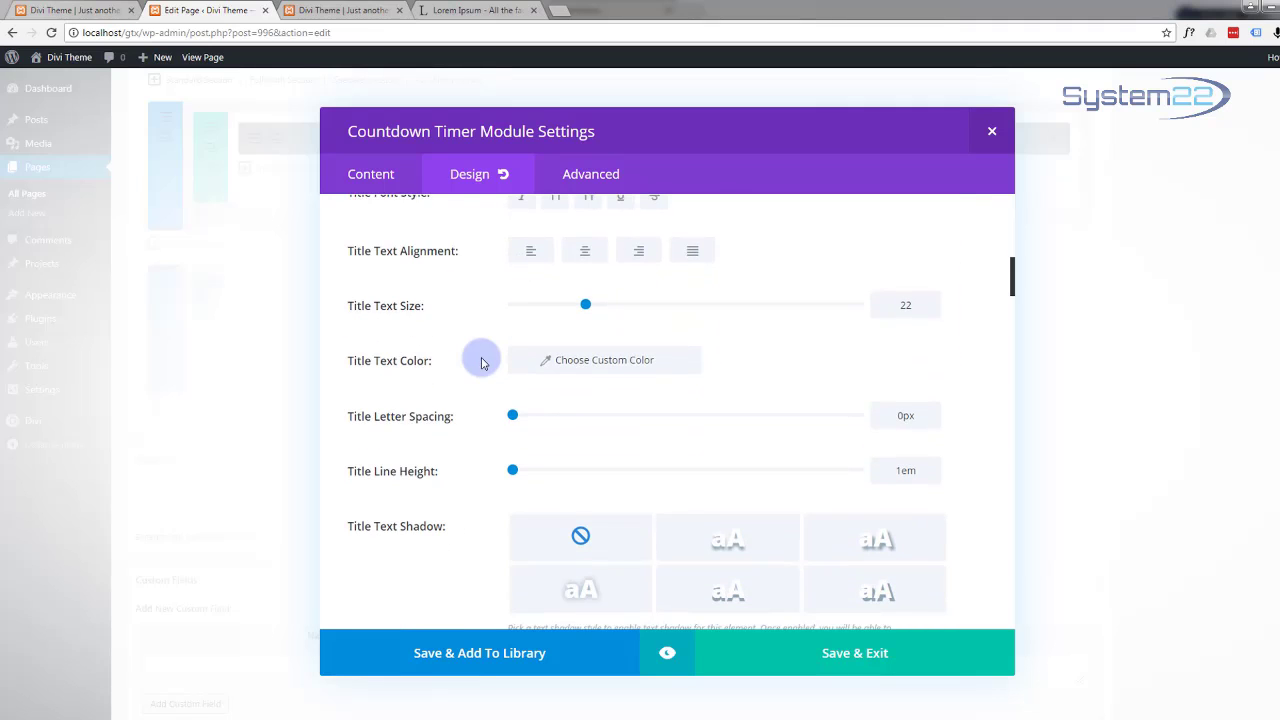
{"action": "left_click", "coordinate": [604, 358]}
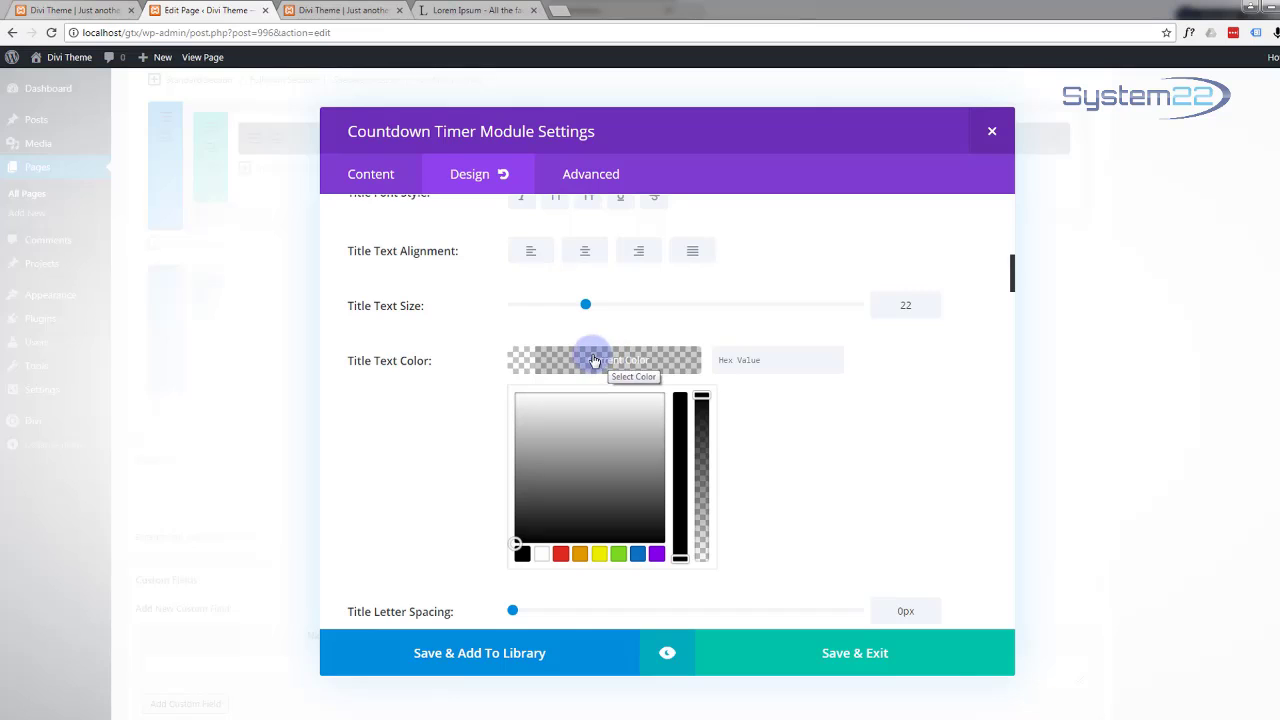
{"action": "left_click", "coordinate": [541, 553]}
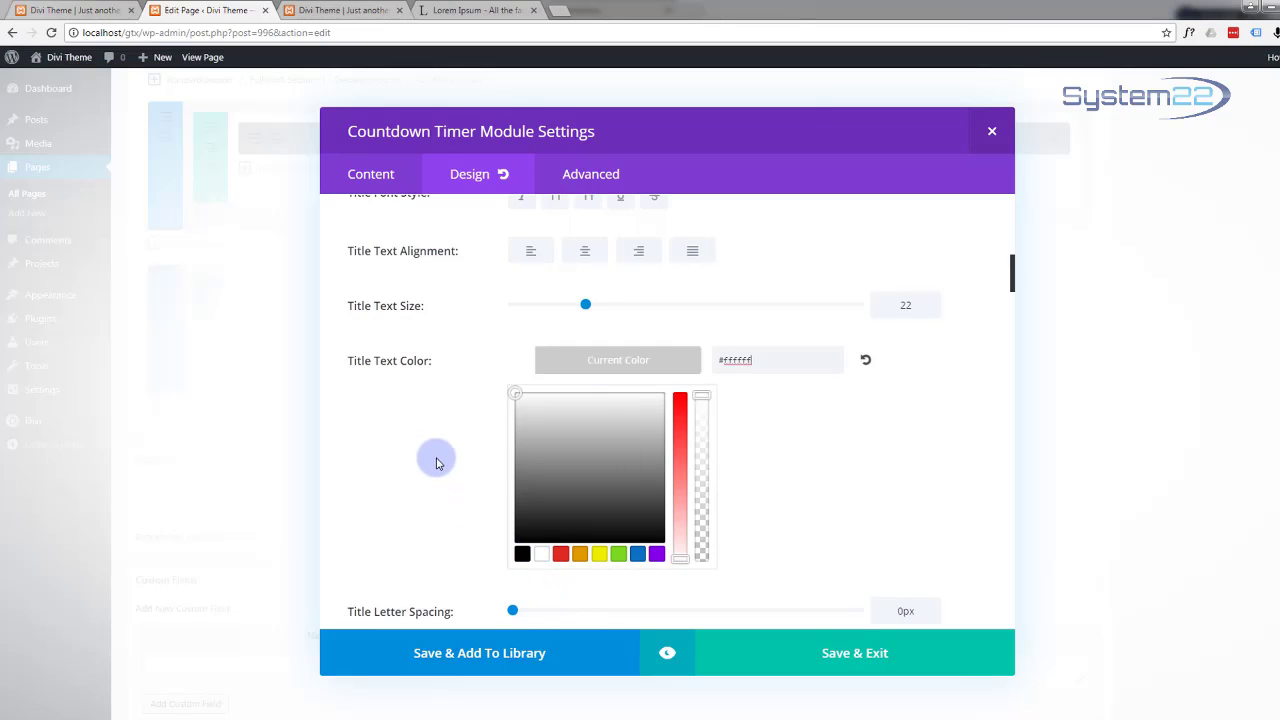
{"action": "left_click", "coordinate": [436, 463]}
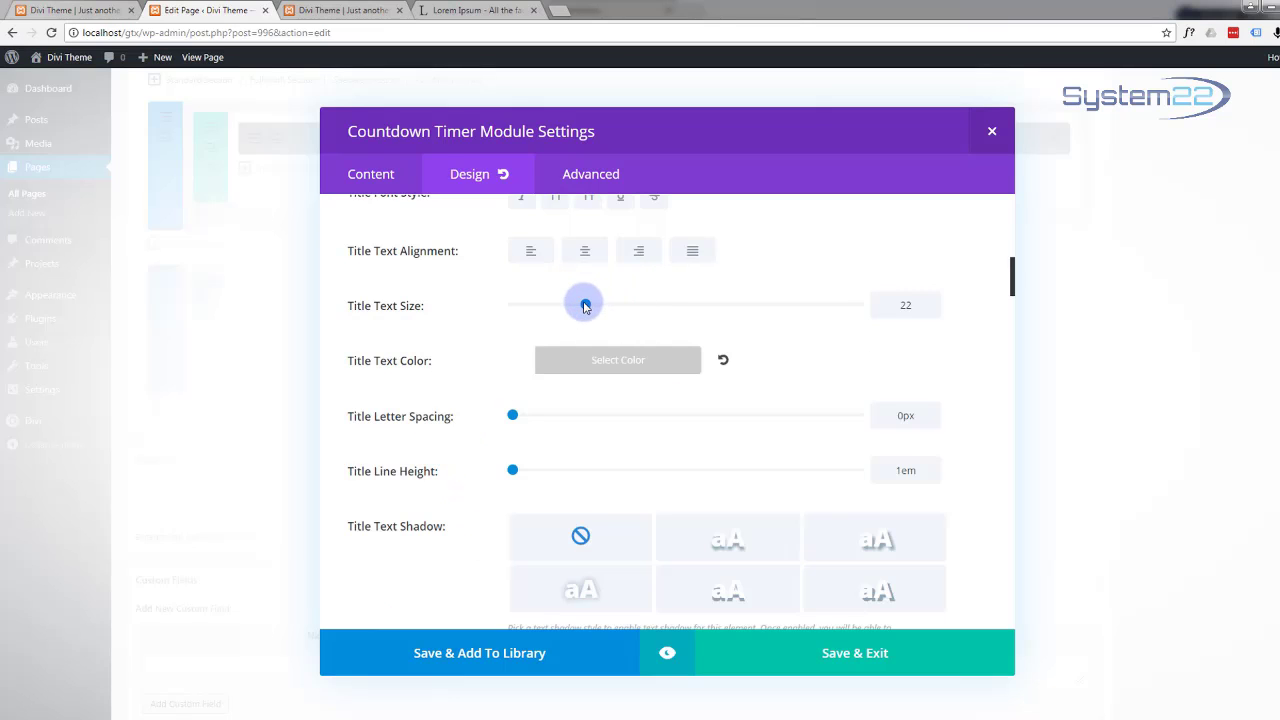
{"action": "left_click_drag", "start_coordinate": [585, 305], "coordinate": [599, 306]}
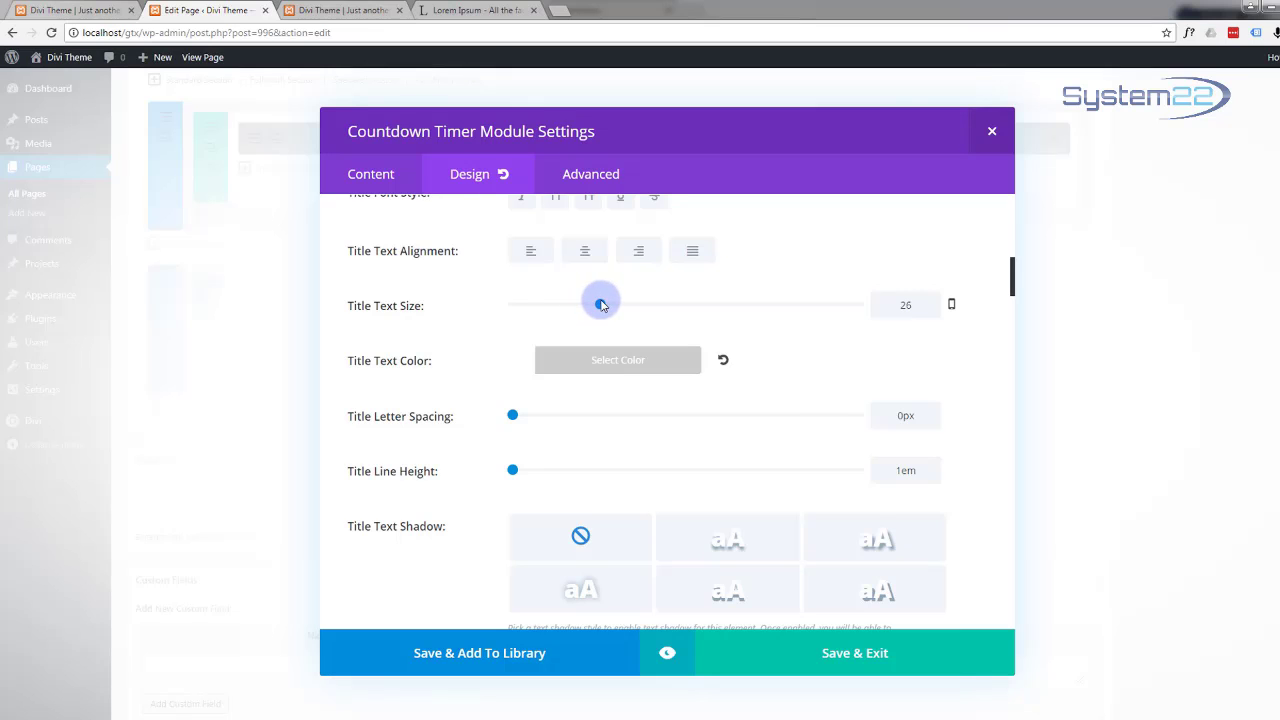
Step: Make the countdown numbers white (#ffffff) and preview the restyled timer
{"action": "scroll", "coordinate": [771, 361], "scroll_direction": "down", "scroll_amount": 2}
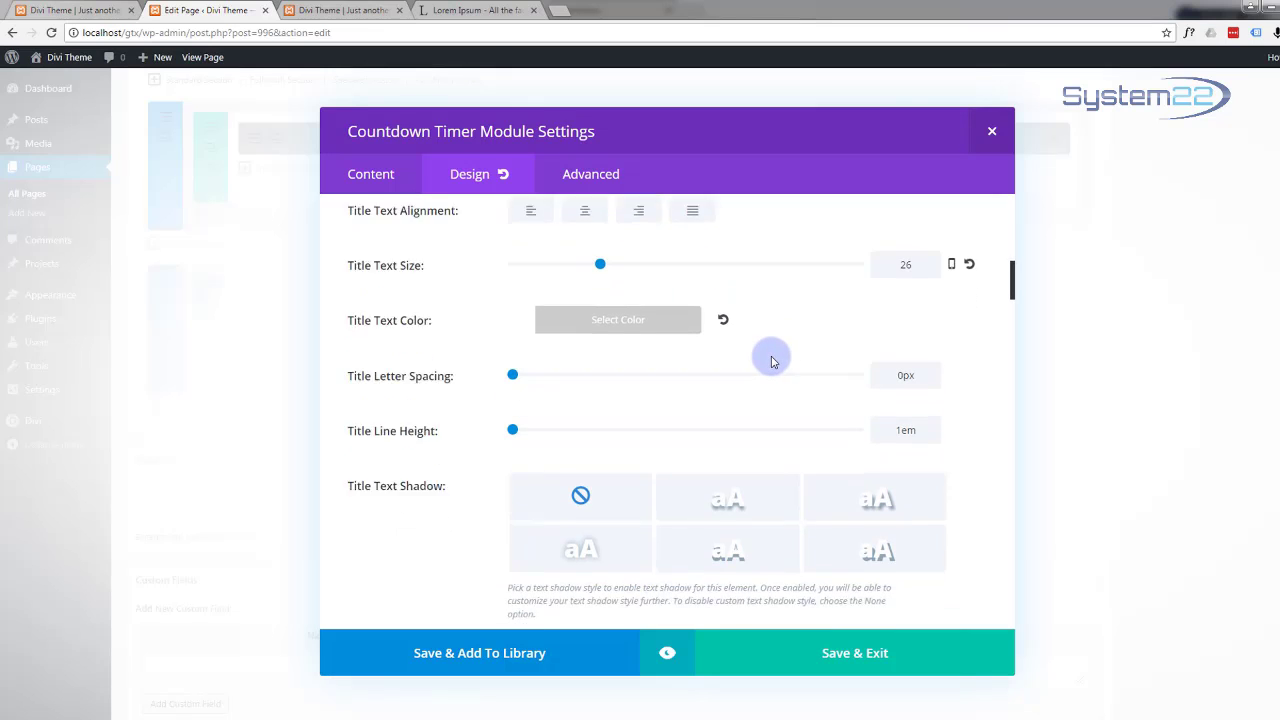
{"action": "scroll", "coordinate": [771, 361], "scroll_direction": "down", "scroll_amount": 5}
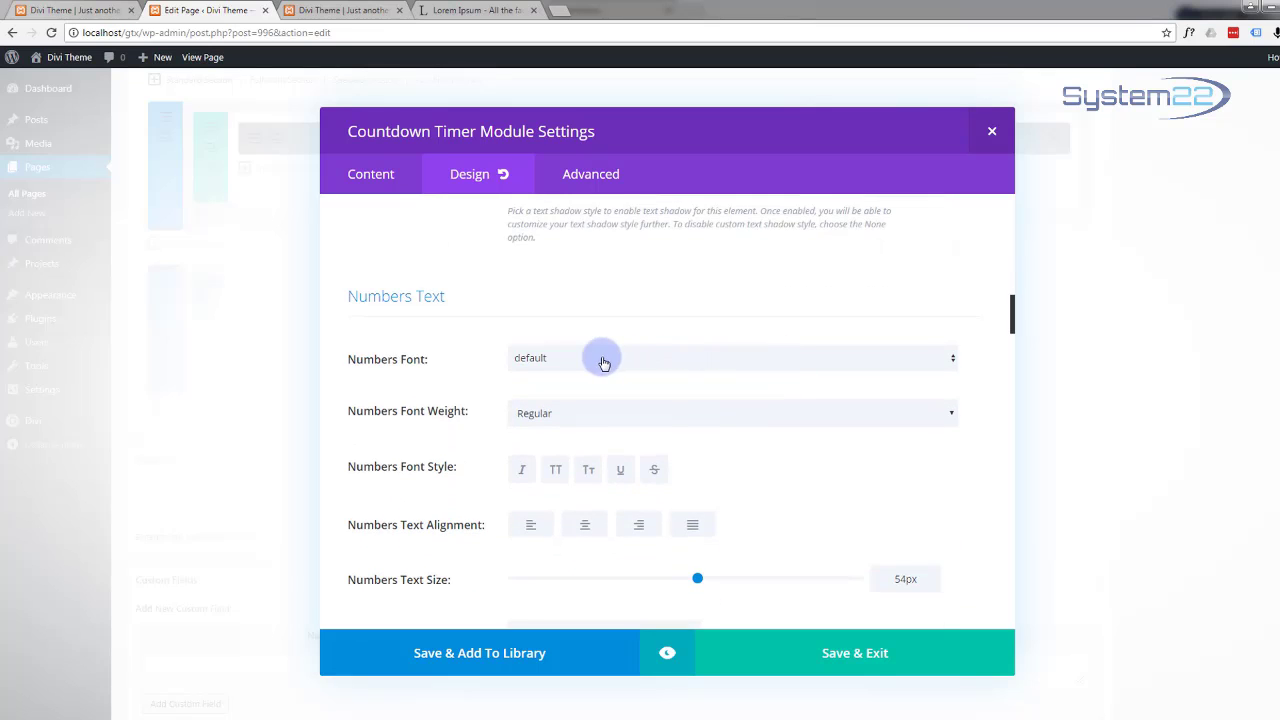
{"action": "scroll", "coordinate": [507, 364], "scroll_direction": "down", "scroll_amount": 1}
{"action": "scroll", "coordinate": [507, 366], "scroll_direction": "down", "scroll_amount": 4}
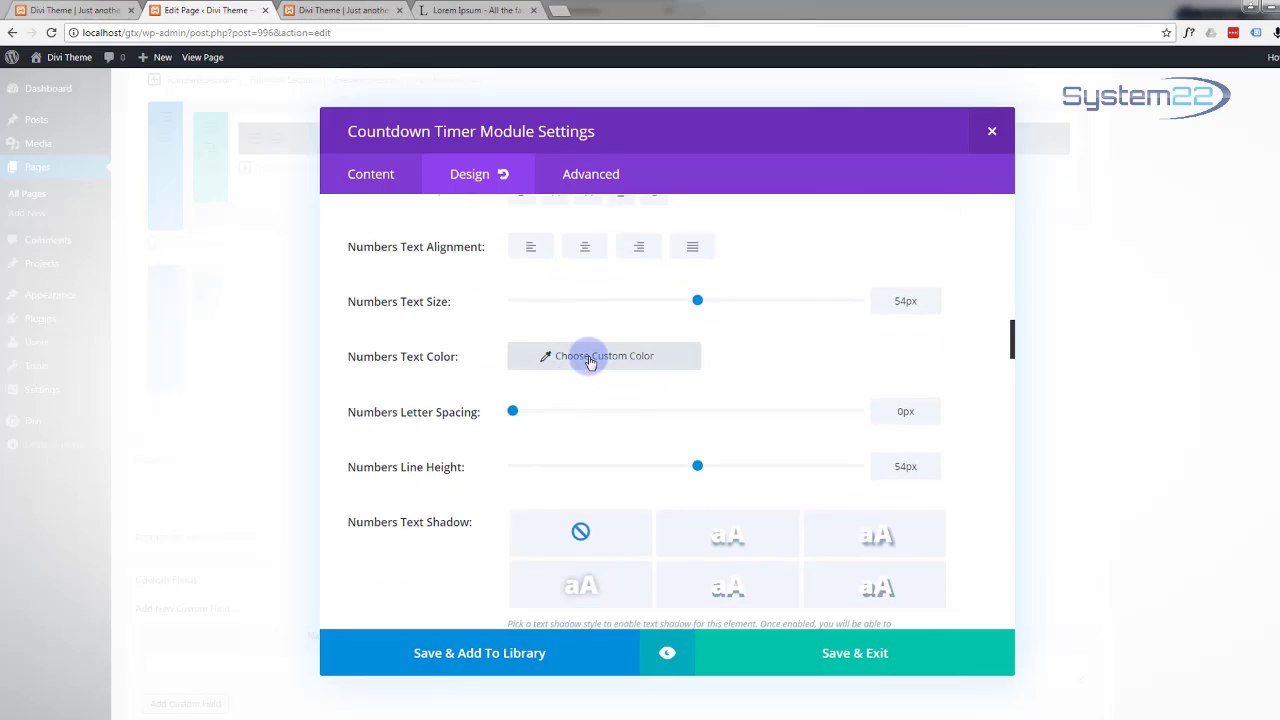
{"action": "left_click", "coordinate": [590, 366]}
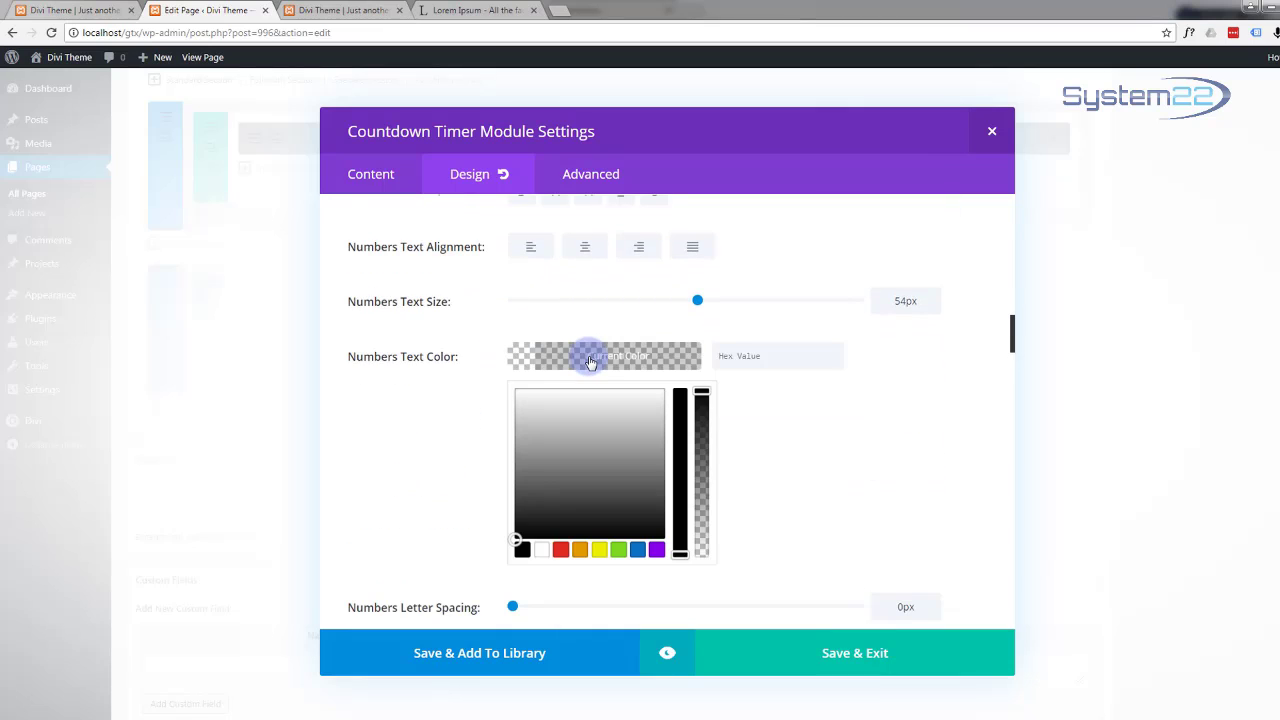
{"action": "left_click", "coordinate": [542, 550]}
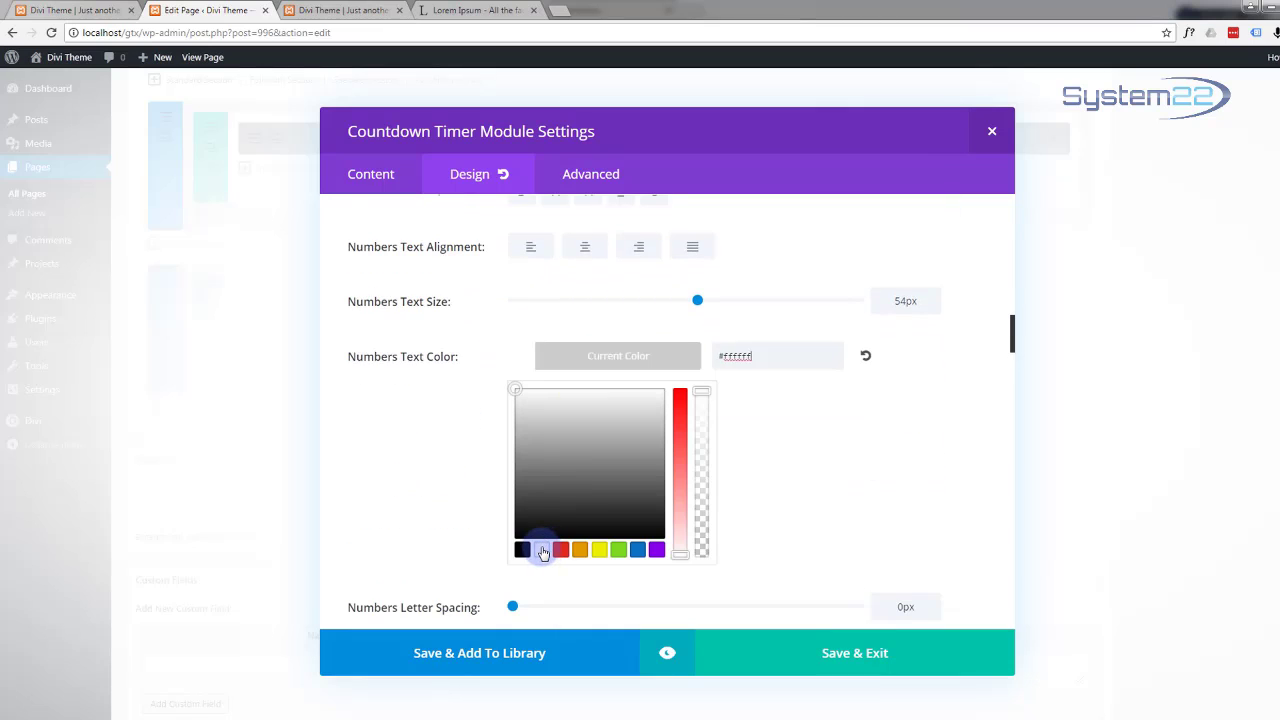
{"action": "left_click", "coordinate": [668, 655]}
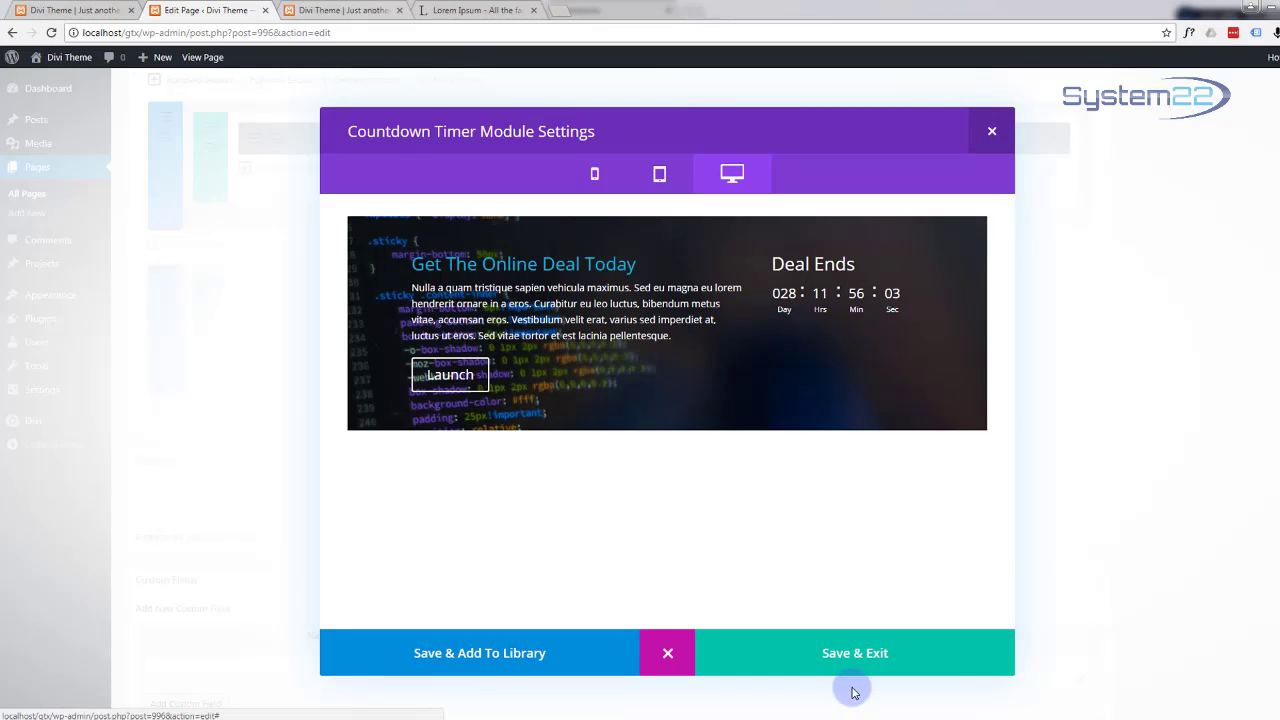
Step: Save the countdown timer and add a Text module below it
{"action": "left_click", "coordinate": [851, 655]}
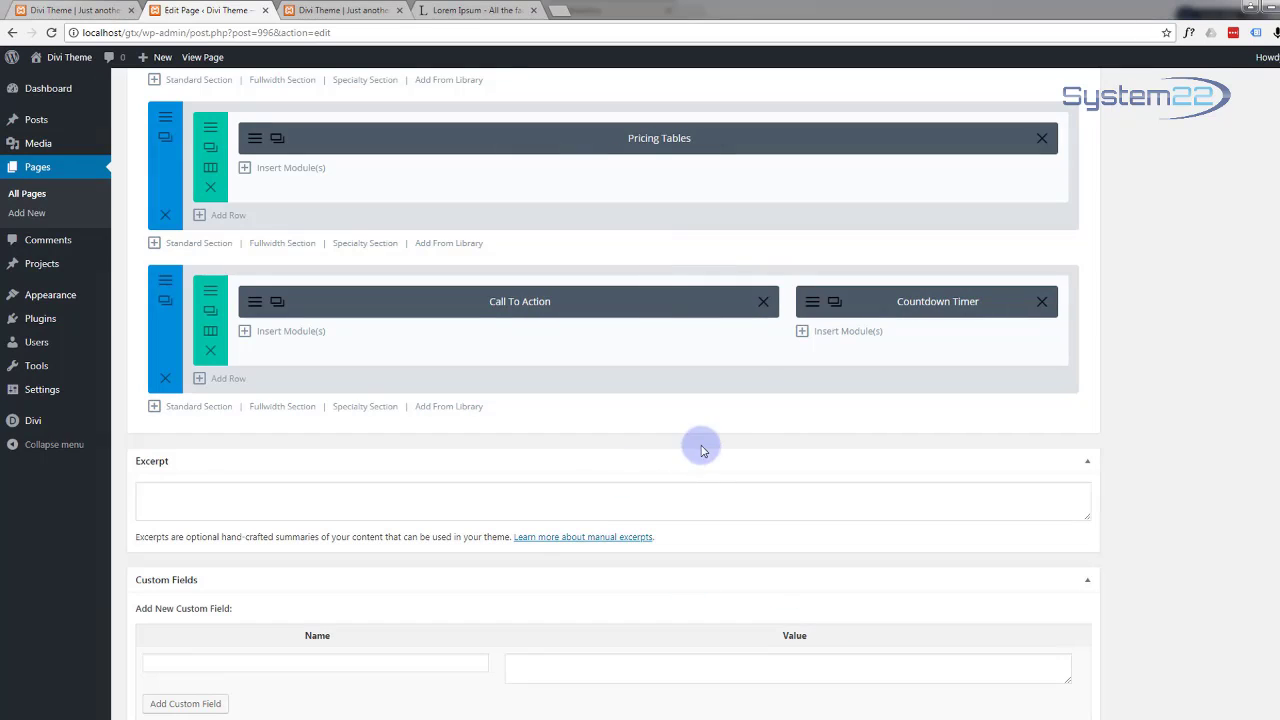
{"action": "left_click", "coordinate": [843, 331]}
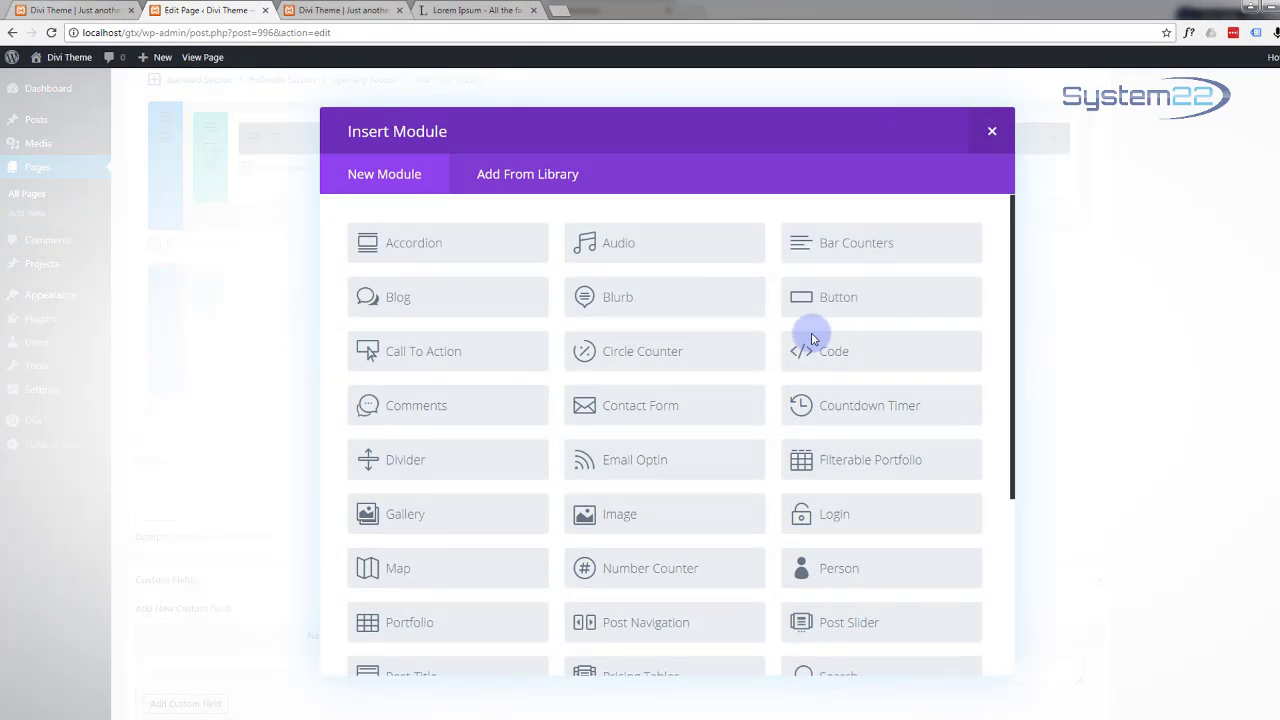
{"action": "scroll", "coordinate": [665, 335], "scroll_direction": "down", "scroll_amount": 2}
{"action": "scroll", "coordinate": [665, 335], "scroll_direction": "down", "scroll_amount": 1}
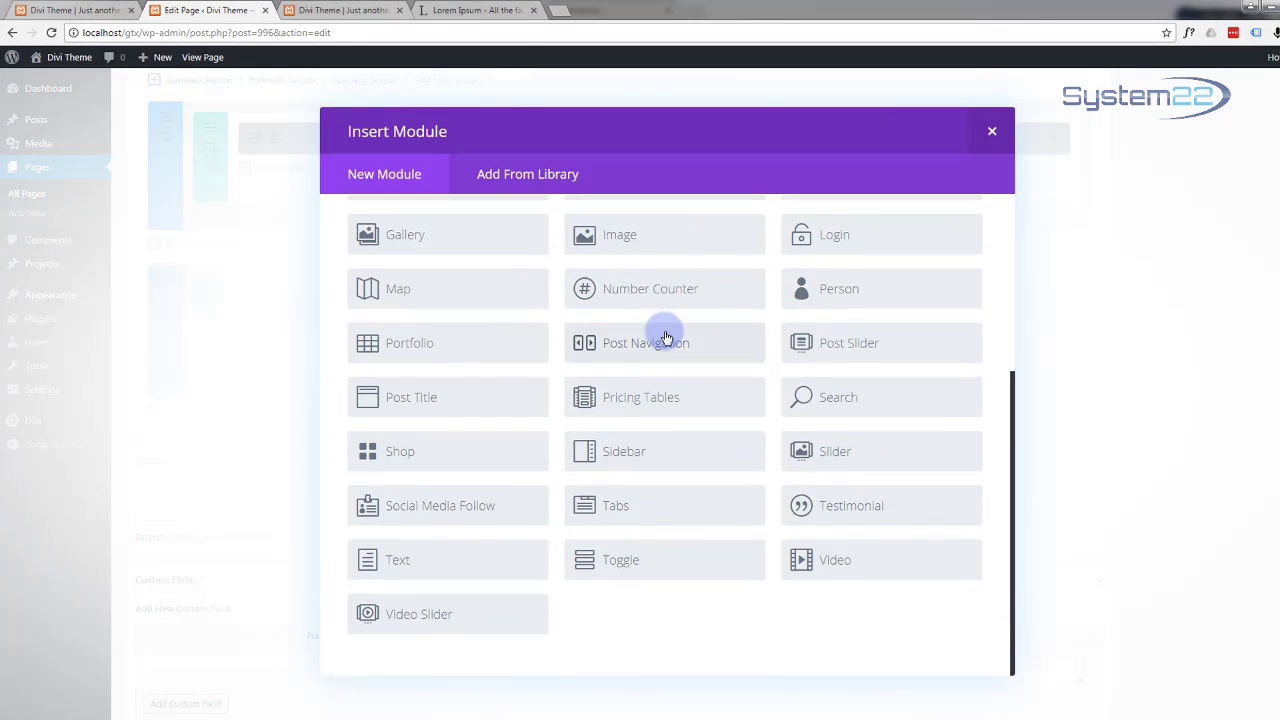
{"action": "left_click", "coordinate": [465, 557]}
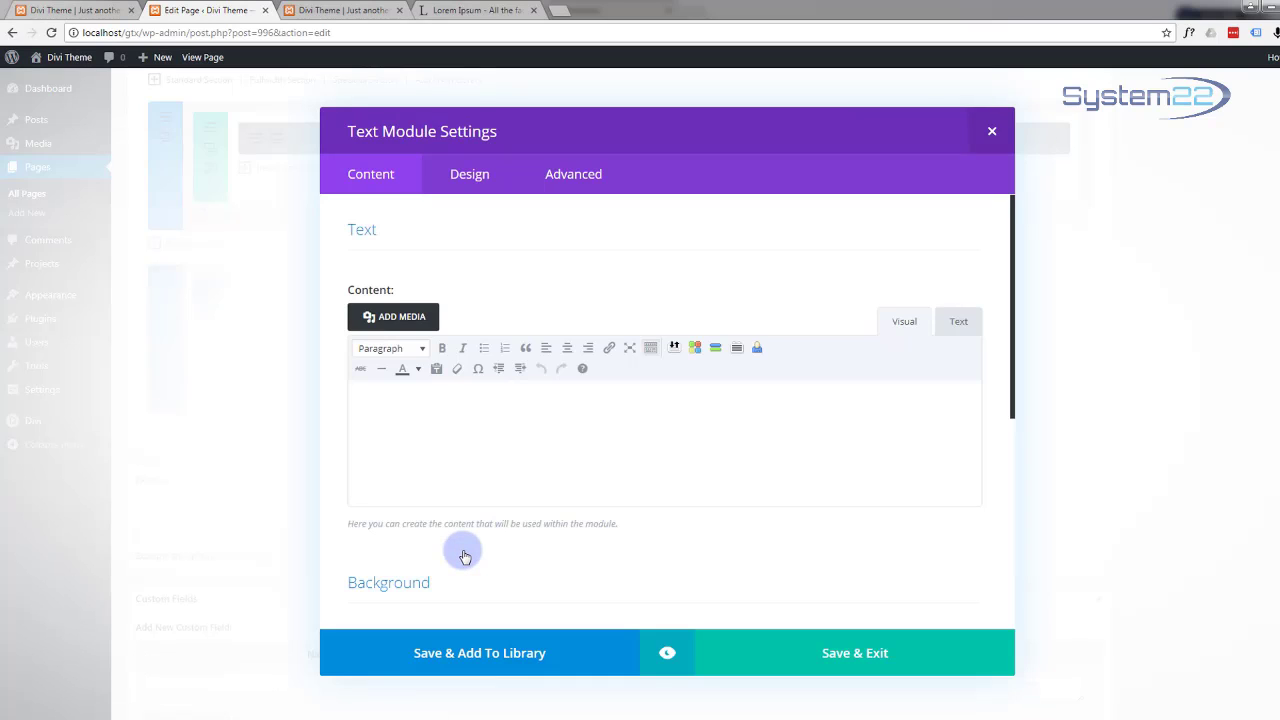
Step: Format the 75% OFF text as a bold, italic Heading 2
{"action": "scroll", "coordinate": [529, 409], "scroll_direction": "down", "scroll_amount": 1}
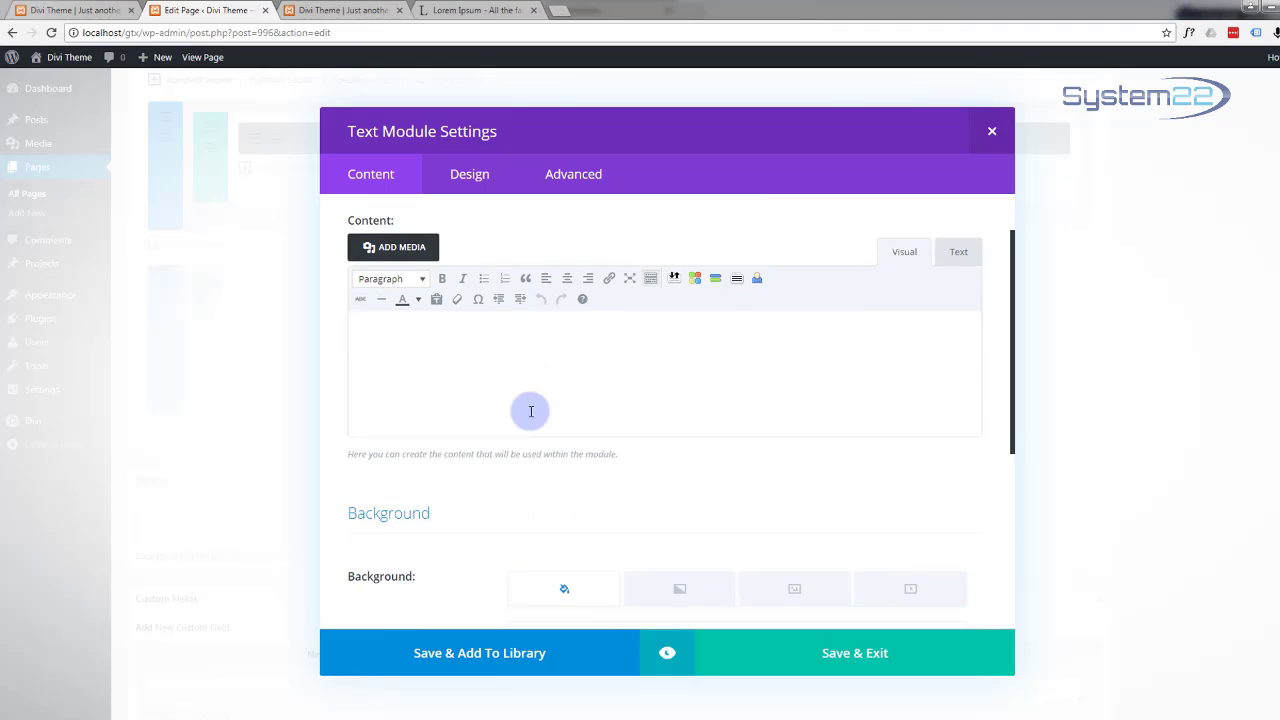
{"action": "scroll", "coordinate": [529, 409], "scroll_direction": "up", "scroll_amount": 1}
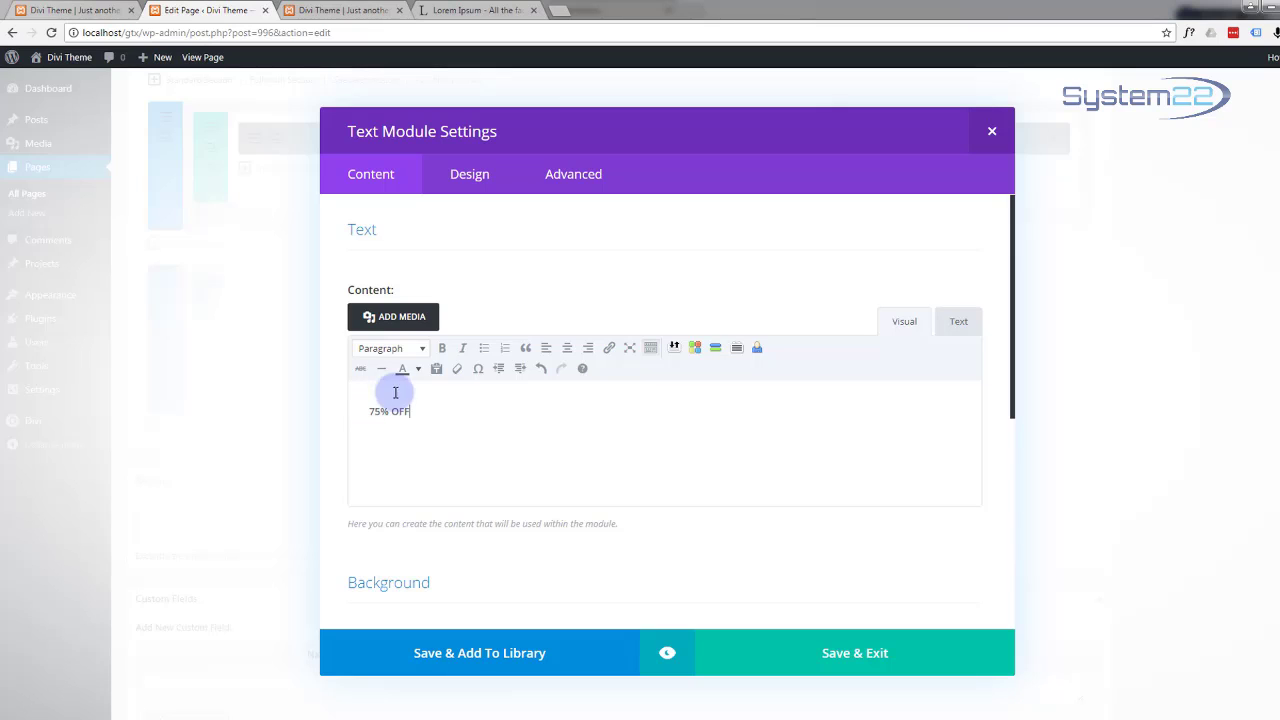
{"action": "left_click_drag", "start_coordinate": [423, 414], "coordinate": [331, 417]}
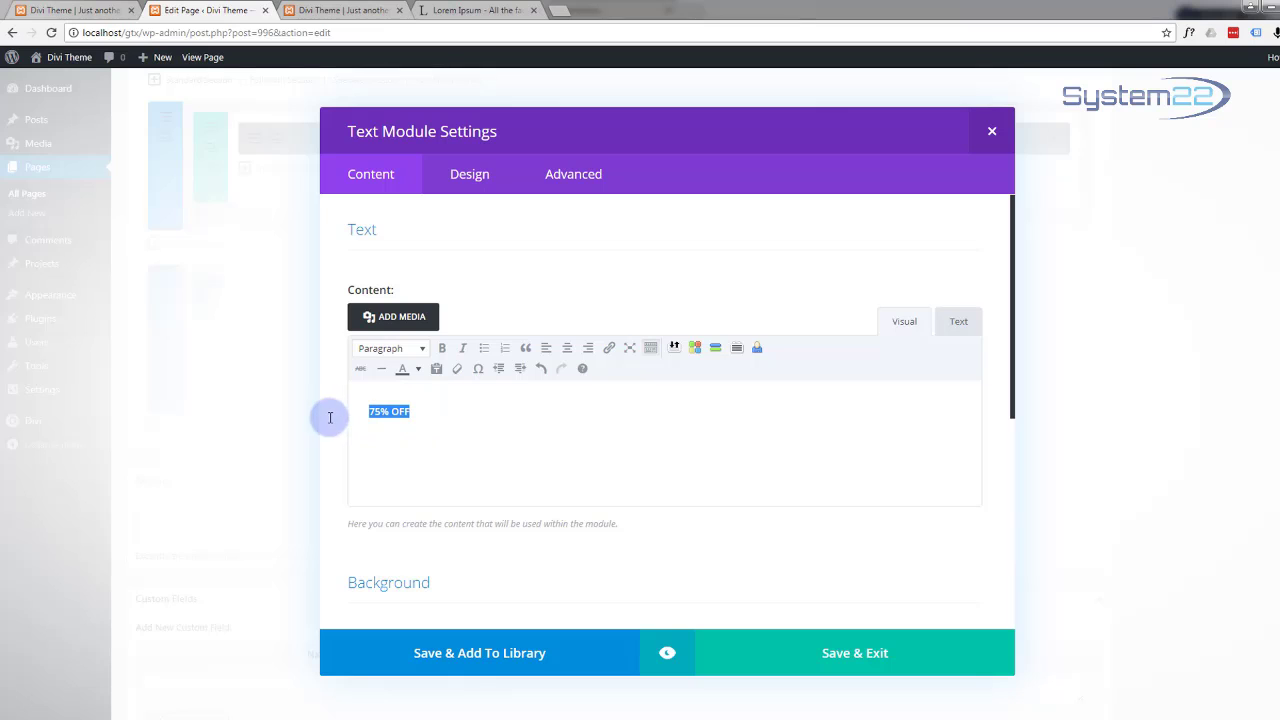
{"action": "left_click", "coordinate": [423, 352]}
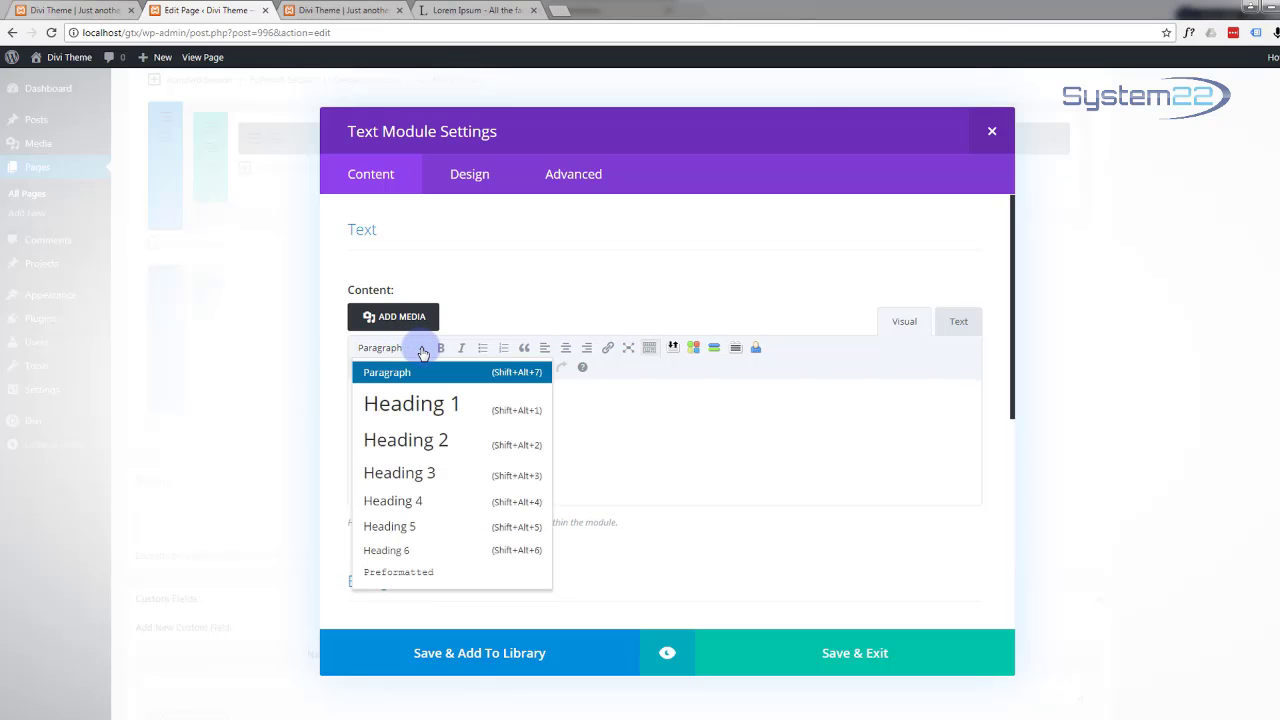
{"action": "left_click", "coordinate": [428, 445]}
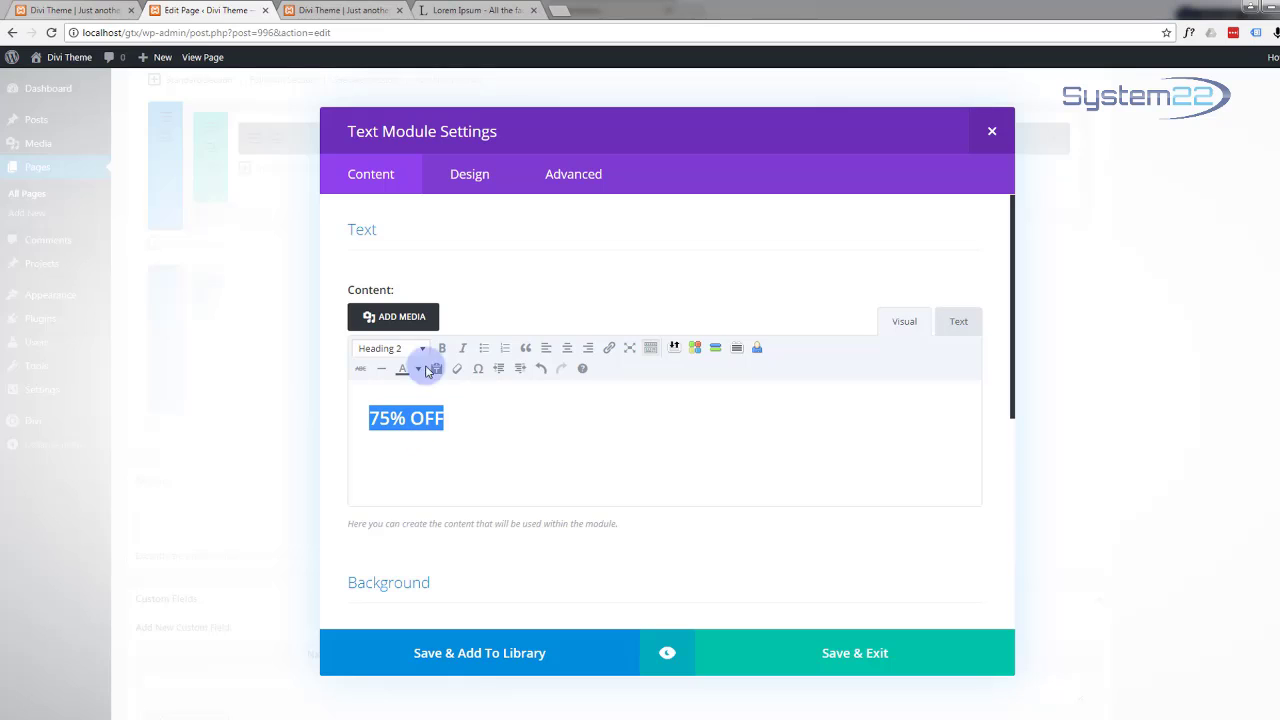
{"action": "left_click", "coordinate": [442, 350]}
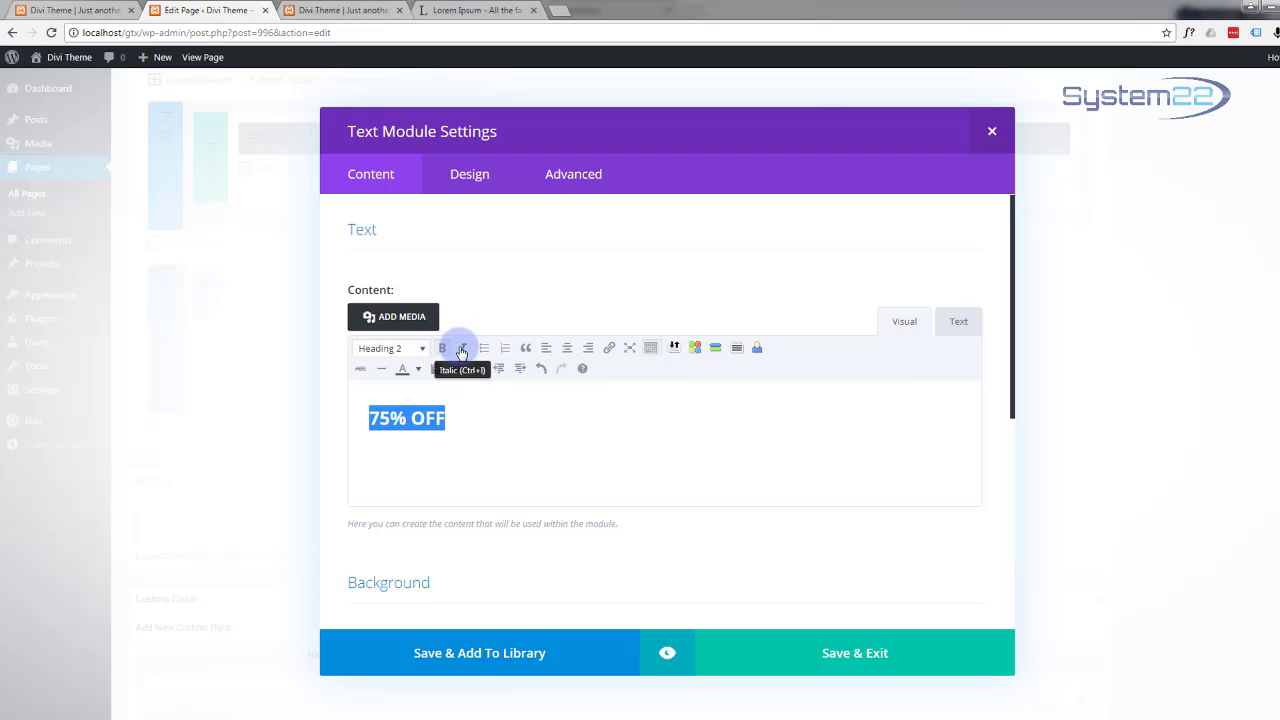
{"action": "left_click", "coordinate": [462, 350]}
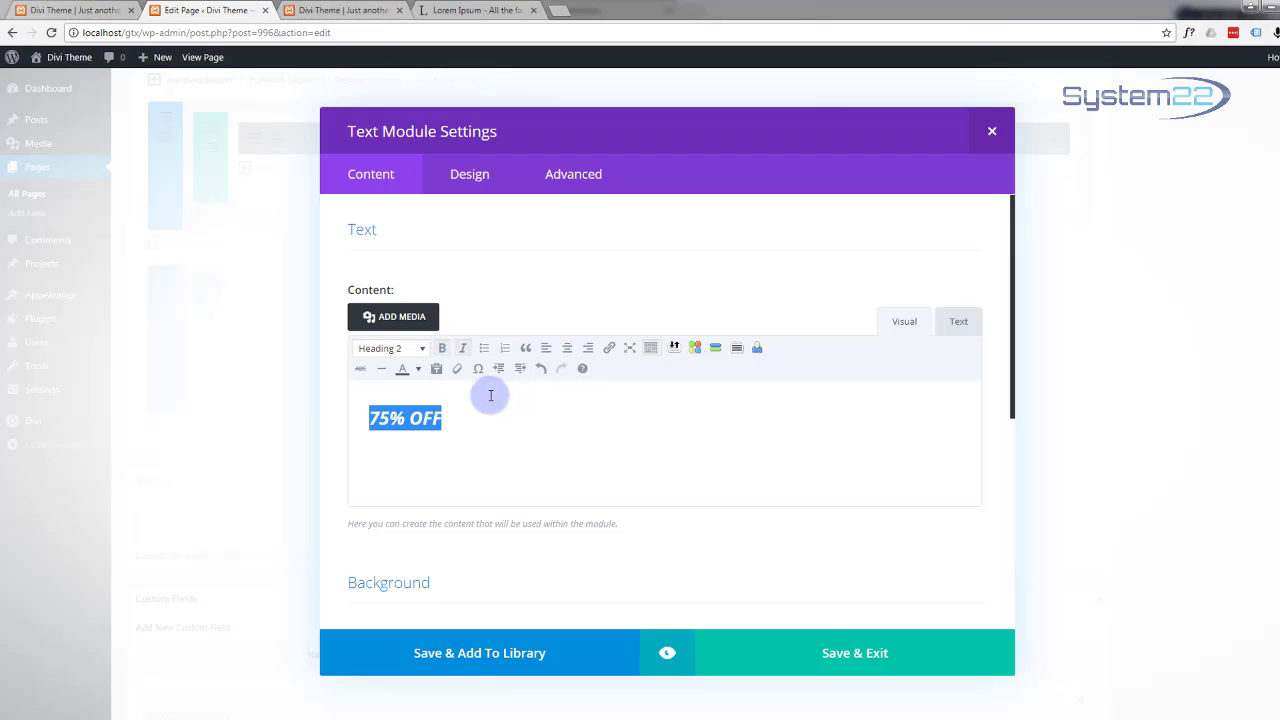
Step: Colour the 75% OFF heading blue with hex #12b1d6
{"action": "left_click", "coordinate": [419, 370]}
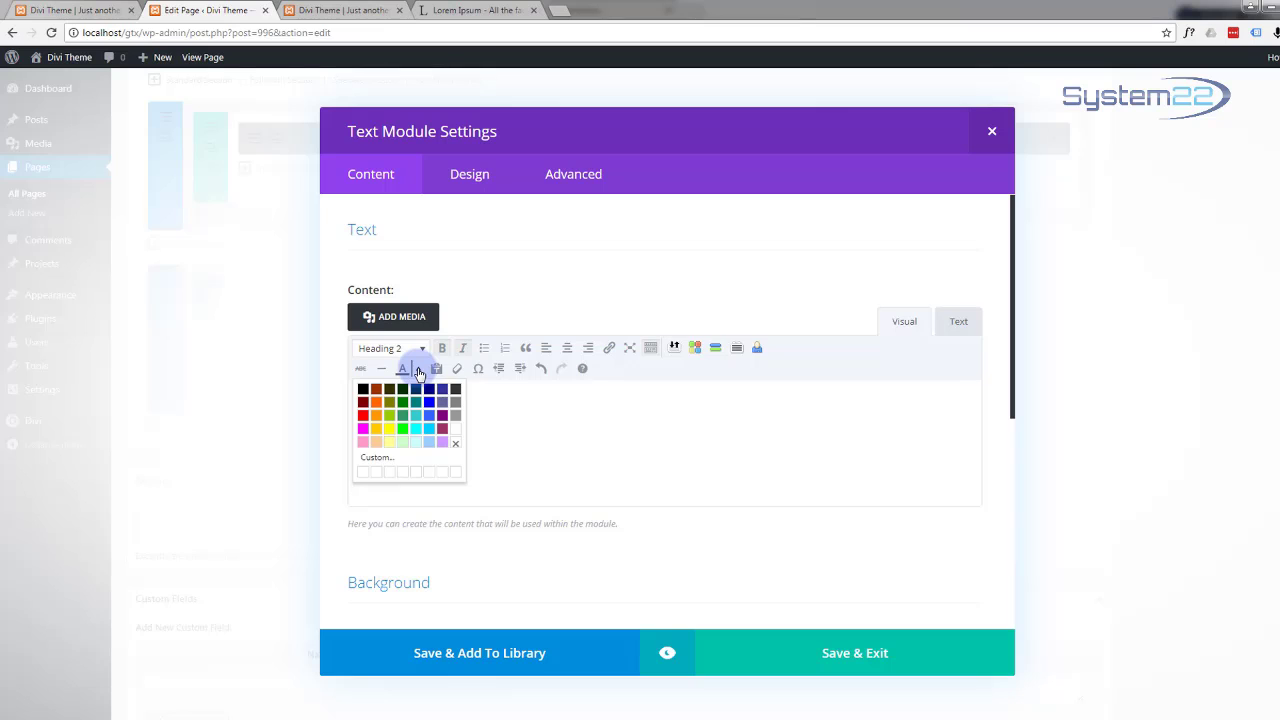
{"action": "left_click", "coordinate": [376, 459]}
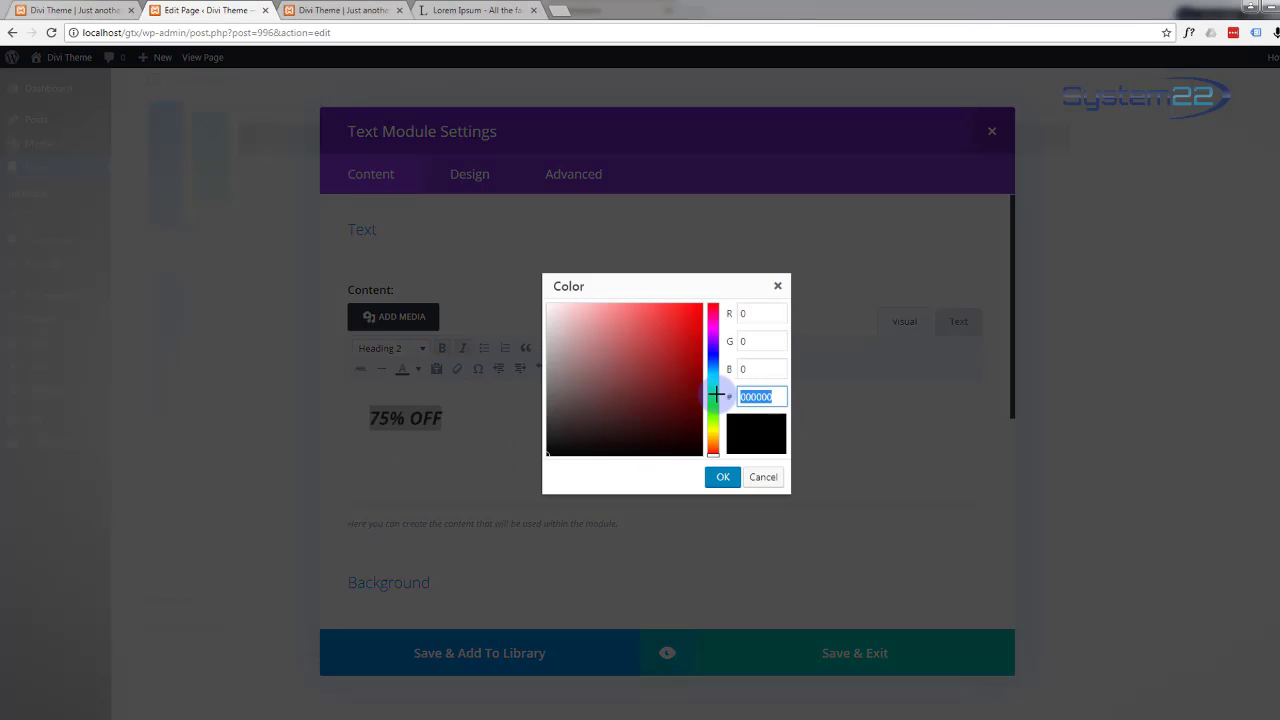
{"action": "type", "text": "#12b1d6"}
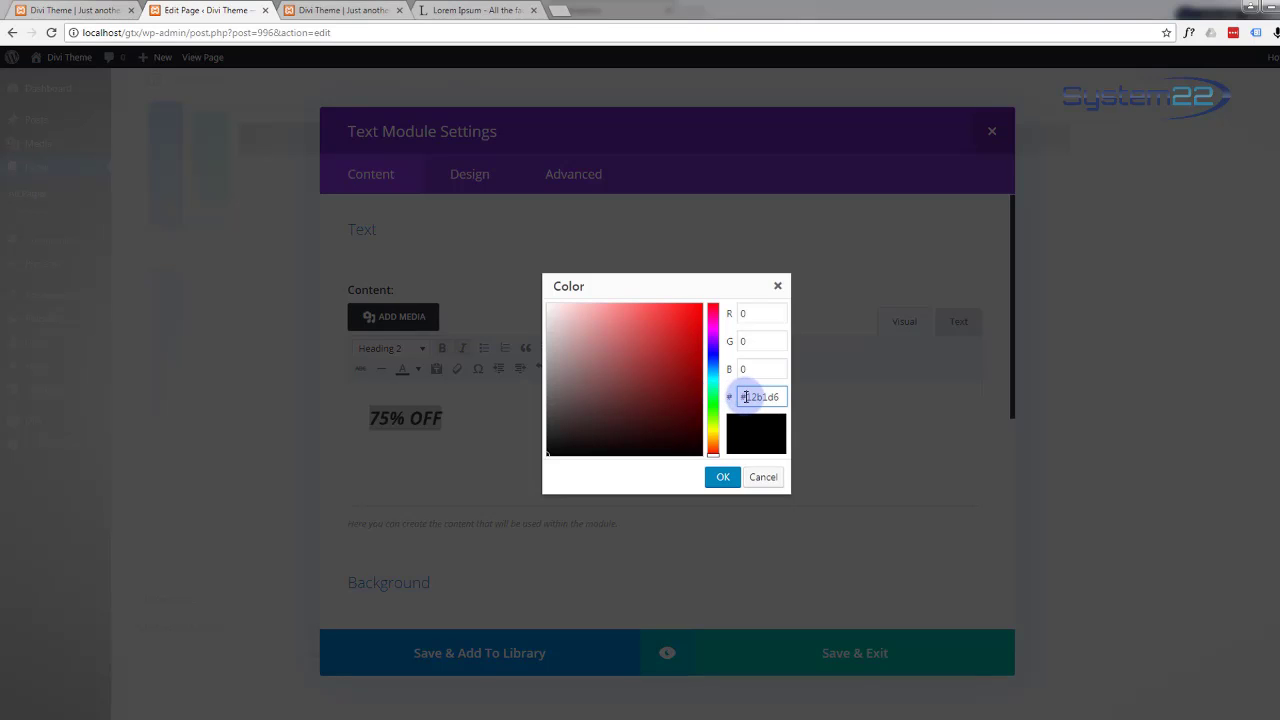
{"action": "left_click_drag", "start_coordinate": [745, 397], "coordinate": [758, 397]}
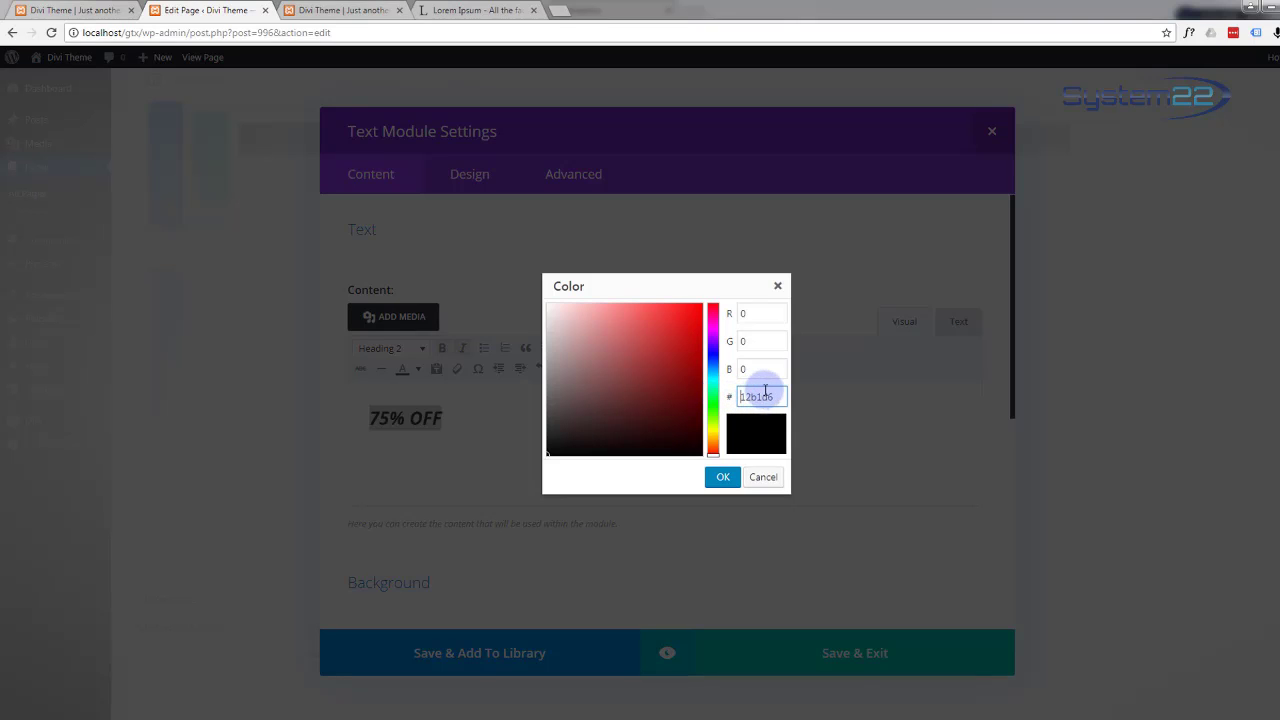
{"action": "left_click", "coordinate": [764, 371]}
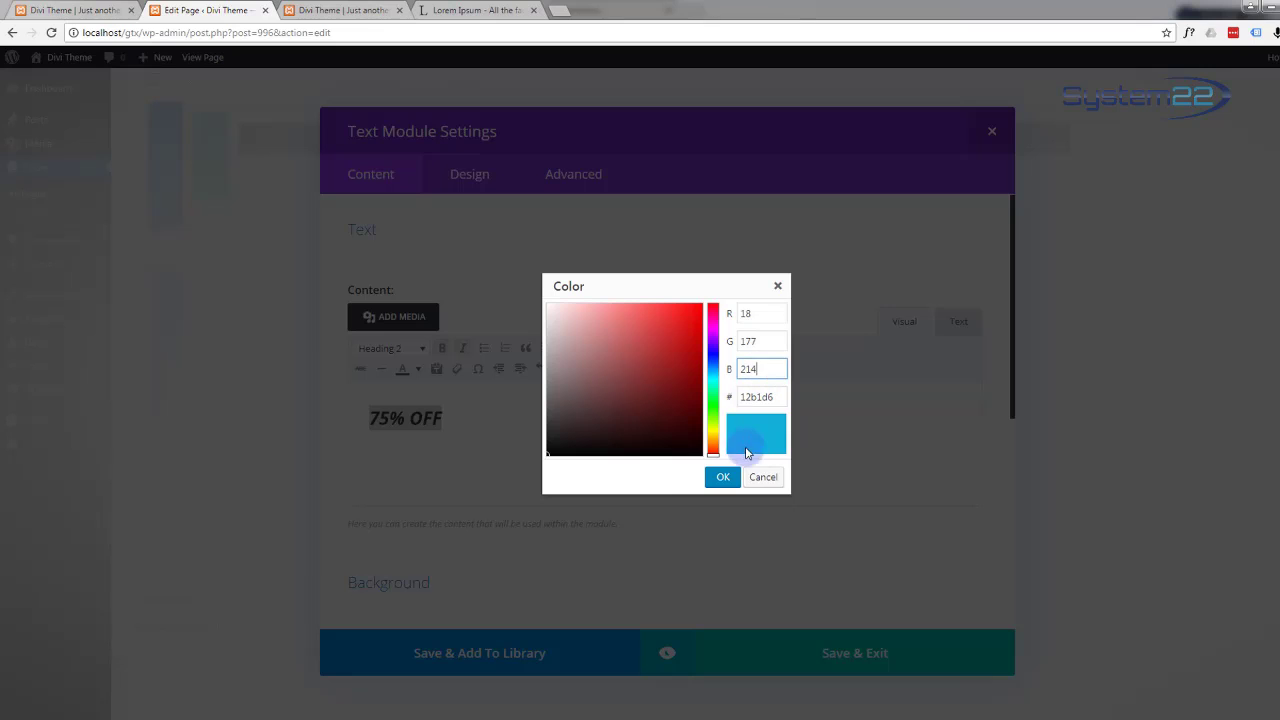
{"action": "left_click", "coordinate": [722, 477]}
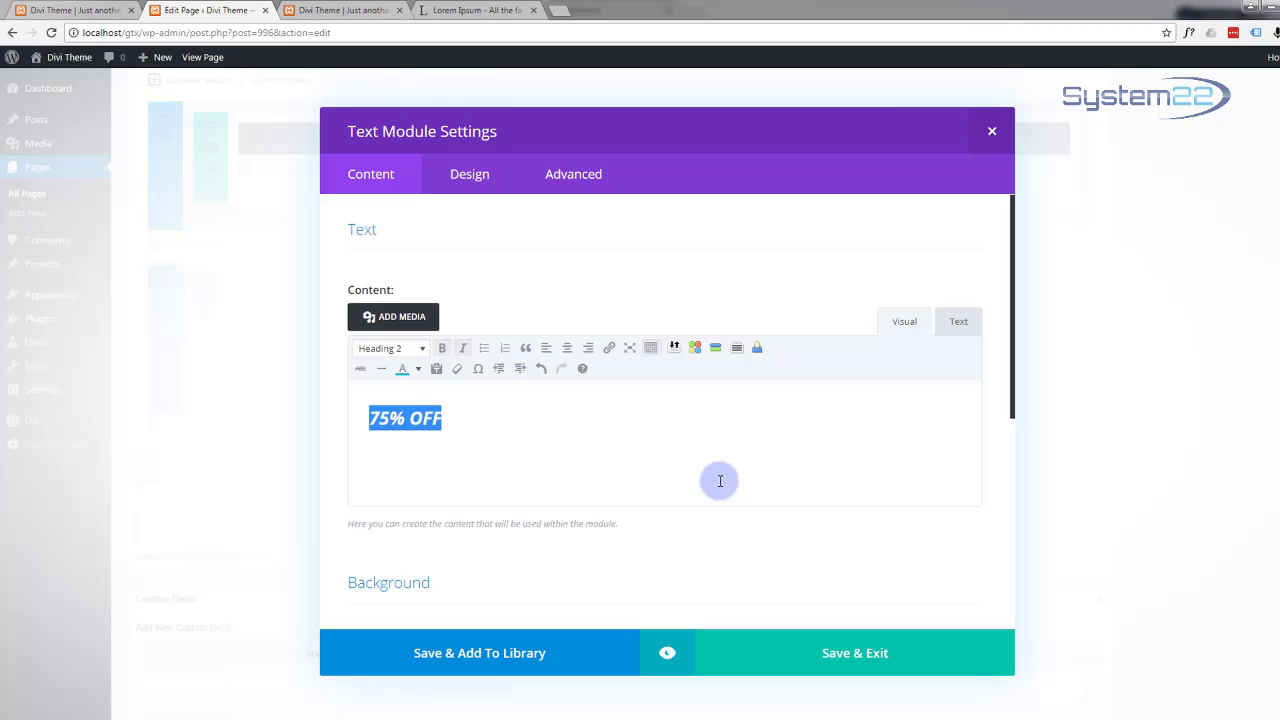
{"action": "left_click", "coordinate": [668, 656]}
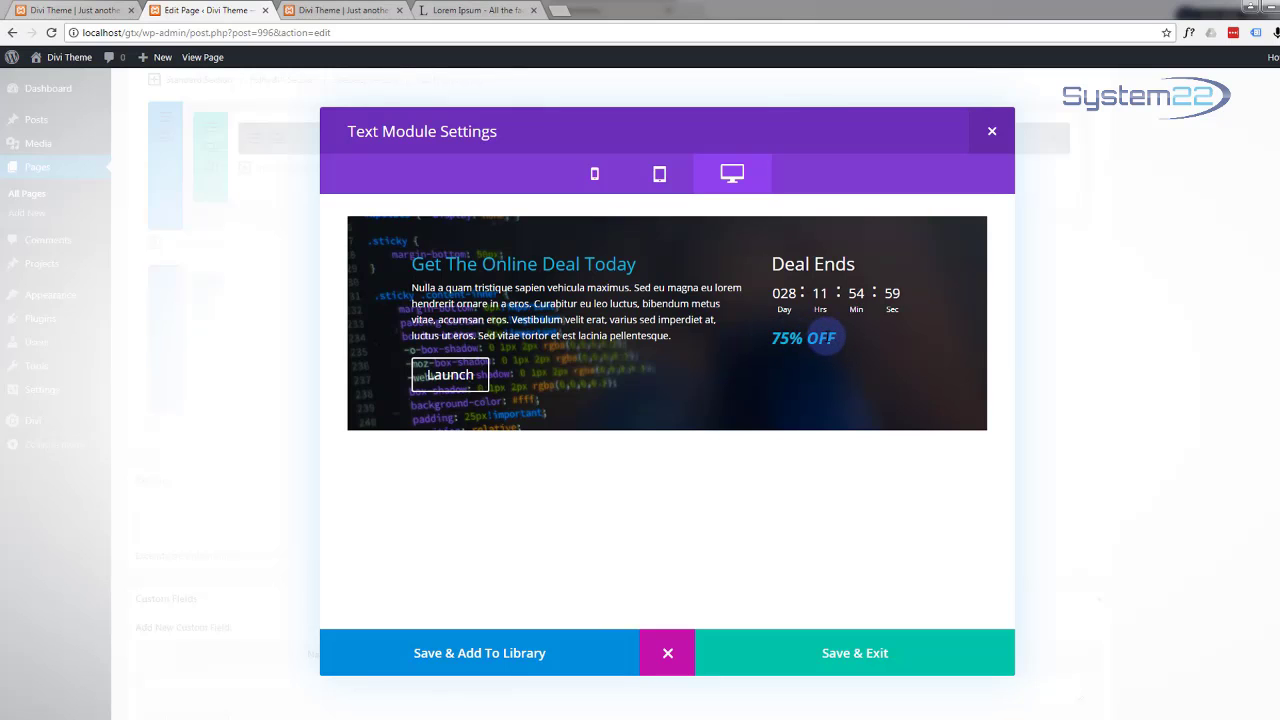
{"action": "left_click", "coordinate": [798, 655]}
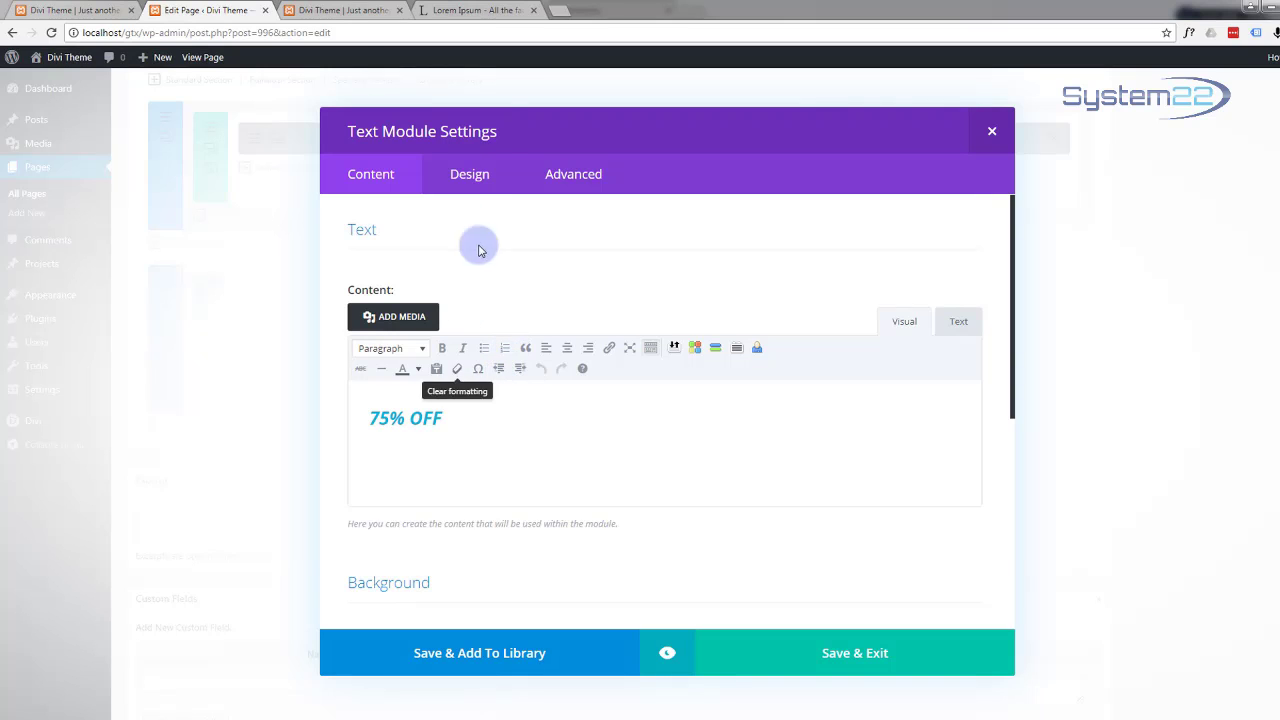
Step: Raise the Text module's H2 heading size to 35px and preview the larger 75% OFF
{"action": "left_click", "coordinate": [485, 176]}
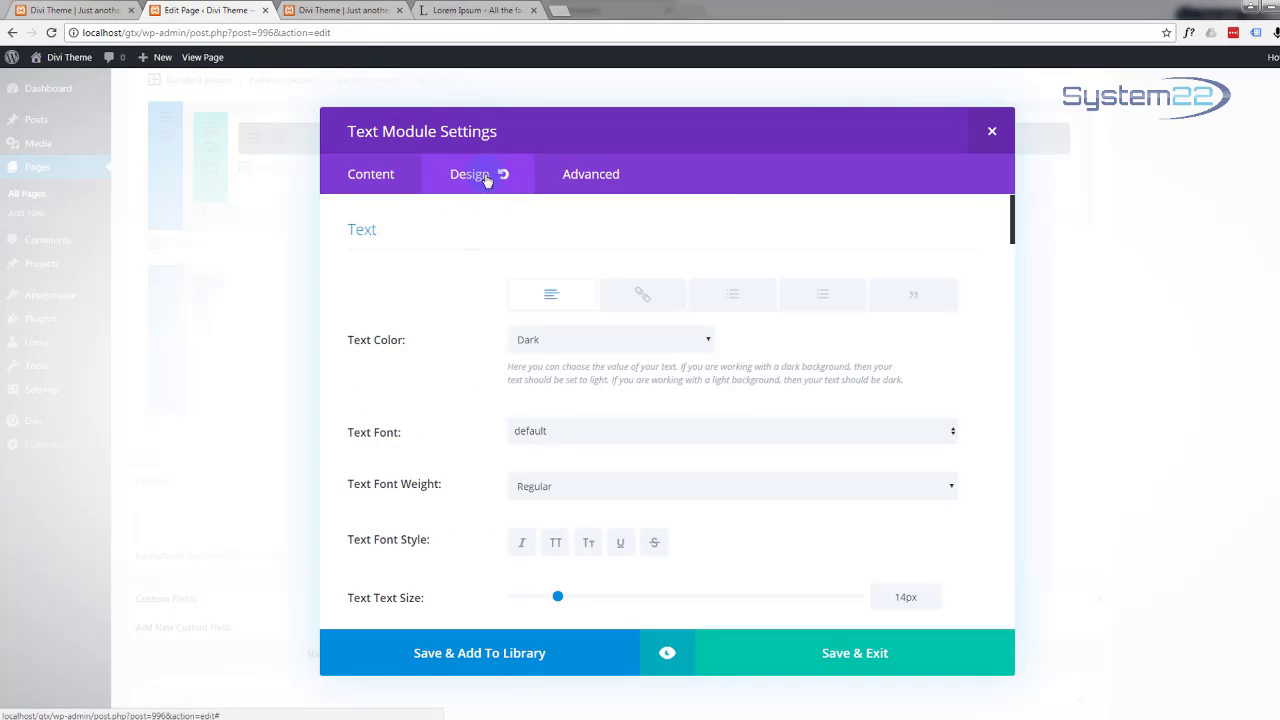
{"action": "scroll", "coordinate": [520, 398], "scroll_direction": "down", "scroll_amount": 1}
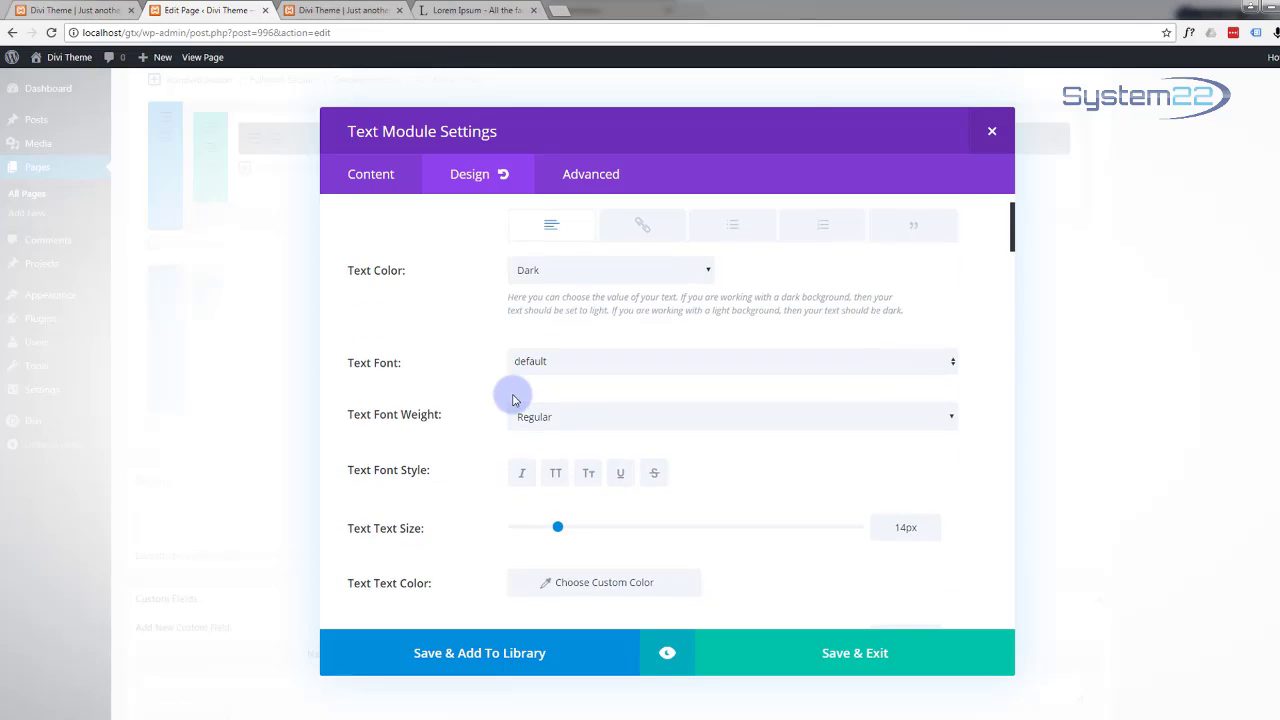
{"action": "scroll", "coordinate": [515, 400], "scroll_direction": "down", "scroll_amount": 5}
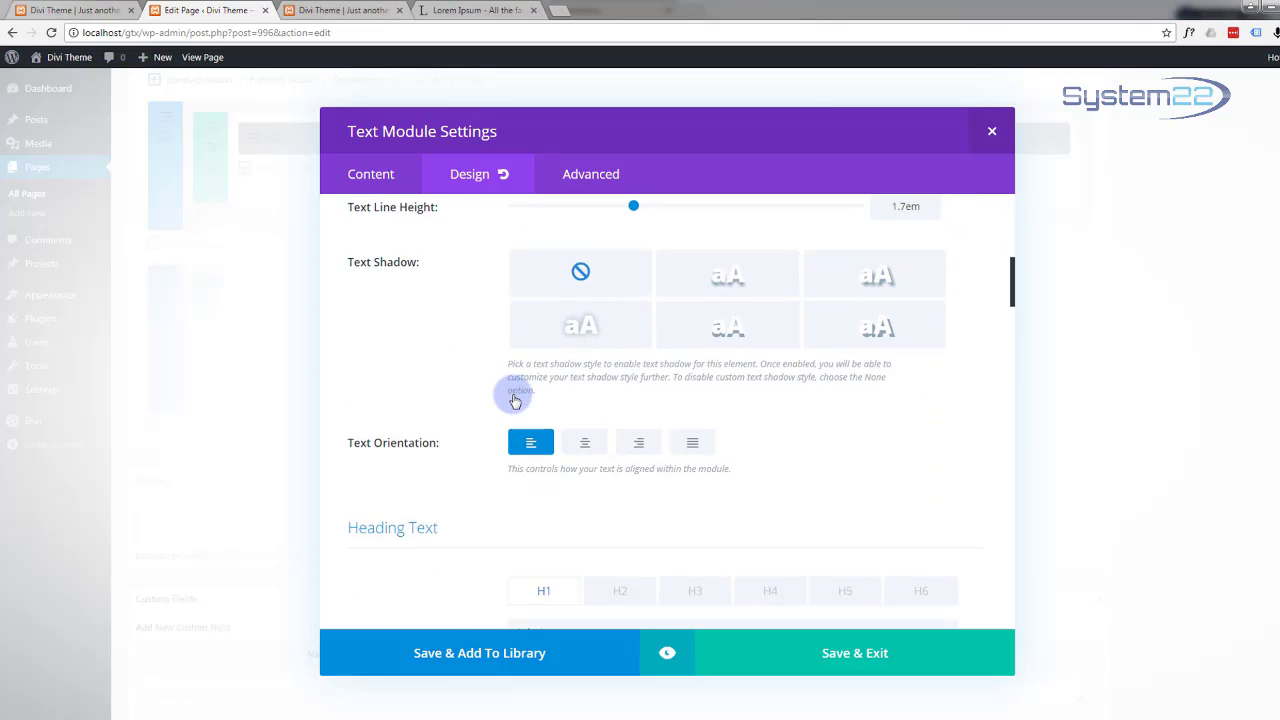
{"action": "scroll", "coordinate": [515, 400], "scroll_direction": "down", "scroll_amount": 2}
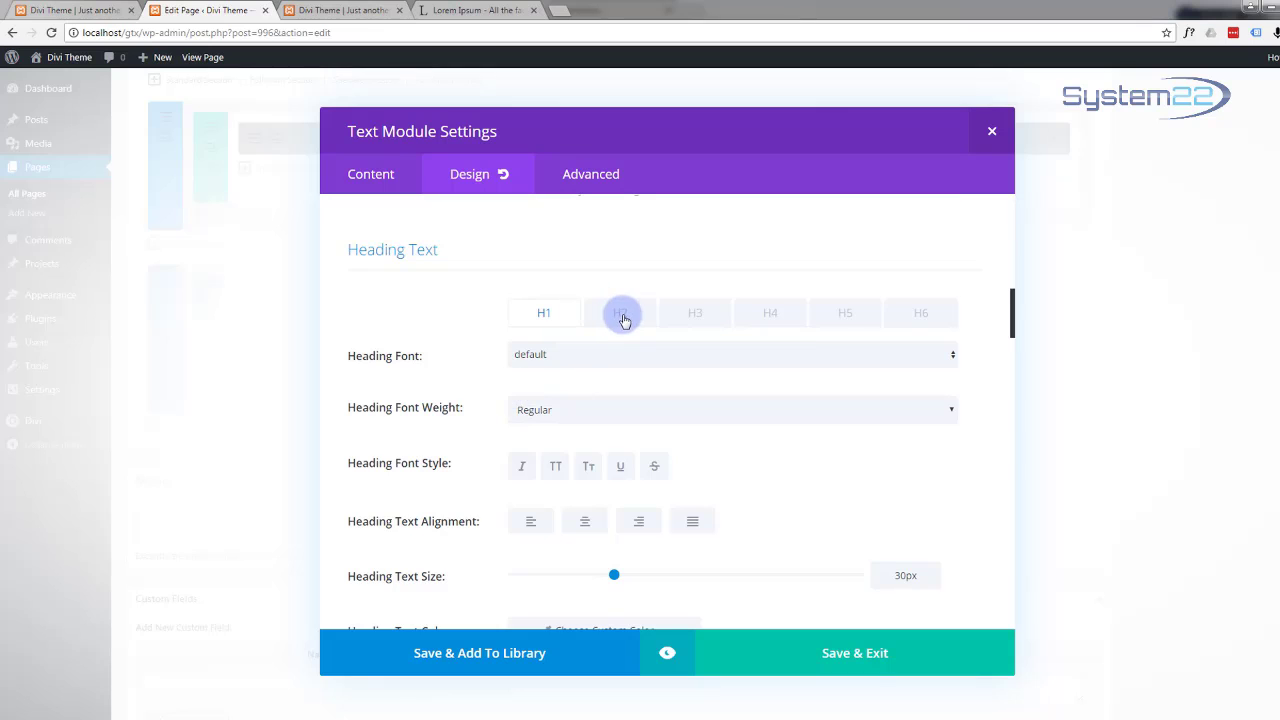
{"action": "left_click", "coordinate": [620, 315]}
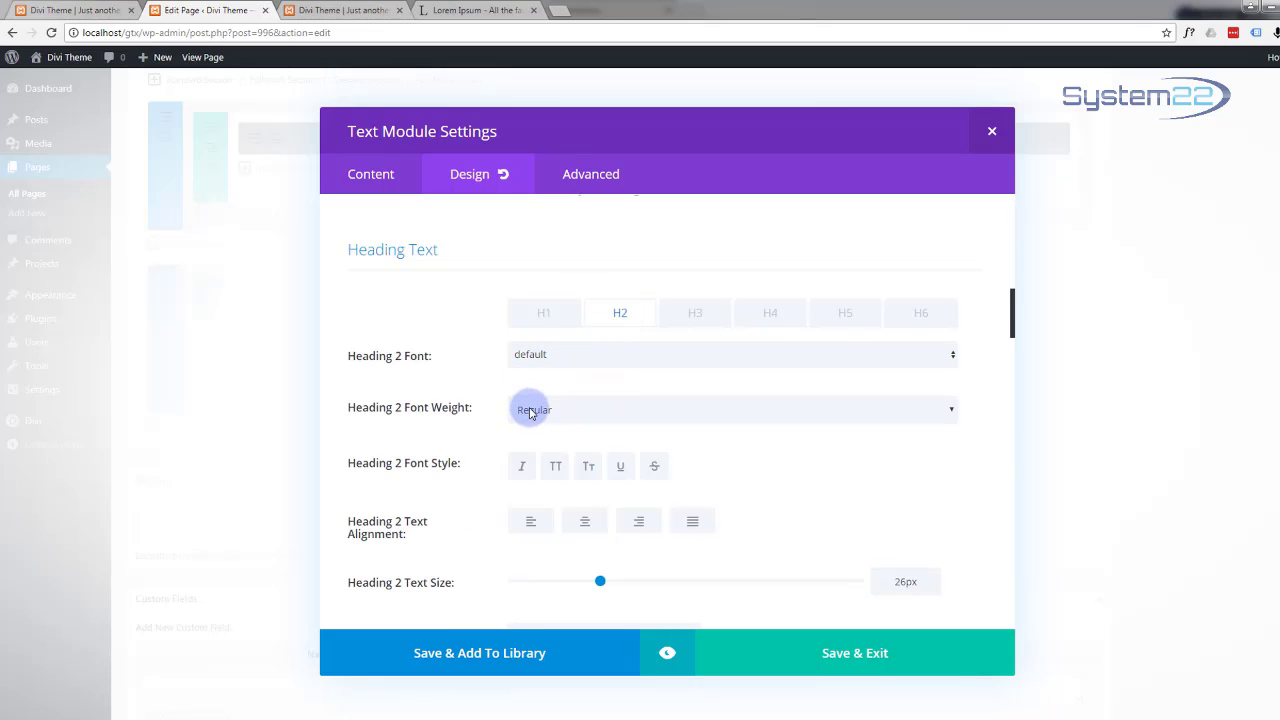
{"action": "scroll", "coordinate": [530, 412], "scroll_direction": "down", "scroll_amount": 2}
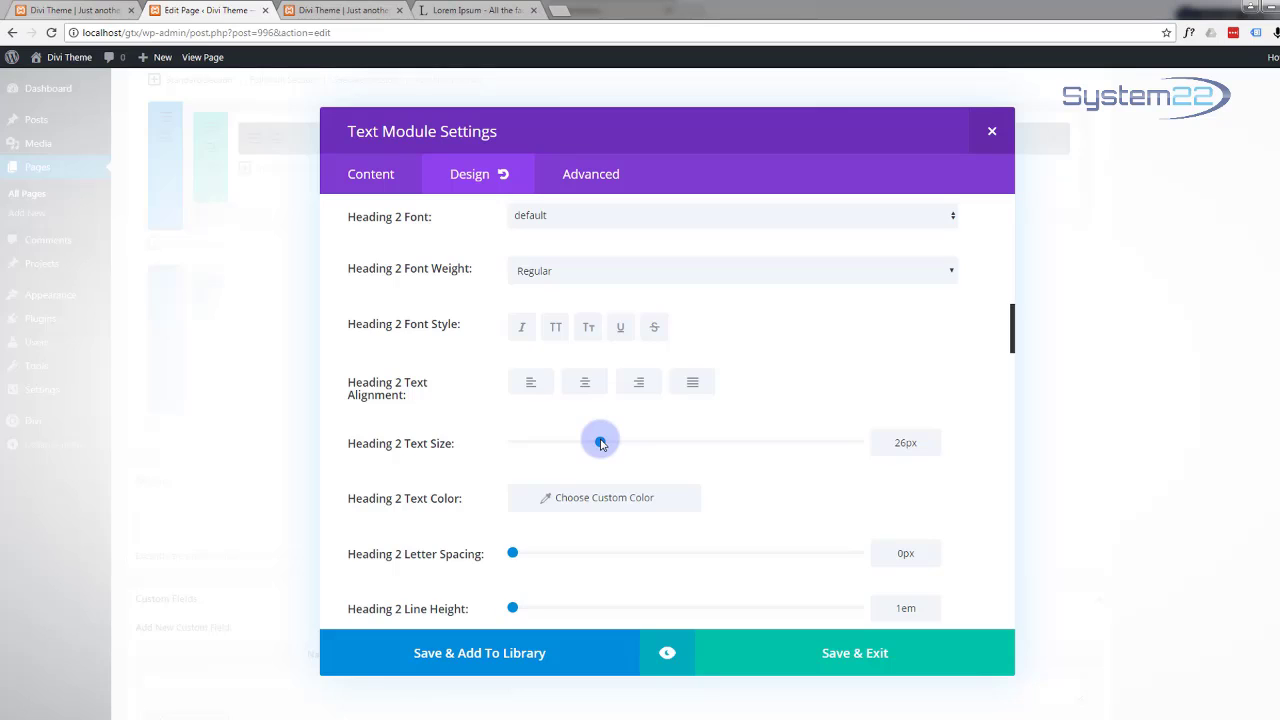
{"action": "left_click_drag", "start_coordinate": [600, 443], "coordinate": [691, 443]}
{"action": "left_click", "coordinate": [669, 655]}
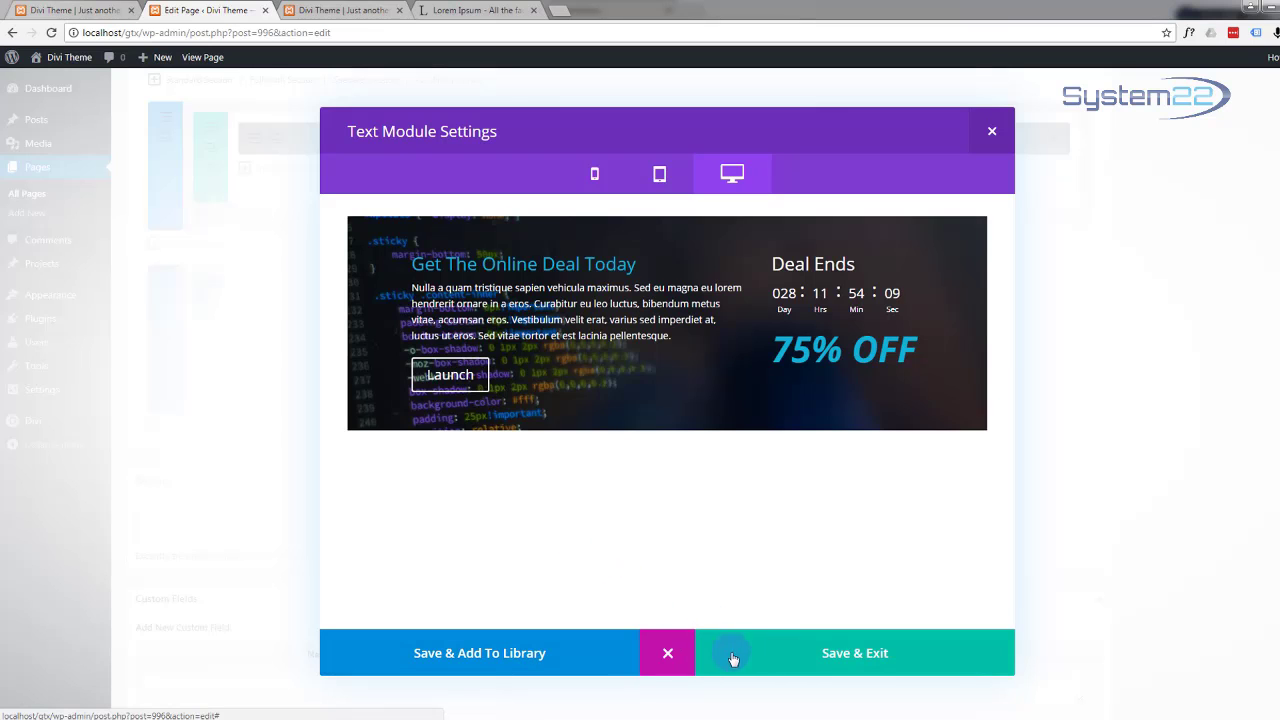
Step: Save the Text module, update the One Page page, and open Preview Changes
{"action": "left_click", "coordinate": [836, 652]}
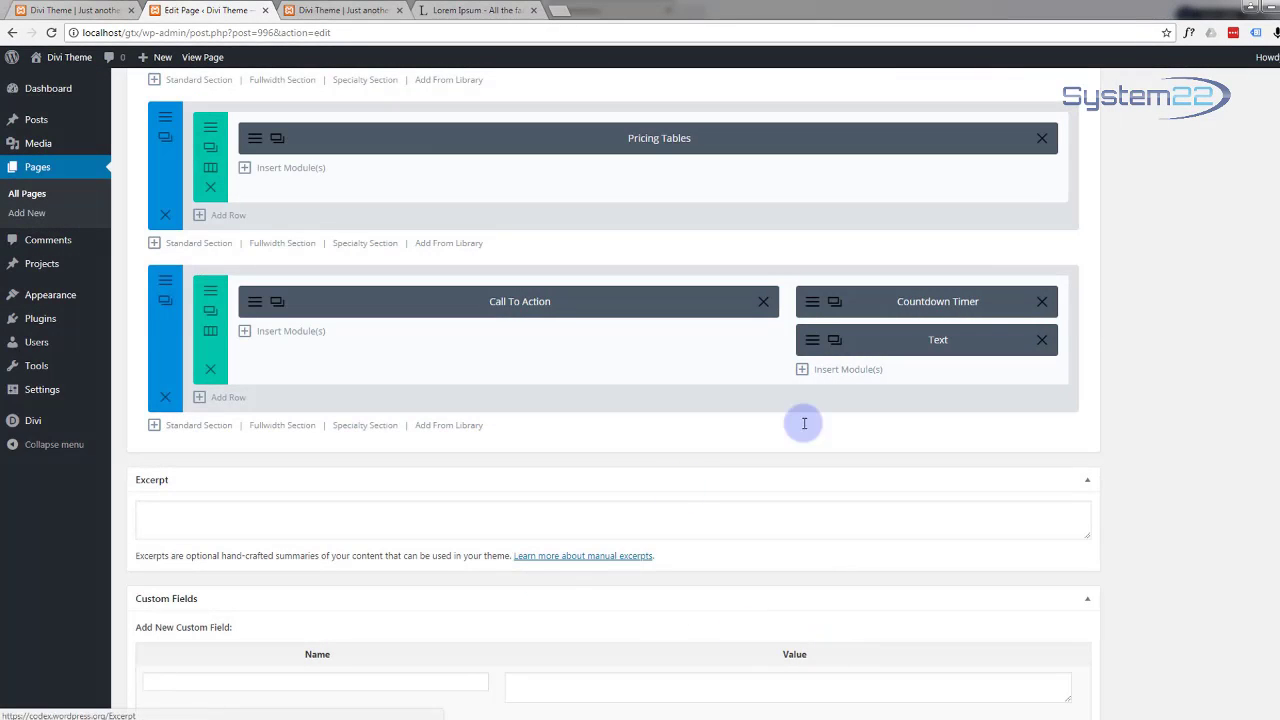
{"action": "scroll", "coordinate": [1180, 338], "scroll_direction": "up", "scroll_amount": 6}
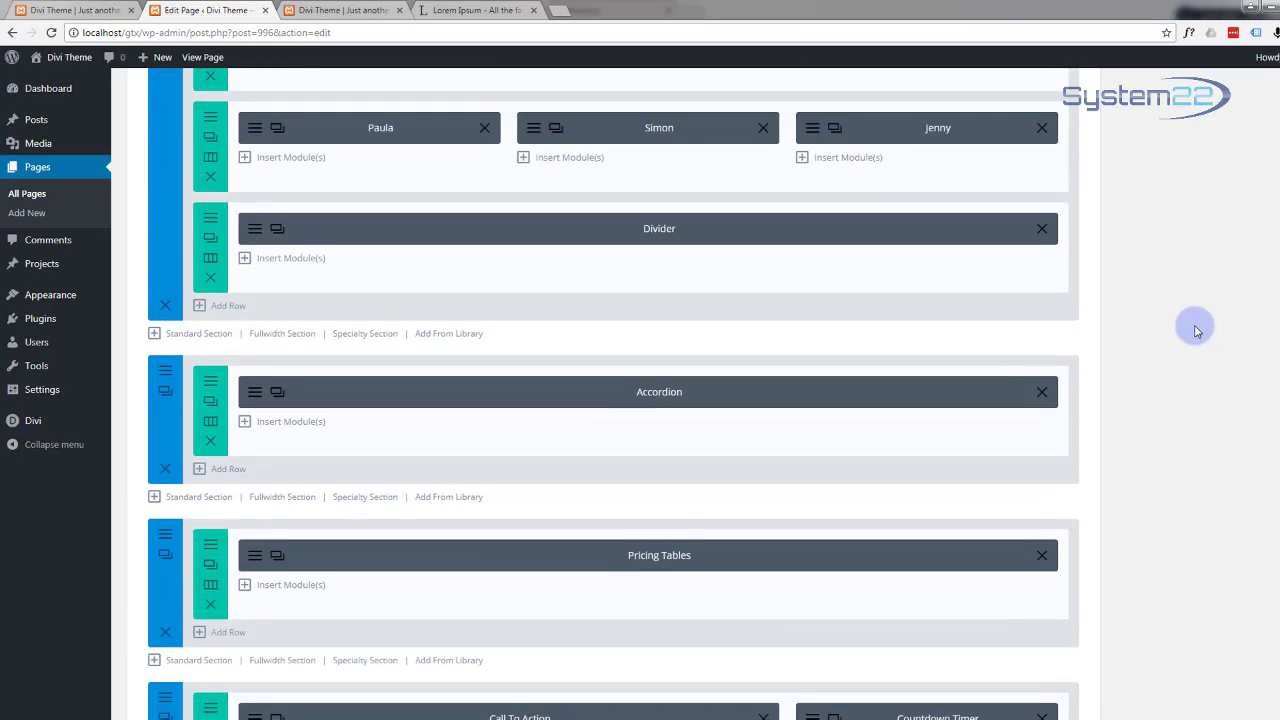
{"action": "scroll", "coordinate": [1197, 330], "scroll_direction": "up", "scroll_amount": 5}
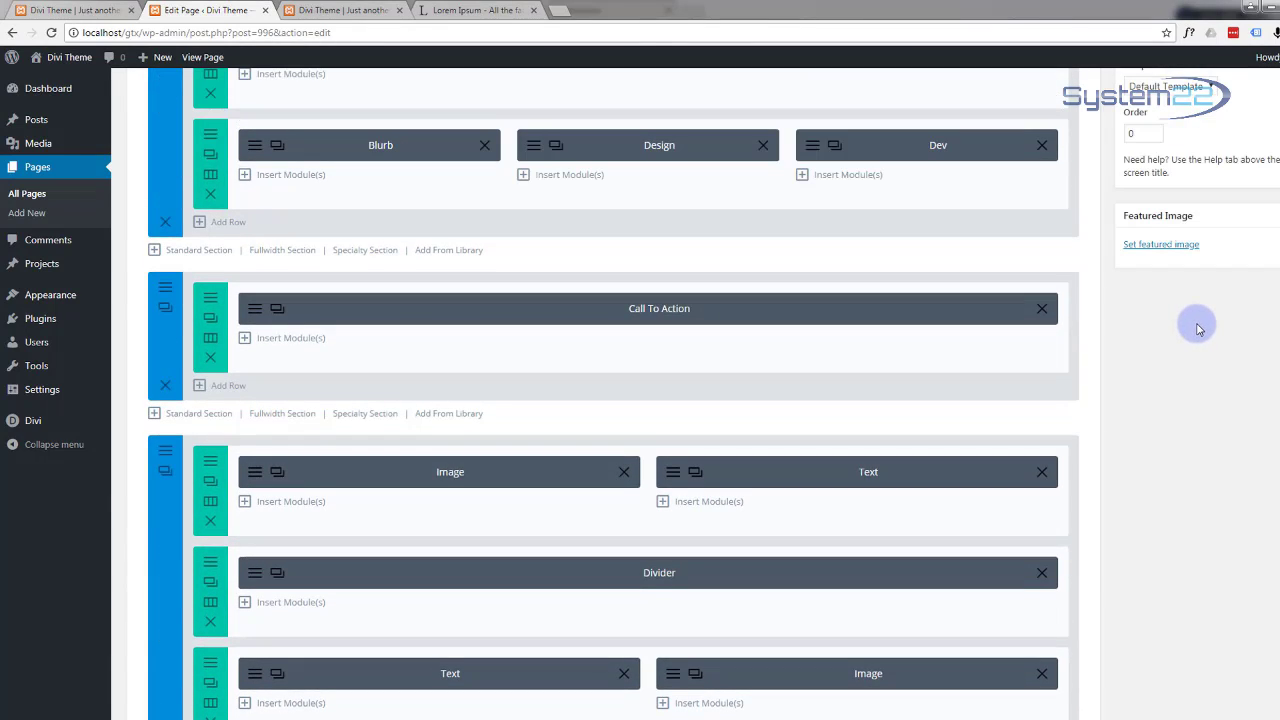
{"action": "scroll", "coordinate": [1200, 329], "scroll_direction": "up", "scroll_amount": 5}
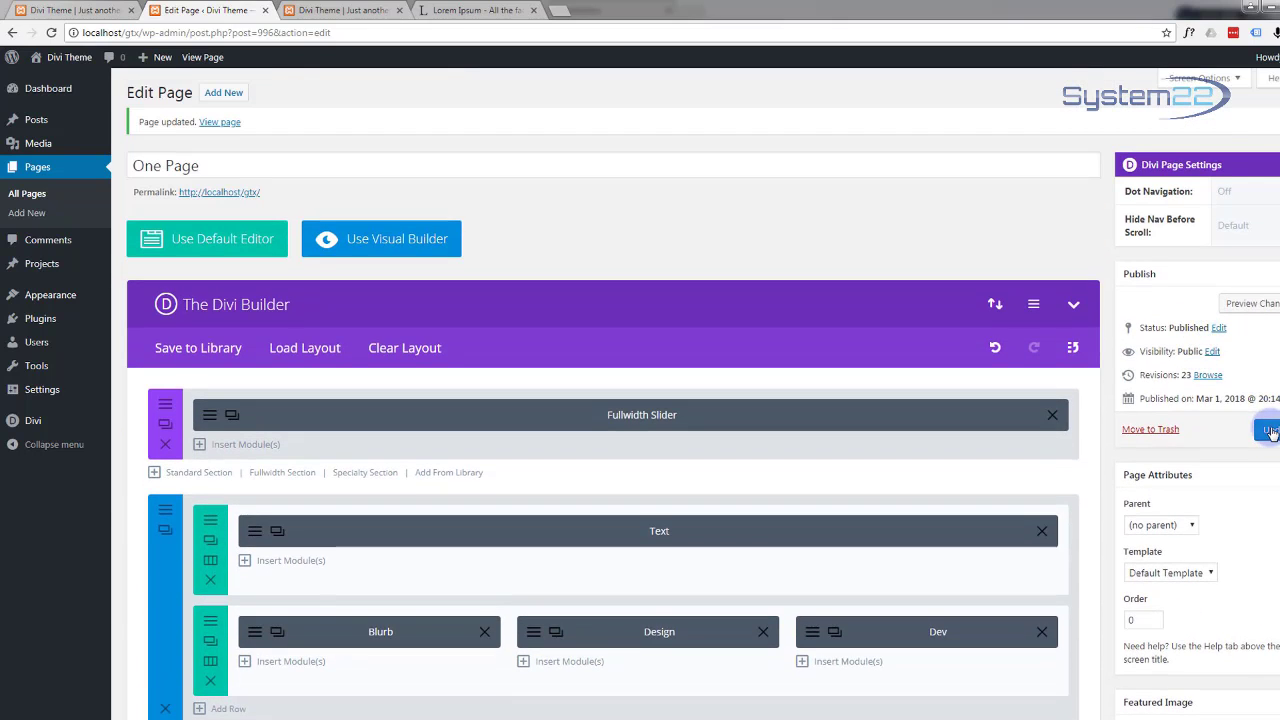
{"action": "left_click", "coordinate": [1267, 430]}
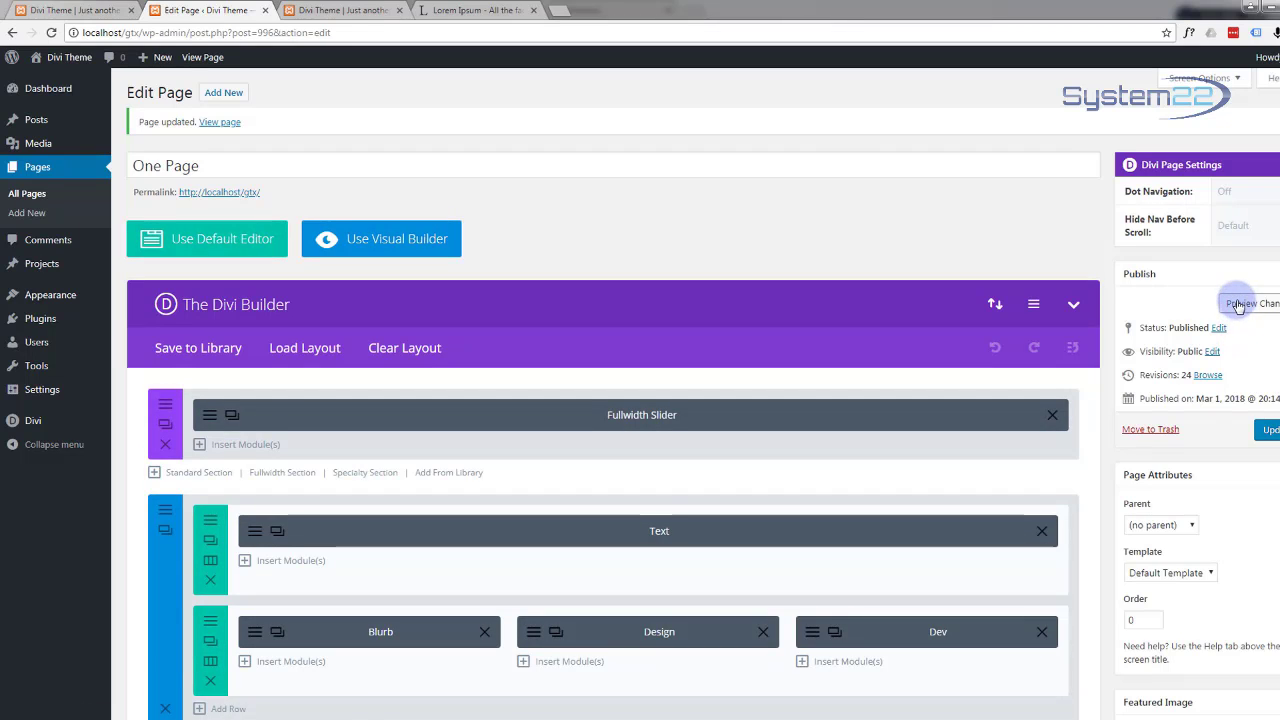
{"action": "left_click", "coordinate": [1240, 303]}
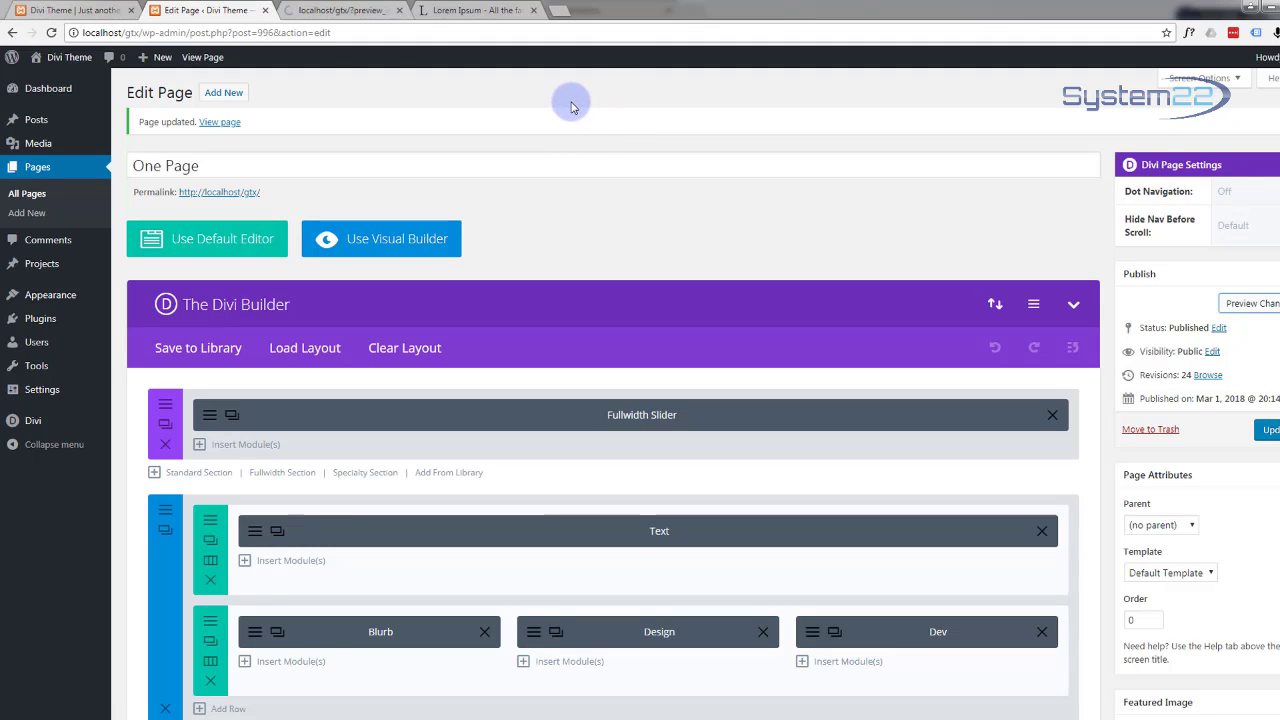
Step: In the preview tab, scroll to the large blue 75% OFF beneath the Deal Ends countdown
{"action": "left_click", "coordinate": [337, 12]}
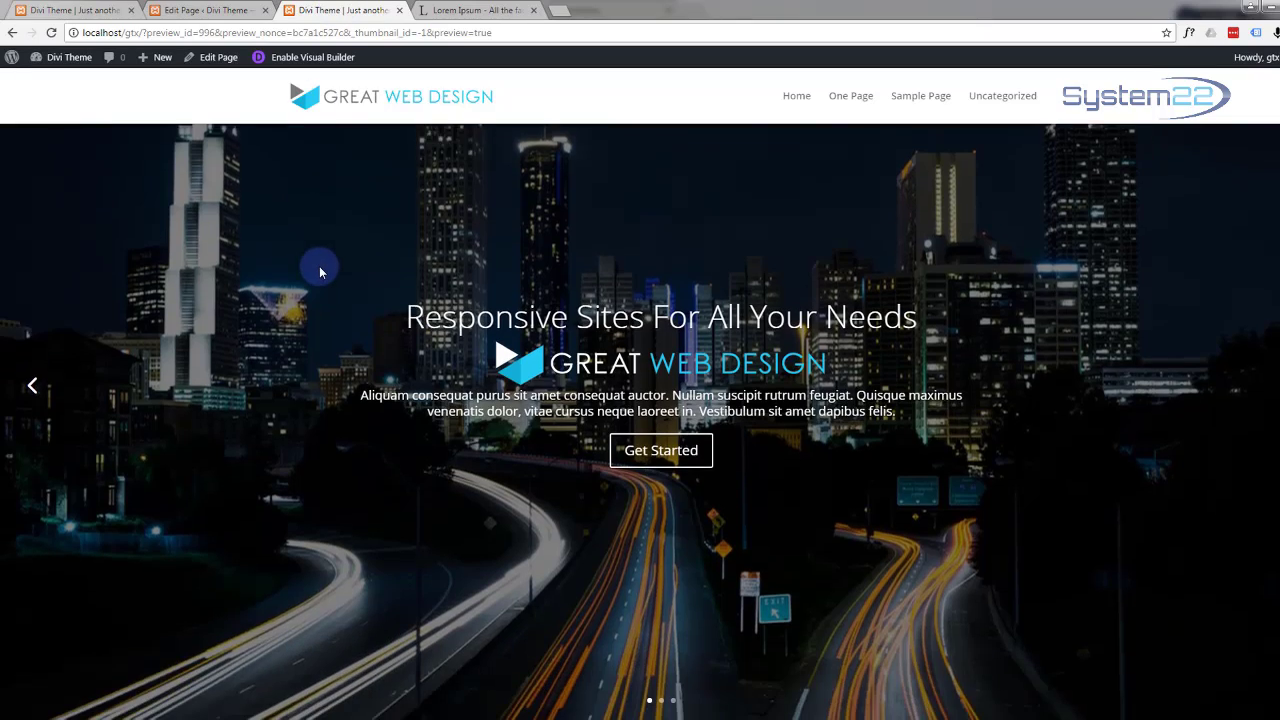
{"action": "scroll", "coordinate": [323, 266], "scroll_direction": "down", "scroll_amount": 8}
{"action": "scroll", "coordinate": [326, 264], "scroll_direction": "down", "scroll_amount": 8}
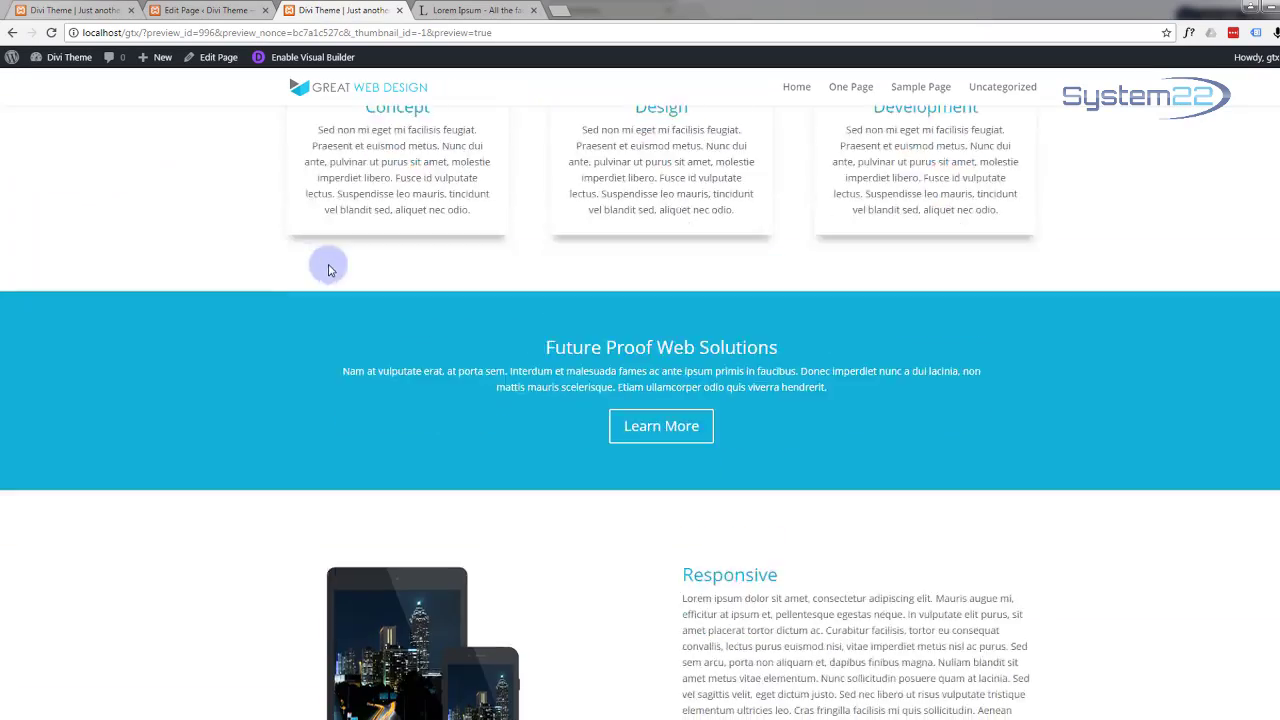
{"action": "scroll", "coordinate": [330, 265], "scroll_direction": "down", "scroll_amount": 8}
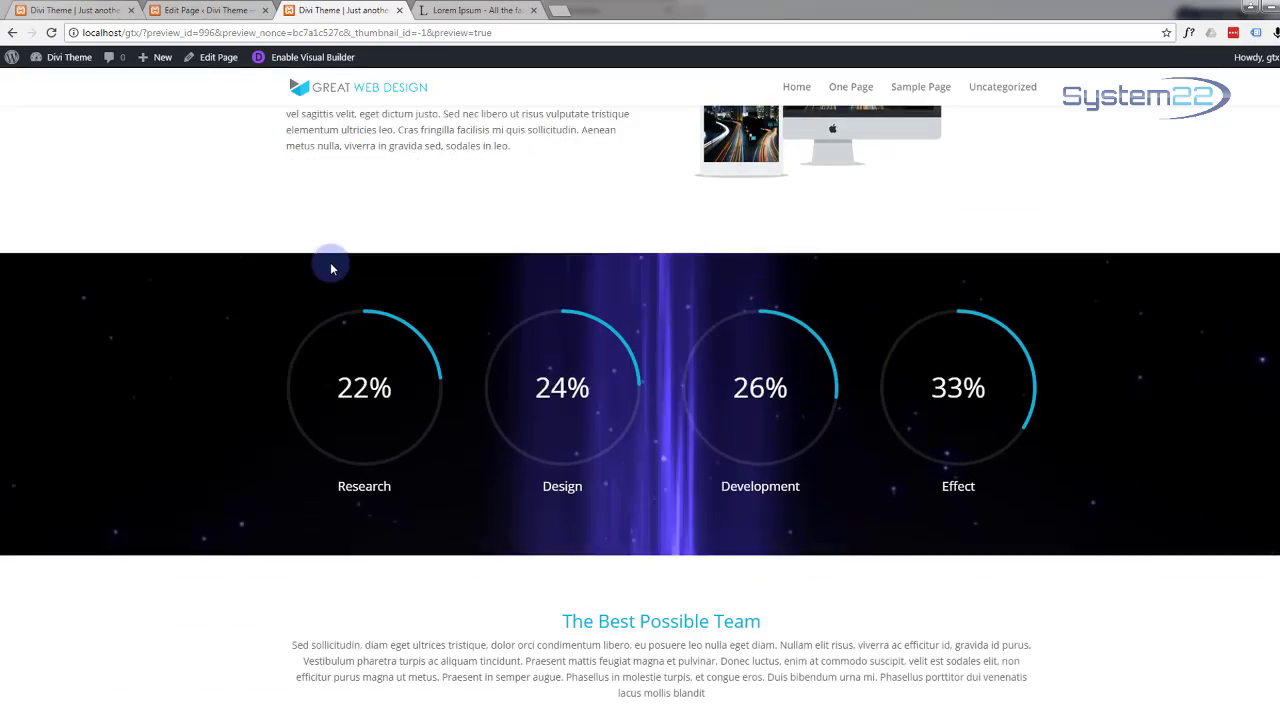
{"action": "scroll", "coordinate": [335, 268], "scroll_direction": "down", "scroll_amount": 8}
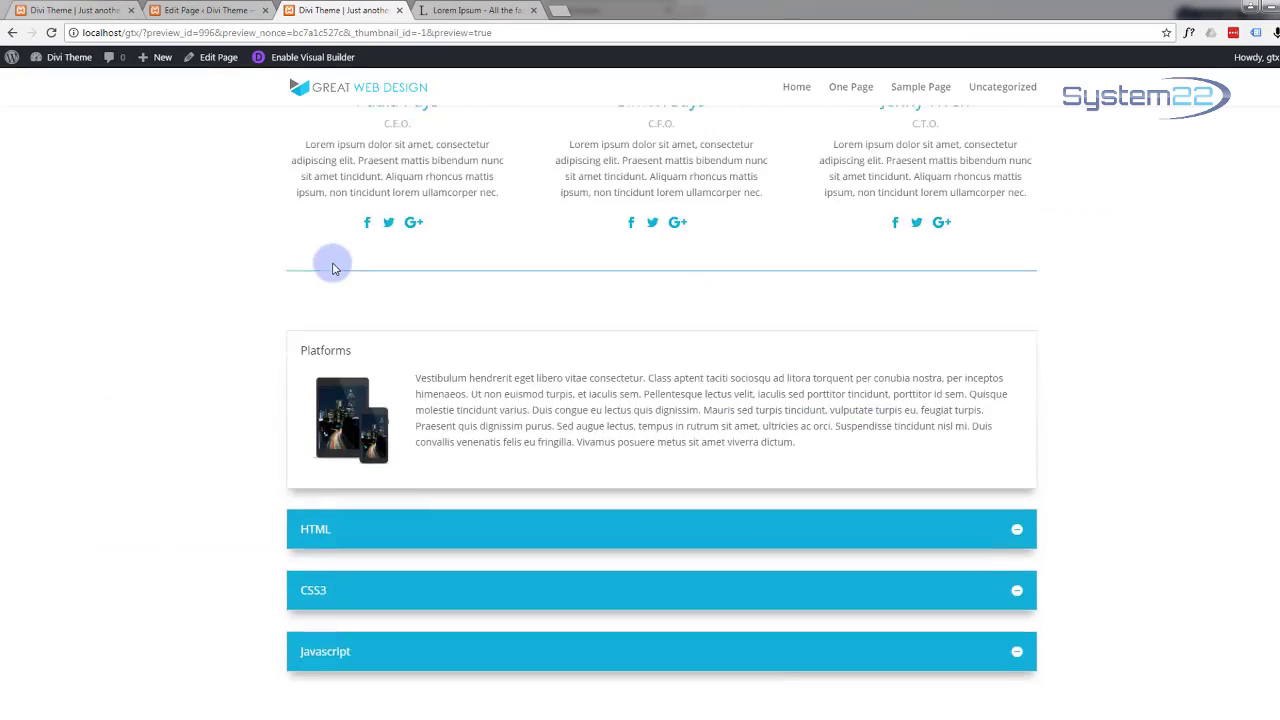
{"action": "scroll", "coordinate": [222, 272], "scroll_direction": "down", "scroll_amount": 3}
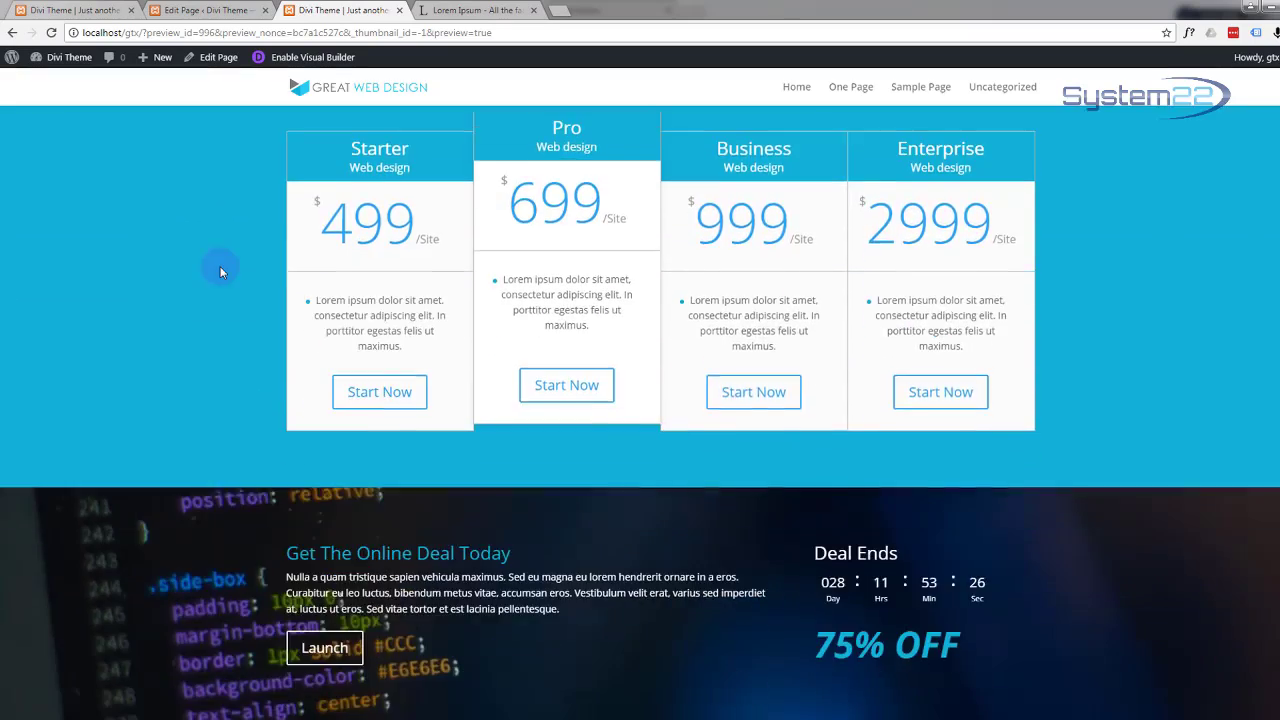
{"action": "scroll", "coordinate": [222, 272], "scroll_direction": "up", "scroll_amount": 1}
{"action": "scroll", "coordinate": [222, 272], "scroll_direction": "down", "scroll_amount": 1}
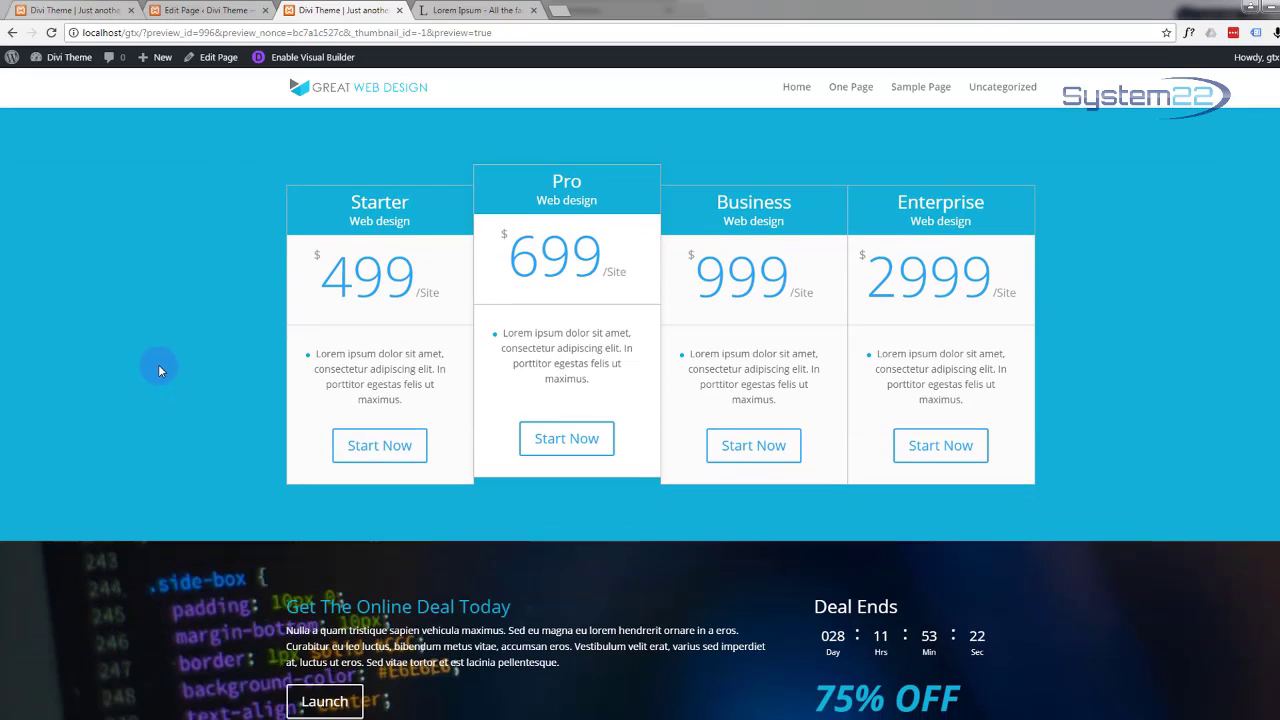
{"action": "scroll", "coordinate": [157, 369], "scroll_direction": "up", "scroll_amount": 1}
{"action": "scroll", "coordinate": [157, 369], "scroll_direction": "up", "scroll_amount": 3}
{"action": "scroll", "coordinate": [157, 369], "scroll_direction": "down", "scroll_amount": 3}
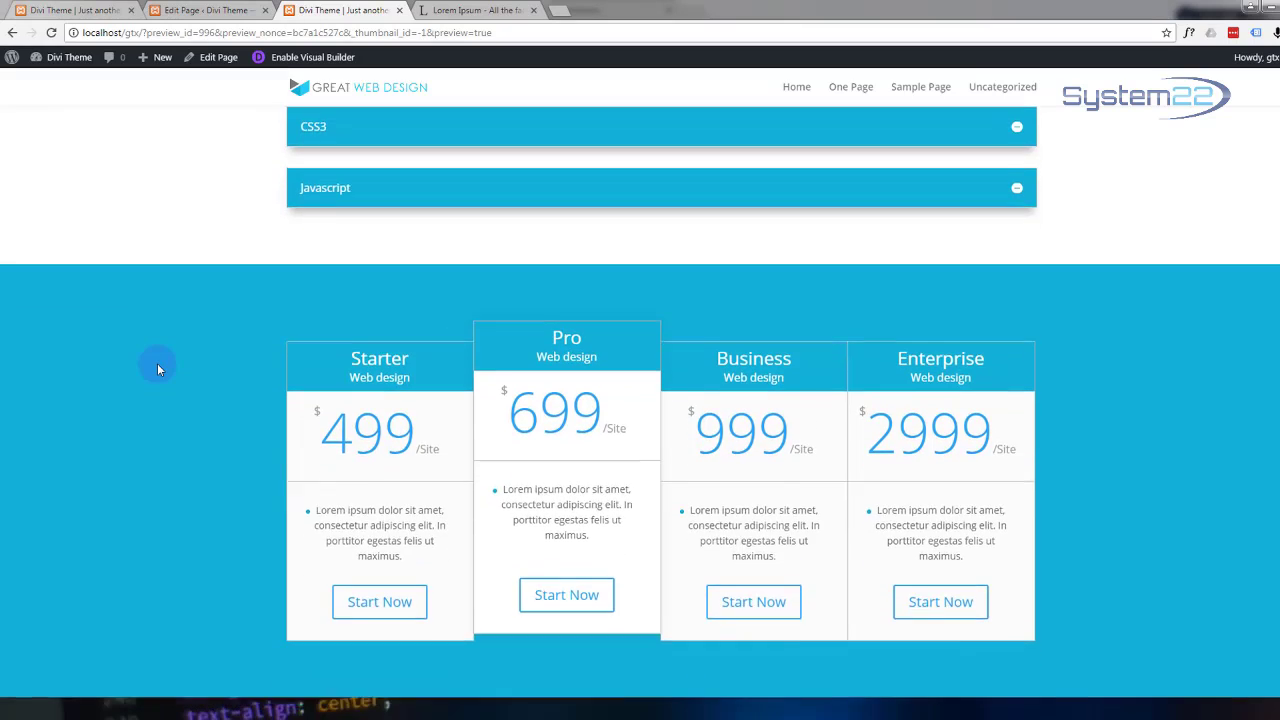
{"action": "scroll", "coordinate": [157, 369], "scroll_direction": "down", "scroll_amount": 1}
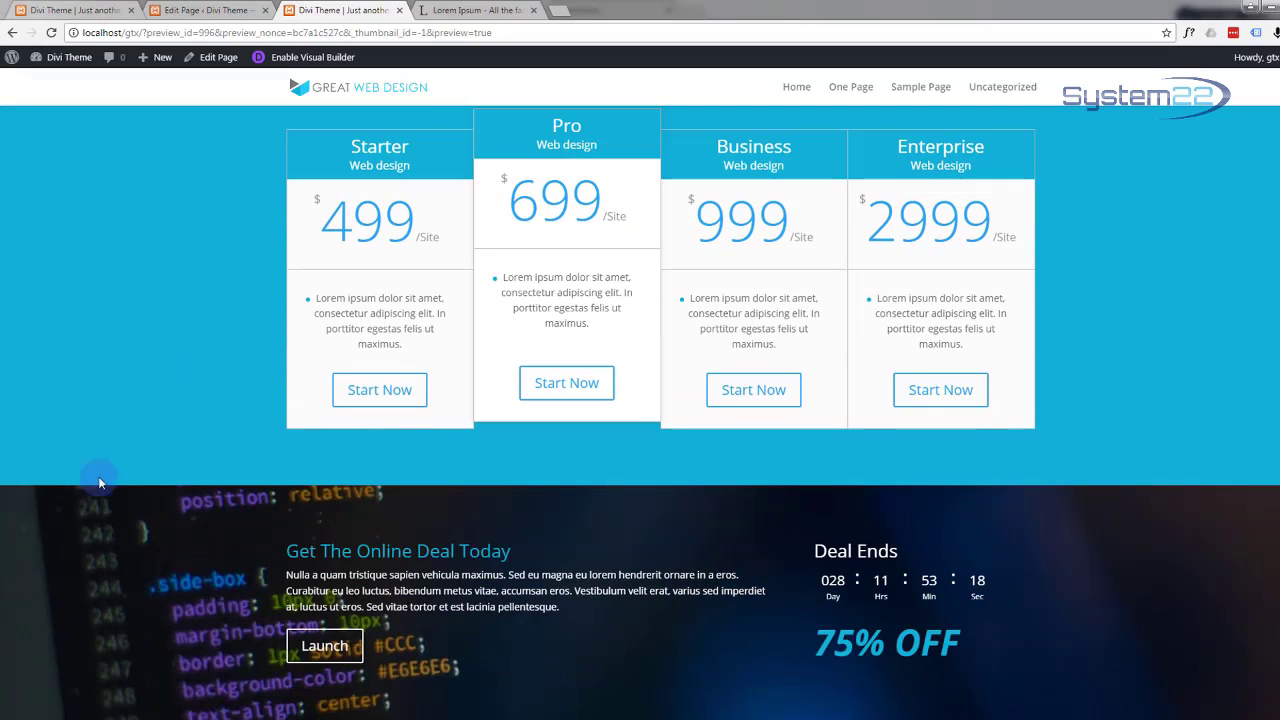
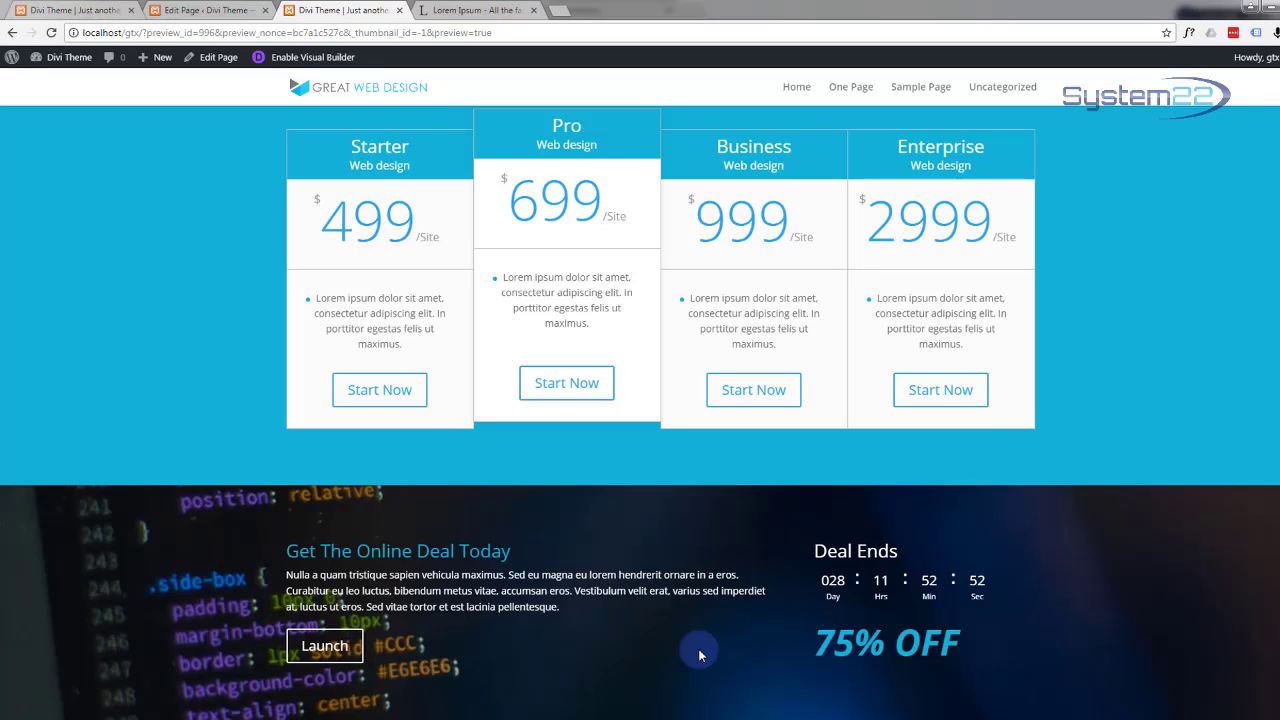
Step: Return from the front-end preview to the page's Divi Builder editor
{"action": "left_click", "coordinate": [200, 10]}
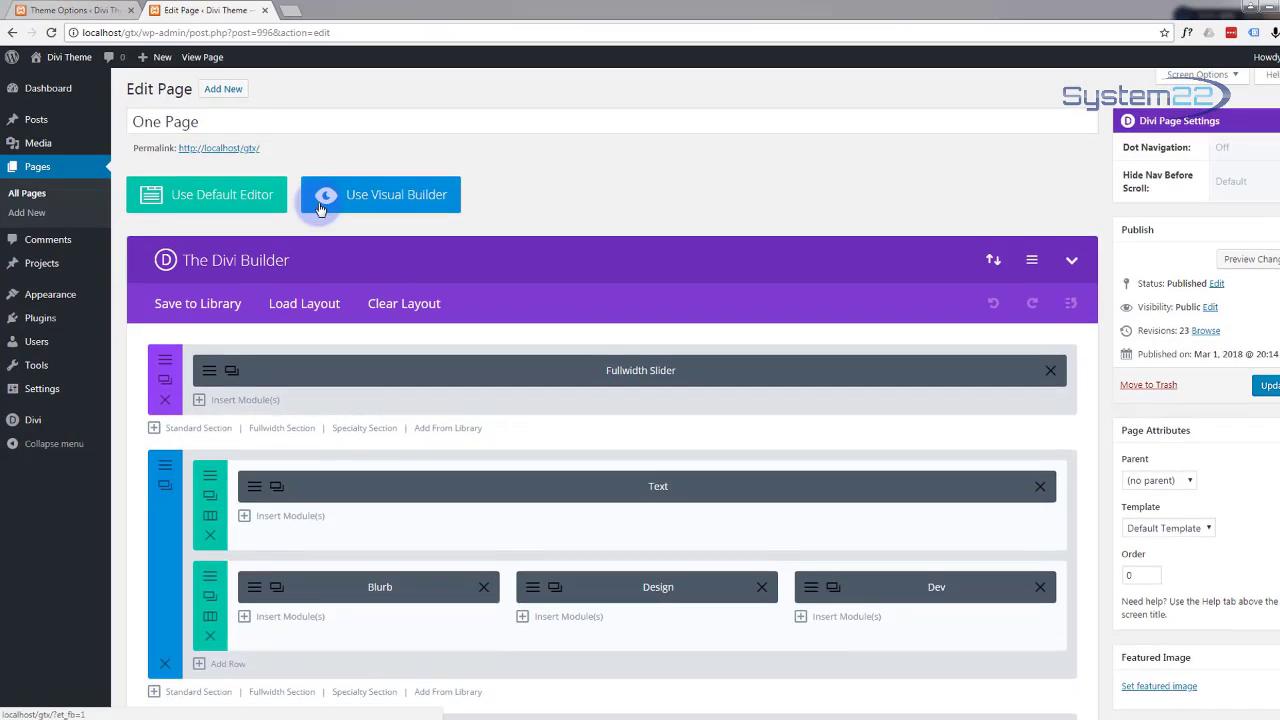
Step: Add a new standard section at the page bottom with a 1/3 + 2/3 column row
{"action": "scroll", "coordinate": [320, 208], "scroll_direction": "down", "scroll_amount": 4}
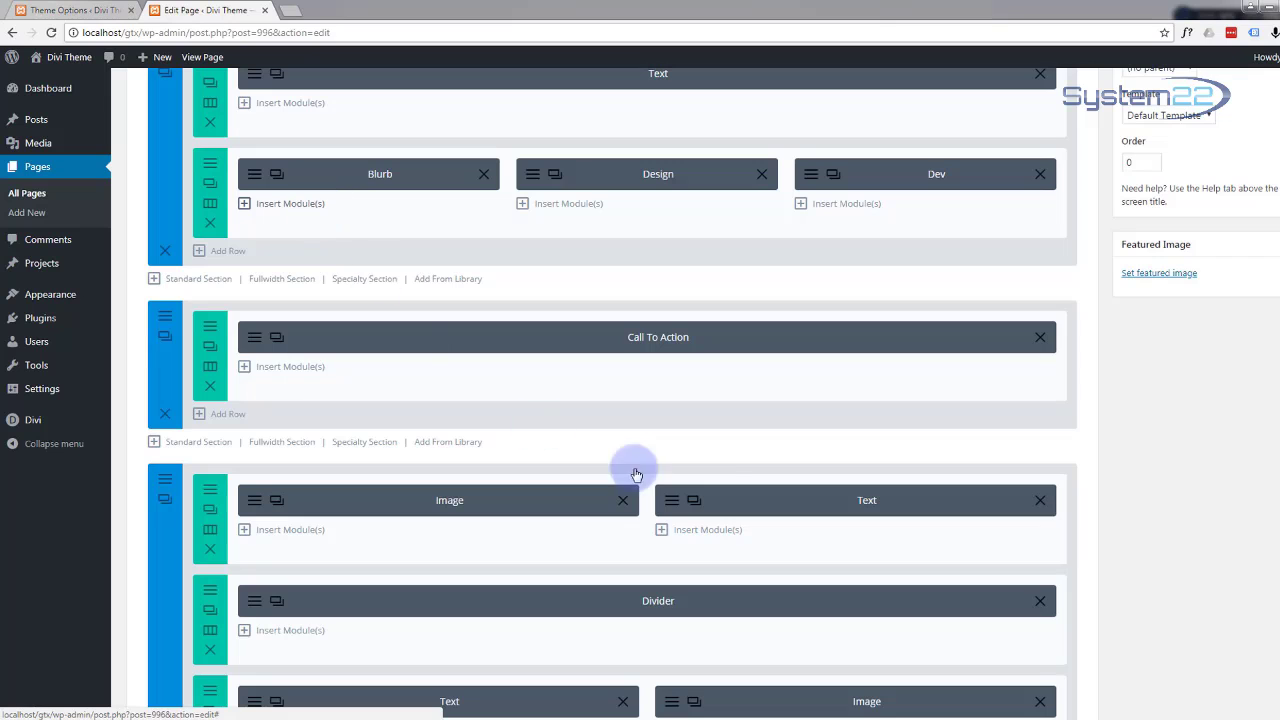
{"action": "scroll", "coordinate": [809, 464], "scroll_direction": "down", "scroll_amount": 2}
{"action": "scroll", "coordinate": [809, 464], "scroll_direction": "down", "scroll_amount": 7}
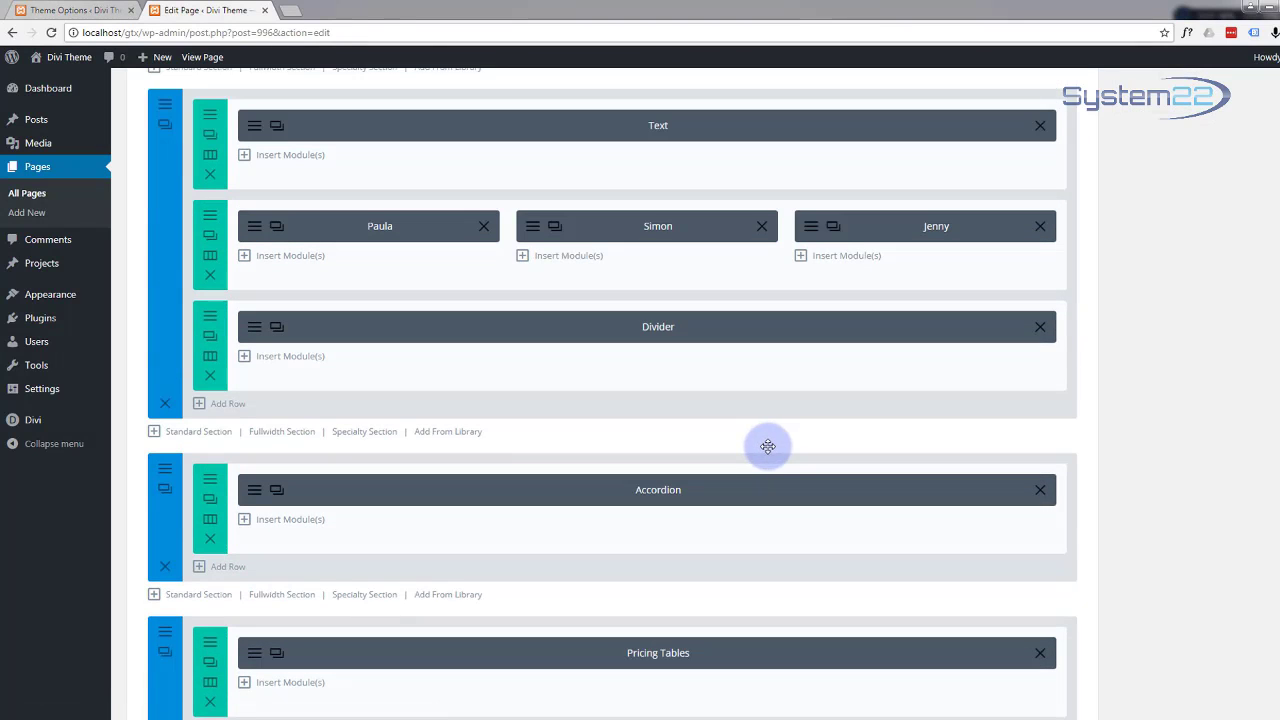
{"action": "scroll", "coordinate": [1268, 528], "scroll_direction": "down", "scroll_amount": 6}
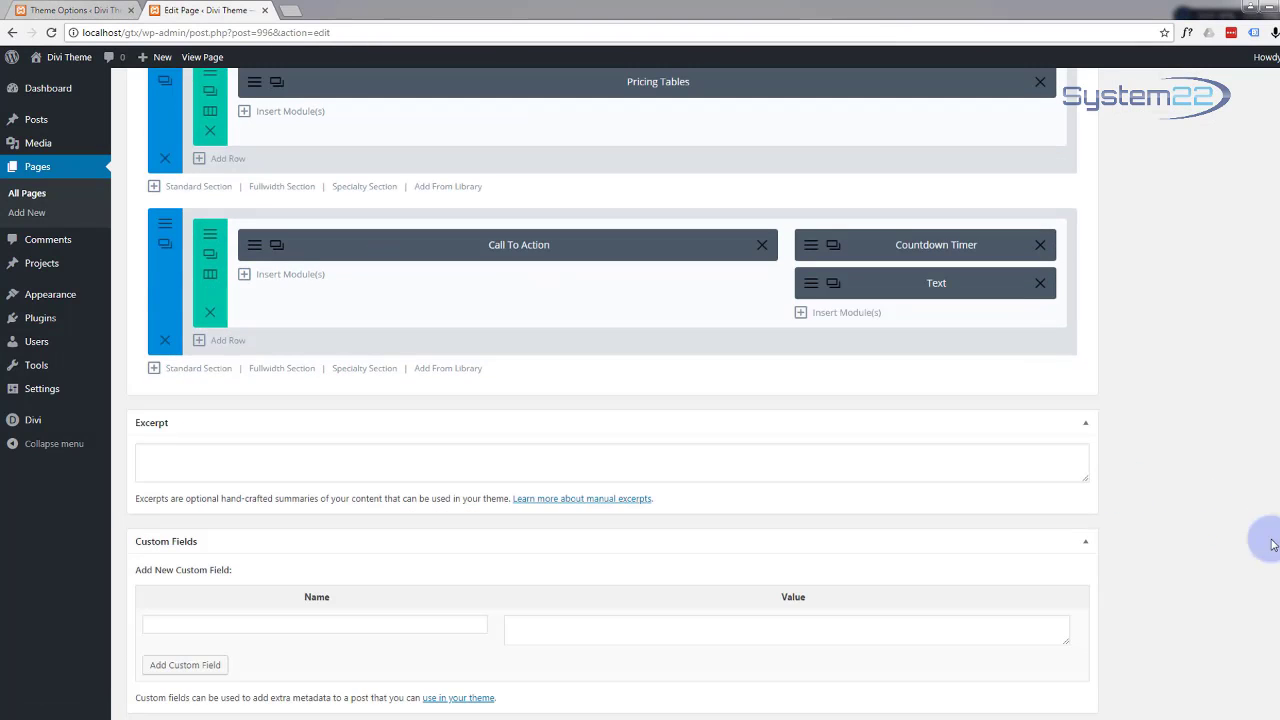
{"action": "scroll", "coordinate": [207, 375], "scroll_direction": "down", "scroll_amount": 1}
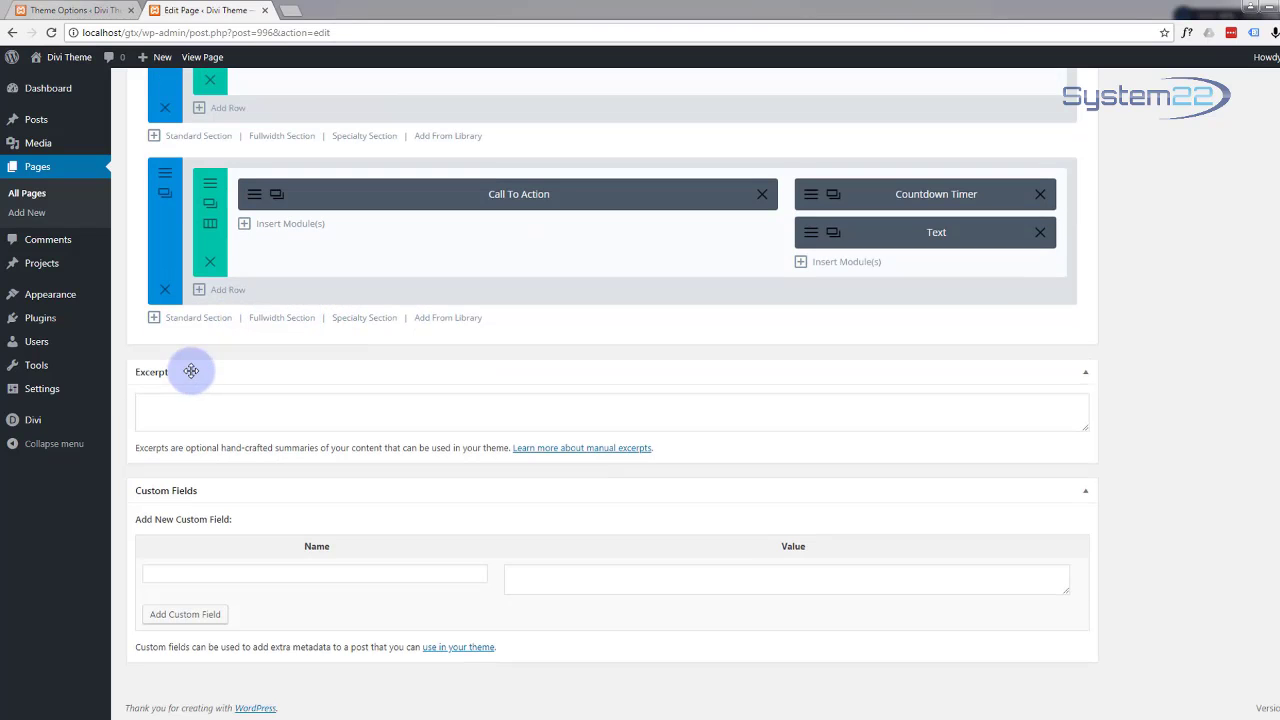
{"action": "left_click", "coordinate": [197, 319]}
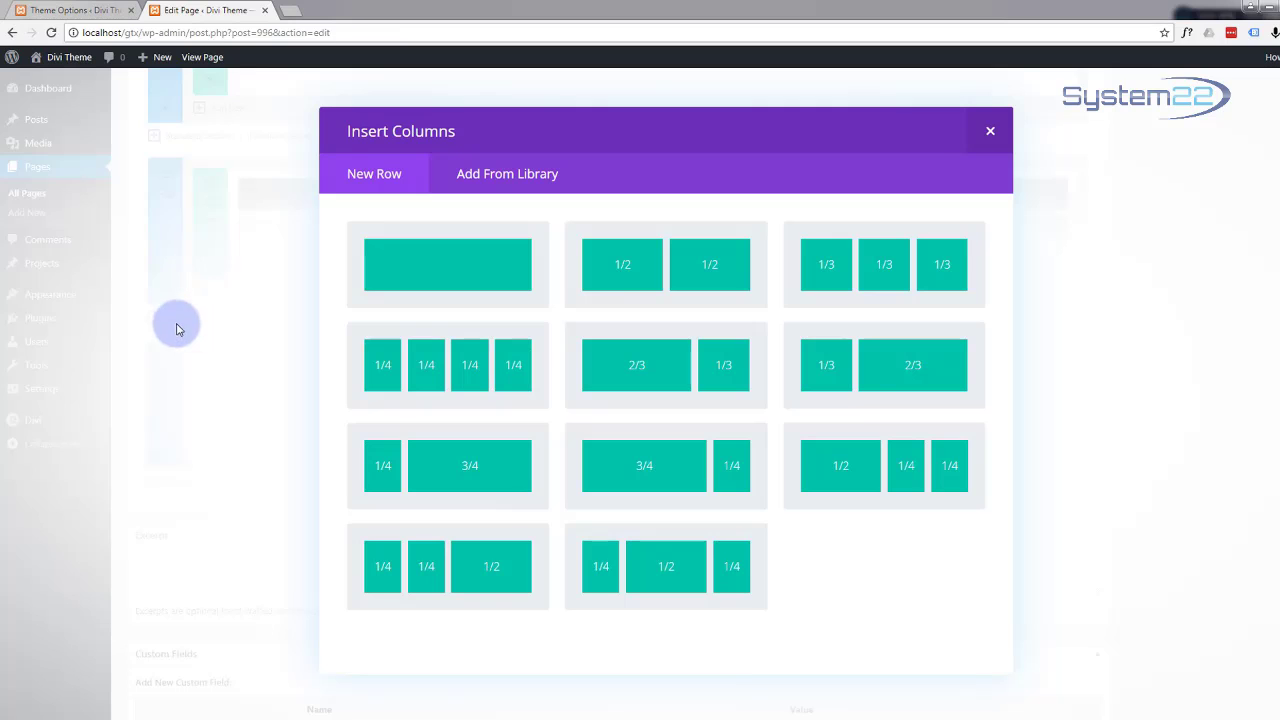
{"action": "left_click", "coordinate": [929, 376]}
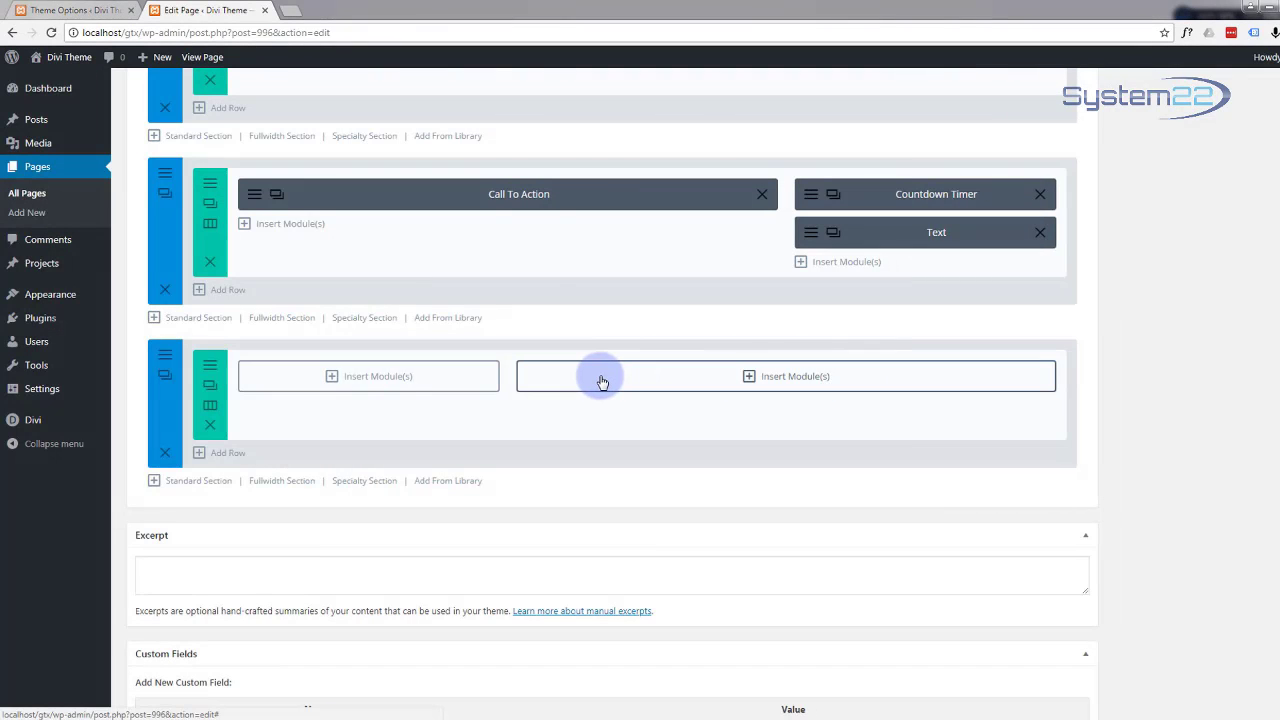
Step: Insert a Text module into the narrow left column
{"action": "left_click", "coordinate": [334, 377]}
{"action": "scroll", "coordinate": [460, 378], "scroll_direction": "down", "scroll_amount": 3}
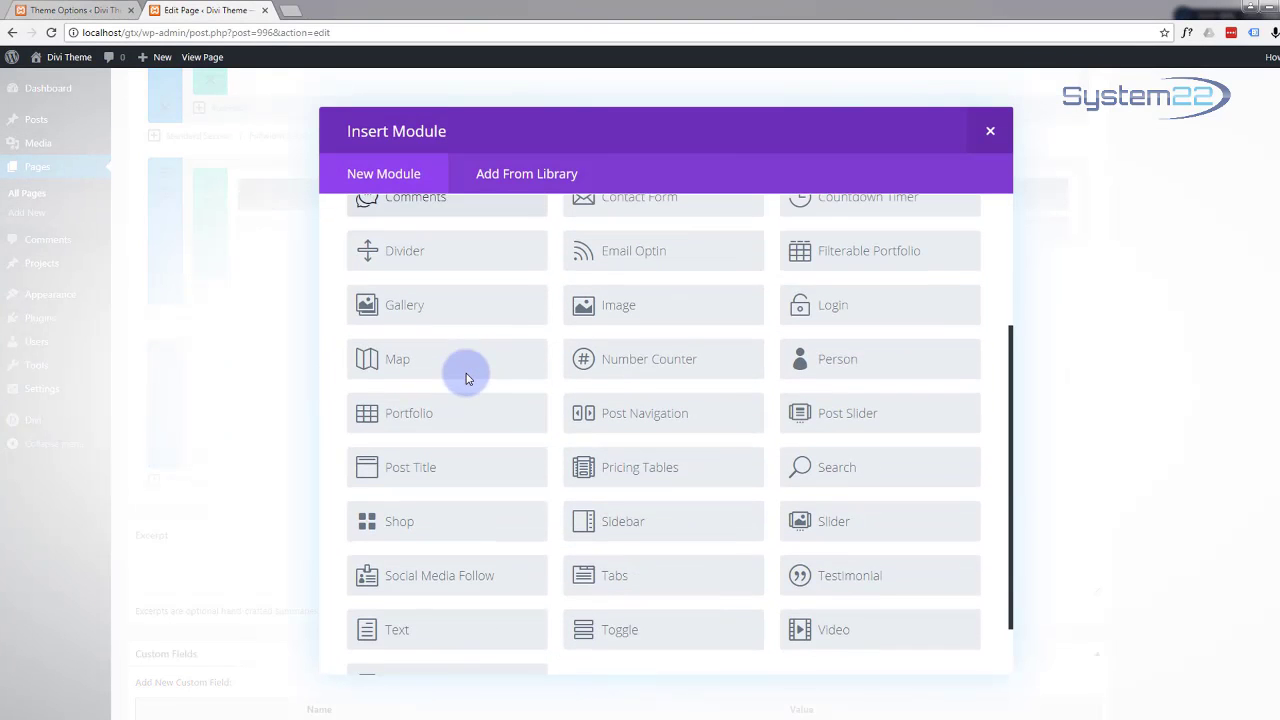
{"action": "scroll", "coordinate": [465, 375], "scroll_direction": "down", "scroll_amount": 2}
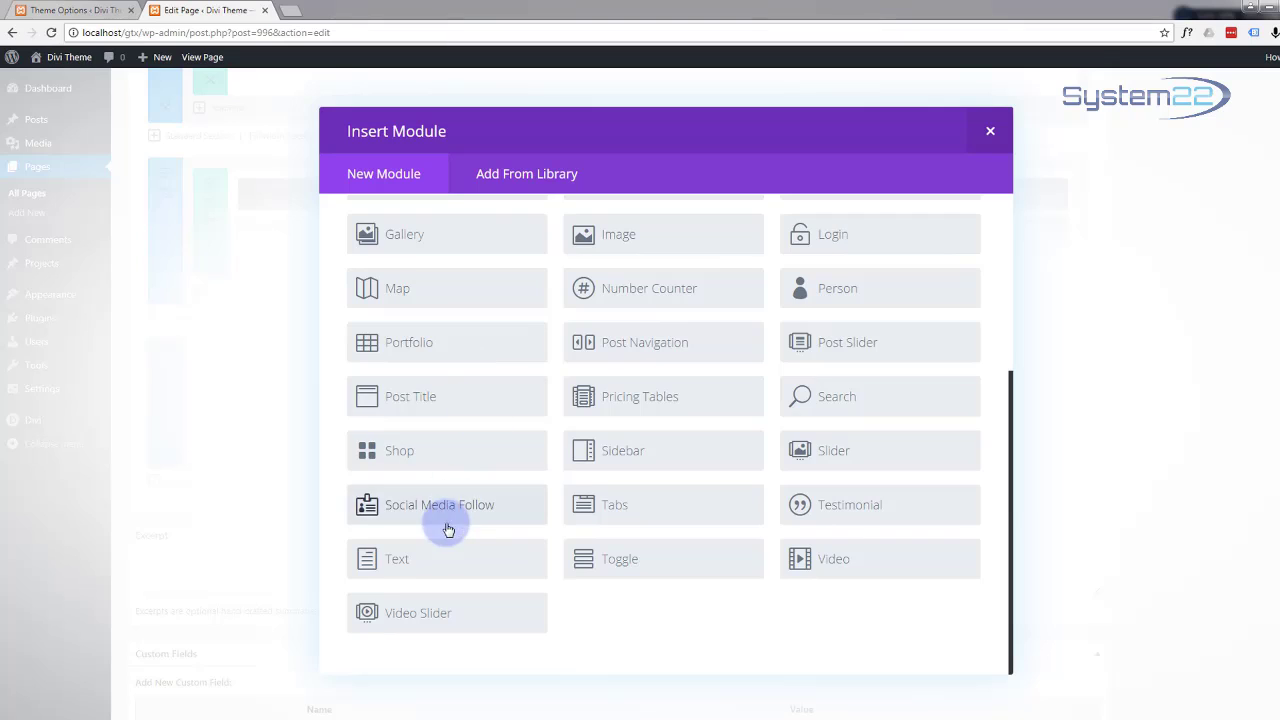
{"action": "left_click", "coordinate": [441, 555]}
Step: Type 'Great Web Design' followed by the office's street, city, and state/ZIP lines
{"action": "left_click", "coordinate": [401, 395]}
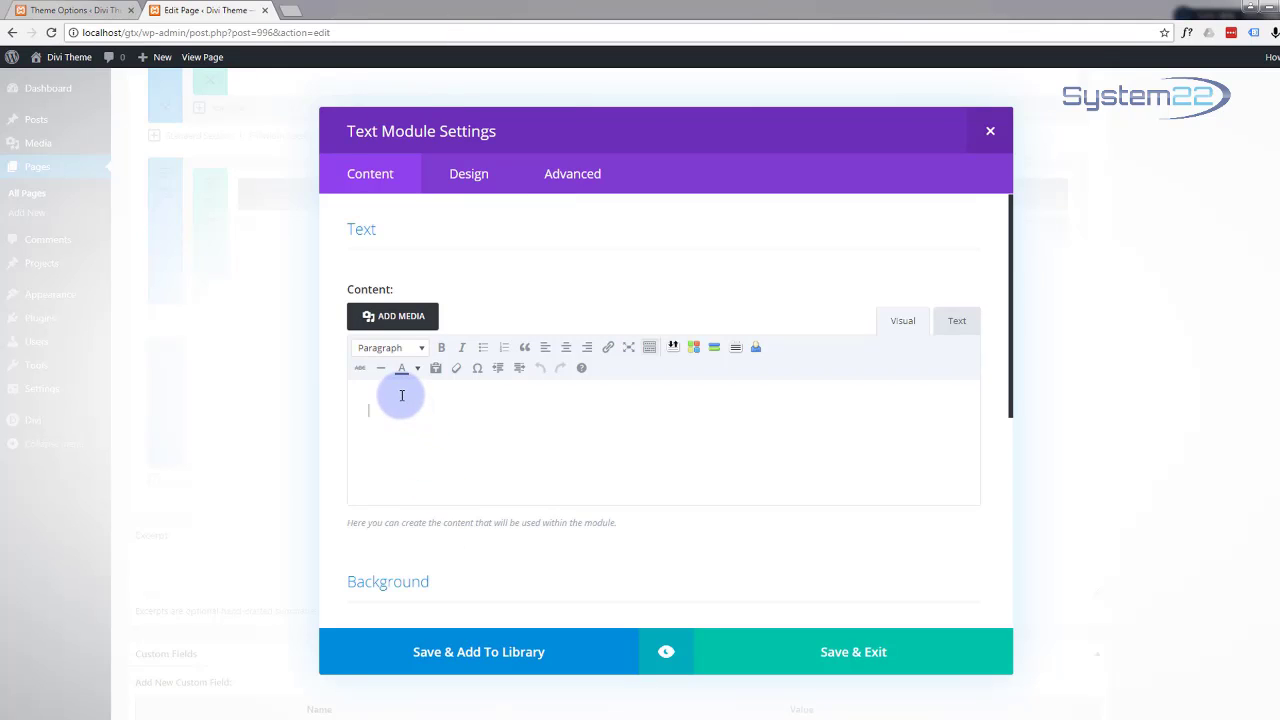
{"action": "type", "text": "Grea"}
{"action": "type", "text": "t Web De"}
{"action": "type", "text": "s"}
{"action": "type", "text": "ign"}
{"action": "type", "text": "35"}
{"action": "type", "text": "0"}
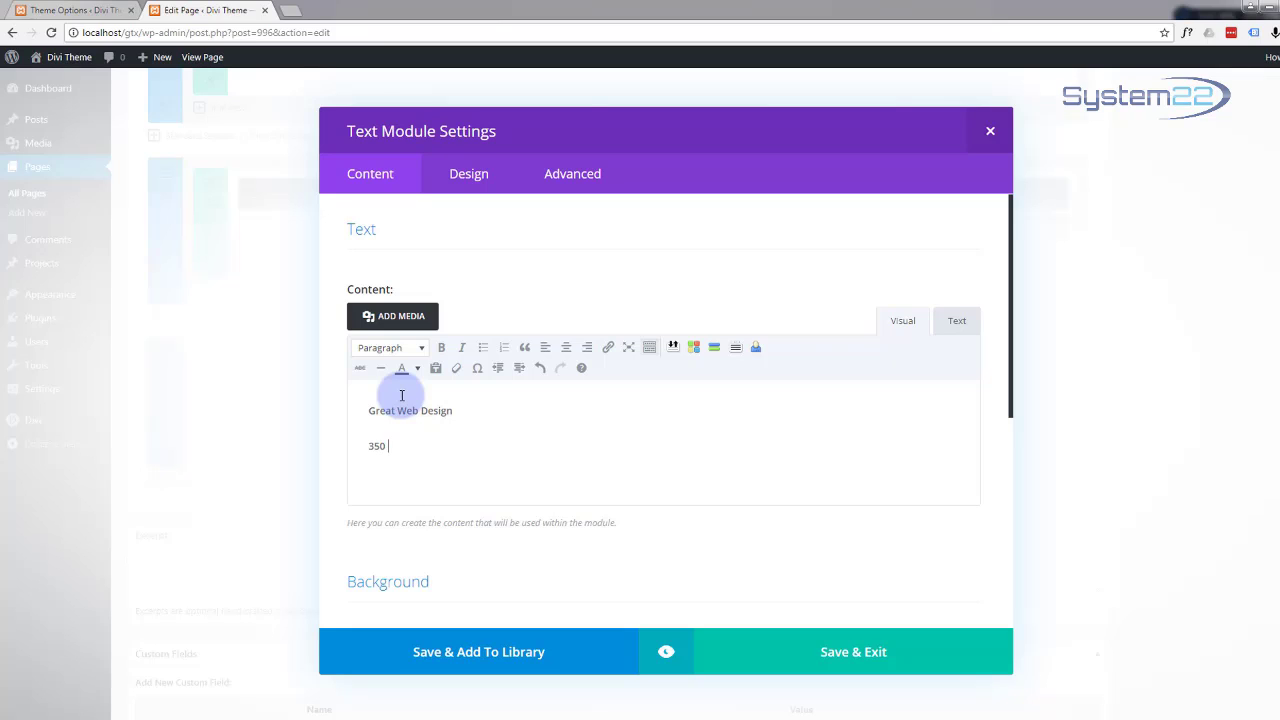
{"action": "type", "text": " 5th Ave"}
{"action": "type", "text": ", Suite 1"}
{"action": "key", "text": "Return"}
{"action": "type", "text": "N"}
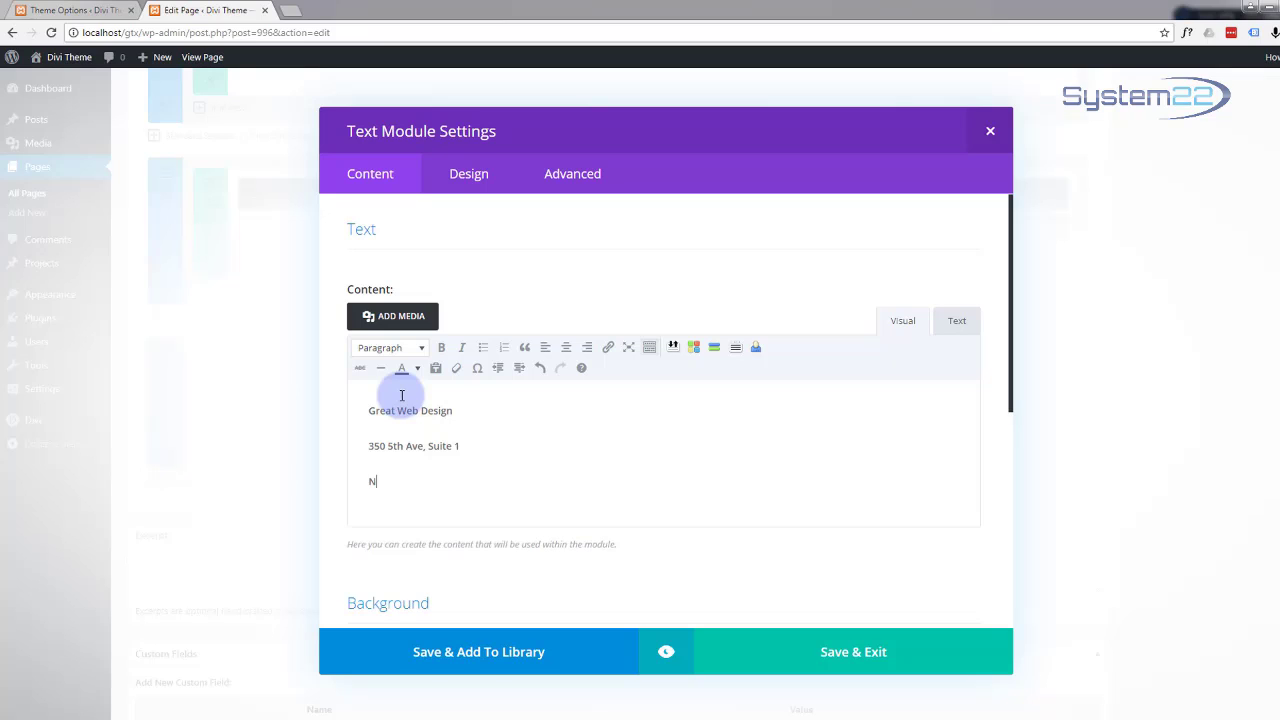
{"action": "type", "text": "ew York"}
{"action": "key", "text": "Return"}
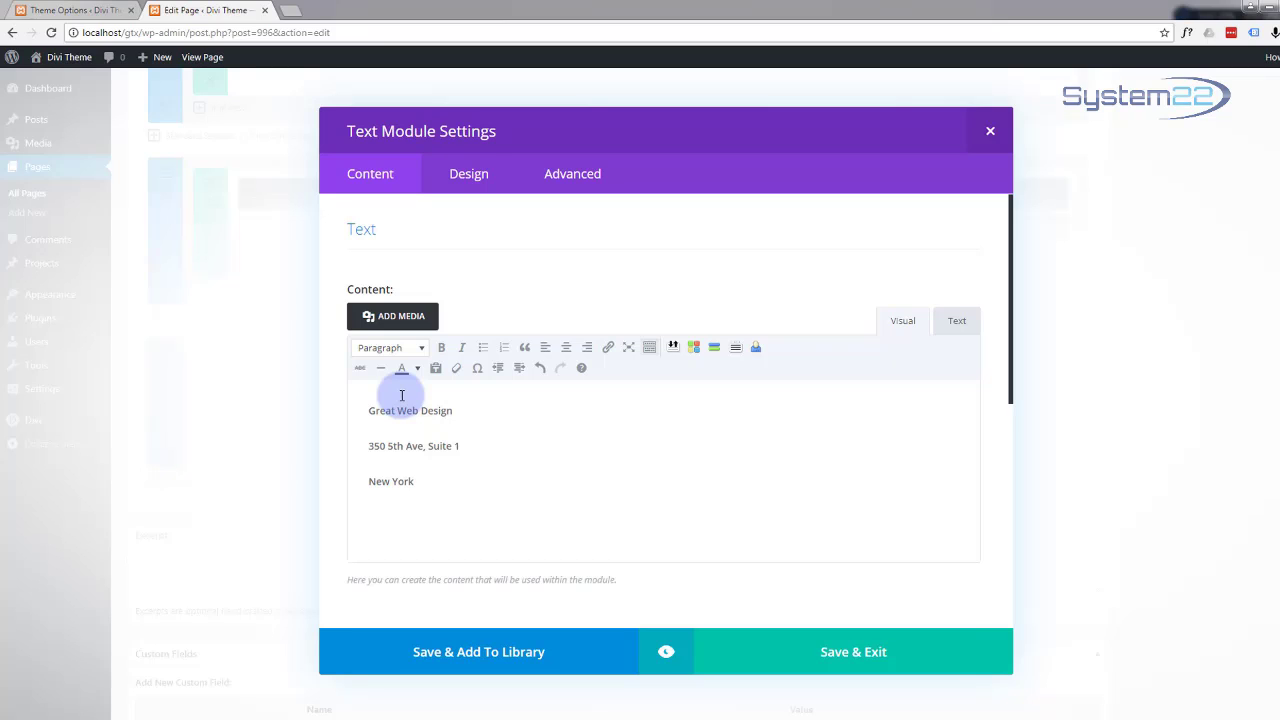
{"action": "type", "text": "NY 10118"}
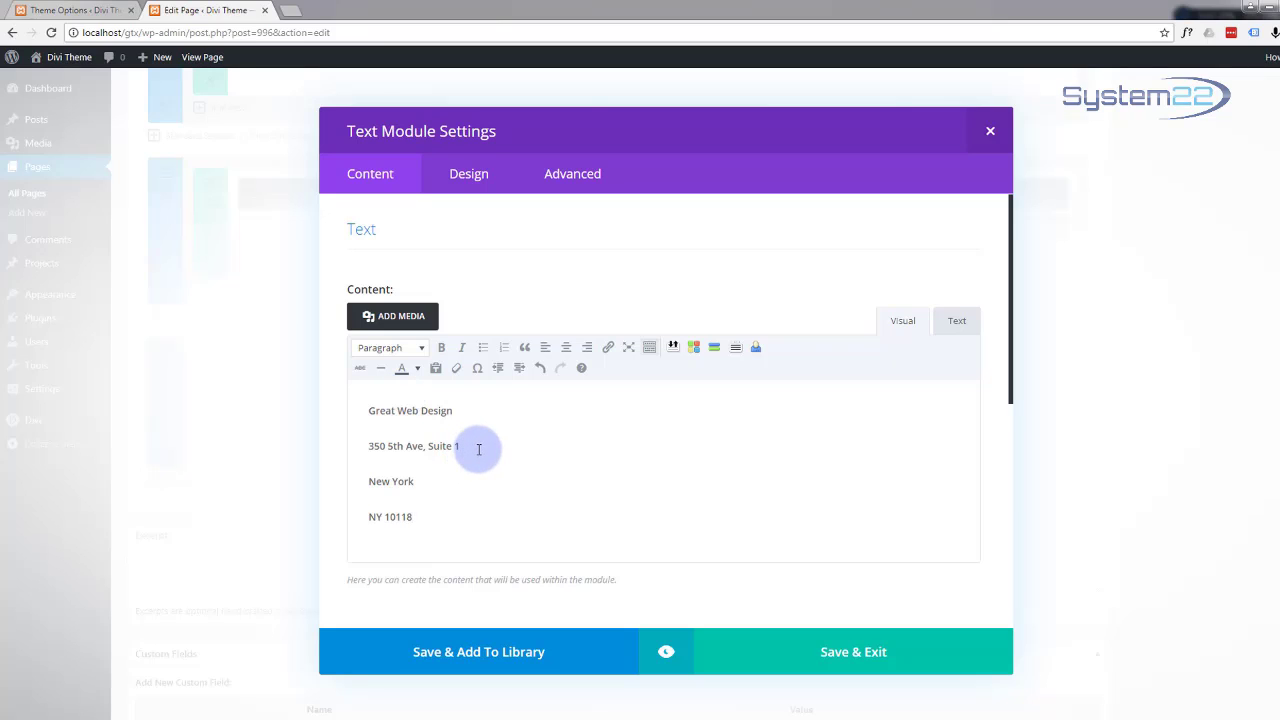
{"action": "left_click", "coordinate": [479, 449]}
{"action": "type", "text": "."}
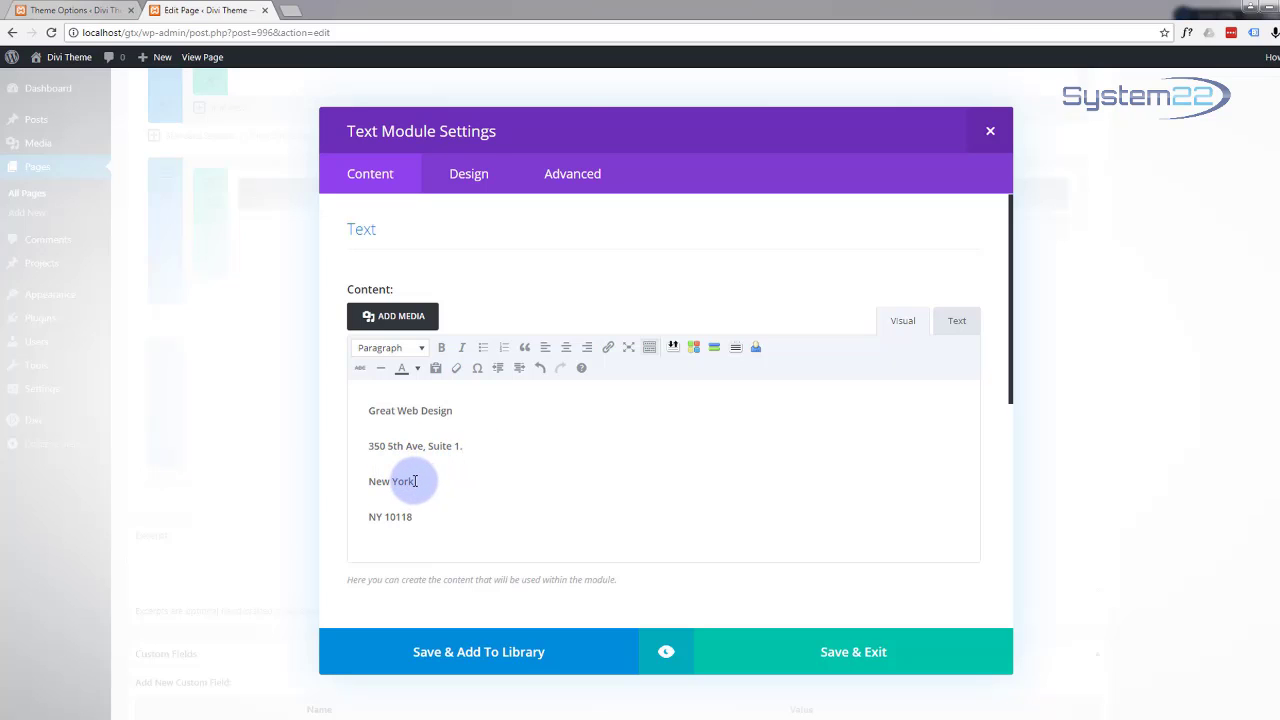
Step: Add commas after the city and postcode lines of the address
{"action": "left_click", "coordinate": [416, 481]}
{"action": "type", "text": ","}
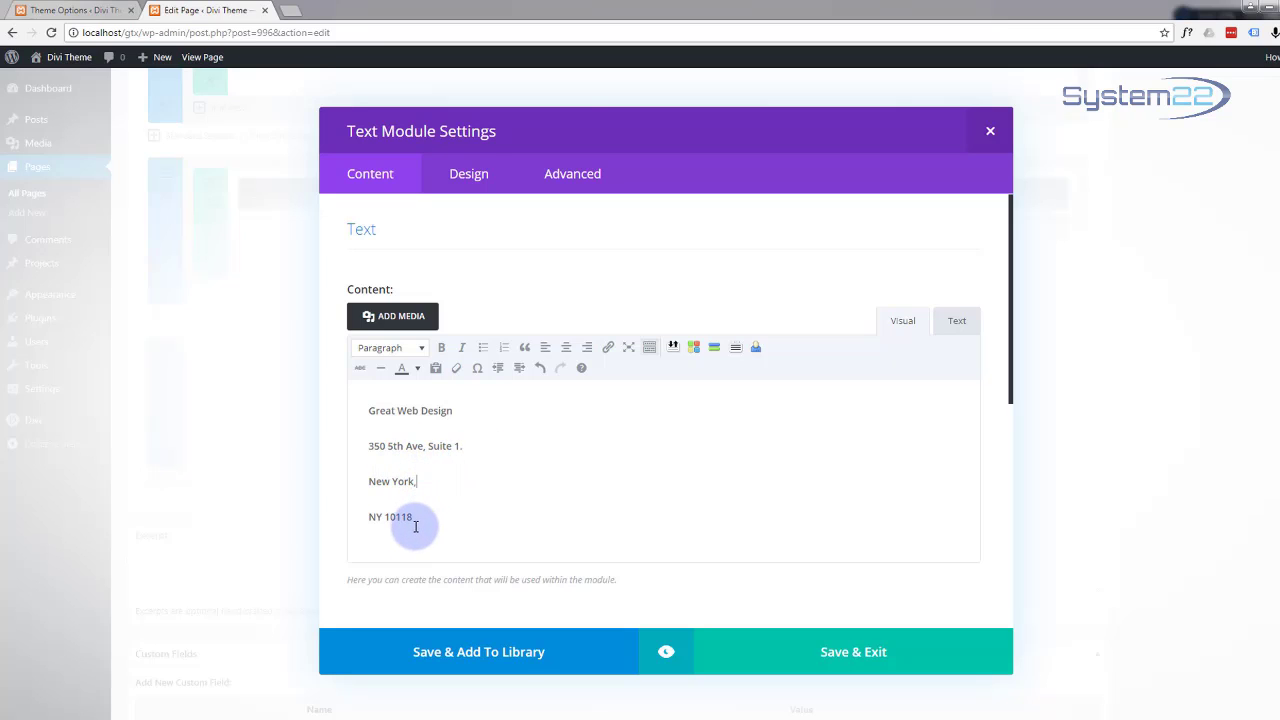
{"action": "left_click", "coordinate": [420, 520]}
{"action": "type", "text": ","}
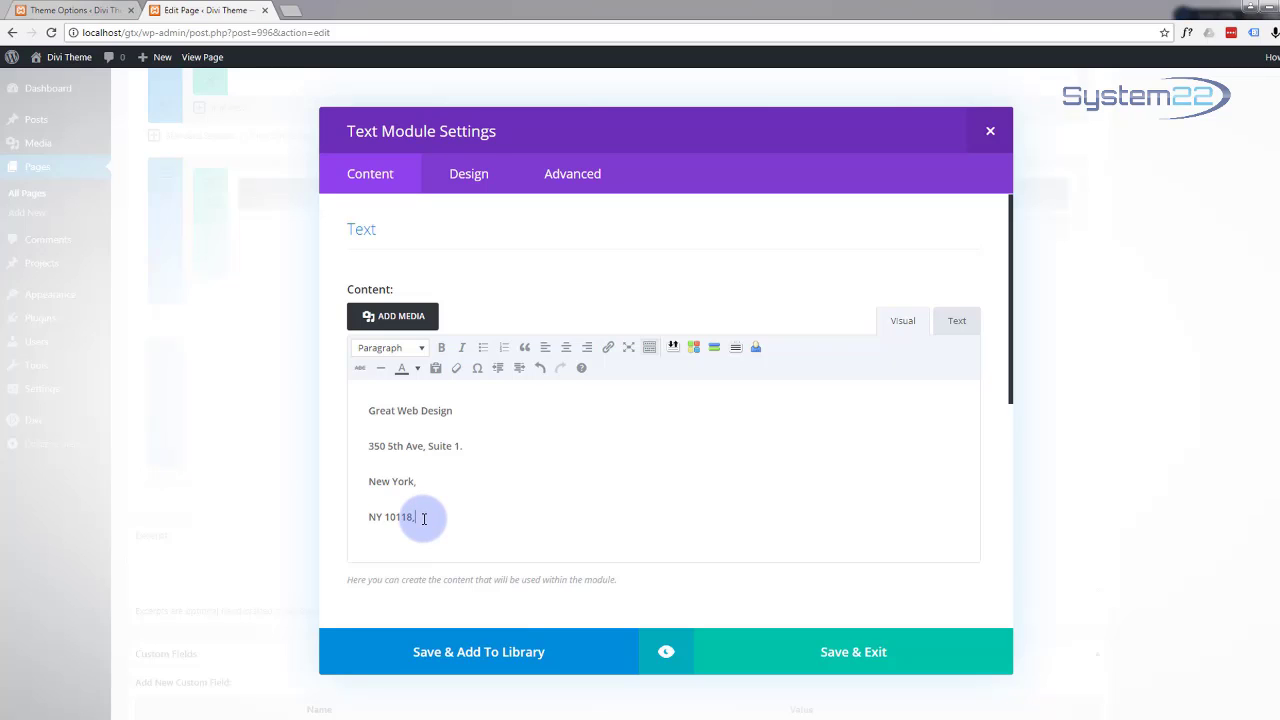
Step: Add lines for the office phone number, 'Monday - Friday' and the 8:30am - 5:30pm hours
{"action": "key", "text": "Return"}
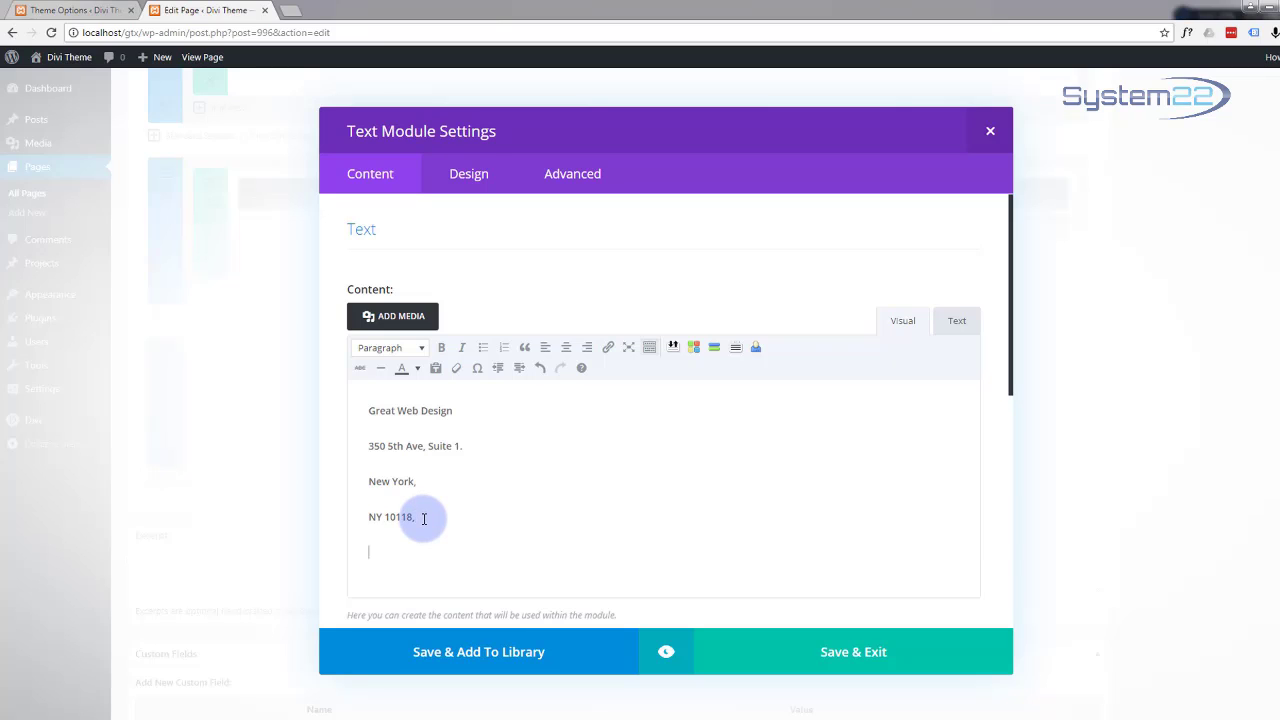
{"action": "type", "text": "321 123 4321"}
{"action": "key", "text": "Return"}
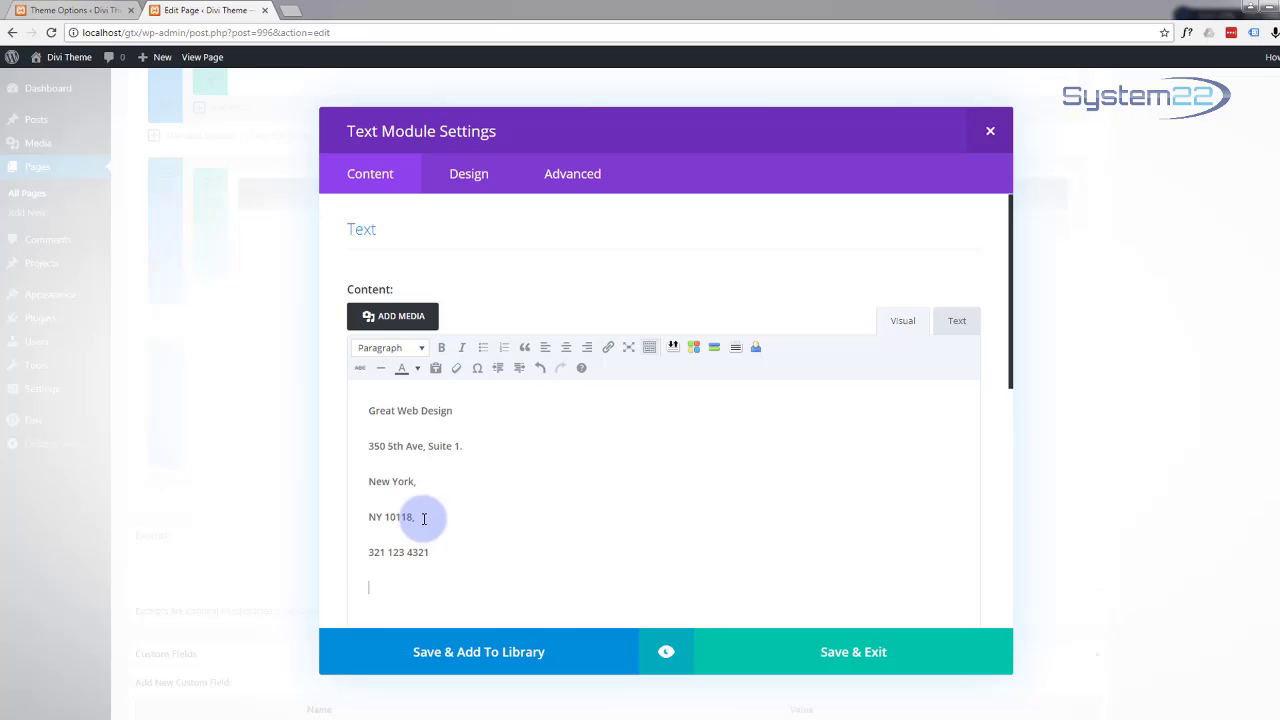
{"action": "type", "text": "Monday - Friday"}
{"action": "key", "text": "Return"}
{"action": "type", "text": "8"}
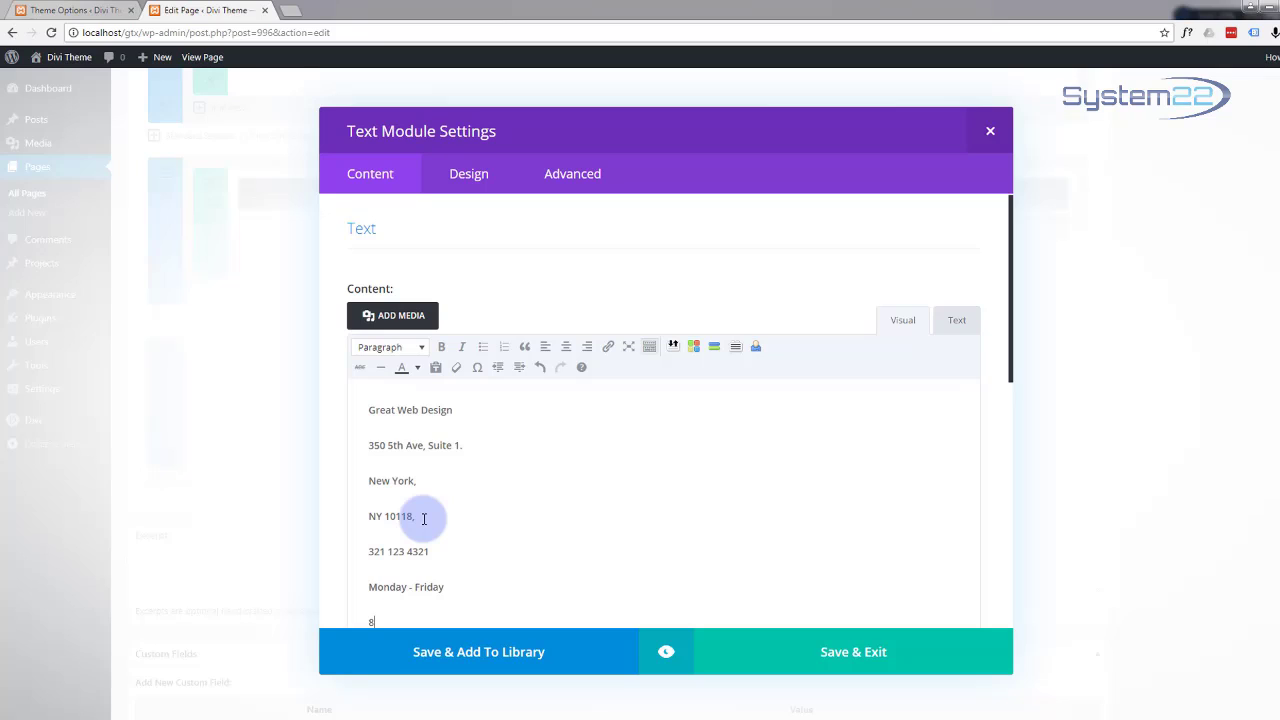
{"action": "type", "text": ":30 -5:30pm"}
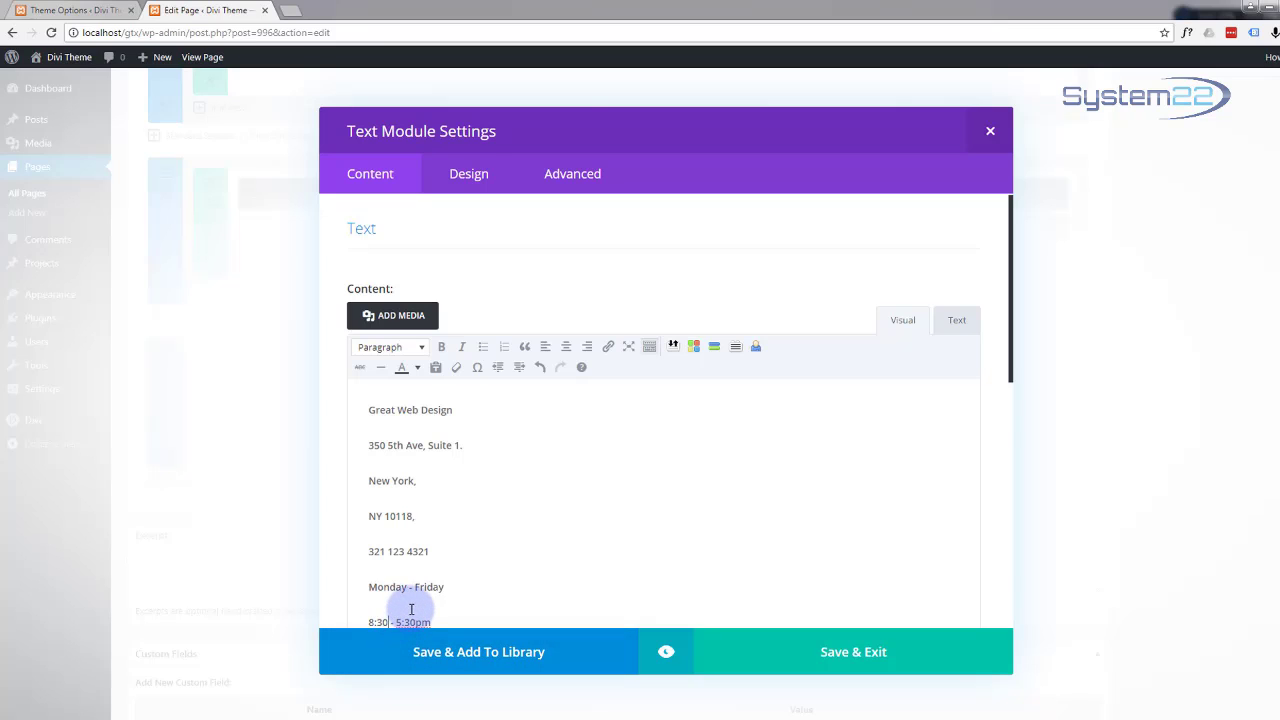
{"action": "type", "text": "am"}
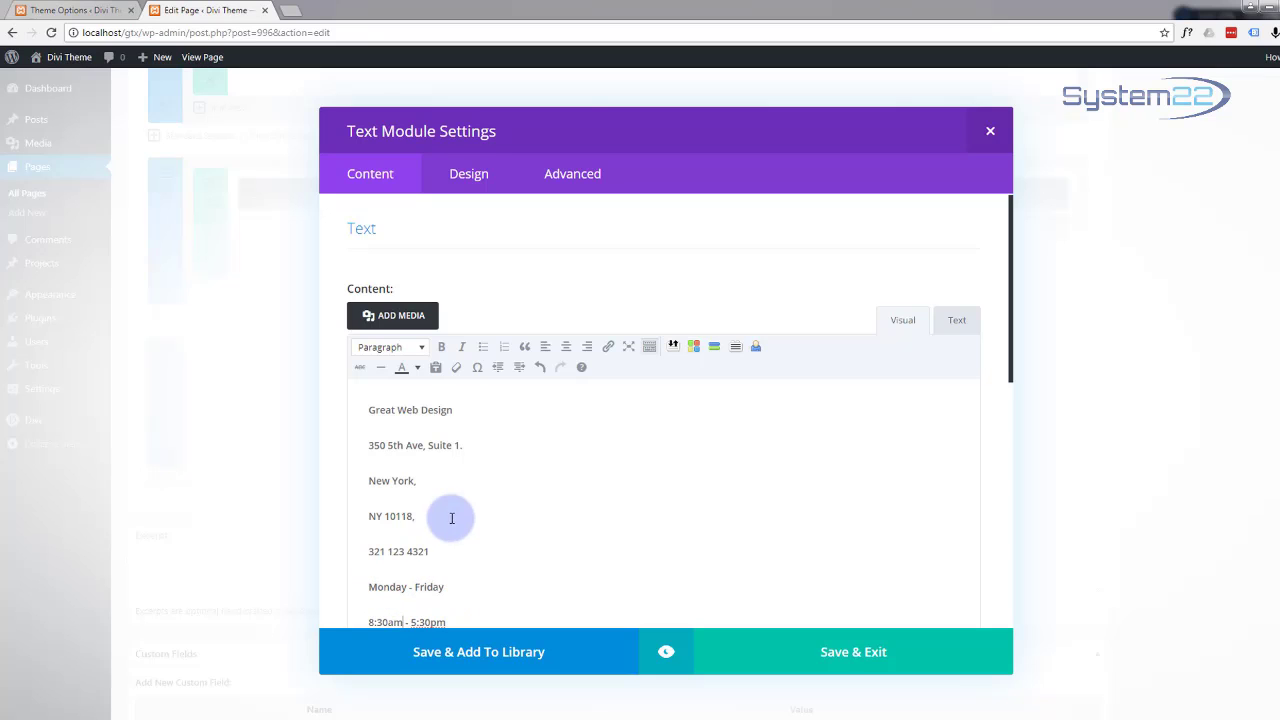
{"action": "scroll", "coordinate": [508, 484], "scroll_direction": "down", "scroll_amount": 2}
{"action": "scroll", "coordinate": [471, 435], "scroll_direction": "up", "scroll_amount": 2}
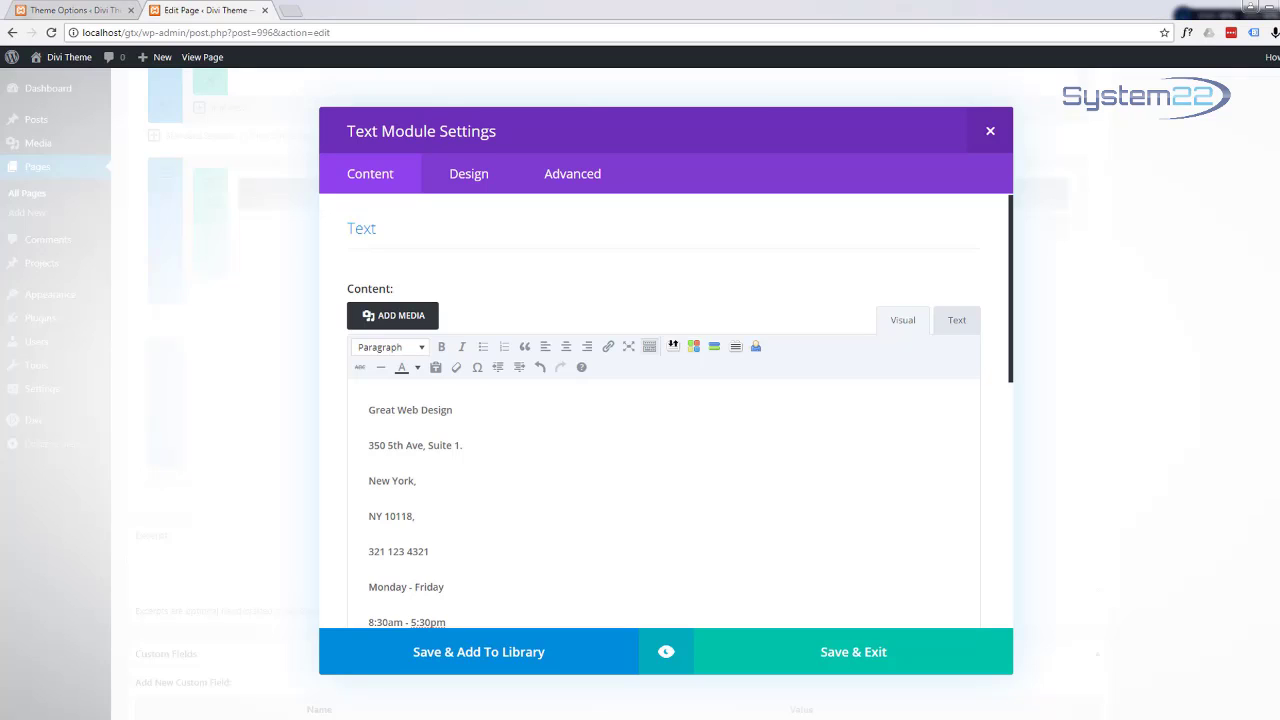
Step: Format the Great Web Design line as Heading 2
{"action": "left_click", "coordinate": [451, 410]}
{"action": "left_click_drag", "start_coordinate": [441, 410], "coordinate": [349, 409]}
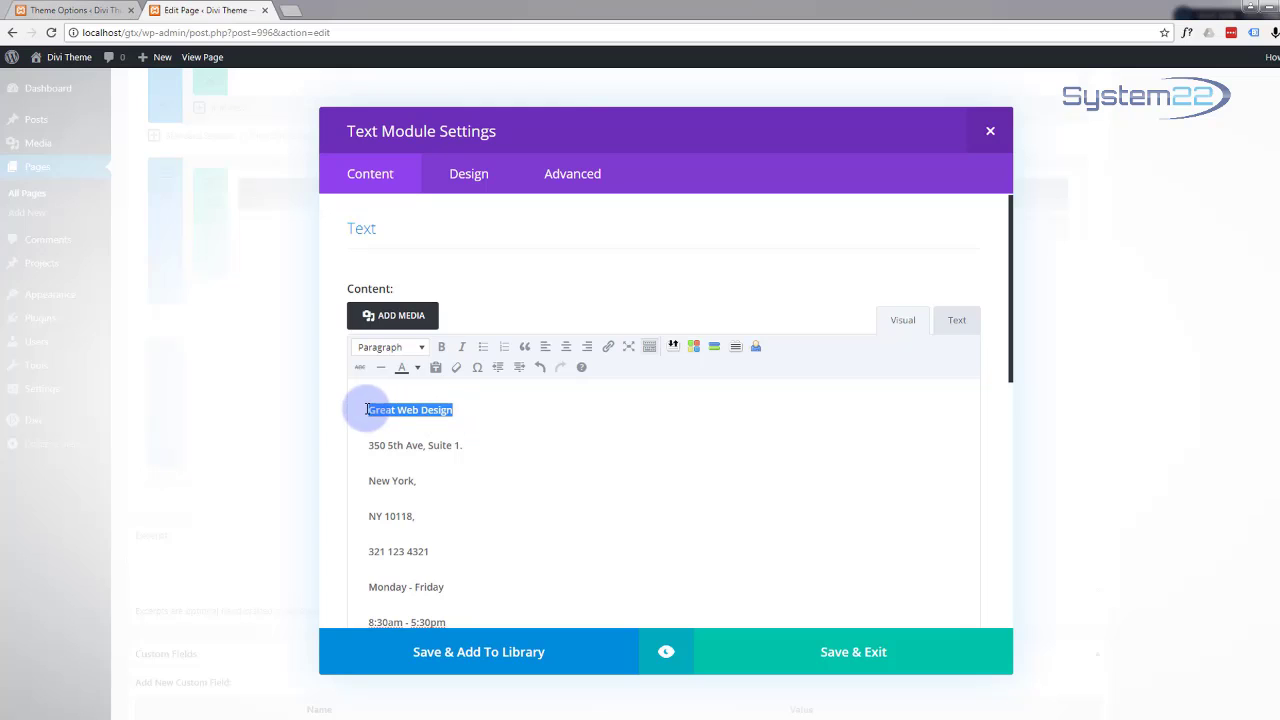
{"action": "left_click", "coordinate": [422, 350]}
{"action": "left_click", "coordinate": [430, 442]}
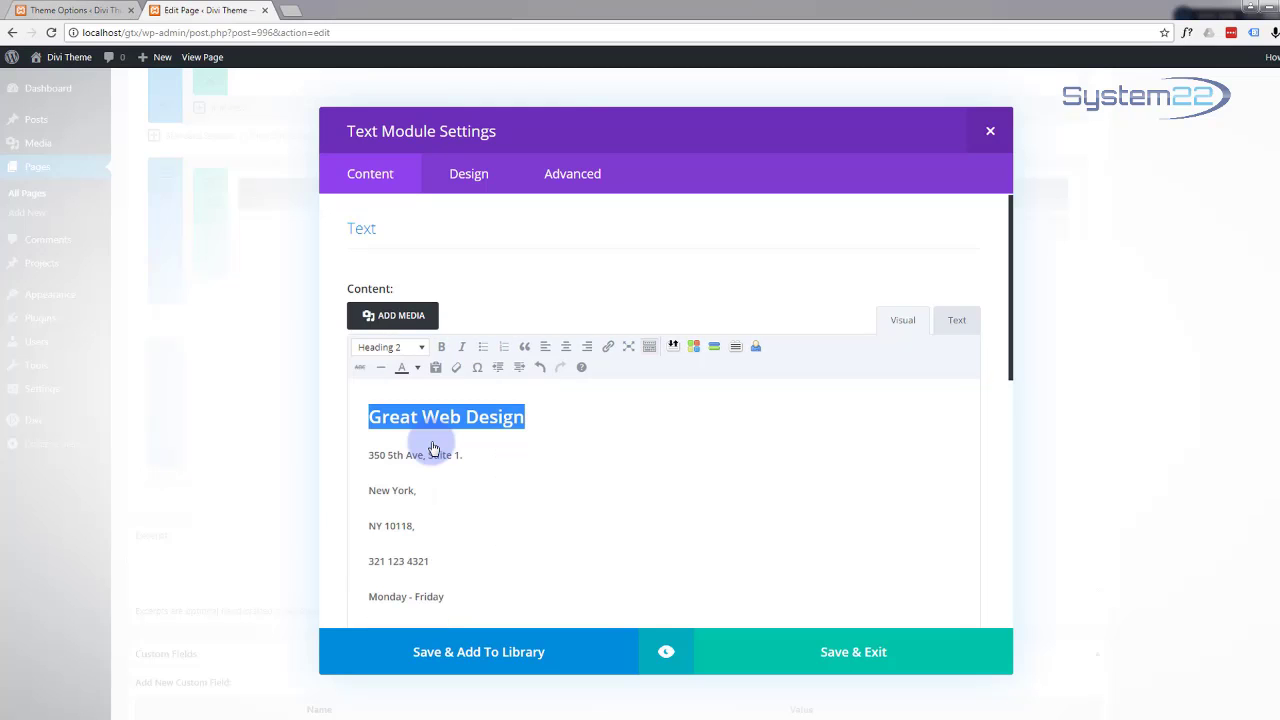
Step: Color the heading custom blue #12b1d6 and preview the text module
{"action": "left_click", "coordinate": [420, 369]}
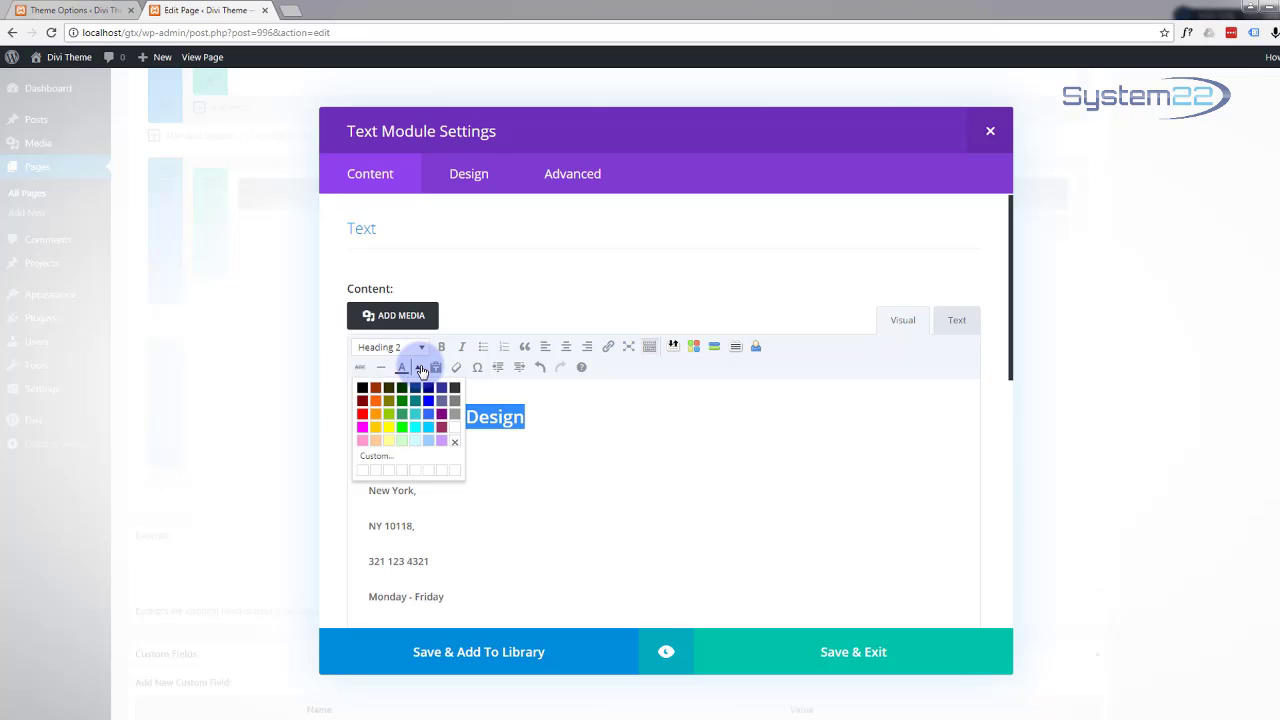
{"action": "left_click", "coordinate": [385, 459]}
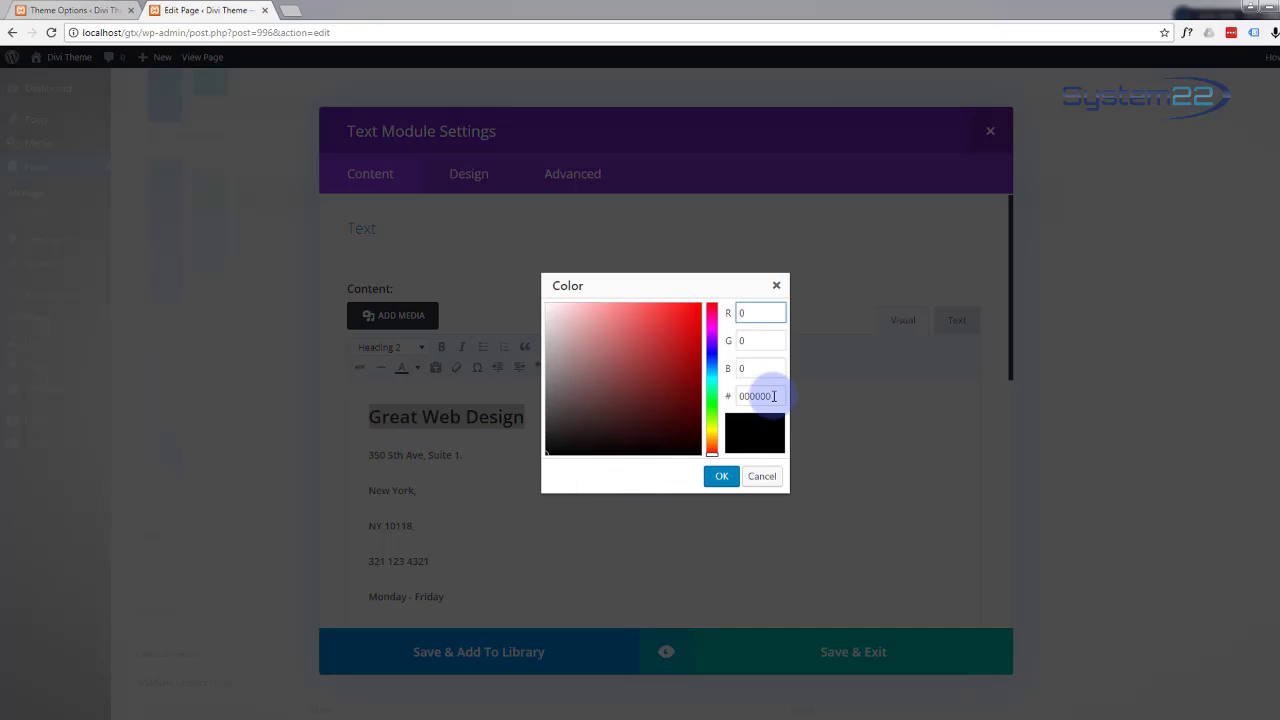
{"action": "left_click_drag", "start_coordinate": [774, 396], "coordinate": [692, 389]}
{"action": "type", "text": "12b1d6"}
{"action": "left_click", "coordinate": [760, 373]}
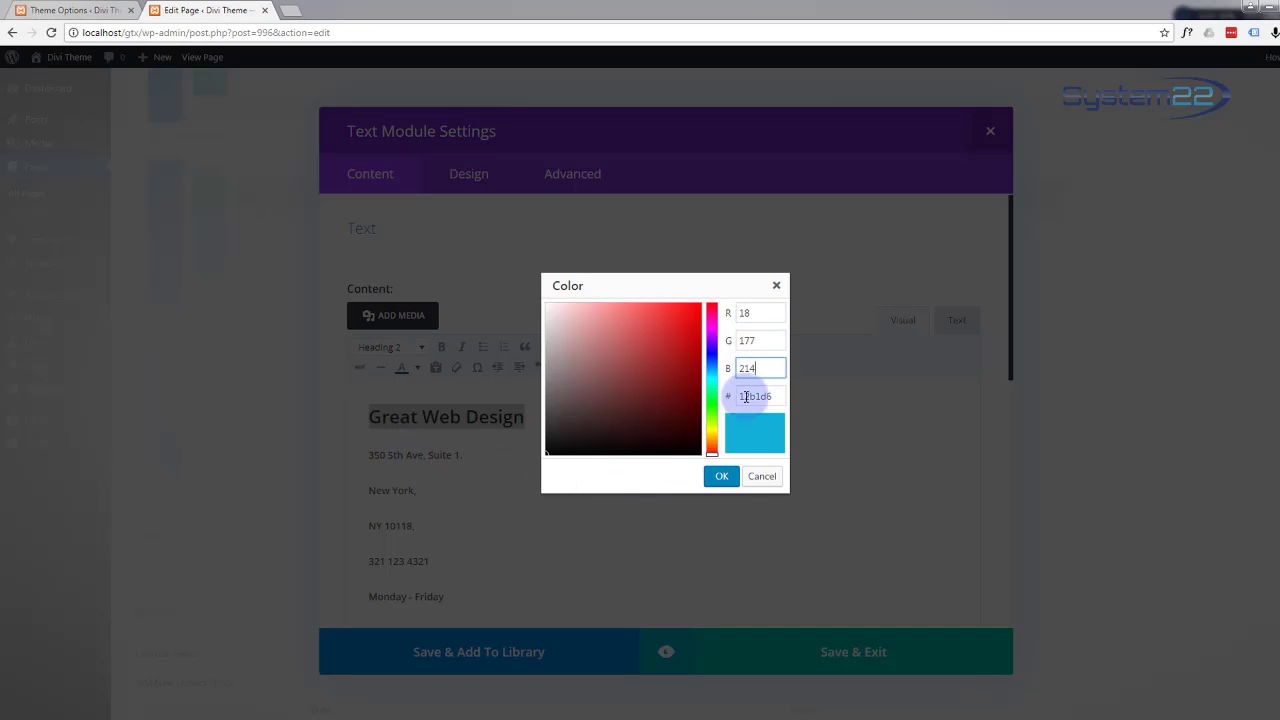
{"action": "left_click", "coordinate": [720, 476]}
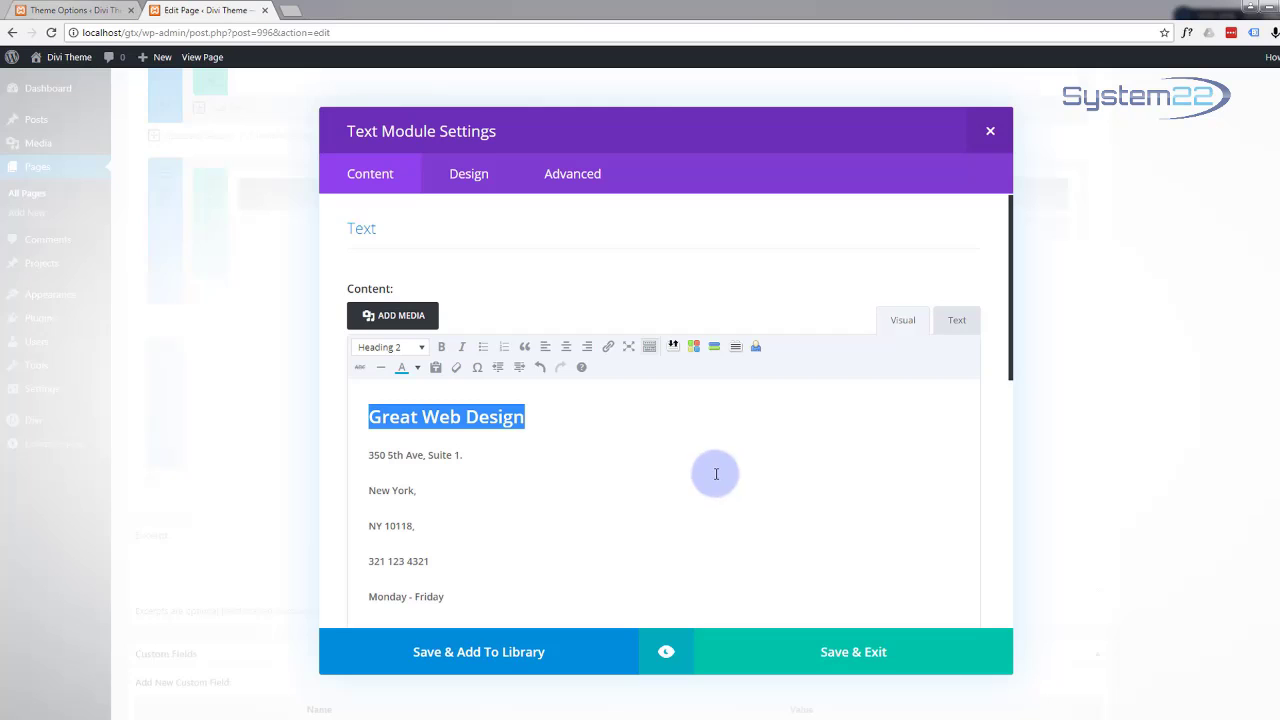
{"action": "scroll", "coordinate": [712, 588], "scroll_direction": "down", "scroll_amount": 2}
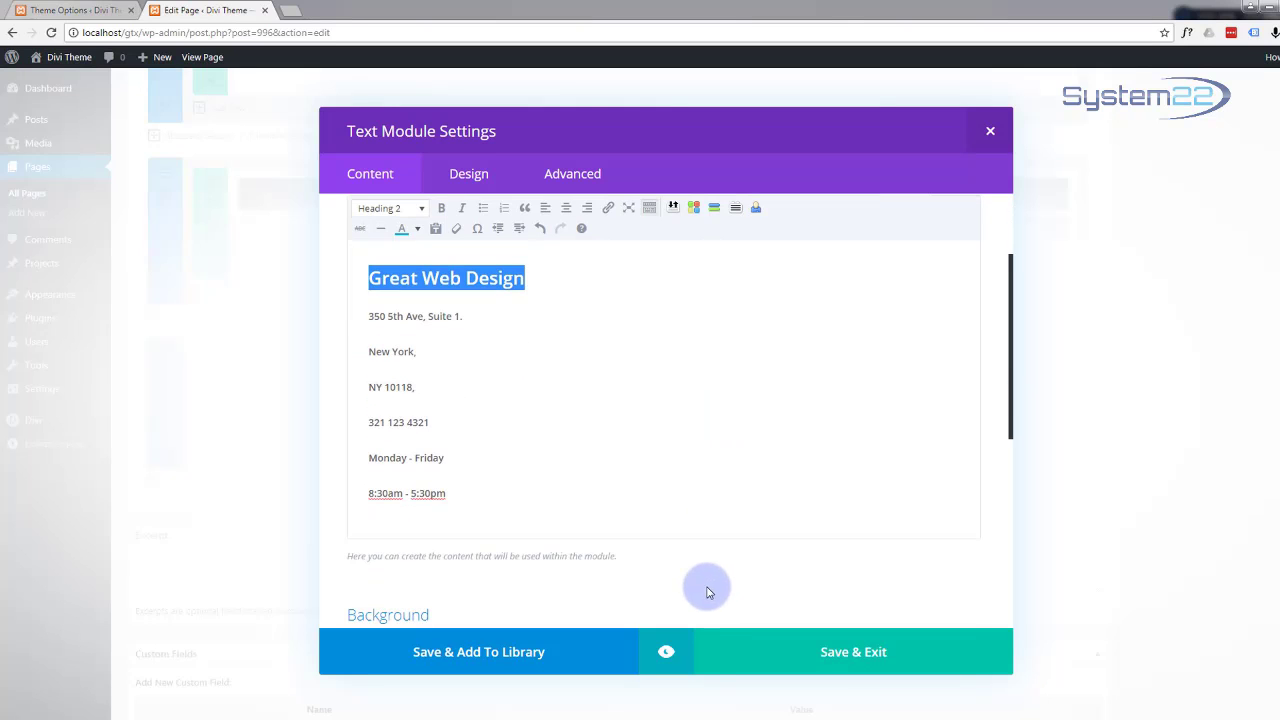
{"action": "left_click", "coordinate": [665, 653]}
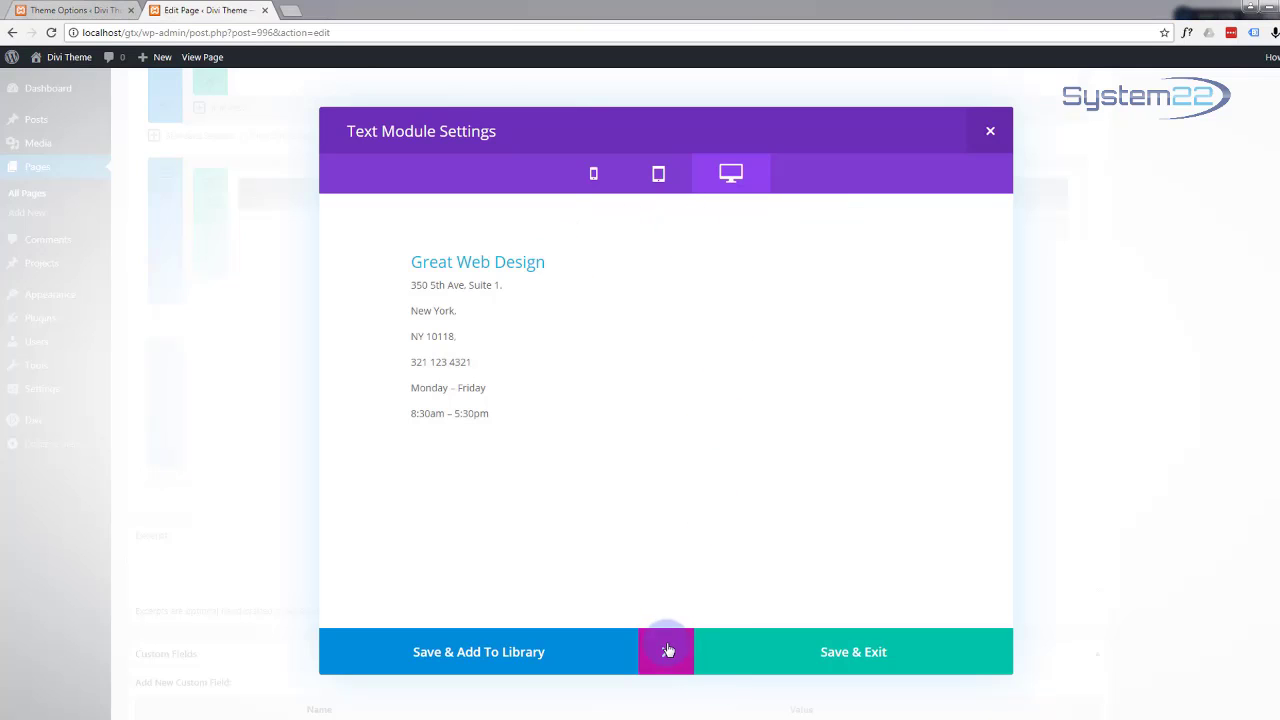
Step: Insert an empty line below the Great Web Design heading, preview it, and save the Text module
{"action": "left_click", "coordinate": [666, 651]}
{"action": "left_click", "coordinate": [534, 281]}
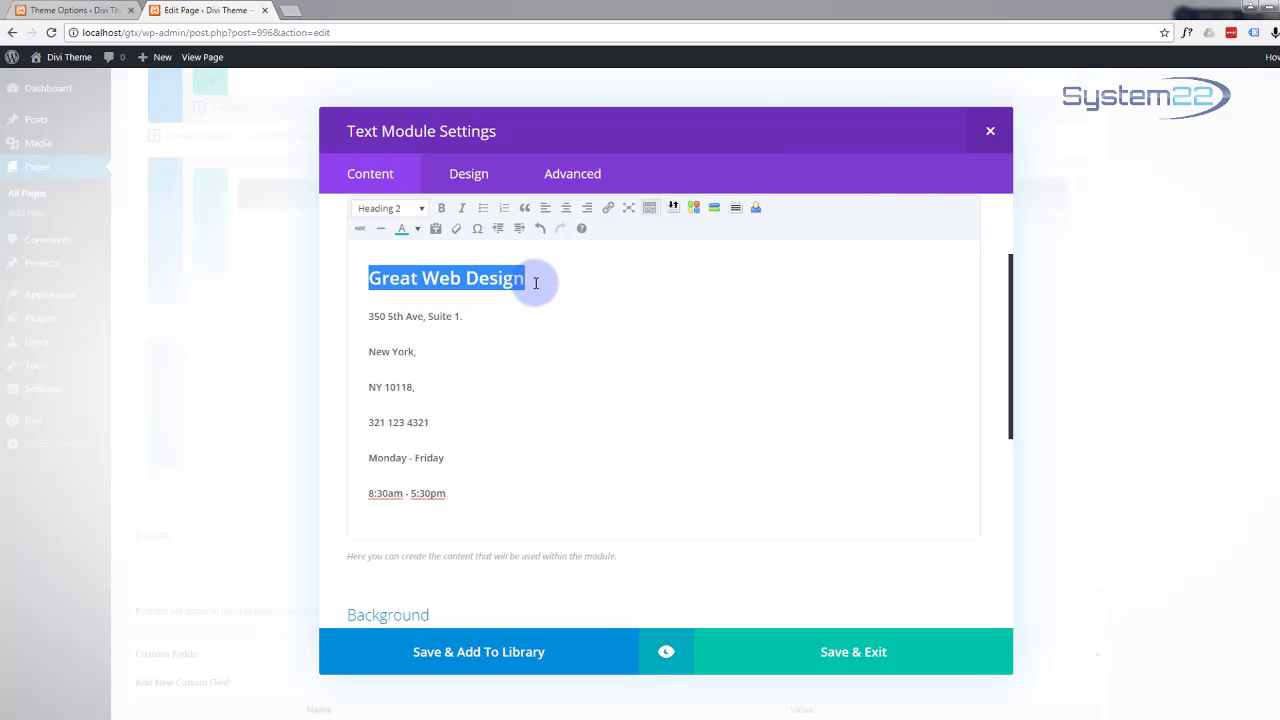
{"action": "left_click", "coordinate": [533, 279]}
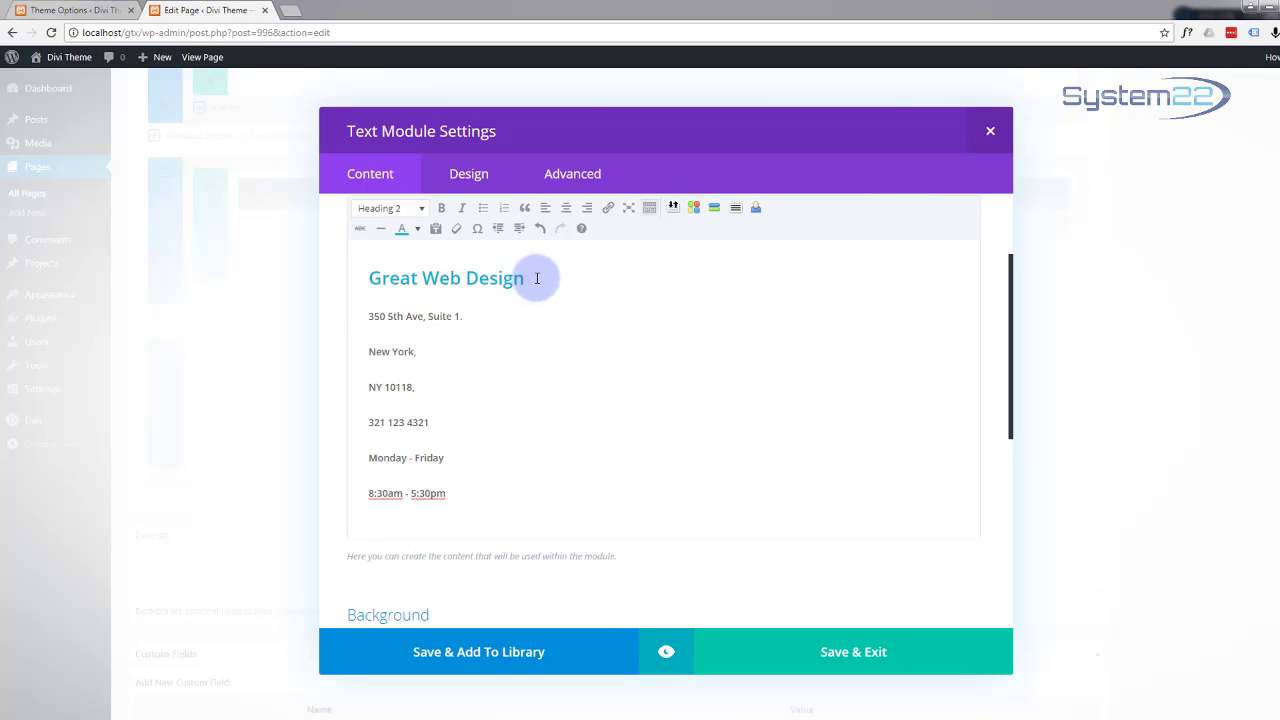
{"action": "key", "text": "Return"}
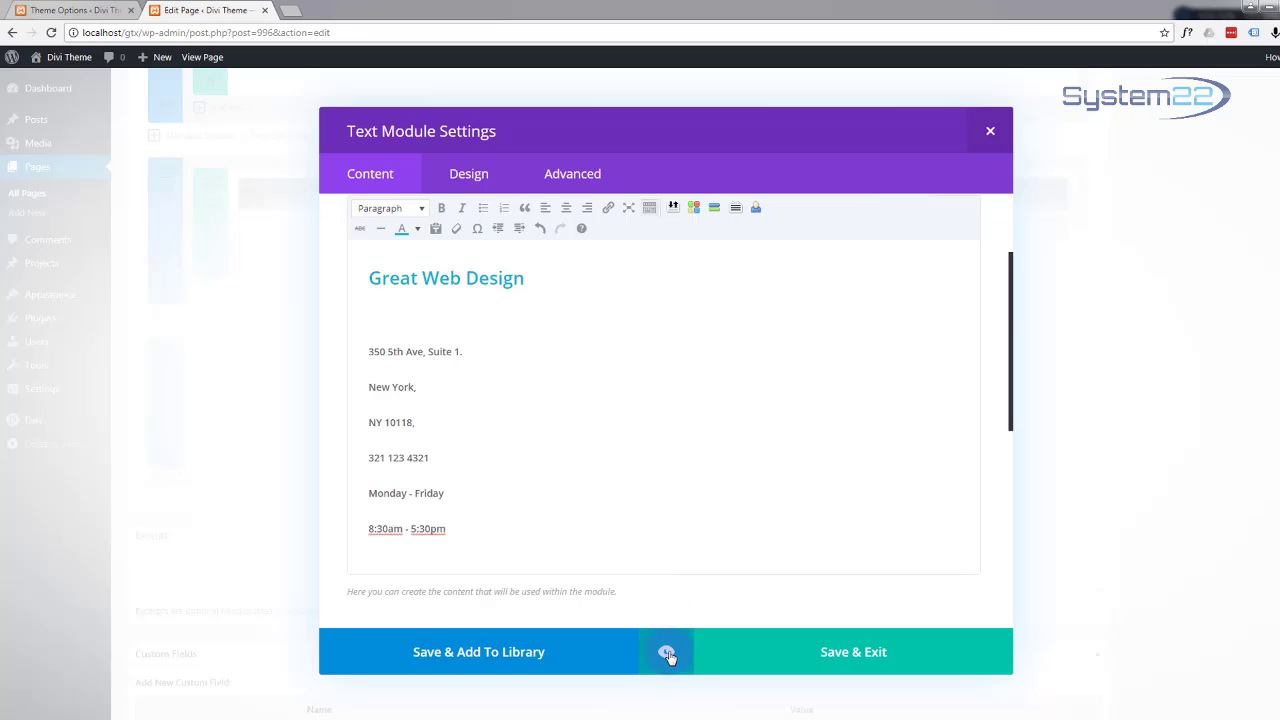
{"action": "left_click", "coordinate": [666, 651]}
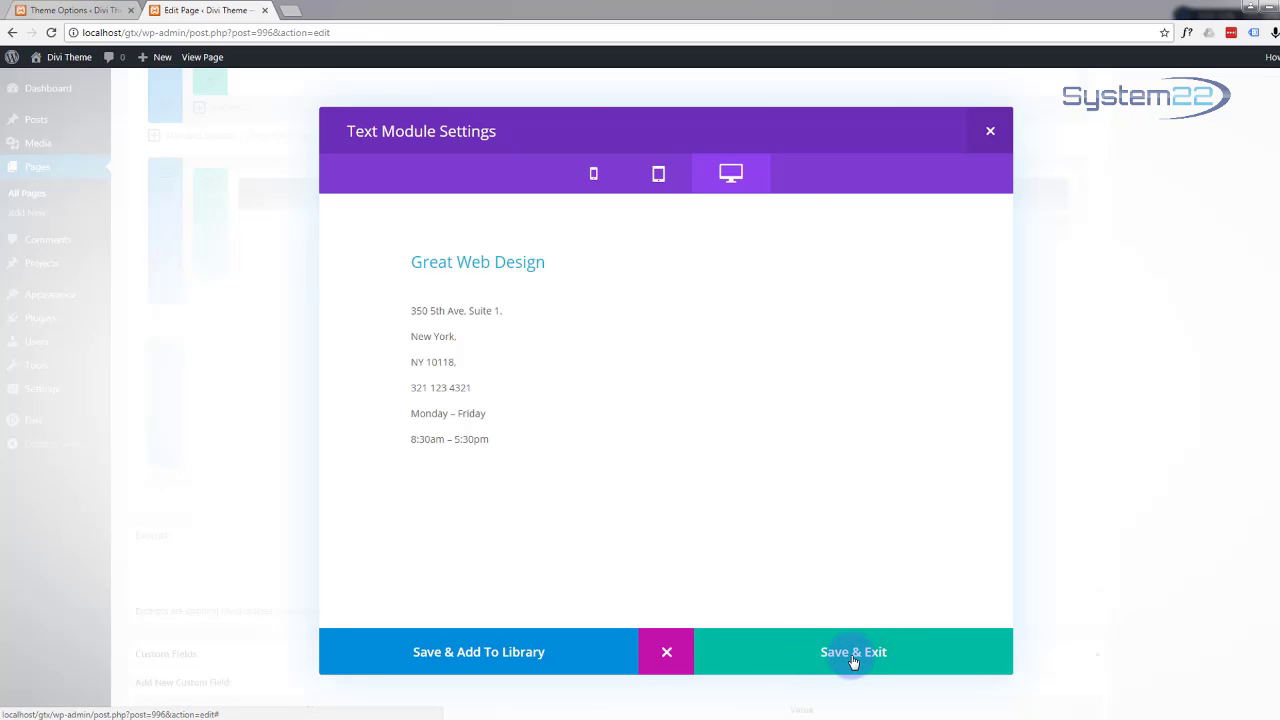
{"action": "left_click", "coordinate": [853, 659]}
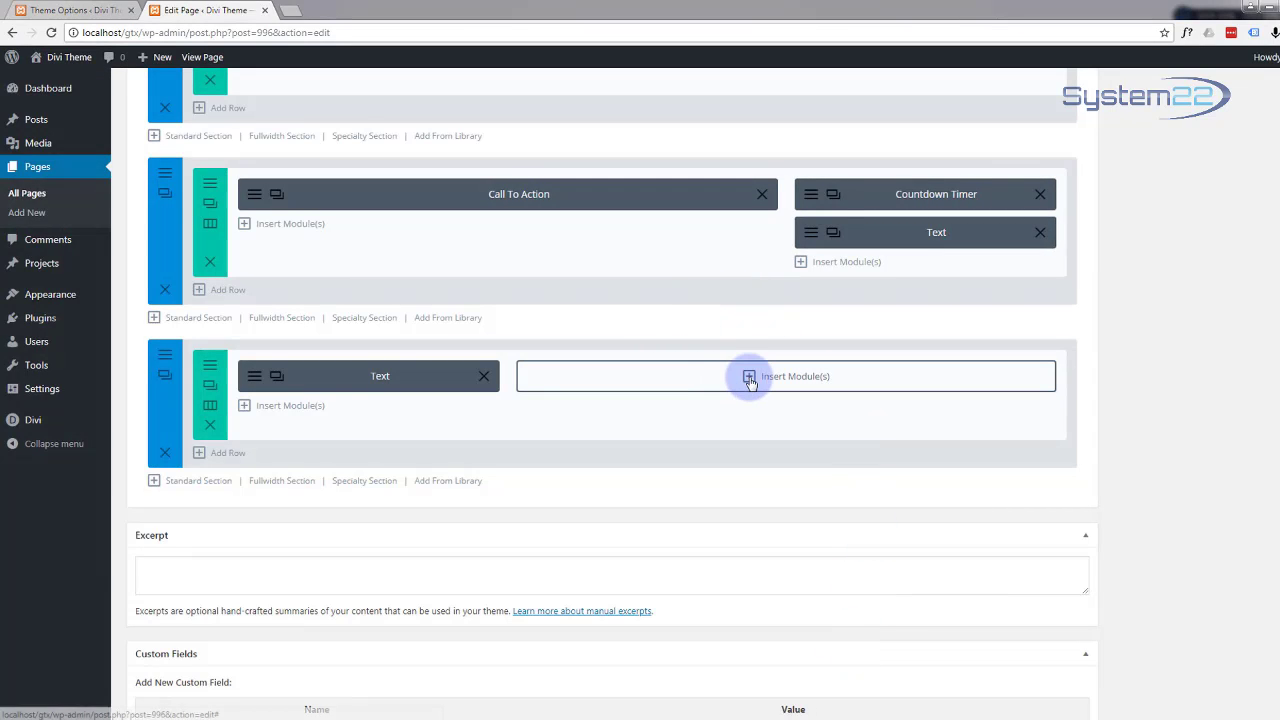
Step: Insert a Contact Form module into the wide right column
{"action": "left_click", "coordinate": [750, 377]}
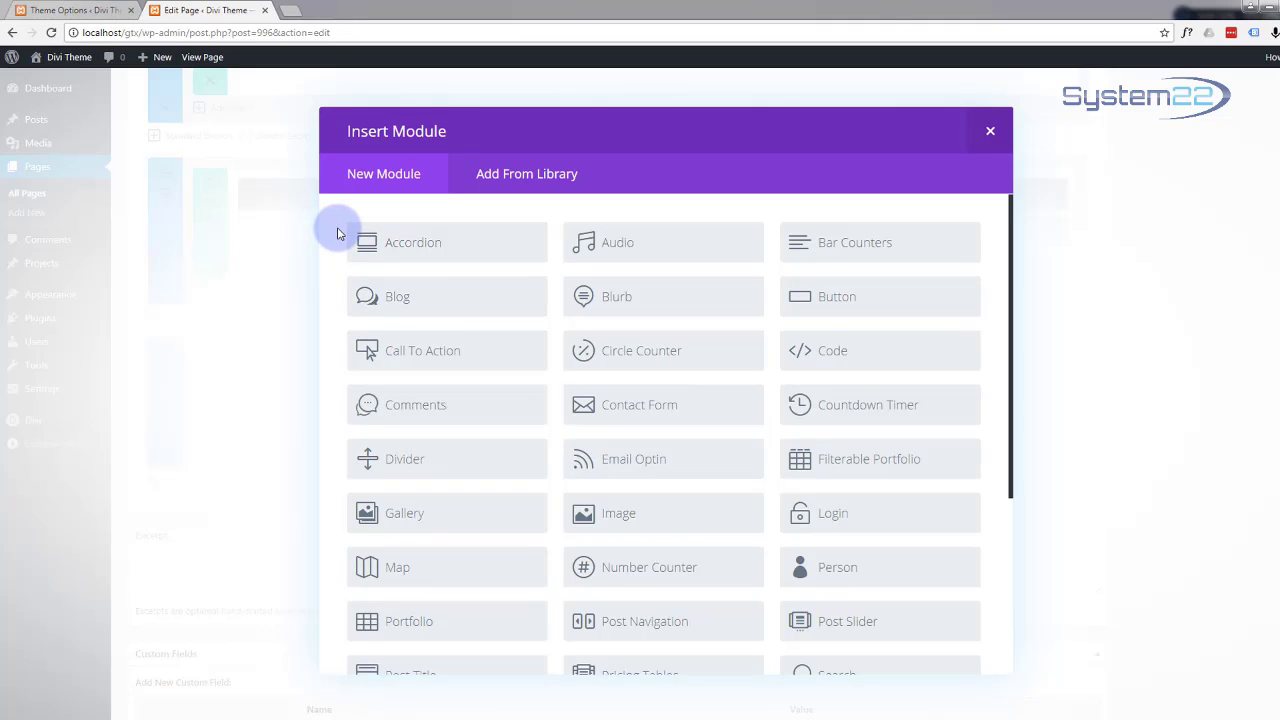
{"action": "scroll", "coordinate": [337, 234], "scroll_direction": "down", "scroll_amount": 2}
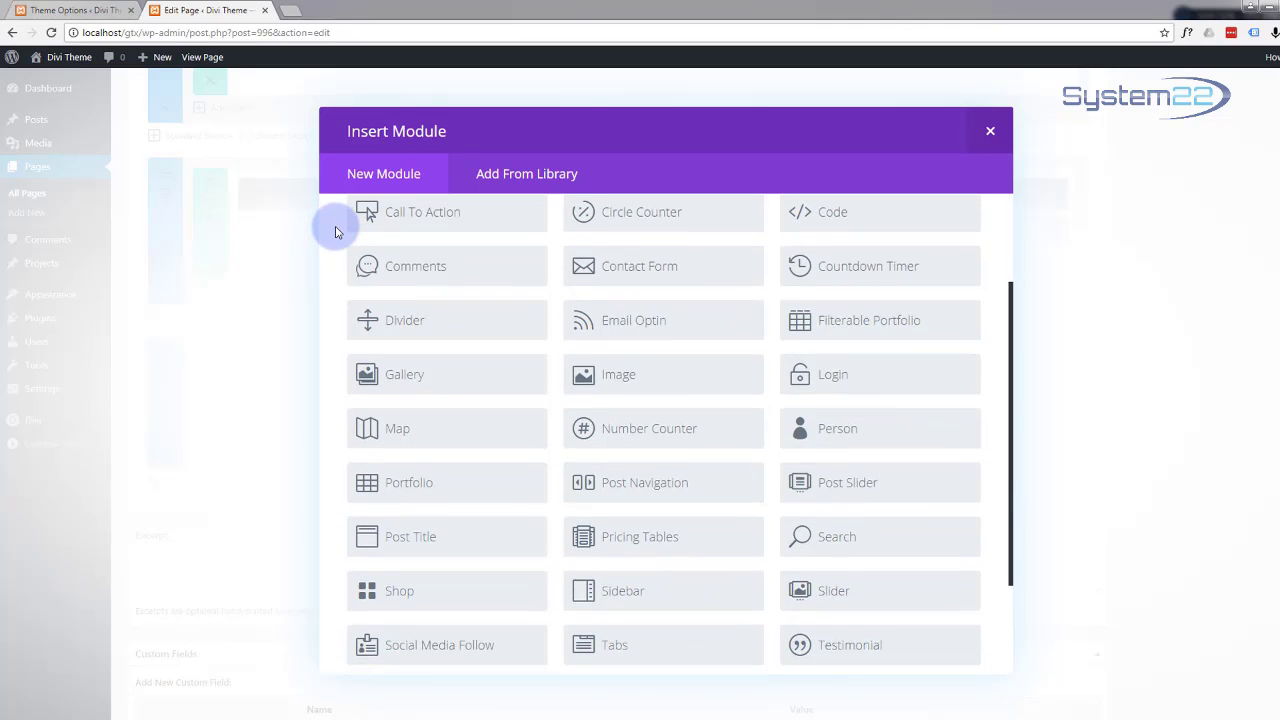
{"action": "scroll", "coordinate": [335, 232], "scroll_direction": "down", "scroll_amount": 1}
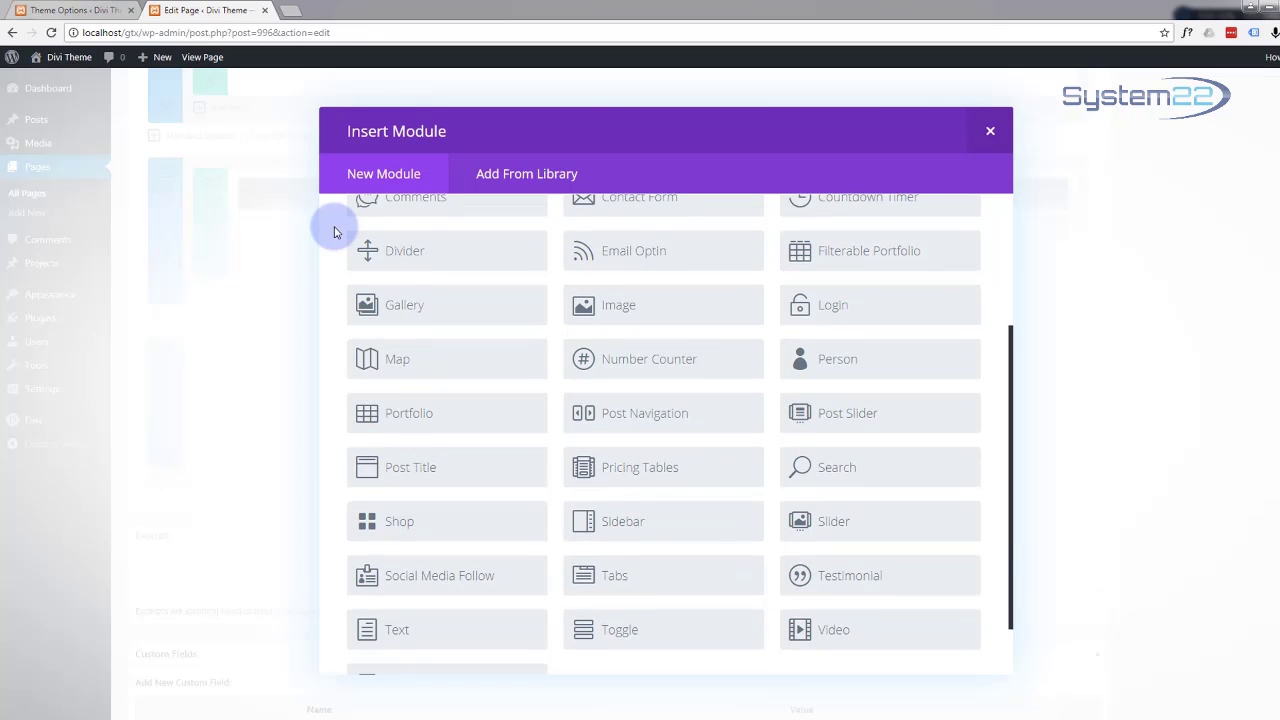
{"action": "scroll", "coordinate": [335, 232], "scroll_direction": "up", "scroll_amount": 2}
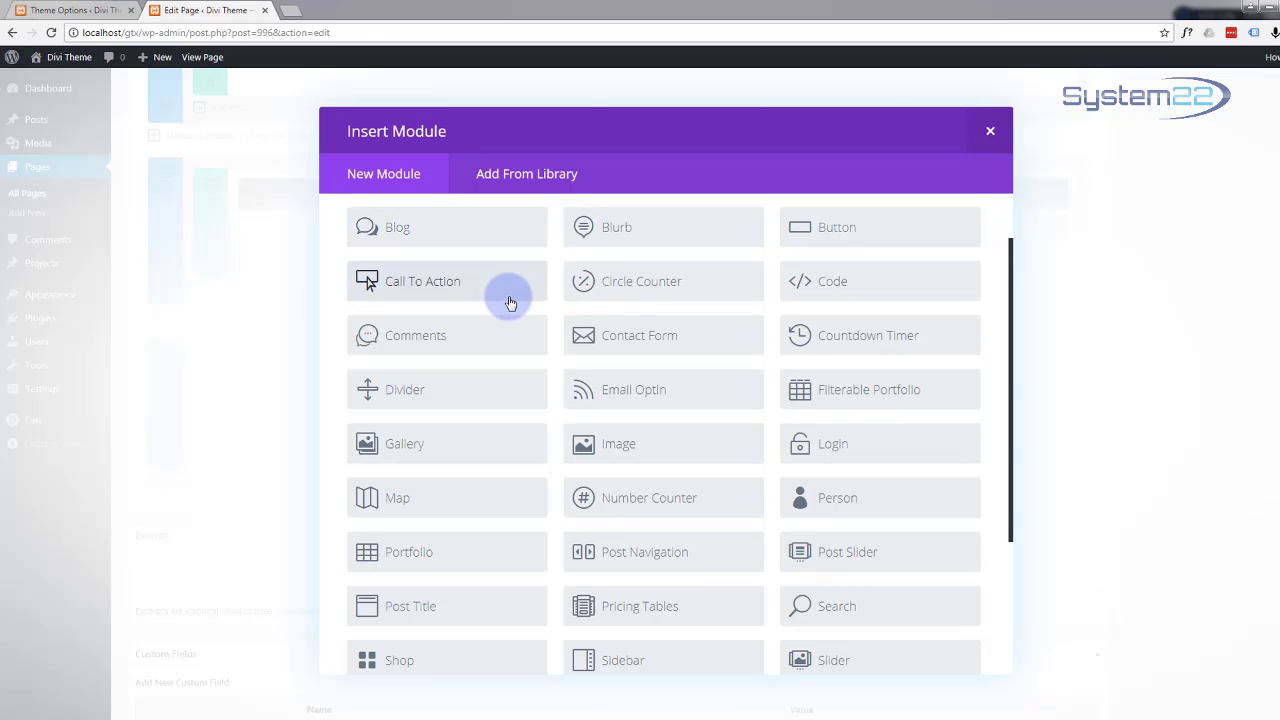
{"action": "scroll", "coordinate": [502, 308], "scroll_direction": "up", "scroll_amount": 1}
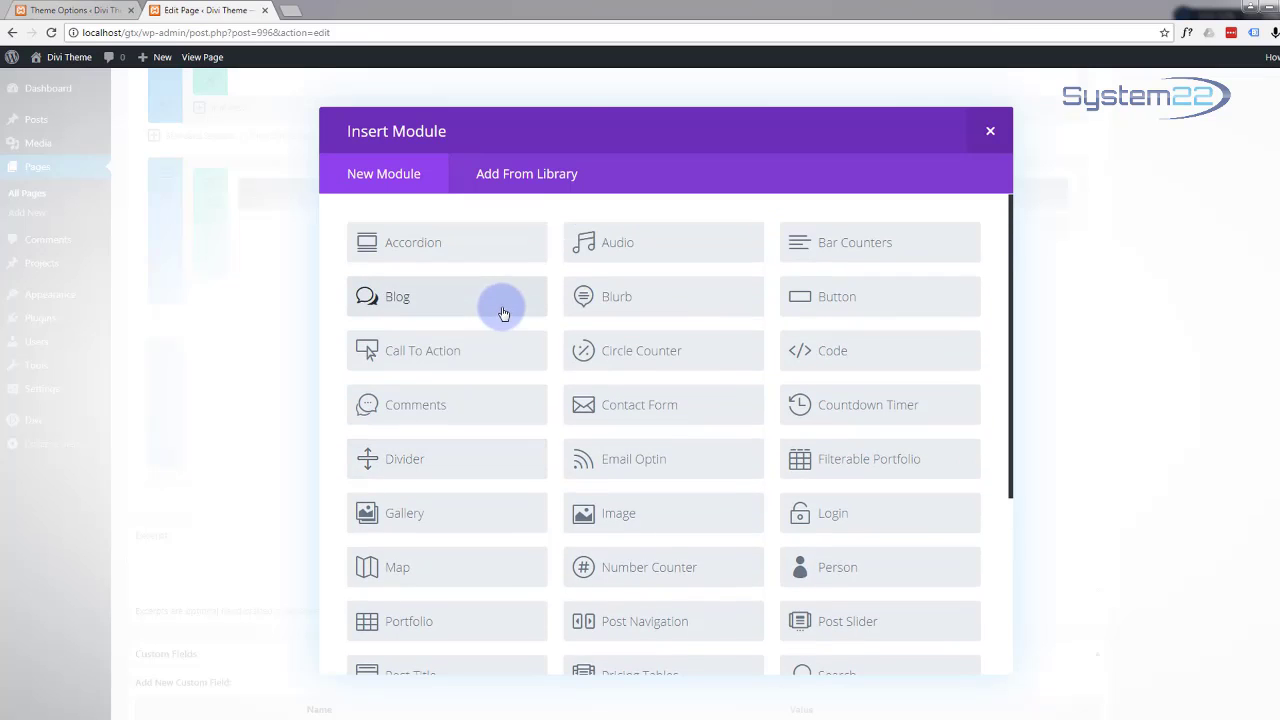
{"action": "left_click", "coordinate": [654, 418]}
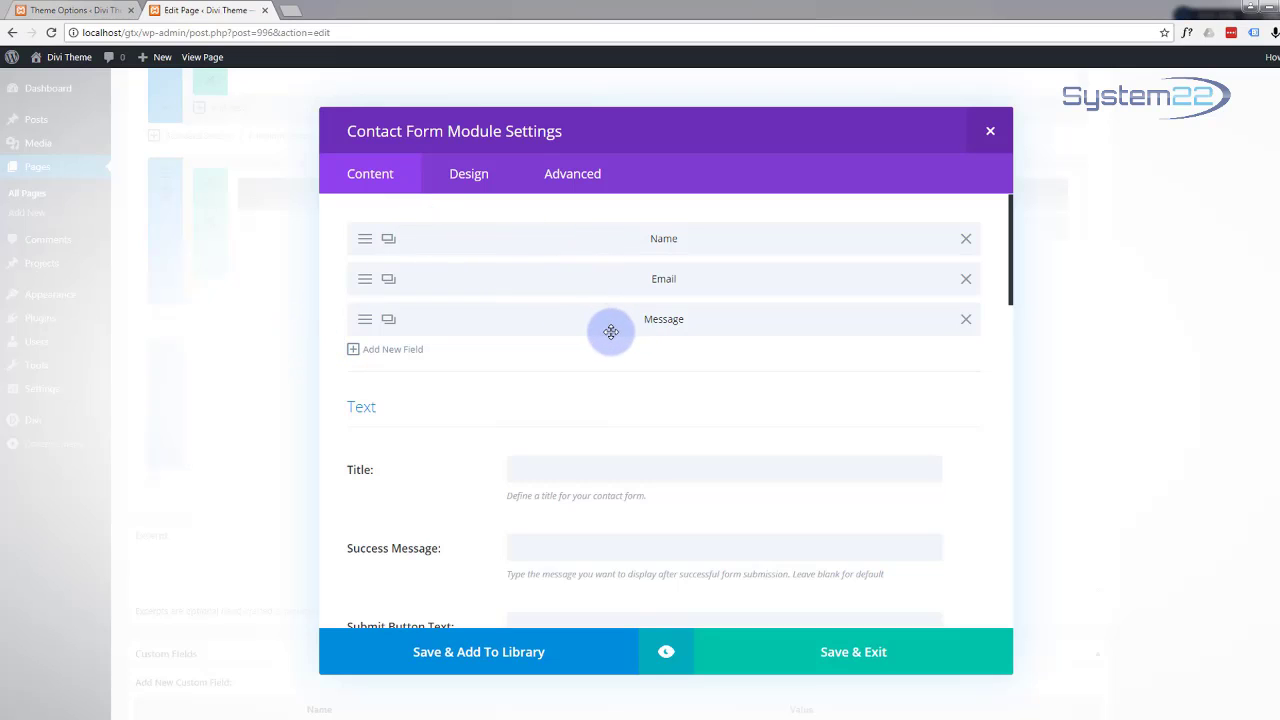
Step: Title the form 'Reach Out' with success message 'Thank You Your Message Has Been Sent'
{"action": "left_click", "coordinate": [536, 474]}
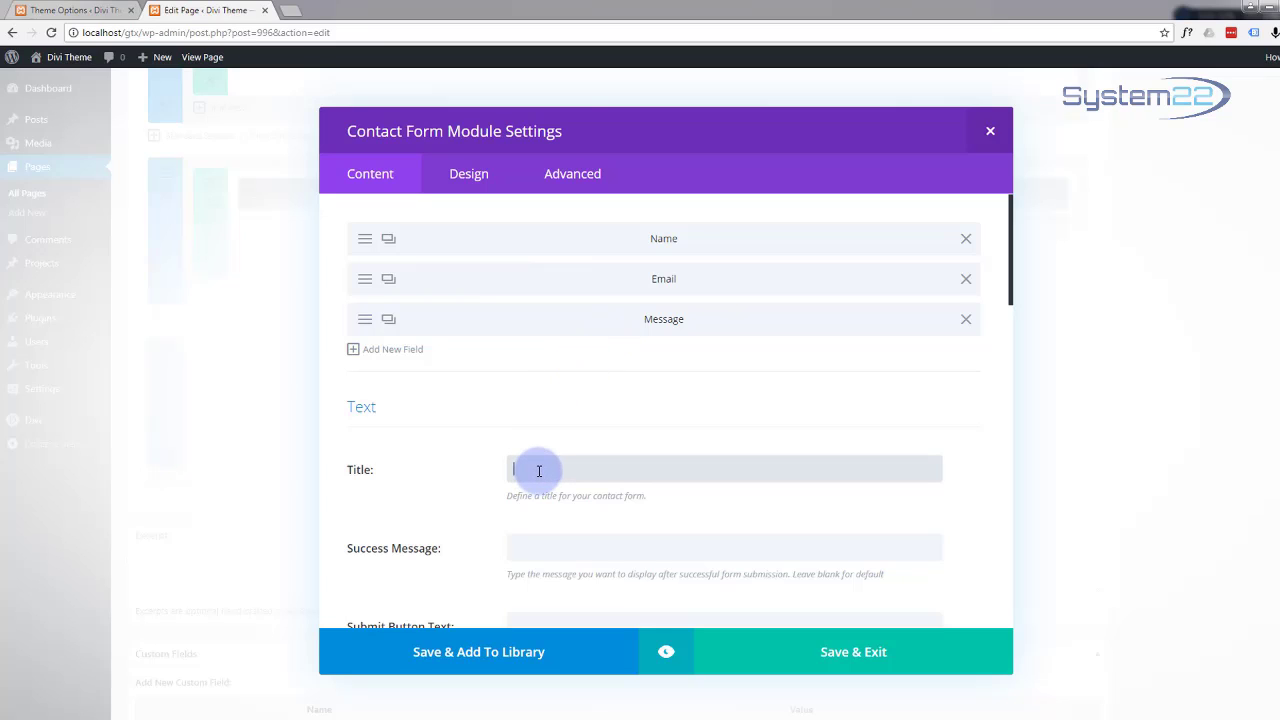
{"action": "type", "text": "Reach Out"}
{"action": "scroll", "coordinate": [552, 467], "scroll_direction": "down", "scroll_amount": 1}
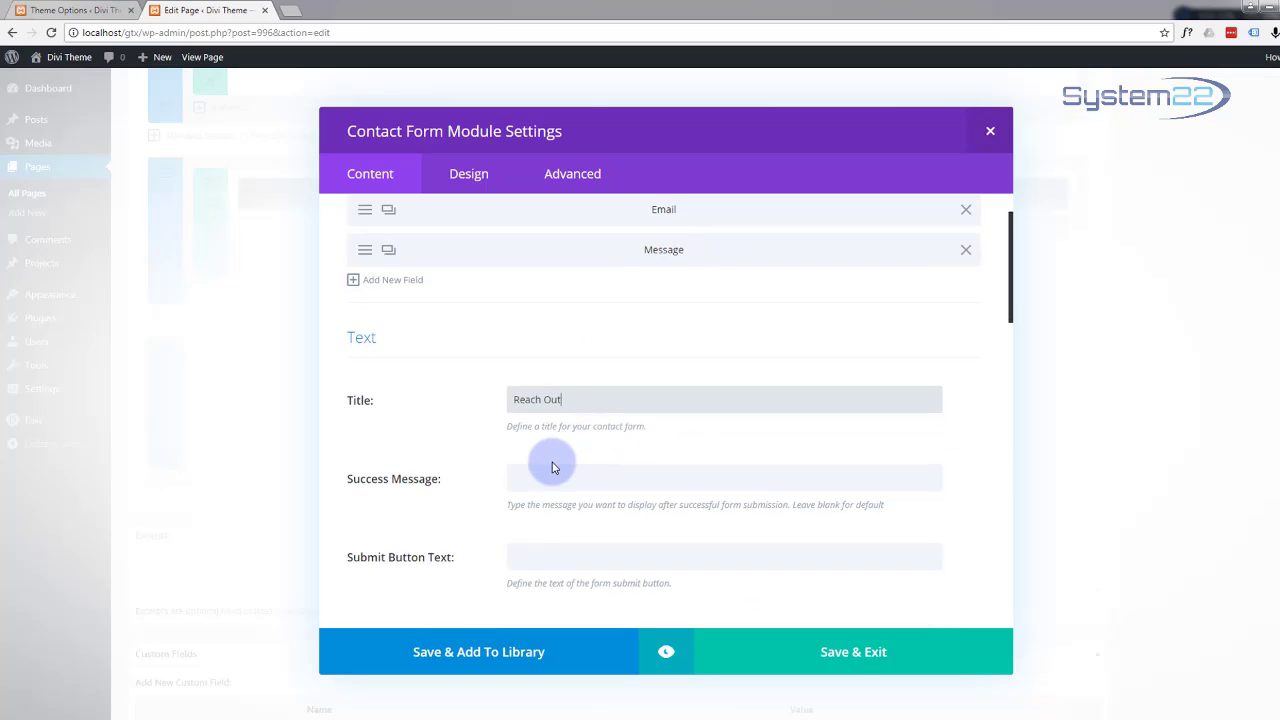
{"action": "left_click", "coordinate": [545, 475]}
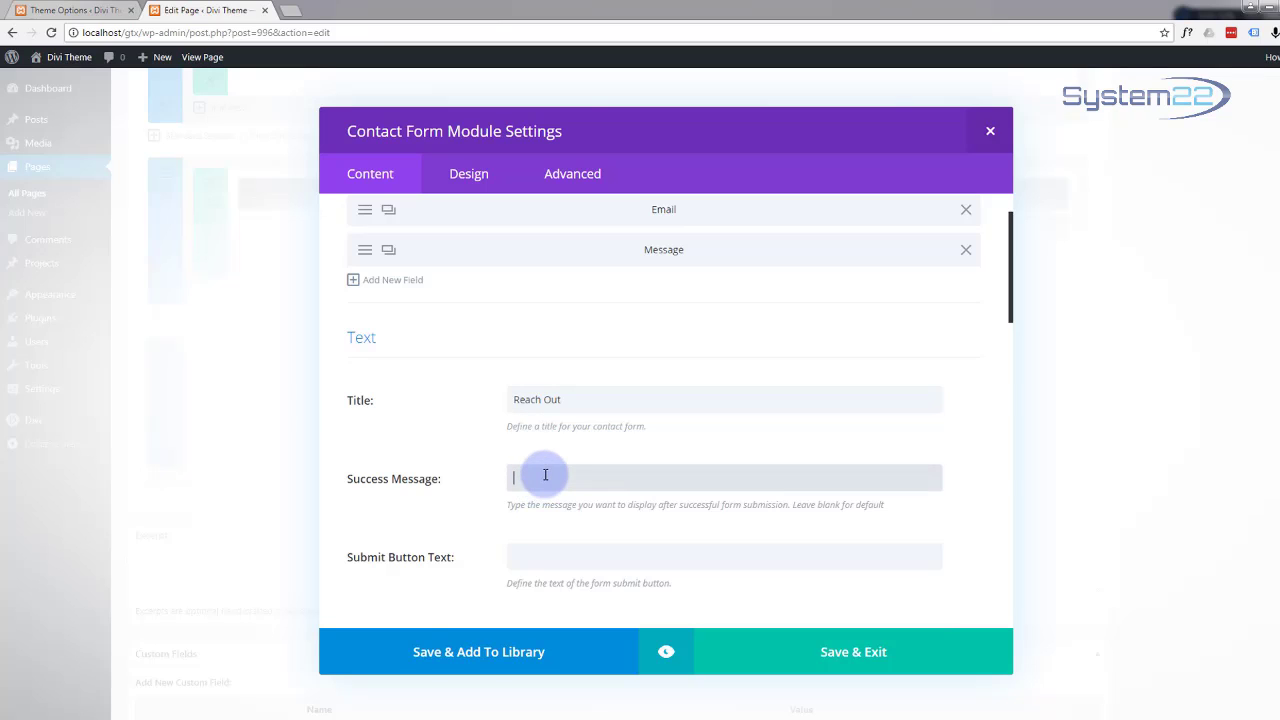
{"action": "type", "text": "Thank You Your Message Has Been"}
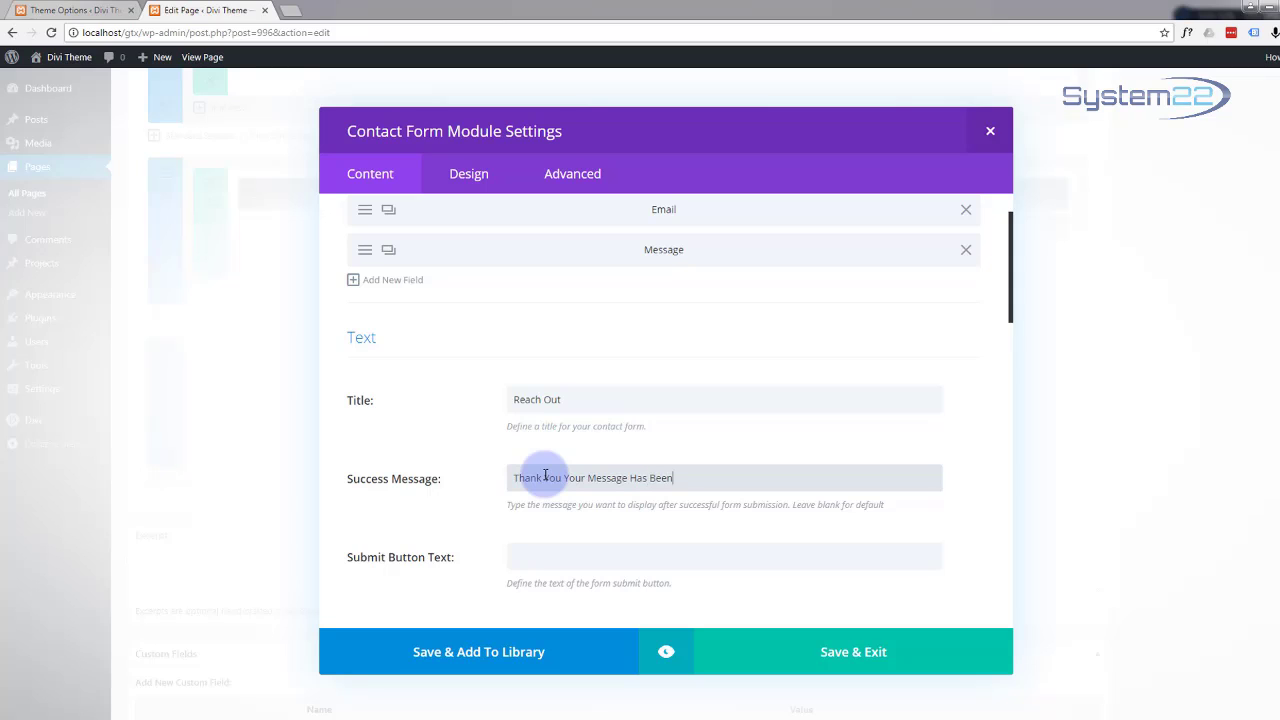
{"action": "type", "text": " Sent!"}
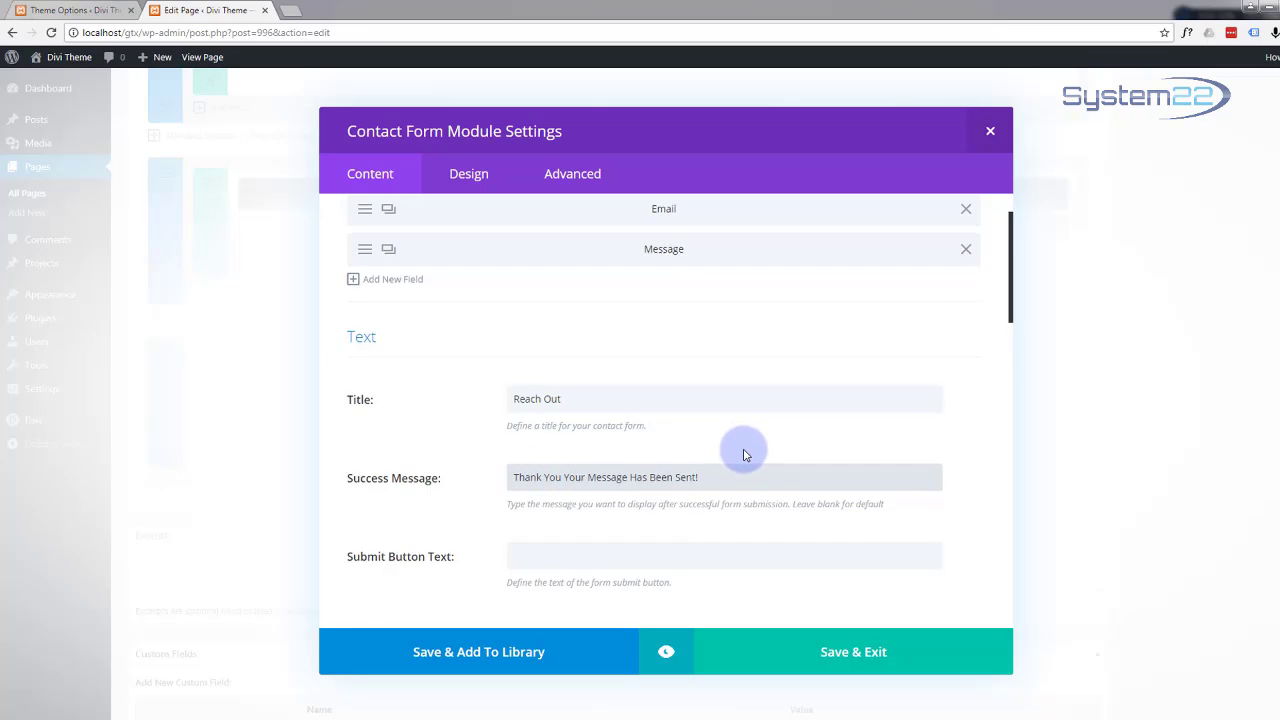
Step: Set the submit button text to 'Submit' and enter the recipient e-mail address
{"action": "scroll", "coordinate": [743, 455], "scroll_direction": "down", "scroll_amount": 2}
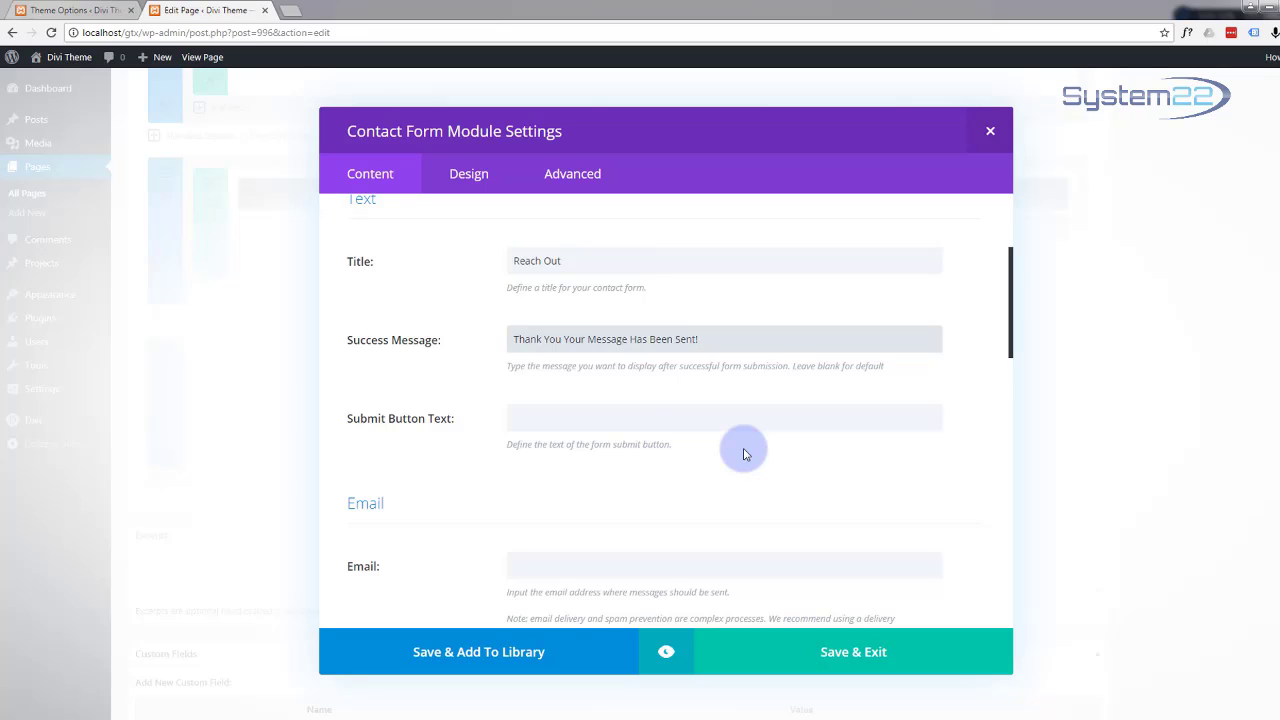
{"action": "left_click", "coordinate": [530, 415]}
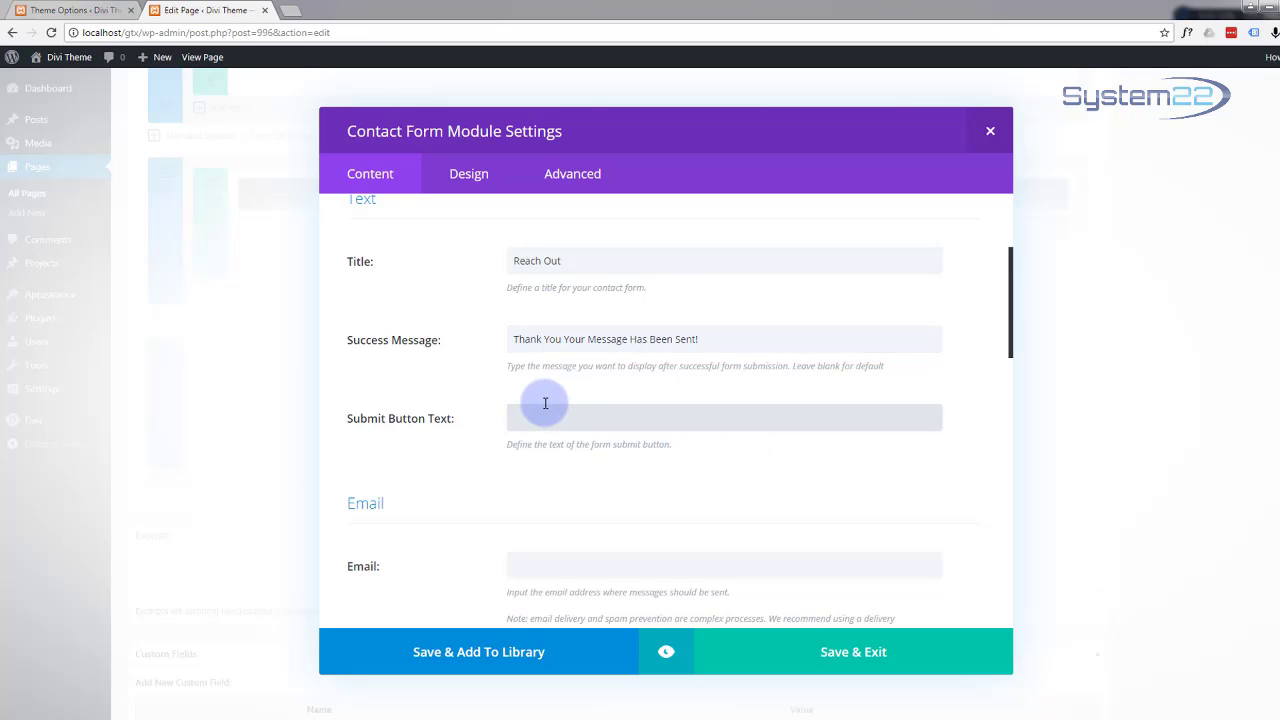
{"action": "type", "text": "Submit"}
{"action": "scroll", "coordinate": [551, 434], "scroll_direction": "down", "scroll_amount": 1}
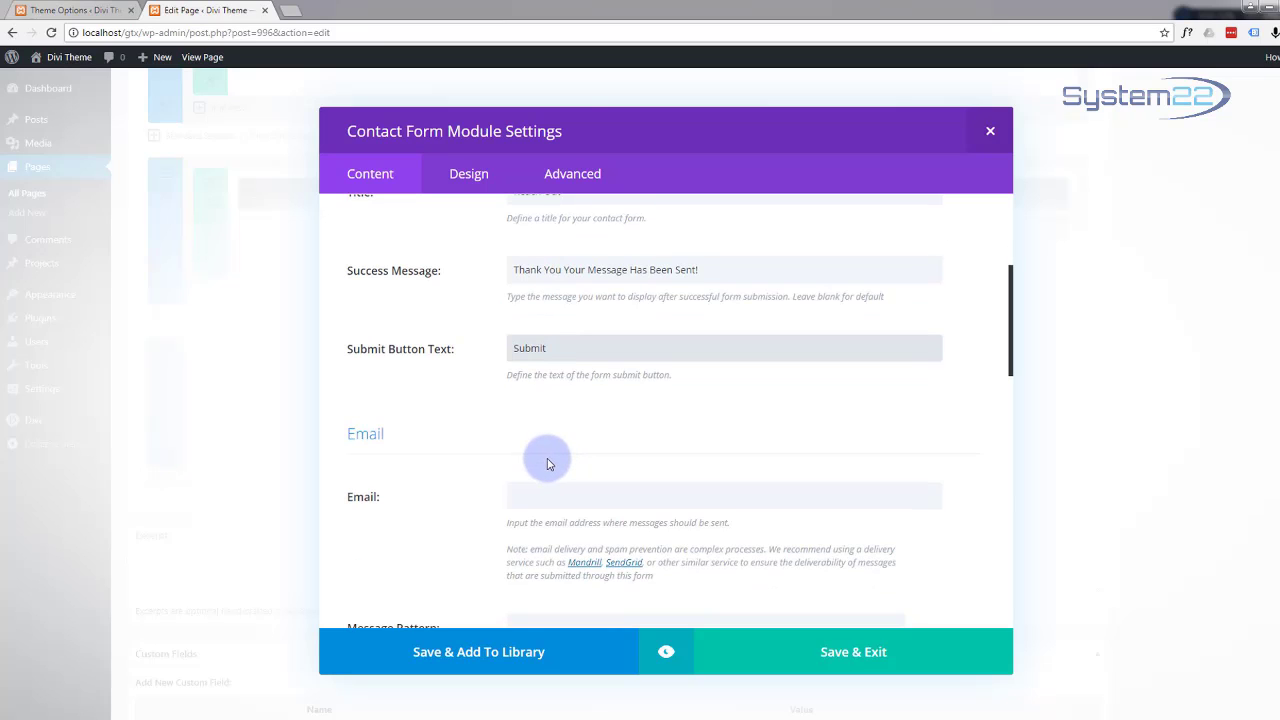
{"action": "scroll", "coordinate": [486, 437], "scroll_direction": "down", "scroll_amount": 2}
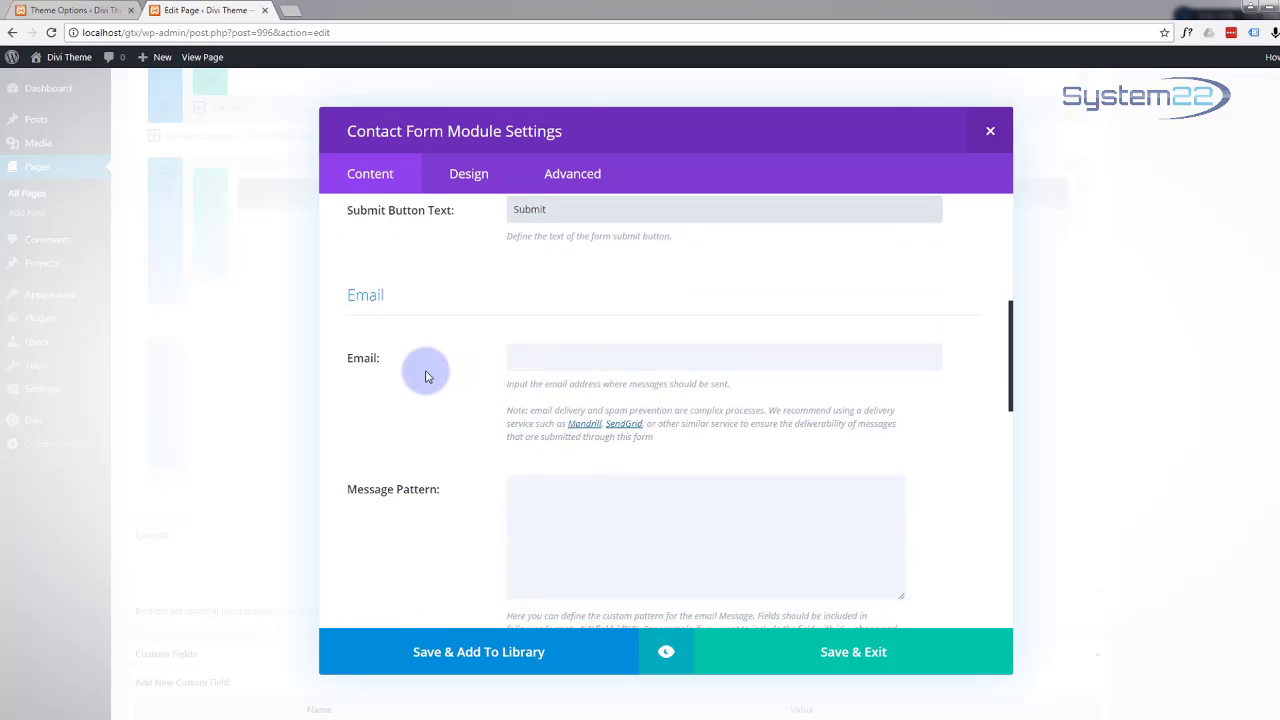
{"action": "left_click", "coordinate": [549, 360]}
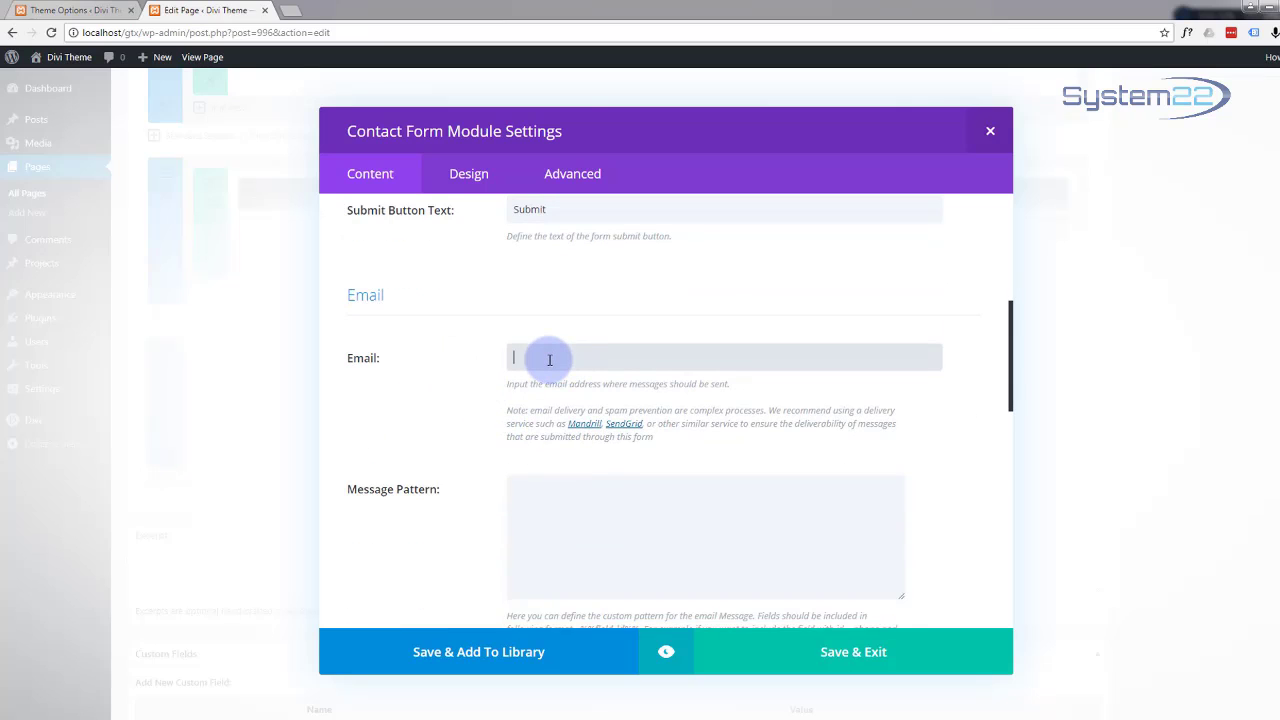
{"action": "type", "text": "me@myemail.com"}
Step: Finish the e-mail entry and switch off the form's captcha
{"action": "left_click", "coordinate": [430, 350]}
{"action": "scroll", "coordinate": [432, 355], "scroll_direction": "down", "scroll_amount": 2}
{"action": "scroll", "coordinate": [478, 330], "scroll_direction": "down", "scroll_amount": 3}
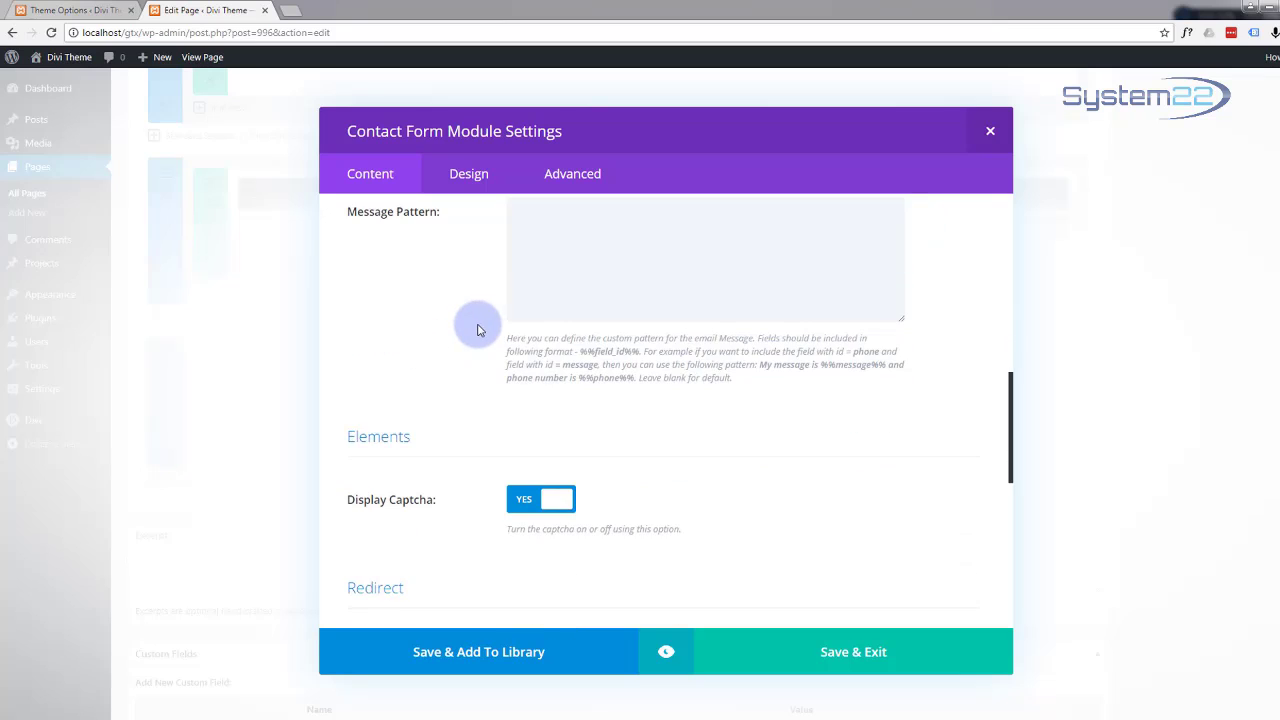
{"action": "scroll", "coordinate": [472, 326], "scroll_direction": "up", "scroll_amount": 3}
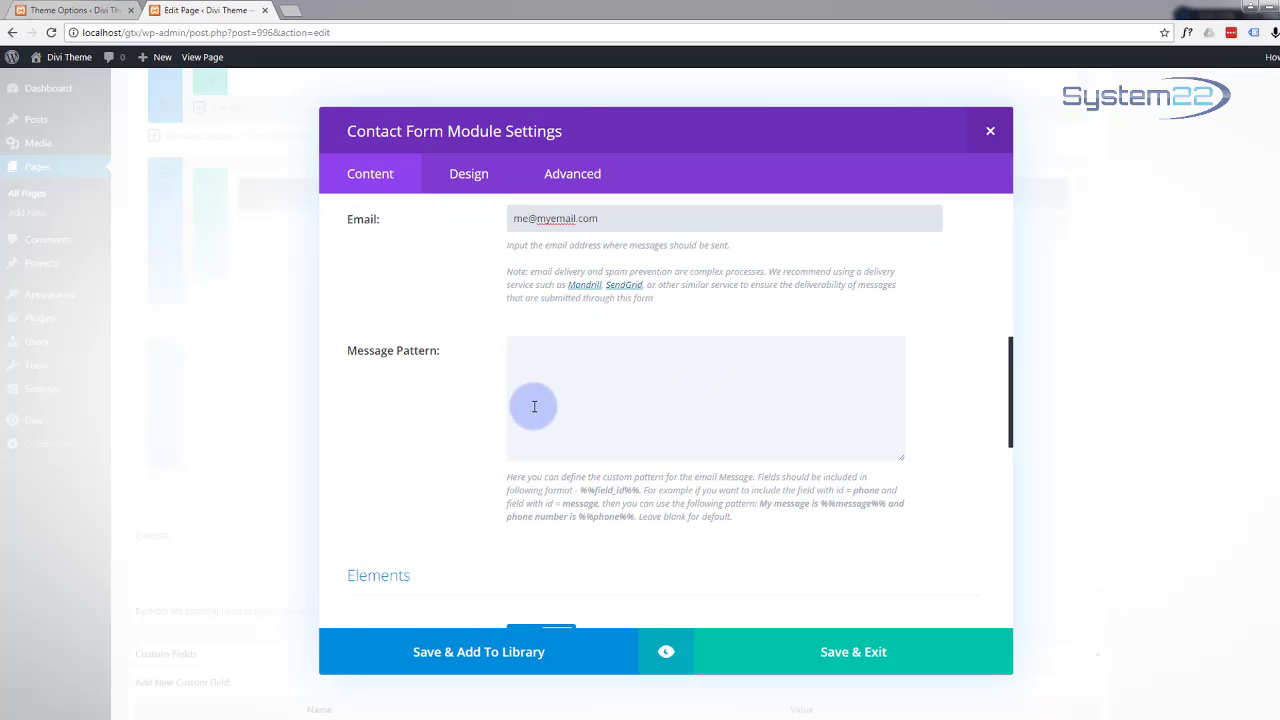
{"action": "scroll", "coordinate": [488, 414], "scroll_direction": "down", "scroll_amount": 4}
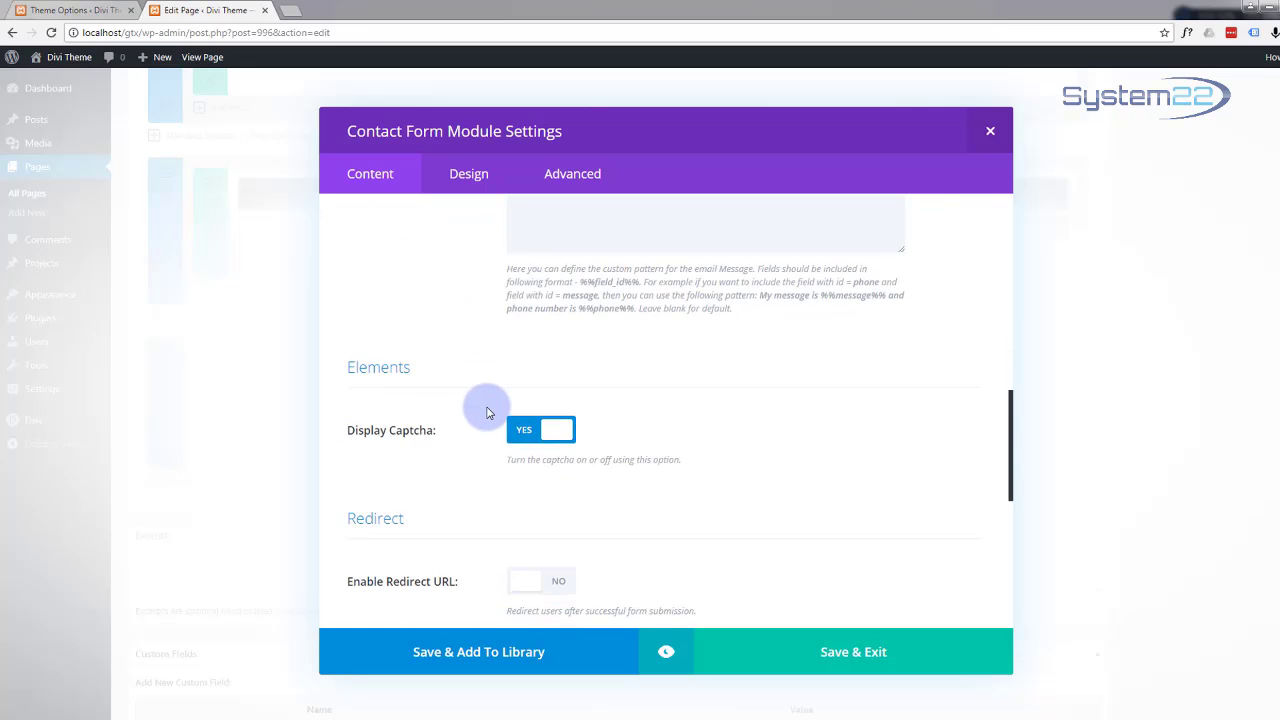
{"action": "scroll", "coordinate": [488, 410], "scroll_direction": "down", "scroll_amount": 1}
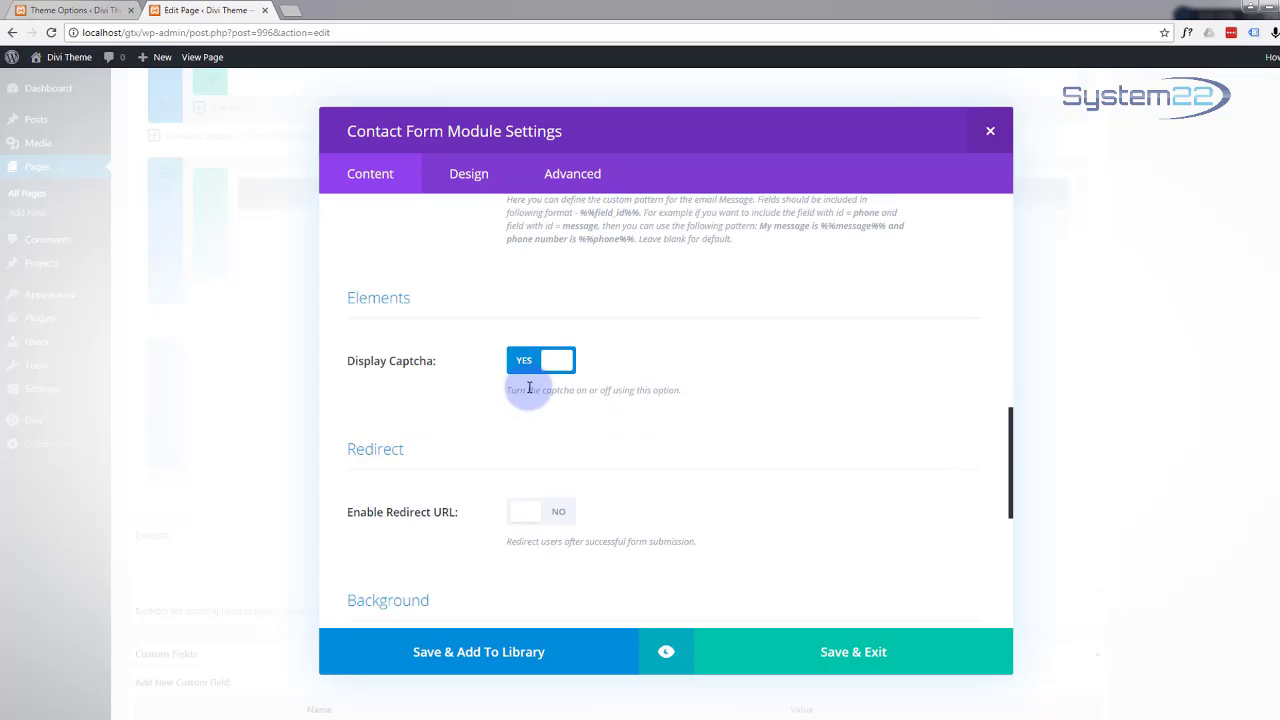
{"action": "left_click", "coordinate": [553, 363]}
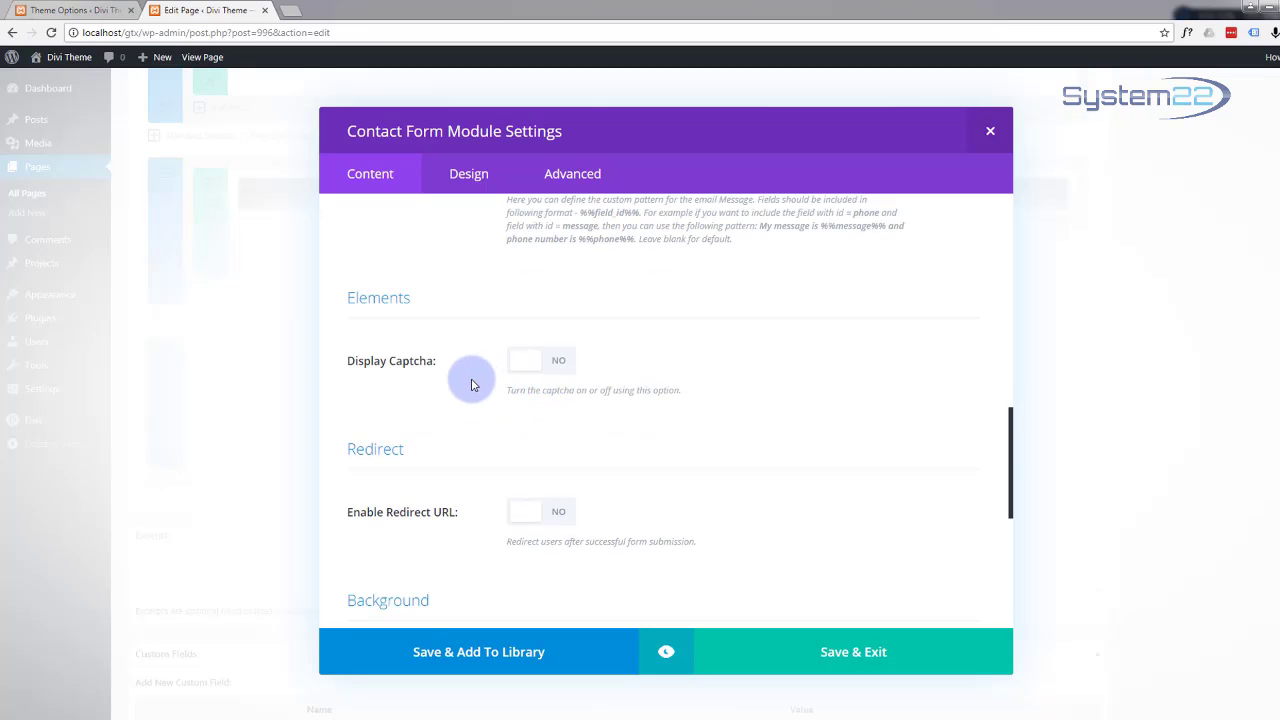
Step: Toggle Enable Redirect URL on, then back to NO so submissions don't redirect
{"action": "scroll", "coordinate": [468, 385], "scroll_direction": "down", "scroll_amount": 1}
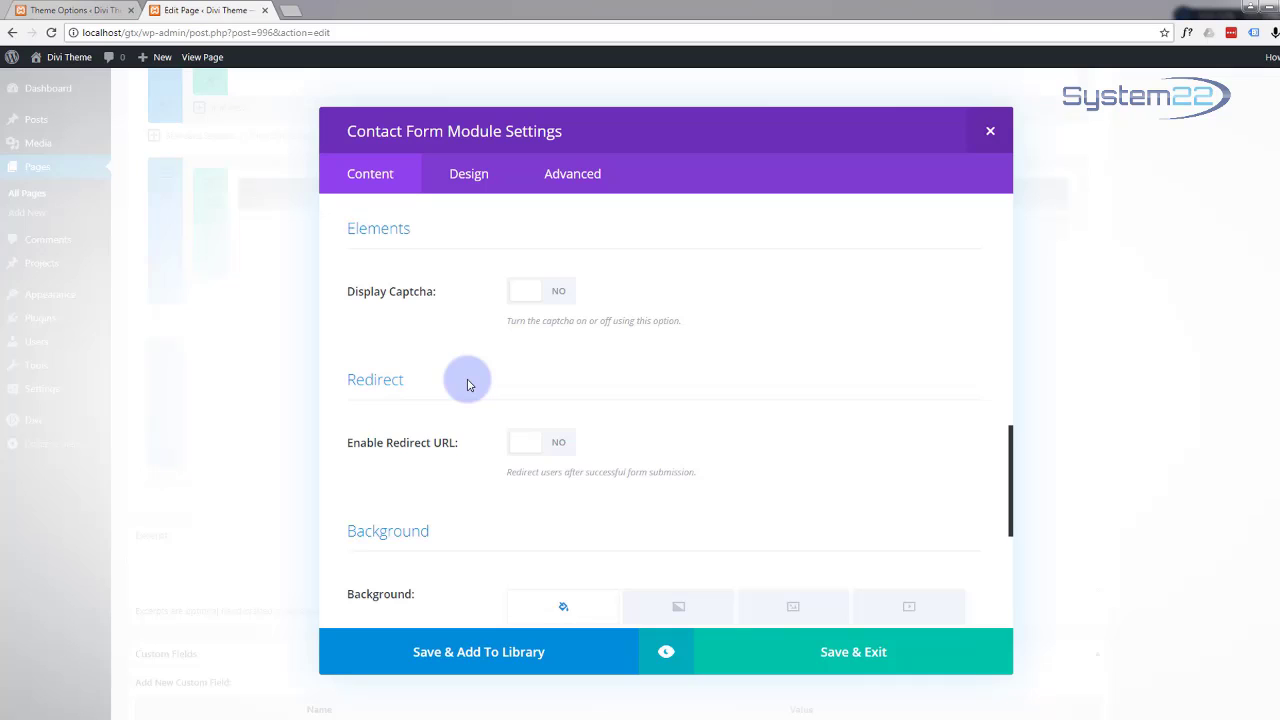
{"action": "scroll", "coordinate": [468, 385], "scroll_direction": "down", "scroll_amount": 2}
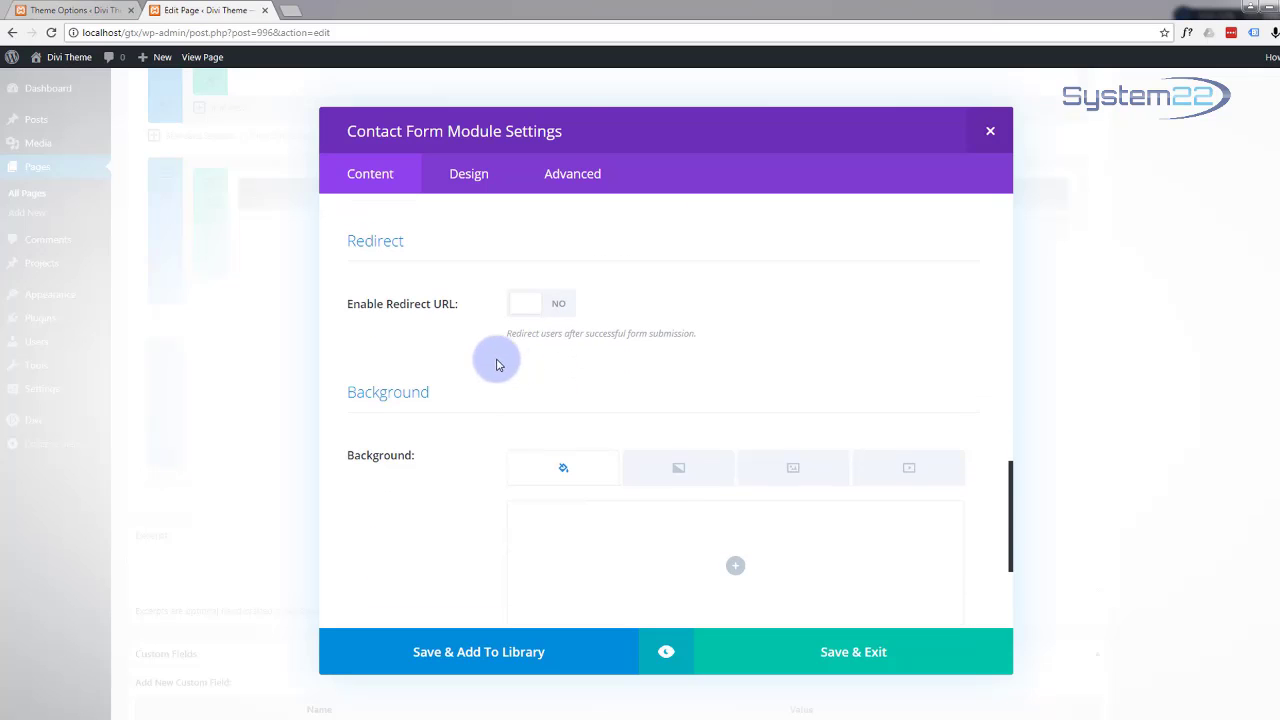
{"action": "left_click", "coordinate": [562, 306]}
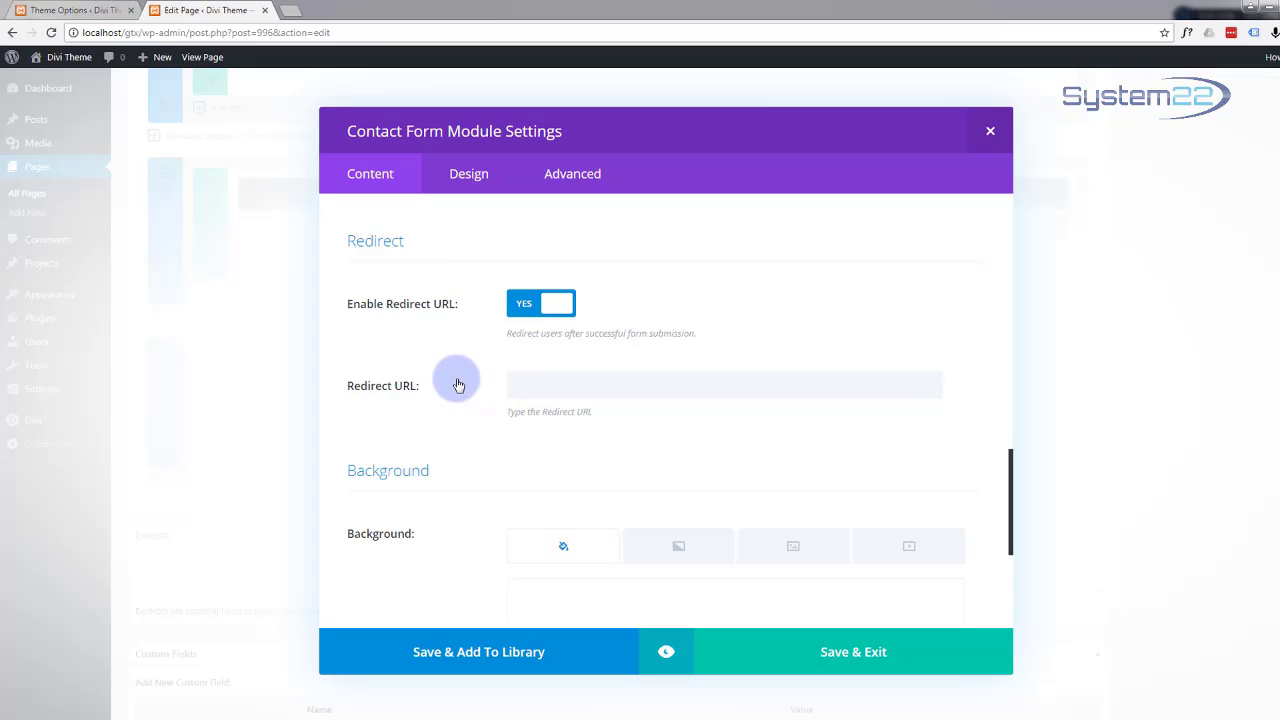
{"action": "scroll", "coordinate": [458, 385], "scroll_direction": "down", "scroll_amount": 2}
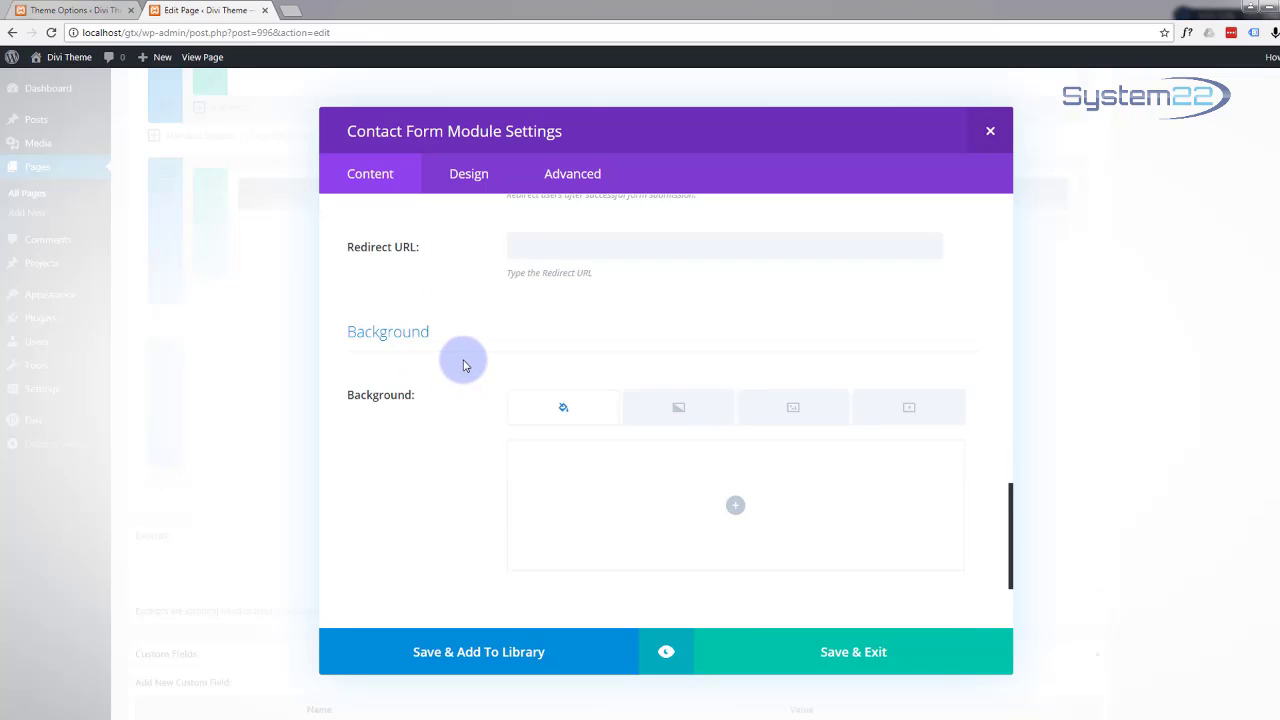
{"action": "scroll", "coordinate": [460, 360], "scroll_direction": "up", "scroll_amount": 2}
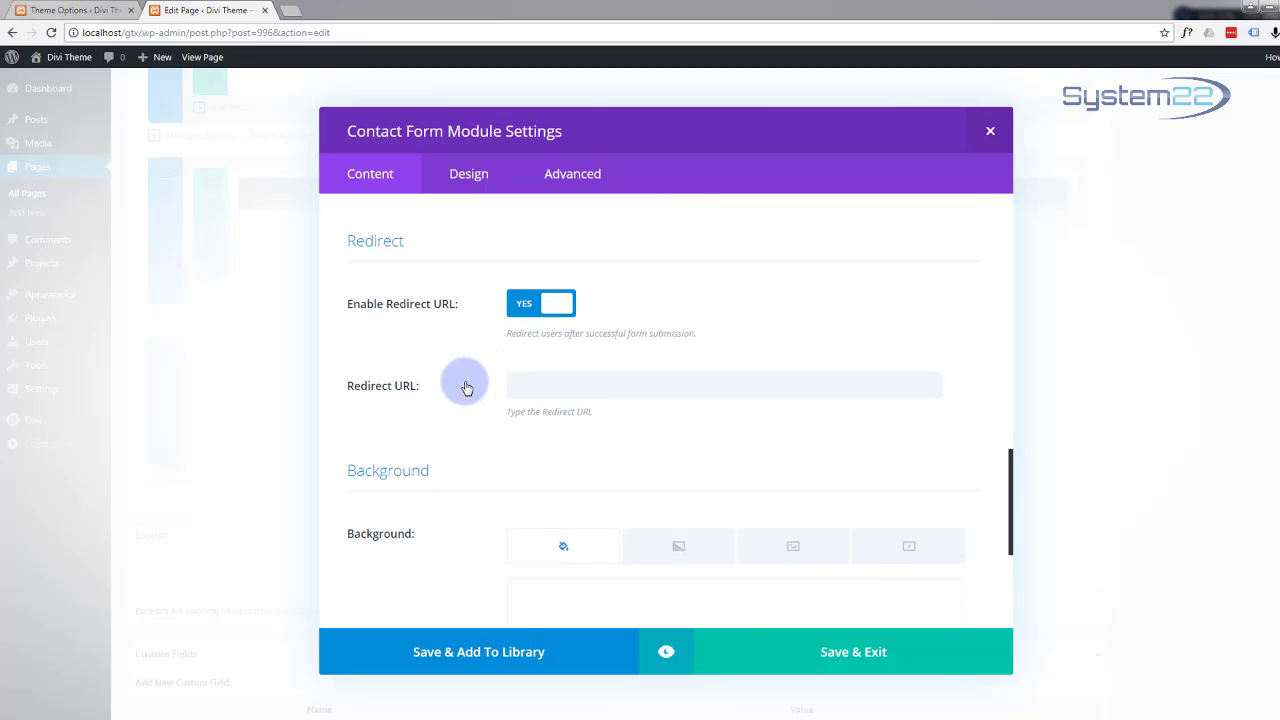
{"action": "scroll", "coordinate": [470, 370], "scroll_direction": "down", "scroll_amount": 1}
{"action": "left_click", "coordinate": [528, 234]}
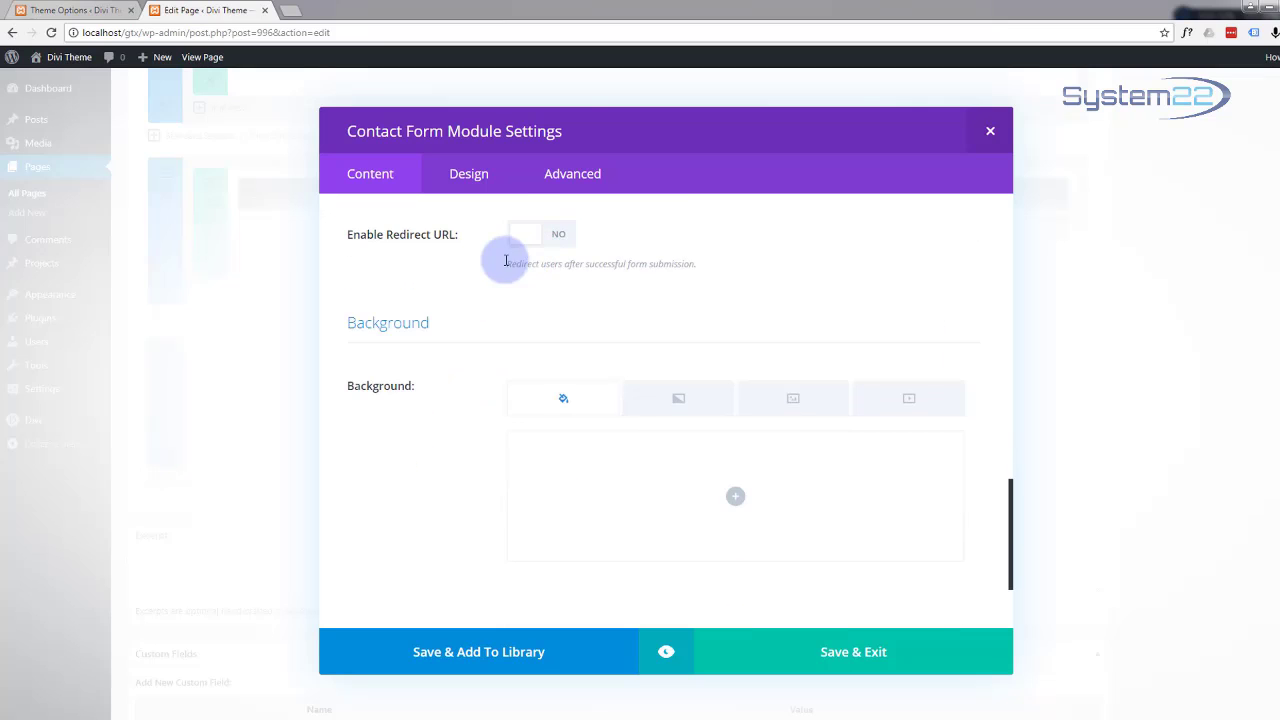
{"action": "scroll", "coordinate": [477, 286], "scroll_direction": "down", "scroll_amount": 2}
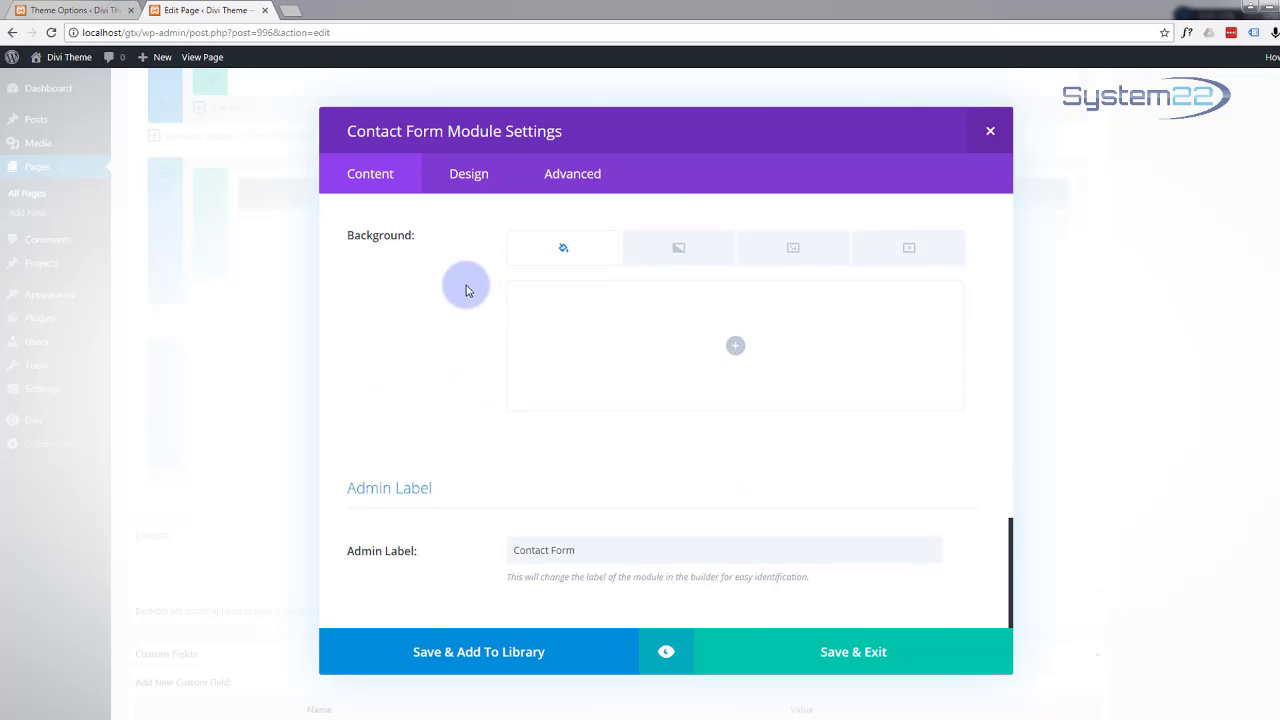
{"action": "scroll", "coordinate": [463, 295], "scroll_direction": "up", "scroll_amount": 6}
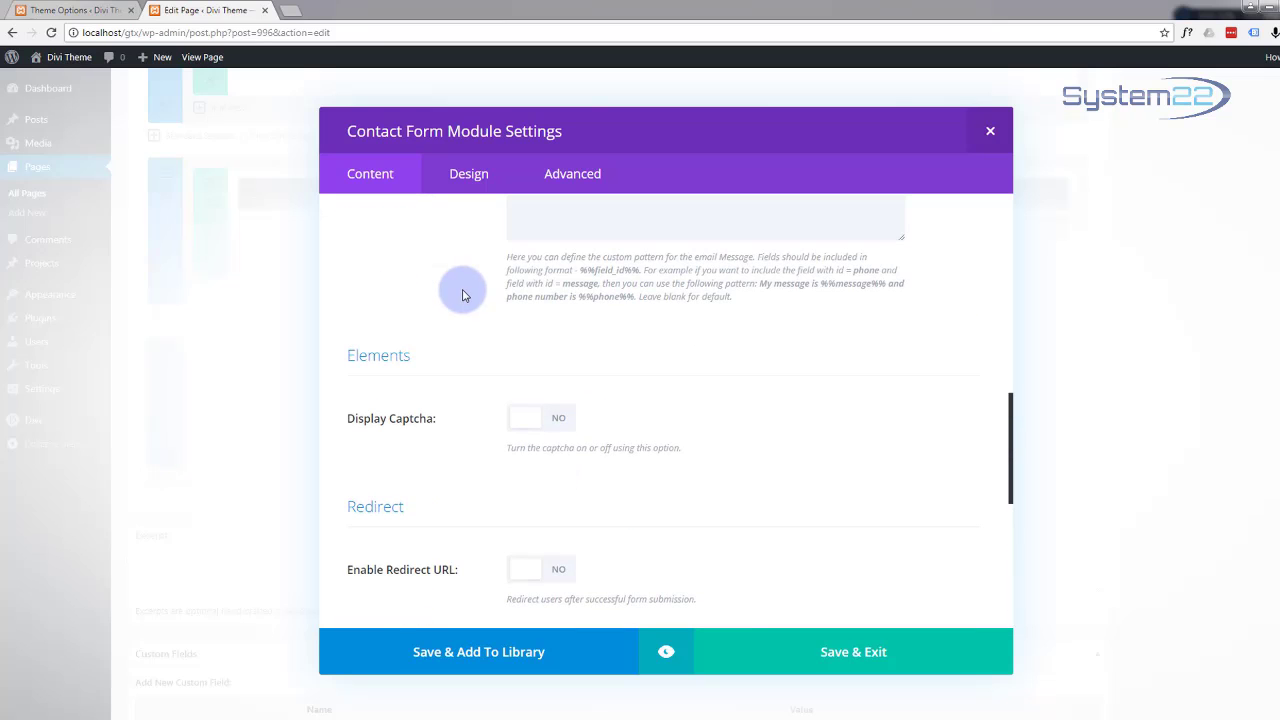
{"action": "scroll", "coordinate": [462, 295], "scroll_direction": "up", "scroll_amount": 4}
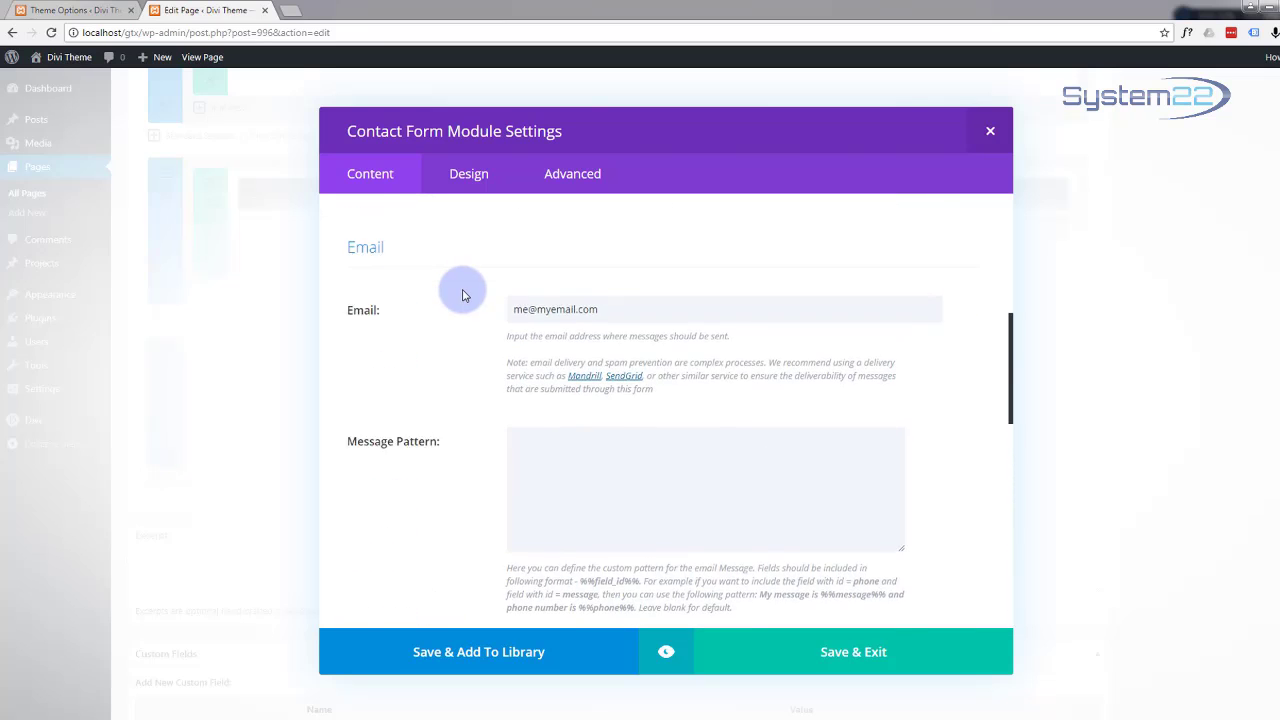
{"action": "scroll", "coordinate": [462, 295], "scroll_direction": "up", "scroll_amount": 3}
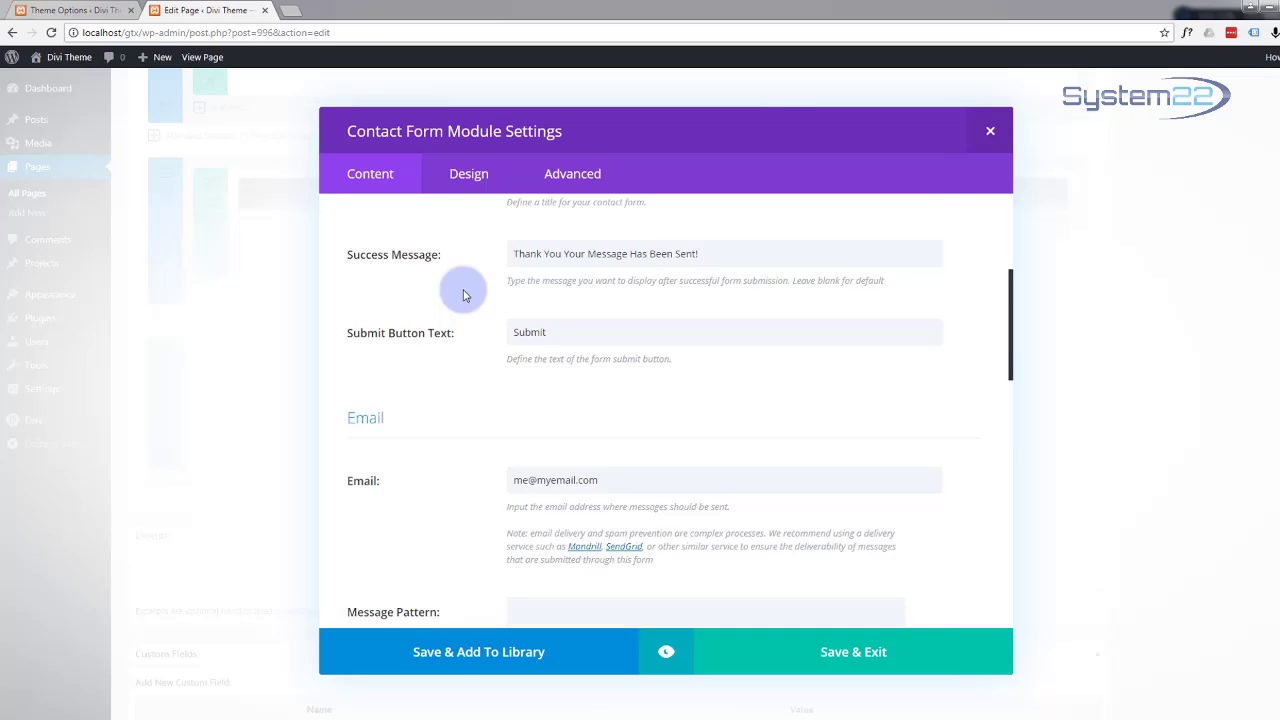
{"action": "left_click", "coordinate": [666, 655]}
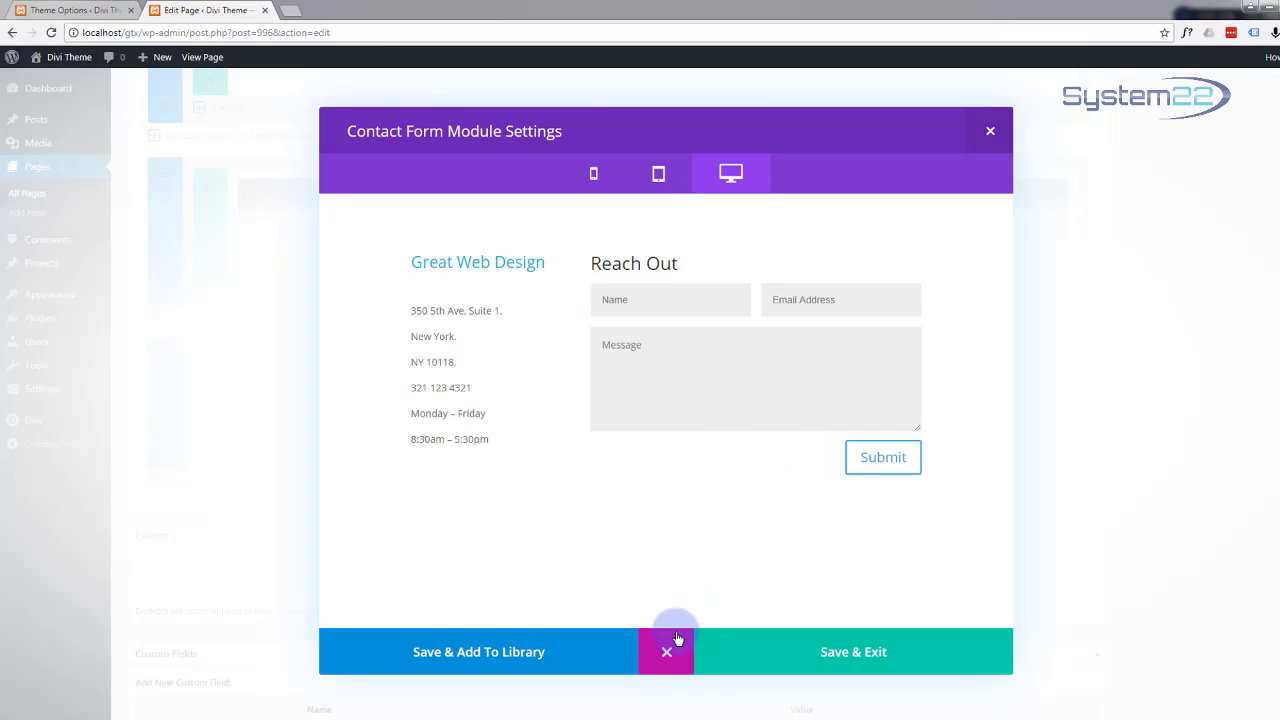
Step: Leave preview, set Display Captcha back to YES, and switch to the form's Design settings
{"action": "left_click", "coordinate": [667, 655]}
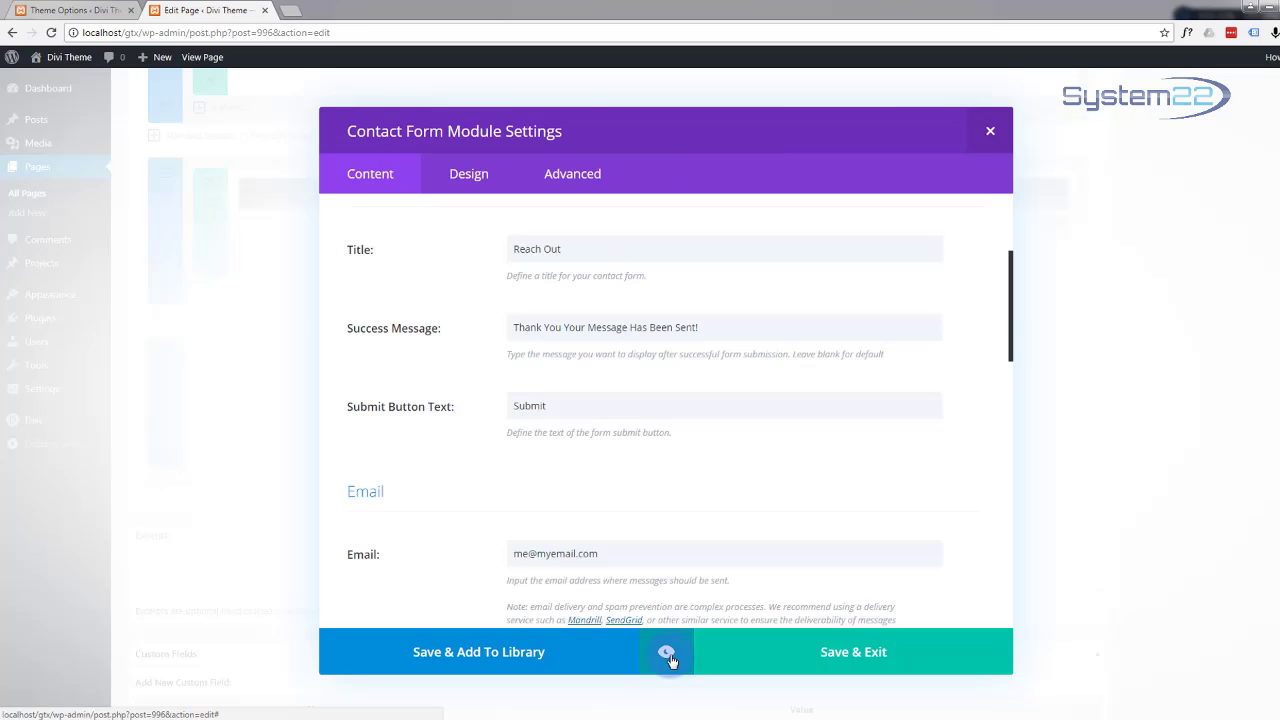
{"action": "scroll", "coordinate": [484, 425], "scroll_direction": "up", "scroll_amount": 3}
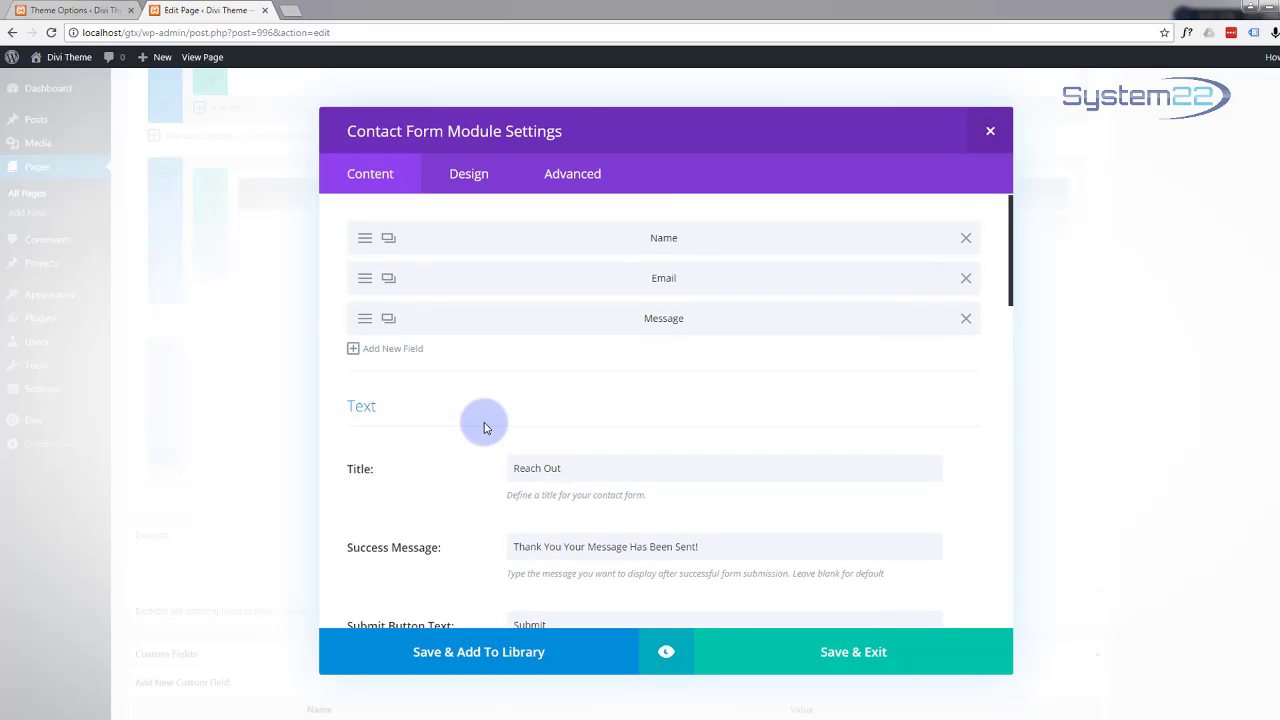
{"action": "scroll", "coordinate": [484, 425], "scroll_direction": "down", "scroll_amount": 10}
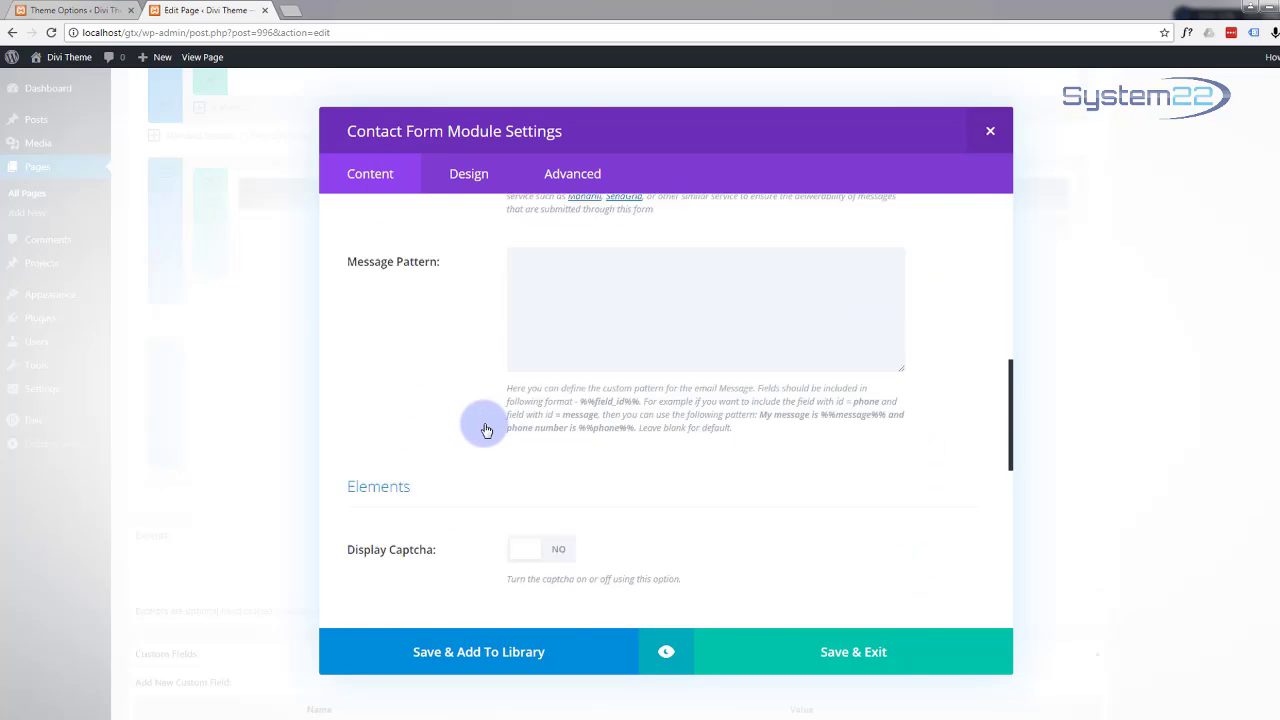
{"action": "left_click", "coordinate": [505, 370]}
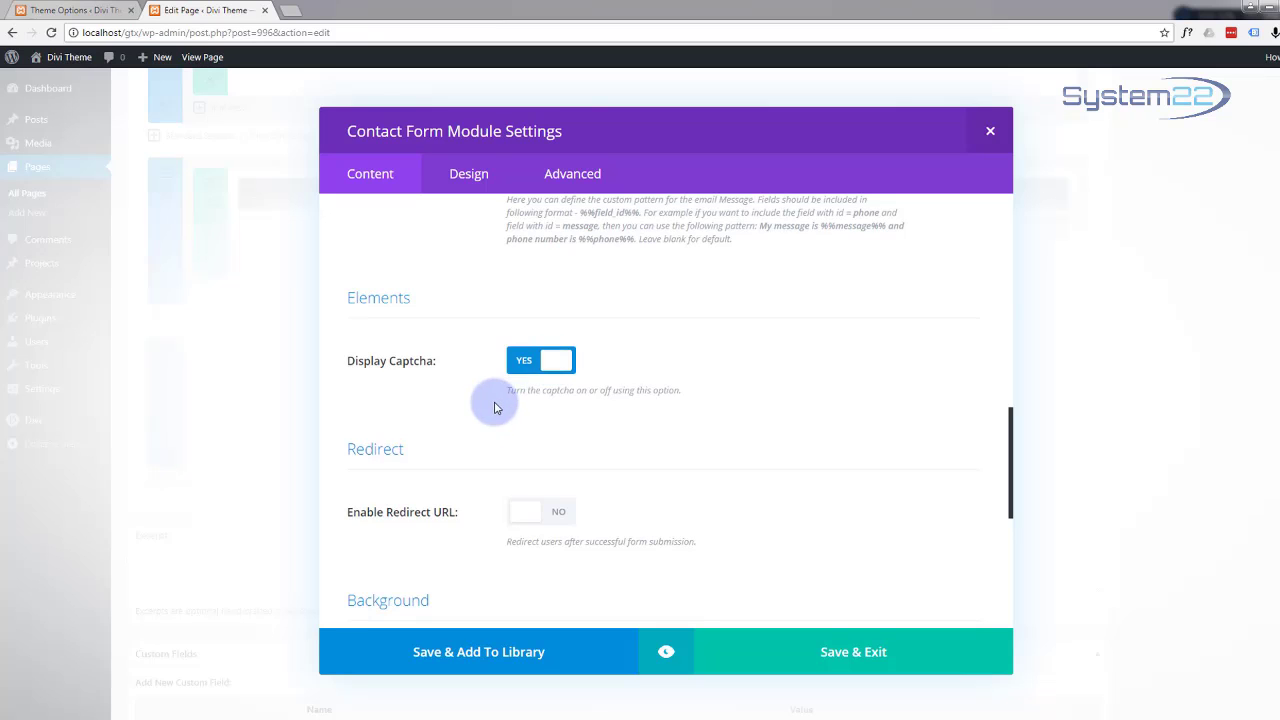
{"action": "scroll", "coordinate": [485, 433], "scroll_direction": "up", "scroll_amount": 2}
{"action": "scroll", "coordinate": [475, 425], "scroll_direction": "up", "scroll_amount": 8}
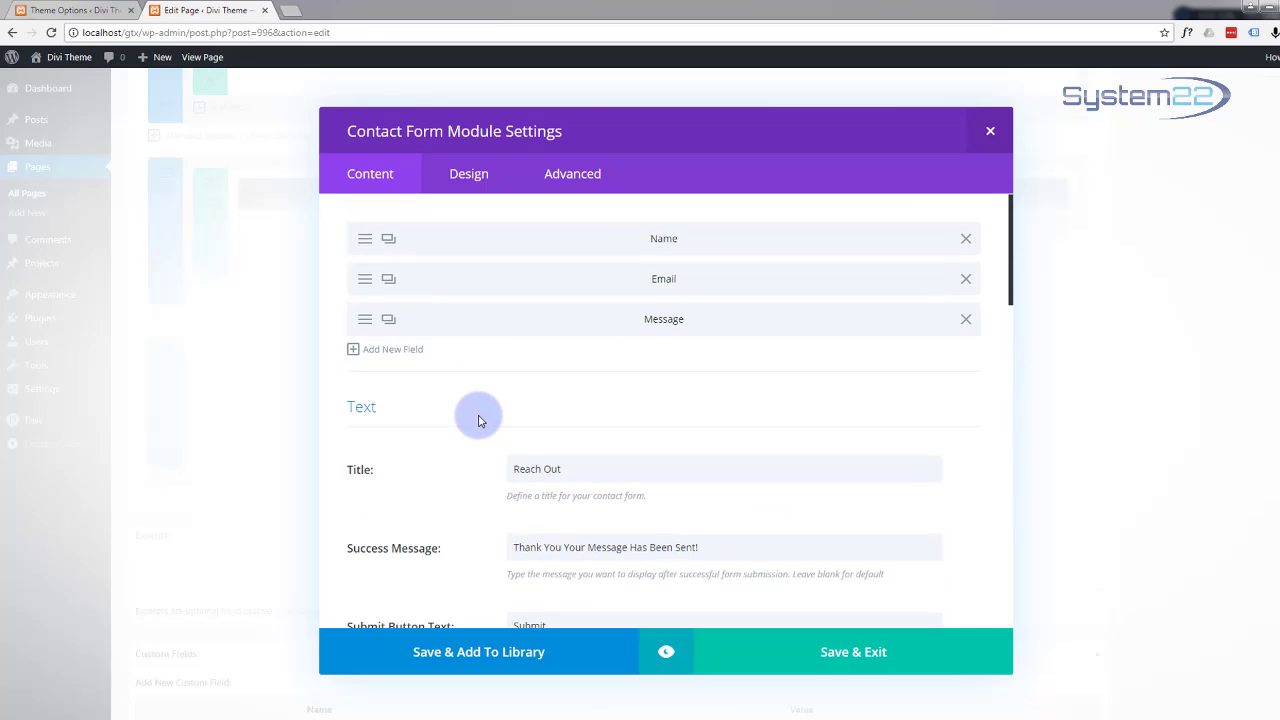
{"action": "left_click", "coordinate": [466, 189]}
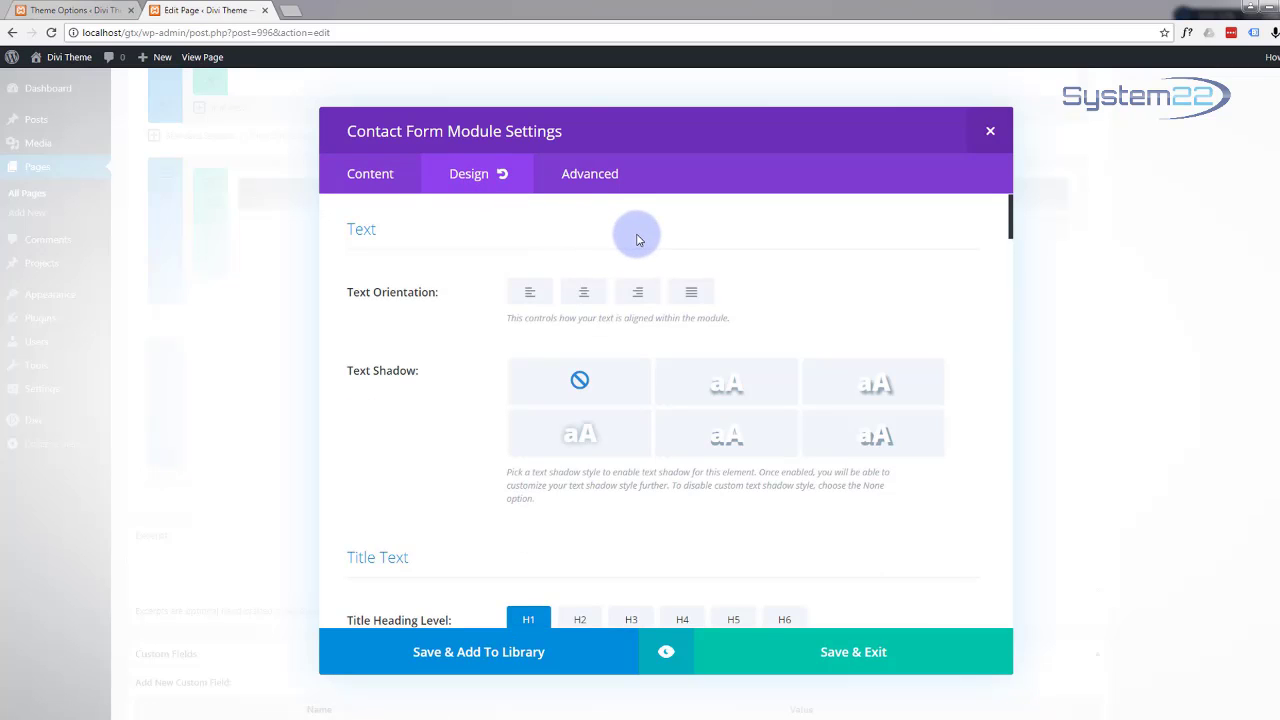
Step: Left-align the contact form's text orientation
{"action": "left_click", "coordinate": [530, 293]}
{"action": "scroll", "coordinate": [500, 318], "scroll_direction": "down", "scroll_amount": 2}
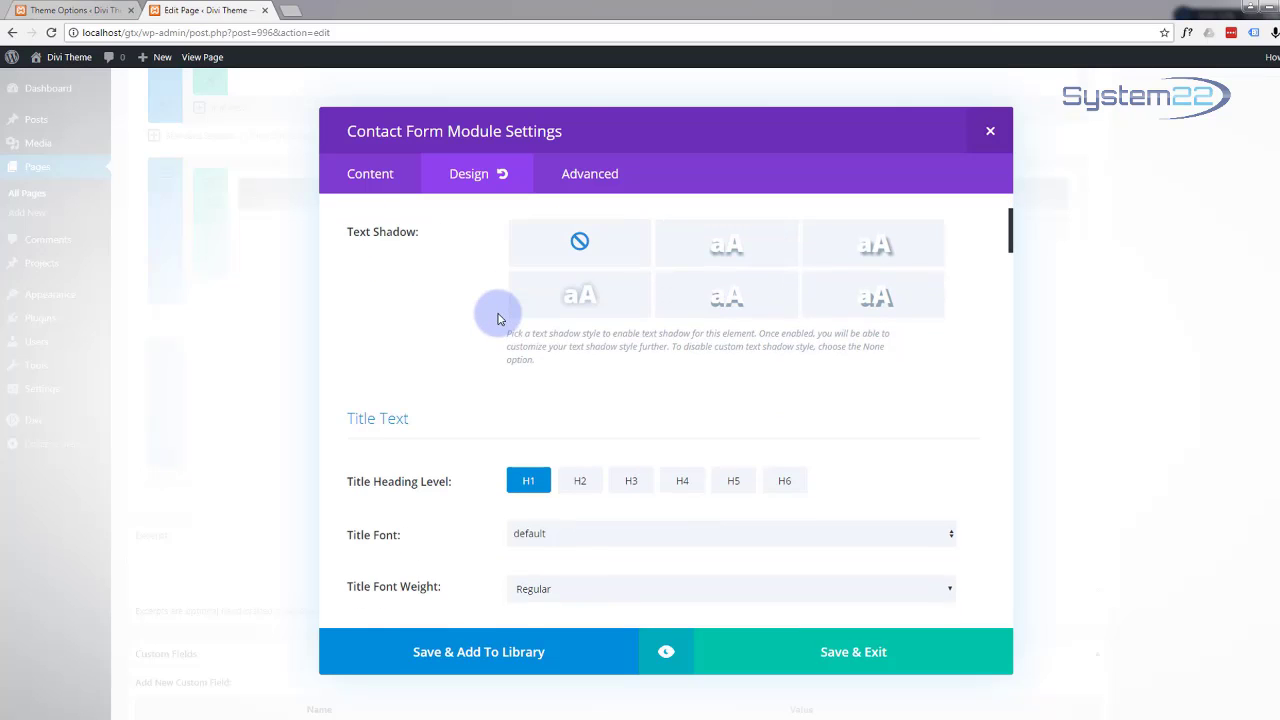
{"action": "scroll", "coordinate": [488, 338], "scroll_direction": "down", "scroll_amount": 3}
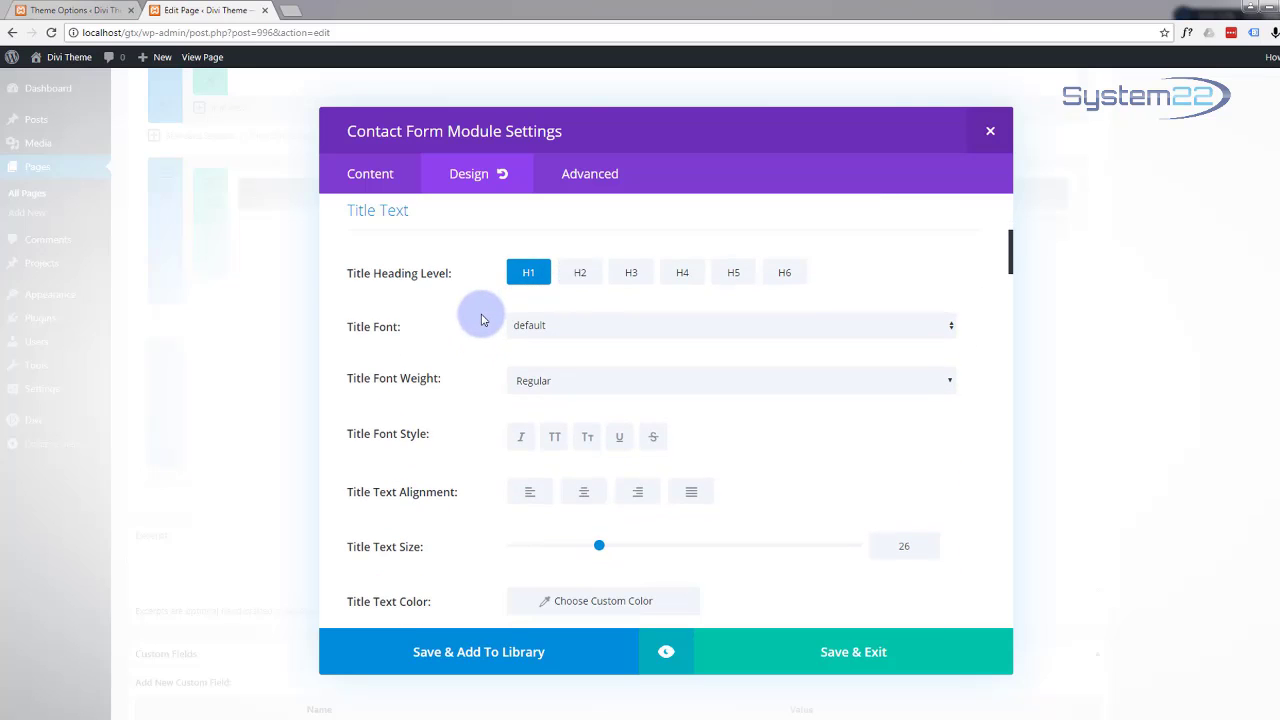
{"action": "scroll", "coordinate": [481, 319], "scroll_direction": "up", "scroll_amount": 1}
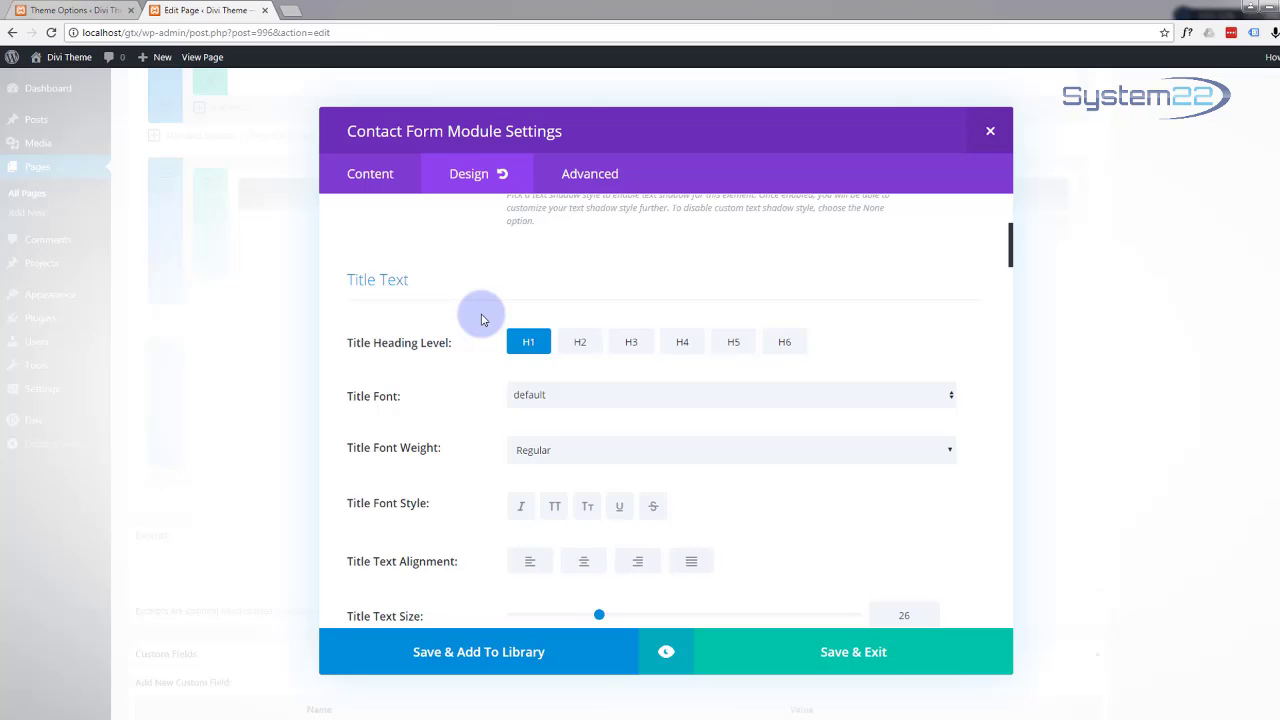
{"action": "scroll", "coordinate": [481, 319], "scroll_direction": "up", "scroll_amount": 2}
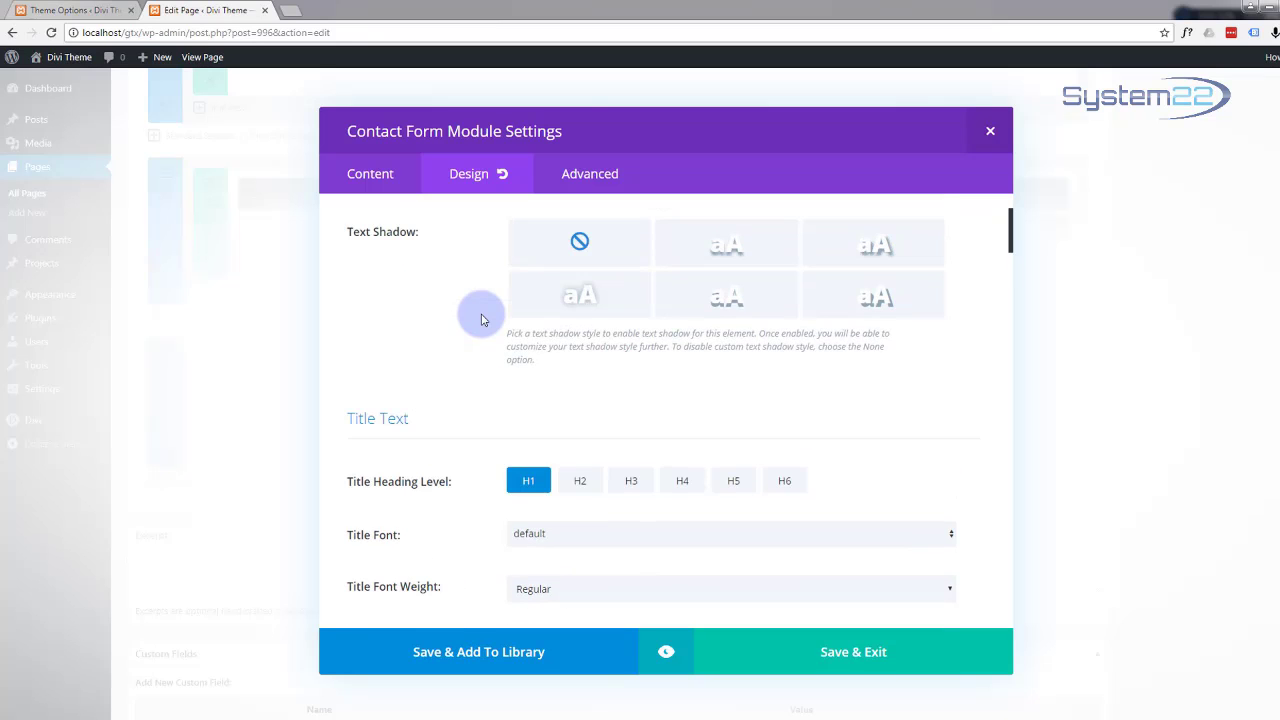
{"action": "scroll", "coordinate": [481, 319], "scroll_direction": "down", "scroll_amount": 3}
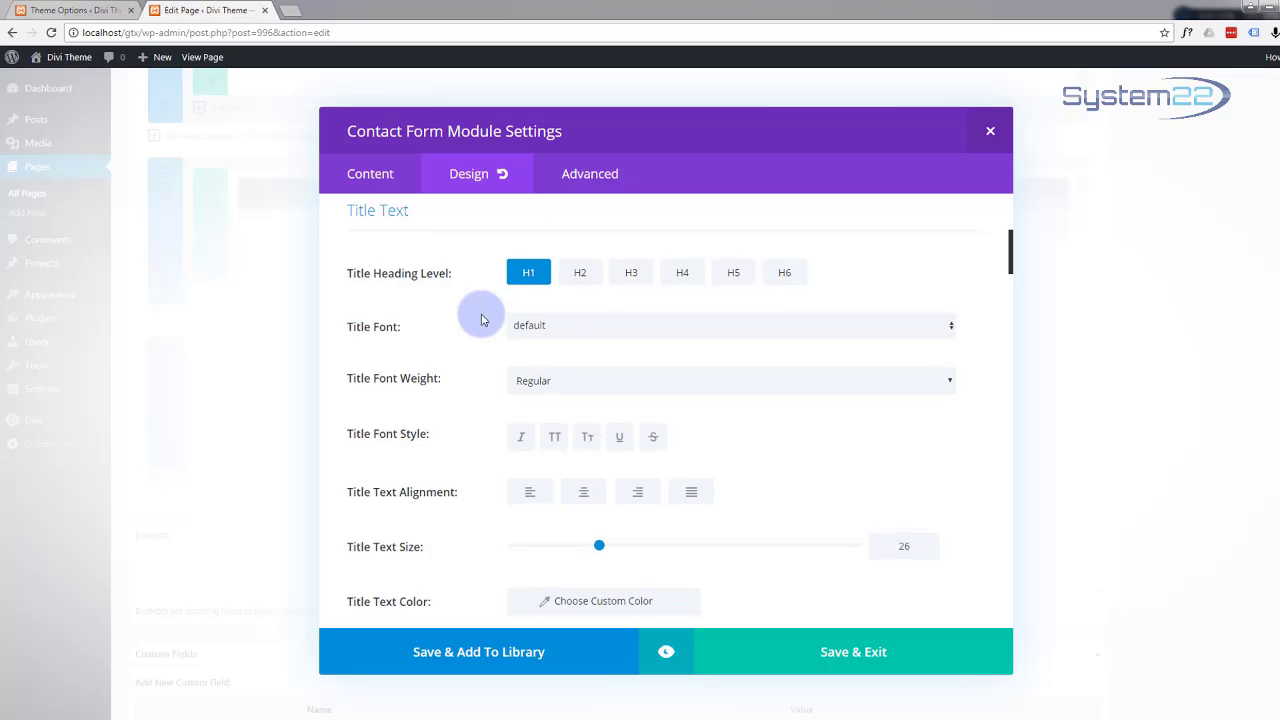
{"action": "scroll", "coordinate": [481, 319], "scroll_direction": "down", "scroll_amount": 2}
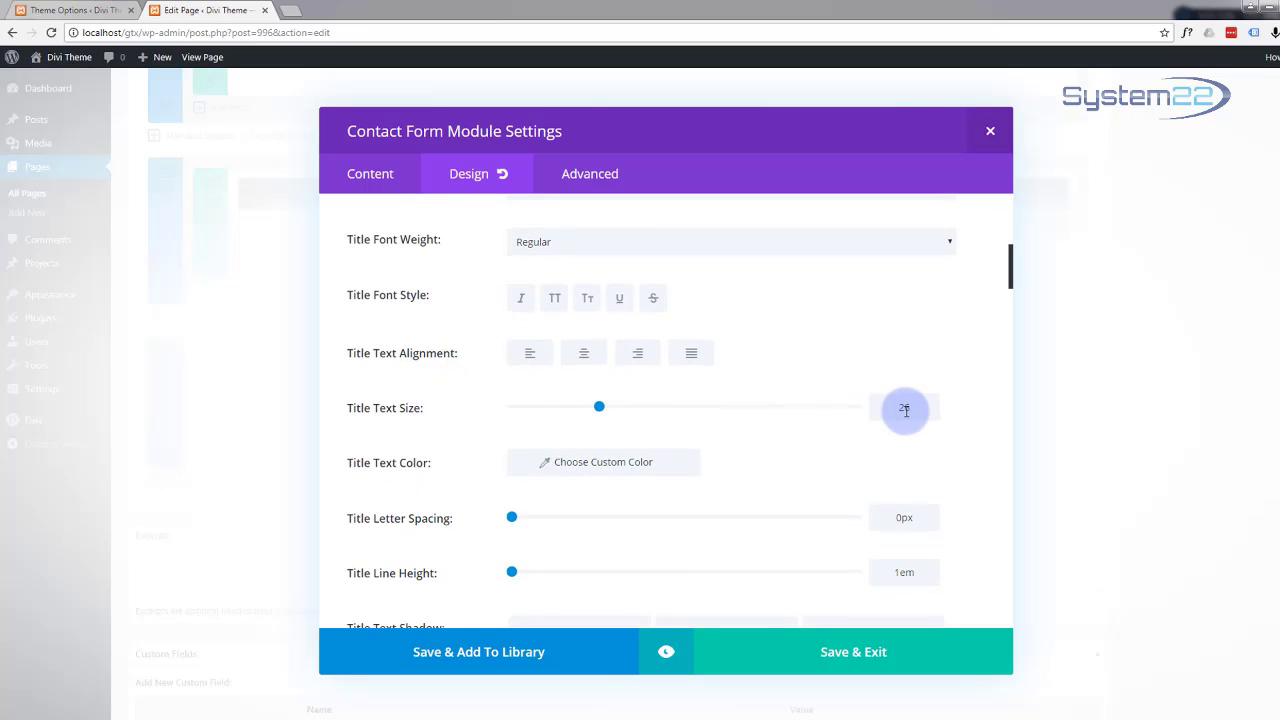
Step: Give the form title a custom text colour of #12b1d6
{"action": "left_click", "coordinate": [600, 470]}
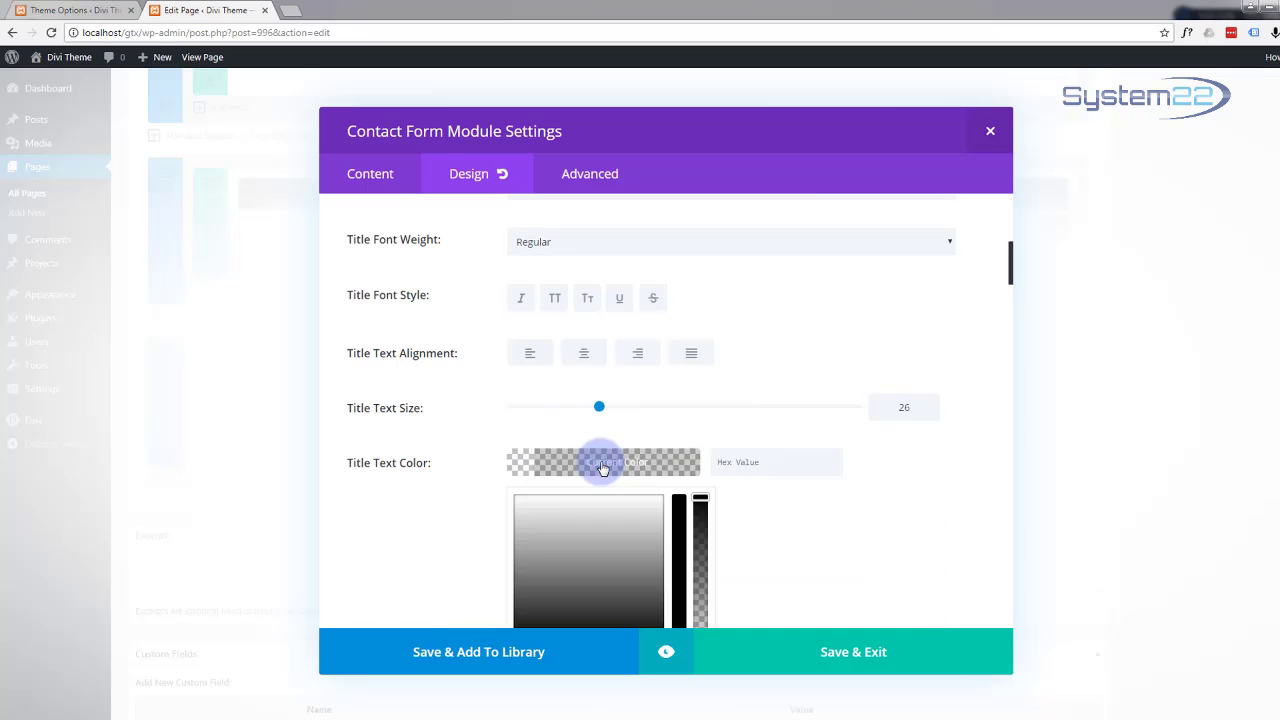
{"action": "left_click", "coordinate": [757, 462]}
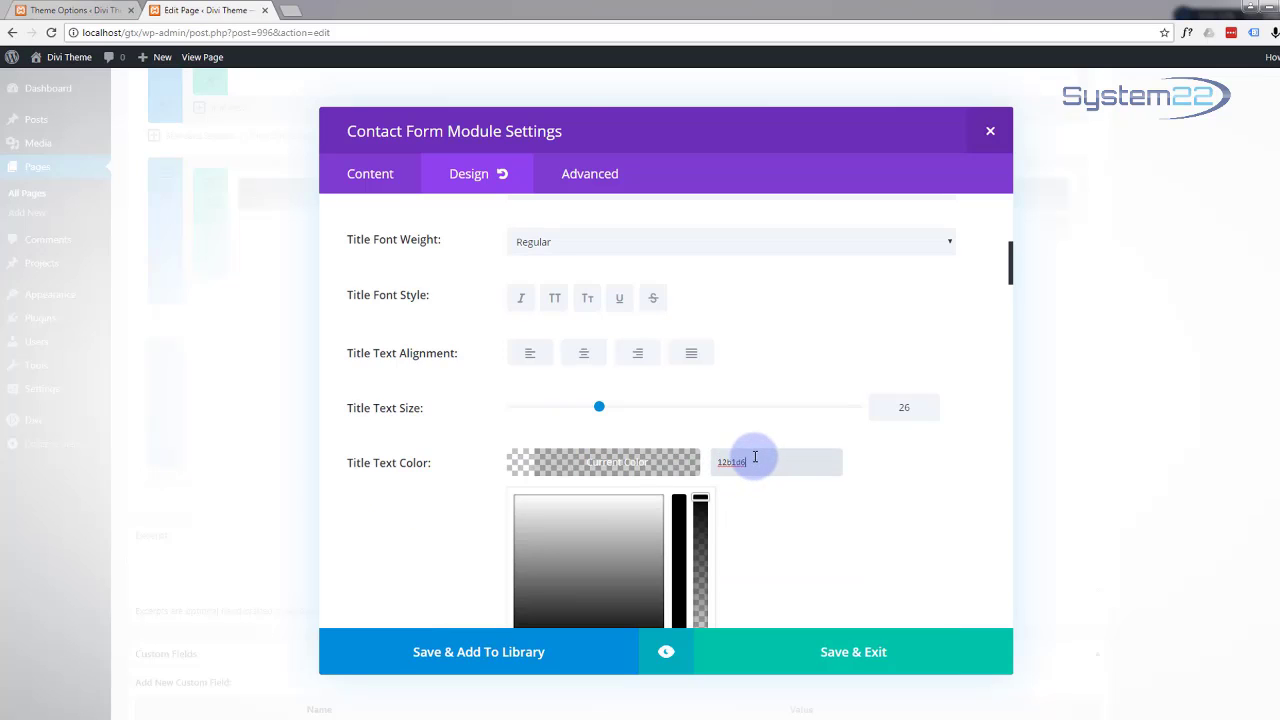
{"action": "scroll", "coordinate": [787, 514], "scroll_direction": "down", "scroll_amount": 1}
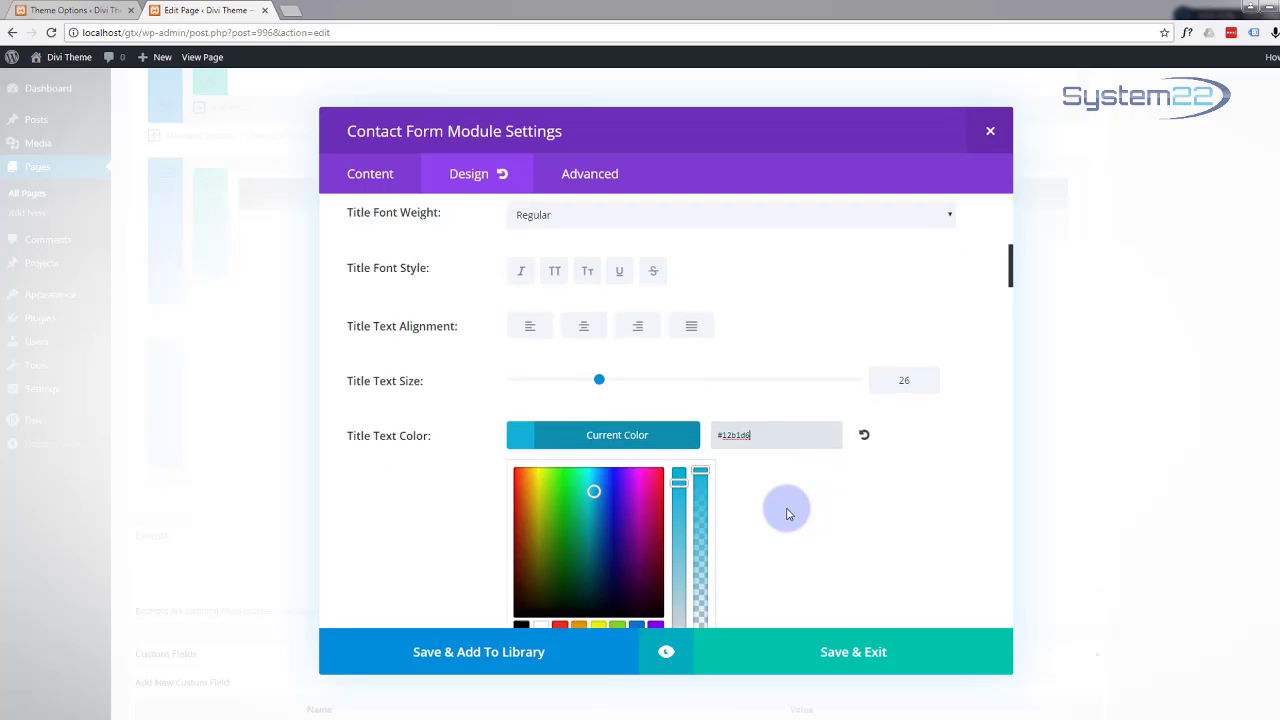
{"action": "scroll", "coordinate": [787, 512], "scroll_direction": "down", "scroll_amount": 2}
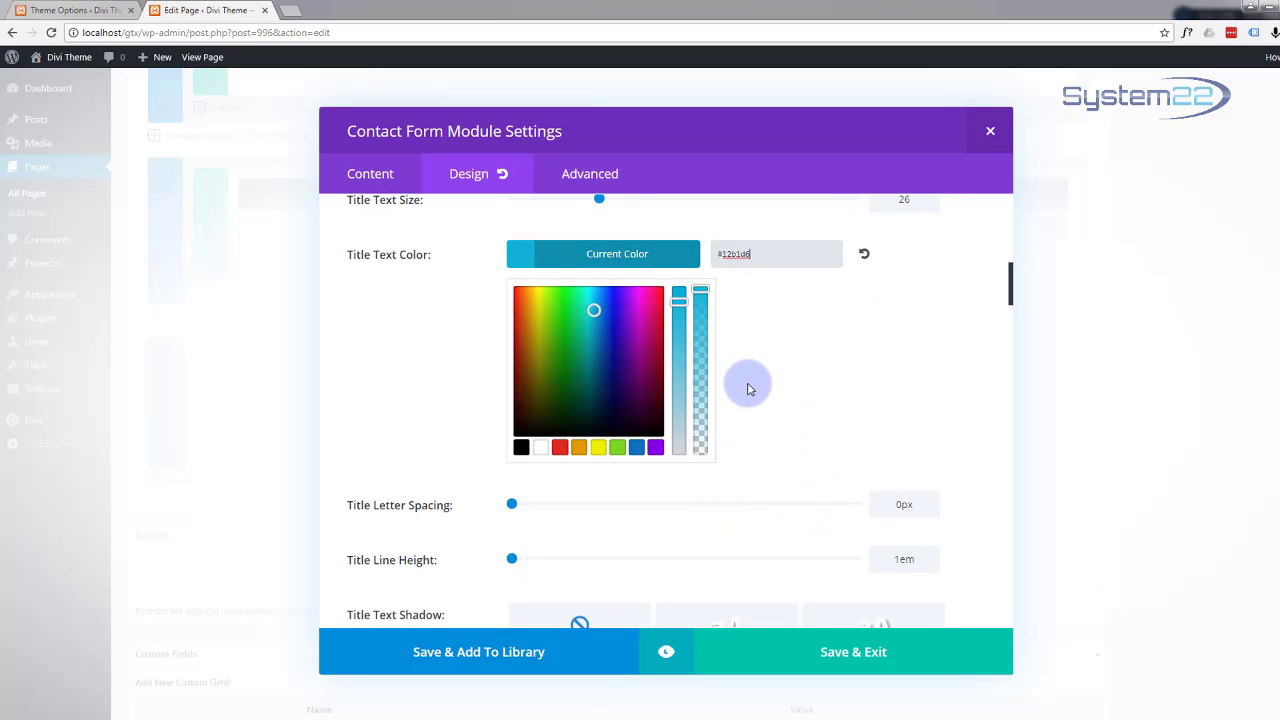
{"action": "scroll", "coordinate": [750, 389], "scroll_direction": "down", "scroll_amount": 2}
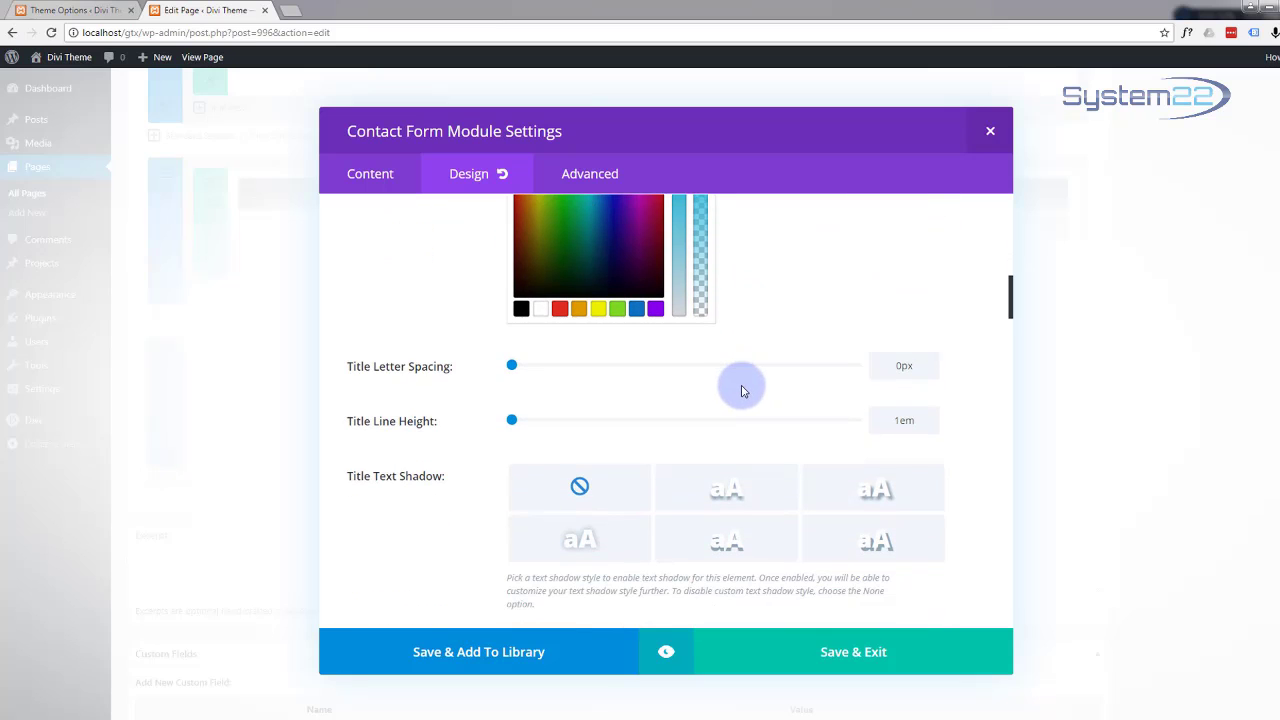
{"action": "scroll", "coordinate": [741, 391], "scroll_direction": "down", "scroll_amount": 2}
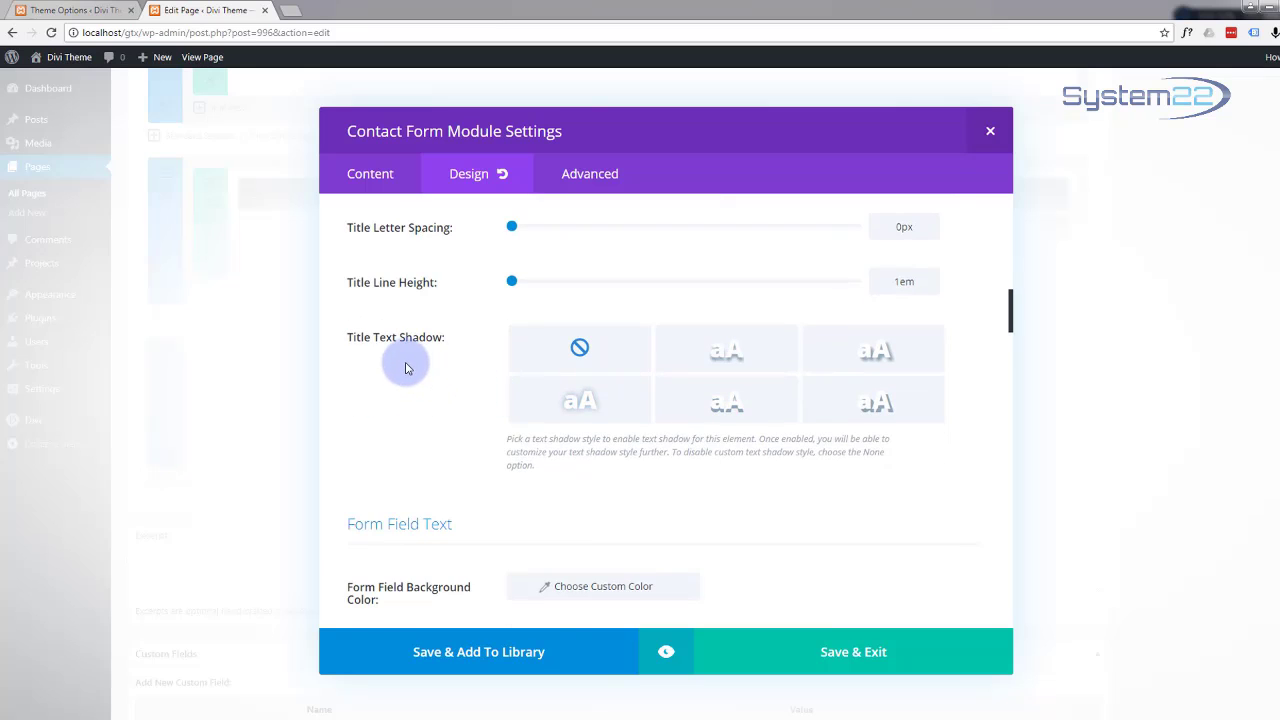
{"action": "scroll", "coordinate": [405, 368], "scroll_direction": "down", "scroll_amount": 3}
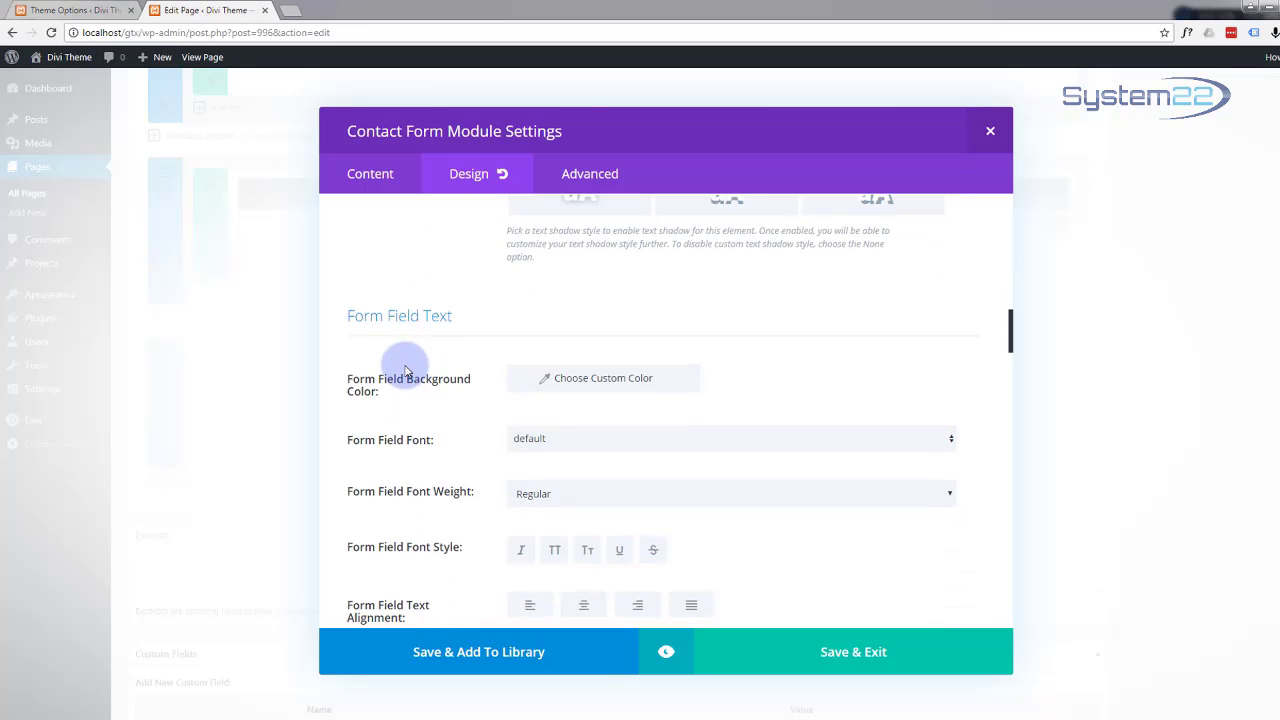
Step: Scroll the contact form's Design settings down to the Button section
{"action": "scroll", "coordinate": [403, 370], "scroll_direction": "down", "scroll_amount": 1}
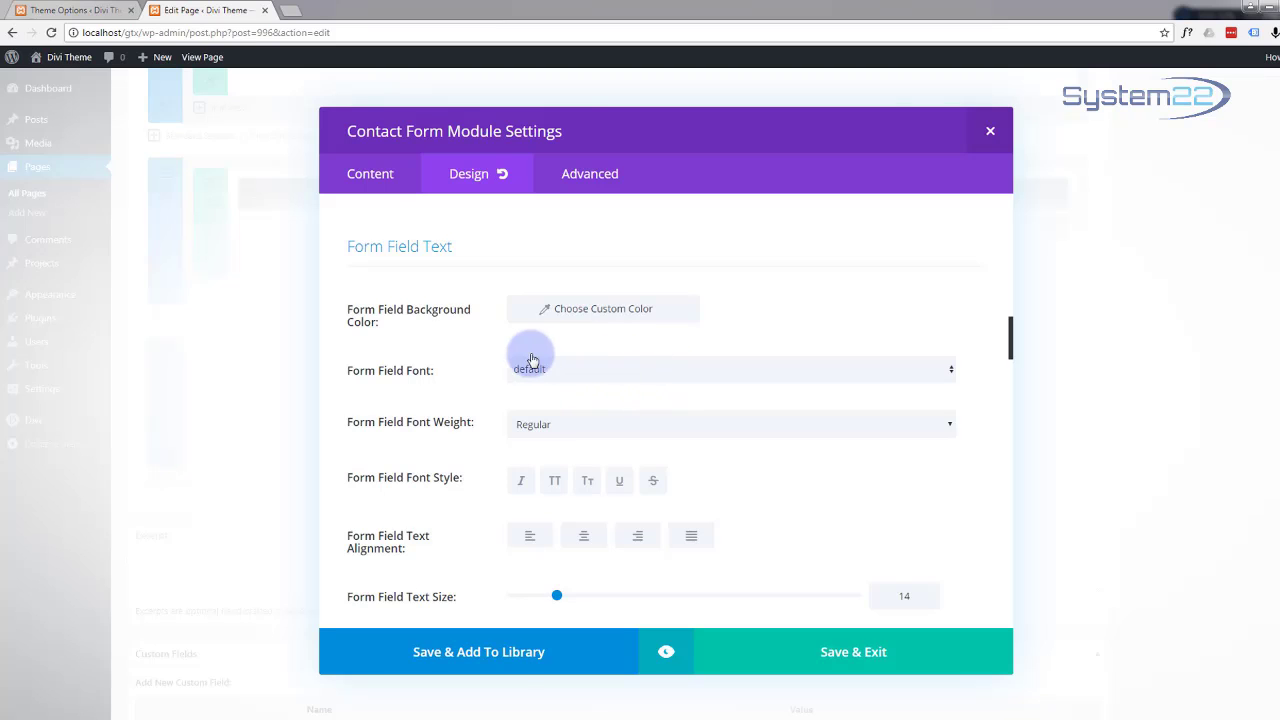
{"action": "scroll", "coordinate": [505, 355], "scroll_direction": "down", "scroll_amount": 1}
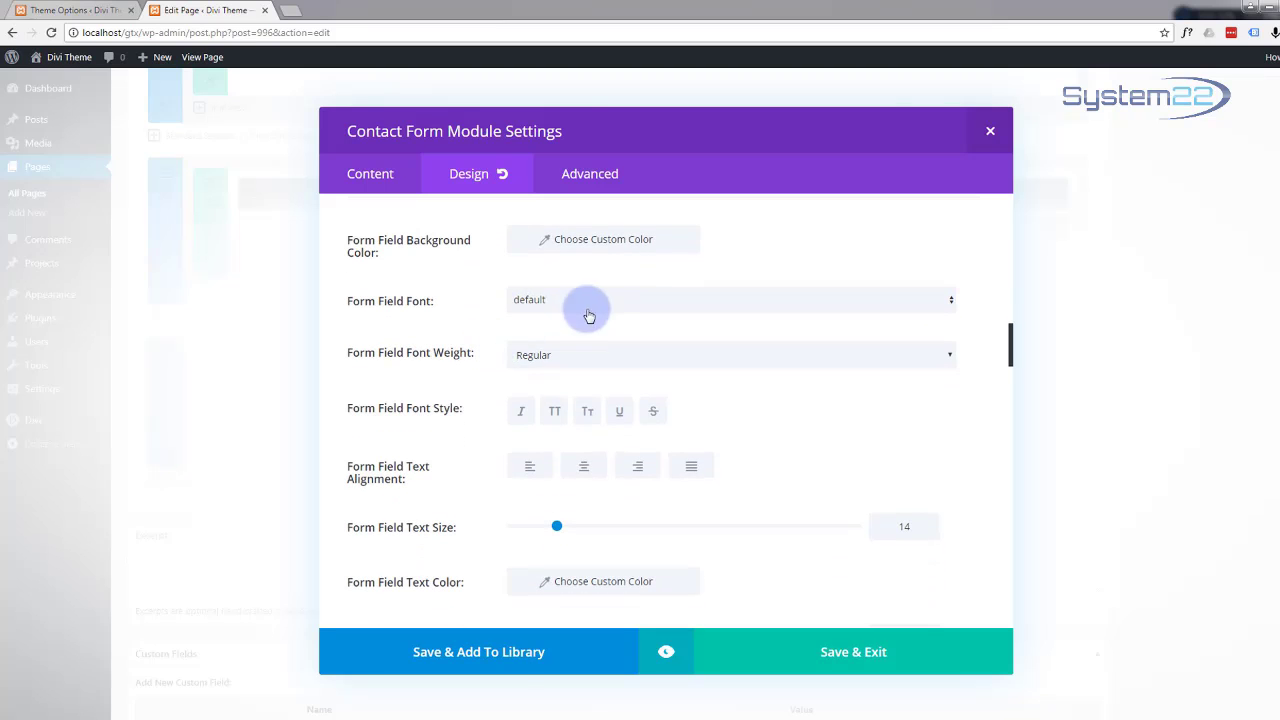
{"action": "scroll", "coordinate": [511, 364], "scroll_direction": "down", "scroll_amount": 3}
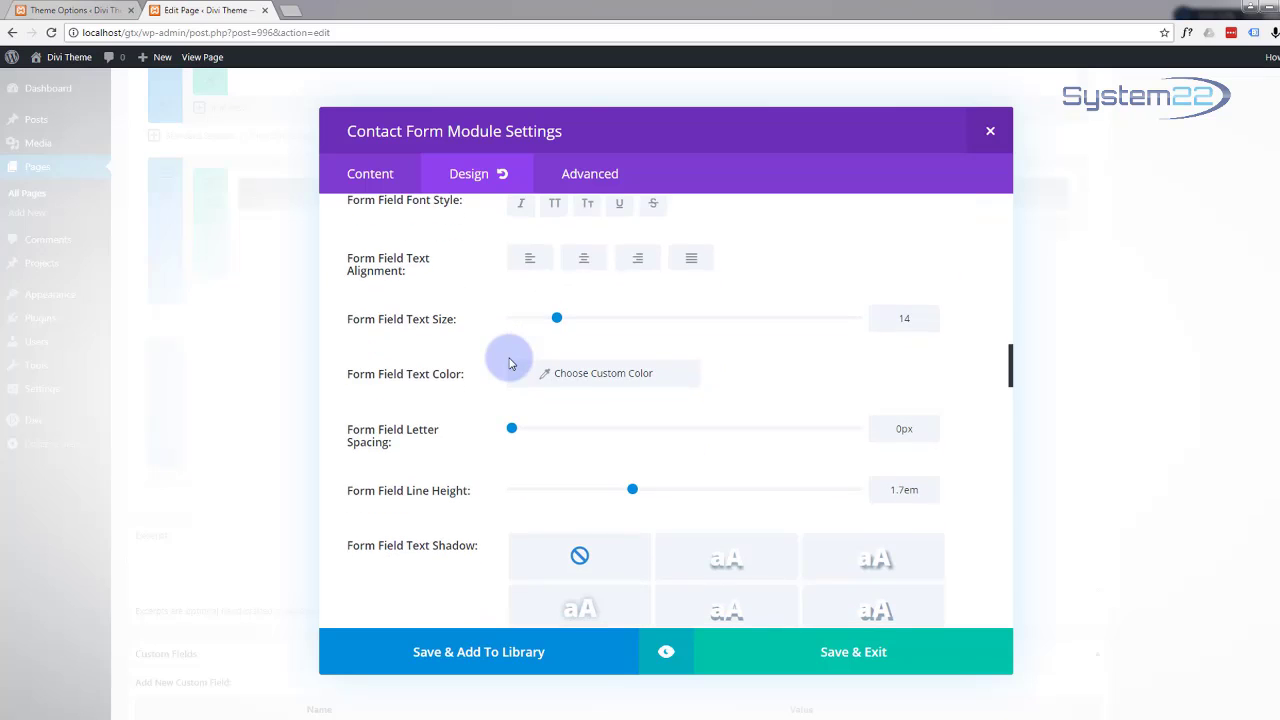
{"action": "scroll", "coordinate": [509, 364], "scroll_direction": "down", "scroll_amount": 3}
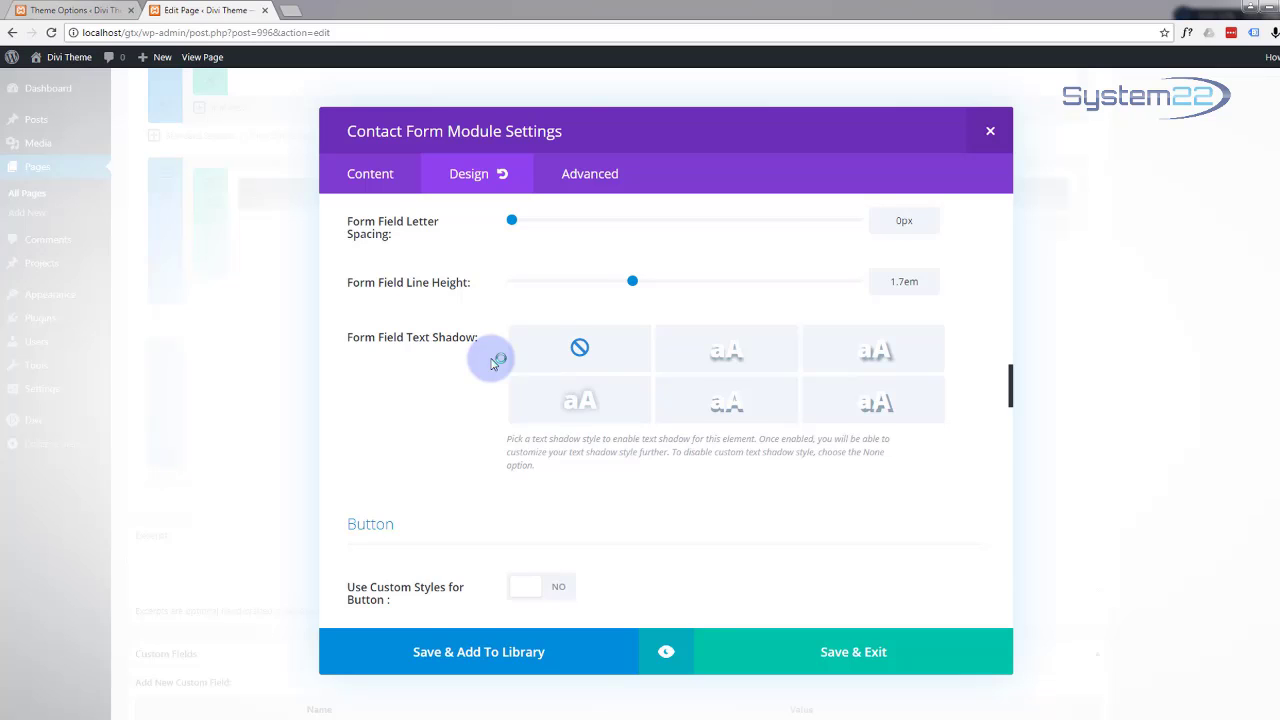
{"action": "scroll", "coordinate": [491, 363], "scroll_direction": "down", "scroll_amount": 5}
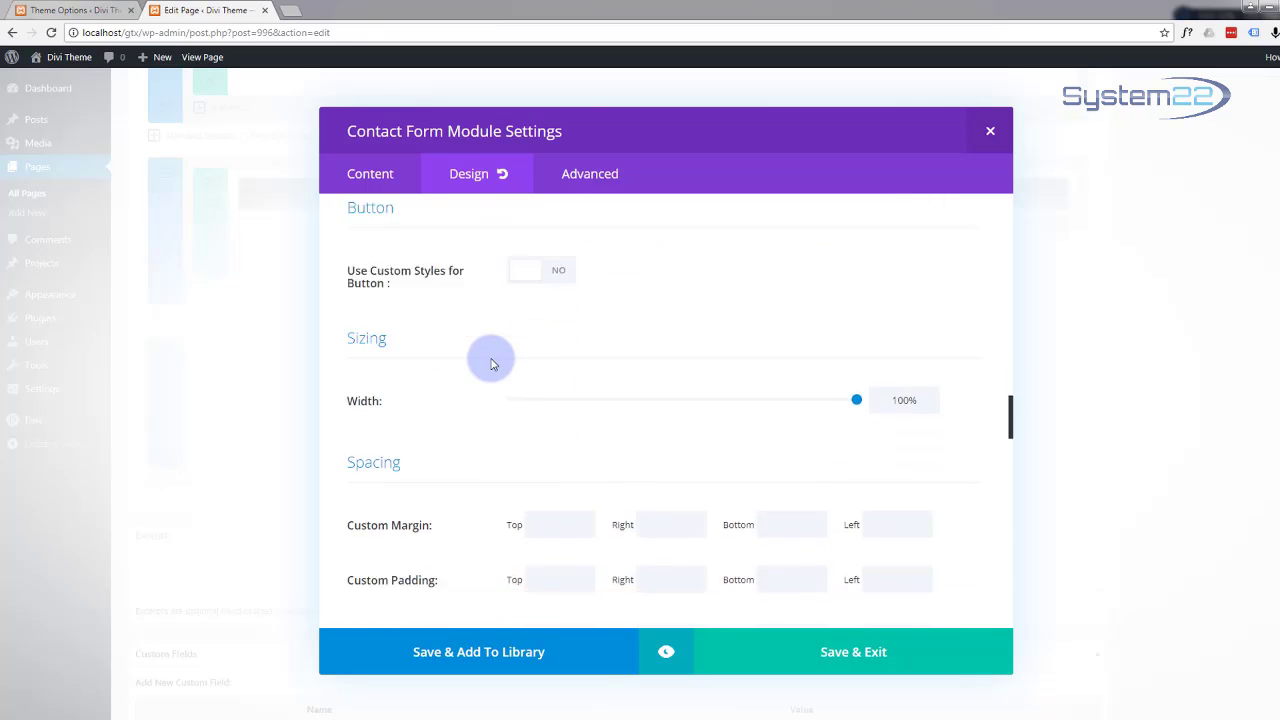
{"action": "scroll", "coordinate": [491, 360], "scroll_direction": "down", "scroll_amount": 2}
{"action": "scroll", "coordinate": [491, 355], "scroll_direction": "up", "scroll_amount": 2}
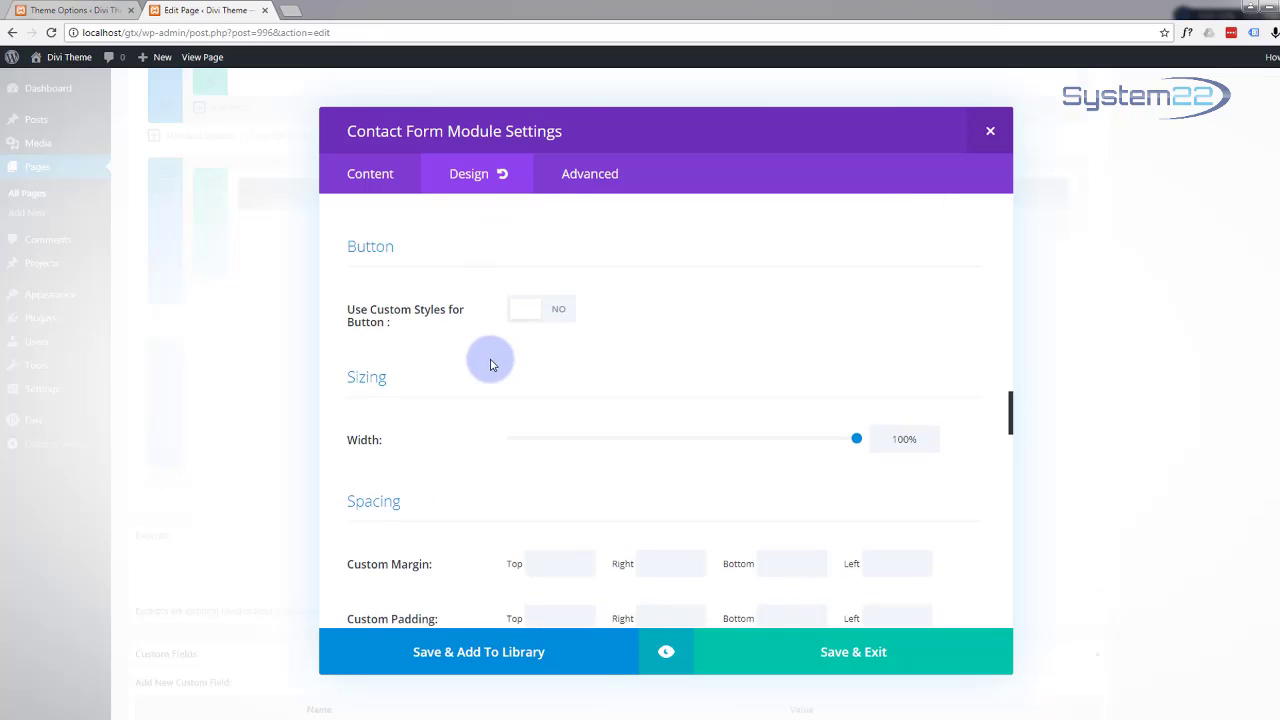
Step: Turn on Use Custom Styles for Button and make the button text white
{"action": "left_click", "coordinate": [559, 314]}
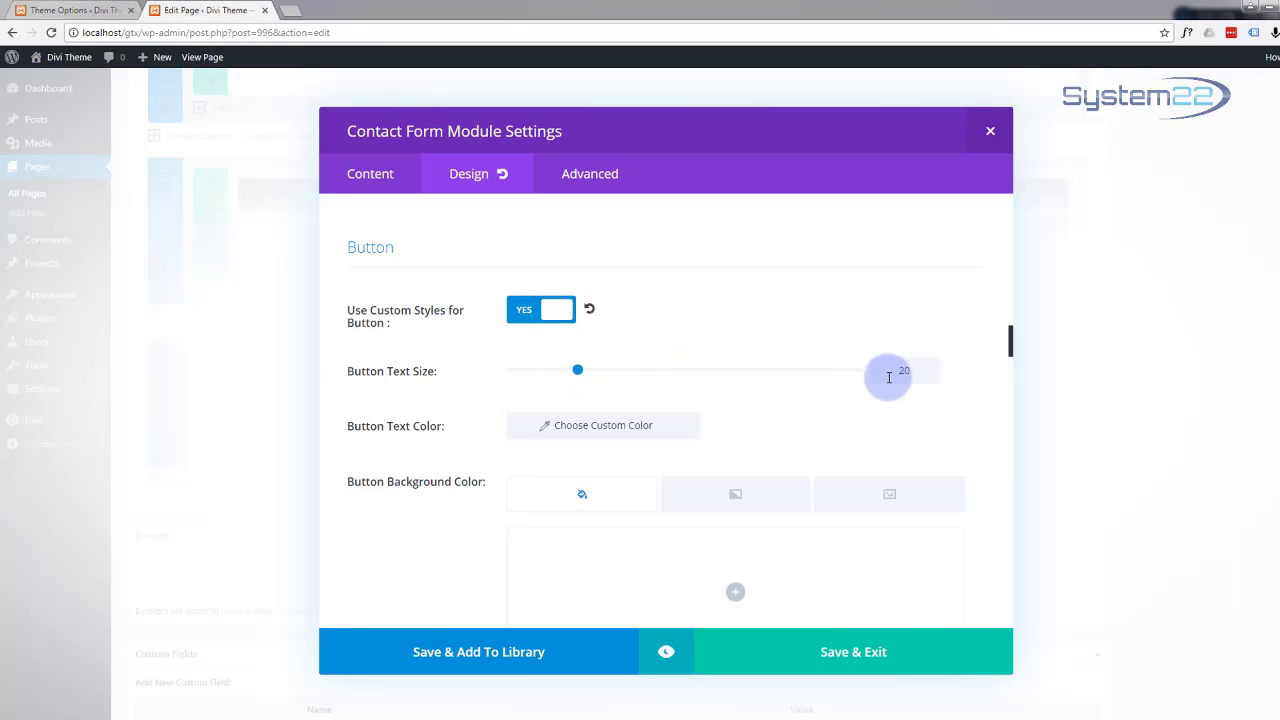
{"action": "scroll", "coordinate": [520, 370], "scroll_direction": "down", "scroll_amount": 1}
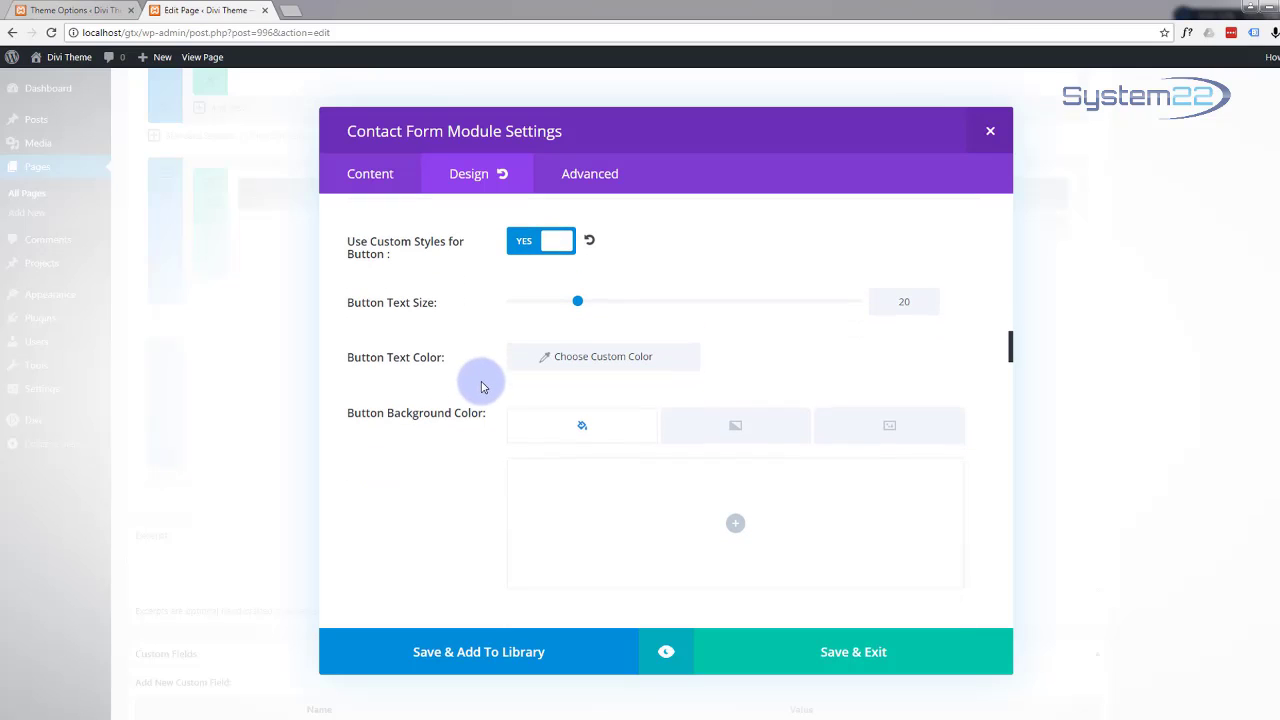
{"action": "left_click", "coordinate": [627, 360]}
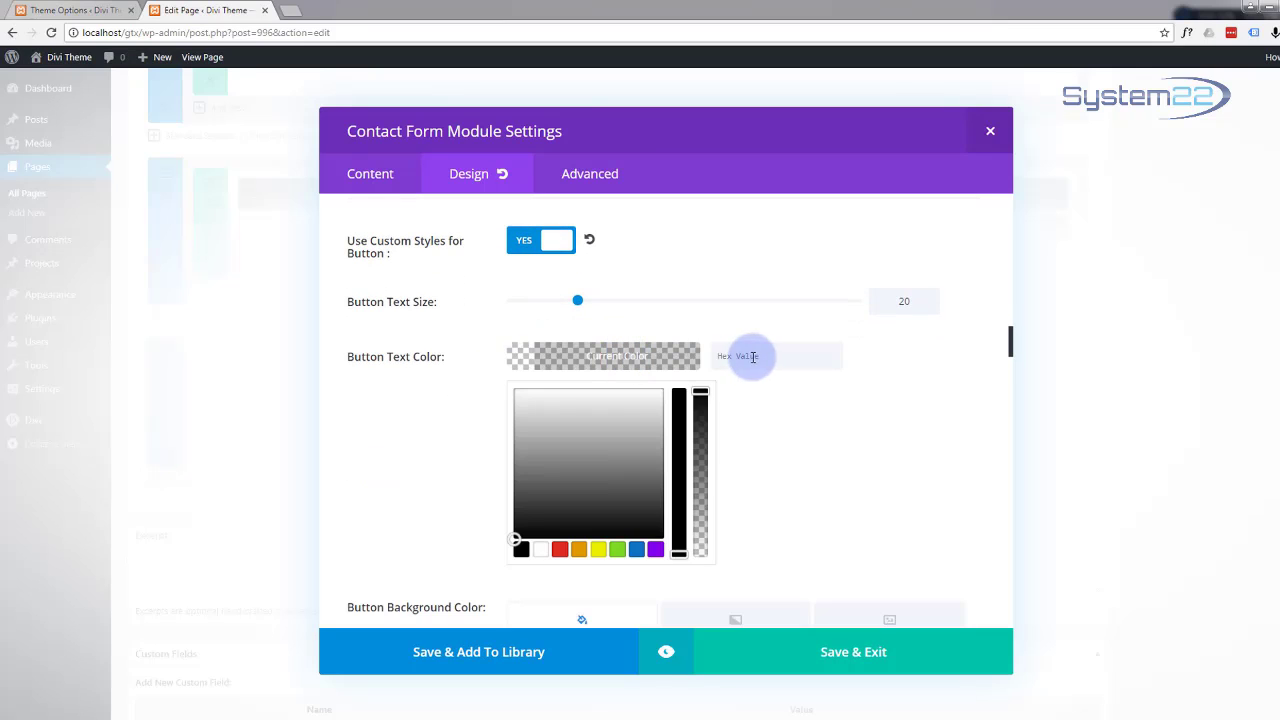
{"action": "left_click", "coordinate": [541, 552]}
Step: Set the button background colour to hex #12b1d6
{"action": "scroll", "coordinate": [463, 464], "scroll_direction": "down", "scroll_amount": 4}
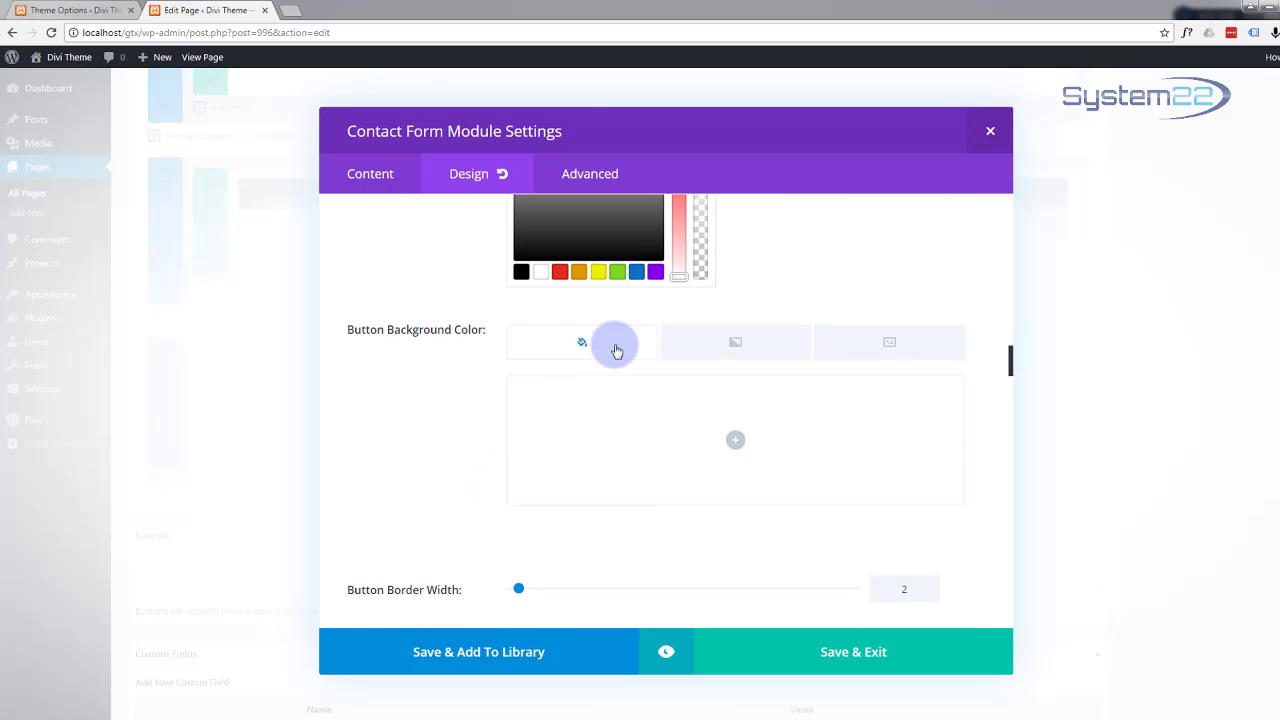
{"action": "scroll", "coordinate": [613, 350], "scroll_direction": "down", "scroll_amount": 3}
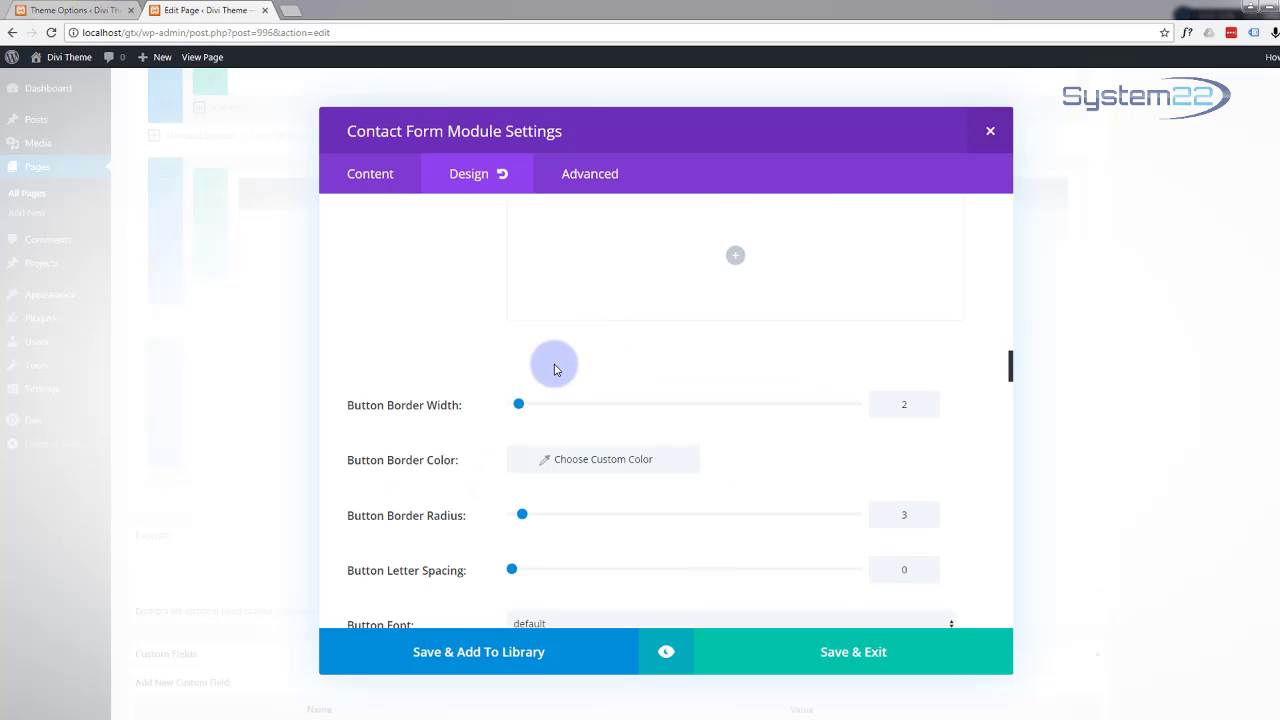
{"action": "scroll", "coordinate": [590, 385], "scroll_direction": "up", "scroll_amount": 2}
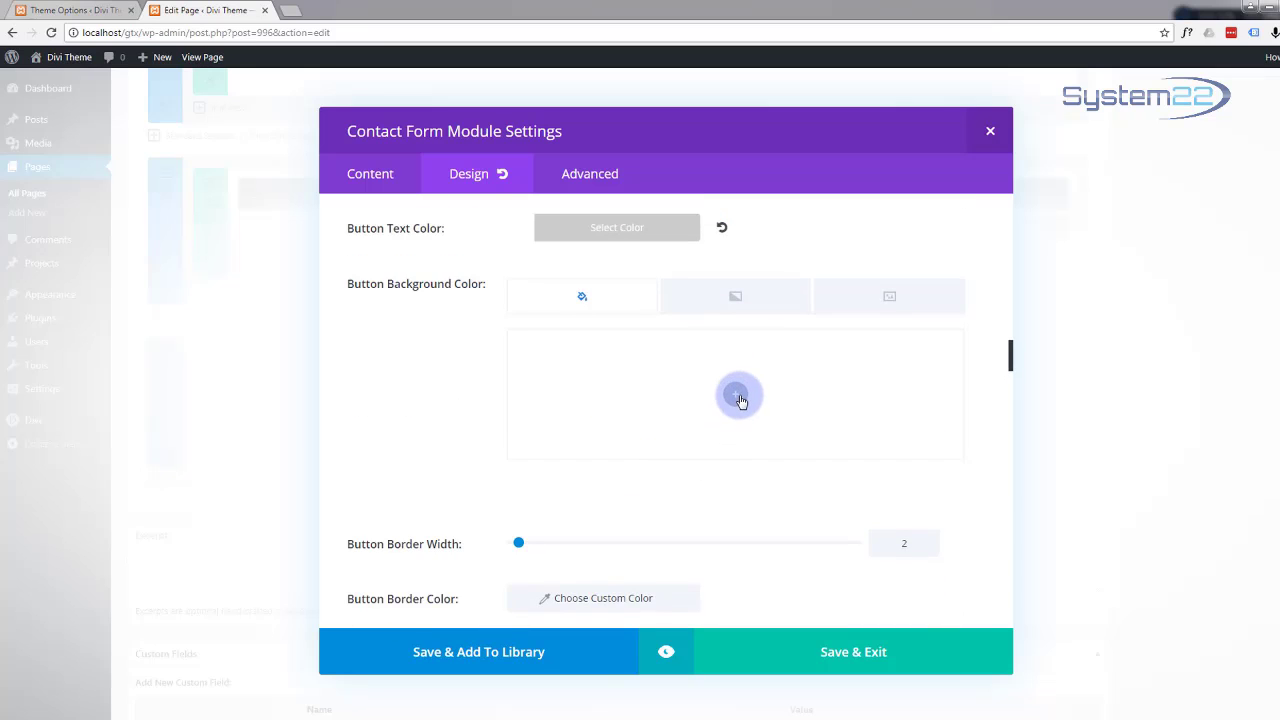
{"action": "left_click", "coordinate": [736, 394]}
{"action": "left_click_drag", "start_coordinate": [572, 356], "coordinate": [507, 360]}
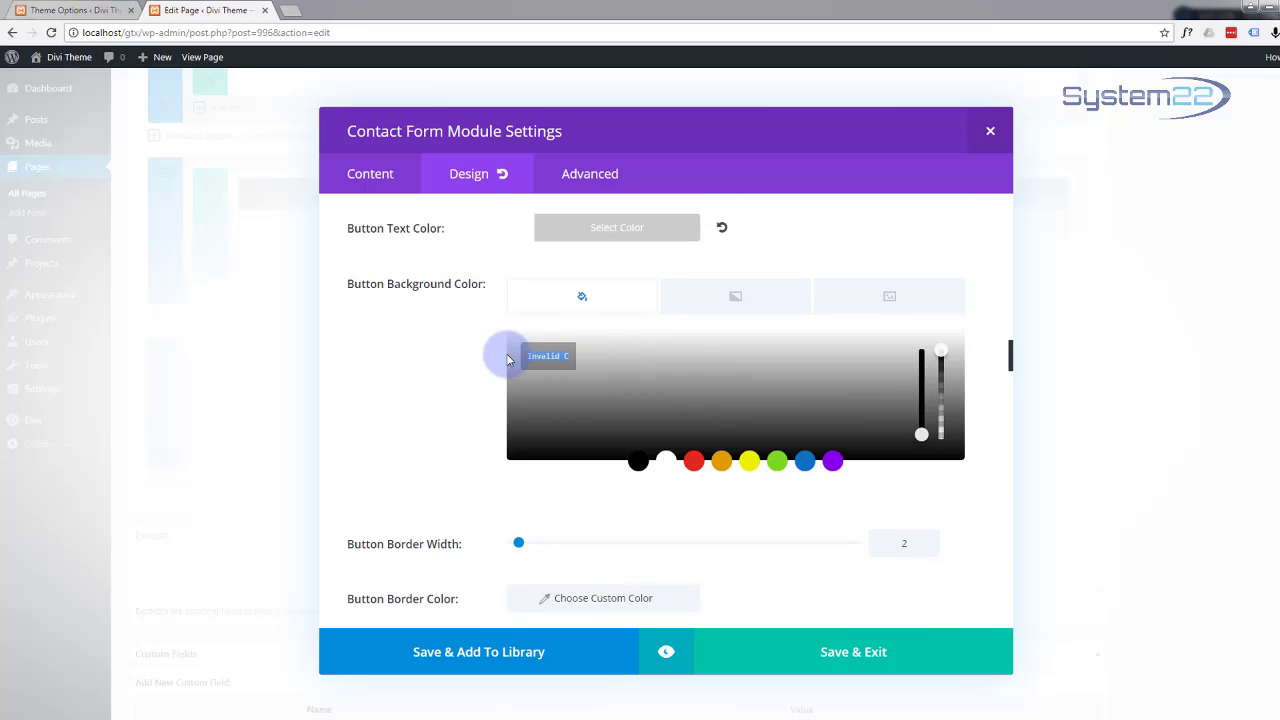
{"action": "type", "text": "12b1d6"}
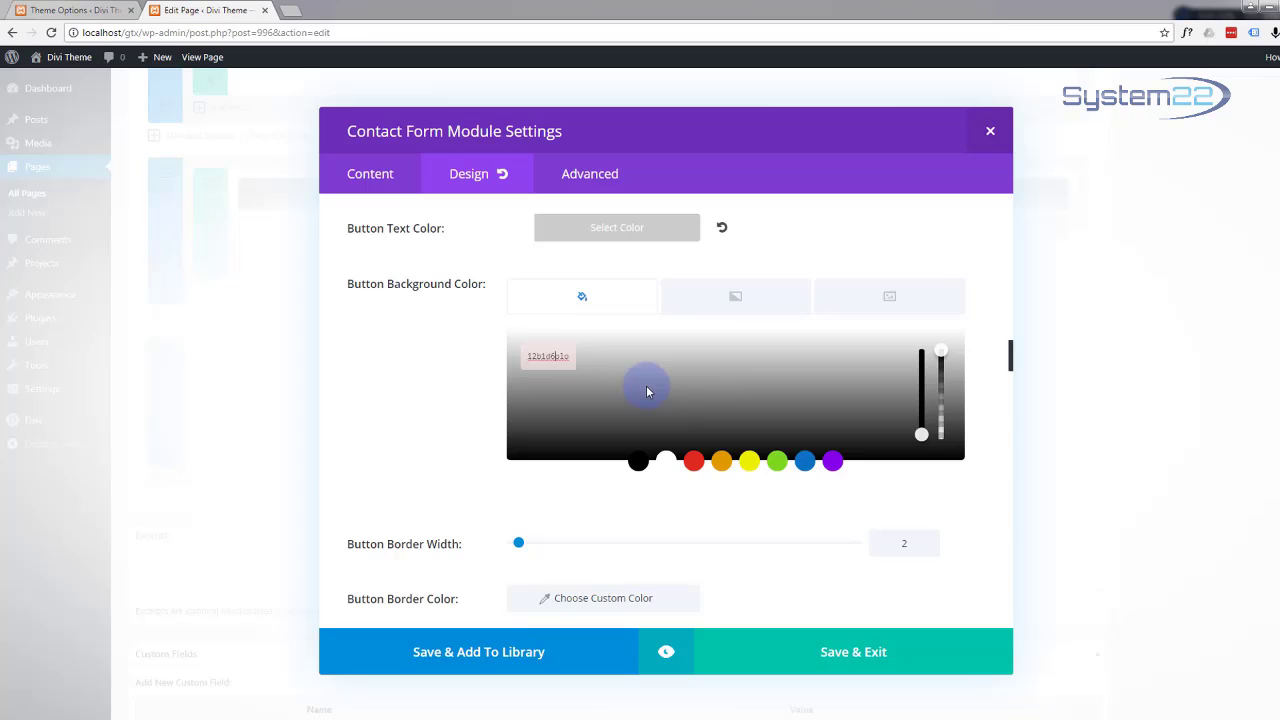
{"action": "left_click_drag", "start_coordinate": [553, 357], "coordinate": [696, 365]}
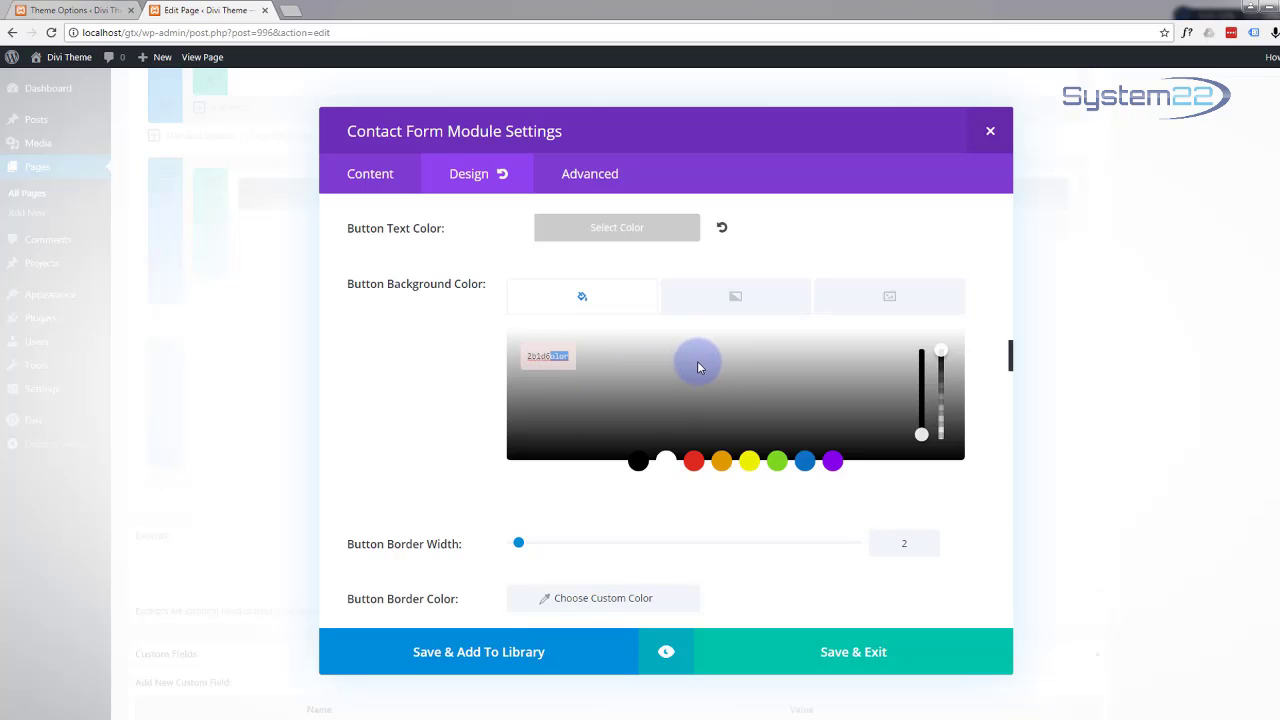
{"action": "key", "text": "BackSpace"}
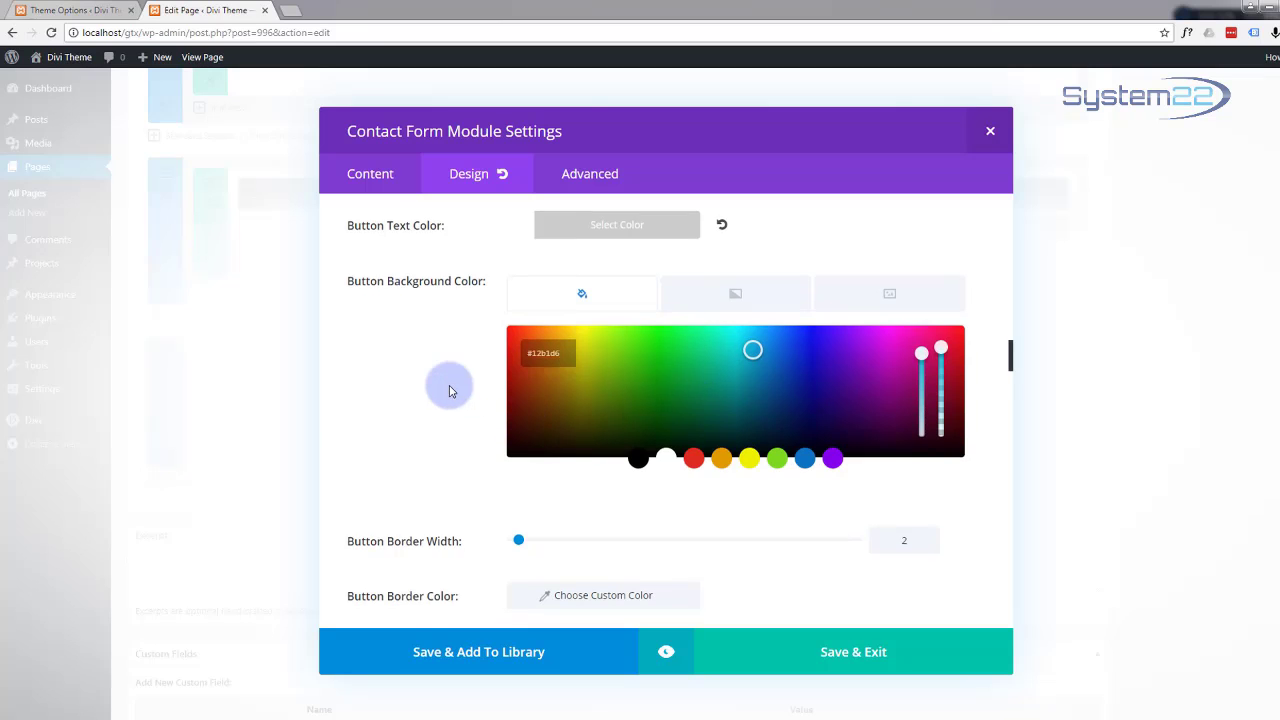
Step: Set the button border colour to #12b1d6
{"action": "scroll", "coordinate": [450, 390], "scroll_direction": "down", "scroll_amount": 2}
{"action": "scroll", "coordinate": [450, 390], "scroll_direction": "down", "scroll_amount": 1}
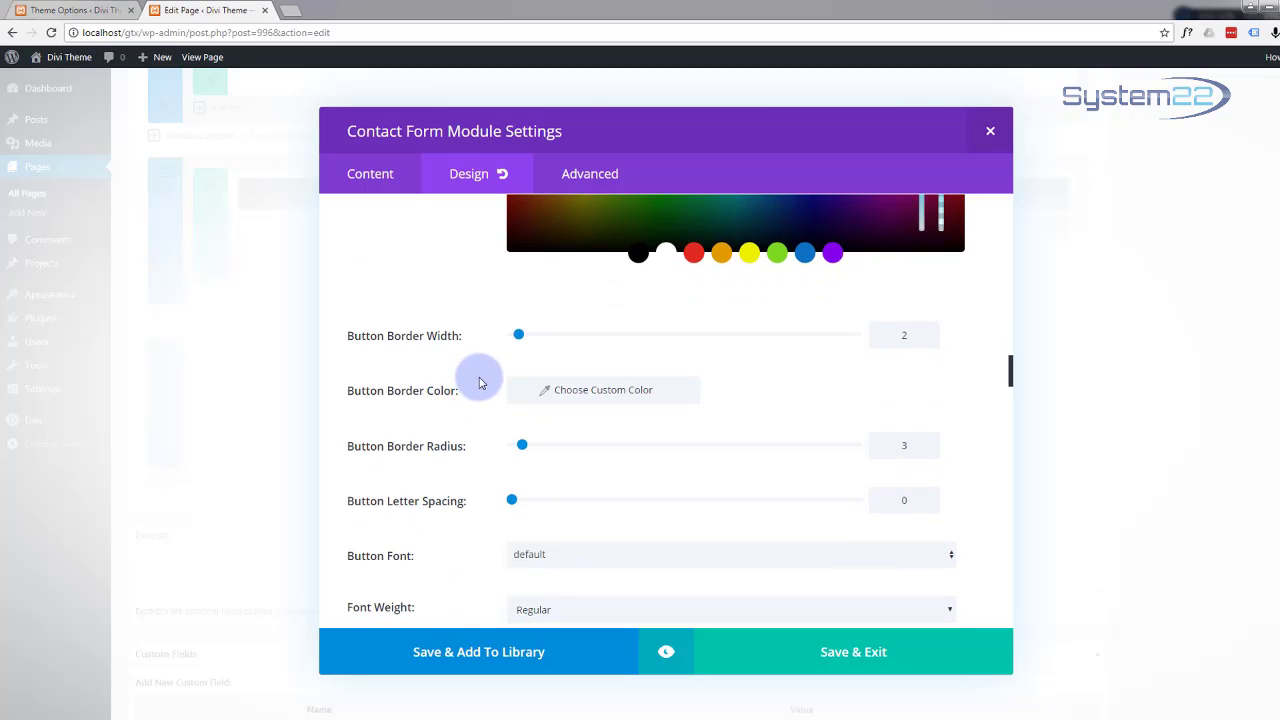
{"action": "left_click", "coordinate": [594, 390]}
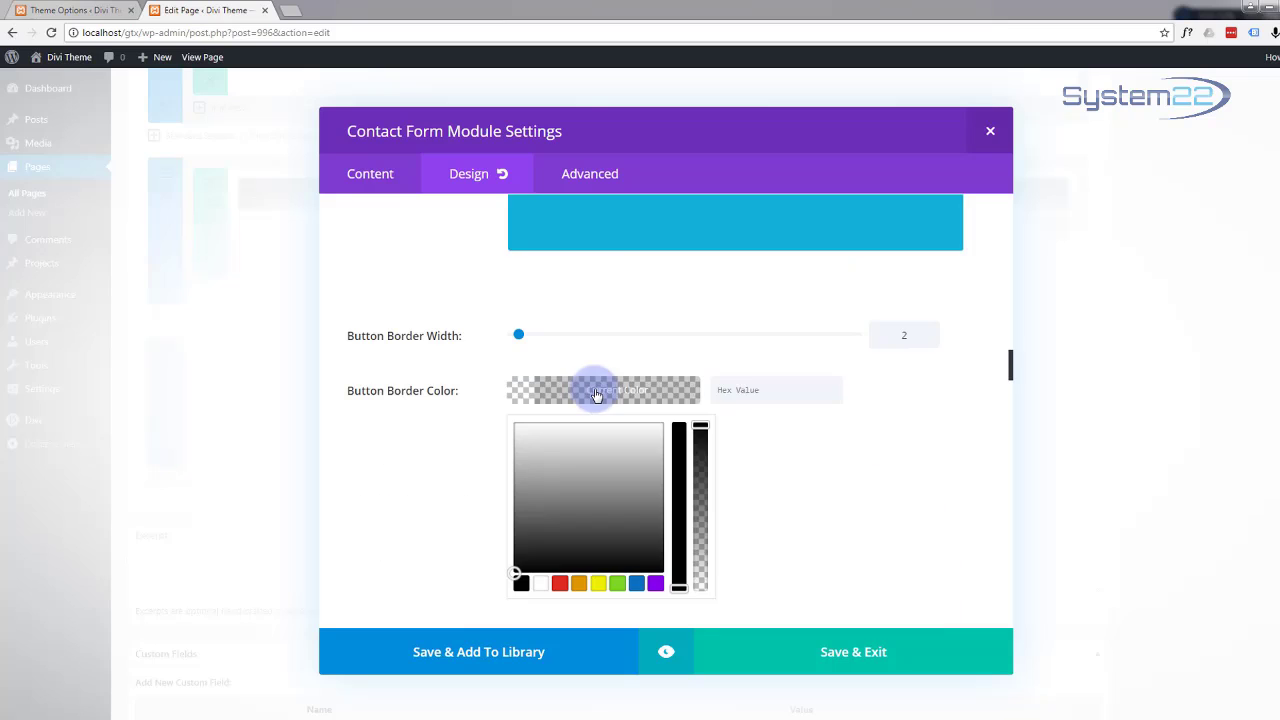
{"action": "left_click", "coordinate": [732, 390]}
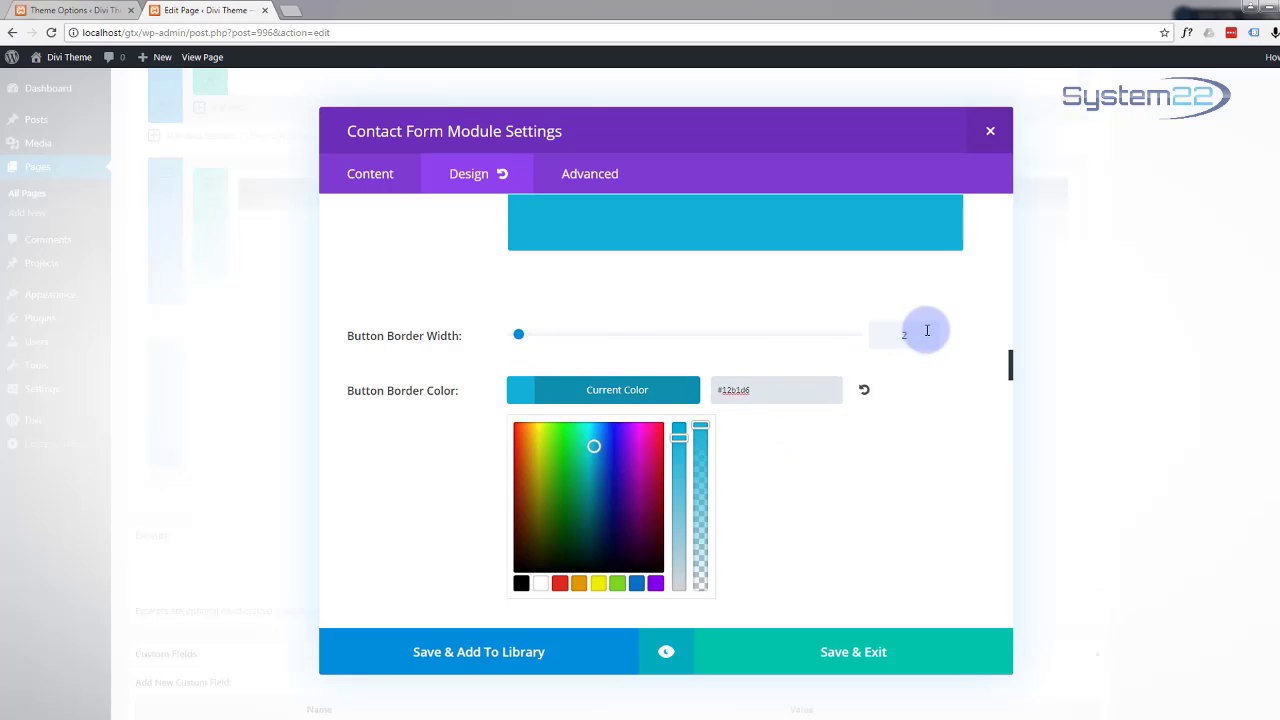
{"action": "scroll", "coordinate": [840, 369], "scroll_direction": "down", "scroll_amount": 2}
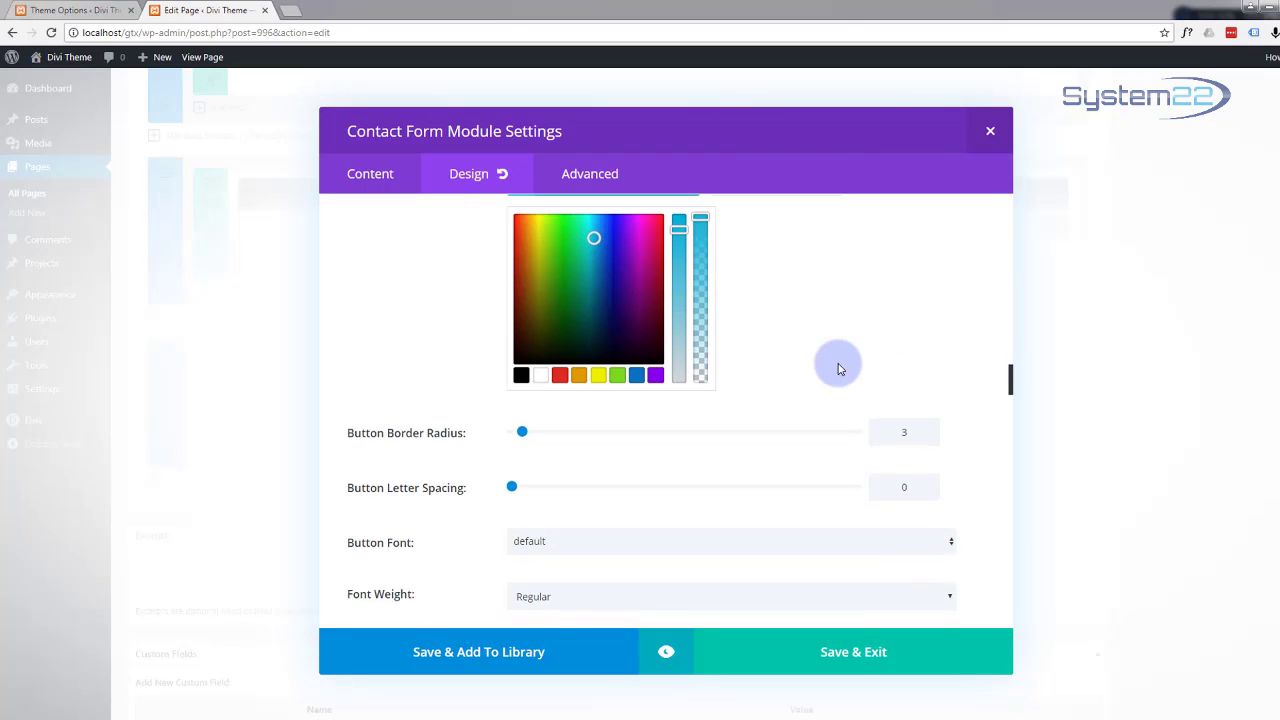
{"action": "scroll", "coordinate": [835, 363], "scroll_direction": "down", "scroll_amount": 1}
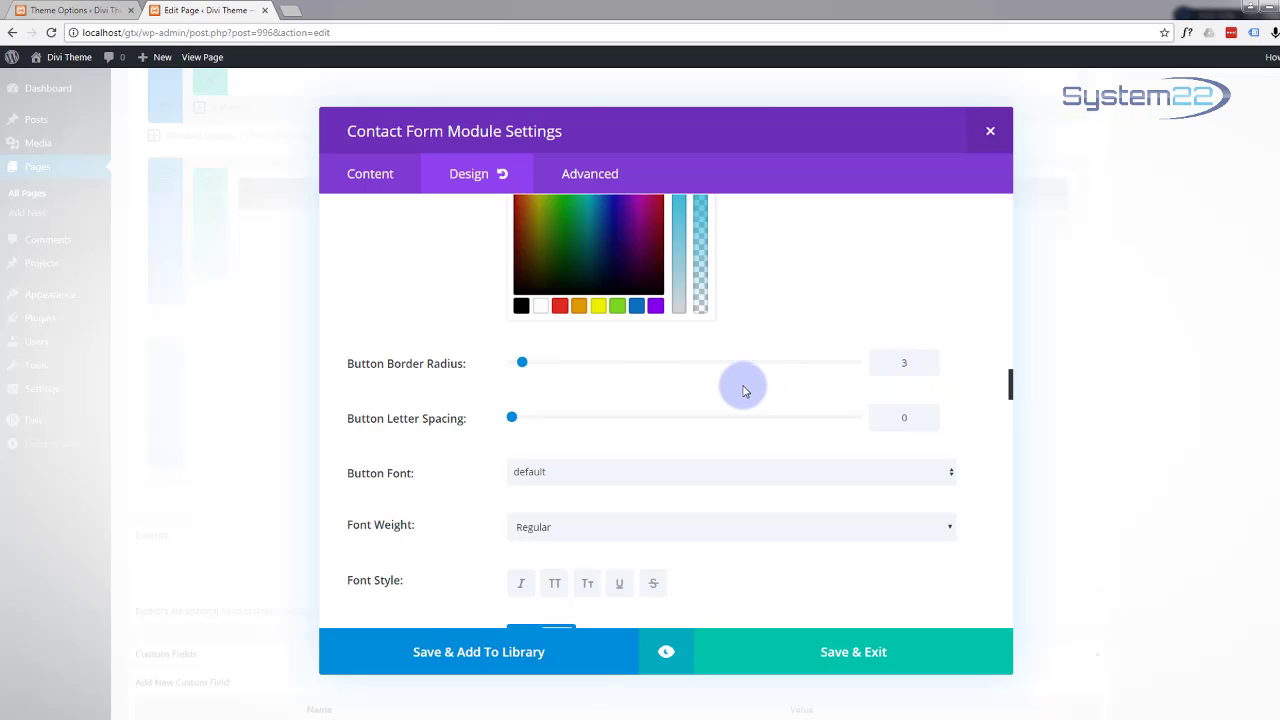
{"action": "scroll", "coordinate": [740, 388], "scroll_direction": "down", "scroll_amount": 1}
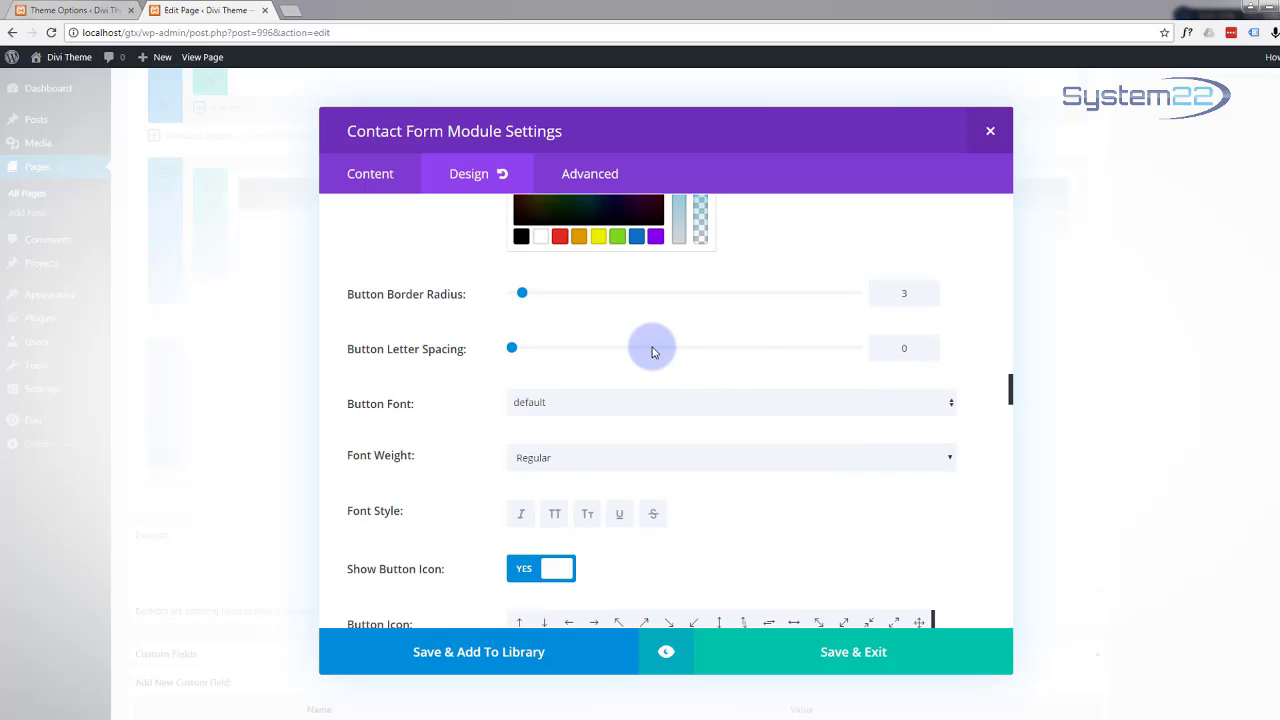
{"action": "scroll", "coordinate": [651, 352], "scroll_direction": "down", "scroll_amount": 3}
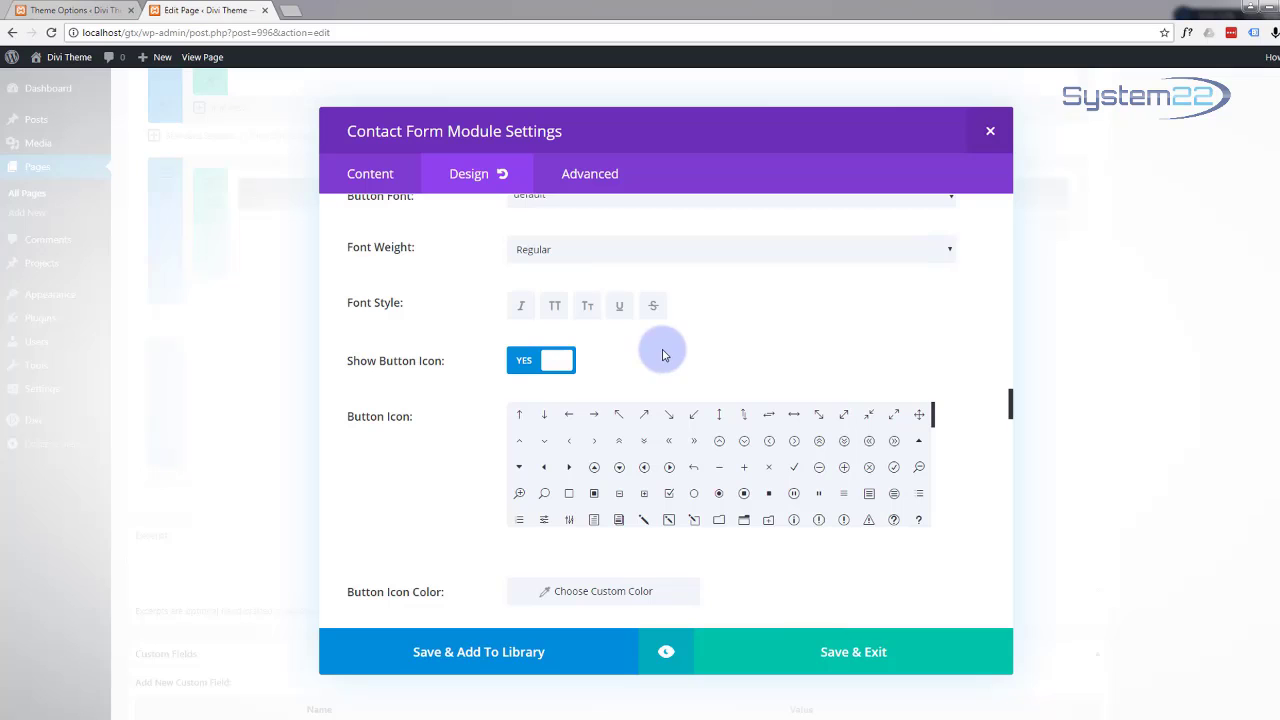
Step: Hide the button icon and set the button hover text colour to #12b1d6
{"action": "left_click", "coordinate": [524, 364]}
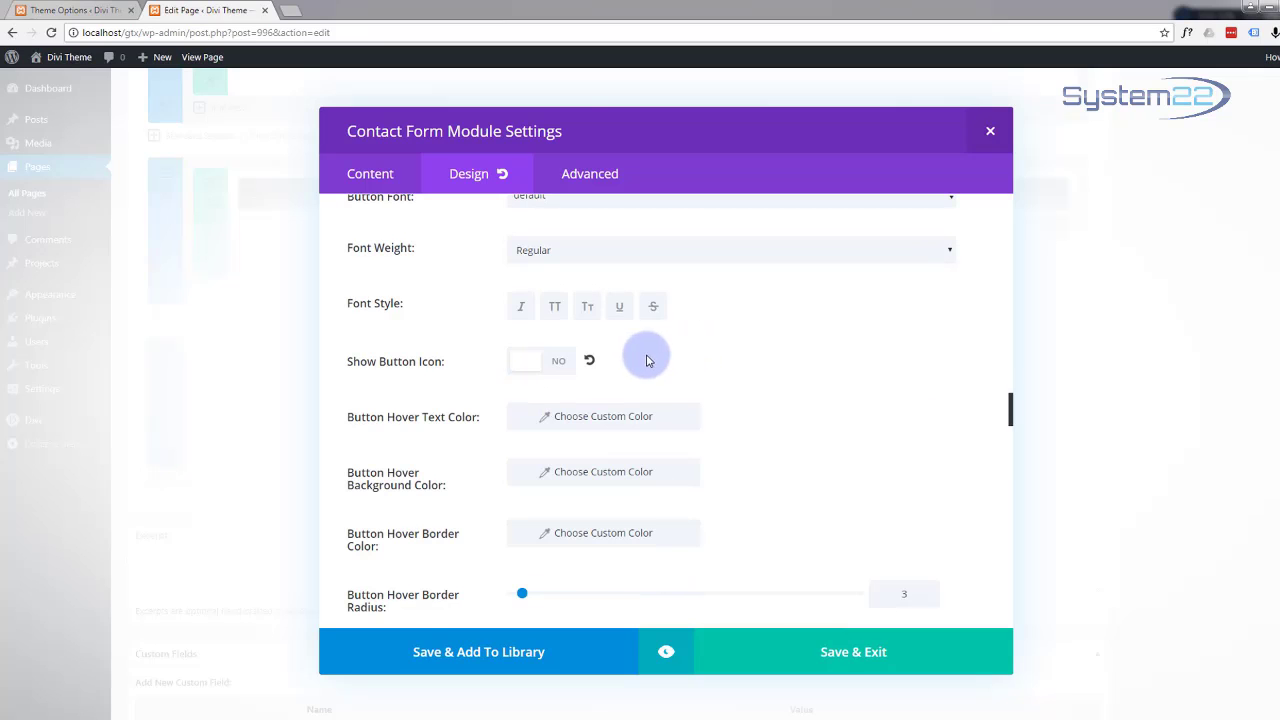
{"action": "scroll", "coordinate": [727, 355], "scroll_direction": "down", "scroll_amount": 1}
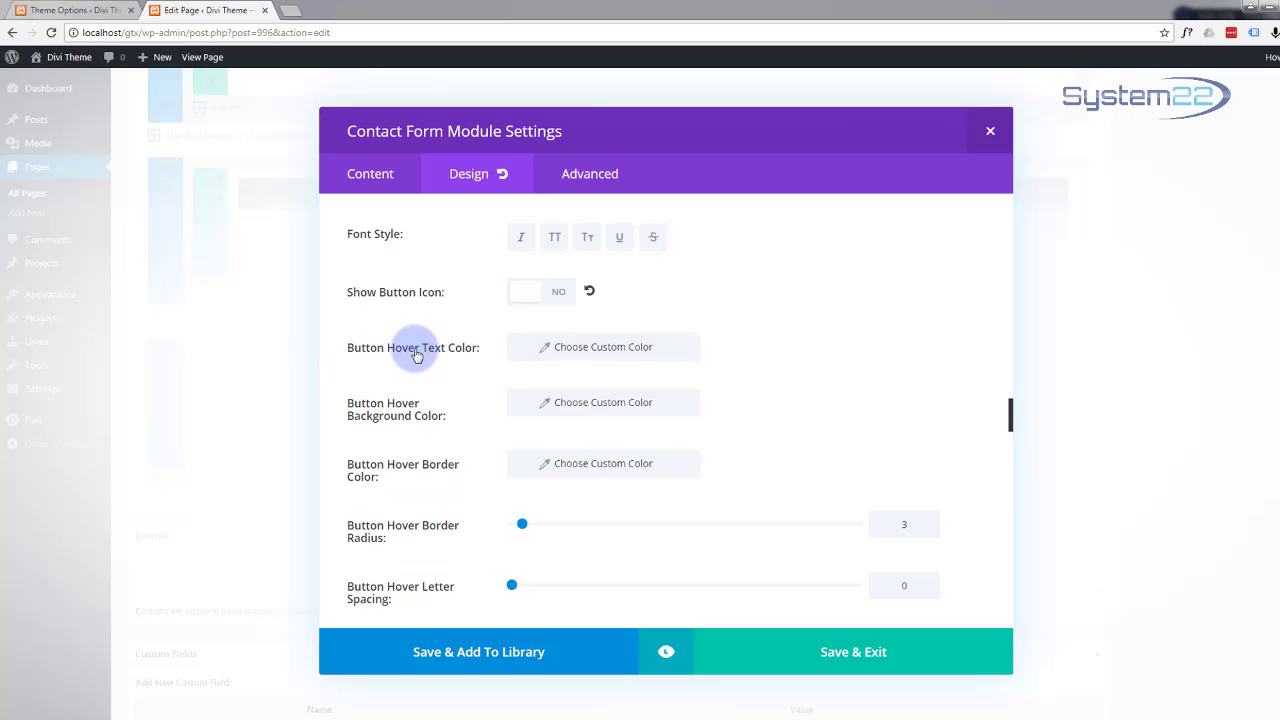
{"action": "left_click", "coordinate": [586, 348]}
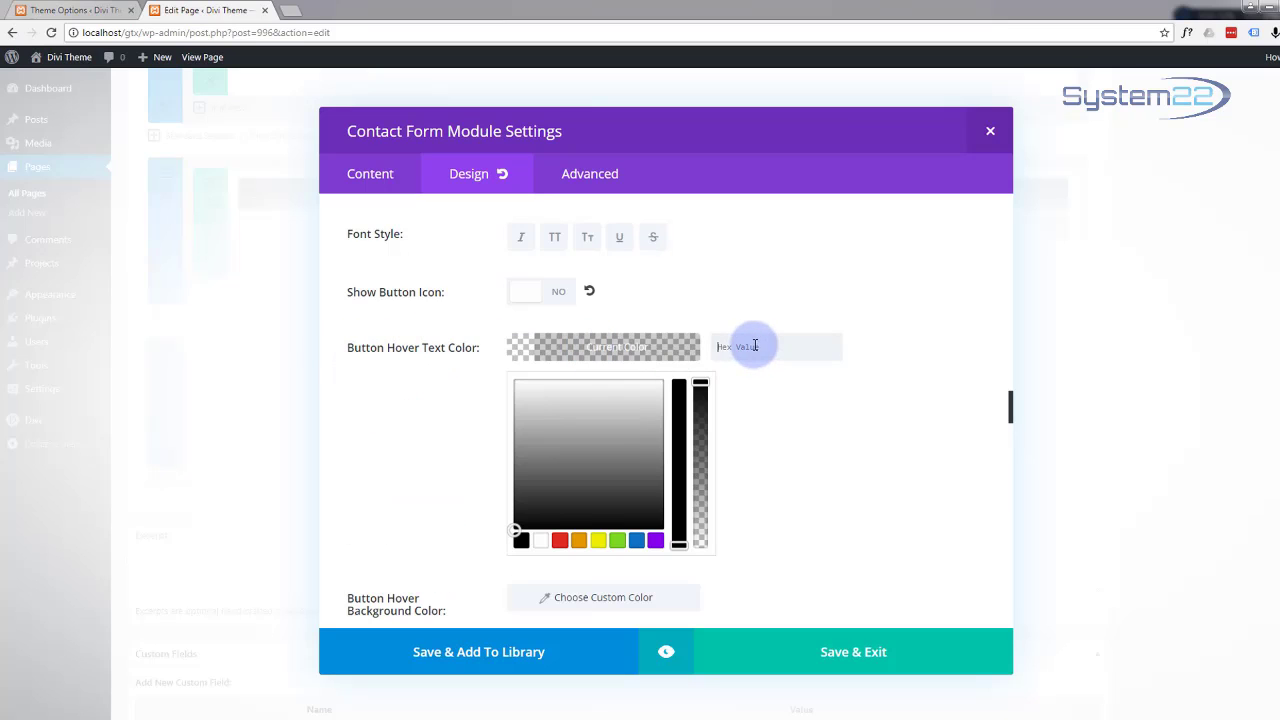
{"action": "left_click", "coordinate": [755, 345]}
{"action": "type", "text": "#12b1d6"}
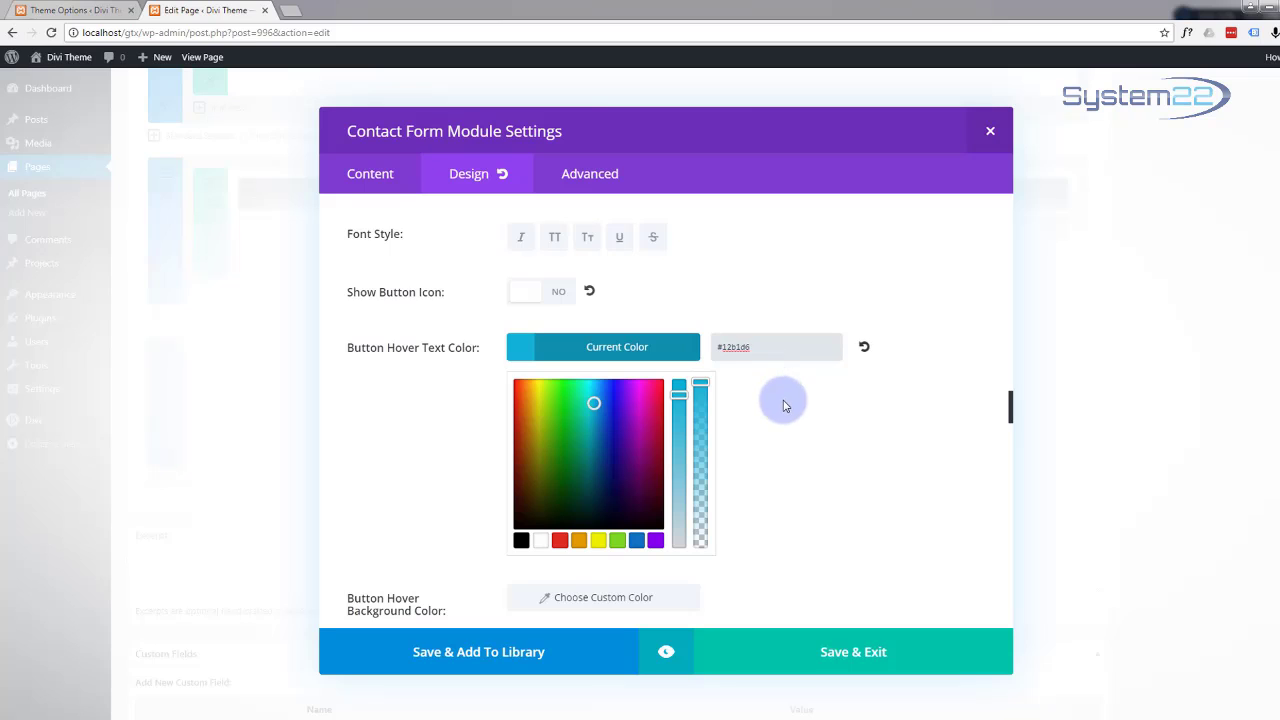
Step: Make the button's hover background colour white
{"action": "scroll", "coordinate": [785, 405], "scroll_direction": "down", "scroll_amount": 4}
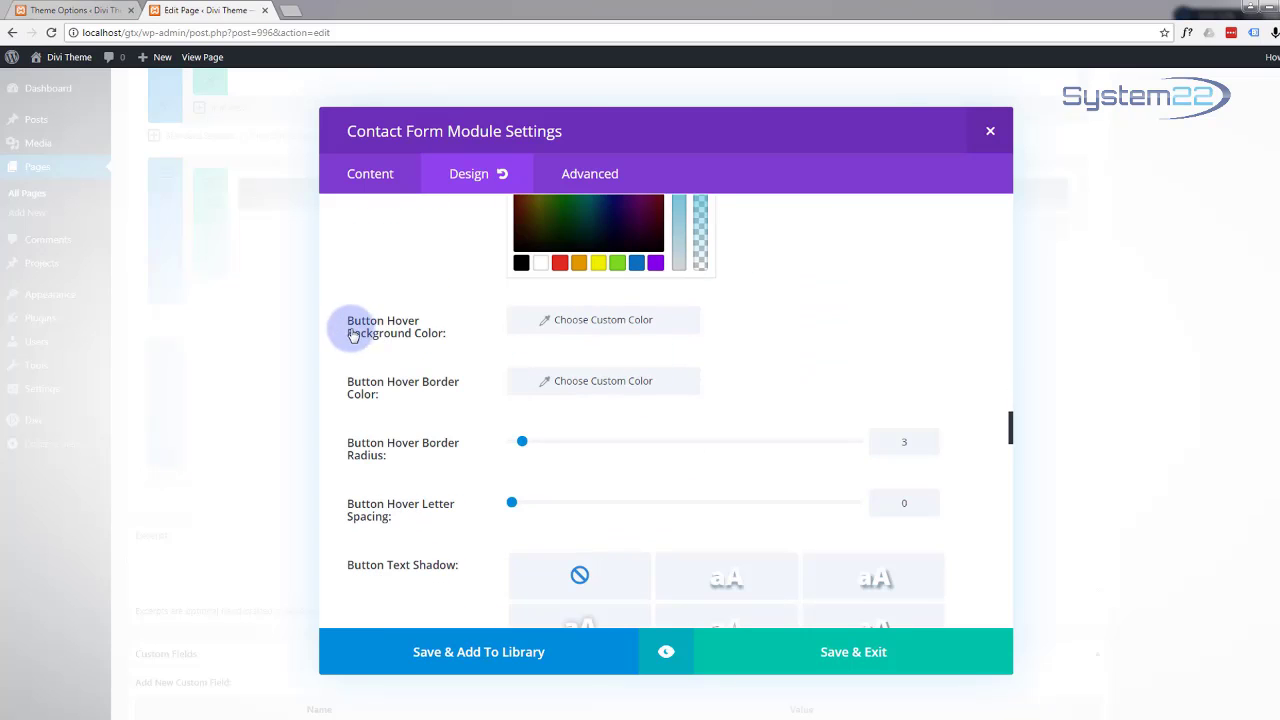
{"action": "left_click", "coordinate": [577, 321]}
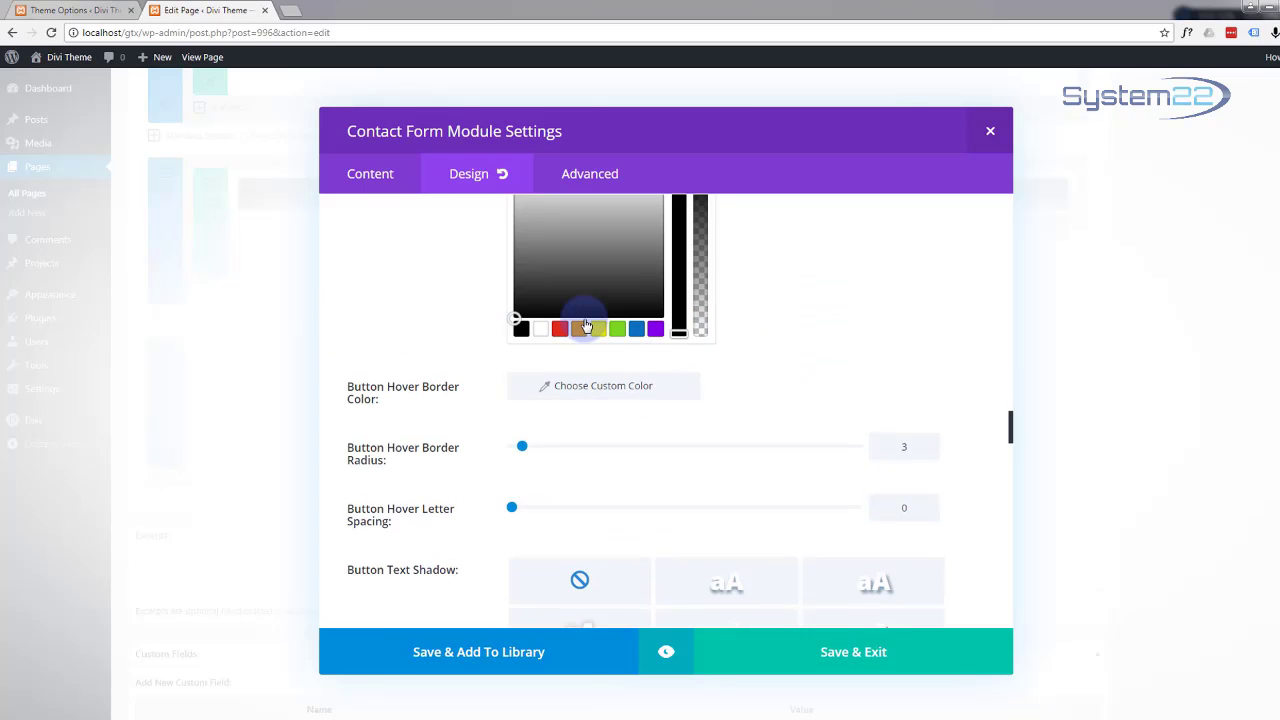
{"action": "left_click", "coordinate": [540, 333]}
{"action": "scroll", "coordinate": [700, 340], "scroll_direction": "up", "scroll_amount": 4}
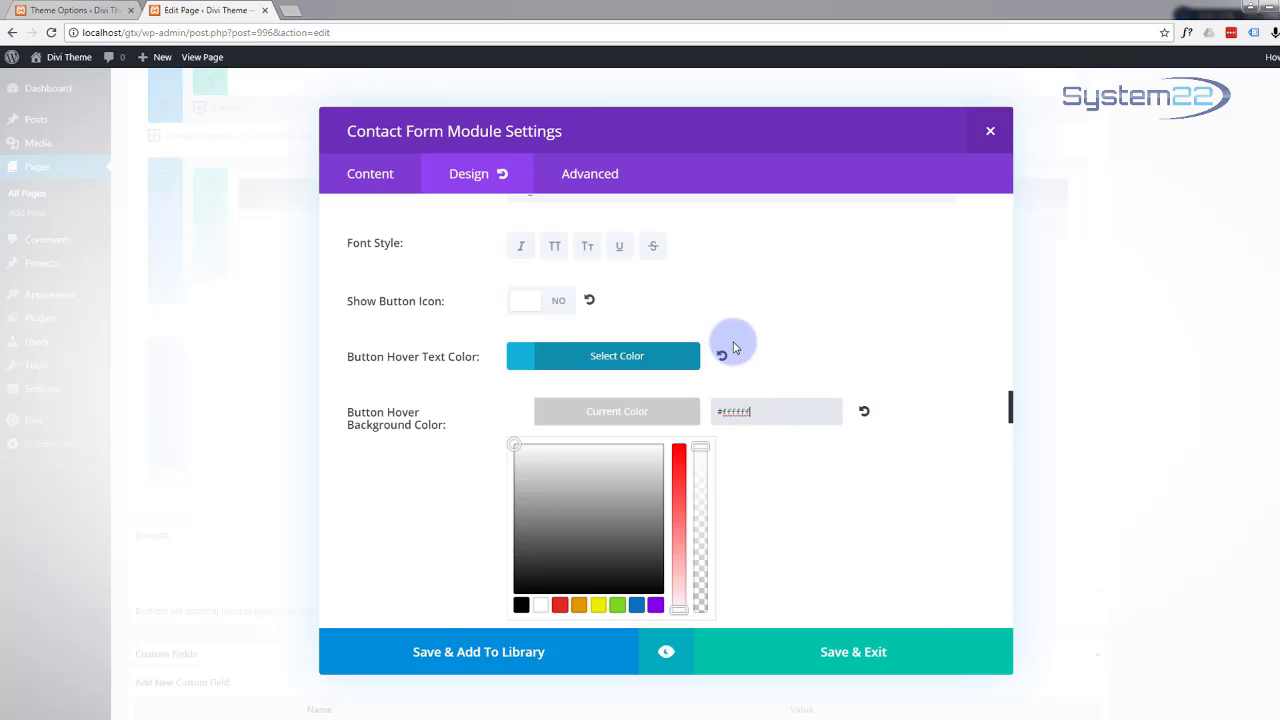
{"action": "scroll", "coordinate": [824, 368], "scroll_direction": "down", "scroll_amount": 5}
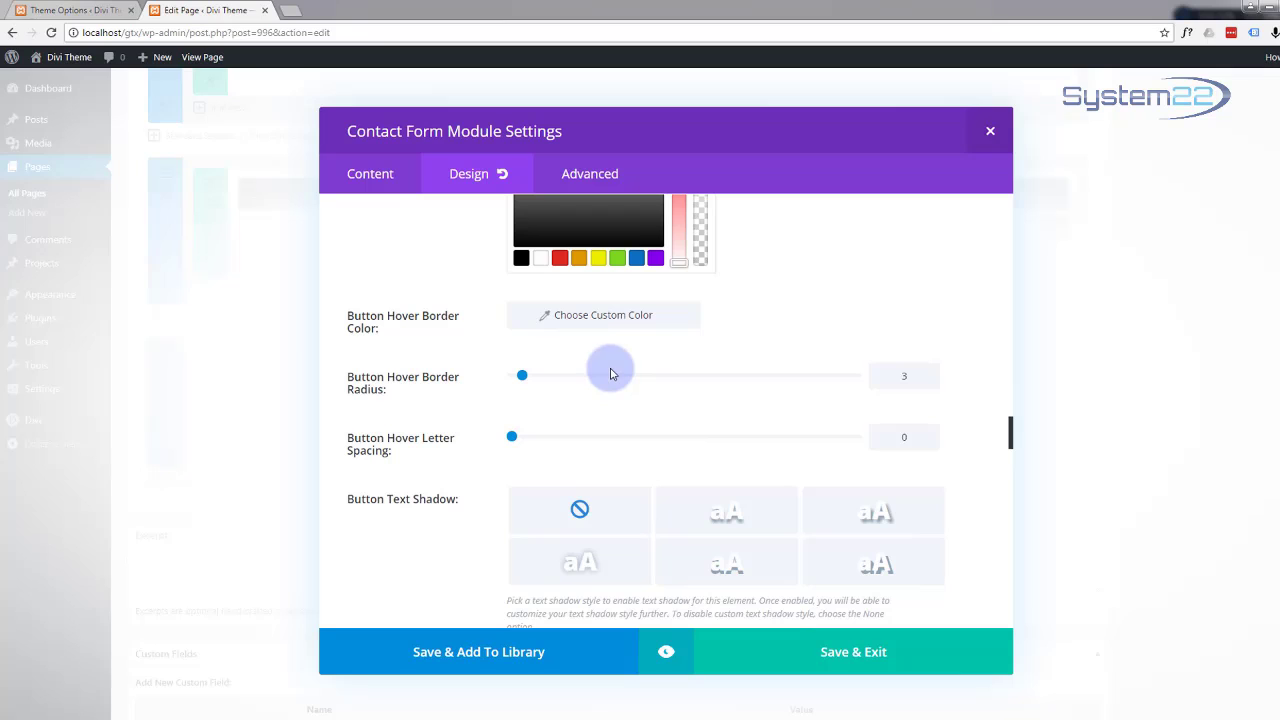
Step: Set the button hover border colour to 12b1d6
{"action": "left_click", "coordinate": [582, 313]}
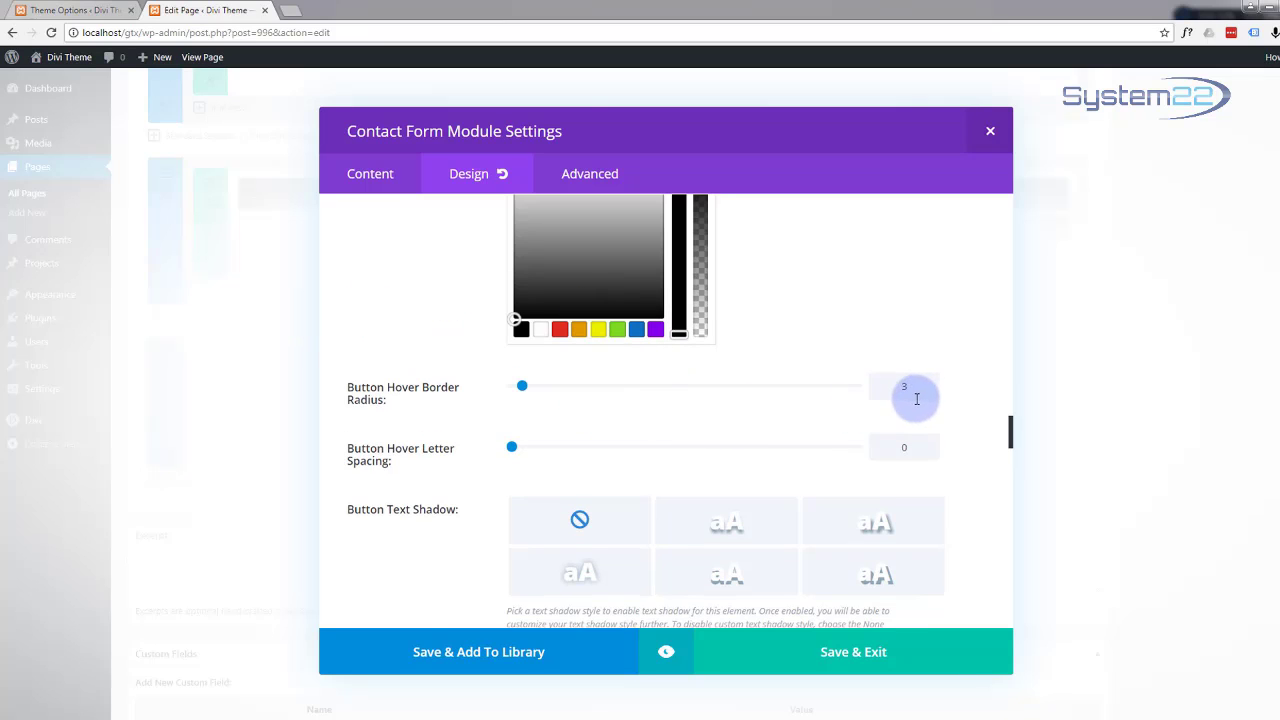
{"action": "scroll", "coordinate": [720, 370], "scroll_direction": "up", "scroll_amount": 3}
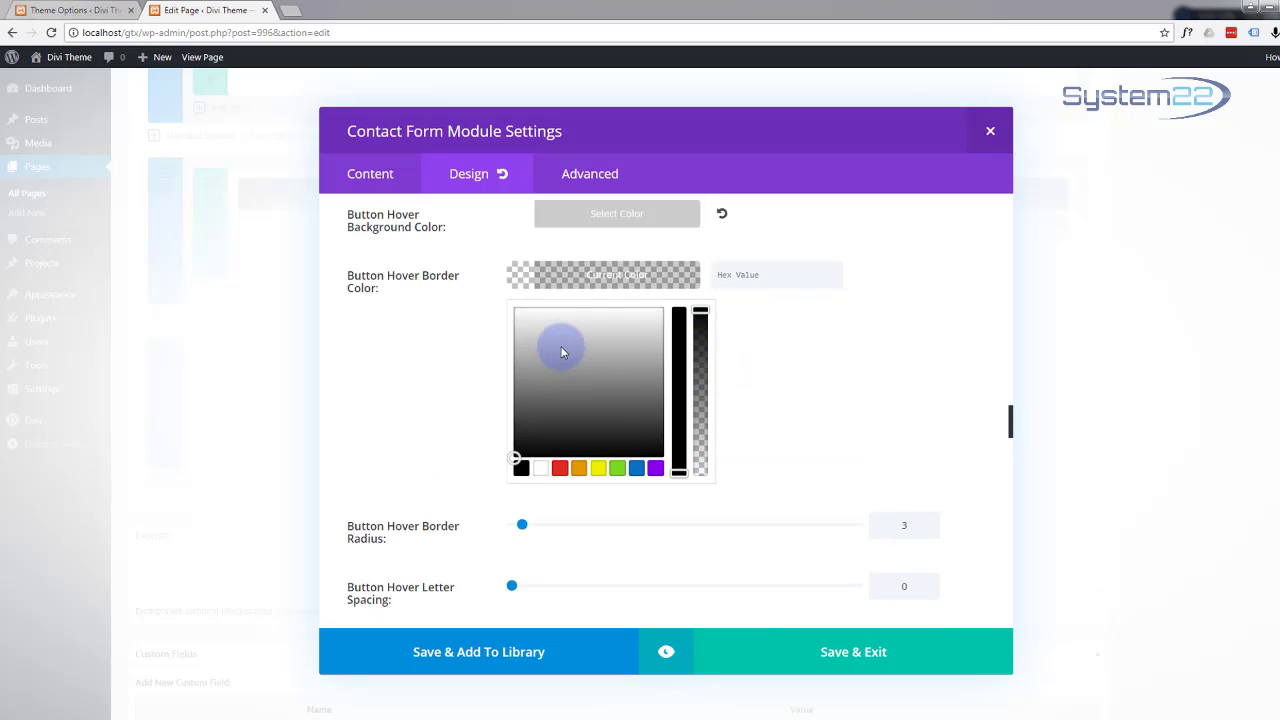
{"action": "left_click", "coordinate": [765, 276]}
{"action": "type", "text": "12b1d6"}
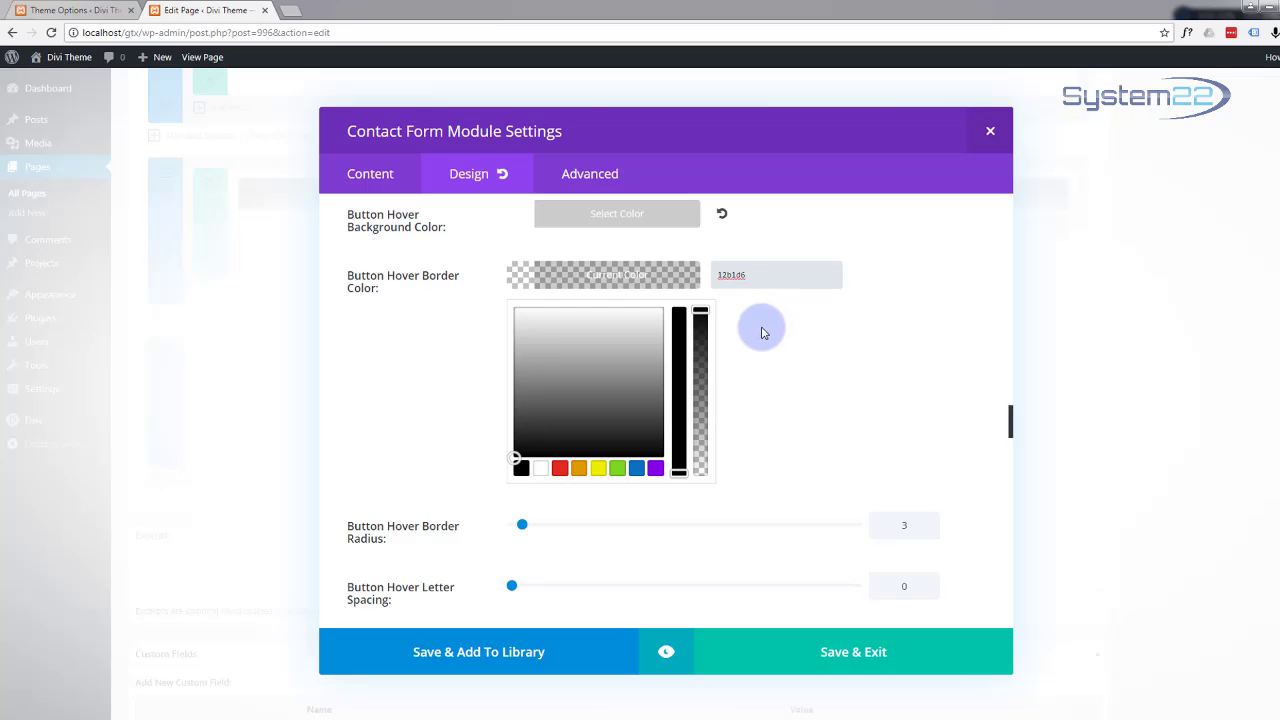
{"action": "scroll", "coordinate": [762, 333], "scroll_direction": "down", "scroll_amount": 3}
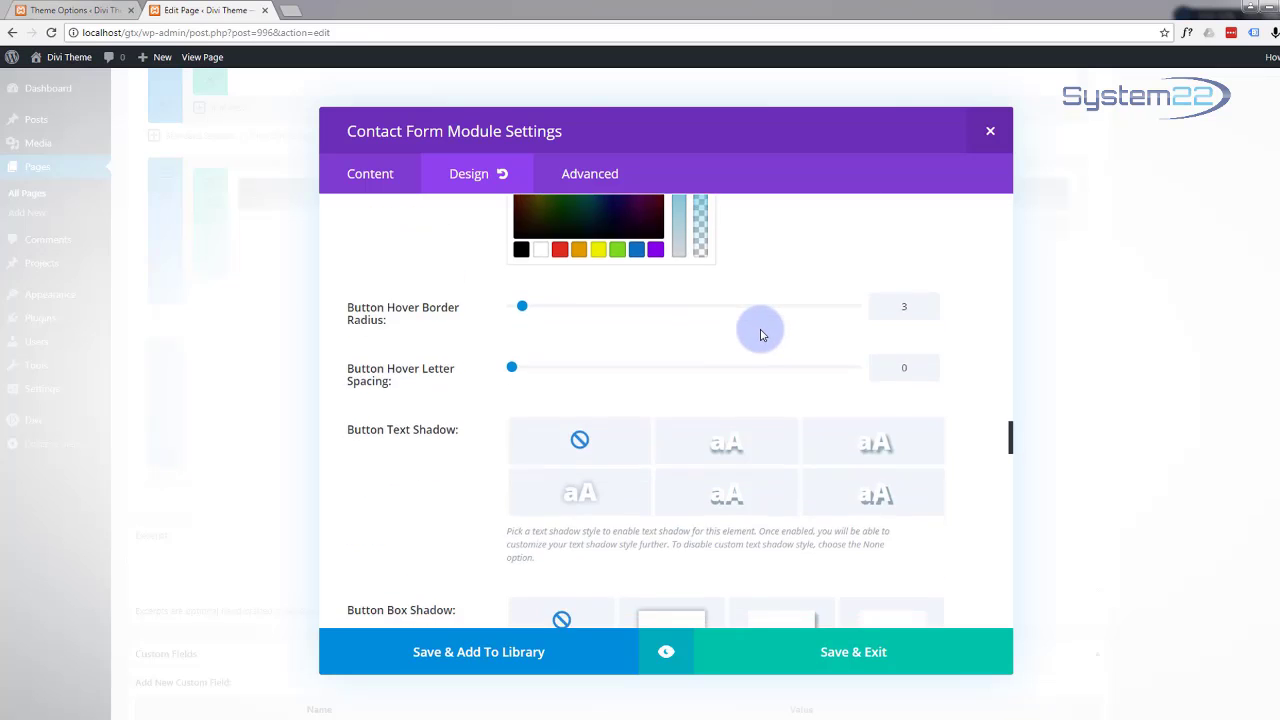
{"action": "scroll", "coordinate": [760, 335], "scroll_direction": "down", "scroll_amount": 2}
{"action": "scroll", "coordinate": [762, 338], "scroll_direction": "up", "scroll_amount": 3}
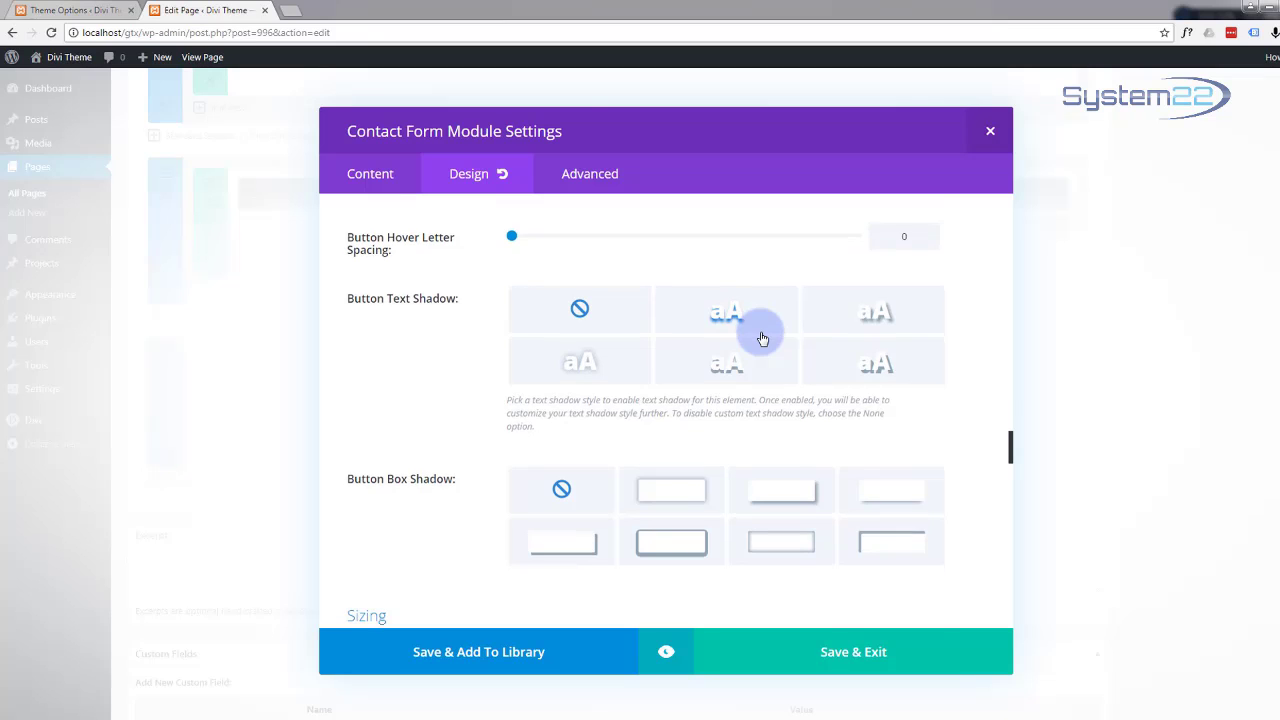
{"action": "scroll", "coordinate": [758, 335], "scroll_direction": "down", "scroll_amount": 2}
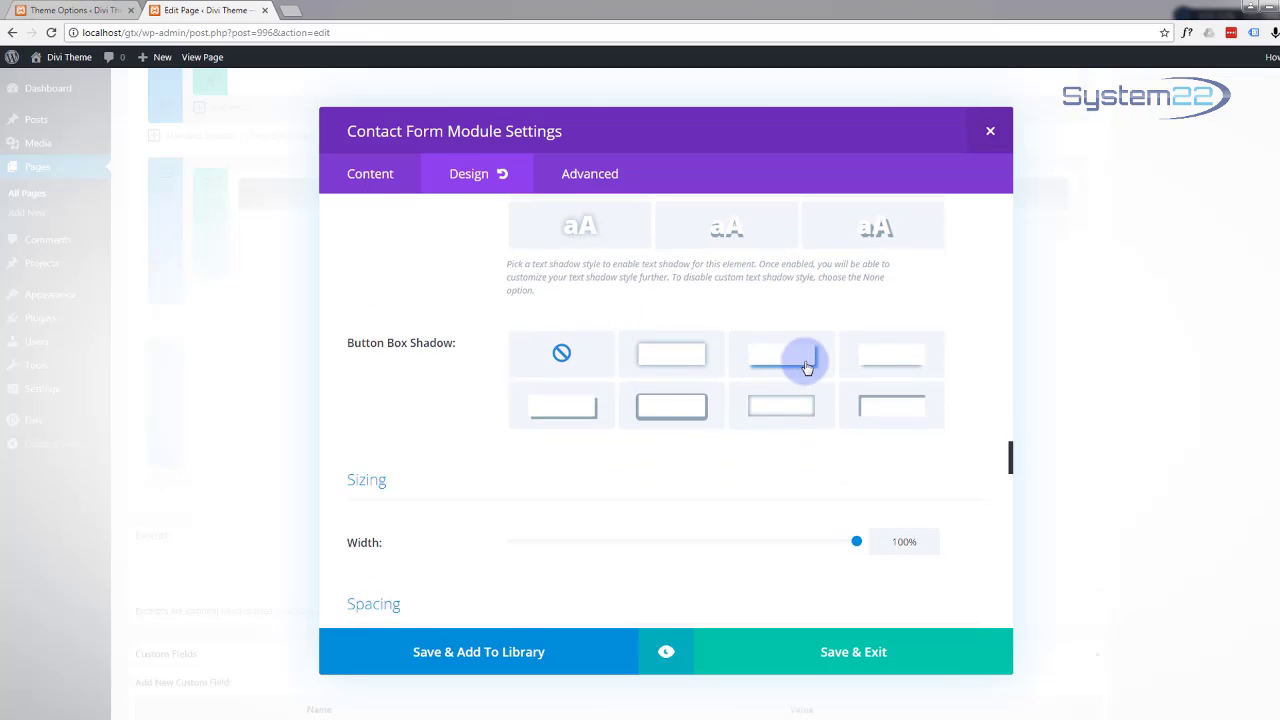
{"action": "left_click", "coordinate": [888, 365]}
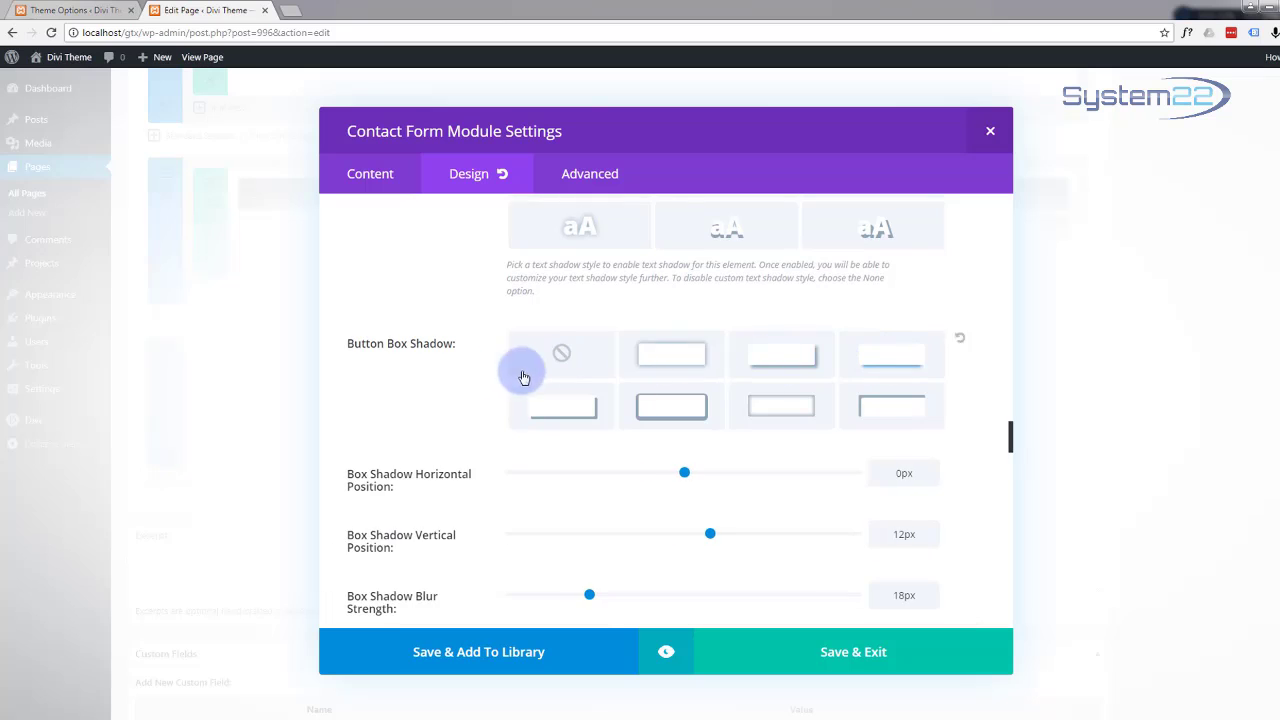
{"action": "scroll", "coordinate": [474, 371], "scroll_direction": "down", "scroll_amount": 3}
{"action": "scroll", "coordinate": [480, 376], "scroll_direction": "down", "scroll_amount": 1}
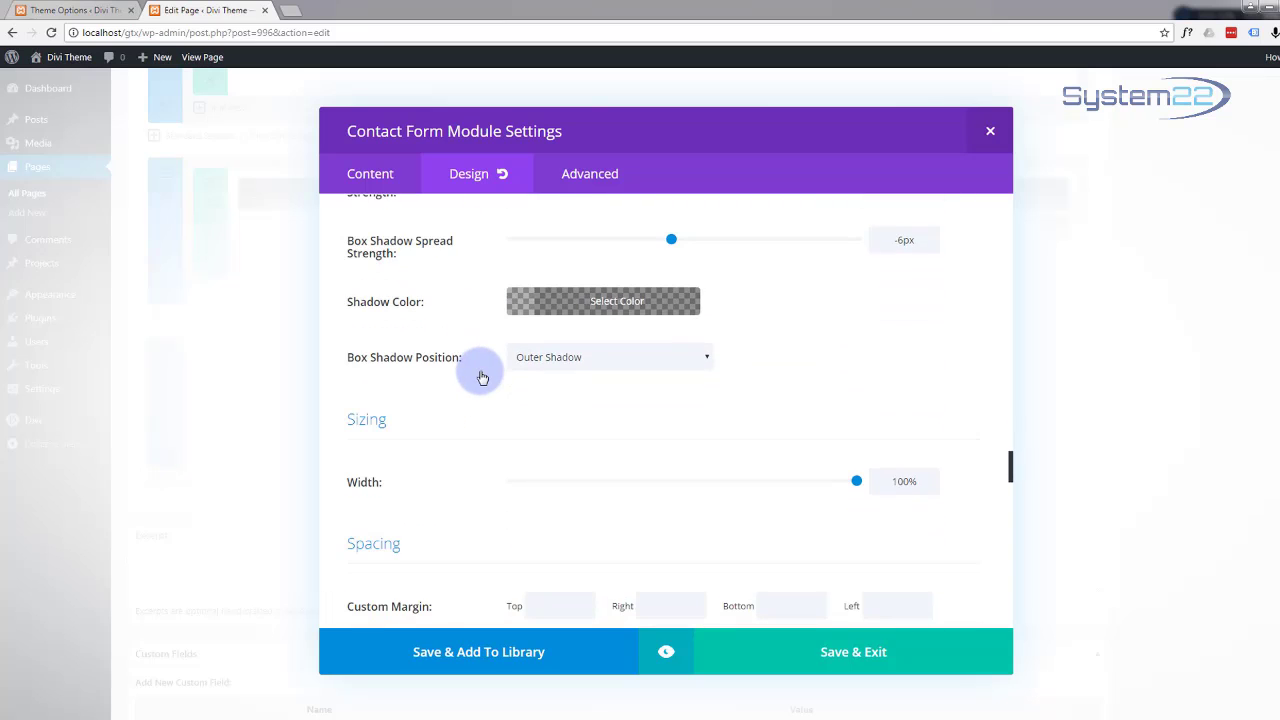
{"action": "scroll", "coordinate": [480, 377], "scroll_direction": "down", "scroll_amount": 6}
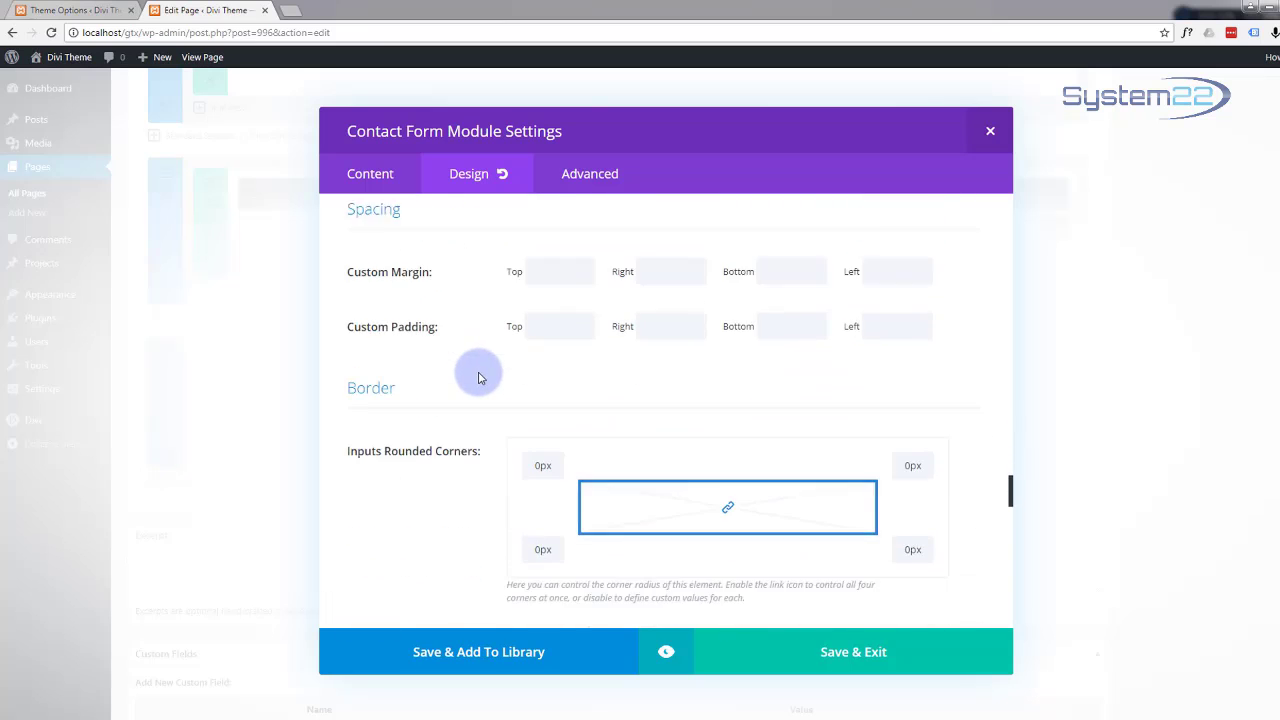
{"action": "scroll", "coordinate": [478, 377], "scroll_direction": "down", "scroll_amount": 5}
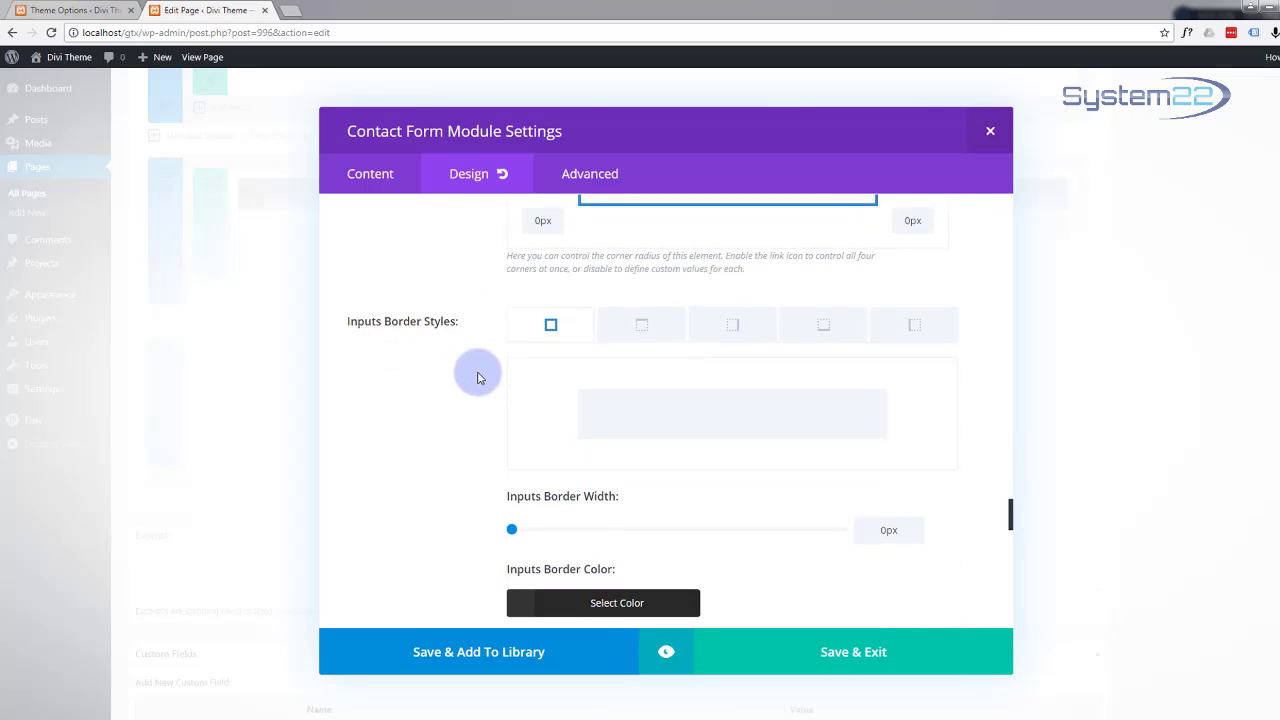
{"action": "scroll", "coordinate": [478, 377], "scroll_direction": "down", "scroll_amount": 6}
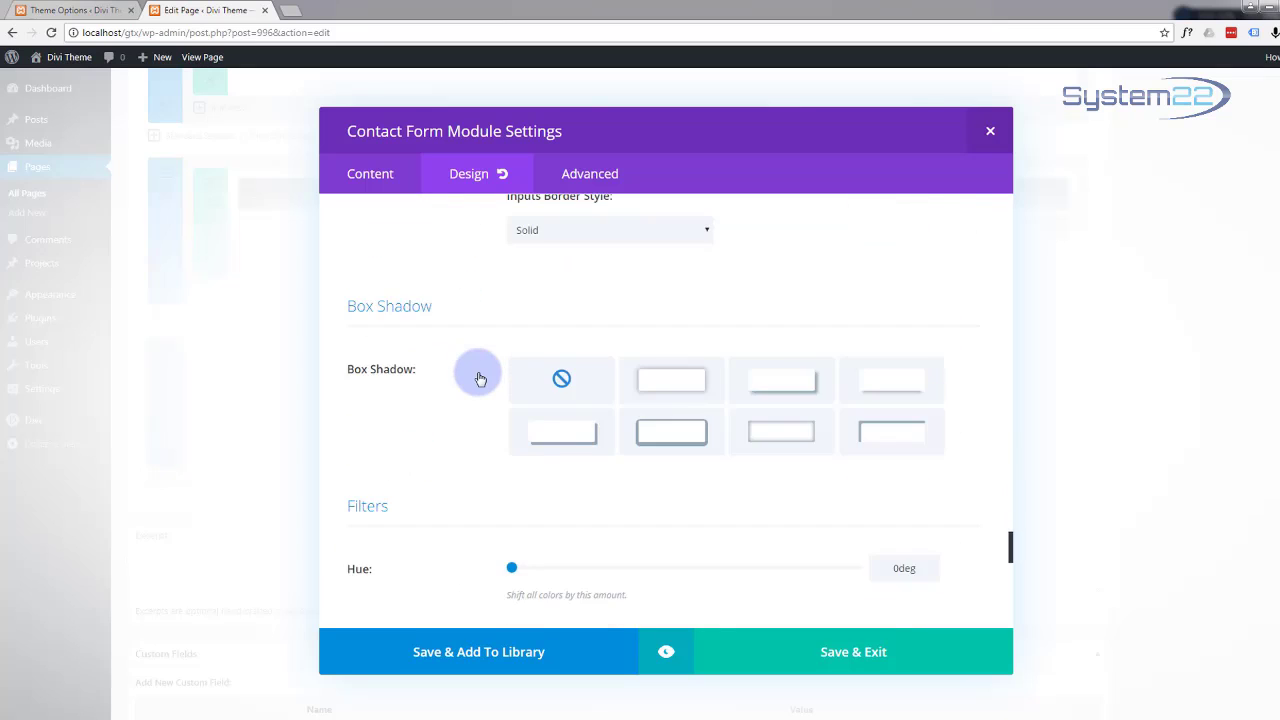
{"action": "scroll", "coordinate": [480, 378], "scroll_direction": "up", "scroll_amount": 4}
{"action": "scroll", "coordinate": [479, 377], "scroll_direction": "up", "scroll_amount": 3}
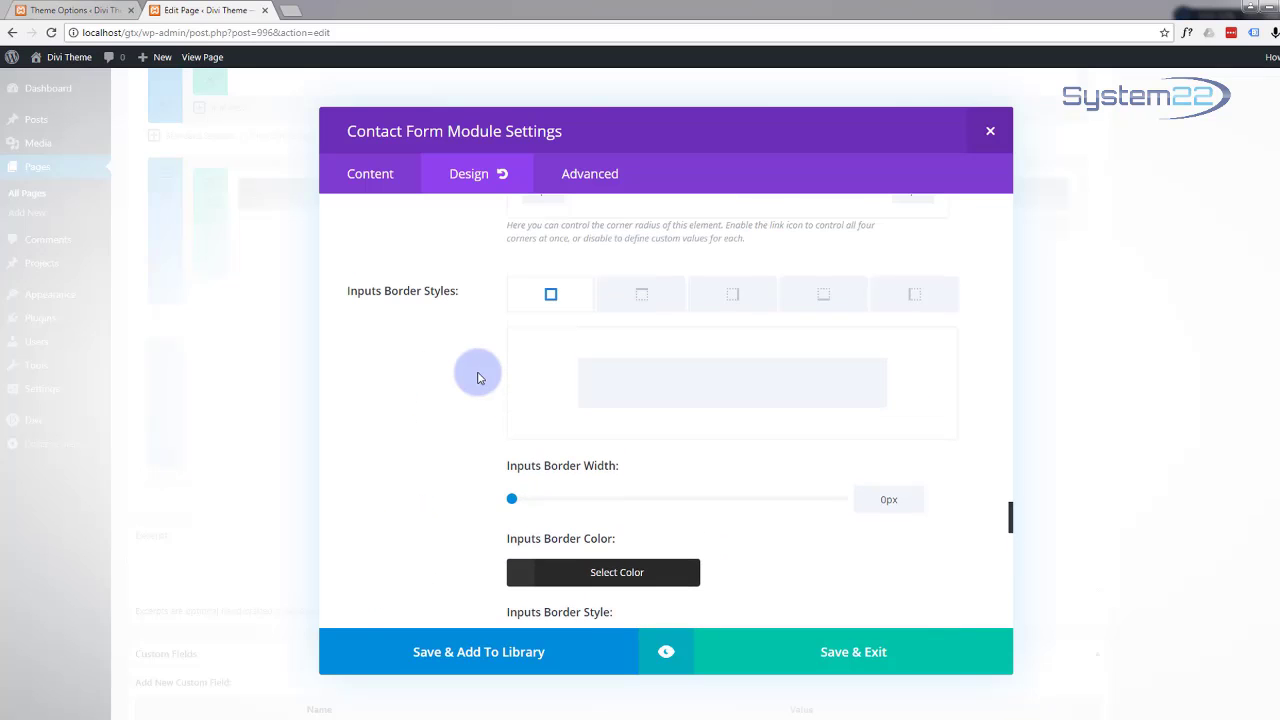
{"action": "scroll", "coordinate": [478, 377], "scroll_direction": "down", "scroll_amount": 3}
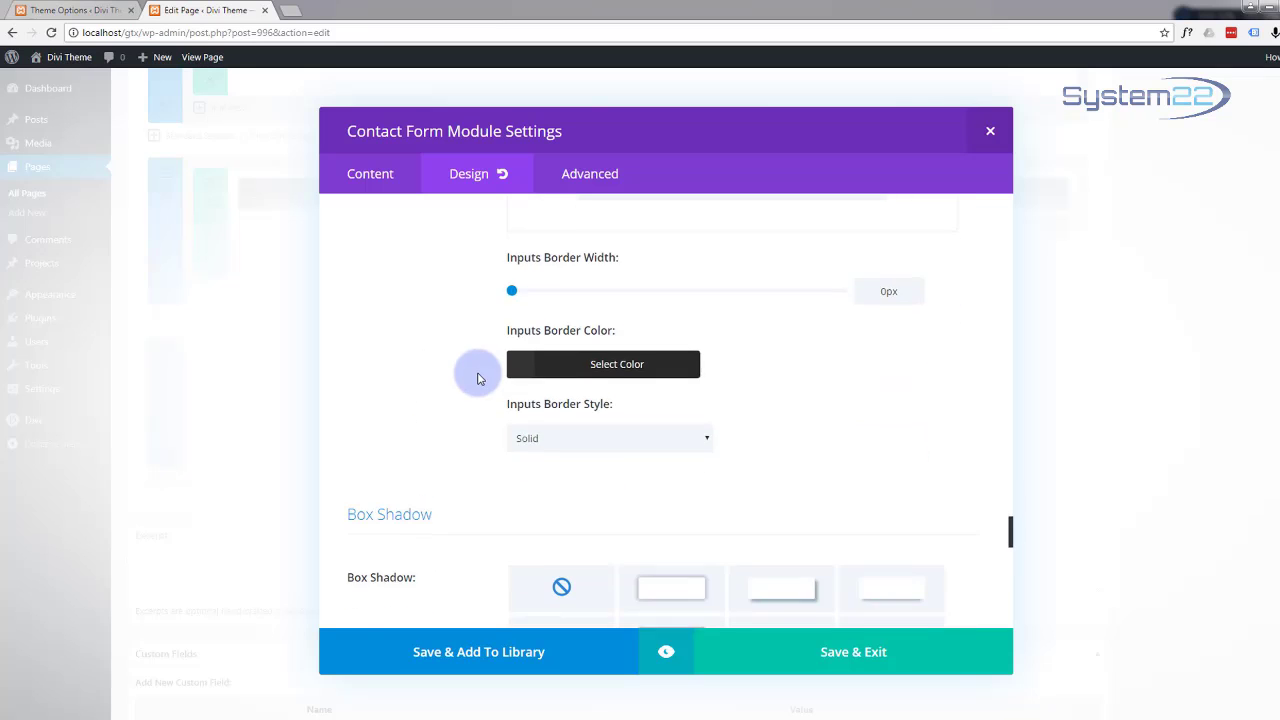
{"action": "scroll", "coordinate": [478, 377], "scroll_direction": "up", "scroll_amount": 2}
{"action": "scroll", "coordinate": [478, 378], "scroll_direction": "down", "scroll_amount": 5}
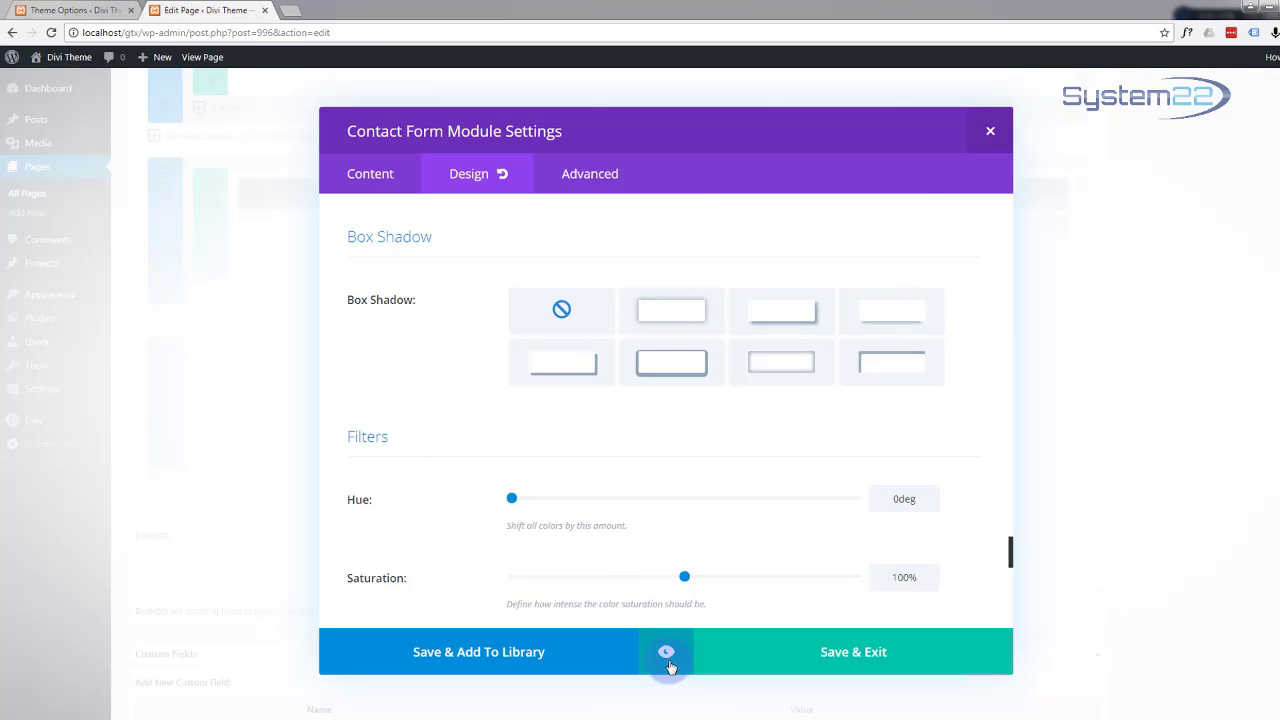
Step: Preview the form, then apply the fourth Box Shadow preset to its fields
{"action": "left_click", "coordinate": [667, 655]}
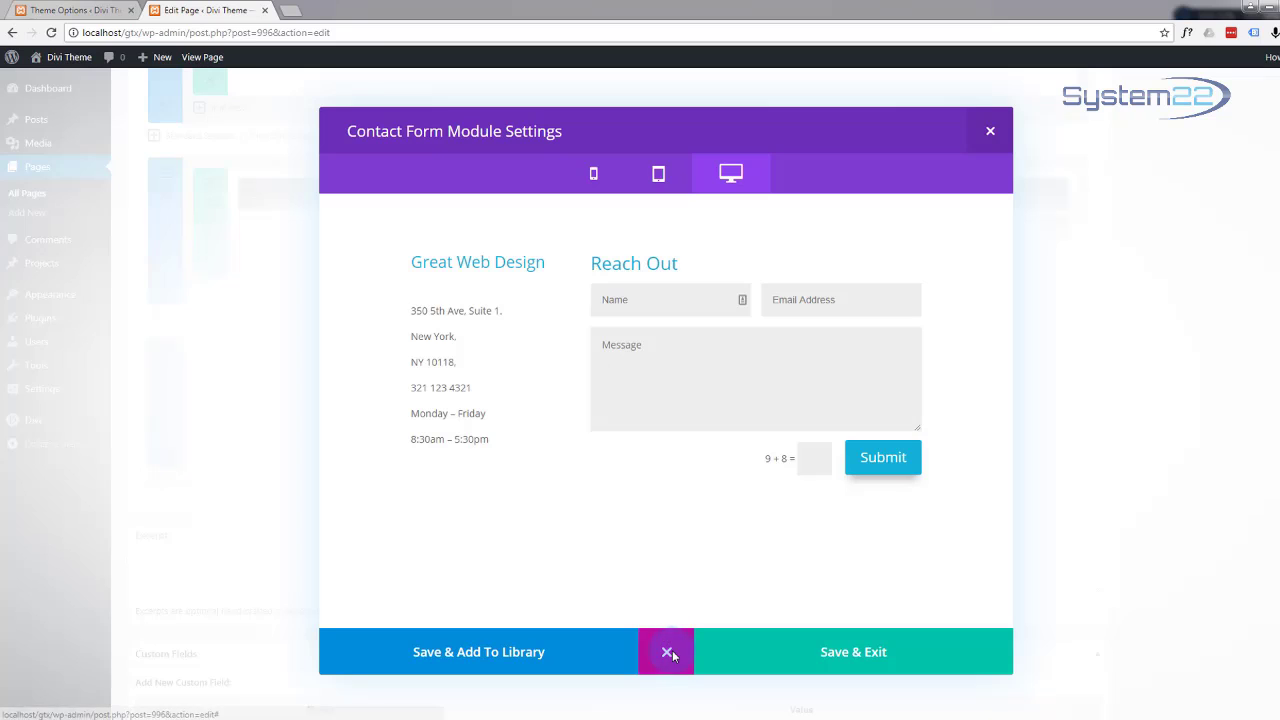
{"action": "left_click", "coordinate": [668, 653]}
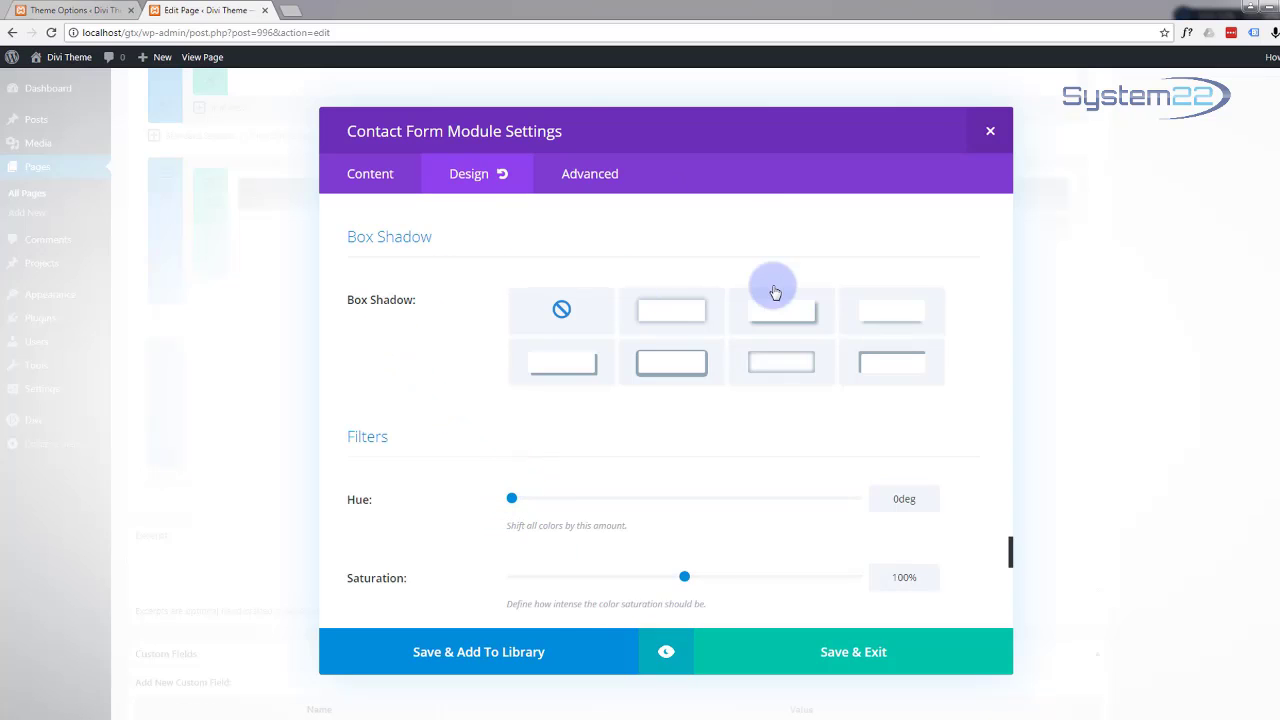
{"action": "left_click", "coordinate": [891, 315]}
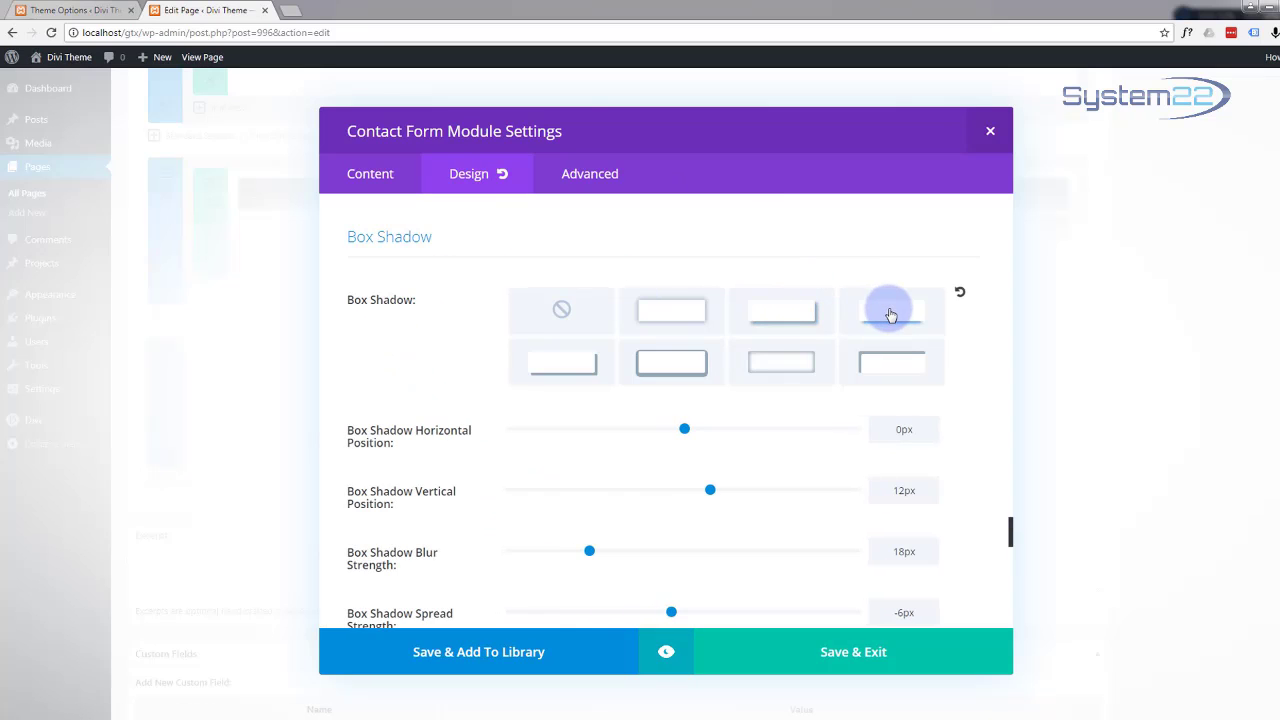
Step: Preview the shadowed form again, then save and exit the contact form settings
{"action": "left_click", "coordinate": [667, 650]}
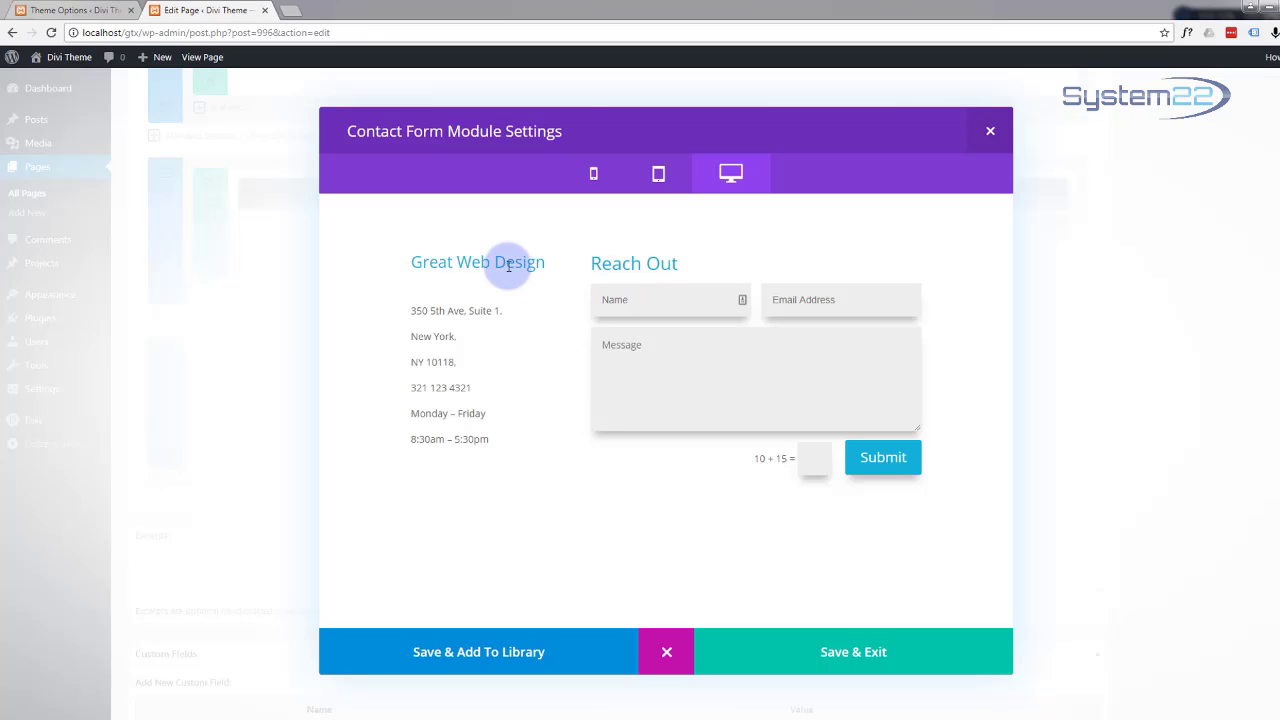
{"action": "left_click", "coordinate": [666, 655]}
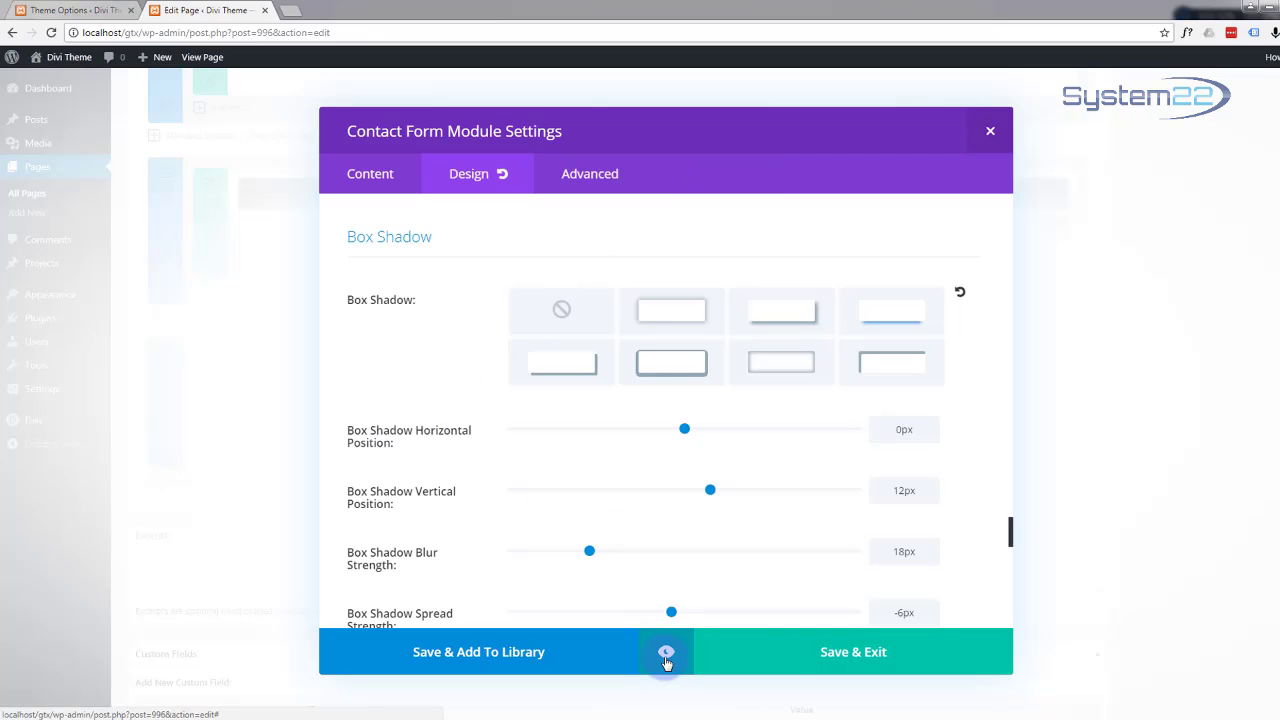
{"action": "left_click", "coordinate": [797, 662]}
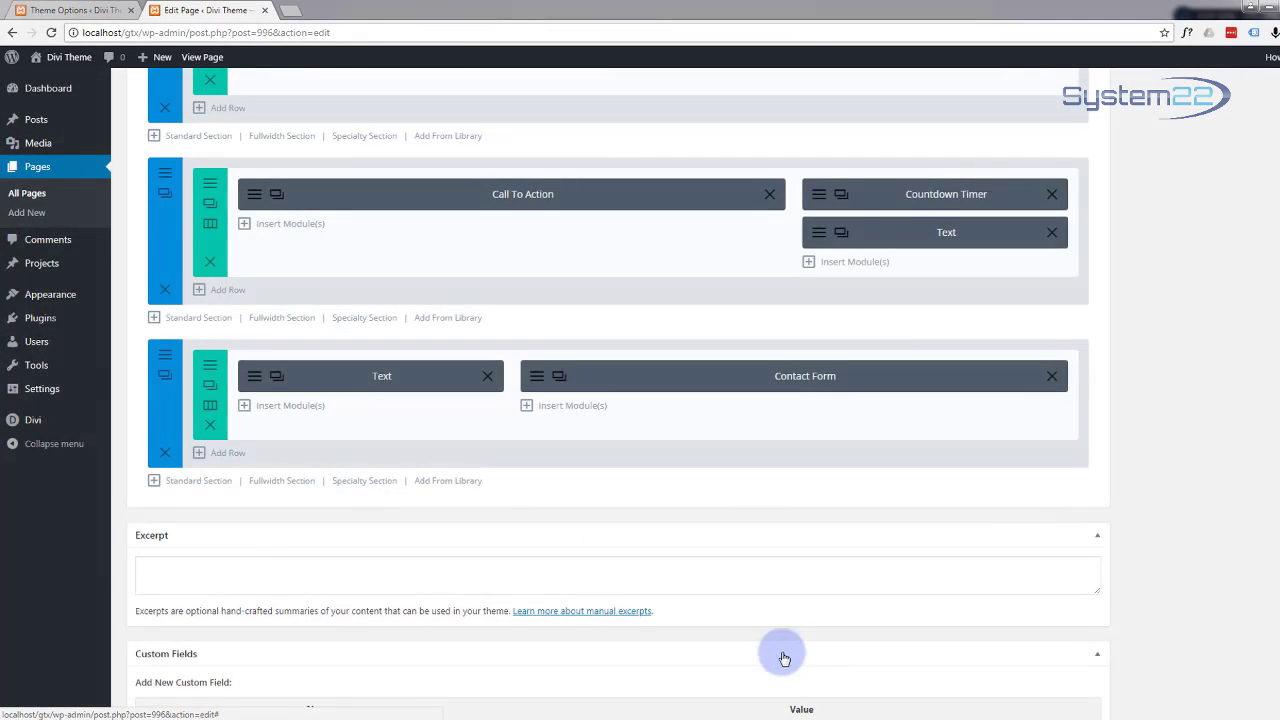
{"action": "left_click", "coordinate": [255, 380]}
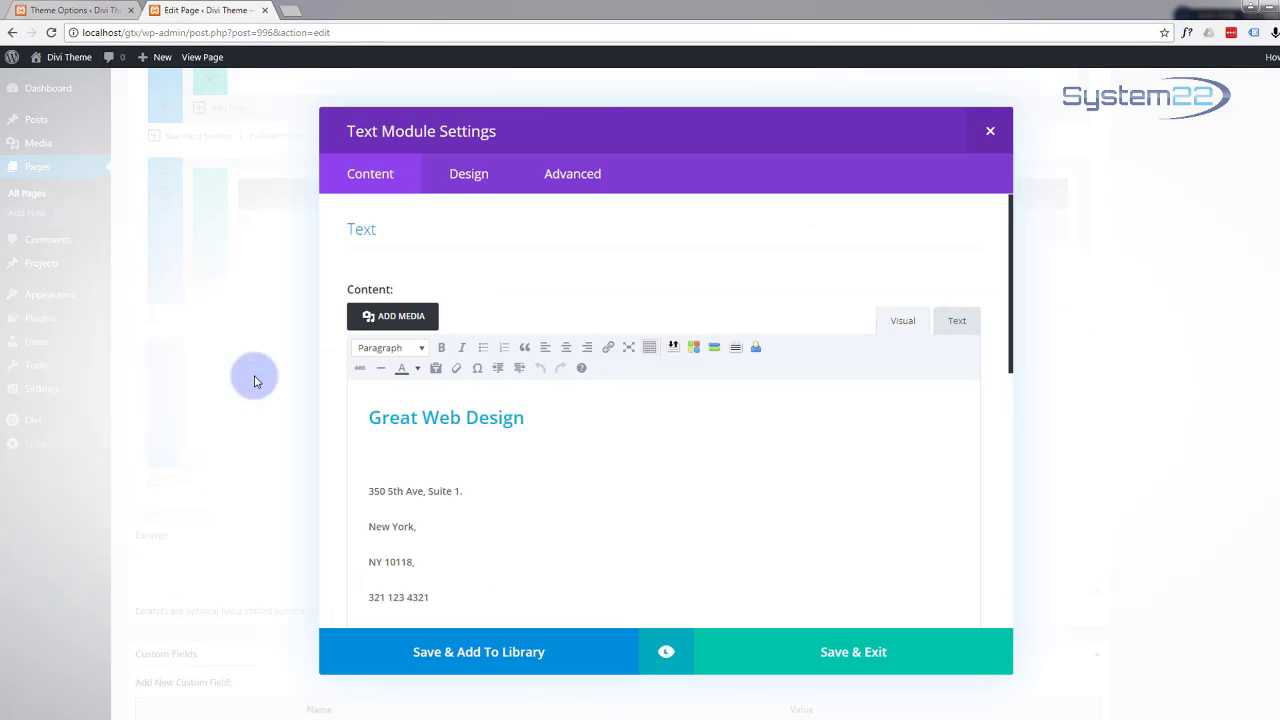
{"action": "left_click", "coordinate": [478, 174]}
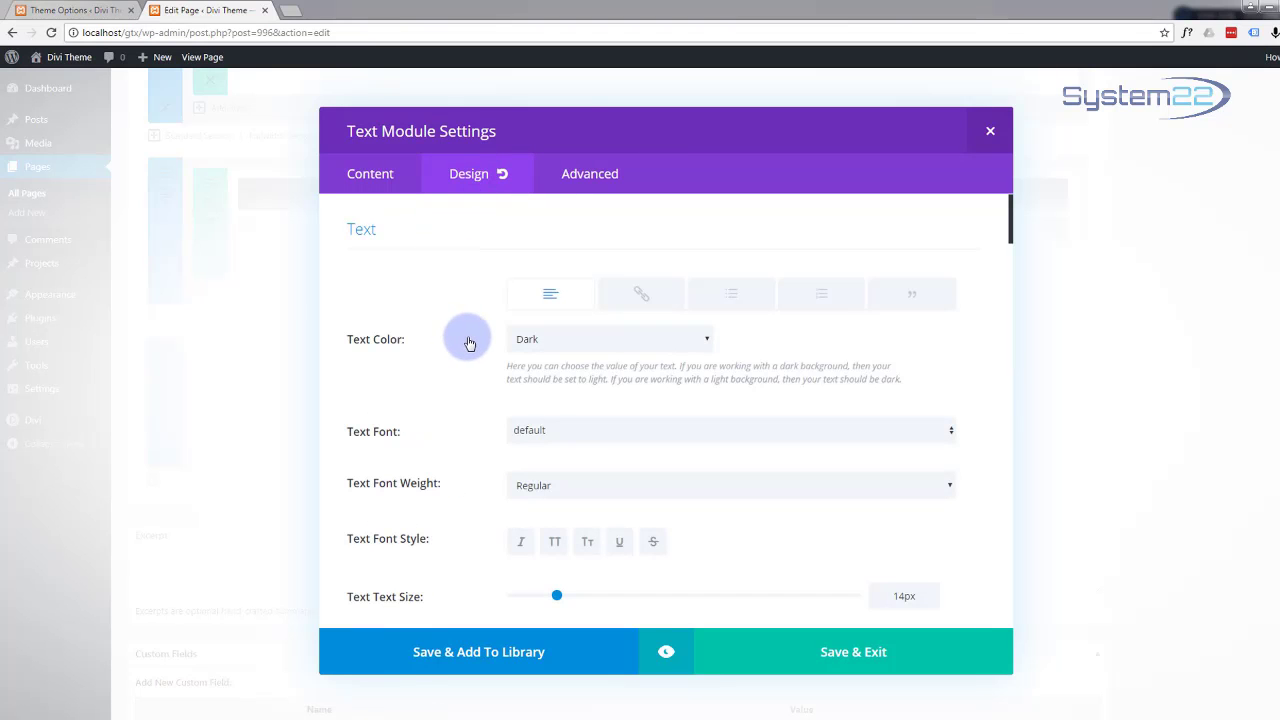
{"action": "scroll", "coordinate": [469, 346], "scroll_direction": "down", "scroll_amount": 3}
{"action": "scroll", "coordinate": [469, 346], "scroll_direction": "down", "scroll_amount": 5}
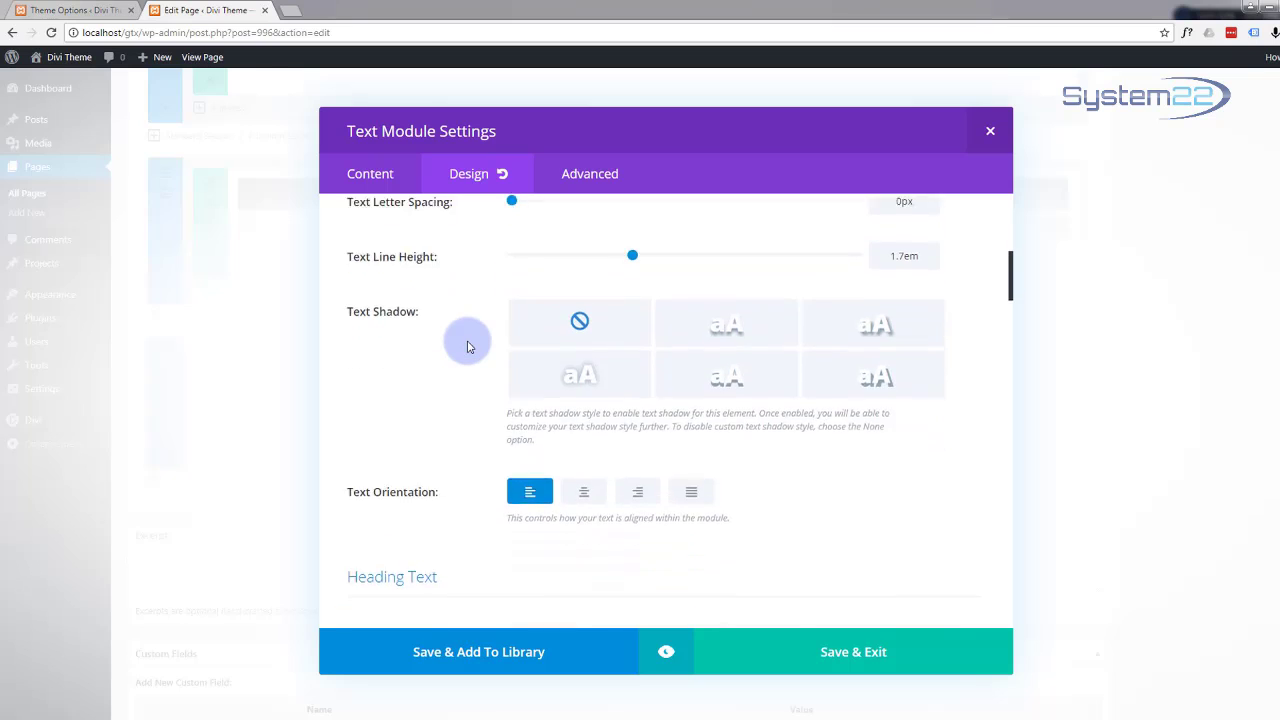
{"action": "scroll", "coordinate": [500, 340], "scroll_direction": "down", "scroll_amount": 2}
{"action": "scroll", "coordinate": [600, 315], "scroll_direction": "up", "scroll_amount": 1}
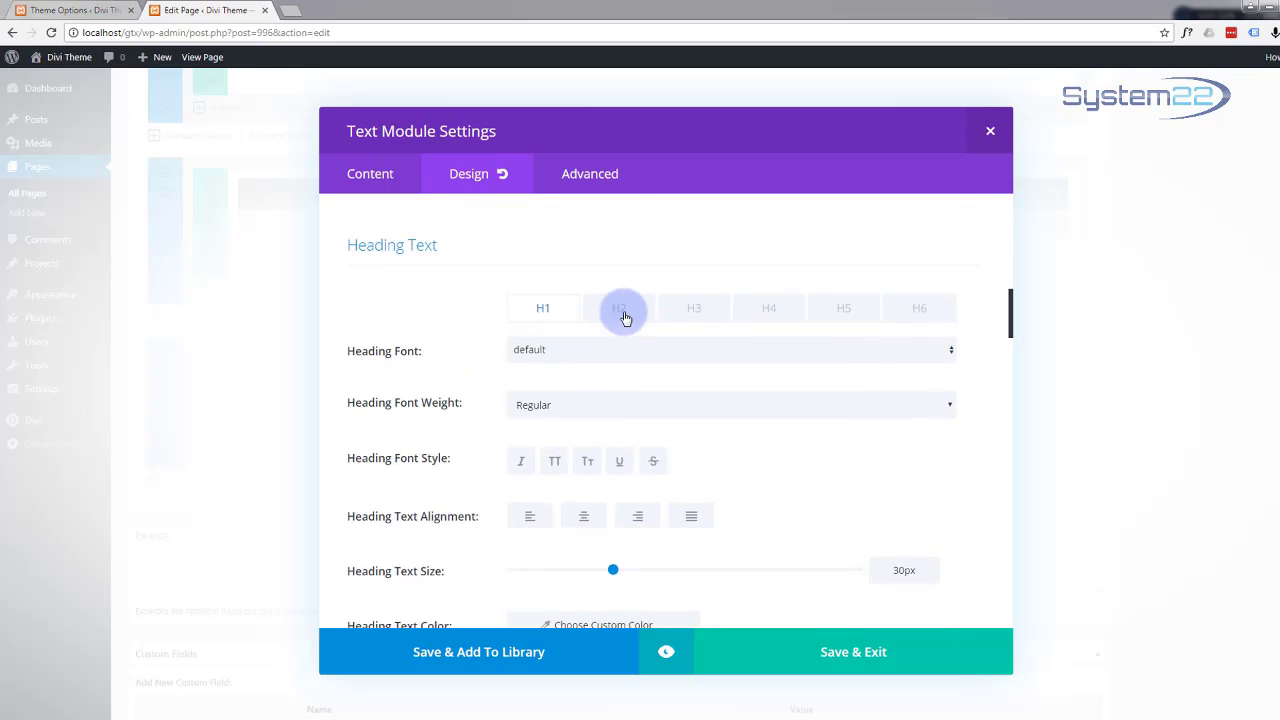
{"action": "left_click", "coordinate": [620, 312]}
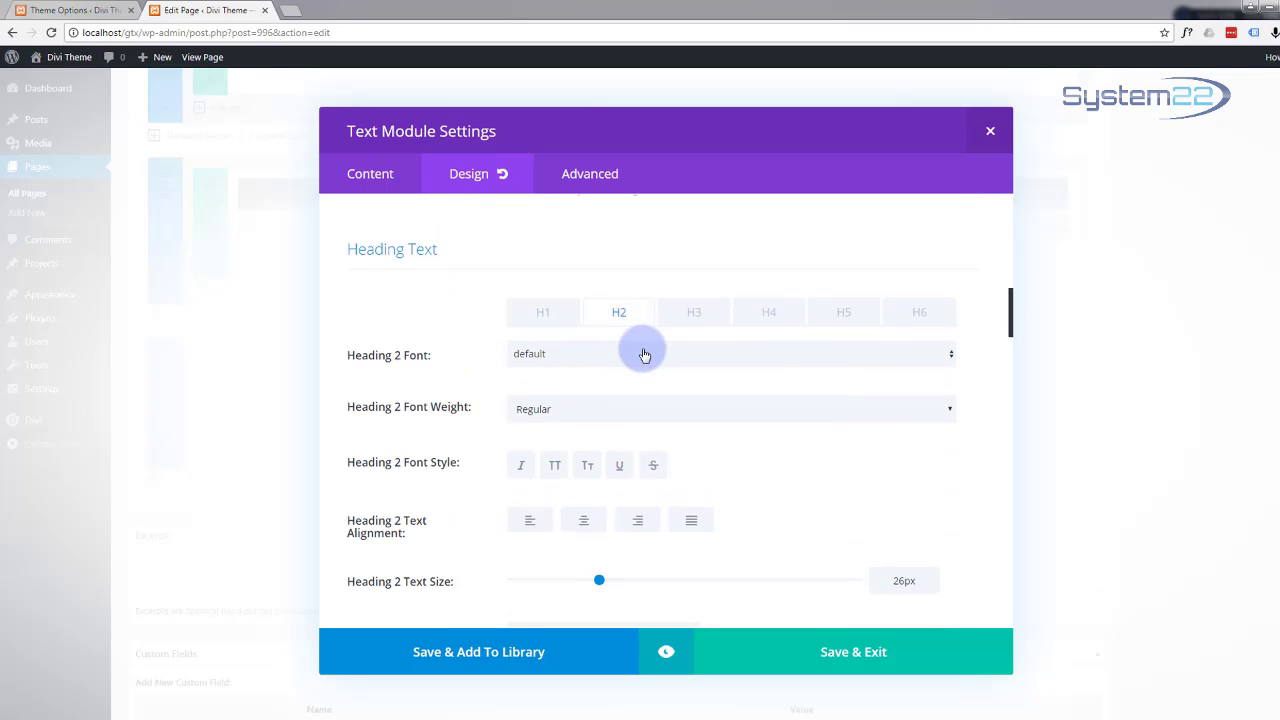
{"action": "scroll", "coordinate": [741, 410], "scroll_direction": "down", "scroll_amount": 1}
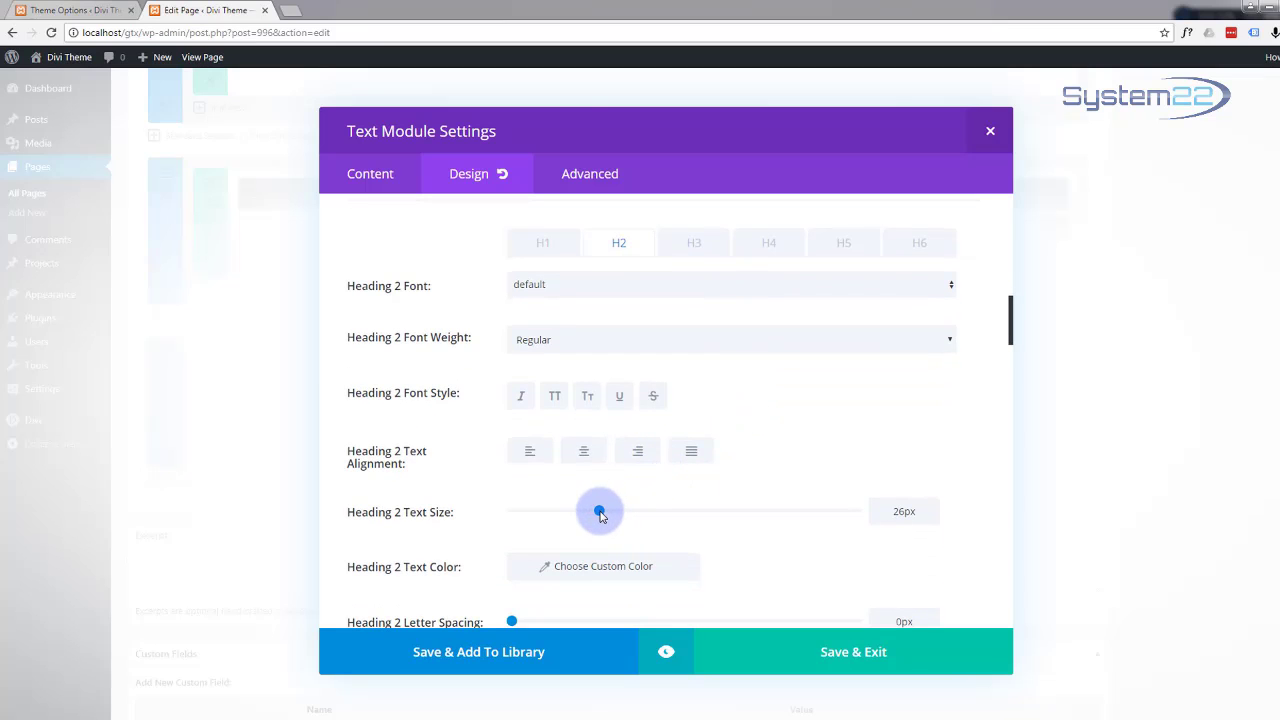
{"action": "left_click", "coordinate": [882, 658]}
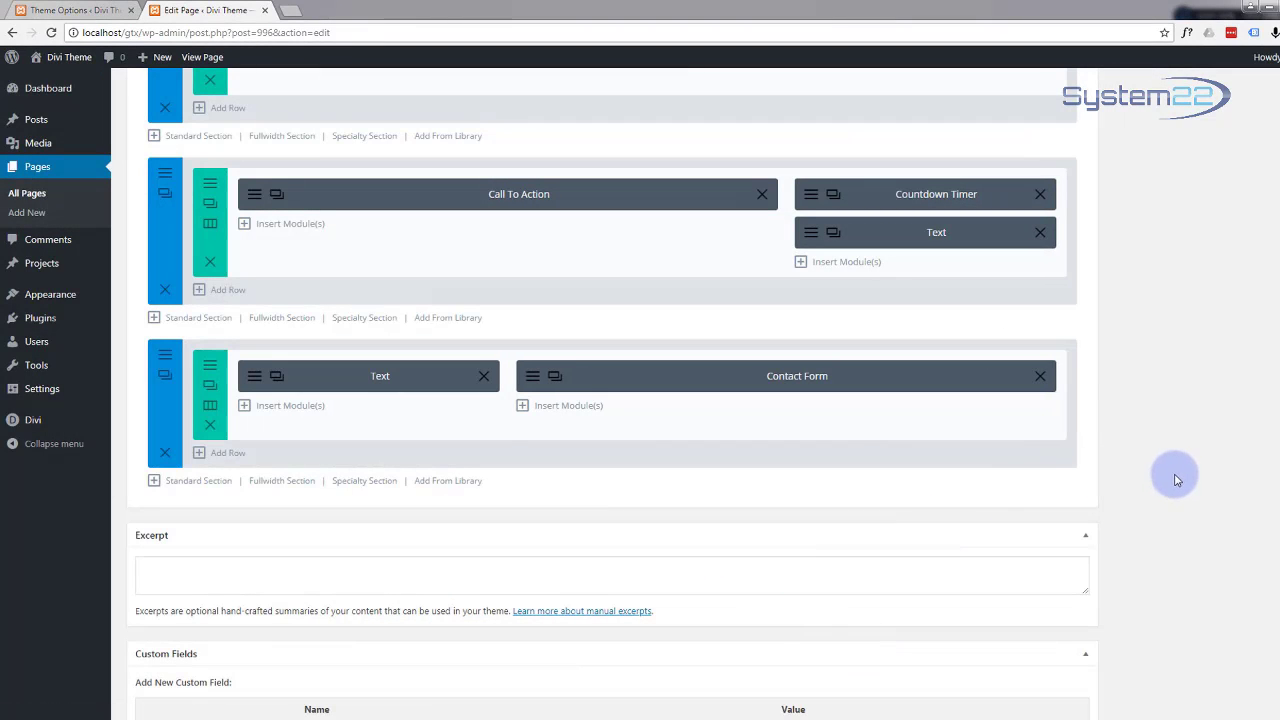
Step: Update the One Page from the Publish box at the top of the editor
{"action": "scroll", "coordinate": [1178, 481], "scroll_direction": "up", "scroll_amount": 10}
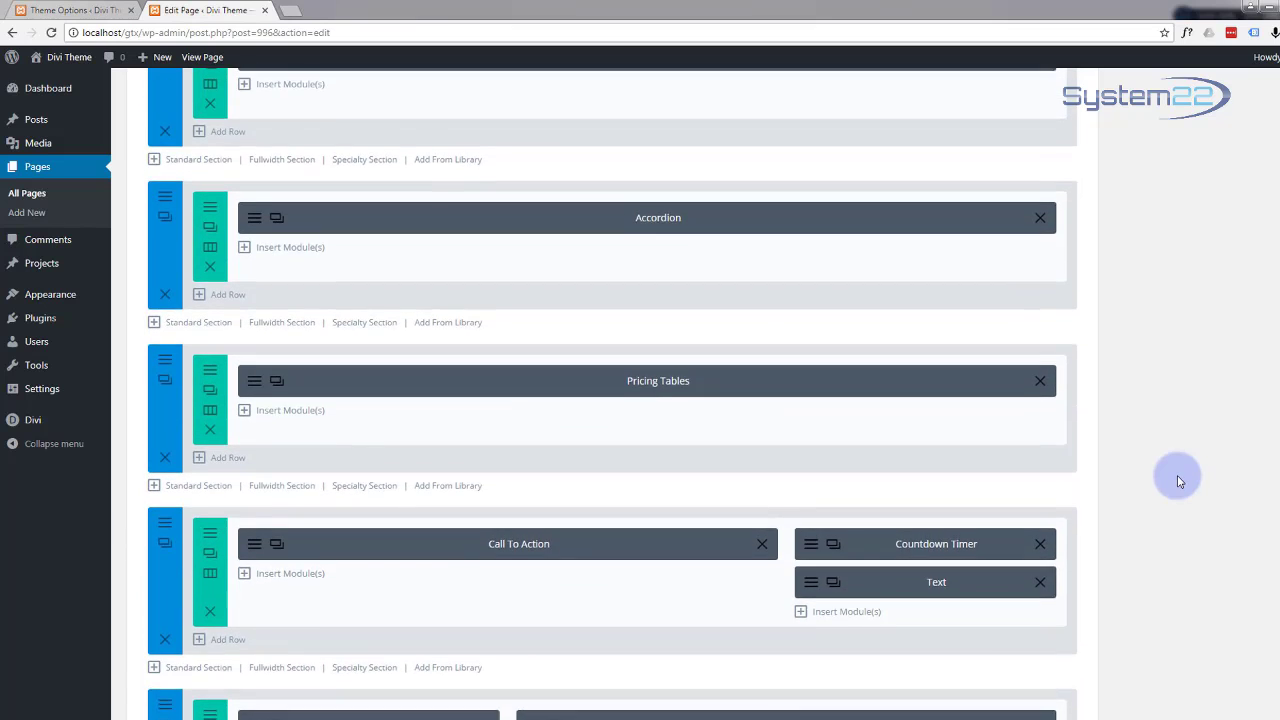
{"action": "scroll", "coordinate": [1178, 481], "scroll_direction": "up", "scroll_amount": 15}
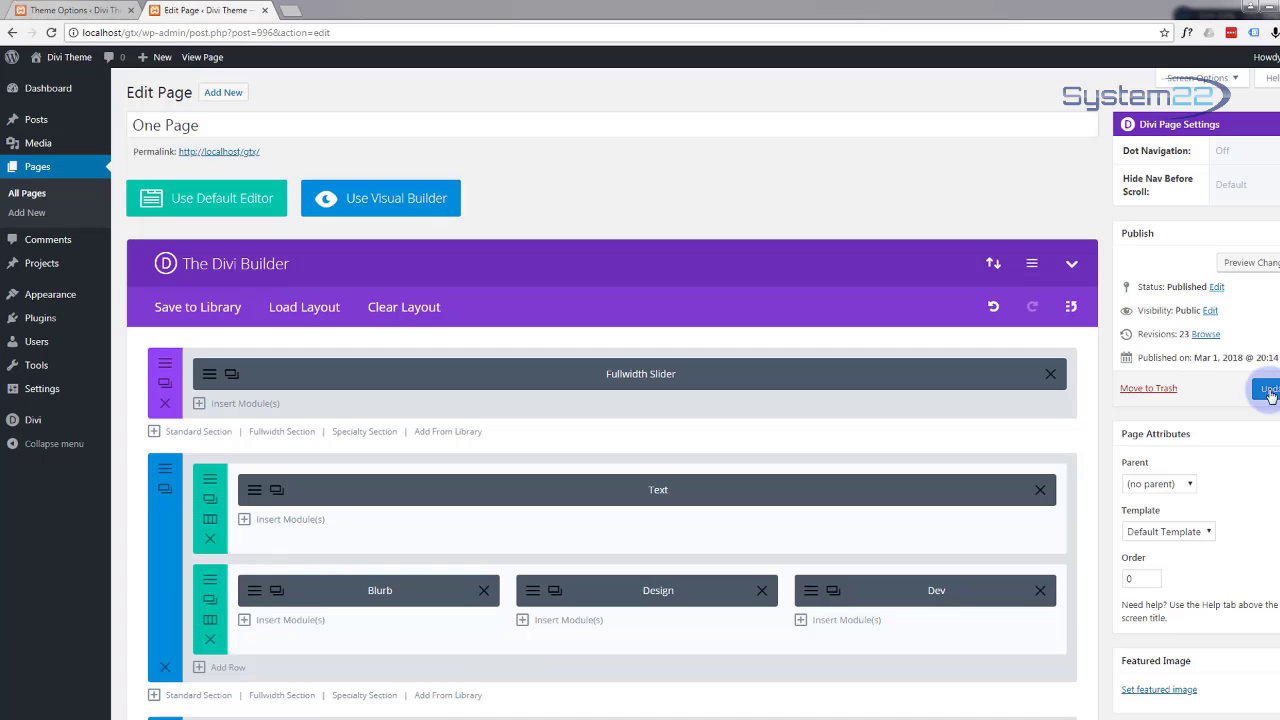
{"action": "left_click", "coordinate": [1268, 391]}
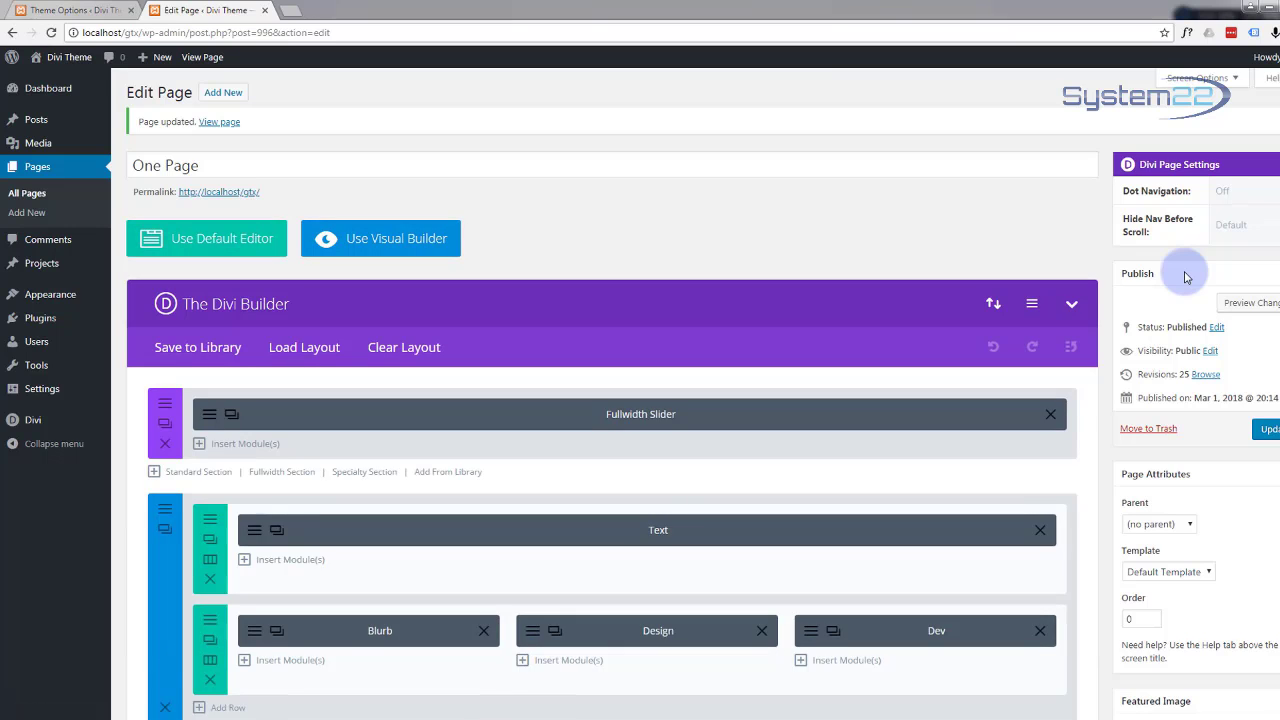
Step: Preview the updated page in a new tab and scroll down from the city hero
{"action": "left_click", "coordinate": [1237, 306]}
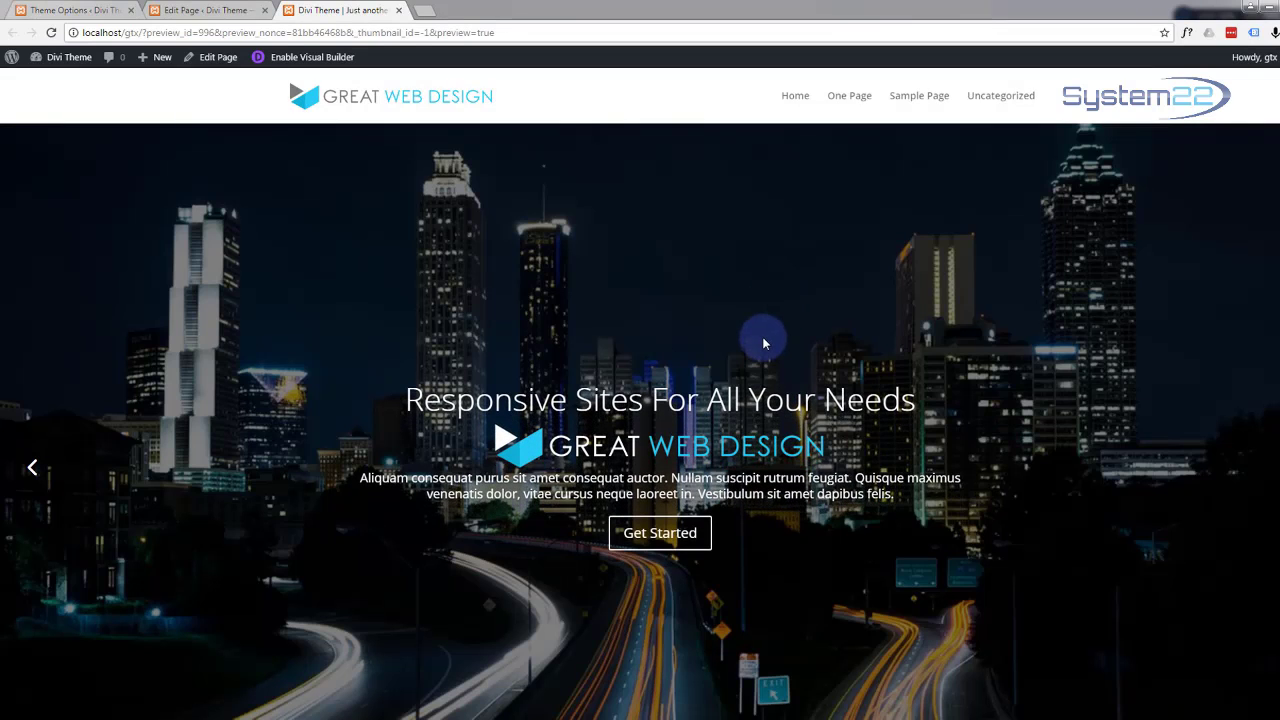
{"action": "scroll", "coordinate": [764, 340], "scroll_direction": "down", "scroll_amount": 7}
{"action": "scroll", "coordinate": [764, 340], "scroll_direction": "down", "scroll_amount": 10}
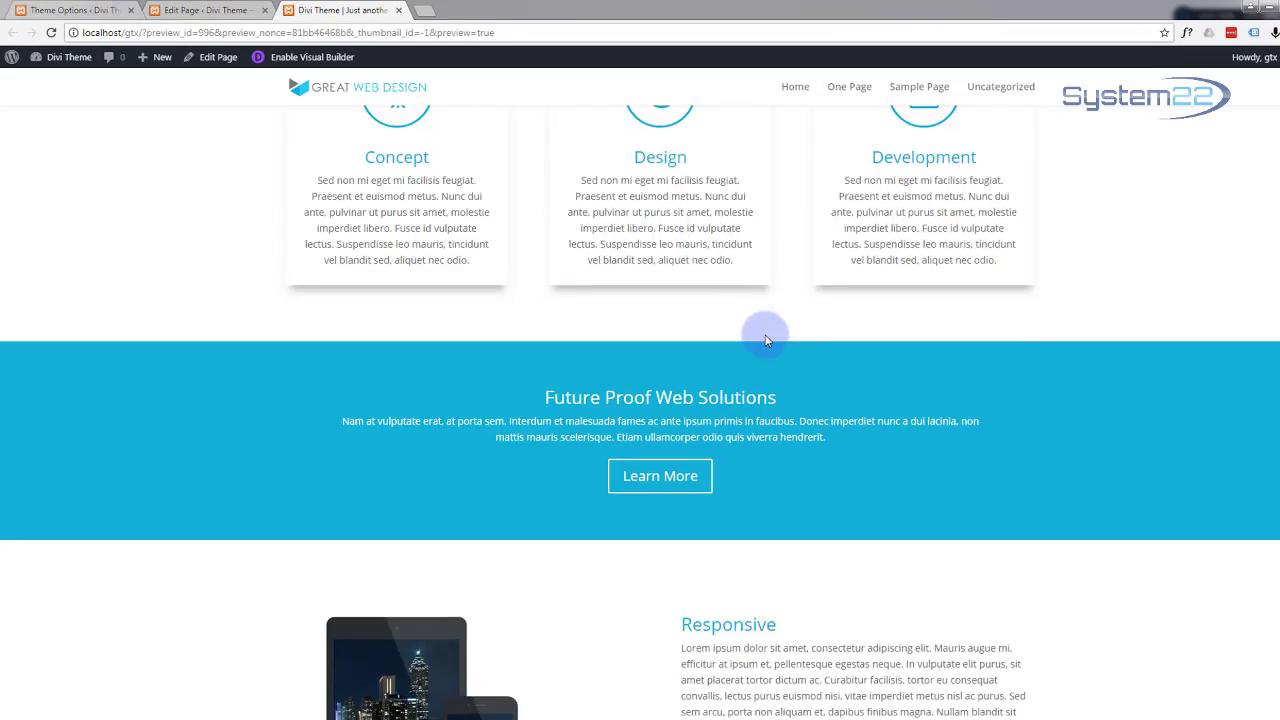
{"action": "scroll", "coordinate": [766, 341], "scroll_direction": "down", "scroll_amount": 12}
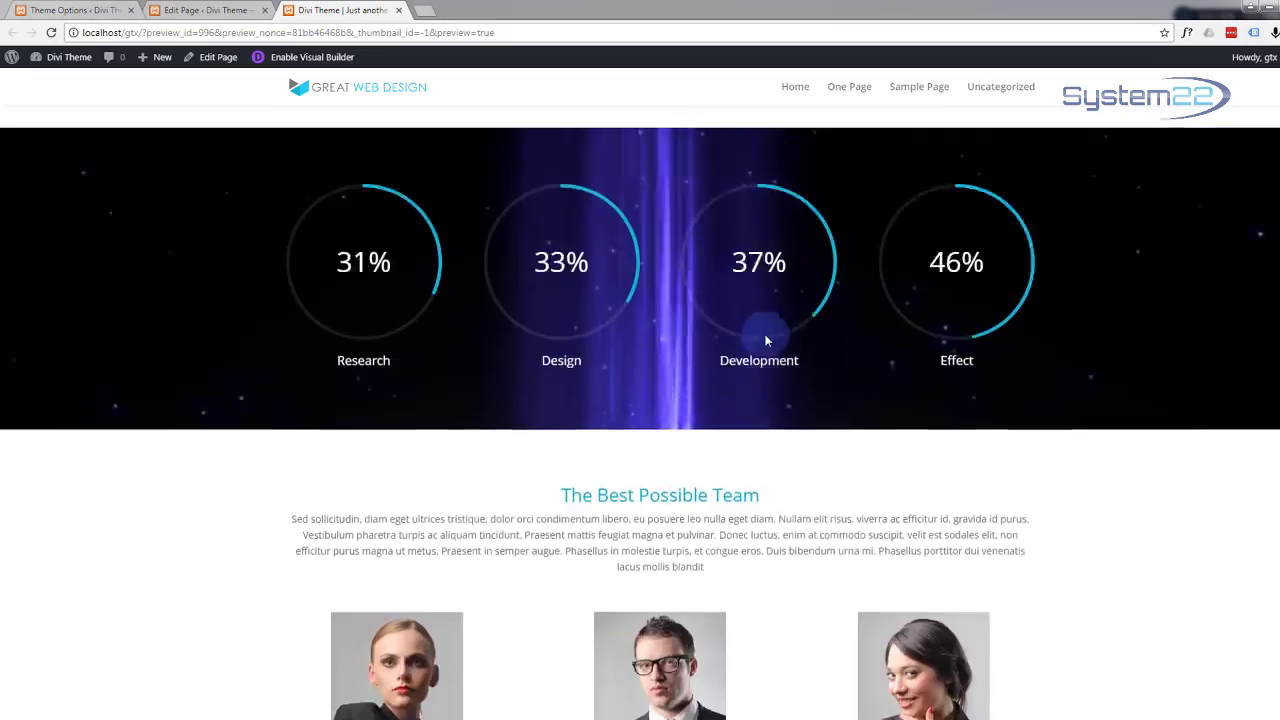
{"action": "scroll", "coordinate": [766, 341], "scroll_direction": "down", "scroll_amount": 12}
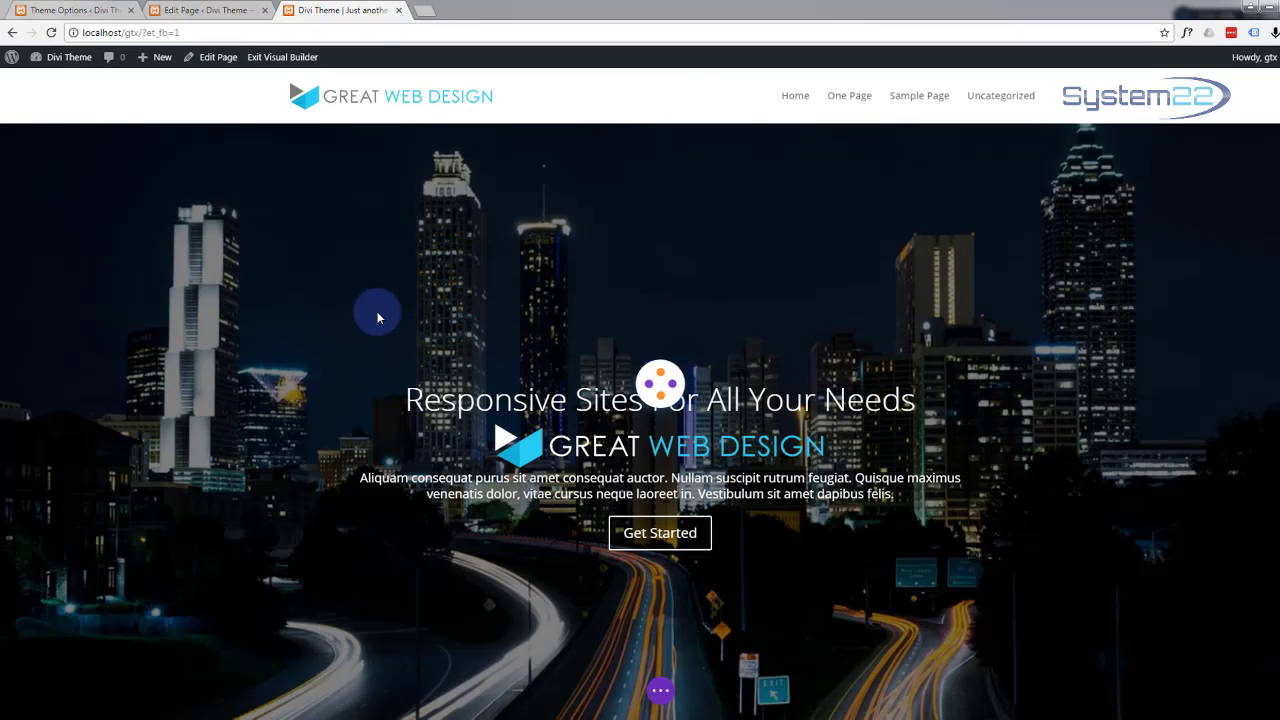
Step: Open the Reach Out contact form's settings at Design > Title Text
{"action": "scroll", "coordinate": [378, 319], "scroll_direction": "down", "scroll_amount": 10}
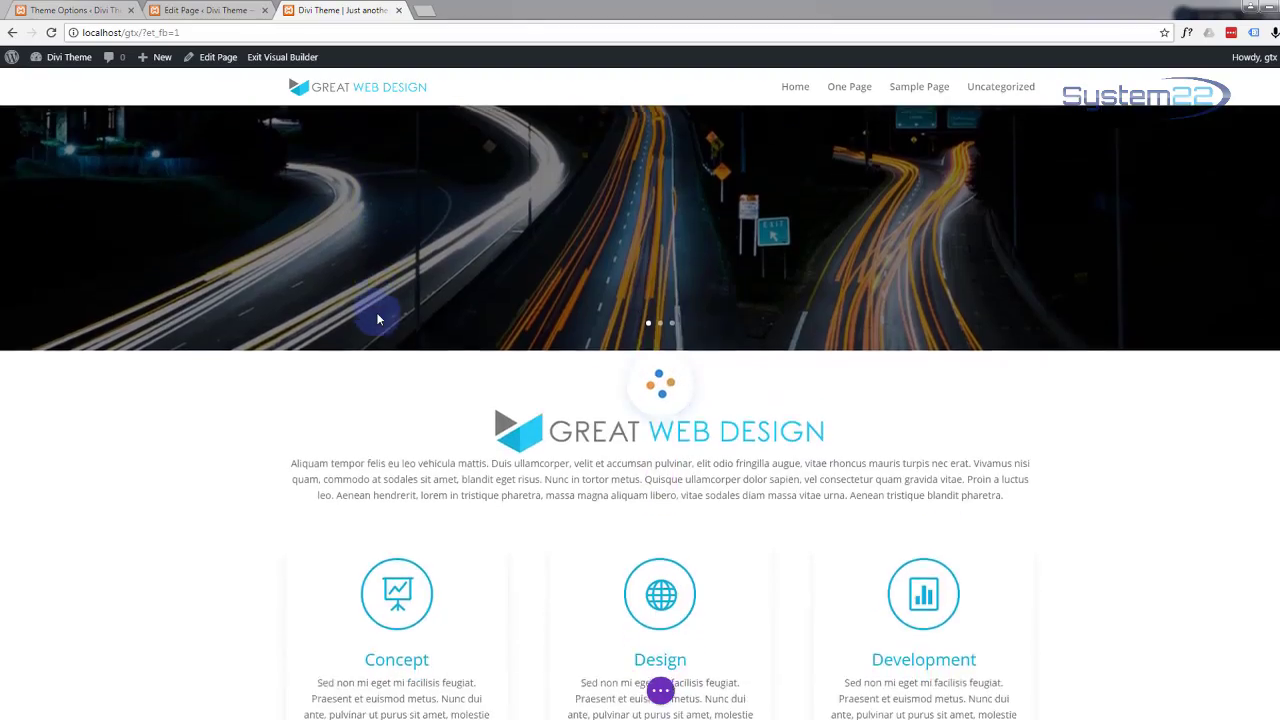
{"action": "scroll", "coordinate": [378, 320], "scroll_direction": "down", "scroll_amount": 10}
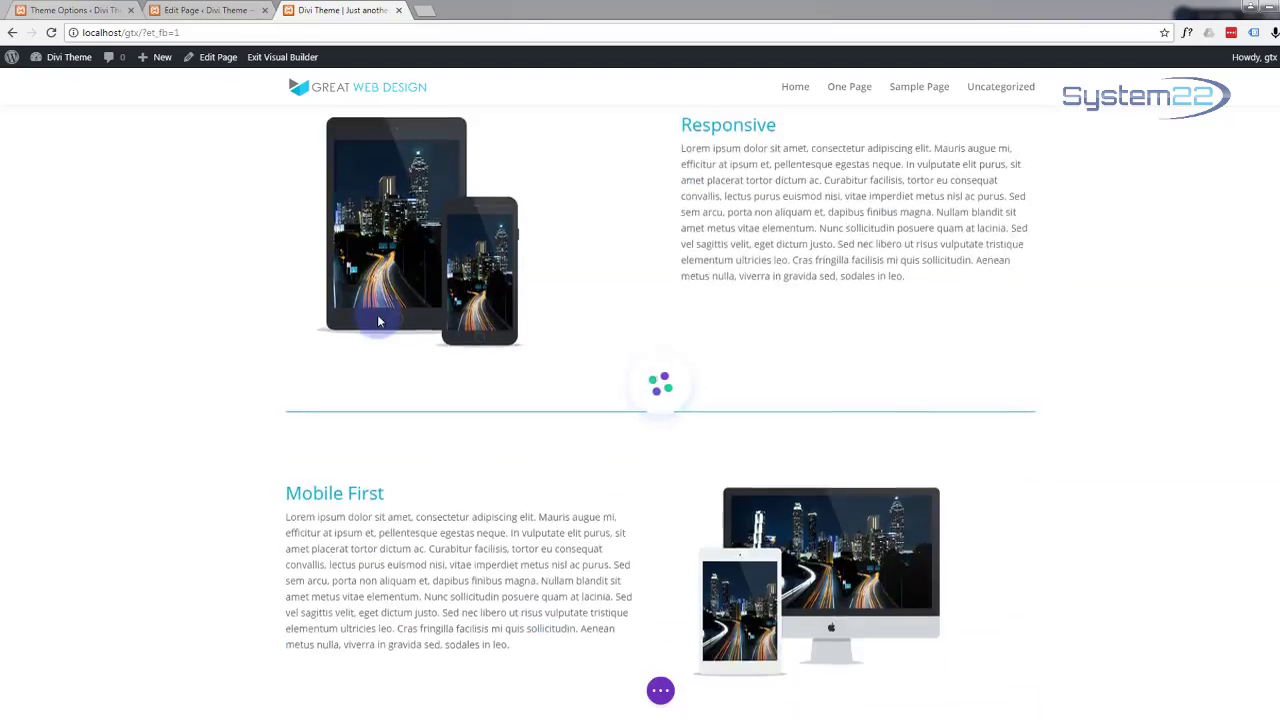
{"action": "scroll", "coordinate": [378, 321], "scroll_direction": "down", "scroll_amount": 10}
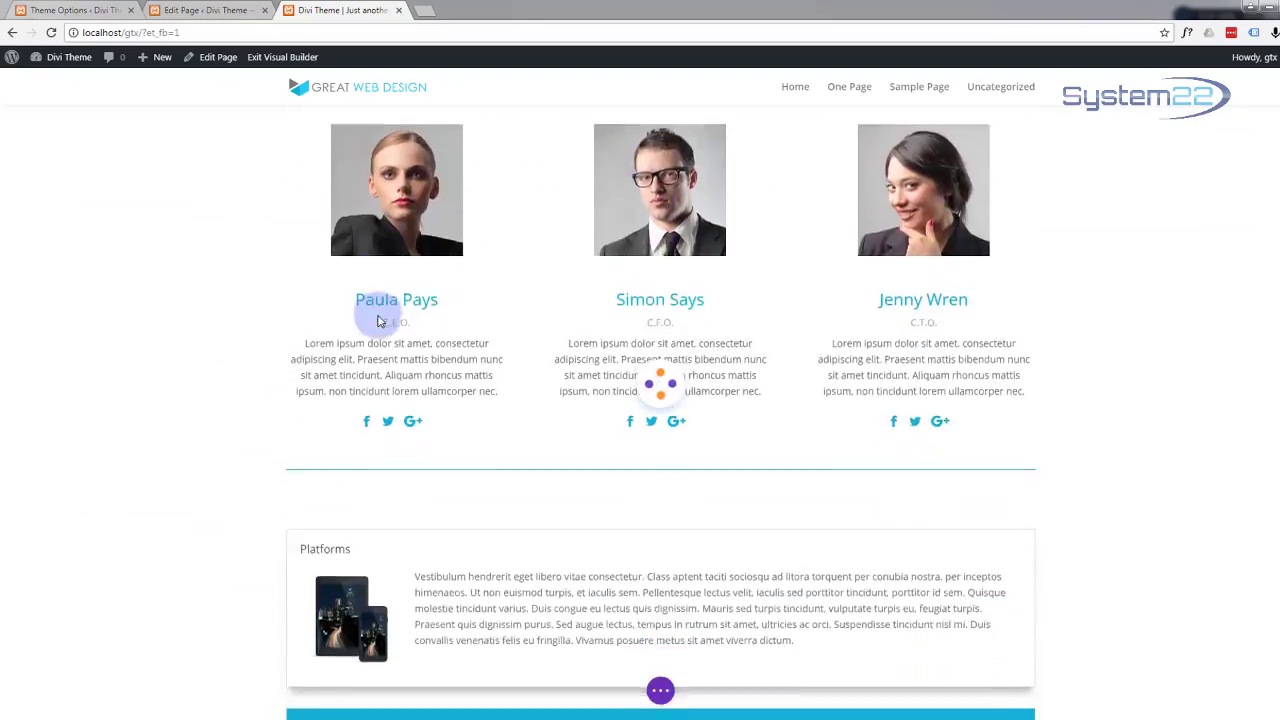
{"action": "scroll", "coordinate": [377, 320], "scroll_direction": "down", "scroll_amount": 7}
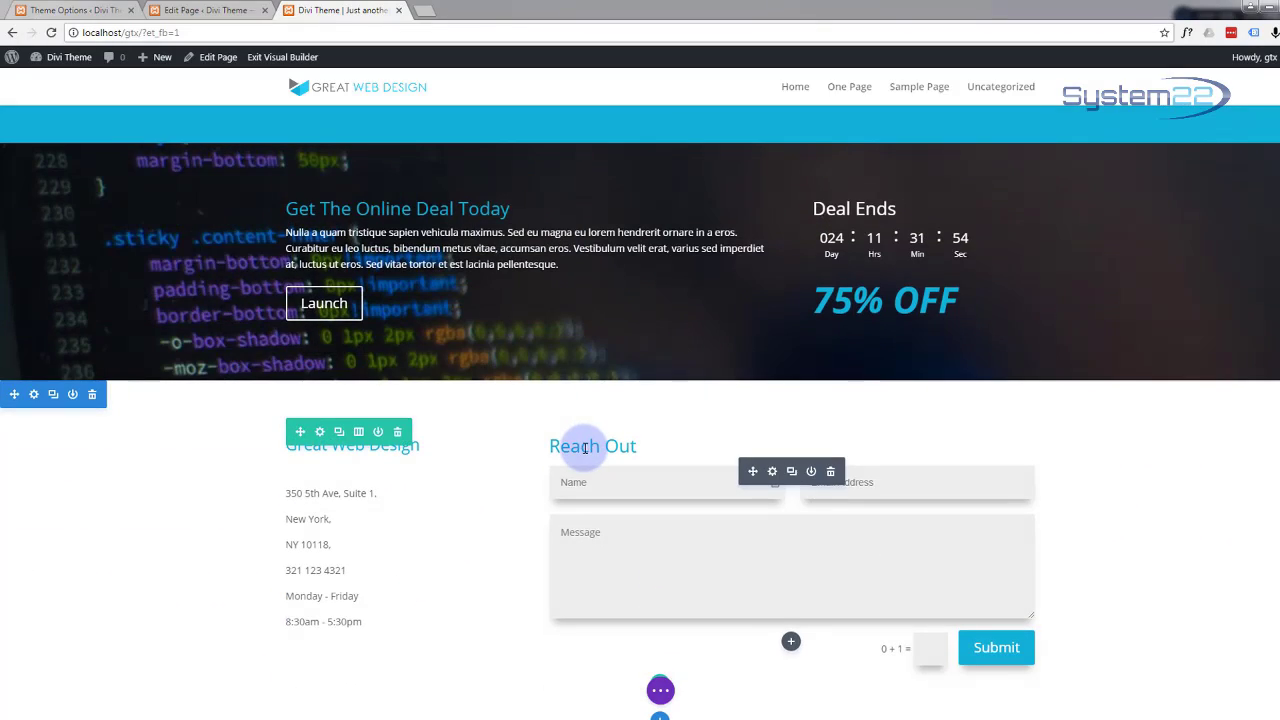
{"action": "left_click", "coordinate": [772, 473]}
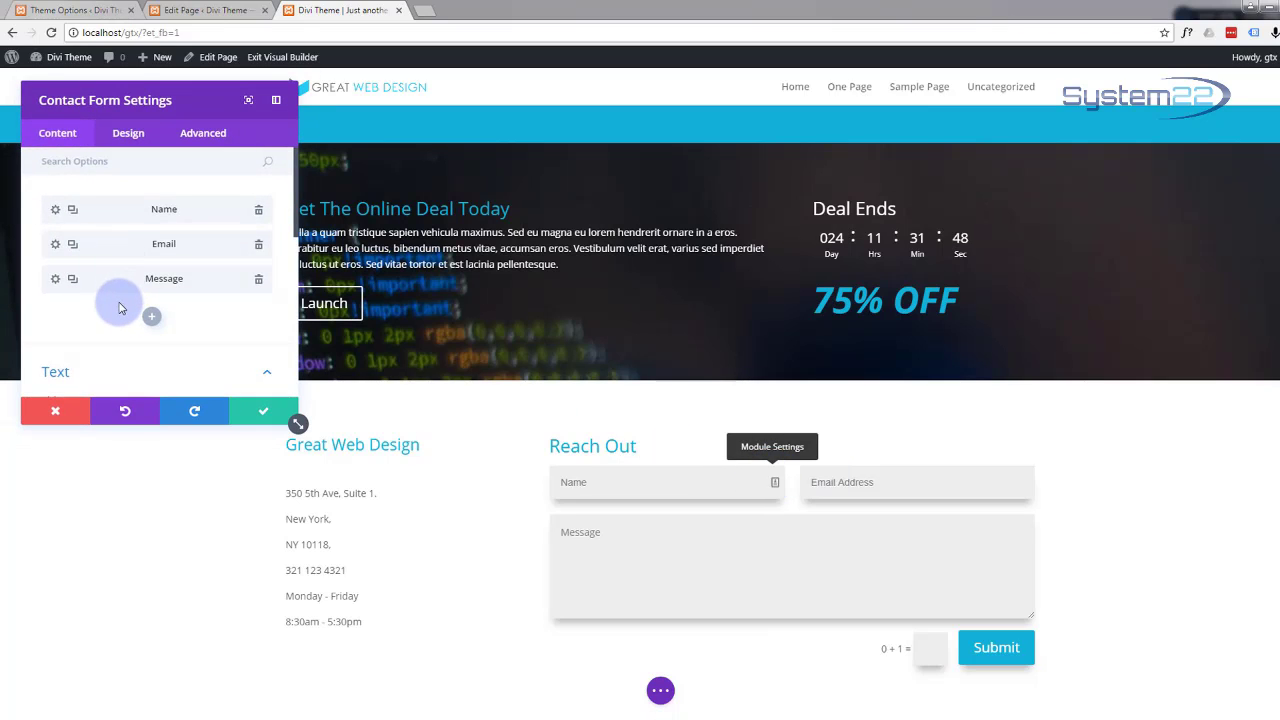
{"action": "scroll", "coordinate": [118, 307], "scroll_direction": "down", "scroll_amount": 1}
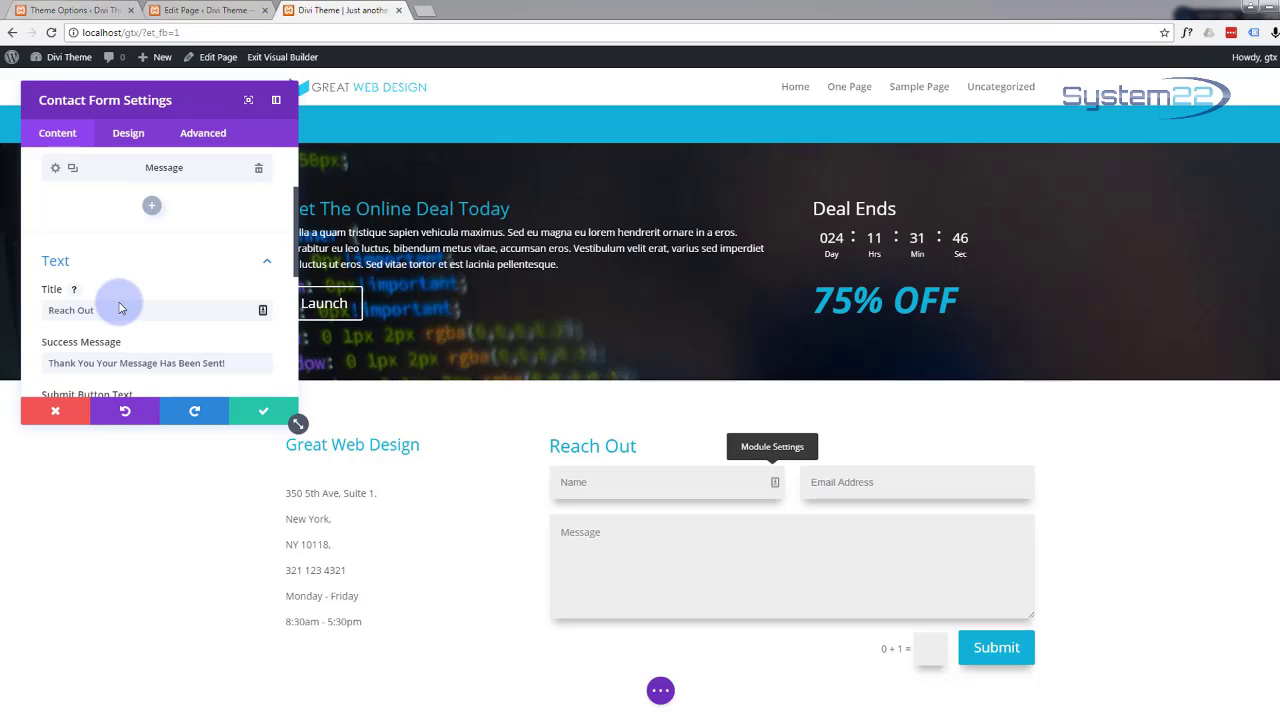
{"action": "scroll", "coordinate": [118, 307], "scroll_direction": "down", "scroll_amount": 1}
{"action": "scroll", "coordinate": [120, 302], "scroll_direction": "down", "scroll_amount": 1}
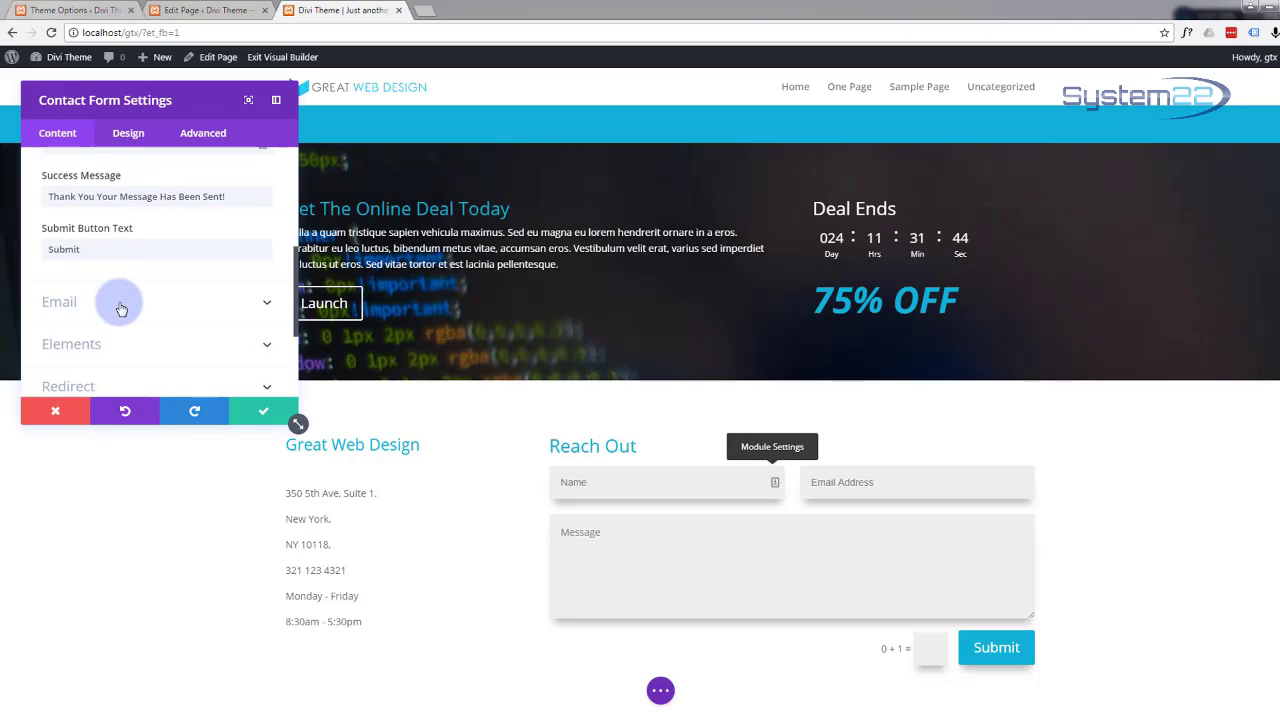
{"action": "scroll", "coordinate": [120, 300], "scroll_direction": "down", "scroll_amount": 1}
{"action": "left_click", "coordinate": [128, 133]}
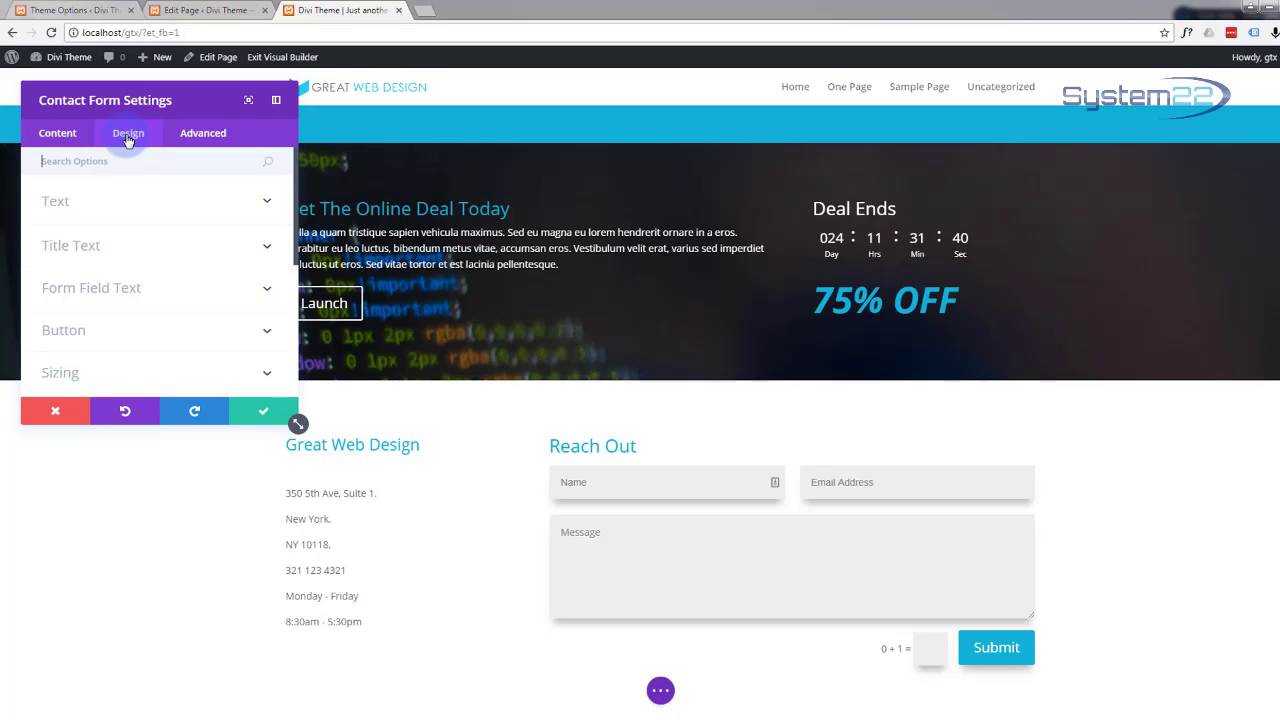
{"action": "left_click", "coordinate": [263, 253]}
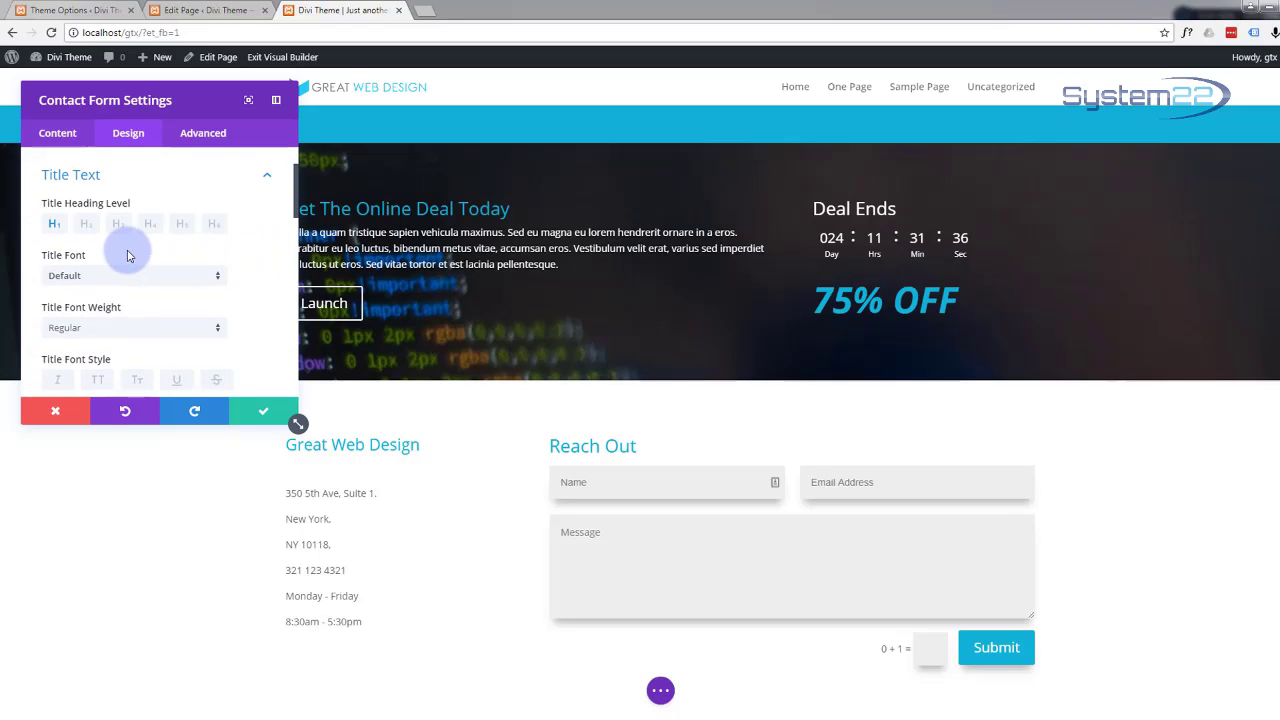
Step: Set the Title Text Size to 32px and confirm the change
{"action": "scroll", "coordinate": [127, 256], "scroll_direction": "down", "scroll_amount": 1}
{"action": "scroll", "coordinate": [127, 256], "scroll_direction": "down", "scroll_amount": 3}
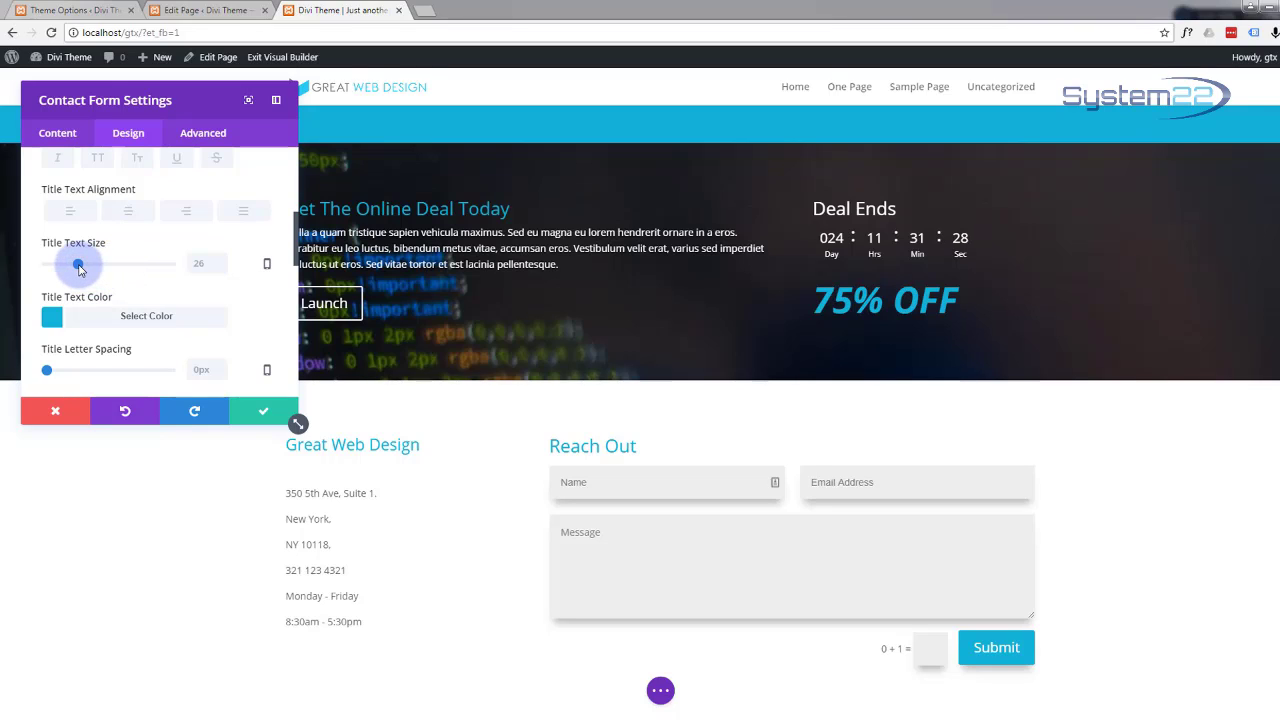
{"action": "left_click_drag", "start_coordinate": [79, 266], "coordinate": [84, 266]}
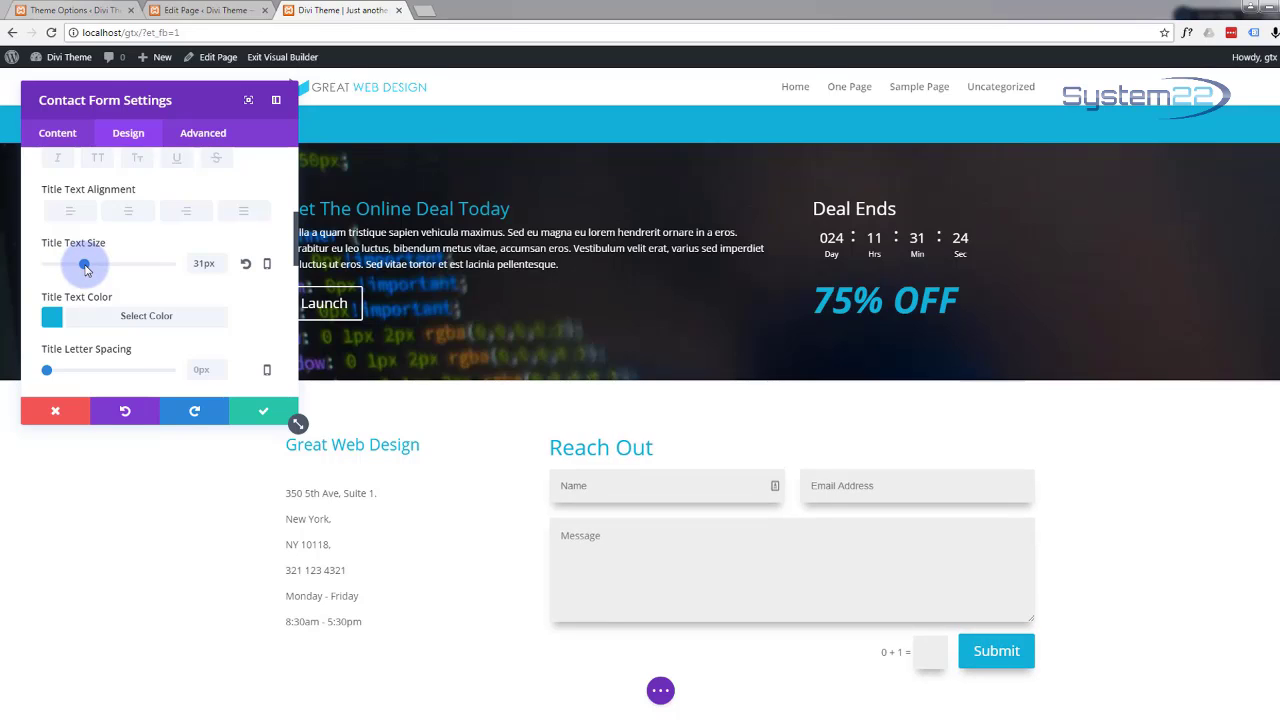
{"action": "left_click_drag", "start_coordinate": [85, 266], "coordinate": [86, 268]}
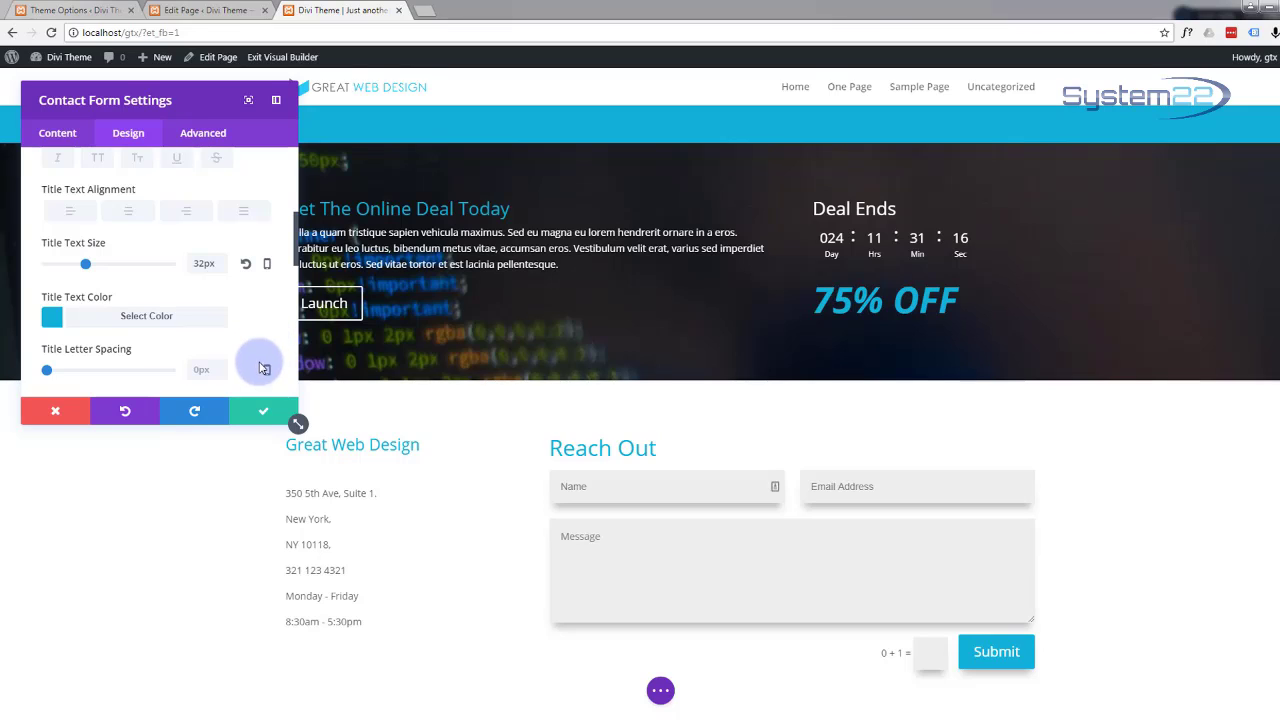
{"action": "left_click", "coordinate": [261, 411]}
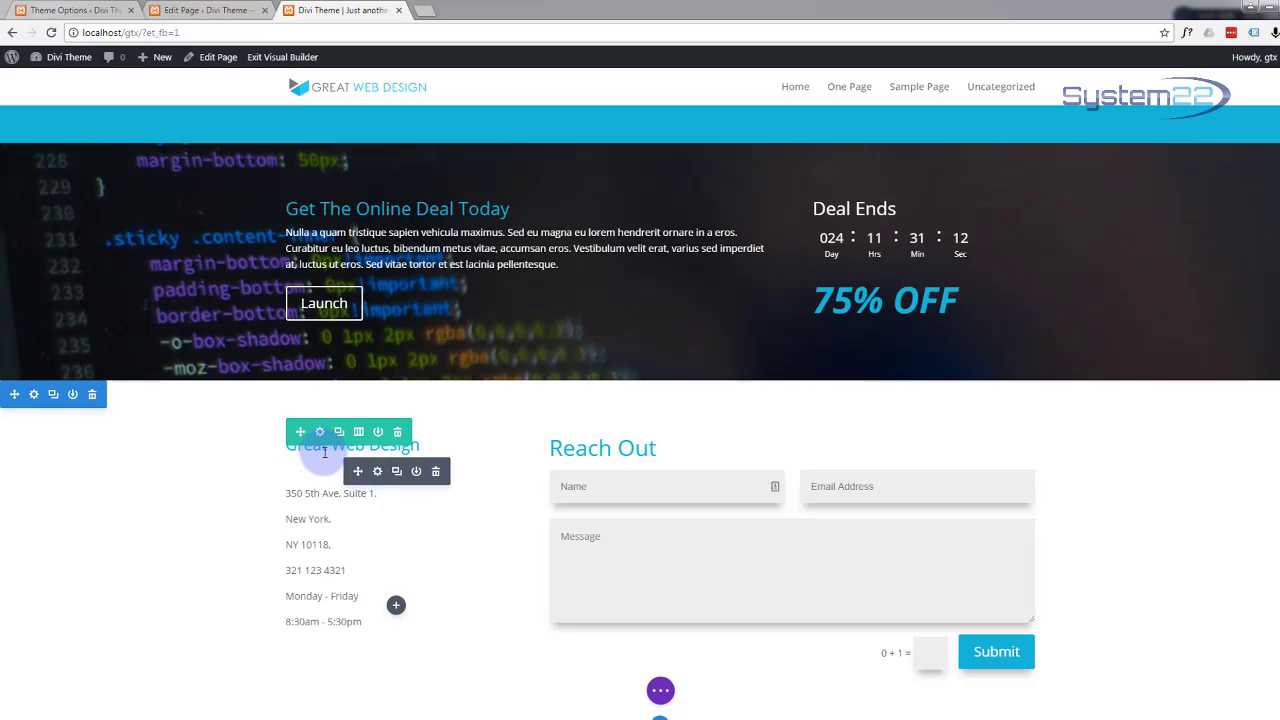
Step: Set the Great Web Design text module's Heading 2 size to 32px and confirm
{"action": "left_click", "coordinate": [377, 476]}
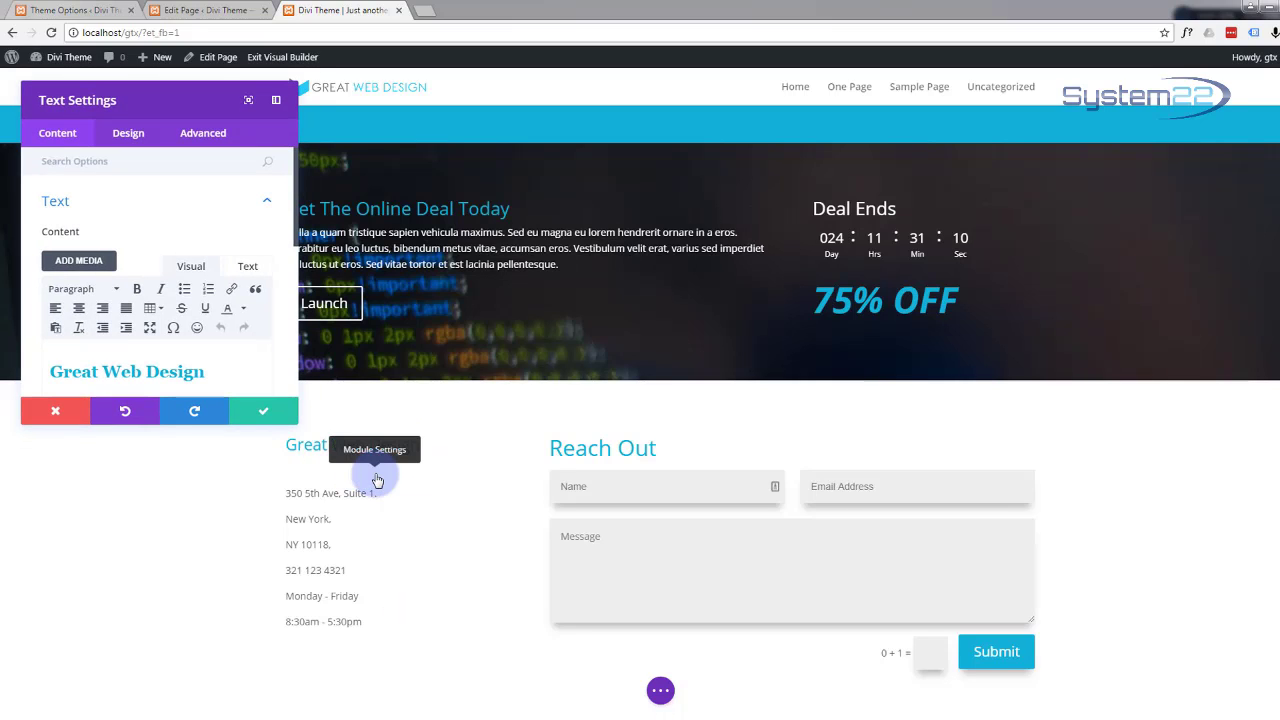
{"action": "left_click", "coordinate": [128, 136]}
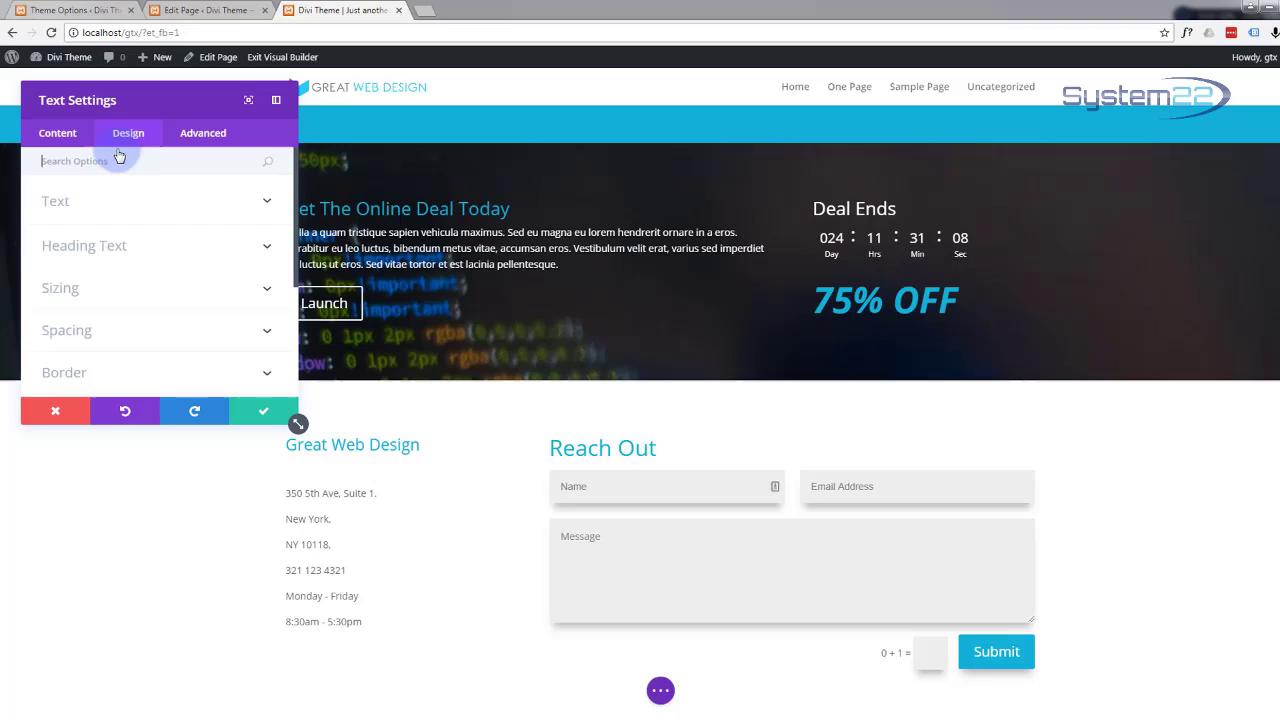
{"action": "left_click", "coordinate": [265, 249]}
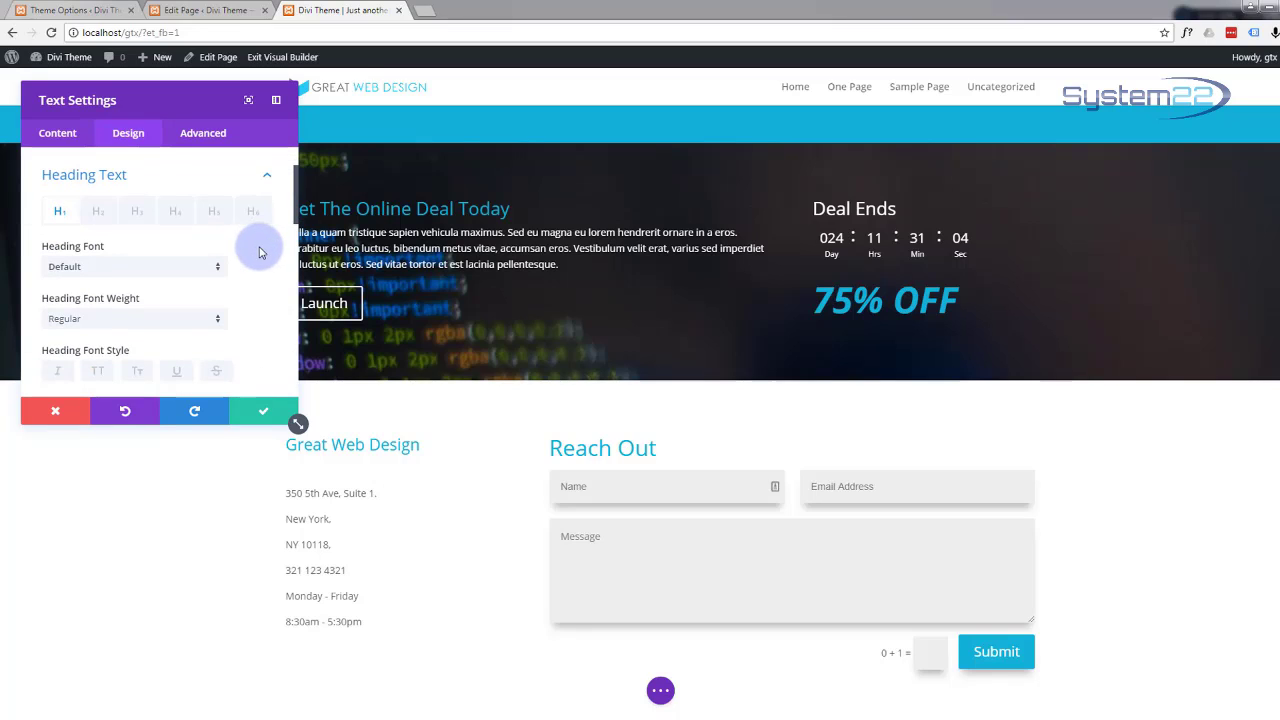
{"action": "left_click", "coordinate": [103, 216]}
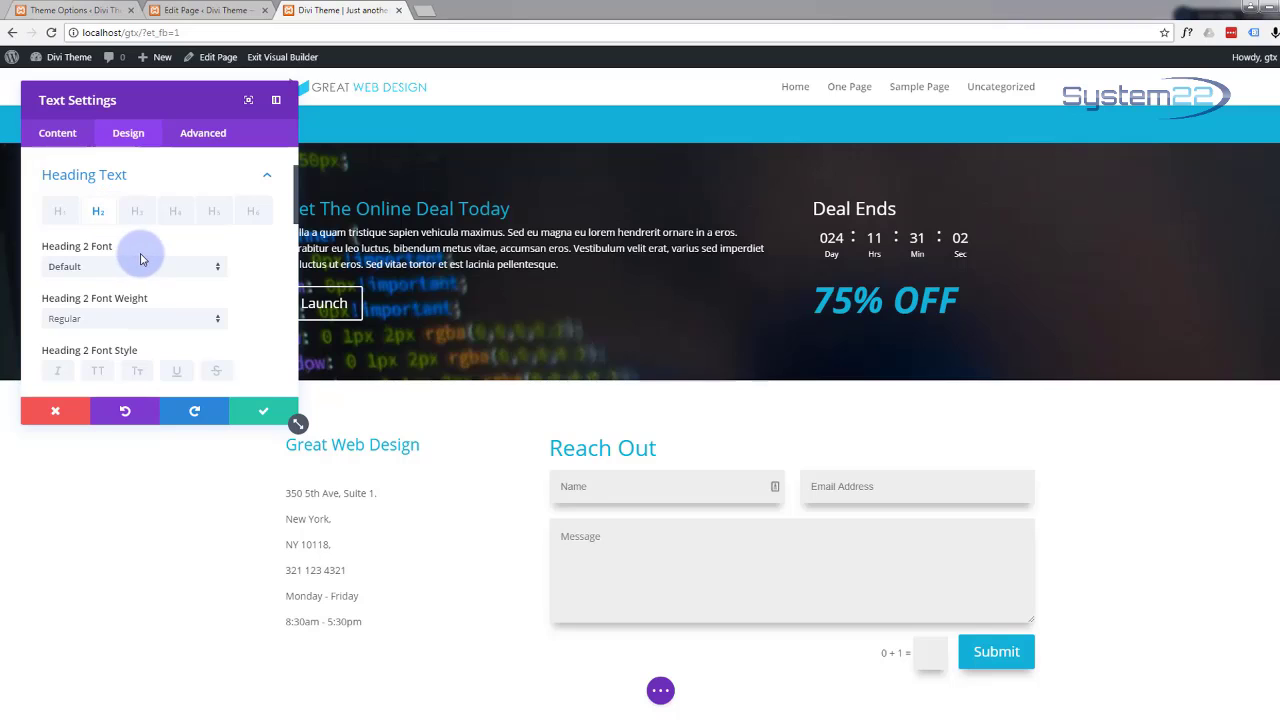
{"action": "scroll", "coordinate": [135, 255], "scroll_direction": "down", "scroll_amount": 3}
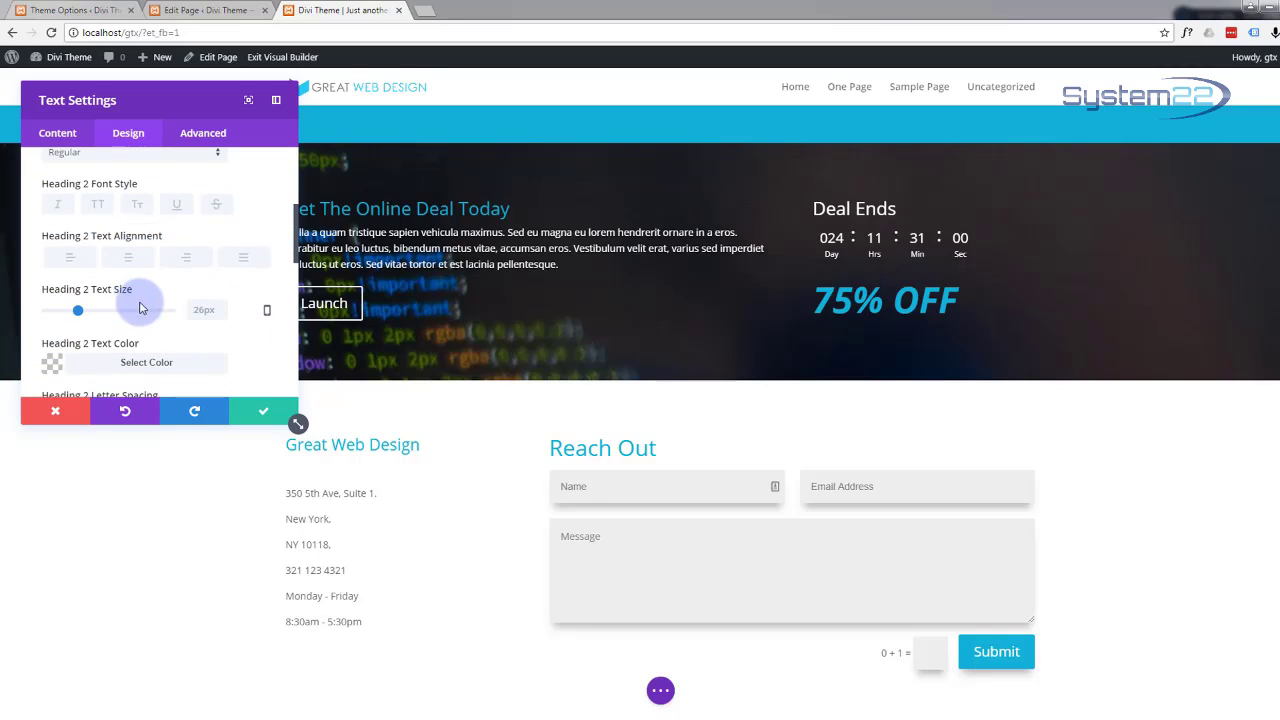
{"action": "left_click_drag", "start_coordinate": [195, 310], "coordinate": [216, 310]}
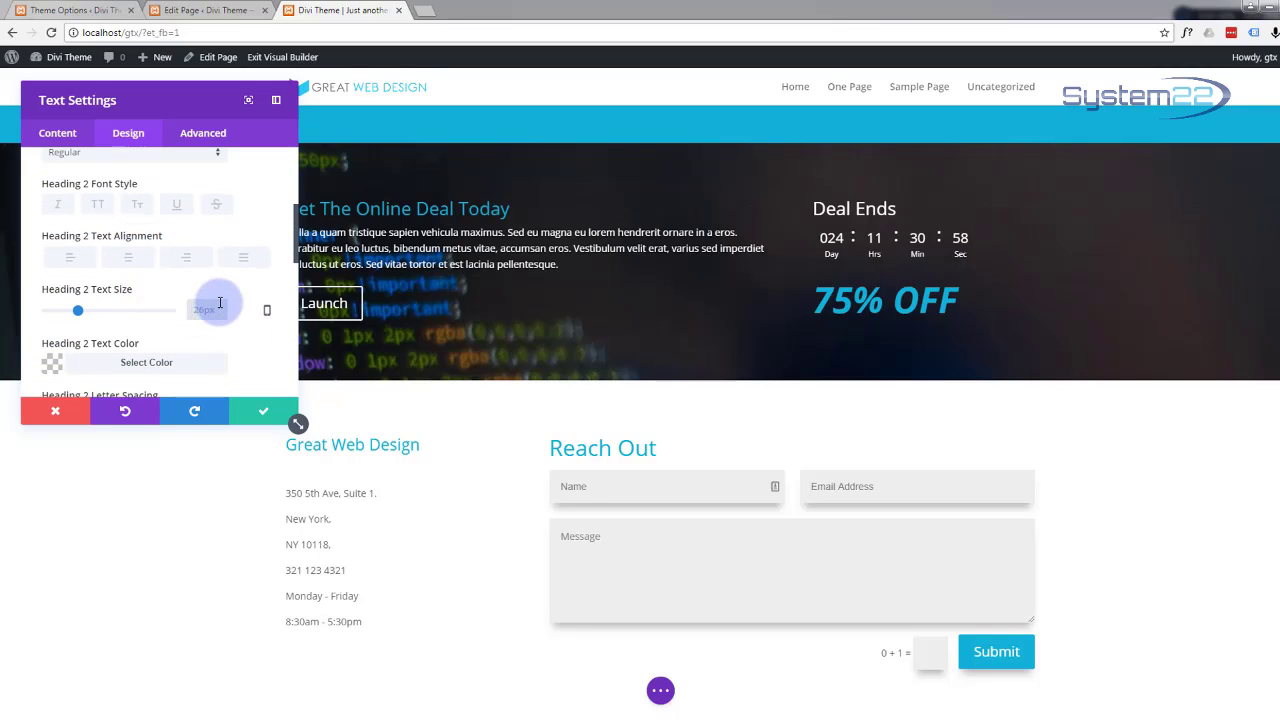
{"action": "type", "text": "32px"}
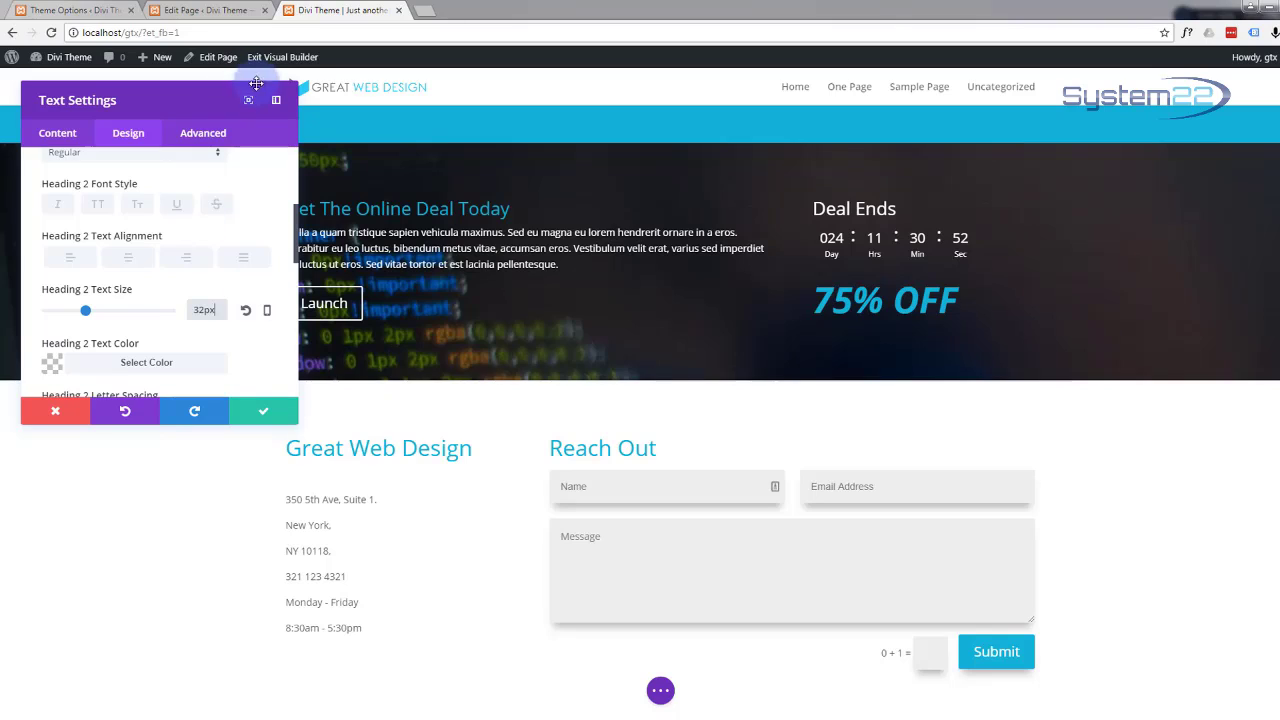
{"action": "left_click", "coordinate": [258, 413]}
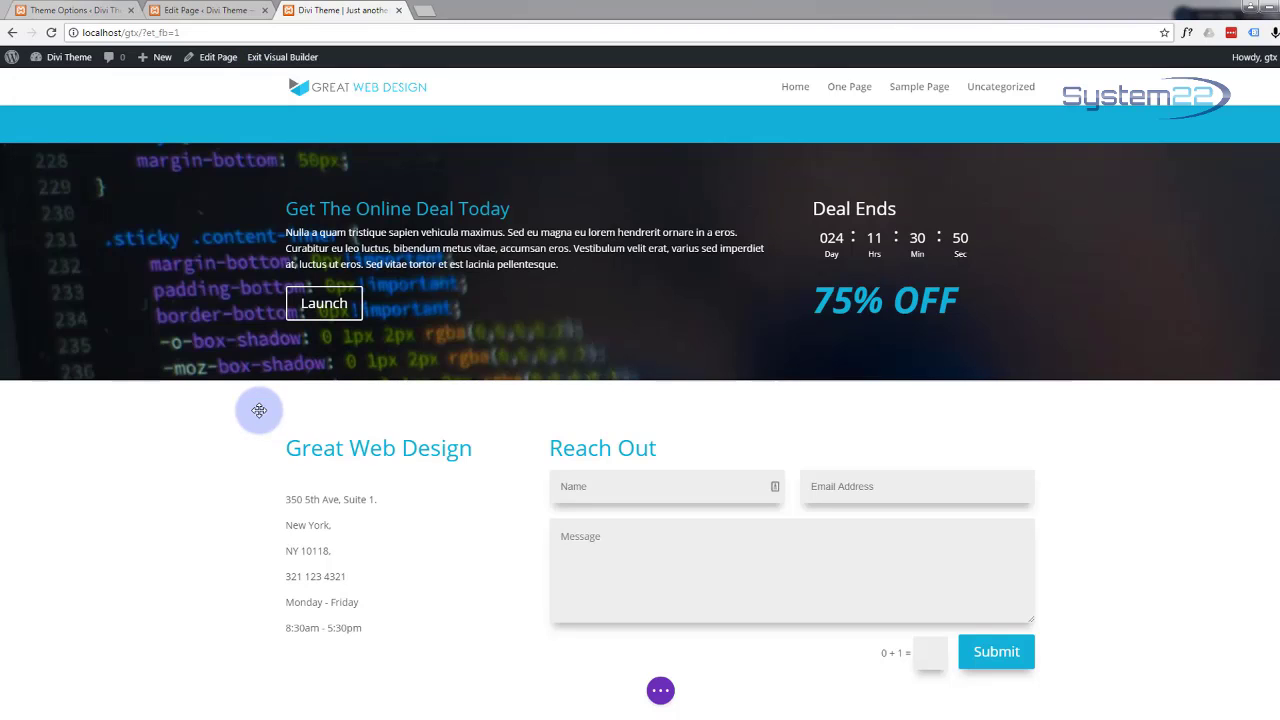
Step: Save and exit the Visual Builder, then scroll the live page to the contact section
{"action": "left_click", "coordinate": [660, 692]}
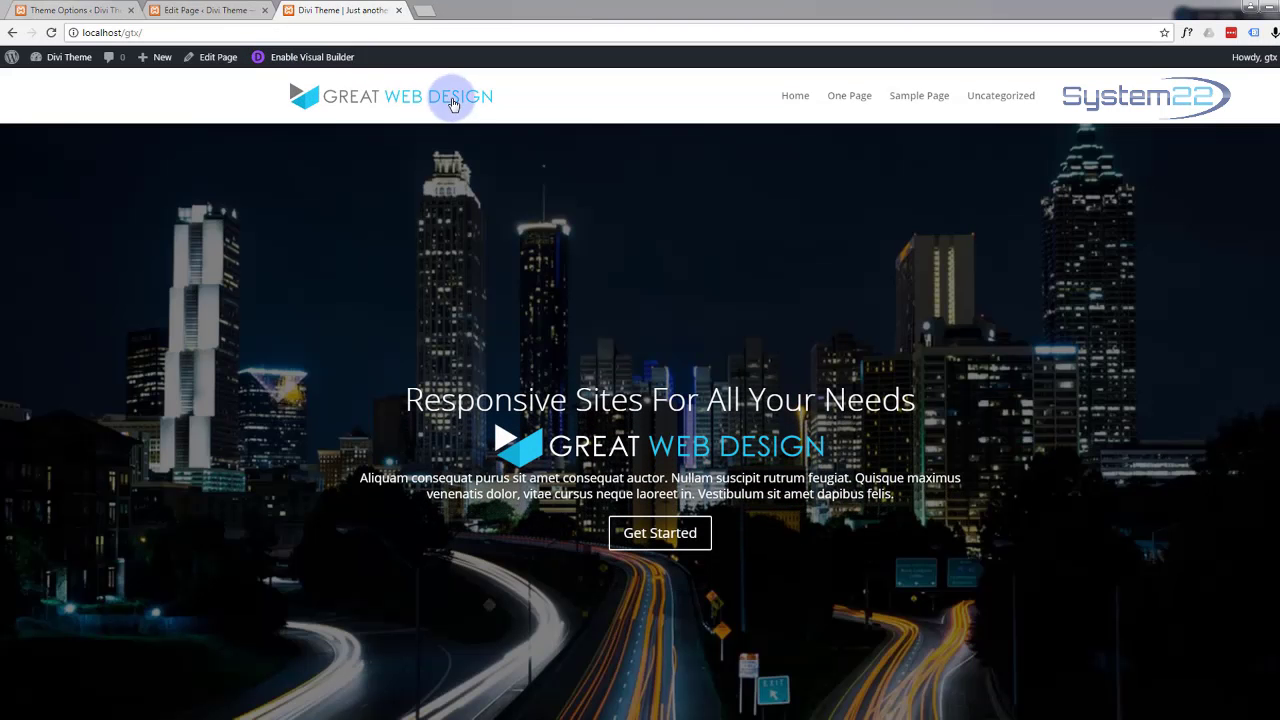
{"action": "scroll", "coordinate": [471, 208], "scroll_direction": "down", "scroll_amount": 5}
{"action": "scroll", "coordinate": [470, 210], "scroll_direction": "down", "scroll_amount": 15}
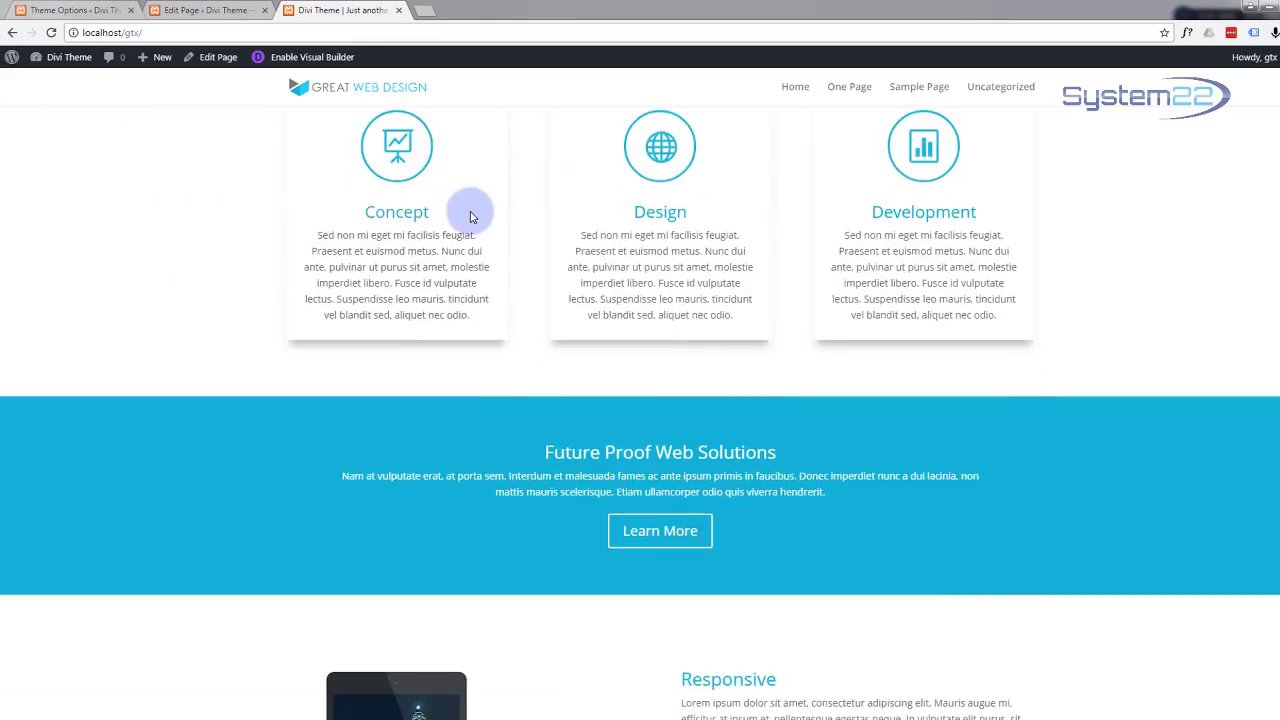
{"action": "scroll", "coordinate": [471, 217], "scroll_direction": "down", "scroll_amount": 15}
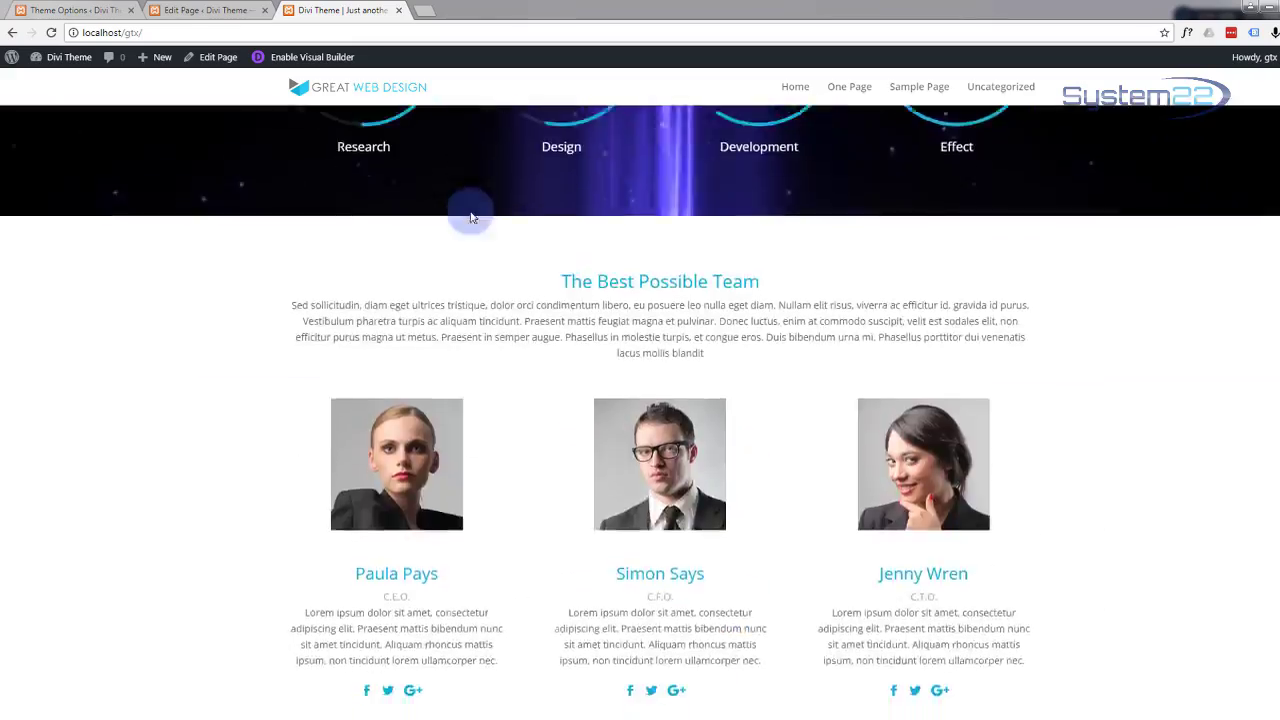
{"action": "scroll", "coordinate": [468, 216], "scroll_direction": "down", "scroll_amount": 5}
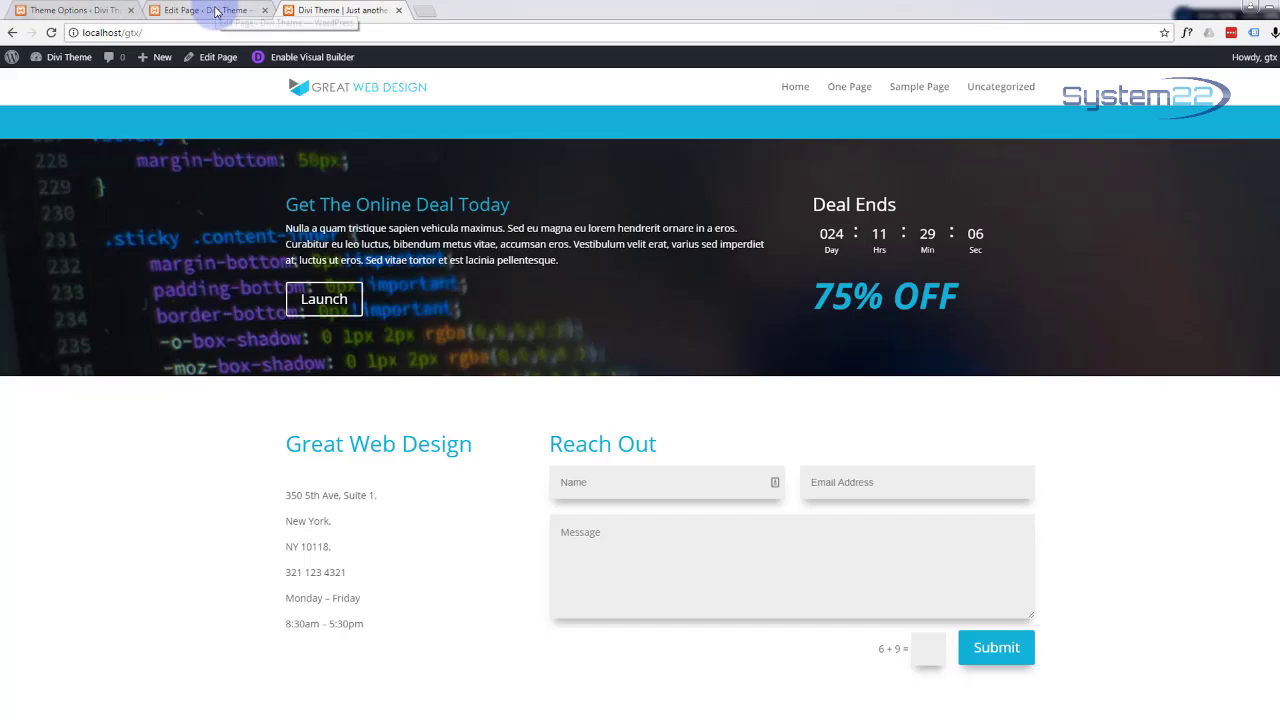
Step: In the back-end editor, add a fullwidth section below the contact row and show its module choices
{"action": "left_click", "coordinate": [215, 11]}
{"action": "scroll", "coordinate": [381, 345], "scroll_direction": "down", "scroll_amount": 2}
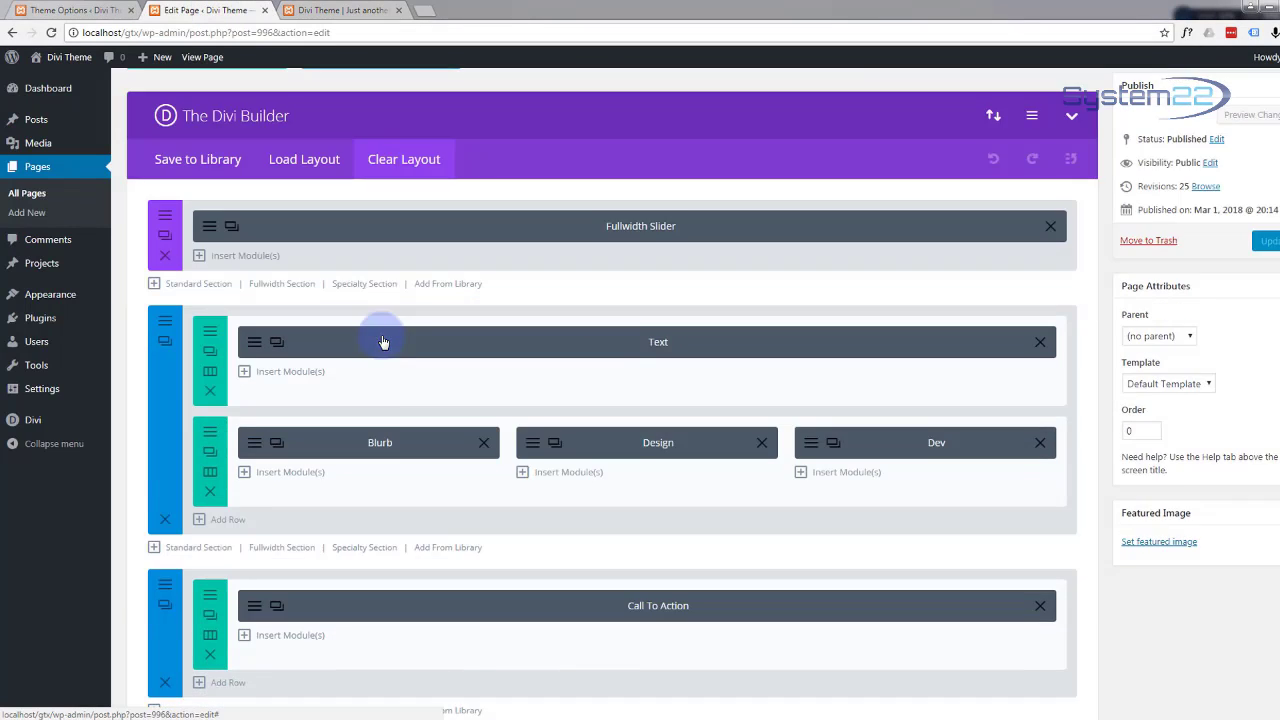
{"action": "scroll", "coordinate": [381, 342], "scroll_direction": "down", "scroll_amount": 15}
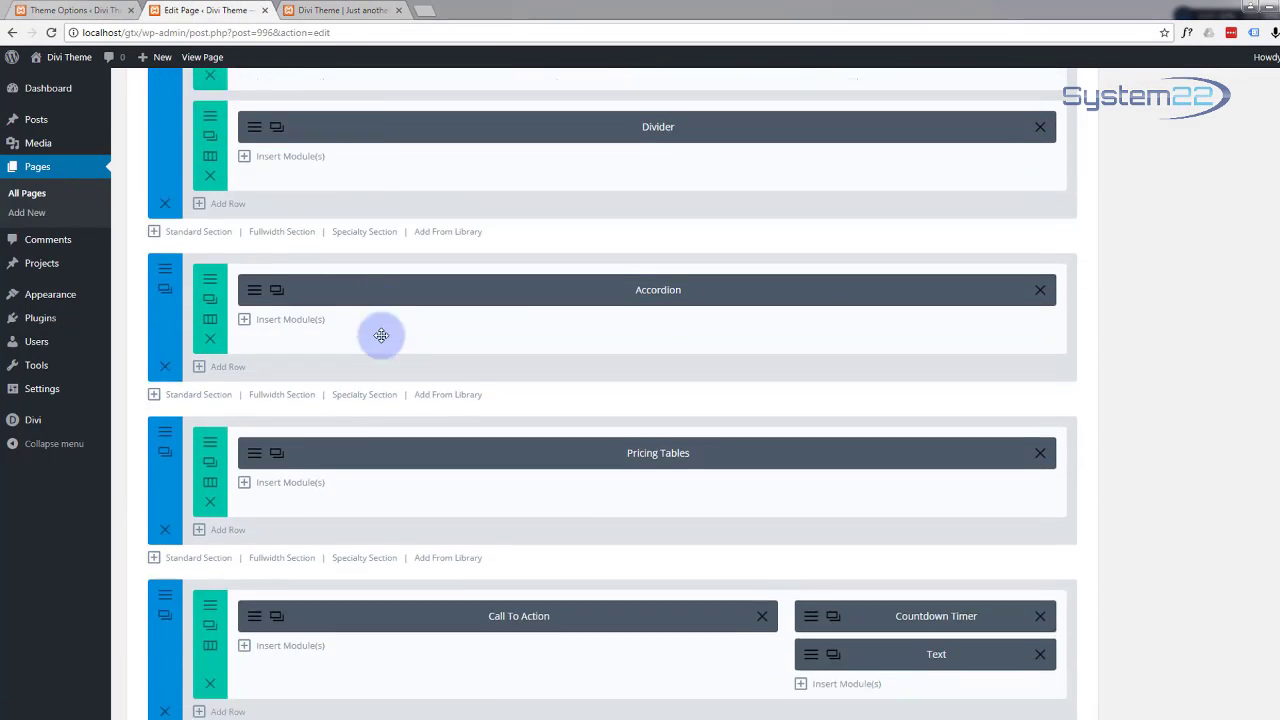
{"action": "scroll", "coordinate": [381, 335], "scroll_direction": "down", "scroll_amount": 6}
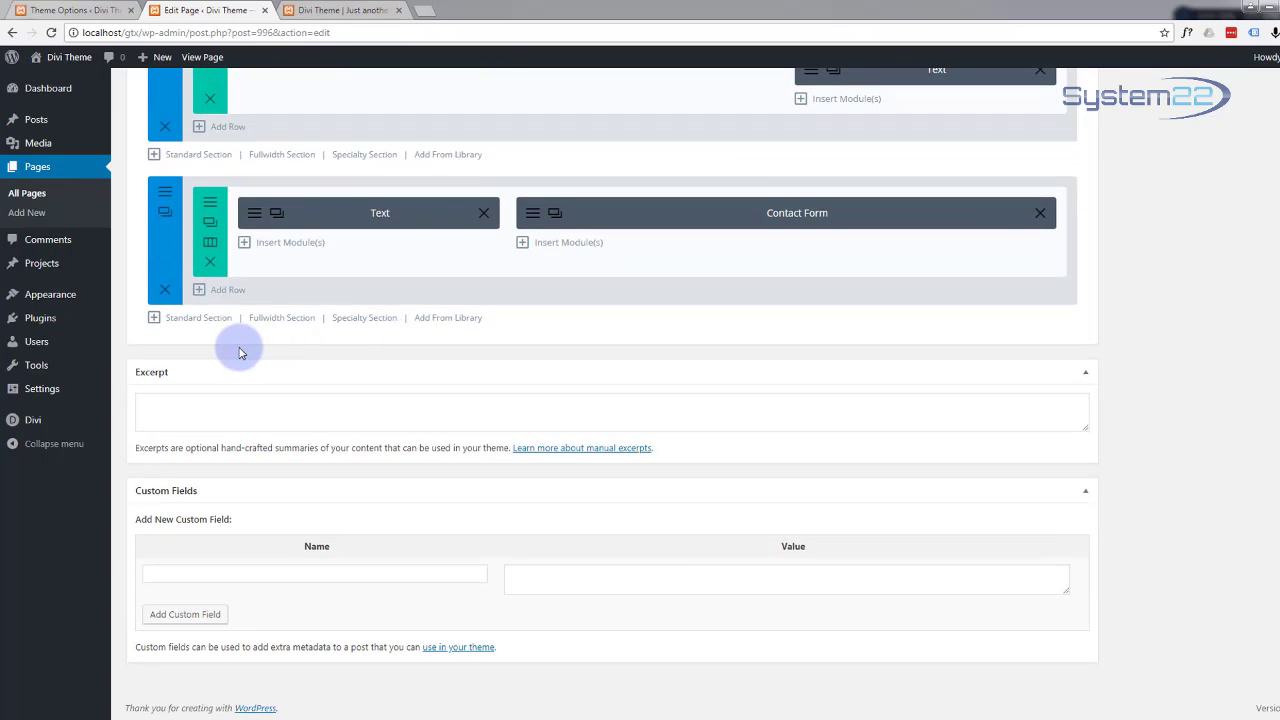
{"action": "left_click", "coordinate": [287, 320]}
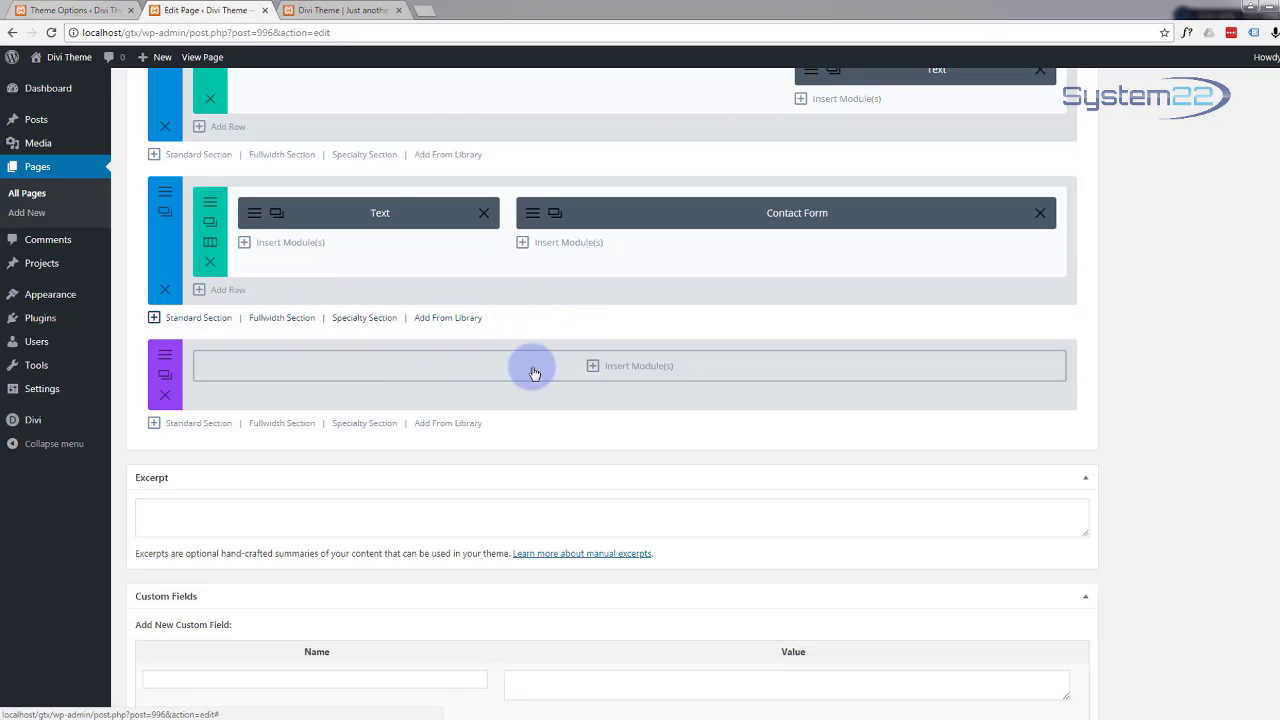
{"action": "left_click", "coordinate": [591, 368]}
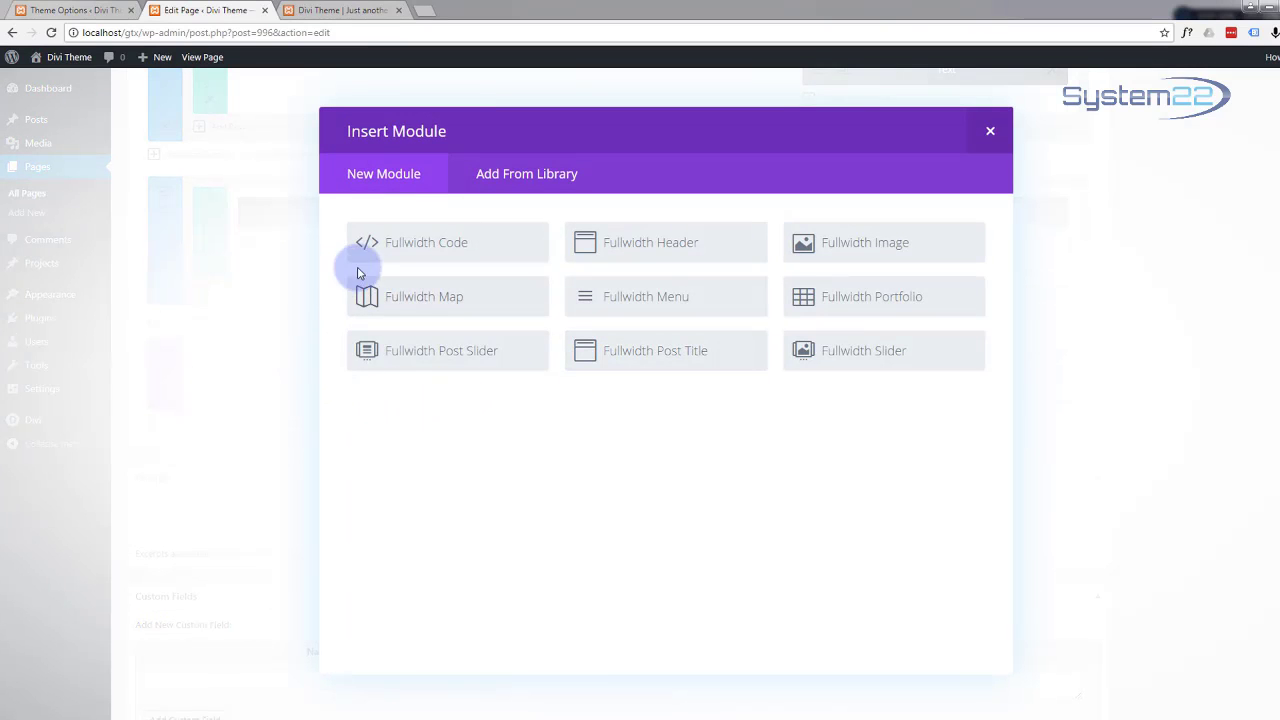
Step: Insert a Fullwidth Map module into the new fullwidth section
{"action": "left_click", "coordinate": [418, 304]}
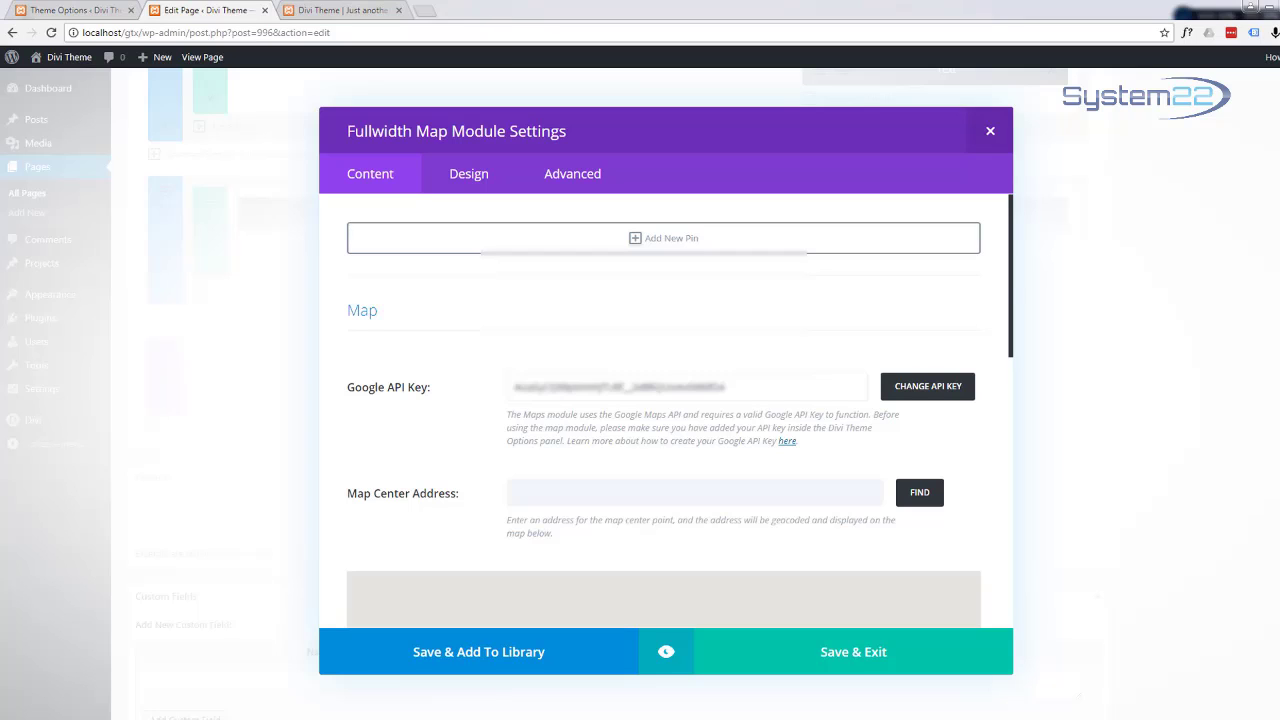
Step: Set the Map Center Address to 350 5th Ave, New York, NY 10118, USA and geocode it
{"action": "left_click", "coordinate": [350, 9]}
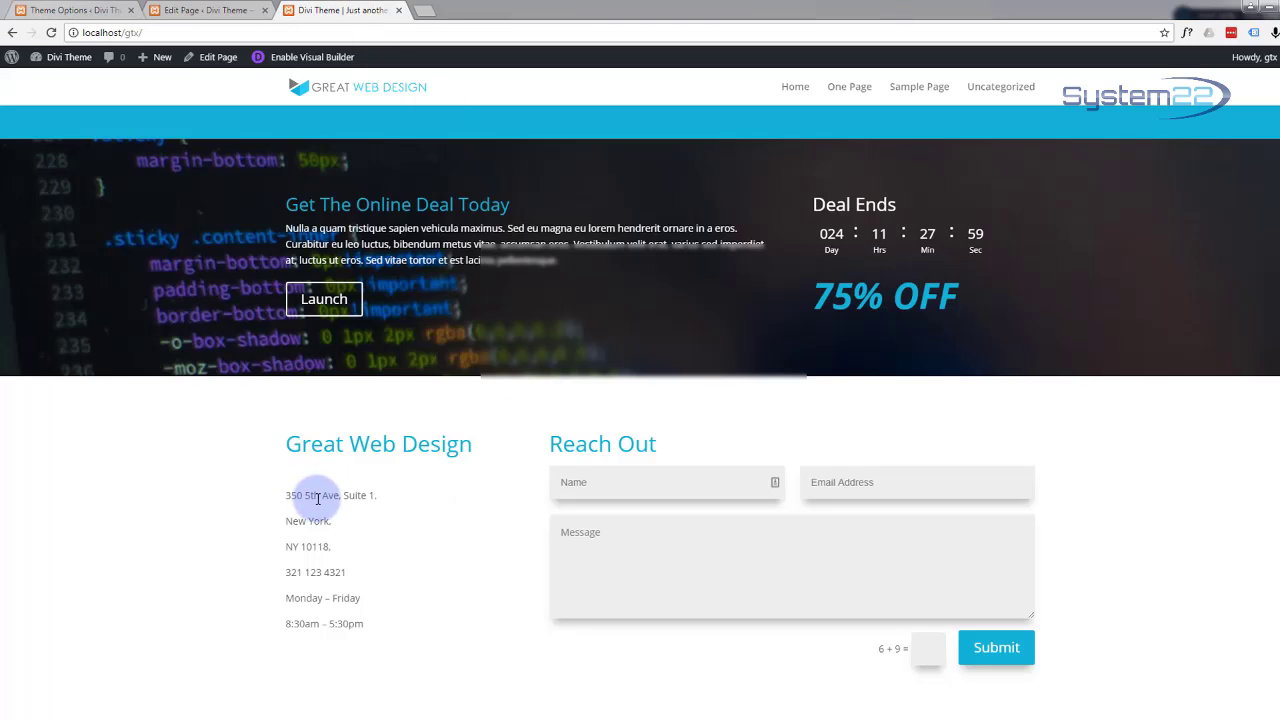
{"action": "left_click", "coordinate": [210, 10]}
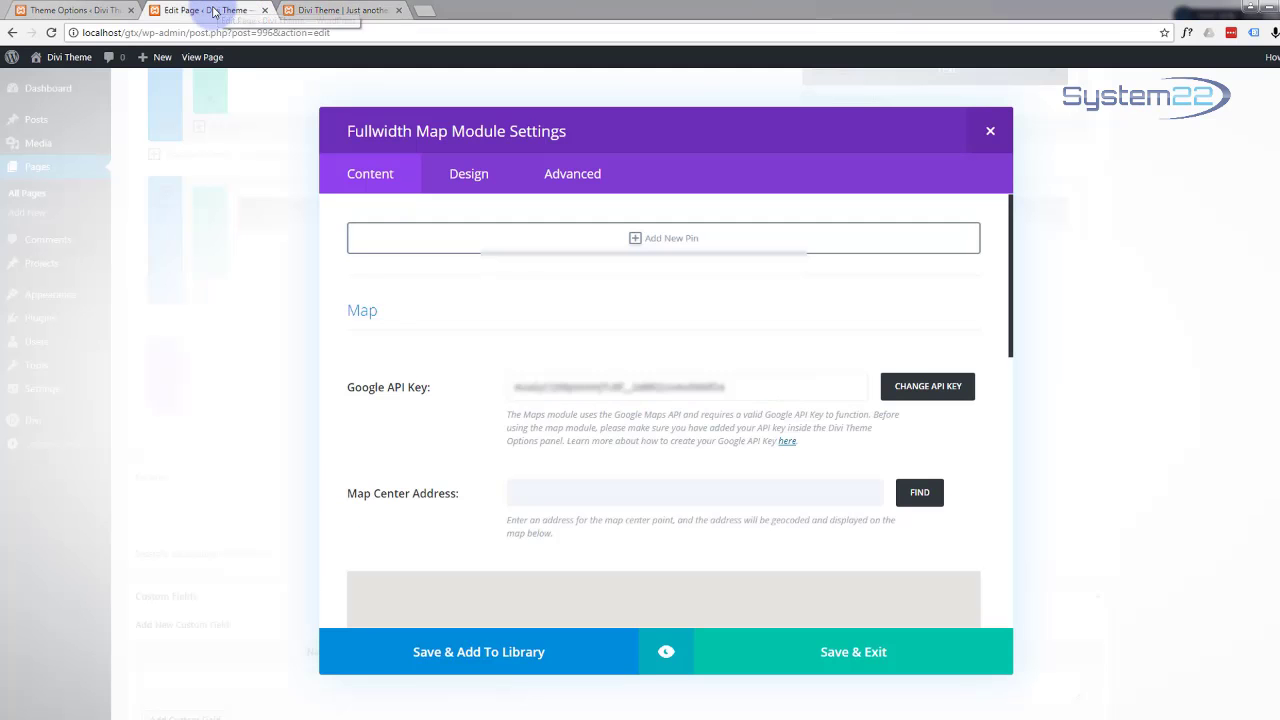
{"action": "left_click", "coordinate": [524, 494]}
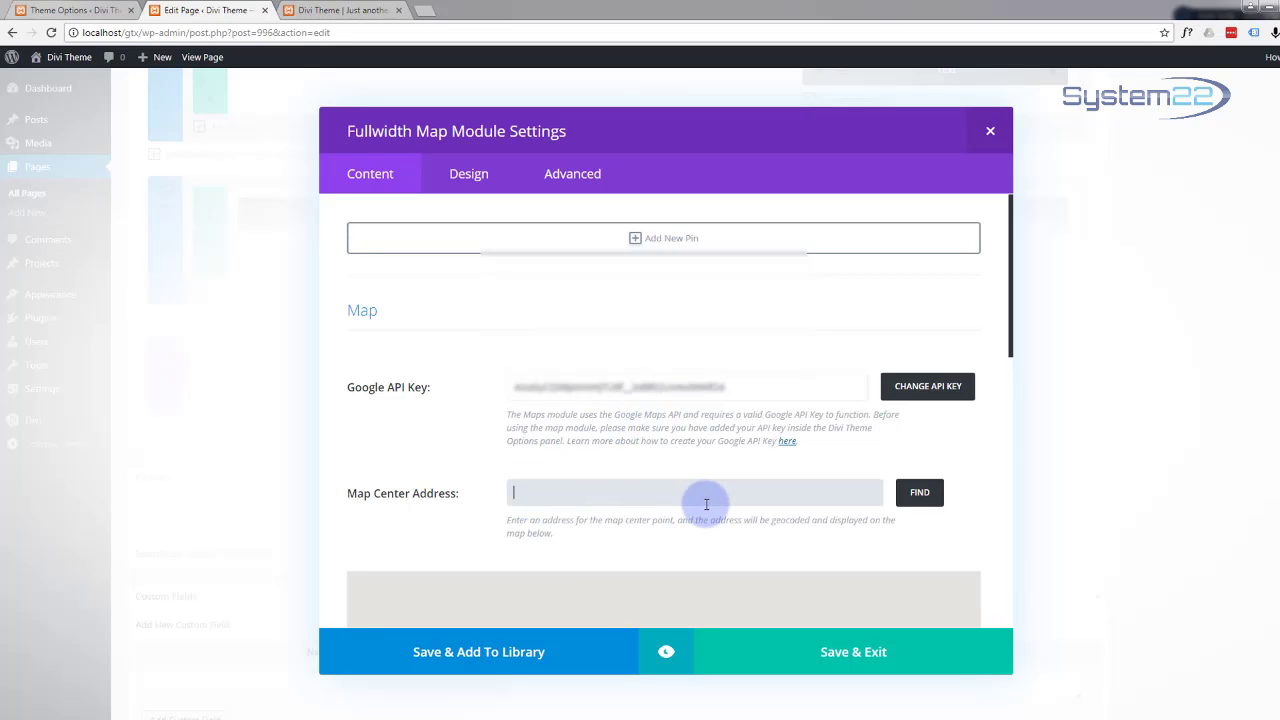
{"action": "type", "text": "350 5th Ave, New York, NY 10118, USA"}
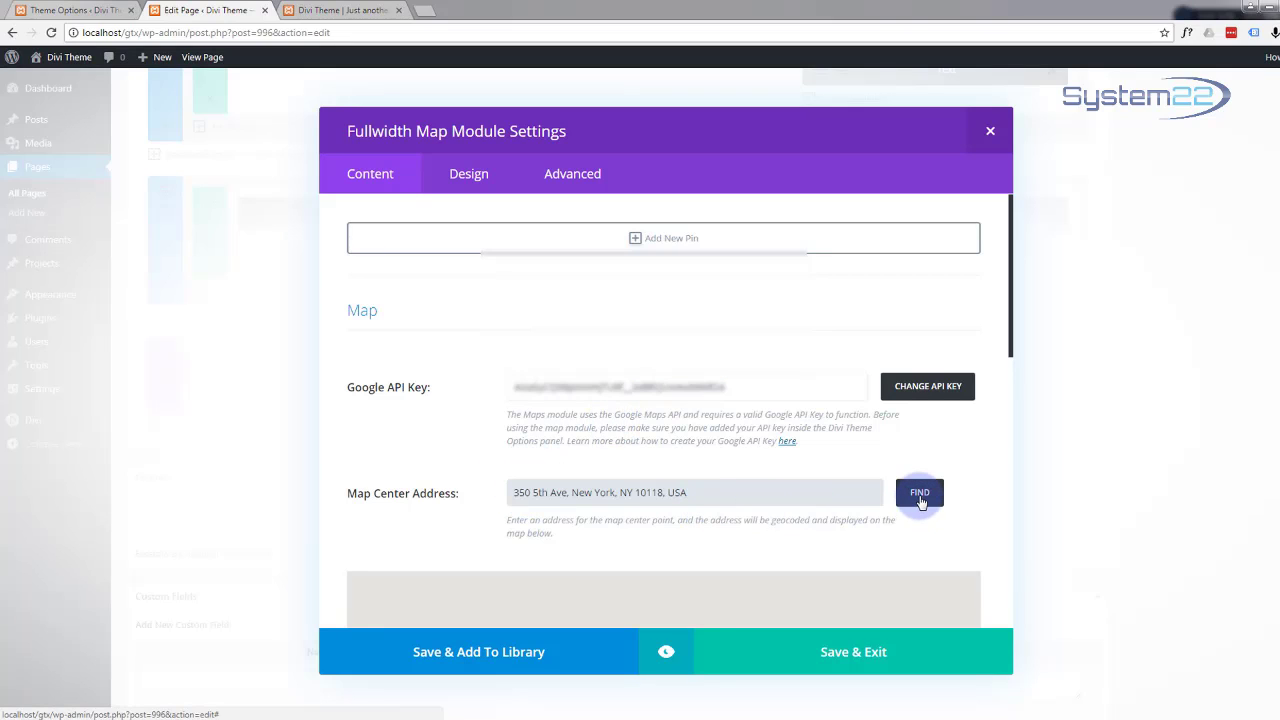
{"action": "left_click", "coordinate": [920, 494]}
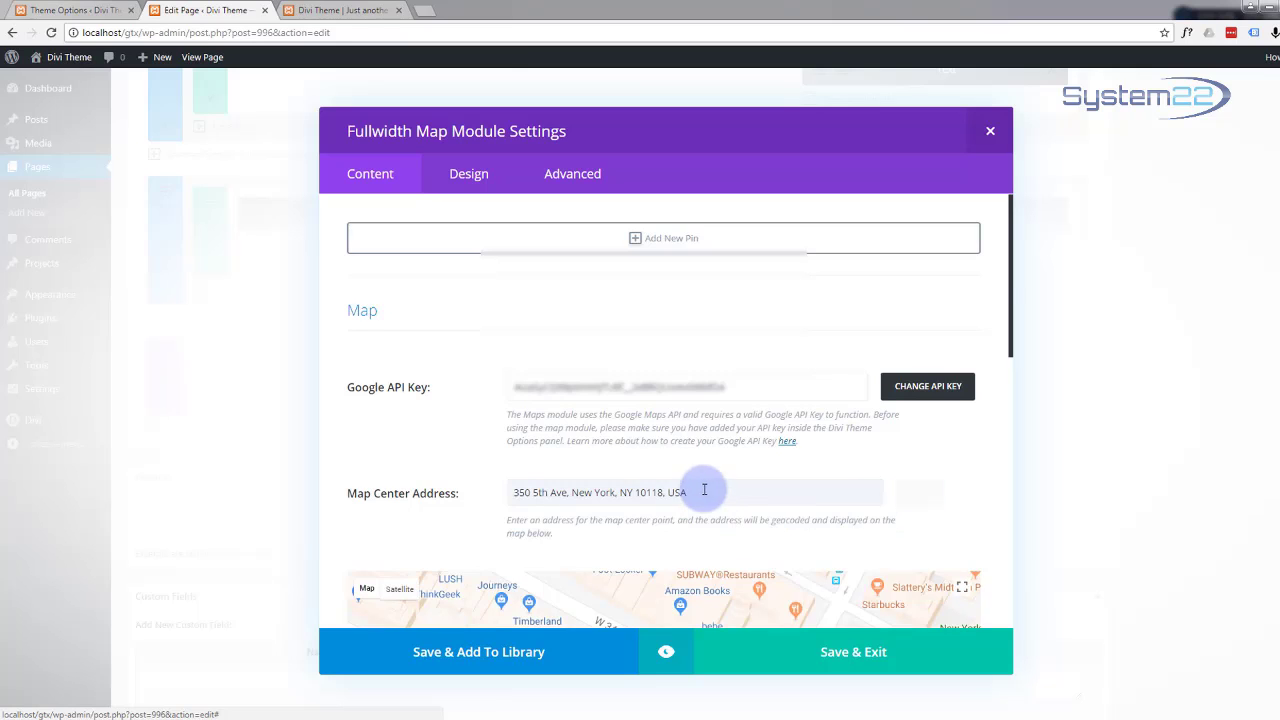
Step: Scroll and zoom the preview map to confirm it centres near the Empire State Building
{"action": "scroll", "coordinate": [508, 403], "scroll_direction": "down", "scroll_amount": 1}
{"action": "scroll", "coordinate": [500, 365], "scroll_direction": "down", "scroll_amount": 2}
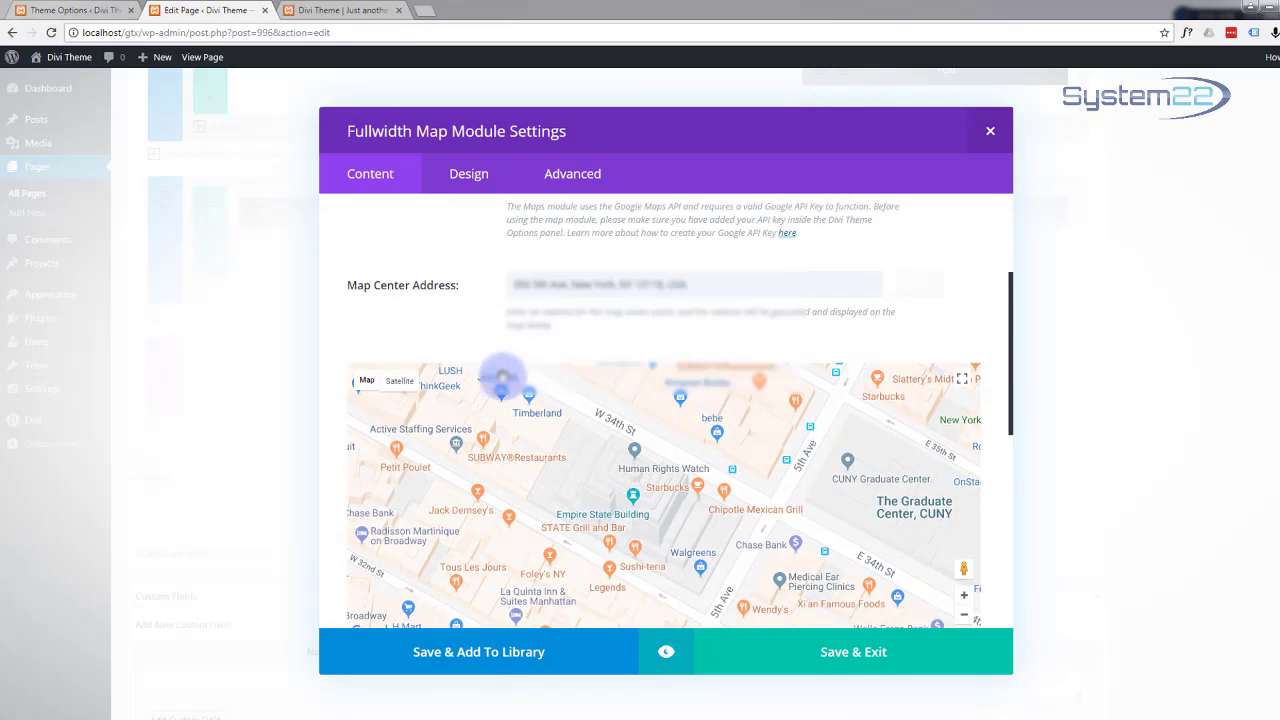
{"action": "scroll", "coordinate": [618, 534], "scroll_direction": "down", "scroll_amount": 1}
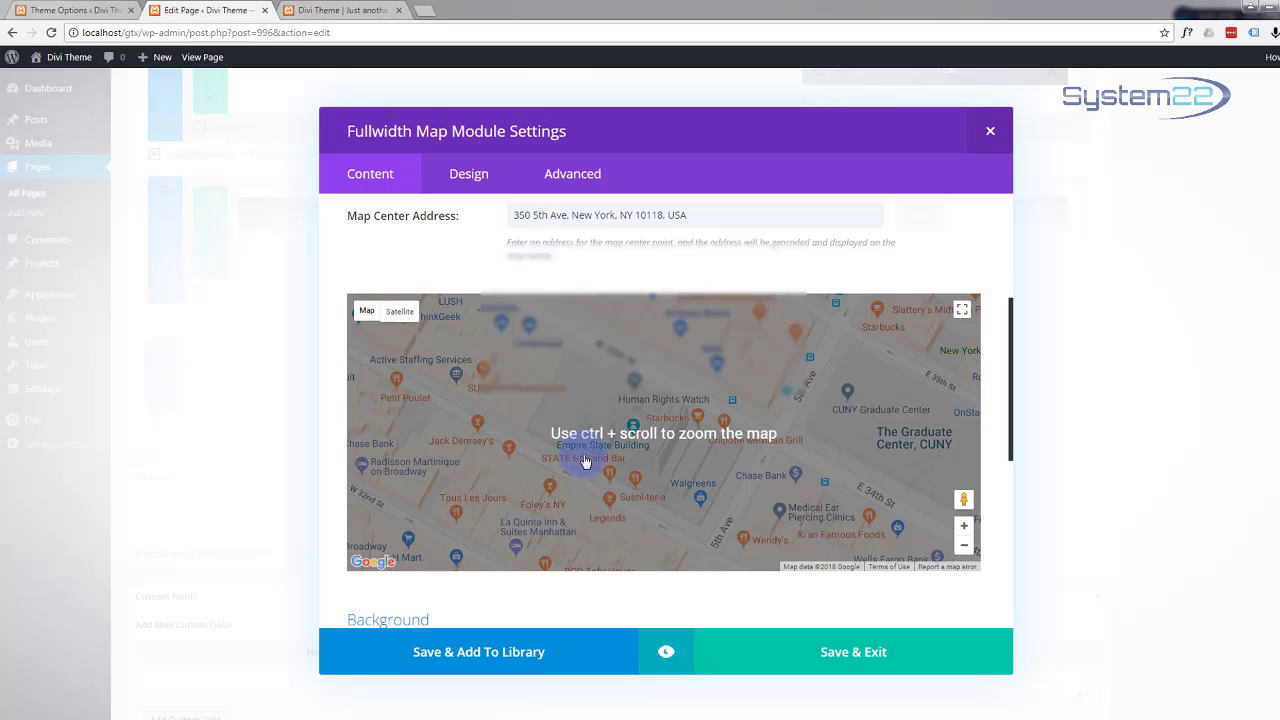
{"action": "scroll", "coordinate": [578, 473], "scroll_direction": "up", "scroll_amount": 1}
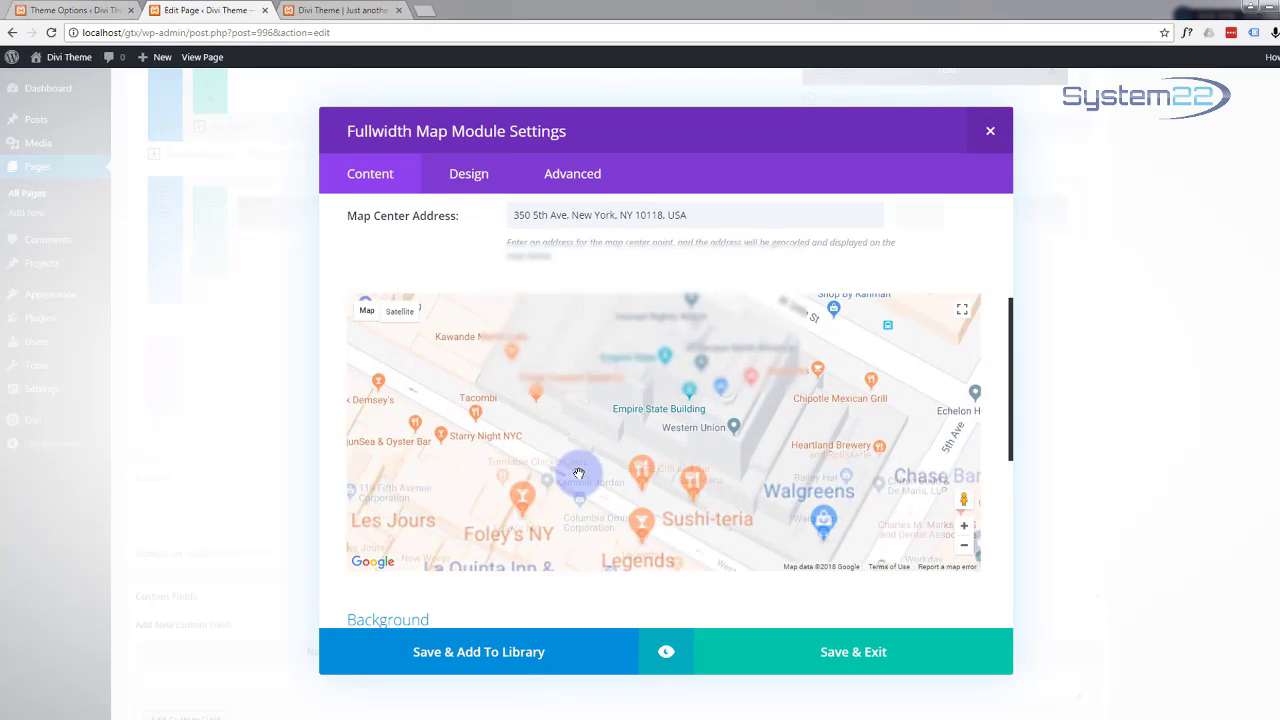
{"action": "scroll", "coordinate": [578, 473], "scroll_direction": "down", "scroll_amount": 2}
{"action": "scroll", "coordinate": [578, 473], "scroll_direction": "down", "scroll_amount": 1}
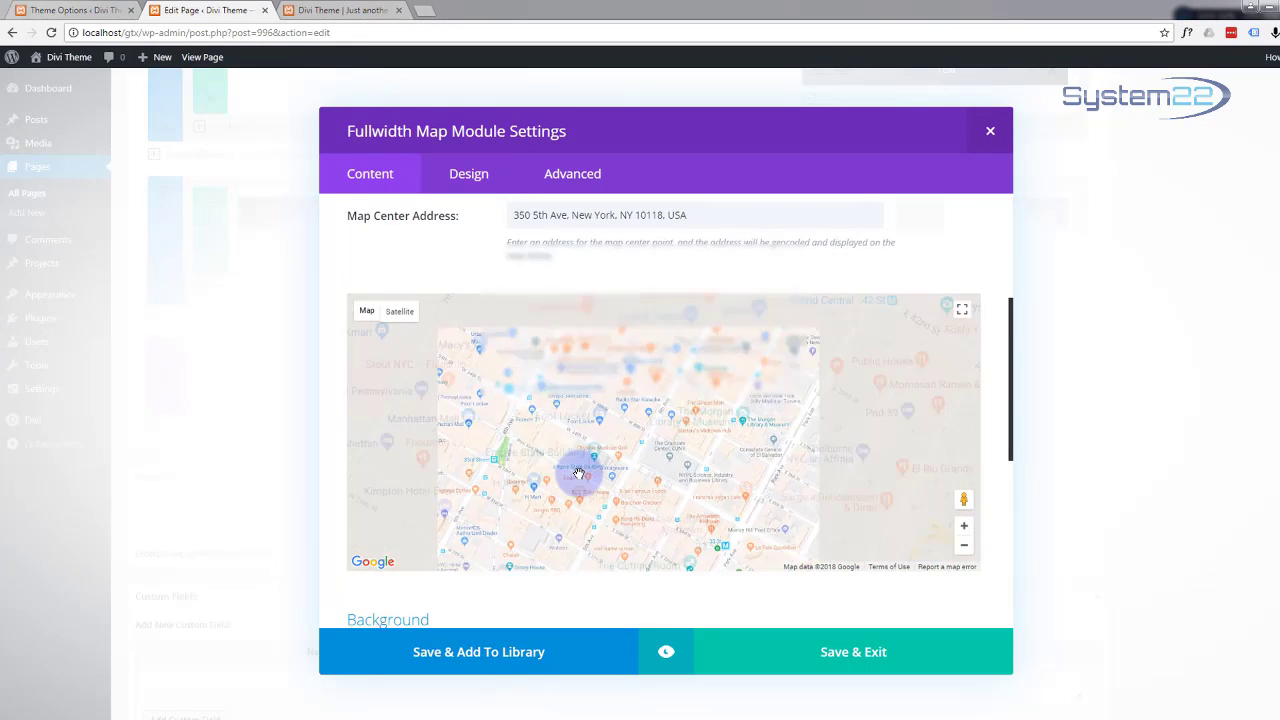
{"action": "scroll", "coordinate": [578, 473], "scroll_direction": "up", "scroll_amount": 2}
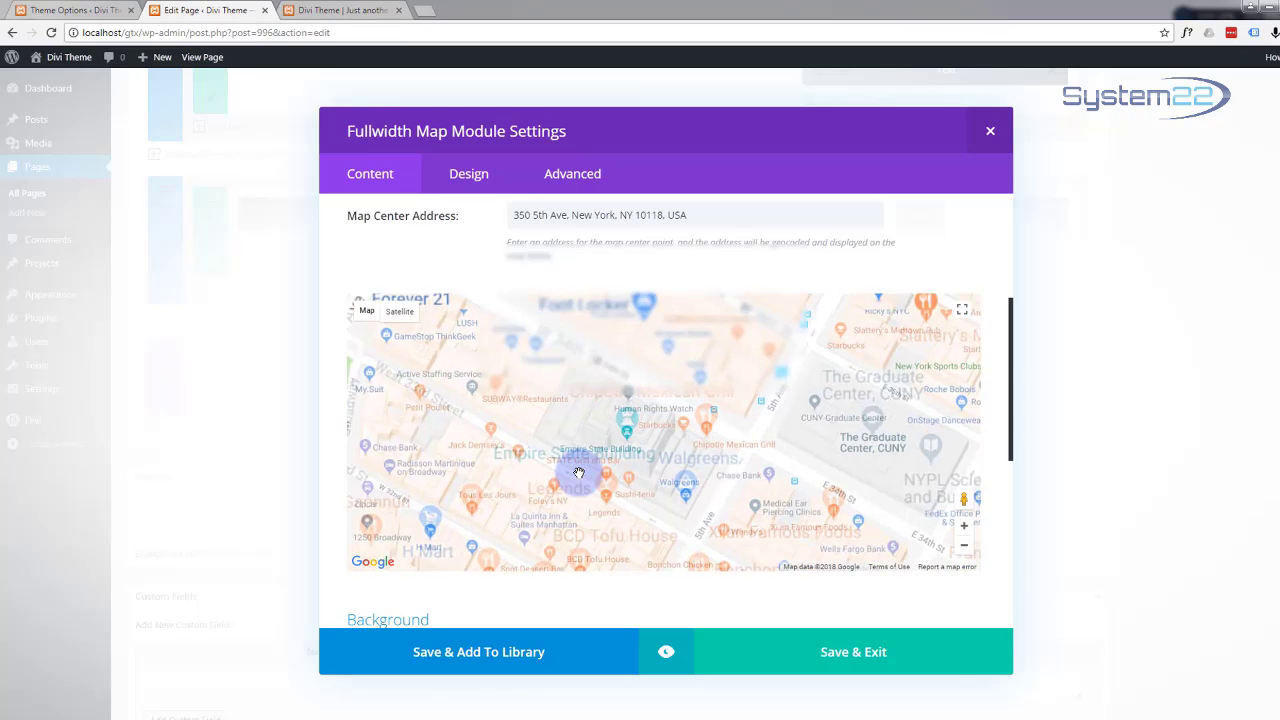
{"action": "scroll", "coordinate": [578, 473], "scroll_direction": "up", "scroll_amount": 2}
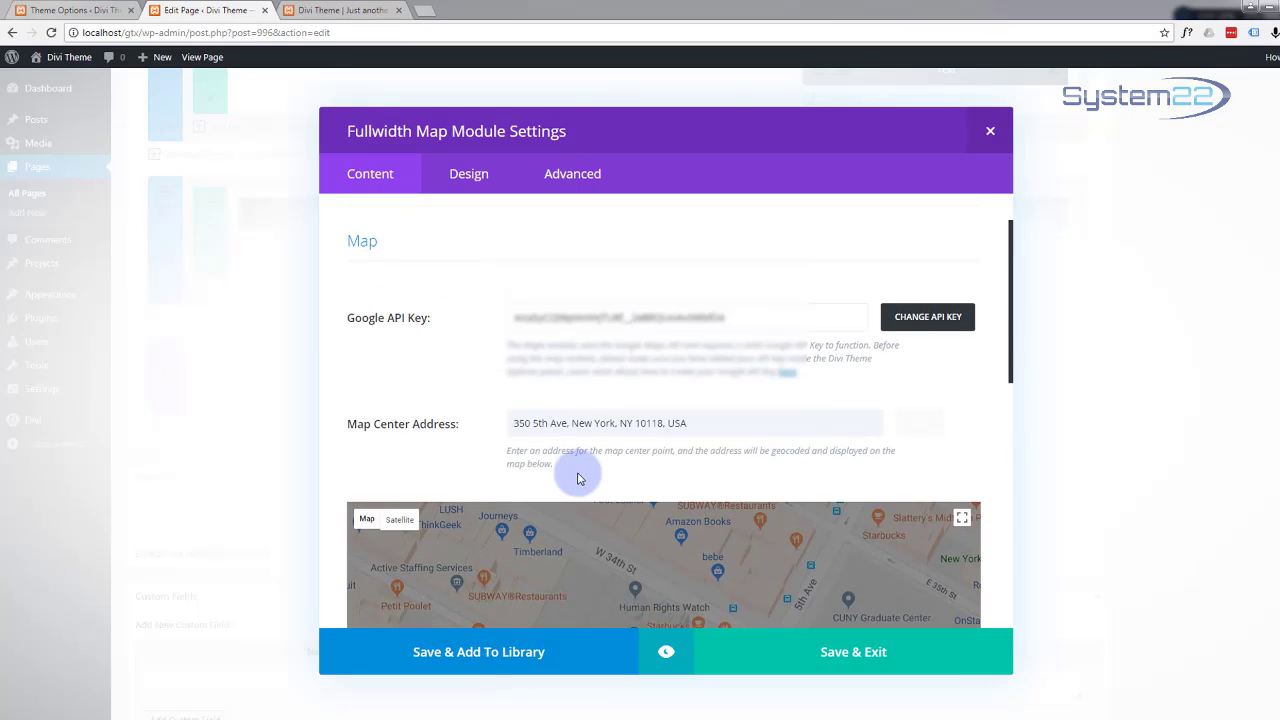
{"action": "scroll", "coordinate": [578, 478], "scroll_direction": "up", "scroll_amount": 1}
{"action": "scroll", "coordinate": [578, 478], "scroll_direction": "down", "scroll_amount": 2}
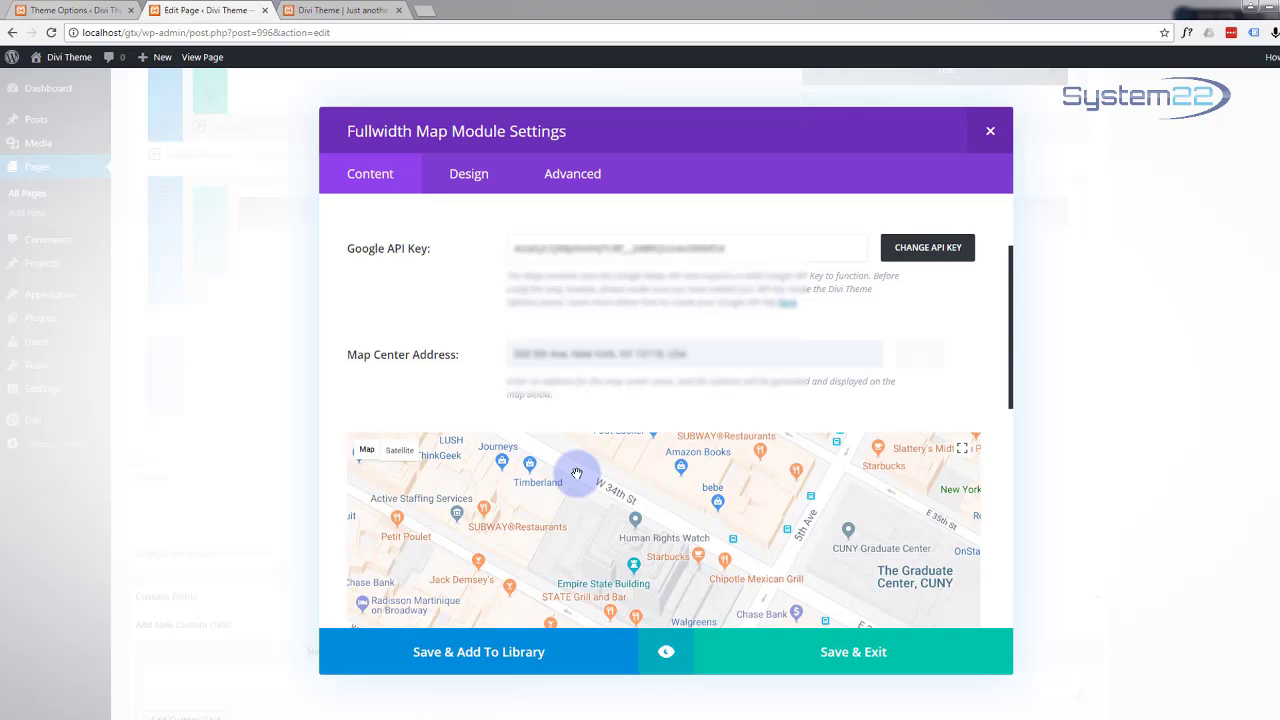
{"action": "scroll", "coordinate": [577, 473], "scroll_direction": "up", "scroll_amount": 1}
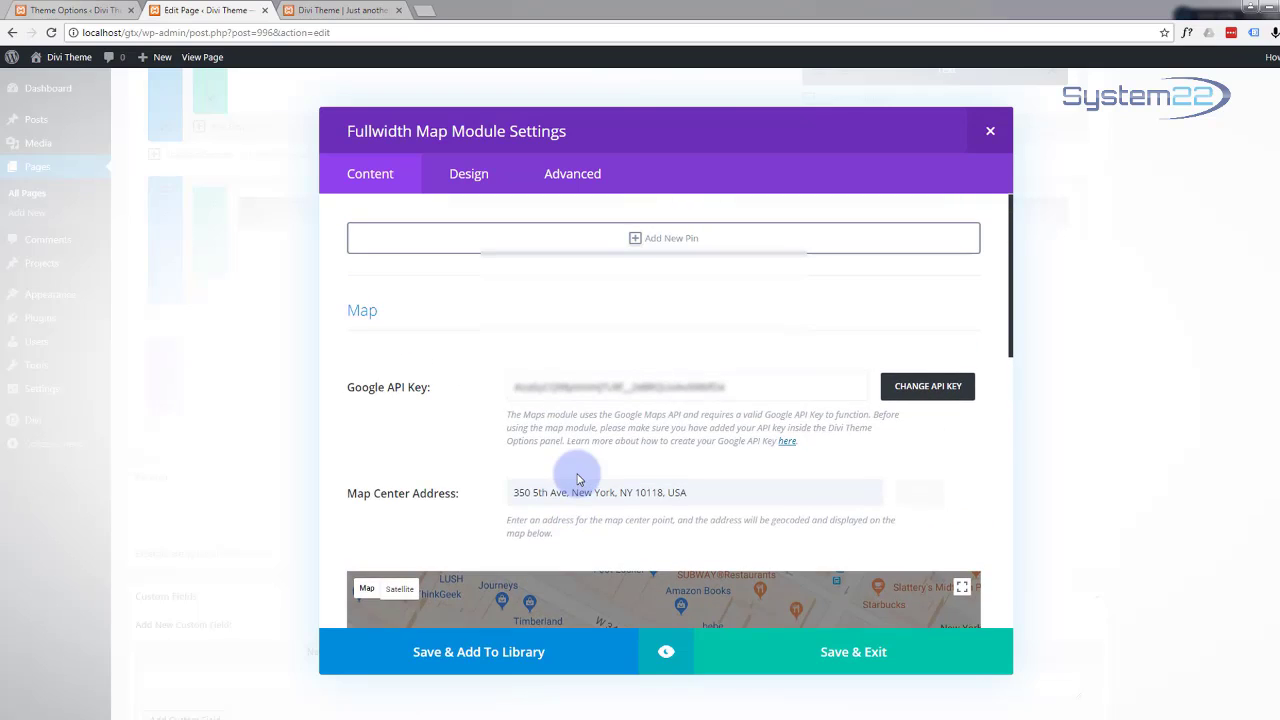
Step: Add a map pin titled 'Our Office' at 350 5th Ave, New York, NY 10118, USA and save it
{"action": "left_click", "coordinate": [634, 238]}
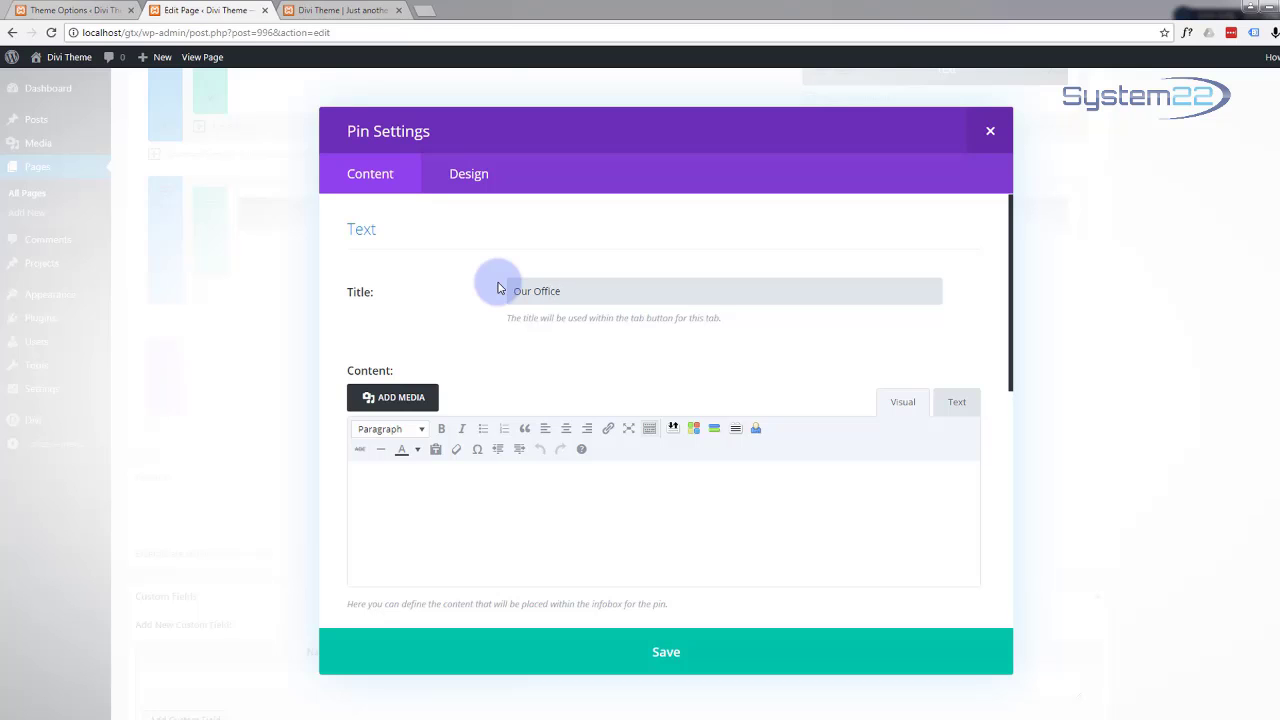
{"action": "scroll", "coordinate": [490, 350], "scroll_direction": "down", "scroll_amount": 3}
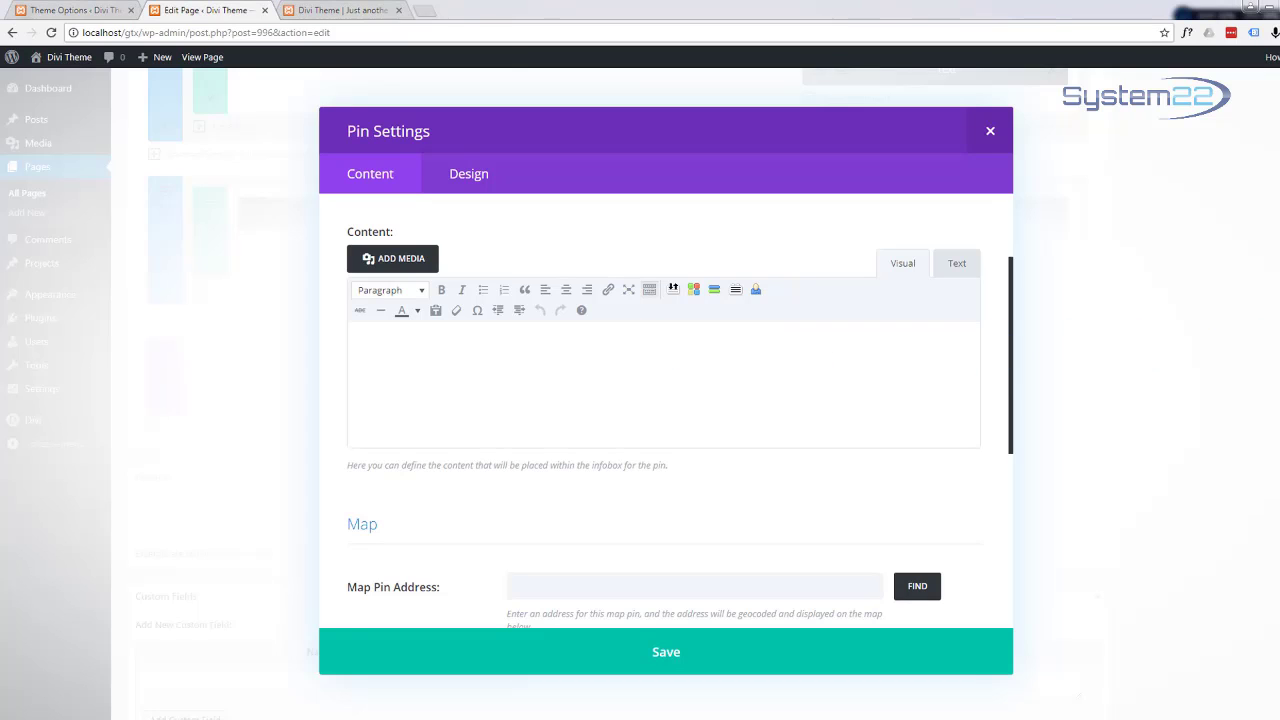
{"action": "scroll", "coordinate": [703, 424], "scroll_direction": "down", "scroll_amount": 3}
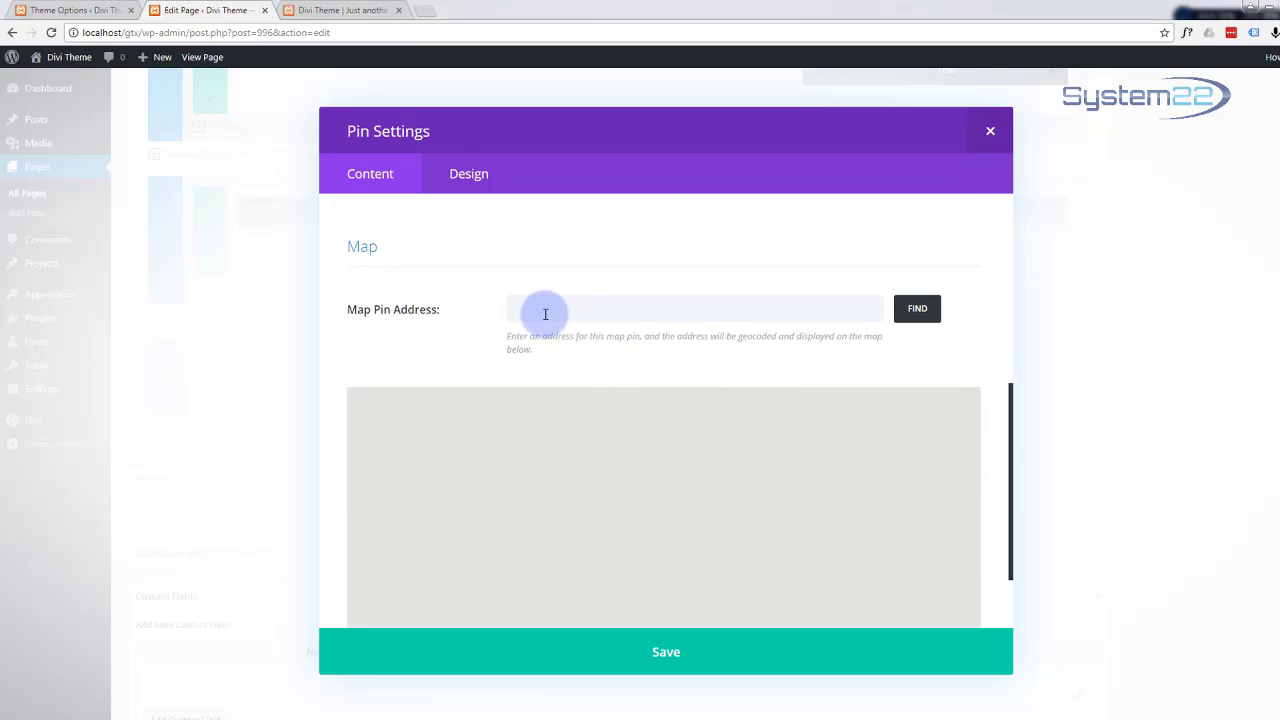
{"action": "left_click", "coordinate": [545, 314]}
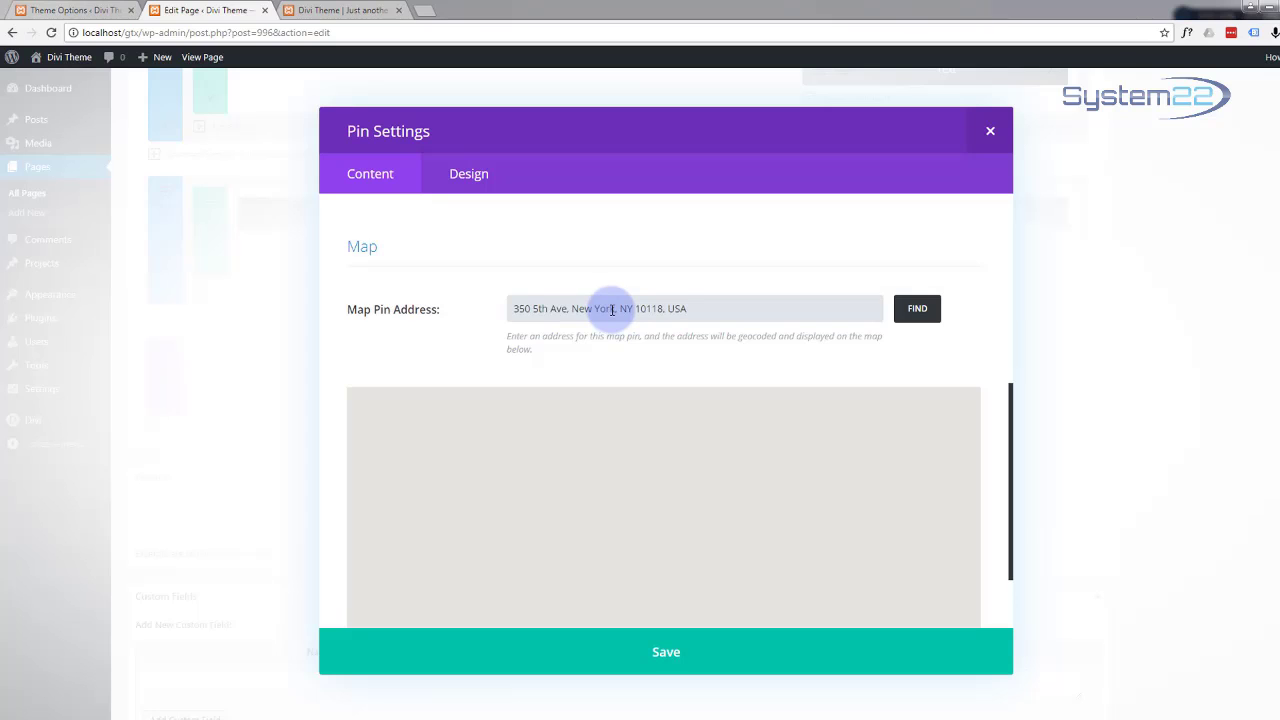
{"action": "left_click", "coordinate": [920, 311]}
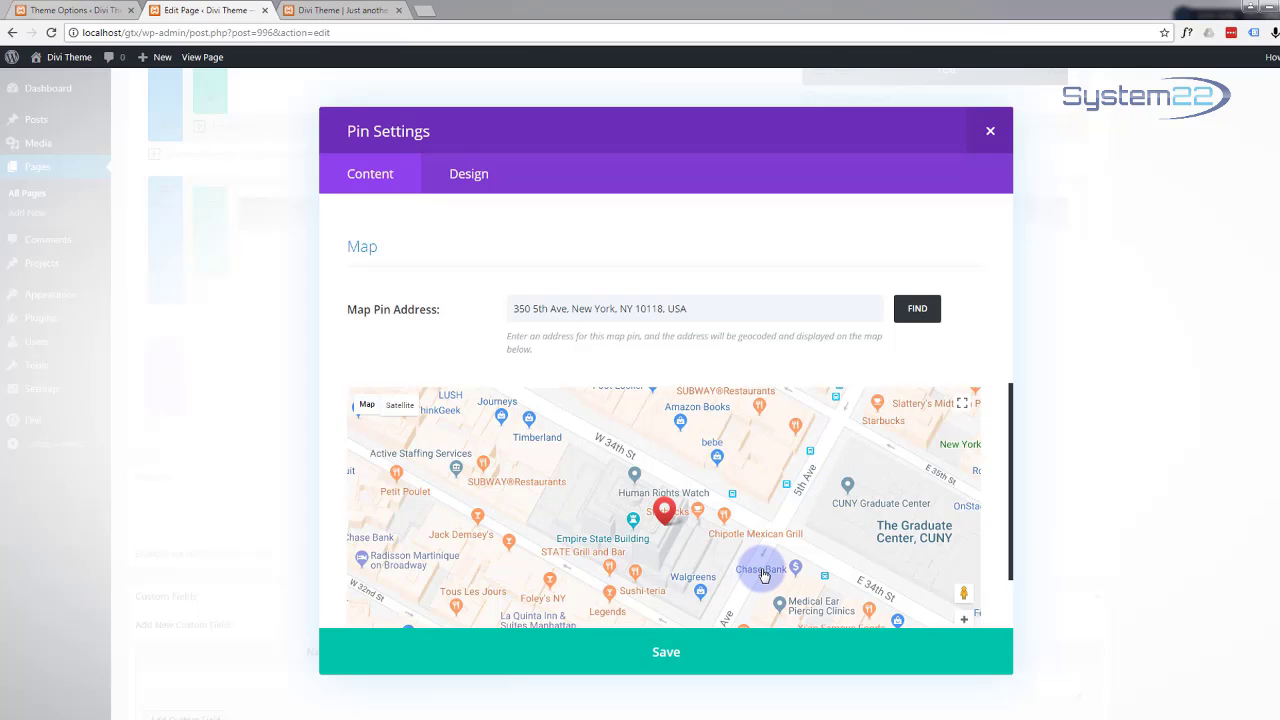
{"action": "scroll", "coordinate": [760, 574], "scroll_direction": "down", "scroll_amount": 2}
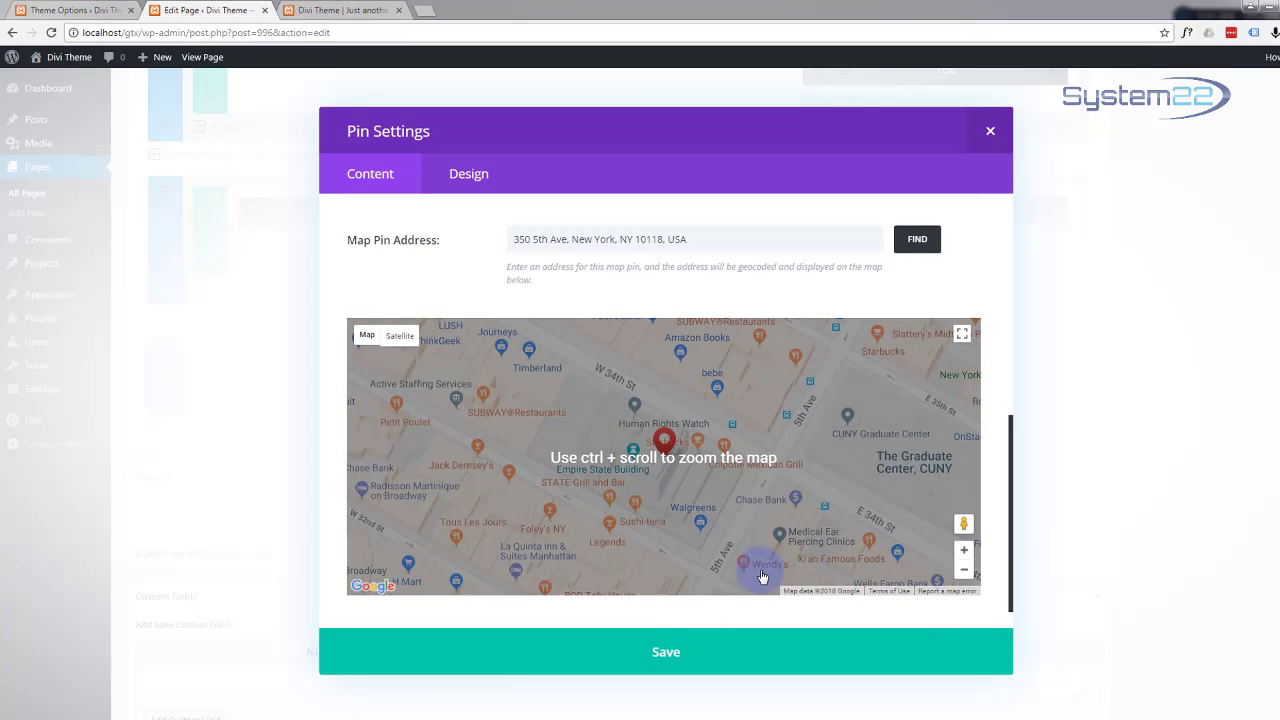
{"action": "left_click", "coordinate": [665, 660]}
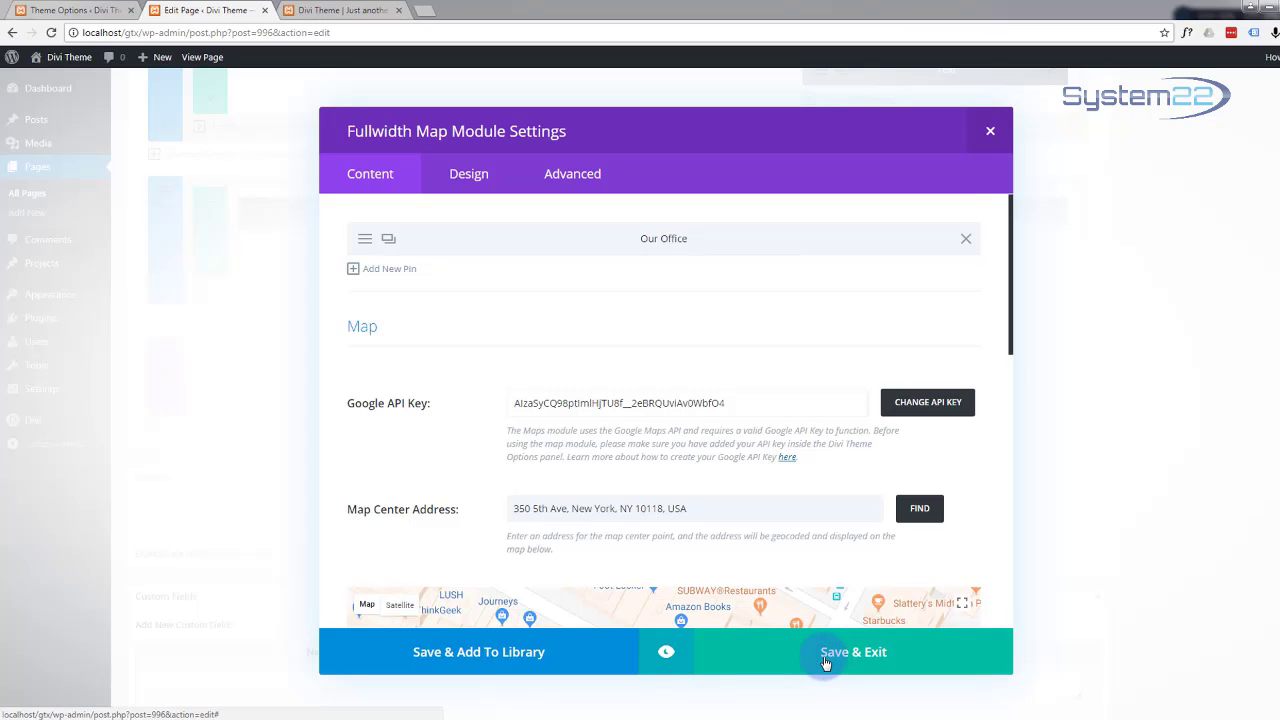
Step: Save the map module, update the One Page page, and preview the changes in a new tab
{"action": "left_click", "coordinate": [826, 662]}
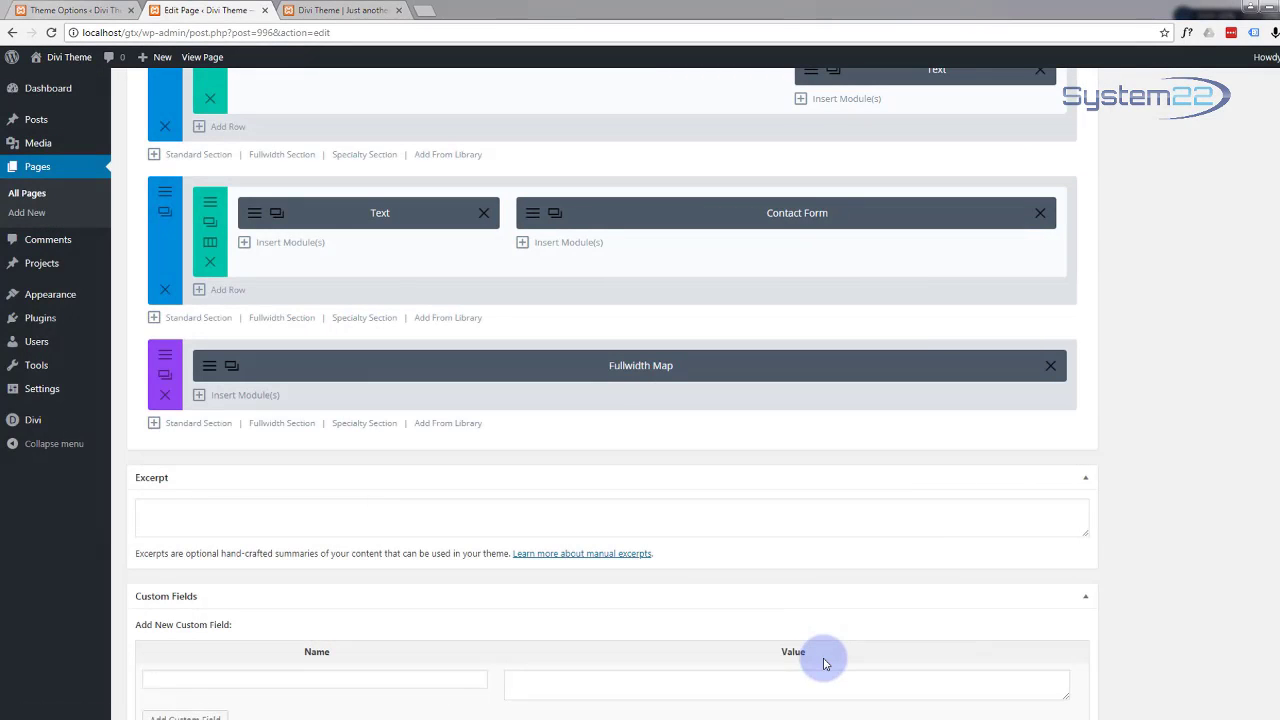
{"action": "scroll", "coordinate": [1146, 410], "scroll_direction": "up", "scroll_amount": 10}
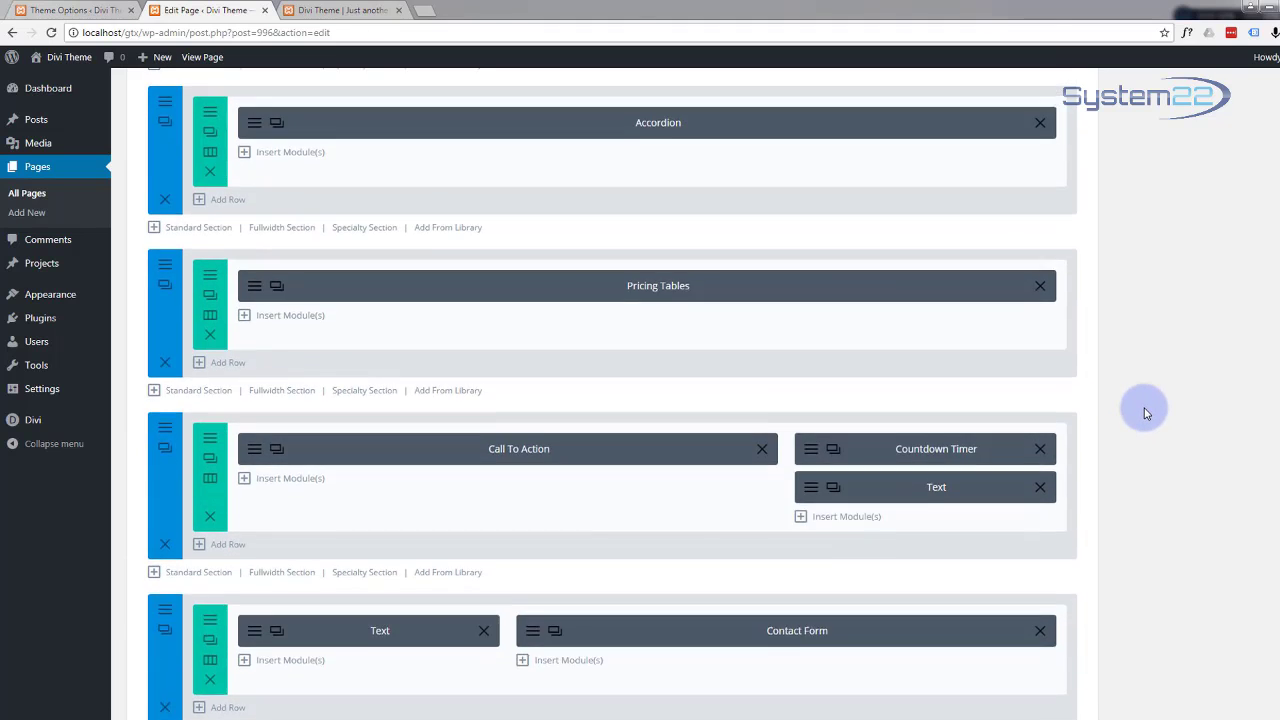
{"action": "scroll", "coordinate": [1150, 412], "scroll_direction": "up", "scroll_amount": 10}
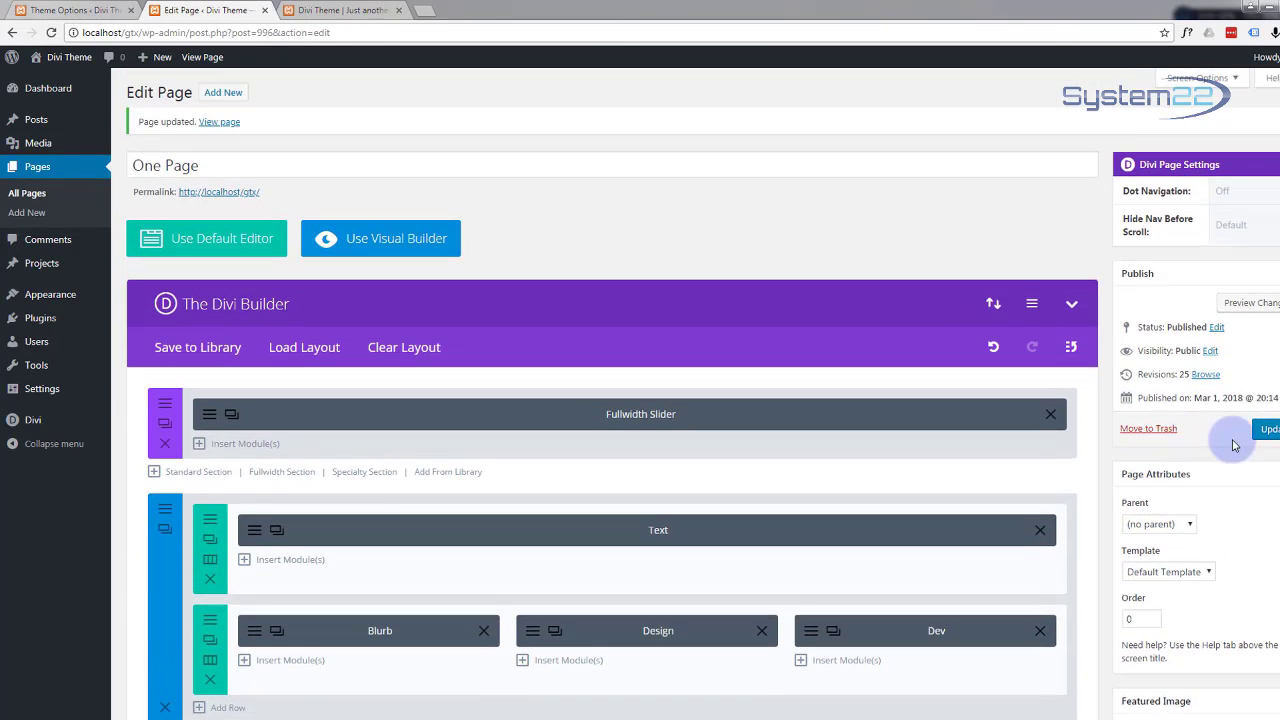
{"action": "left_click", "coordinate": [1269, 437]}
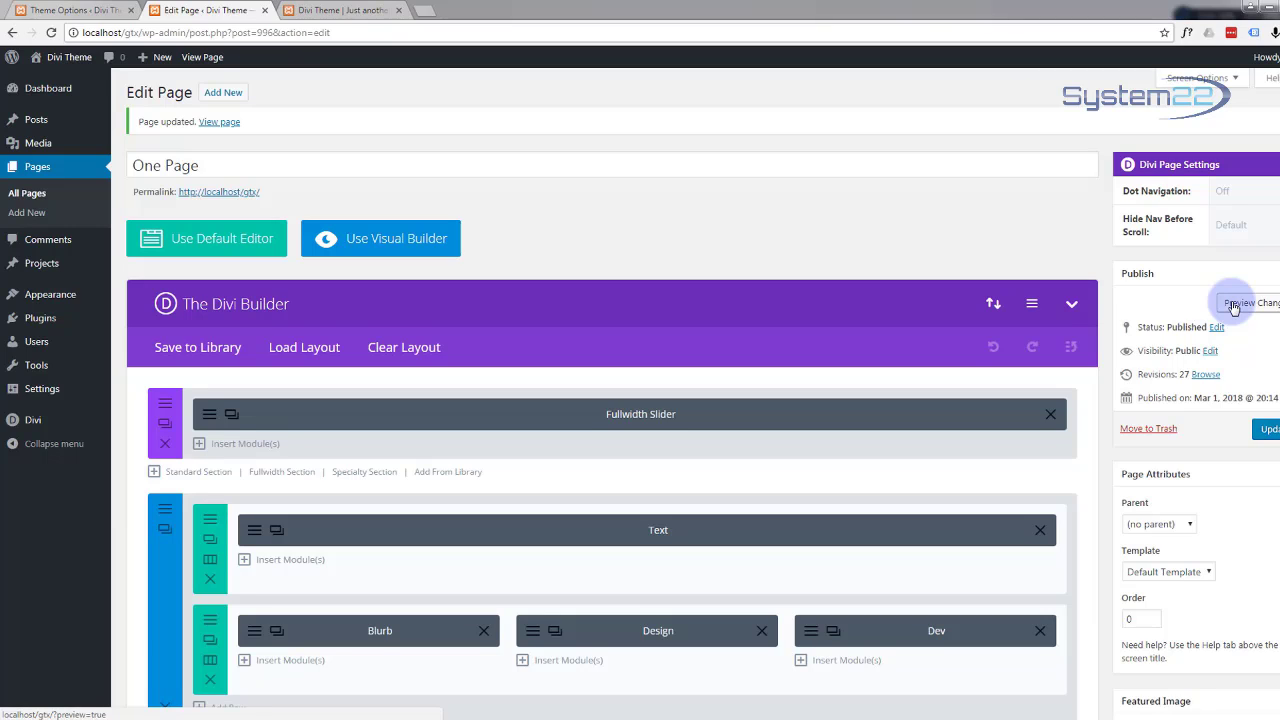
{"action": "left_click", "coordinate": [1233, 305]}
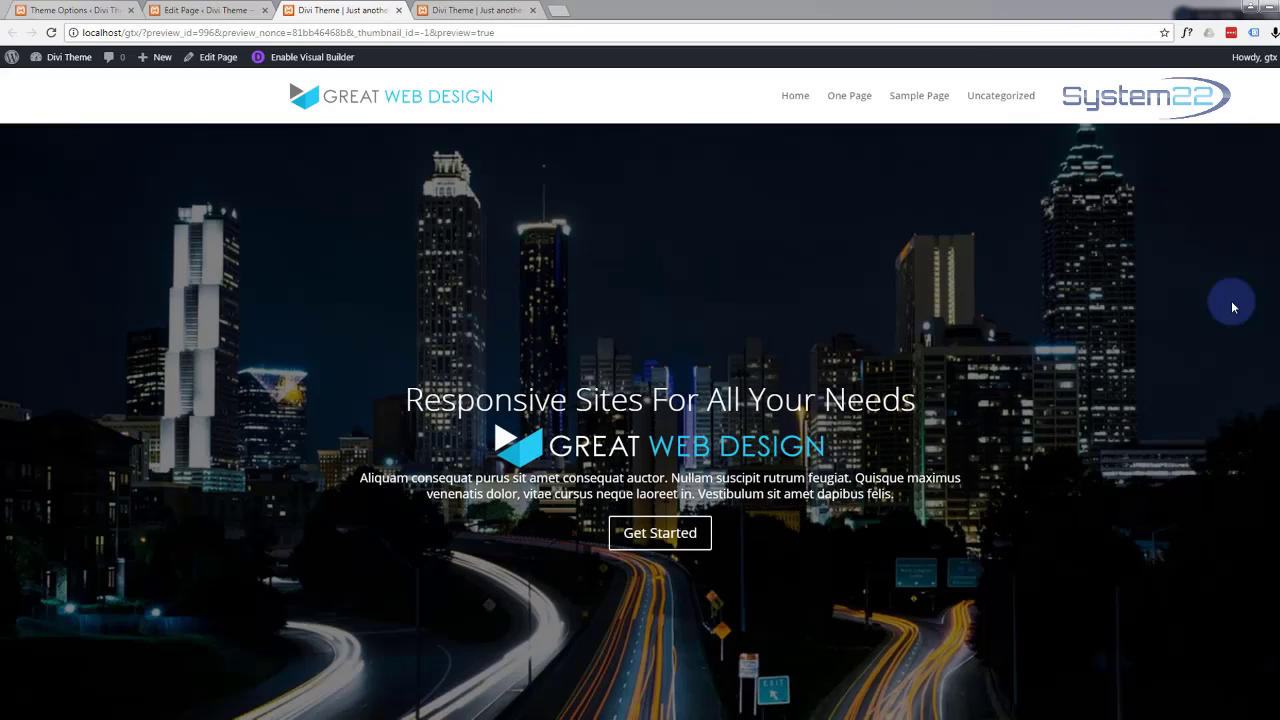
{"action": "scroll", "coordinate": [483, 292], "scroll_direction": "down", "scroll_amount": 5}
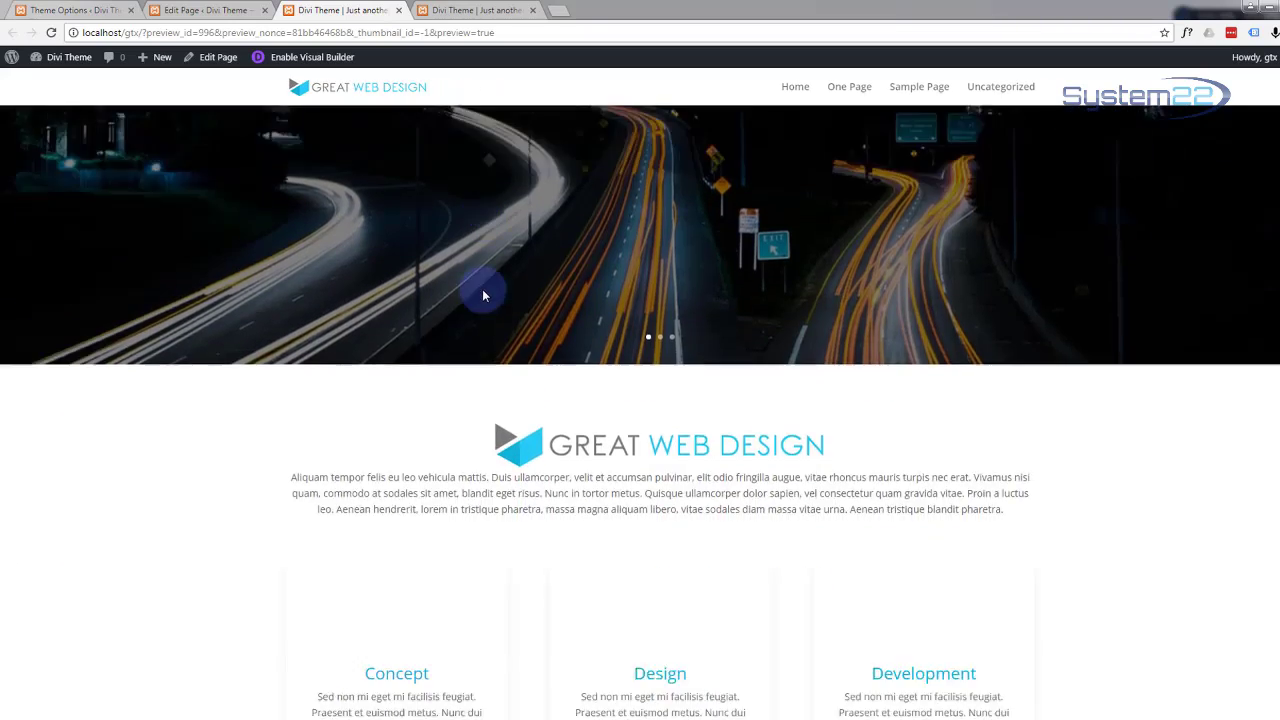
{"action": "scroll", "coordinate": [483, 295], "scroll_direction": "down", "scroll_amount": 10}
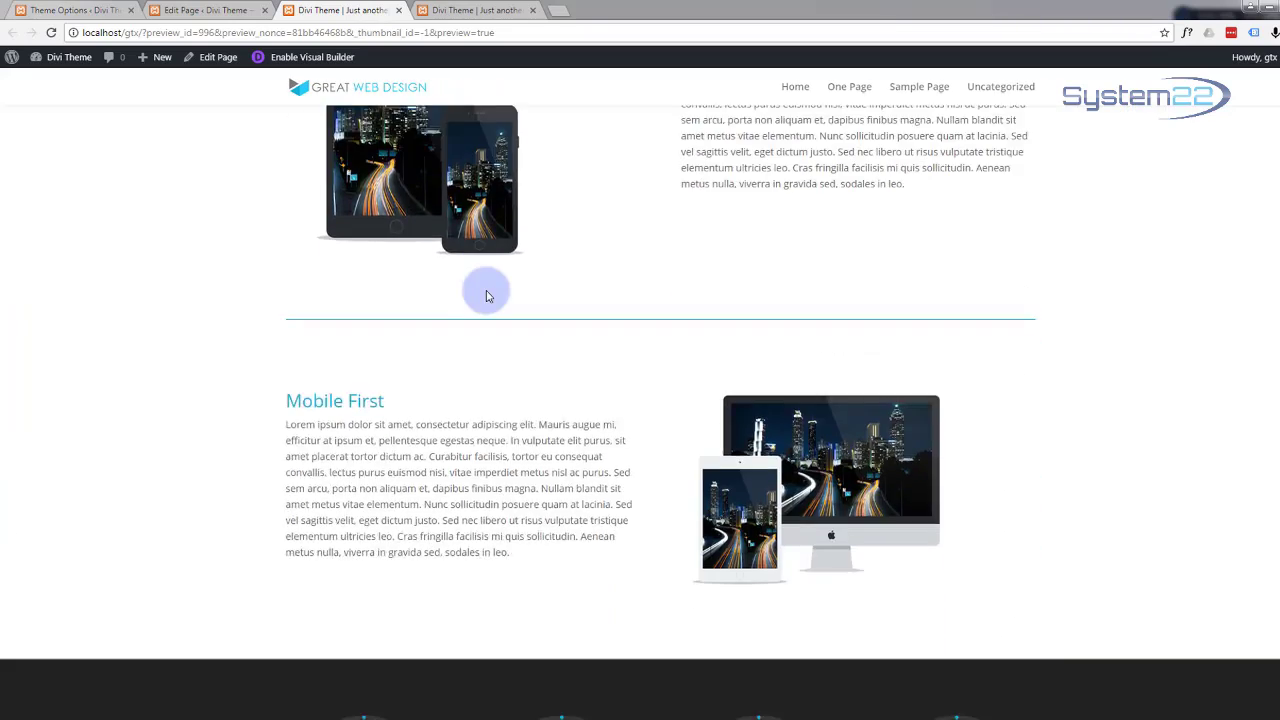
{"action": "scroll", "coordinate": [486, 296], "scroll_direction": "down", "scroll_amount": 12}
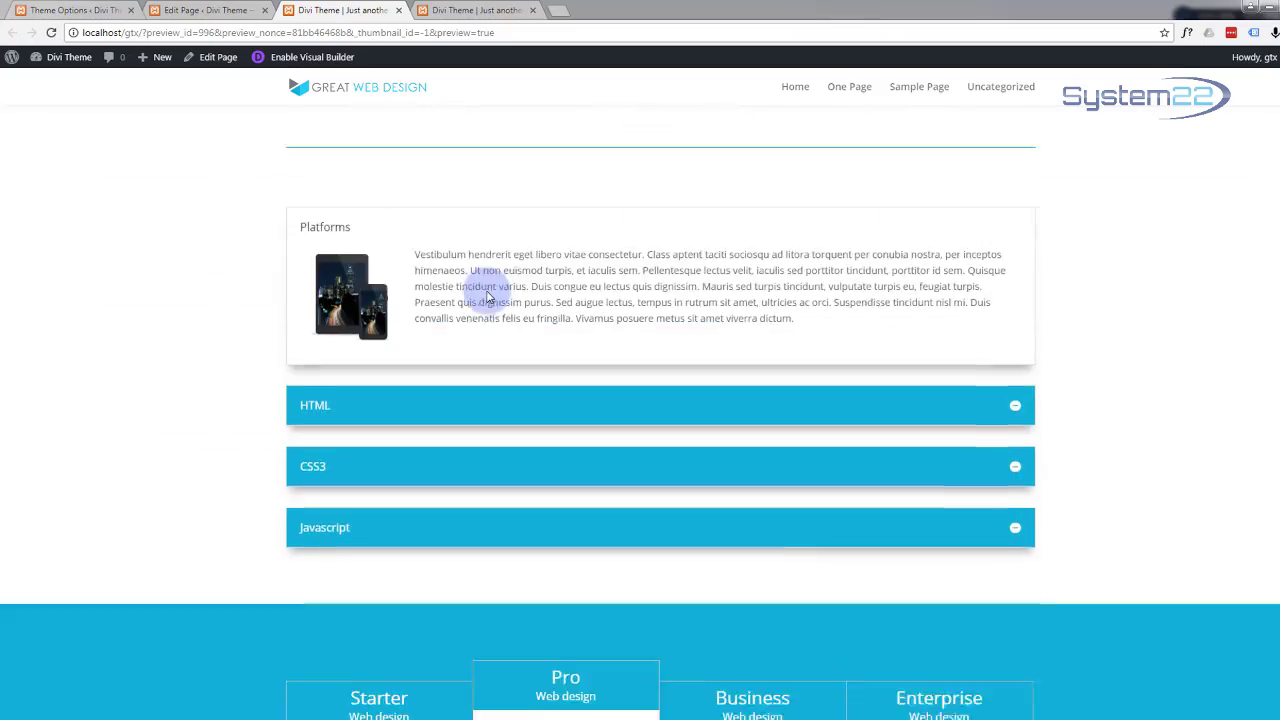
{"action": "scroll", "coordinate": [488, 296], "scroll_direction": "down", "scroll_amount": 8}
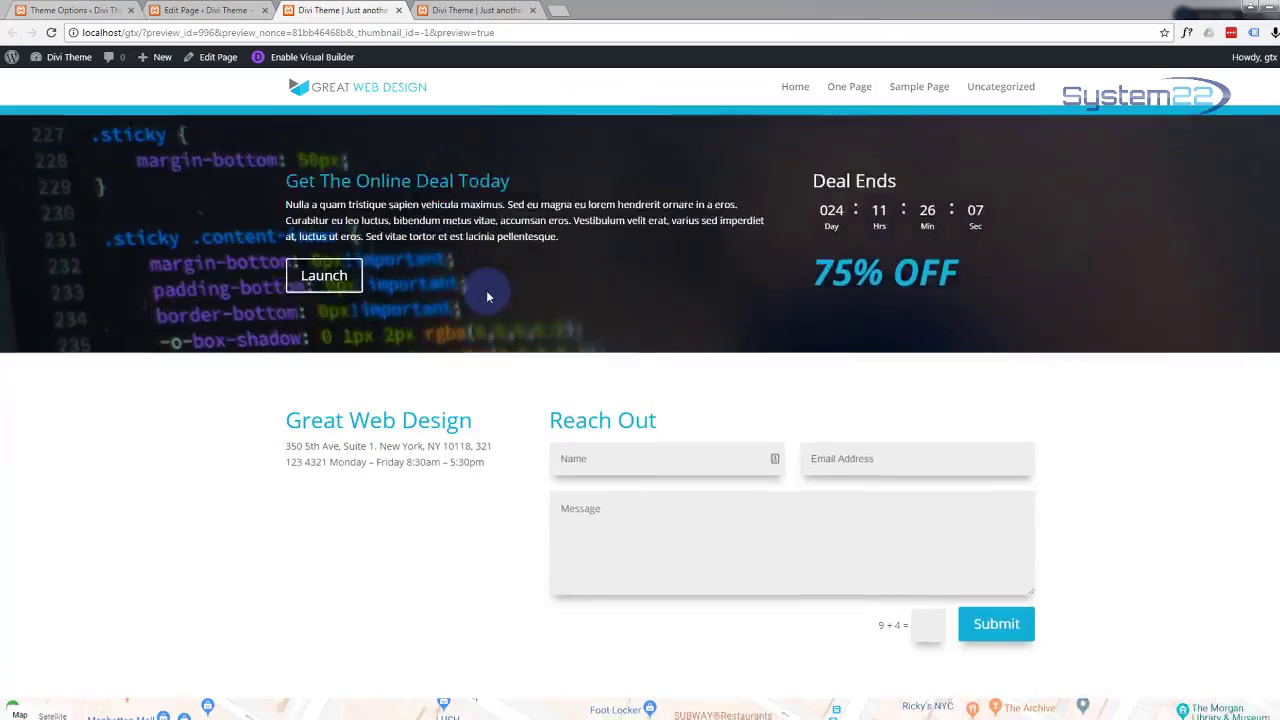
{"action": "scroll", "coordinate": [487, 293], "scroll_direction": "down", "scroll_amount": 3}
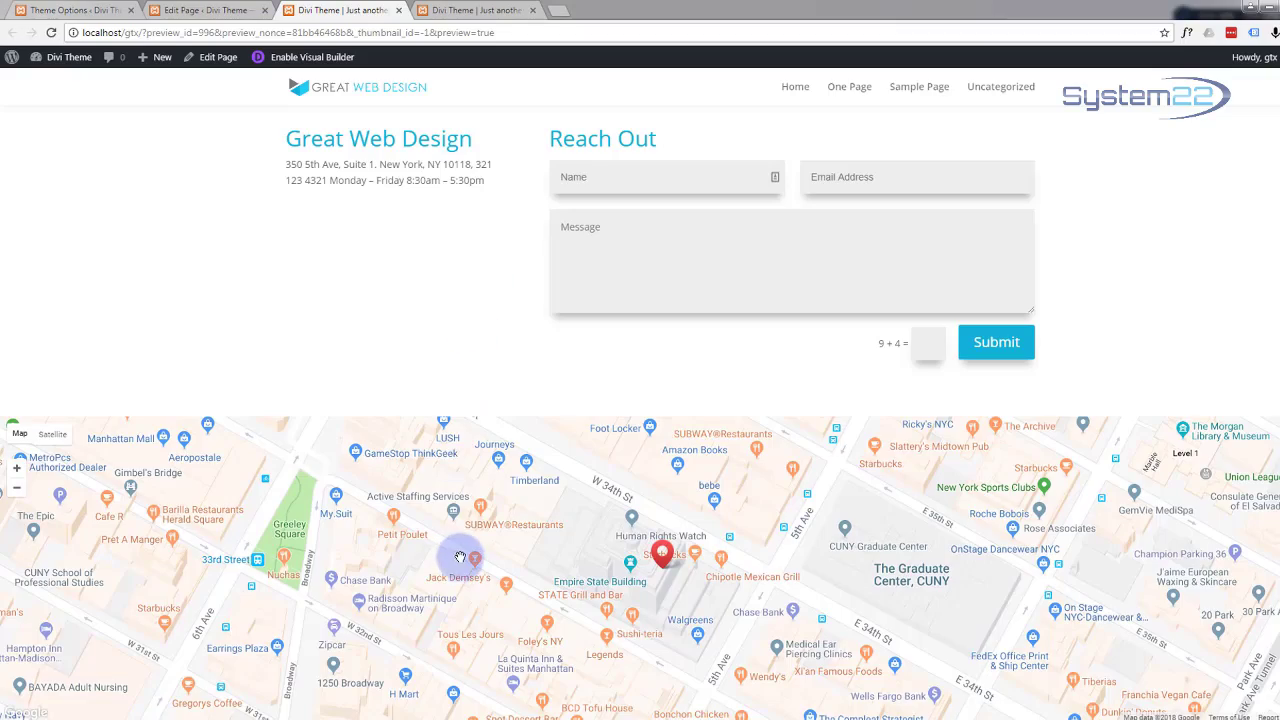
{"action": "scroll", "coordinate": [459, 560], "scroll_direction": "up", "scroll_amount": 1}
{"action": "scroll", "coordinate": [459, 560], "scroll_direction": "down", "scroll_amount": 2}
{"action": "scroll", "coordinate": [459, 560], "scroll_direction": "up", "scroll_amount": 2}
{"action": "scroll", "coordinate": [459, 560], "scroll_direction": "down", "scroll_amount": 1}
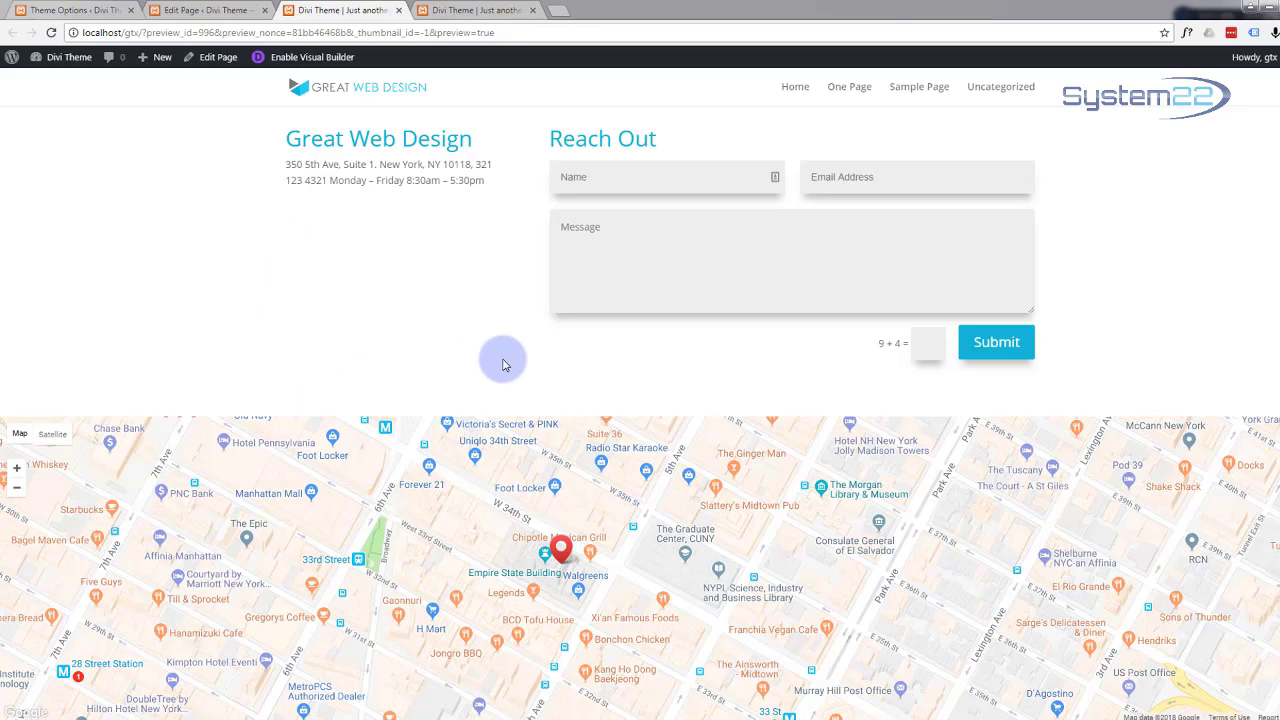
{"action": "scroll", "coordinate": [425, 378], "scroll_direction": "up", "scroll_amount": 2}
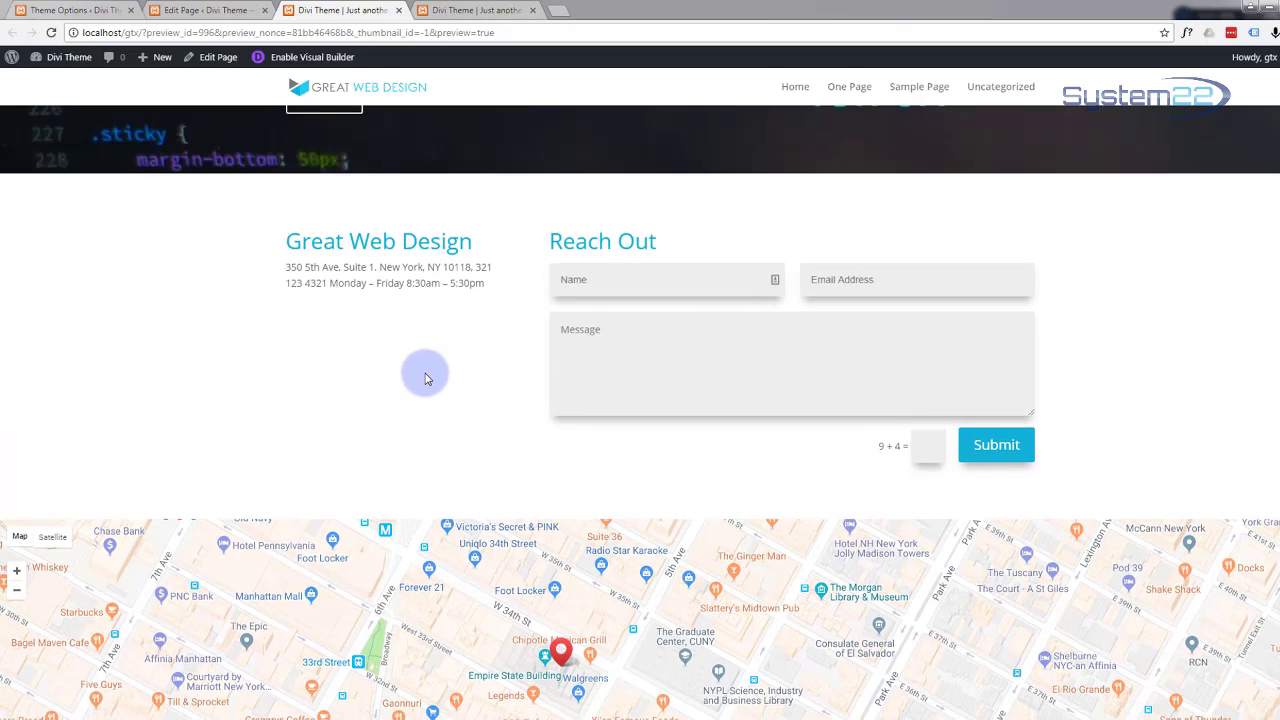
{"action": "scroll", "coordinate": [425, 379], "scroll_direction": "down", "scroll_amount": 1}
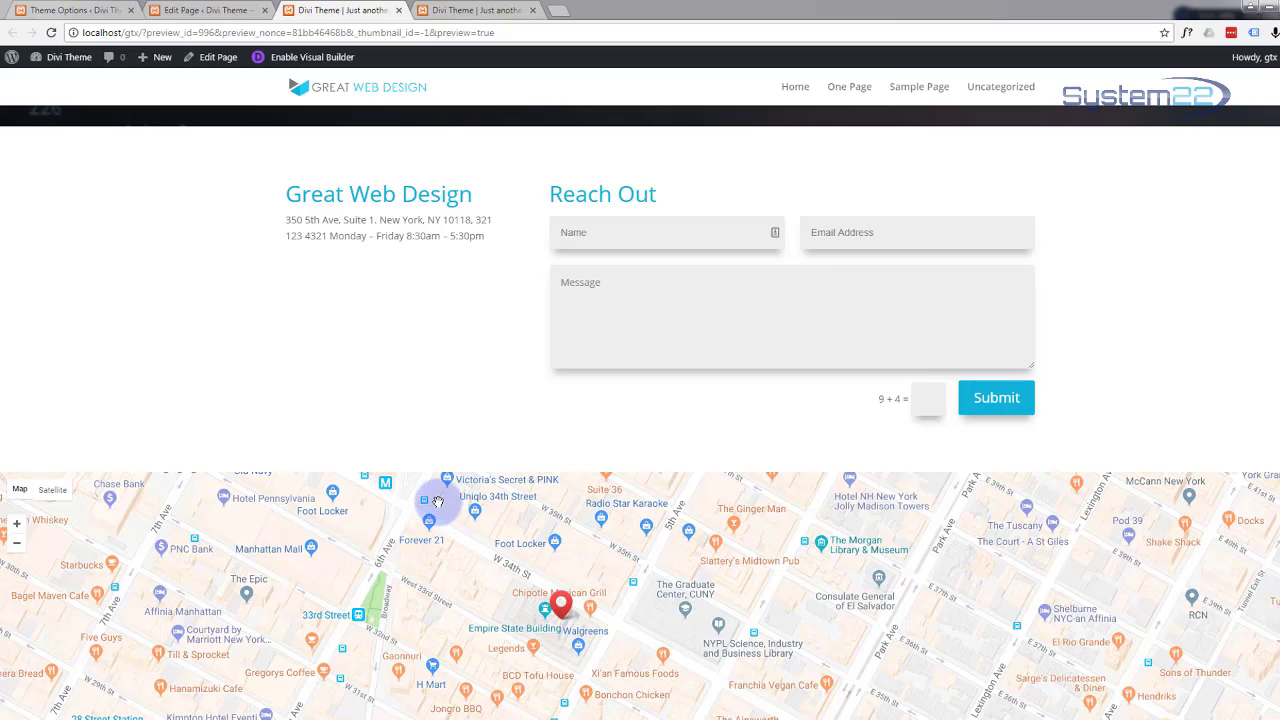
Step: Reopen the page in the Visual Builder and scroll down to the Reach Out contact section
{"action": "left_click", "coordinate": [295, 60]}
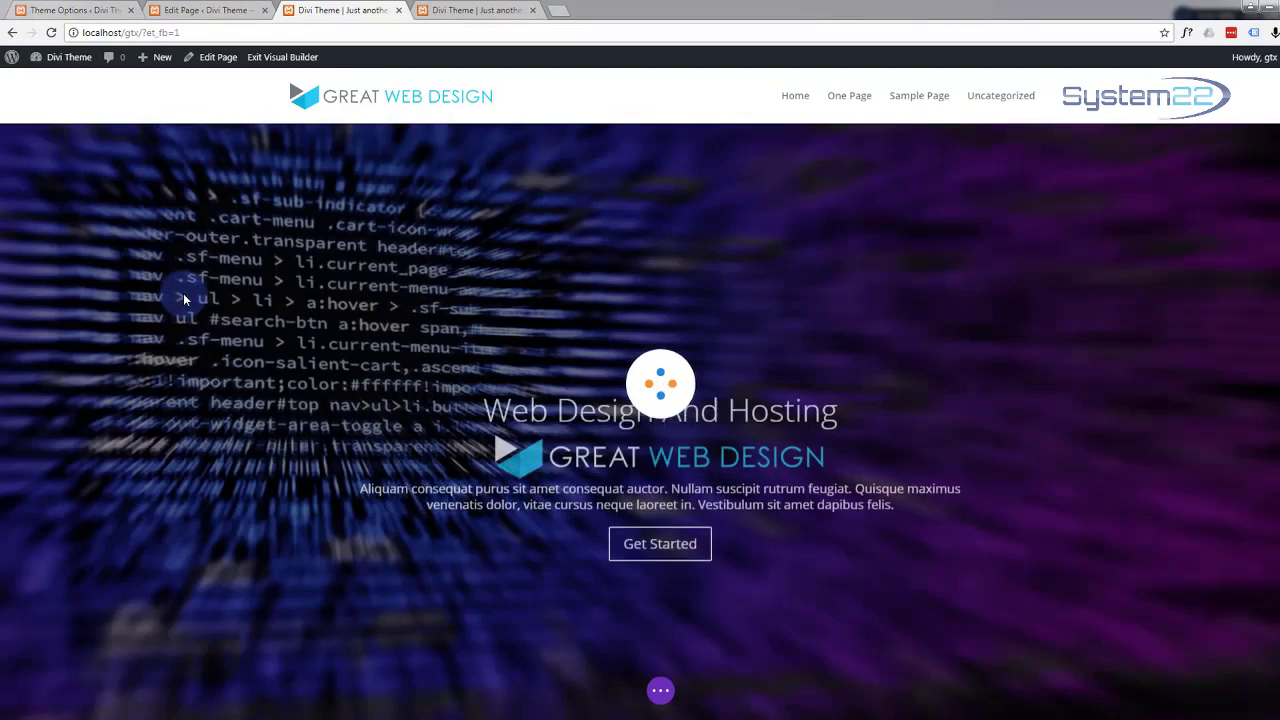
{"action": "scroll", "coordinate": [184, 298], "scroll_direction": "down", "scroll_amount": 10}
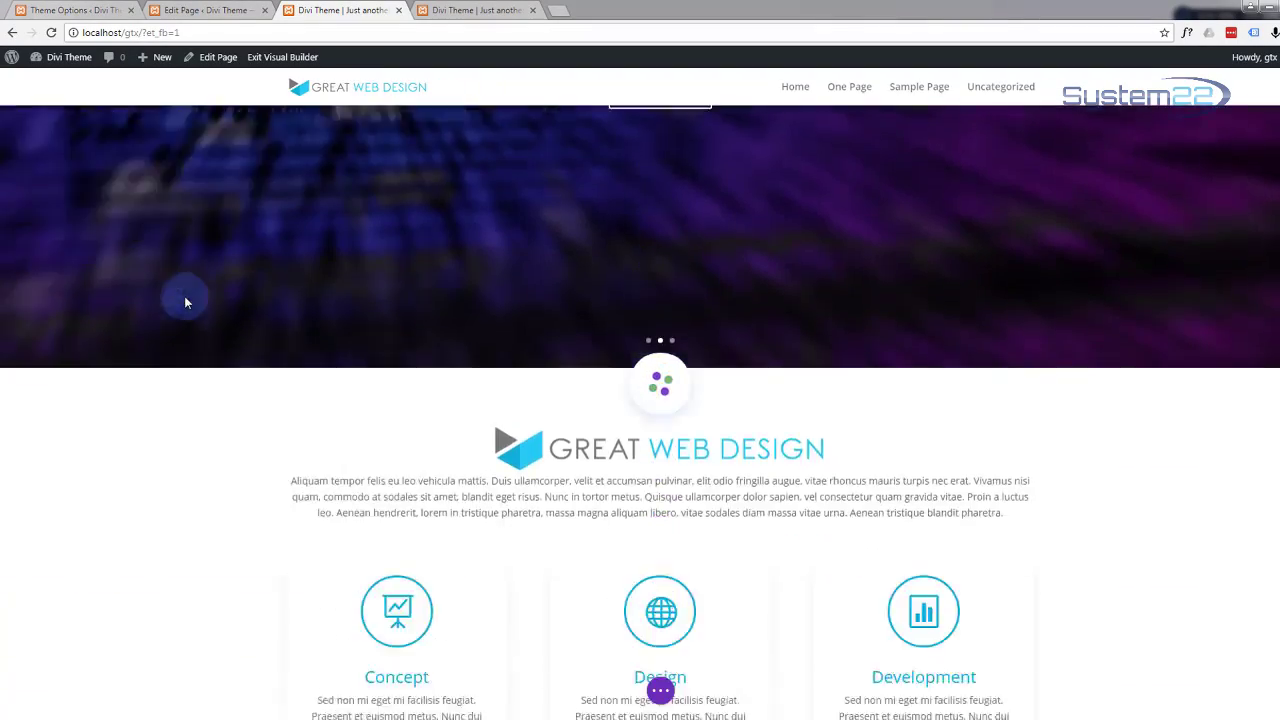
{"action": "scroll", "coordinate": [185, 300], "scroll_direction": "down", "scroll_amount": 15}
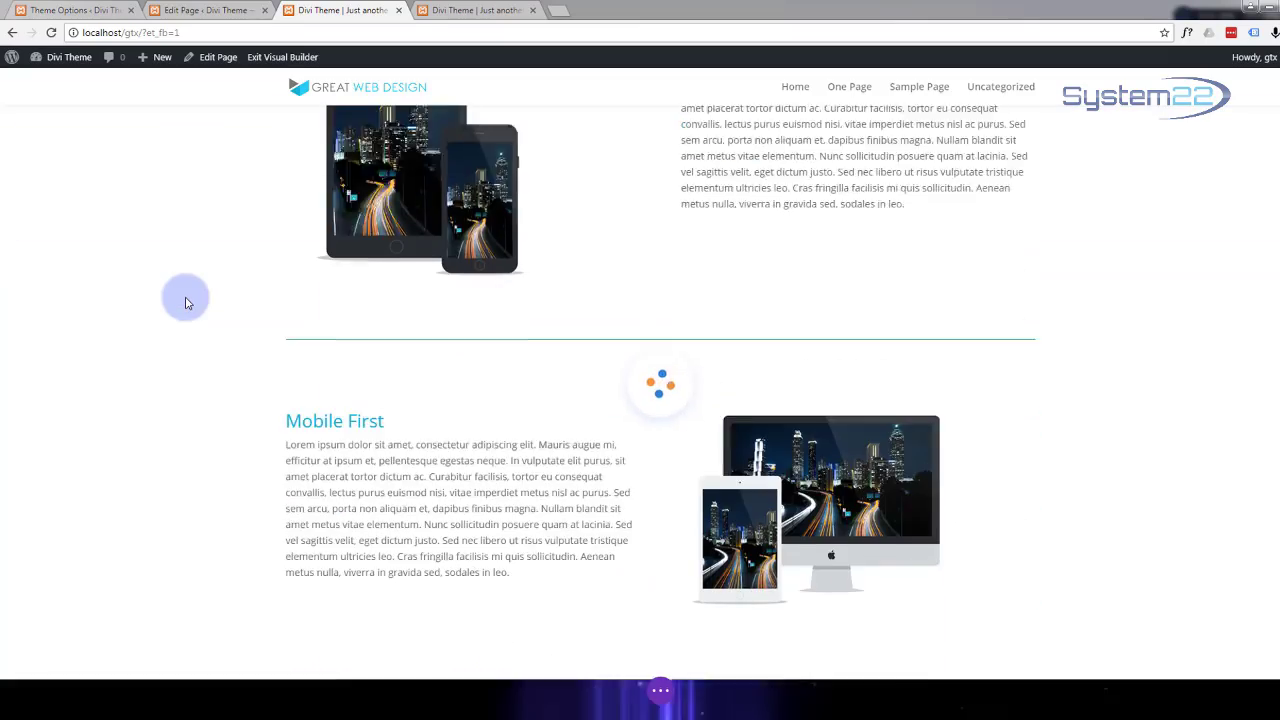
{"action": "scroll", "coordinate": [186, 303], "scroll_direction": "down", "scroll_amount": 15}
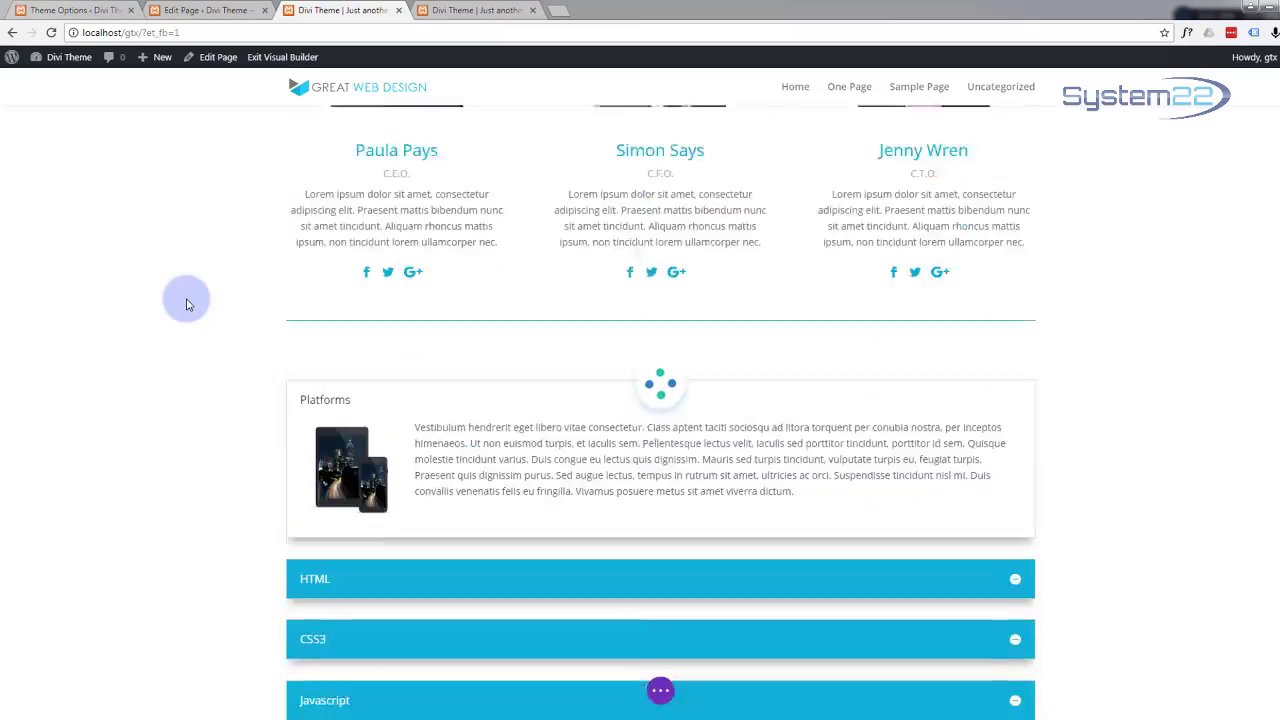
{"action": "scroll", "coordinate": [186, 300], "scroll_direction": "down", "scroll_amount": 10}
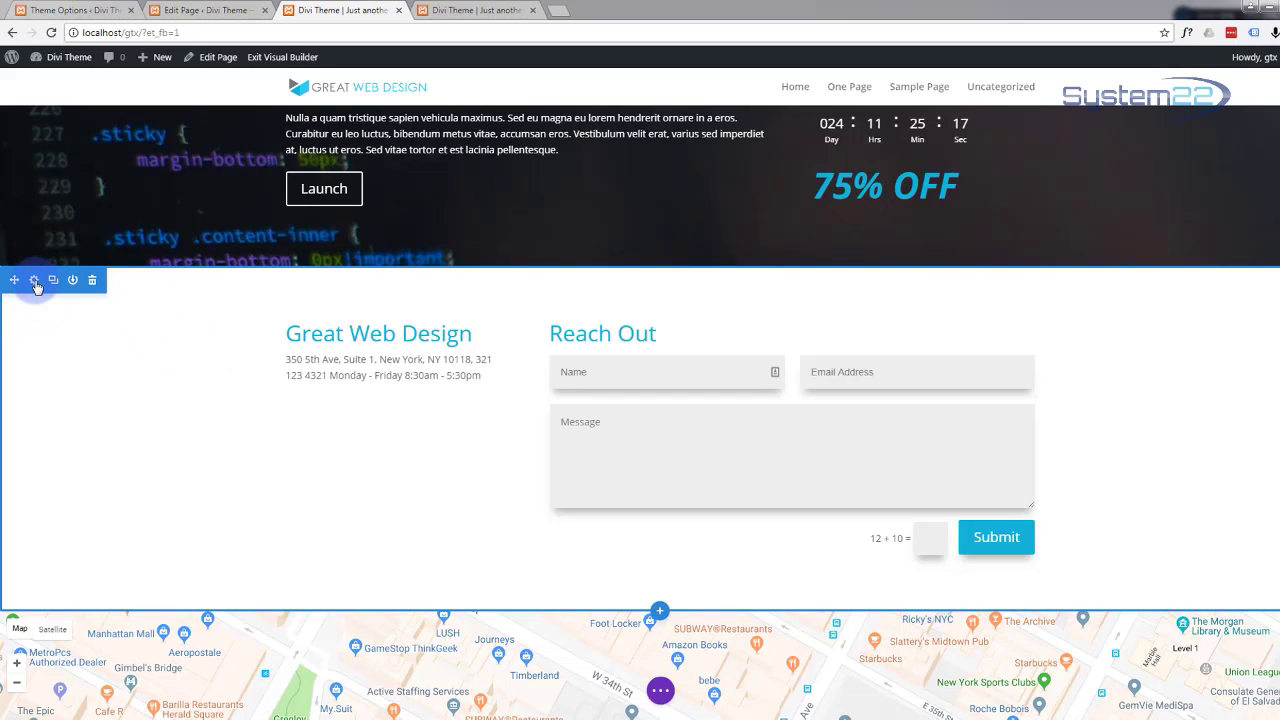
Step: Apply the fourth Box Shadow preset to the Reach Out contact section and keep the change
{"action": "left_click", "coordinate": [35, 283]}
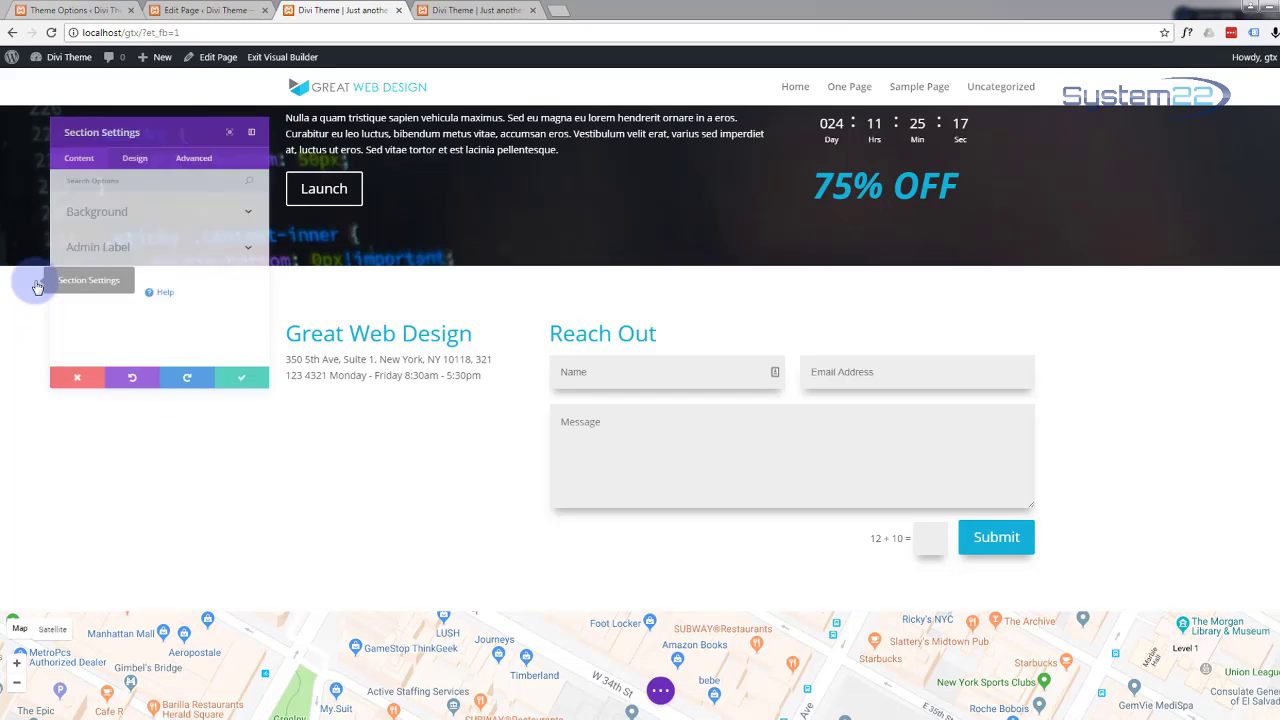
{"action": "left_click", "coordinate": [125, 140]}
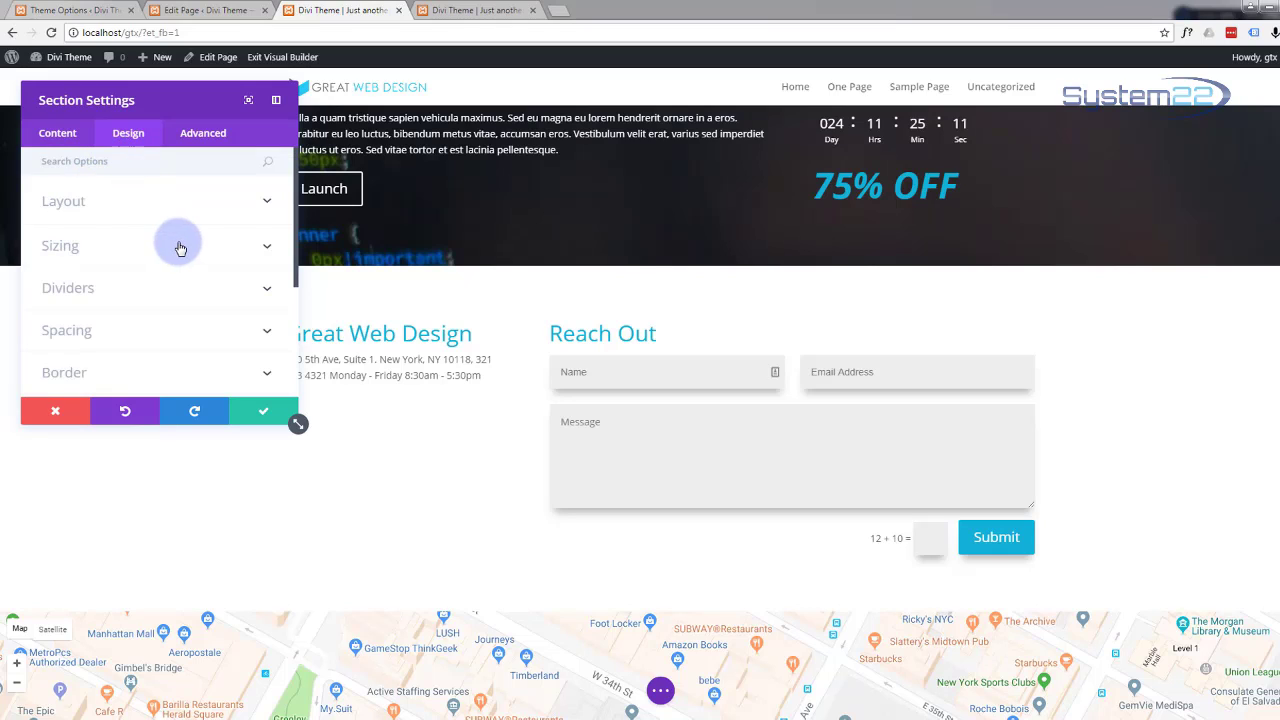
{"action": "scroll", "coordinate": [180, 248], "scroll_direction": "down", "scroll_amount": 3}
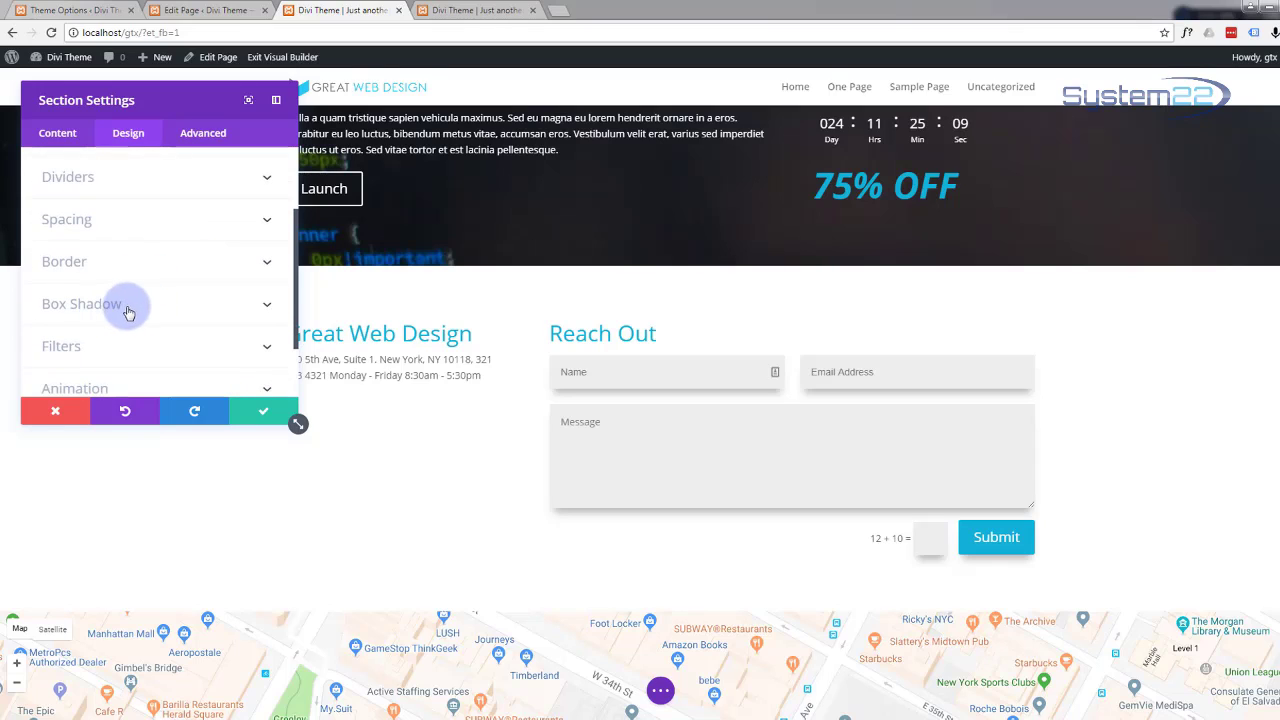
{"action": "left_click", "coordinate": [266, 304]}
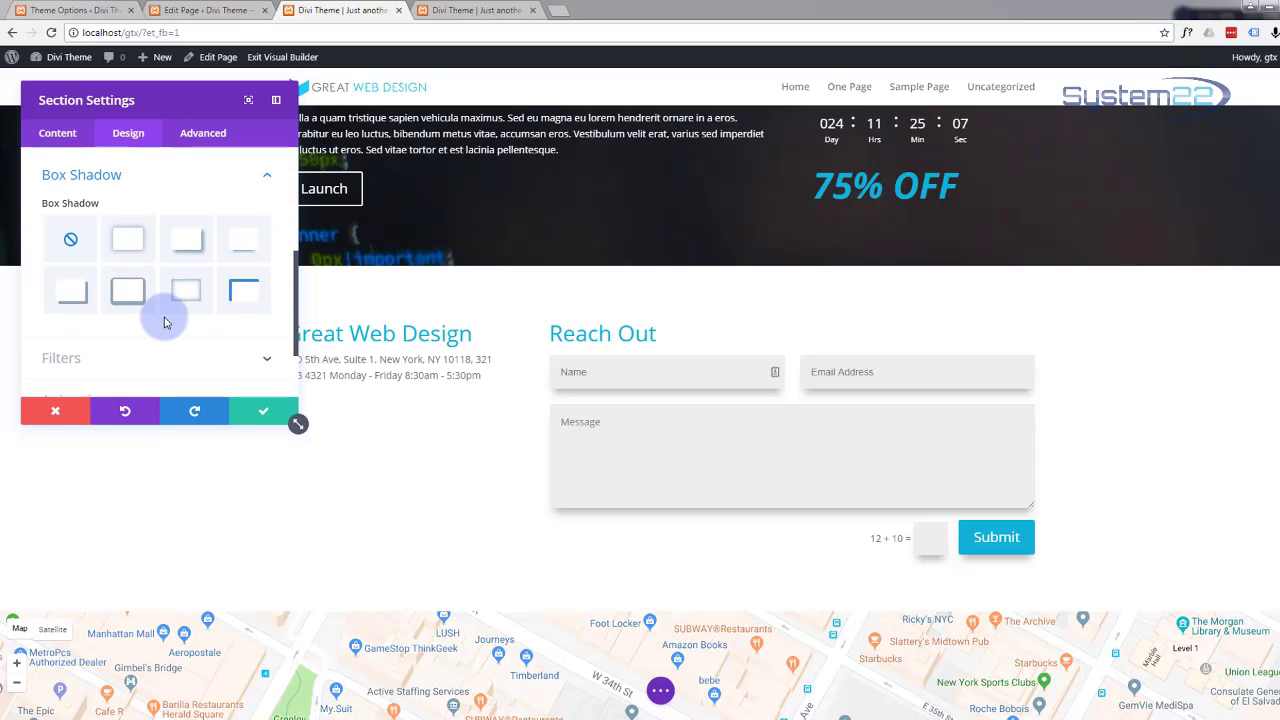
{"action": "left_click", "coordinate": [239, 247]}
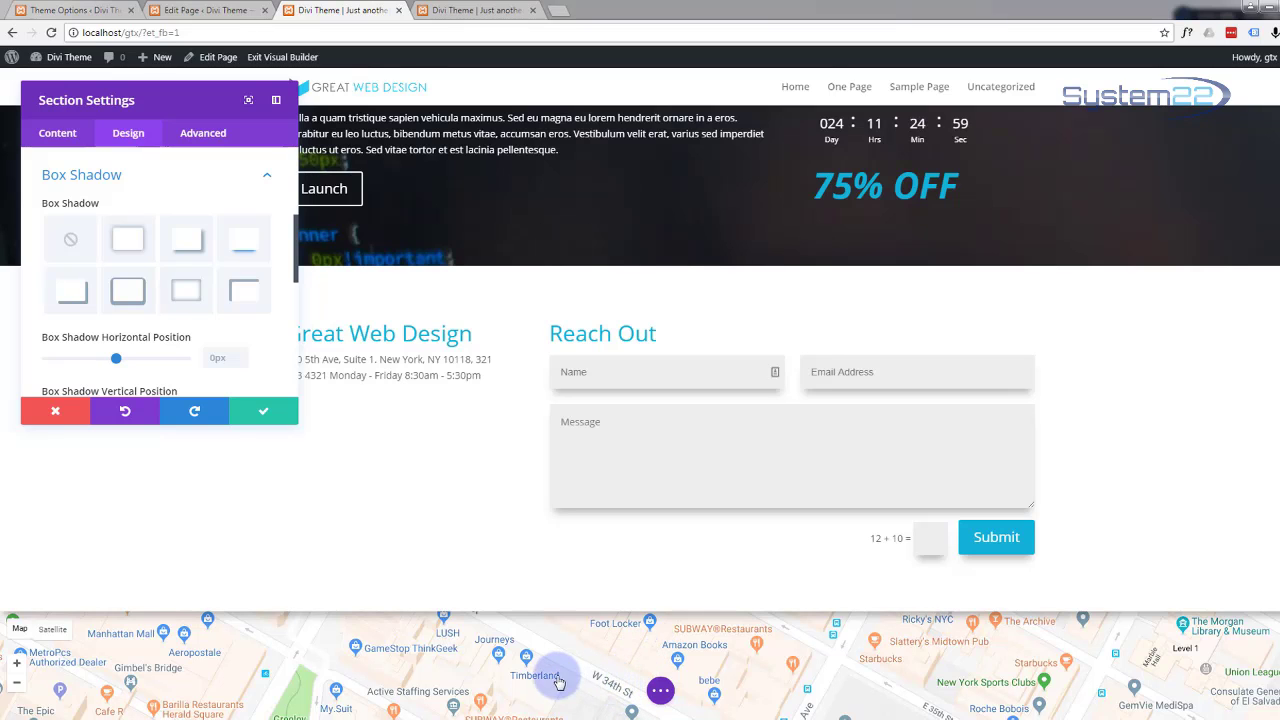
{"action": "scroll", "coordinate": [403, 525], "scroll_direction": "down", "scroll_amount": 2}
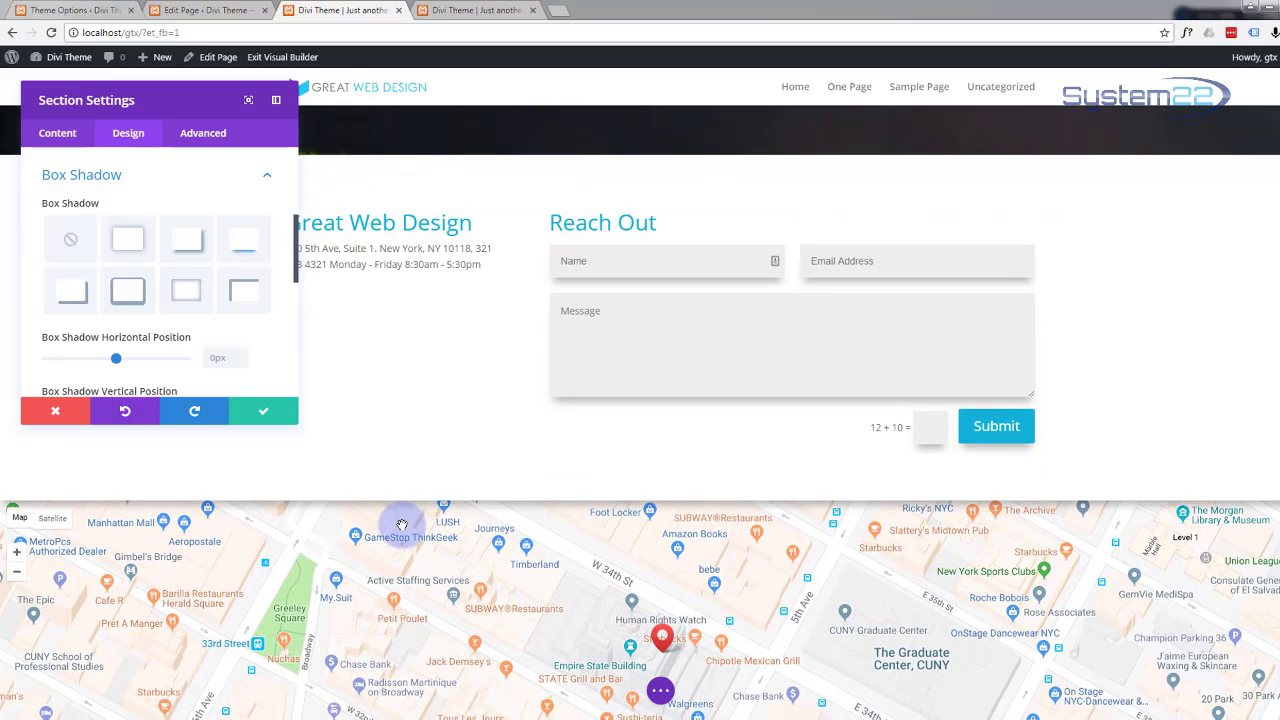
{"action": "scroll", "coordinate": [399, 523], "scroll_direction": "down", "scroll_amount": 1}
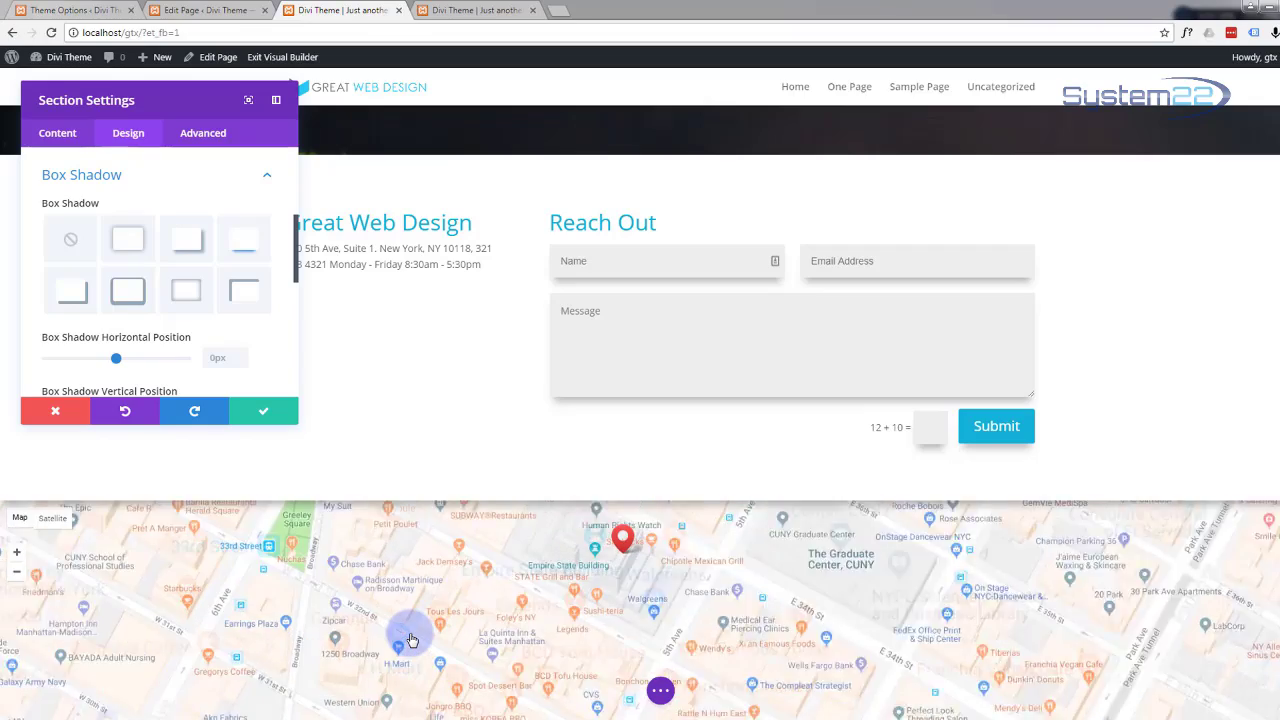
{"action": "scroll", "coordinate": [411, 640], "scroll_direction": "down", "scroll_amount": 1}
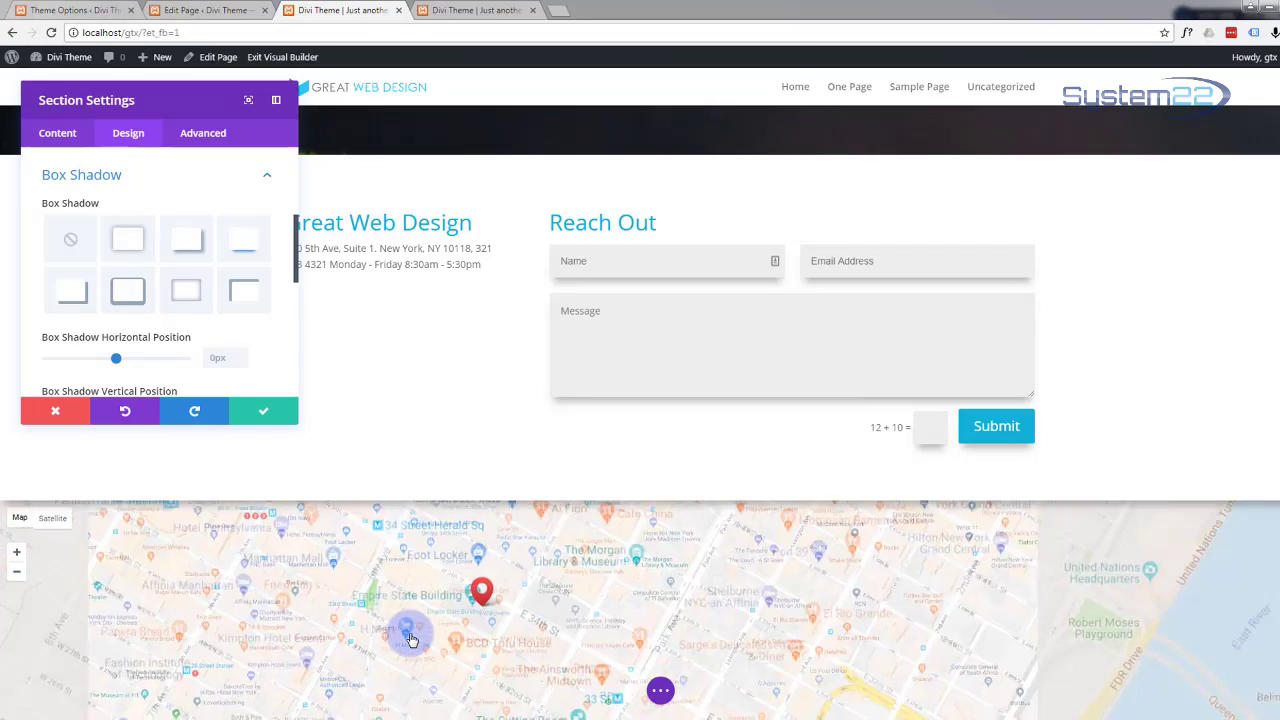
{"action": "scroll", "coordinate": [411, 640], "scroll_direction": "up", "scroll_amount": 1}
{"action": "scroll", "coordinate": [411, 640], "scroll_direction": "down", "scroll_amount": 1}
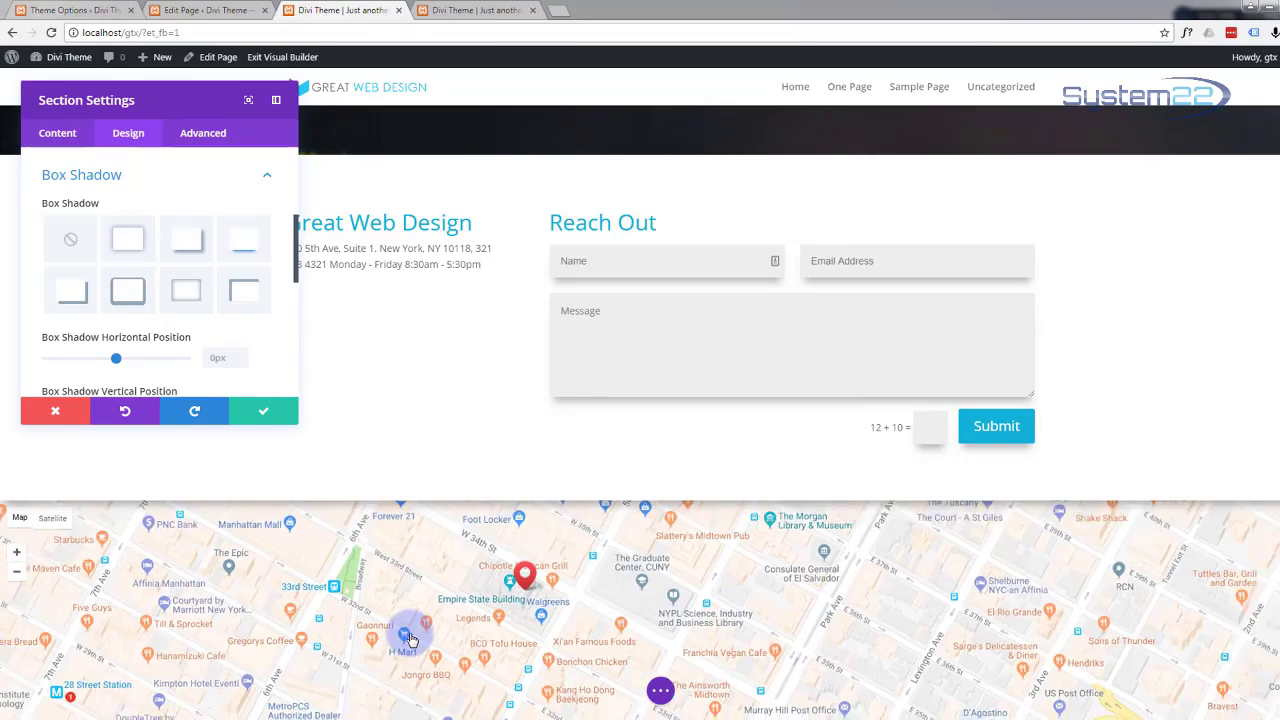
{"action": "scroll", "coordinate": [411, 640], "scroll_direction": "up", "scroll_amount": 1}
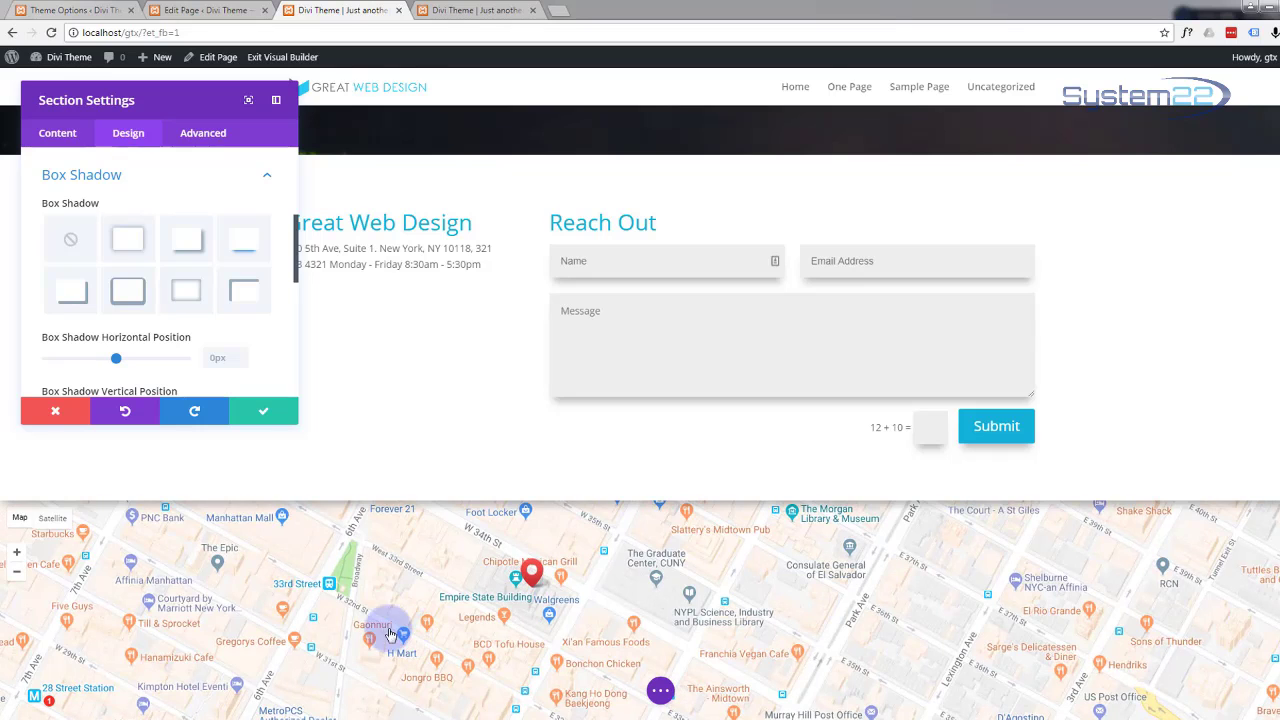
{"action": "left_click", "coordinate": [263, 414]}
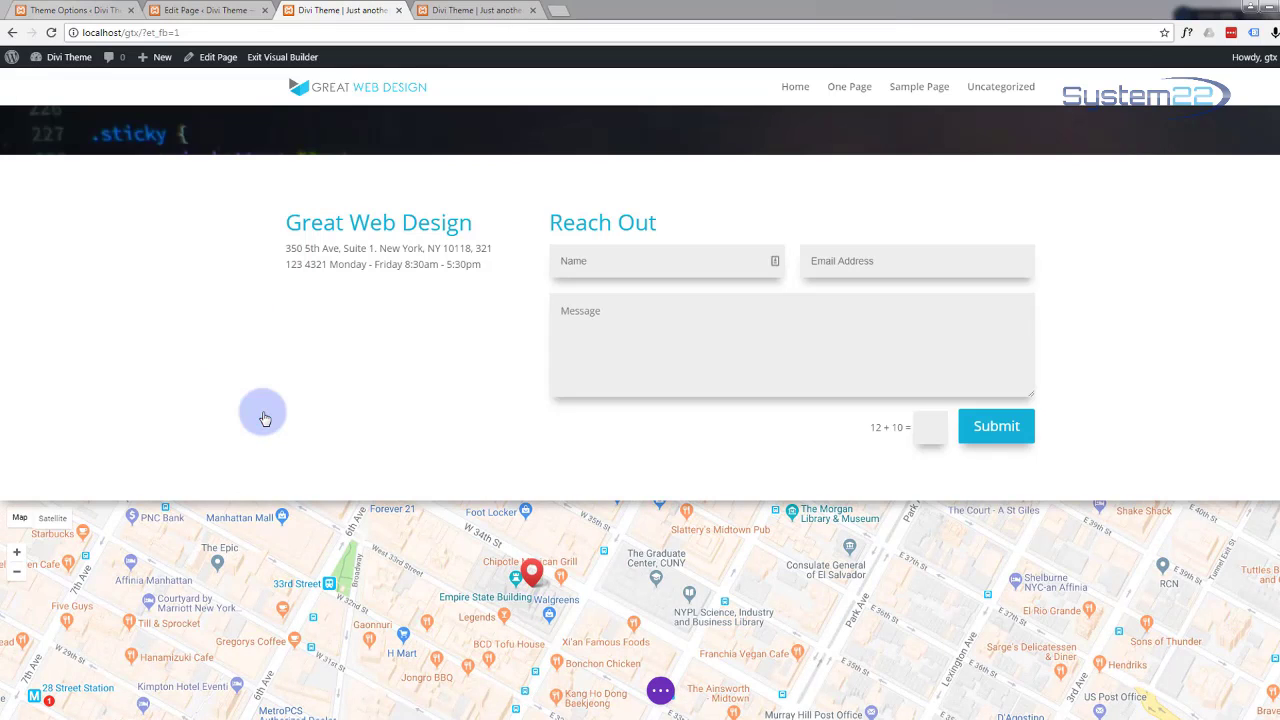
Step: Save and exit the Visual Builder, then scroll the live page to the shadowed contact section and map
{"action": "left_click", "coordinate": [660, 690]}
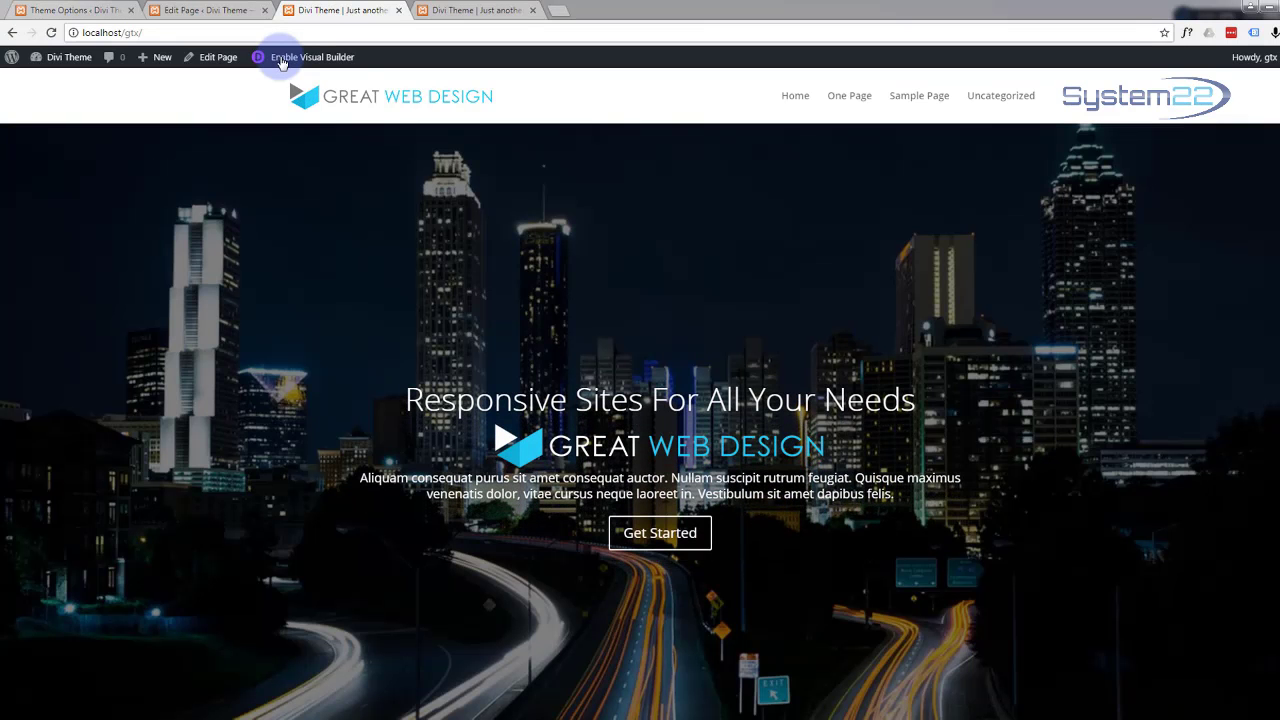
{"action": "scroll", "coordinate": [320, 262], "scroll_direction": "down", "scroll_amount": 8}
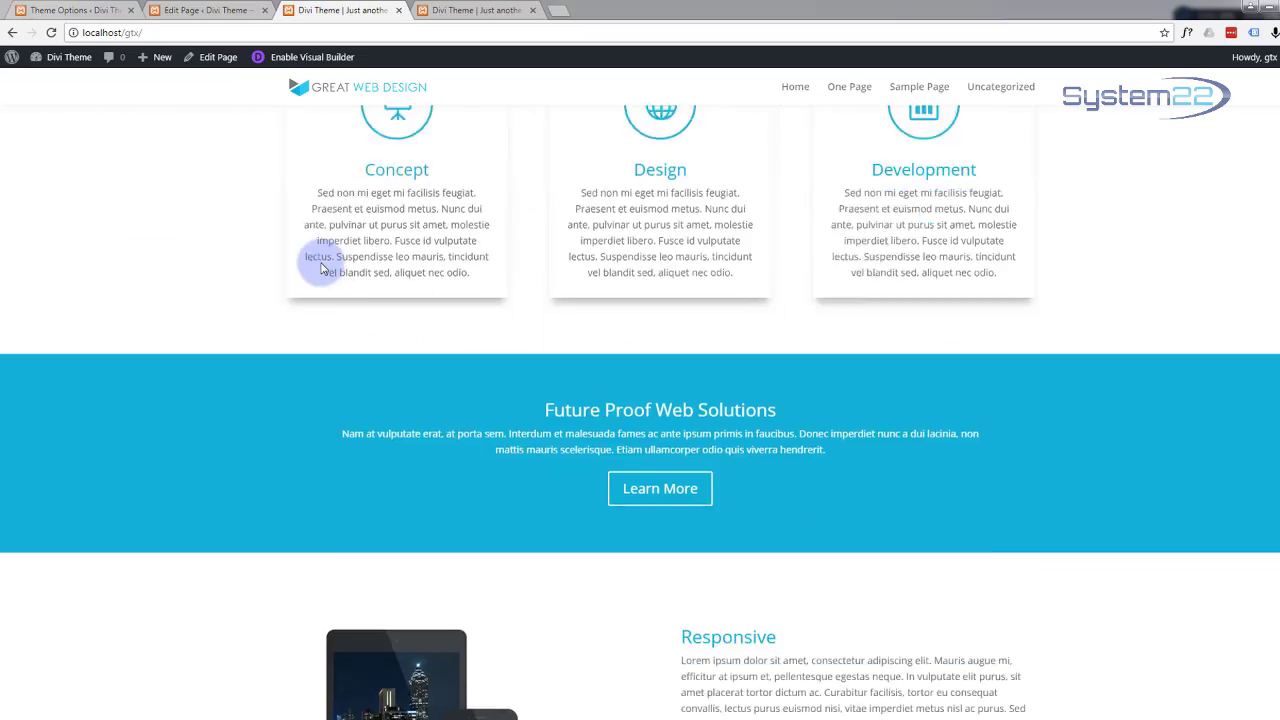
{"action": "scroll", "coordinate": [322, 268], "scroll_direction": "down", "scroll_amount": 10}
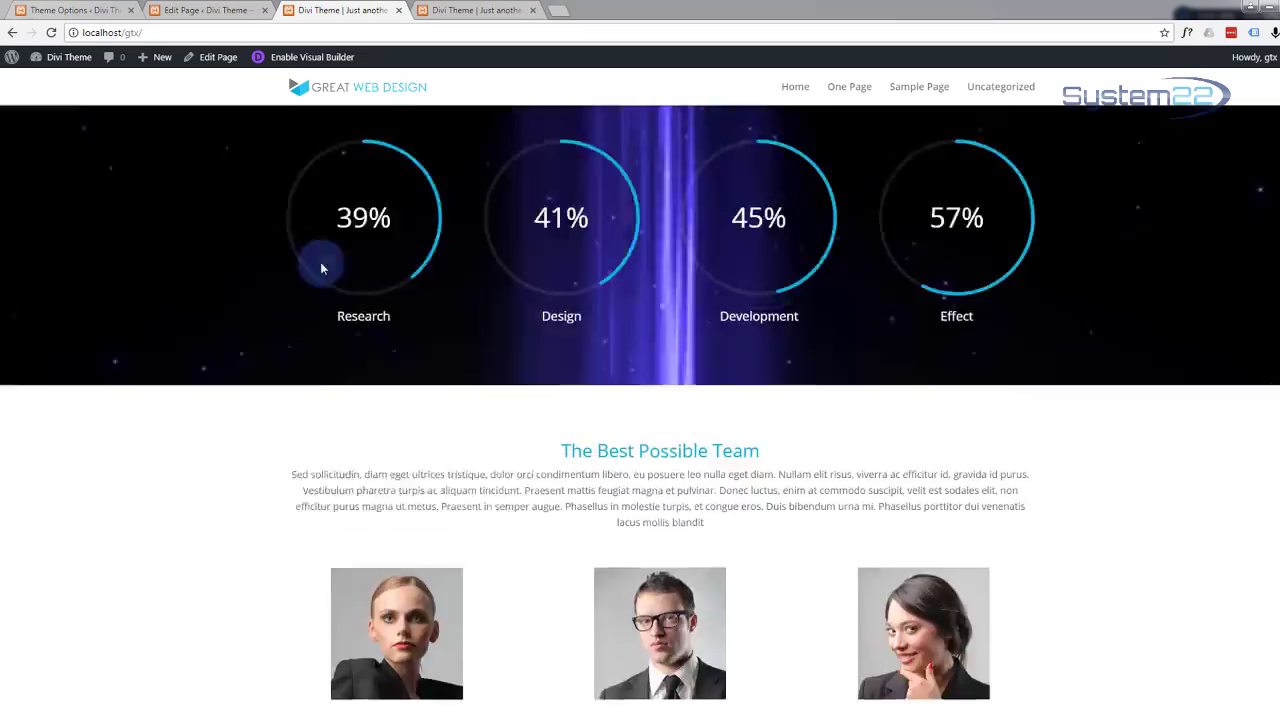
{"action": "scroll", "coordinate": [322, 268], "scroll_direction": "down", "scroll_amount": 10}
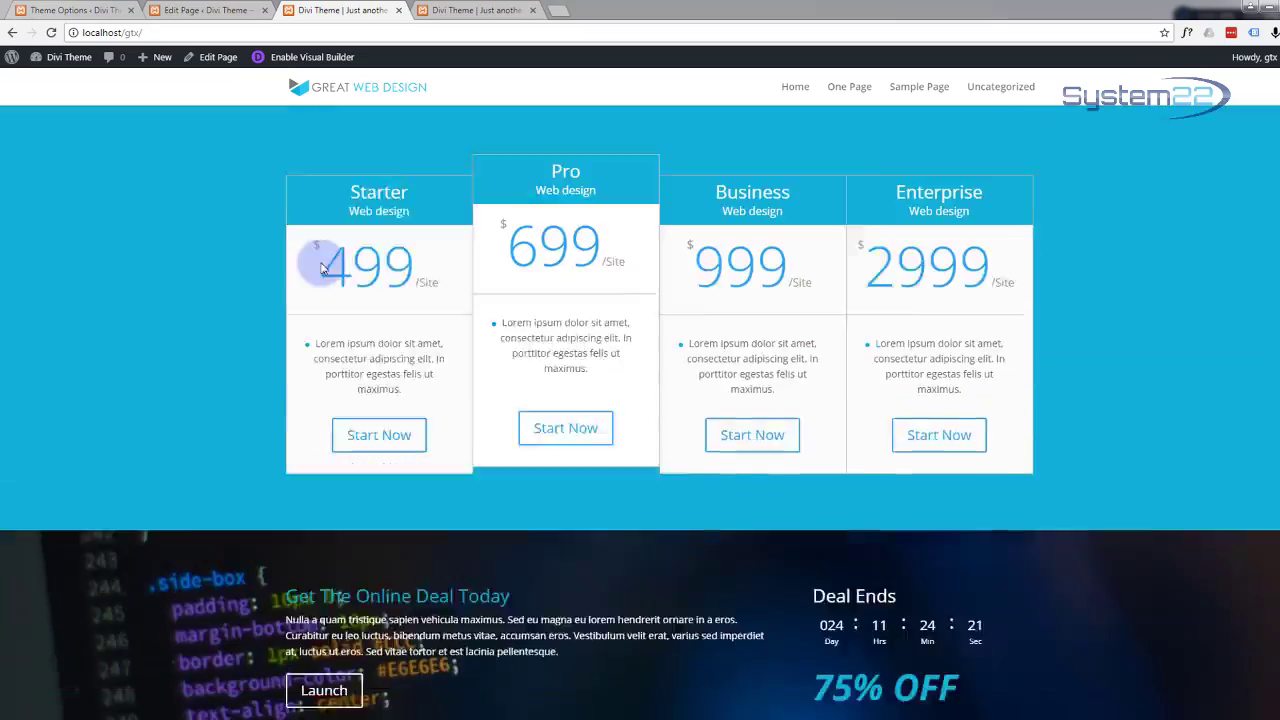
{"action": "scroll", "coordinate": [322, 268], "scroll_direction": "down", "scroll_amount": 8}
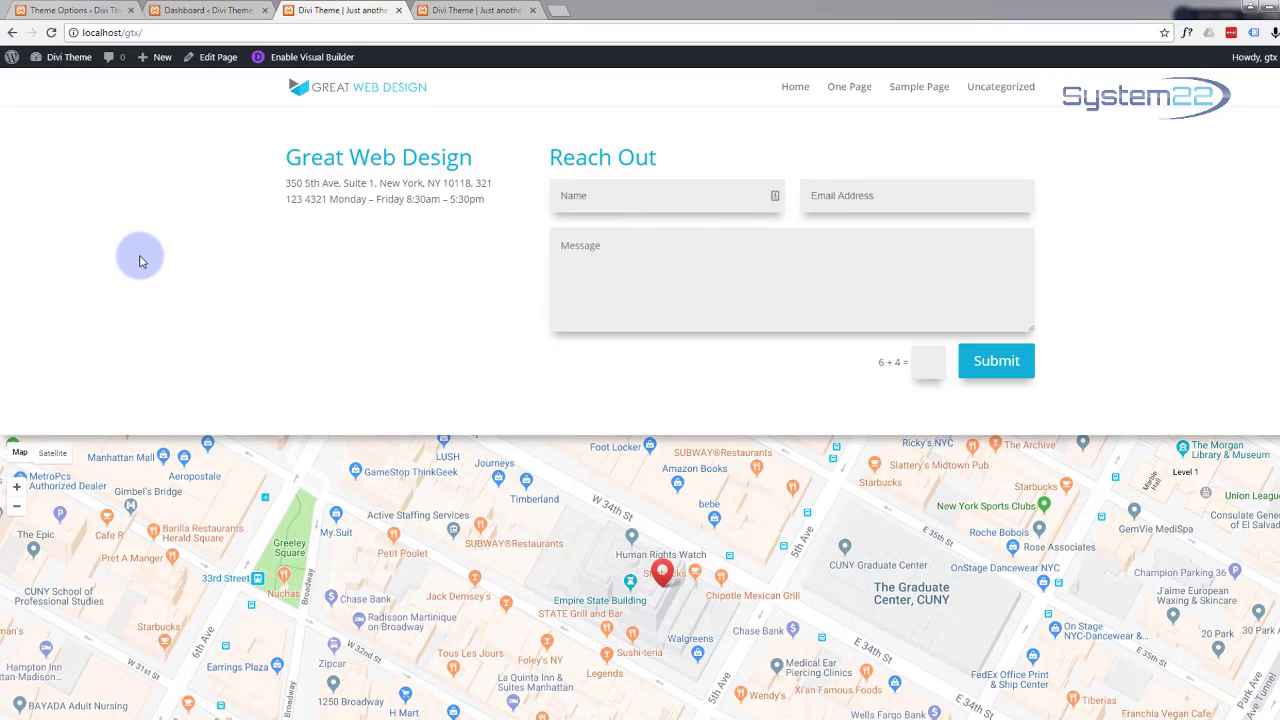
{"action": "scroll", "coordinate": [140, 261], "scroll_direction": "down", "scroll_amount": 1}
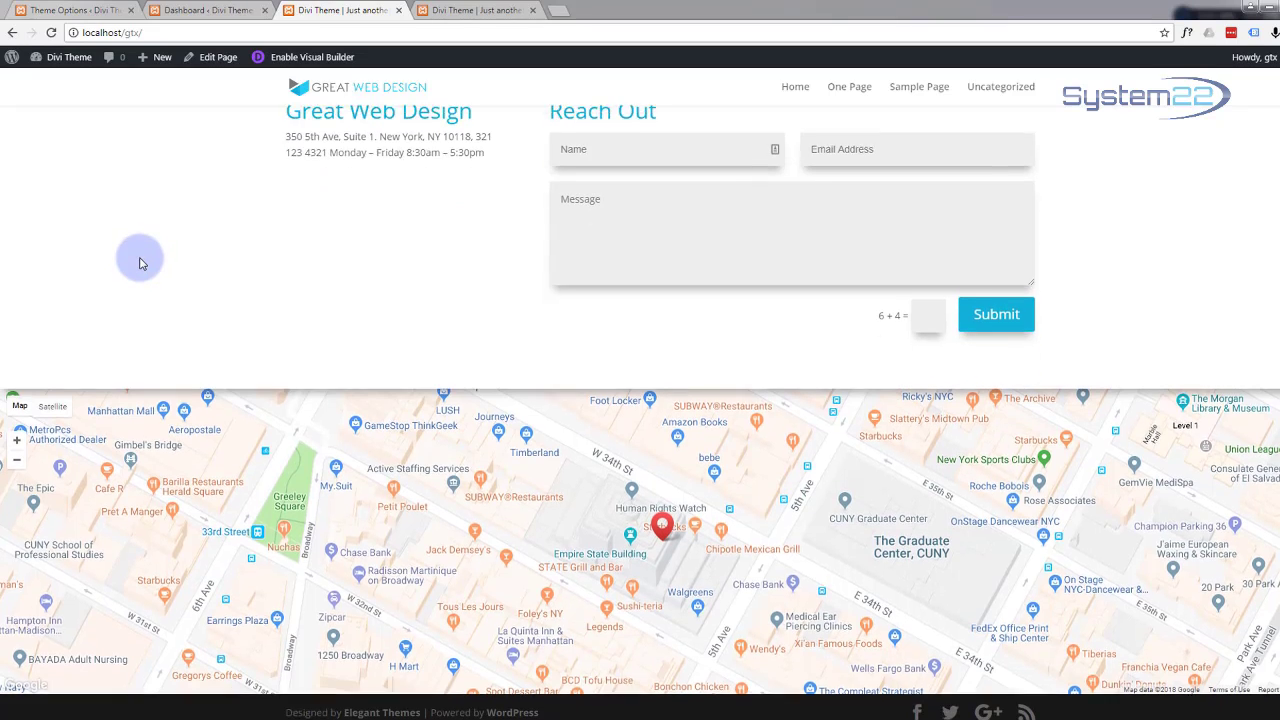
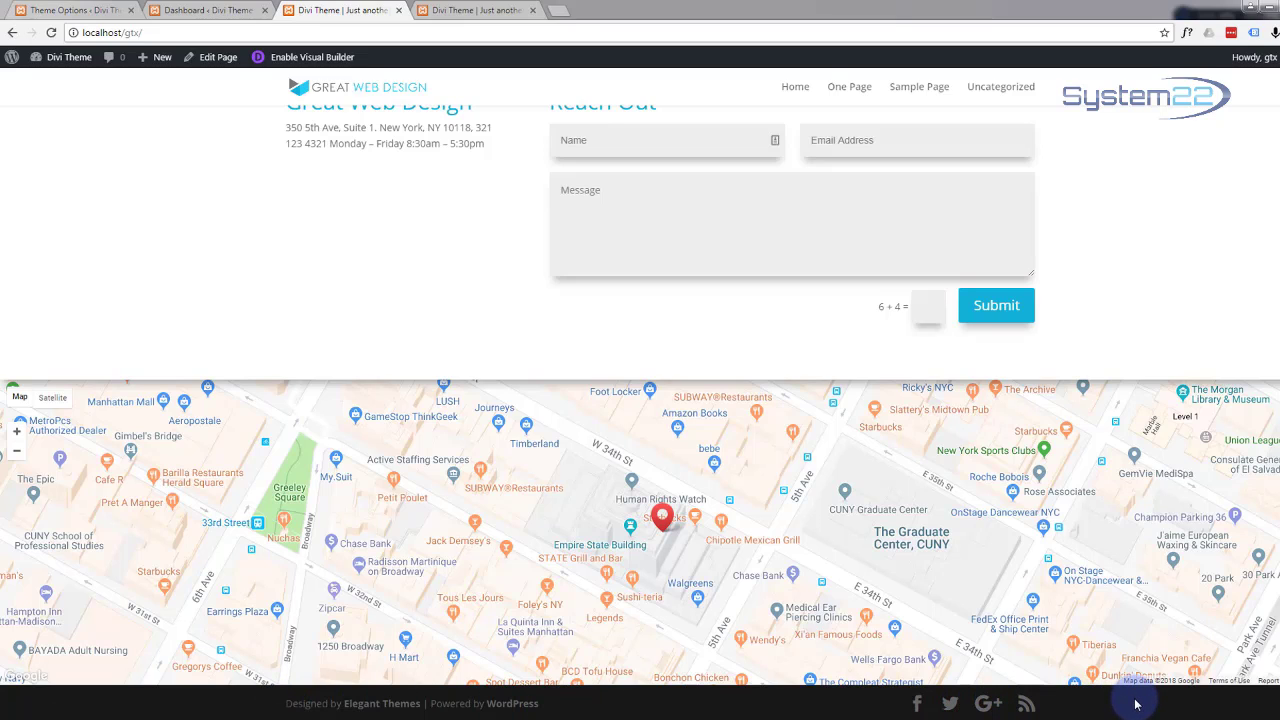
Step: In Divi Theme Options Custom CSS, start a #footer-bottom rule below the Remove Bottom Bar comment
{"action": "left_click", "coordinate": [200, 12]}
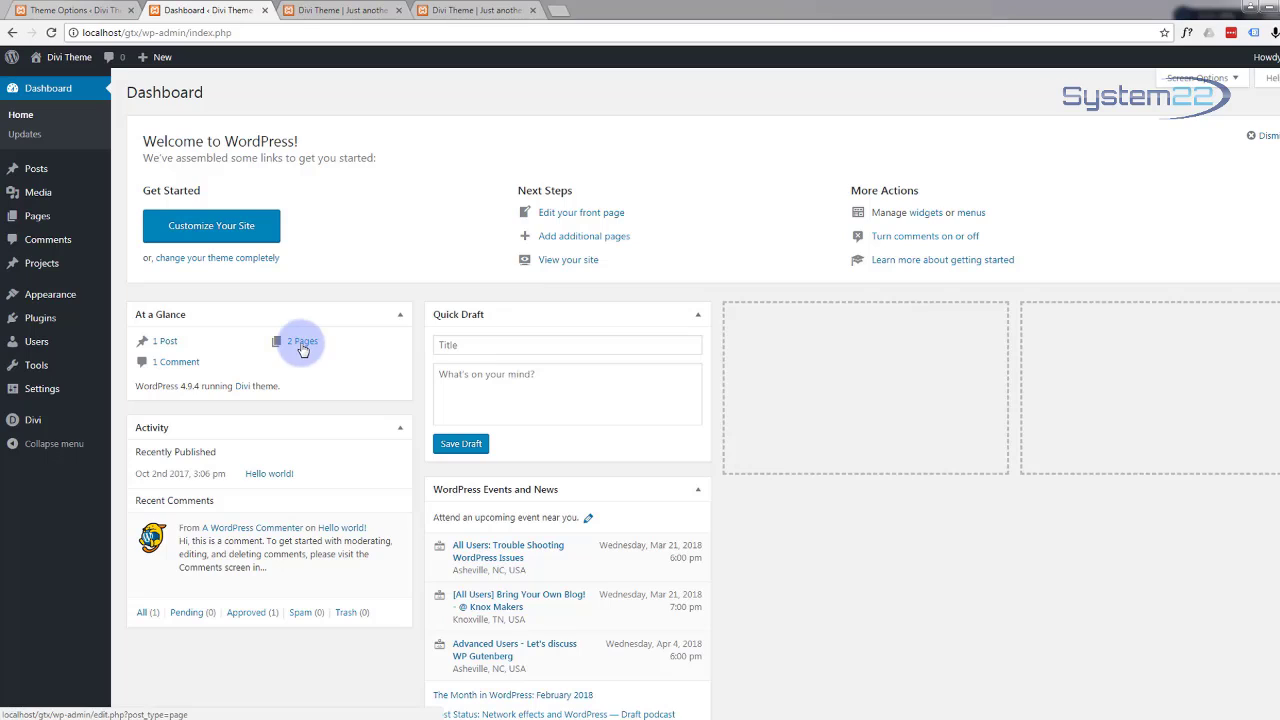
{"action": "mouse_move", "coordinate": [30, 425]}
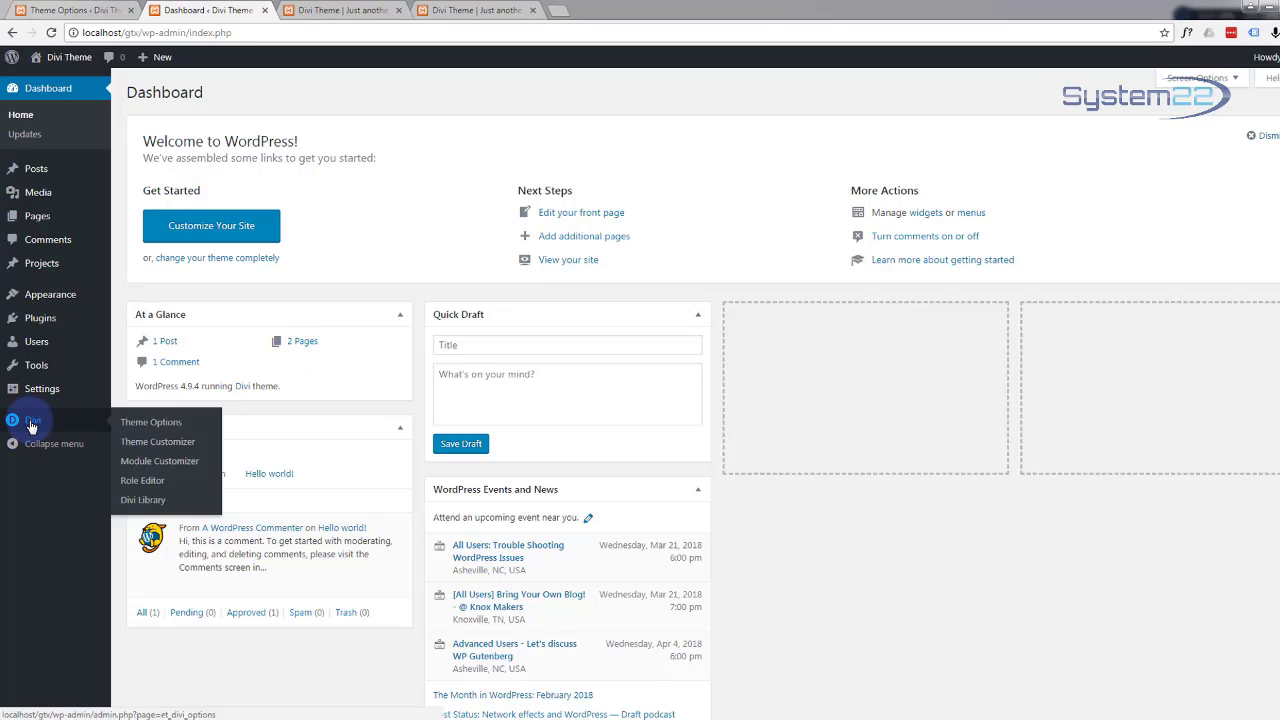
{"action": "left_click", "coordinate": [160, 428]}
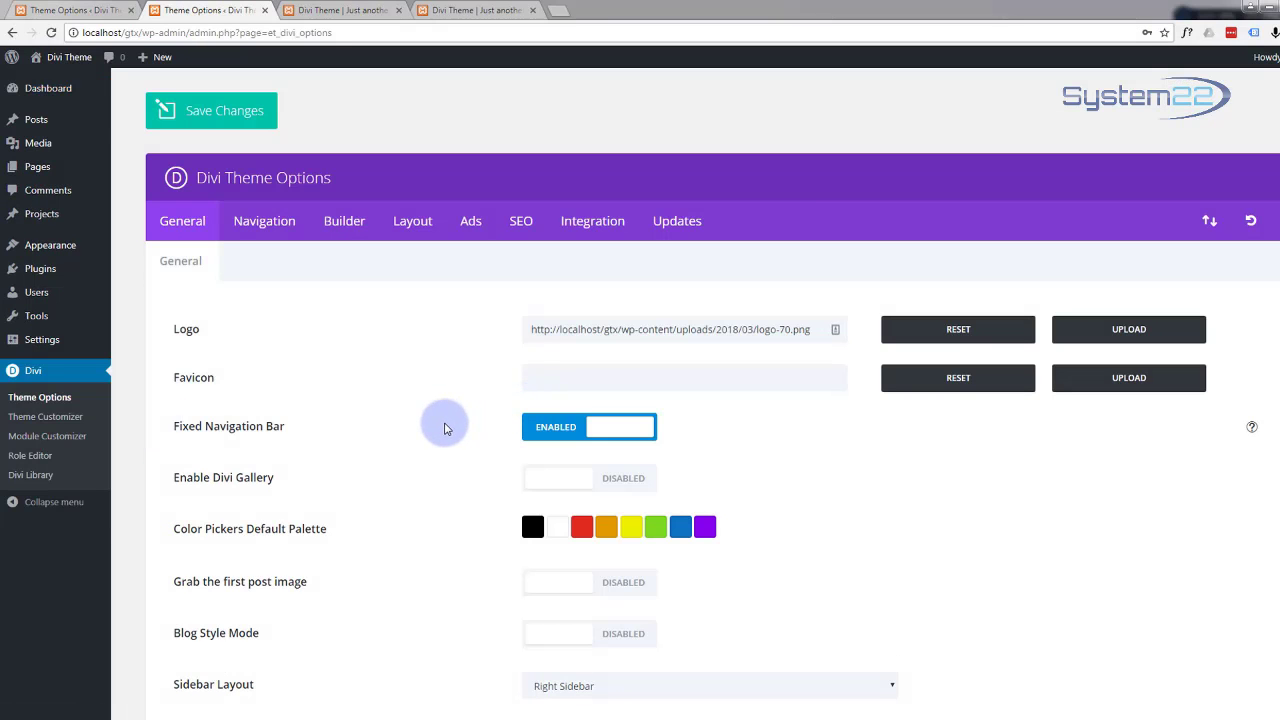
{"action": "scroll", "coordinate": [445, 428], "scroll_direction": "down", "scroll_amount": 2}
{"action": "scroll", "coordinate": [445, 428], "scroll_direction": "down", "scroll_amount": 12}
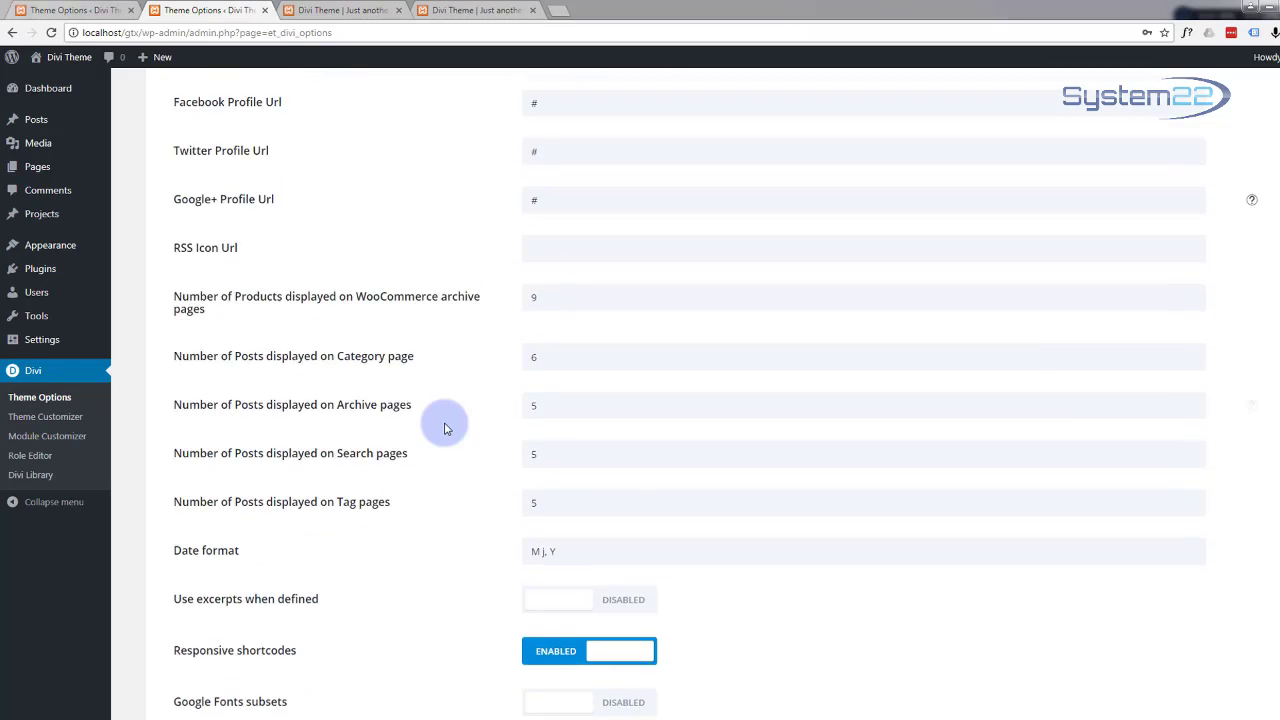
{"action": "scroll", "coordinate": [445, 428], "scroll_direction": "down", "scroll_amount": 3}
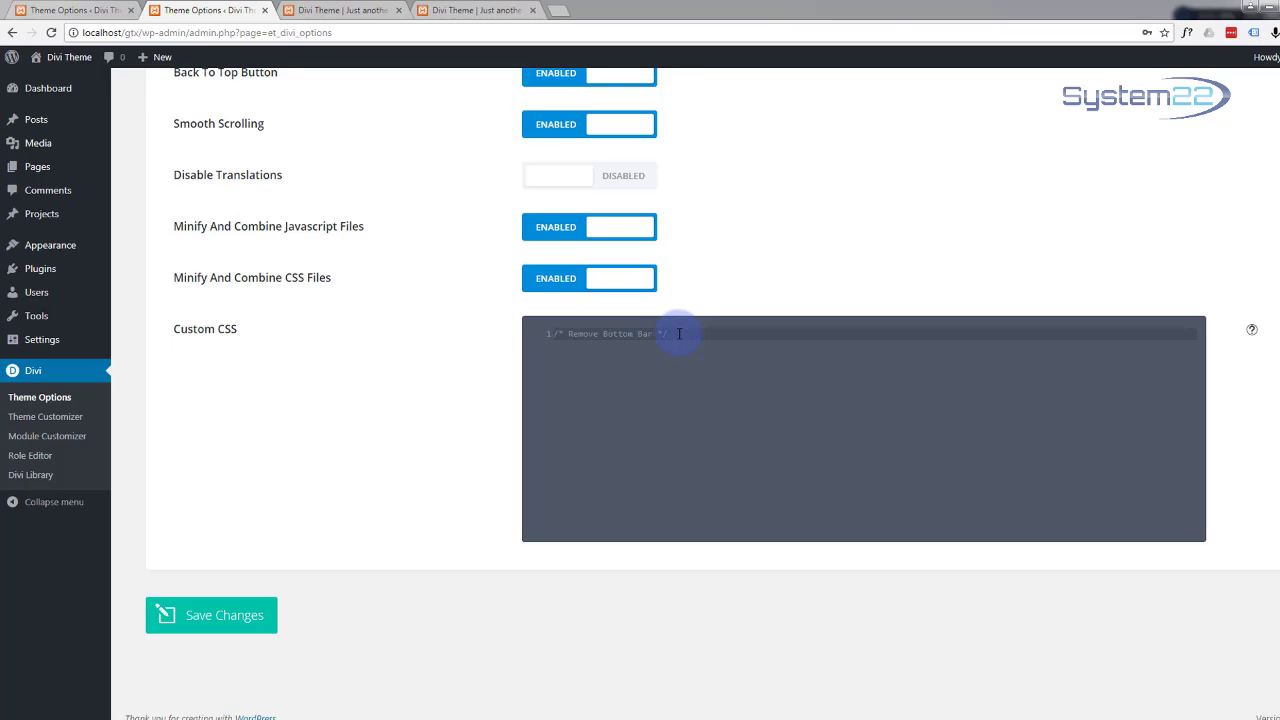
{"action": "key", "text": "Return"}
{"action": "key", "text": "Return"}
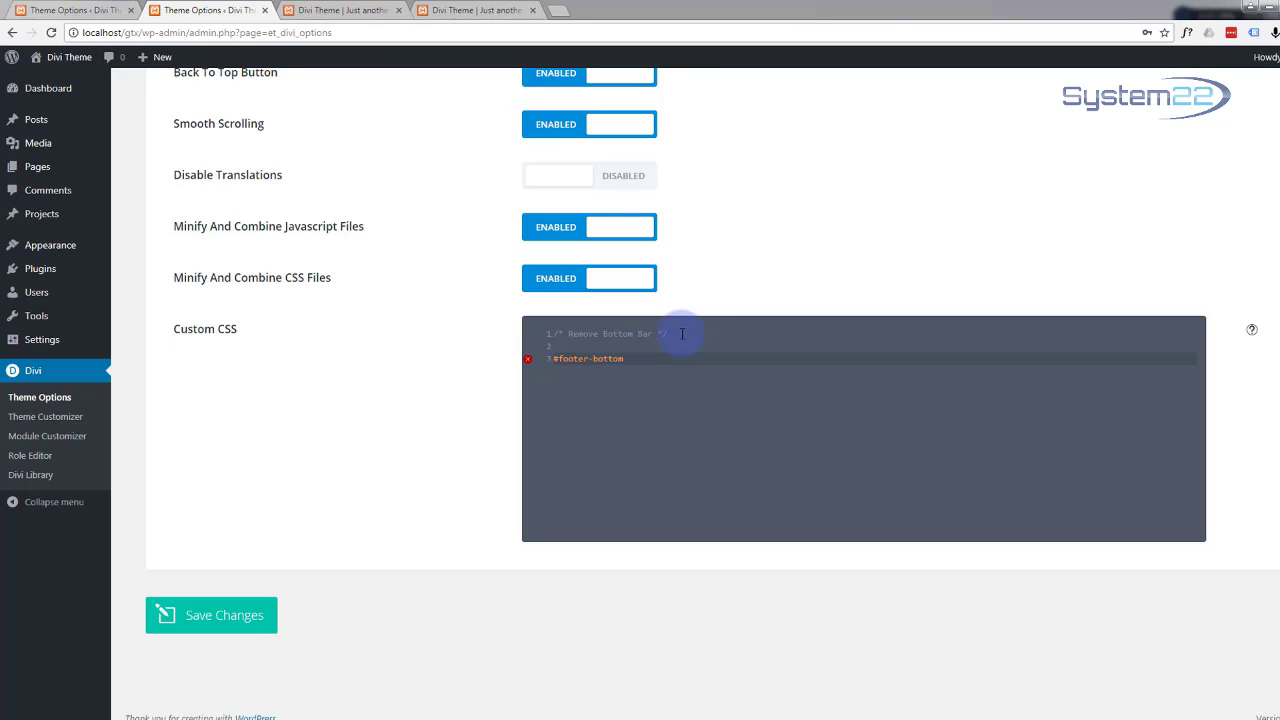
Step: Inspect the live site footer in DevTools and test display: none on div#footer-bottom
{"action": "left_click", "coordinate": [346, 12]}
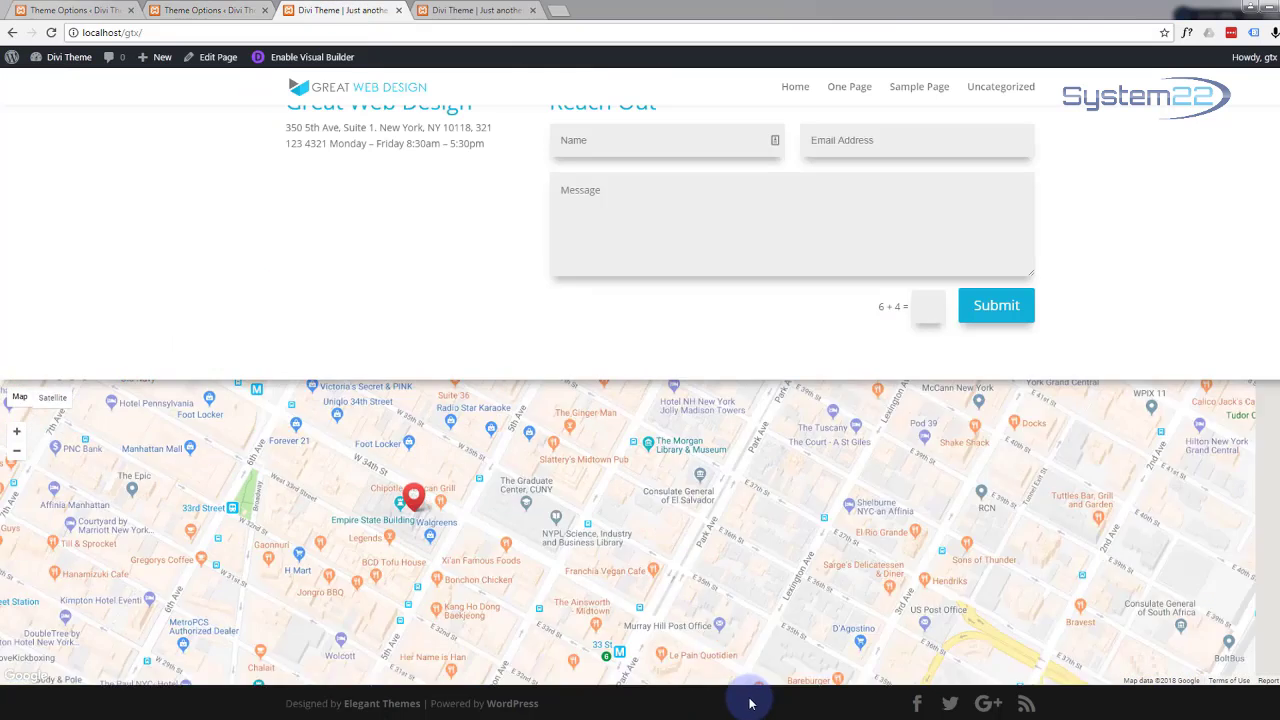
{"action": "right_click", "coordinate": [665, 708]}
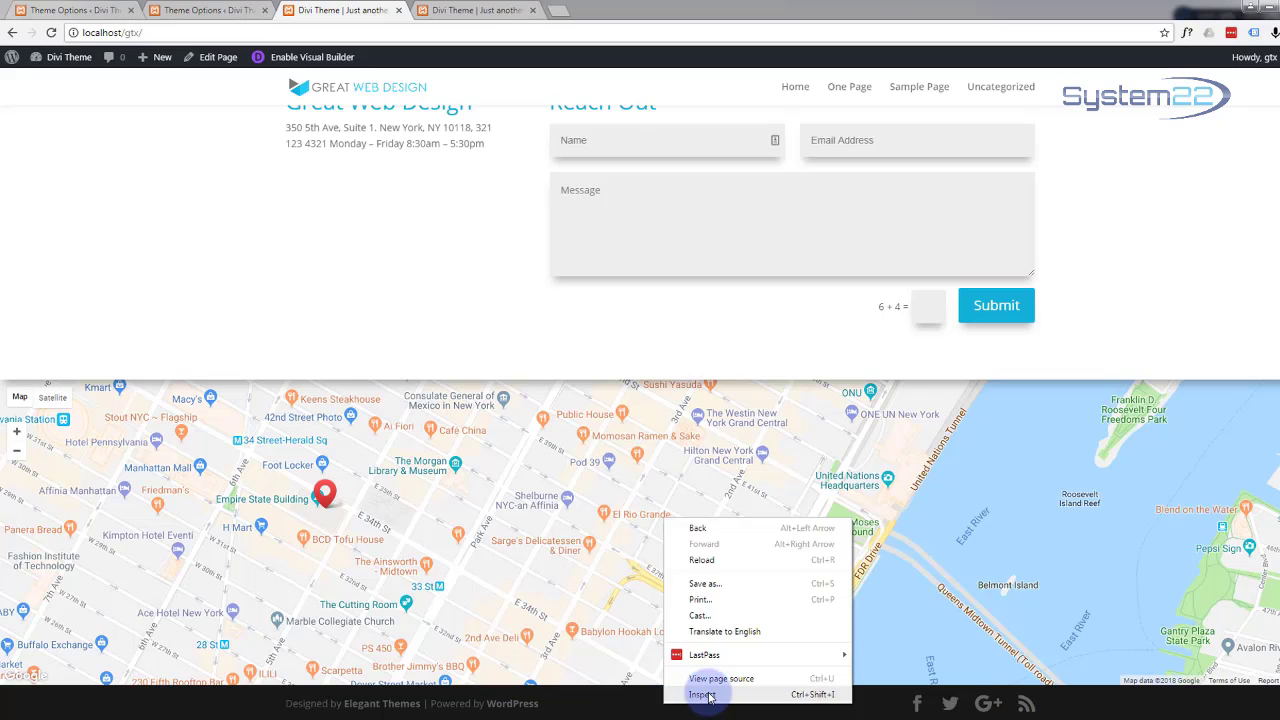
{"action": "left_click", "coordinate": [706, 692]}
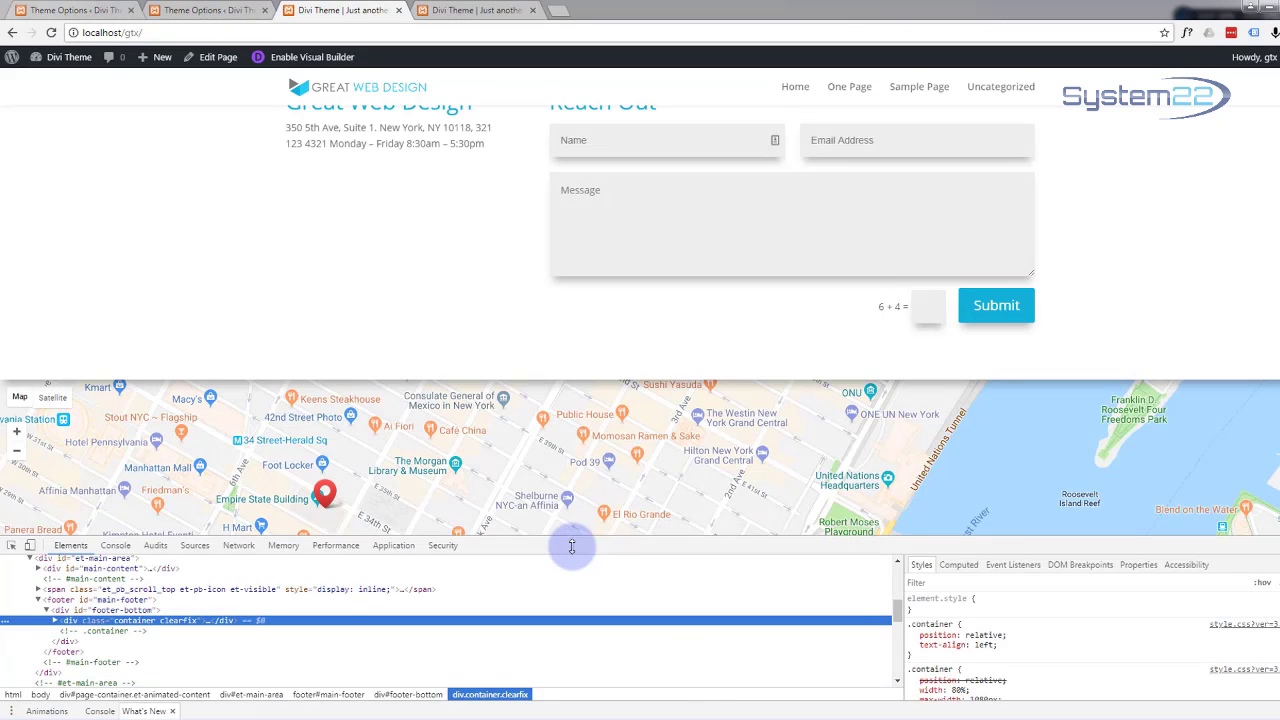
{"action": "left_click_drag", "start_coordinate": [570, 540], "coordinate": [594, 426]}
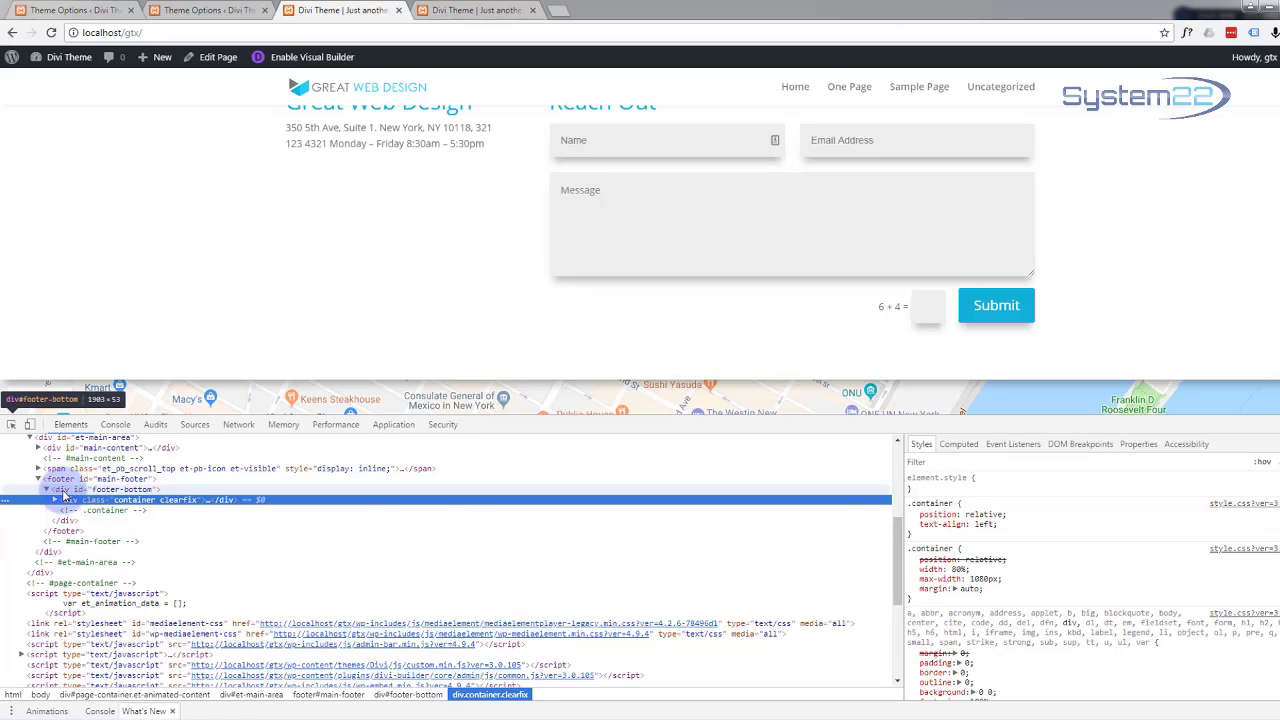
{"action": "left_click", "coordinate": [83, 490]}
{"action": "scroll", "coordinate": [700, 520], "scroll_direction": "up", "scroll_amount": 2}
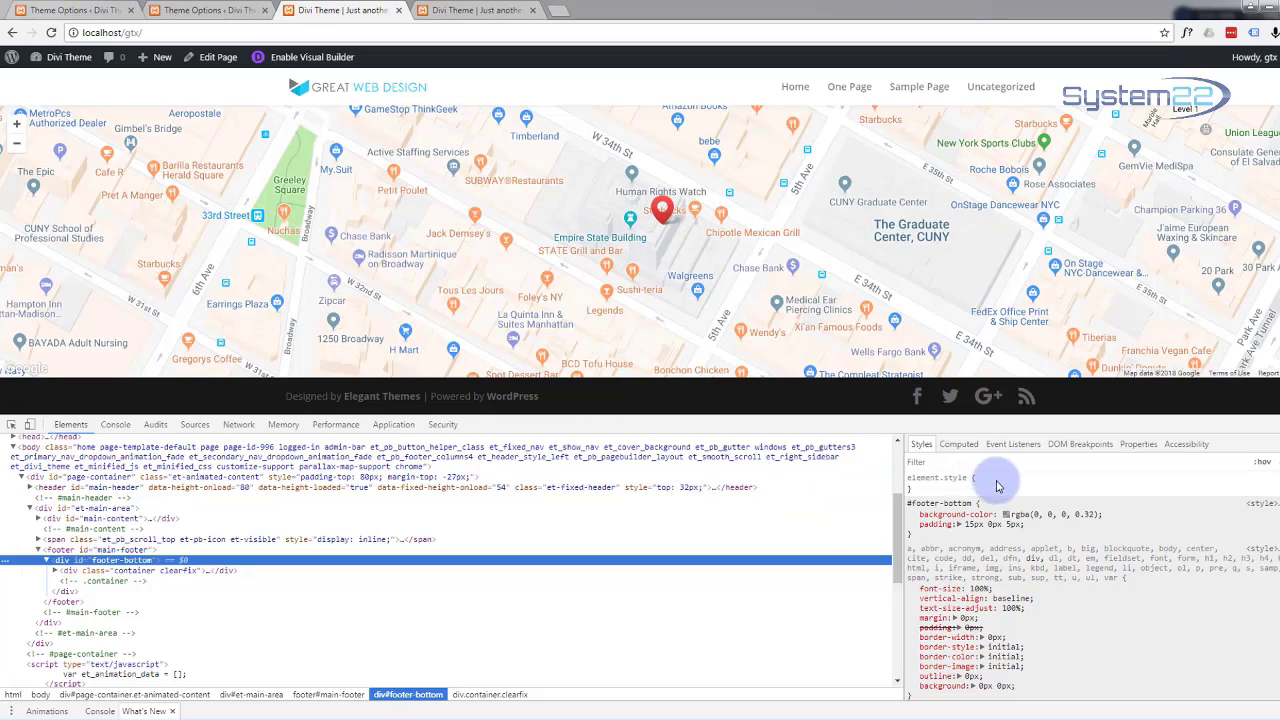
{"action": "left_click", "coordinate": [978, 484]}
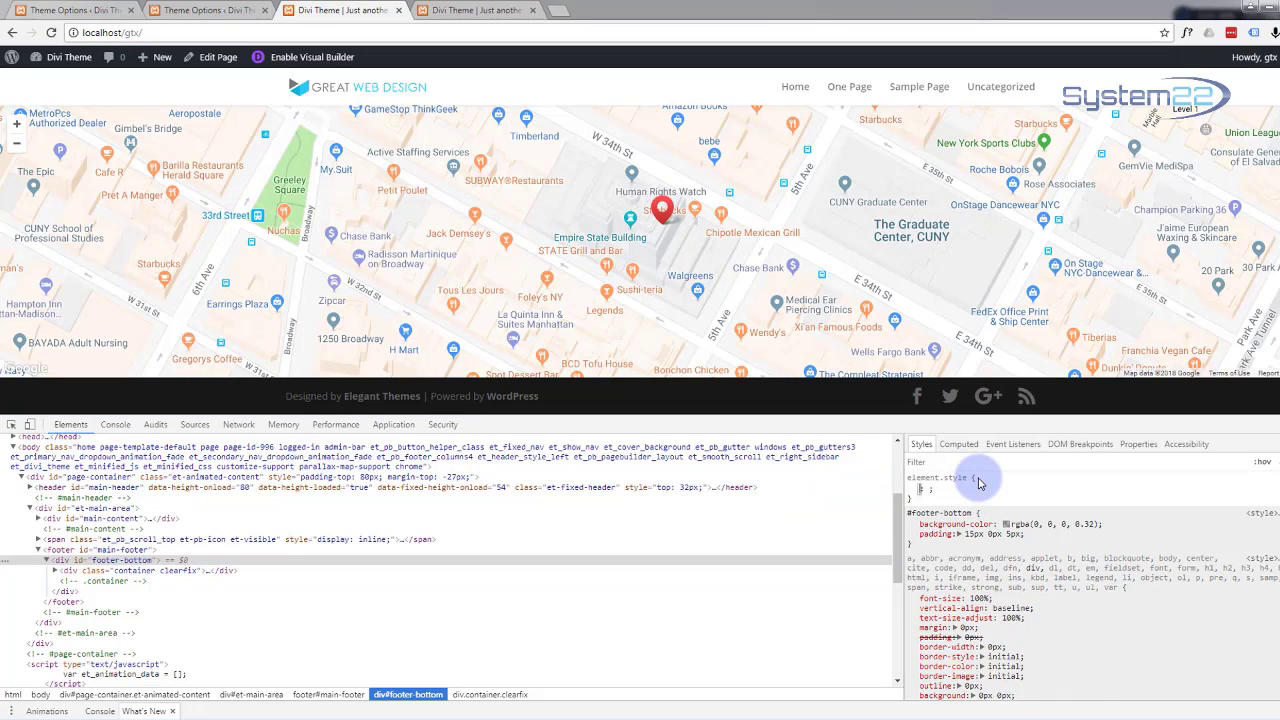
{"action": "type", "text": "display: none;"}
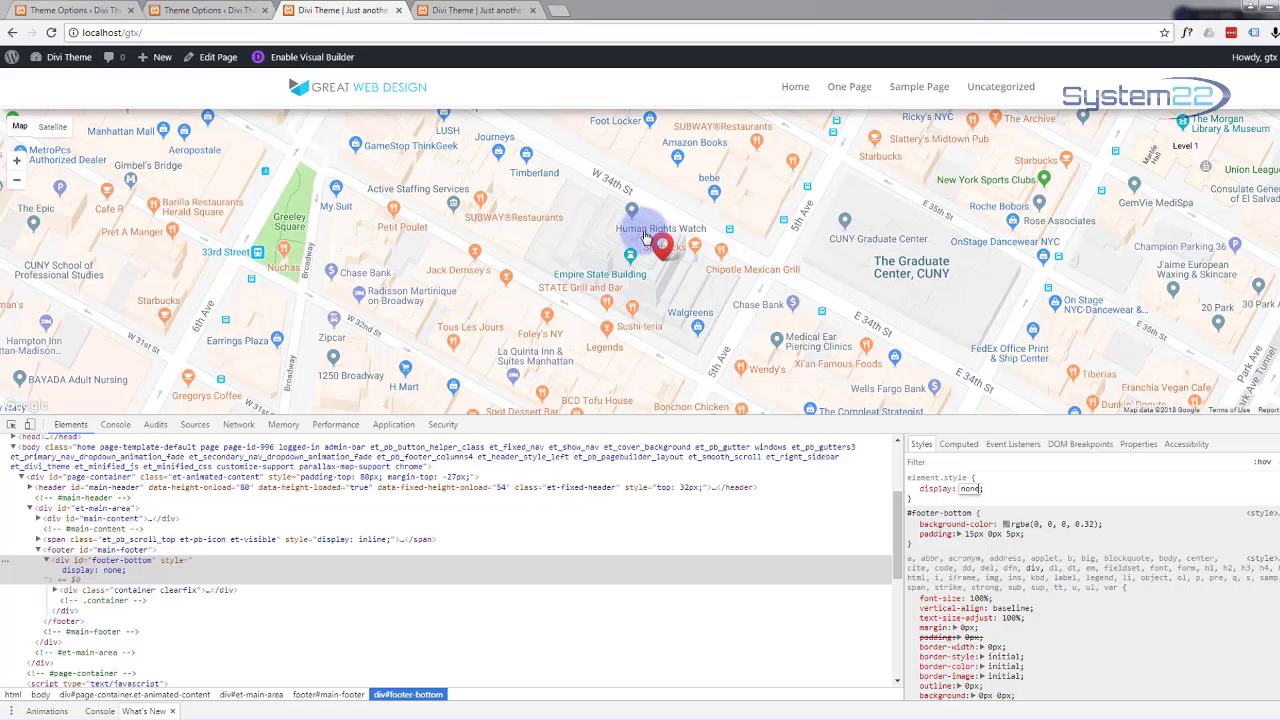
{"action": "scroll", "coordinate": [645, 238], "scroll_direction": "down", "scroll_amount": 1}
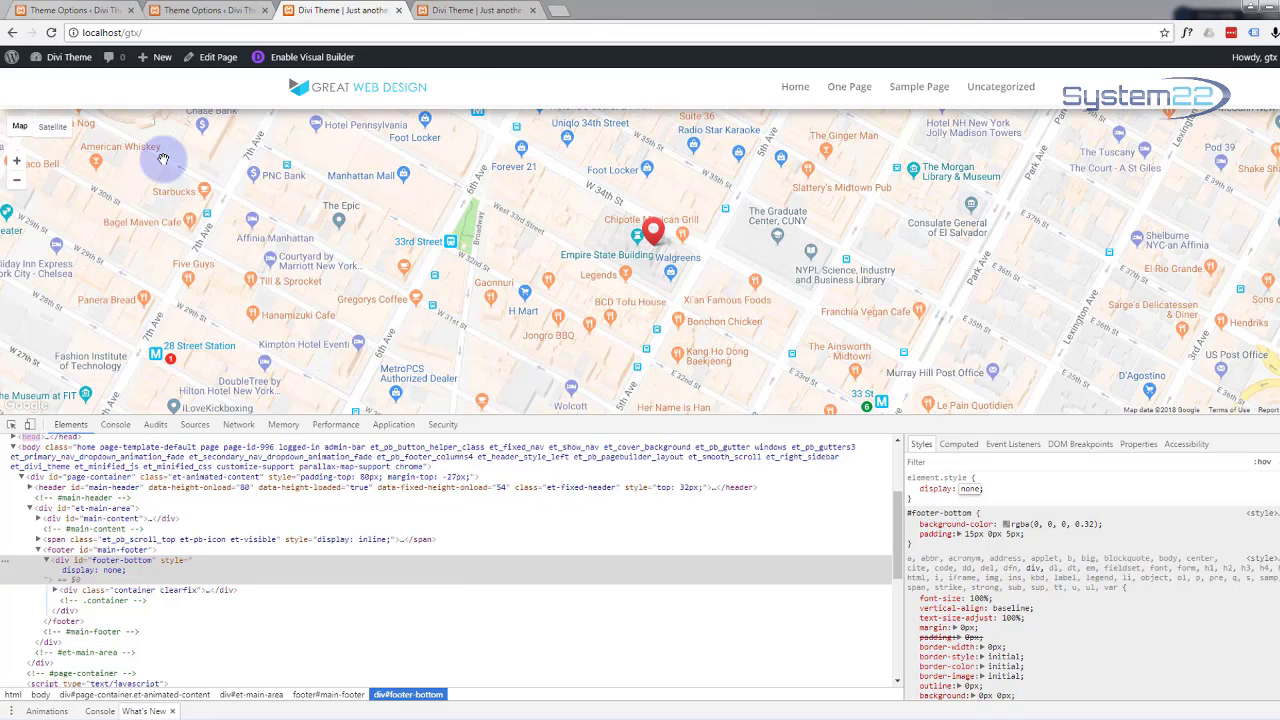
{"action": "left_click", "coordinate": [210, 10]}
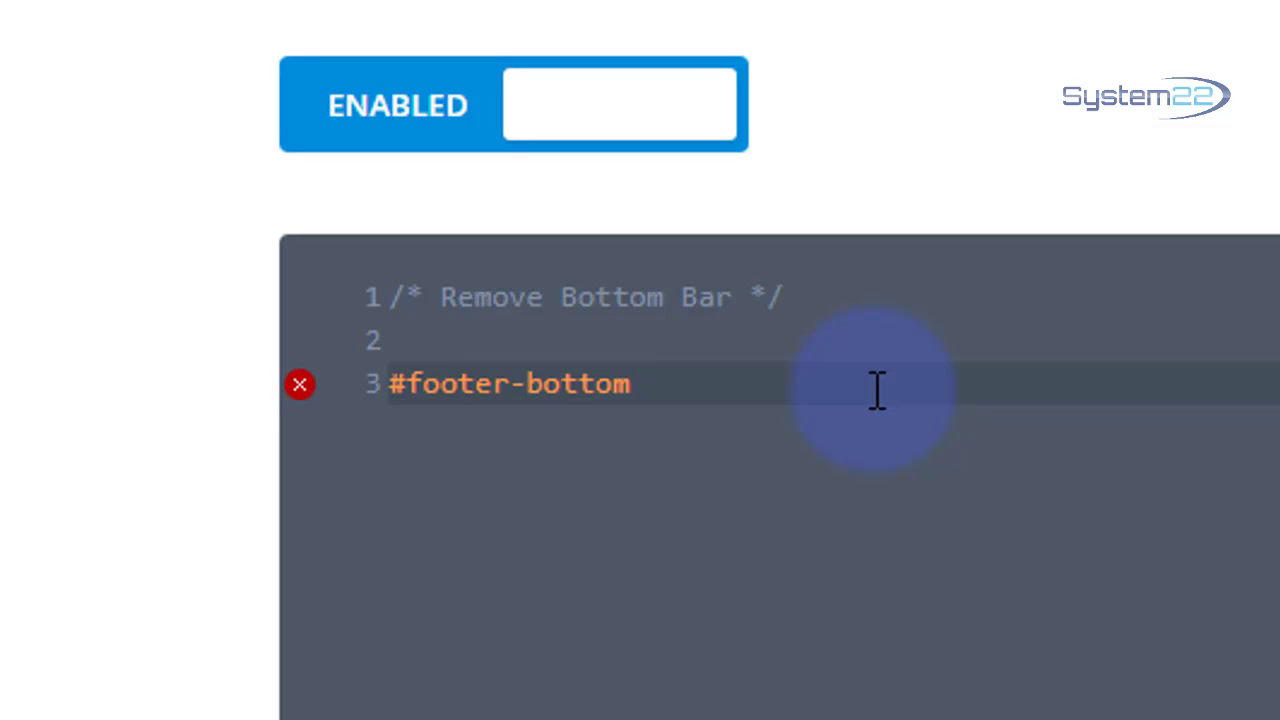
Step: Wrap the #footer-bottom rule in braces containing display:none; on an indented line
{"action": "type", "text": "{"}
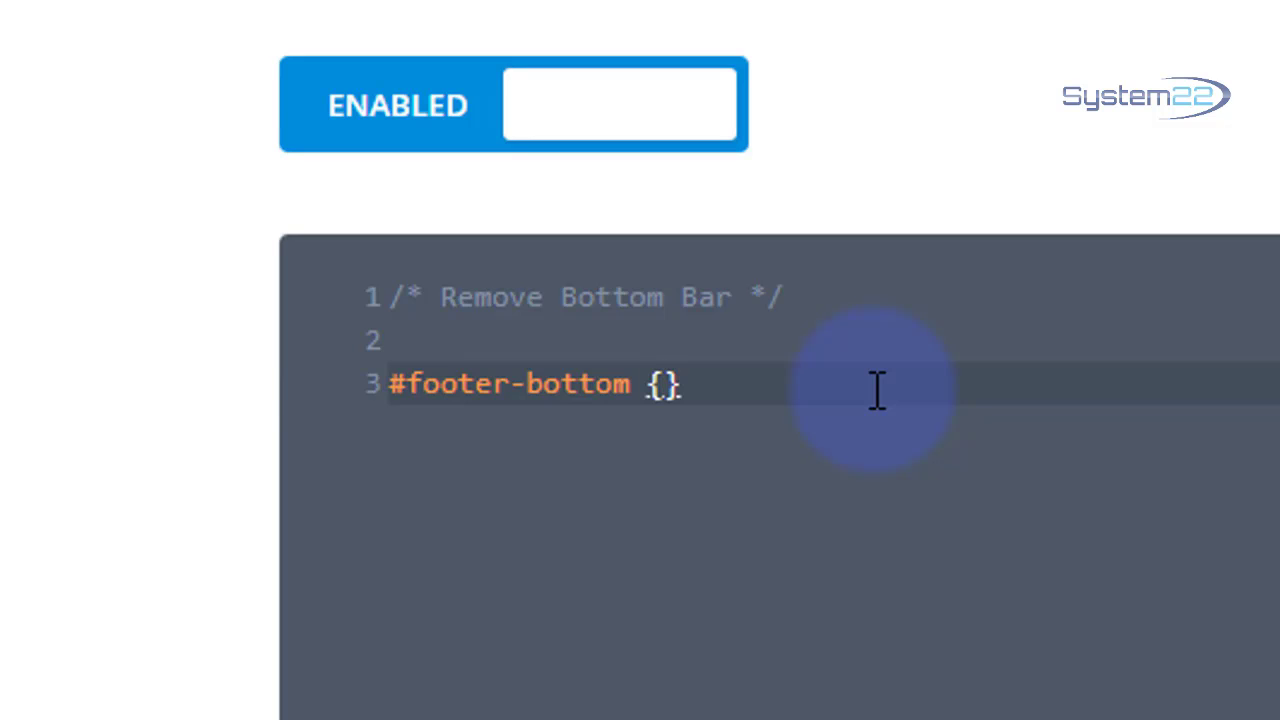
{"action": "key", "text": "Left"}
{"action": "key", "text": "Return"}
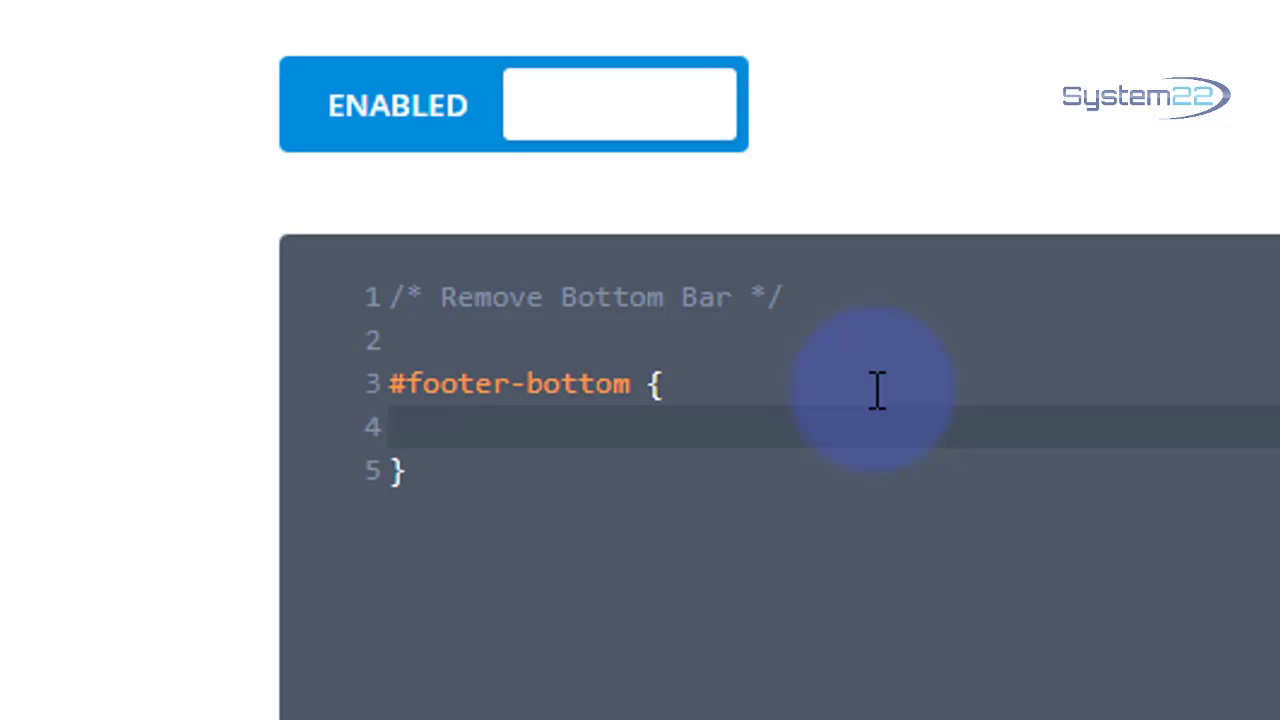
{"action": "type", "text": "di"}
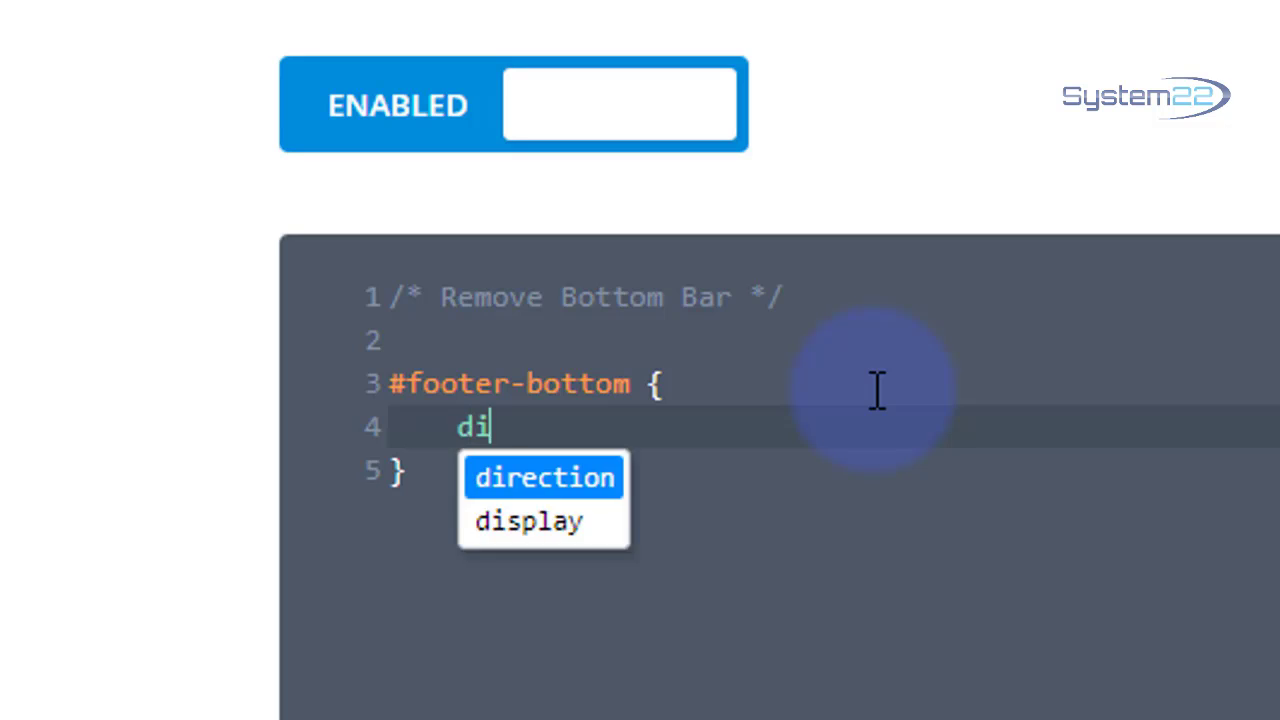
{"action": "type", "text": "splay:none"}
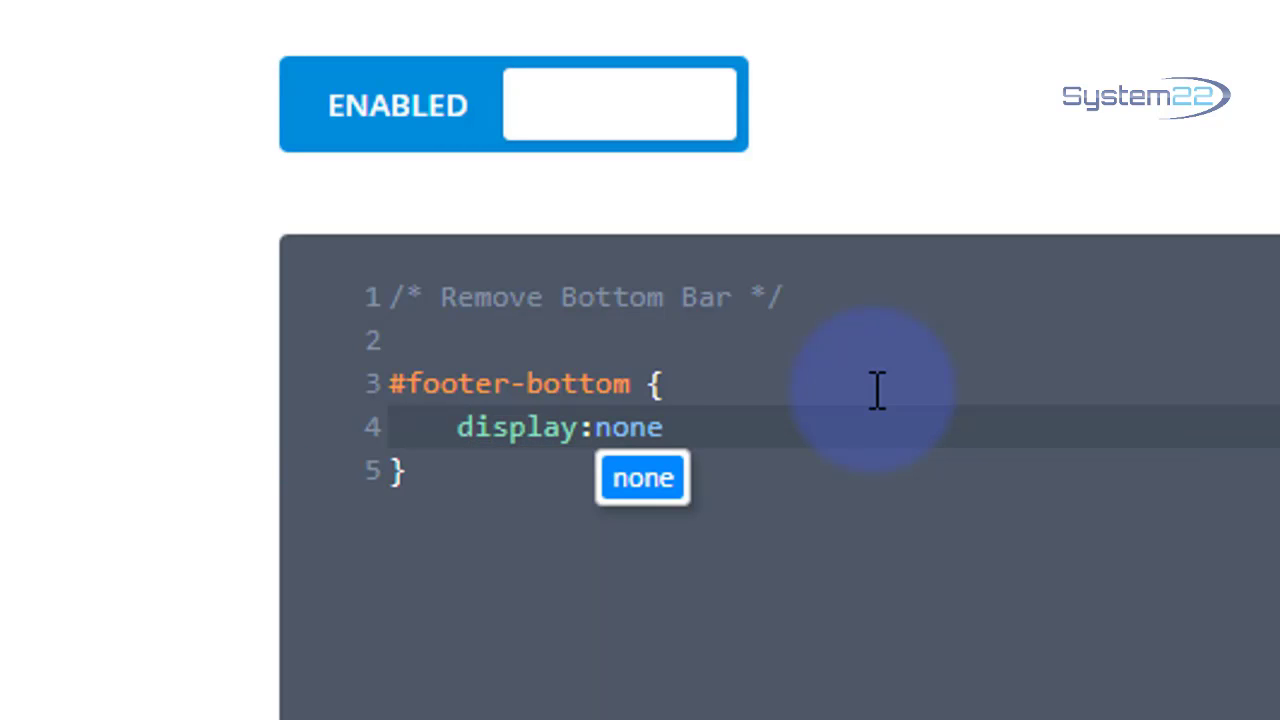
{"action": "type", "text": ";"}
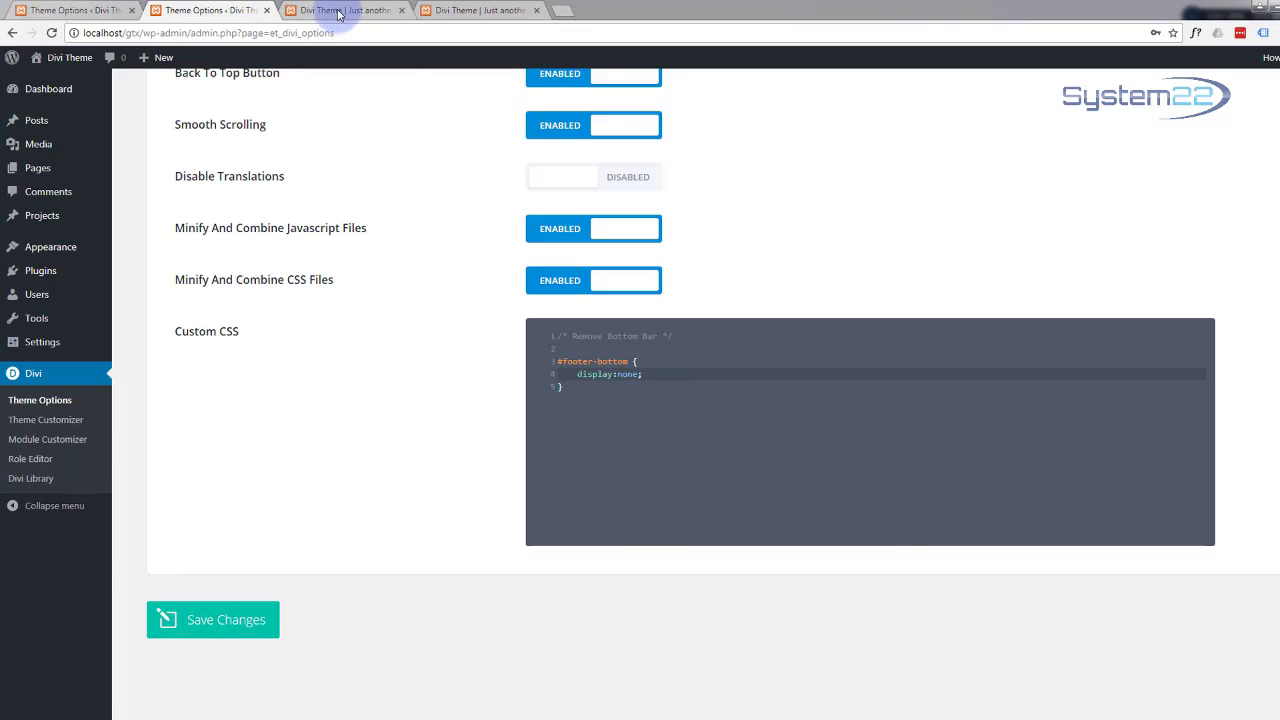
Step: Close DevTools on the live site and reload the contact page to check the hidden footer bar
{"action": "left_click", "coordinate": [335, 10]}
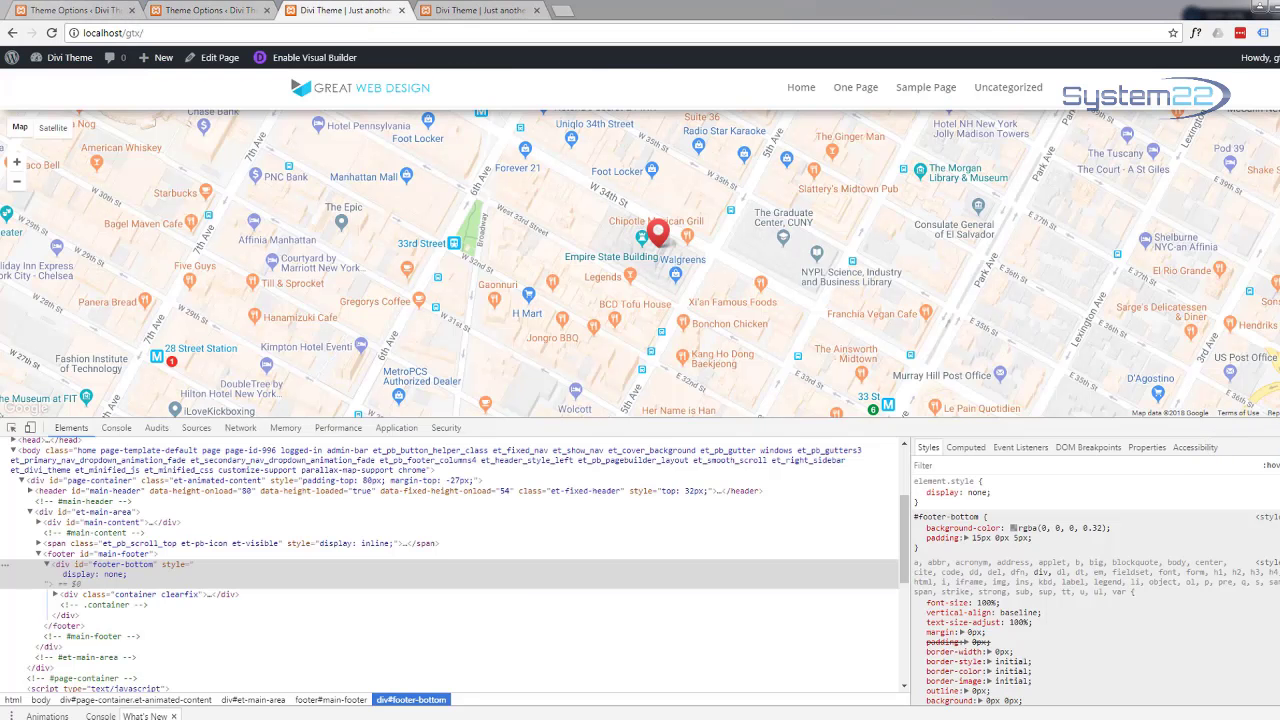
{"action": "left_click", "coordinate": [1279, 428]}
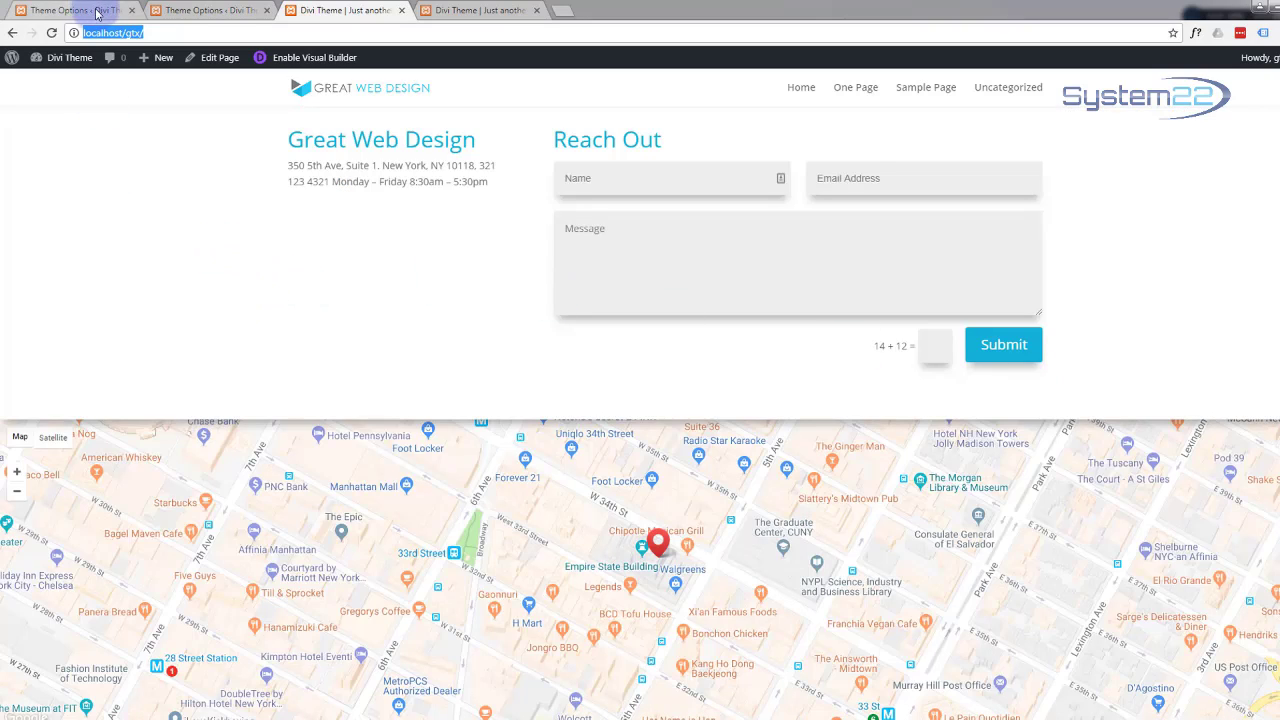
{"action": "left_click", "coordinate": [51, 33]}
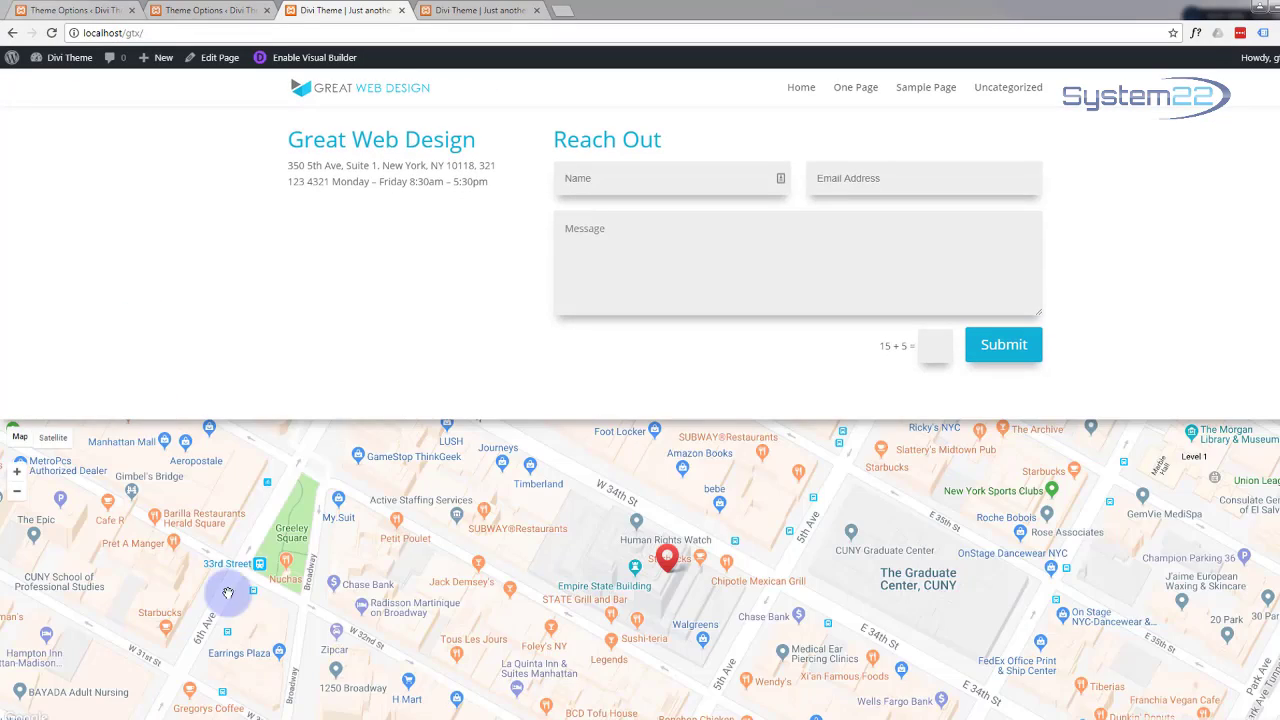
{"action": "left_click_drag", "start_coordinate": [243, 477], "coordinate": [200, 329]}
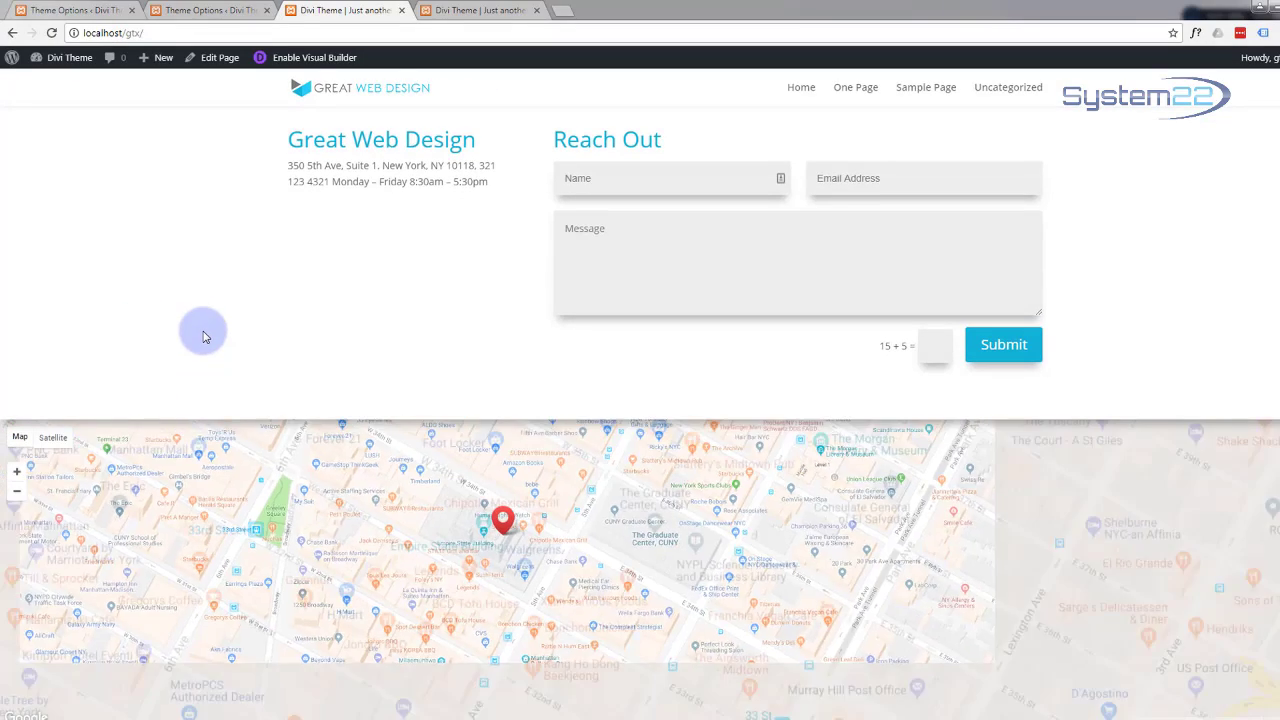
{"action": "scroll", "coordinate": [203, 337], "scroll_direction": "up", "scroll_amount": 1}
{"action": "scroll", "coordinate": [203, 337], "scroll_direction": "down", "scroll_amount": 1}
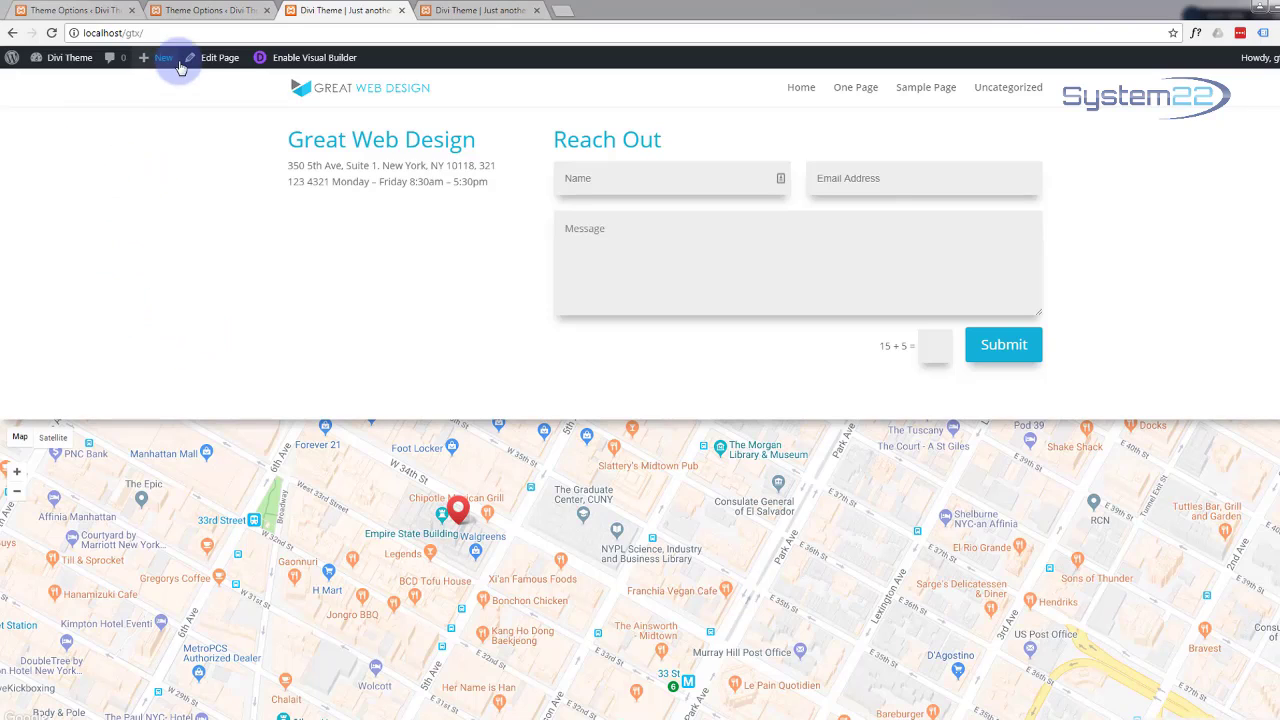
Step: Edit the One Page in the Divi Builder and scroll down to the Fullwidth Map section
{"action": "left_click", "coordinate": [216, 58]}
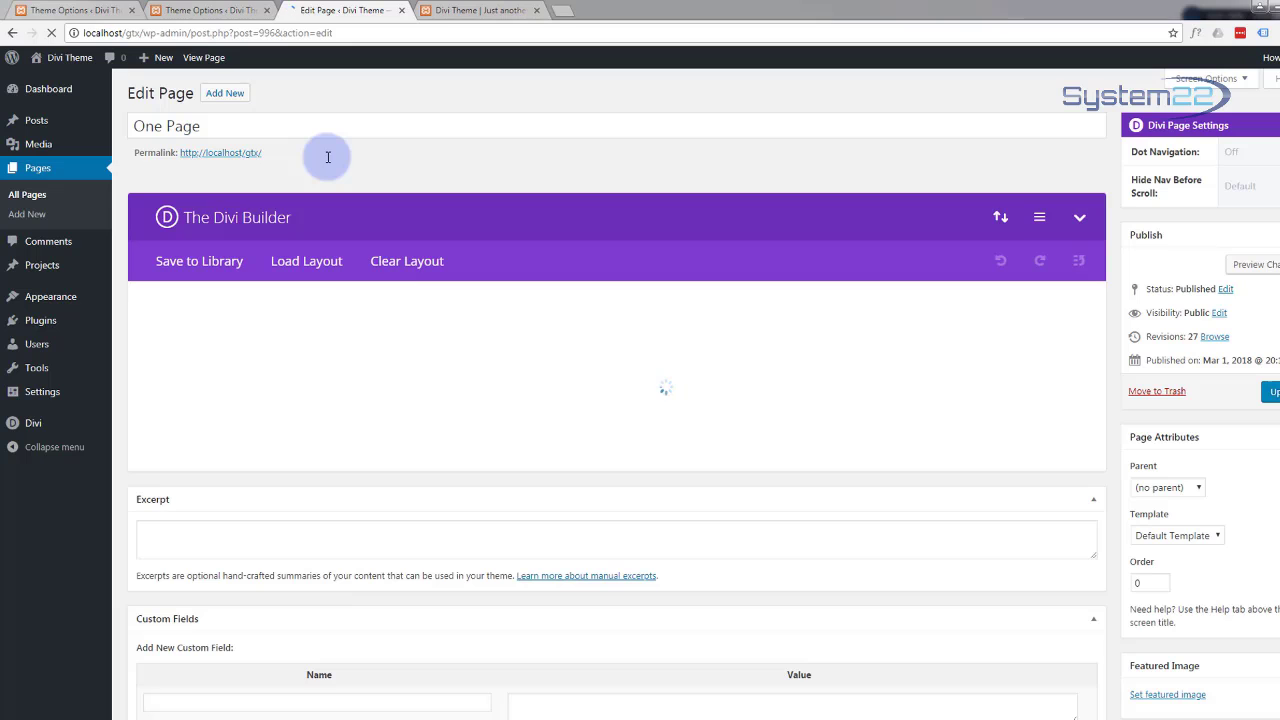
{"action": "scroll", "coordinate": [326, 156], "scroll_direction": "down", "scroll_amount": 1}
{"action": "scroll", "coordinate": [326, 156], "scroll_direction": "down", "scroll_amount": 10}
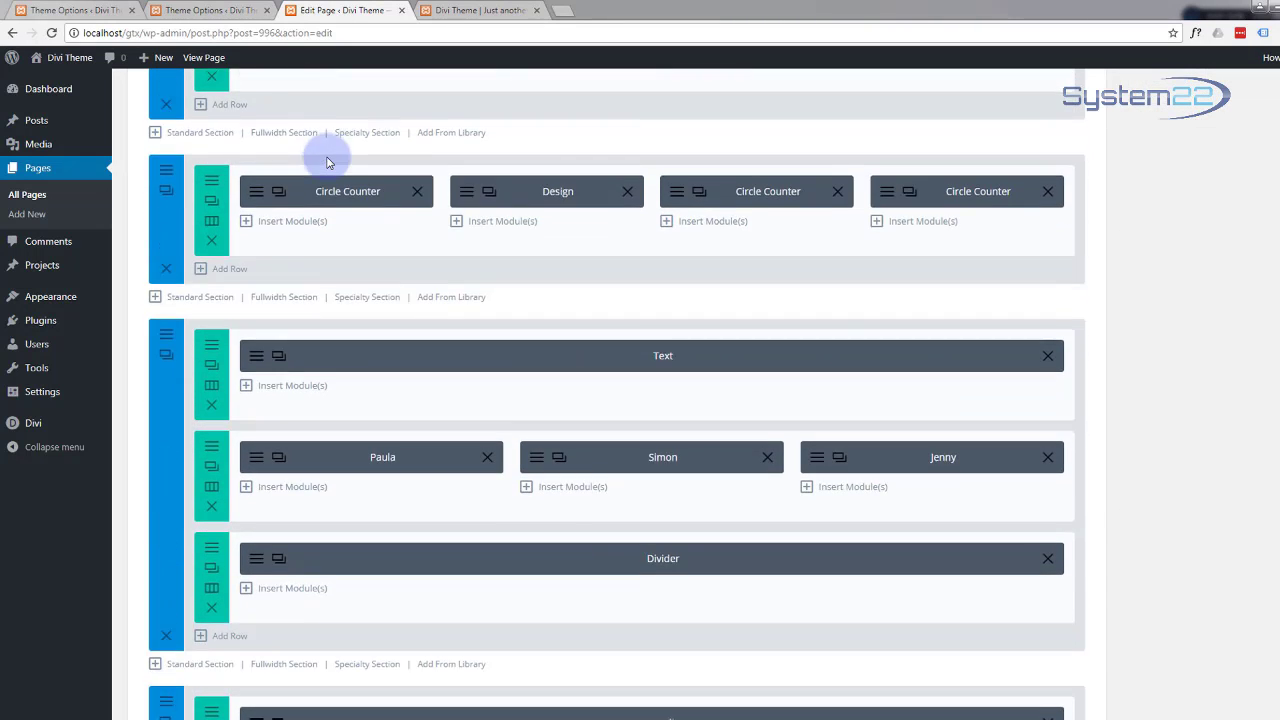
{"action": "scroll", "coordinate": [326, 156], "scroll_direction": "down", "scroll_amount": 10}
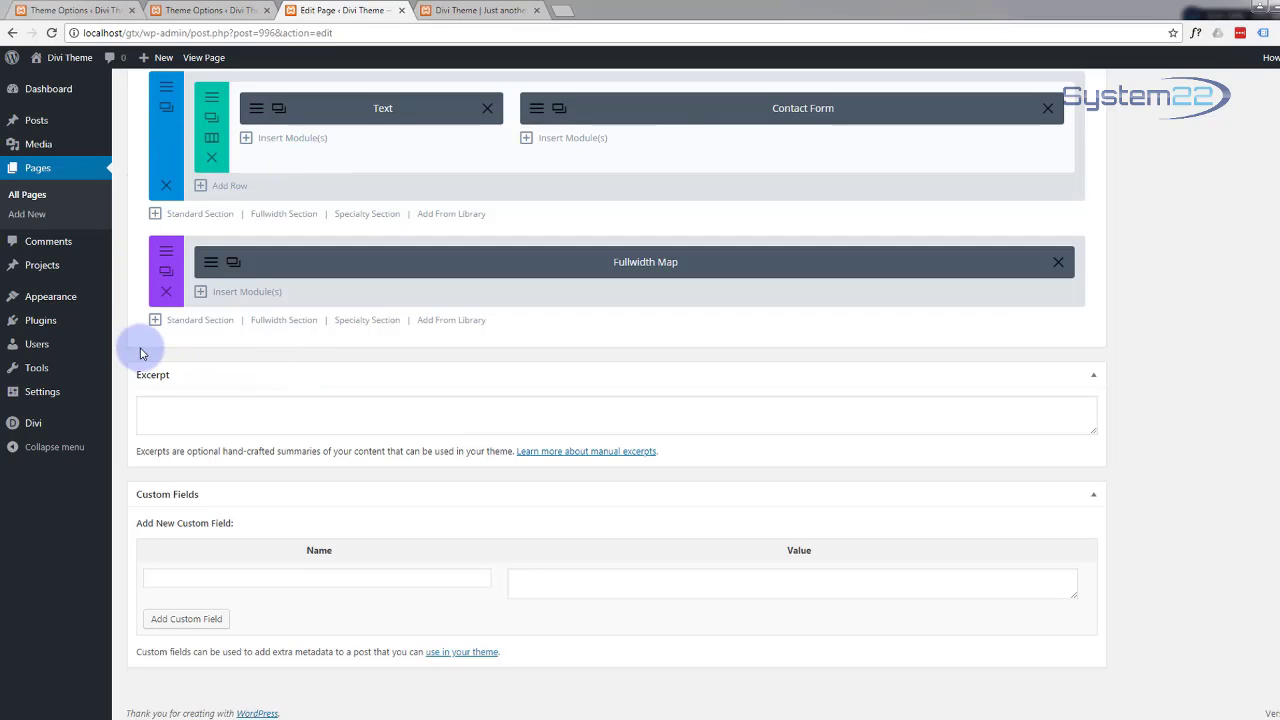
{"action": "mouse_move", "coordinate": [173, 335]}
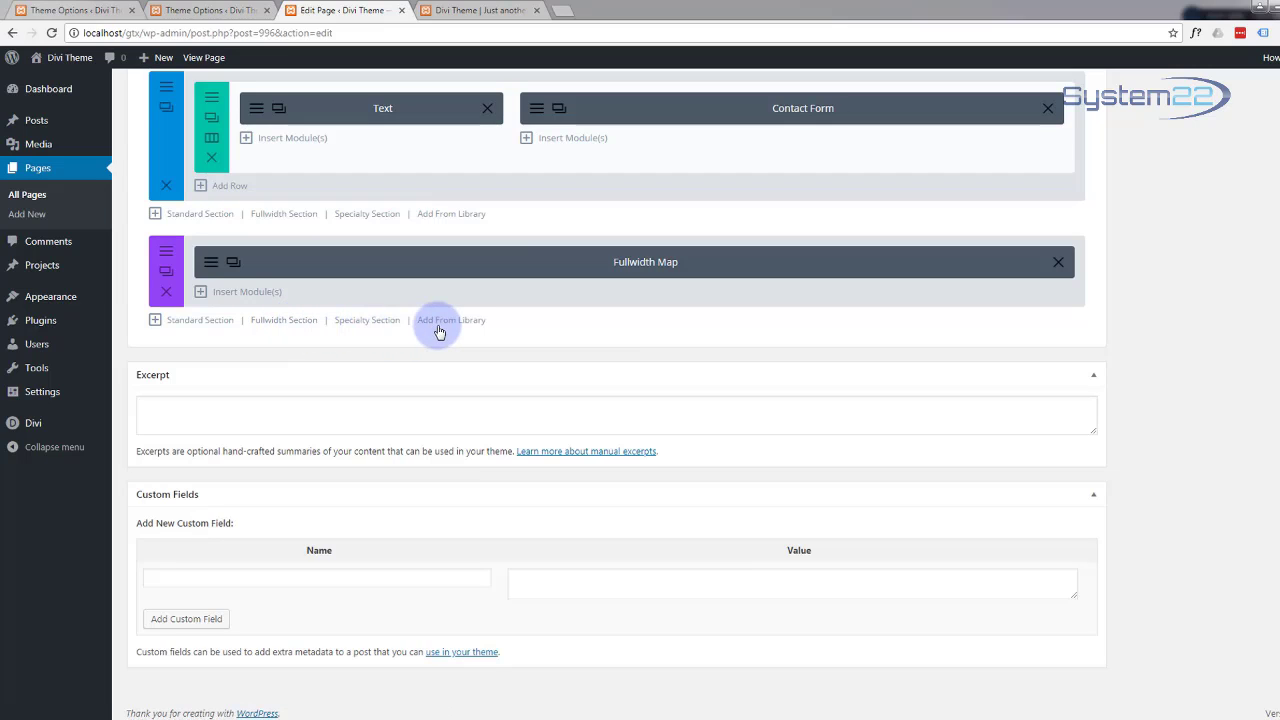
Step: Add a three-column section below the map and give it a #282828 background colour
{"action": "left_click", "coordinate": [215, 329]}
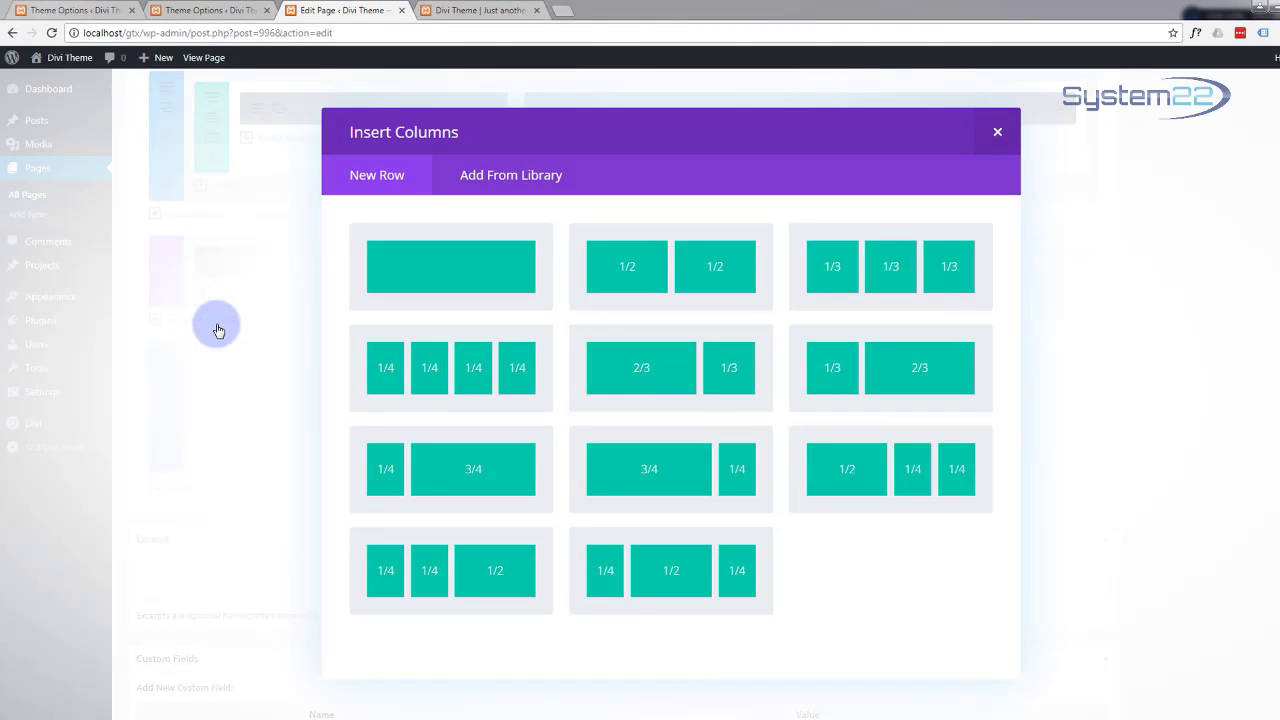
{"action": "left_click", "coordinate": [881, 276]}
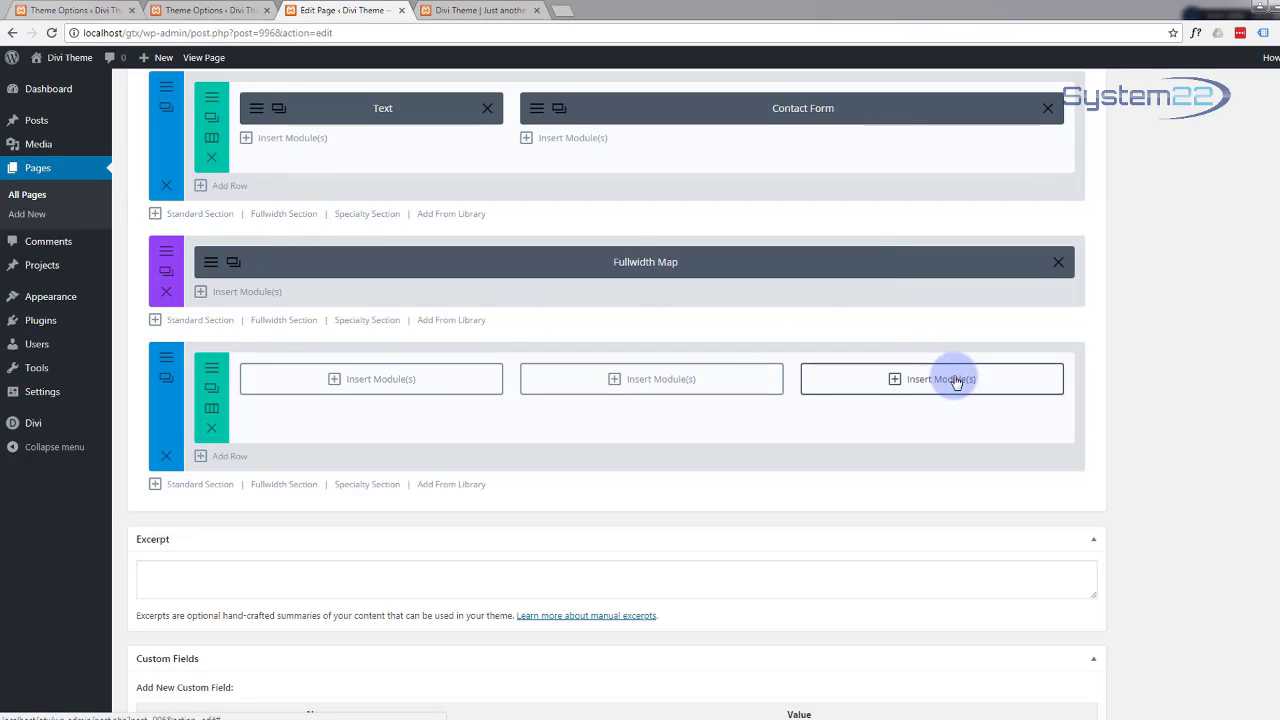
{"action": "left_click", "coordinate": [166, 362]}
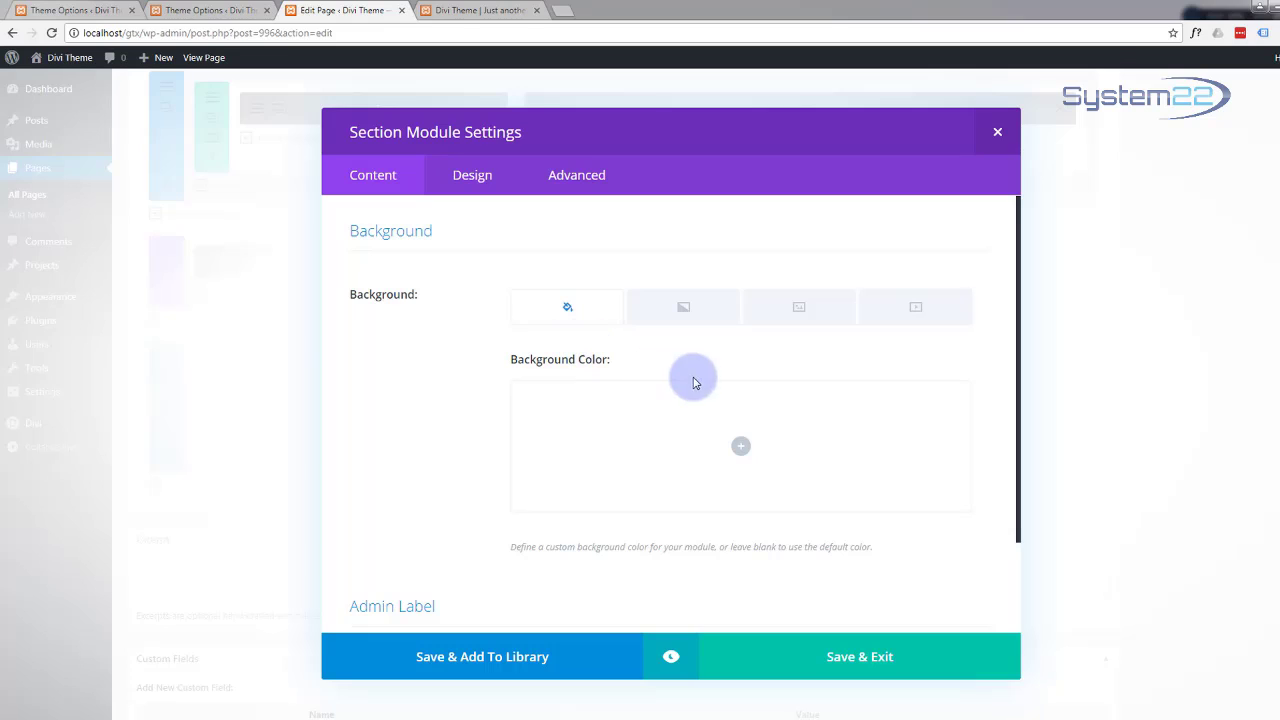
{"action": "left_click", "coordinate": [740, 446]}
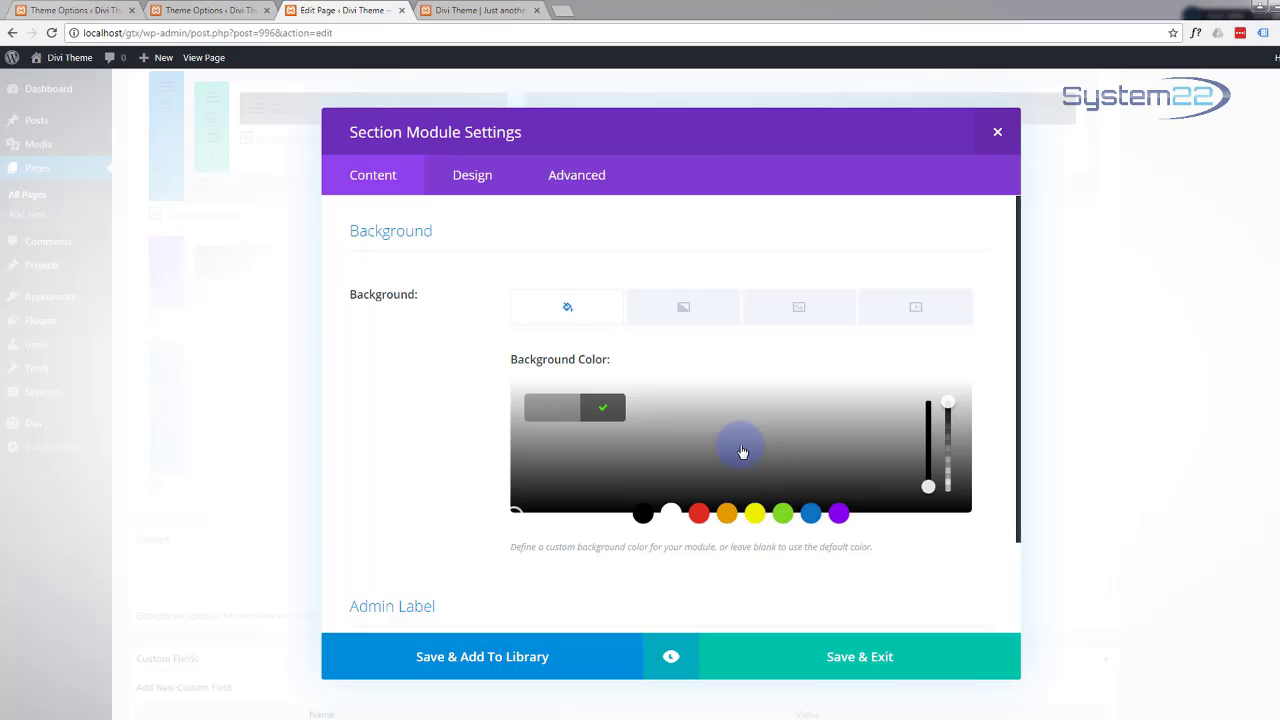
{"action": "left_click", "coordinate": [593, 498]}
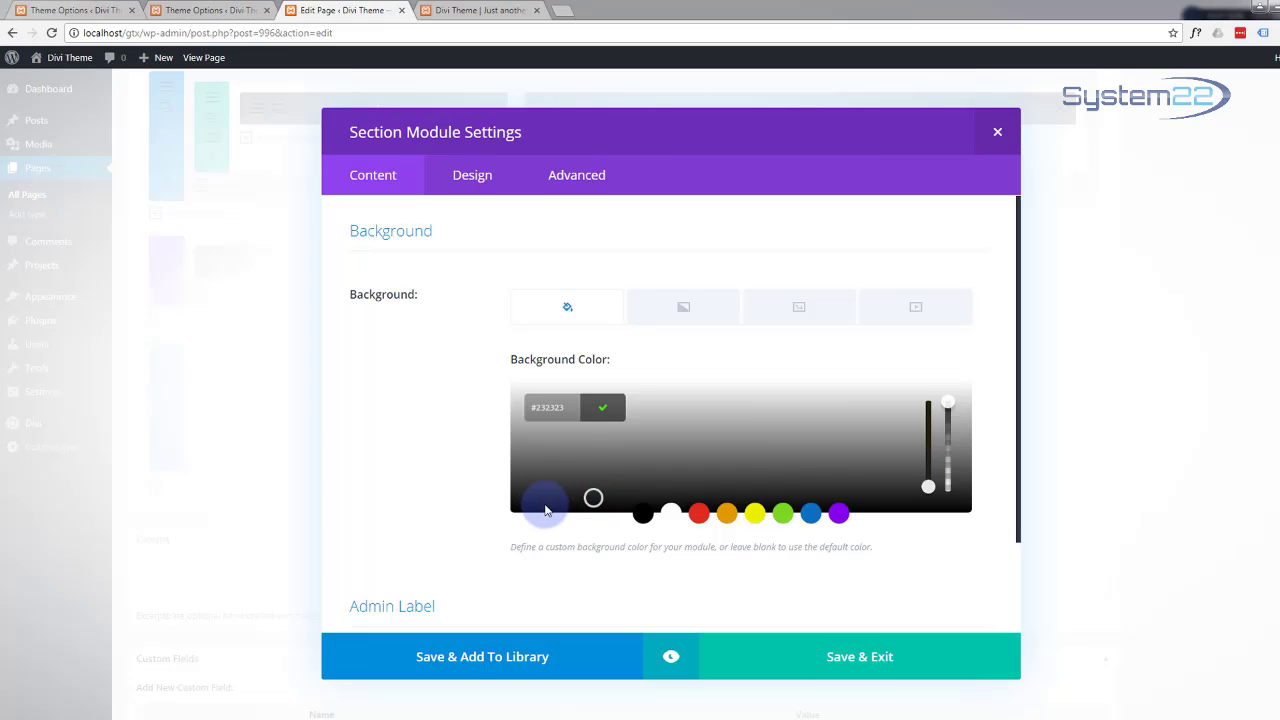
{"action": "left_click_drag", "start_coordinate": [595, 496], "coordinate": [599, 494]}
{"action": "left_click", "coordinate": [855, 678]}
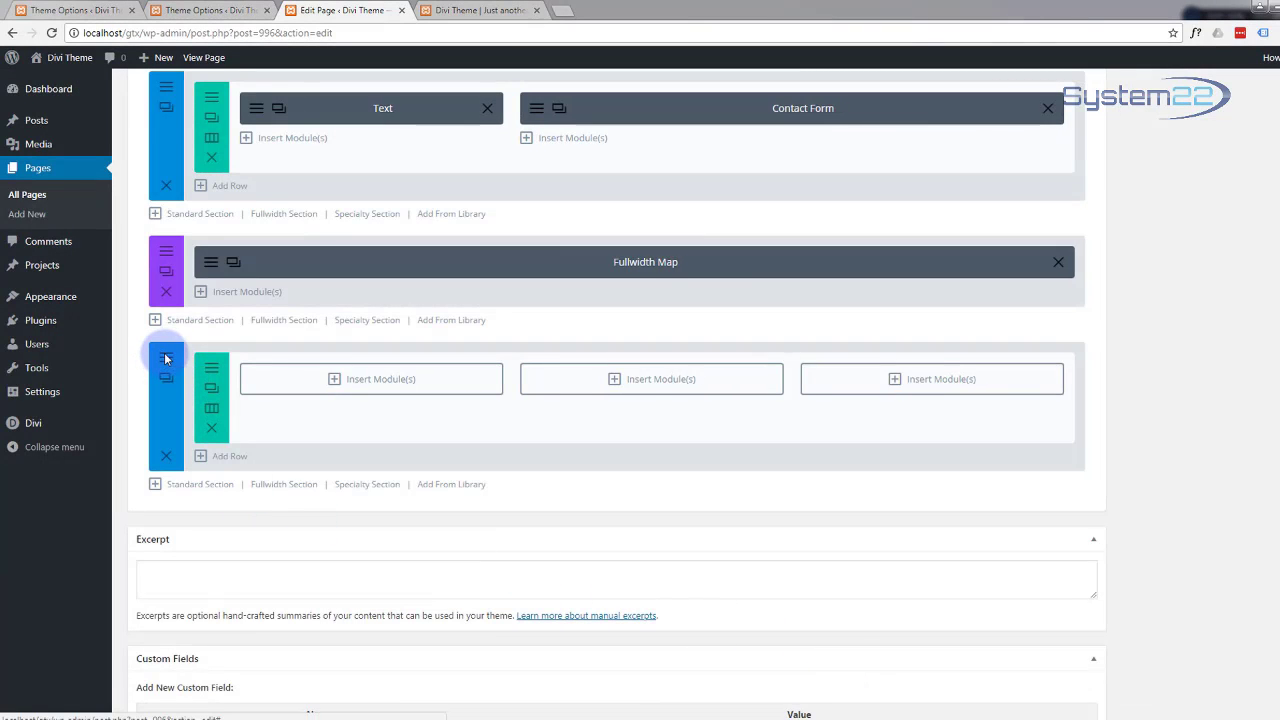
Step: Set the bottom section's custom top and bottom padding to 0
{"action": "left_click", "coordinate": [166, 358]}
{"action": "scroll", "coordinate": [429, 451], "scroll_direction": "down", "scroll_amount": 2}
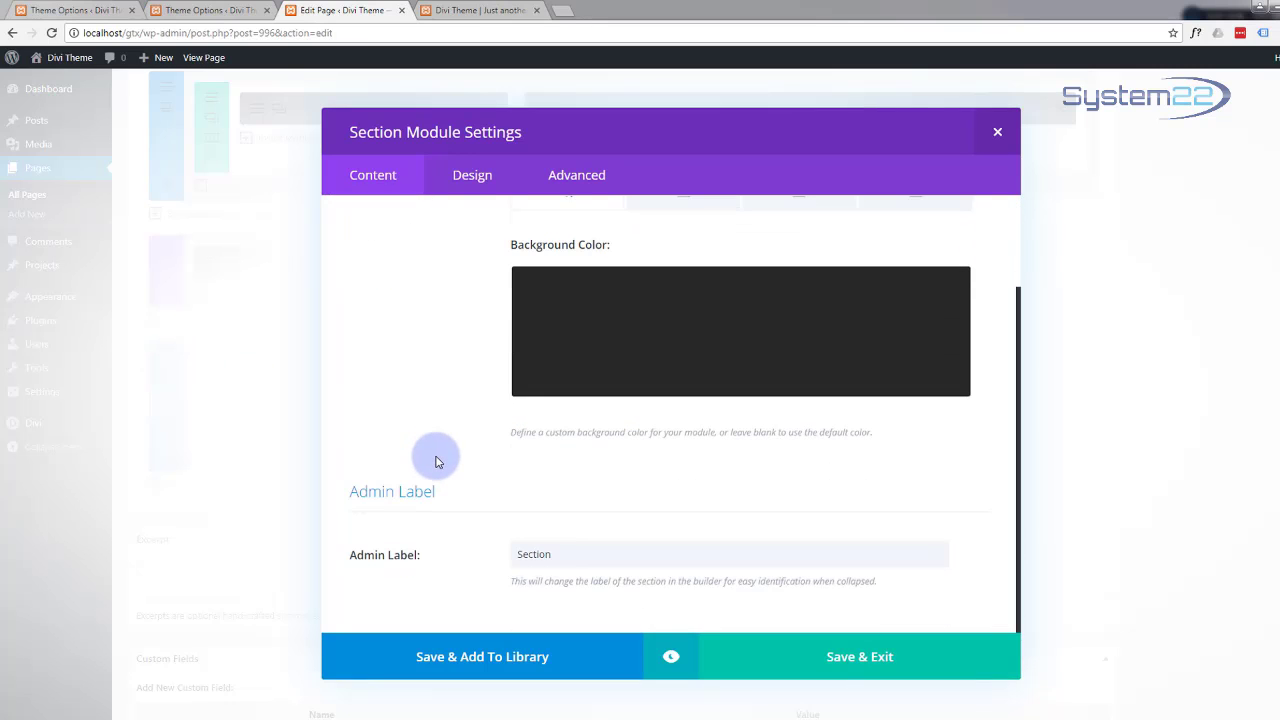
{"action": "left_click", "coordinate": [466, 175]}
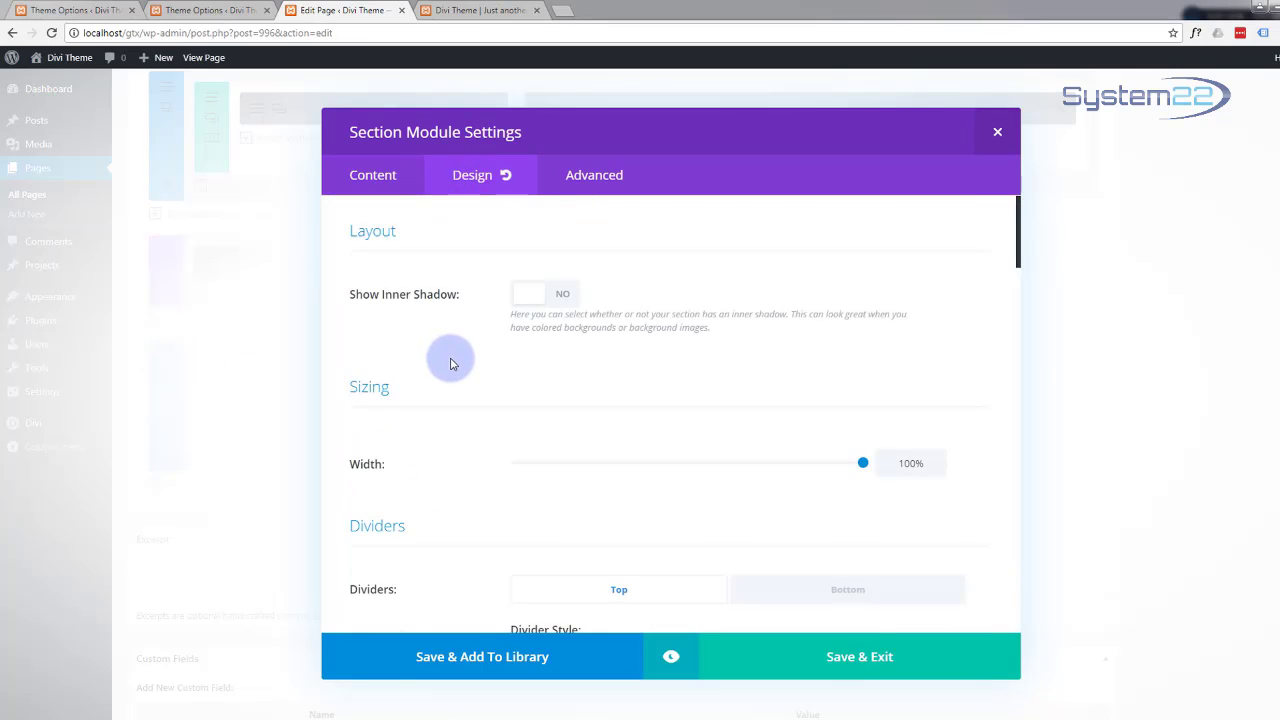
{"action": "scroll", "coordinate": [450, 363], "scroll_direction": "down", "scroll_amount": 5}
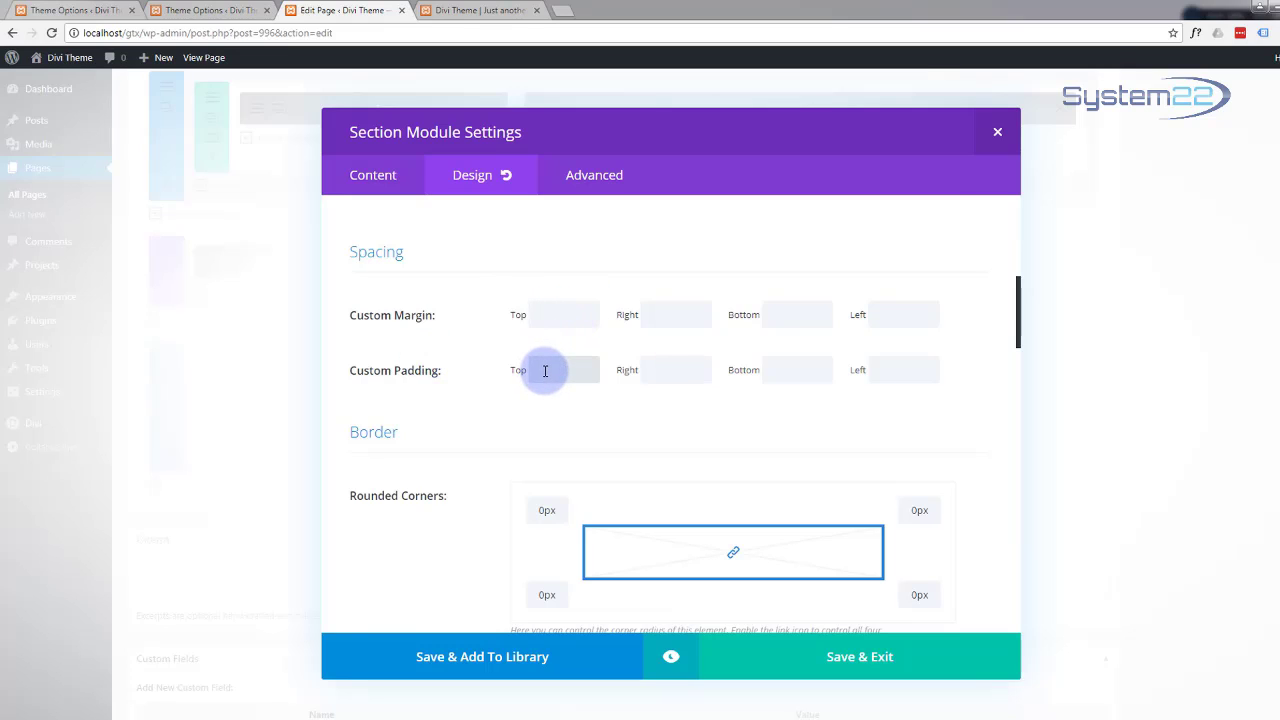
{"action": "type", "text": "0"}
{"action": "left_click", "coordinate": [797, 368]}
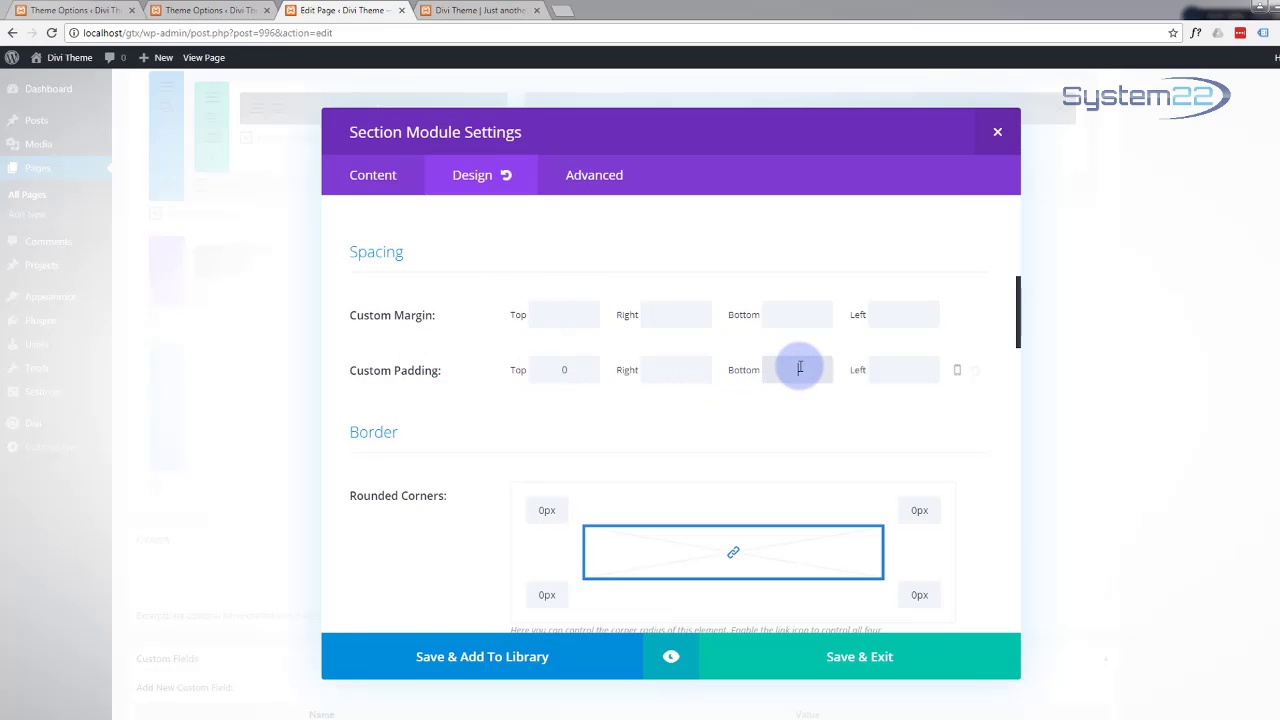
{"action": "type", "text": "0"}
{"action": "left_click", "coordinate": [850, 670]}
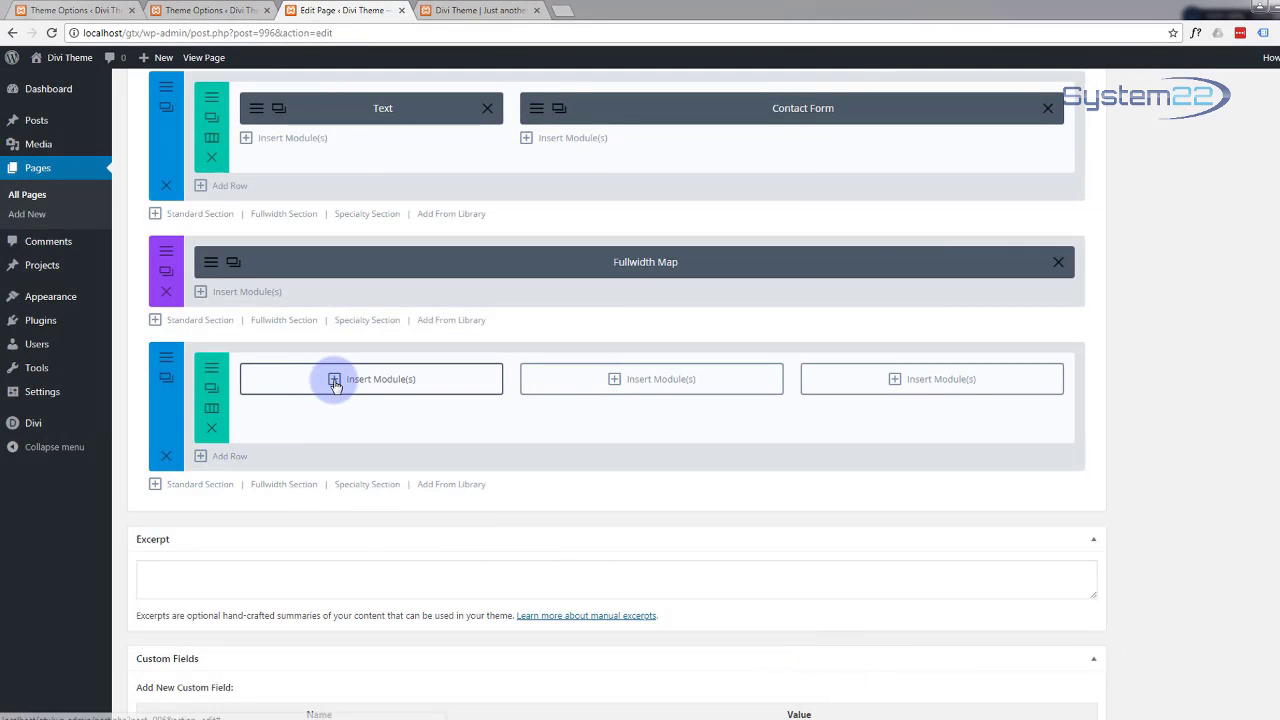
Step: Add a Text module reading '© My Site 2018 - Present' in column one, with Light text colour
{"action": "left_click", "coordinate": [335, 381]}
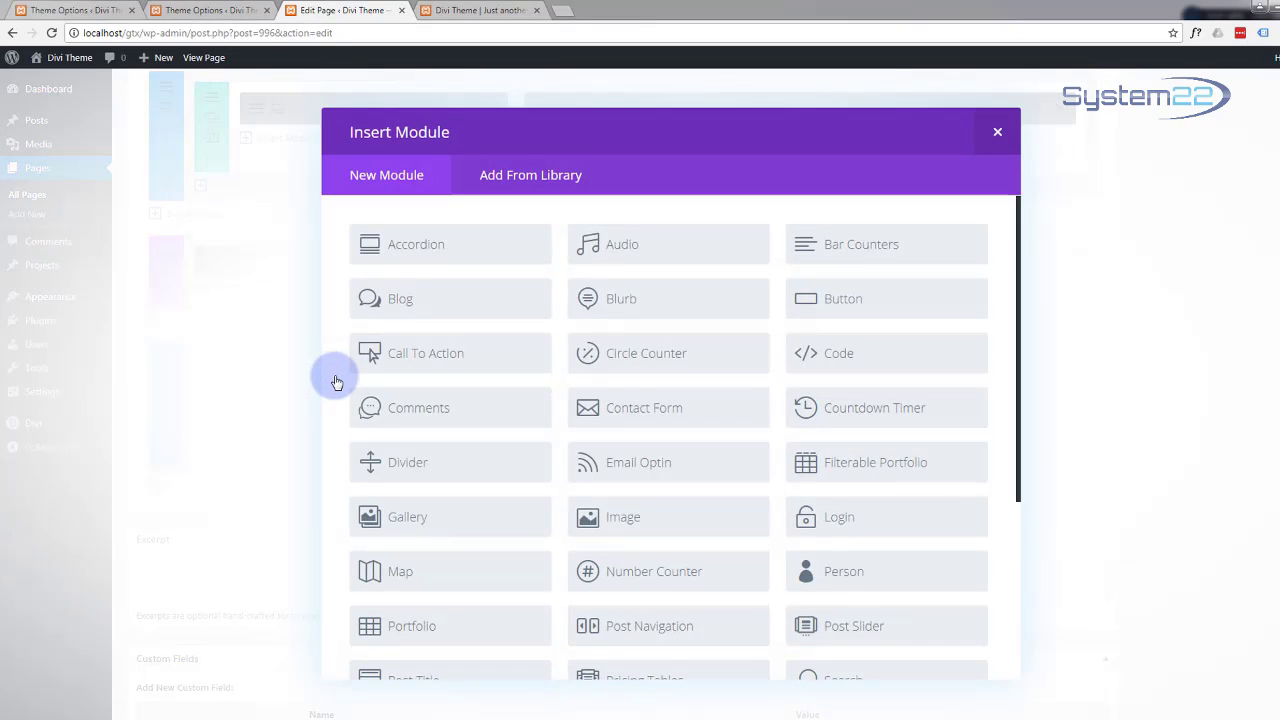
{"action": "scroll", "coordinate": [486, 420], "scroll_direction": "down", "scroll_amount": 3}
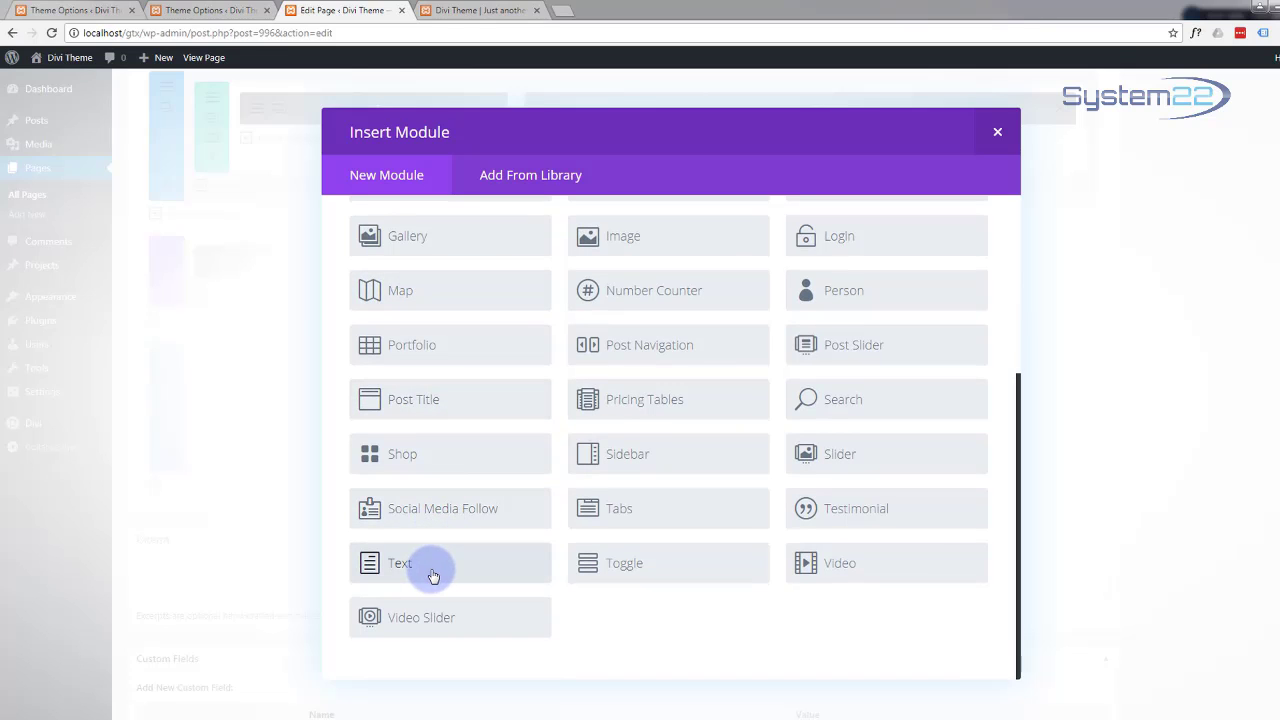
{"action": "left_click", "coordinate": [433, 577]}
{"action": "left_click", "coordinate": [394, 417]}
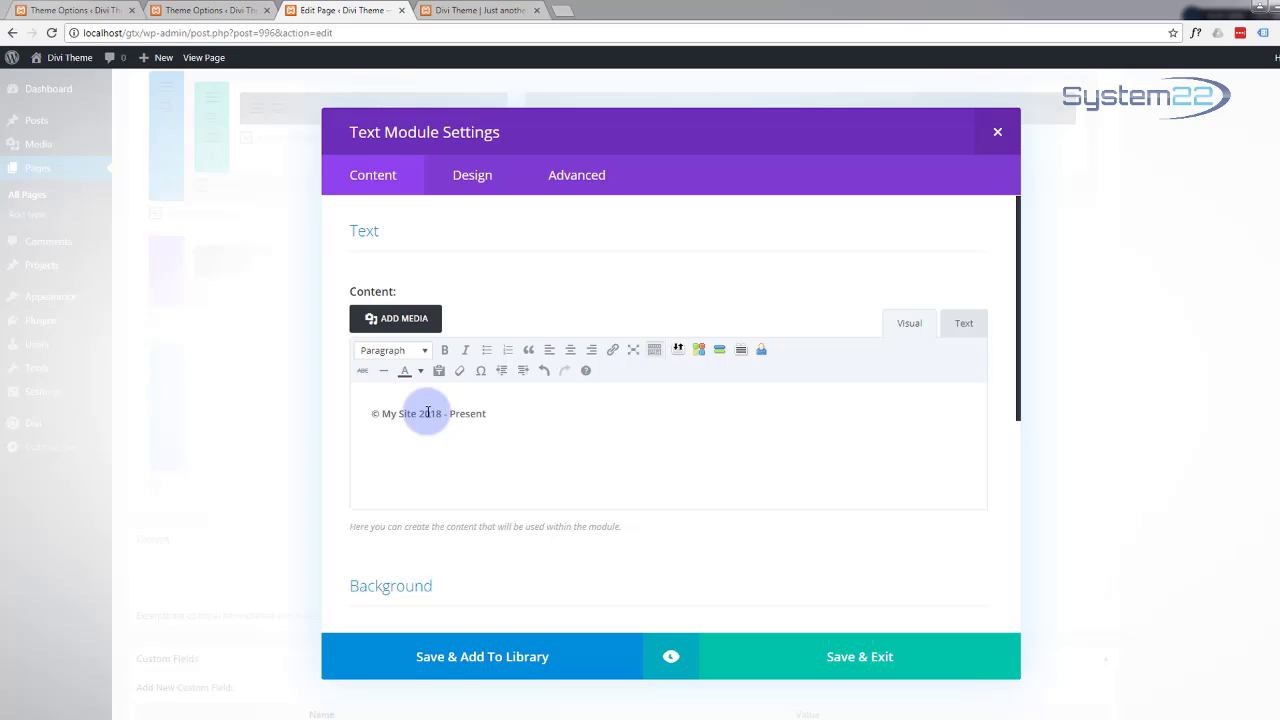
{"action": "left_click", "coordinate": [470, 180]}
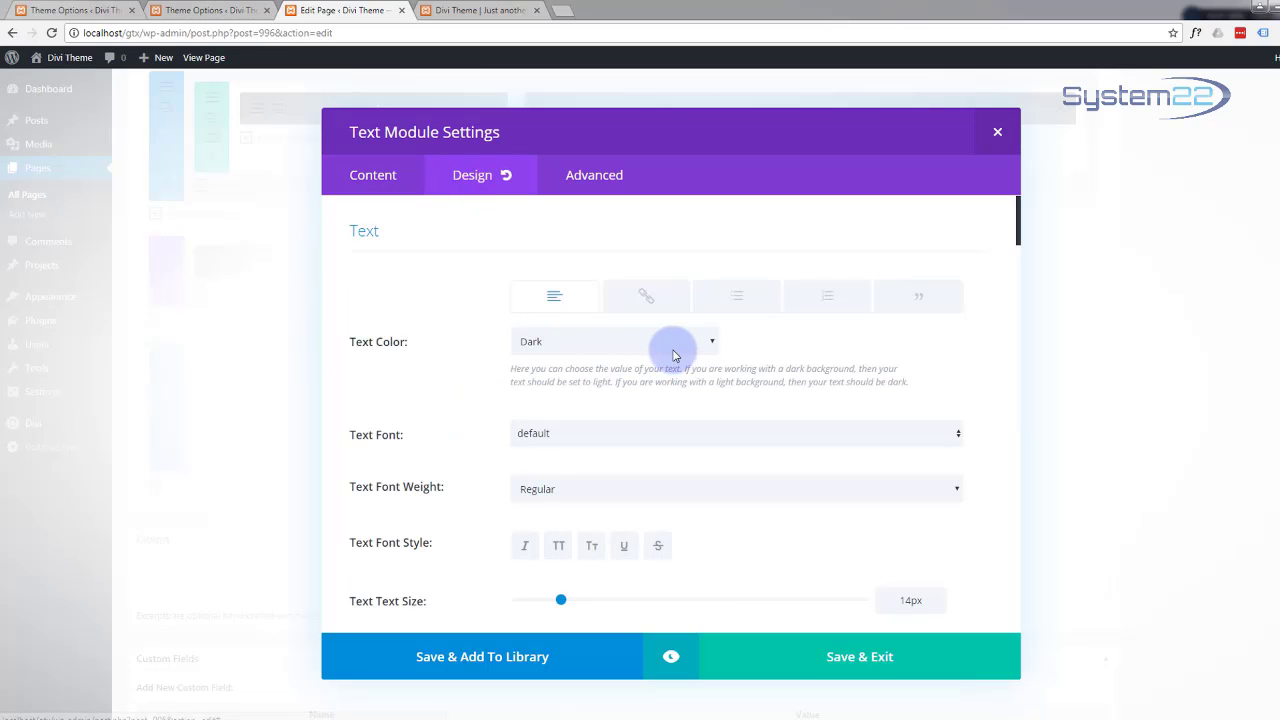
{"action": "left_click", "coordinate": [706, 343]}
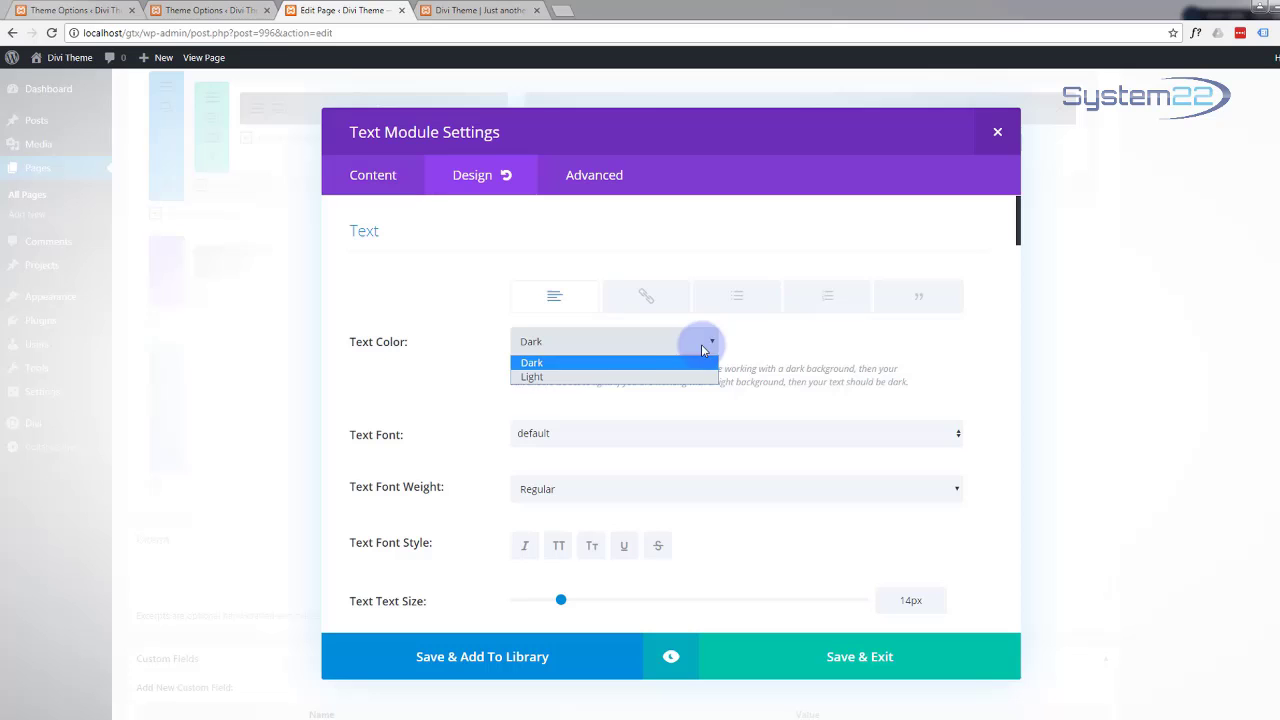
{"action": "left_click", "coordinate": [634, 377]}
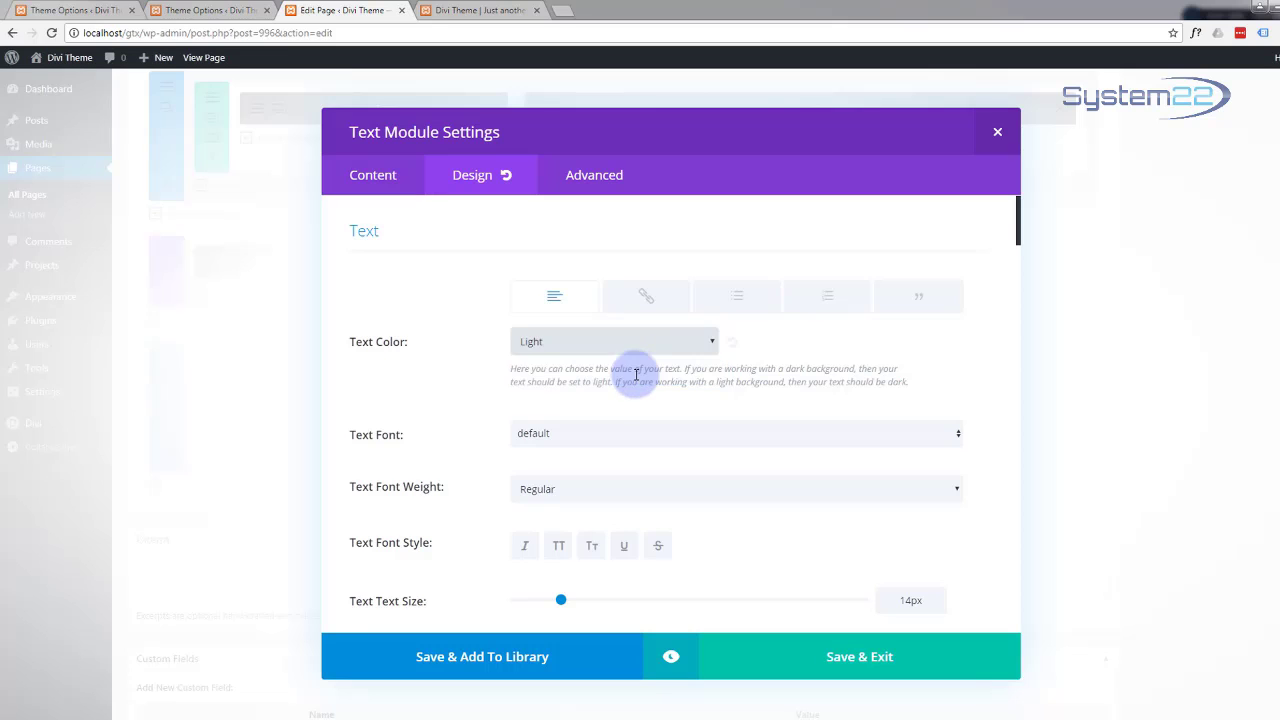
{"action": "left_click", "coordinate": [908, 670]}
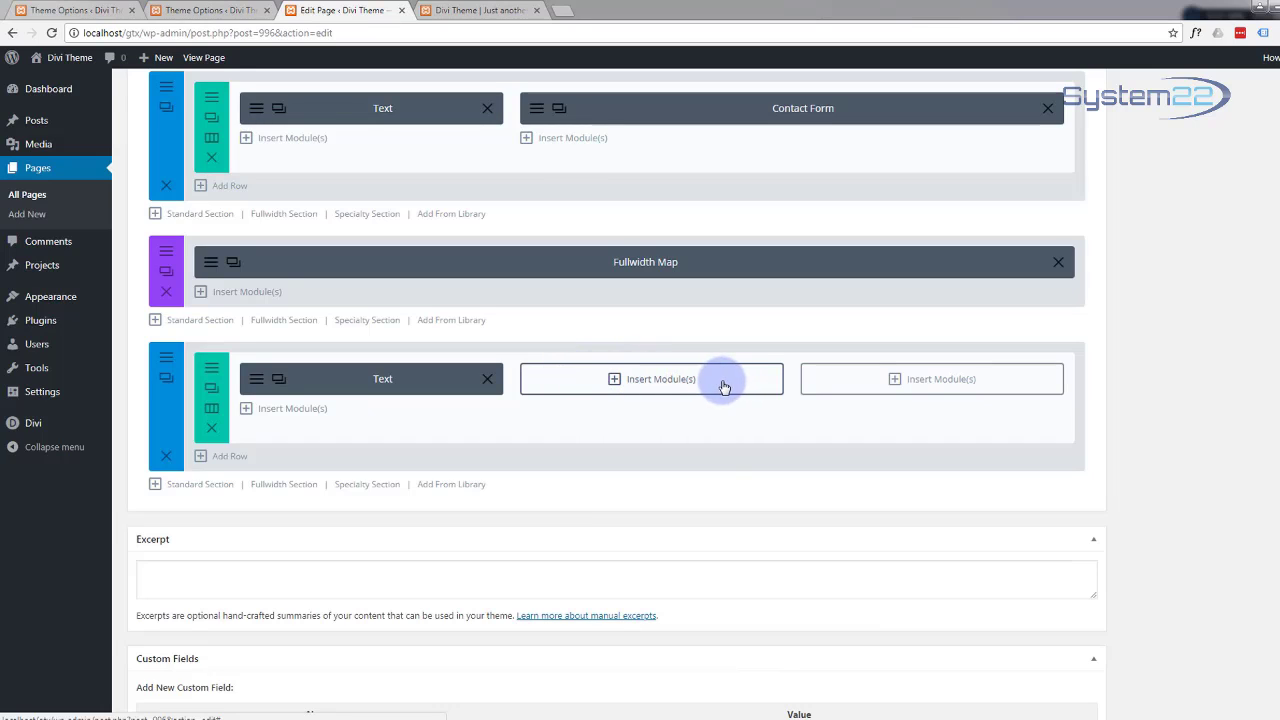
Step: Insert an Image module in column three using logo-light-70.png from the Media Library, then preview it
{"action": "left_click", "coordinate": [895, 380]}
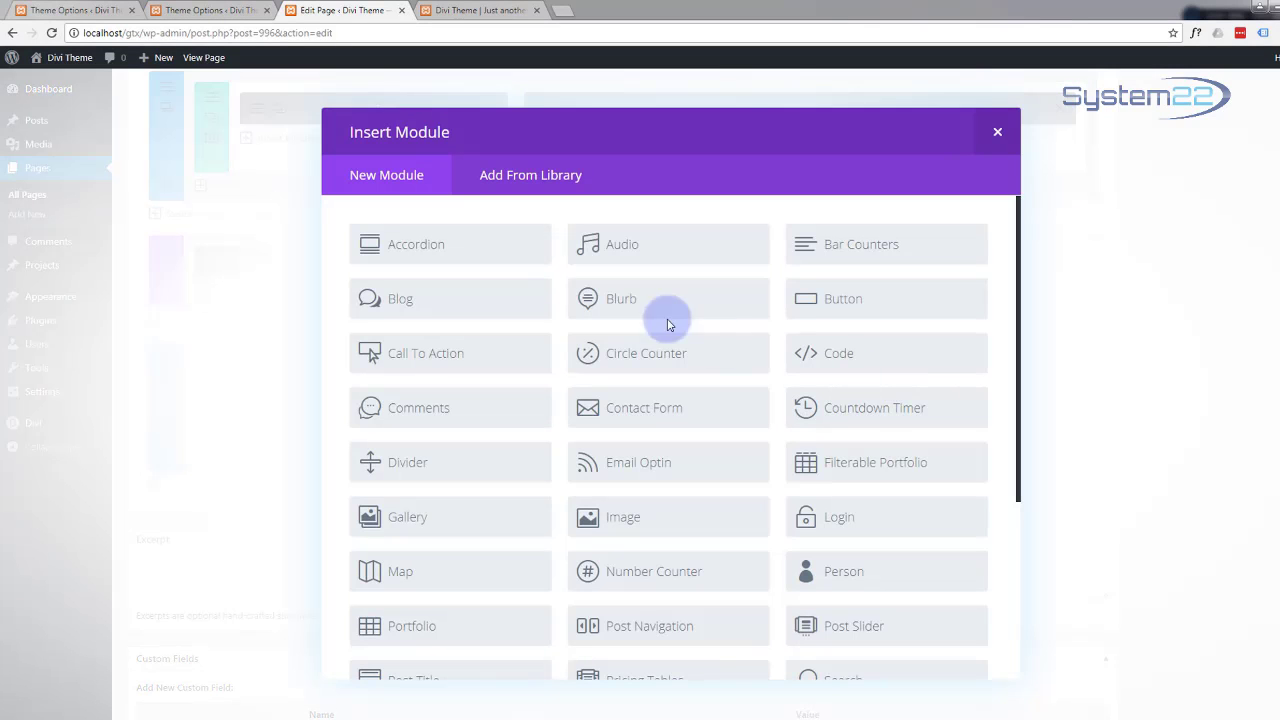
{"action": "scroll", "coordinate": [483, 290], "scroll_direction": "down", "scroll_amount": 5}
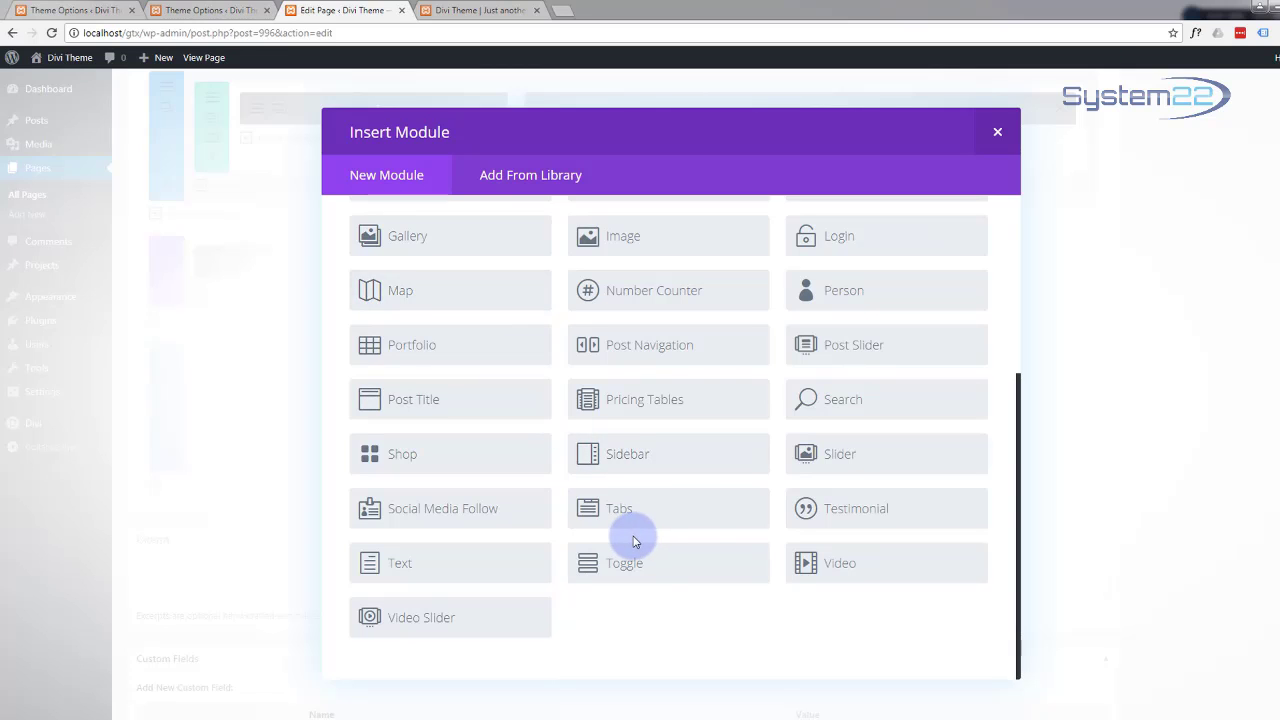
{"action": "scroll", "coordinate": [630, 540], "scroll_direction": "up", "scroll_amount": 2}
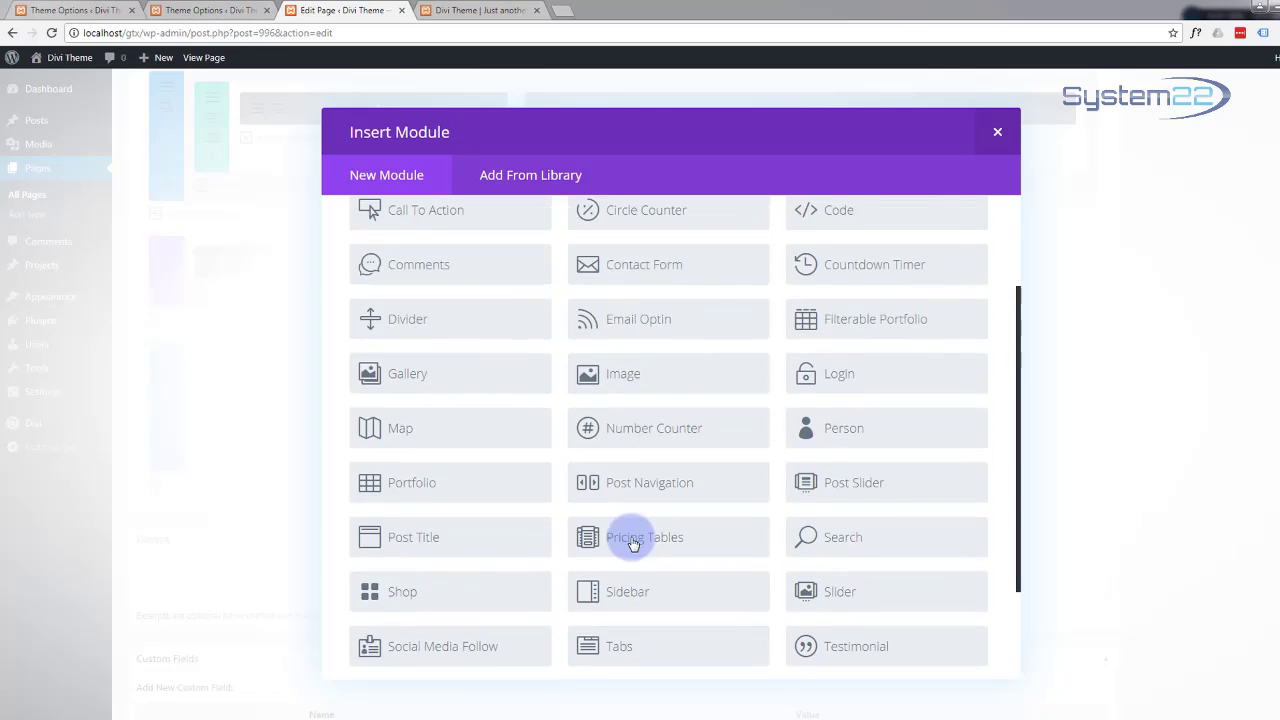
{"action": "left_click", "coordinate": [621, 379]}
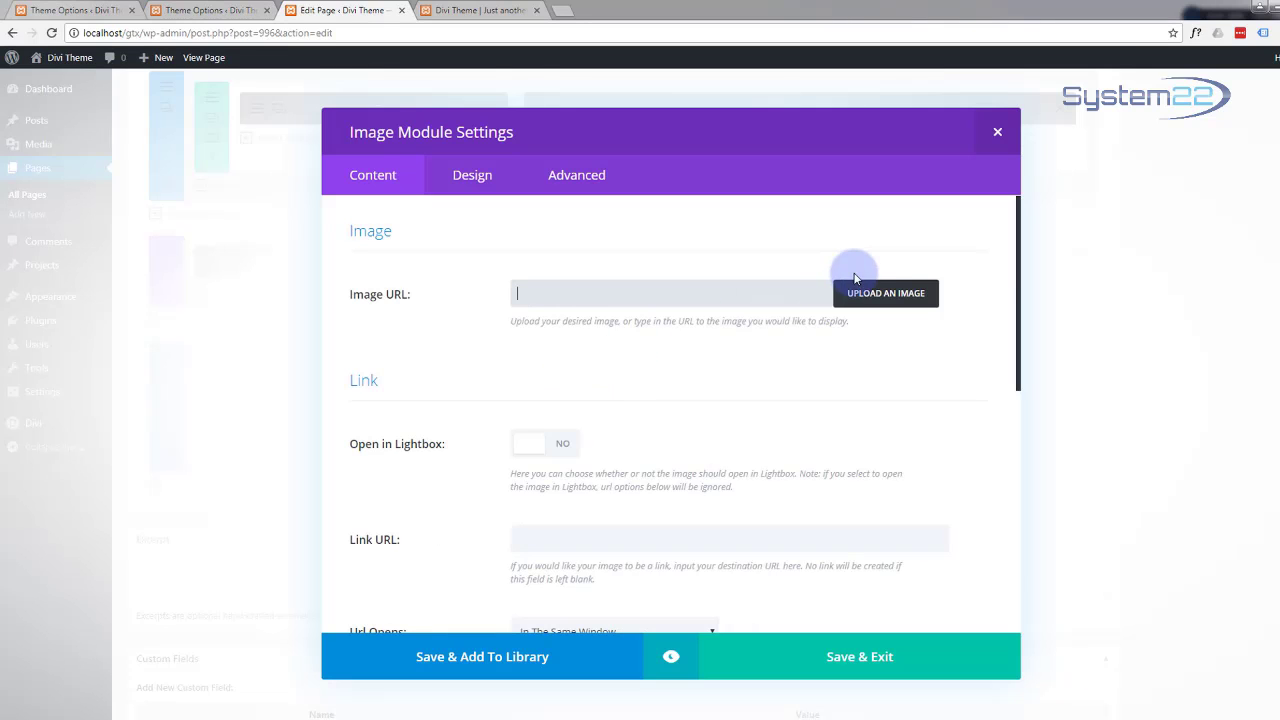
{"action": "left_click", "coordinate": [881, 296]}
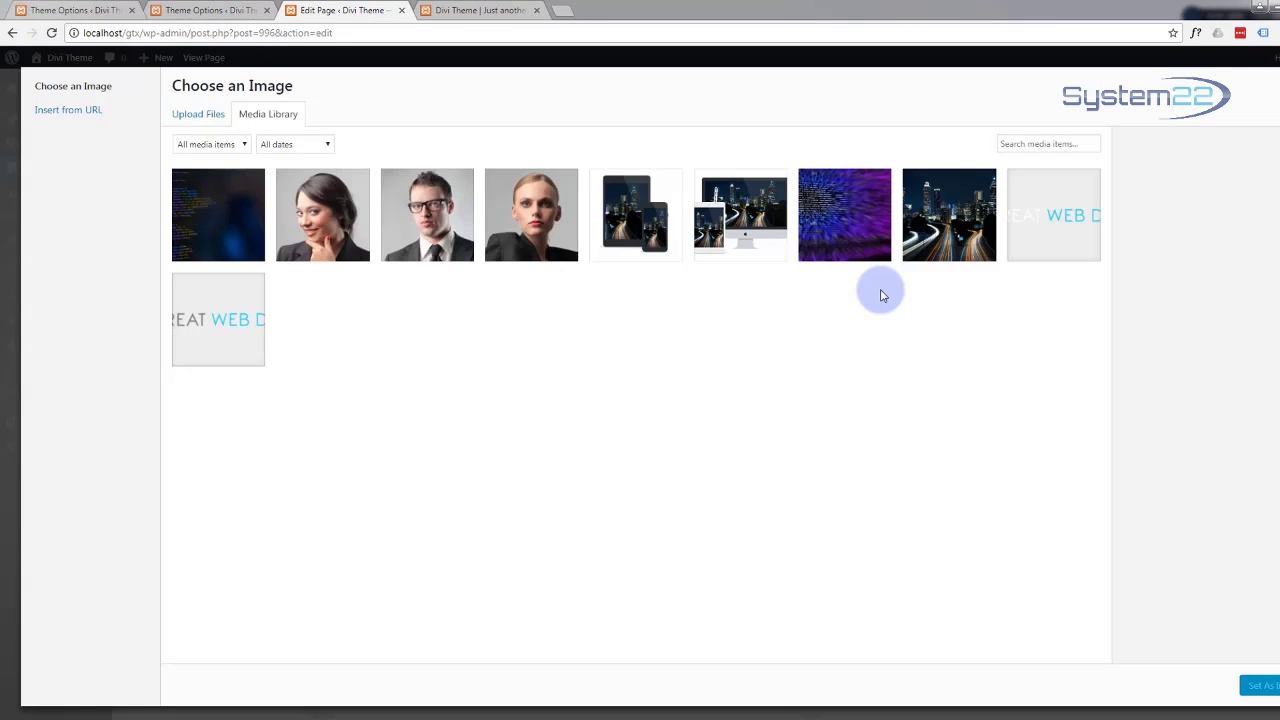
{"action": "left_click", "coordinate": [1043, 219]}
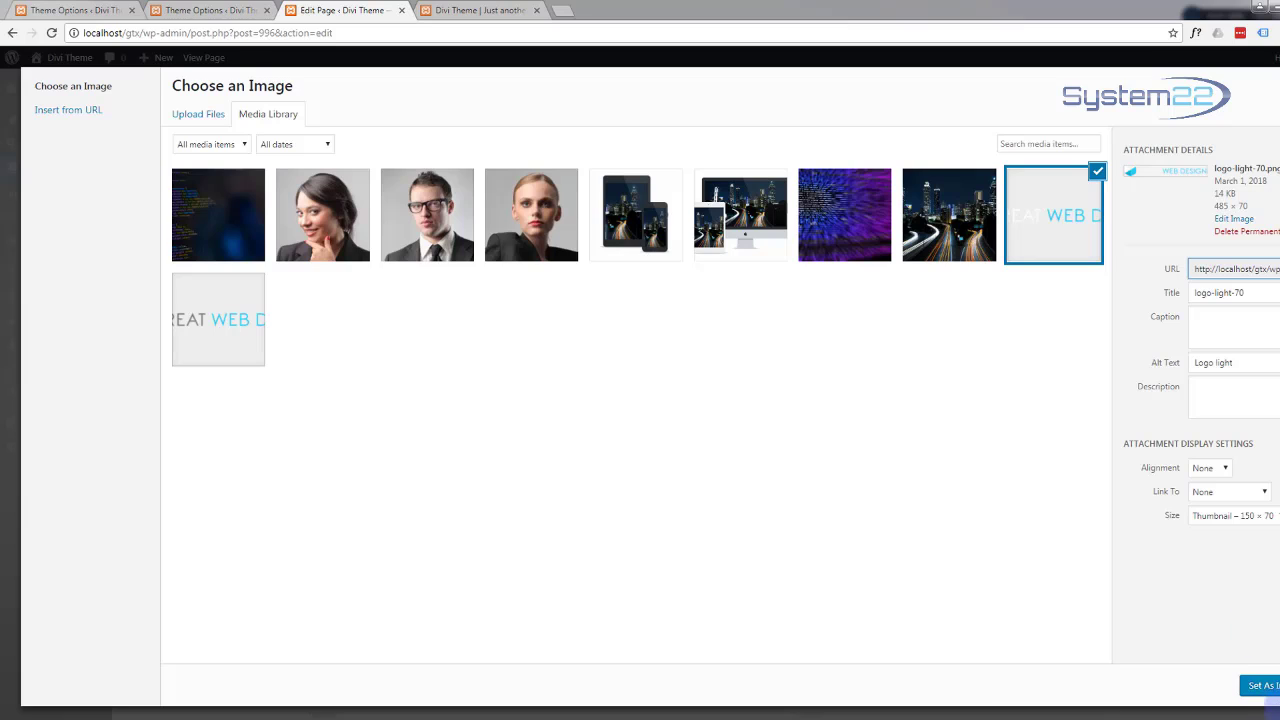
{"action": "left_click", "coordinate": [1262, 686]}
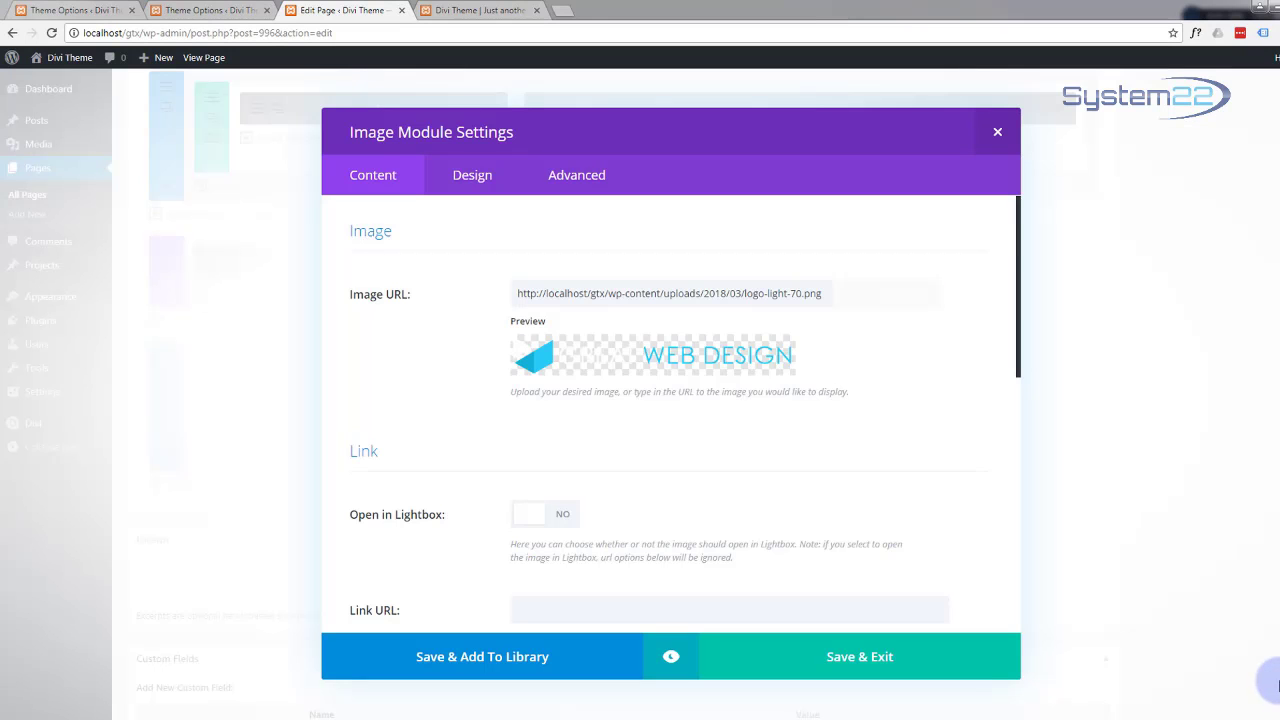
{"action": "left_click", "coordinate": [672, 657]}
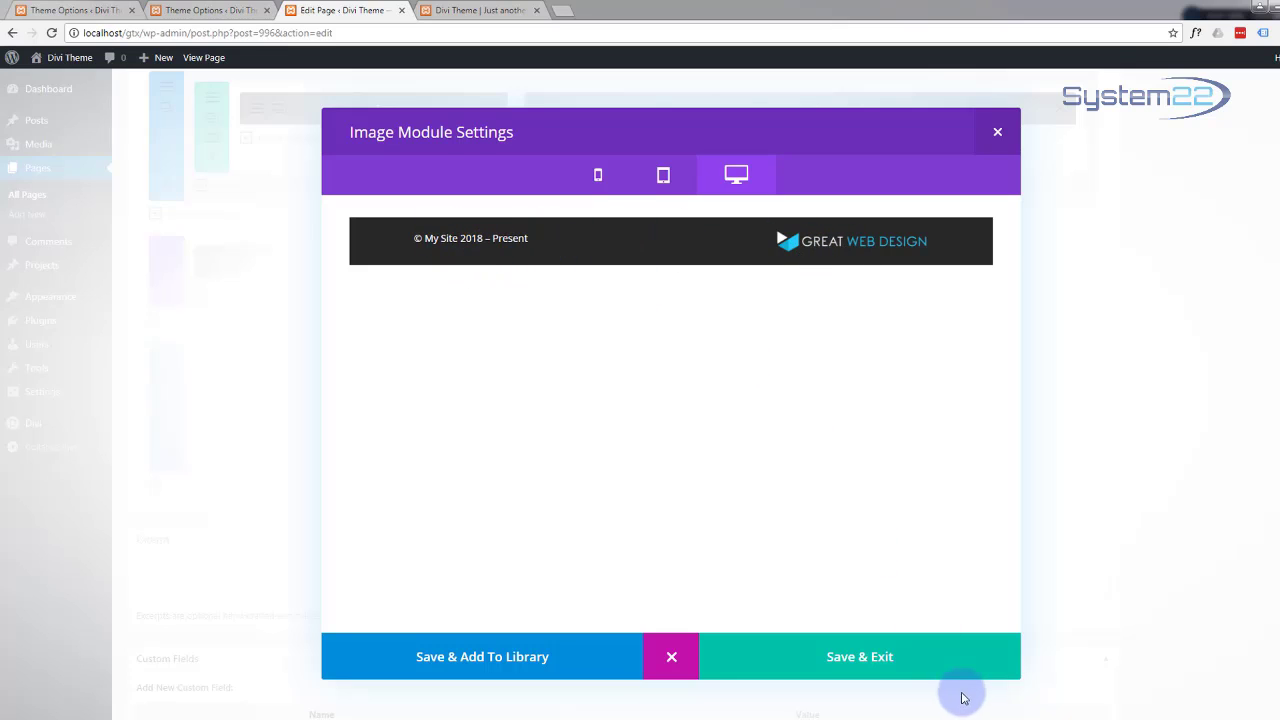
Step: Save the logo module, update the One Page, and open Preview Changes in a new tab
{"action": "left_click", "coordinate": [884, 657]}
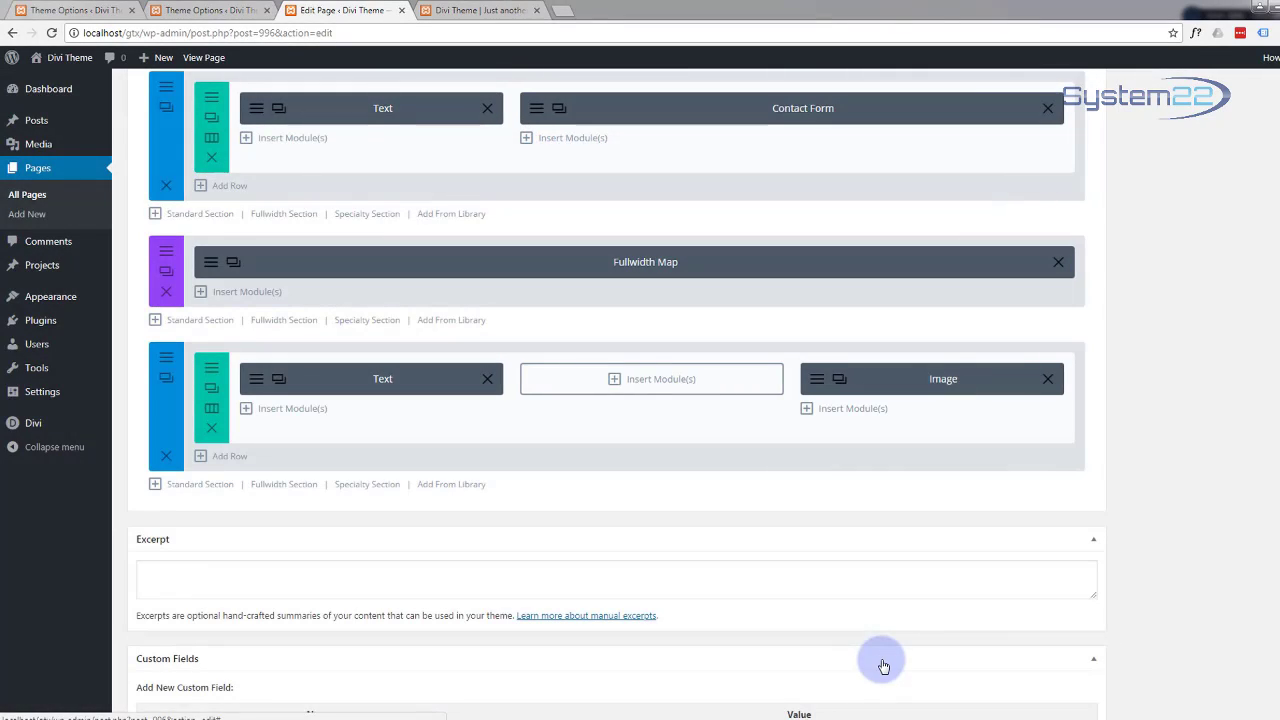
{"action": "scroll", "coordinate": [1185, 402], "scroll_direction": "up", "scroll_amount": 3}
{"action": "scroll", "coordinate": [1185, 404], "scroll_direction": "up", "scroll_amount": 15}
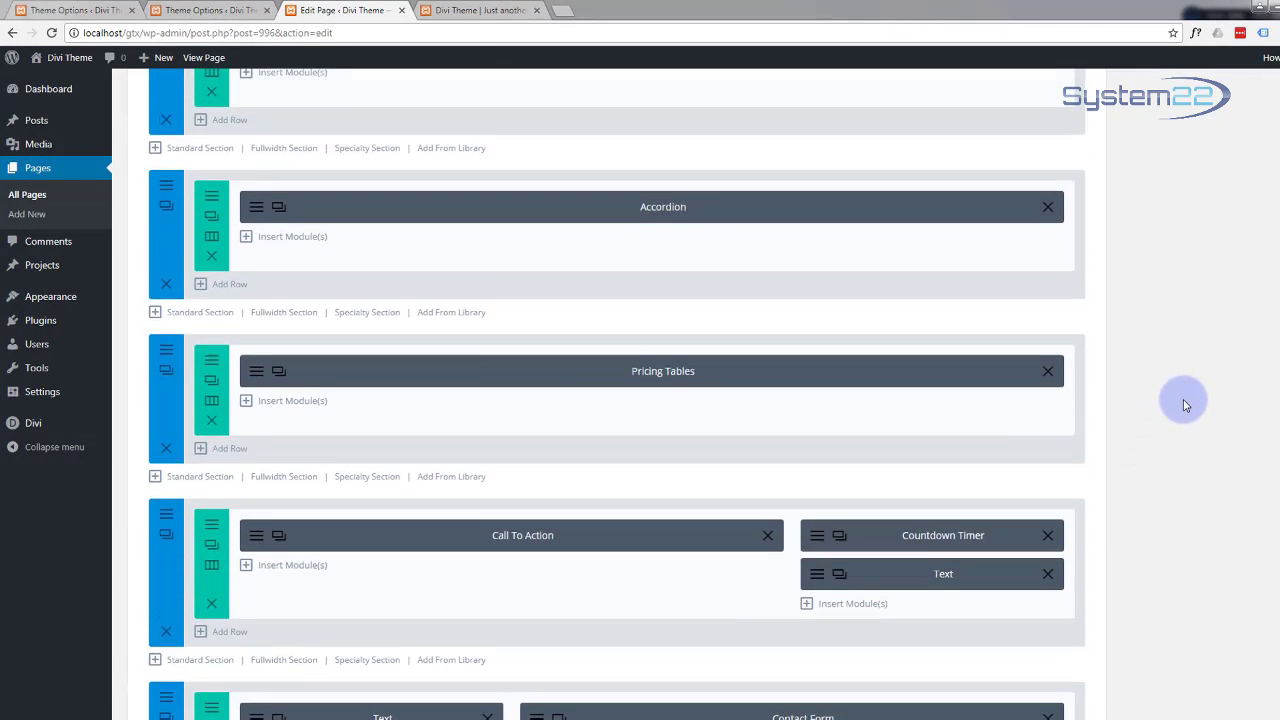
{"action": "scroll", "coordinate": [1185, 402], "scroll_direction": "up", "scroll_amount": 10}
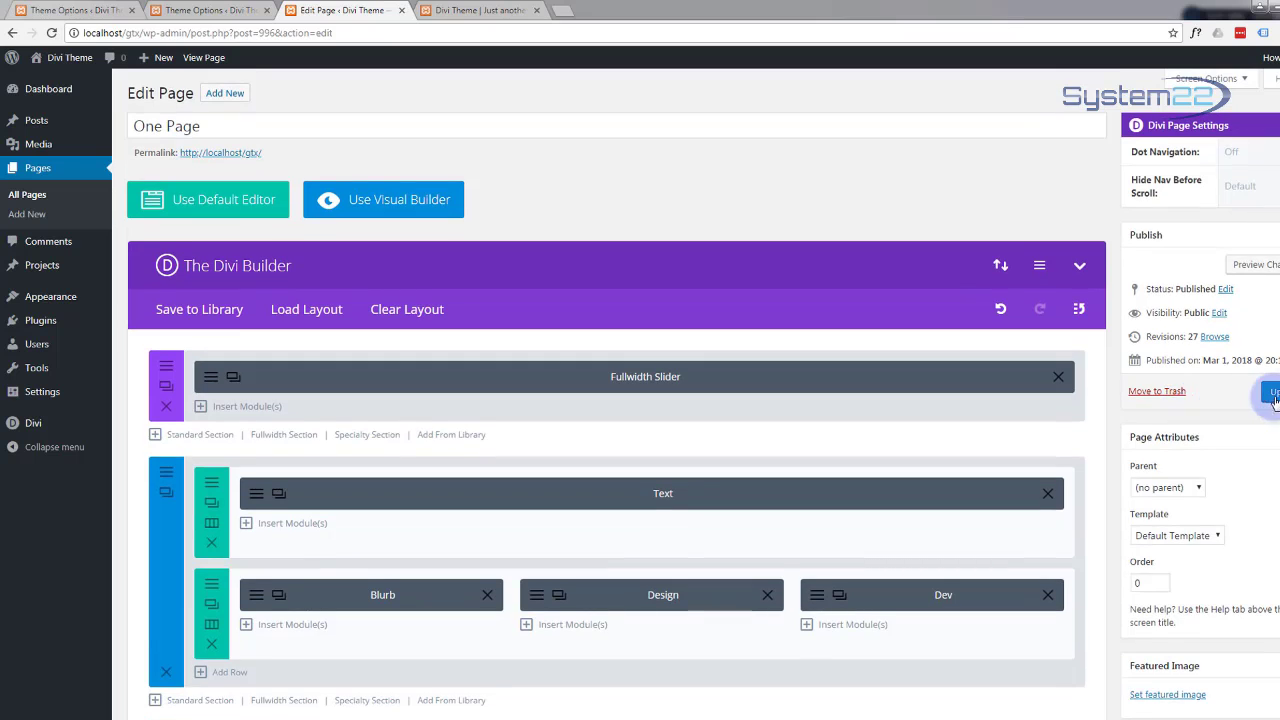
{"action": "left_click", "coordinate": [1272, 395]}
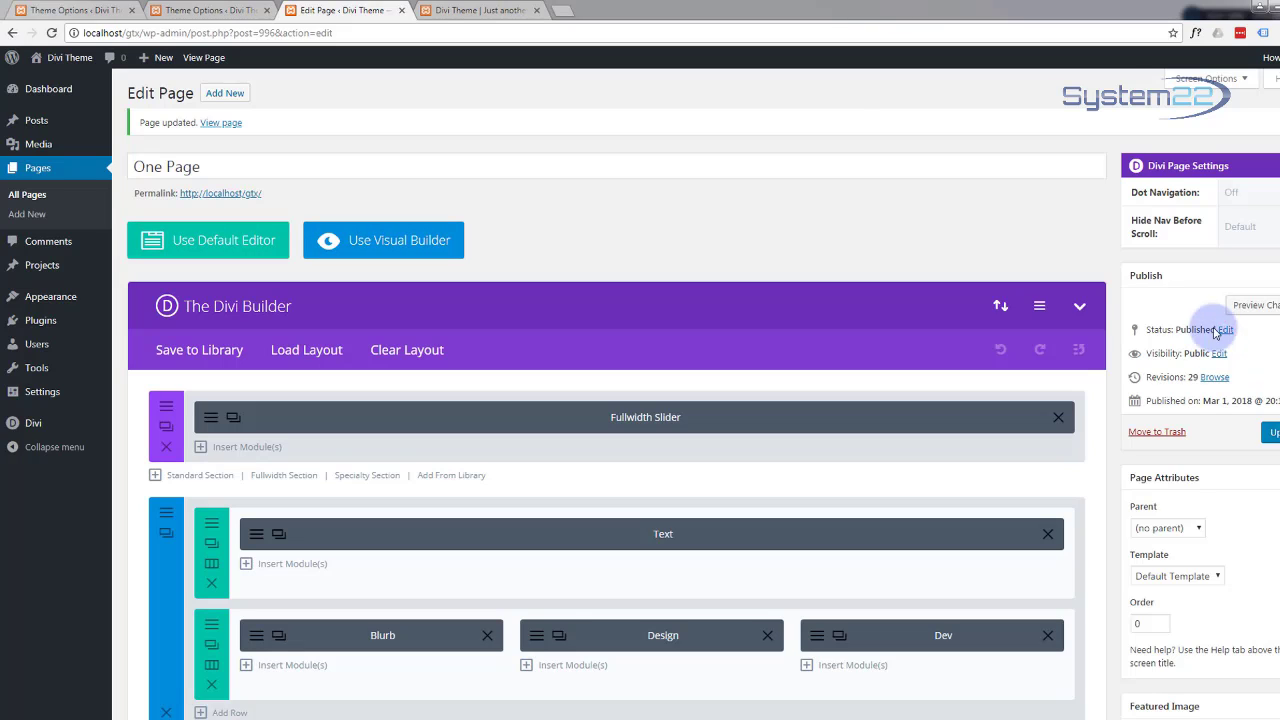
{"action": "left_click", "coordinate": [1256, 305]}
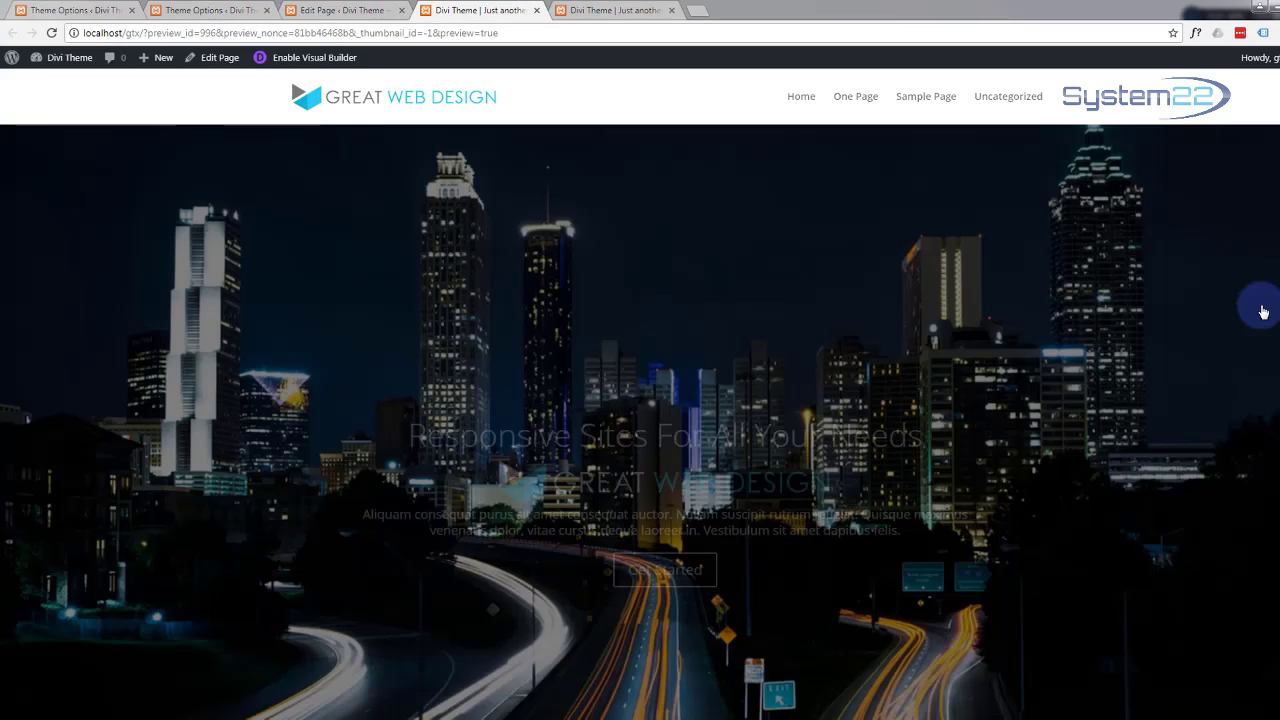
Step: Scroll the preview down to the footer, then enable the Visual Builder on the One Page
{"action": "scroll", "coordinate": [720, 340], "scroll_direction": "down", "scroll_amount": 4}
{"action": "scroll", "coordinate": [725, 341], "scroll_direction": "down", "scroll_amount": 12}
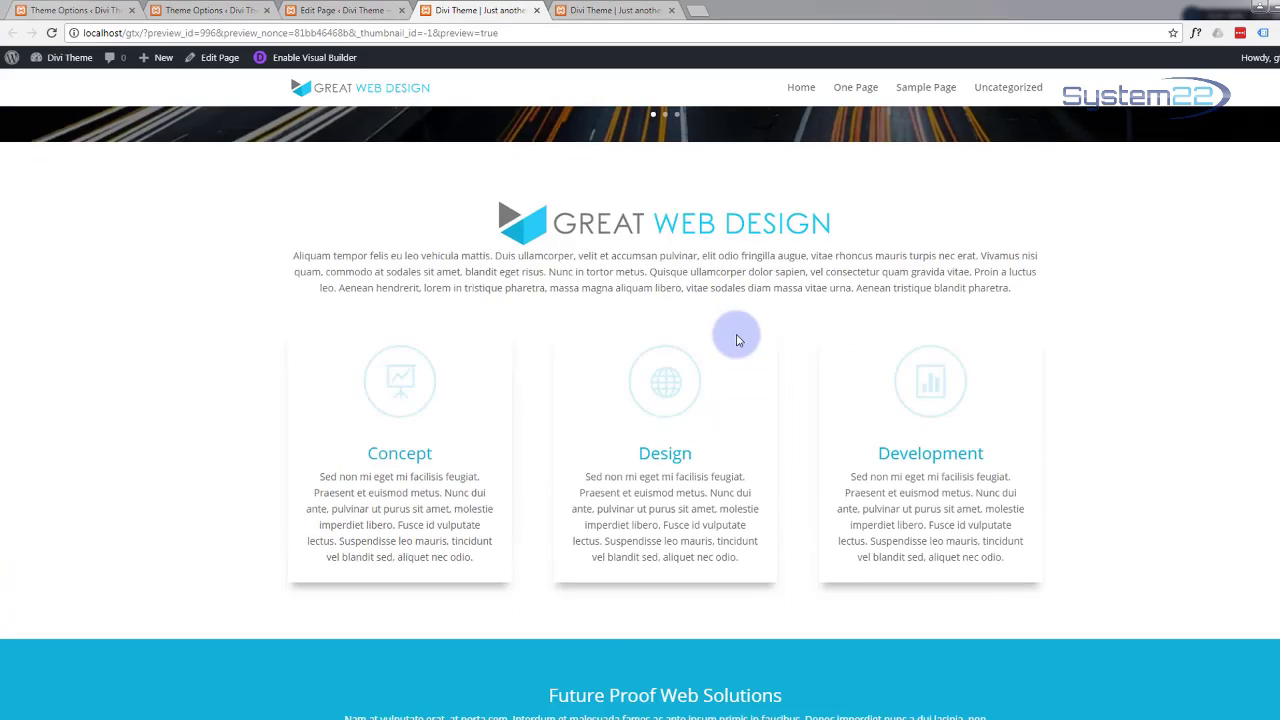
{"action": "scroll", "coordinate": [745, 342], "scroll_direction": "down", "scroll_amount": 15}
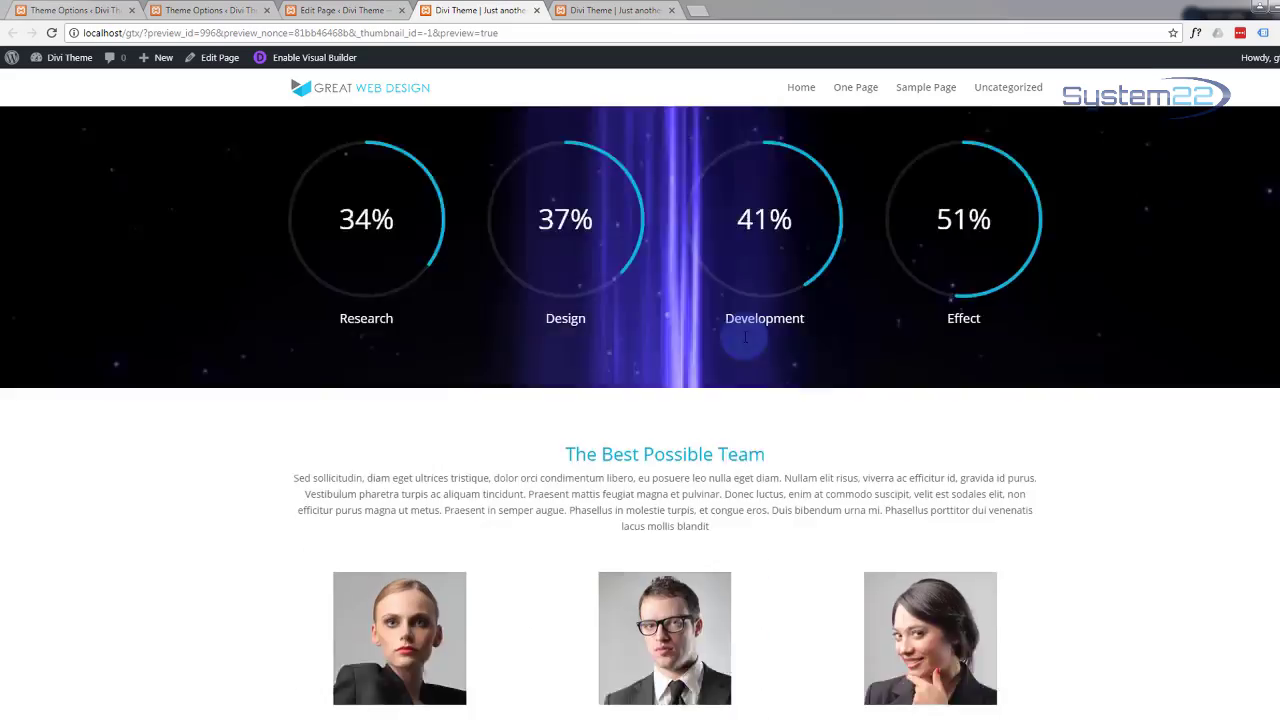
{"action": "scroll", "coordinate": [745, 342], "scroll_direction": "down", "scroll_amount": 12}
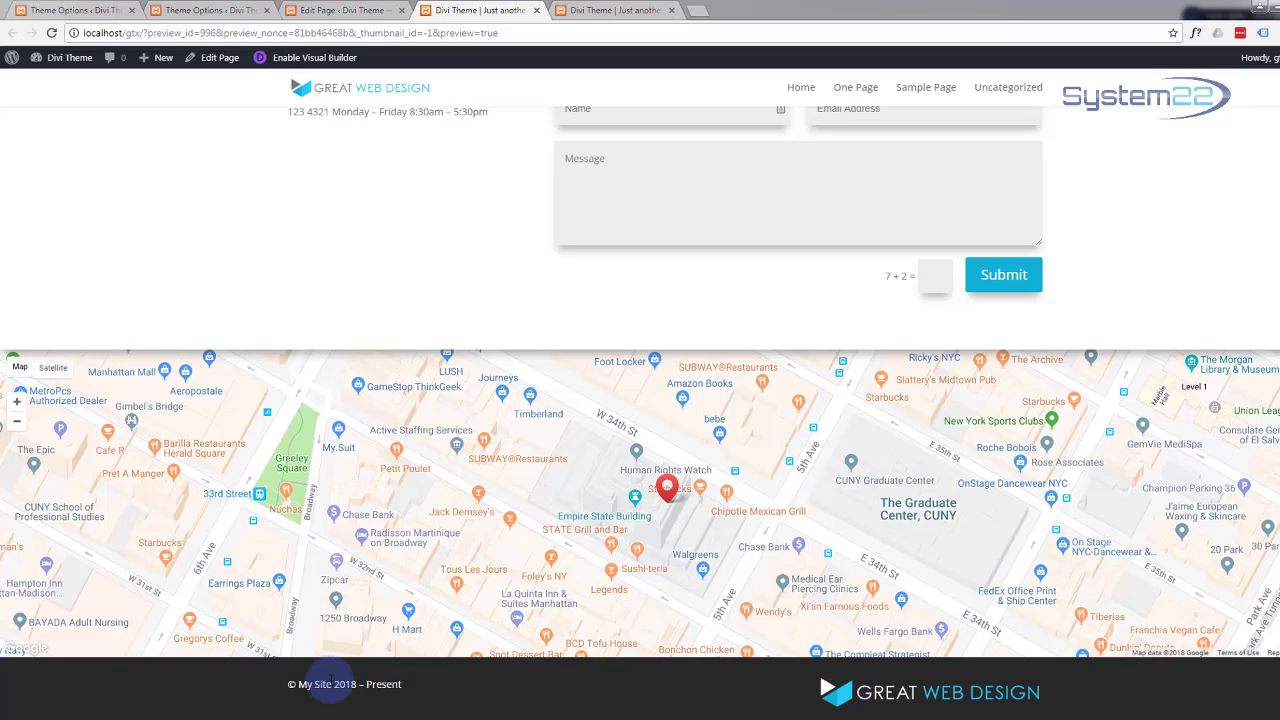
{"action": "left_click", "coordinate": [291, 60]}
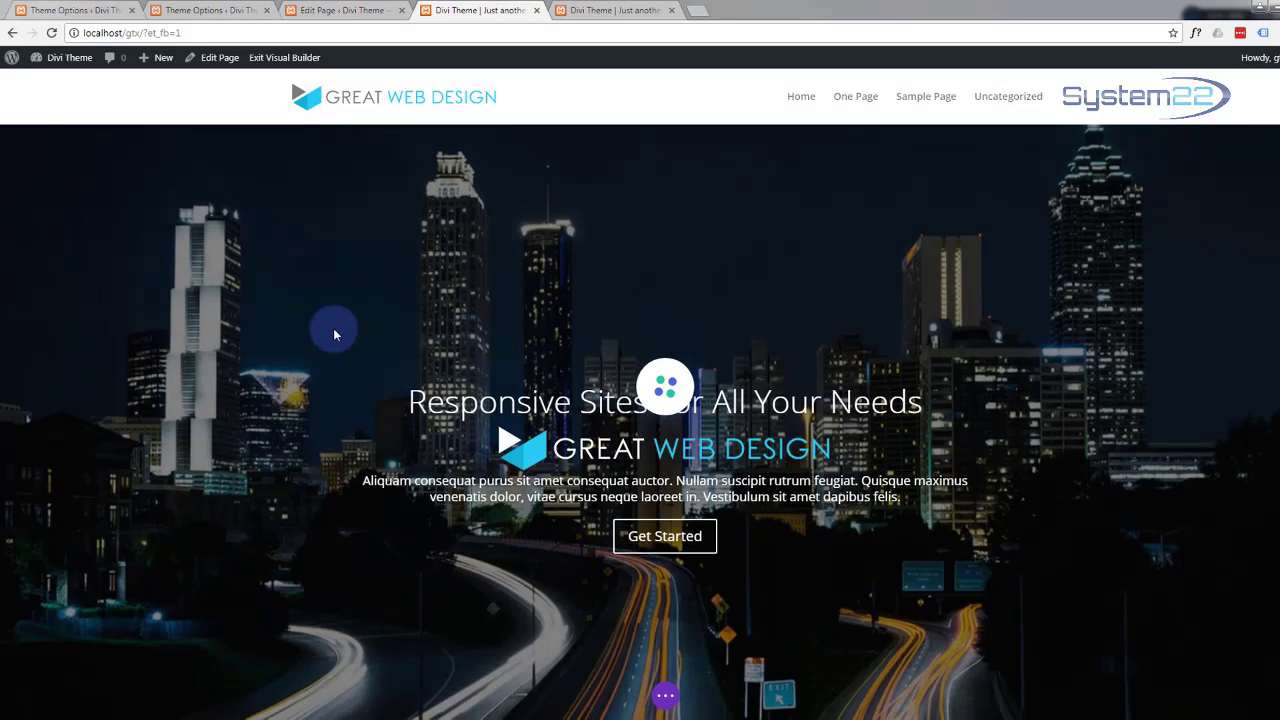
{"action": "scroll", "coordinate": [334, 328], "scroll_direction": "down", "scroll_amount": 6}
{"action": "scroll", "coordinate": [334, 335], "scroll_direction": "down", "scroll_amount": 15}
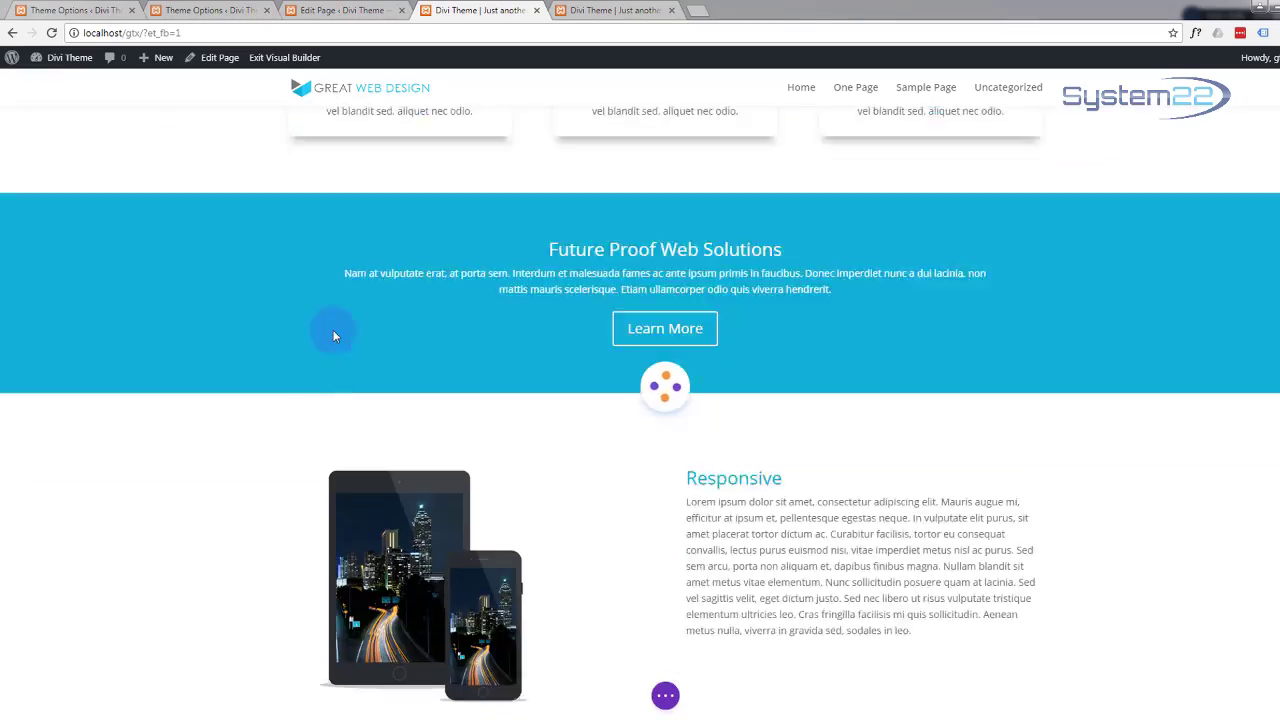
{"action": "scroll", "coordinate": [341, 373], "scroll_direction": "down", "scroll_amount": 12}
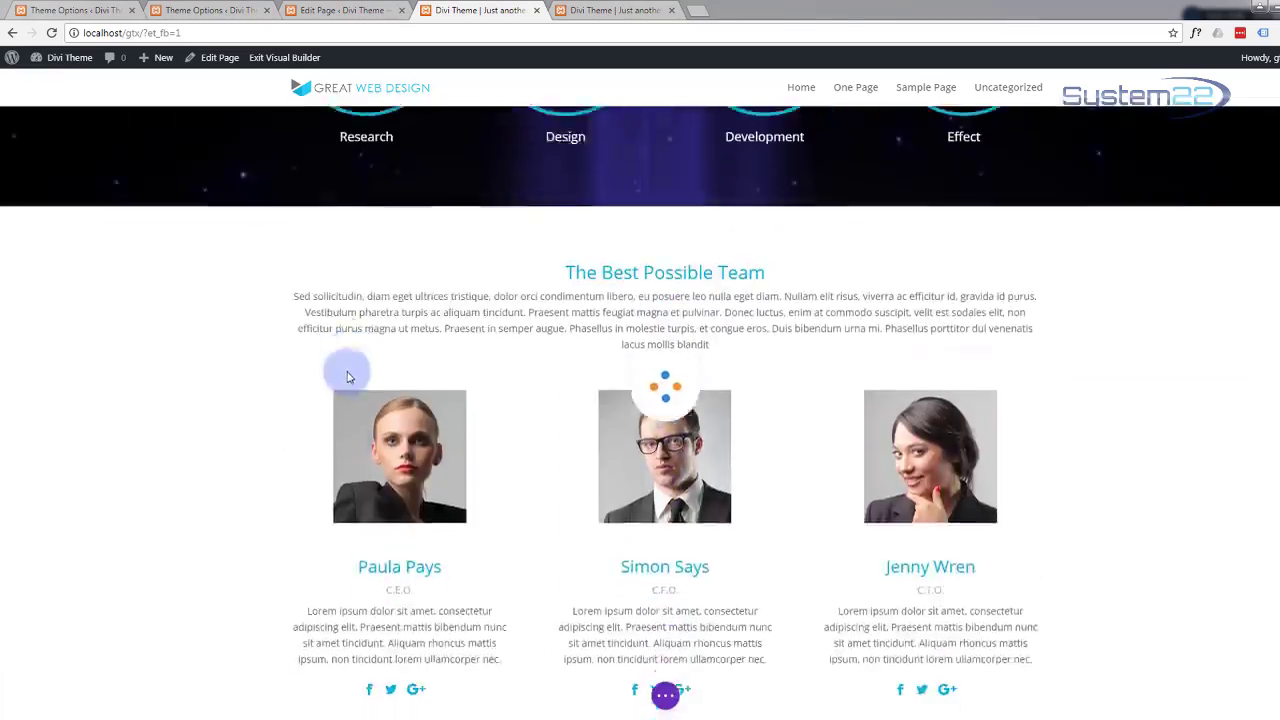
{"action": "scroll", "coordinate": [348, 376], "scroll_direction": "down", "scroll_amount": 12}
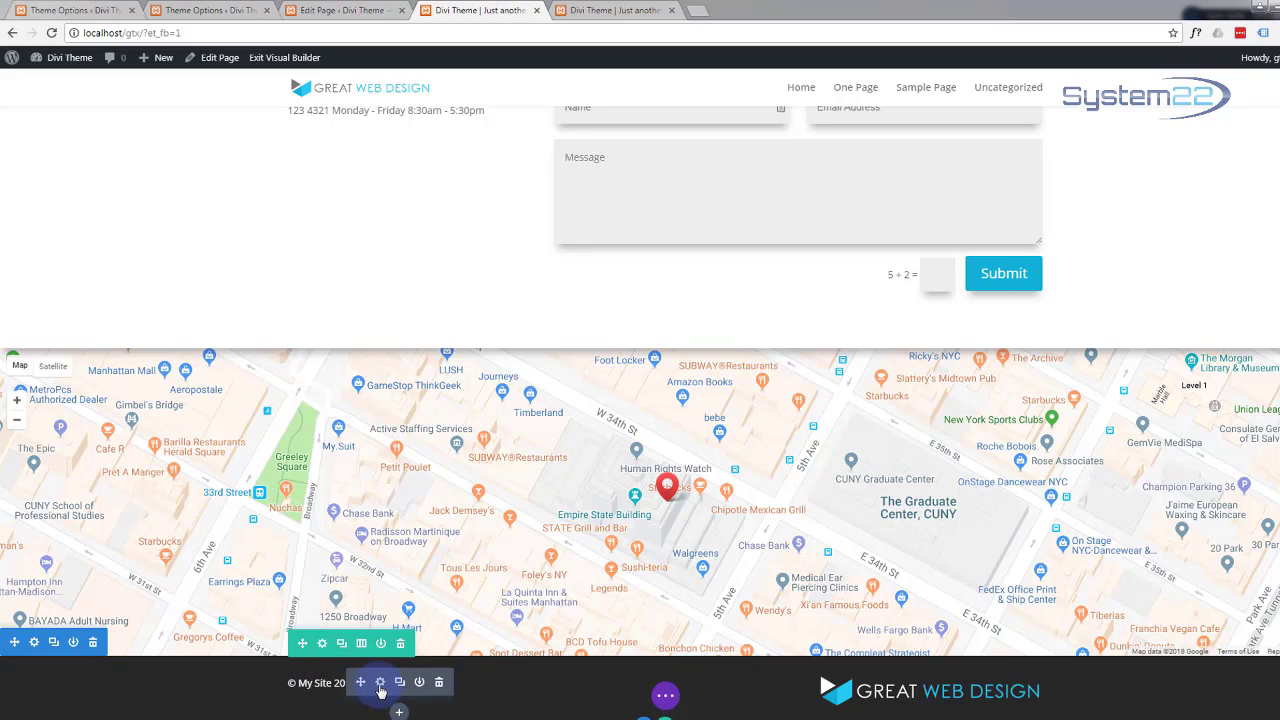
Step: Set the footer copyright Text module's Custom Padding Top to 12 and save it
{"action": "left_click", "coordinate": [380, 684]}
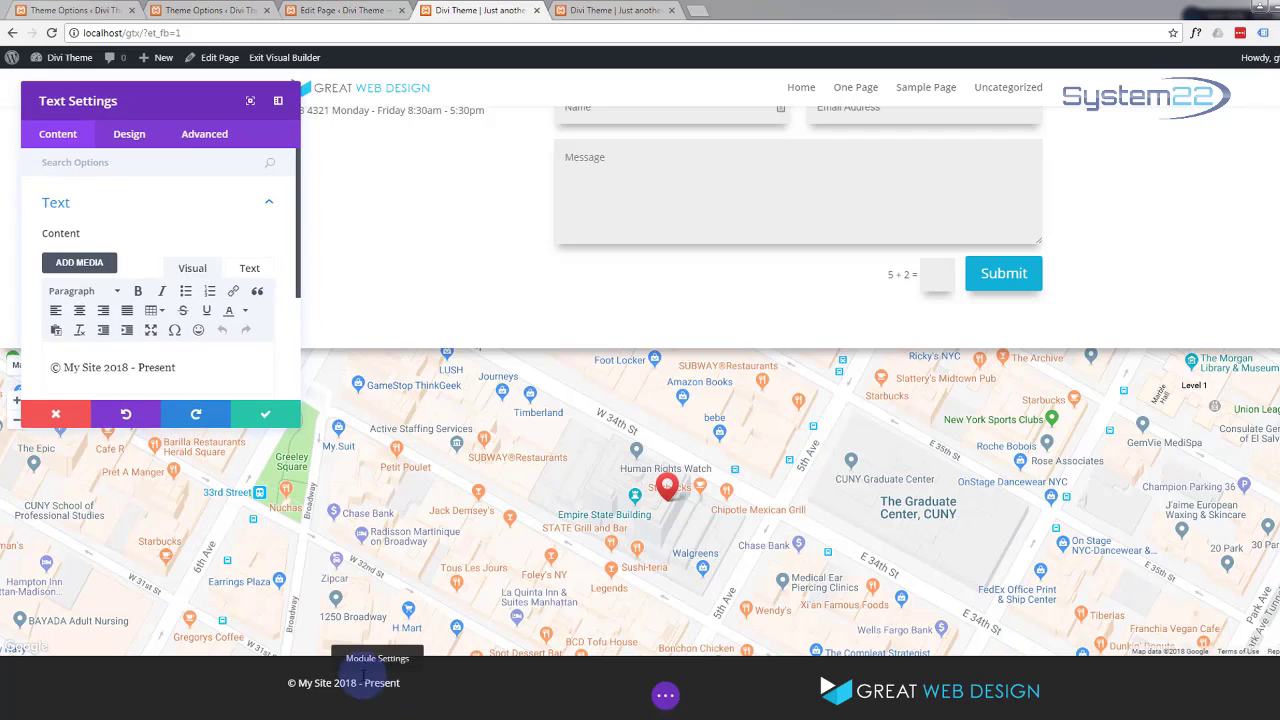
{"action": "left_click", "coordinate": [131, 137]}
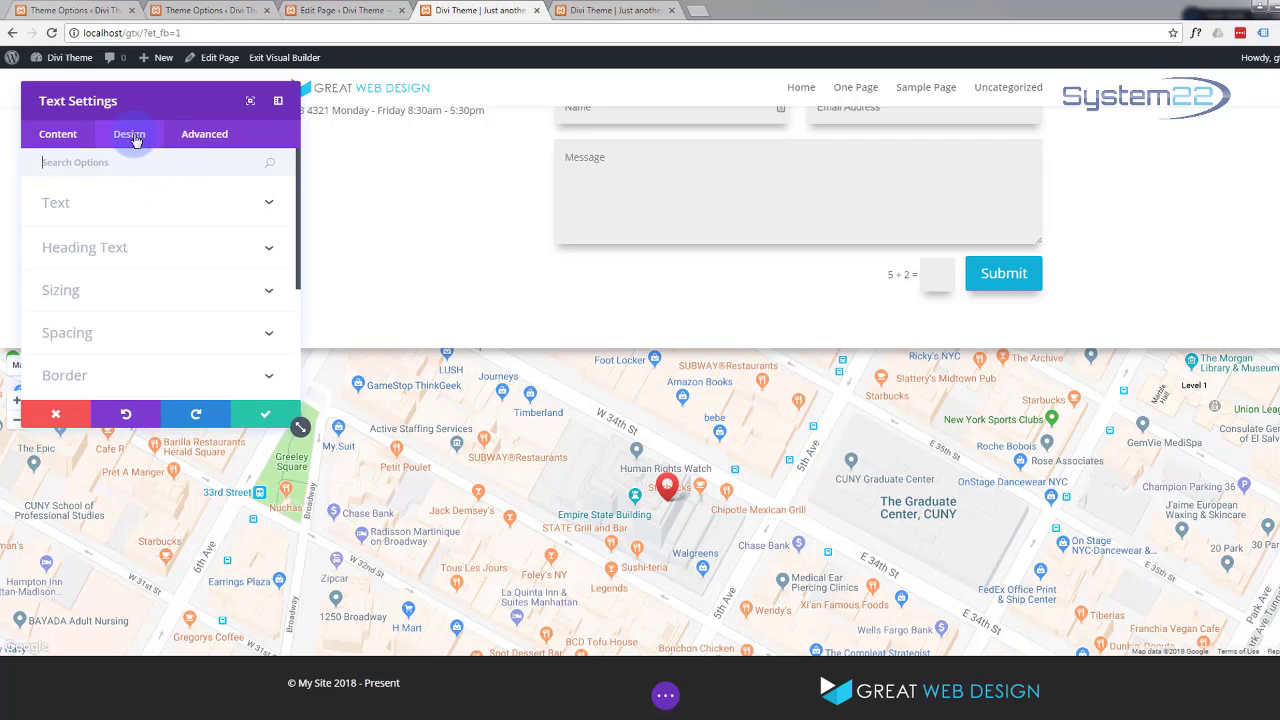
{"action": "left_click", "coordinate": [265, 337]}
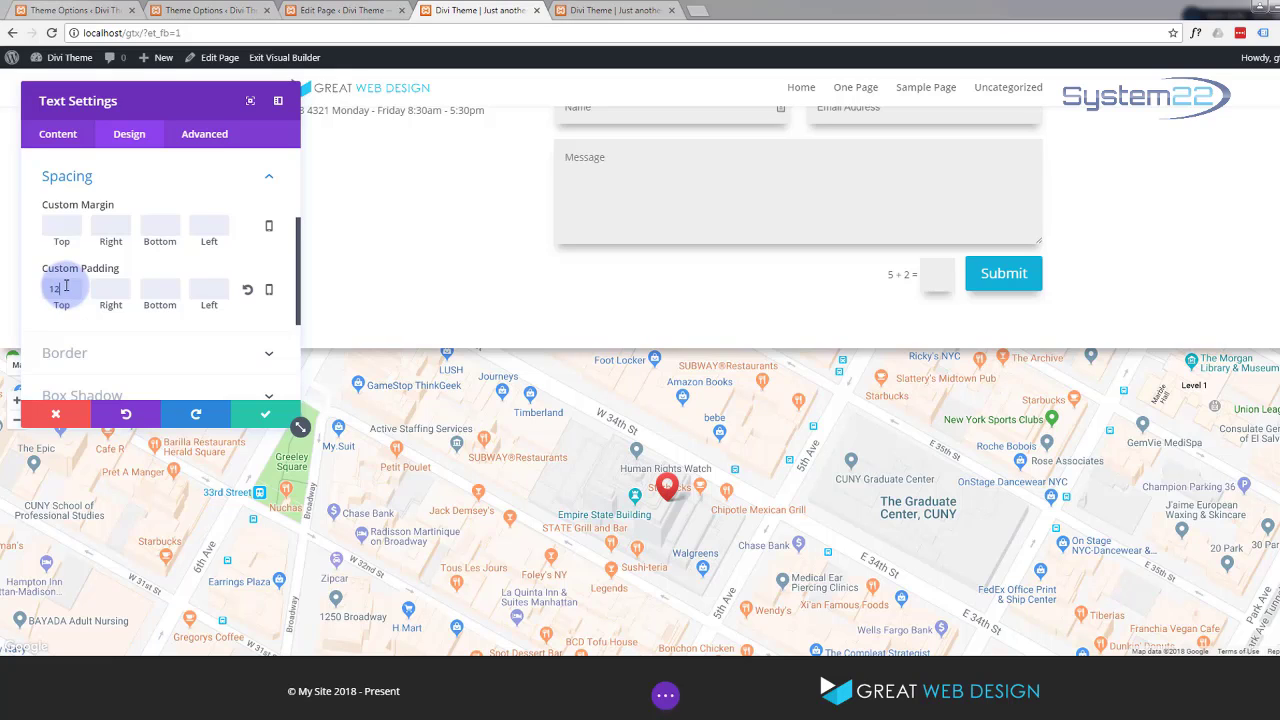
{"action": "left_click", "coordinate": [262, 416]}
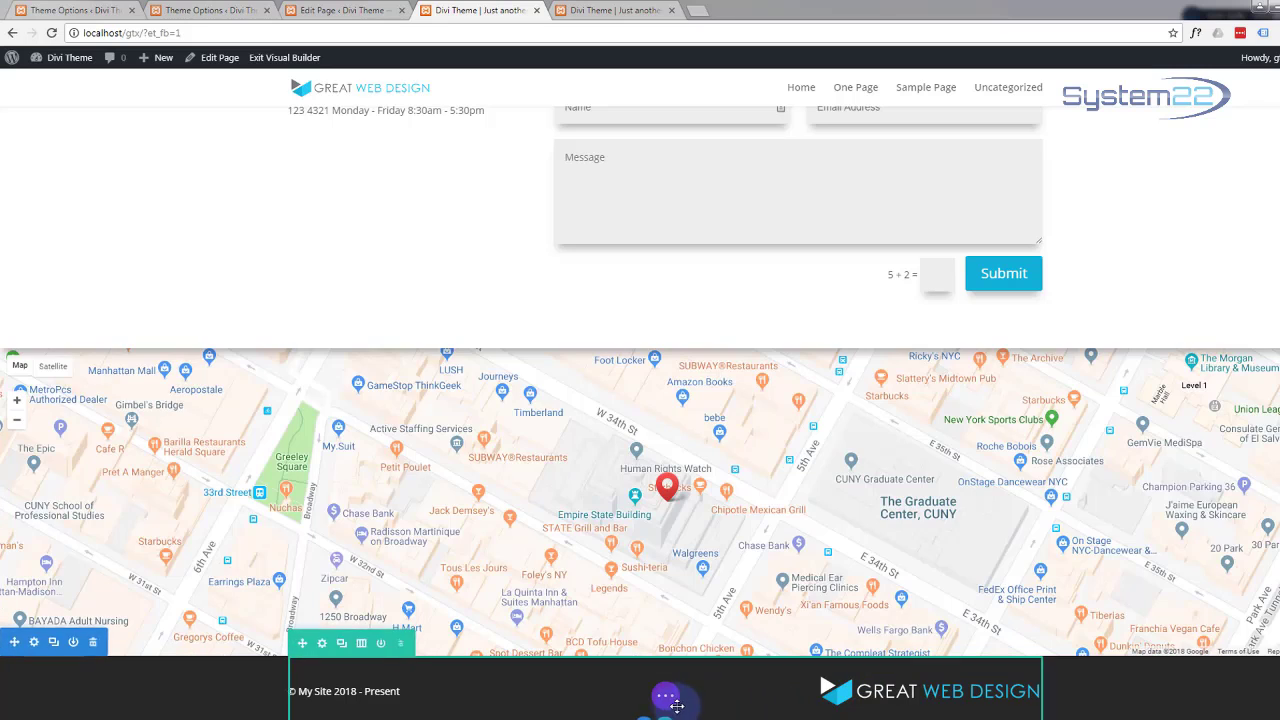
Step: Expand the bottom builder bar and exit the Visual Builder to the live front end
{"action": "left_click", "coordinate": [666, 697]}
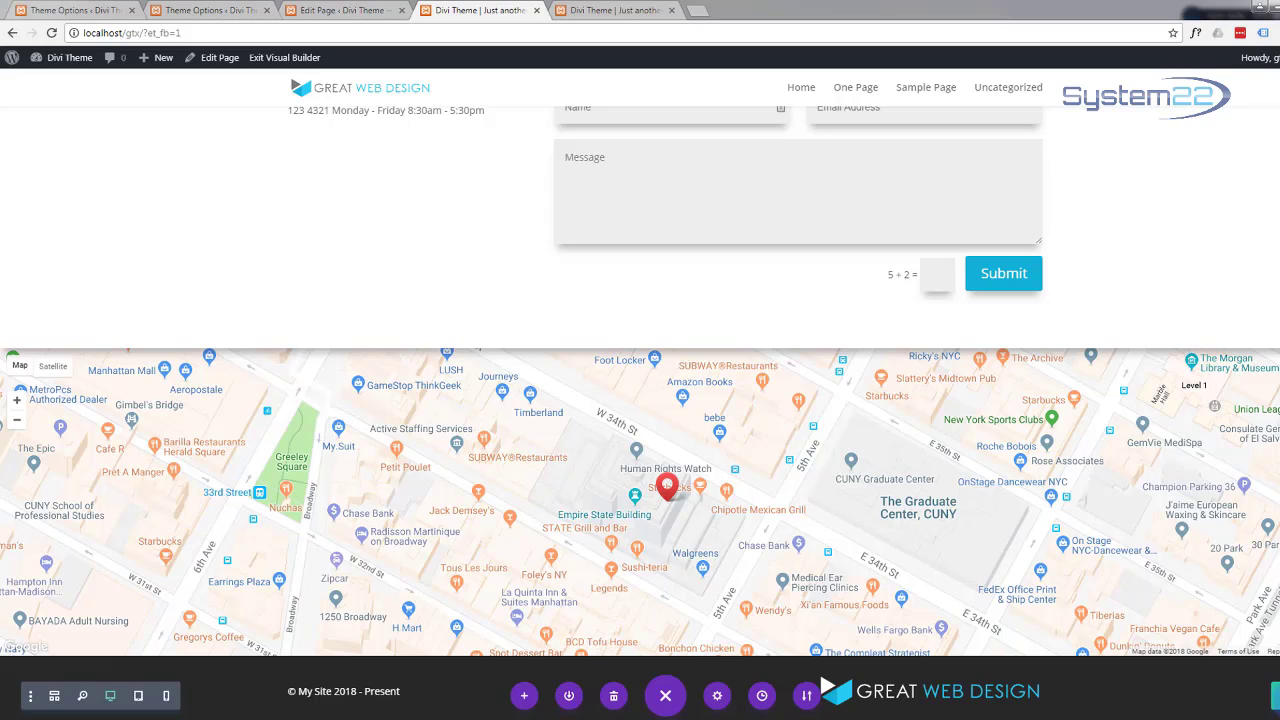
{"action": "mouse_move", "coordinate": [1173, 702]}
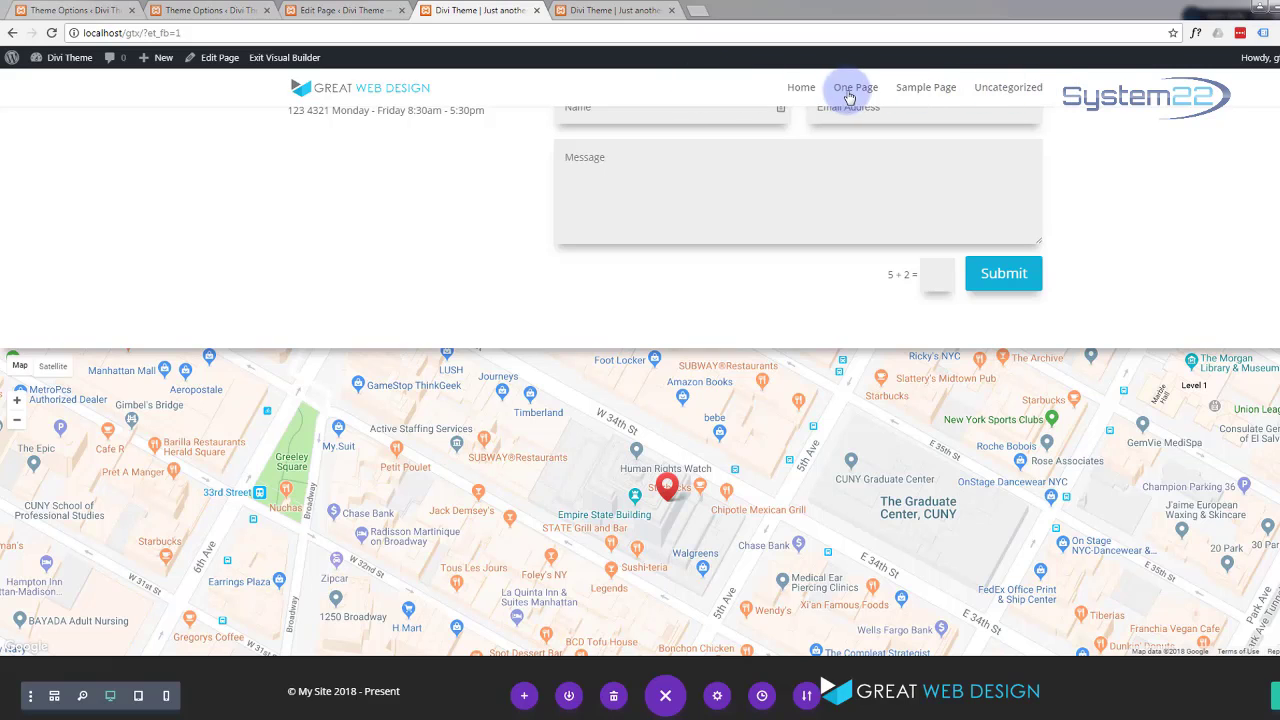
{"action": "scroll", "coordinate": [427, 268], "scroll_direction": "up", "scroll_amount": 3}
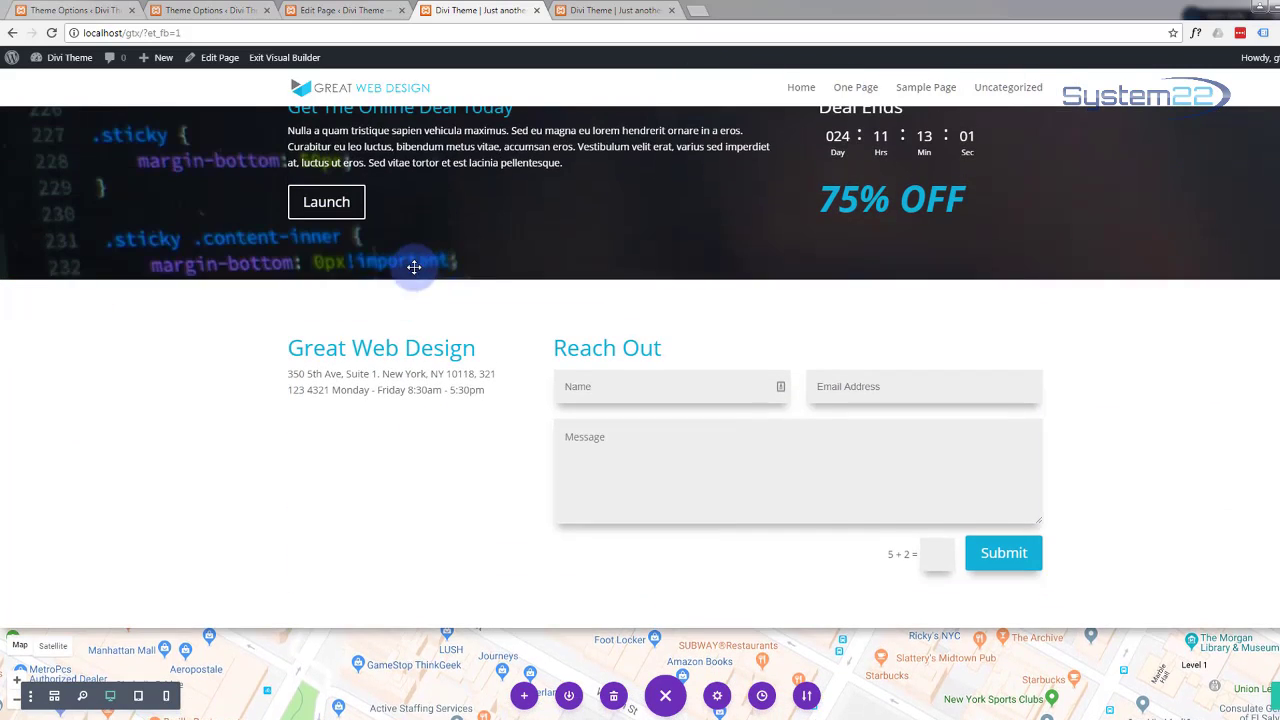
{"action": "scroll", "coordinate": [154, 514], "scroll_direction": "down", "scroll_amount": 2}
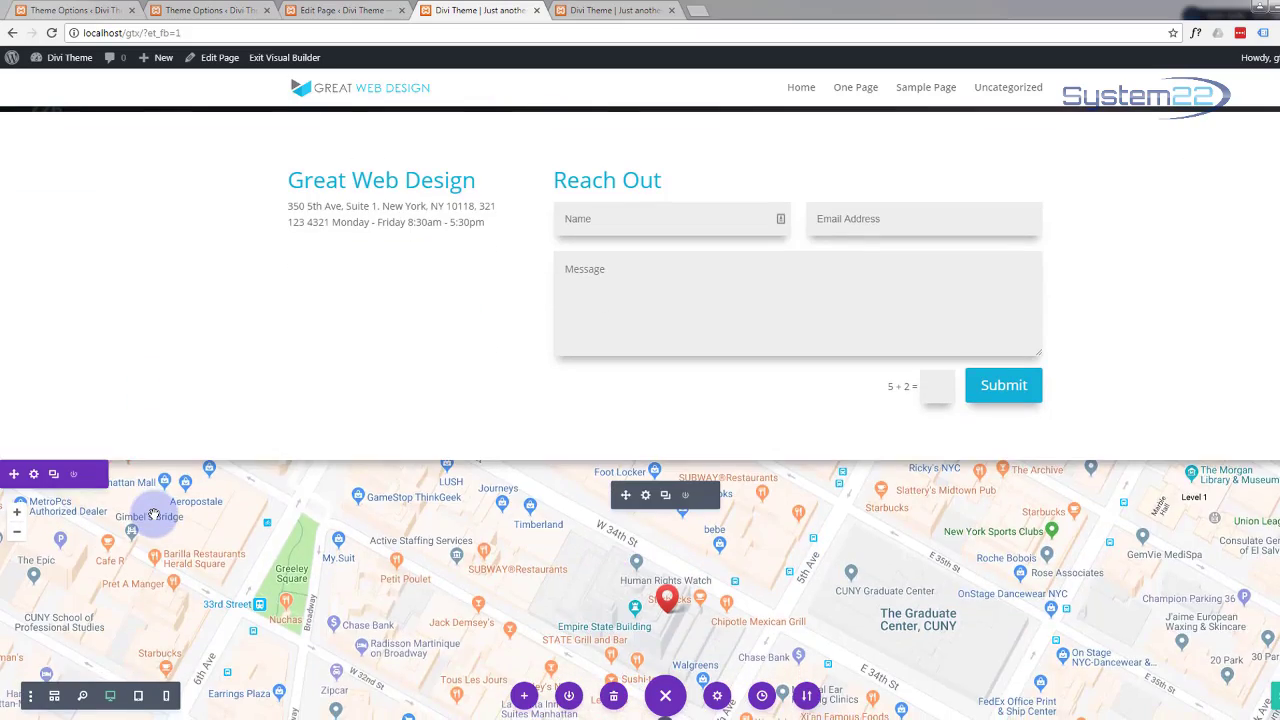
{"action": "scroll", "coordinate": [187, 332], "scroll_direction": "up", "scroll_amount": 1}
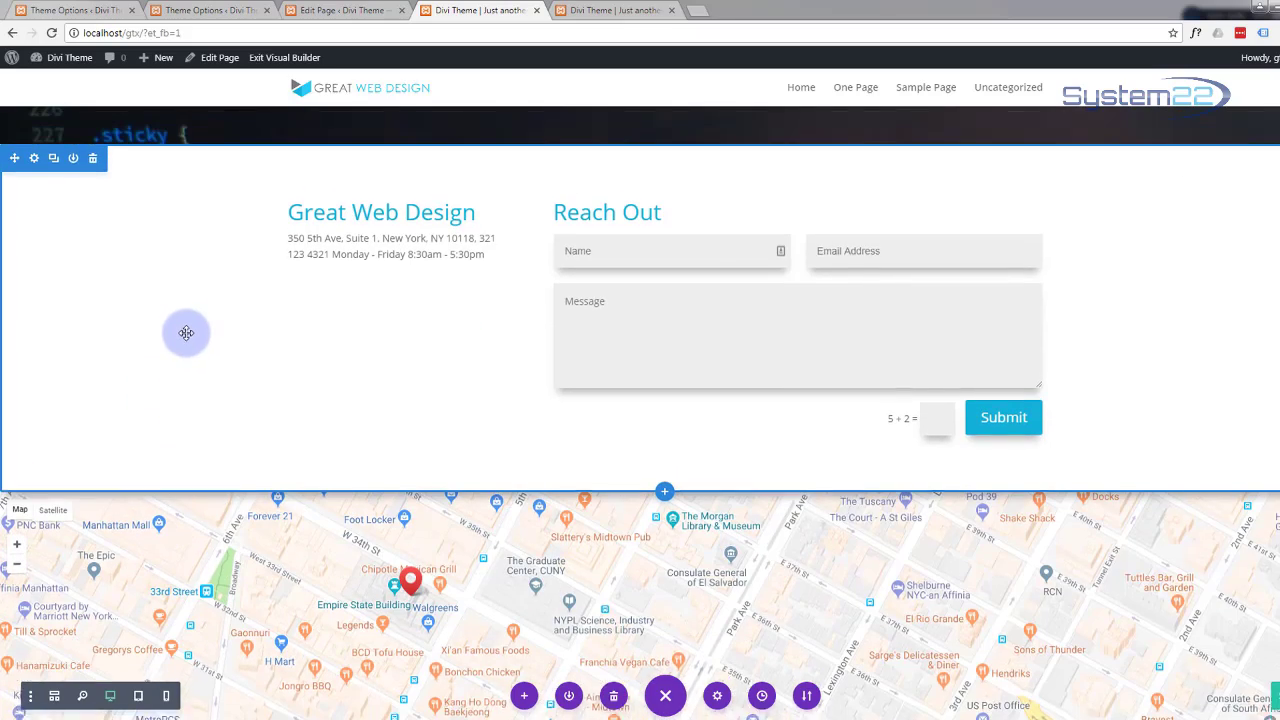
{"action": "scroll", "coordinate": [186, 336], "scroll_direction": "down", "scroll_amount": 2}
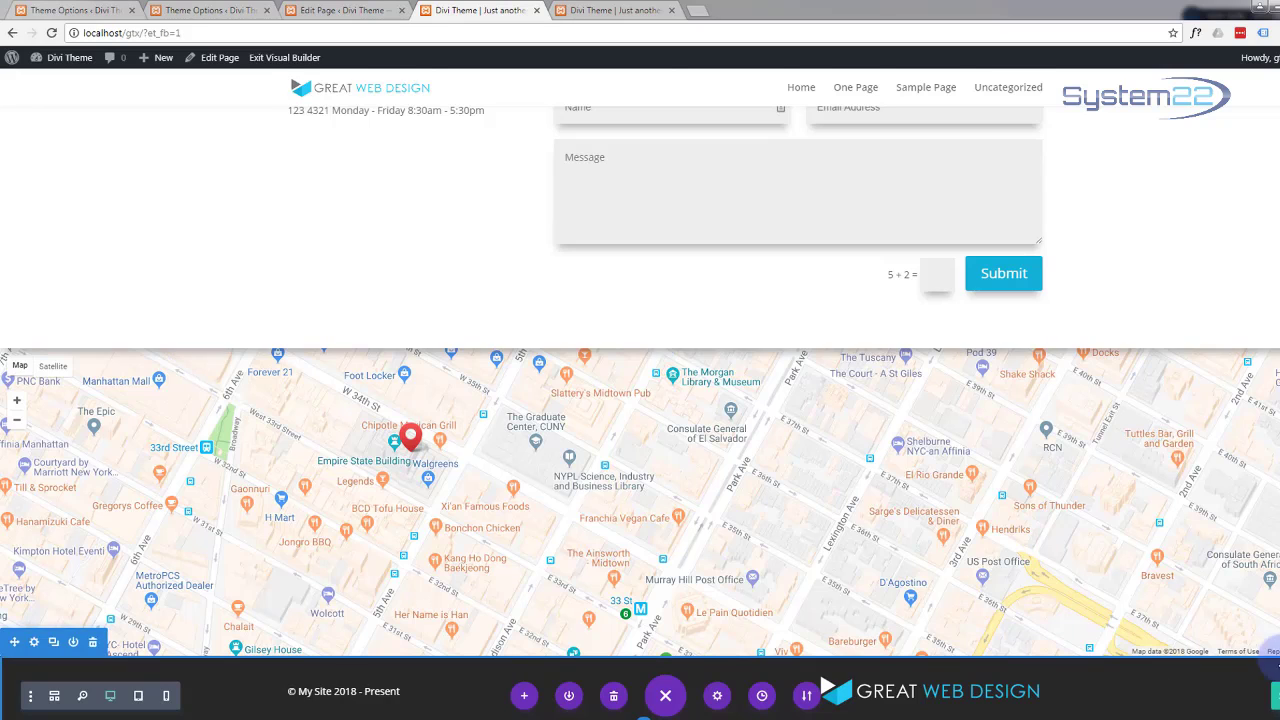
{"action": "left_click", "coordinate": [665, 695]}
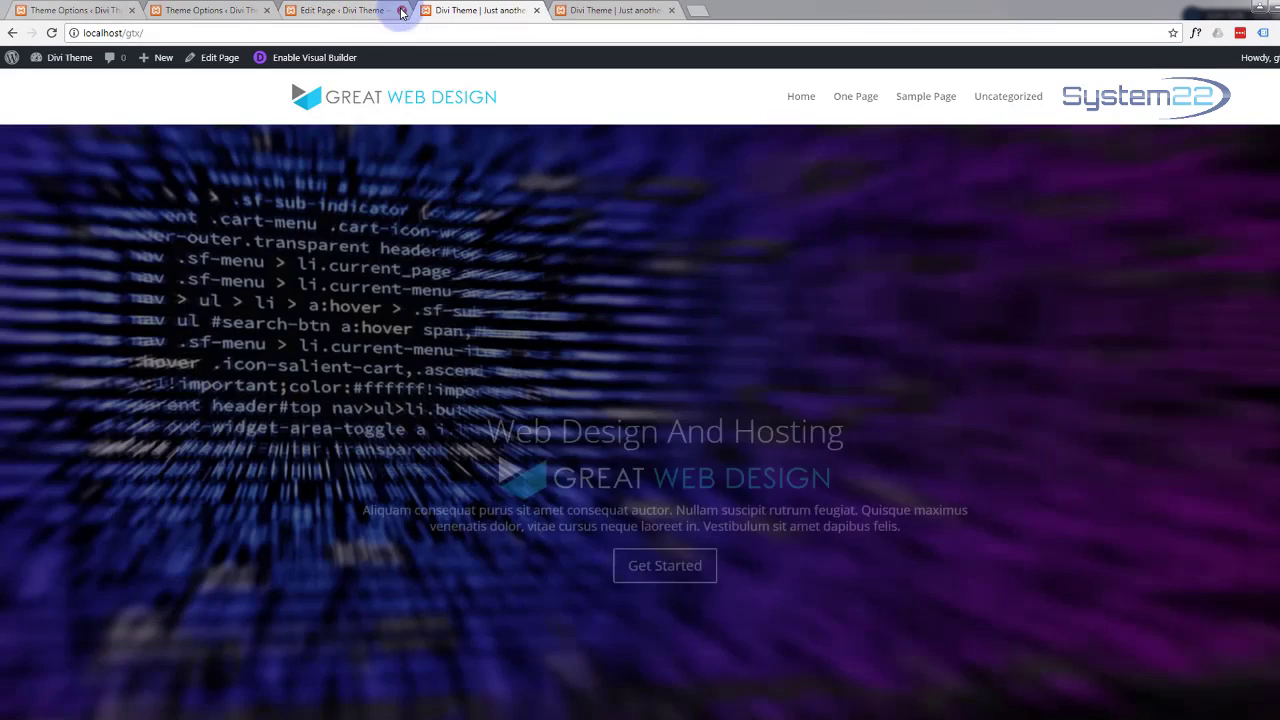
Step: Leave the stale tab, reopen One Page in the back-end builder, and open the Fullwidth Slider section settings
{"action": "left_click", "coordinate": [330, 12]}
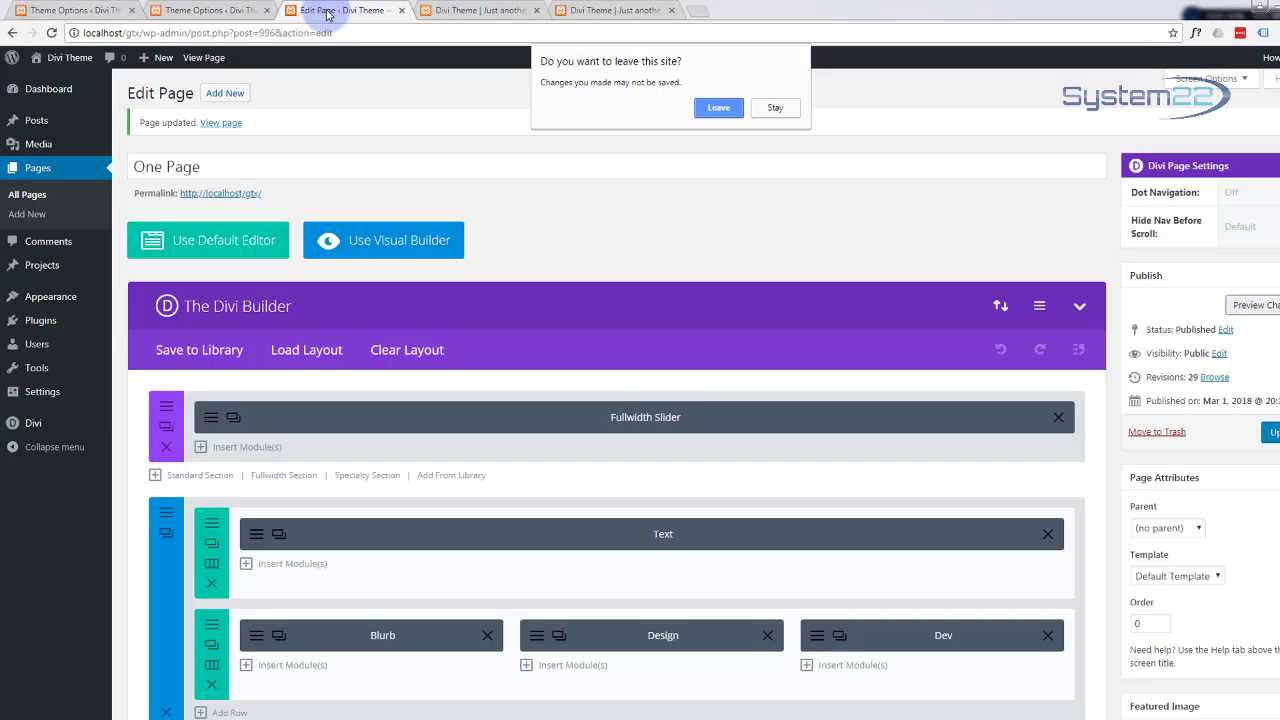
{"action": "left_click", "coordinate": [717, 107]}
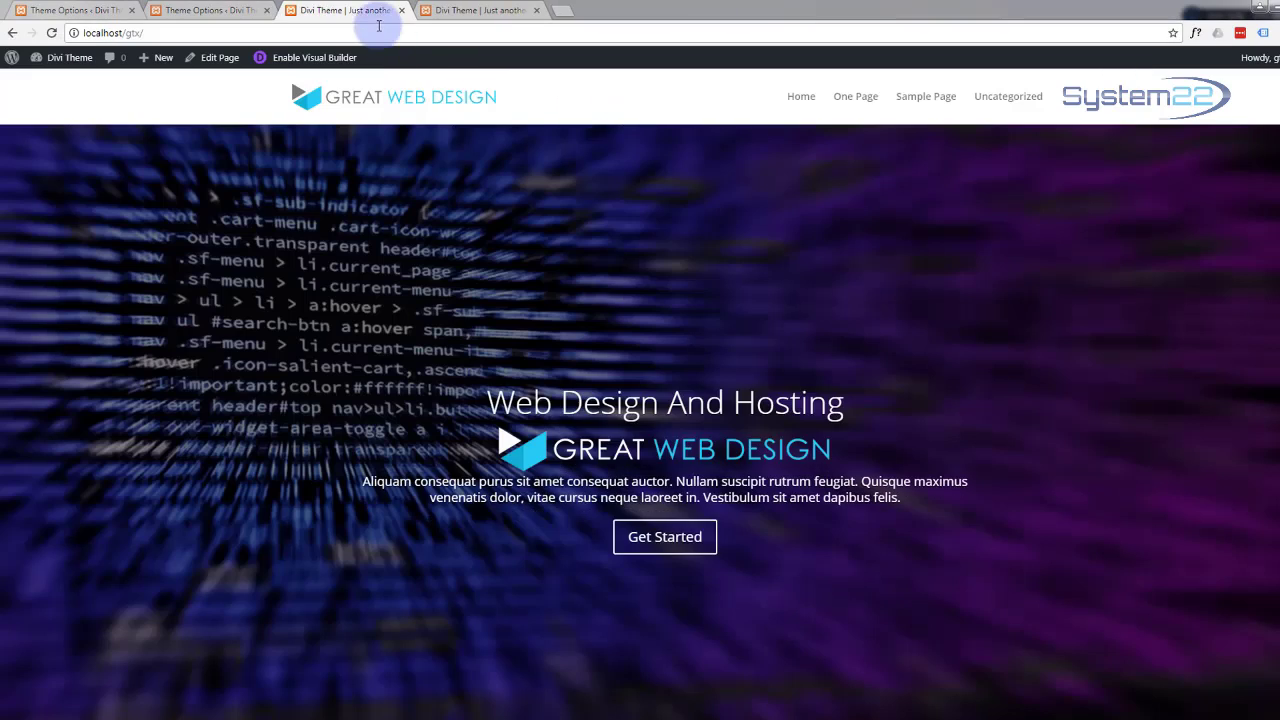
{"action": "left_click", "coordinate": [222, 58]}
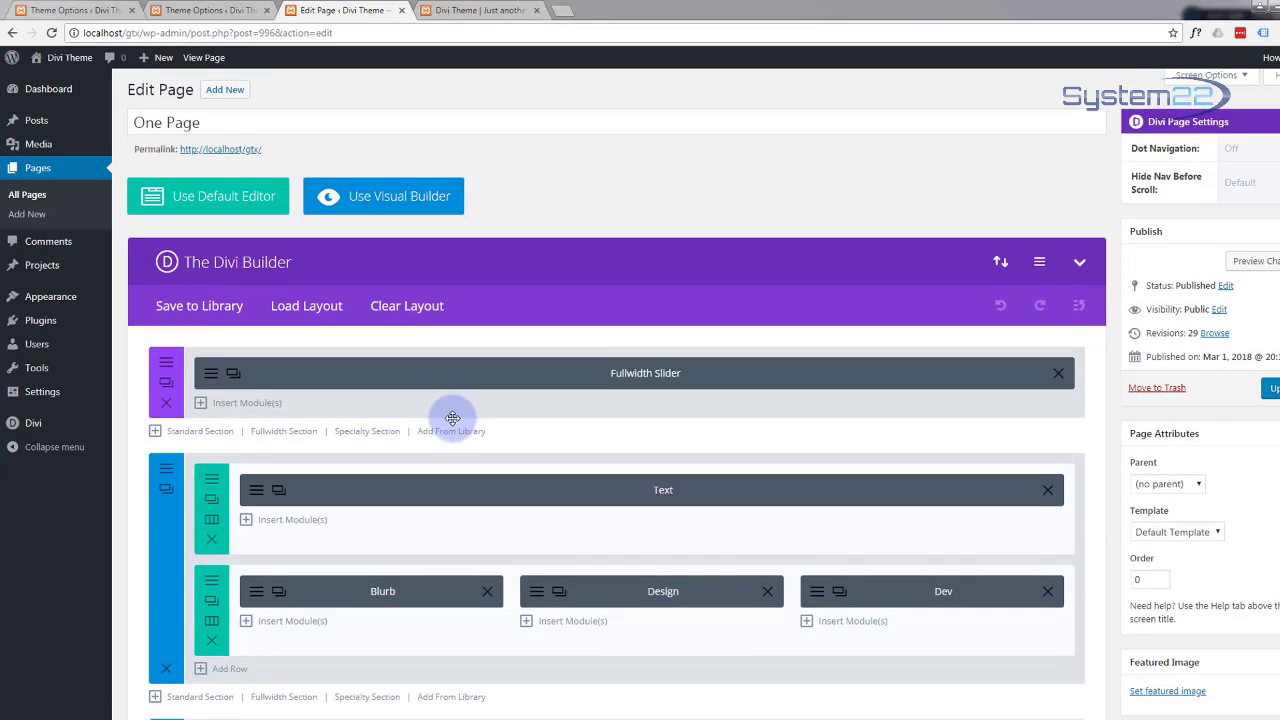
{"action": "scroll", "coordinate": [450, 416], "scroll_direction": "down", "scroll_amount": 2}
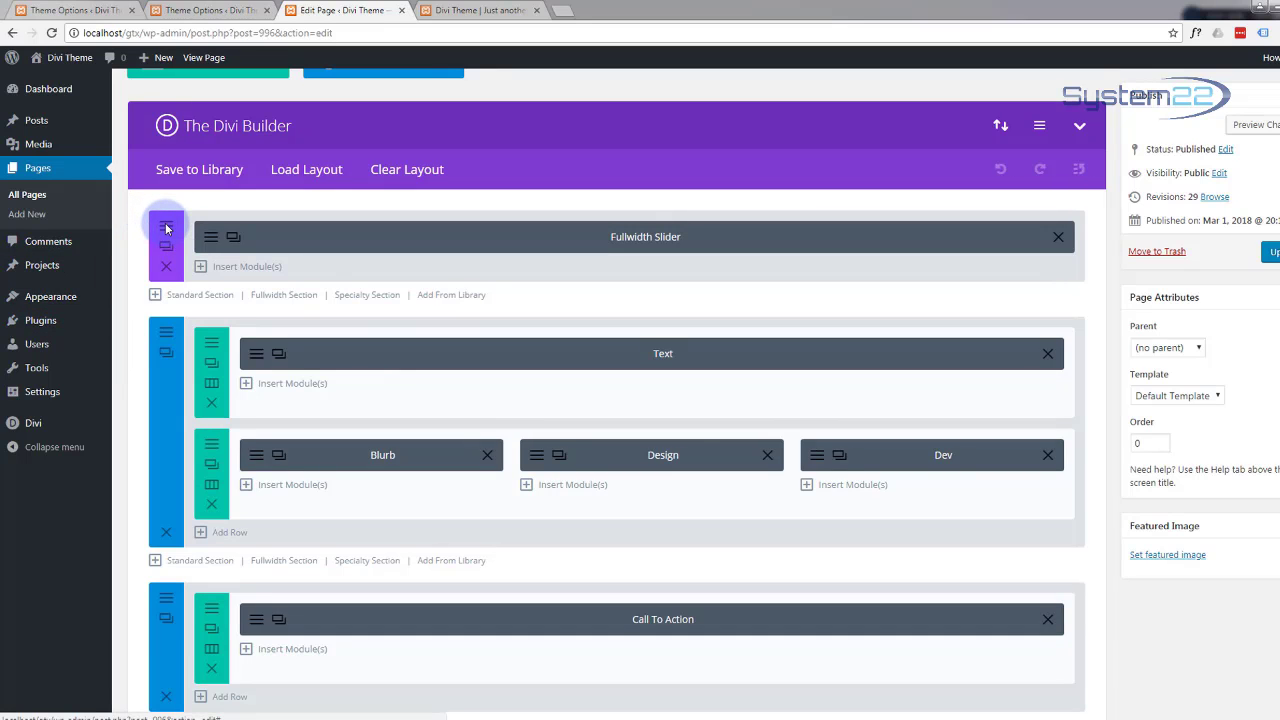
{"action": "left_click", "coordinate": [166, 229]}
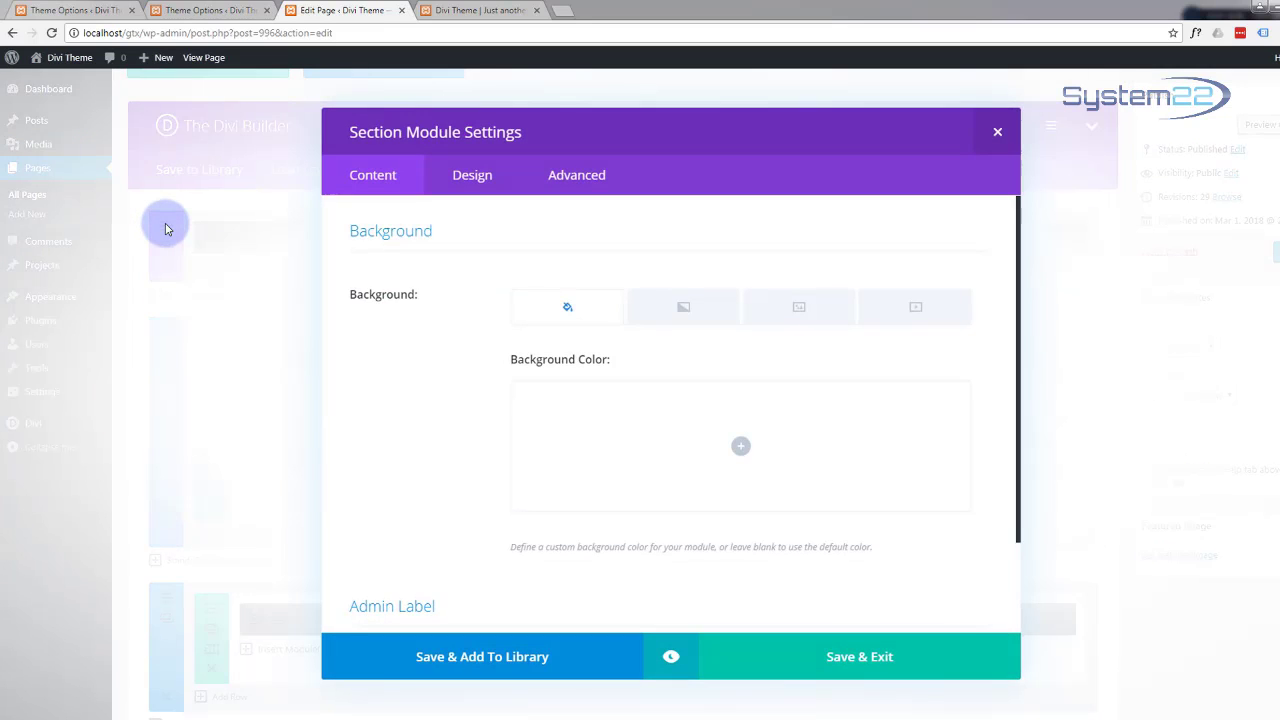
Step: Give the top Fullwidth Slider section its home CSS ID in the Advanced options and save
{"action": "left_click", "coordinate": [592, 177]}
{"action": "left_click", "coordinate": [567, 180]}
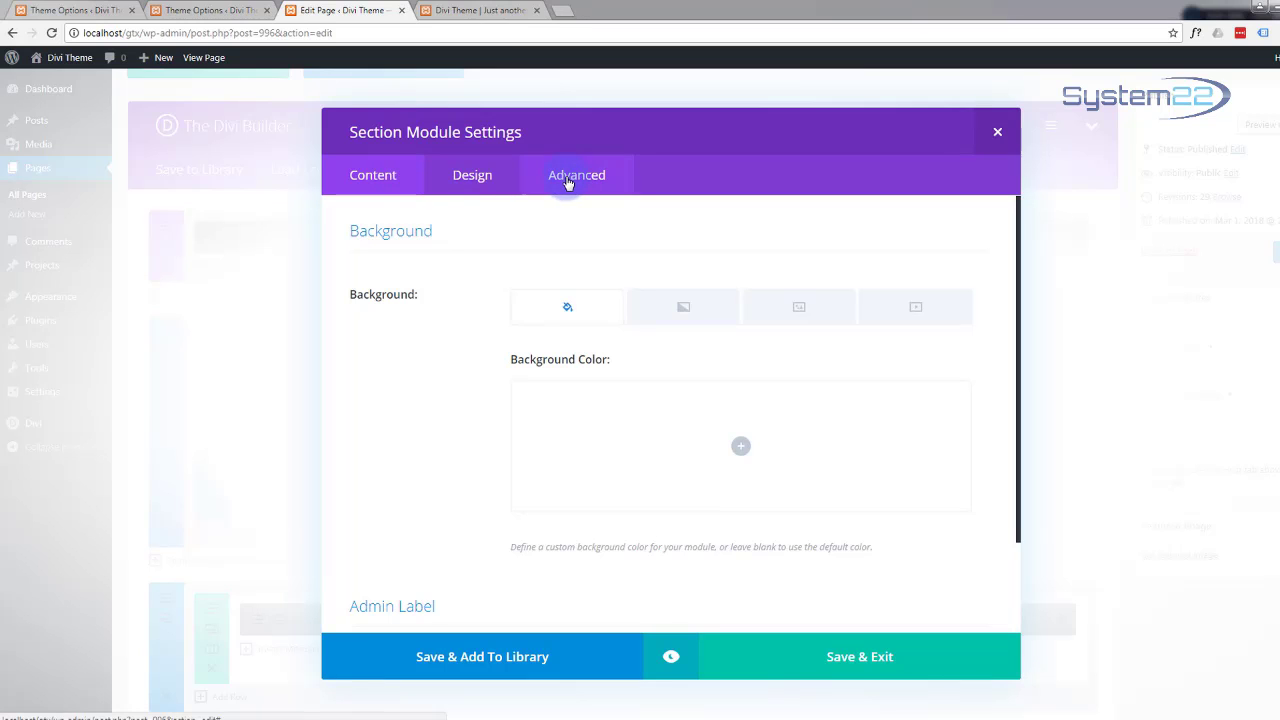
{"action": "left_click", "coordinate": [997, 136]}
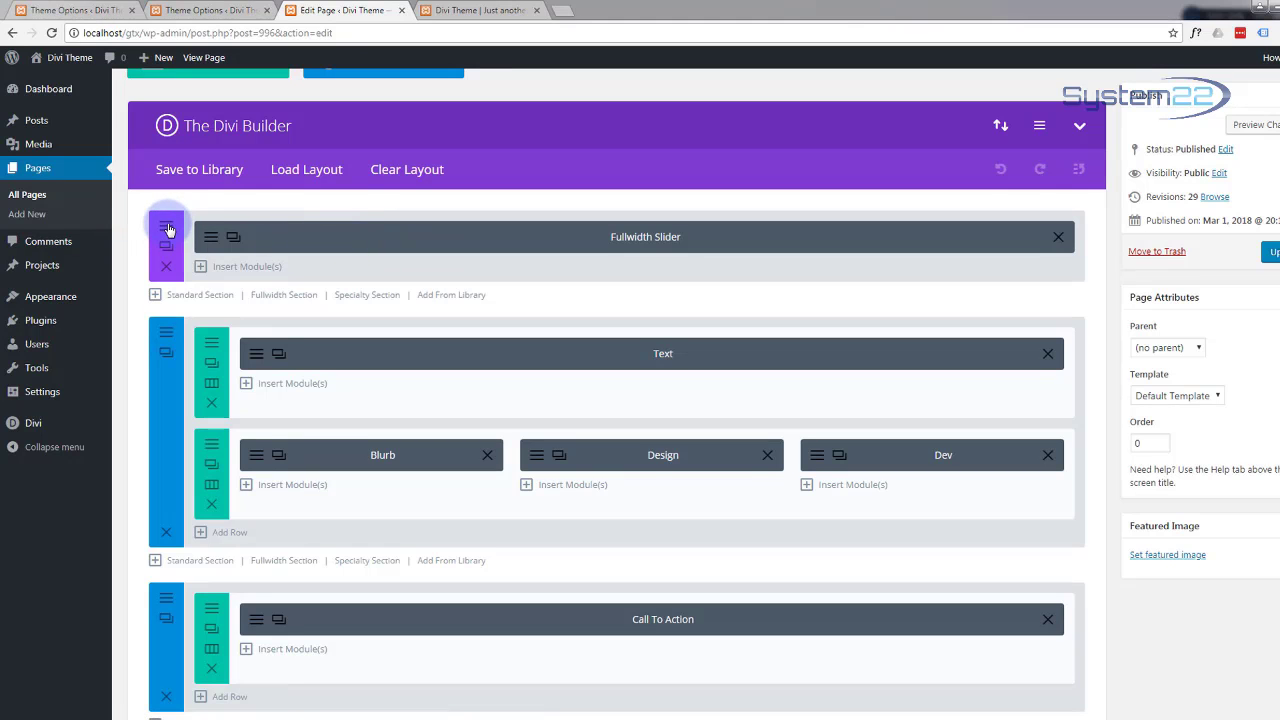
{"action": "left_click", "coordinate": [167, 228]}
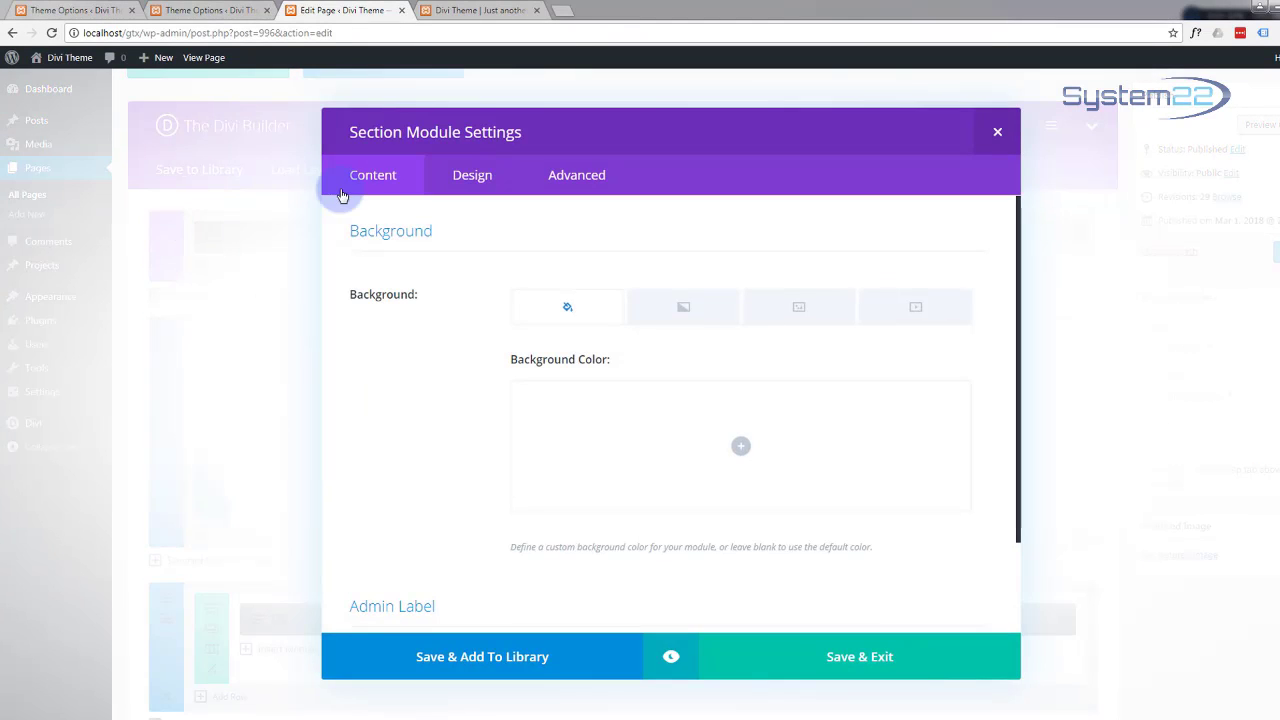
{"action": "left_click", "coordinate": [597, 180]}
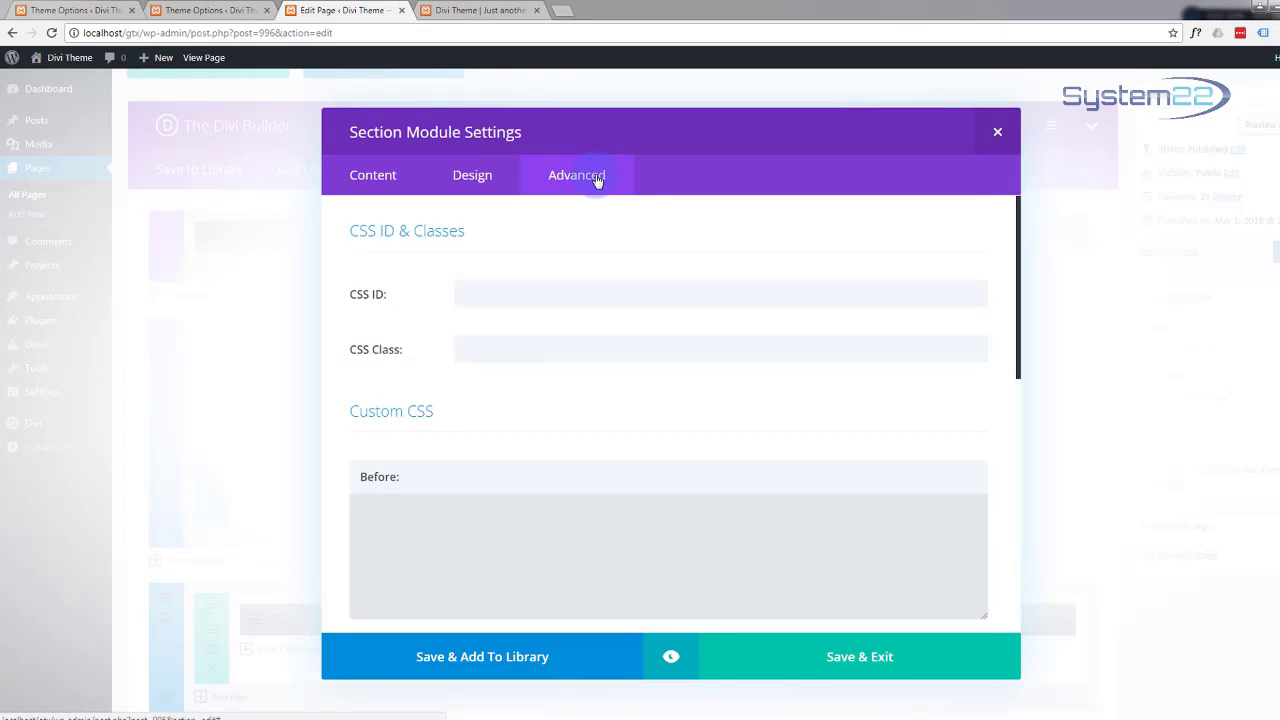
{"action": "left_click", "coordinate": [492, 296]}
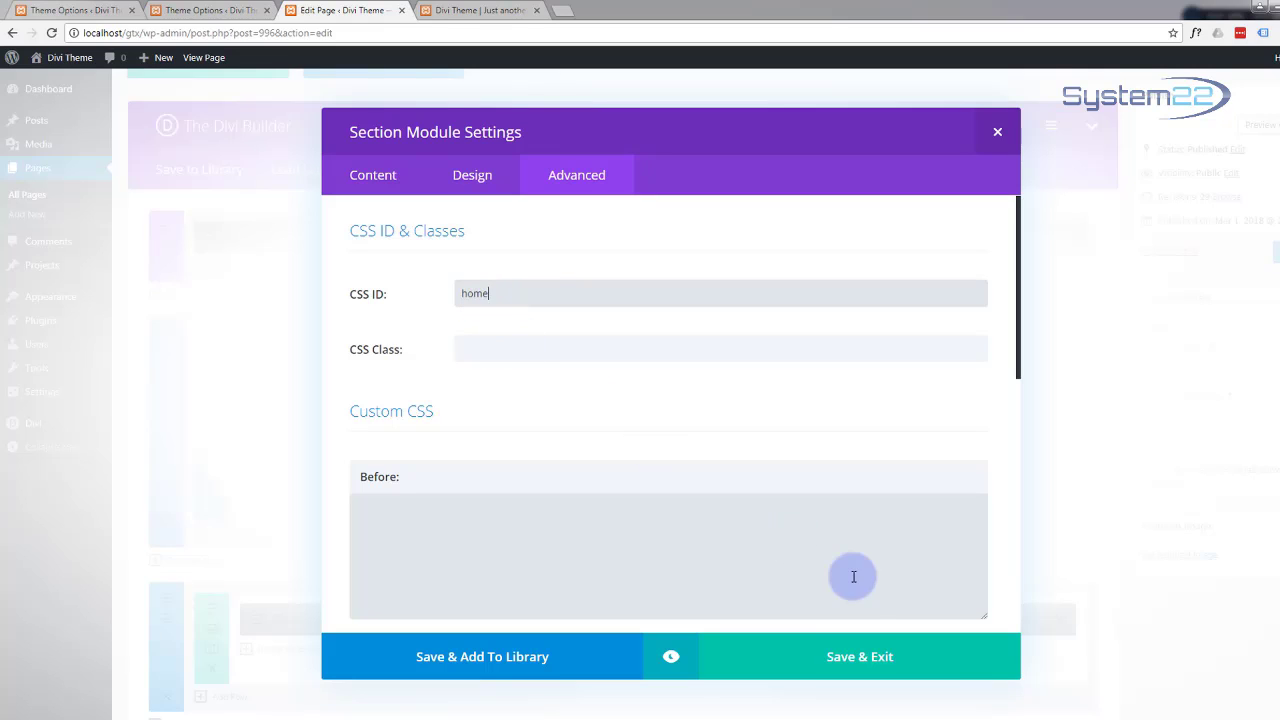
{"action": "left_click", "coordinate": [912, 668]}
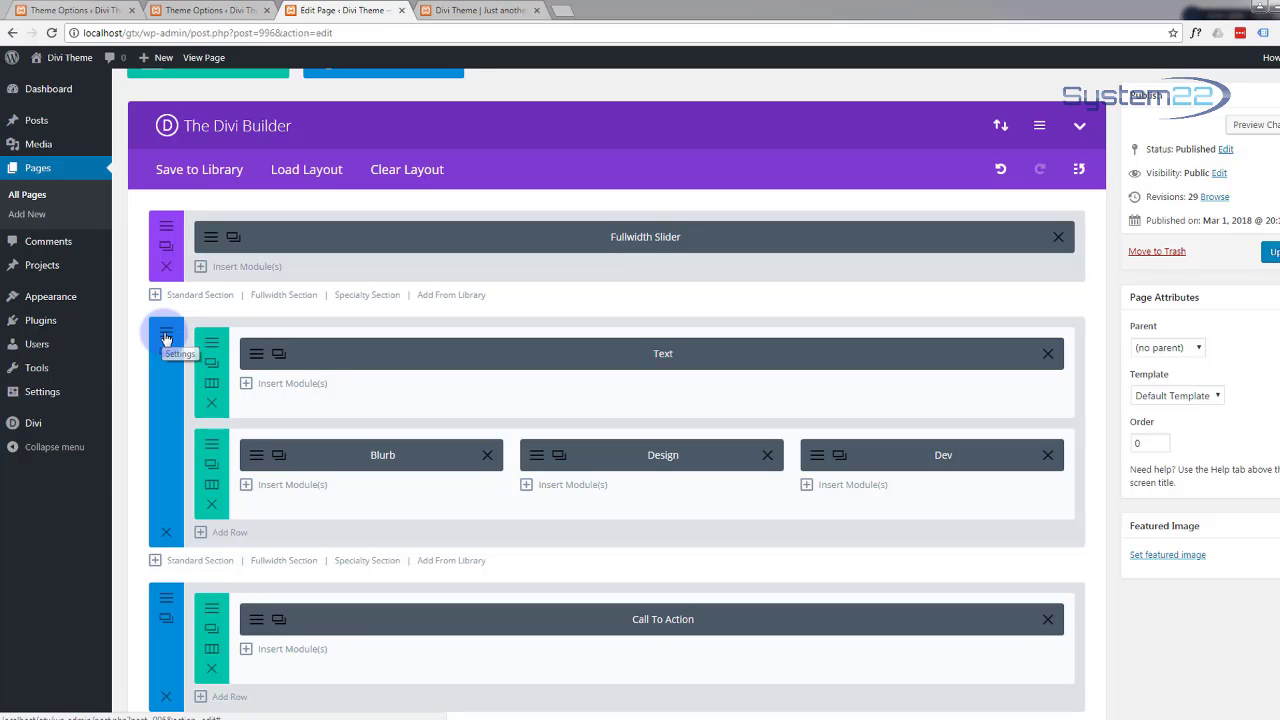
Step: Set the second section's CSS ID to 'about', save, and open the live page in a new tab
{"action": "left_click", "coordinate": [165, 338]}
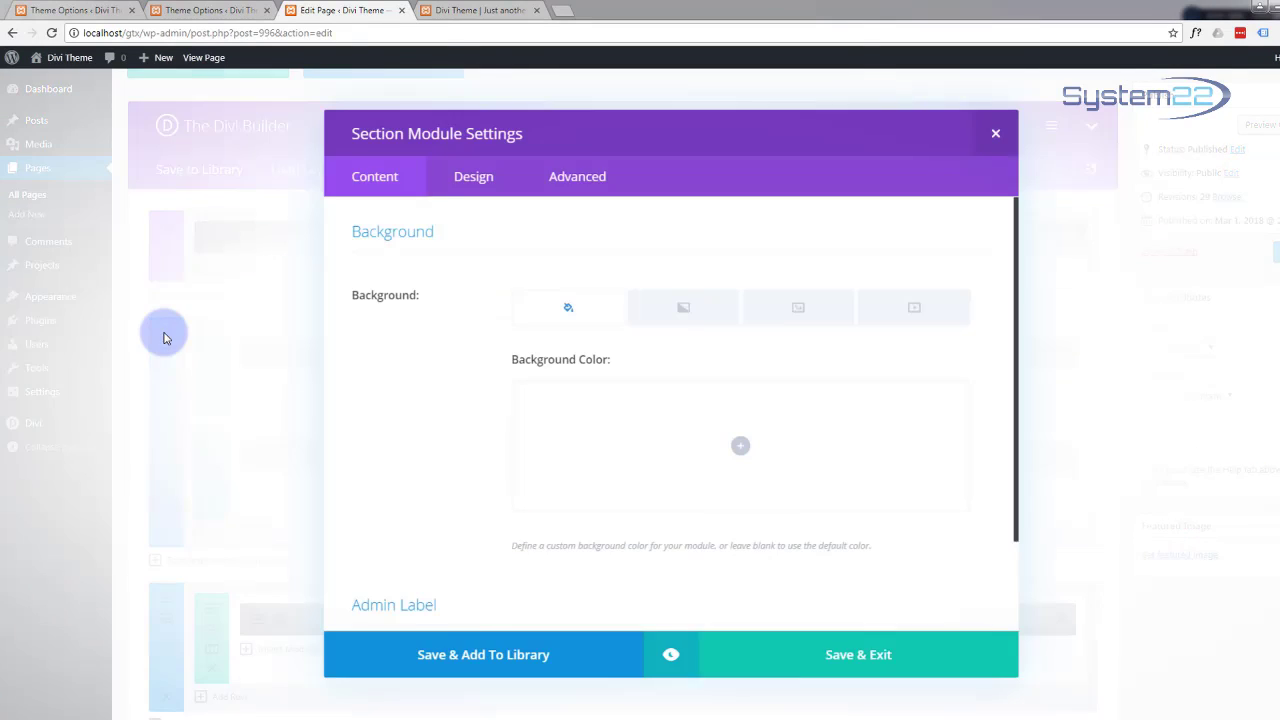
{"action": "left_click", "coordinate": [585, 176]}
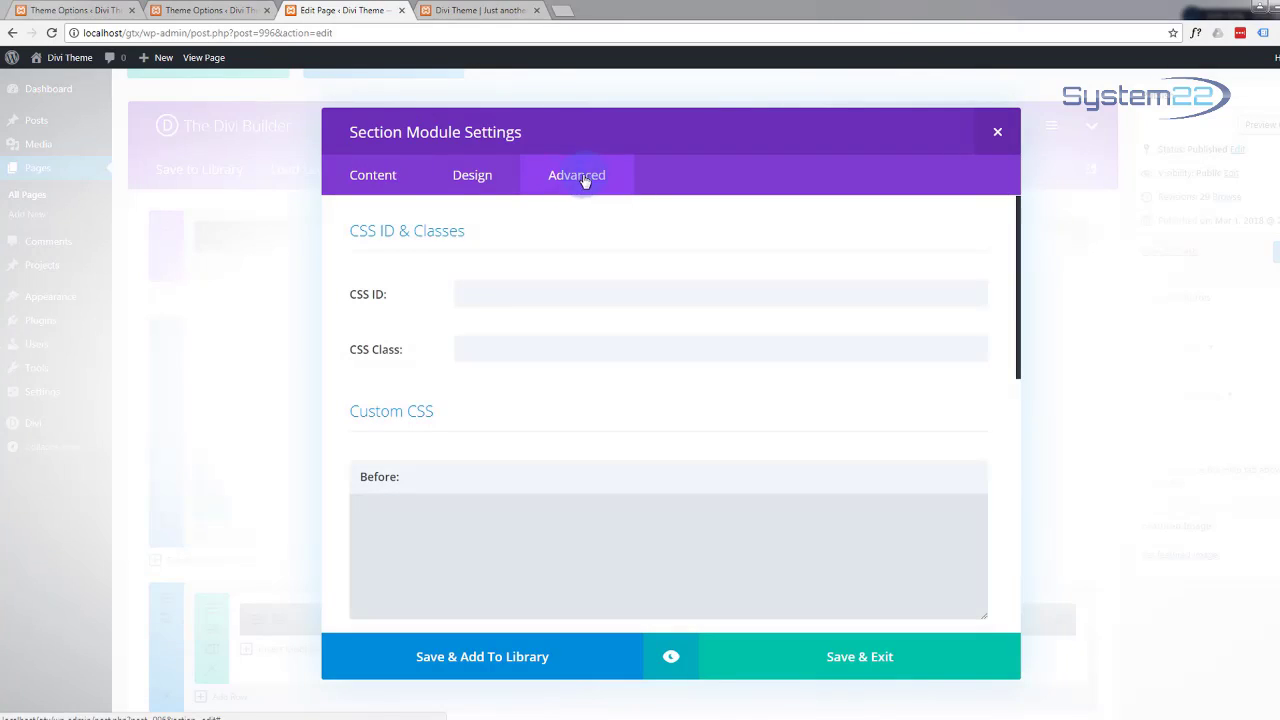
{"action": "left_click", "coordinate": [468, 294]}
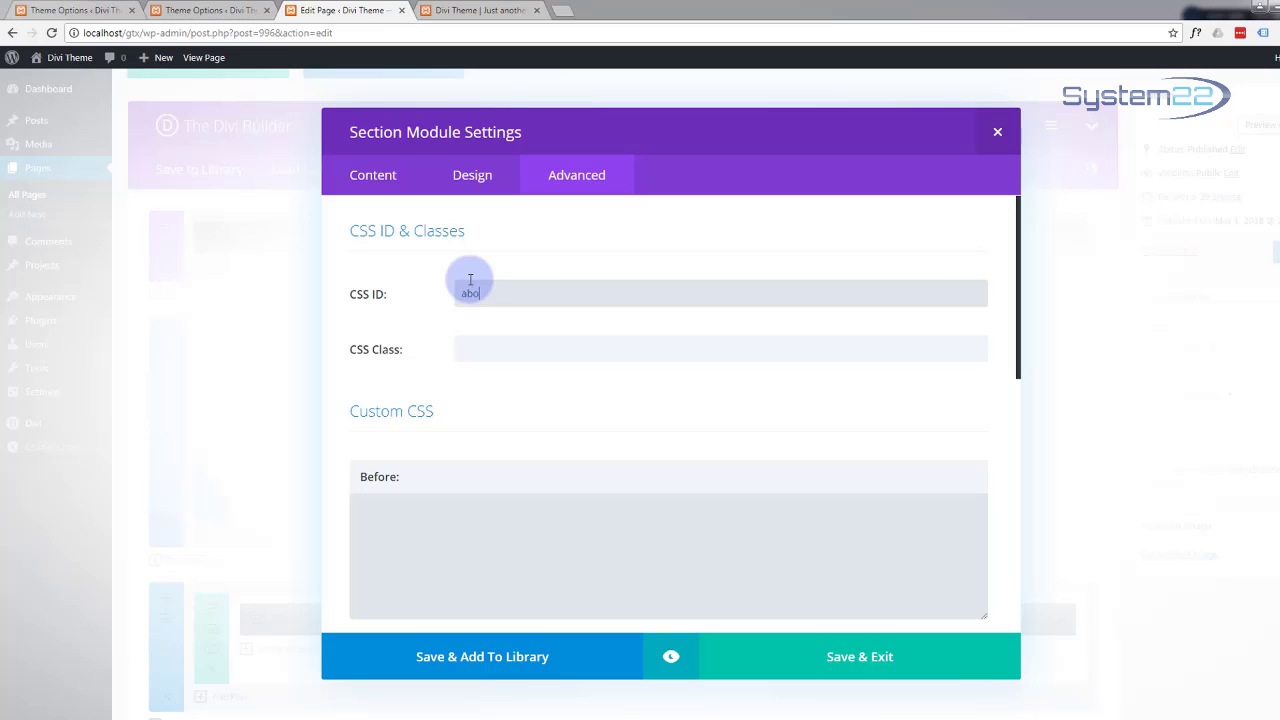
{"action": "type", "text": "about"}
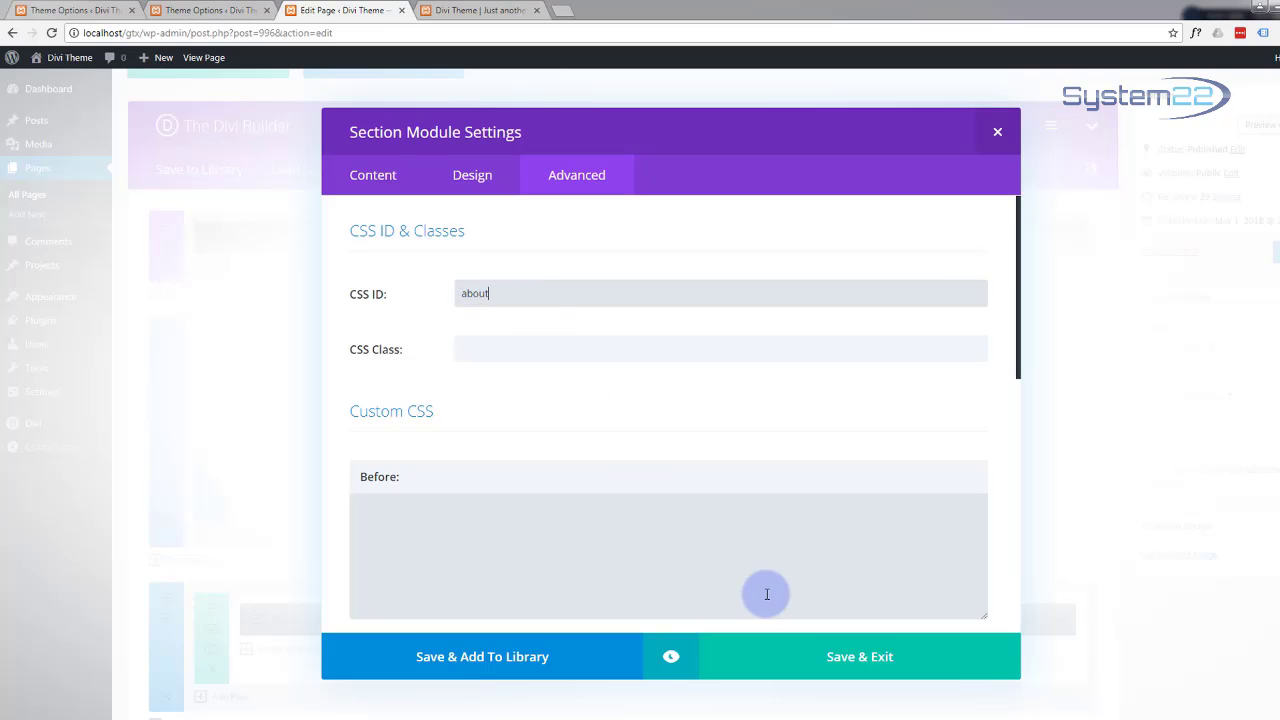
{"action": "left_click", "coordinate": [838, 662]}
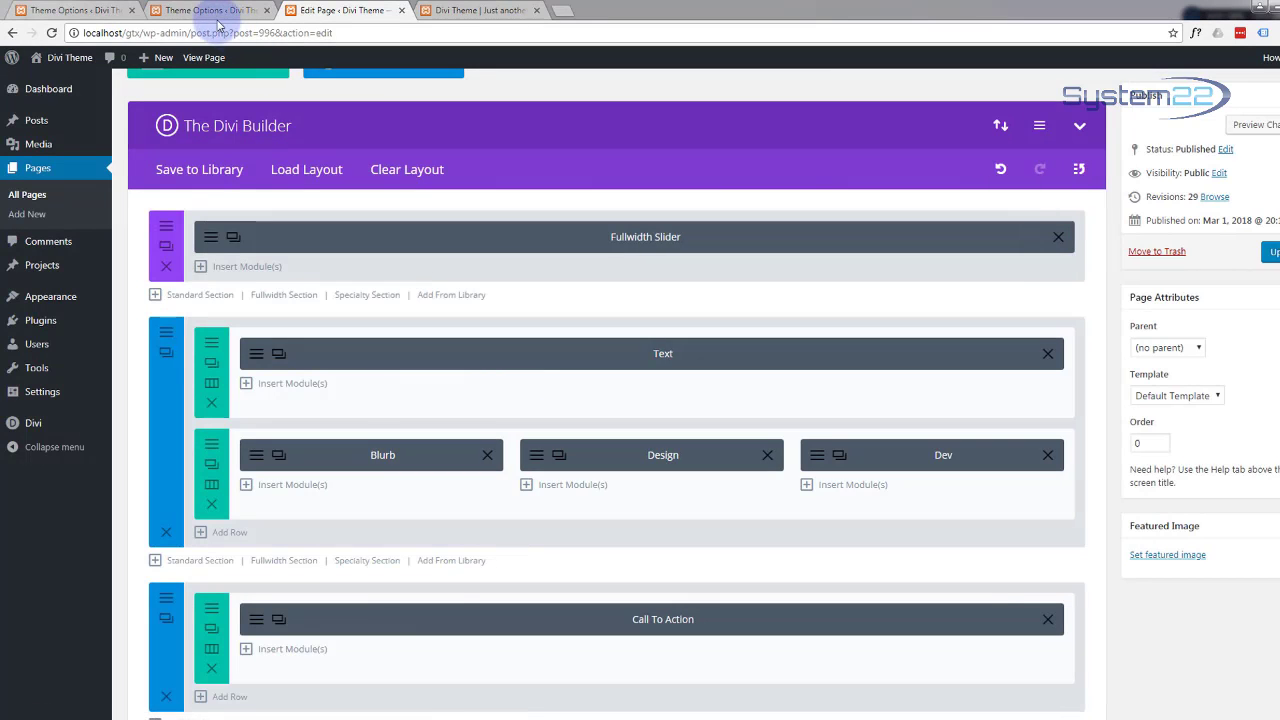
{"action": "mouse_move", "coordinate": [145, 58]}
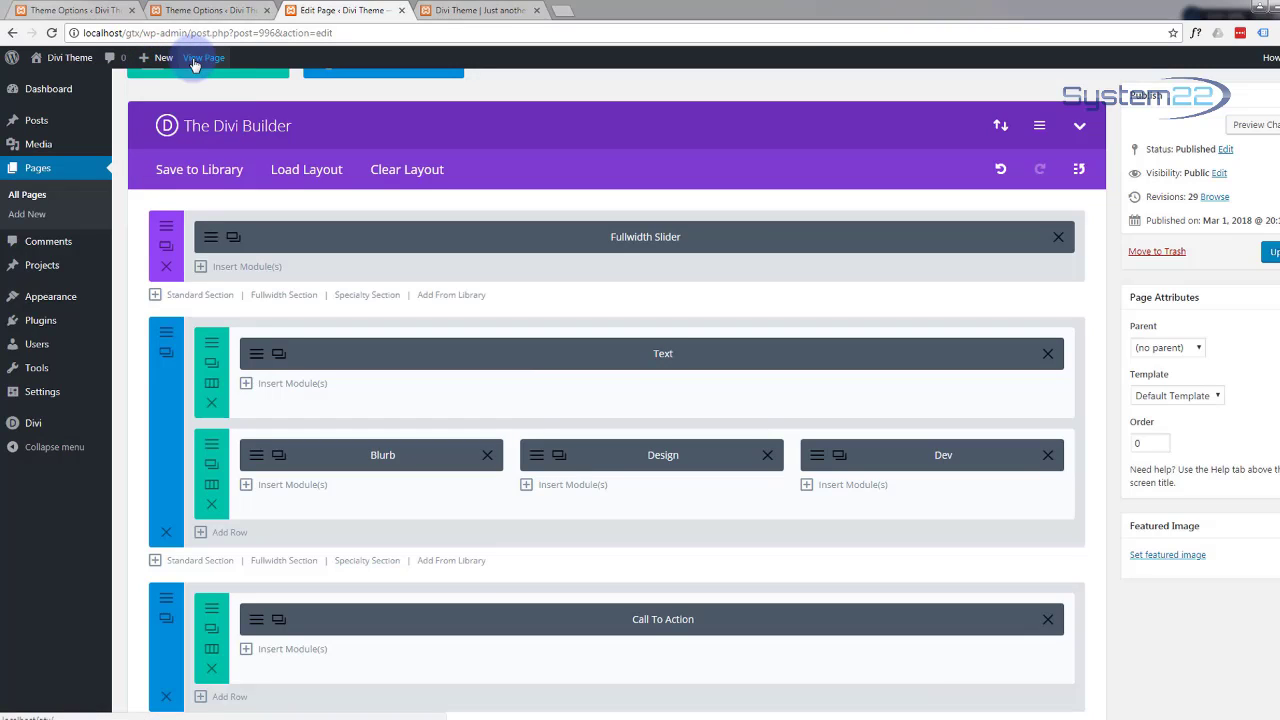
{"action": "middle_click", "coordinate": [198, 58]}
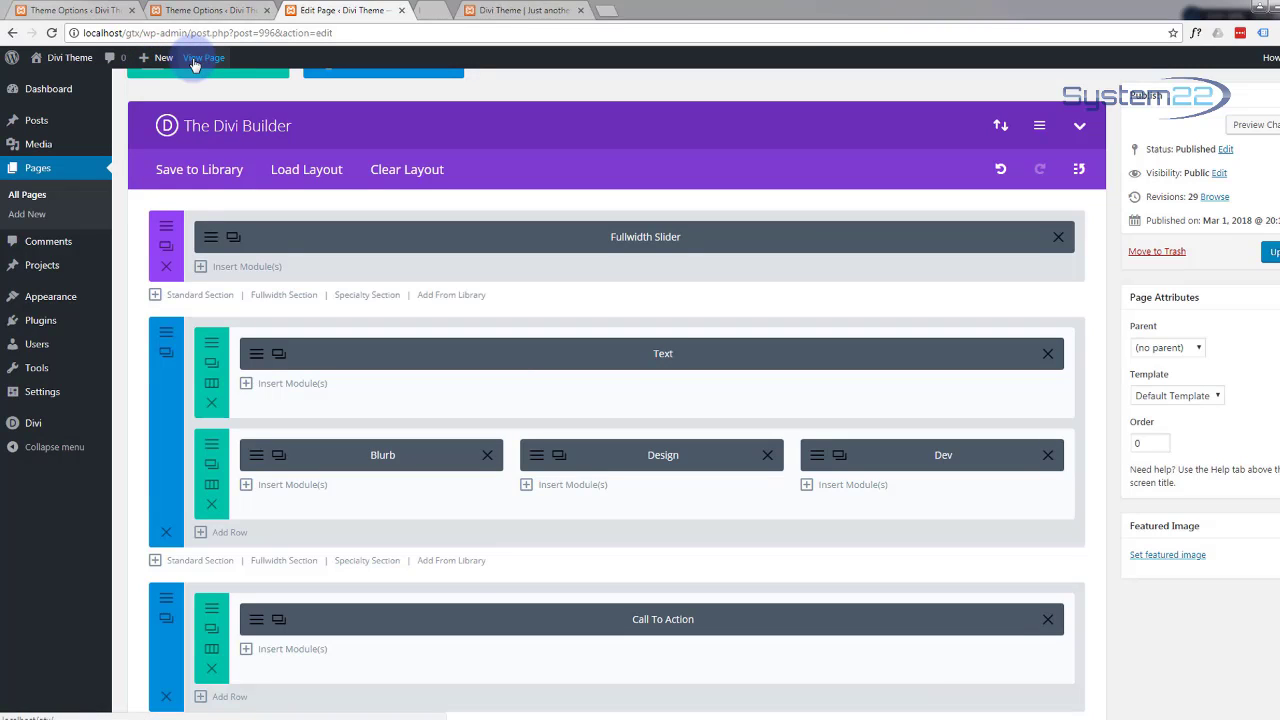
Step: Scroll through the live site to check the page so far
{"action": "left_click", "coordinate": [483, 10]}
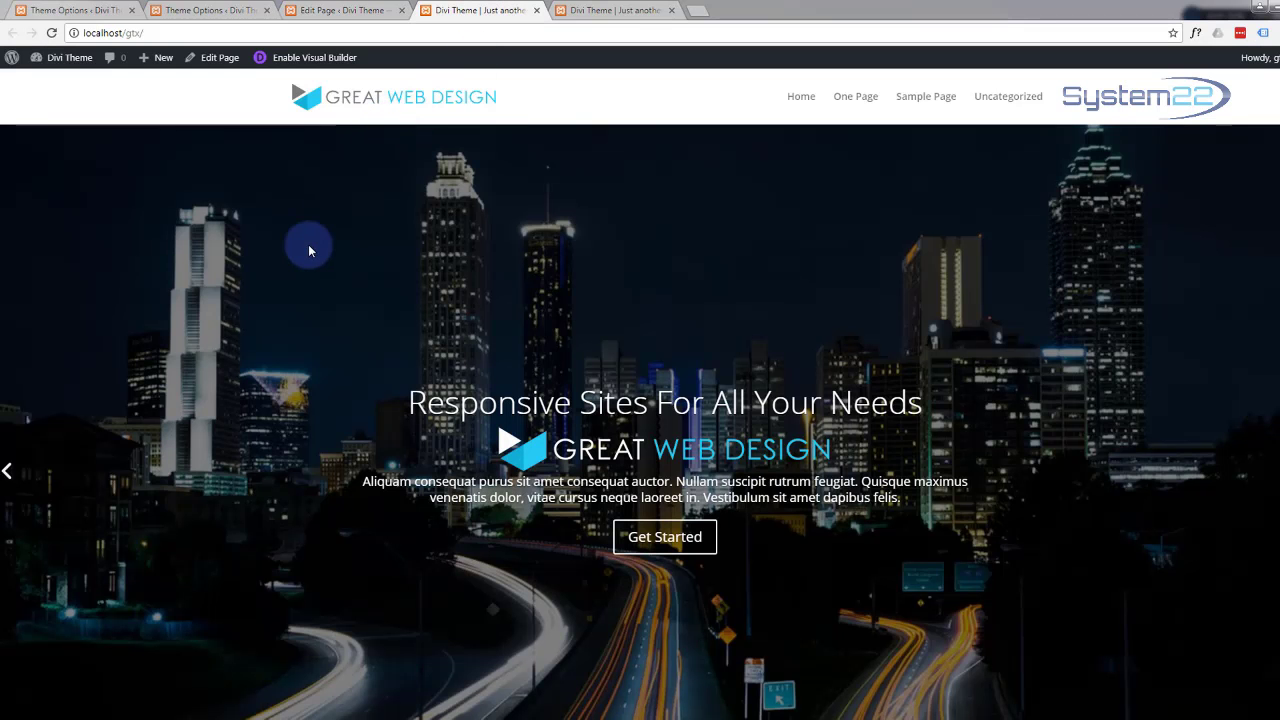
{"action": "scroll", "coordinate": [324, 287], "scroll_direction": "down", "scroll_amount": 5}
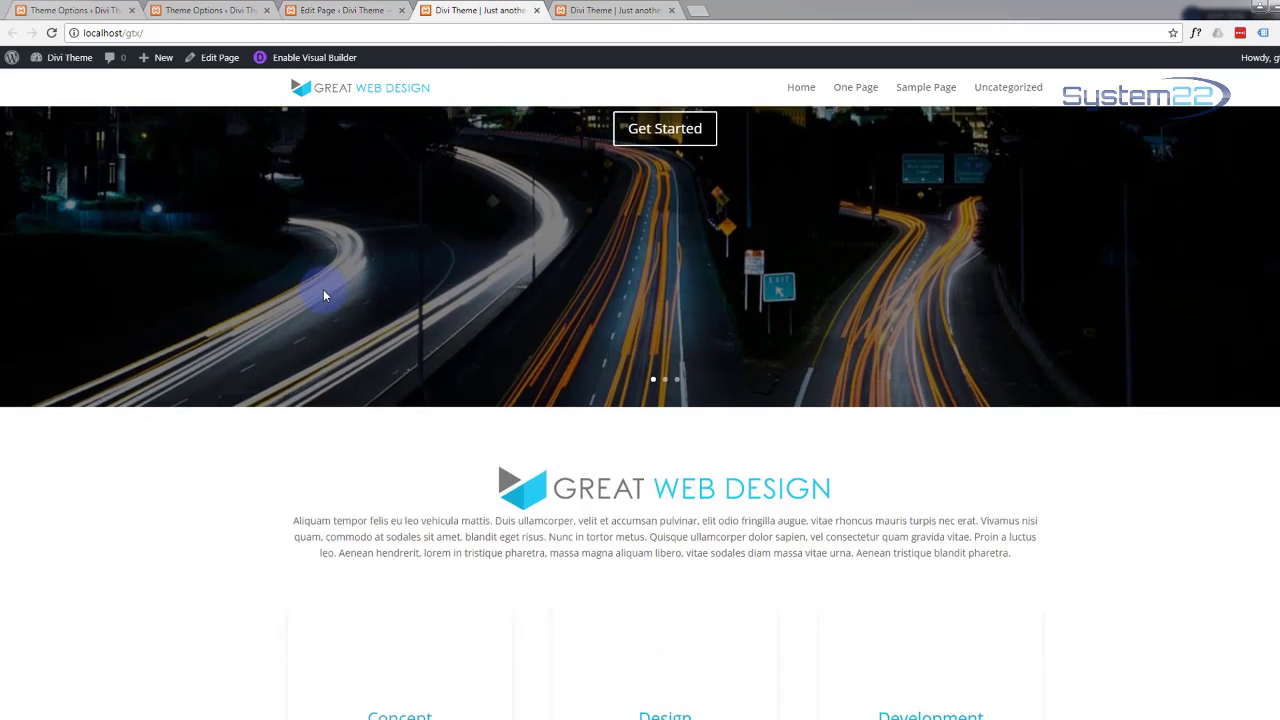
{"action": "scroll", "coordinate": [263, 432], "scroll_direction": "down", "scroll_amount": 5}
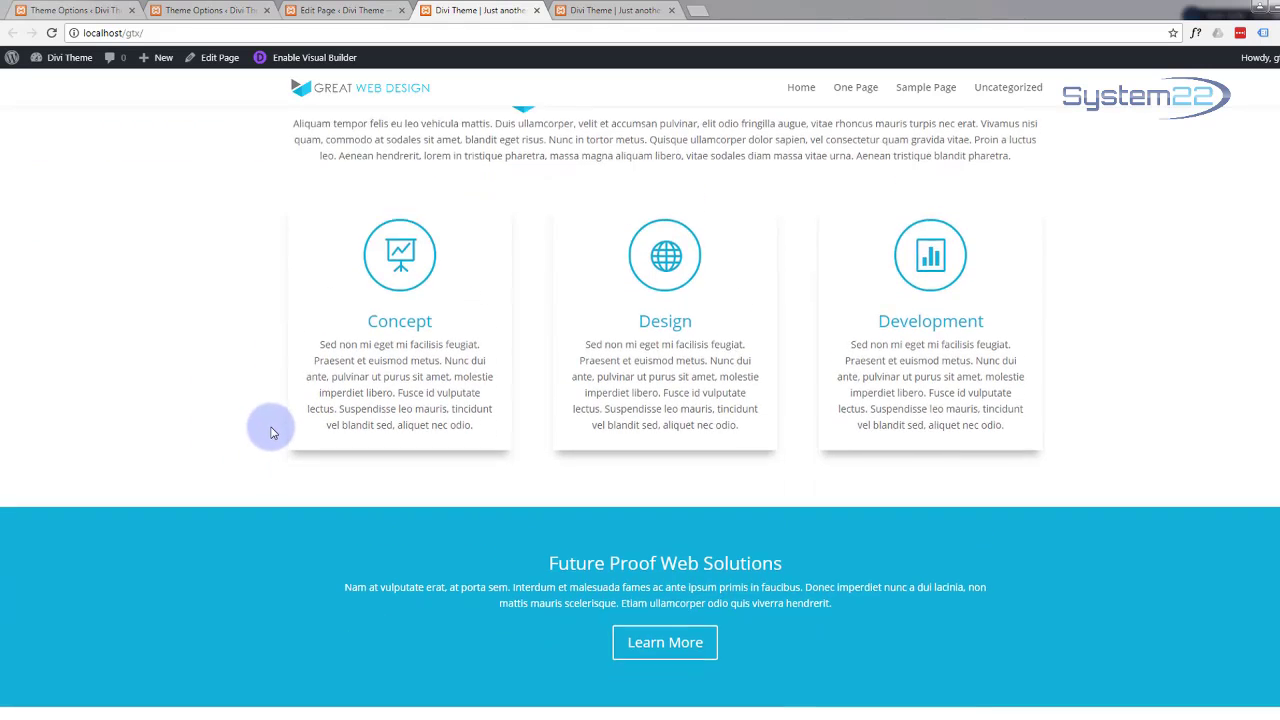
{"action": "scroll", "coordinate": [320, 301], "scroll_direction": "down", "scroll_amount": 3}
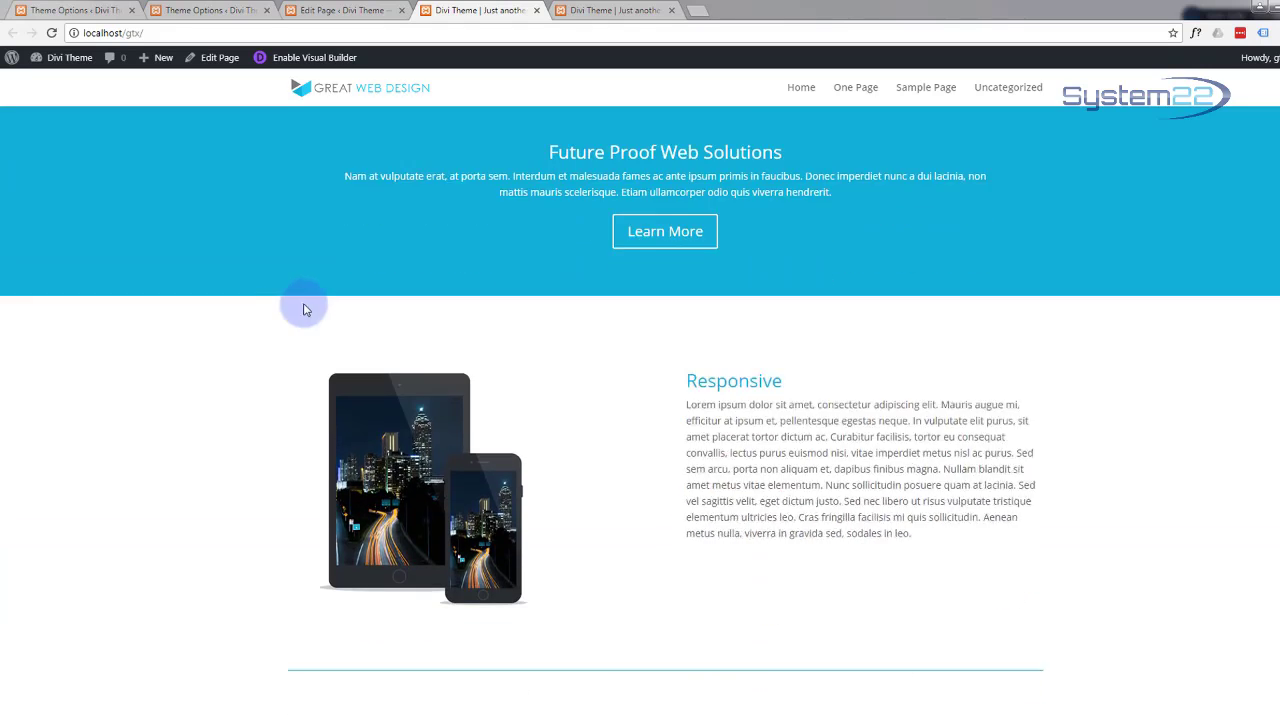
{"action": "scroll", "coordinate": [272, 307], "scroll_direction": "down", "scroll_amount": 1}
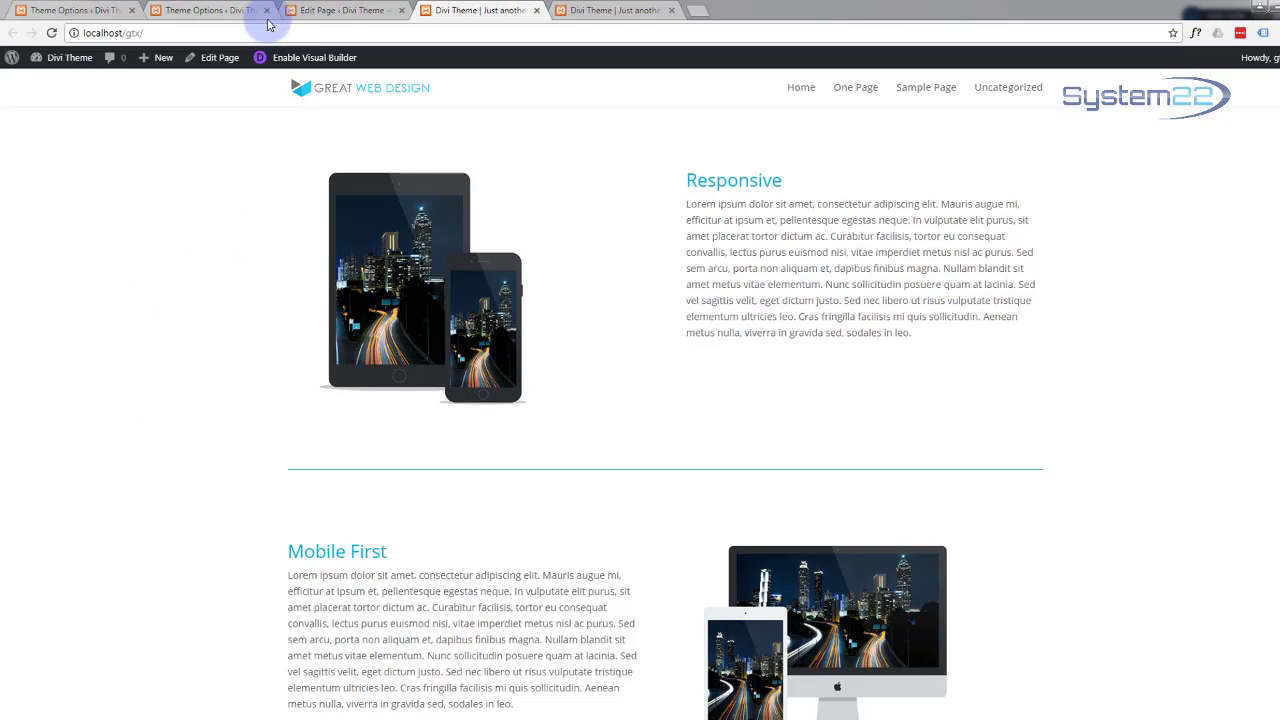
Step: Enter 'services' as the CSS ID of the Responsive and Mobile First section and save
{"action": "left_click", "coordinate": [343, 11]}
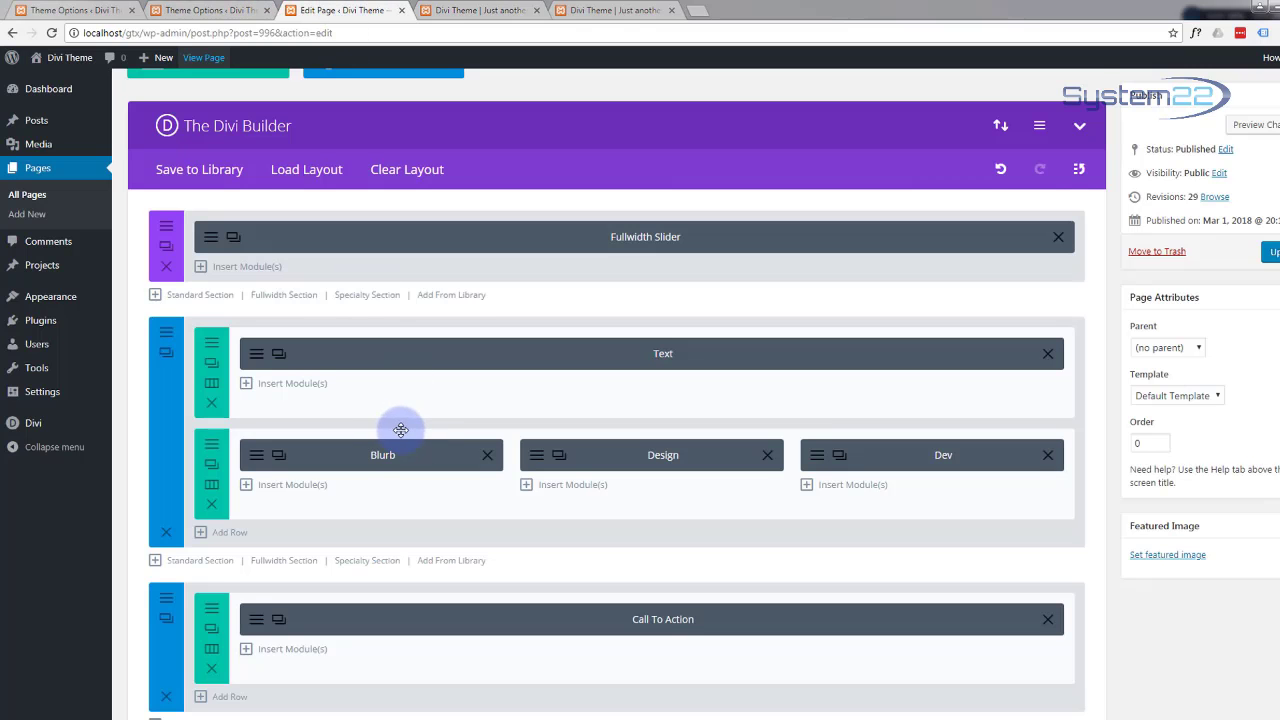
{"action": "scroll", "coordinate": [400, 429], "scroll_direction": "down", "scroll_amount": 2}
{"action": "scroll", "coordinate": [342, 524], "scroll_direction": "down", "scroll_amount": 1}
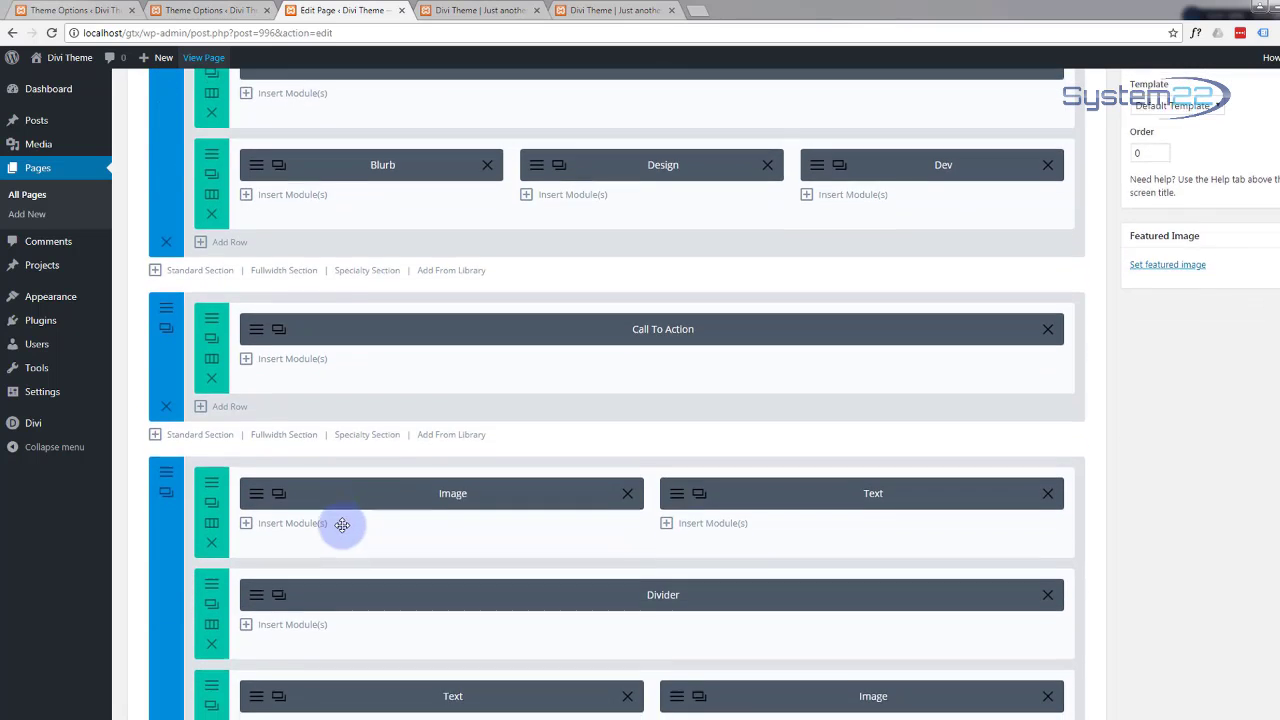
{"action": "scroll", "coordinate": [342, 524], "scroll_direction": "down", "scroll_amount": 1}
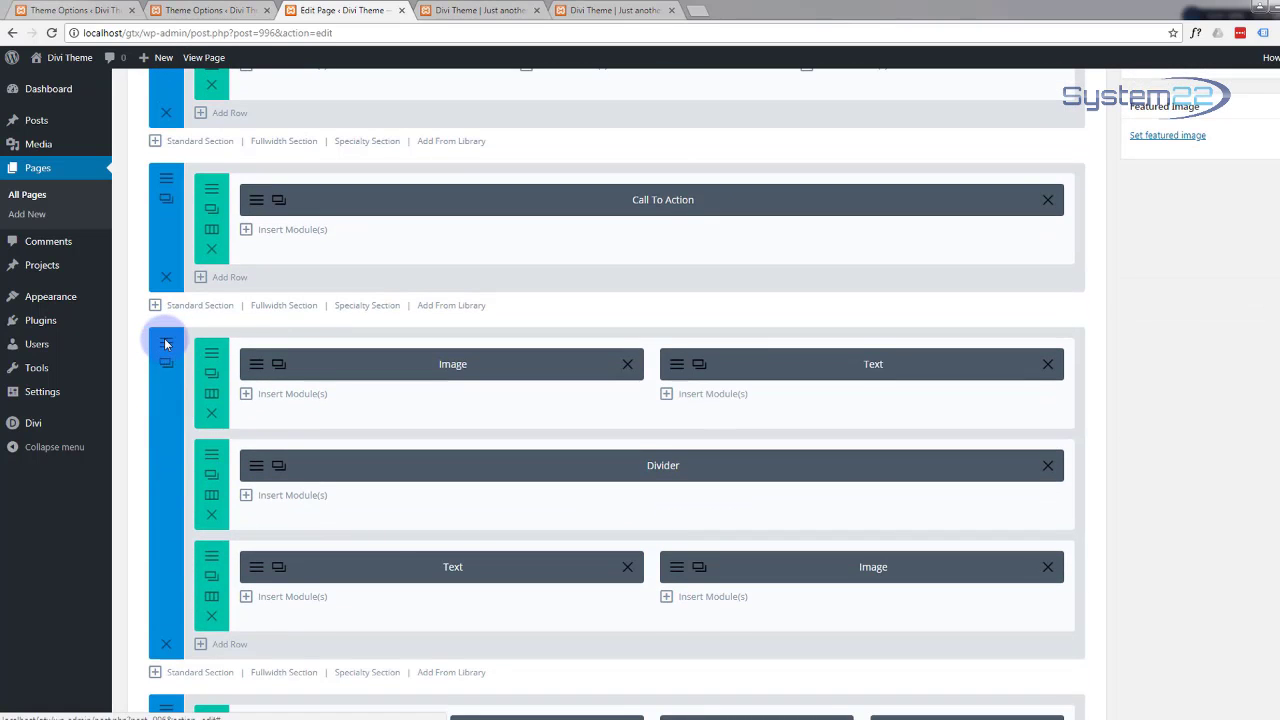
{"action": "left_click", "coordinate": [166, 344]}
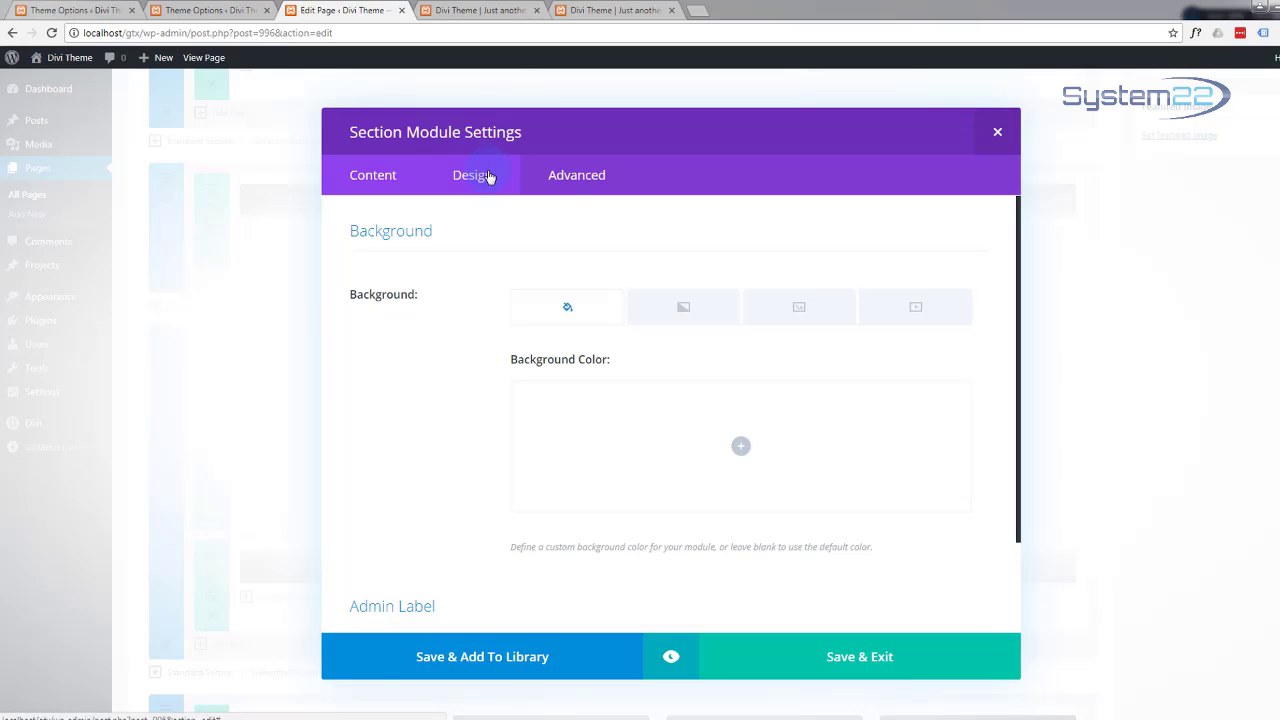
{"action": "left_click", "coordinate": [576, 177]}
{"action": "left_click", "coordinate": [471, 290]}
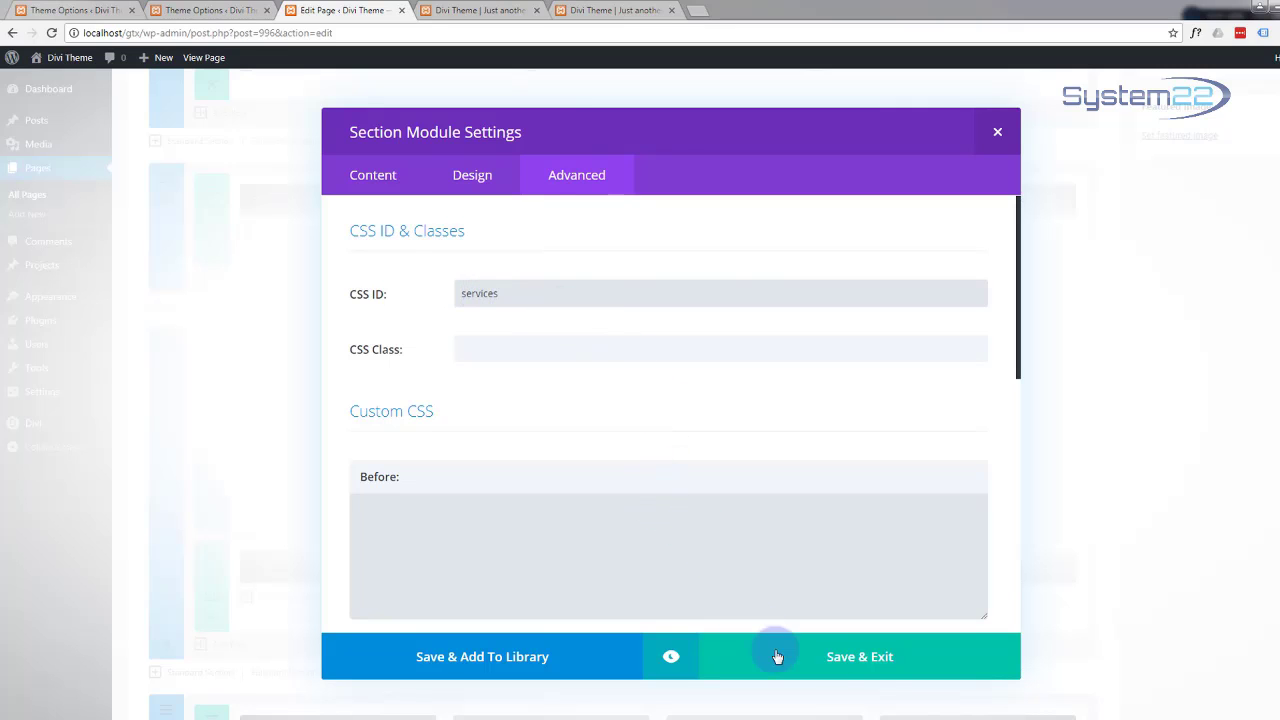
{"action": "left_click", "coordinate": [848, 660]}
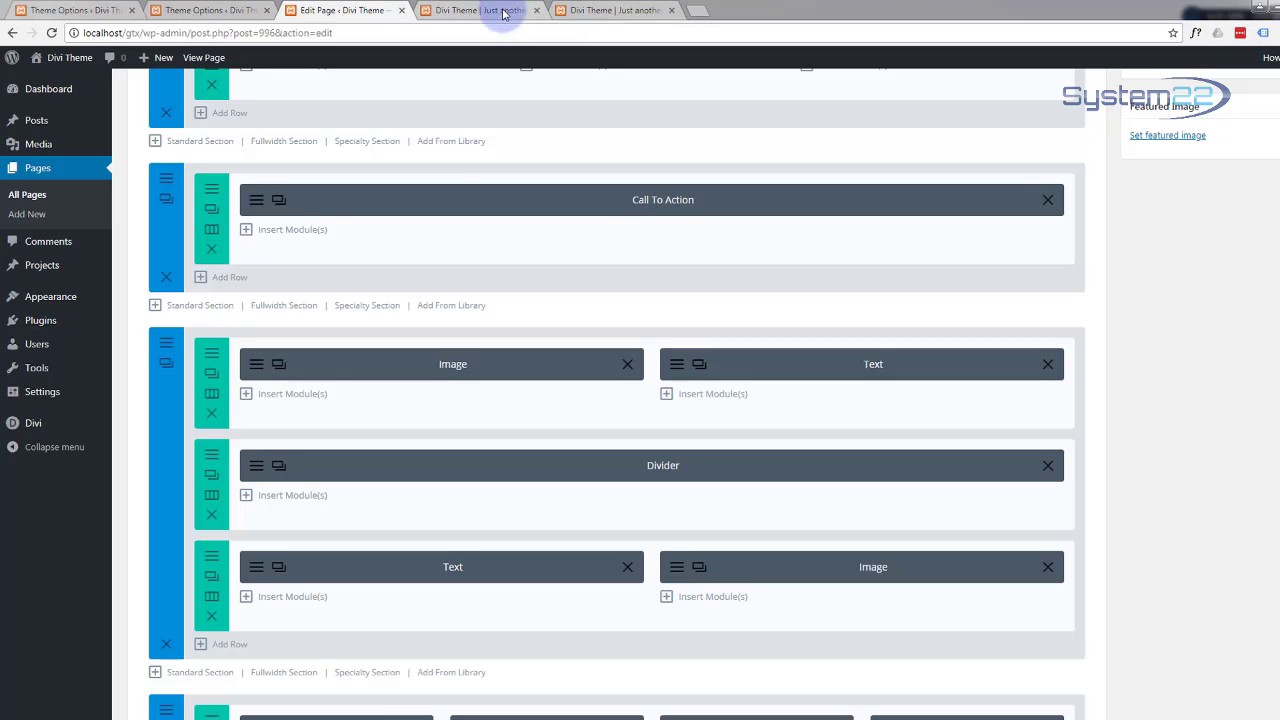
Step: Scroll the live site down to the team section
{"action": "left_click", "coordinate": [484, 11]}
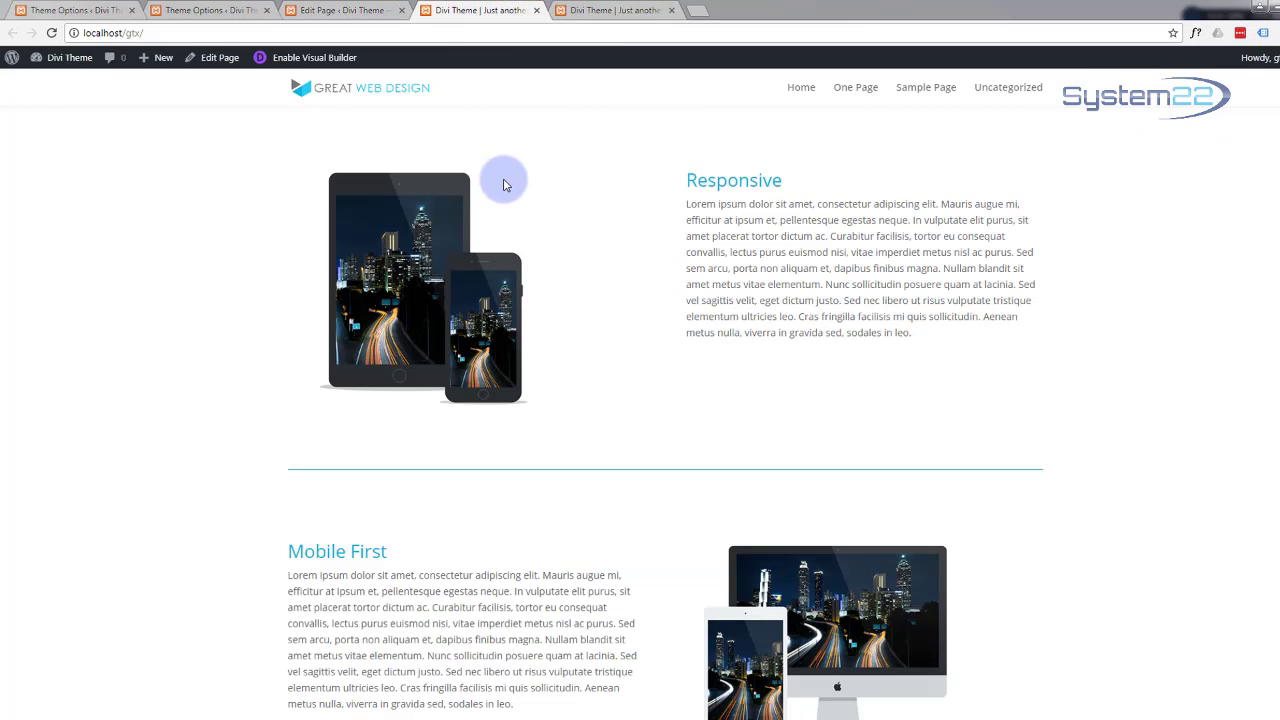
{"action": "scroll", "coordinate": [503, 183], "scroll_direction": "down", "scroll_amount": 3}
{"action": "scroll", "coordinate": [500, 171], "scroll_direction": "down", "scroll_amount": 3}
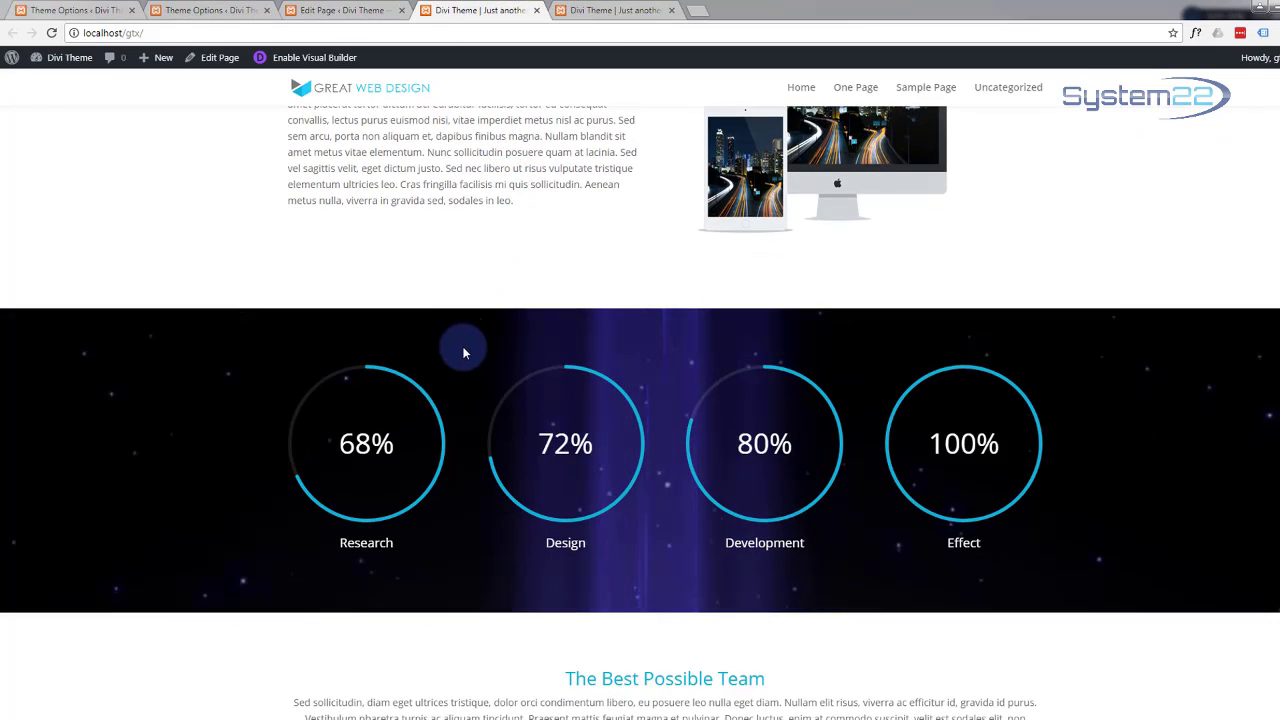
{"action": "scroll", "coordinate": [463, 349], "scroll_direction": "down", "scroll_amount": 1}
{"action": "scroll", "coordinate": [460, 349], "scroll_direction": "down", "scroll_amount": 4}
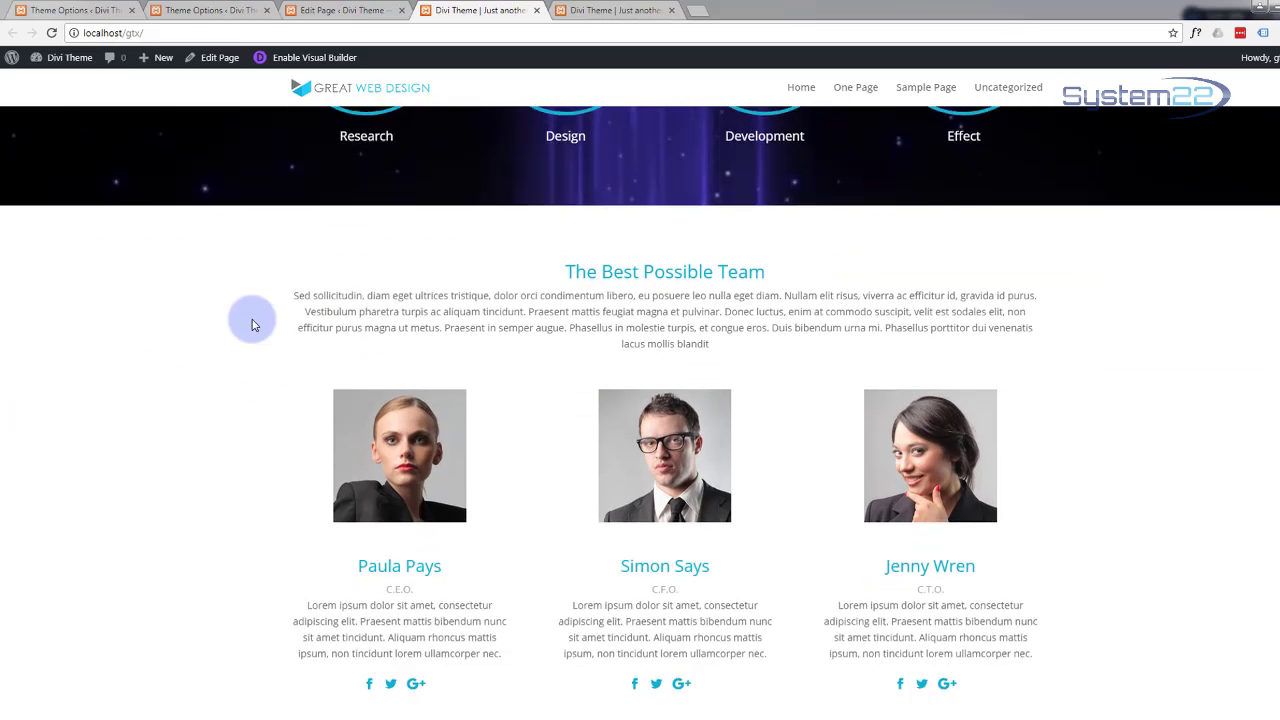
Step: Enter 'team' as the CSS ID of The Best Possible Team section and save
{"action": "left_click", "coordinate": [336, 12]}
{"action": "scroll", "coordinate": [314, 400], "scroll_direction": "down", "scroll_amount": 4}
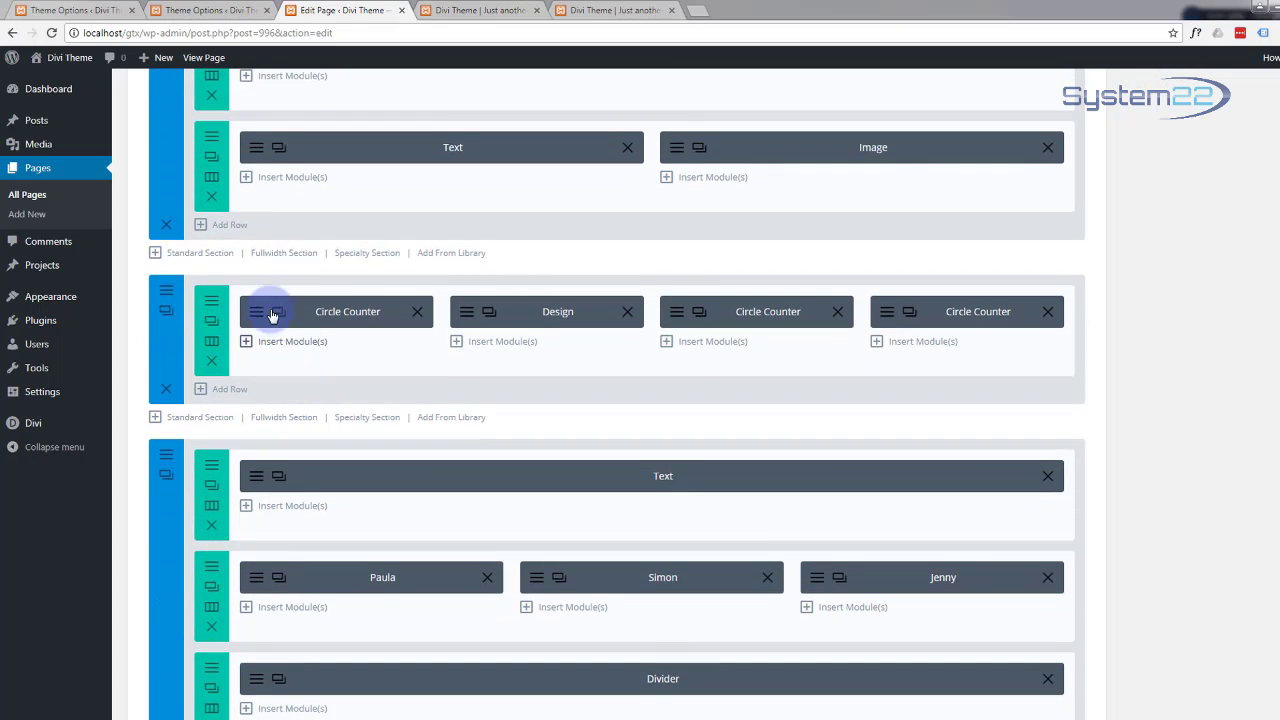
{"action": "scroll", "coordinate": [309, 506], "scroll_direction": "down", "scroll_amount": 3}
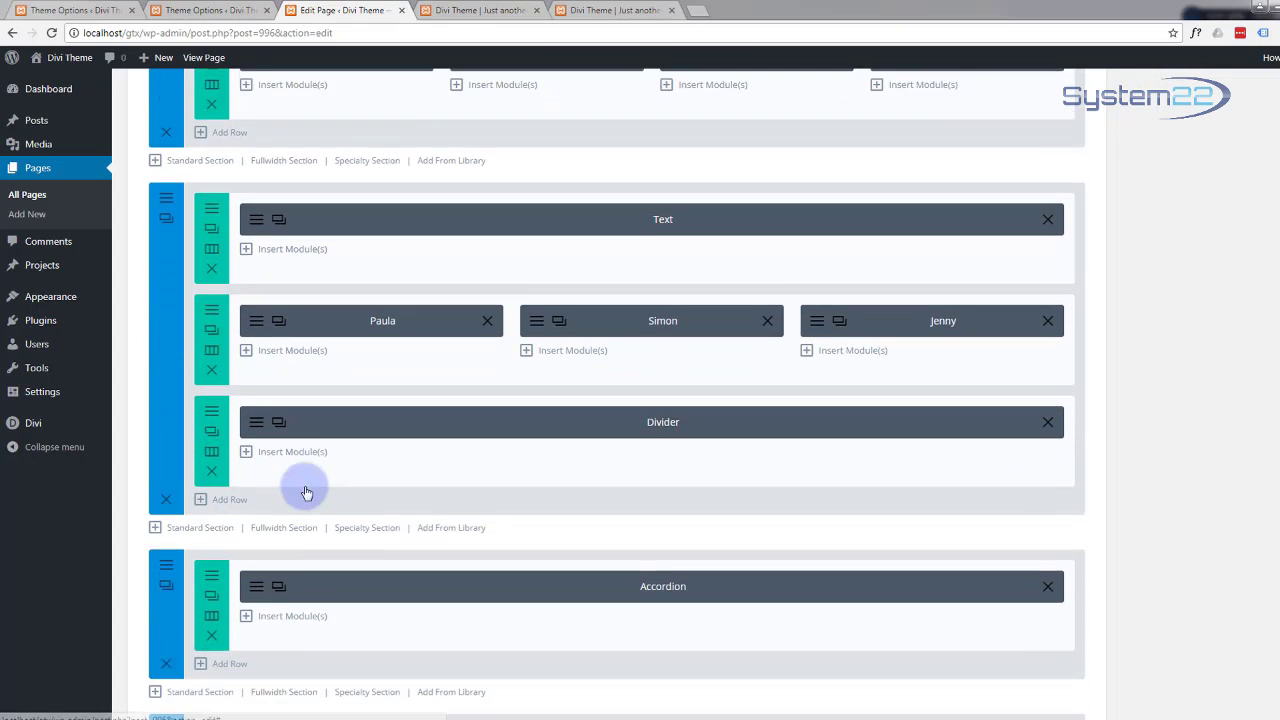
{"action": "left_click", "coordinate": [168, 177]}
{"action": "left_click", "coordinate": [563, 178]}
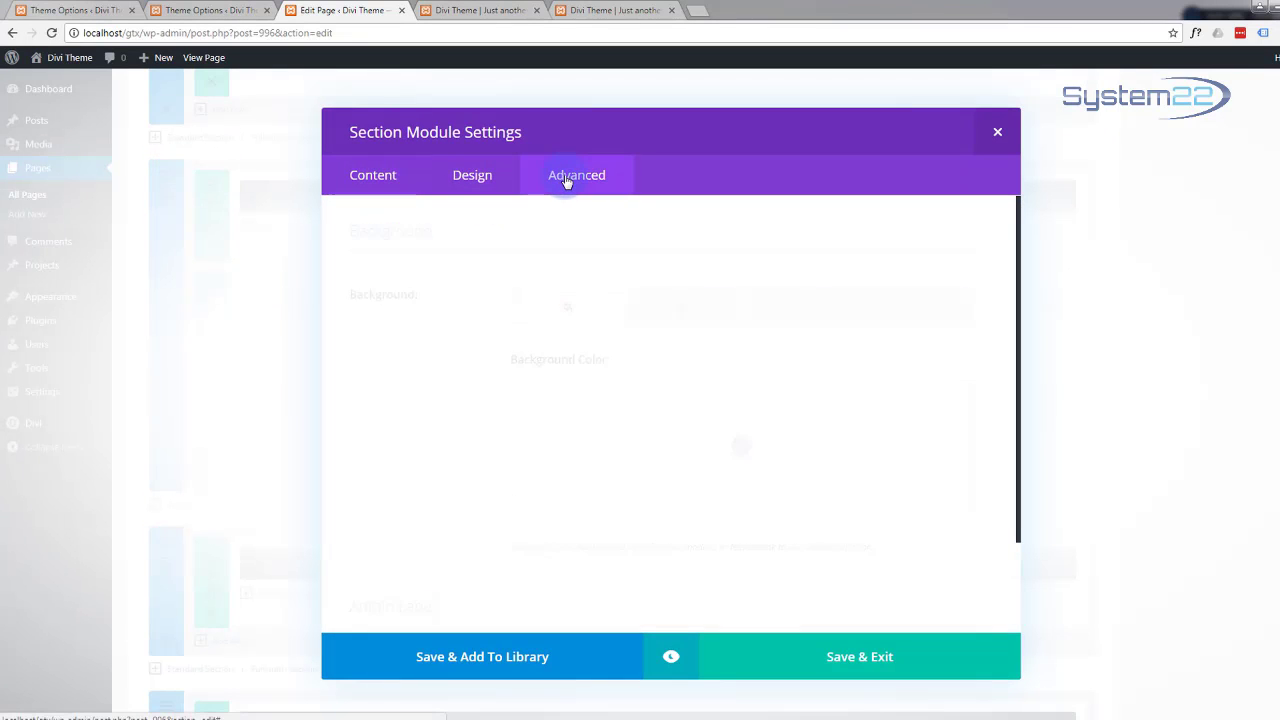
{"action": "left_click", "coordinate": [476, 290]}
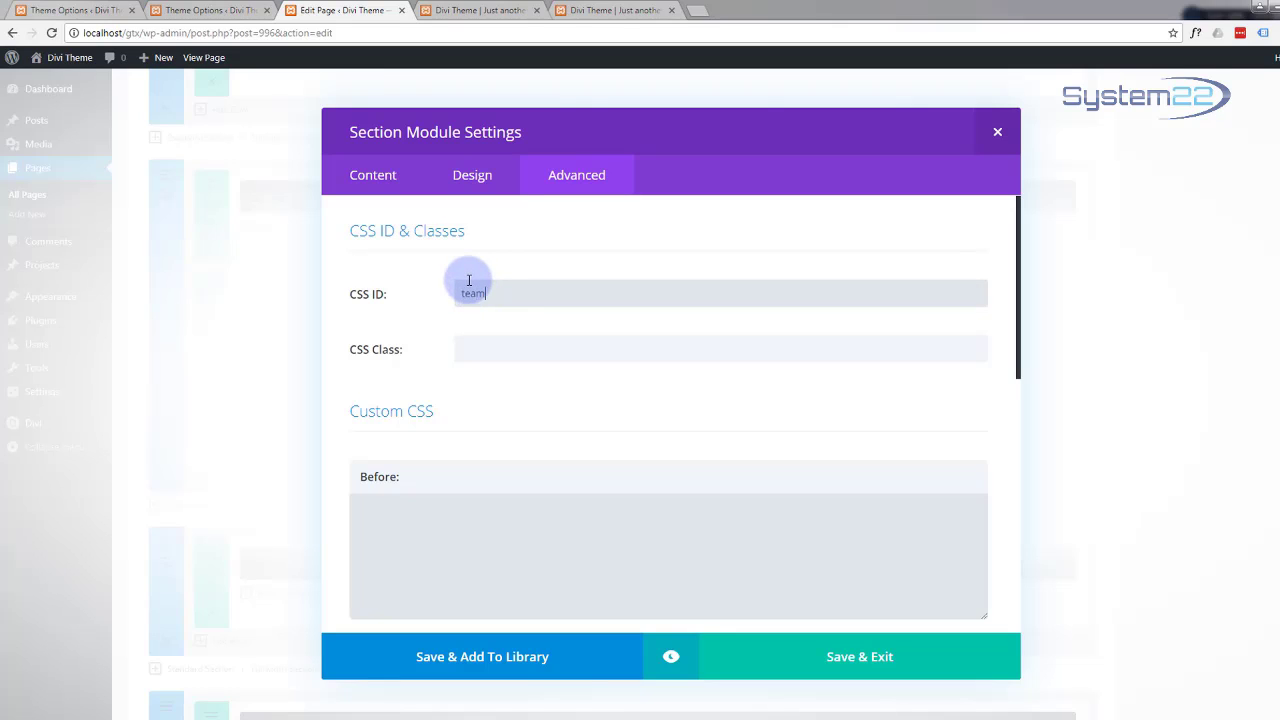
{"action": "left_click", "coordinate": [825, 660]}
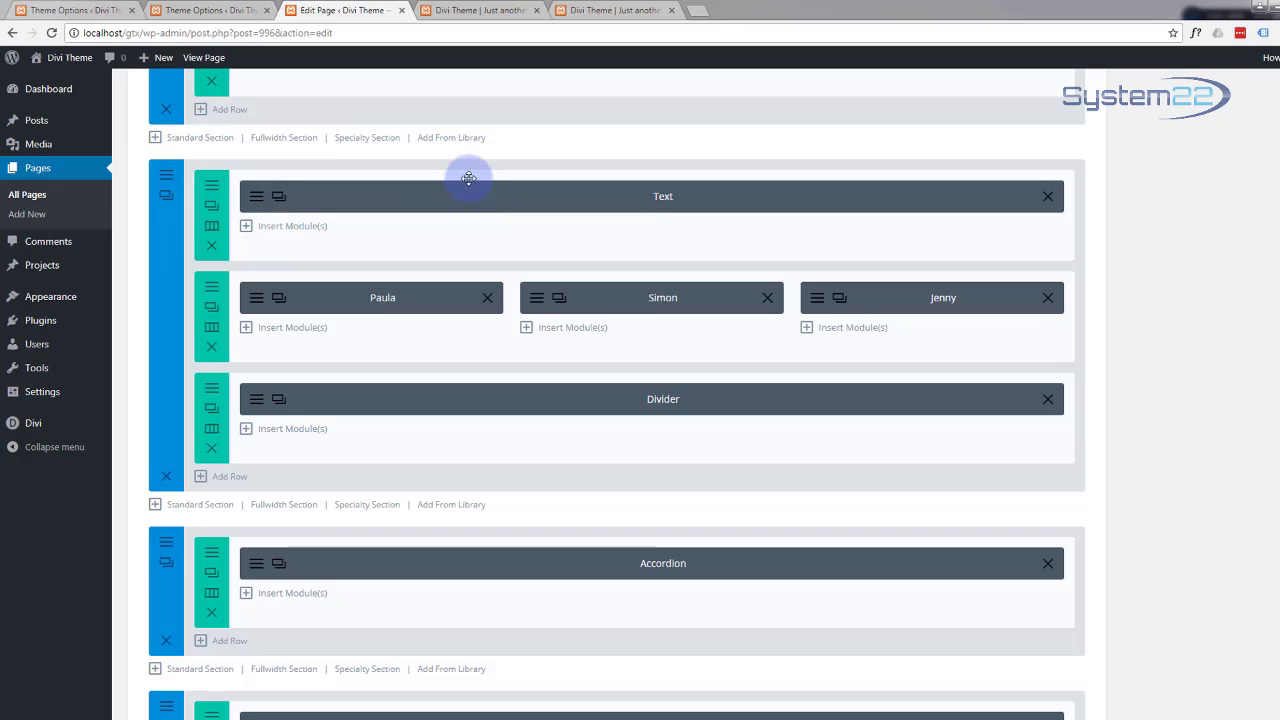
Step: Scroll through the live site to review the team section
{"action": "left_click", "coordinate": [474, 10]}
{"action": "scroll", "coordinate": [399, 264], "scroll_direction": "down", "scroll_amount": 4}
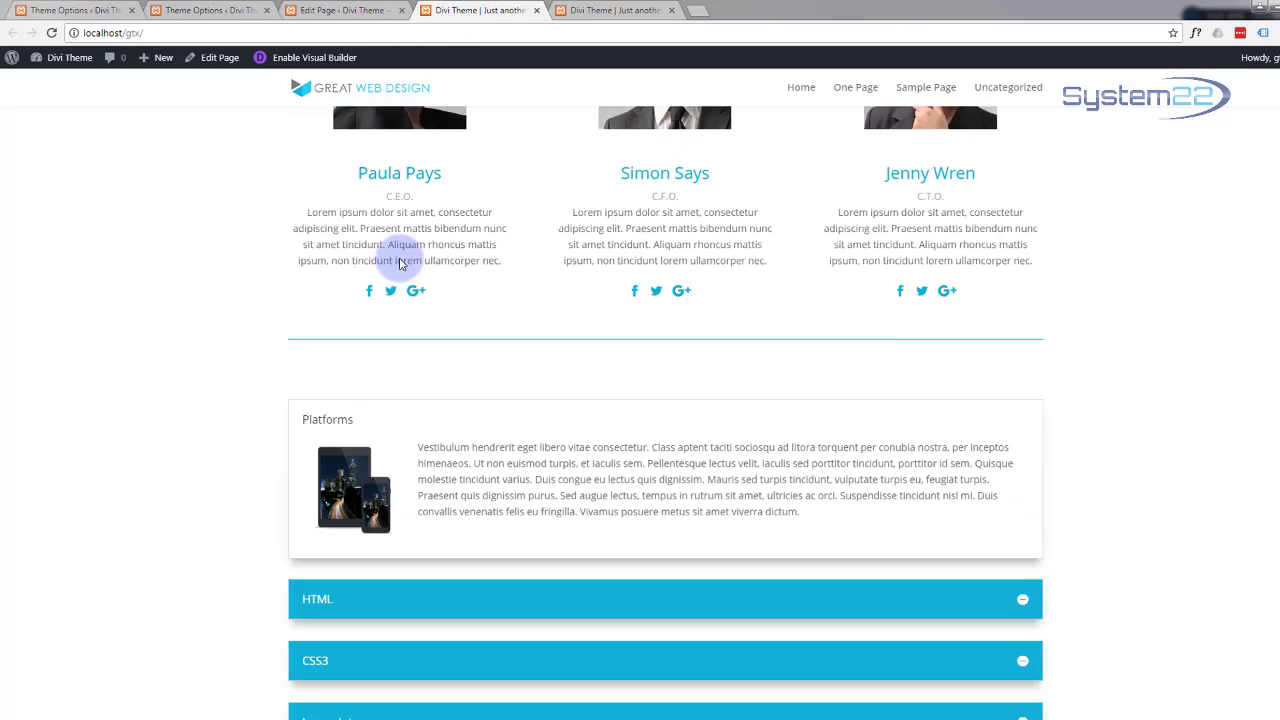
{"action": "scroll", "coordinate": [200, 282], "scroll_direction": "down", "scroll_amount": 4}
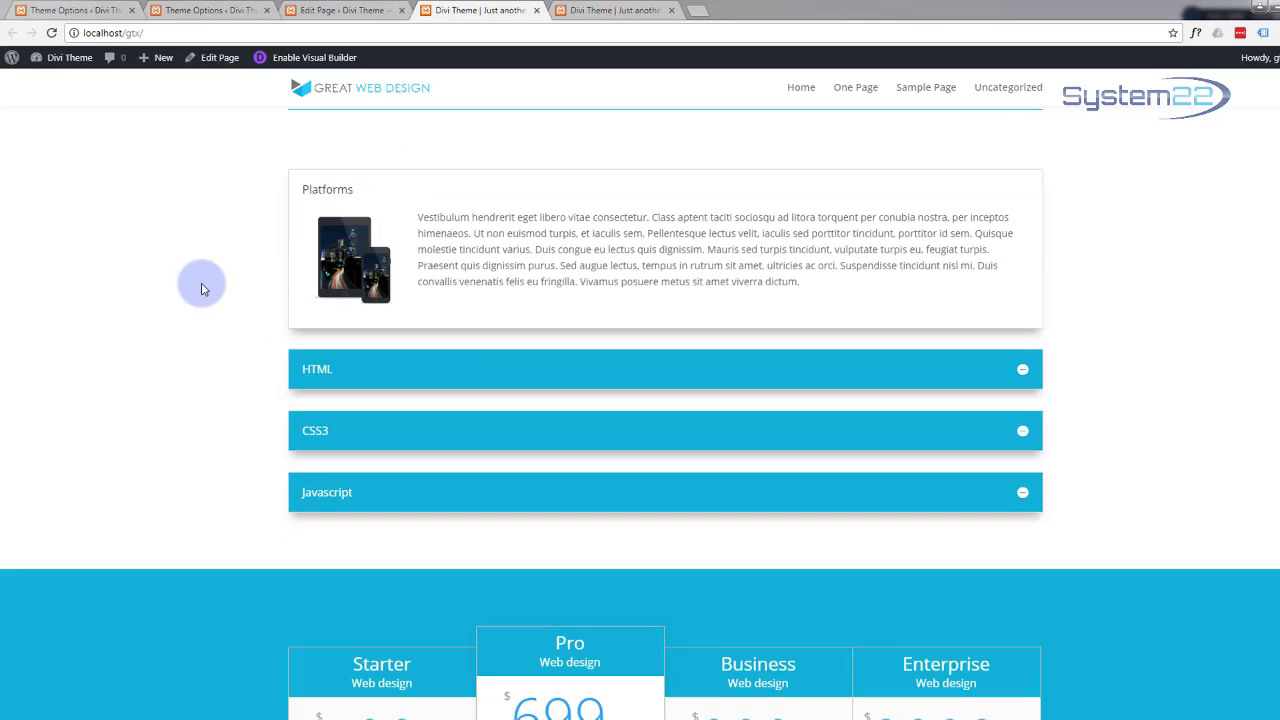
{"action": "scroll", "coordinate": [201, 282], "scroll_direction": "down", "scroll_amount": 2}
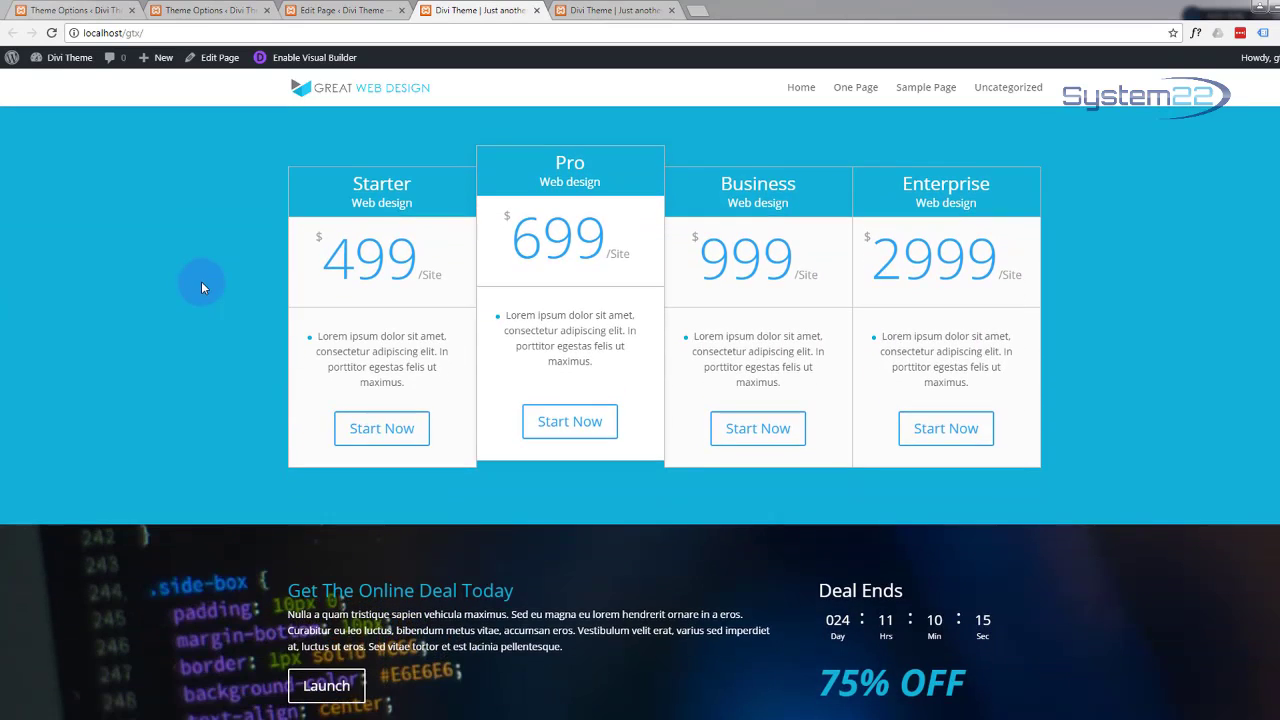
{"action": "scroll", "coordinate": [201, 281], "scroll_direction": "up", "scroll_amount": 1}
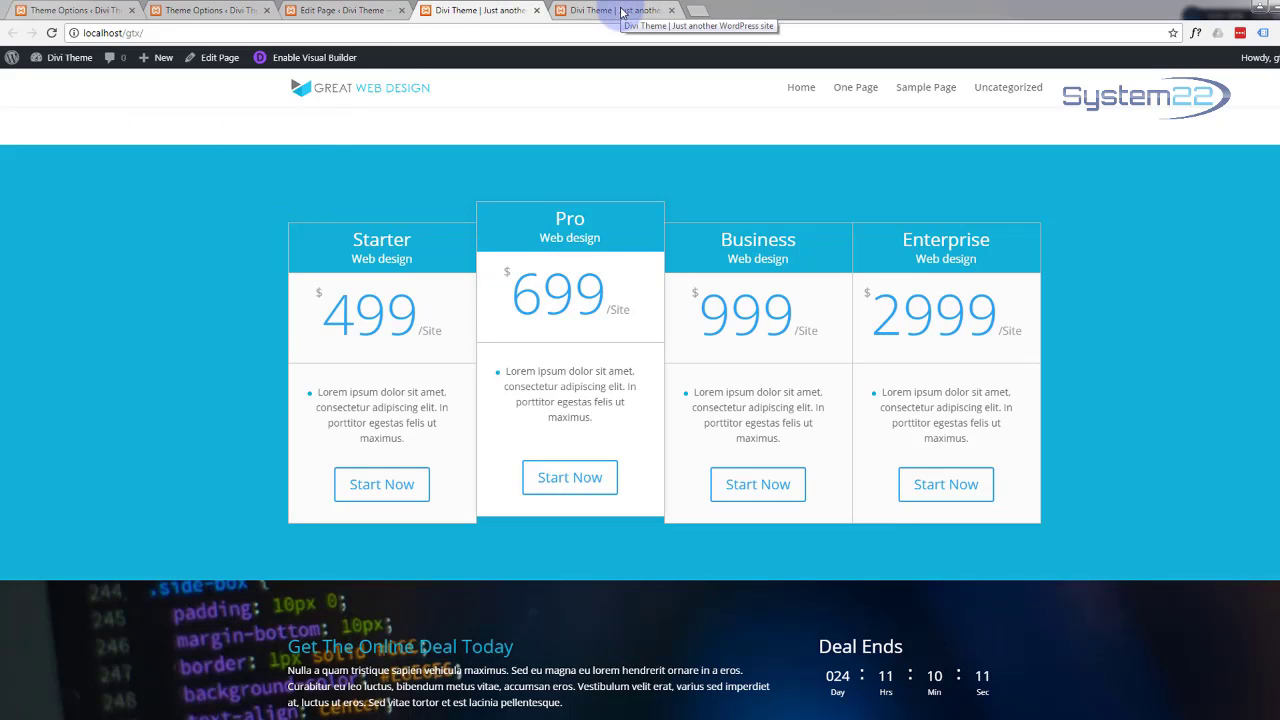
Step: Enter 'price' as the pricing section's CSS ID and save it
{"action": "left_click", "coordinate": [350, 10]}
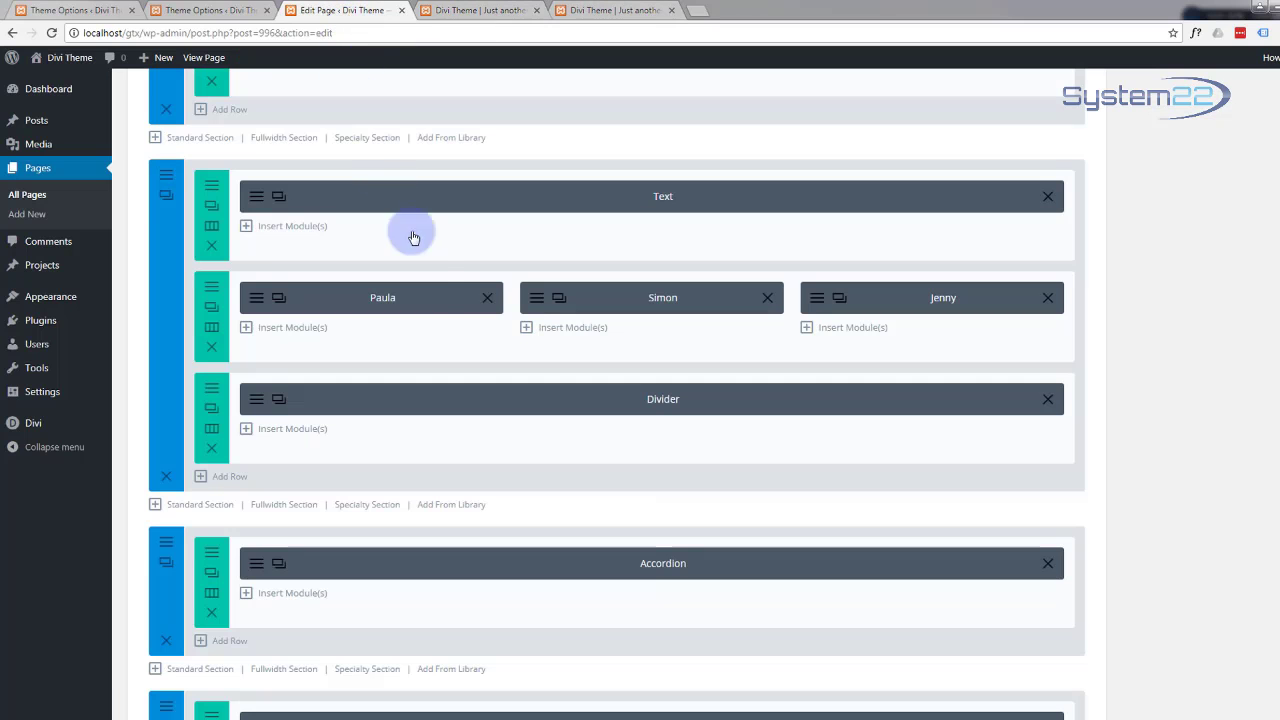
{"action": "scroll", "coordinate": [421, 292], "scroll_direction": "down", "scroll_amount": 5}
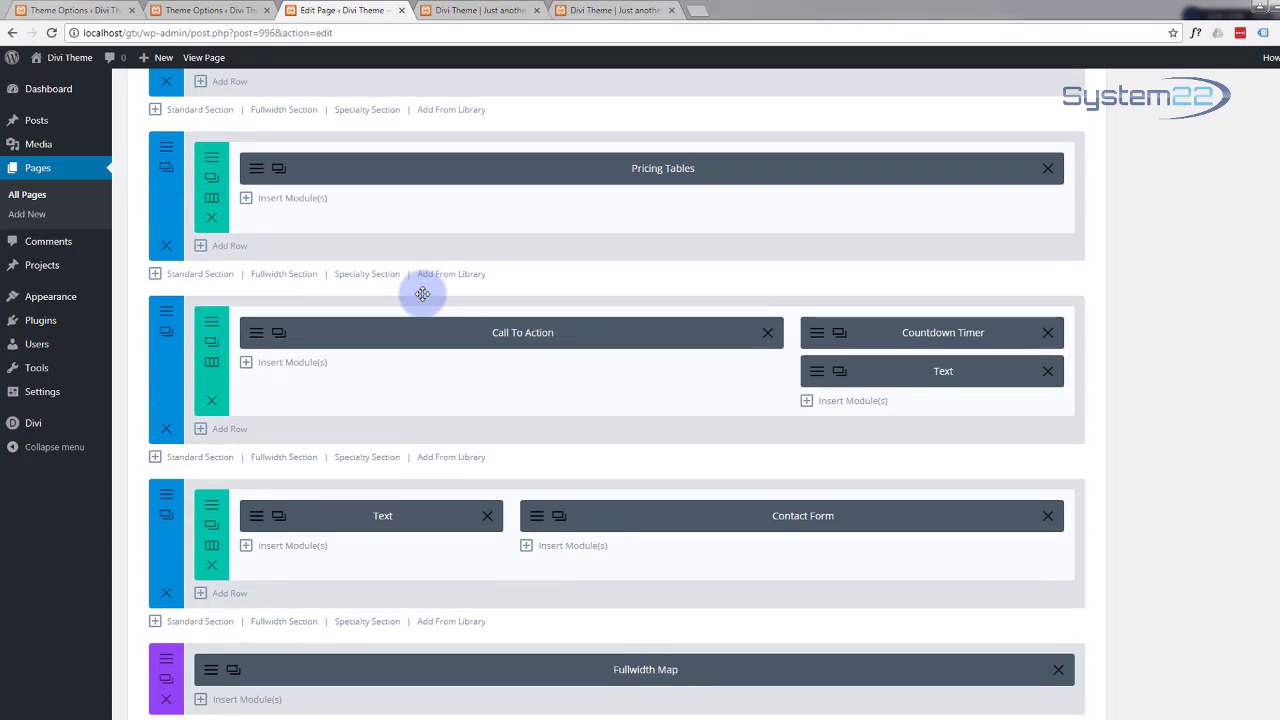
{"action": "scroll", "coordinate": [408, 286], "scroll_direction": "up", "scroll_amount": 1}
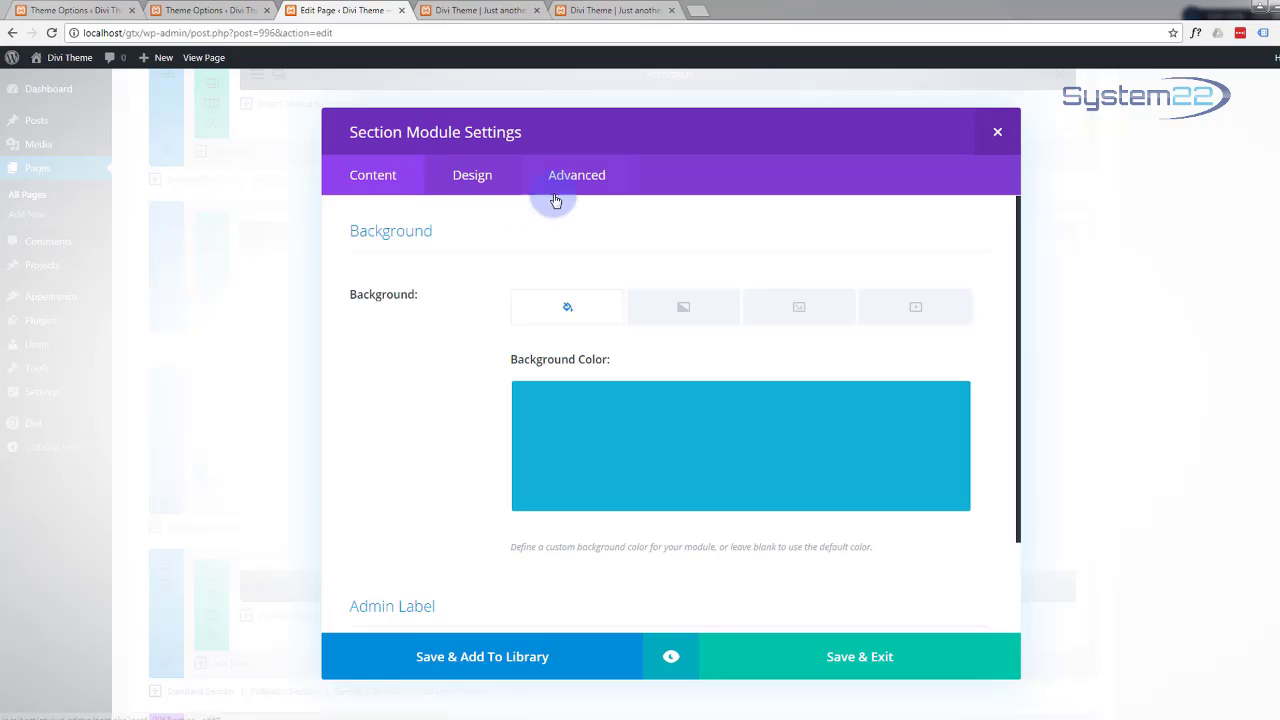
{"action": "left_click", "coordinate": [574, 175]}
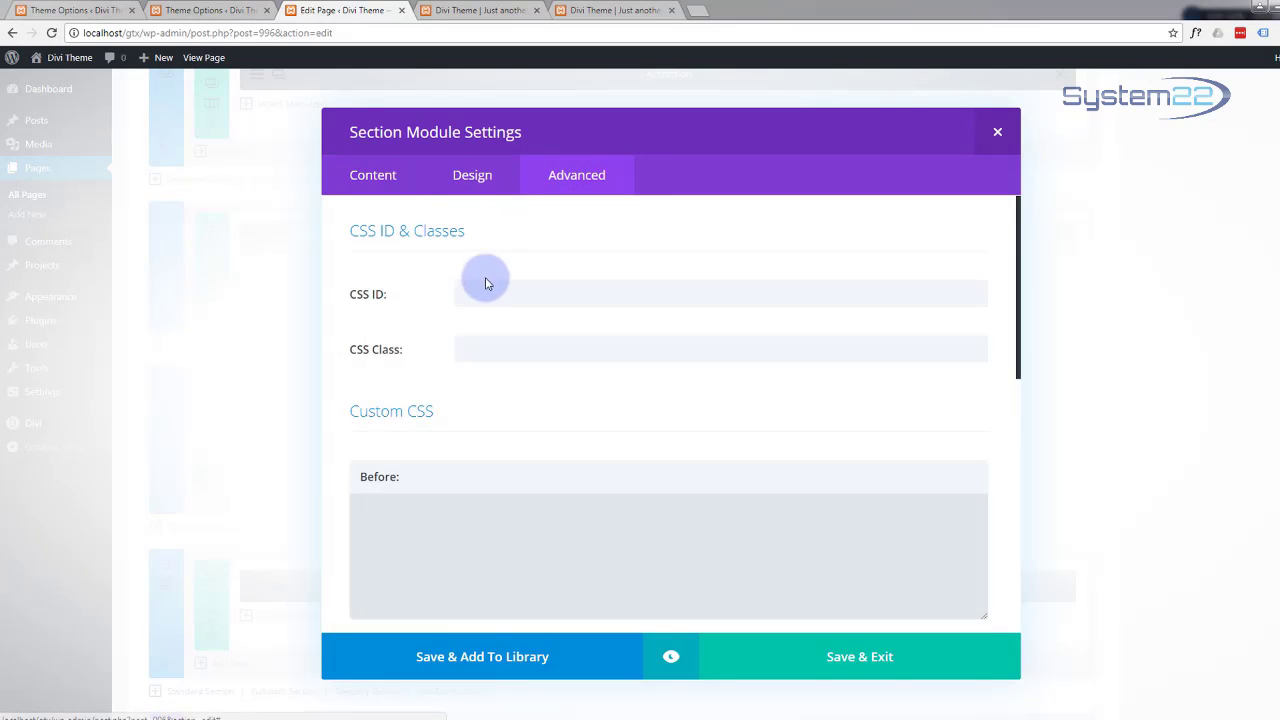
{"action": "left_click", "coordinate": [478, 288]}
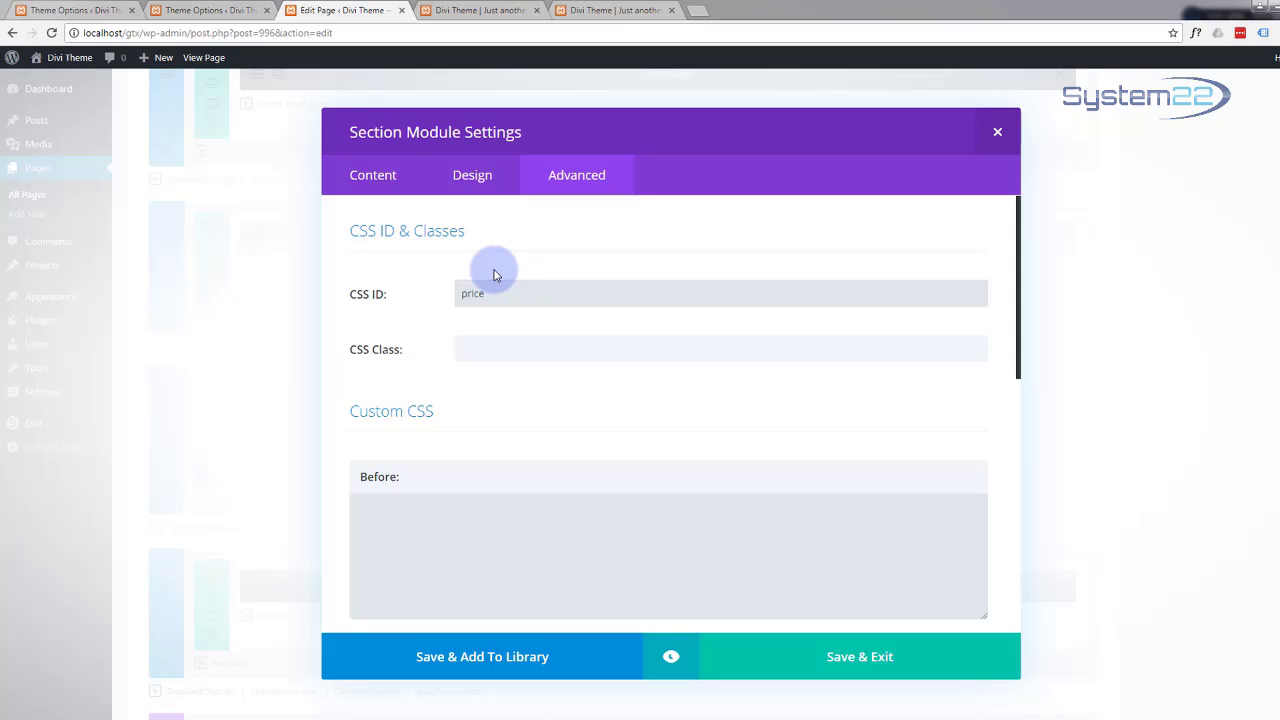
{"action": "left_click", "coordinate": [829, 671]}
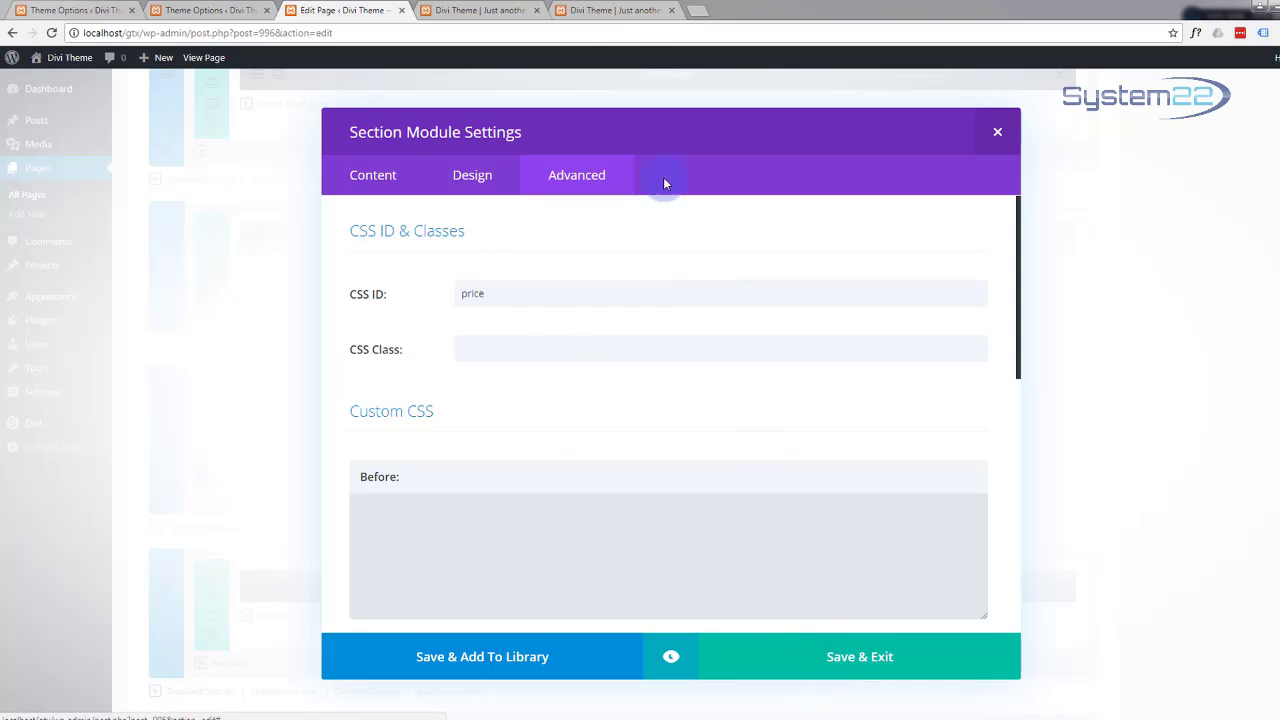
Step: Scroll the live page through the pricing and contact sections
{"action": "left_click", "coordinate": [478, 10]}
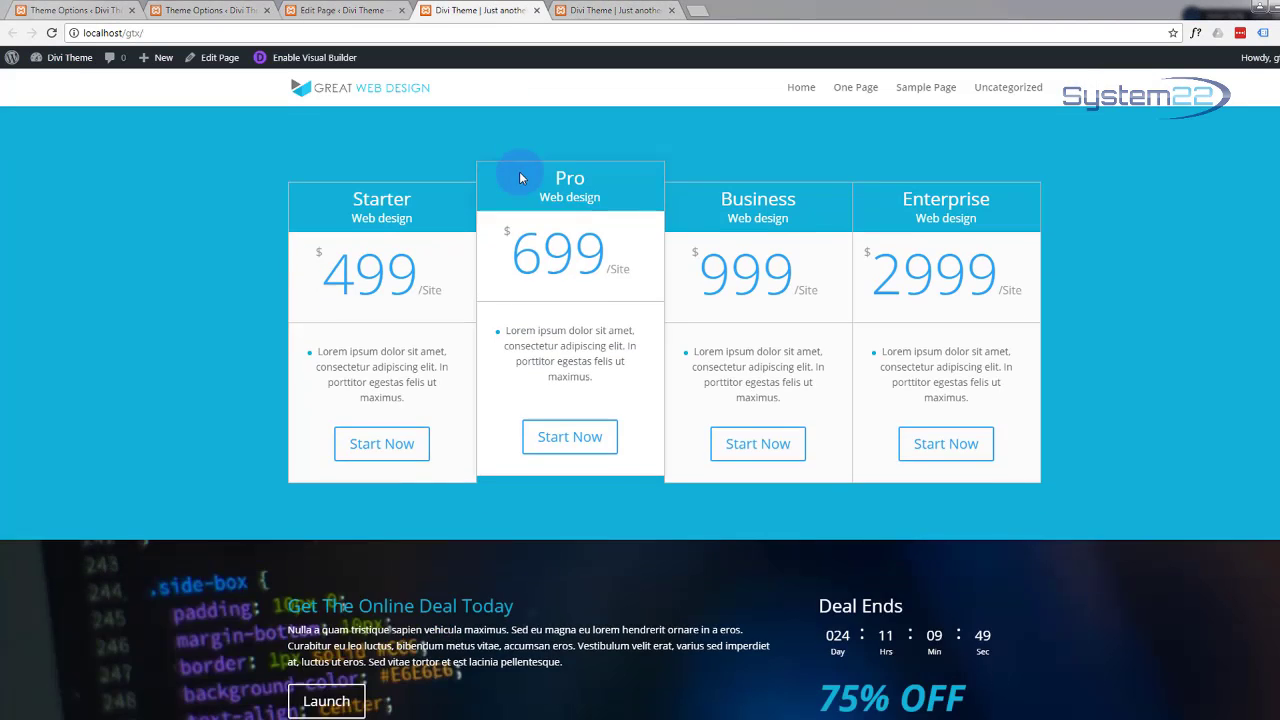
{"action": "scroll", "coordinate": [520, 178], "scroll_direction": "down", "scroll_amount": 4}
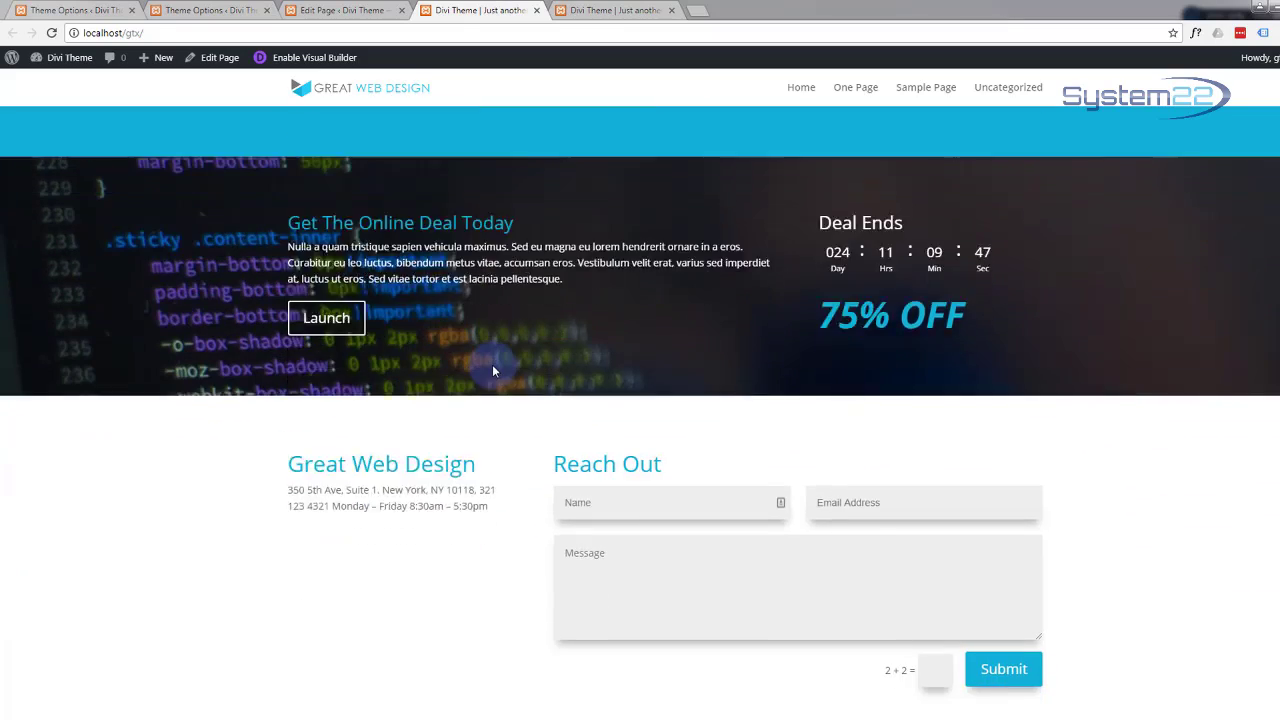
{"action": "scroll", "coordinate": [493, 371], "scroll_direction": "down", "scroll_amount": 3}
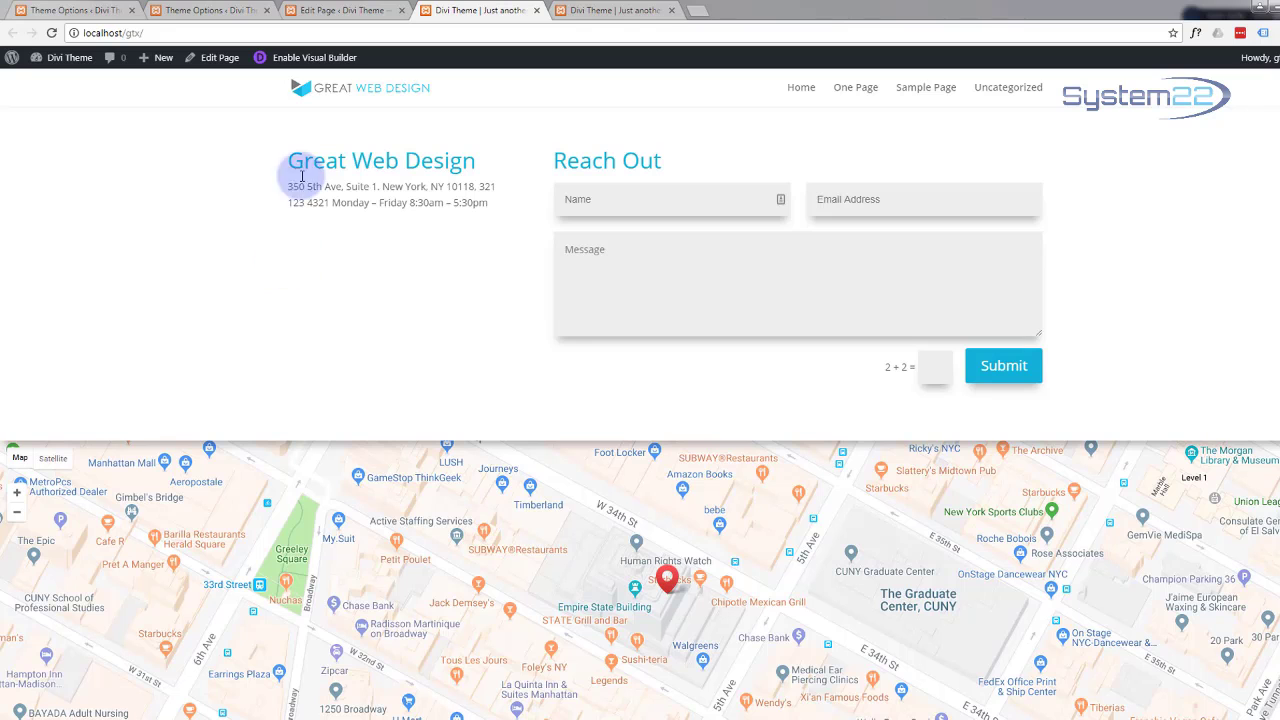
Step: Enter 'contact' as the contact section's CSS ID and save it
{"action": "left_click", "coordinate": [330, 12]}
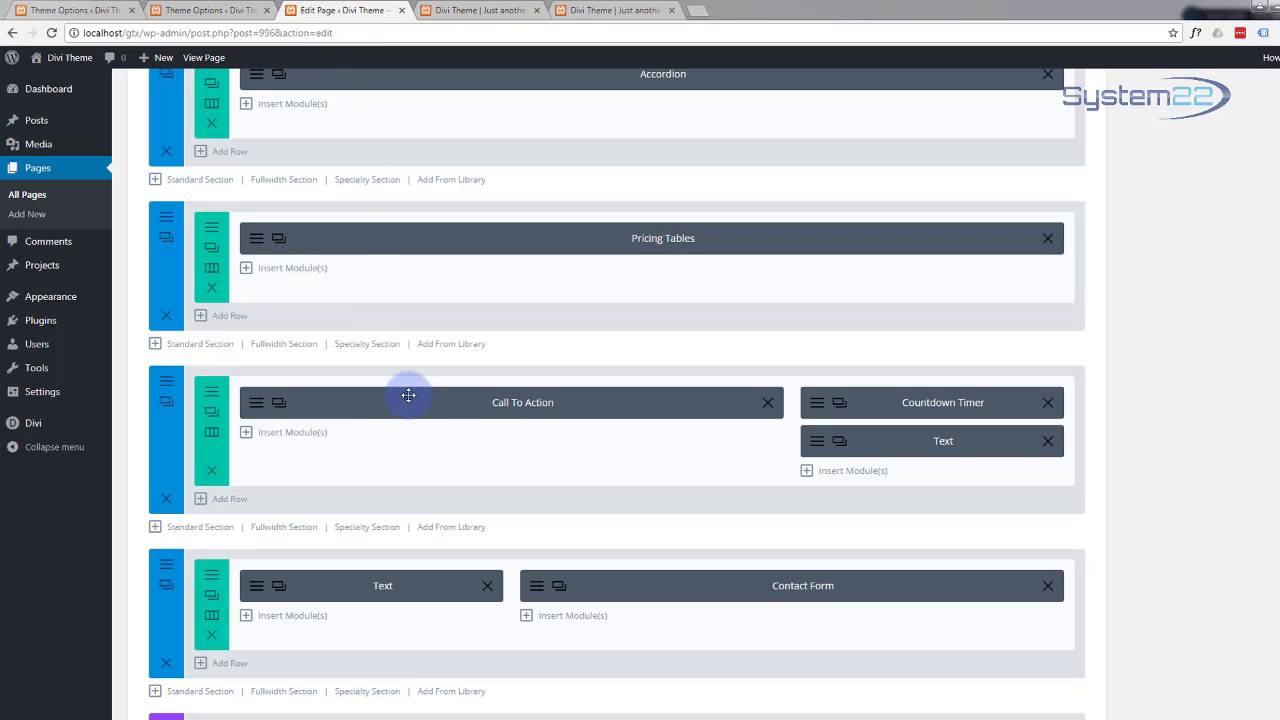
{"action": "scroll", "coordinate": [408, 395], "scroll_direction": "down", "scroll_amount": 3}
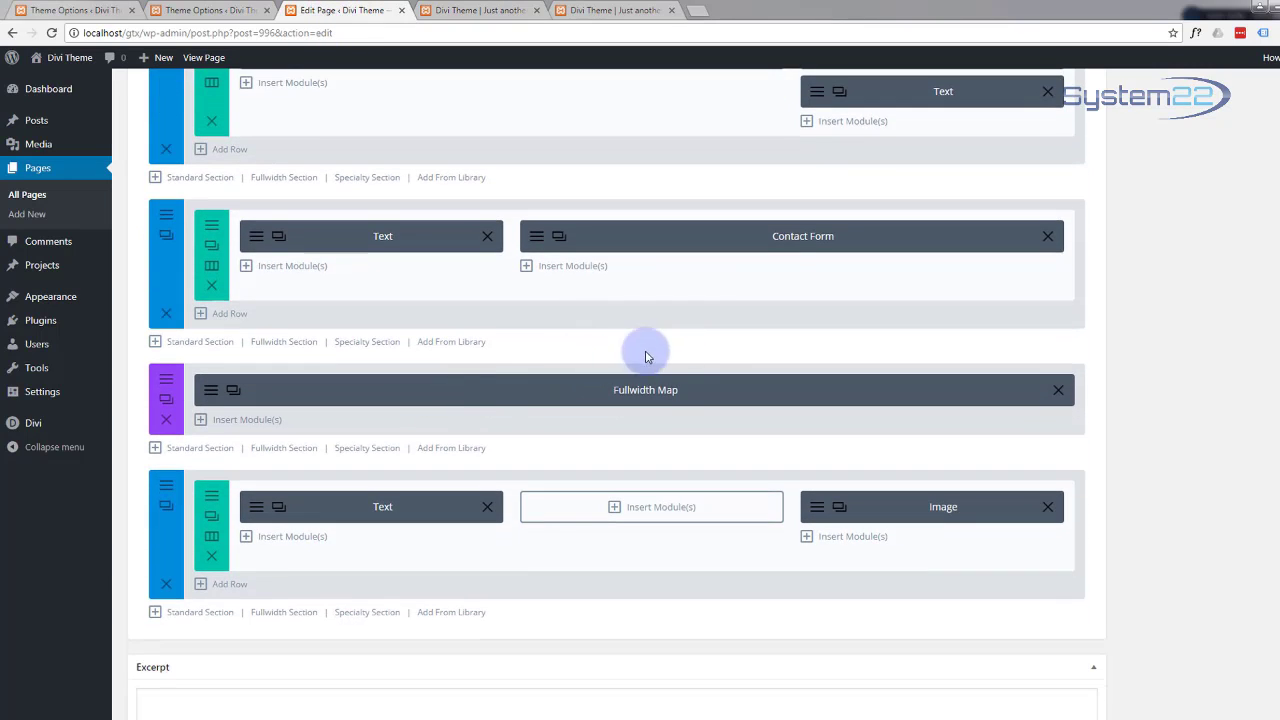
{"action": "left_click", "coordinate": [166, 220]}
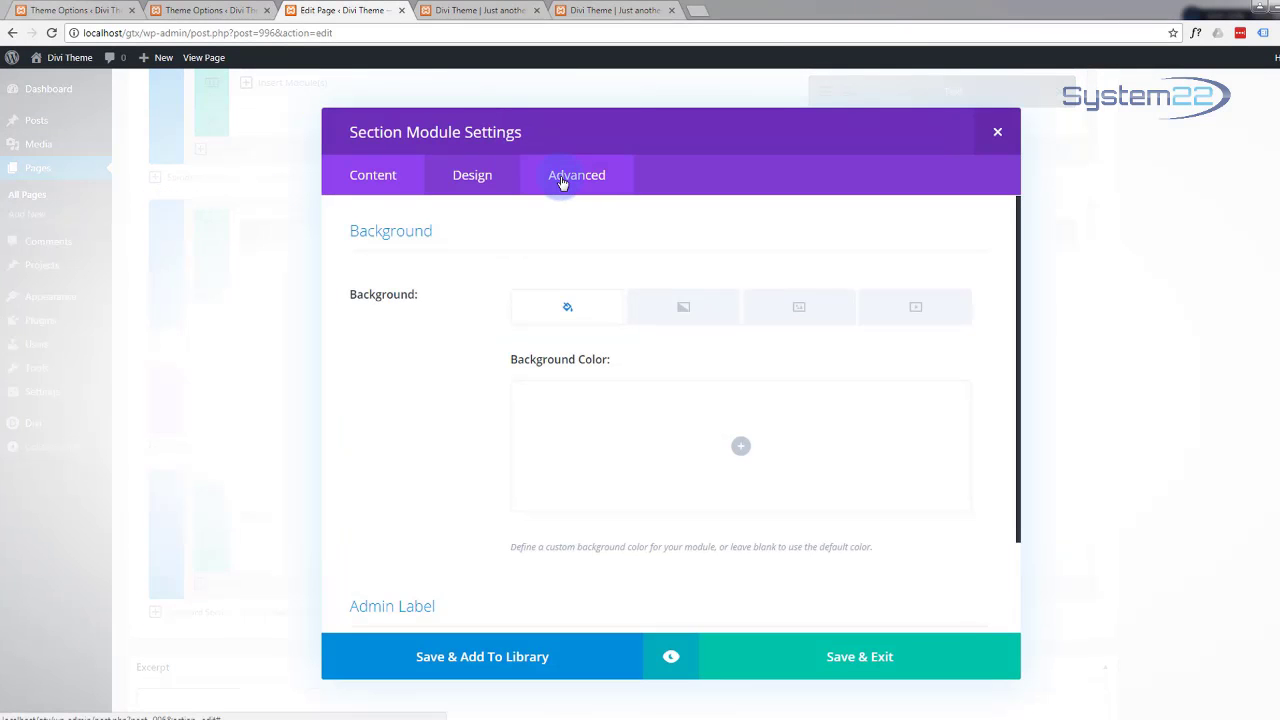
{"action": "left_click", "coordinate": [562, 182]}
{"action": "left_click", "coordinate": [462, 293]}
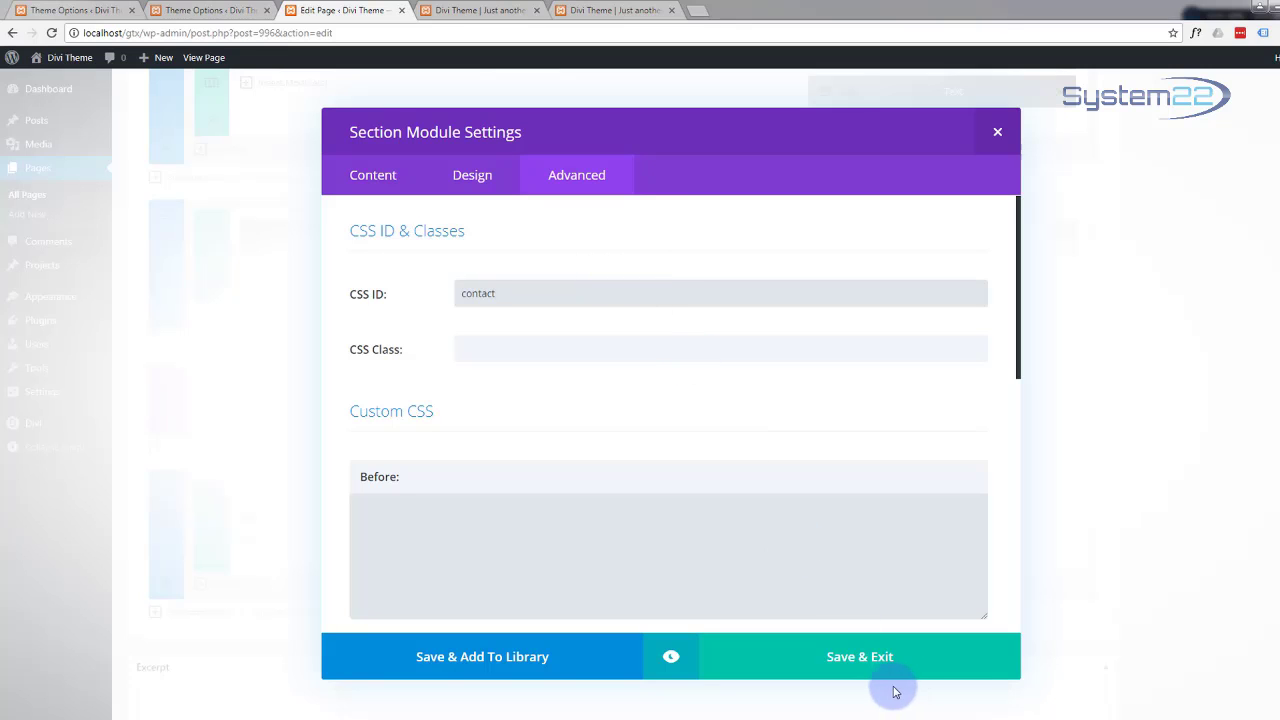
{"action": "left_click", "coordinate": [864, 661]}
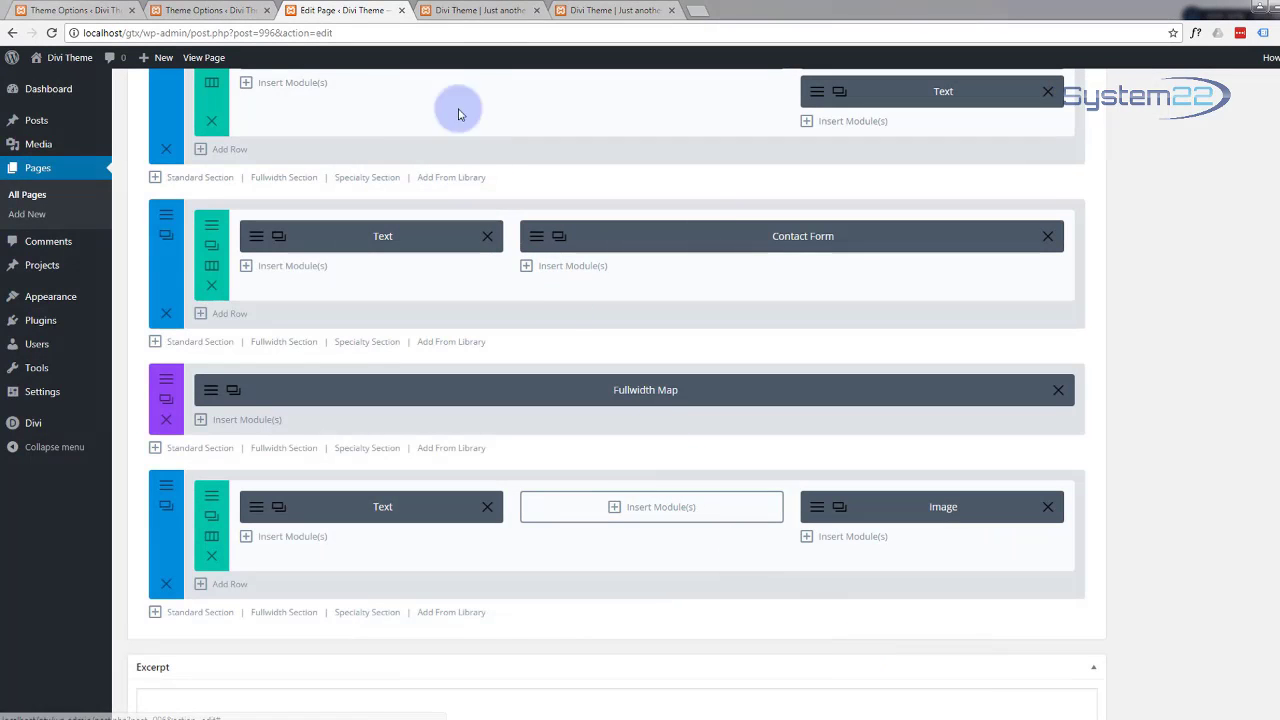
Step: Scroll up through the live page to check the contact section
{"action": "left_click", "coordinate": [478, 10]}
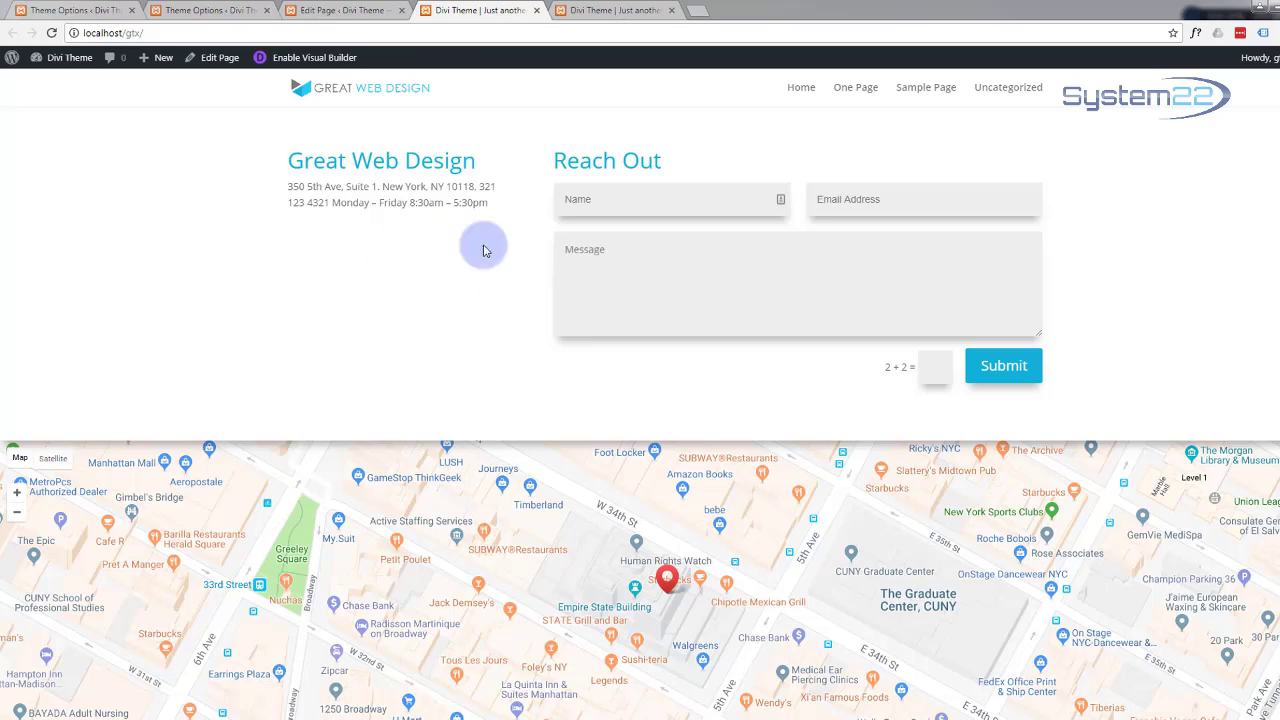
{"action": "scroll", "coordinate": [391, 294], "scroll_direction": "up", "scroll_amount": 5}
{"action": "scroll", "coordinate": [381, 299], "scroll_direction": "up", "scroll_amount": 3}
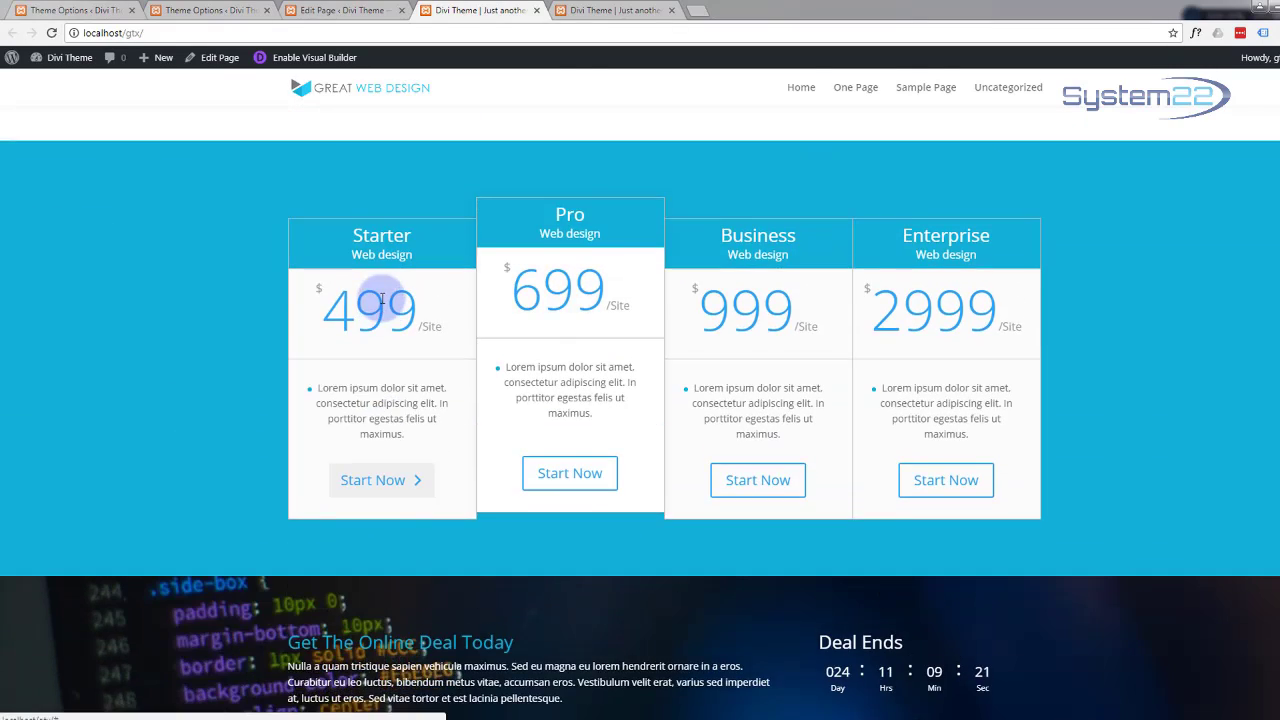
{"action": "scroll", "coordinate": [314, 389], "scroll_direction": "up", "scroll_amount": 10}
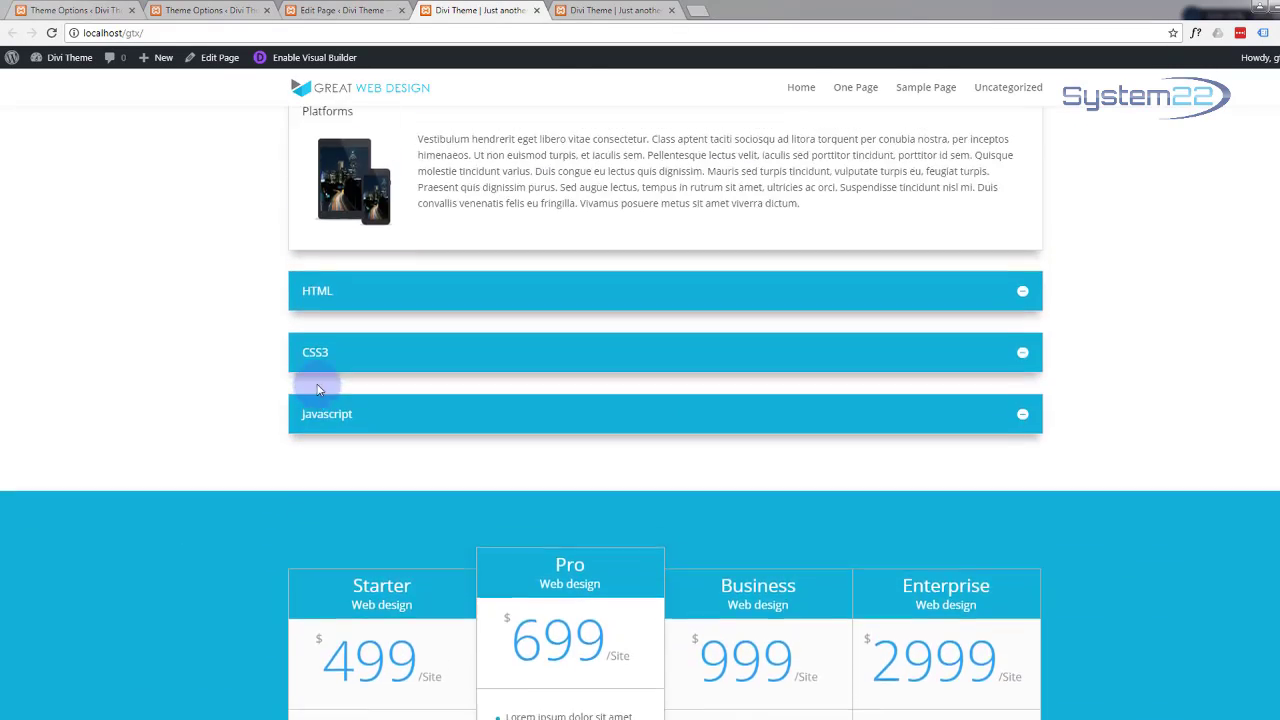
{"action": "scroll", "coordinate": [319, 375], "scroll_direction": "up", "scroll_amount": 1}
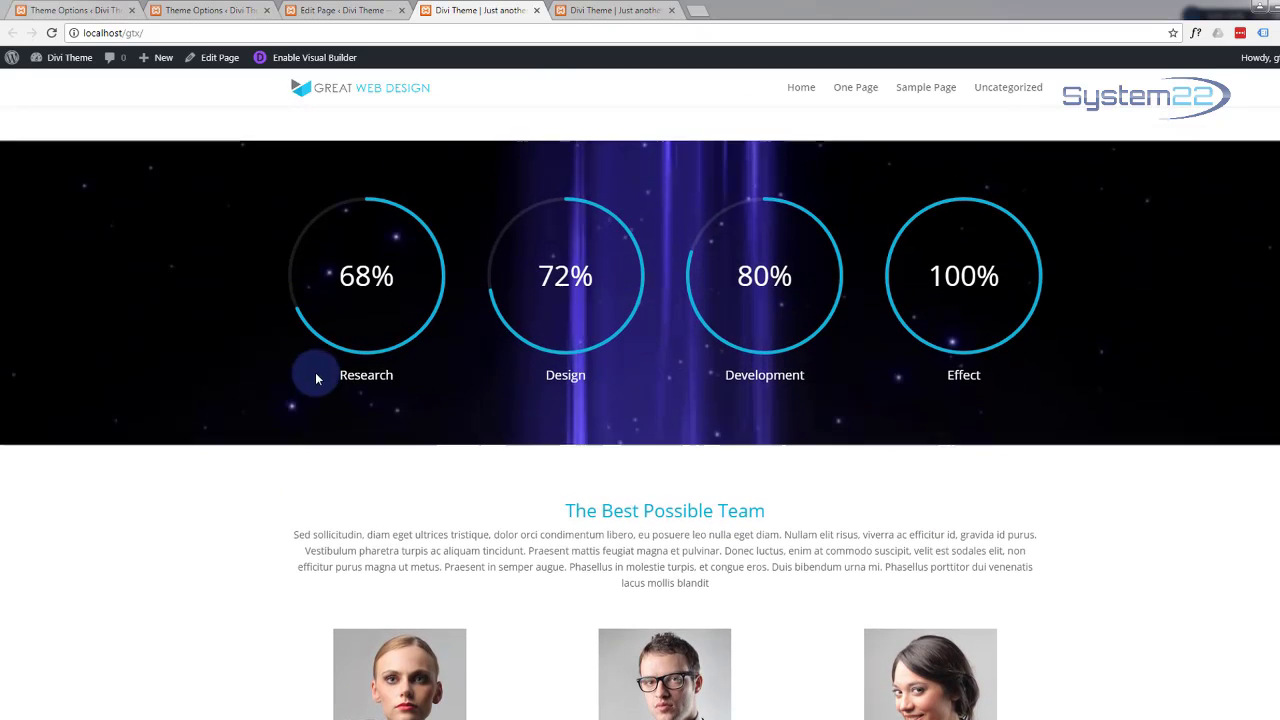
Step: Close the section settings and Update the One Page page
{"action": "left_click", "coordinate": [322, 9]}
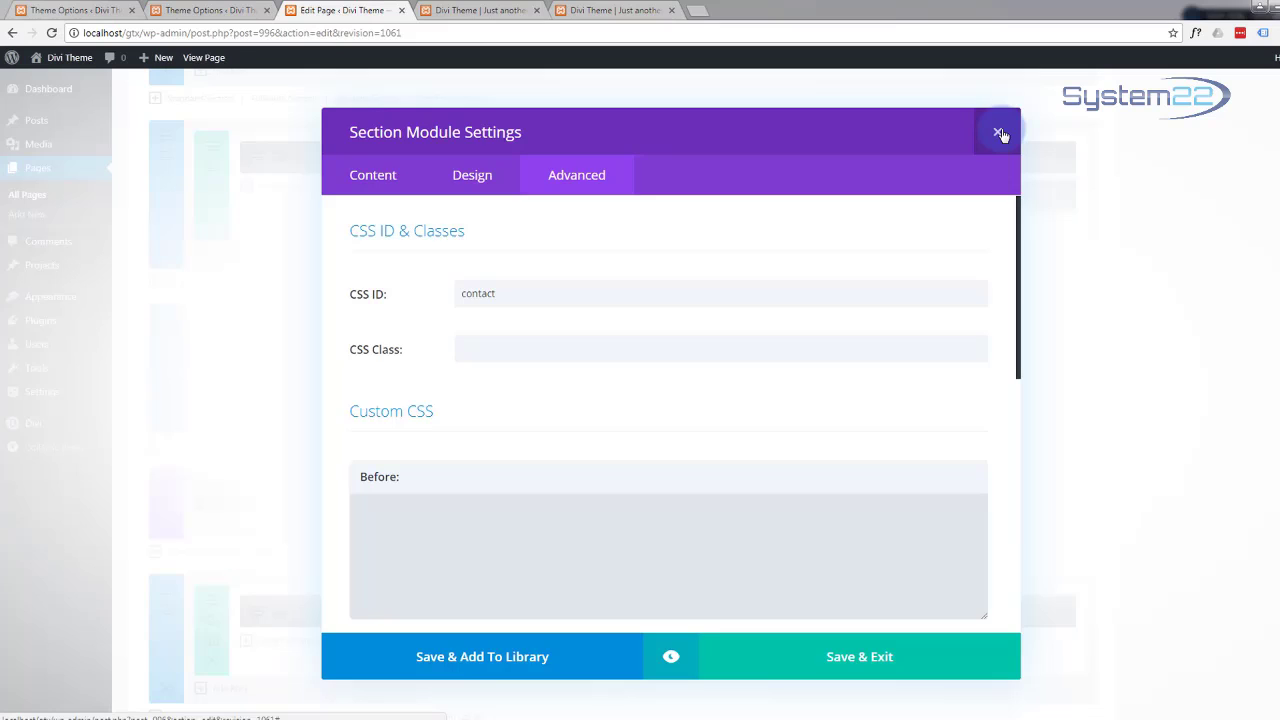
{"action": "left_click", "coordinate": [1000, 134]}
{"action": "scroll", "coordinate": [1210, 506], "scroll_direction": "up", "scroll_amount": 2}
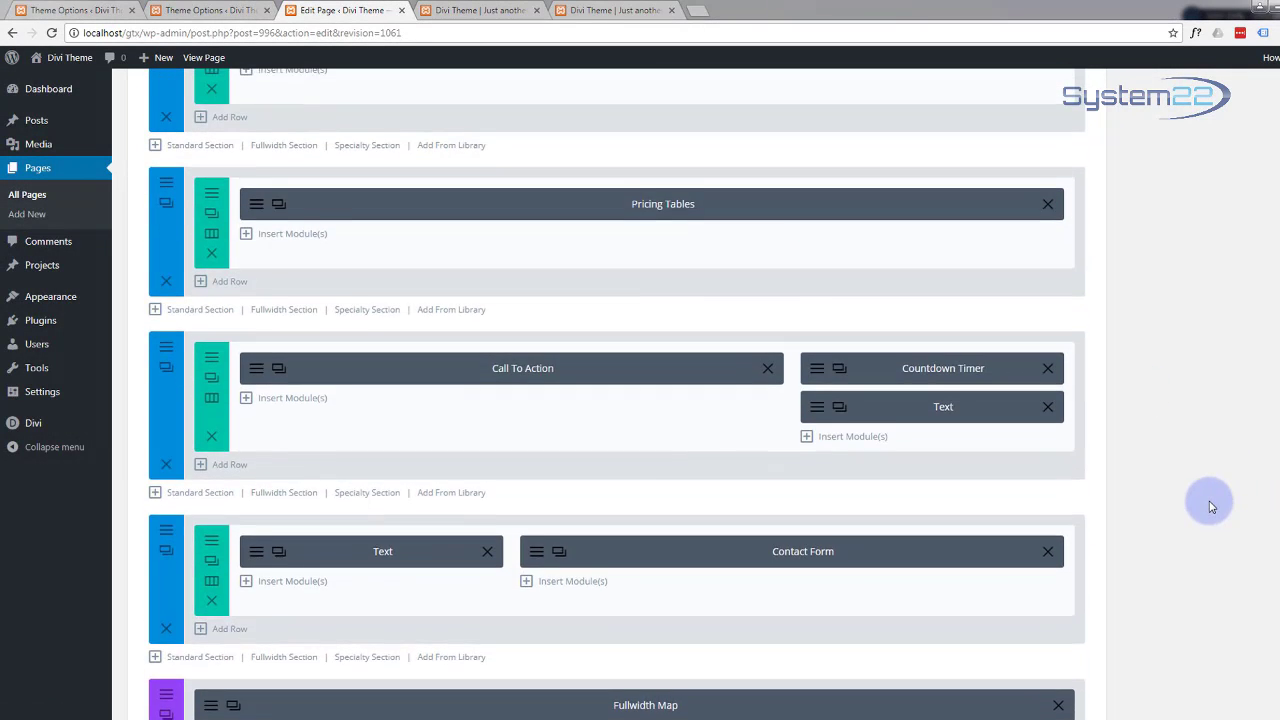
{"action": "scroll", "coordinate": [1210, 506], "scroll_direction": "up", "scroll_amount": 12}
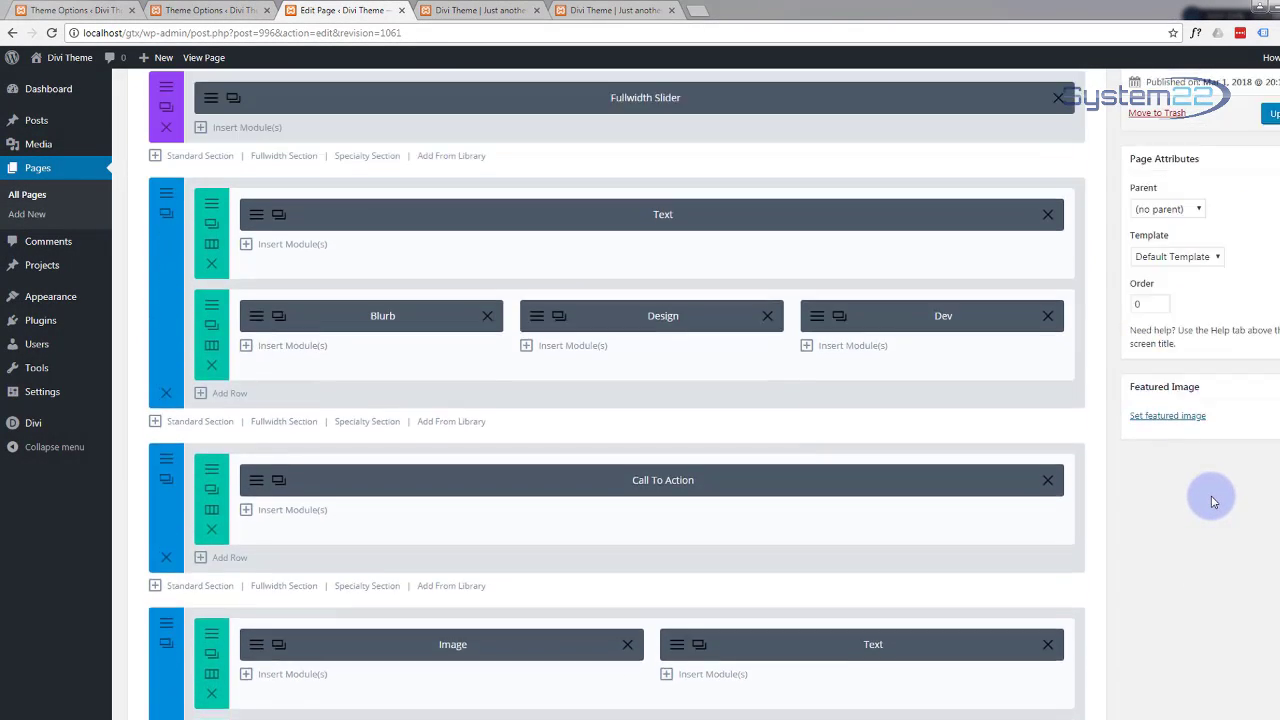
{"action": "scroll", "coordinate": [1213, 502], "scroll_direction": "up", "scroll_amount": 3}
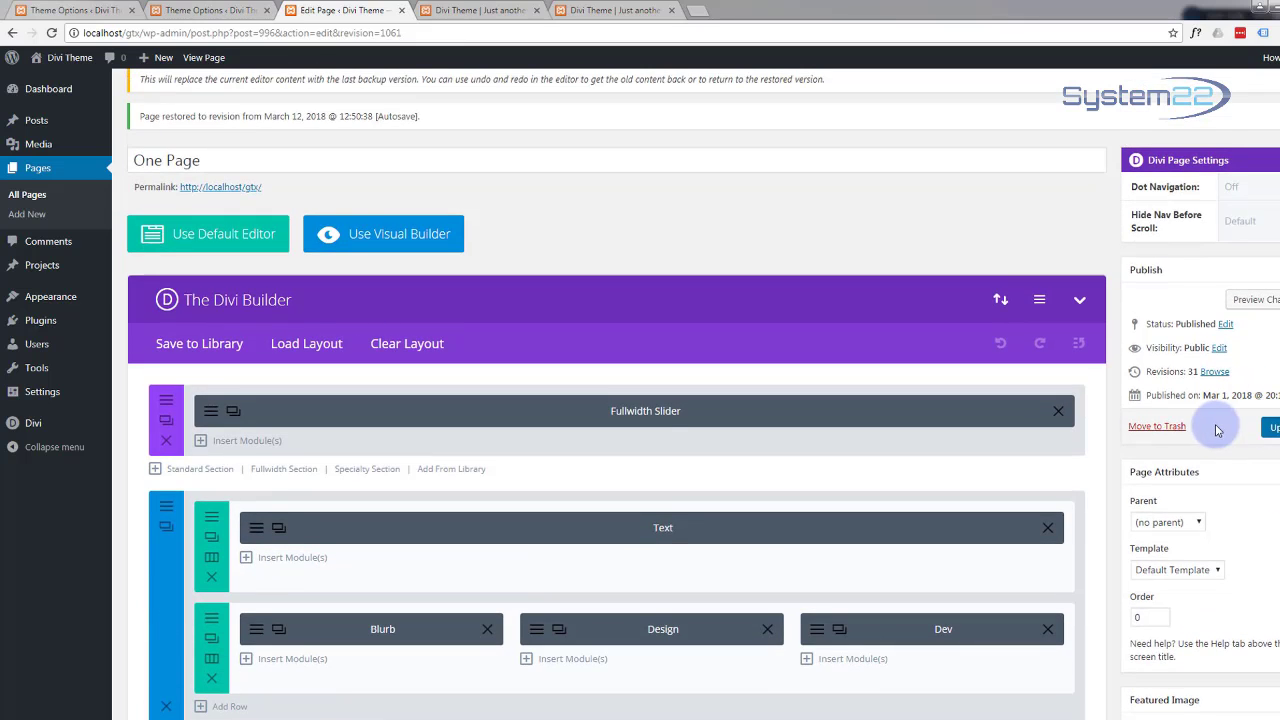
{"action": "left_click", "coordinate": [1269, 428]}
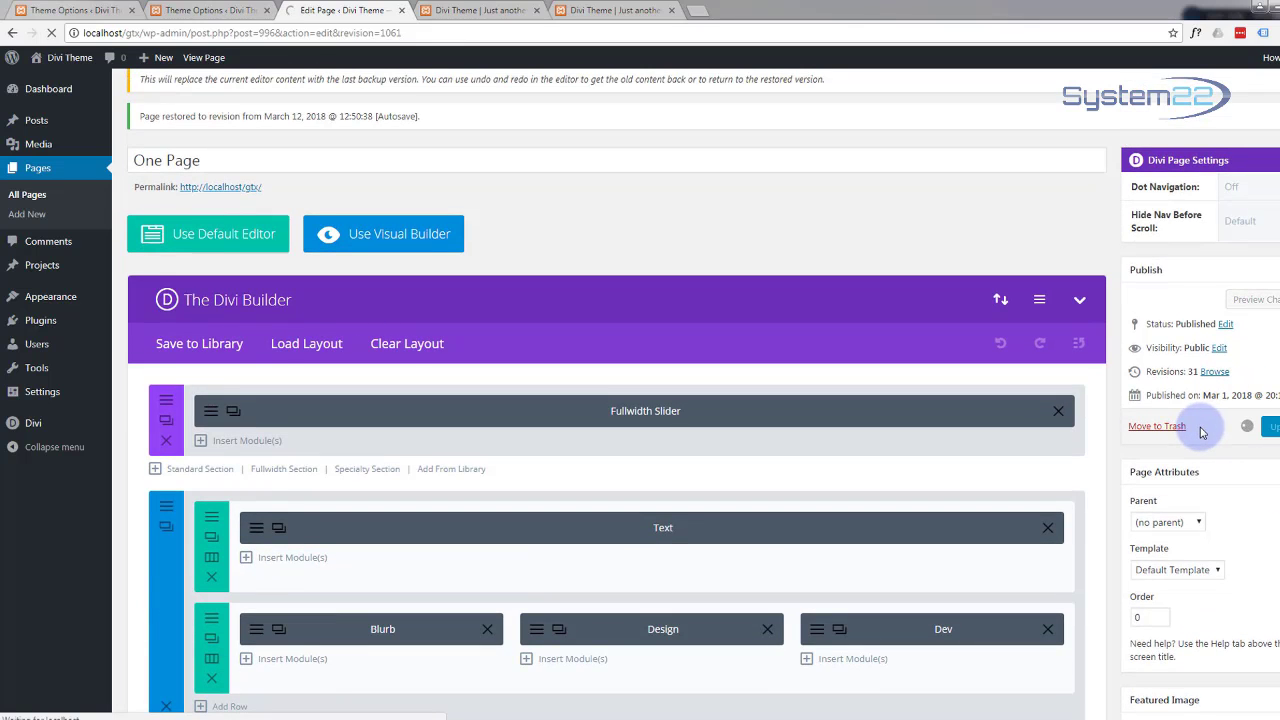
{"action": "scroll", "coordinate": [1204, 432], "scroll_direction": "down", "scroll_amount": 1}
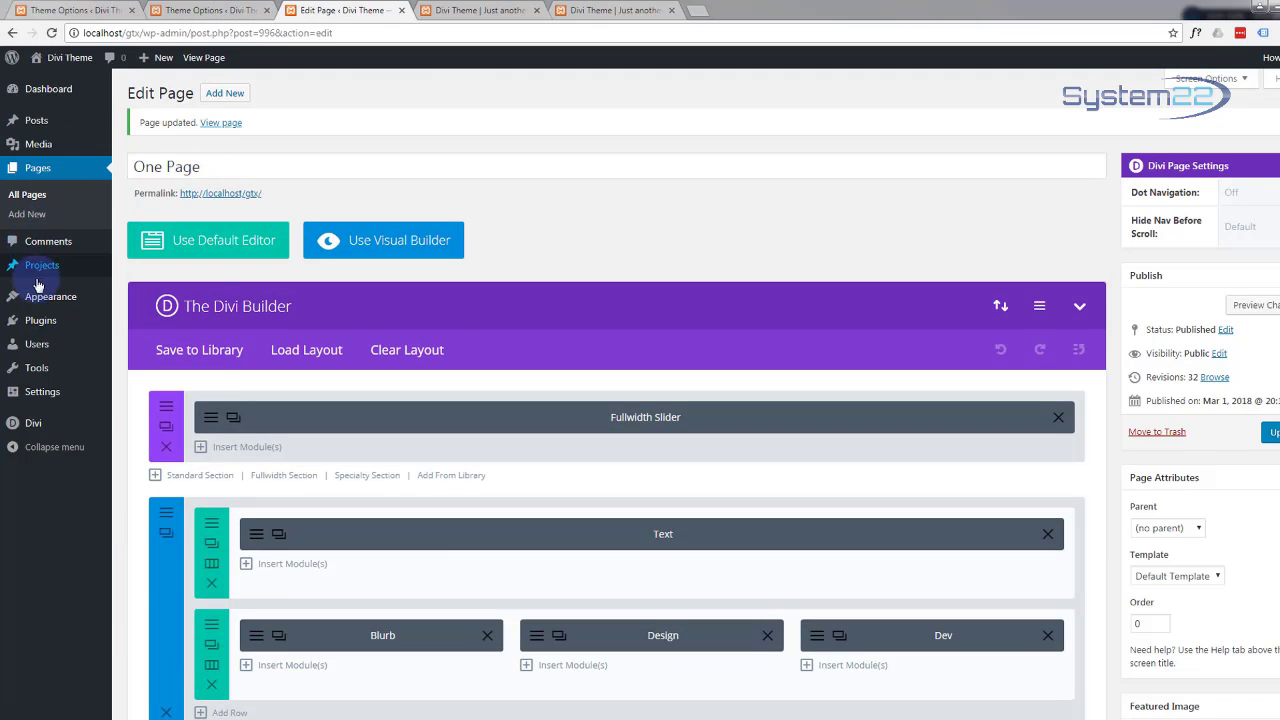
{"action": "mouse_move", "coordinate": [42, 303]}
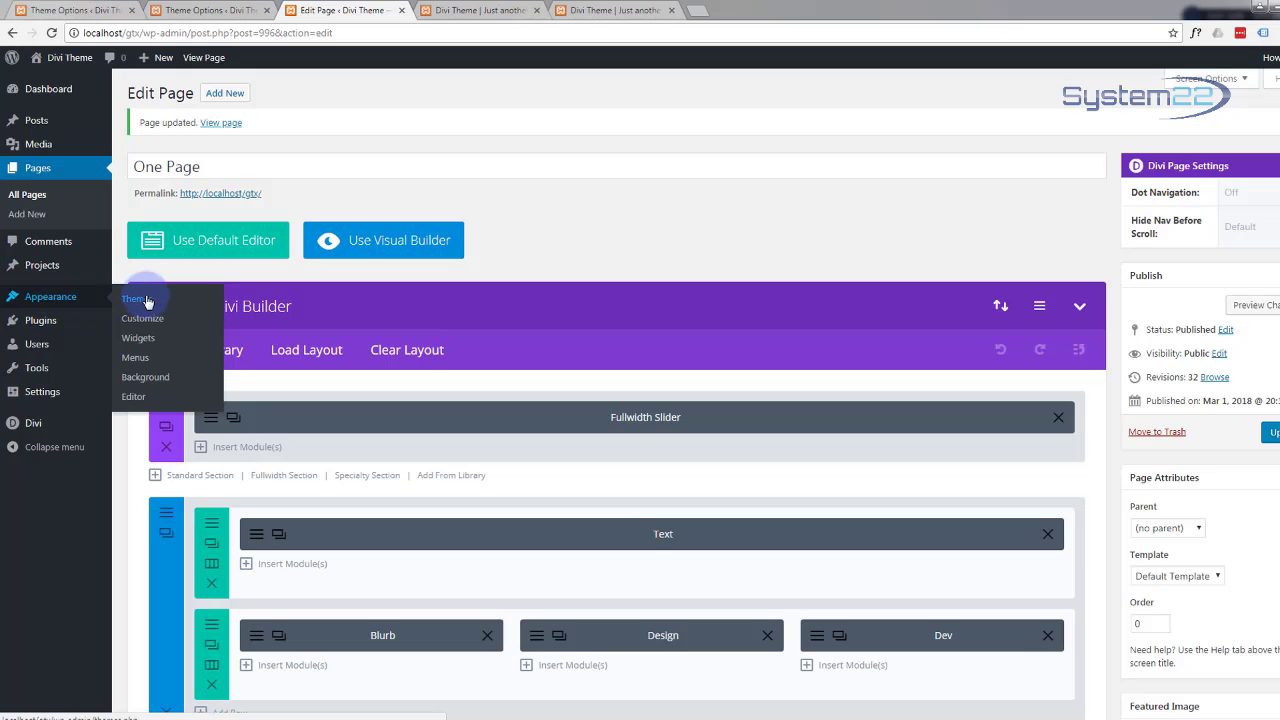
Step: Create an empty menu named 'Main' on the Appearance > Menus screen
{"action": "left_click", "coordinate": [146, 362]}
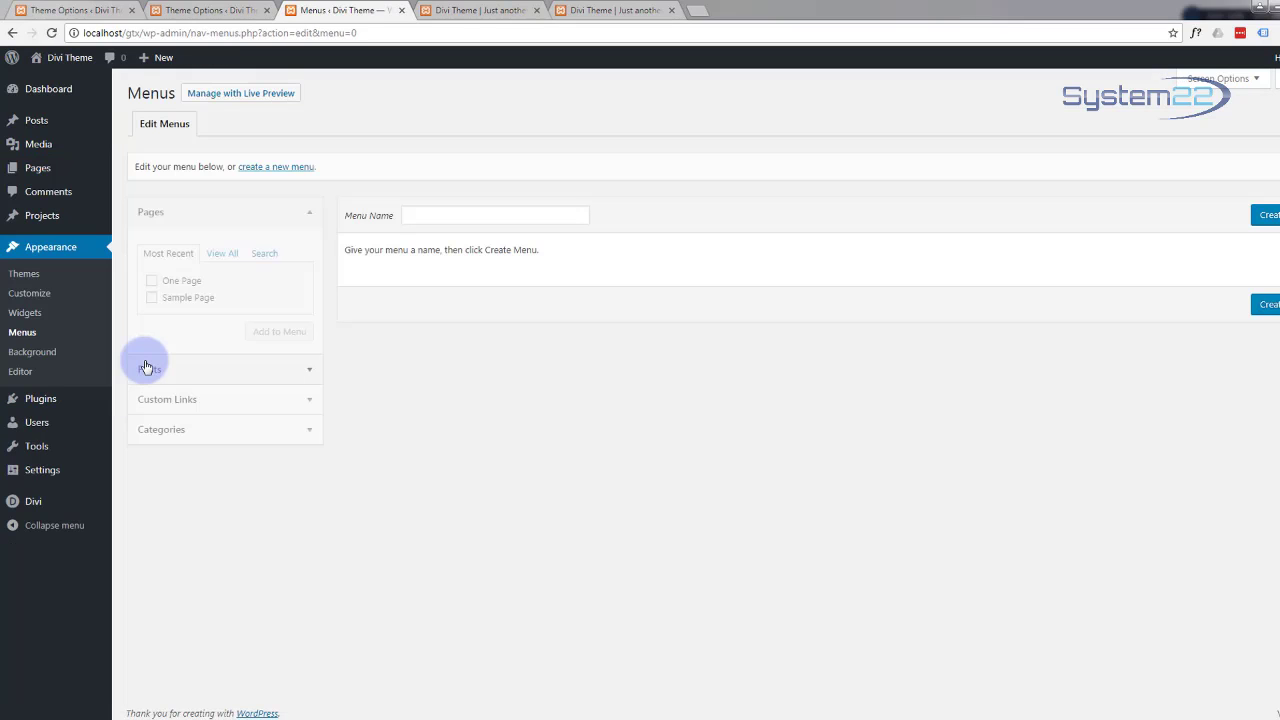
{"action": "left_click", "coordinate": [425, 213]}
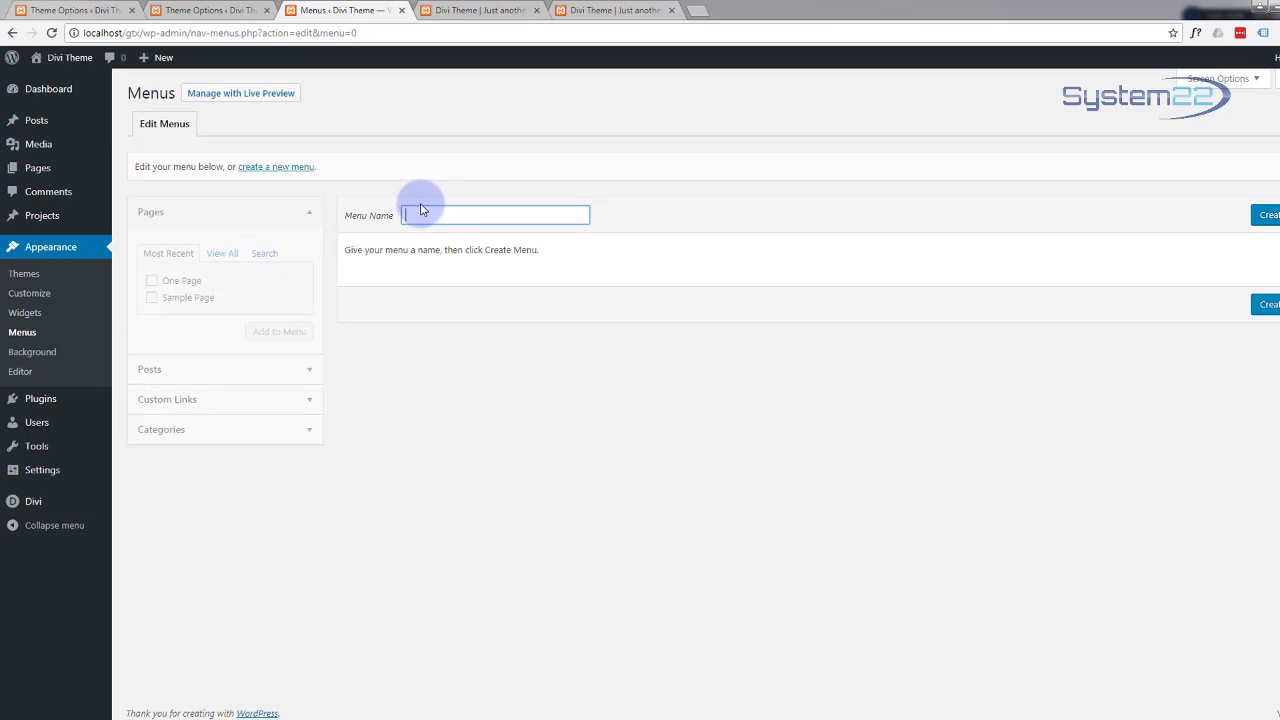
{"action": "type", "text": "main"}
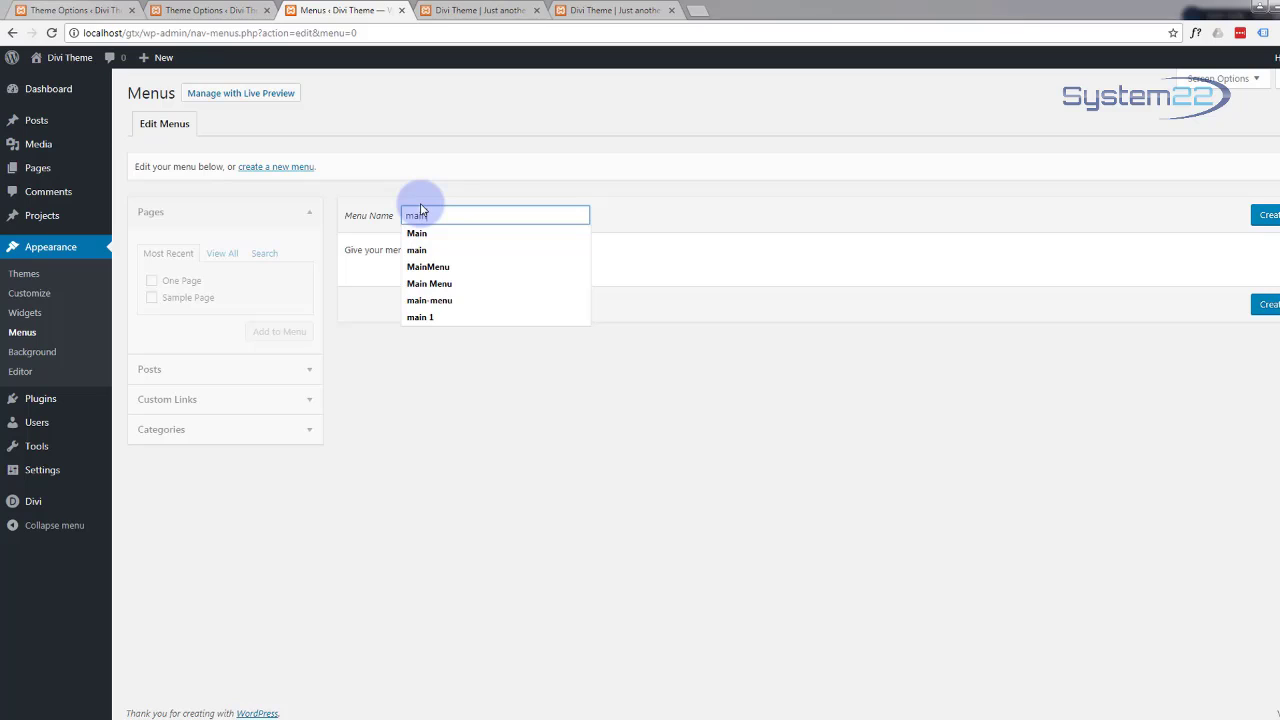
{"action": "left_click", "coordinate": [418, 236]}
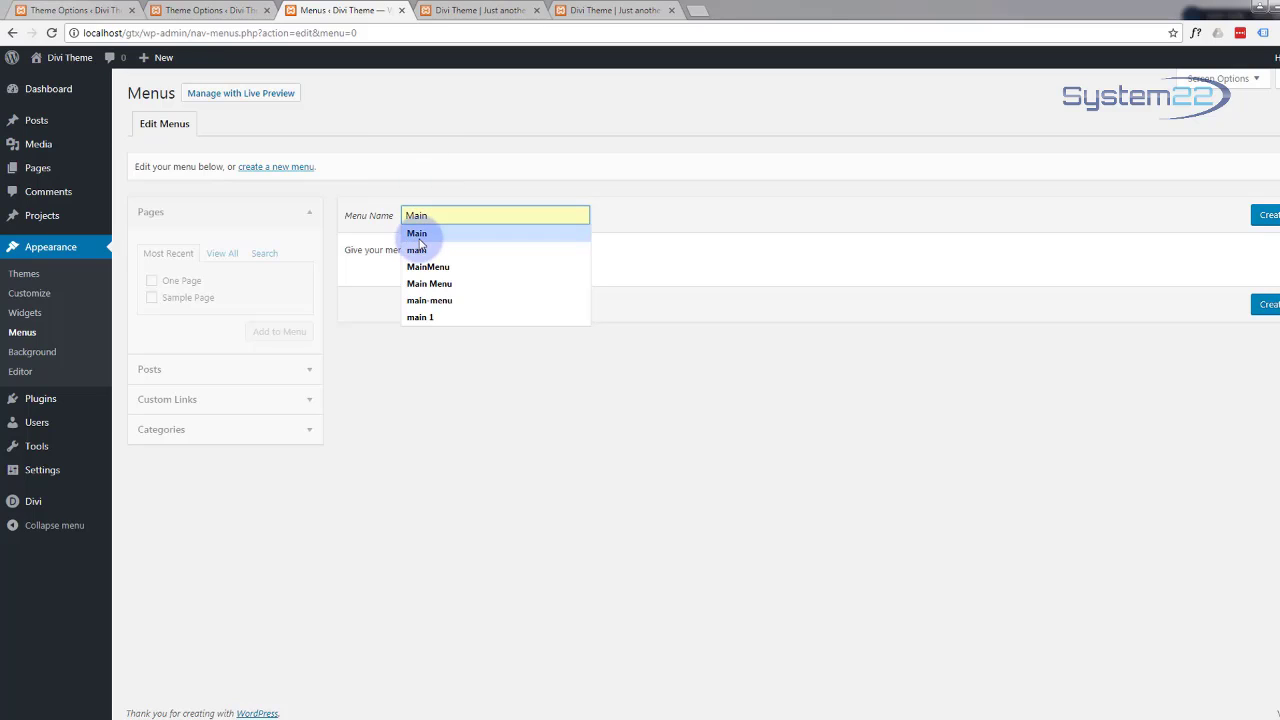
{"action": "left_click", "coordinate": [418, 238]}
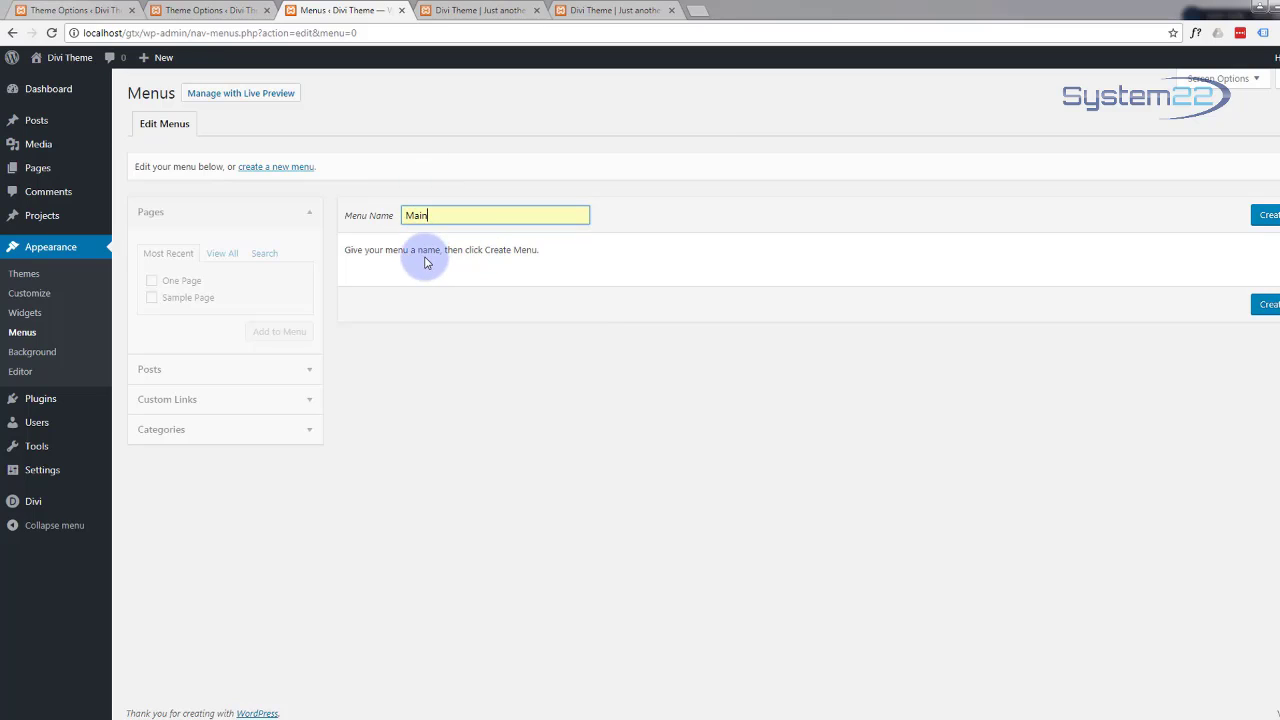
{"action": "left_click", "coordinate": [1268, 216]}
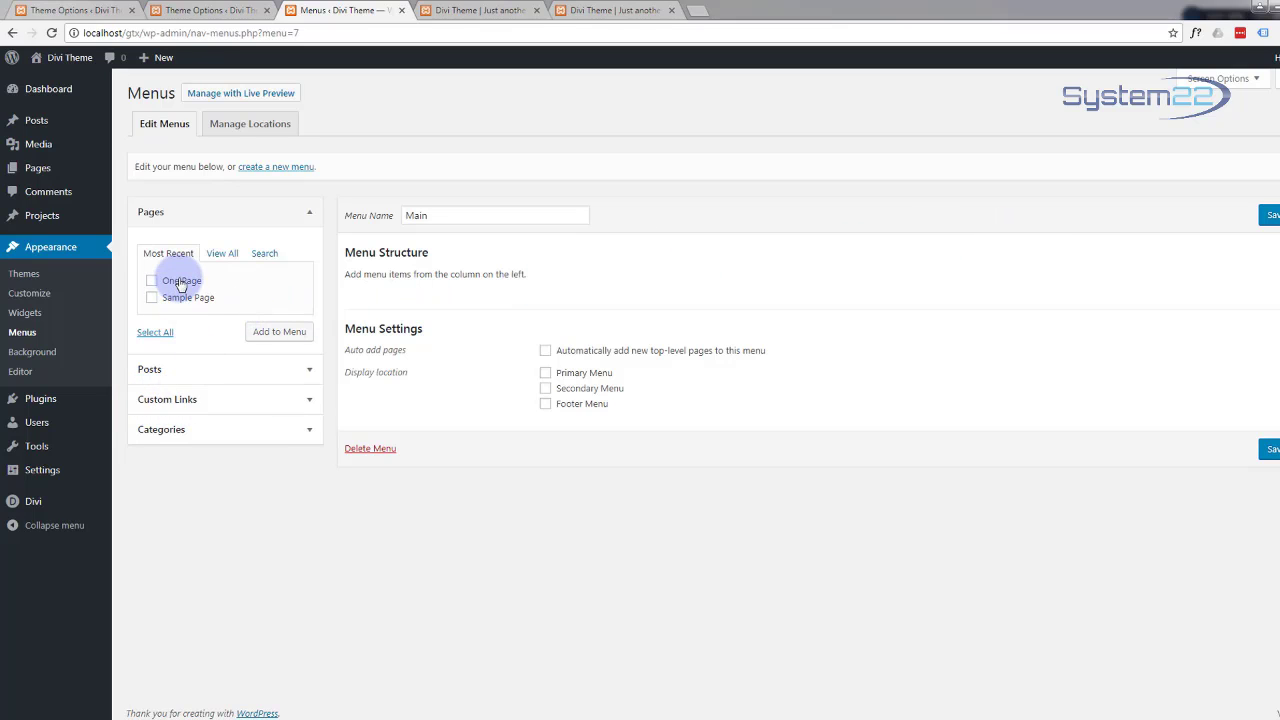
Step: Add a 'Home' custom link pointing to #home to the Main menu
{"action": "left_click", "coordinate": [309, 402]}
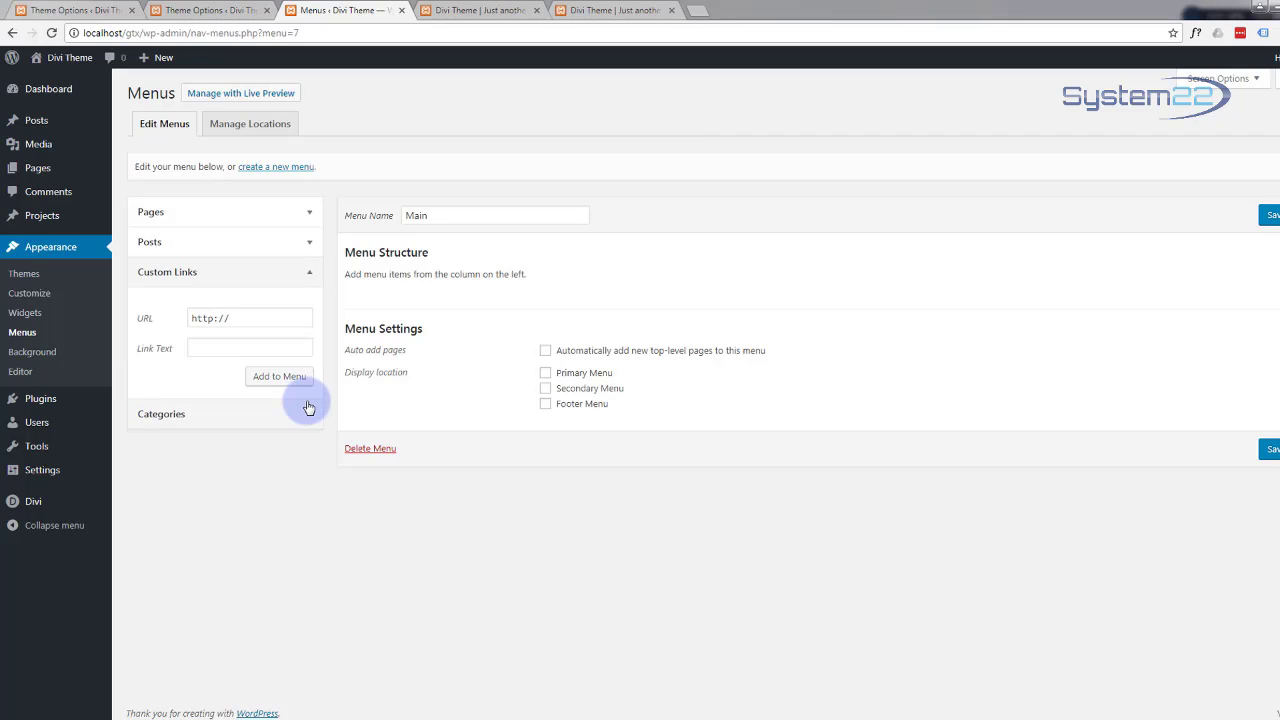
{"action": "left_click_drag", "start_coordinate": [223, 320], "coordinate": [163, 325]}
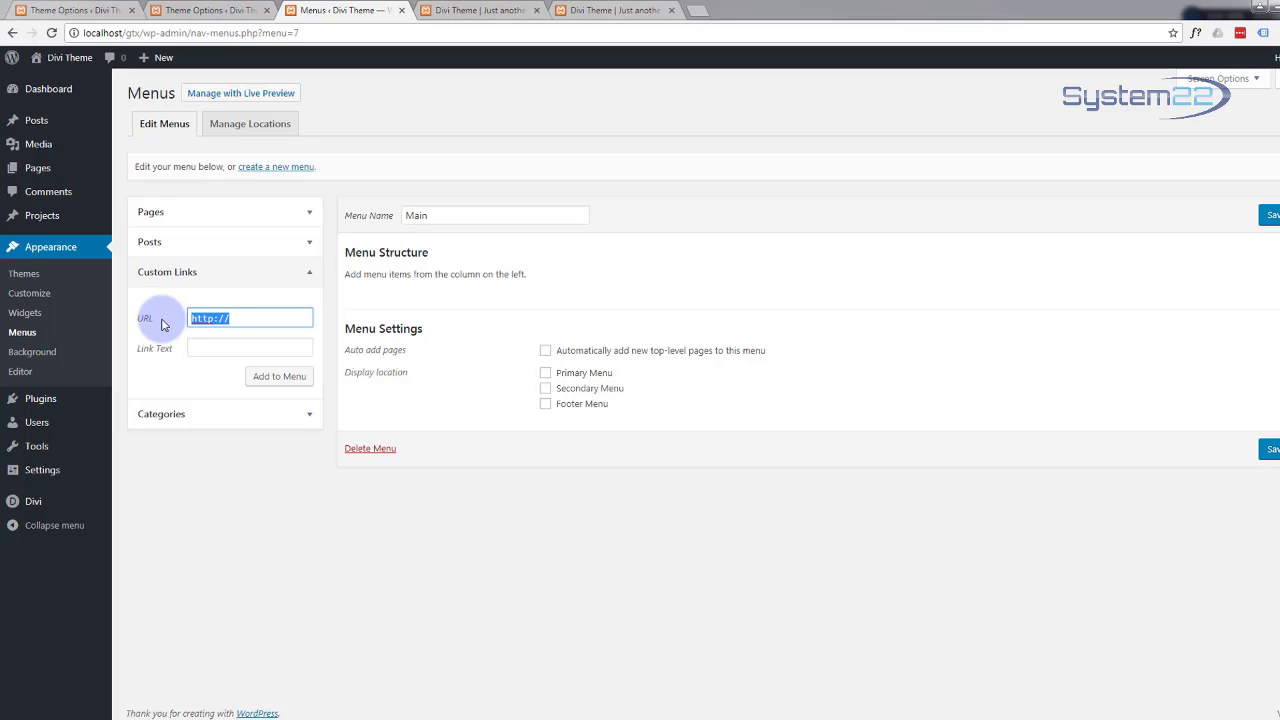
{"action": "type", "text": "#home"}
{"action": "left_click", "coordinate": [207, 345]}
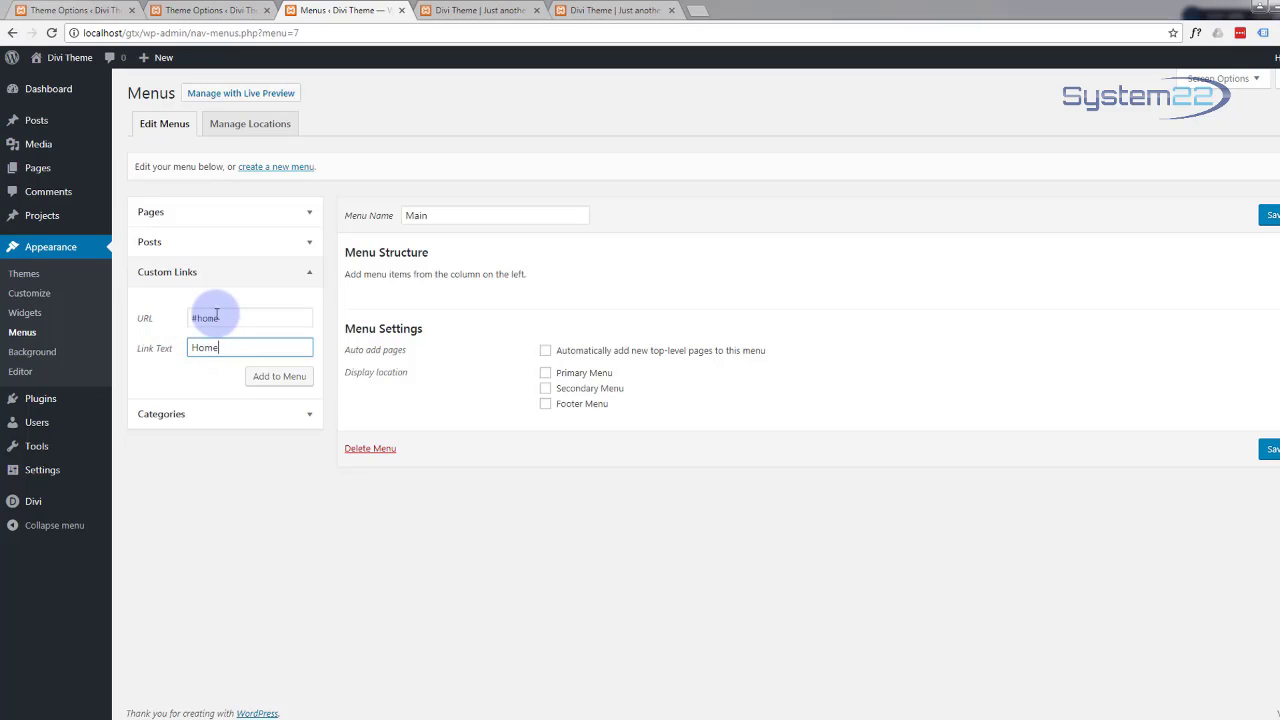
{"action": "double_click", "coordinate": [202, 346]}
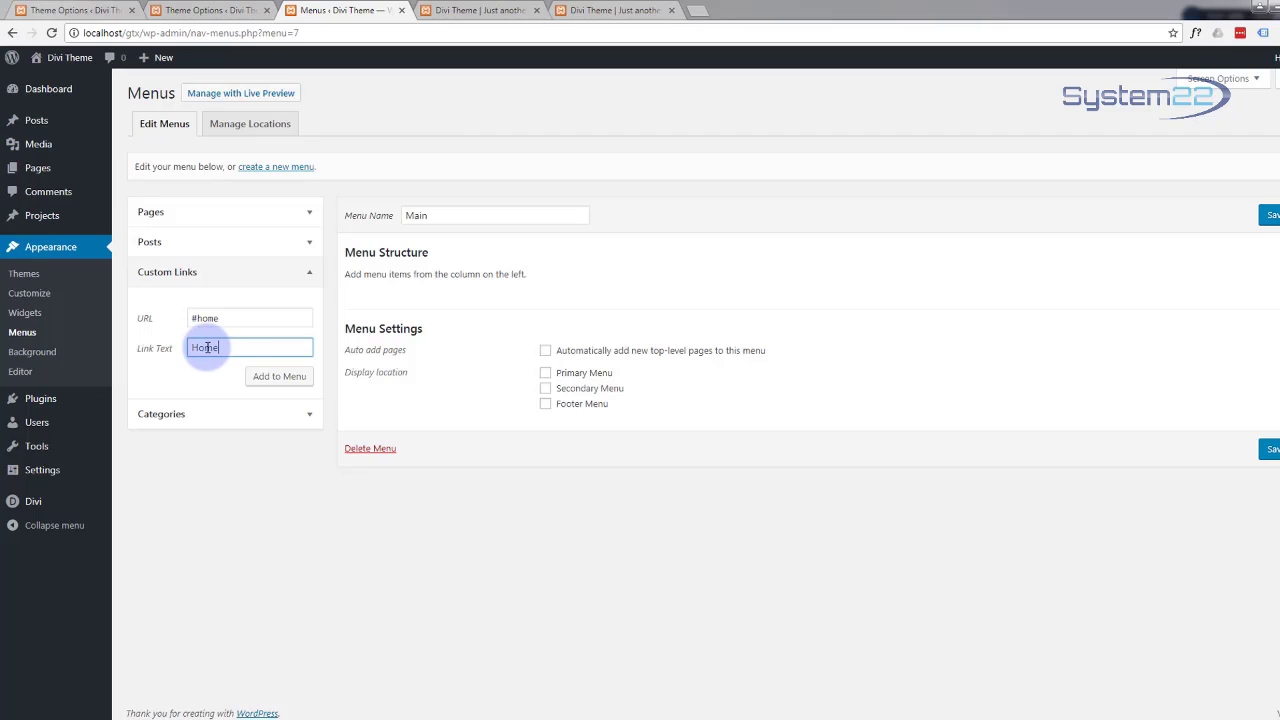
{"action": "left_click", "coordinate": [242, 347]}
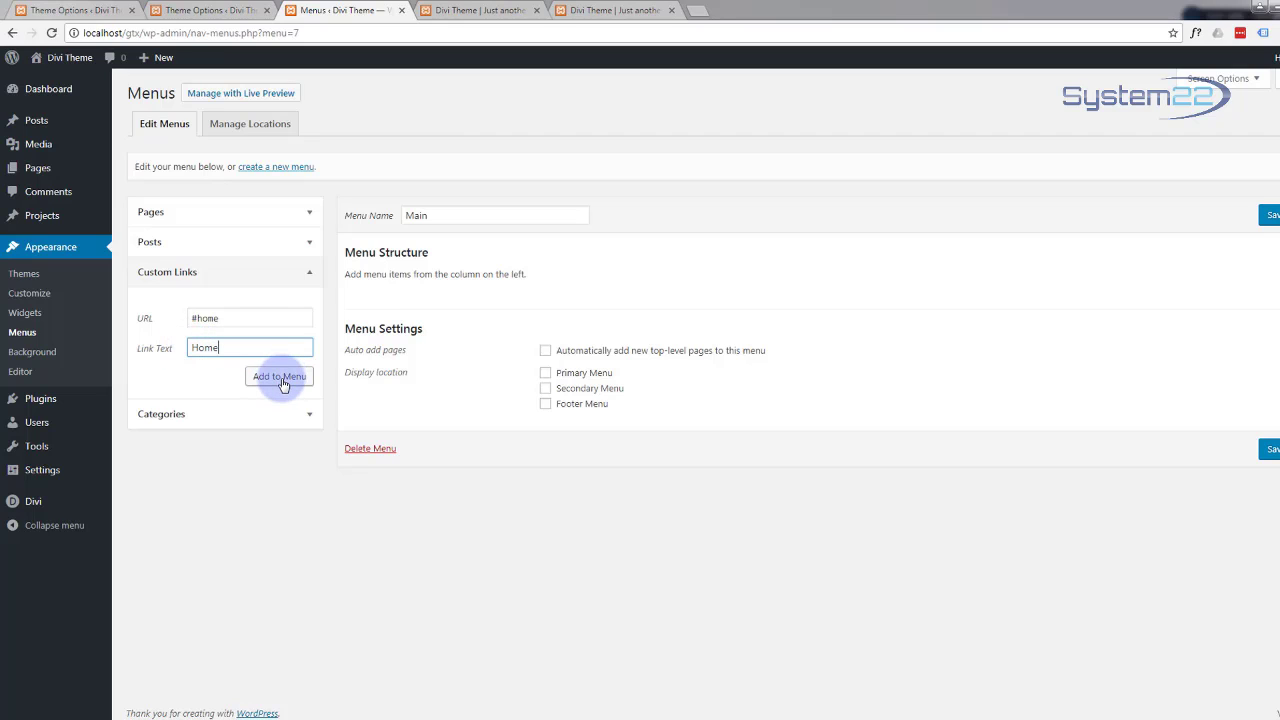
{"action": "left_click", "coordinate": [281, 380]}
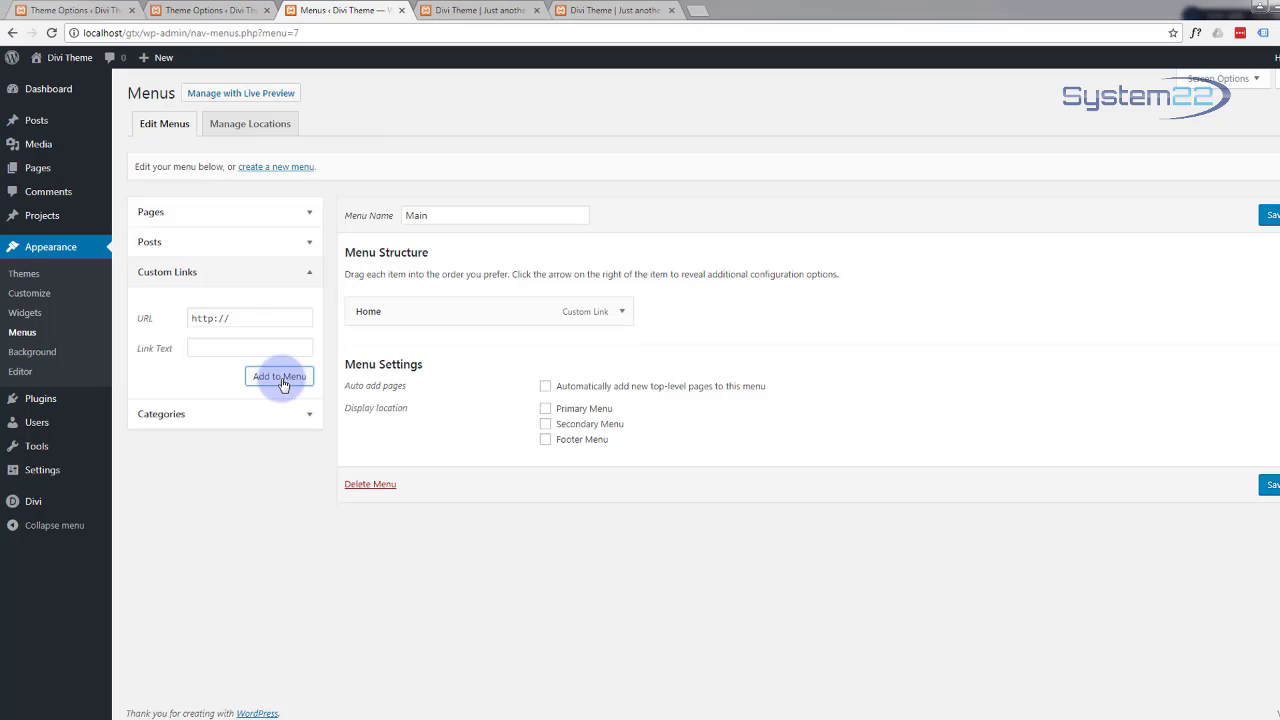
Step: Add 'About' (#about) and 'Services' (#services) custom links to the Main menu
{"action": "left_click_drag", "start_coordinate": [245, 318], "coordinate": [143, 320]}
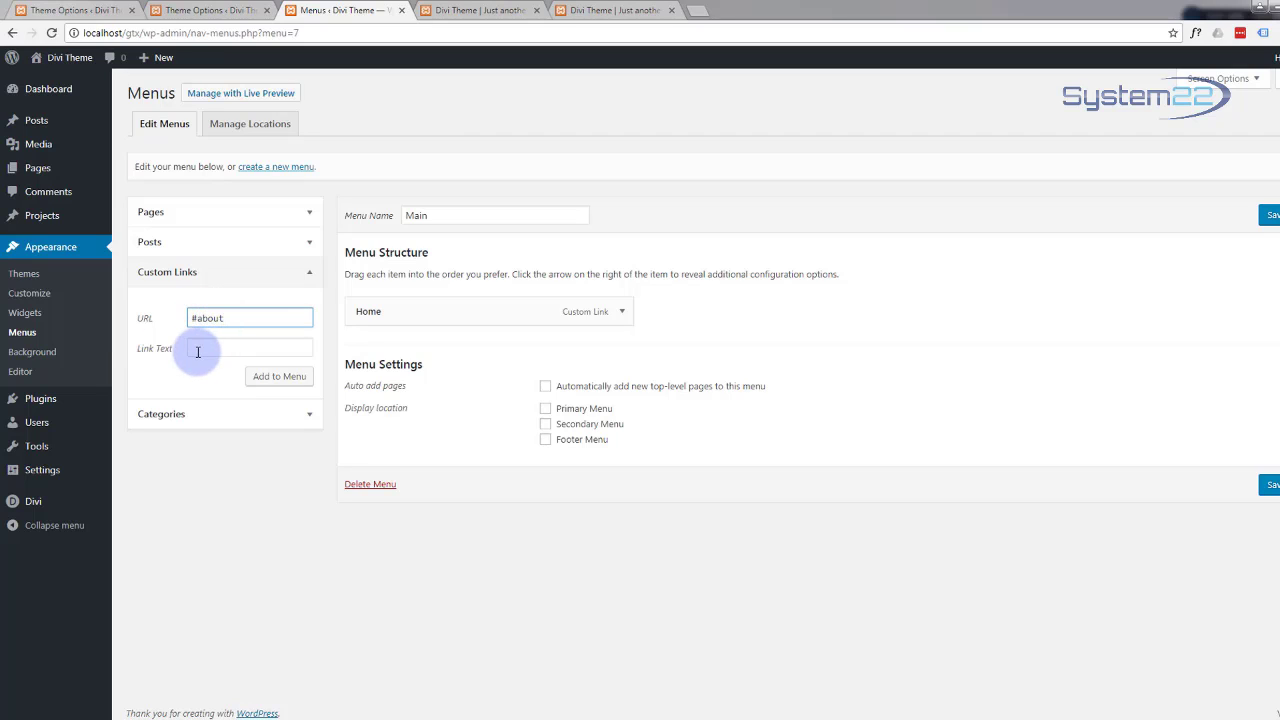
{"action": "left_click", "coordinate": [200, 348]}
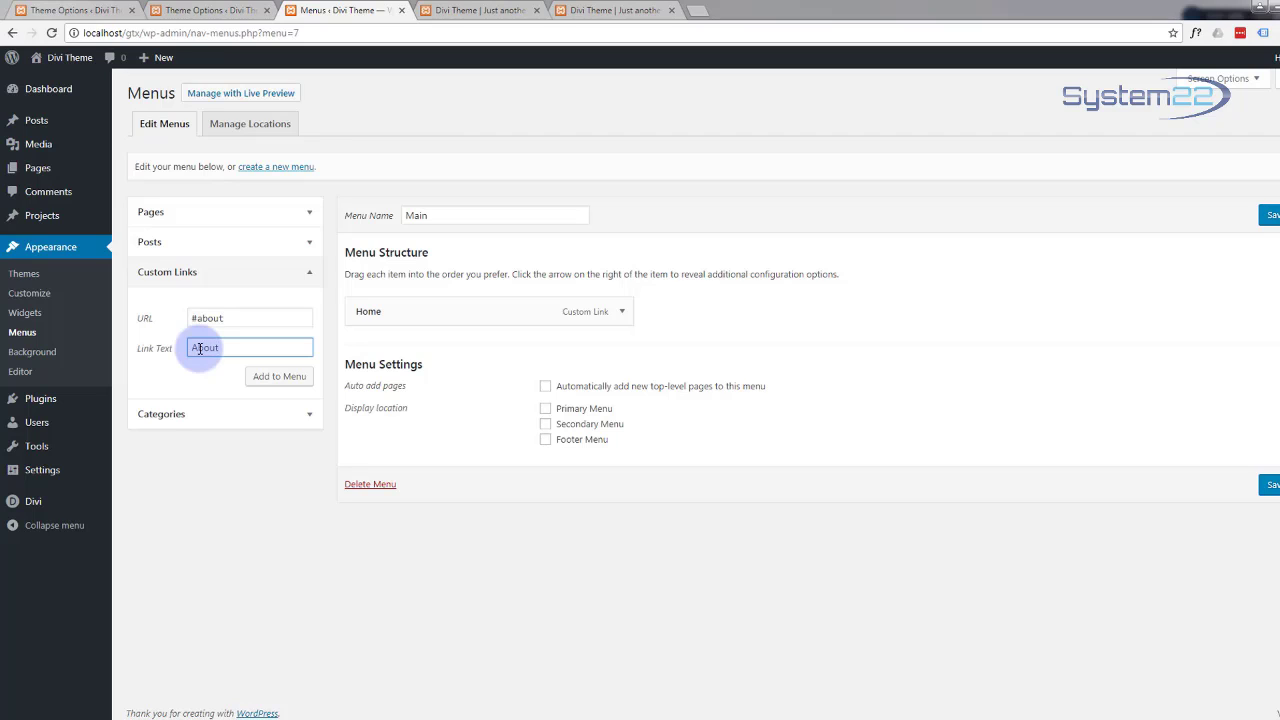
{"action": "left_click", "coordinate": [294, 381]}
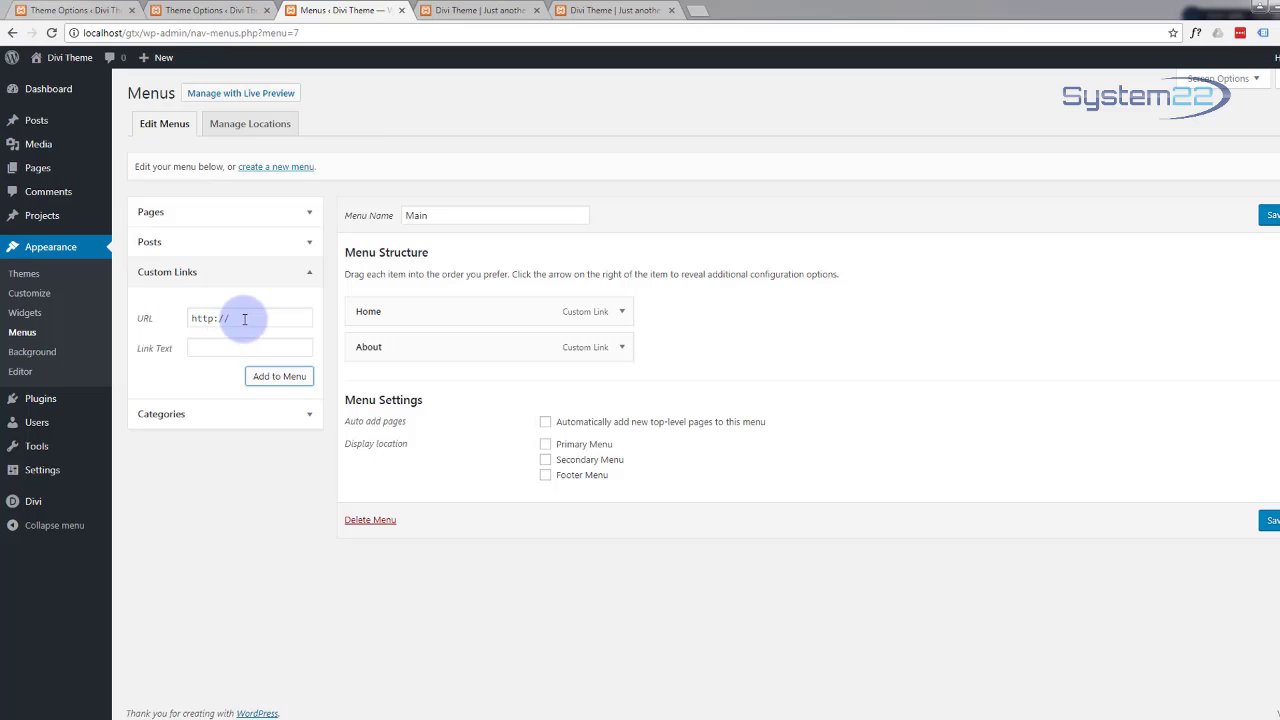
{"action": "left_click_drag", "start_coordinate": [244, 319], "coordinate": [153, 325]}
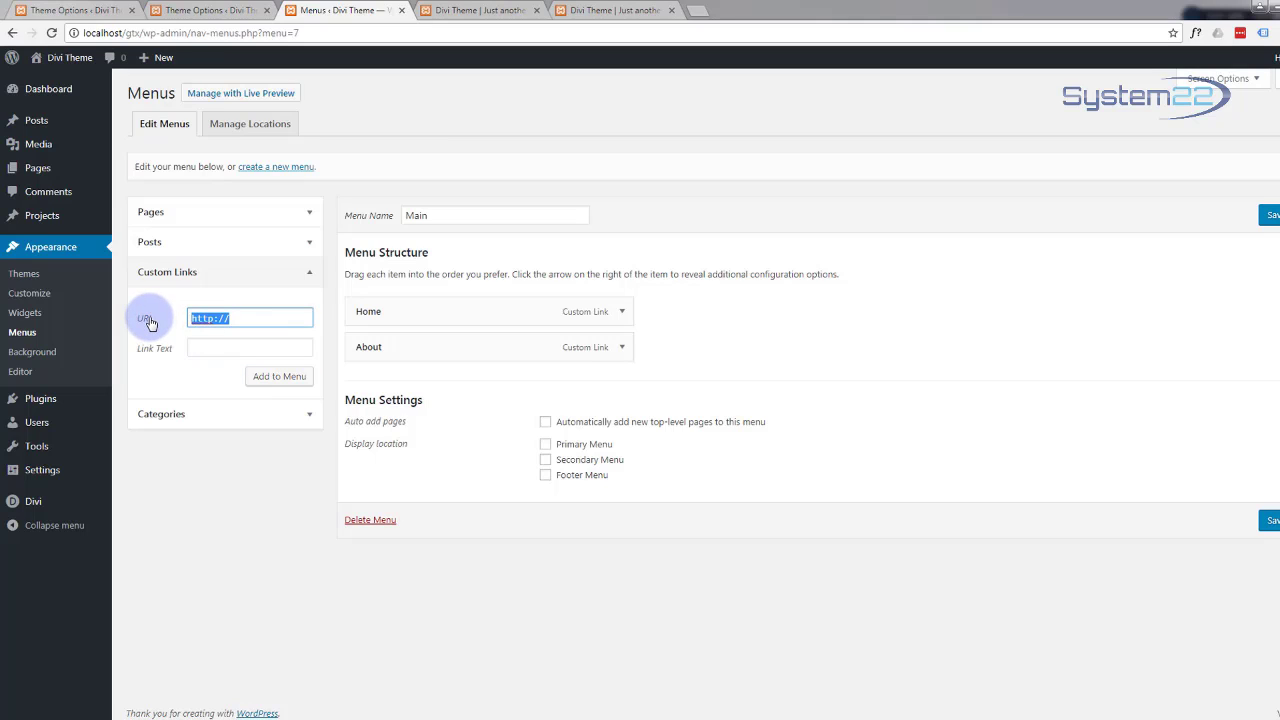
{"action": "type", "text": "#services"}
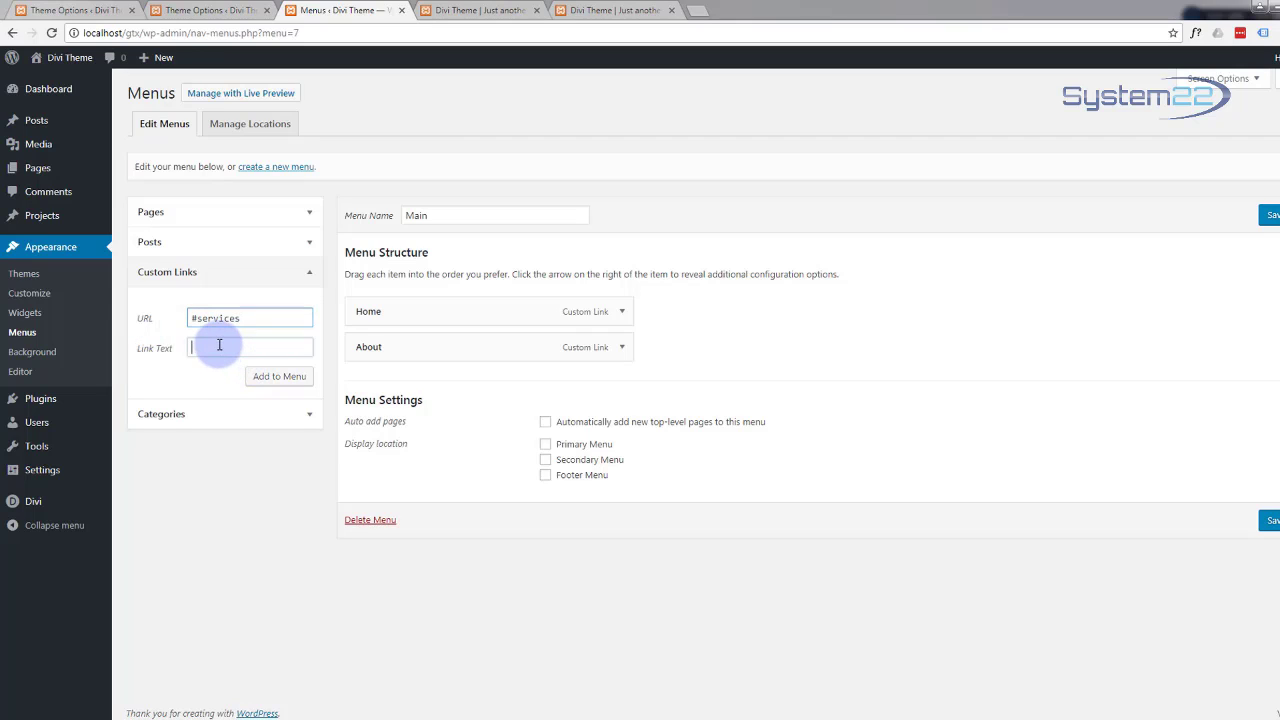
{"action": "left_click", "coordinate": [219, 344]}
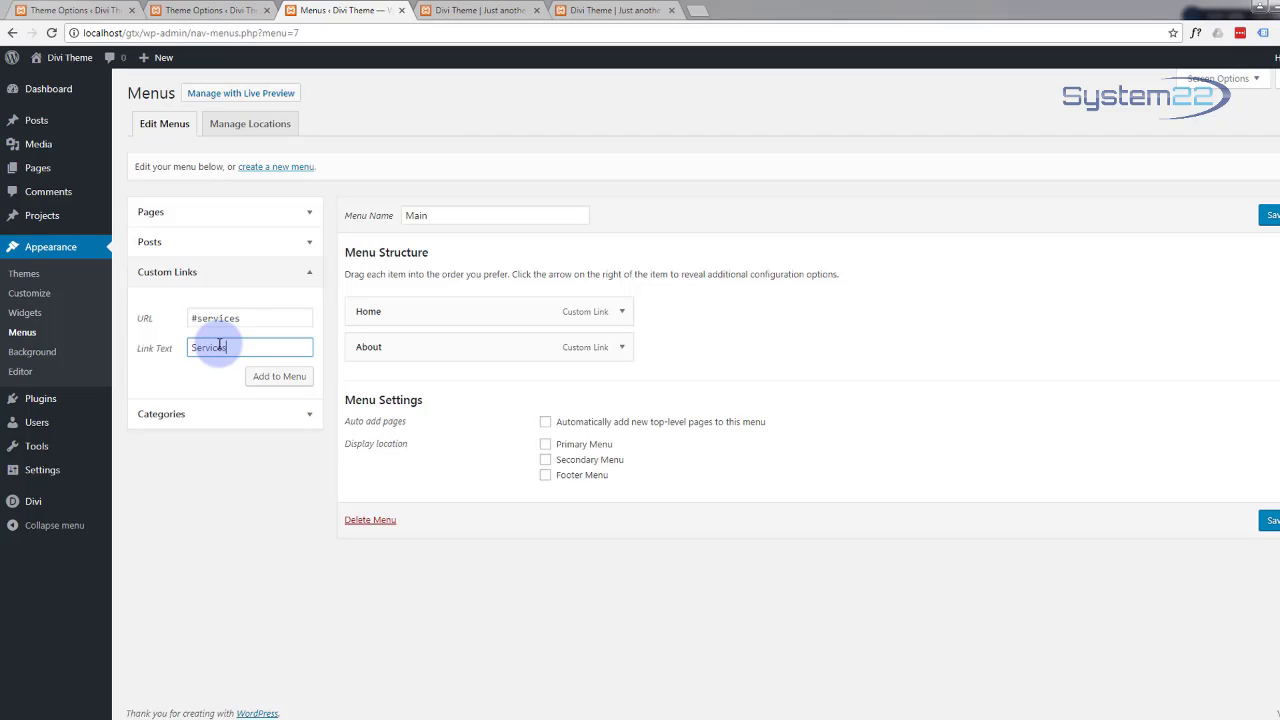
{"action": "left_click", "coordinate": [280, 381]}
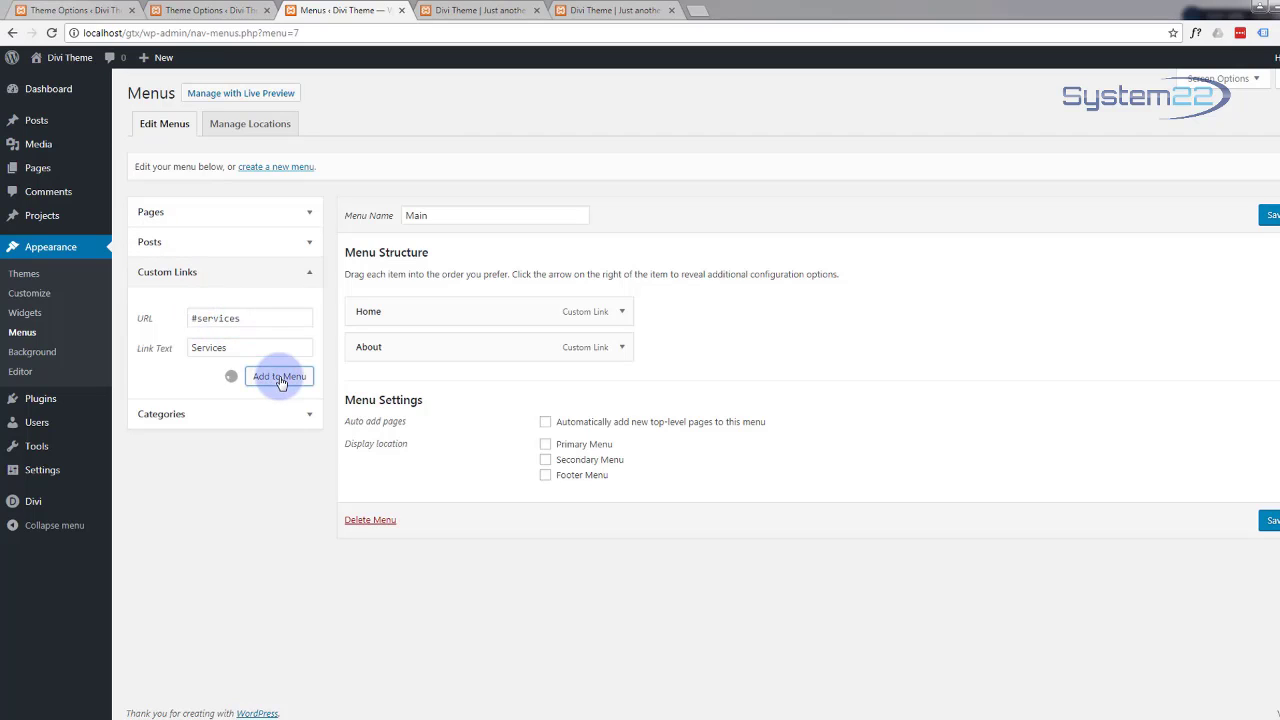
{"action": "left_click_drag", "start_coordinate": [242, 318], "coordinate": [161, 319]}
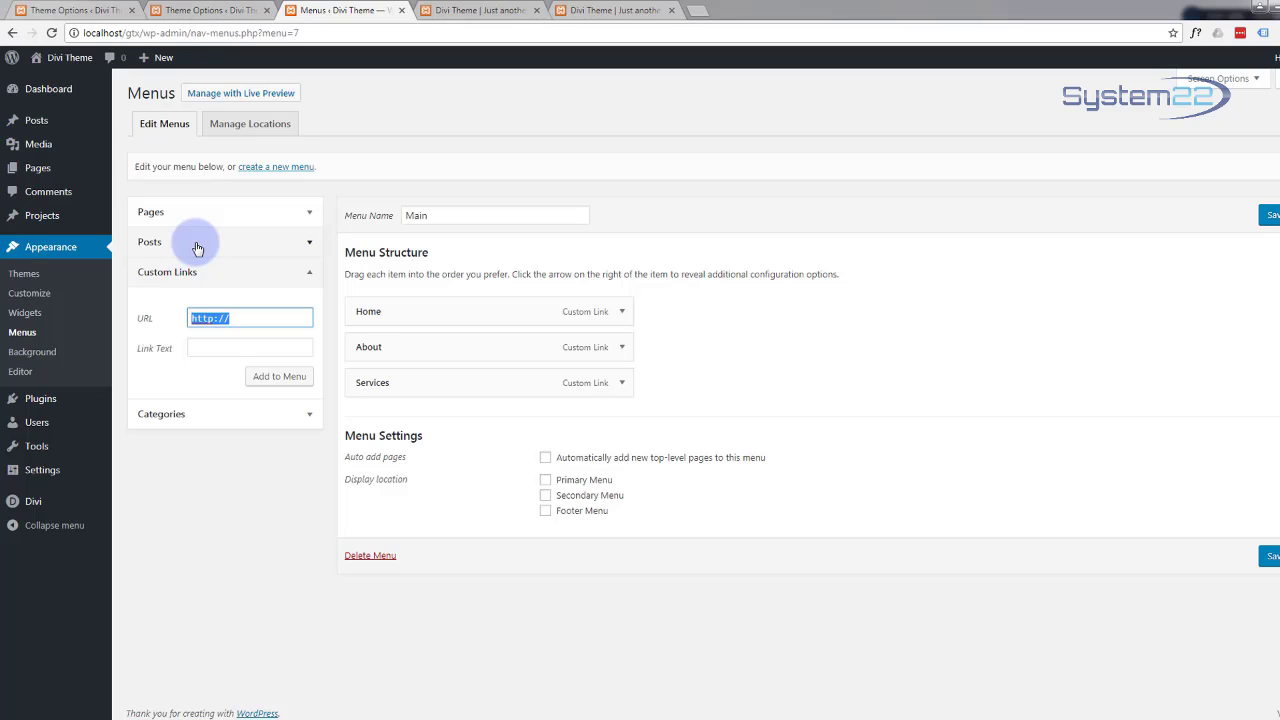
Step: Scroll through the live site to check which sections it has
{"action": "left_click", "coordinate": [452, 11]}
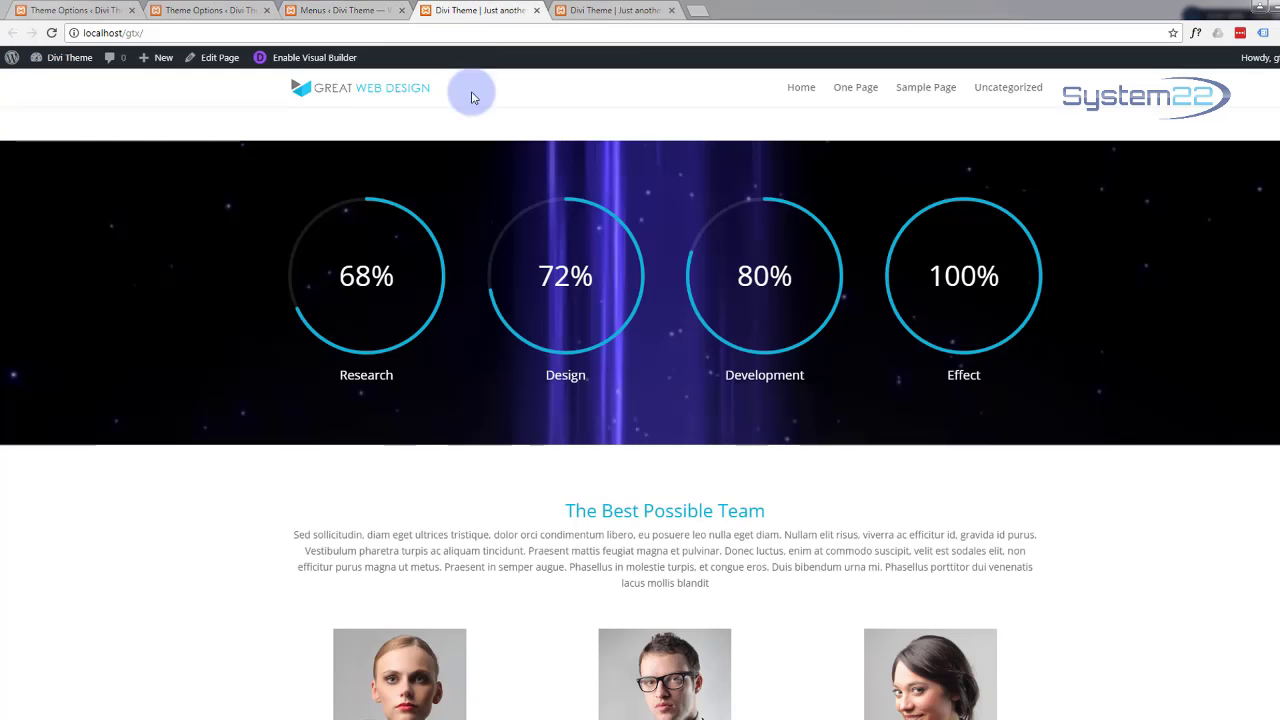
{"action": "scroll", "coordinate": [524, 183], "scroll_direction": "up", "scroll_amount": 5}
{"action": "scroll", "coordinate": [524, 180], "scroll_direction": "down", "scroll_amount": 3}
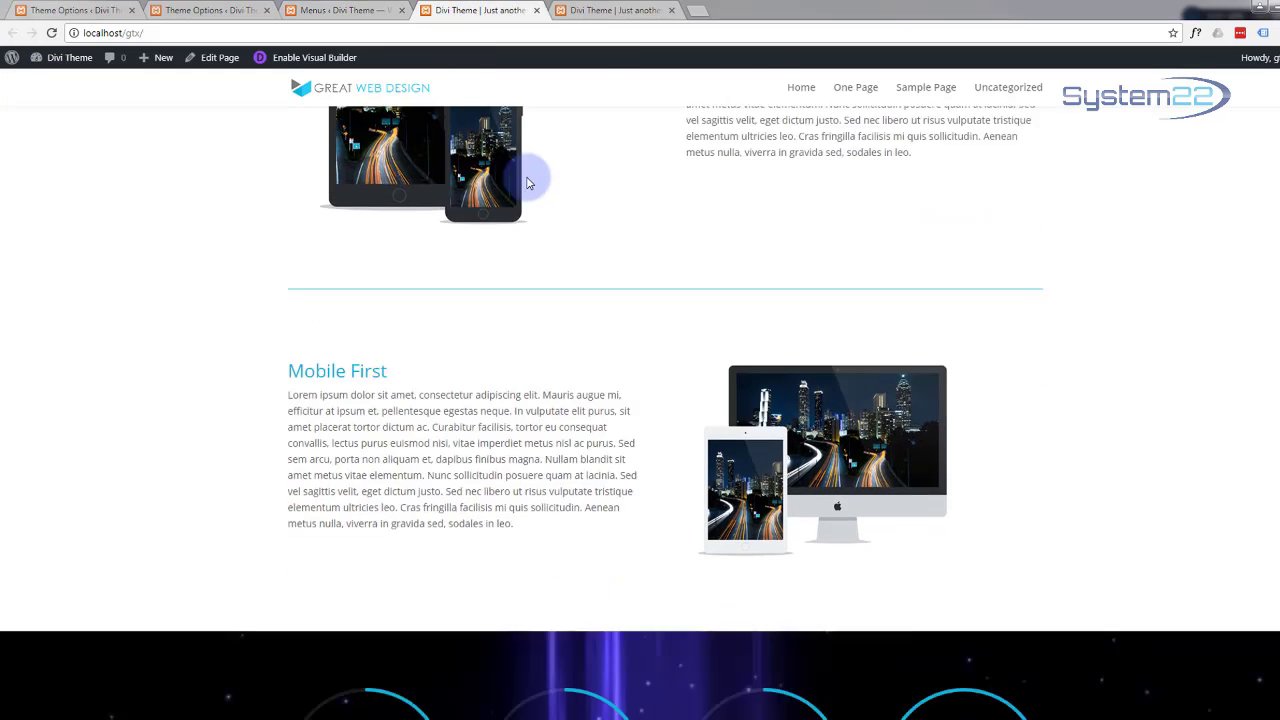
{"action": "scroll", "coordinate": [528, 175], "scroll_direction": "down", "scroll_amount": 10}
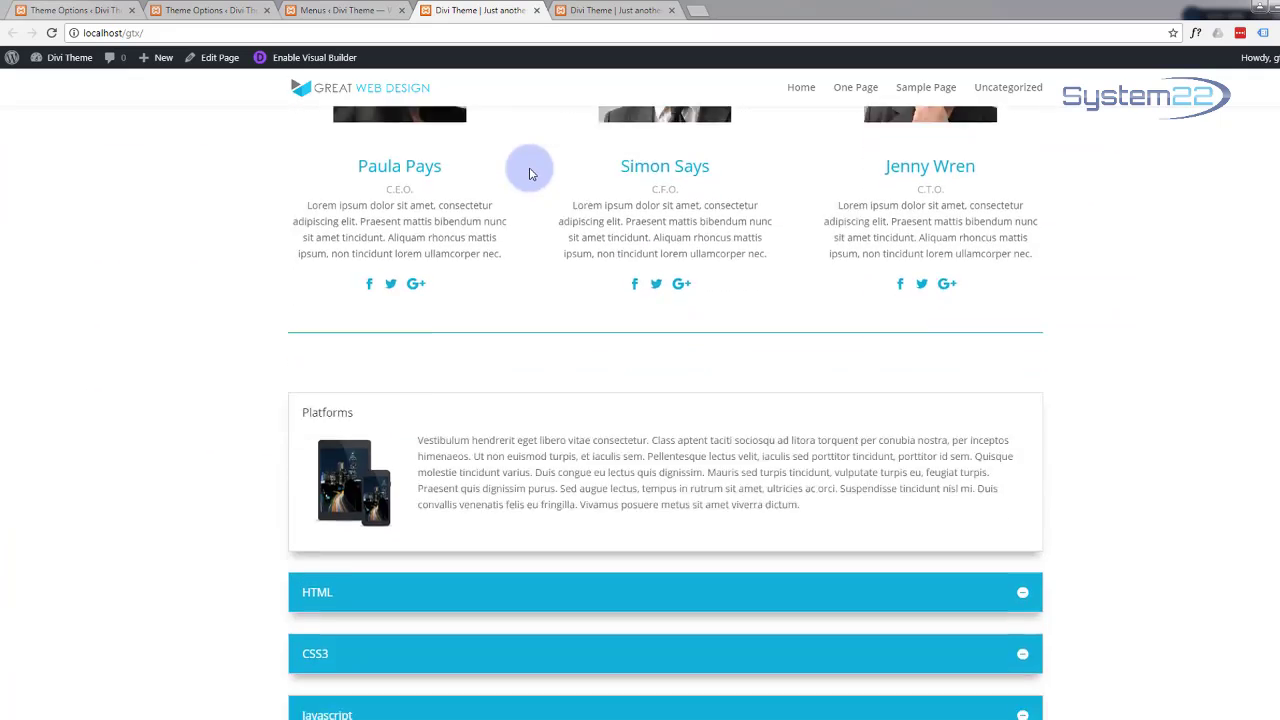
{"action": "scroll", "coordinate": [529, 167], "scroll_direction": "down", "scroll_amount": 5}
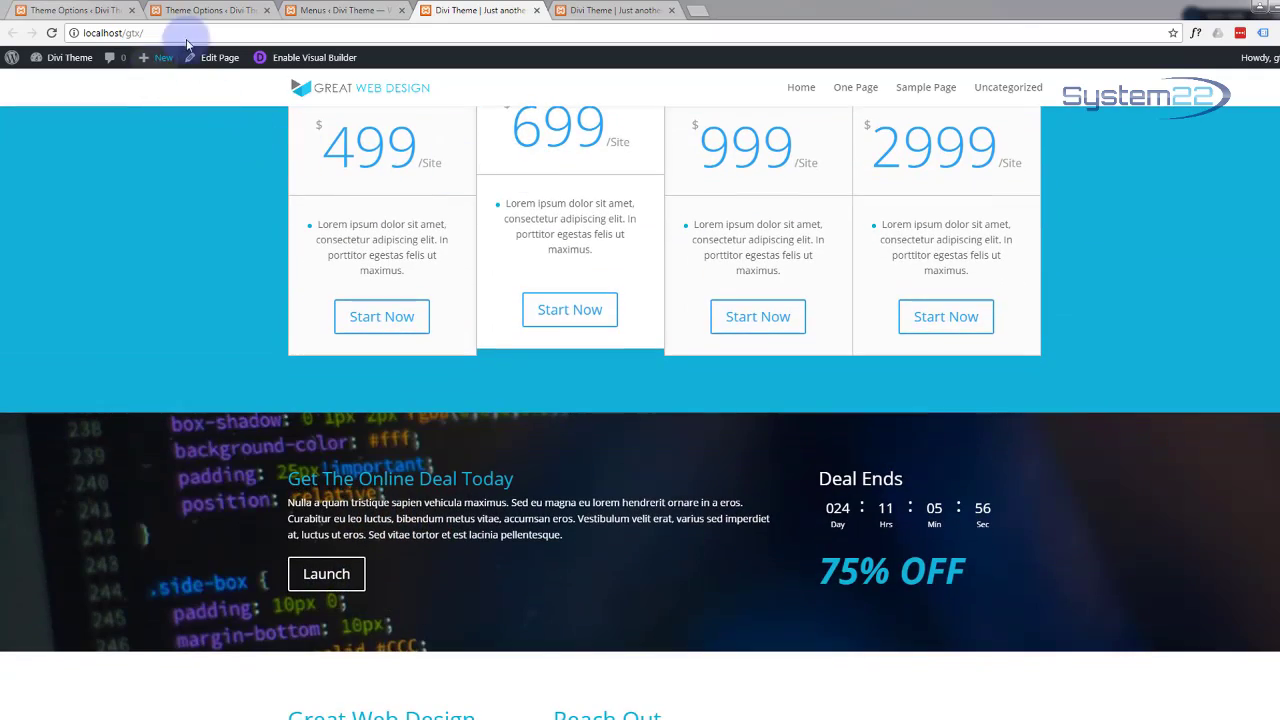
Step: Add custom links Our Team (#team) and Pricing (#price) to the Main menu
{"action": "left_click", "coordinate": [333, 8]}
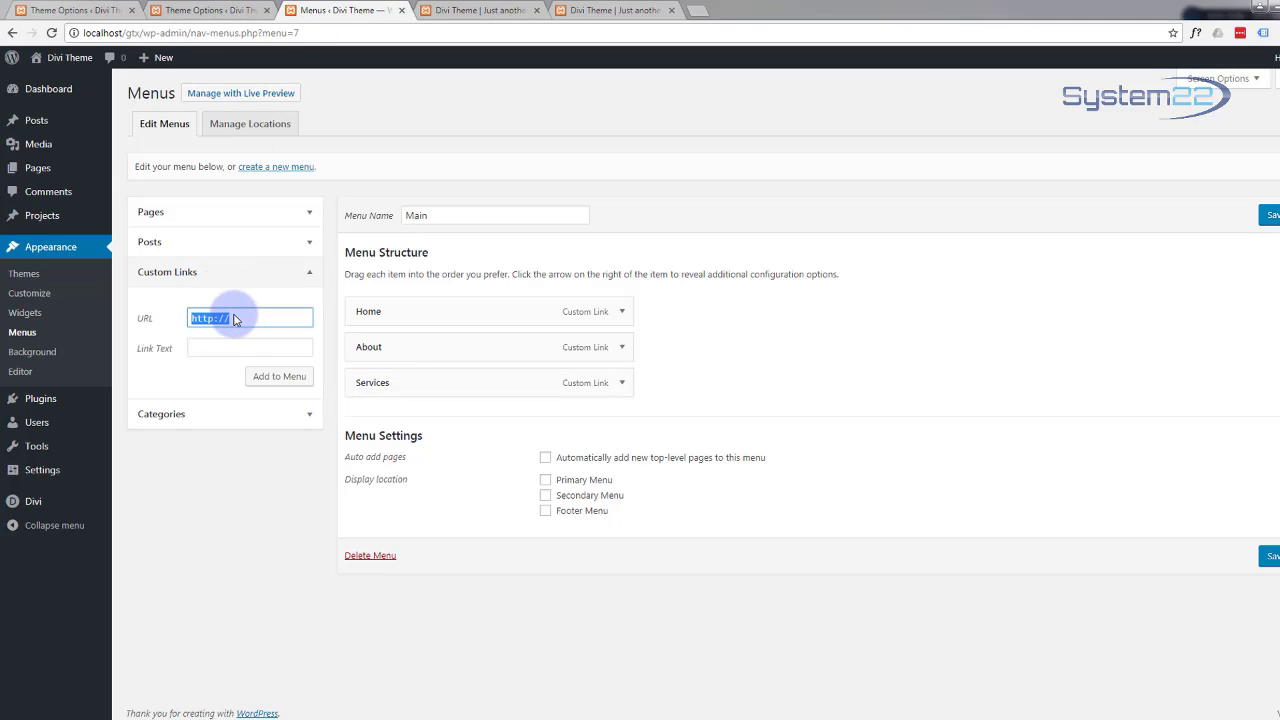
{"action": "type", "text": "#team"}
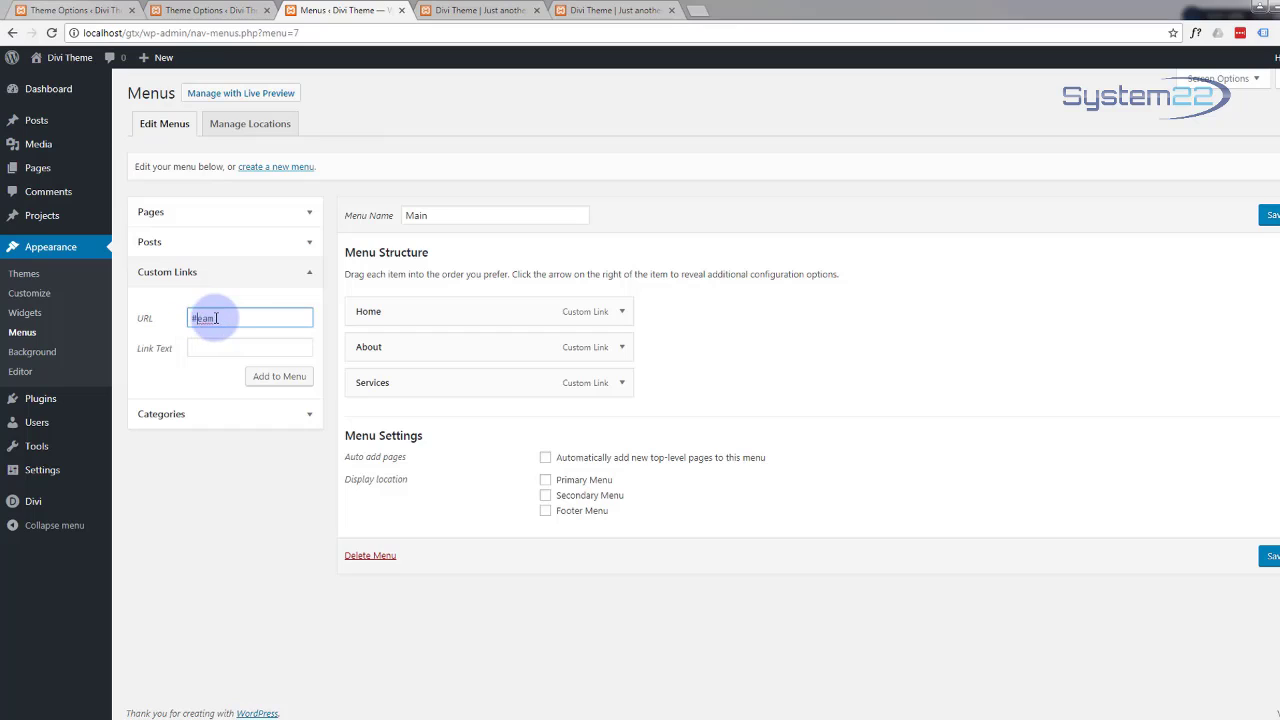
{"action": "type", "text": "t"}
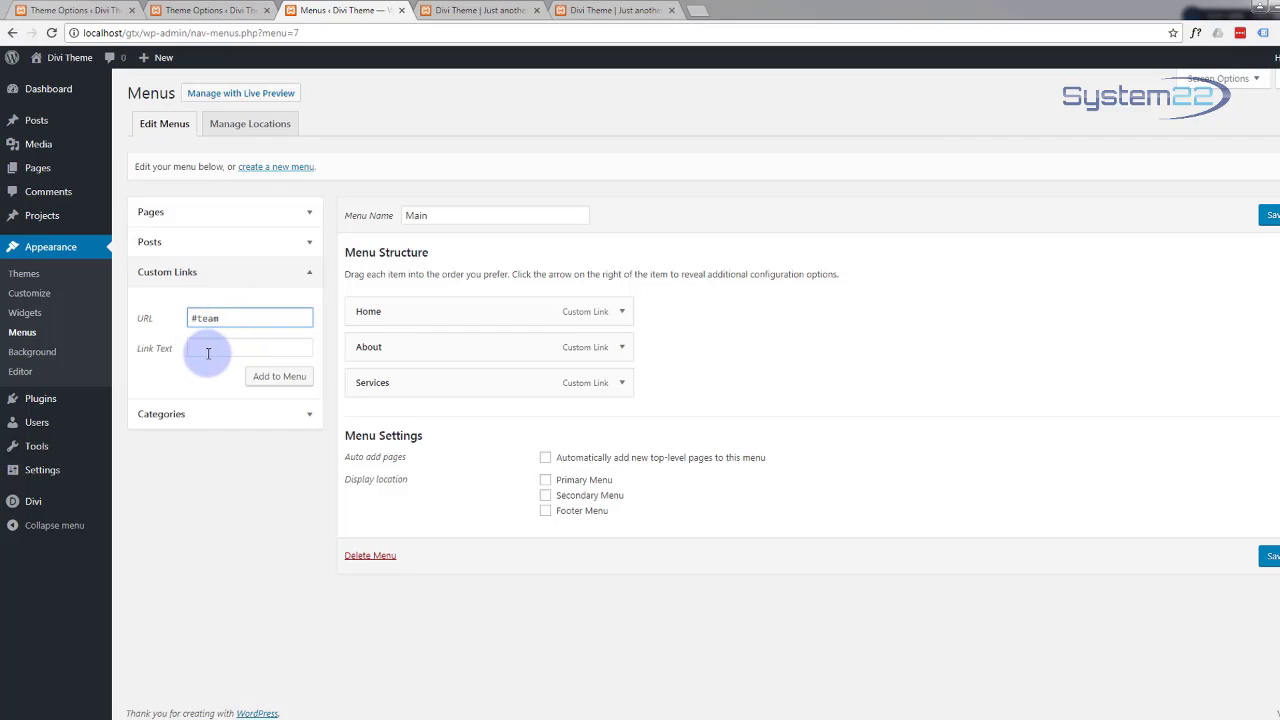
{"action": "left_click", "coordinate": [210, 346]}
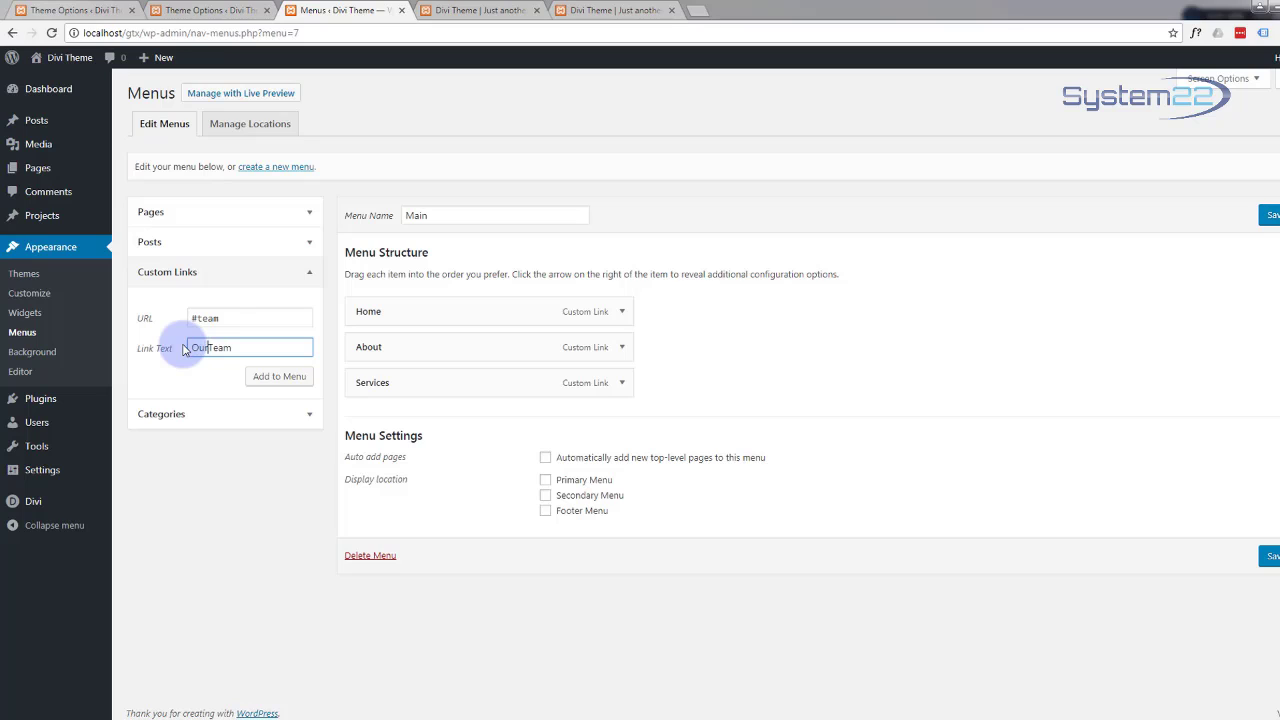
{"action": "left_click", "coordinate": [279, 378]}
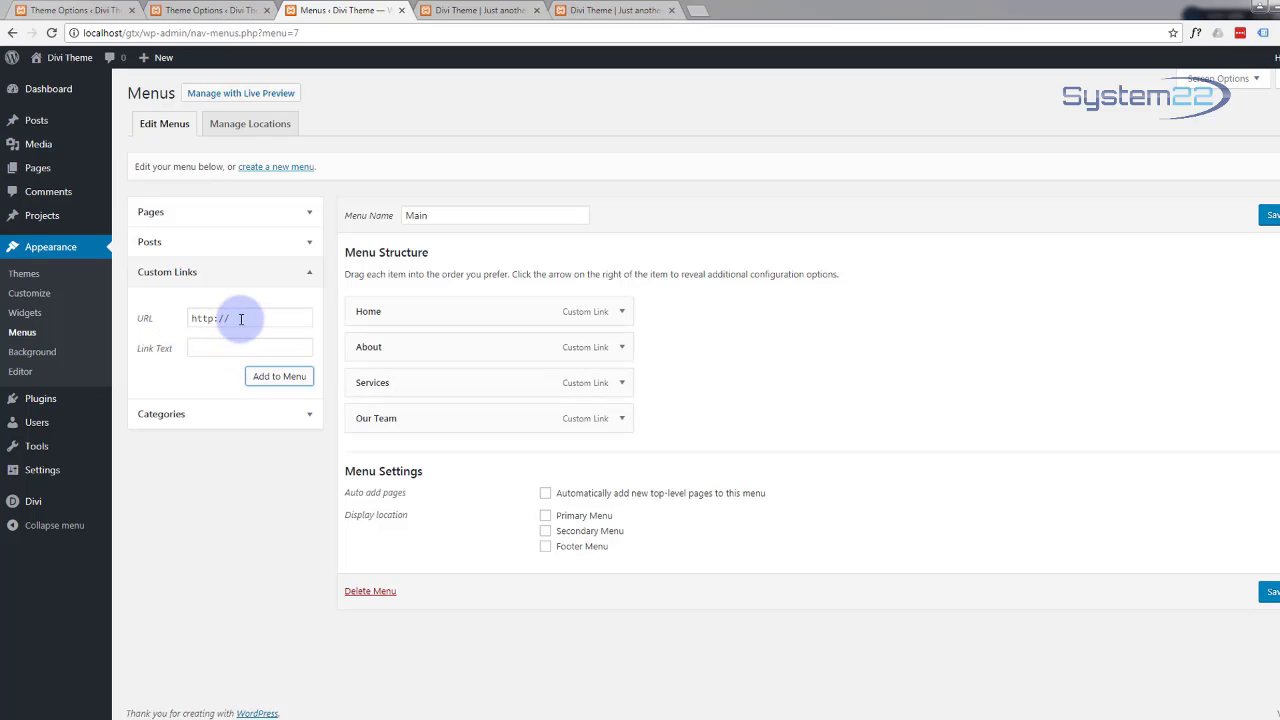
{"action": "left_click_drag", "start_coordinate": [240, 319], "coordinate": [148, 318]}
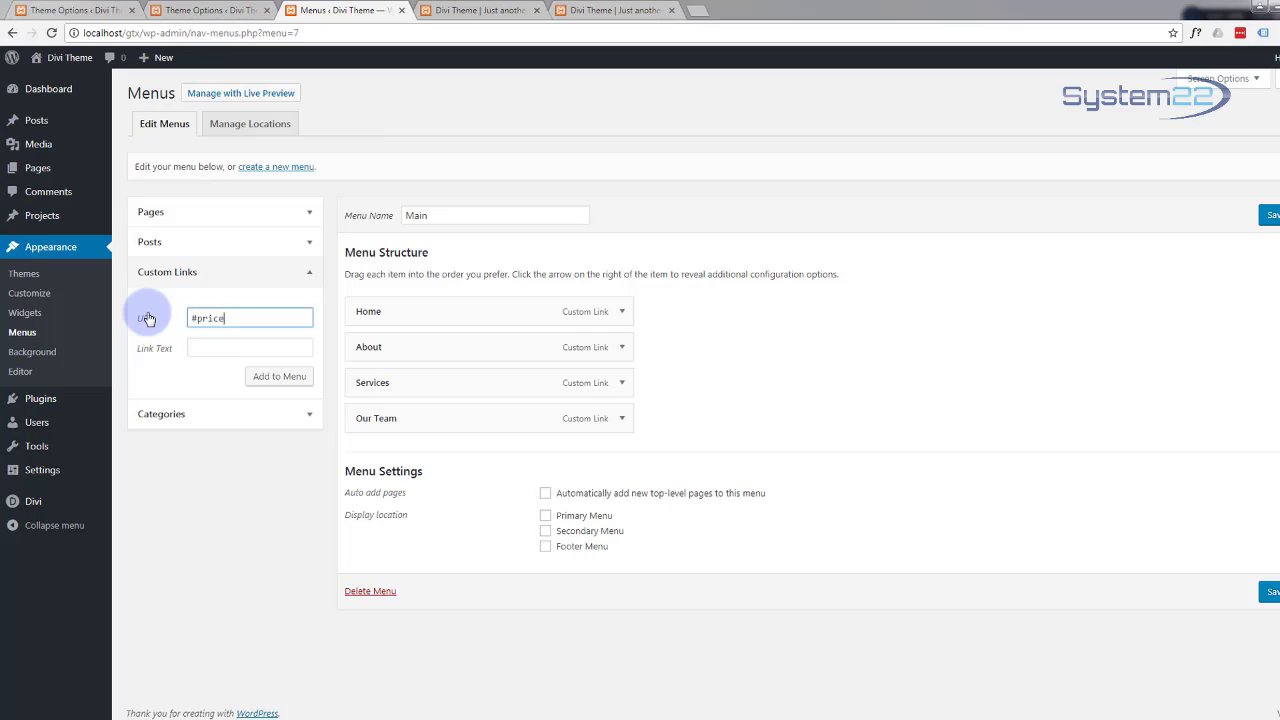
{"action": "left_click", "coordinate": [199, 346]}
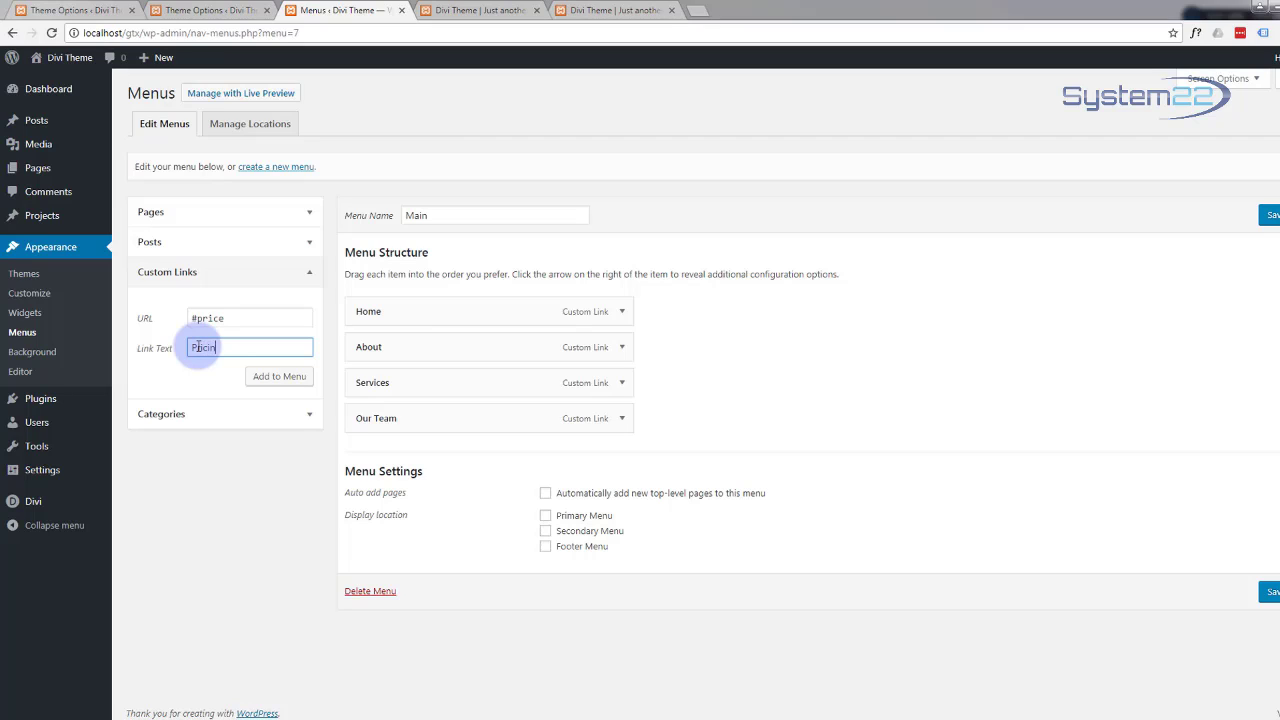
{"action": "left_click", "coordinate": [284, 384]}
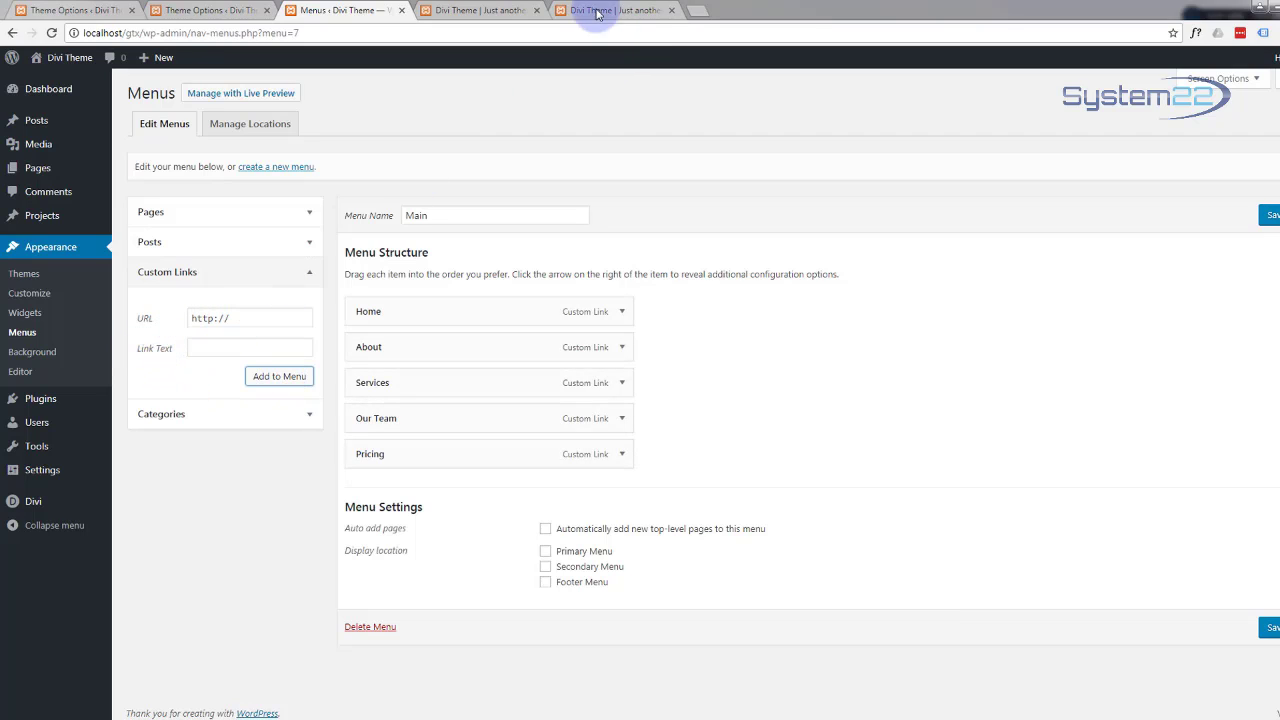
Step: Add a Contact Us anchor link as the sixth item and save the Main menu
{"action": "left_click", "coordinate": [482, 11]}
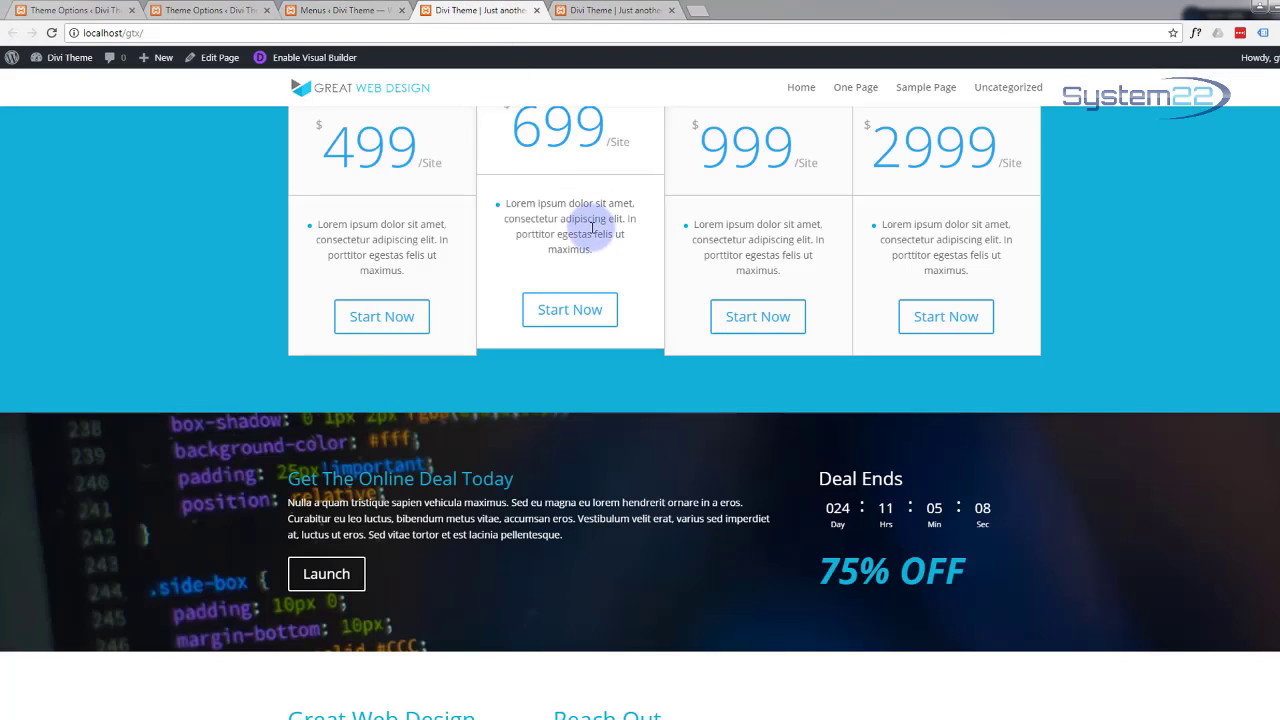
{"action": "scroll", "coordinate": [592, 228], "scroll_direction": "down", "scroll_amount": 5}
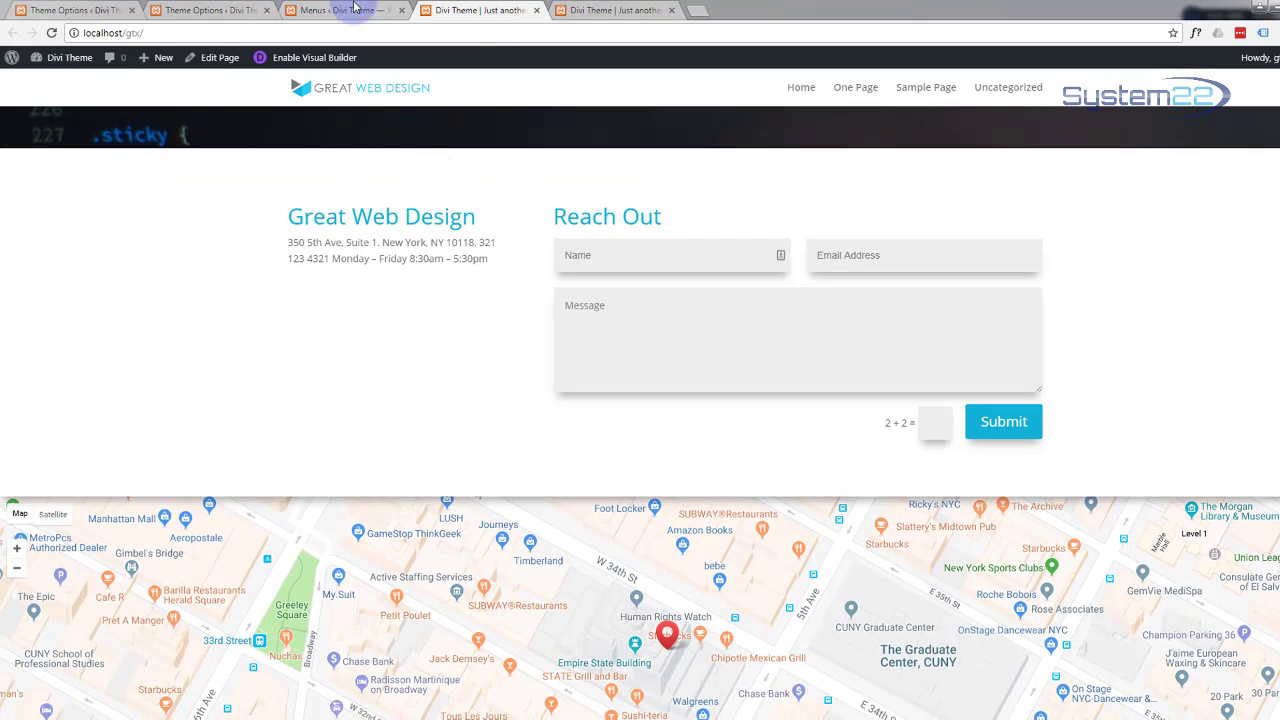
{"action": "left_click", "coordinate": [355, 9]}
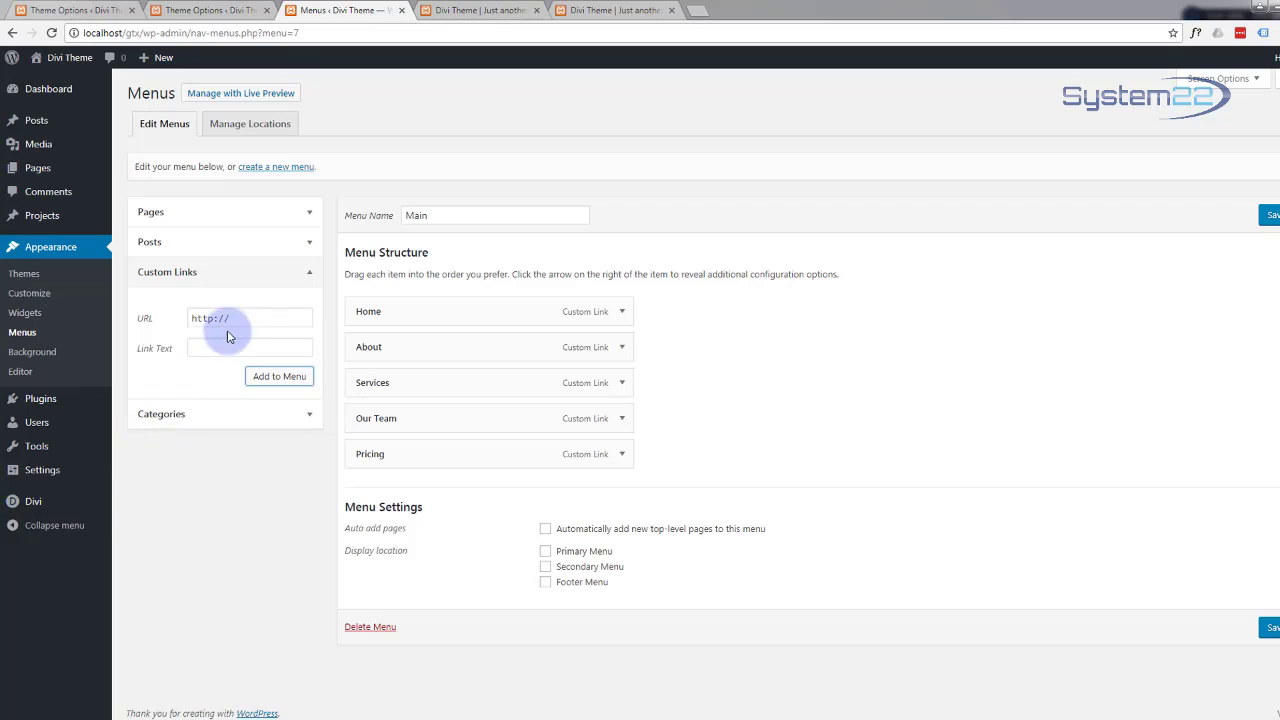
{"action": "left_click_drag", "start_coordinate": [268, 318], "coordinate": [169, 320]}
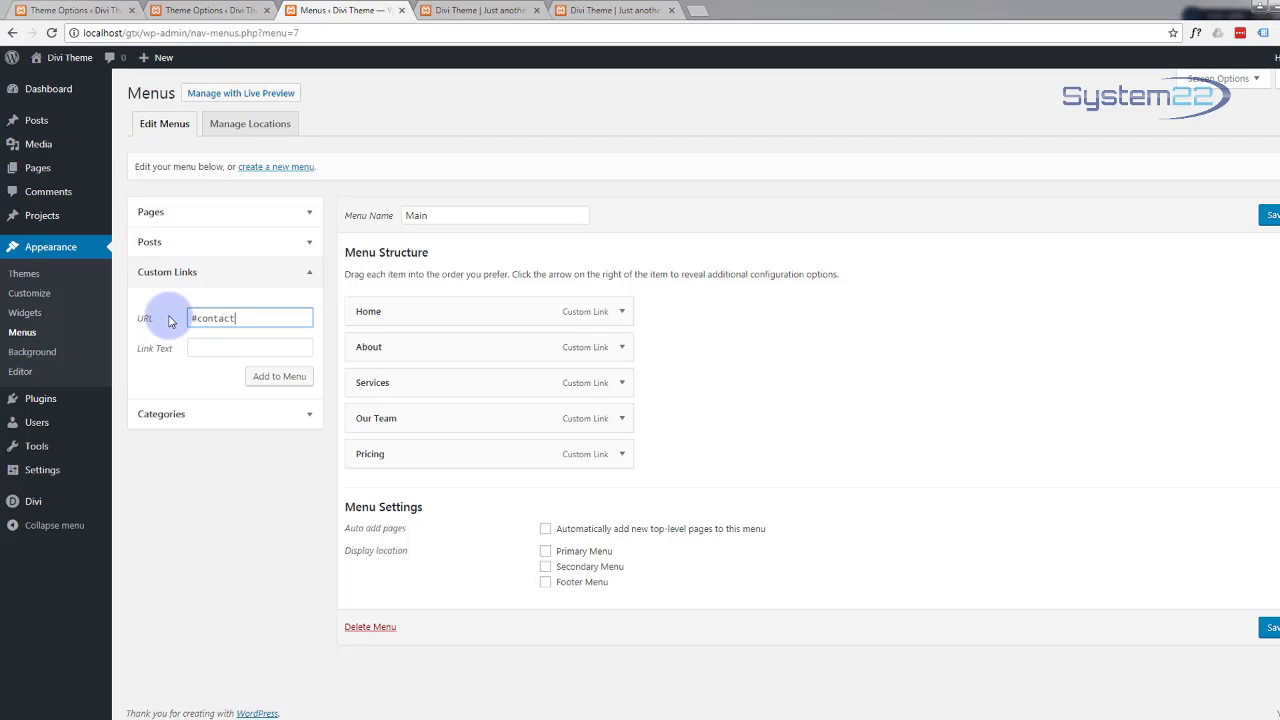
{"action": "left_click", "coordinate": [200, 347]}
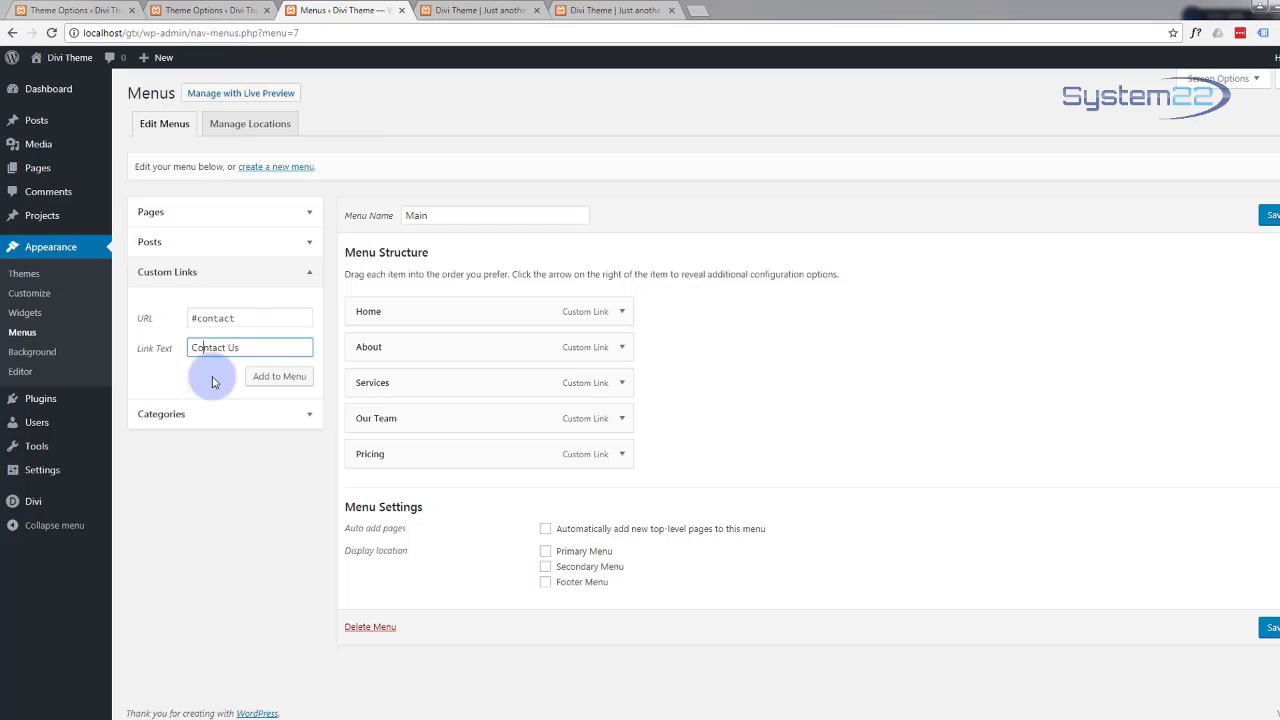
{"action": "left_click", "coordinate": [279, 378]}
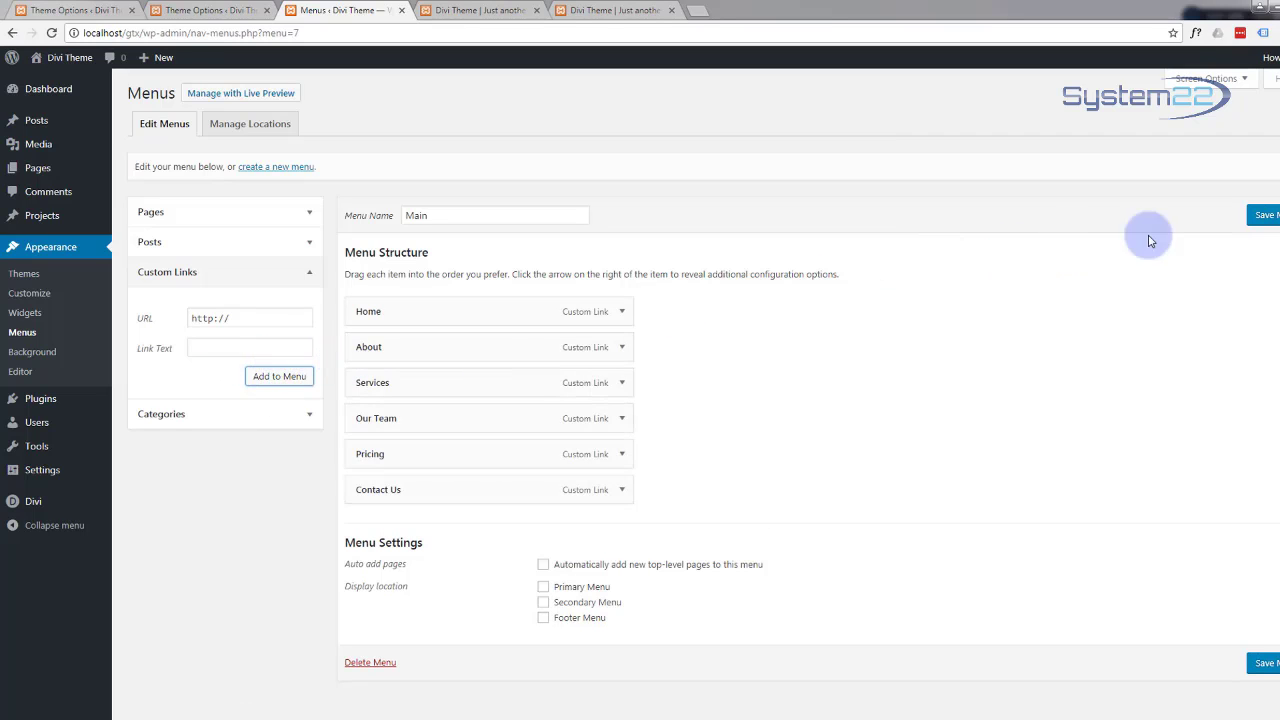
{"action": "left_click", "coordinate": [1265, 218]}
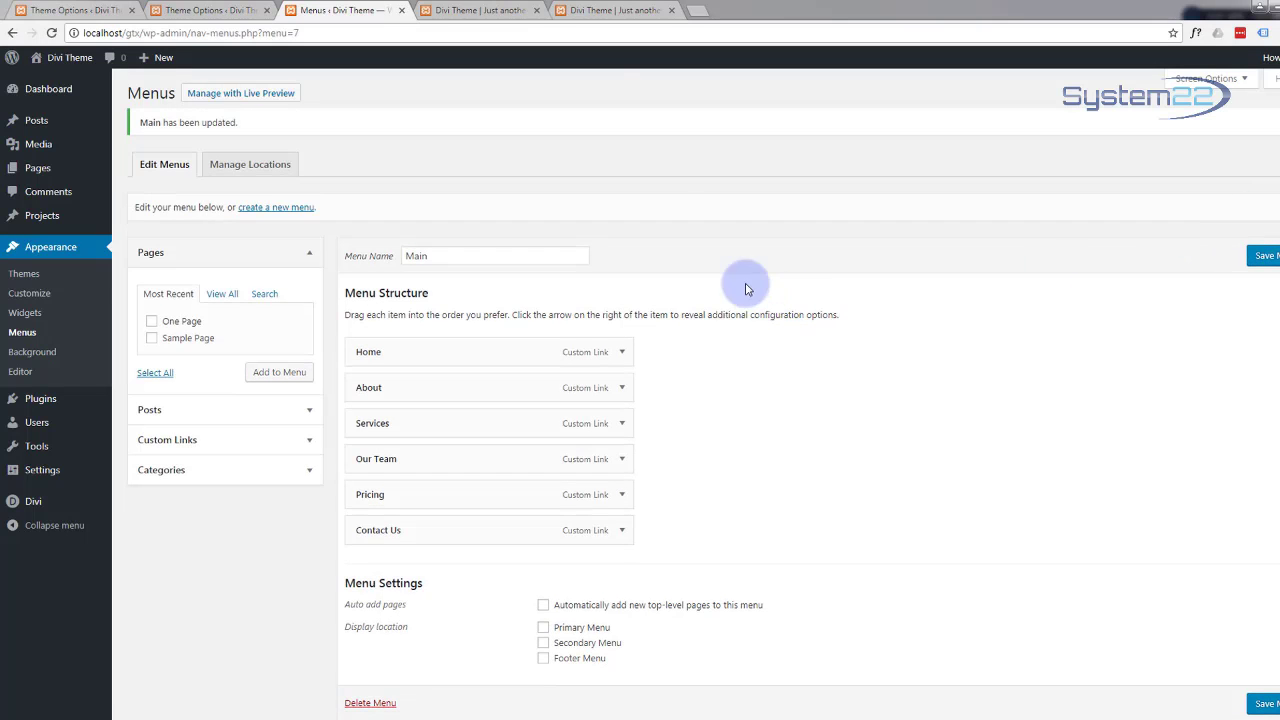
Step: Check the menu on the live site, then bring up the Divi Theme Customizer
{"action": "left_click", "coordinate": [490, 10]}
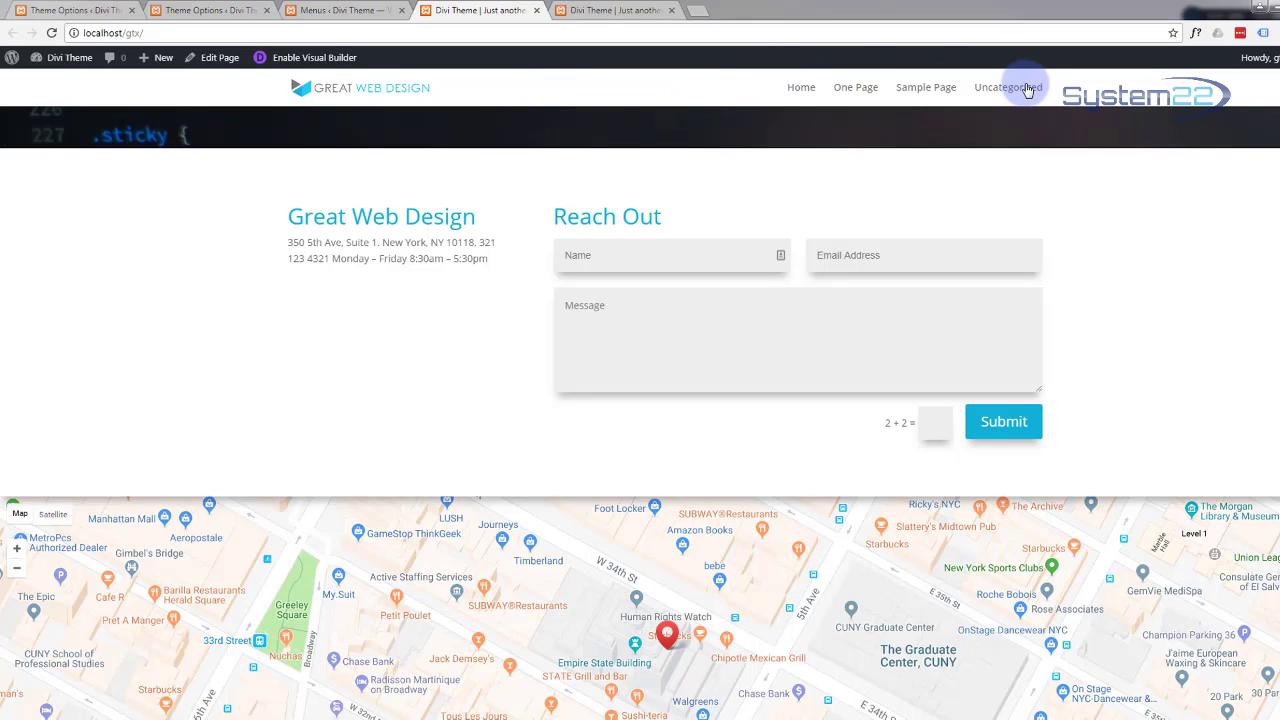
{"action": "left_click", "coordinate": [340, 10]}
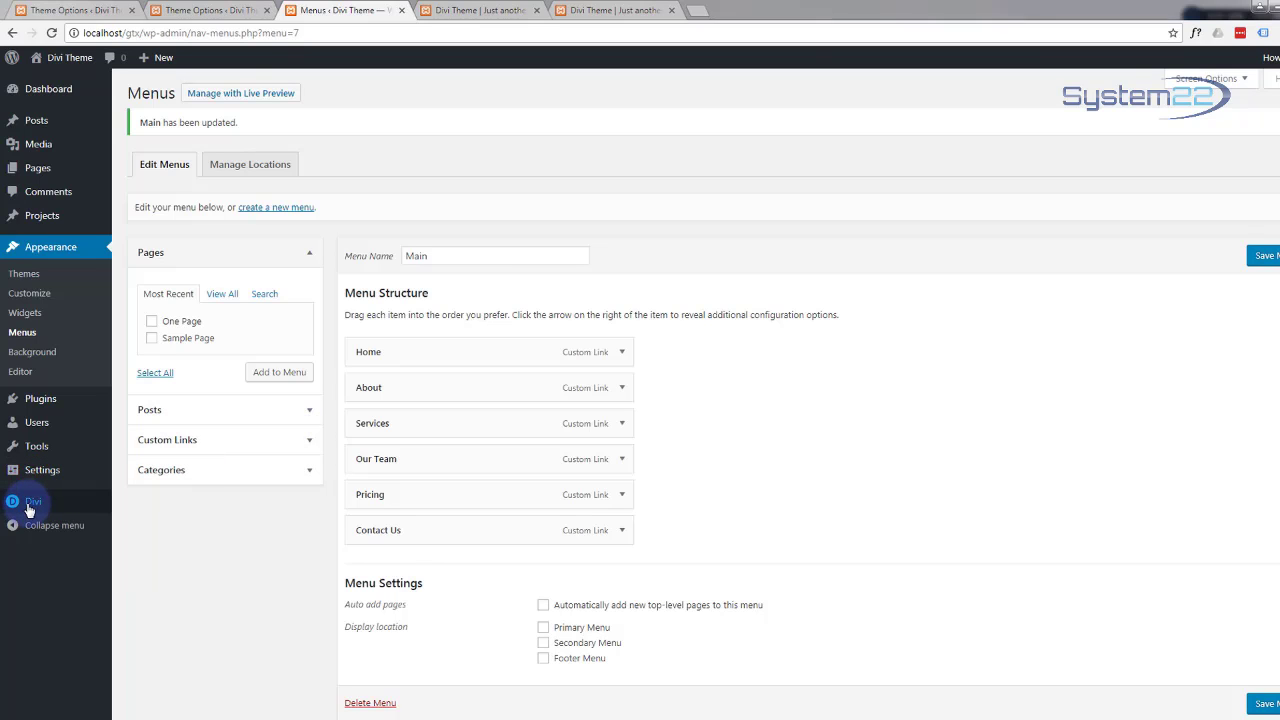
{"action": "mouse_move", "coordinate": [29, 510]}
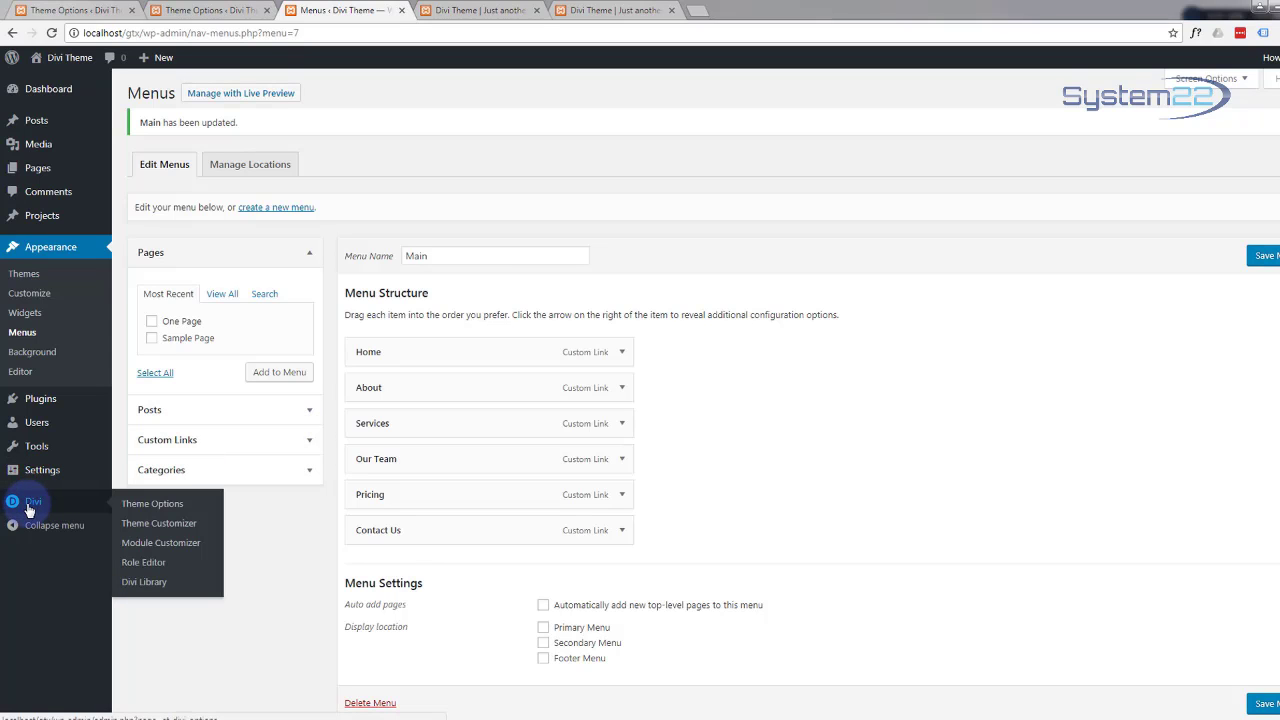
{"action": "left_click", "coordinate": [163, 526]}
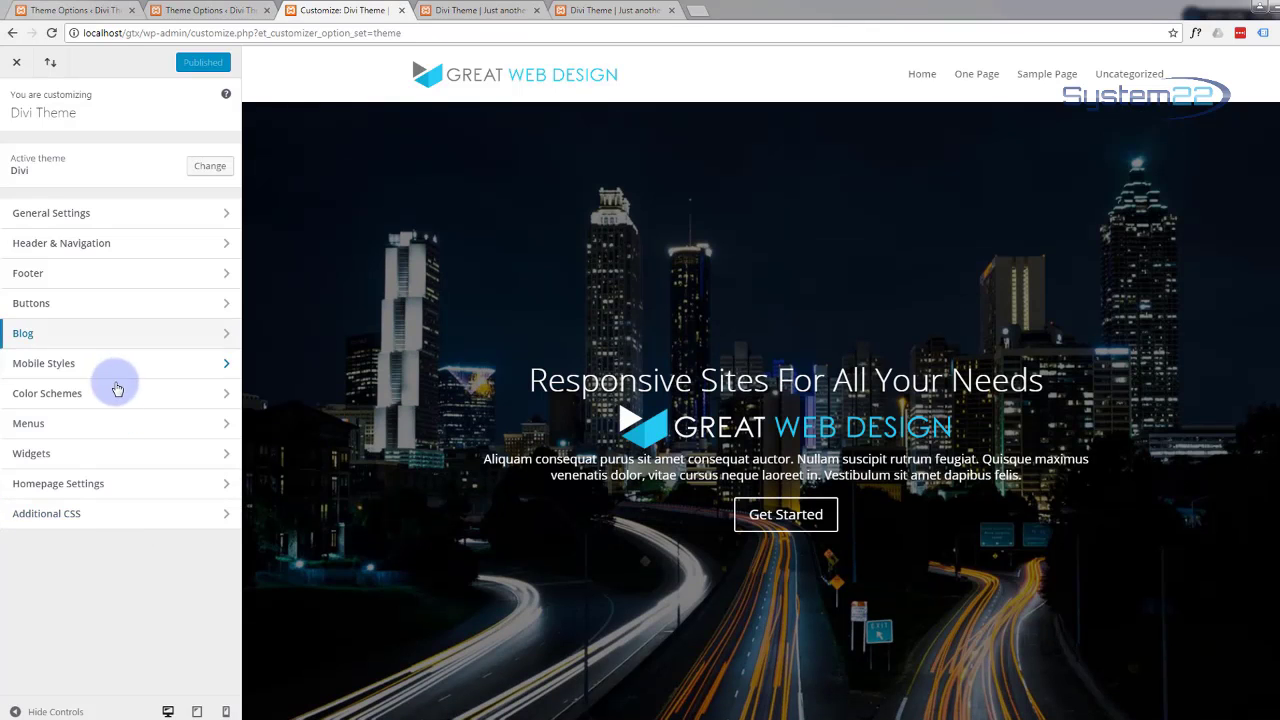
Step: Under Menus > View All Locations, leave Secondary Menu empty and assign Main to Primary Menu
{"action": "left_click", "coordinate": [225, 428]}
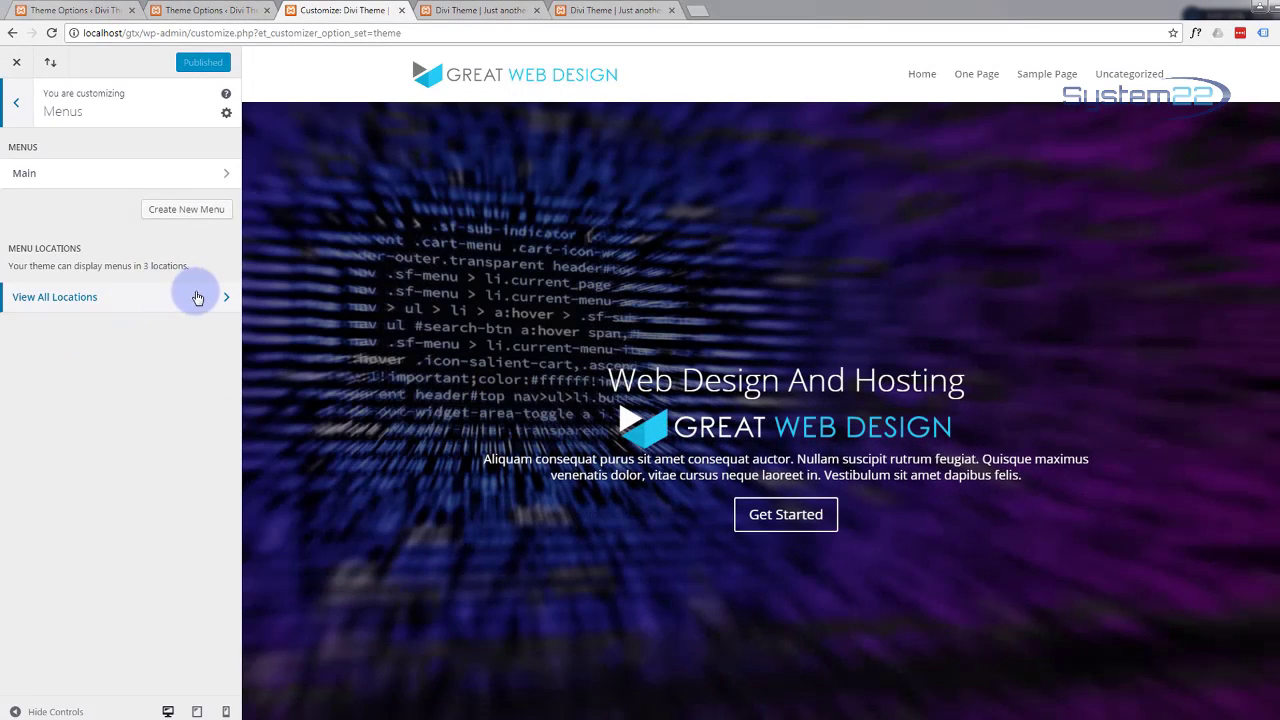
{"action": "left_click", "coordinate": [197, 303]}
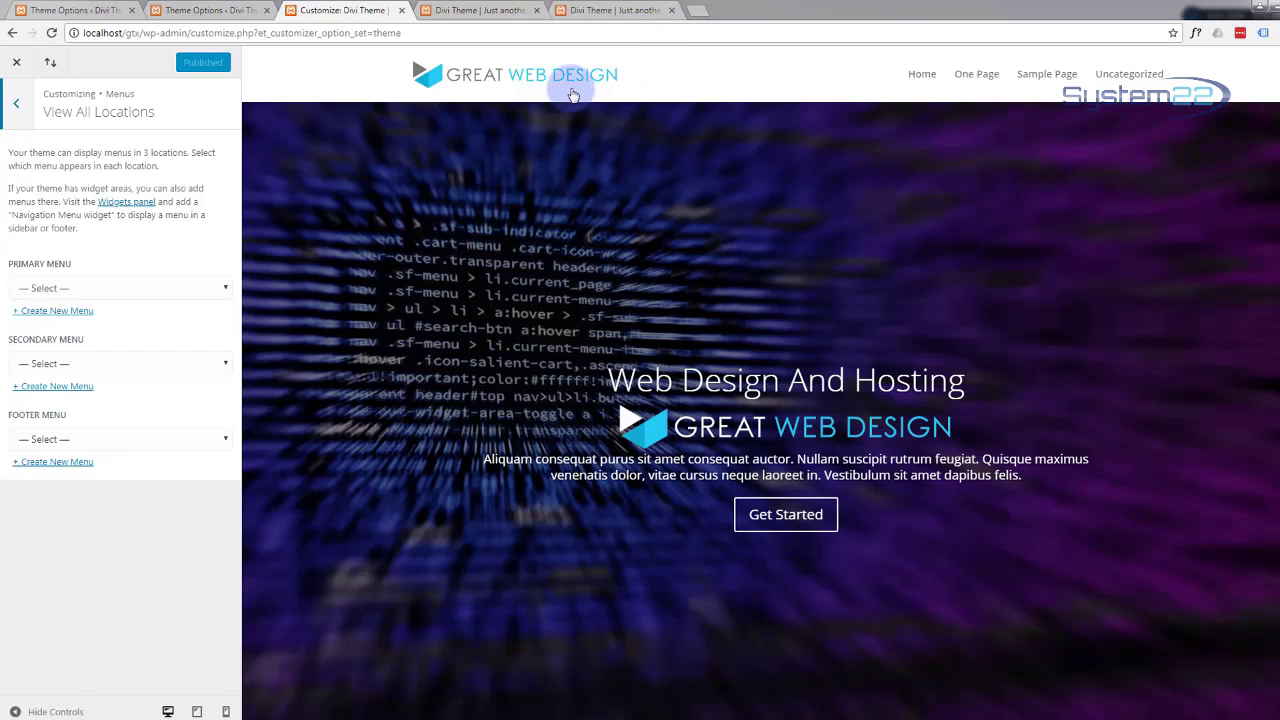
{"action": "left_click", "coordinate": [215, 362]}
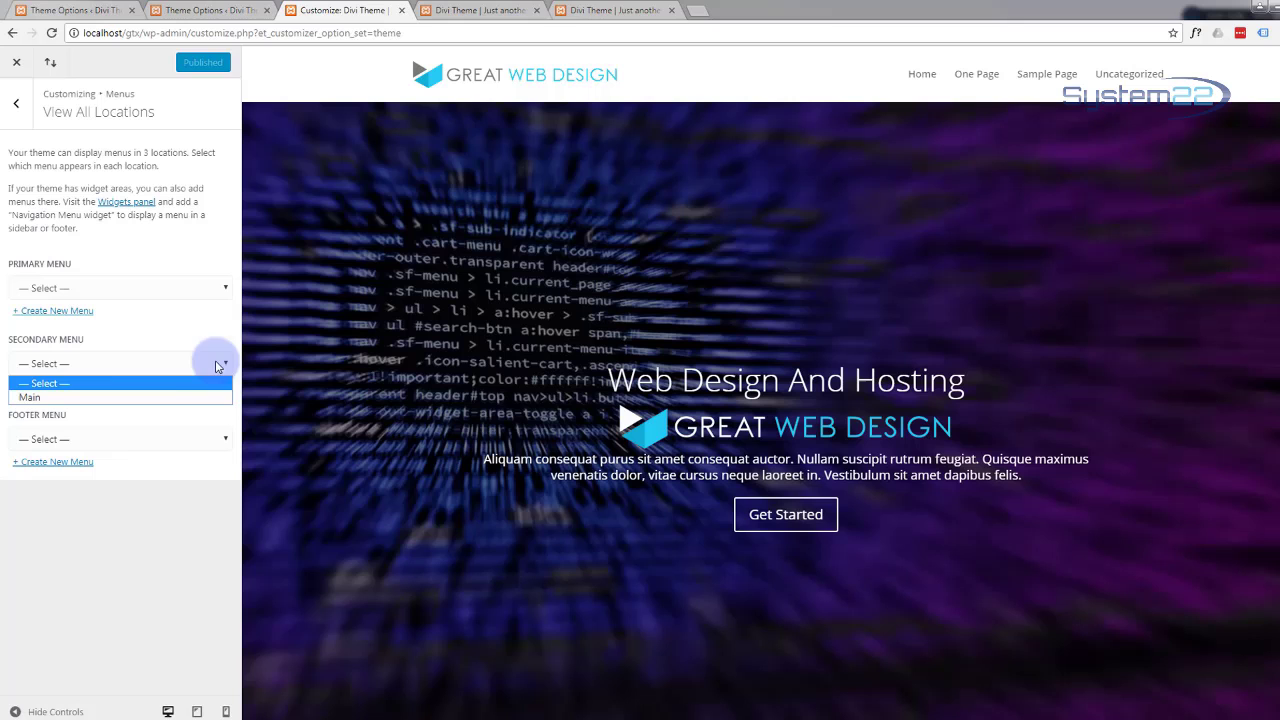
{"action": "left_click", "coordinate": [38, 398]}
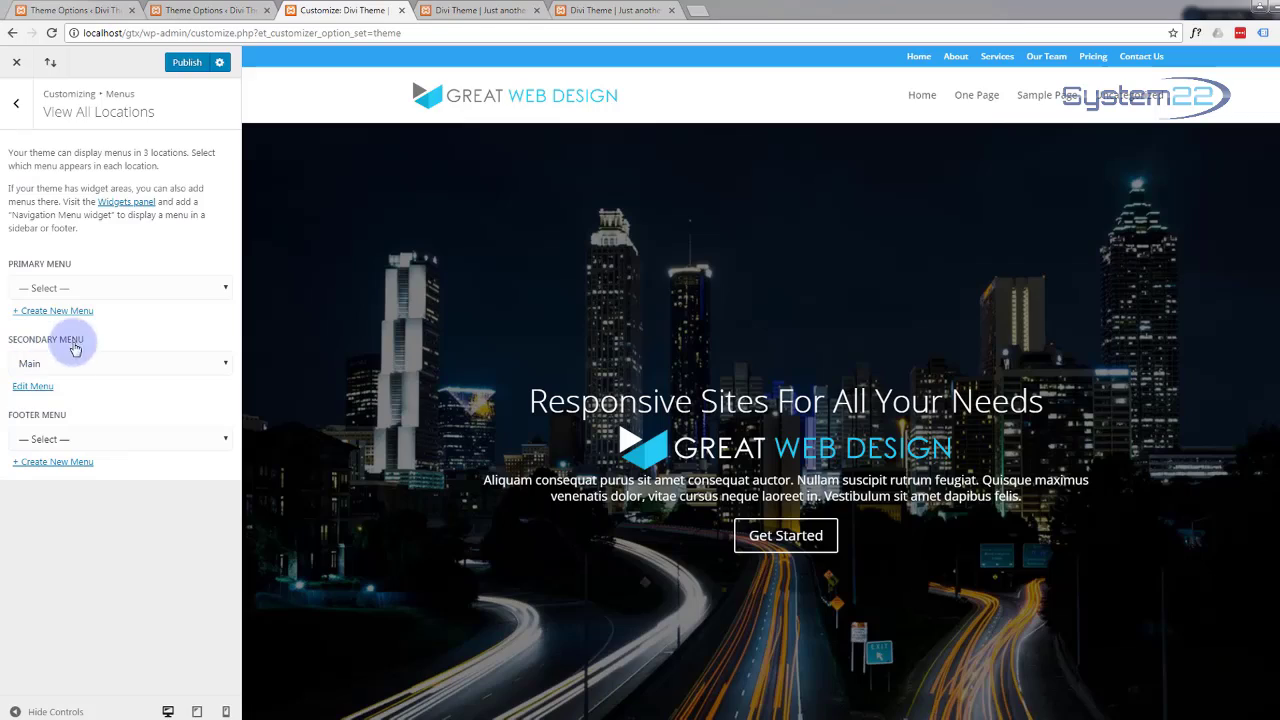
{"action": "left_click", "coordinate": [221, 366]}
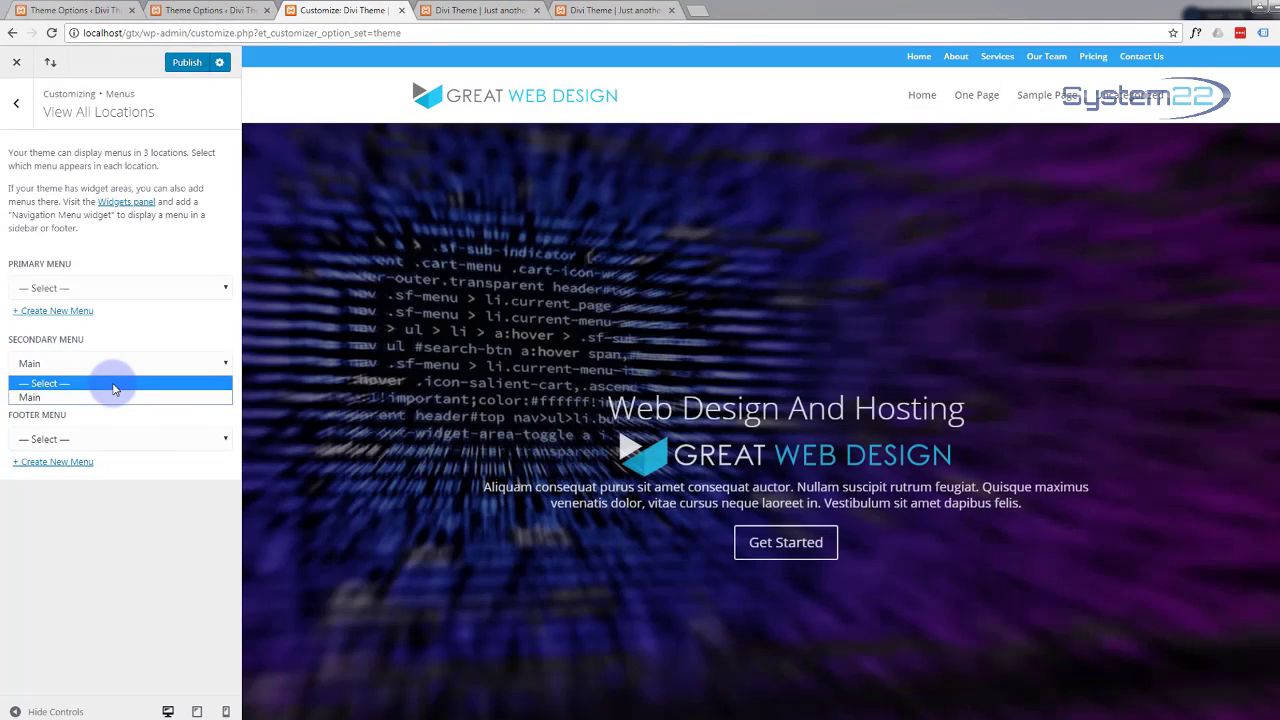
{"action": "left_click", "coordinate": [113, 386]}
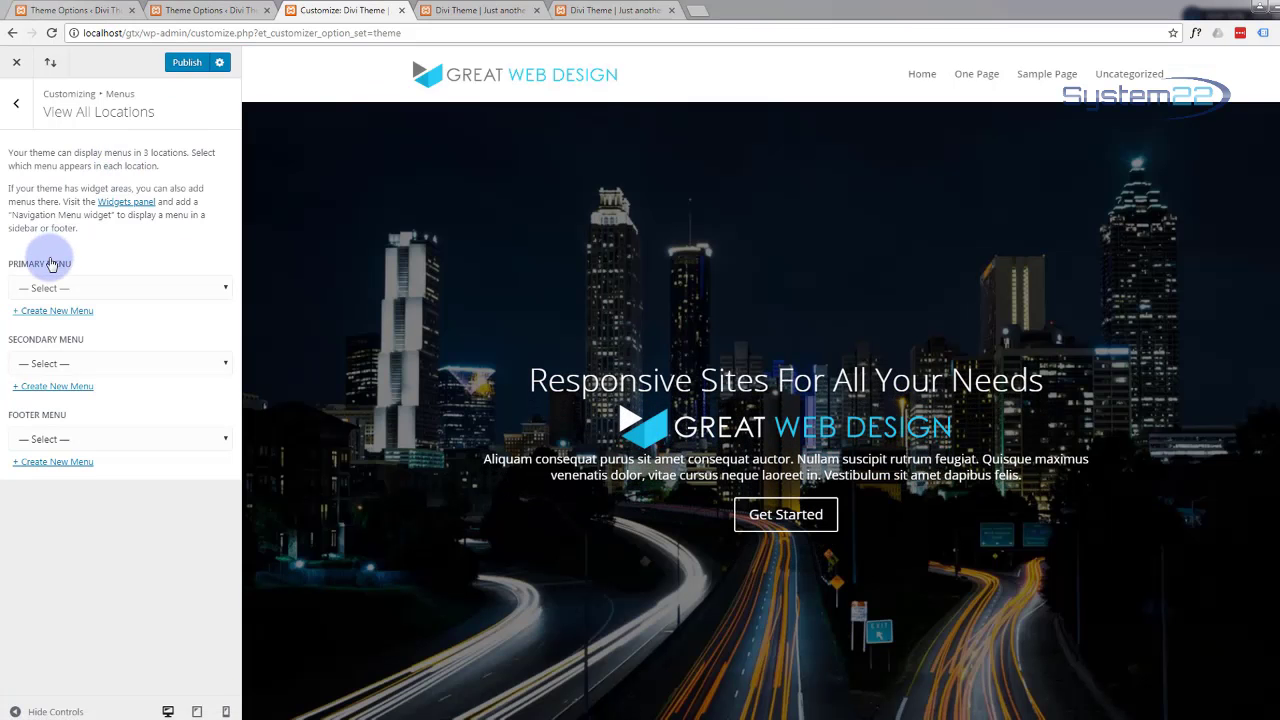
{"action": "left_click", "coordinate": [220, 288]}
{"action": "left_click", "coordinate": [112, 324]}
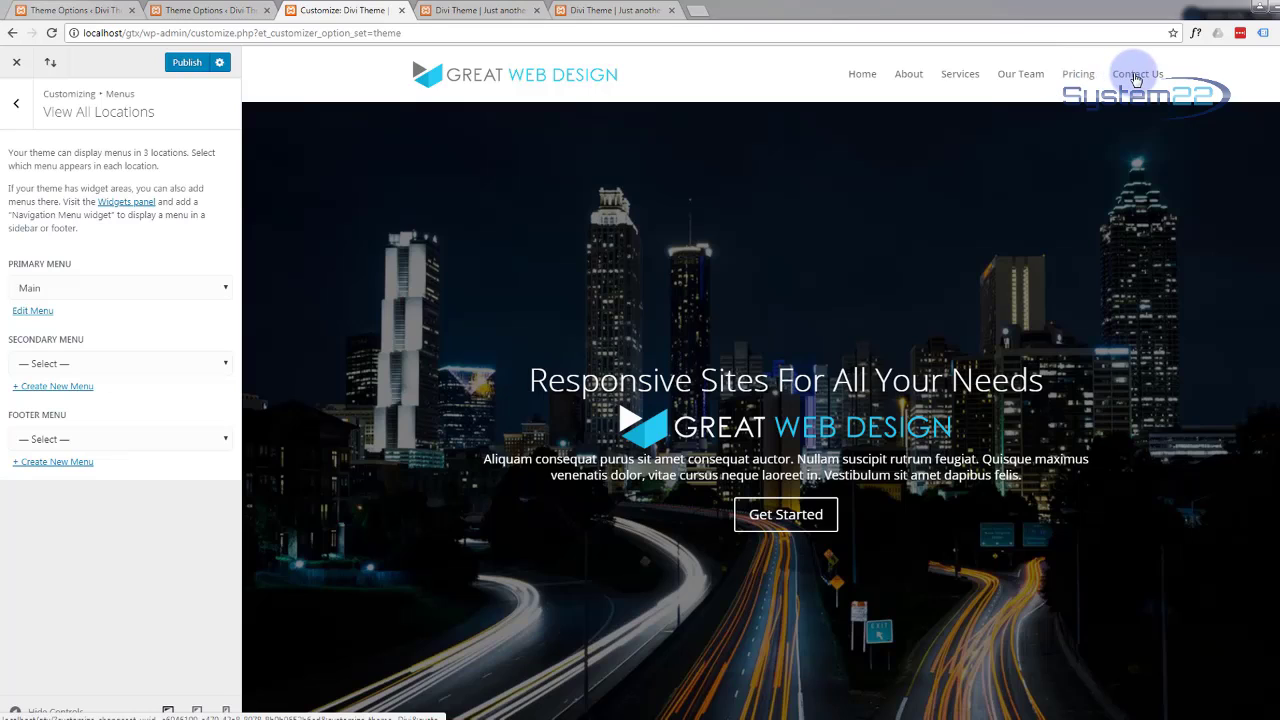
Step: Publish the change and test the About, Services, Our Team, Pricing and Contact Us links in the preview
{"action": "left_click", "coordinate": [183, 64]}
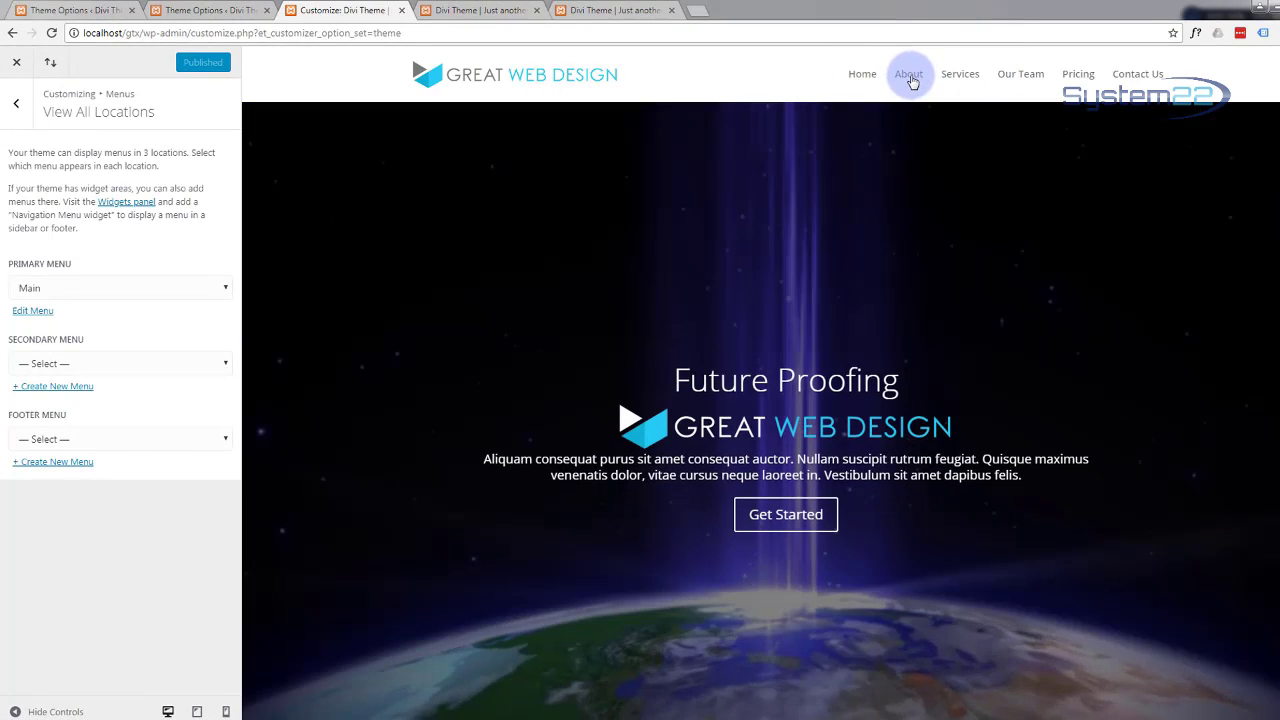
{"action": "left_click", "coordinate": [910, 78]}
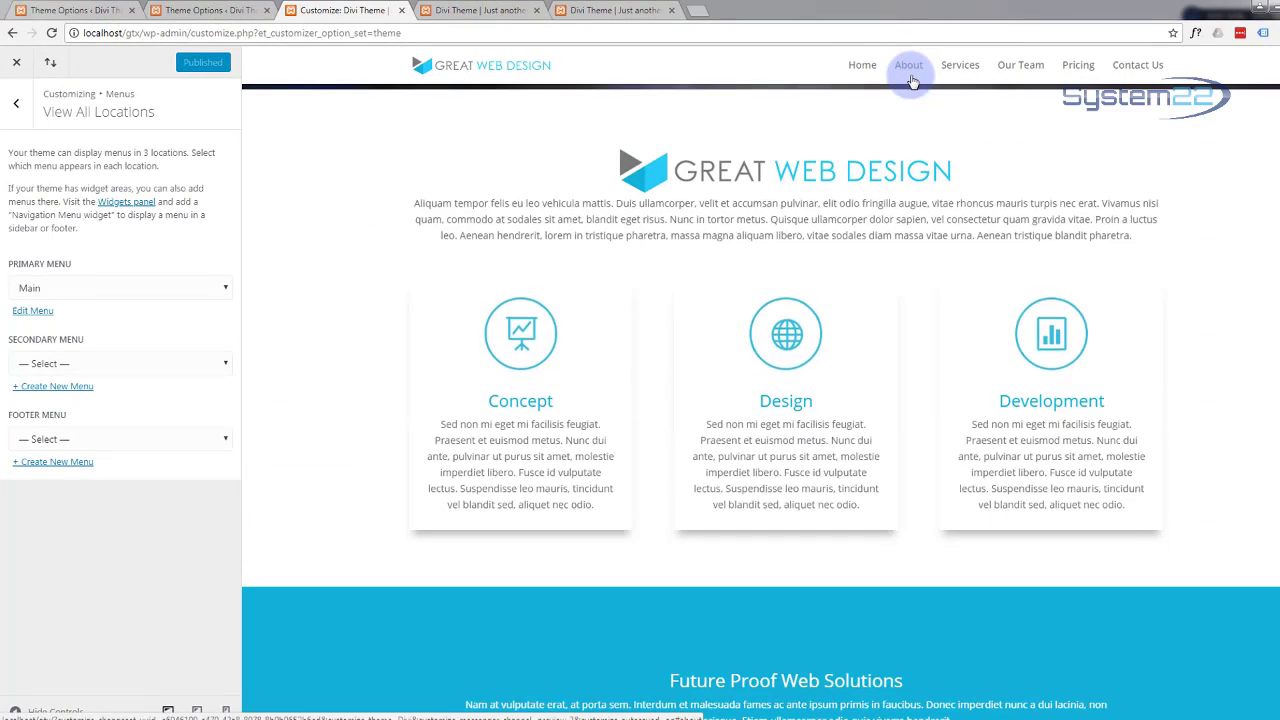
{"action": "left_click", "coordinate": [966, 68]}
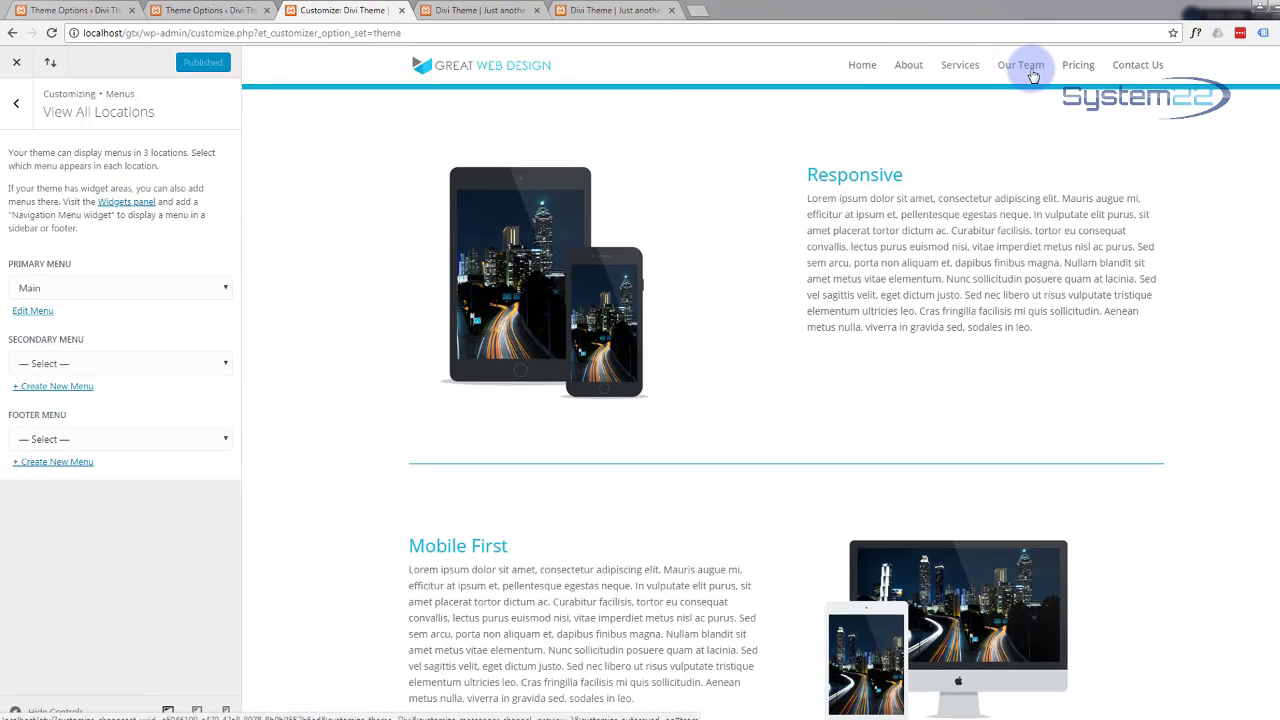
{"action": "left_click", "coordinate": [1030, 72]}
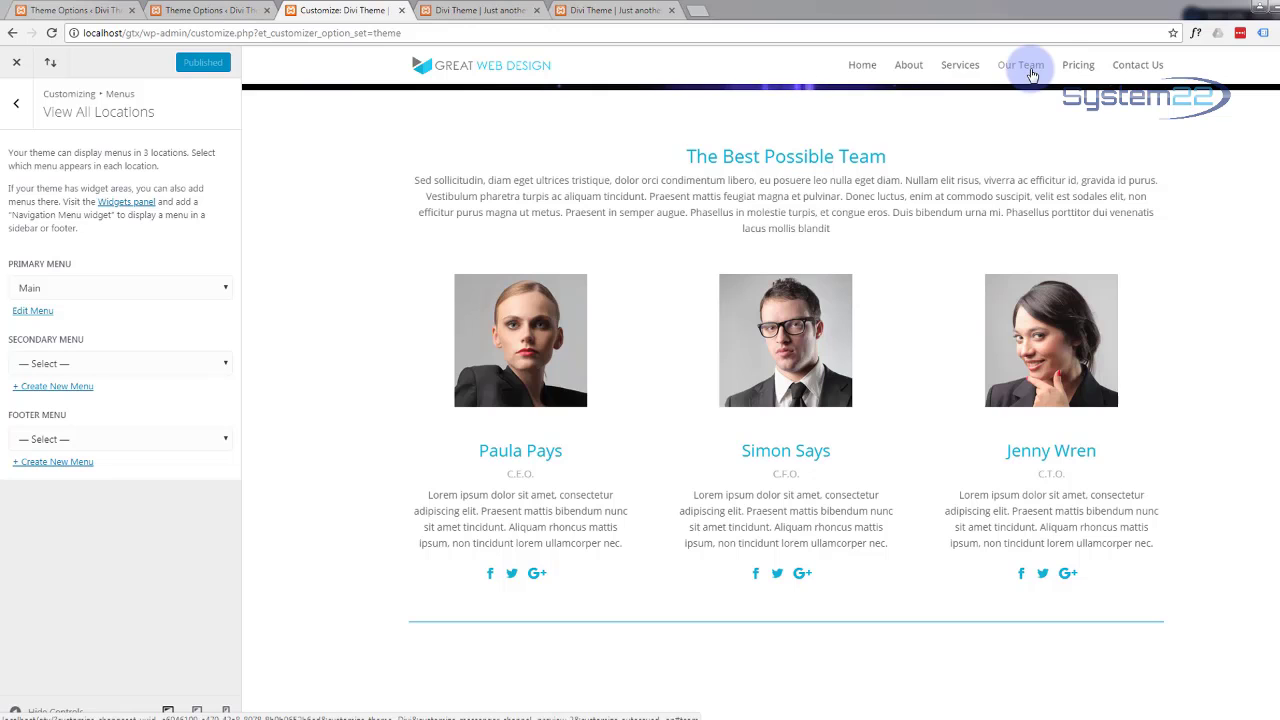
{"action": "left_click", "coordinate": [1082, 66]}
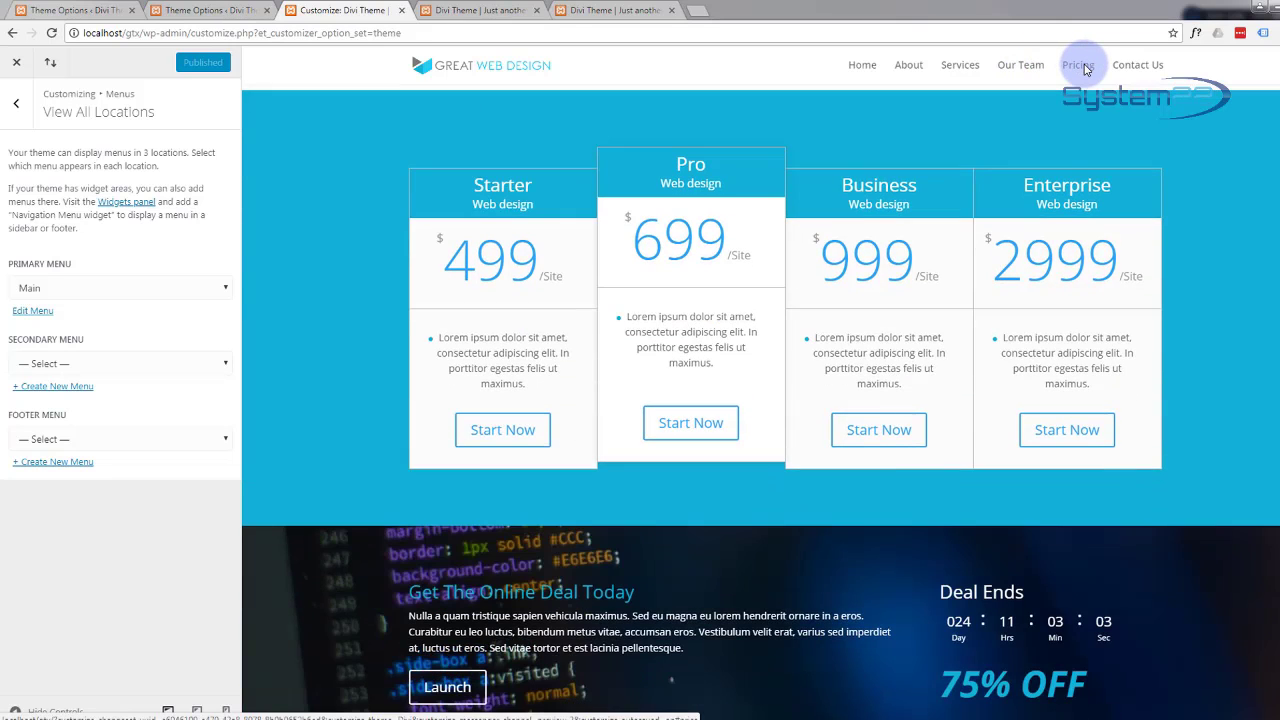
{"action": "left_click", "coordinate": [1148, 68]}
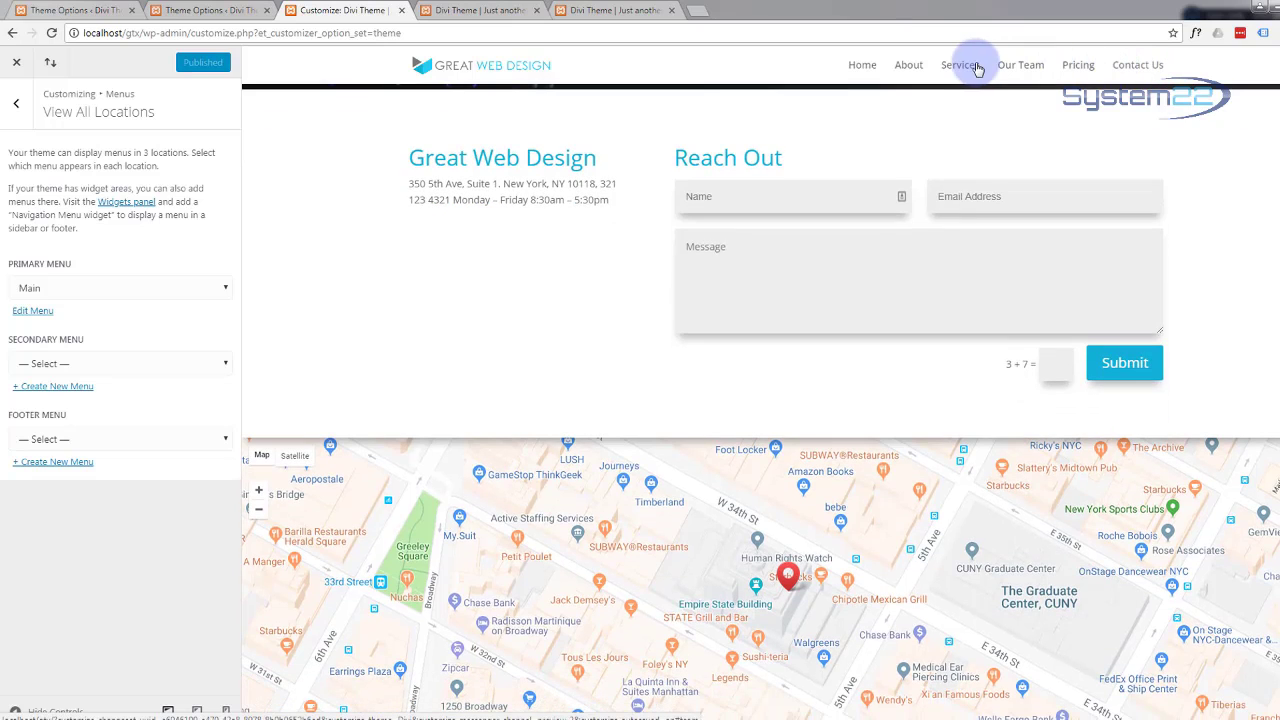
{"action": "left_click", "coordinate": [18, 64]}
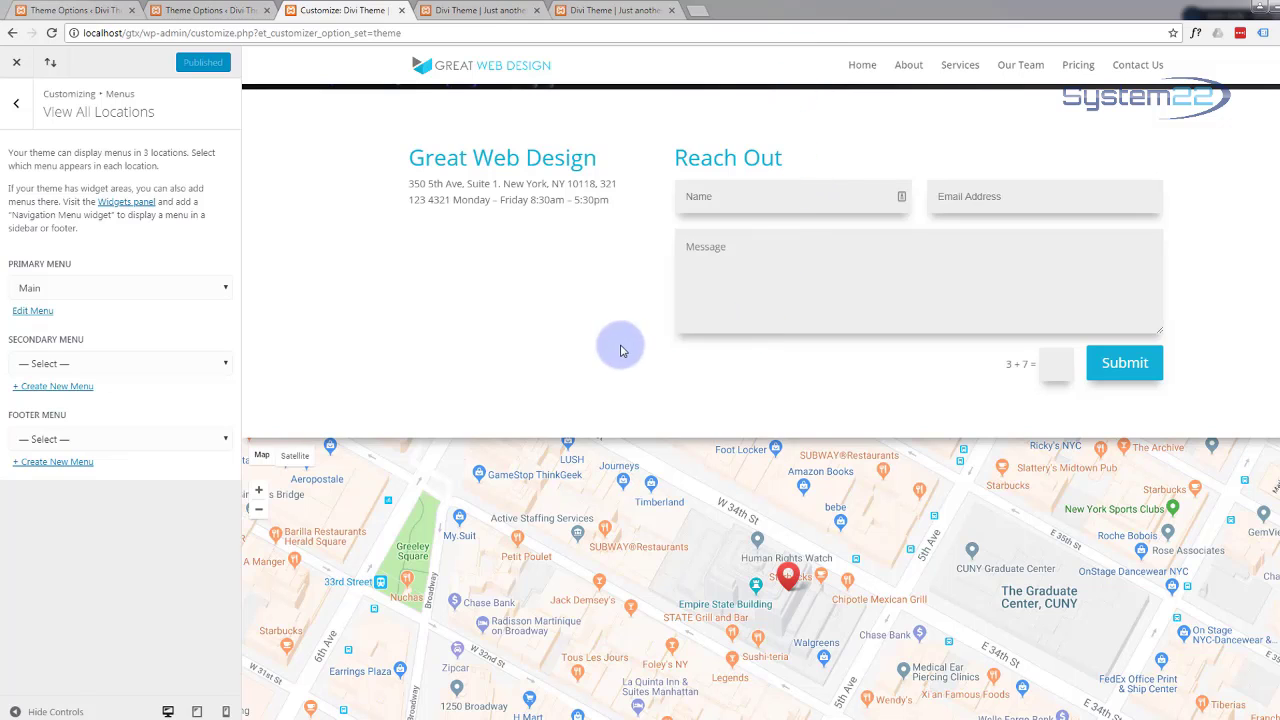
Step: Close the Customizer and scroll through the Divi Theme Options settings
{"action": "left_click", "coordinate": [15, 65]}
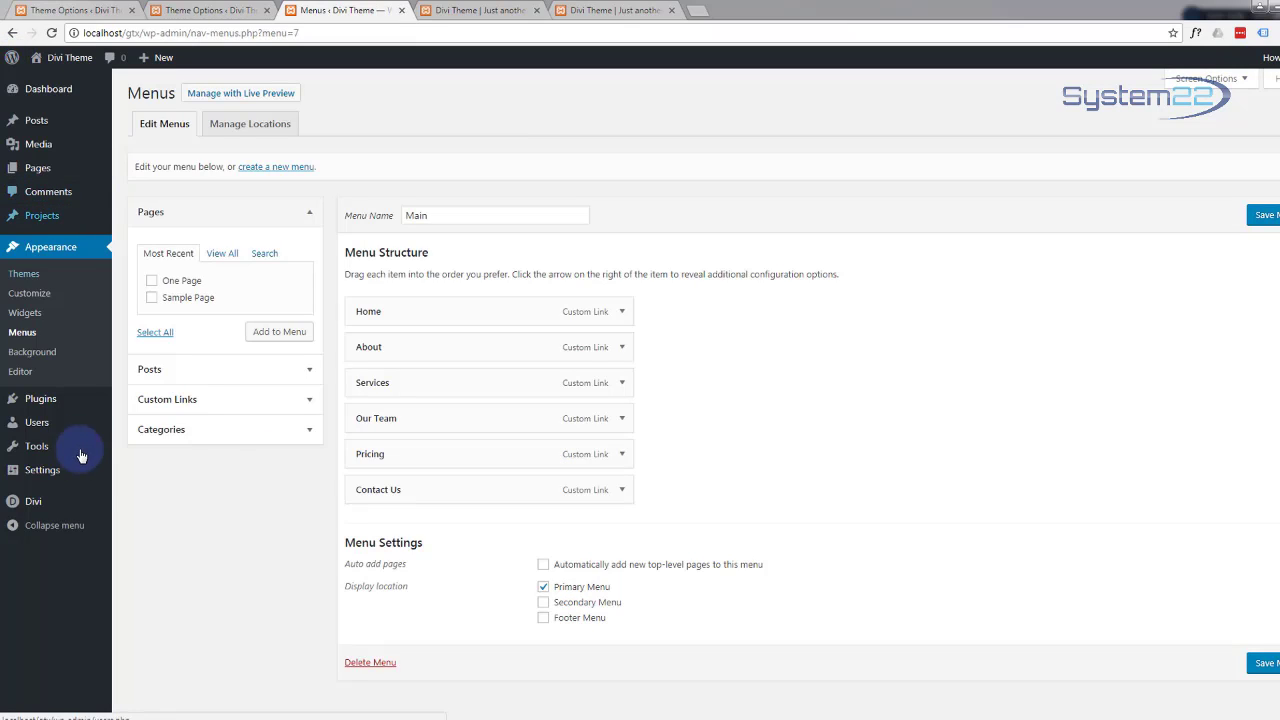
{"action": "mouse_move", "coordinate": [23, 501]}
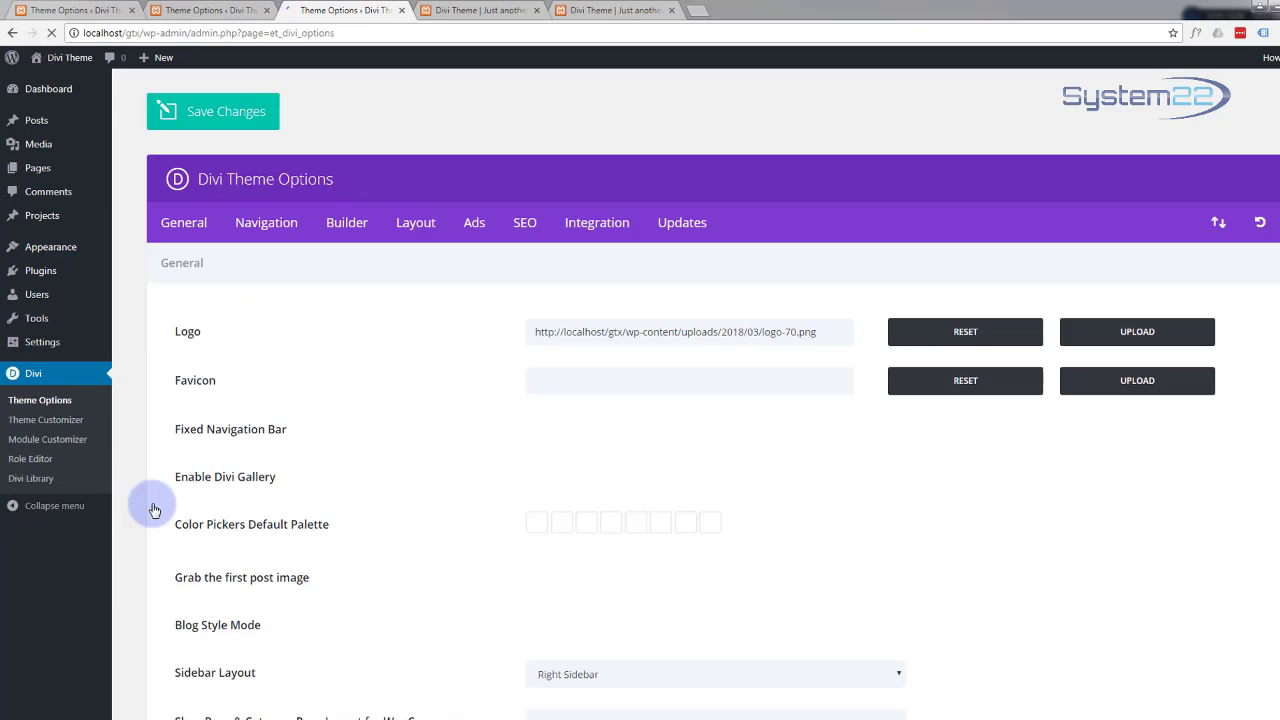
{"action": "scroll", "coordinate": [390, 400], "scroll_direction": "down", "scroll_amount": 6}
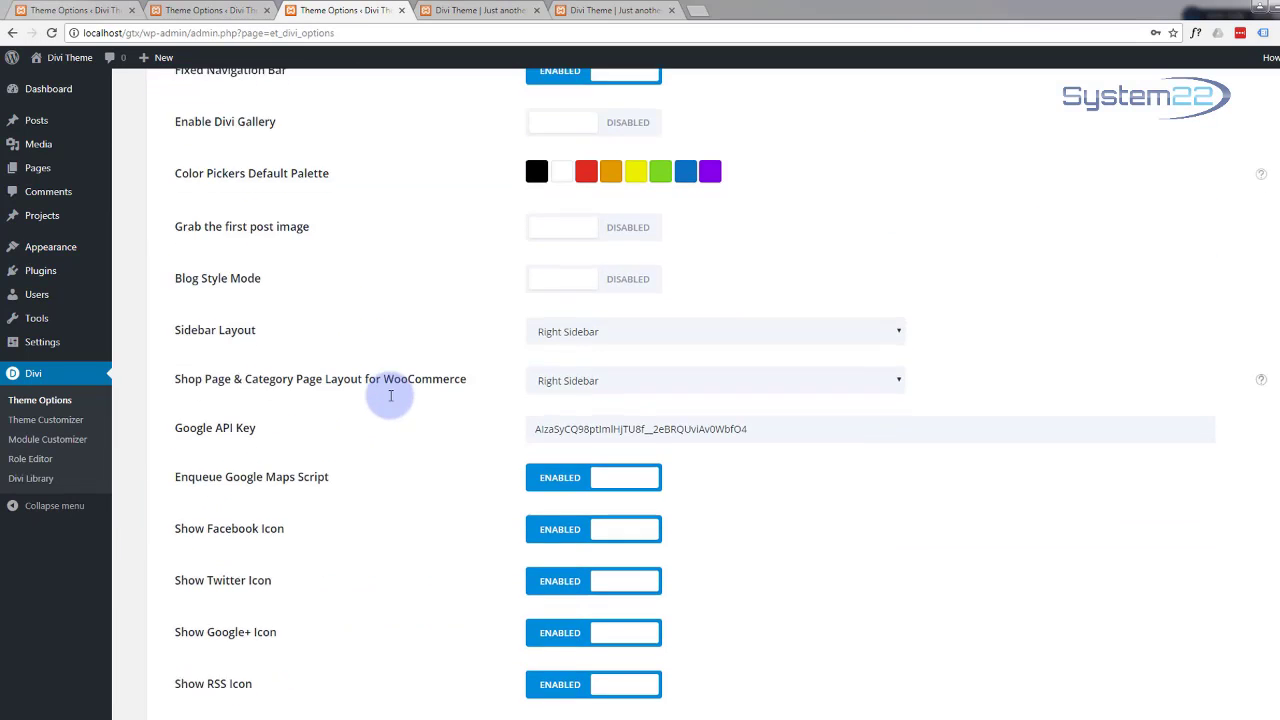
{"action": "scroll", "coordinate": [390, 400], "scroll_direction": "down", "scroll_amount": 1}
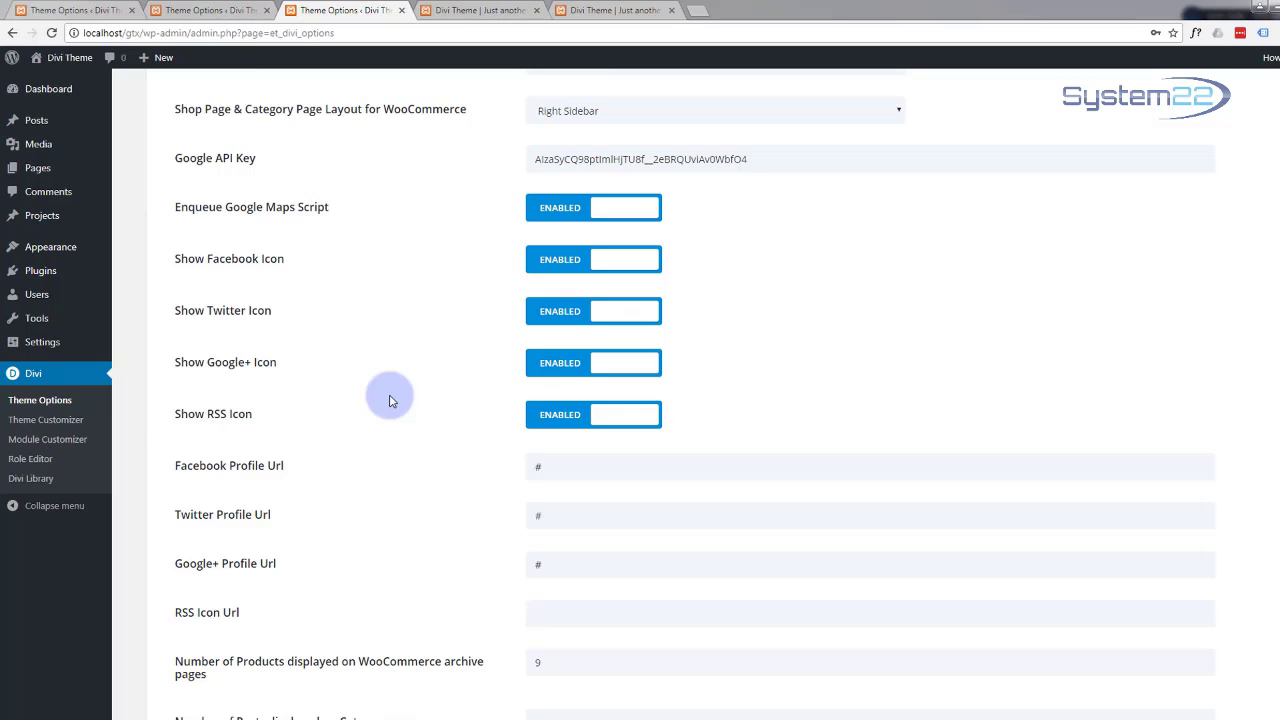
{"action": "scroll", "coordinate": [390, 400], "scroll_direction": "down", "scroll_amount": 9}
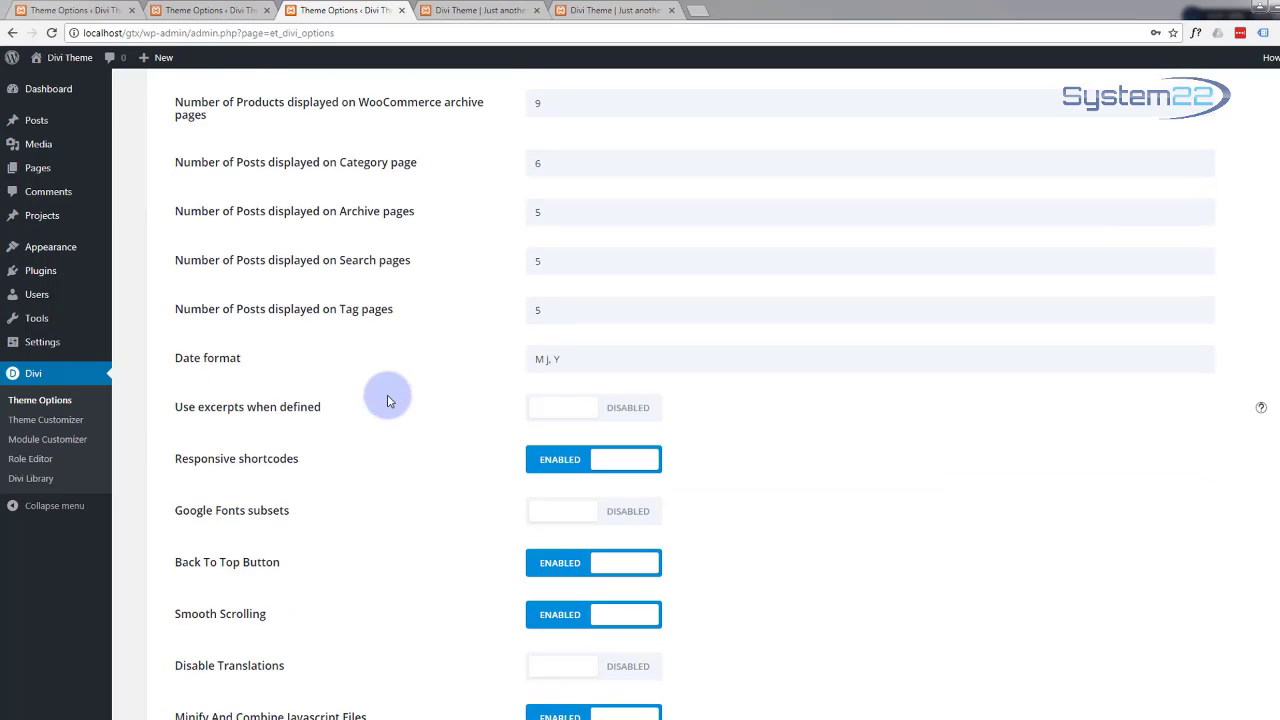
{"action": "scroll", "coordinate": [390, 400], "scroll_direction": "down", "scroll_amount": 3}
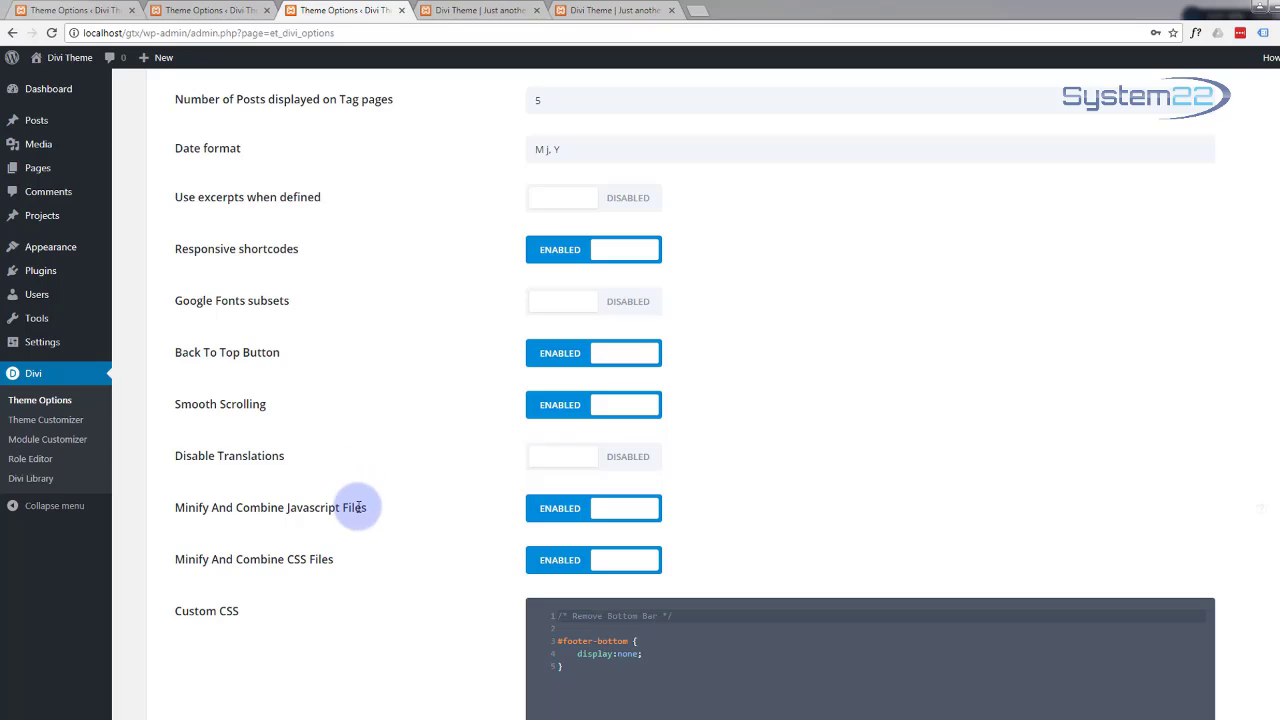
{"action": "scroll", "coordinate": [350, 508], "scroll_direction": "up", "scroll_amount": 8}
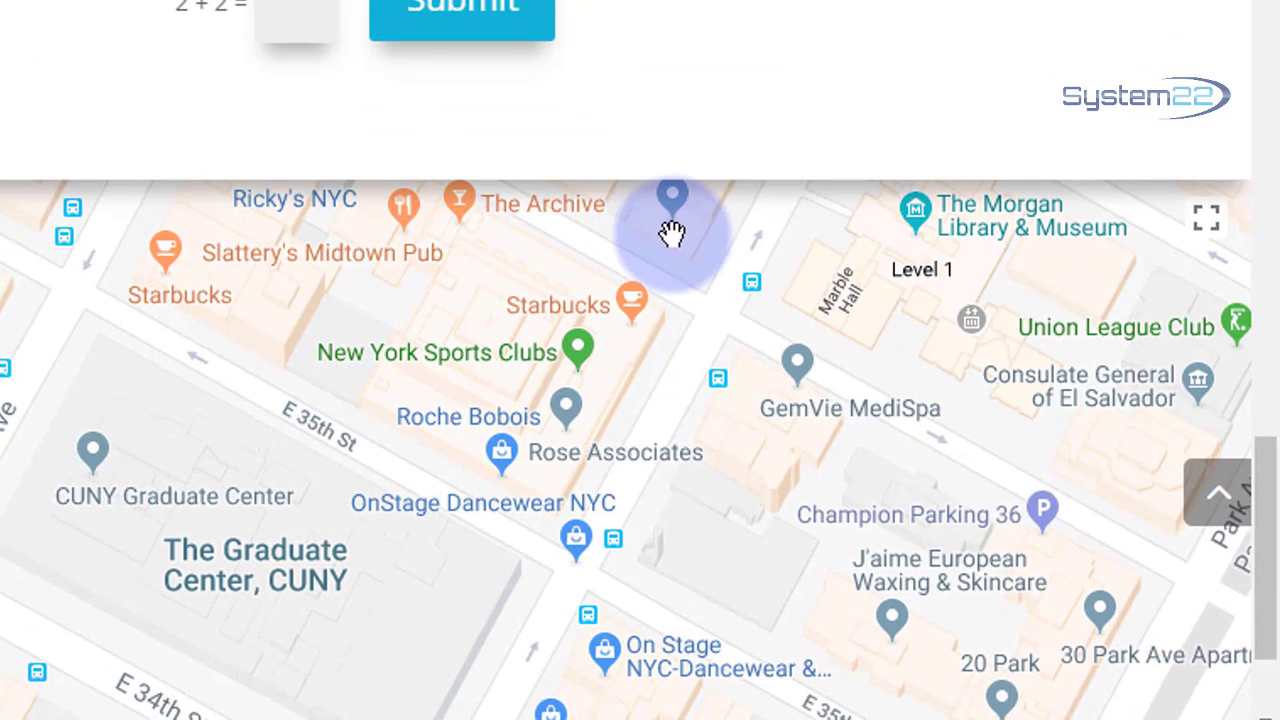
{"action": "left_click", "coordinate": [1220, 503]}
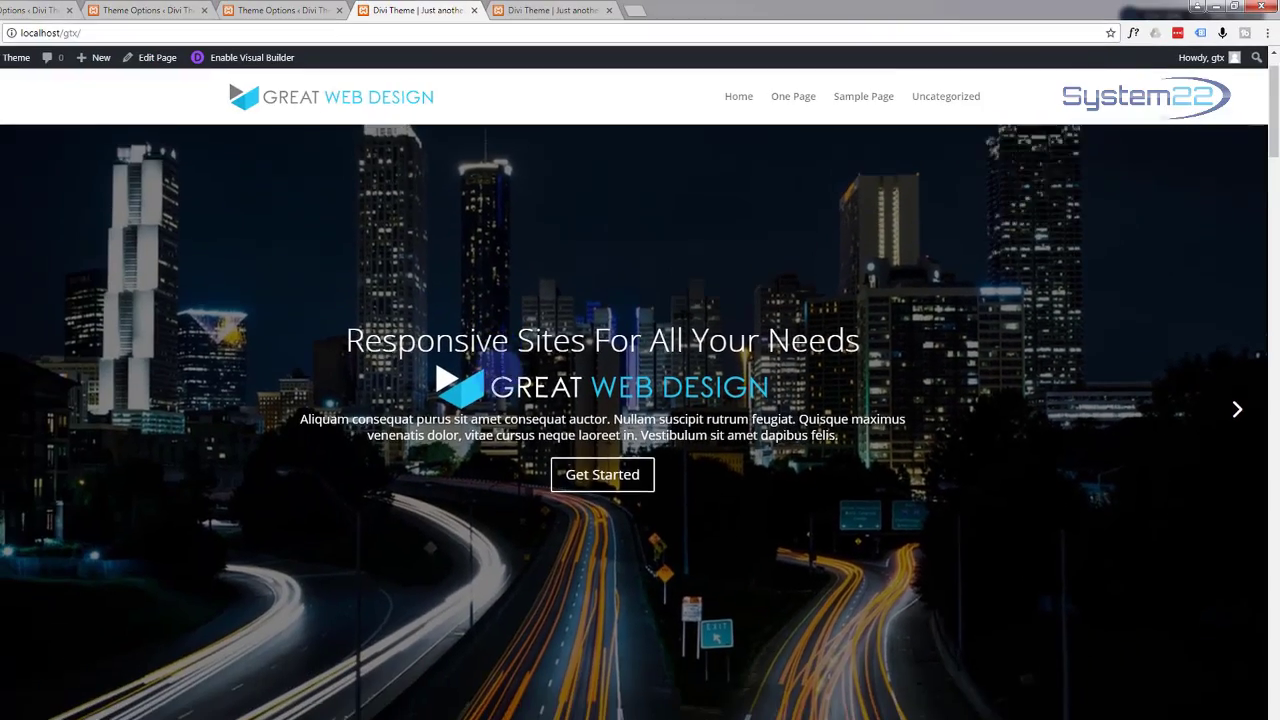
{"action": "scroll", "coordinate": [497, 380], "scroll_direction": "down", "scroll_amount": 10}
{"action": "scroll", "coordinate": [496, 383], "scroll_direction": "down", "scroll_amount": 10}
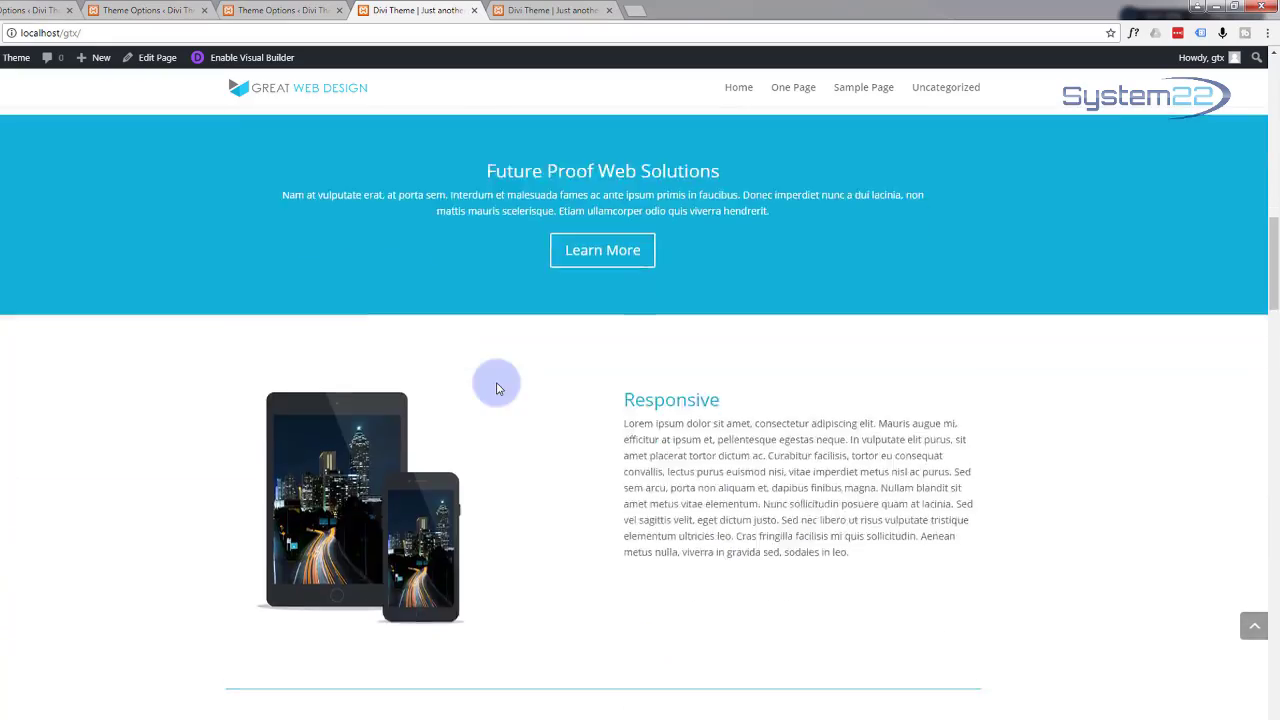
{"action": "scroll", "coordinate": [496, 384], "scroll_direction": "down", "scroll_amount": 10}
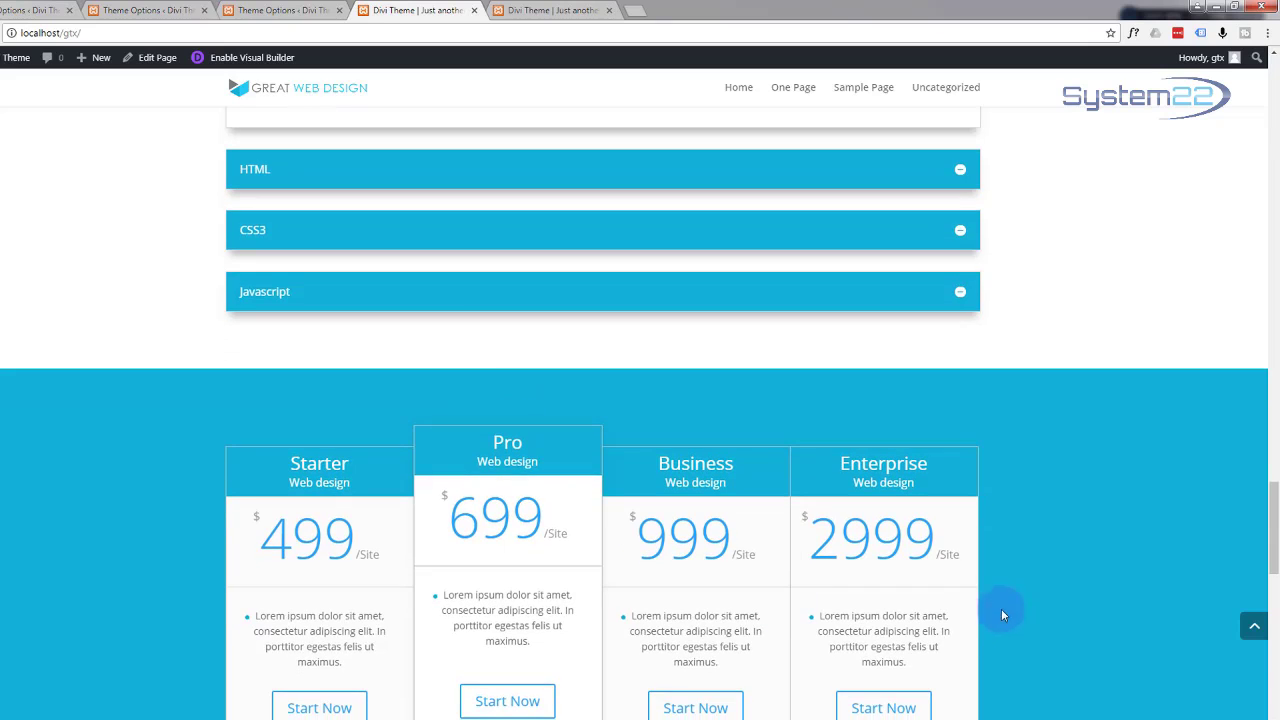
{"action": "left_click", "coordinate": [1253, 628]}
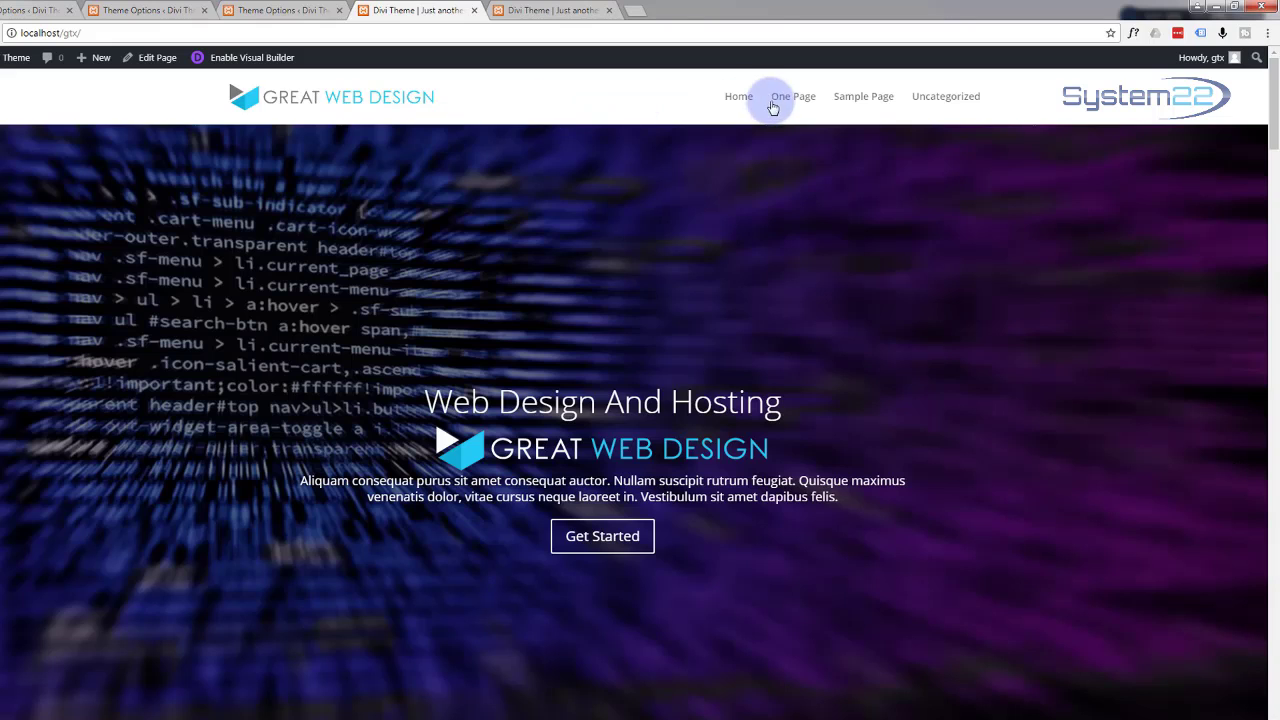
Step: Reload the live site and test the About, Services, Our Team, Pricing, Contact and Home links
{"action": "left_click", "coordinate": [31, 33]}
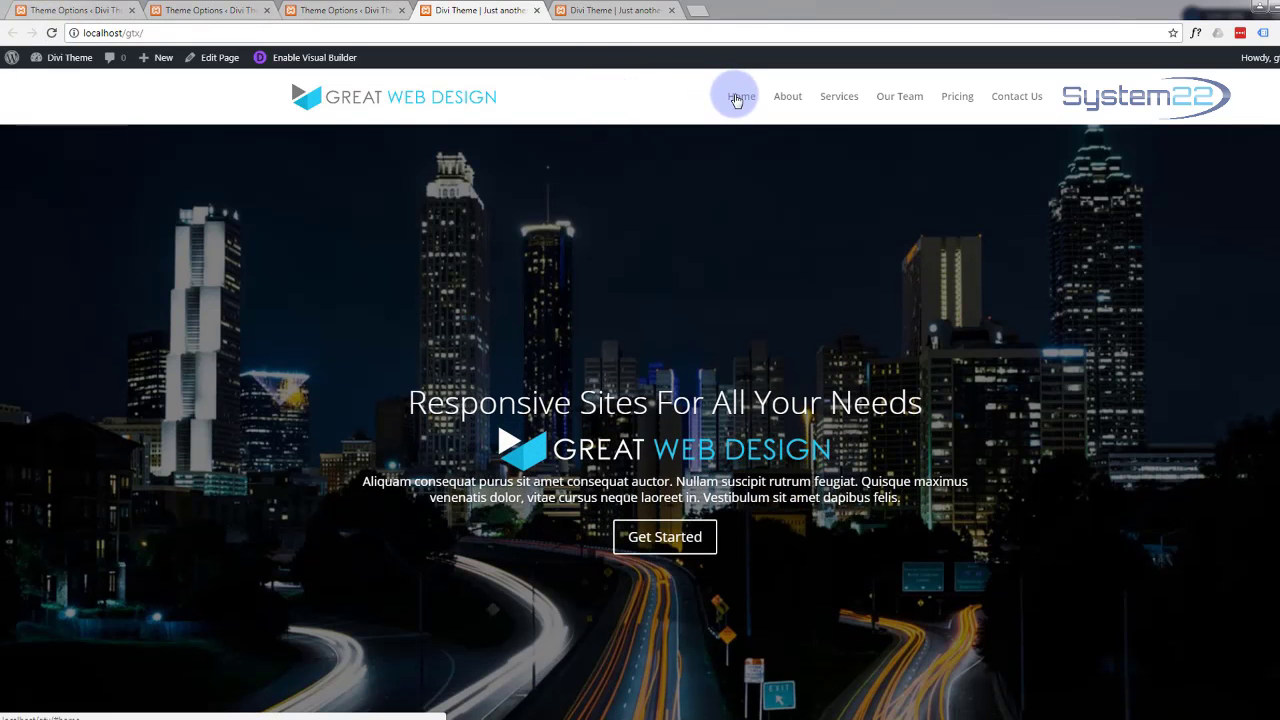
{"action": "left_click", "coordinate": [786, 97]}
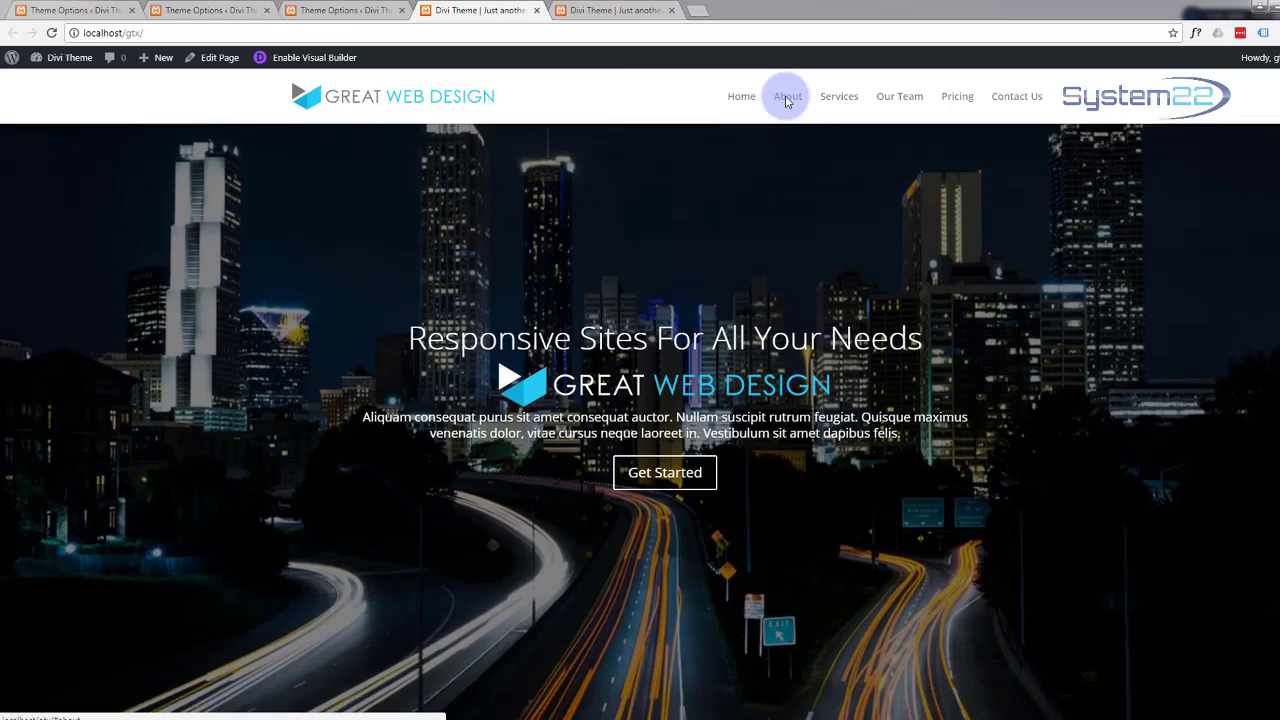
{"action": "left_click", "coordinate": [840, 90]}
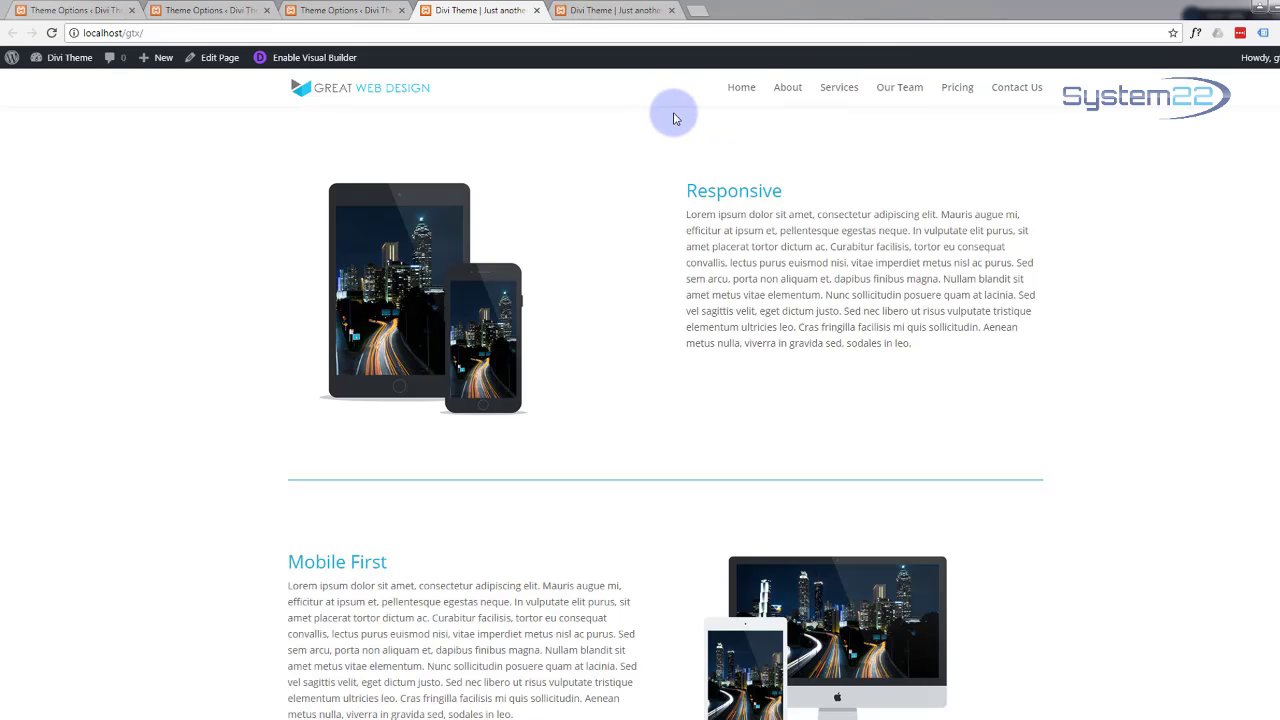
{"action": "left_click", "coordinate": [903, 88]}
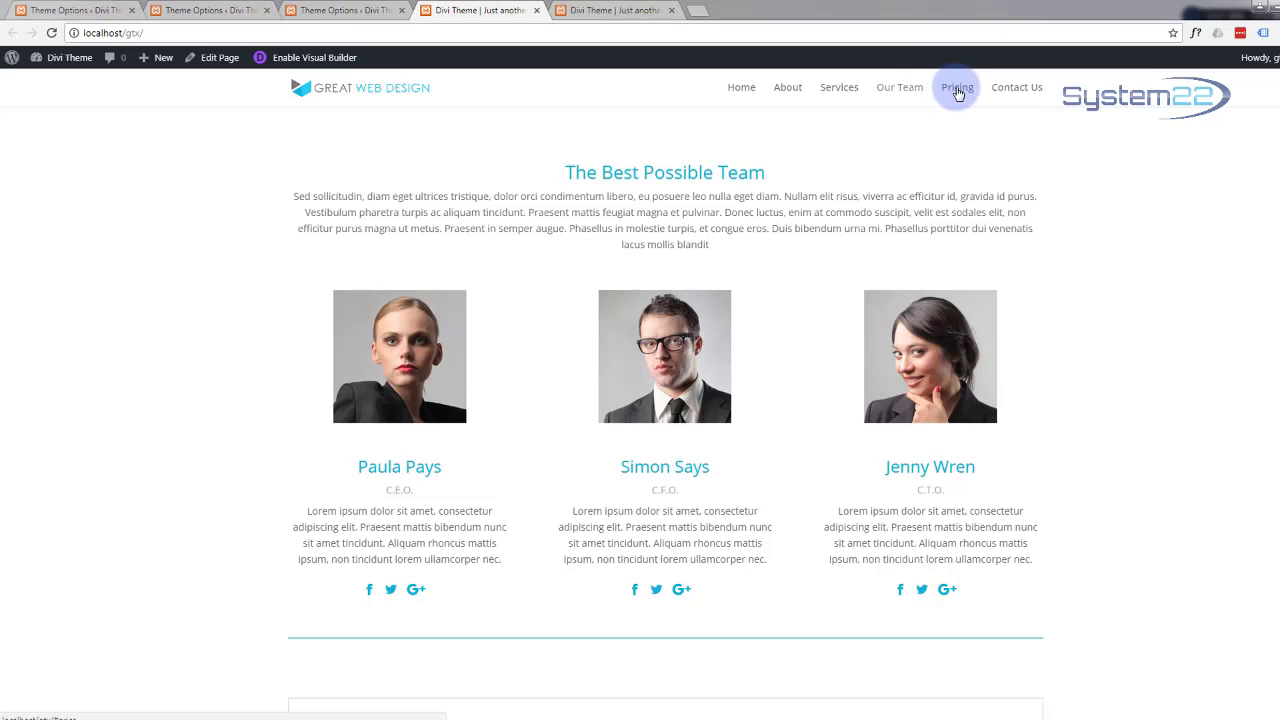
{"action": "left_click", "coordinate": [957, 88]}
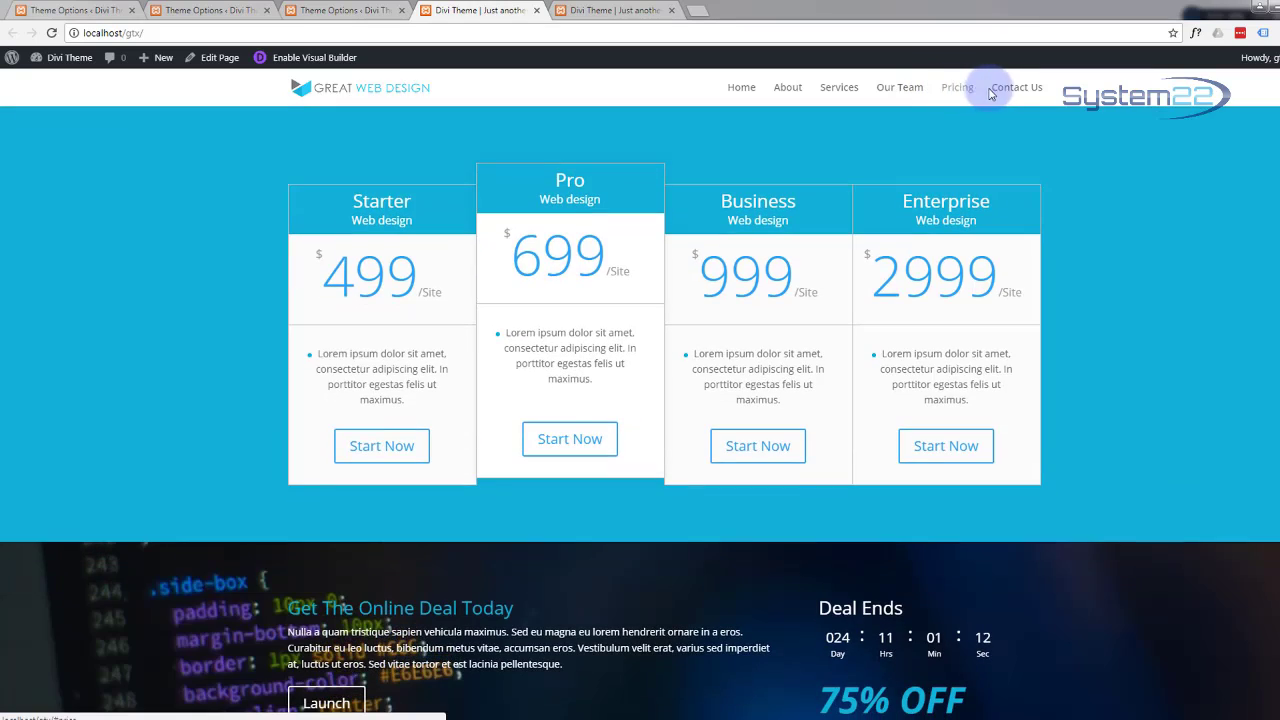
{"action": "left_click", "coordinate": [1010, 90]}
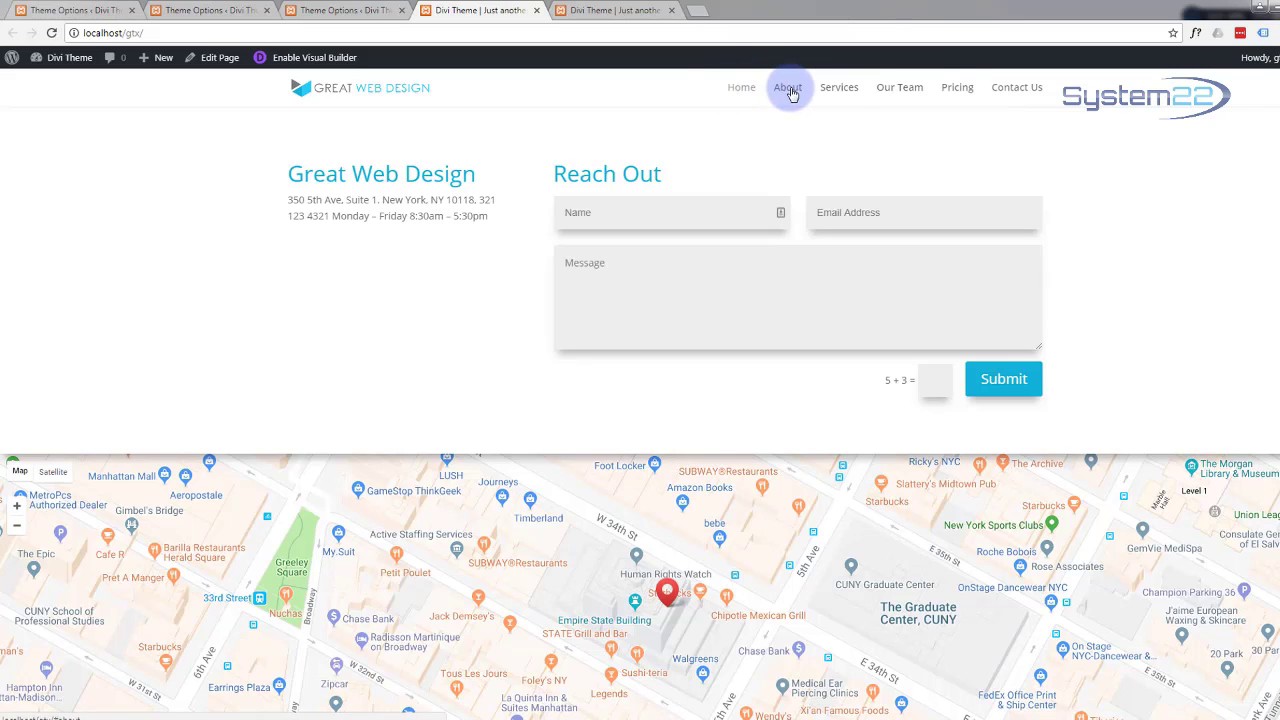
{"action": "left_click", "coordinate": [846, 90]}
{"action": "left_click", "coordinate": [788, 90]}
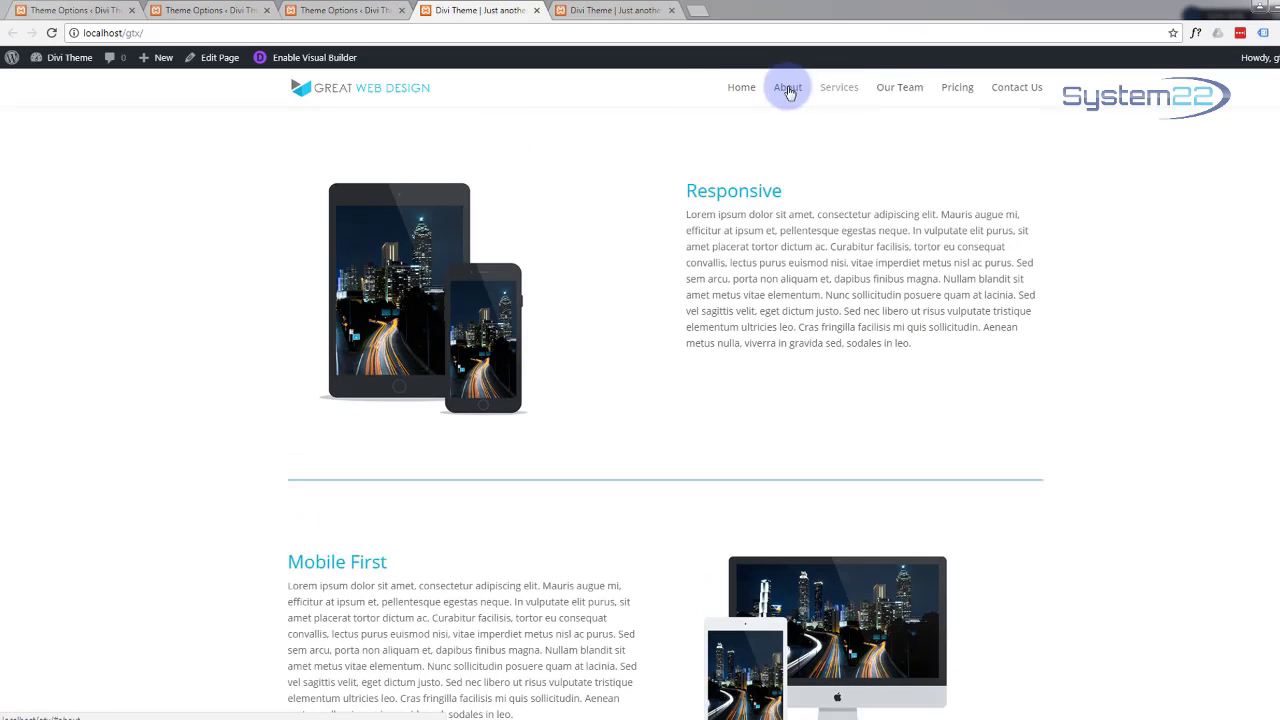
{"action": "left_click", "coordinate": [737, 90]}
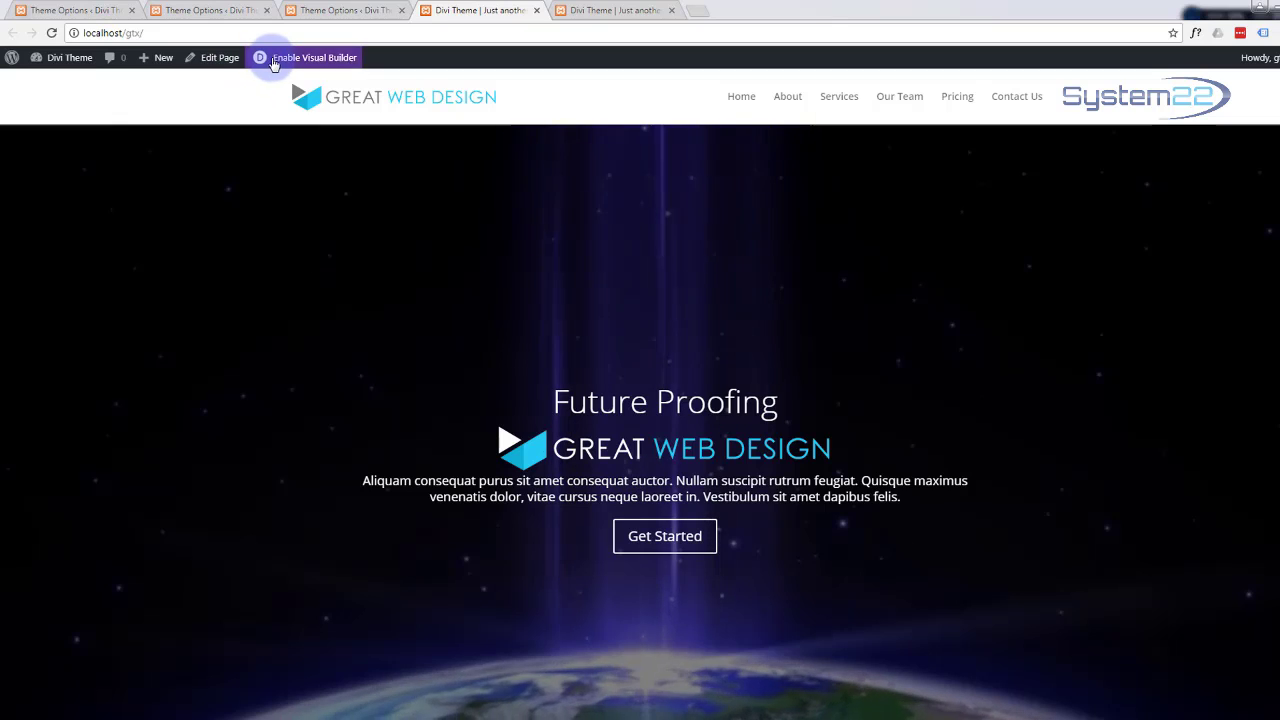
Step: Enable the Visual Builder and scroll down to the Future Proof Web Solutions section
{"action": "left_click", "coordinate": [285, 60]}
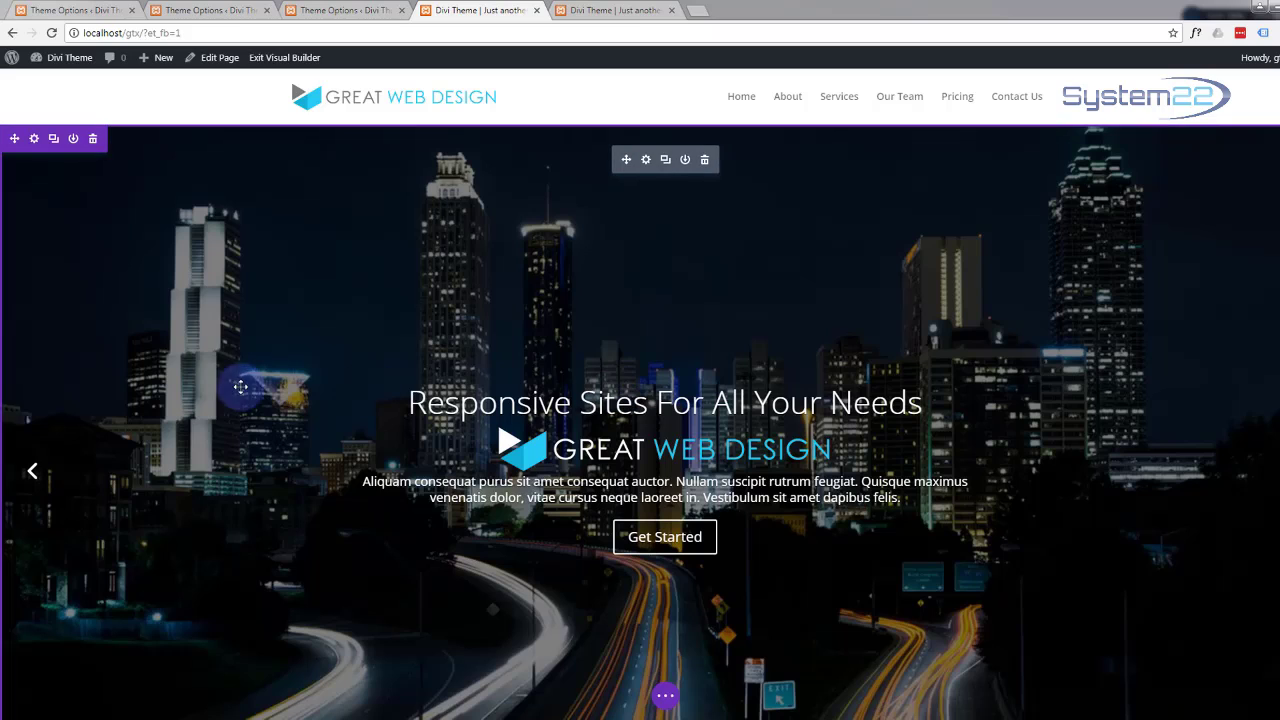
{"action": "scroll", "coordinate": [191, 309], "scroll_direction": "down", "scroll_amount": 2}
{"action": "scroll", "coordinate": [191, 309], "scroll_direction": "down", "scroll_amount": 4}
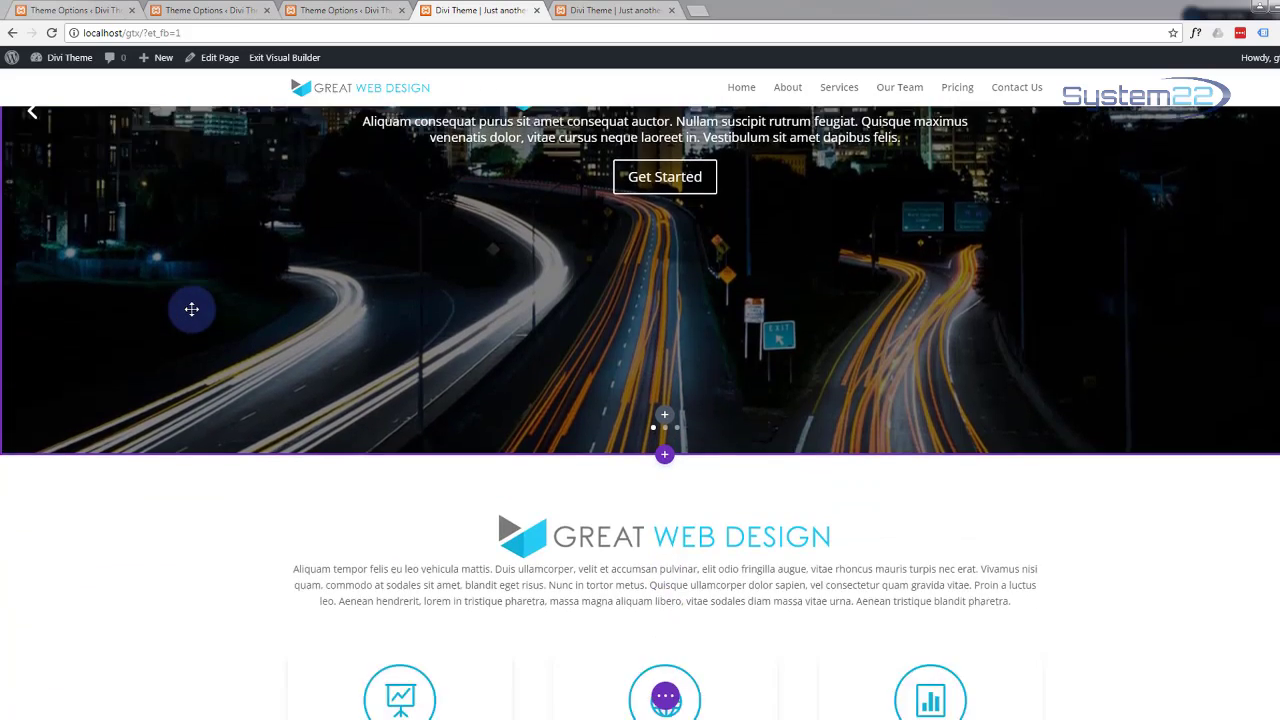
{"action": "scroll", "coordinate": [191, 309], "scroll_direction": "down", "scroll_amount": 1}
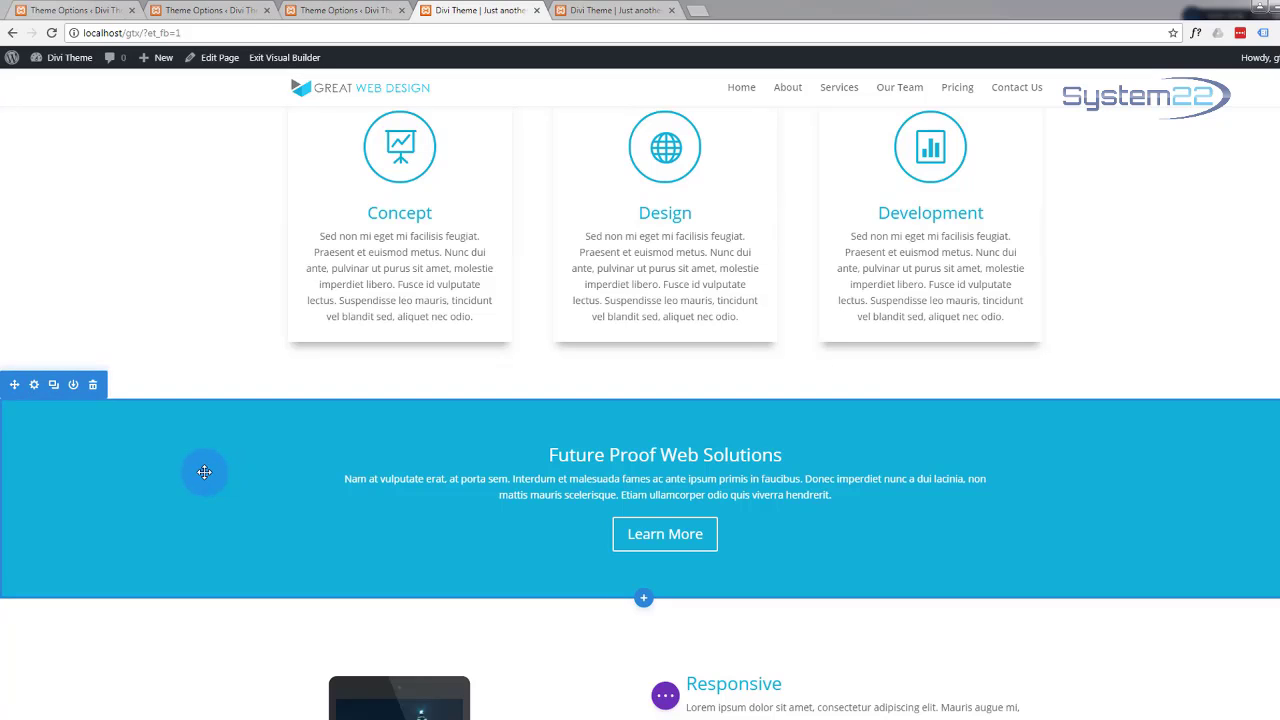
Step: Open the section's Design > Dividers settings with the Top divider selected
{"action": "left_click", "coordinate": [34, 386]}
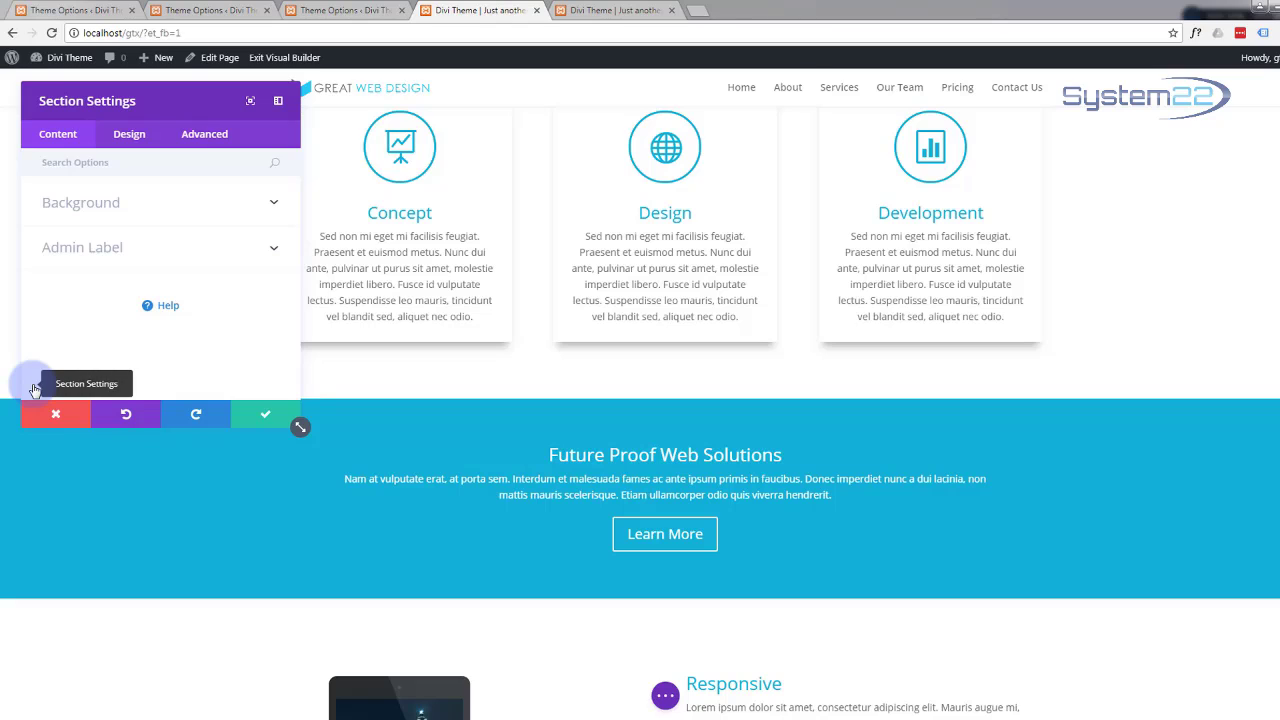
{"action": "left_click", "coordinate": [126, 138]}
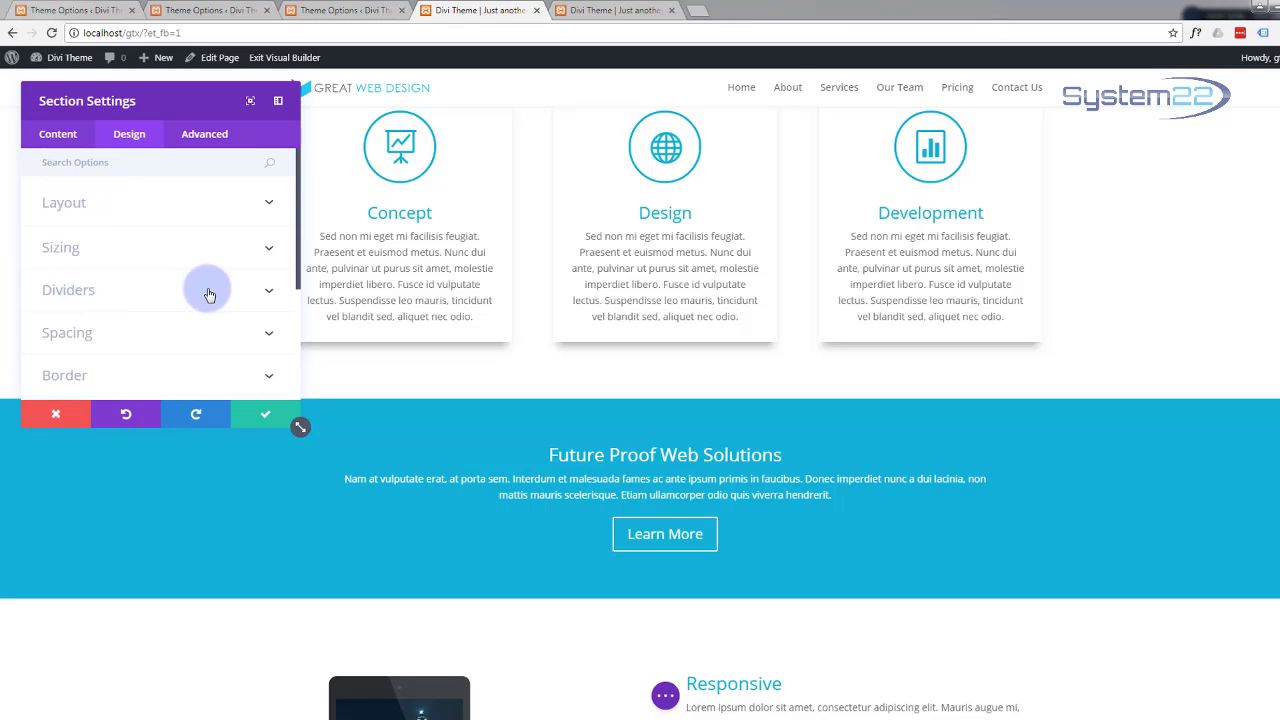
{"action": "left_click", "coordinate": [269, 295]}
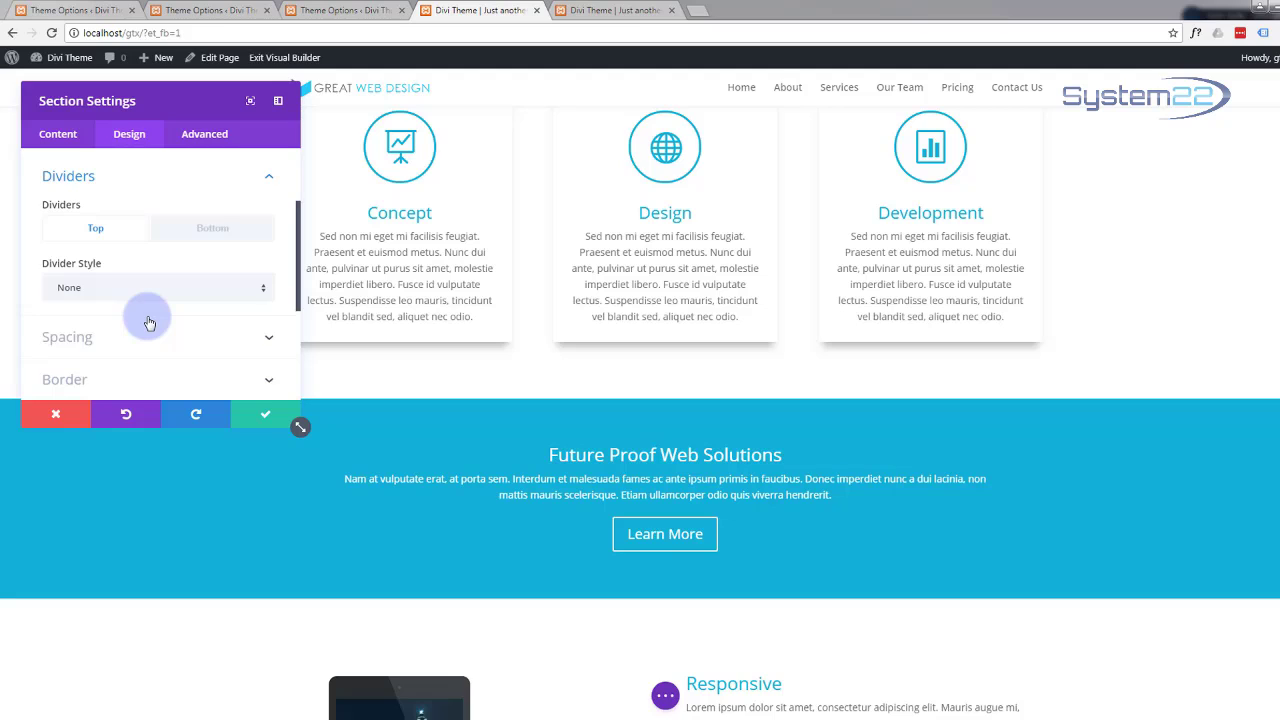
{"action": "scroll", "coordinate": [148, 322], "scroll_direction": "down", "scroll_amount": 3}
{"action": "scroll", "coordinate": [148, 322], "scroll_direction": "up", "scroll_amount": 3}
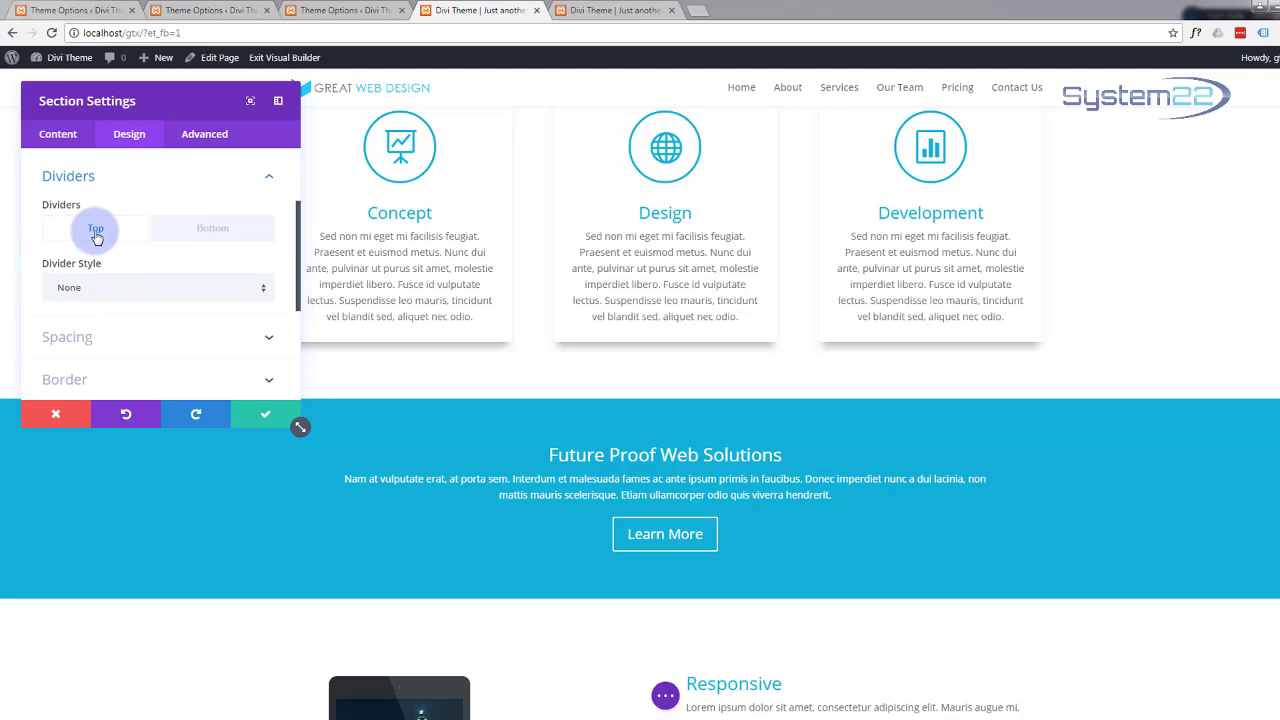
{"action": "left_click", "coordinate": [192, 235]}
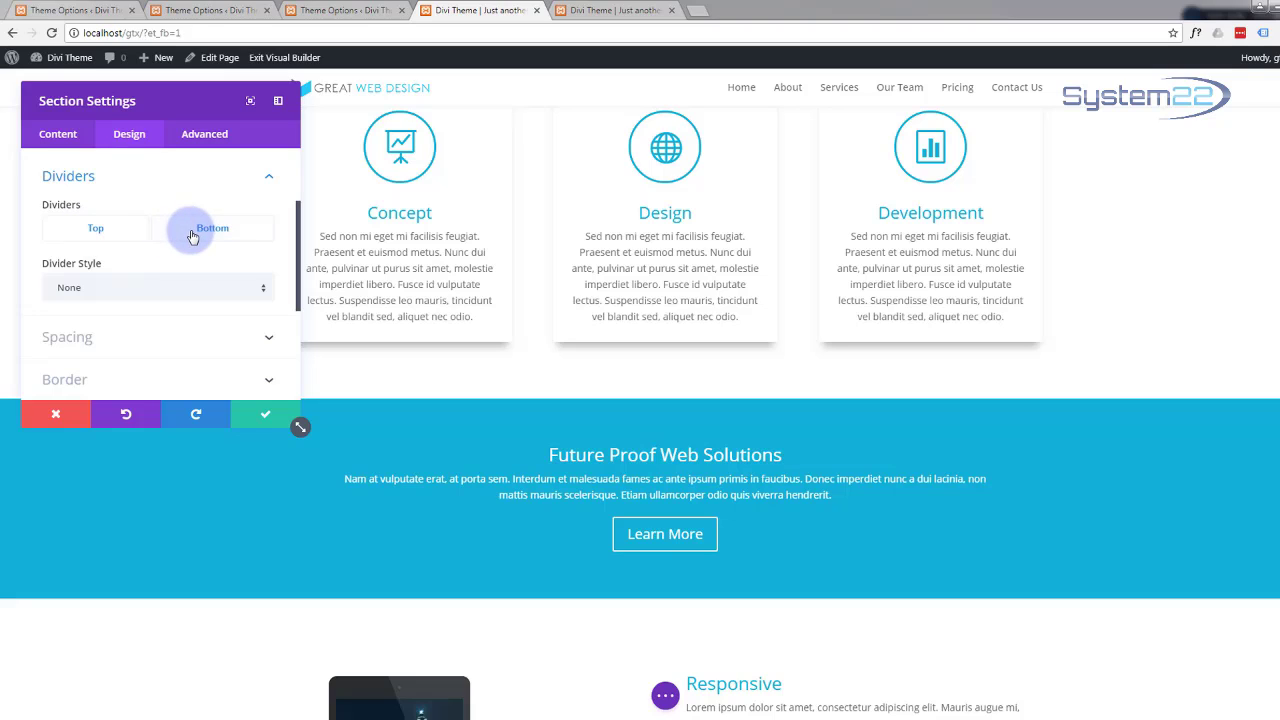
{"action": "left_click", "coordinate": [93, 233]}
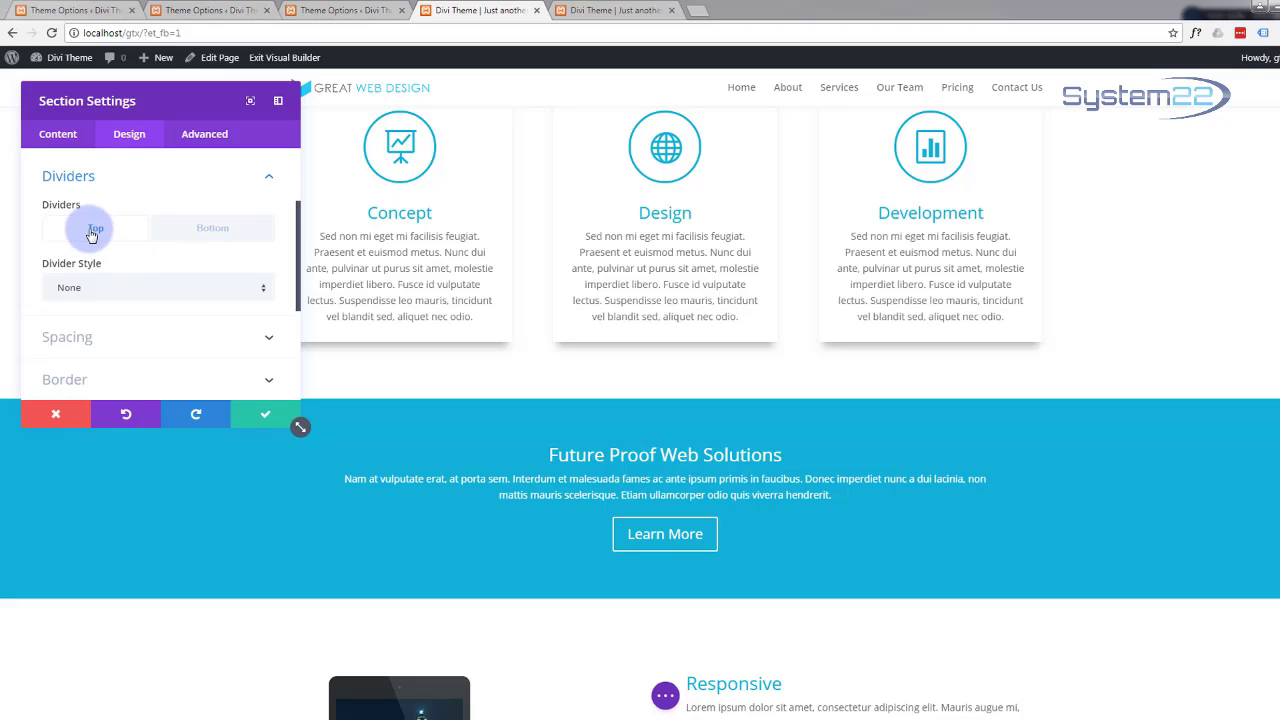
Step: Choose a wave shape as the top Divider Style
{"action": "left_click", "coordinate": [262, 294]}
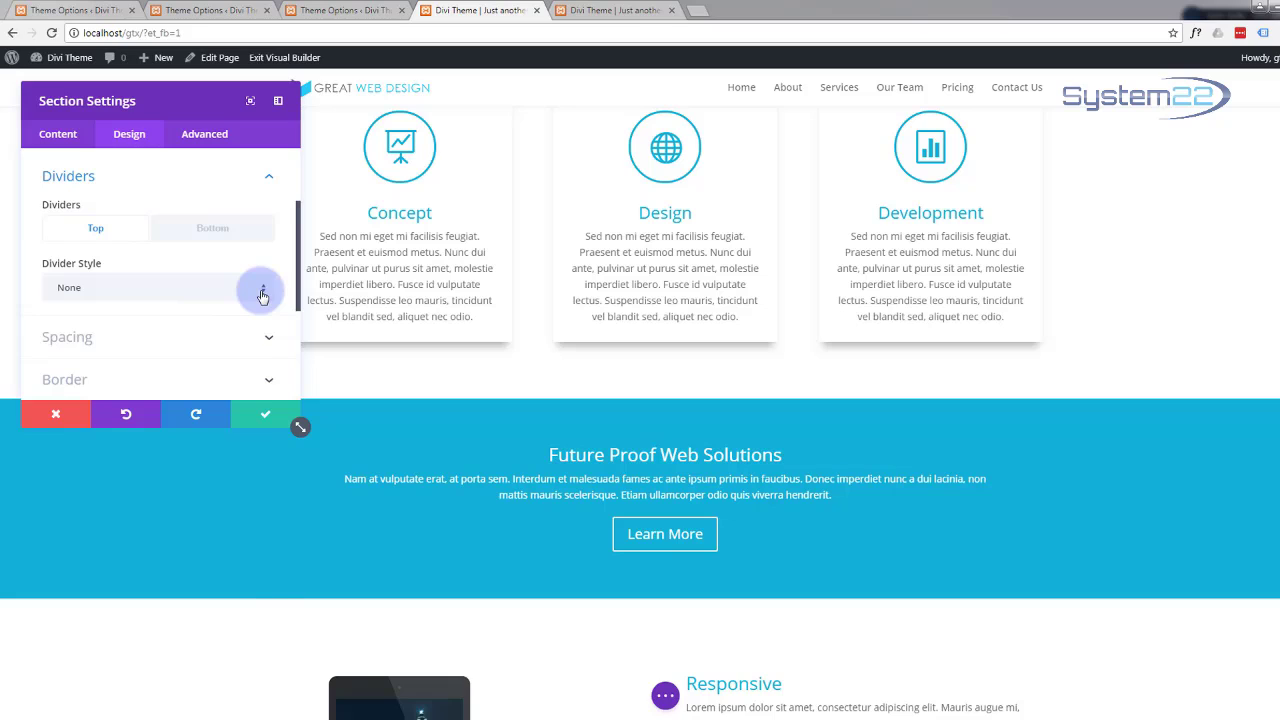
{"action": "scroll", "coordinate": [181, 345], "scroll_direction": "down", "scroll_amount": 2}
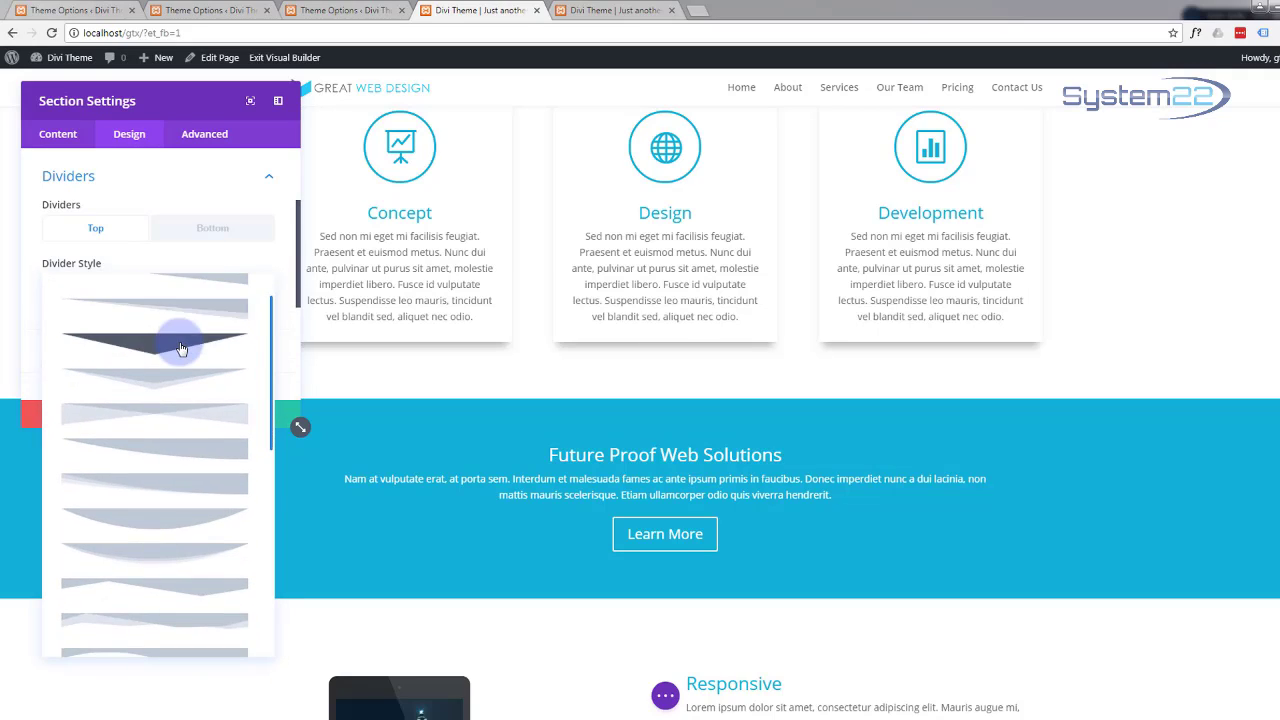
{"action": "scroll", "coordinate": [181, 348], "scroll_direction": "down", "scroll_amount": 2}
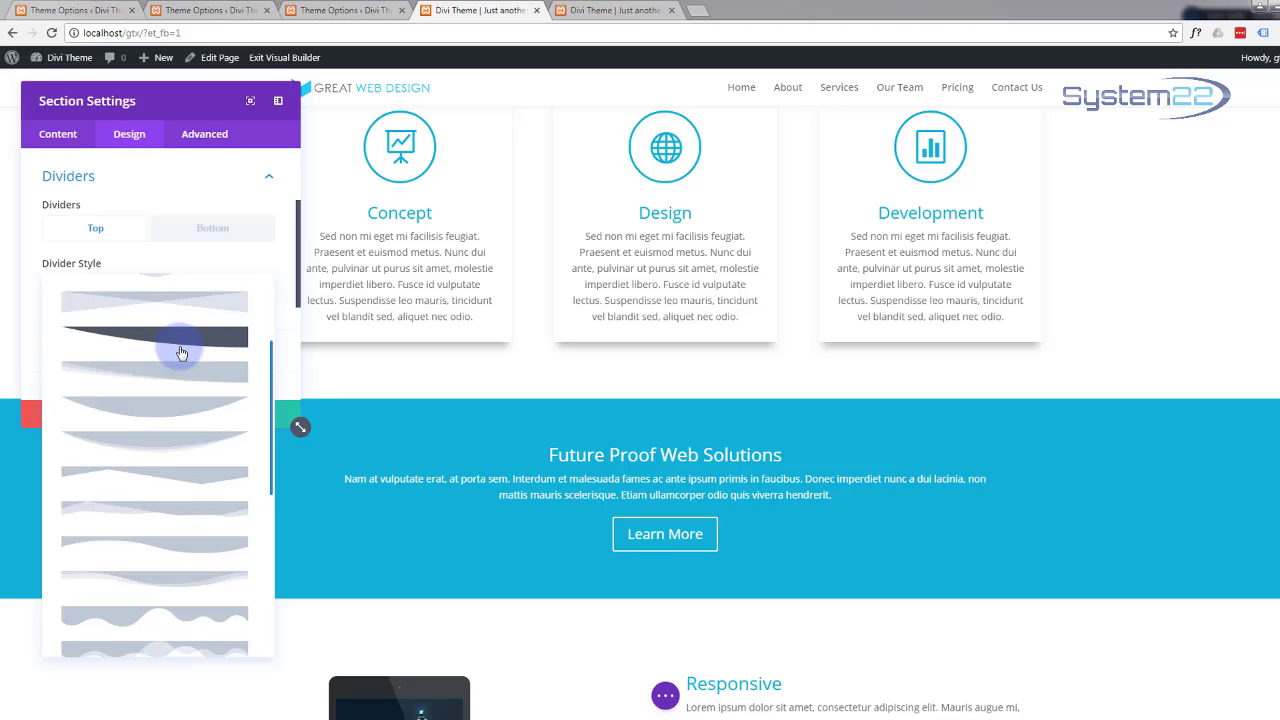
{"action": "scroll", "coordinate": [181, 352], "scroll_direction": "down", "scroll_amount": 3}
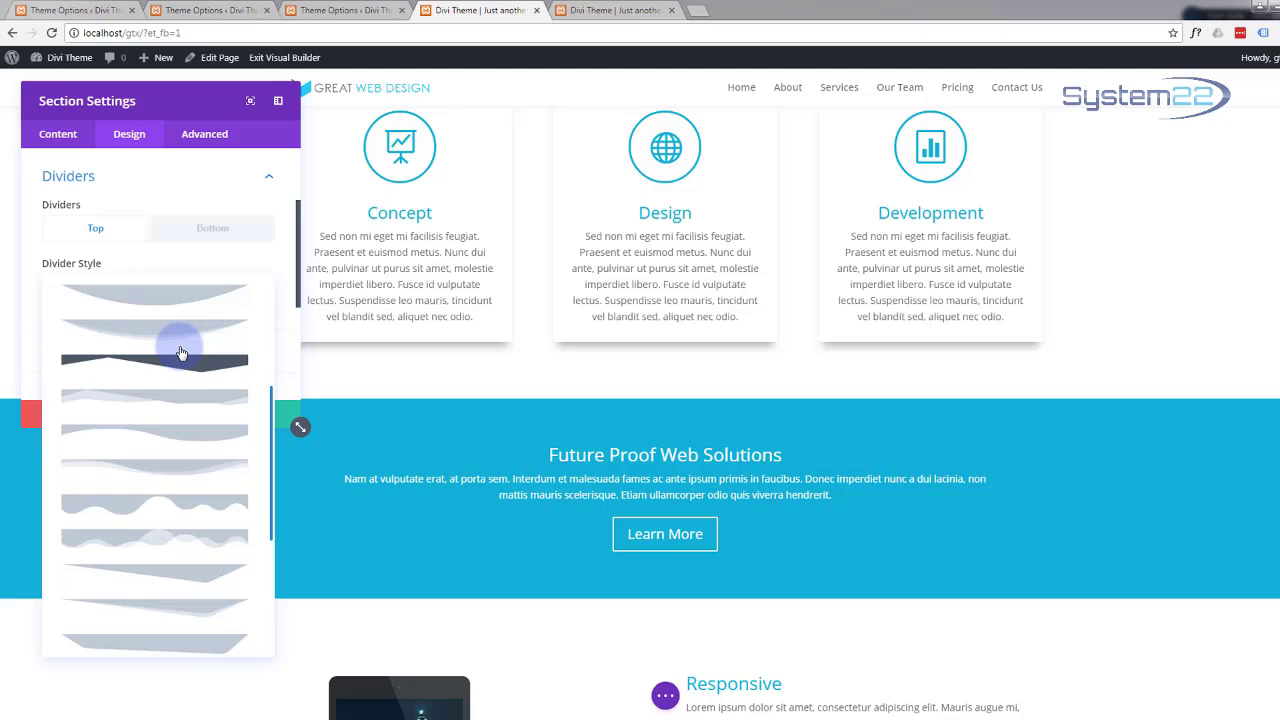
{"action": "scroll", "coordinate": [181, 352], "scroll_direction": "down", "scroll_amount": 1}
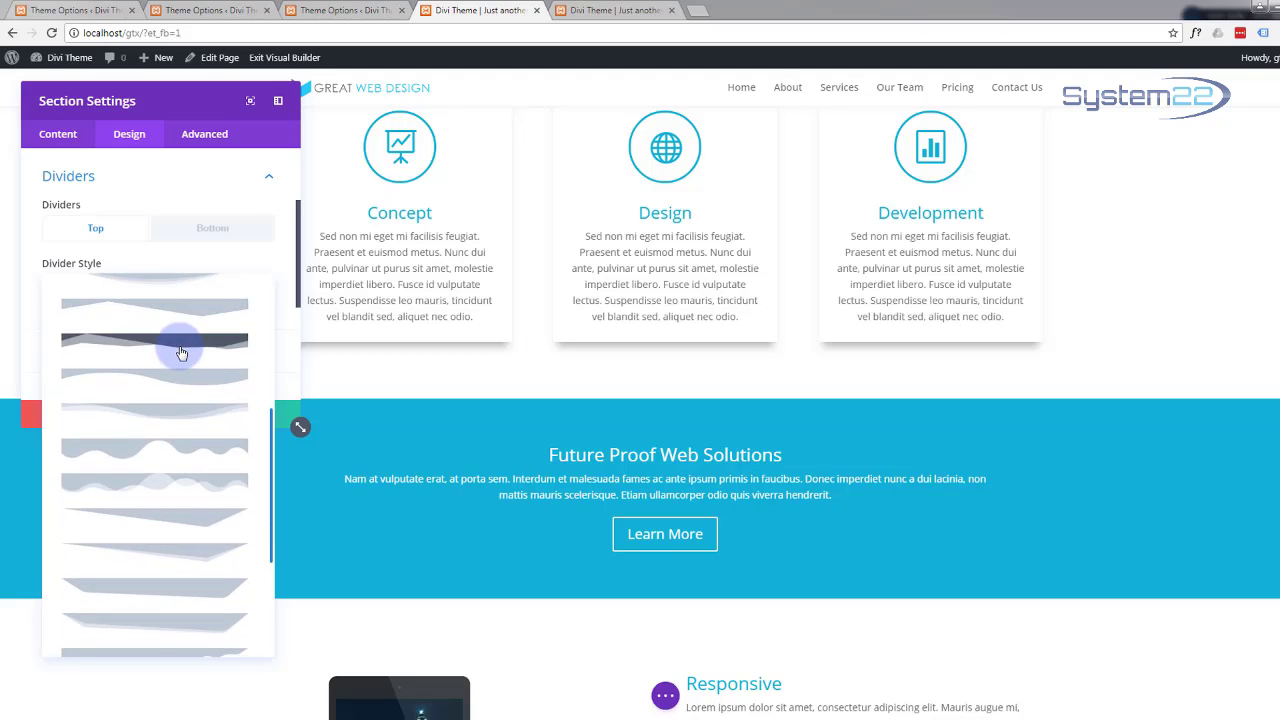
{"action": "scroll", "coordinate": [168, 413], "scroll_direction": "down", "scroll_amount": 3}
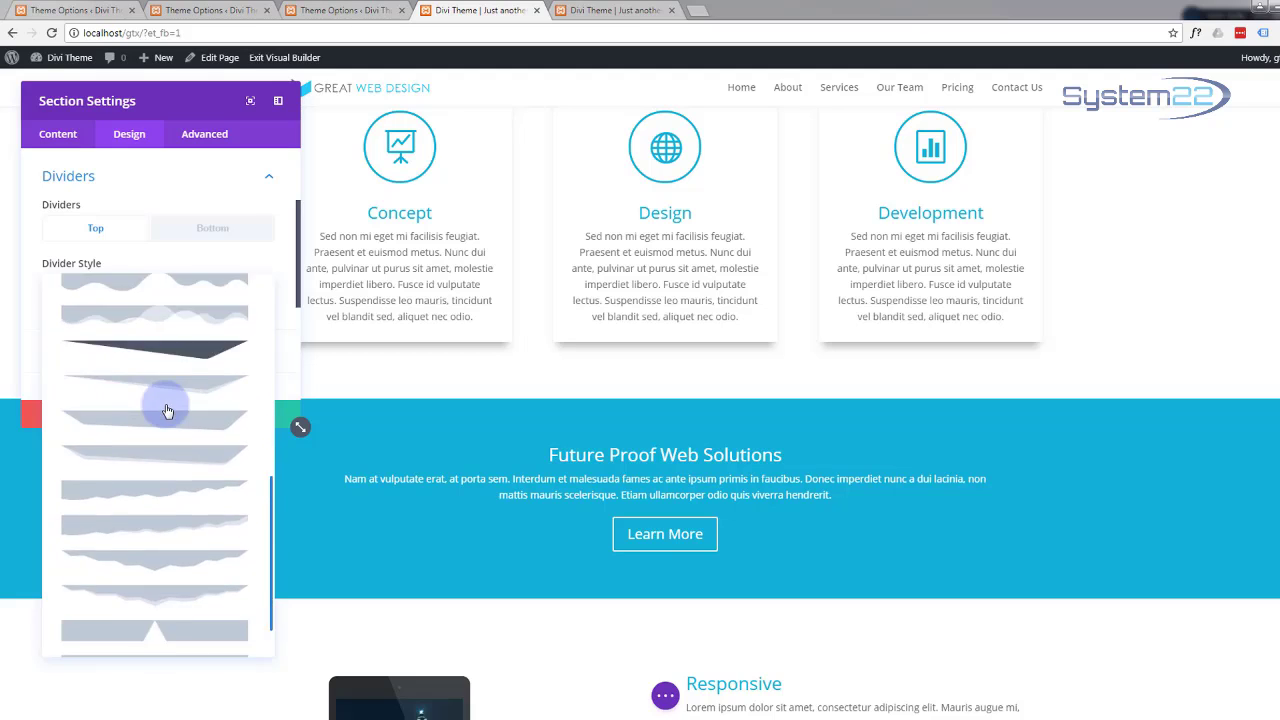
{"action": "scroll", "coordinate": [168, 410], "scroll_direction": "up", "scroll_amount": 10}
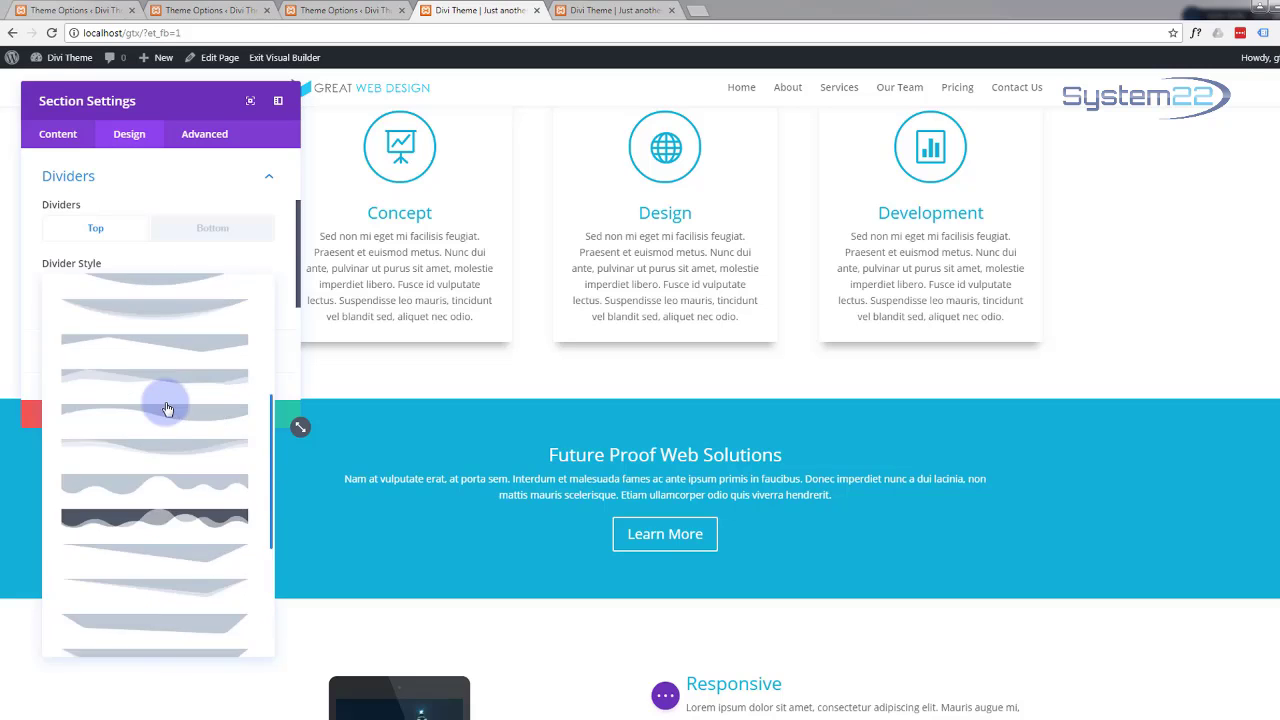
{"action": "scroll", "coordinate": [168, 410], "scroll_direction": "down", "scroll_amount": 3}
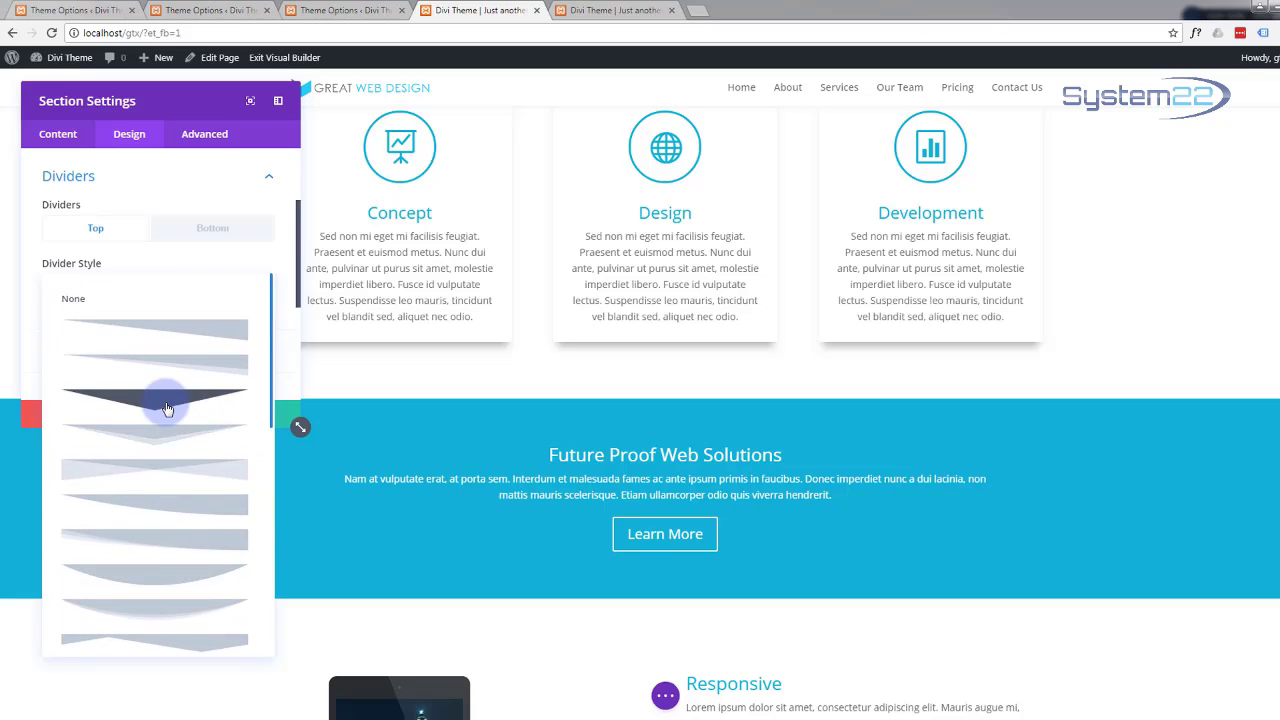
{"action": "left_click", "coordinate": [168, 410]}
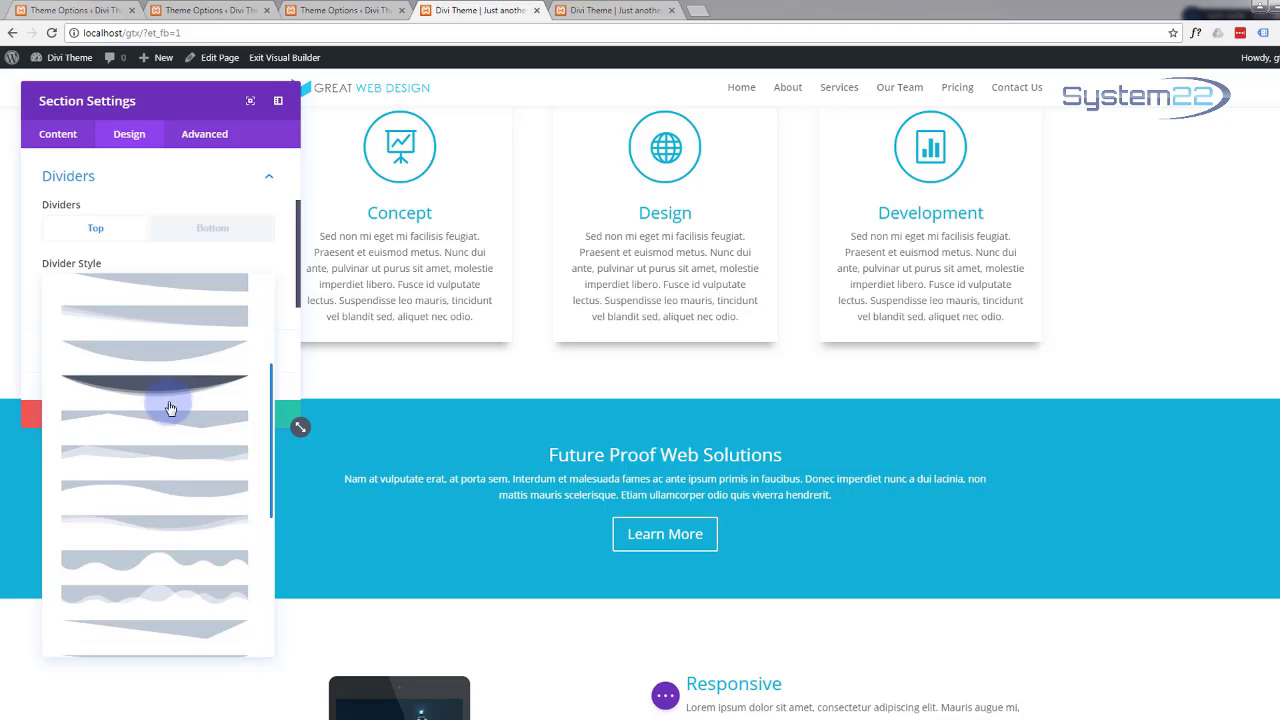
{"action": "left_click", "coordinate": [161, 528]}
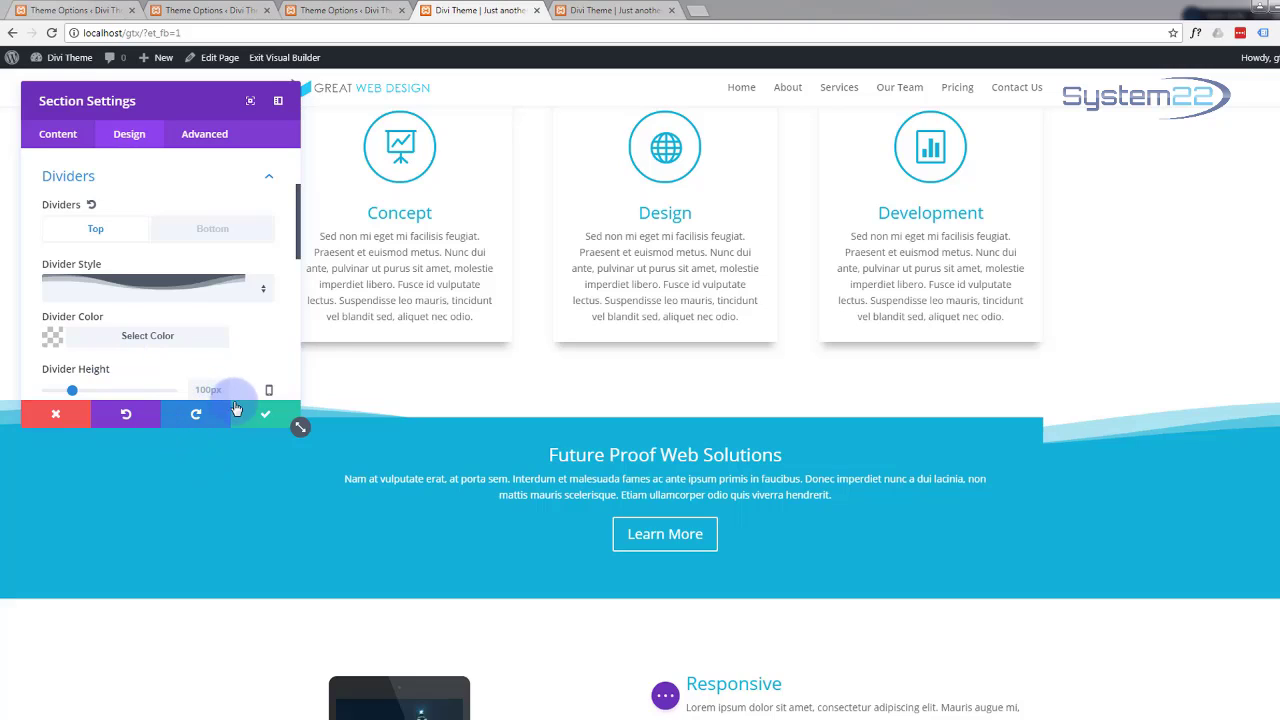
Step: Set the Bottom divider to a wave shape and save the Section Settings
{"action": "left_click", "coordinate": [208, 230]}
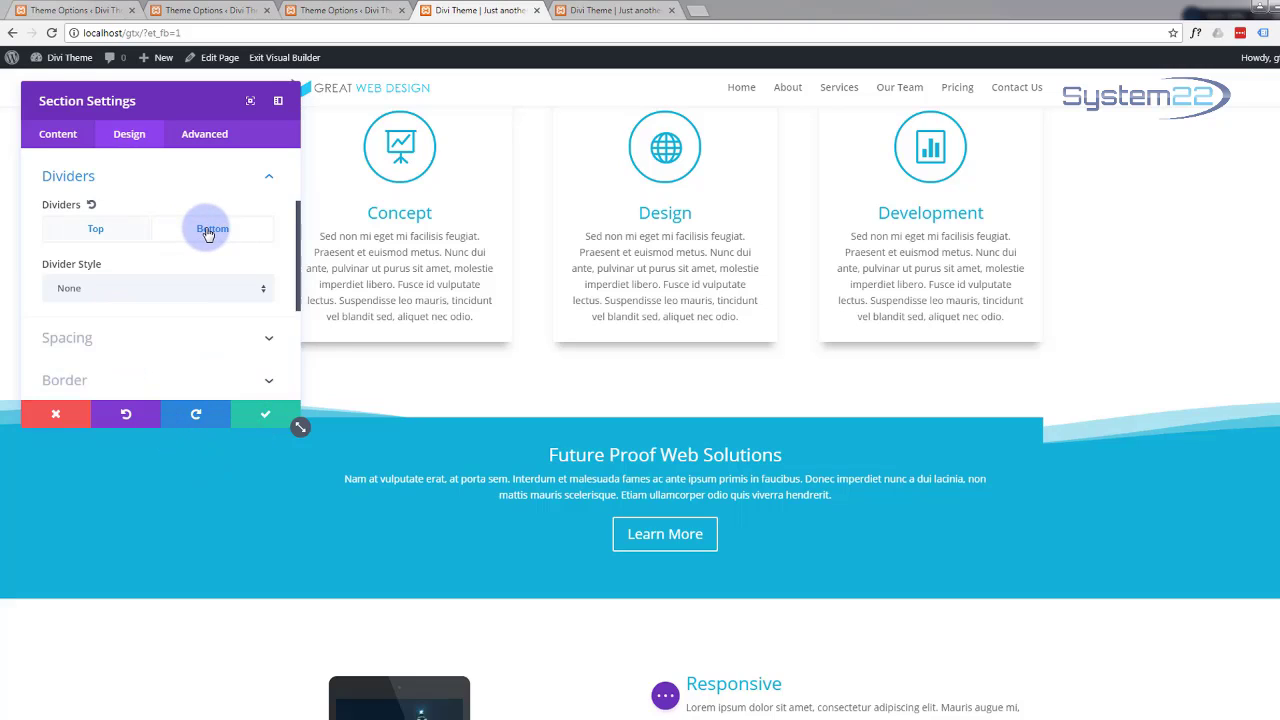
{"action": "left_click", "coordinate": [263, 296]}
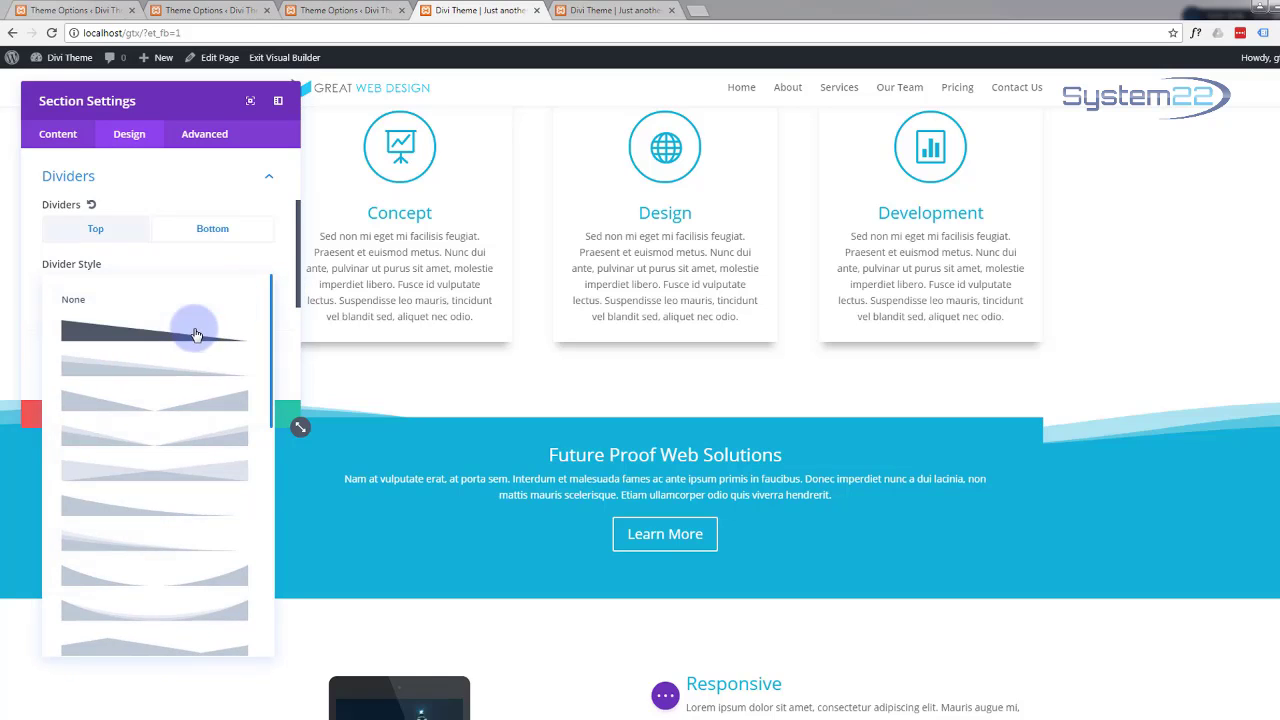
{"action": "scroll", "coordinate": [194, 363], "scroll_direction": "down", "scroll_amount": 4}
{"action": "scroll", "coordinate": [197, 365], "scroll_direction": "down", "scroll_amount": 4}
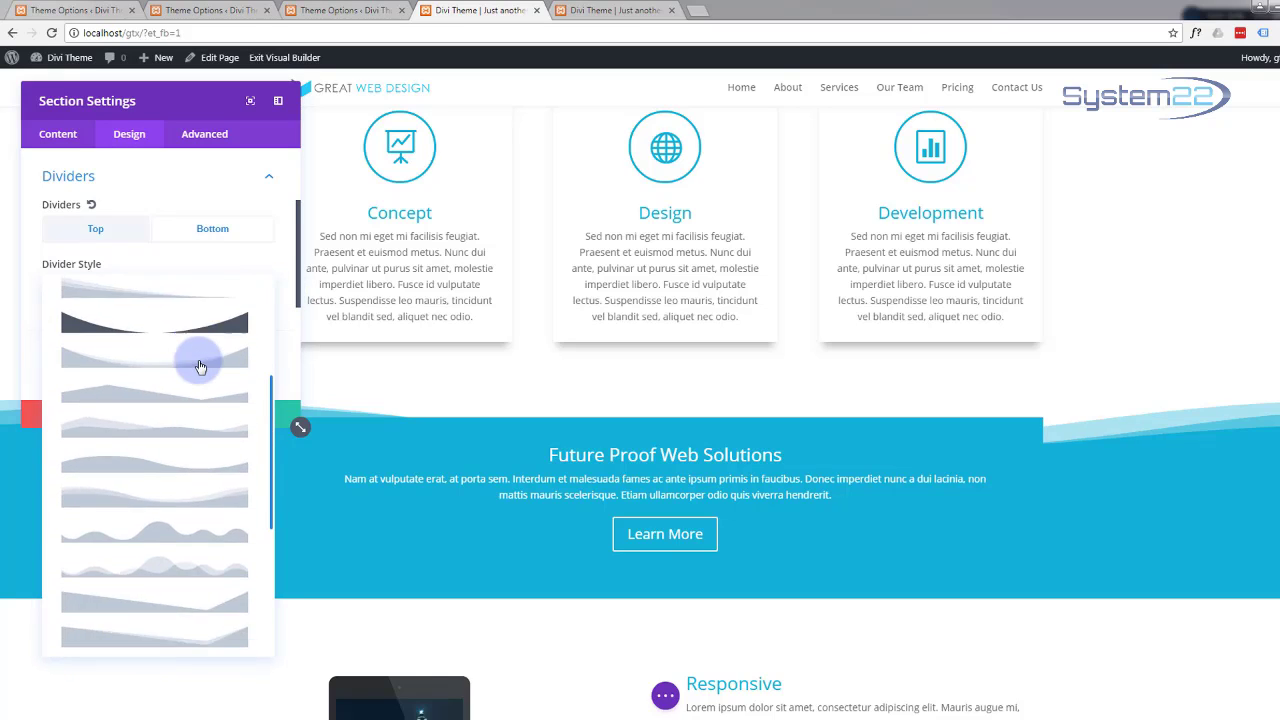
{"action": "left_click", "coordinate": [148, 484]}
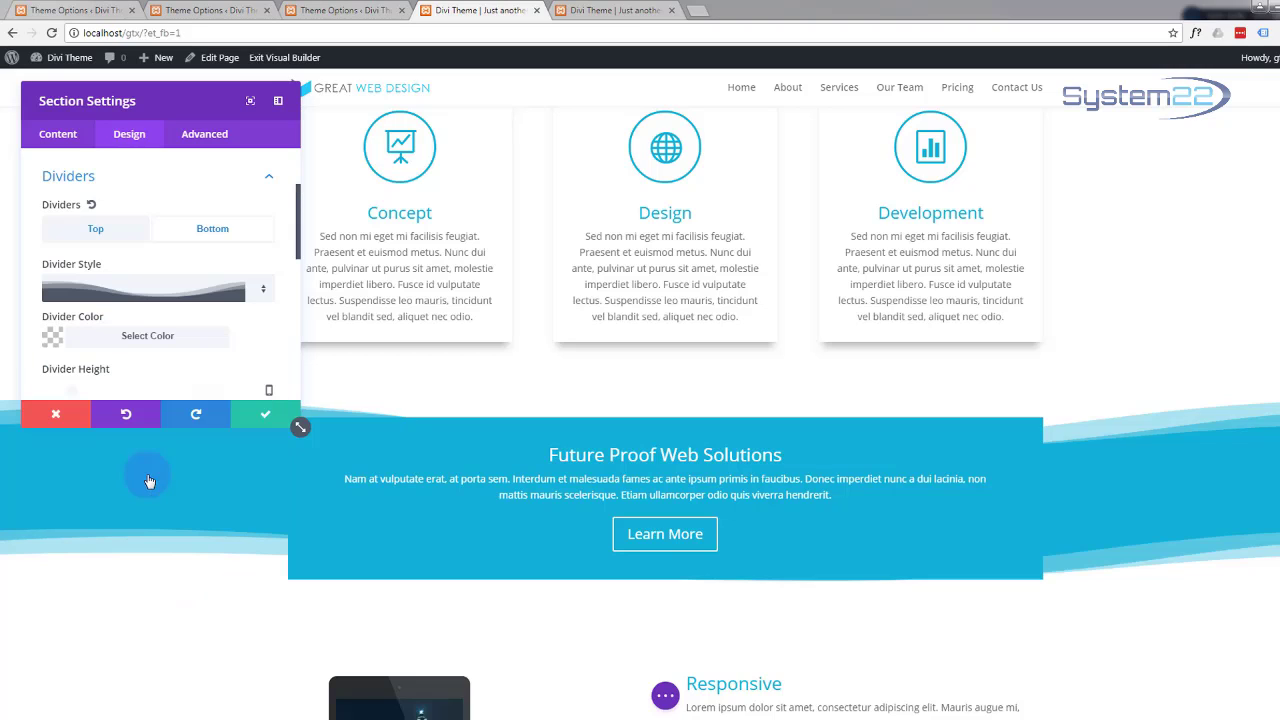
{"action": "left_click", "coordinate": [265, 416]}
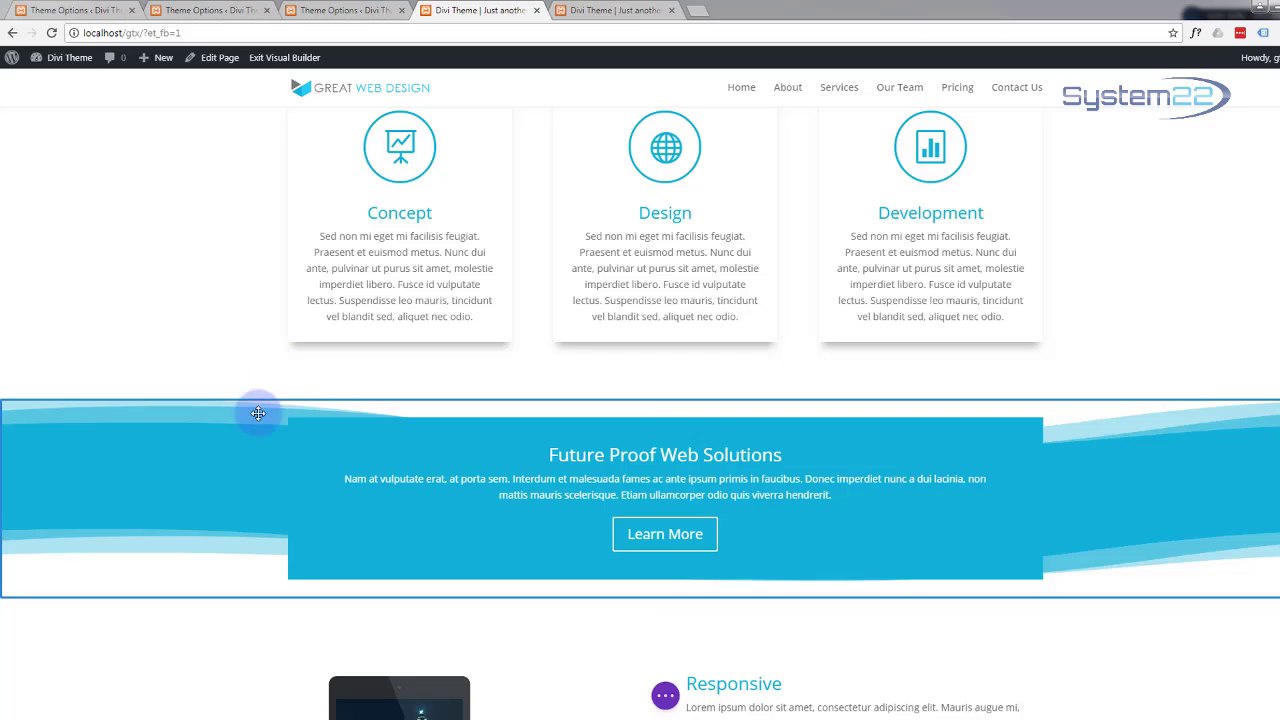
Step: Increase the section's top padding to about 79px and bottom padding to about 44px
{"action": "left_click_drag", "start_coordinate": [257, 409], "coordinate": [244, 451]}
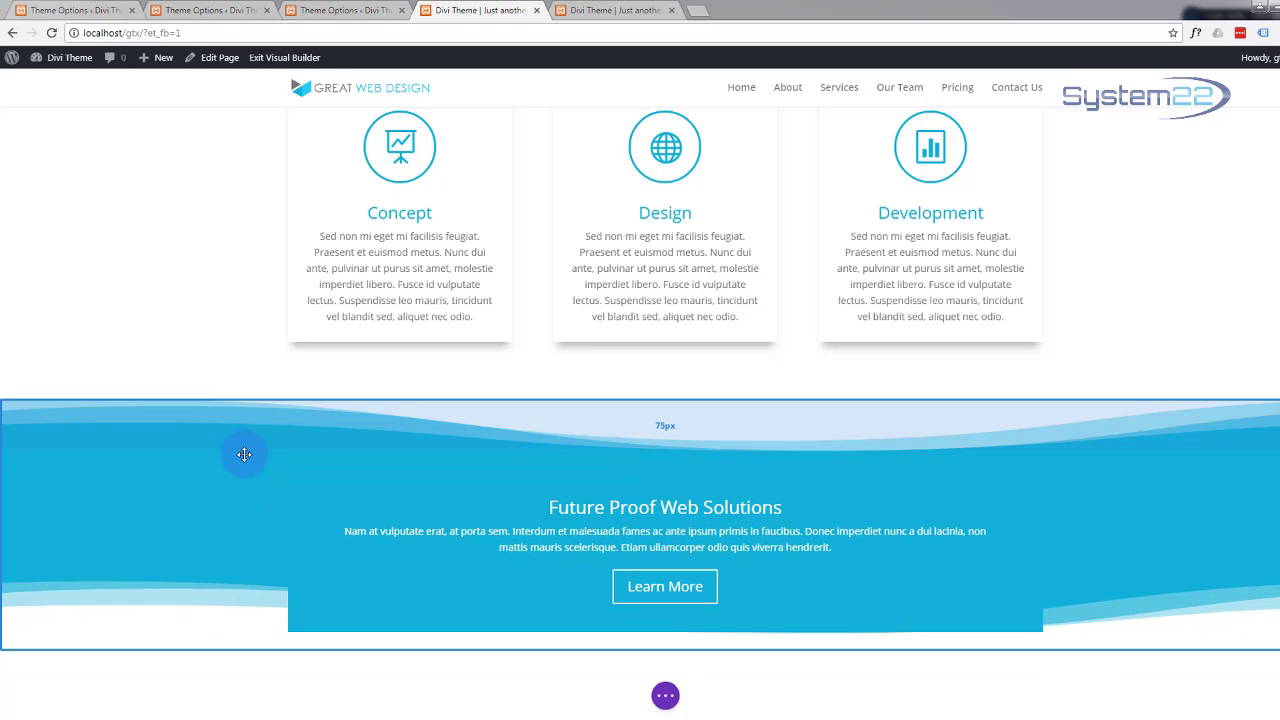
{"action": "left_click_drag", "start_coordinate": [129, 648], "coordinate": [129, 712]}
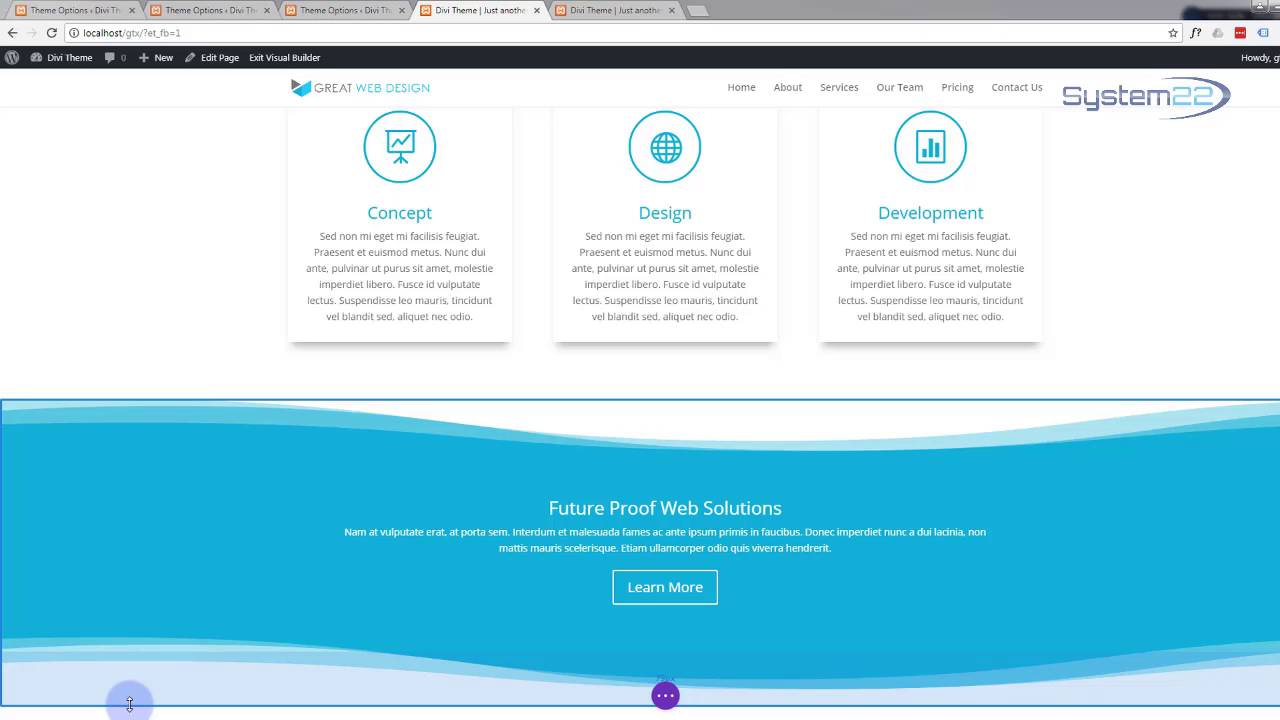
{"action": "mouse_move", "coordinate": [129, 704]}
{"action": "left_mouse_down"}
{"action": "mouse_move", "coordinate": [134, 680]}
{"action": "mouse_move", "coordinate": [133, 695]}
{"action": "left_mouse_up"}
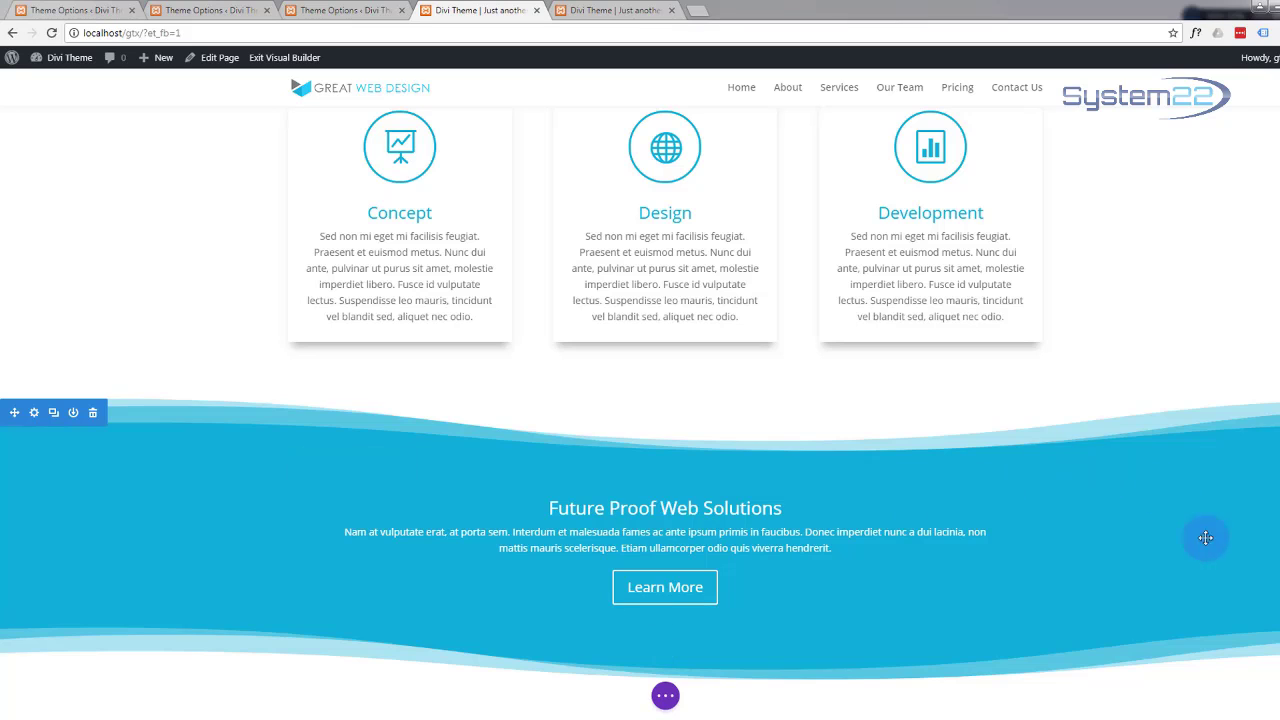
Step: Scroll past the Future Proof, Responsive and team sections to the Starter–Enterprise pricing tables
{"action": "scroll", "coordinate": [1096, 512], "scroll_direction": "down", "scroll_amount": 3}
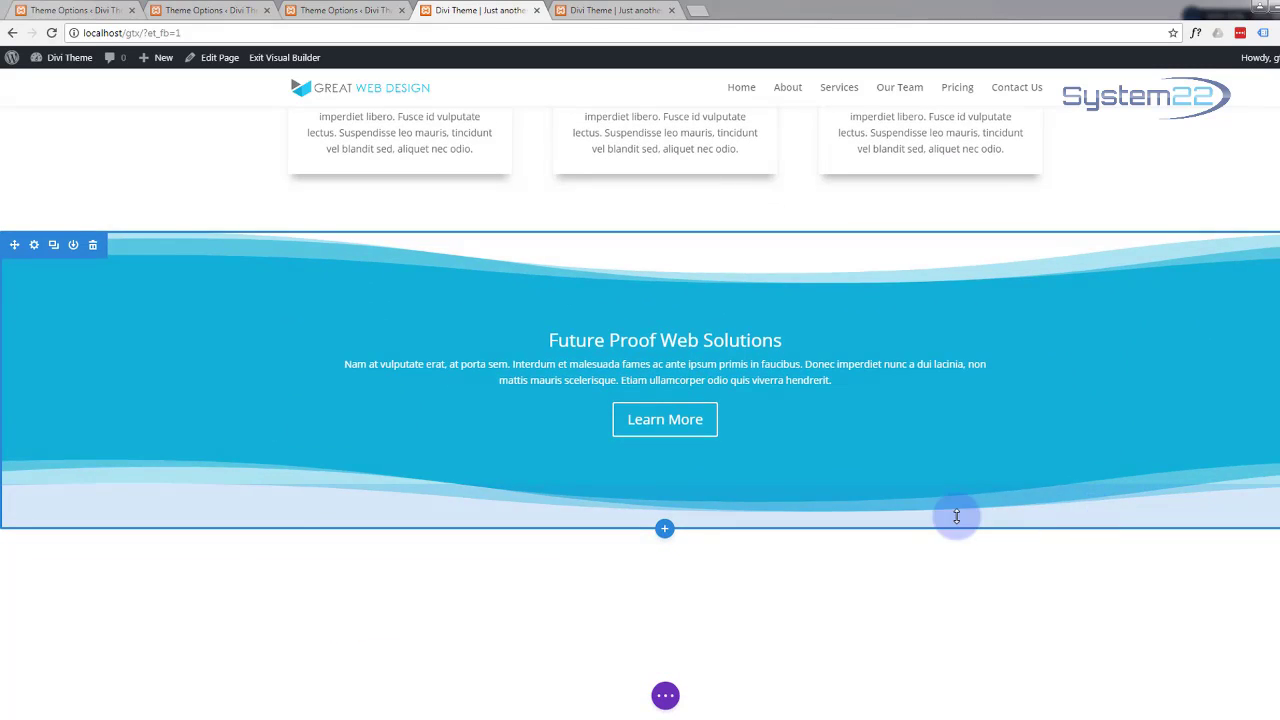
{"action": "scroll", "coordinate": [972, 460], "scroll_direction": "down", "scroll_amount": 3}
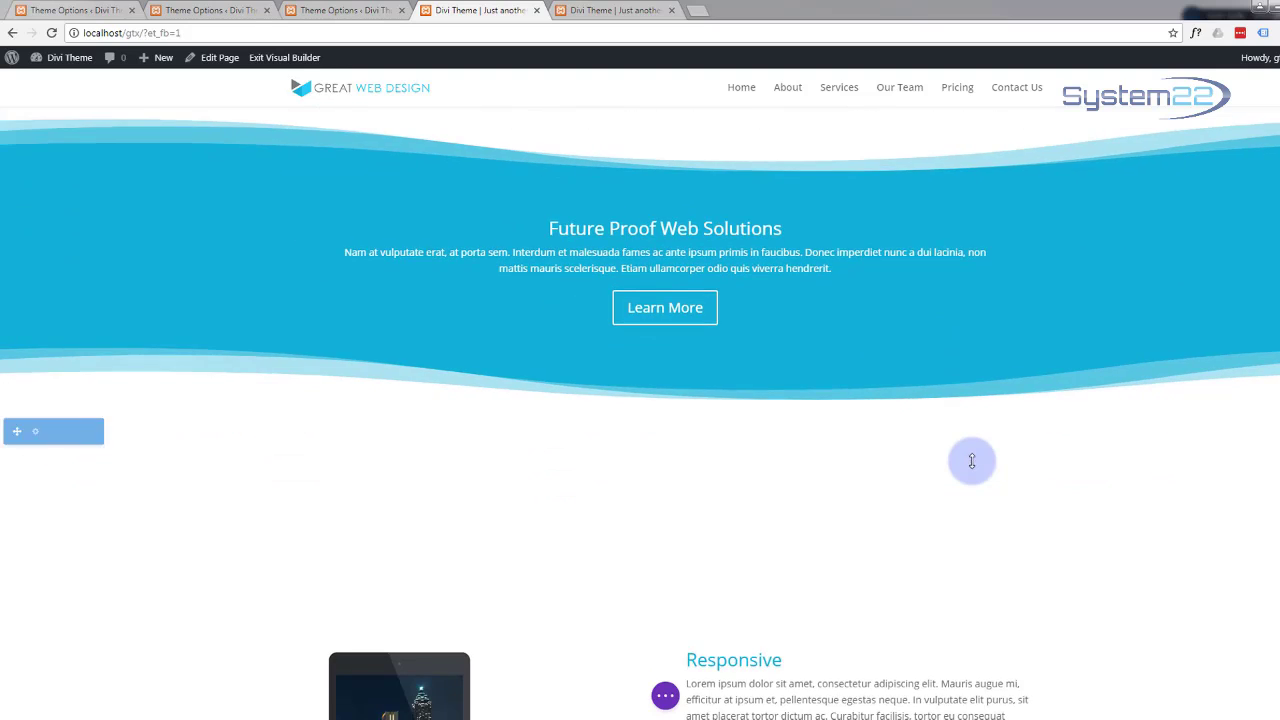
{"action": "scroll", "coordinate": [941, 471], "scroll_direction": "up", "scroll_amount": 2}
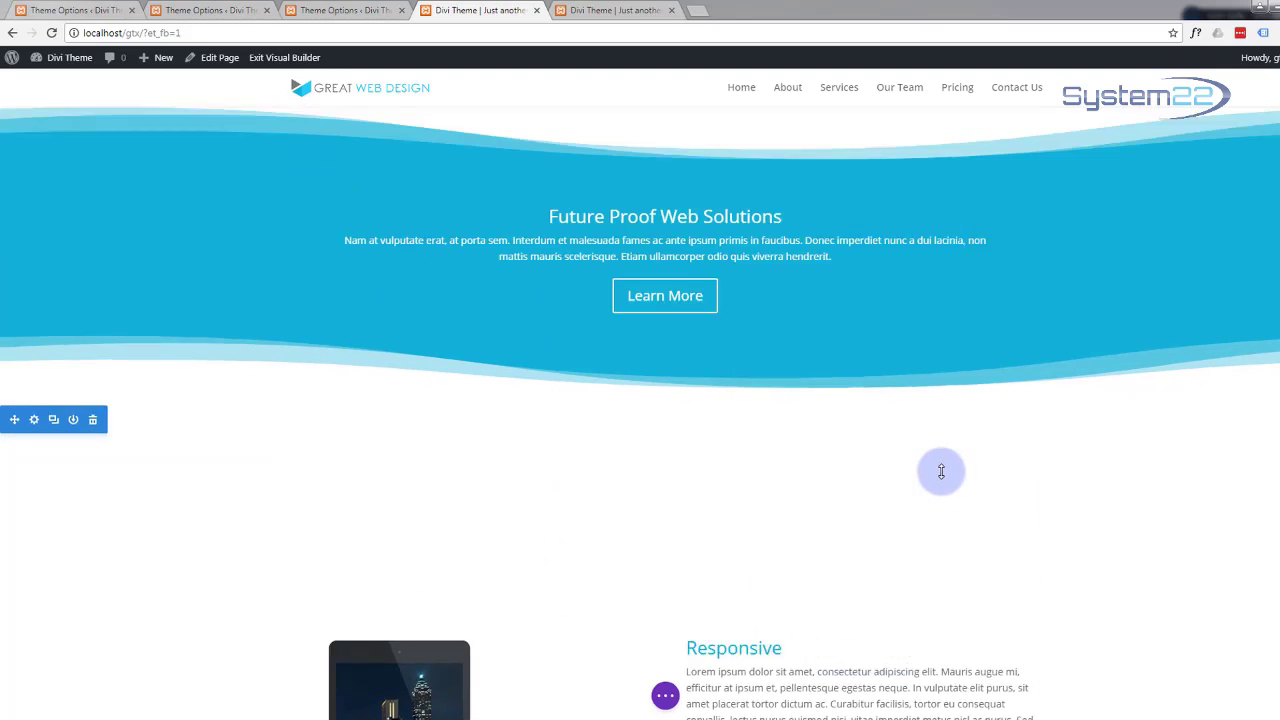
{"action": "scroll", "coordinate": [941, 471], "scroll_direction": "down", "scroll_amount": 4}
{"action": "scroll", "coordinate": [941, 471], "scroll_direction": "down", "scroll_amount": 2}
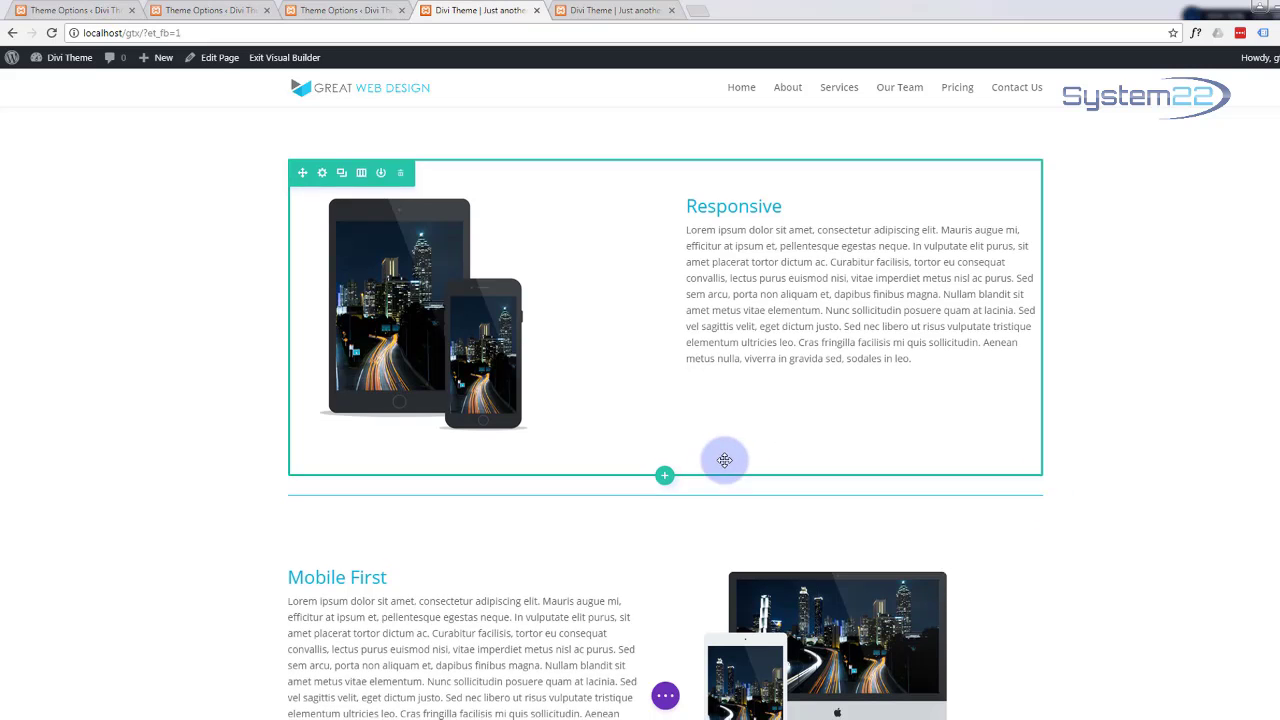
{"action": "scroll", "coordinate": [710, 466], "scroll_direction": "down", "scroll_amount": 5}
{"action": "scroll", "coordinate": [712, 463], "scroll_direction": "down", "scroll_amount": 8}
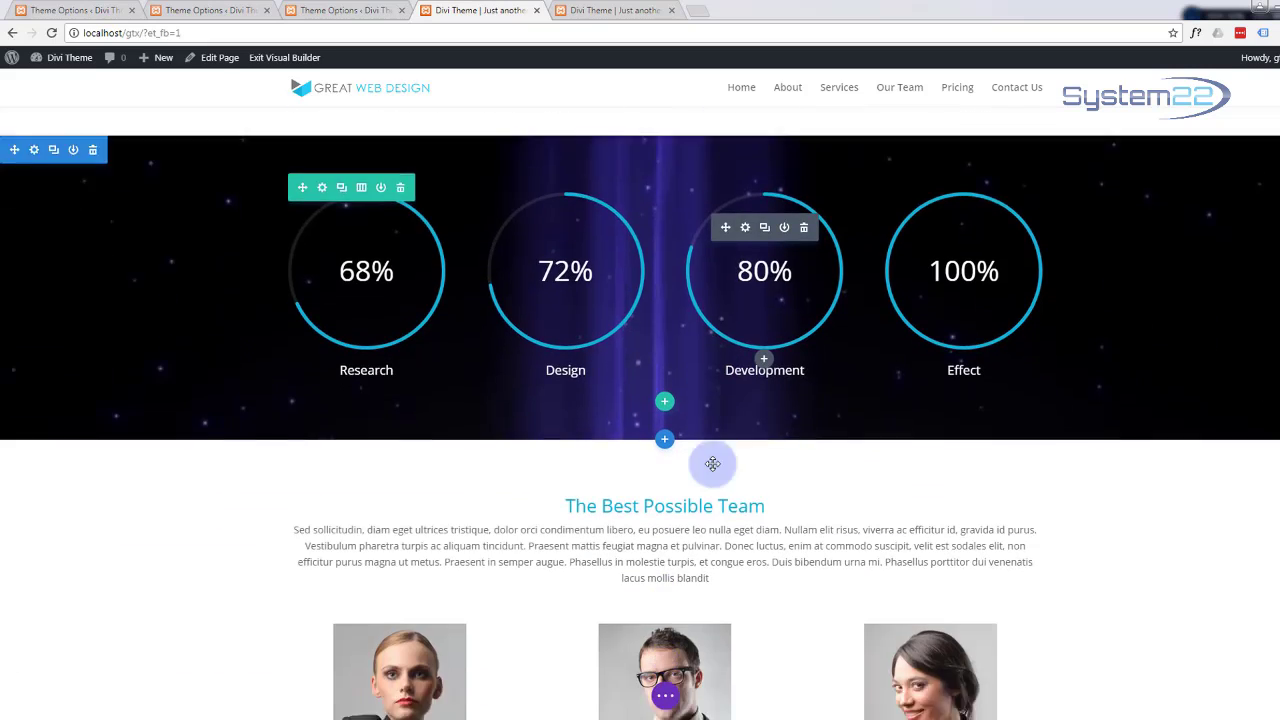
{"action": "scroll", "coordinate": [712, 463], "scroll_direction": "down", "scroll_amount": 6}
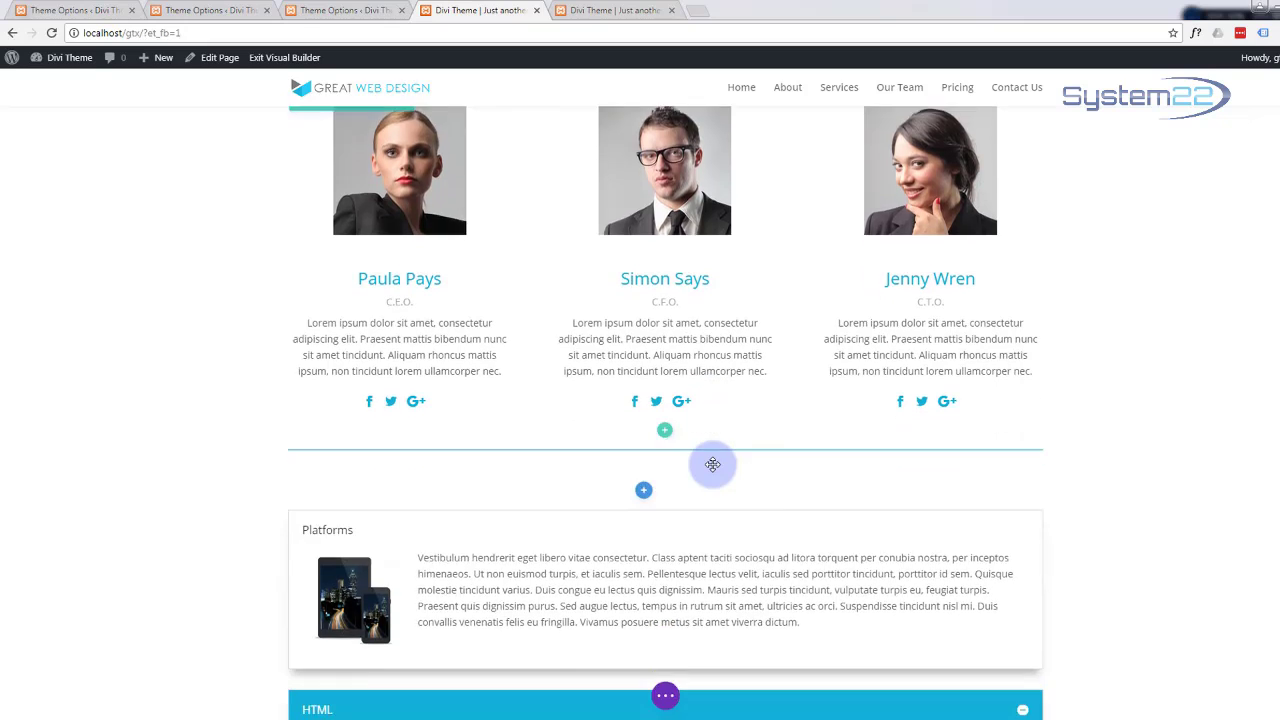
{"action": "scroll", "coordinate": [712, 463], "scroll_direction": "down", "scroll_amount": 2}
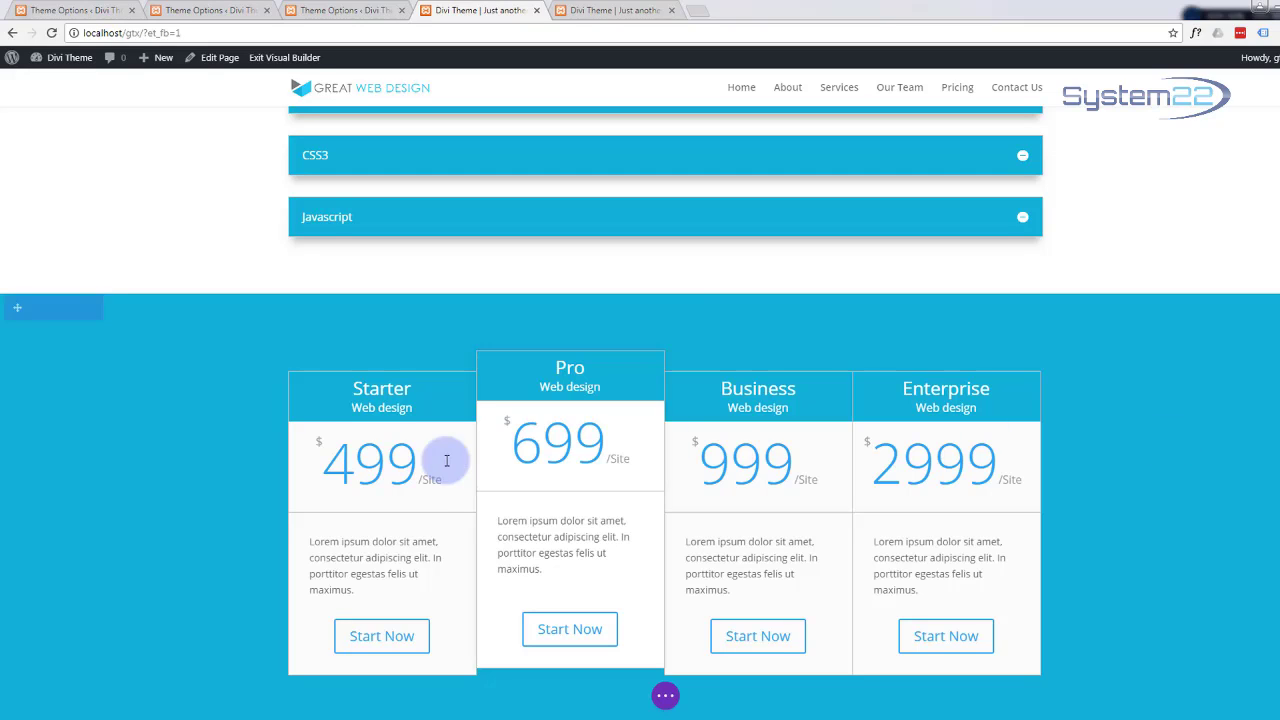
{"action": "mouse_move", "coordinate": [6, 425]}
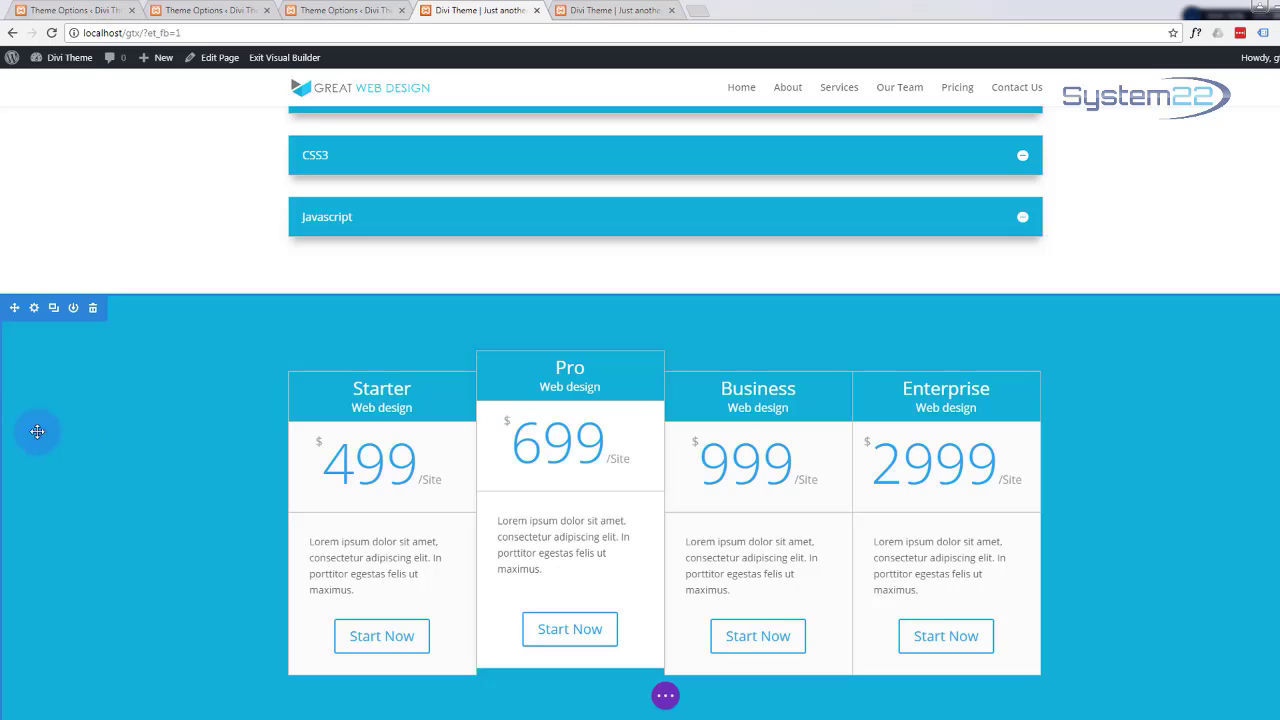
Step: Open the pricing section's Design > Dividers settings and browse the top divider shapes
{"action": "left_click", "coordinate": [33, 310]}
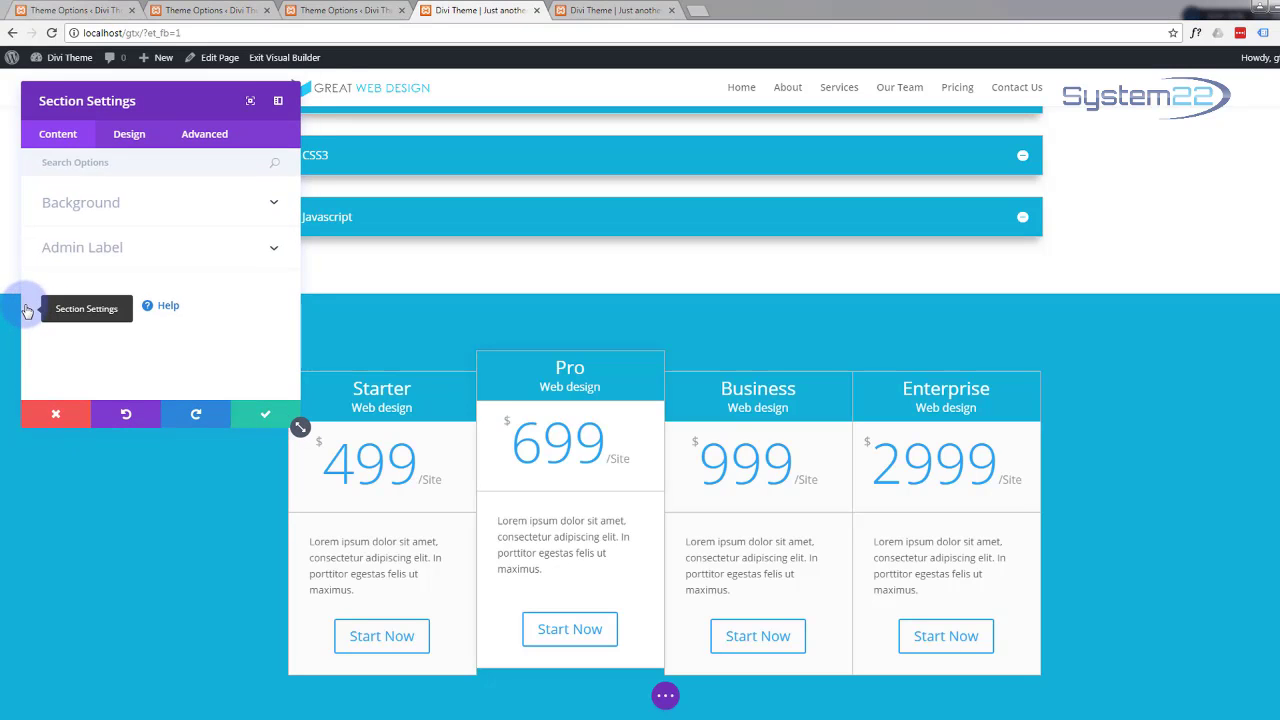
{"action": "left_click", "coordinate": [129, 138]}
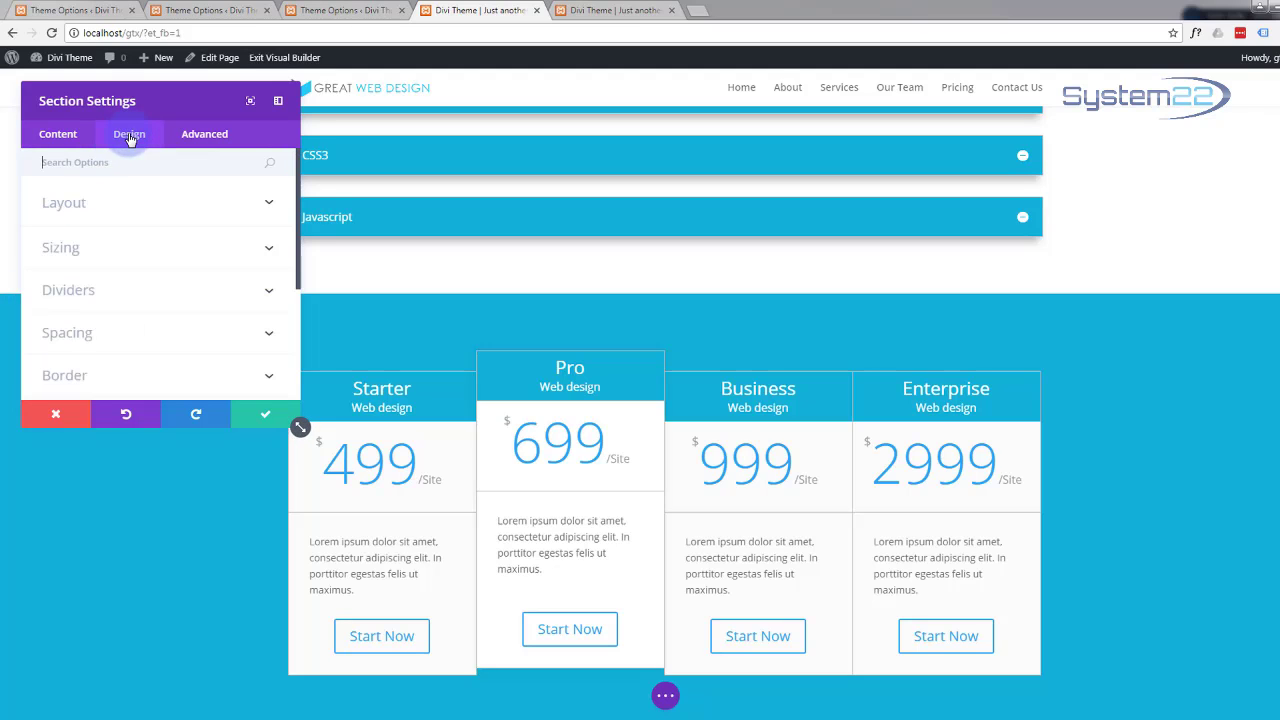
{"action": "left_click", "coordinate": [268, 292]}
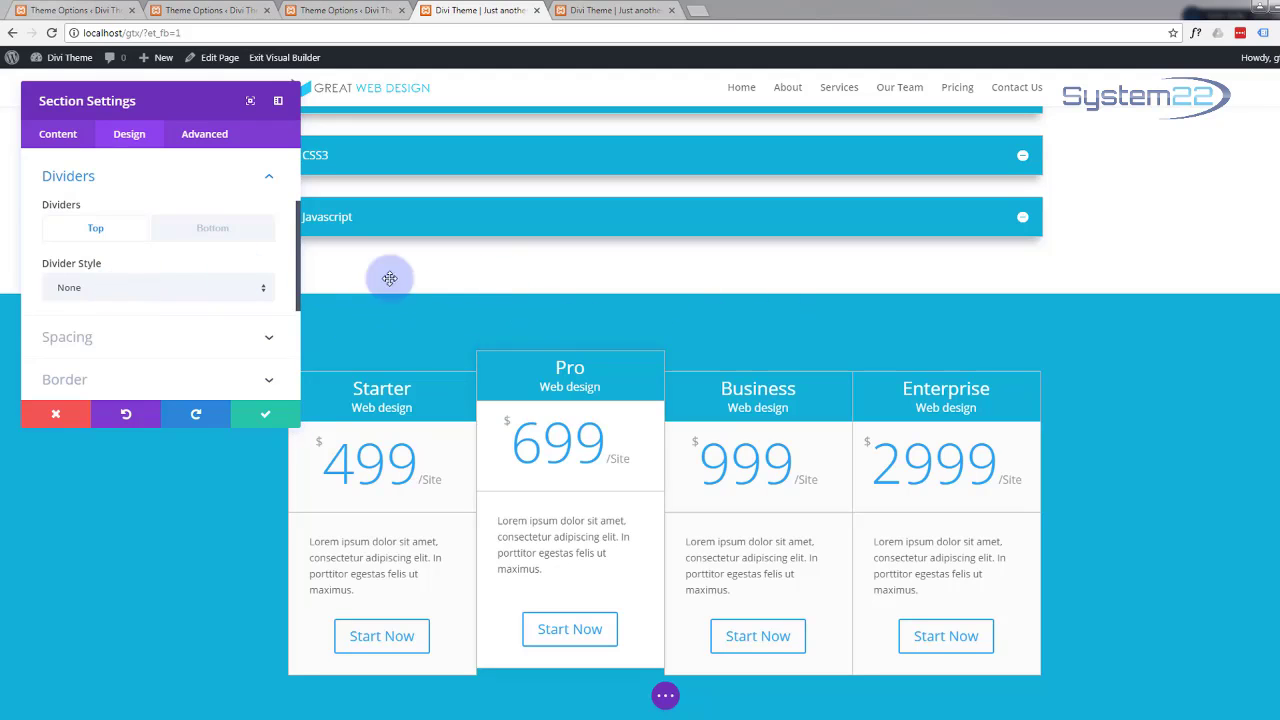
{"action": "left_click", "coordinate": [257, 292]}
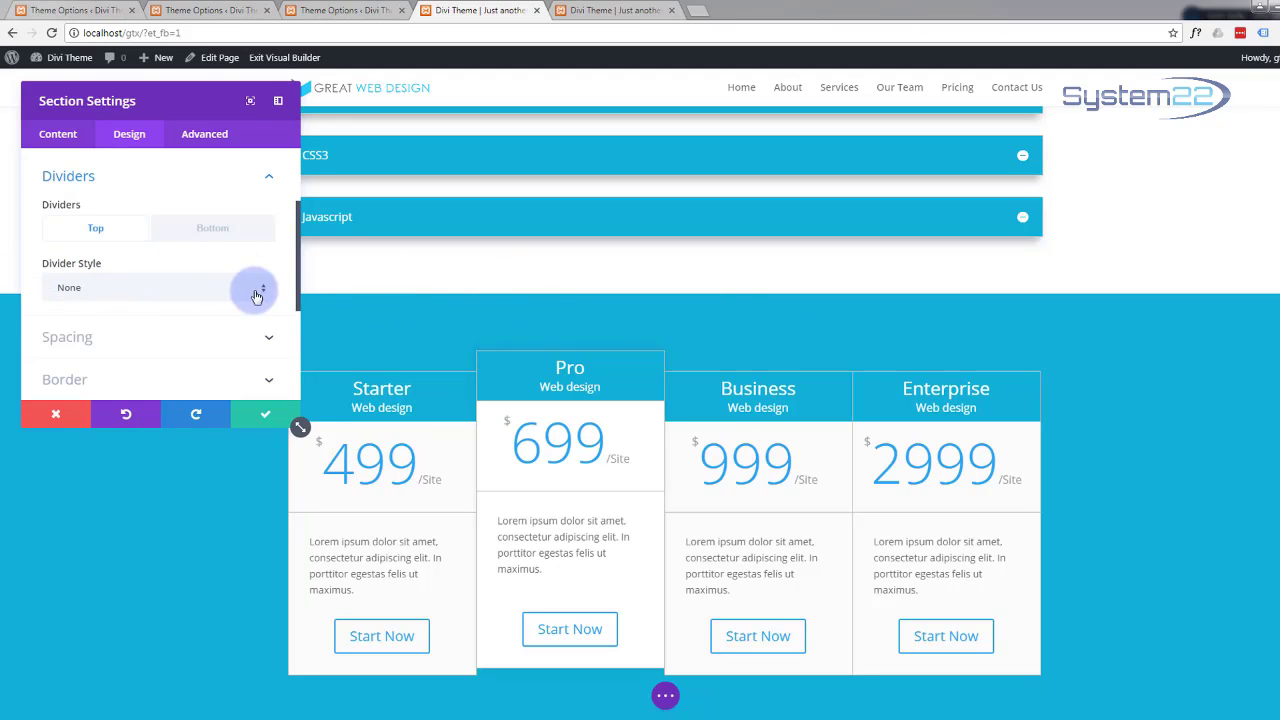
{"action": "left_click", "coordinate": [263, 294]}
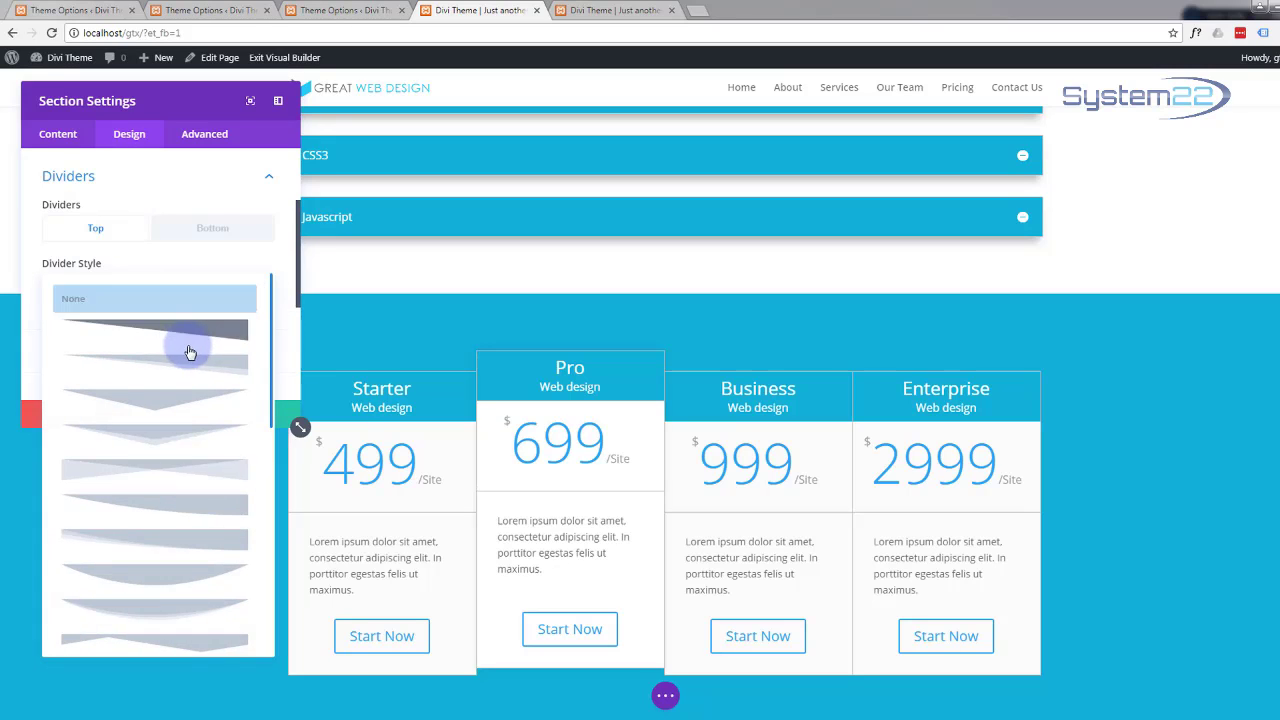
{"action": "scroll", "coordinate": [180, 350], "scroll_direction": "down", "scroll_amount": 5}
{"action": "scroll", "coordinate": [180, 350], "scroll_direction": "down", "scroll_amount": 1}
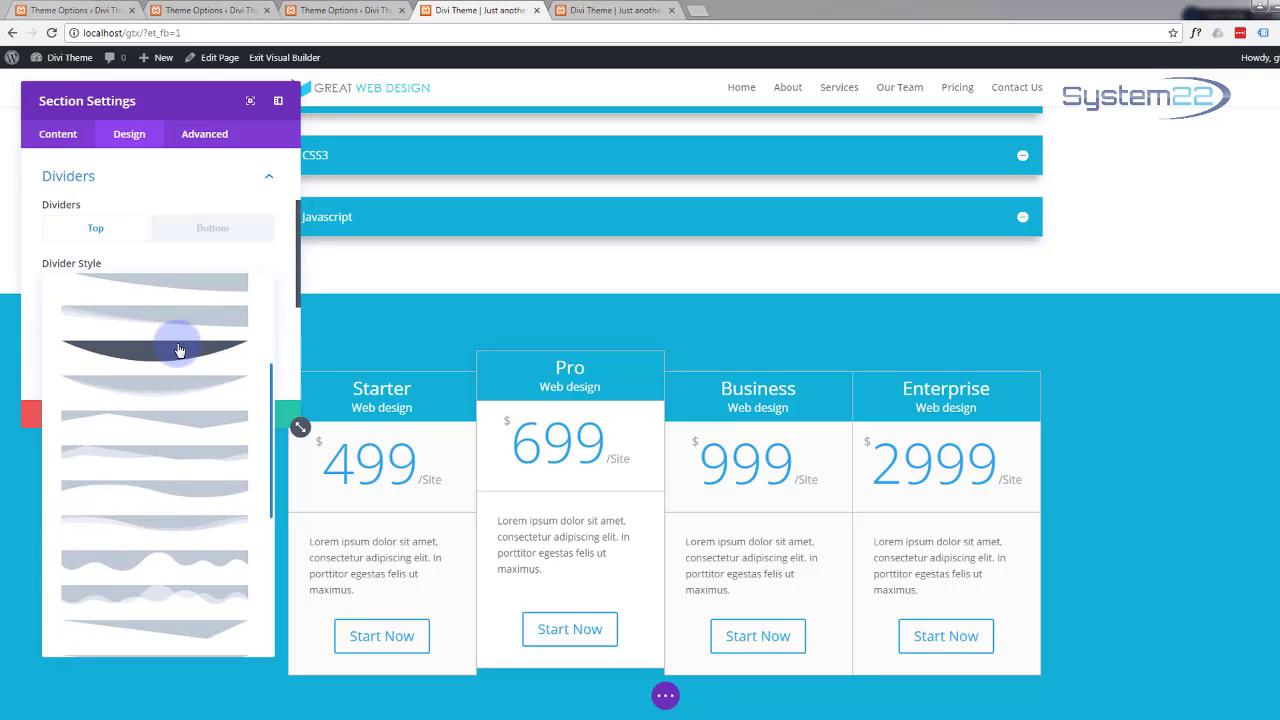
{"action": "scroll", "coordinate": [180, 350], "scroll_direction": "down", "scroll_amount": 5}
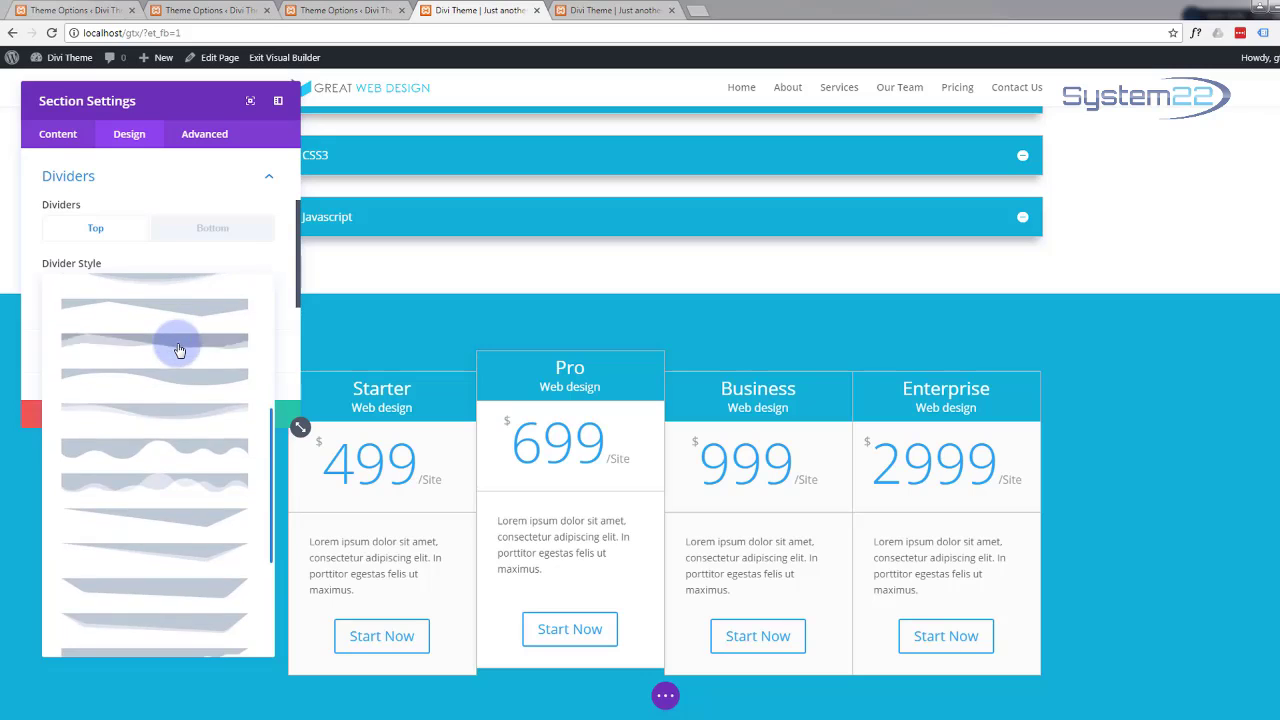
{"action": "scroll", "coordinate": [180, 350], "scroll_direction": "down", "scroll_amount": 3}
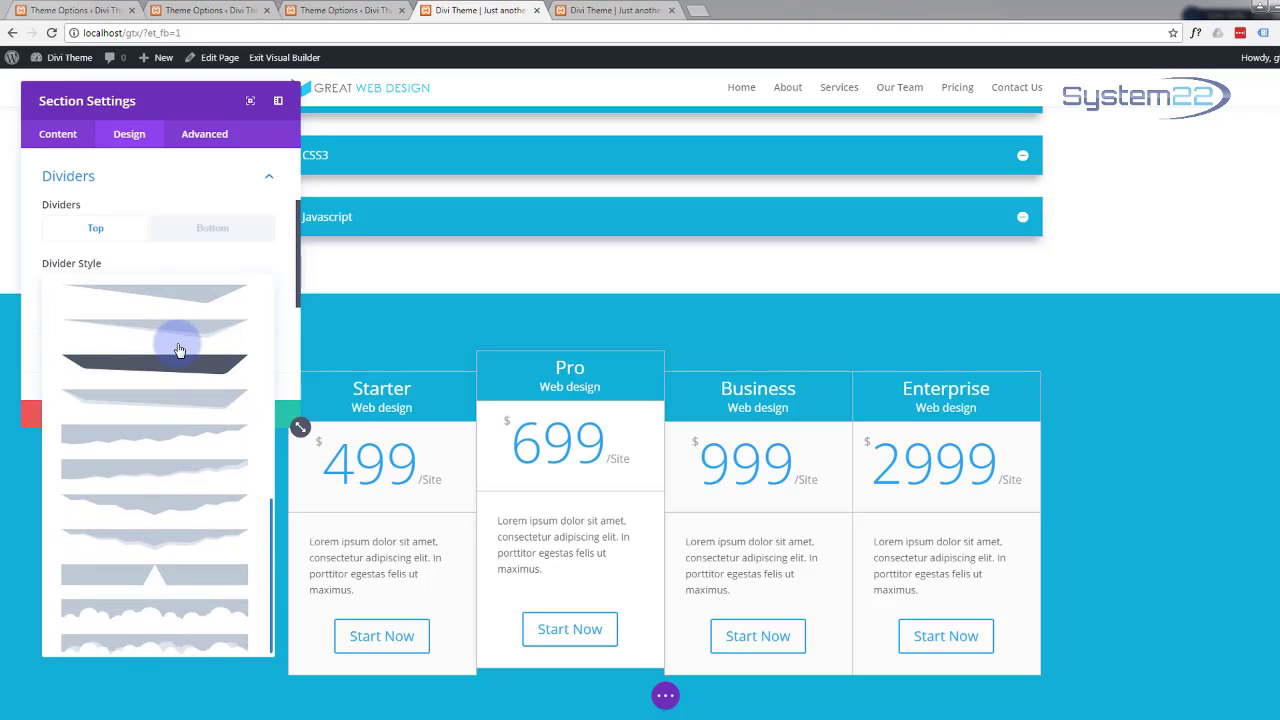
{"action": "left_click", "coordinate": [122, 655]}
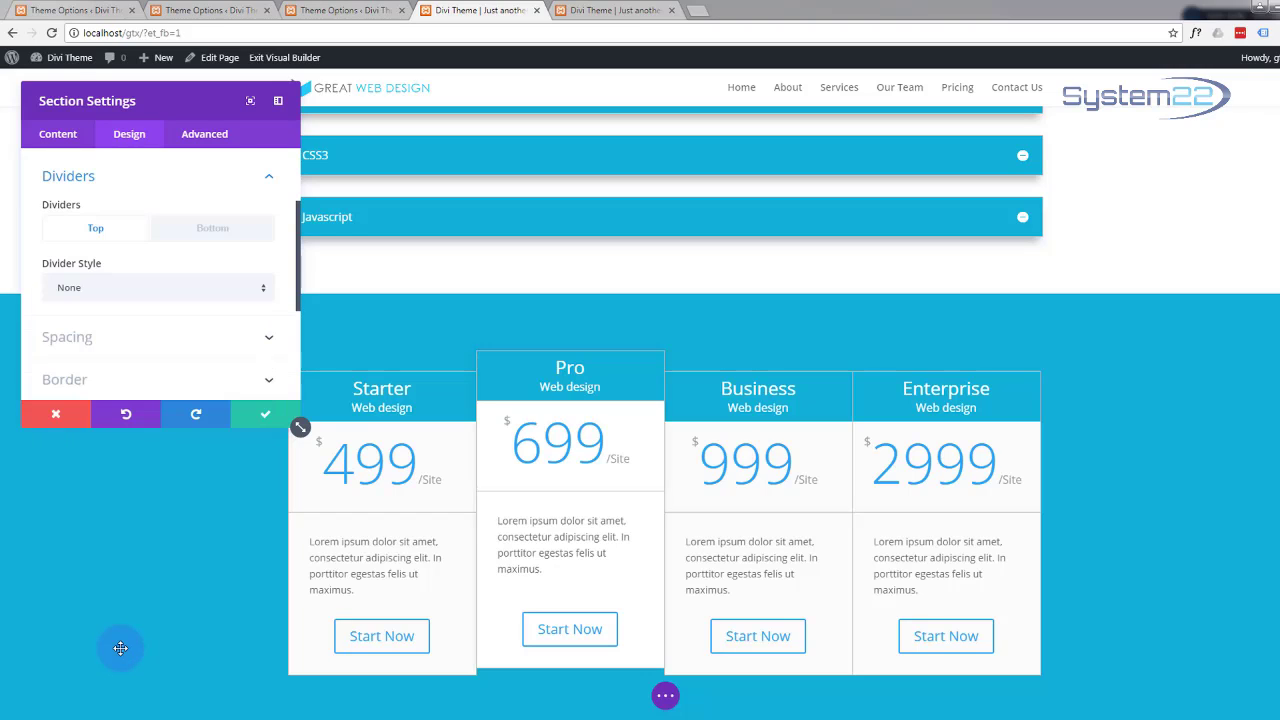
Step: Set the top divider to the clouds shape and save the section settings
{"action": "left_click", "coordinate": [260, 290]}
{"action": "scroll", "coordinate": [158, 392], "scroll_direction": "down", "scroll_amount": 5}
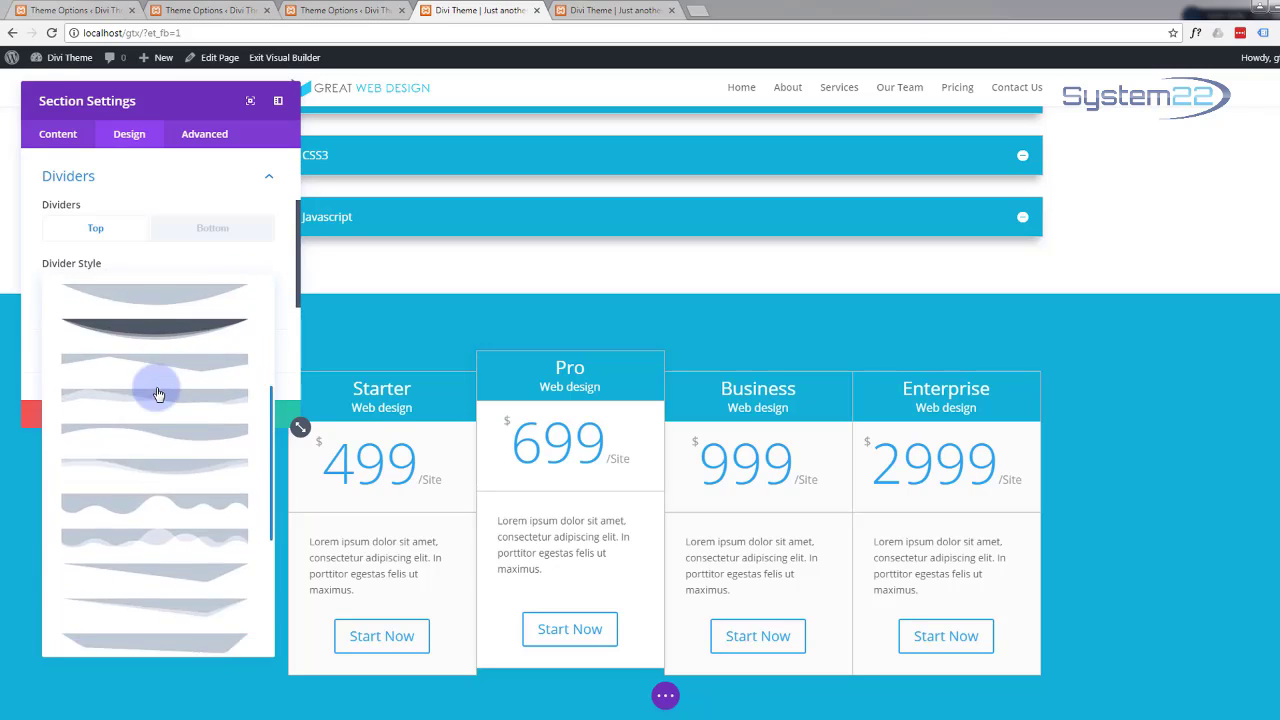
{"action": "scroll", "coordinate": [158, 392], "scroll_direction": "down", "scroll_amount": 3}
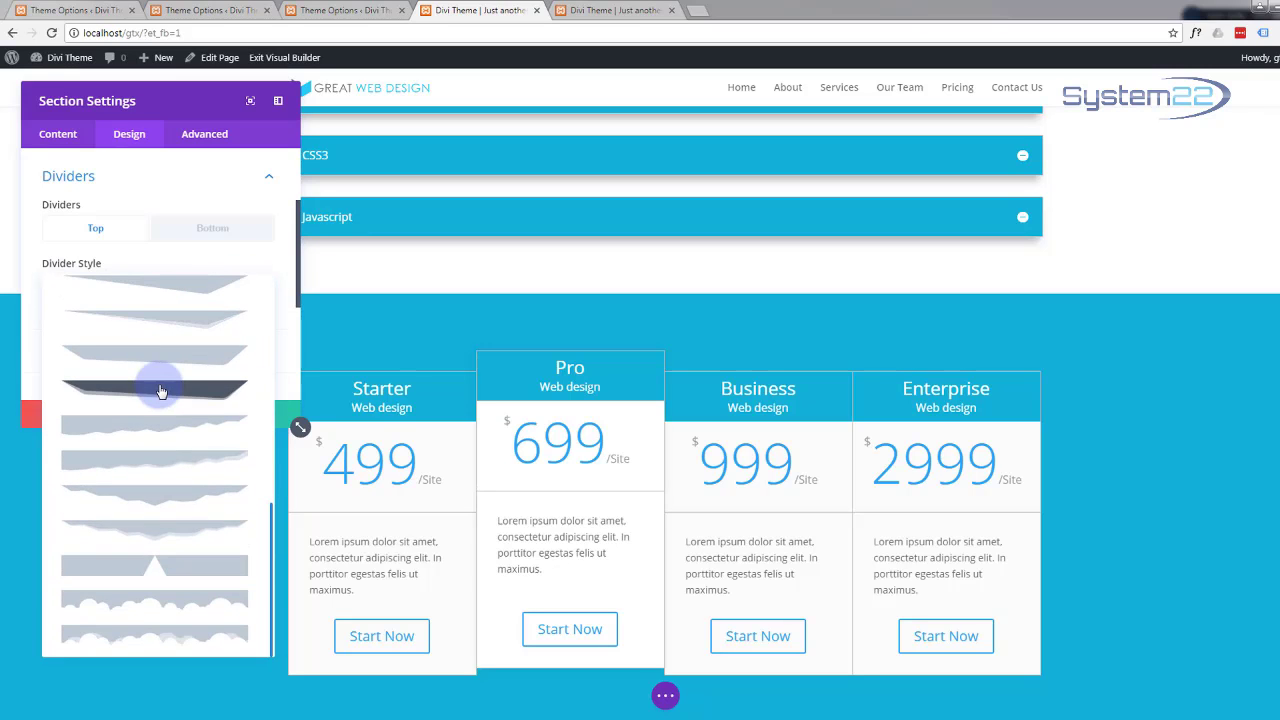
{"action": "left_click", "coordinate": [172, 636]}
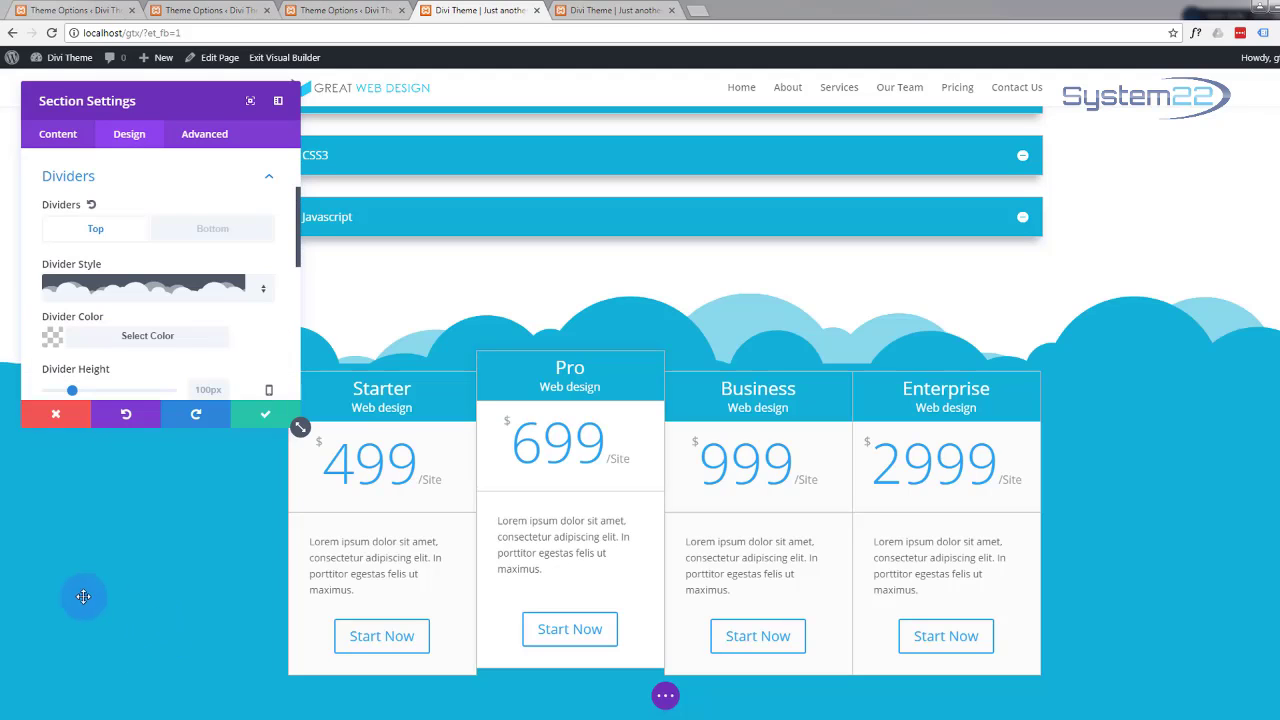
{"action": "left_click", "coordinate": [277, 423]}
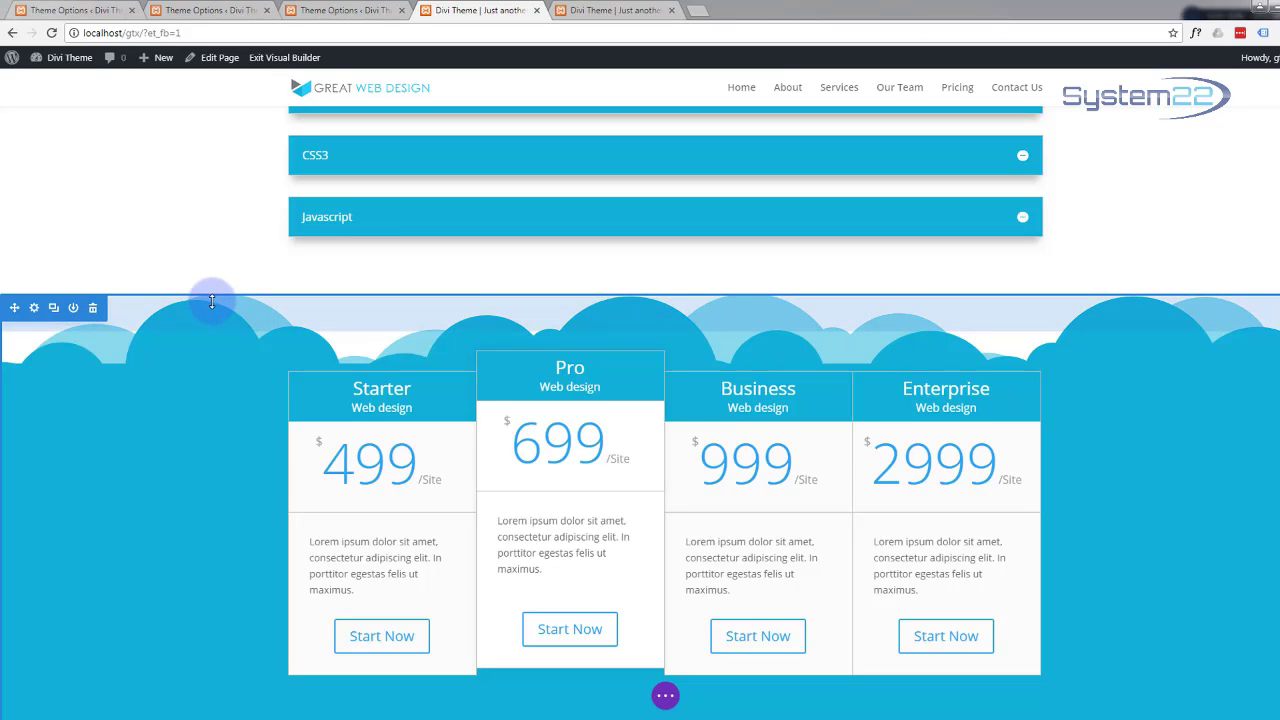
Step: Enlarge the pricing section's top padding in two drags, then expand the page settings bar
{"action": "left_click_drag", "start_coordinate": [212, 301], "coordinate": [195, 343]}
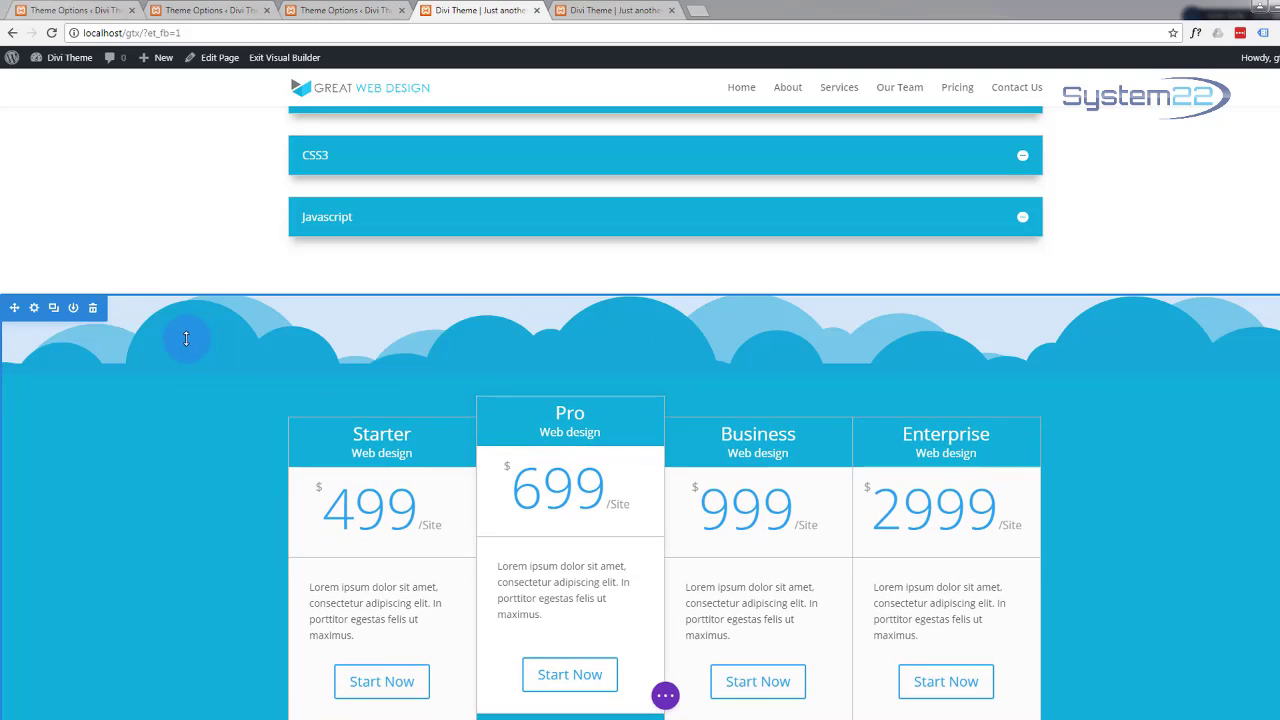
{"action": "scroll", "coordinate": [94, 420], "scroll_direction": "down", "scroll_amount": 3}
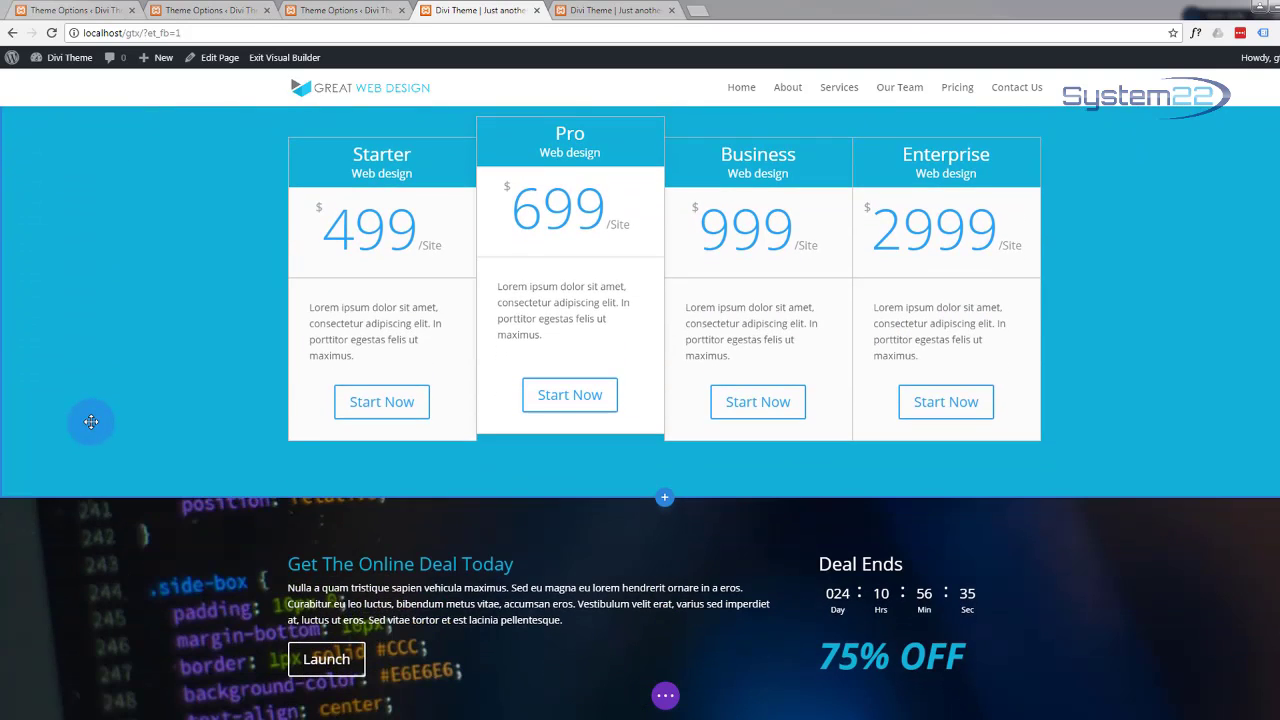
{"action": "scroll", "coordinate": [91, 421], "scroll_direction": "up", "scroll_amount": 2}
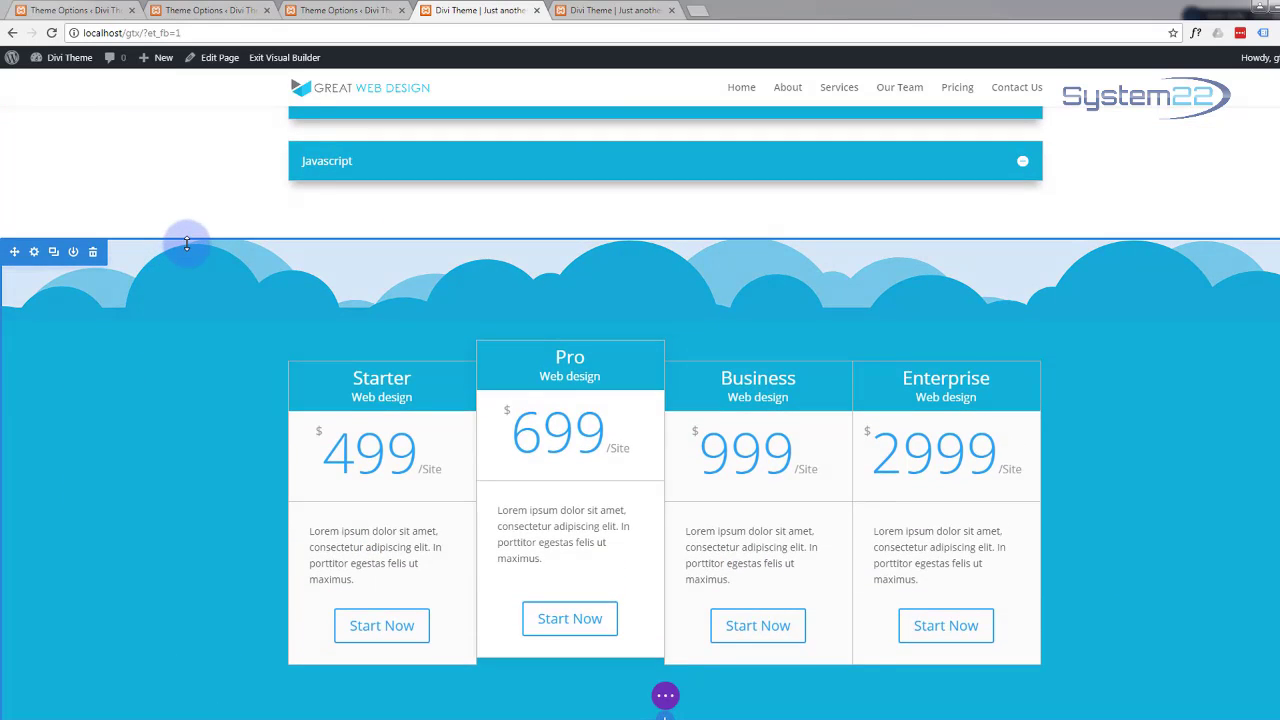
{"action": "left_click_drag", "start_coordinate": [186, 246], "coordinate": [185, 276]}
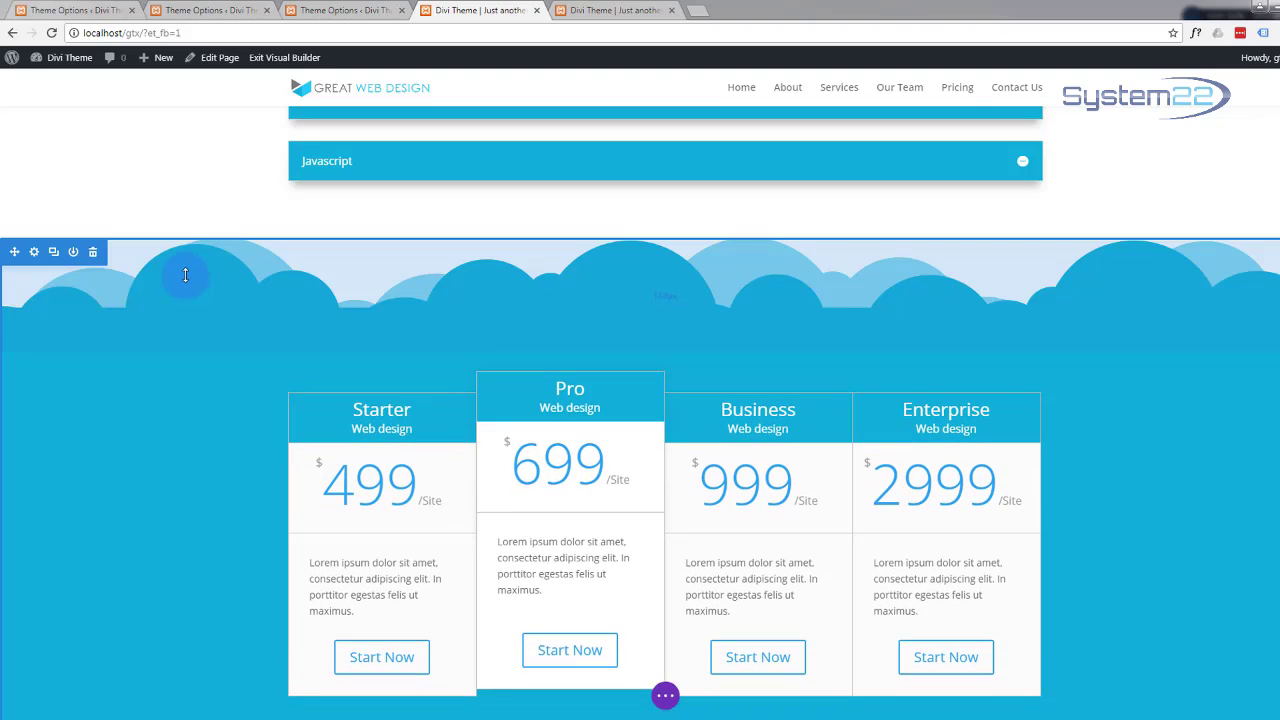
{"action": "scroll", "coordinate": [110, 406], "scroll_direction": "down", "scroll_amount": 3}
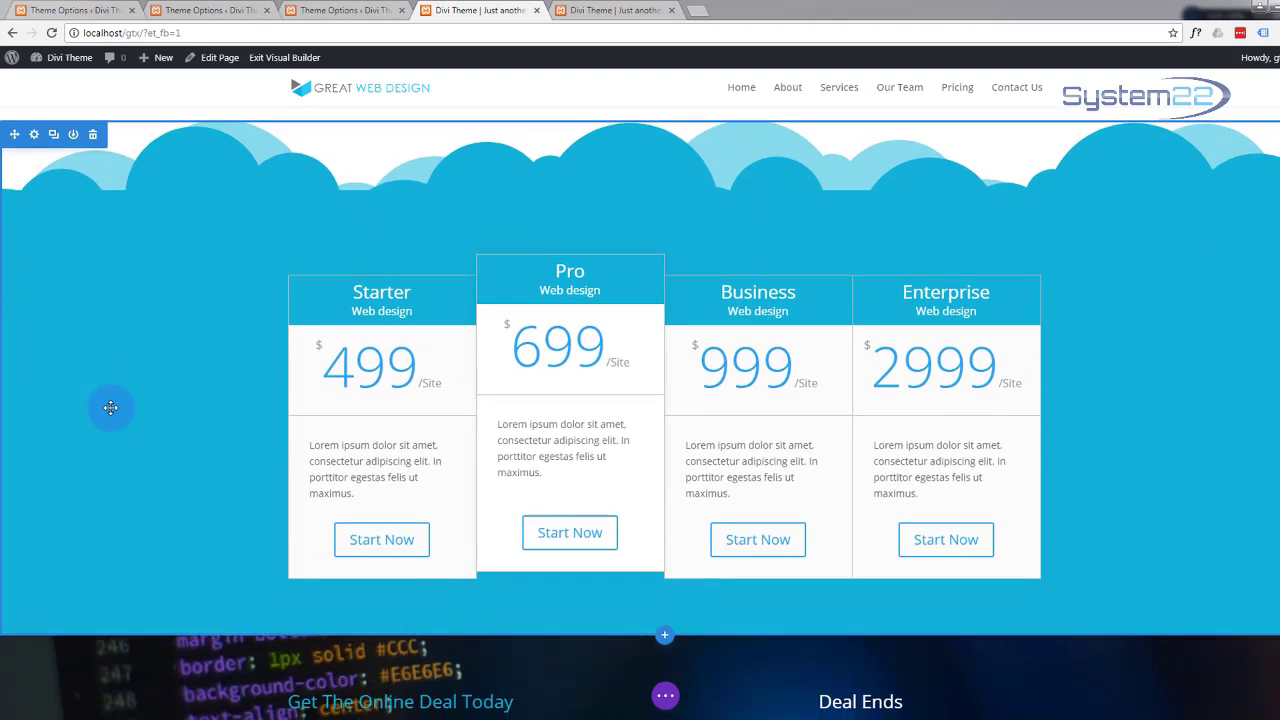
{"action": "left_click", "coordinate": [664, 697]}
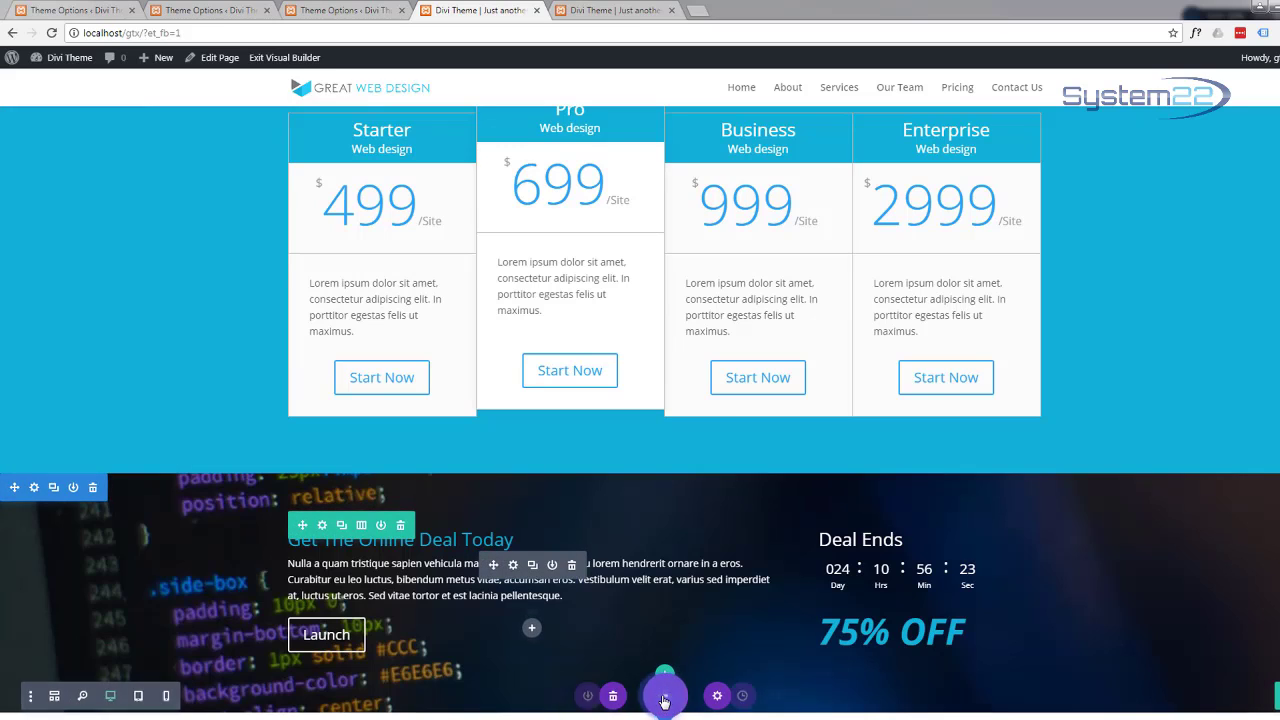
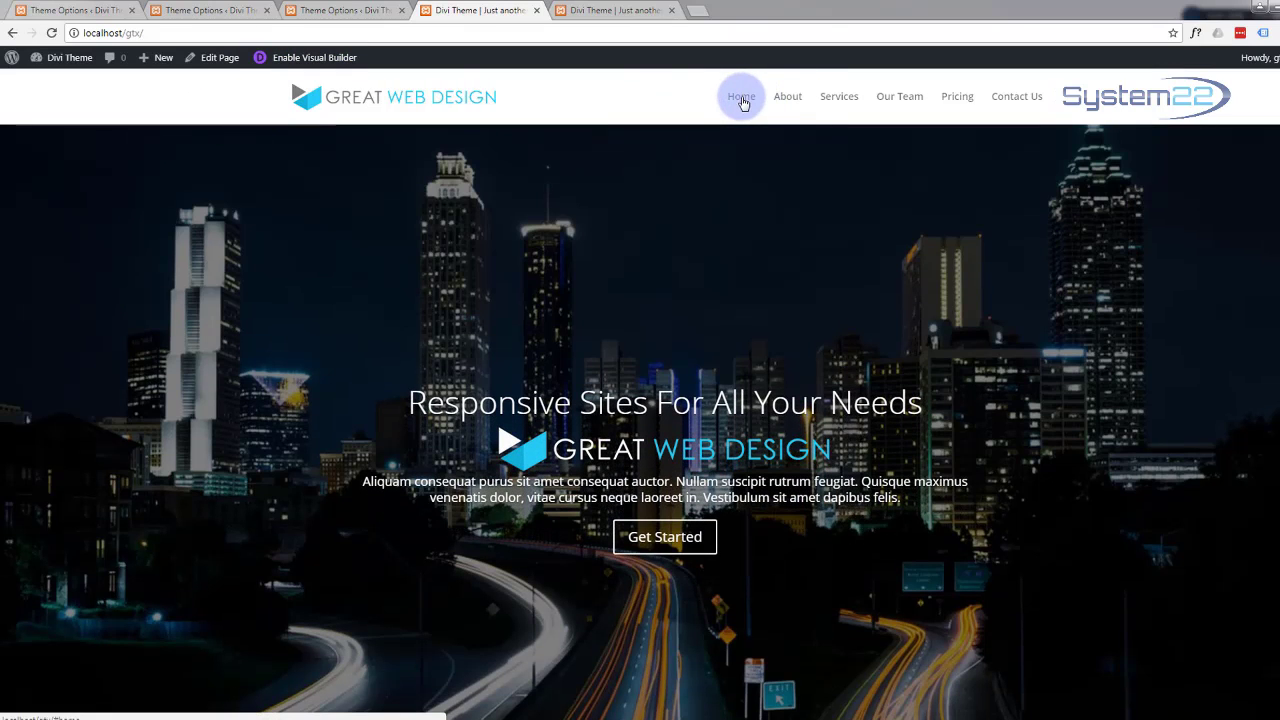
Step: Scroll through the page in the builder to find the empty gap above the Responsive content
{"action": "scroll", "coordinate": [500, 222], "scroll_direction": "down", "scroll_amount": 4}
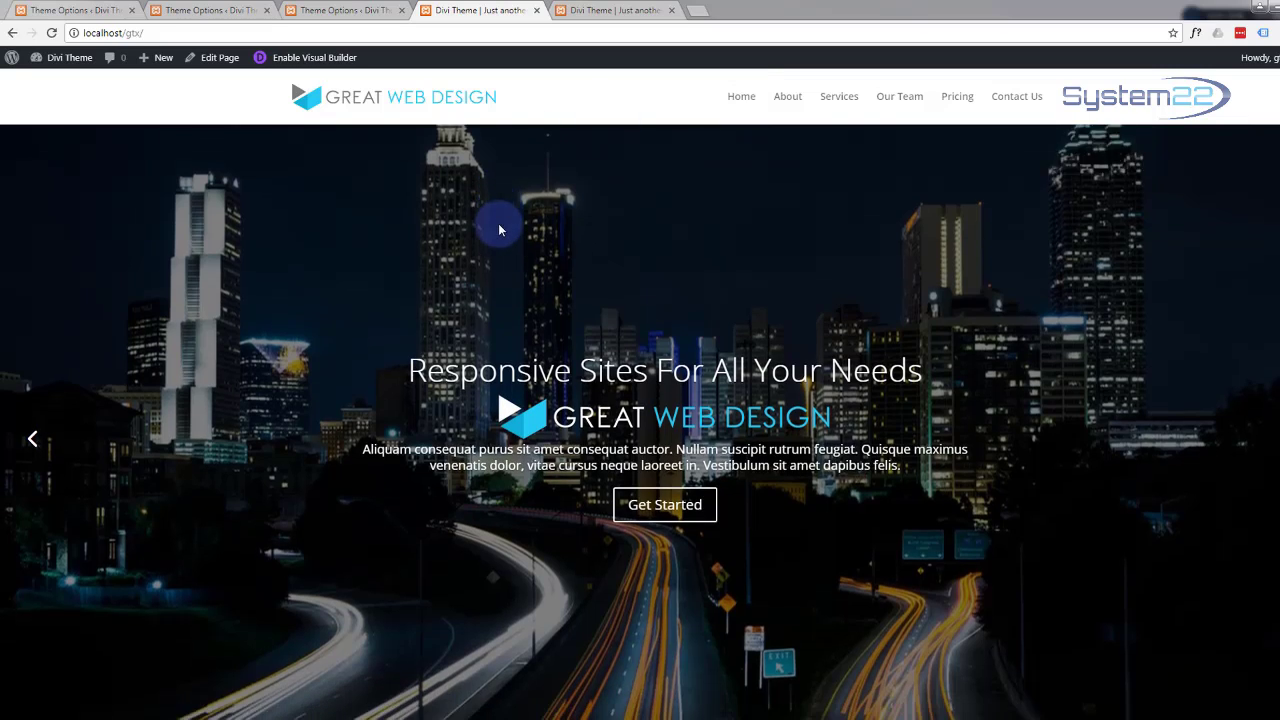
{"action": "scroll", "coordinate": [500, 220], "scroll_direction": "down", "scroll_amount": 5}
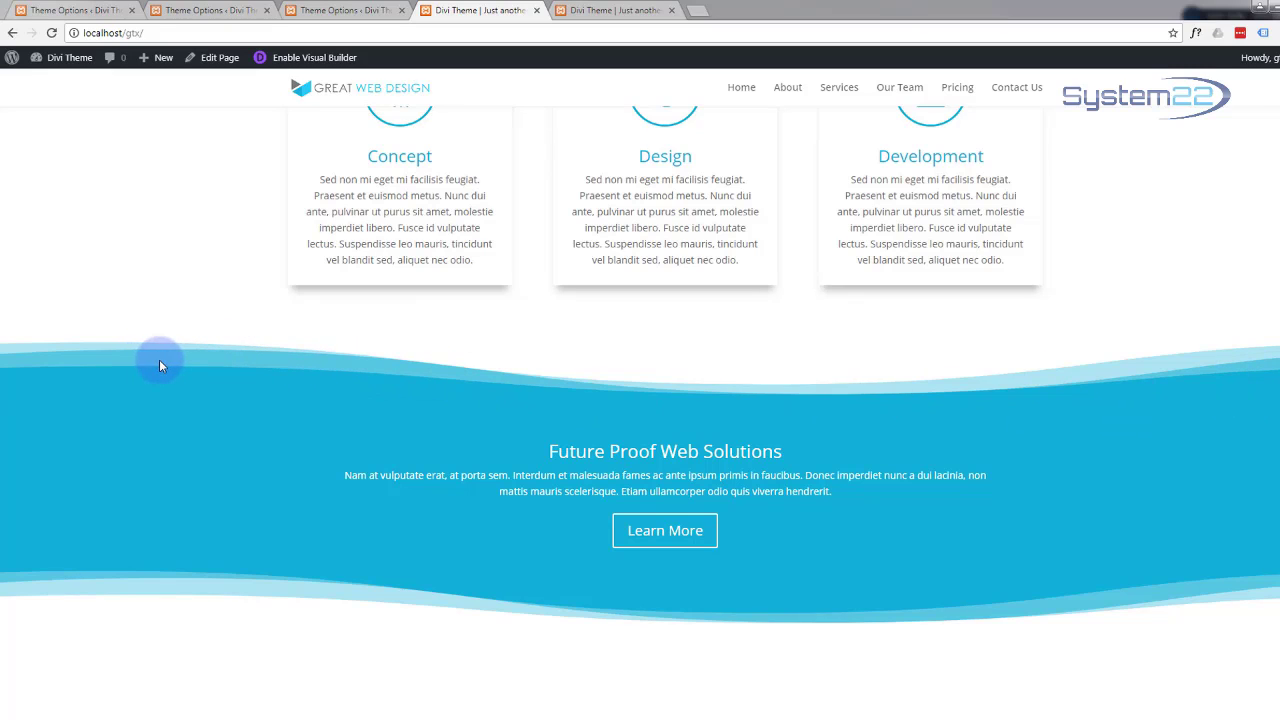
{"action": "scroll", "coordinate": [160, 365], "scroll_direction": "down", "scroll_amount": 1}
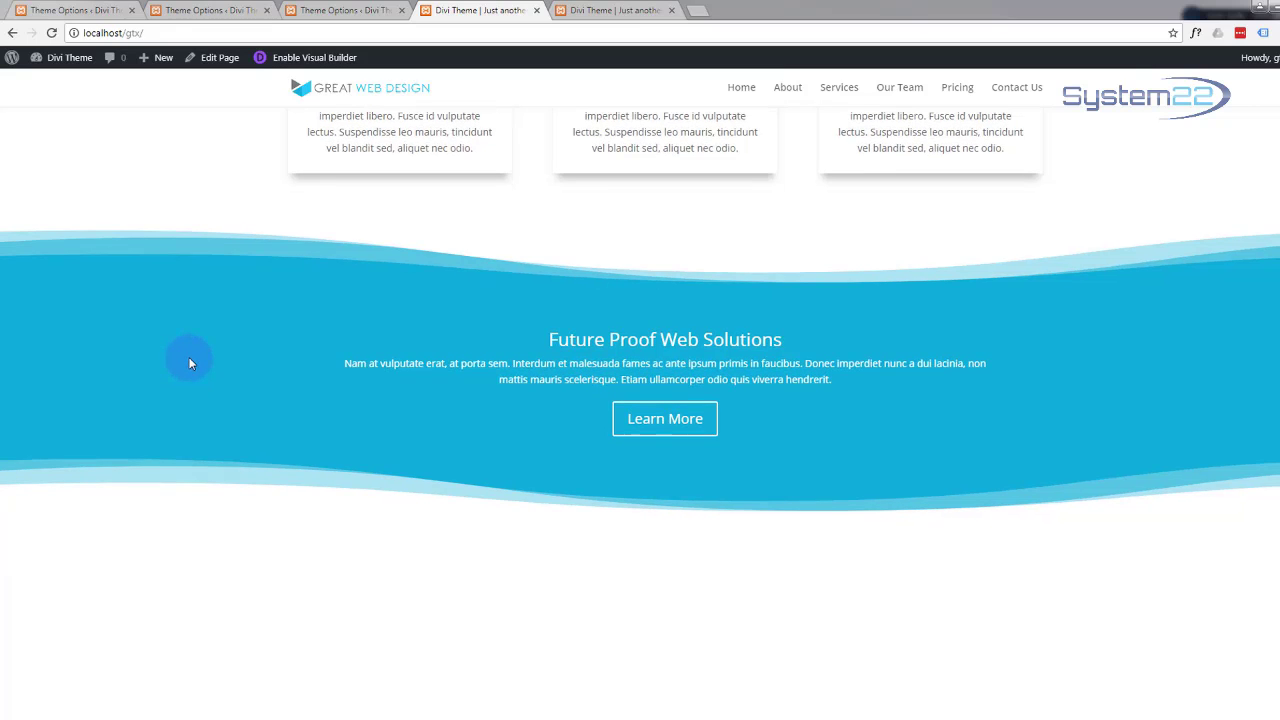
{"action": "scroll", "coordinate": [190, 363], "scroll_direction": "down", "scroll_amount": 1}
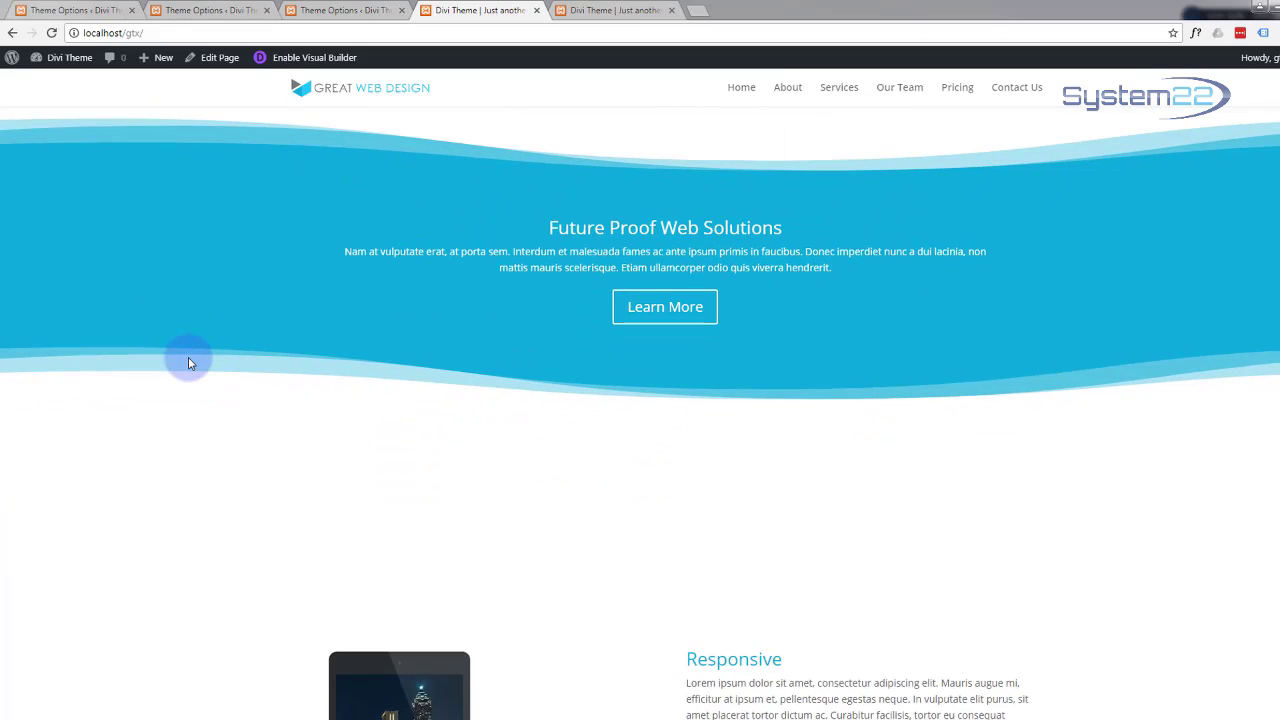
{"action": "scroll", "coordinate": [190, 363], "scroll_direction": "down", "scroll_amount": 1}
{"action": "scroll", "coordinate": [188, 363], "scroll_direction": "down", "scroll_amount": 1}
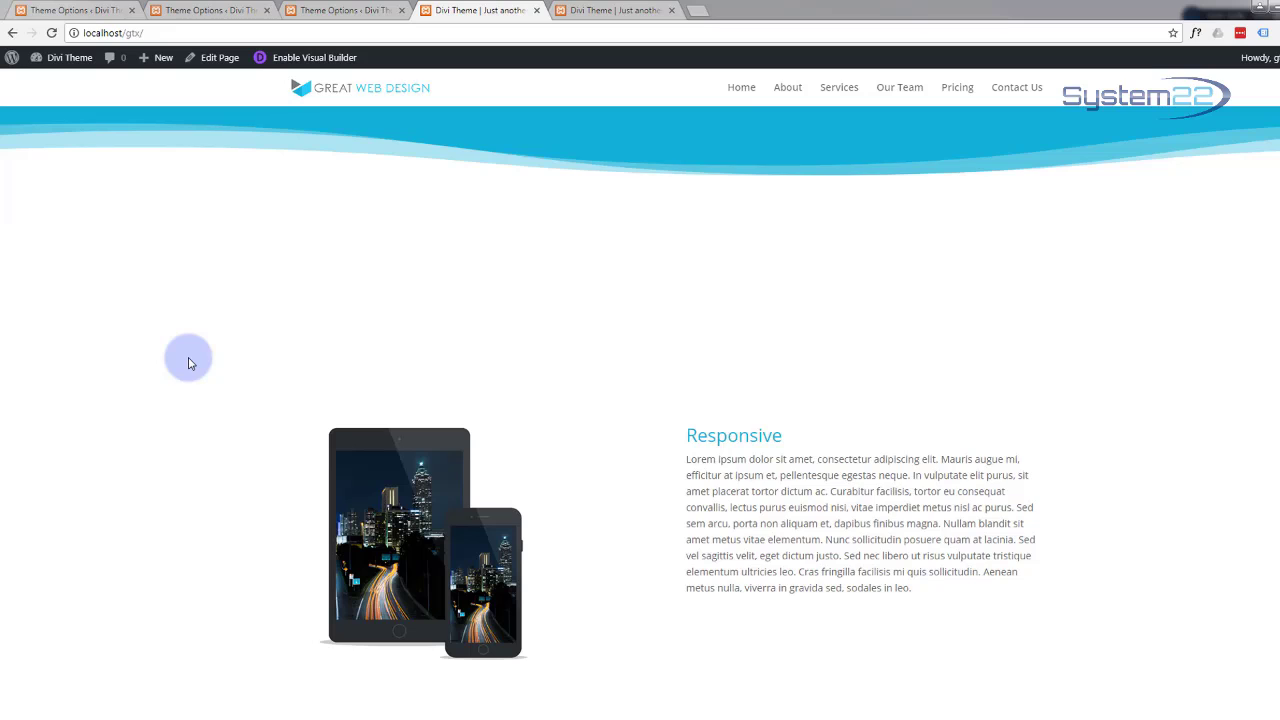
{"action": "scroll", "coordinate": [190, 363], "scroll_direction": "down", "scroll_amount": 1}
{"action": "scroll", "coordinate": [190, 363], "scroll_direction": "down", "scroll_amount": 3}
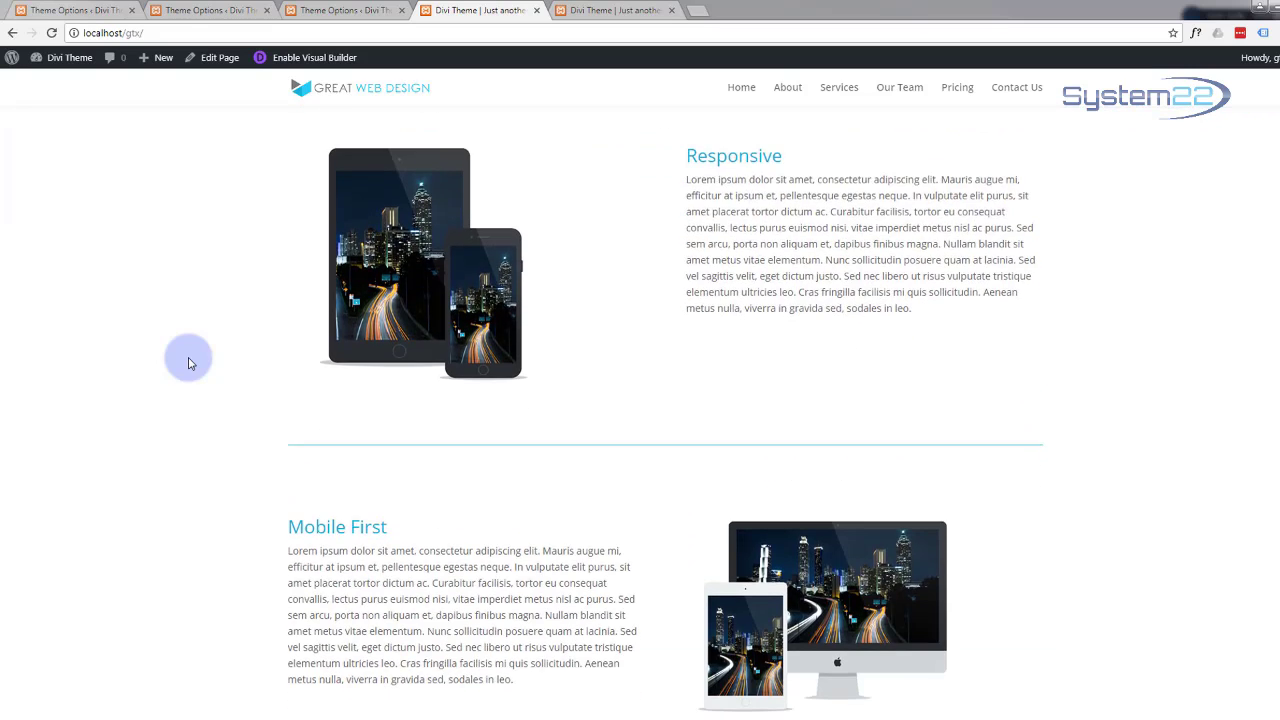
{"action": "scroll", "coordinate": [188, 360], "scroll_direction": "up", "scroll_amount": 3}
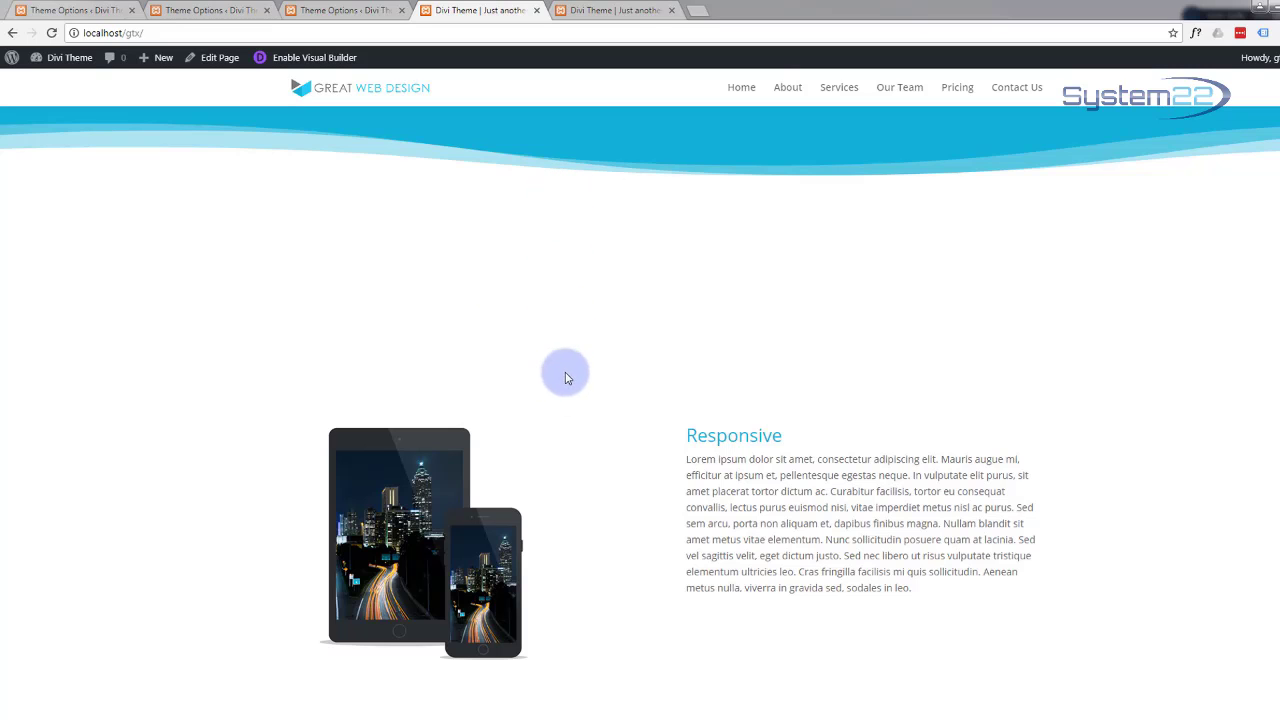
{"action": "scroll", "coordinate": [520, 300], "scroll_direction": "up", "scroll_amount": 2}
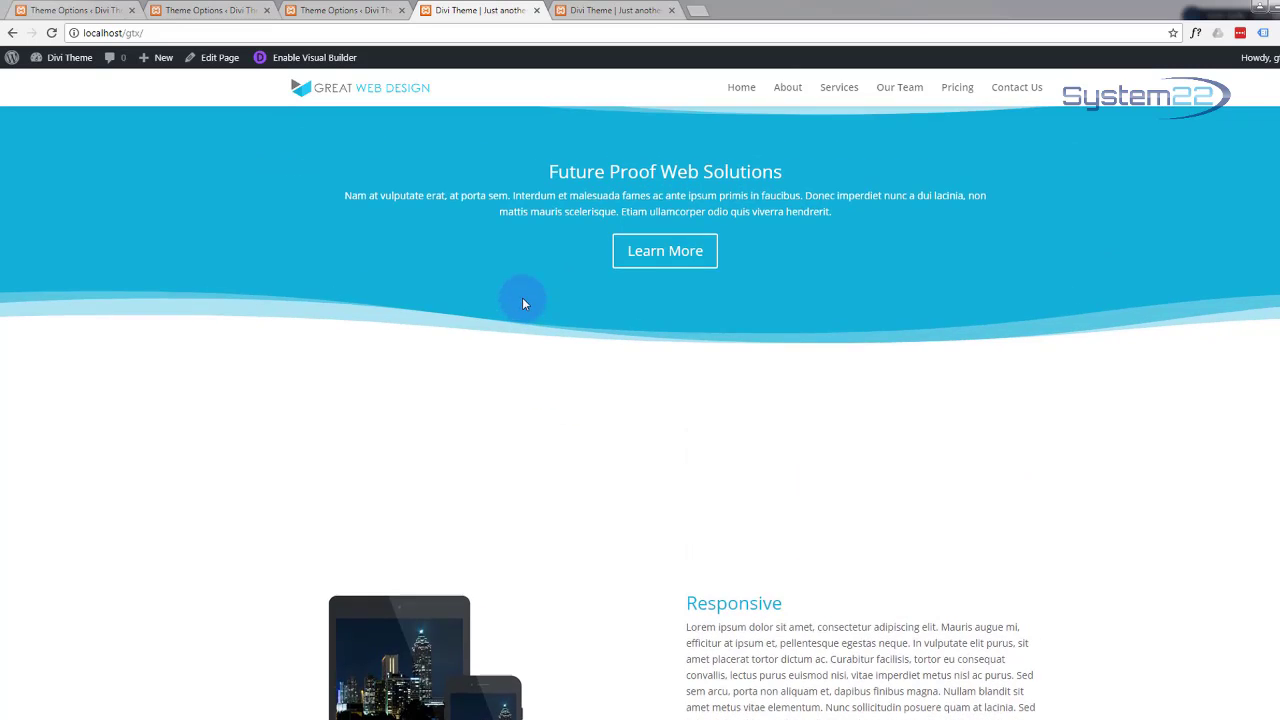
{"action": "scroll", "coordinate": [522, 300], "scroll_direction": "down", "scroll_amount": 5}
{"action": "scroll", "coordinate": [522, 303], "scroll_direction": "down", "scroll_amount": 7}
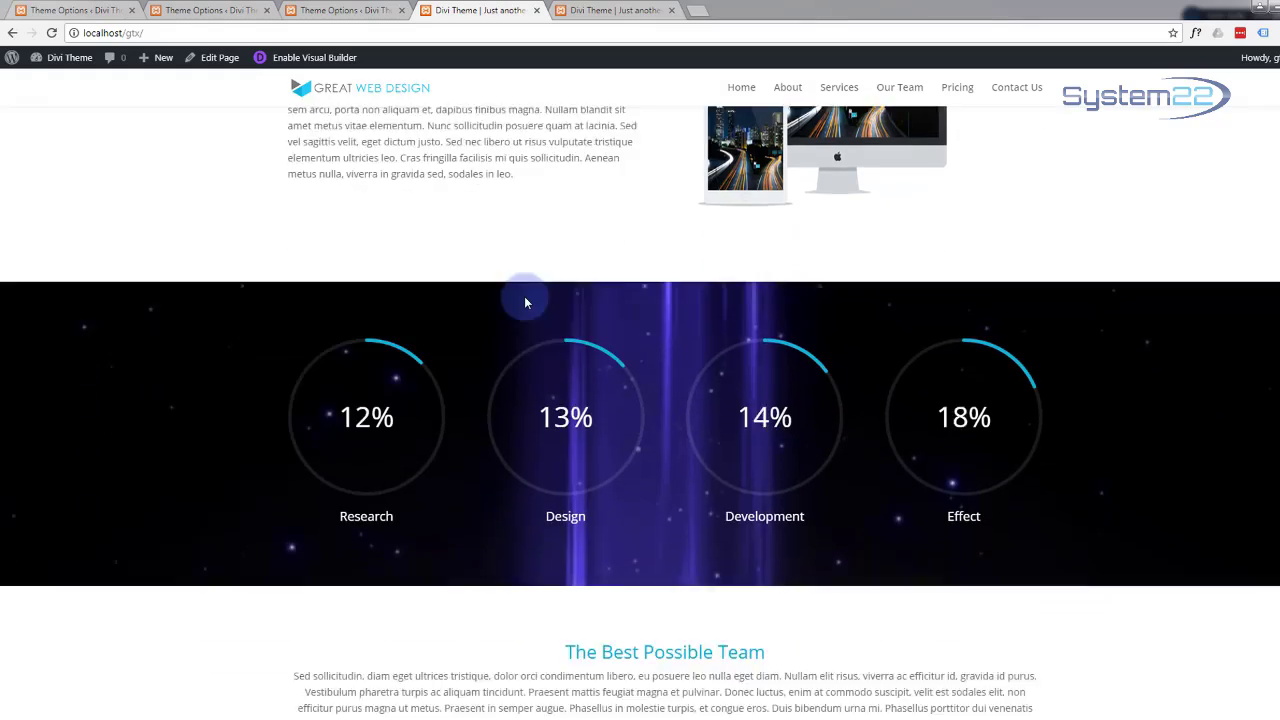
{"action": "scroll", "coordinate": [524, 302], "scroll_direction": "down", "scroll_amount": 8}
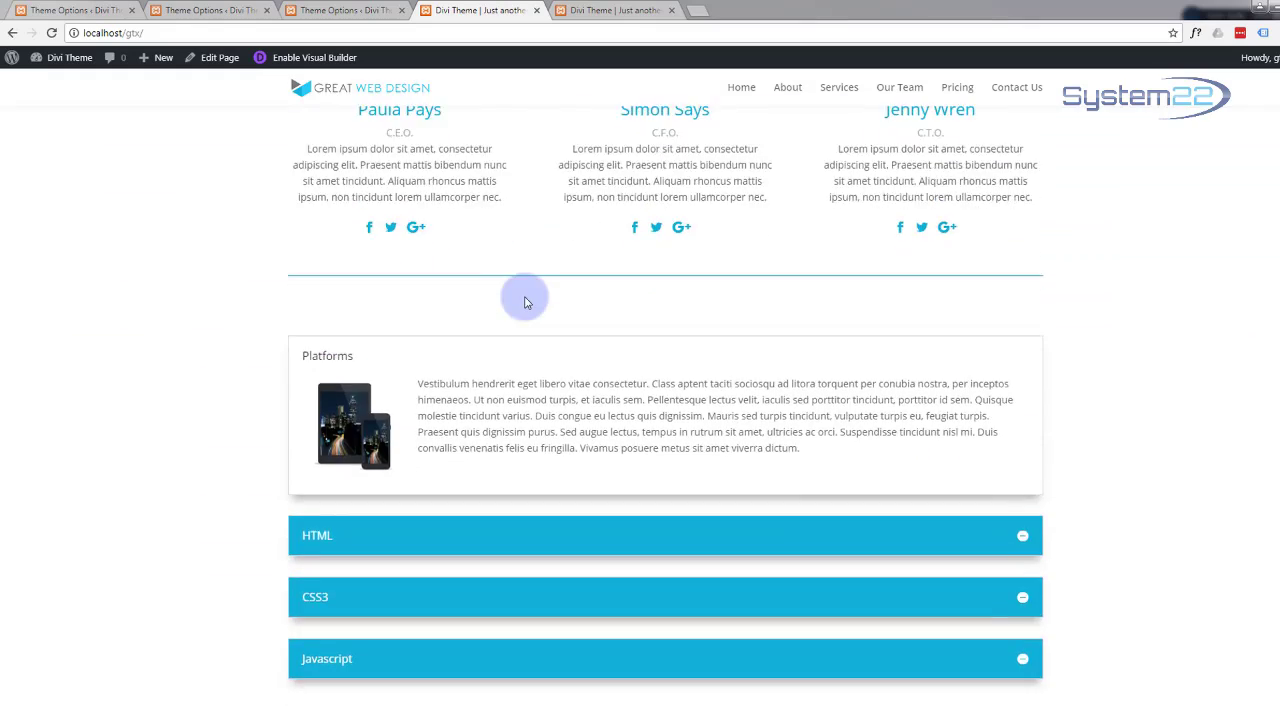
{"action": "scroll", "coordinate": [480, 298], "scroll_direction": "down", "scroll_amount": 1}
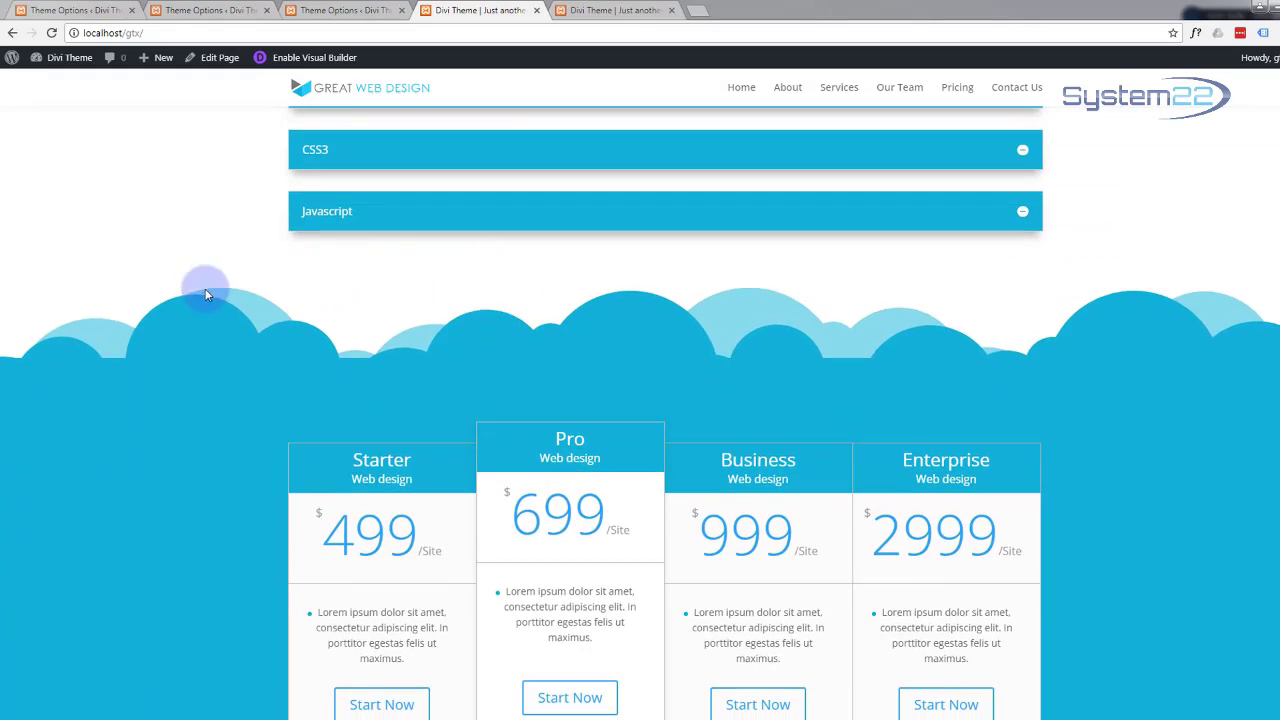
{"action": "scroll", "coordinate": [122, 285], "scroll_direction": "down", "scroll_amount": 2}
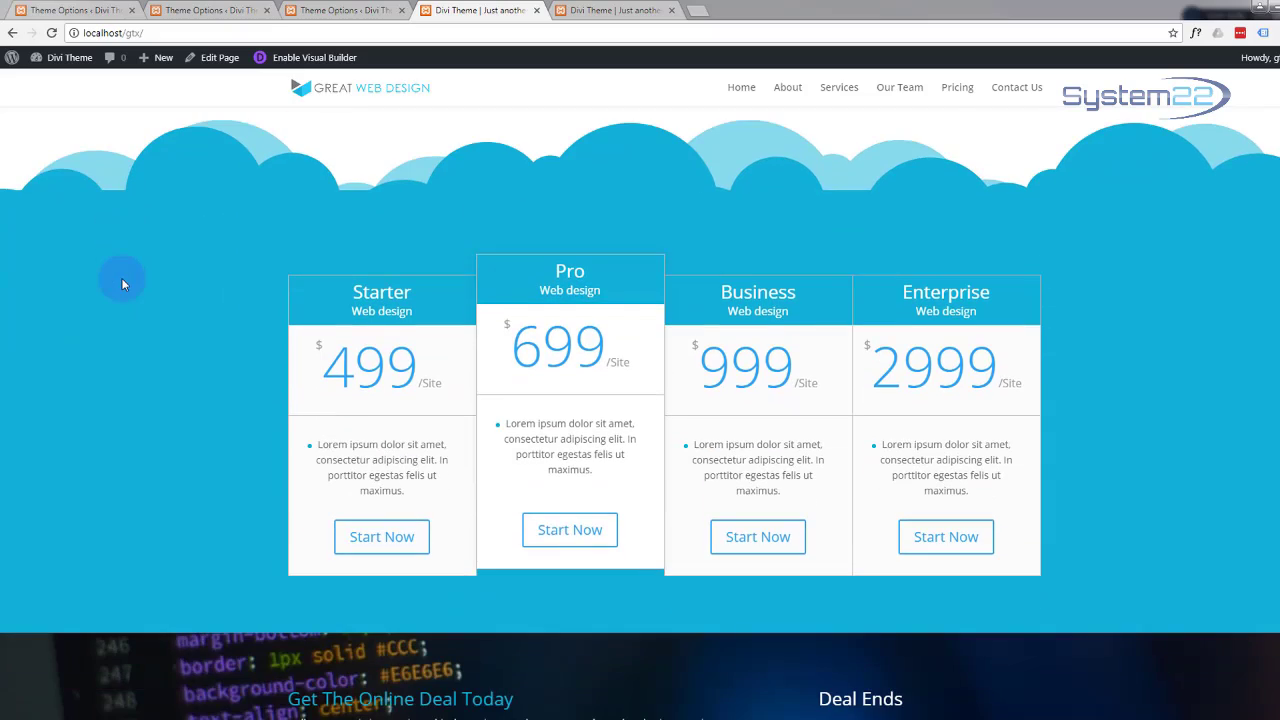
{"action": "scroll", "coordinate": [122, 285], "scroll_direction": "down", "scroll_amount": 3}
{"action": "scroll", "coordinate": [122, 285], "scroll_direction": "up", "scroll_amount": 2}
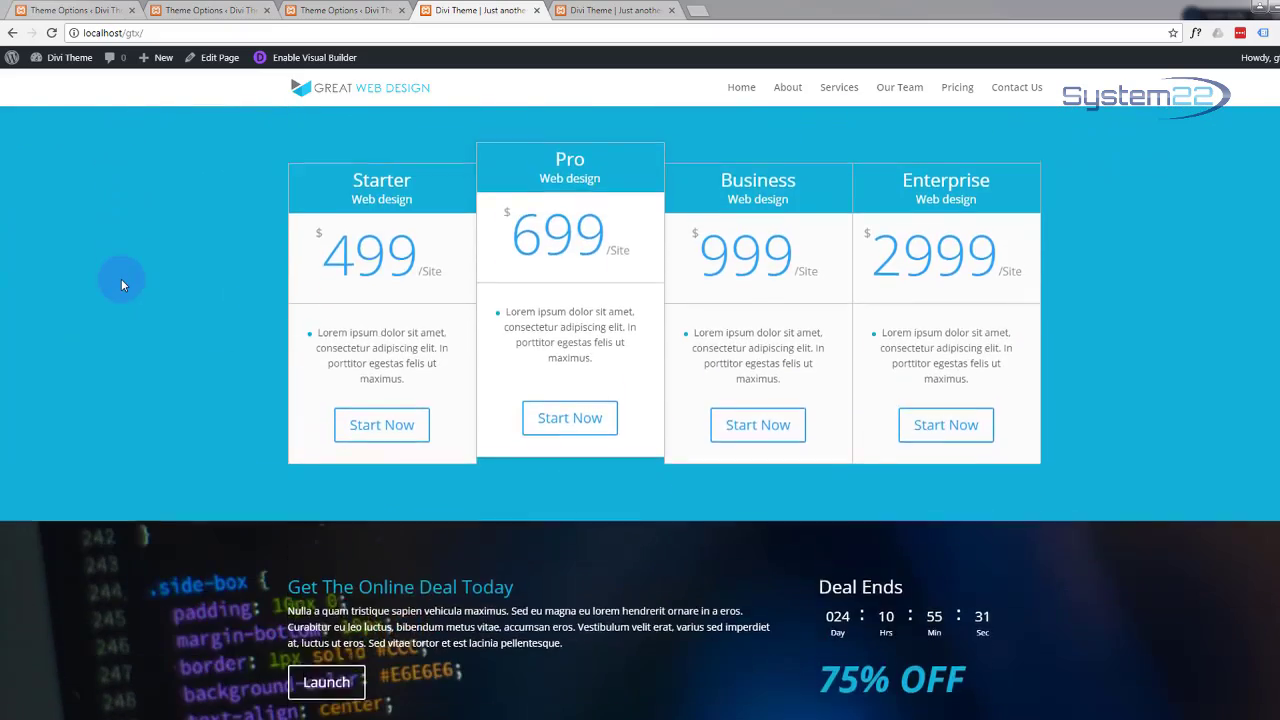
{"action": "scroll", "coordinate": [121, 280], "scroll_direction": "down", "scroll_amount": 5}
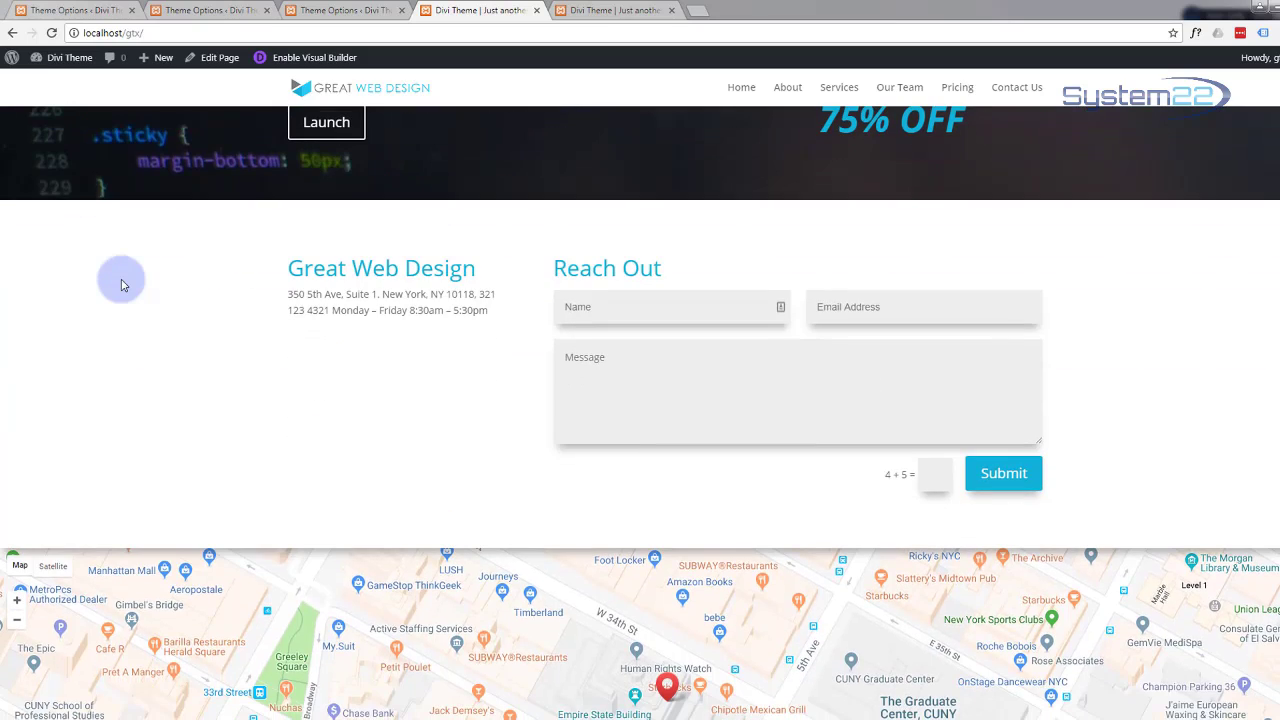
{"action": "scroll", "coordinate": [121, 285], "scroll_direction": "down", "scroll_amount": 2}
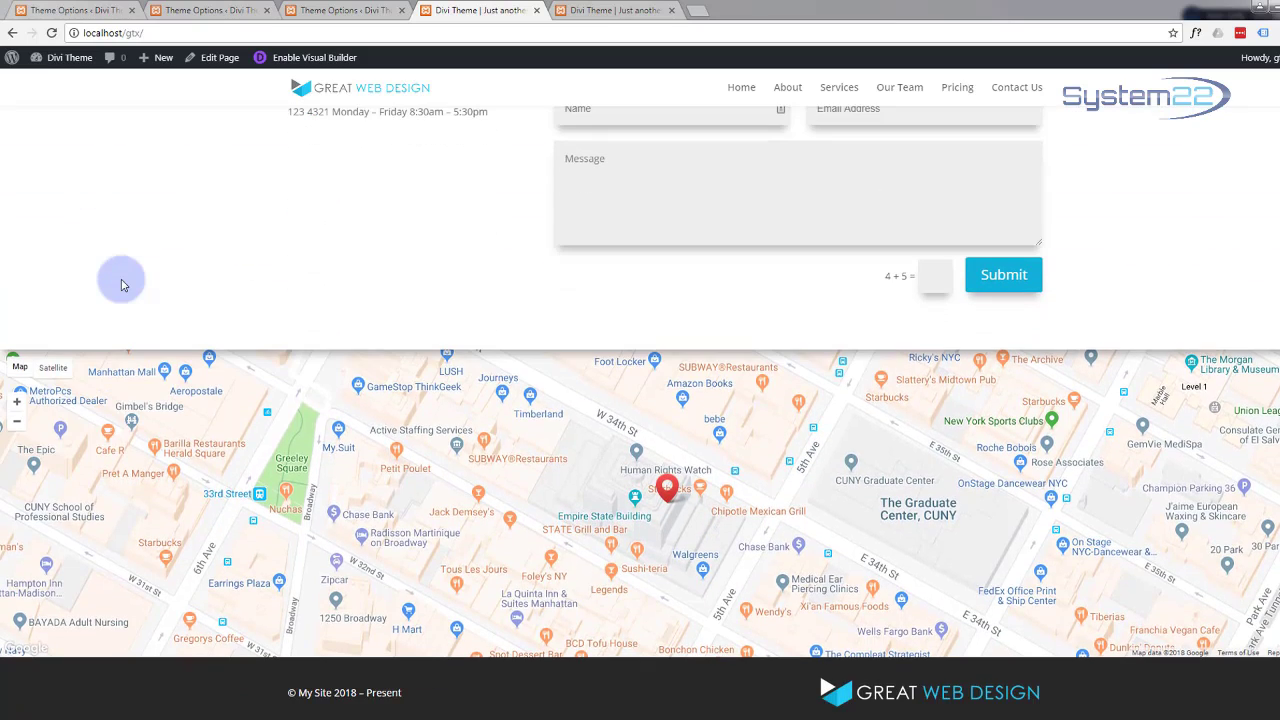
{"action": "scroll", "coordinate": [121, 285], "scroll_direction": "up", "scroll_amount": 3}
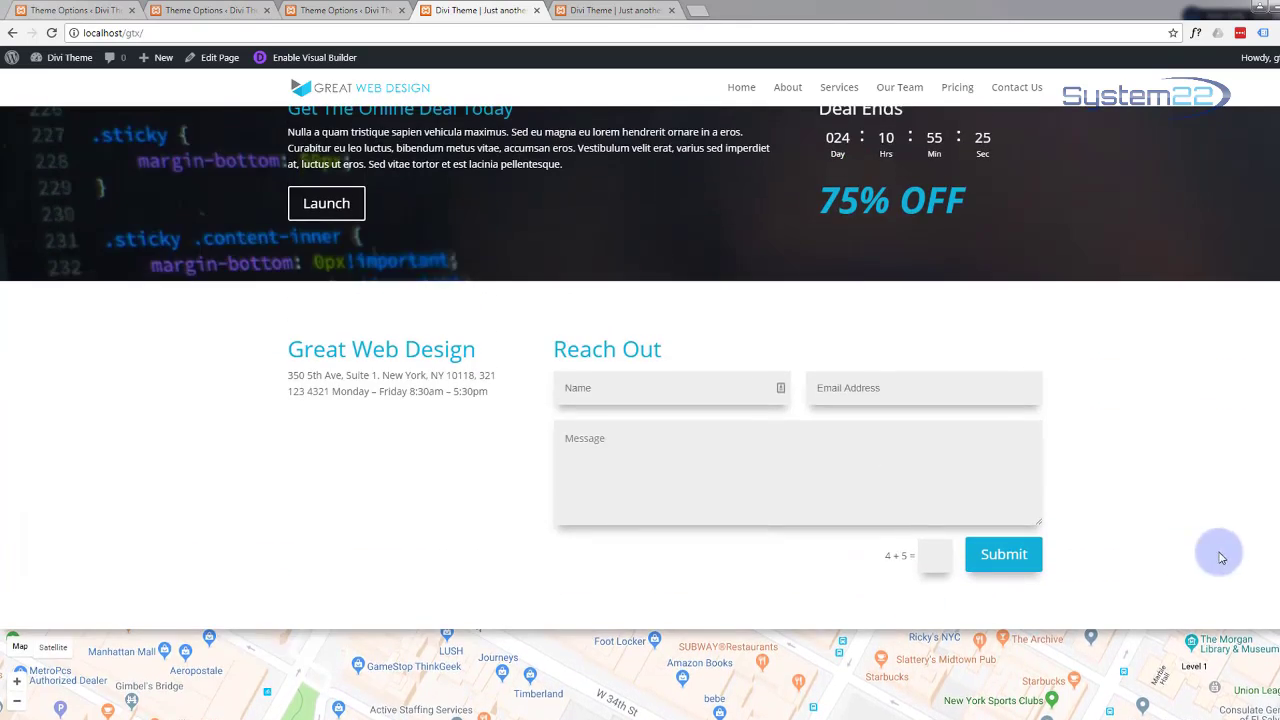
{"action": "scroll", "coordinate": [1157, 519], "scroll_direction": "up", "scroll_amount": 1}
{"action": "scroll", "coordinate": [1120, 460], "scroll_direction": "up", "scroll_amount": 10}
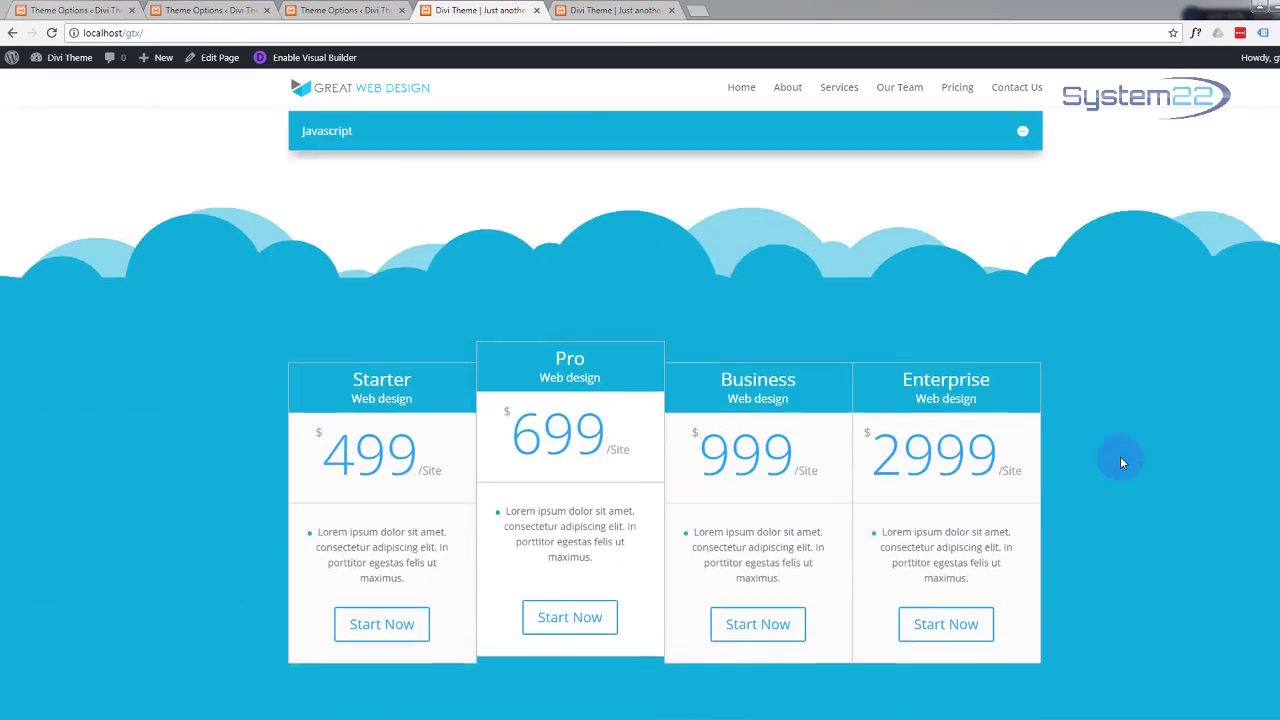
{"action": "scroll", "coordinate": [1125, 458], "scroll_direction": "up", "scroll_amount": 10}
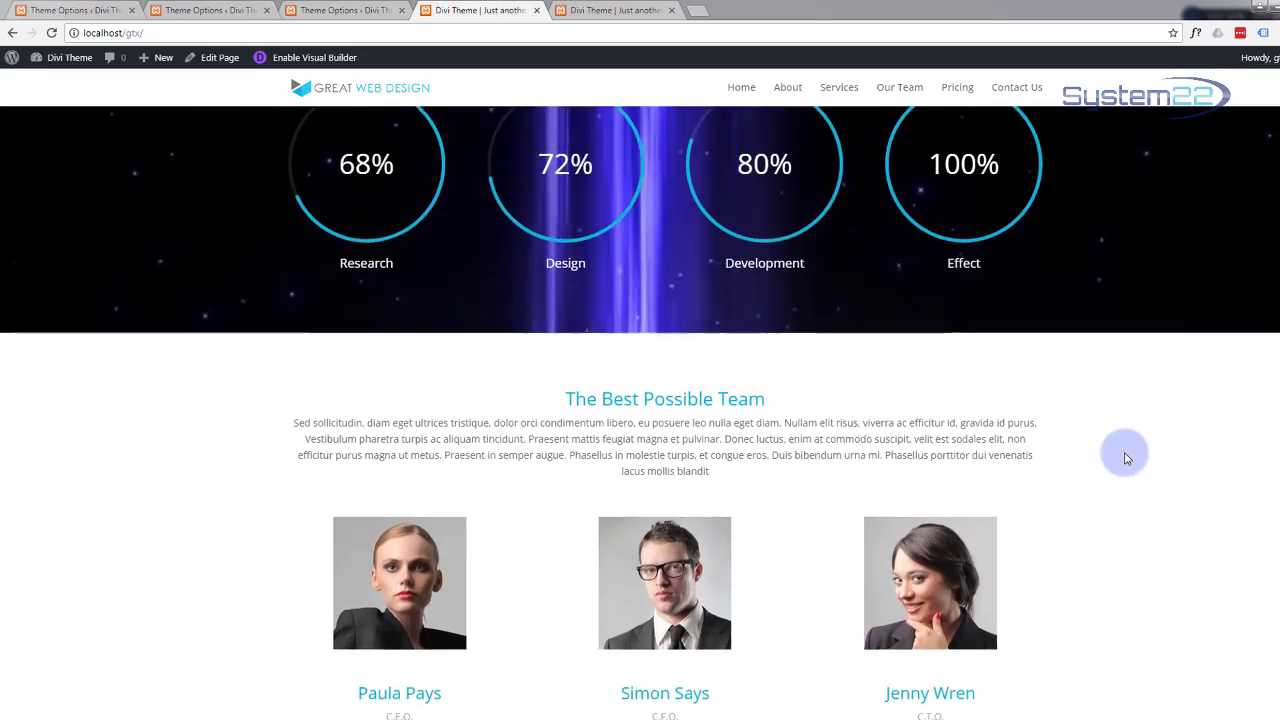
{"action": "scroll", "coordinate": [1127, 451], "scroll_direction": "up", "scroll_amount": 7}
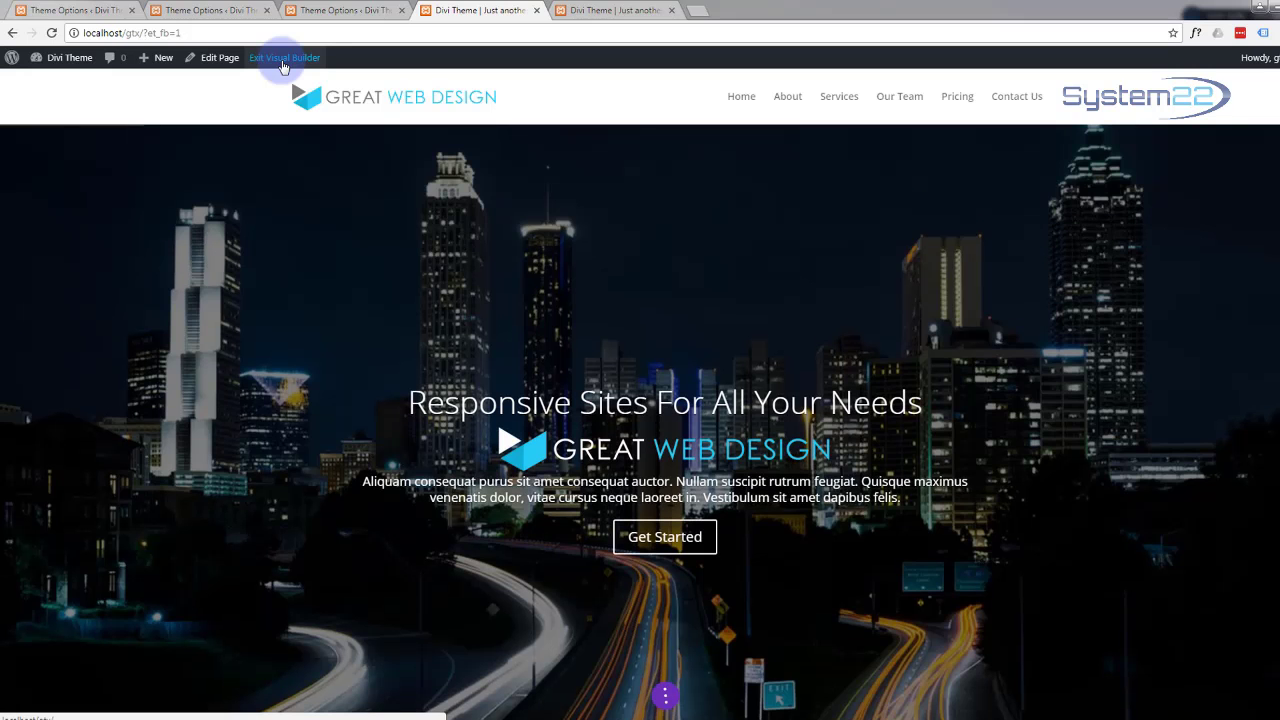
Step: Drag the Responsive section's top padding from 279px down to 0px
{"action": "scroll", "coordinate": [348, 240], "scroll_direction": "down", "scroll_amount": 5}
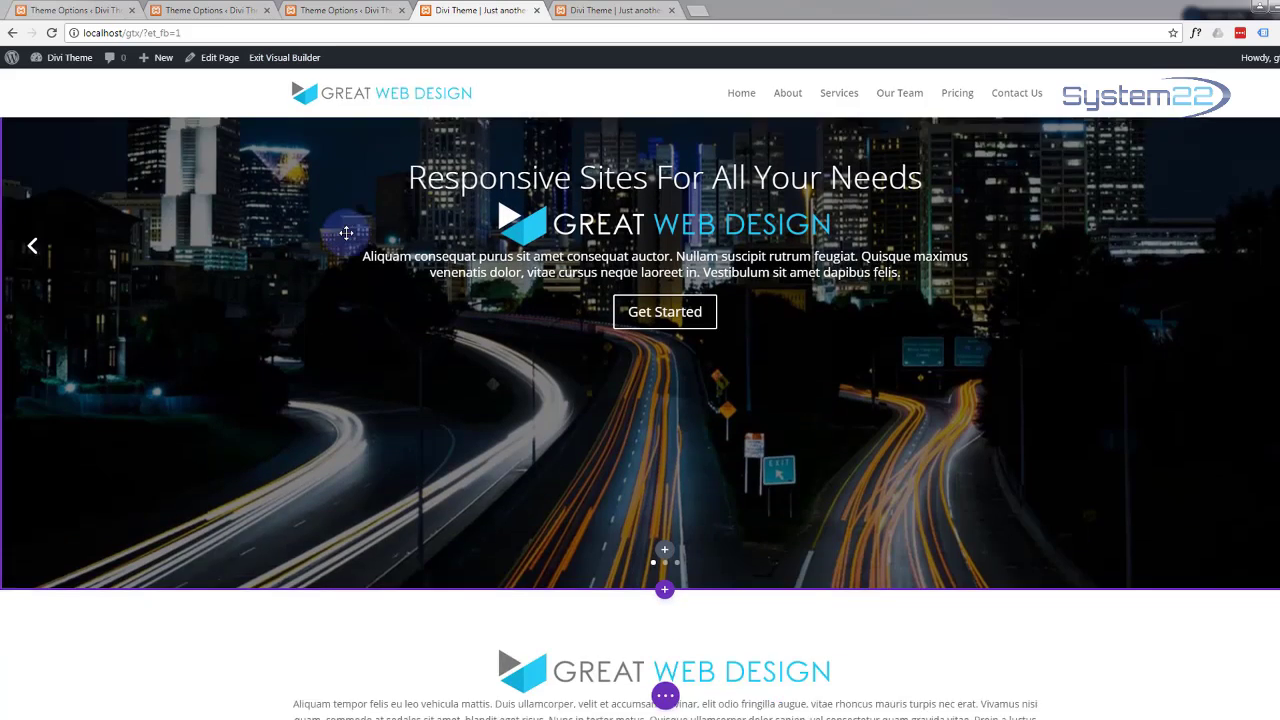
{"action": "scroll", "coordinate": [346, 232], "scroll_direction": "down", "scroll_amount": 8}
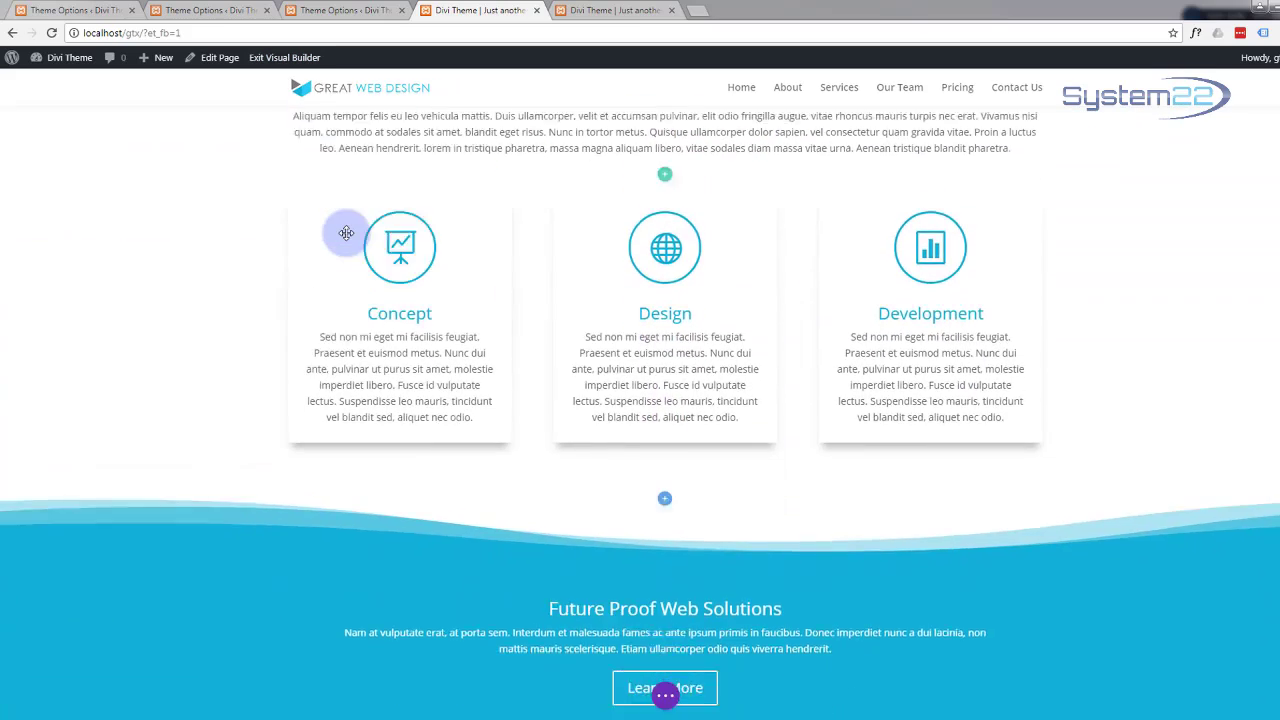
{"action": "scroll", "coordinate": [346, 232], "scroll_direction": "down", "scroll_amount": 2}
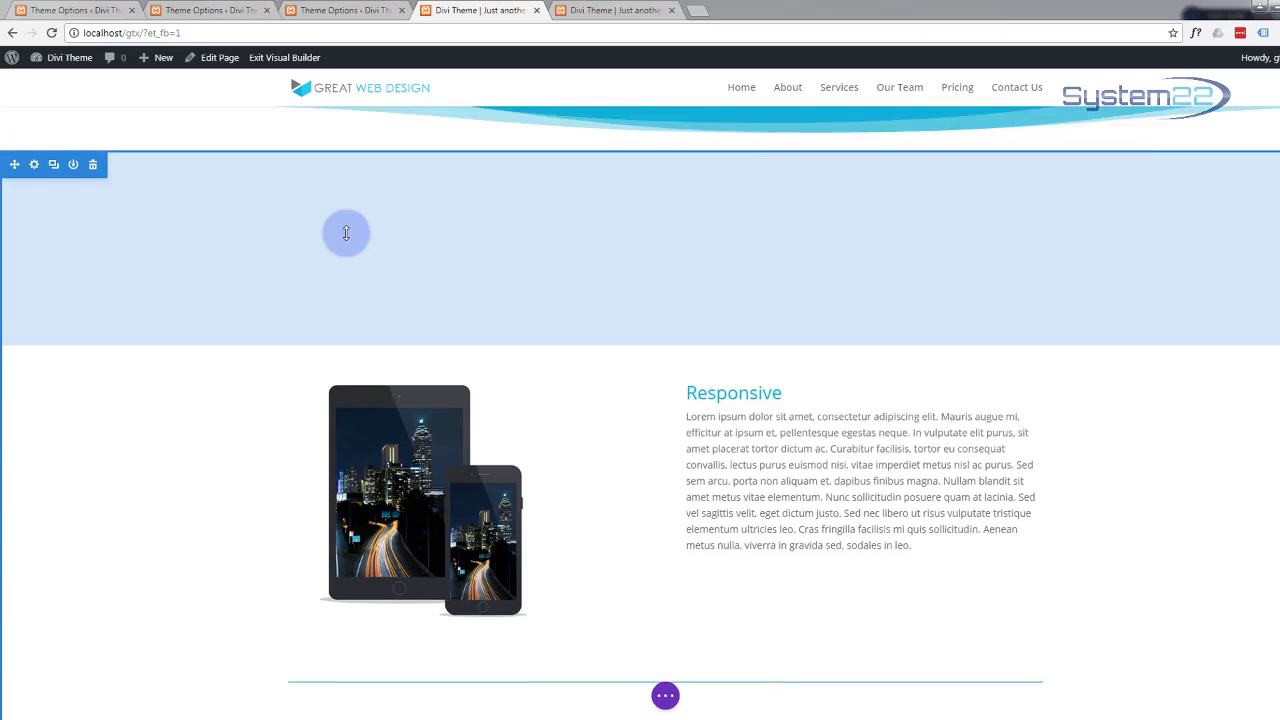
{"action": "scroll", "coordinate": [346, 234], "scroll_direction": "up", "scroll_amount": 1}
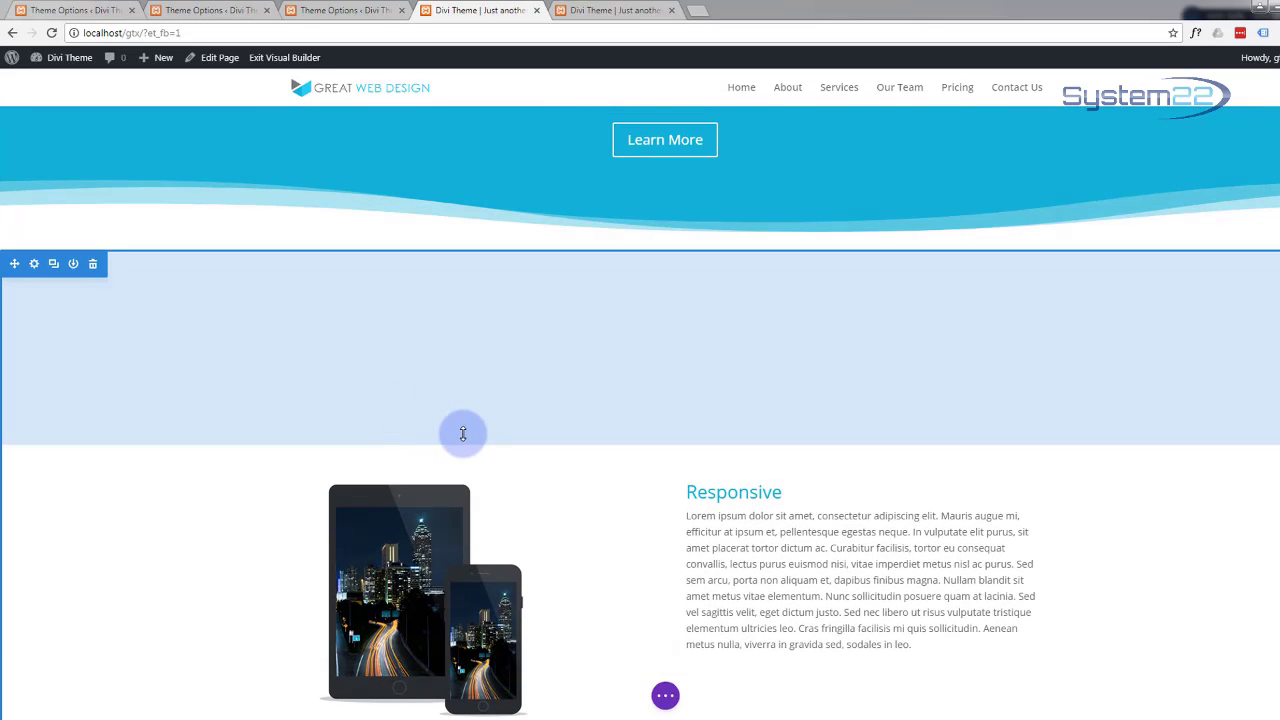
{"action": "left_click_drag", "start_coordinate": [487, 430], "coordinate": [514, 244]}
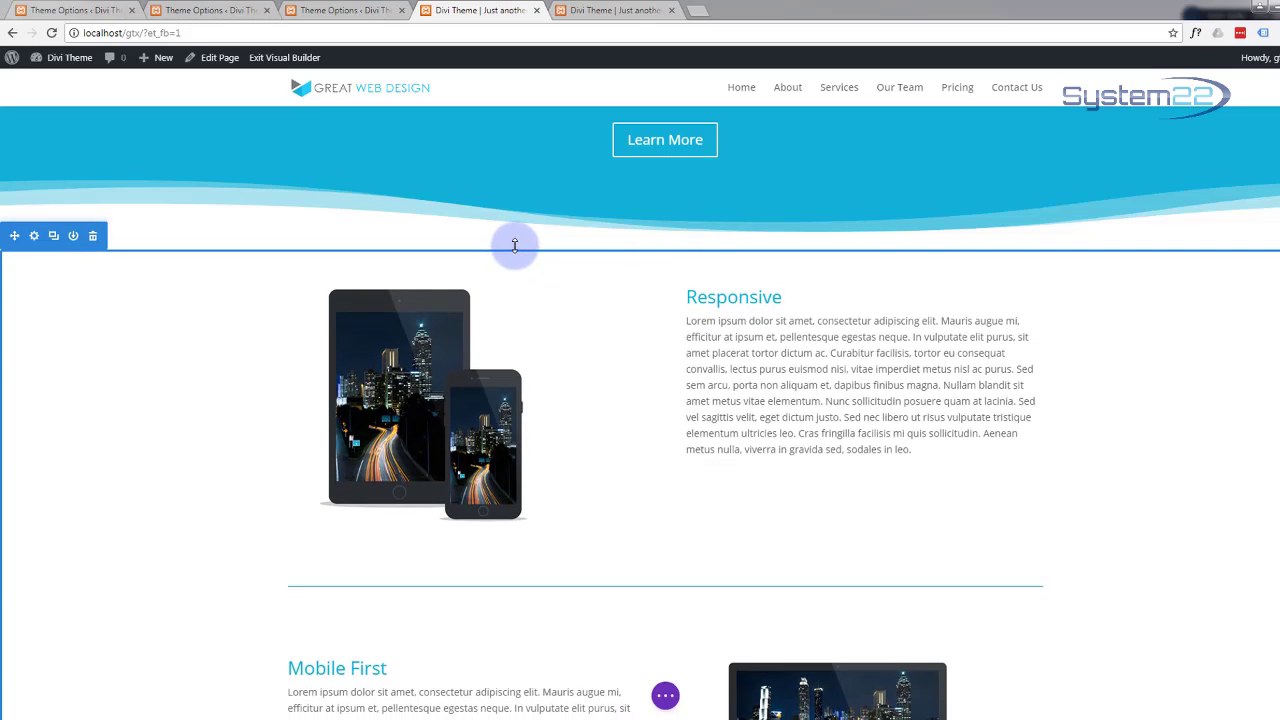
{"action": "left_click_drag", "start_coordinate": [515, 245], "coordinate": [515, 246]}
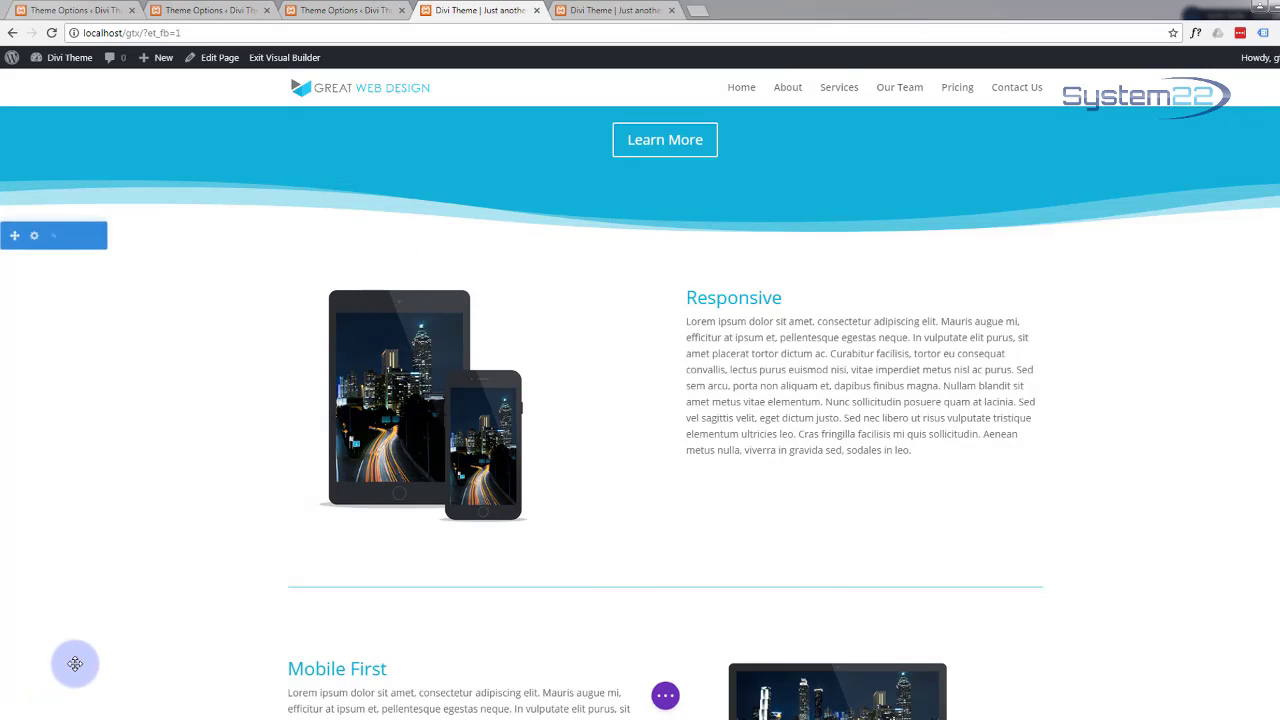
{"action": "scroll", "coordinate": [75, 664], "scroll_direction": "up", "scroll_amount": 2}
{"action": "scroll", "coordinate": [75, 664], "scroll_direction": "down", "scroll_amount": 3}
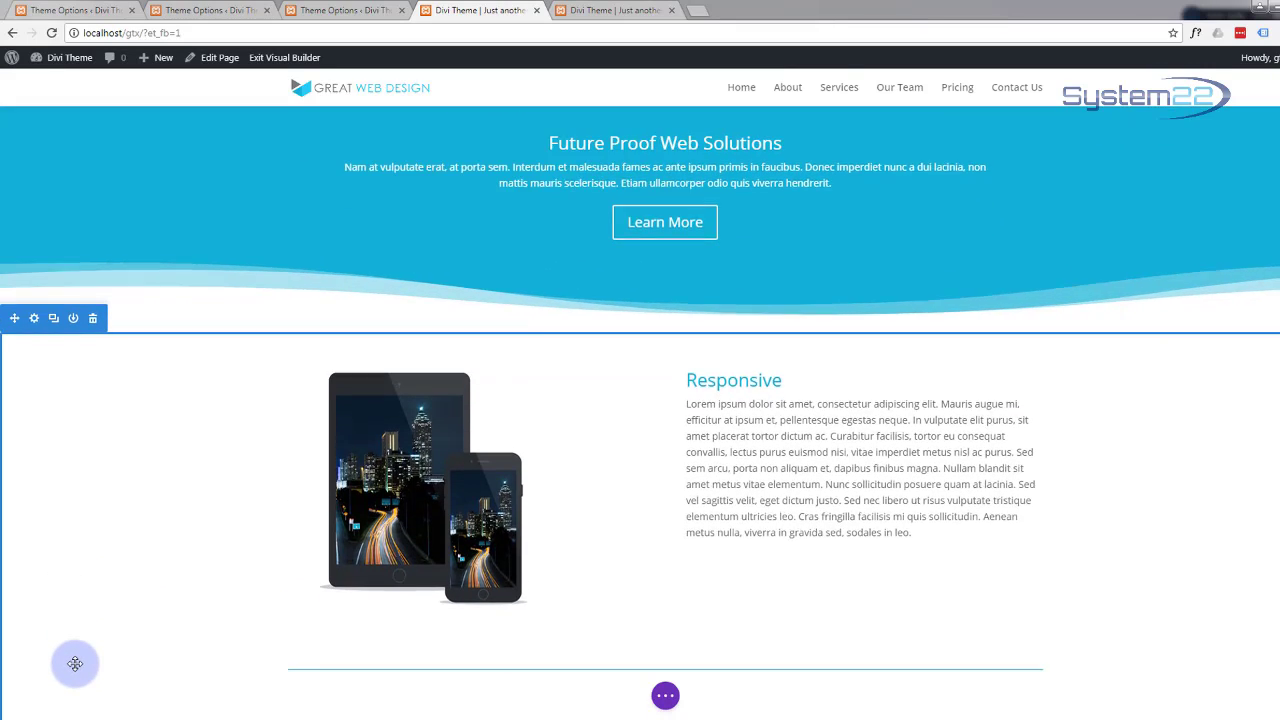
{"action": "left_click", "coordinate": [666, 703]}
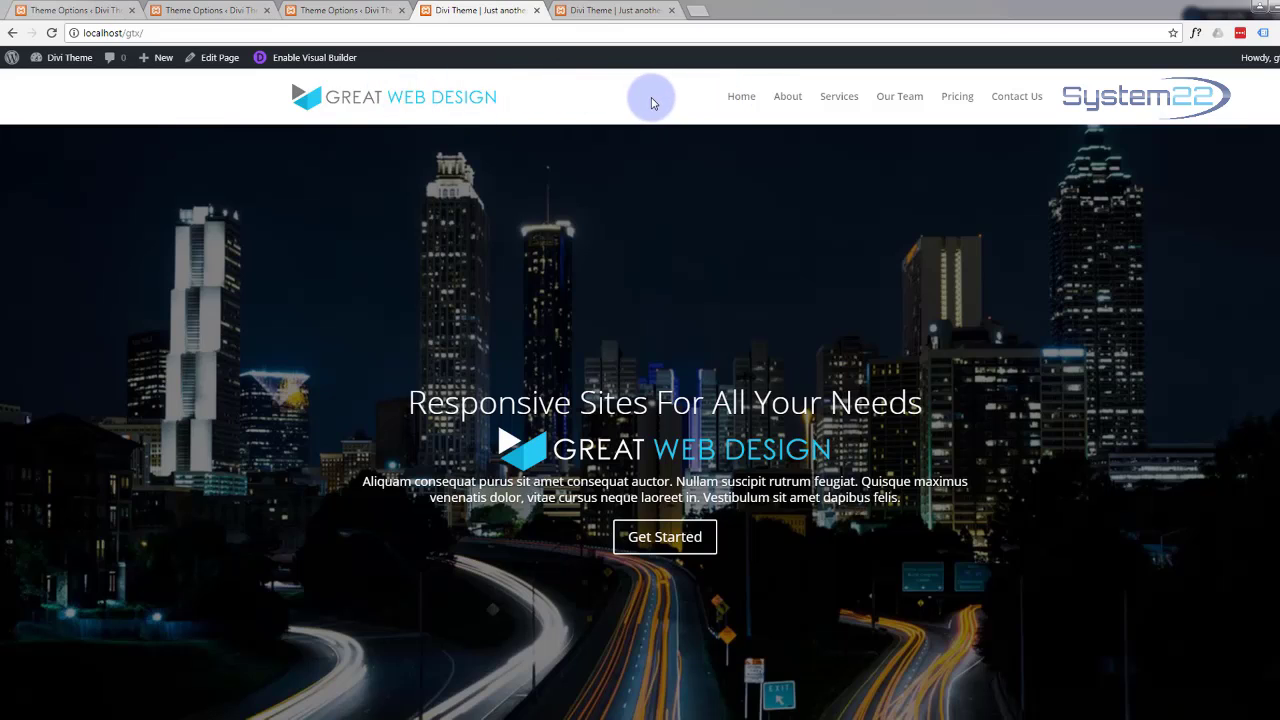
Step: Test the header menu links: About, Services, Team, Pricing, Contact, then back to the hero
{"action": "left_click", "coordinate": [789, 100]}
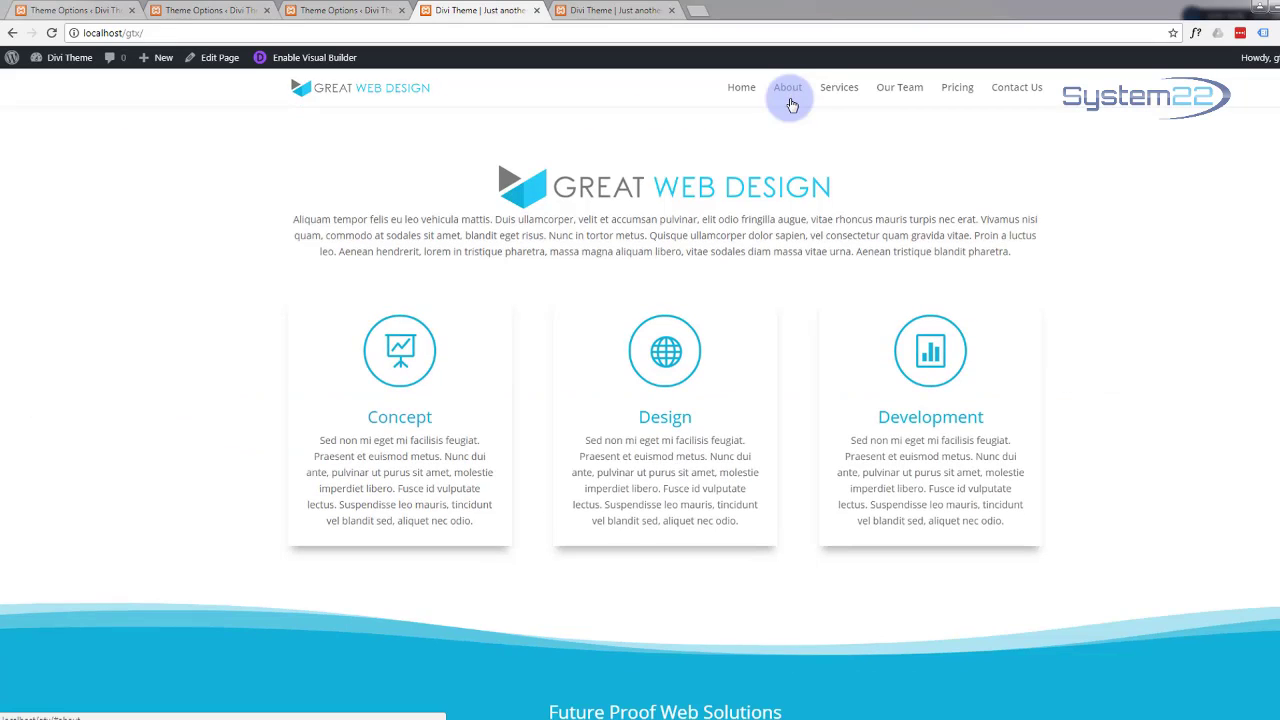
{"action": "left_click", "coordinate": [840, 89]}
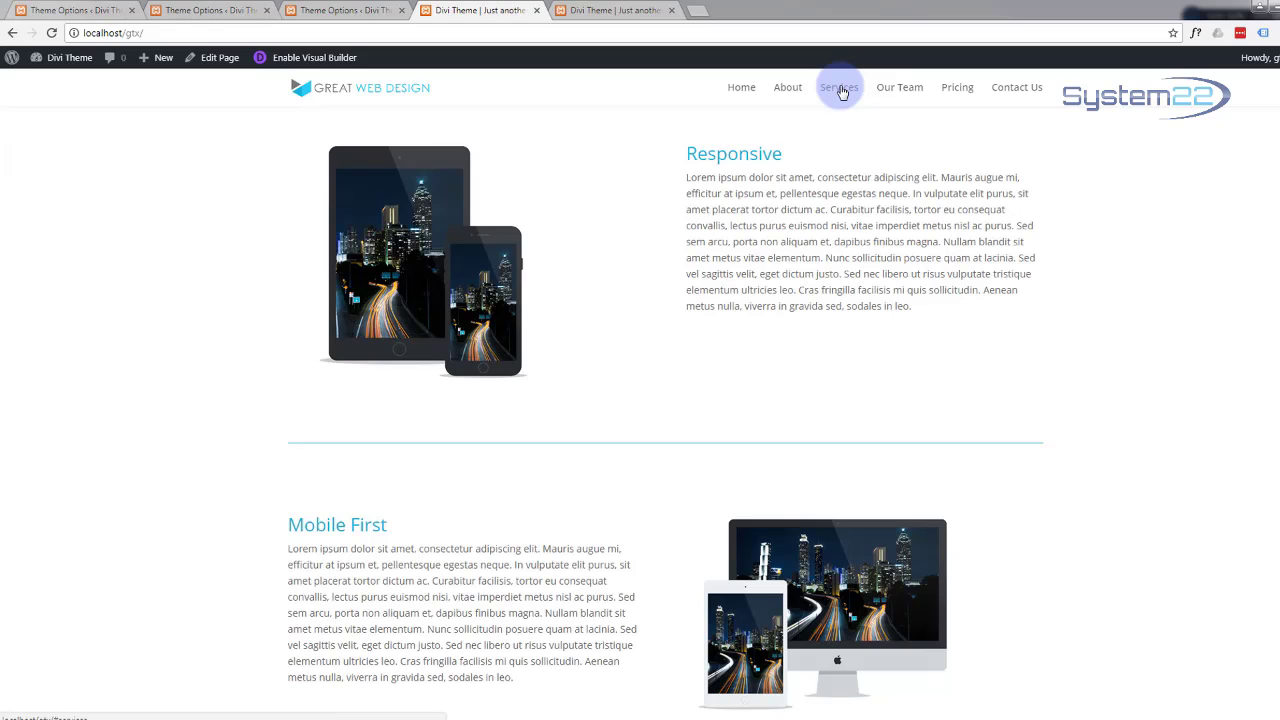
{"action": "scroll", "coordinate": [604, 282], "scroll_direction": "up", "scroll_amount": 2}
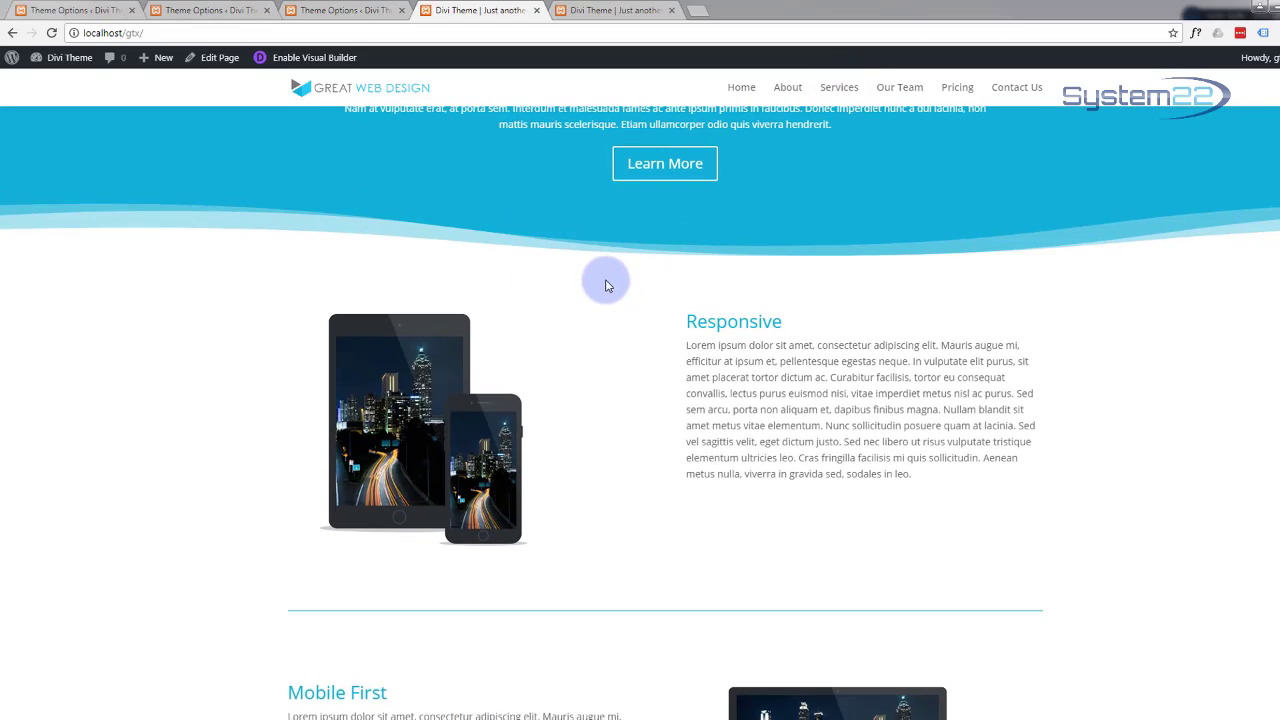
{"action": "scroll", "coordinate": [605, 285], "scroll_direction": "down", "scroll_amount": 2}
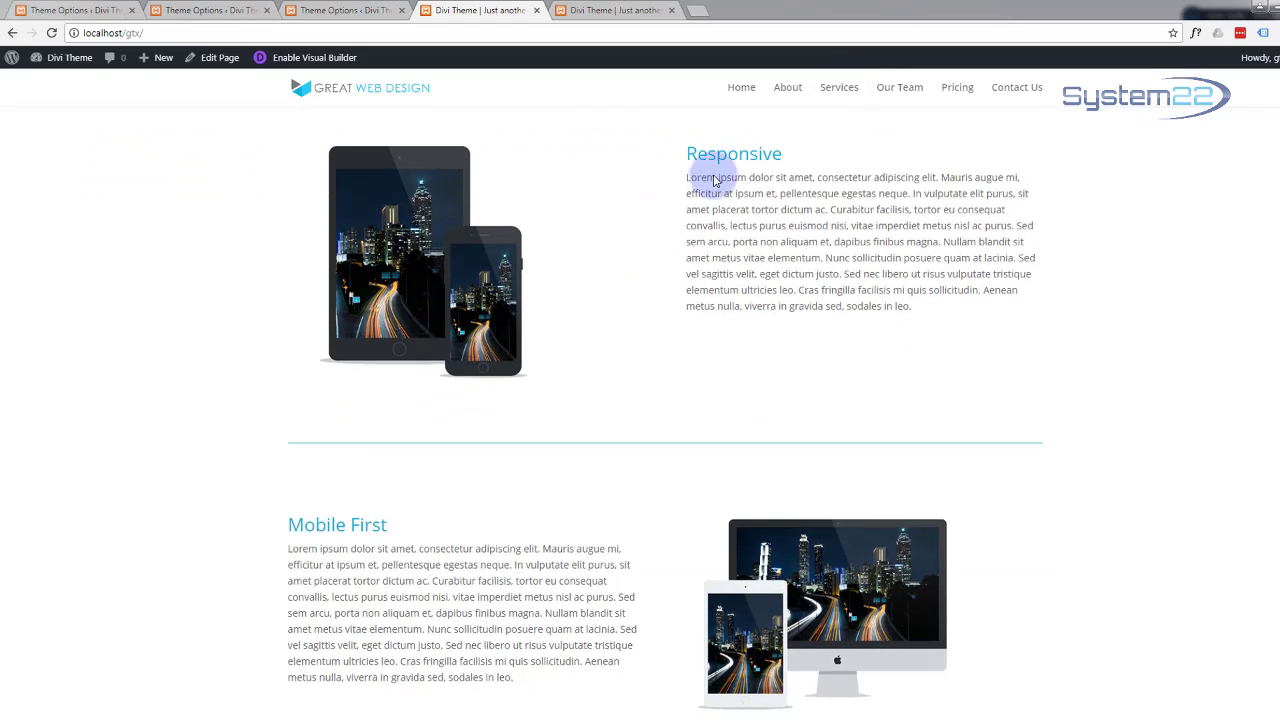
{"action": "left_click", "coordinate": [890, 89]}
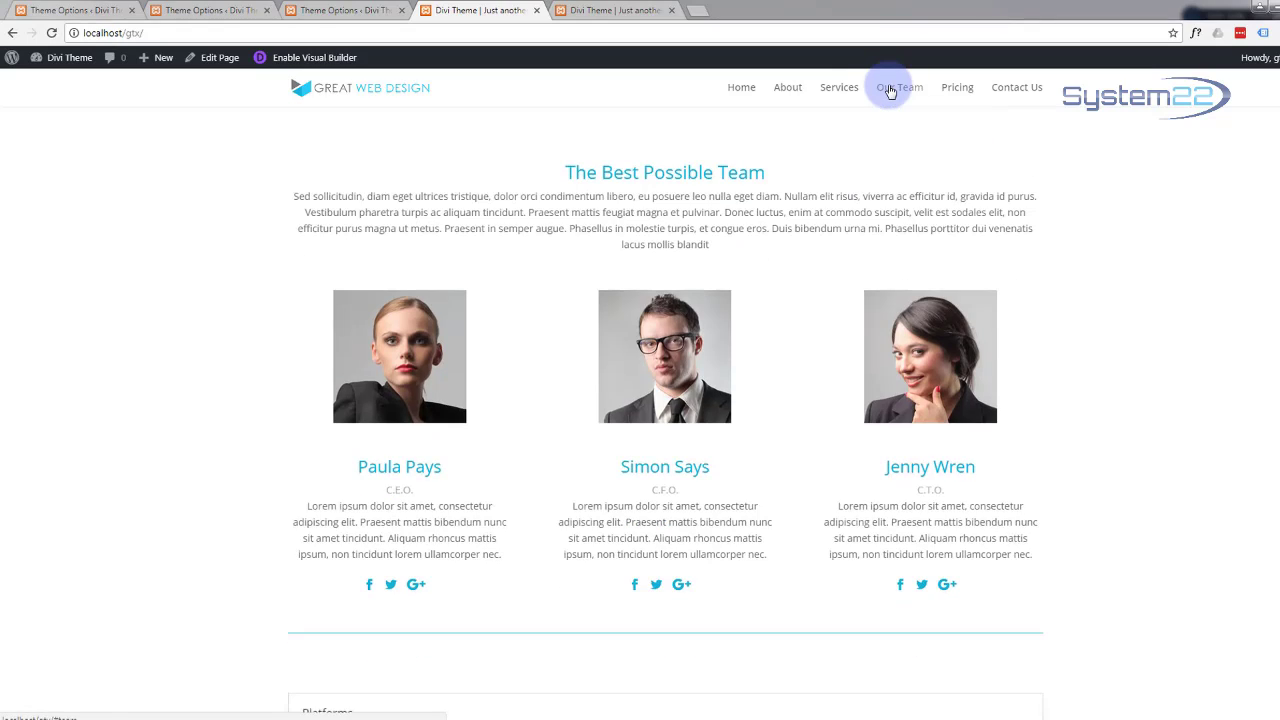
{"action": "left_click", "coordinate": [963, 94]}
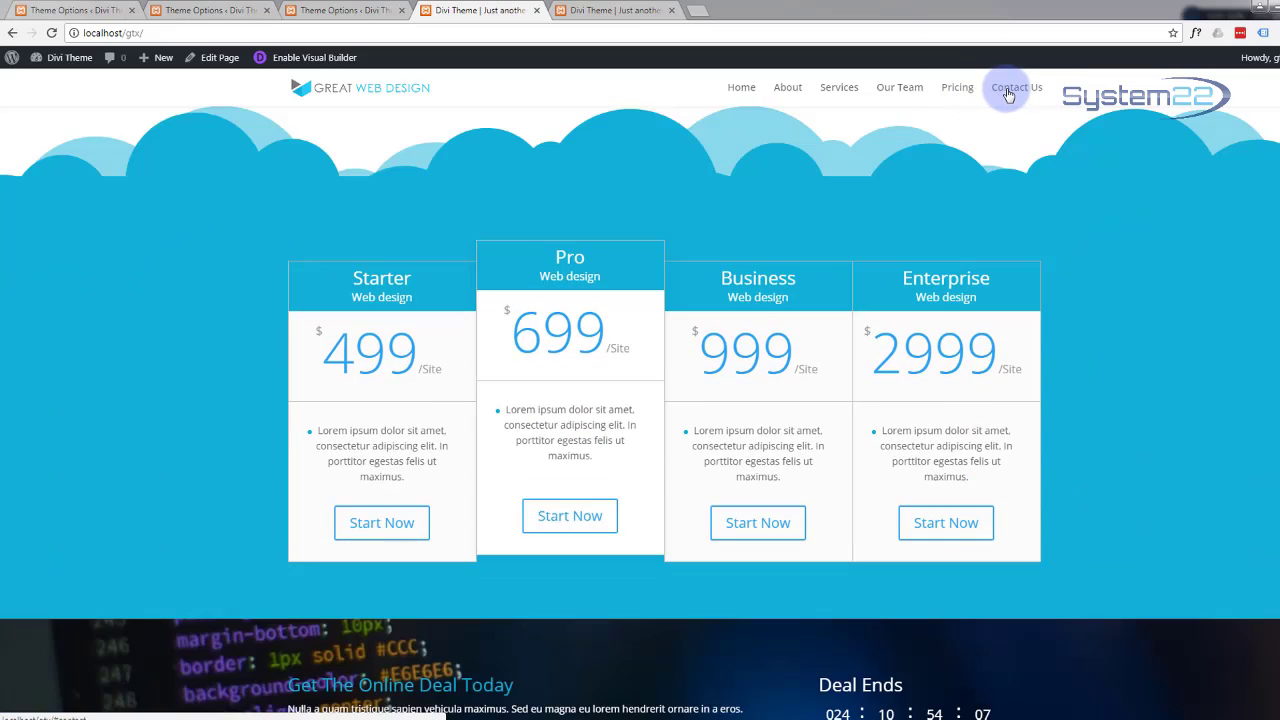
{"action": "left_click", "coordinate": [1010, 92]}
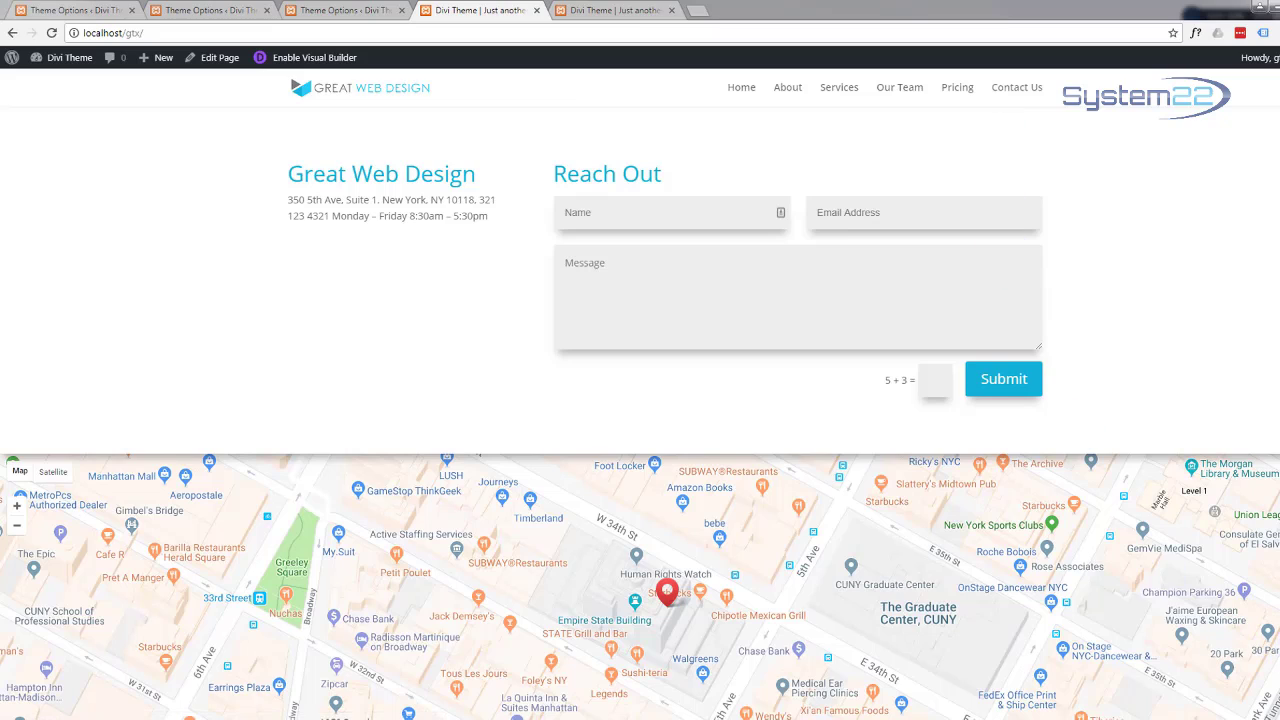
{"action": "left_click", "coordinate": [1279, 600]}
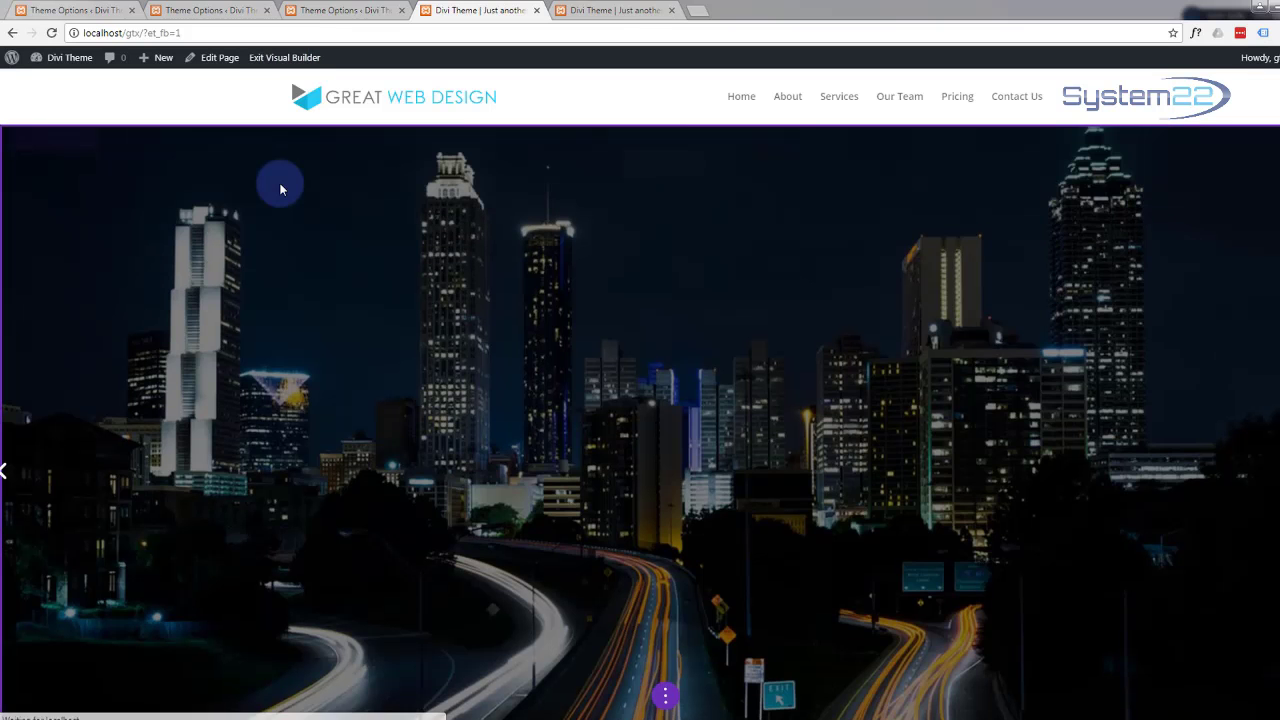
Step: Scroll down the builder view toward the Great Web Design section
{"action": "scroll", "coordinate": [279, 182], "scroll_direction": "down", "scroll_amount": 5}
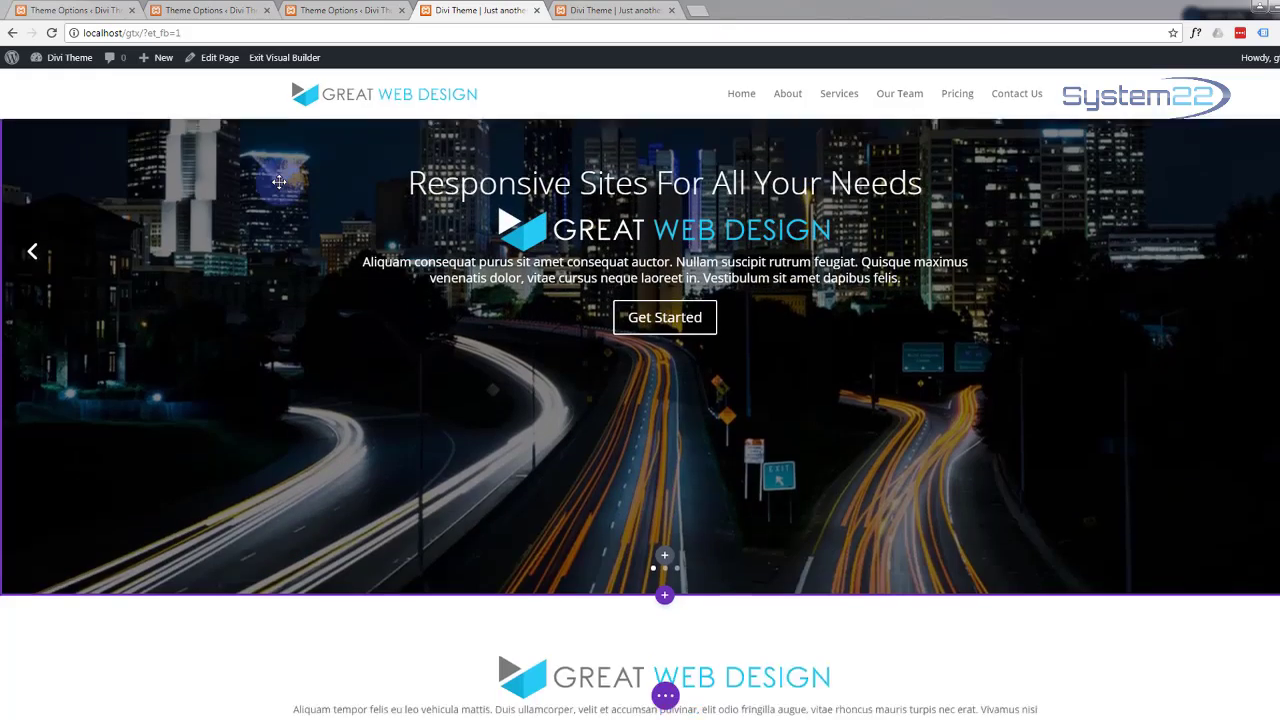
{"action": "scroll", "coordinate": [279, 182], "scroll_direction": "down", "scroll_amount": 3}
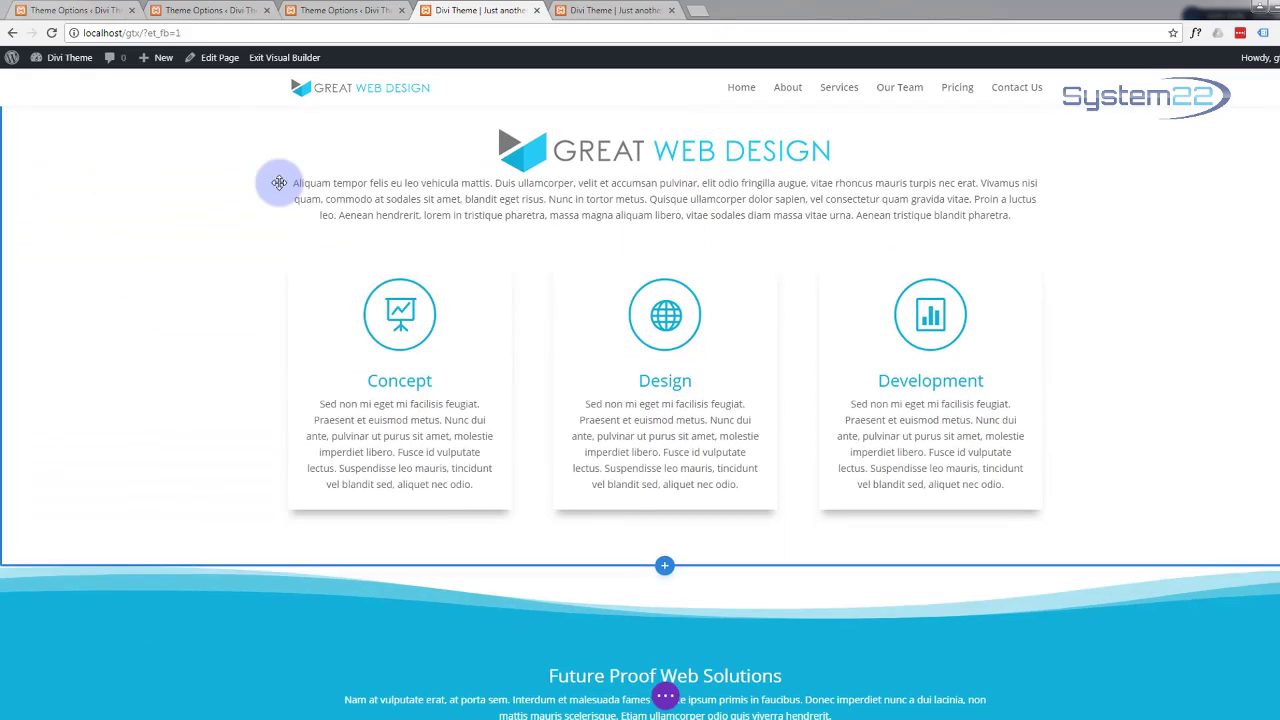
Step: Set the Great Web Design intro row's entrance animation to Zoom and save it
{"action": "scroll", "coordinate": [279, 183], "scroll_direction": "up", "scroll_amount": 1}
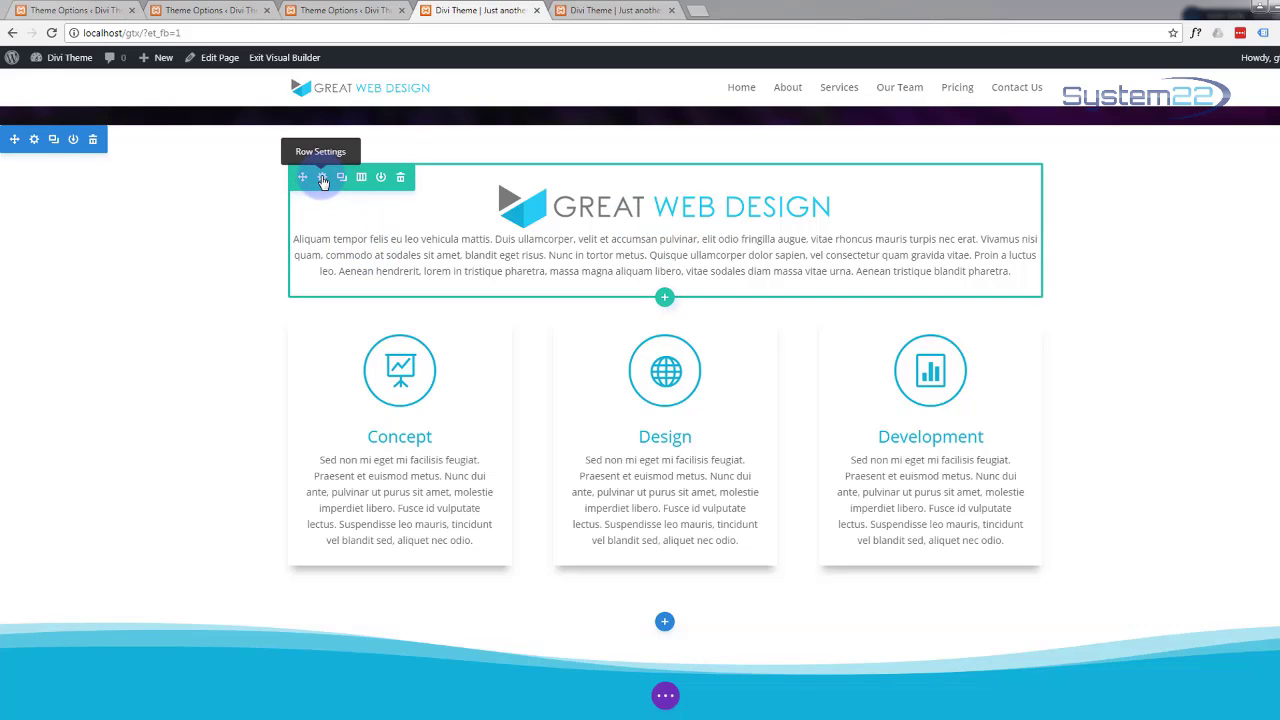
{"action": "left_click", "coordinate": [322, 178]}
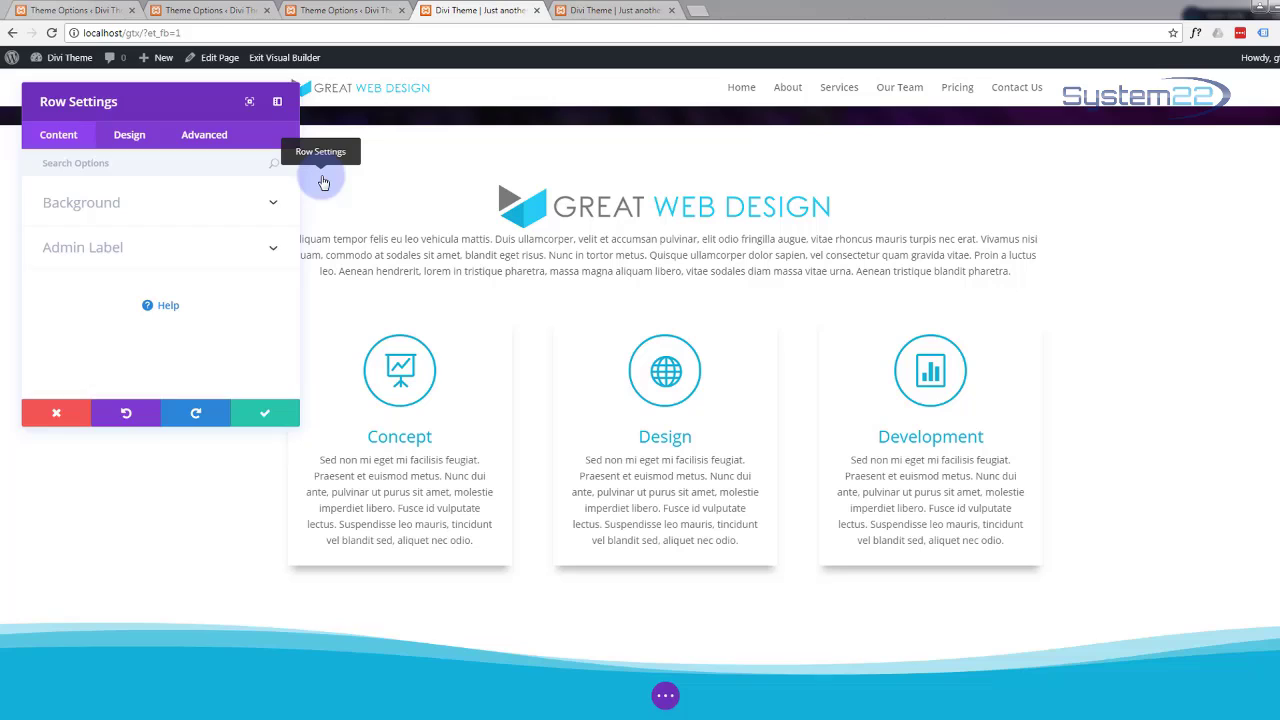
{"action": "left_click", "coordinate": [127, 138]}
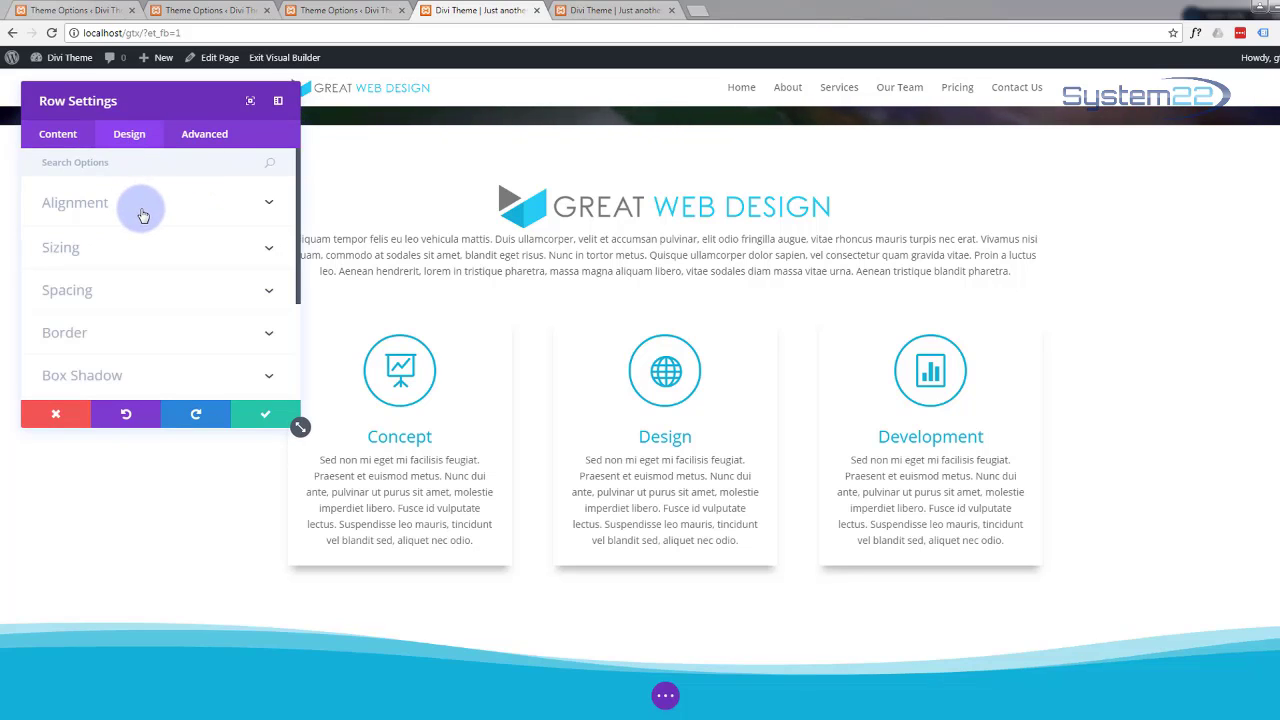
{"action": "scroll", "coordinate": [148, 214], "scroll_direction": "down", "scroll_amount": 3}
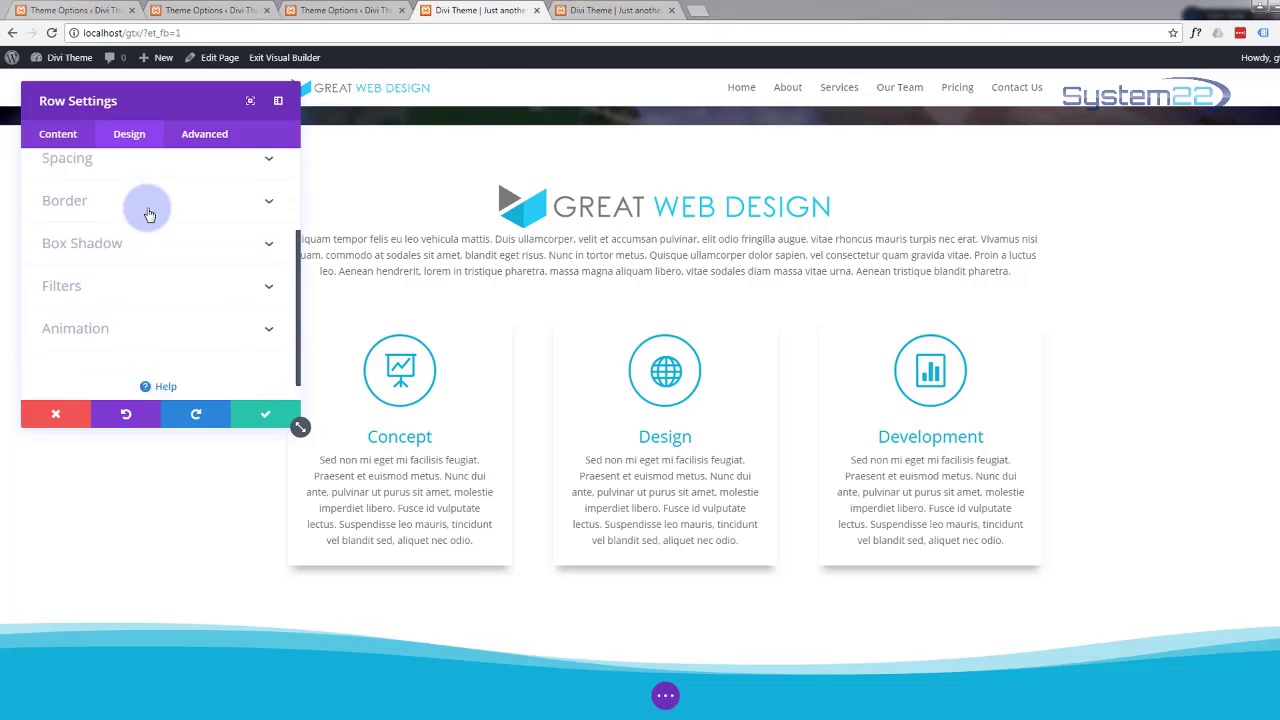
{"action": "left_click", "coordinate": [268, 307]}
{"action": "scroll", "coordinate": [266, 308], "scroll_direction": "down", "scroll_amount": 3}
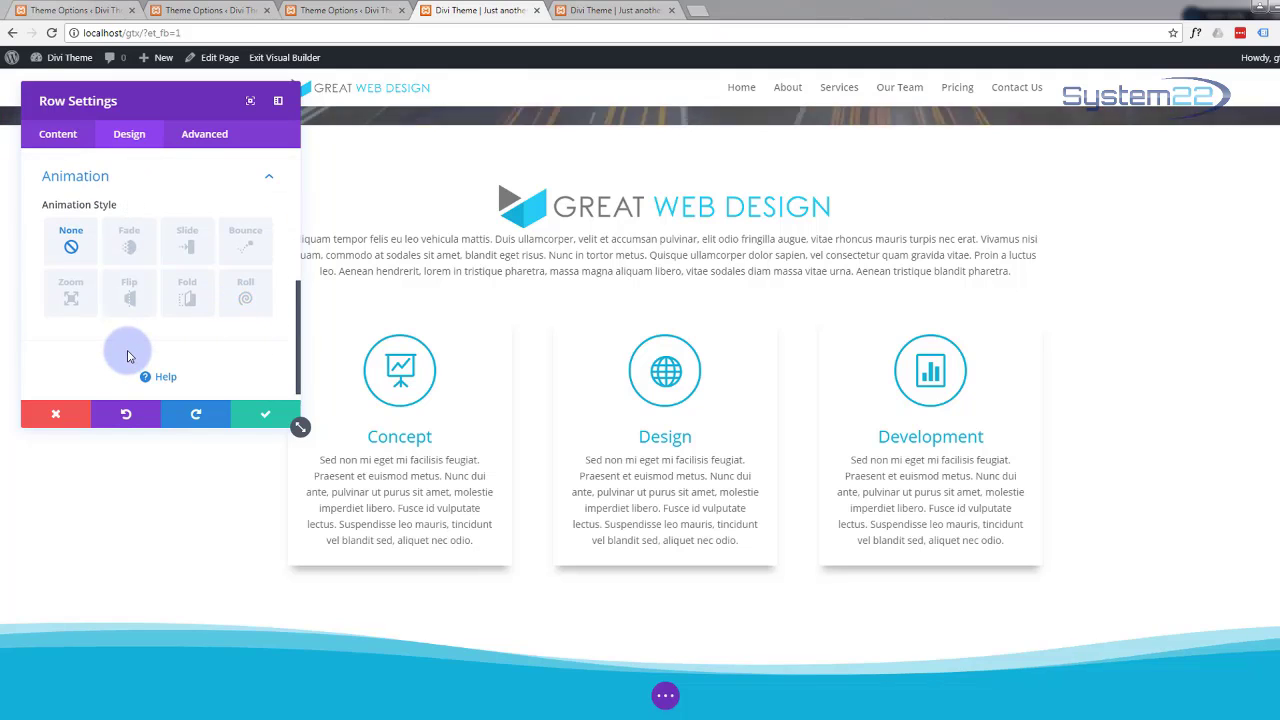
{"action": "left_click", "coordinate": [69, 295]}
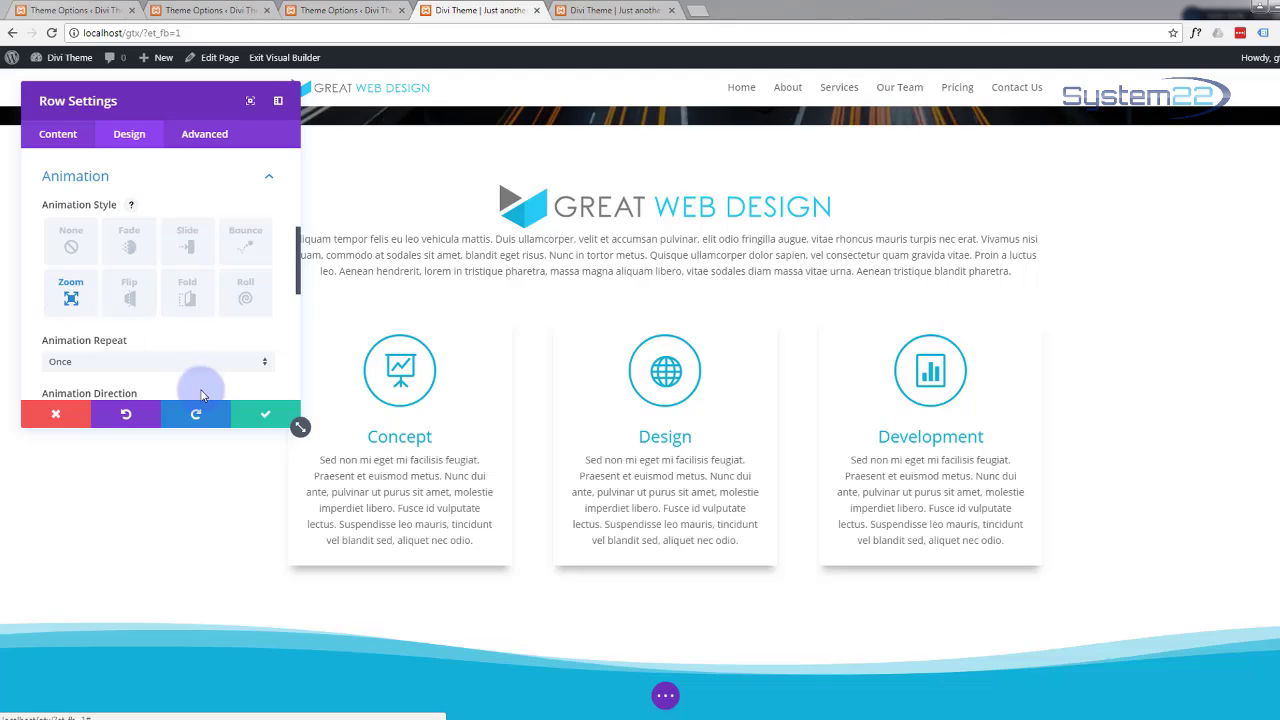
{"action": "left_click", "coordinate": [265, 416]}
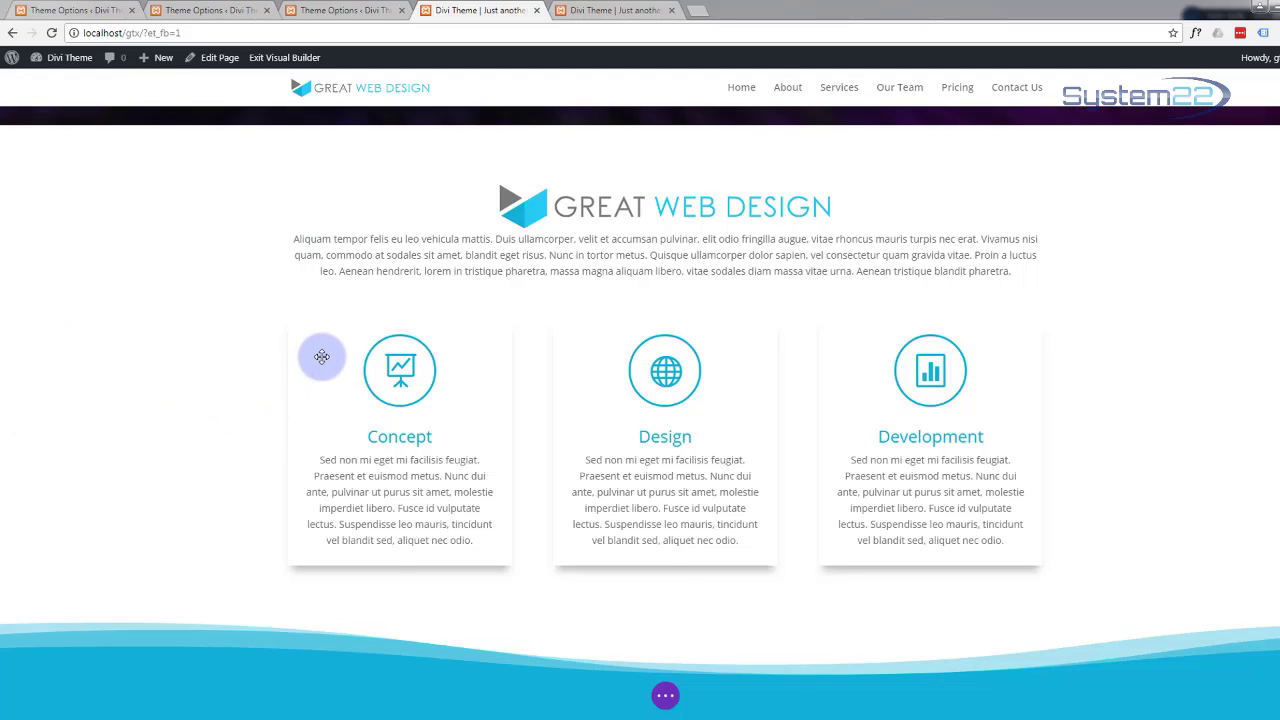
{"action": "mouse_move", "coordinate": [325, 357]}
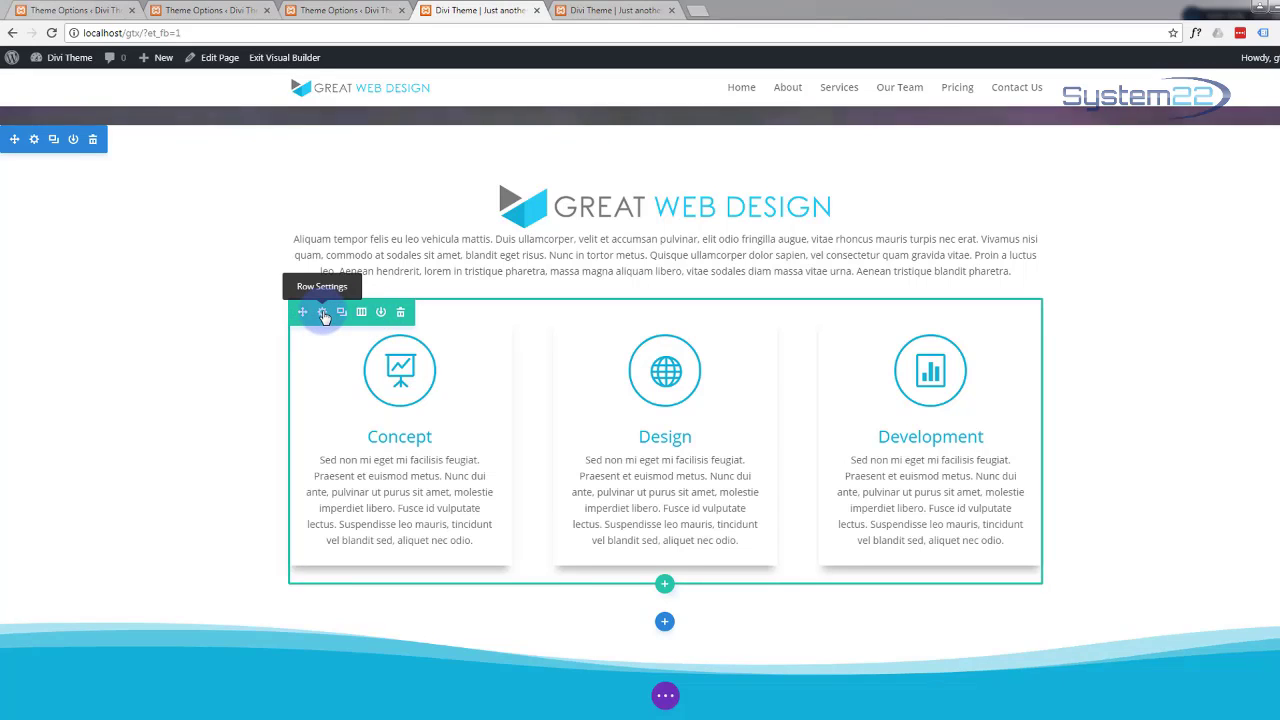
Step: Give the Concept/Design/Development cards row a Fade entrance animation and save it
{"action": "left_click", "coordinate": [323, 313]}
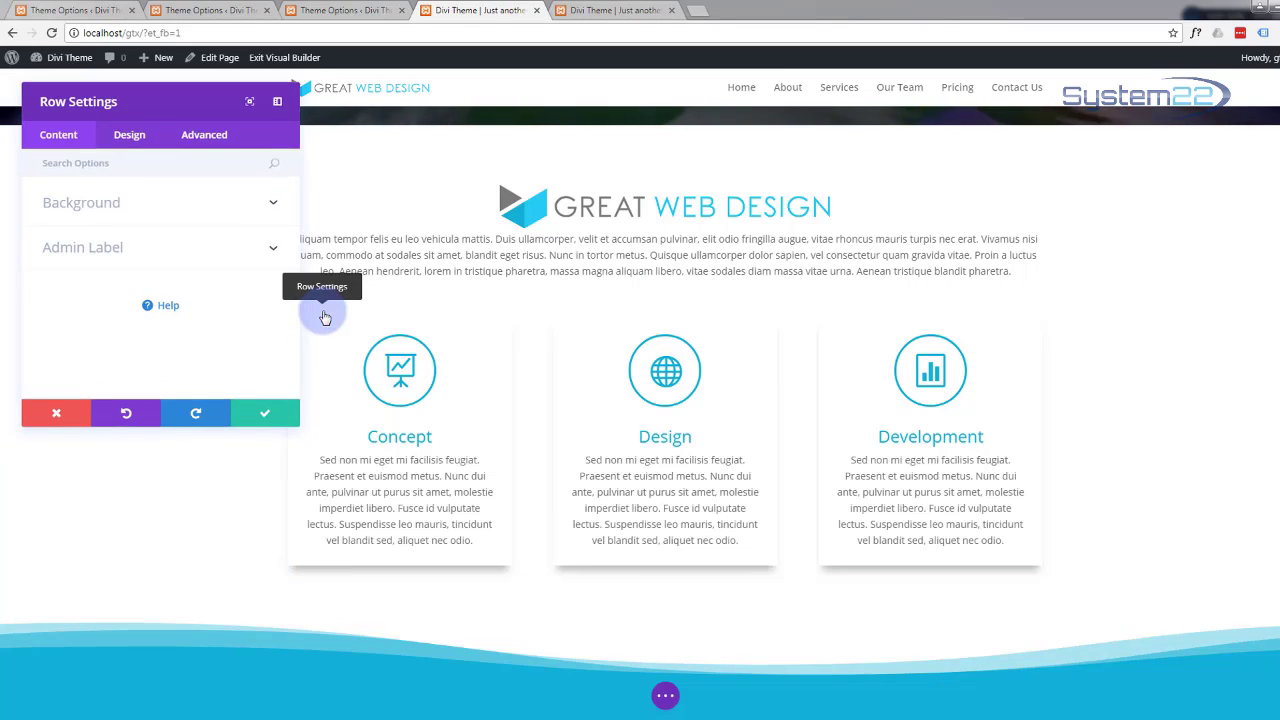
{"action": "left_click", "coordinate": [157, 145]}
{"action": "scroll", "coordinate": [155, 287], "scroll_direction": "down", "scroll_amount": 1}
{"action": "scroll", "coordinate": [153, 282], "scroll_direction": "down", "scroll_amount": 1}
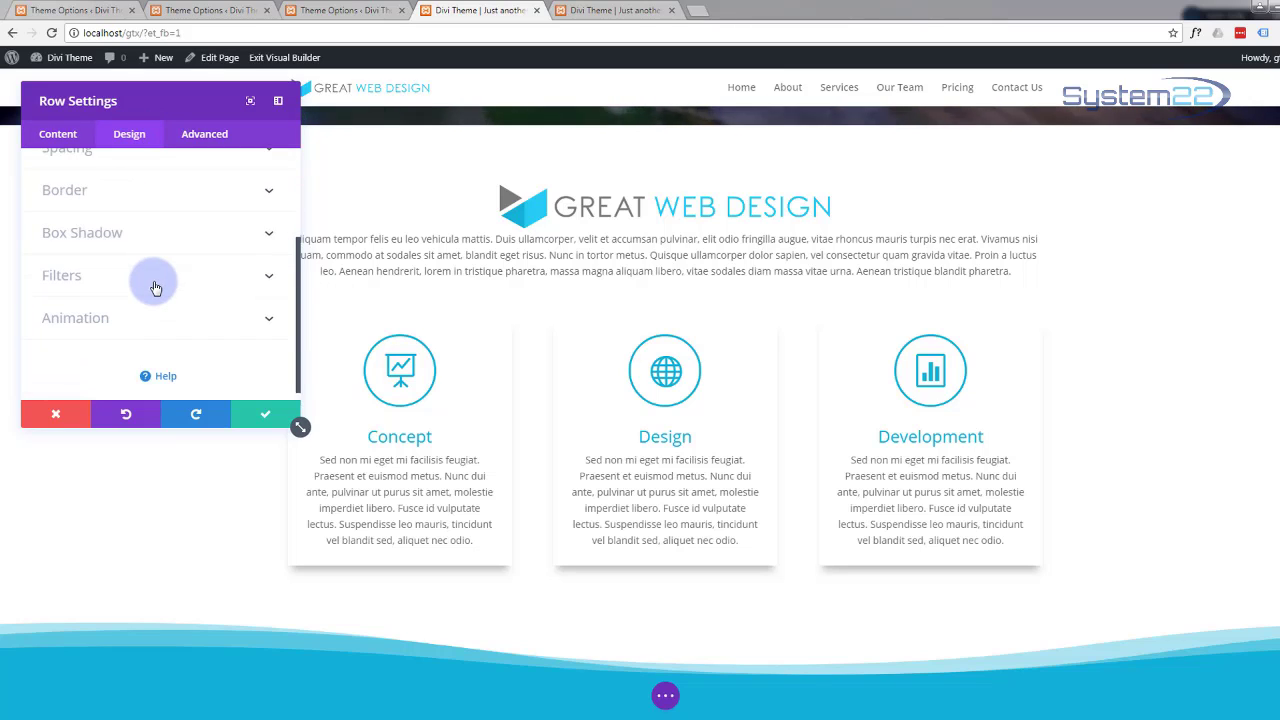
{"action": "left_click", "coordinate": [268, 308]}
{"action": "scroll", "coordinate": [268, 316], "scroll_direction": "down", "scroll_amount": 1}
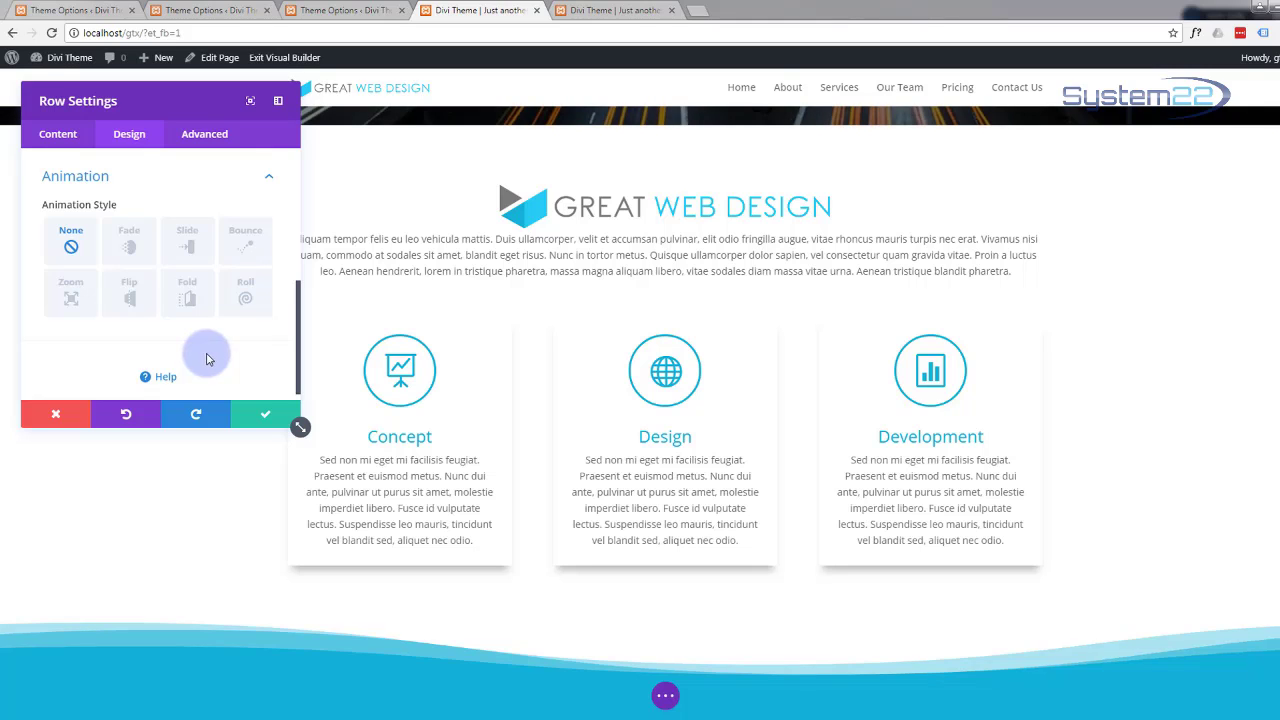
{"action": "left_click", "coordinate": [130, 249]}
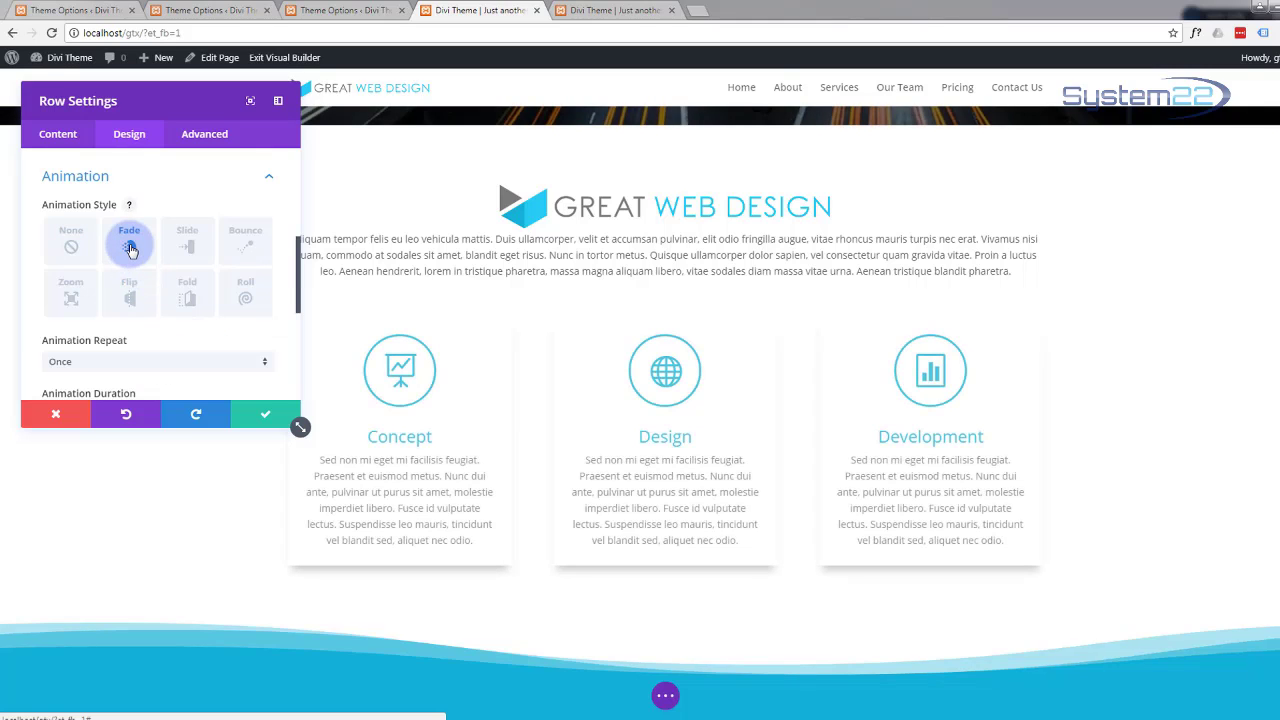
{"action": "left_click", "coordinate": [263, 414]}
{"action": "scroll", "coordinate": [230, 402], "scroll_direction": "down", "scroll_amount": 4}
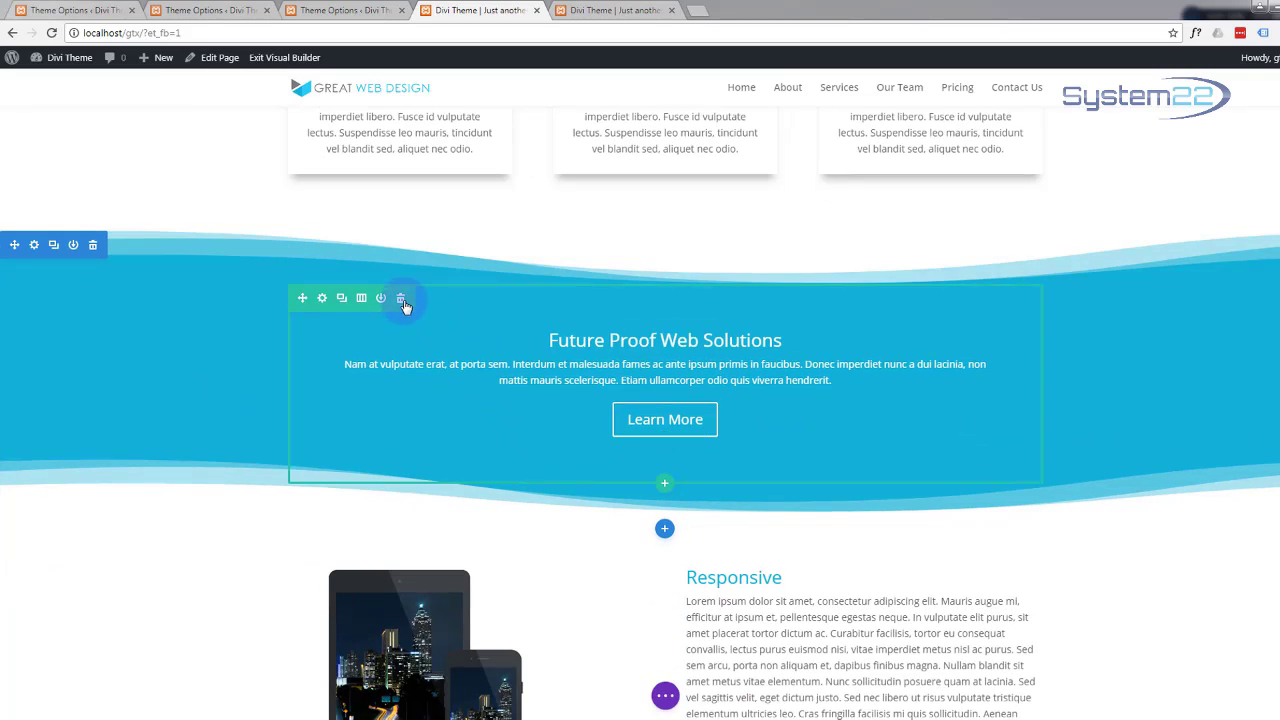
Step: Give the Future Proof Web Solutions row a Zoom entrance animation and save it
{"action": "left_click", "coordinate": [326, 300]}
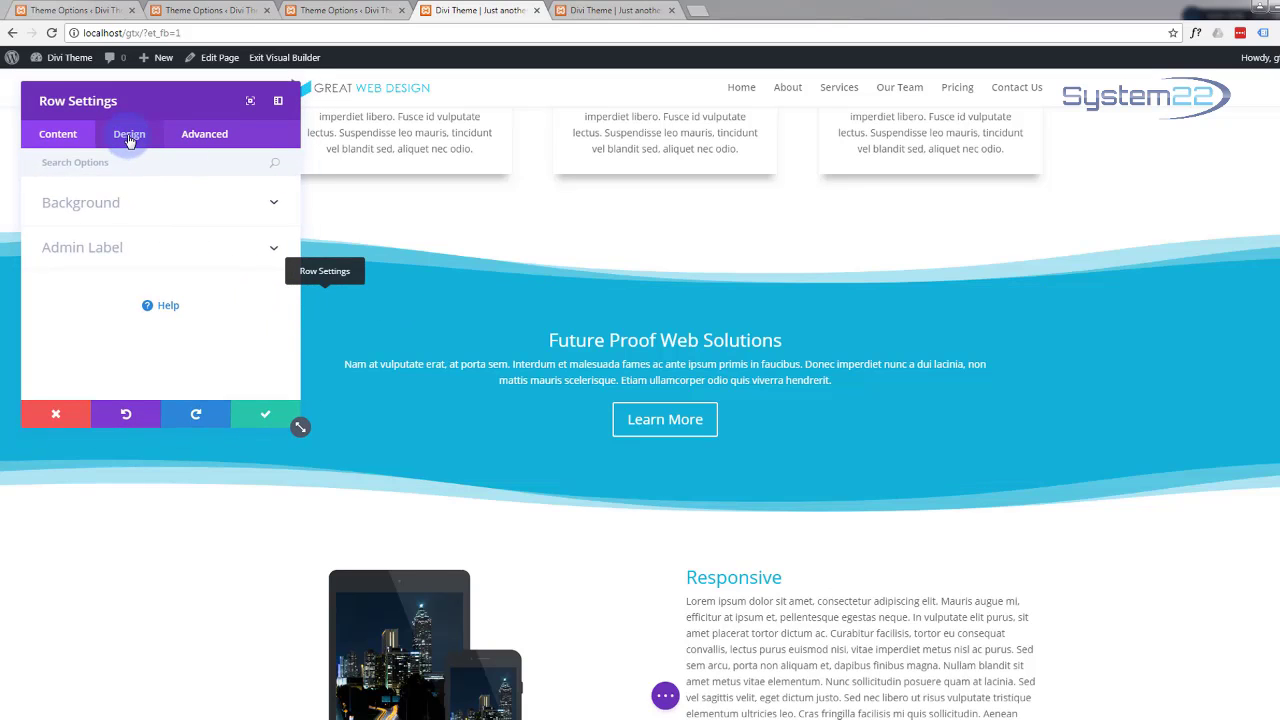
{"action": "left_click", "coordinate": [129, 138]}
{"action": "scroll", "coordinate": [133, 326], "scroll_direction": "down", "scroll_amount": 2}
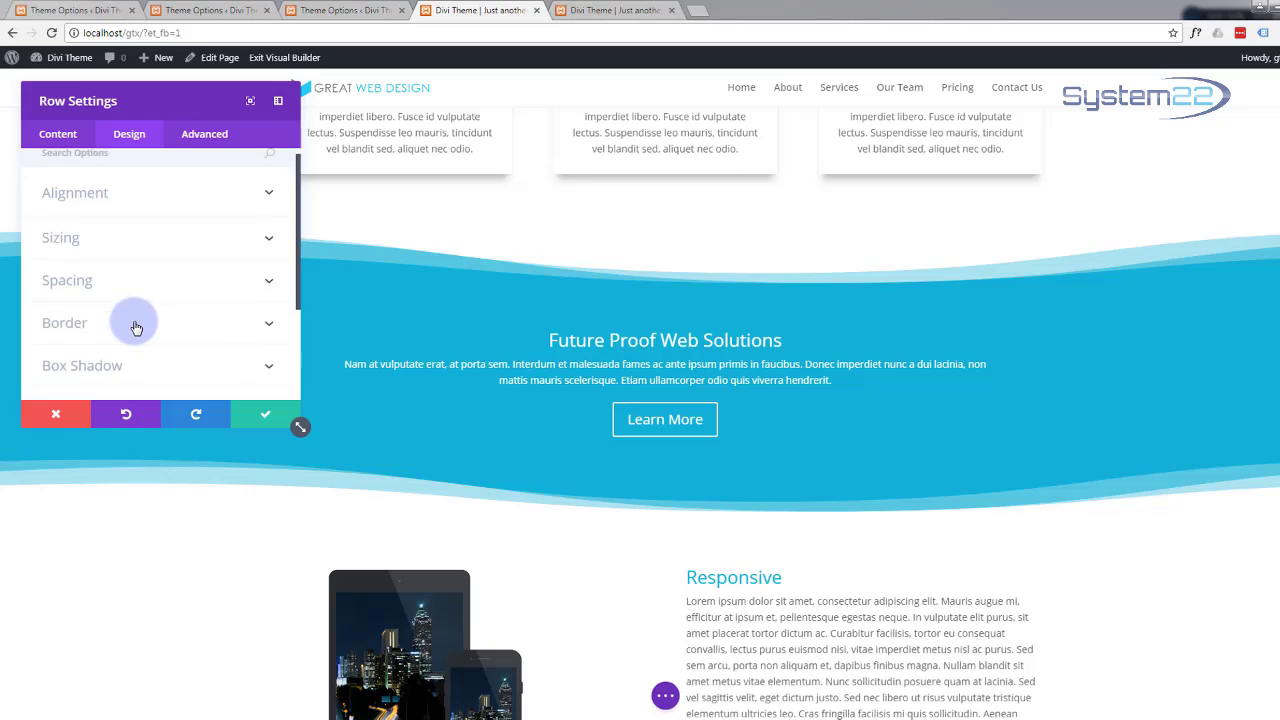
{"action": "left_click", "coordinate": [127, 355]}
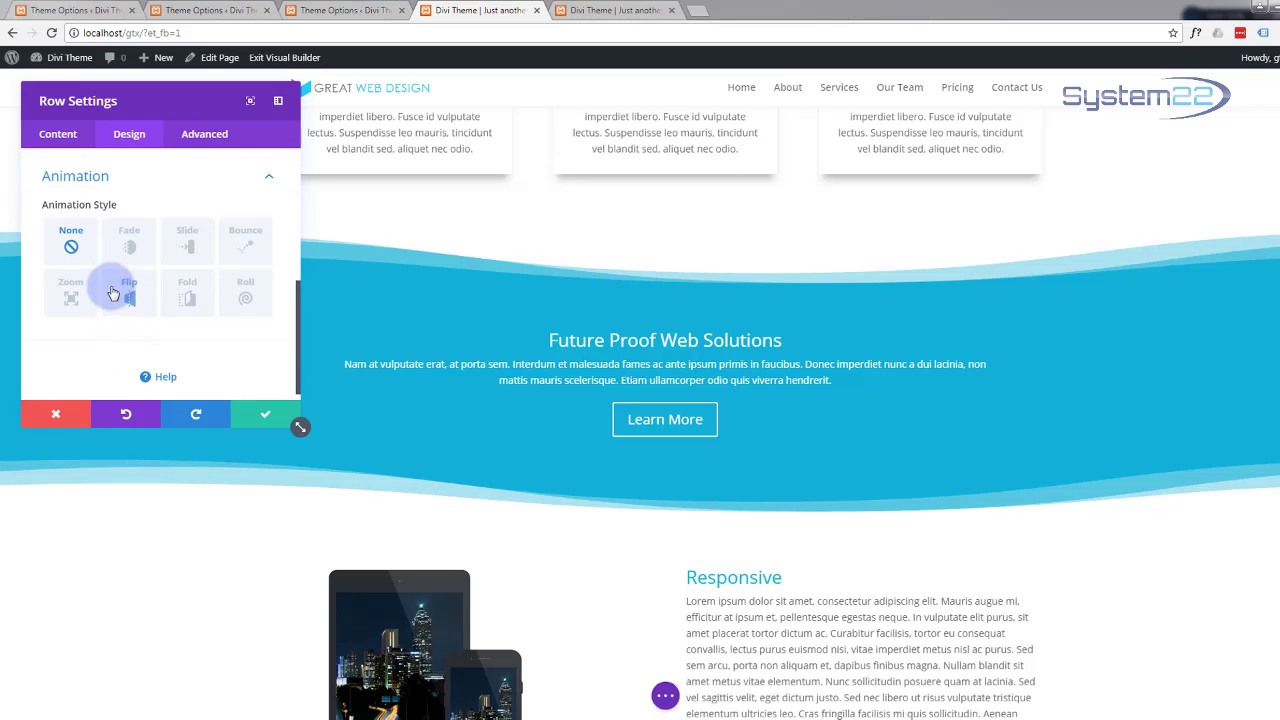
{"action": "left_click", "coordinate": [72, 299]}
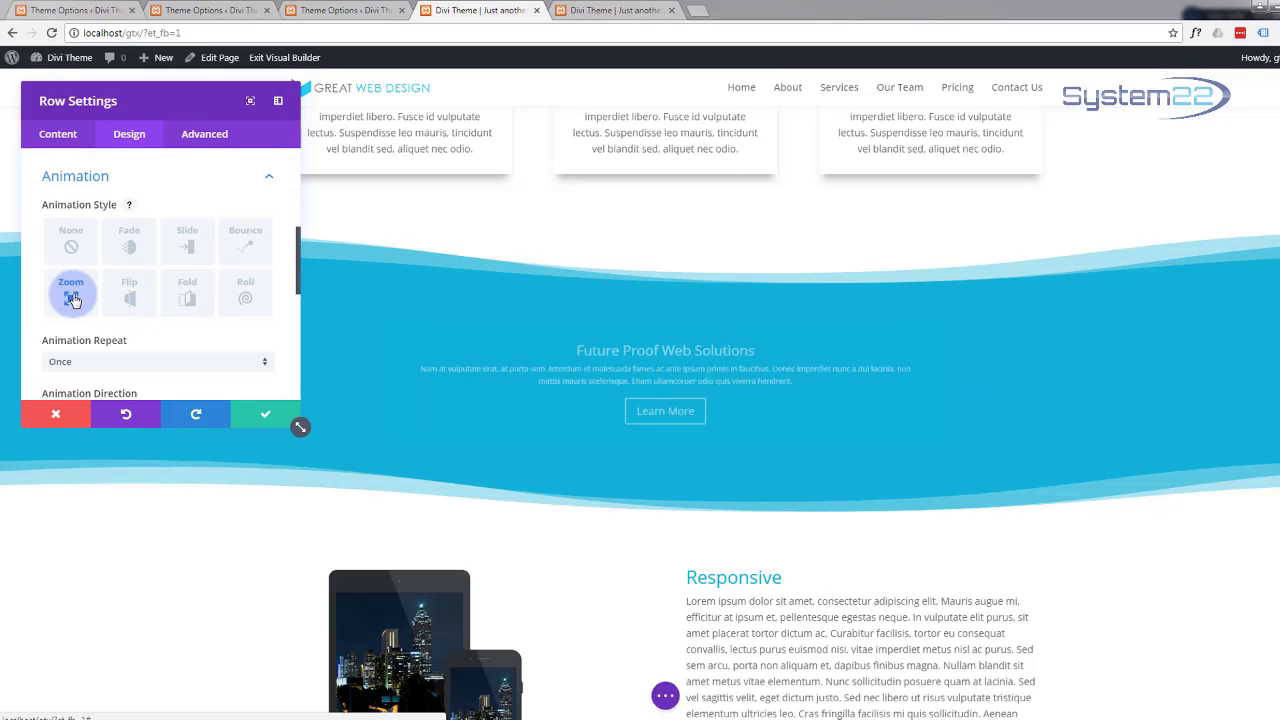
{"action": "left_click", "coordinate": [270, 416]}
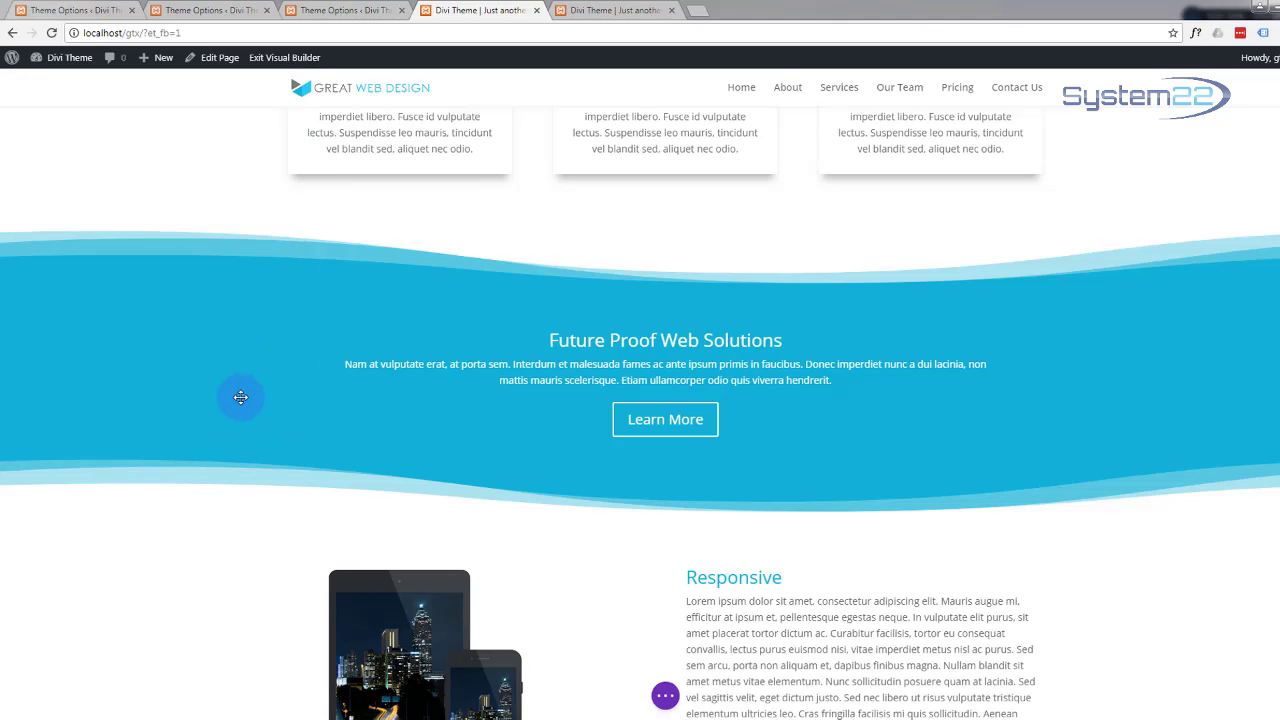
{"action": "scroll", "coordinate": [230, 376], "scroll_direction": "down", "scroll_amount": 3}
{"action": "scroll", "coordinate": [231, 378], "scroll_direction": "down", "scroll_amount": 1}
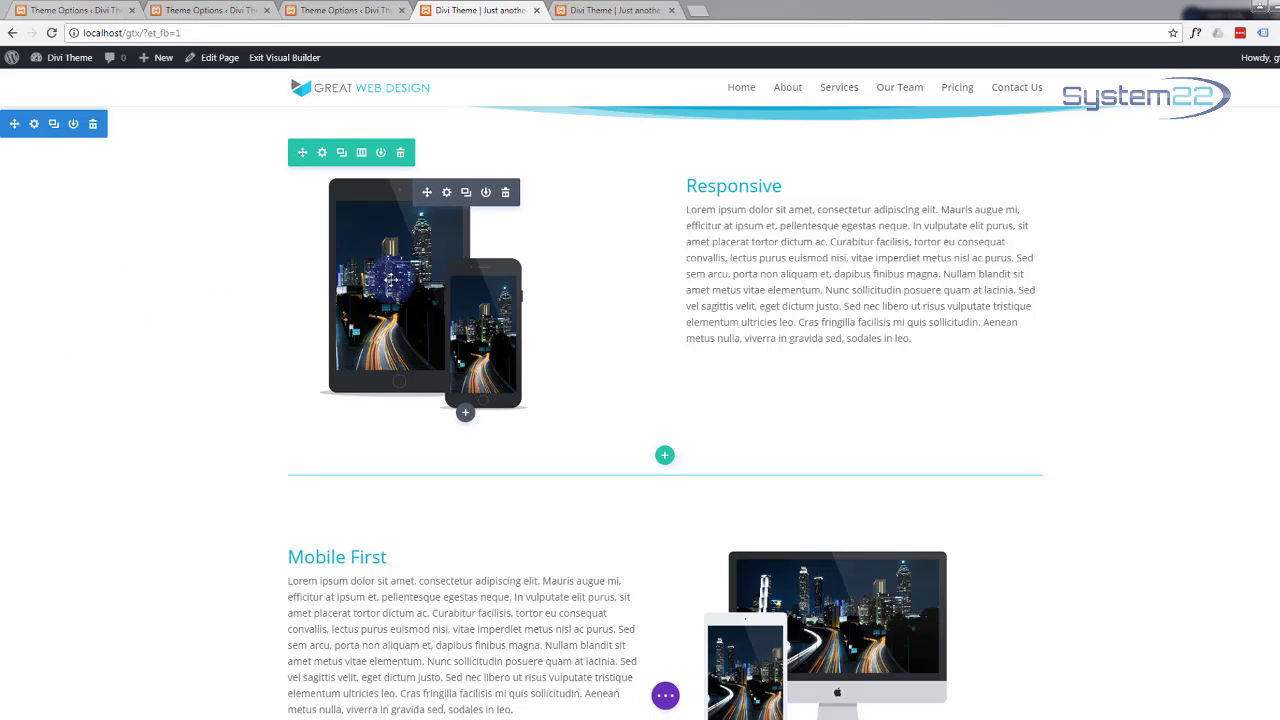
Step: Open the Responsive row's animation settings, then discard the changes and close them
{"action": "left_click", "coordinate": [322, 153]}
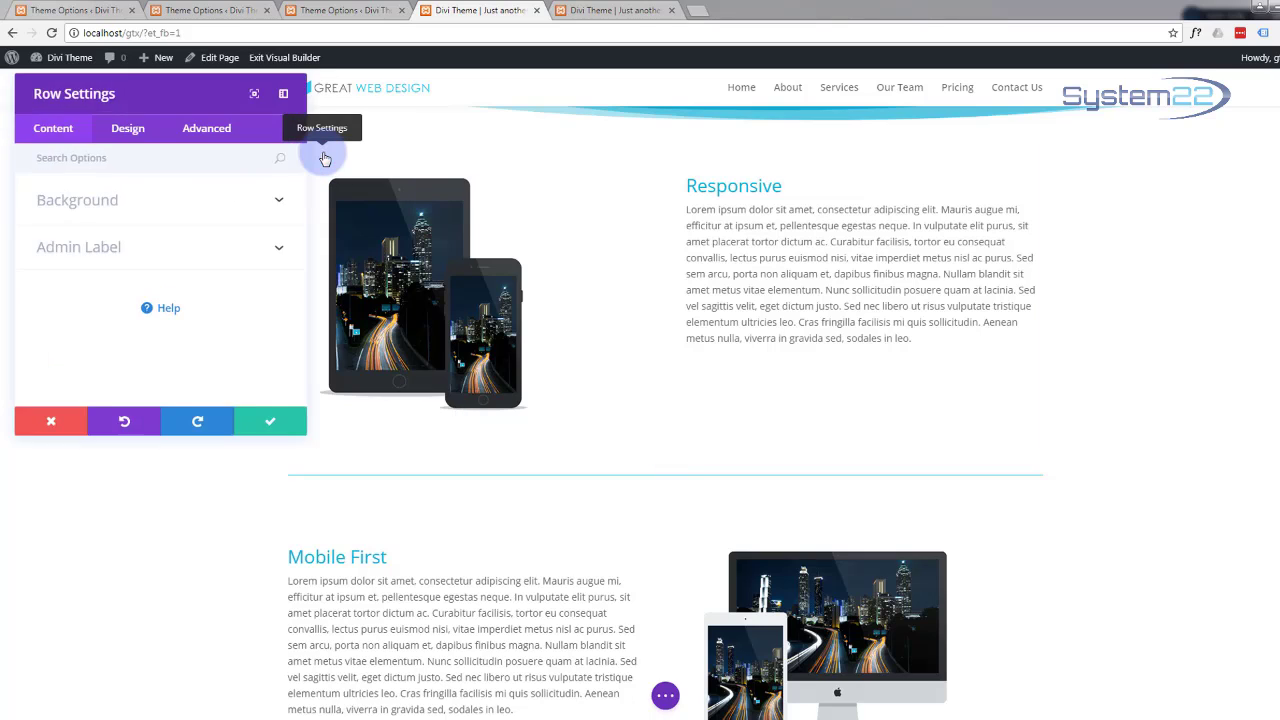
{"action": "left_click", "coordinate": [133, 137]}
{"action": "scroll", "coordinate": [160, 283], "scroll_direction": "down", "scroll_amount": 3}
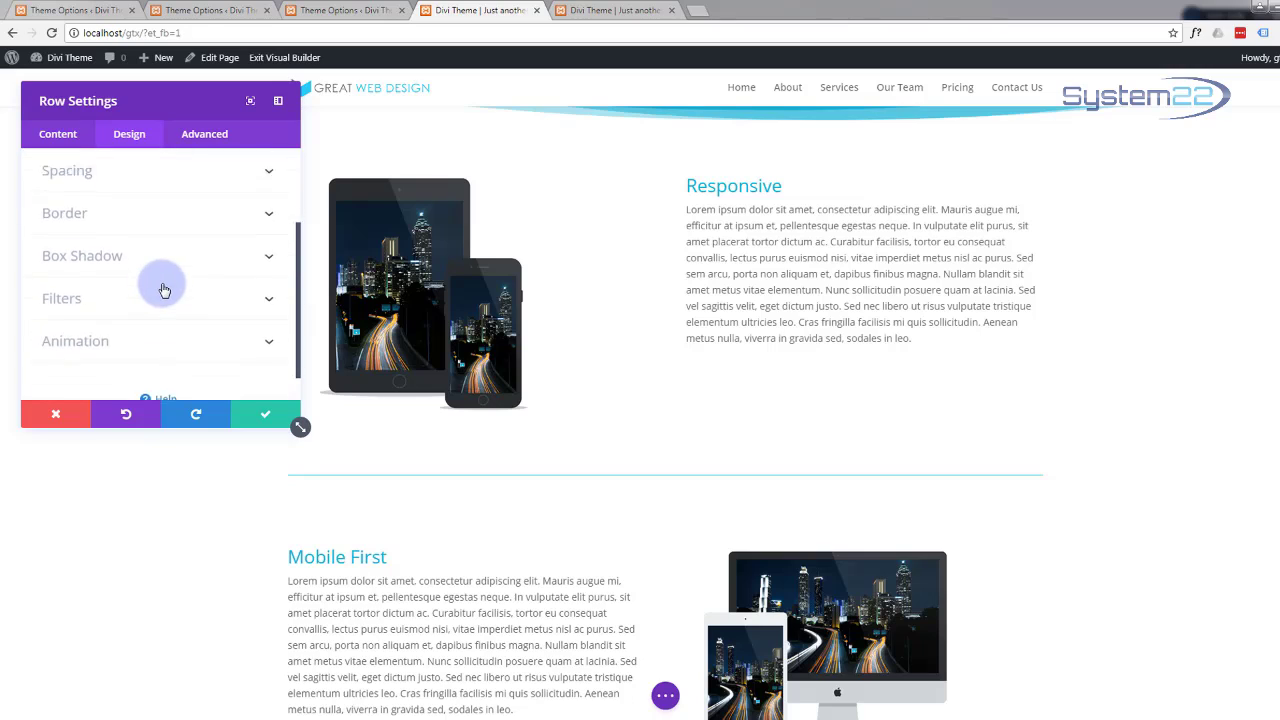
{"action": "left_click", "coordinate": [268, 307]}
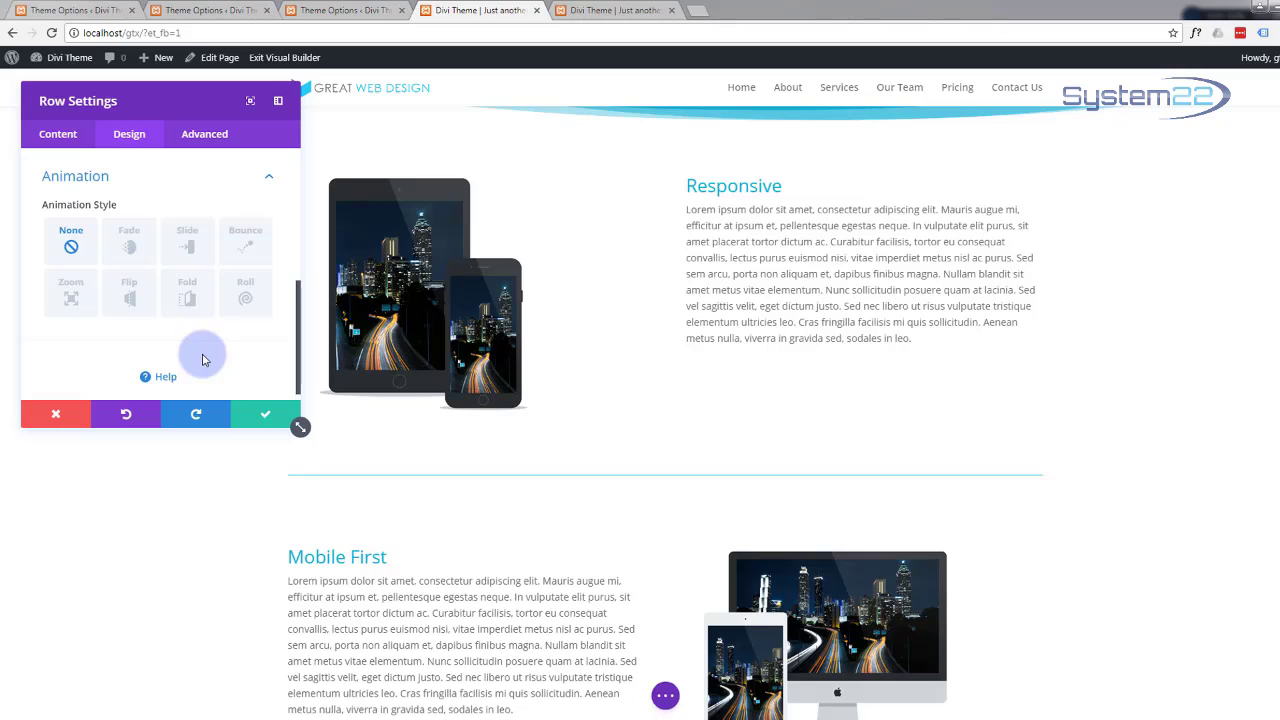
{"action": "left_click", "coordinate": [71, 415]}
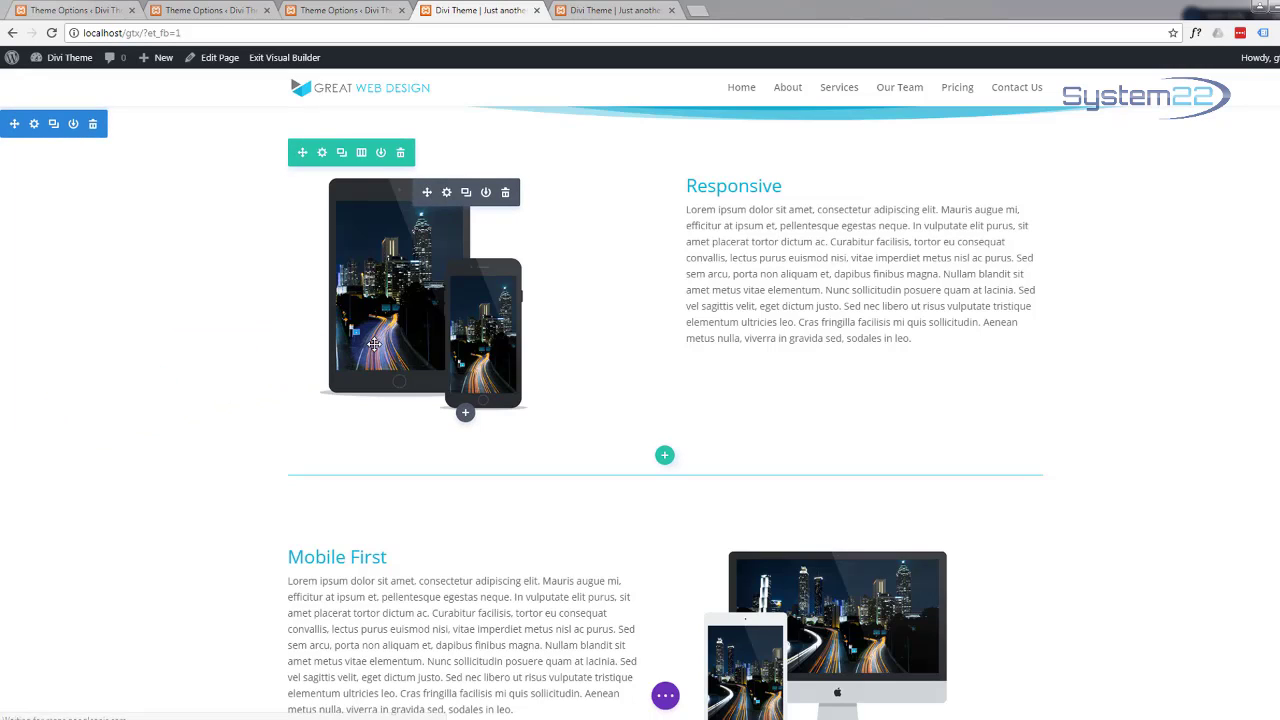
Step: Give the Responsive devices image a Slide animation with direction Right and save it
{"action": "left_click", "coordinate": [447, 193]}
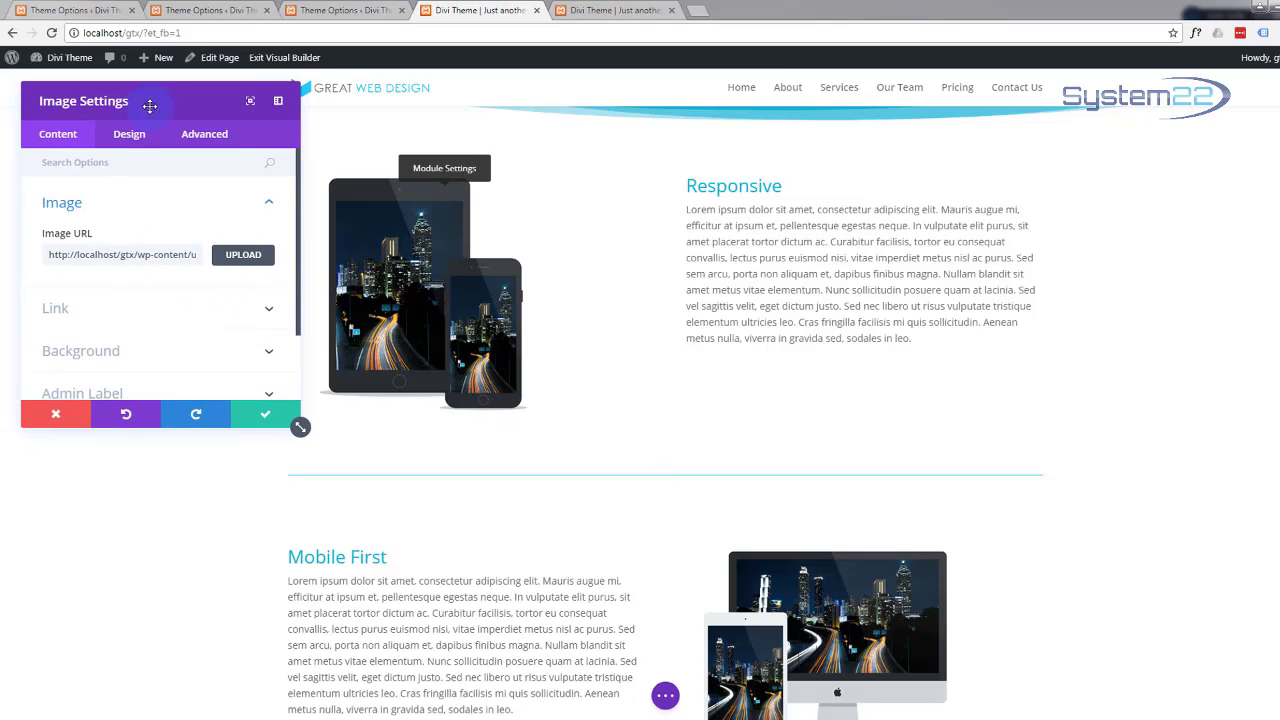
{"action": "left_click", "coordinate": [130, 134]}
{"action": "scroll", "coordinate": [152, 220], "scroll_direction": "down", "scroll_amount": 3}
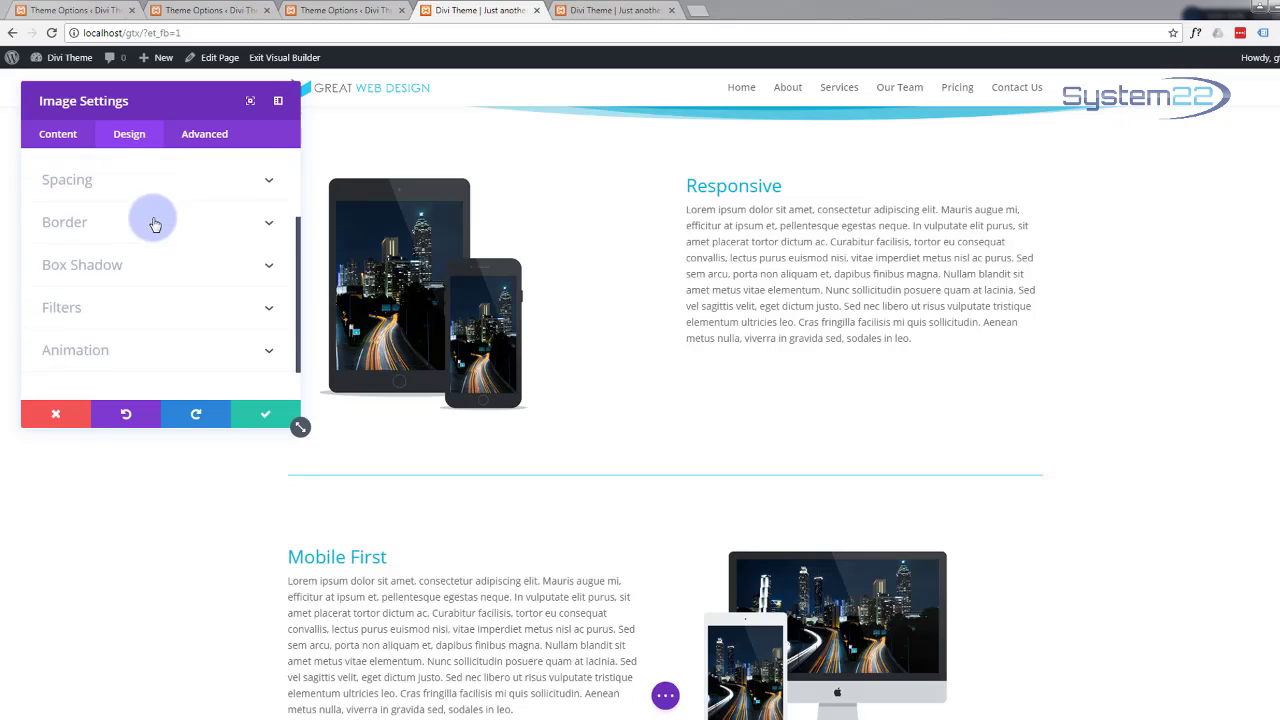
{"action": "left_click", "coordinate": [248, 310]}
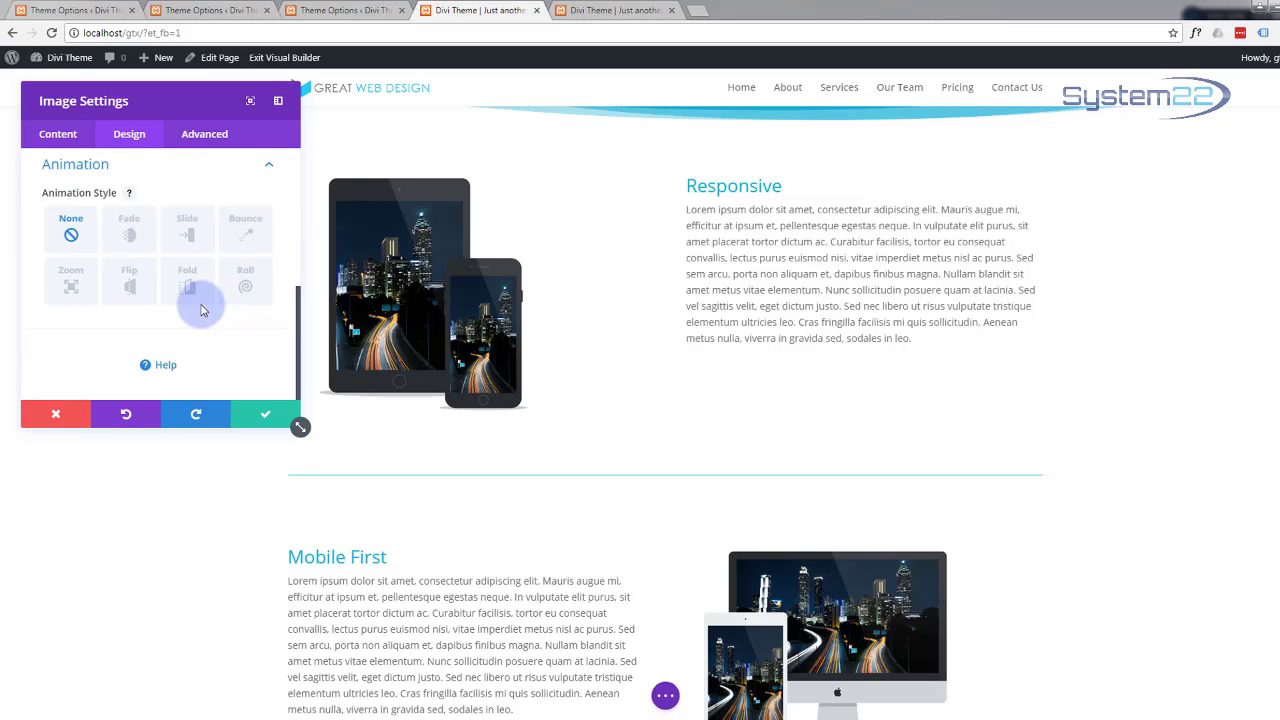
{"action": "left_click", "coordinate": [193, 235]}
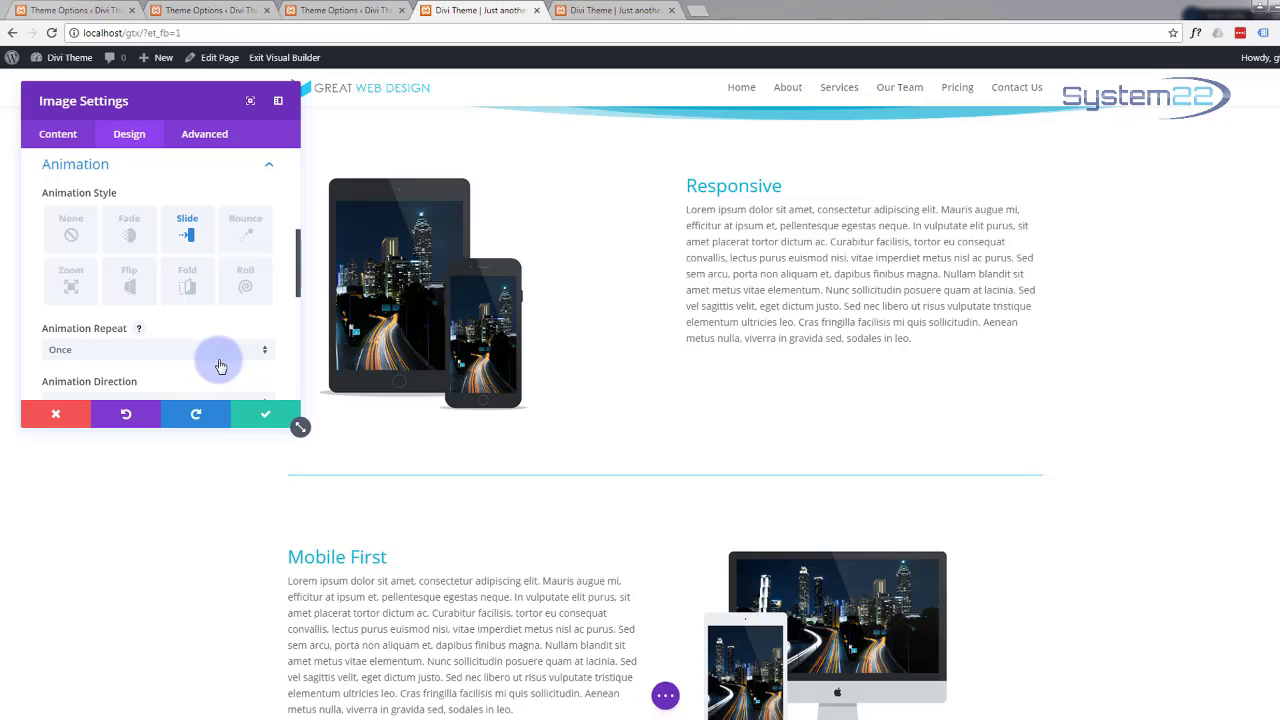
{"action": "scroll", "coordinate": [215, 362], "scroll_direction": "down", "scroll_amount": 1}
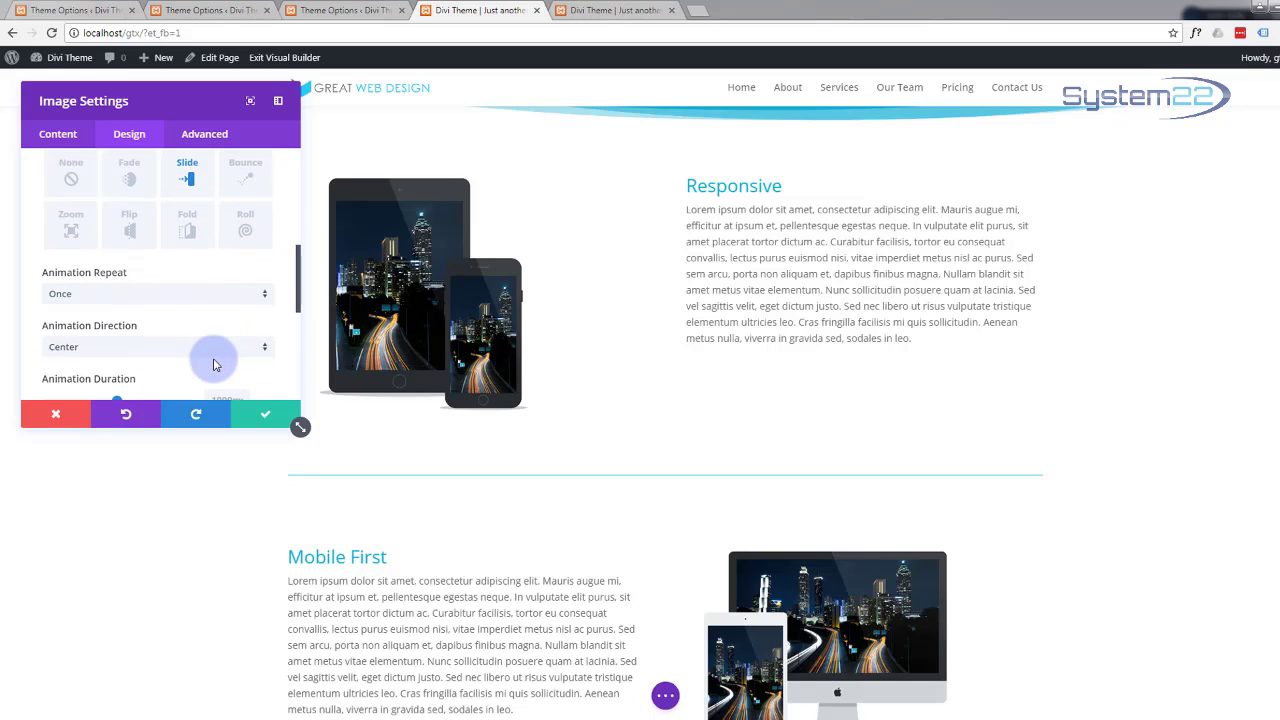
{"action": "left_click", "coordinate": [266, 354]}
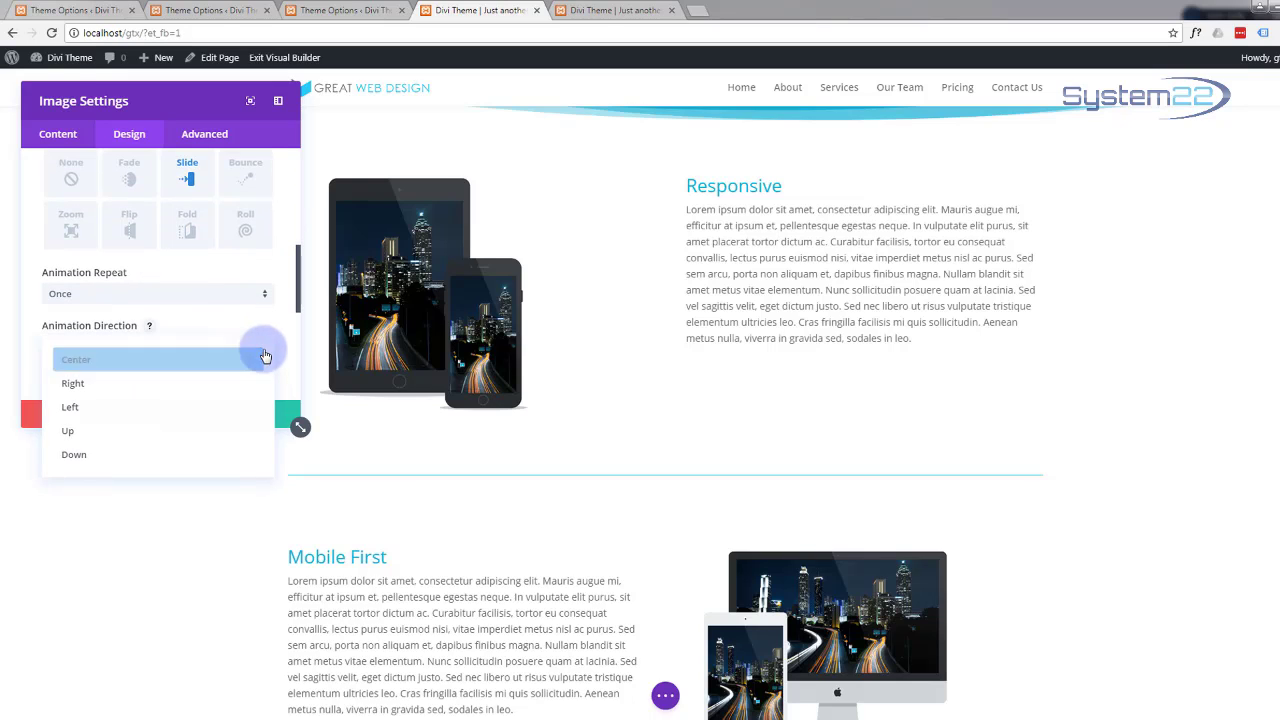
{"action": "left_click", "coordinate": [155, 406]}
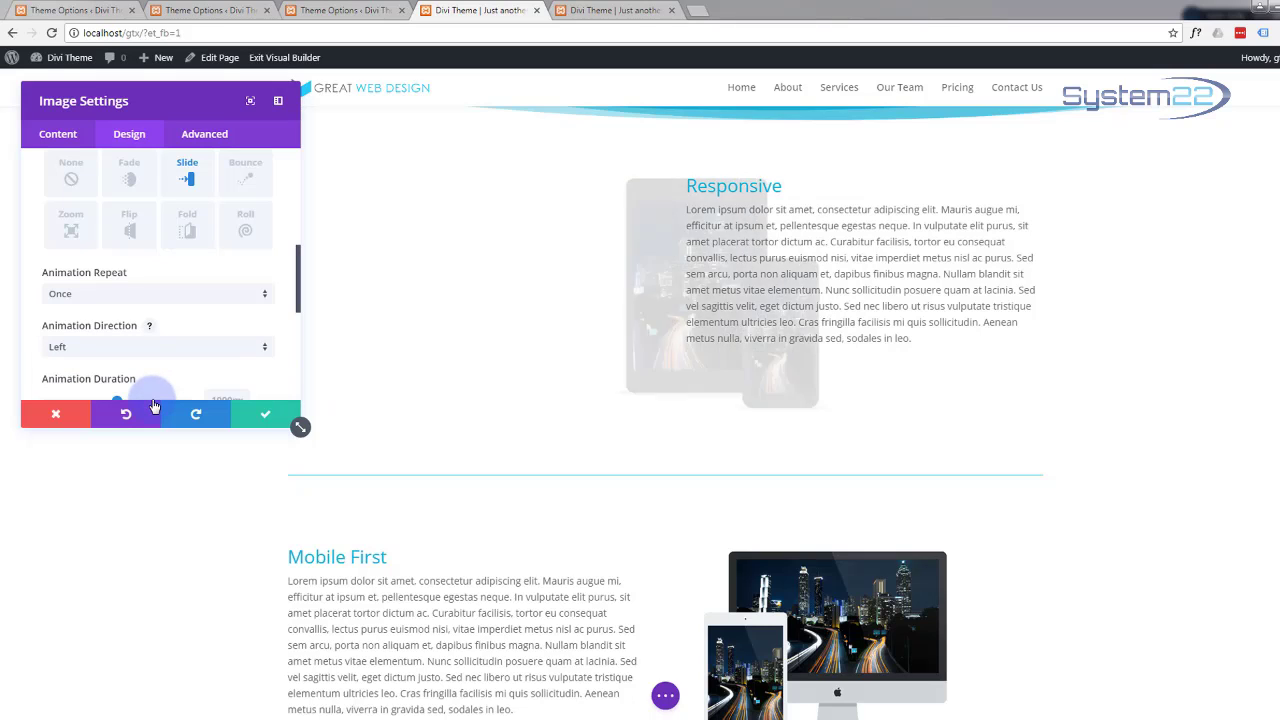
{"action": "left_click", "coordinate": [264, 352]}
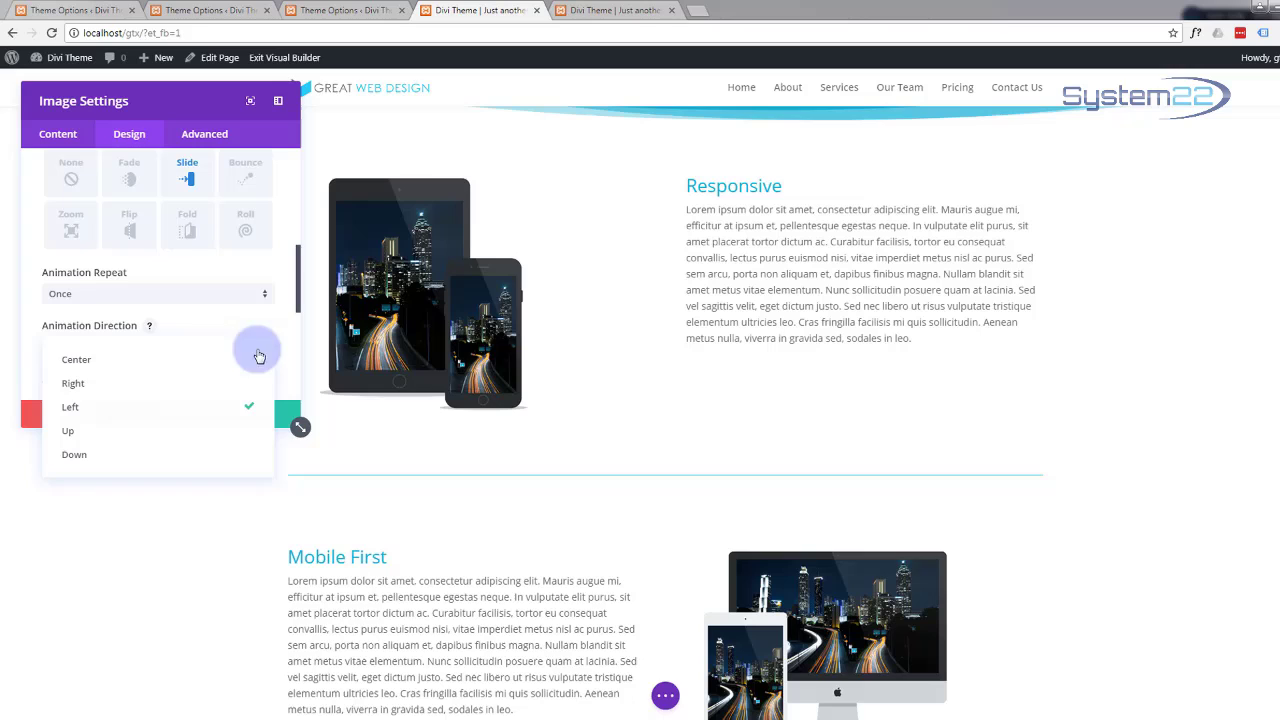
{"action": "left_click", "coordinate": [158, 396]}
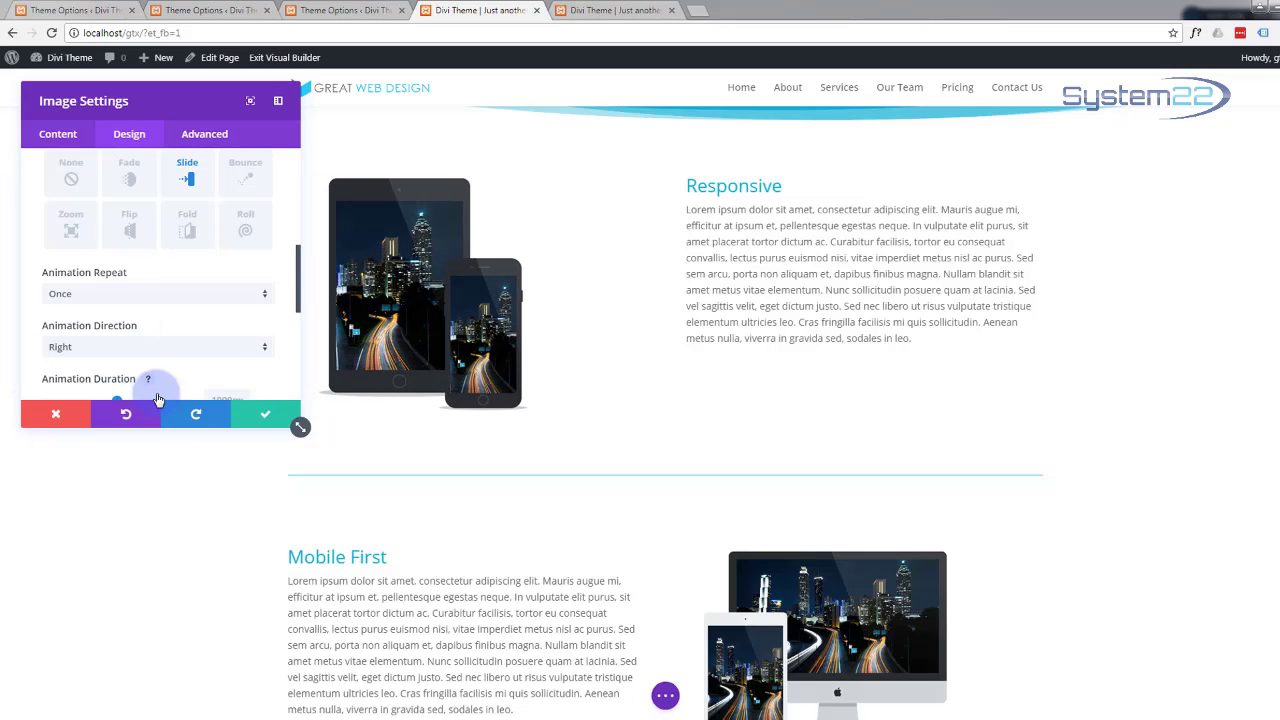
{"action": "left_click", "coordinate": [257, 412]}
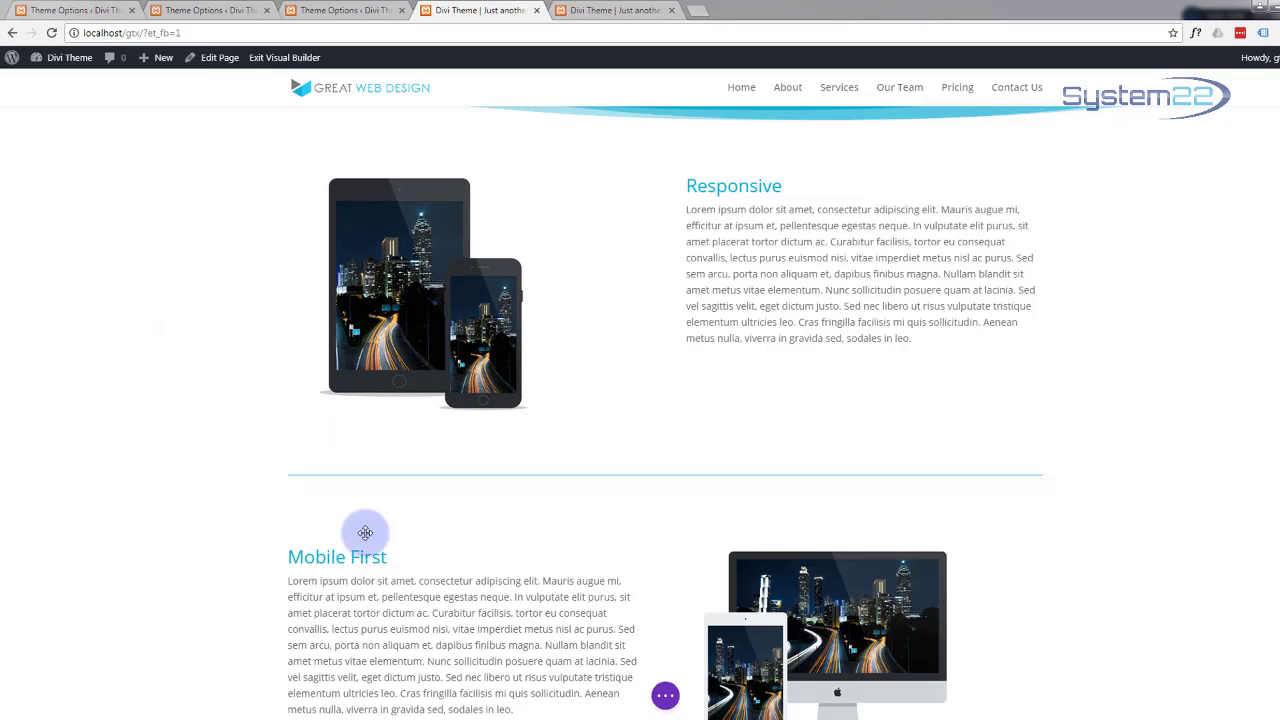
{"action": "scroll", "coordinate": [540, 534], "scroll_direction": "down", "scroll_amount": 3}
Step: Give the Mobile First devices image a Slide animation from the Left and save it
{"action": "mouse_move", "coordinate": [743, 251]}
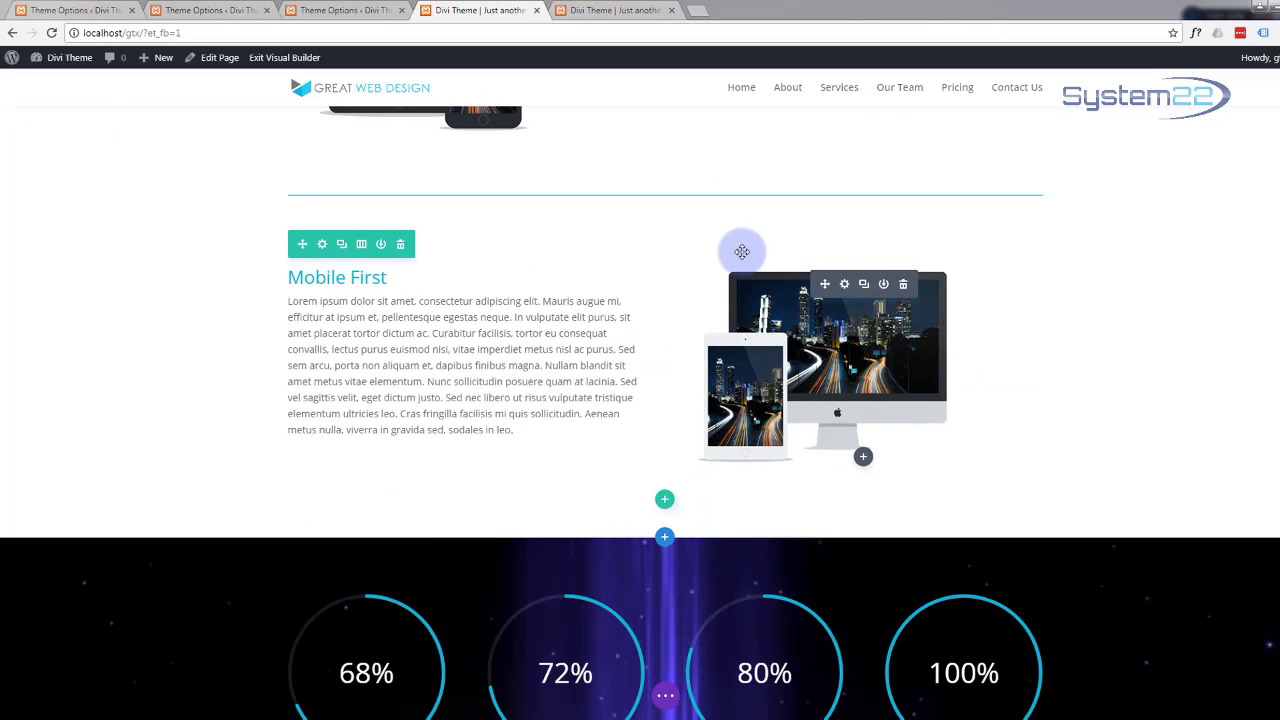
{"action": "left_click", "coordinate": [844, 285]}
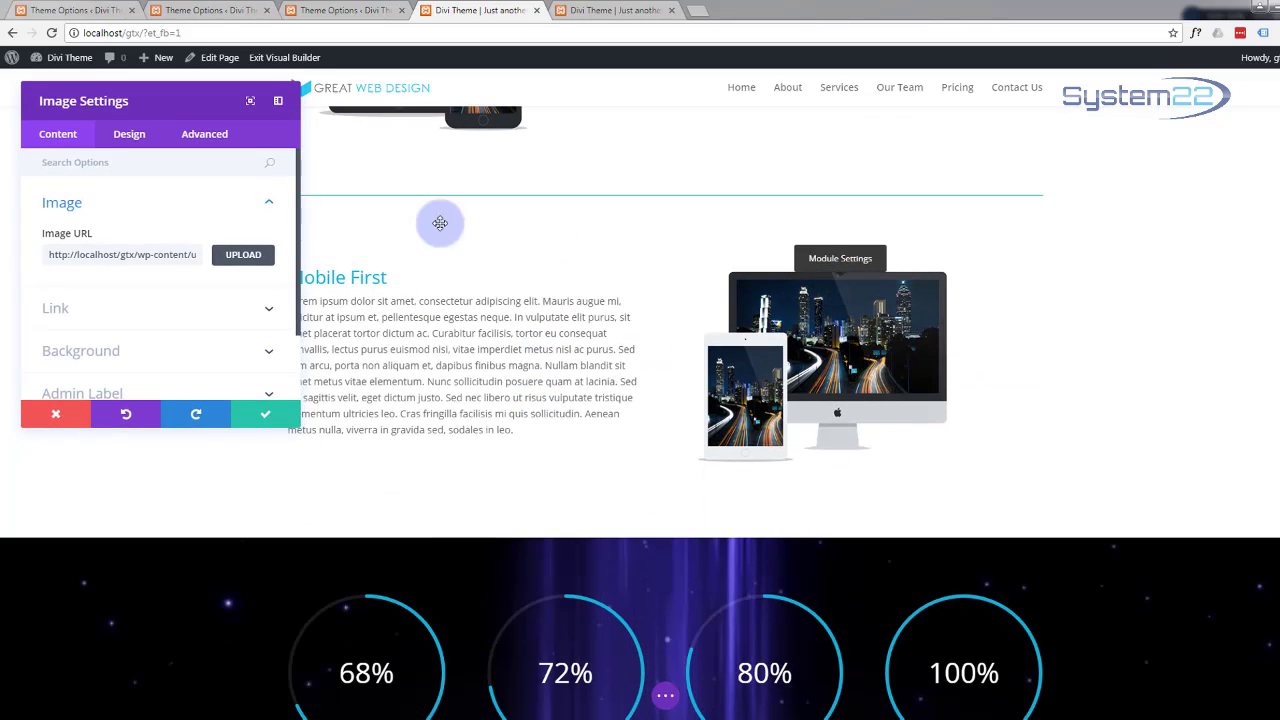
{"action": "left_click", "coordinate": [140, 136]}
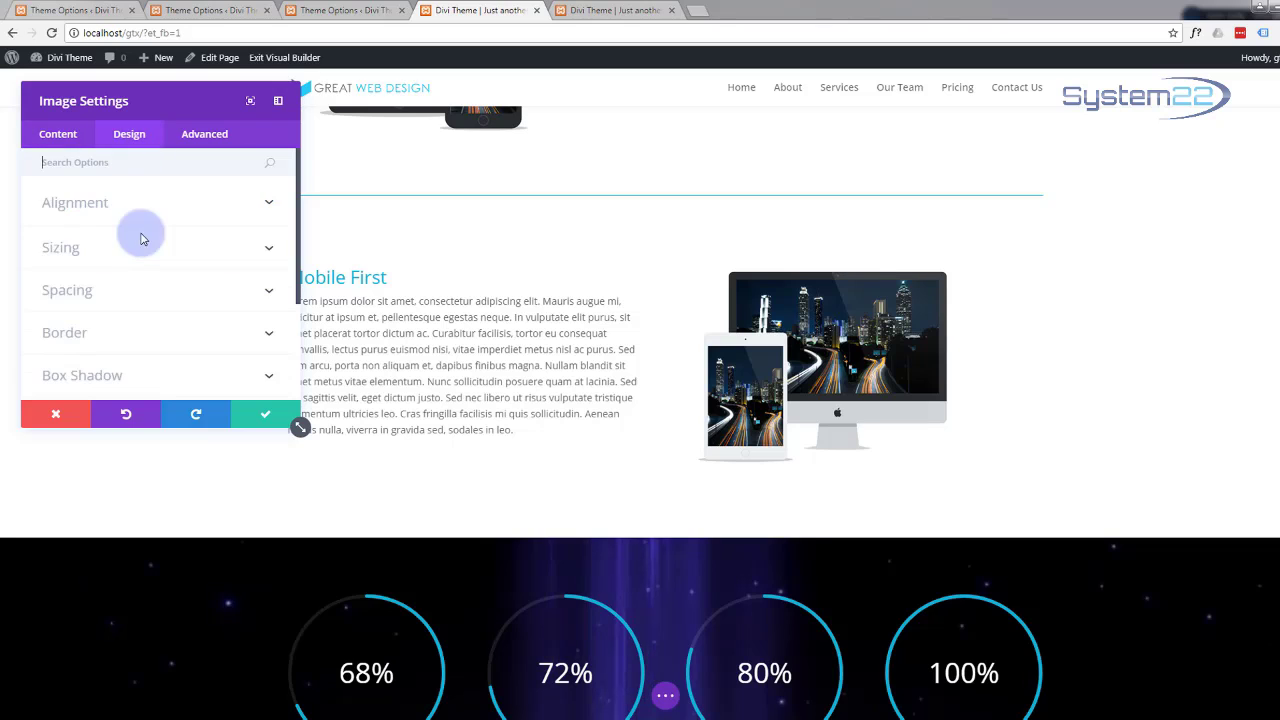
{"action": "scroll", "coordinate": [152, 253], "scroll_direction": "down", "scroll_amount": 2}
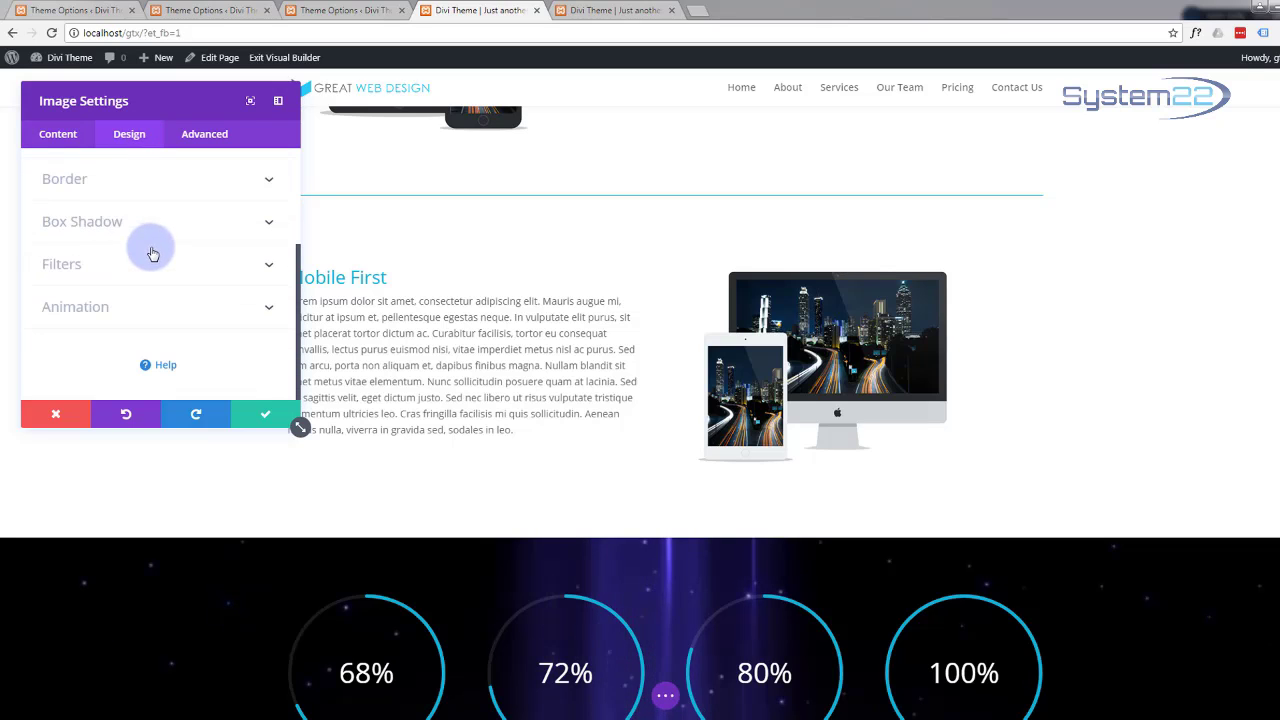
{"action": "left_click", "coordinate": [266, 308]}
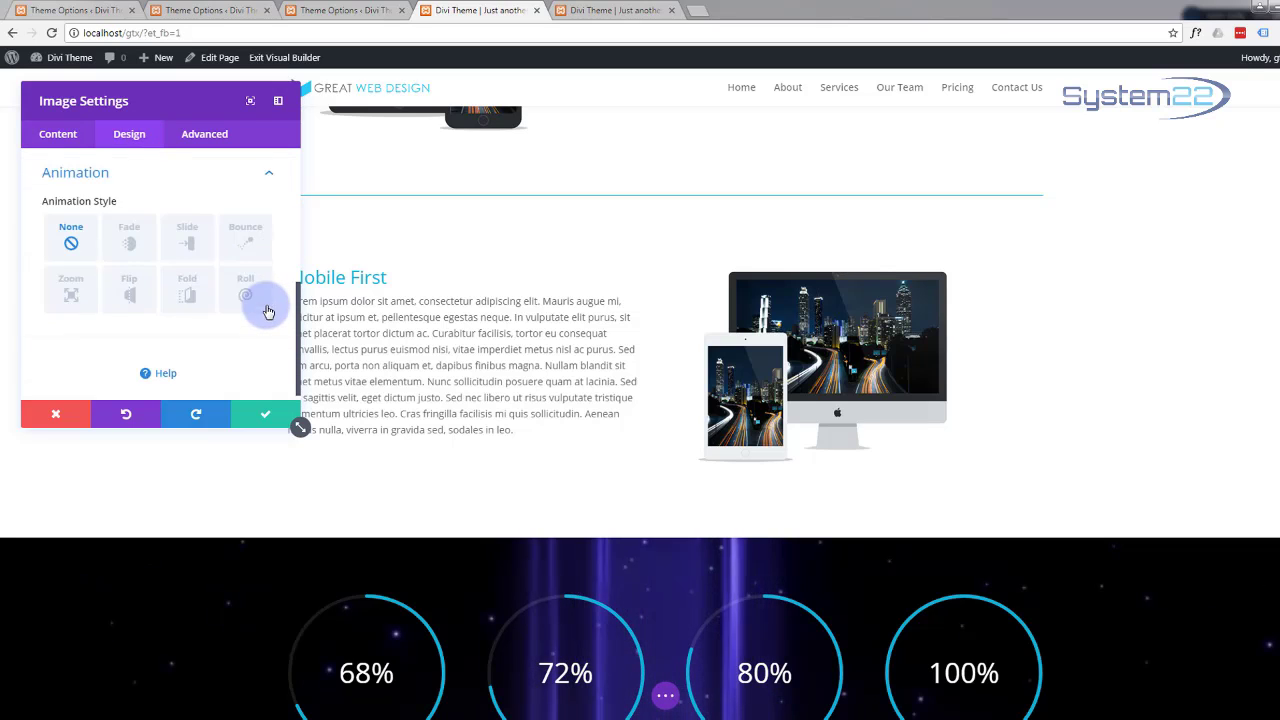
{"action": "left_click", "coordinate": [190, 234]}
{"action": "scroll", "coordinate": [200, 329], "scroll_direction": "down", "scroll_amount": 1}
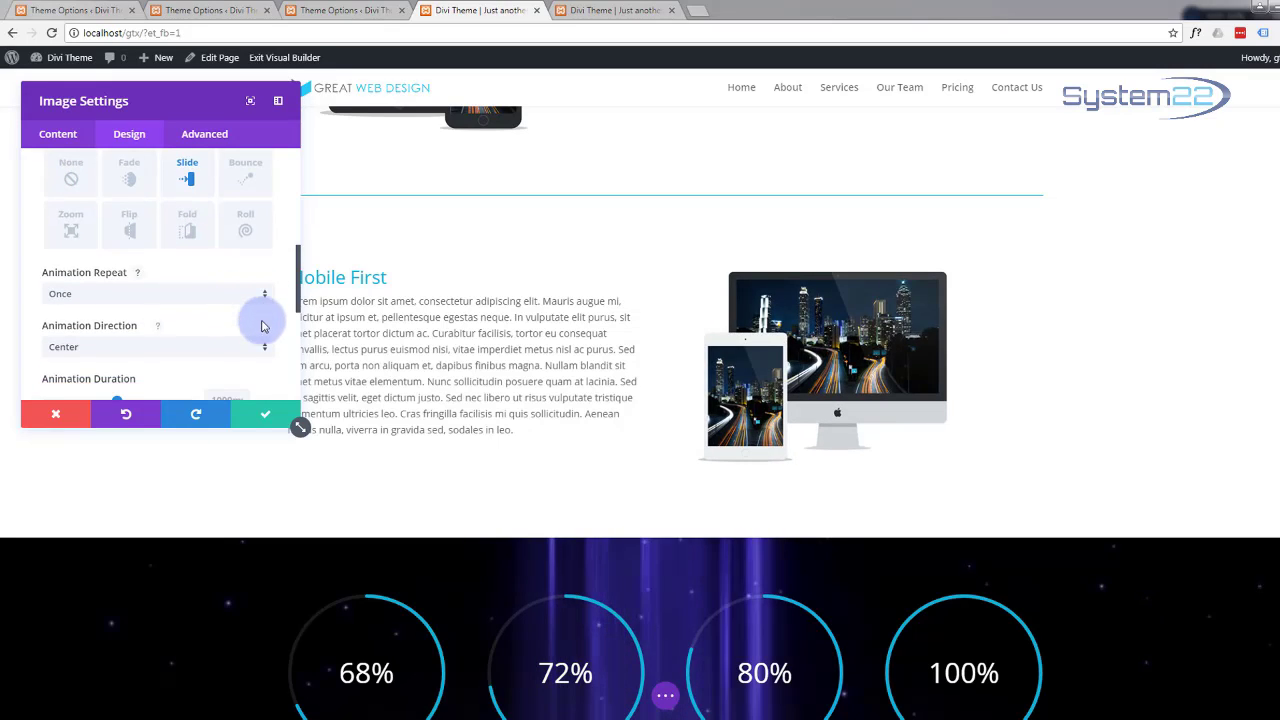
{"action": "left_click", "coordinate": [265, 348]}
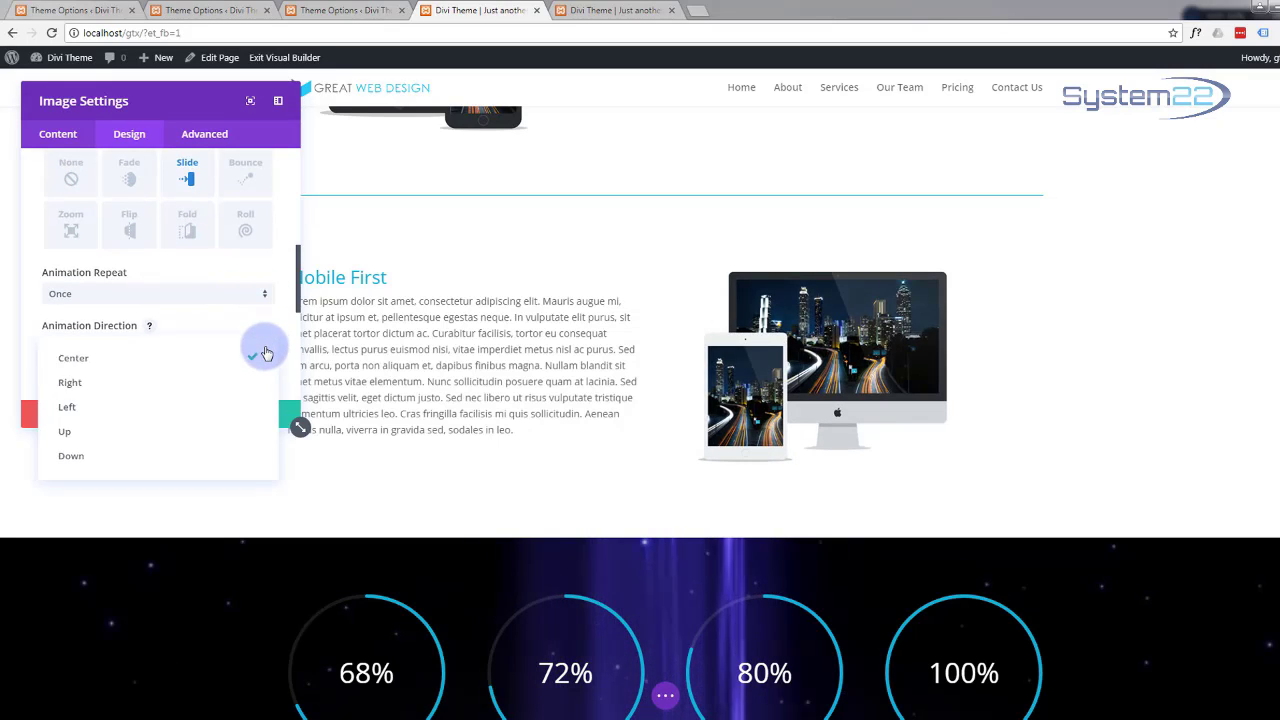
{"action": "left_click", "coordinate": [204, 416]}
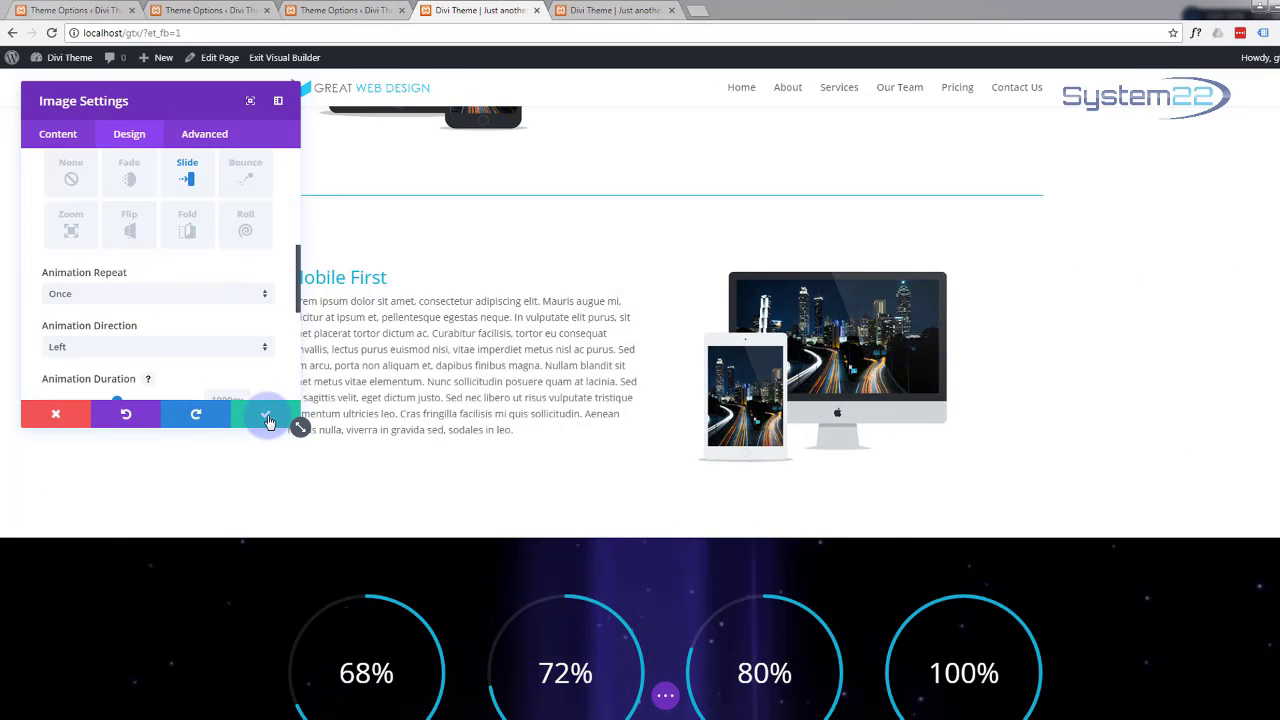
{"action": "left_click", "coordinate": [268, 418]}
{"action": "scroll", "coordinate": [250, 416], "scroll_direction": "down", "scroll_amount": 2}
Step: Set the 68%/72%/80%/100% counters row's entrance animation to Zoom and save it
{"action": "scroll", "coordinate": [245, 417], "scroll_direction": "down", "scroll_amount": 3}
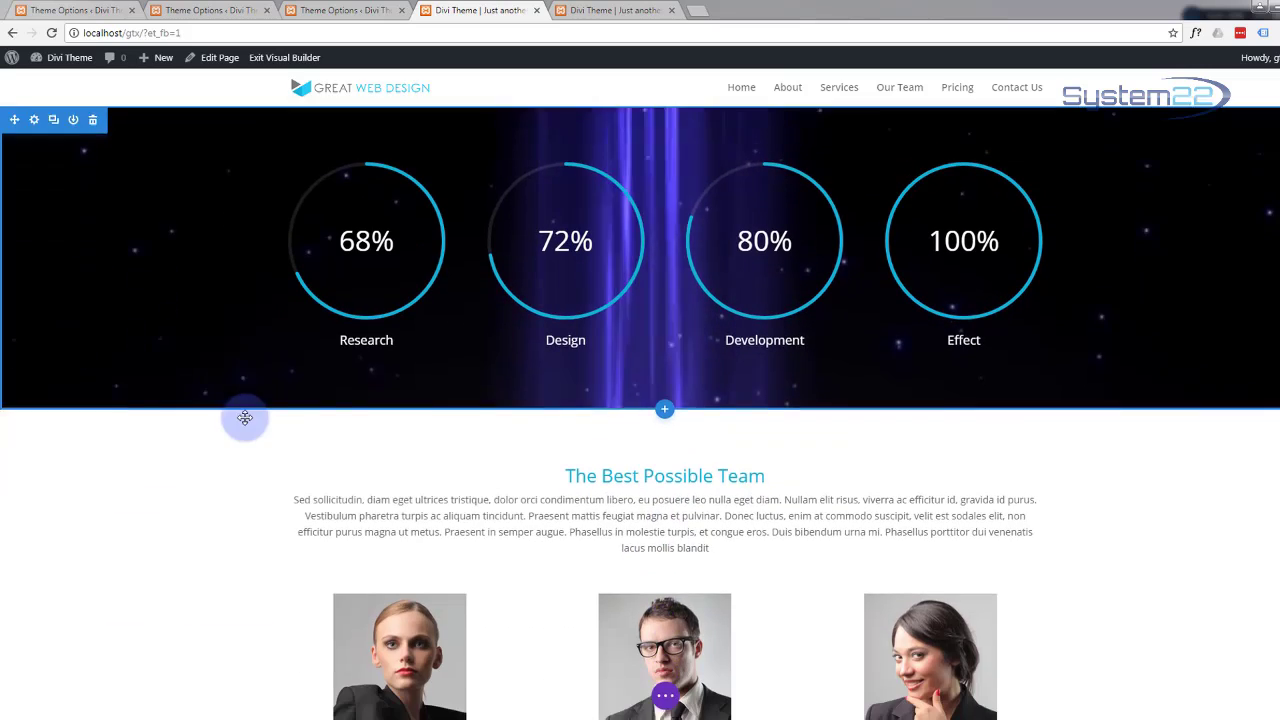
{"action": "scroll", "coordinate": [243, 409], "scroll_direction": "up", "scroll_amount": 1}
{"action": "mouse_move", "coordinate": [394, 337]}
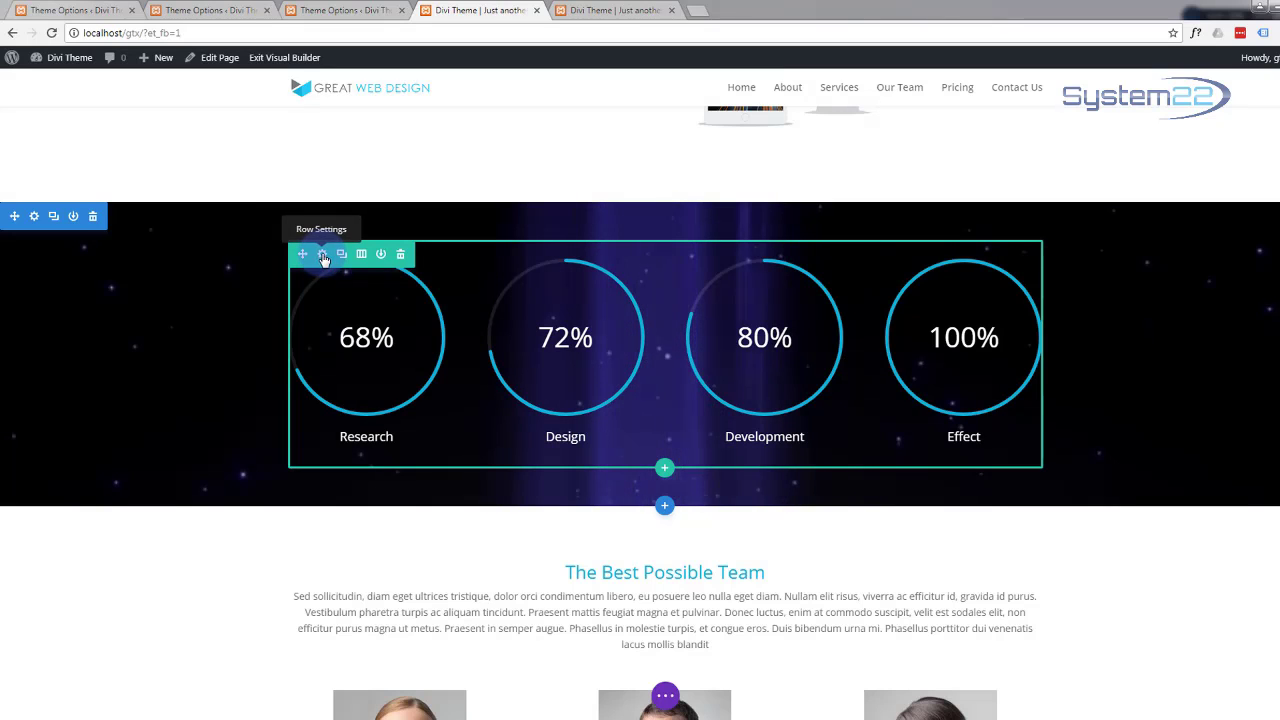
{"action": "left_click", "coordinate": [322, 256]}
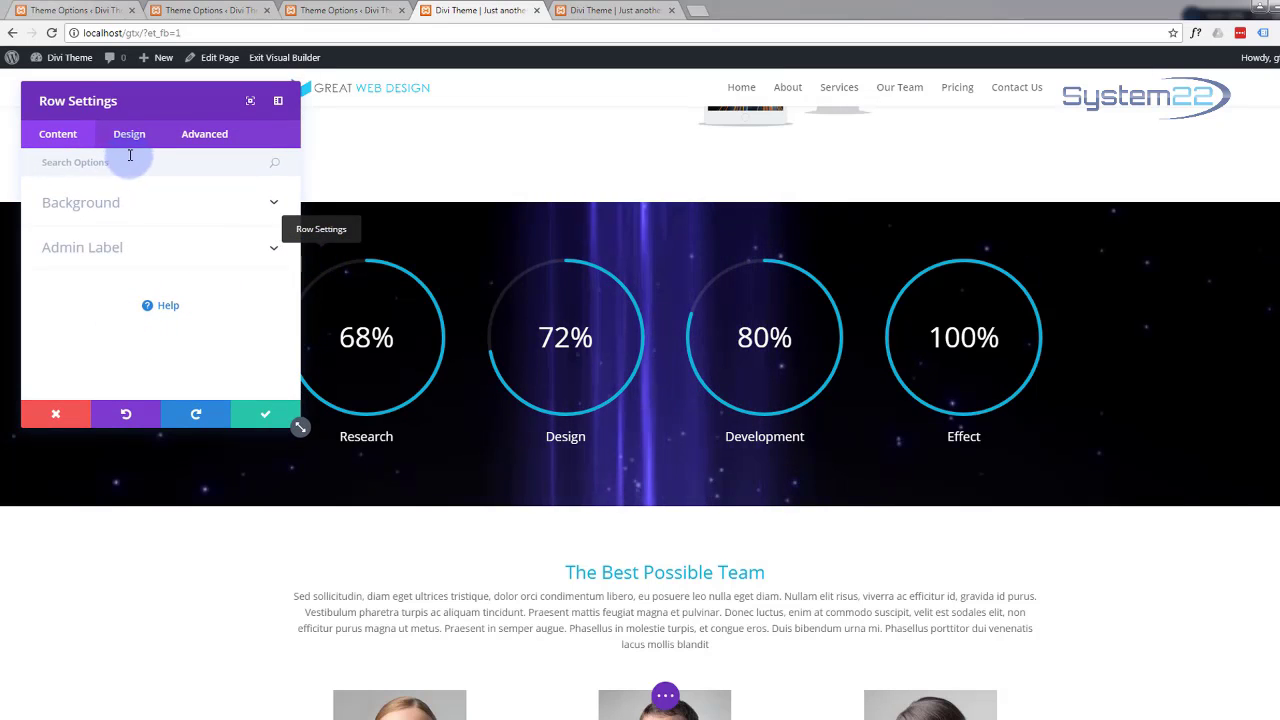
{"action": "left_click", "coordinate": [136, 146]}
{"action": "scroll", "coordinate": [160, 335], "scroll_direction": "down", "scroll_amount": 2}
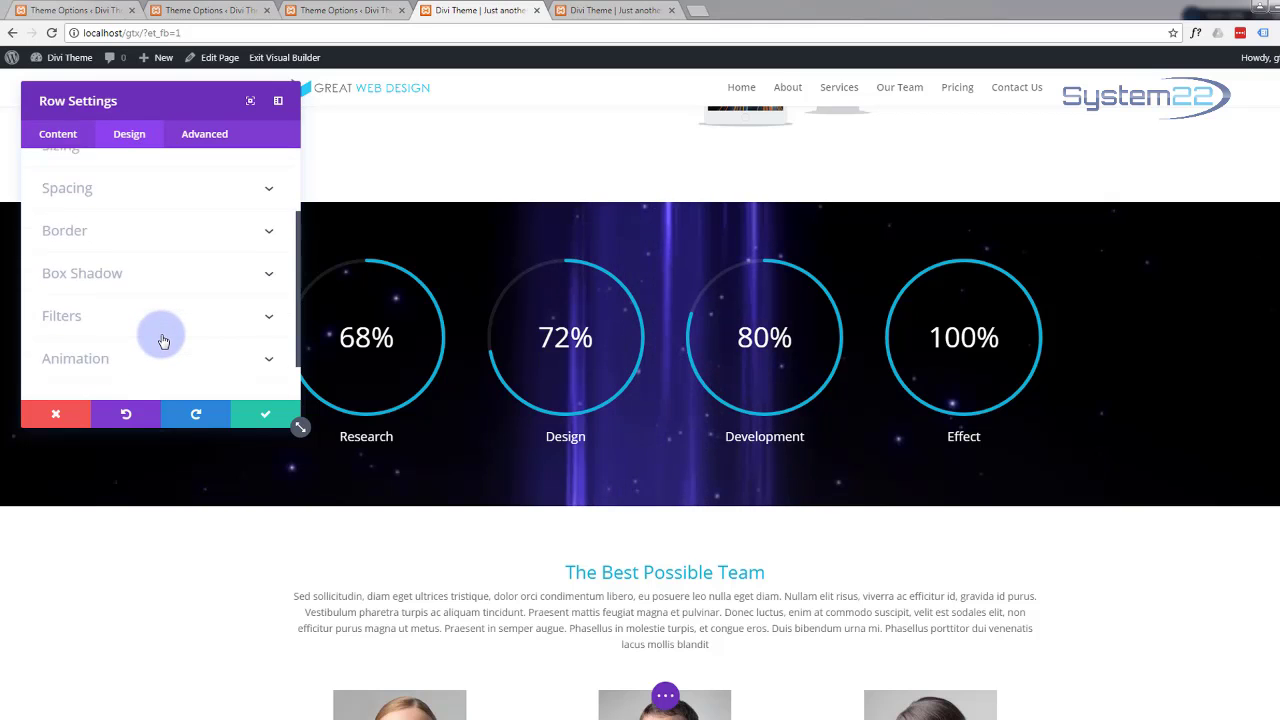
{"action": "left_click", "coordinate": [237, 310]}
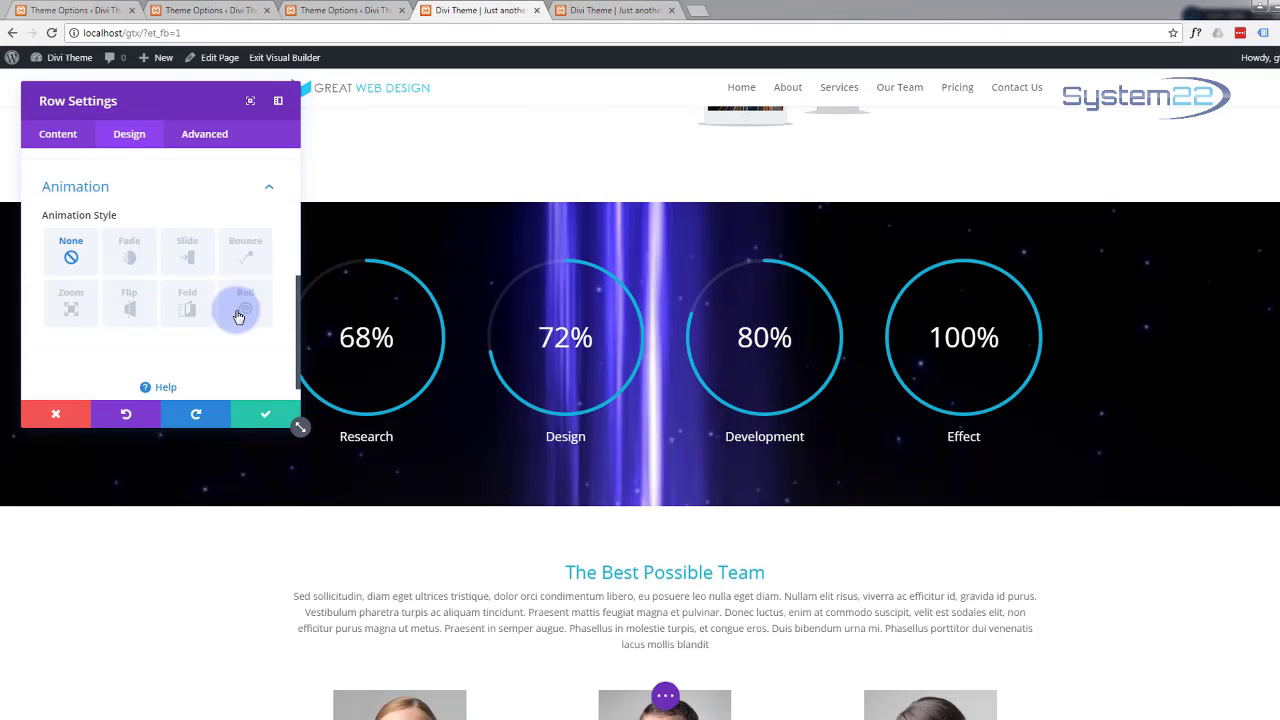
{"action": "left_click", "coordinate": [71, 294]}
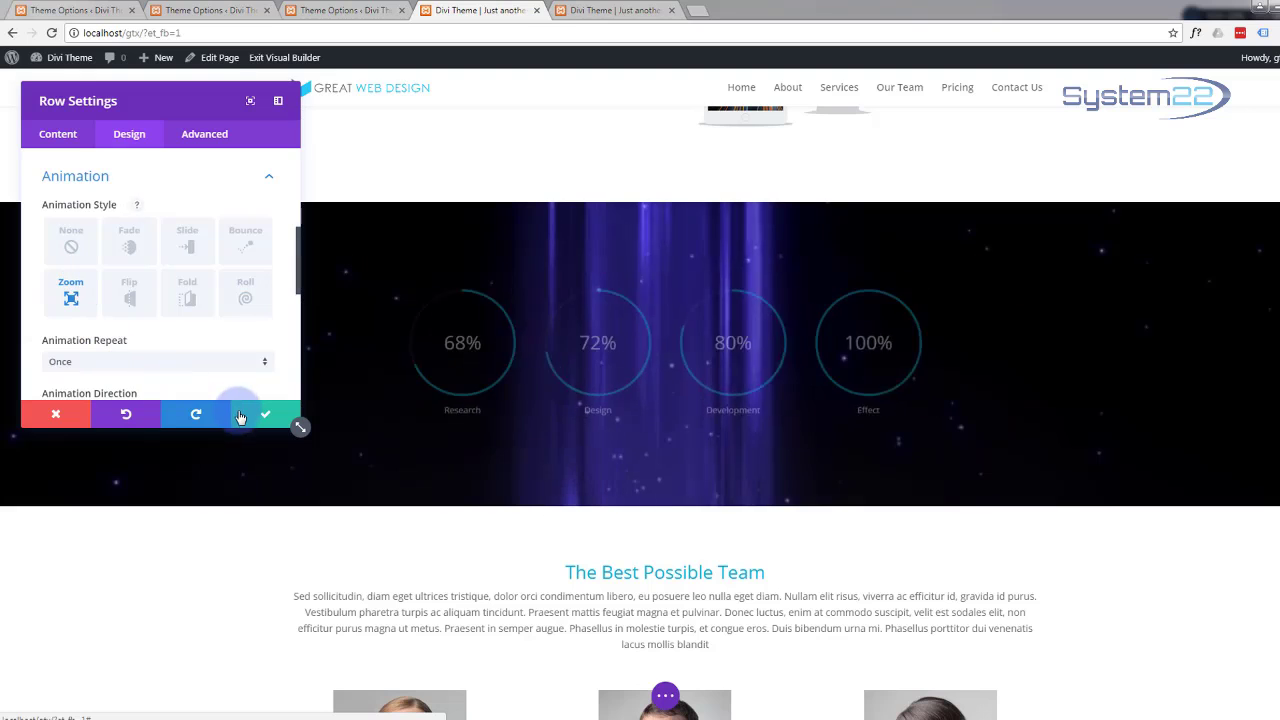
{"action": "left_click", "coordinate": [255, 418]}
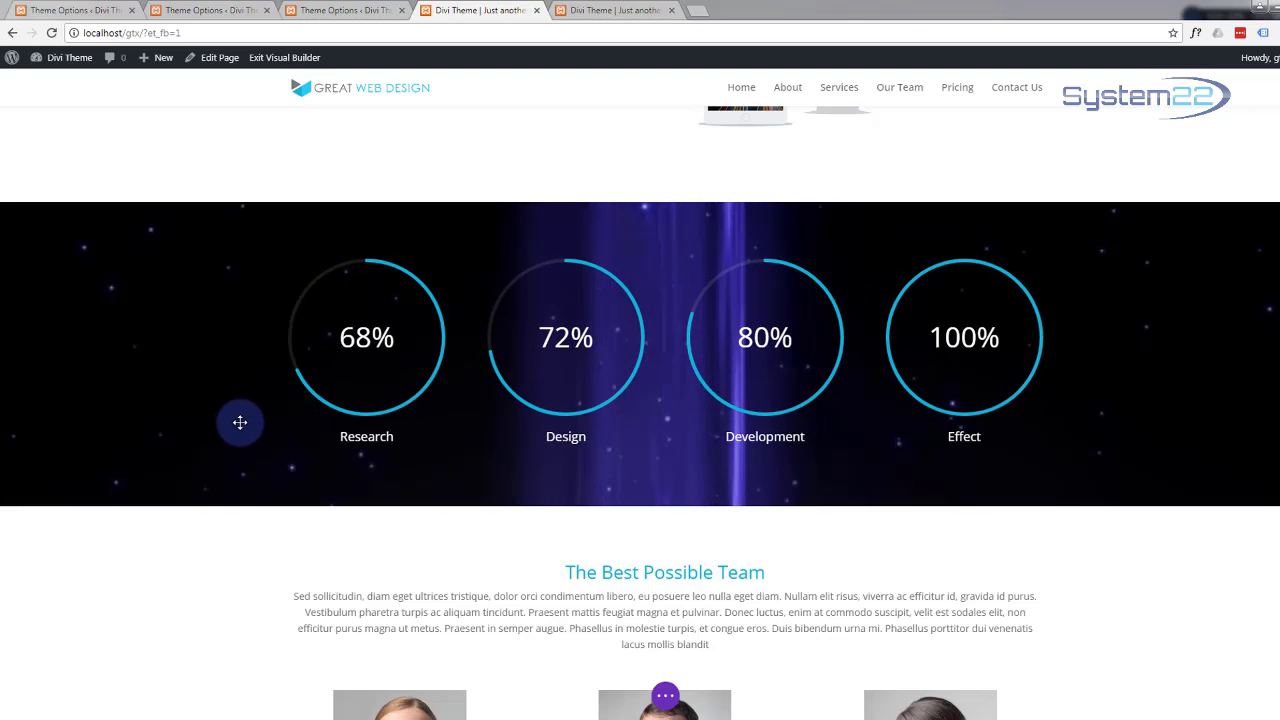
{"action": "scroll", "coordinate": [228, 421], "scroll_direction": "down", "scroll_amount": 2}
{"action": "scroll", "coordinate": [228, 421], "scroll_direction": "down", "scroll_amount": 2}
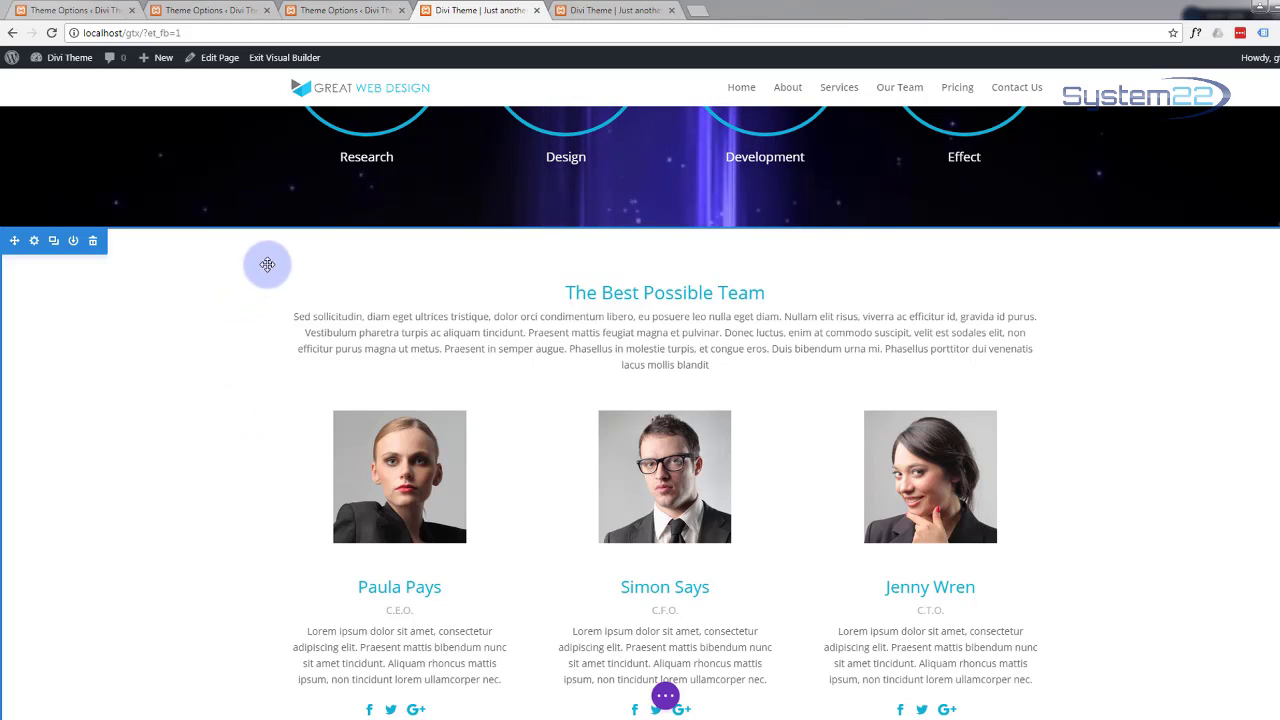
{"action": "mouse_move", "coordinate": [342, 286]}
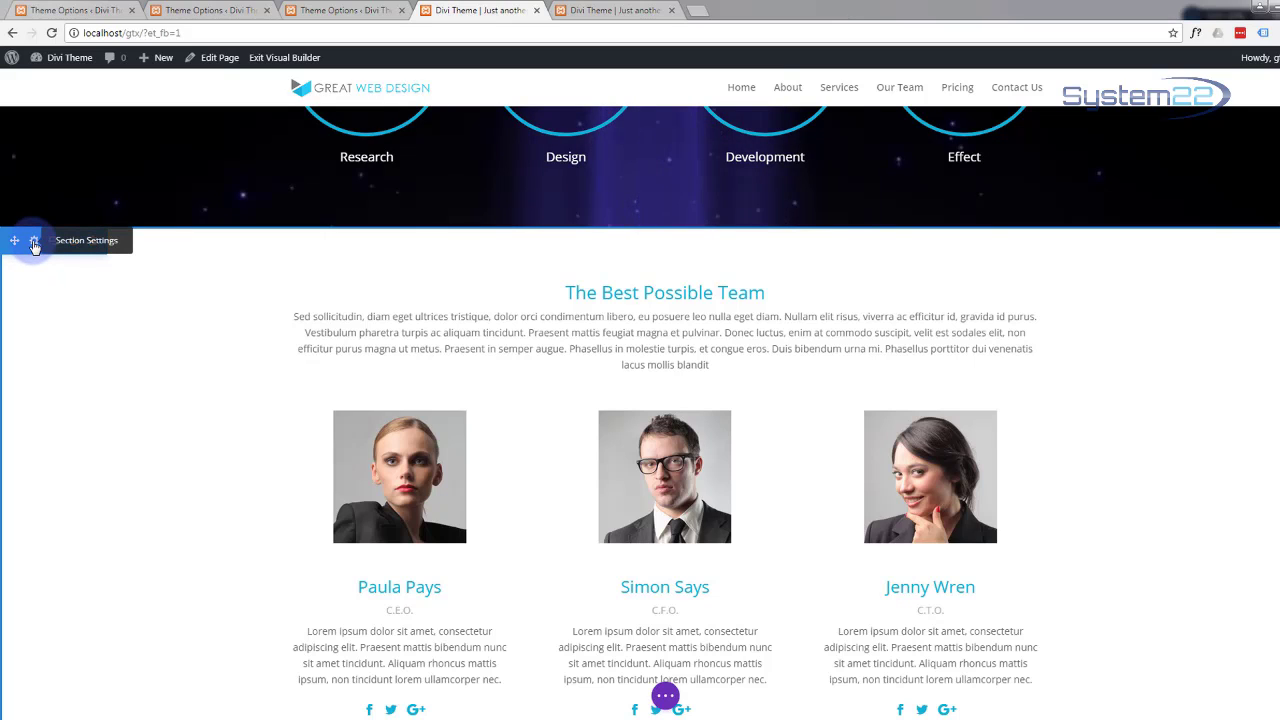
Step: Set The Best Possible Team section's animation style to Flip, replacing Fold, and save it
{"action": "left_click", "coordinate": [34, 243]}
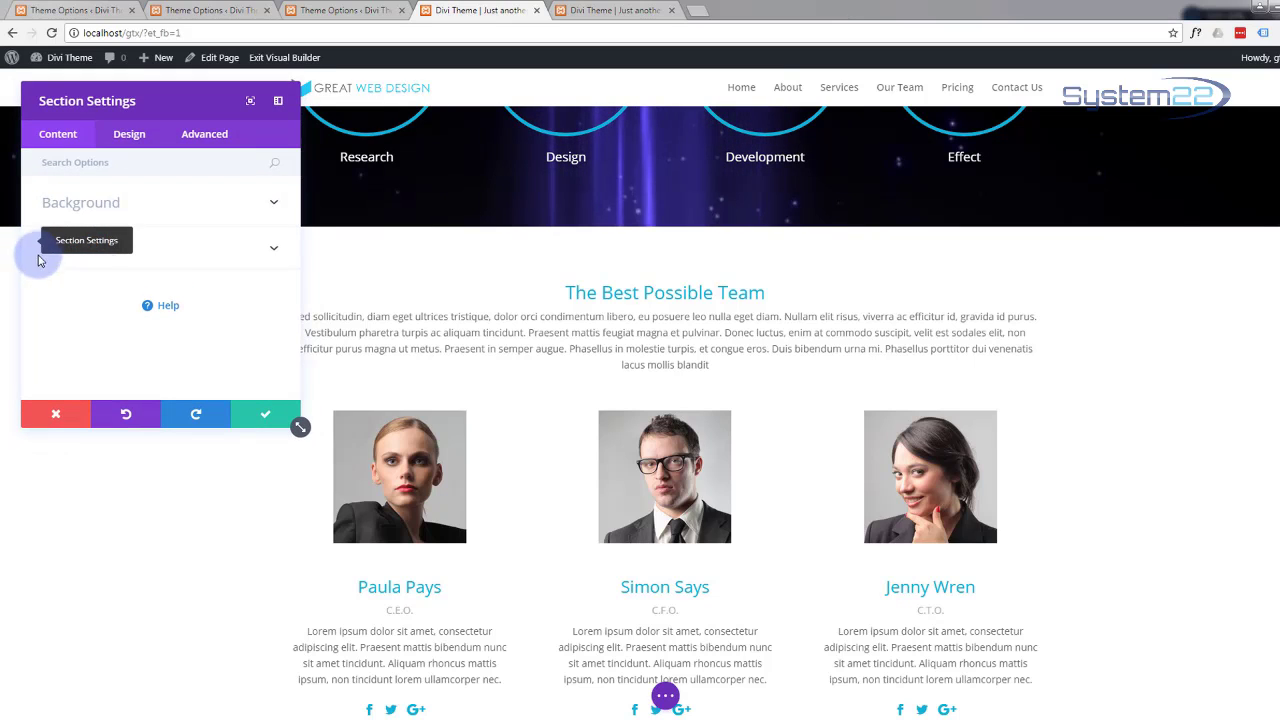
{"action": "left_click", "coordinate": [136, 140]}
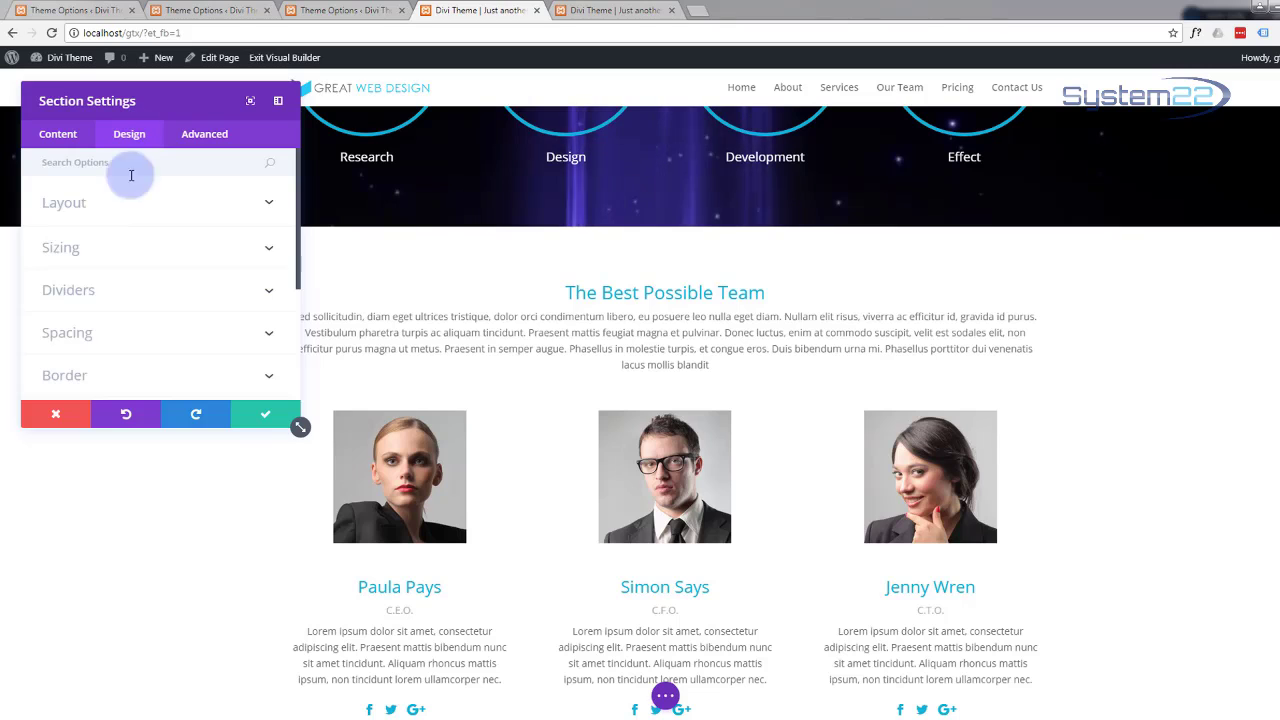
{"action": "scroll", "coordinate": [133, 292], "scroll_direction": "down", "scroll_amount": 3}
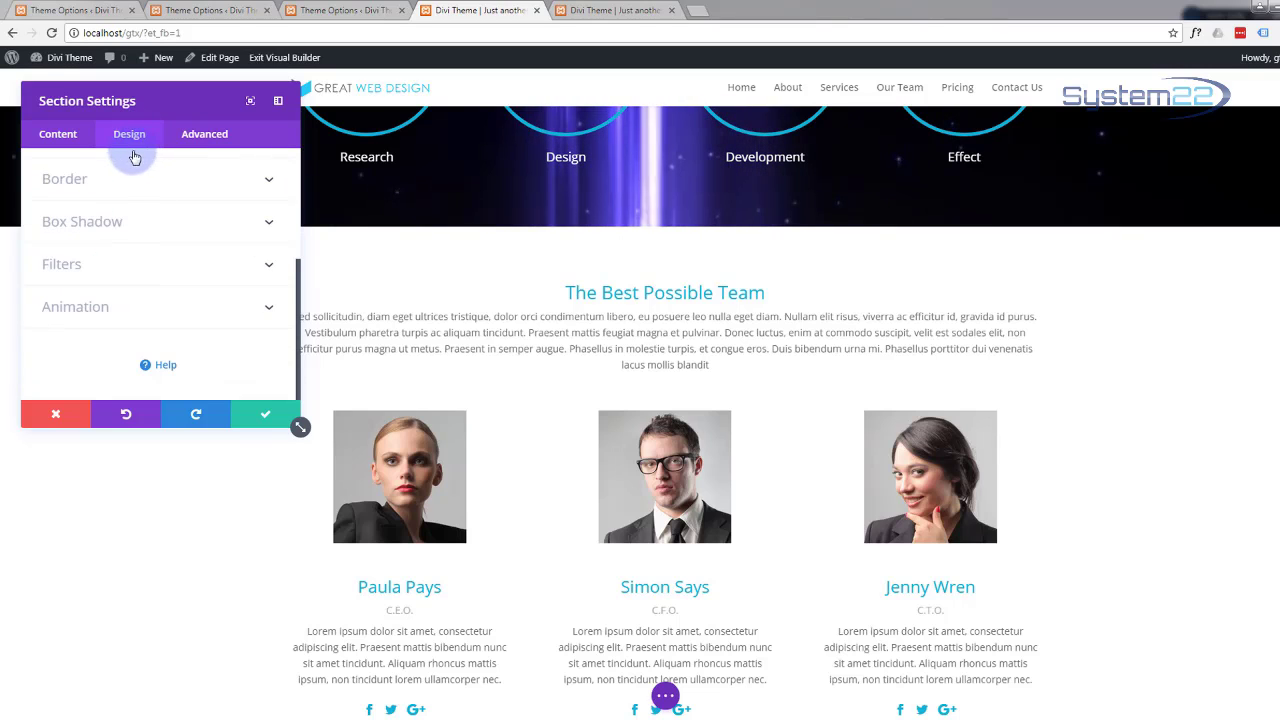
{"action": "left_click", "coordinate": [267, 312]}
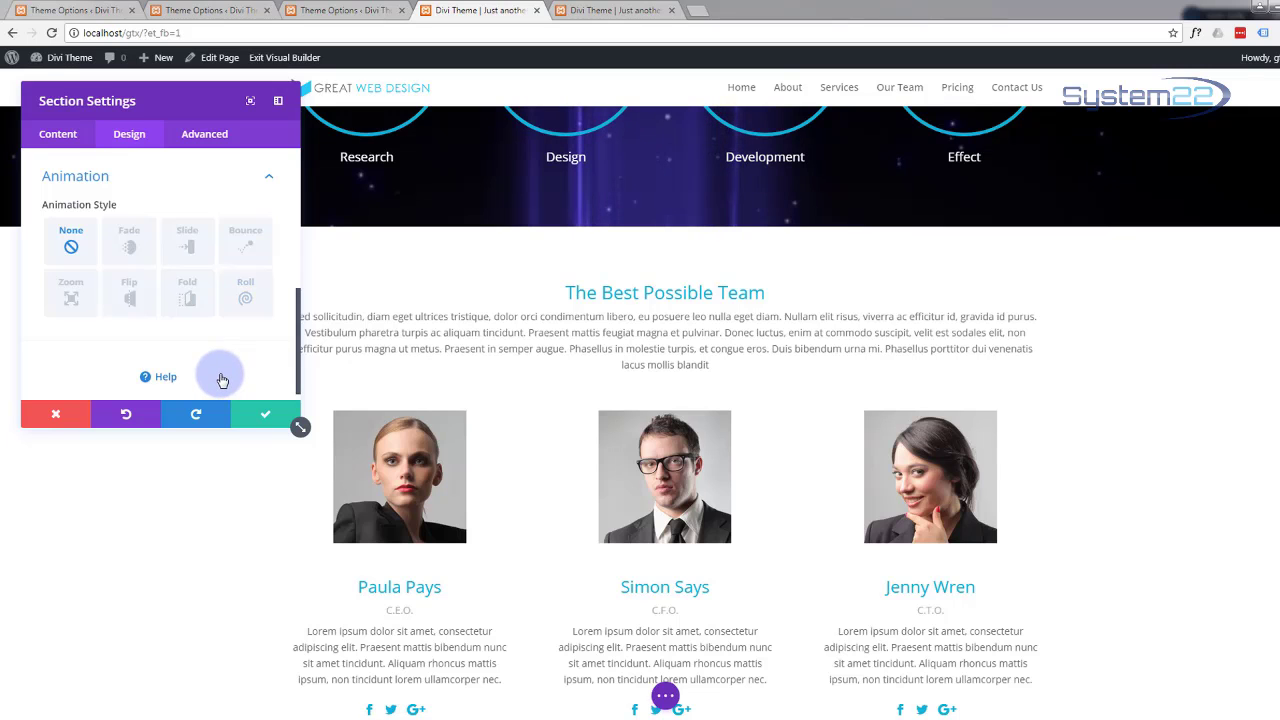
{"action": "left_click", "coordinate": [190, 300]}
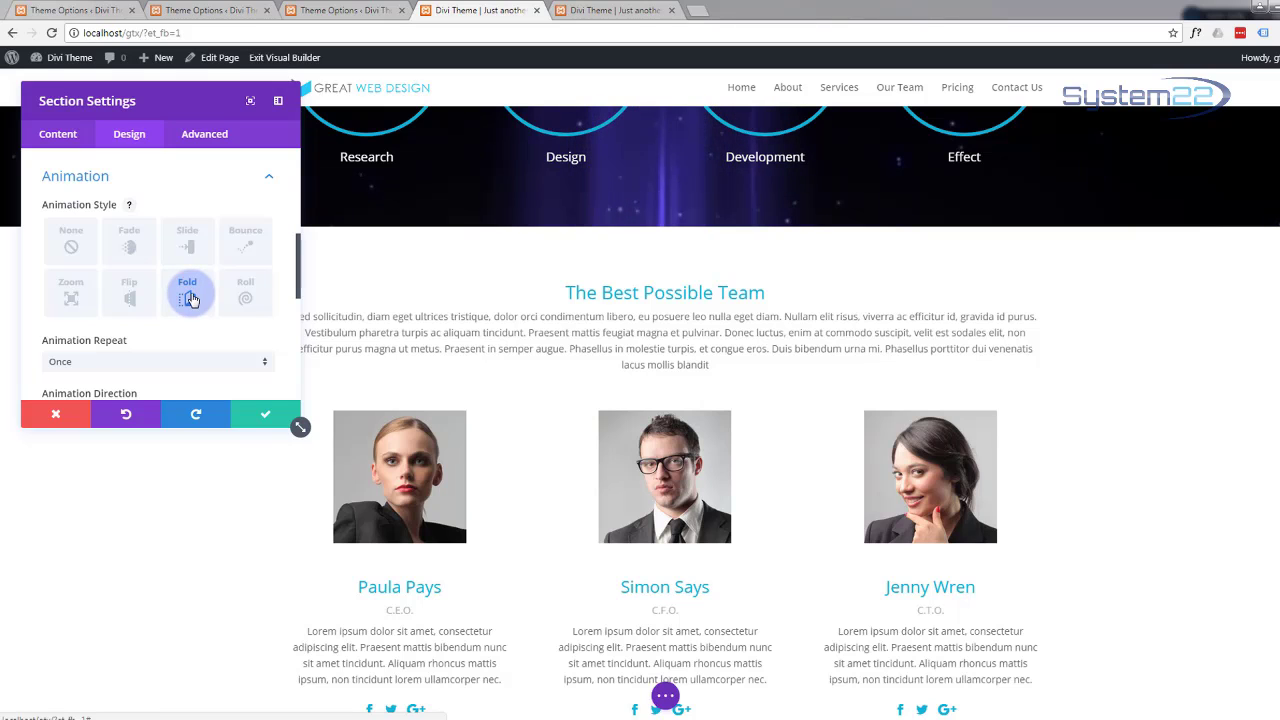
{"action": "left_click", "coordinate": [131, 299]}
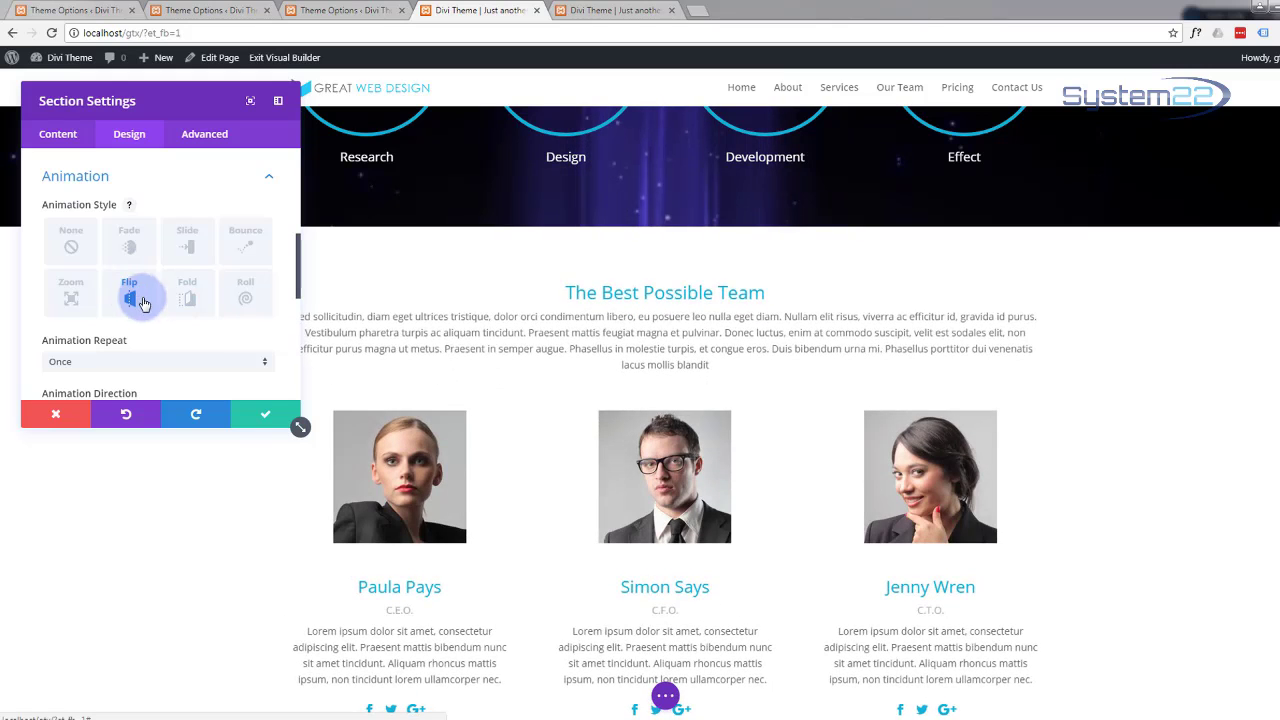
{"action": "left_click", "coordinate": [260, 415]}
{"action": "scroll", "coordinate": [234, 408], "scroll_direction": "down", "scroll_amount": 5}
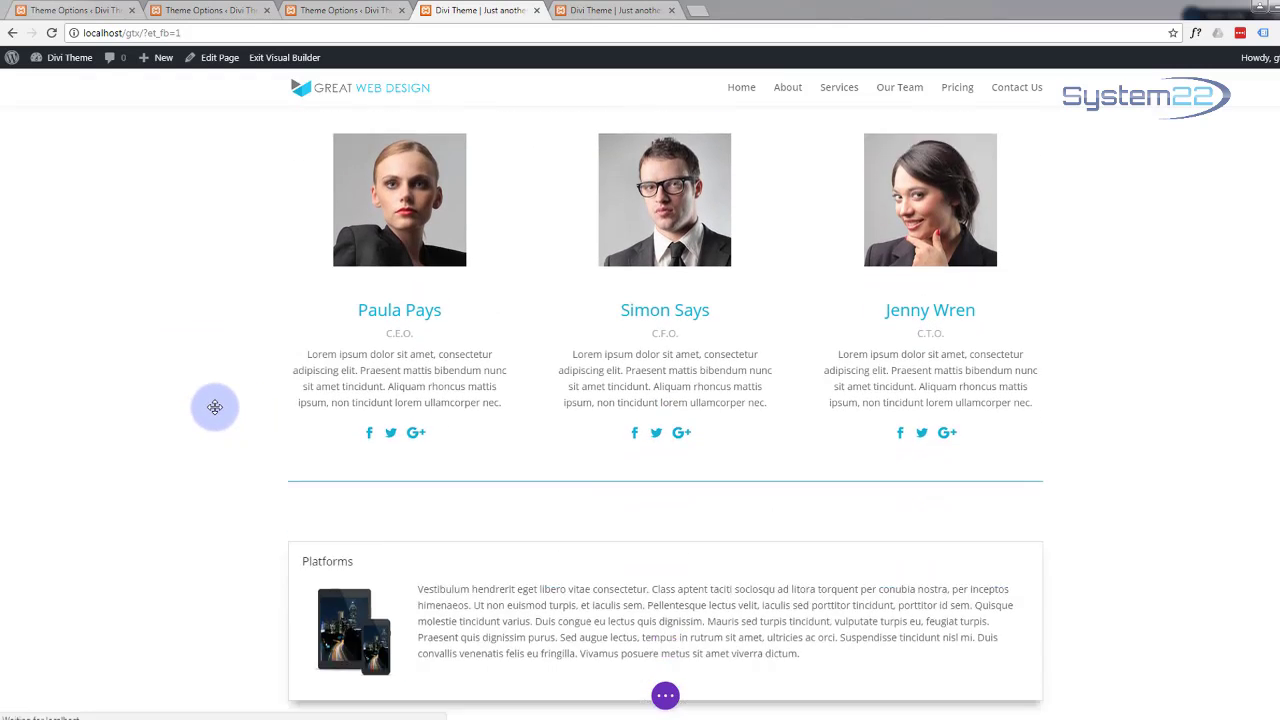
{"action": "scroll", "coordinate": [215, 407], "scroll_direction": "down", "scroll_amount": 1}
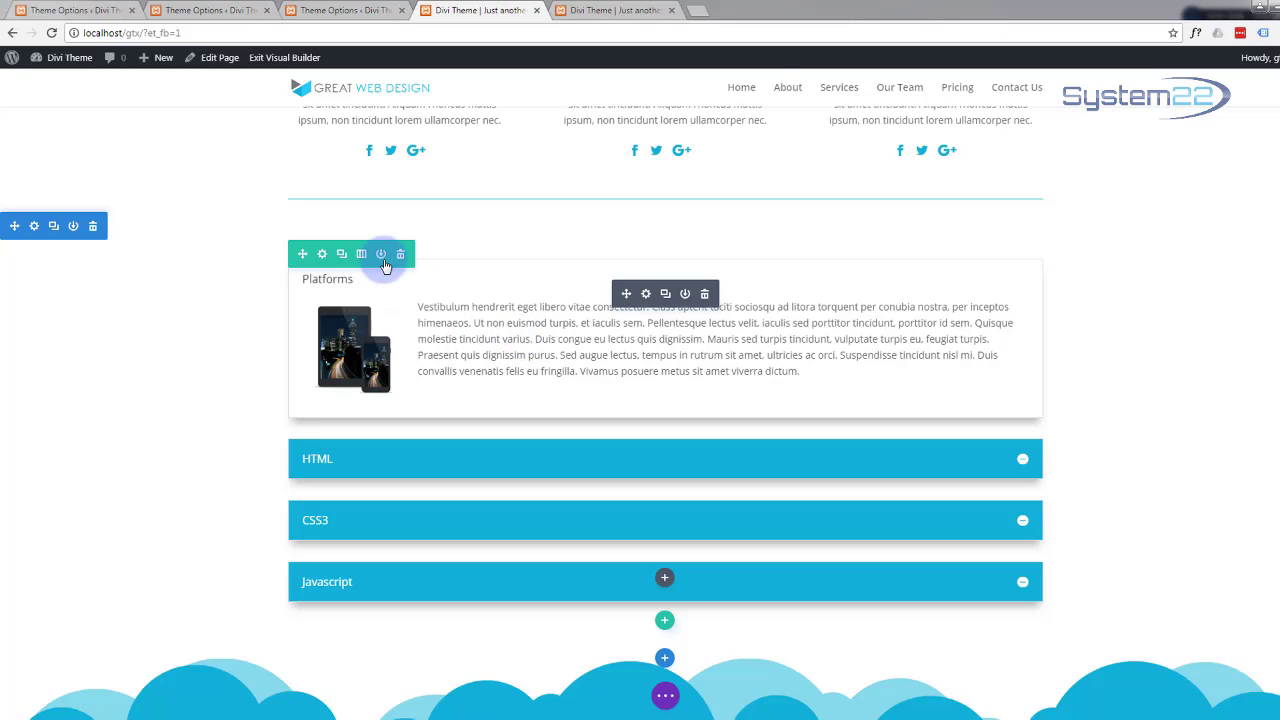
Step: Give the Platforms row with HTML, CSS3 and Javascript toggles a Zoom animation and save
{"action": "left_click", "coordinate": [321, 255]}
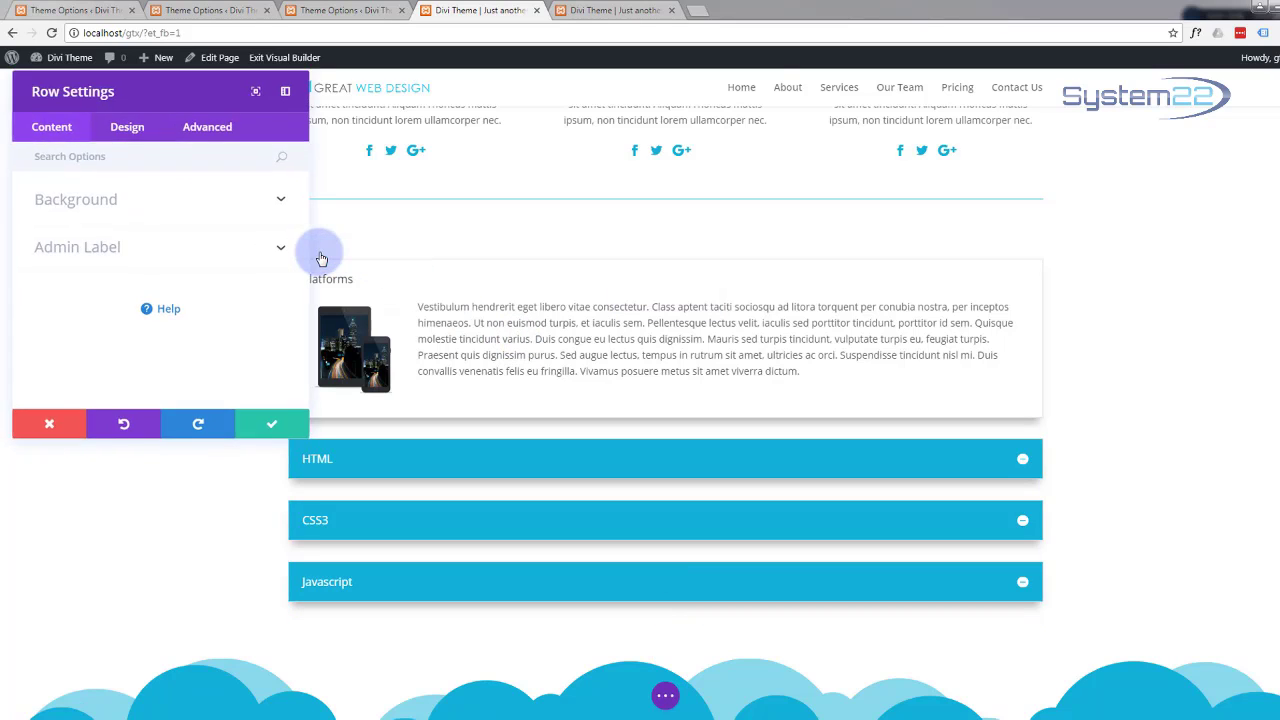
{"action": "left_click", "coordinate": [129, 137]}
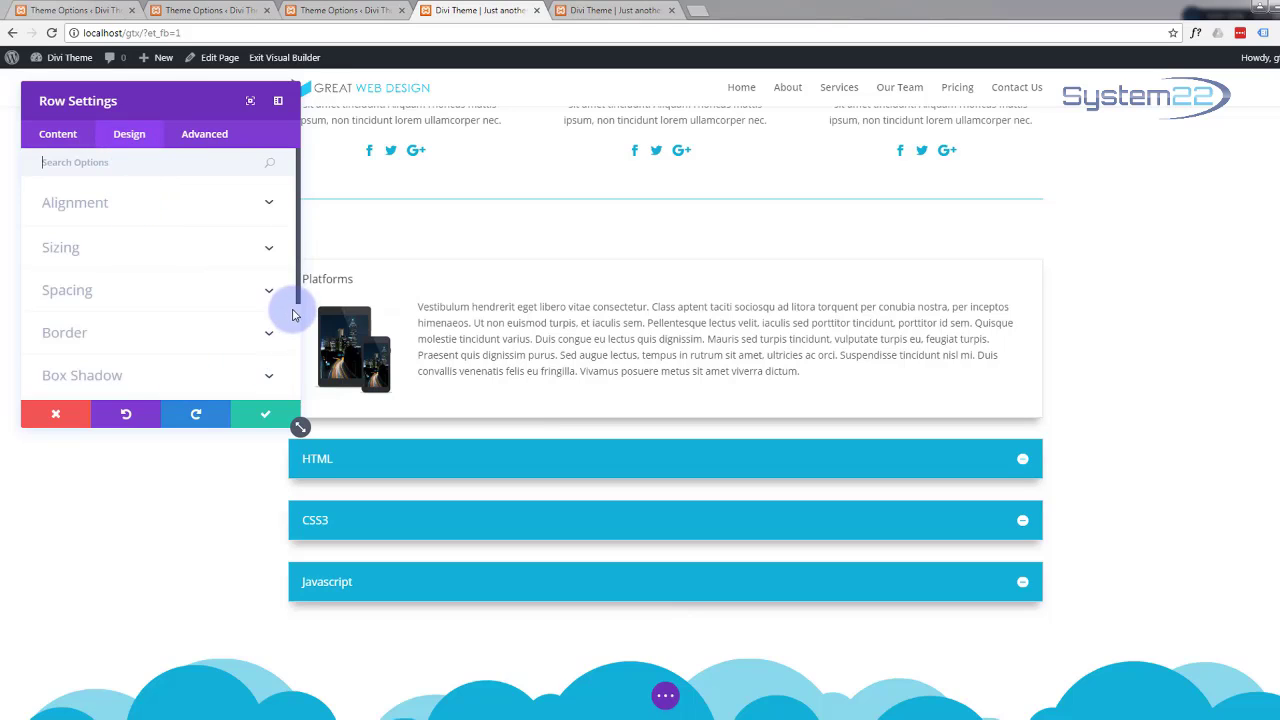
{"action": "left_click_drag", "start_coordinate": [296, 298], "coordinate": [294, 374]}
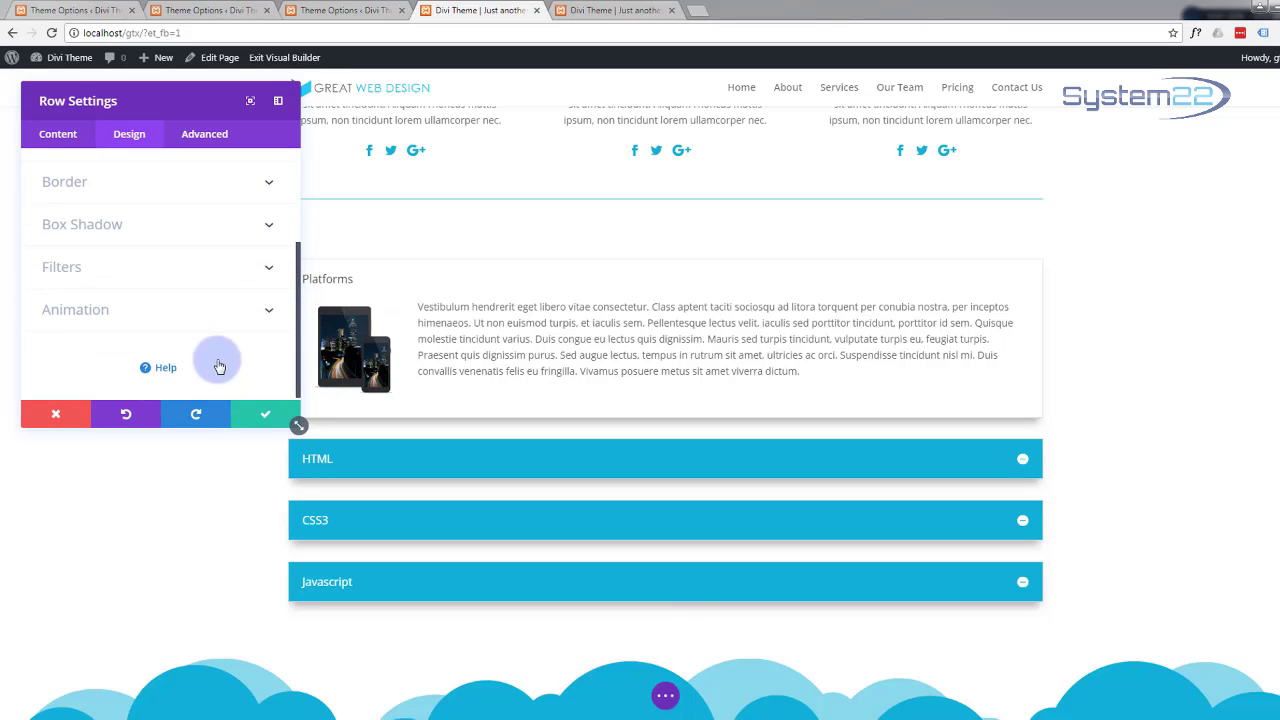
{"action": "left_click", "coordinate": [265, 311]}
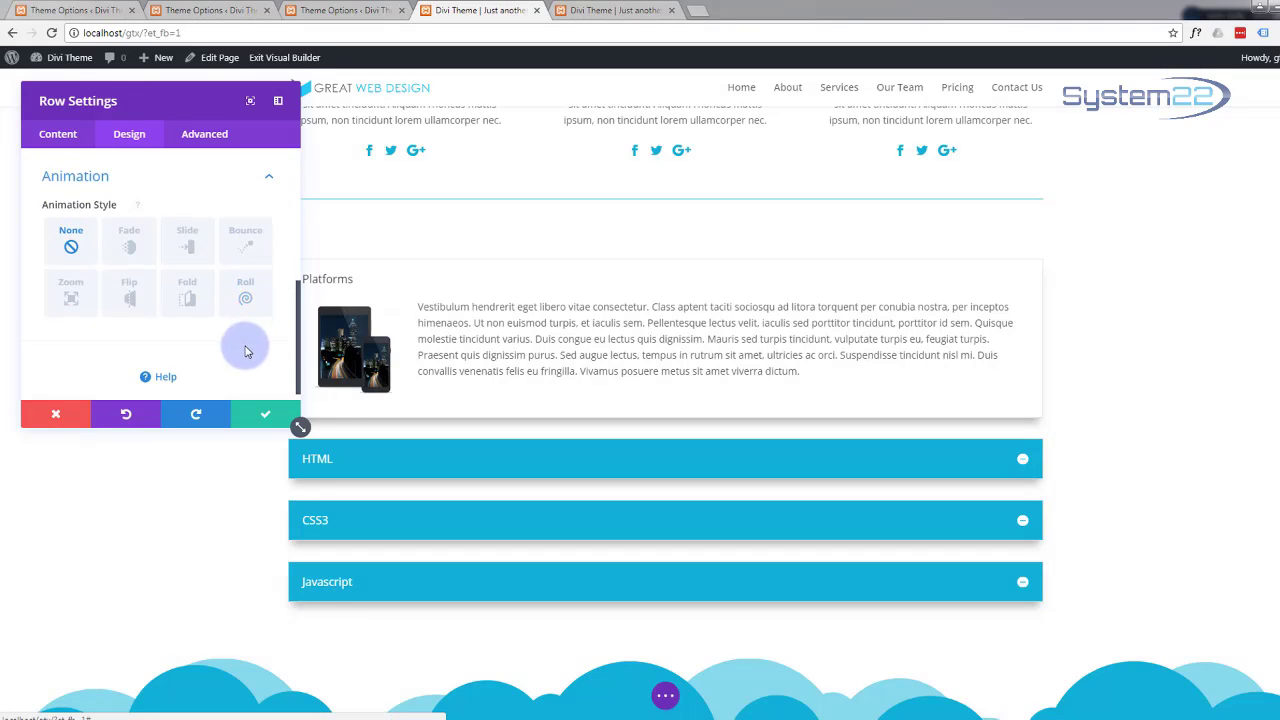
{"action": "left_click", "coordinate": [73, 294]}
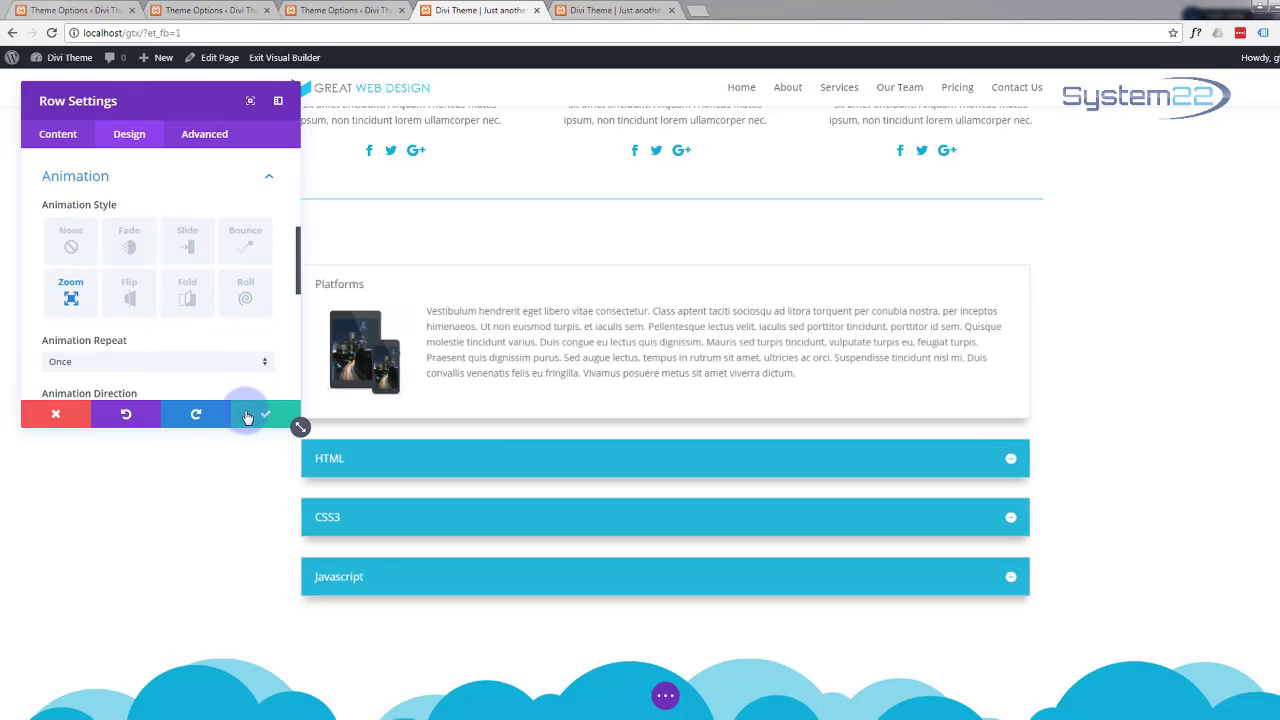
{"action": "left_click", "coordinate": [260, 418]}
{"action": "scroll", "coordinate": [246, 404], "scroll_direction": "down", "scroll_amount": 5}
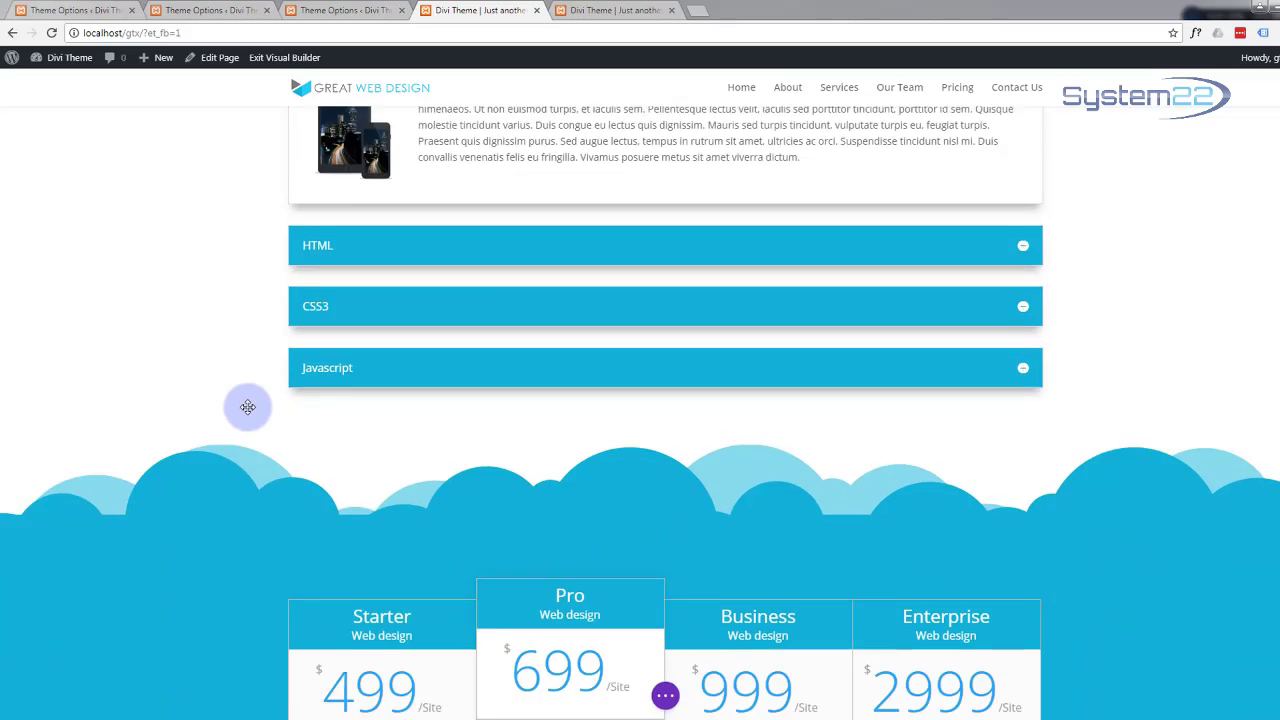
{"action": "scroll", "coordinate": [245, 404], "scroll_direction": "down", "scroll_amount": 1}
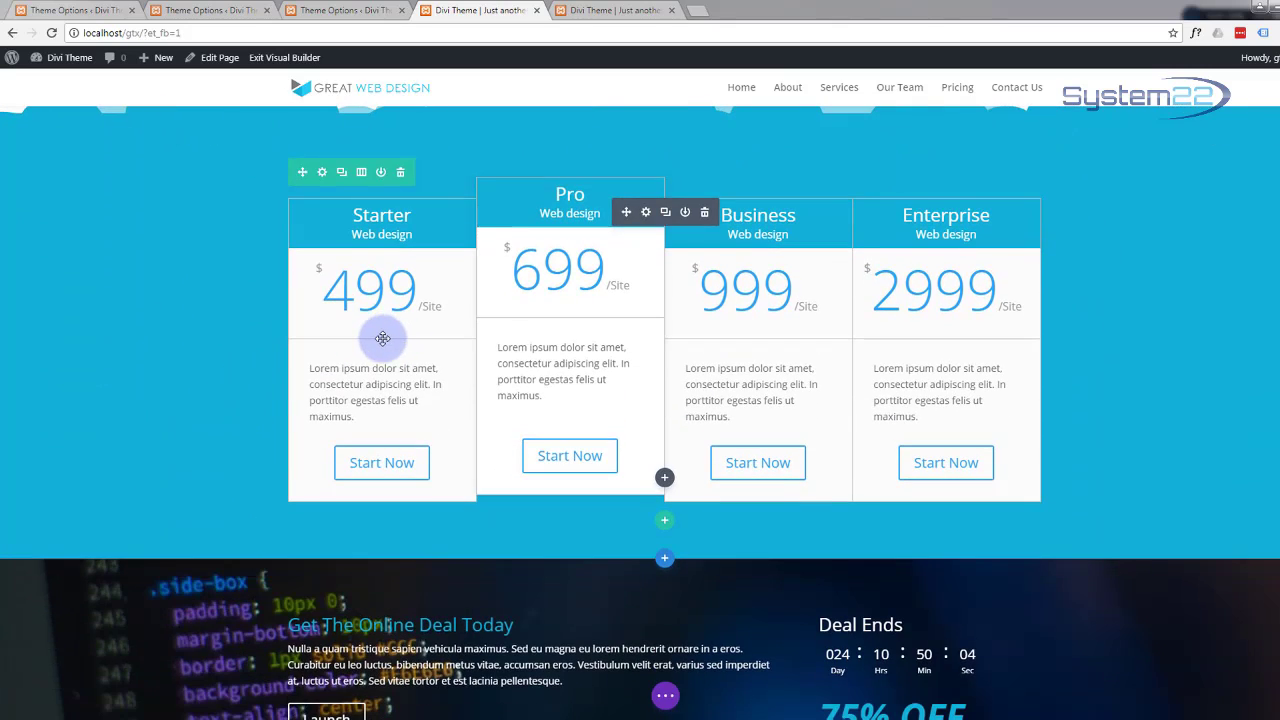
{"action": "scroll", "coordinate": [381, 347], "scroll_direction": "up", "scroll_amount": 2}
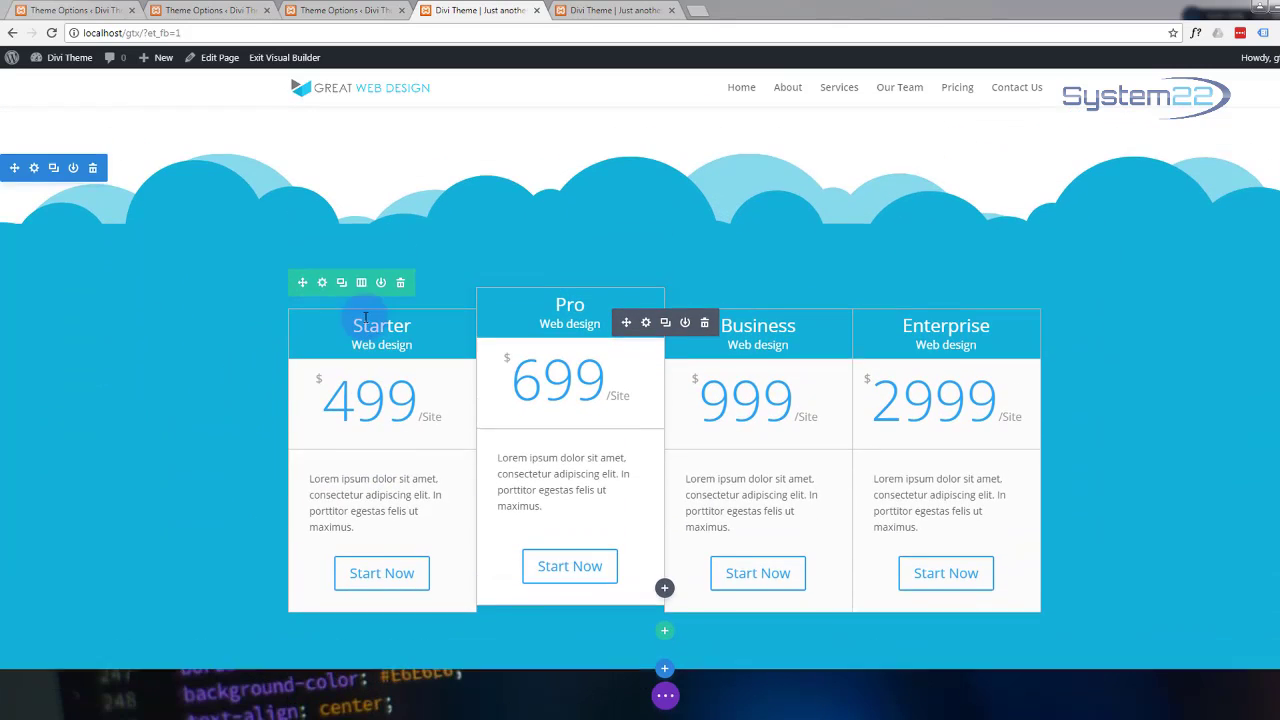
Step: Give the Starter/Pro/Business/Enterprise pricing tables row a Bounce entrance animation and save it
{"action": "left_click", "coordinate": [322, 285]}
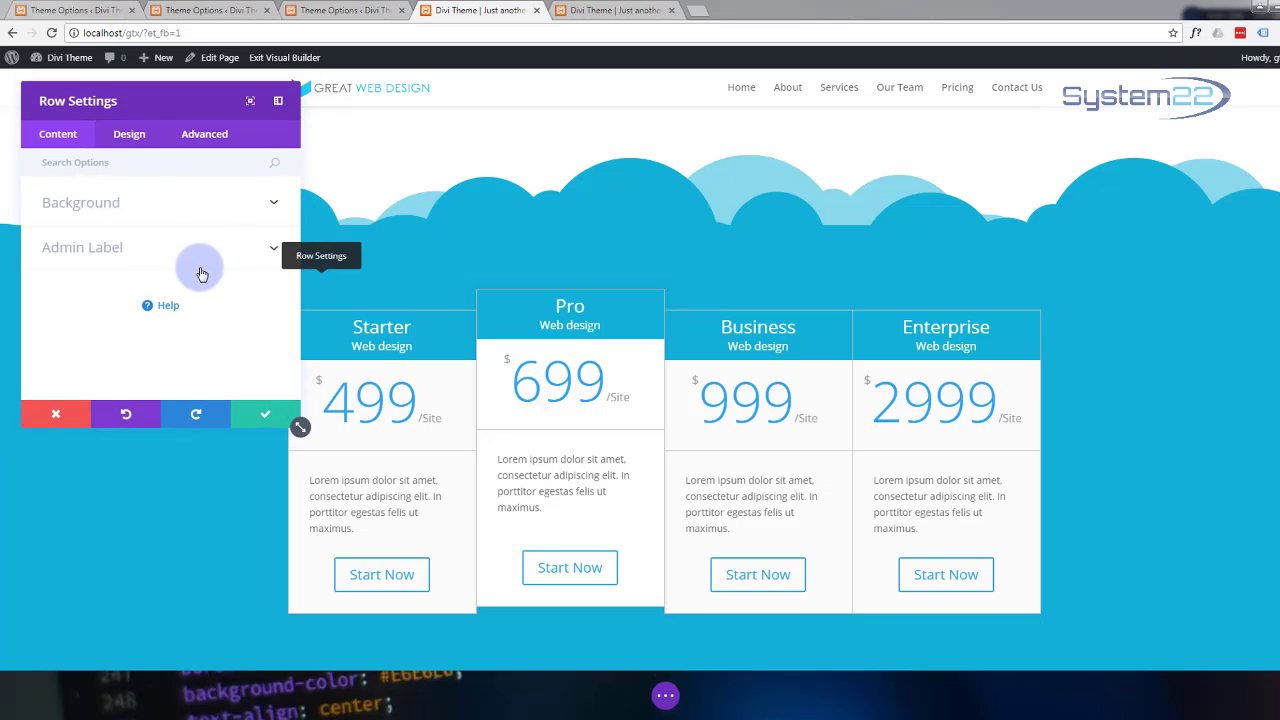
{"action": "left_click", "coordinate": [136, 147]}
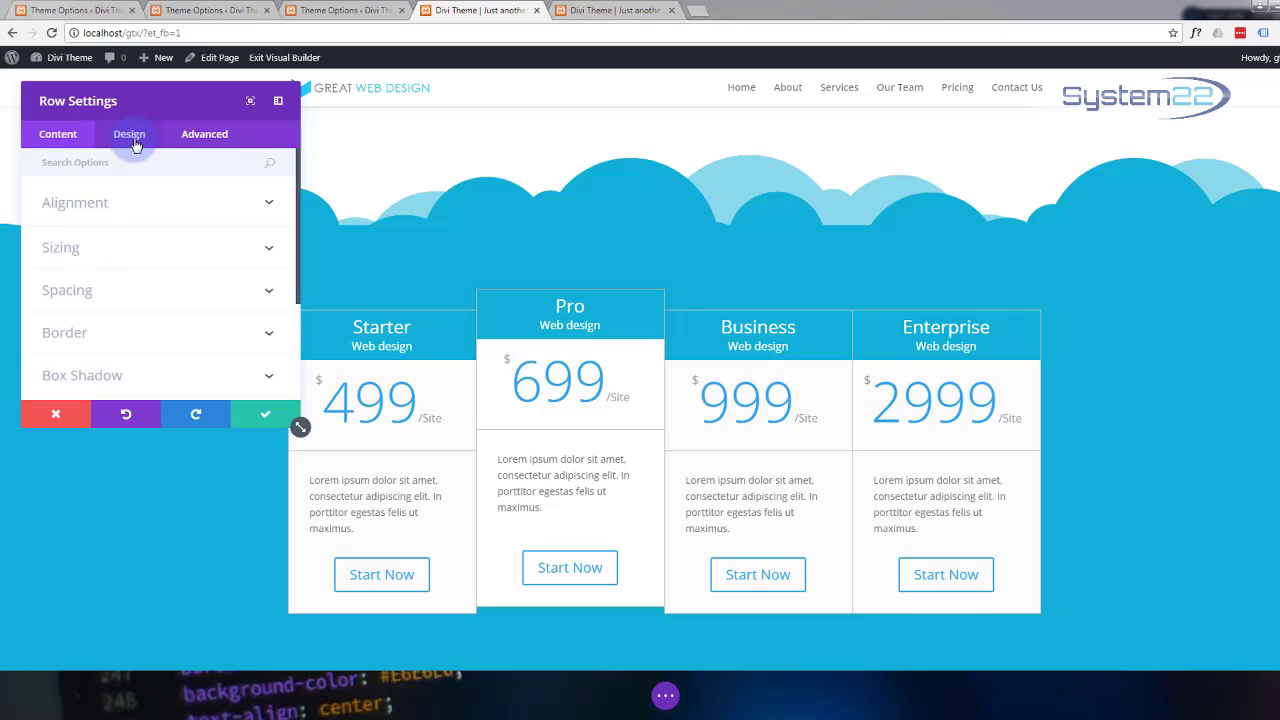
{"action": "left_click_drag", "start_coordinate": [299, 274], "coordinate": [290, 381]}
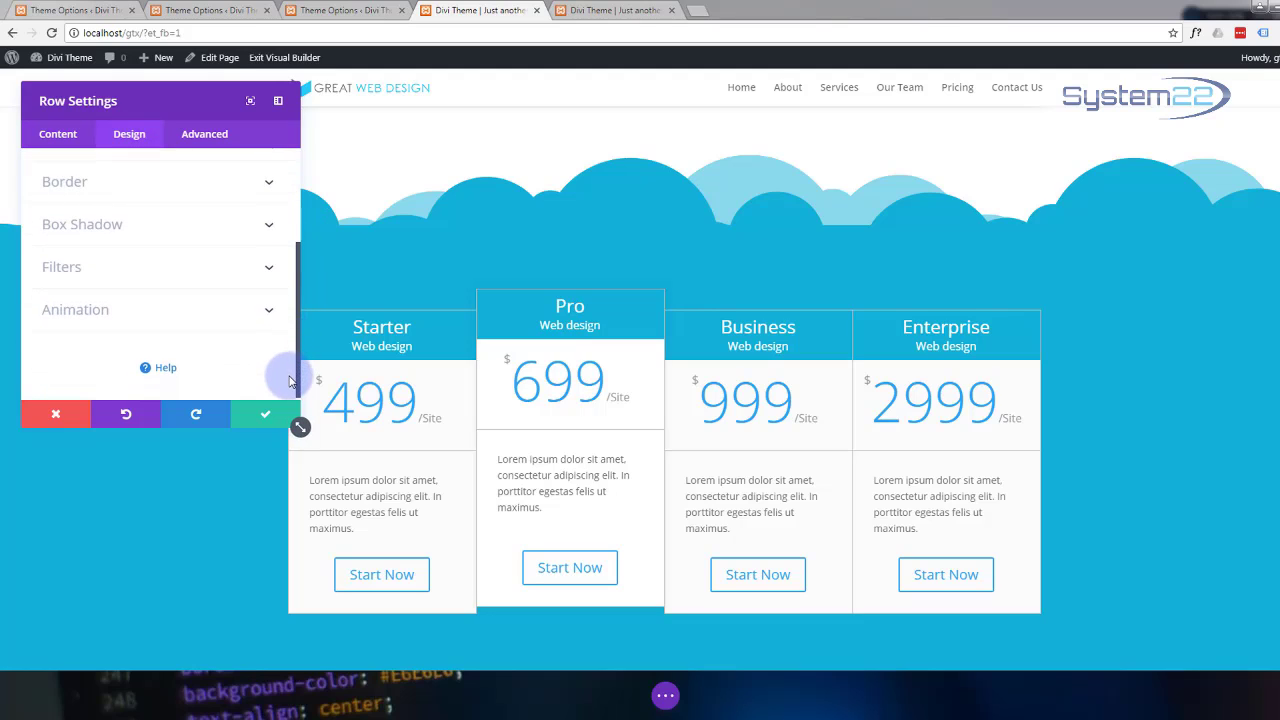
{"action": "left_click", "coordinate": [269, 312]}
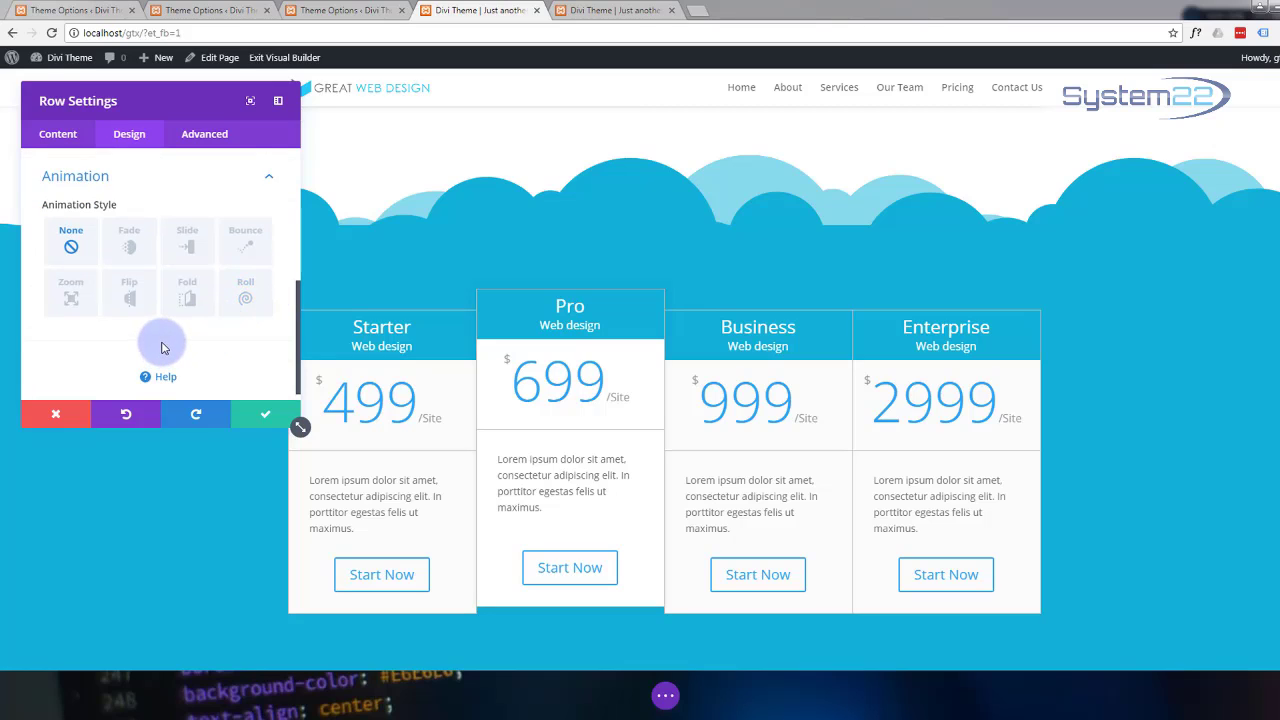
{"action": "left_click", "coordinate": [245, 245]}
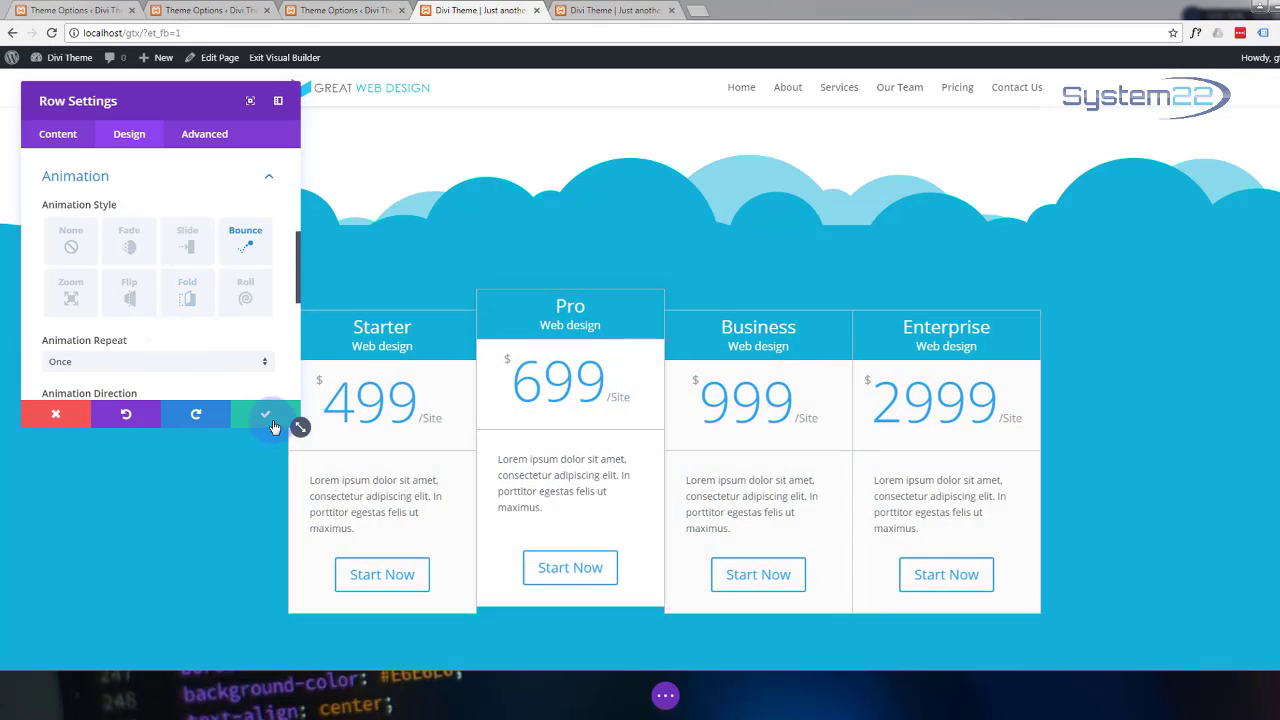
{"action": "left_click", "coordinate": [255, 420]}
{"action": "scroll", "coordinate": [252, 420], "scroll_direction": "down", "scroll_amount": 6}
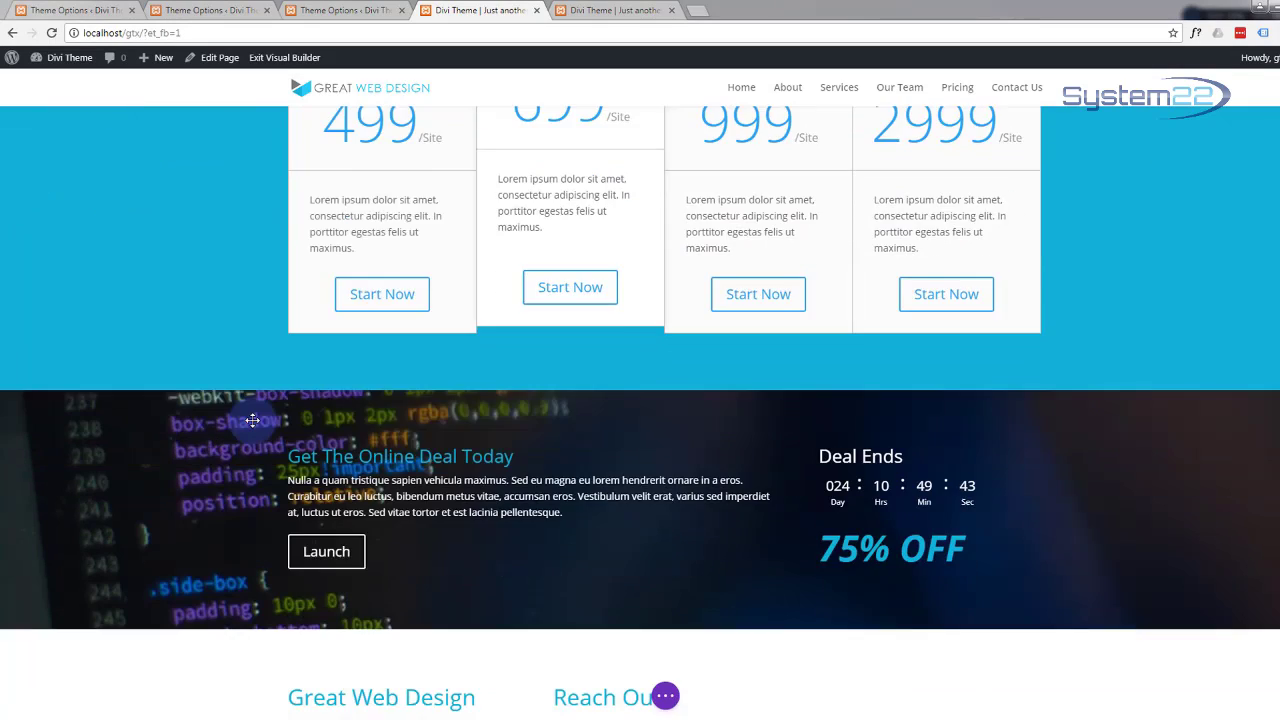
{"action": "scroll", "coordinate": [252, 421], "scroll_direction": "down", "scroll_amount": 2}
{"action": "scroll", "coordinate": [252, 421], "scroll_direction": "up", "scroll_amount": 2}
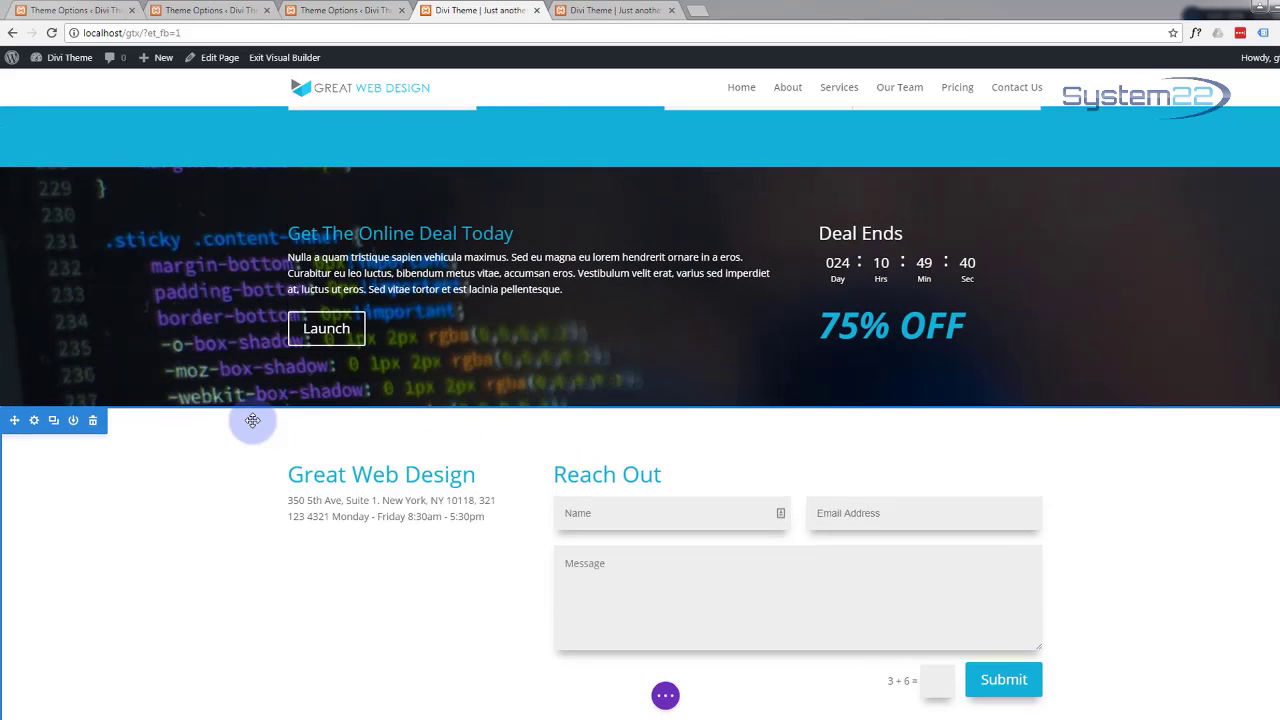
Step: Set the Get The Online Deal Today countdown row's entrance animation to Zoom and save it
{"action": "mouse_move", "coordinate": [302, 222]}
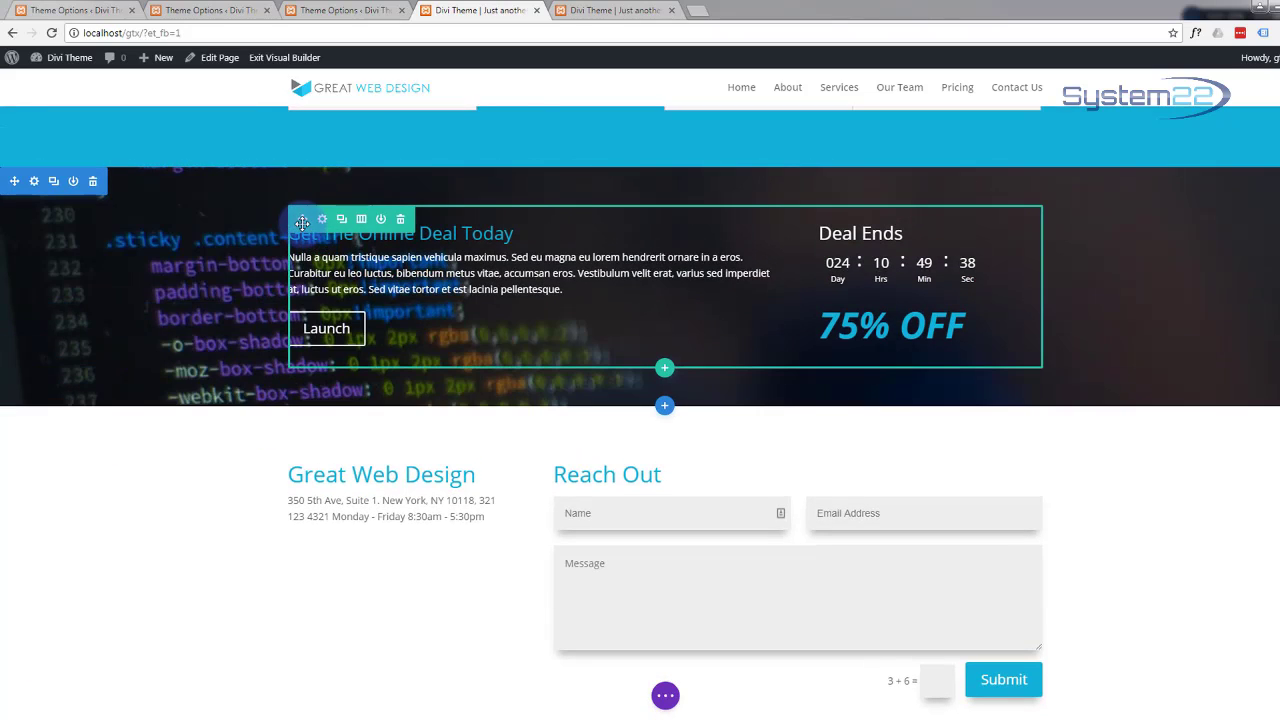
{"action": "left_click", "coordinate": [322, 219]}
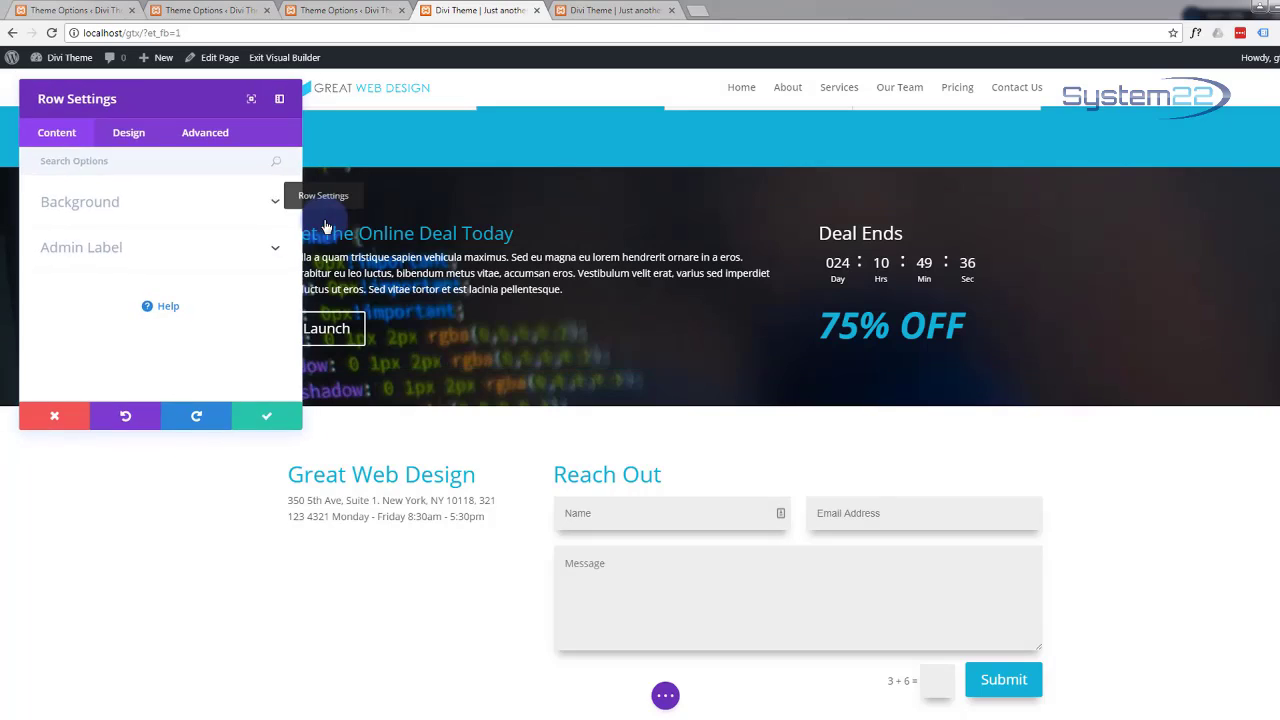
{"action": "left_click", "coordinate": [148, 135]}
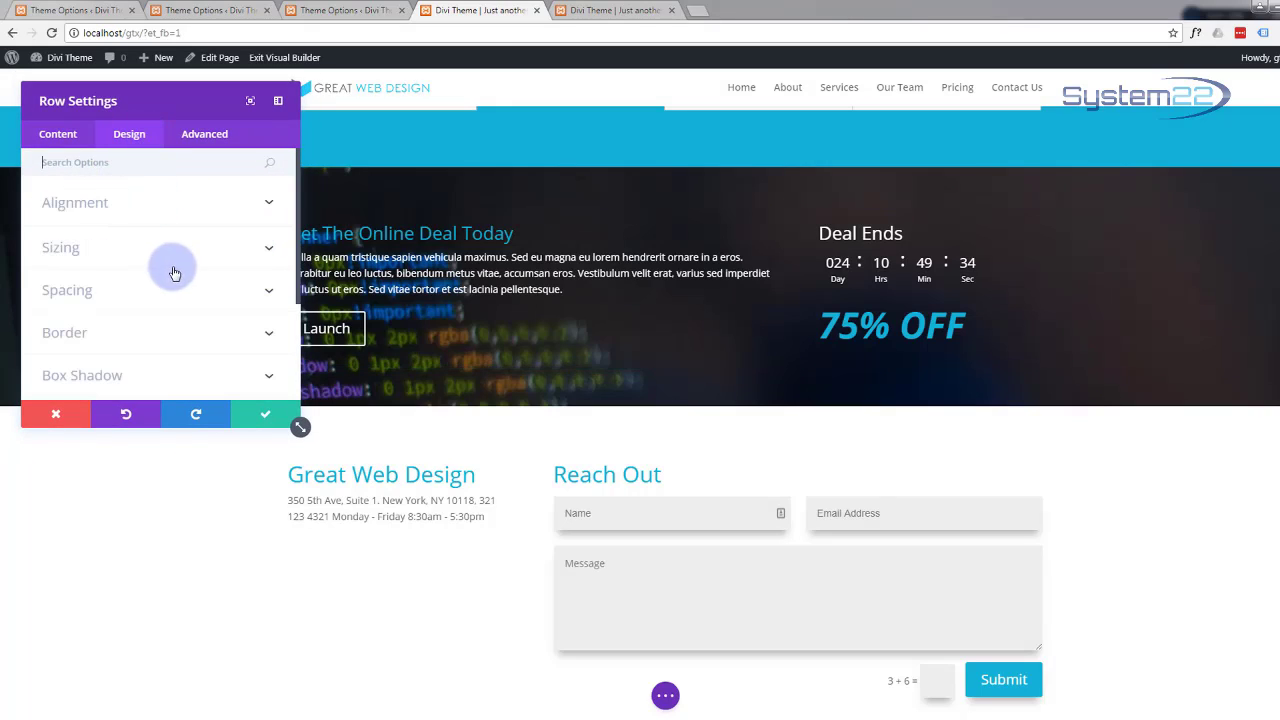
{"action": "scroll", "coordinate": [174, 272], "scroll_direction": "down", "scroll_amount": 3}
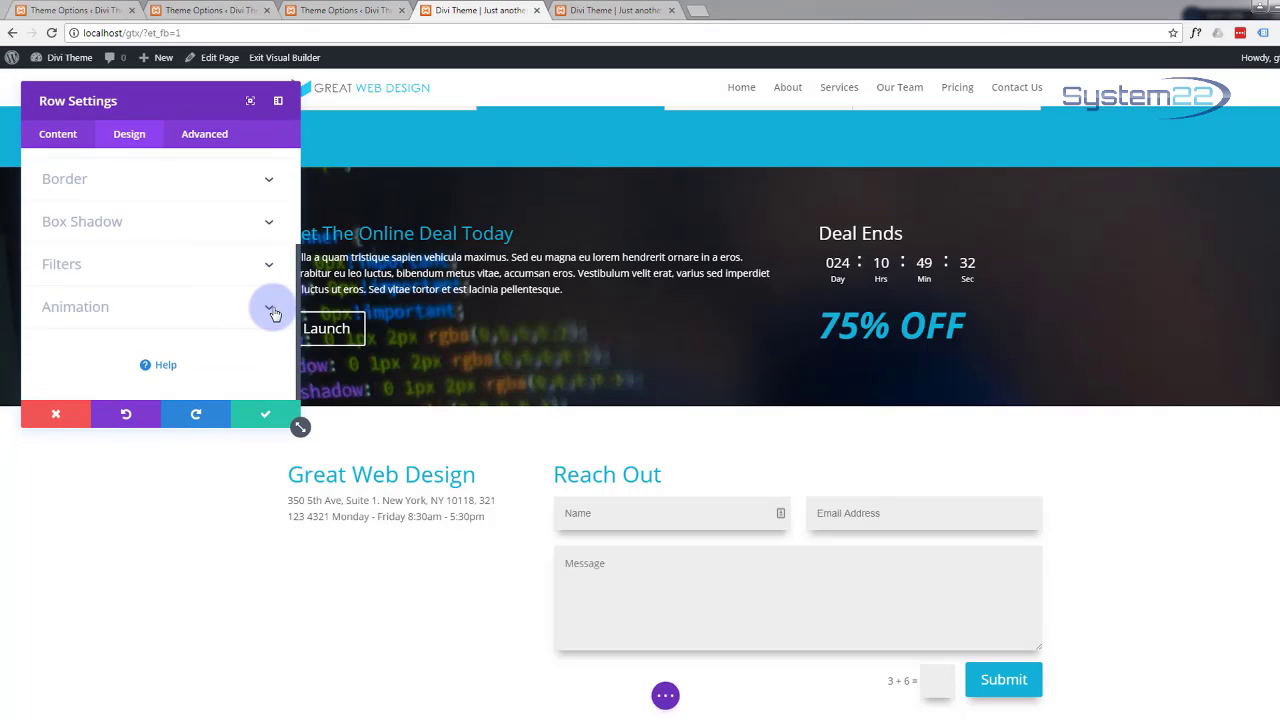
{"action": "left_click", "coordinate": [270, 310]}
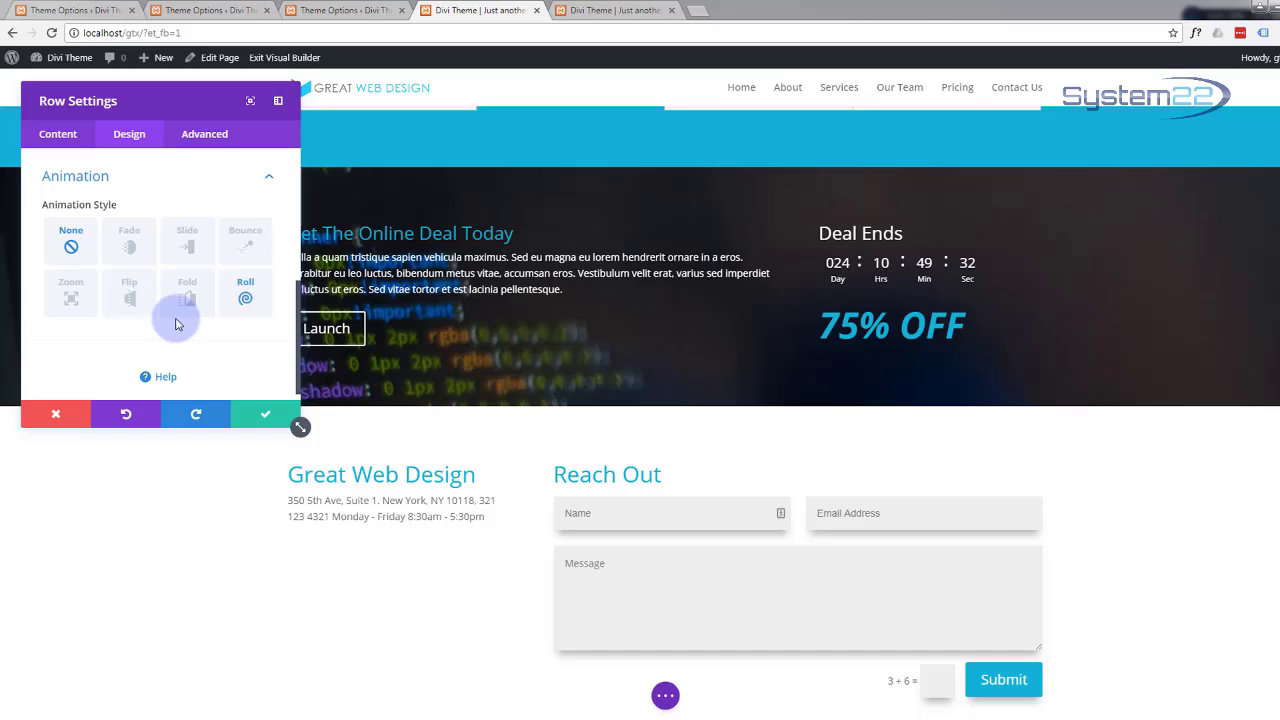
{"action": "left_click", "coordinate": [70, 297]}
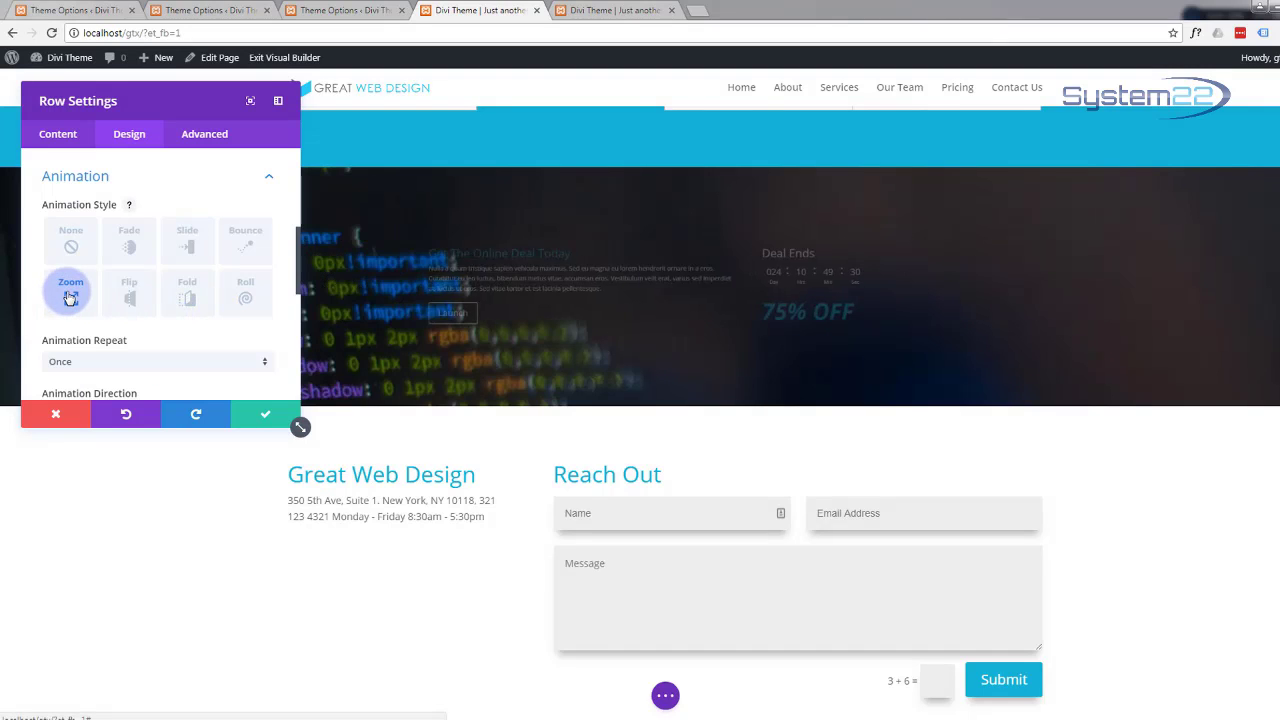
{"action": "left_click", "coordinate": [265, 416]}
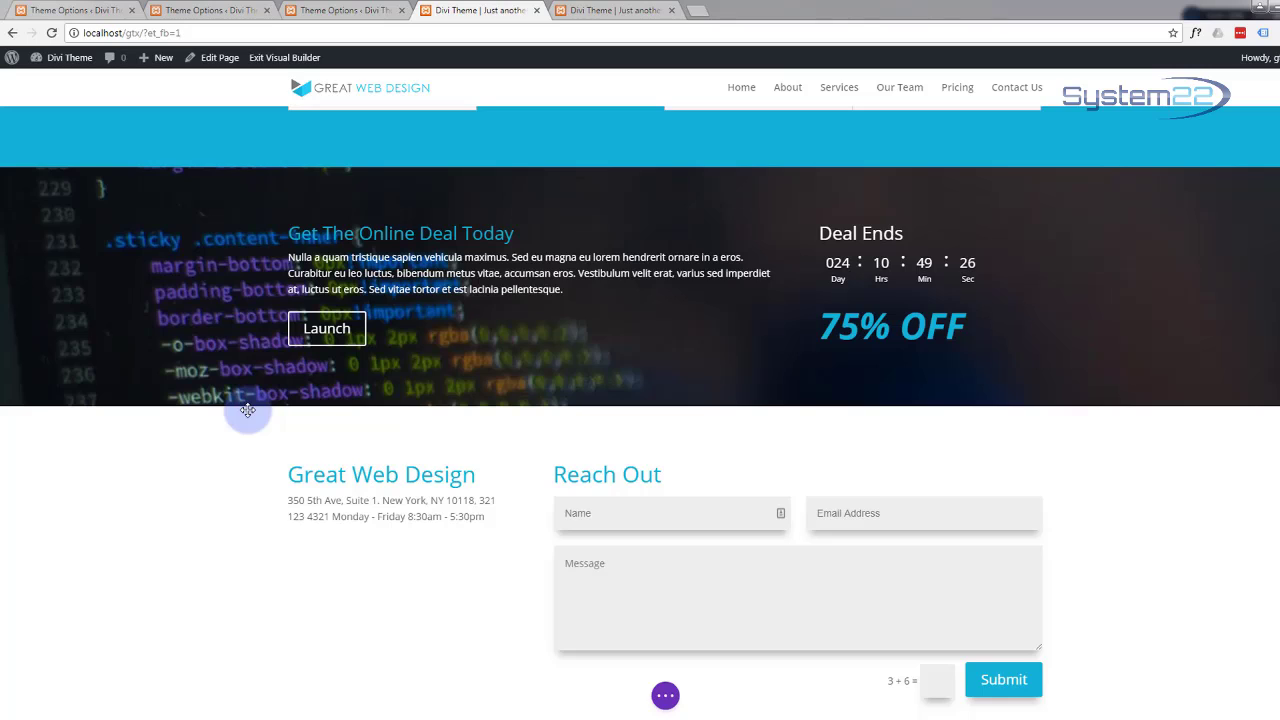
{"action": "scroll", "coordinate": [247, 410], "scroll_direction": "down", "scroll_amount": 3}
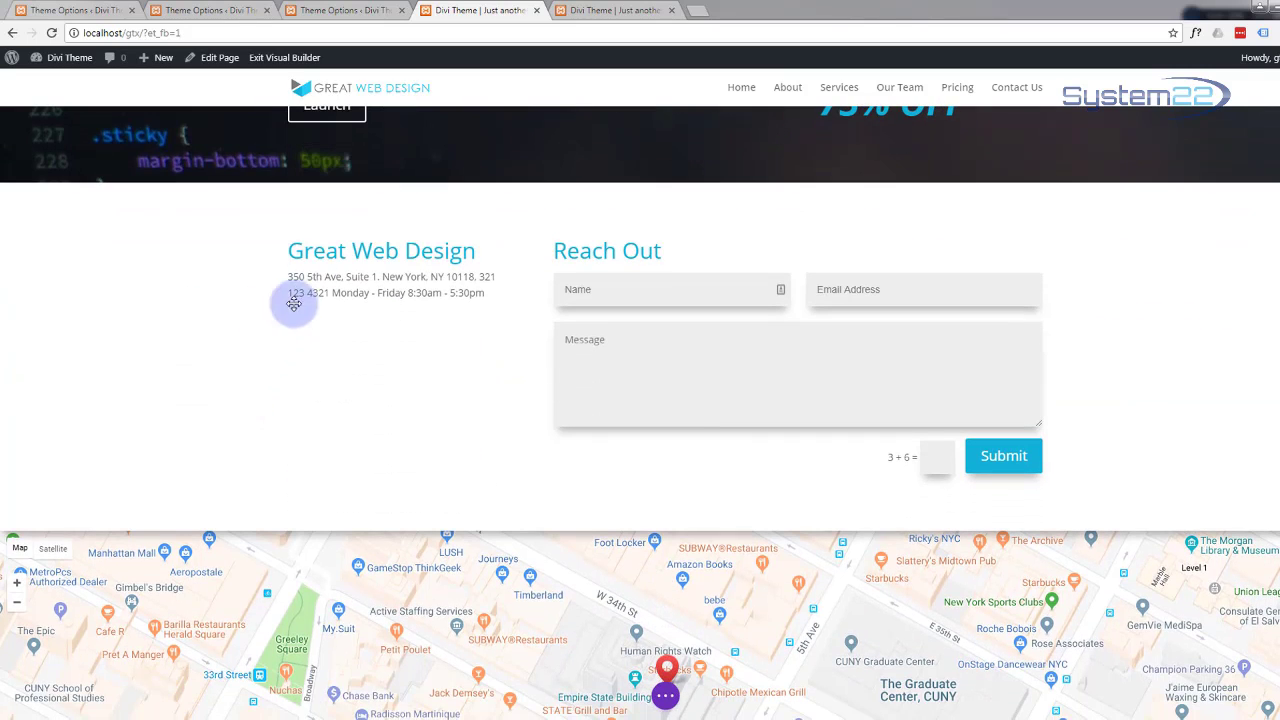
Step: Give the Great Web Design / Reach Out contact row a Fade entrance animation, then bring up the page-level options
{"action": "mouse_move", "coordinate": [360, 224]}
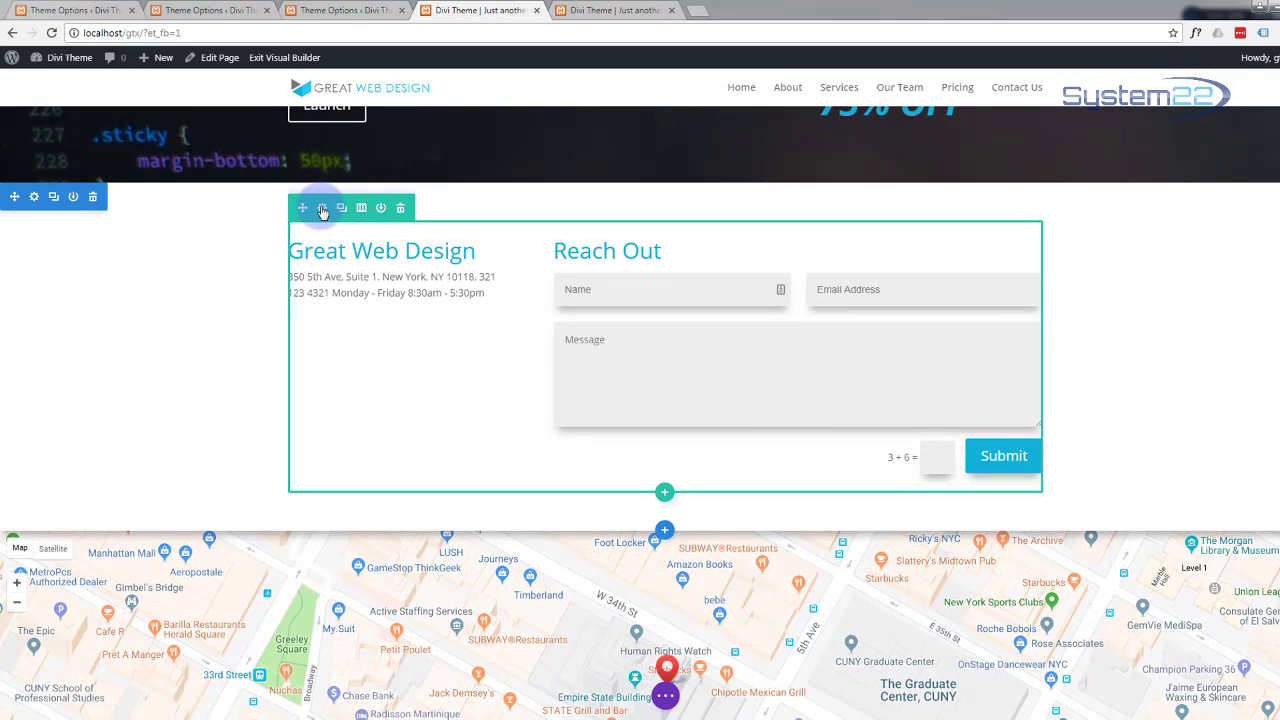
{"action": "left_click", "coordinate": [321, 208]}
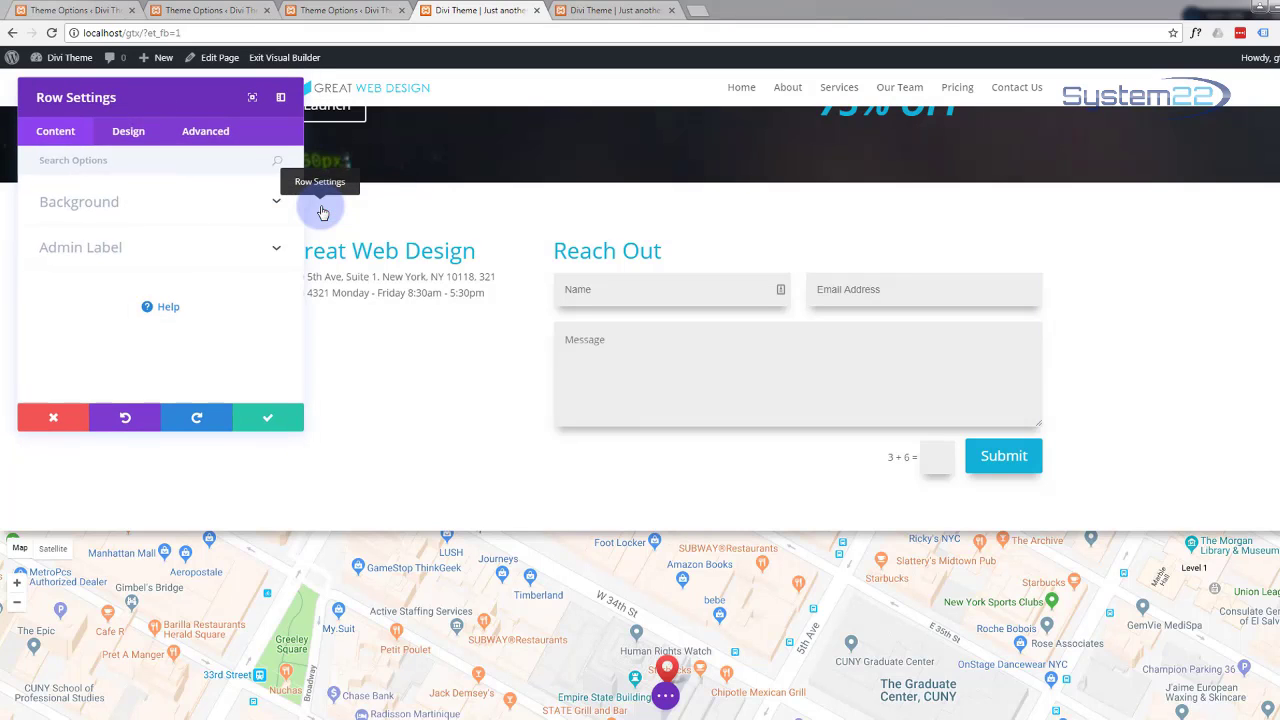
{"action": "left_click", "coordinate": [130, 136]}
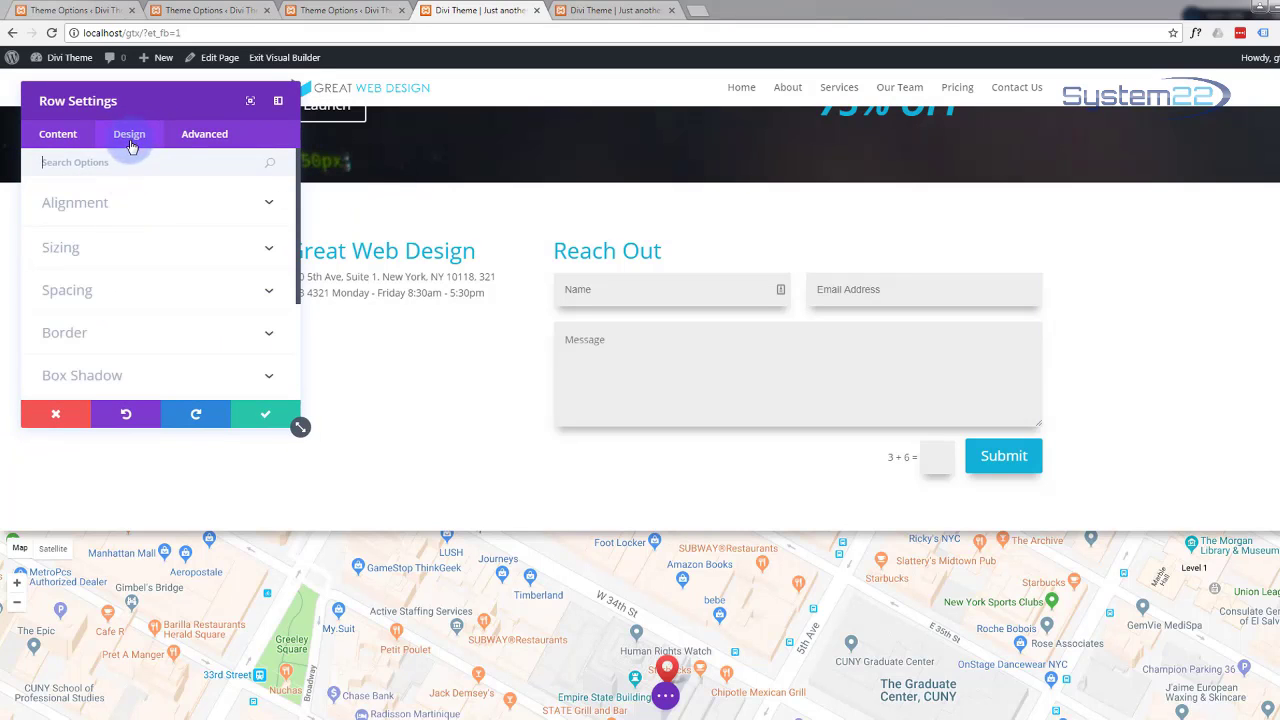
{"action": "scroll", "coordinate": [170, 307], "scroll_direction": "down", "scroll_amount": 3}
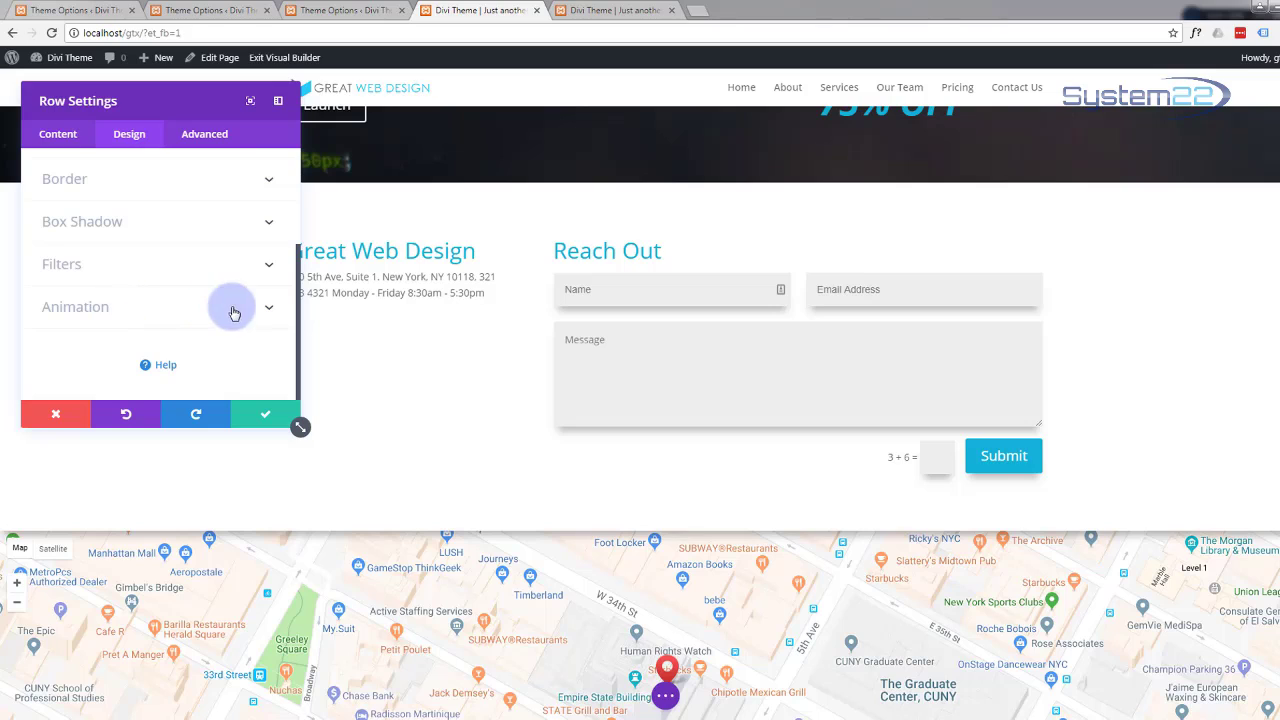
{"action": "left_click", "coordinate": [267, 313]}
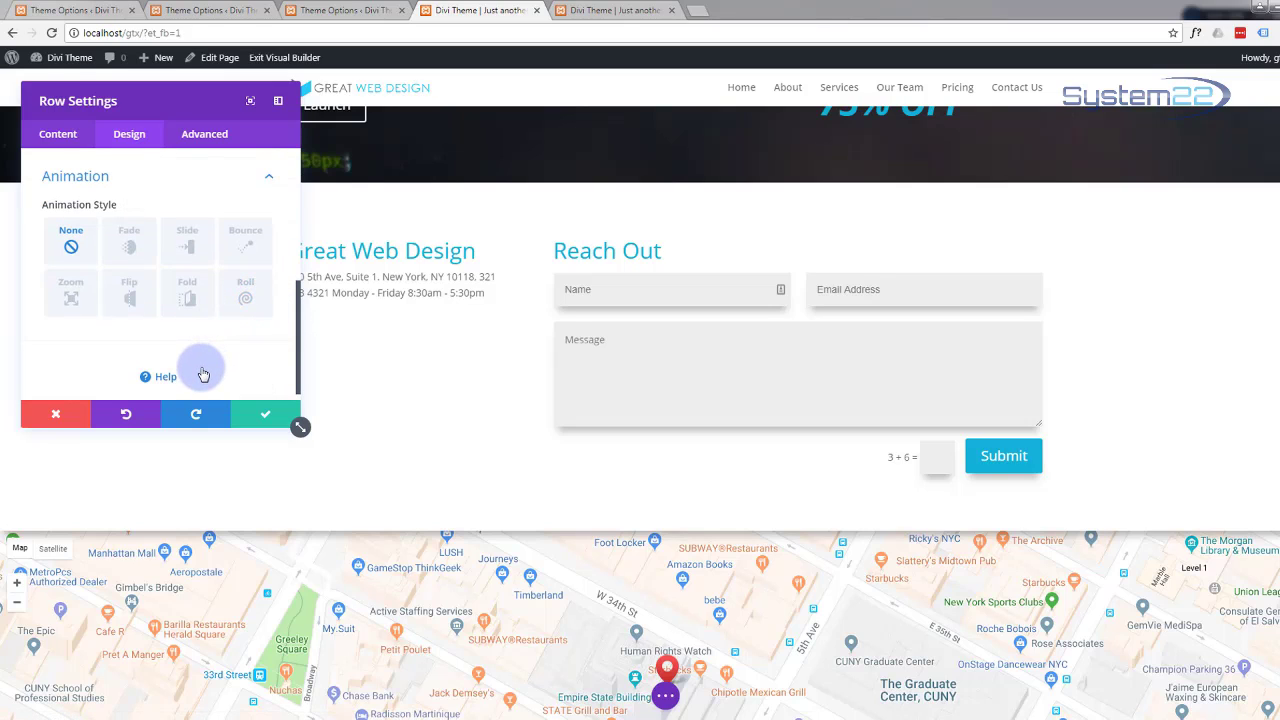
{"action": "left_click", "coordinate": [125, 253]}
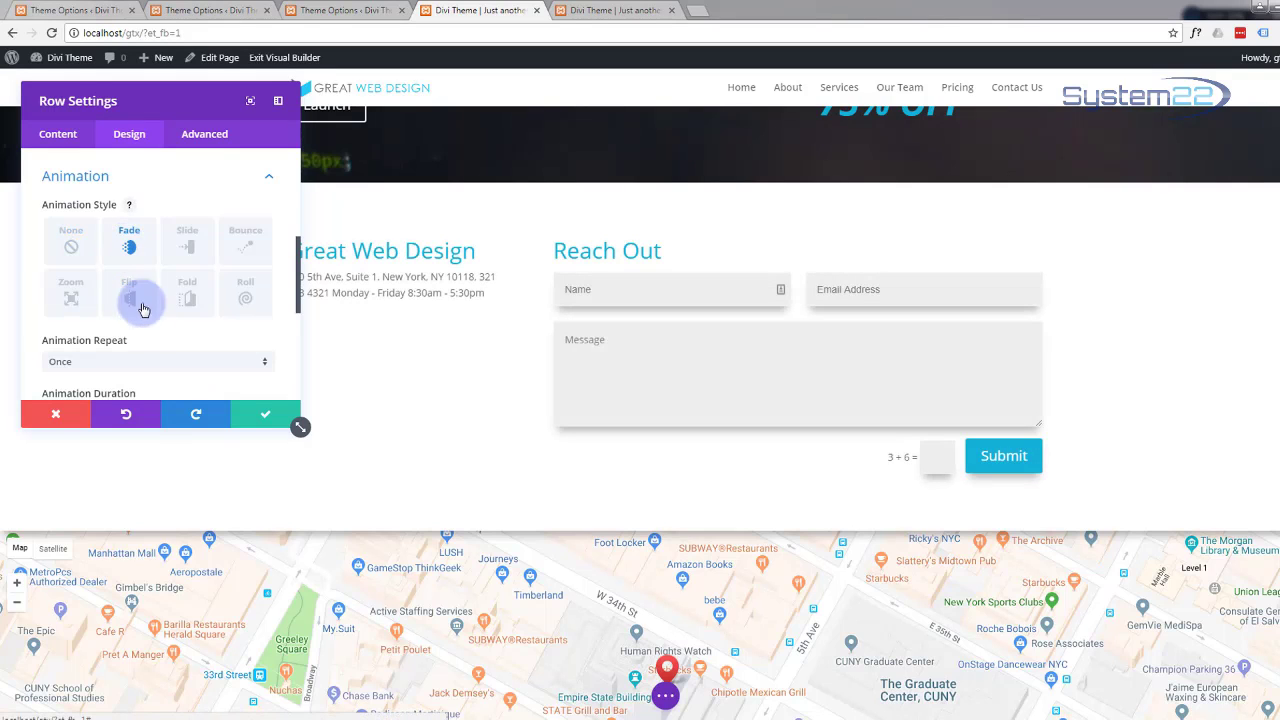
{"action": "left_click", "coordinate": [265, 413]}
{"action": "scroll", "coordinate": [263, 409], "scroll_direction": "down", "scroll_amount": 3}
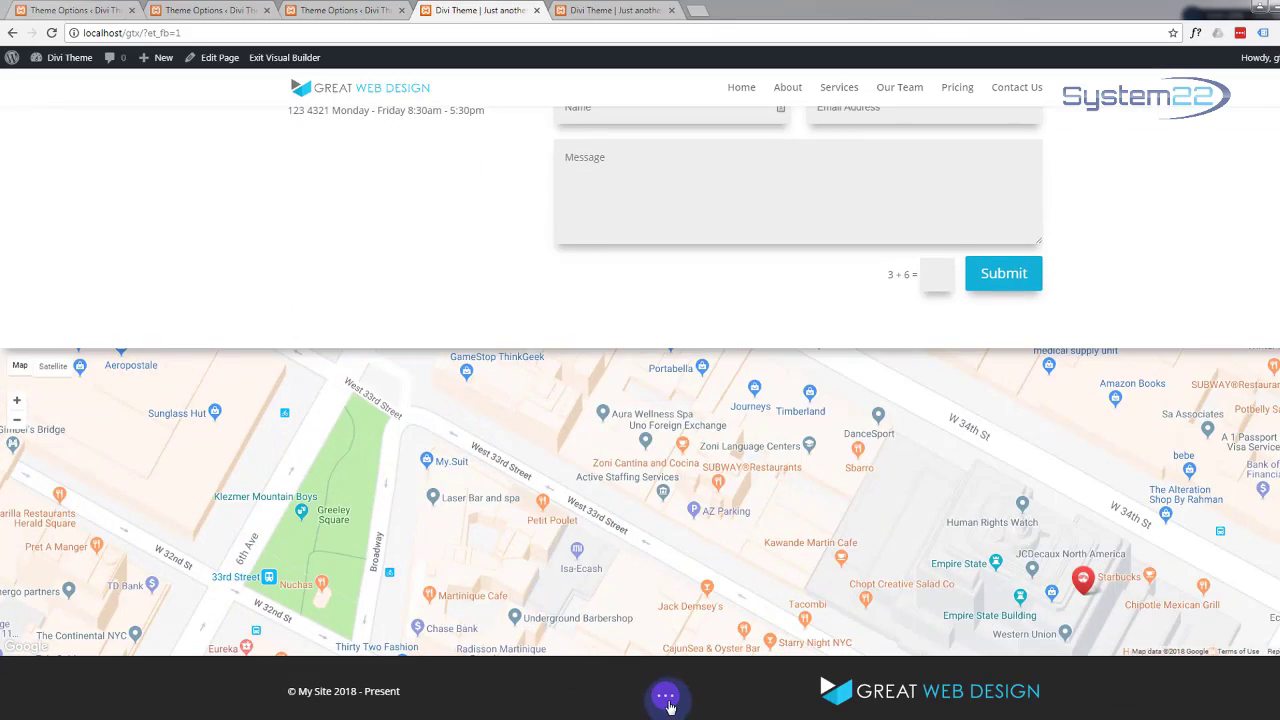
{"action": "left_click", "coordinate": [666, 697]}
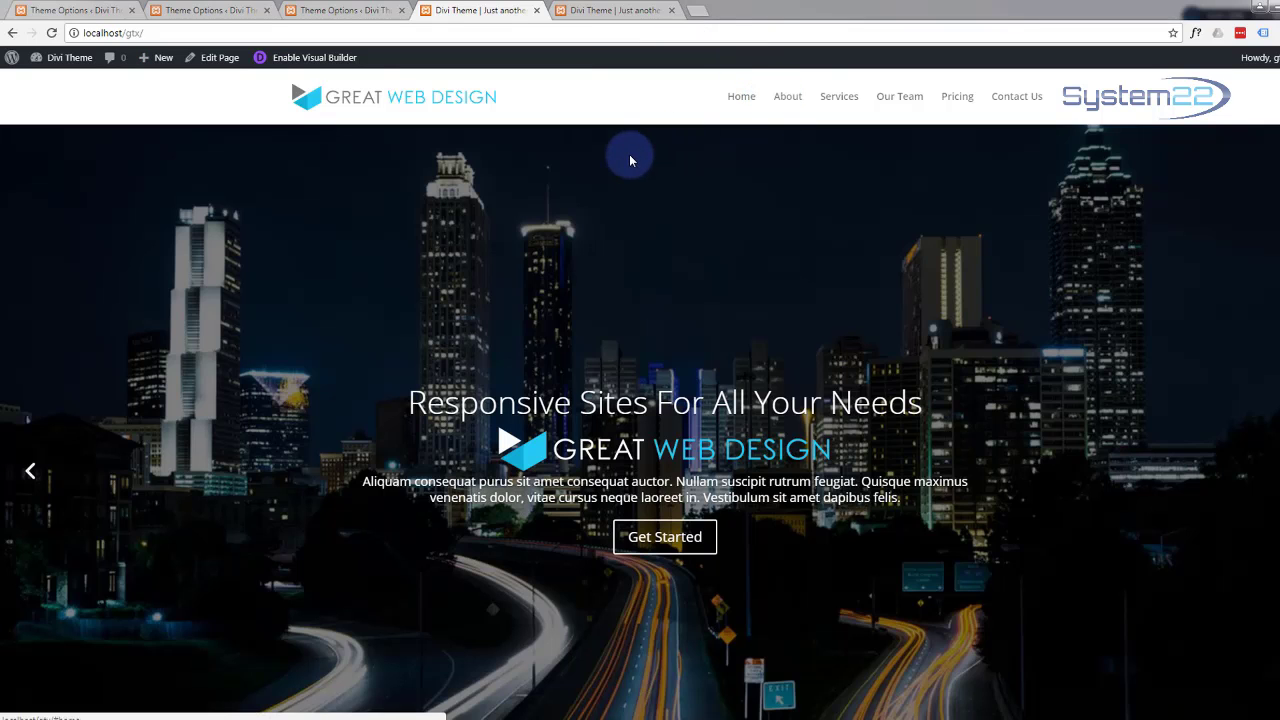
Step: Scroll the live page from the hero down to the contact form and map, watching the entrance animations
{"action": "scroll", "coordinate": [629, 154], "scroll_direction": "down", "scroll_amount": 5}
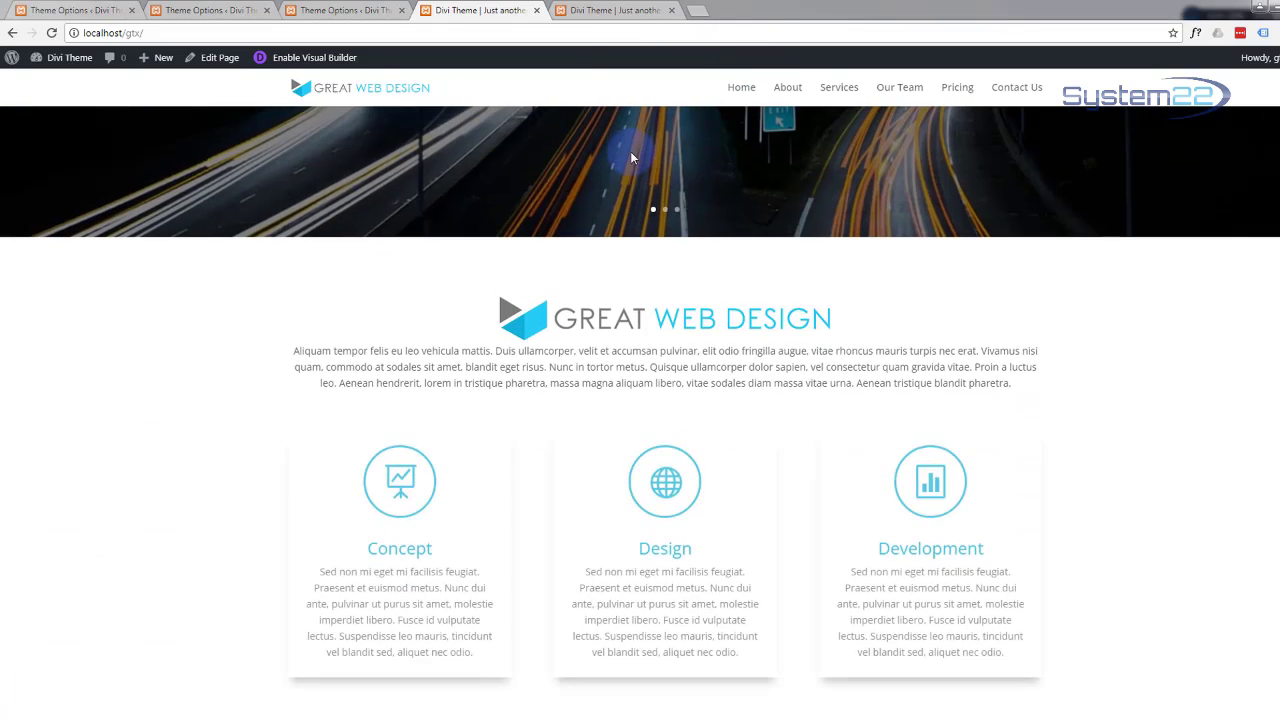
{"action": "scroll", "coordinate": [630, 155], "scroll_direction": "down", "scroll_amount": 3}
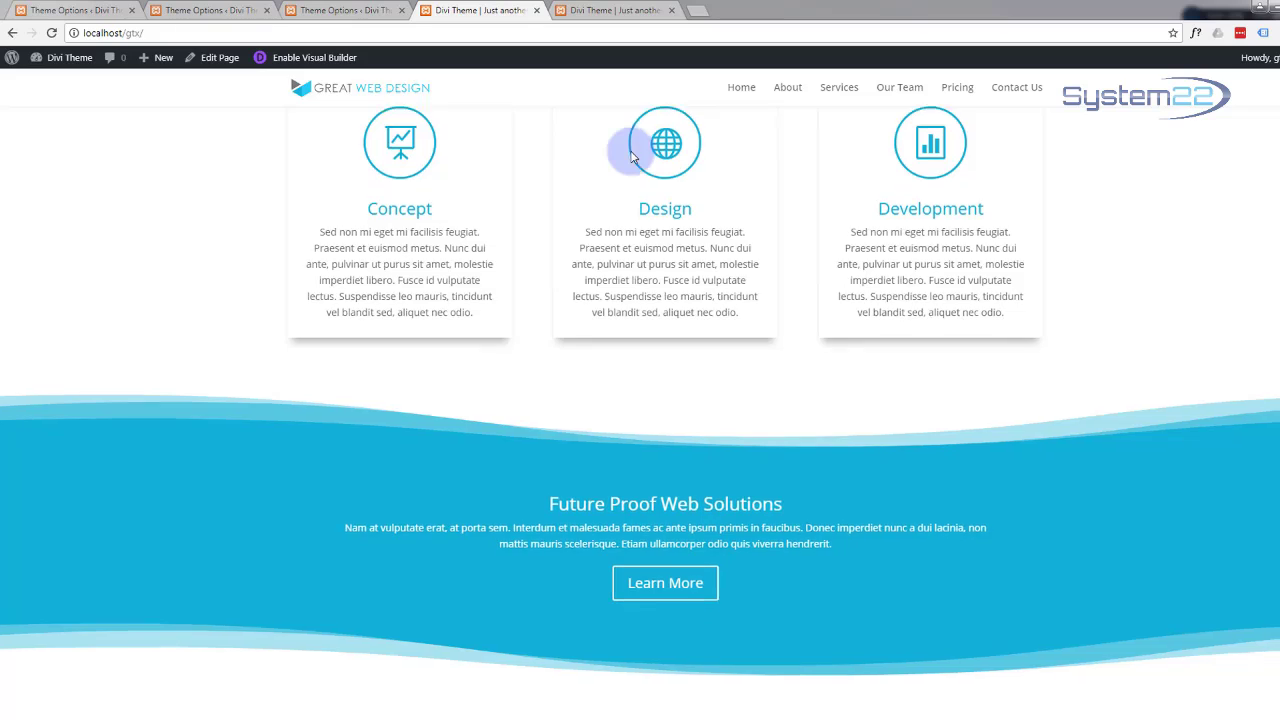
{"action": "scroll", "coordinate": [630, 155], "scroll_direction": "down", "scroll_amount": 6}
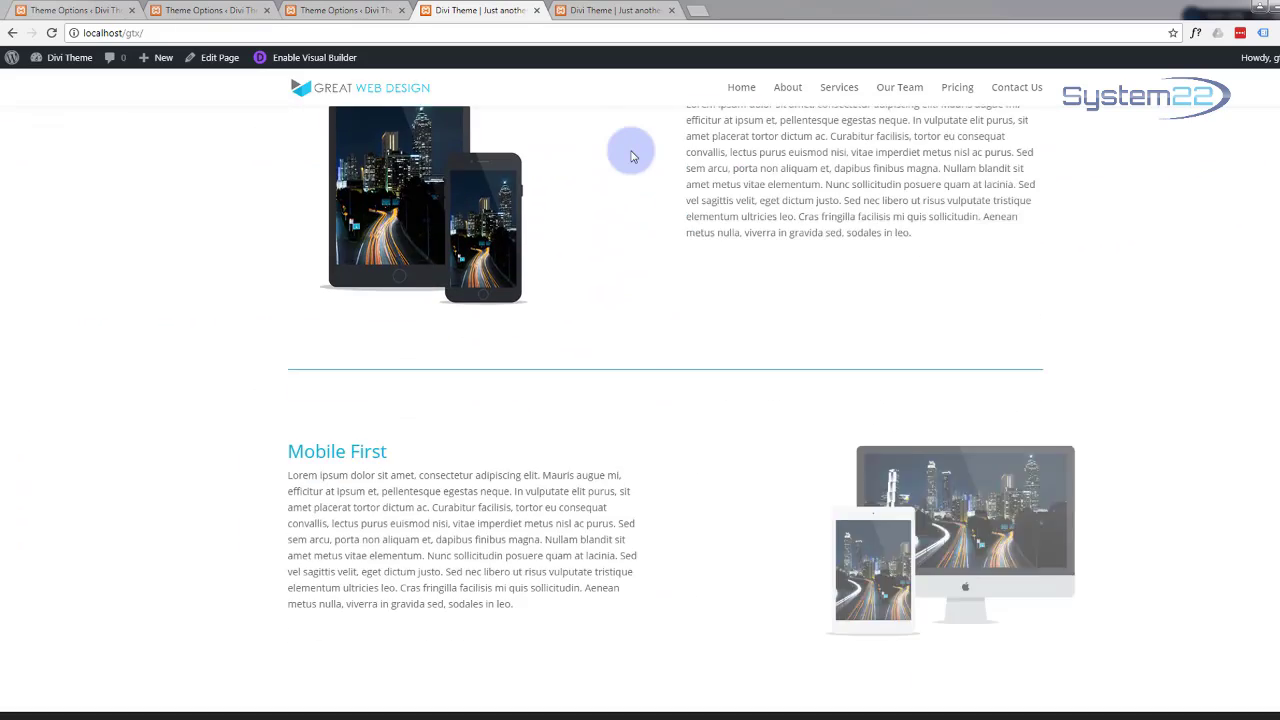
{"action": "scroll", "coordinate": [630, 155], "scroll_direction": "down", "scroll_amount": 5}
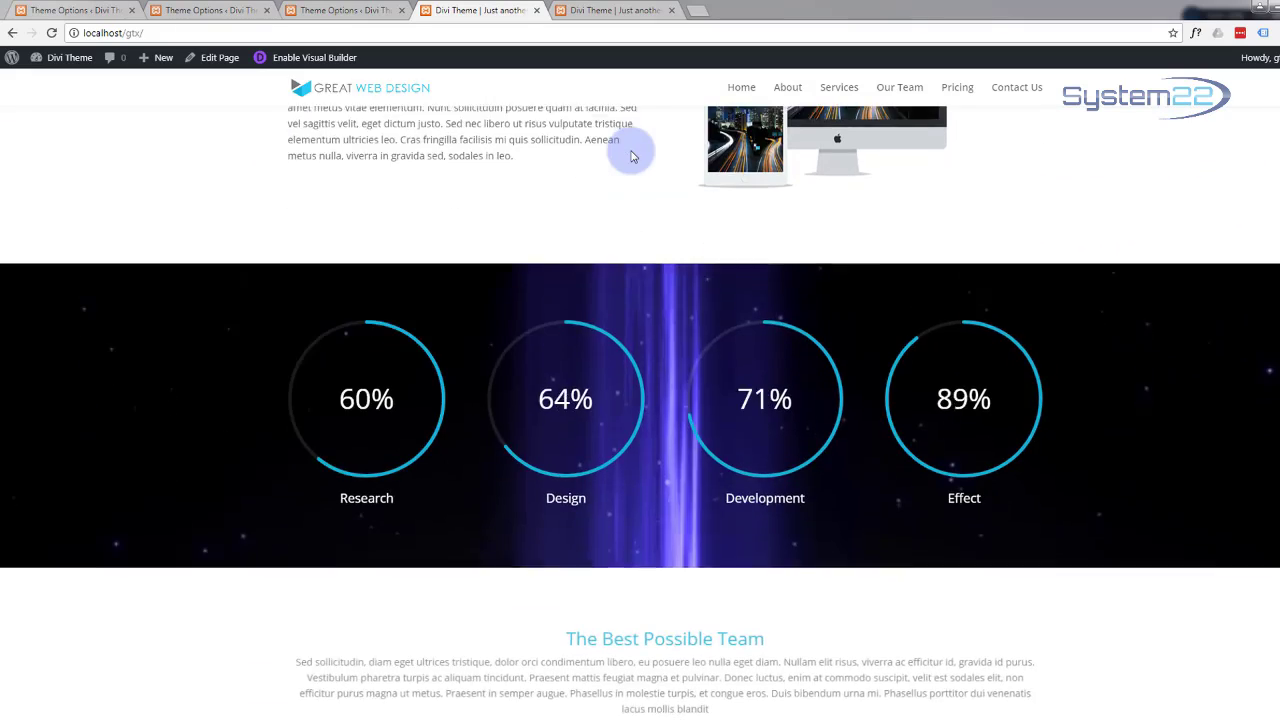
{"action": "scroll", "coordinate": [630, 155], "scroll_direction": "down", "scroll_amount": 5}
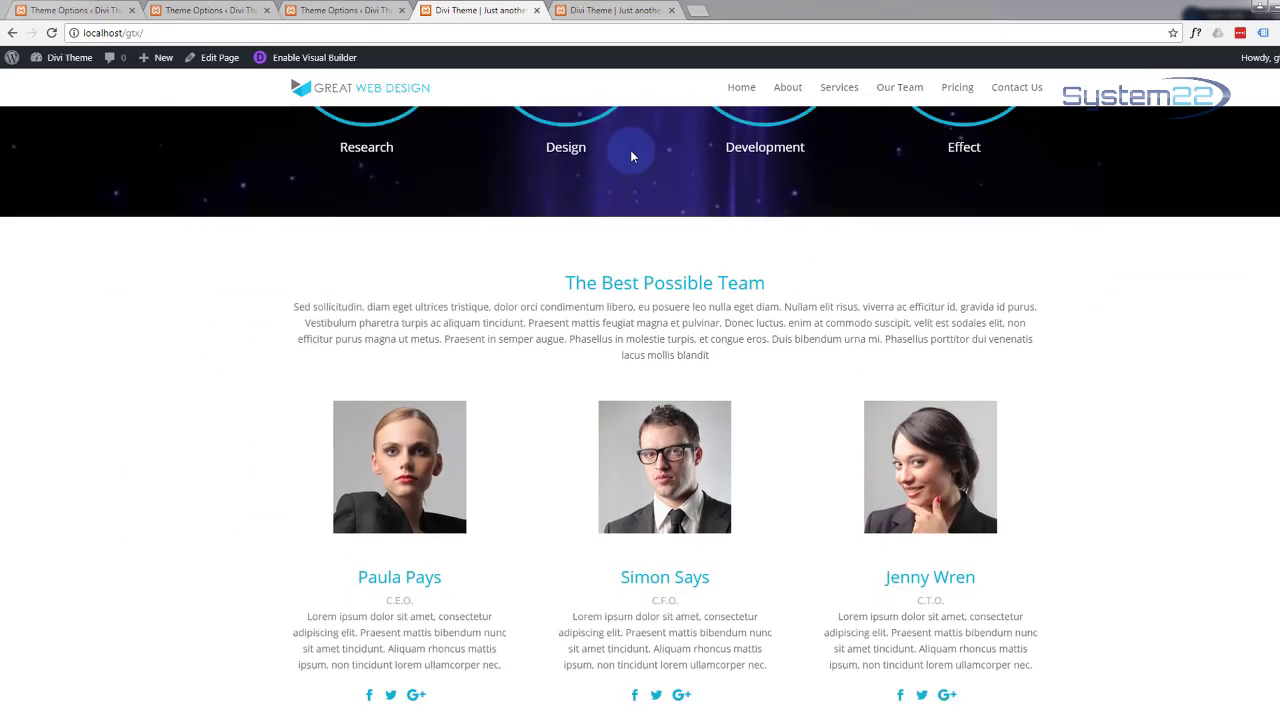
{"action": "scroll", "coordinate": [630, 155], "scroll_direction": "down", "scroll_amount": 5}
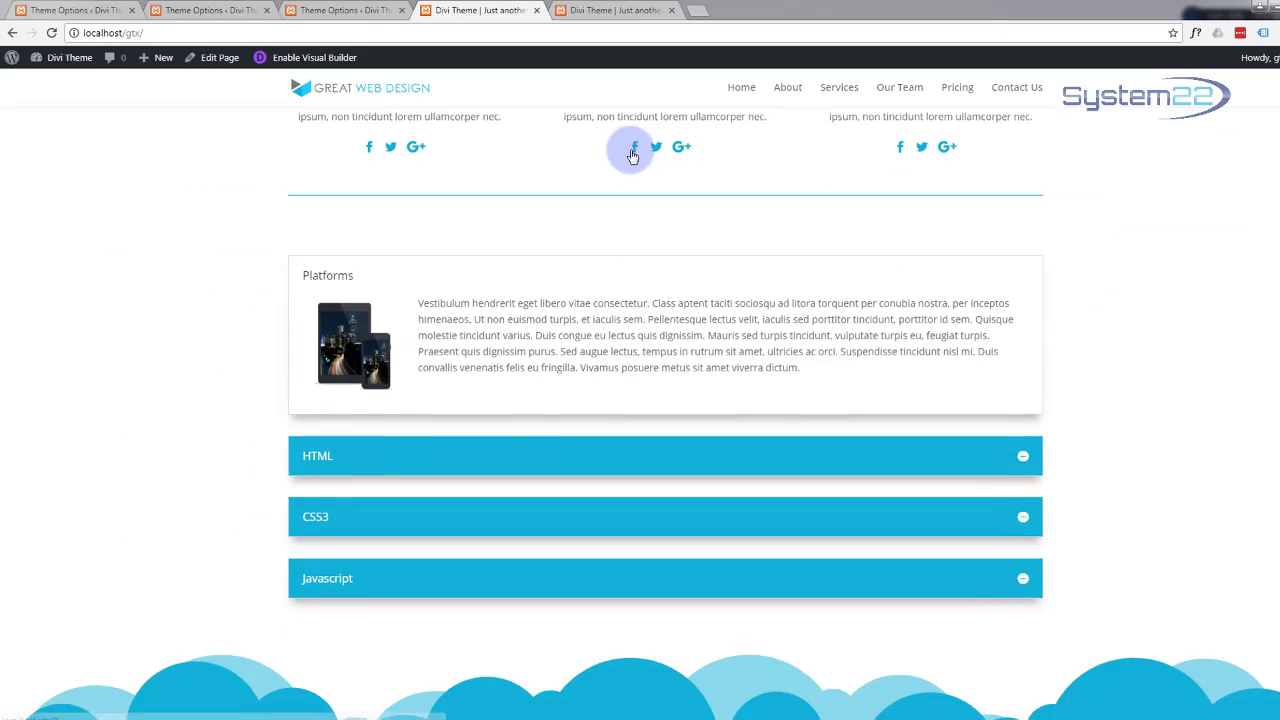
{"action": "scroll", "coordinate": [632, 155], "scroll_direction": "up", "scroll_amount": 2}
{"action": "scroll", "coordinate": [632, 155], "scroll_direction": "down", "scroll_amount": 3}
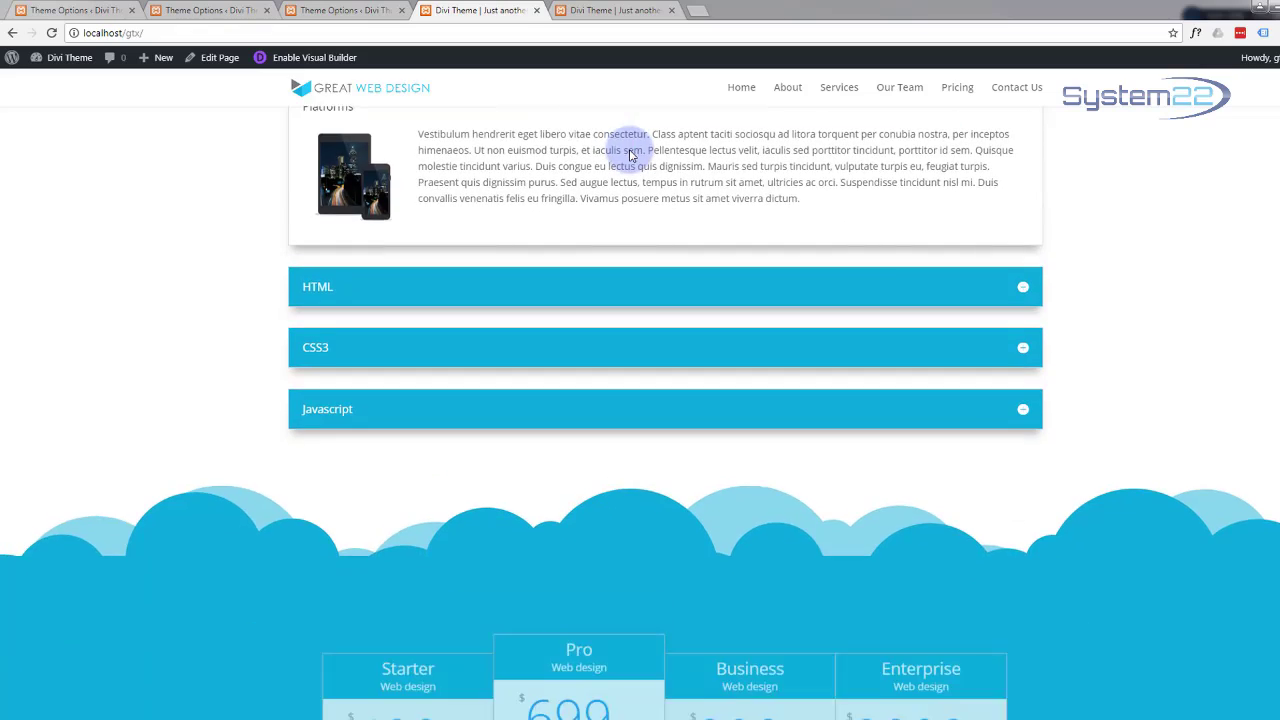
{"action": "scroll", "coordinate": [630, 155], "scroll_direction": "down", "scroll_amount": 5}
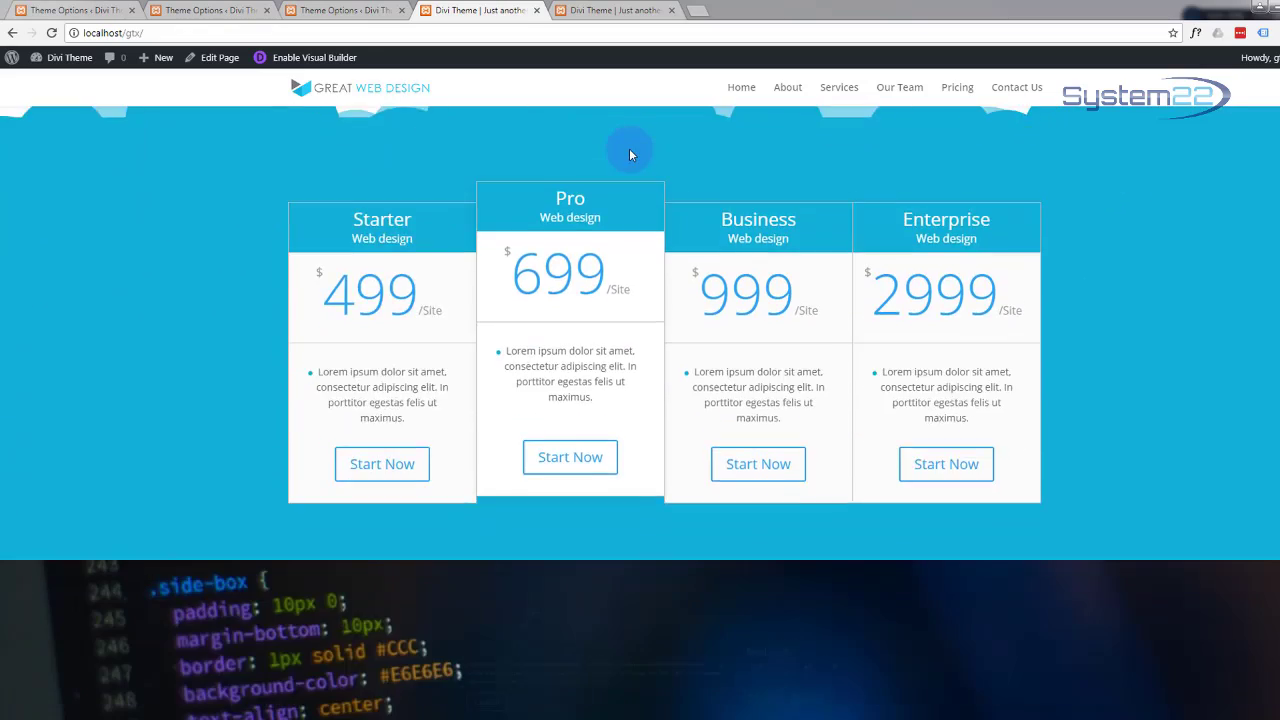
{"action": "scroll", "coordinate": [630, 155], "scroll_direction": "down", "scroll_amount": 2}
{"action": "scroll", "coordinate": [630, 155], "scroll_direction": "down", "scroll_amount": 5}
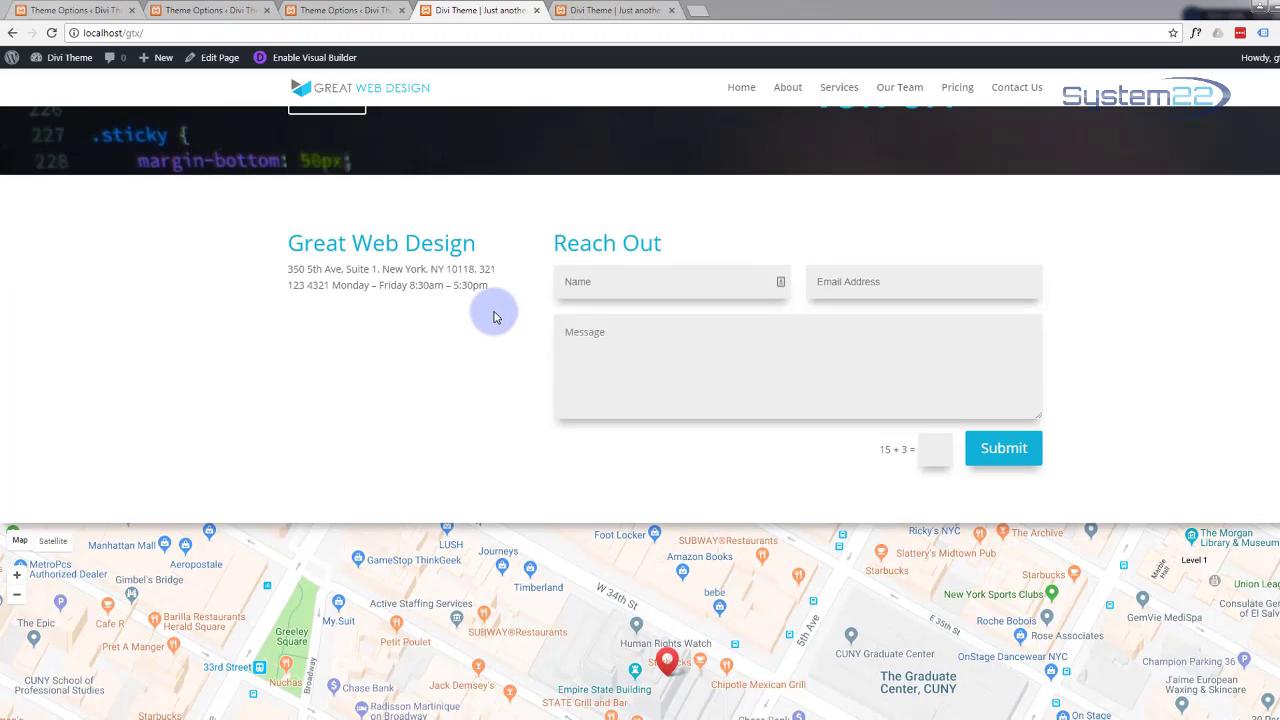
{"action": "scroll", "coordinate": [491, 317], "scroll_direction": "down", "scroll_amount": 2}
{"action": "scroll", "coordinate": [491, 317], "scroll_direction": "up", "scroll_amount": 2}
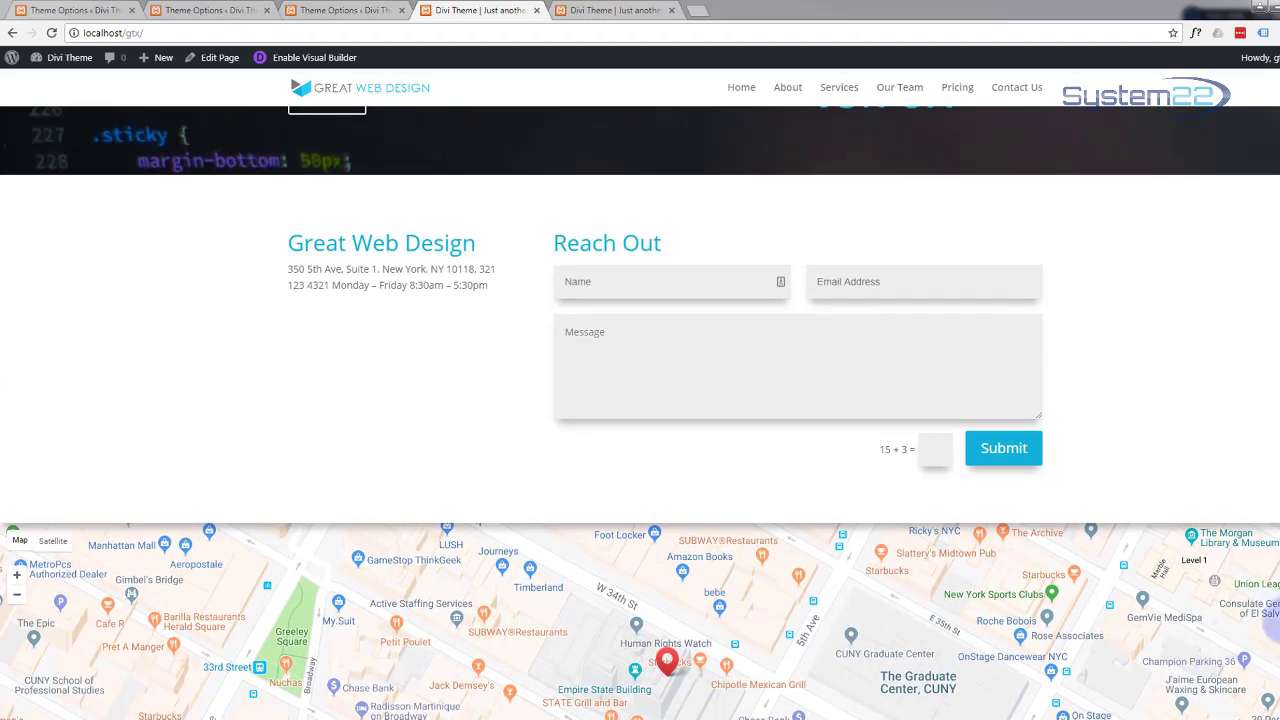
{"action": "scroll", "coordinate": [1243, 603], "scroll_direction": "up", "scroll_amount": 20}
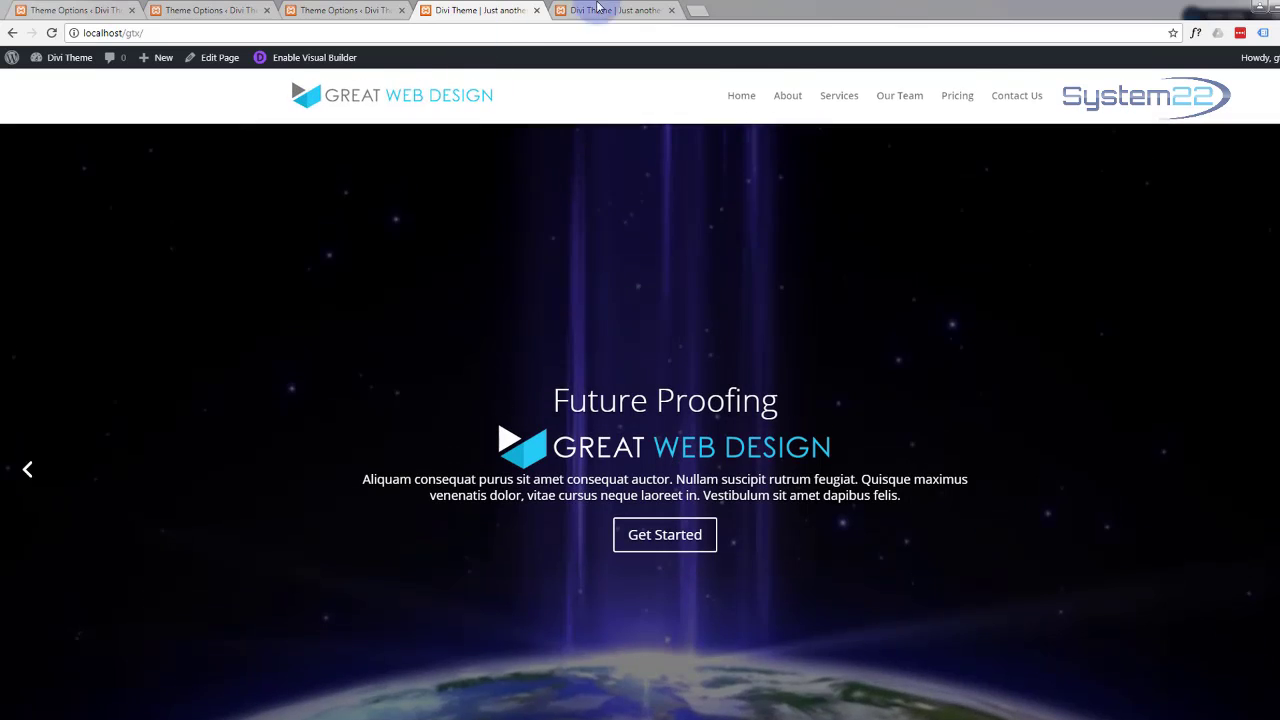
{"action": "left_click", "coordinate": [789, 94]}
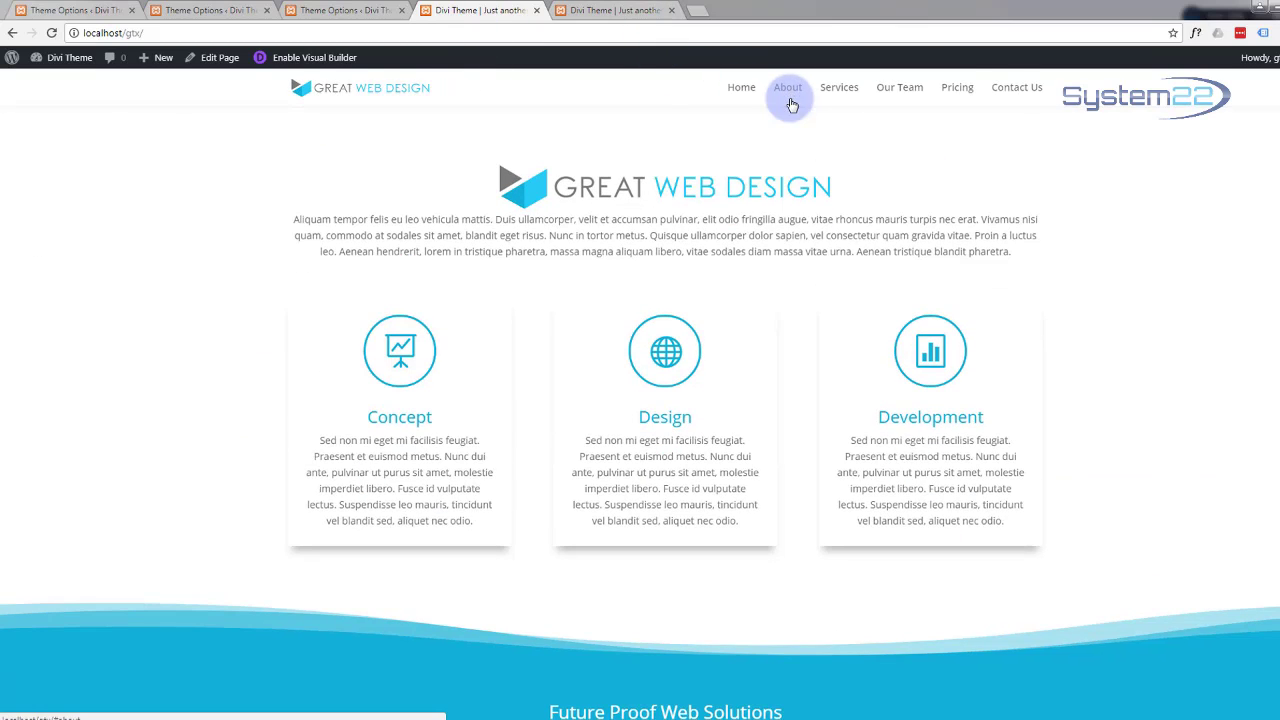
{"action": "left_click", "coordinate": [51, 33]}
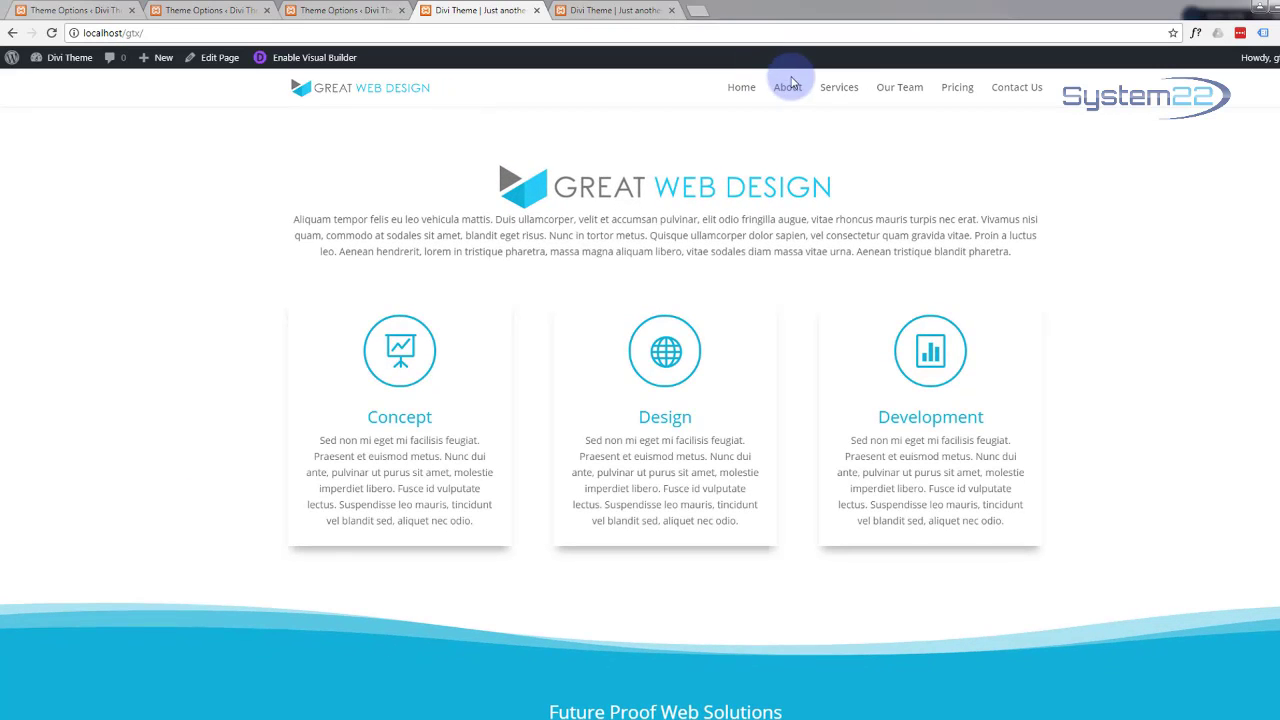
{"action": "left_click", "coordinate": [846, 90]}
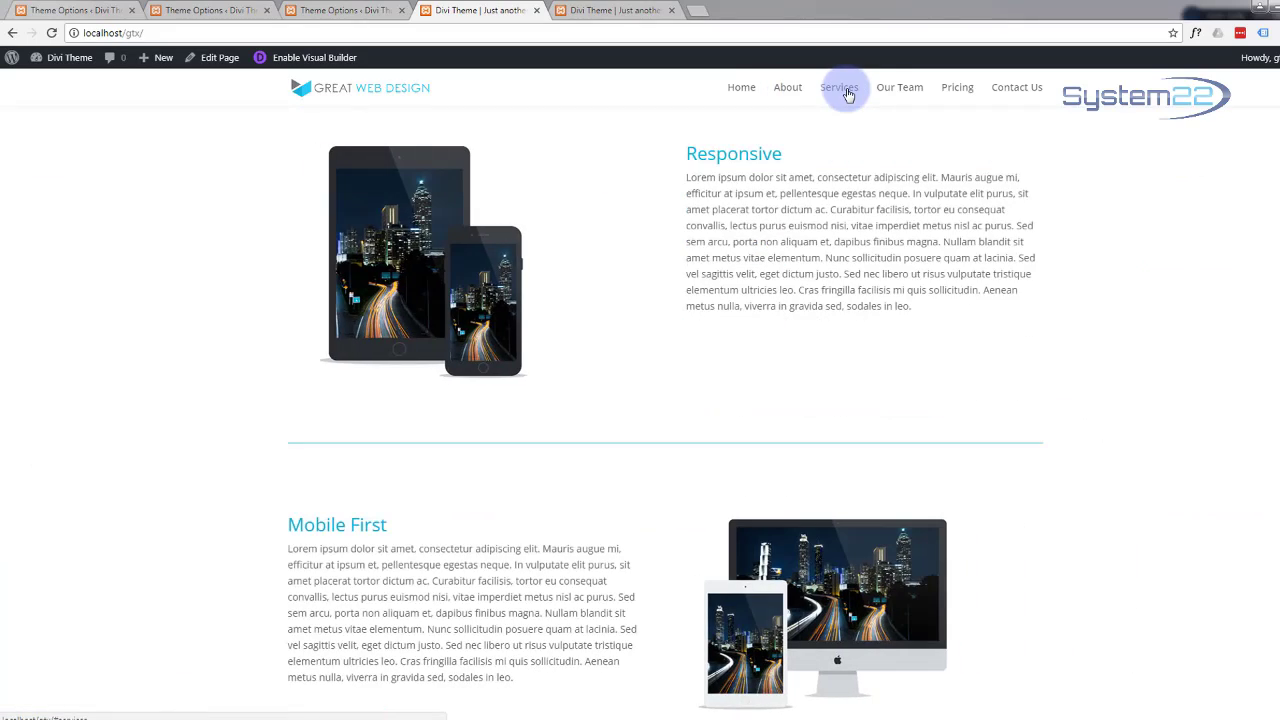
{"action": "left_click", "coordinate": [902, 88]}
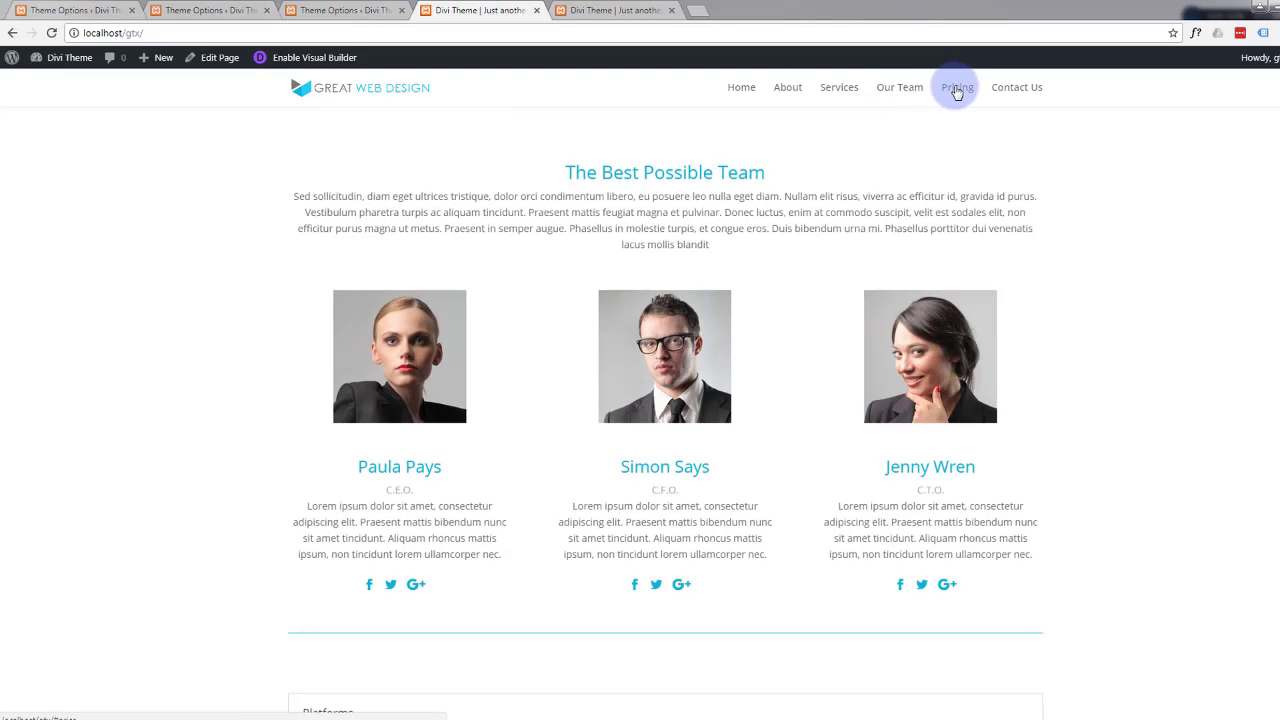
{"action": "left_click", "coordinate": [957, 90]}
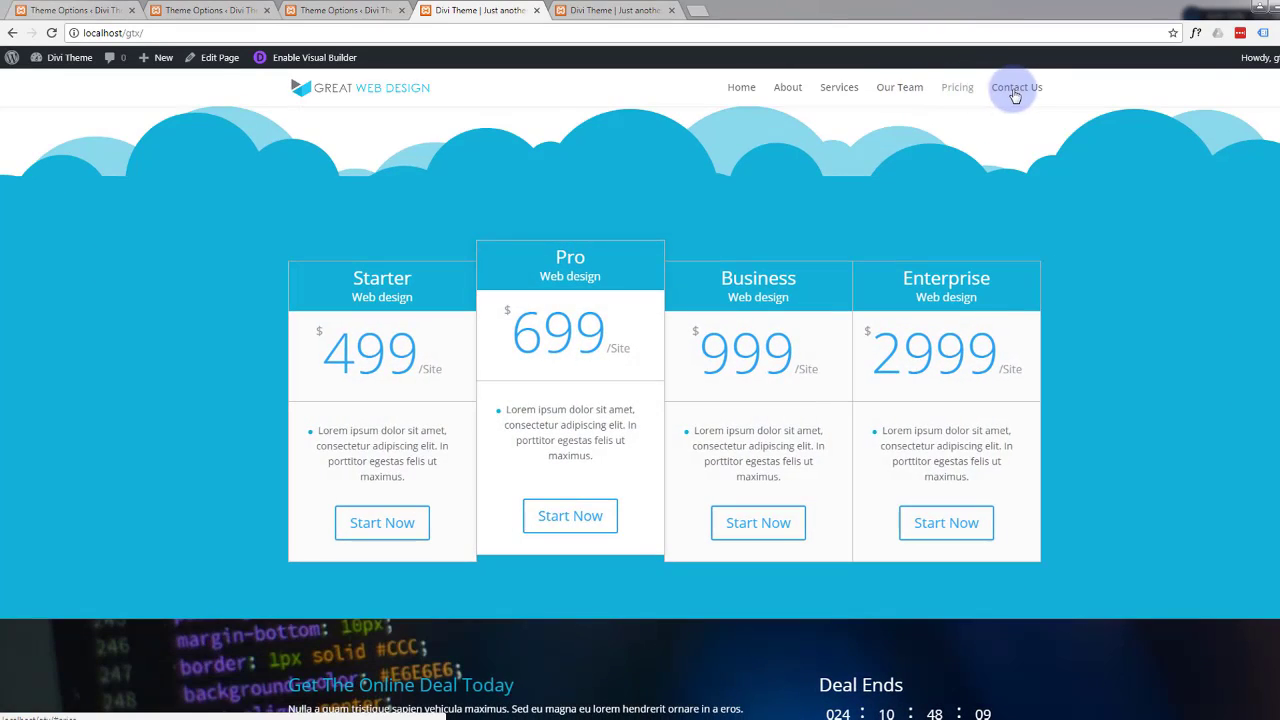
{"action": "left_click", "coordinate": [1025, 96]}
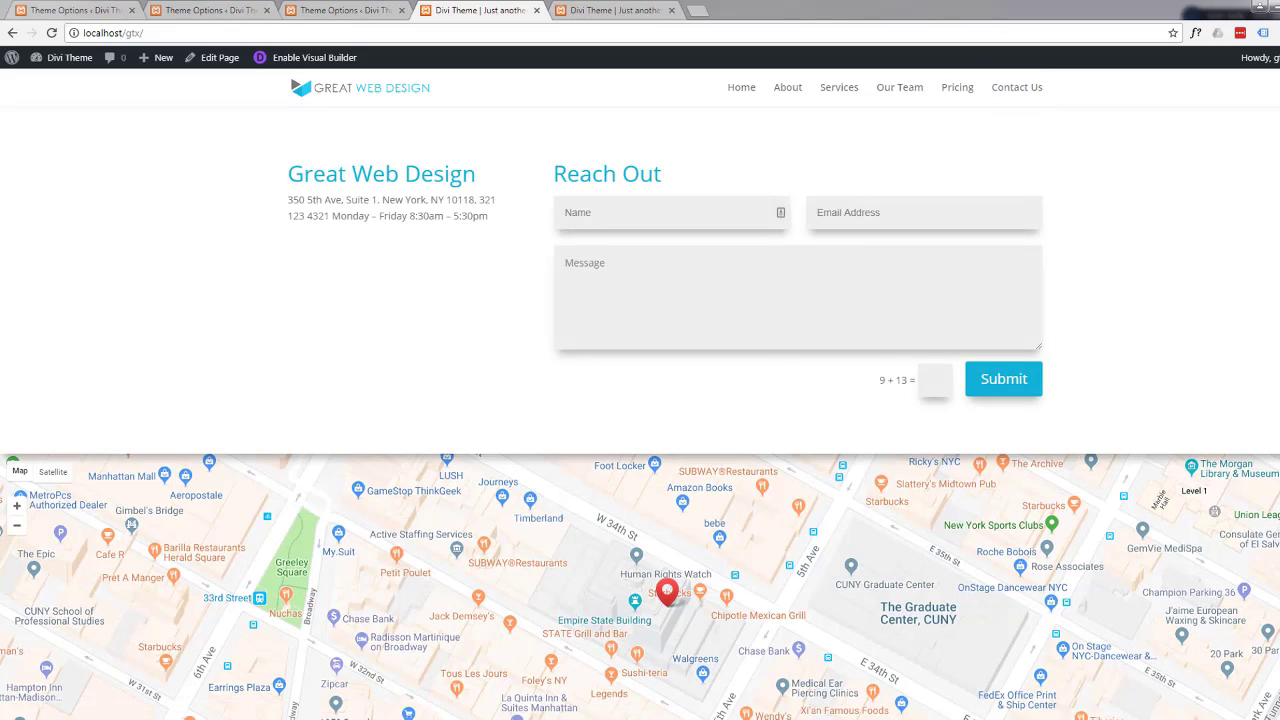
{"action": "left_click", "coordinate": [1254, 628]}
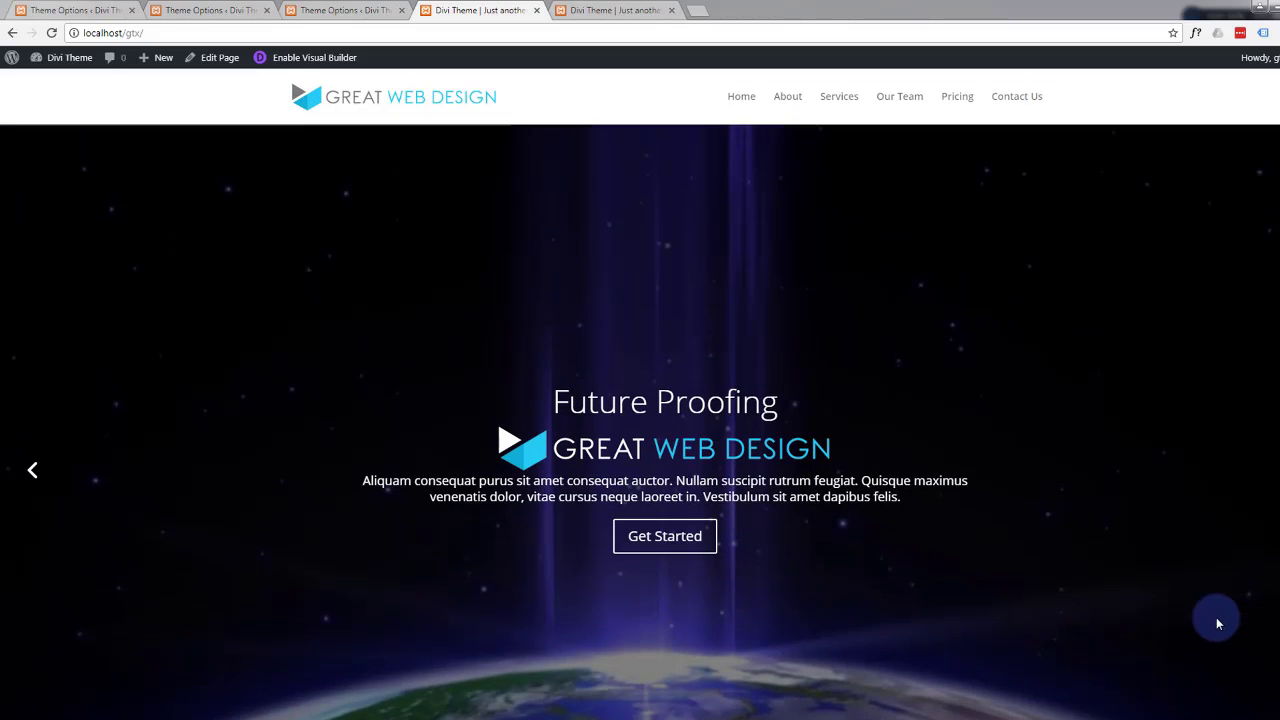